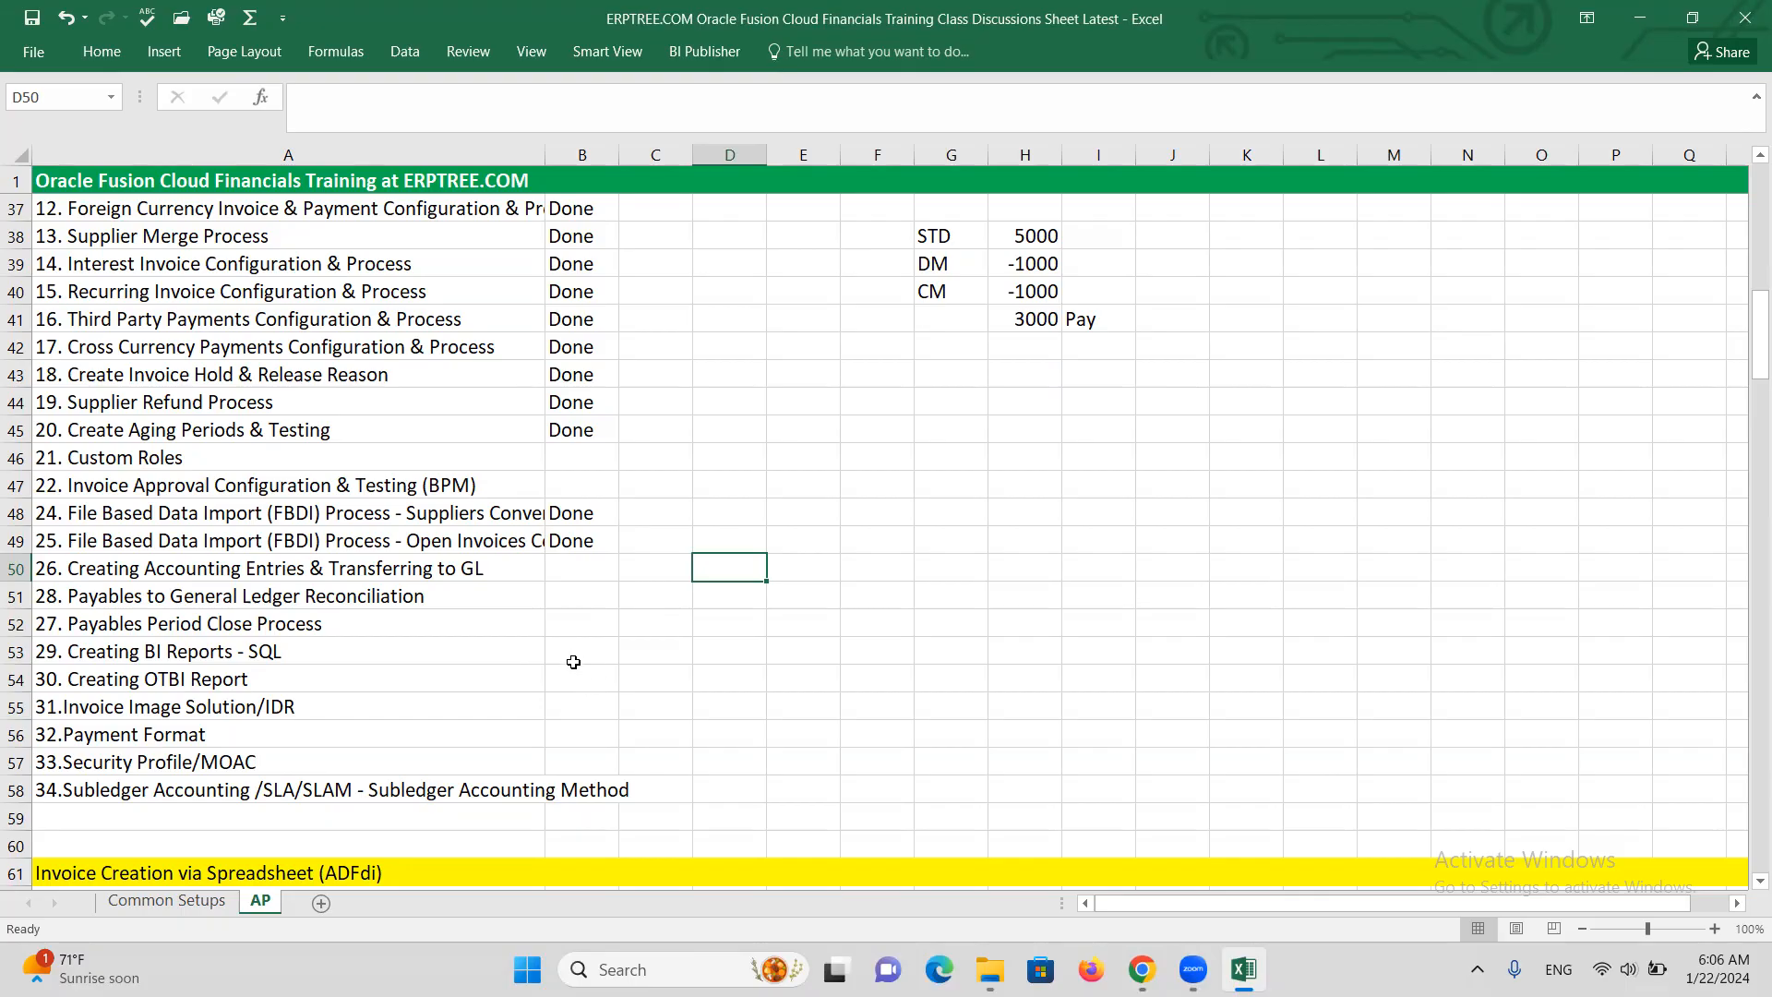
# Copy the 'Invoice Approval Configuration & Testing (BPM)' topic title and scroll below row 198
pyautogui.click(174, 458)
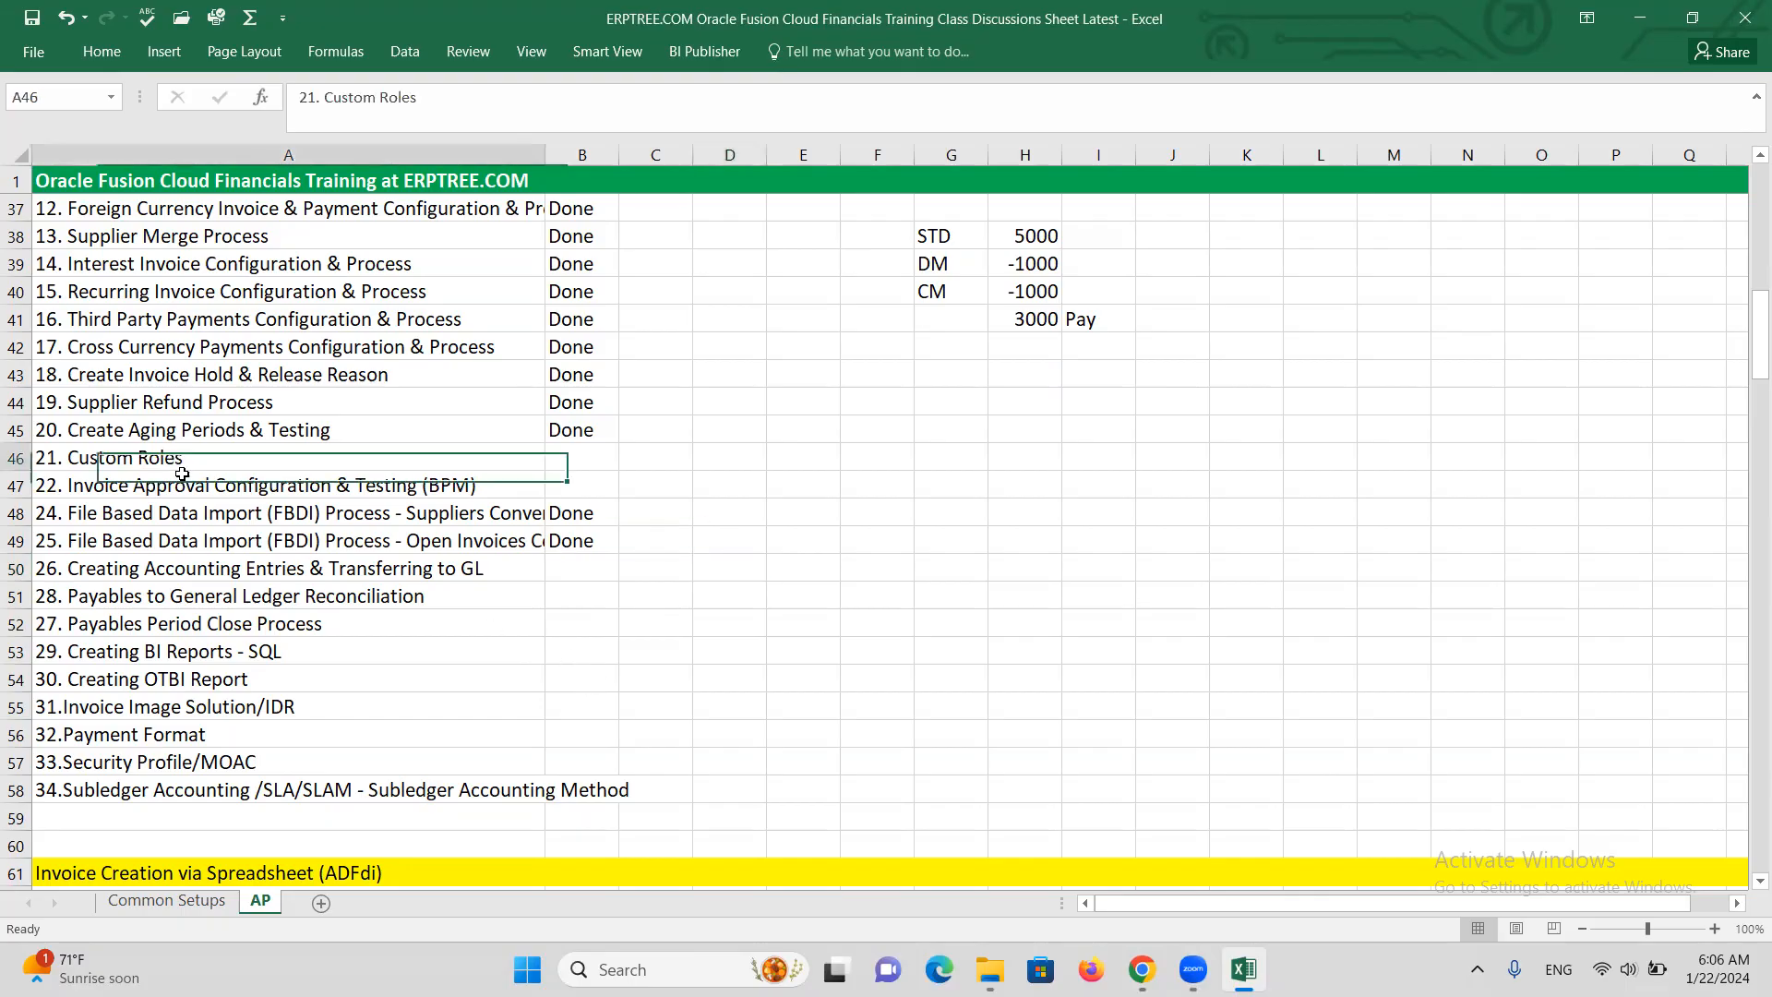
pyautogui.click(491, 490)
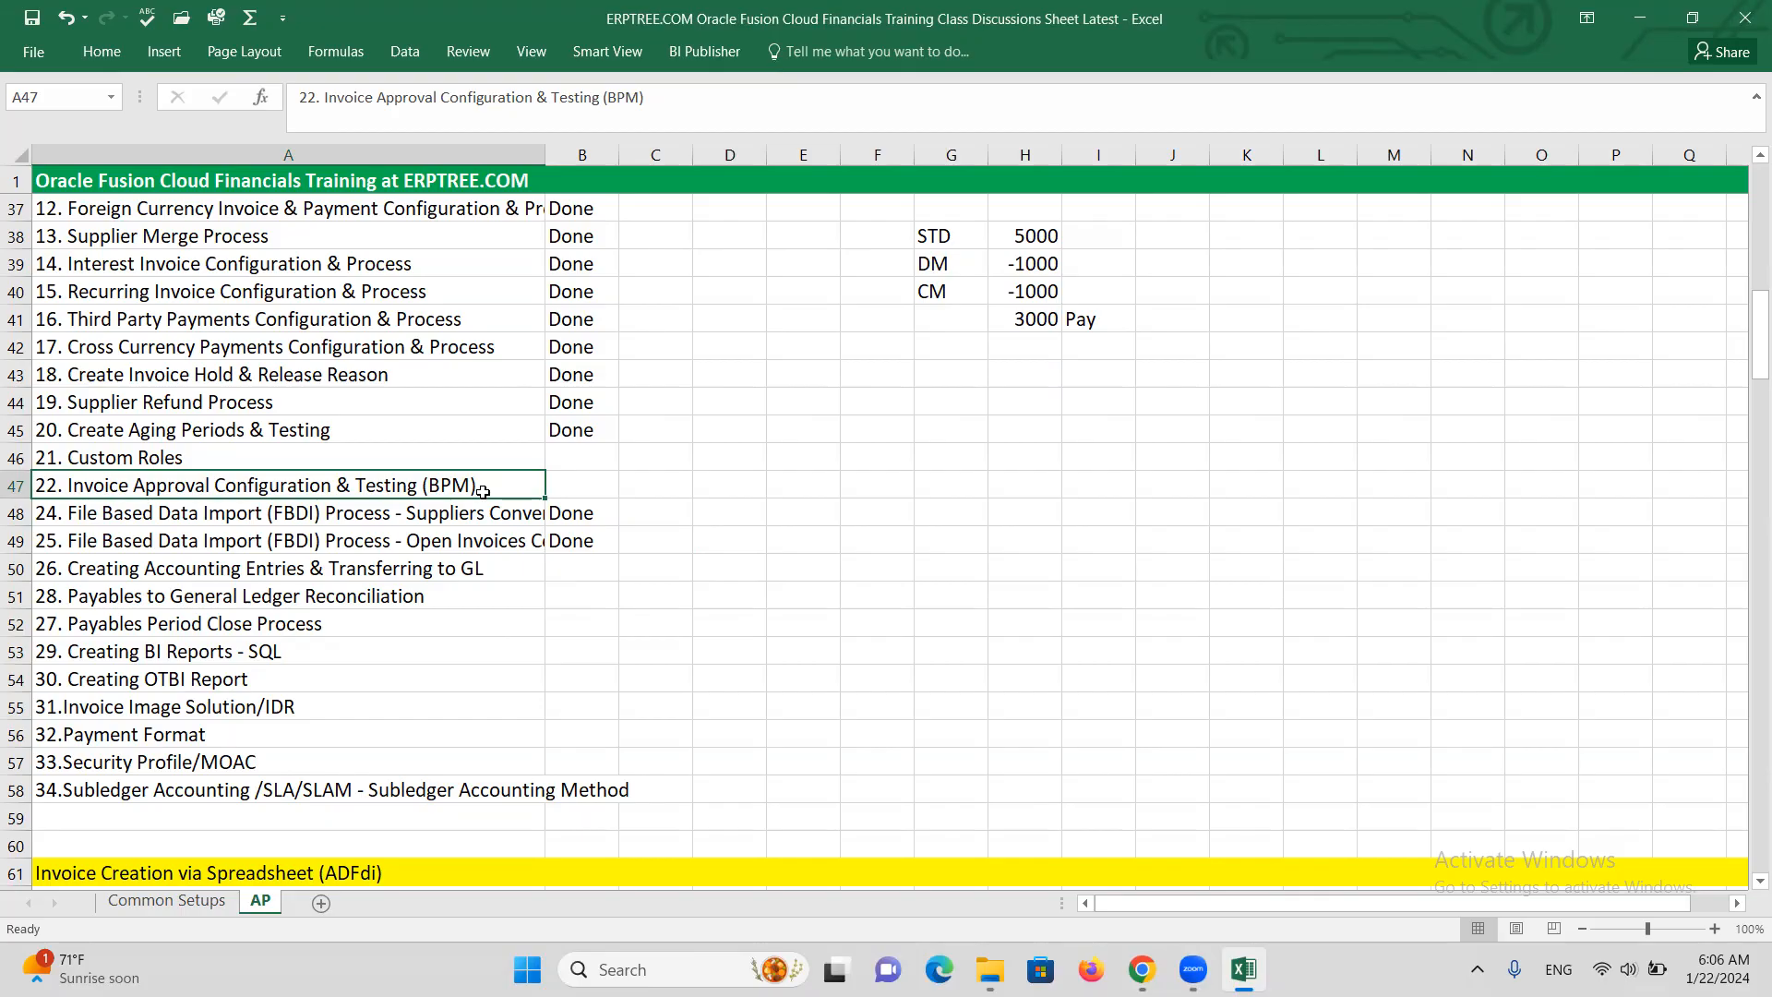
pyautogui.doubleClick(483, 488)
pyautogui.moveTo(483, 488)
pyautogui.mouseDown()
pyautogui.moveTo(85, 501)
pyautogui.moveTo(476, 490)
pyautogui.mouseUp()
pyautogui.hotkey('ctrl', 'c')
pyautogui.click(76, 500)
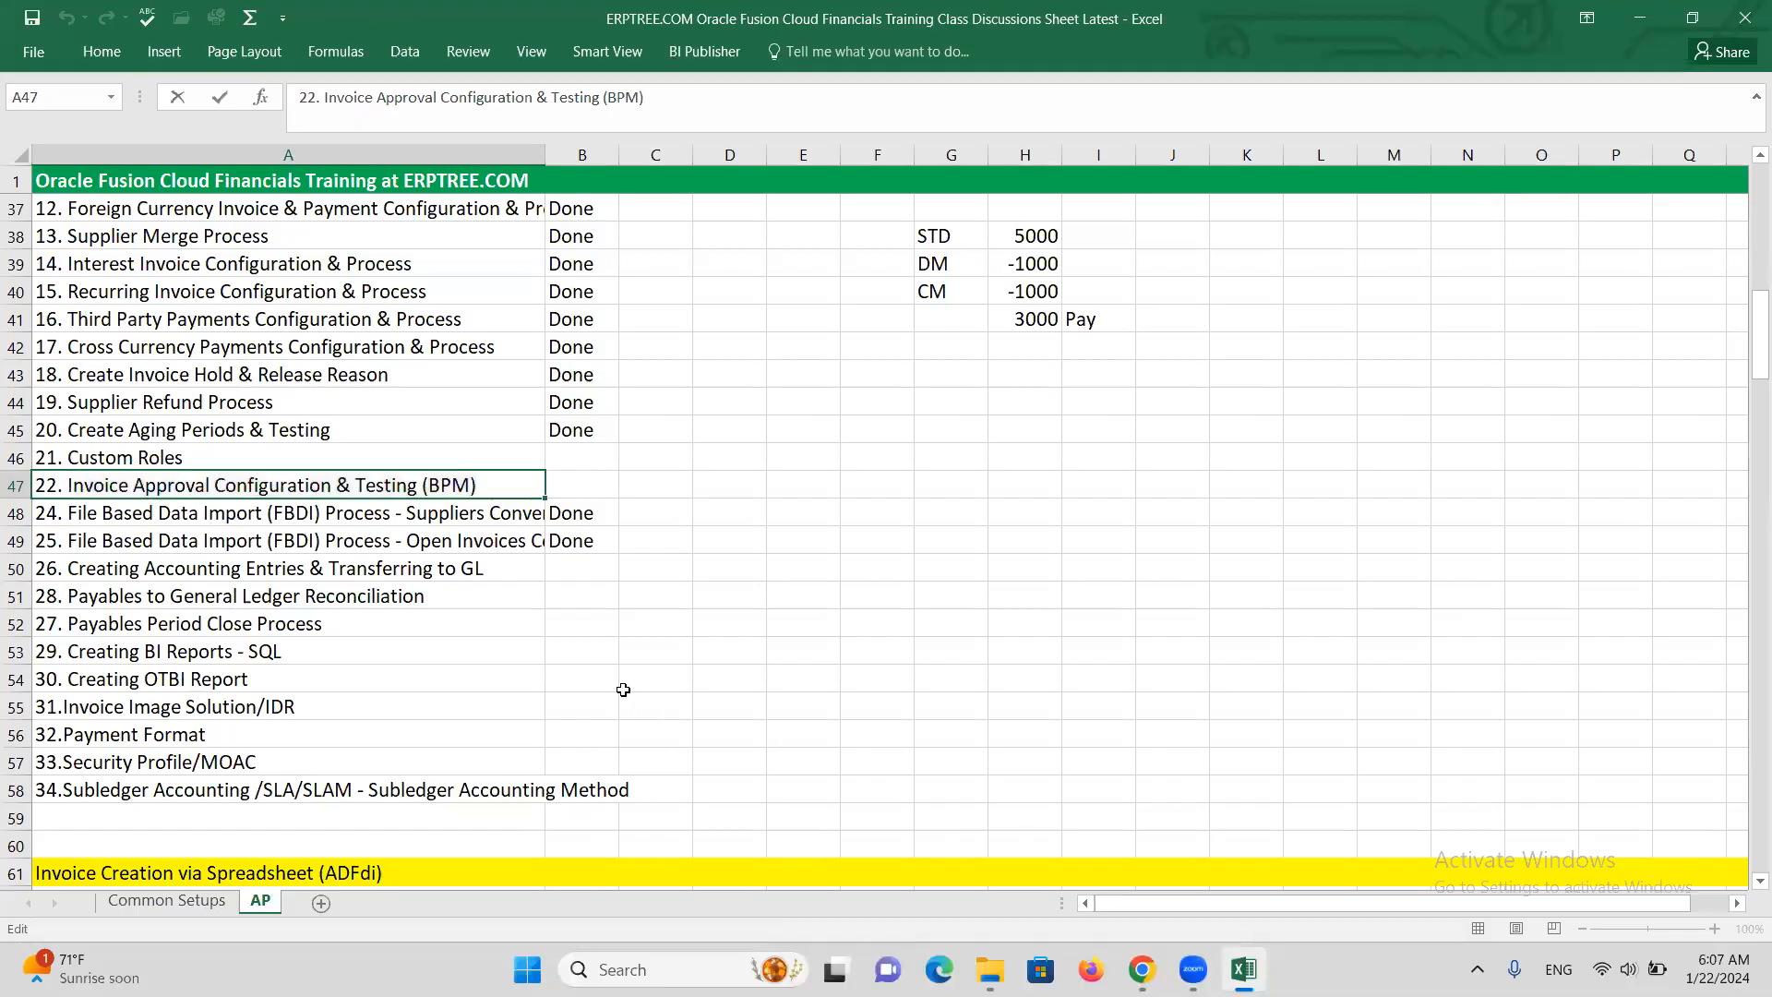
pyautogui.scroll(-7, 618, 692)
pyautogui.scroll(-20, 591, 690)
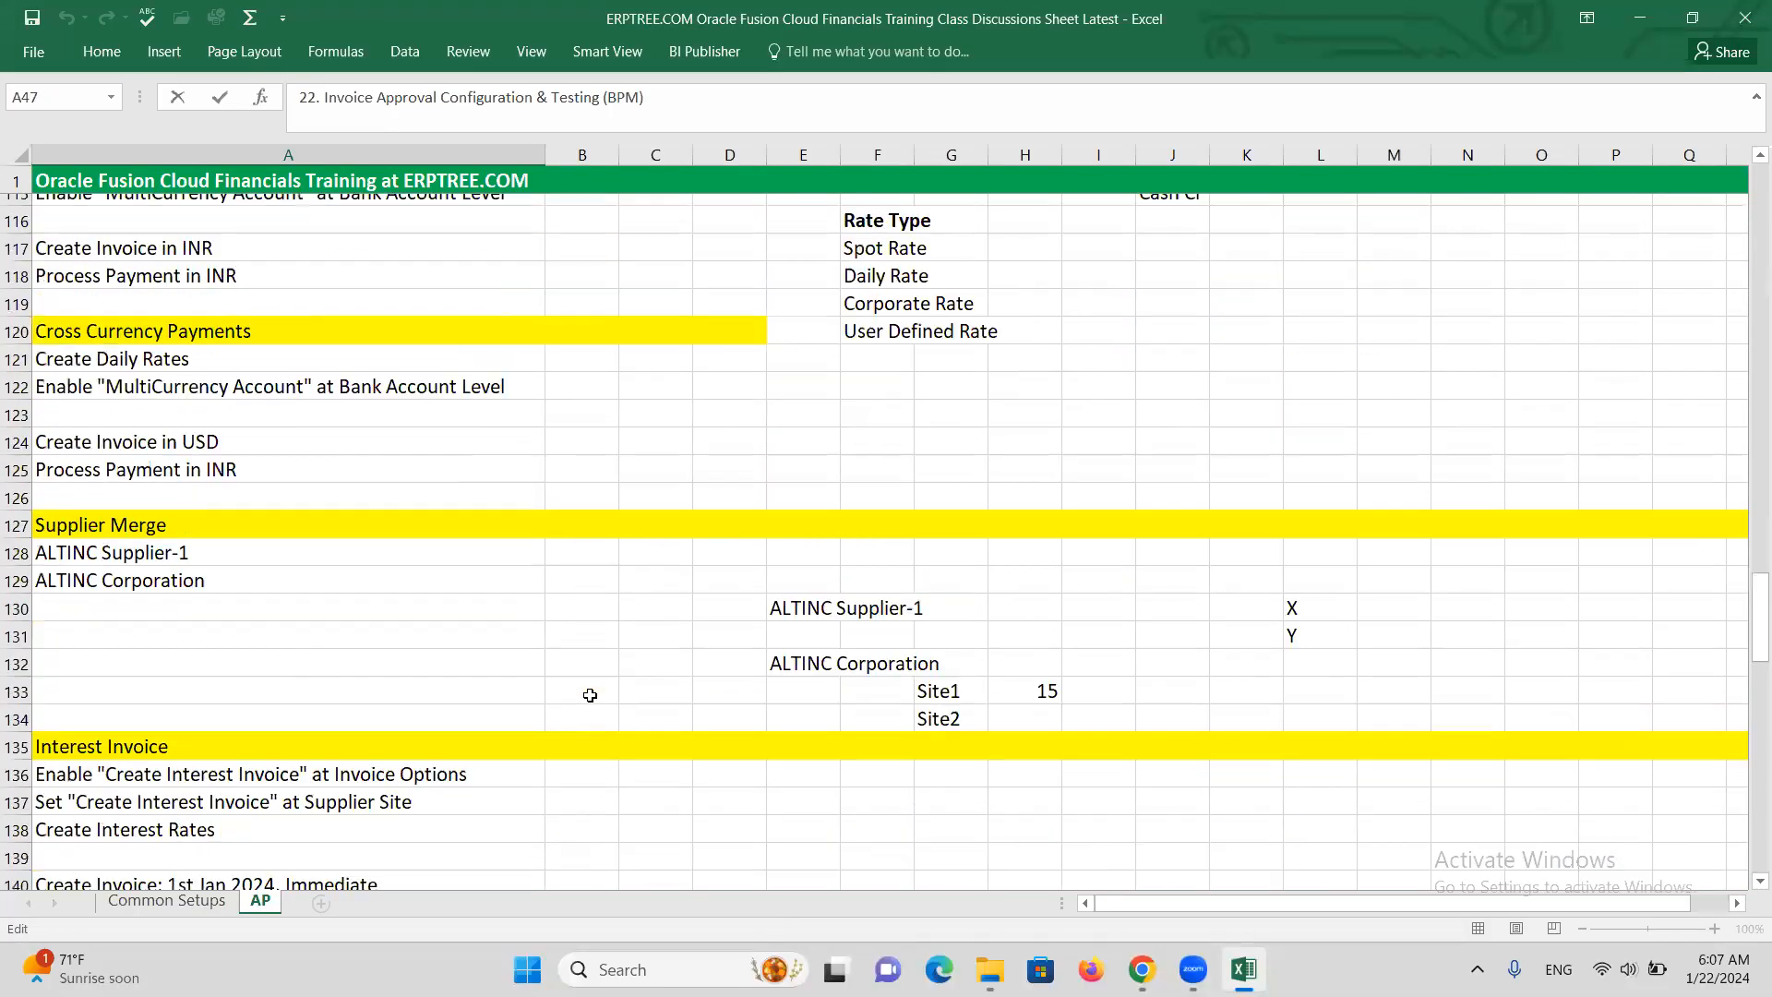
pyautogui.scroll(-15, 592, 695)
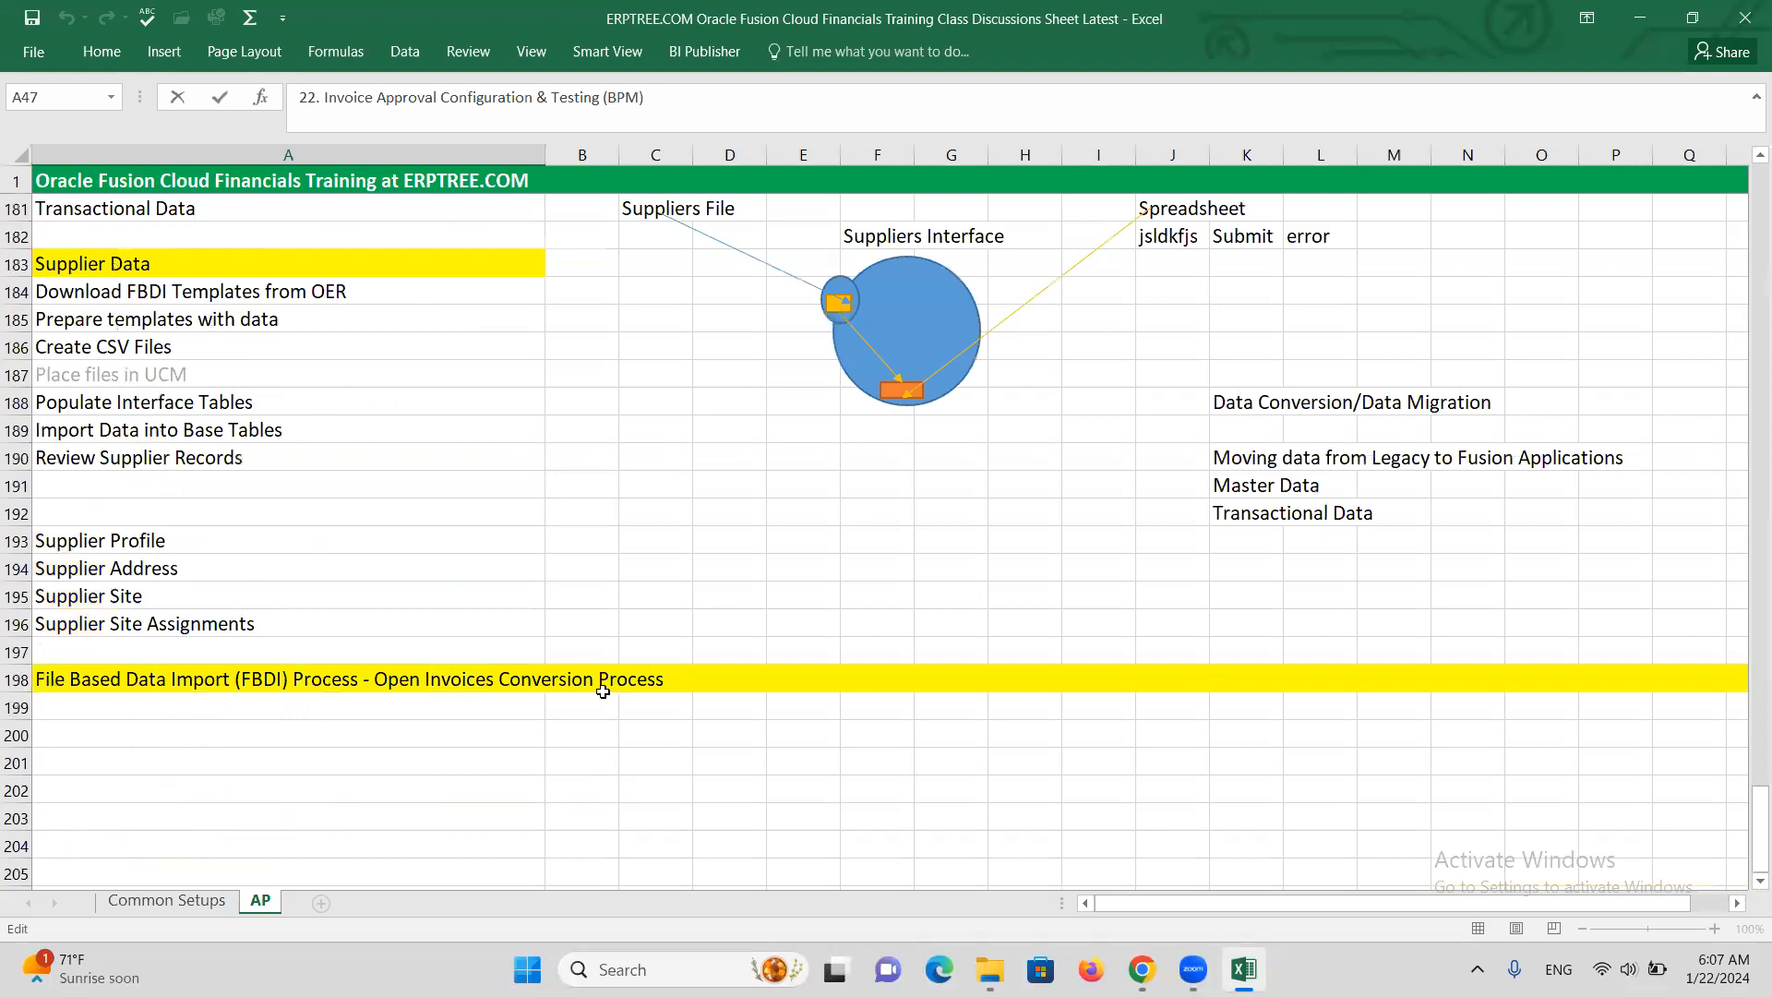
# Paste the topic title into A203 and replace 'Configuration & Testing' with a hyphen
pyautogui.click(90, 490)
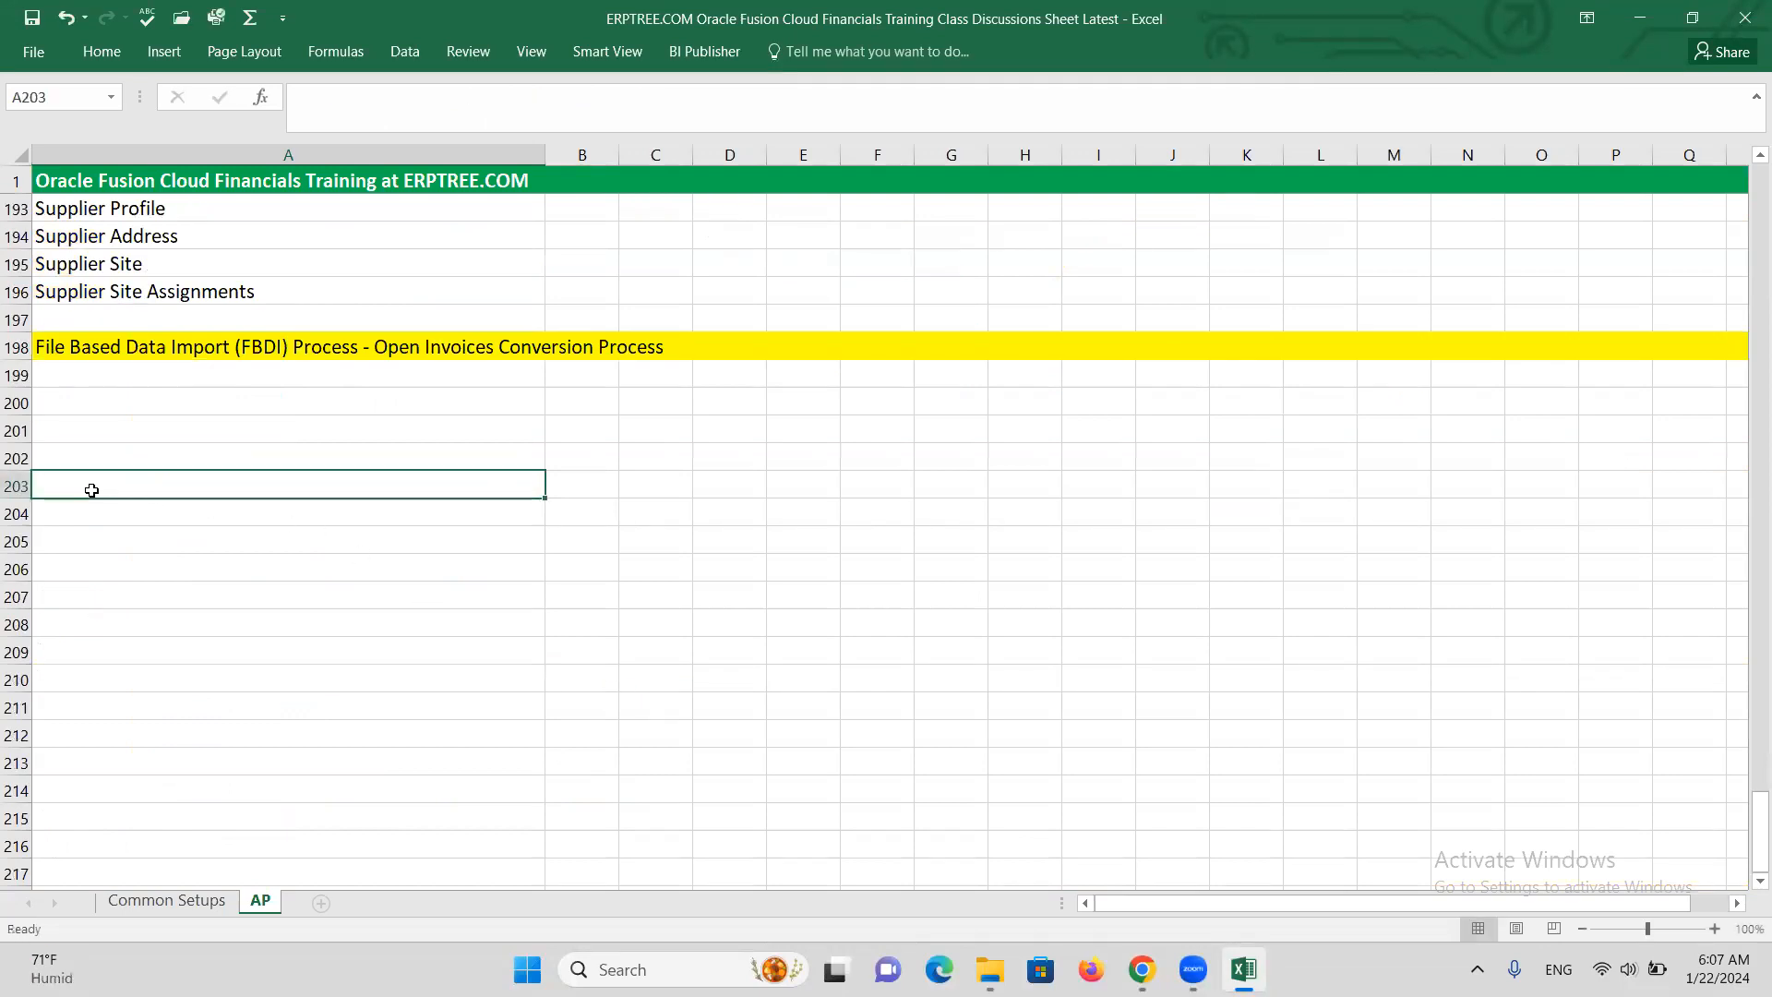
pyautogui.hotkey('ctrl', 'v')
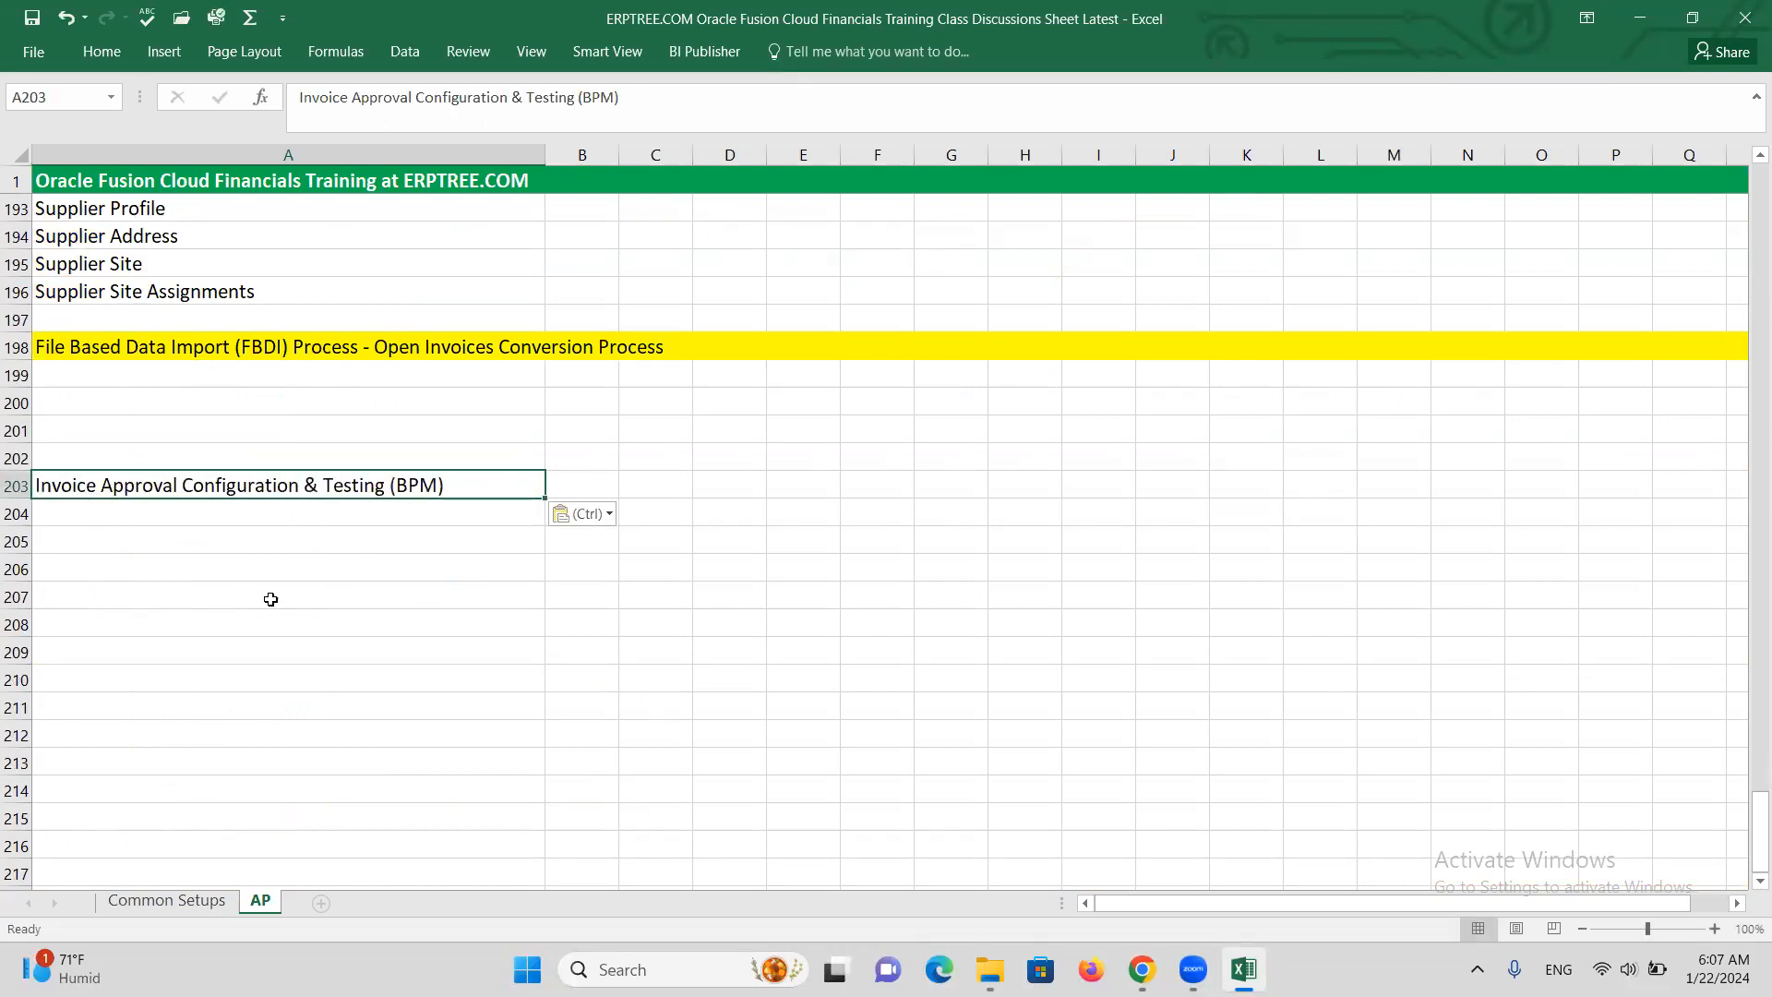
pyautogui.doubleClick(388, 487)
pyautogui.moveTo(391, 486); pyautogui.dragTo(178, 481)
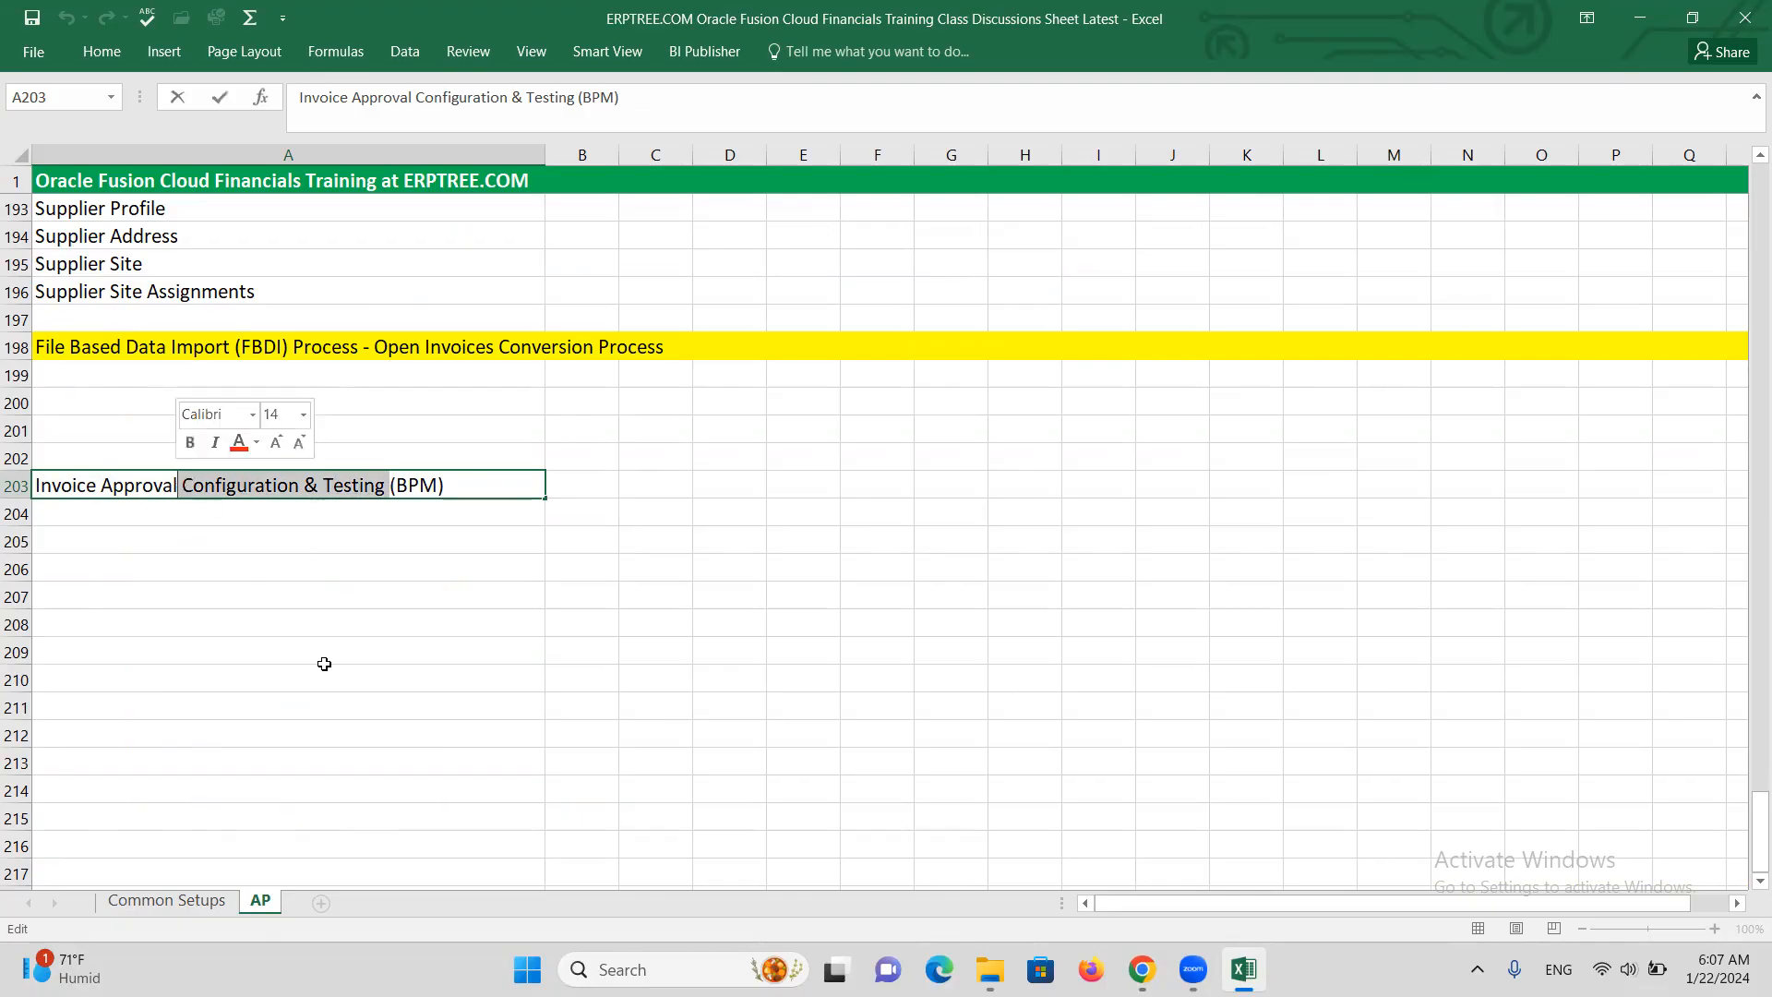
pyautogui.write('-')
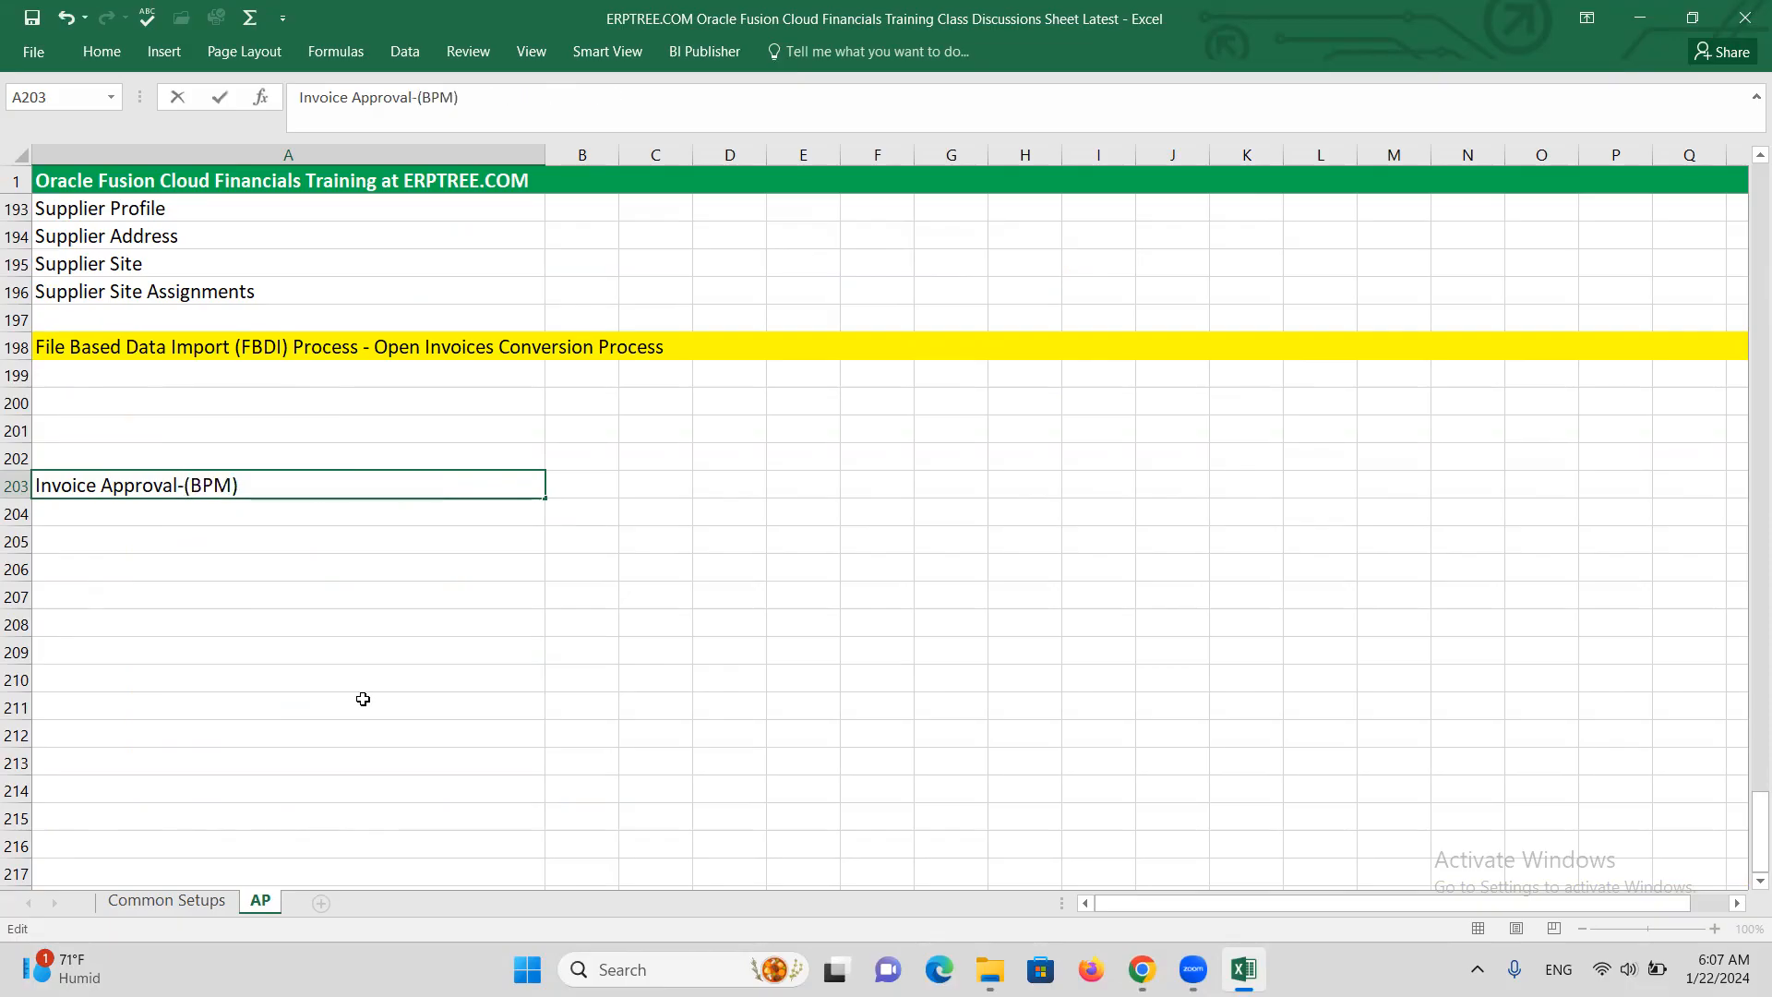
pyautogui.click(264, 484)
pyautogui.moveTo(264, 484); pyautogui.dragTo(192, 482)
pyautogui.click(253, 490)
pyautogui.press('BackSpace')
# Finish the A203 heading as 'Invoice Approval- BPM/Approval Workflow' and select row 203
pyautogui.write('/w')
pyautogui.press('BackSpace')
pyautogui.write('W')
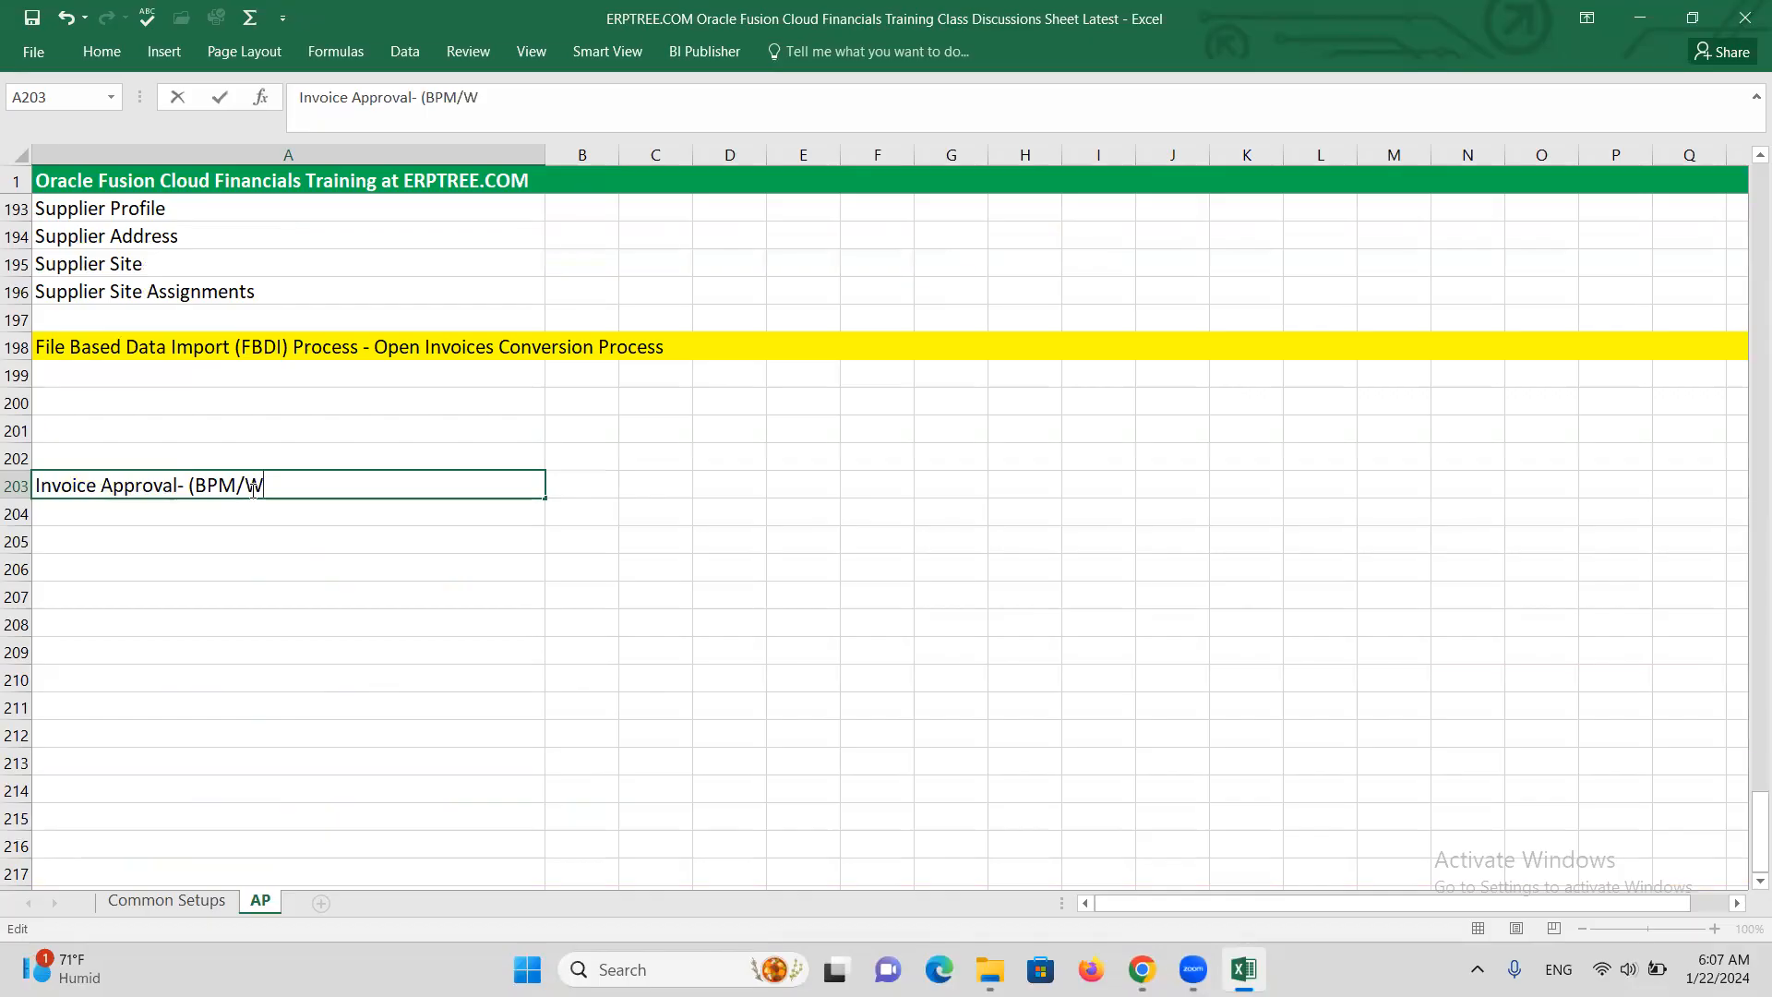
pyautogui.press('BackSpace')
pyautogui.write('Appr')
pyautogui.write('oval')
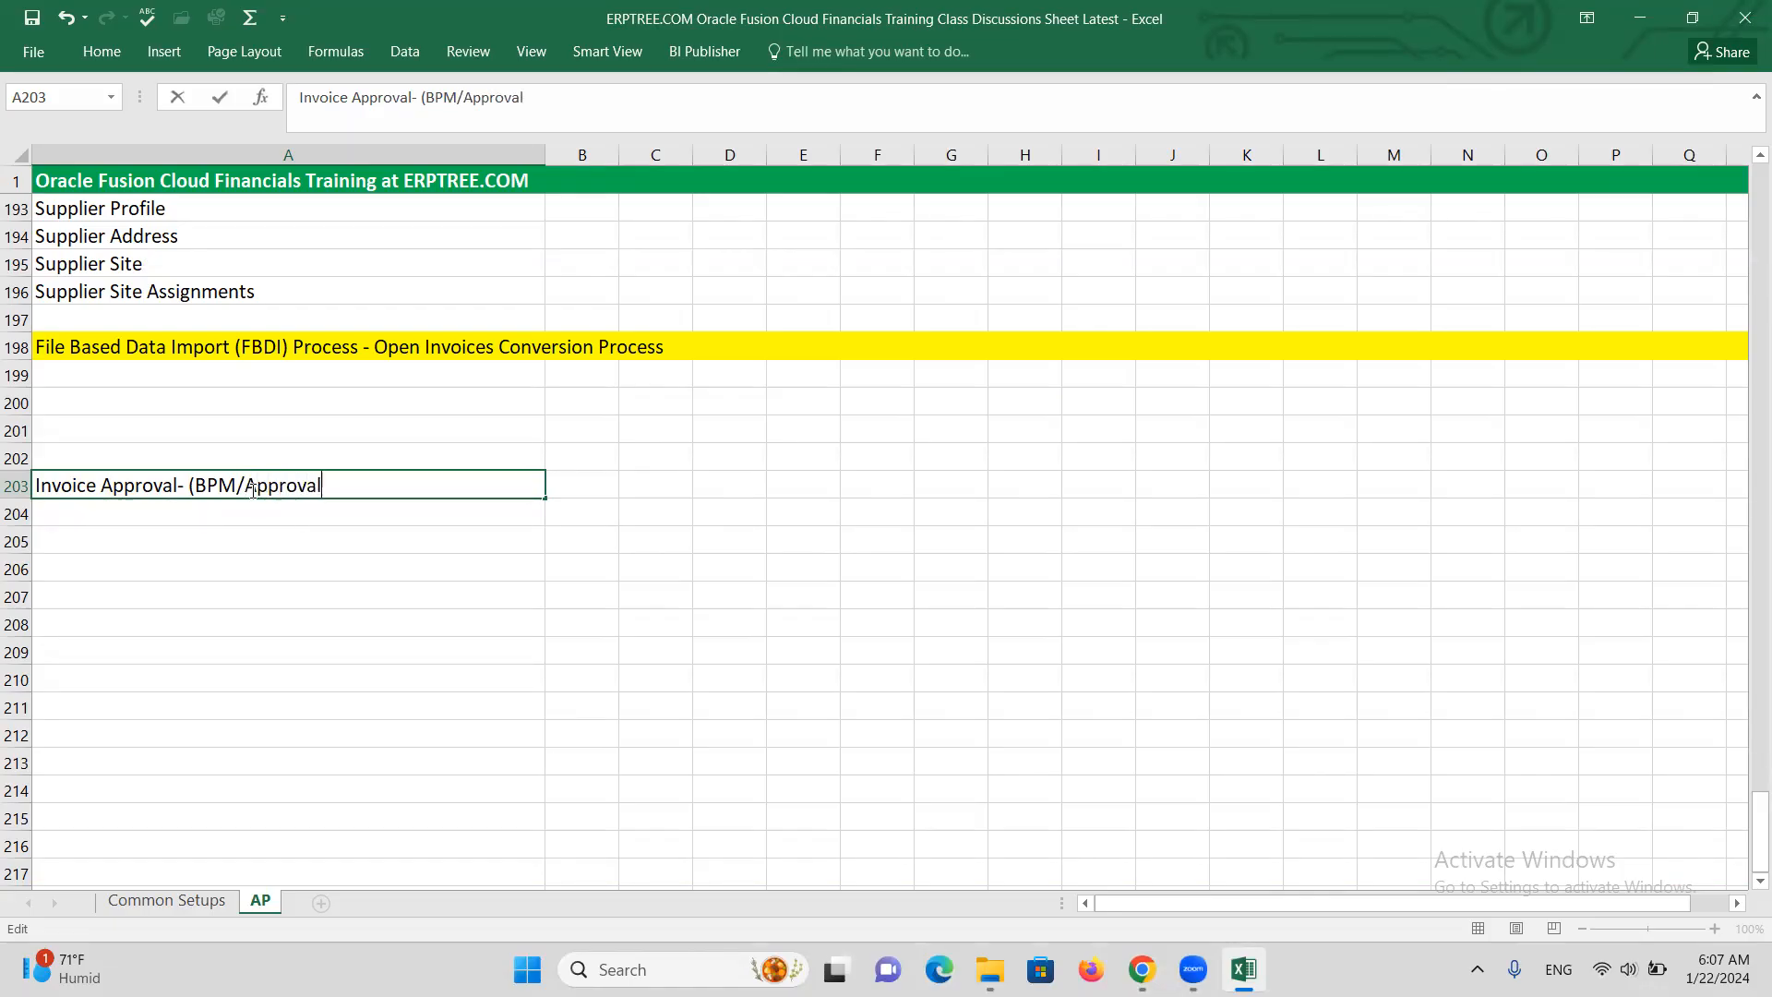
pyautogui.write(' Workflow')
pyautogui.click(198, 483)
pyautogui.press('BackSpace')
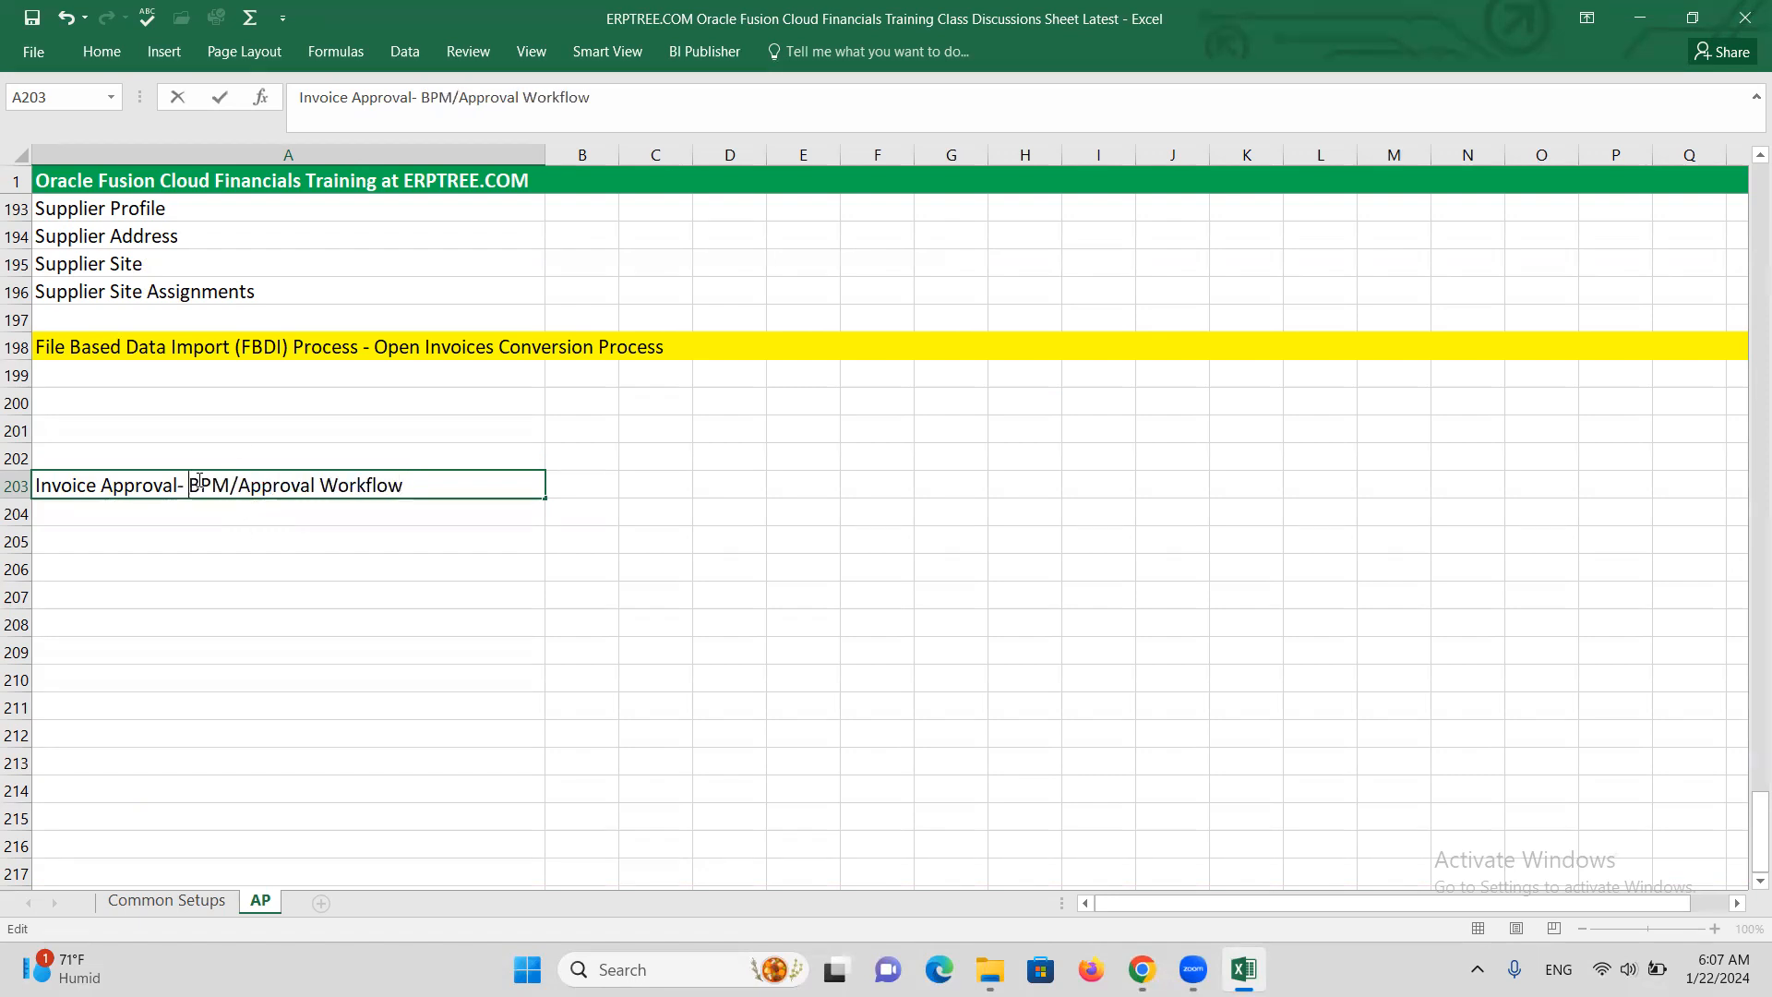
pyautogui.hotkey('ctrl', 'Return')
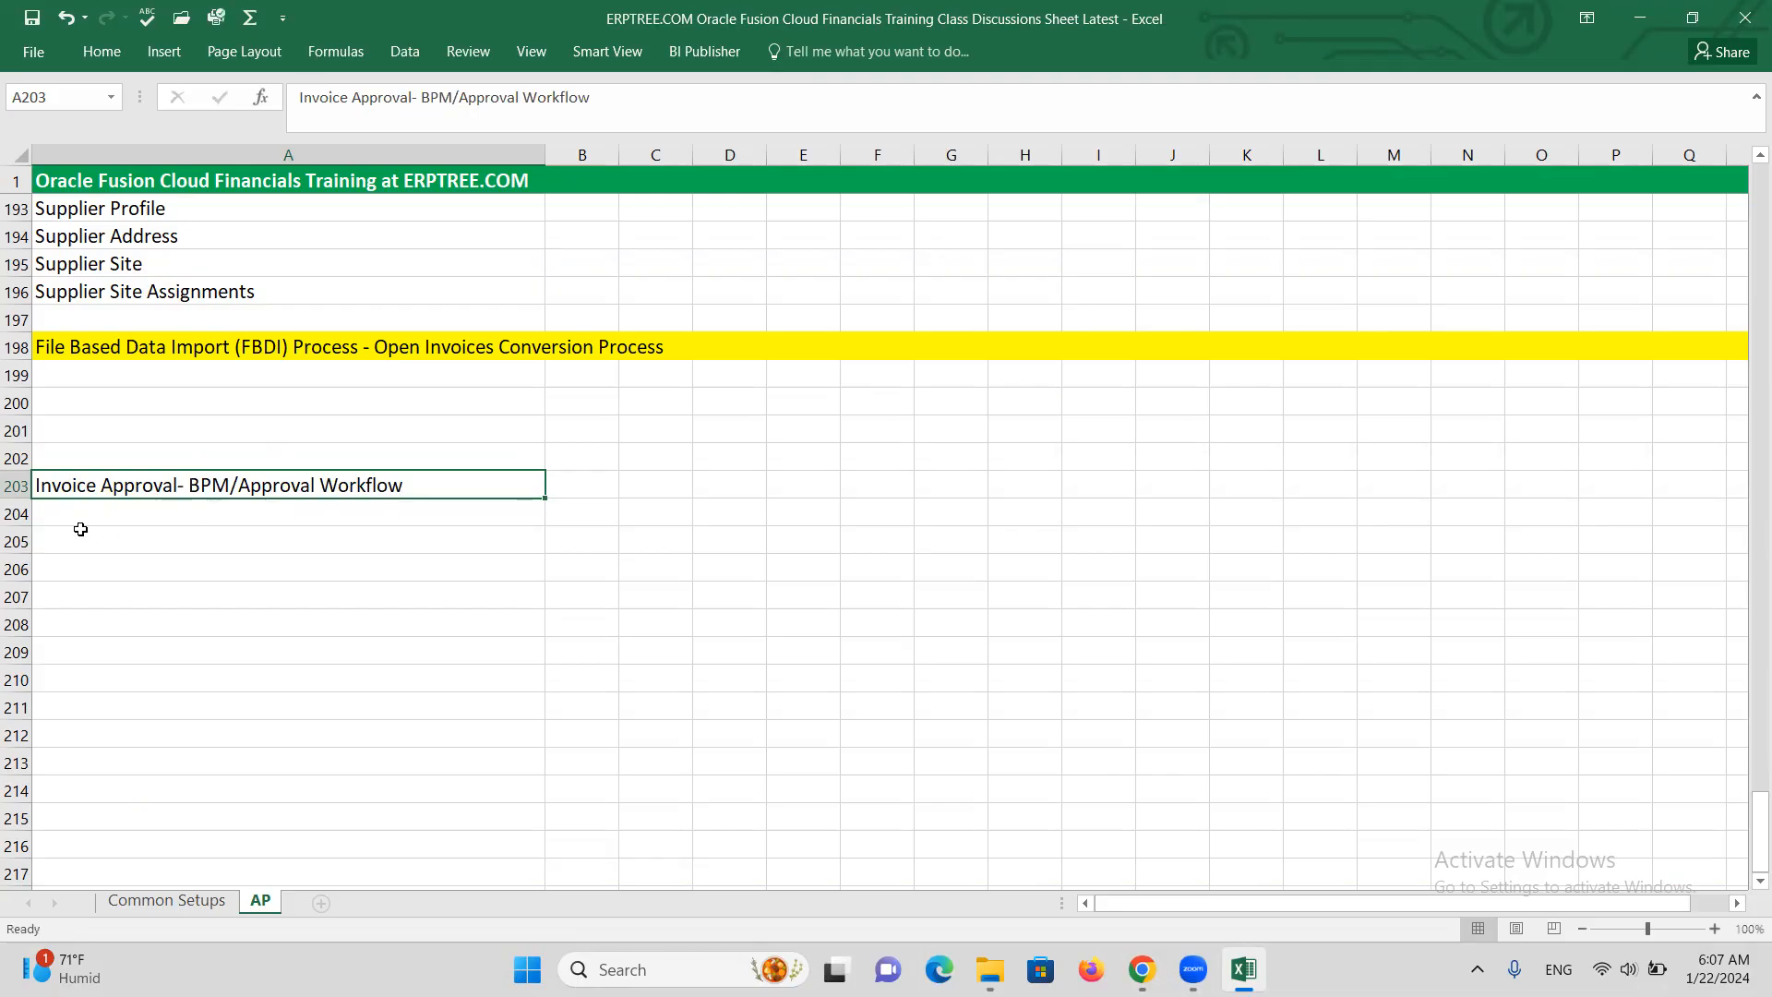
pyautogui.click(15, 485)
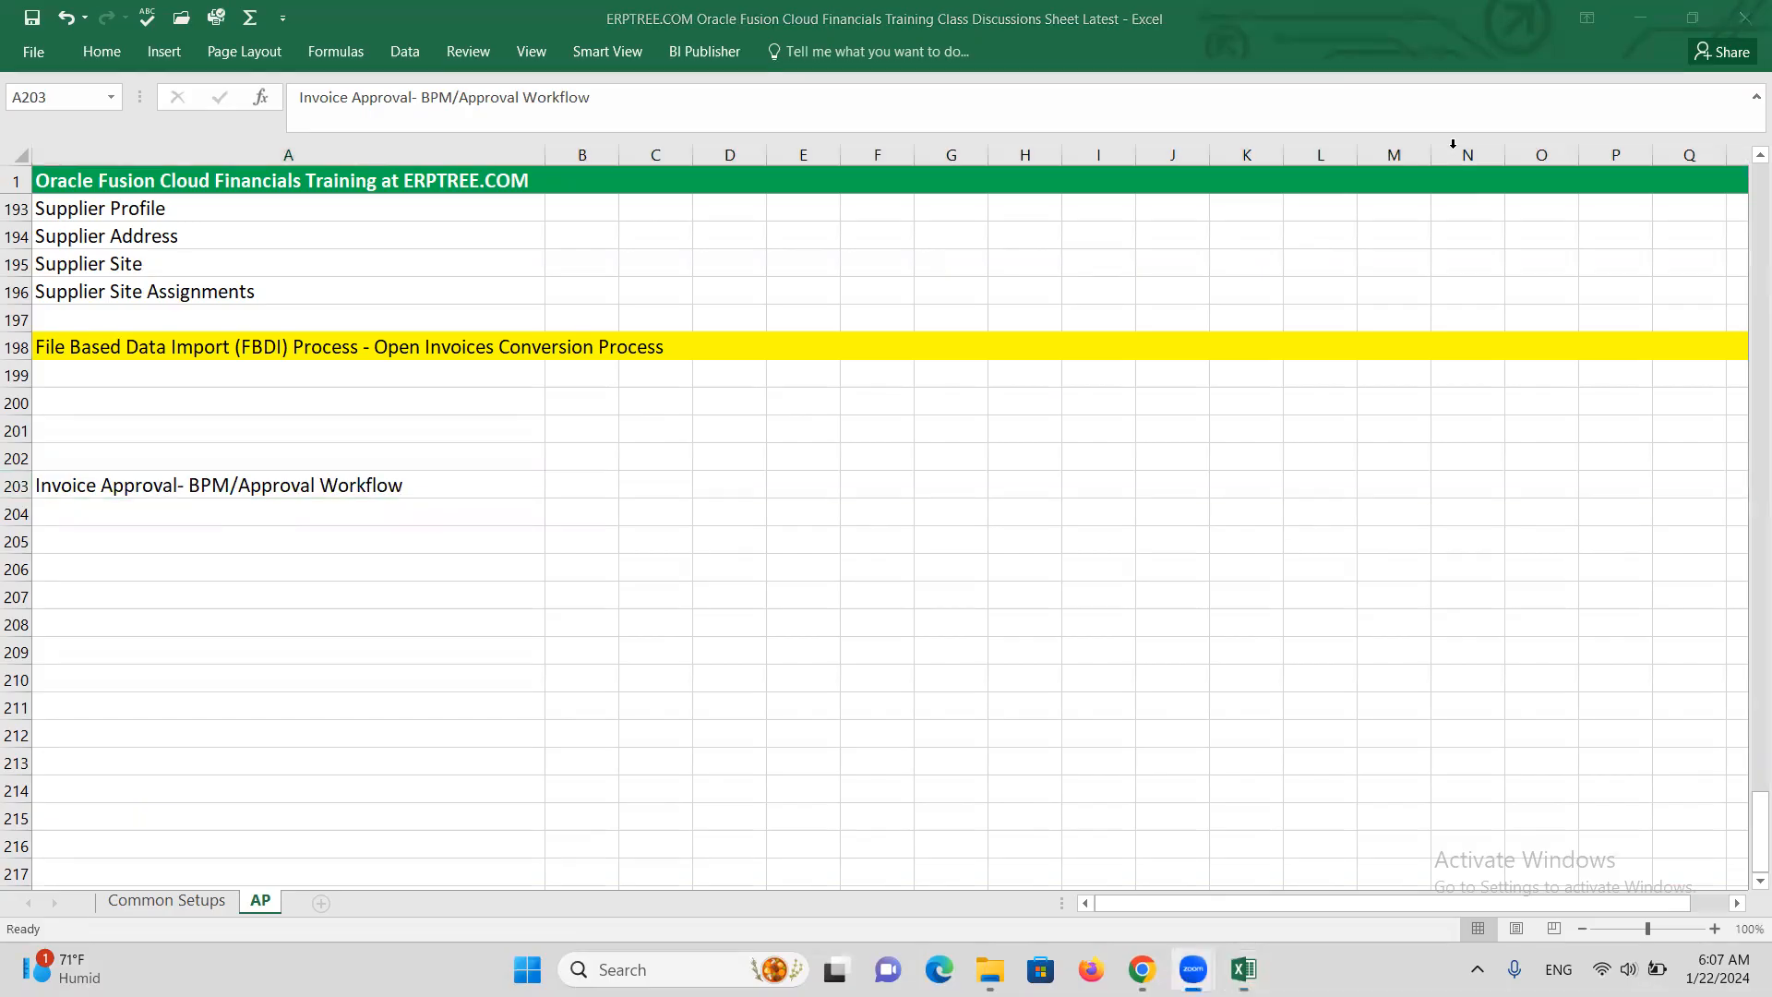
pyautogui.click(14, 484)
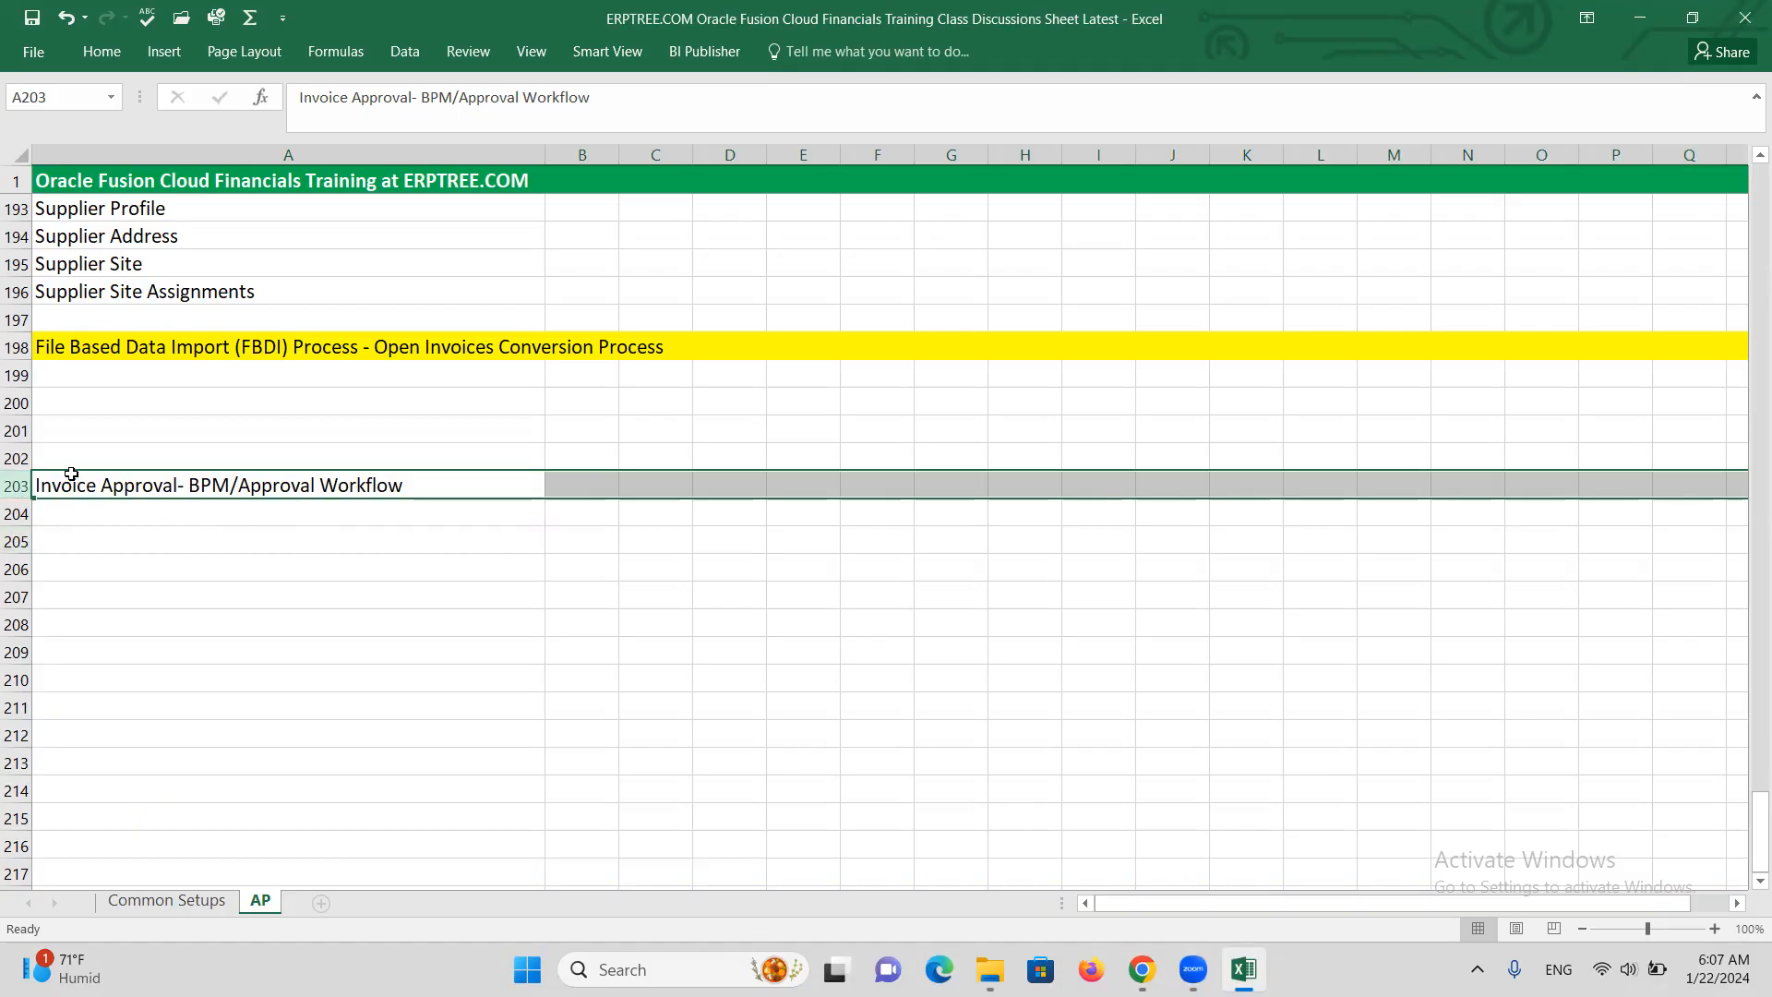
# Apply yellow fill to all of row 203, matching the FBDI heading, then move to A204
pyautogui.click(100, 54)
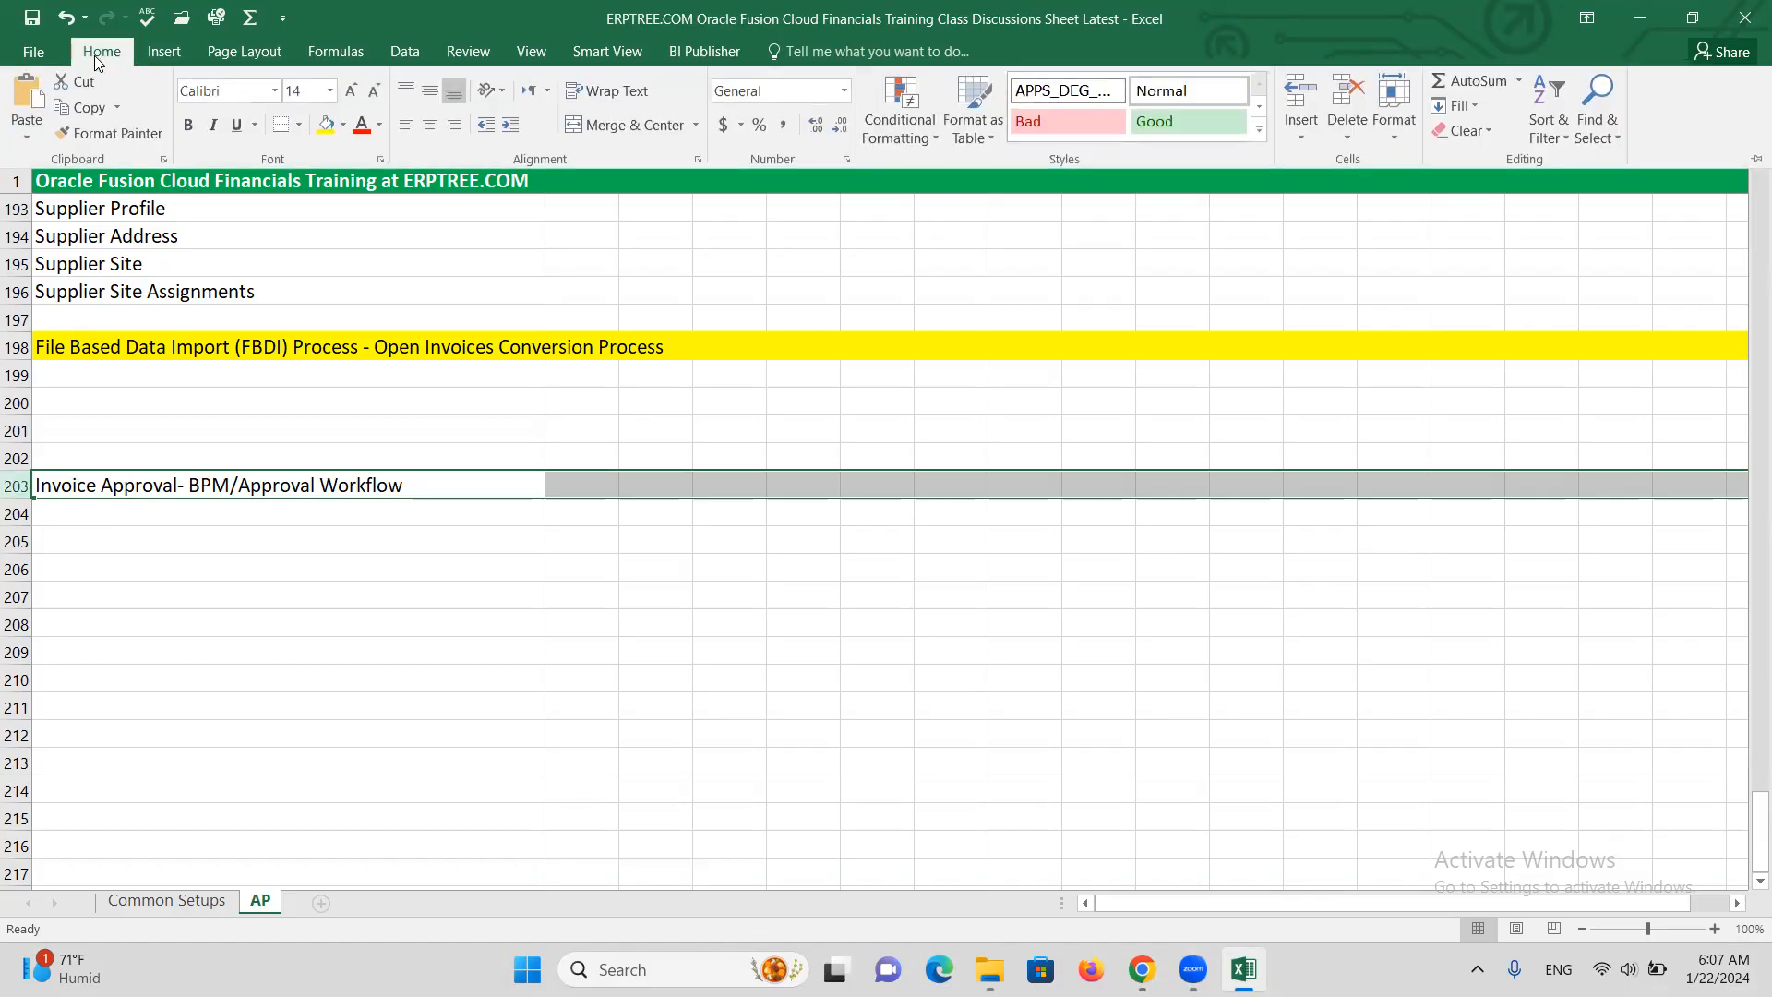
pyautogui.click(1624, 194)
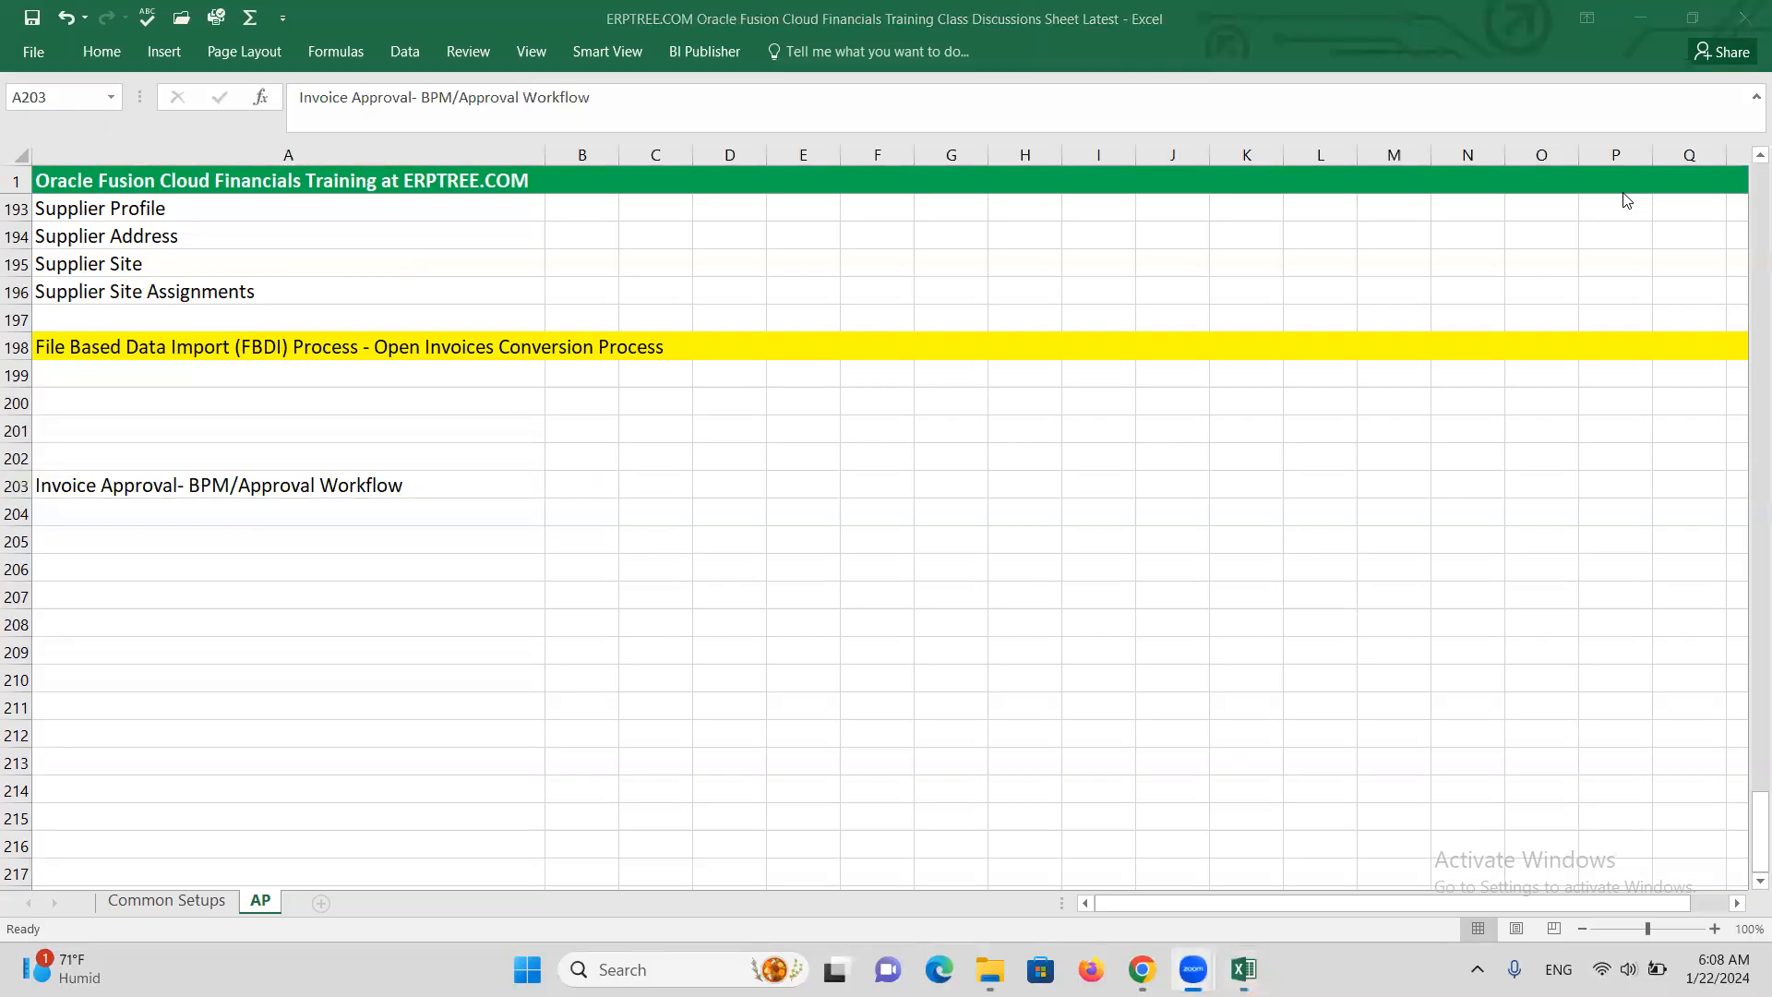
pyautogui.click(16, 485)
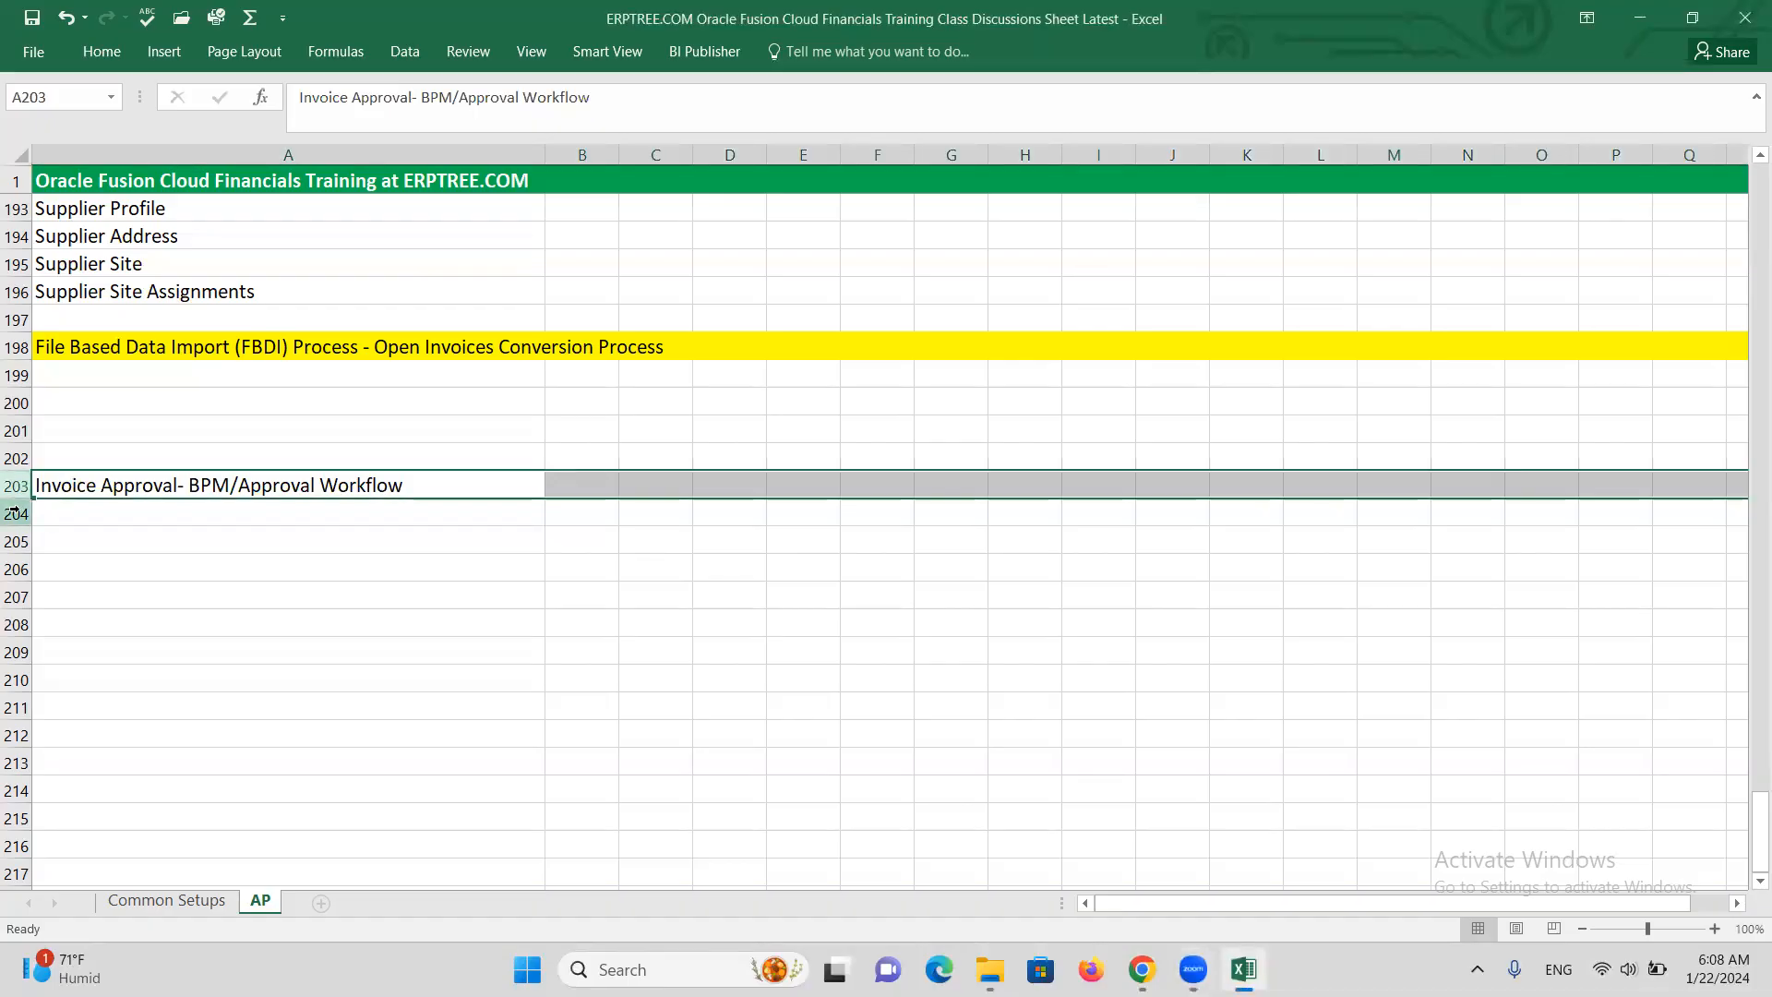
pyautogui.click(108, 48)
pyautogui.click(324, 127)
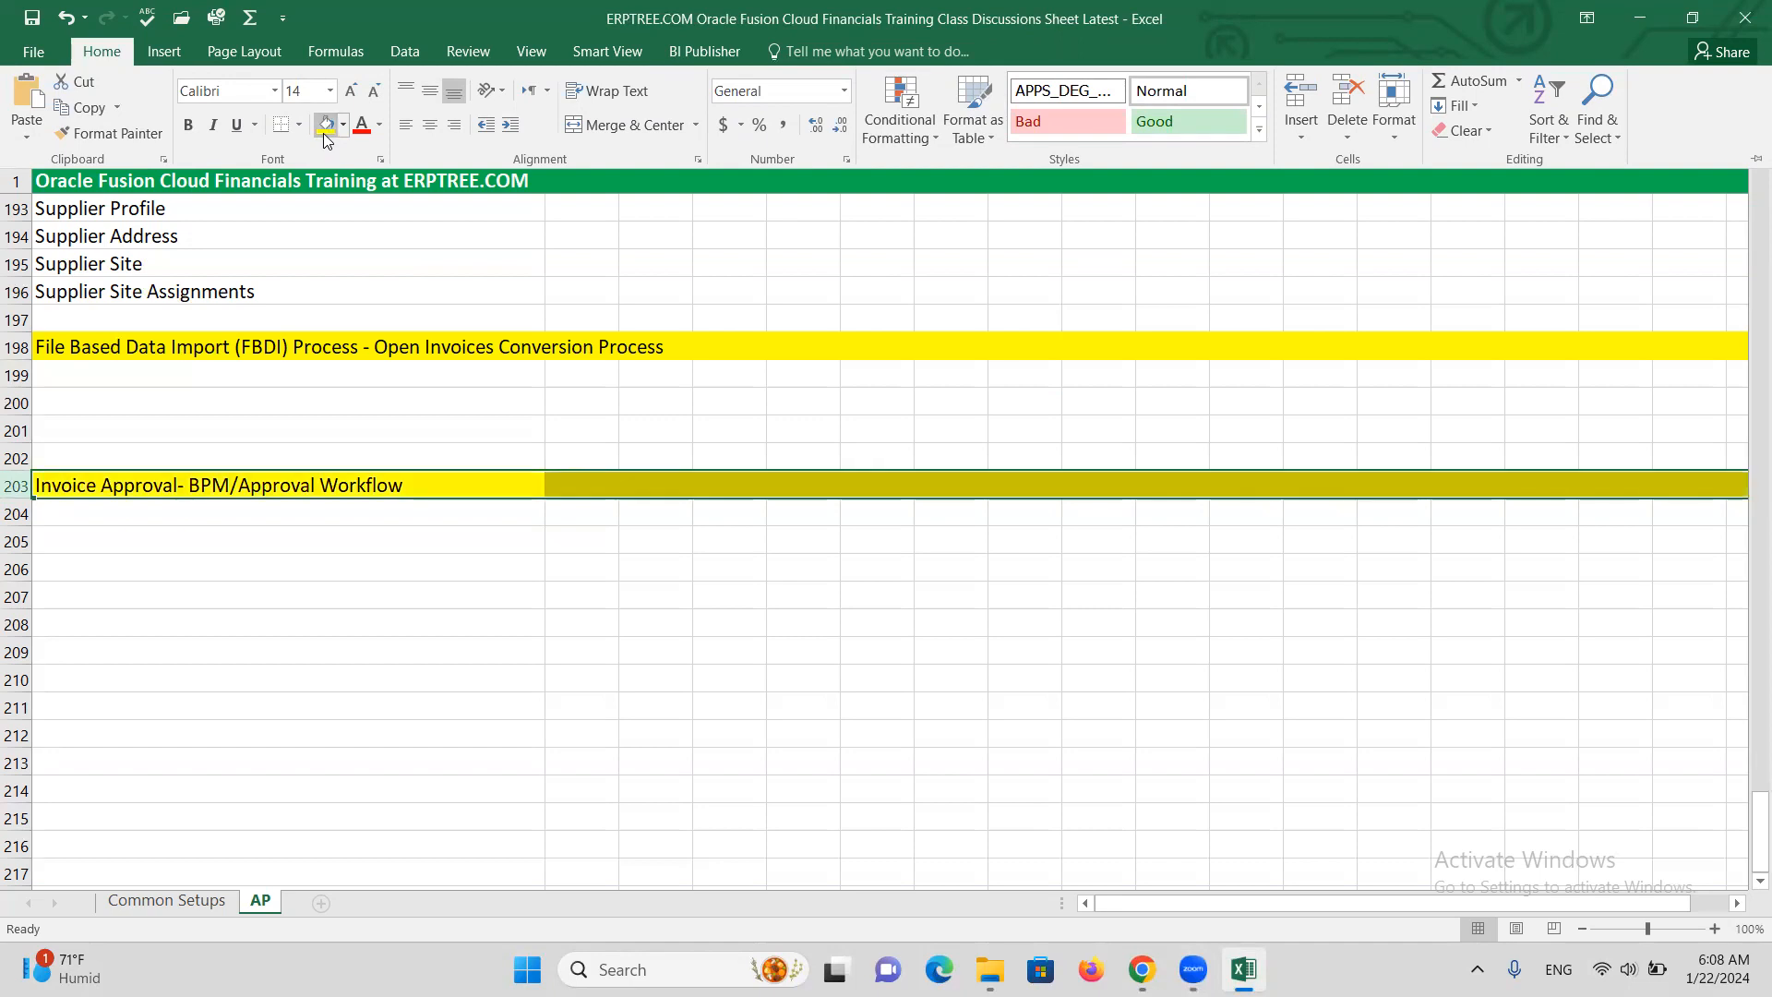
pyautogui.click(158, 514)
pyautogui.click(156, 511)
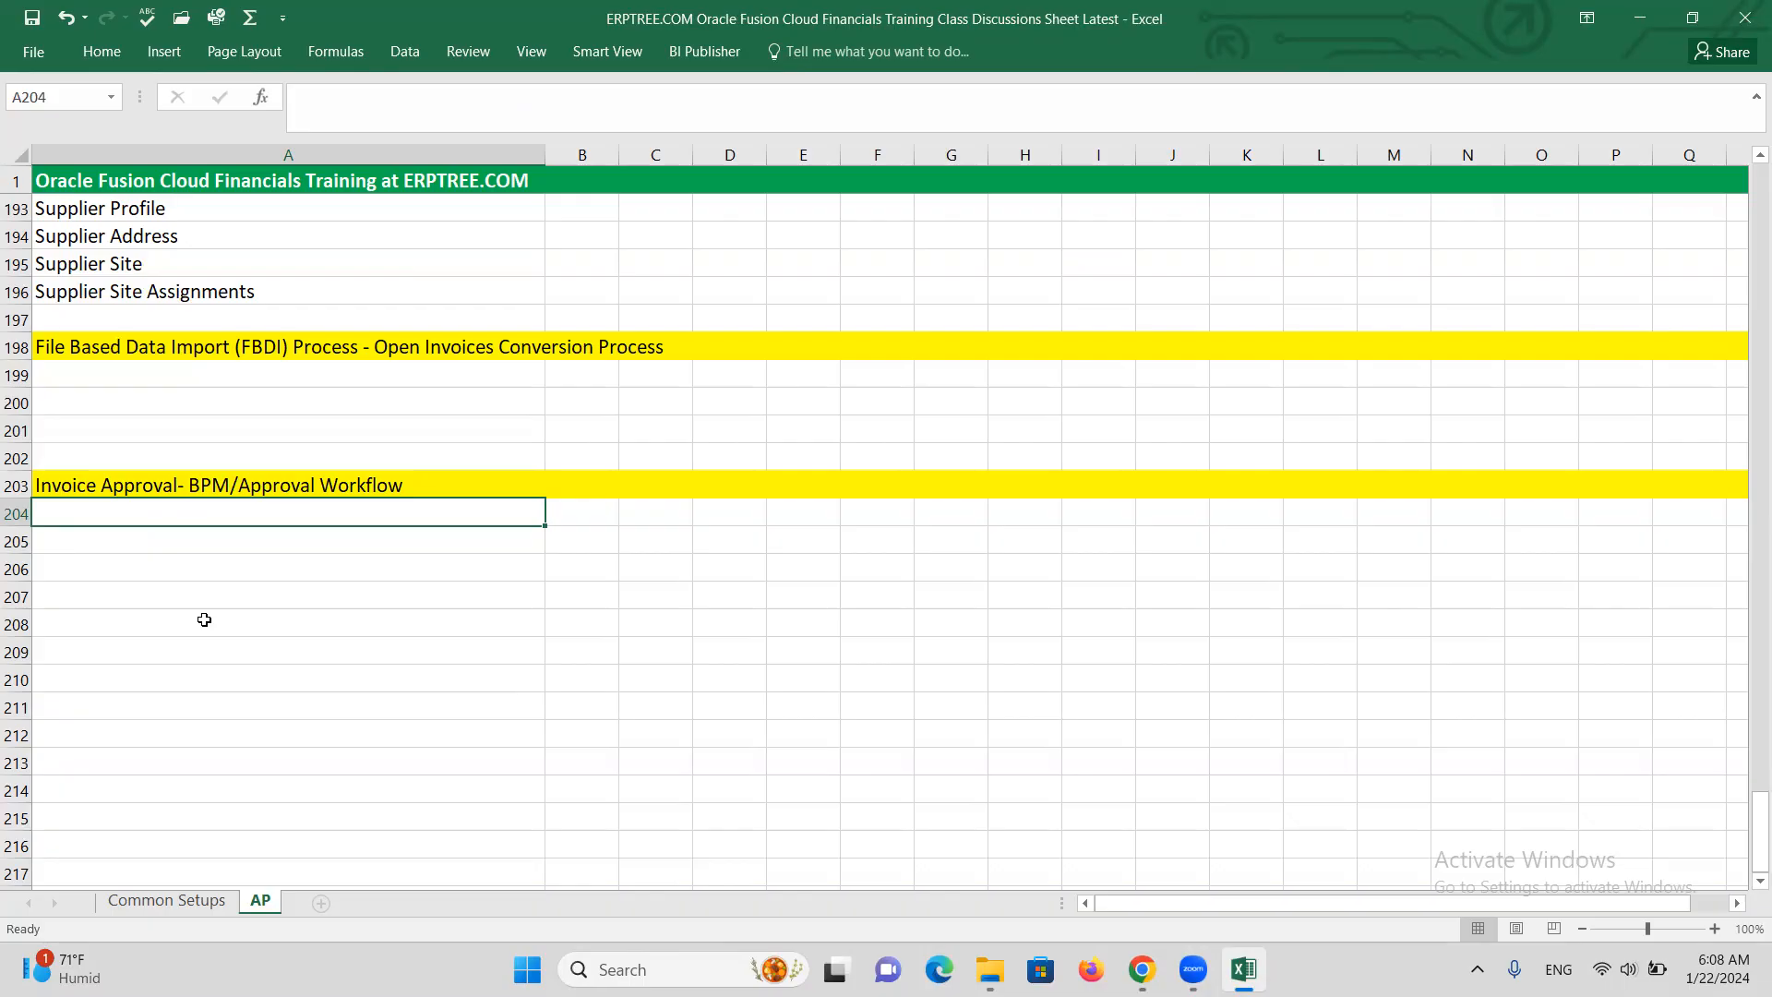
# In A210, enter 'If Invoice amount is same or less than 5000, then ALTINC can approve iInvoice'
pyautogui.click(182, 646)
pyautogui.click(180, 678)
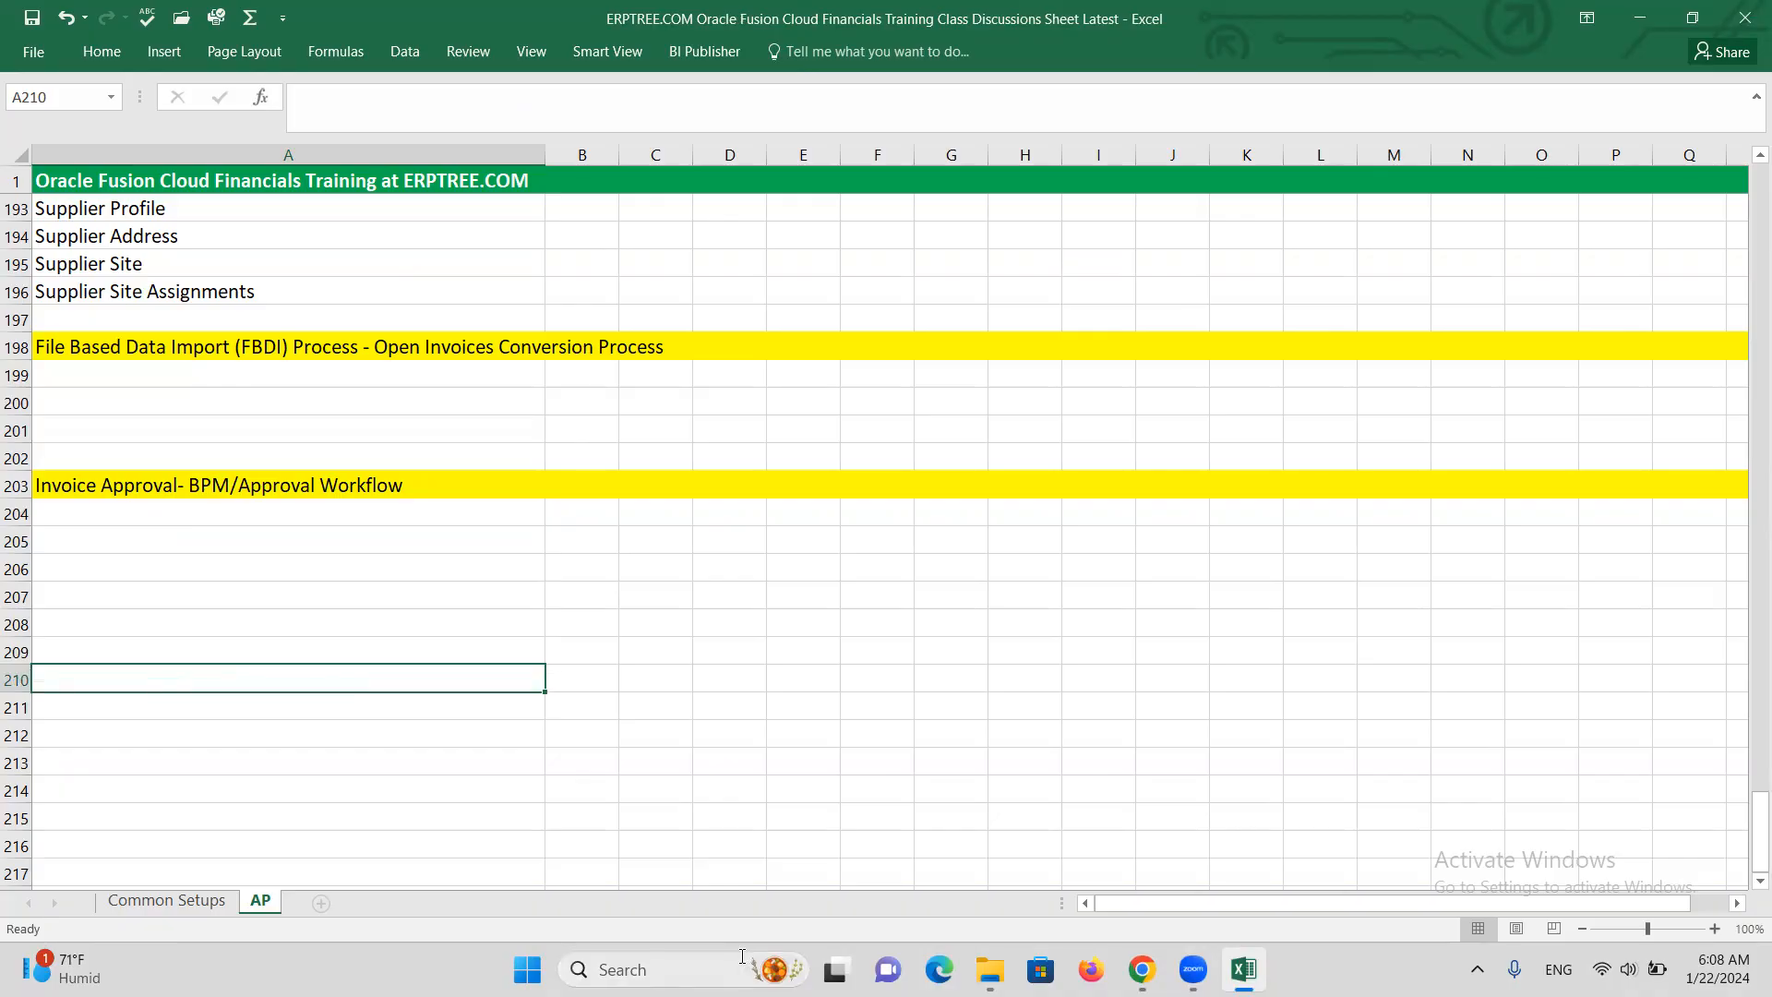
pyautogui.write('If Invoice amount')
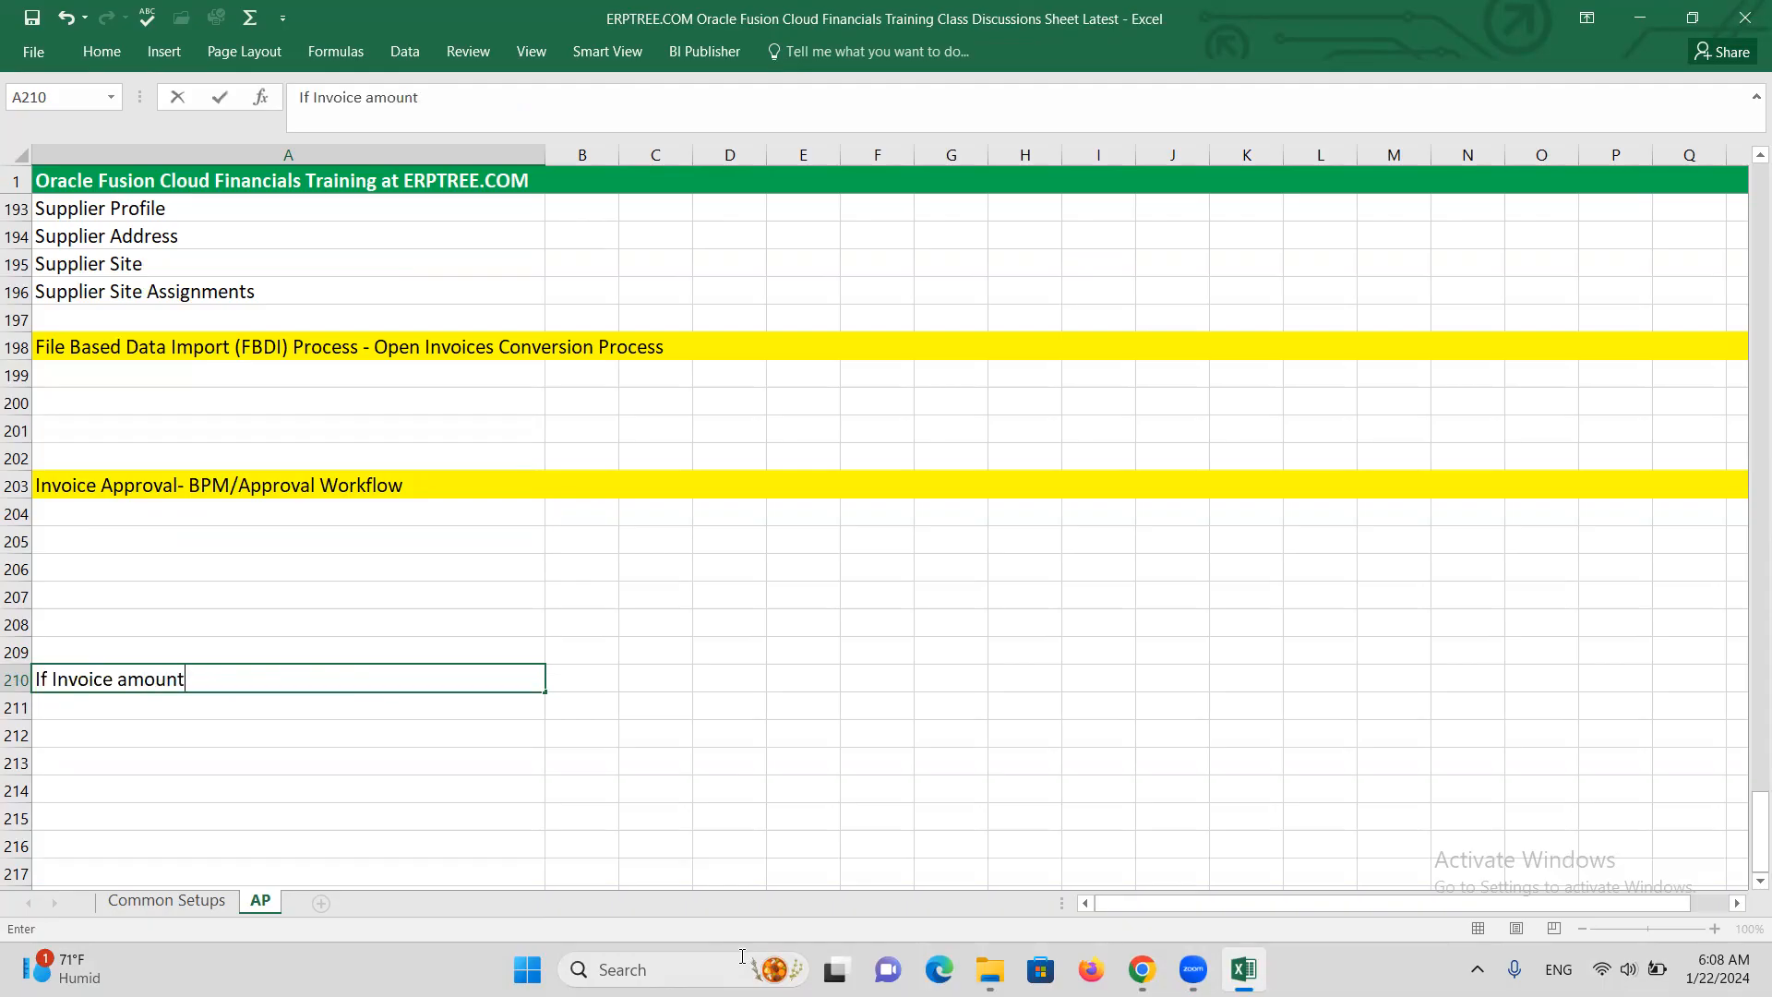
pyautogui.write(' is same or less than')
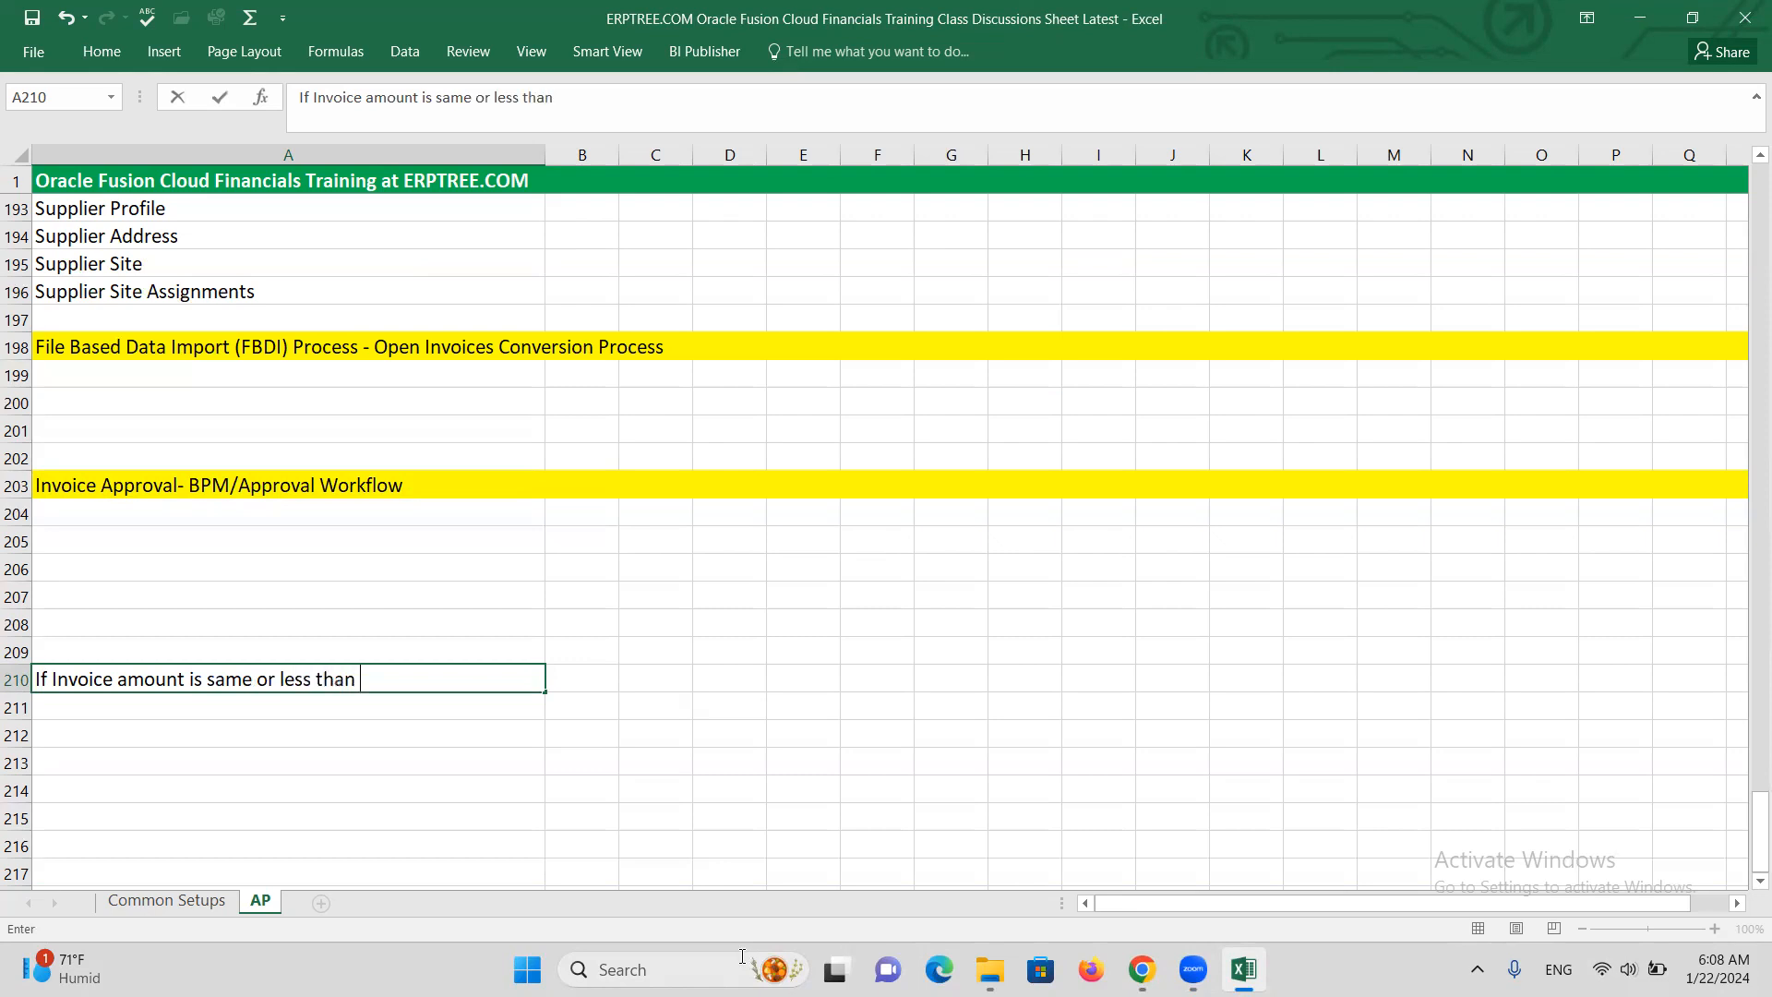
pyautogui.write(' 5000, then')
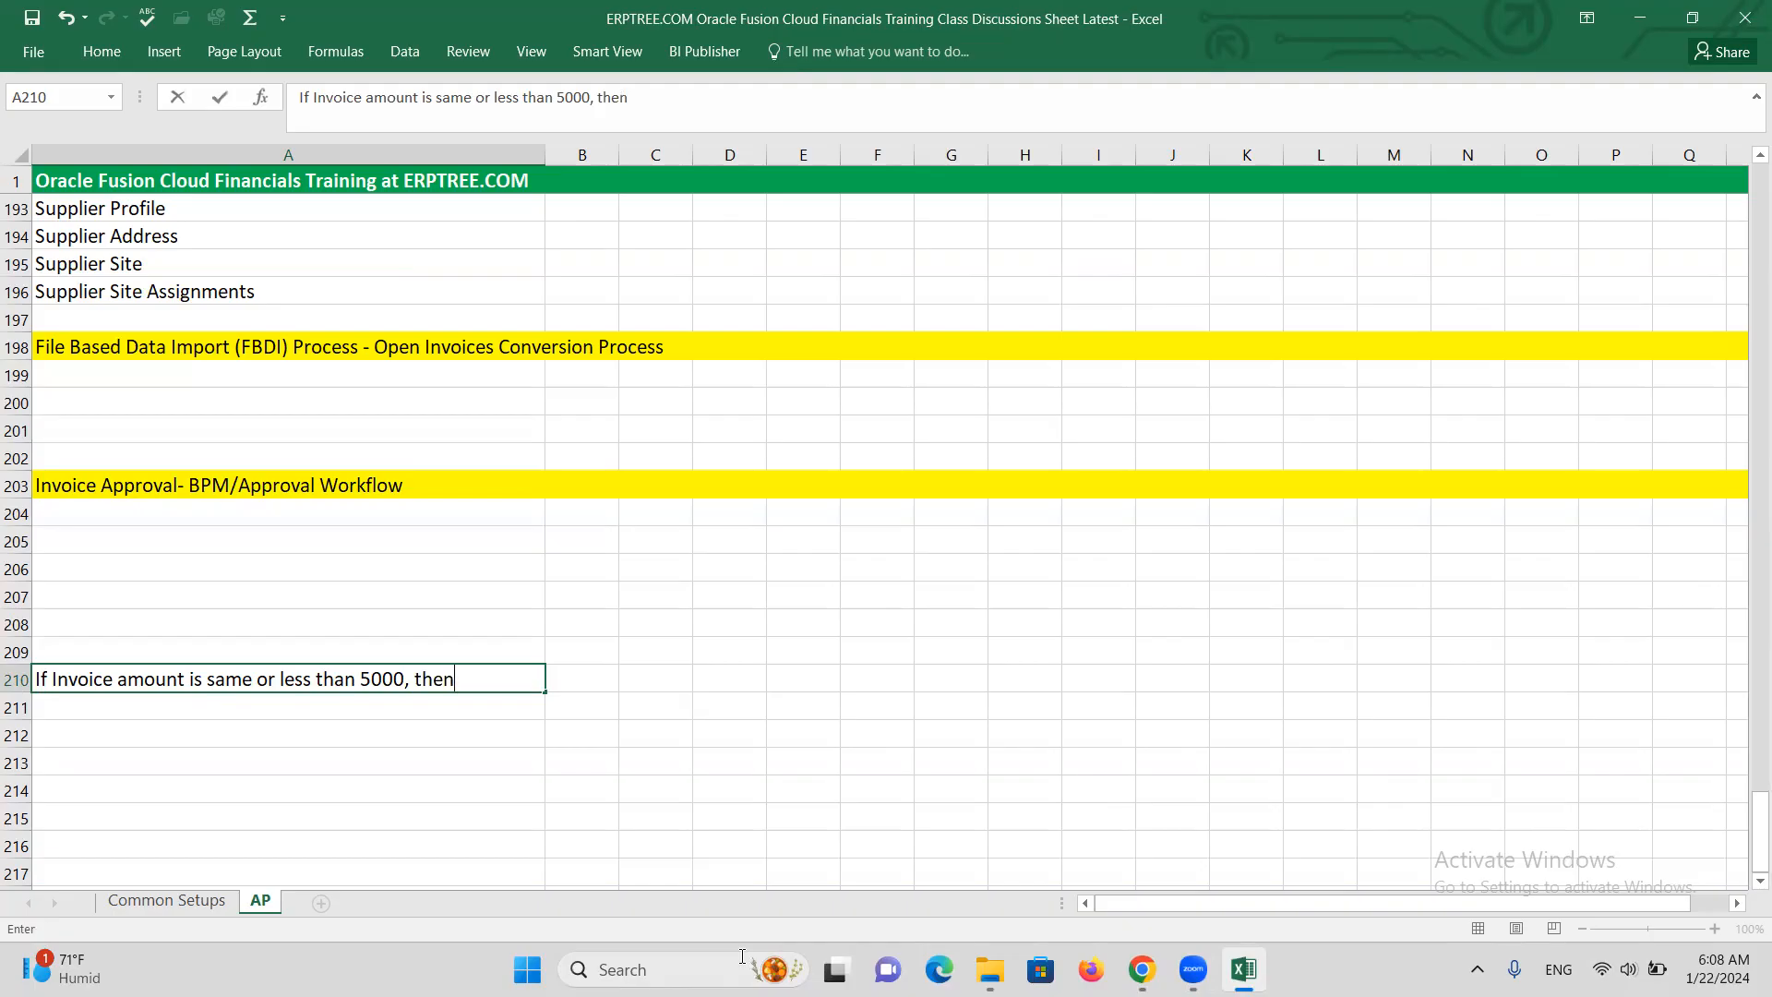
pyautogui.write(' ALTINC')
pyautogui.write(' can appro')
pyautogui.write('ve i')
pyautogui.write('Invoice')
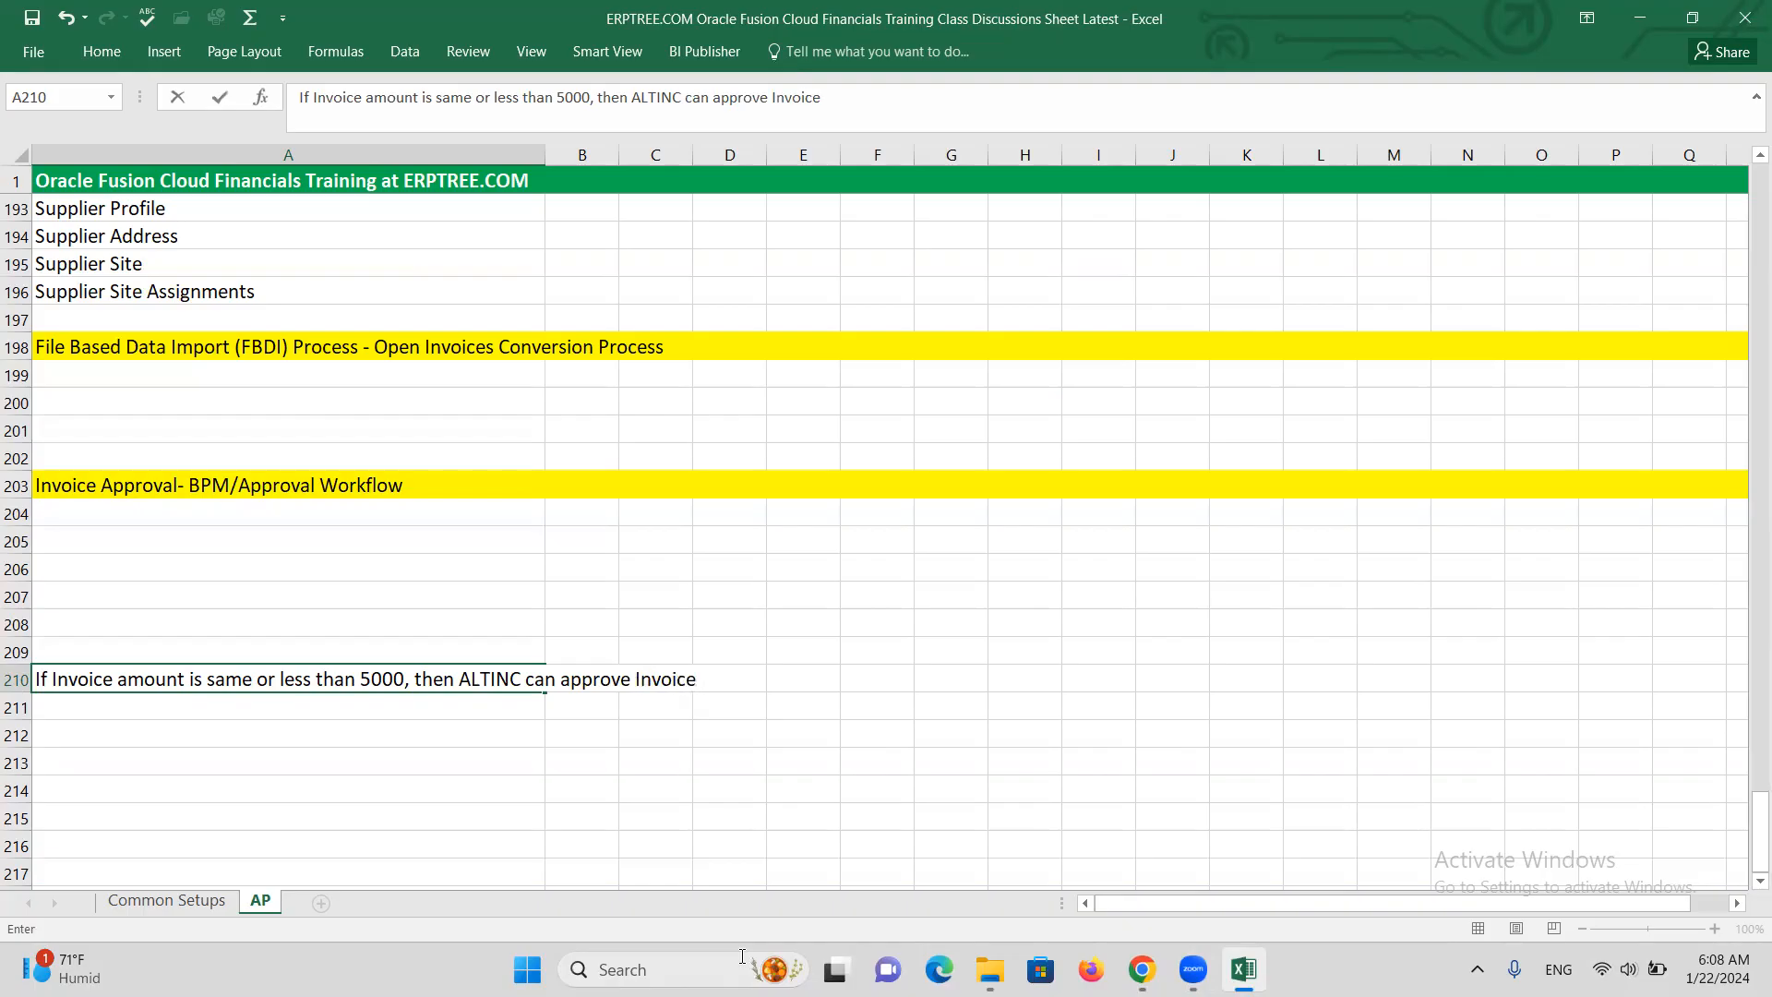
pyautogui.press('Return')
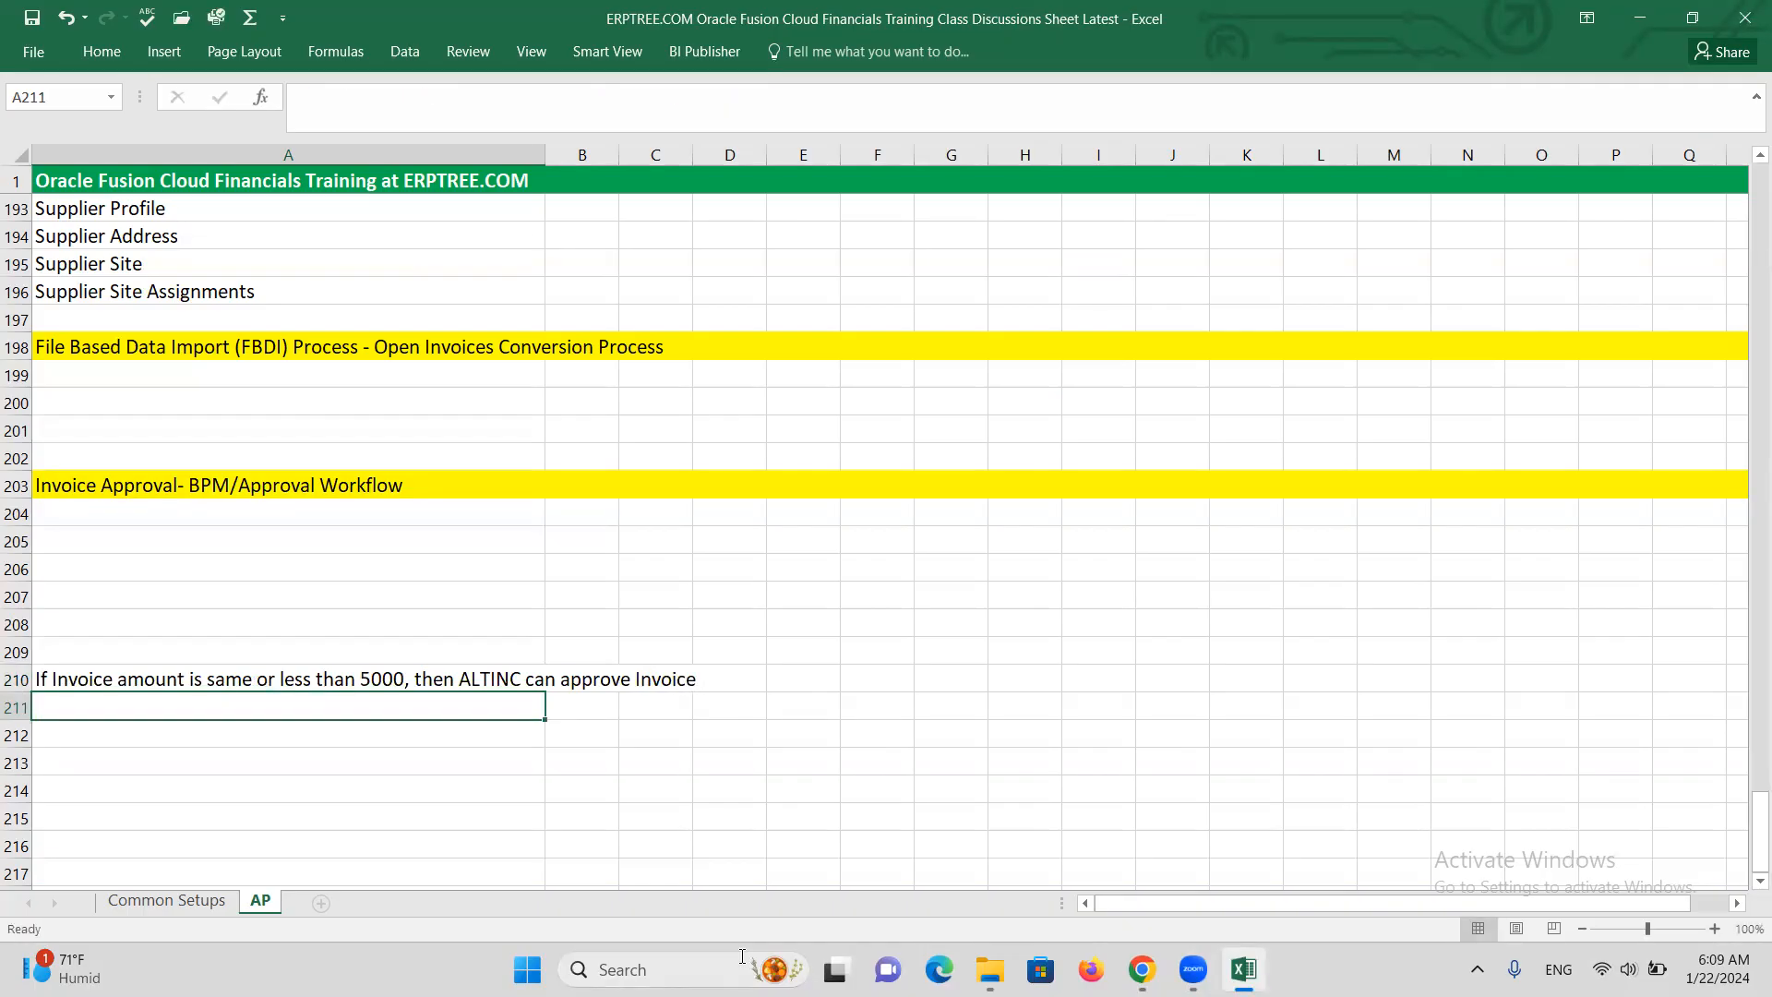
# In A211, write the 'more than 5000' rule naming ALTINCX as approver and save the workbook
pyautogui.write('If')
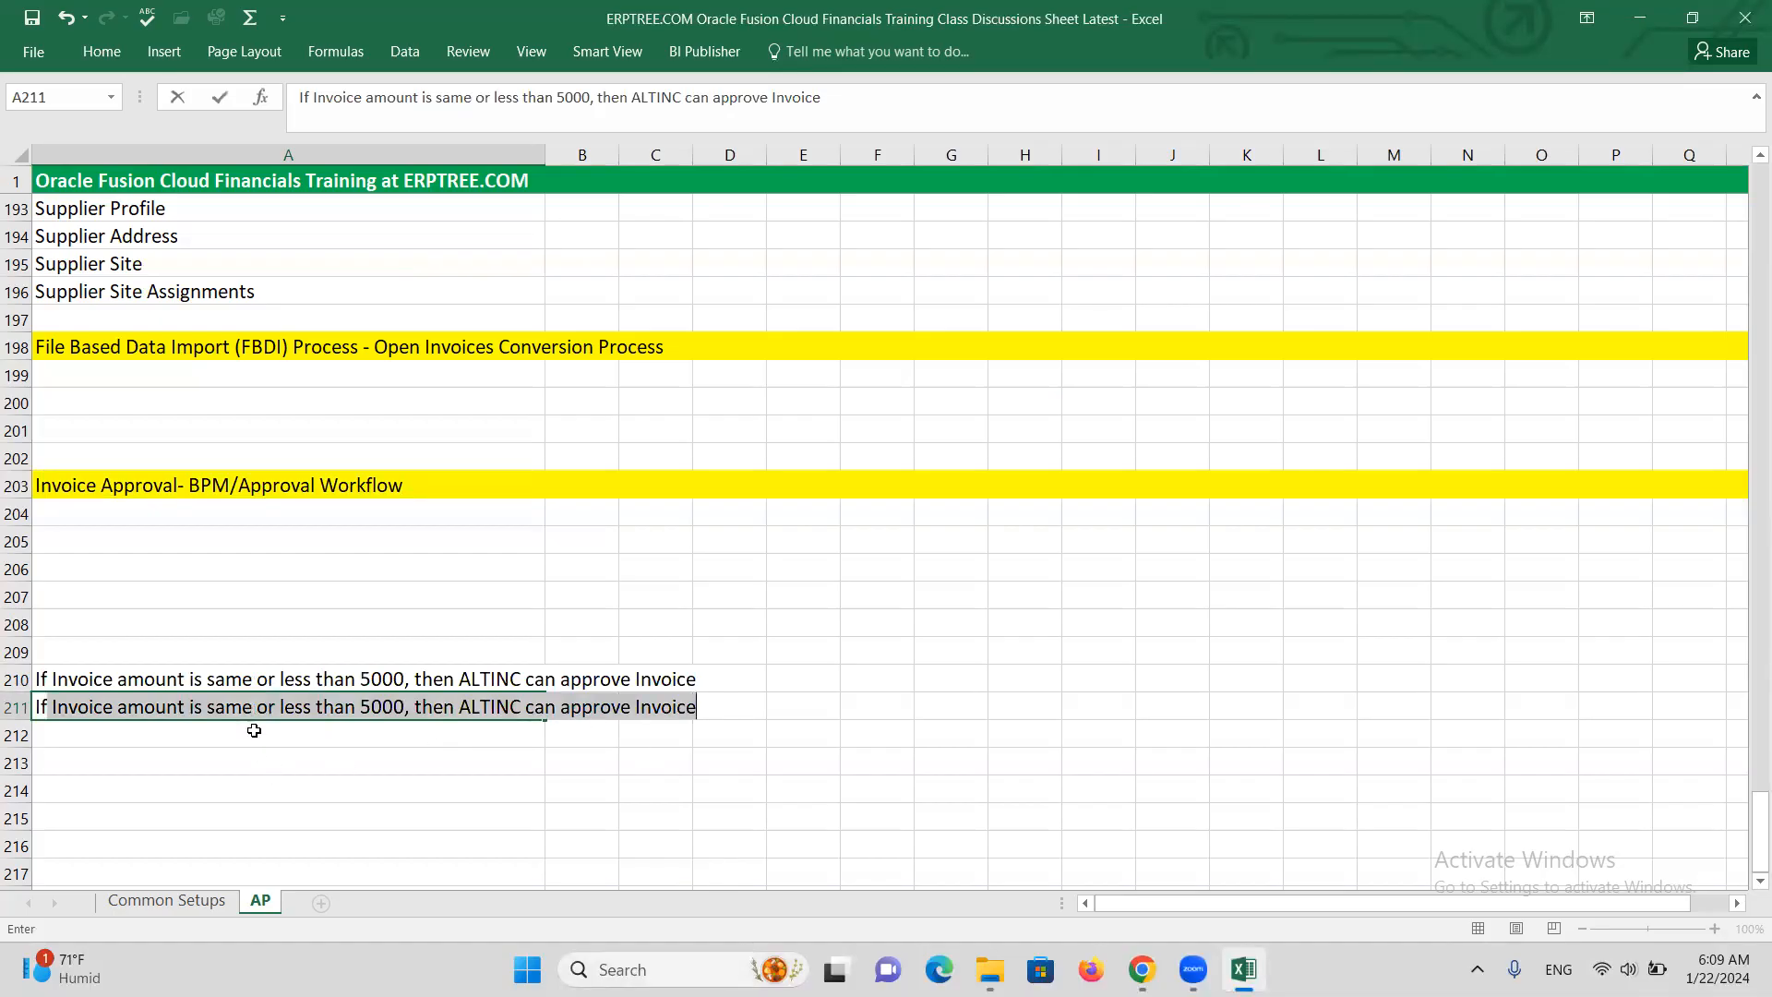
pyautogui.moveTo(206, 707); pyautogui.dragTo(316, 715)
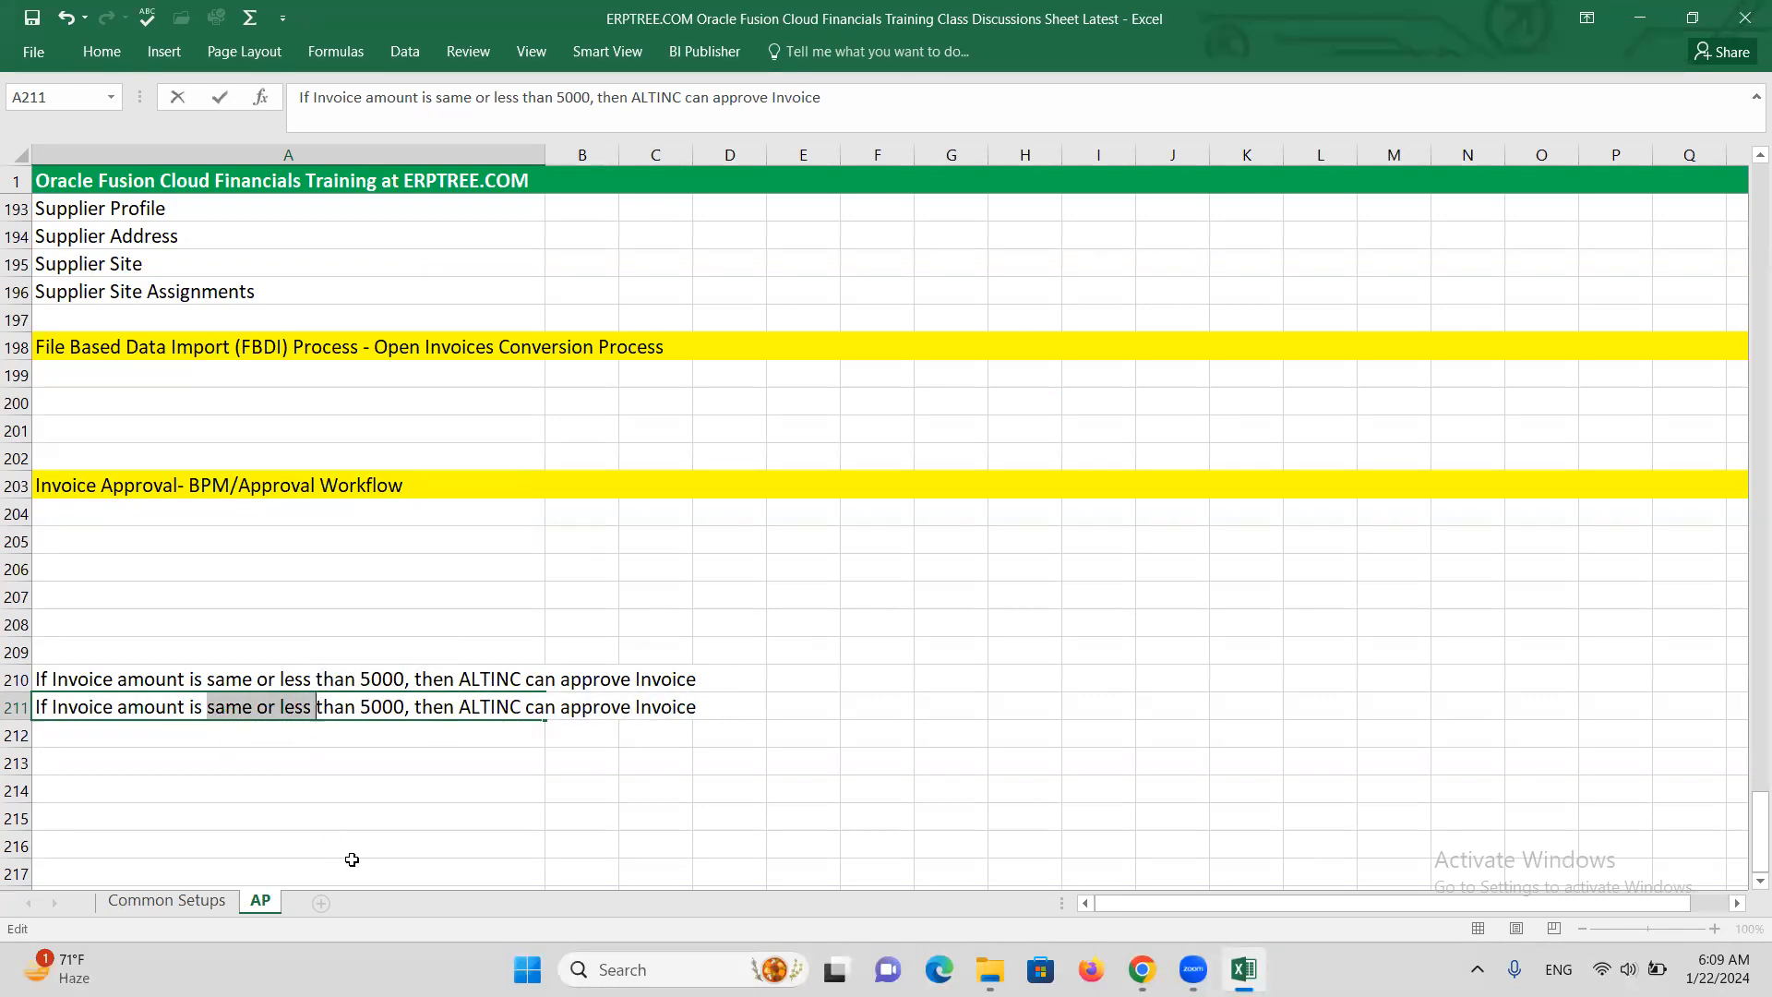
pyautogui.write('more')
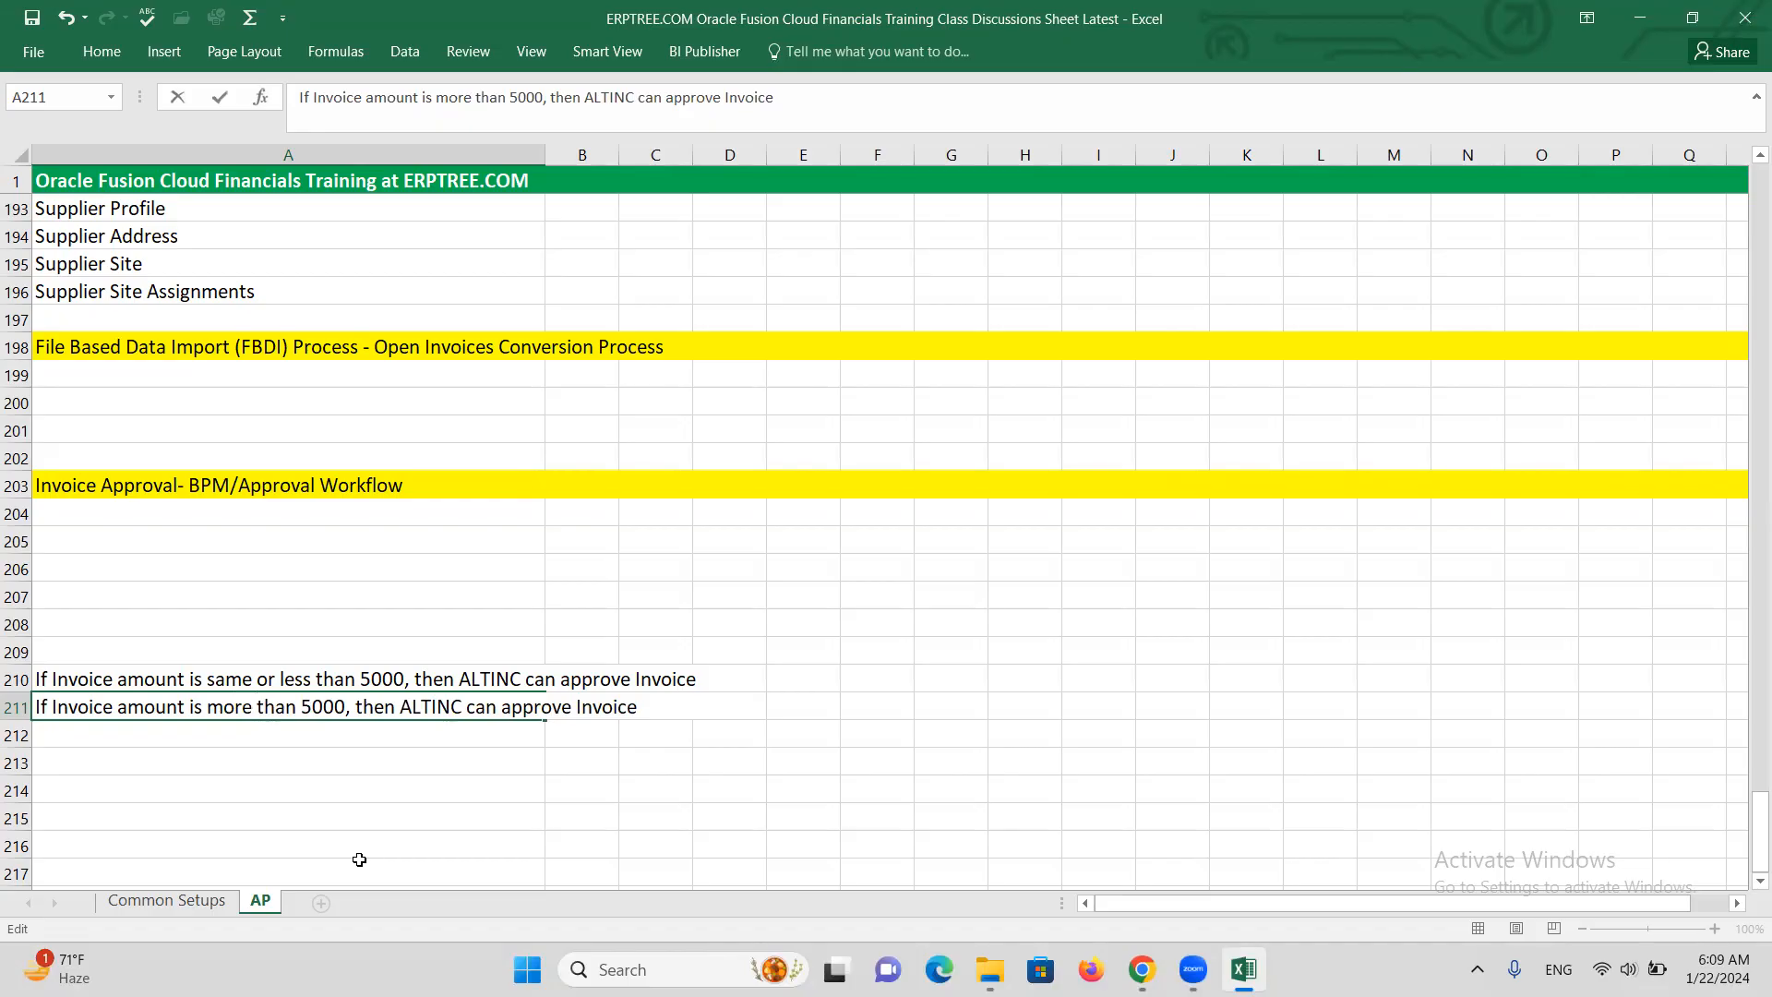
pyautogui.click(459, 706)
pyautogui.write('X')
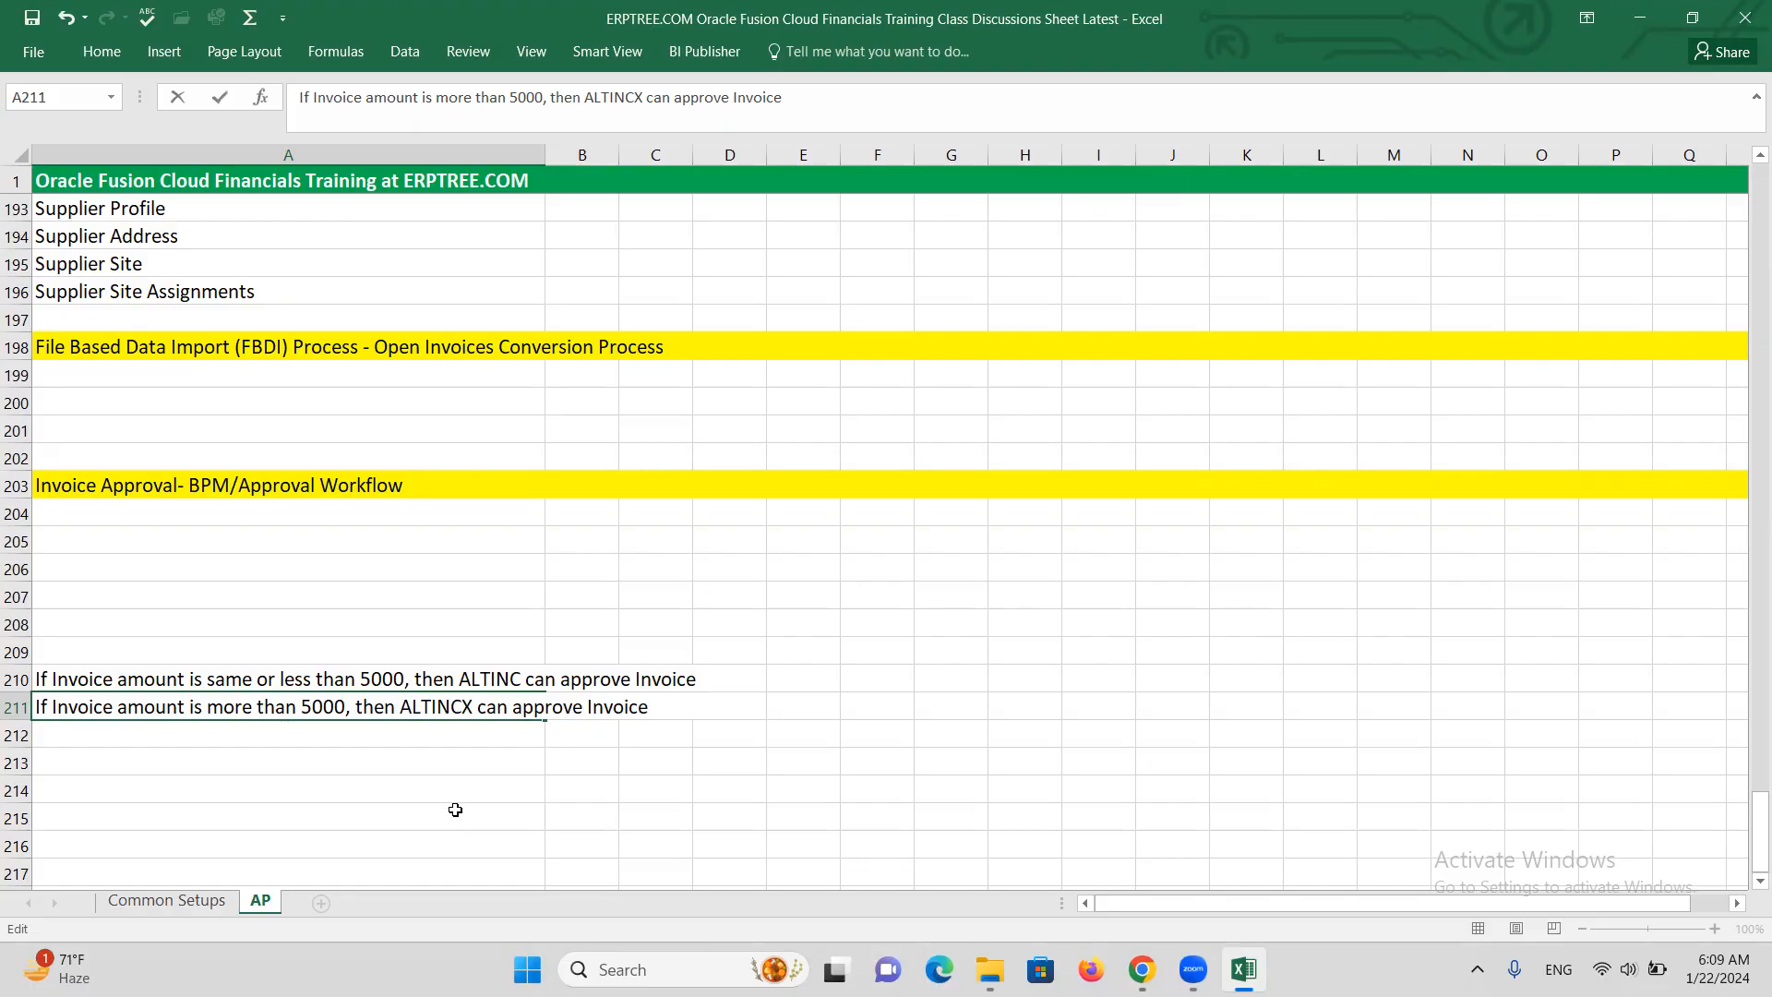
pyautogui.hotkey('ctrl', 's')
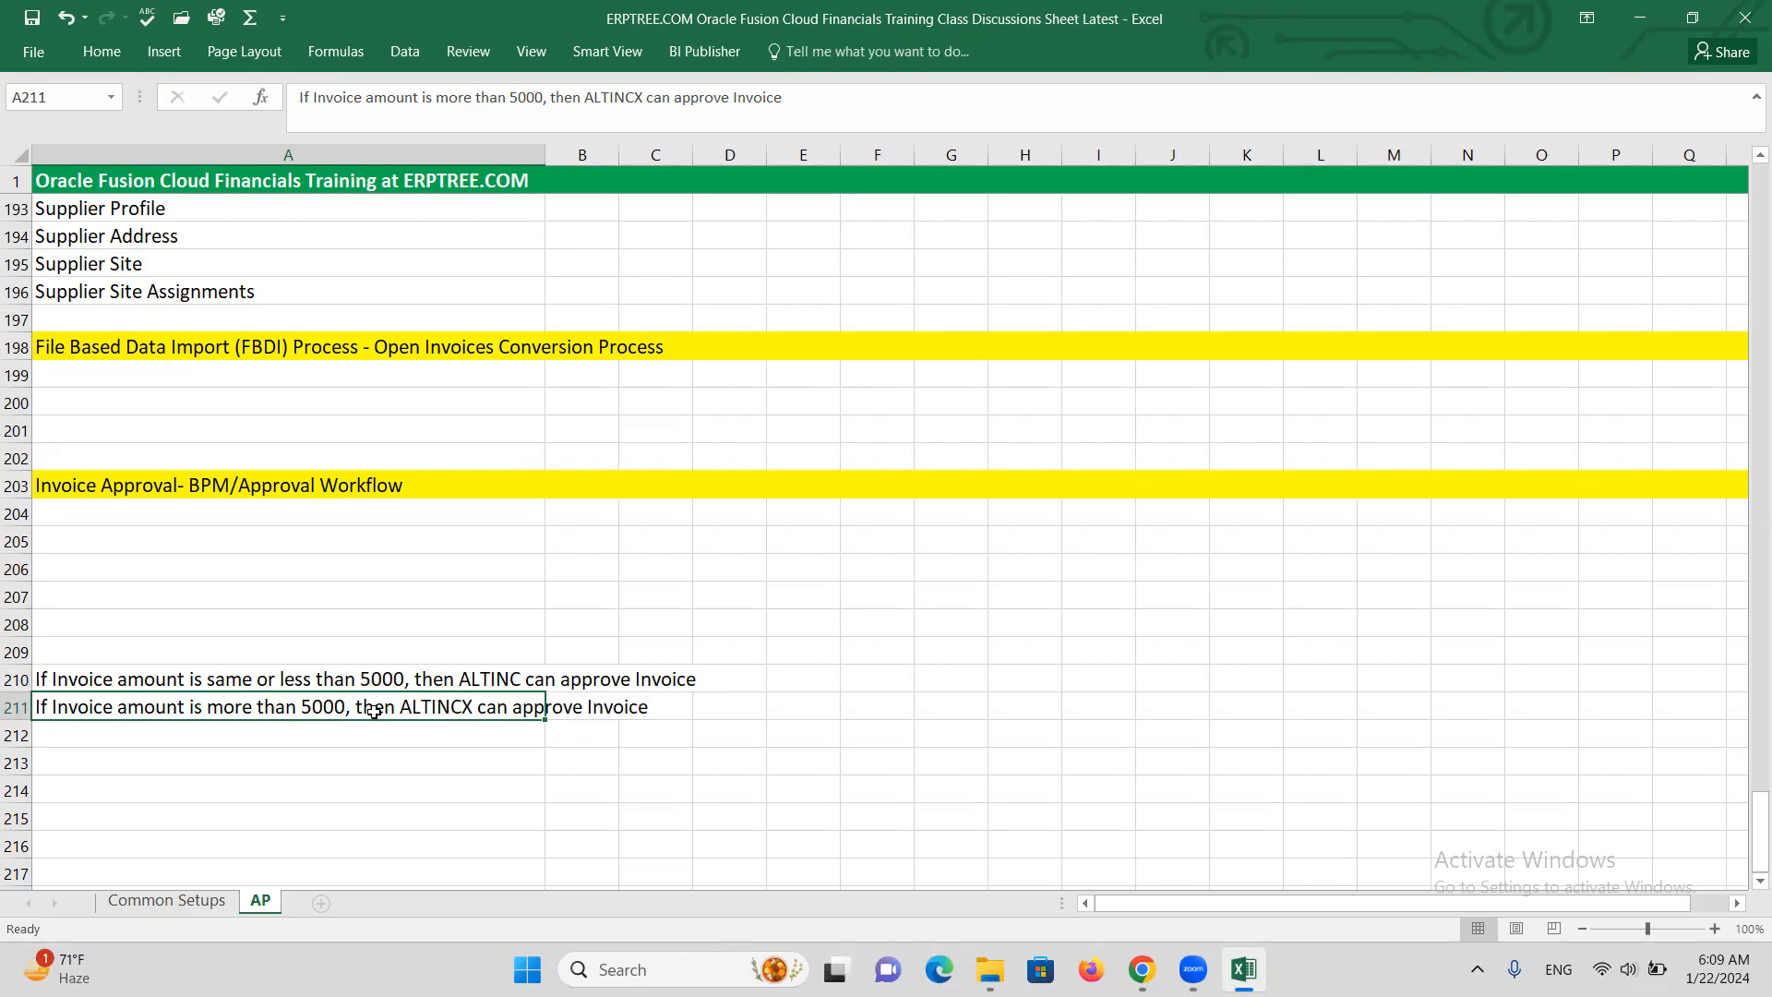
pyautogui.click(227, 518)
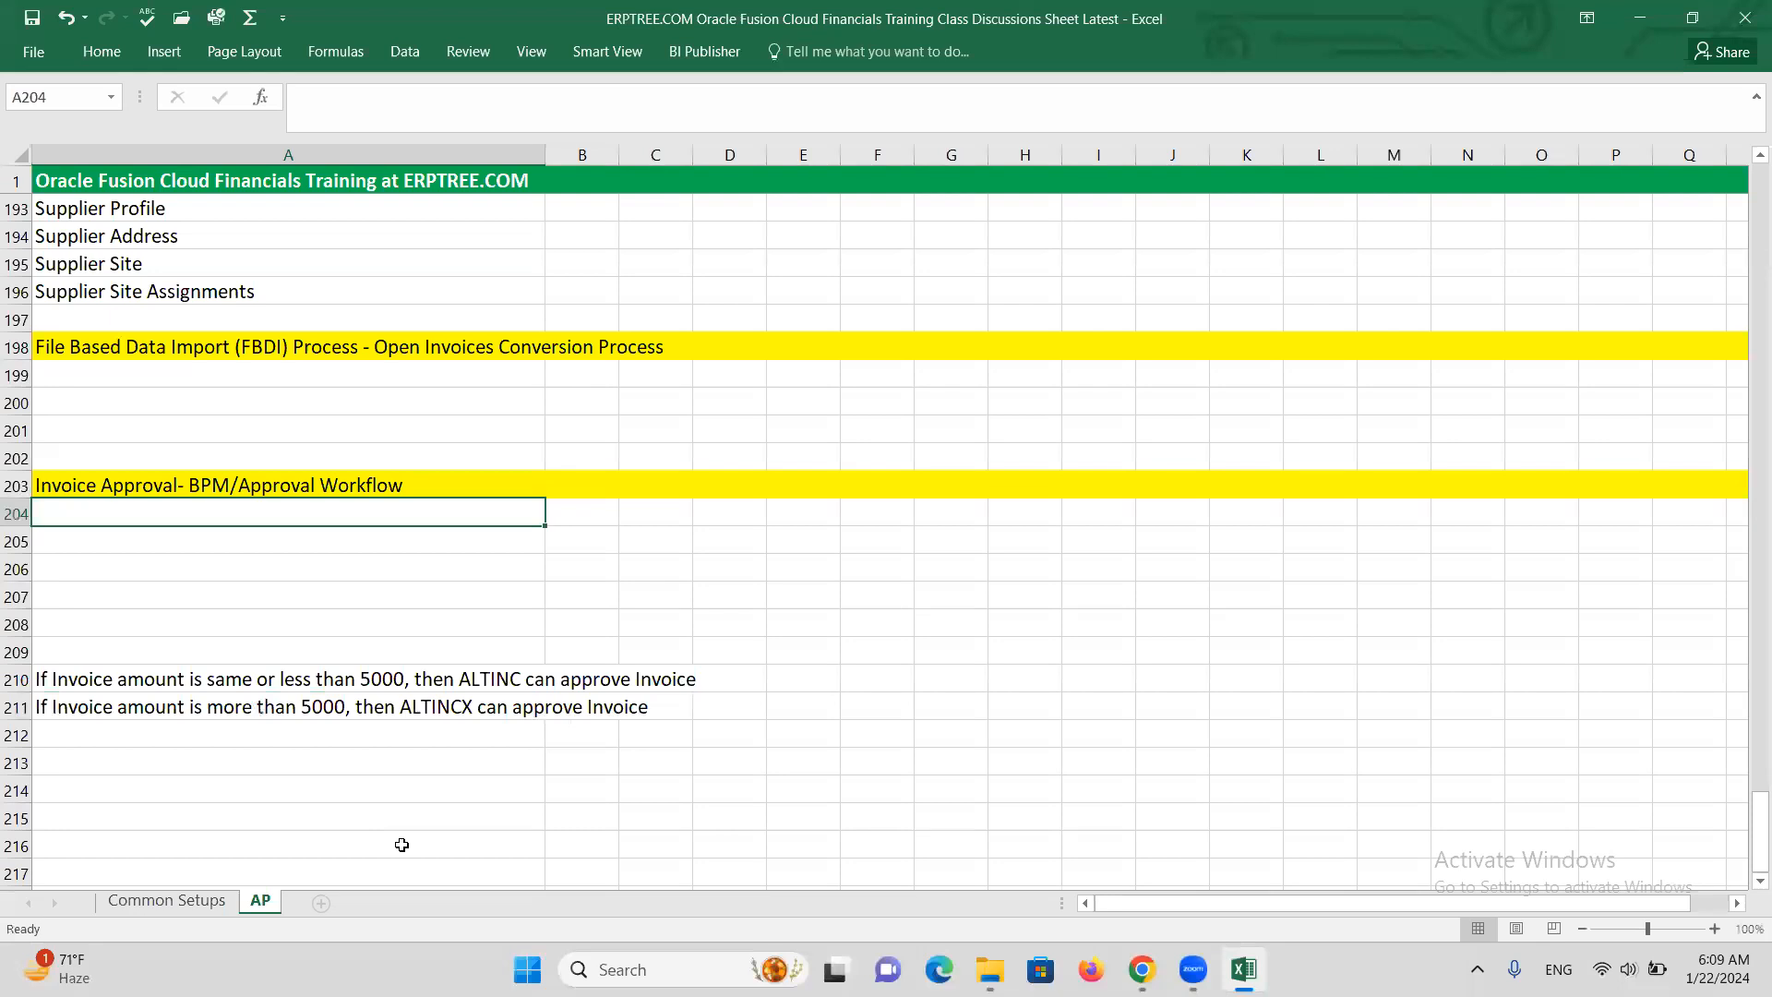
# Enter 'Enable "Invoice Approvals" at Invoice Options' in cell A204
pyautogui.write('enable')
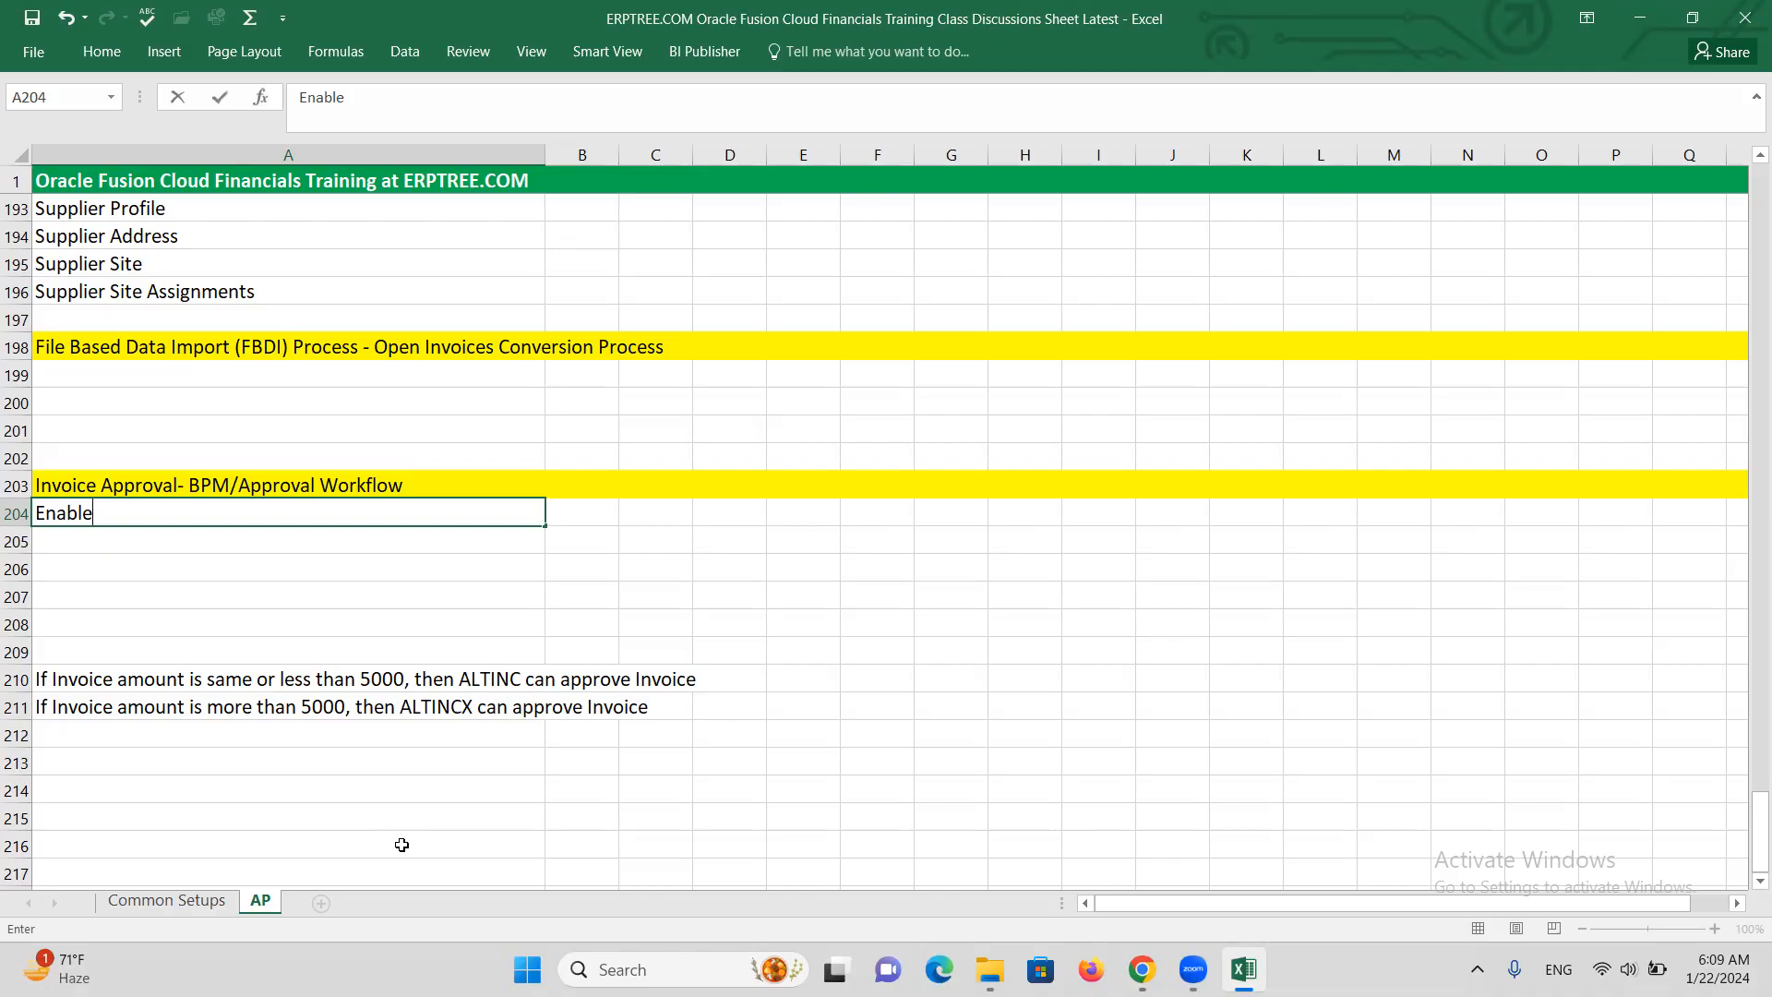
pyautogui.write('"Invoice Approvals')
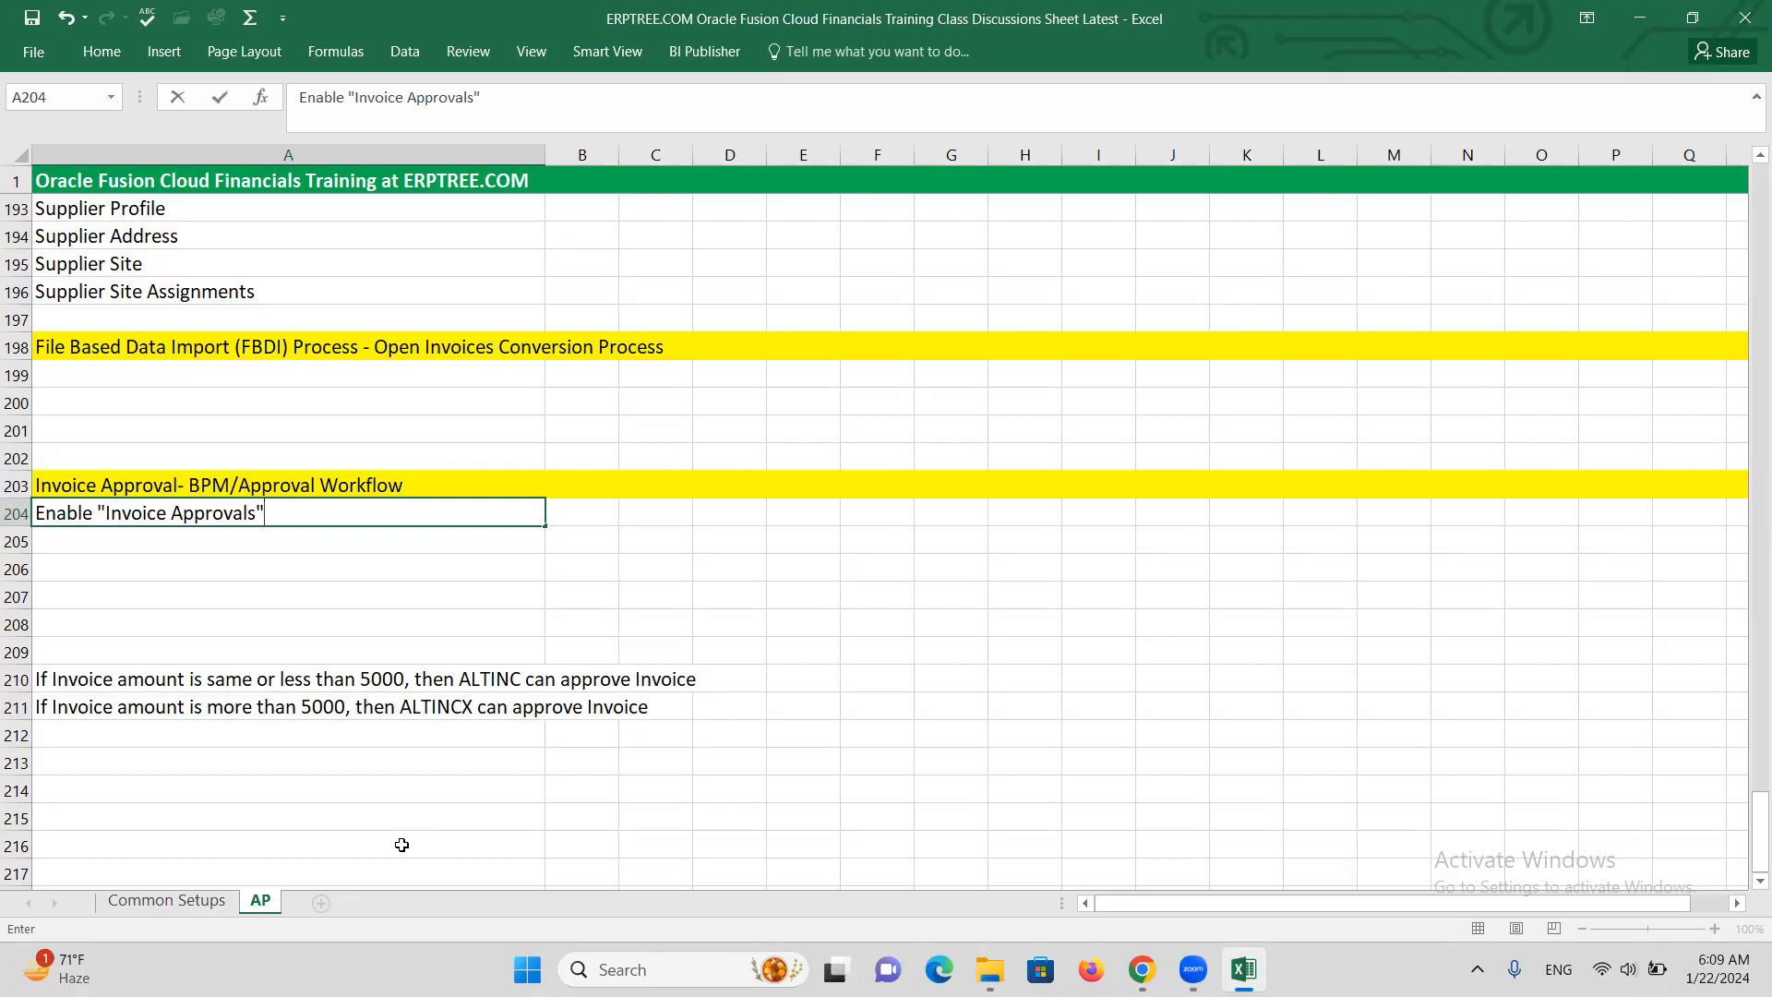
pyautogui.write('" at Invoice Op')
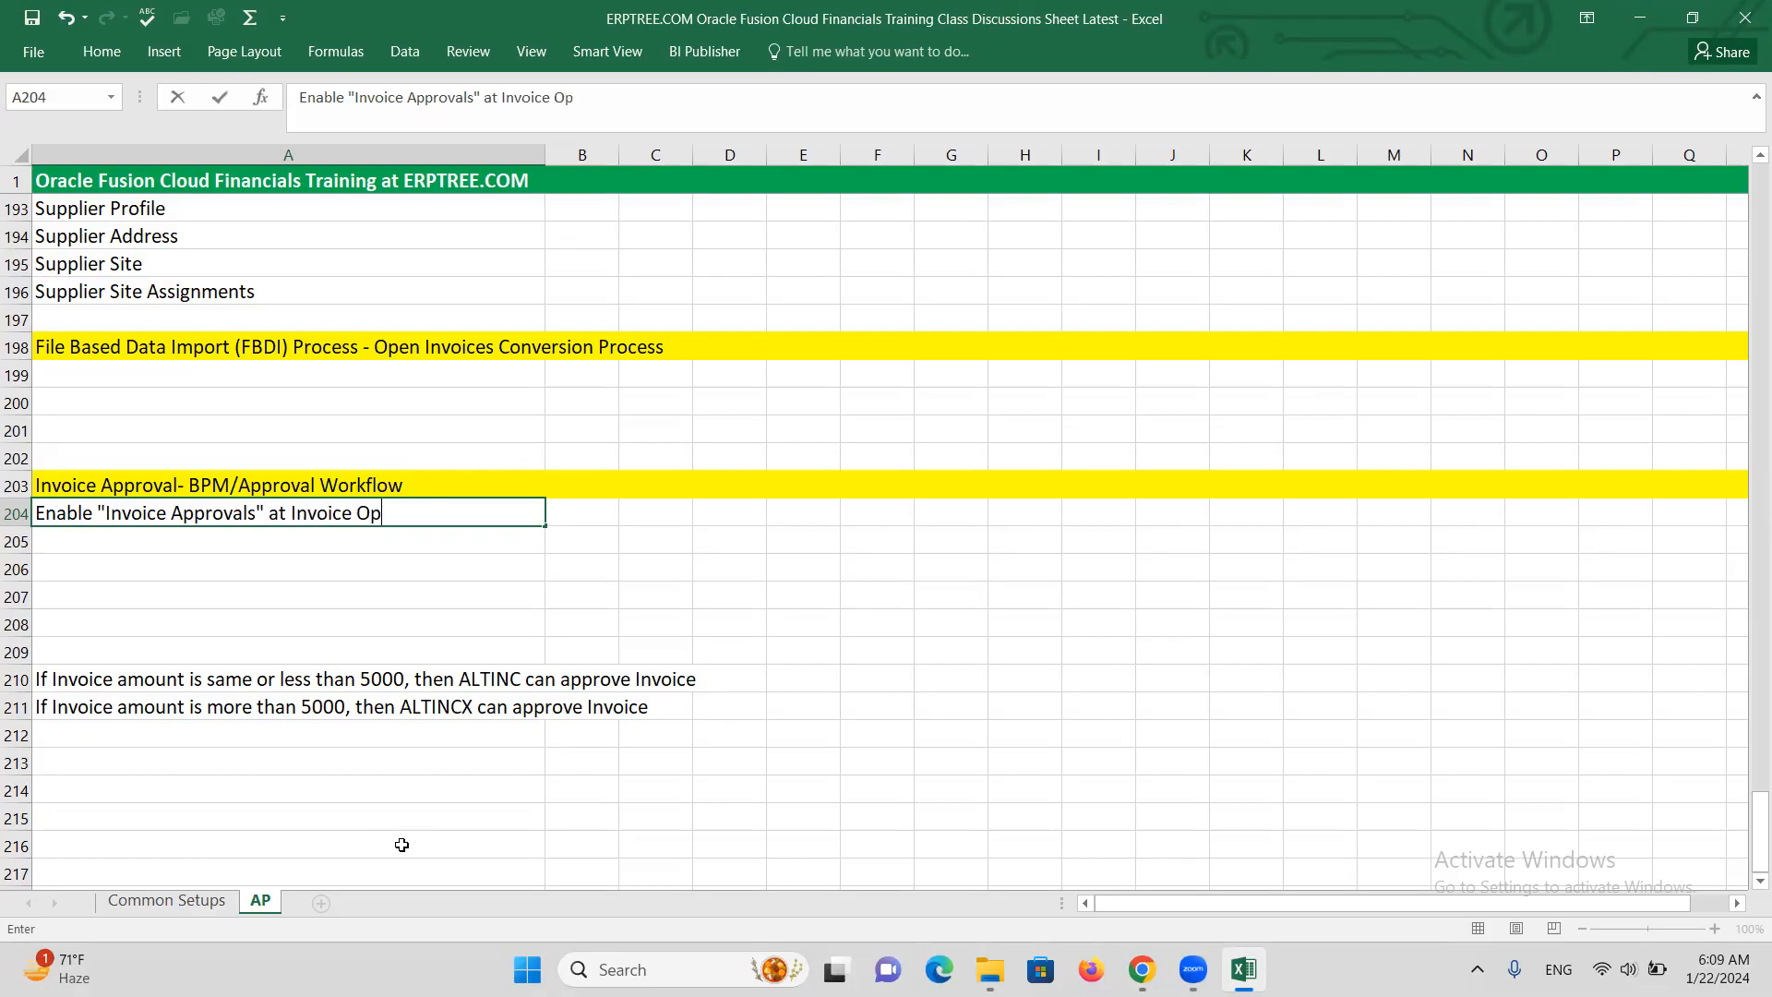
pyautogui.write('tions')
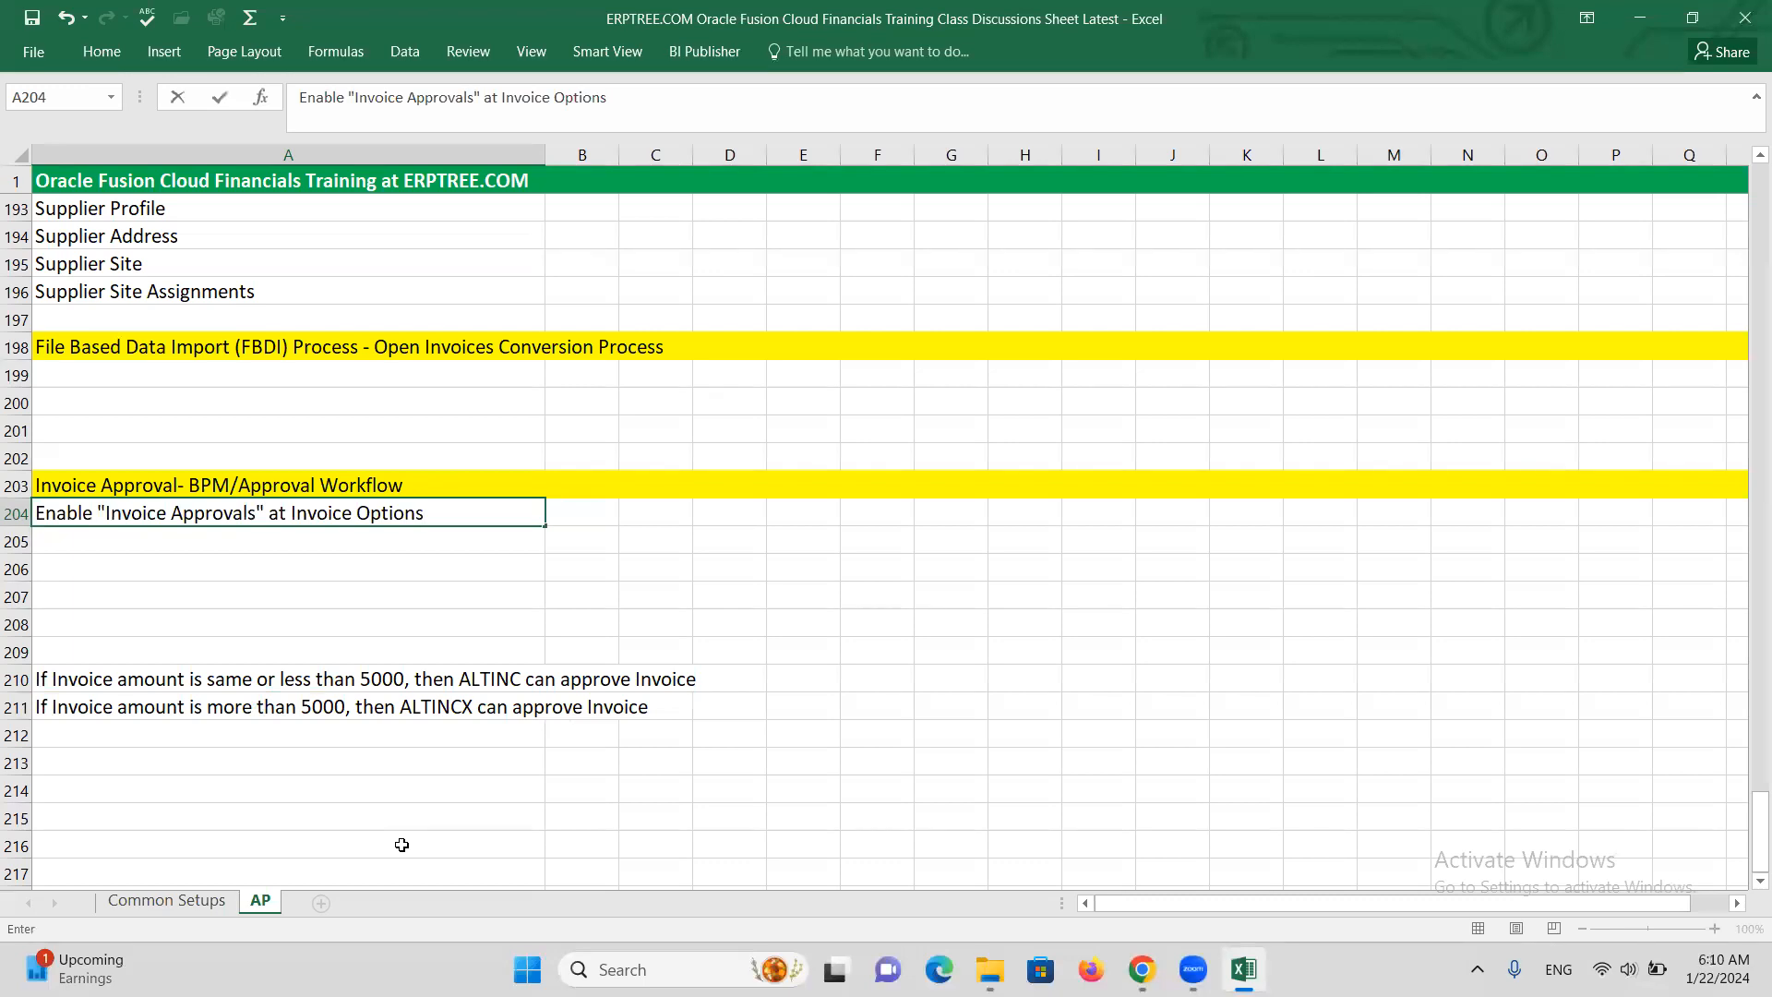
pyautogui.click(213, 542)
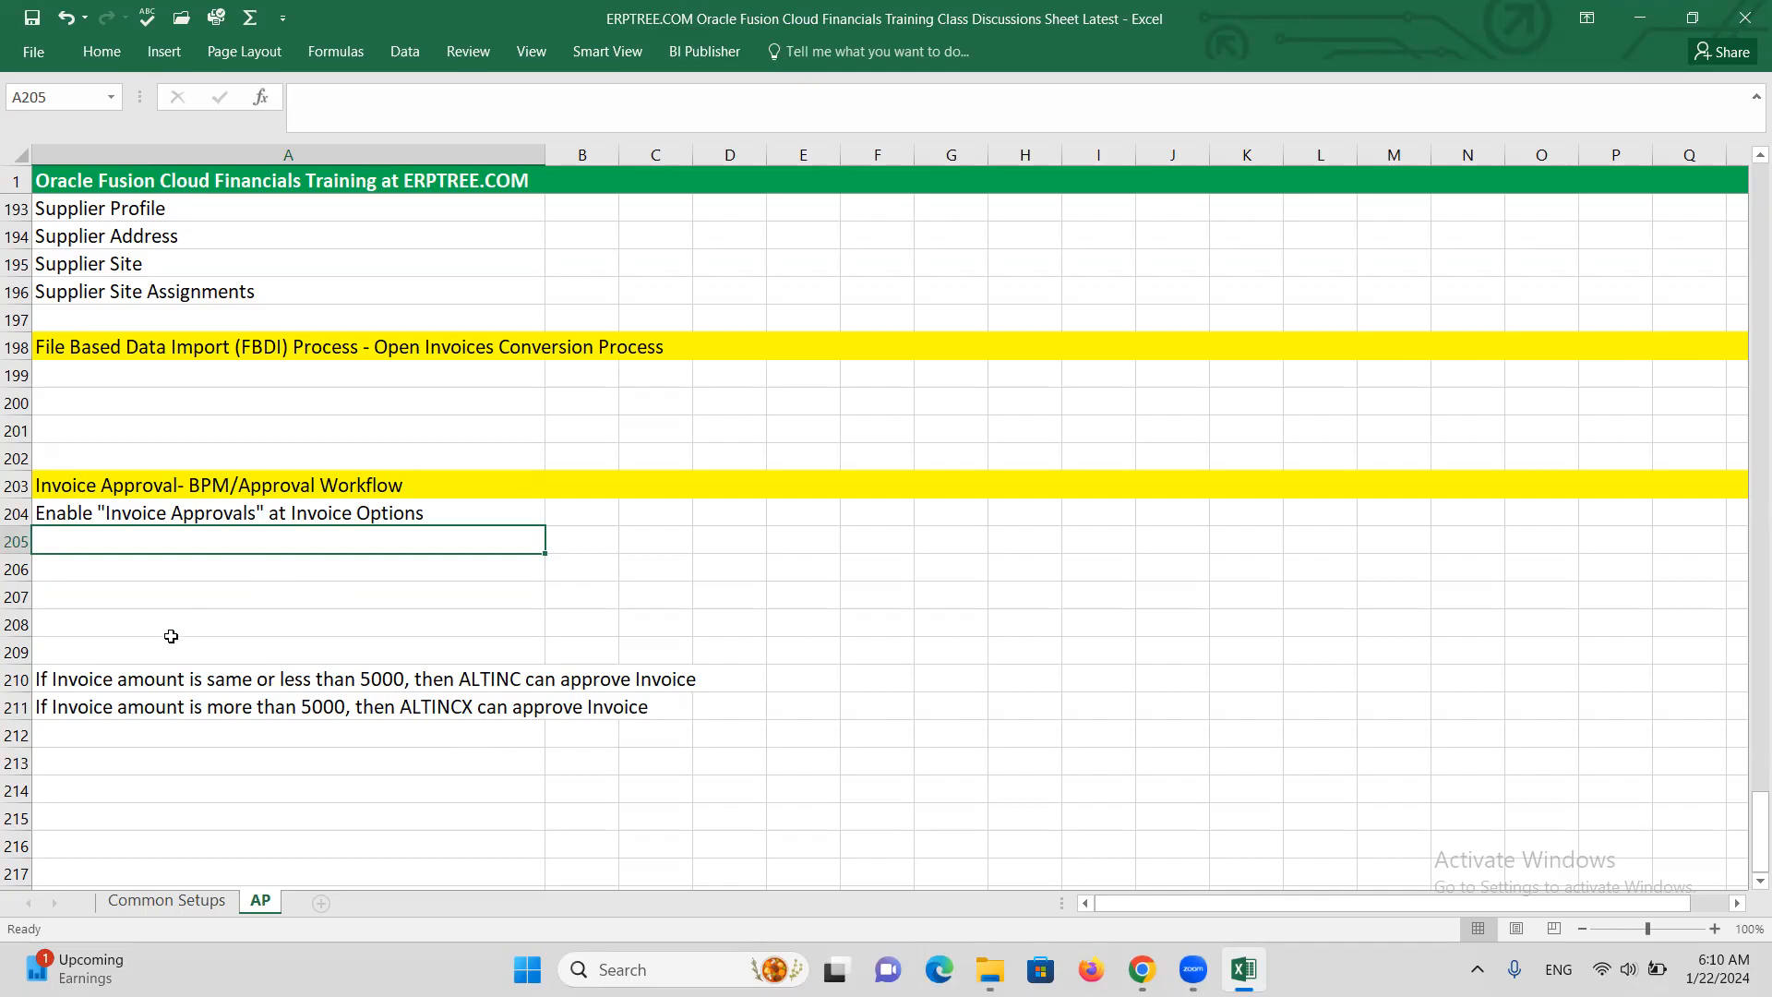
# Add 'Create Approval Group1: ALTINC' and 'Create Approval Group2: ALTINCX' in A205–A206
pyautogui.write('Create ')
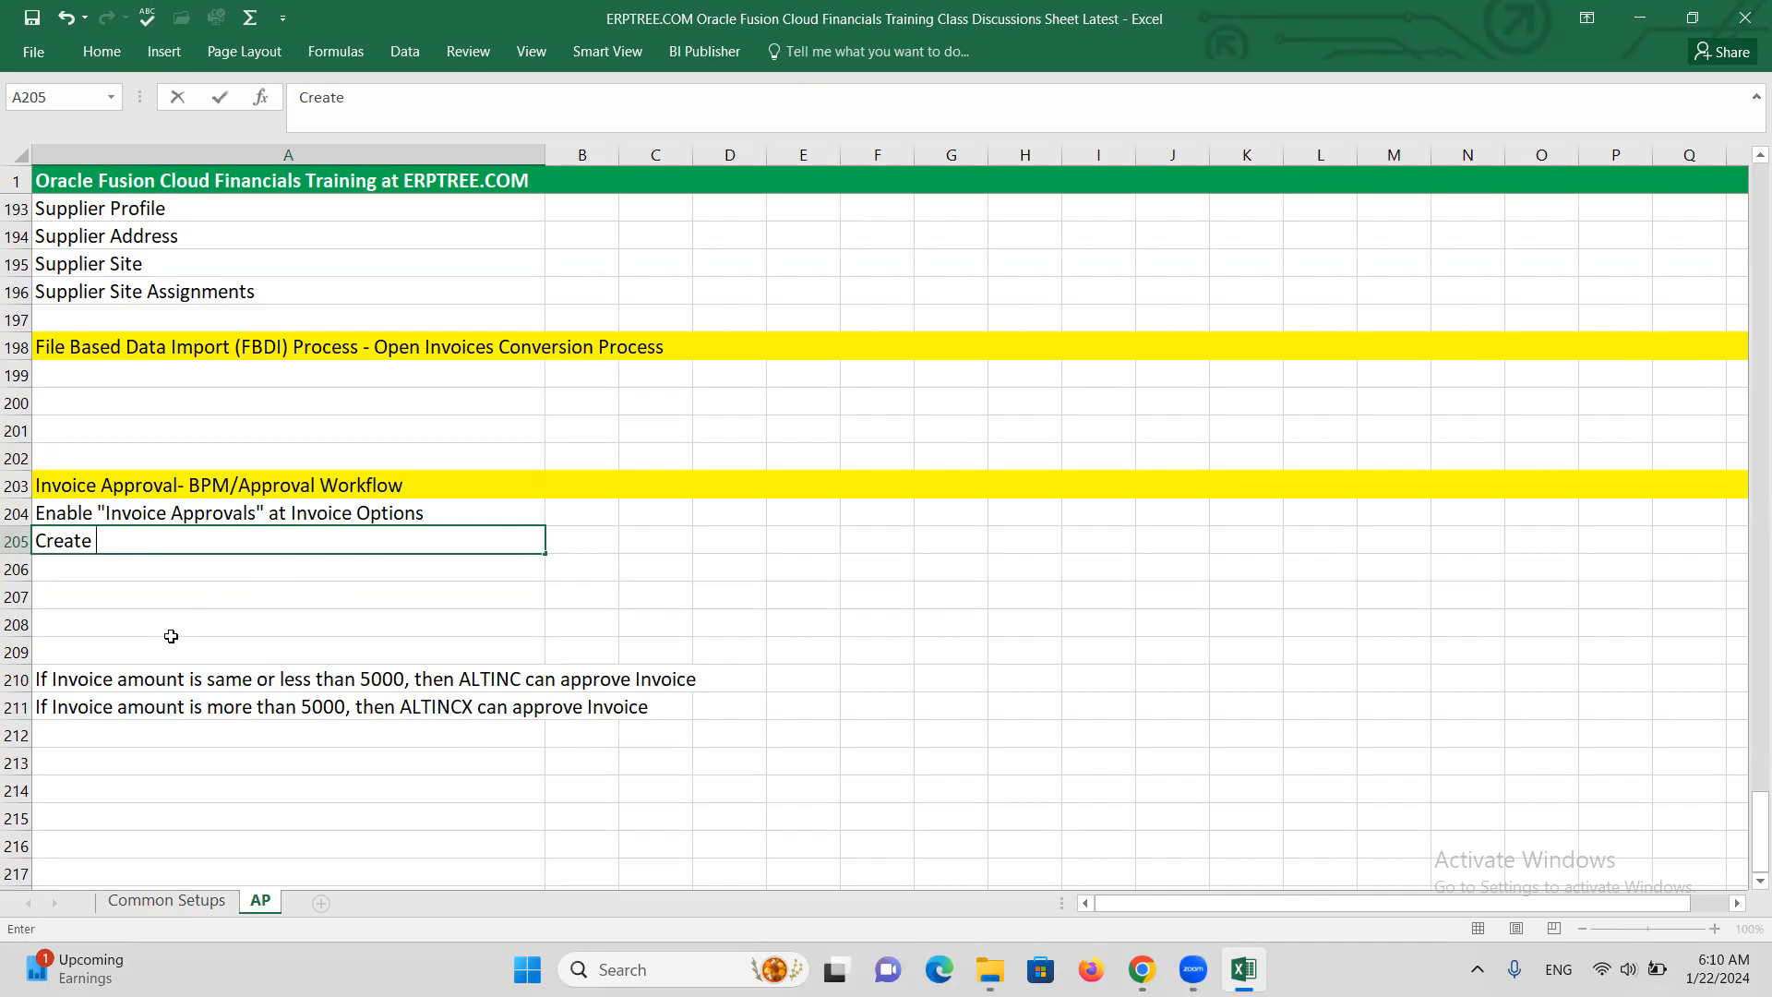
pyautogui.write('Approval Group1: A')
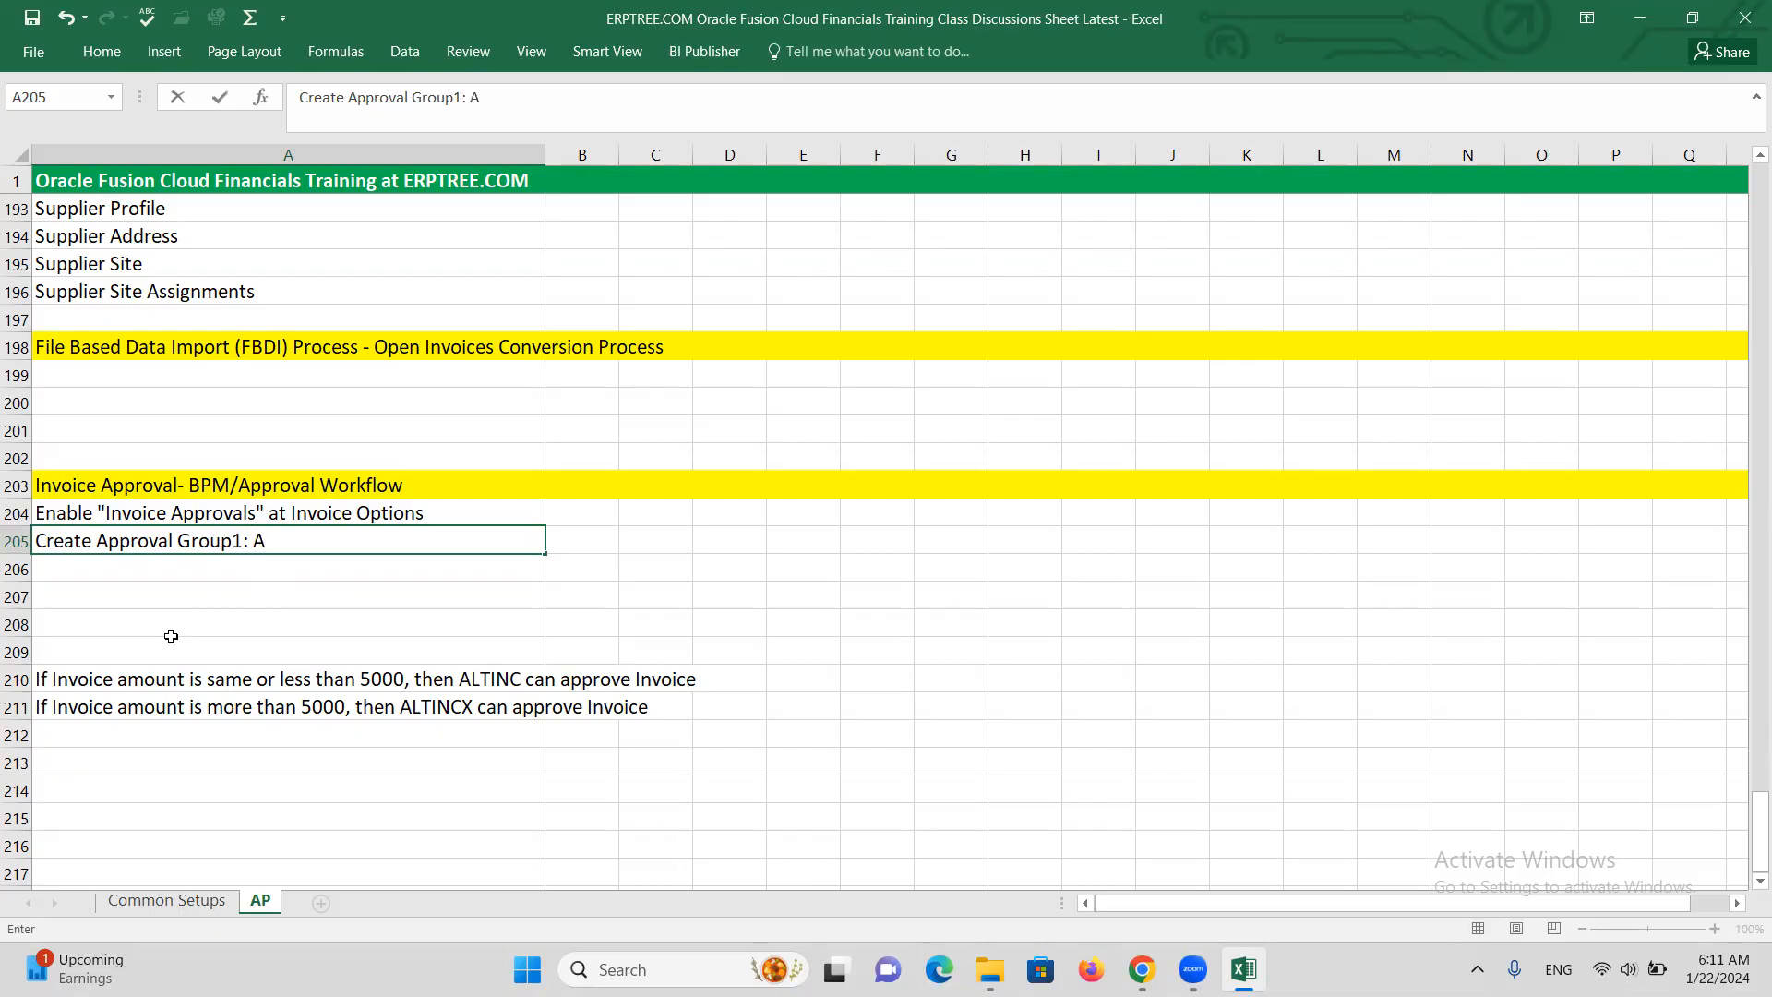
pyautogui.write('LTINC')
pyautogui.press('Return')
pyautogui.write('cREA')
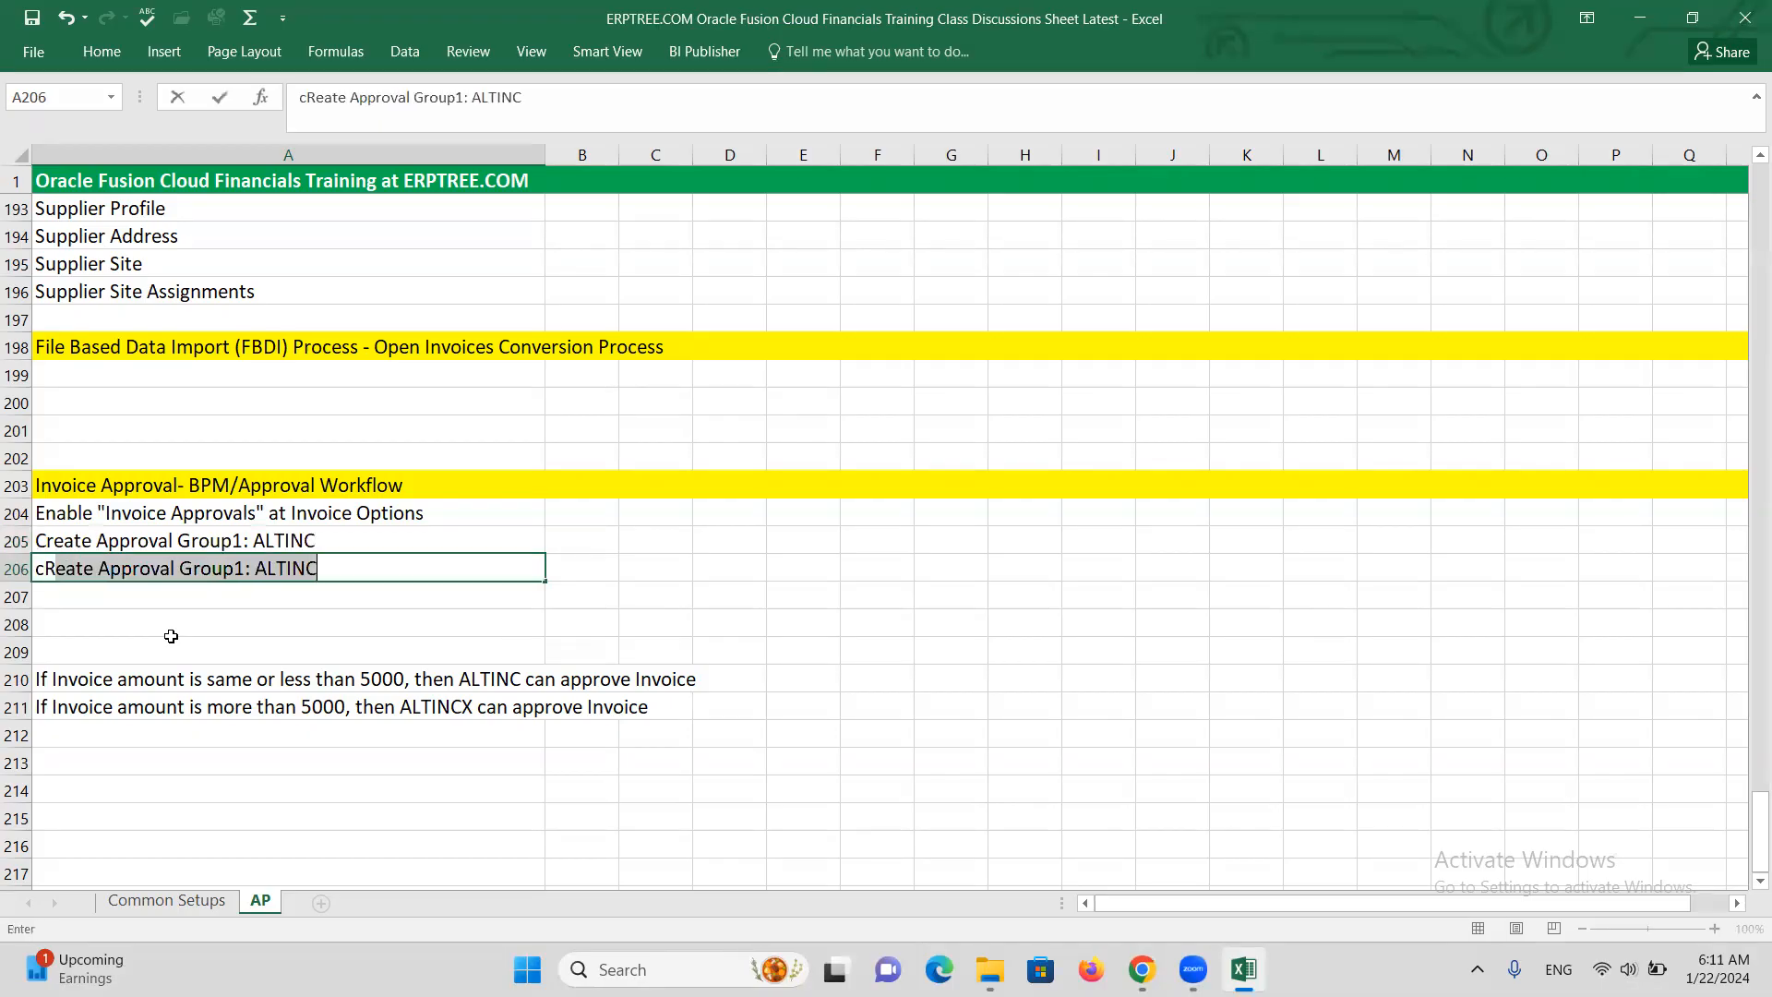
pyautogui.press('BackSpace')
pyautogui.press('BackSpace')
pyautogui.press('BackSpace')
pyautogui.press('BackSpace')
pyautogui.press('BackSpace')
pyautogui.write('Cr')
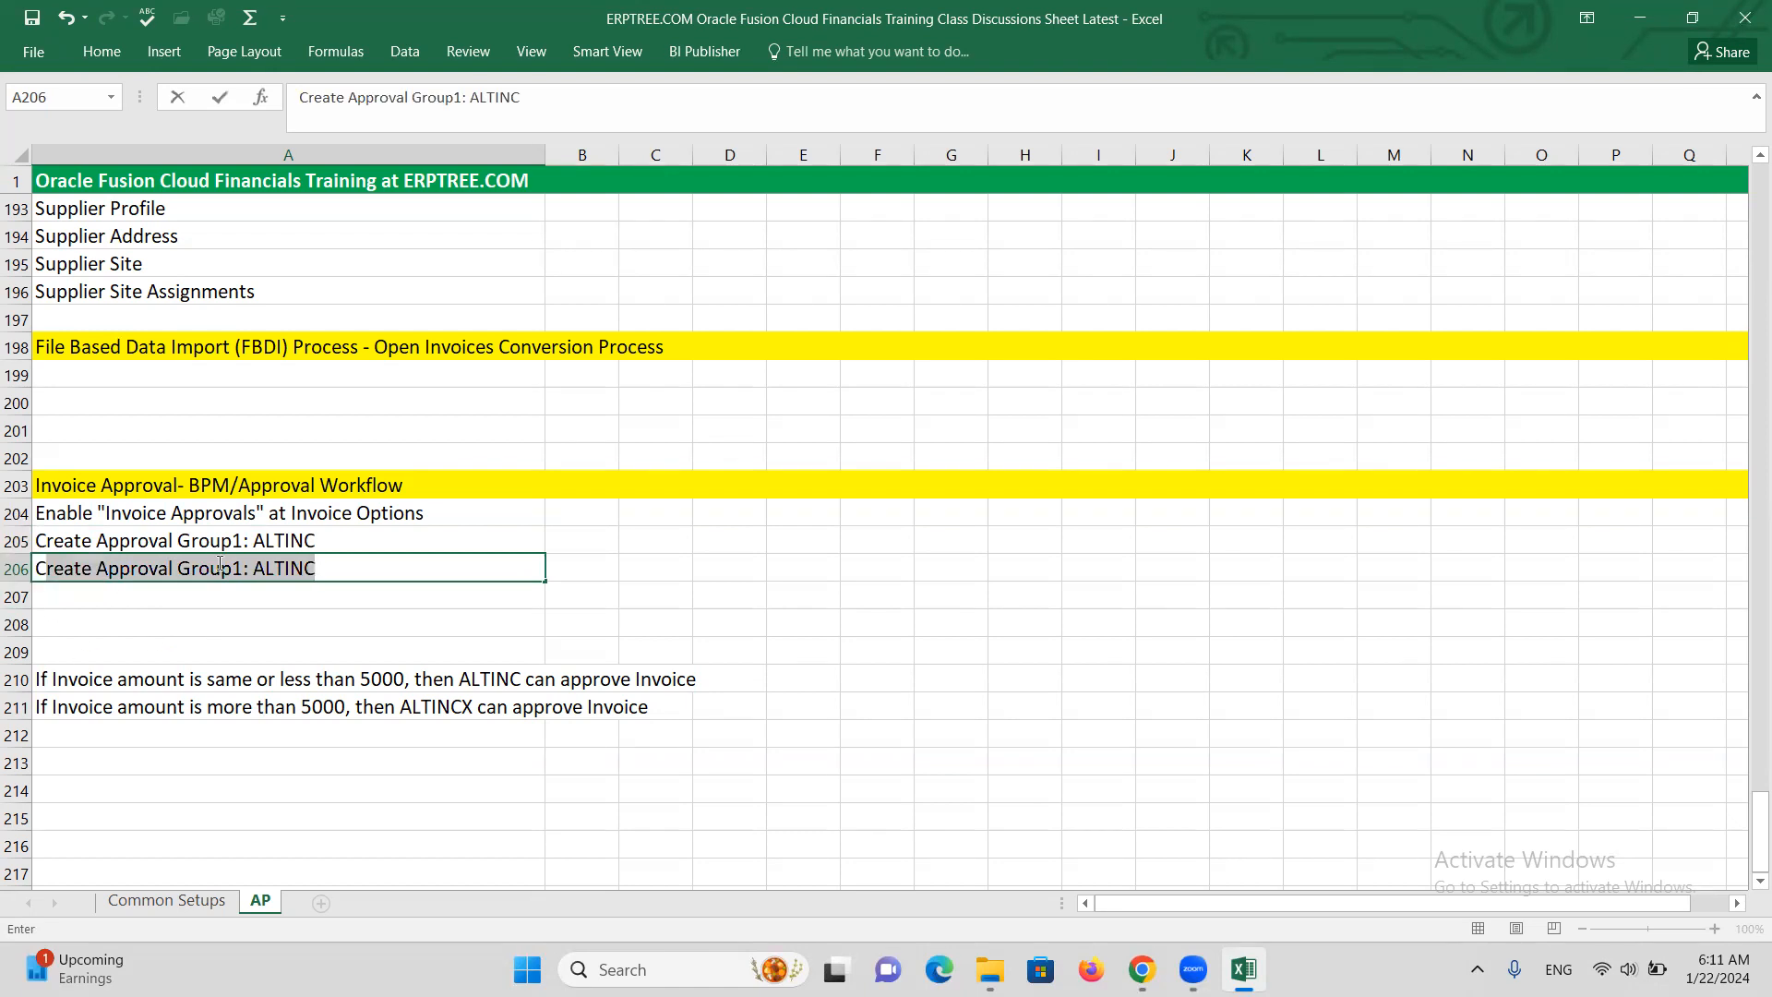
pyautogui.click(242, 567)
pyautogui.moveTo(243, 562); pyautogui.dragTo(233, 564)
pyautogui.write('2')
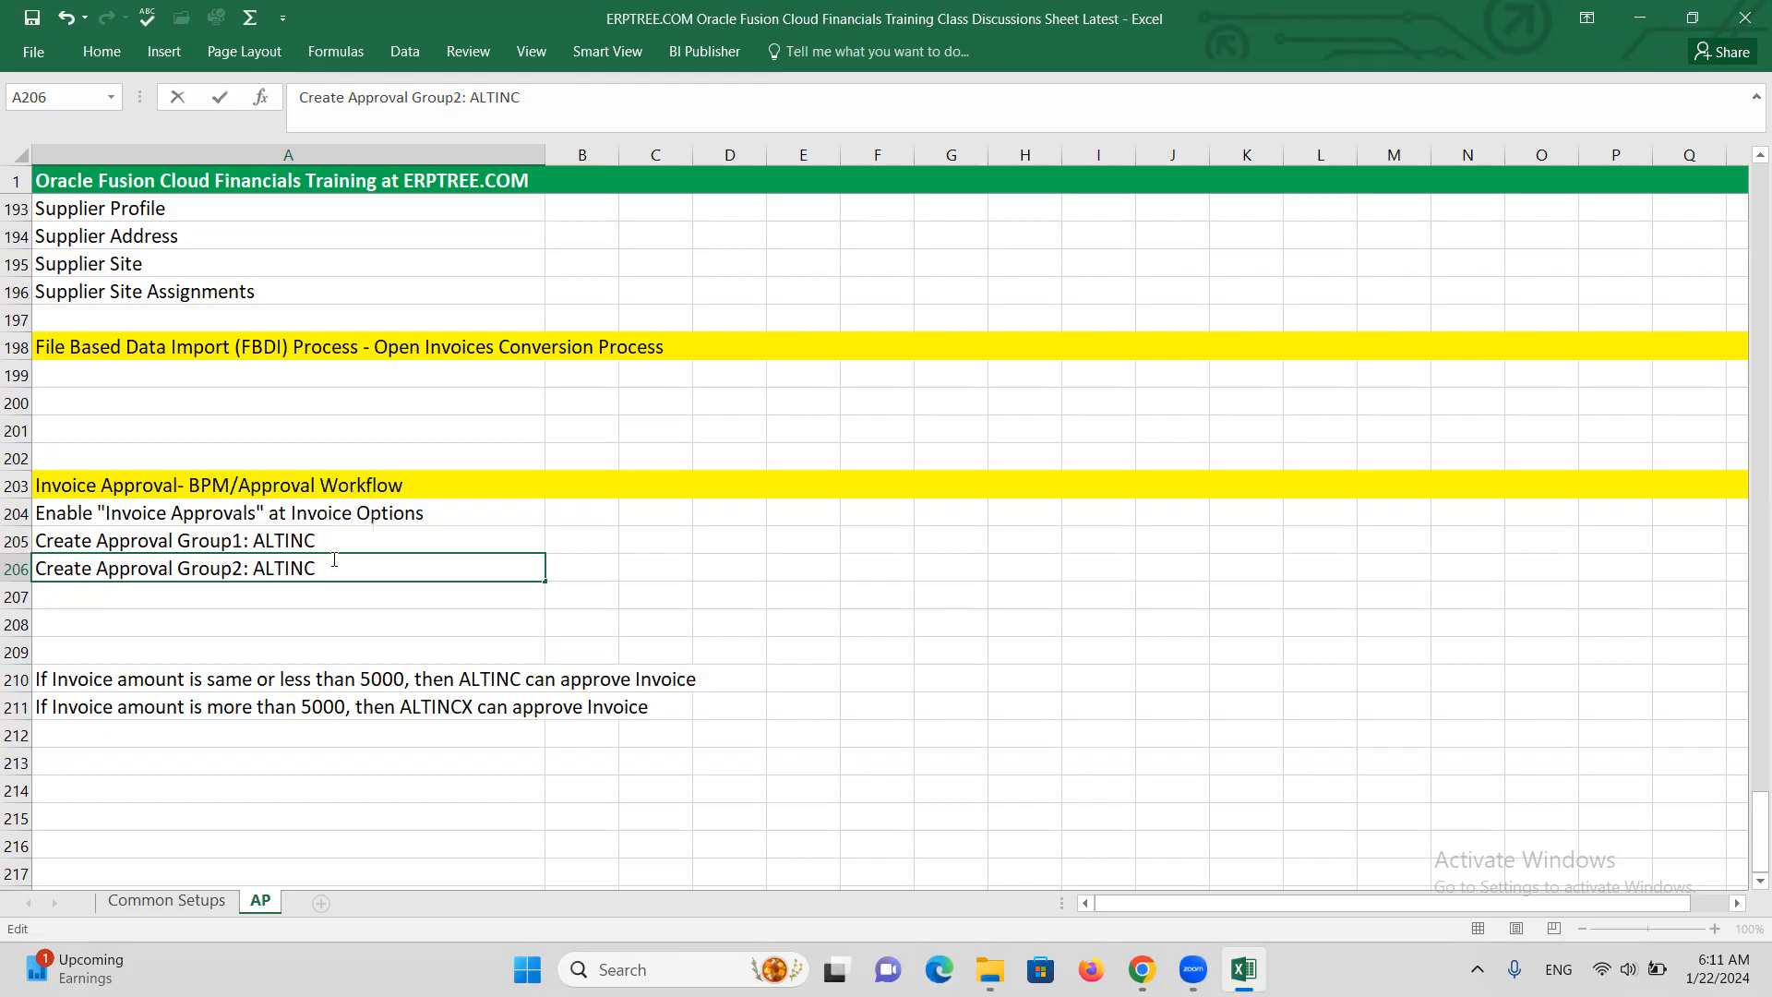
pyautogui.click(334, 565)
pyautogui.write('X')
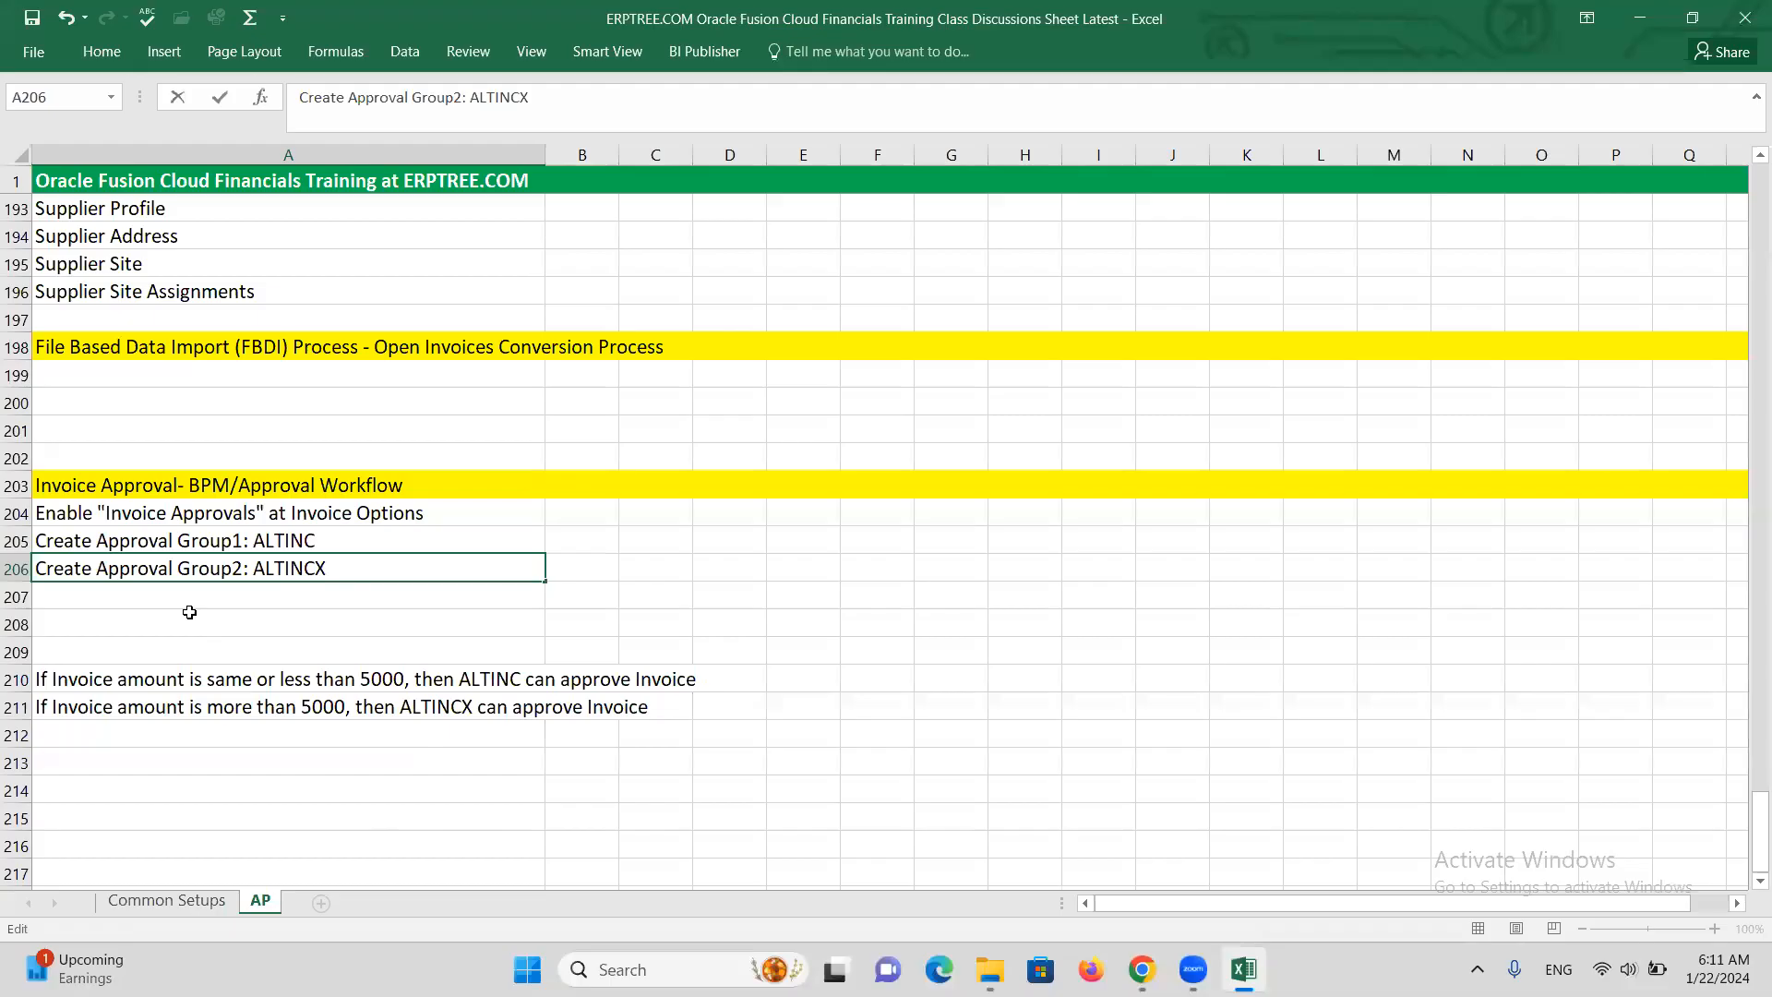
pyautogui.click(98, 597)
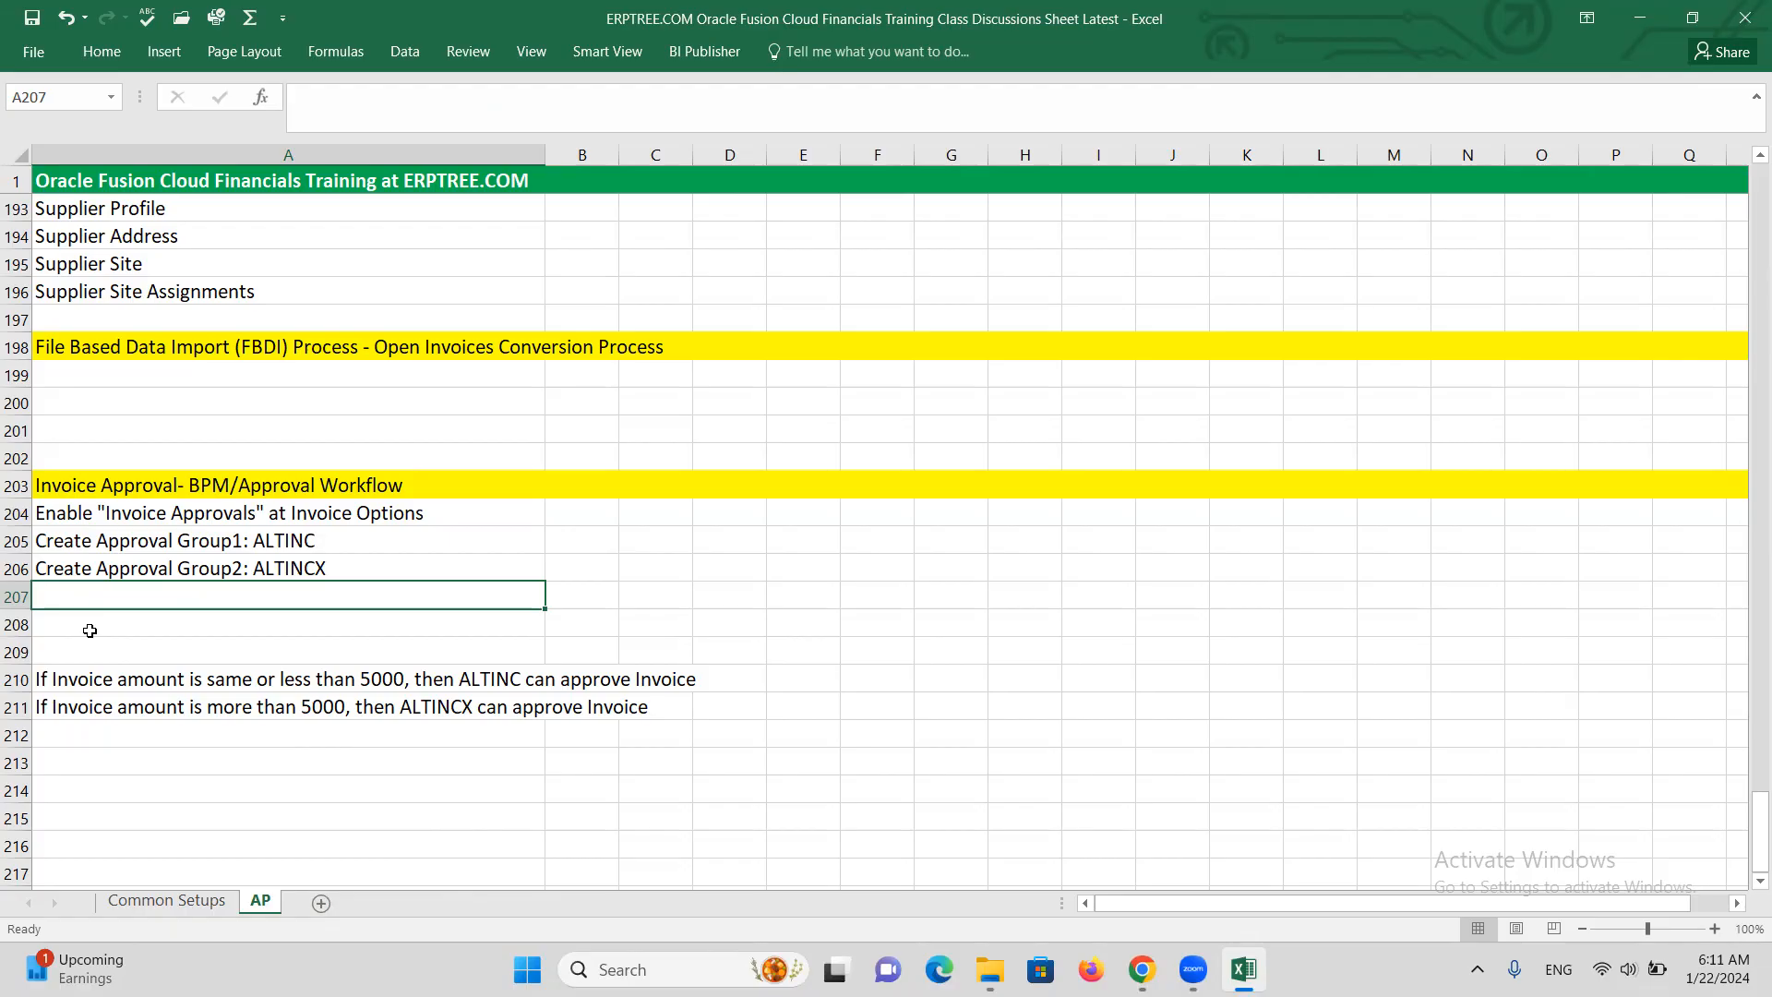
# Delete the empty rows so the two rule lines move up to rows 207–208
pyautogui.hotkey('ctrl', '-')
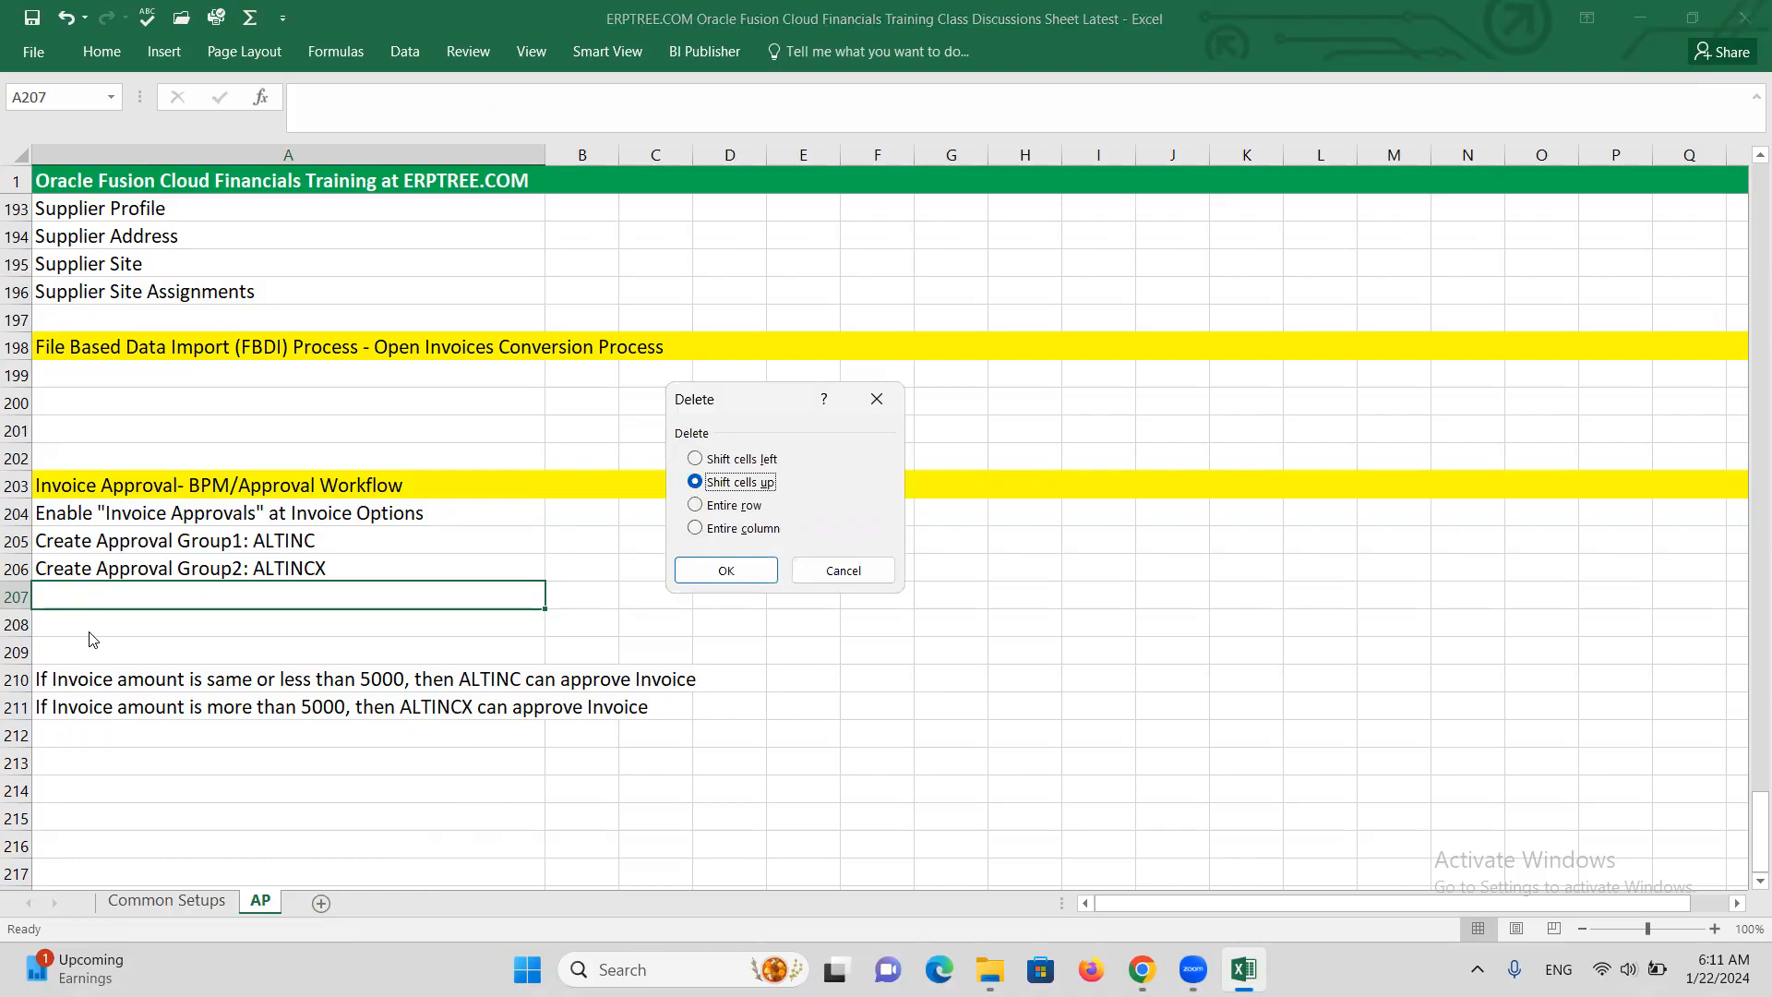
pyautogui.click(876, 398)
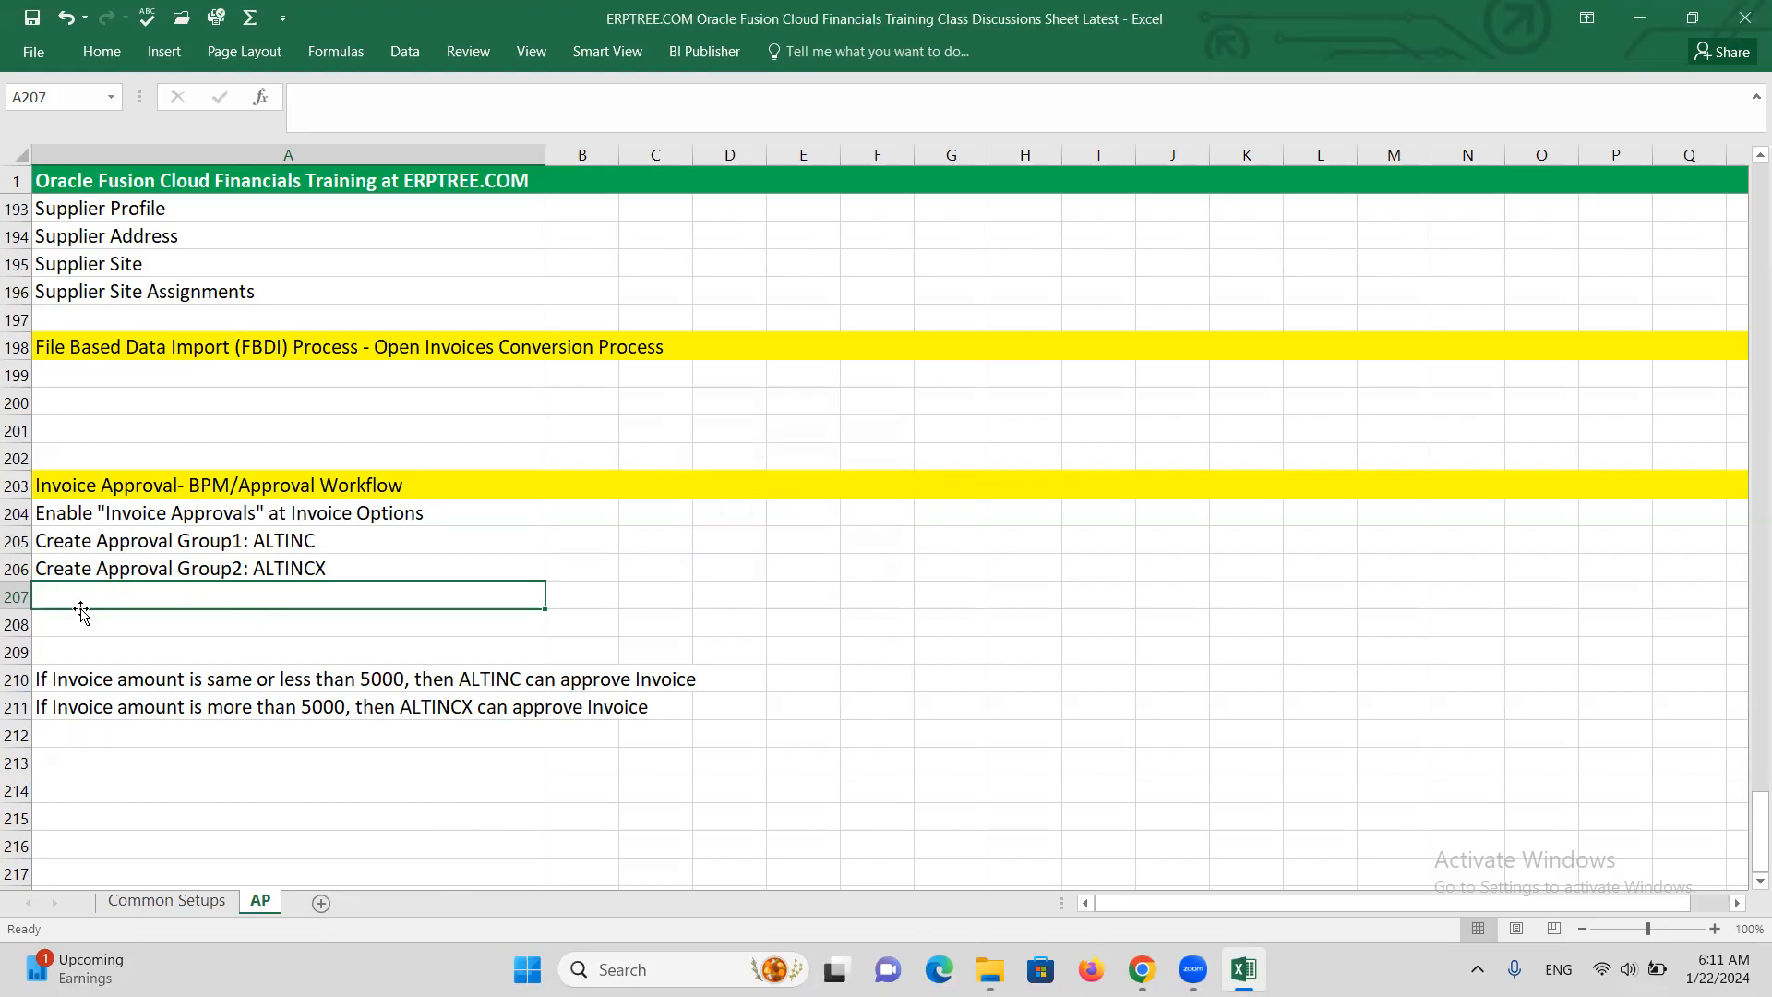
pyautogui.click(15, 597)
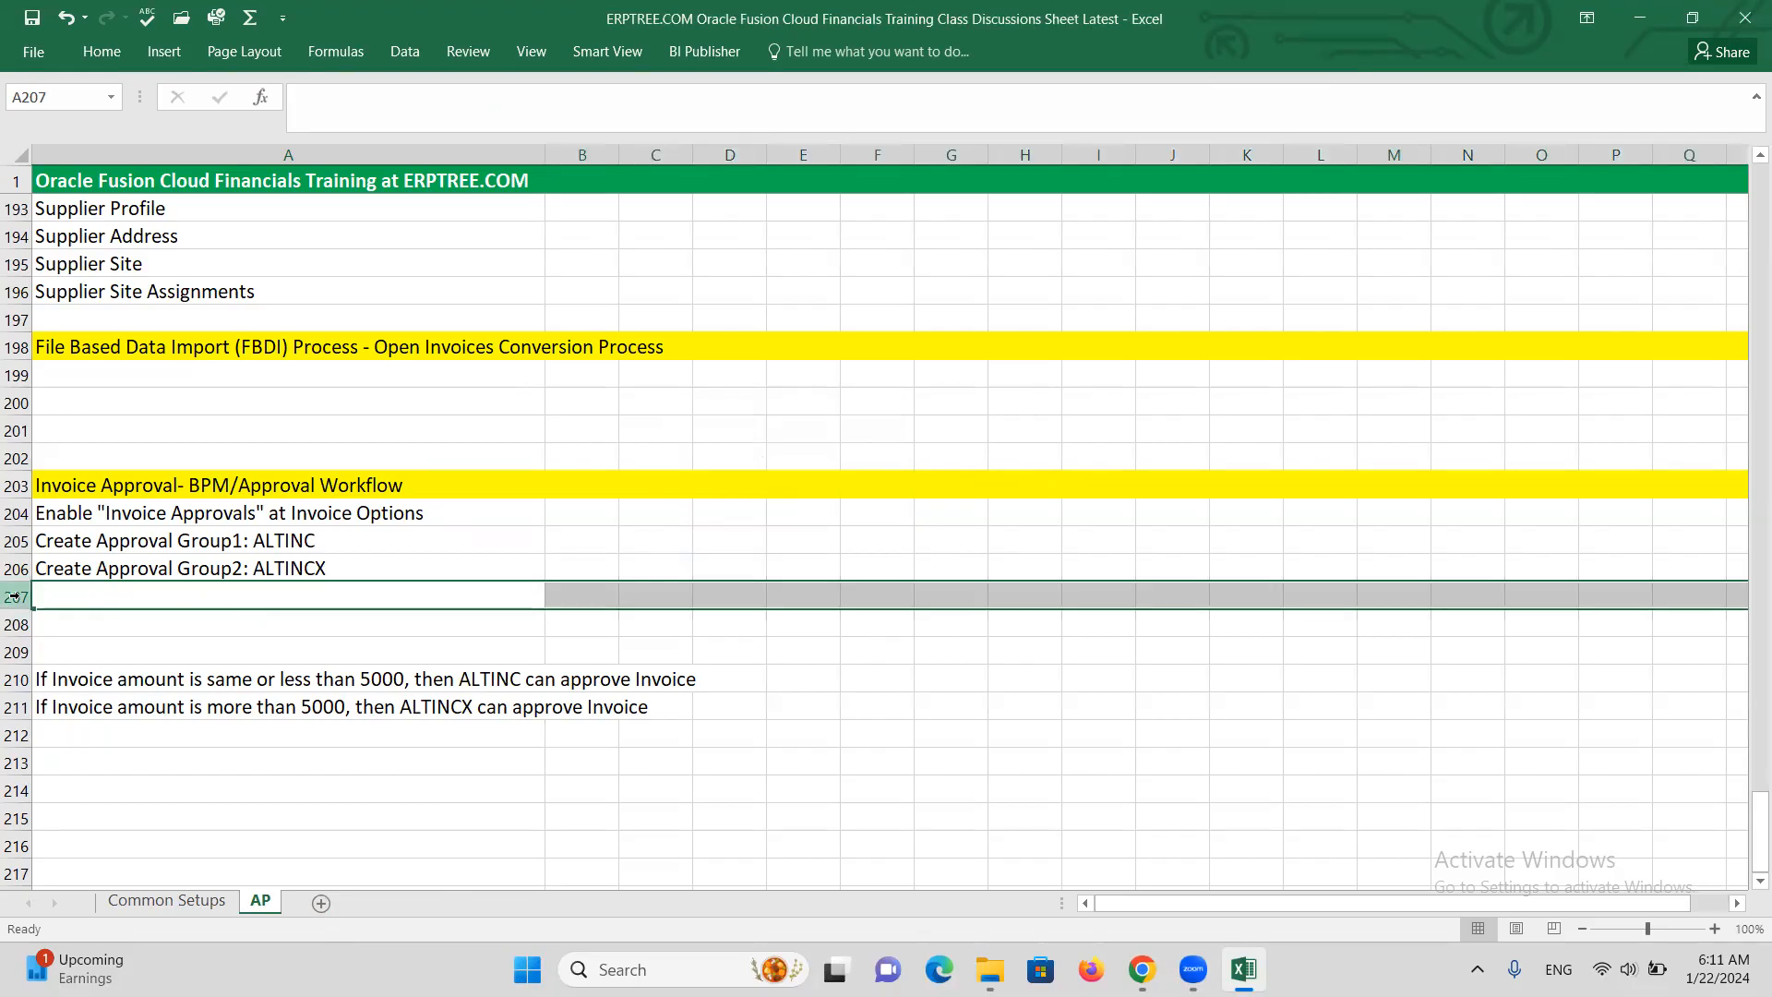
pyautogui.hotkey('ctrl', '-')
pyautogui.hotkey('ctrl', '-')
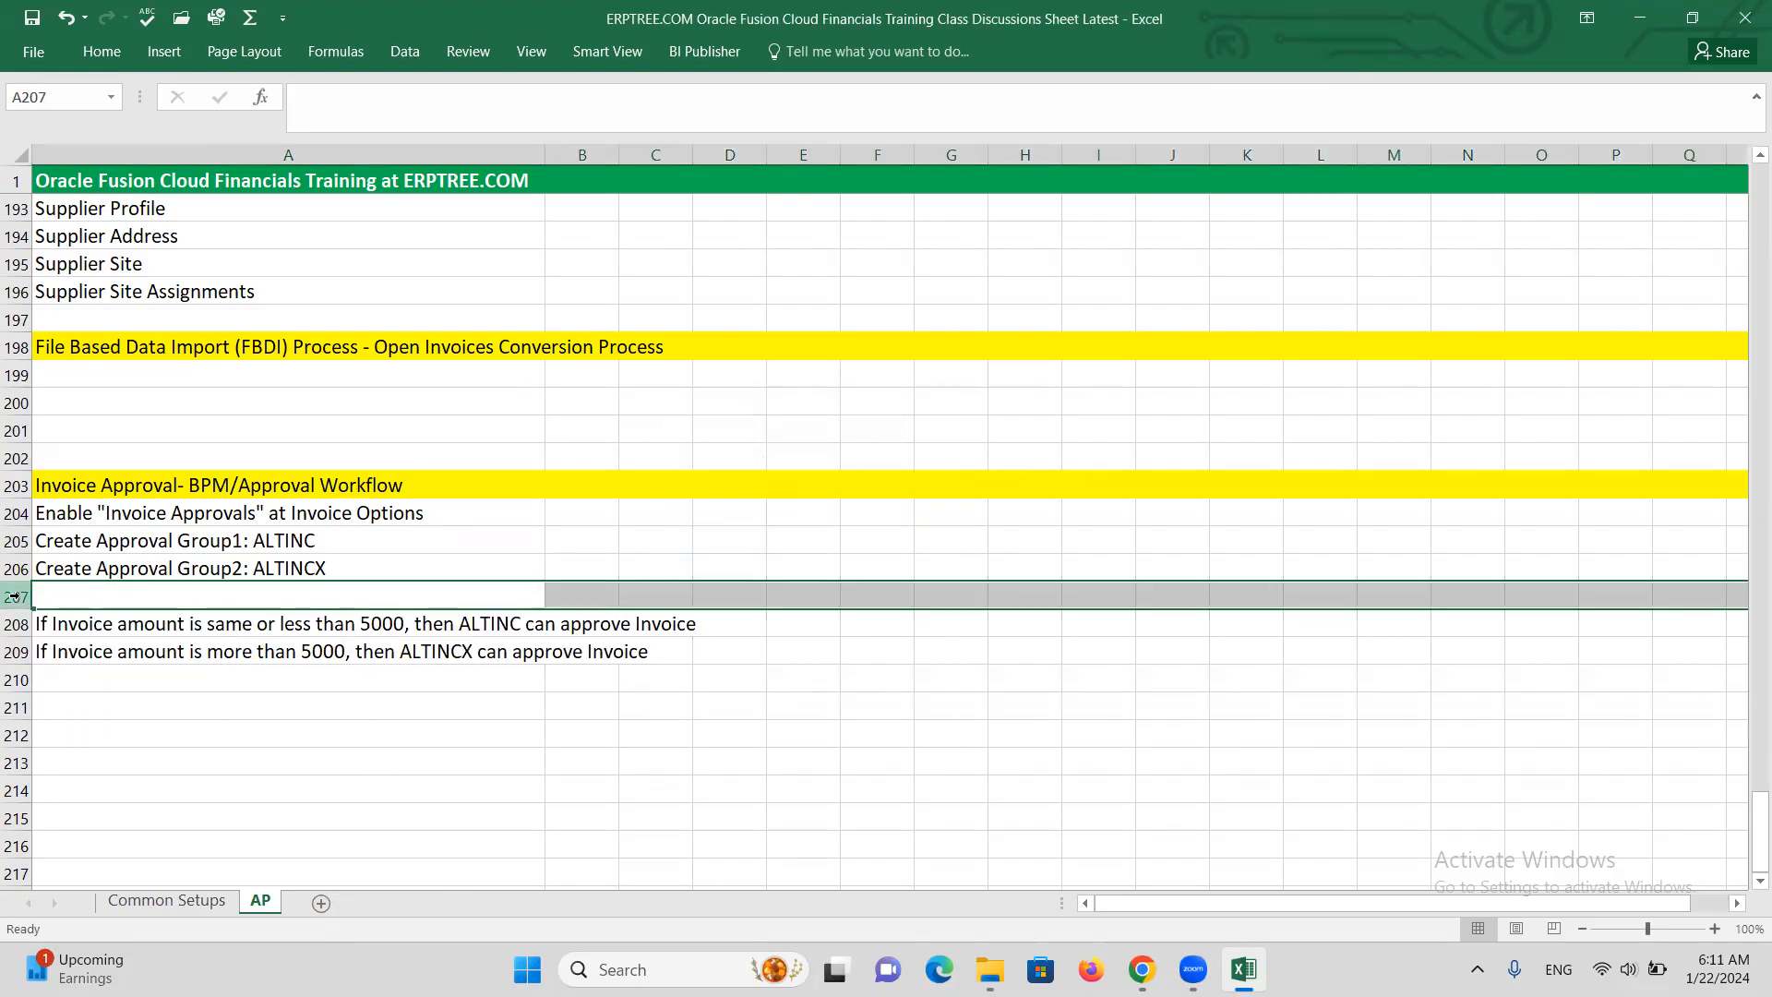
pyautogui.click(318, 730)
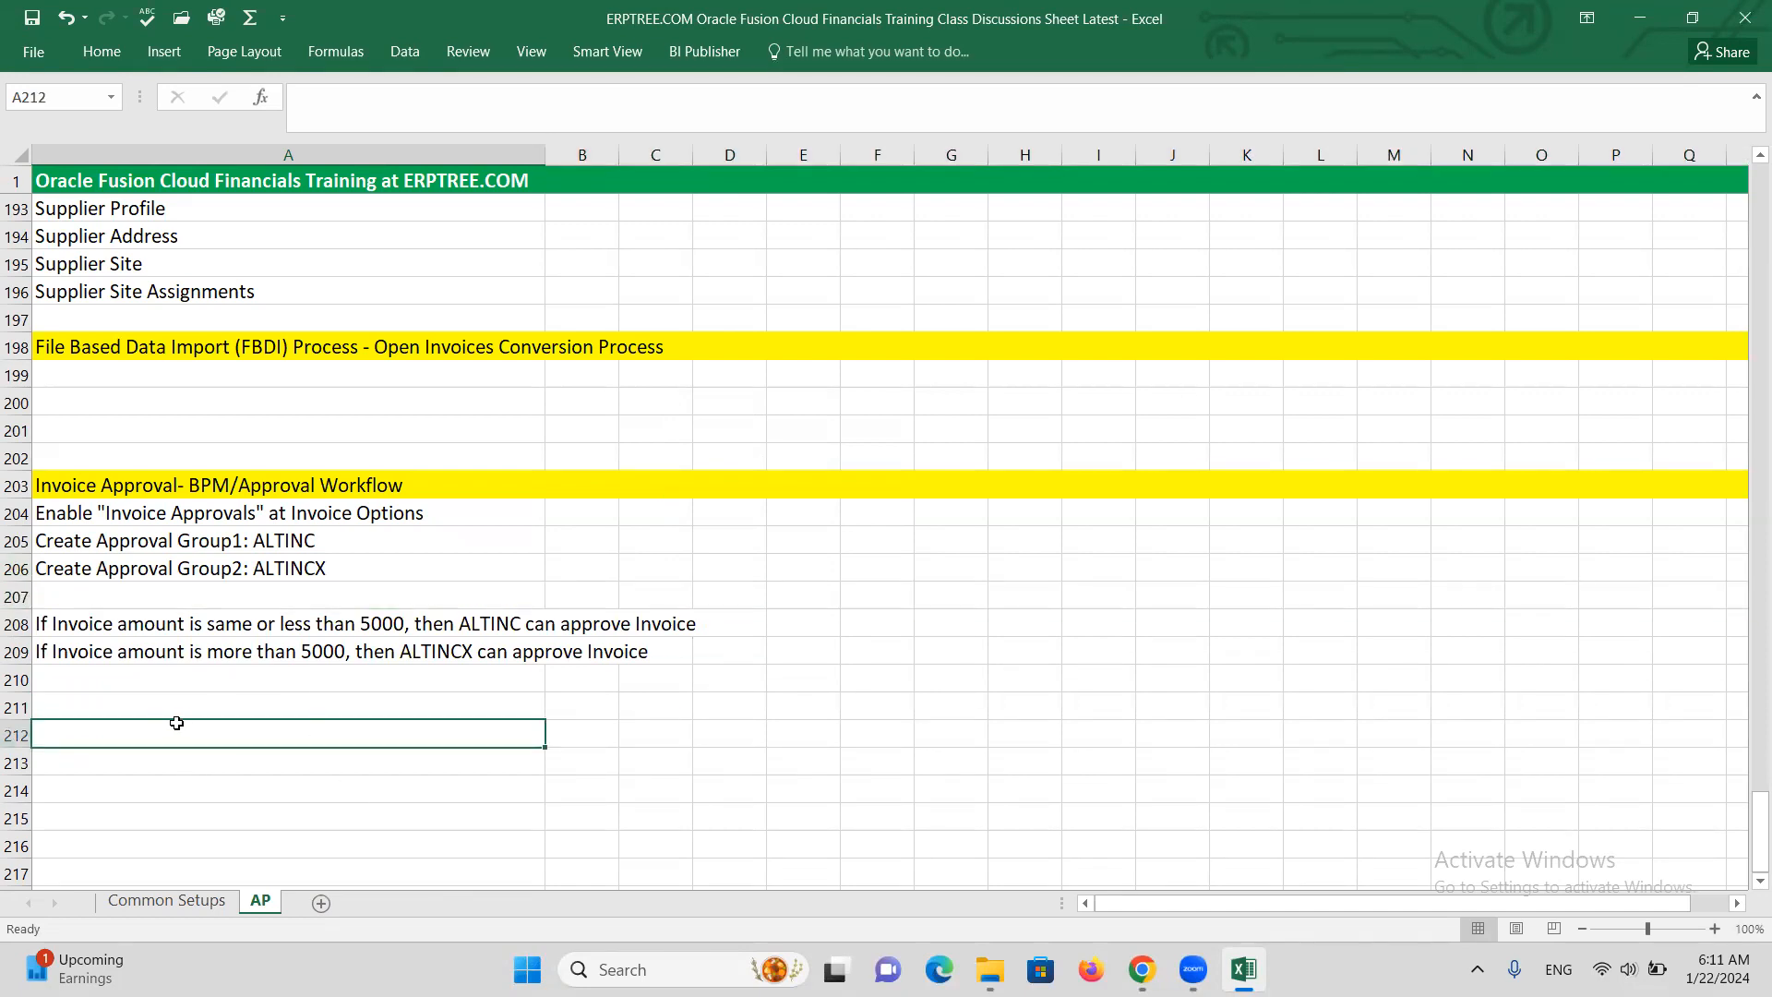
pyautogui.click(121, 708)
pyautogui.click(18, 624)
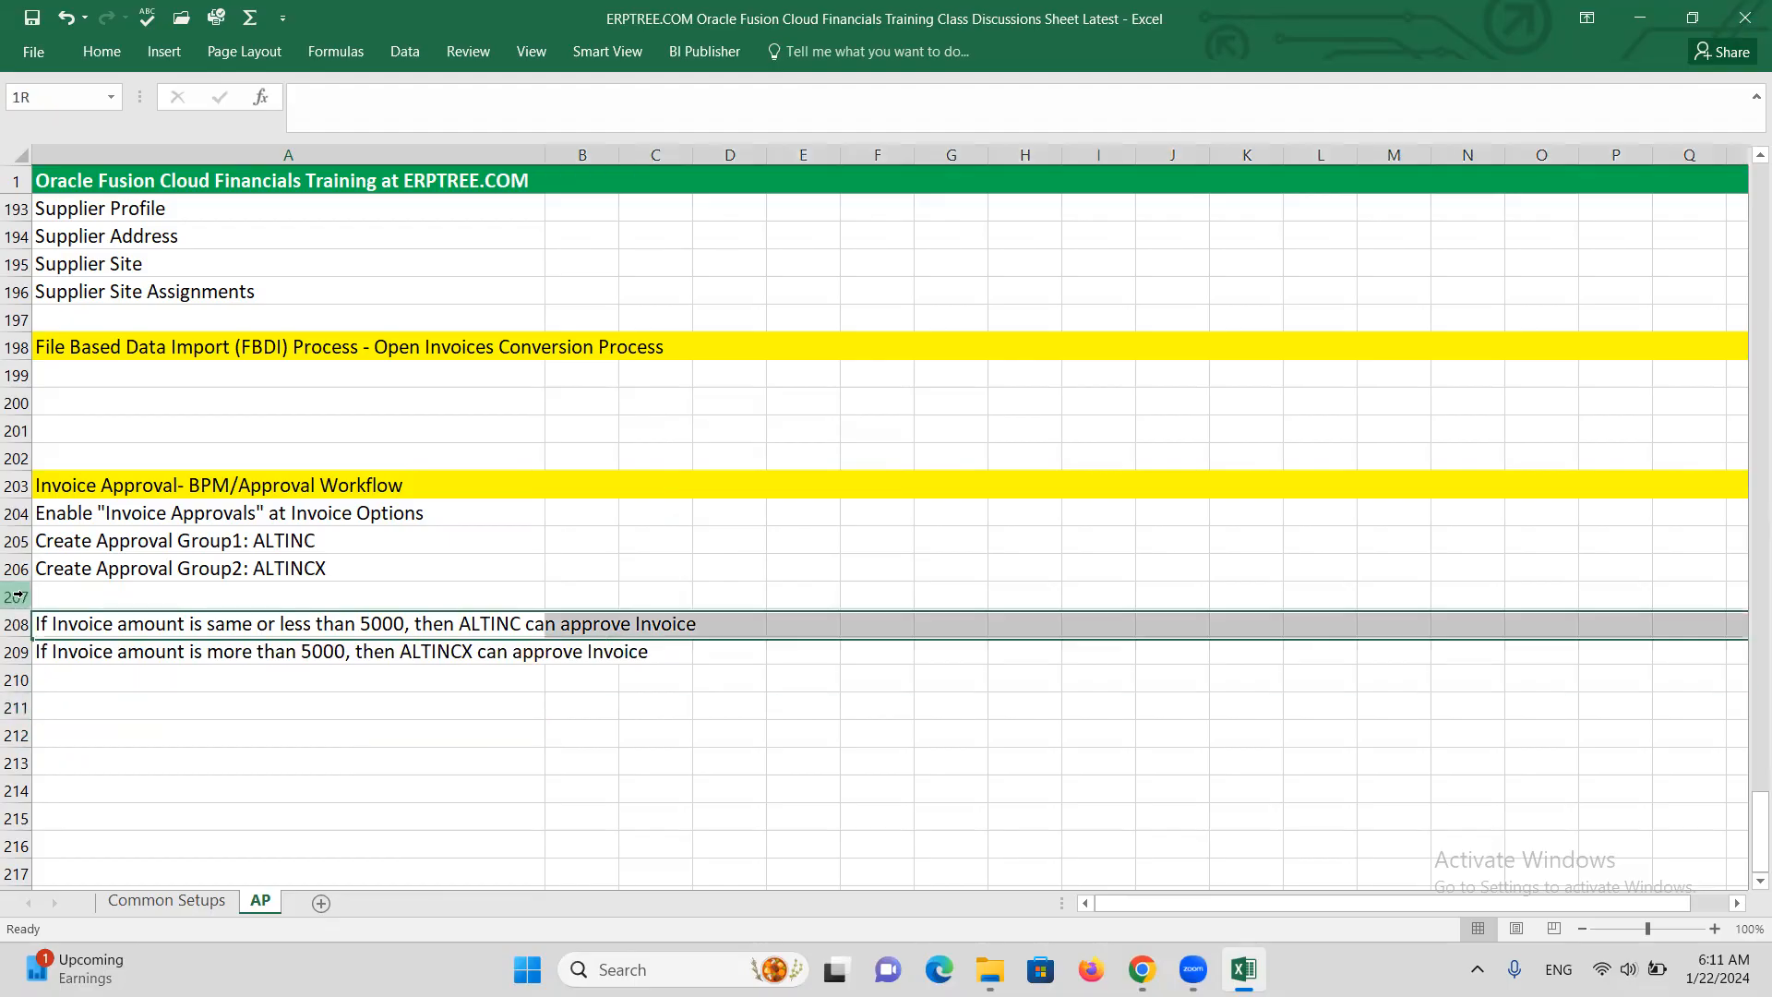
pyautogui.click(18, 596)
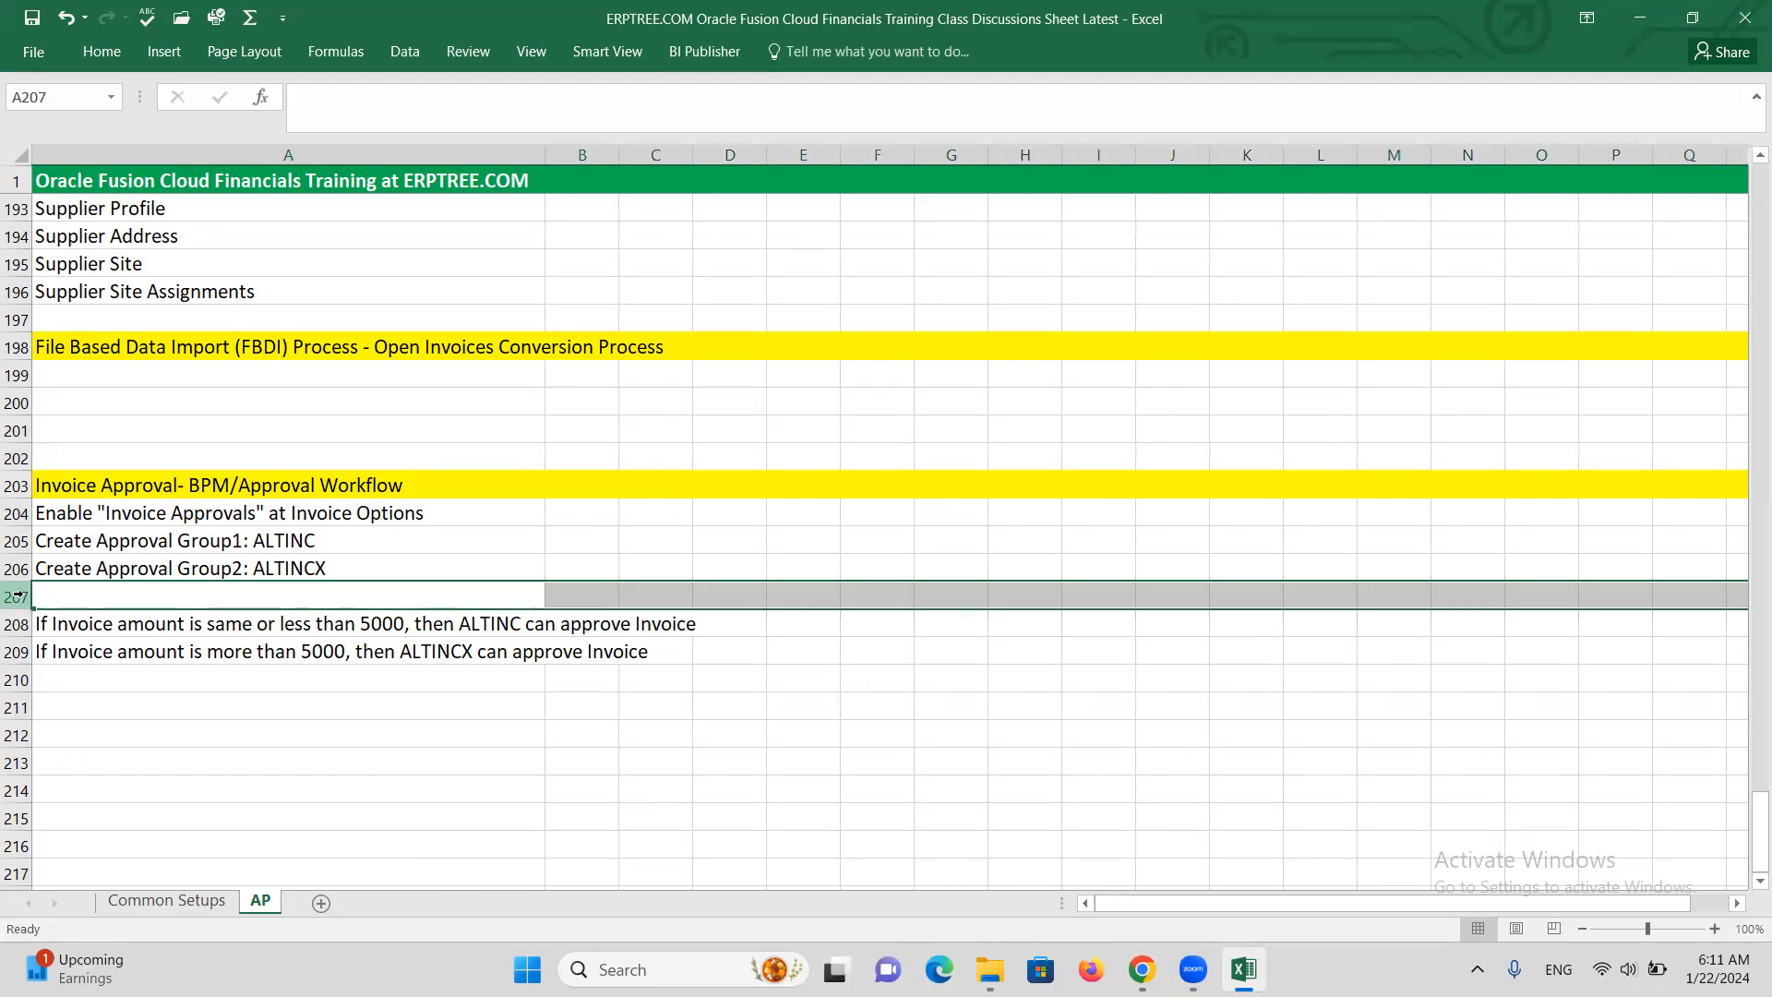
pyautogui.hotkey('ctrl', '-')
# Enter 'Create Invoice' in cell A210
pyautogui.click(115, 673)
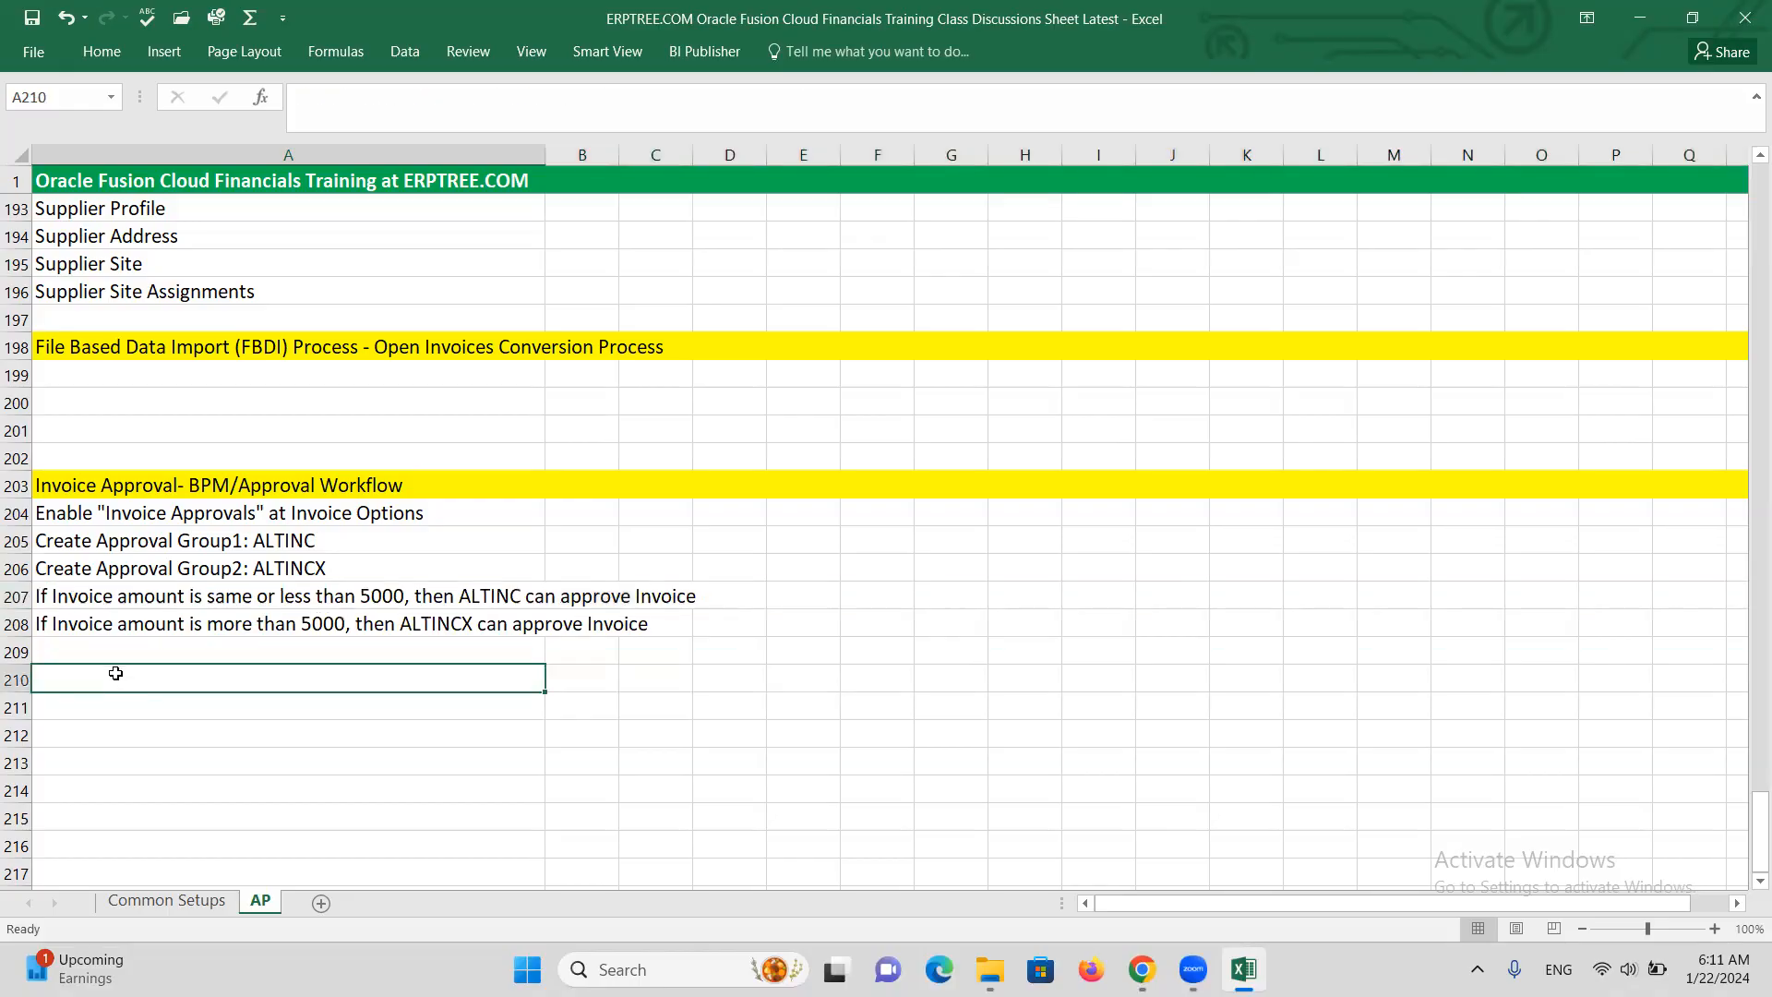
pyautogui.write('cREAT')
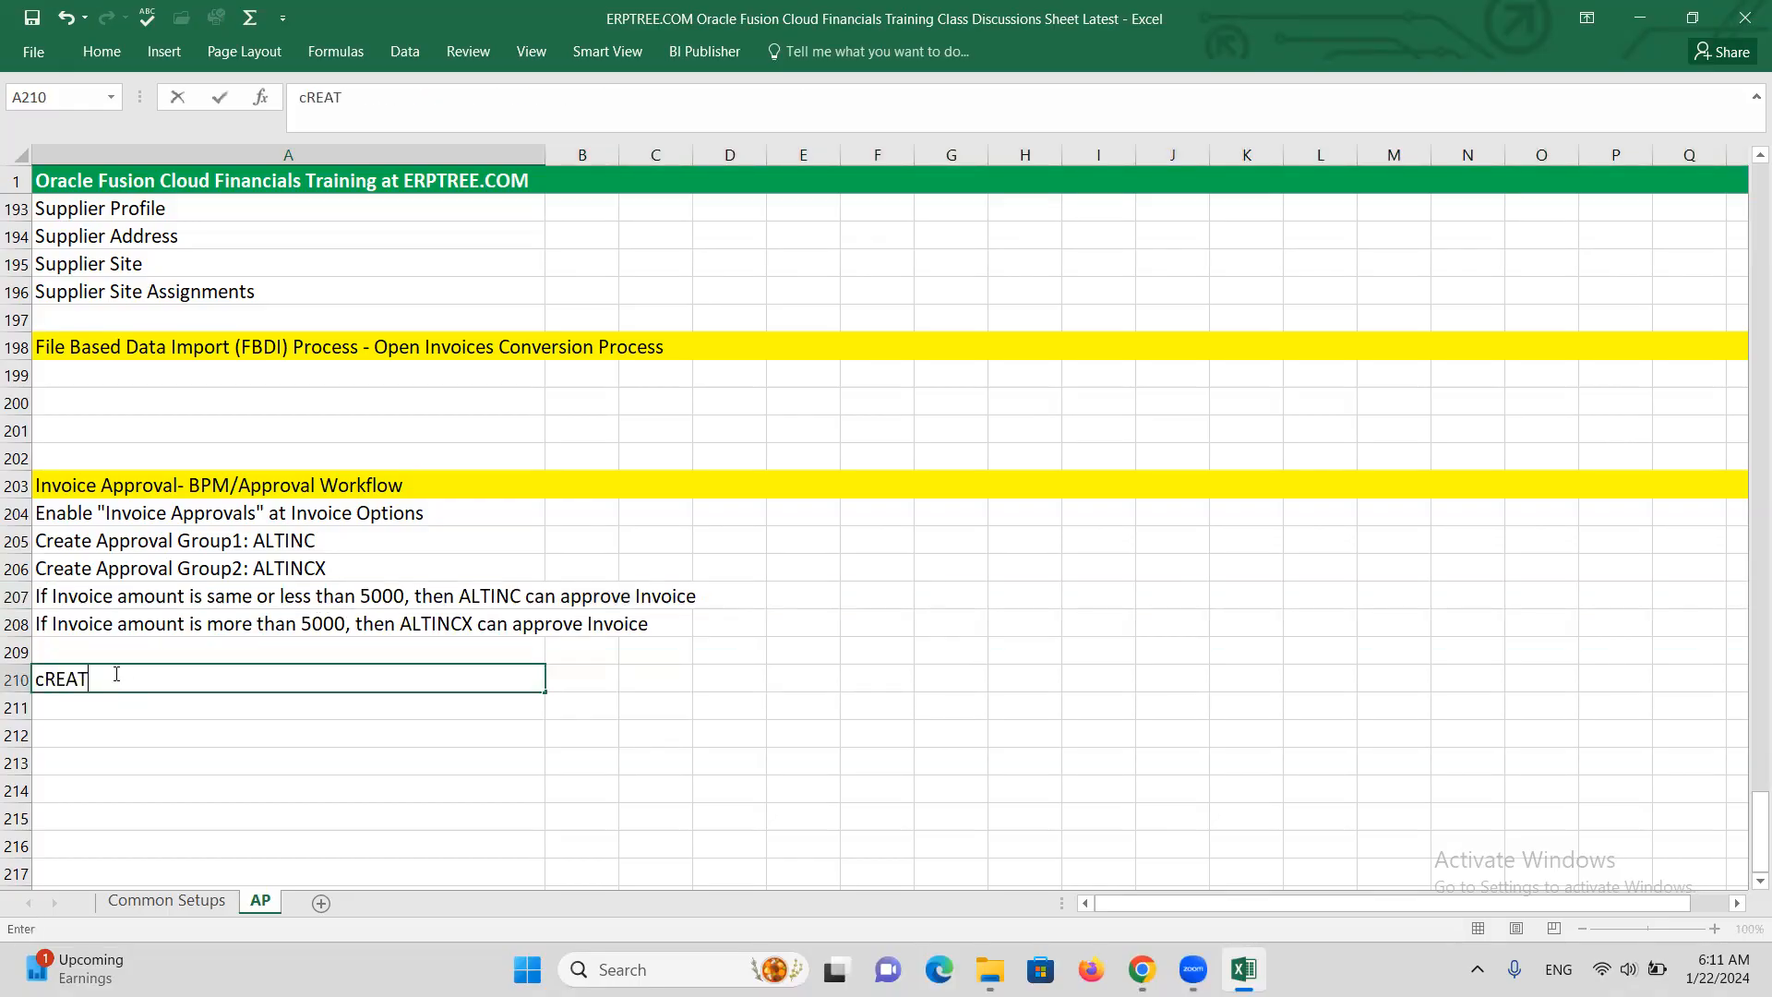
pyautogui.press('BackSpace')
pyautogui.press('BackSpace')
pyautogui.press('BackSpace')
pyautogui.press('BackSpace')
pyautogui.write('Create Invoice')
pyautogui.hotkey('ctrl', 'Return')
pyautogui.click(327, 510)
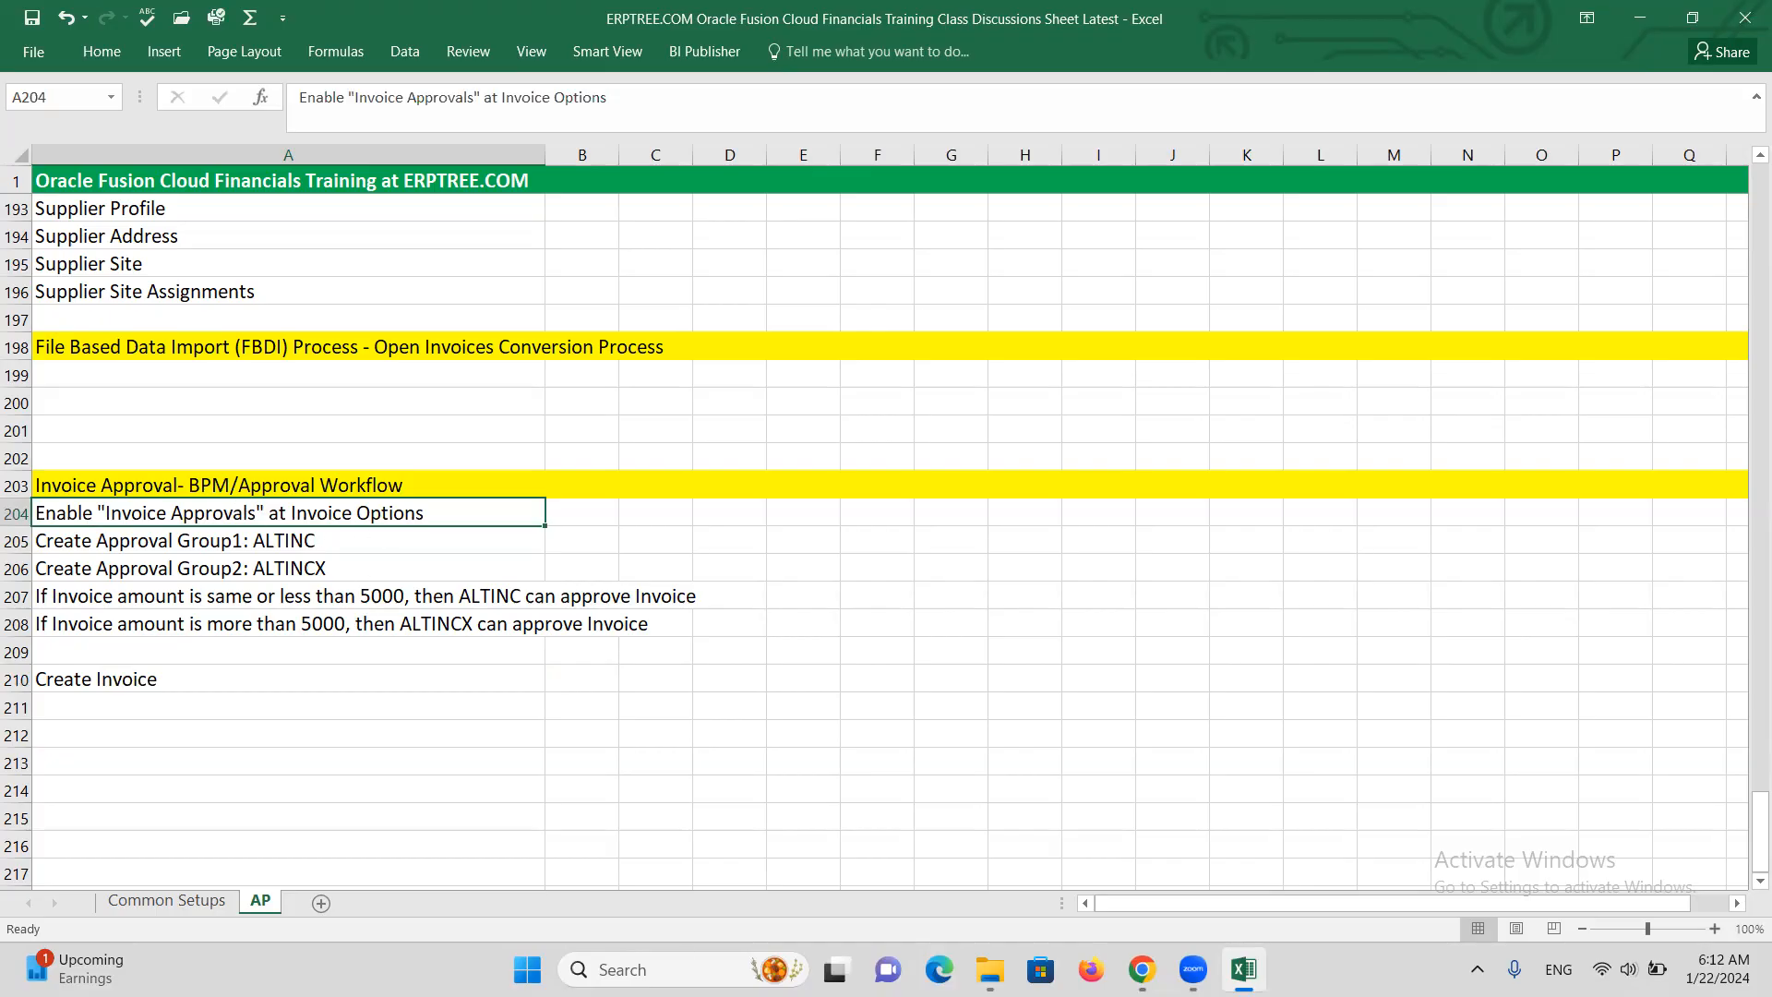
# In Oracle Fusion Cloud, go to Setup and Maintenance's Manage Implementation Projects
pyautogui.moveTo(1141, 969)
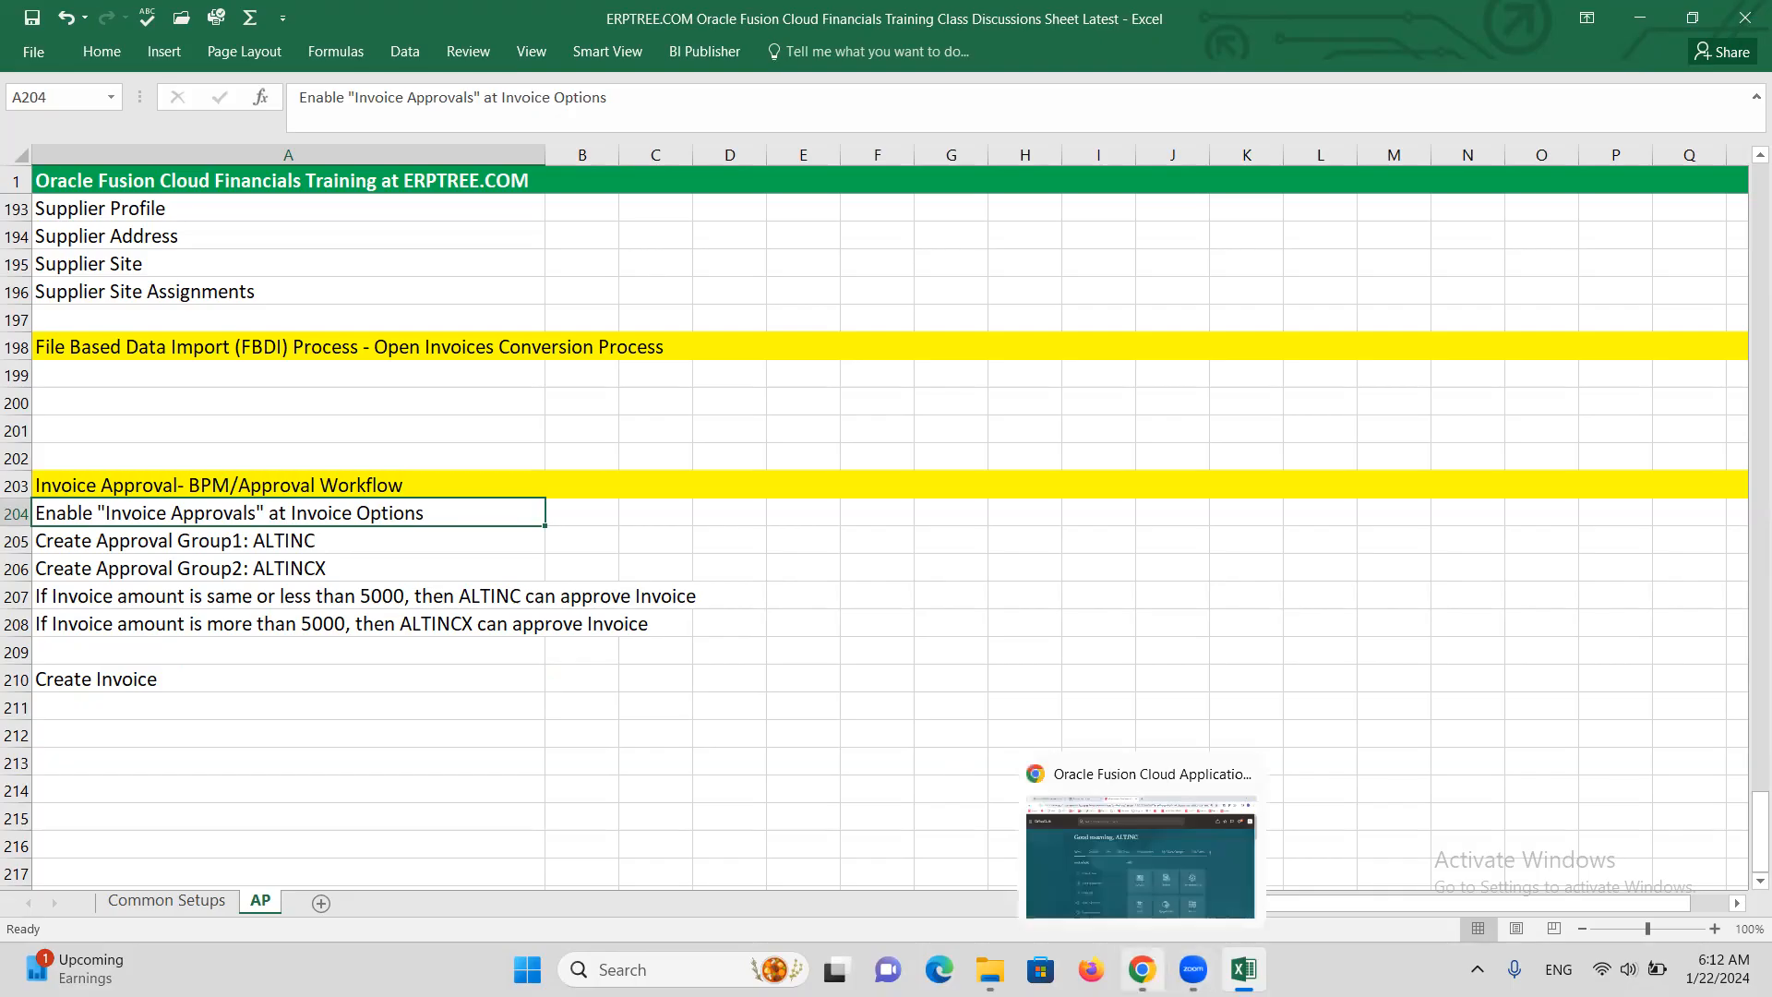
pyautogui.click(1135, 925)
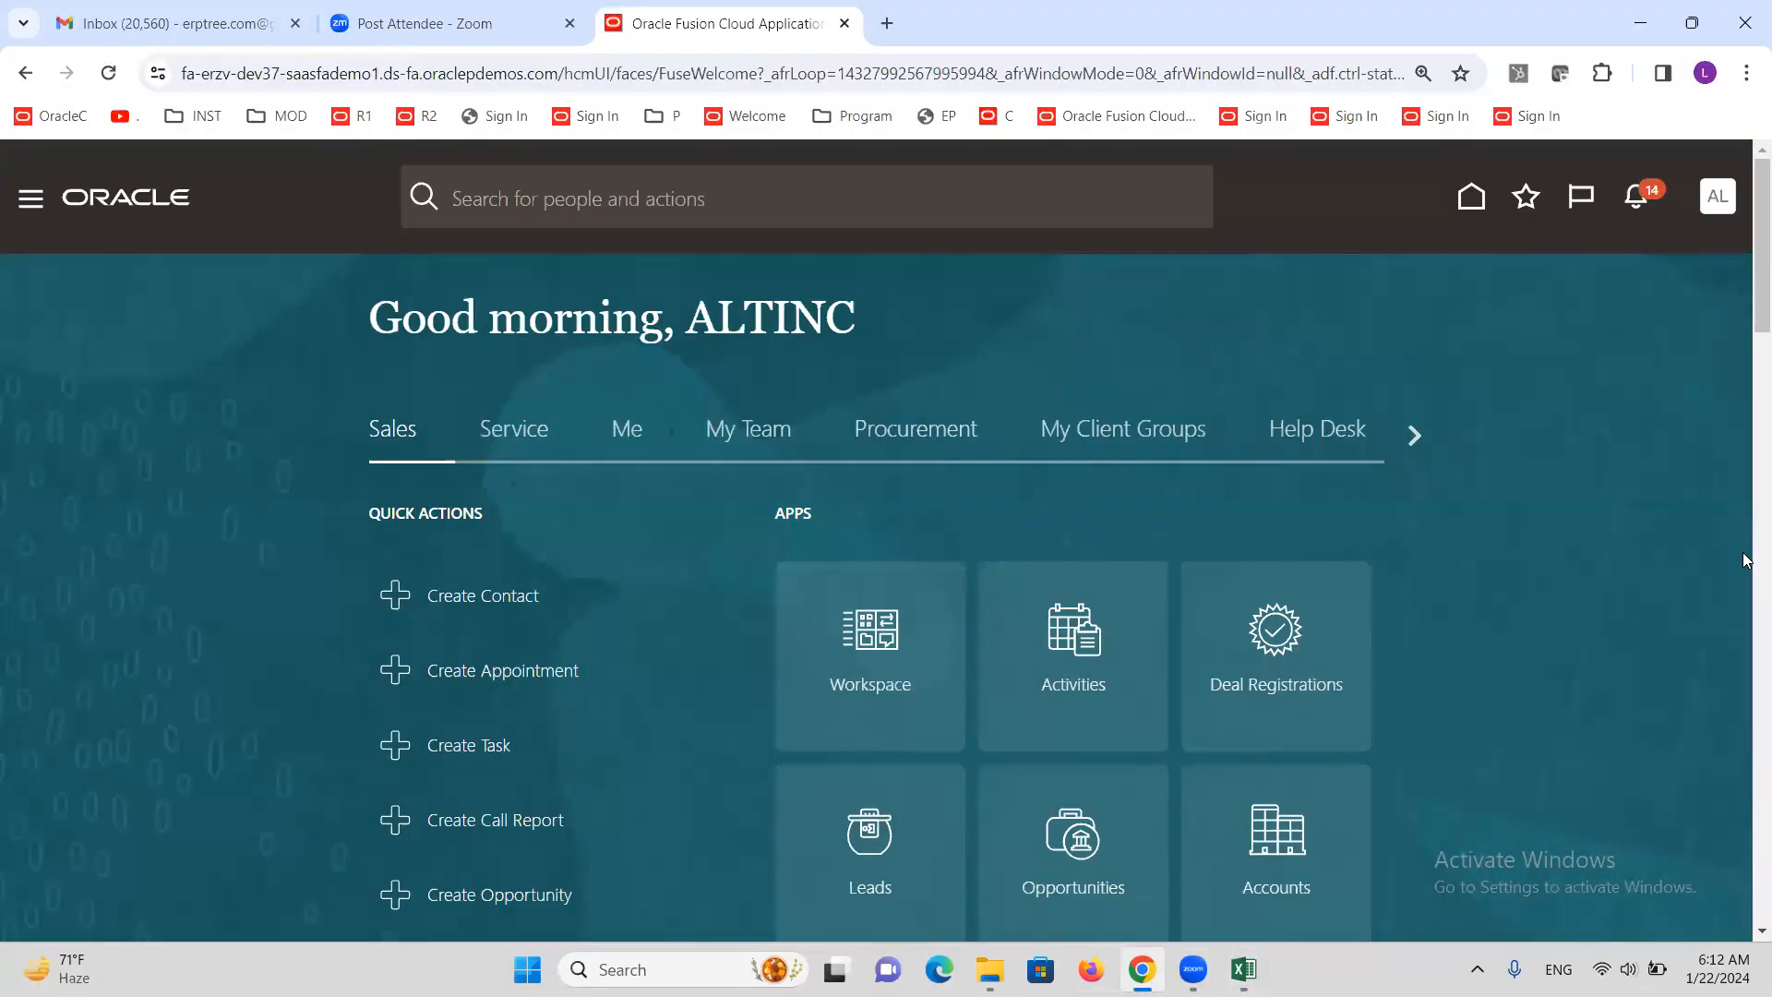
pyautogui.click(1708, 205)
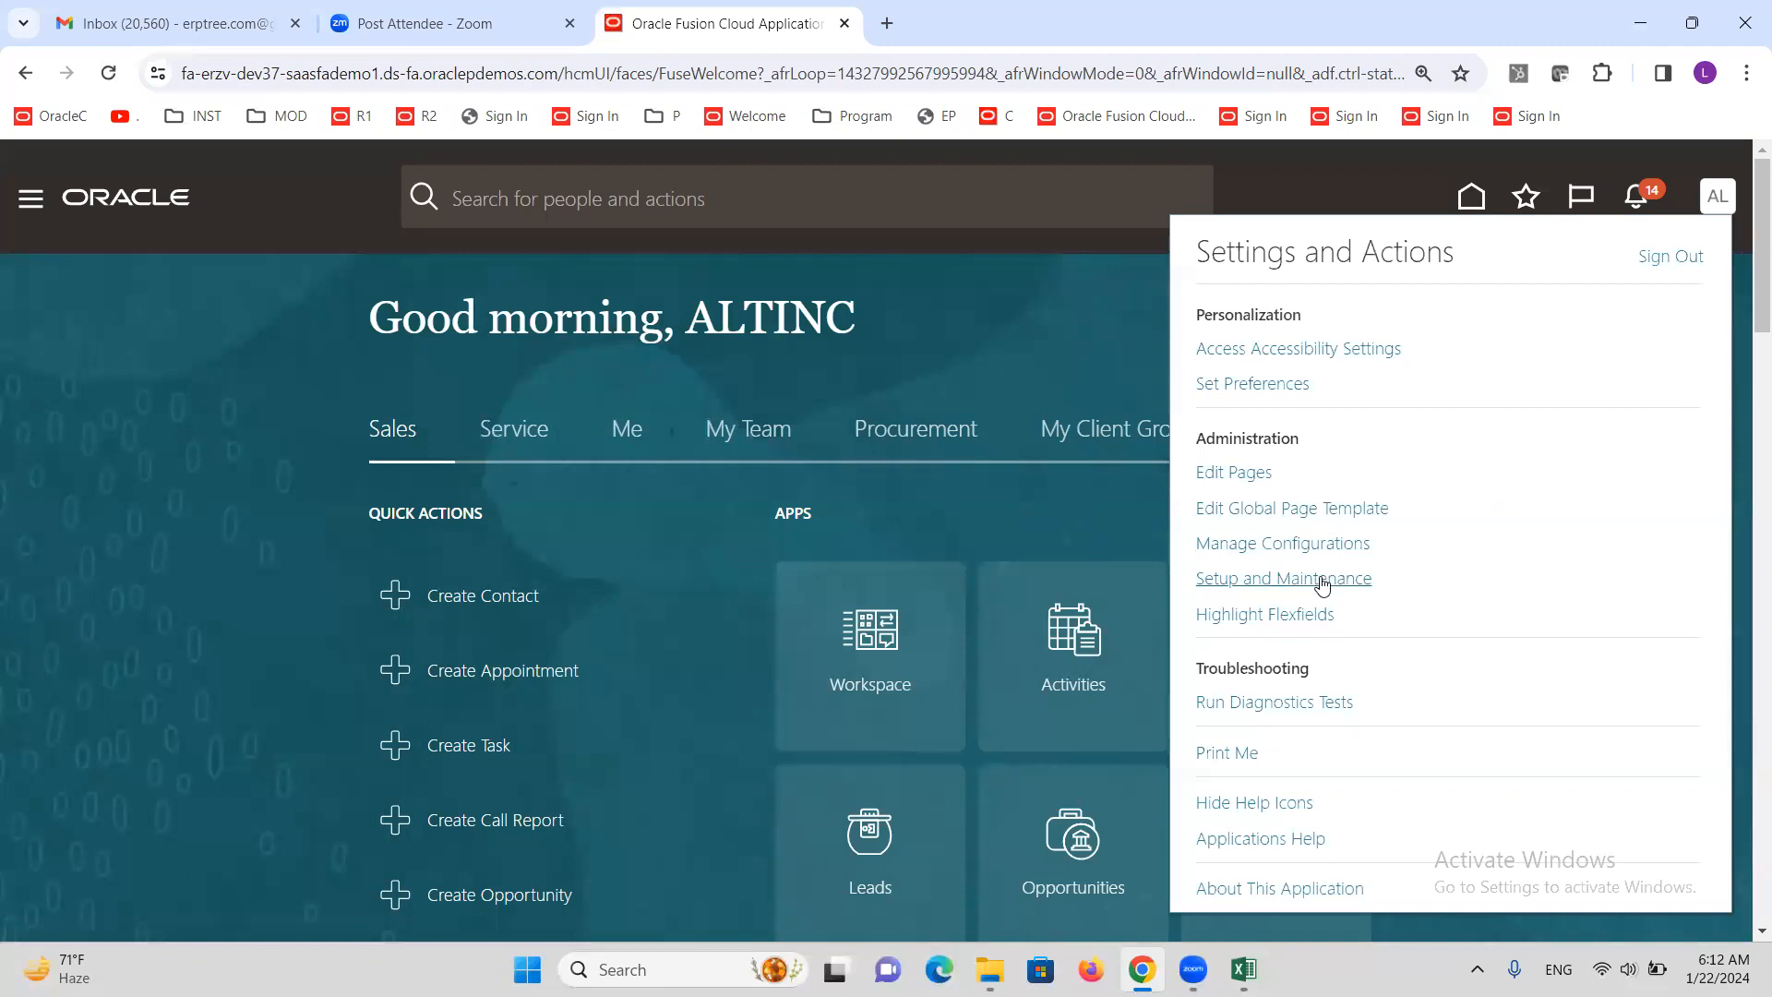
pyautogui.click(1322, 578)
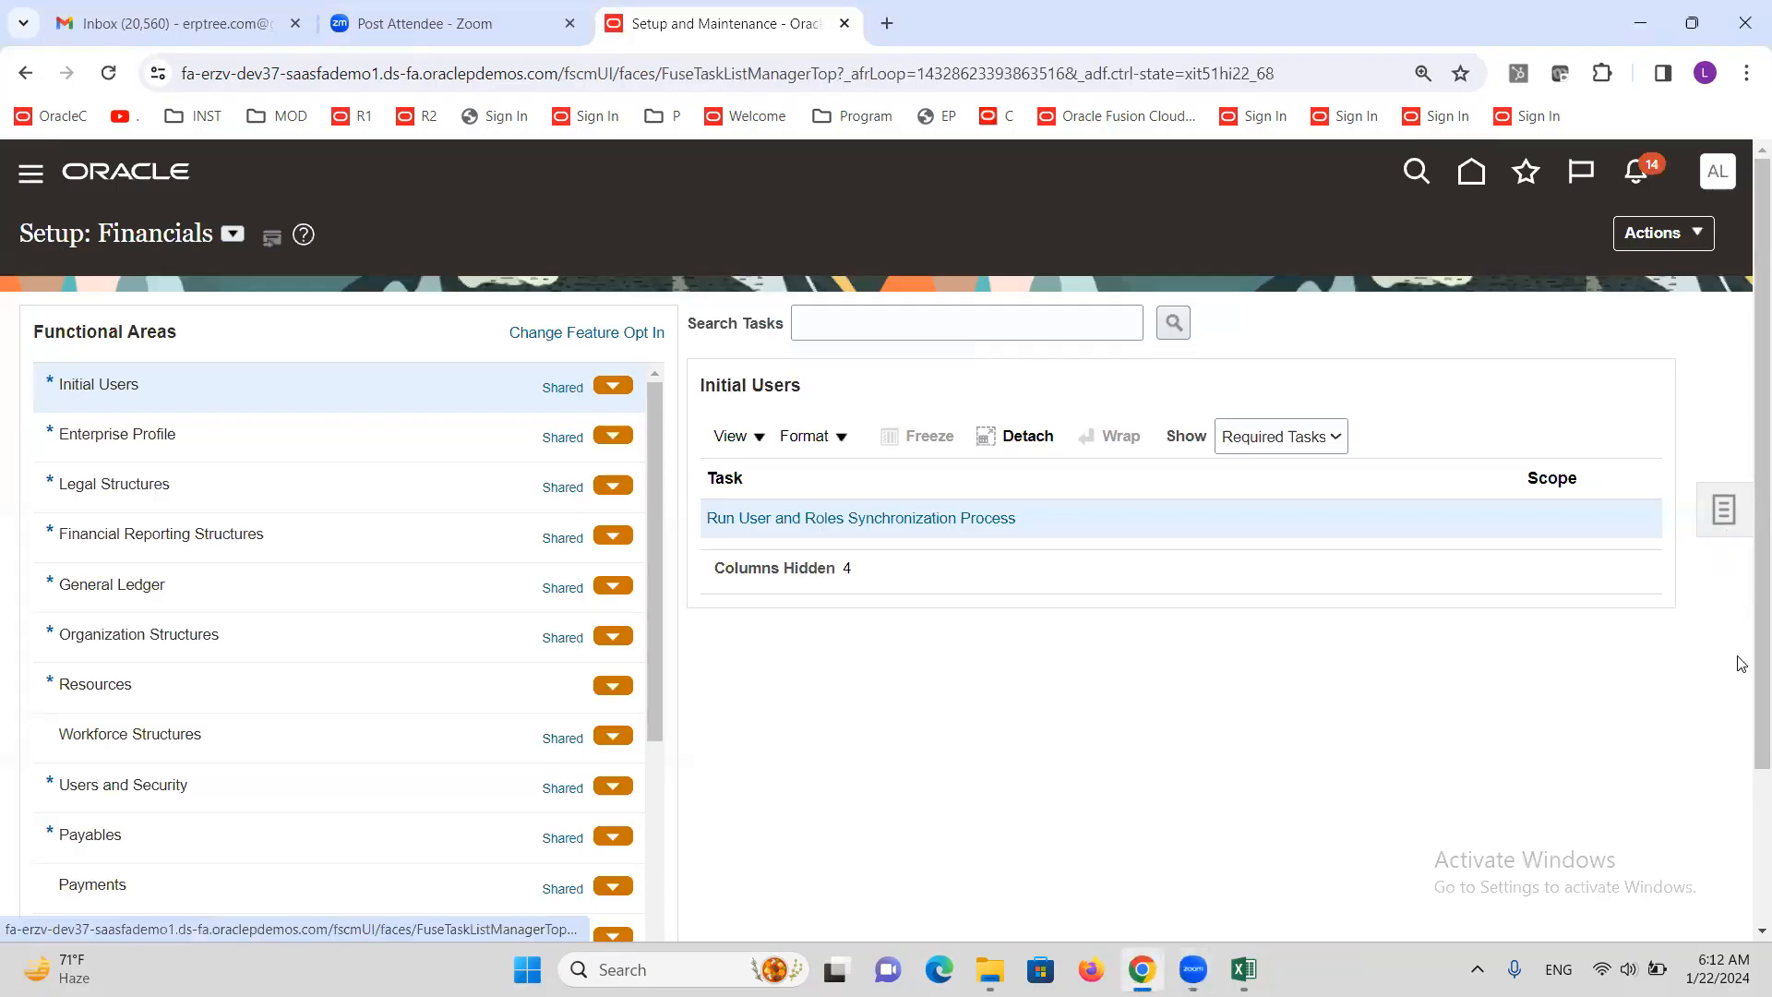
pyautogui.click(1724, 510)
pyautogui.click(1535, 323)
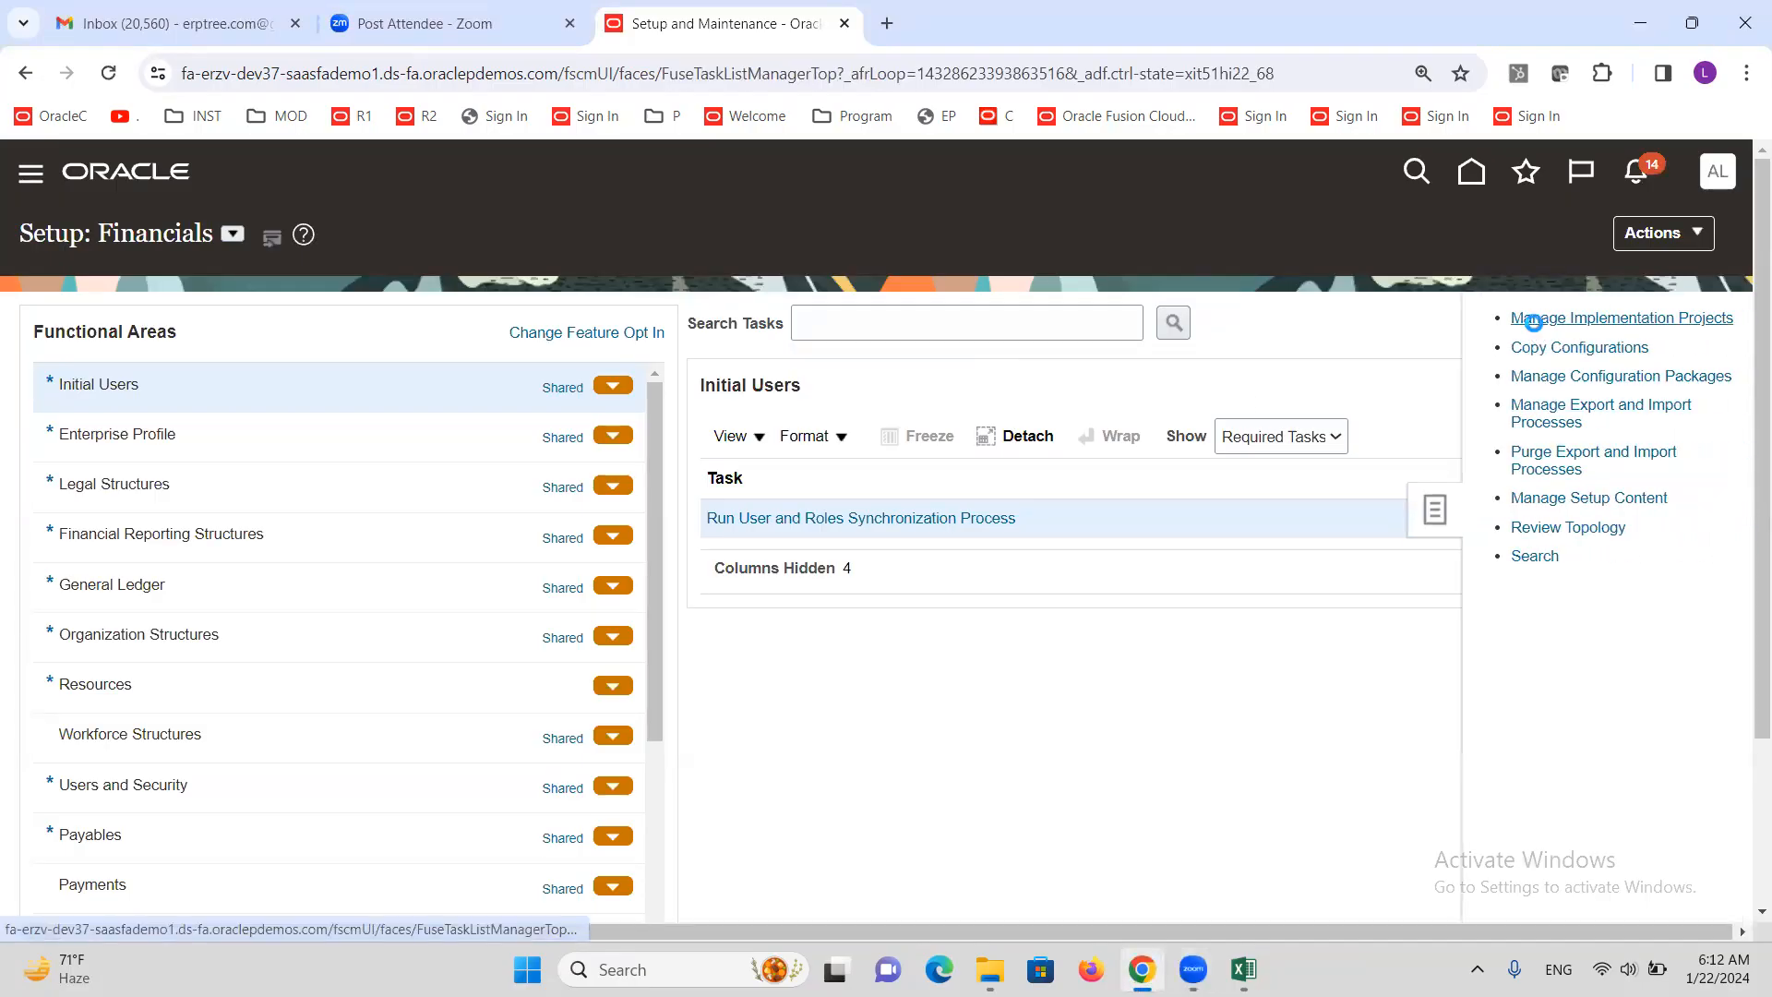
pyautogui.click(1582, 238)
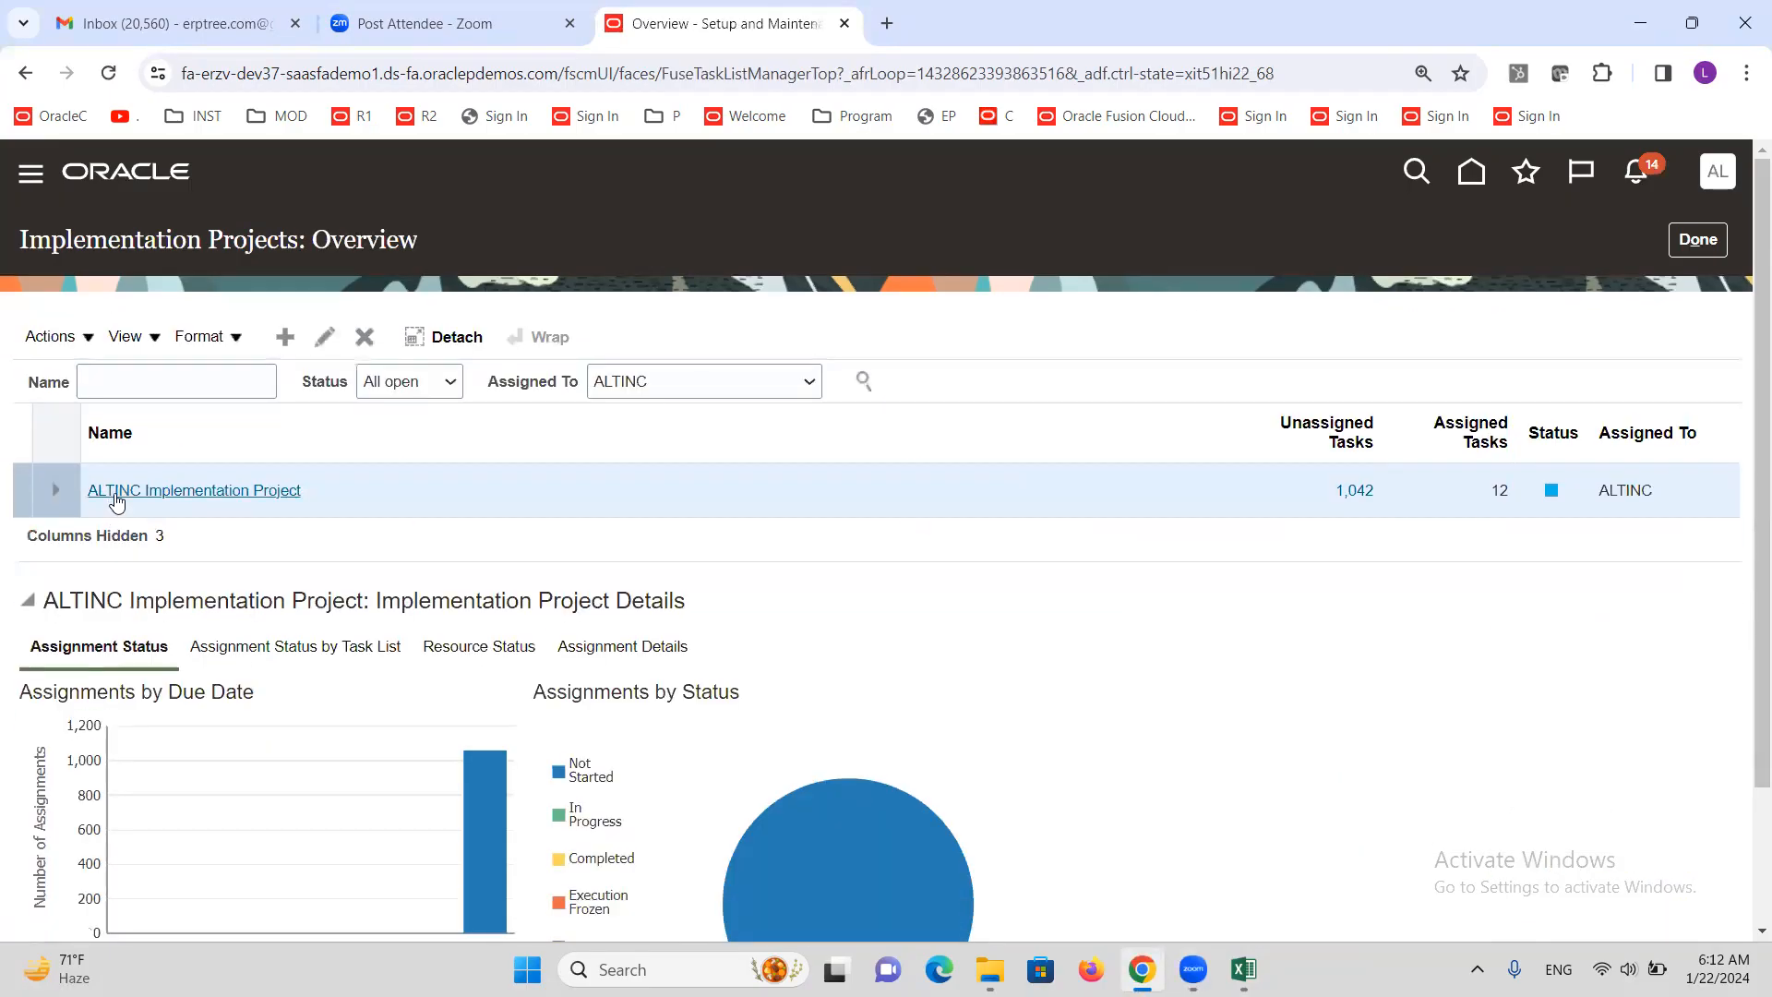
# Search the ALTINC Implementation Project's tasks for 'Invoice Options' and show Manage Invoice Options
pyautogui.click(111, 493)
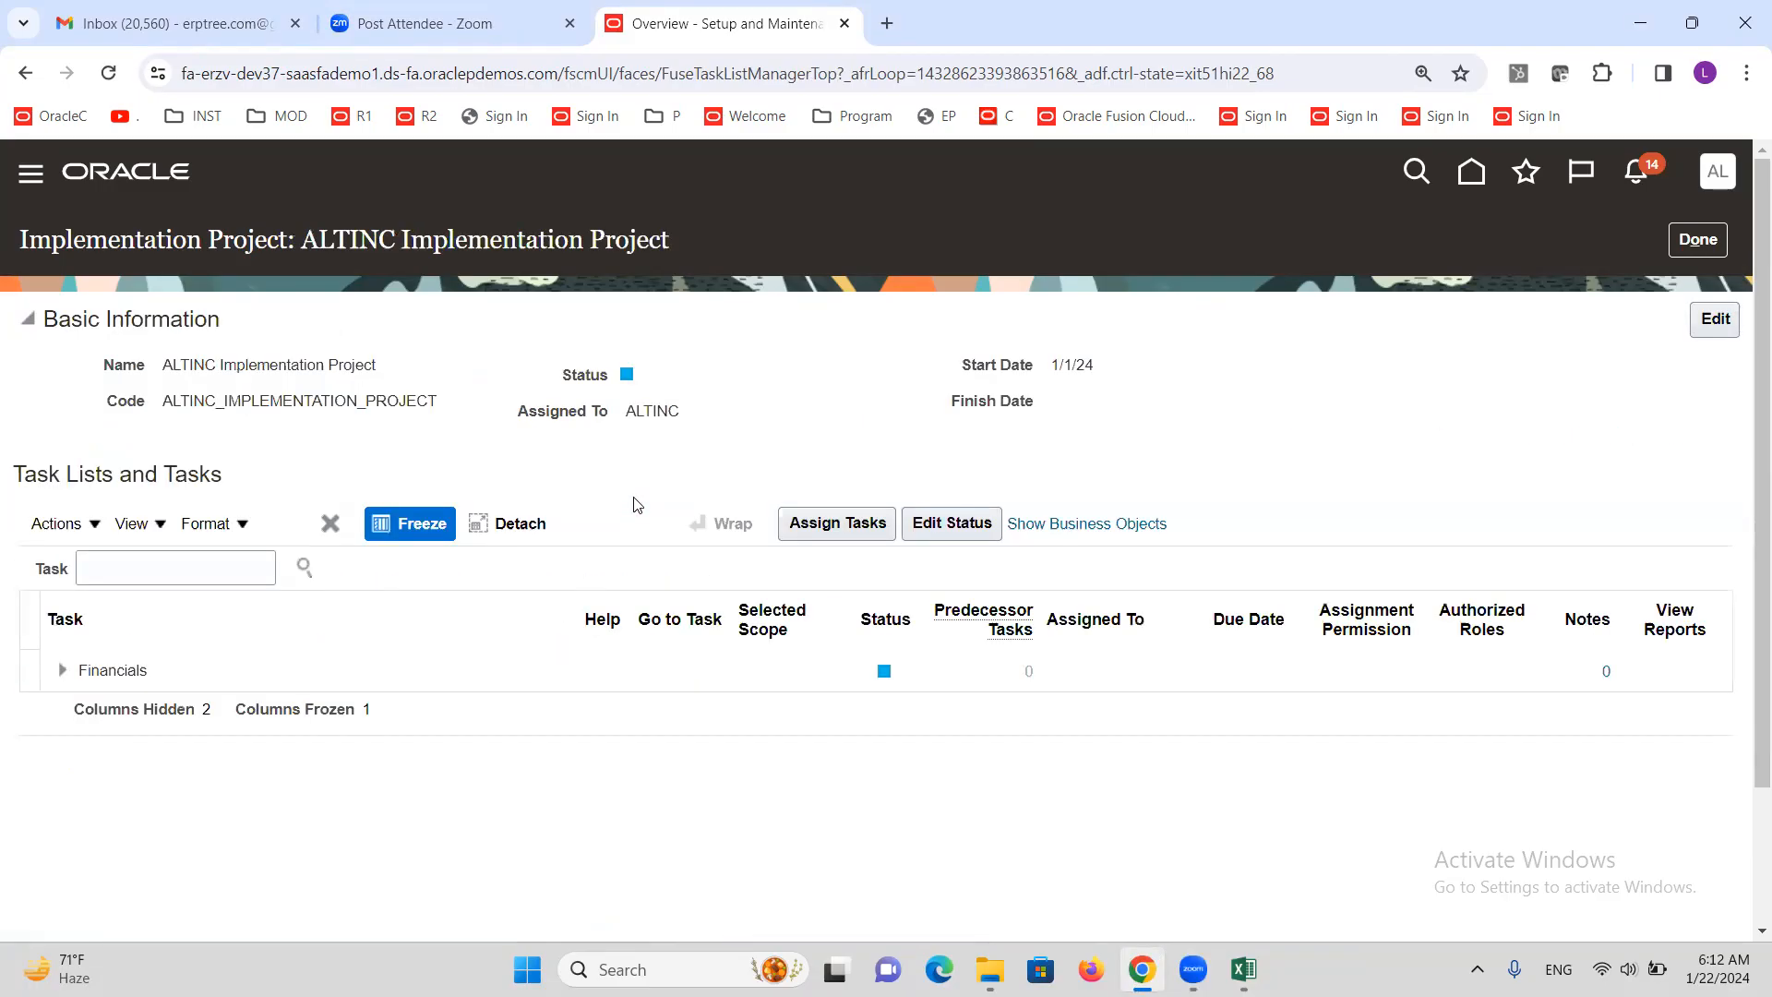
pyautogui.click(193, 576)
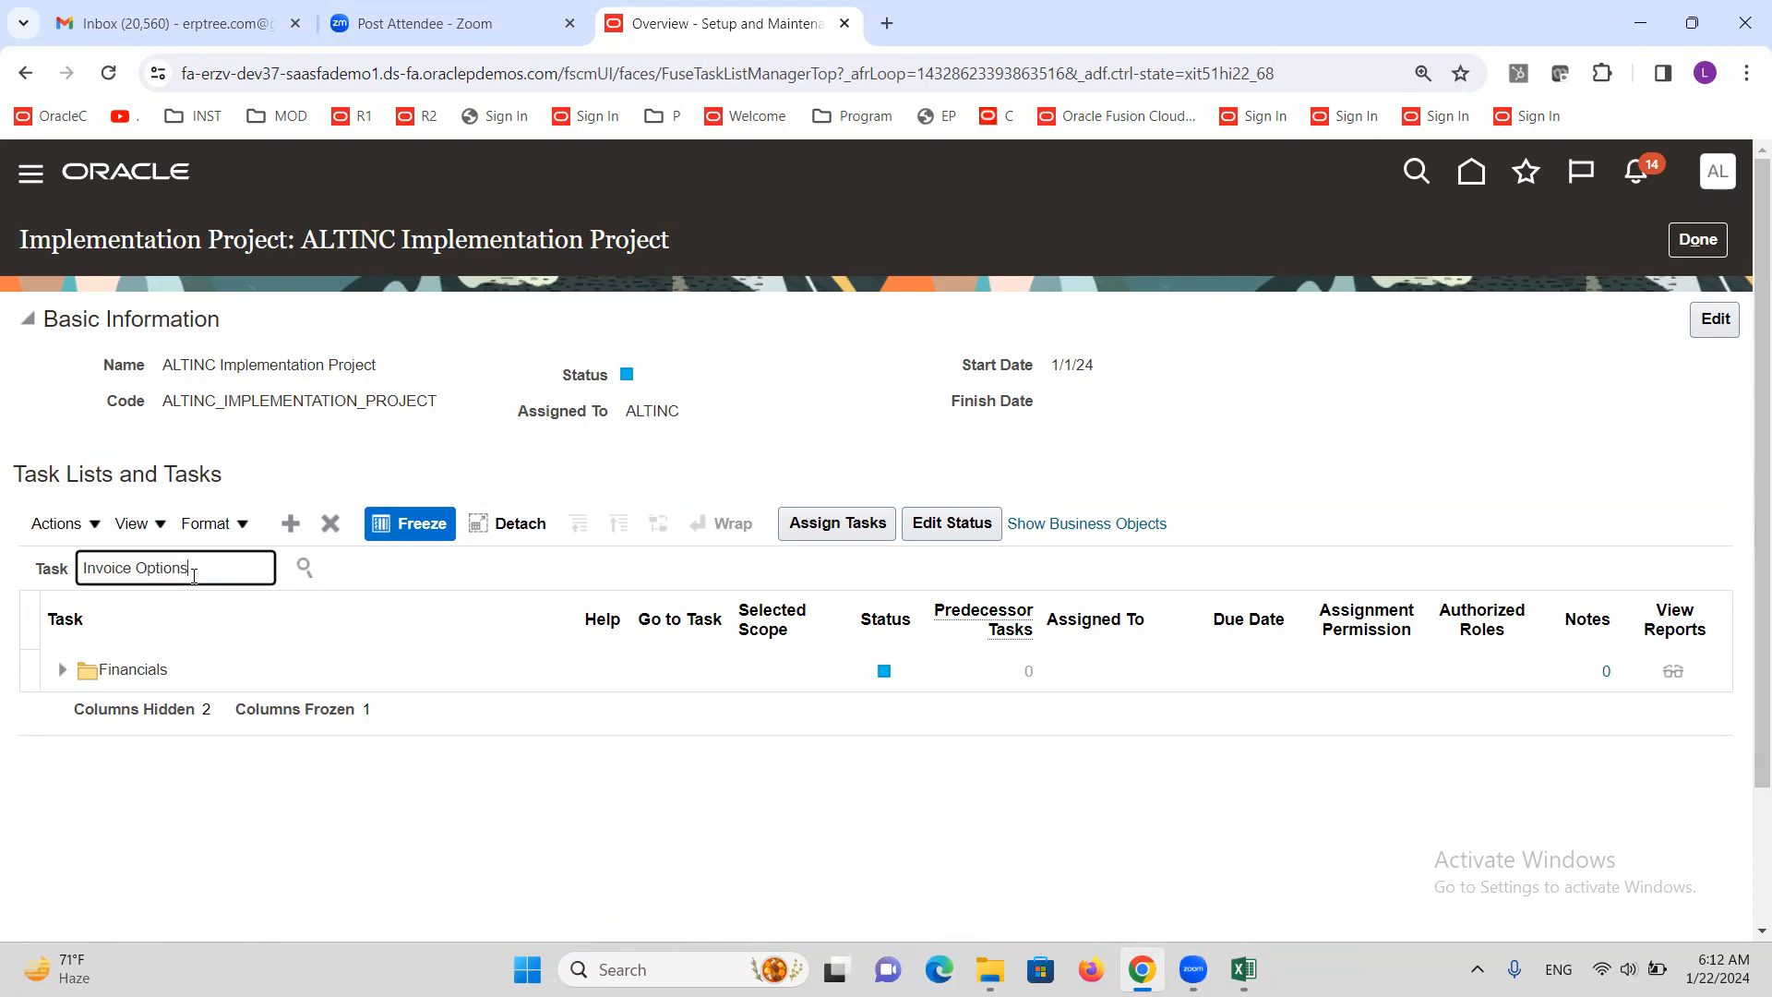
pyautogui.write('Invoice Options')
pyautogui.press('Return')
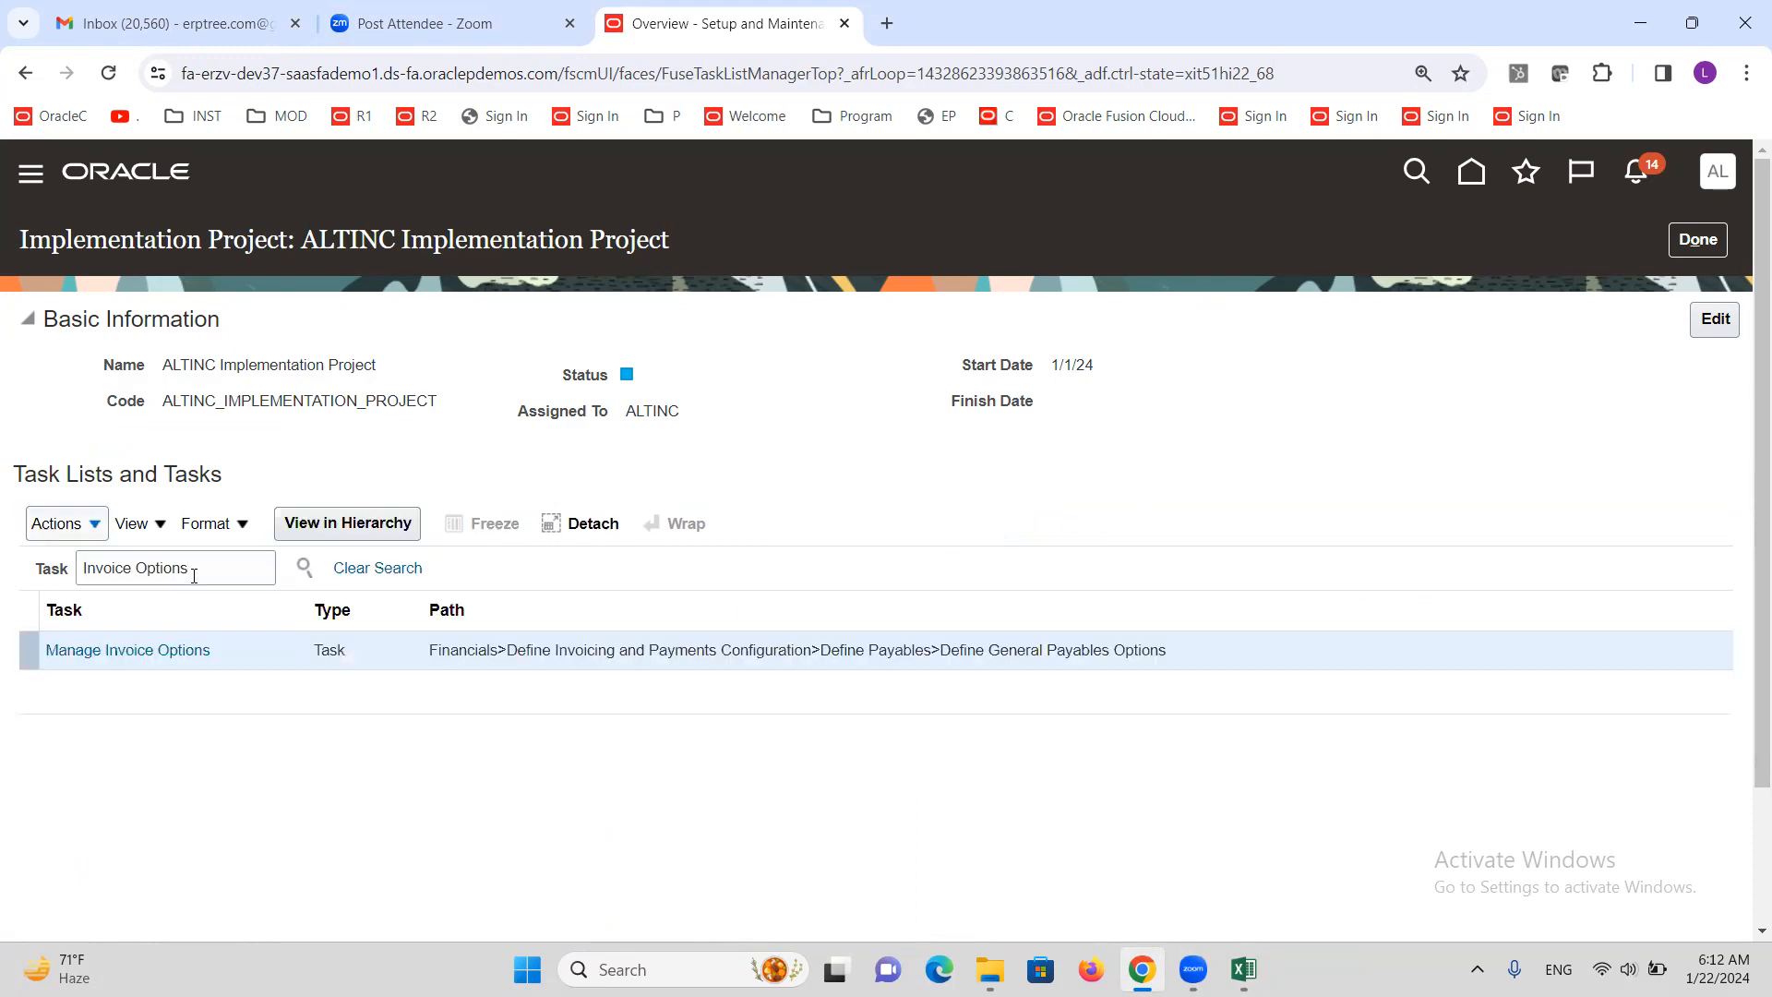
pyautogui.click(151, 652)
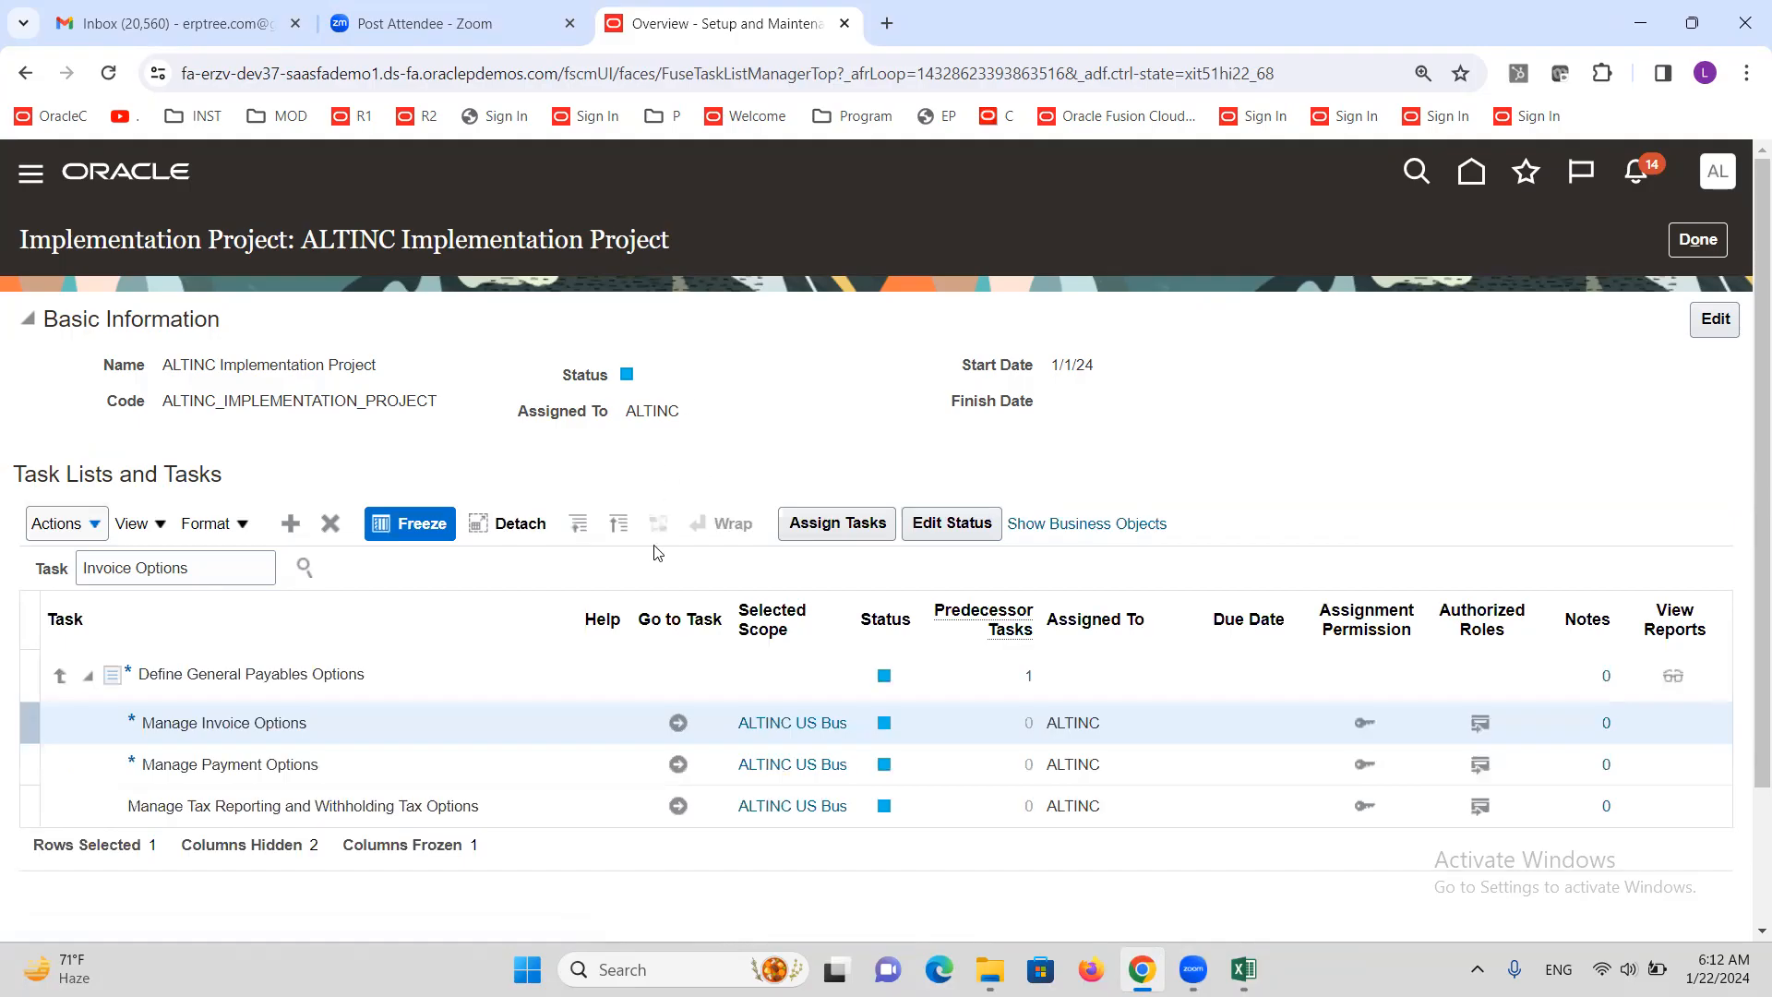
# Check Enable invoice approval in ALTINC US Business Unit's Manage Invoice Options and save
pyautogui.click(677, 722)
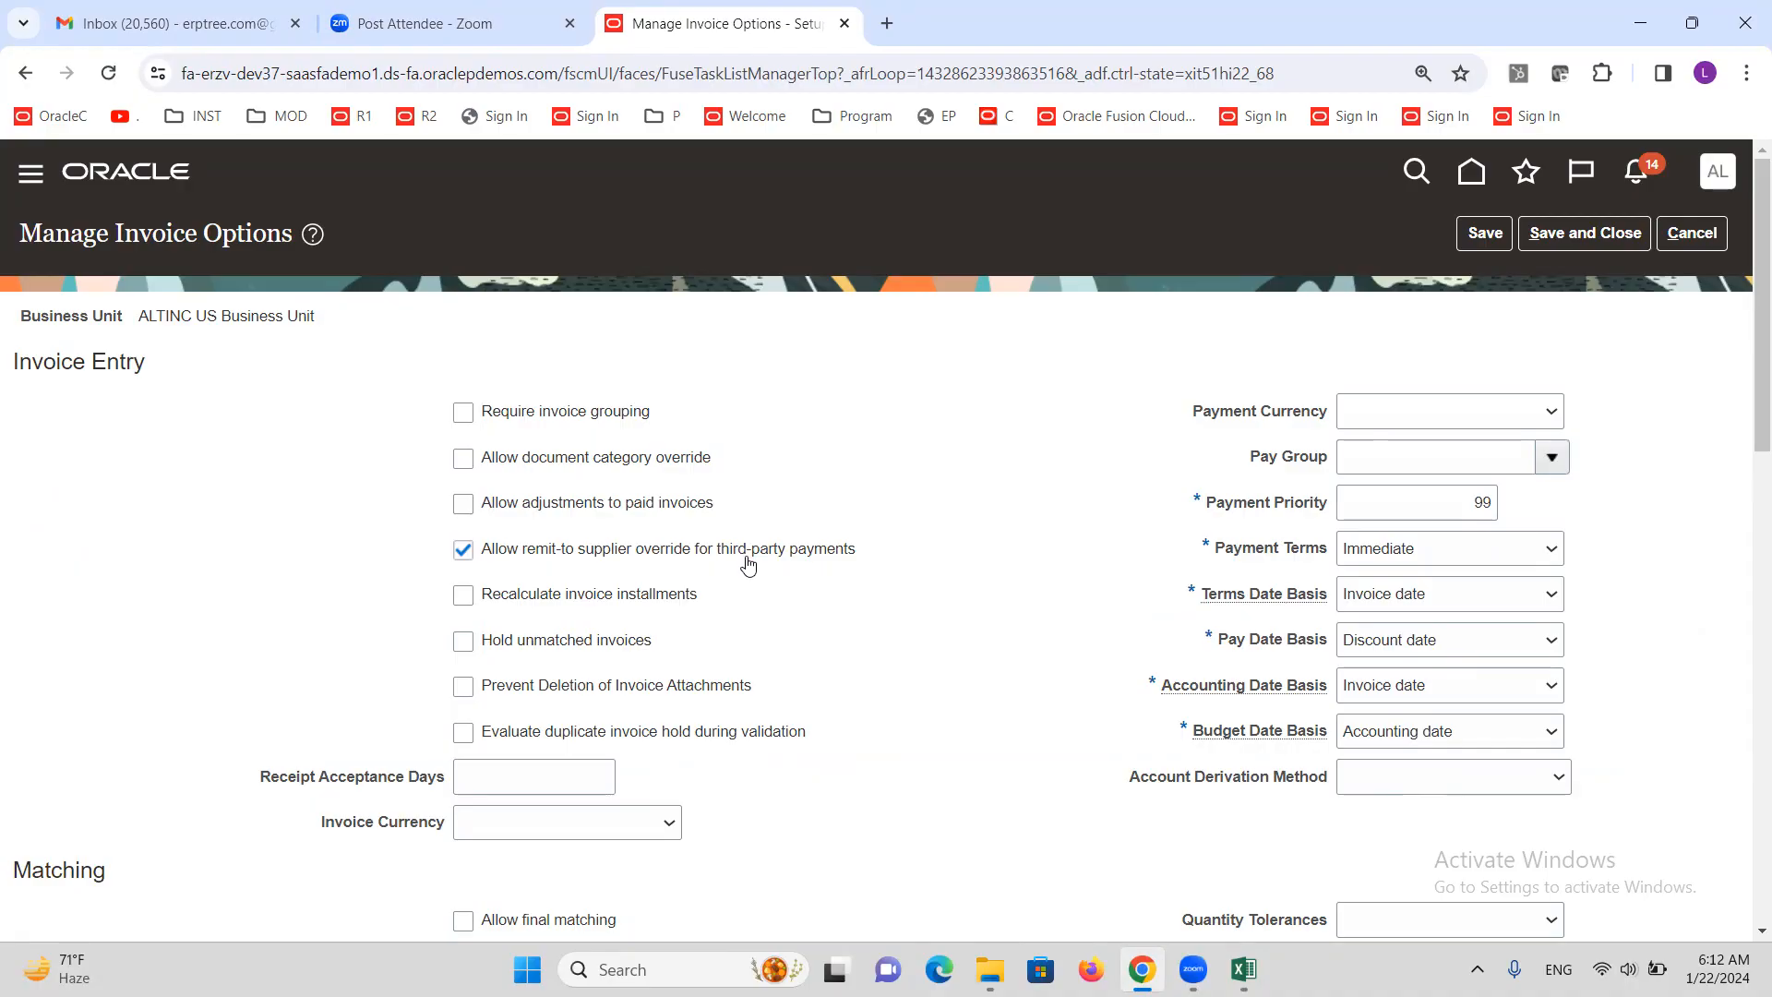
pyautogui.scroll(-5, 745, 560)
pyautogui.scroll(-4, 745, 560)
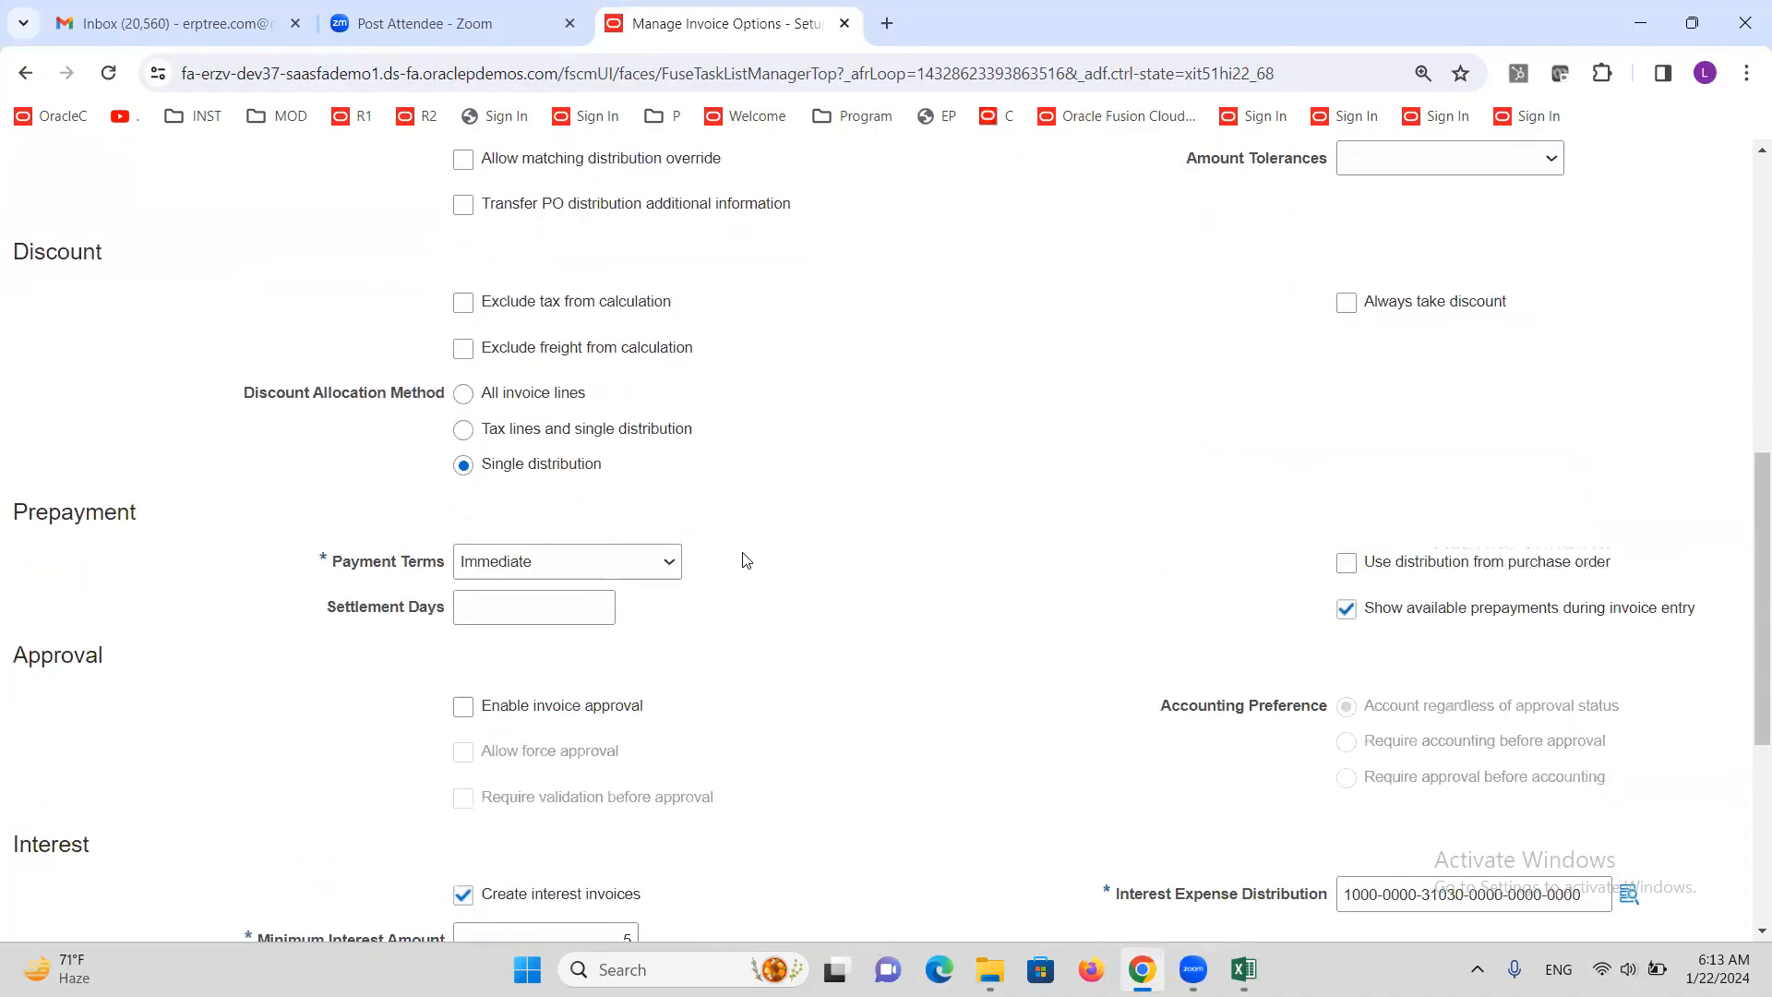
pyautogui.scroll(-1, 804, 554)
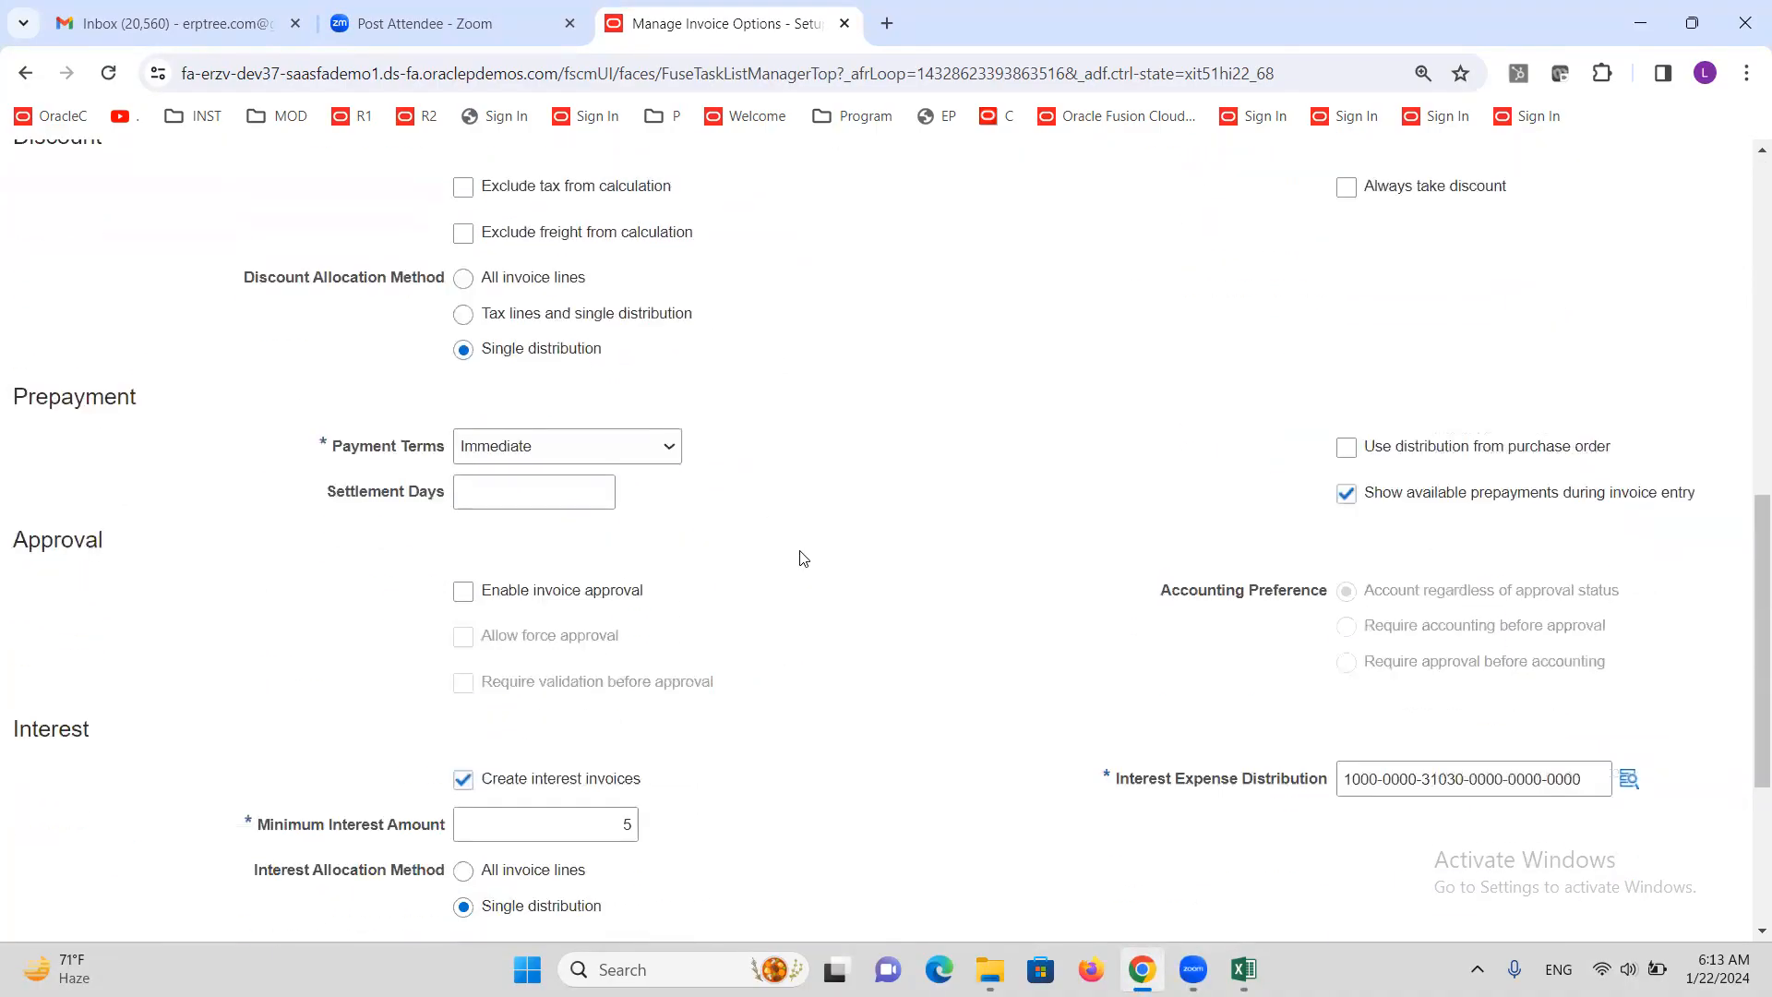
pyautogui.doubleClick(57, 540)
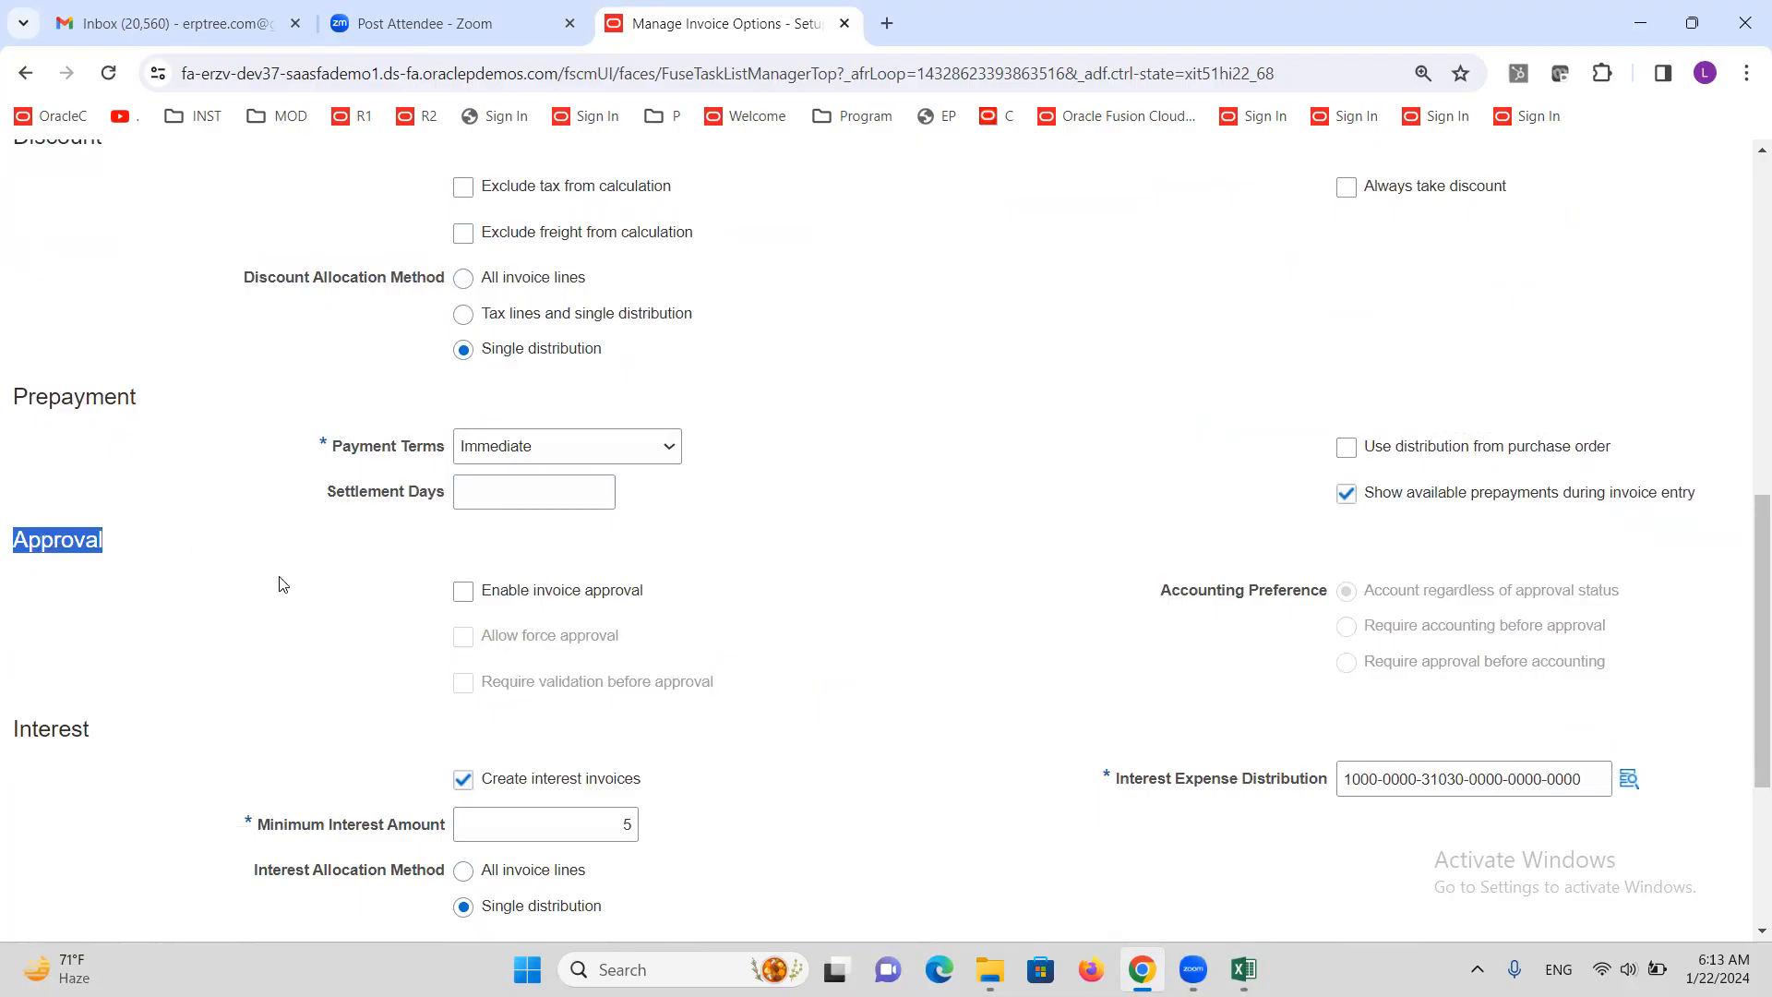
pyautogui.click(463, 594)
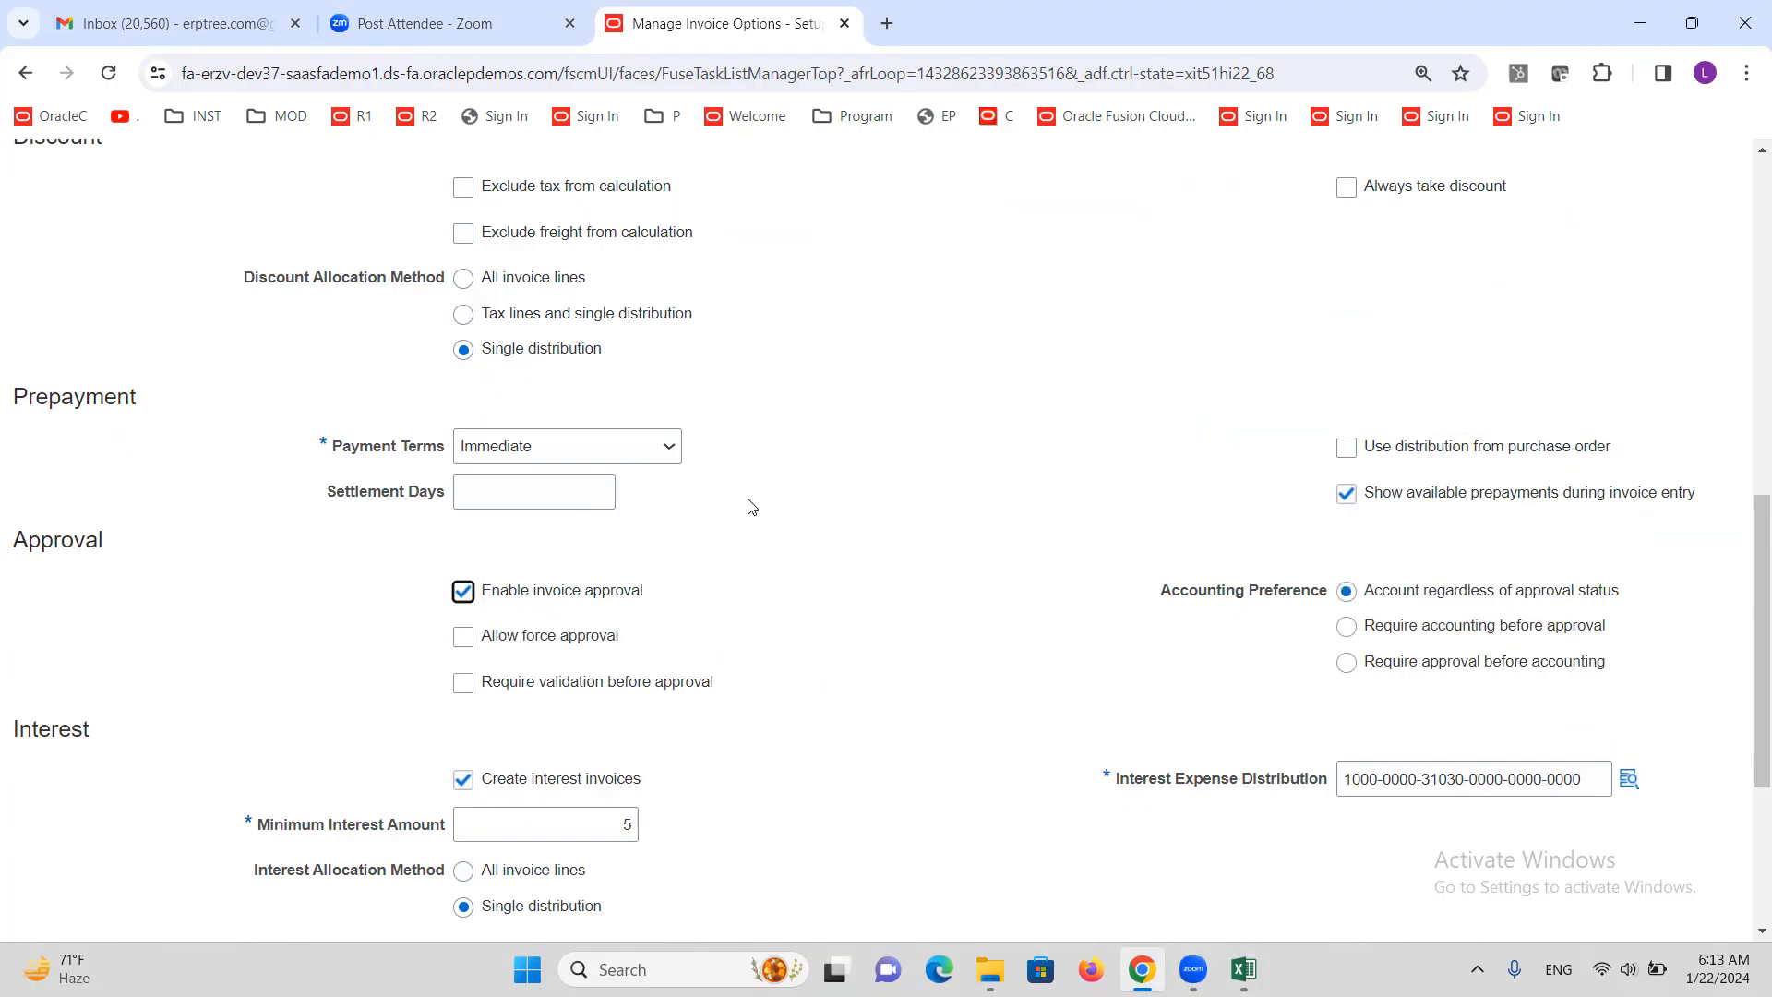
pyautogui.scroll(15, 760, 493)
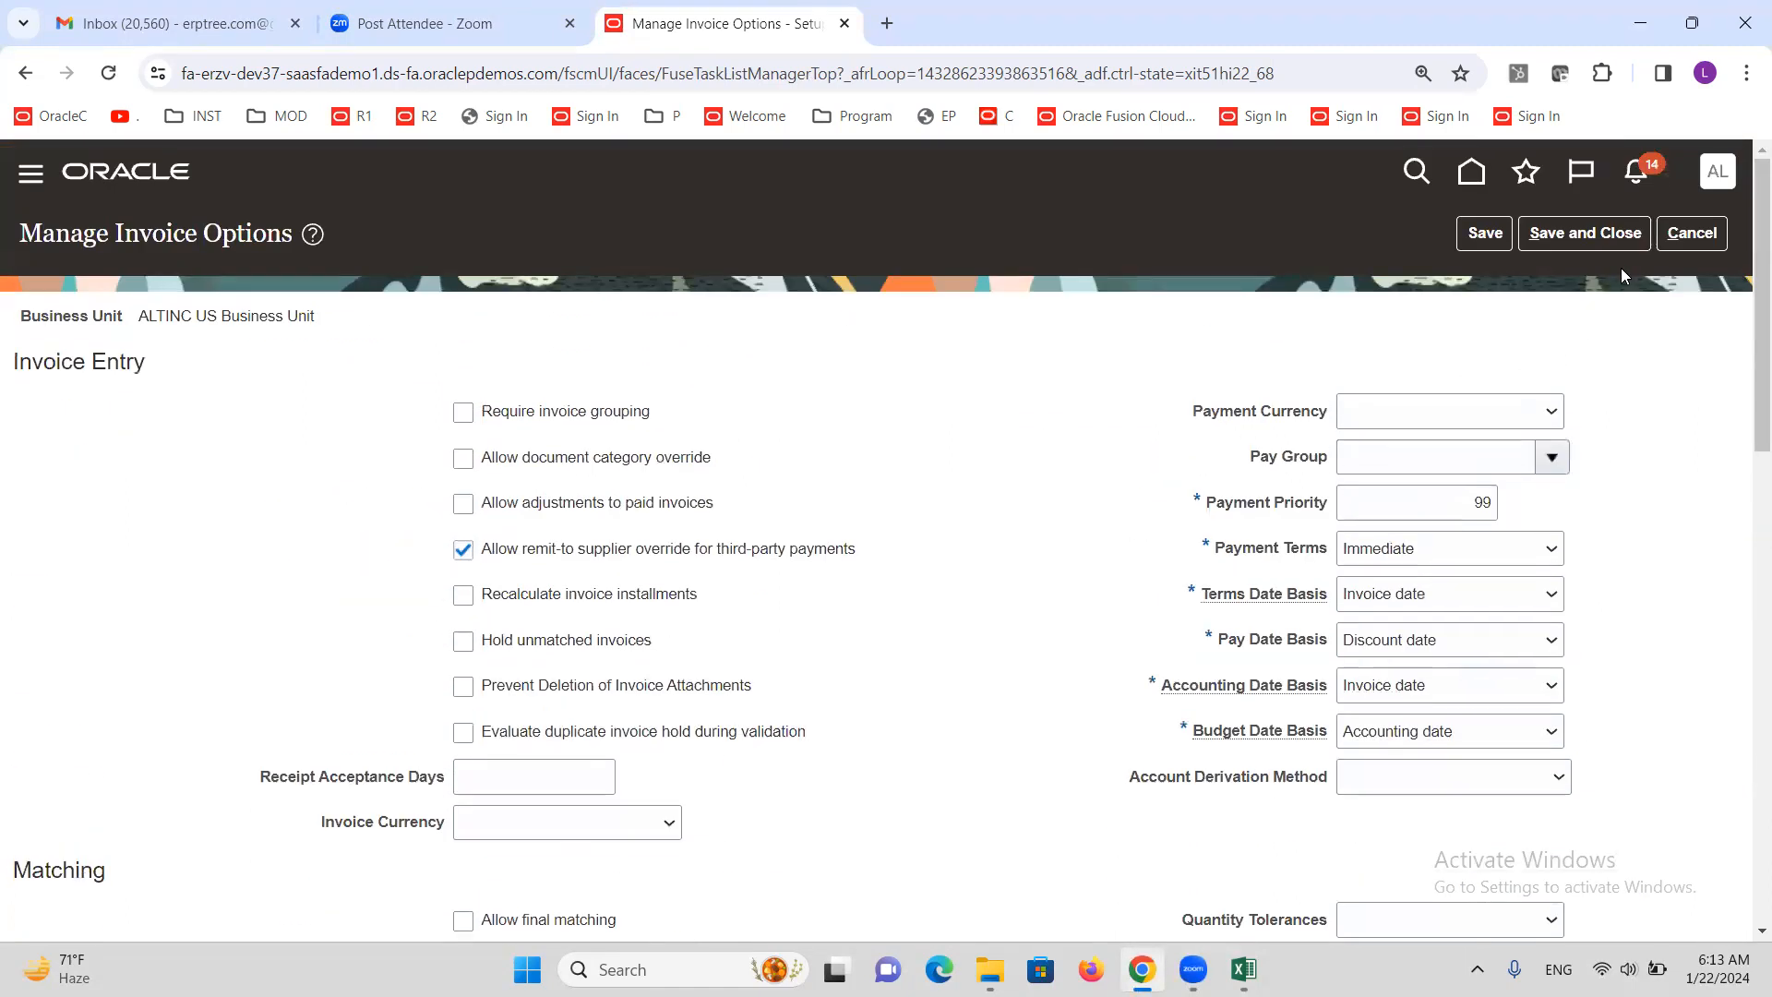
pyautogui.click(1595, 236)
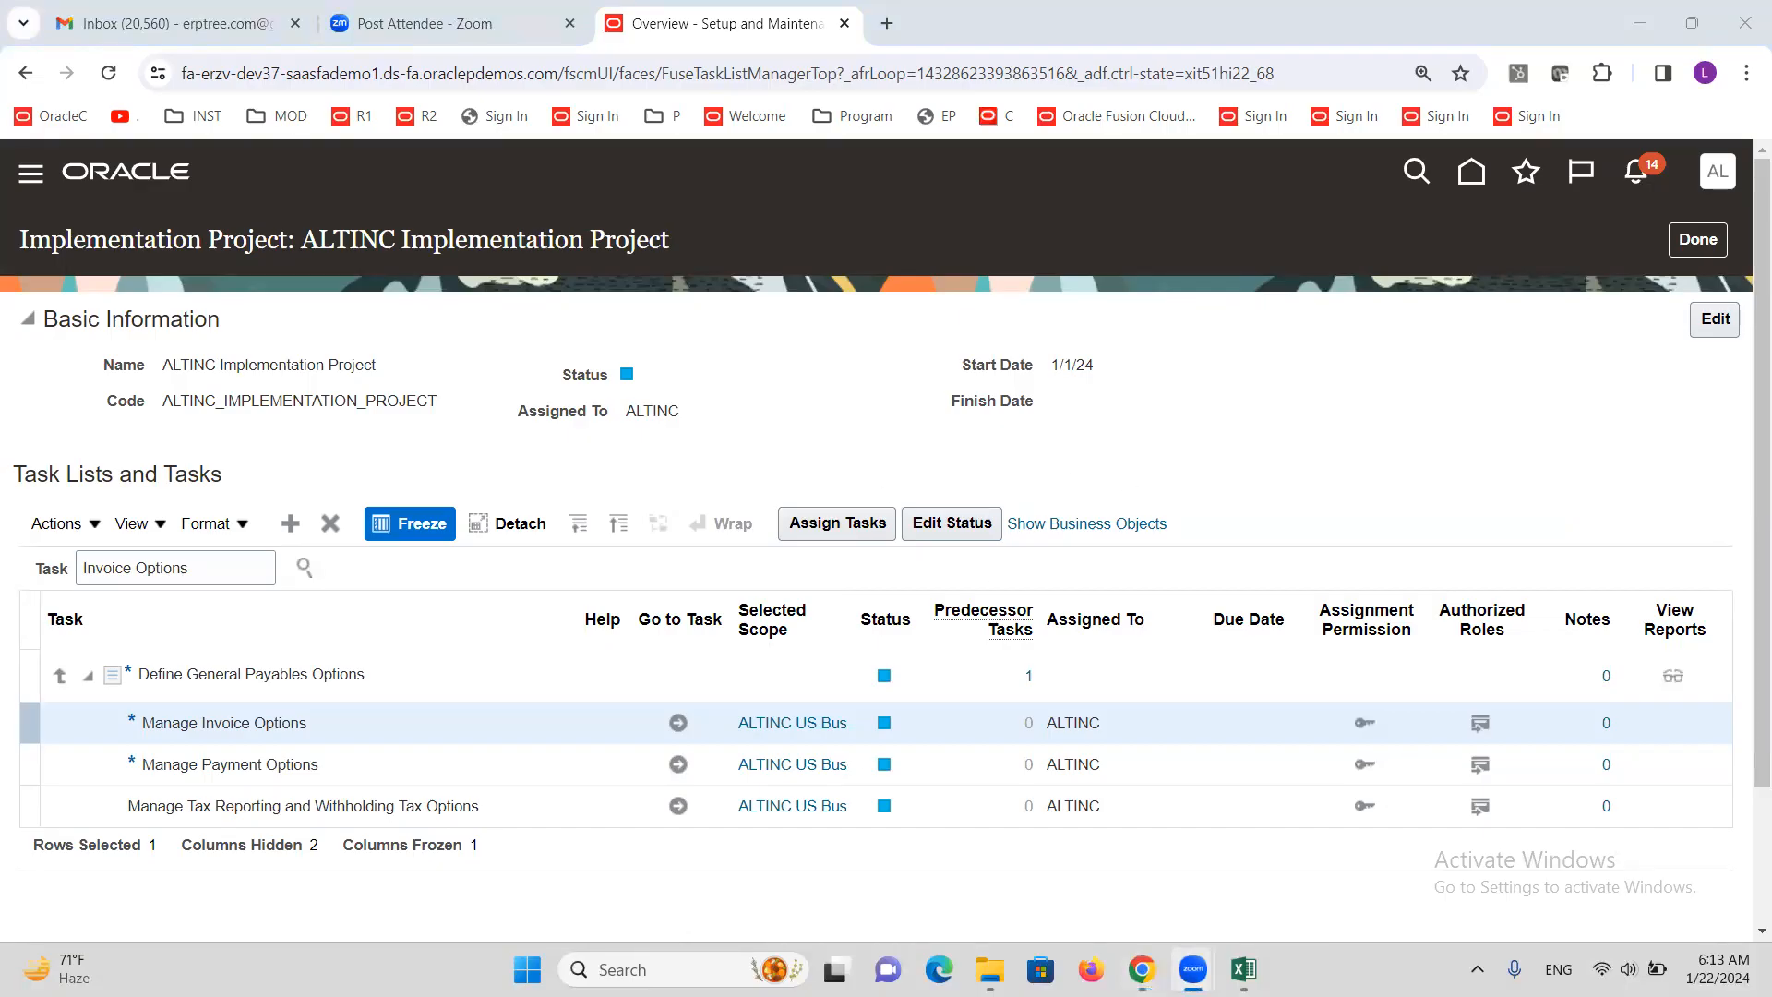
pyautogui.click(1180, 919)
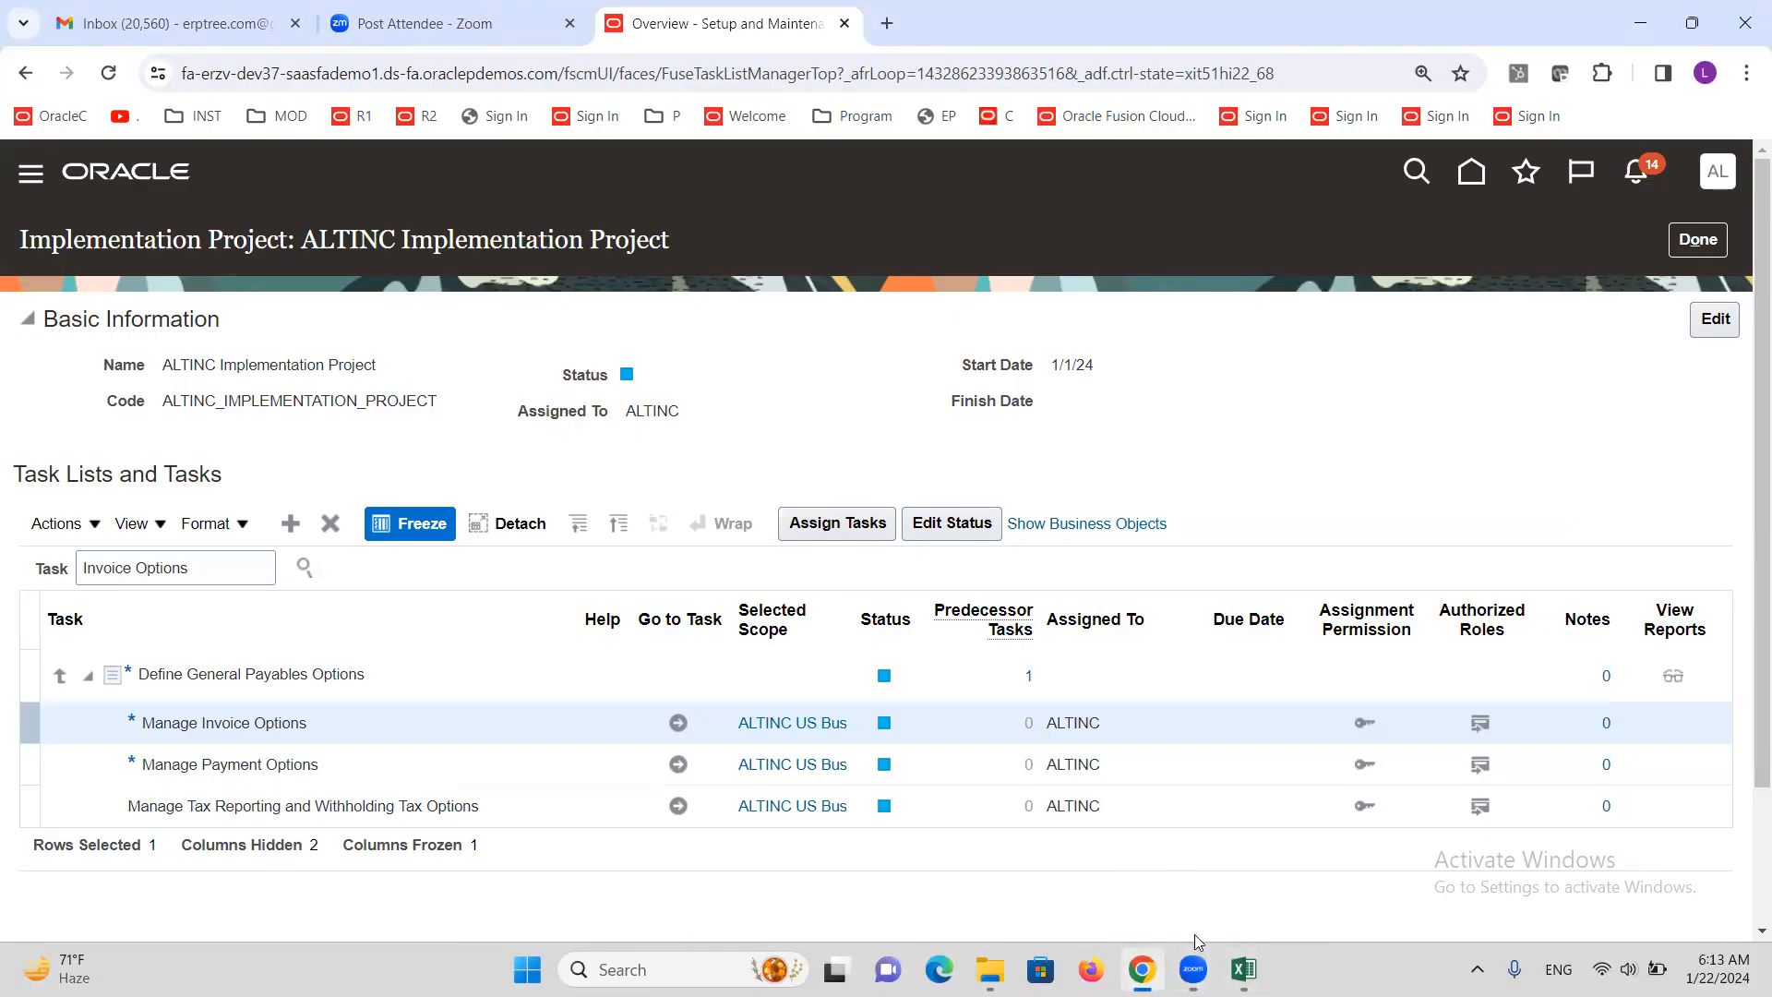
pyautogui.click(1244, 969)
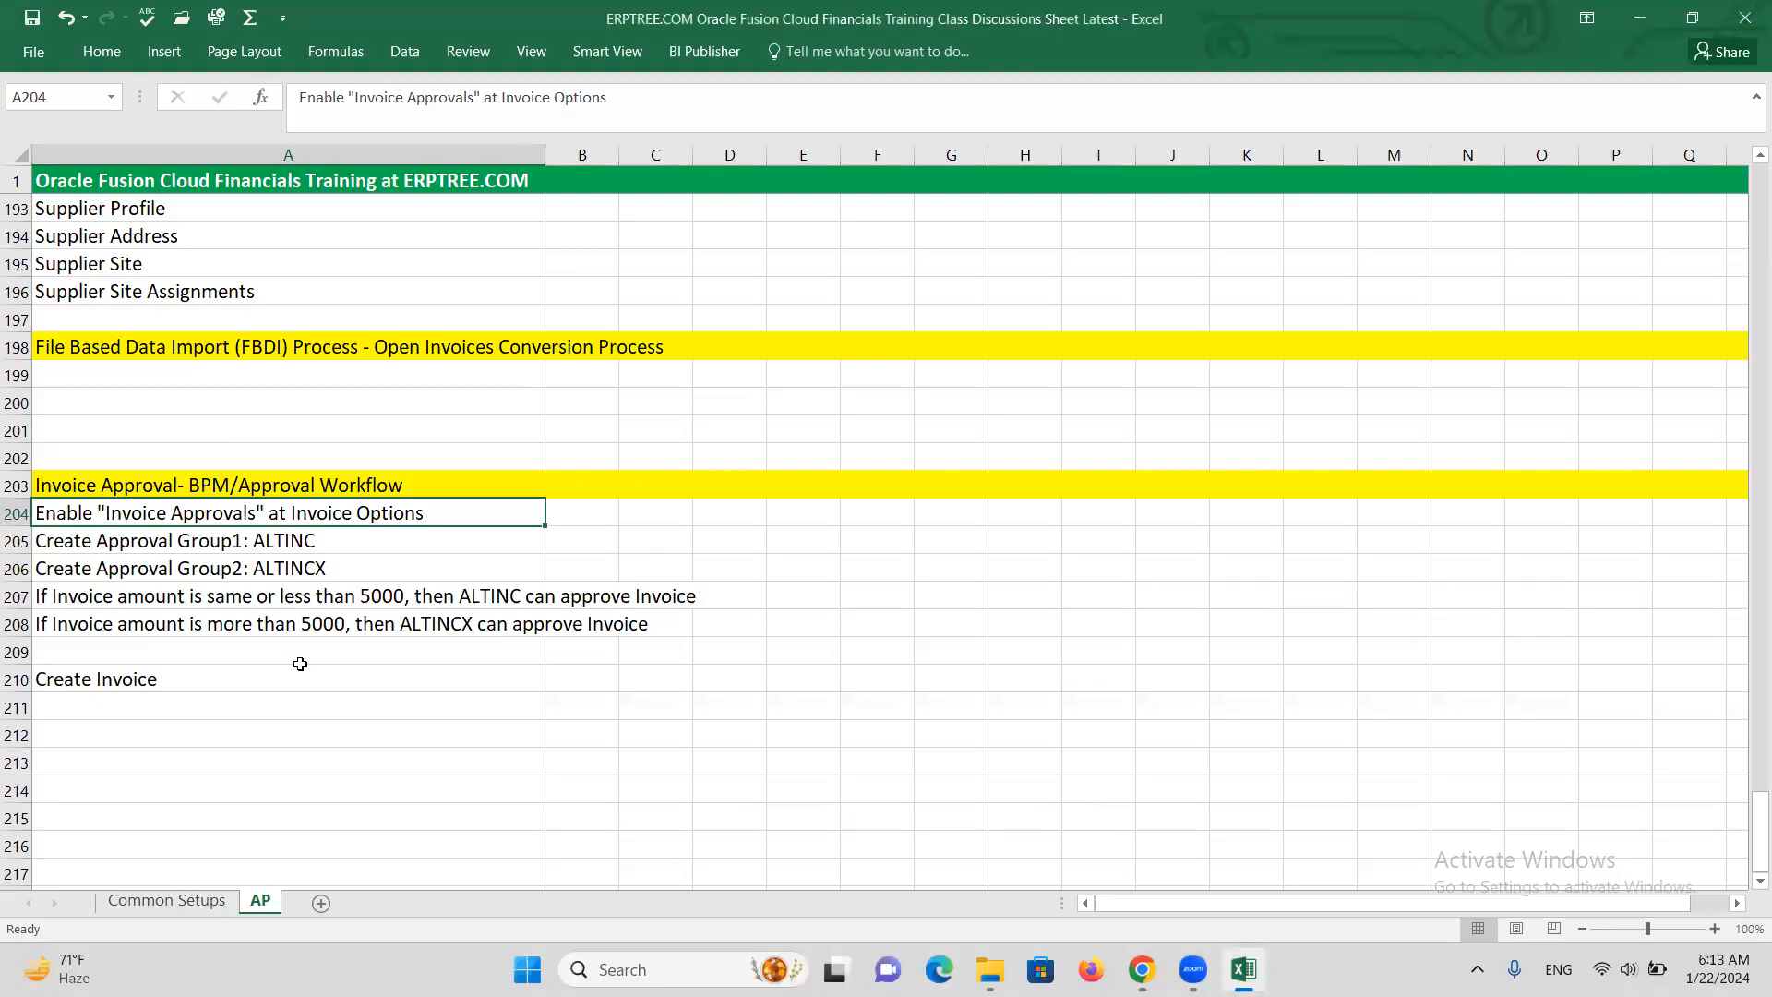
pyautogui.click(241, 543)
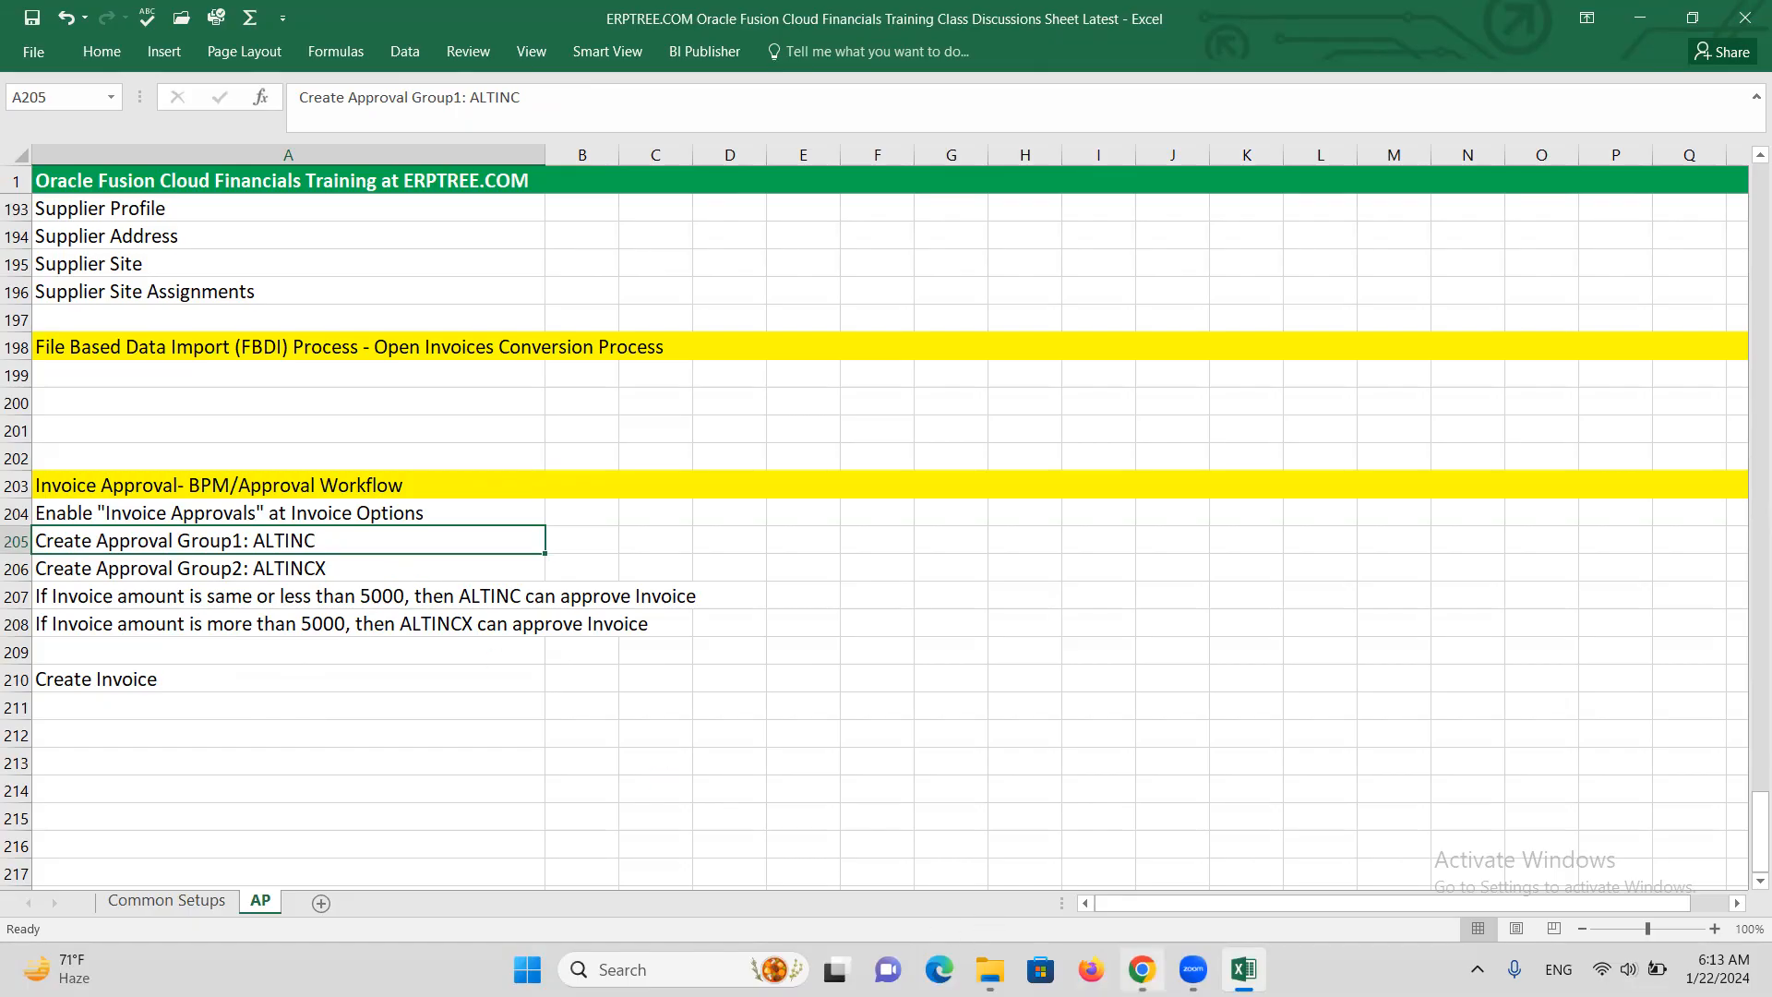
pyautogui.moveTo(1141, 969)
pyautogui.click(1142, 900)
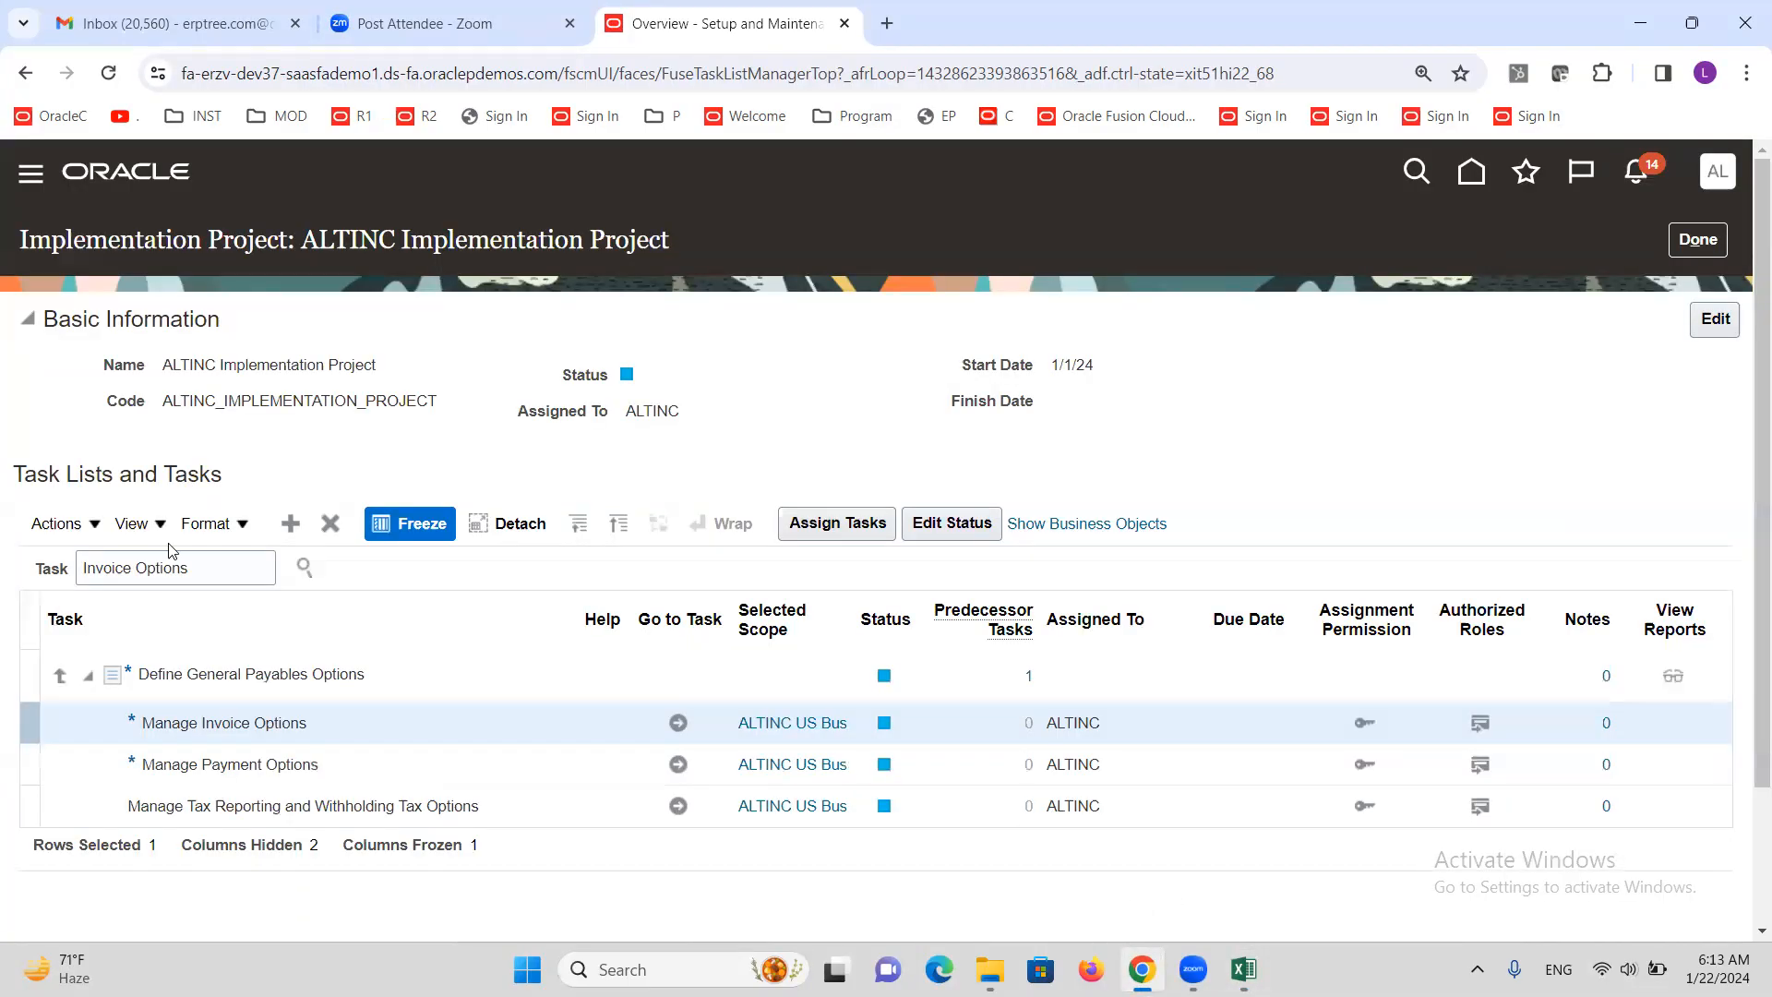
# Duplicate the current Oracle Fusion page into a new browser tab
pyautogui.click(30, 177)
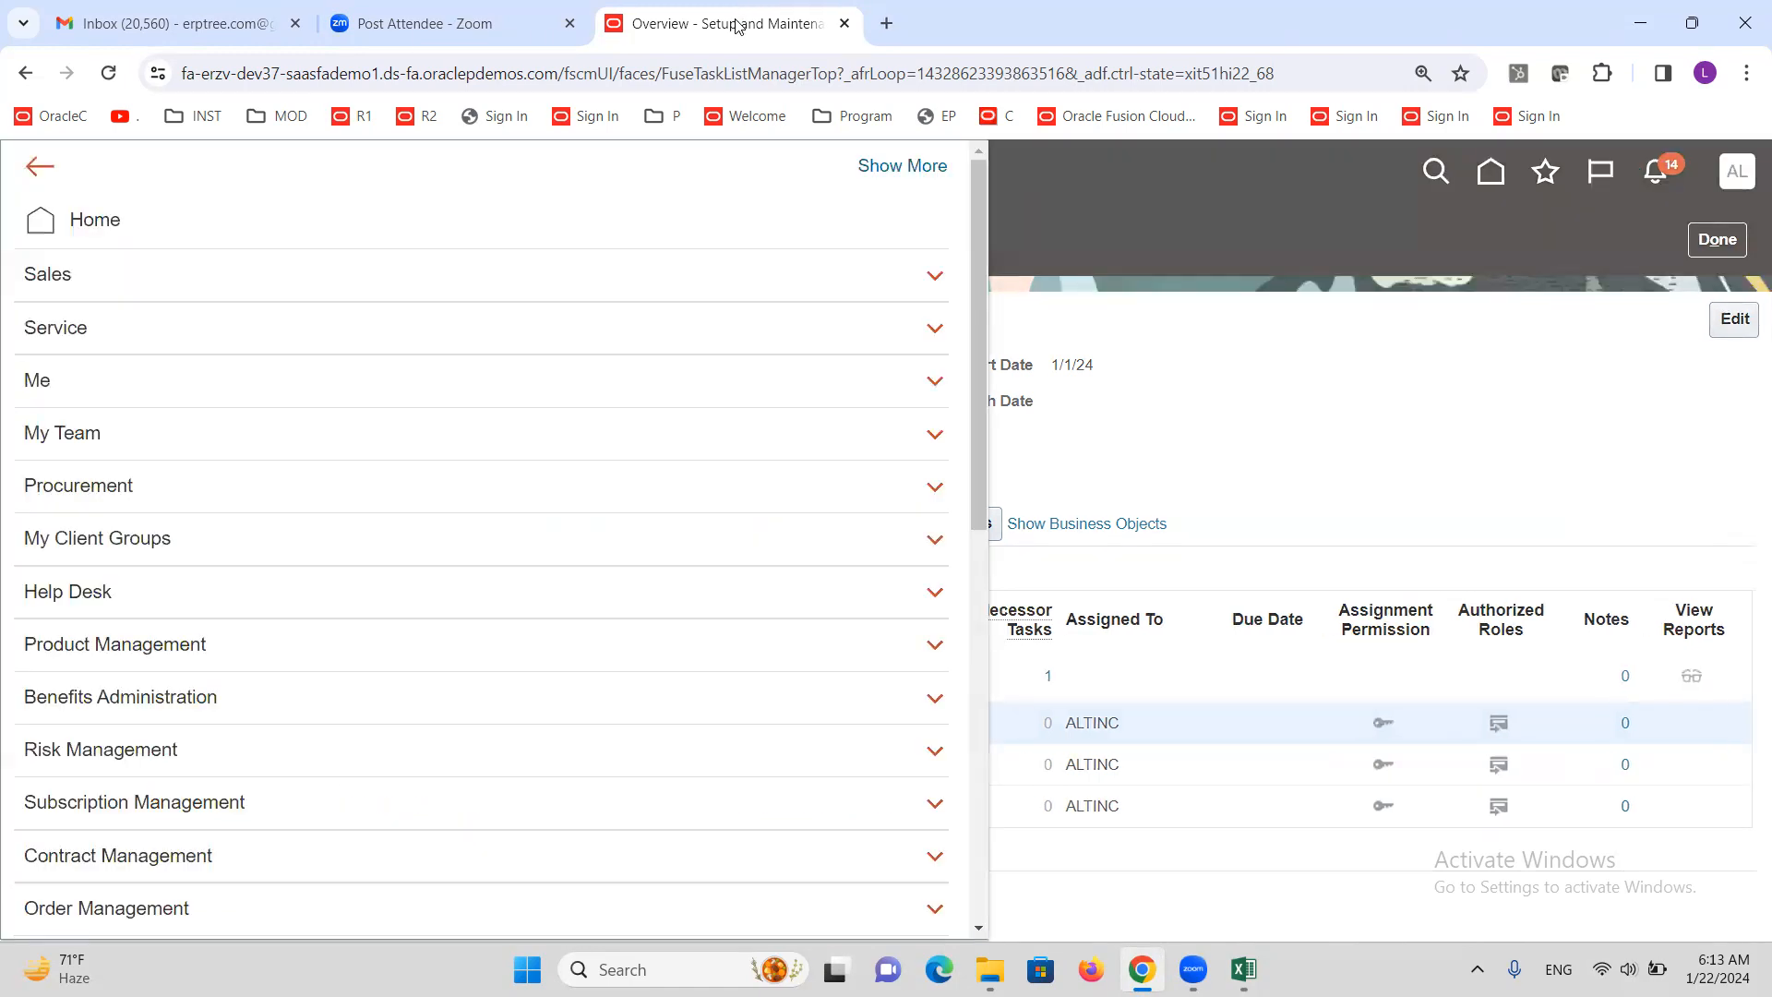
pyautogui.rightClick(736, 26)
pyautogui.click(850, 230)
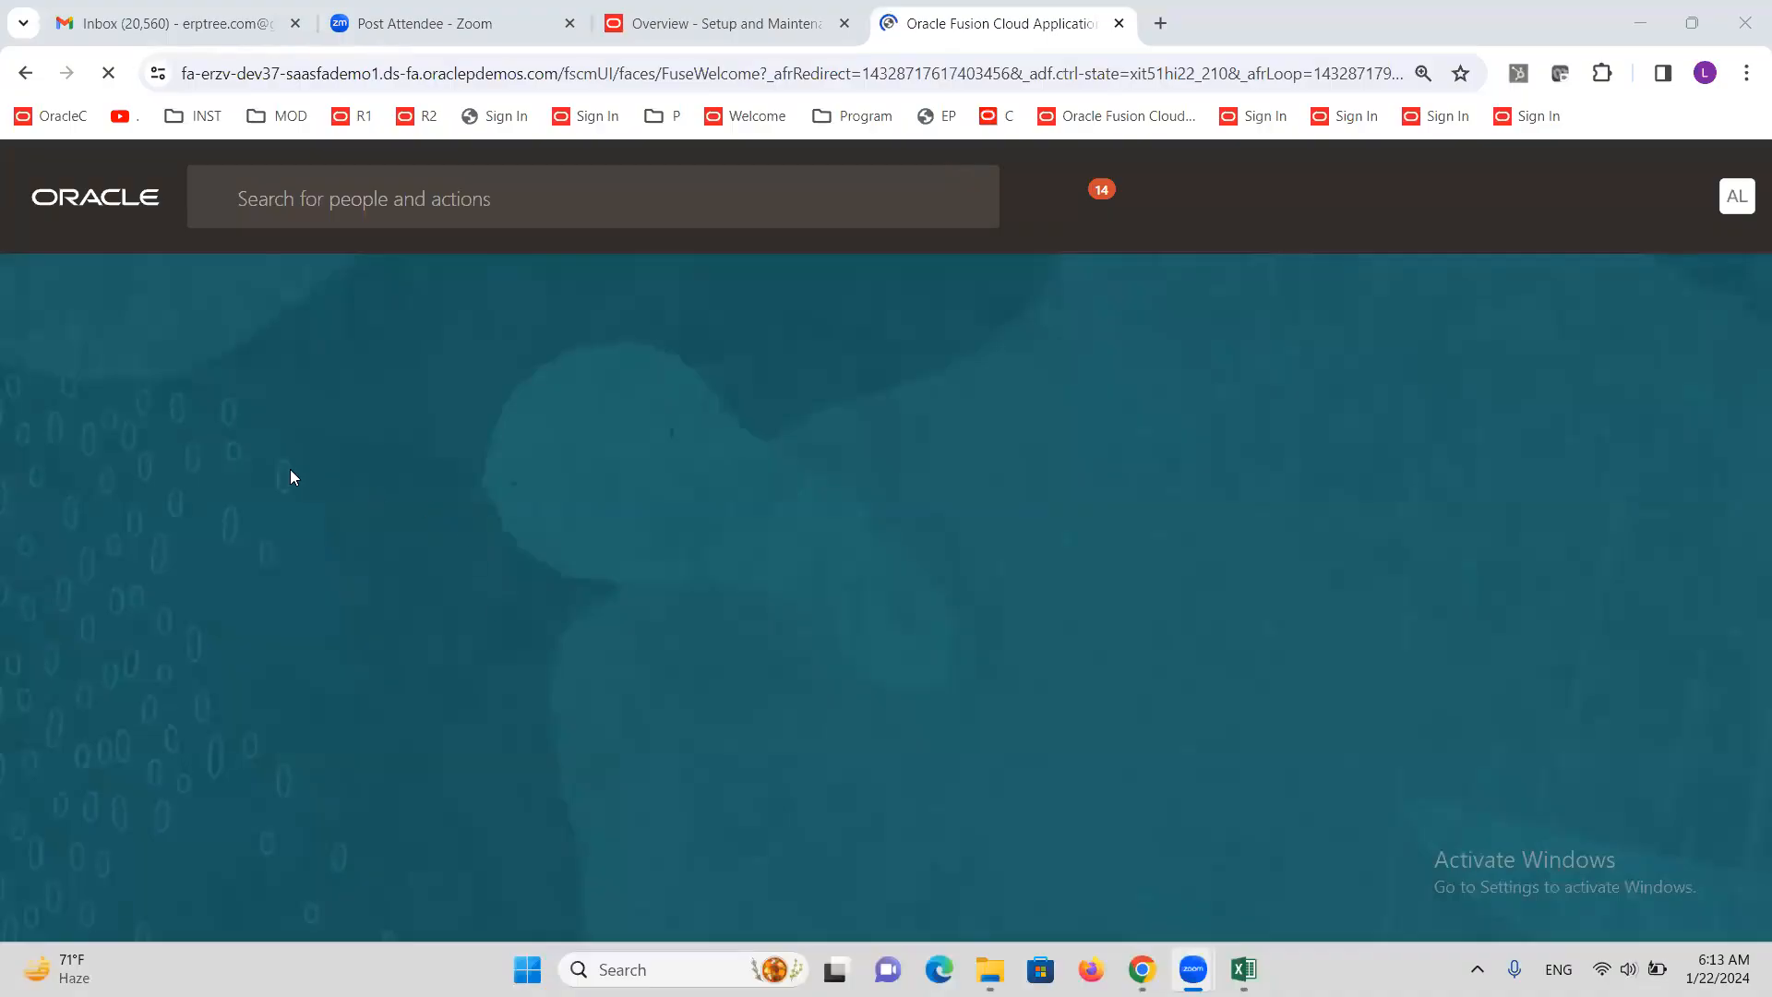
# In the new tab, open the Security Console from Navigator Tools and go to Users
pyautogui.click(33, 207)
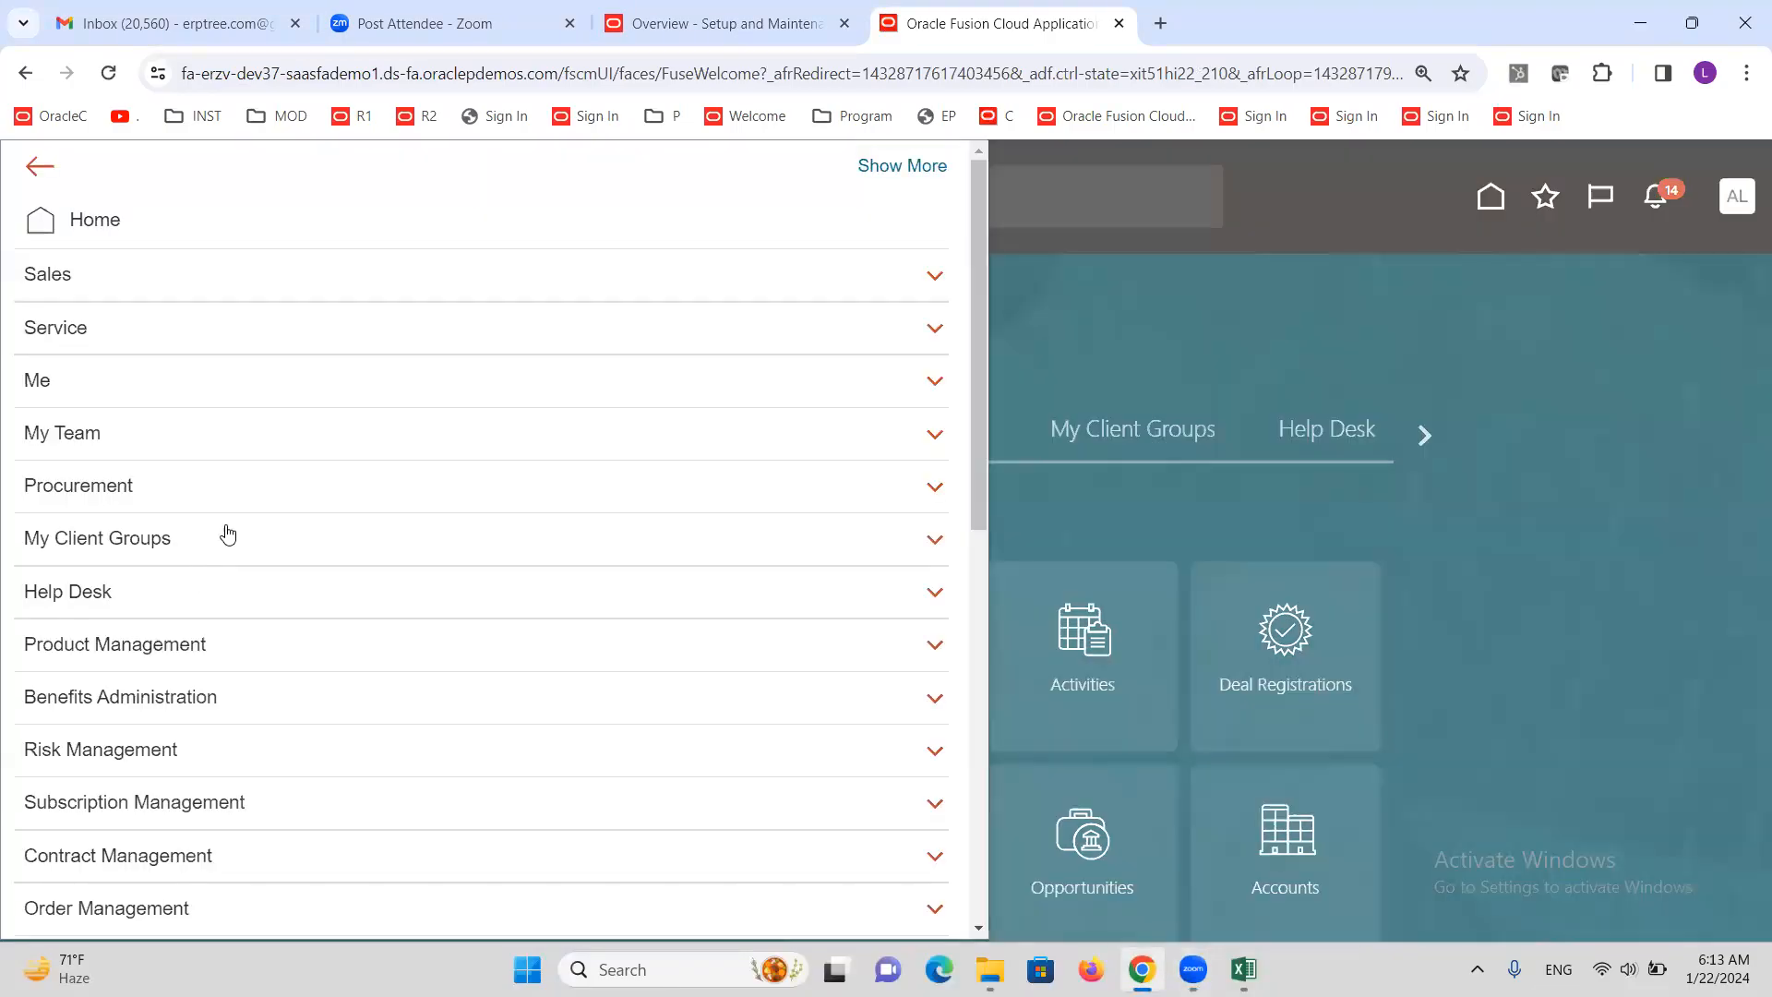
pyautogui.scroll(-10, 196, 548)
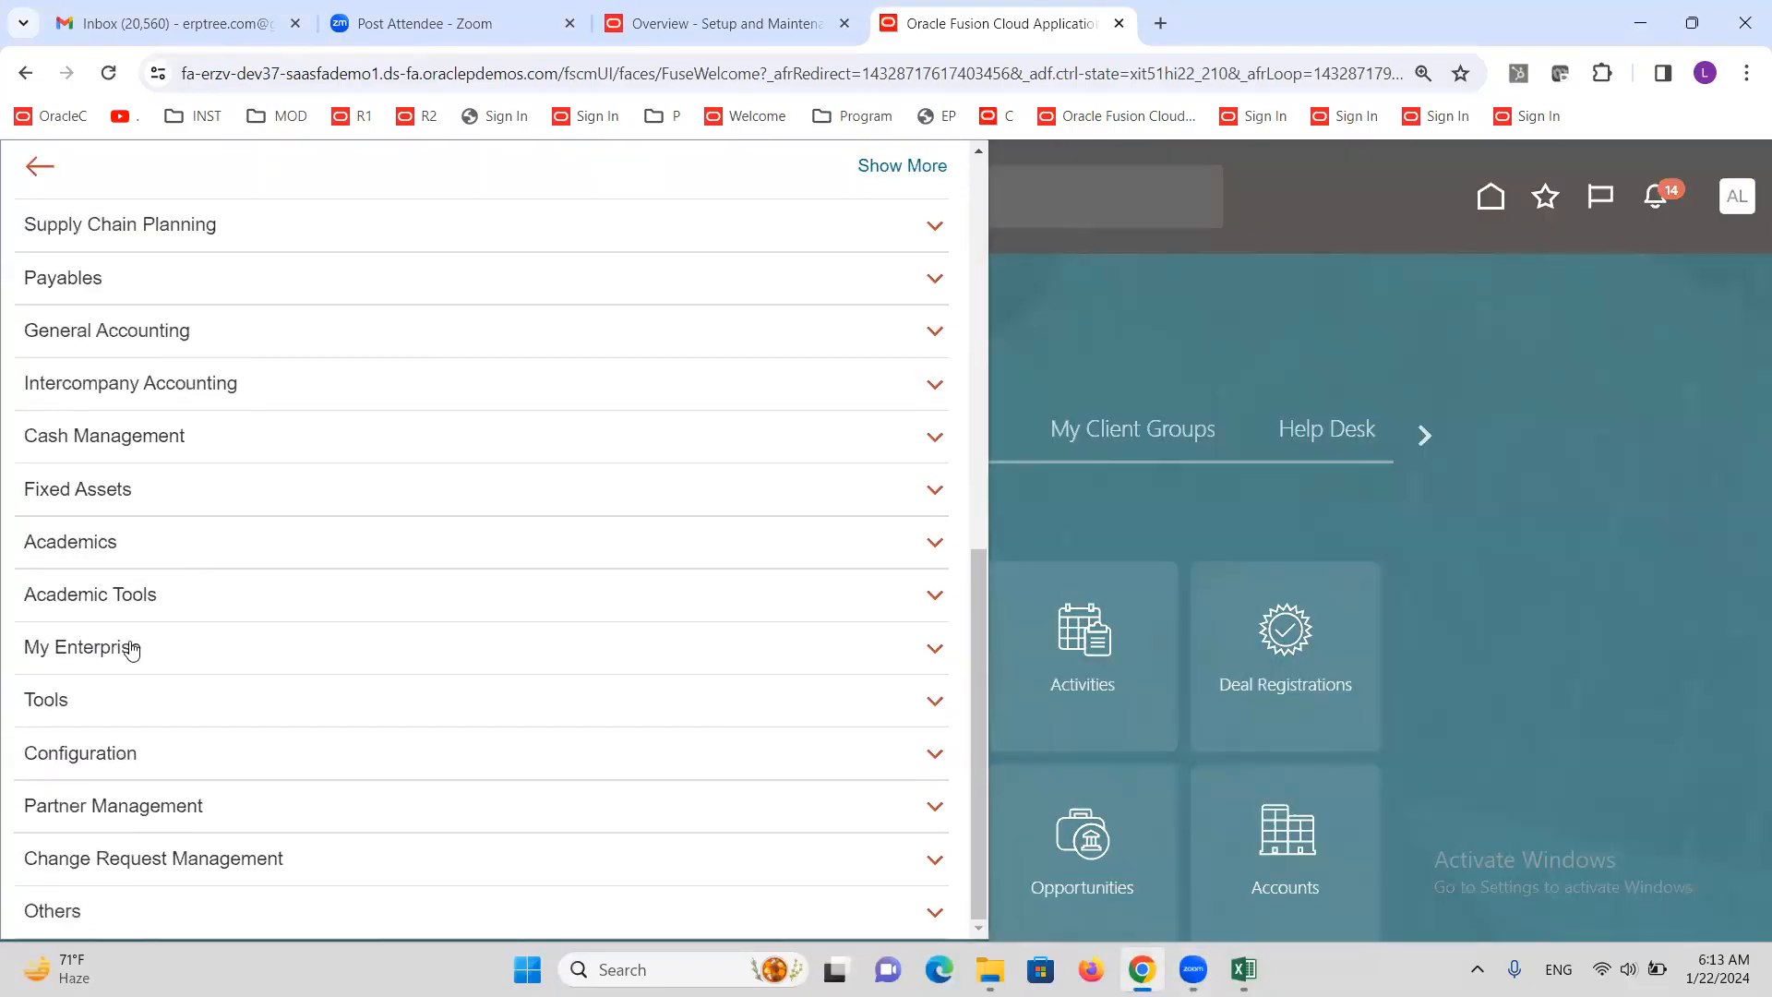
pyautogui.click(82, 703)
pyautogui.scroll(-2, 83, 706)
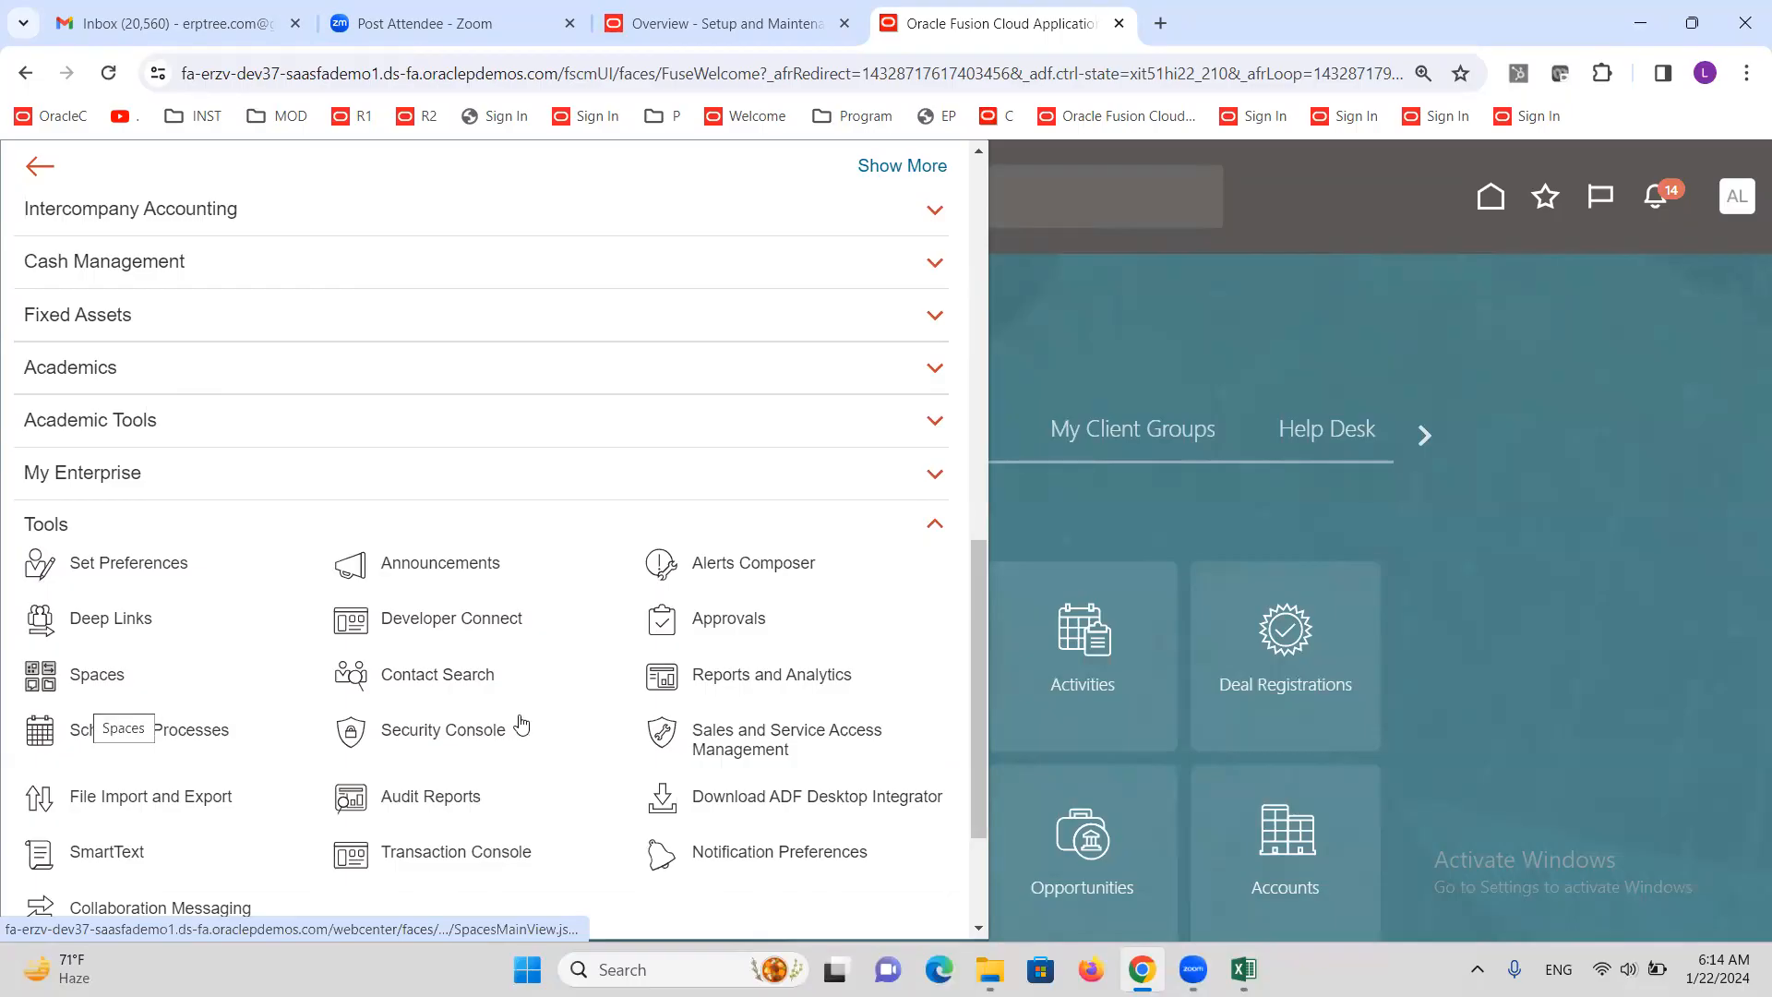
pyautogui.click(435, 737)
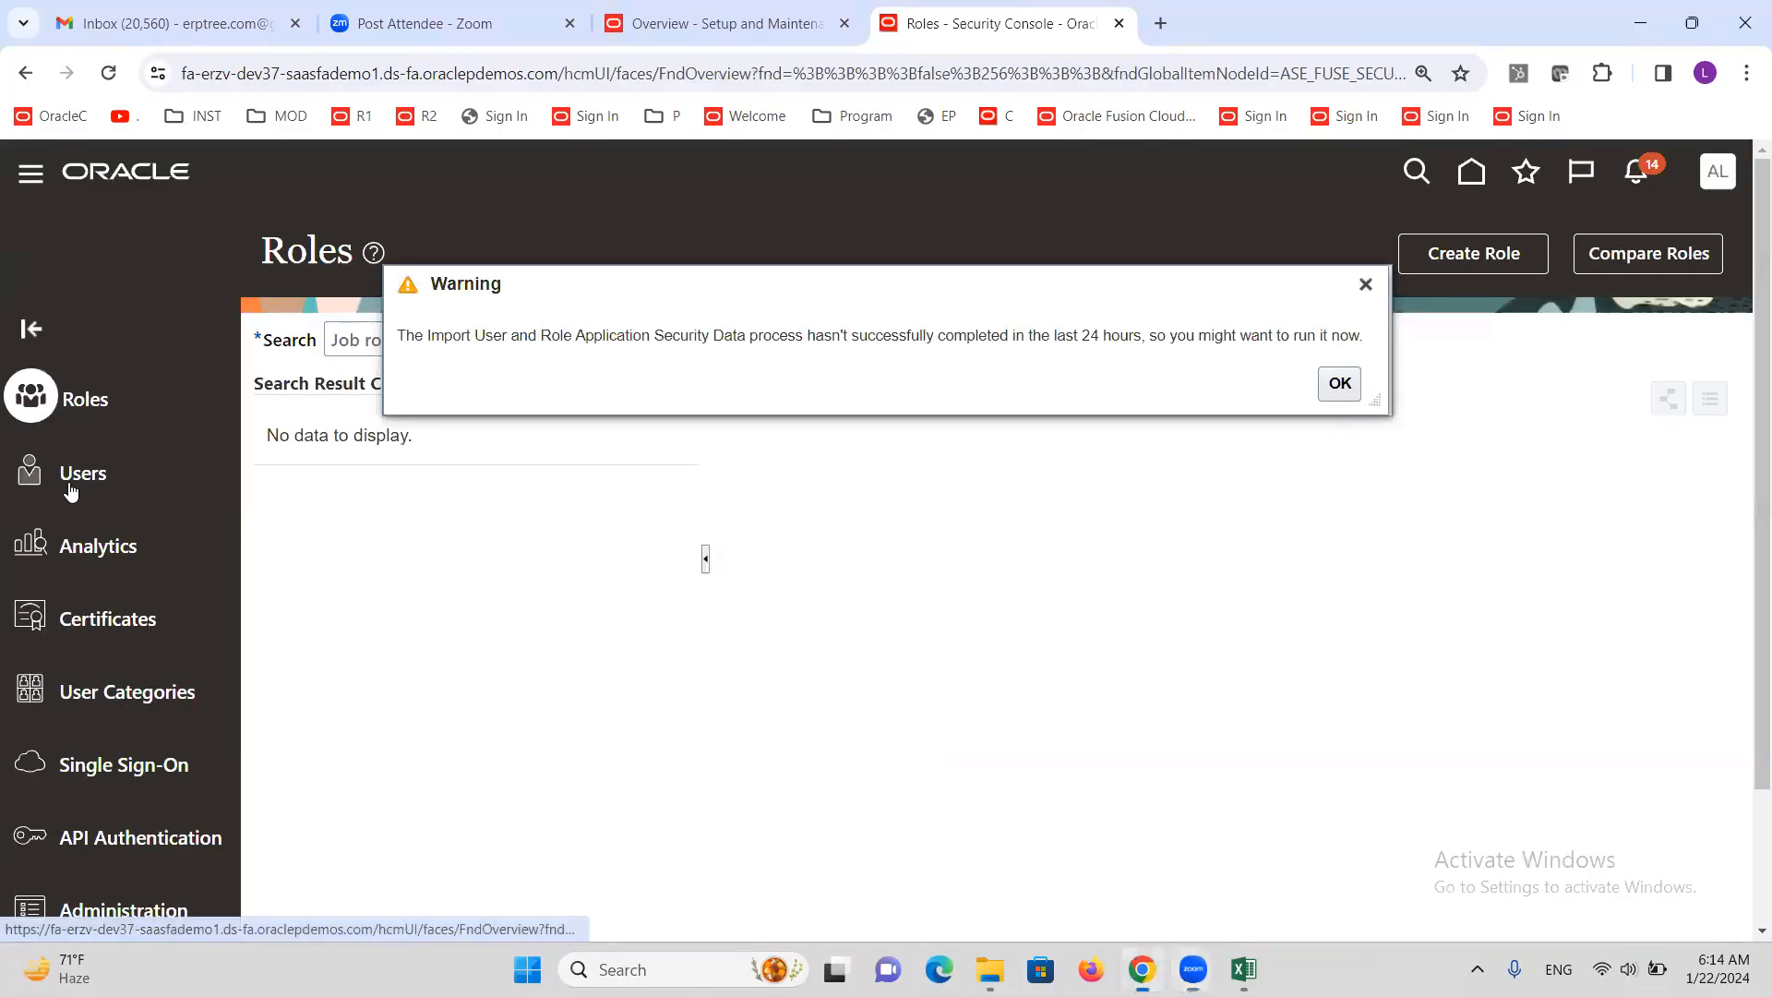
pyautogui.click(69, 481)
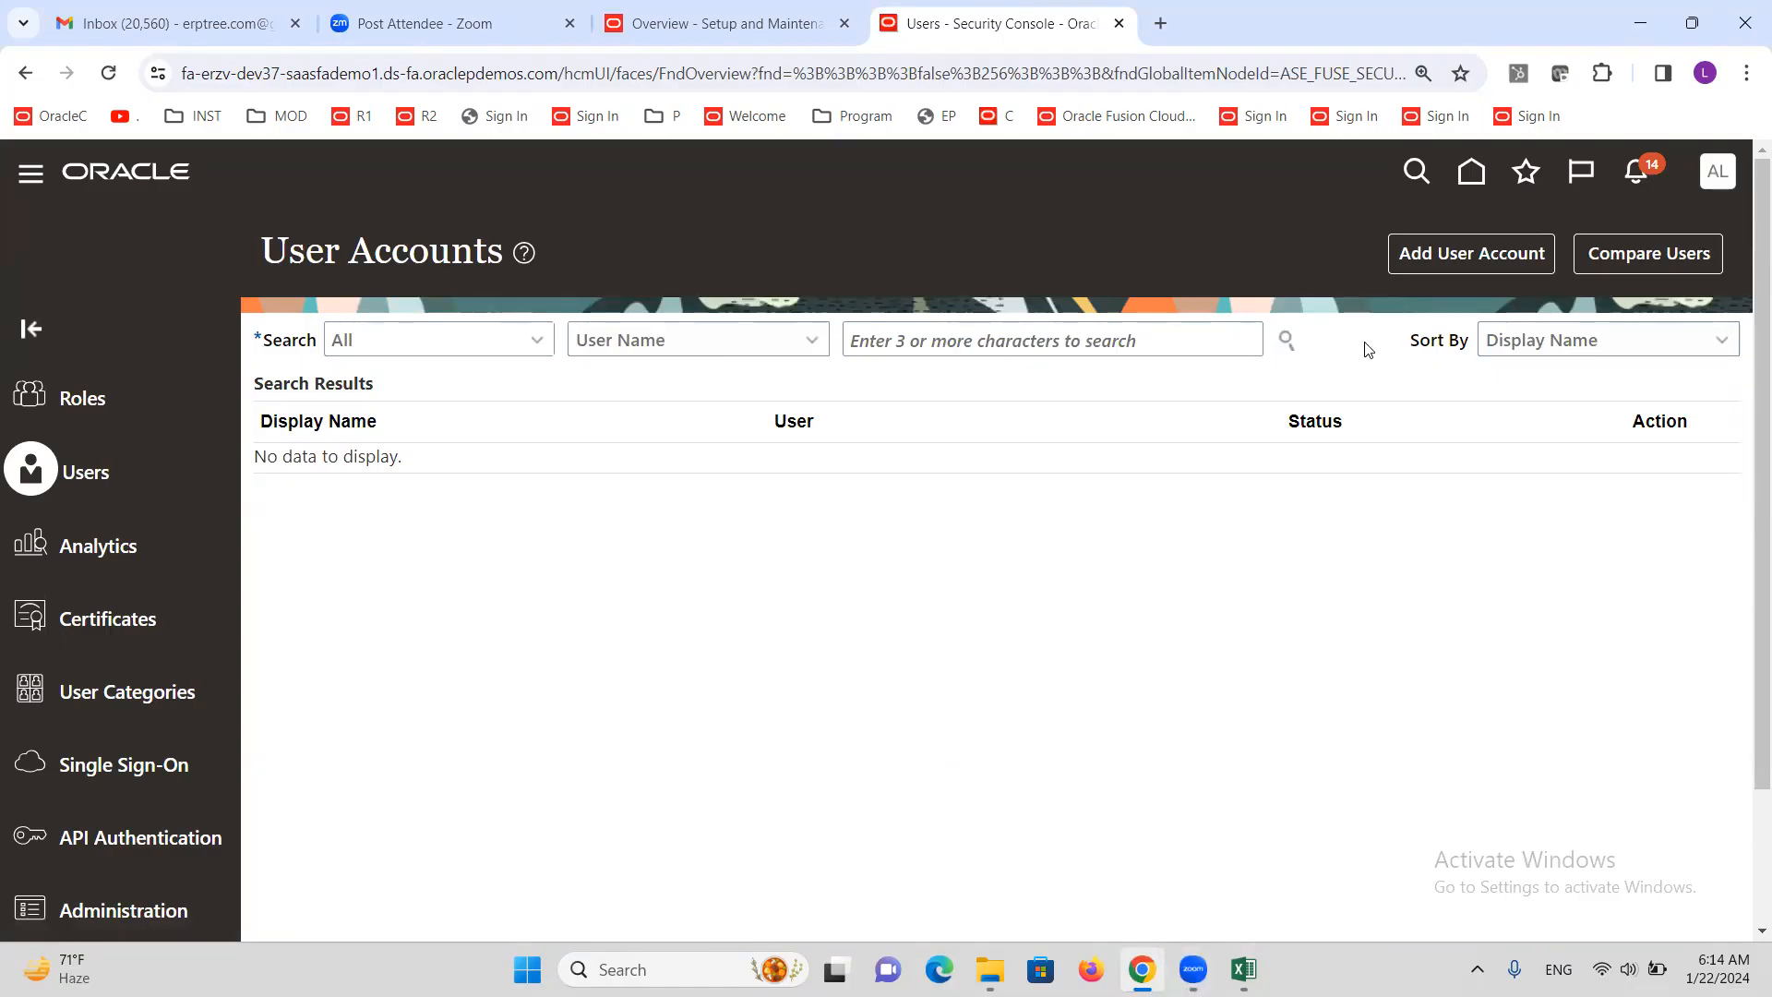
pyautogui.click(1490, 262)
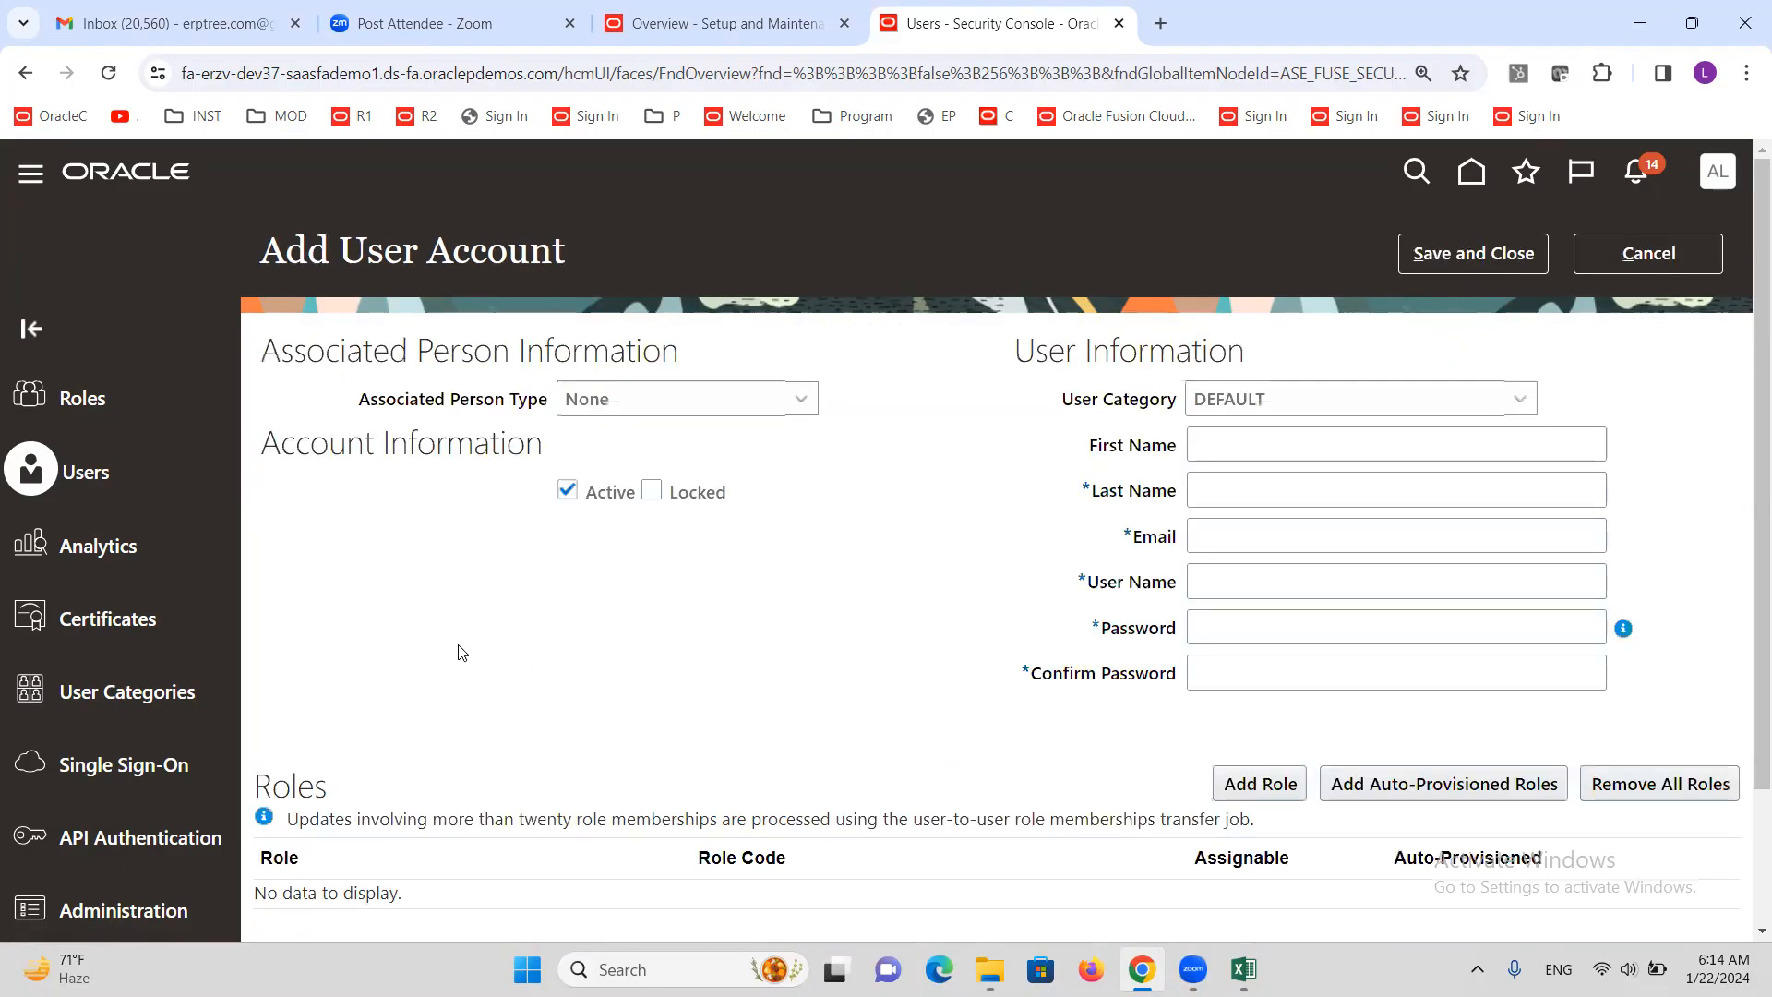
pyautogui.click(1227, 485)
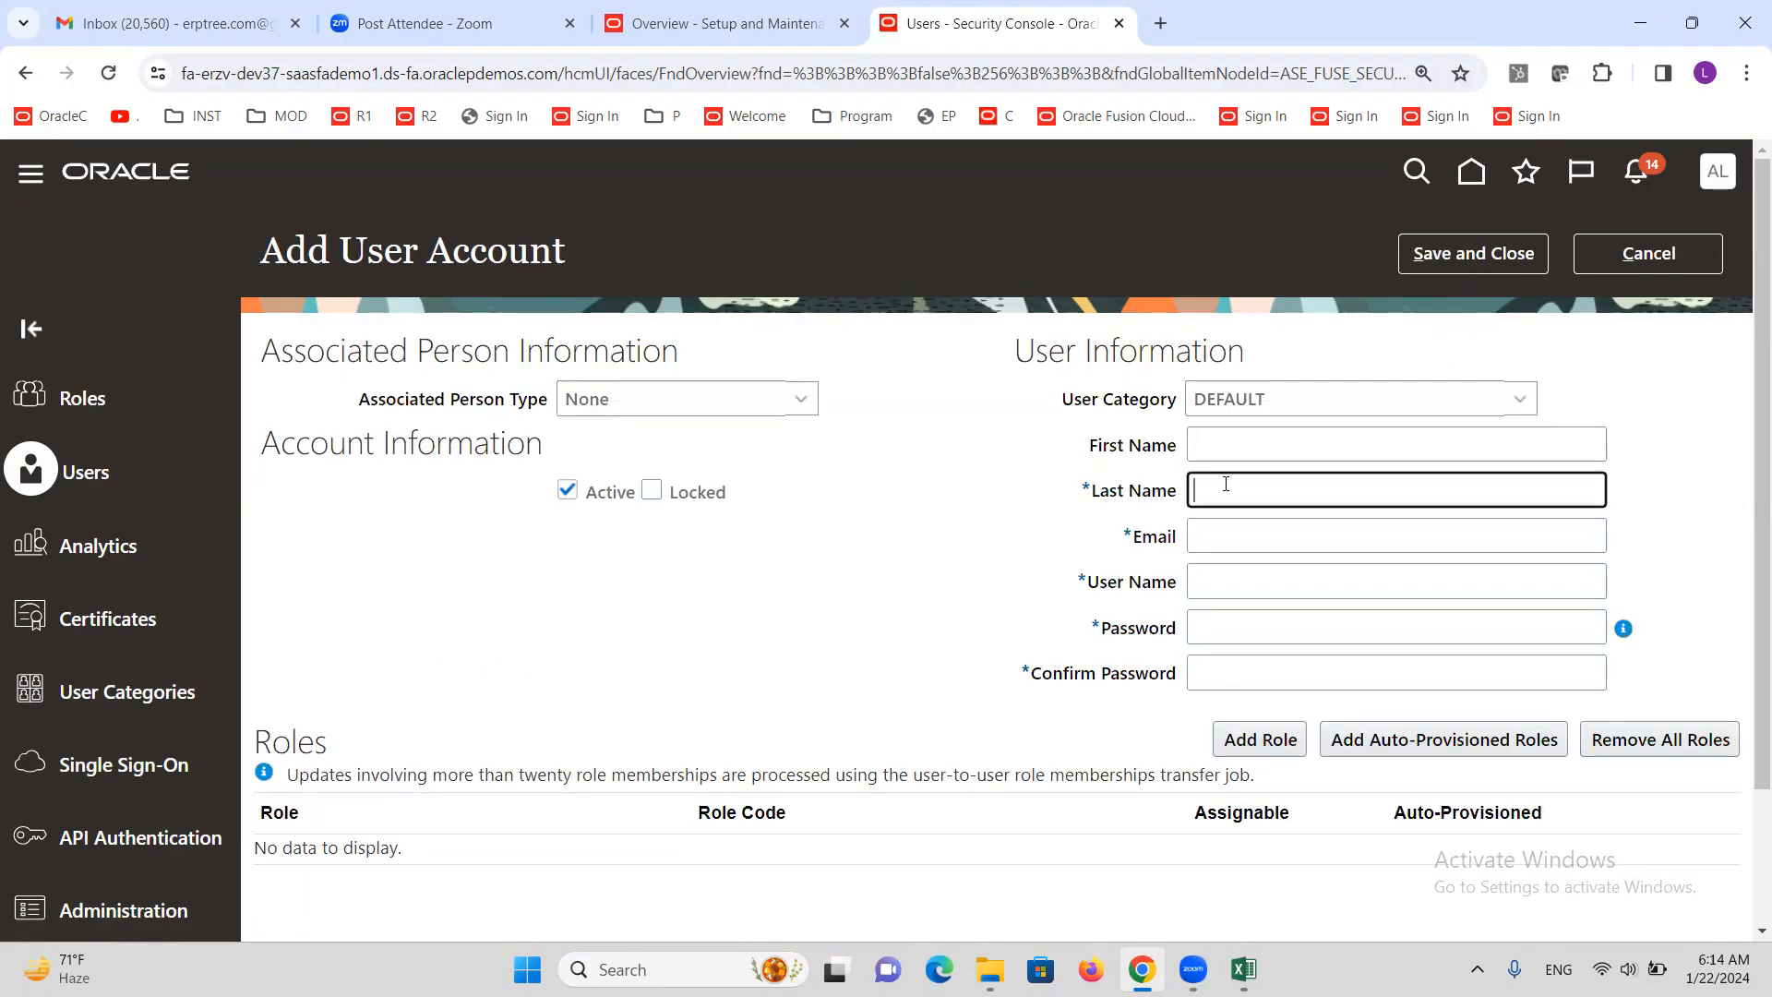
pyautogui.write('ALTINCX')
pyautogui.press('Tab')
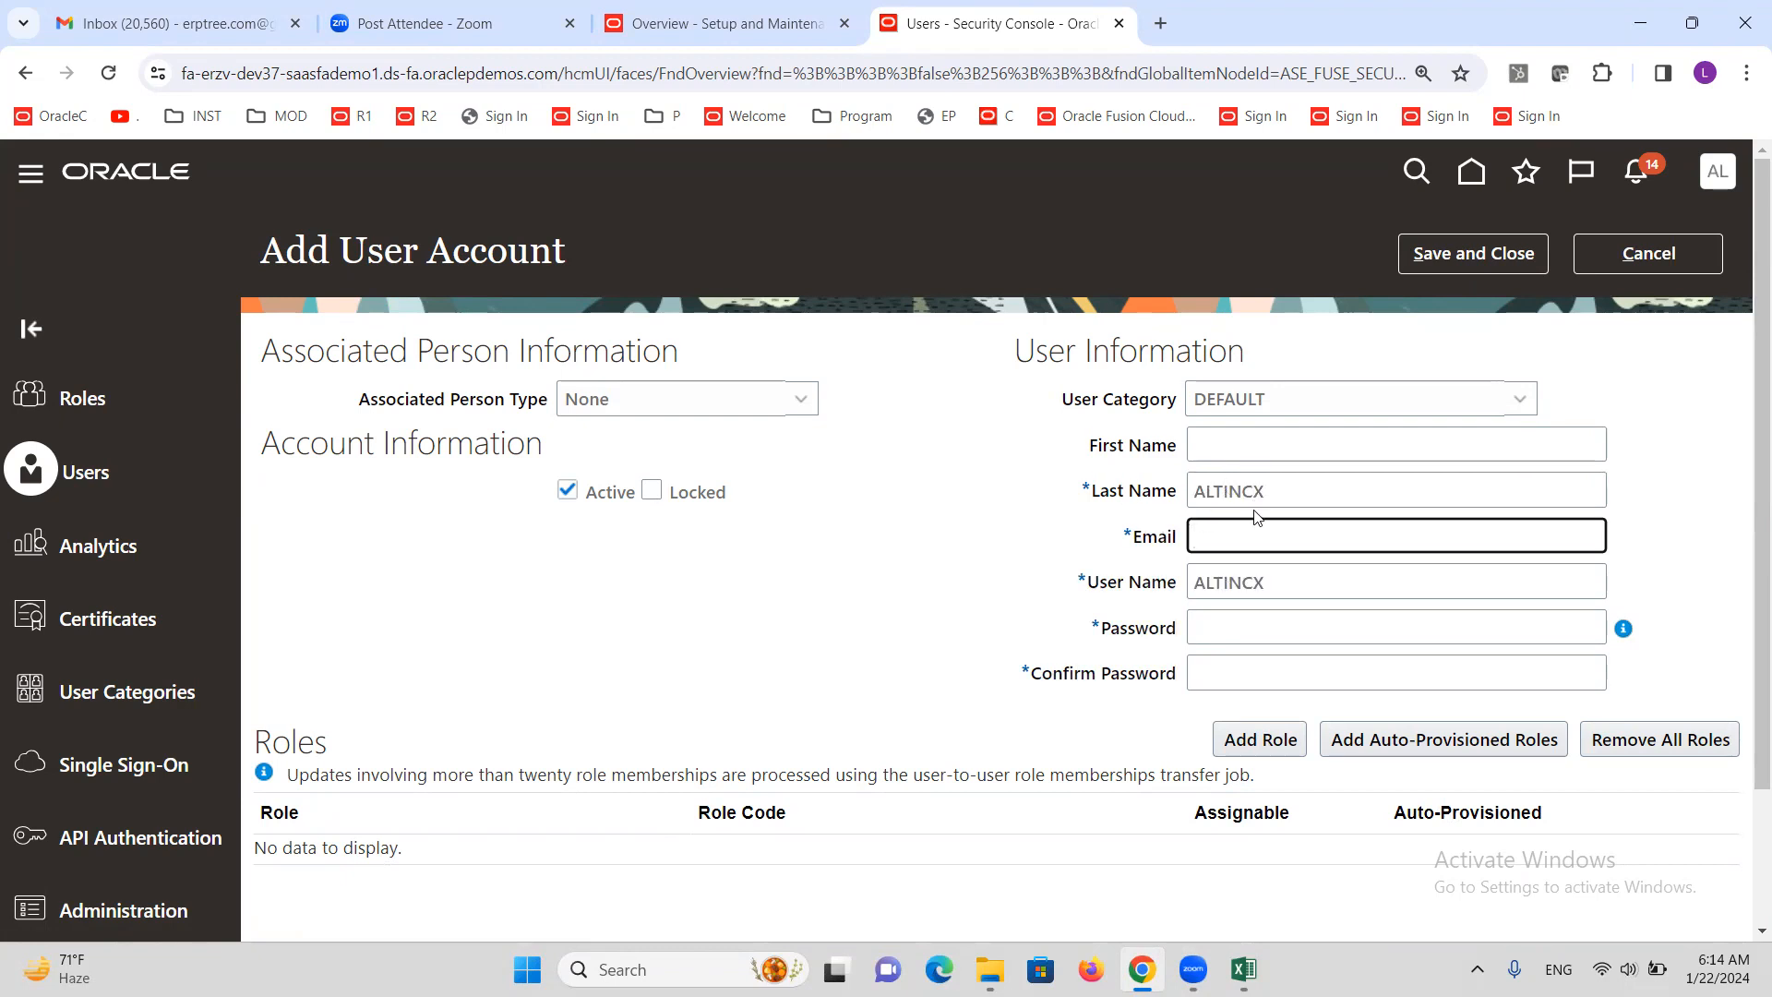
pyautogui.press('Tab')
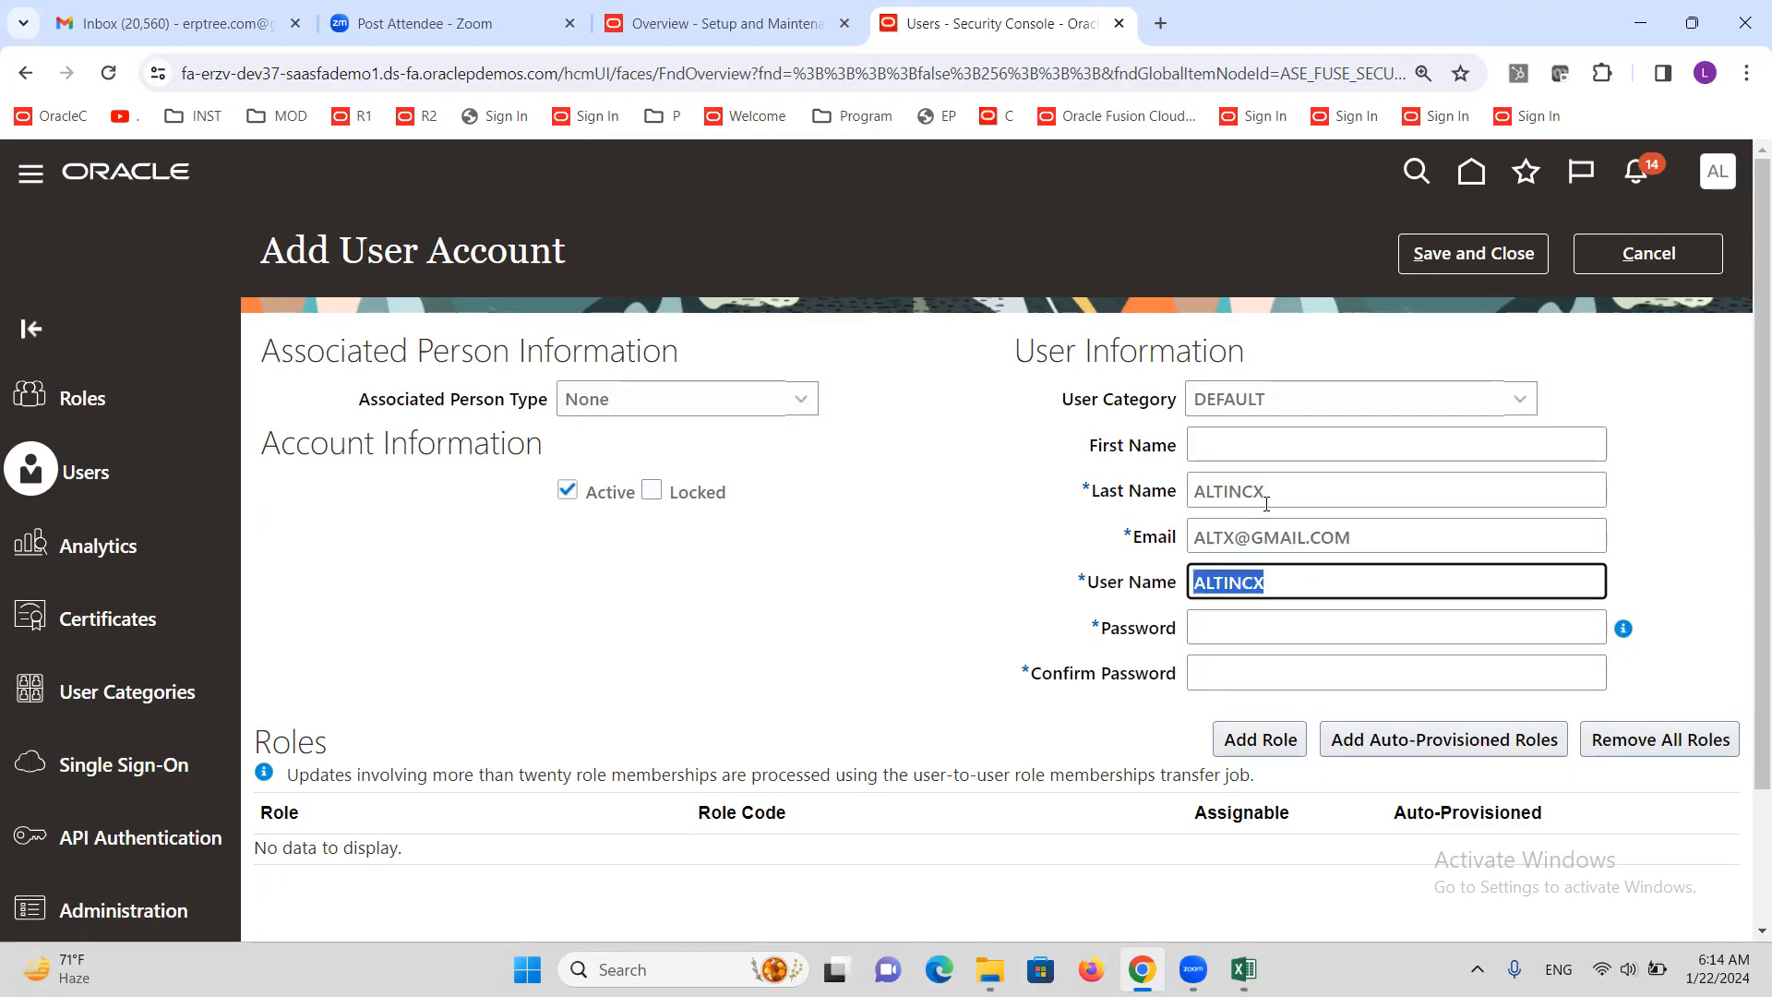
pyautogui.moveTo(1277, 490); pyautogui.dragTo(1135, 497)
pyautogui.hotkey('ctrl', 'c')
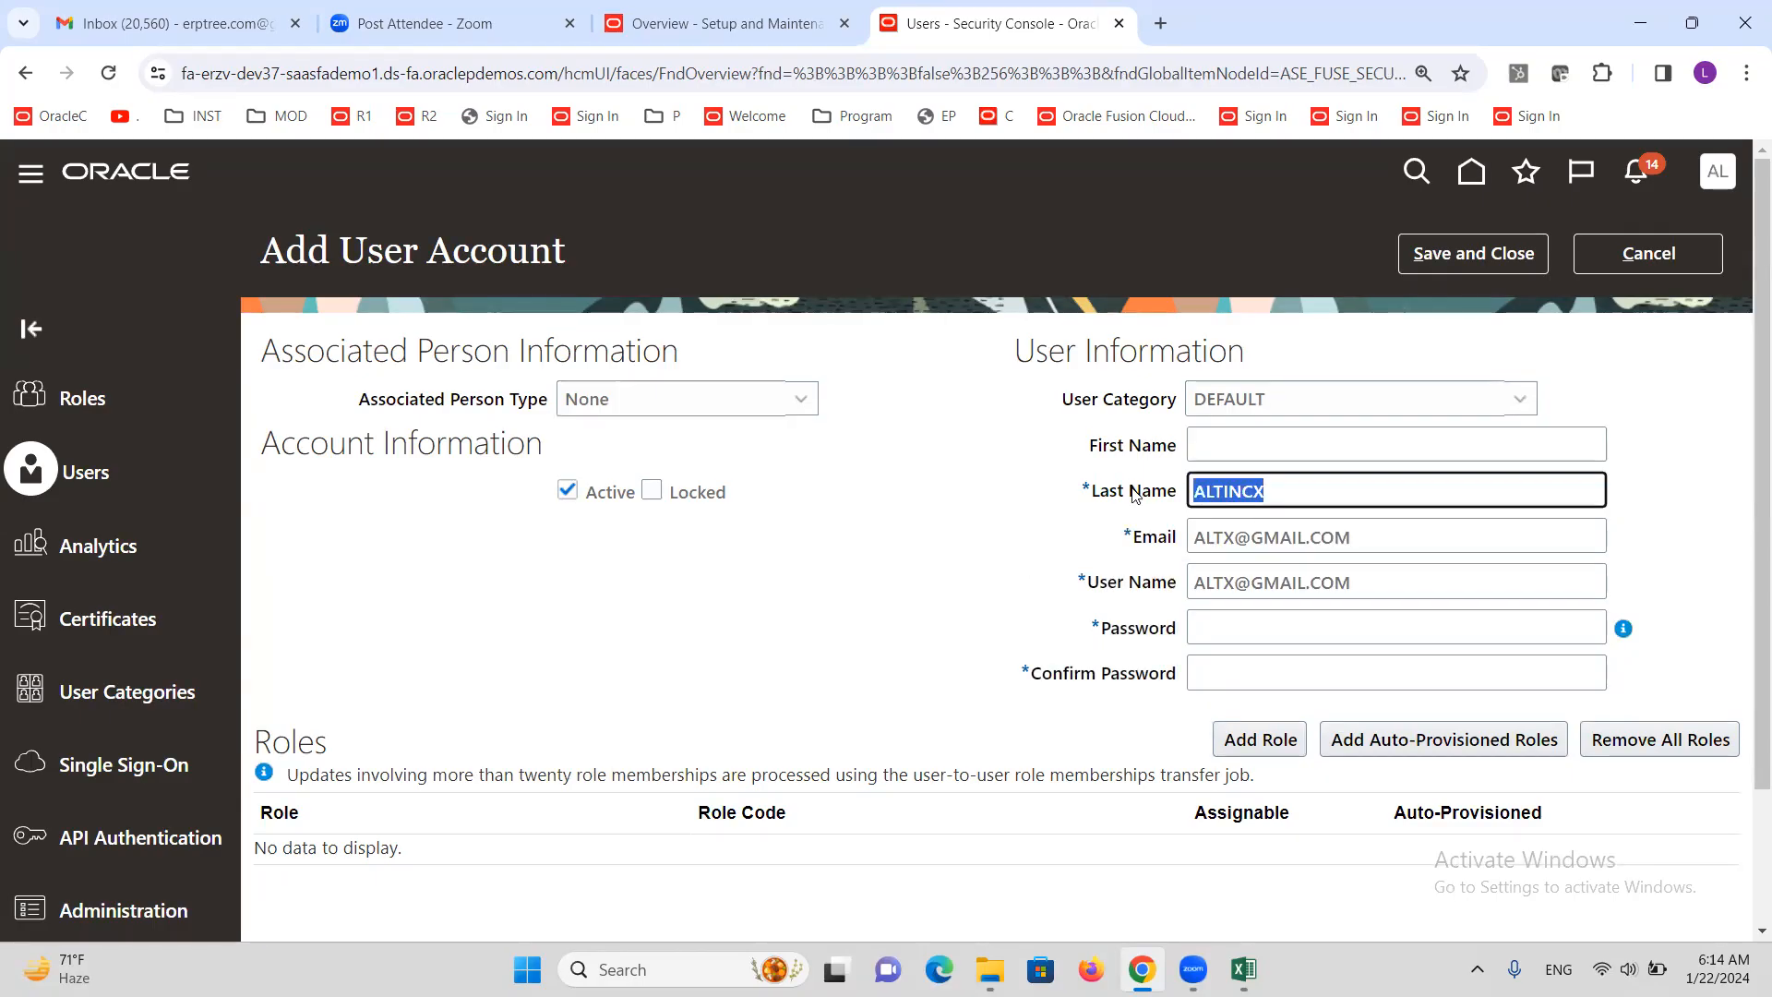
pyautogui.moveTo(1356, 582); pyautogui.dragTo(1183, 579)
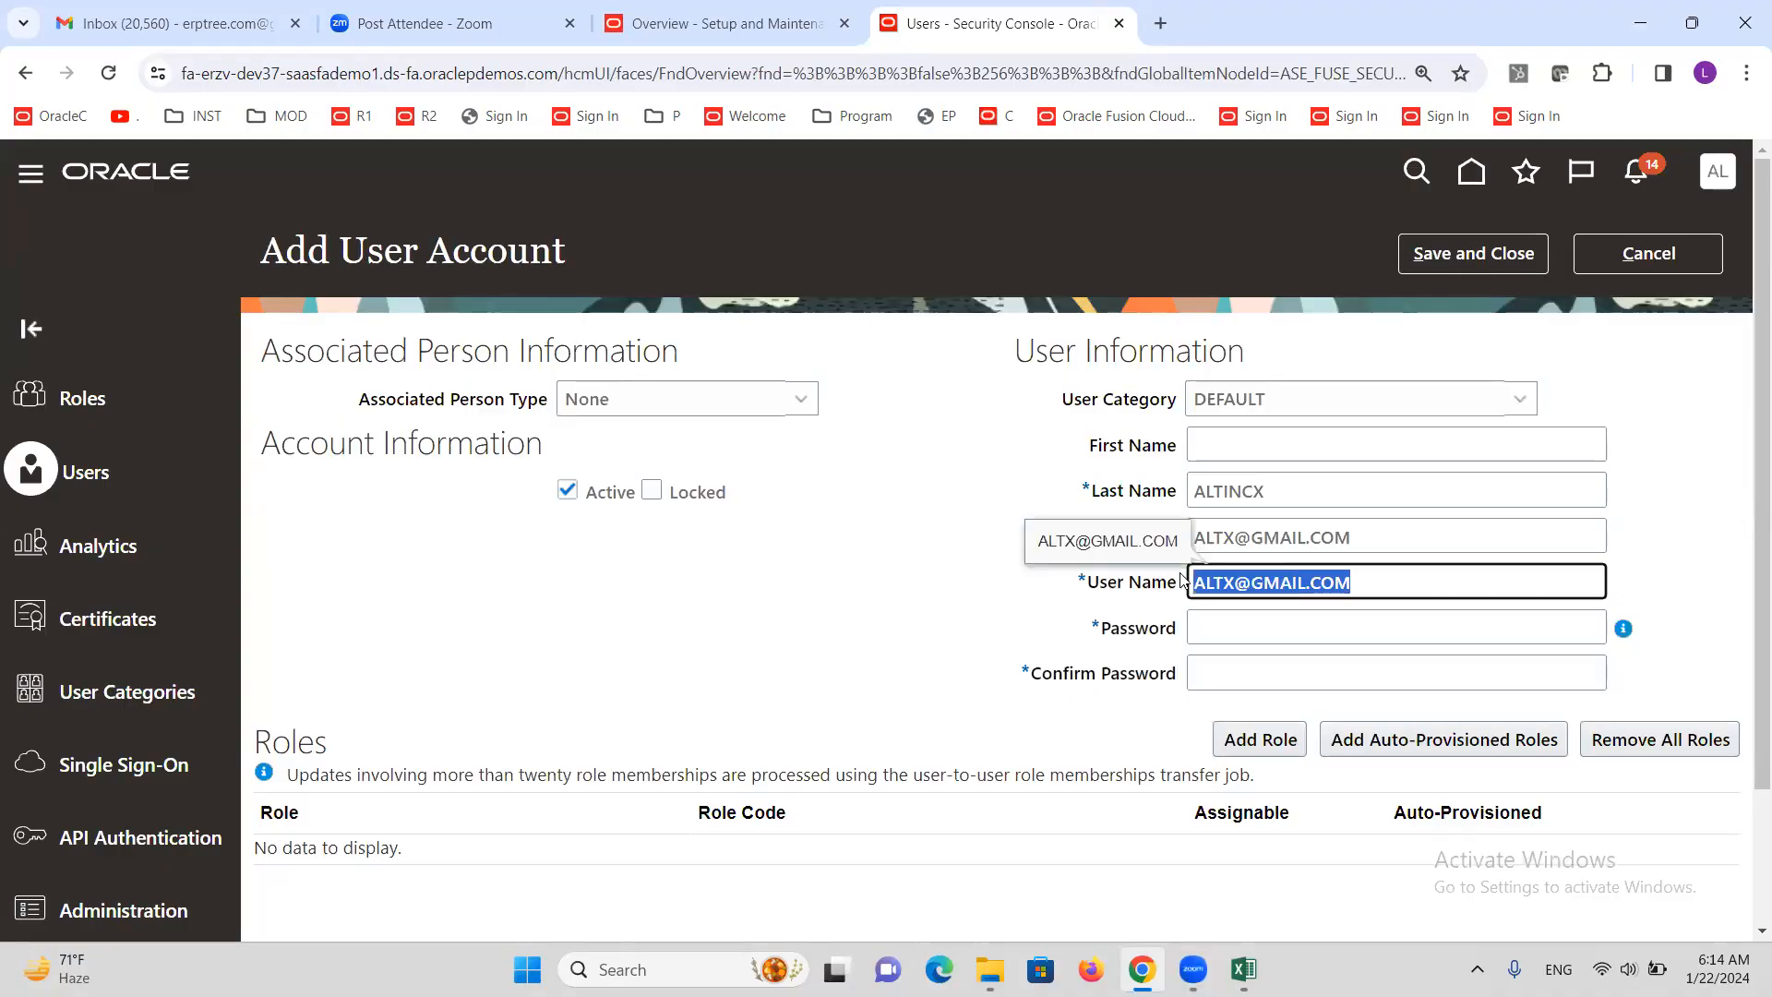
pyautogui.hotkey('ctrl', 'v')
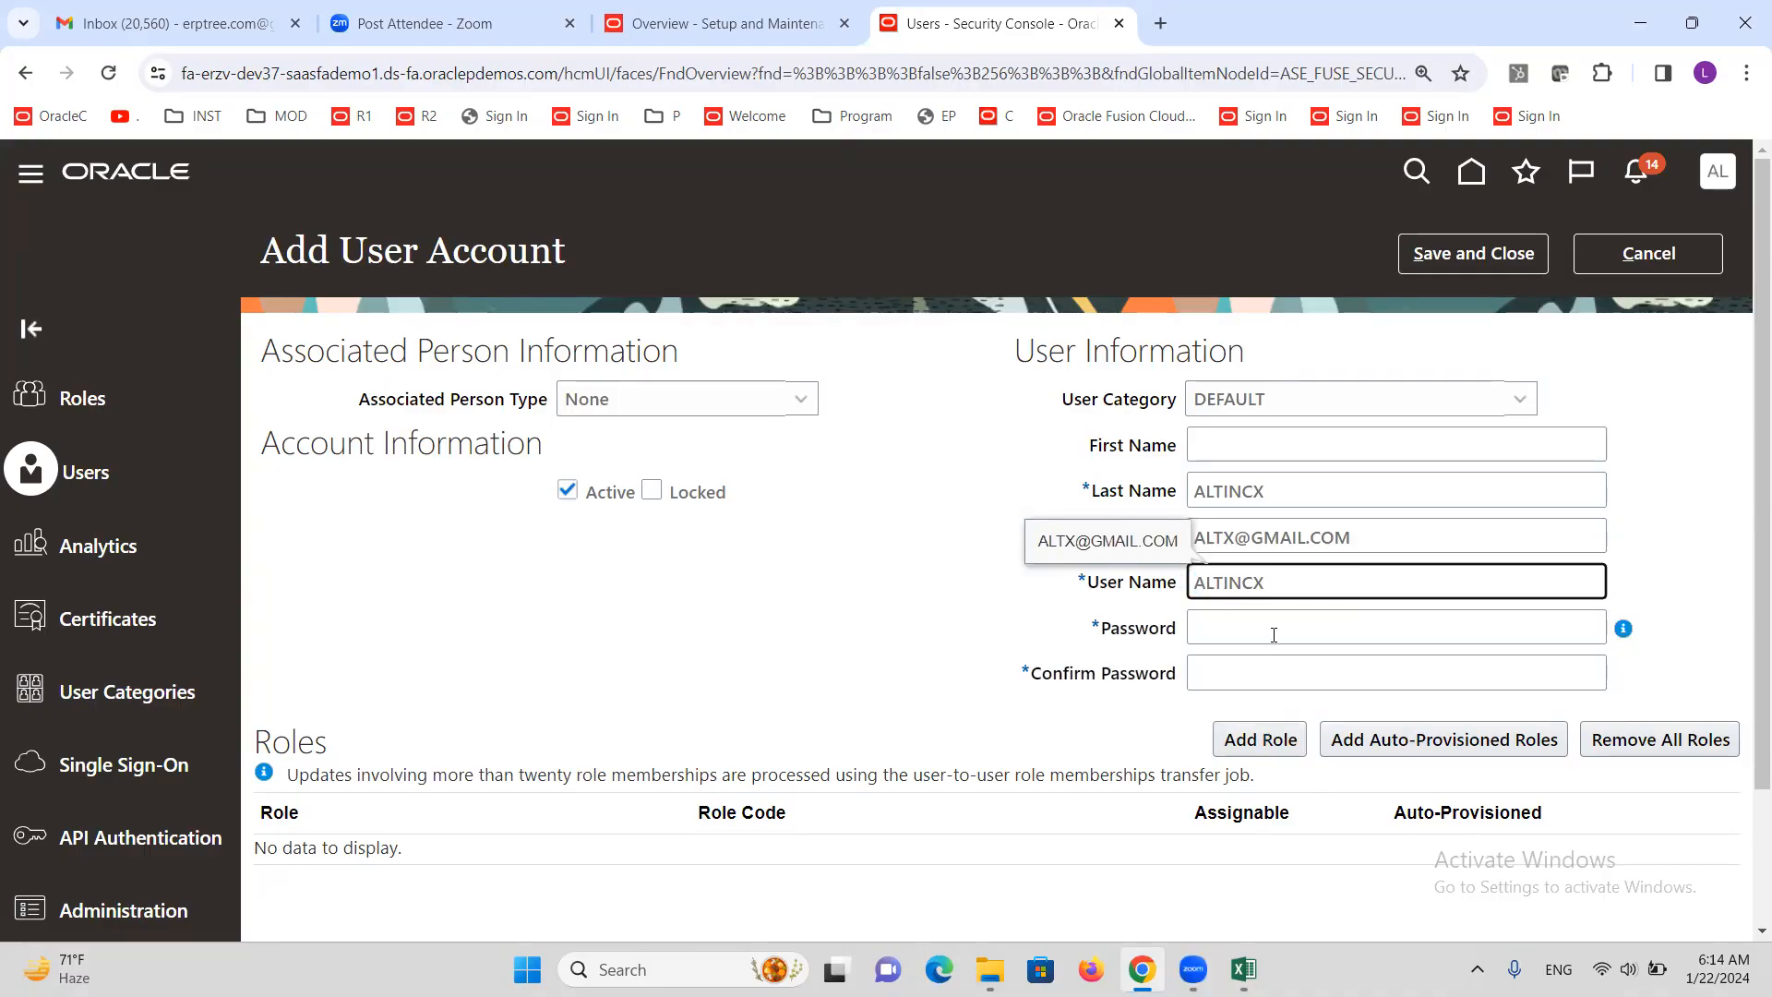
# Enter and confirm the account password, then save the new user account
pyautogui.click(1269, 629)
pyautogui.click(1027, 635)
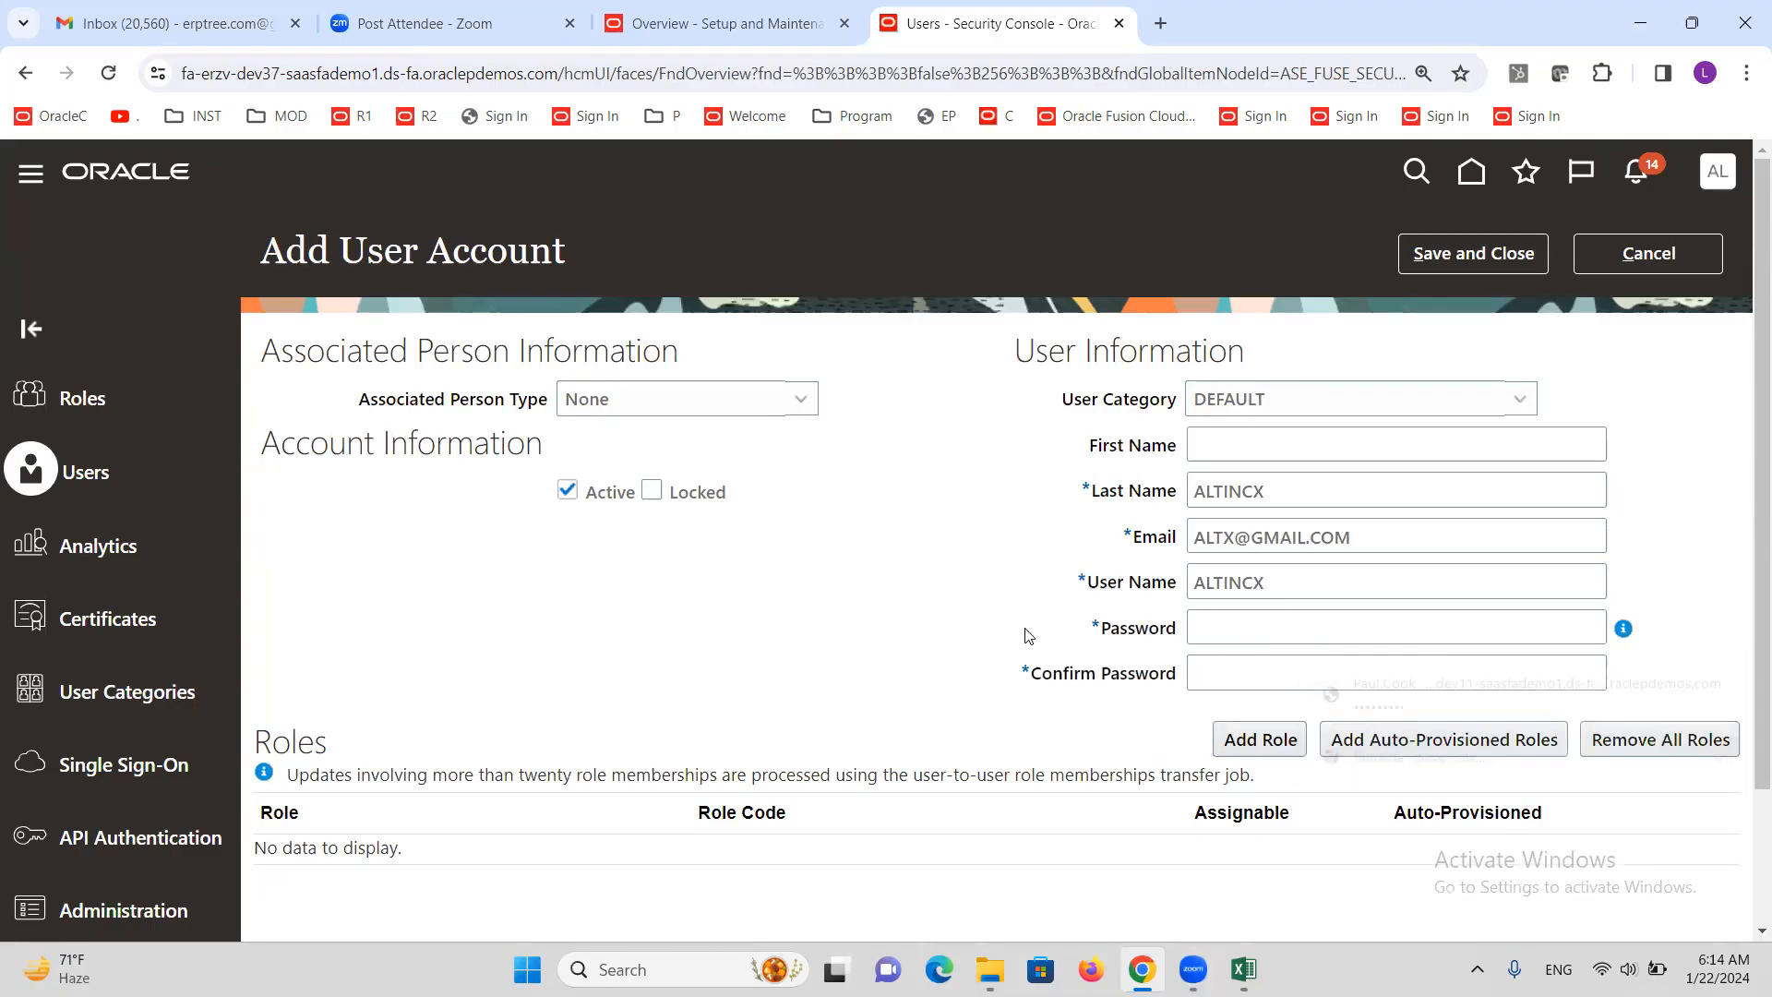
pyautogui.click(1222, 631)
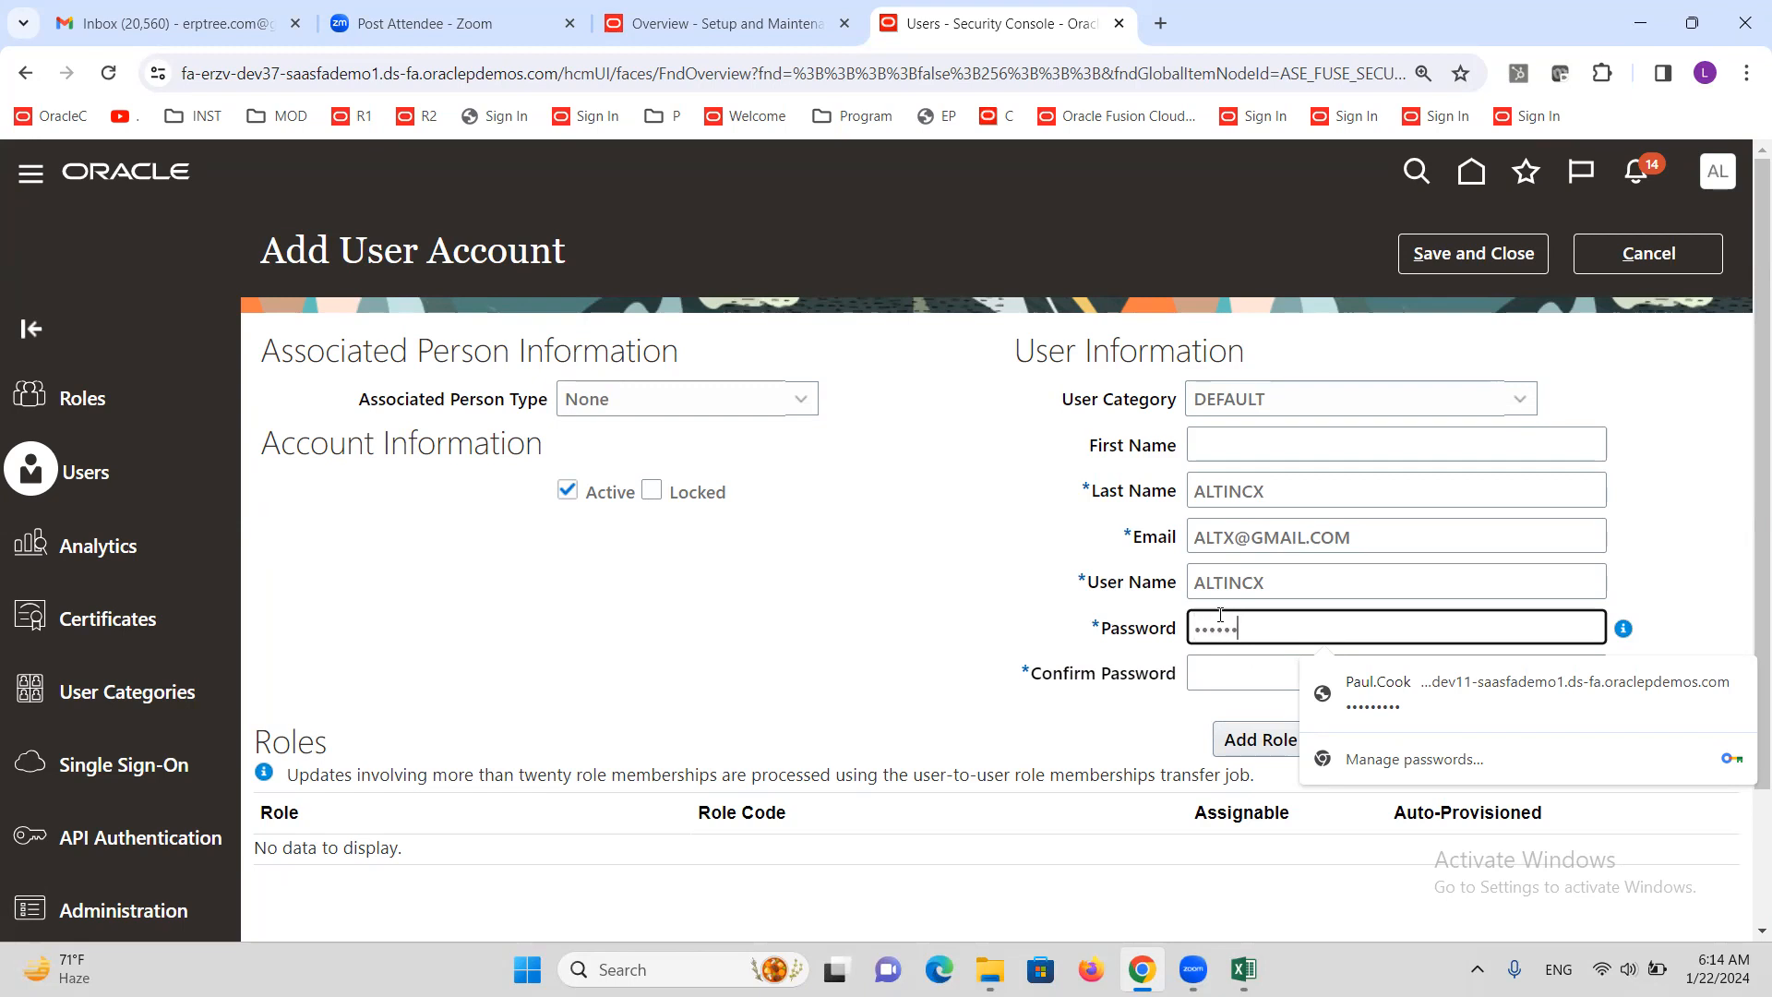
pyautogui.press('Tab')
pyautogui.write('We')
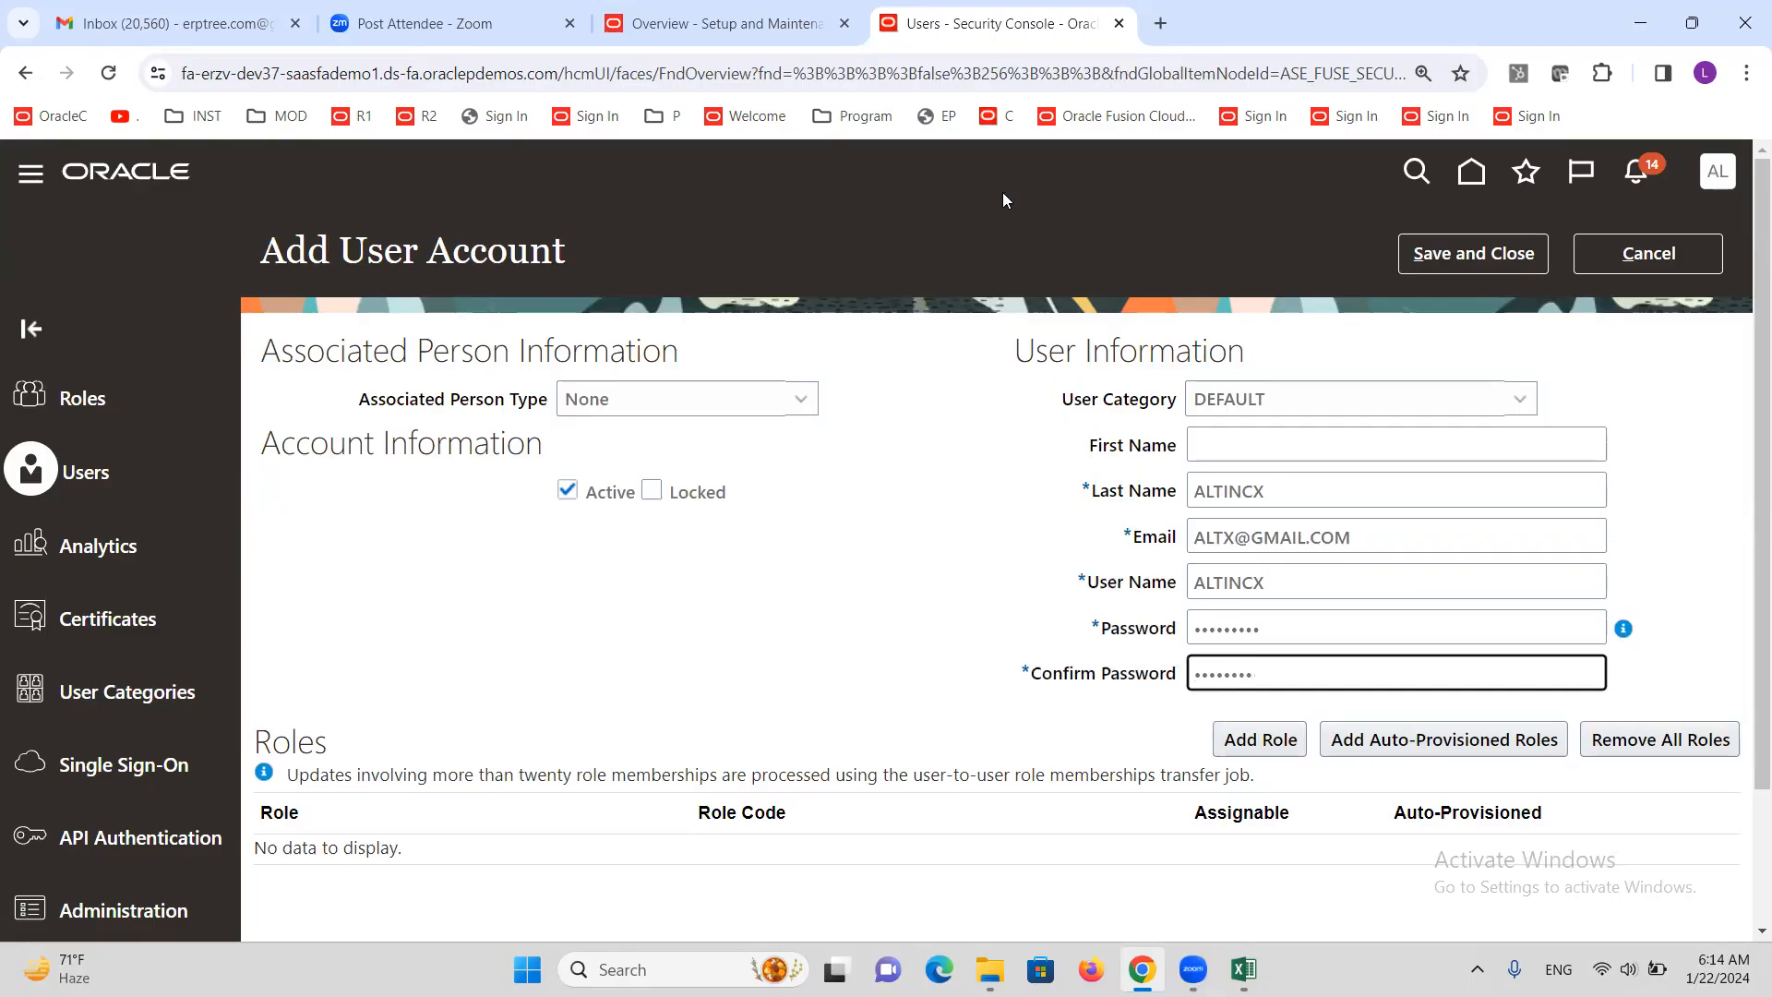
pyautogui.click(1164, 488)
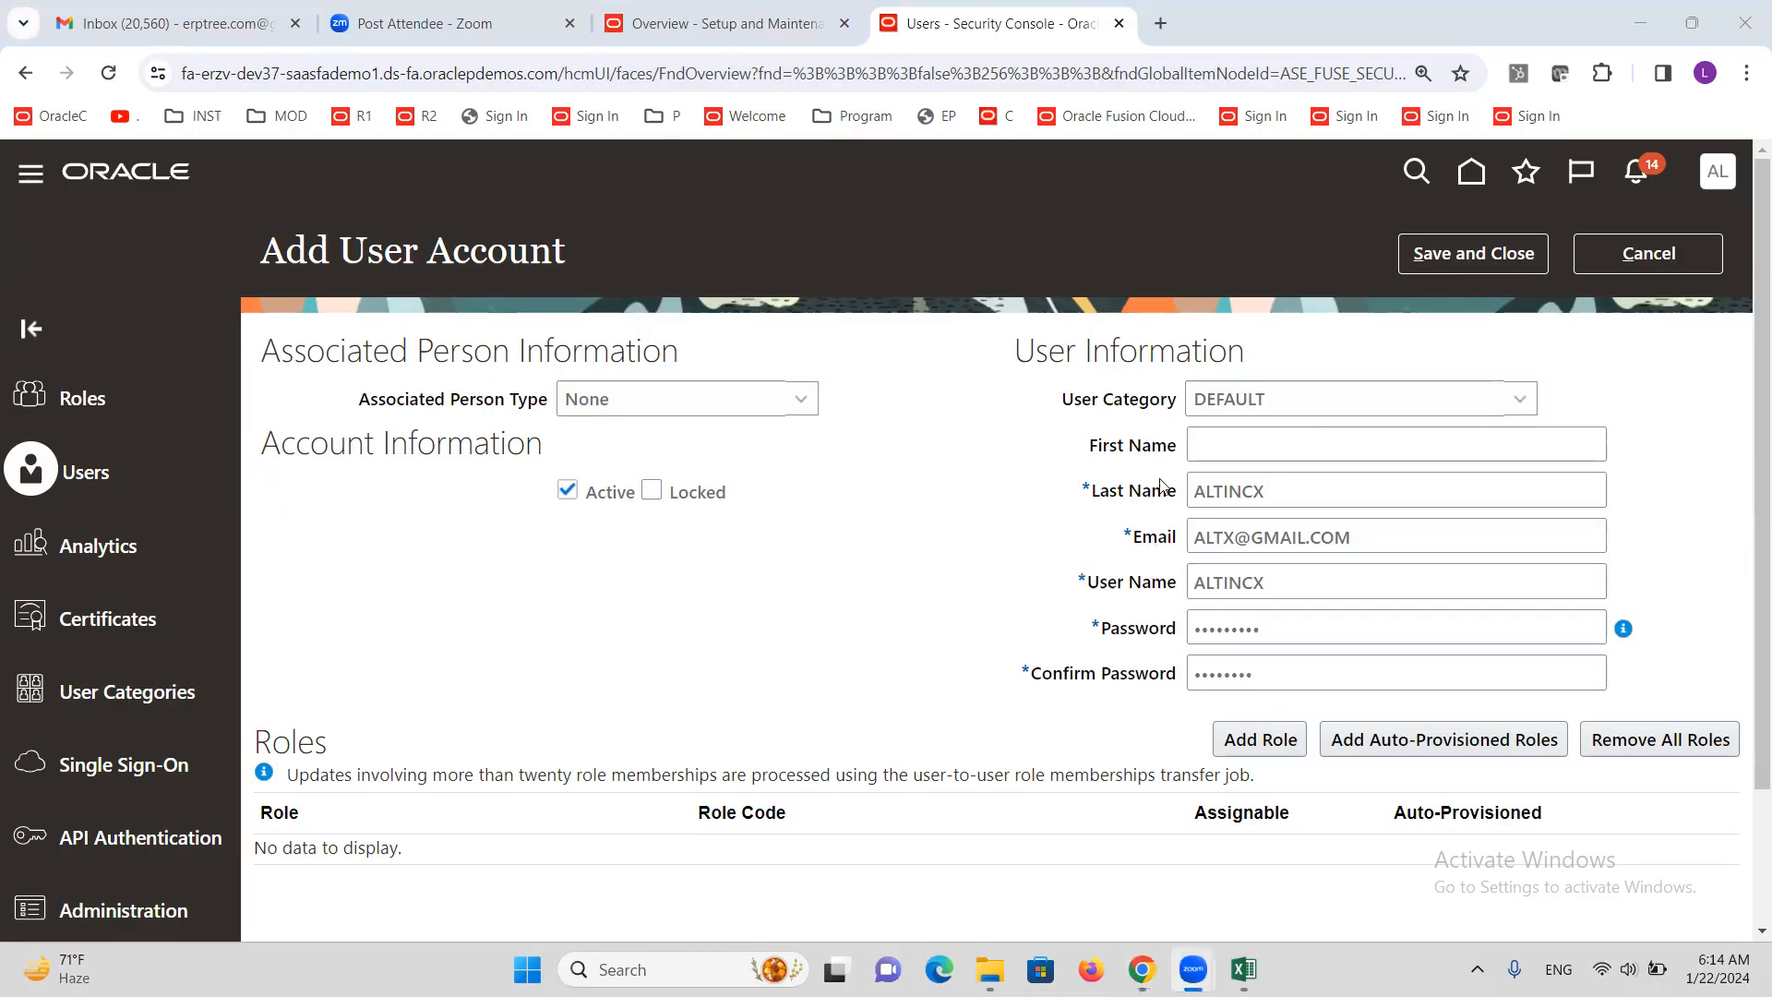
pyautogui.click(1314, 675)
pyautogui.doubleClick(1313, 675)
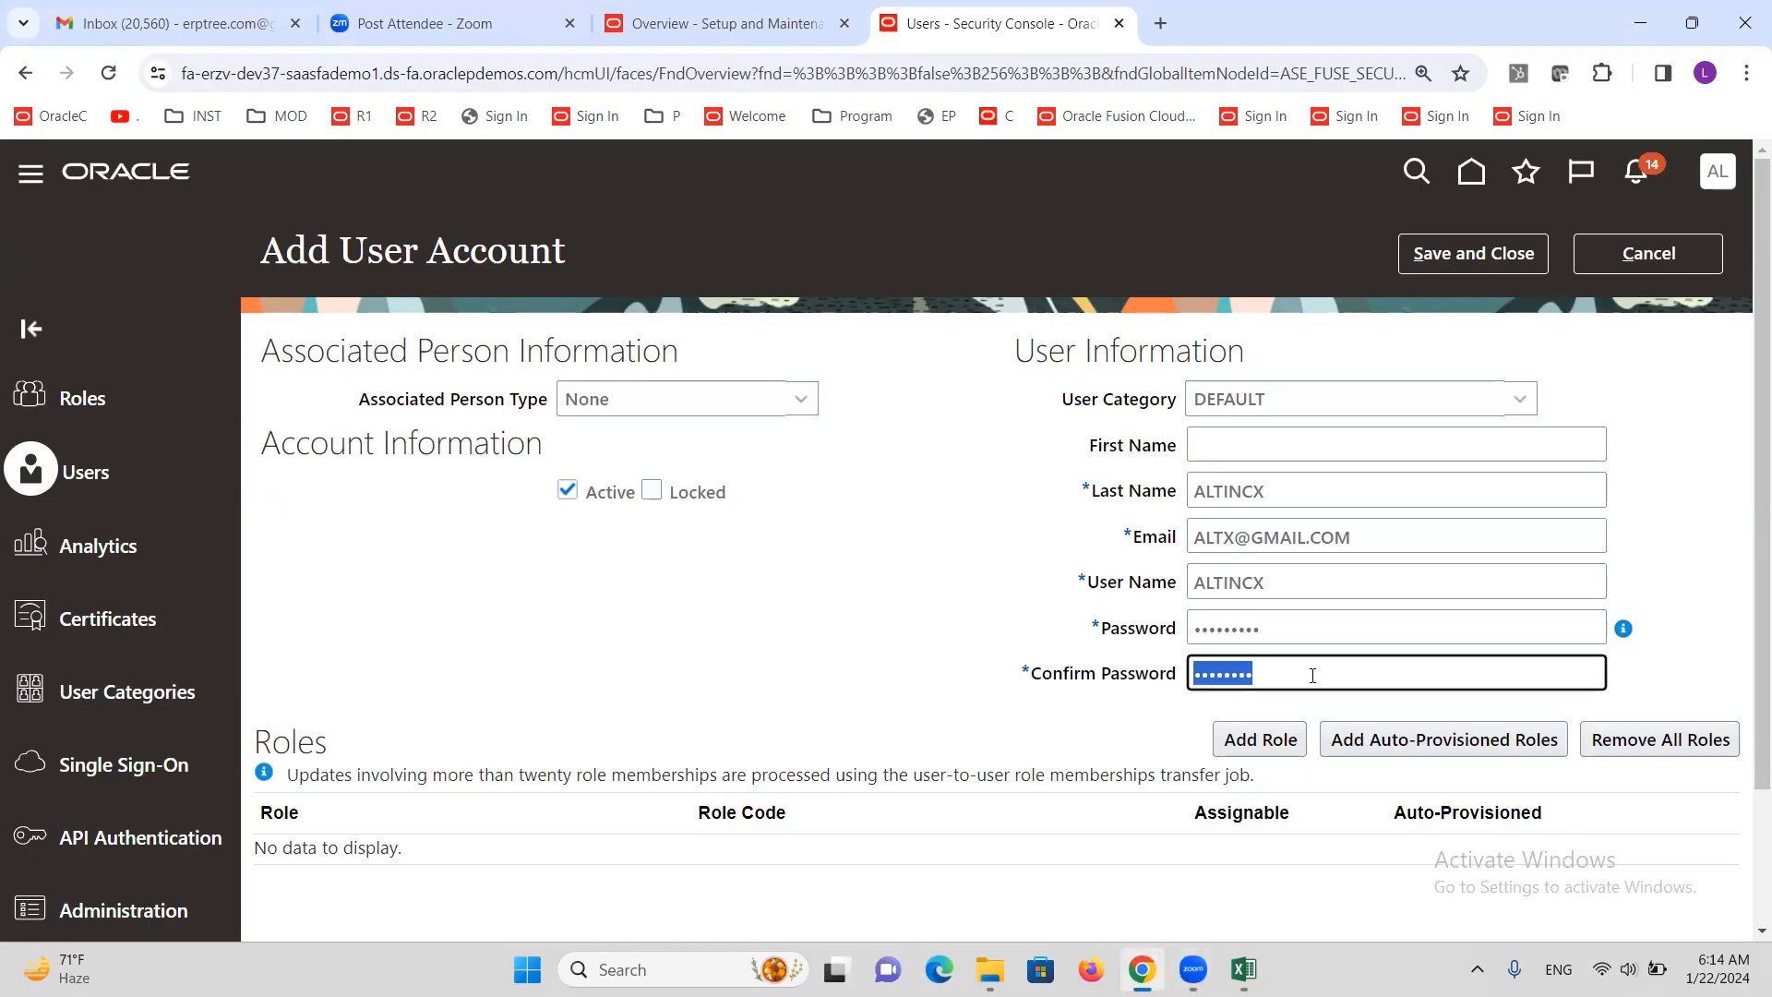
pyautogui.write('••••••••')
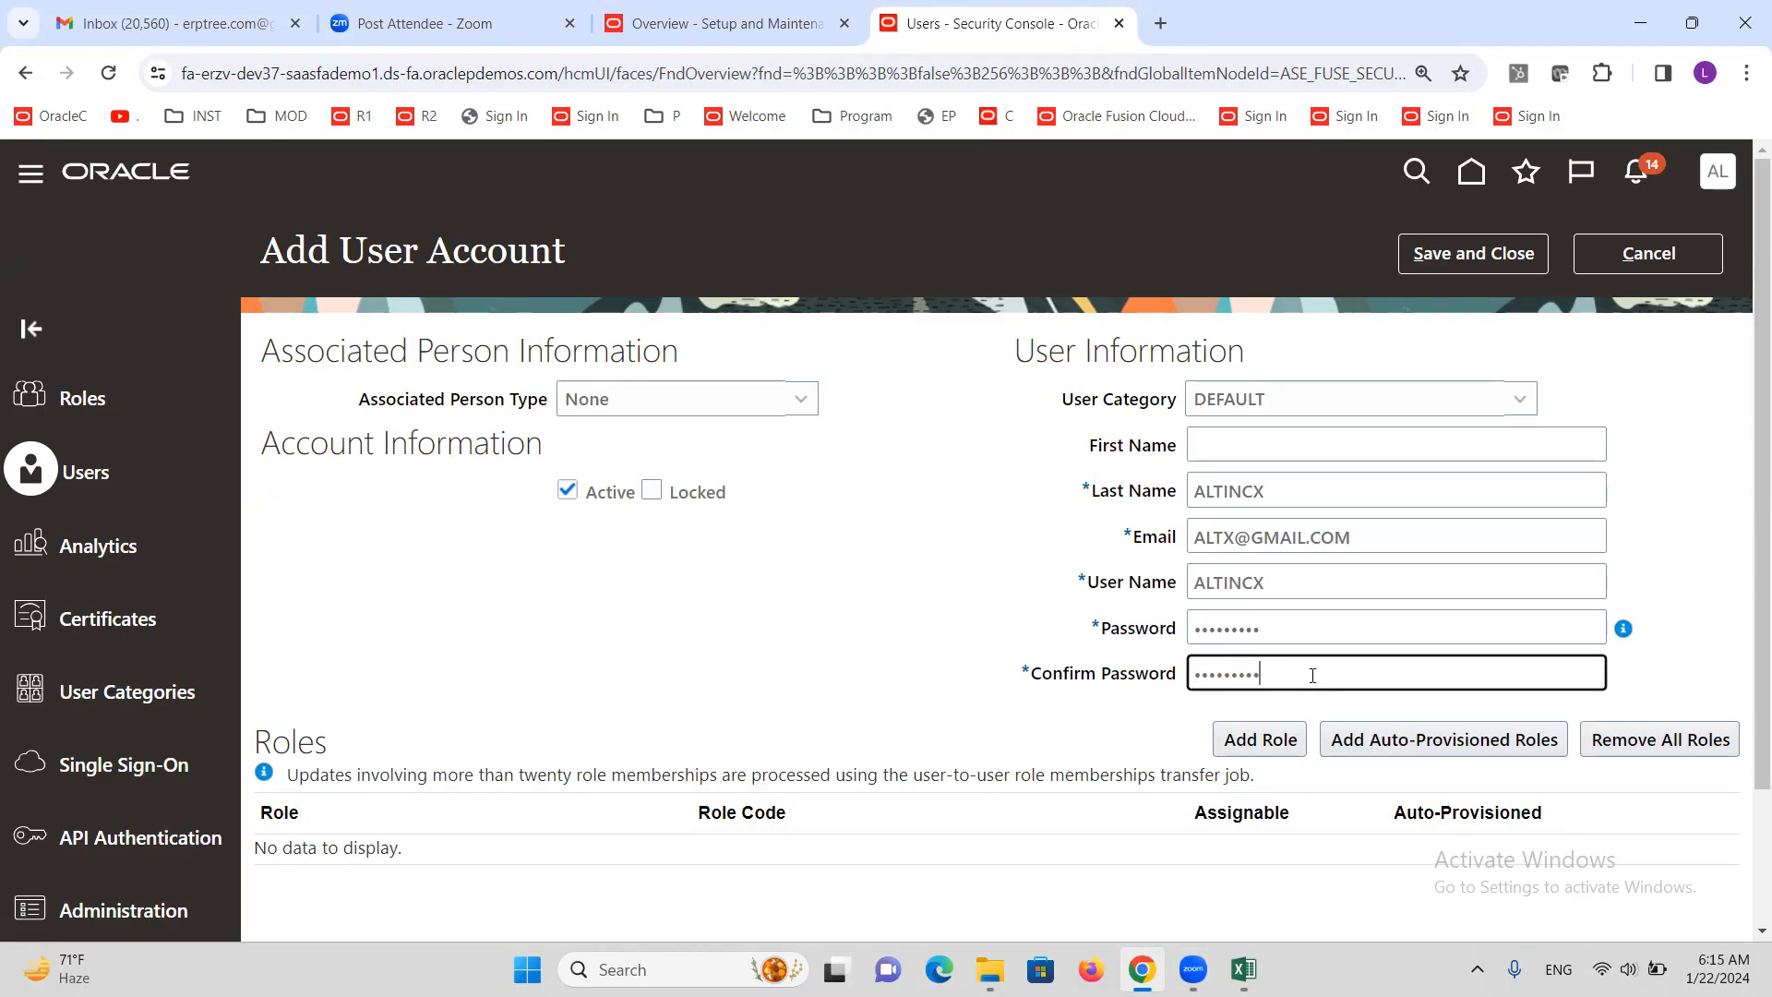
pyautogui.click(1465, 261)
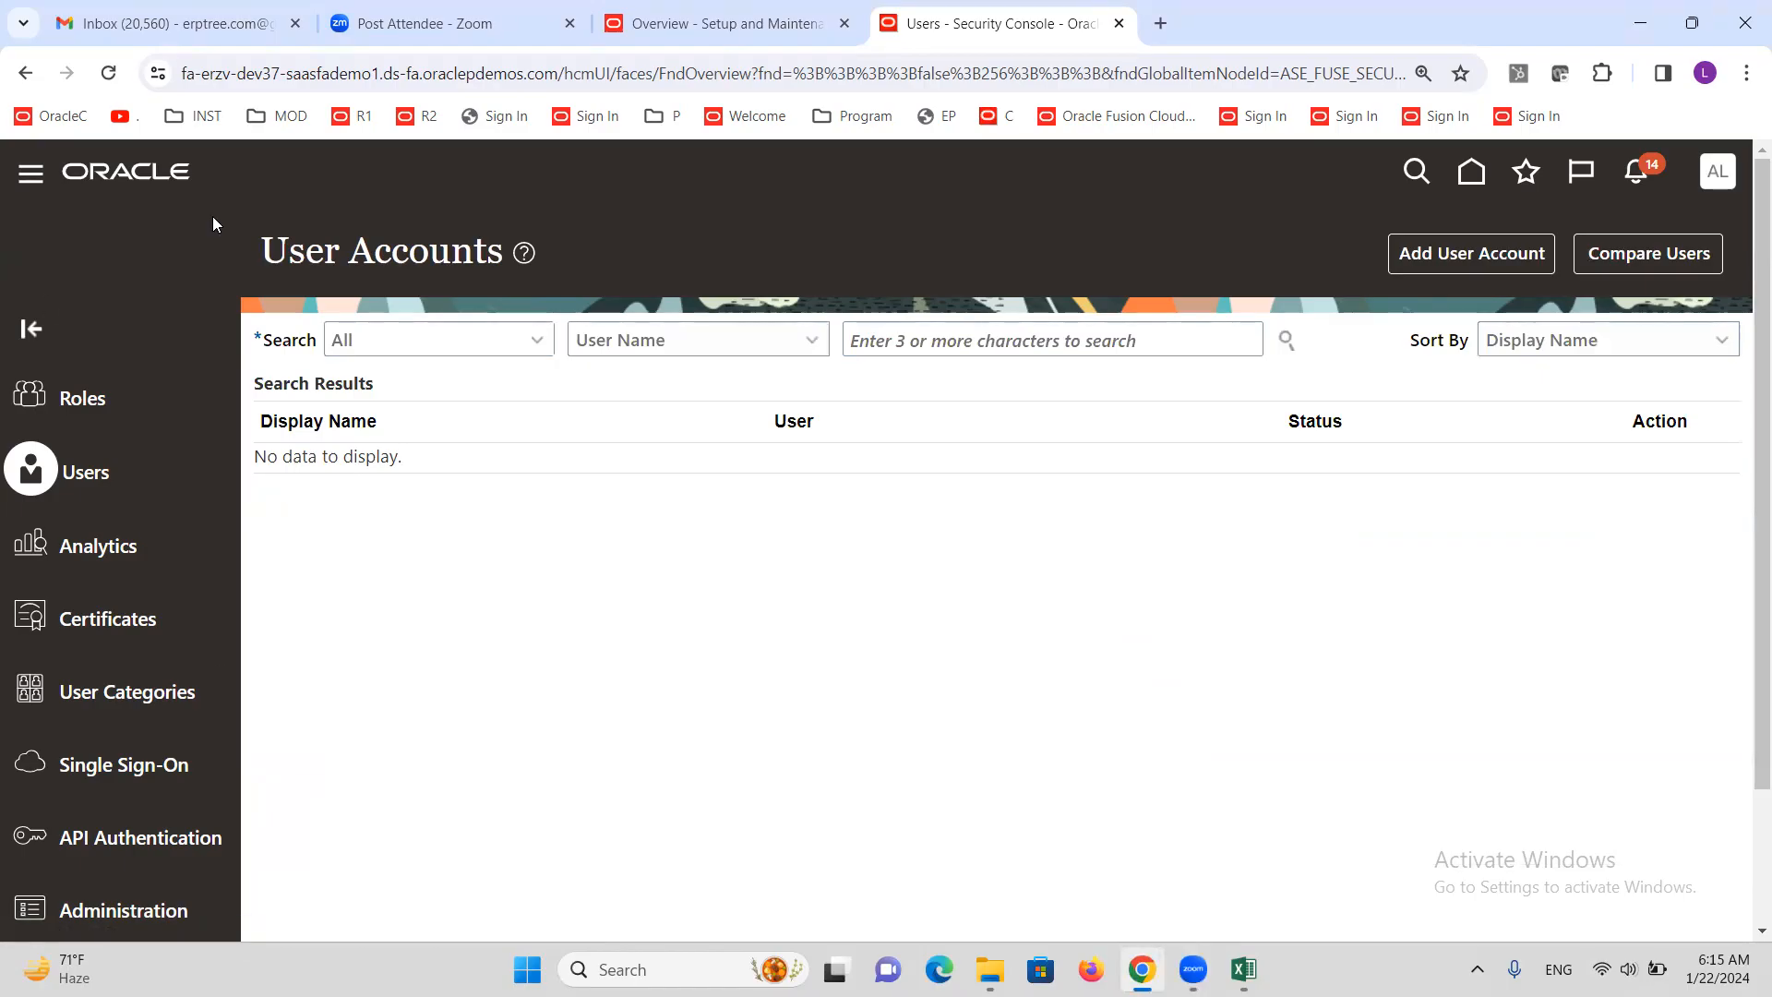
pyautogui.click(1244, 969)
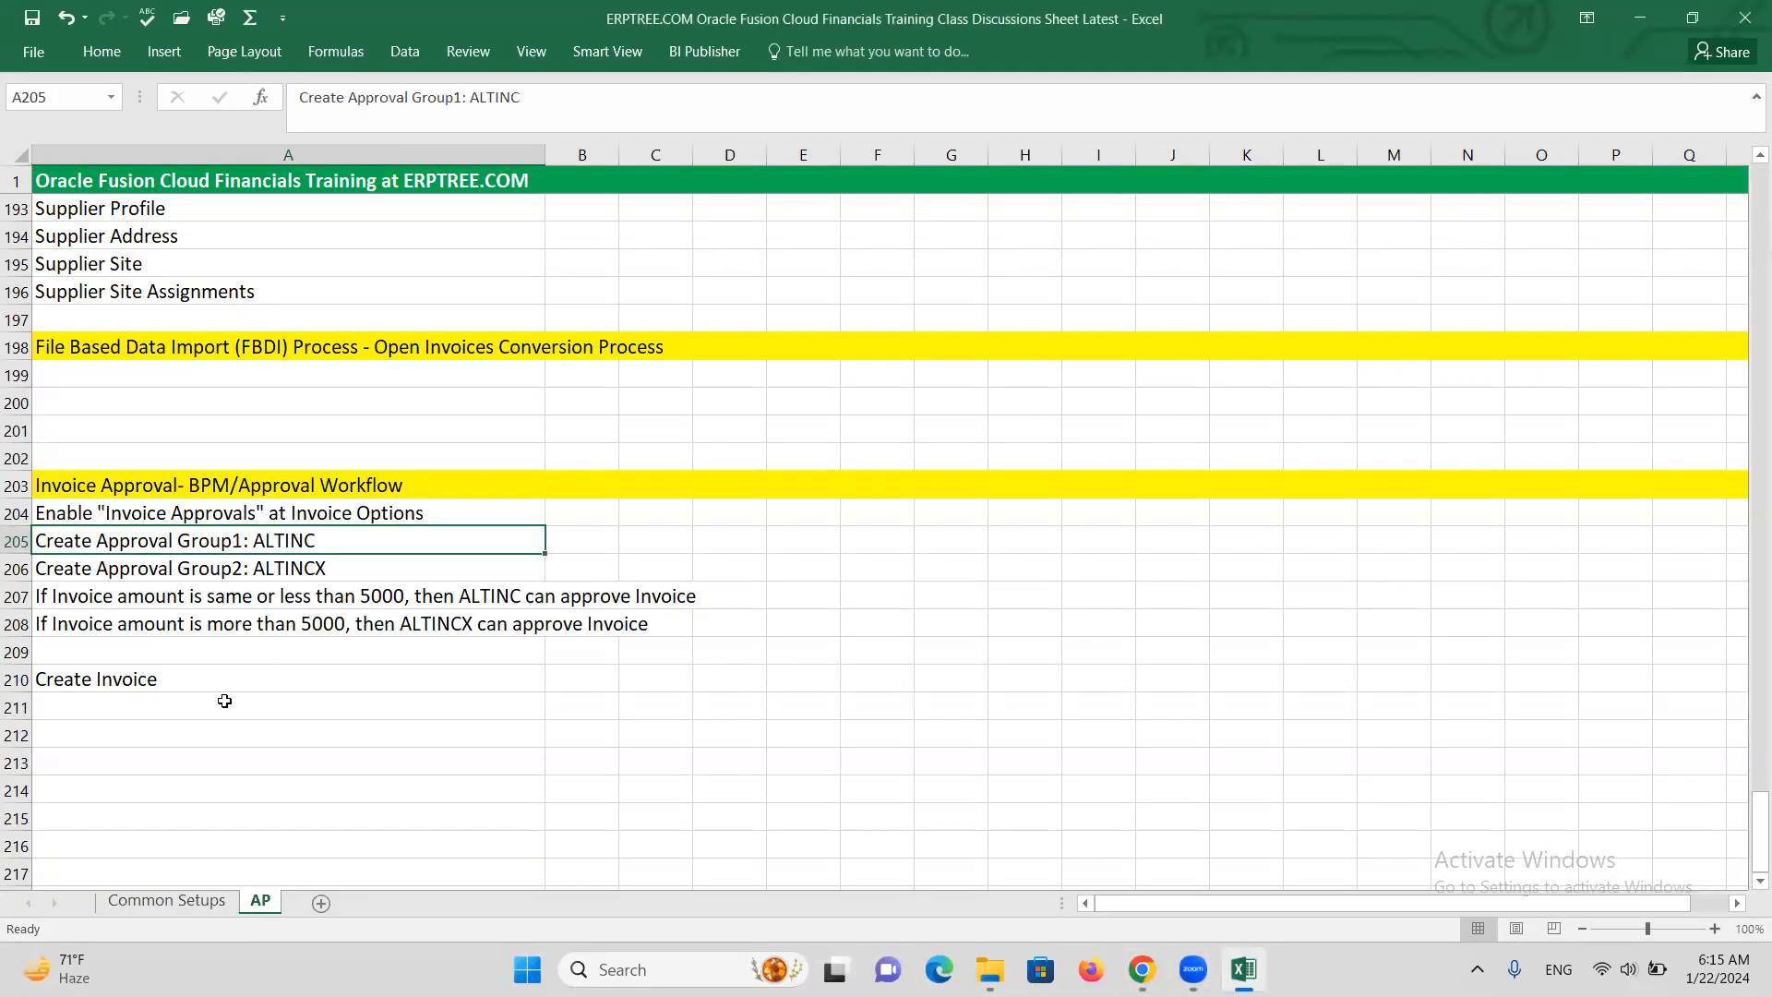
pyautogui.click(215, 600)
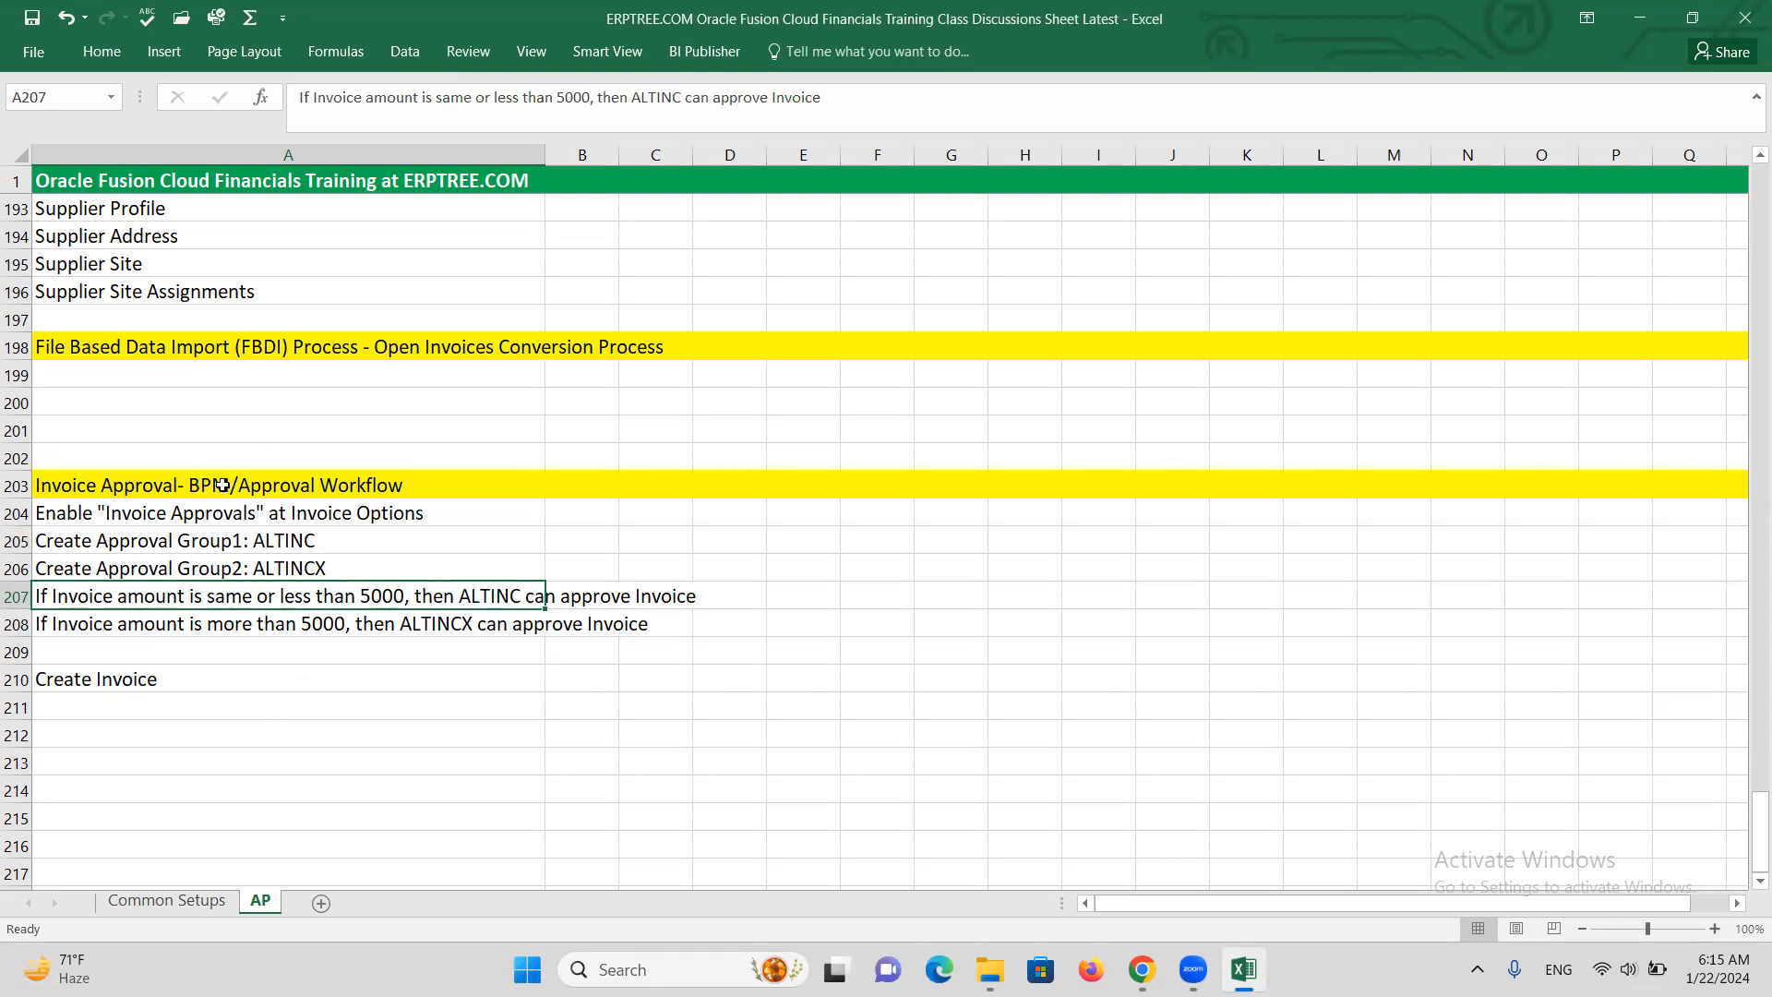
pyautogui.click(244, 544)
pyautogui.click(241, 560)
pyautogui.click(239, 546)
pyautogui.click(240, 566)
pyautogui.click(218, 548)
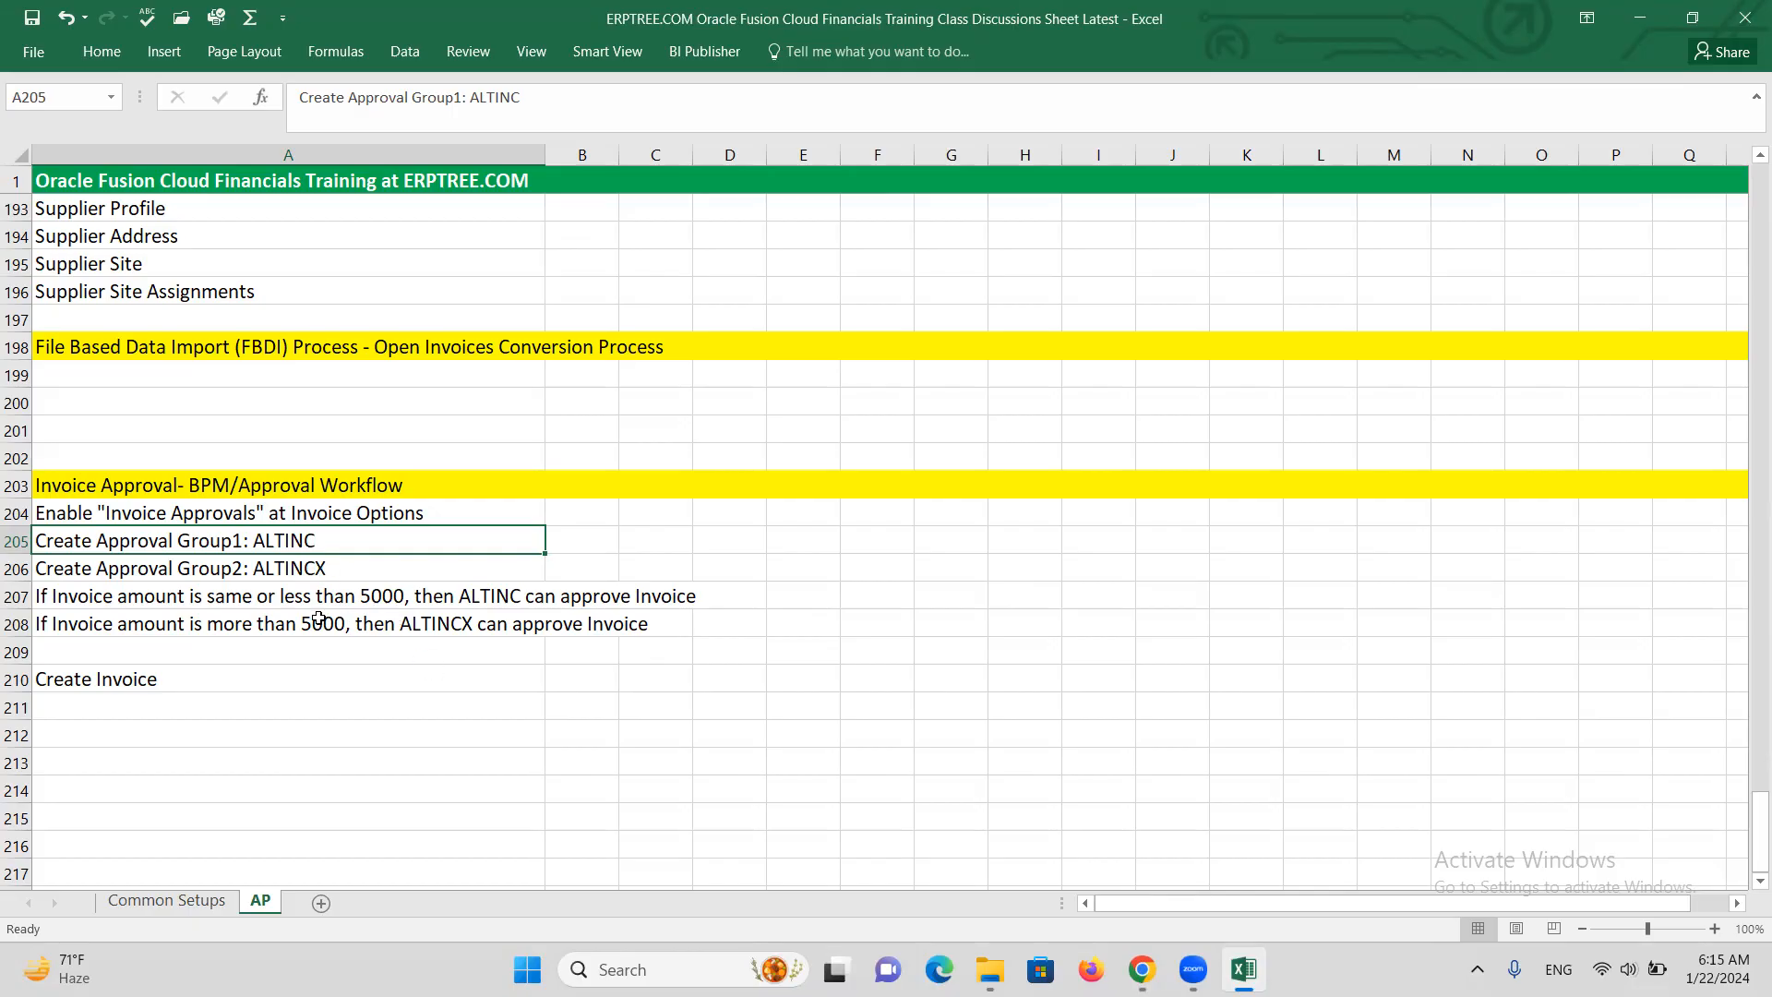
pyautogui.click(302, 570)
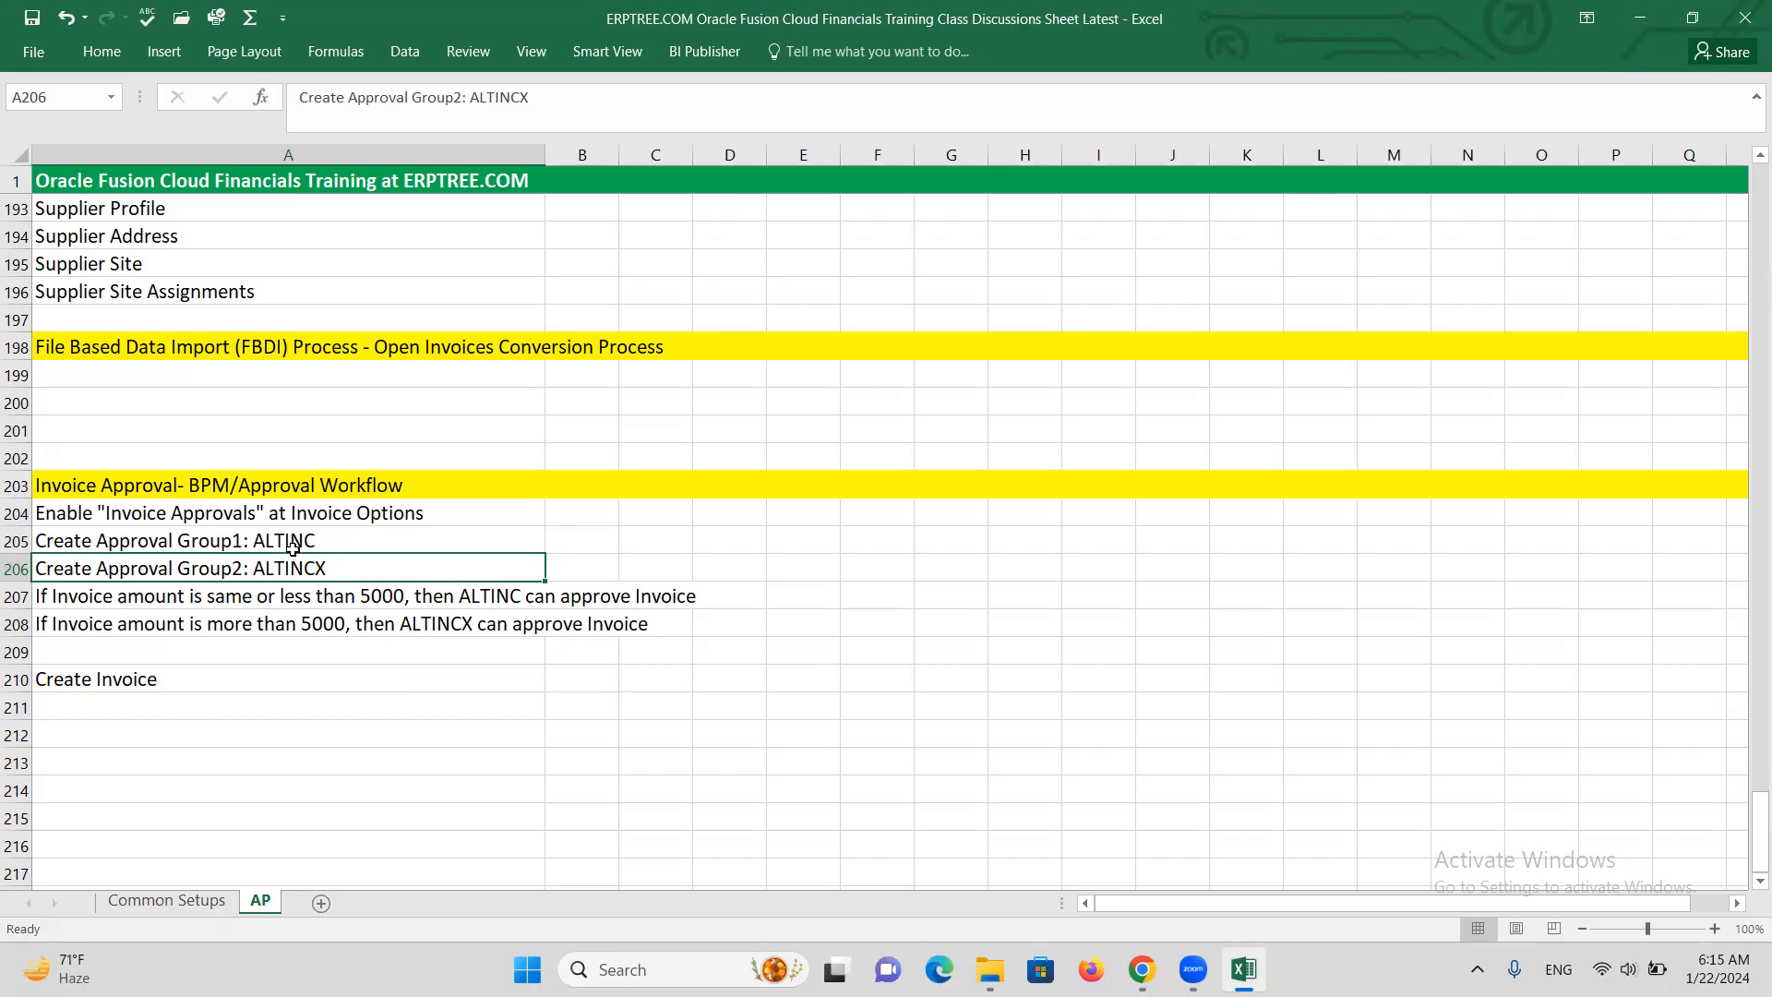
pyautogui.moveTo(274, 541); pyautogui.dragTo(305, 568)
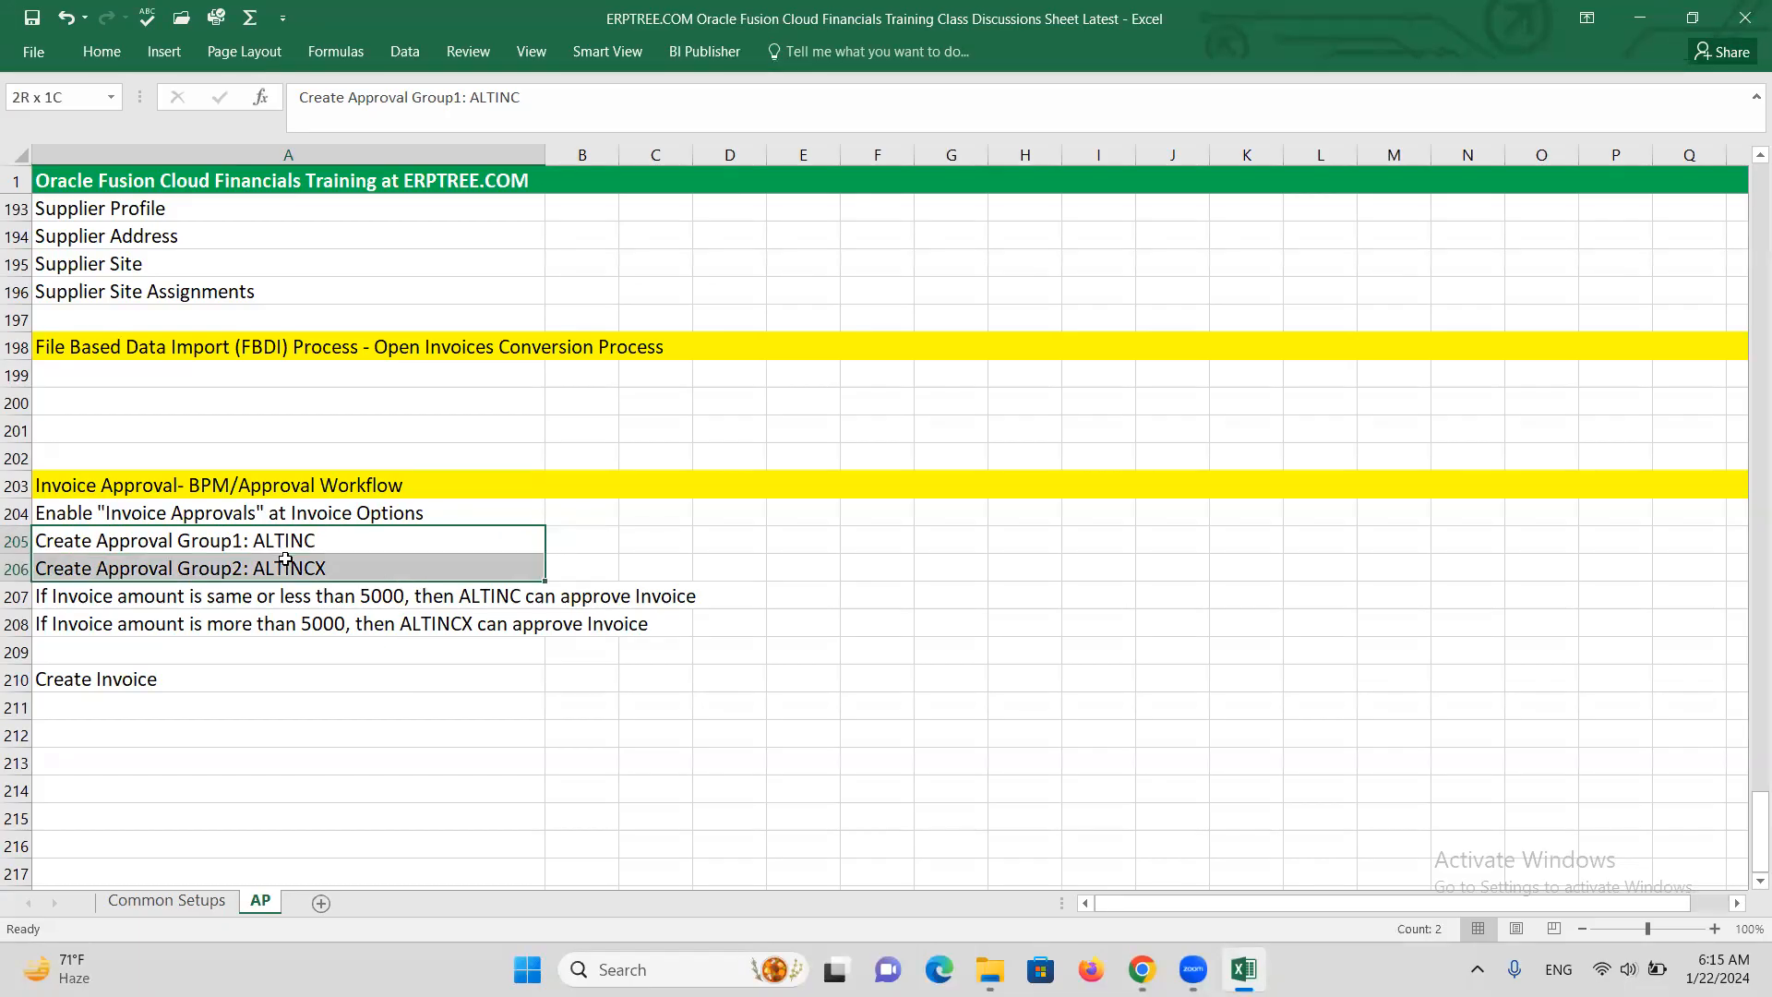
pyautogui.click(1142, 970)
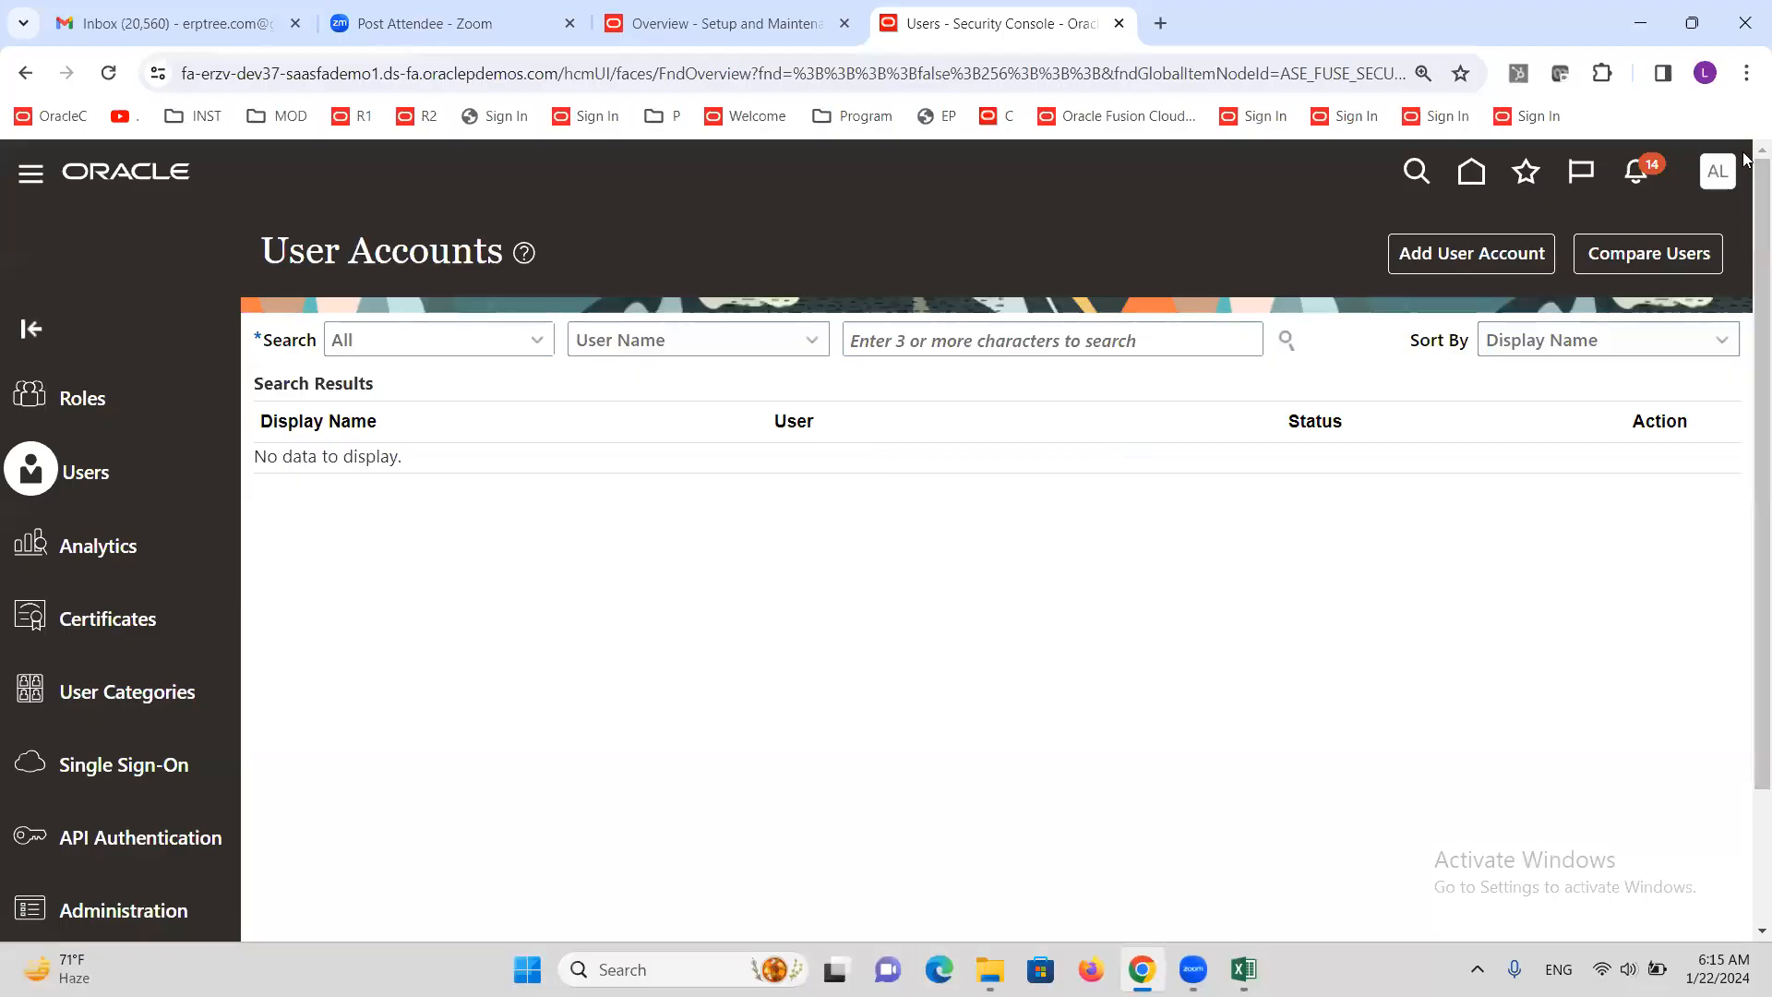
# Search the implementation project's tasks for 'Approval G' and launch Manage Approval Groups in BPM Worklist
pyautogui.click(674, 20)
pyautogui.click(1248, 503)
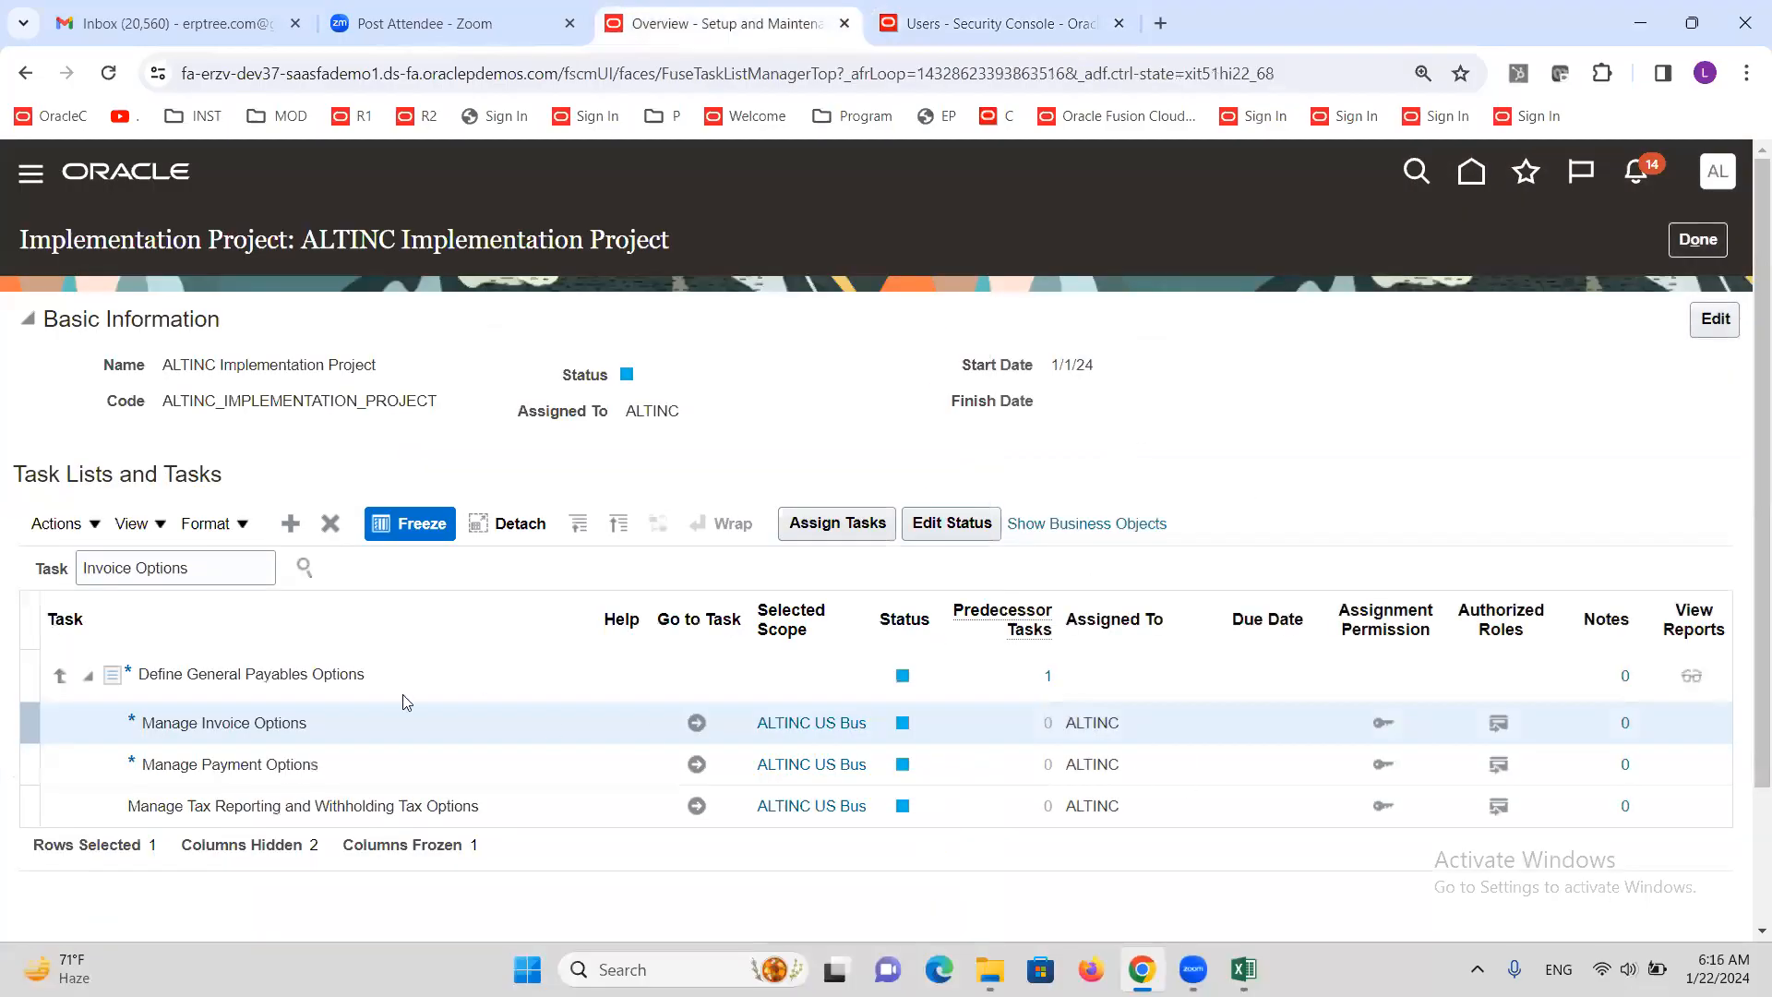
pyautogui.tripleClick(238, 574)
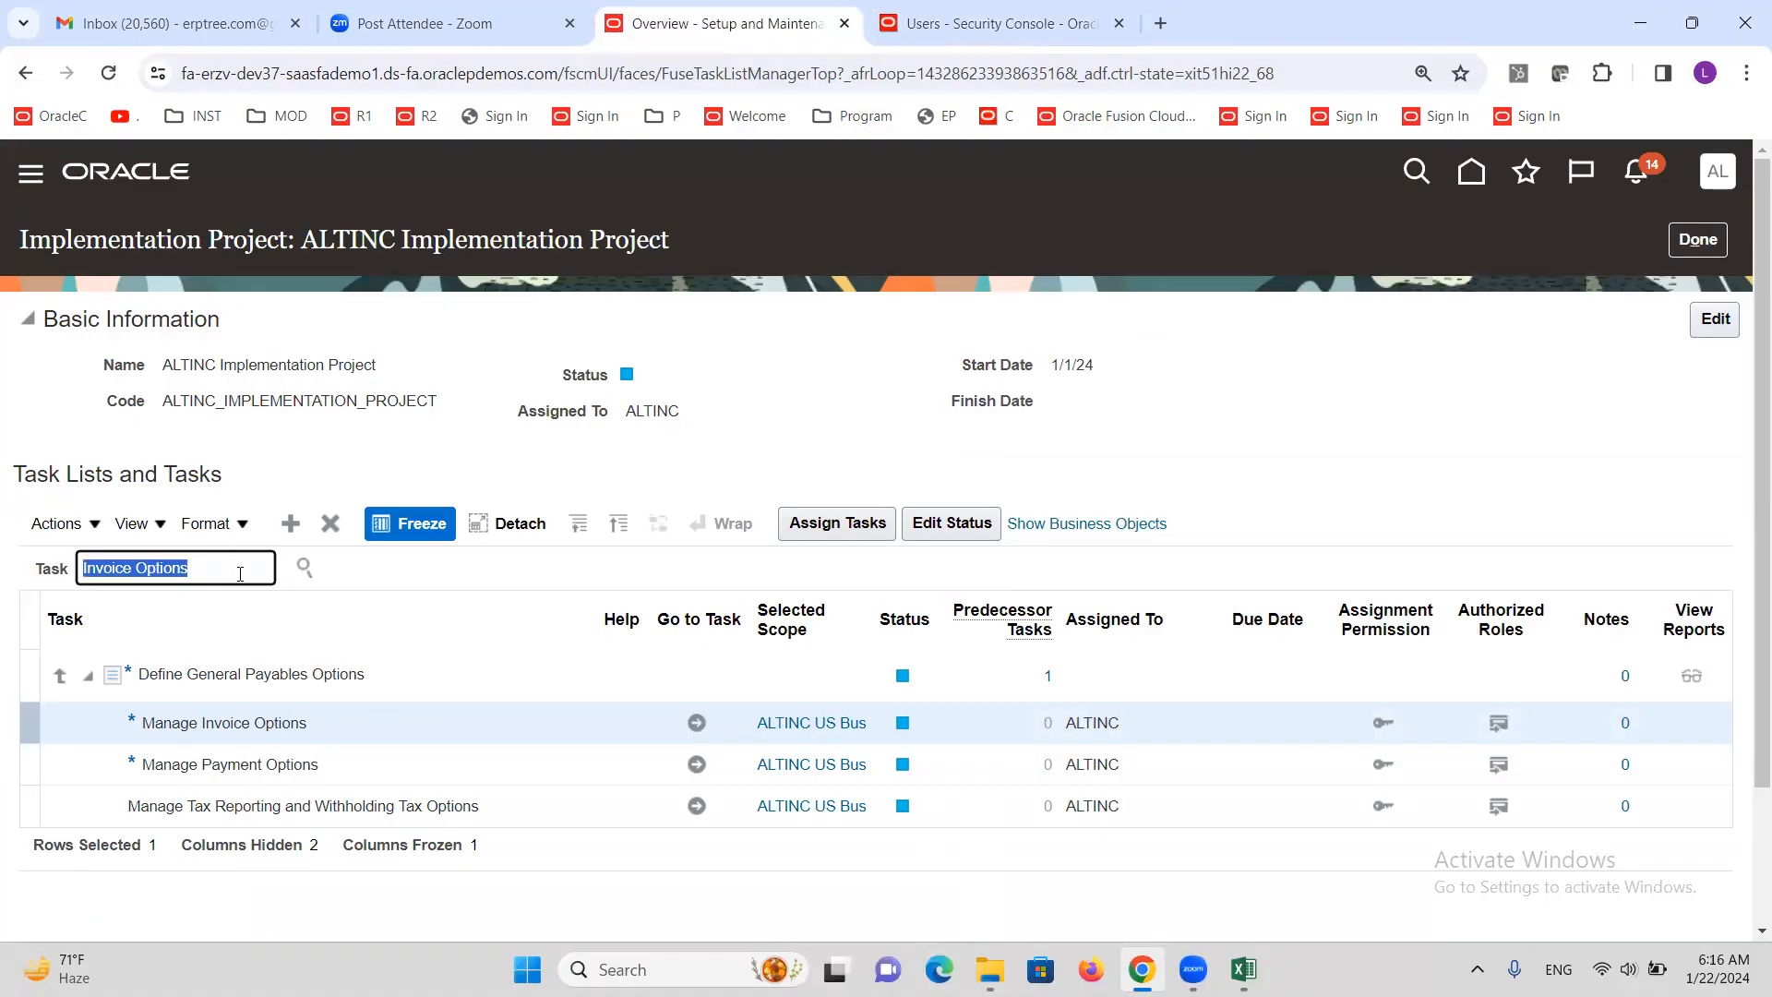
pyautogui.write('Approval G')
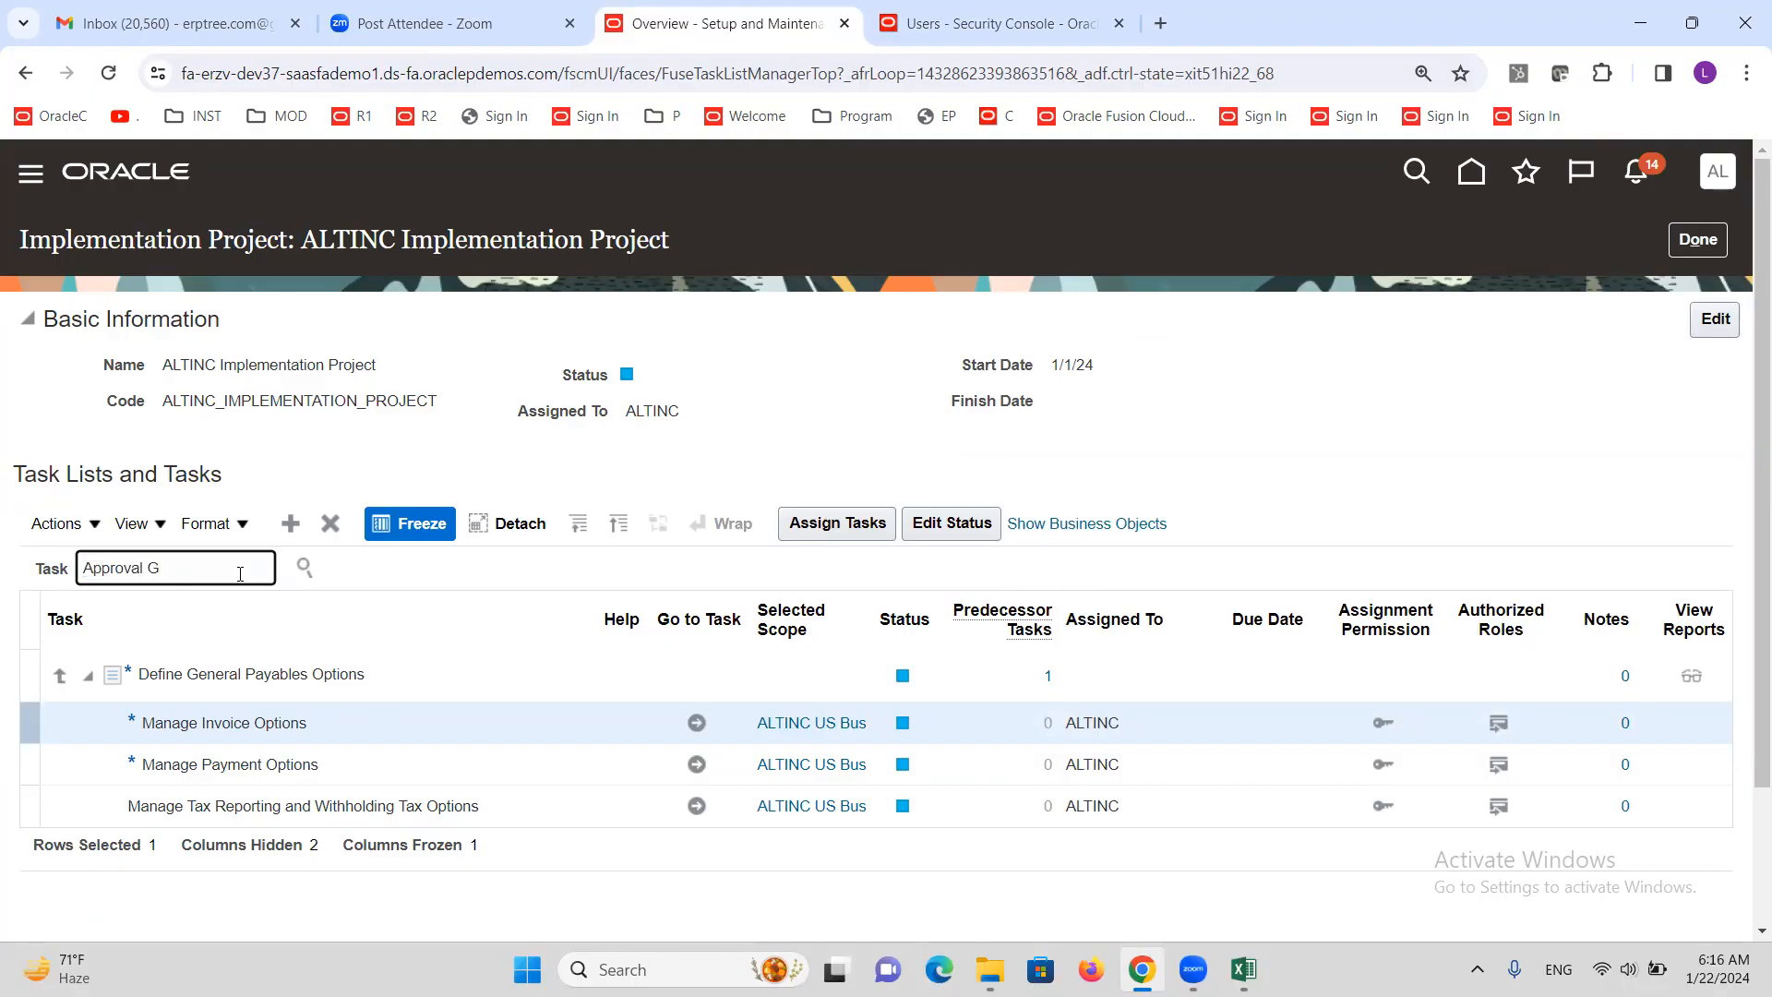
pyautogui.press('Return')
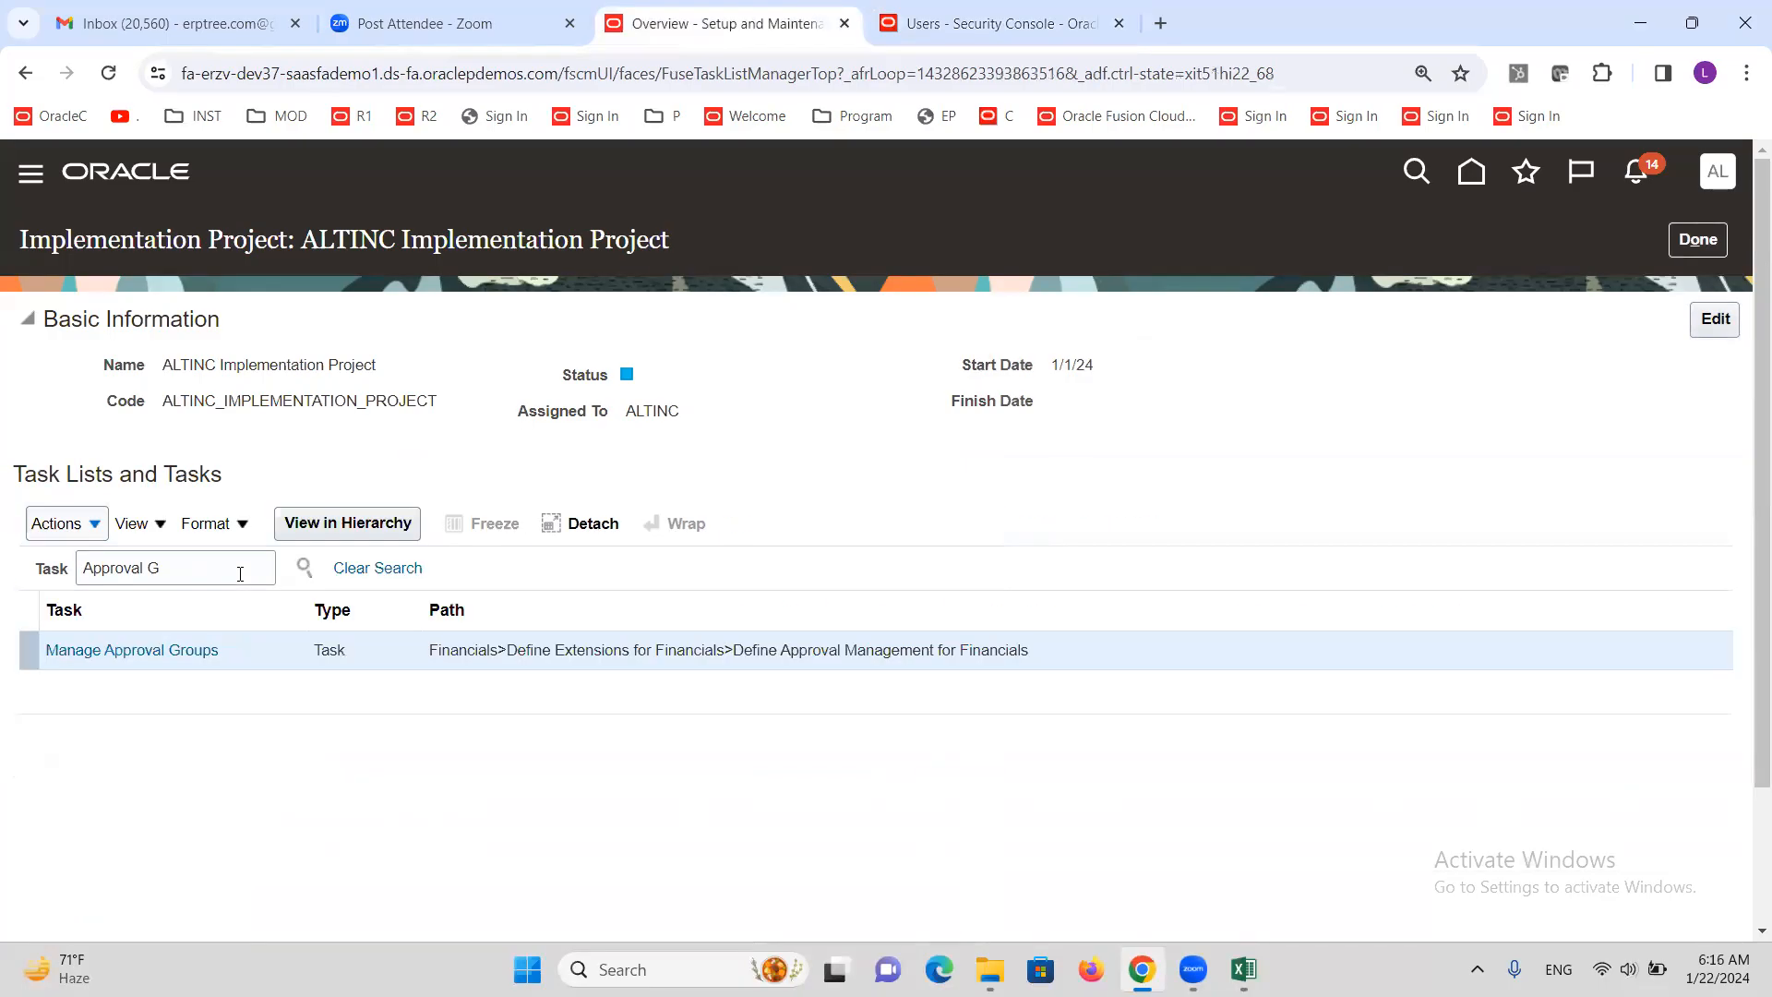
pyautogui.click(137, 651)
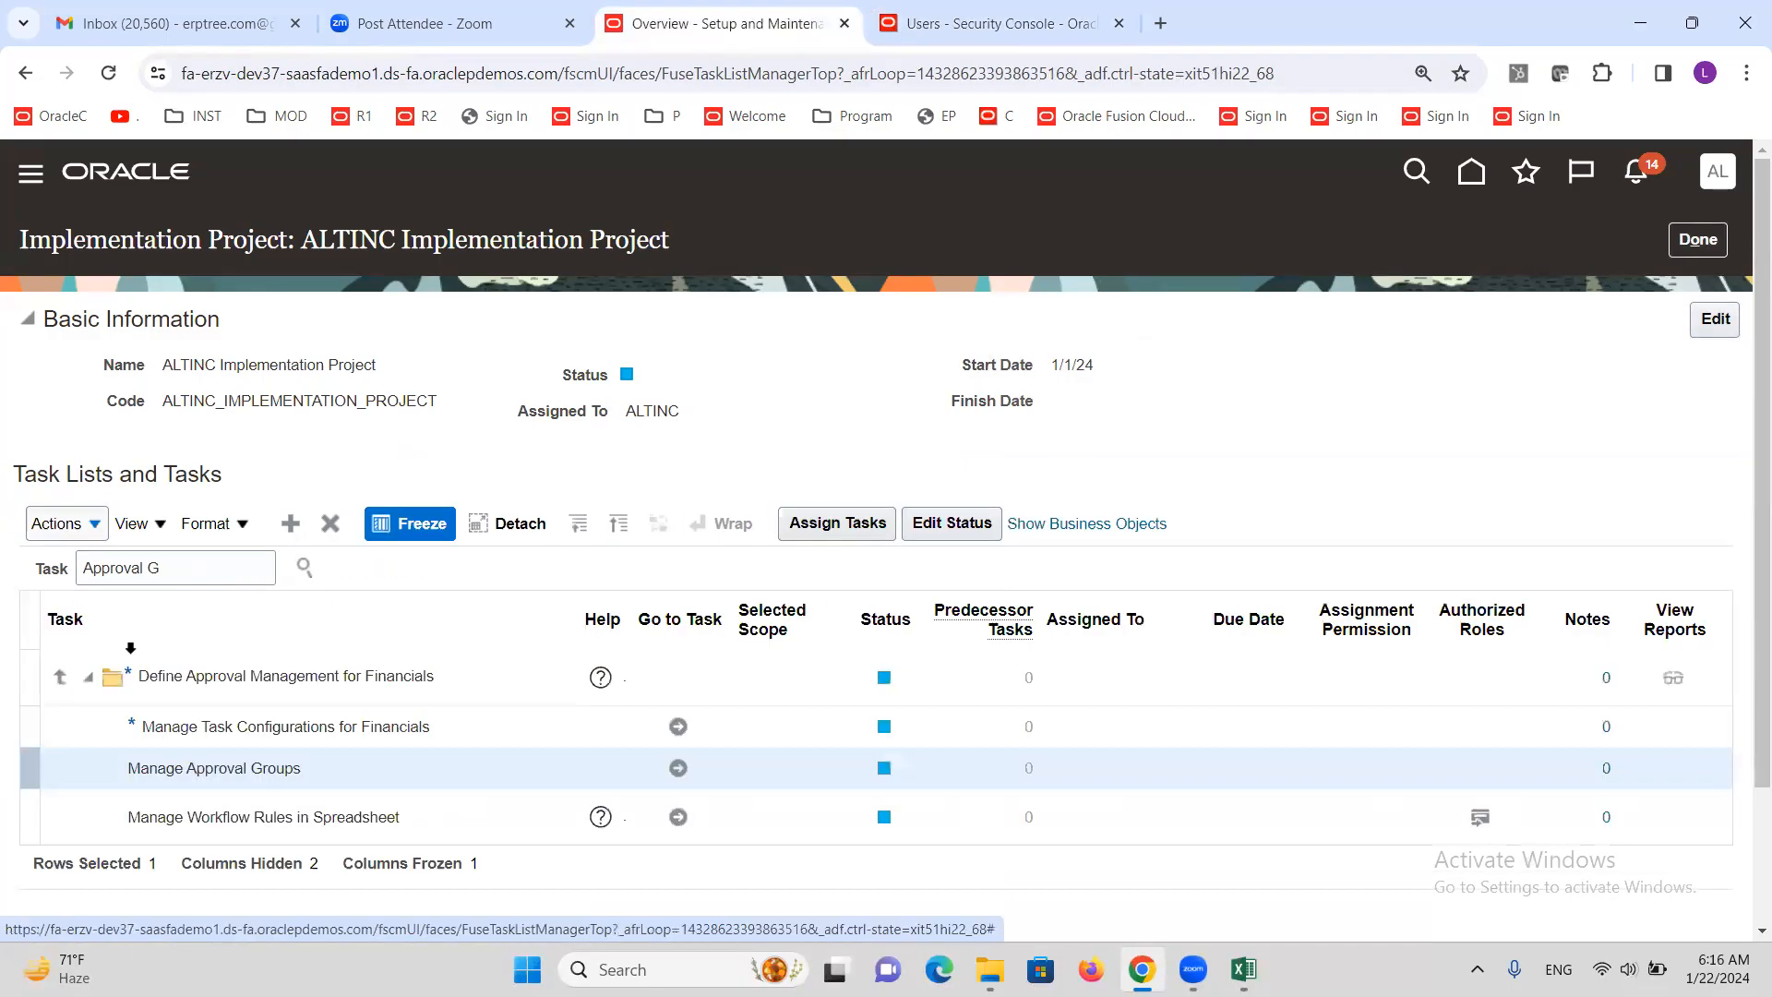
pyautogui.click(678, 770)
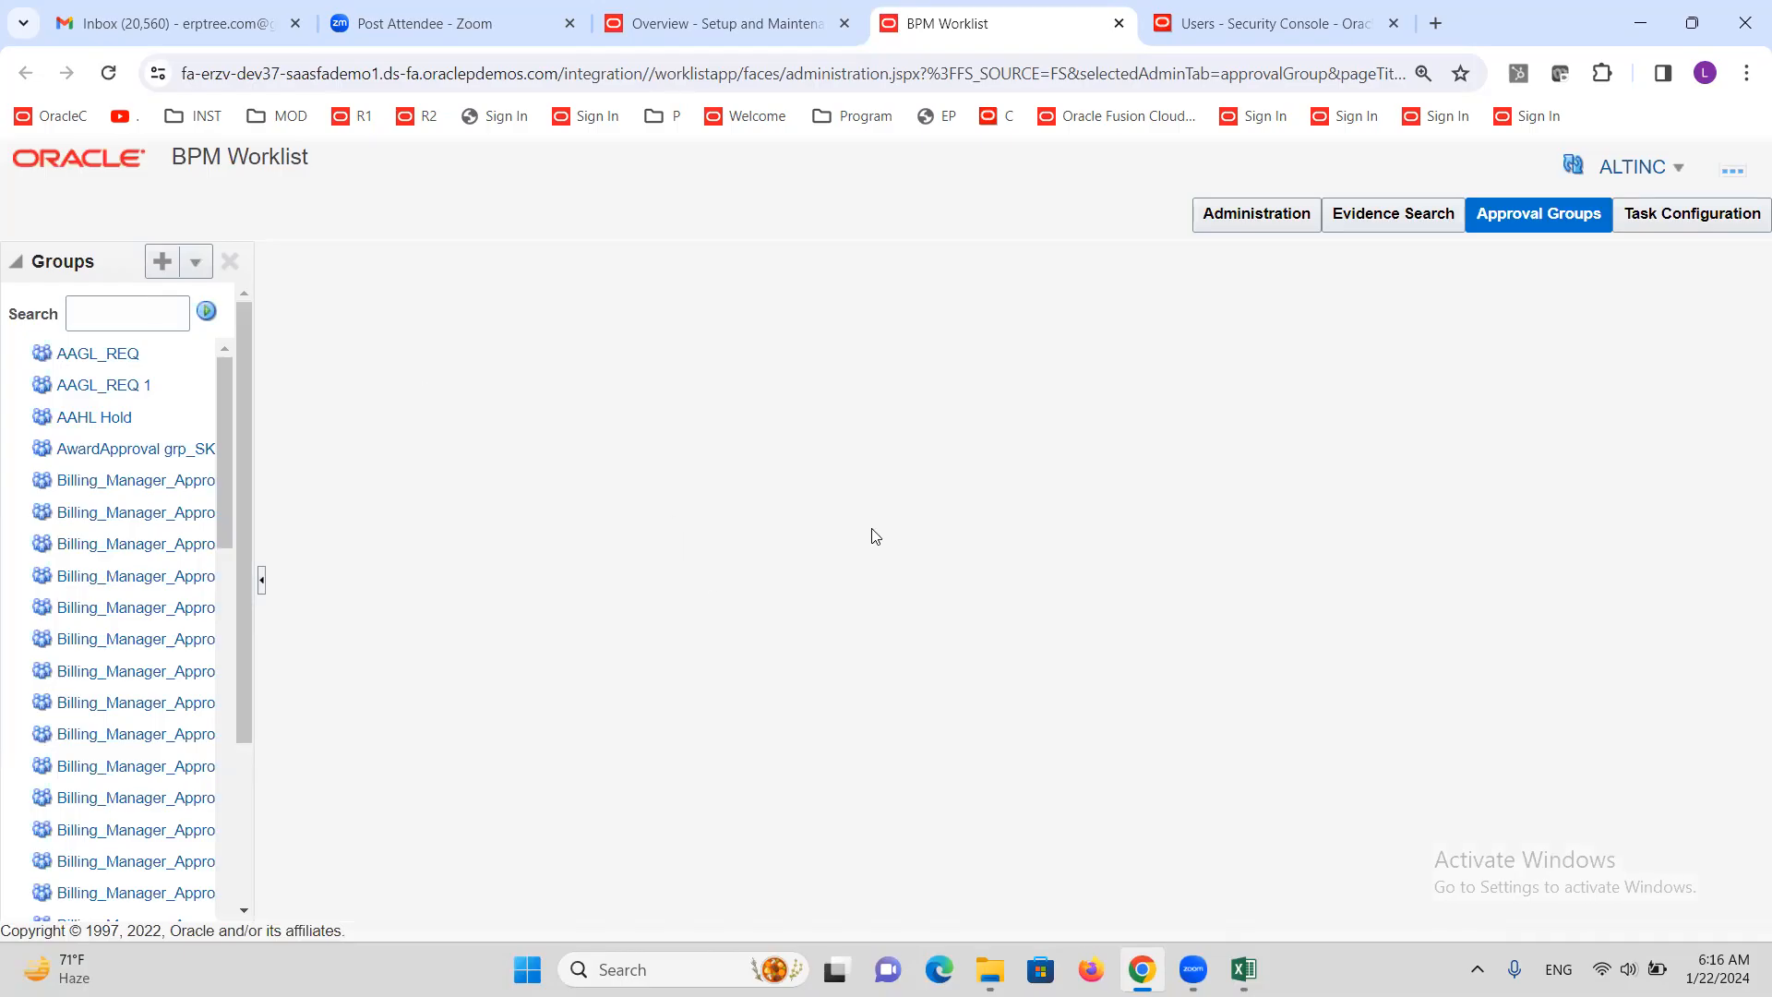
# Create a new approval group and rename it AG1
pyautogui.click(1627, 96)
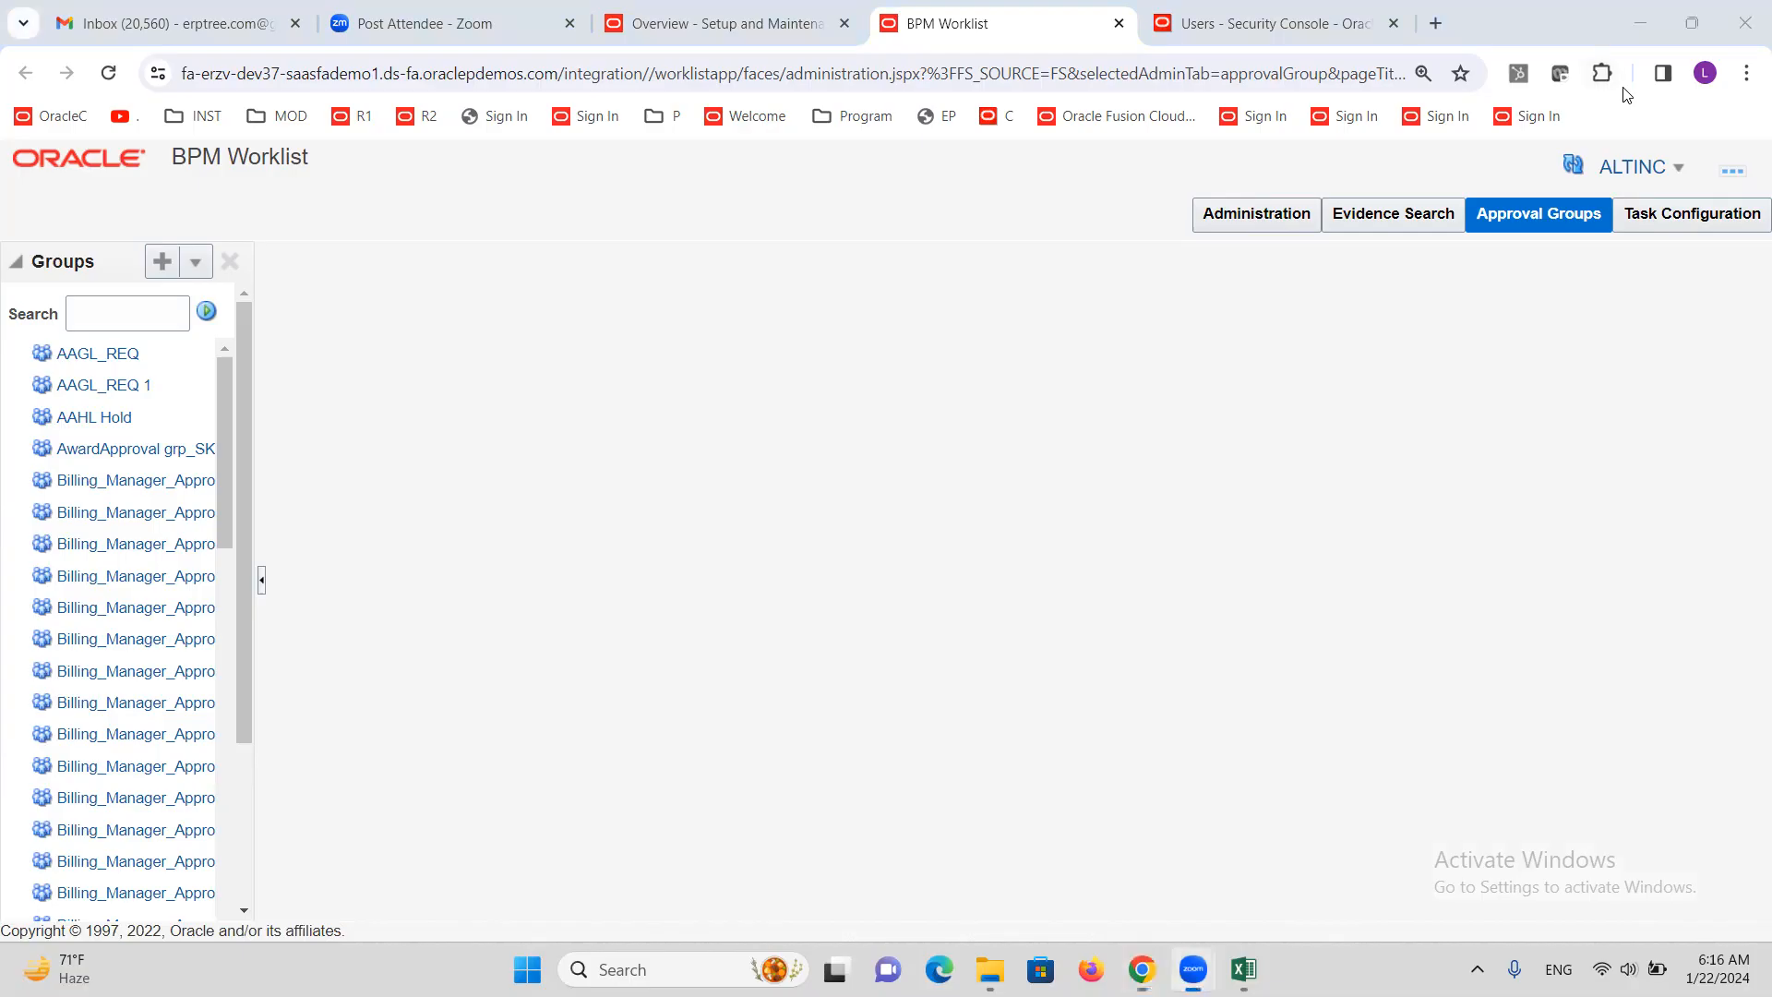
pyautogui.moveTo(176, 169); pyautogui.dragTo(222, 175)
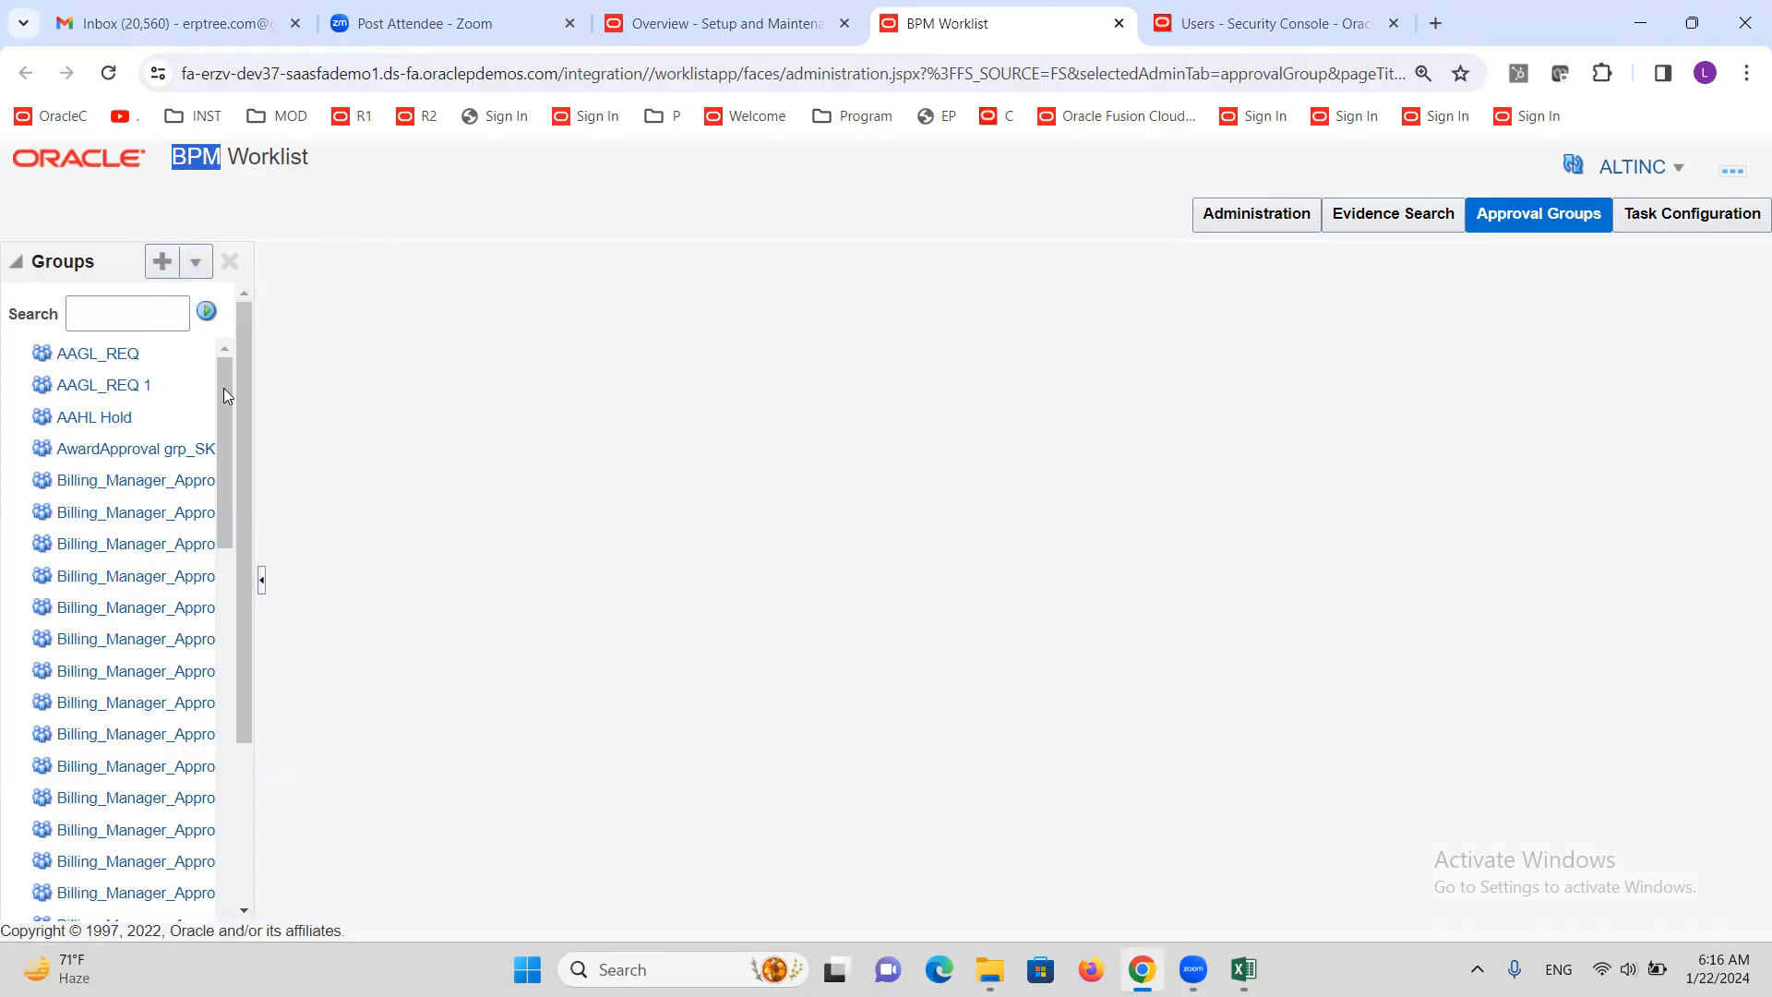
pyautogui.scroll(-5, 225, 523)
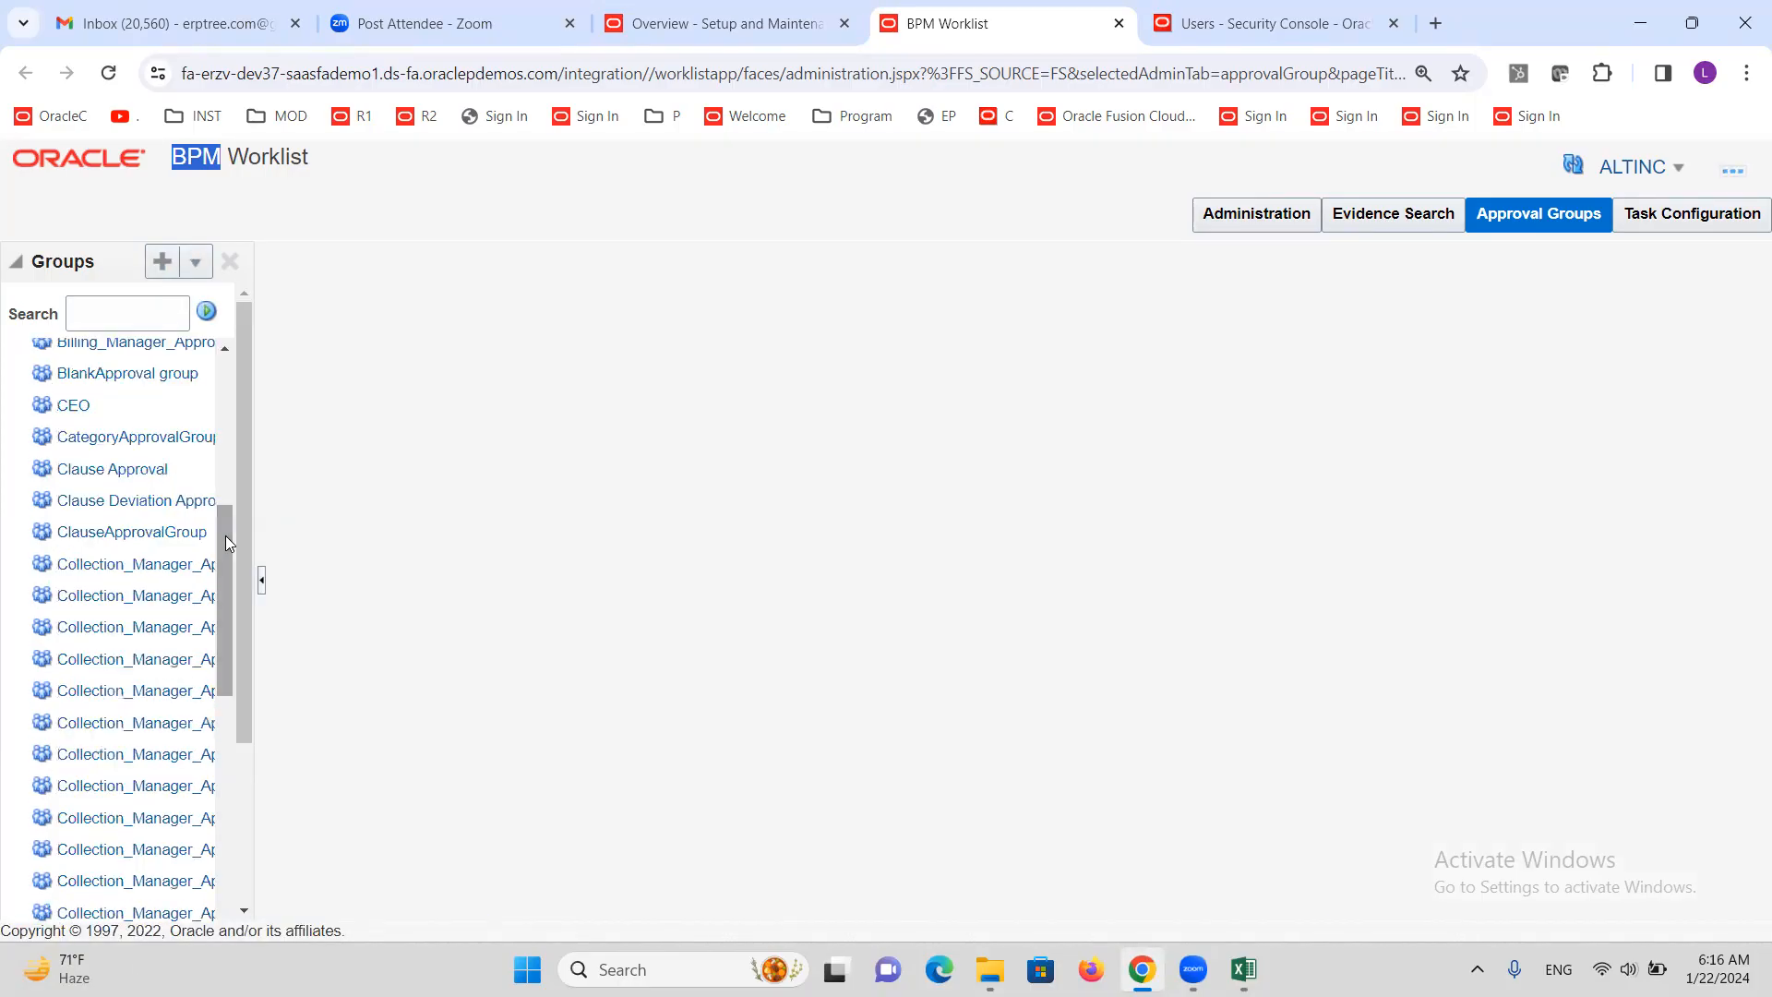
pyautogui.moveTo(221, 524); pyautogui.dragTo(219, 403)
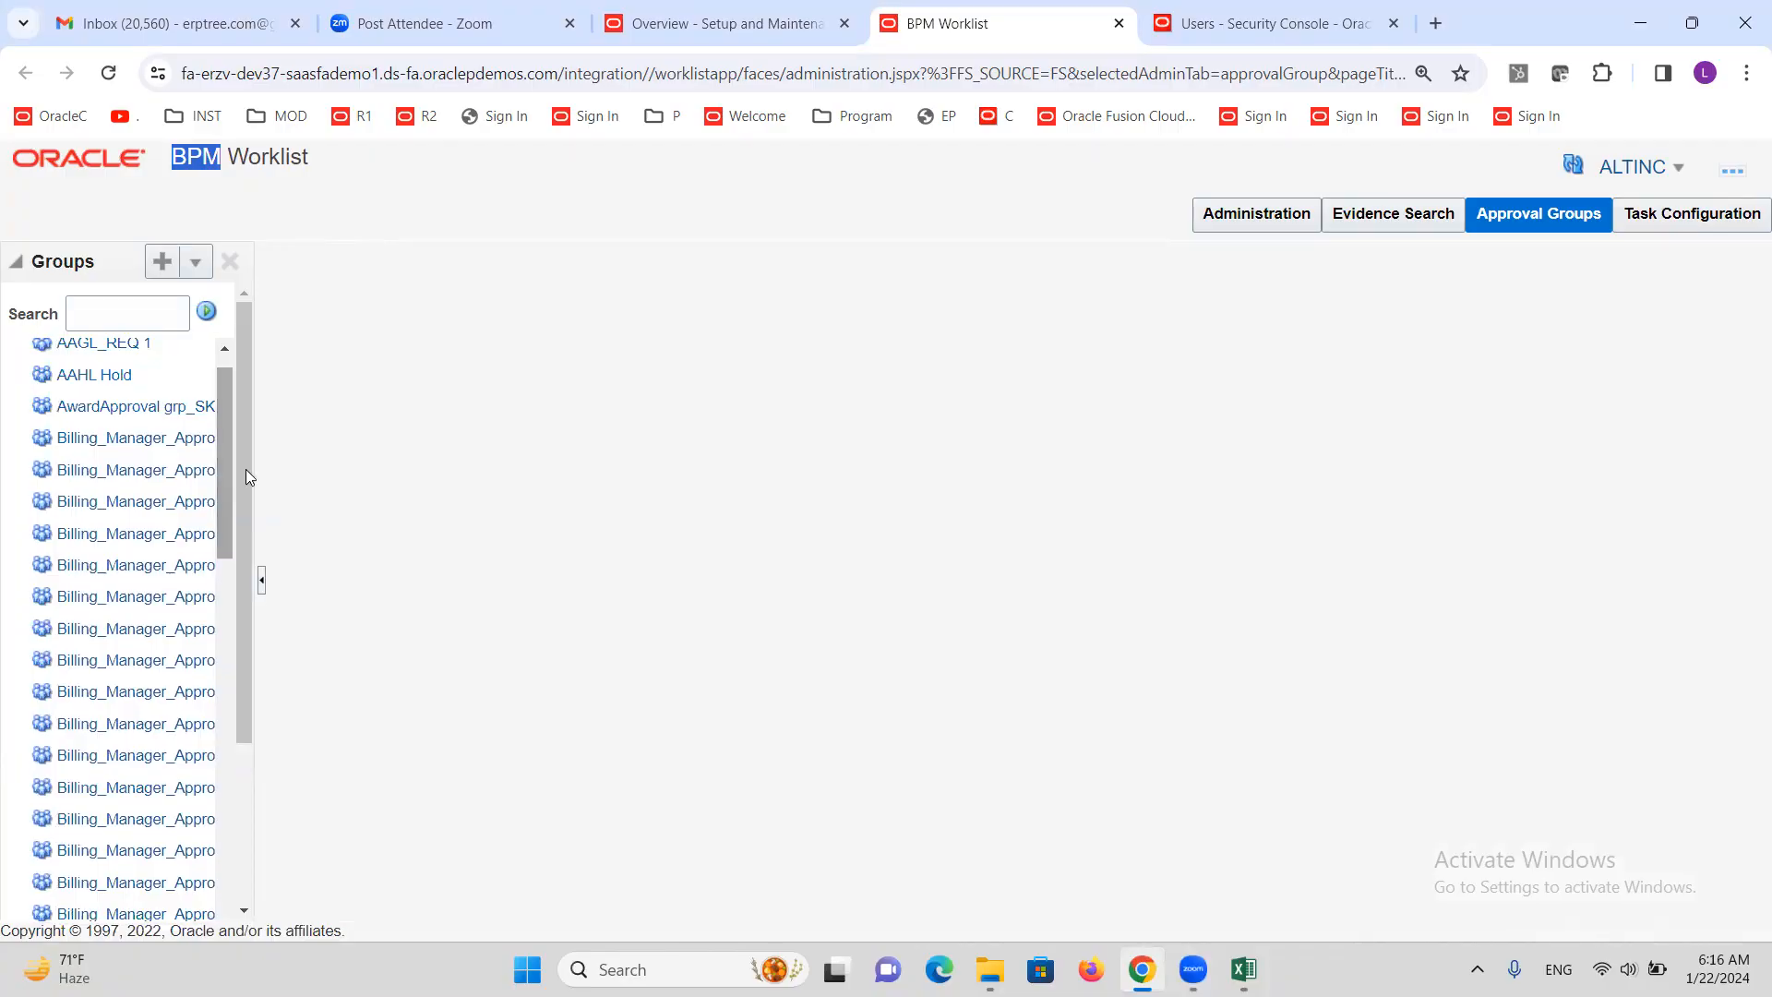
pyautogui.click(161, 263)
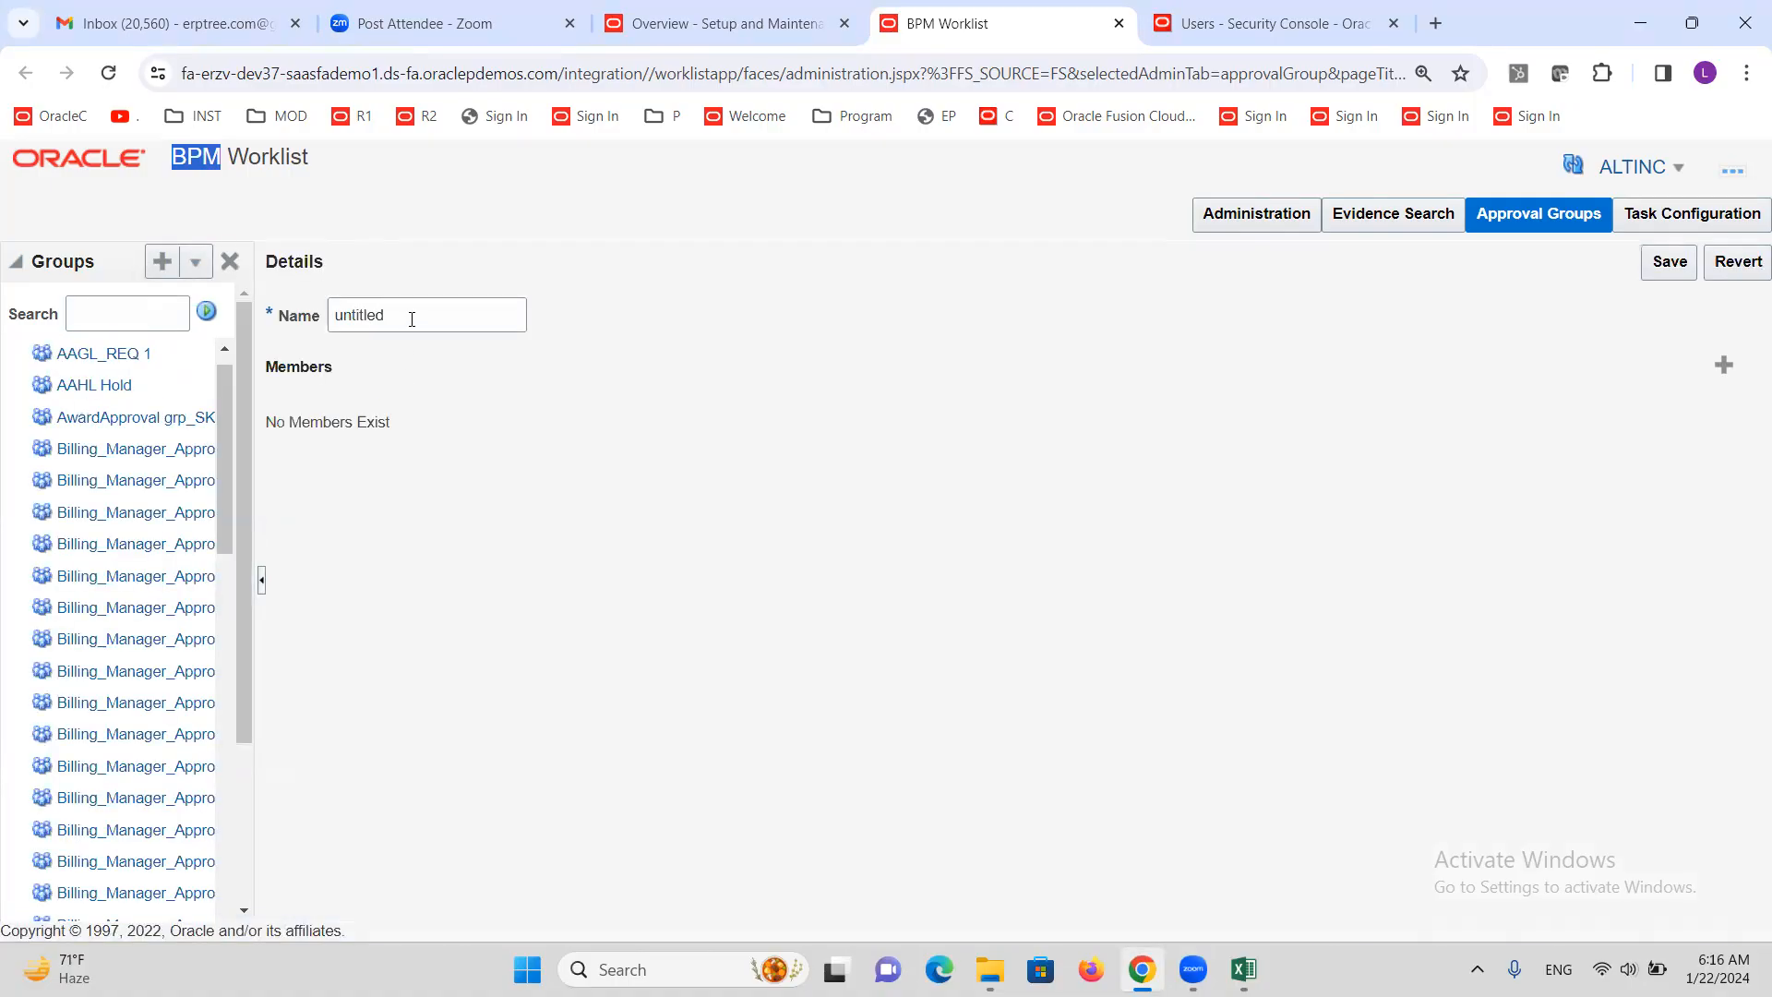
pyautogui.doubleClick(412, 319)
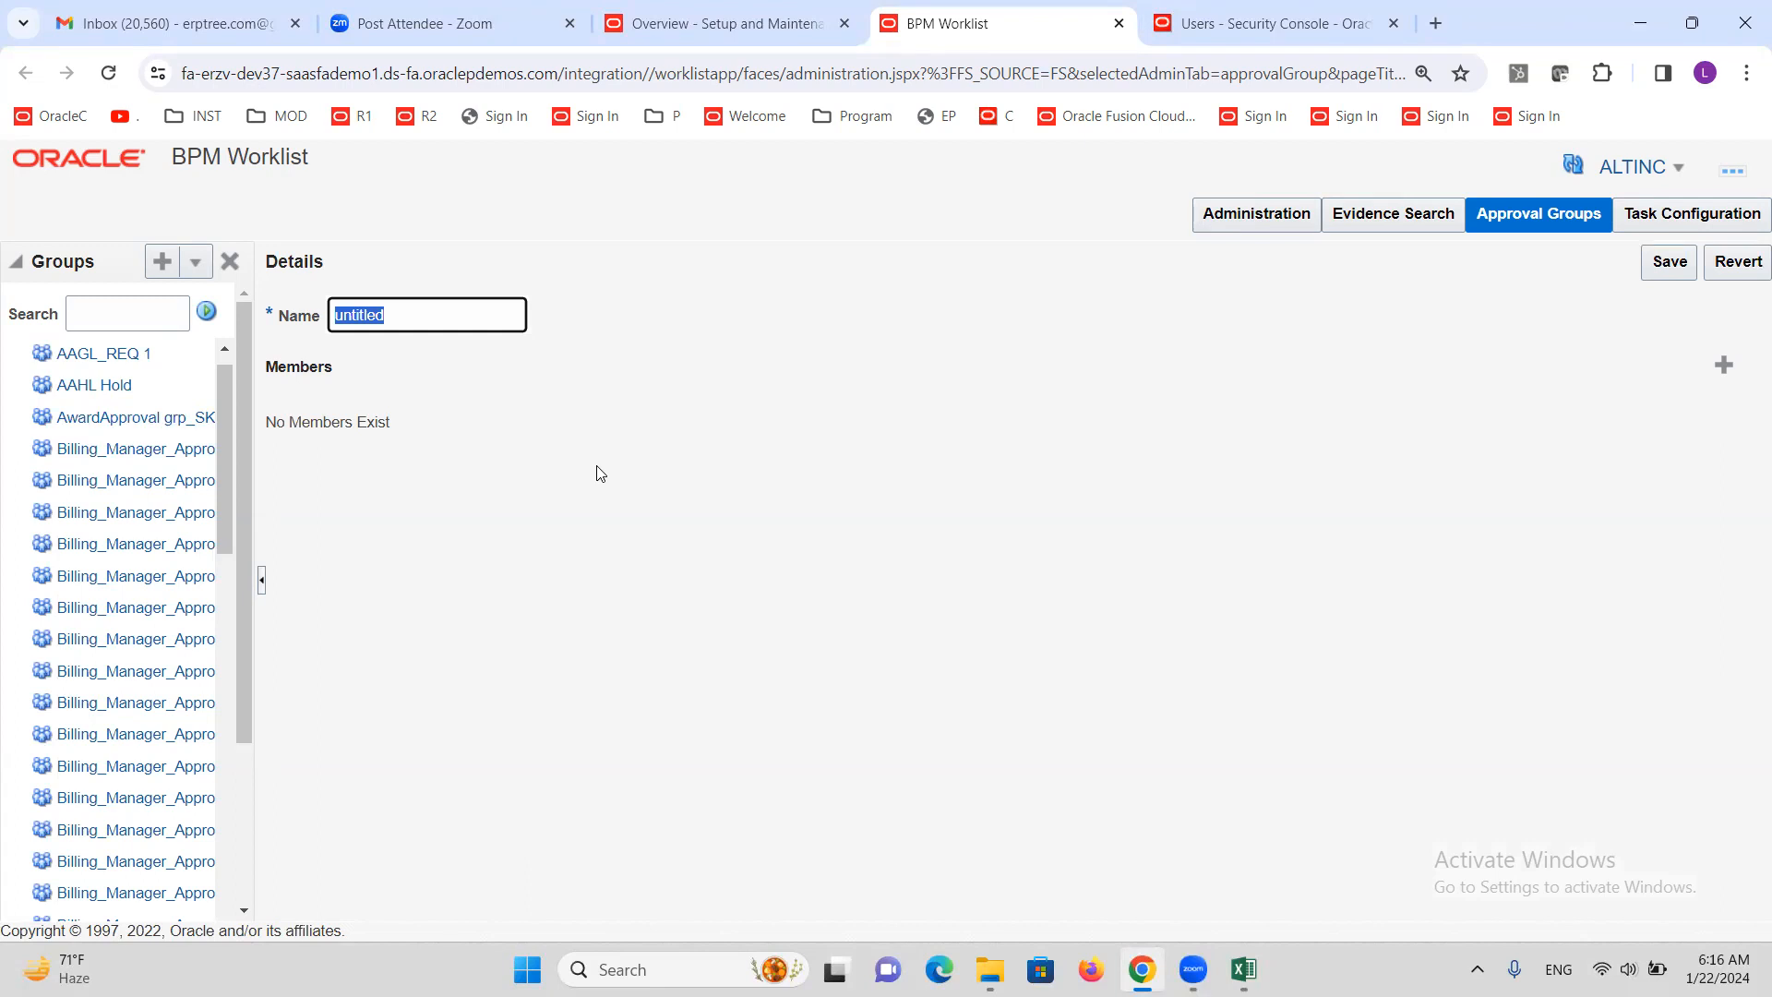
pyautogui.write('a')
# Add the approver user as AG1's member, save the group, and start another new group
pyautogui.click(1723, 367)
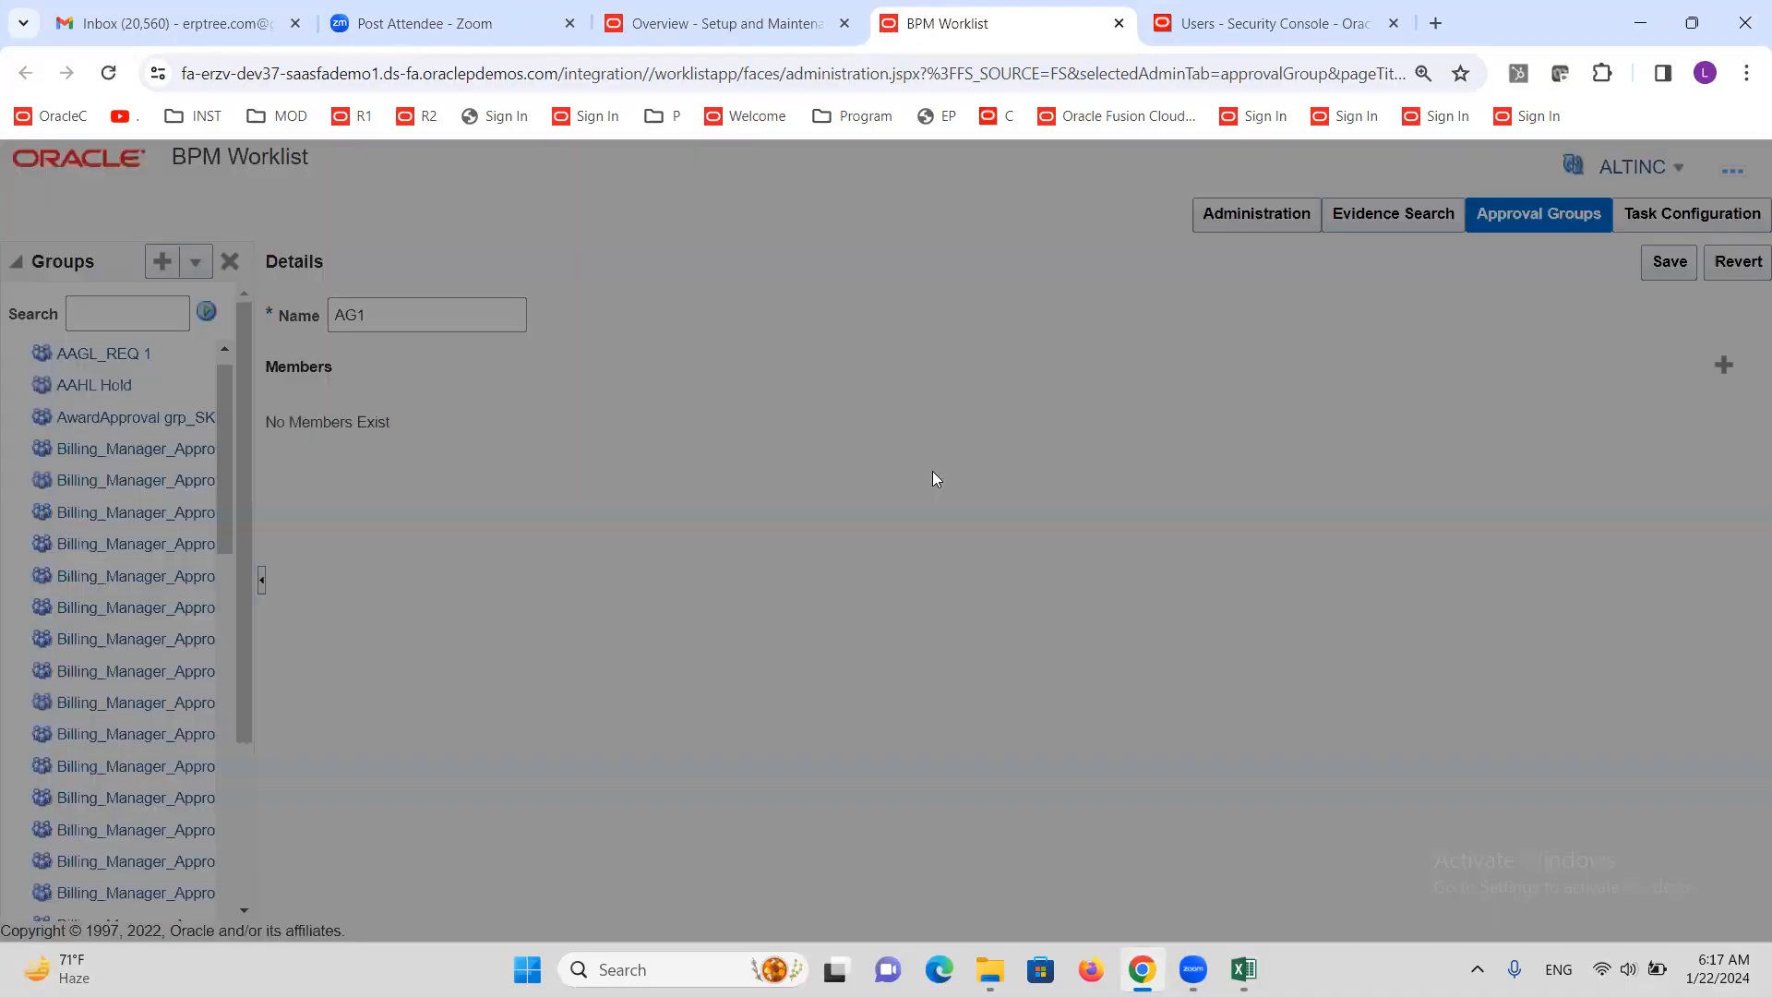
pyautogui.click(894, 557)
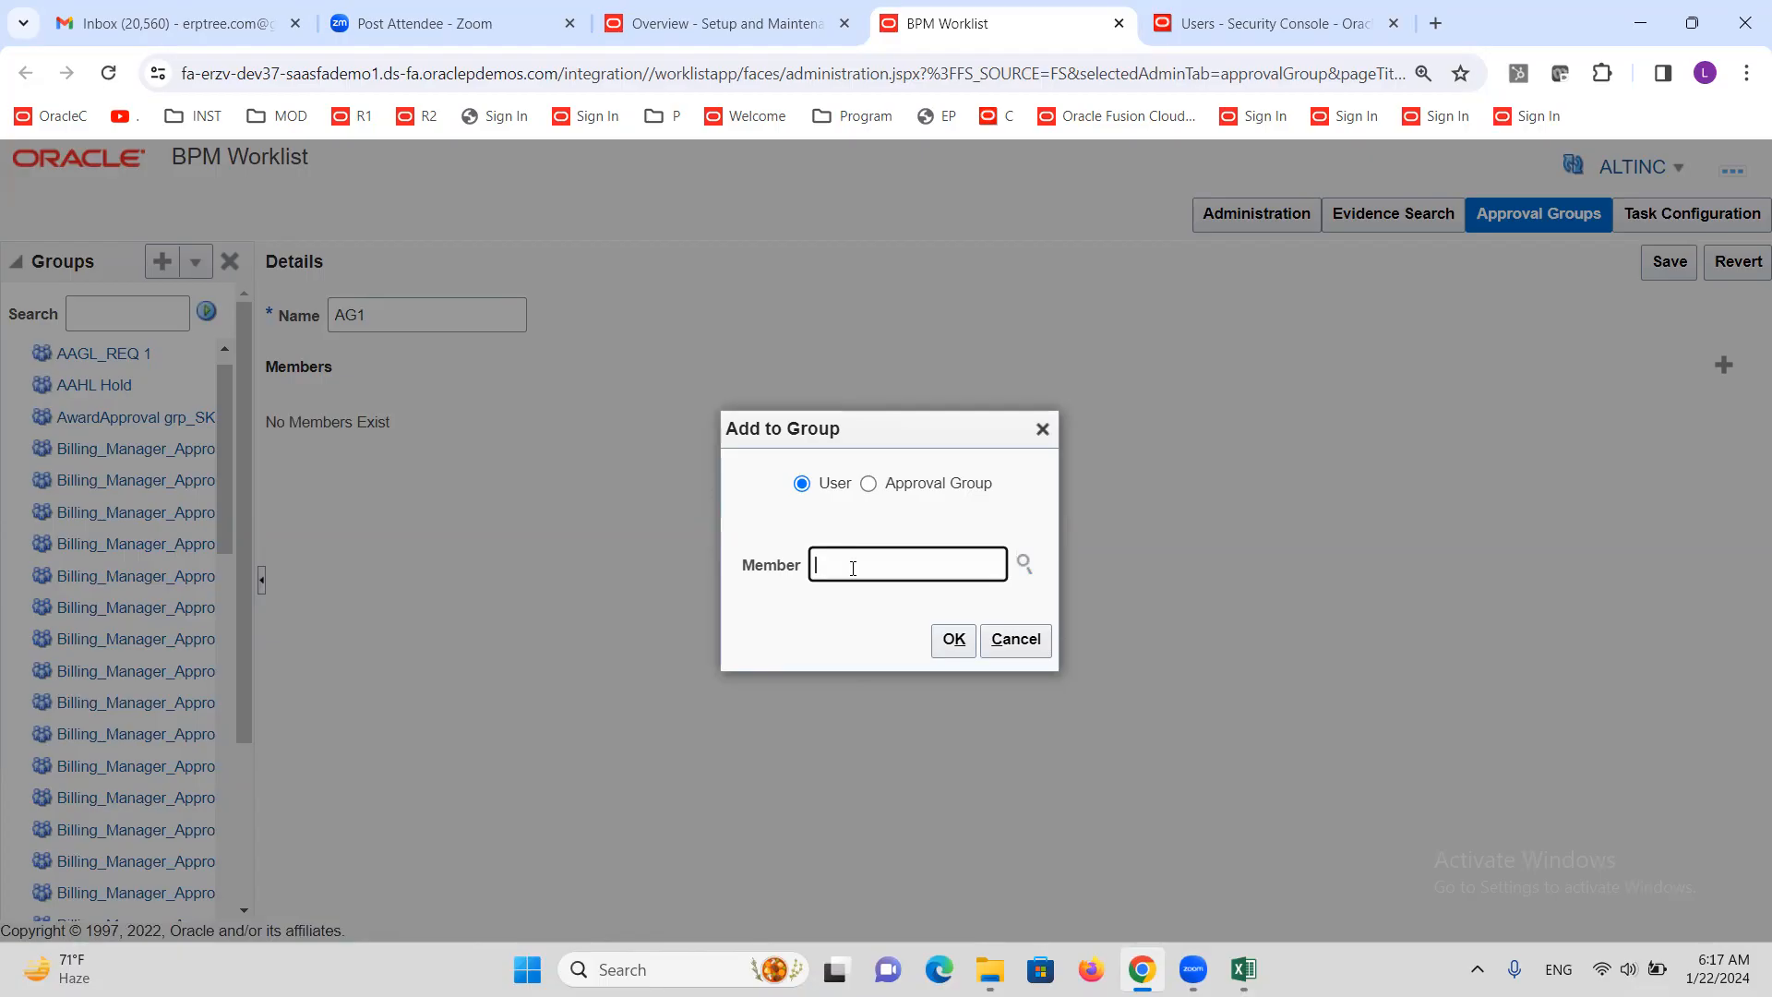
pyautogui.write('ALTINC')
pyautogui.click(966, 652)
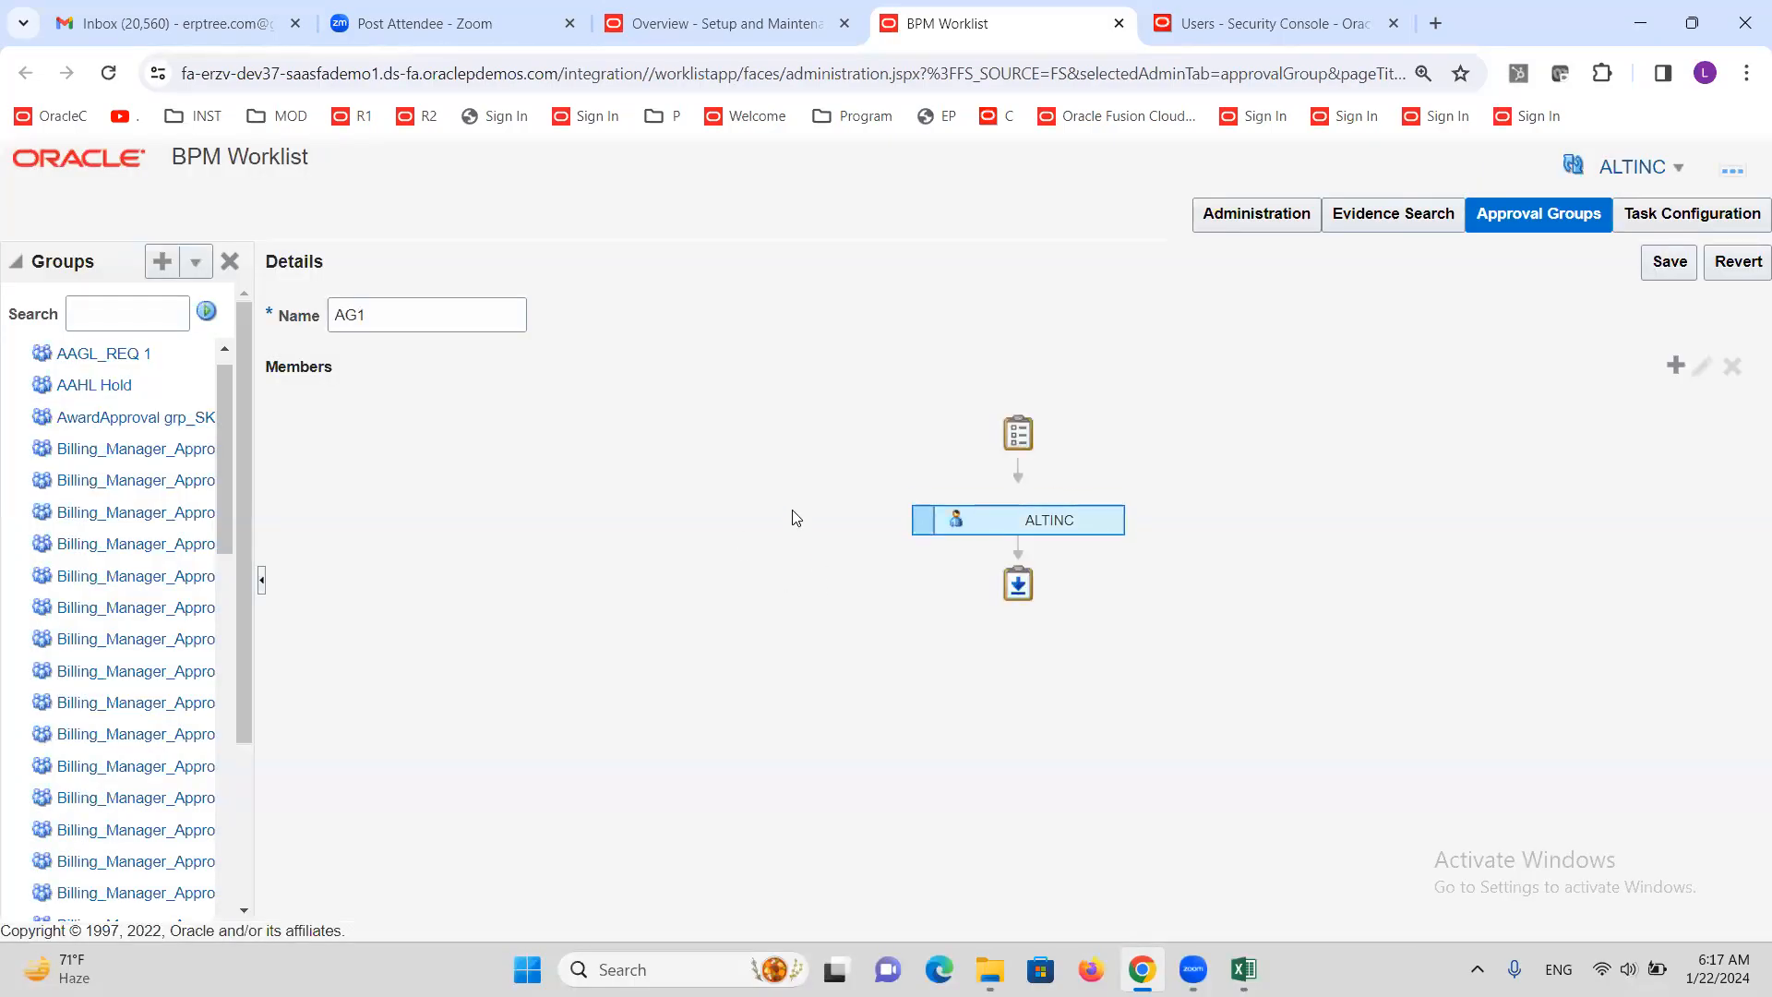
pyautogui.click(1666, 272)
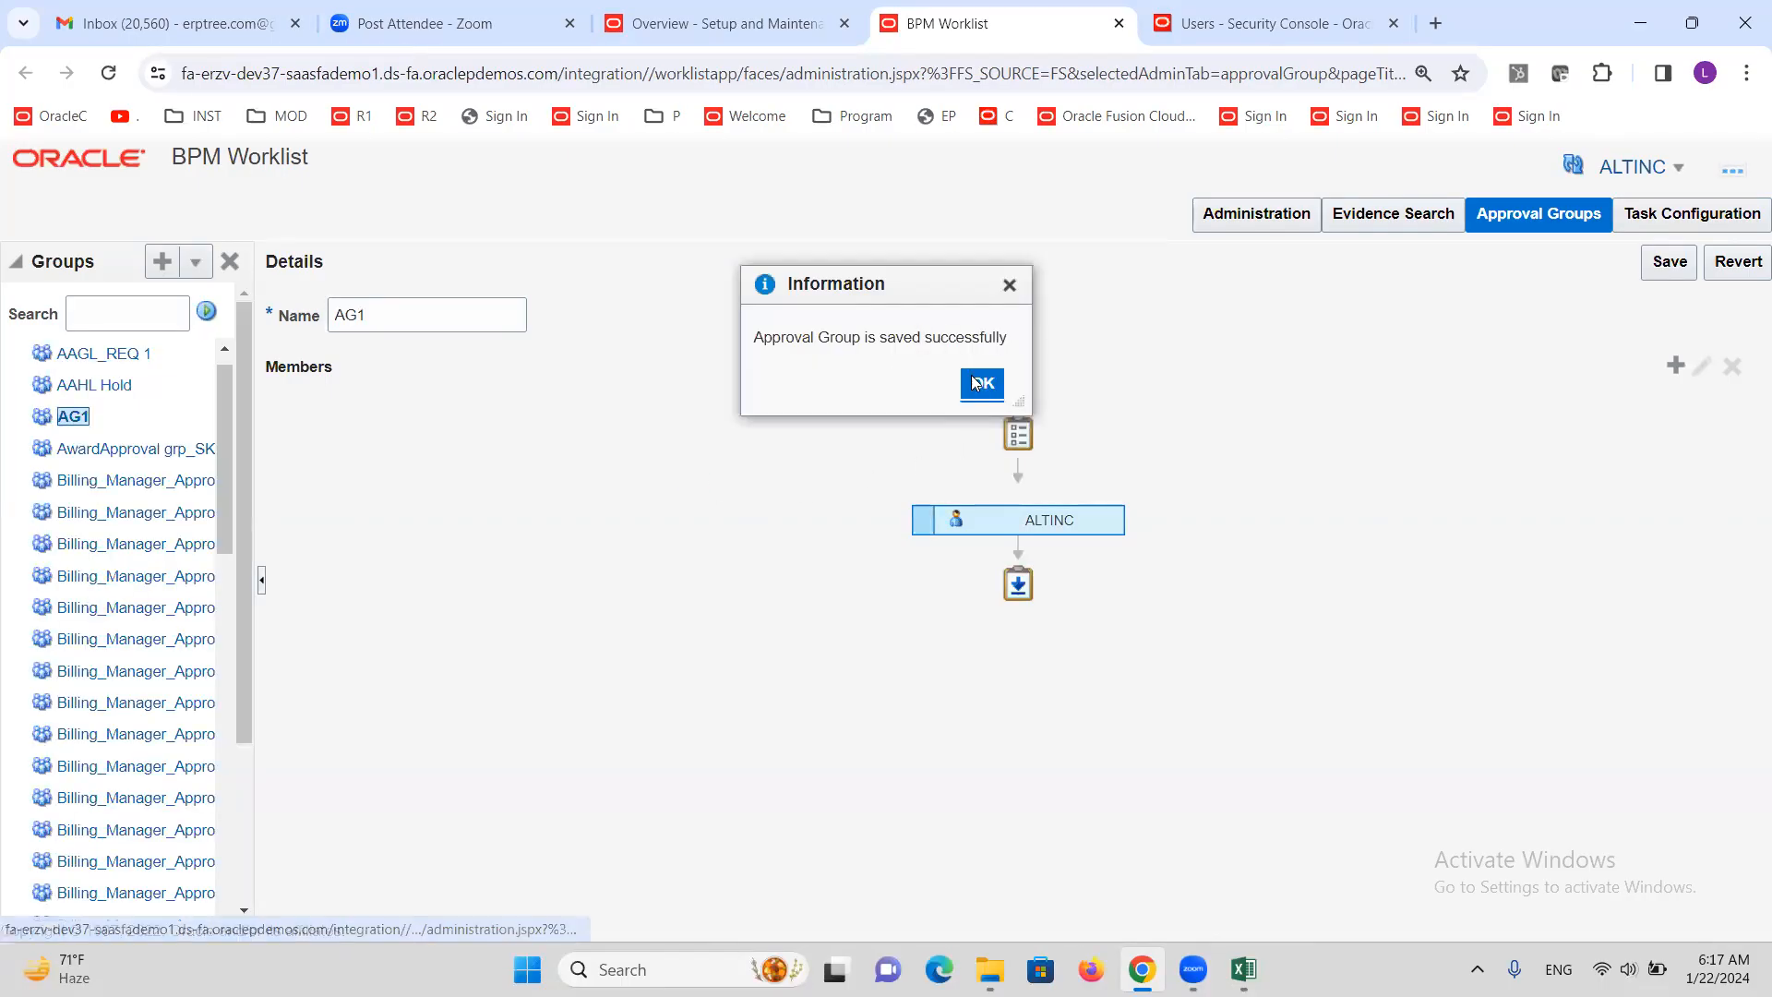
pyautogui.click(981, 383)
pyautogui.click(162, 264)
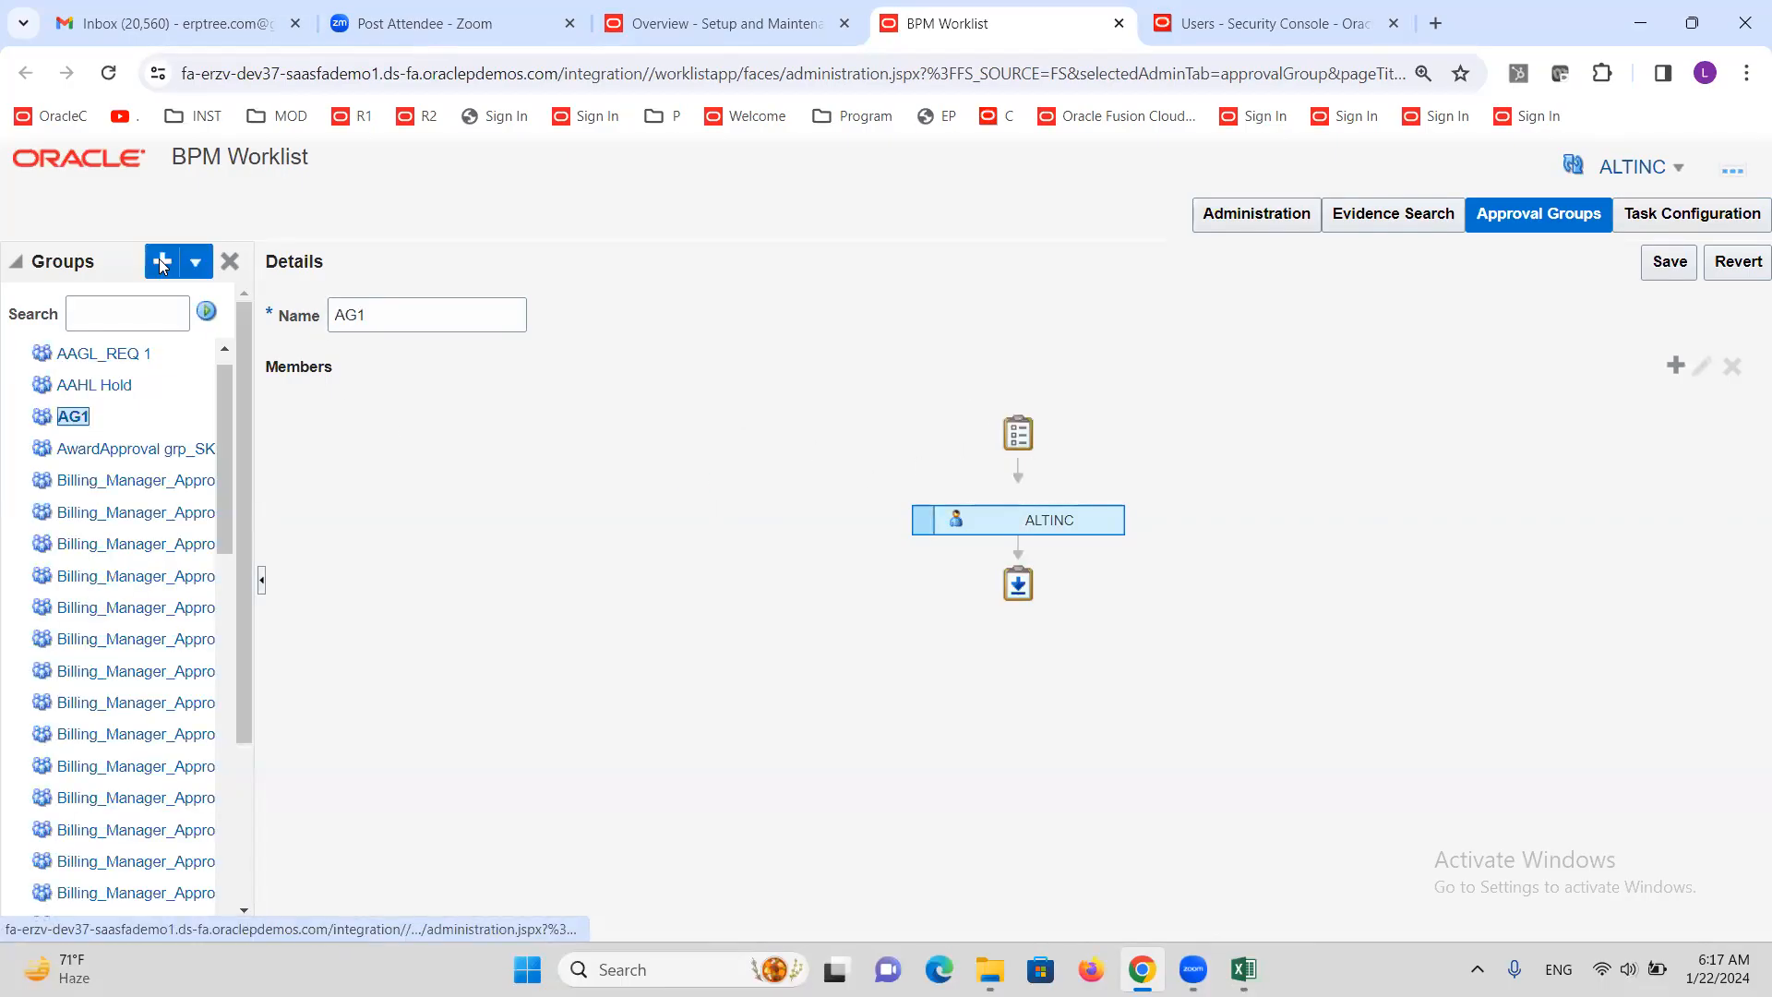
# Name the new group AG2, add its approver user as member, save it, then switch to Excel
pyautogui.doubleClick(404, 306)
pyautogui.write('AG2')
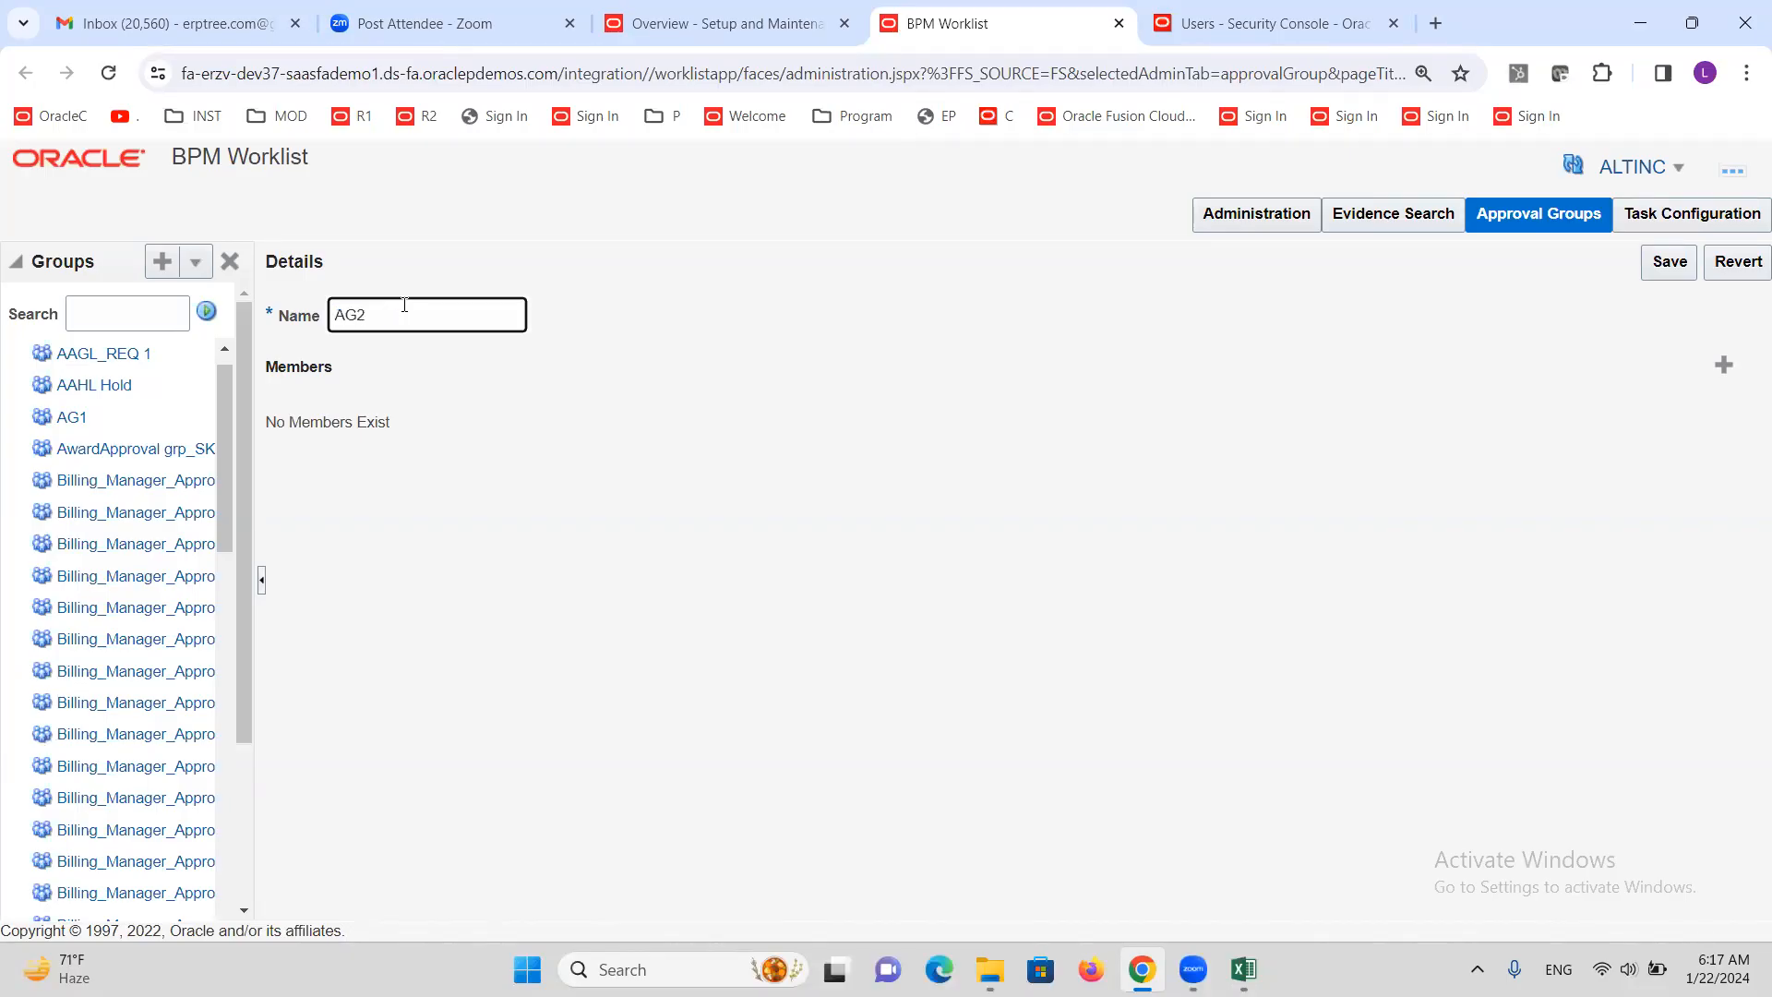
pyautogui.click(1725, 368)
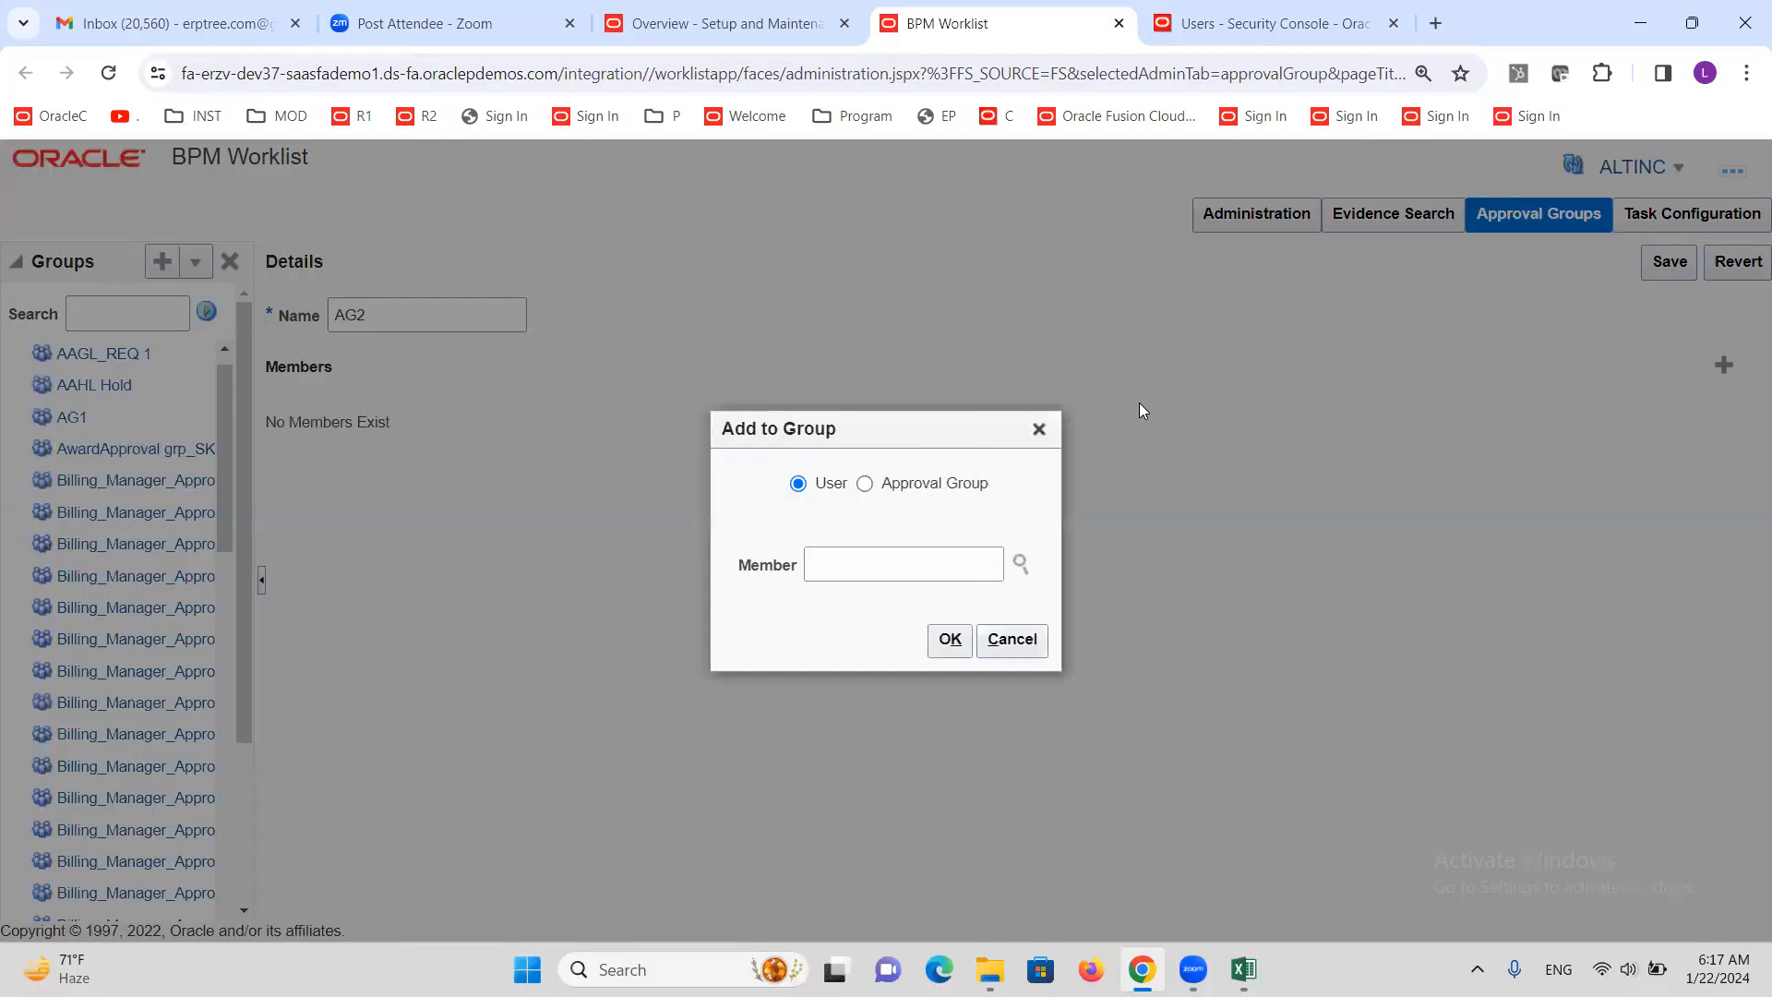
pyautogui.click(845, 562)
pyautogui.write('ALTINCX')
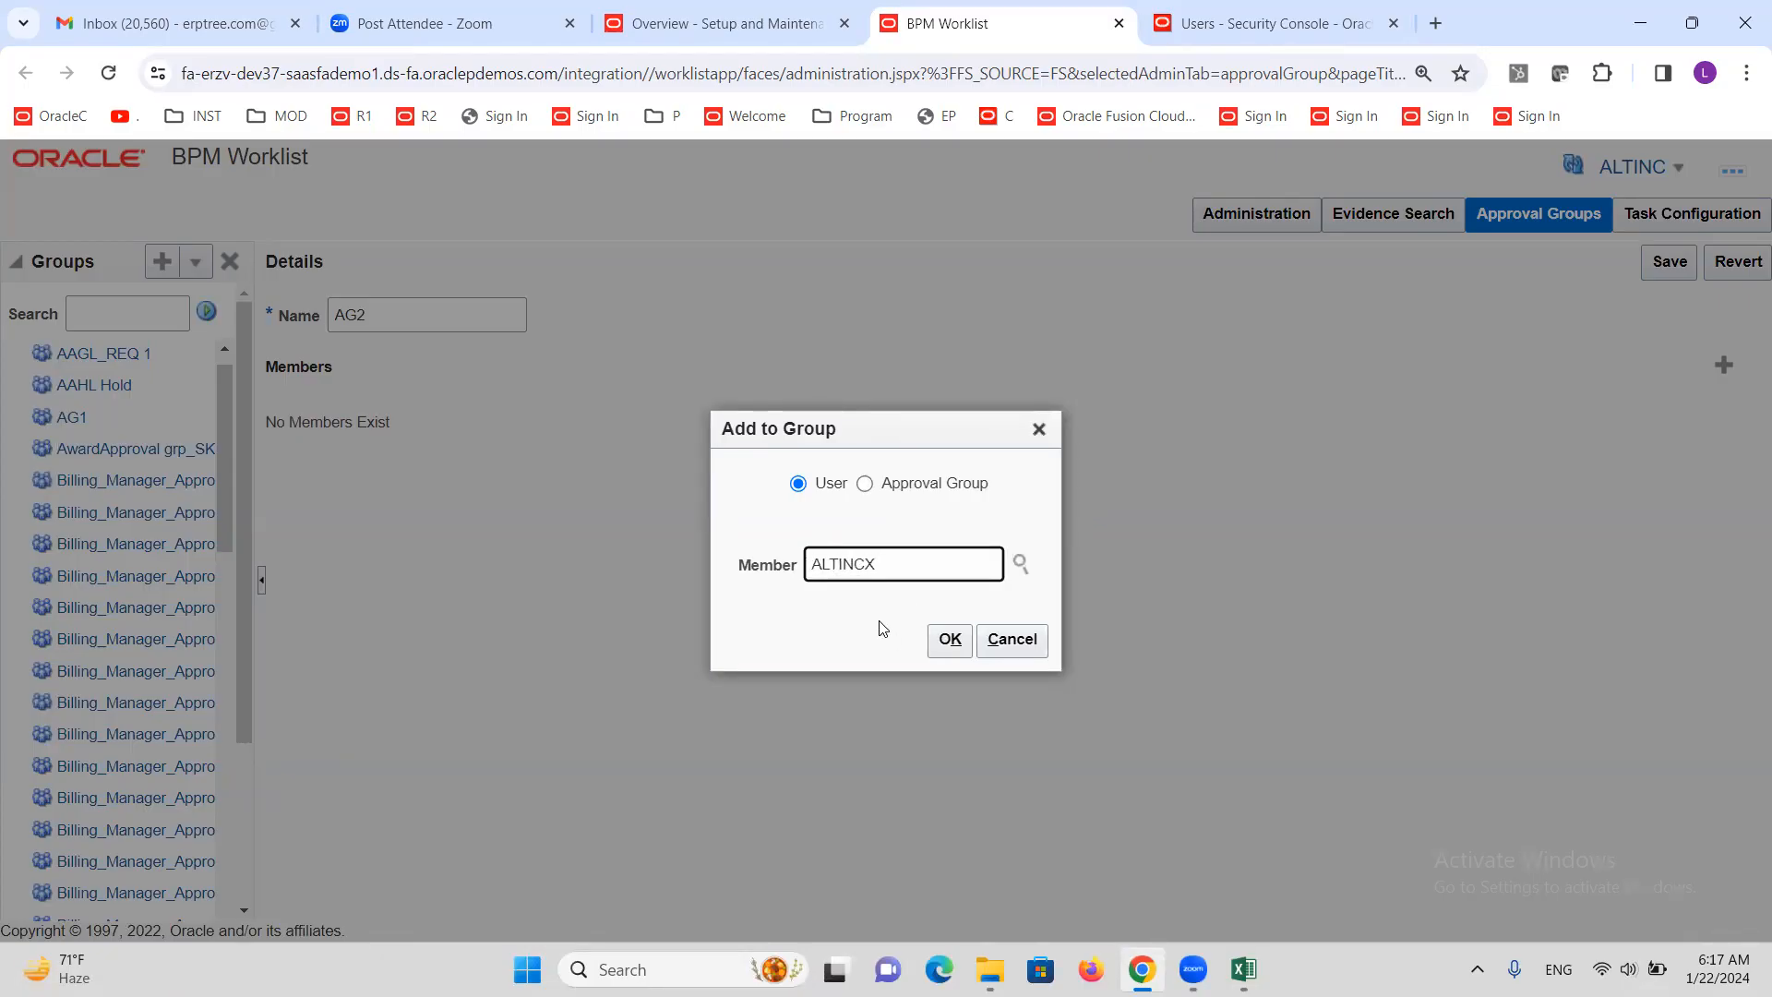
pyautogui.click(948, 638)
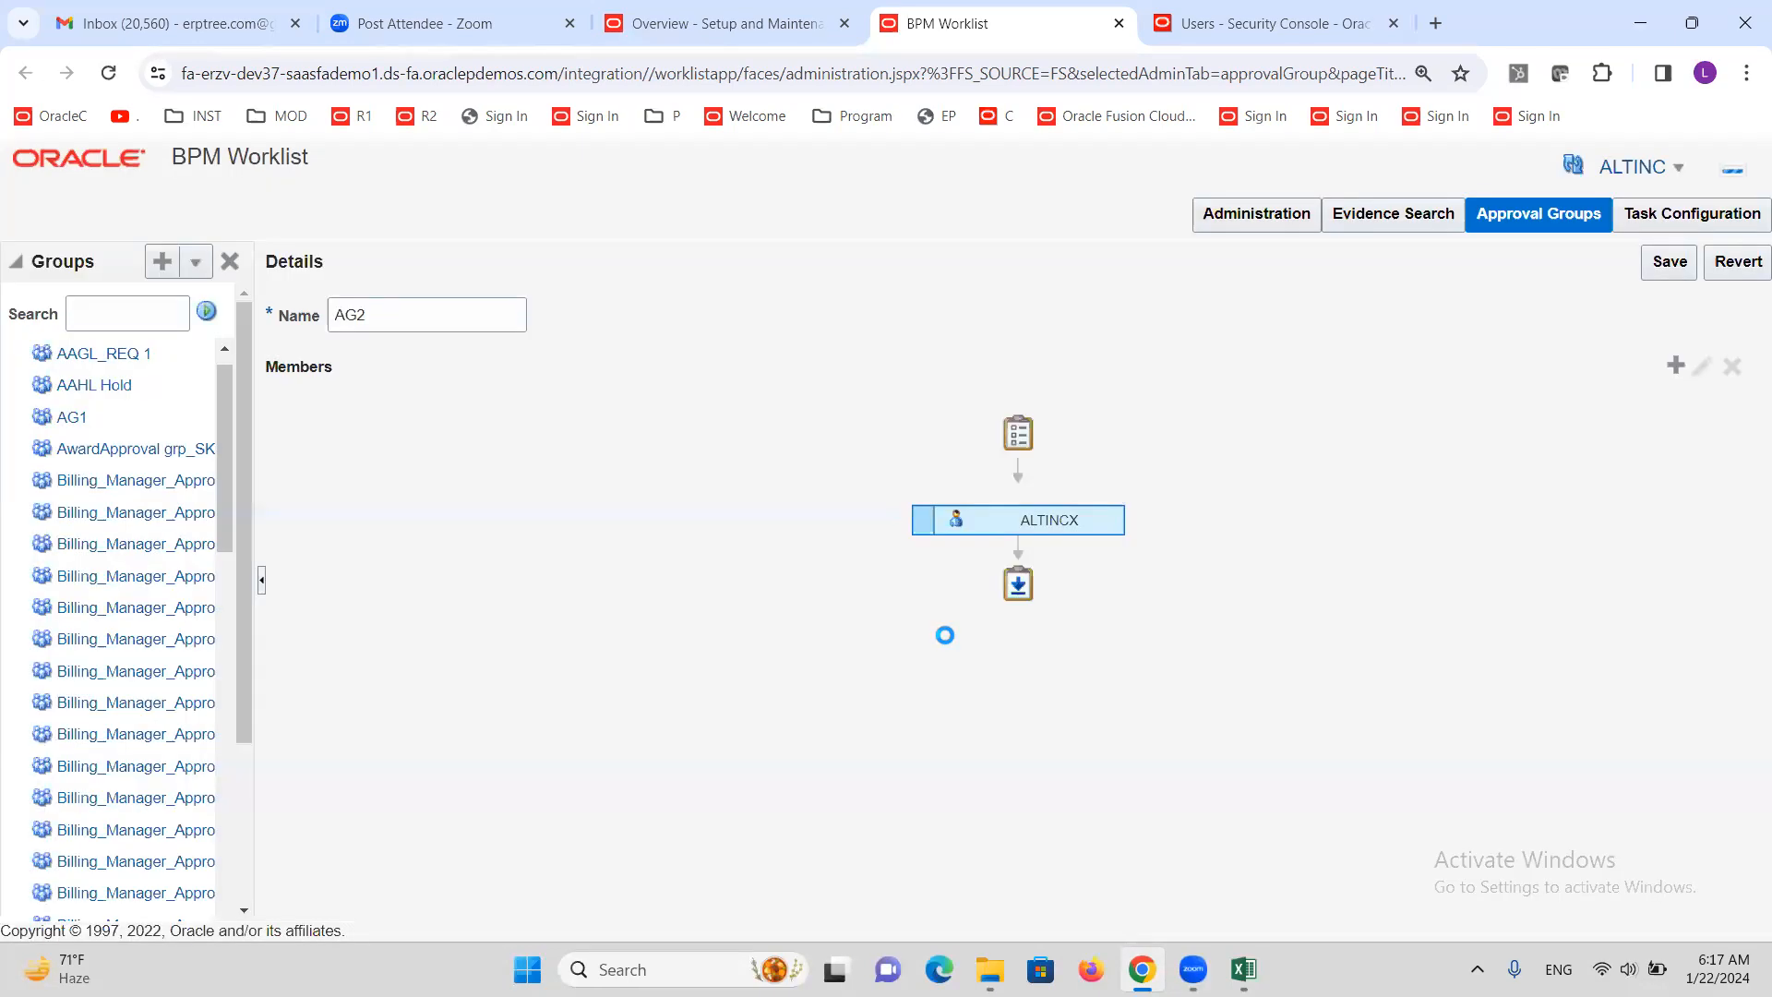
pyautogui.click(1669, 261)
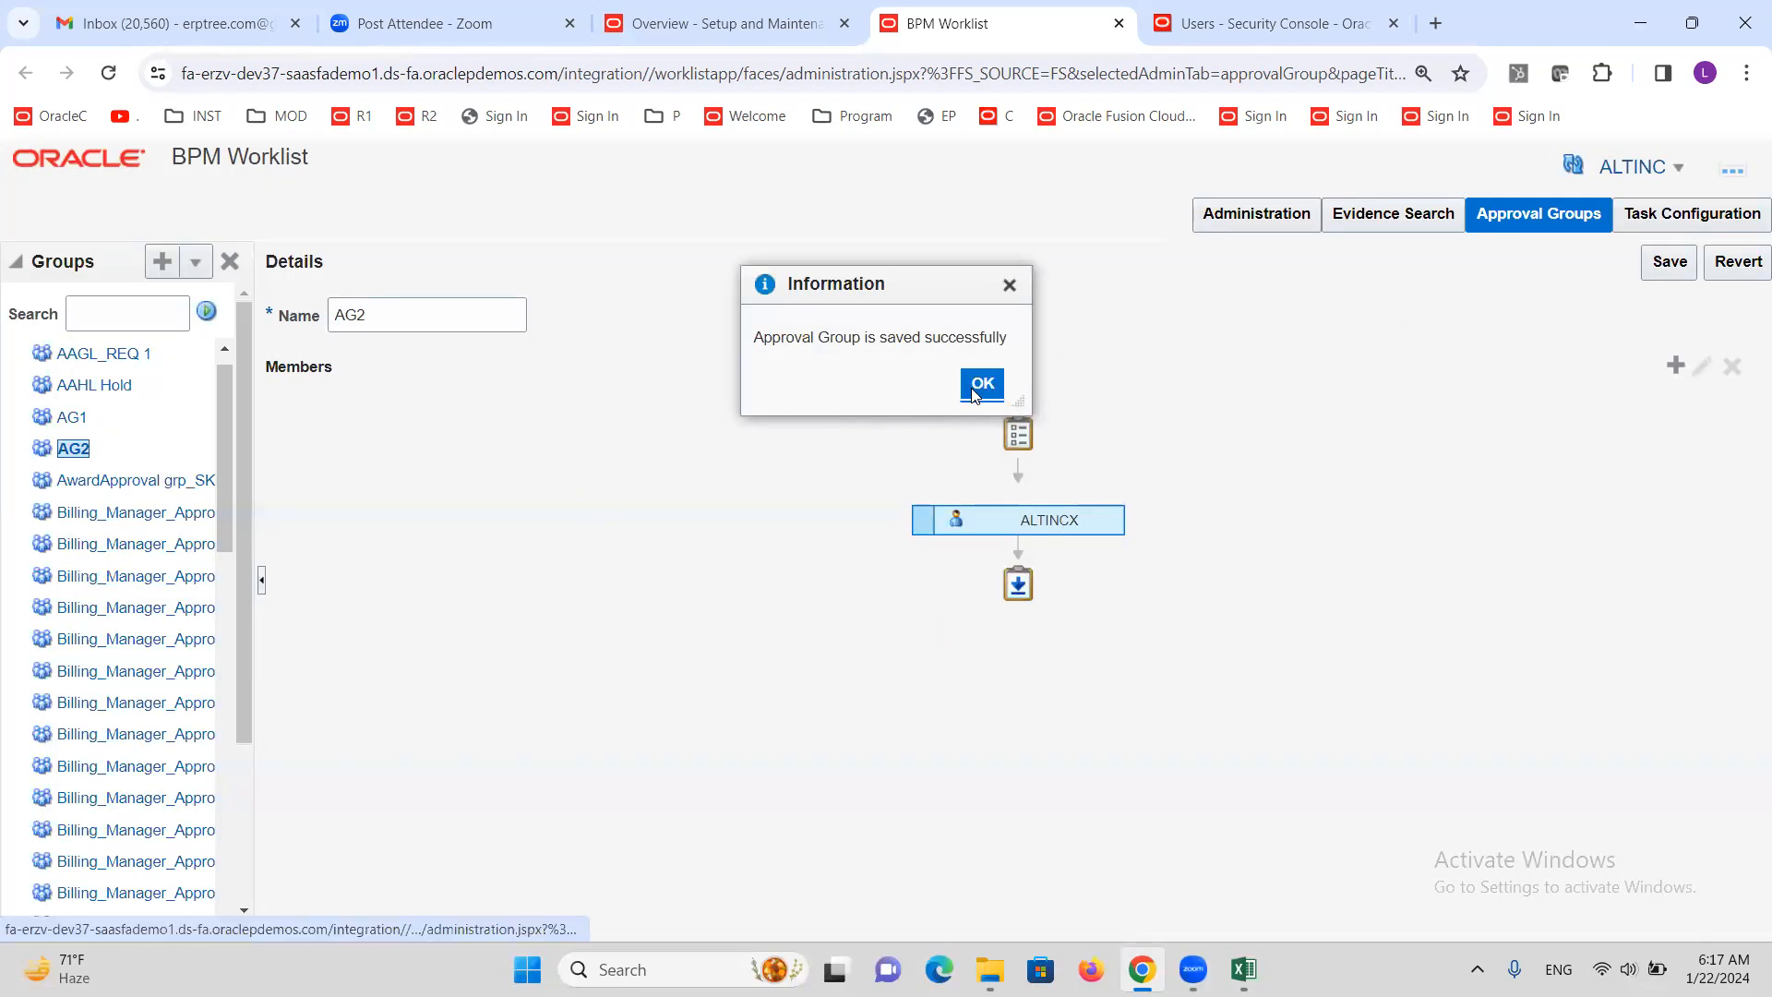
pyautogui.click(975, 389)
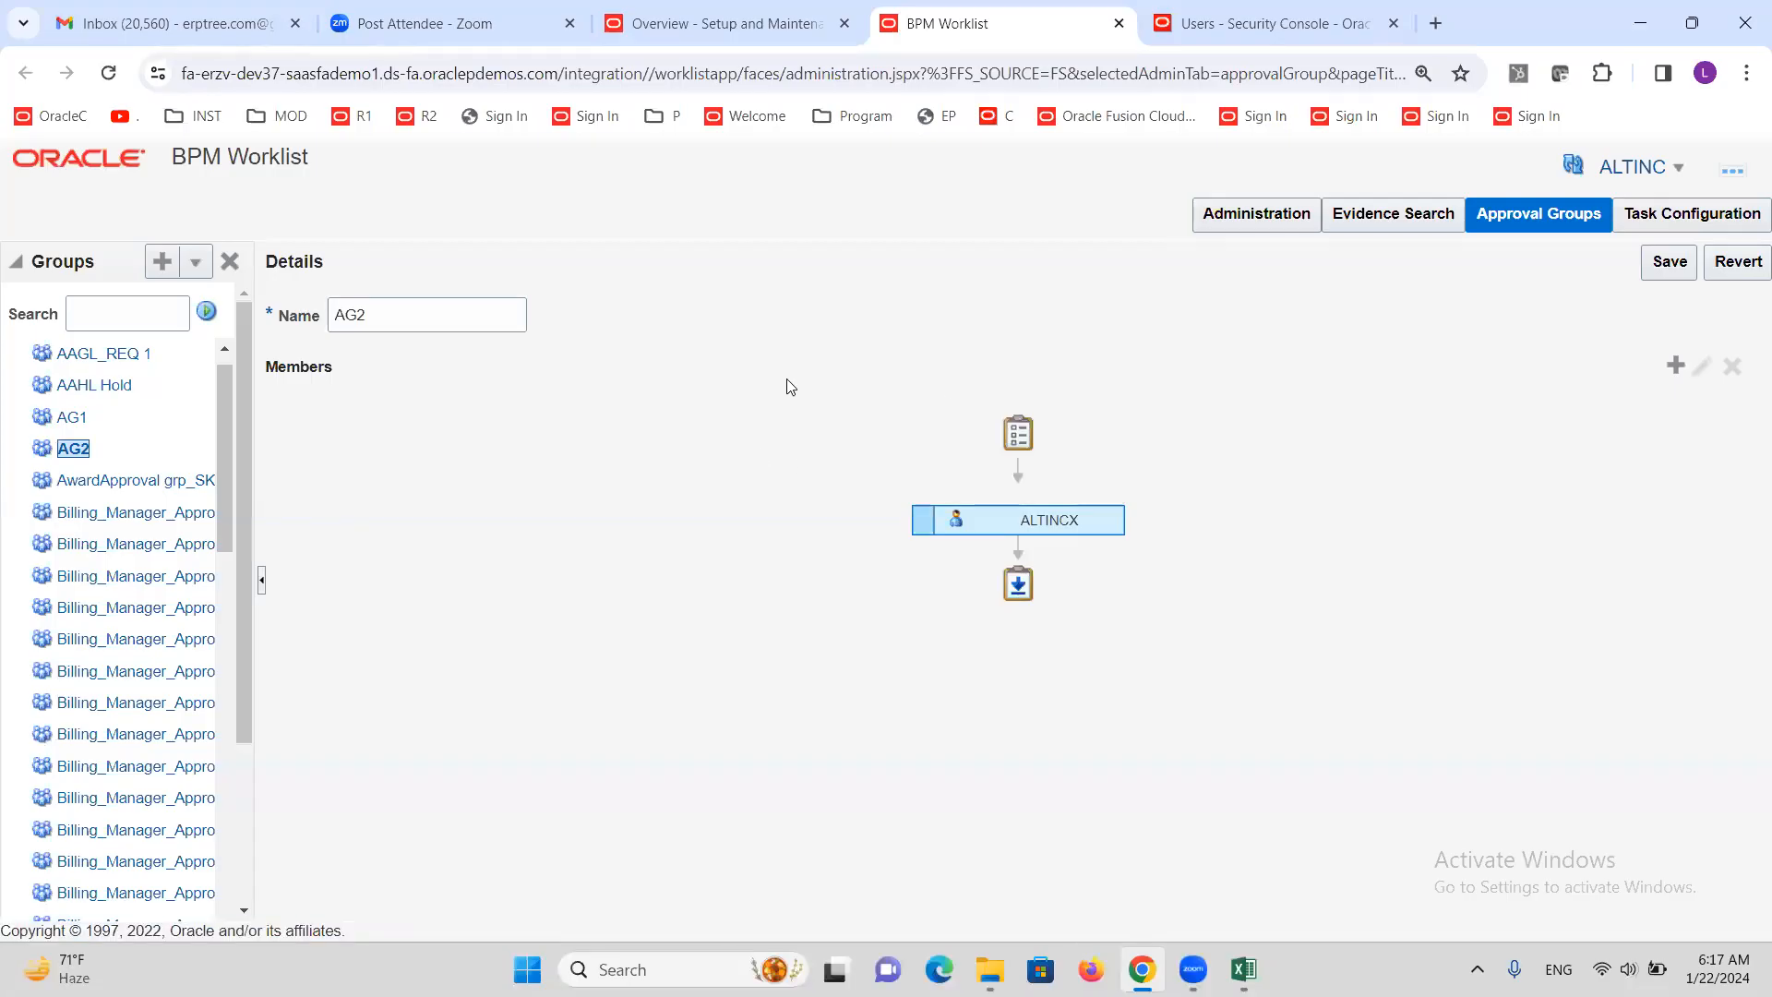
pyautogui.click(1242, 965)
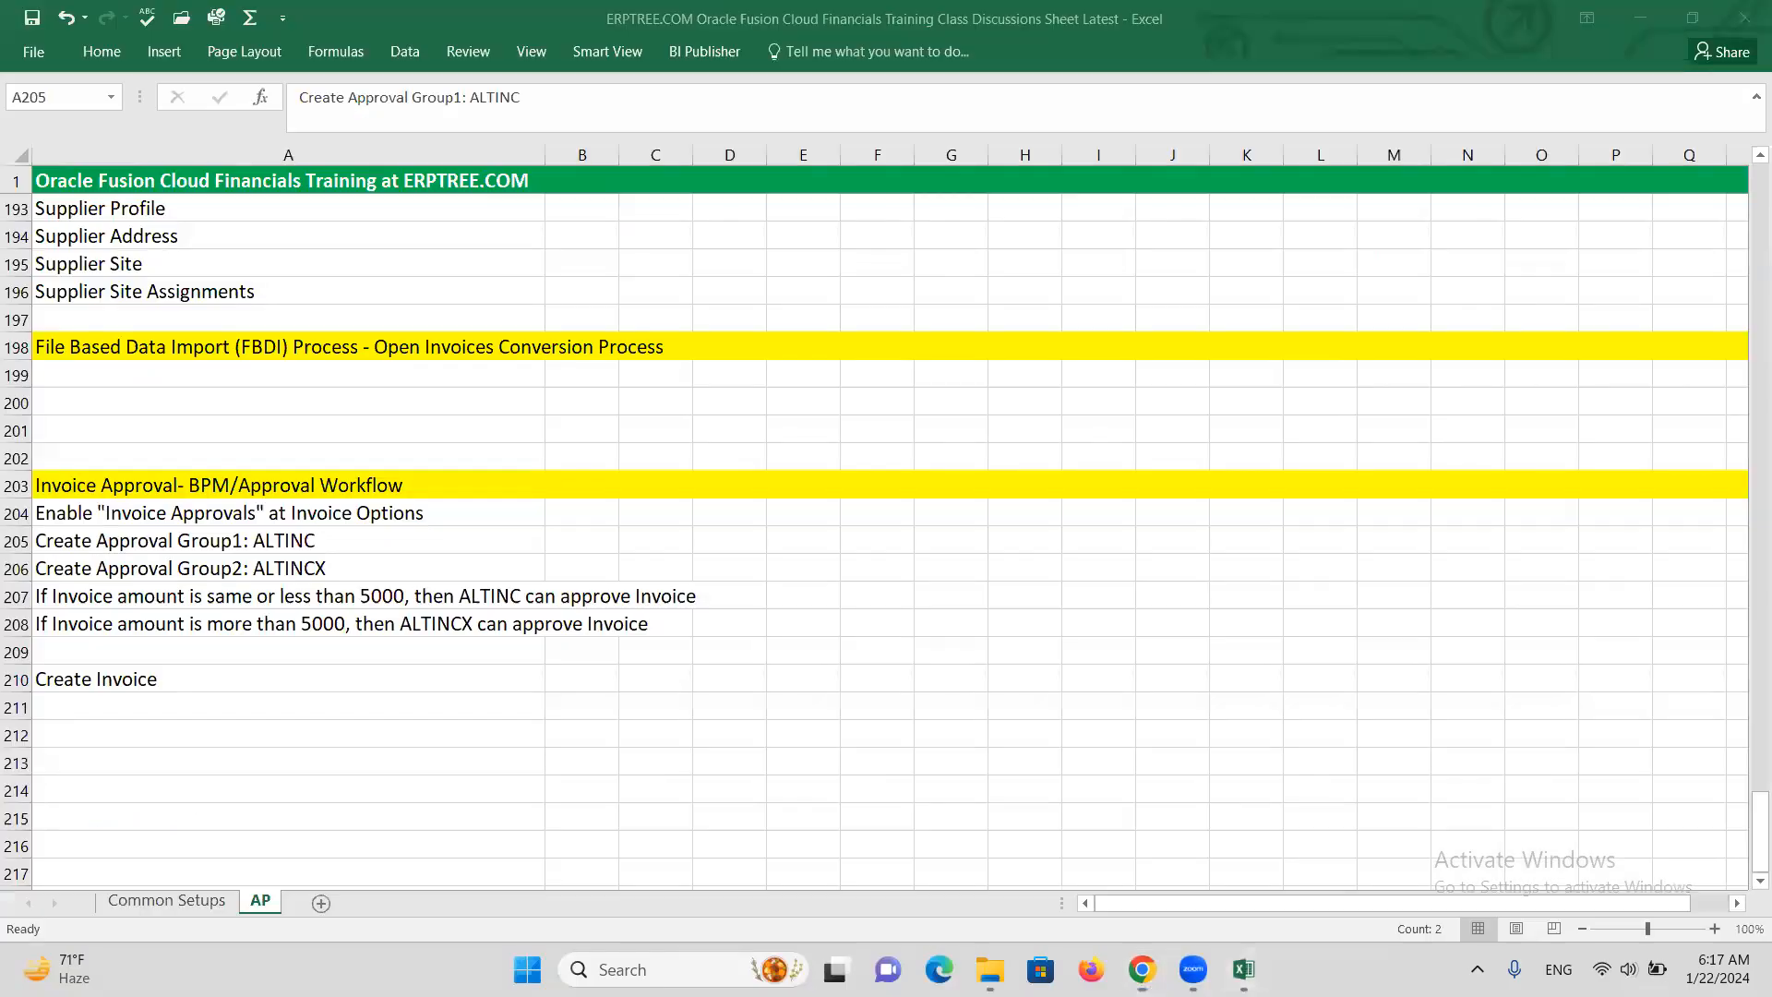
# Read the rule for invoices of 5000 or less in cell A207, then return to the browser
pyautogui.click(265, 599)
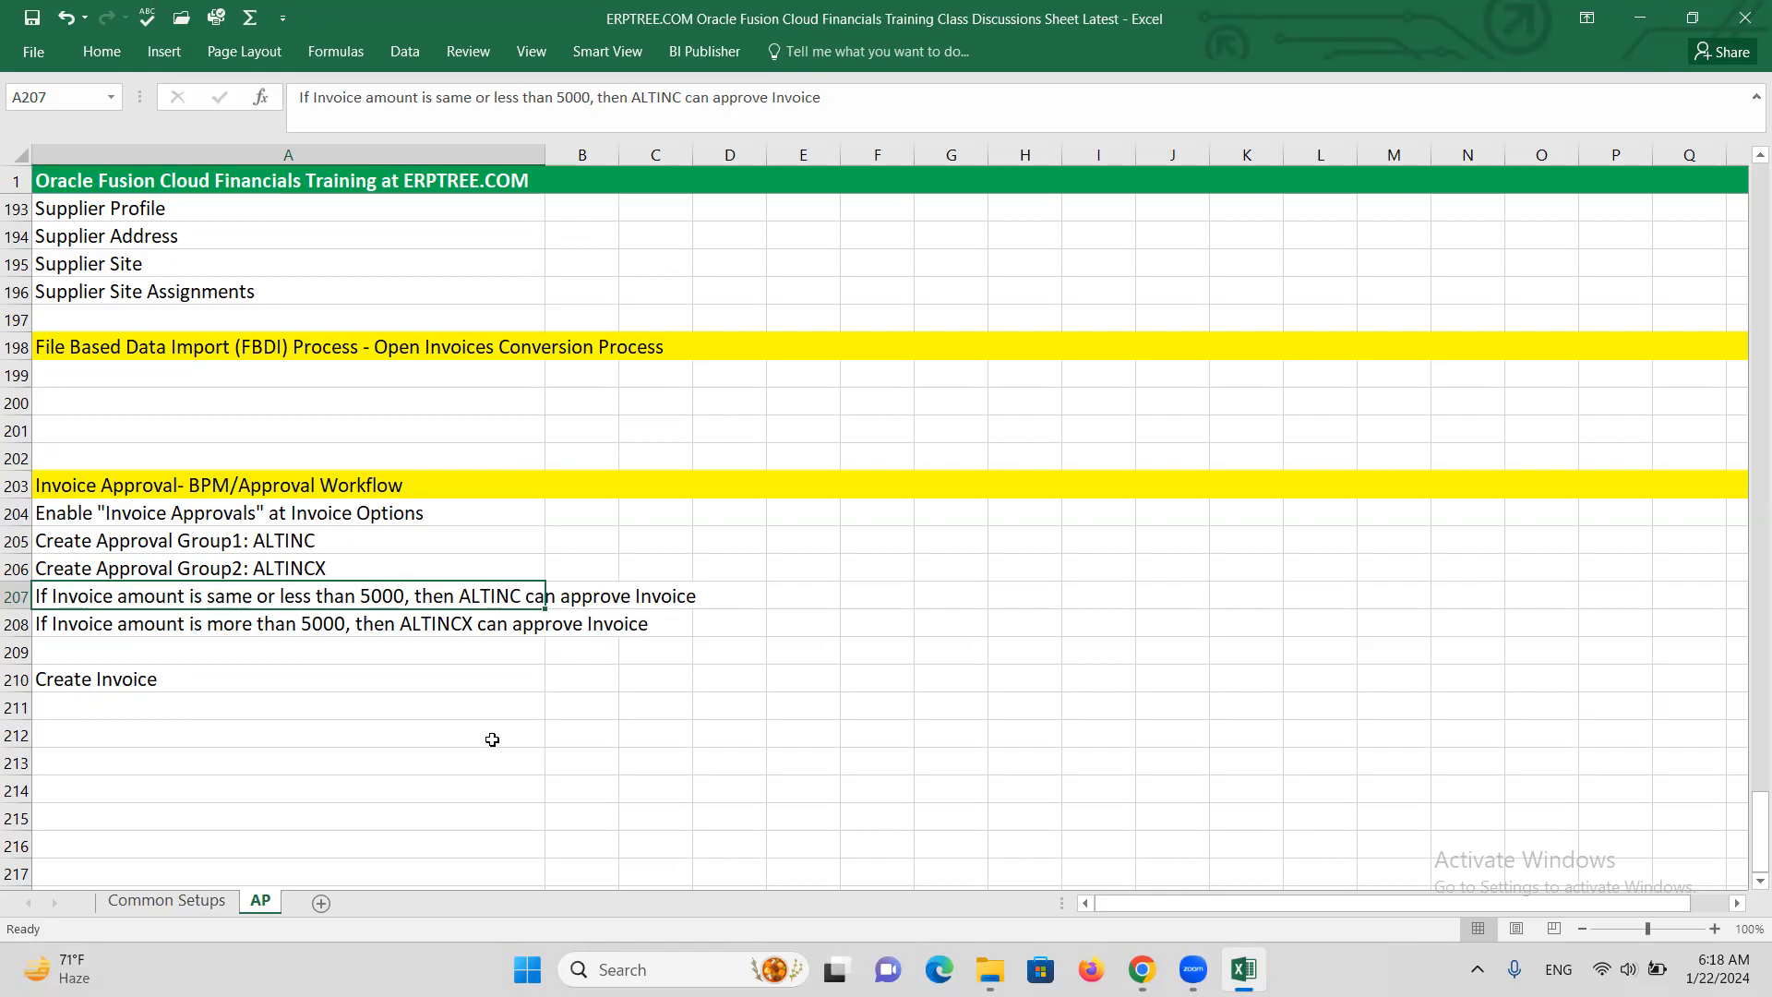
pyautogui.hotkey('alt', 'Tab')
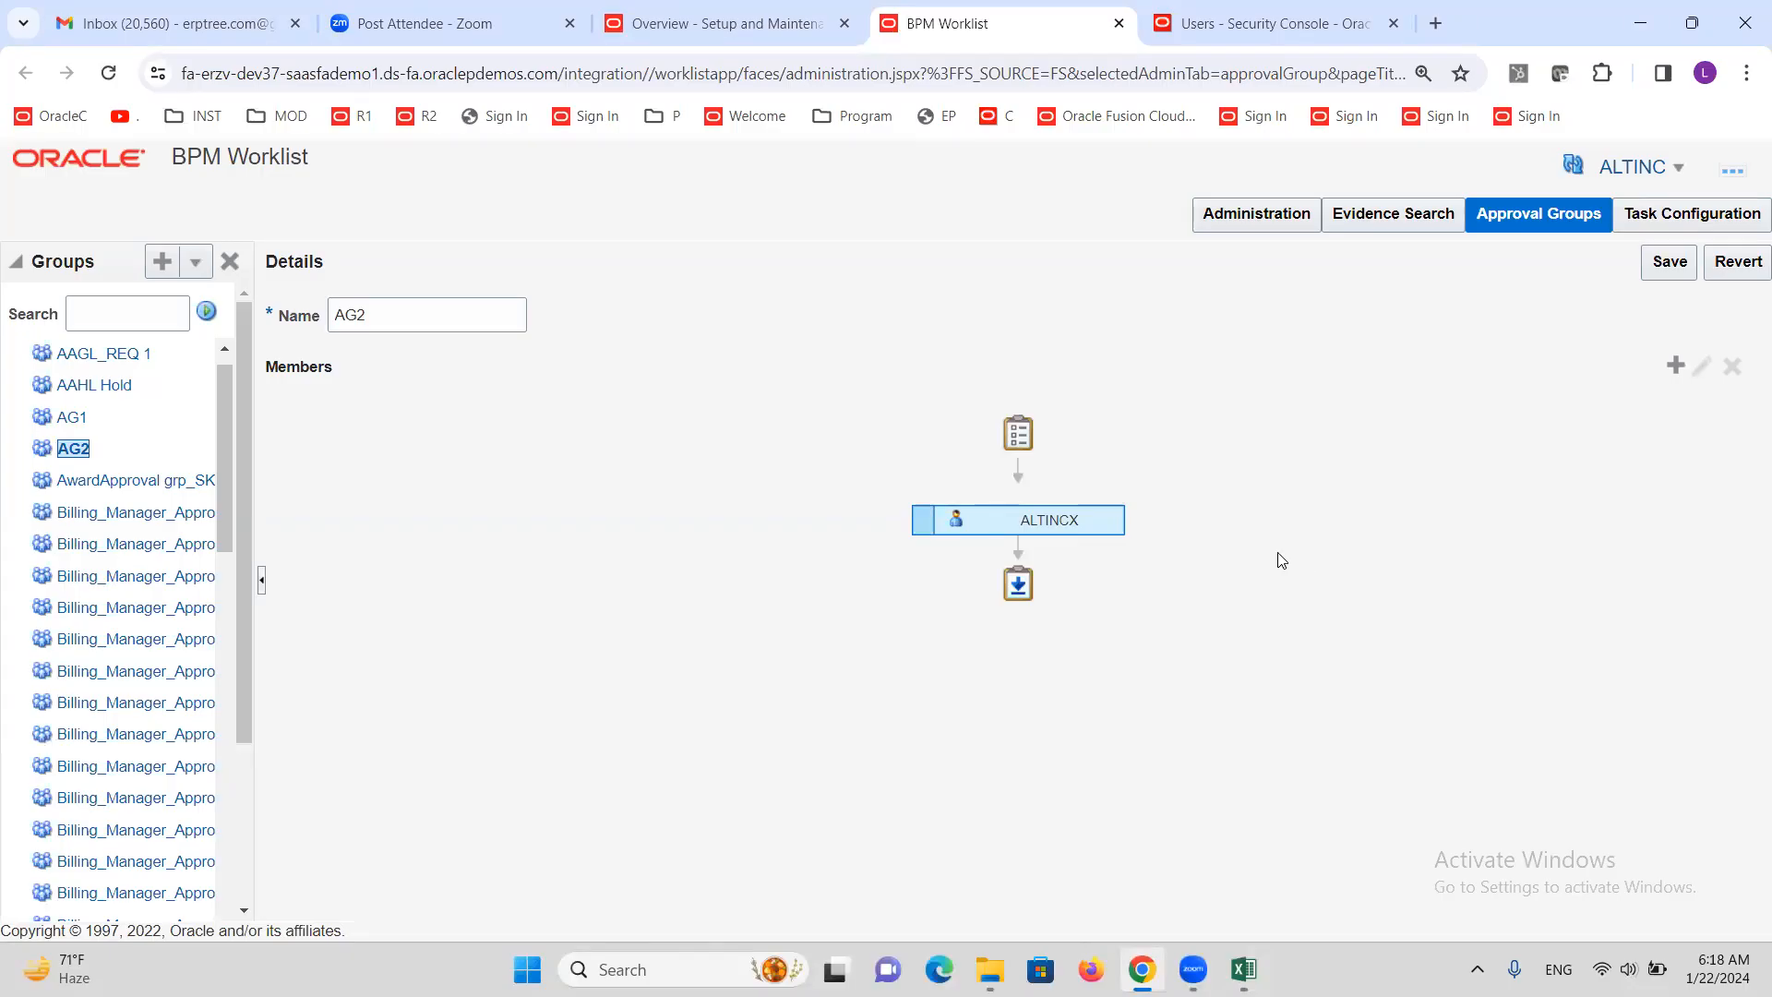
# Search Task Configuration for 'FinAp' and open the FinApInvoiceApproval task for editing
pyautogui.click(1660, 224)
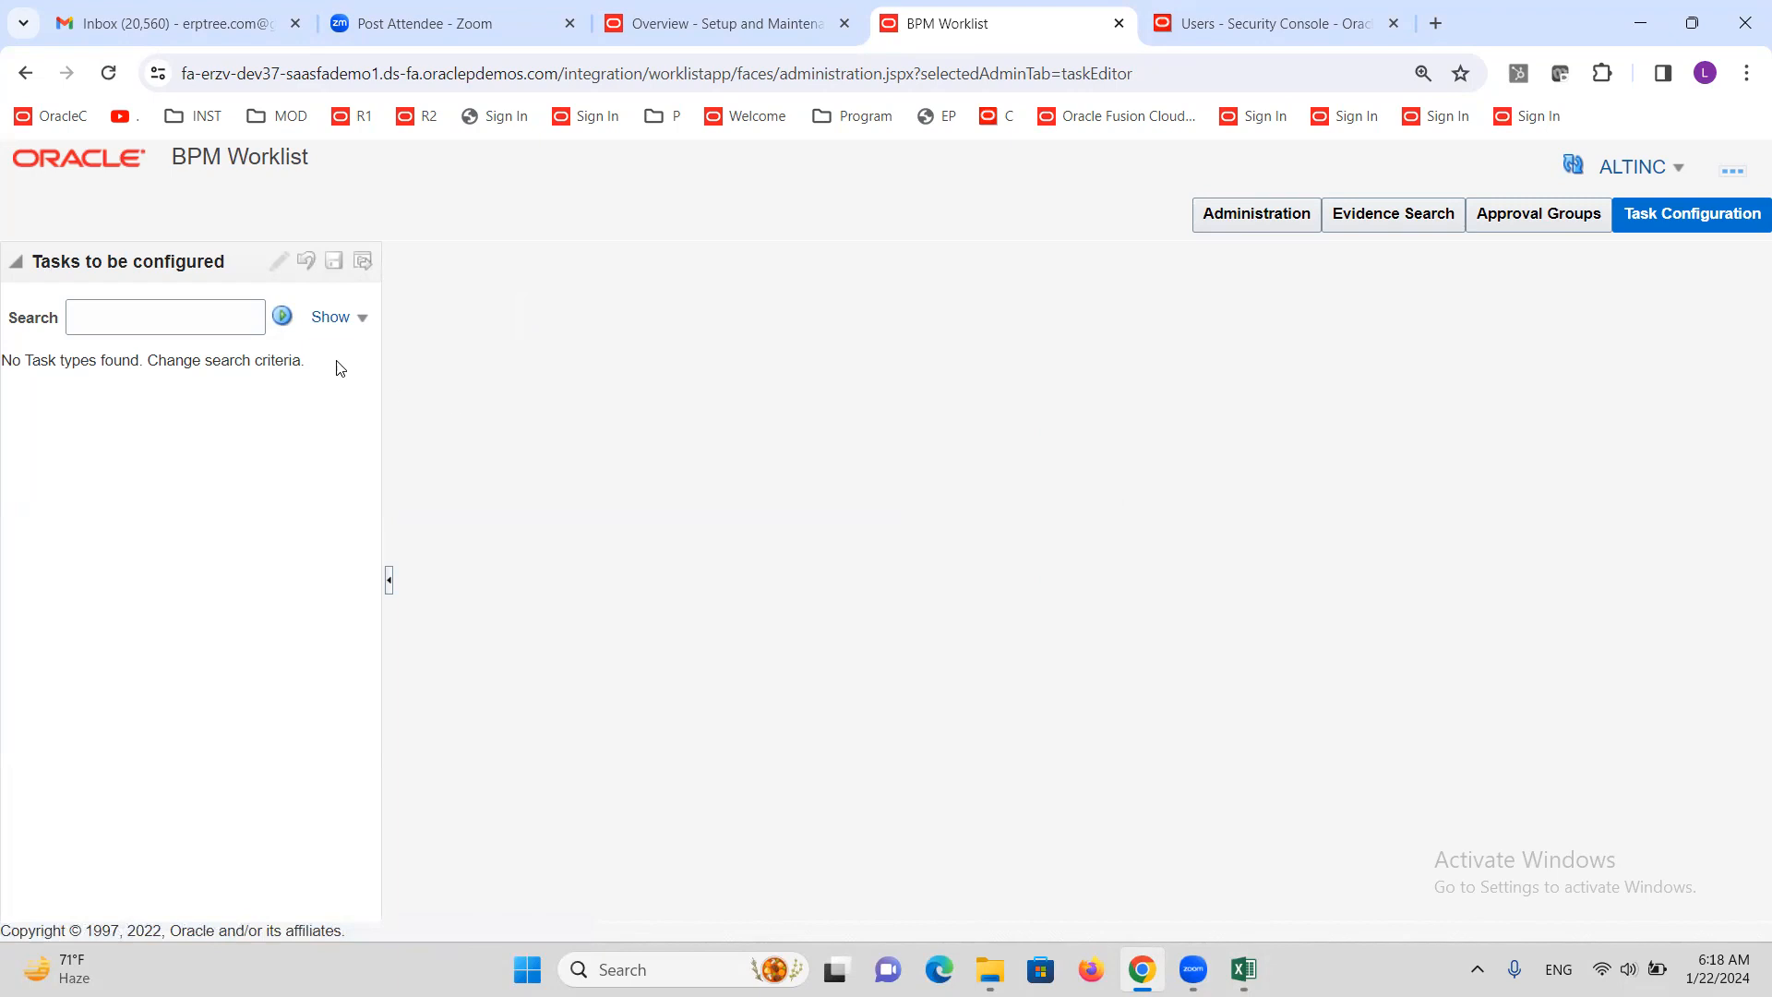
pyautogui.click(187, 325)
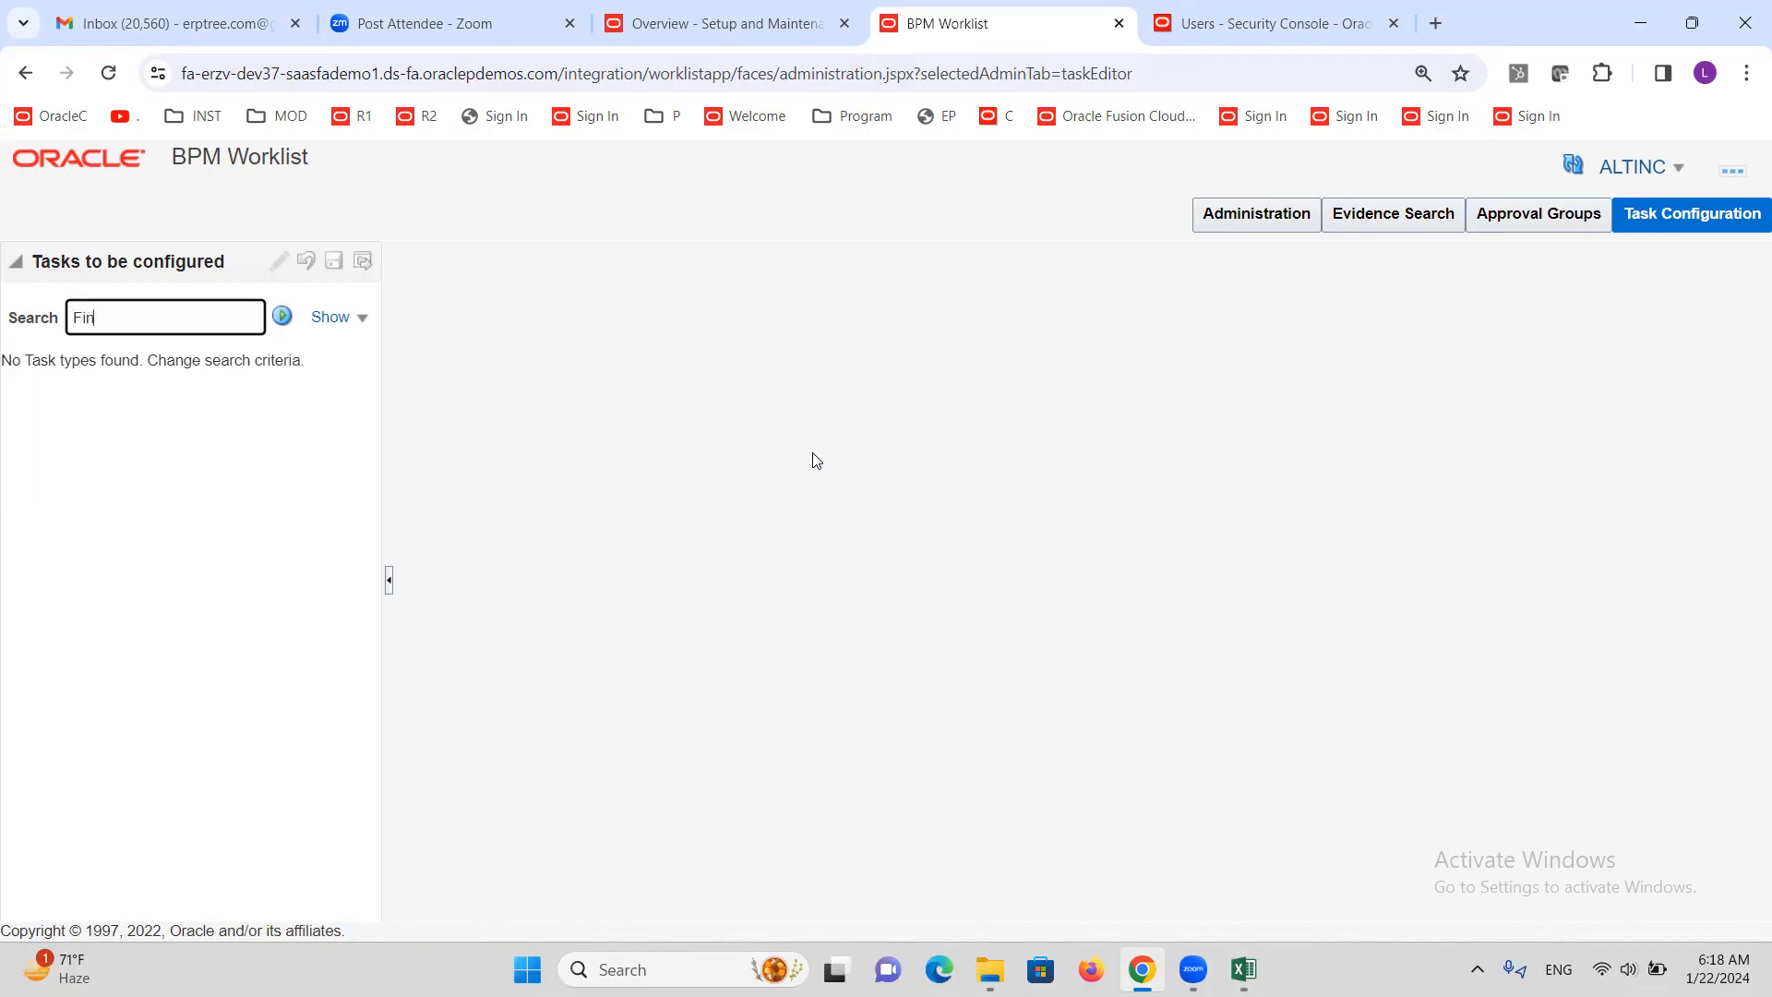
pyautogui.write('Ap')
pyautogui.click(282, 319)
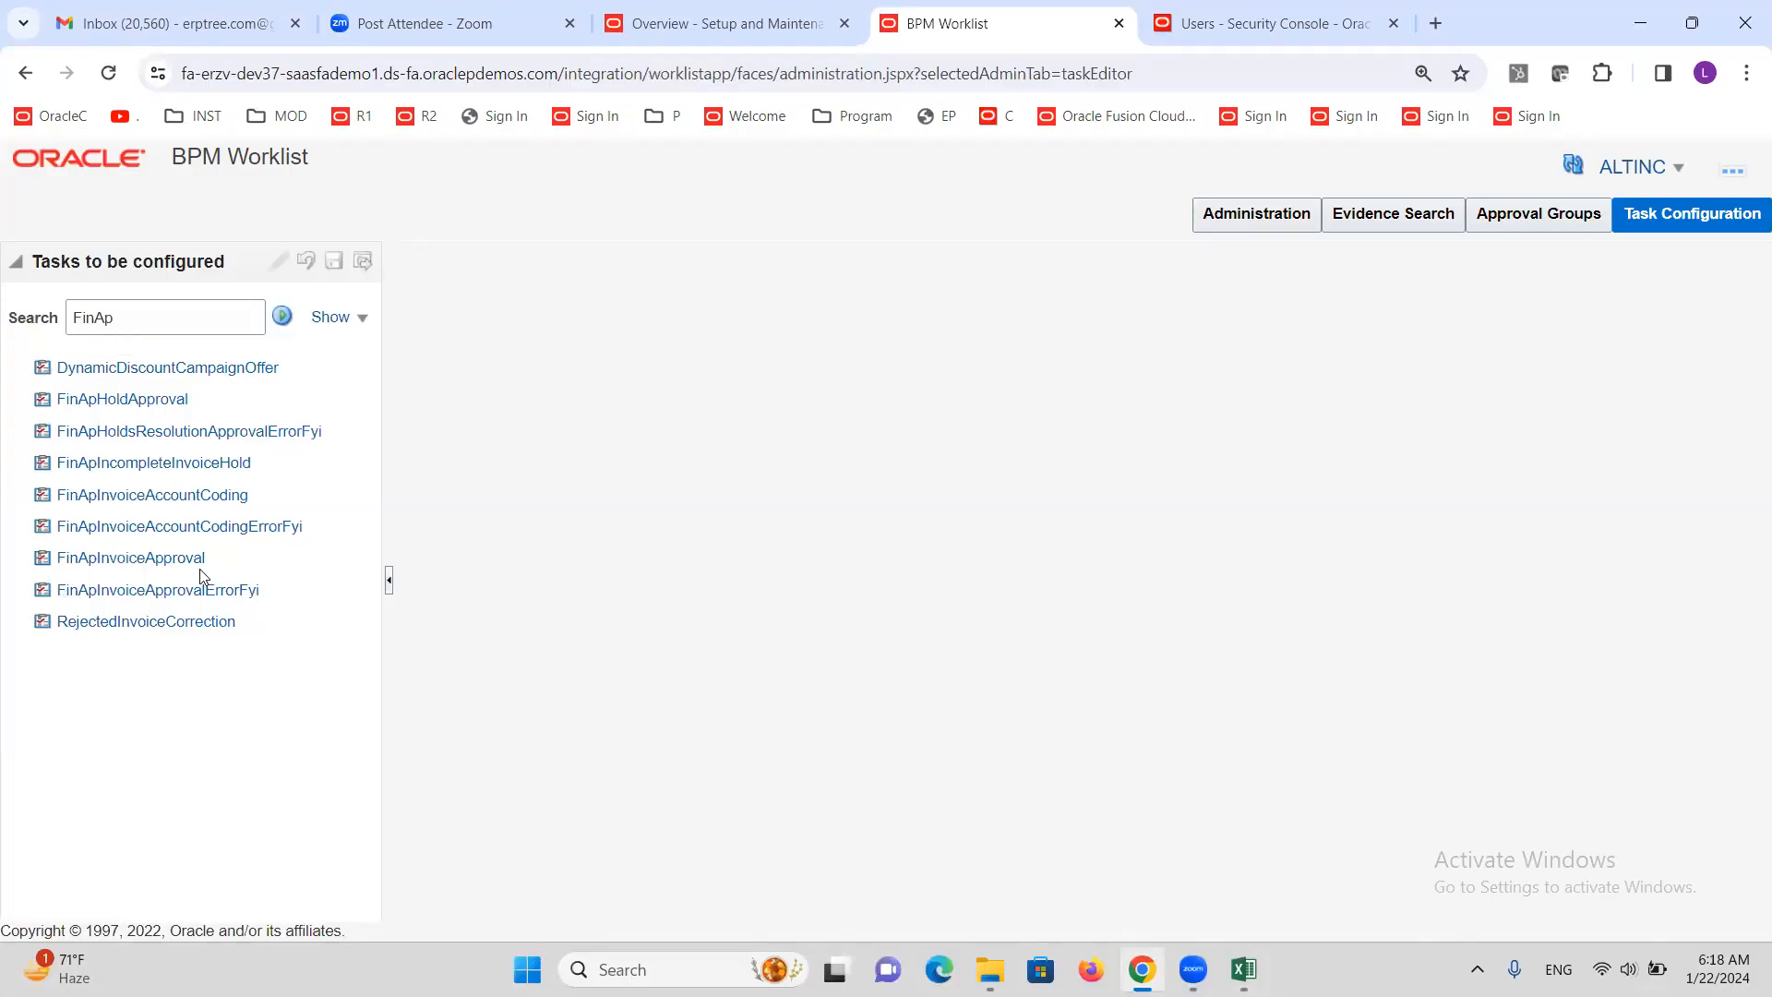
pyautogui.click(157, 559)
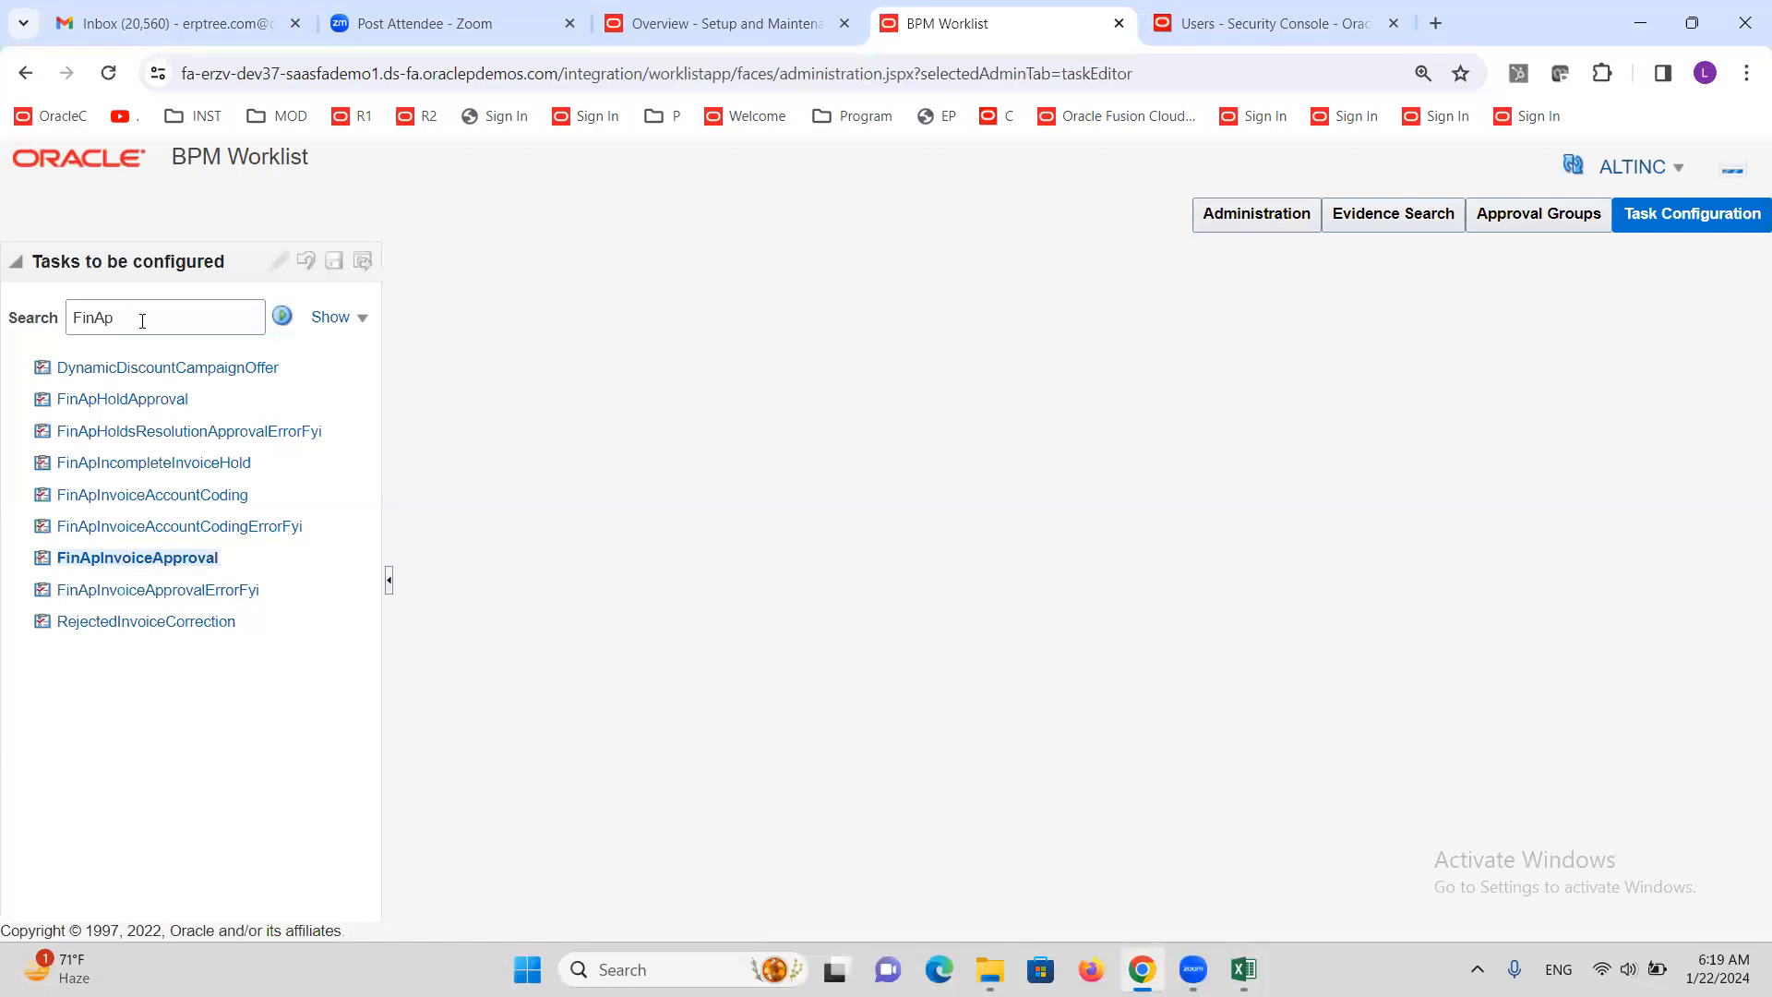
pyautogui.click(284, 319)
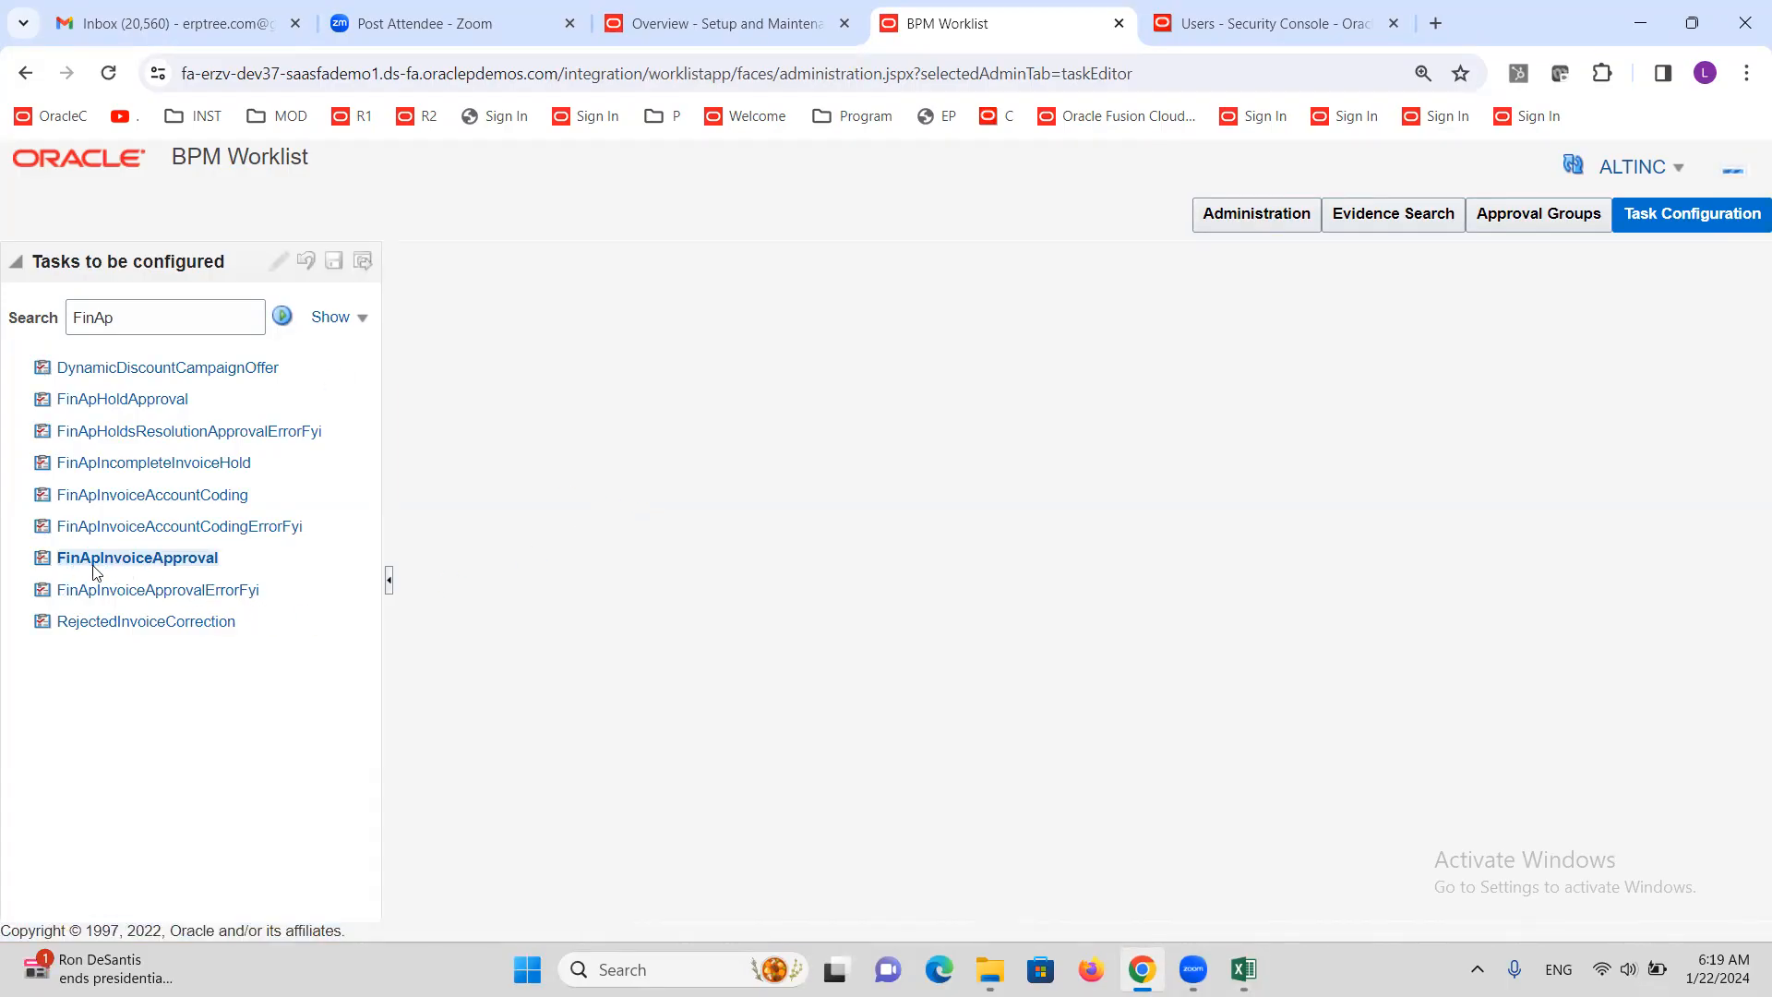
pyautogui.click(163, 558)
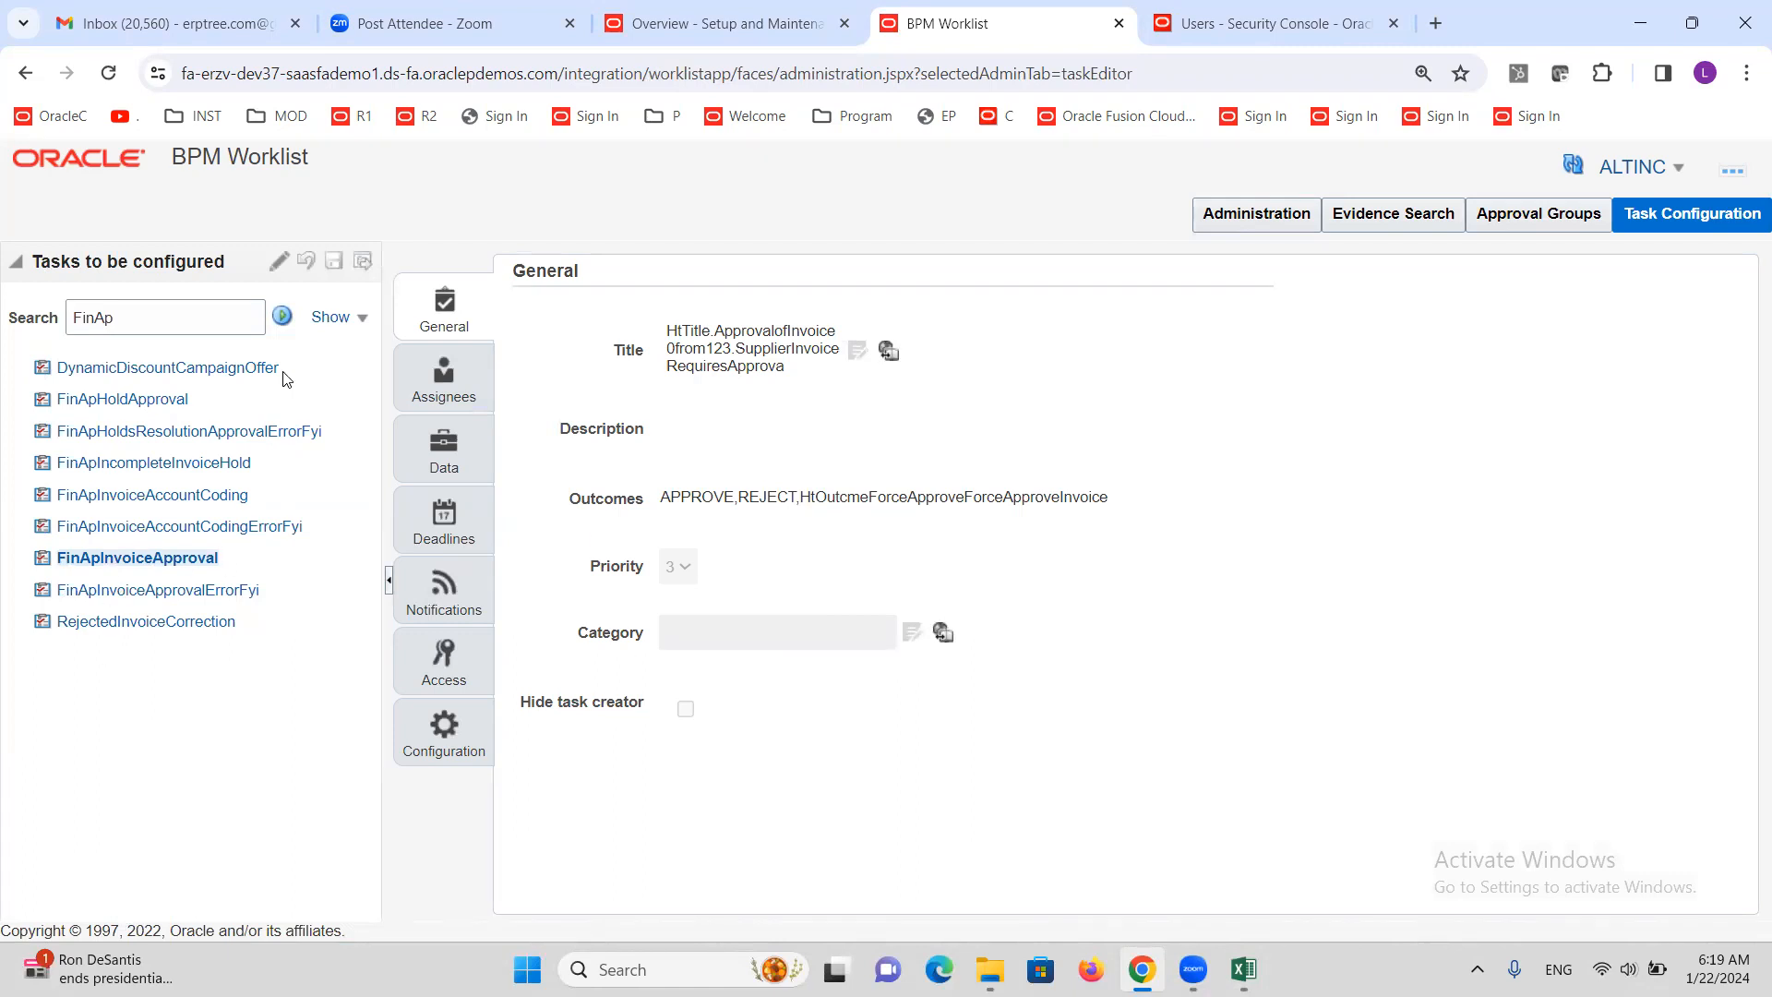
pyautogui.click(277, 266)
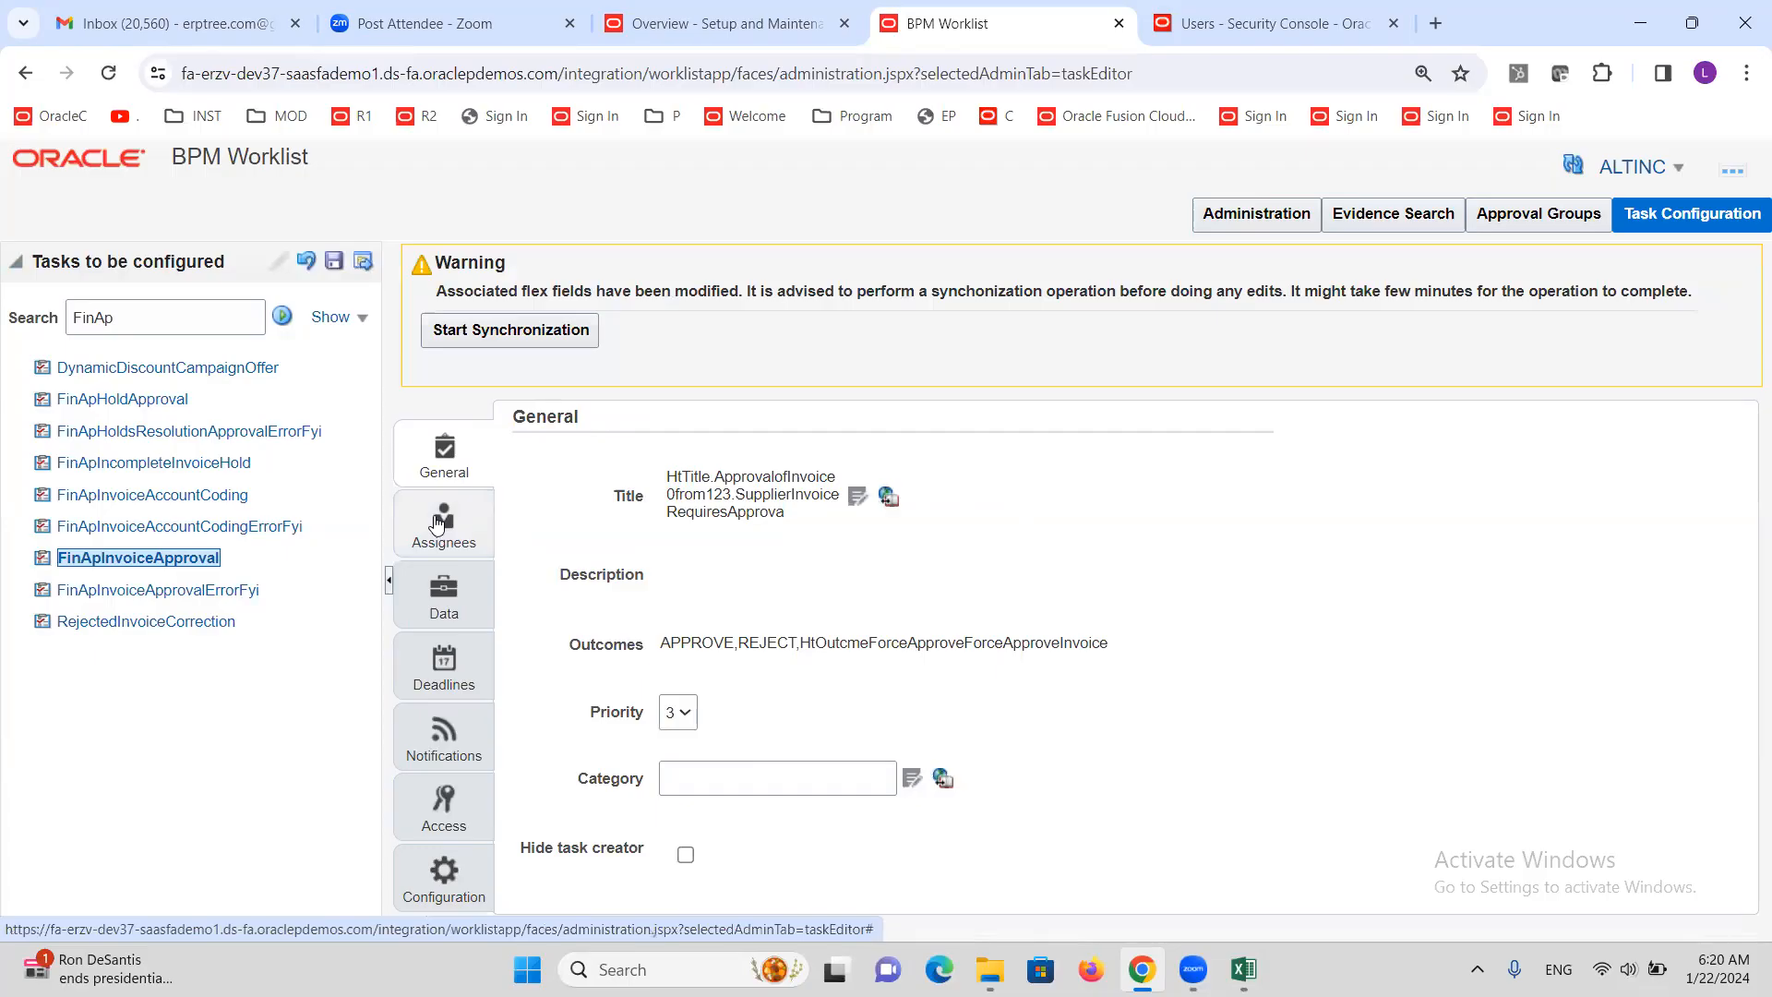
# Expand FinApInvoiceApproval's Assignees diagram to show all stages and select the Invoice Document stage
pyautogui.click(438, 523)
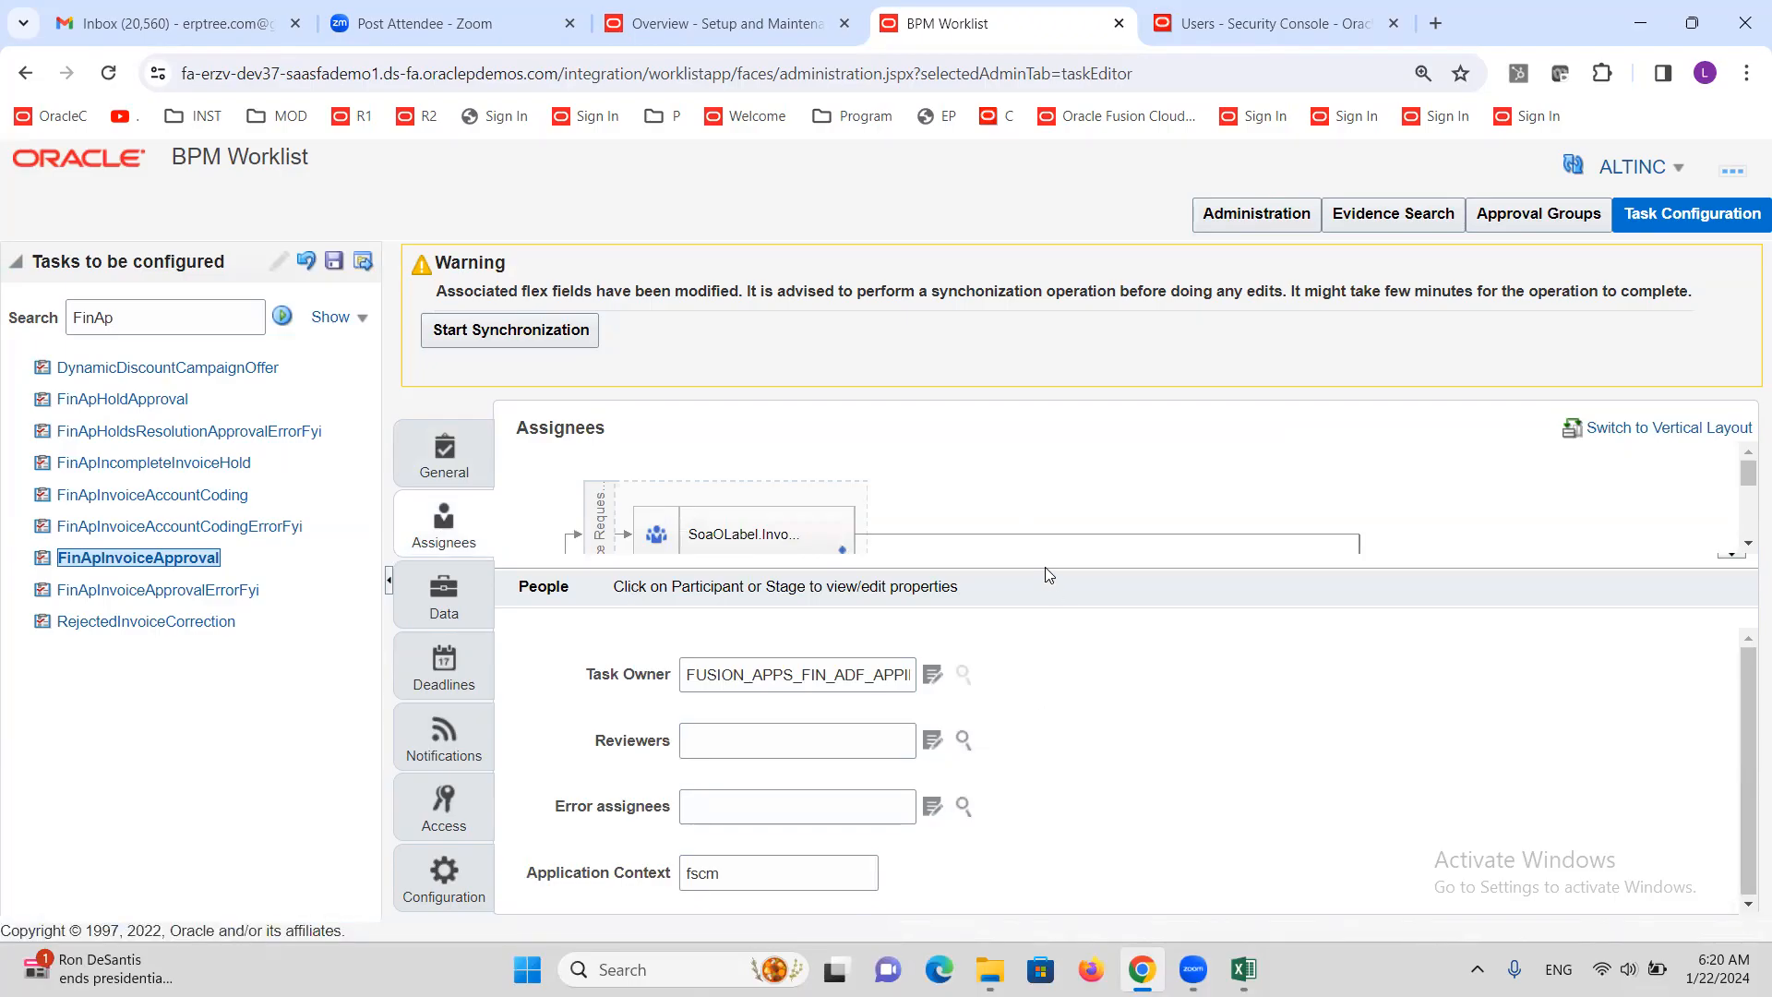
pyautogui.moveTo(1043, 569); pyautogui.dragTo(1053, 842)
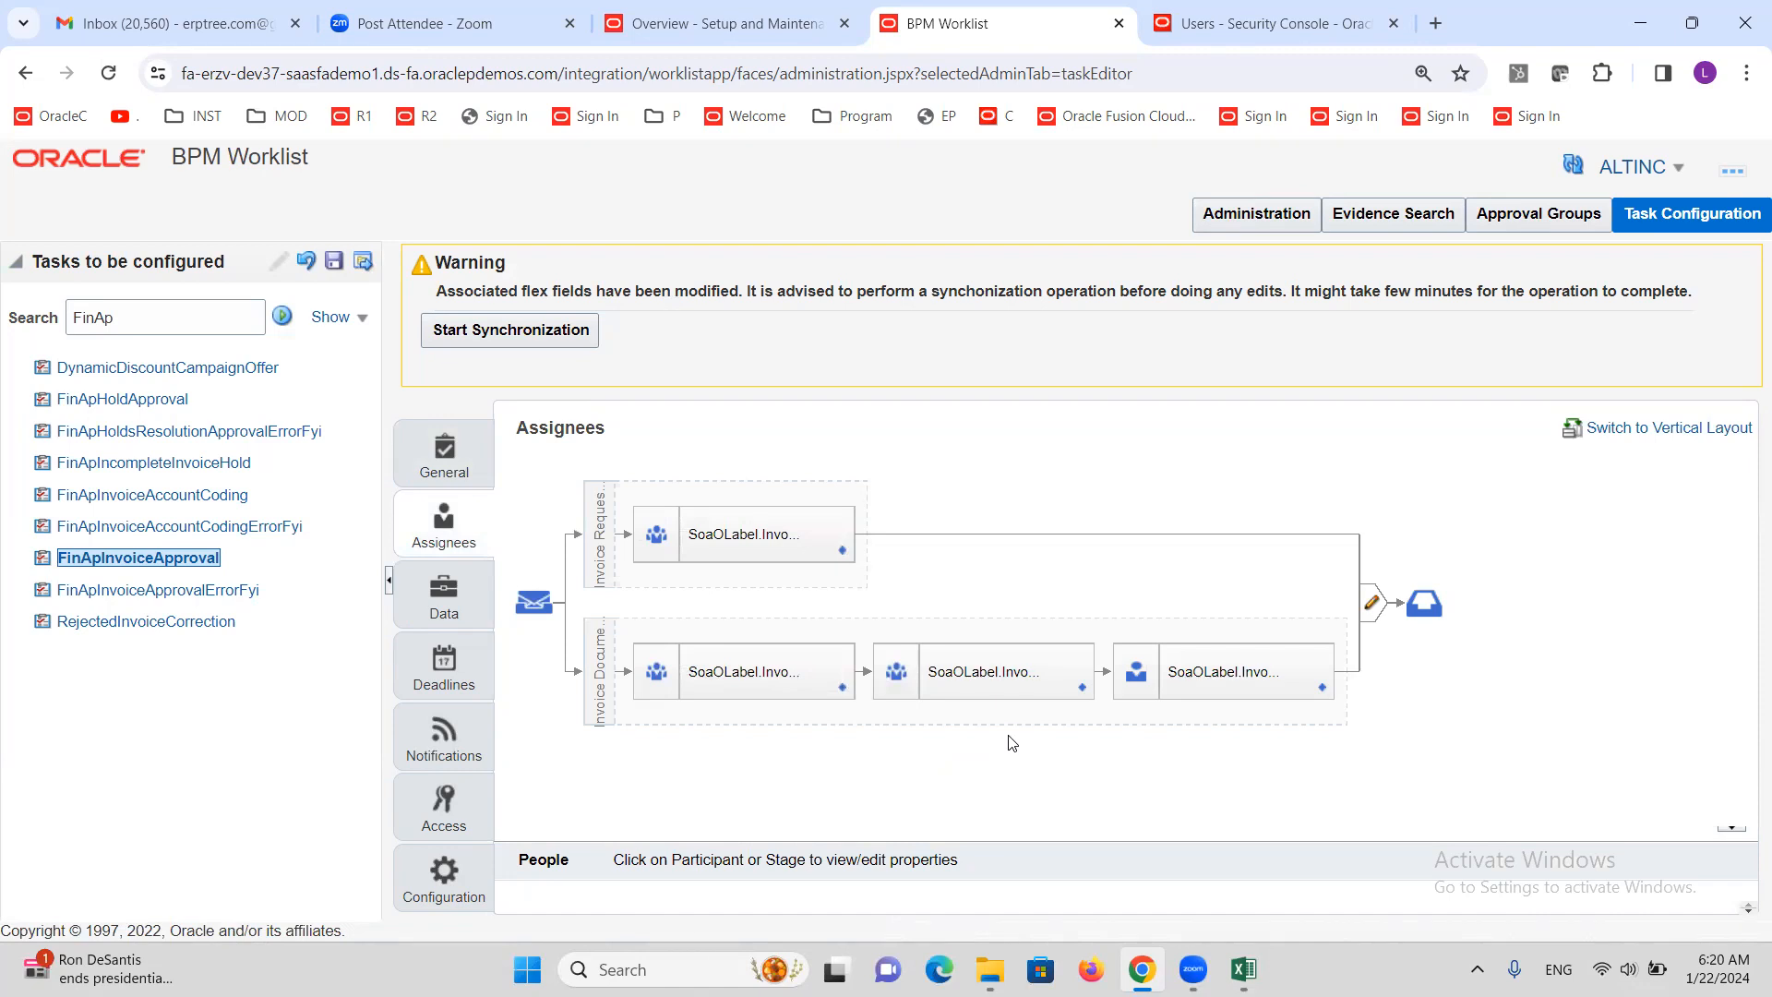
pyautogui.click(90, 561)
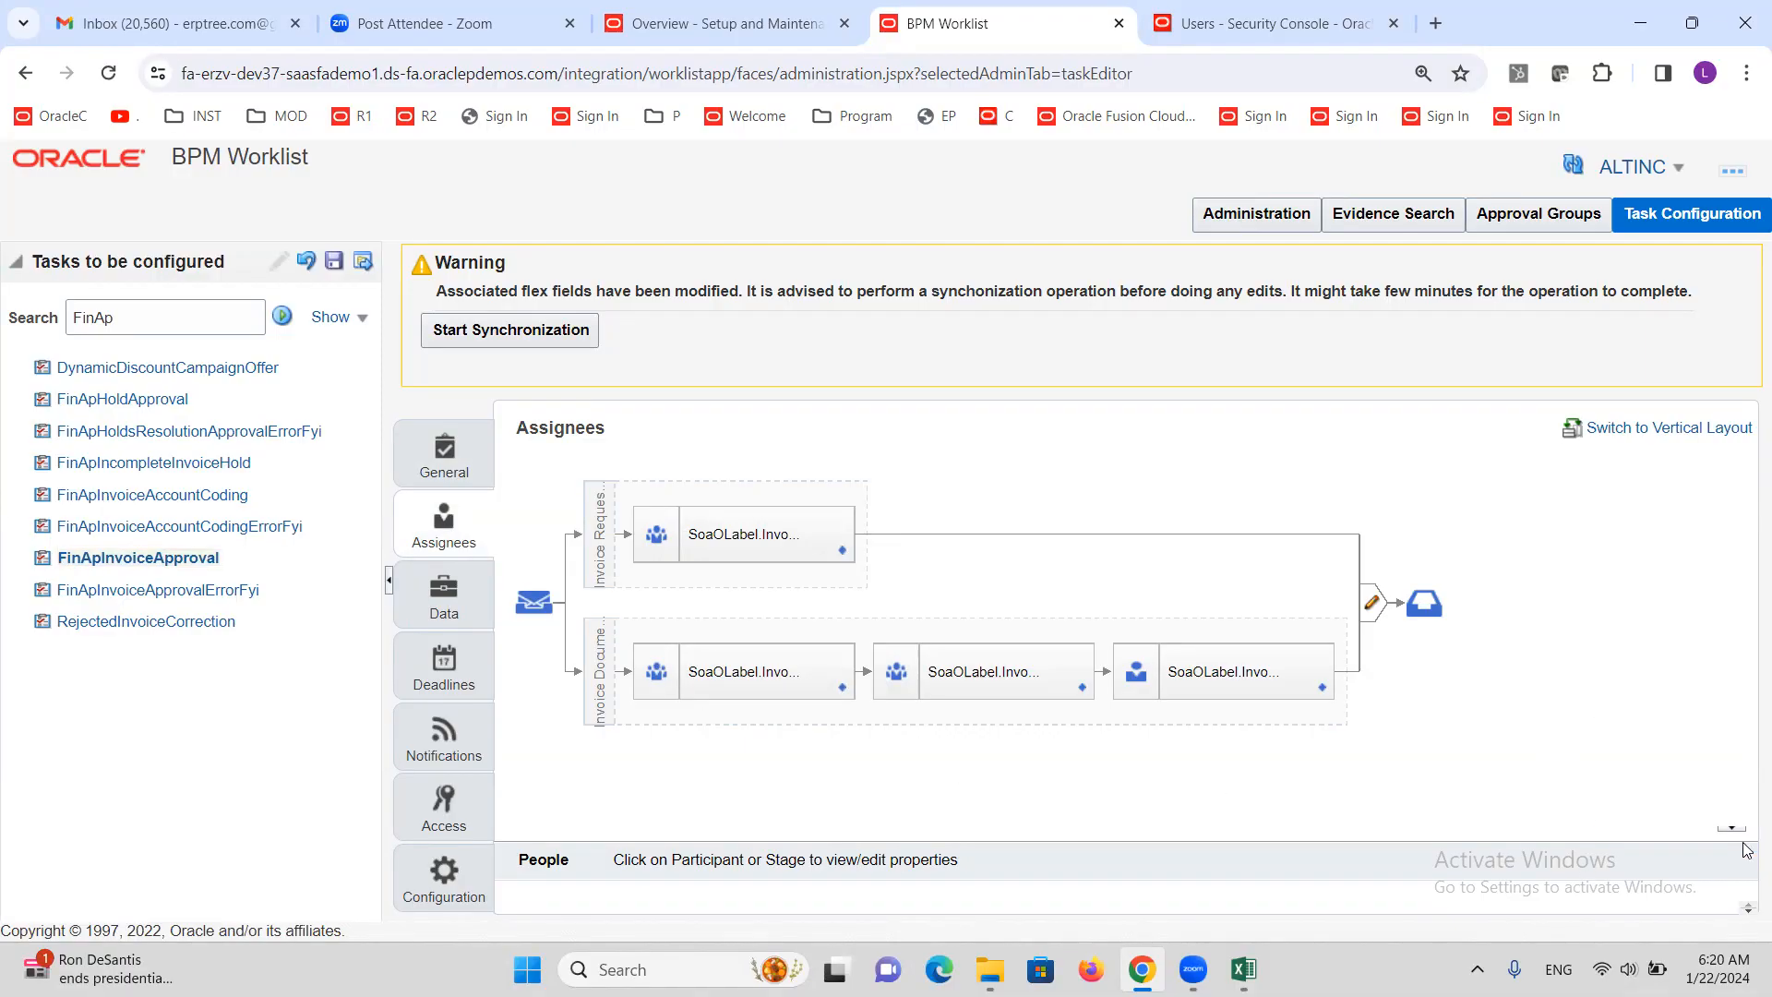
pyautogui.moveTo(1678, 828)
pyautogui.mouseDown()
pyautogui.moveTo(1675, 926)
pyautogui.moveTo(1653, 842)
pyautogui.mouseUp()
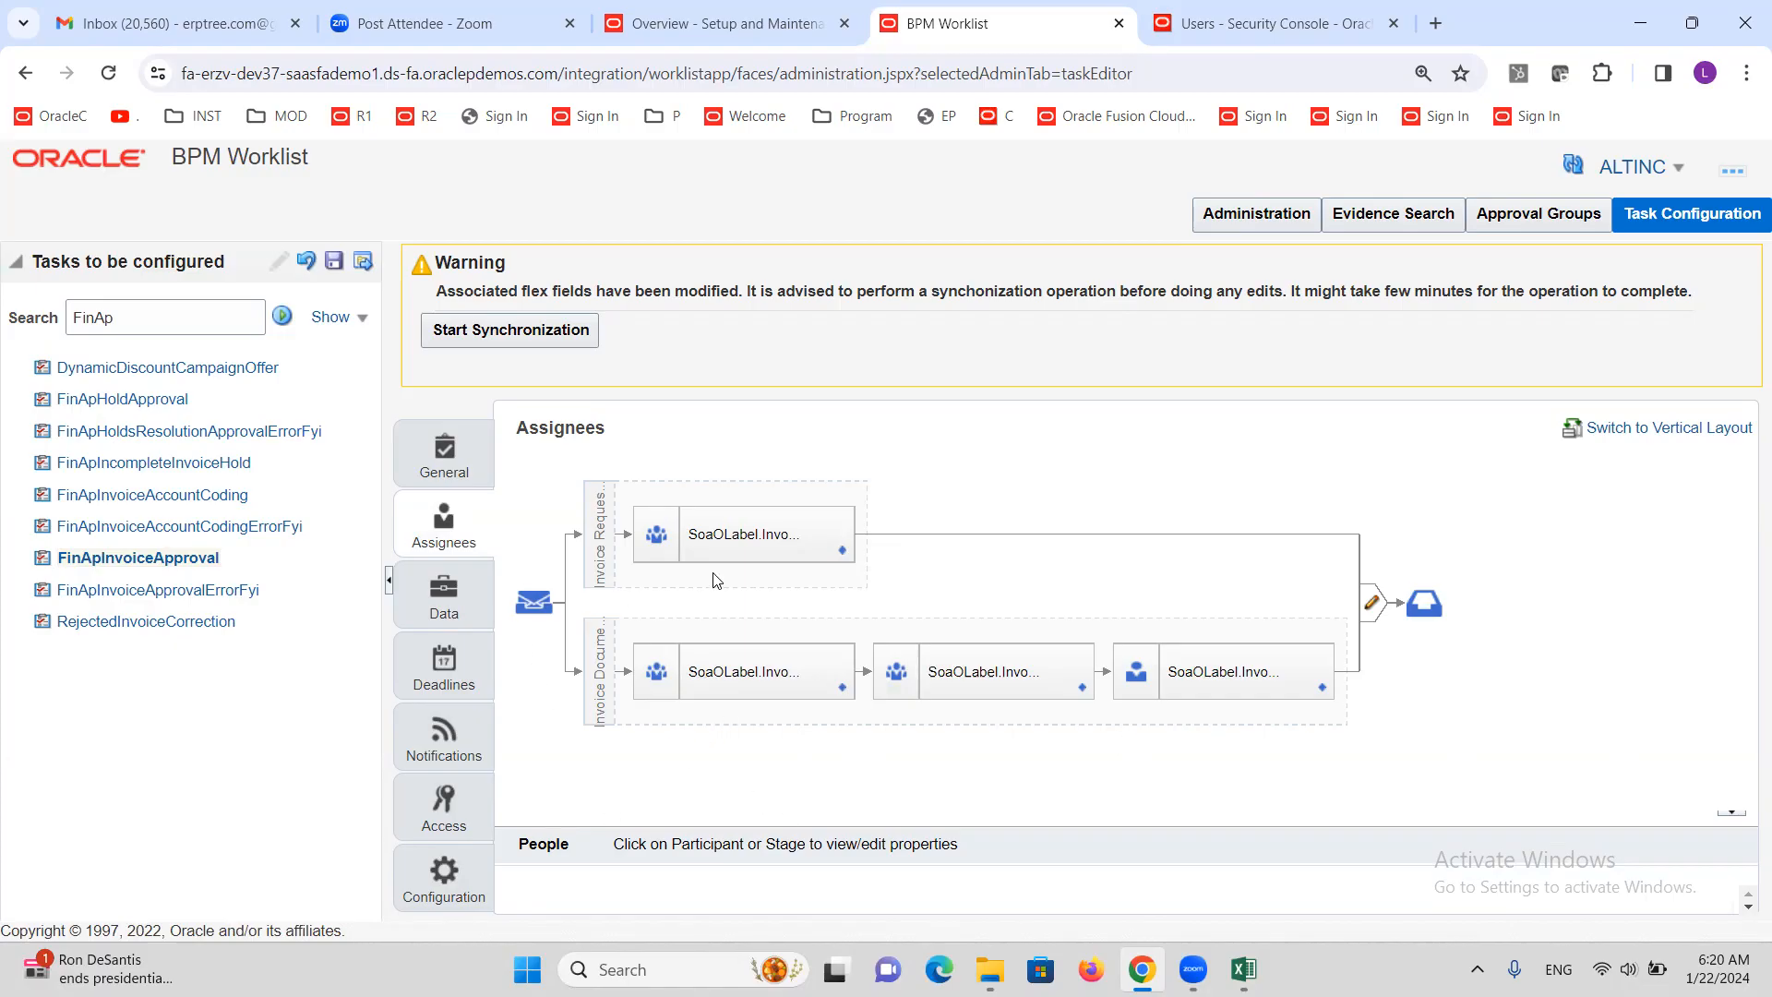
pyautogui.click(598, 672)
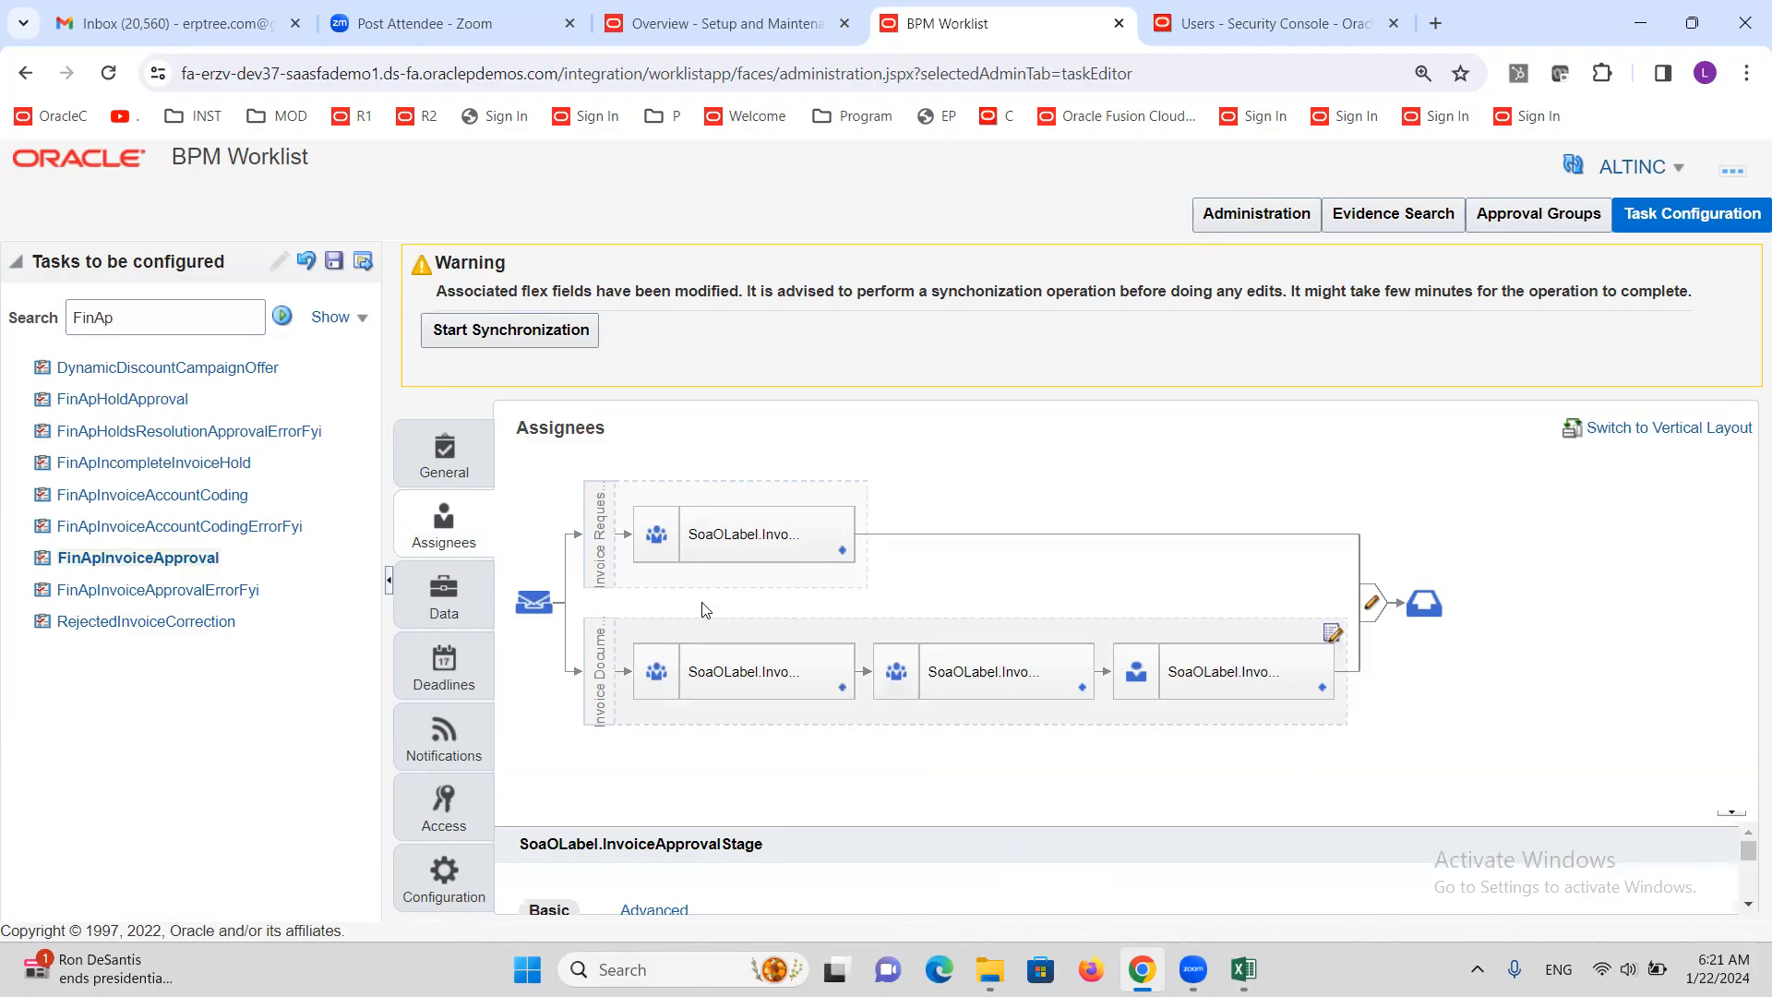
# Set the Process_Unmatched_Invoices participant to Ignore Participant in its advanced settings
pyautogui.click(656, 537)
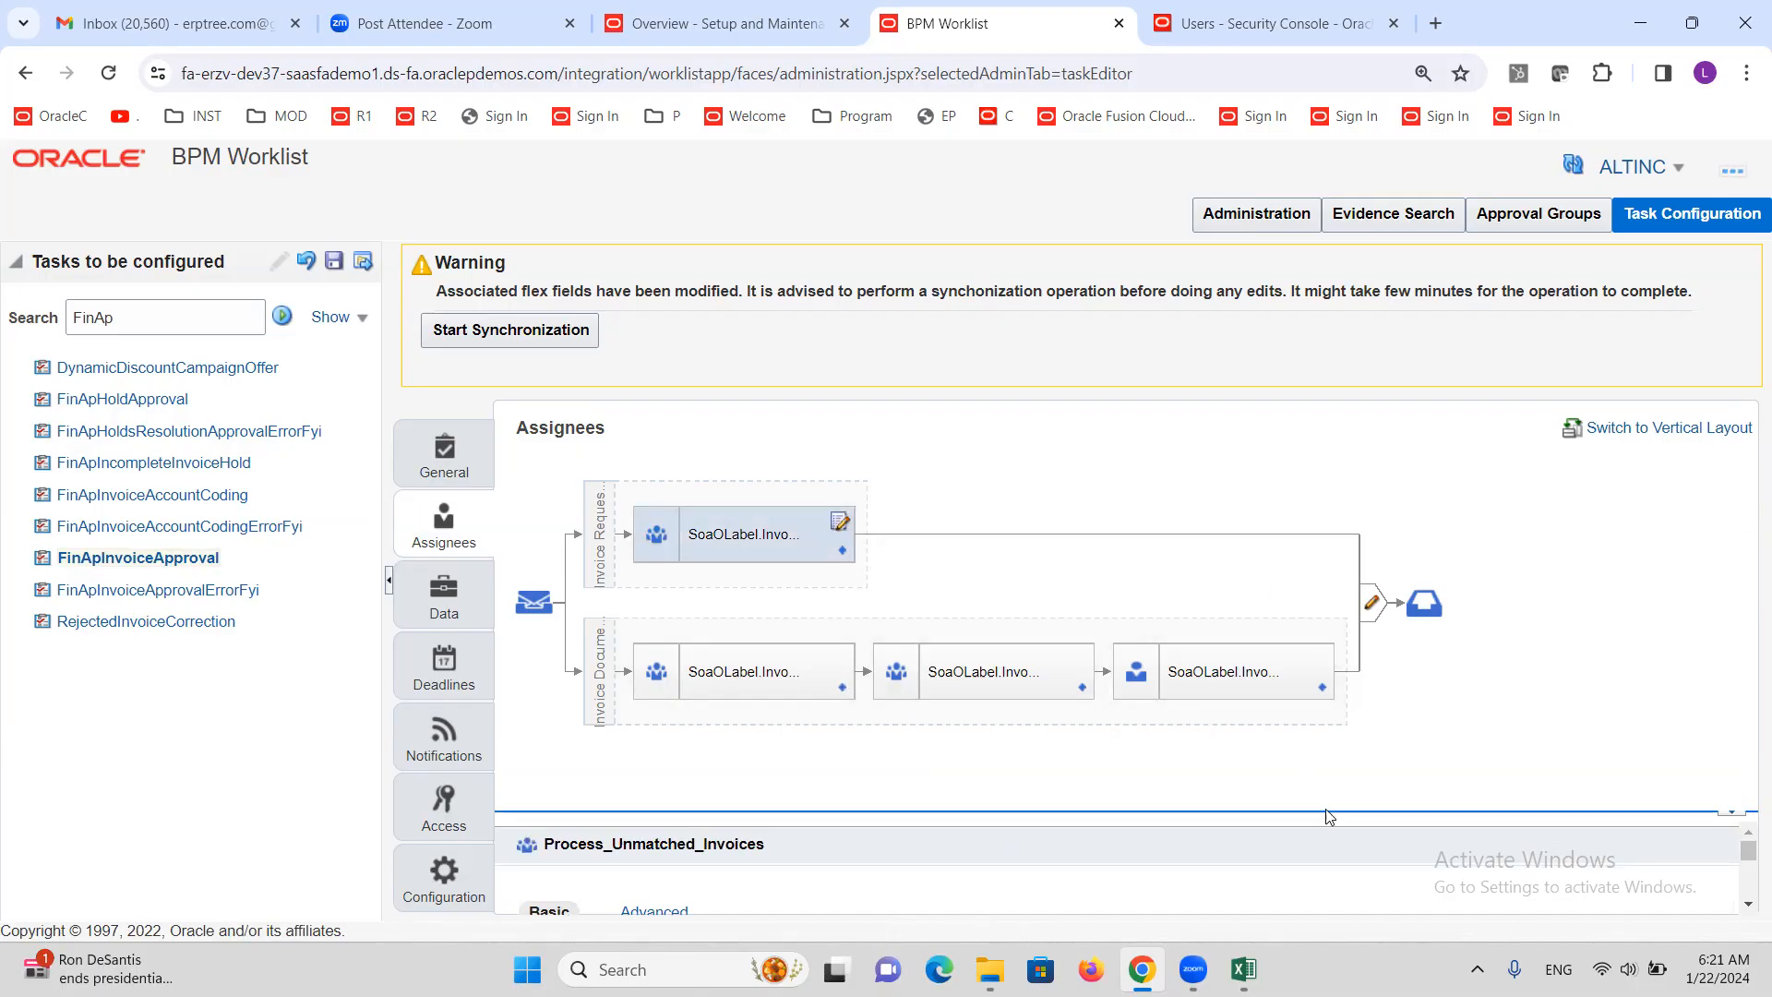
pyautogui.moveTo(1318, 816); pyautogui.dragTo(1318, 755)
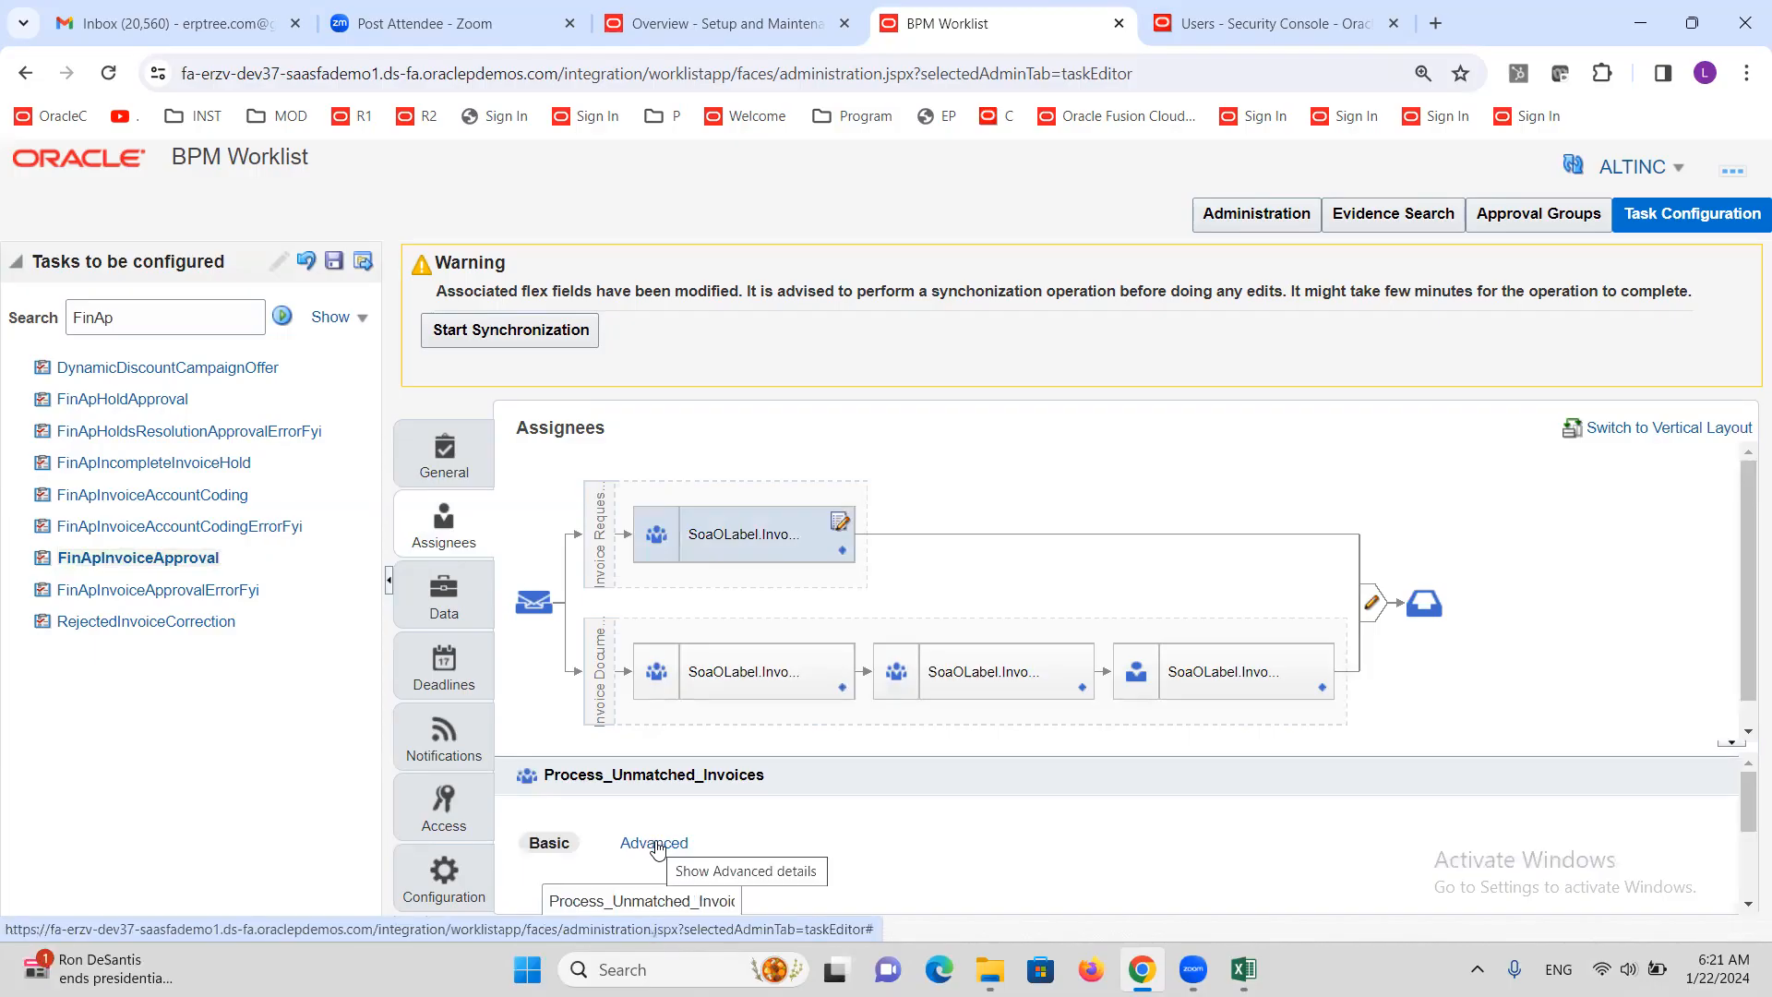
pyautogui.click(656, 842)
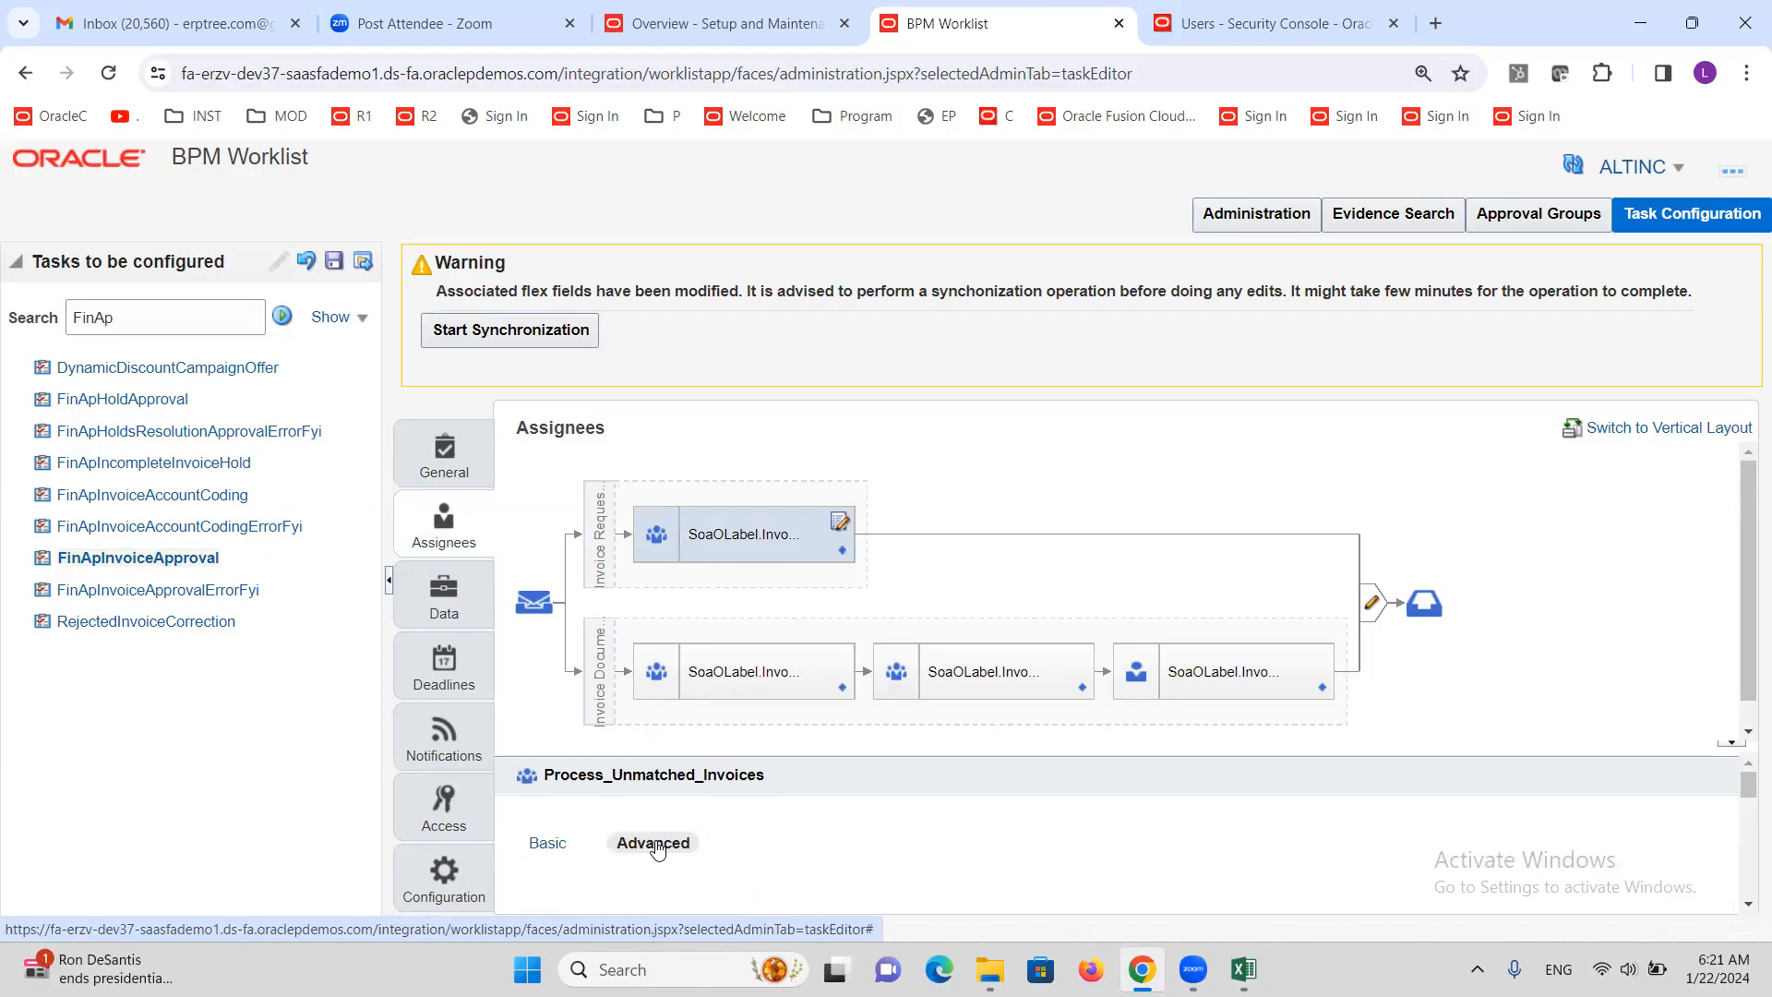
pyautogui.moveTo(1437, 755); pyautogui.dragTo(1429, 699)
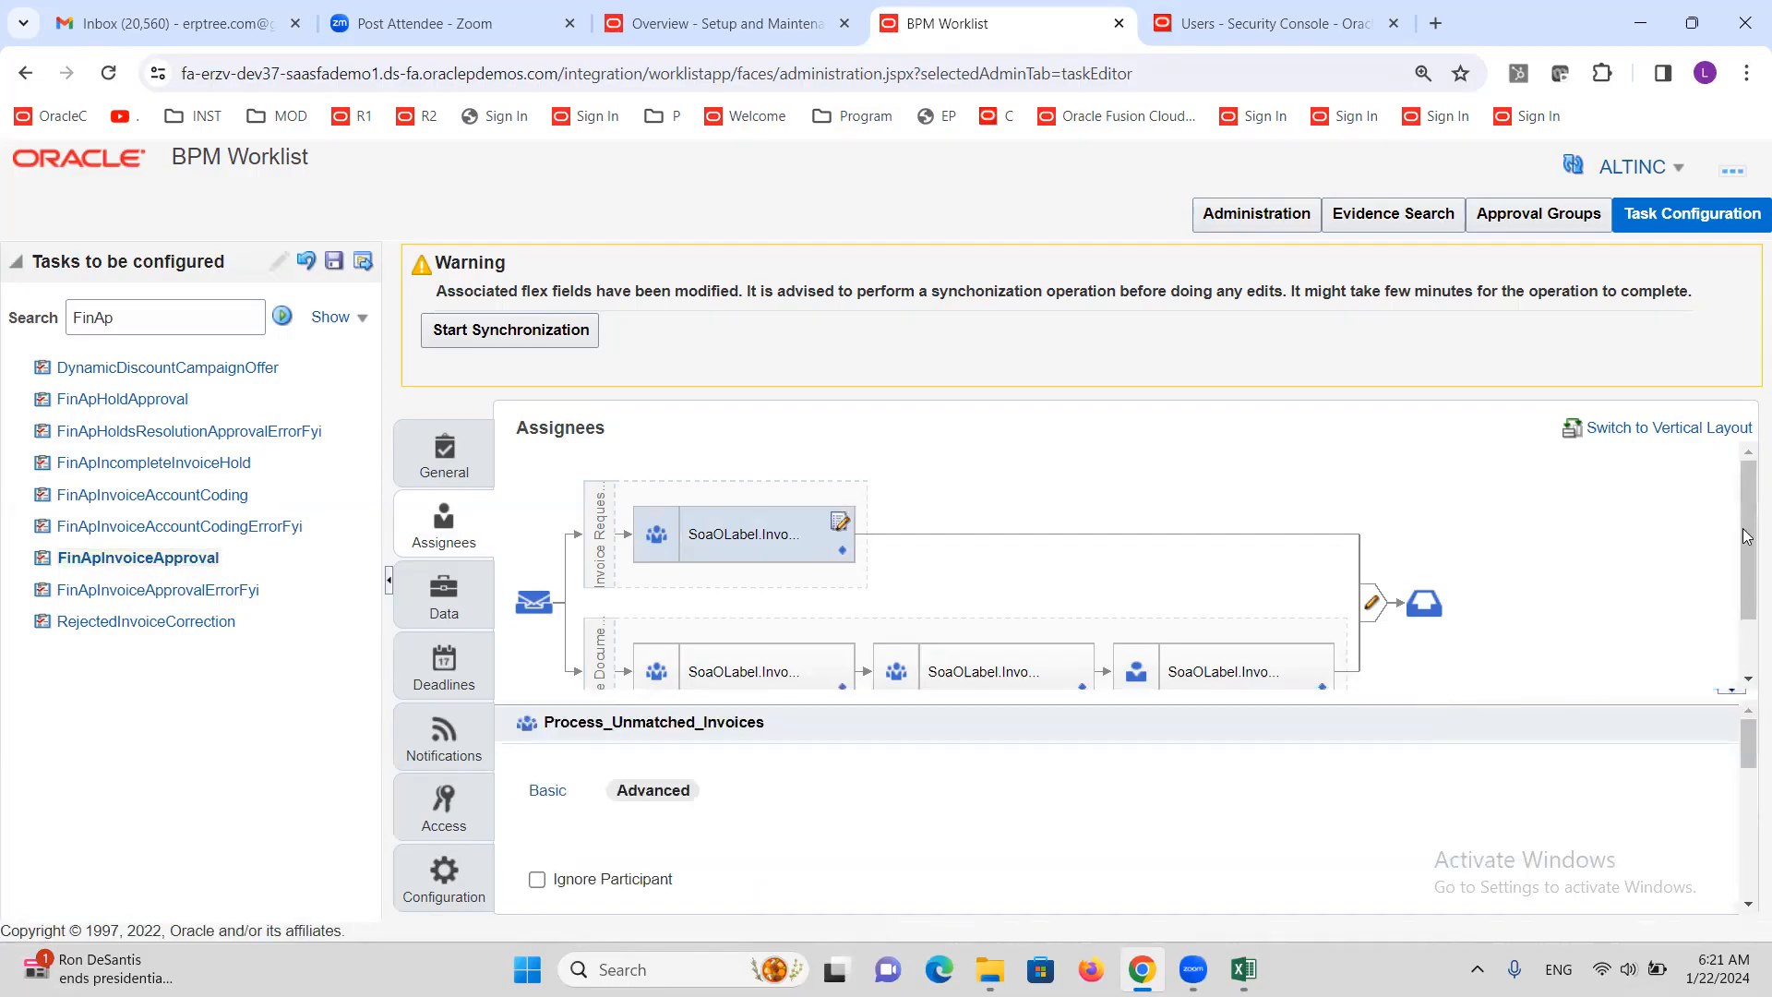
pyautogui.scroll(-1, 1747, 512)
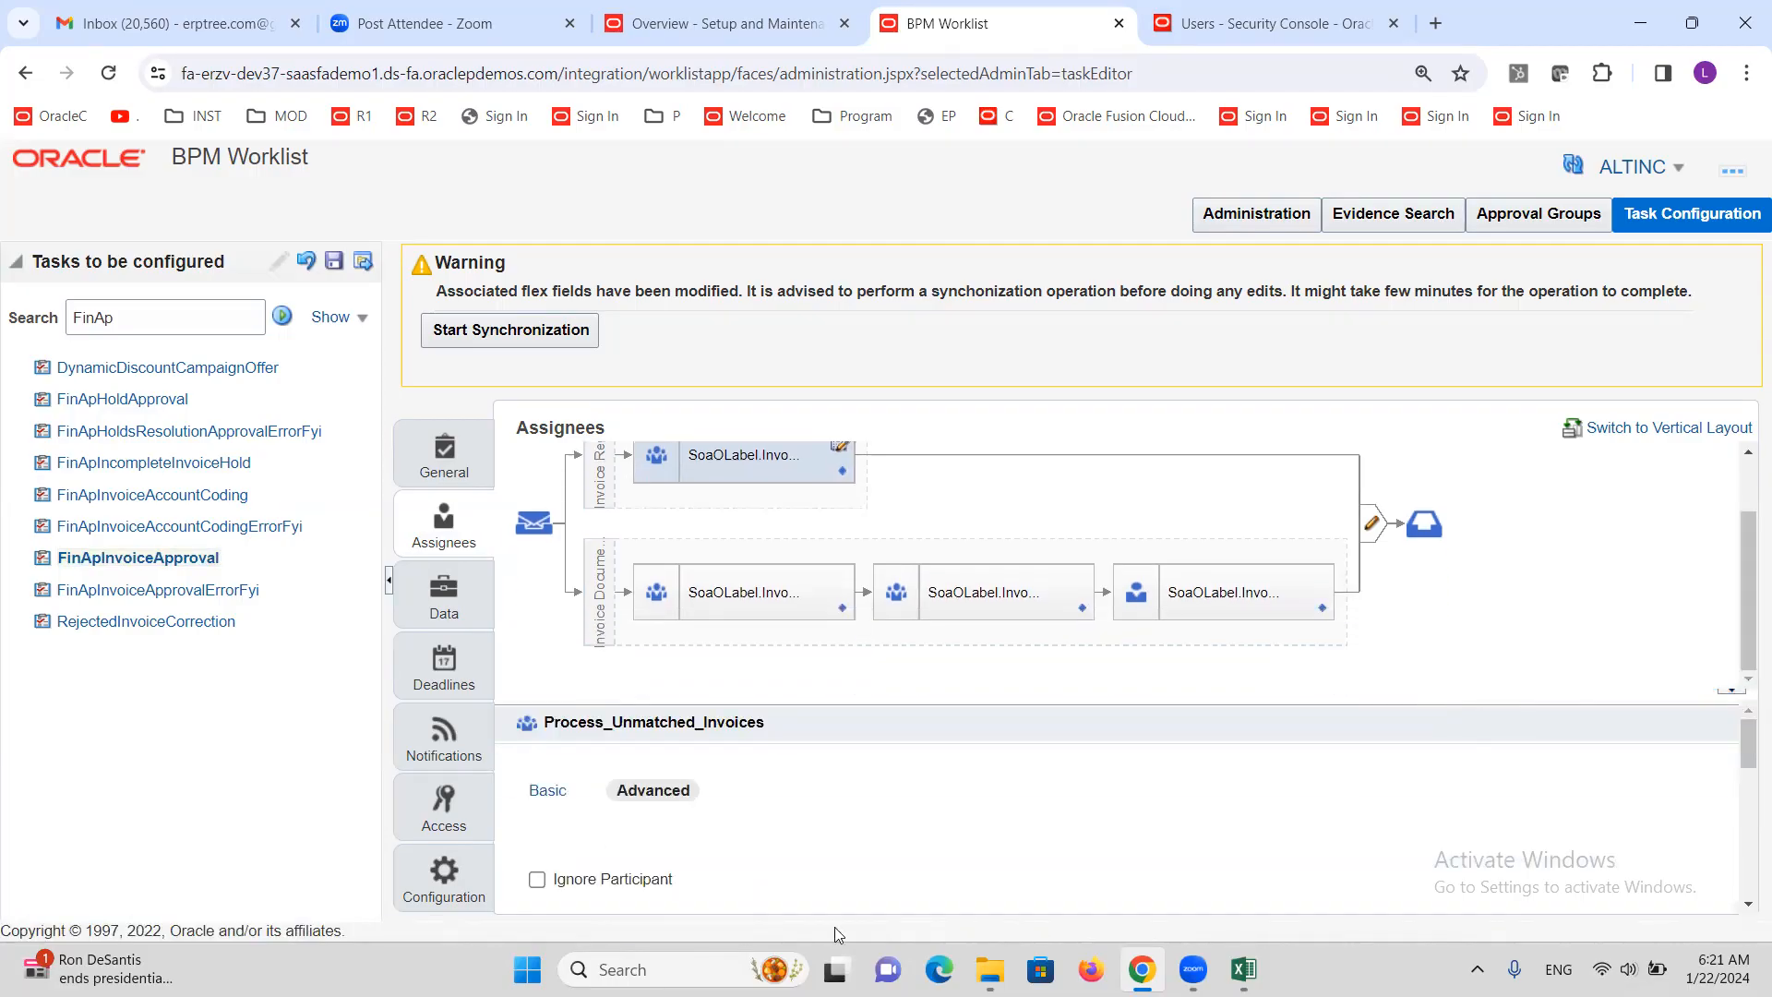
pyautogui.click(538, 881)
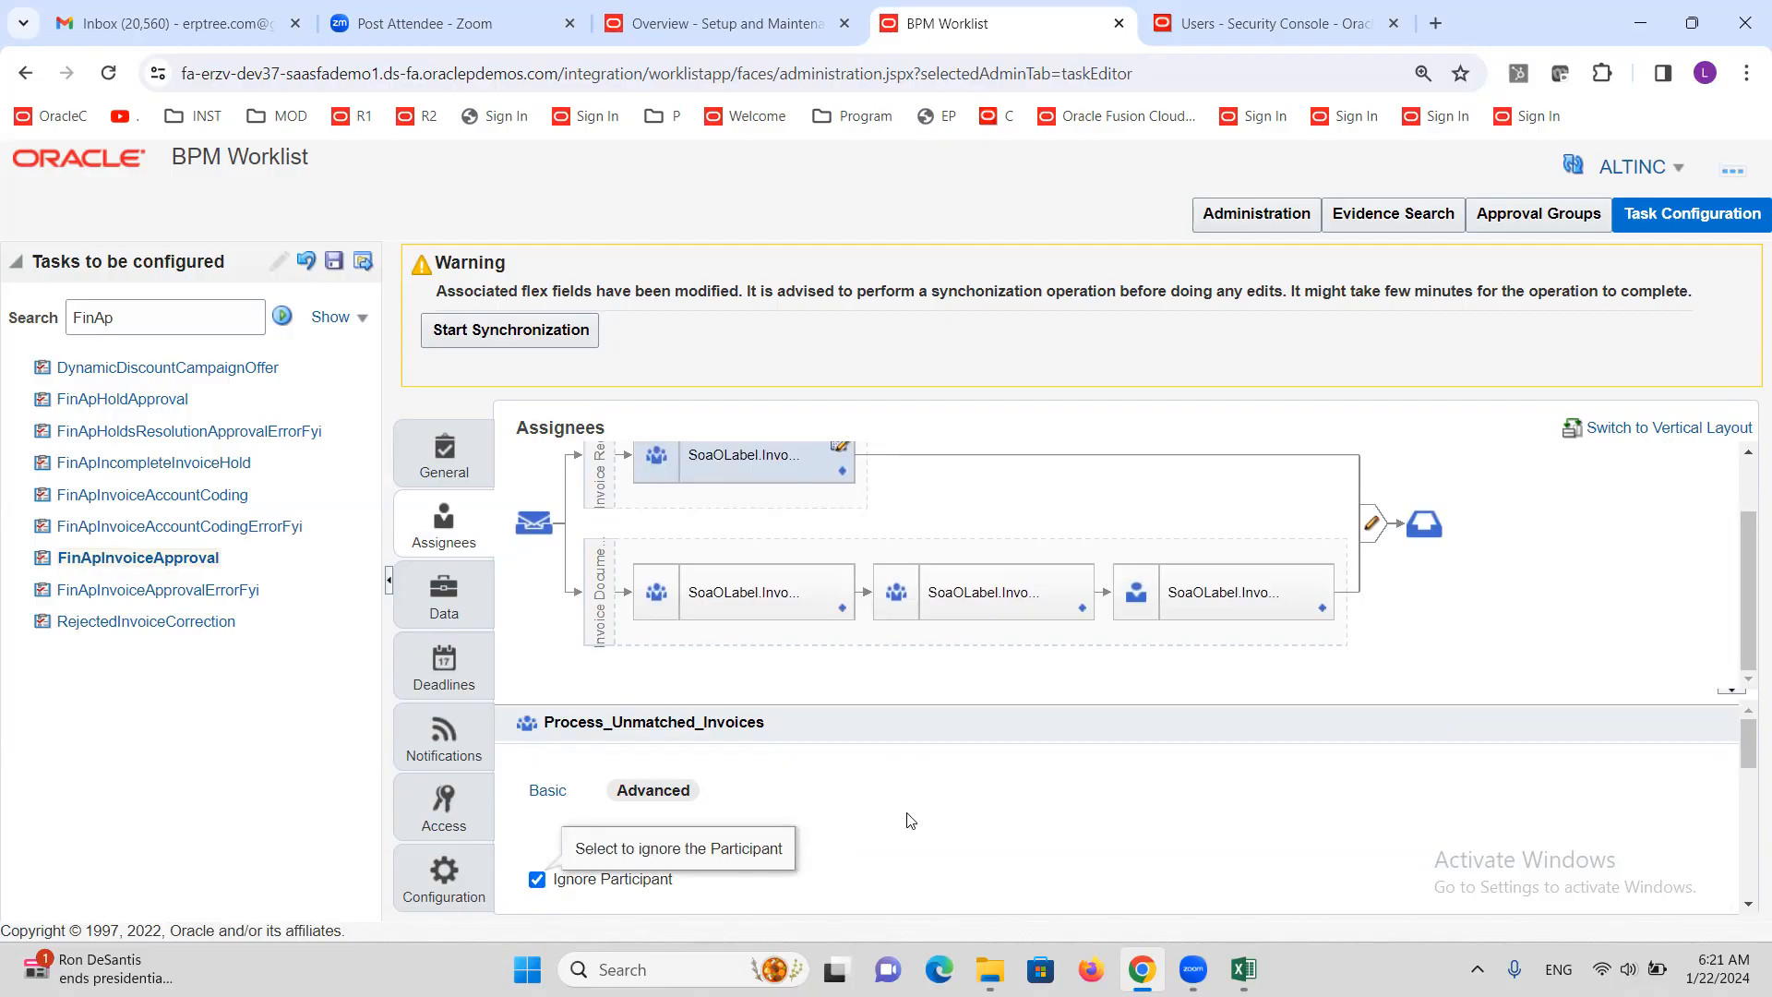
# Also ignore Detect_Unmatched_Invoices and FIN_Groups_Acceptance, then save the task configuration
pyautogui.click(708, 592)
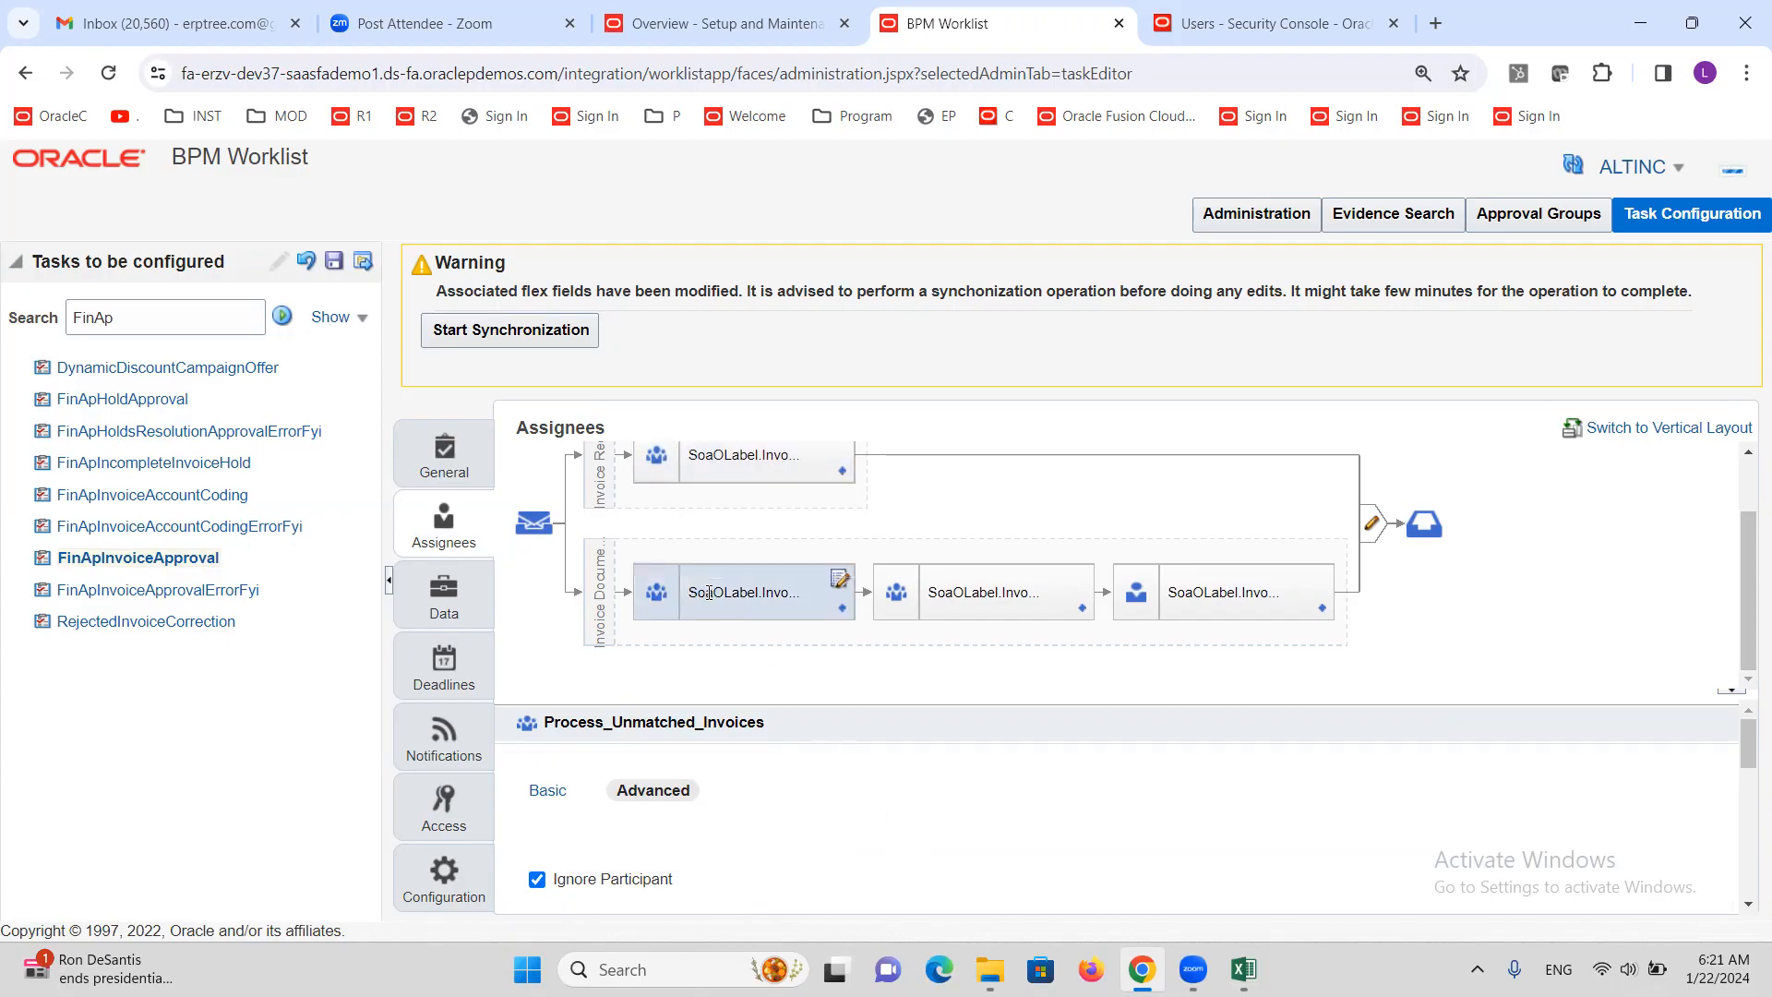
pyautogui.click(661, 787)
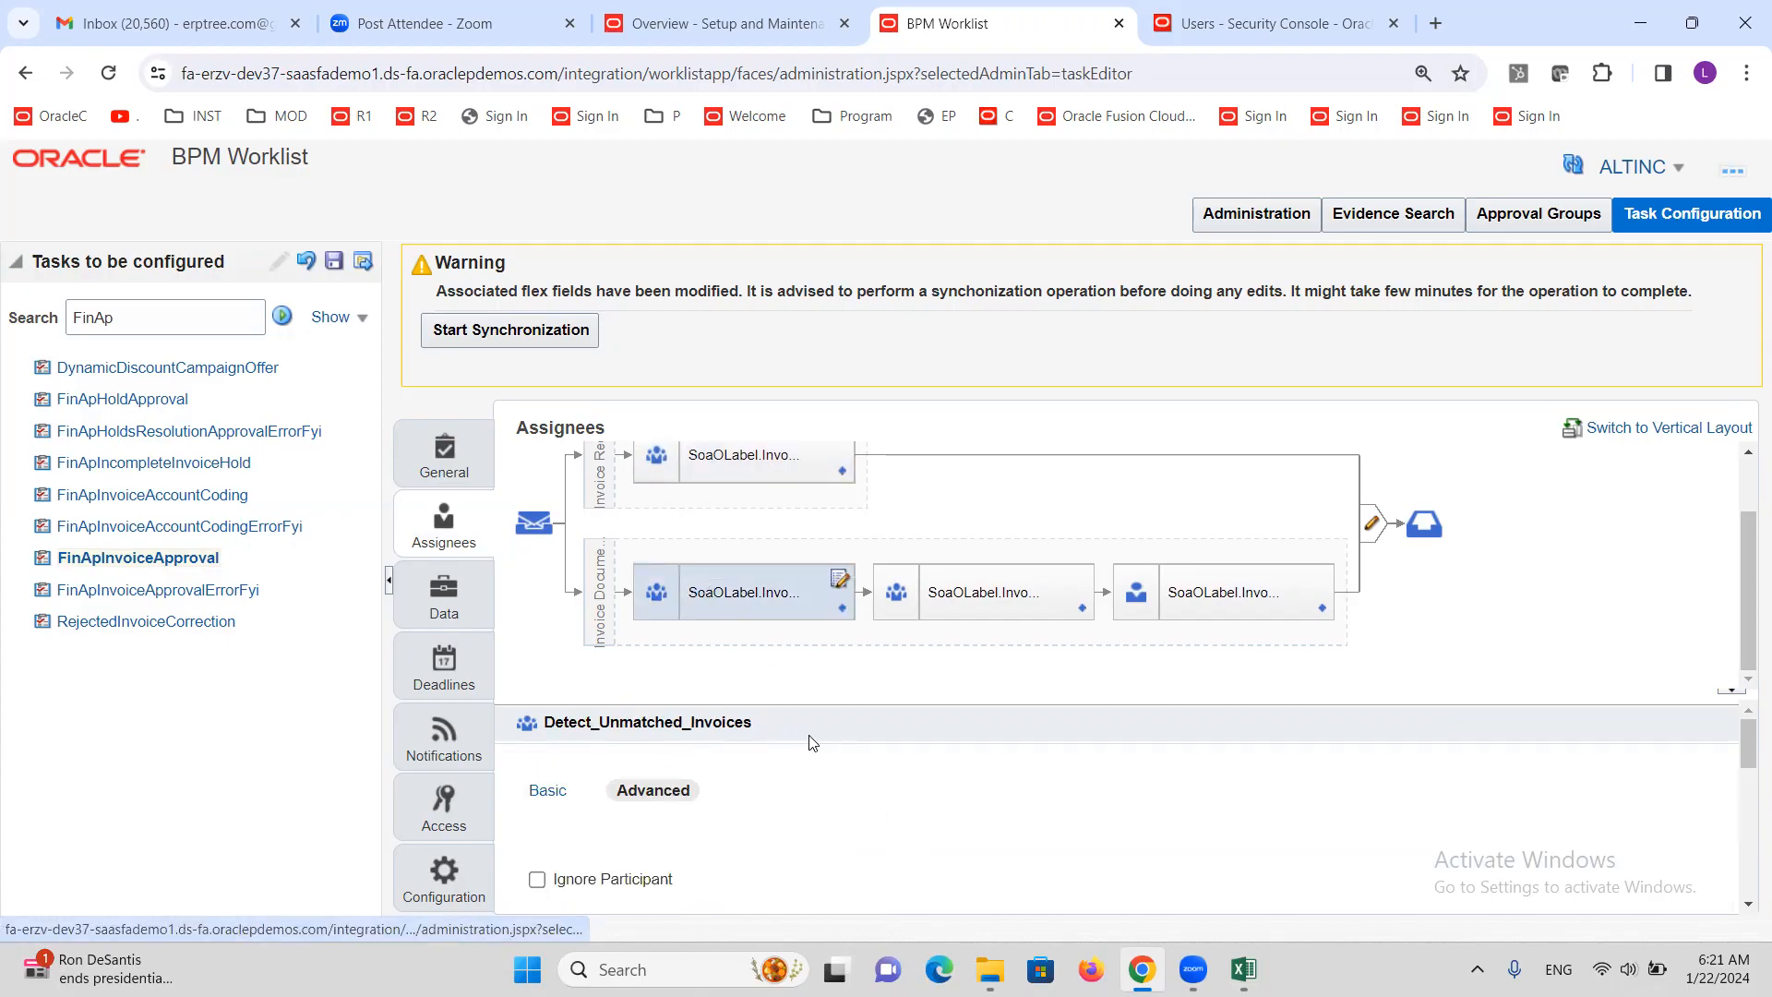
pyautogui.click(538, 879)
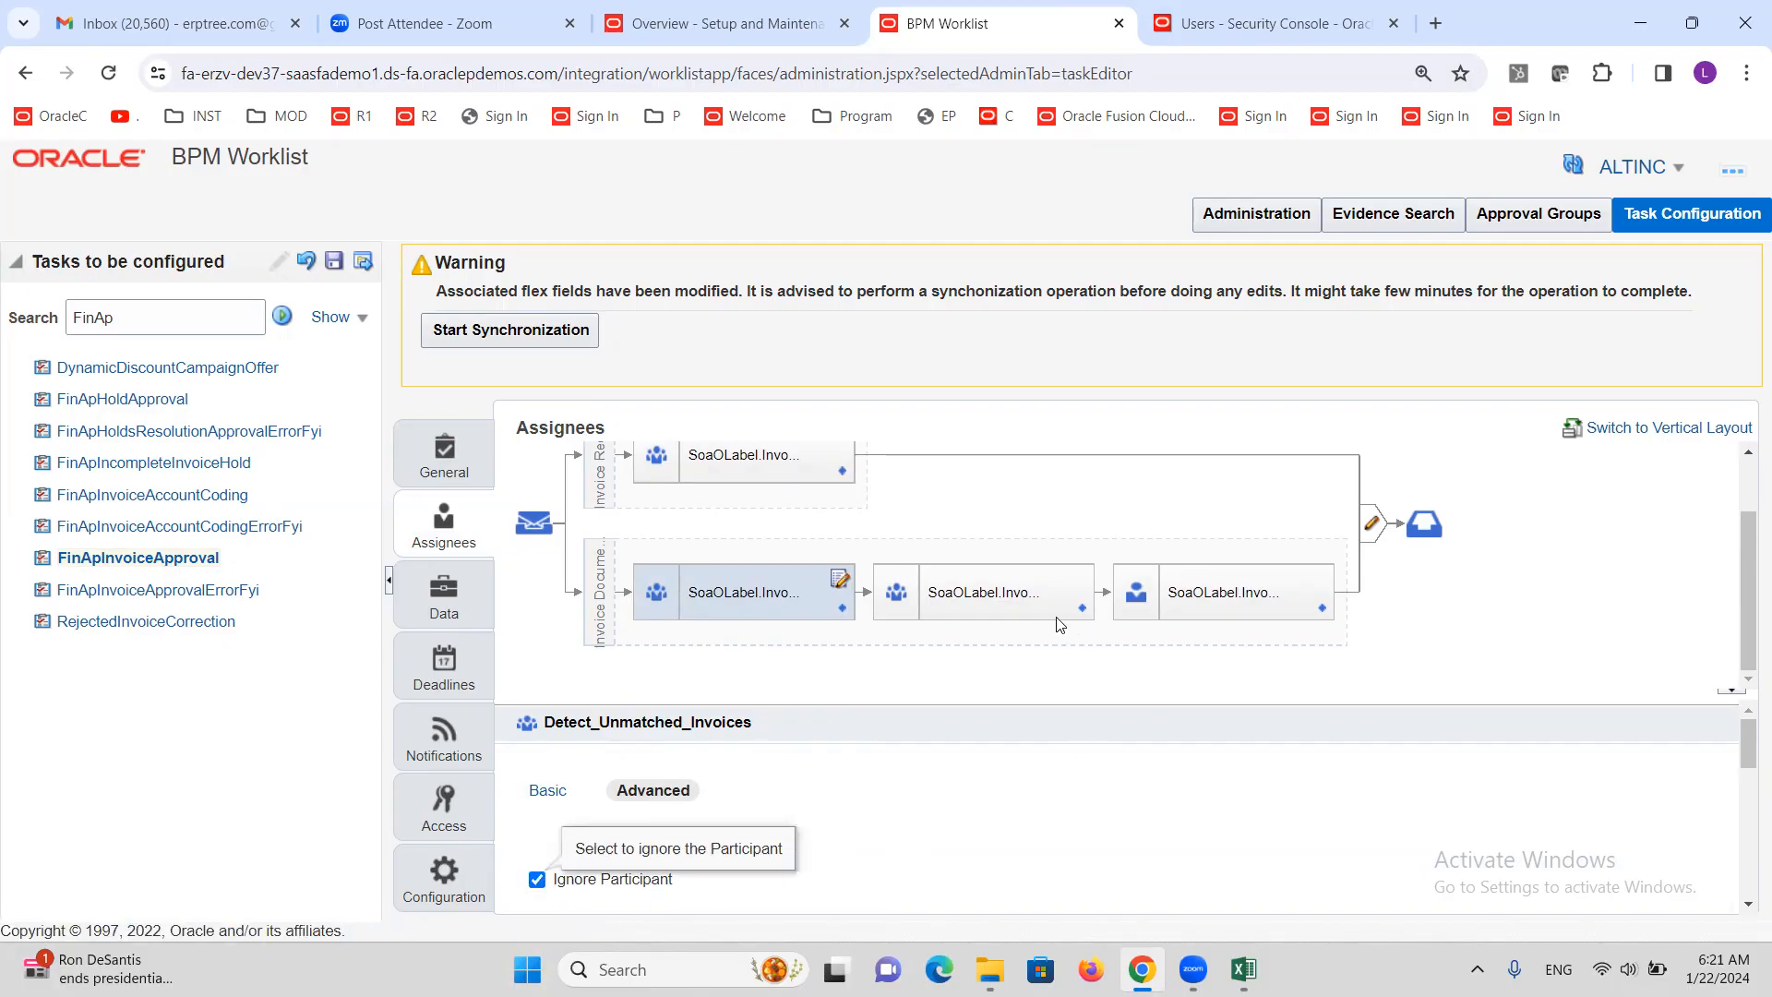
pyautogui.click(981, 587)
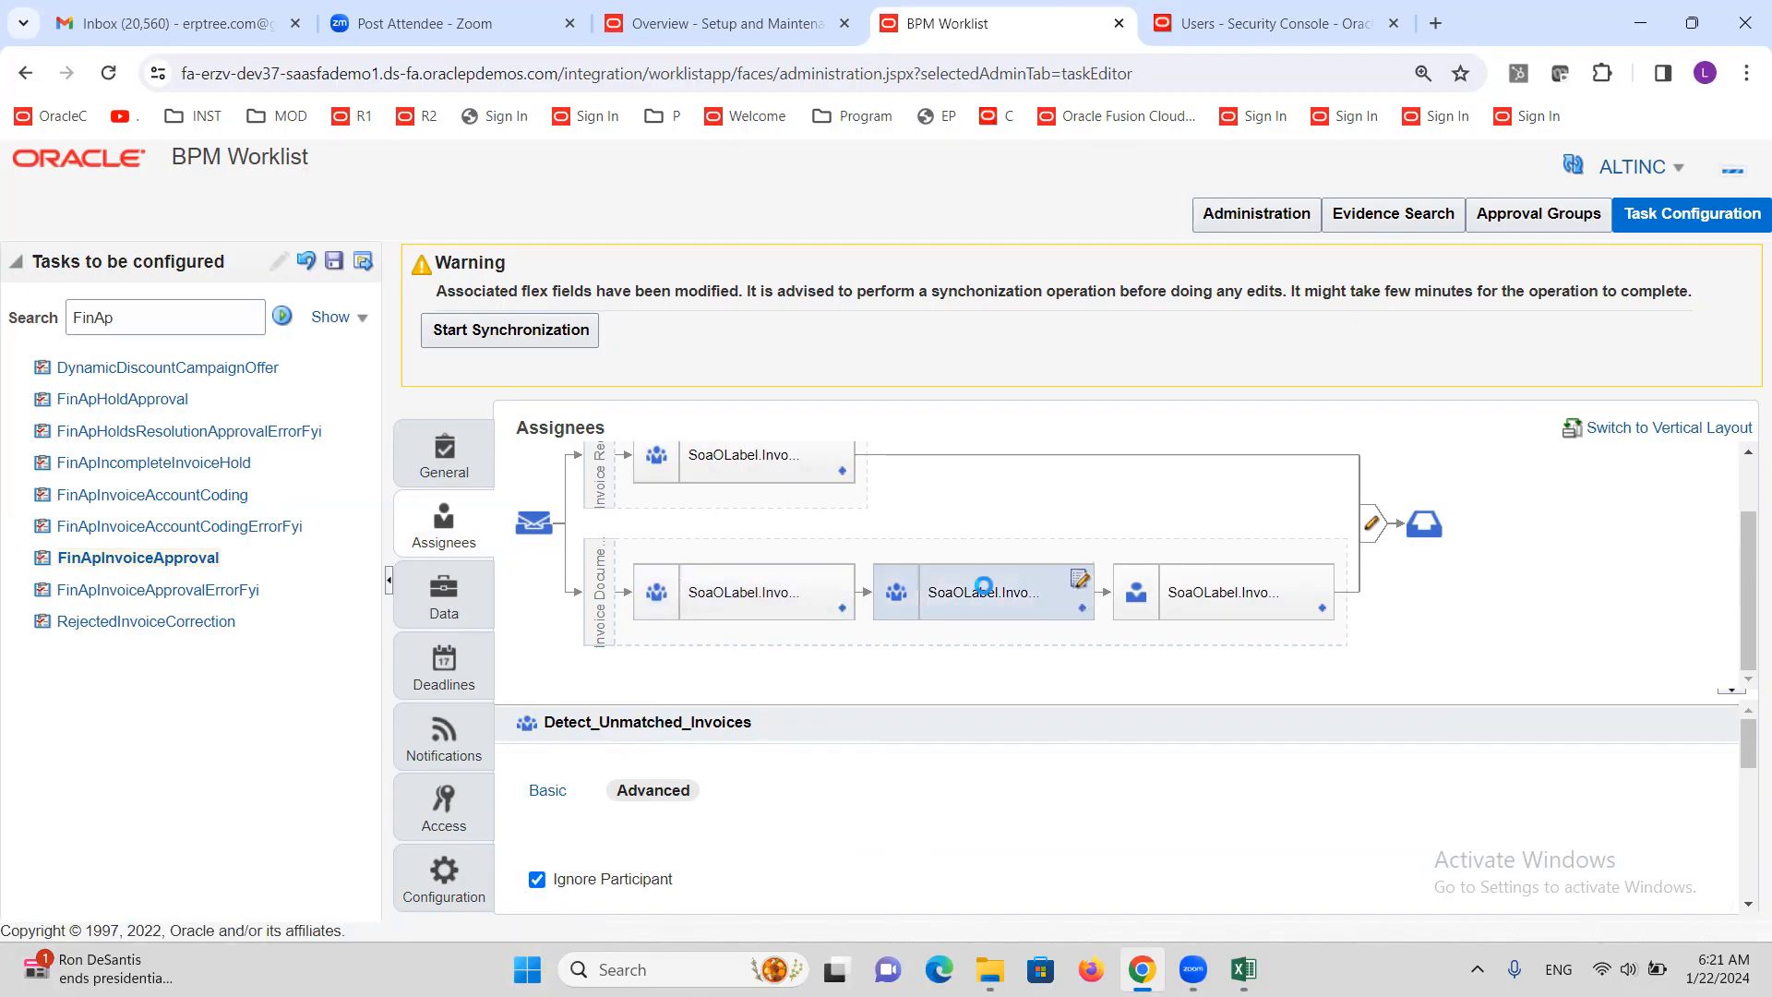
pyautogui.click(652, 791)
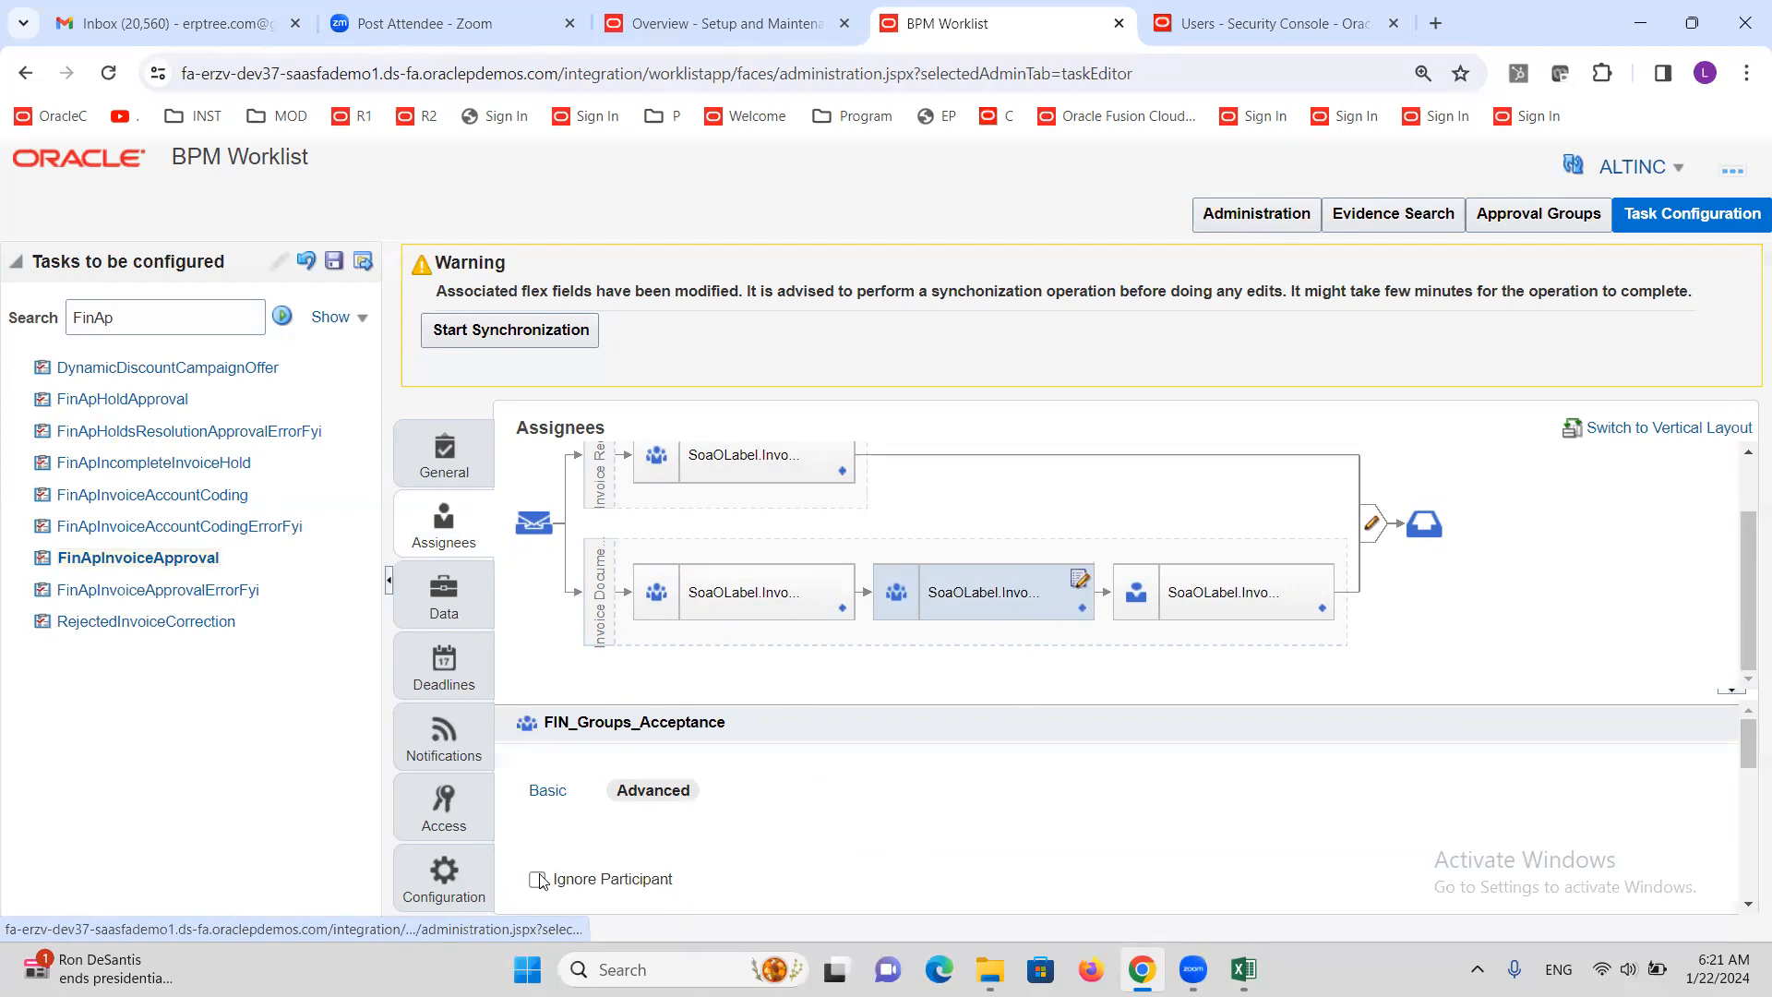
pyautogui.click(537, 880)
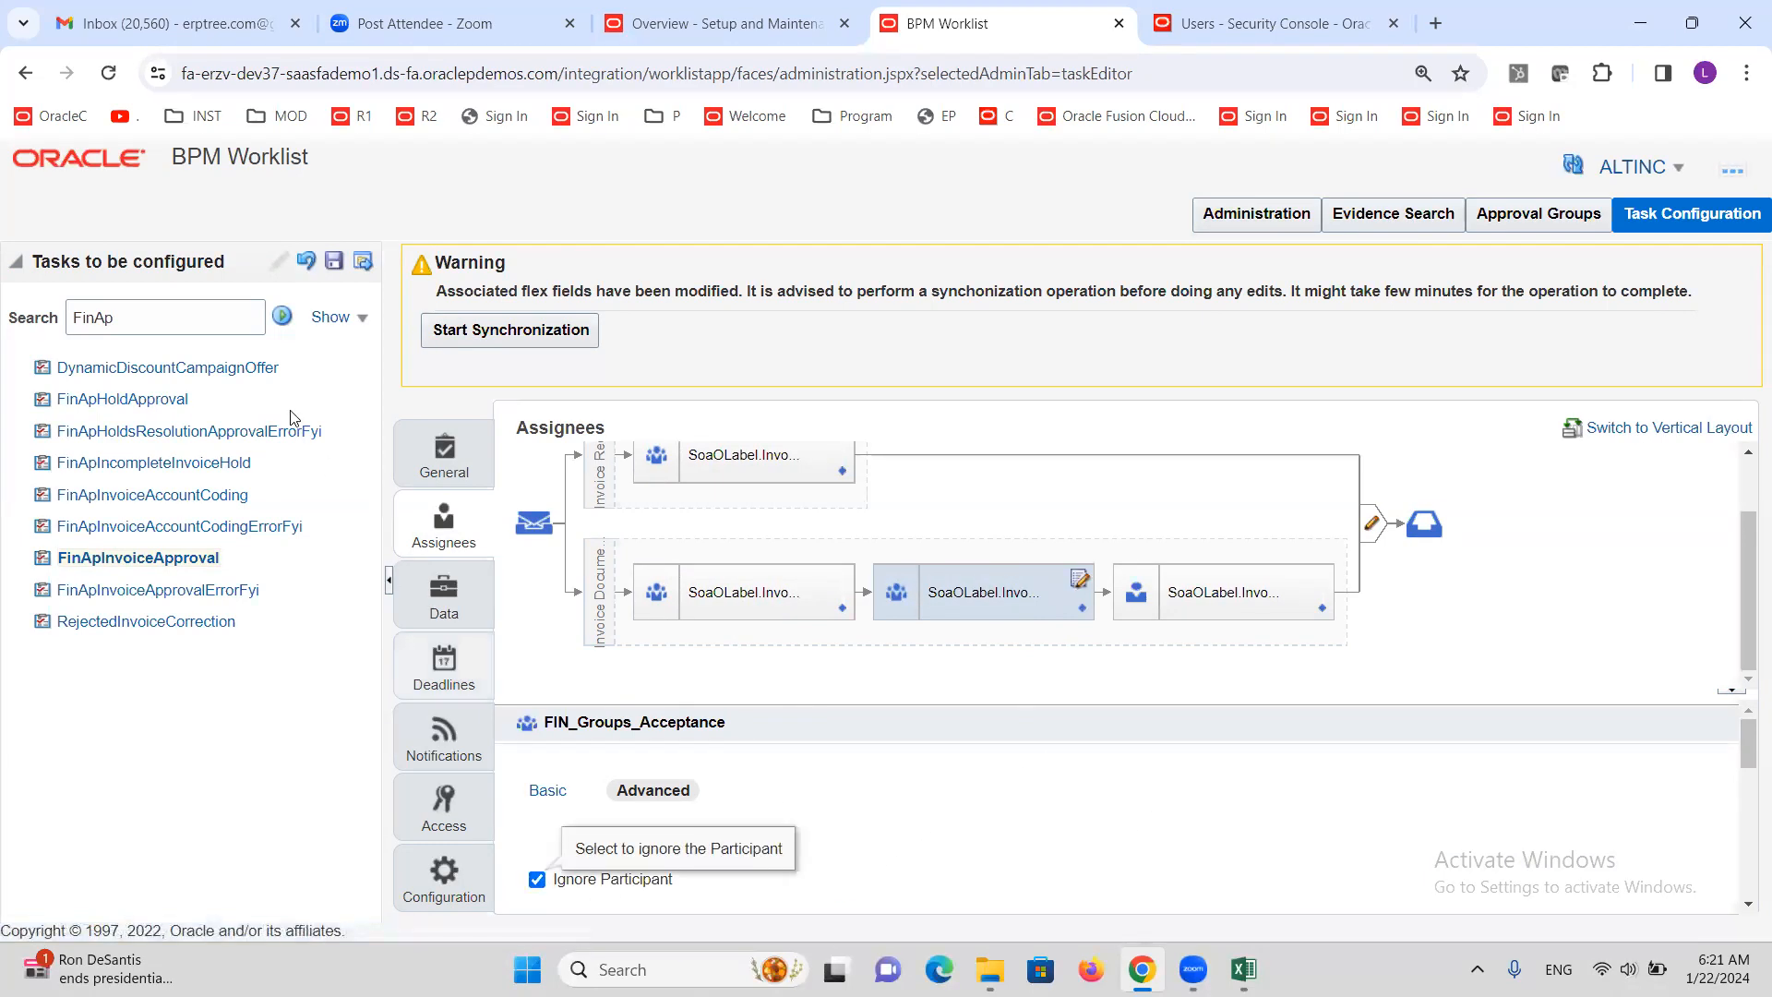
pyautogui.click(334, 268)
pyautogui.click(1006, 726)
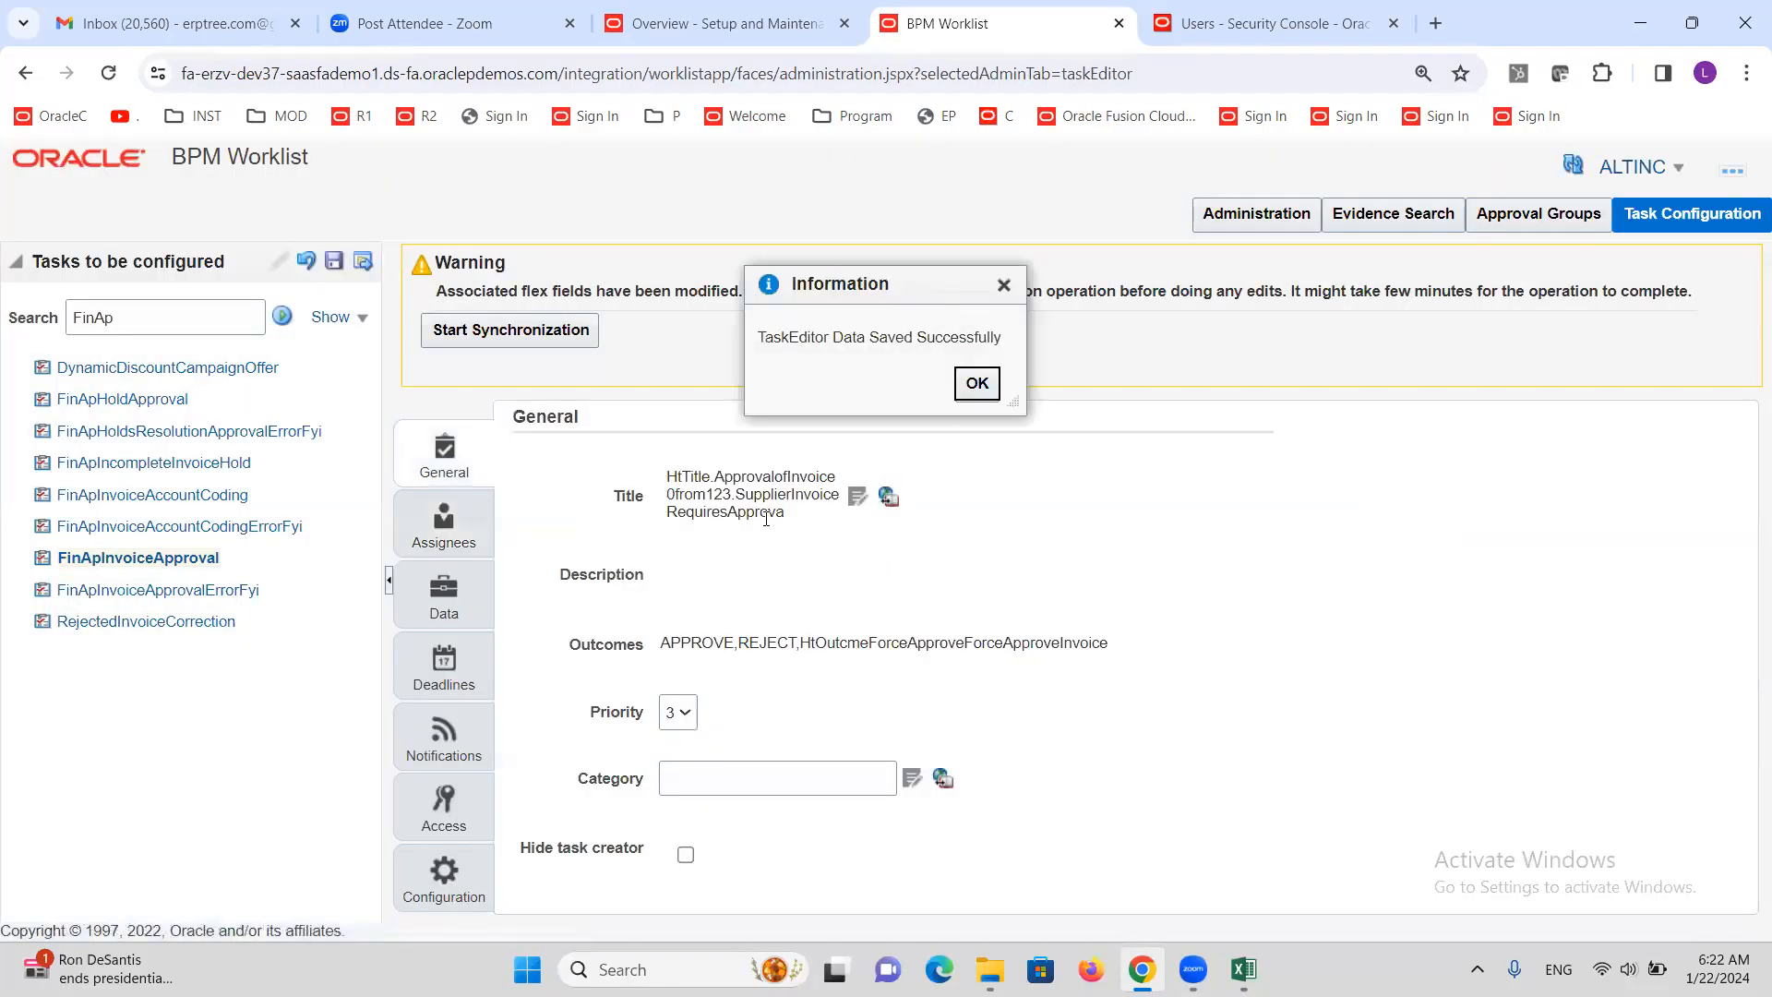
# Commit the FinApInvoiceApproval task changes without comments
pyautogui.click(977, 378)
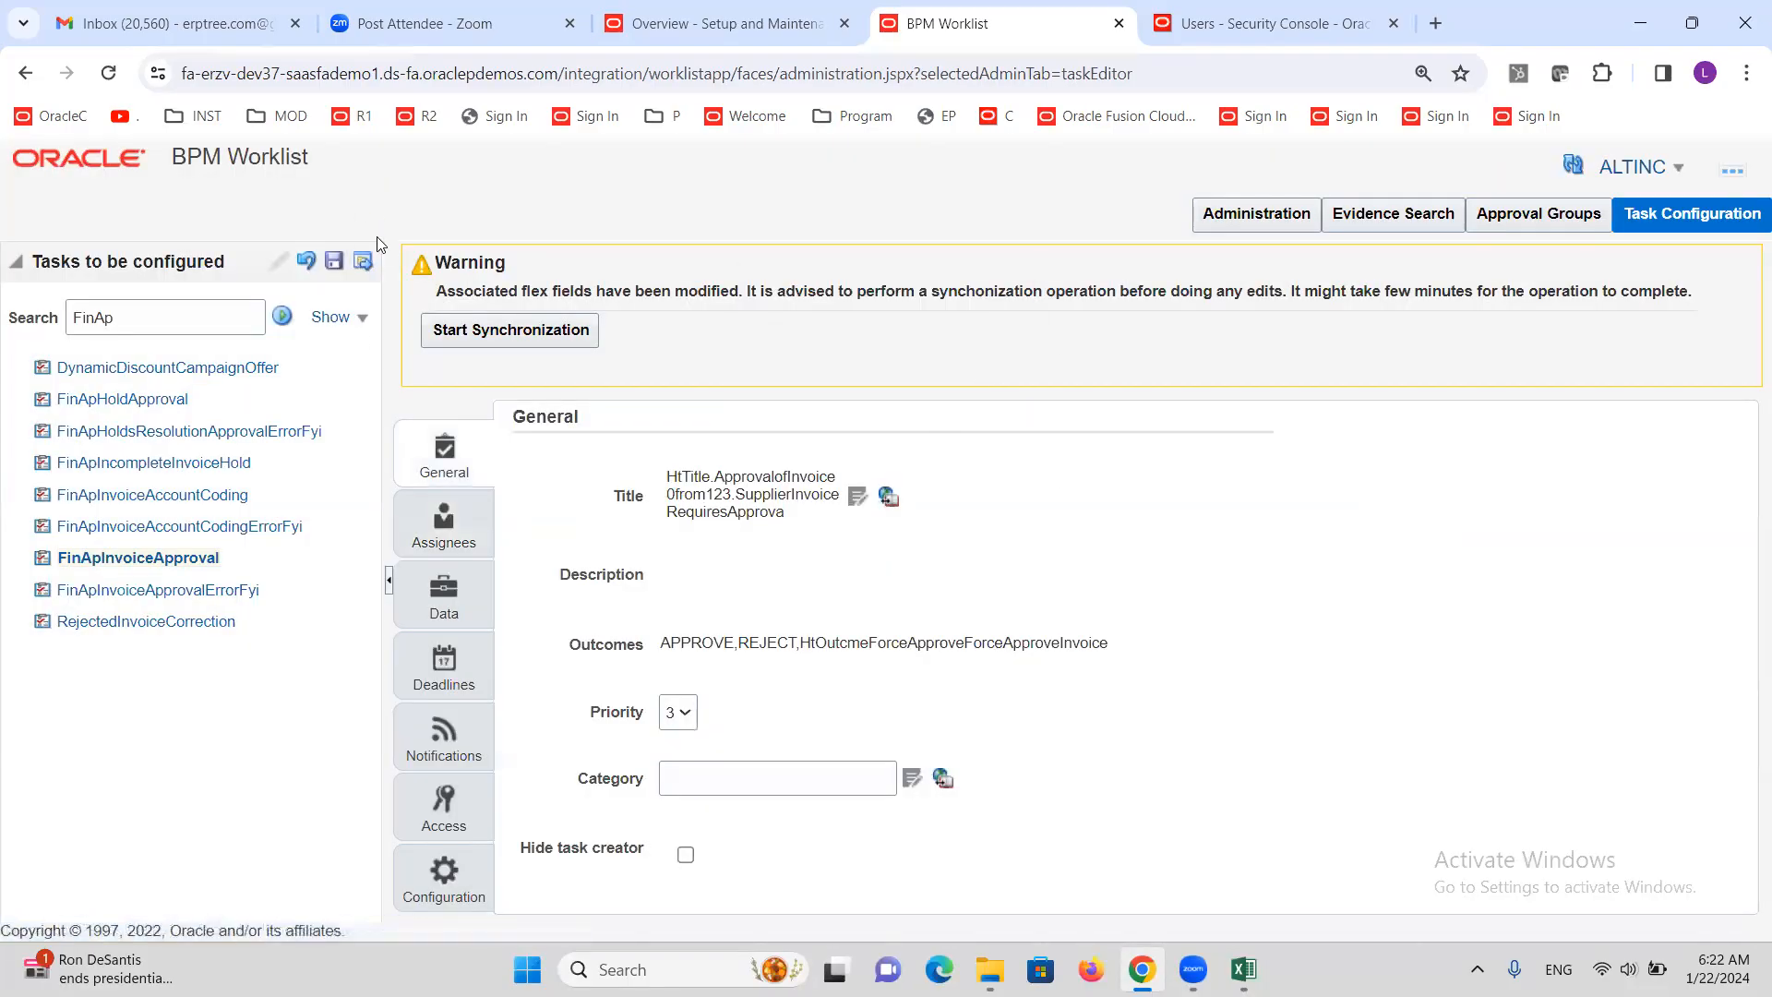
pyautogui.click(366, 262)
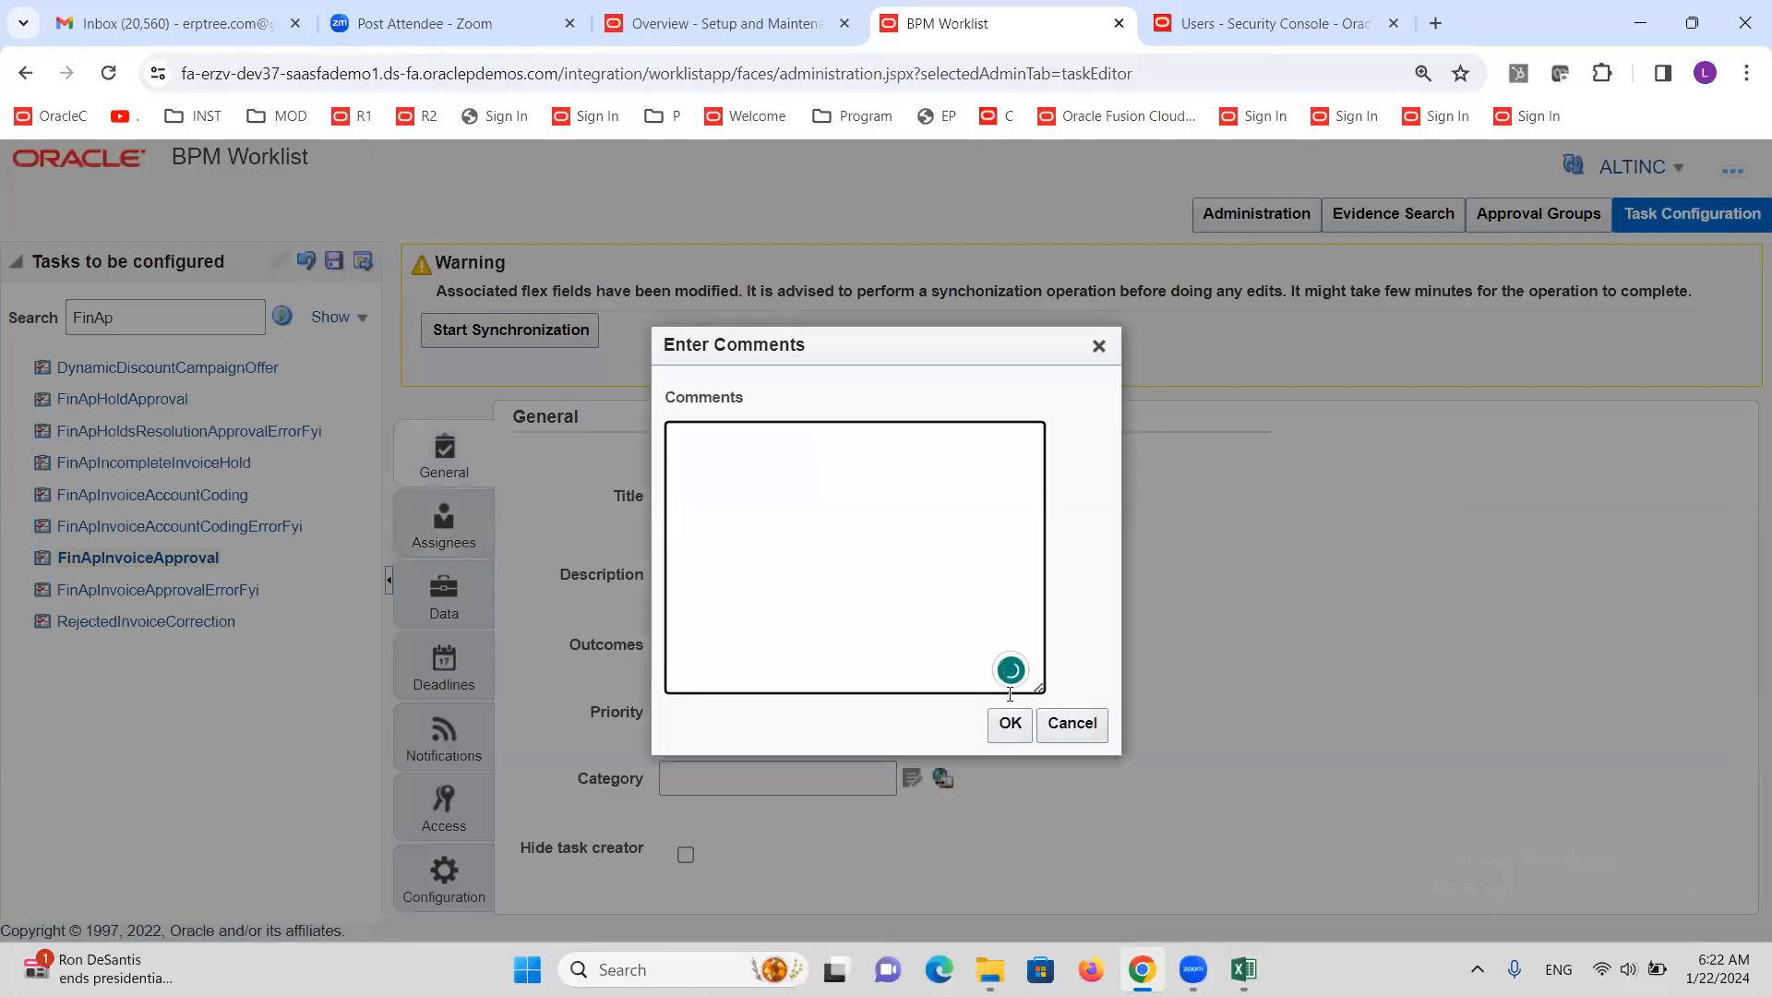
pyautogui.click(1010, 723)
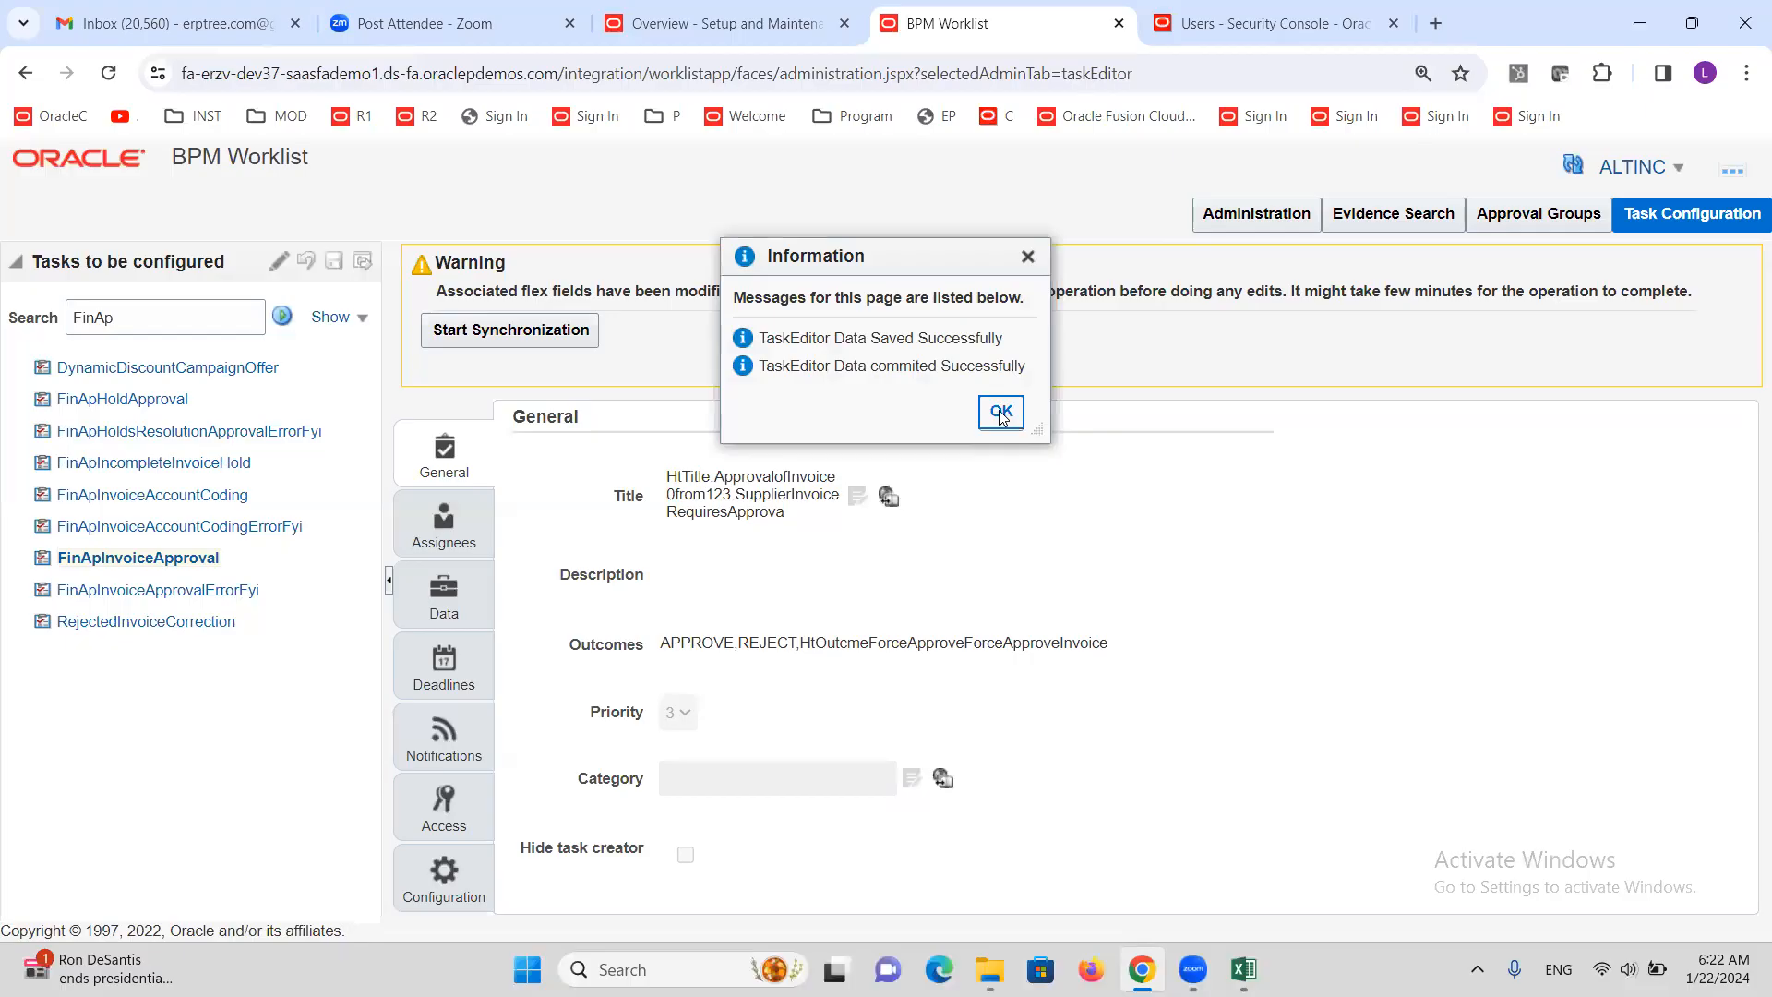
pyautogui.click(1002, 415)
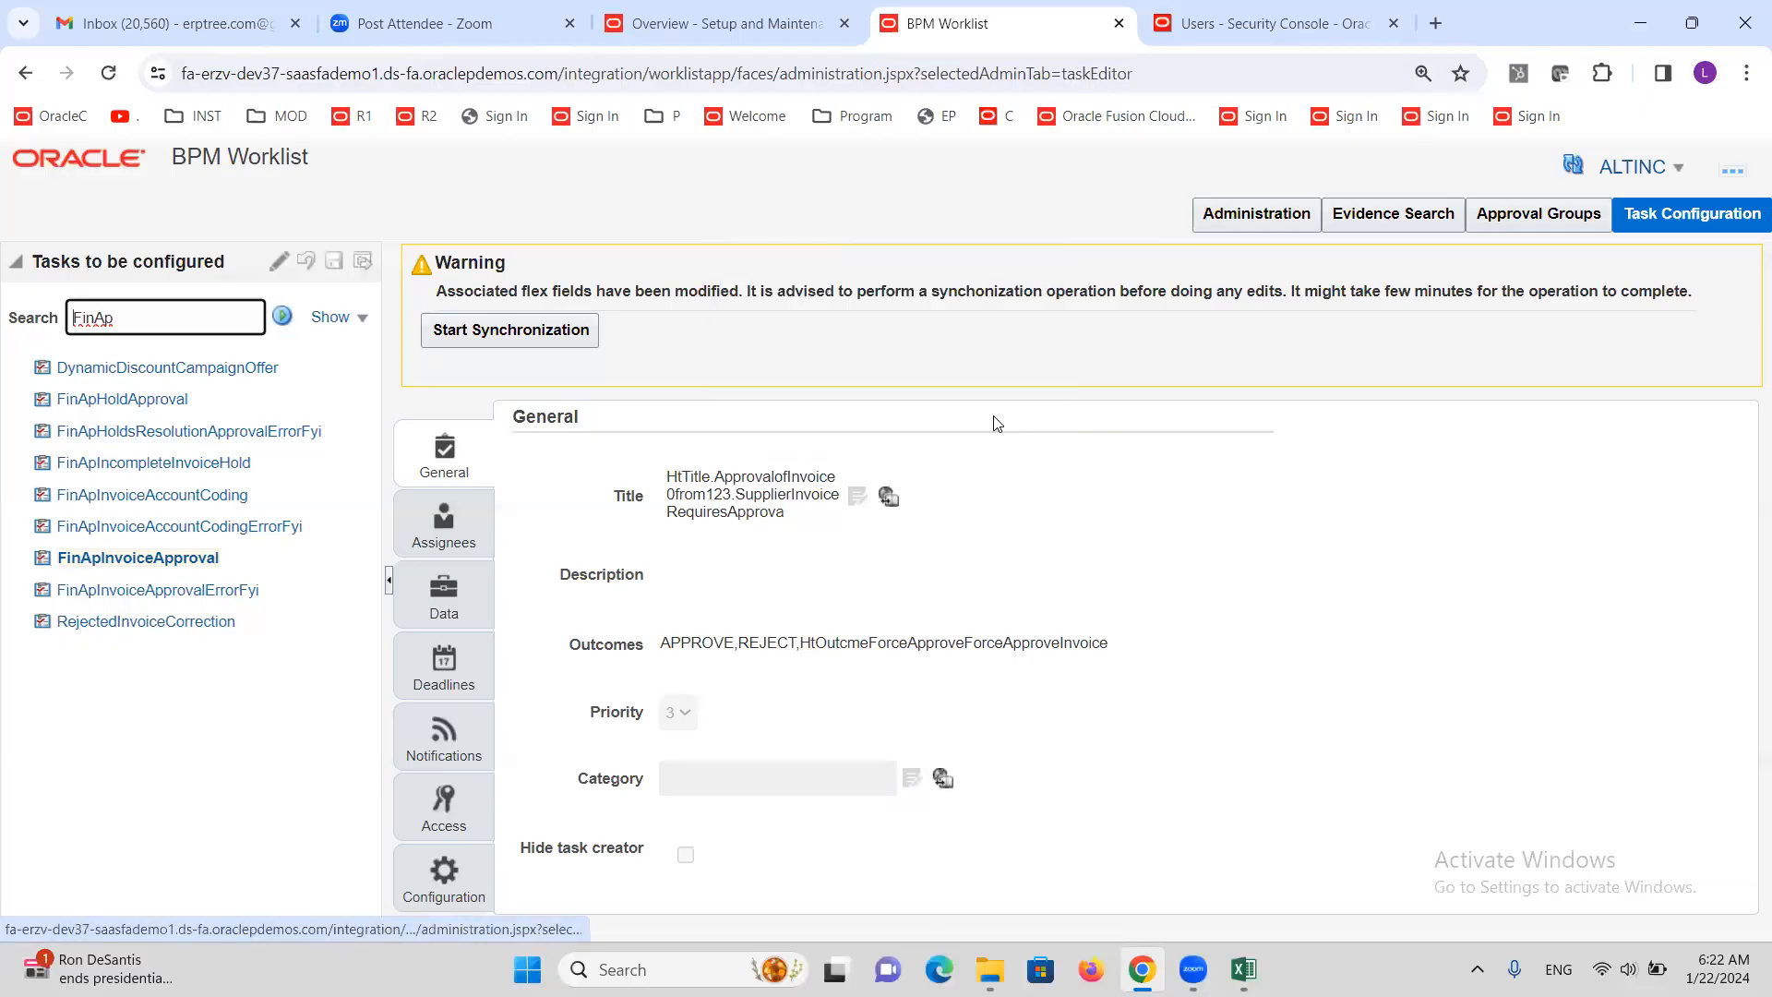
# Reopen the task for editing and expand its full Assignees approval flow
pyautogui.click(279, 262)
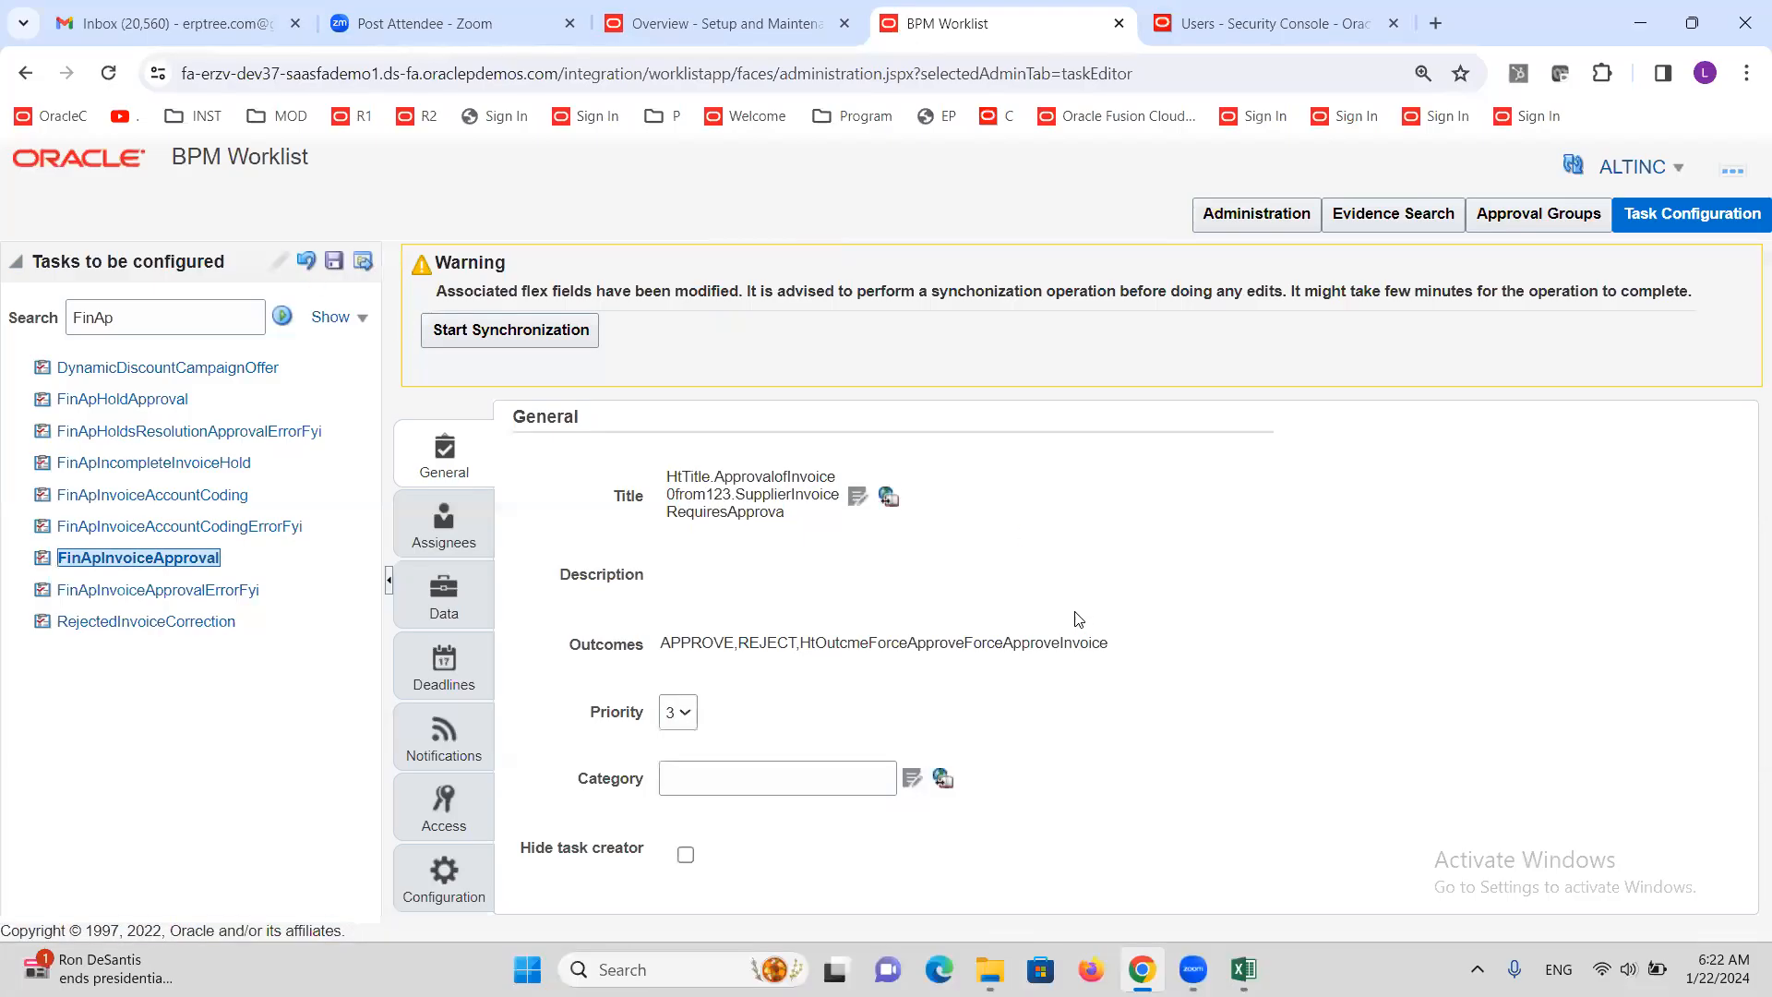
pyautogui.click(462, 535)
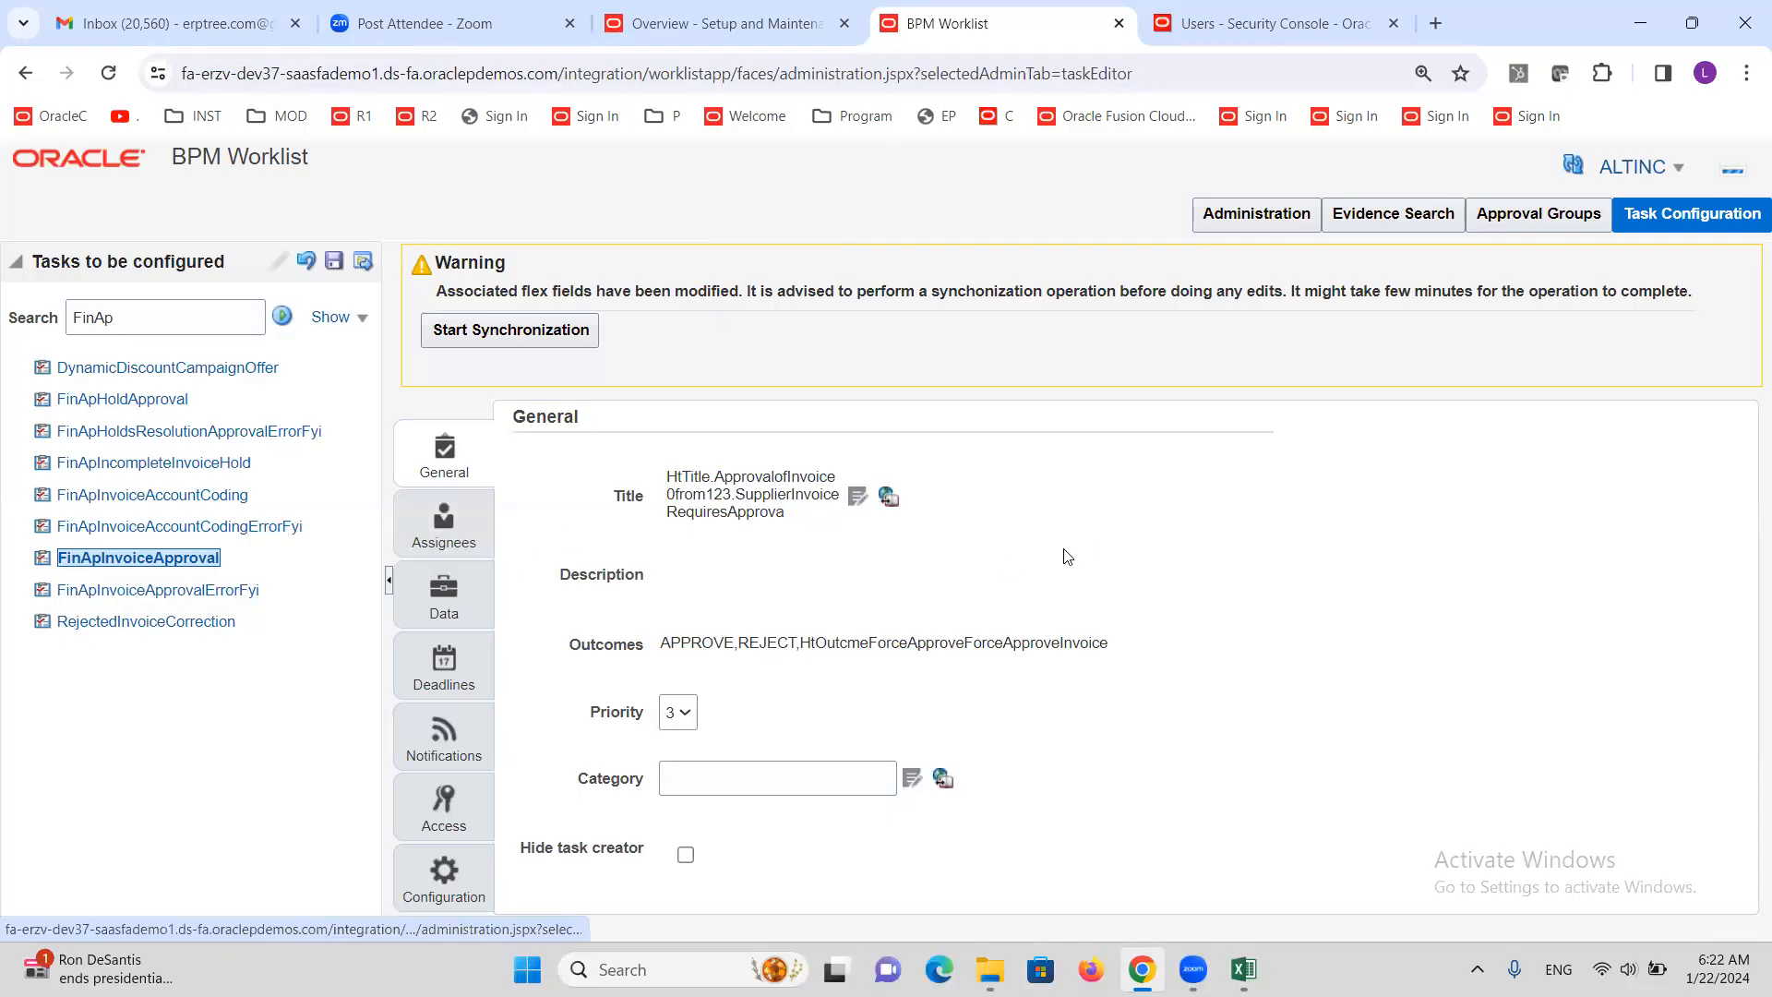
pyautogui.moveTo(1093, 555); pyautogui.dragTo(1089, 766)
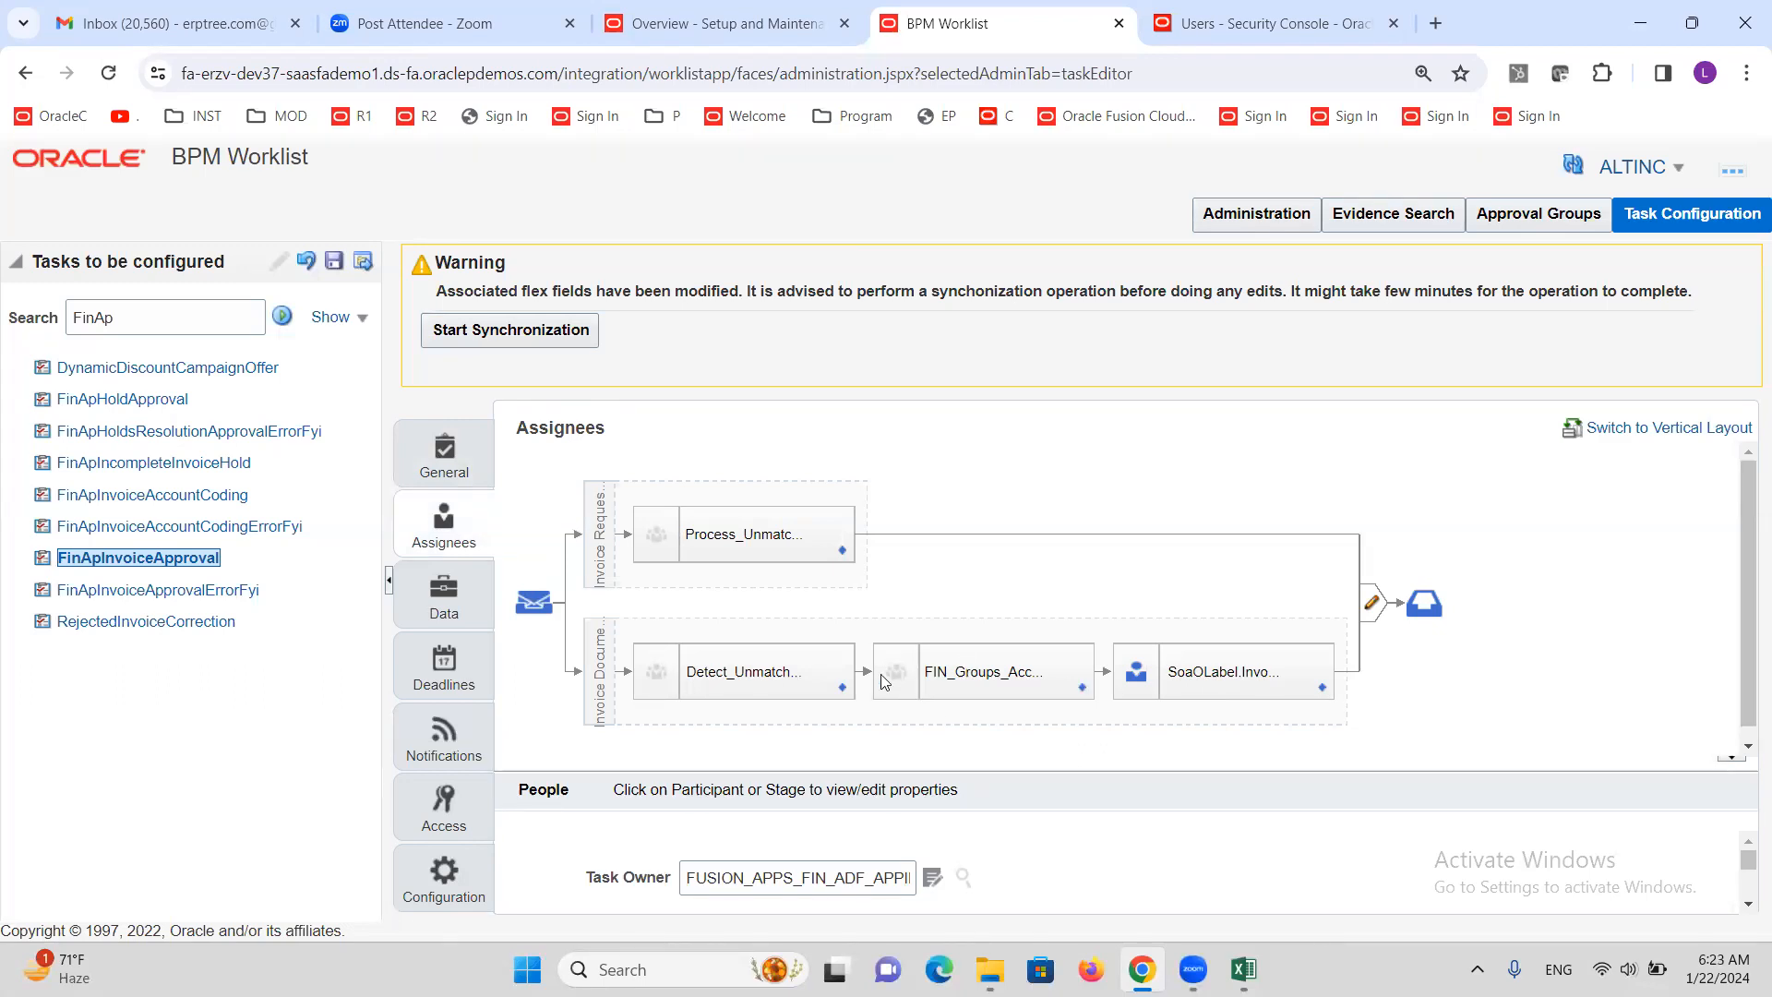
# Review the Detect_Unmatched_Invoices and FIN_Groups_Acceptance participants' properties in the assignee diagram
pyautogui.click(769, 676)
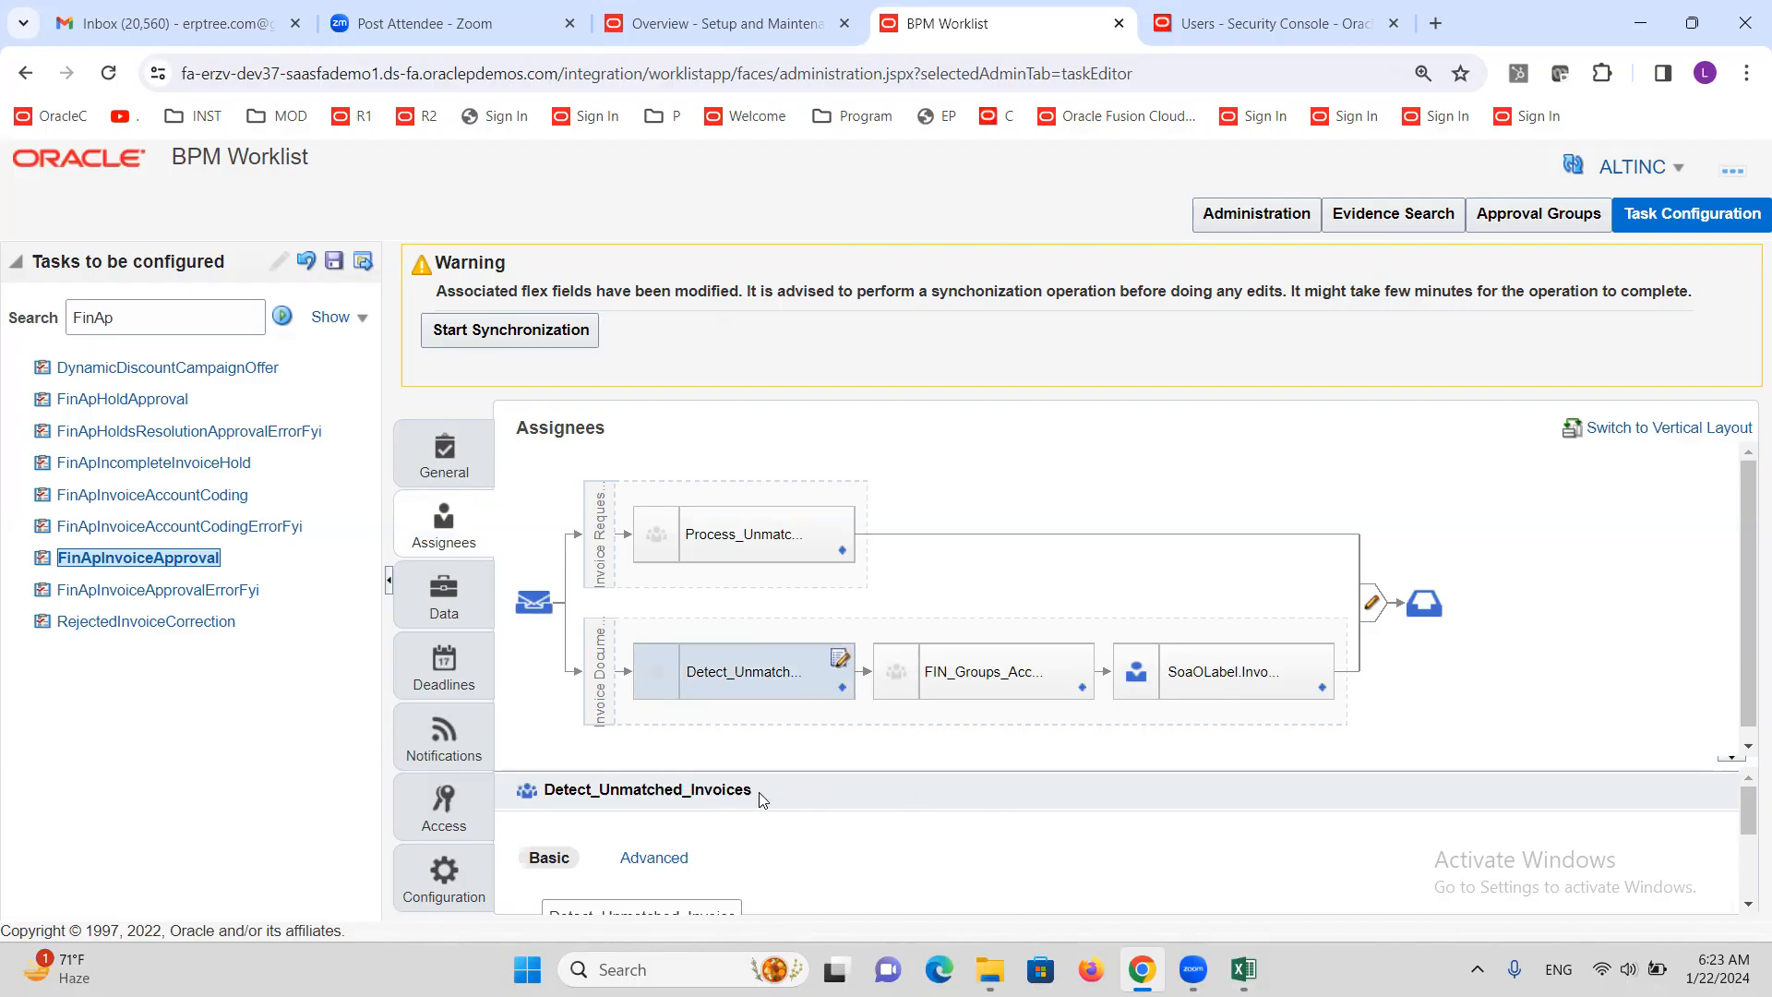
pyautogui.click(927, 691)
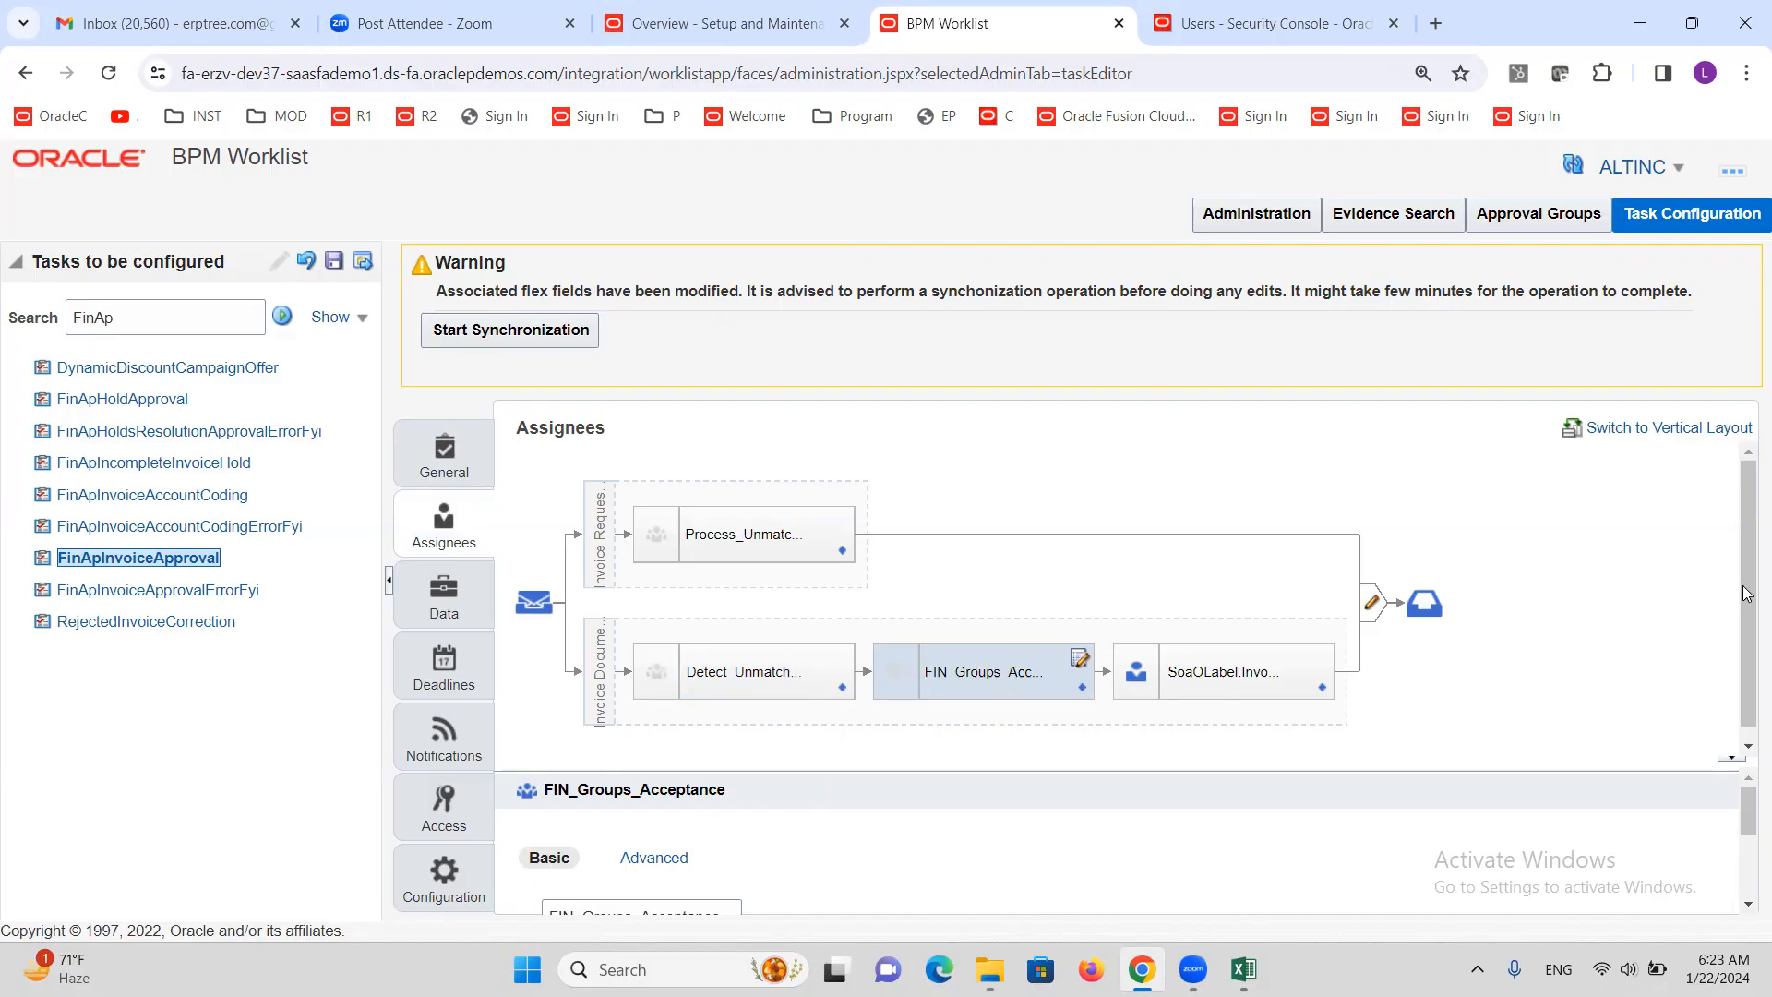
pyautogui.moveTo(1745, 564); pyautogui.dragTo(1745, 636)
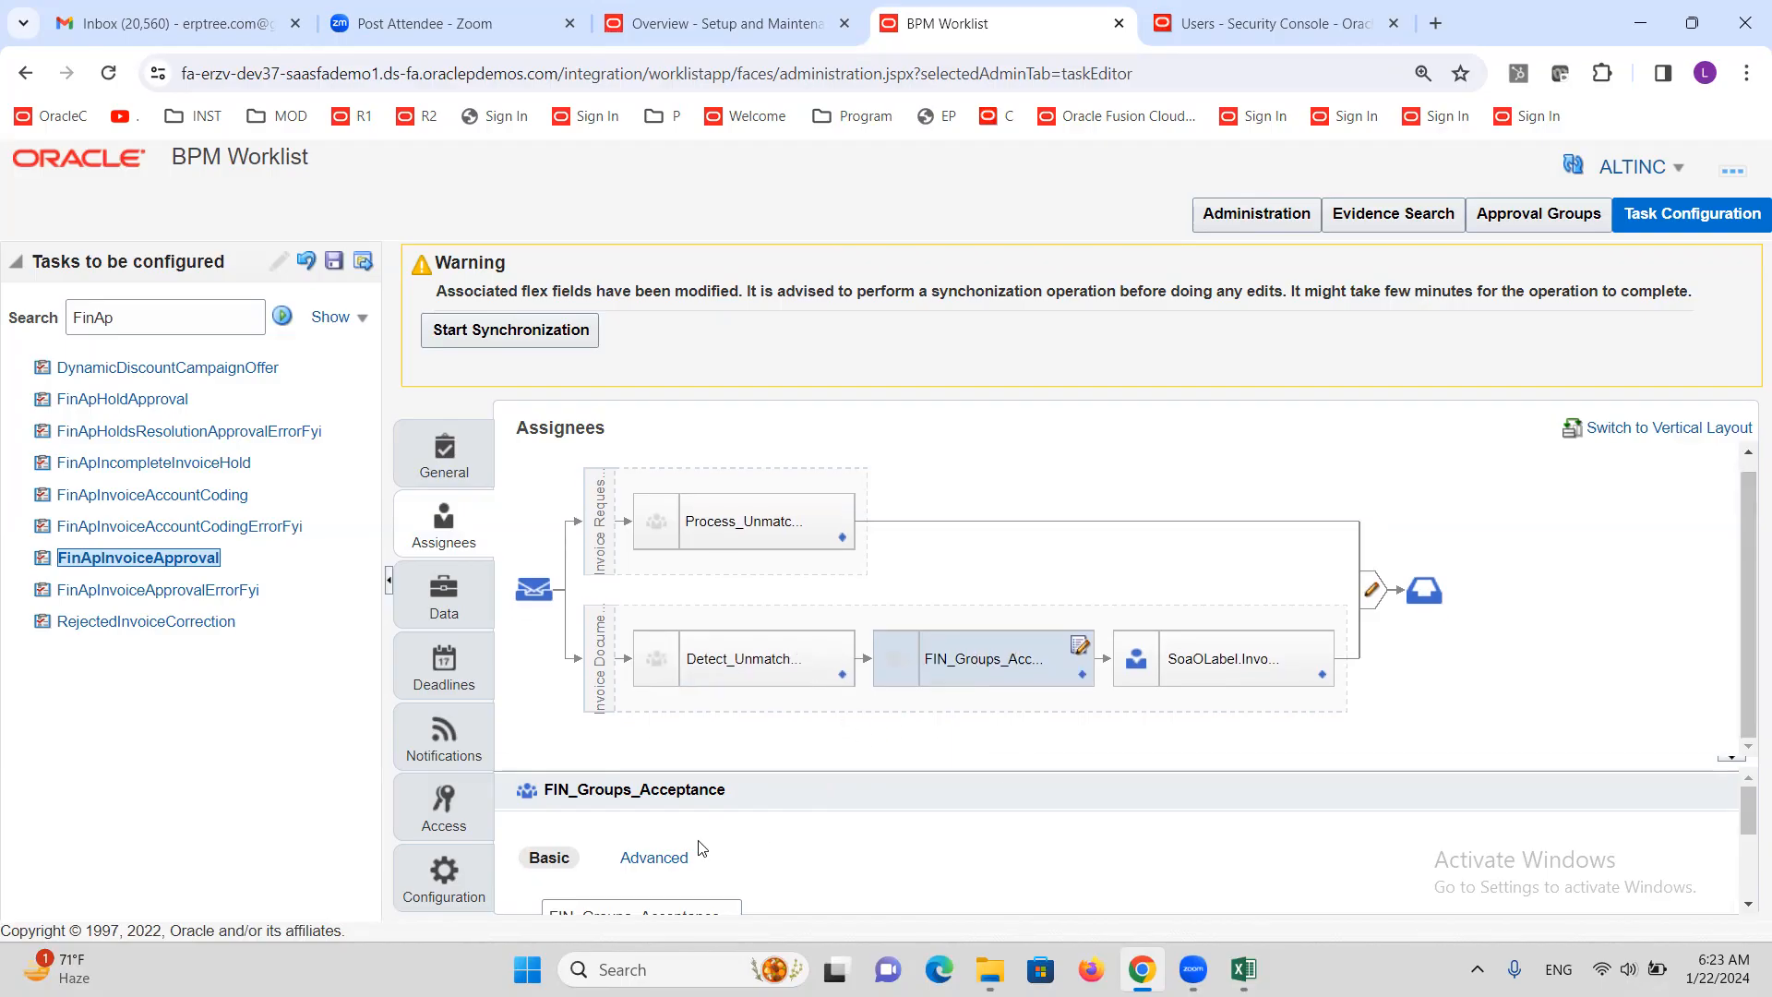
pyautogui.click(715, 654)
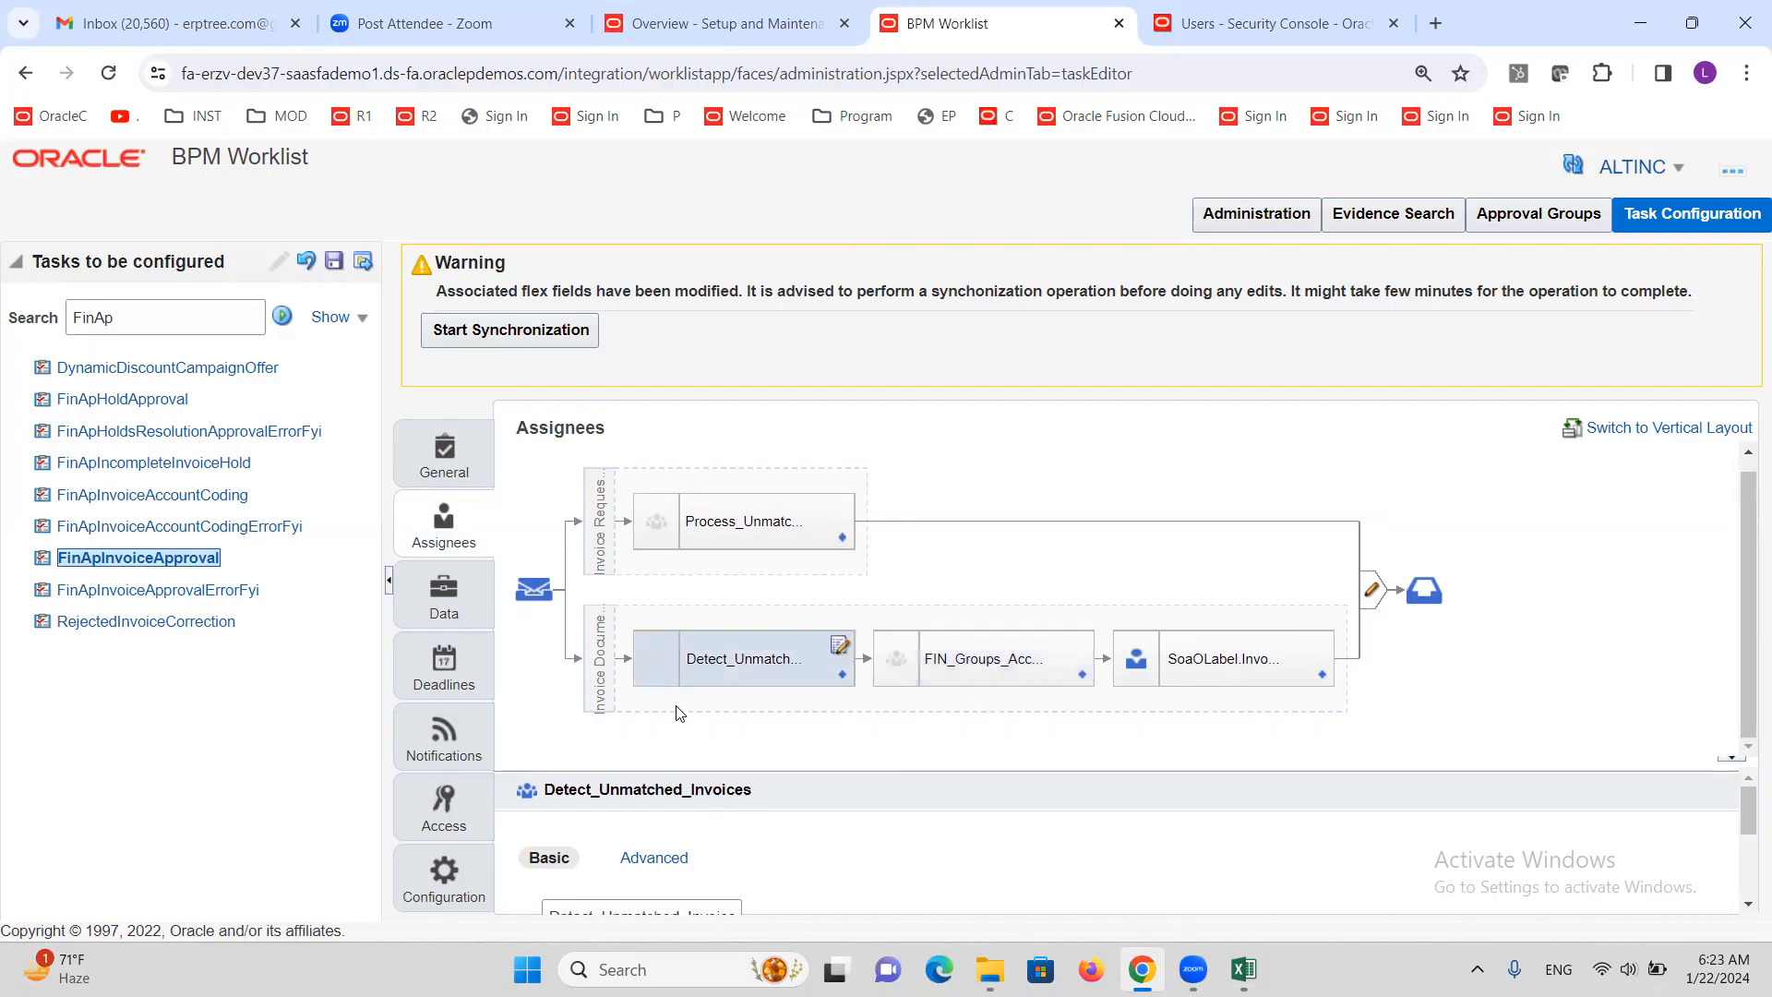
pyautogui.click(926, 680)
pyautogui.click(734, 657)
pyautogui.click(999, 654)
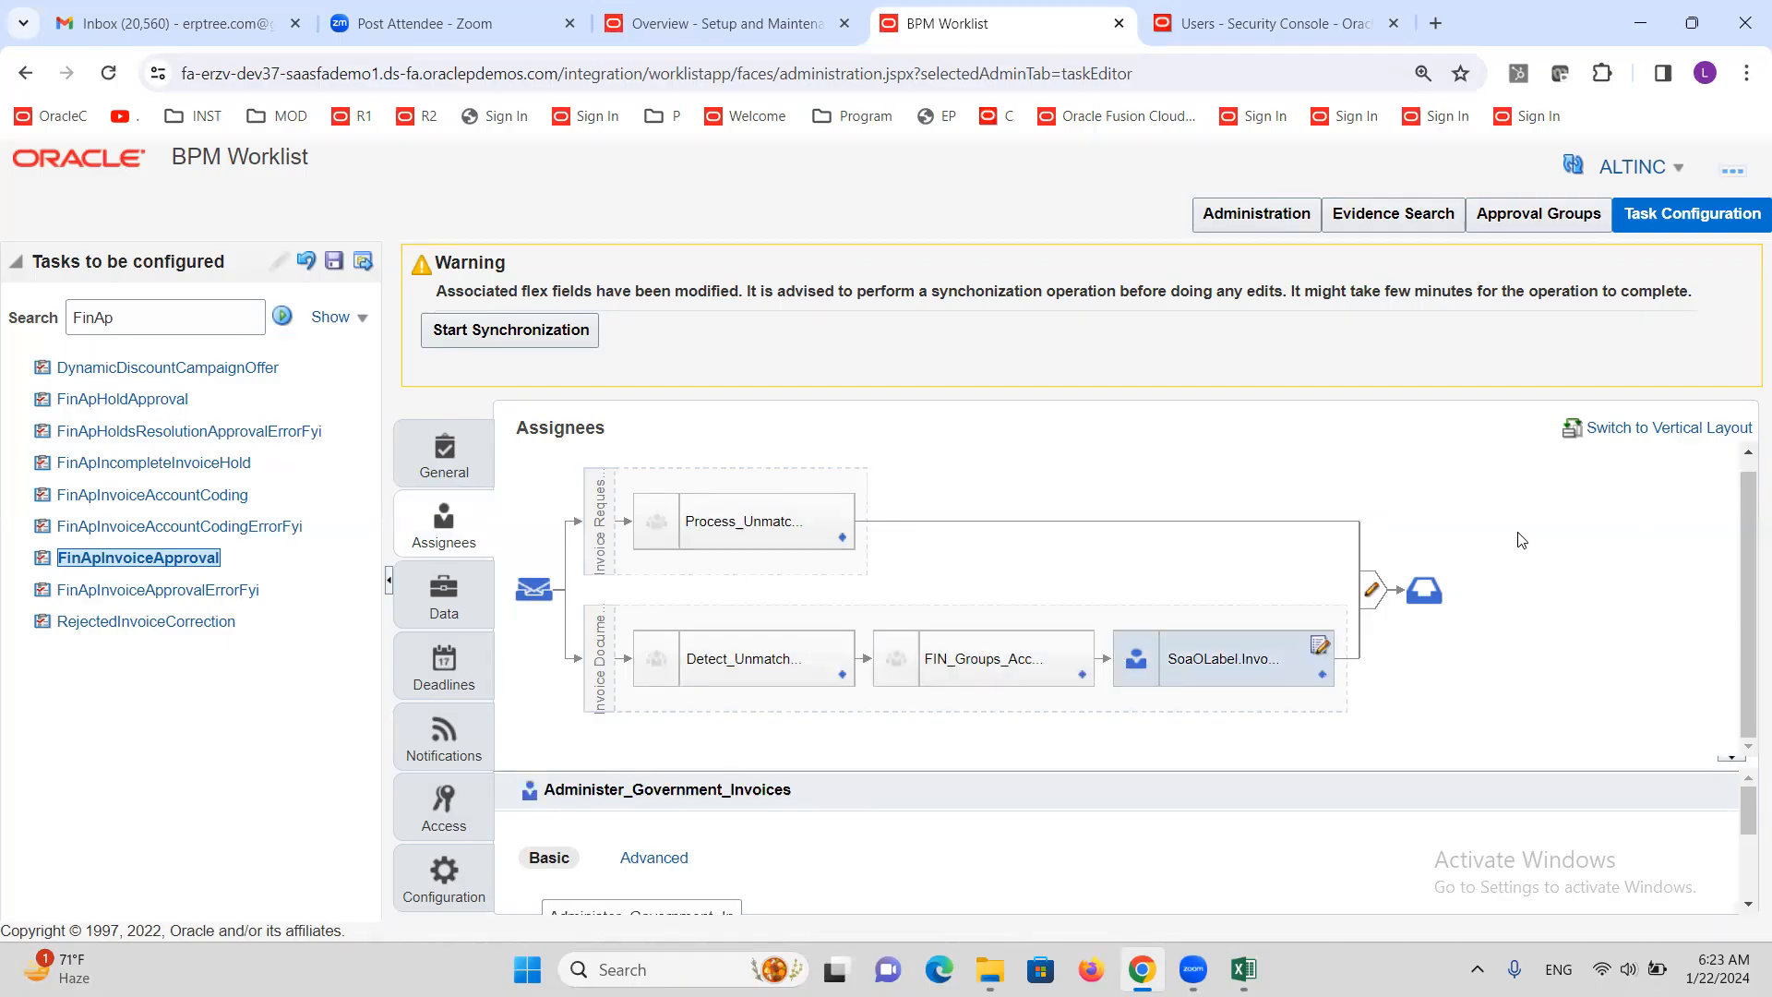
pyautogui.scroll(1, 1426, 562)
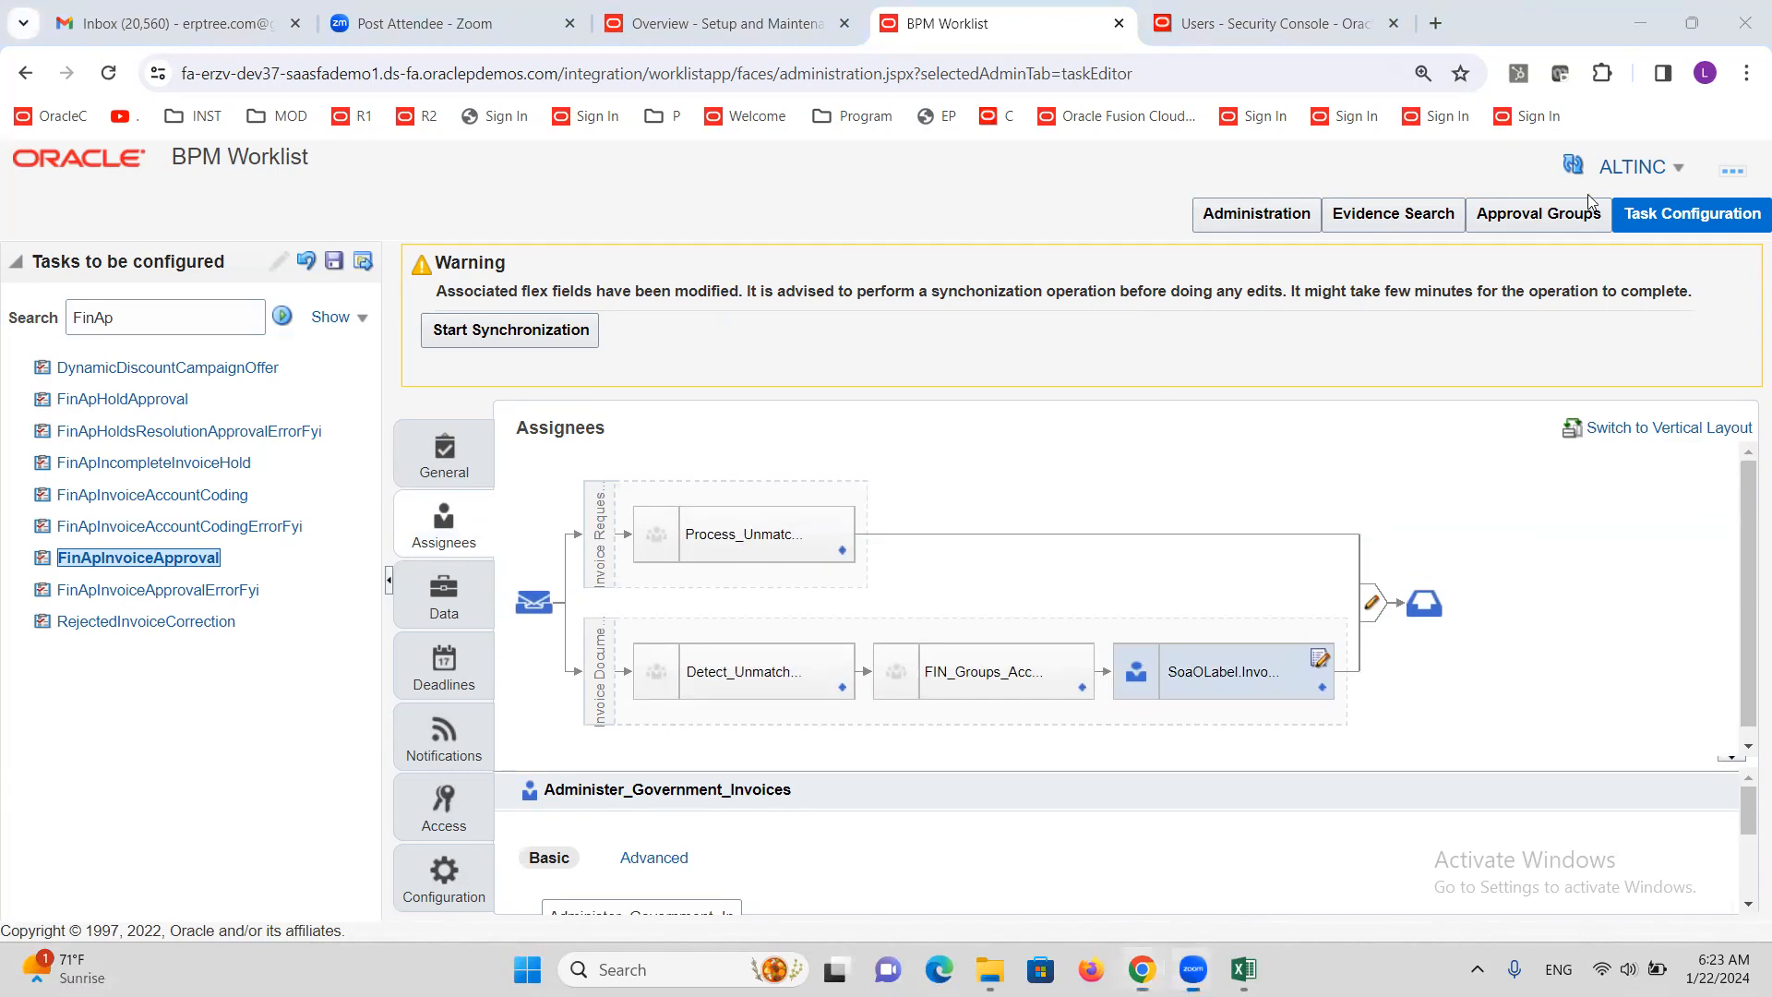
# Load the R1 sign-in page in a new tab and submit the user ID and password
pyautogui.click(1438, 23)
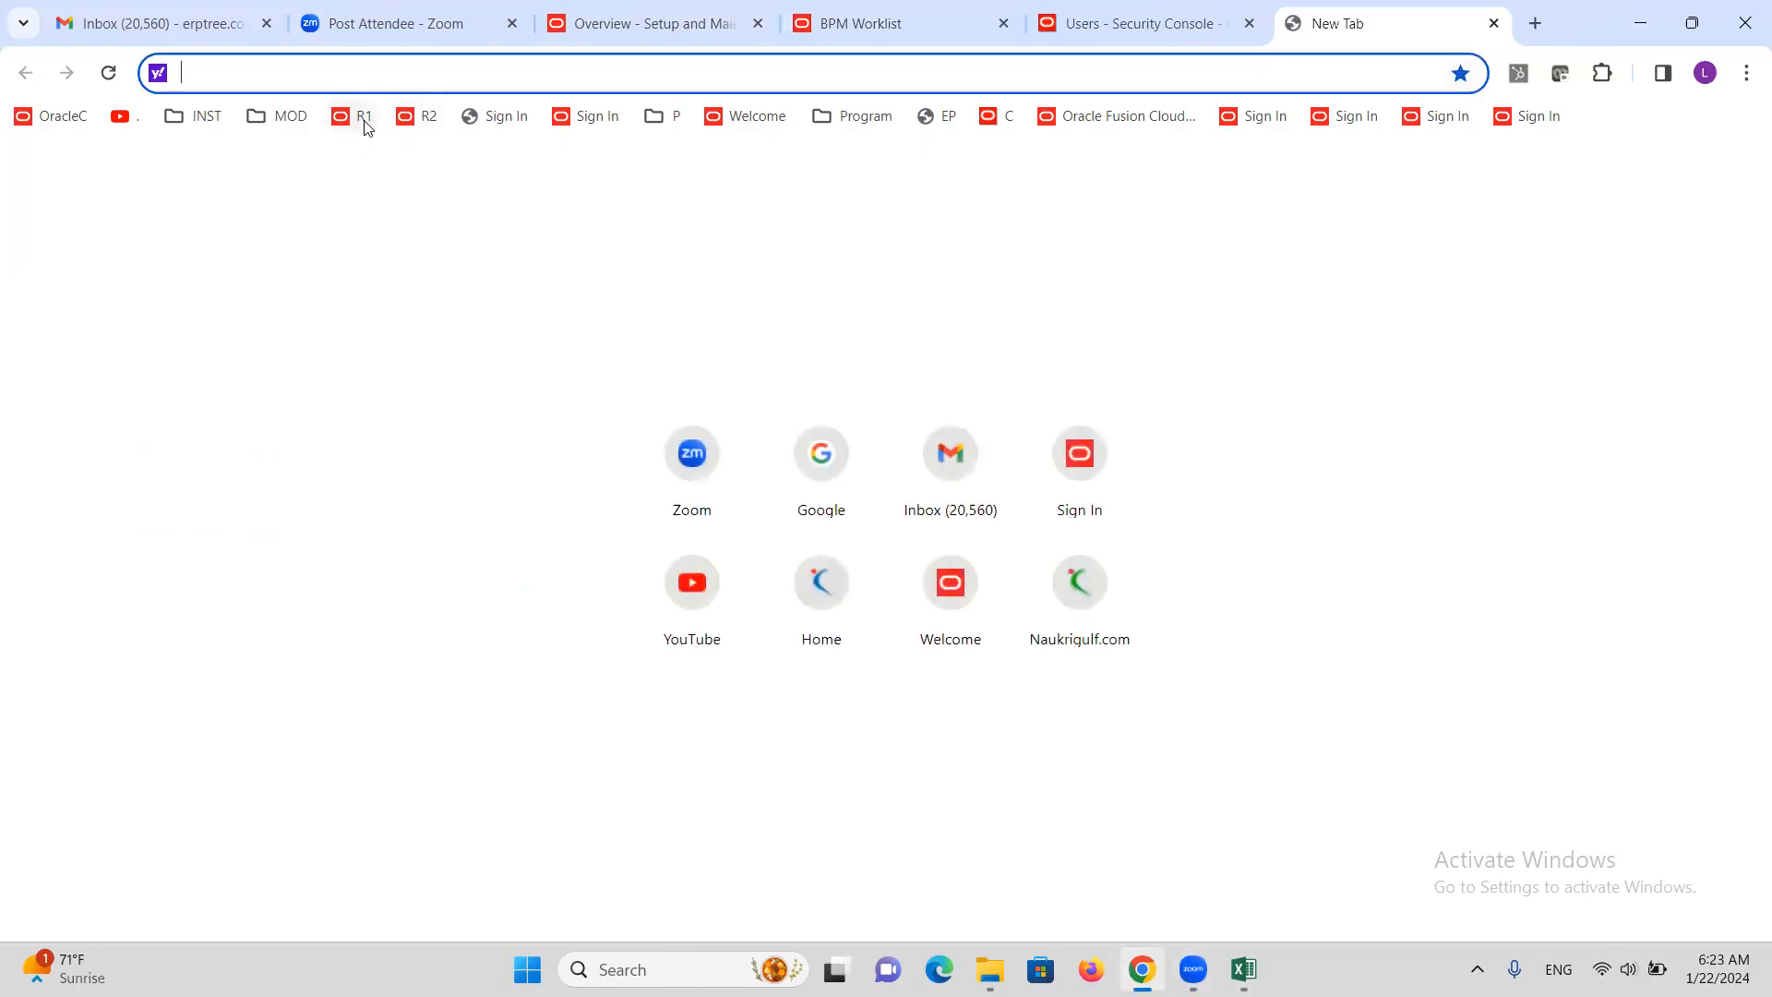
pyautogui.click(362, 116)
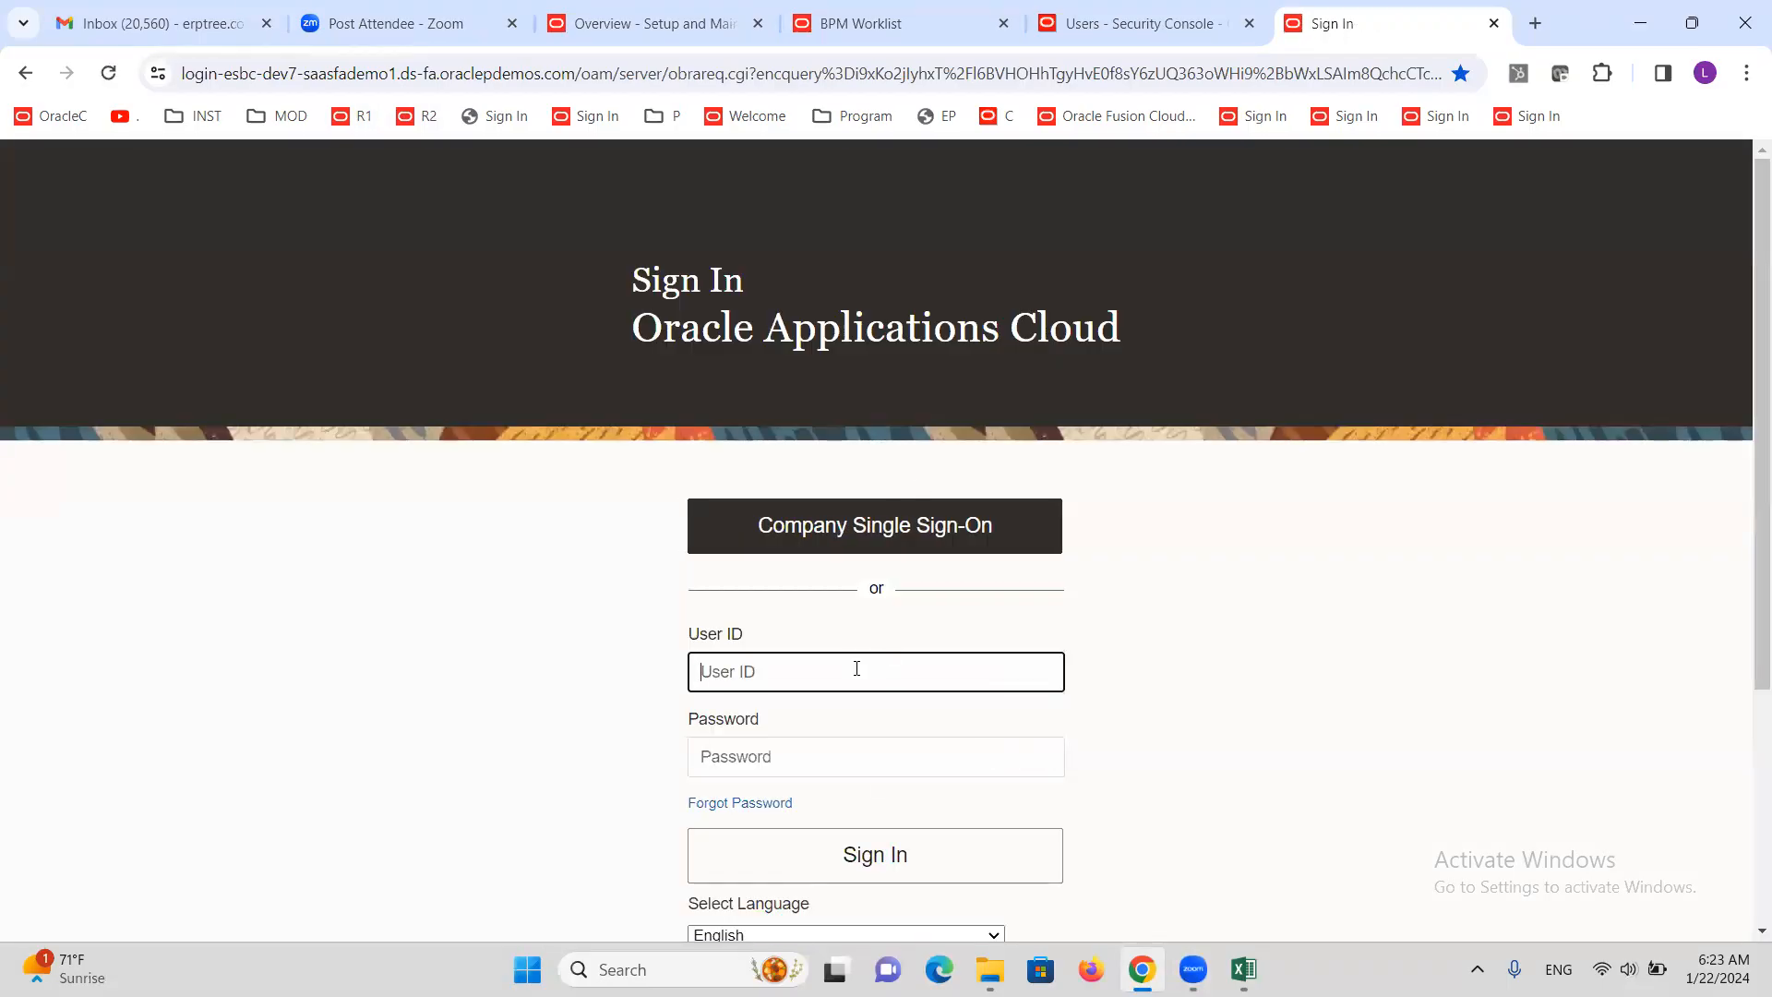
pyautogui.write('ALTINC')
pyautogui.press('Tab')
pyautogui.write('••')
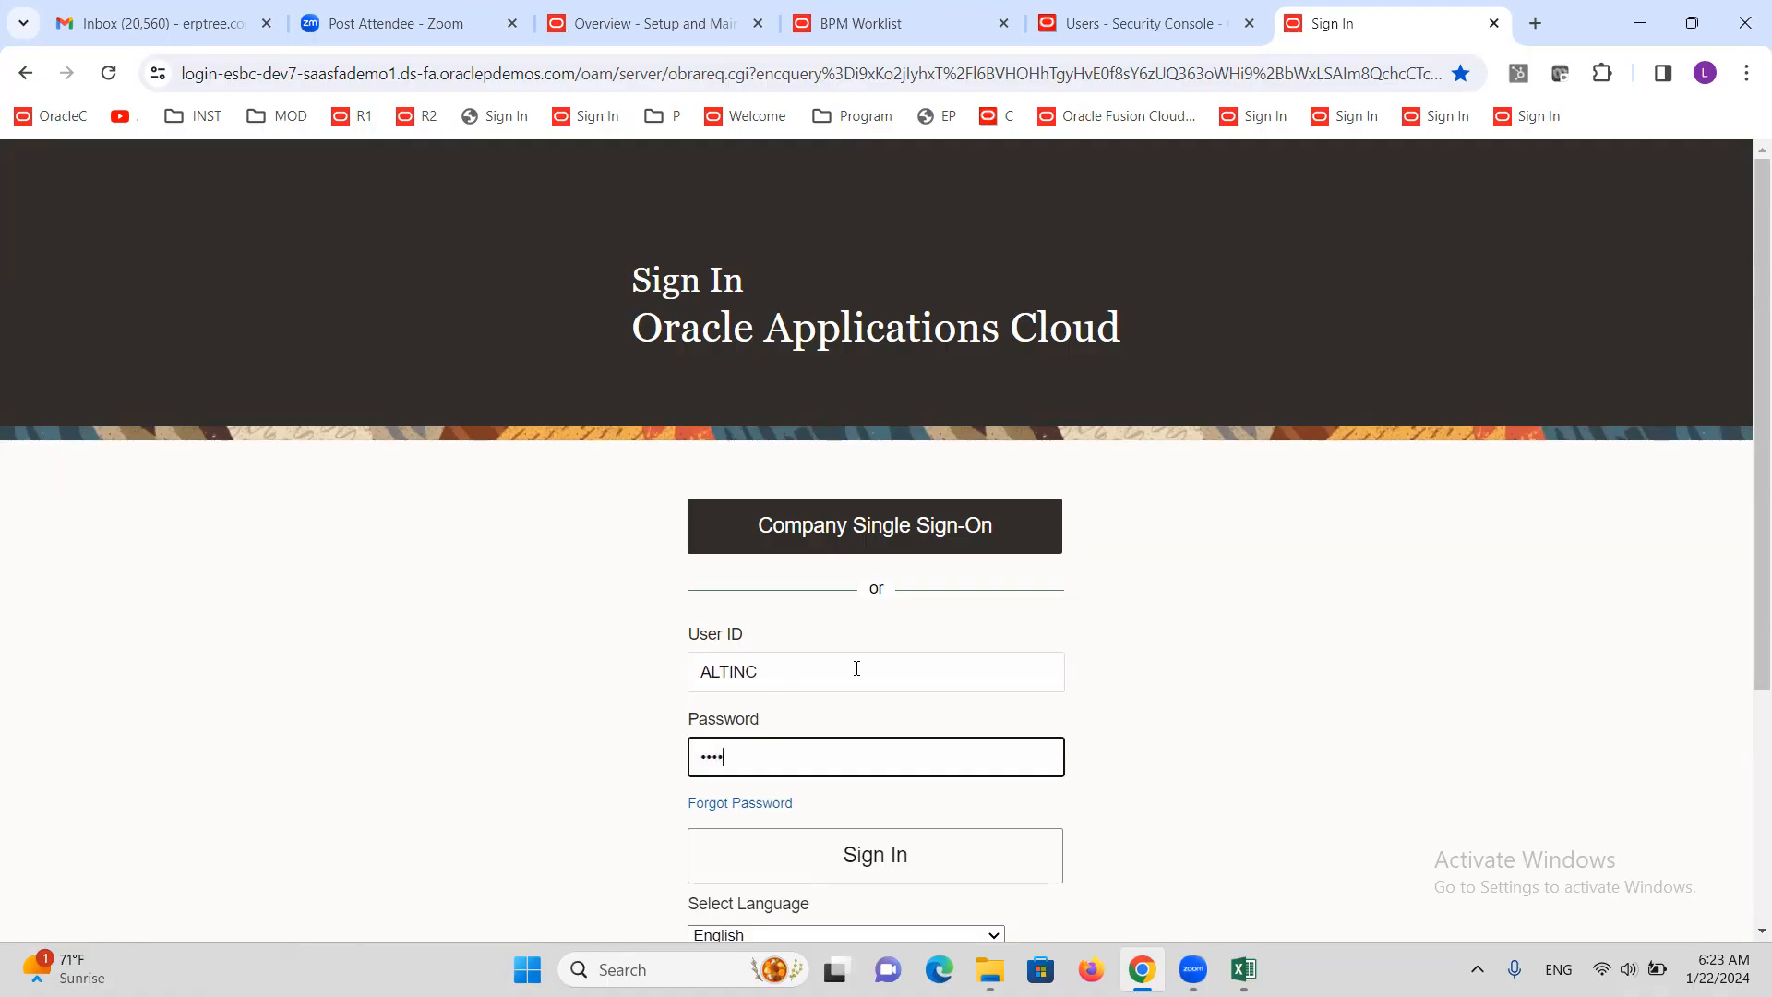
pyautogui.press('Return')
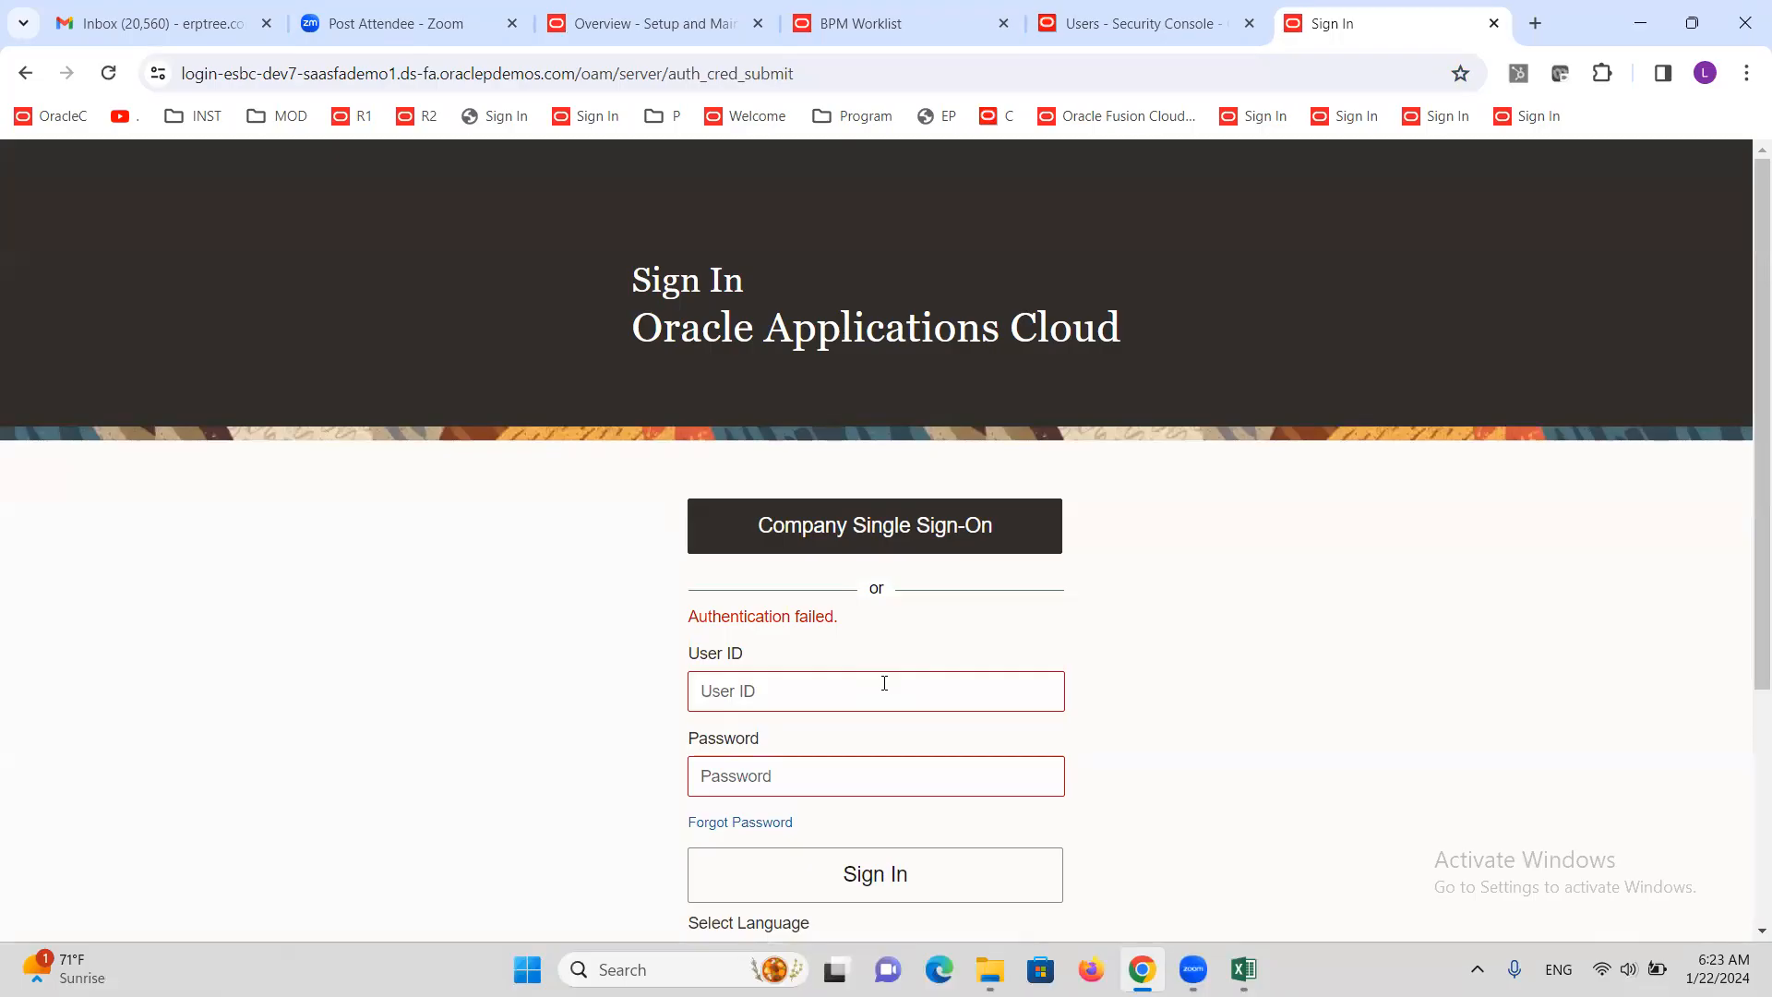
# Retry the sign-in with a re-entered user ID and password, then return to the BPM Worklist tab
pyautogui.click(885, 683)
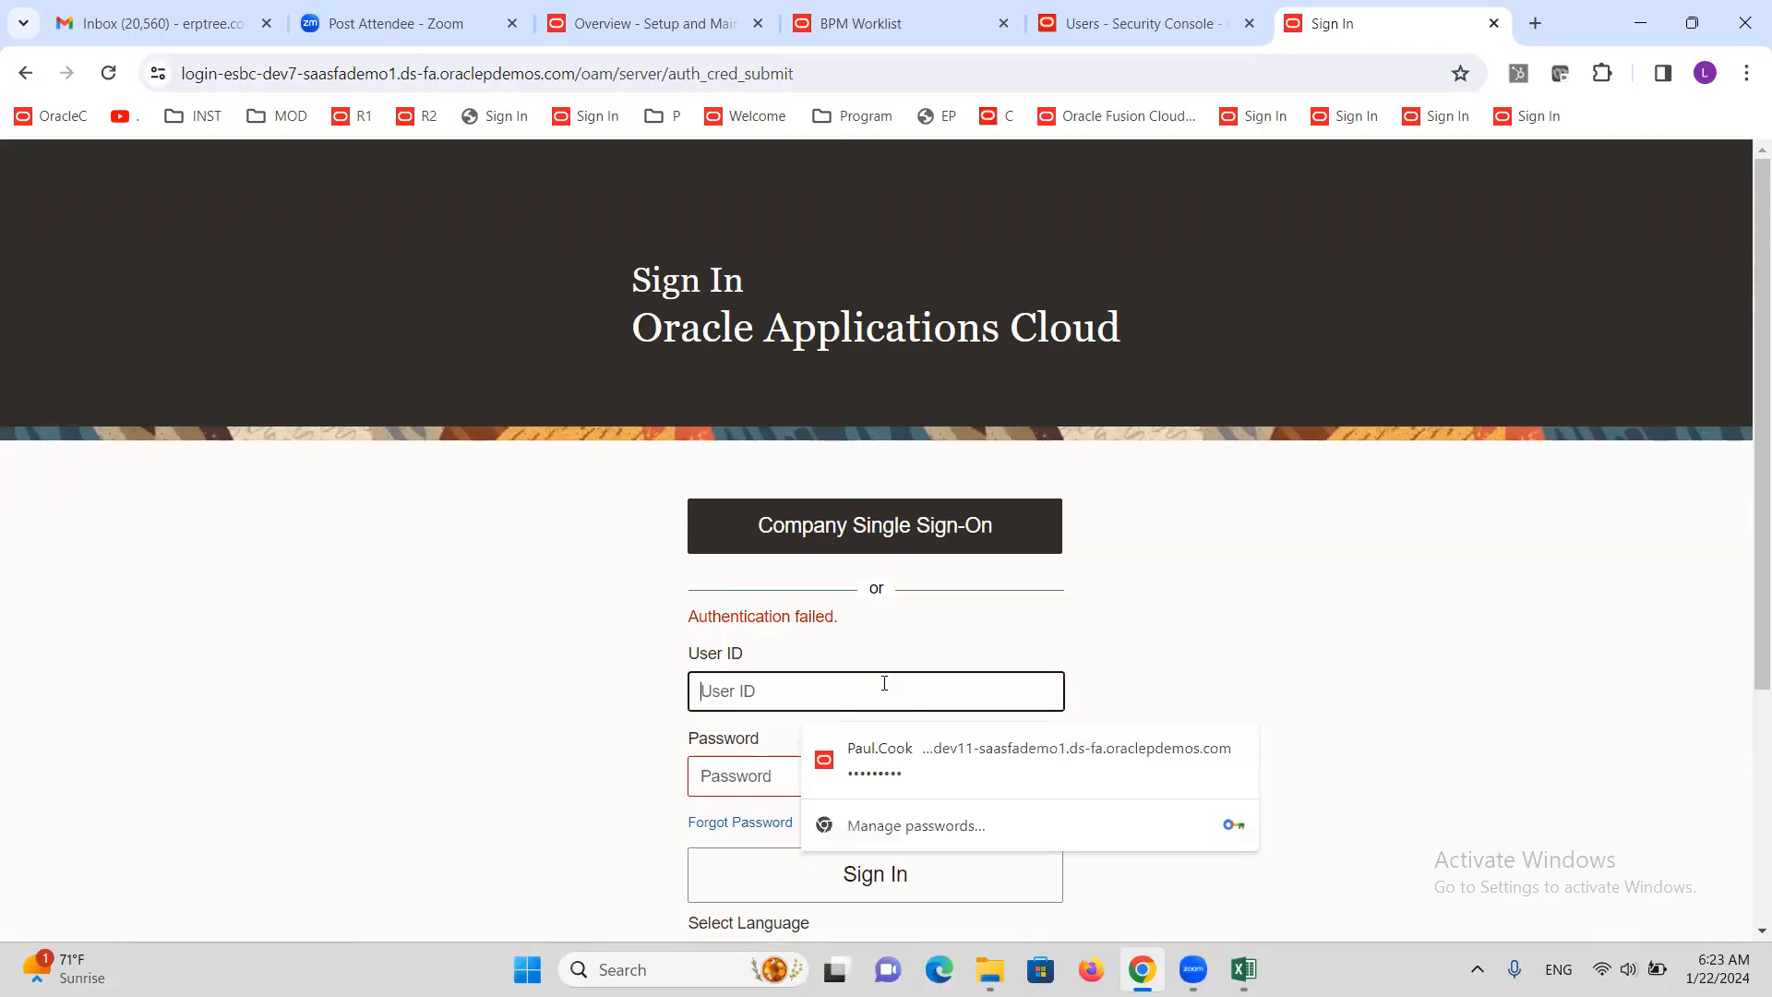
pyautogui.write('ARTINC')
pyautogui.press('Tab')
pyautogui.write('••')
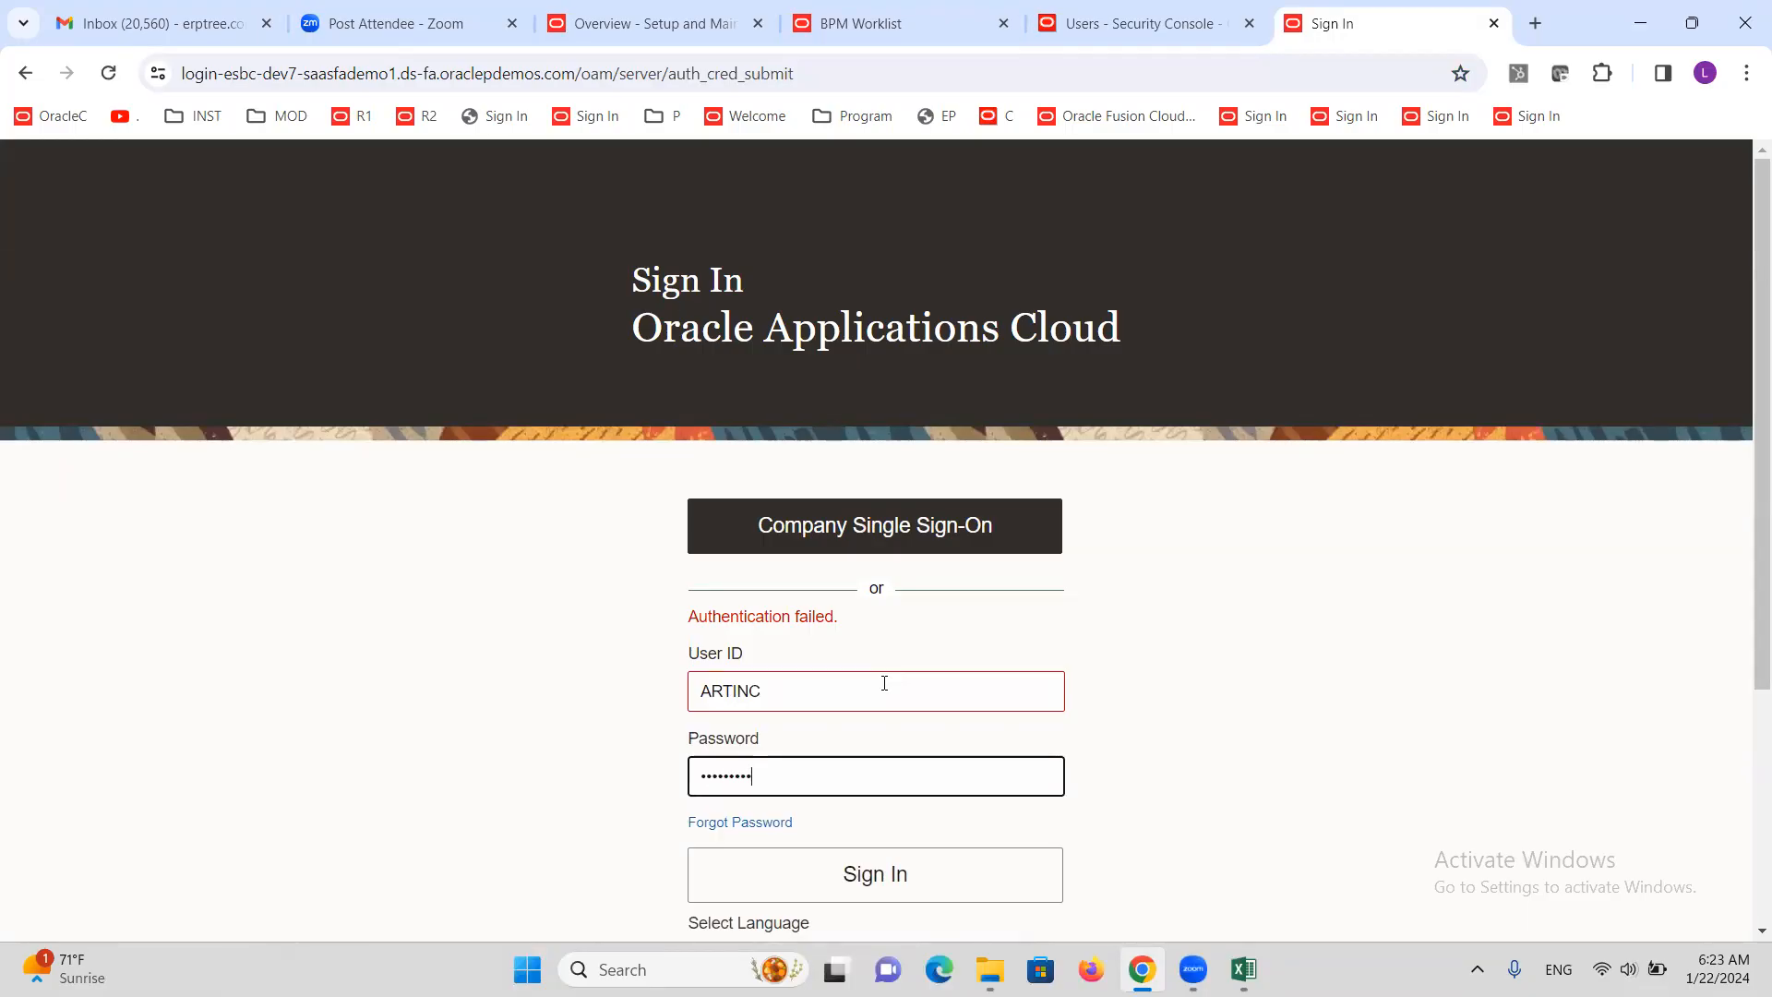
pyautogui.press('Return')
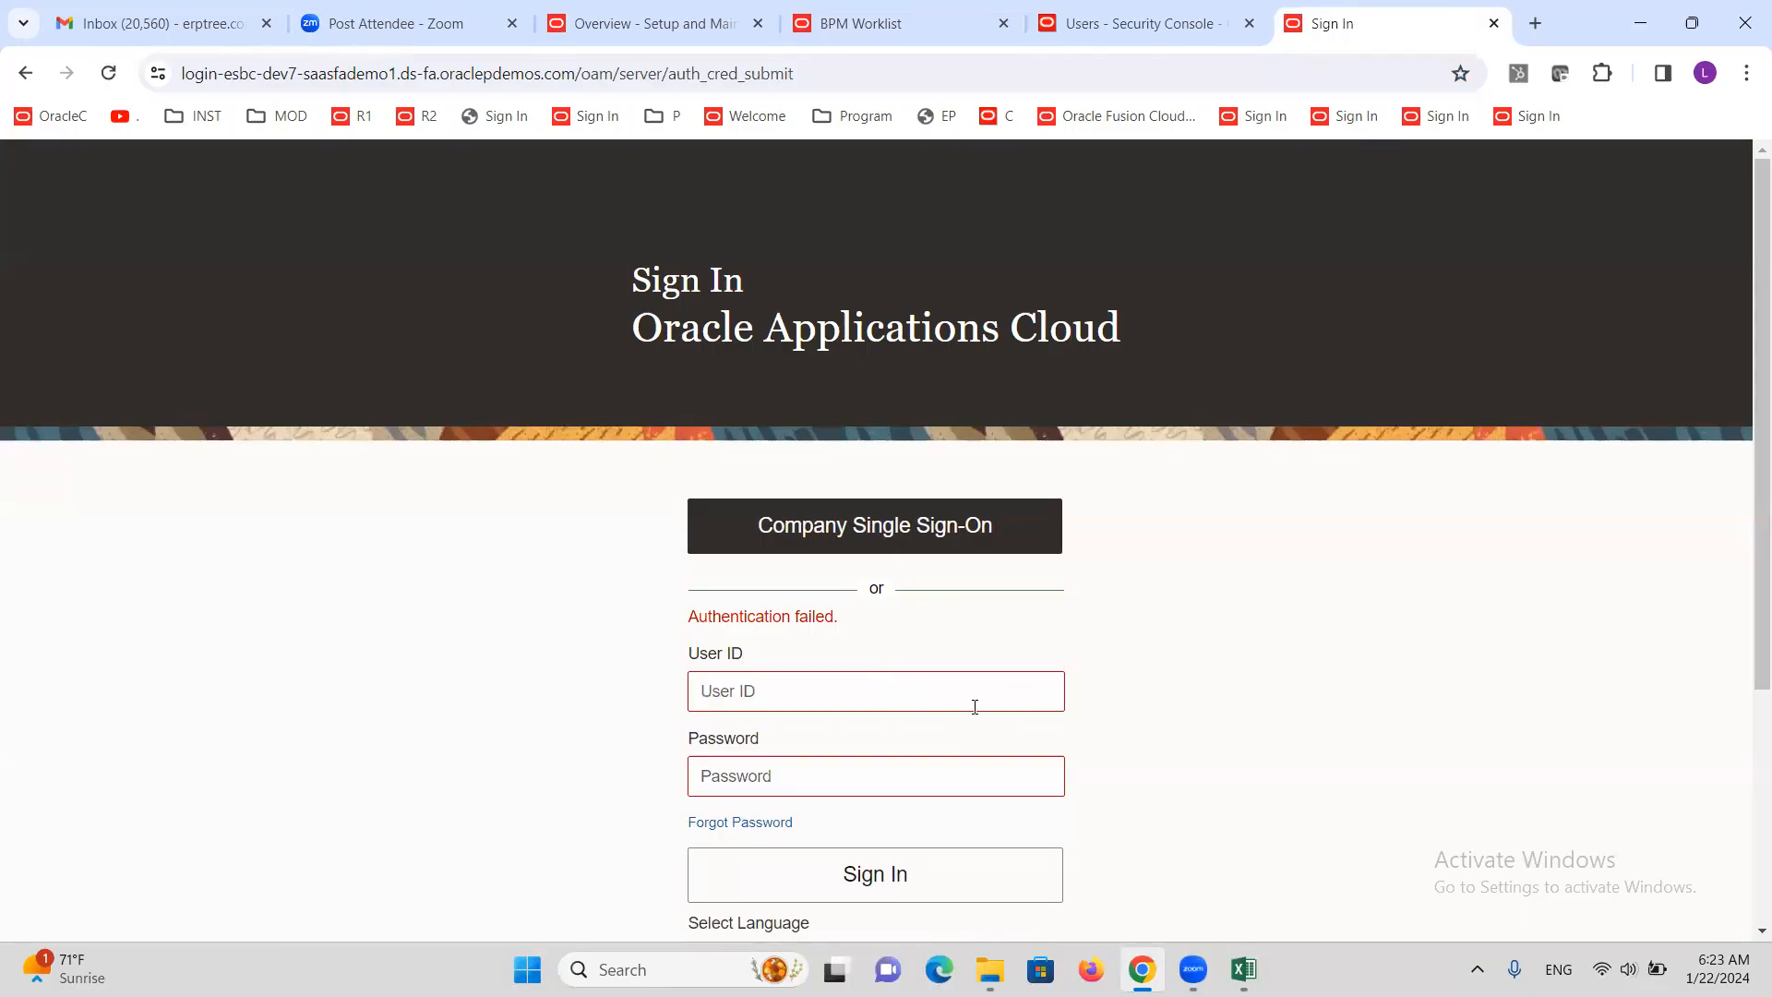
pyautogui.click(1161, 28)
pyautogui.click(932, 23)
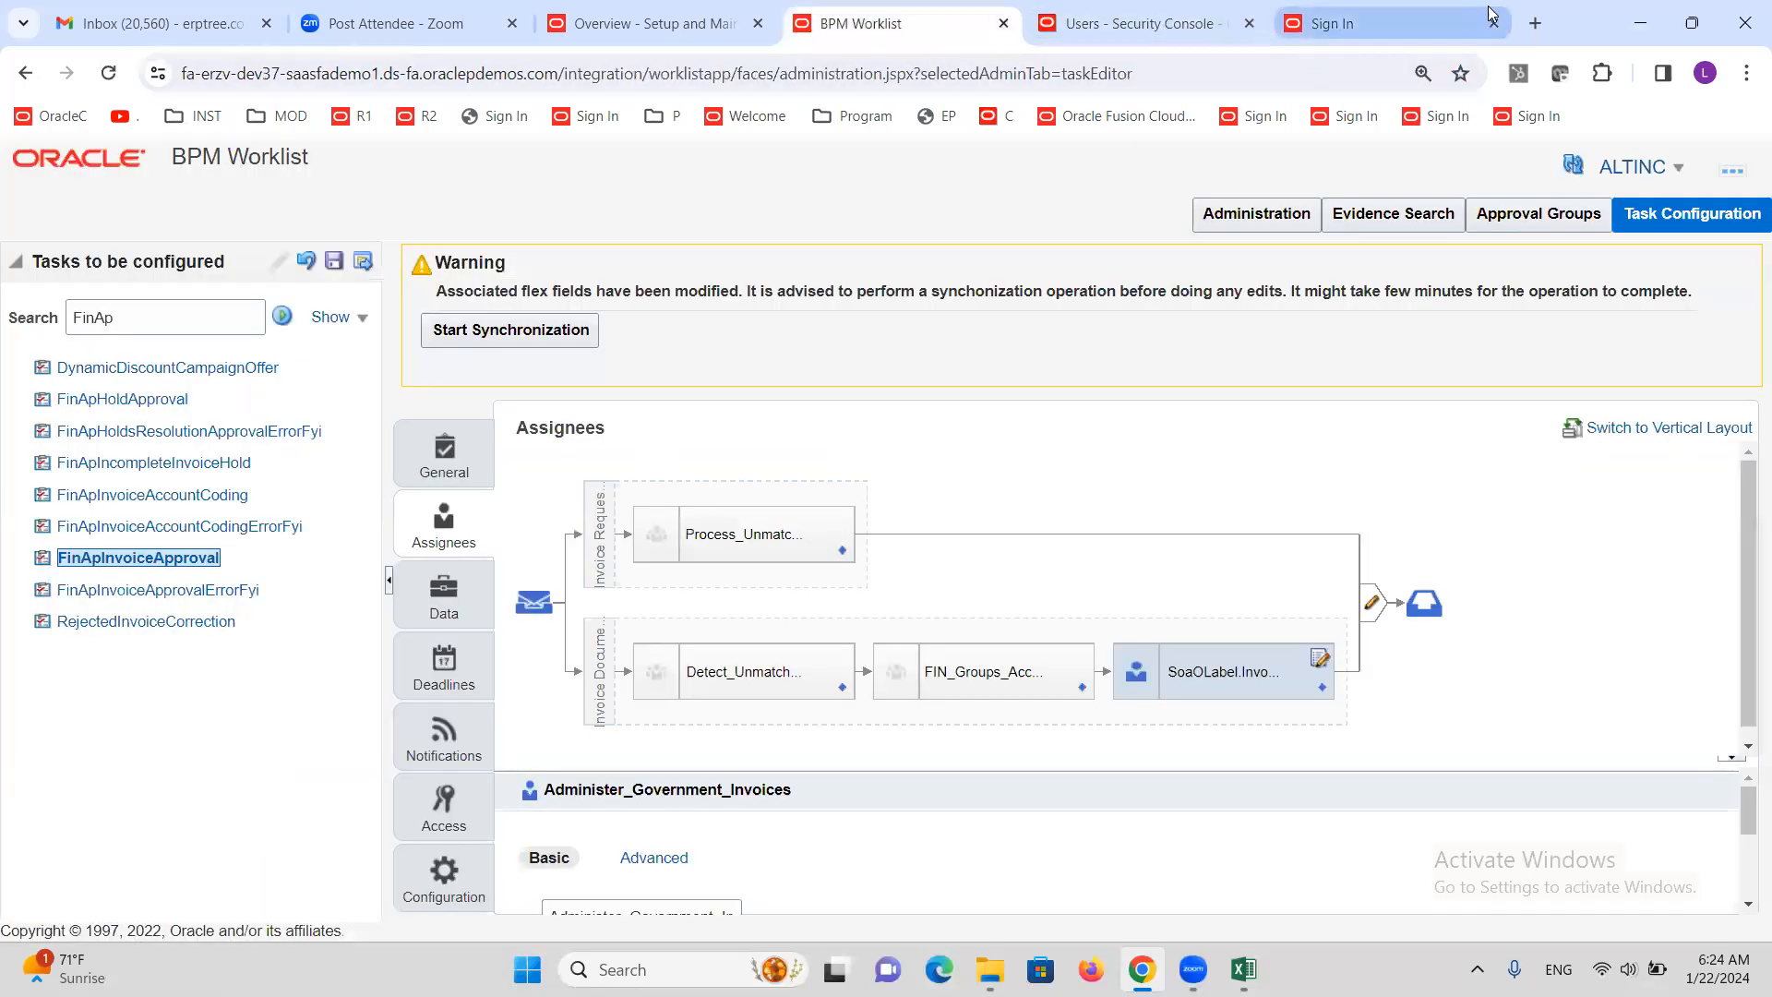
# Close the leftover Sign In tab and select the Administer_Government_Invoices participant in the flow
pyautogui.middleClick(1291, 23)
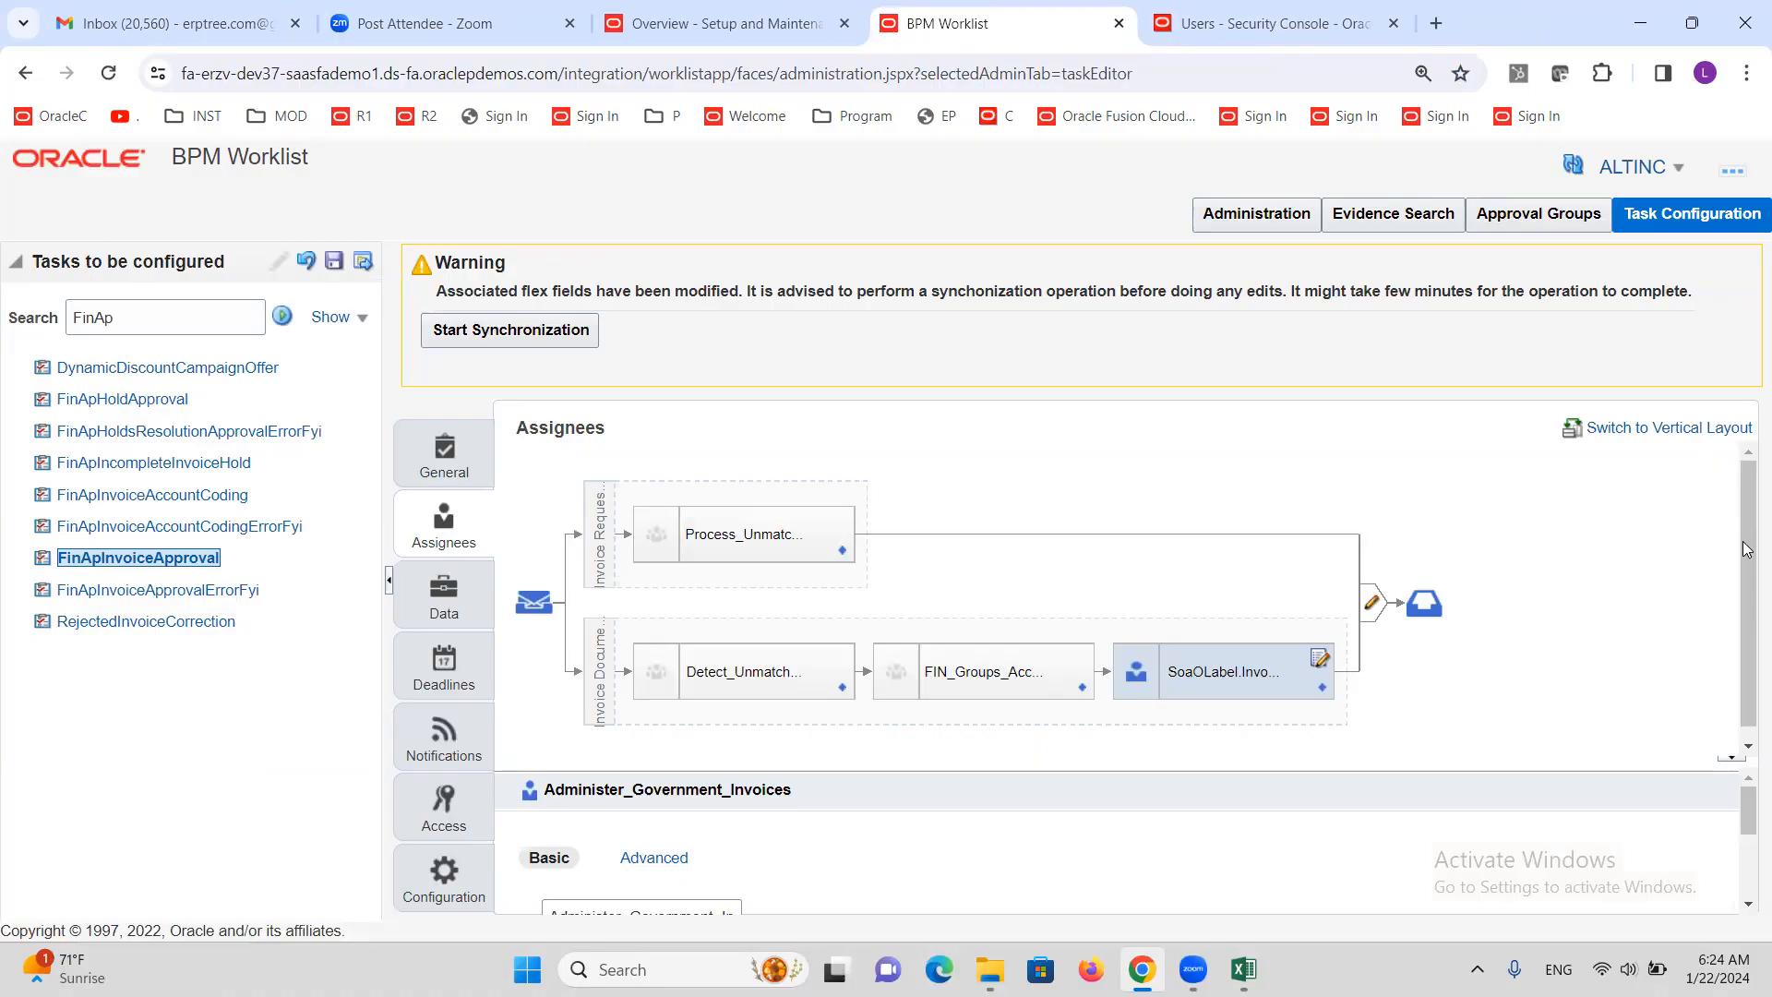
pyautogui.scroll(-1, 1746, 548)
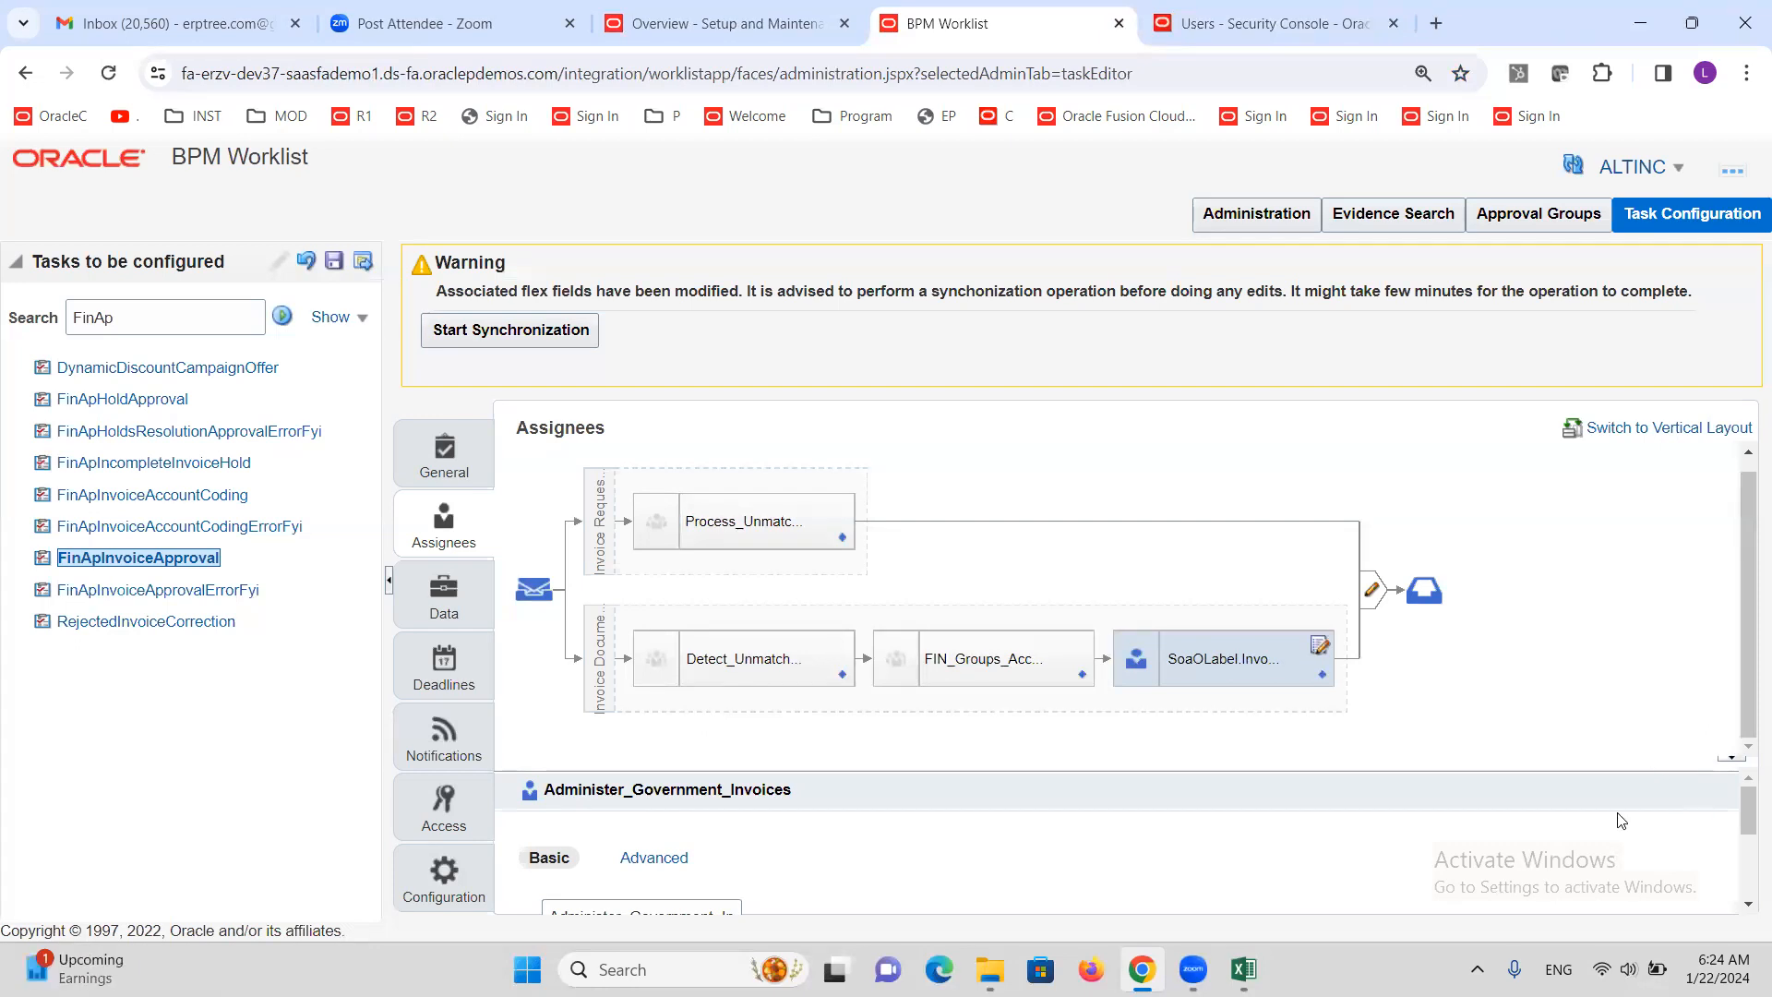
pyautogui.click(1139, 654)
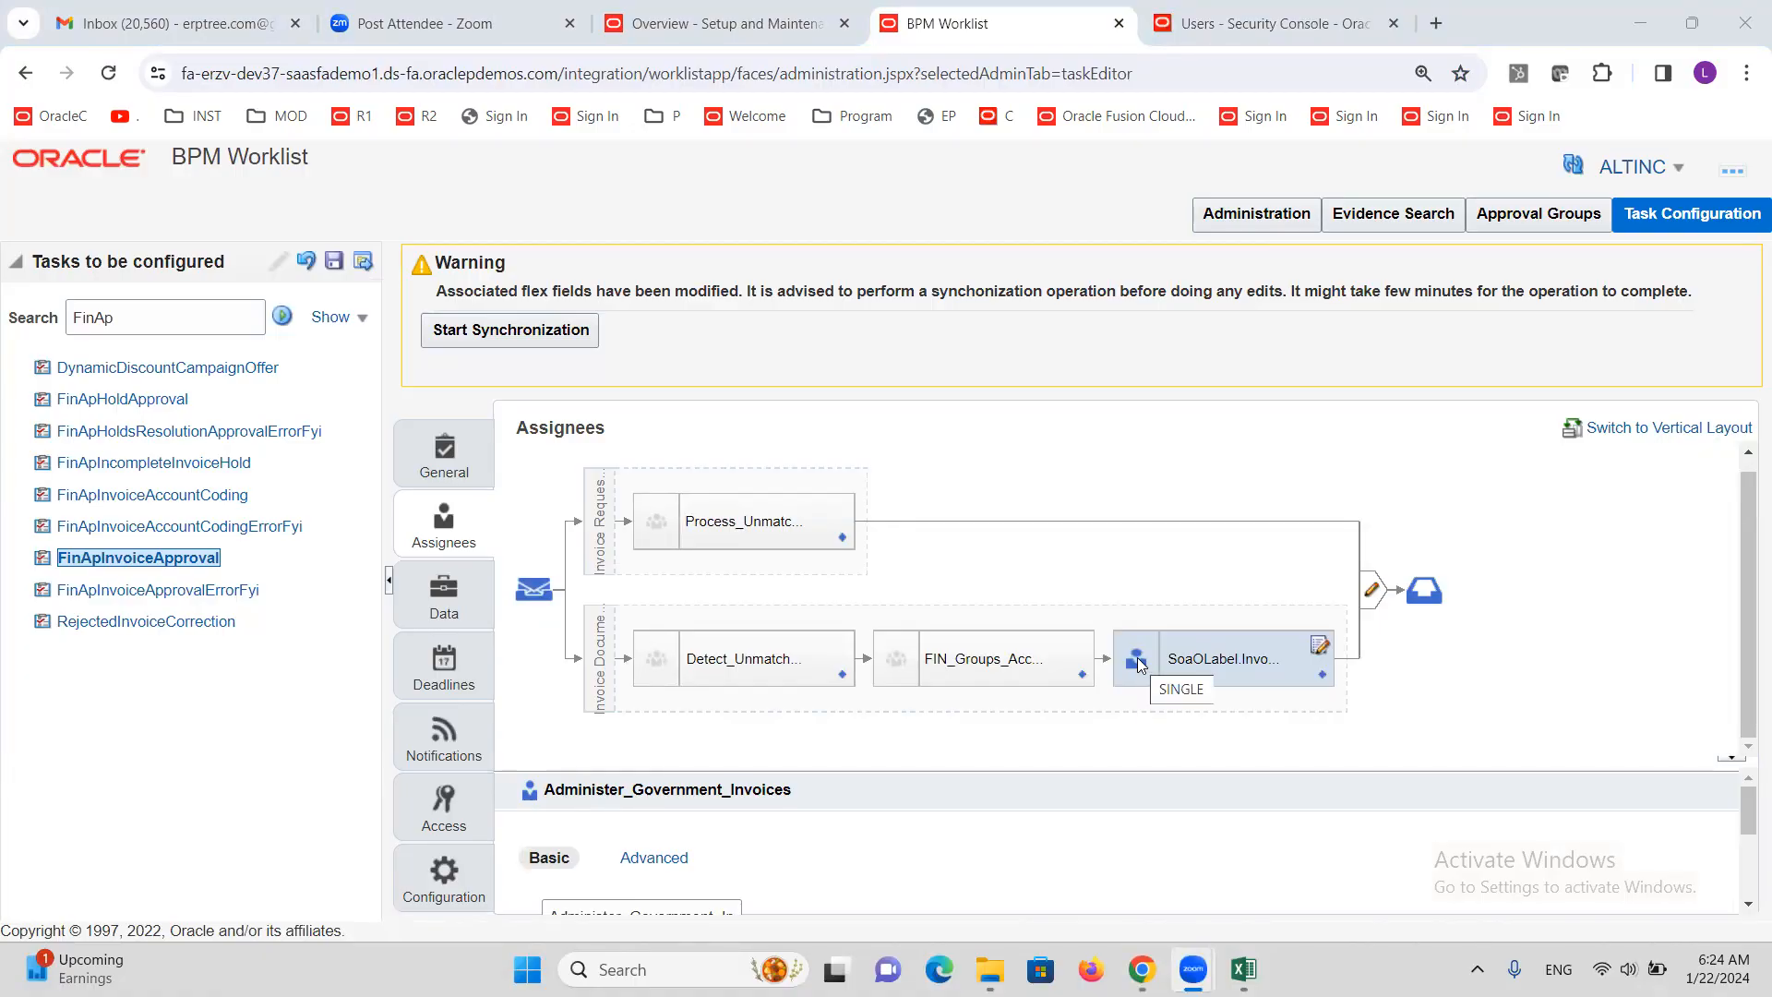
pyautogui.click(1322, 674)
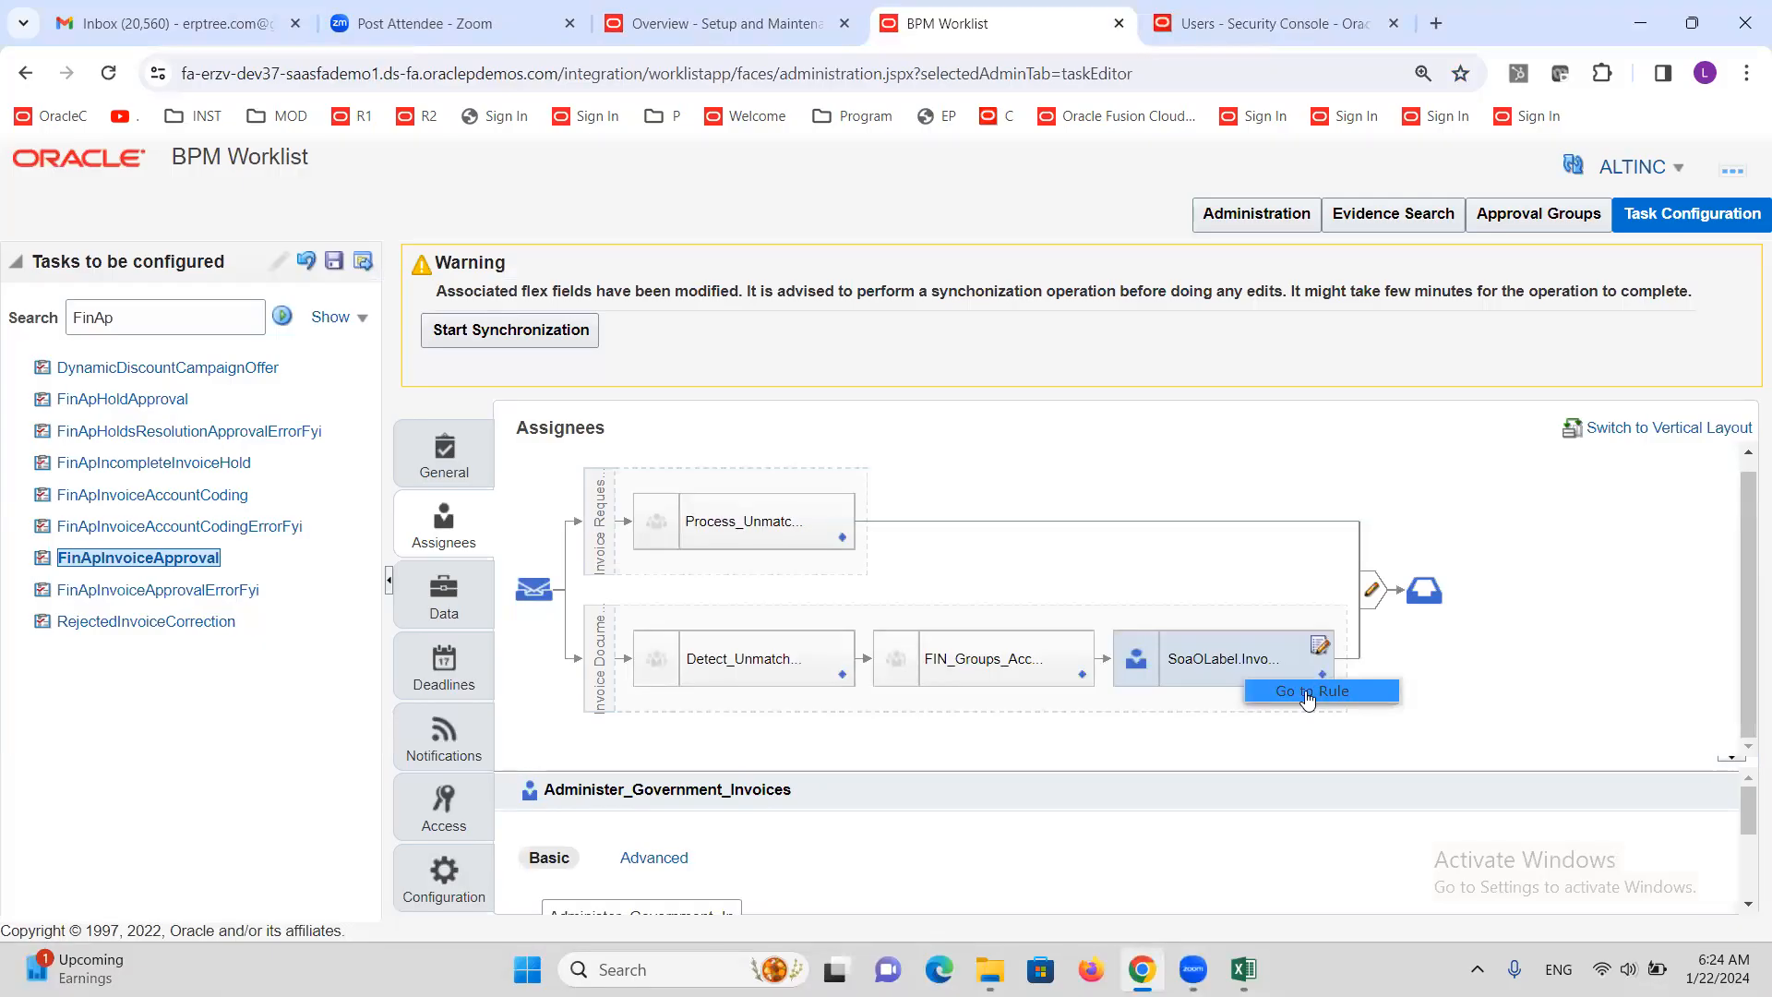
pyautogui.click(1307, 699)
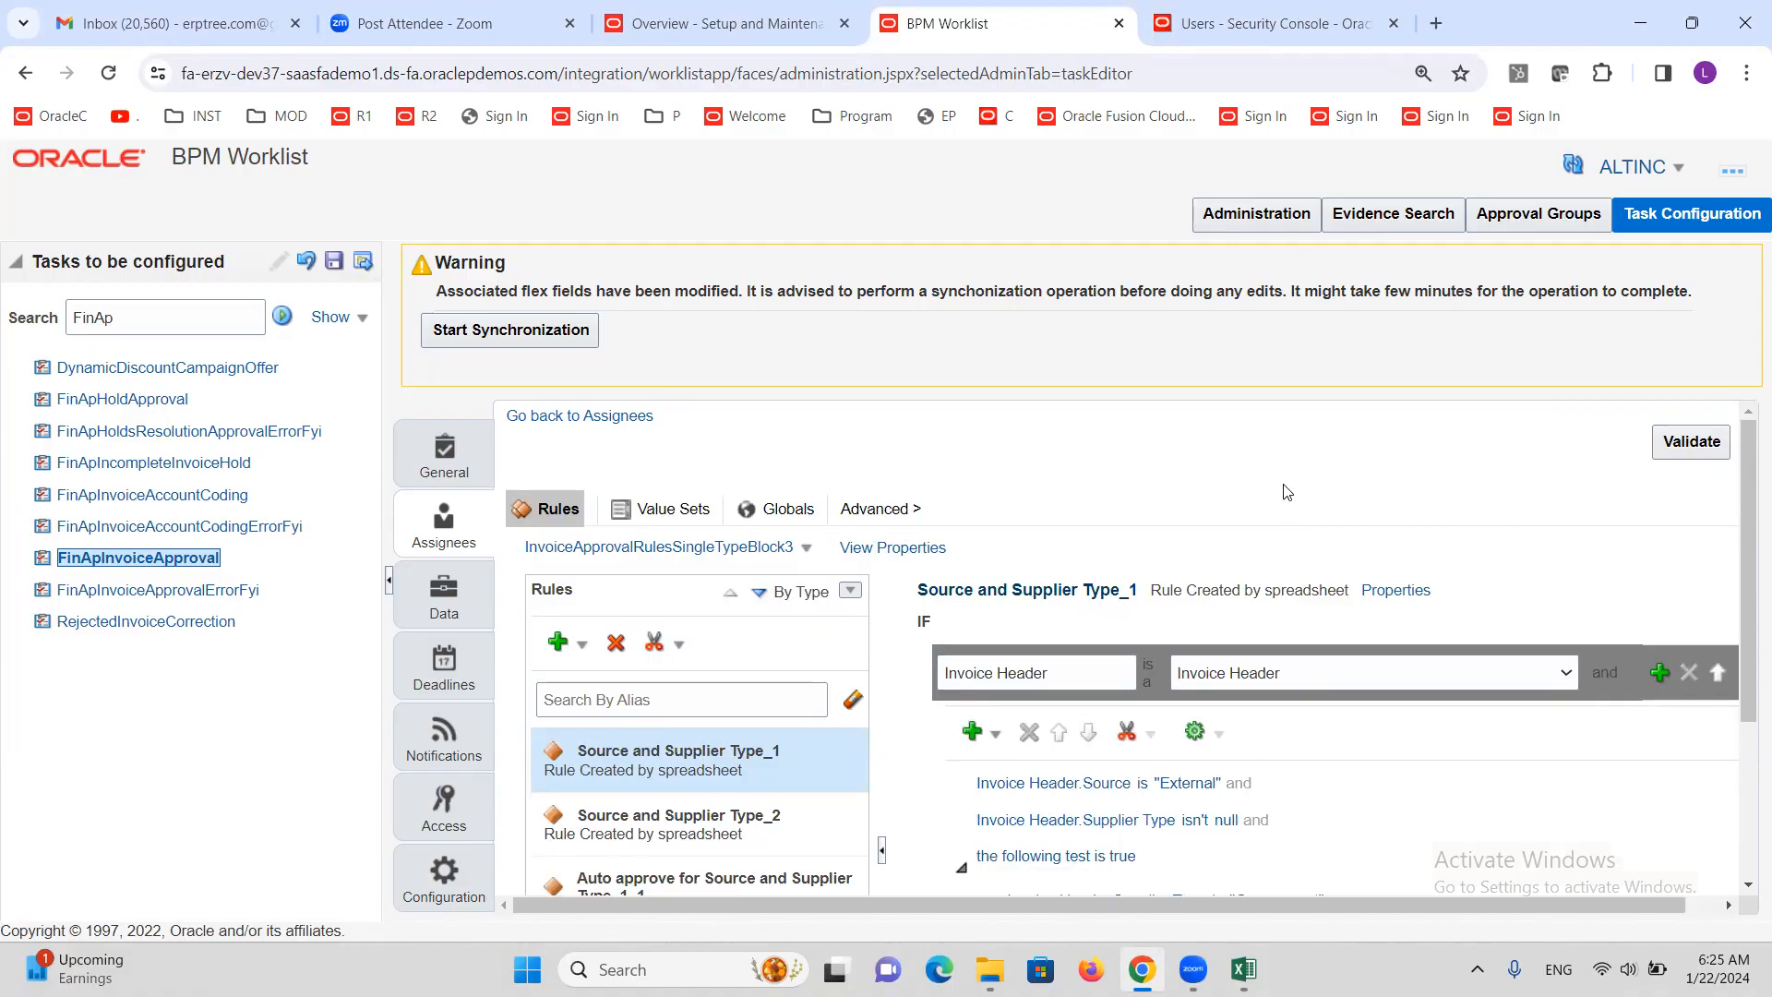
pyautogui.scroll(-3, 1285, 485)
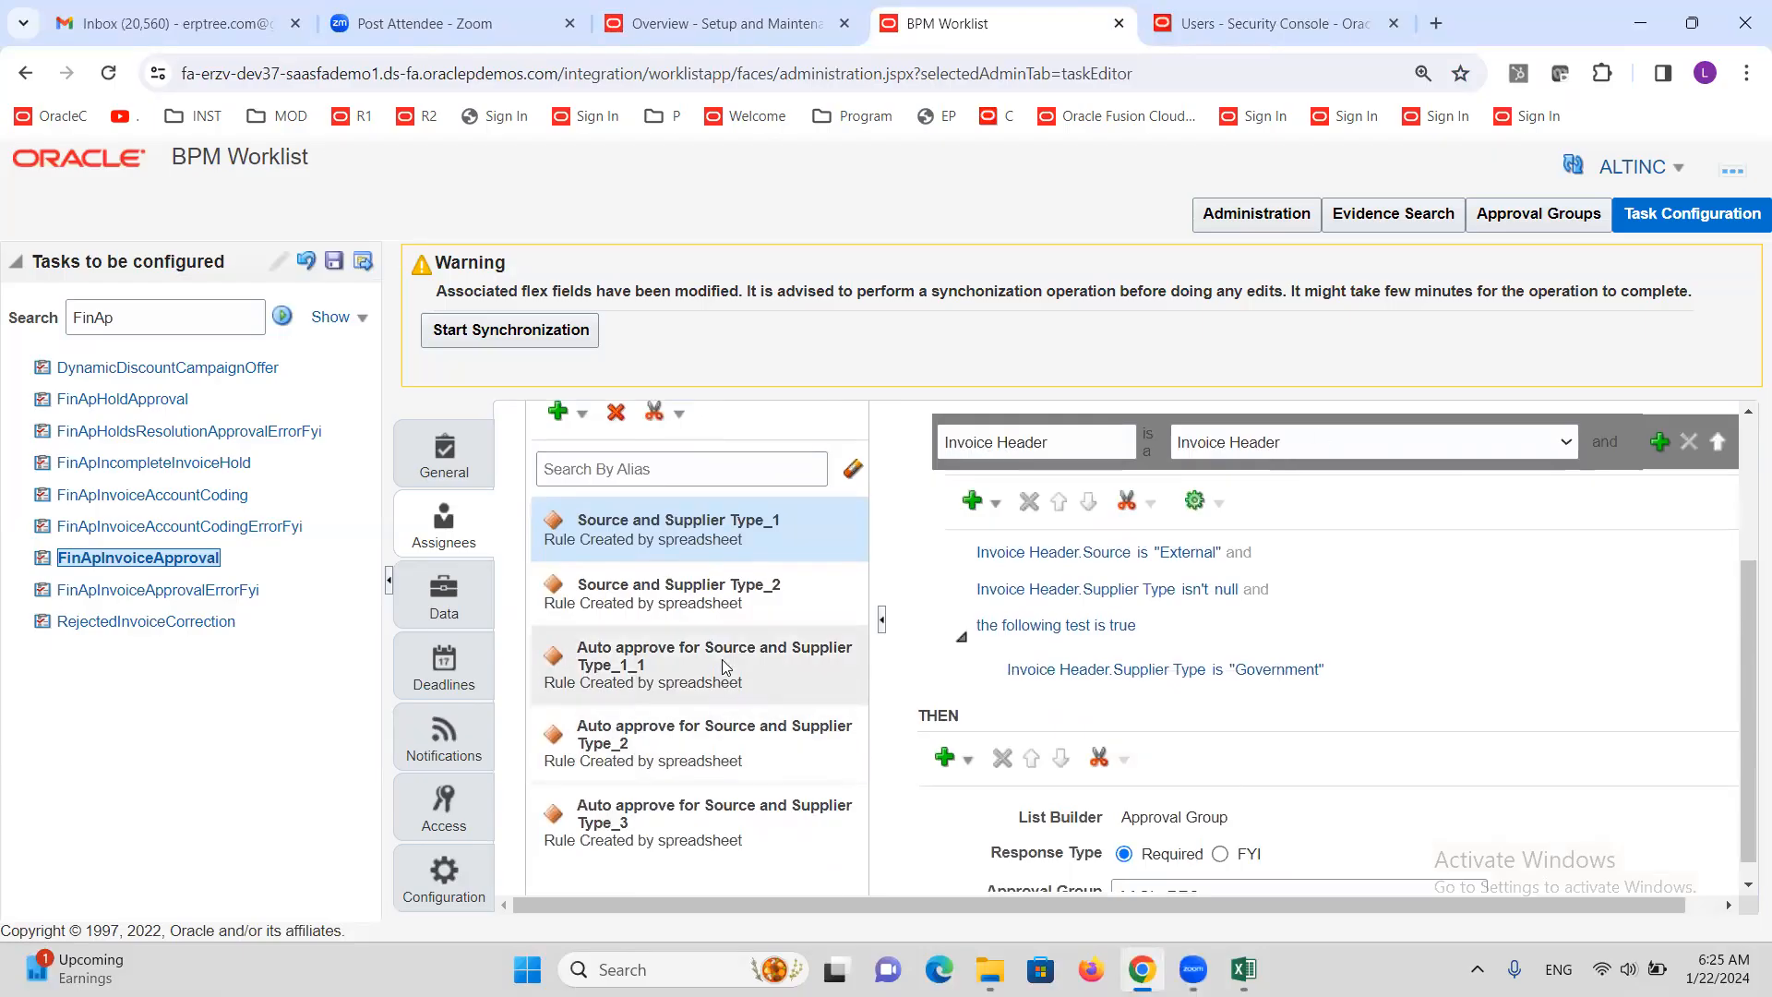
pyautogui.scroll(-1, 750, 646)
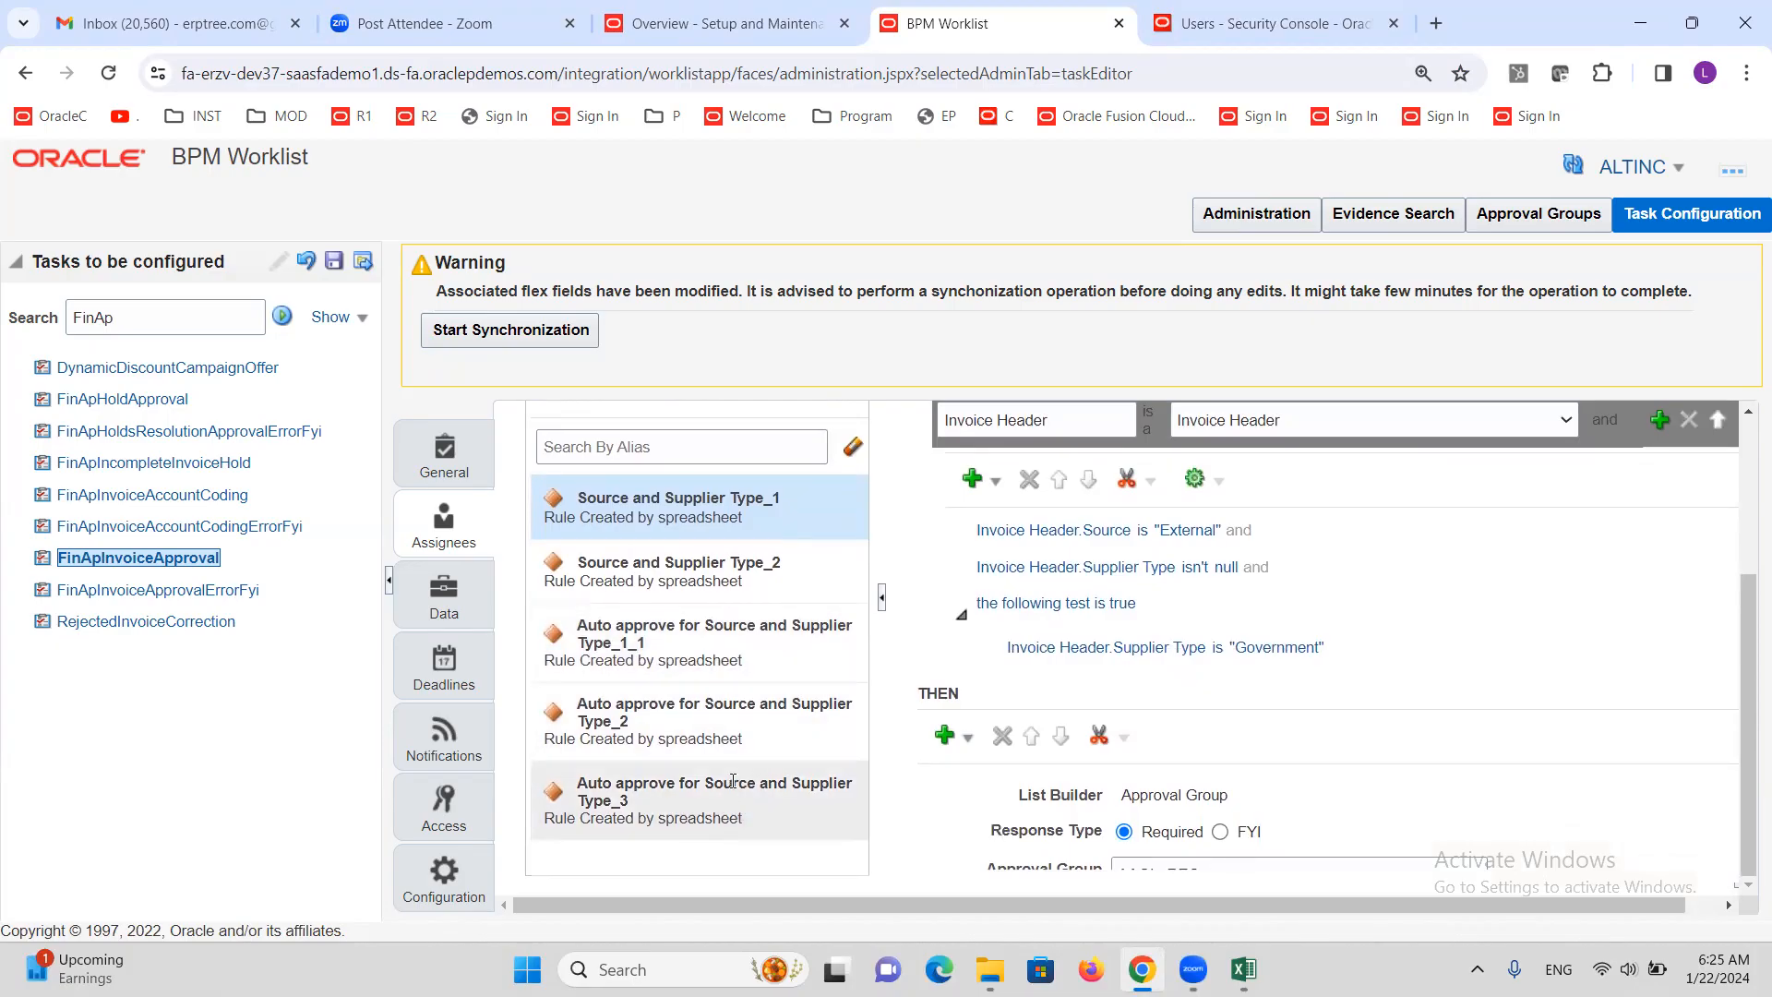
pyautogui.scroll(3, 734, 780)
pyautogui.scroll(-3, 731, 687)
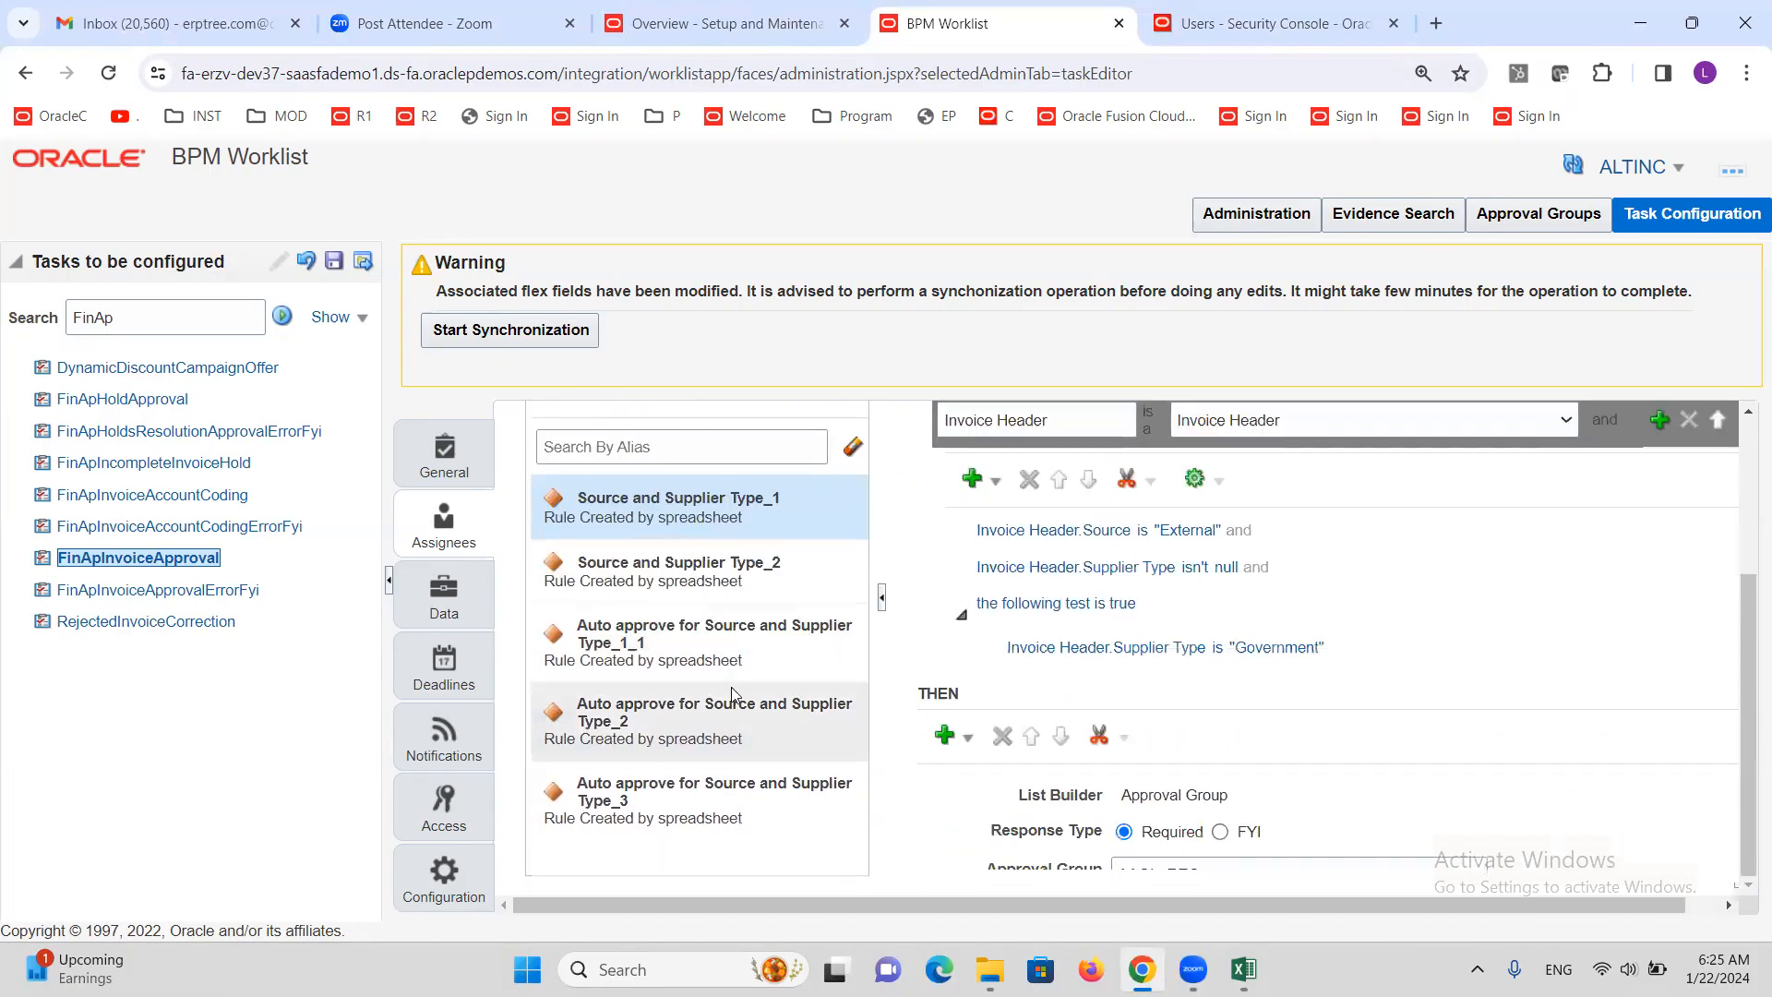
pyautogui.scroll(3, 731, 685)
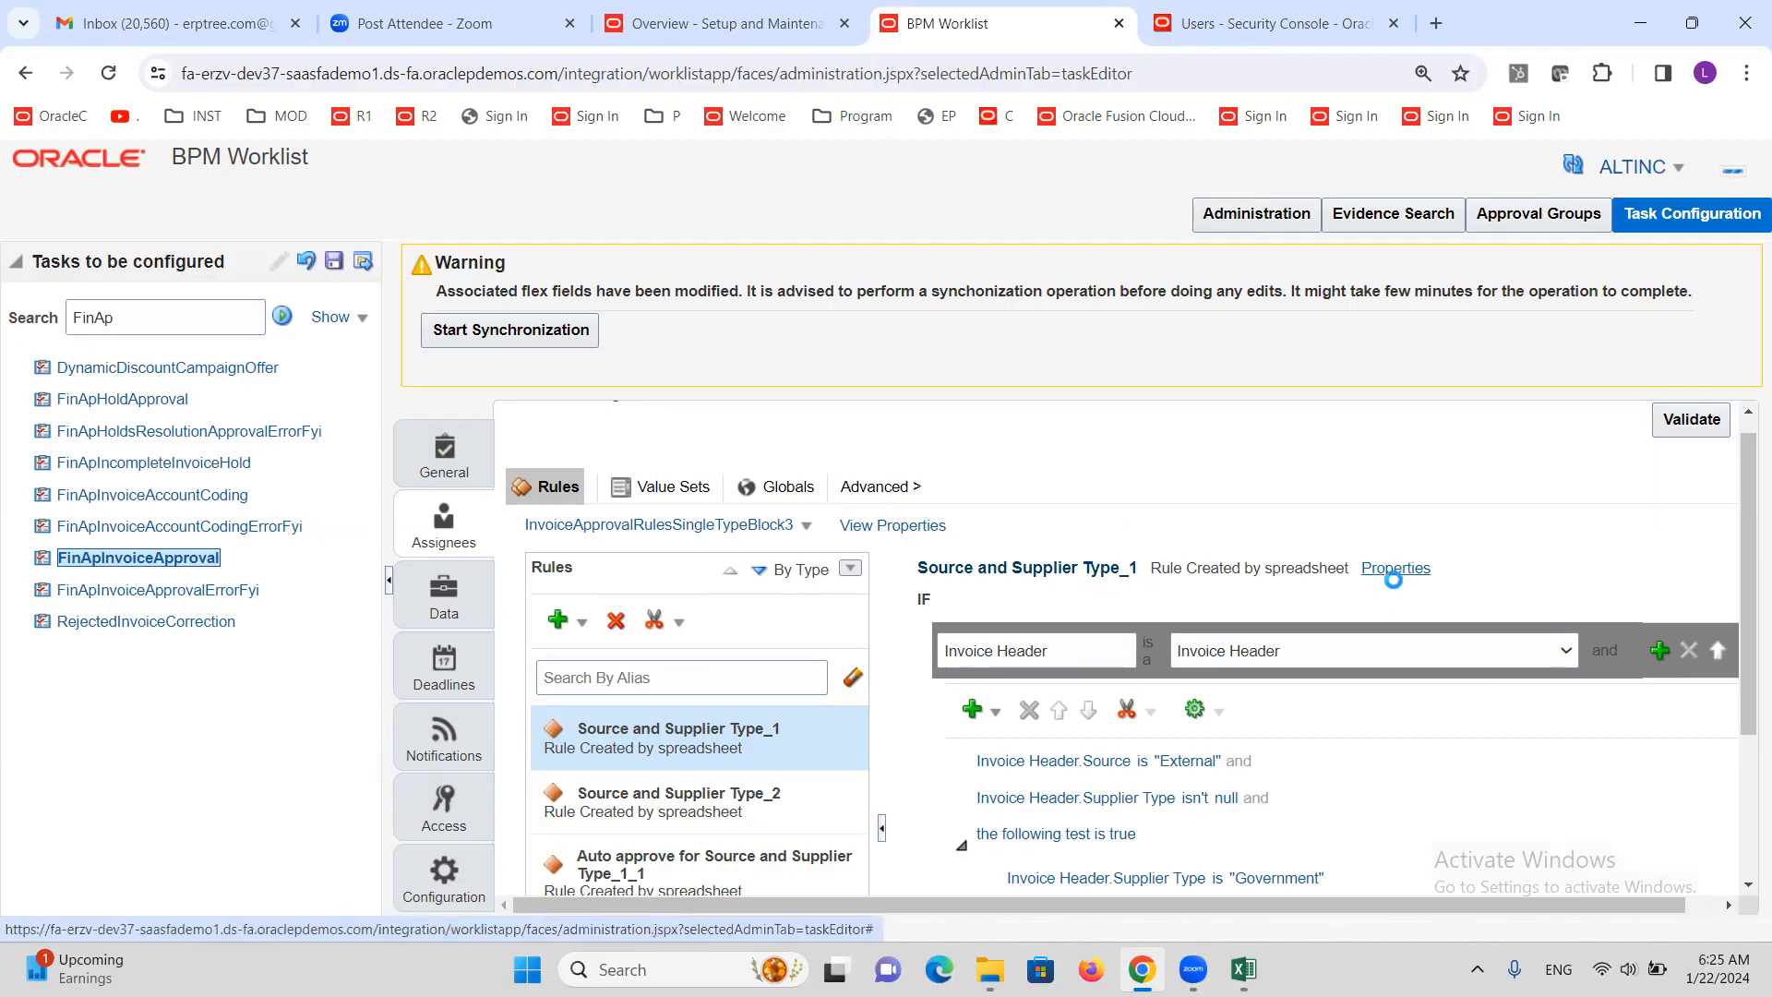
# Make the Source and Supplier Type_1 and Type_2 rules inactive via their properties
pyautogui.click(1410, 570)
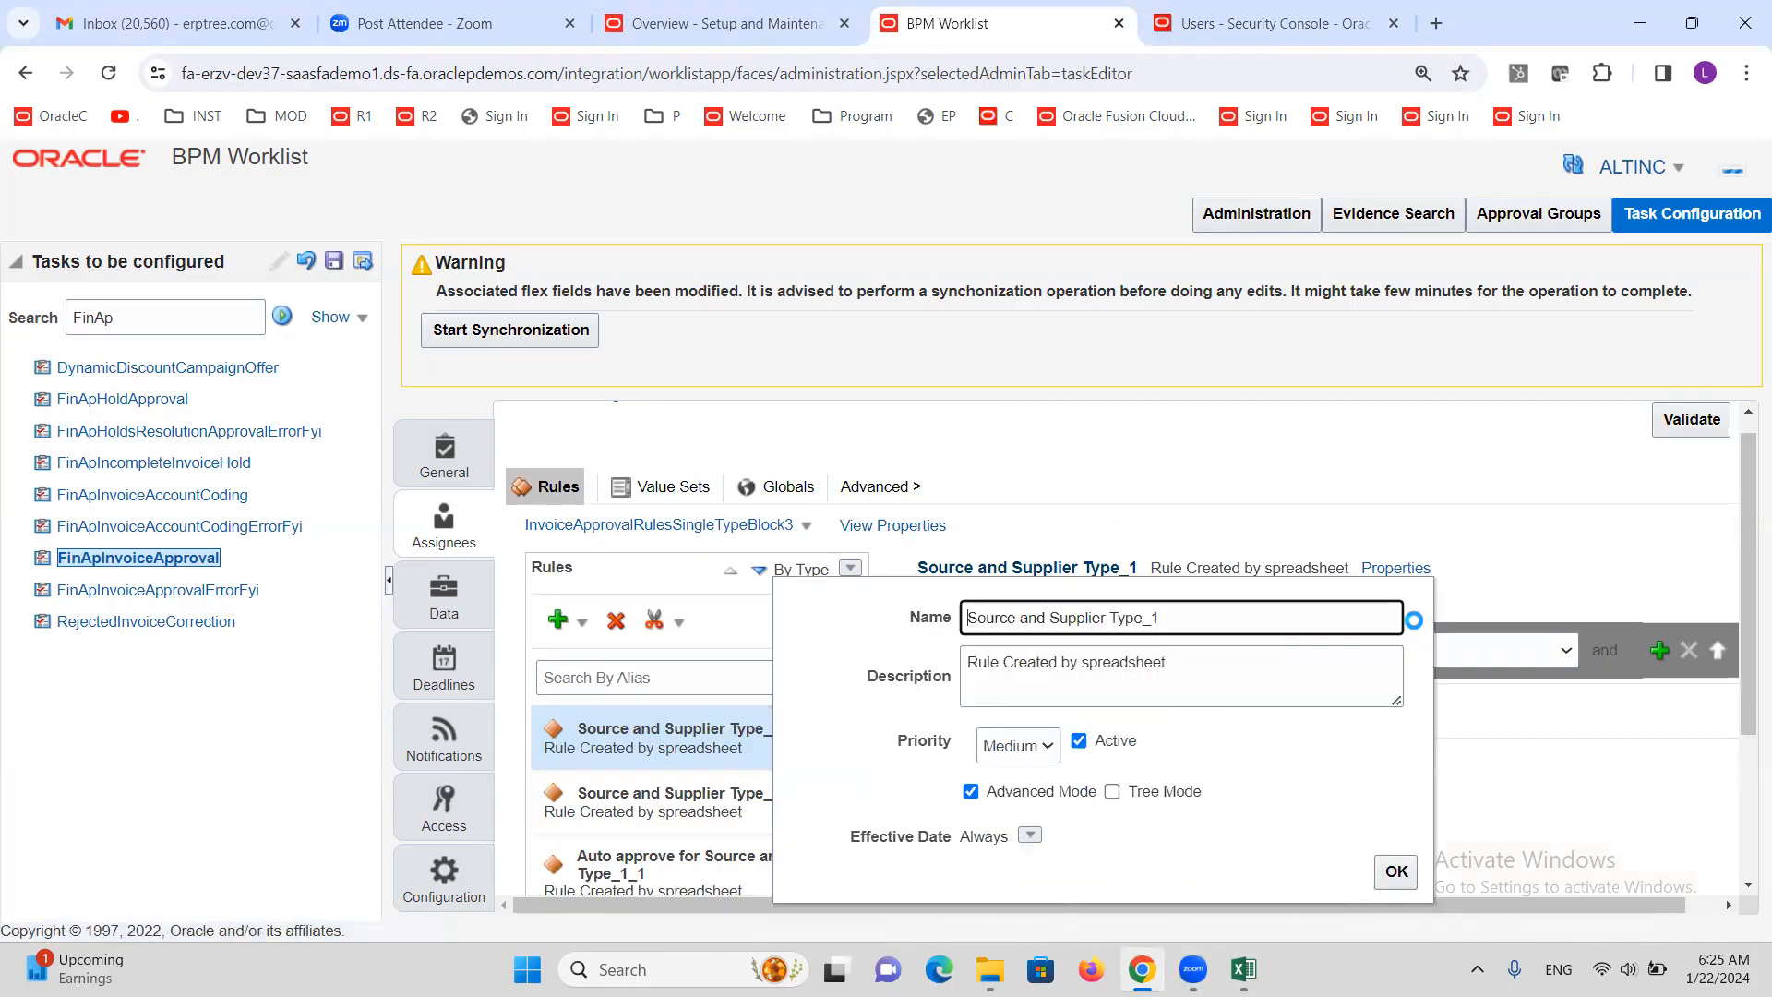
pyautogui.click(1078, 741)
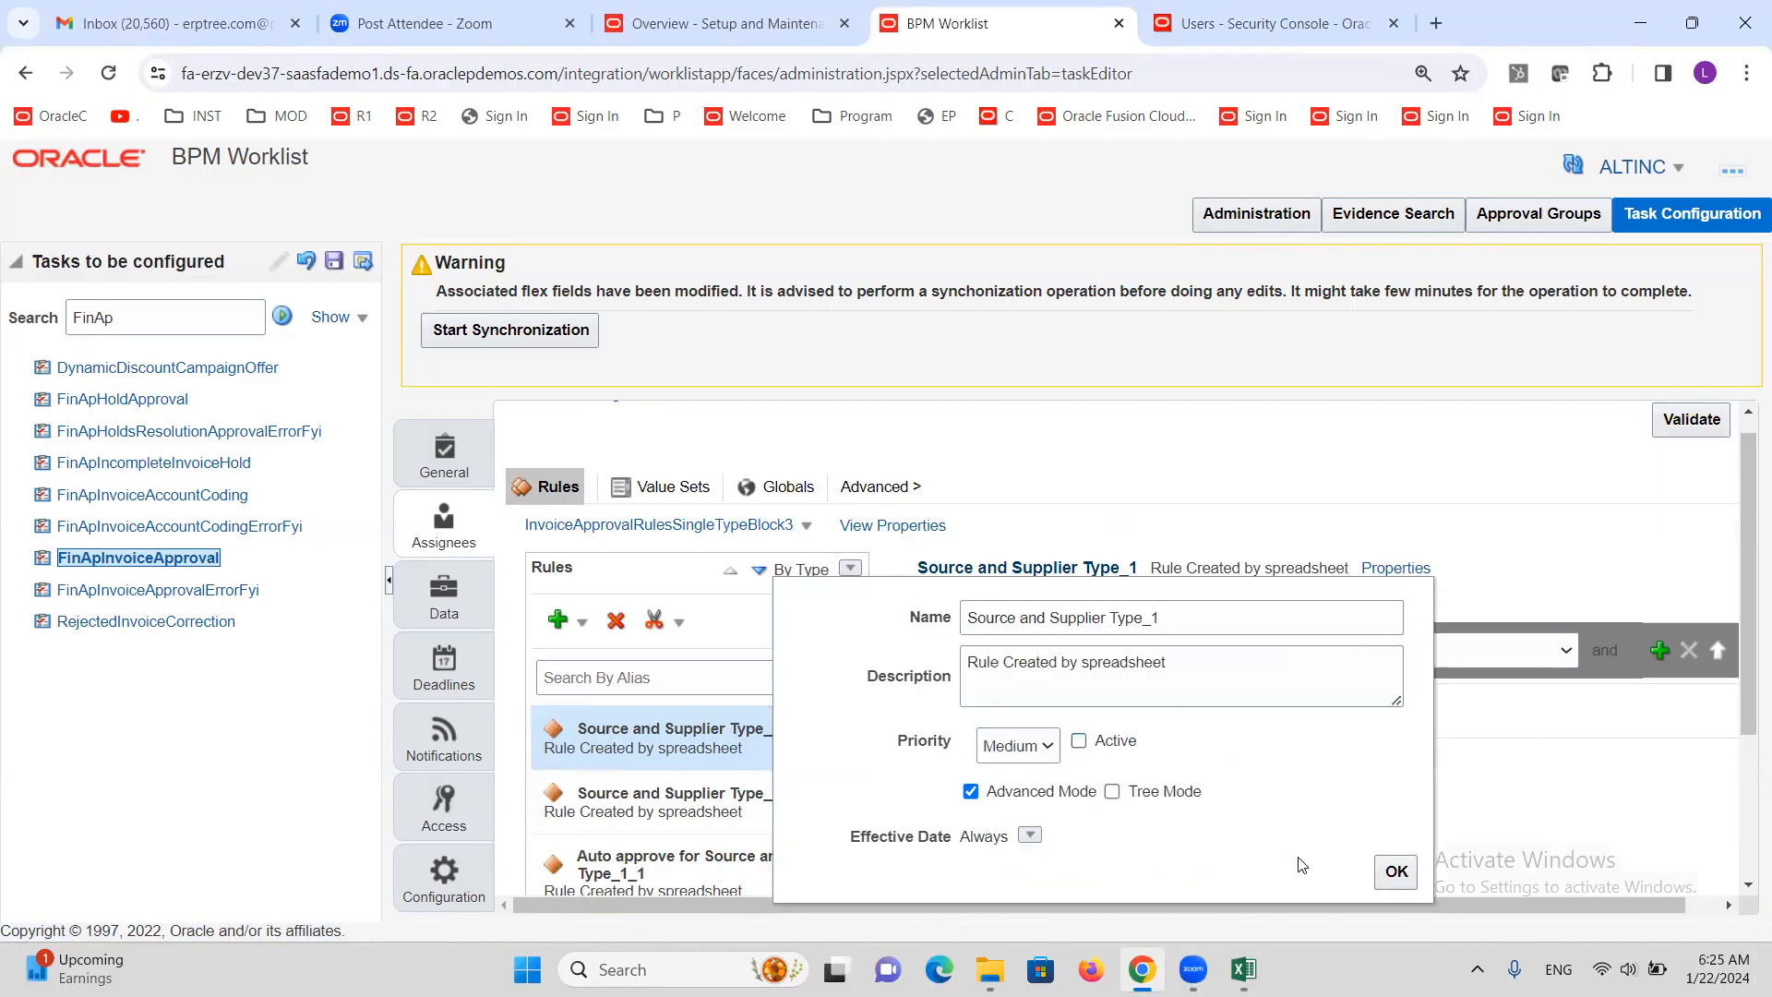
pyautogui.click(1396, 872)
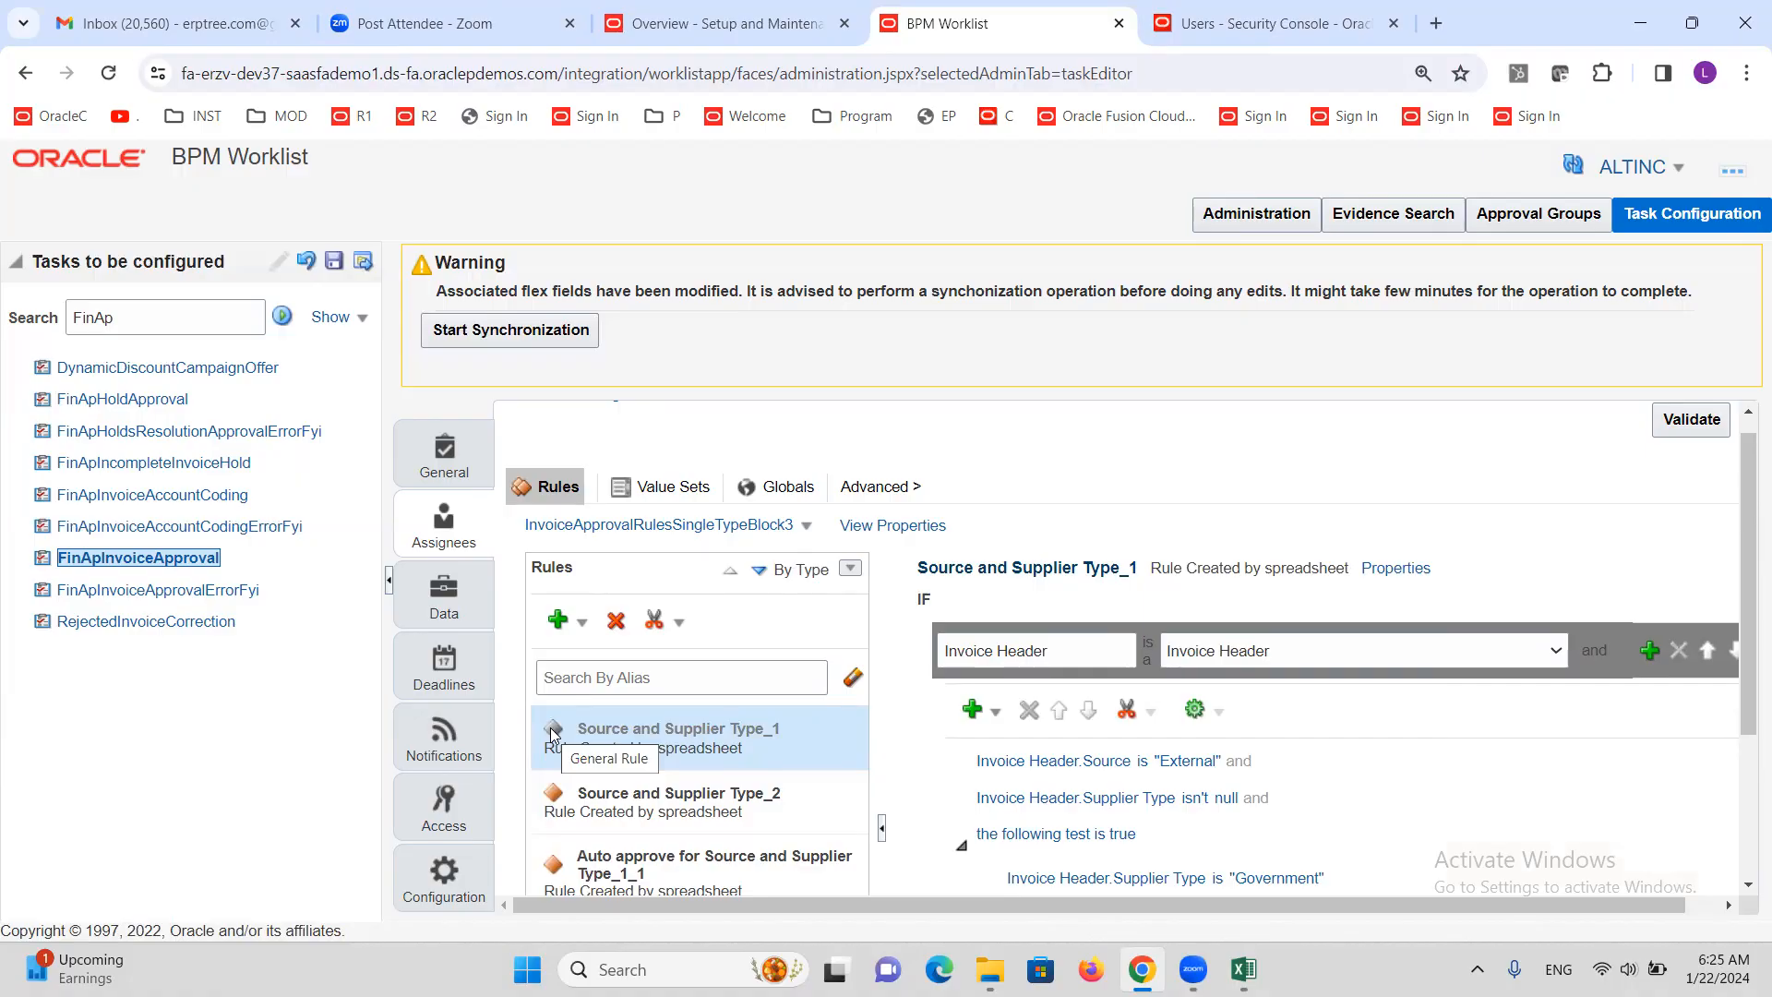
pyautogui.click(622, 804)
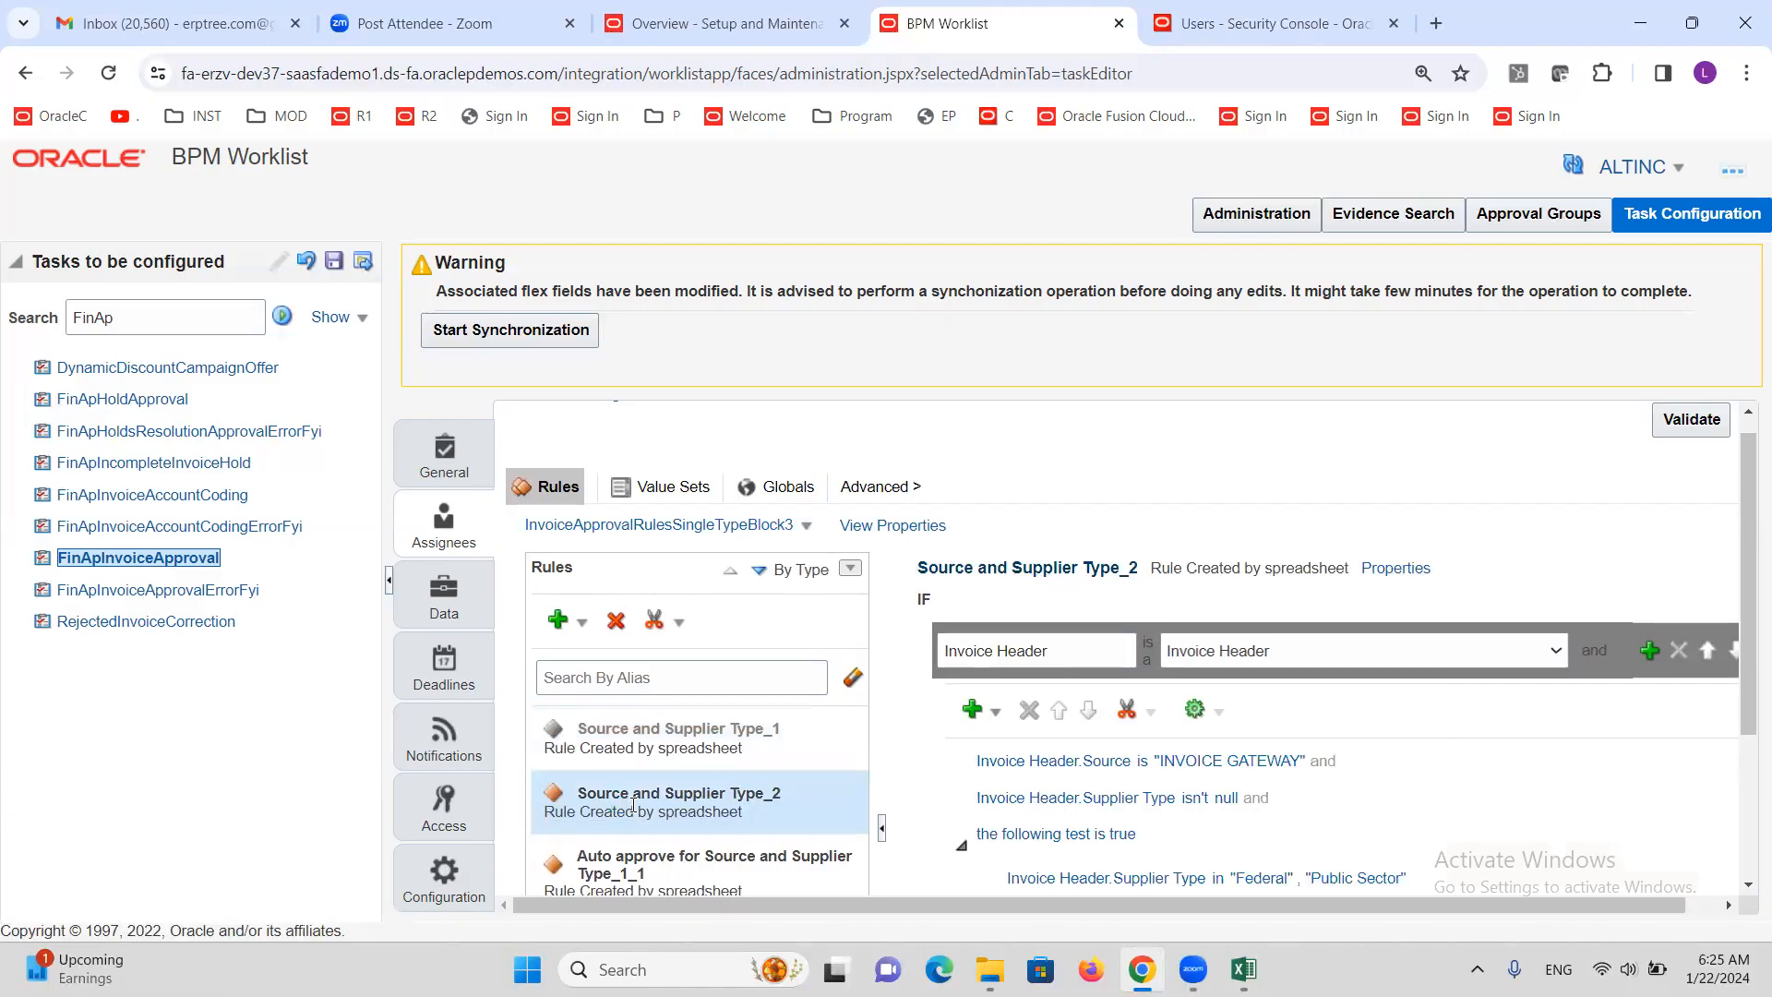
pyautogui.click(1404, 568)
pyautogui.click(1078, 741)
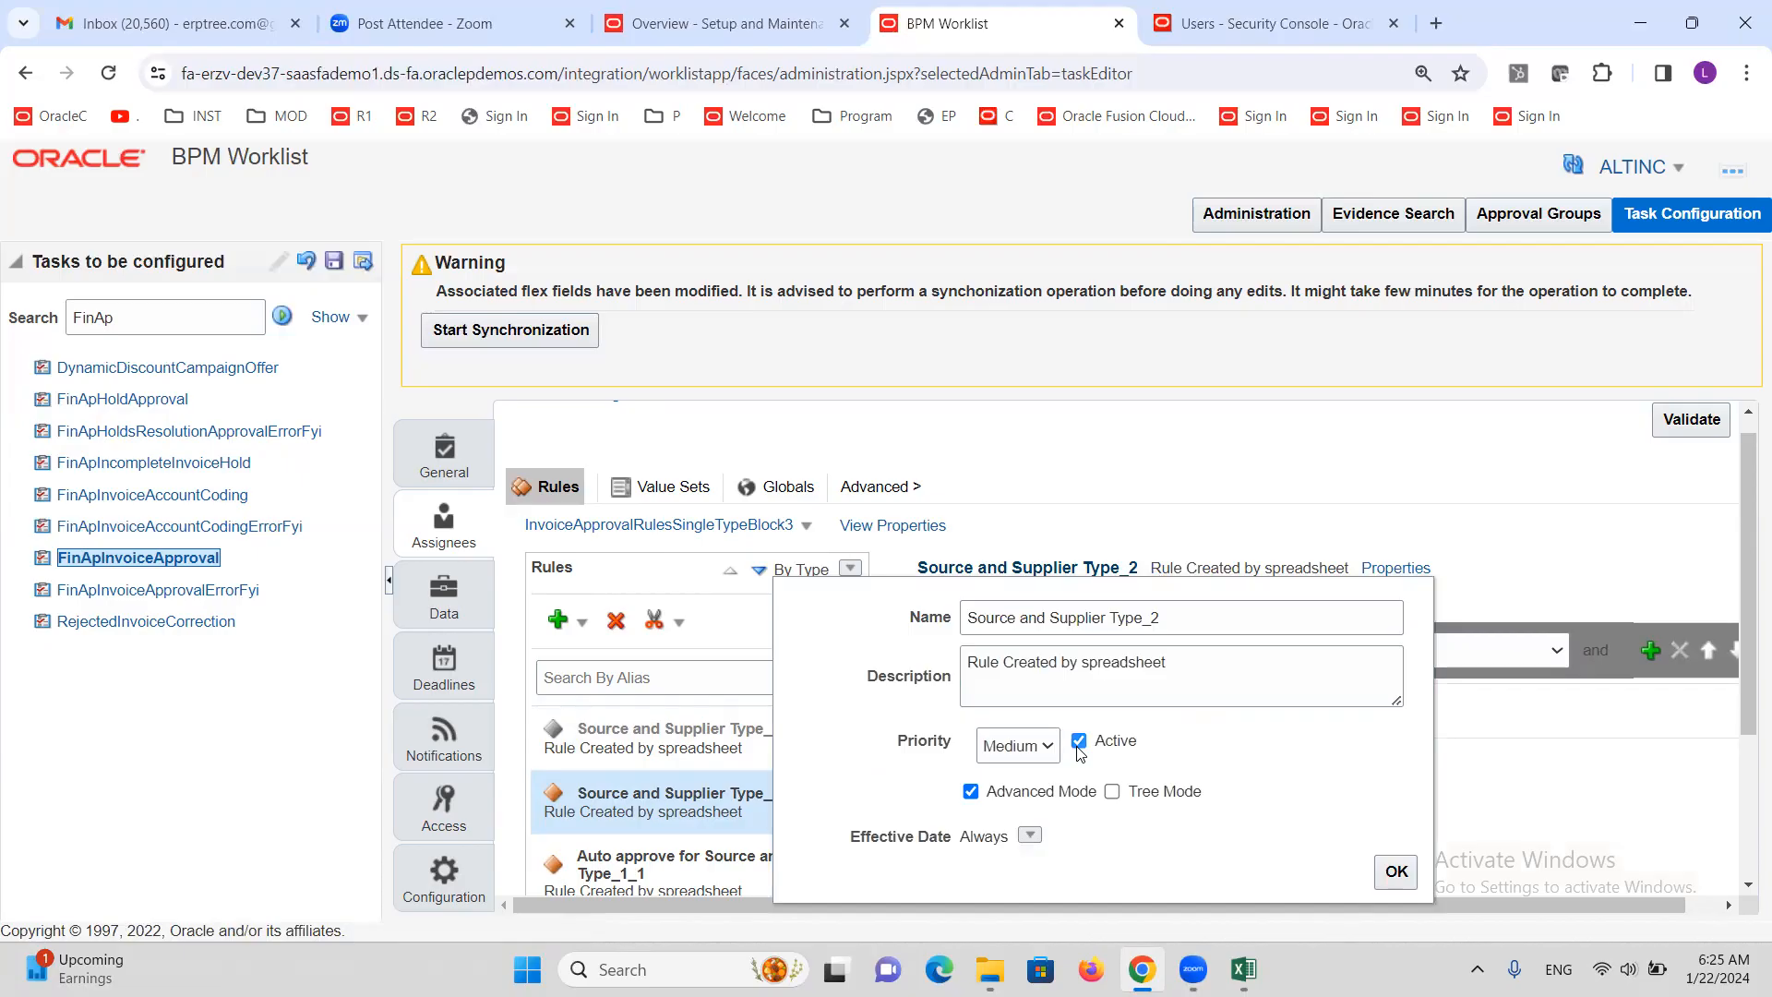
pyautogui.click(1396, 872)
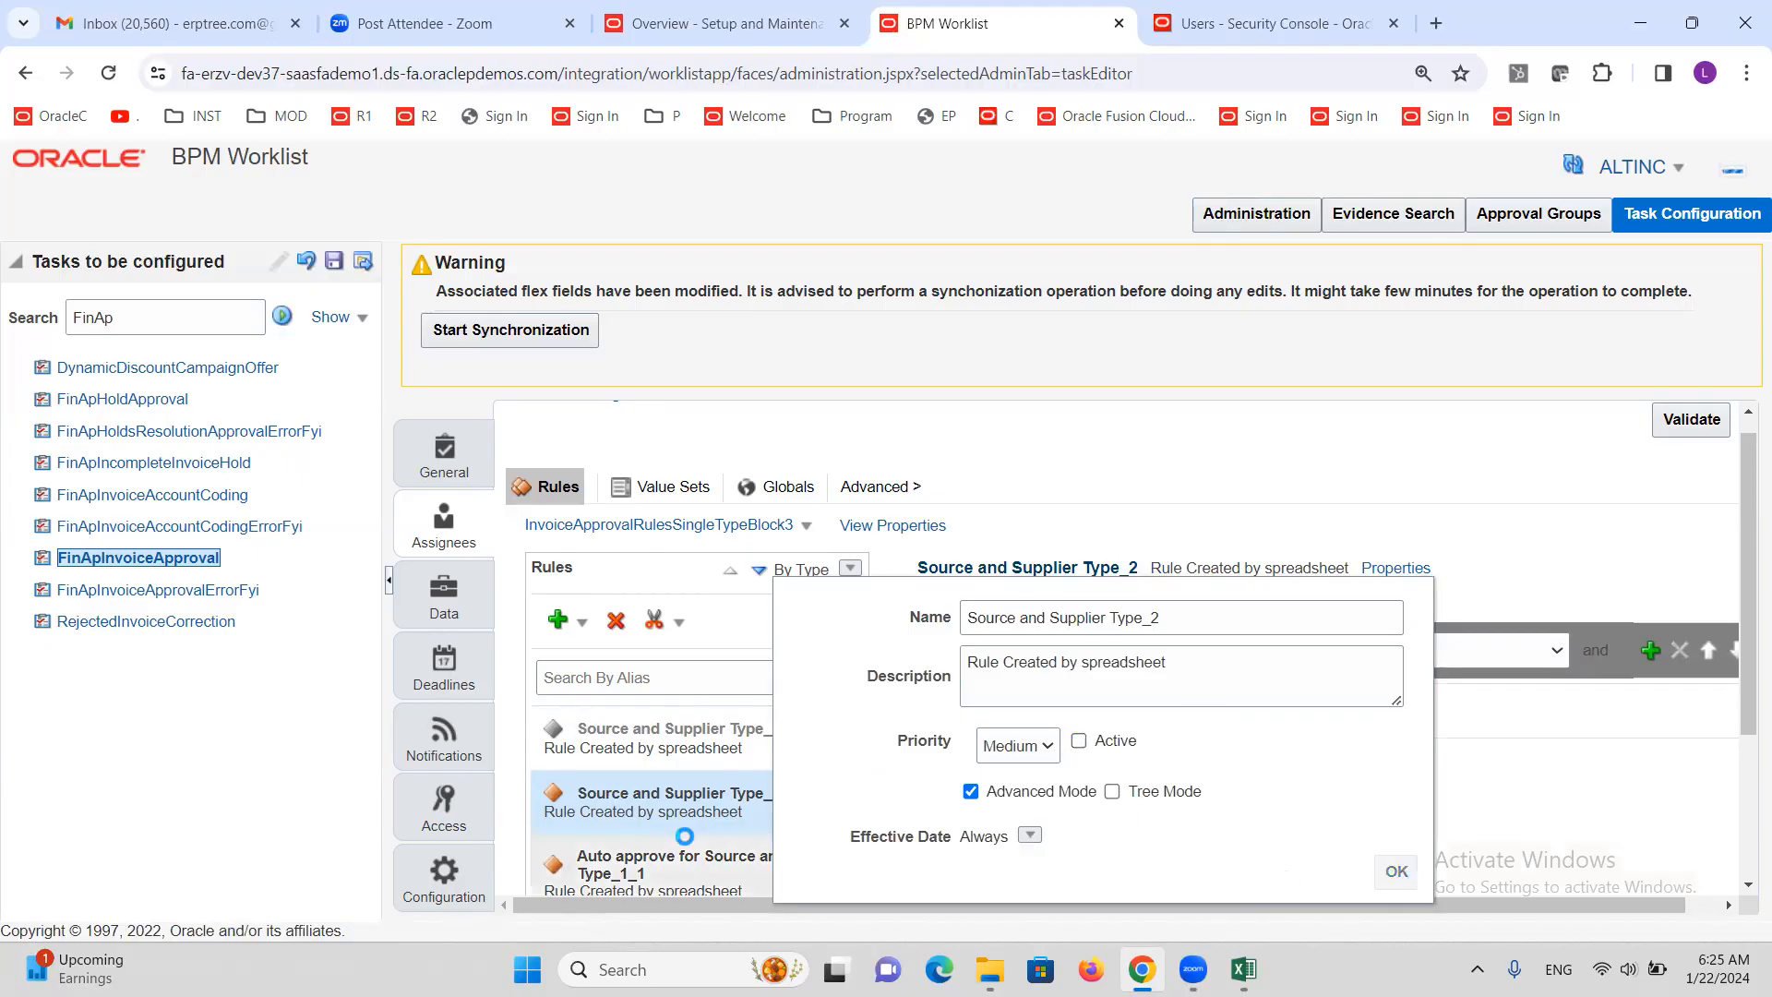
# Make the auto-approve Type_1_1 rule inactive
pyautogui.scroll(-3, 665, 738)
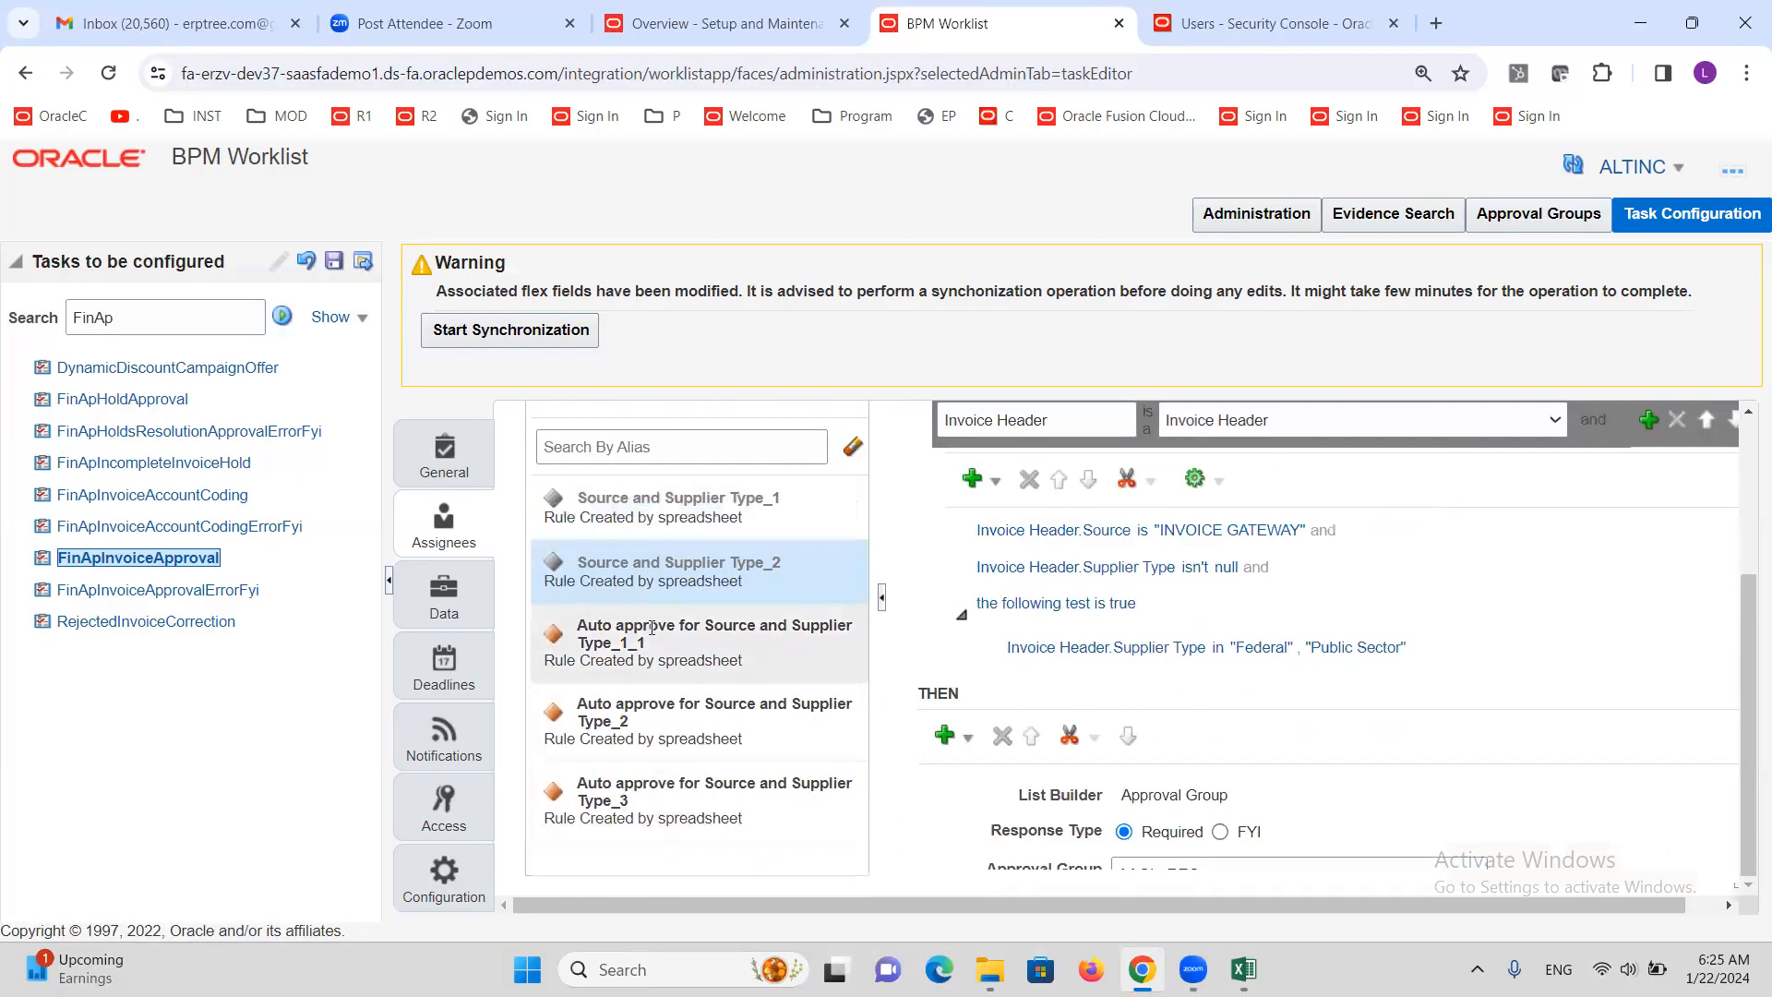
pyautogui.click(650, 627)
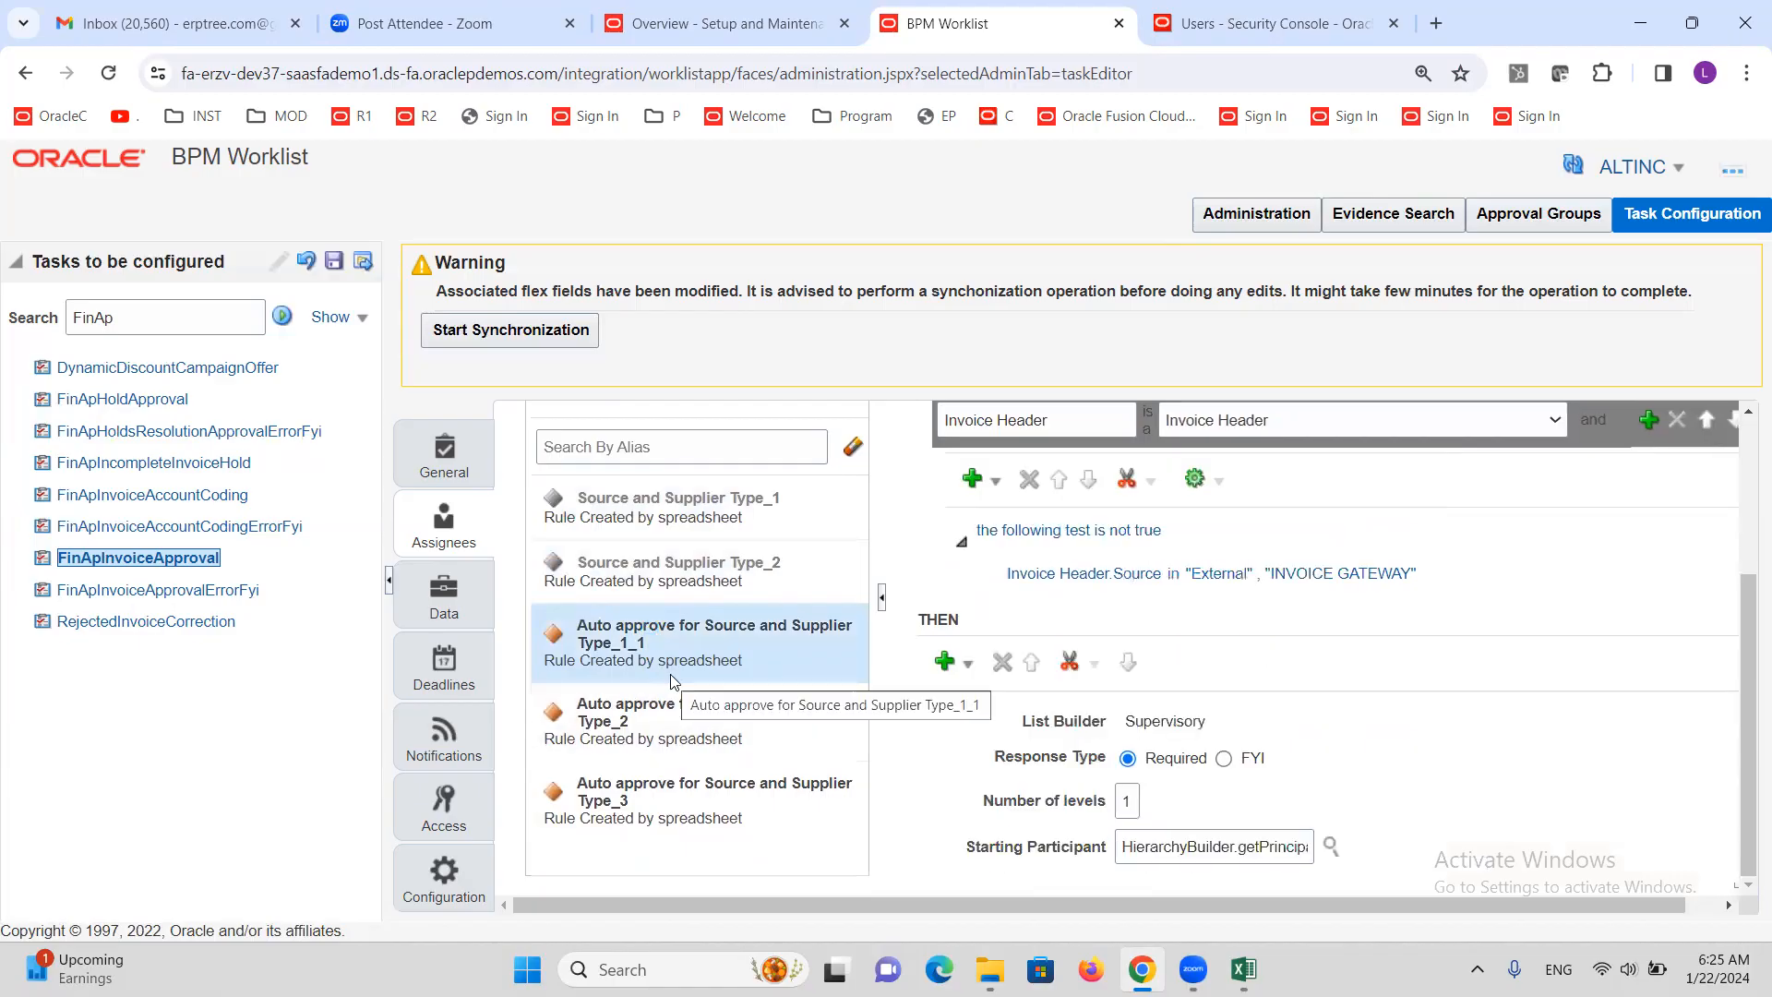
pyautogui.scroll(3, 1174, 582)
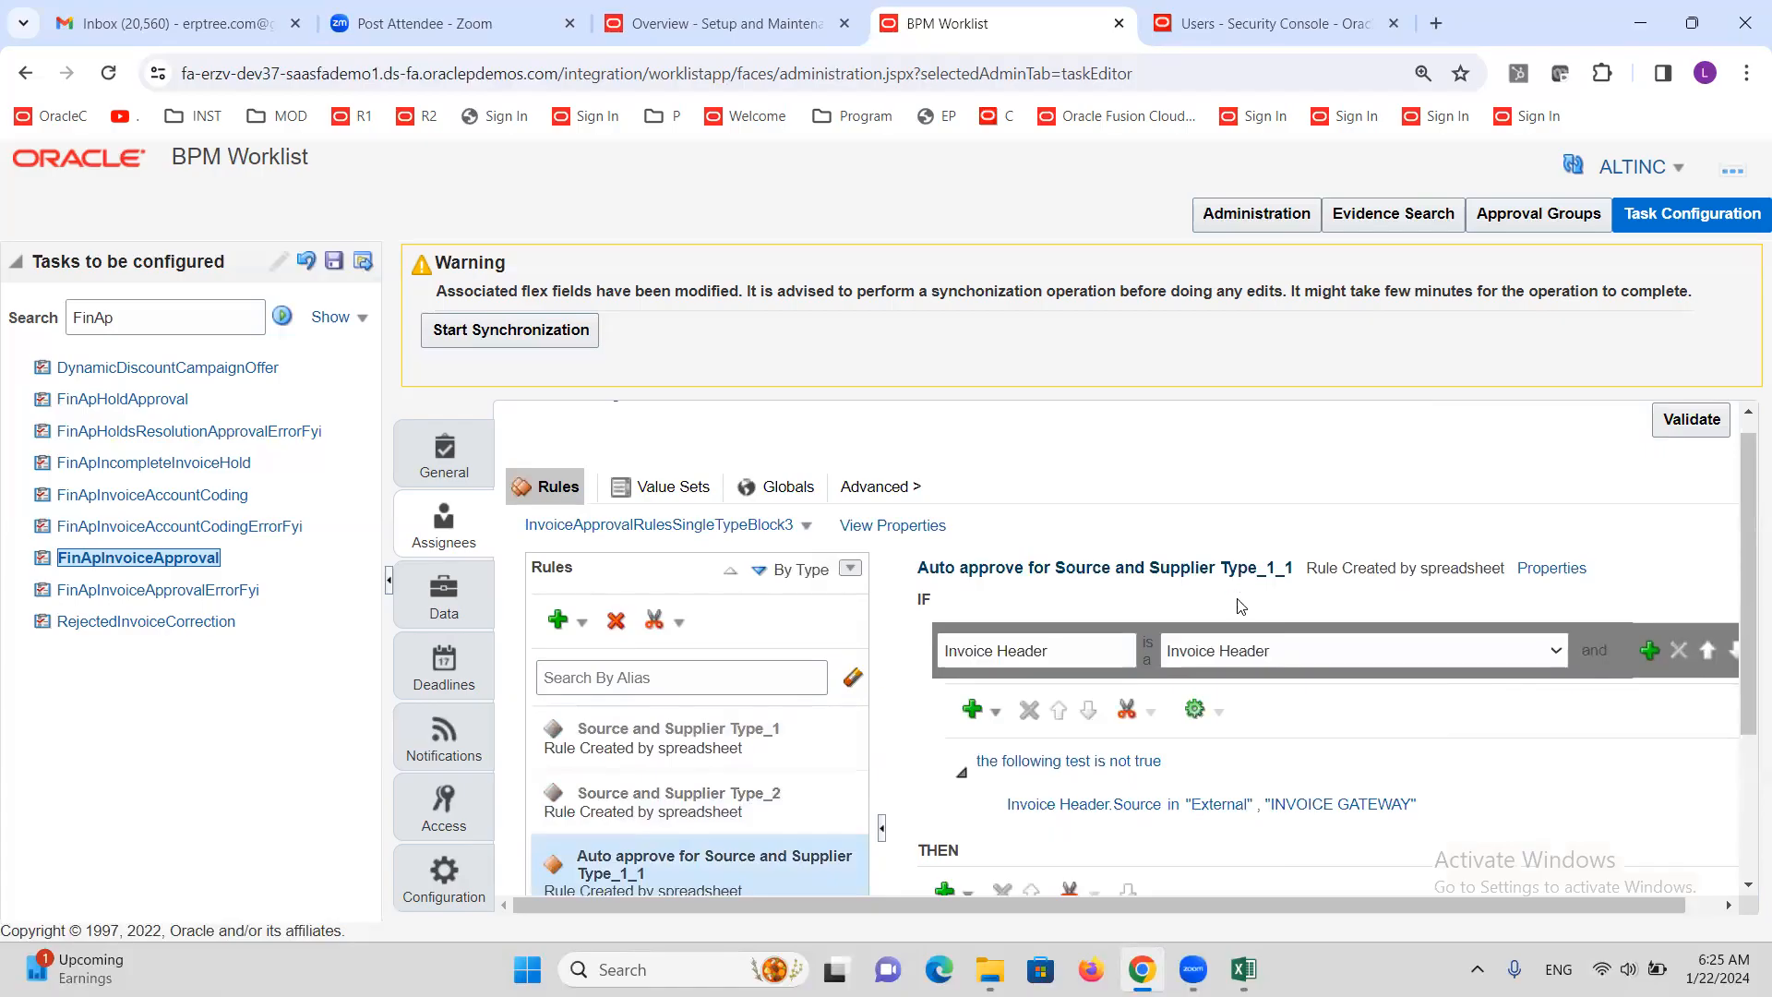
pyautogui.click(1552, 567)
pyautogui.click(1268, 741)
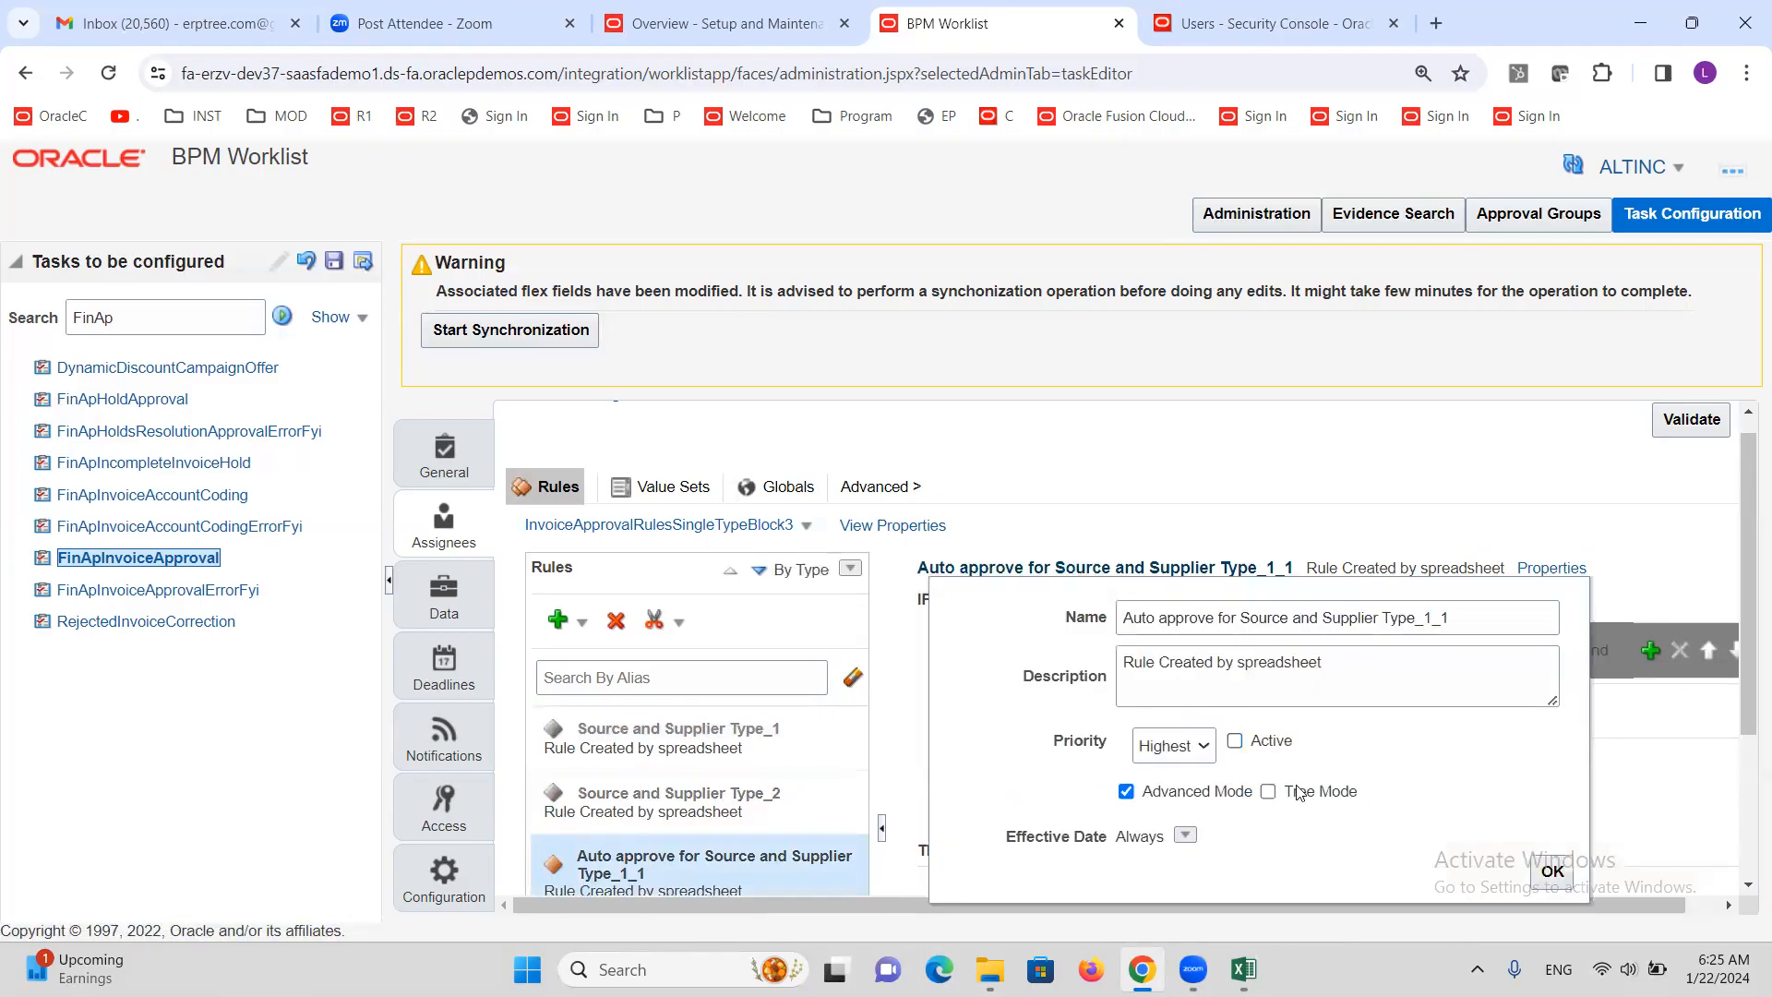
pyautogui.click(1551, 871)
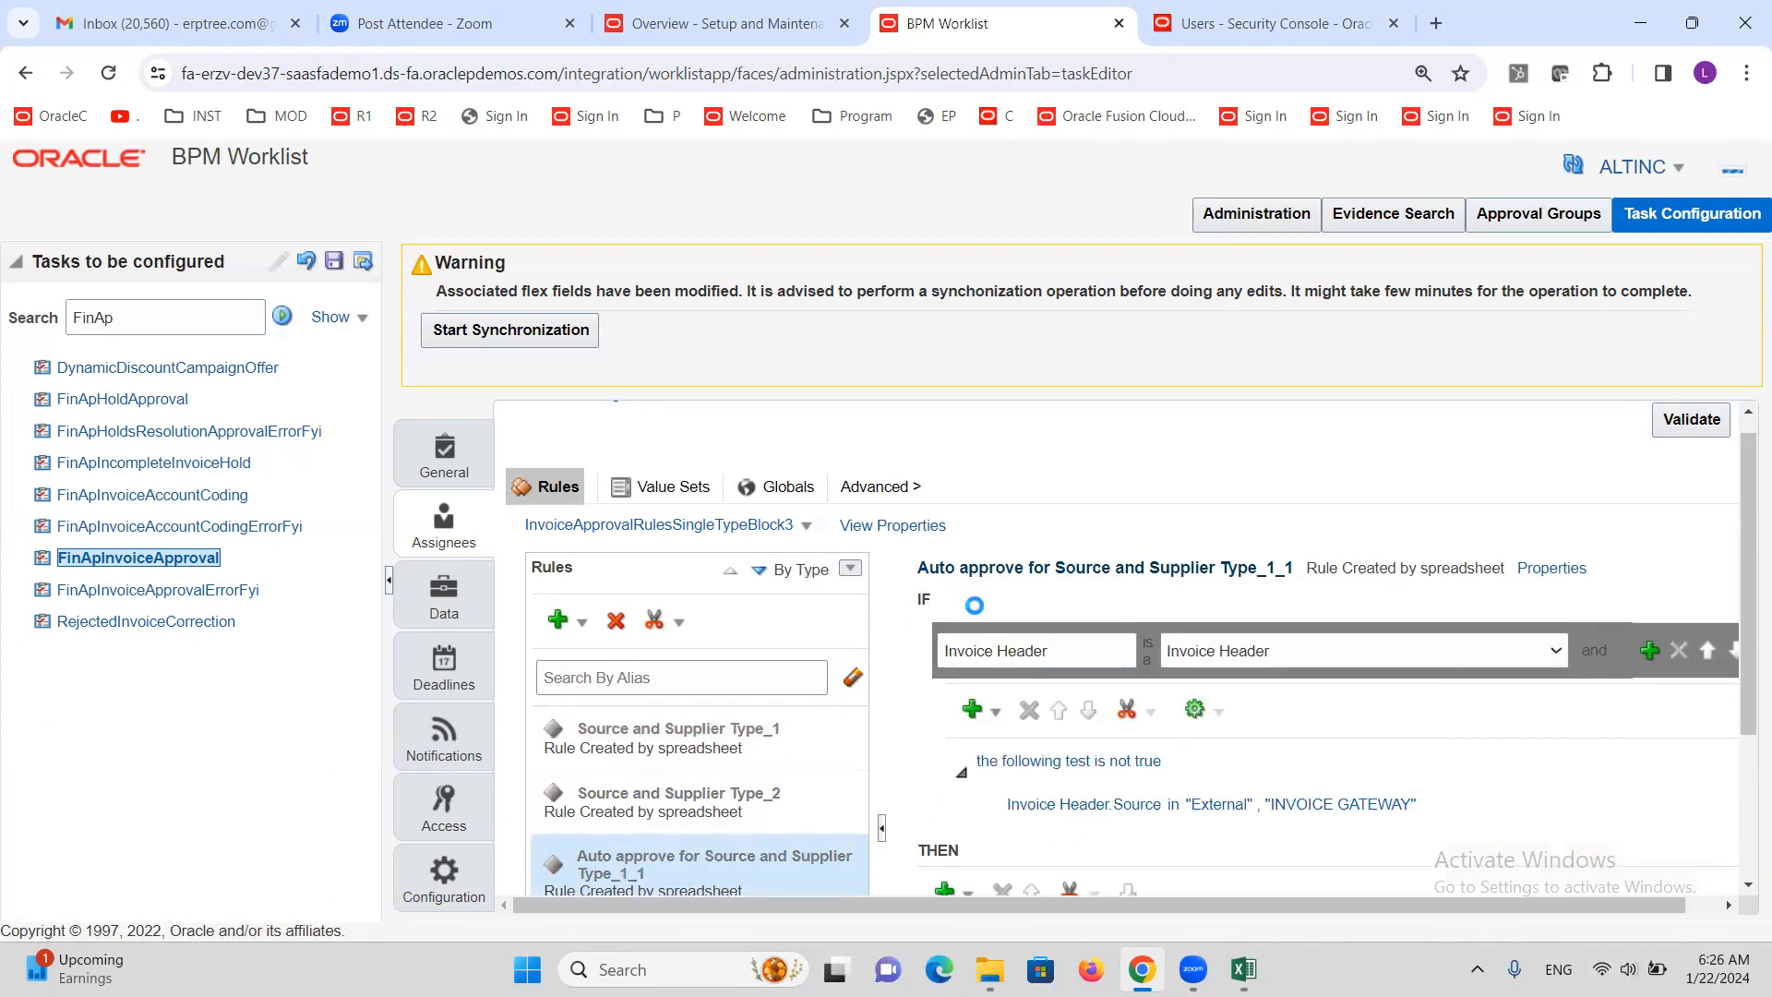
# Make the auto-approve Type_2 rule inactive
pyautogui.scroll(-3, 790, 715)
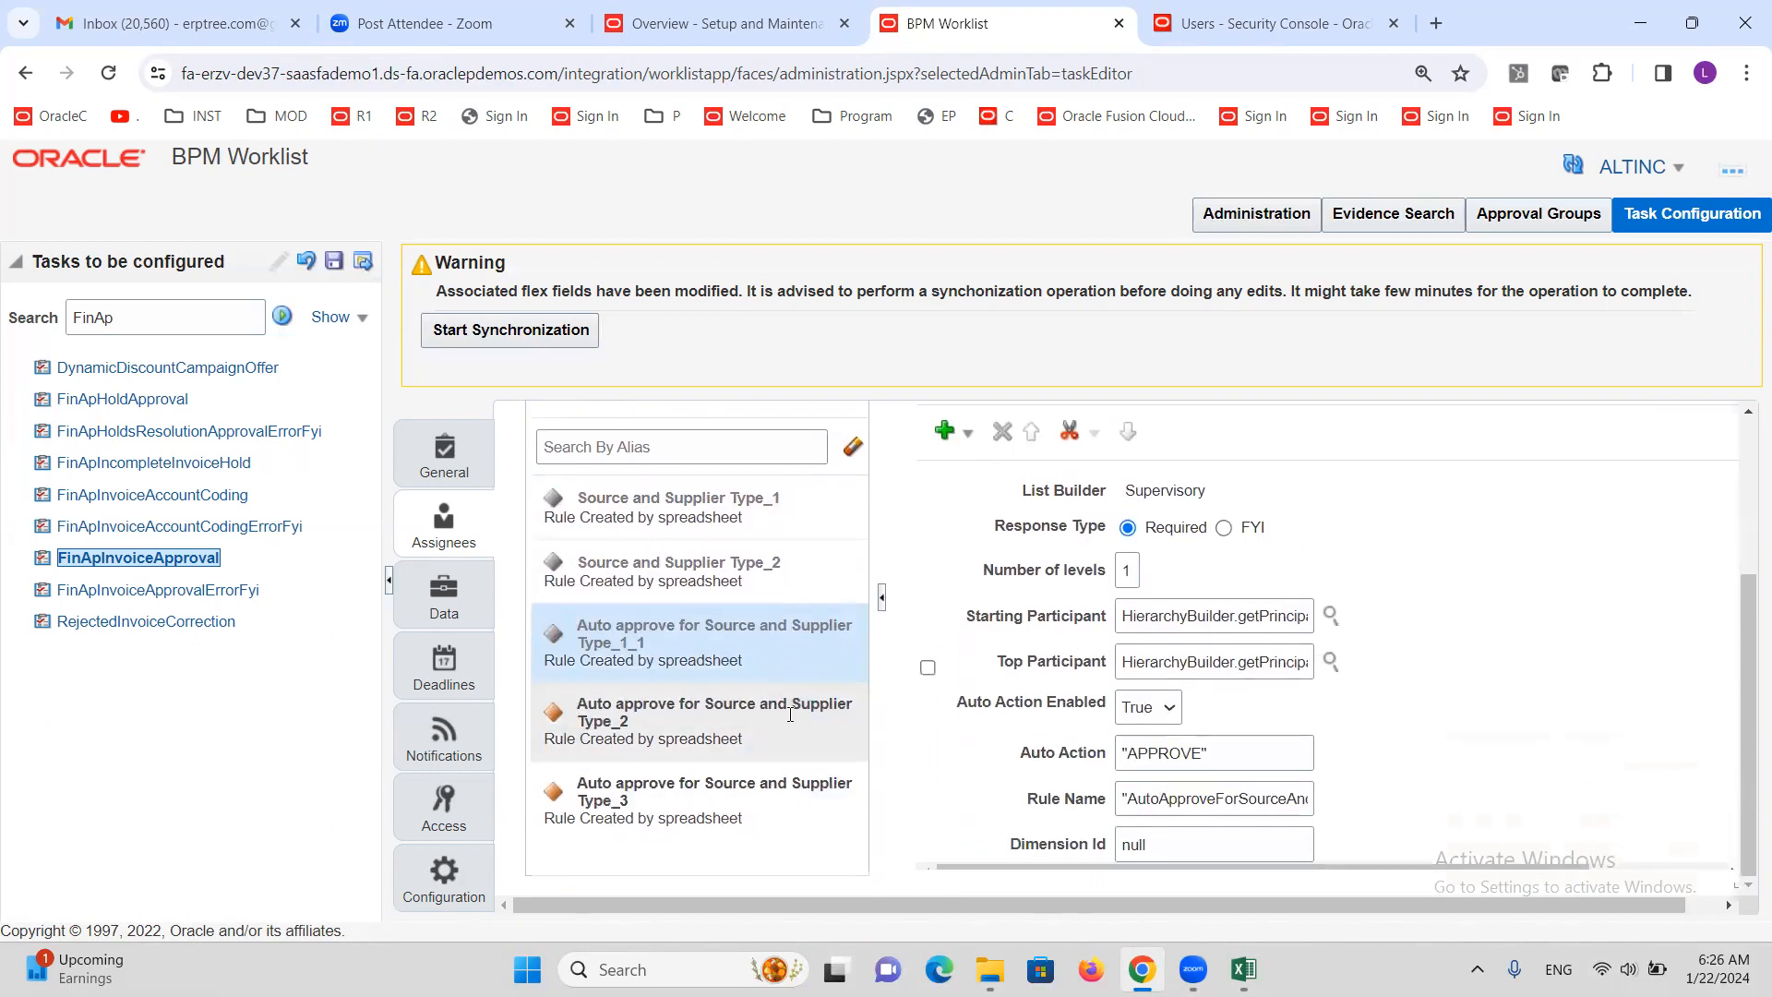
pyautogui.click(723, 744)
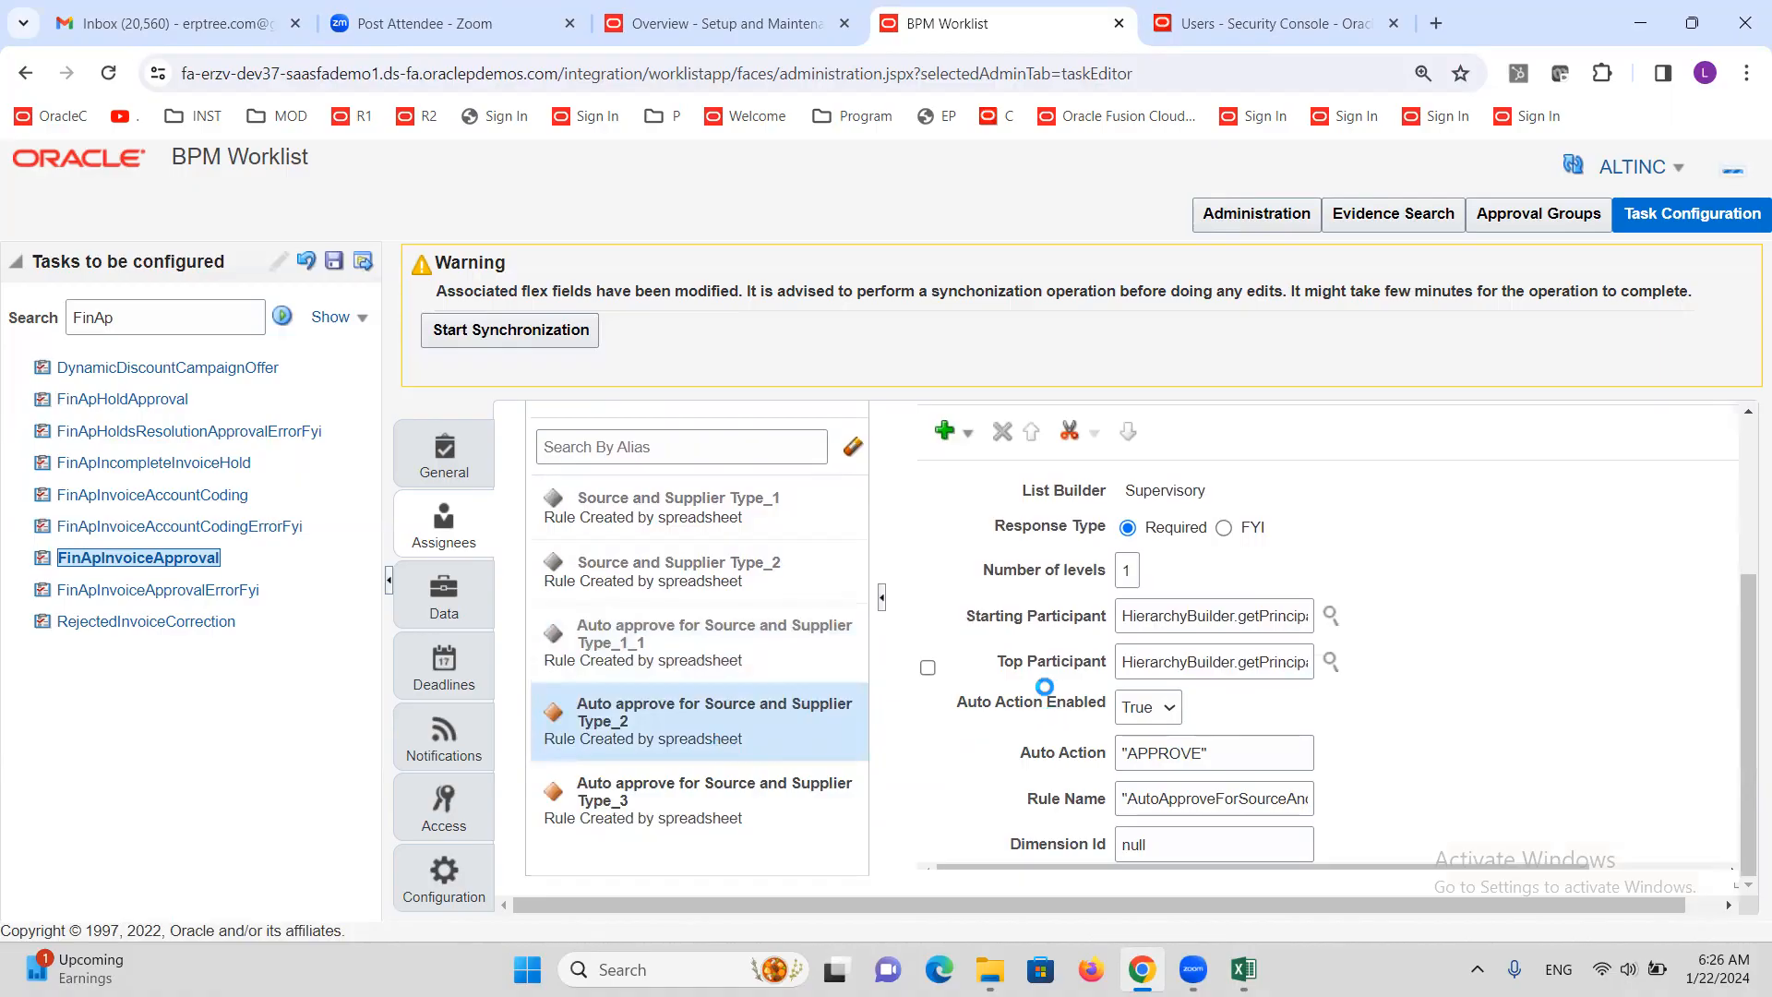
pyautogui.scroll(3, 1235, 587)
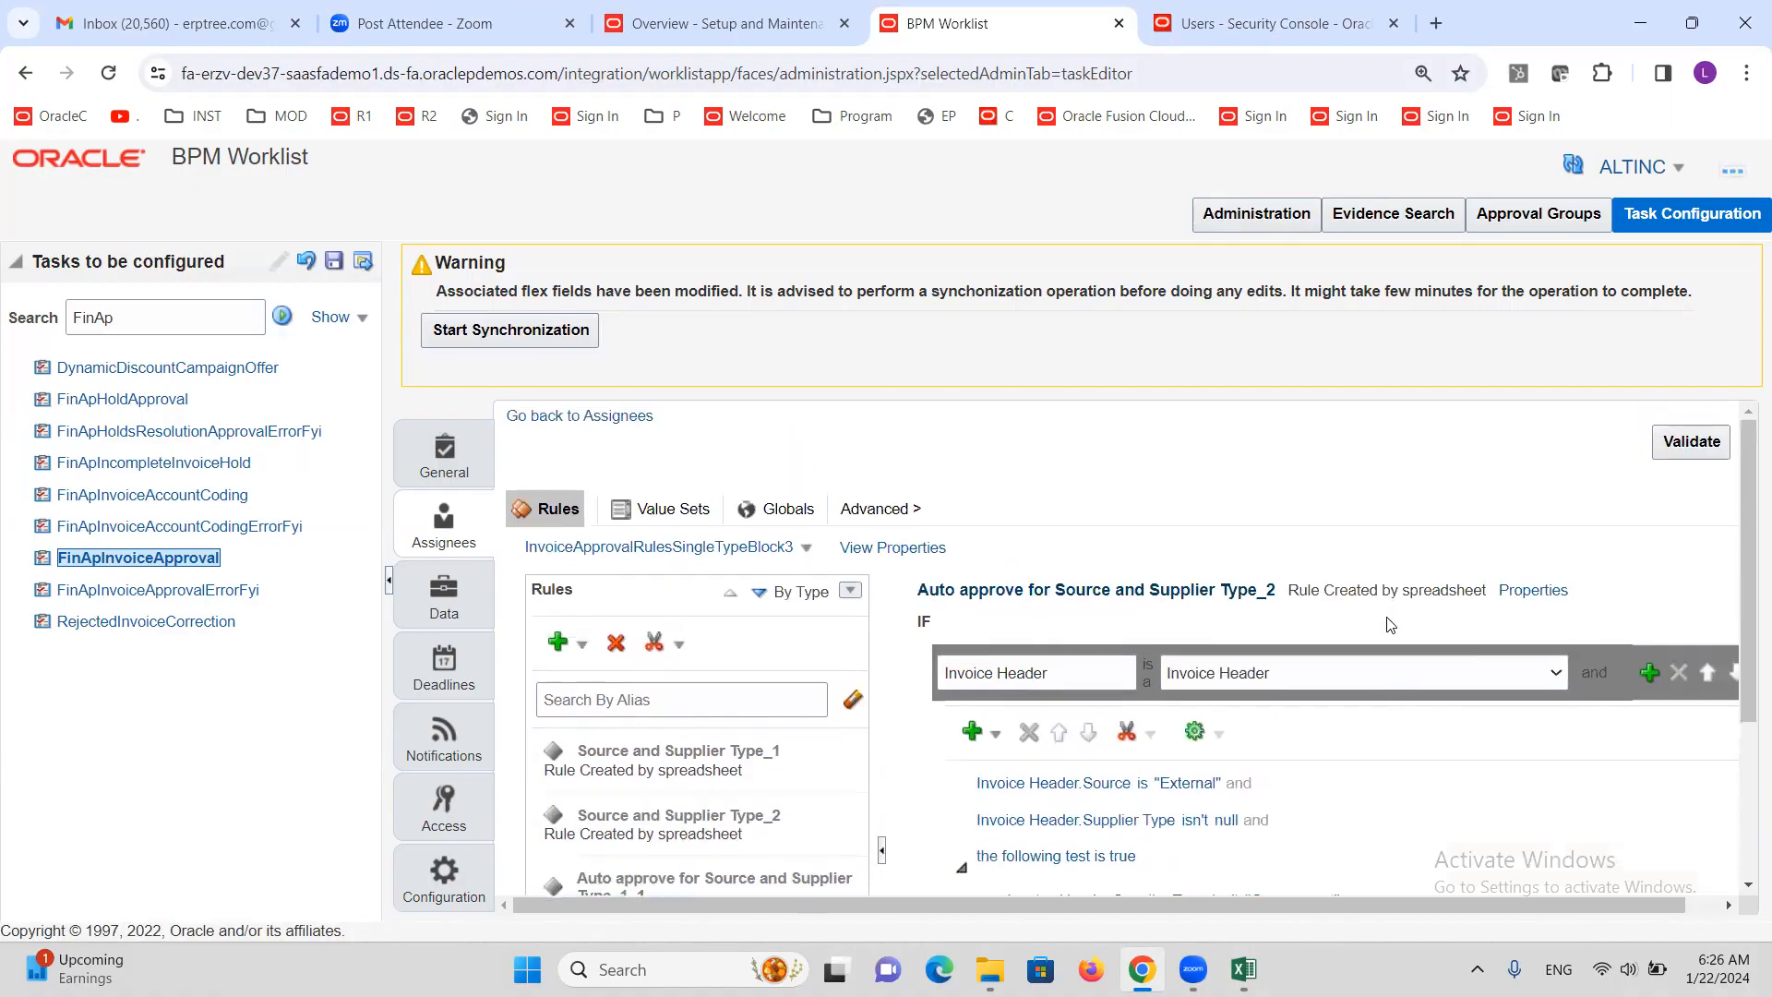
pyautogui.click(1544, 591)
pyautogui.click(1217, 764)
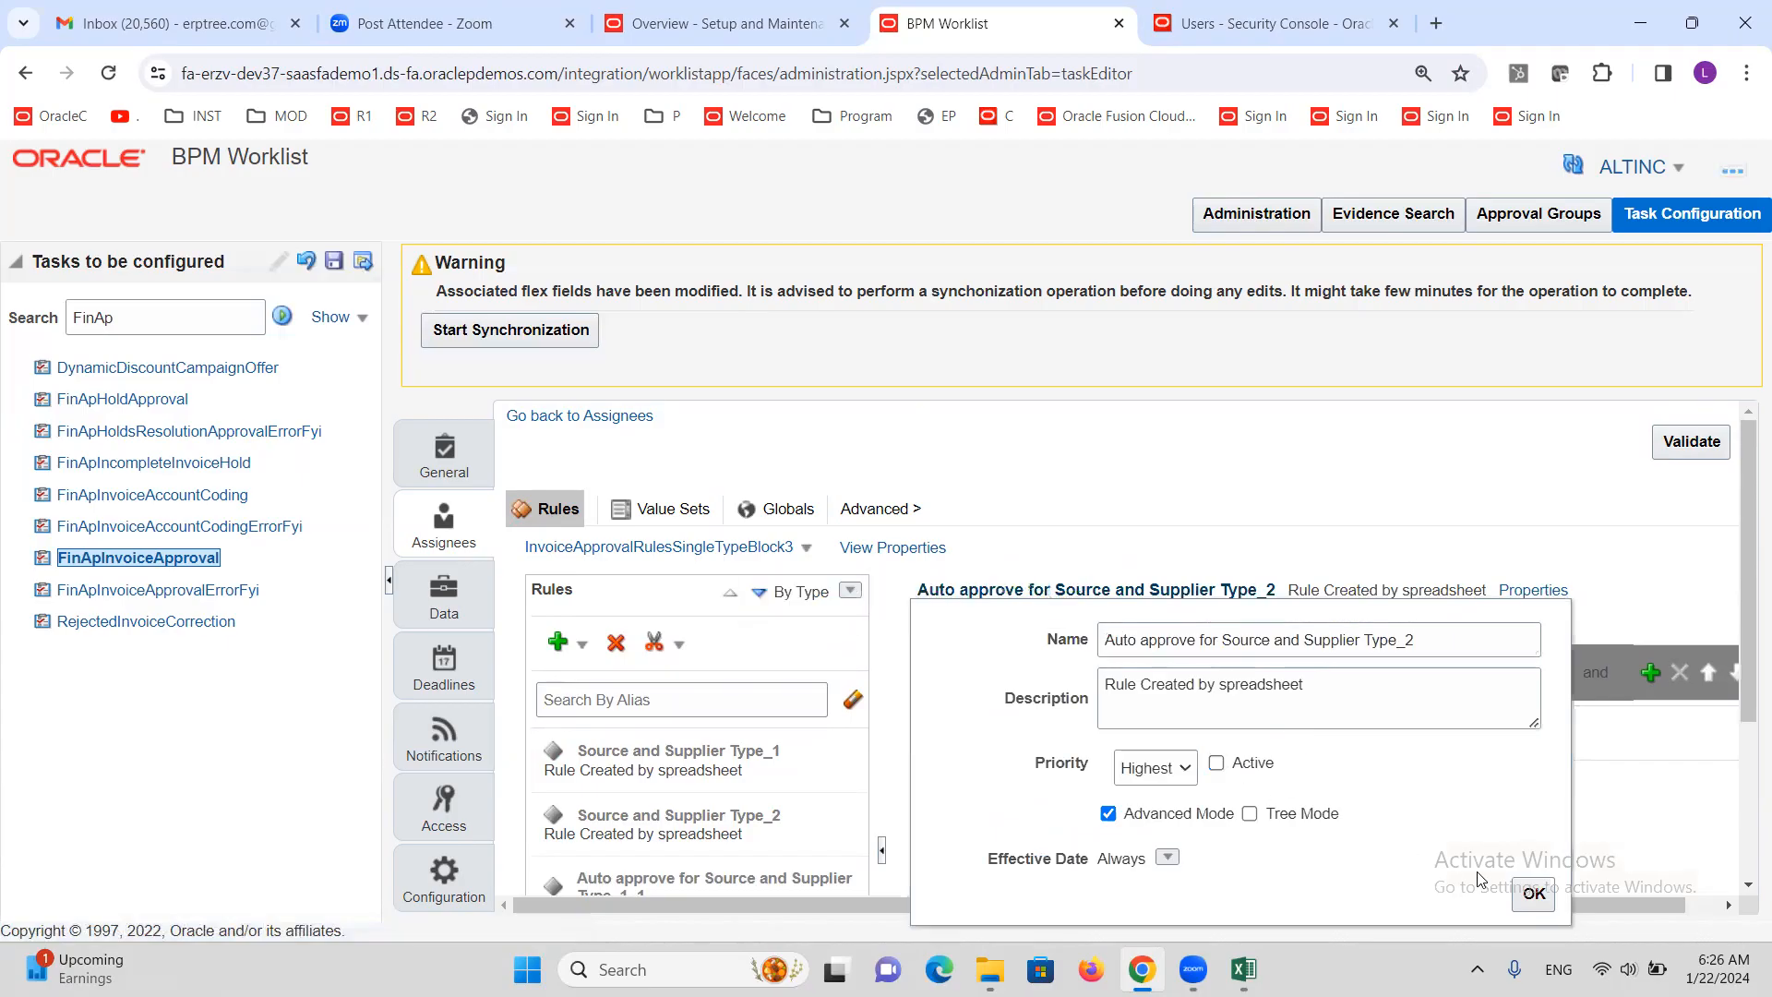
pyautogui.click(1532, 901)
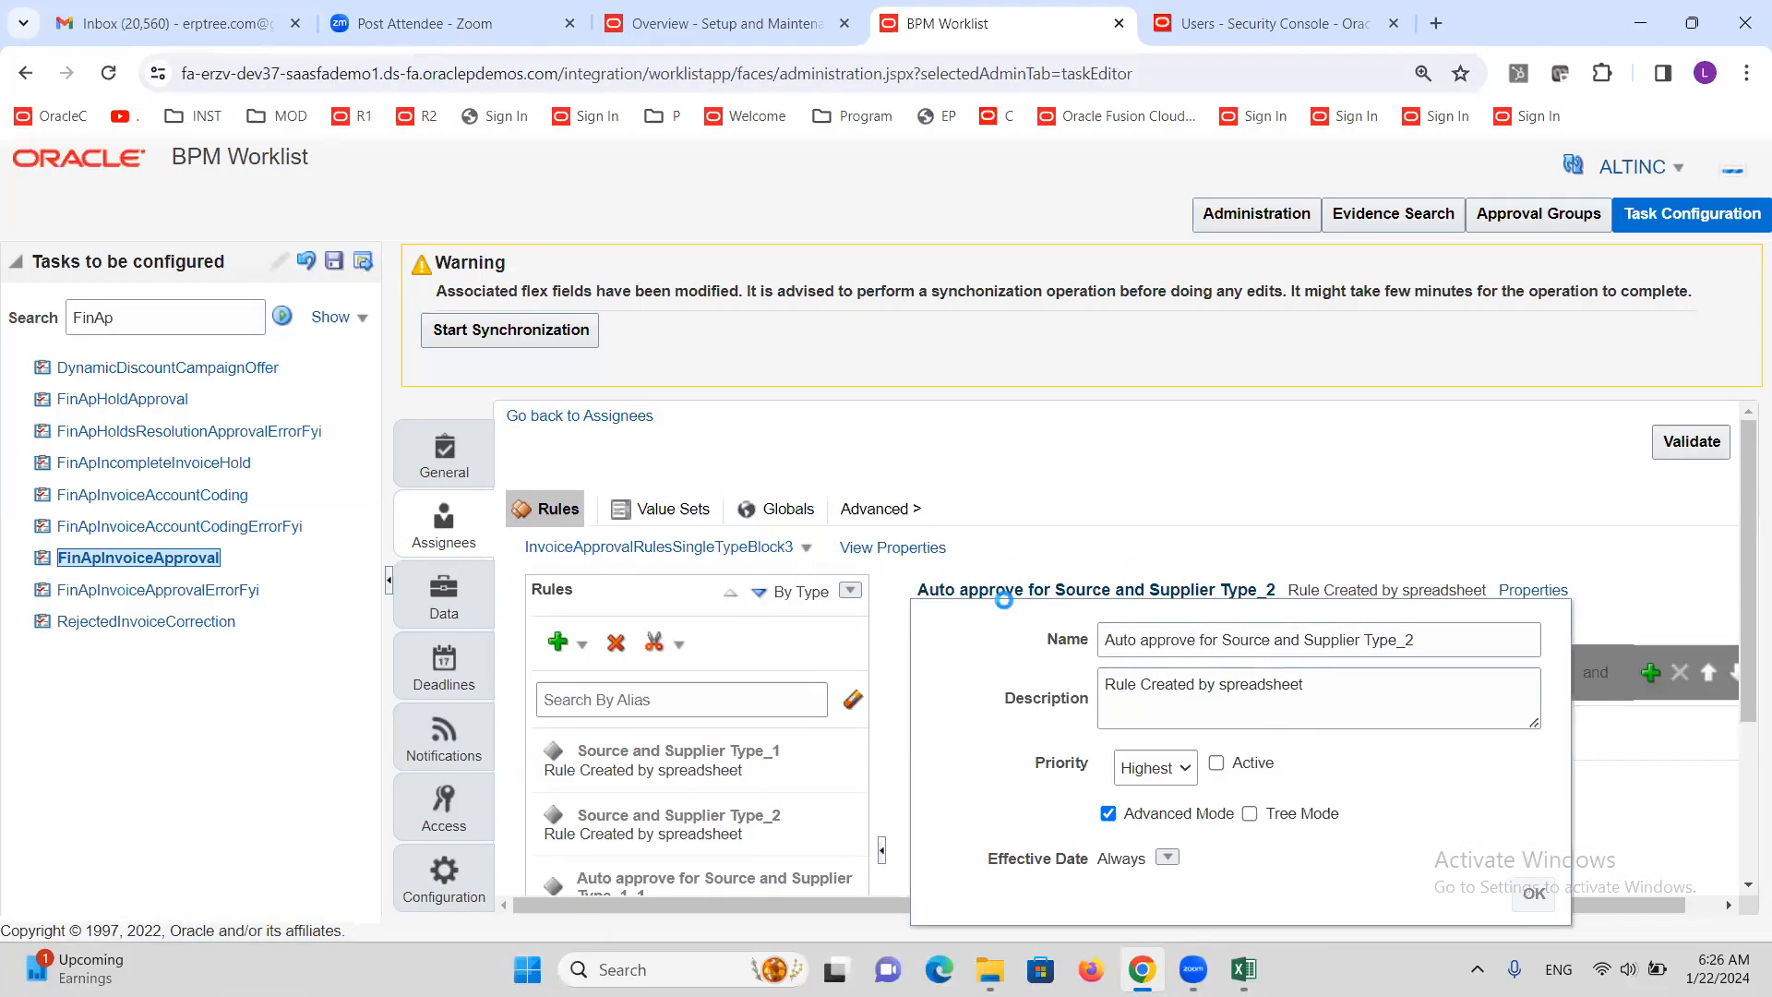
# Make the Auto approve for Source and Supplier Type_3 rule inactive
pyautogui.scroll(-3, 690, 812)
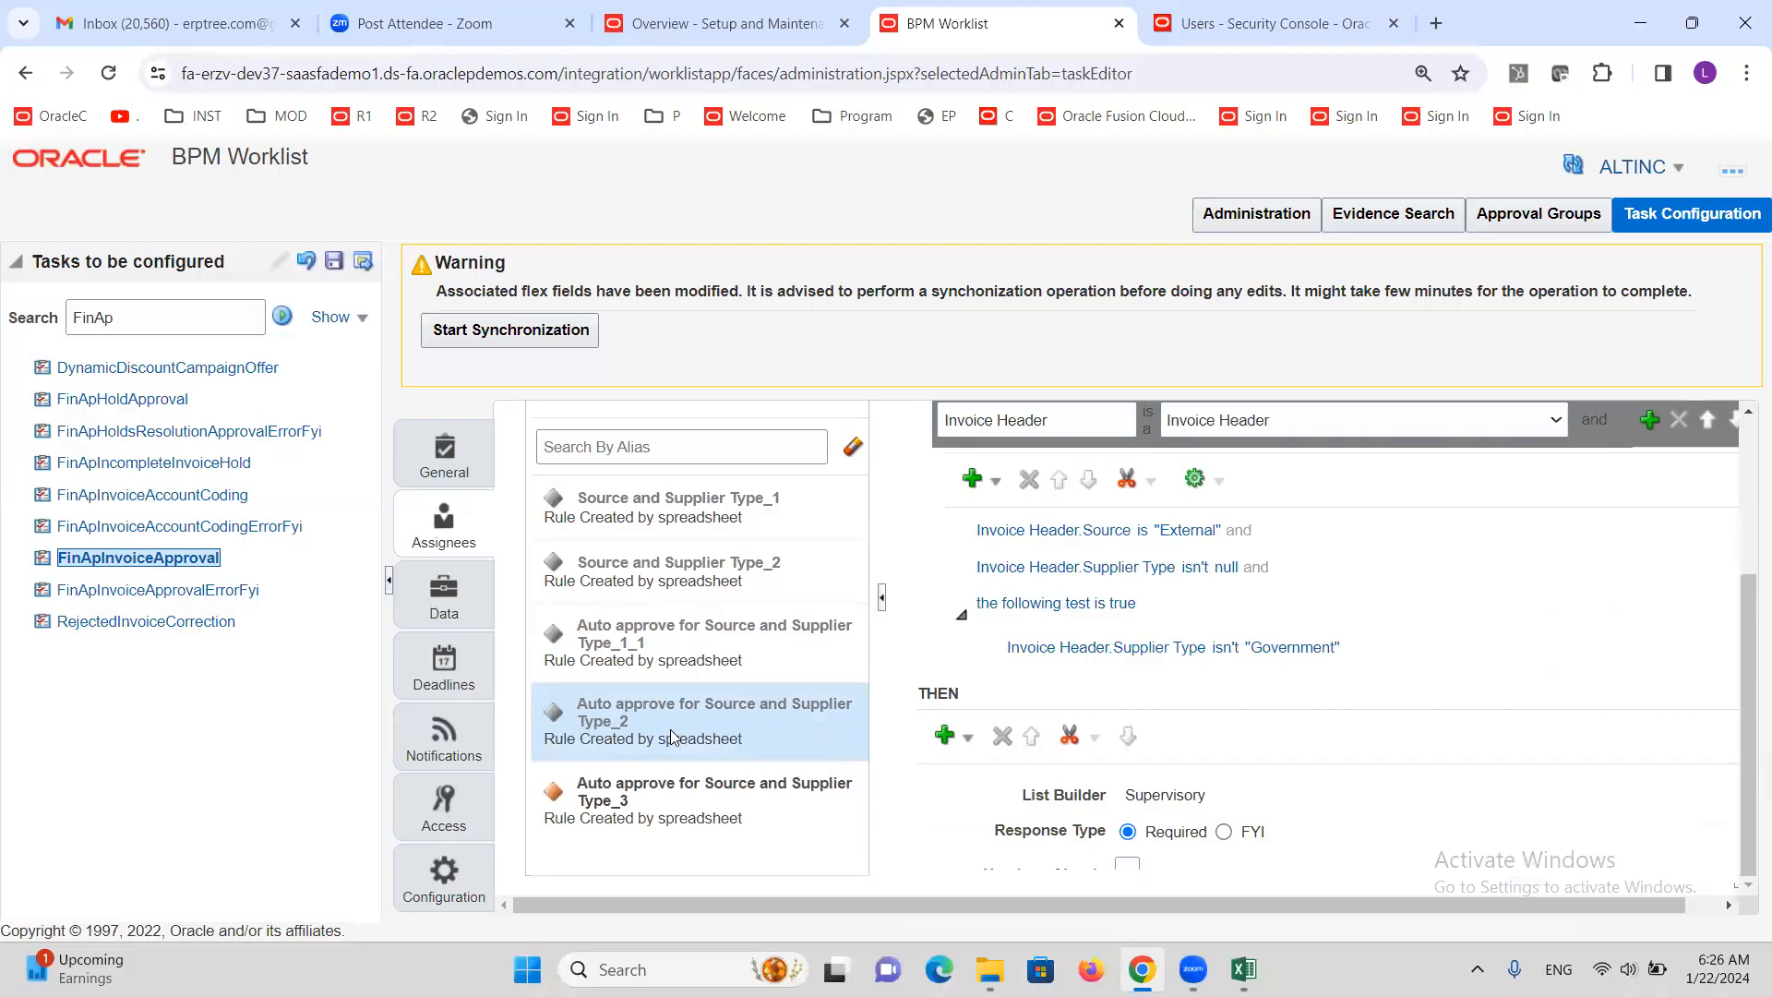
pyautogui.click(691, 812)
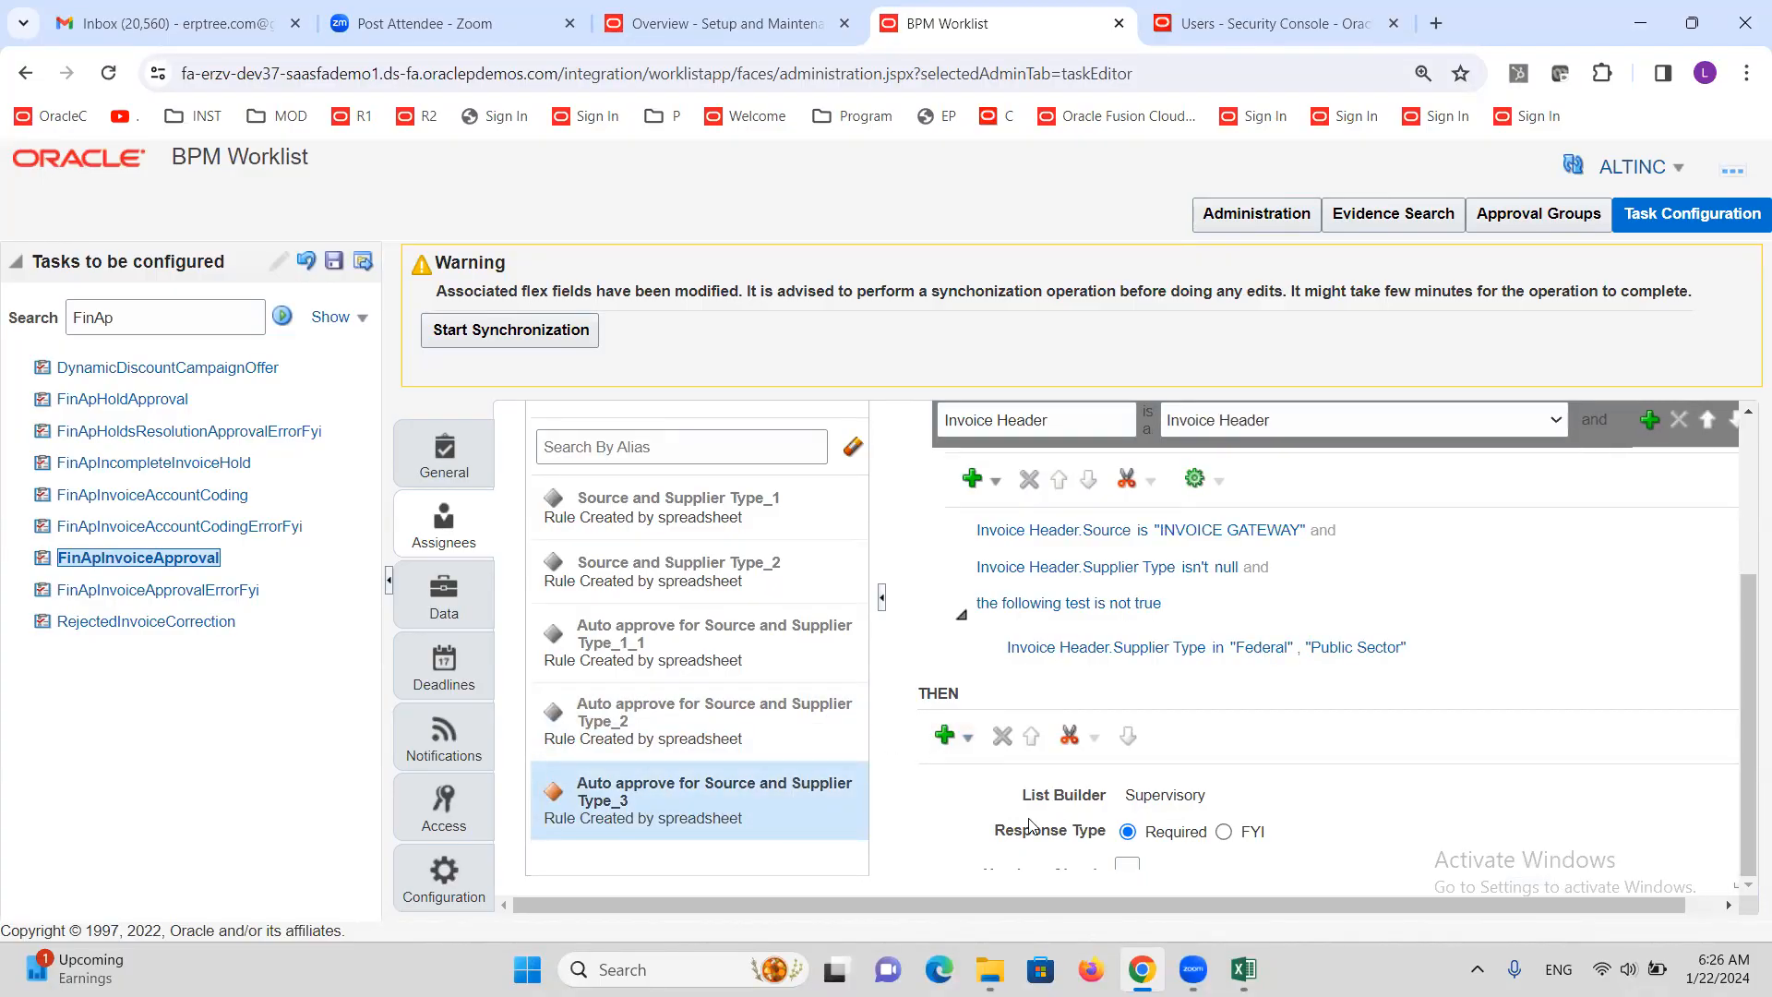
pyautogui.scroll(1, 1087, 782)
pyautogui.scroll(1, 1088, 782)
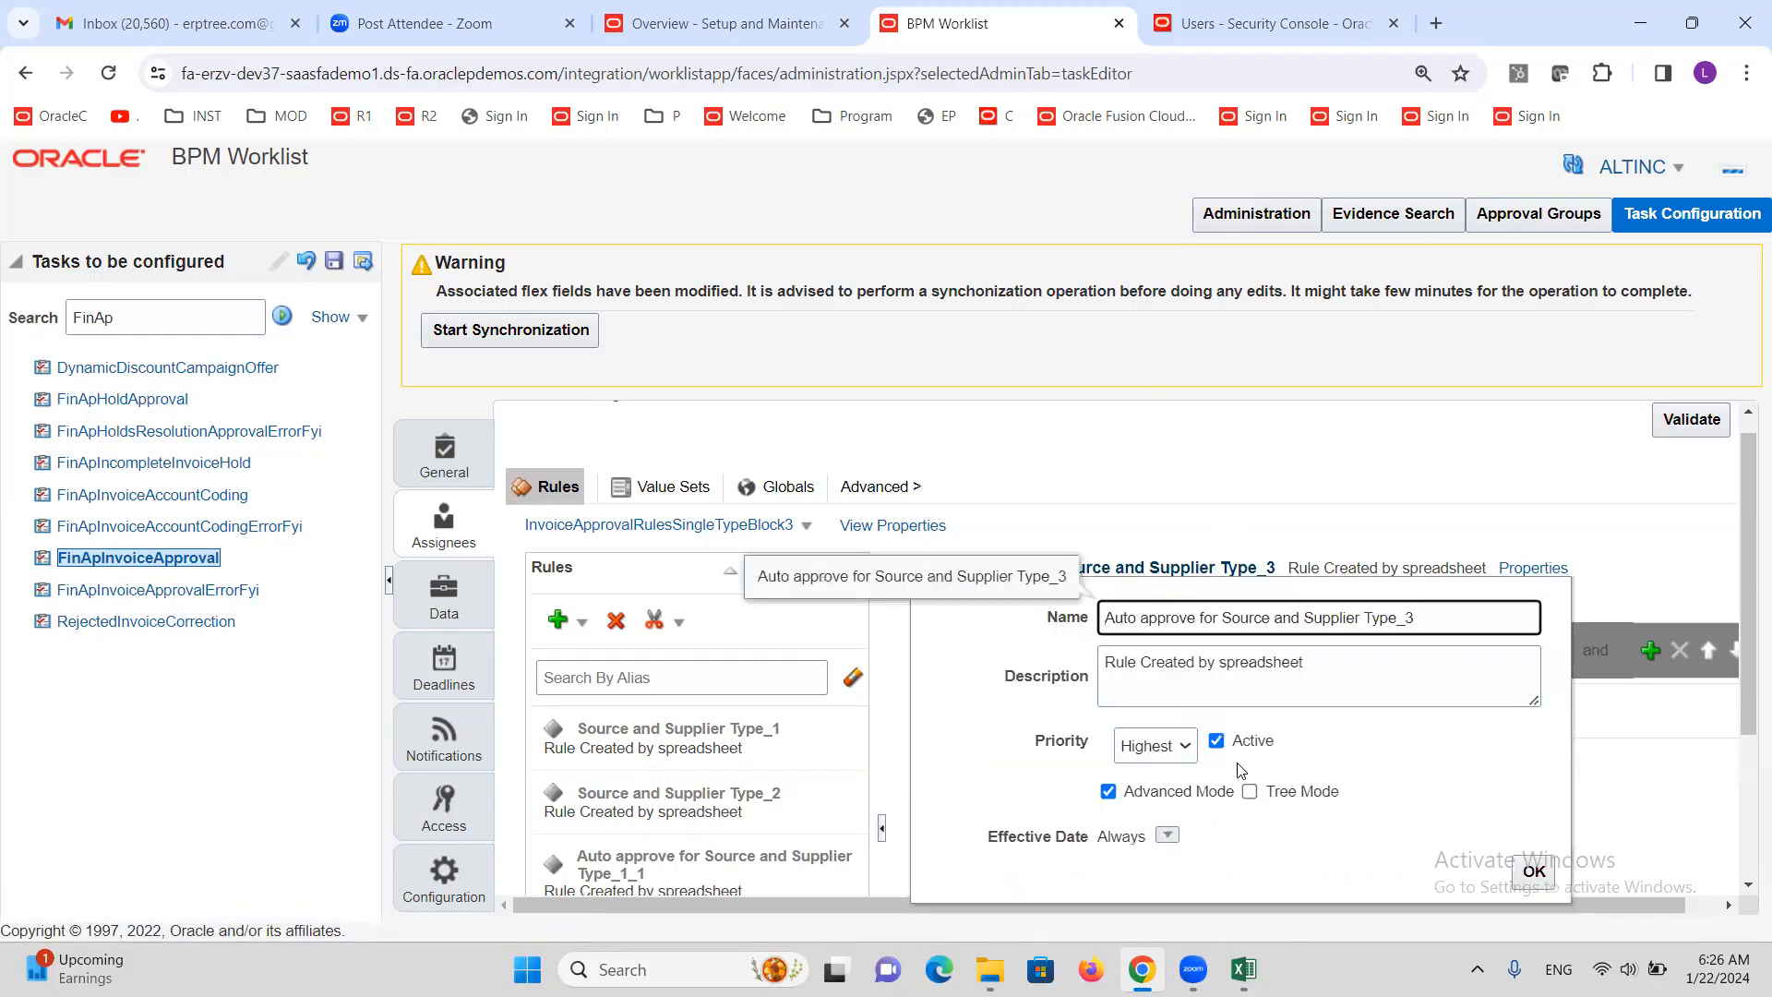
pyautogui.click(1217, 744)
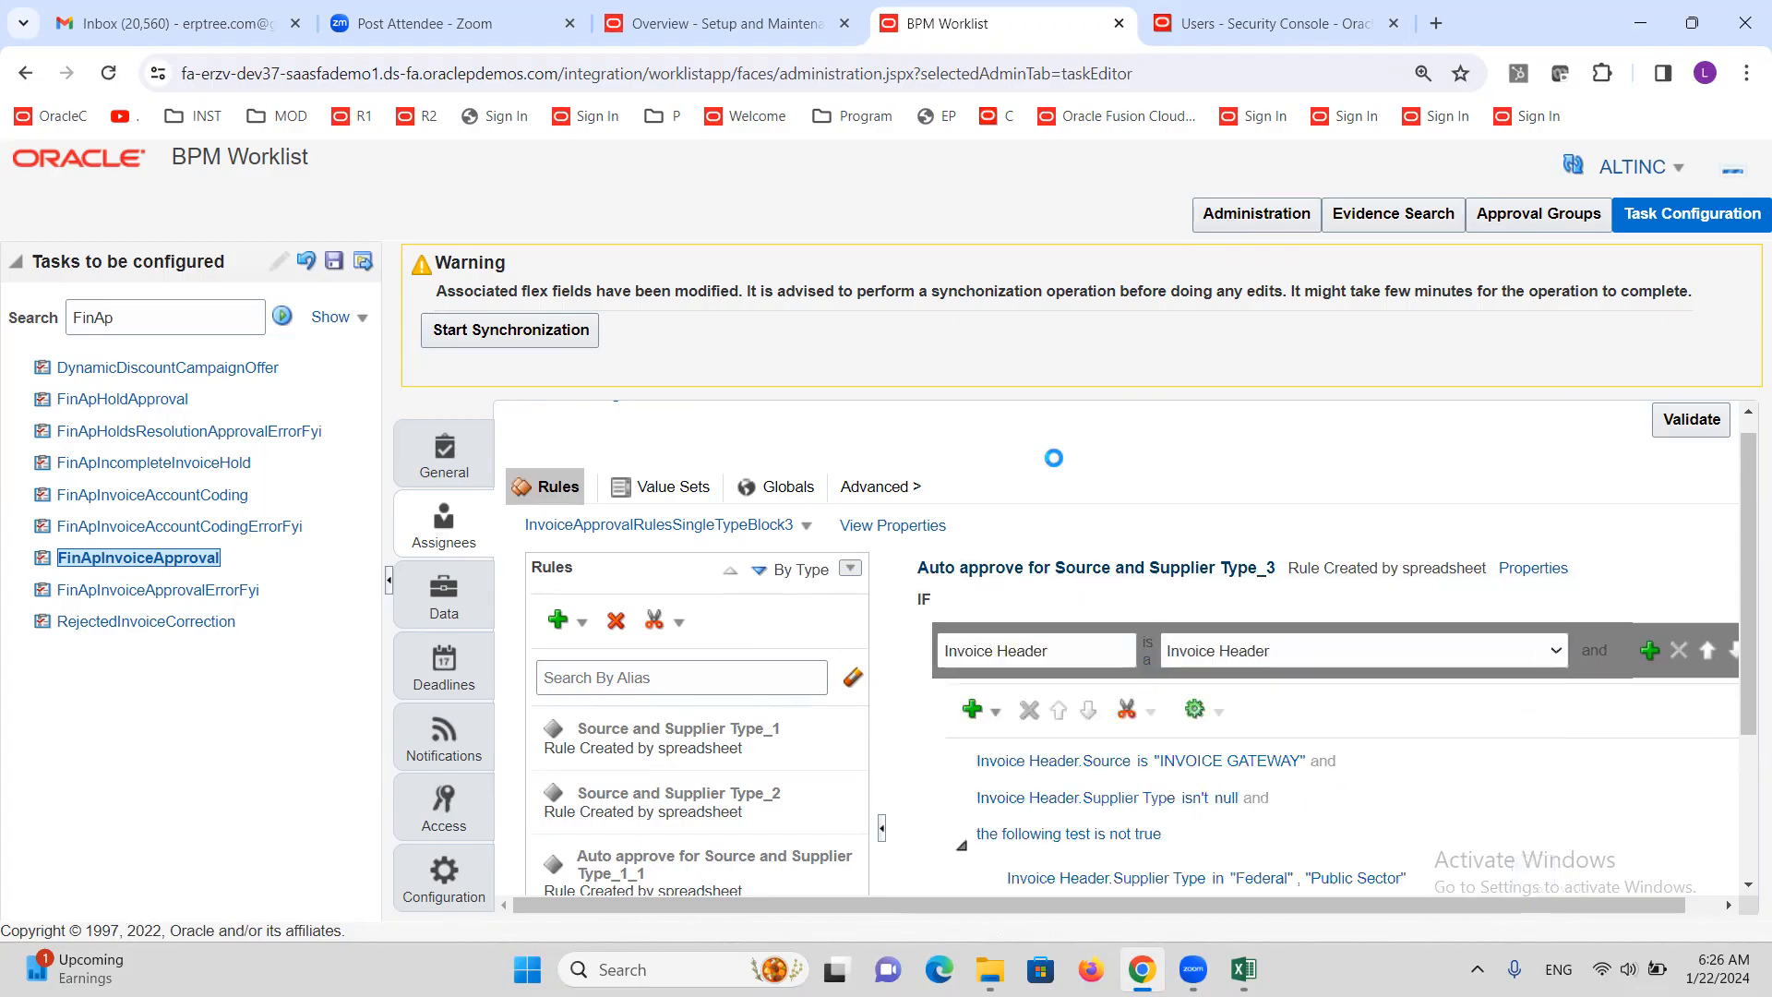
pyautogui.scroll(-2, 752, 652)
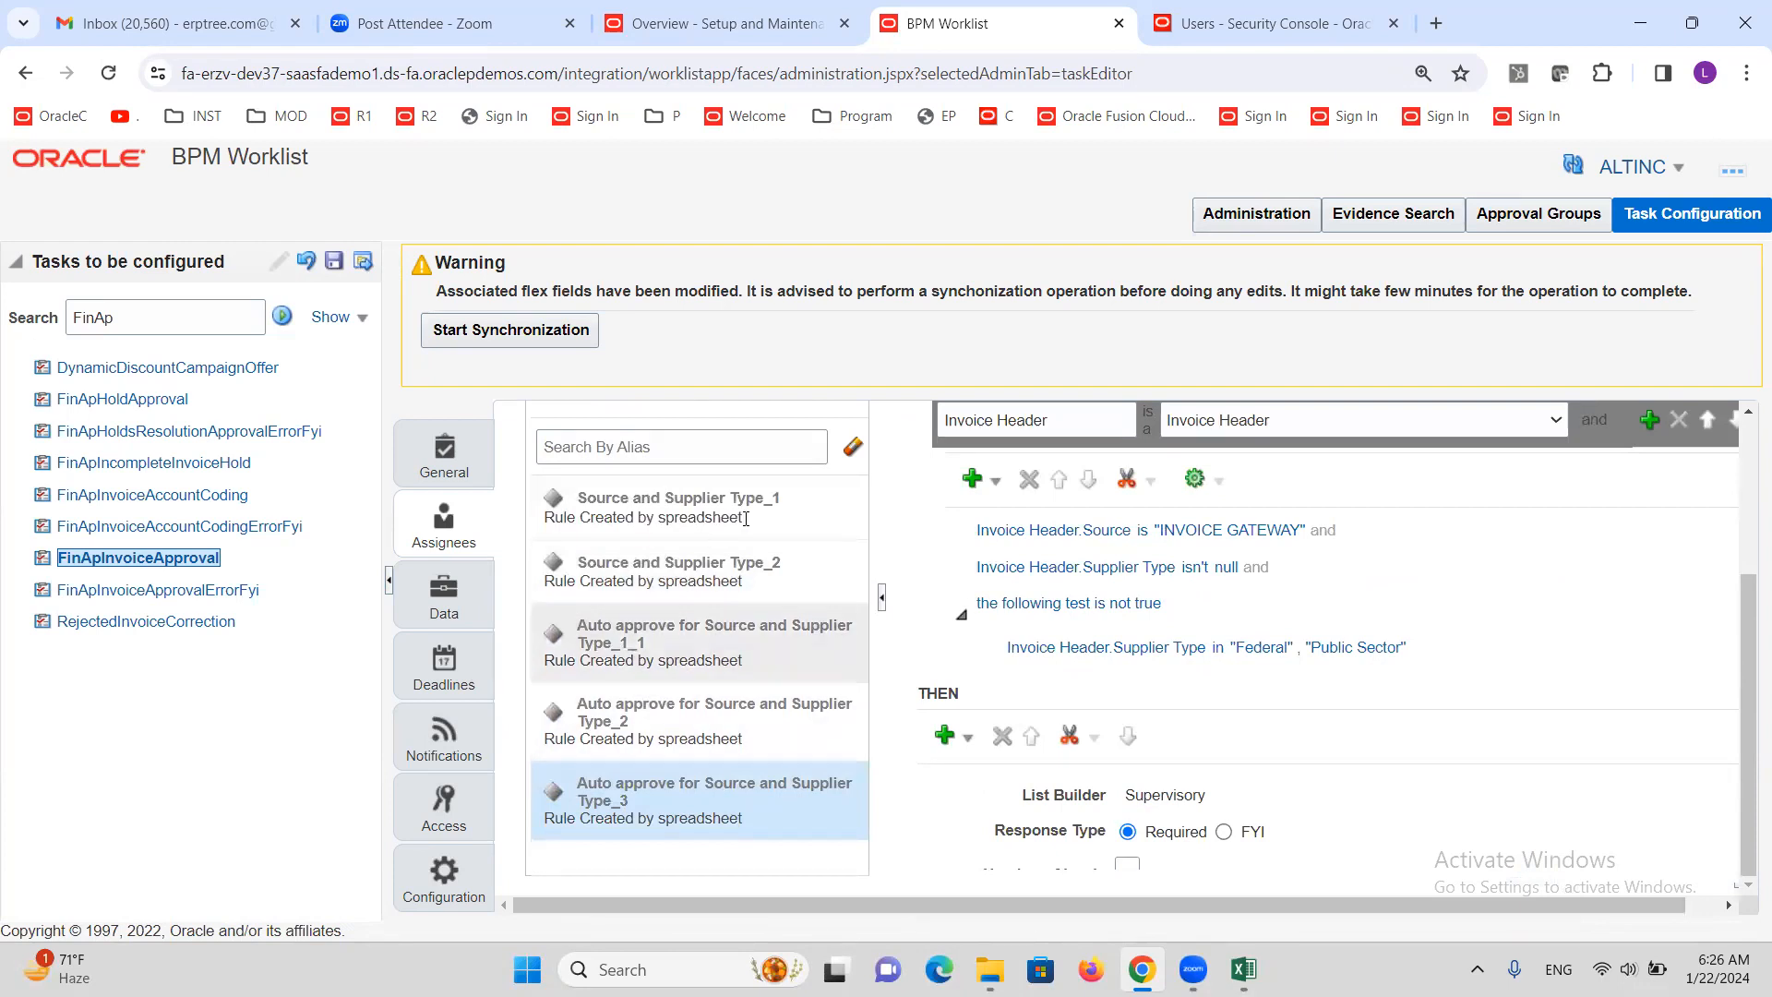
pyautogui.scroll(1, 726, 627)
pyautogui.scroll(2, 725, 628)
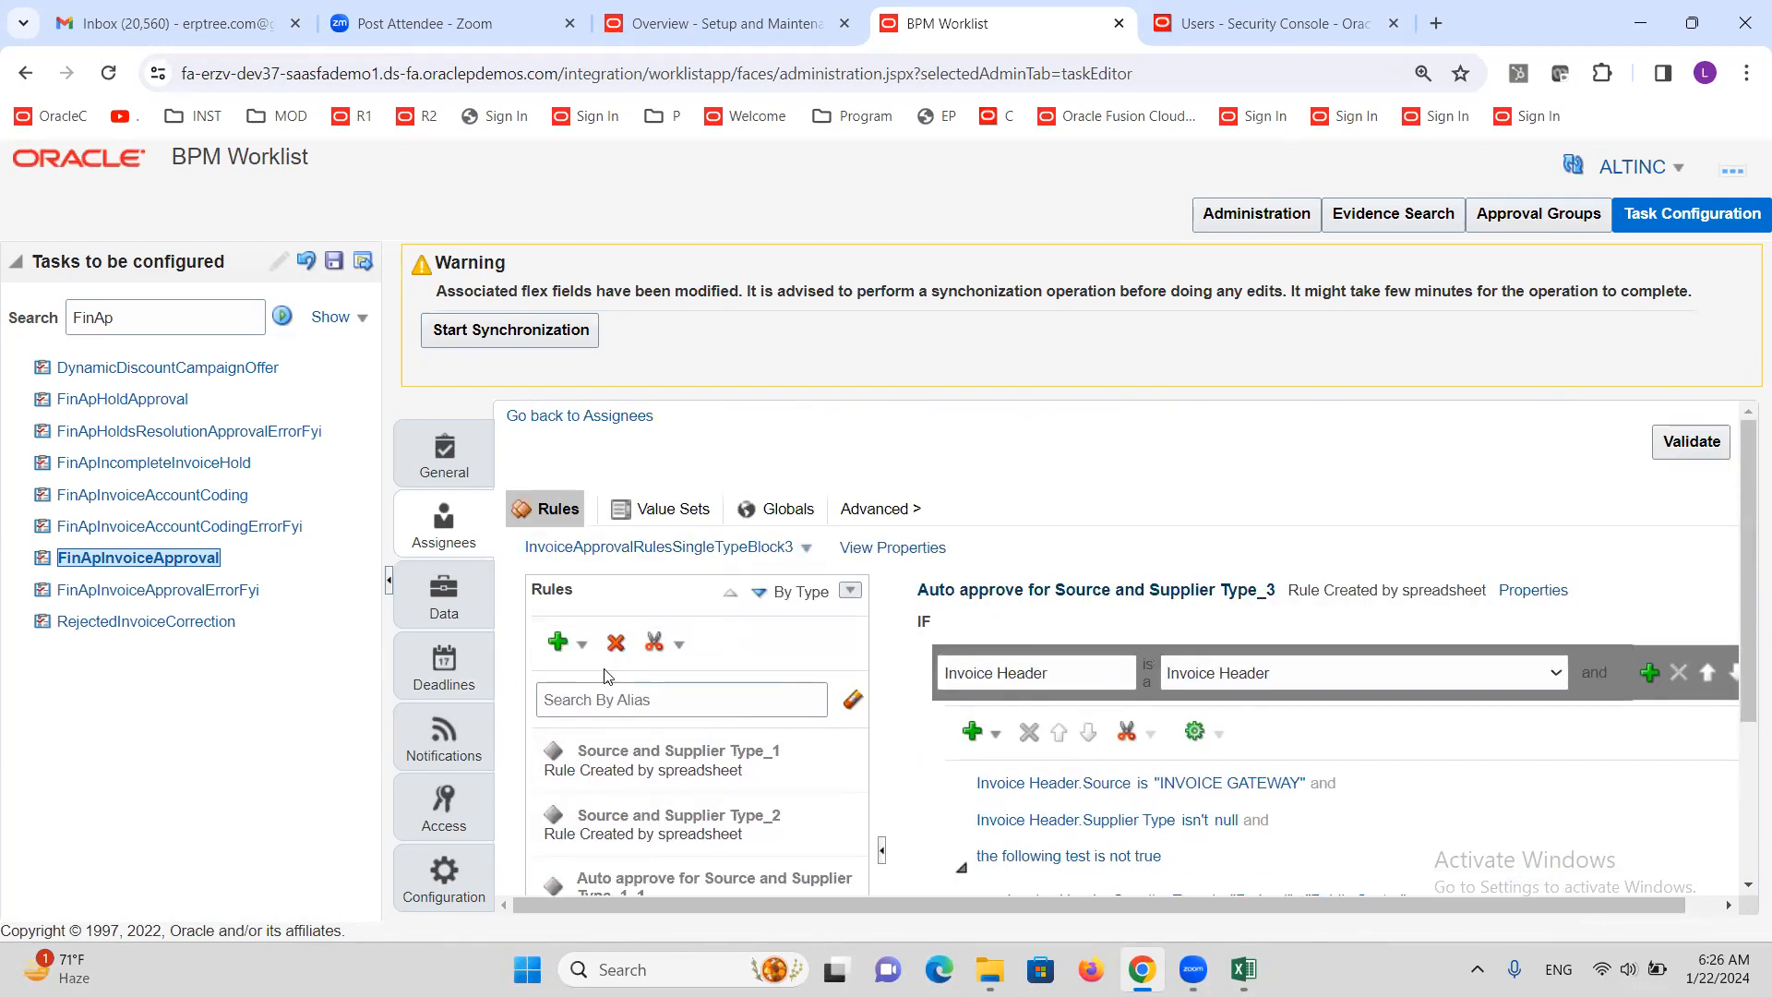
# Add a new blank General Rule, Rule 1, then switch over to the Excel training notes
pyautogui.click(583, 649)
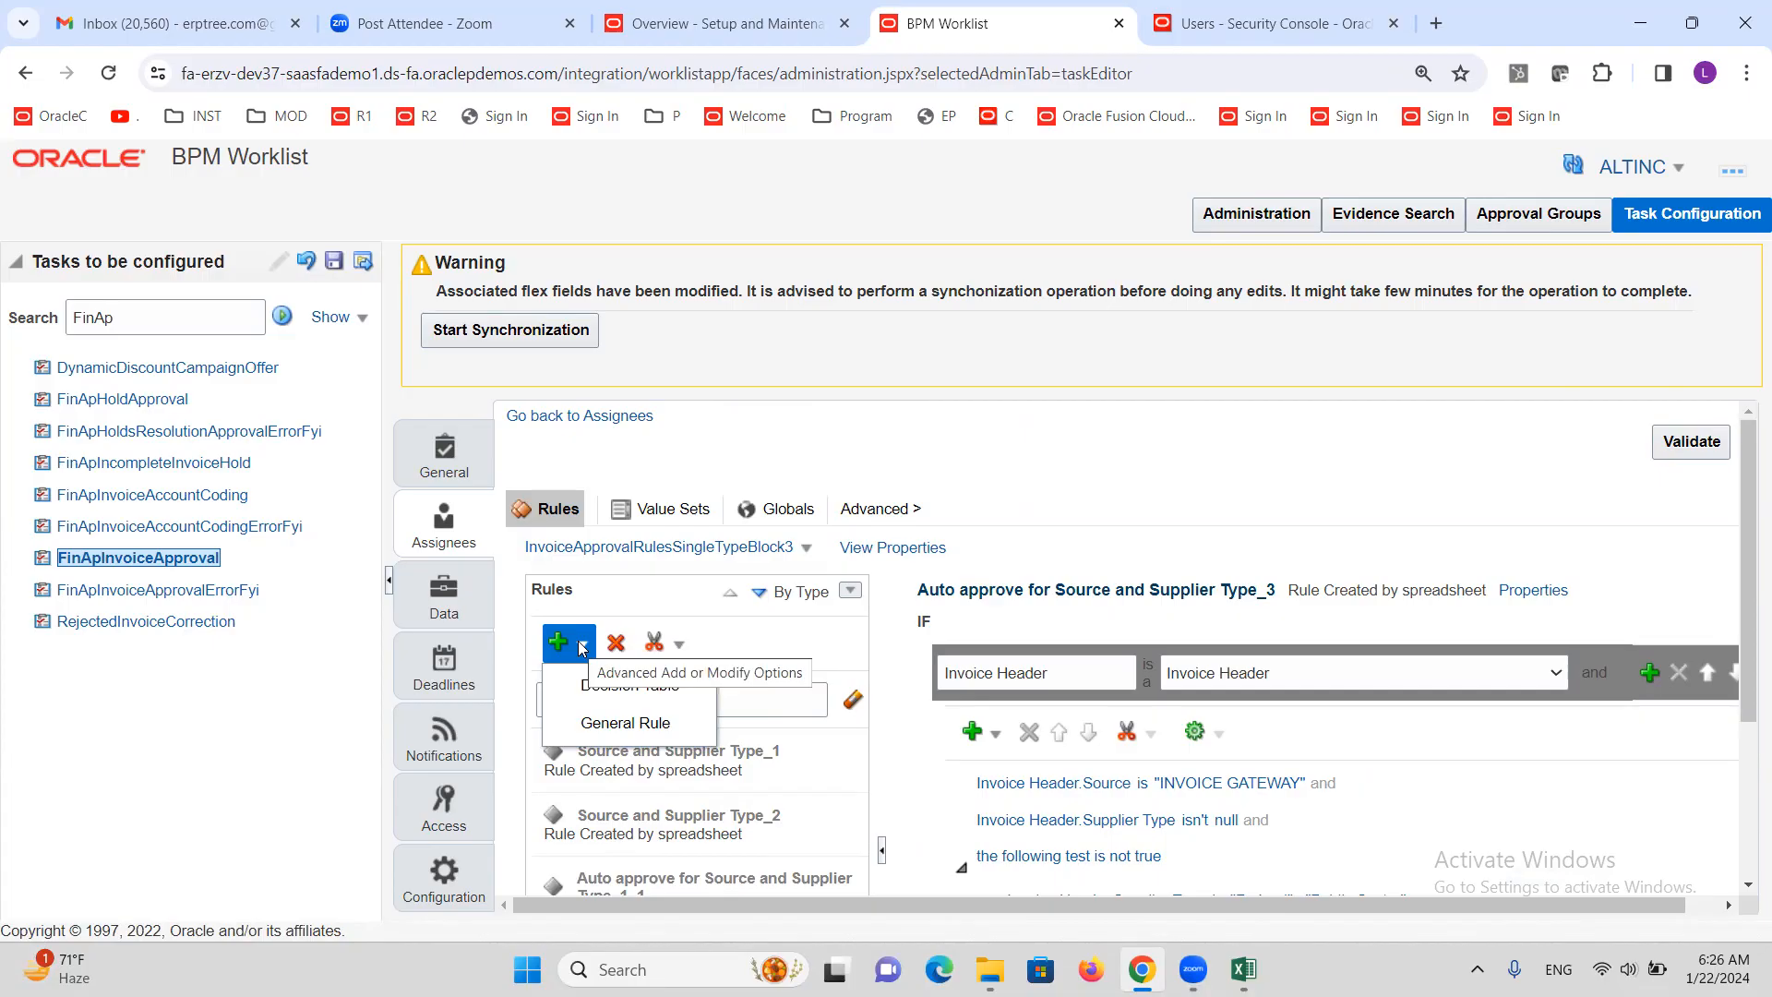
pyautogui.click(611, 725)
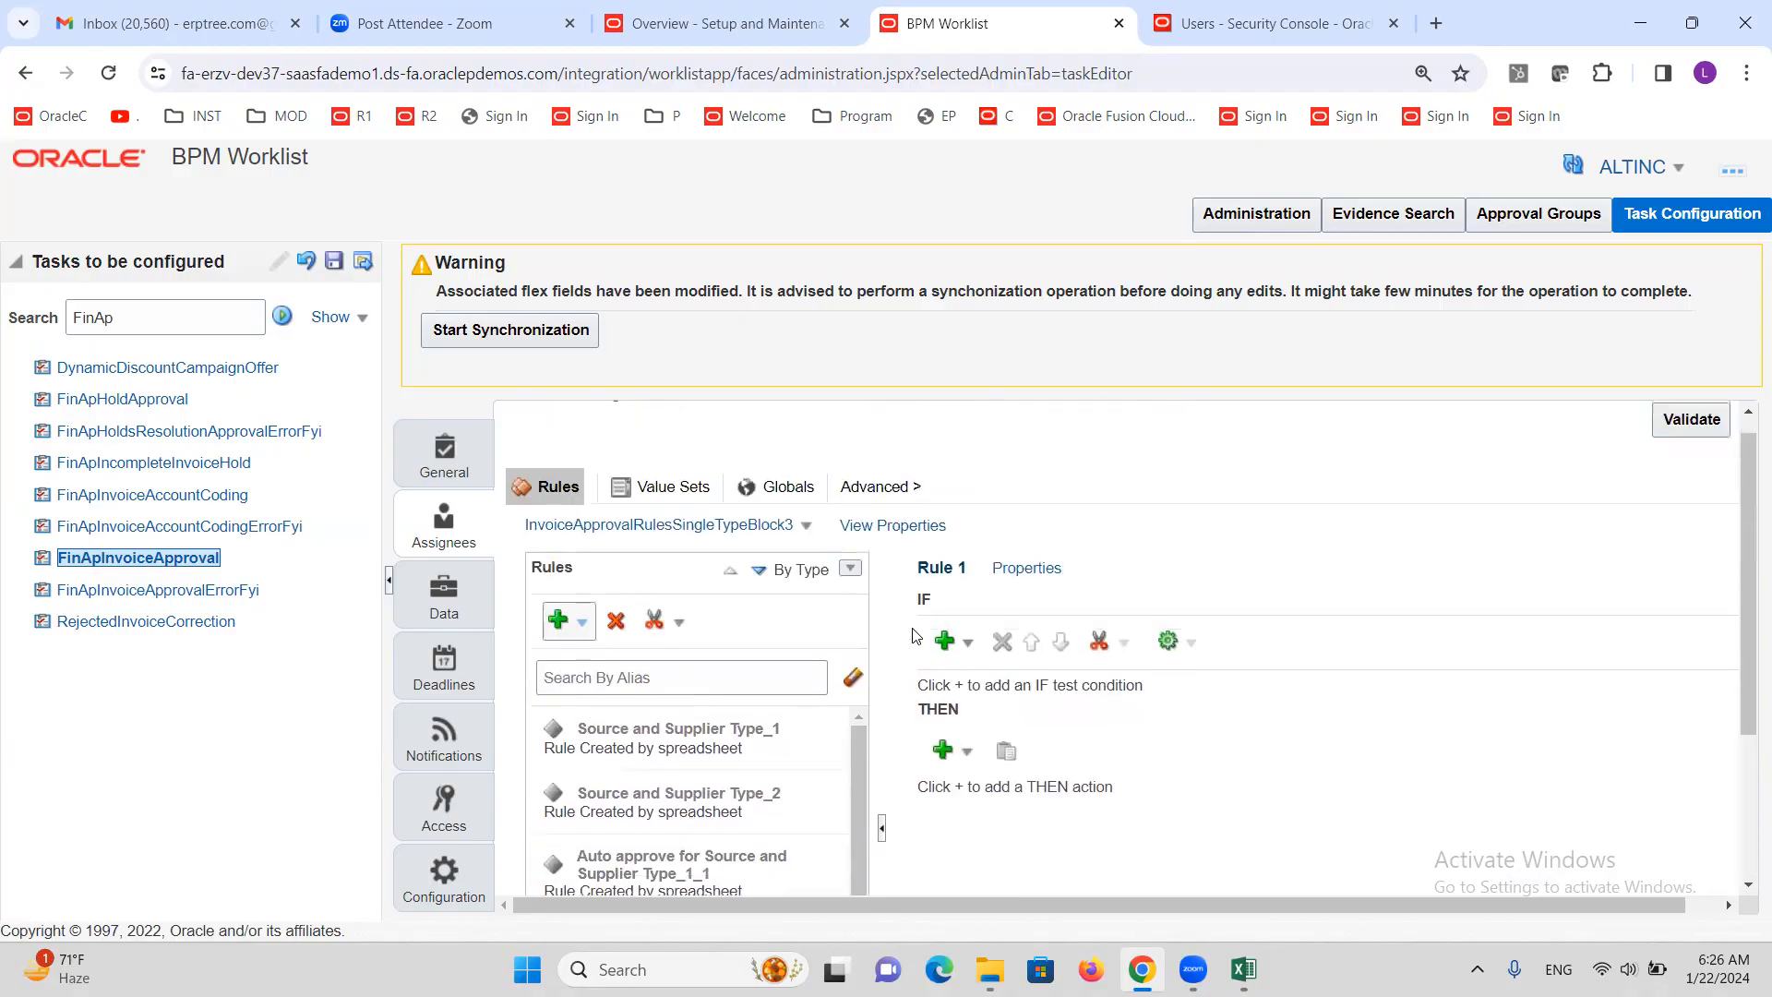
pyautogui.doubleClick(925, 601)
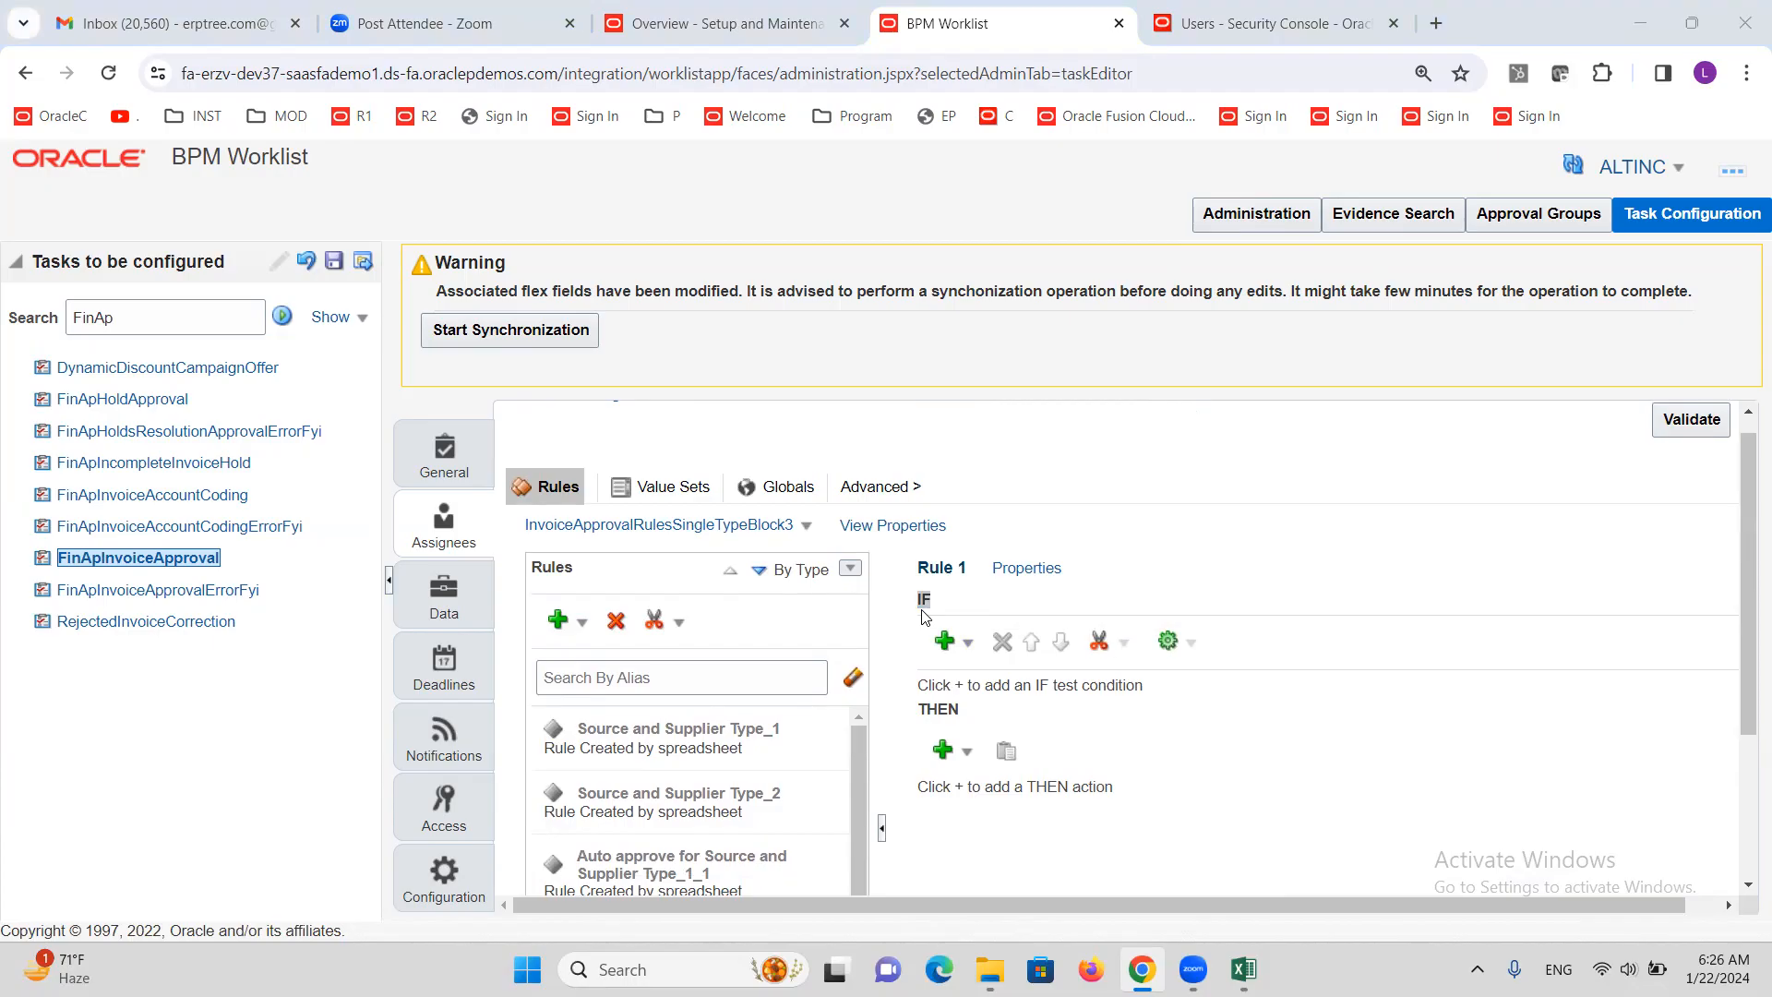
pyautogui.hotkey('alt', 'Tab')
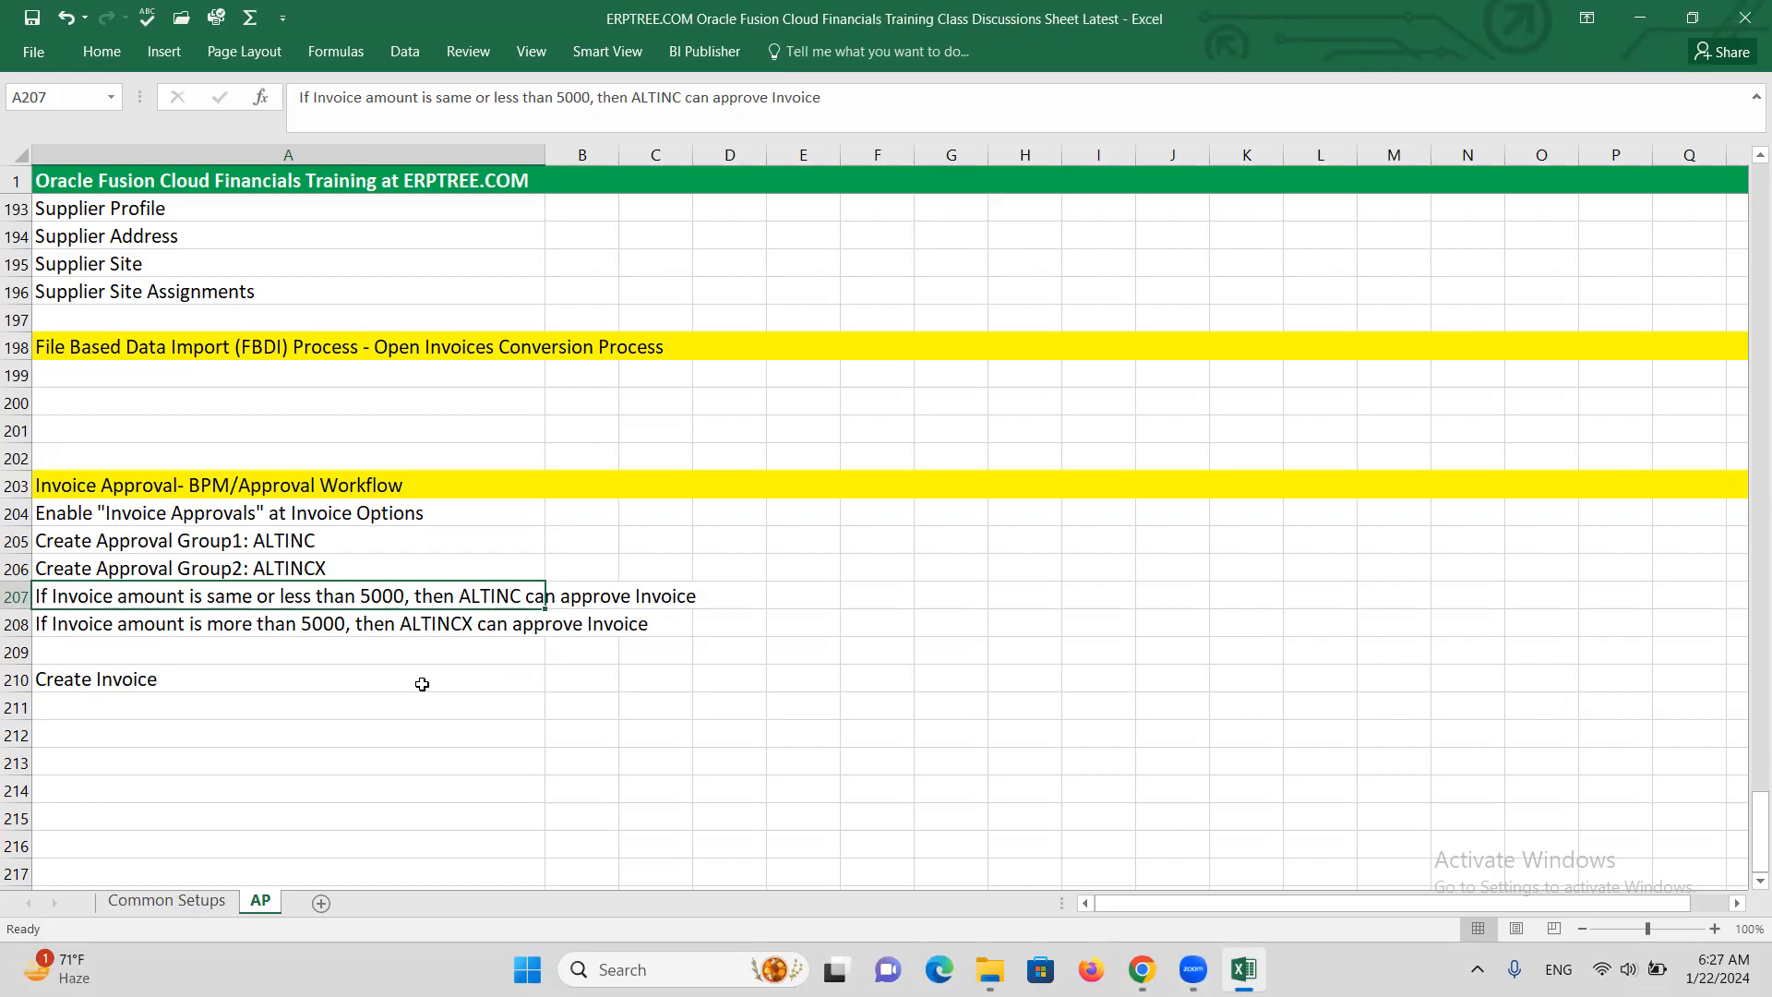
# Return from the Excel notes to the BPM Worklist browser window
pyautogui.hotkey('alt', 'Tab')
pyautogui.hotkey('alt', 'Tab')
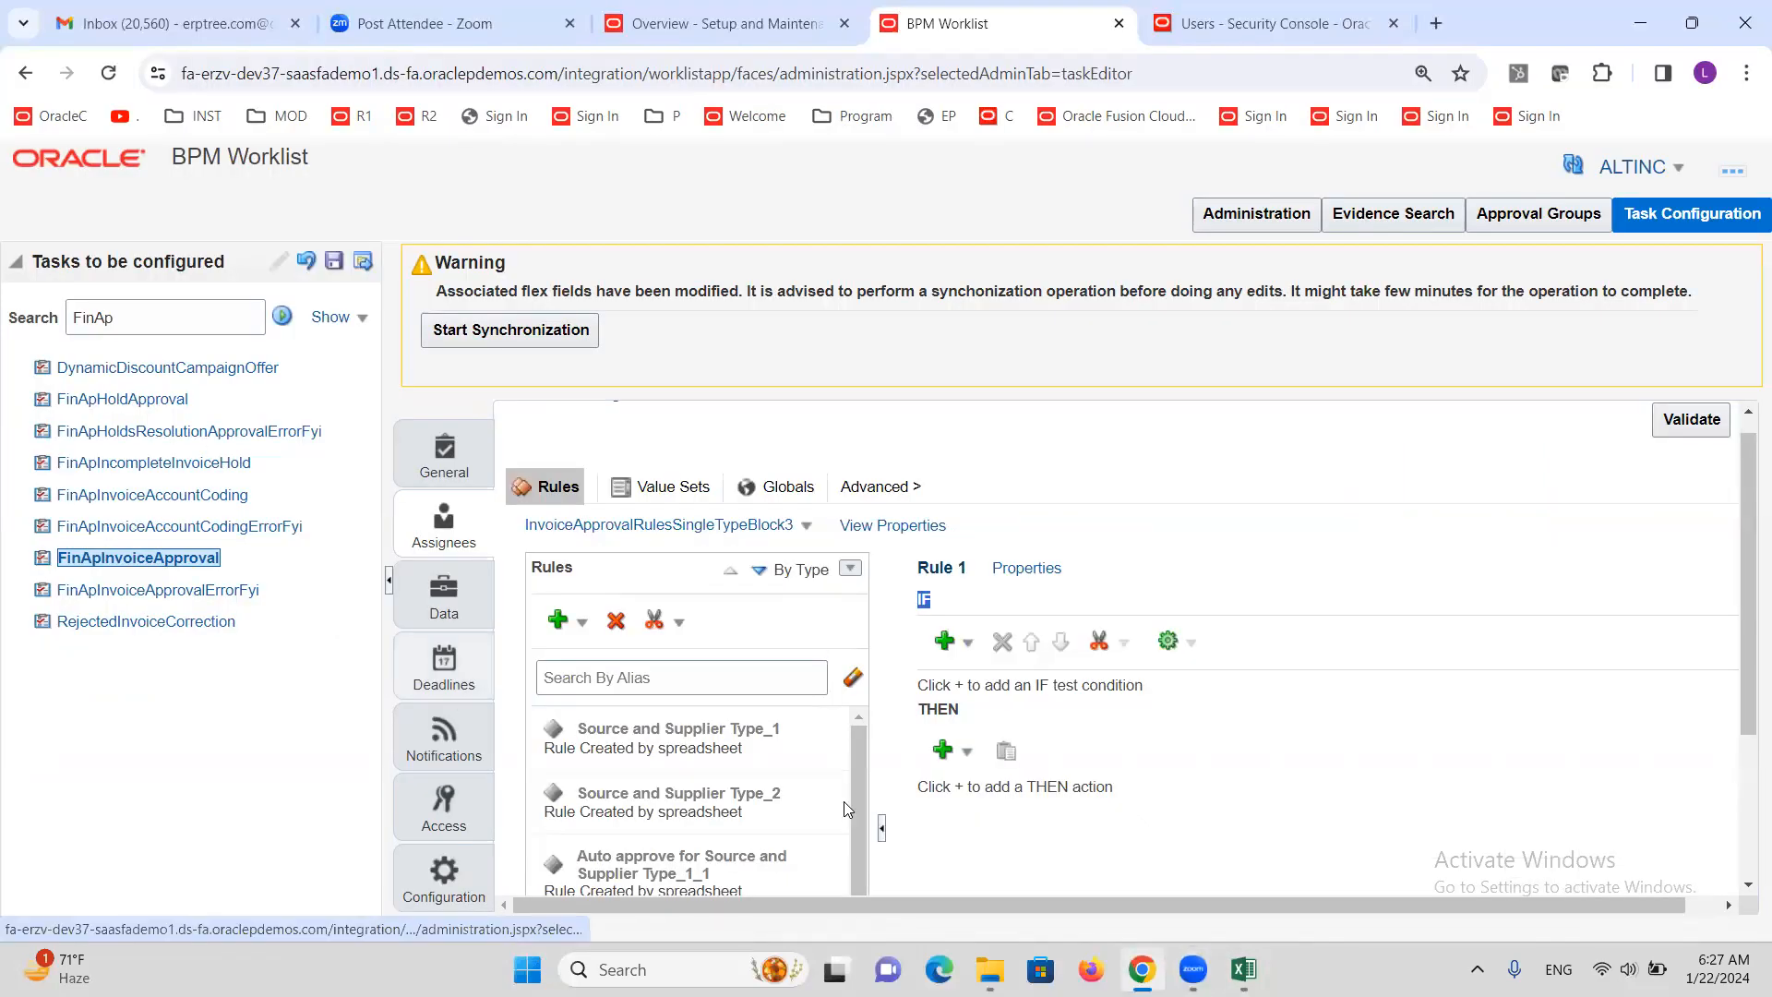
# Insert a simple-test condition in Rule 1's IF section and browse for its tested attribute
pyautogui.click(943, 602)
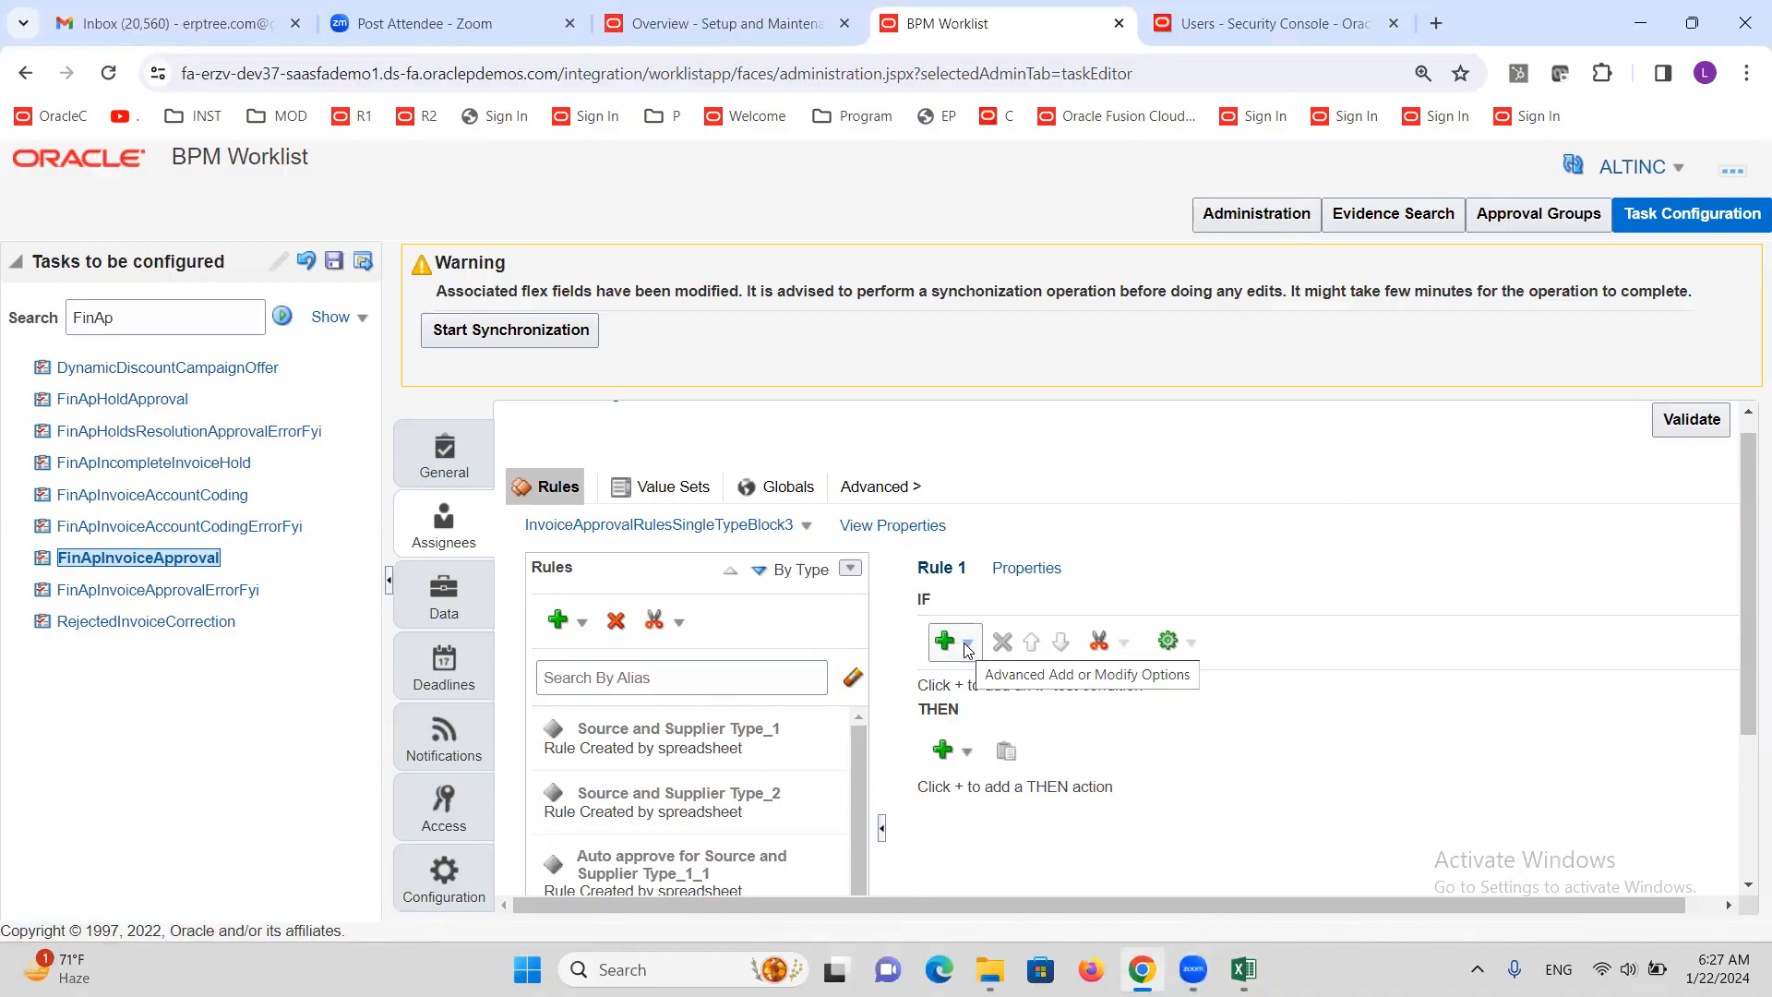
pyautogui.click(967, 646)
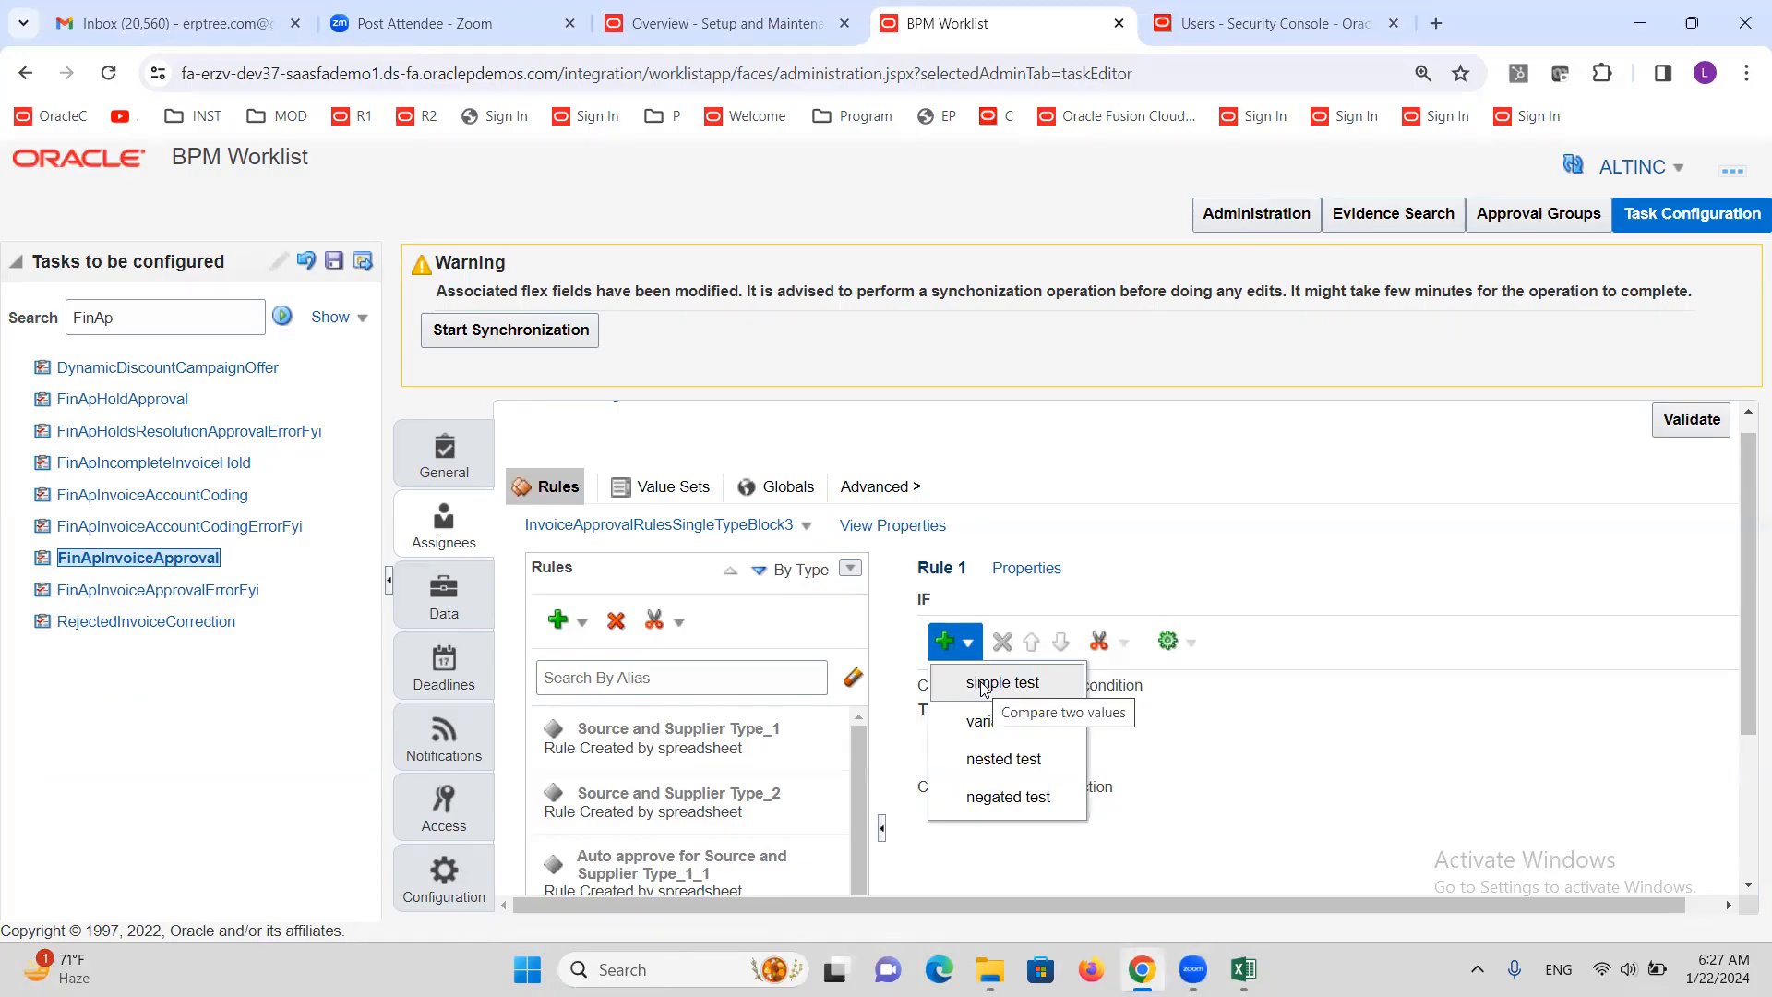
pyautogui.click(982, 685)
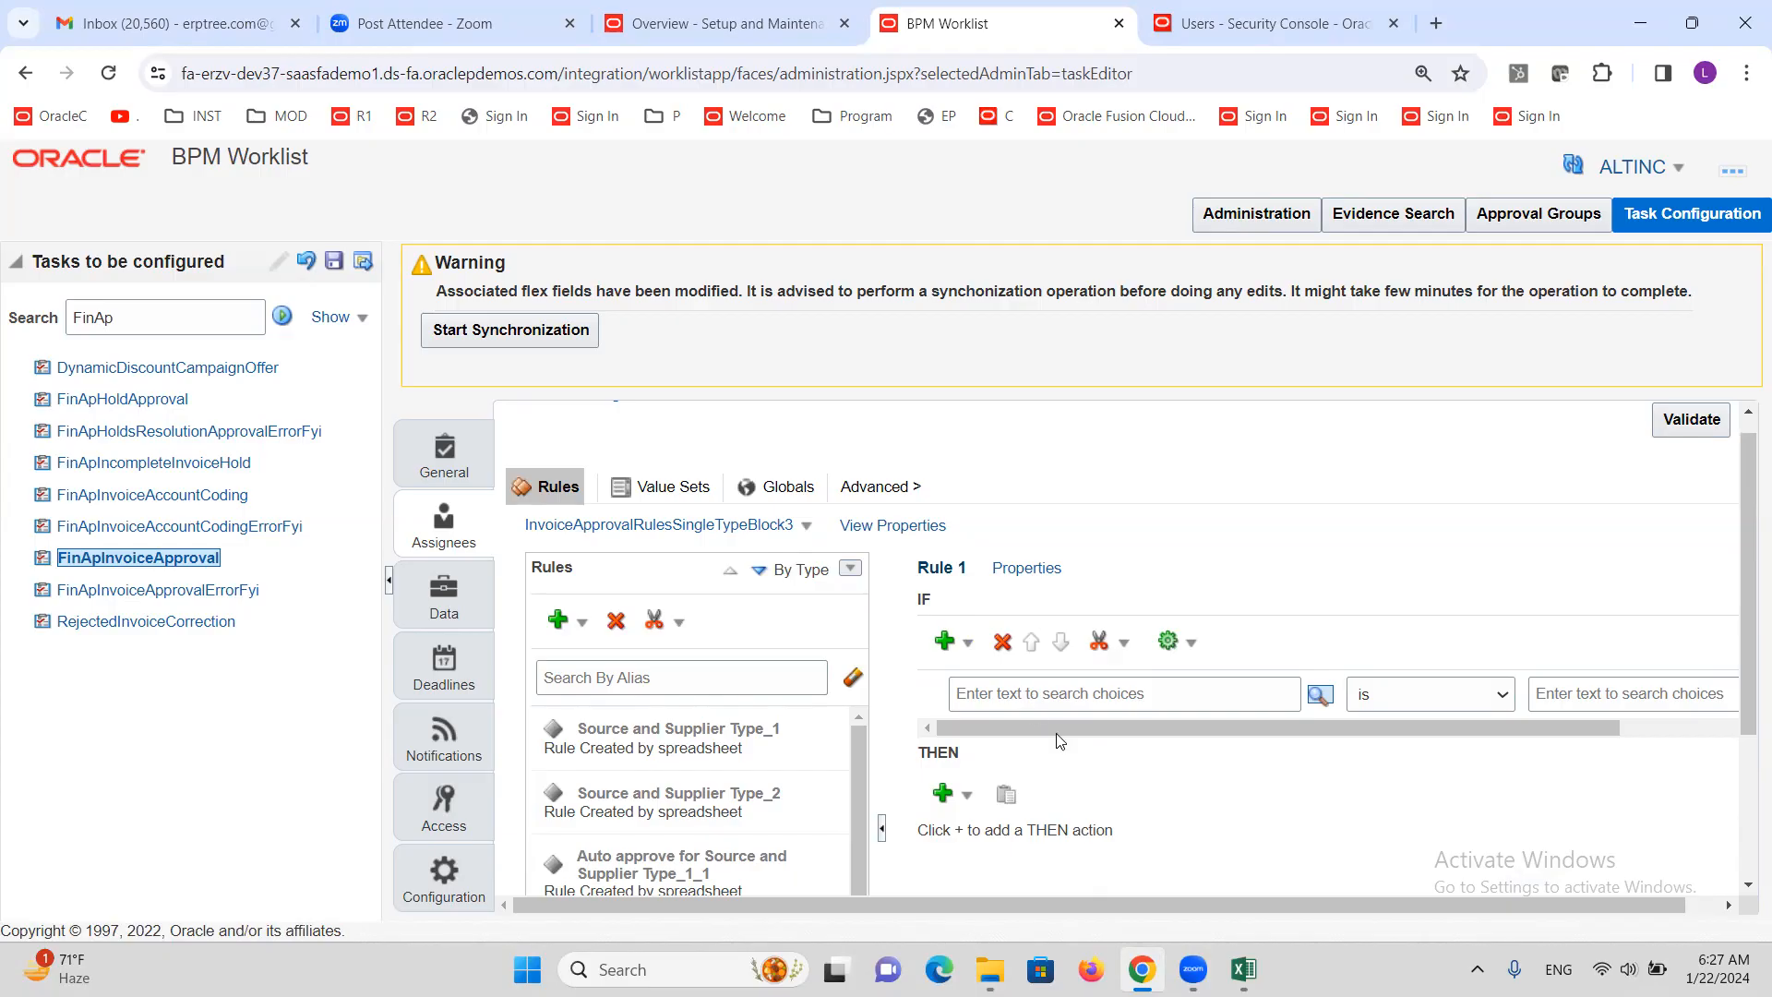
pyautogui.click(1059, 698)
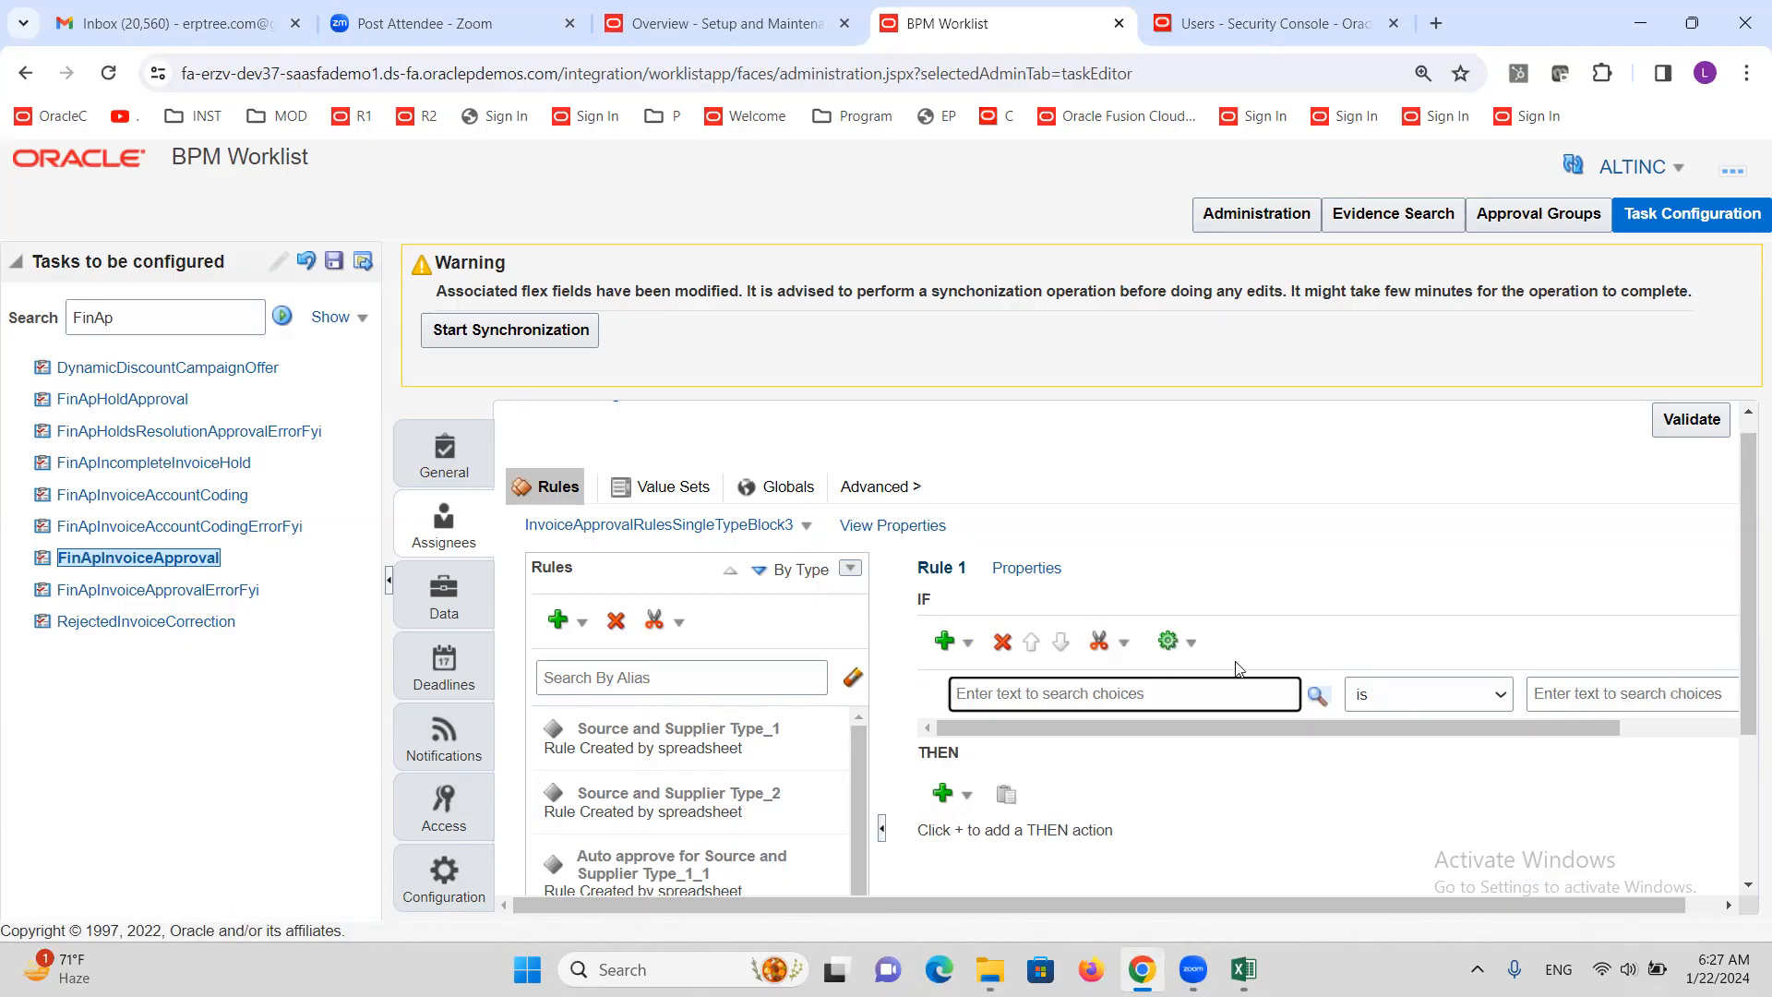
pyautogui.click(1315, 698)
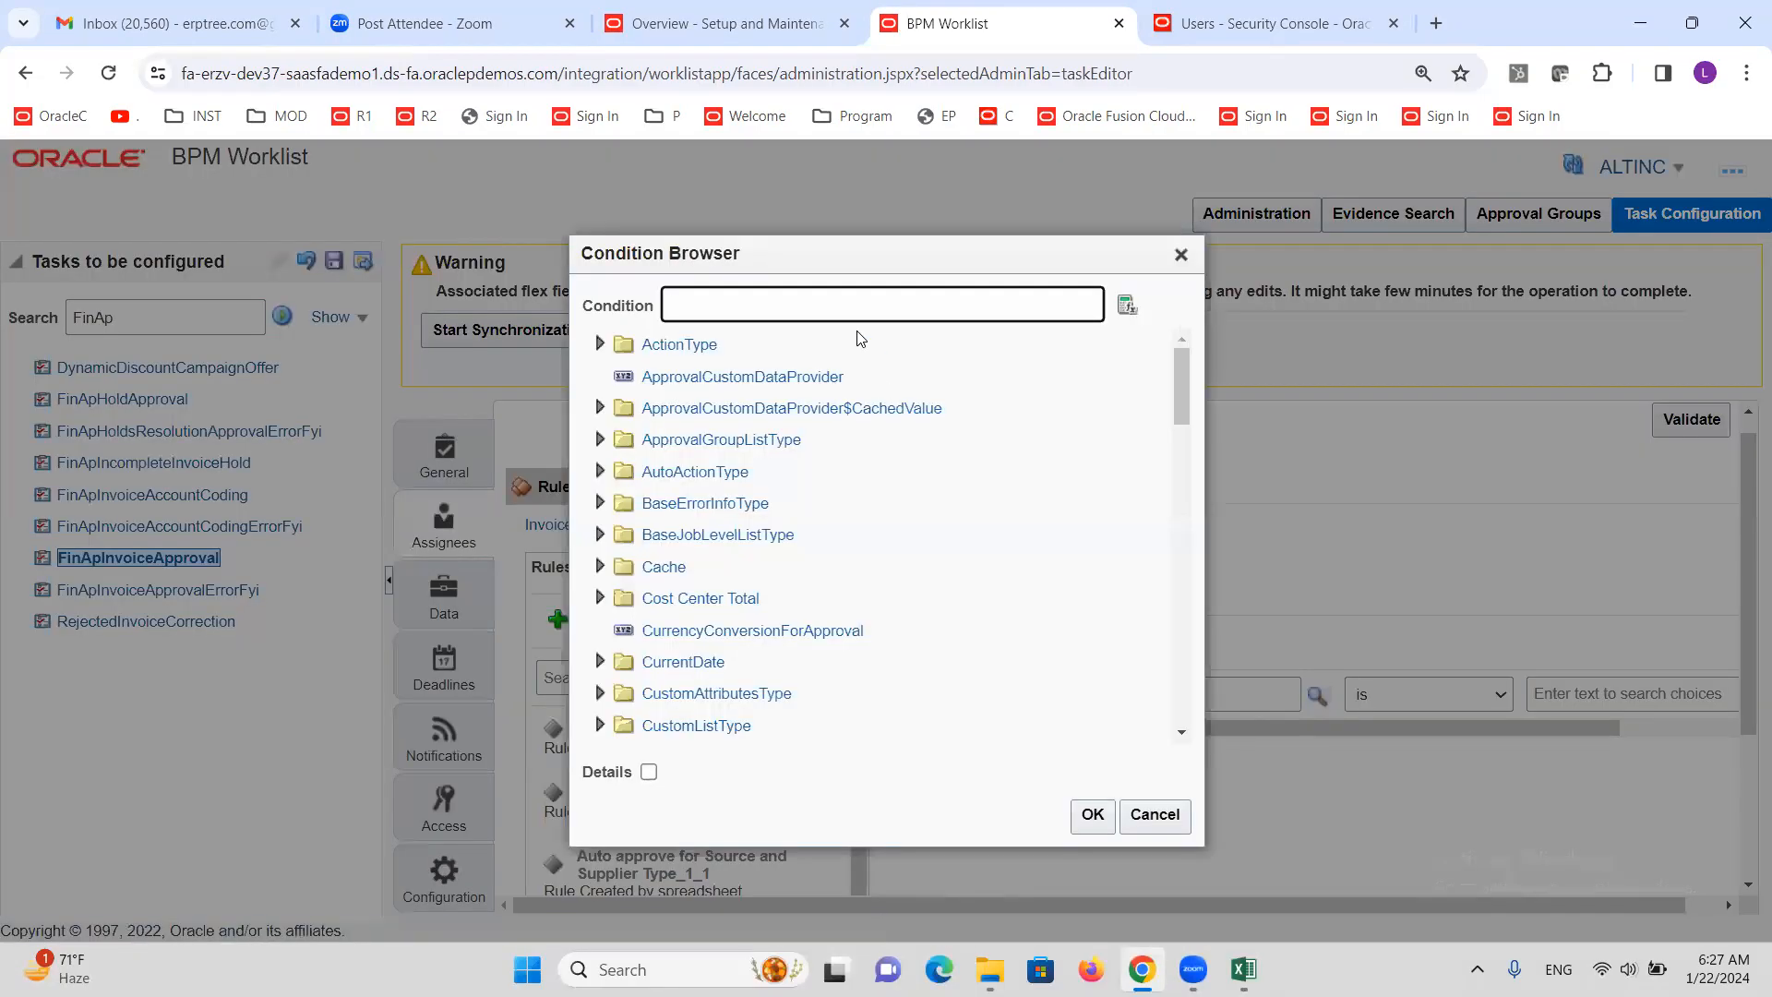
# Search 'Invoice Amount' and set the left value to Invoice Header.Invoice Amount.longValue()
pyautogui.write('i')
pyautogui.write('Invoice')
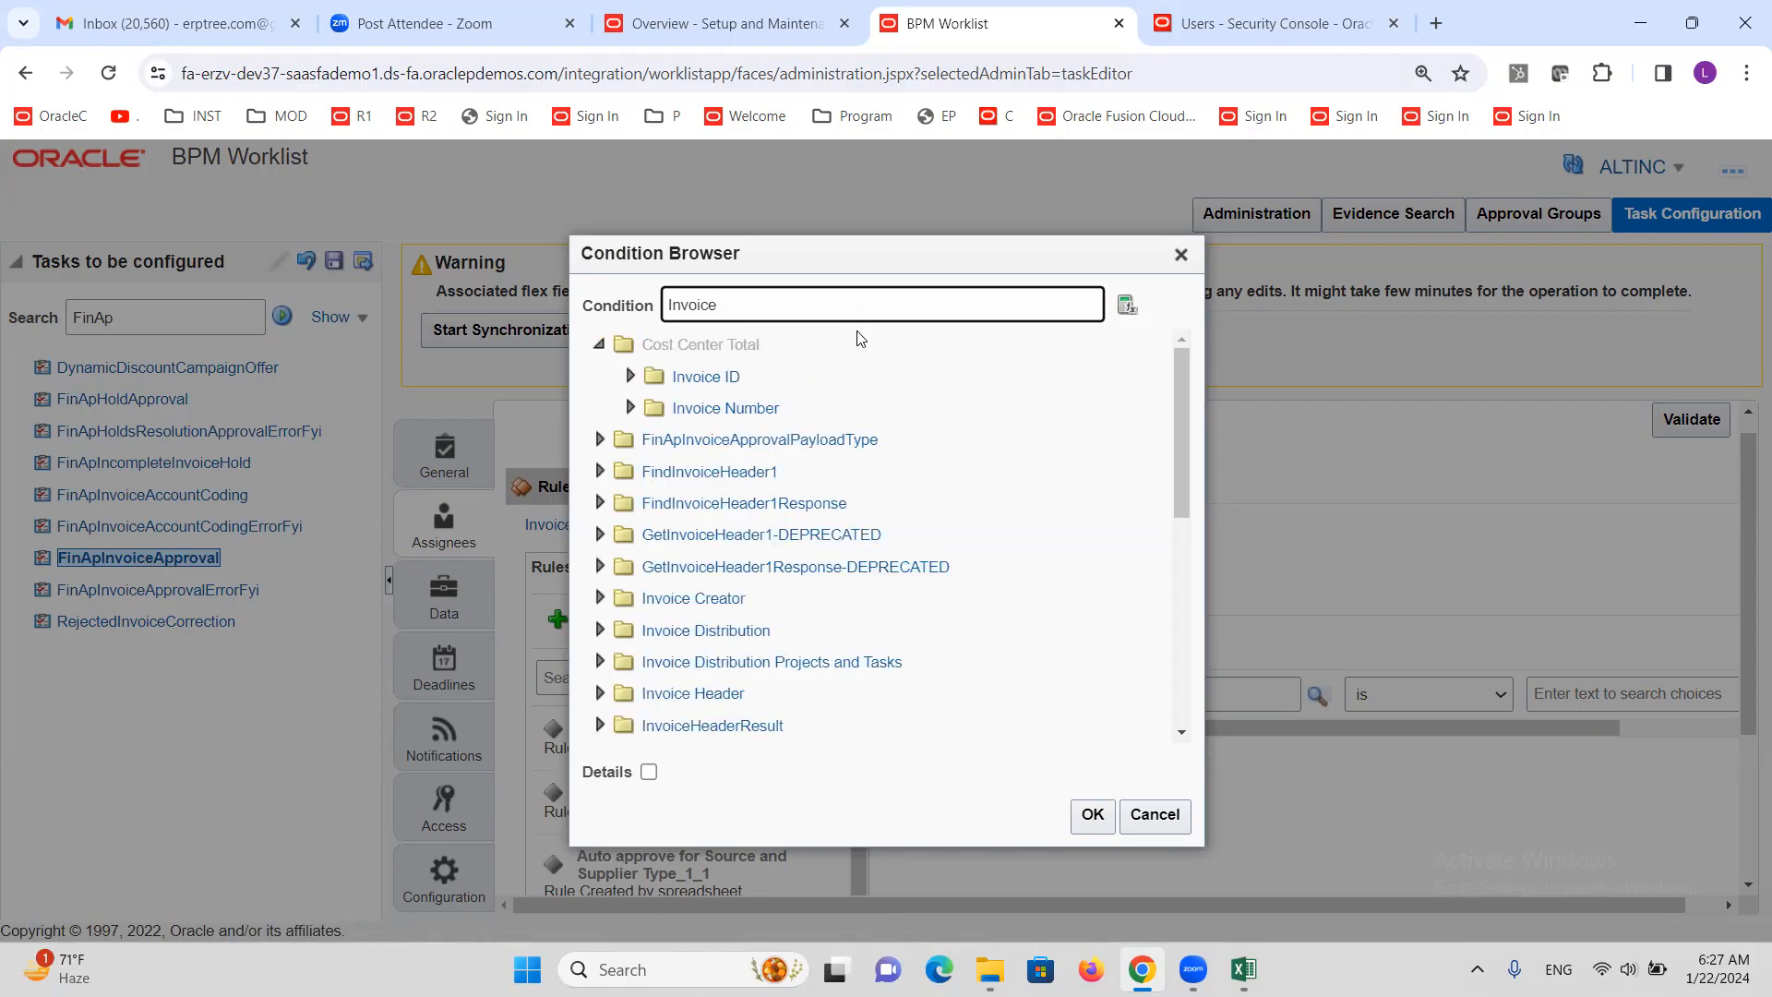
pyautogui.write('amount')
pyautogui.press('BackSpace')
pyautogui.press('BackSpace')
pyautogui.press('BackSpace')
pyautogui.press('BackSpace')
pyautogui.press('BackSpace')
pyautogui.press('BackSpace')
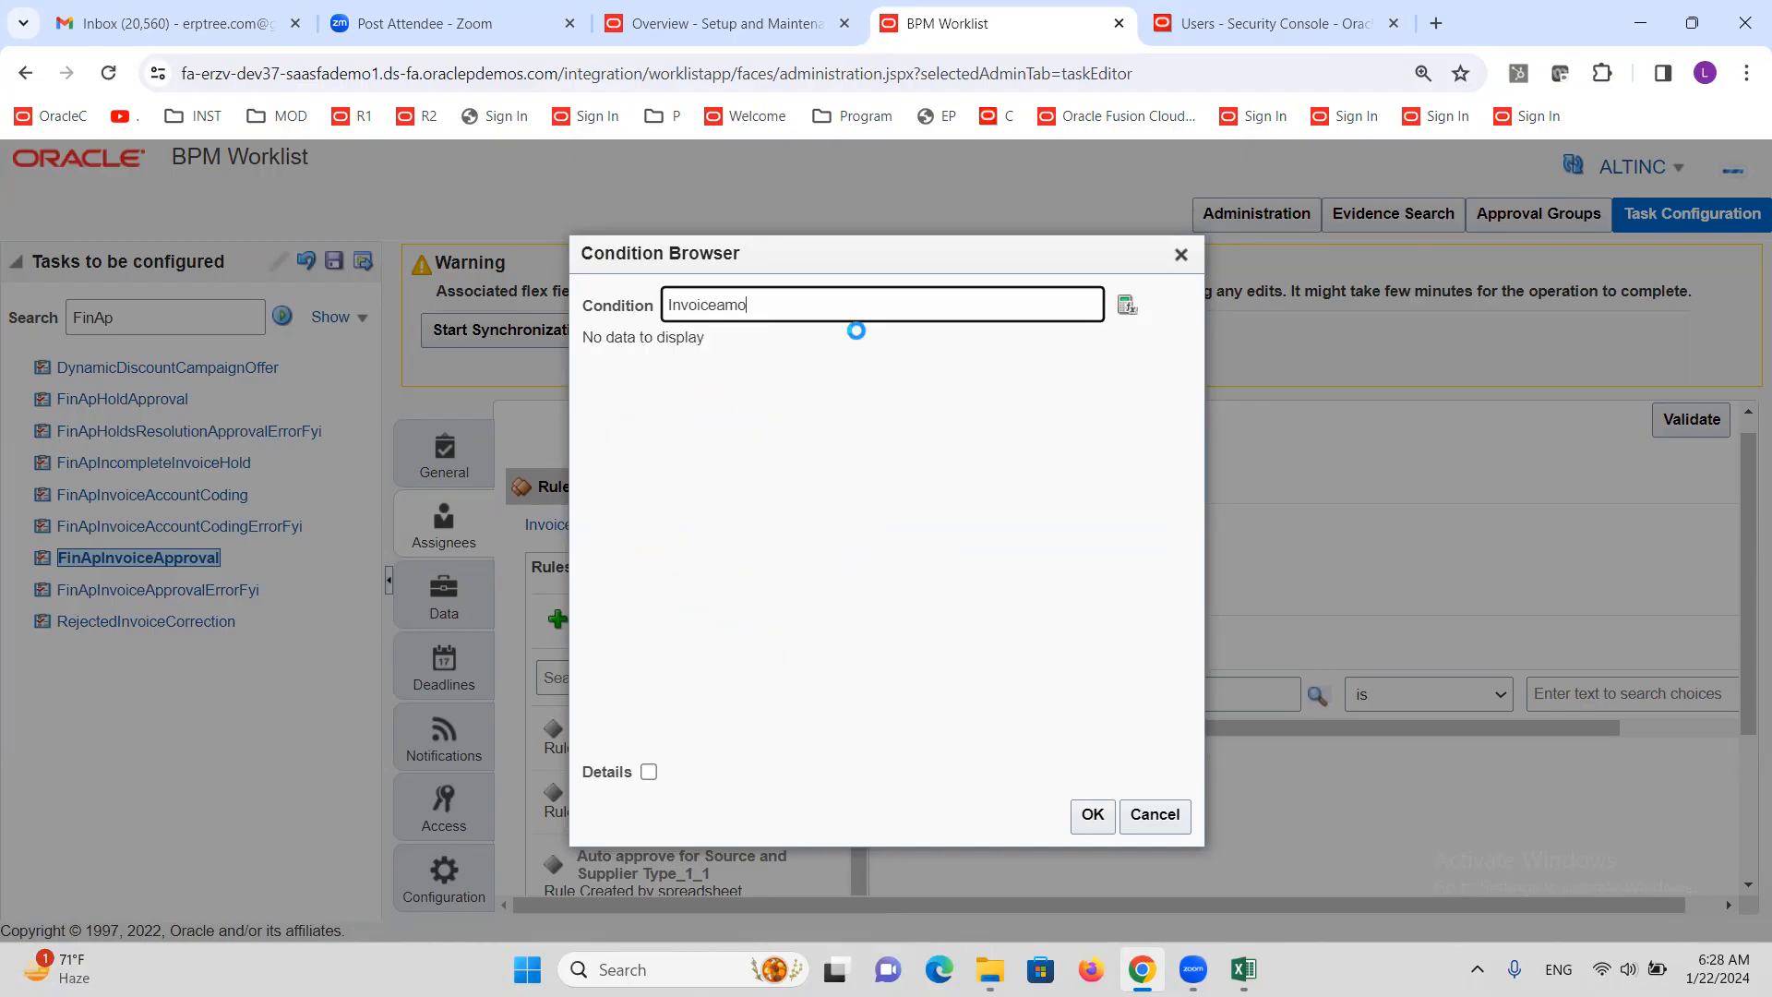
pyautogui.write('Amount')
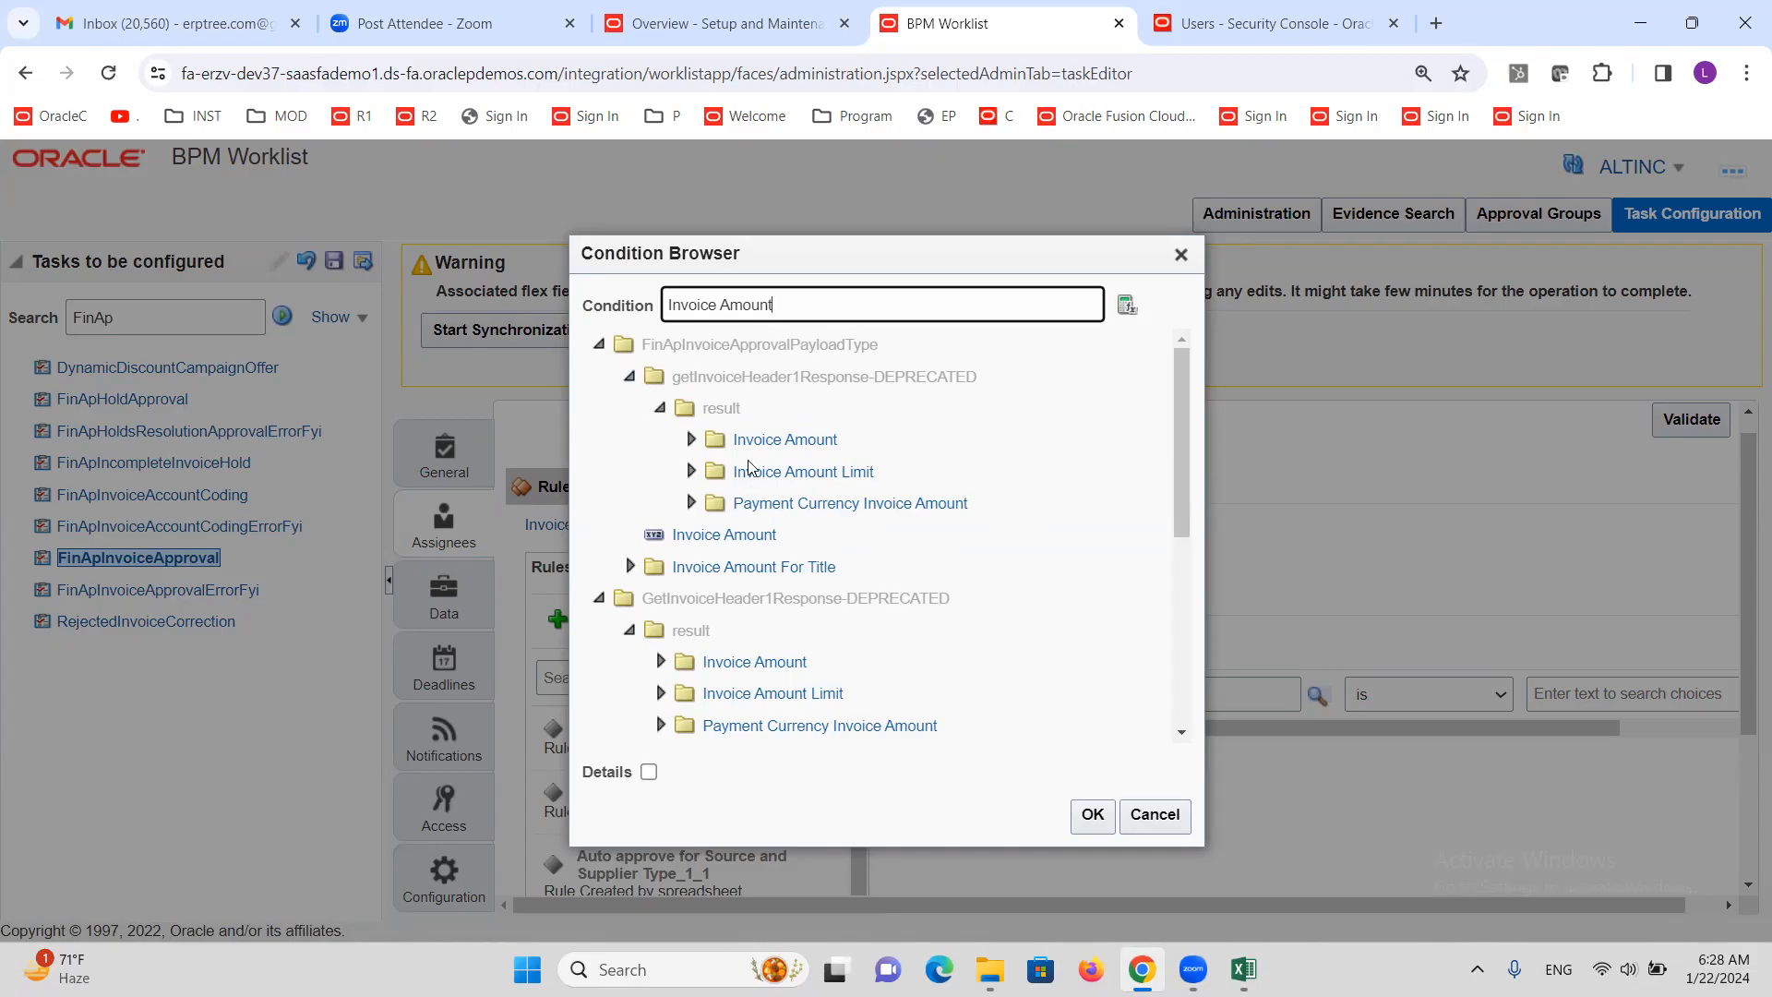
pyautogui.moveTo(1181, 426); pyautogui.dragTo(1181, 481)
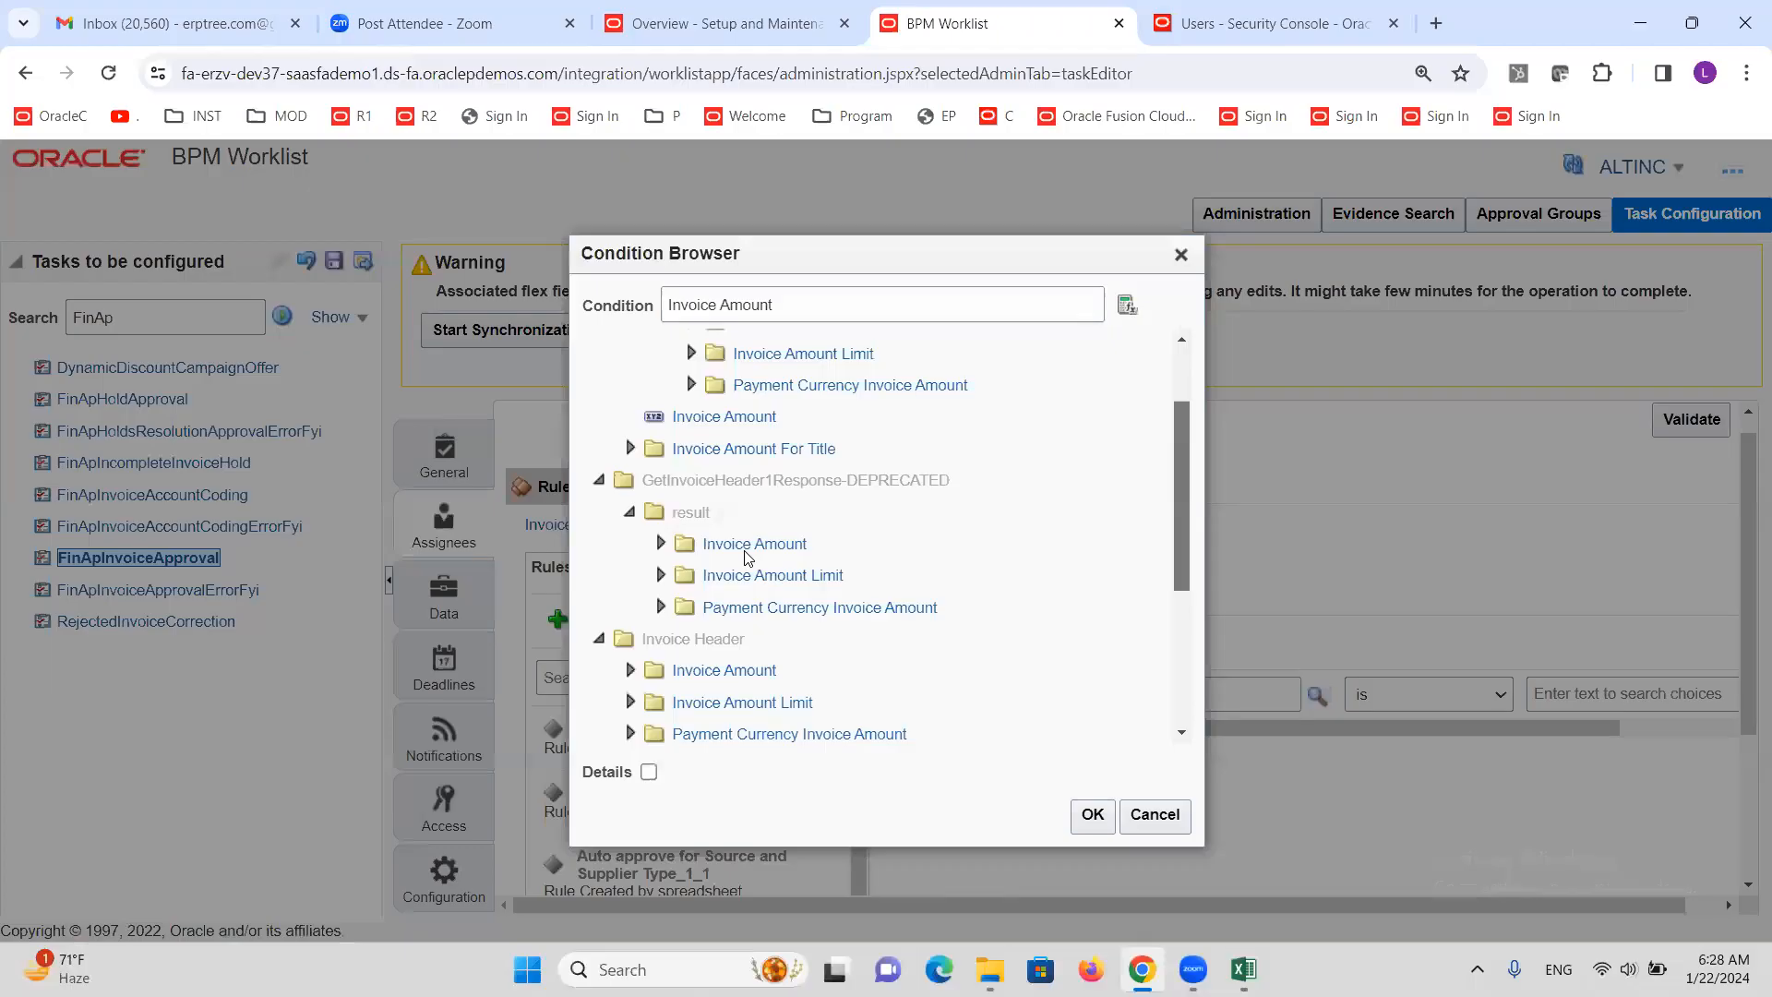
pyautogui.moveTo(1178, 473); pyautogui.dragTo(1174, 527)
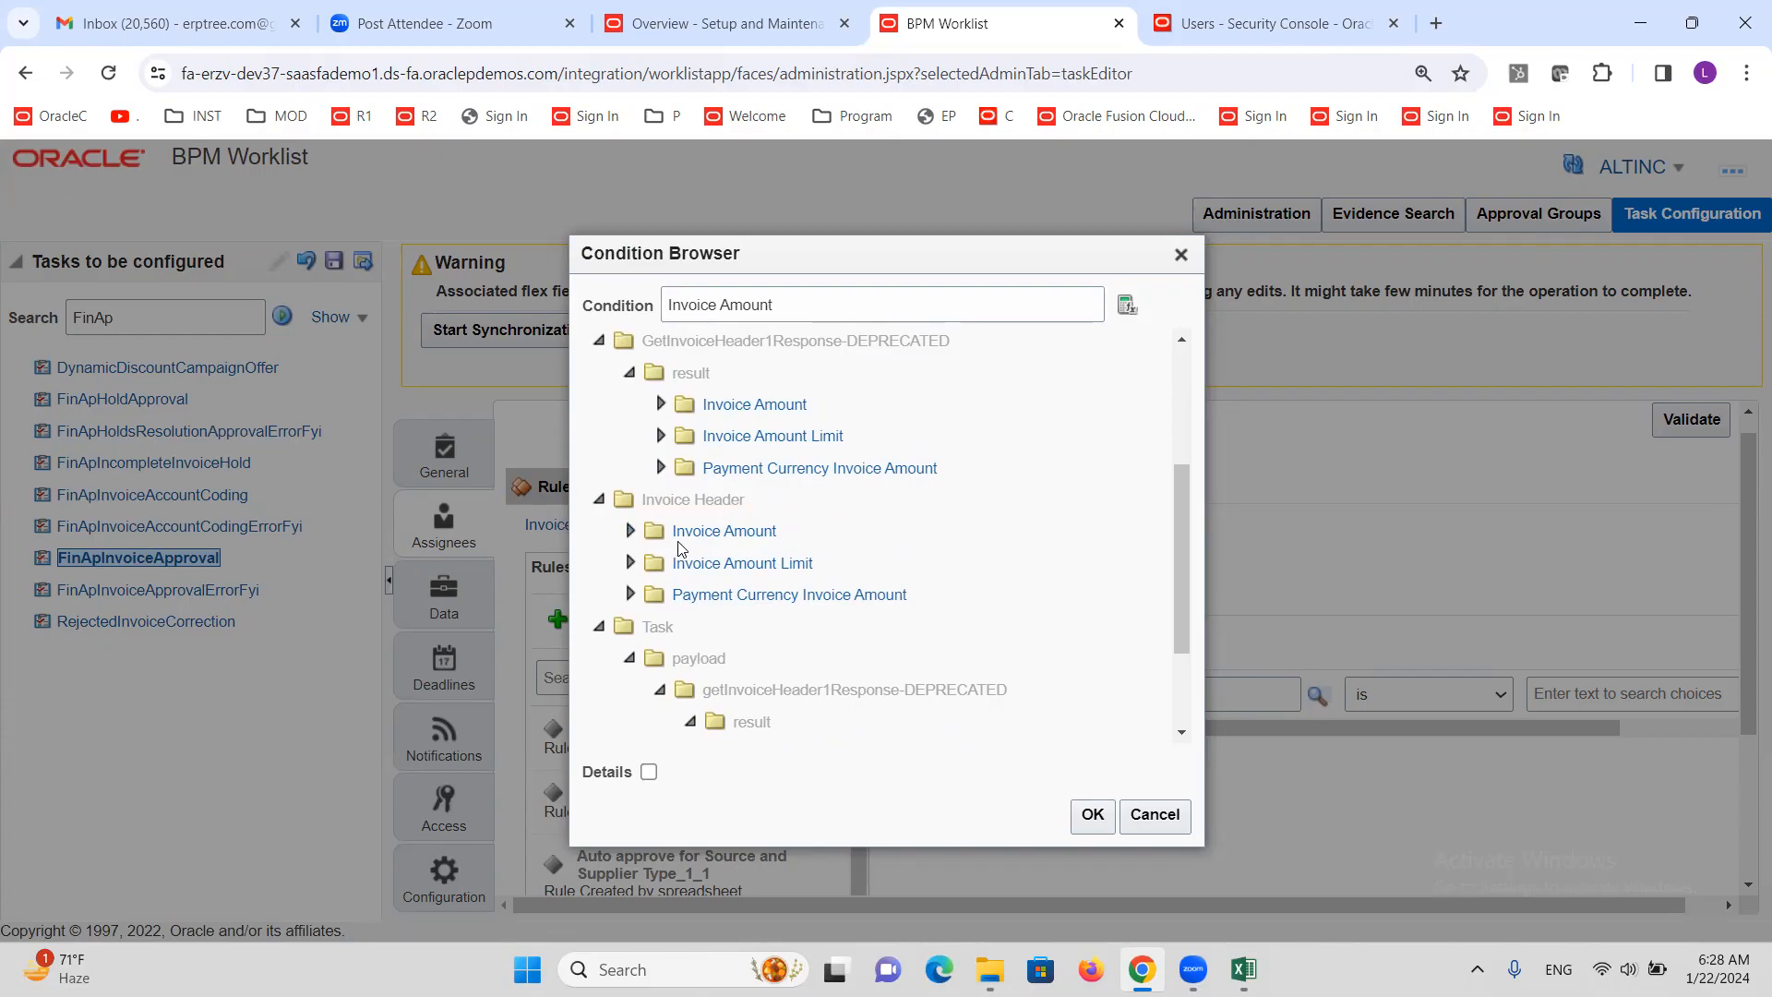
pyautogui.click(631, 533)
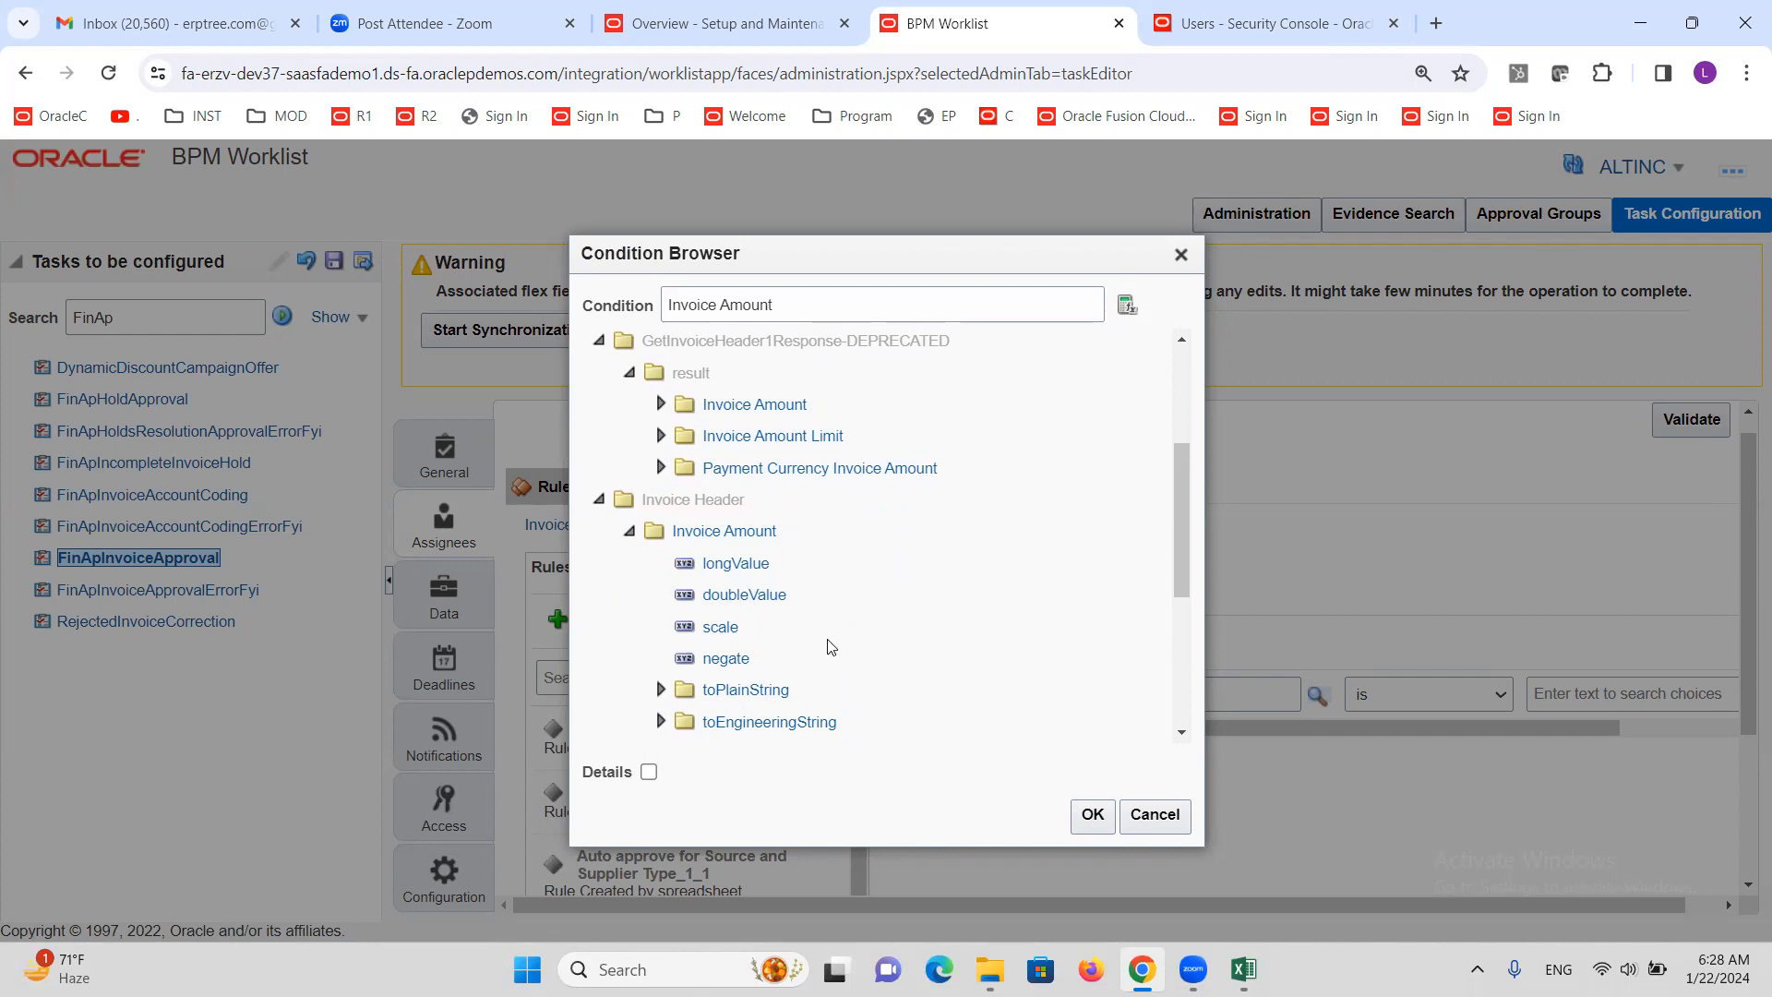
pyautogui.click(738, 567)
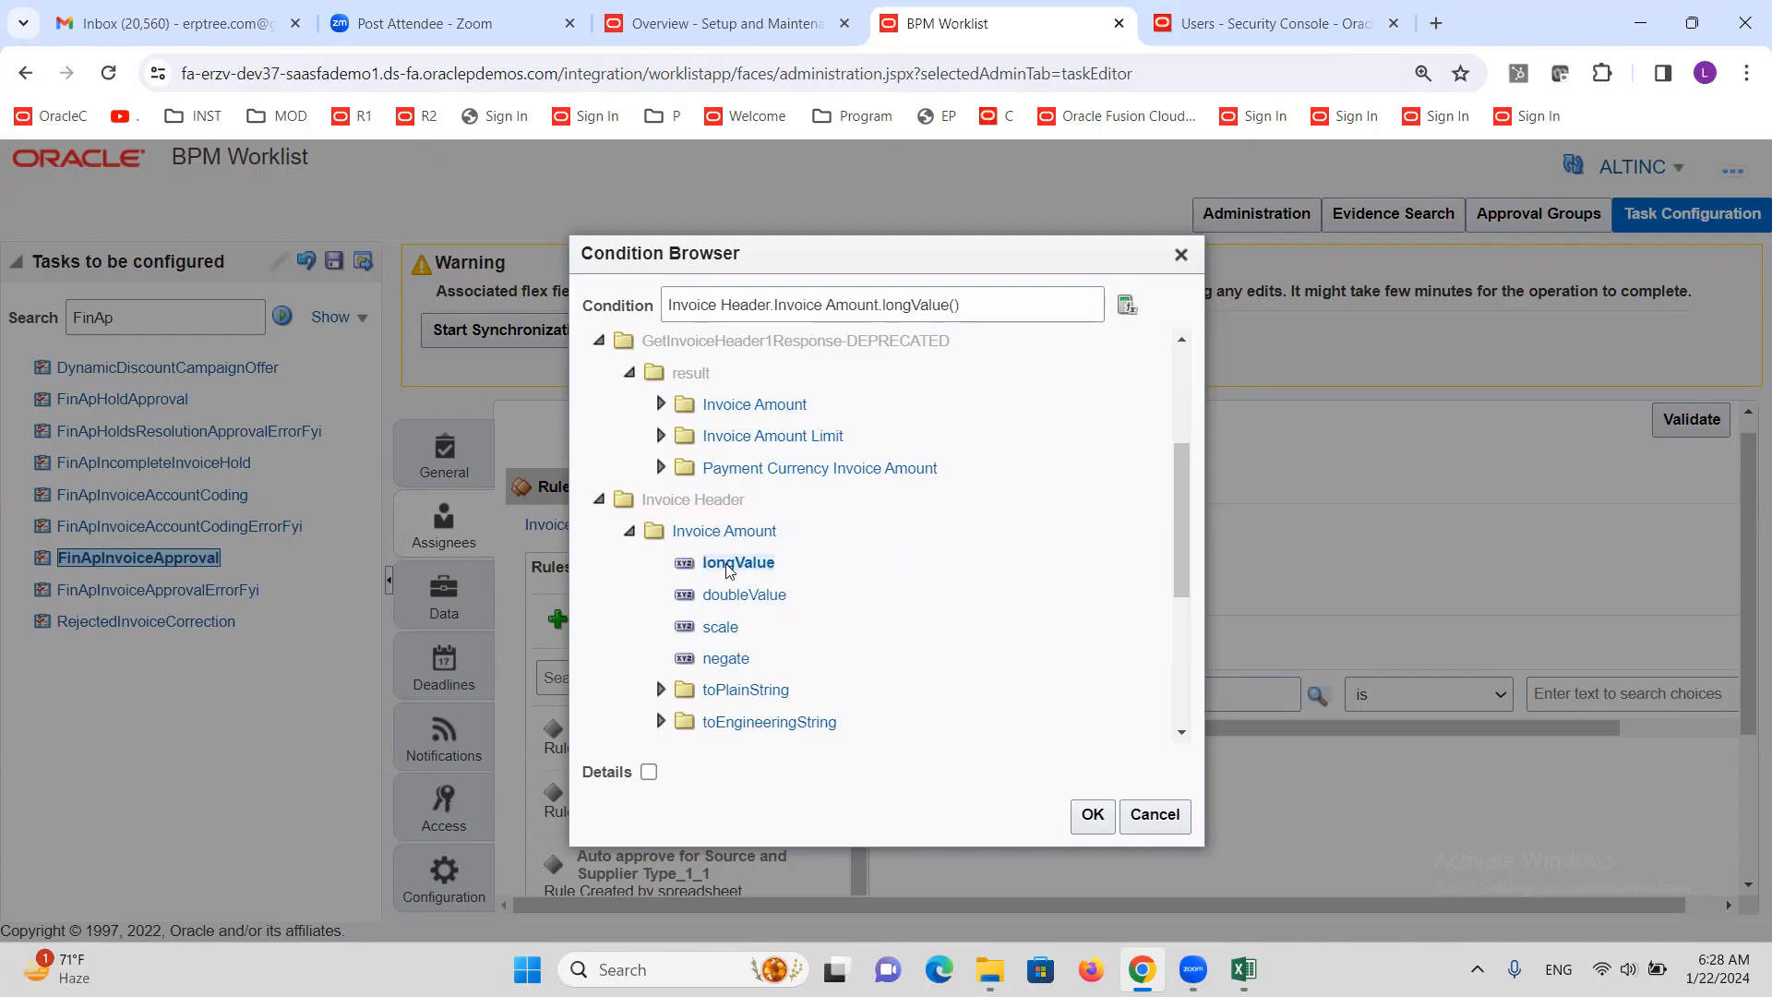
pyautogui.click(1094, 817)
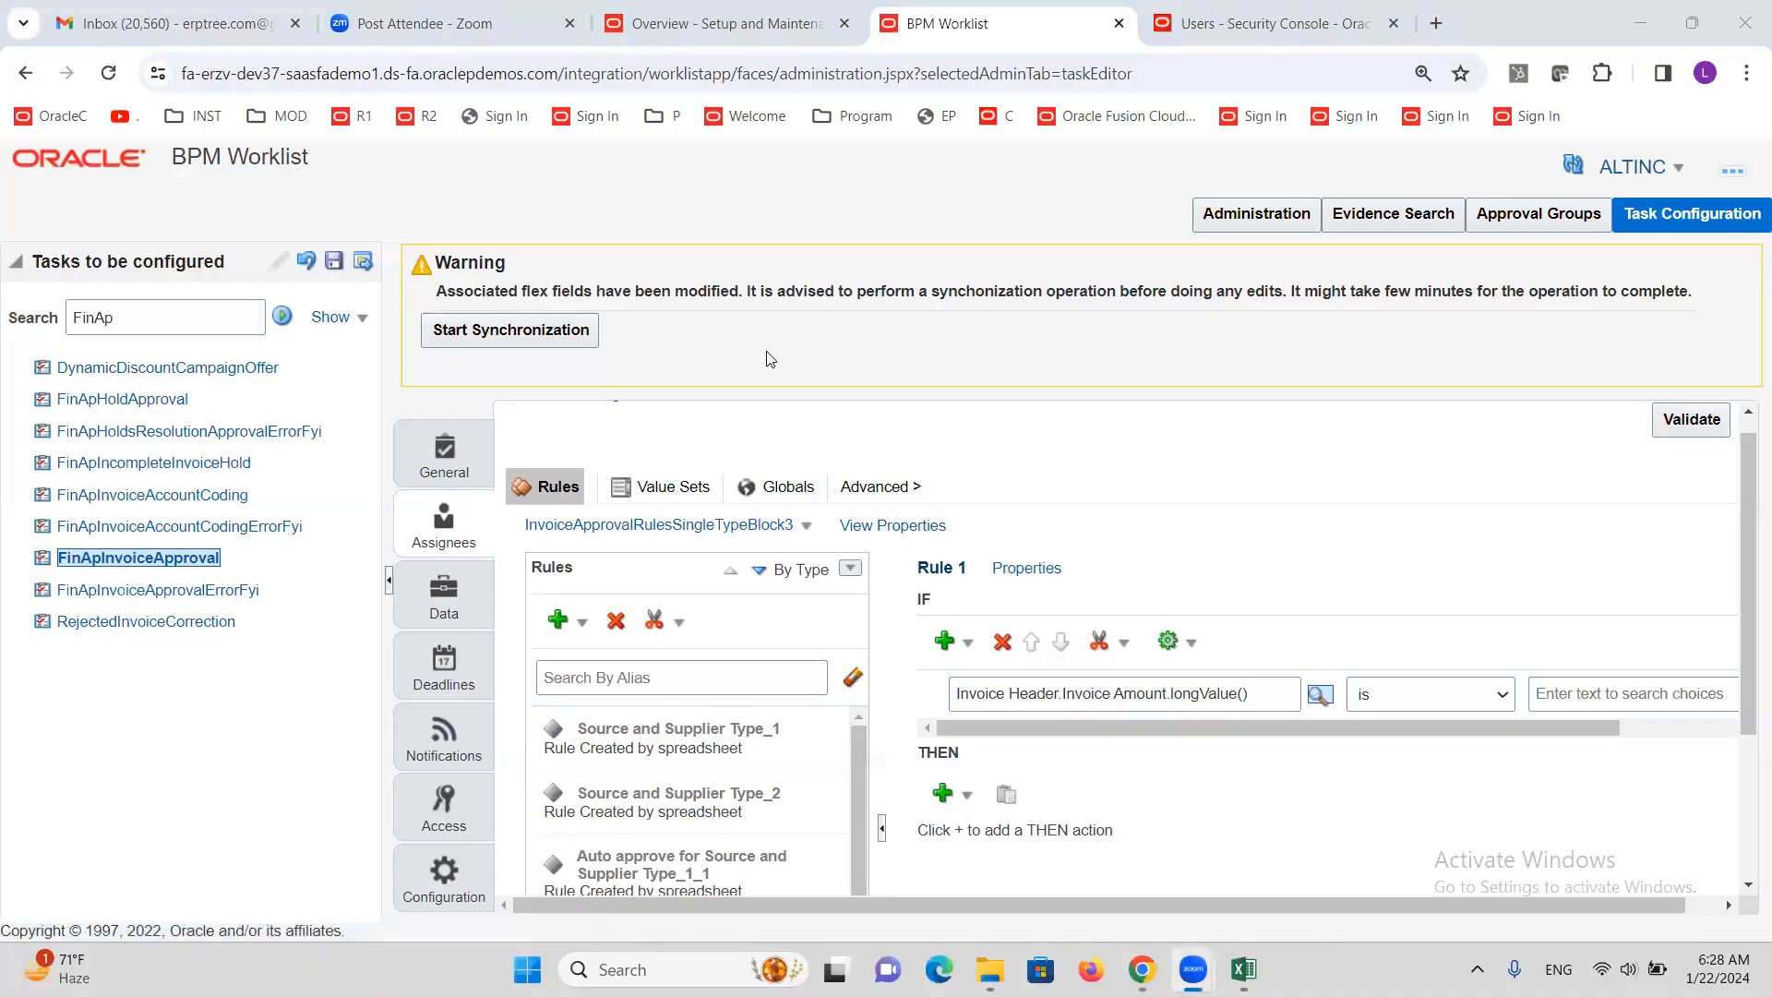
# Choose the 'same or less than' operator for Rule 1's condition
pyautogui.click(1438, 697)
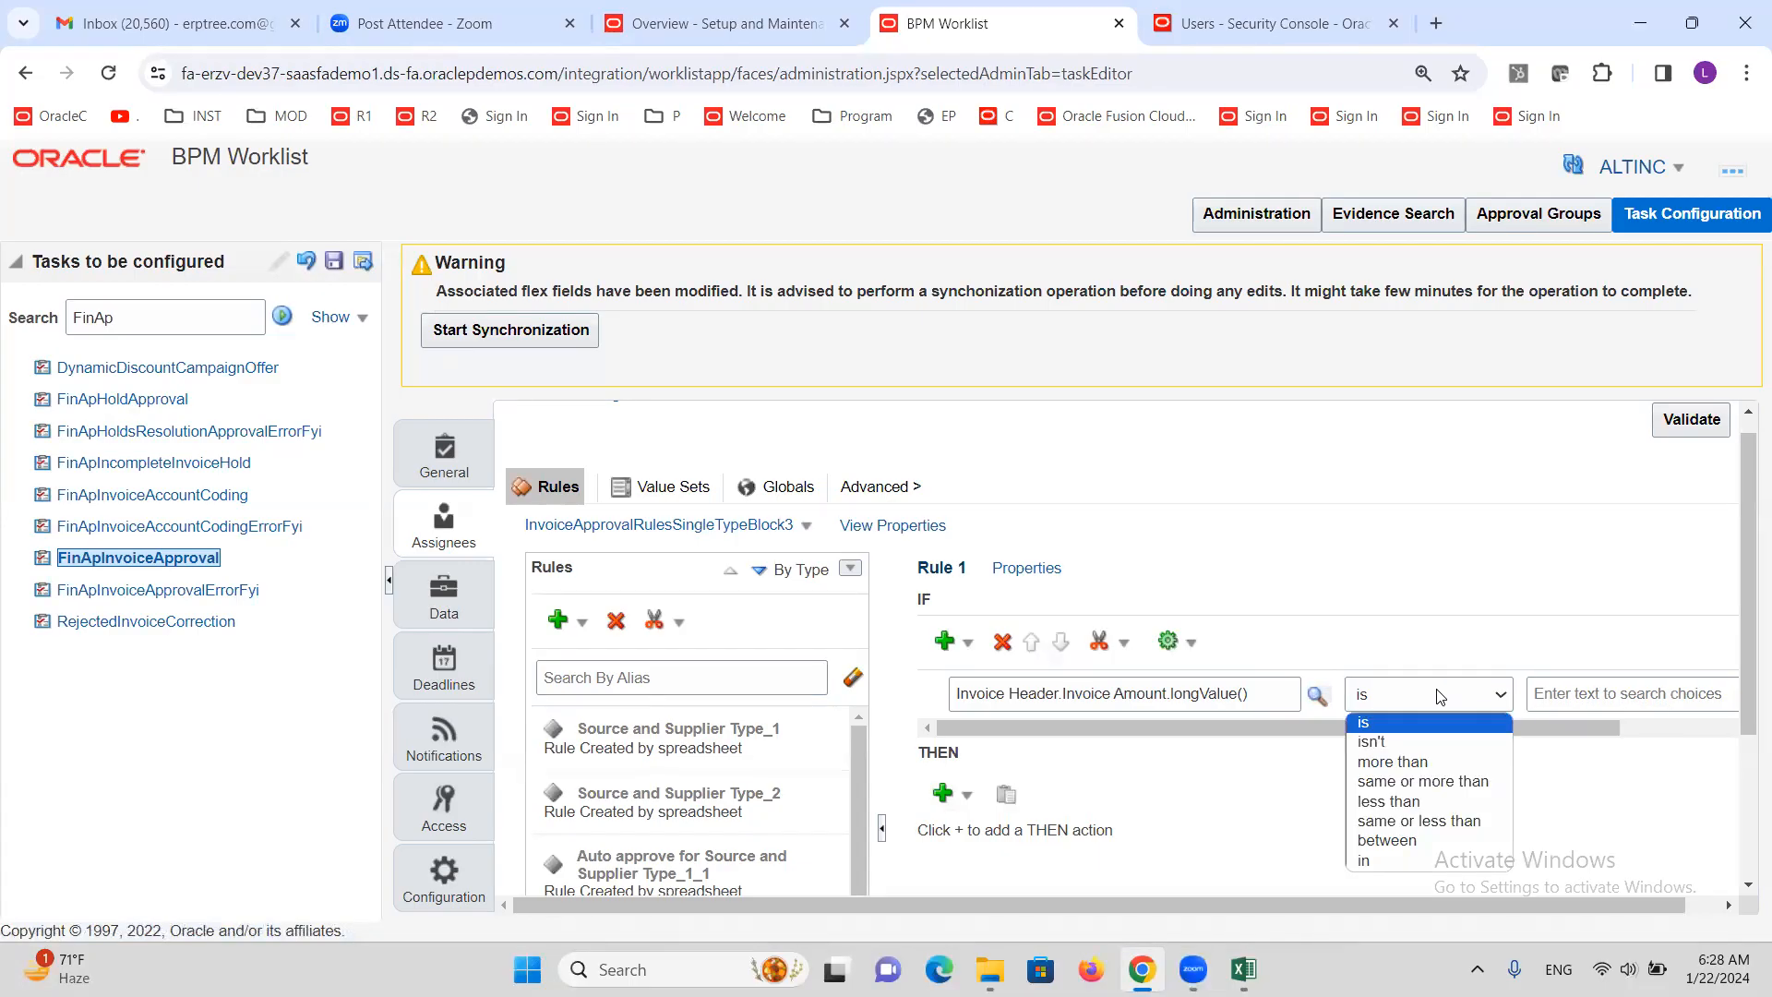
pyautogui.click(1451, 820)
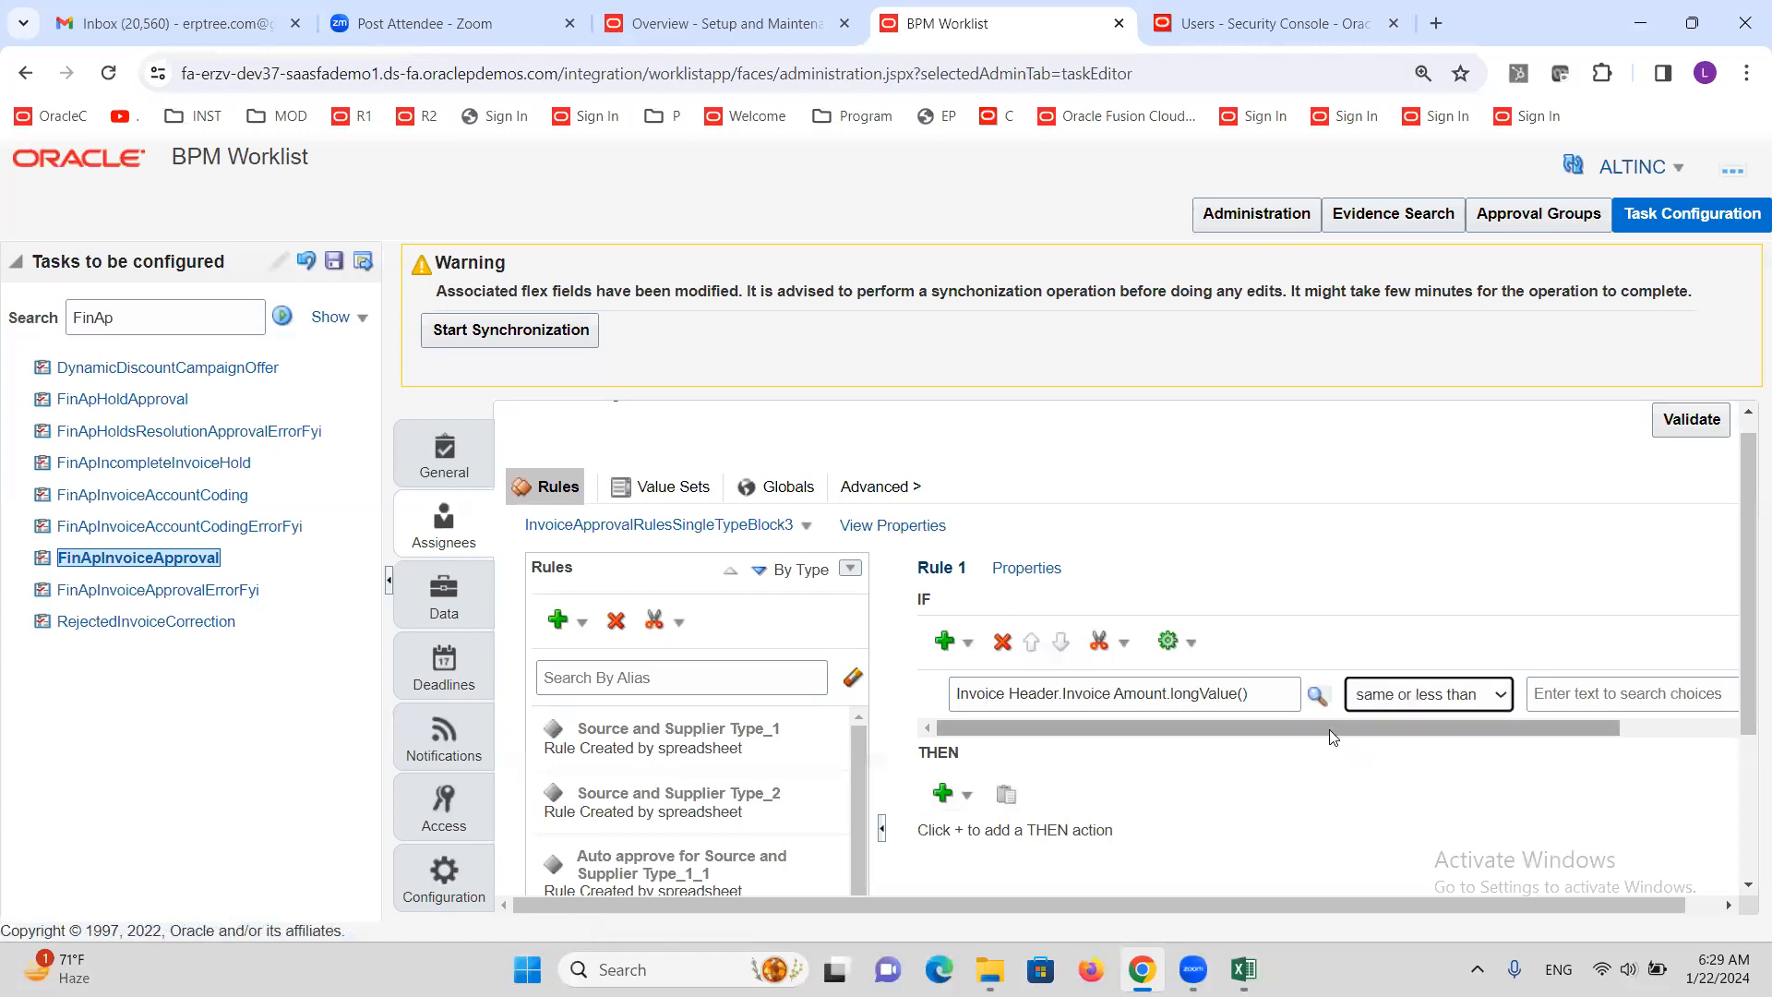
# Try setting a constant comparison value, then dismiss the Condition Browser without one
pyautogui.moveTo(1346, 728); pyautogui.dragTo(1534, 722)
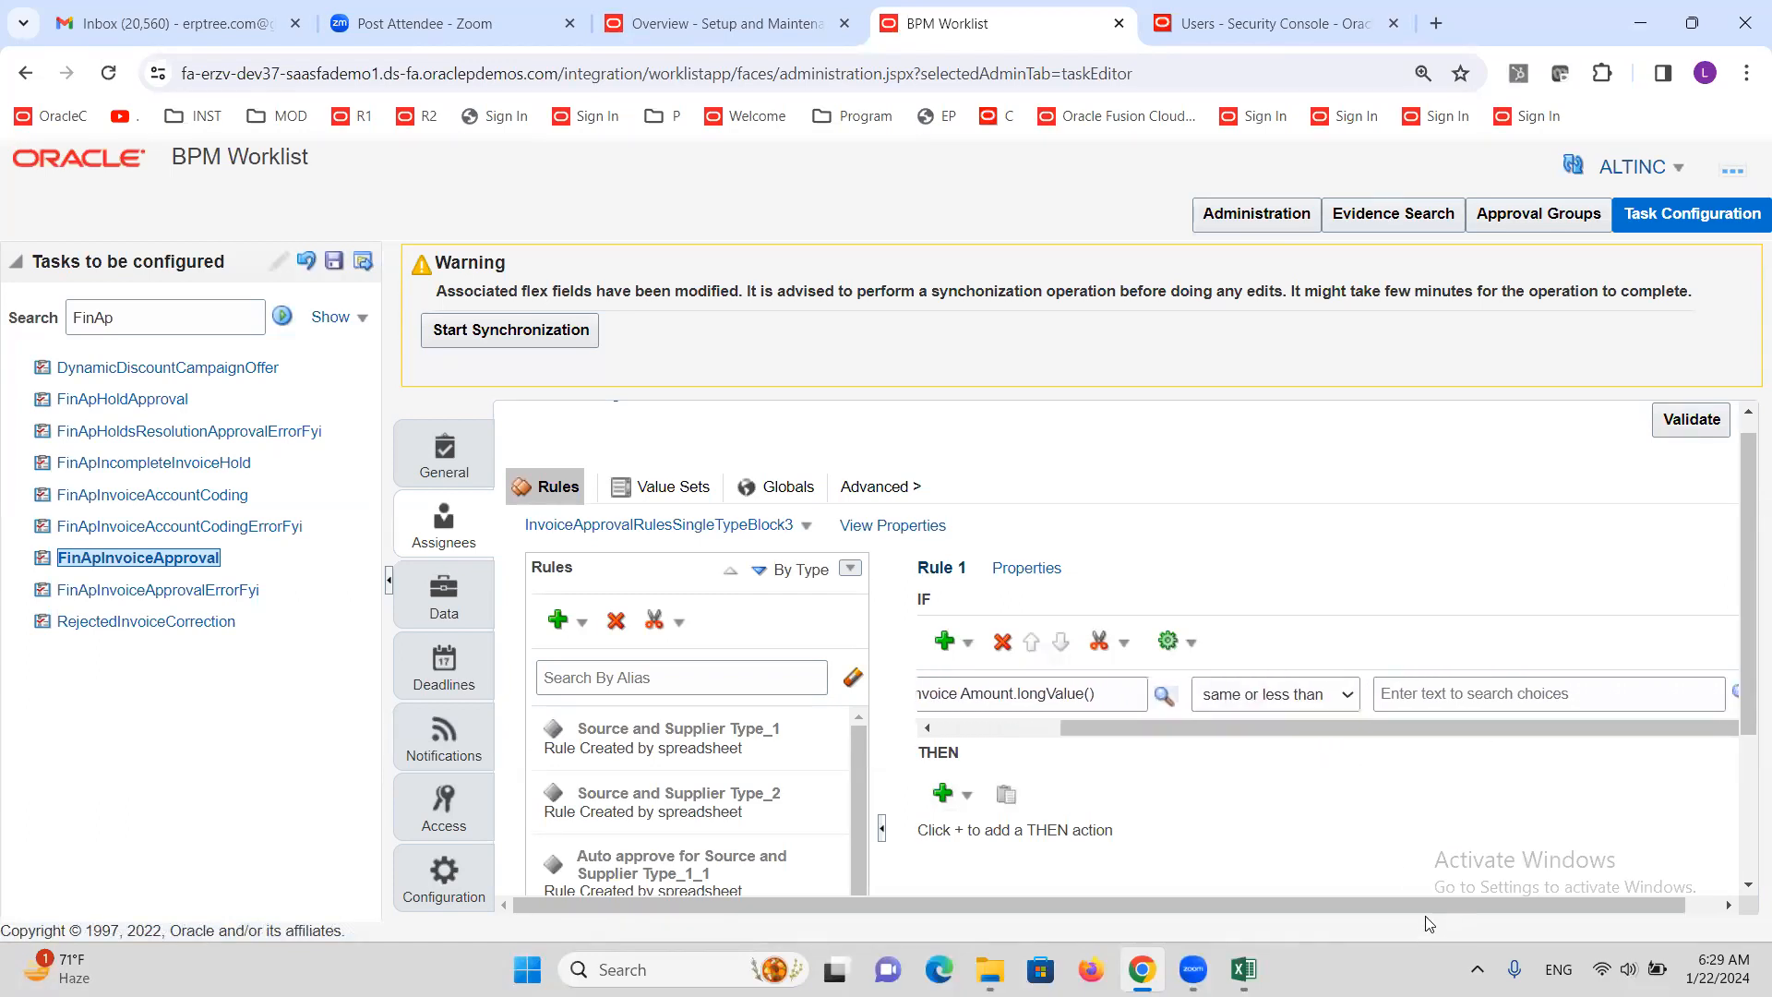
pyautogui.moveTo(1427, 903); pyautogui.dragTo(1563, 881)
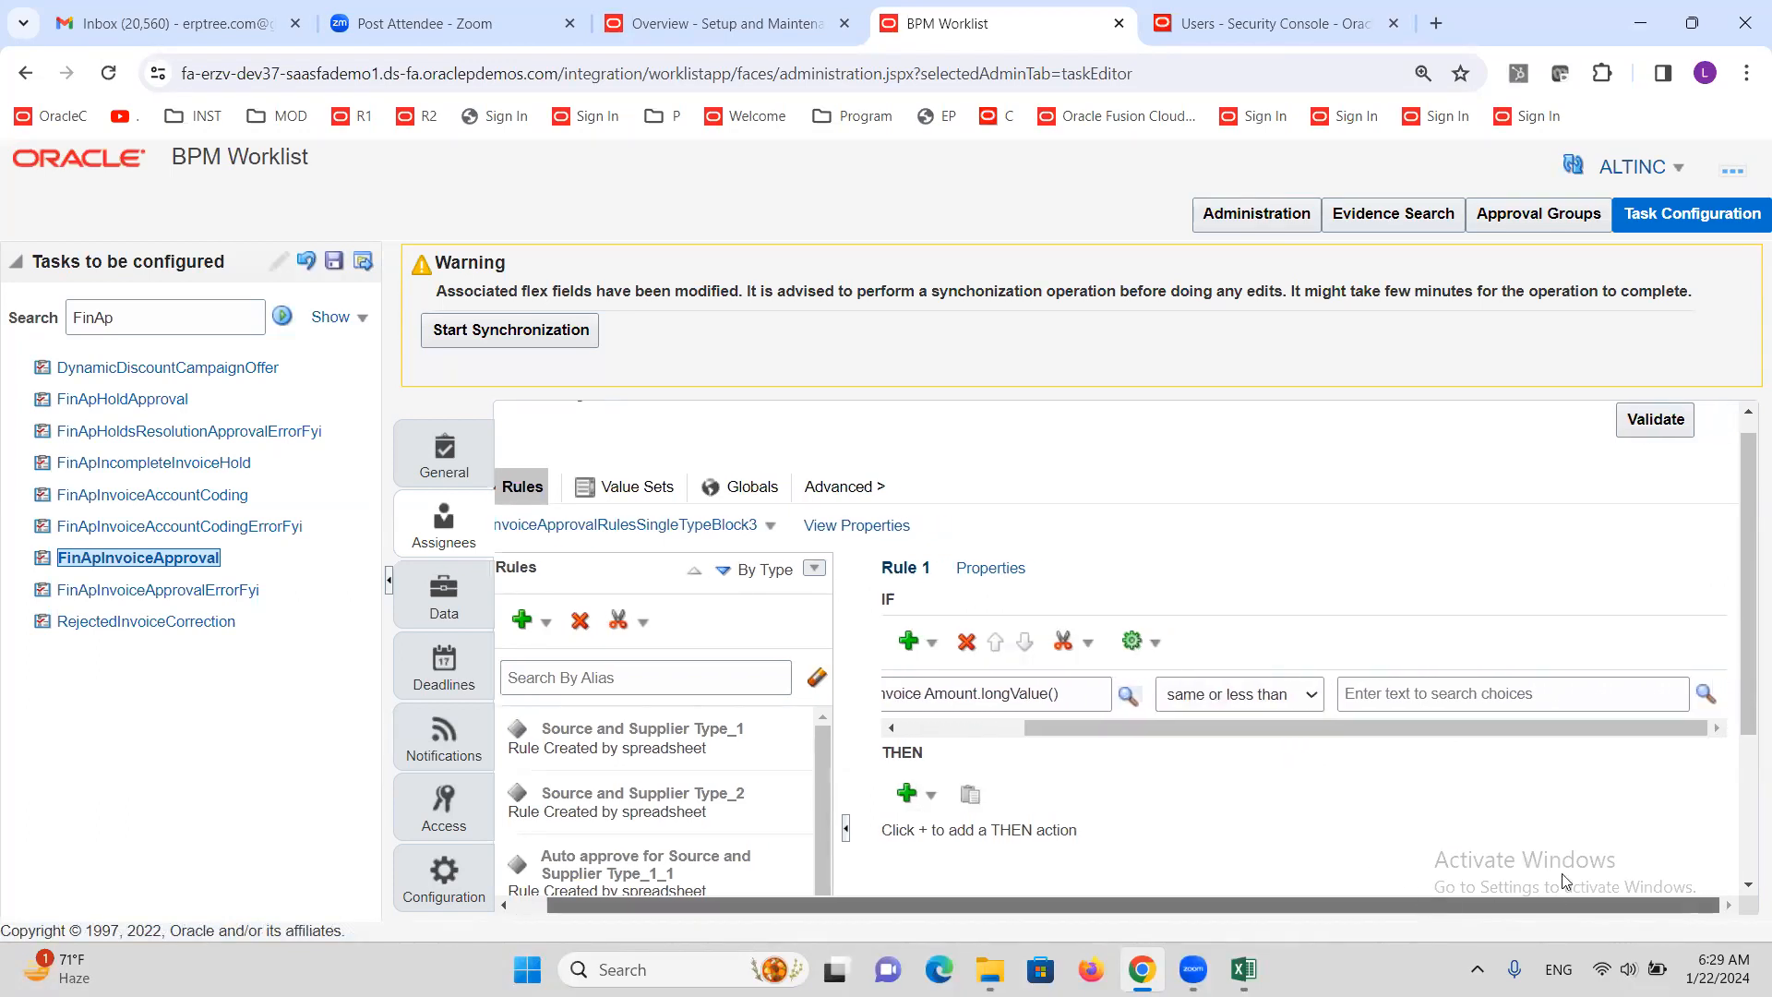
pyautogui.click(1704, 694)
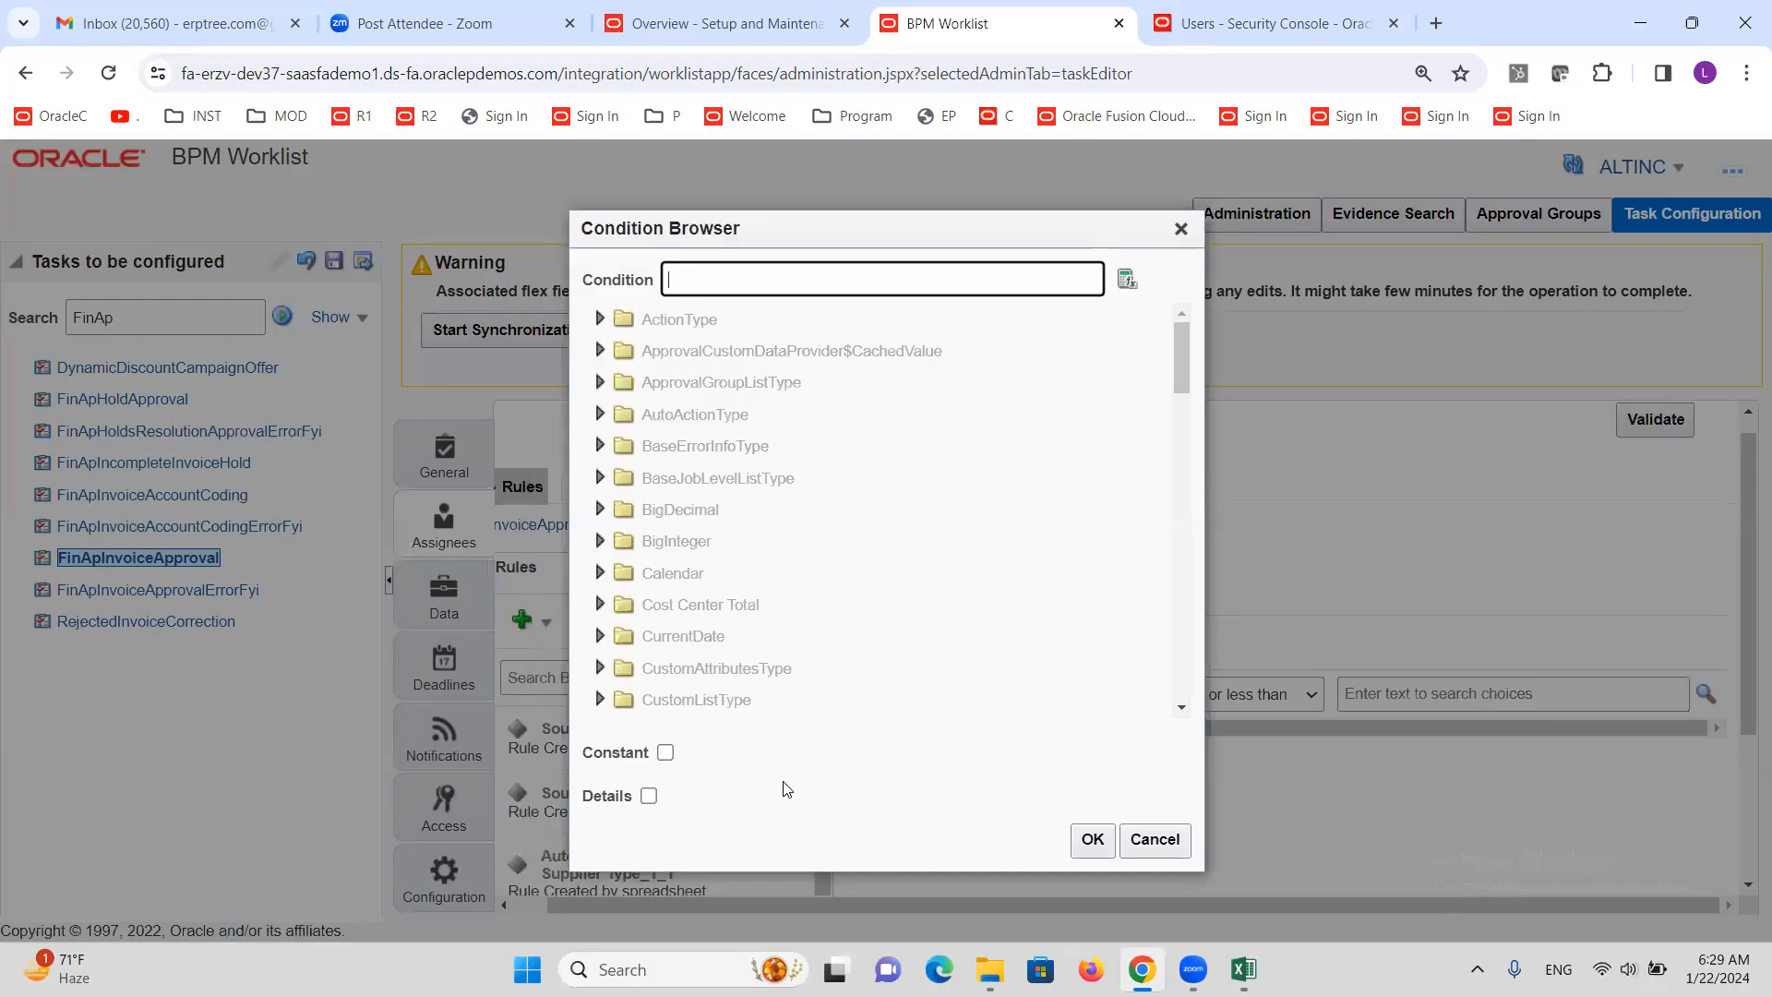
pyautogui.click(666, 752)
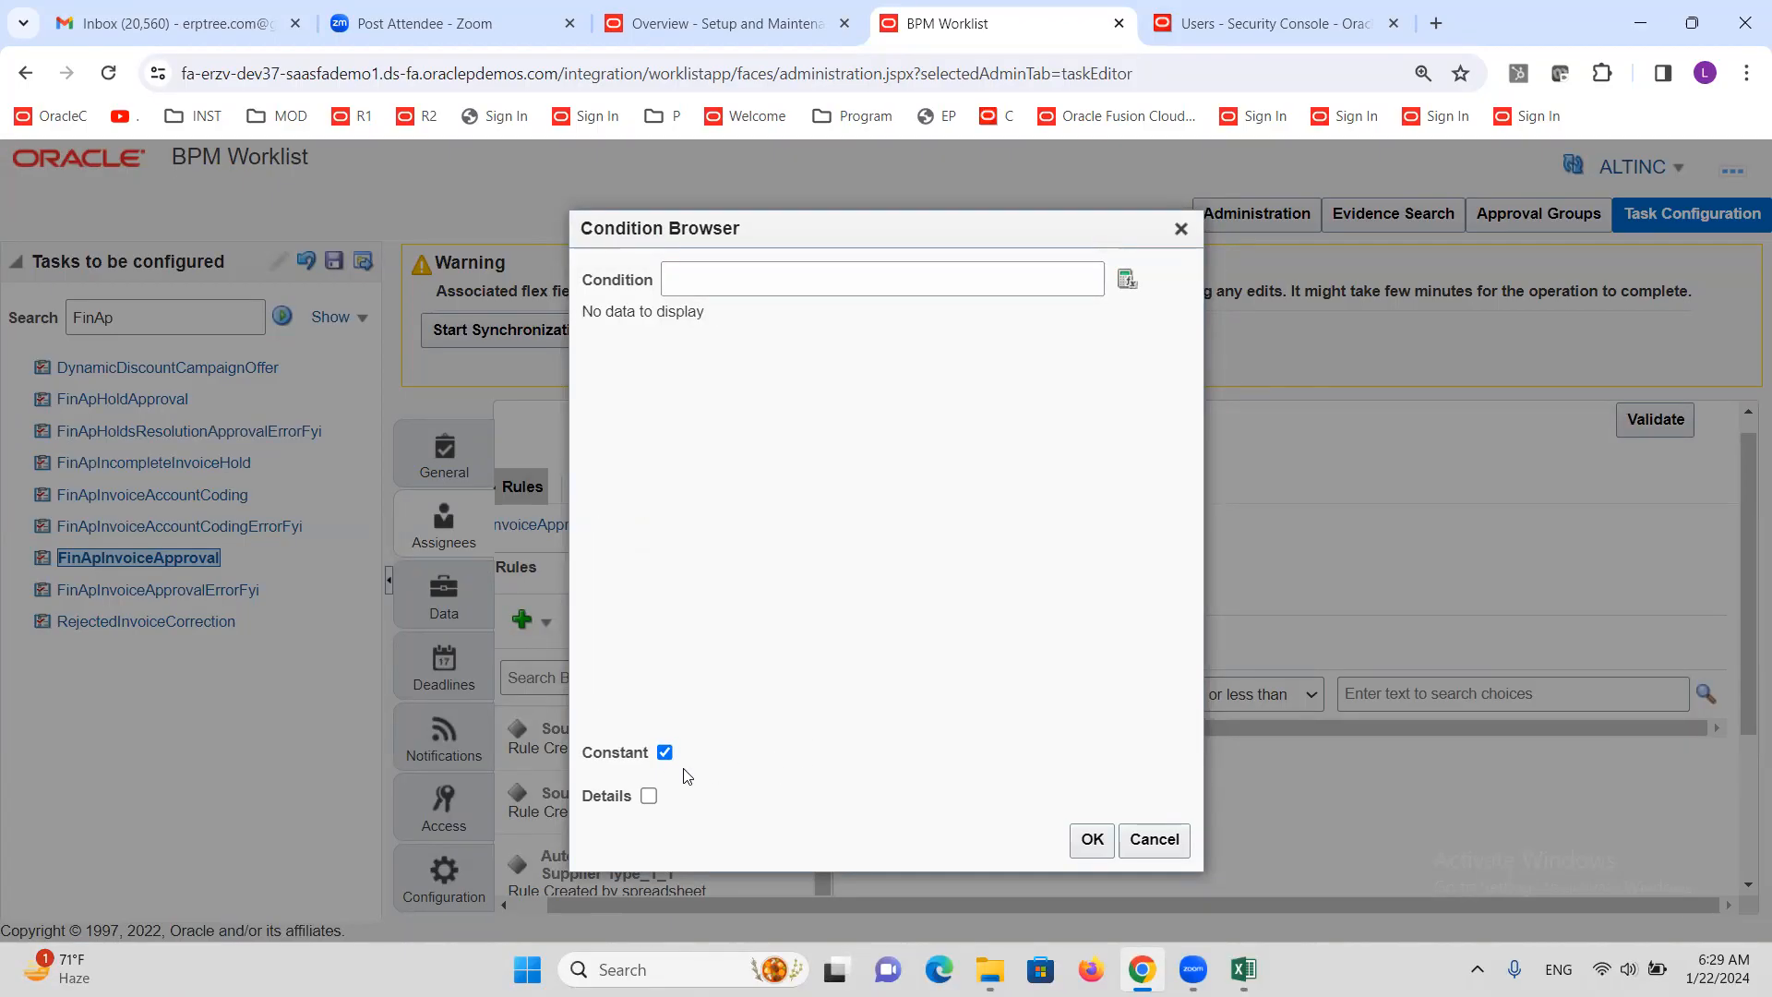
pyautogui.click(746, 280)
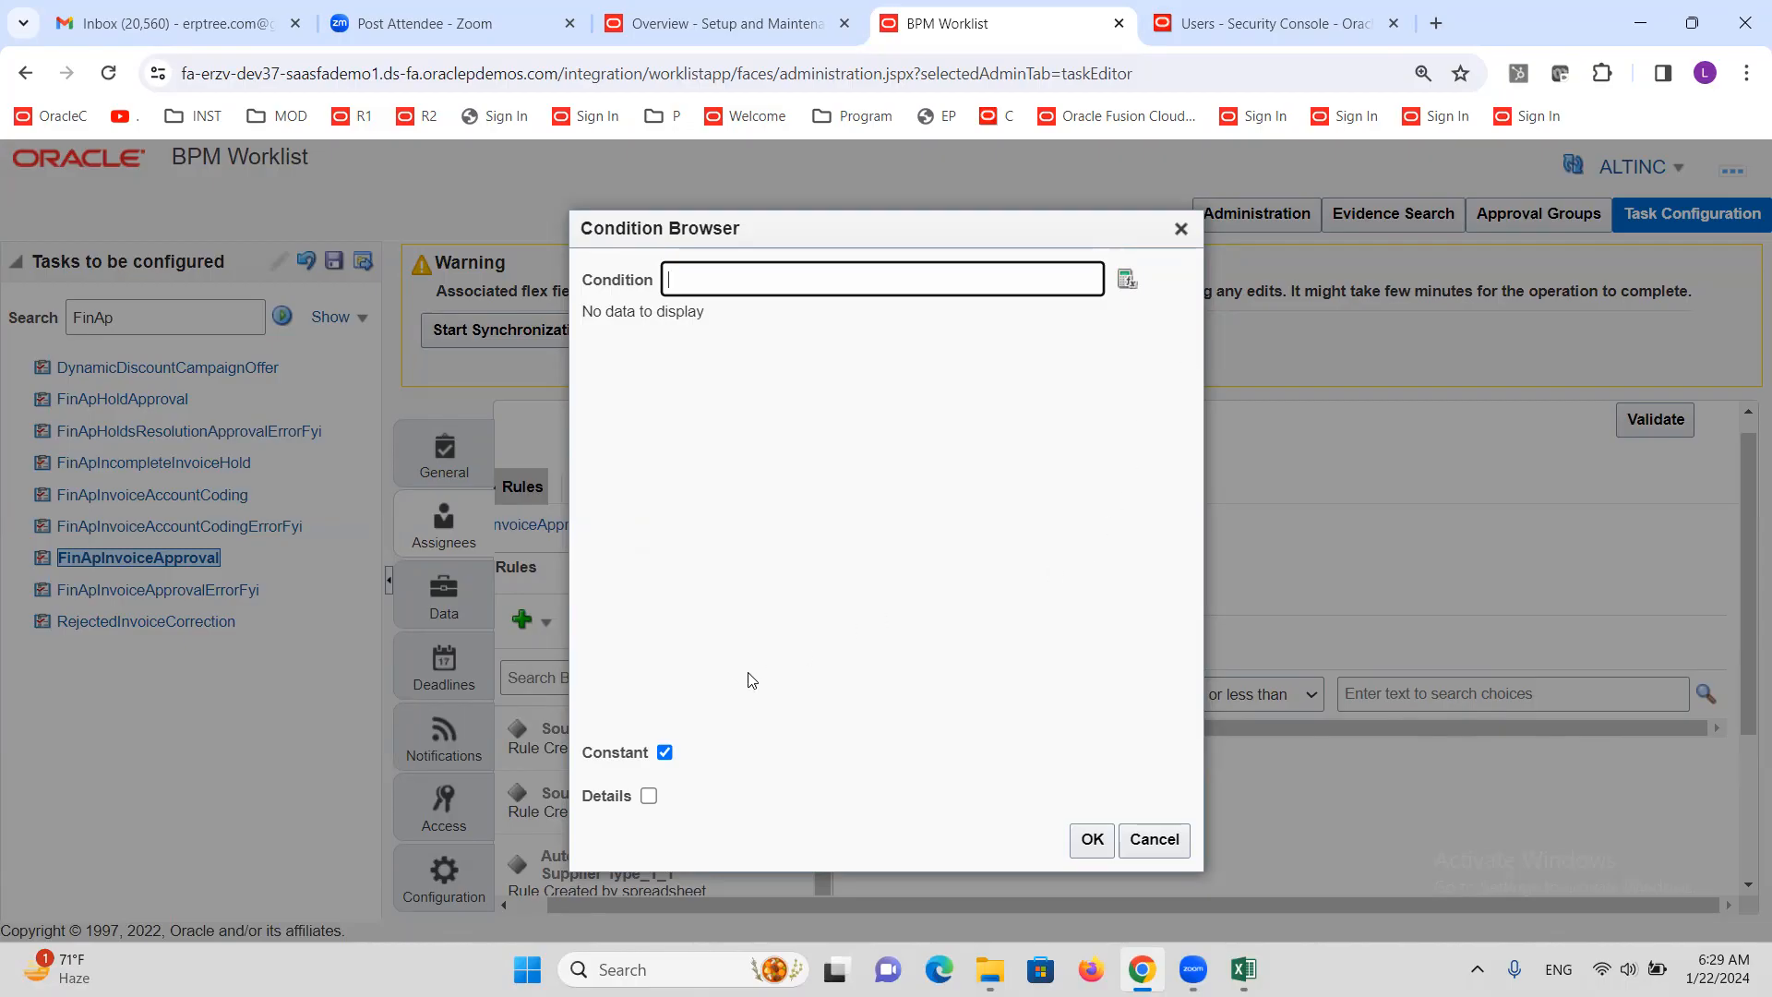
pyautogui.click(665, 753)
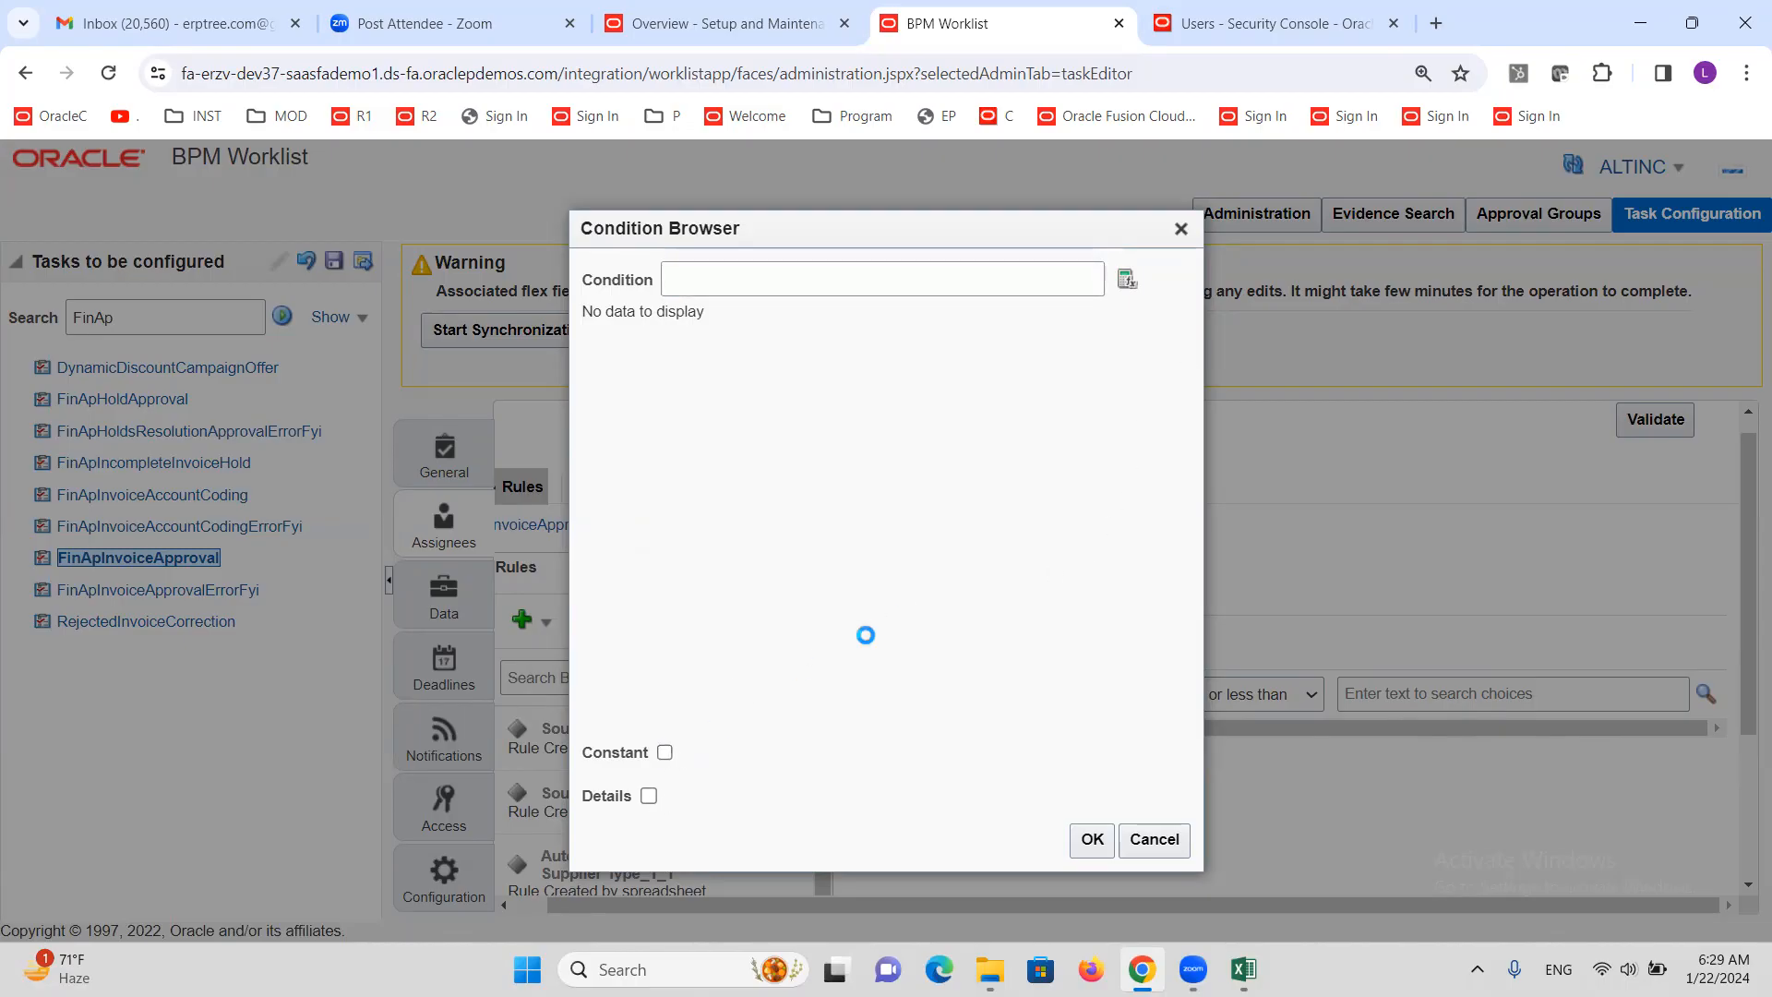
pyautogui.click(1191, 242)
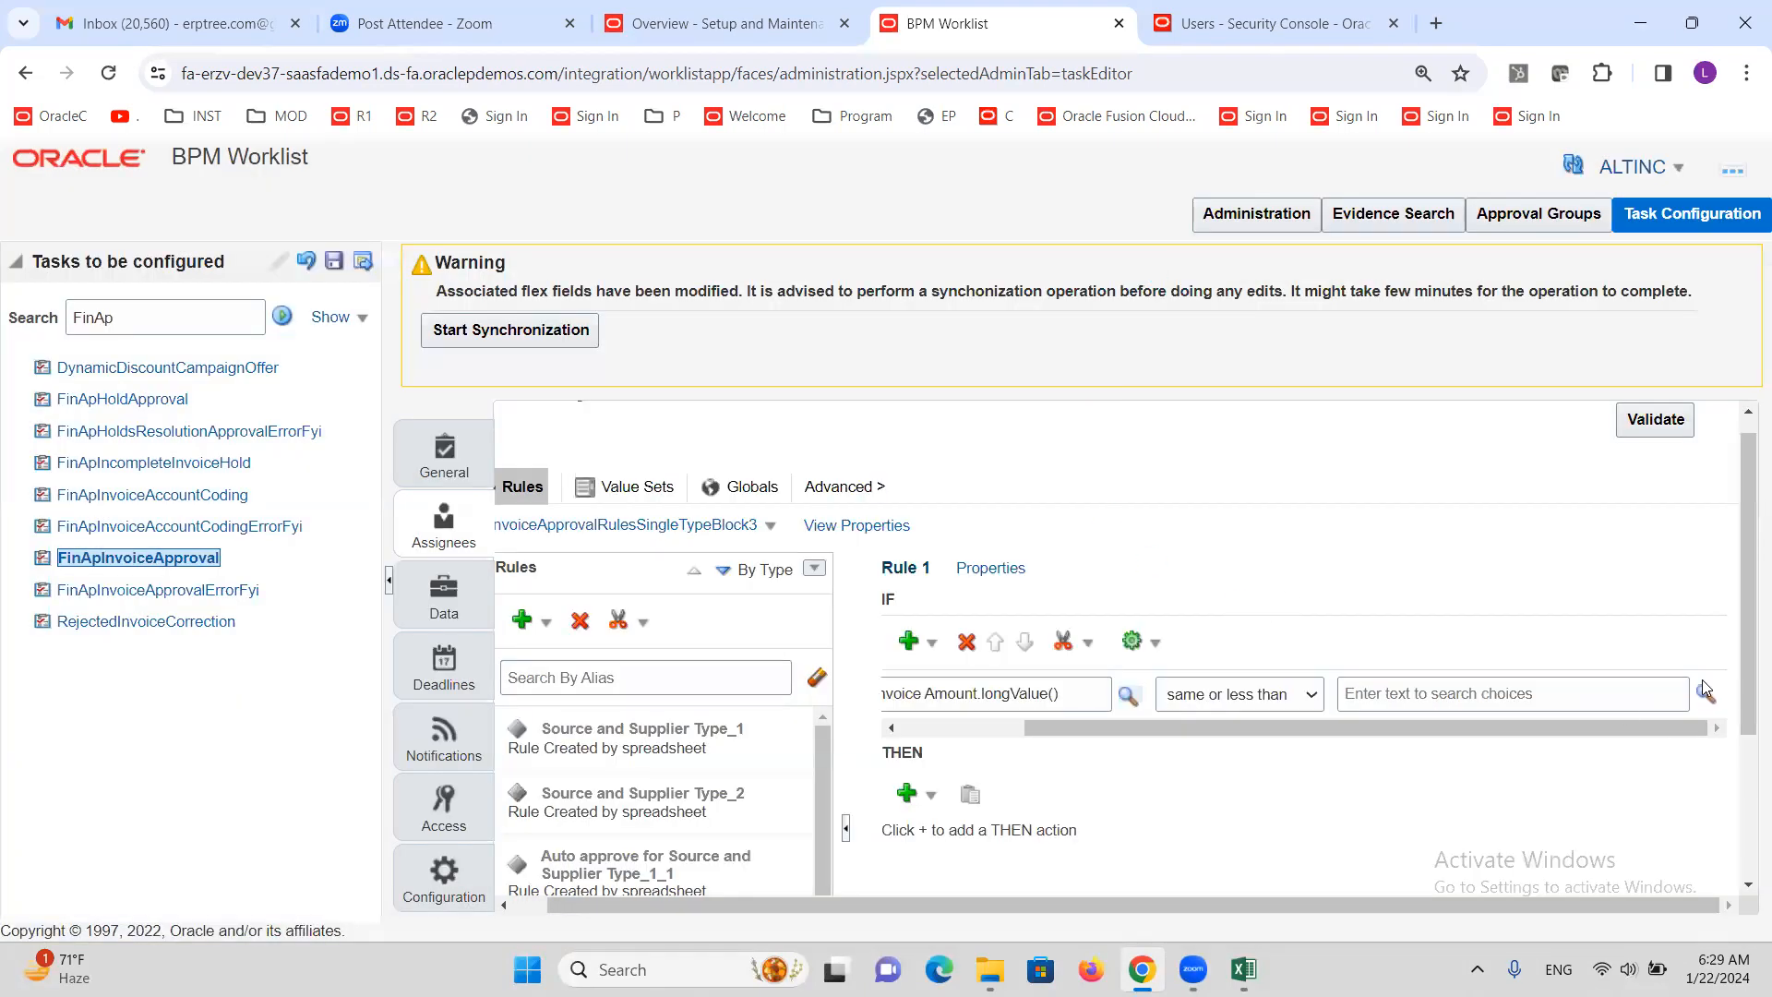
# Enter the constant 5000 as the comparison value for Rule 1's condition
pyautogui.click(1419, 693)
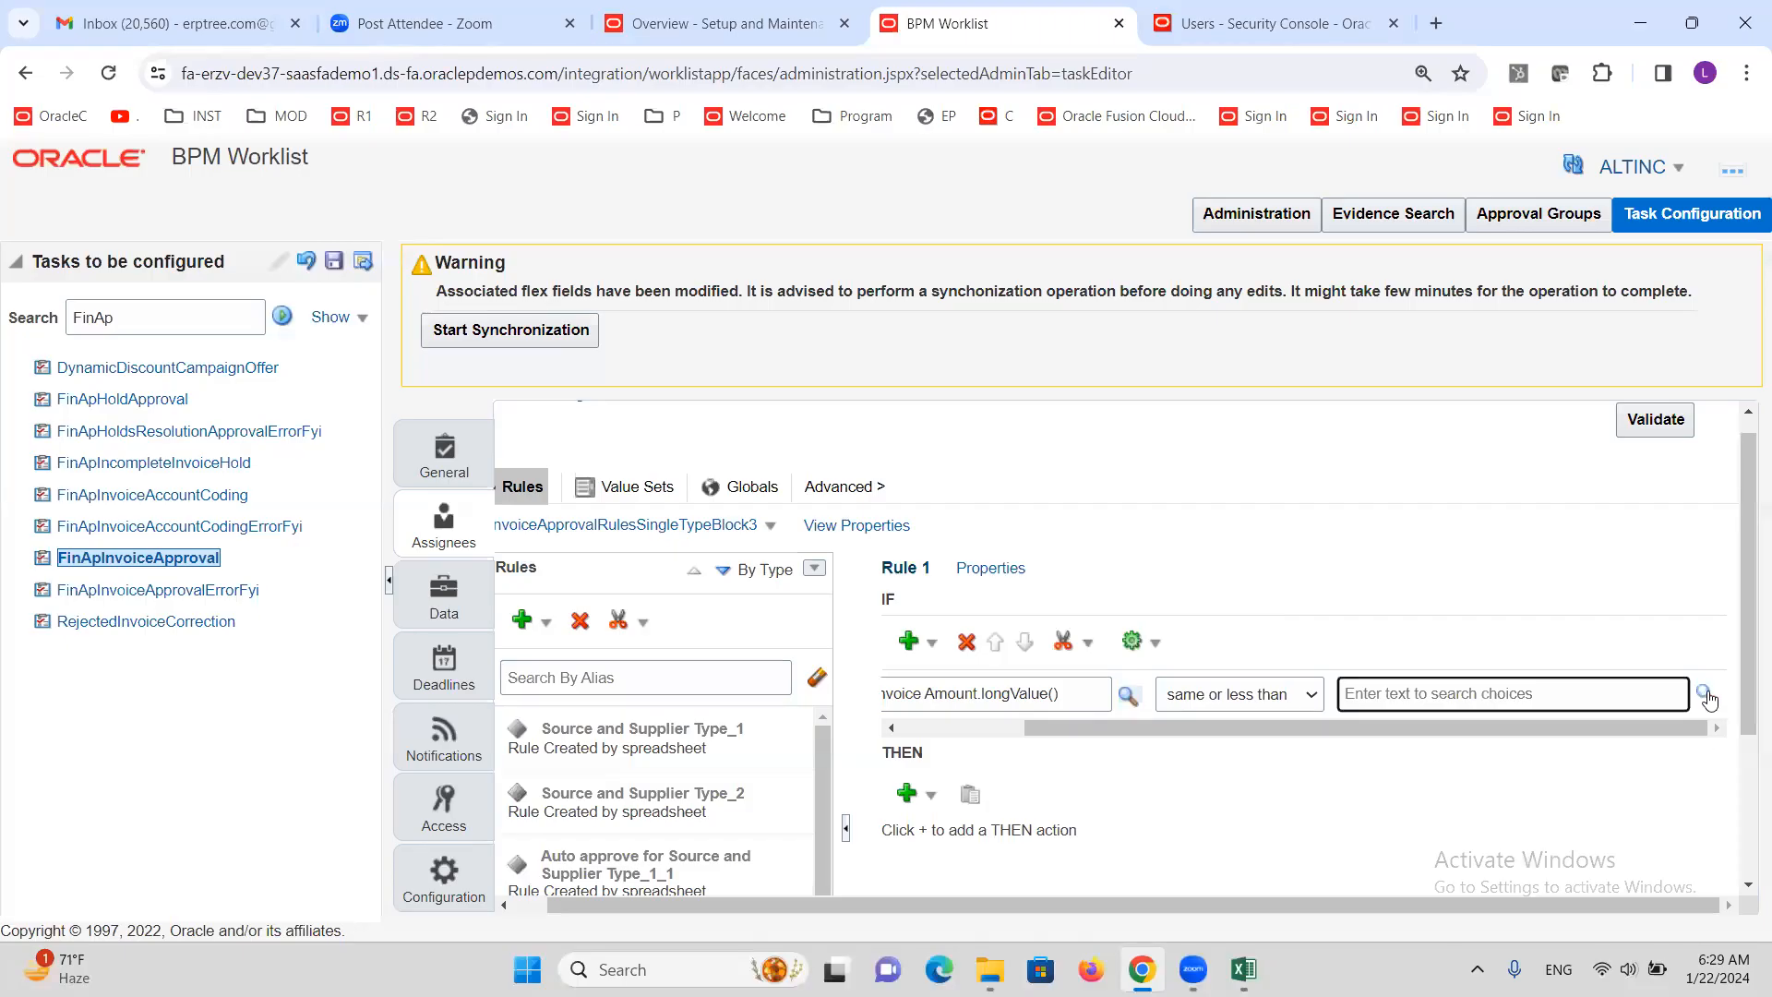
pyautogui.click(1708, 698)
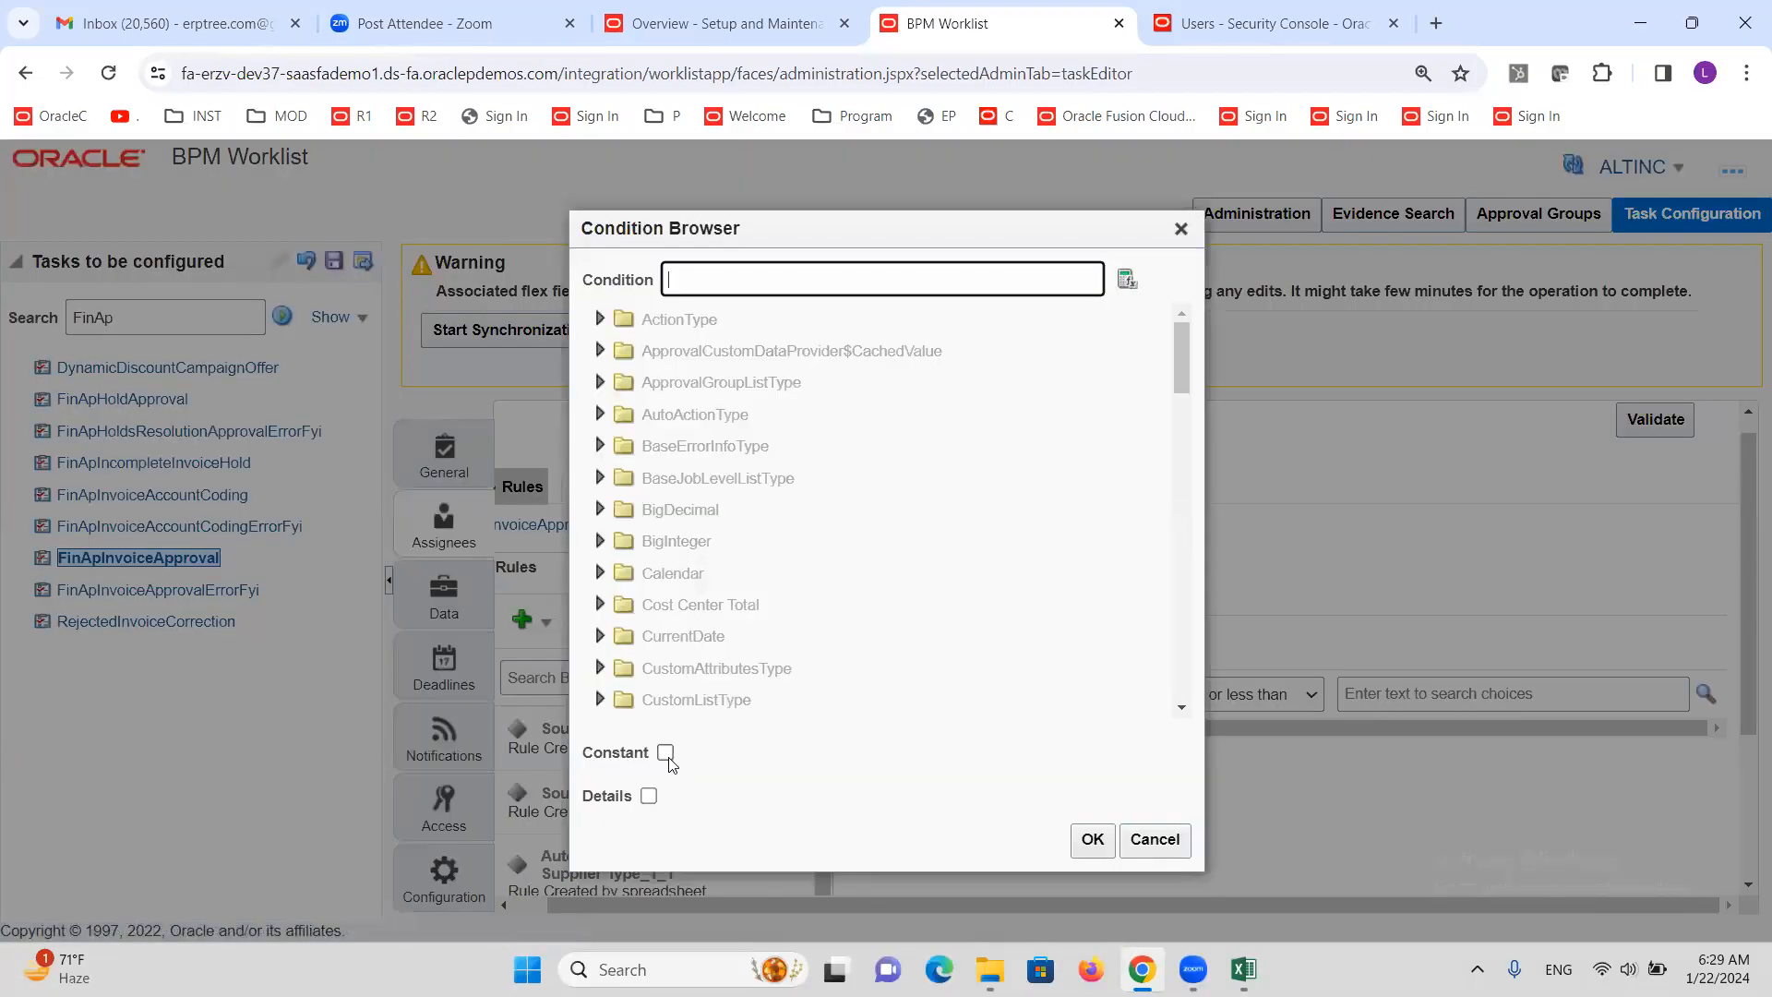
pyautogui.click(665, 753)
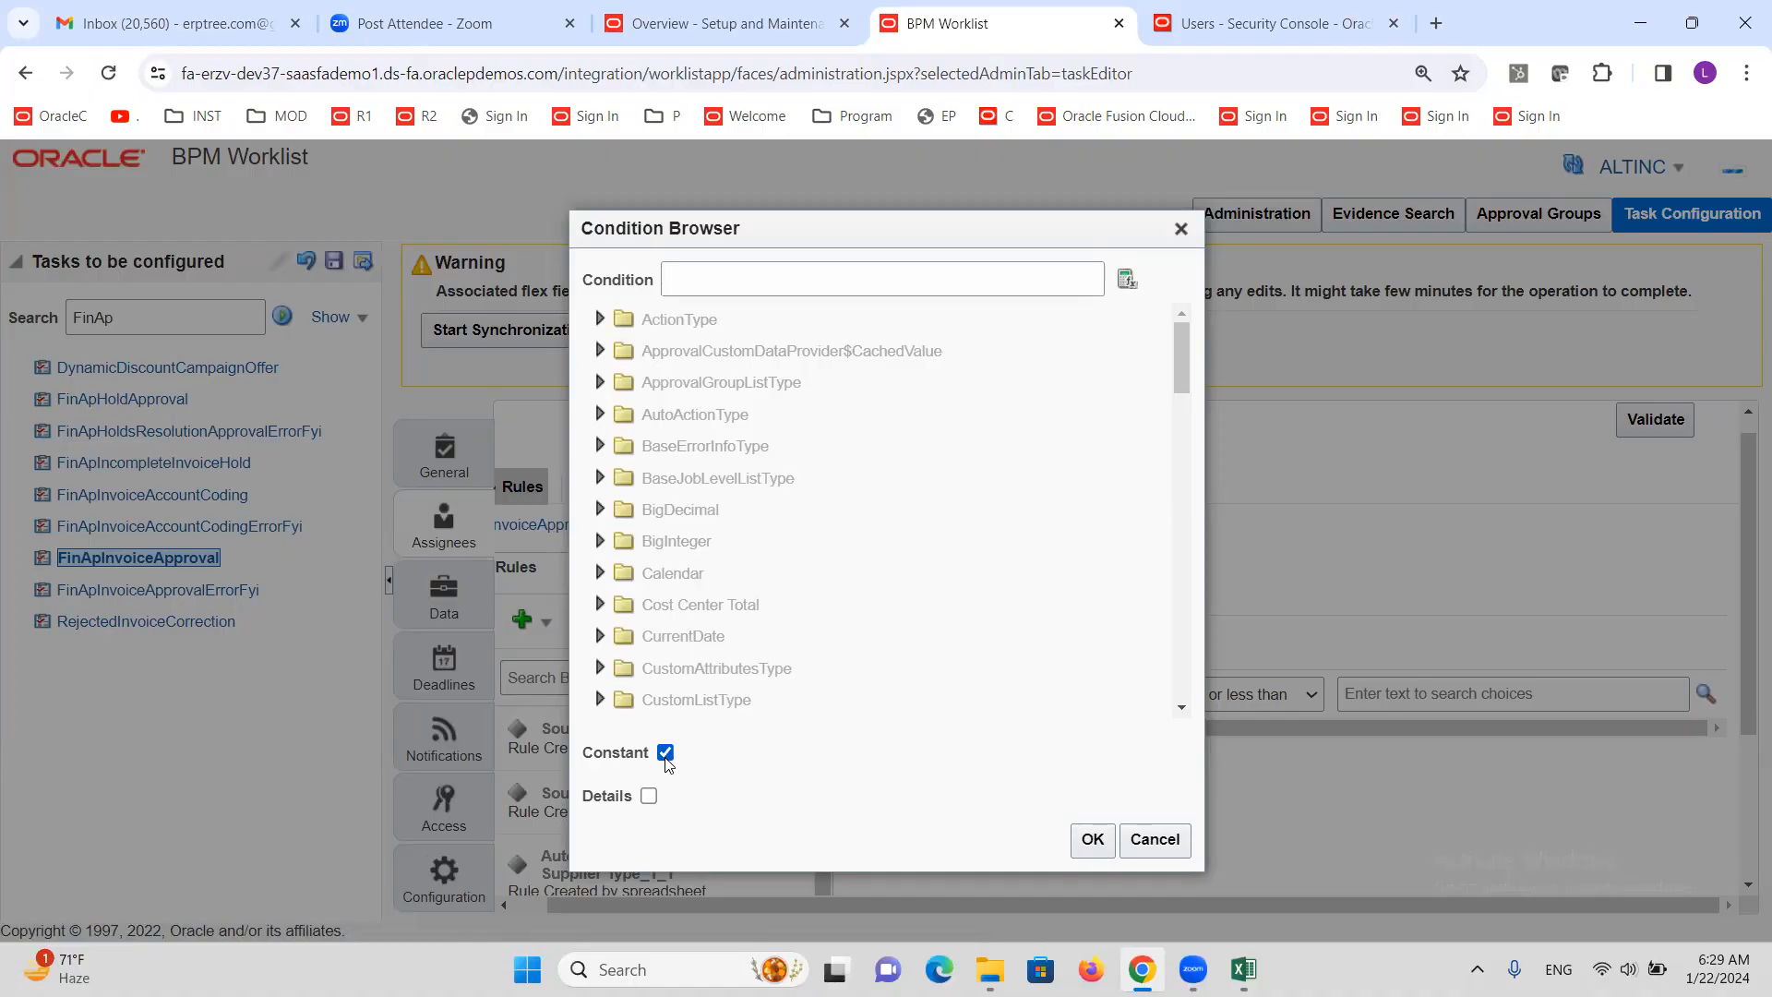
pyautogui.click(733, 286)
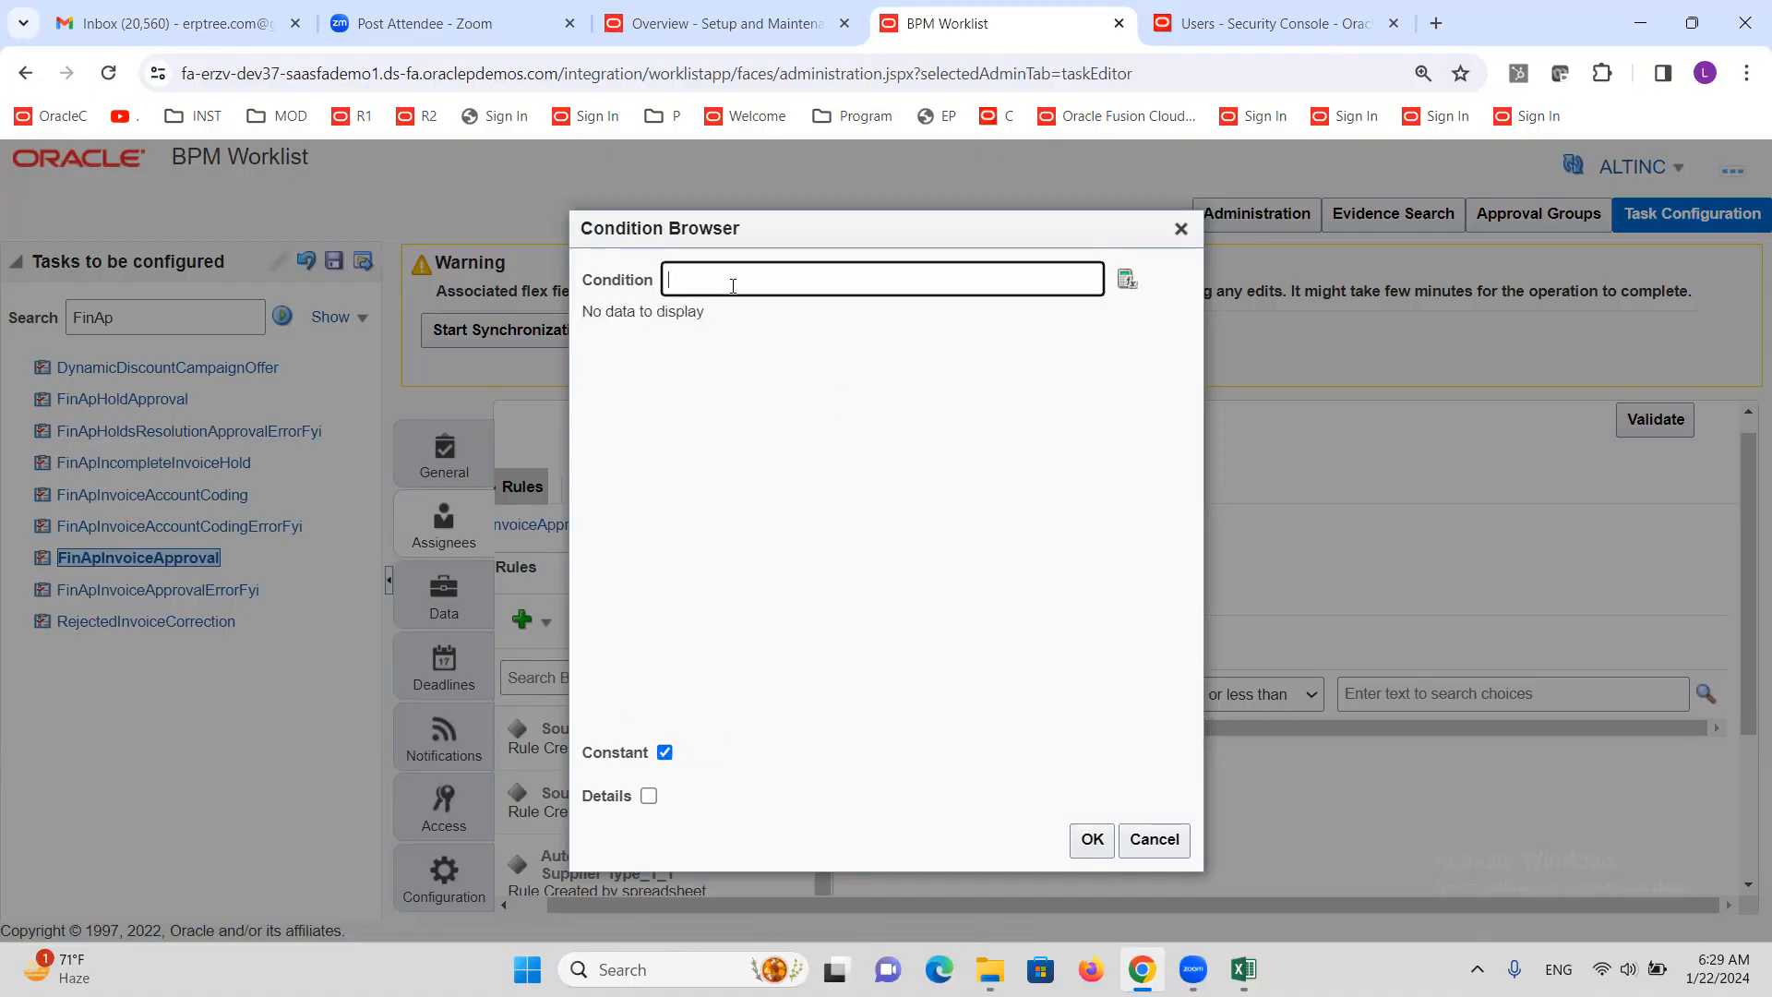
pyautogui.write('5000')
pyautogui.click(1090, 842)
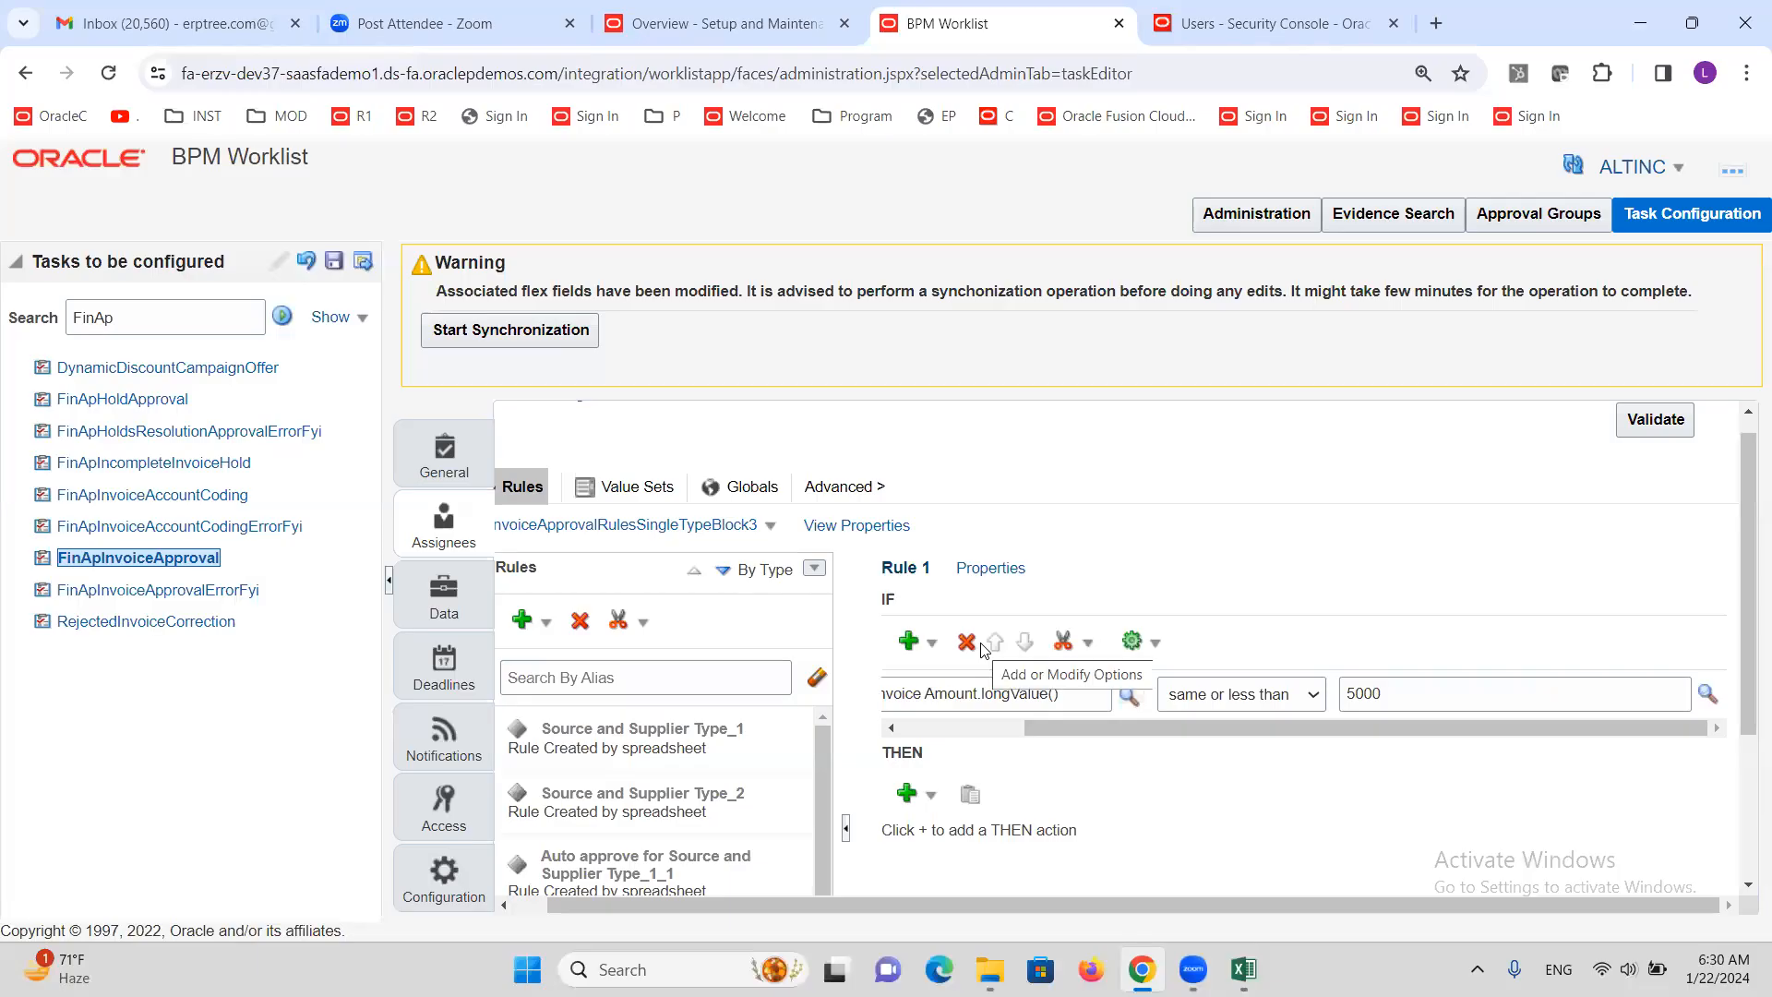
pyautogui.moveTo(1200, 725); pyautogui.dragTo(1076, 728)
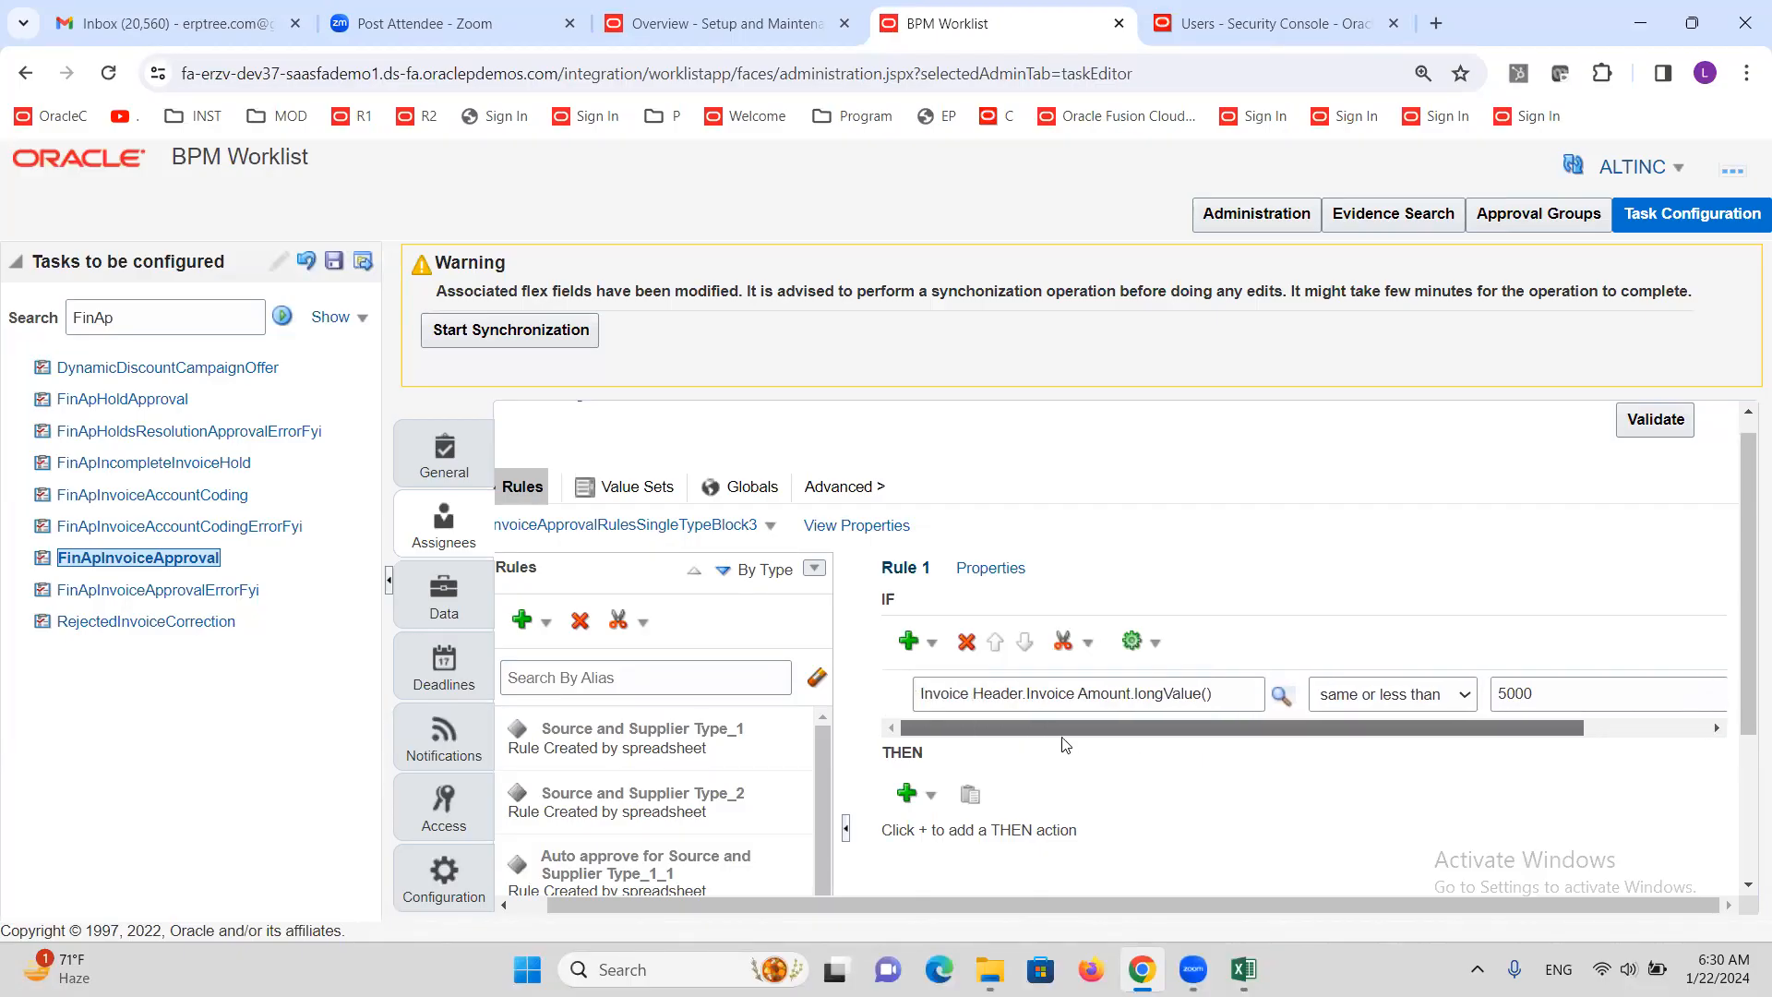
pyautogui.moveTo(1068, 735); pyautogui.dragTo(1138, 725)
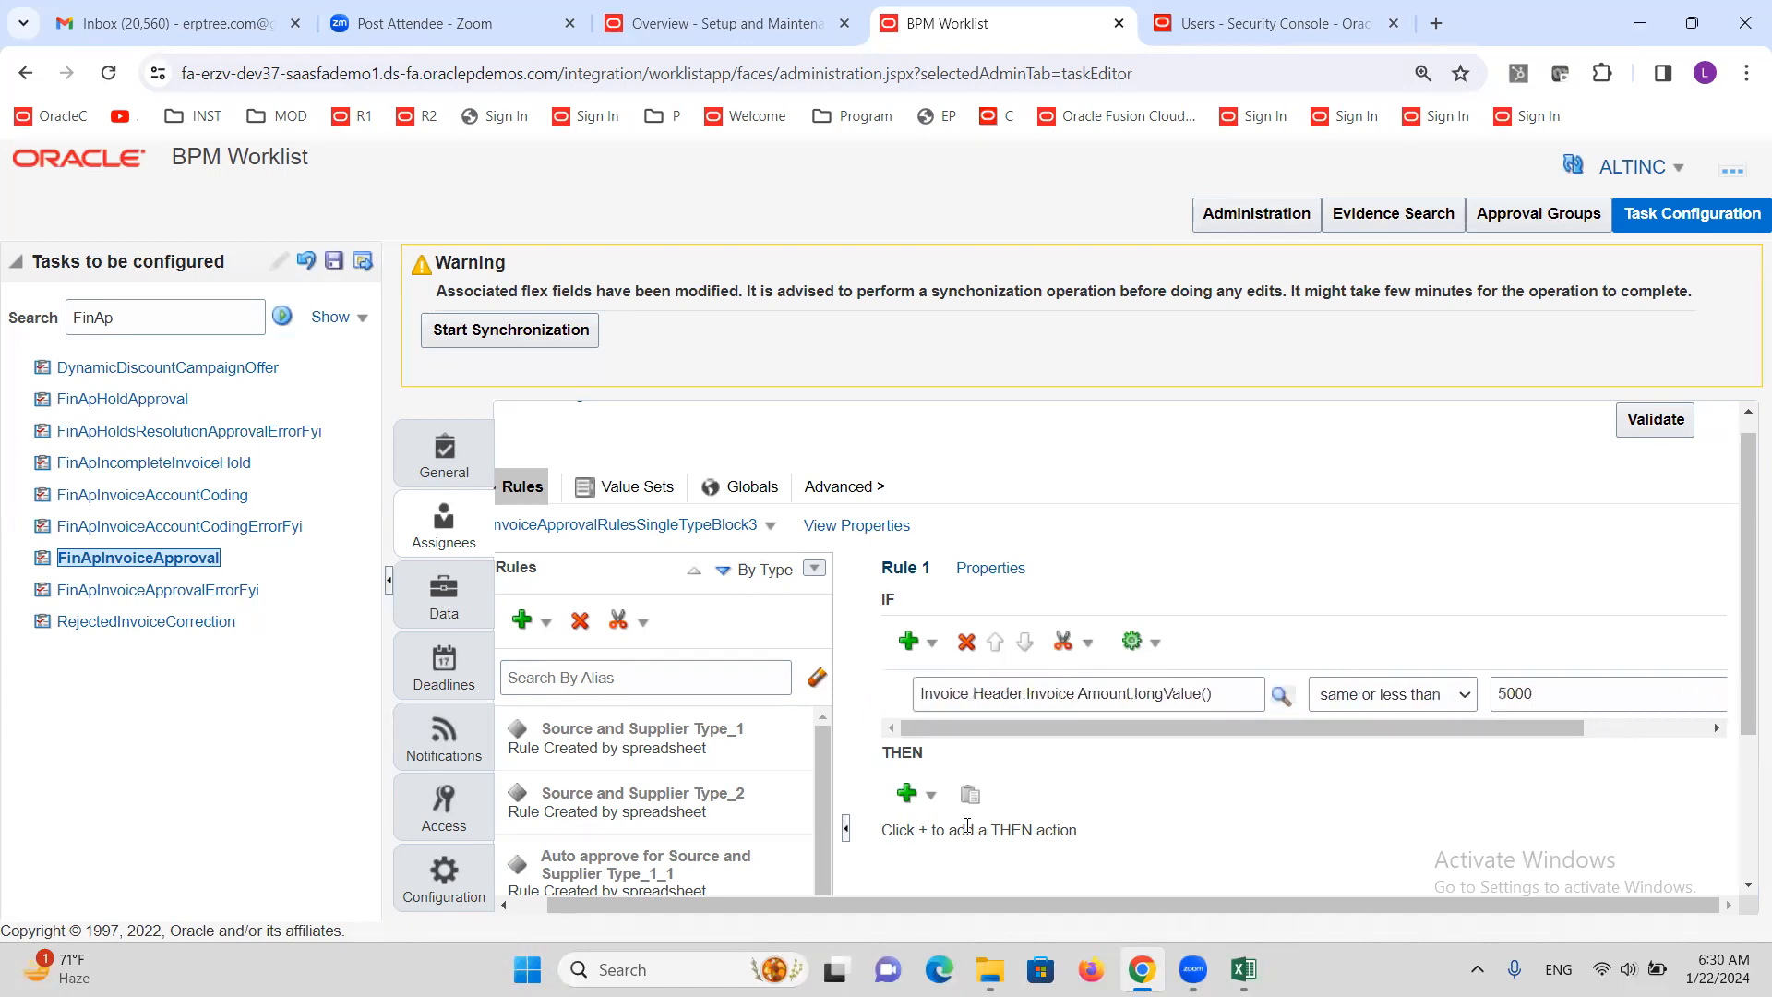
# Add an Add Approver > Approval Group action to Rule 1's THEN section
pyautogui.doubleClick(900, 754)
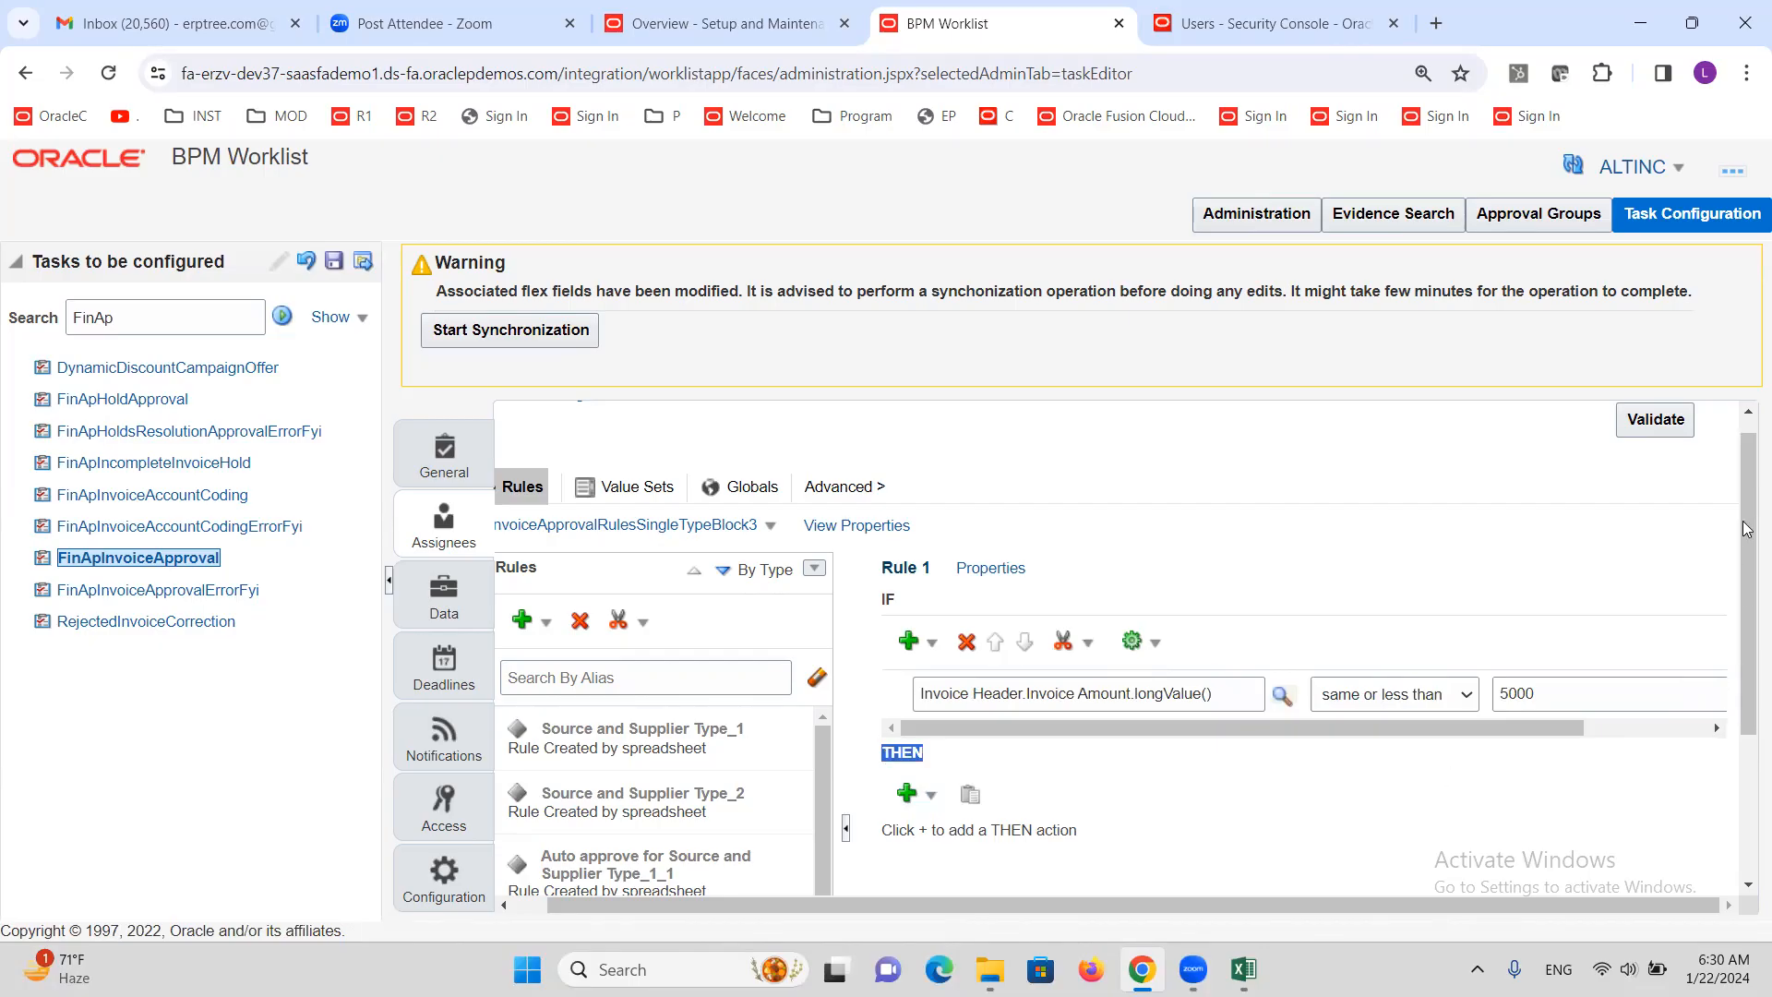
pyautogui.moveTo(1747, 477); pyautogui.dragTo(1747, 550)
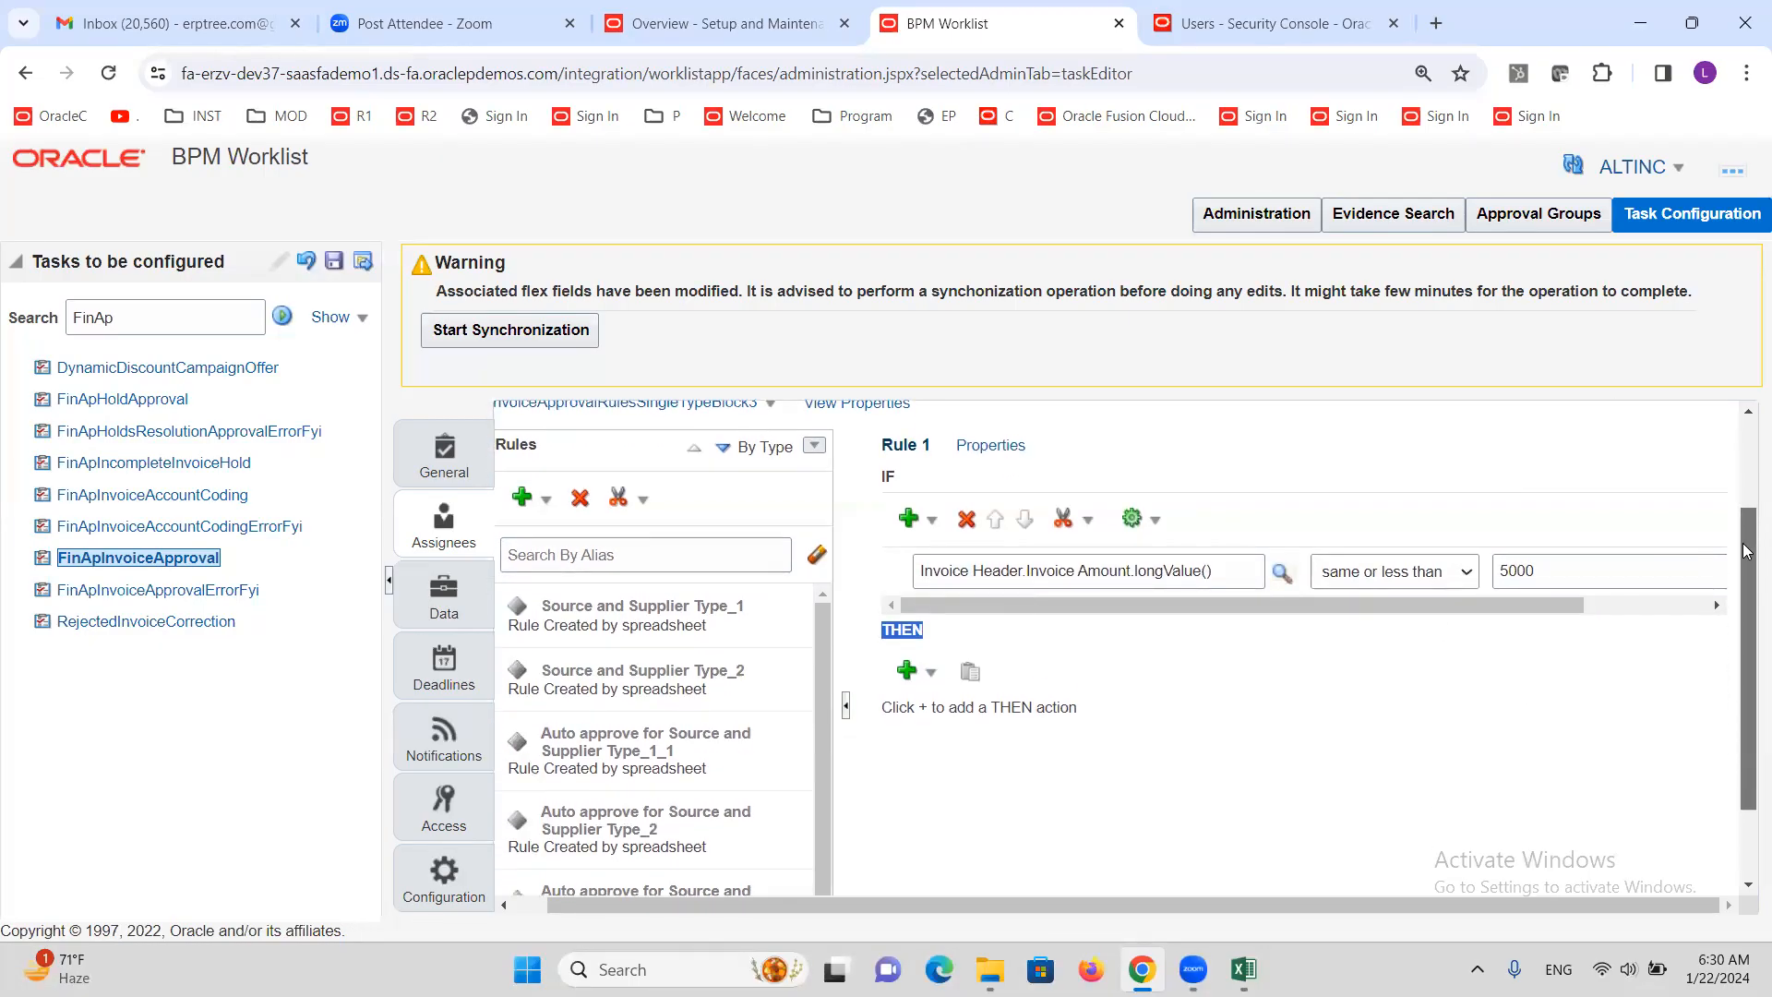
pyautogui.click(932, 674)
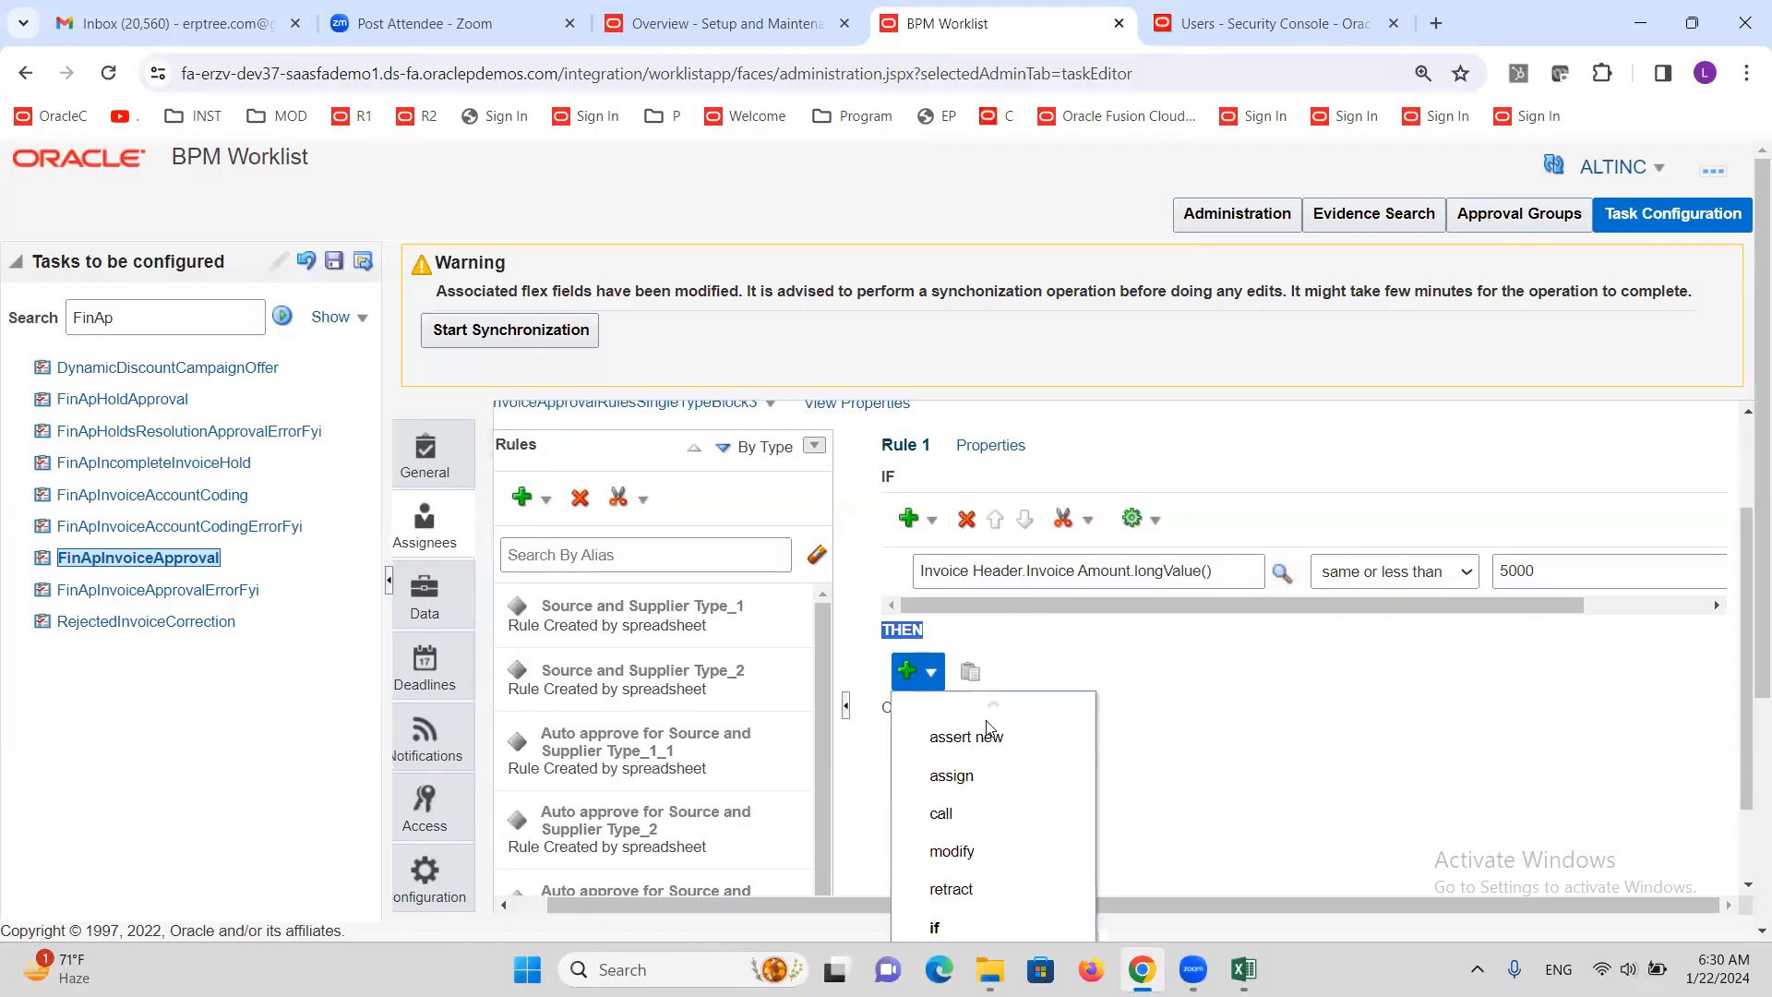
pyautogui.scroll(-3, 1015, 812)
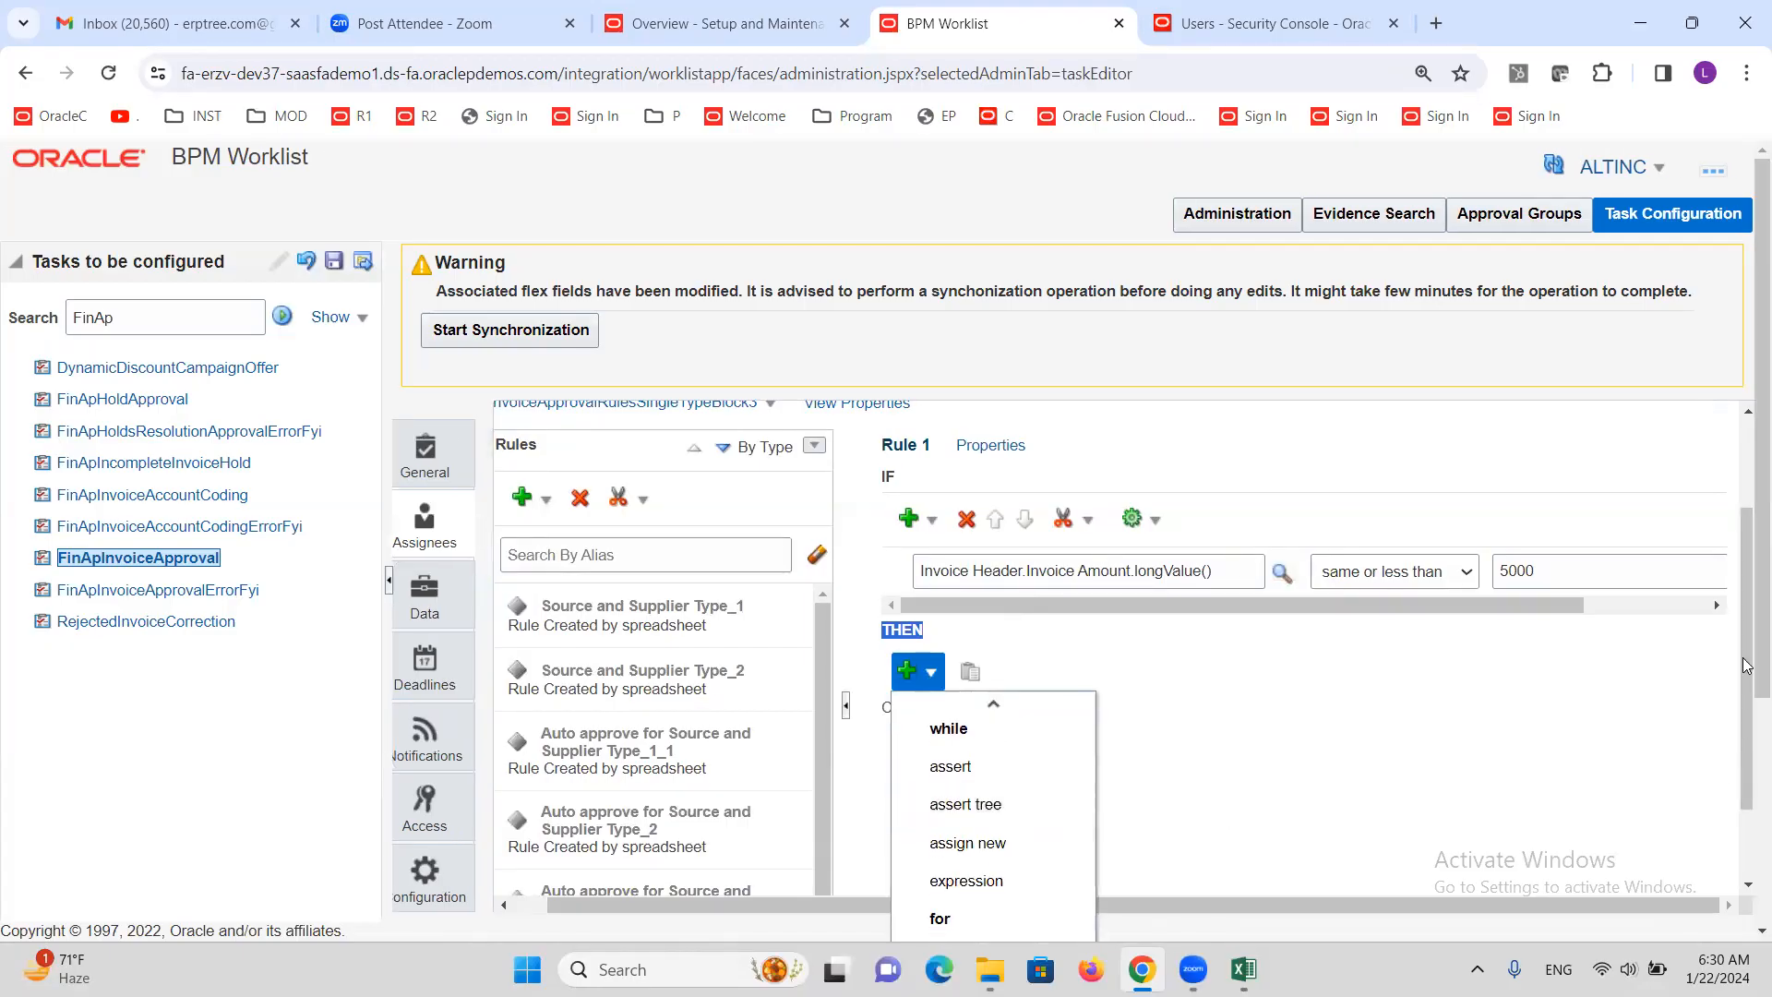
pyautogui.scroll(-3, 1745, 545)
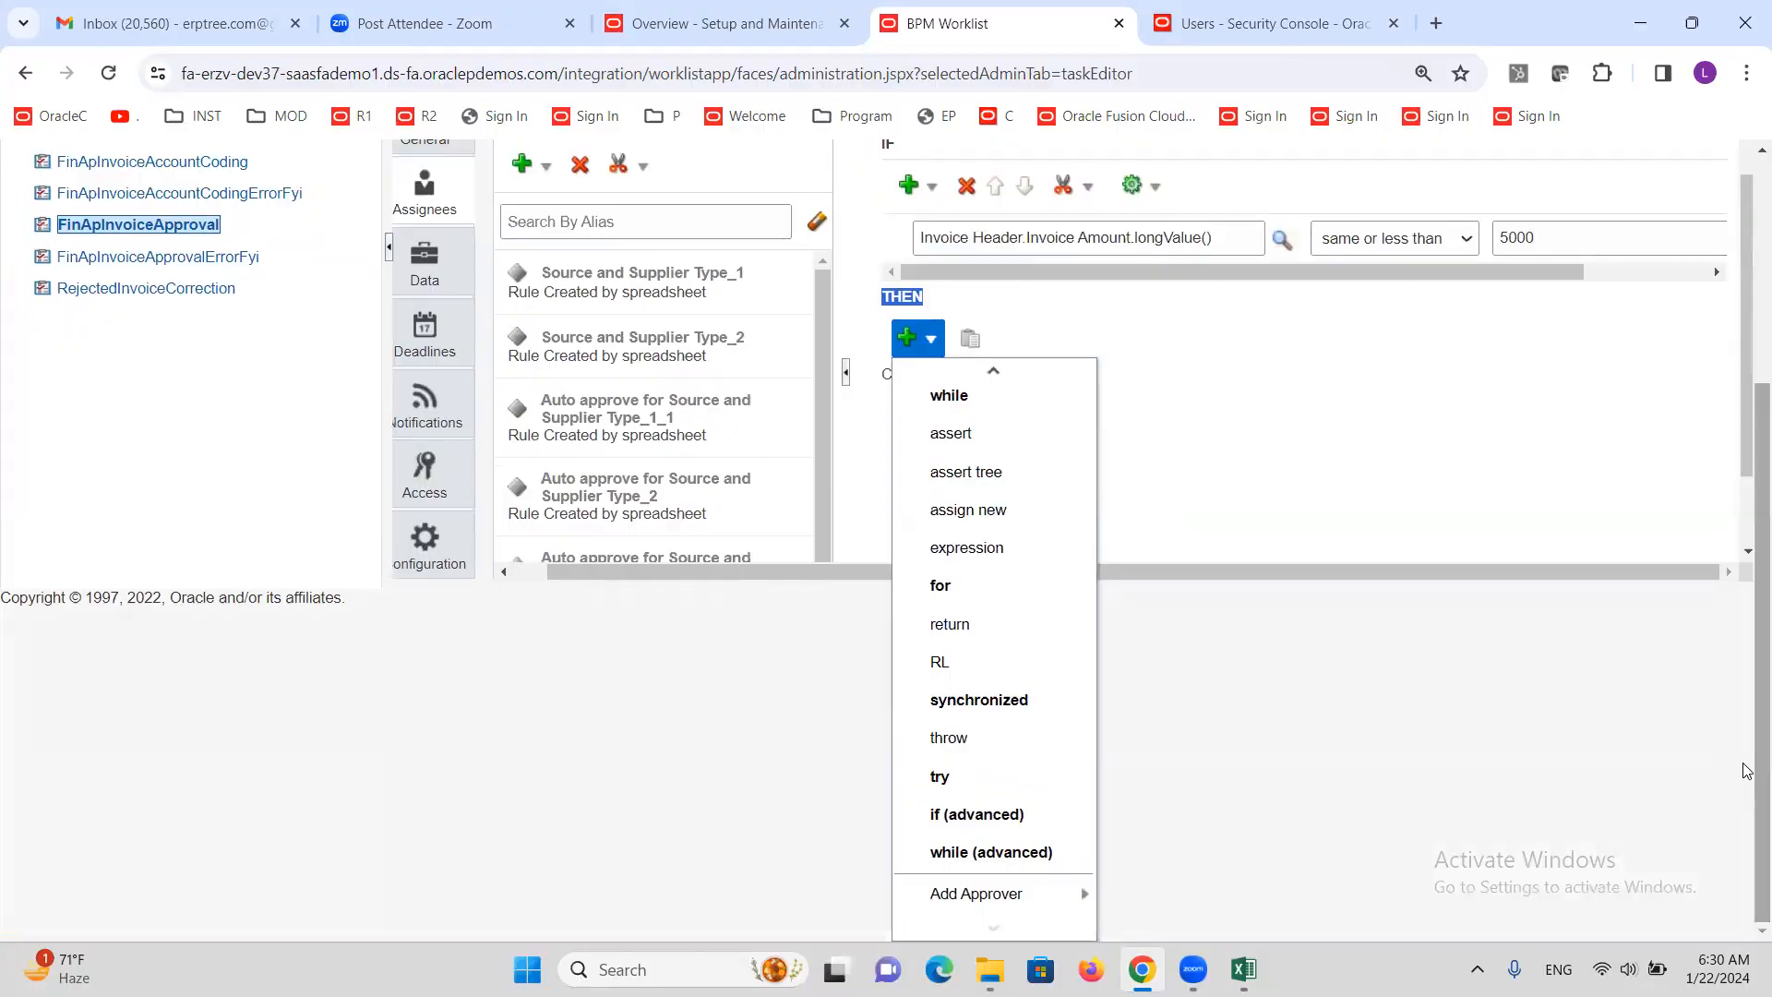
pyautogui.moveTo(965, 898)
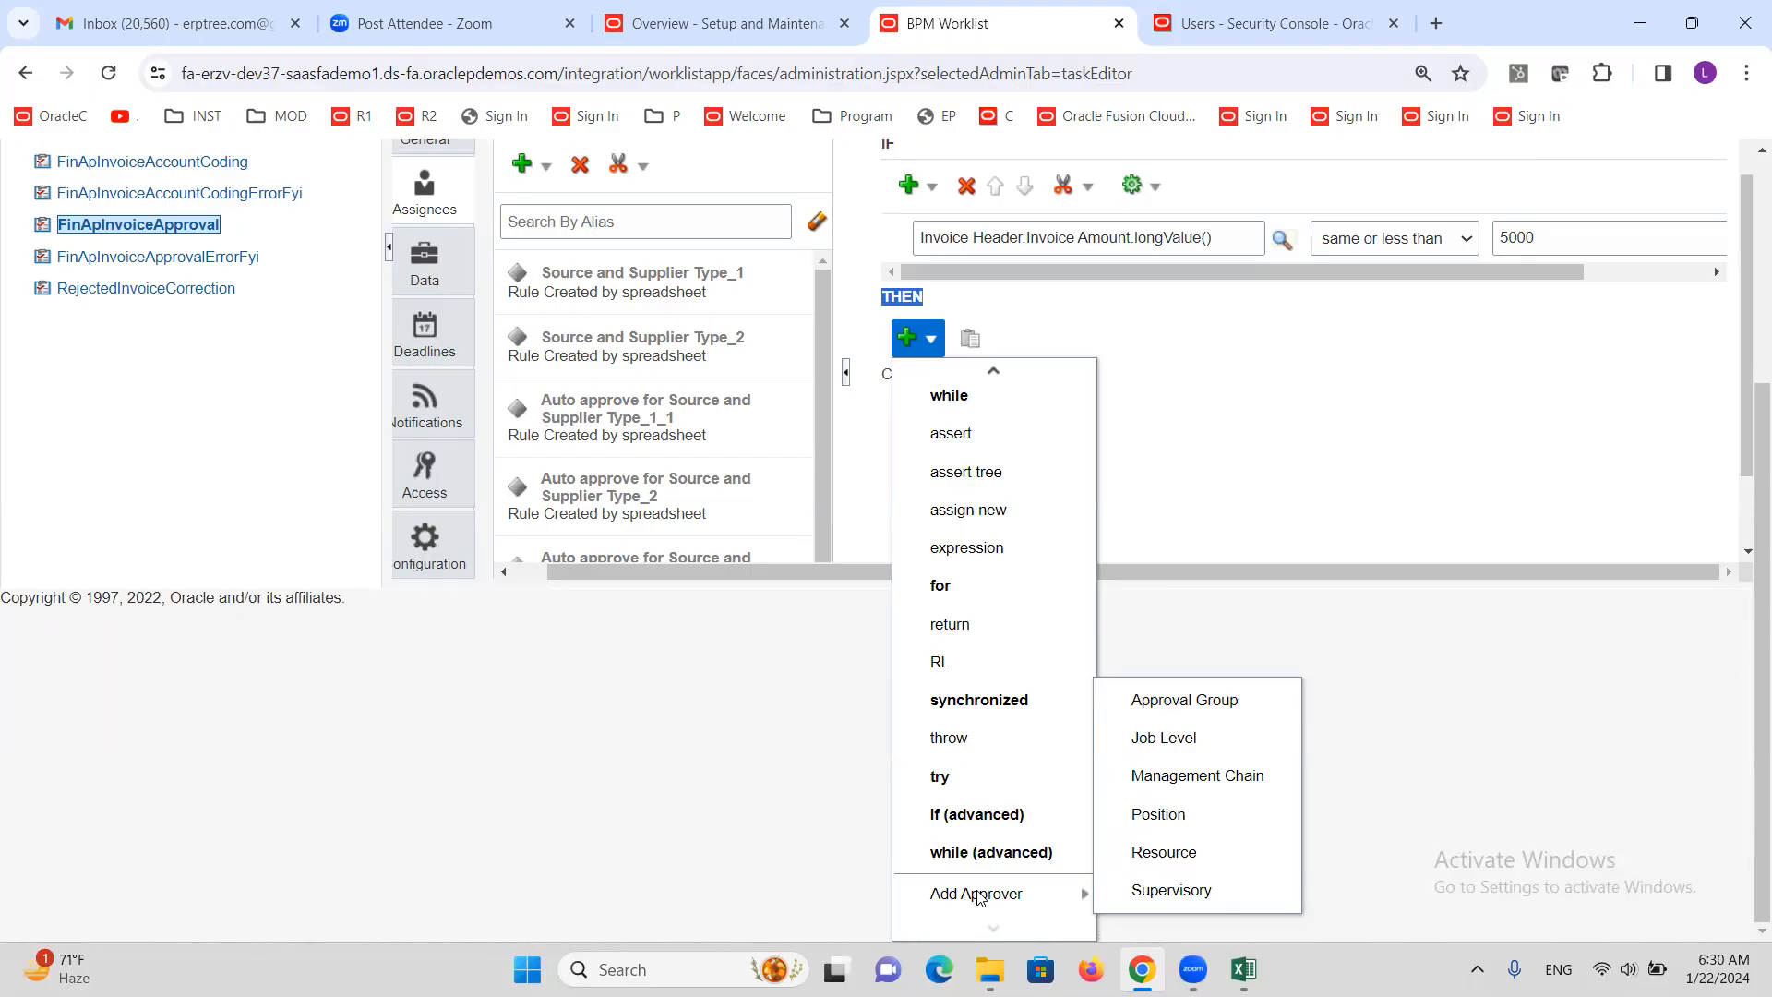
pyautogui.click(1179, 709)
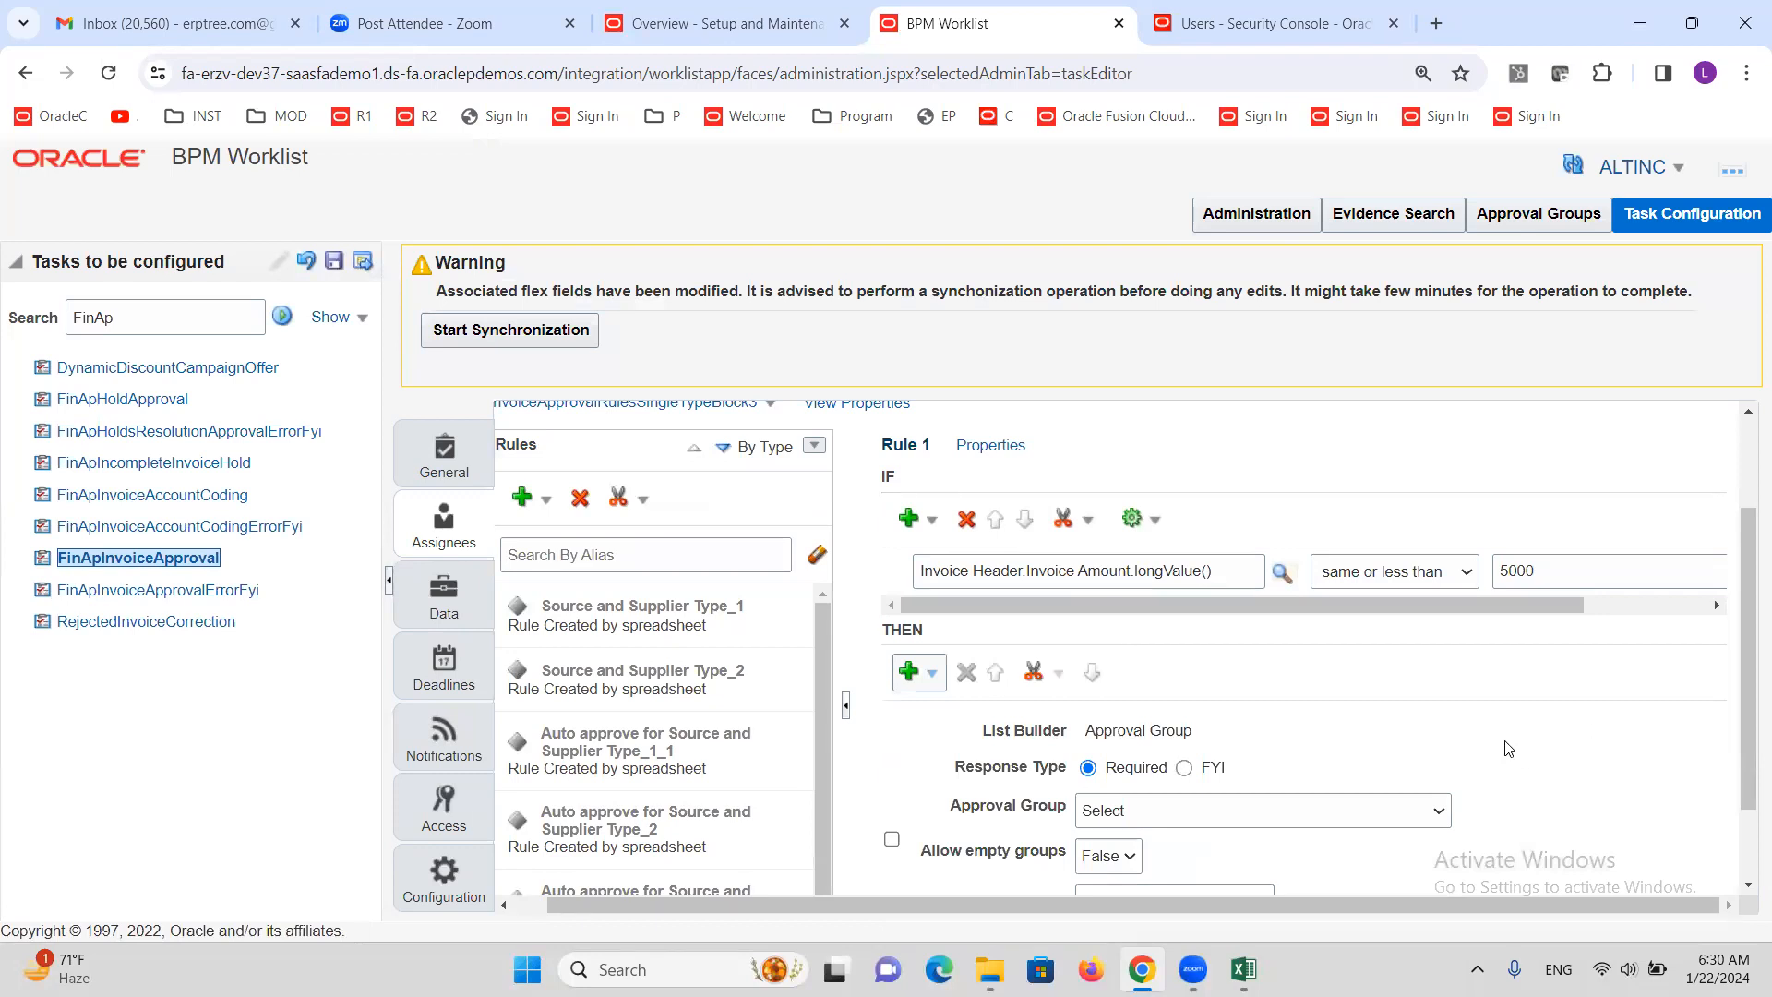
# Select AG1 as the required approval group for the action
pyautogui.scroll(-1, 1504, 704)
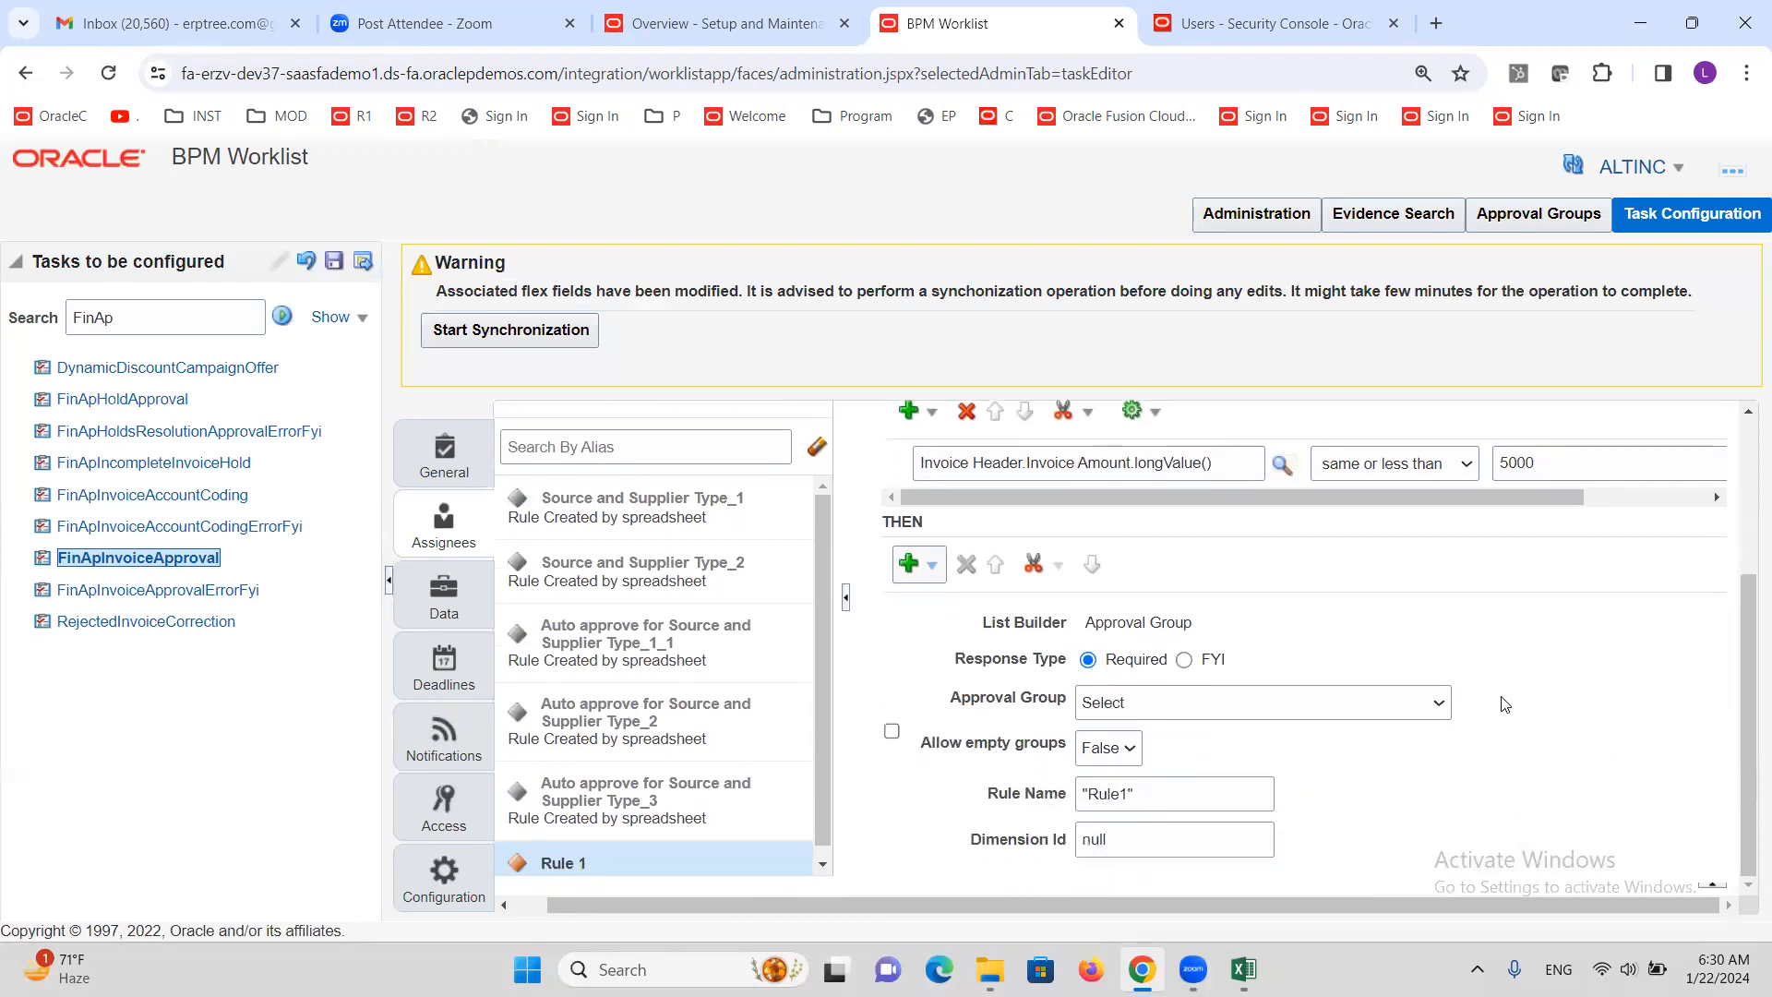
pyautogui.click(1431, 714)
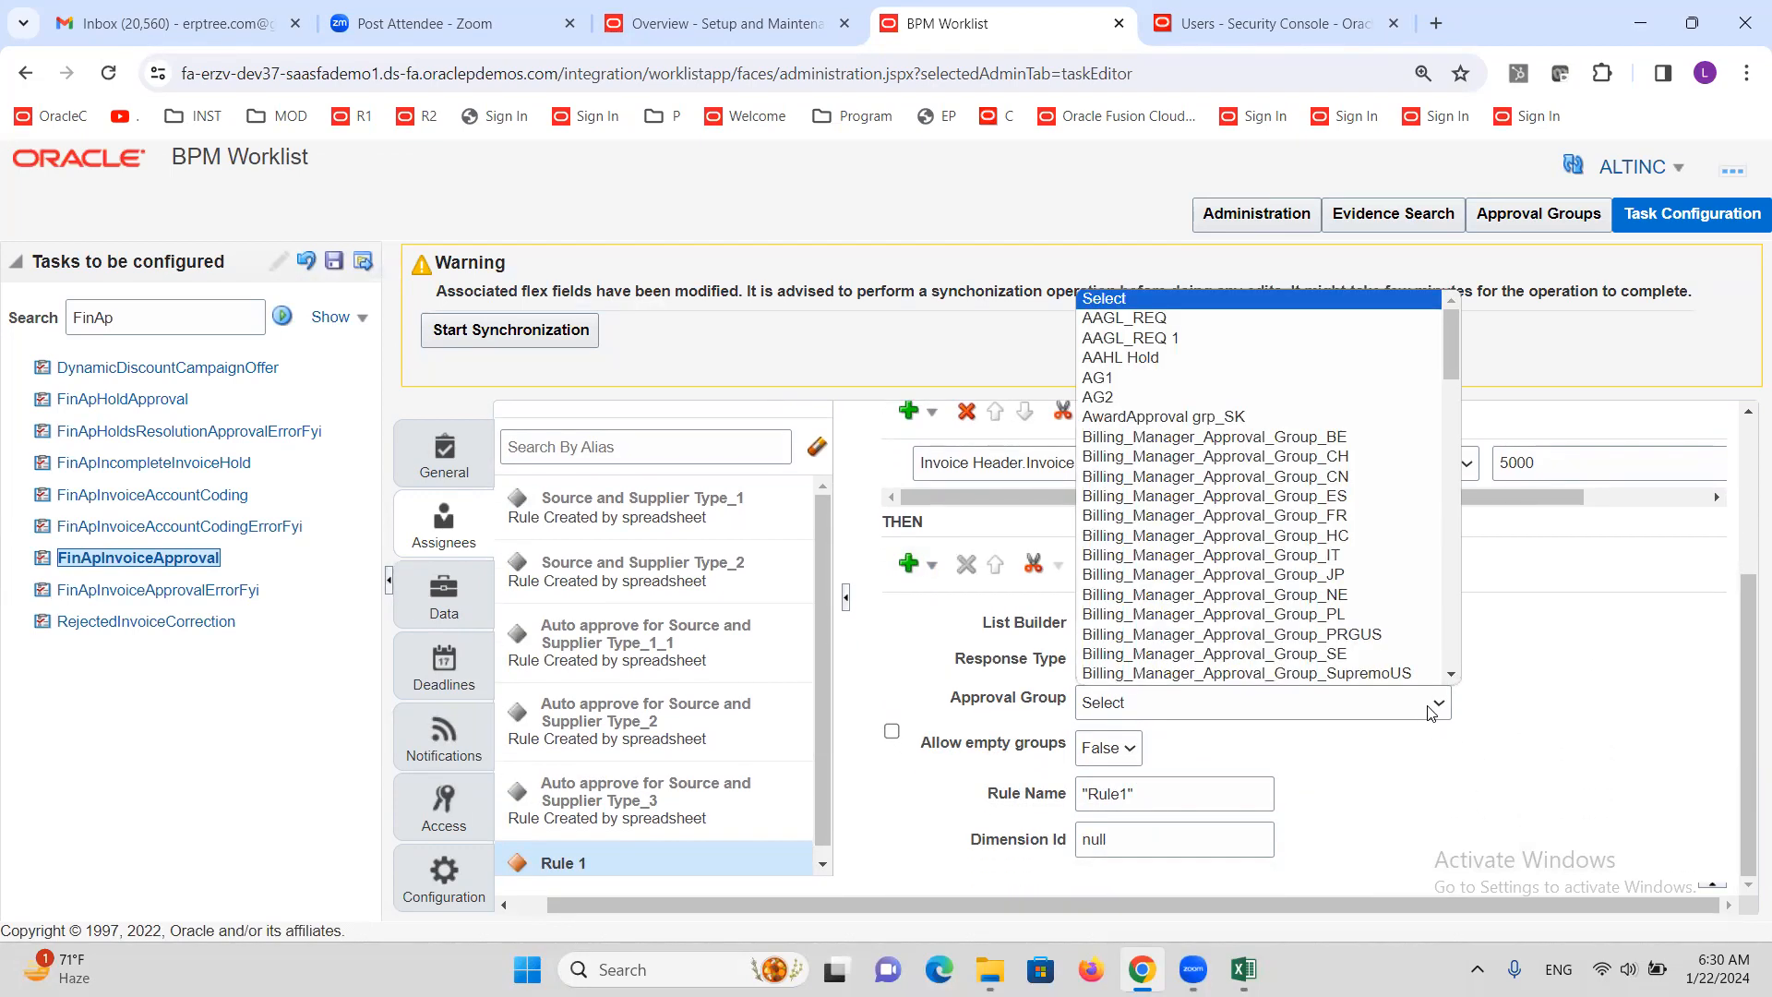
pyautogui.click(1123, 386)
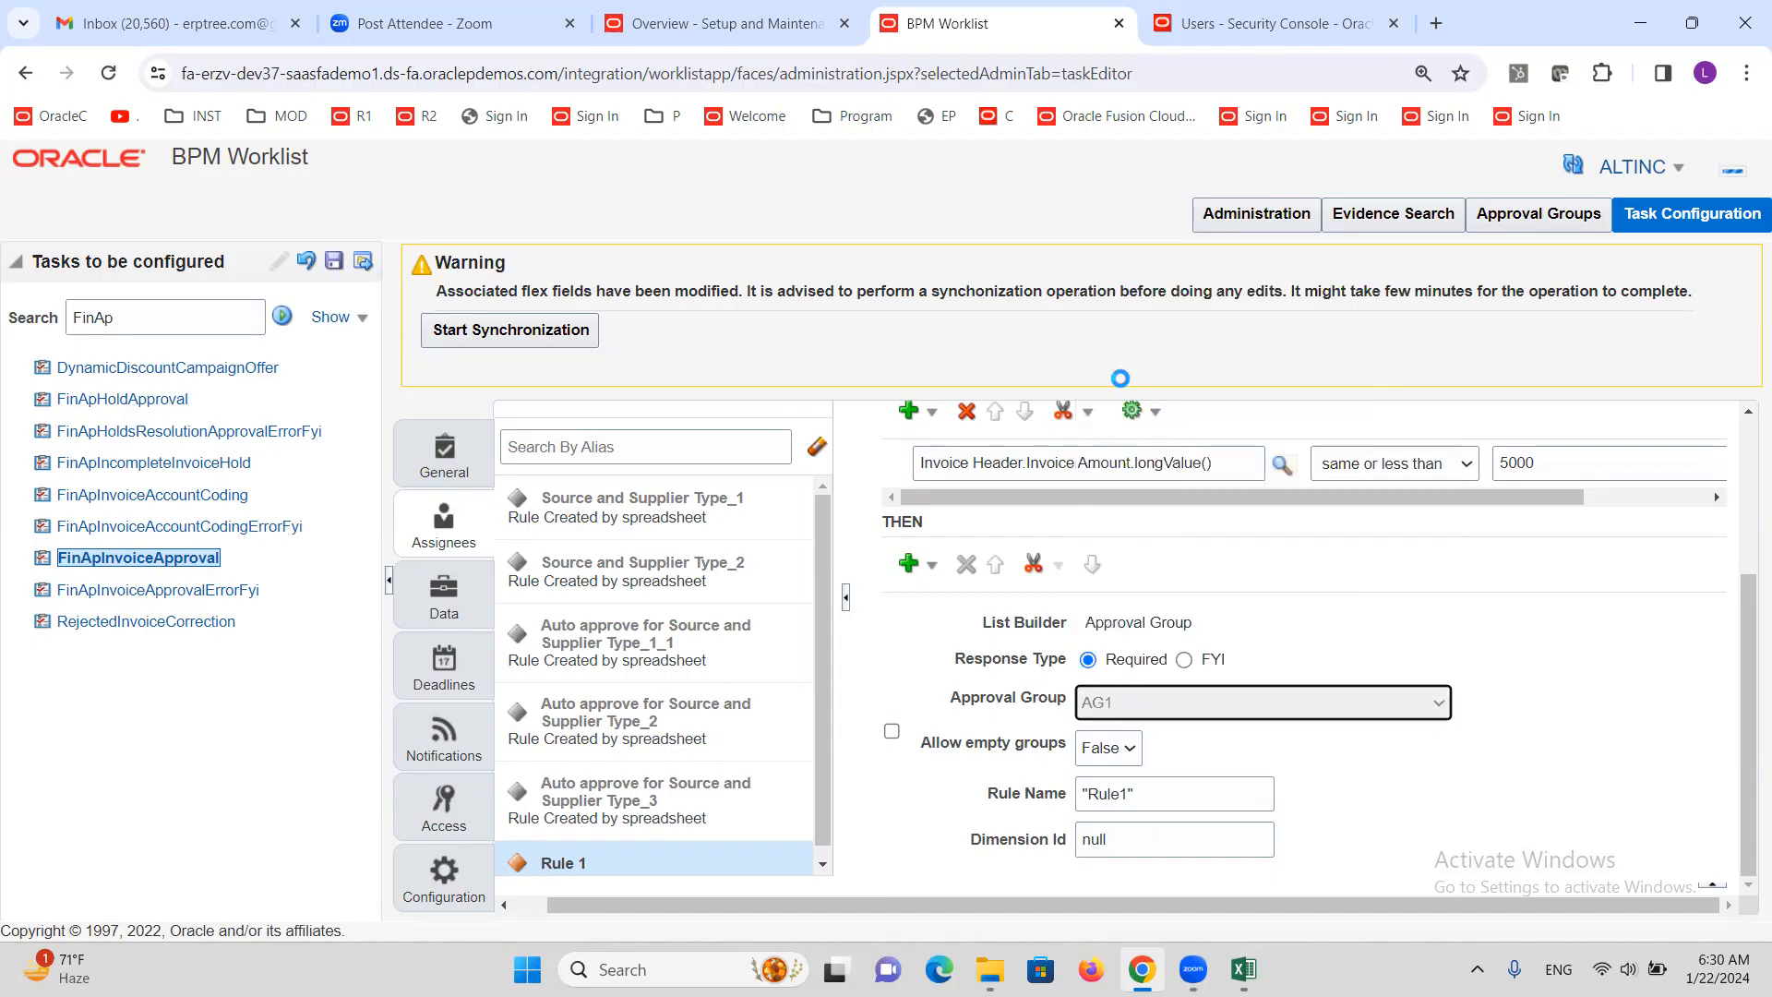
pyautogui.click(1551, 705)
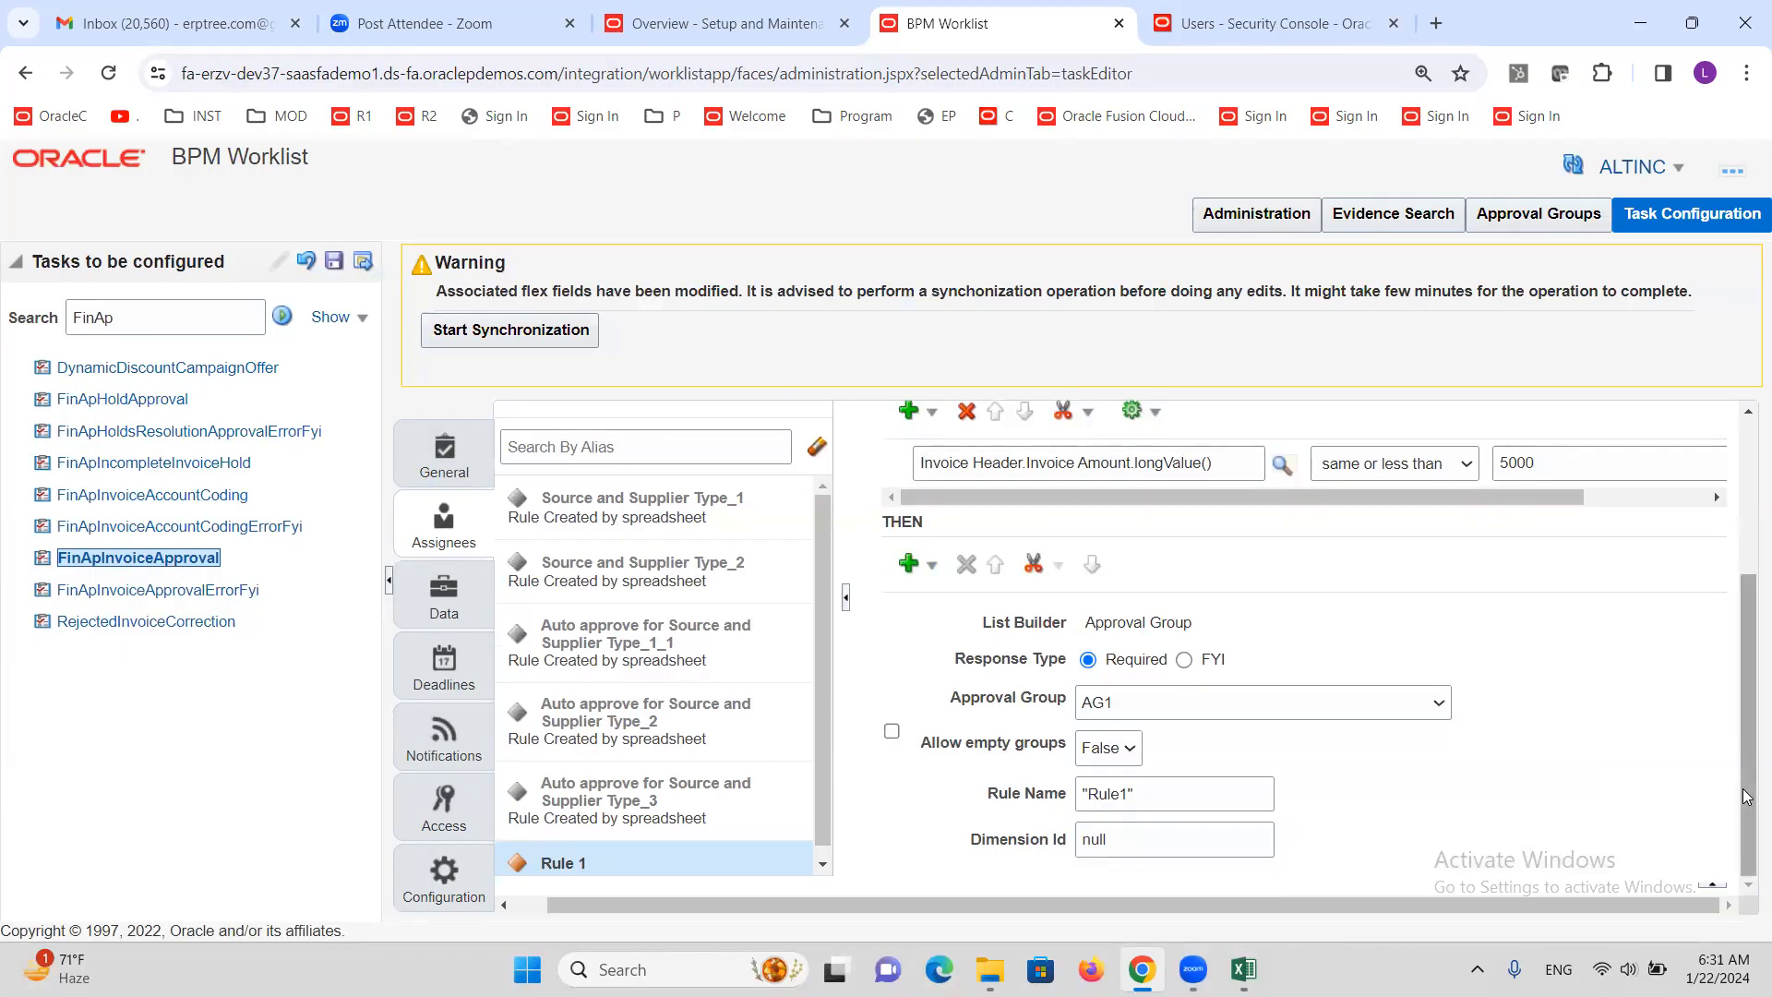
pyautogui.moveTo(1747, 796); pyautogui.dragTo(1746, 608)
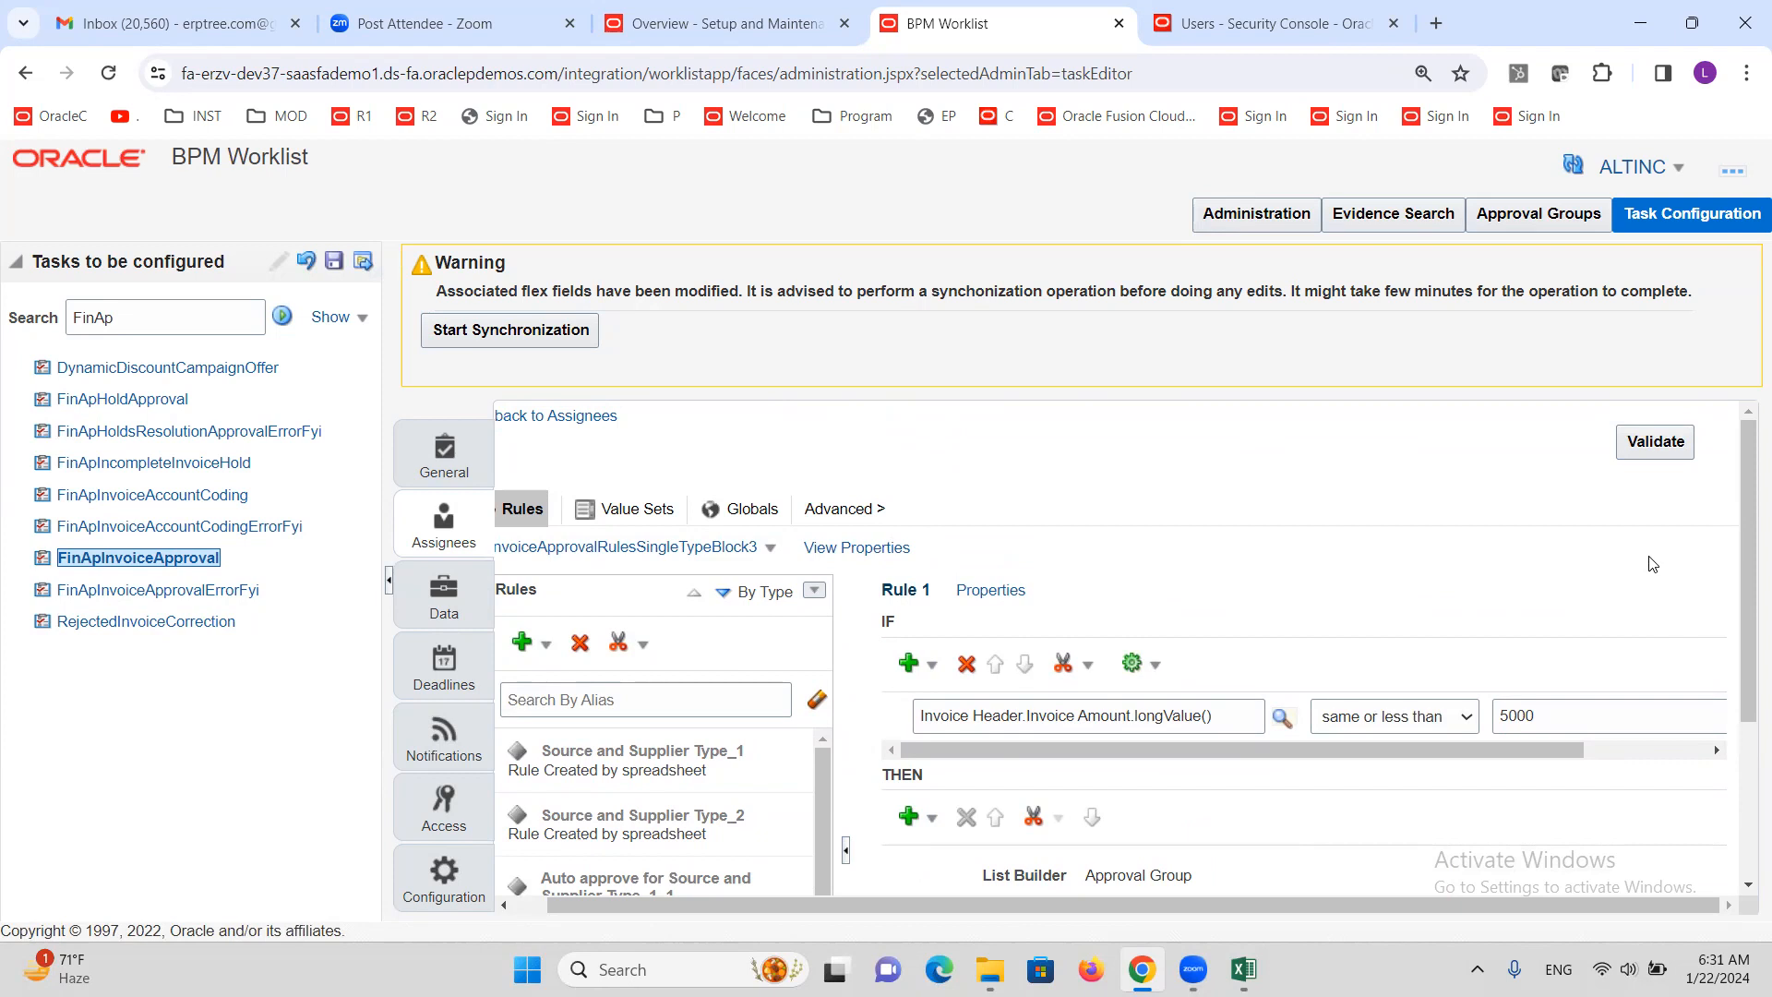
# Validate the rules and check the Business Rule Validation log reports no errors or warnings
pyautogui.click(1653, 442)
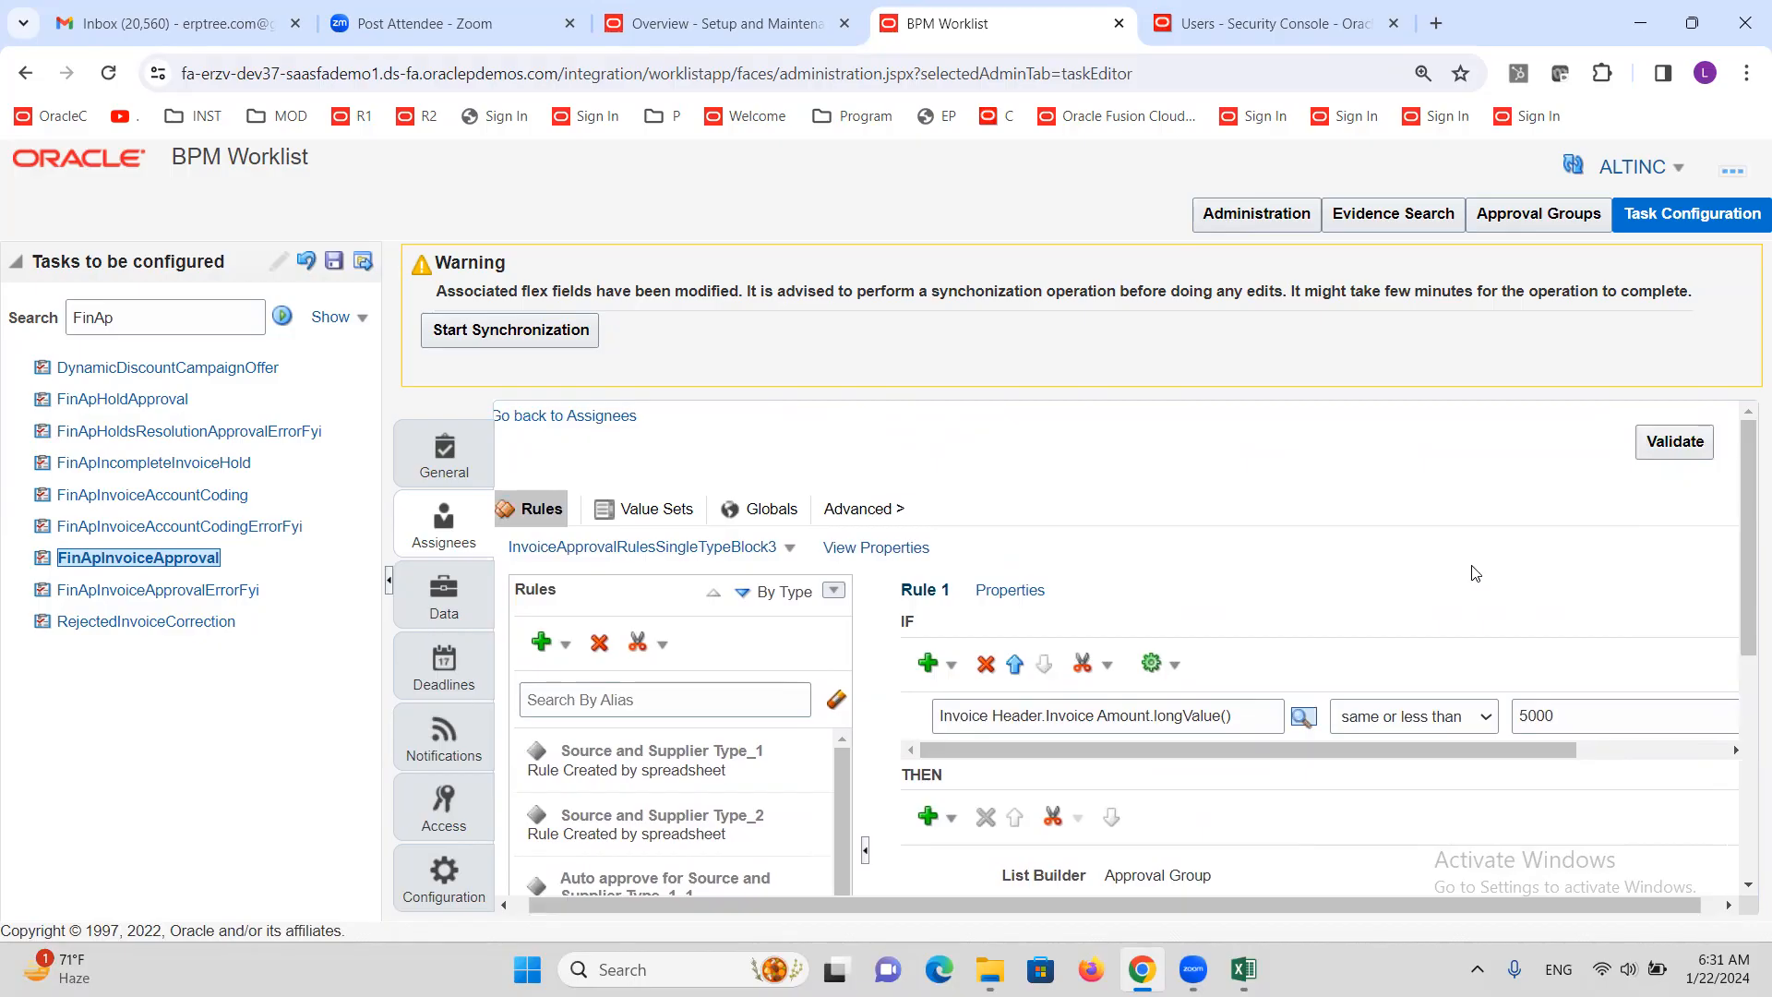
pyautogui.scroll(-10, 1471, 558)
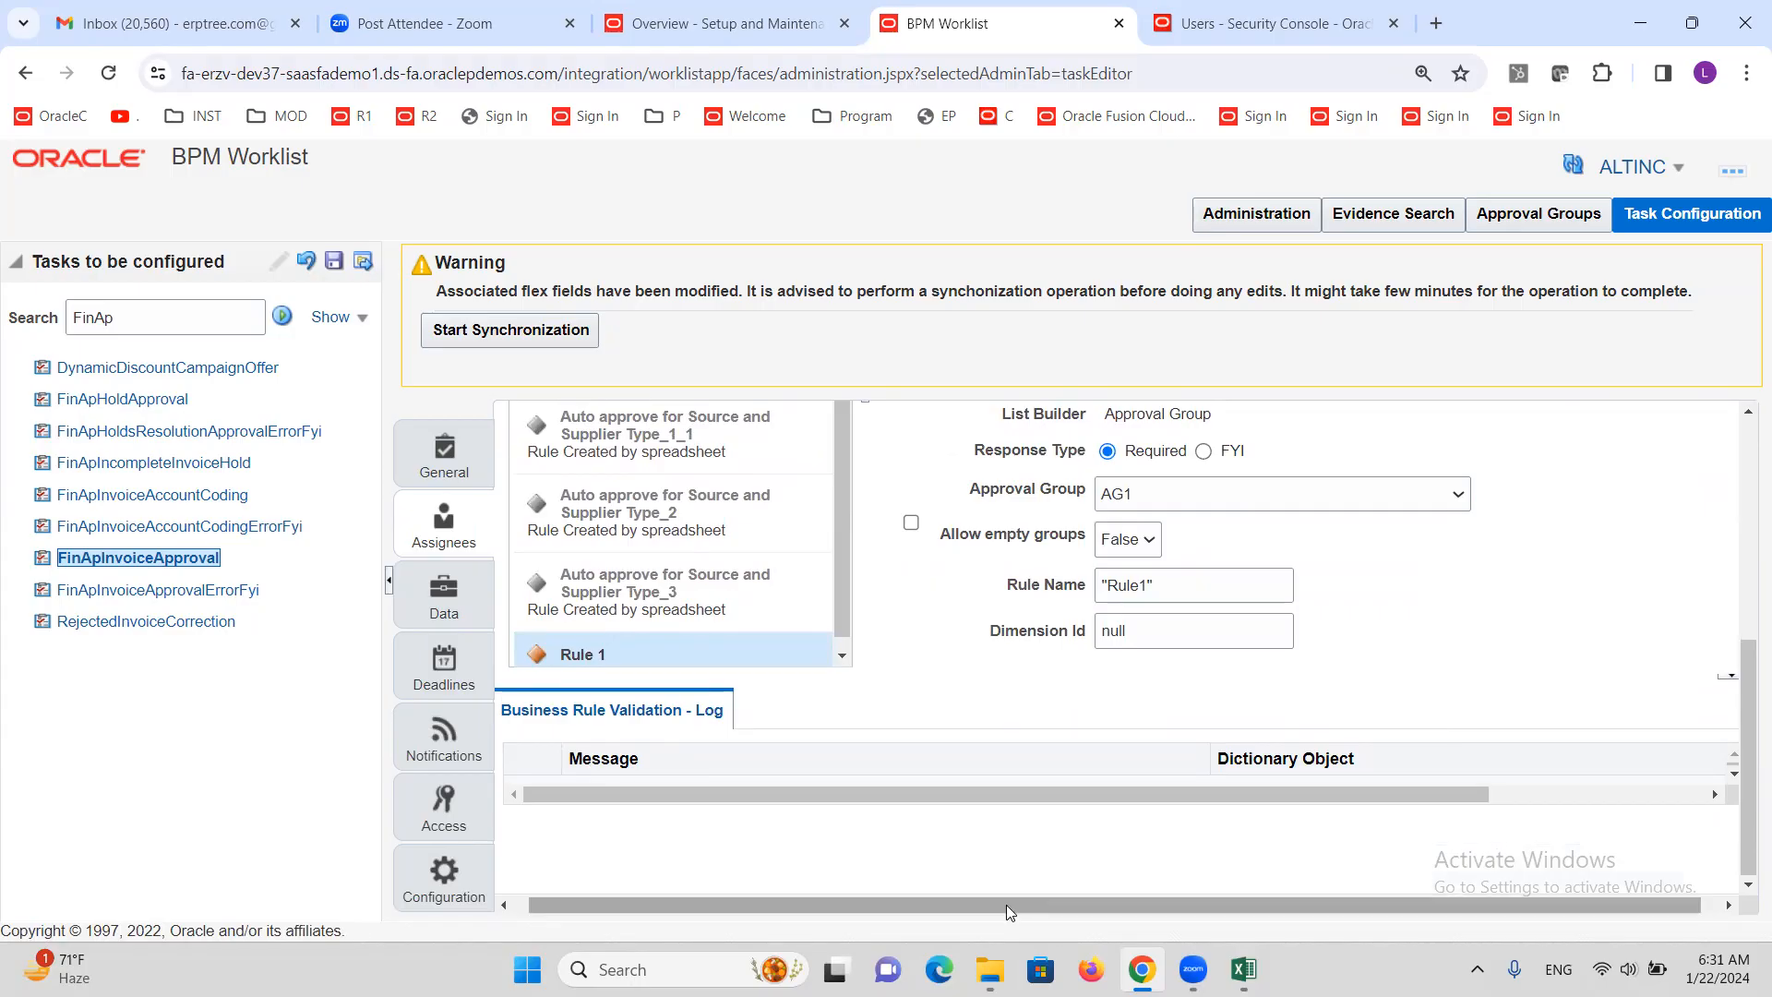
pyautogui.moveTo(1006, 905); pyautogui.dragTo(1111, 903)
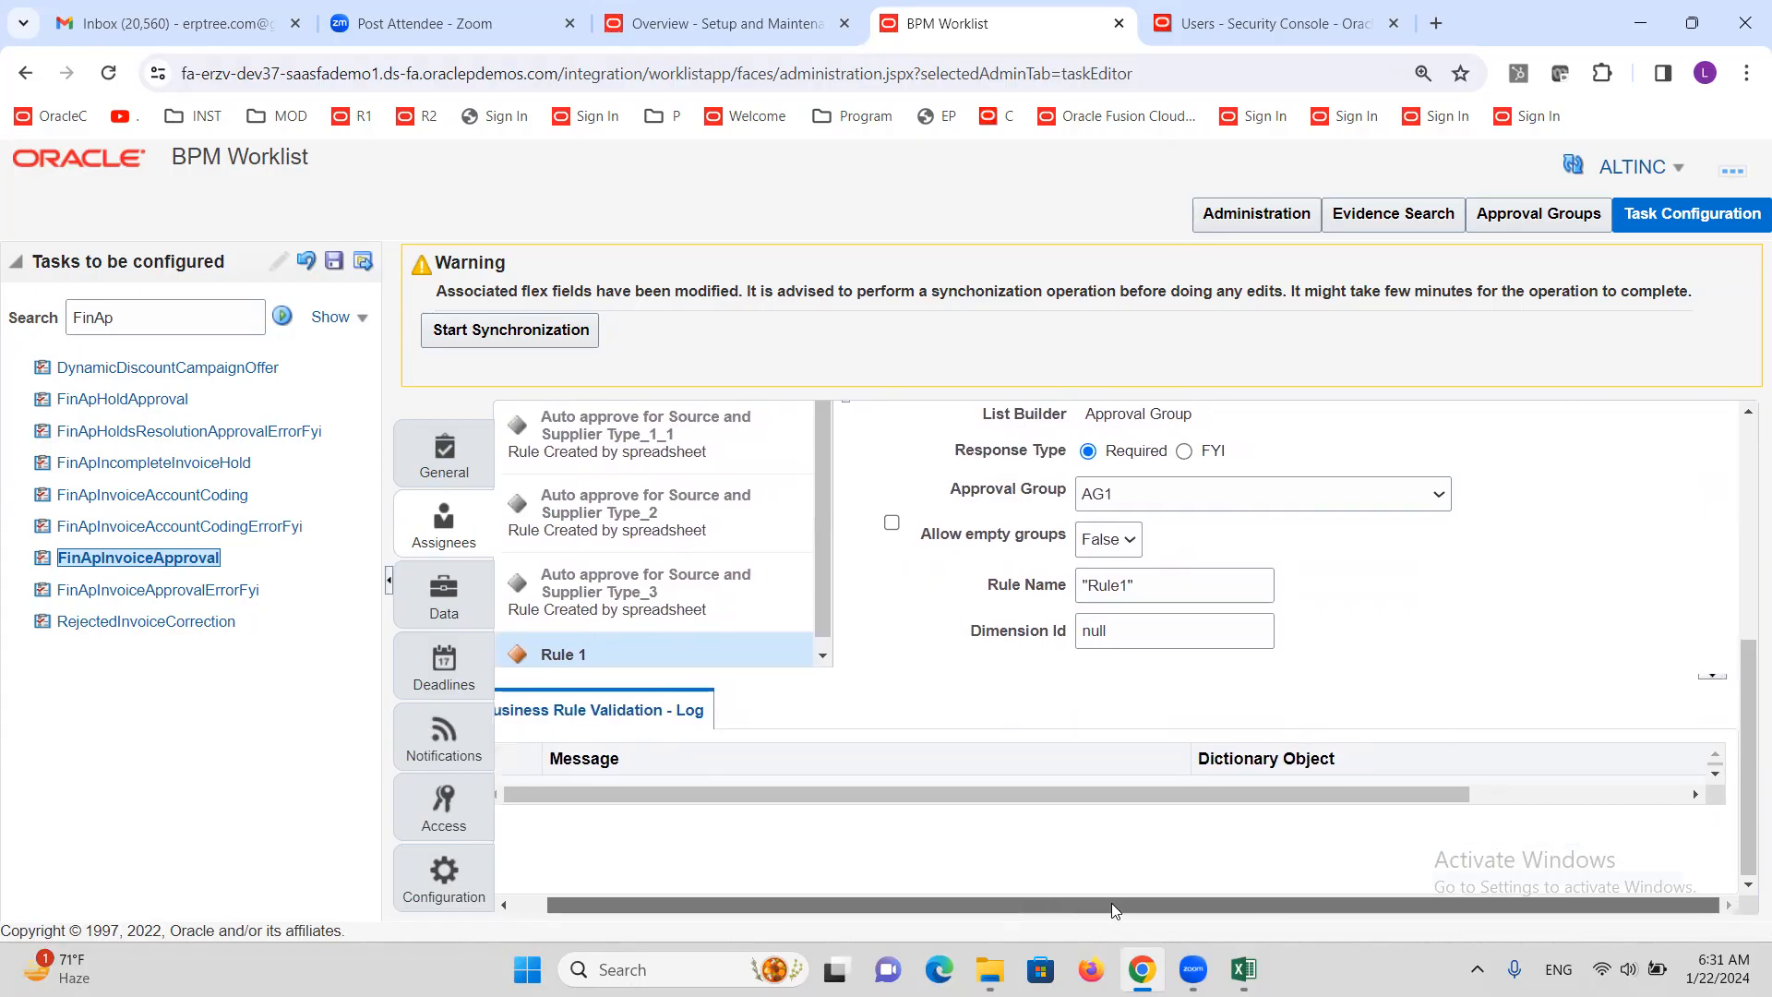
pyautogui.click(1716, 774)
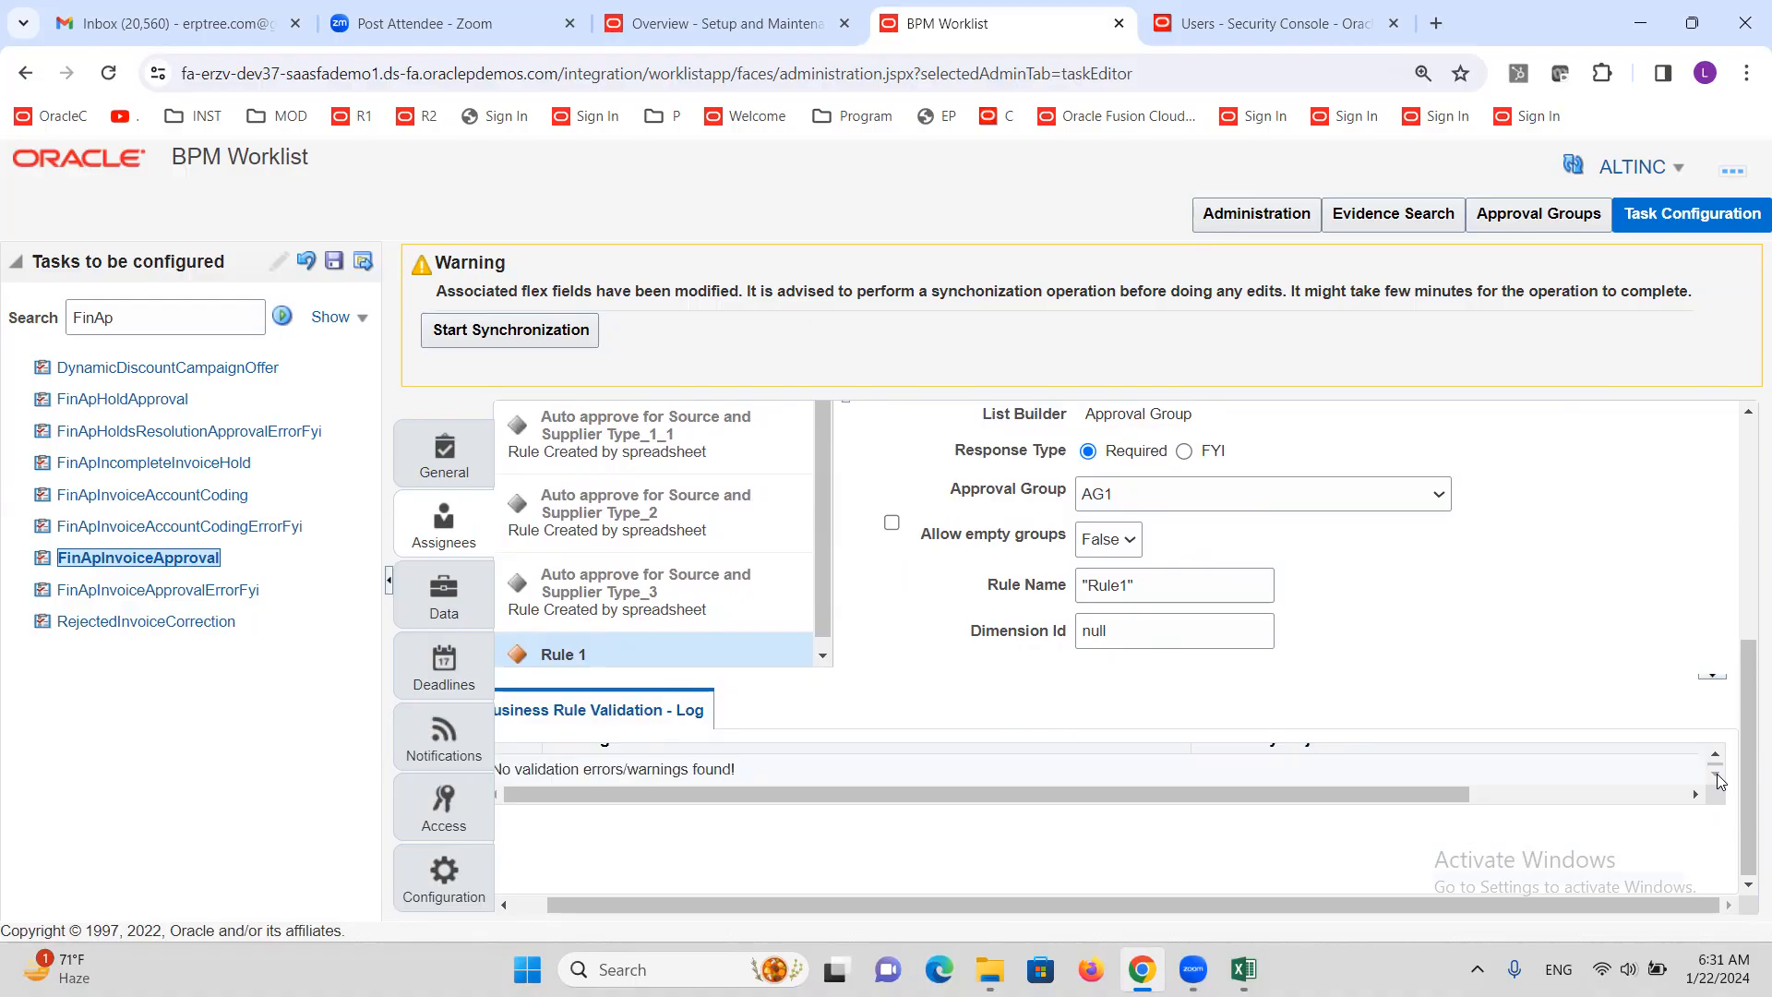
pyautogui.moveTo(1482, 906); pyautogui.dragTo(1335, 930)
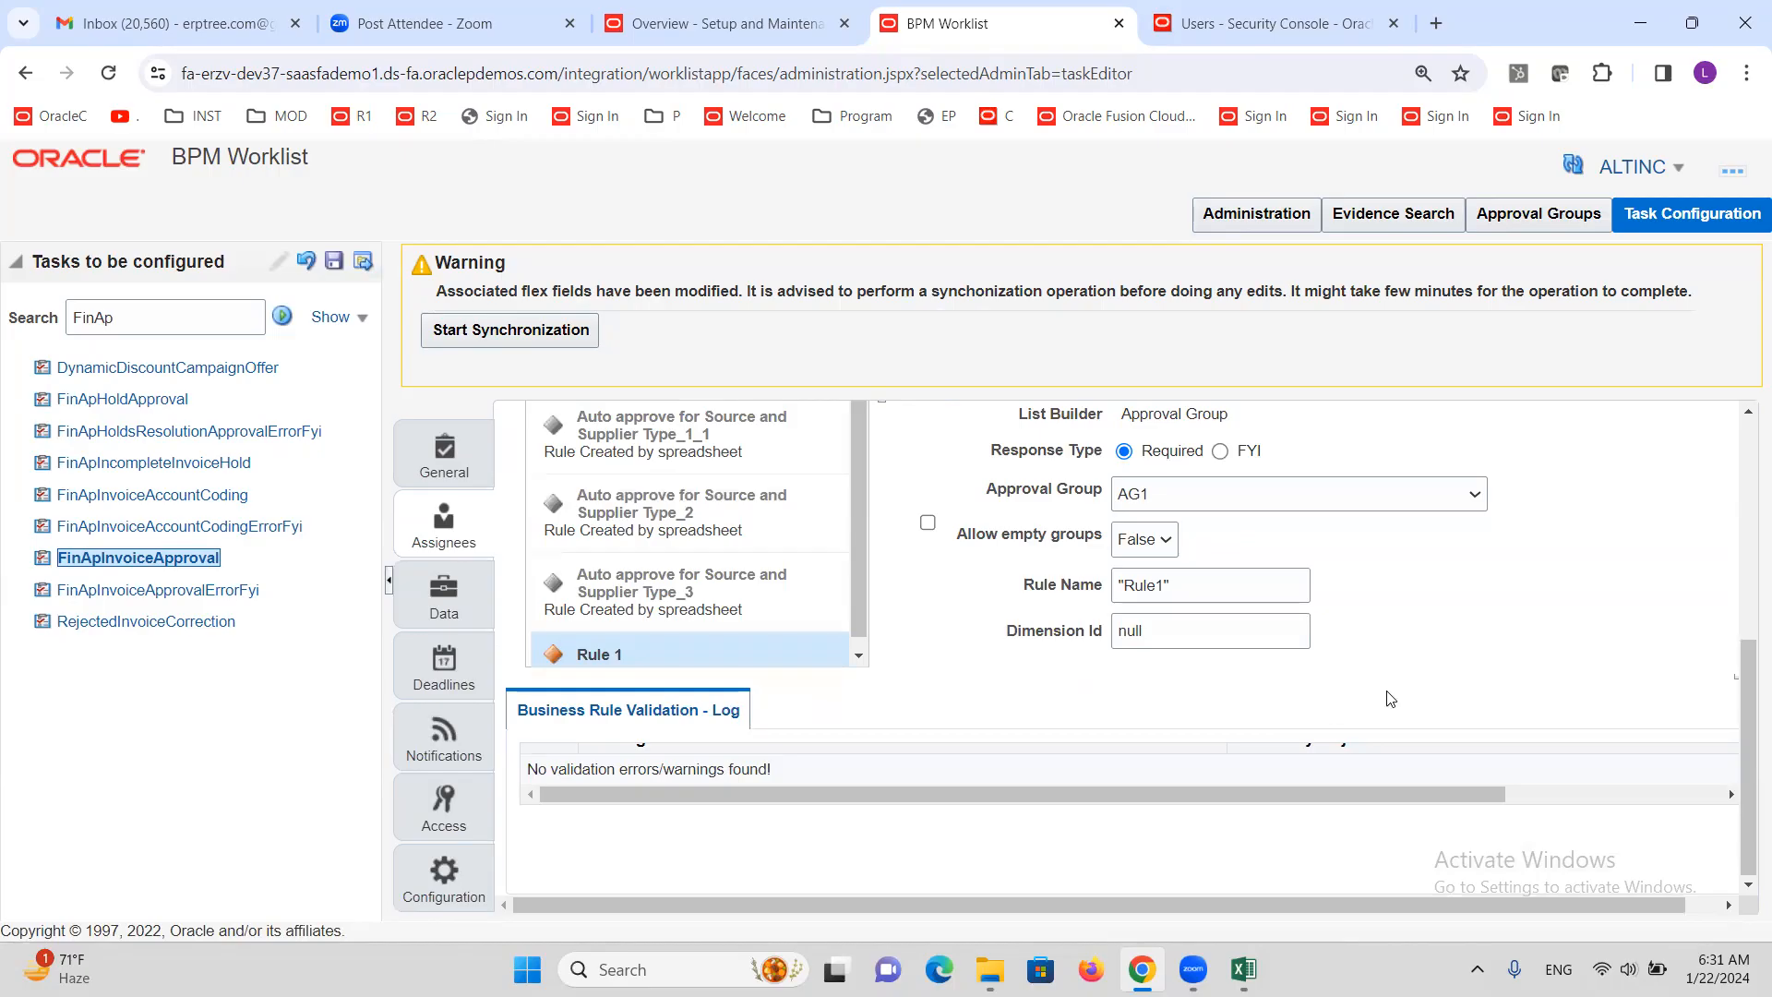
pyautogui.moveTo(1746, 778); pyautogui.dragTo(1747, 559)
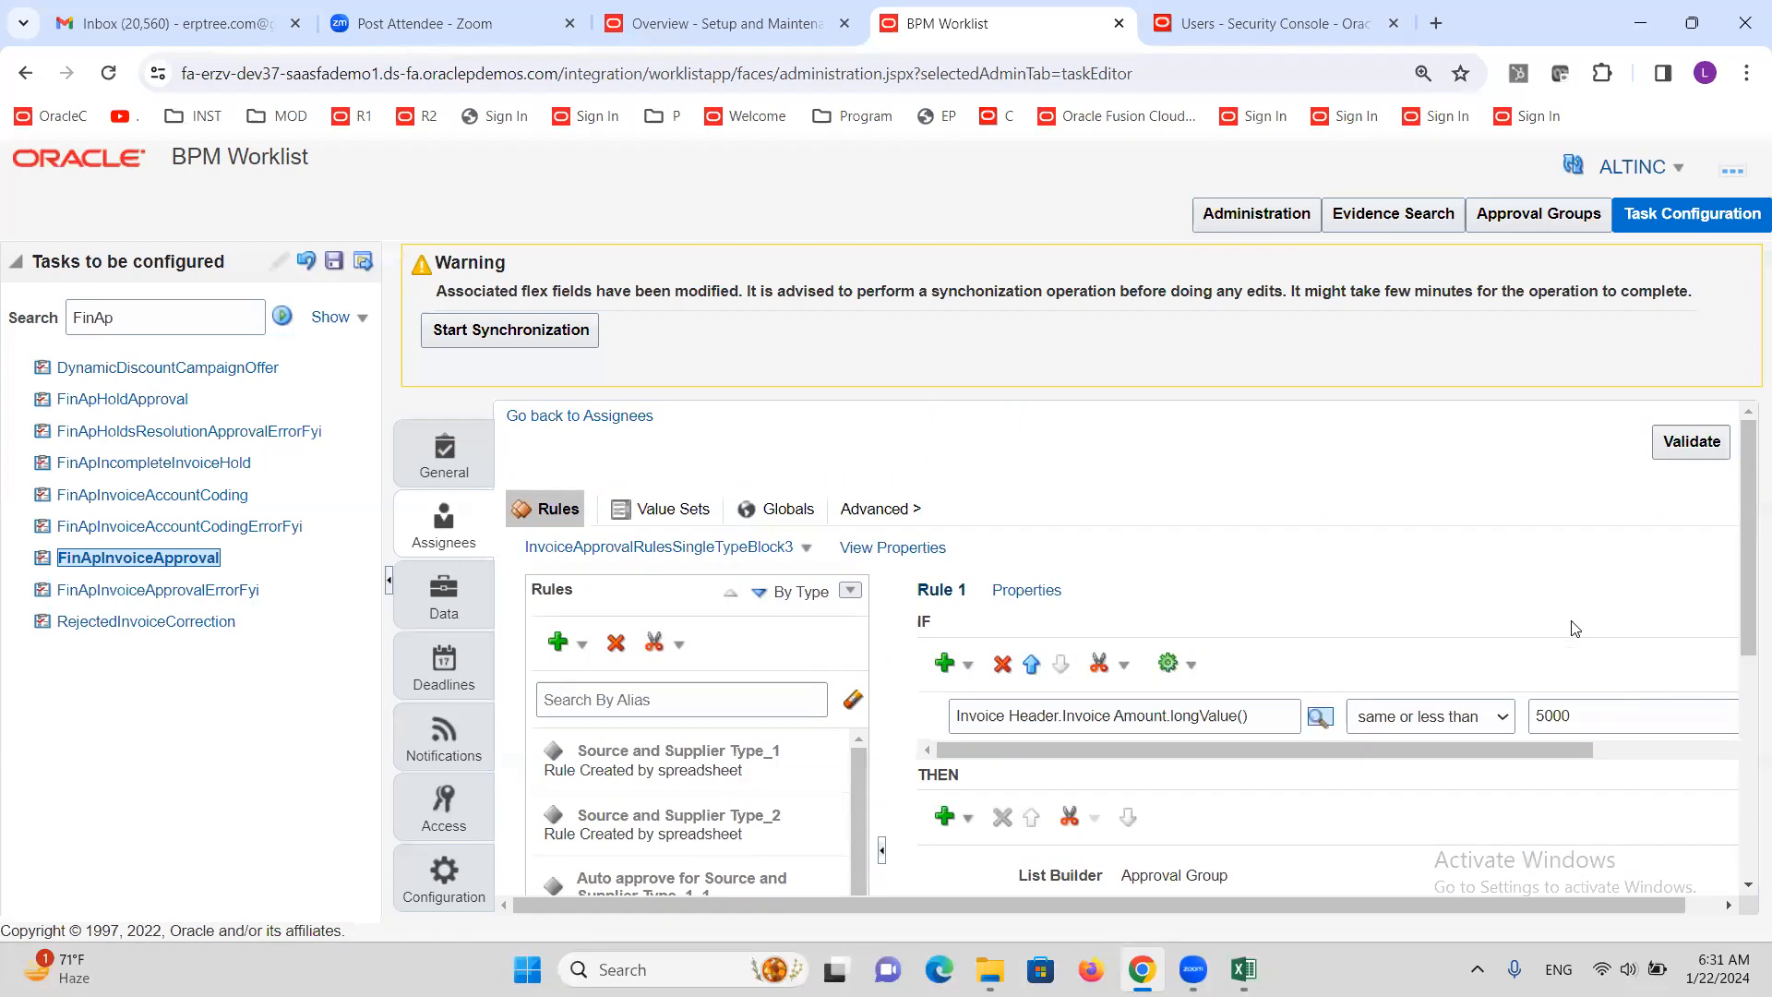
pyautogui.moveTo(1748, 531)
pyautogui.mouseDown()
pyautogui.moveTo(1748, 683)
pyautogui.moveTo(1747, 548)
pyautogui.mouseUp()
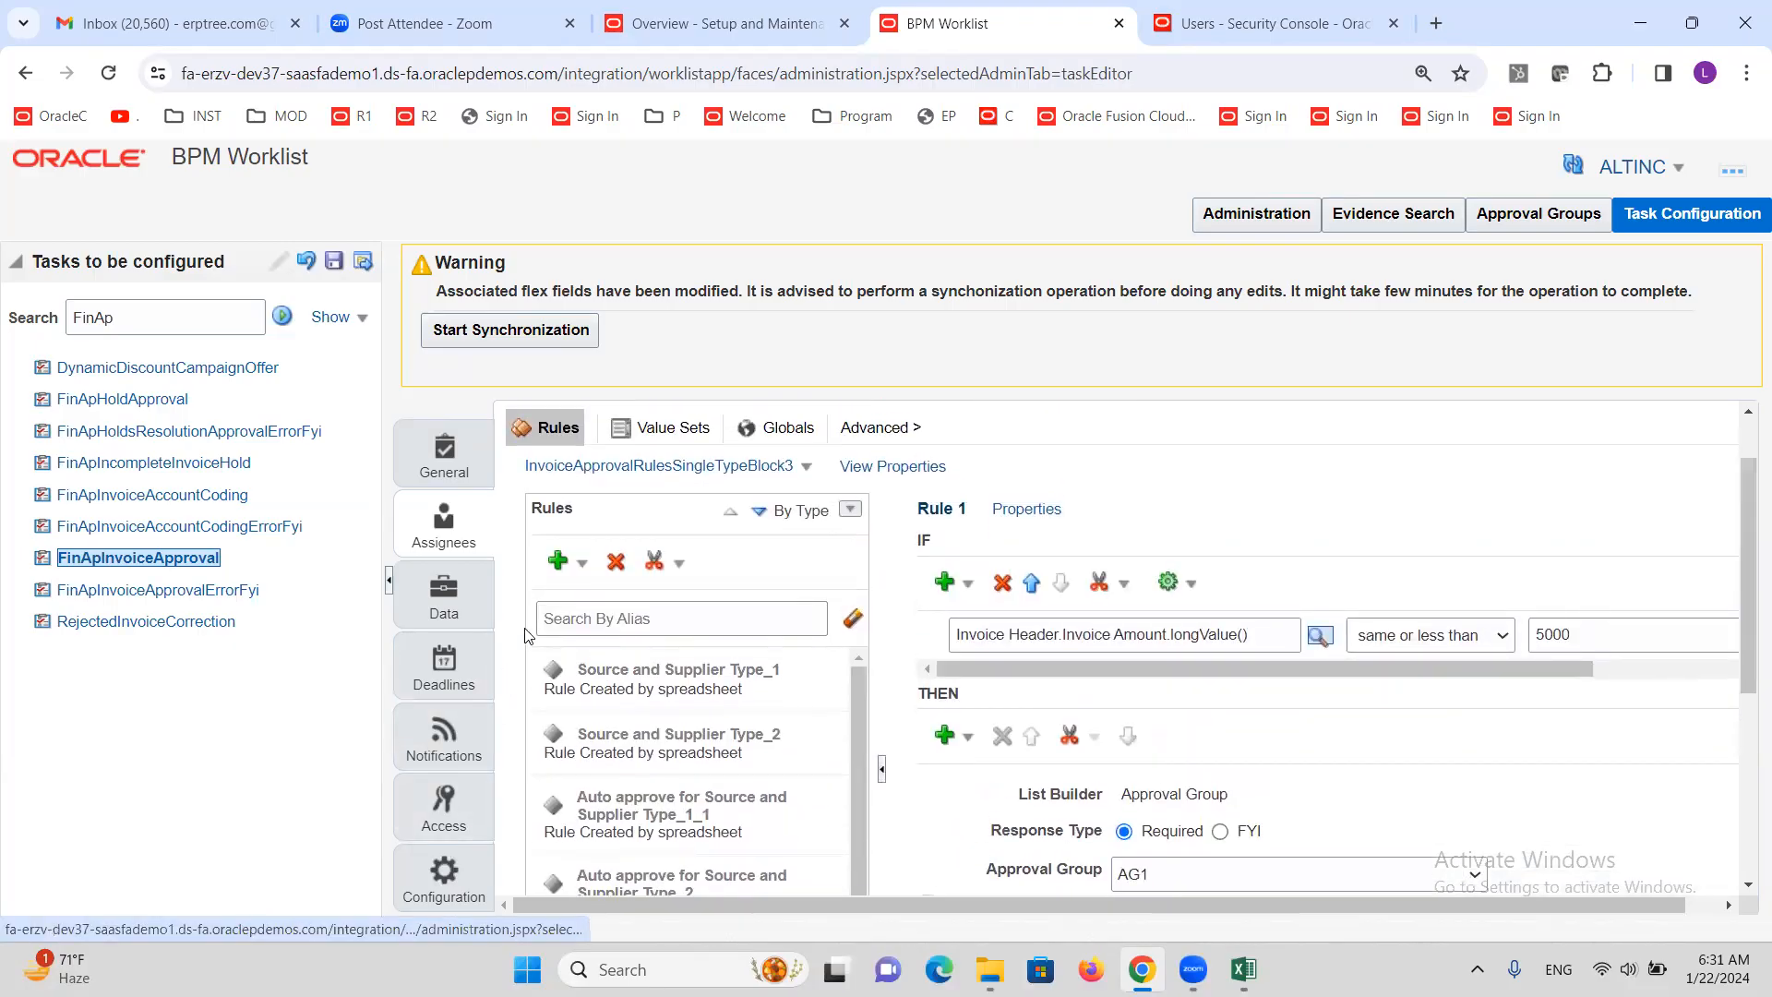
# Add a new general rule and rename it to 'More than 5000' in its properties
pyautogui.click(579, 563)
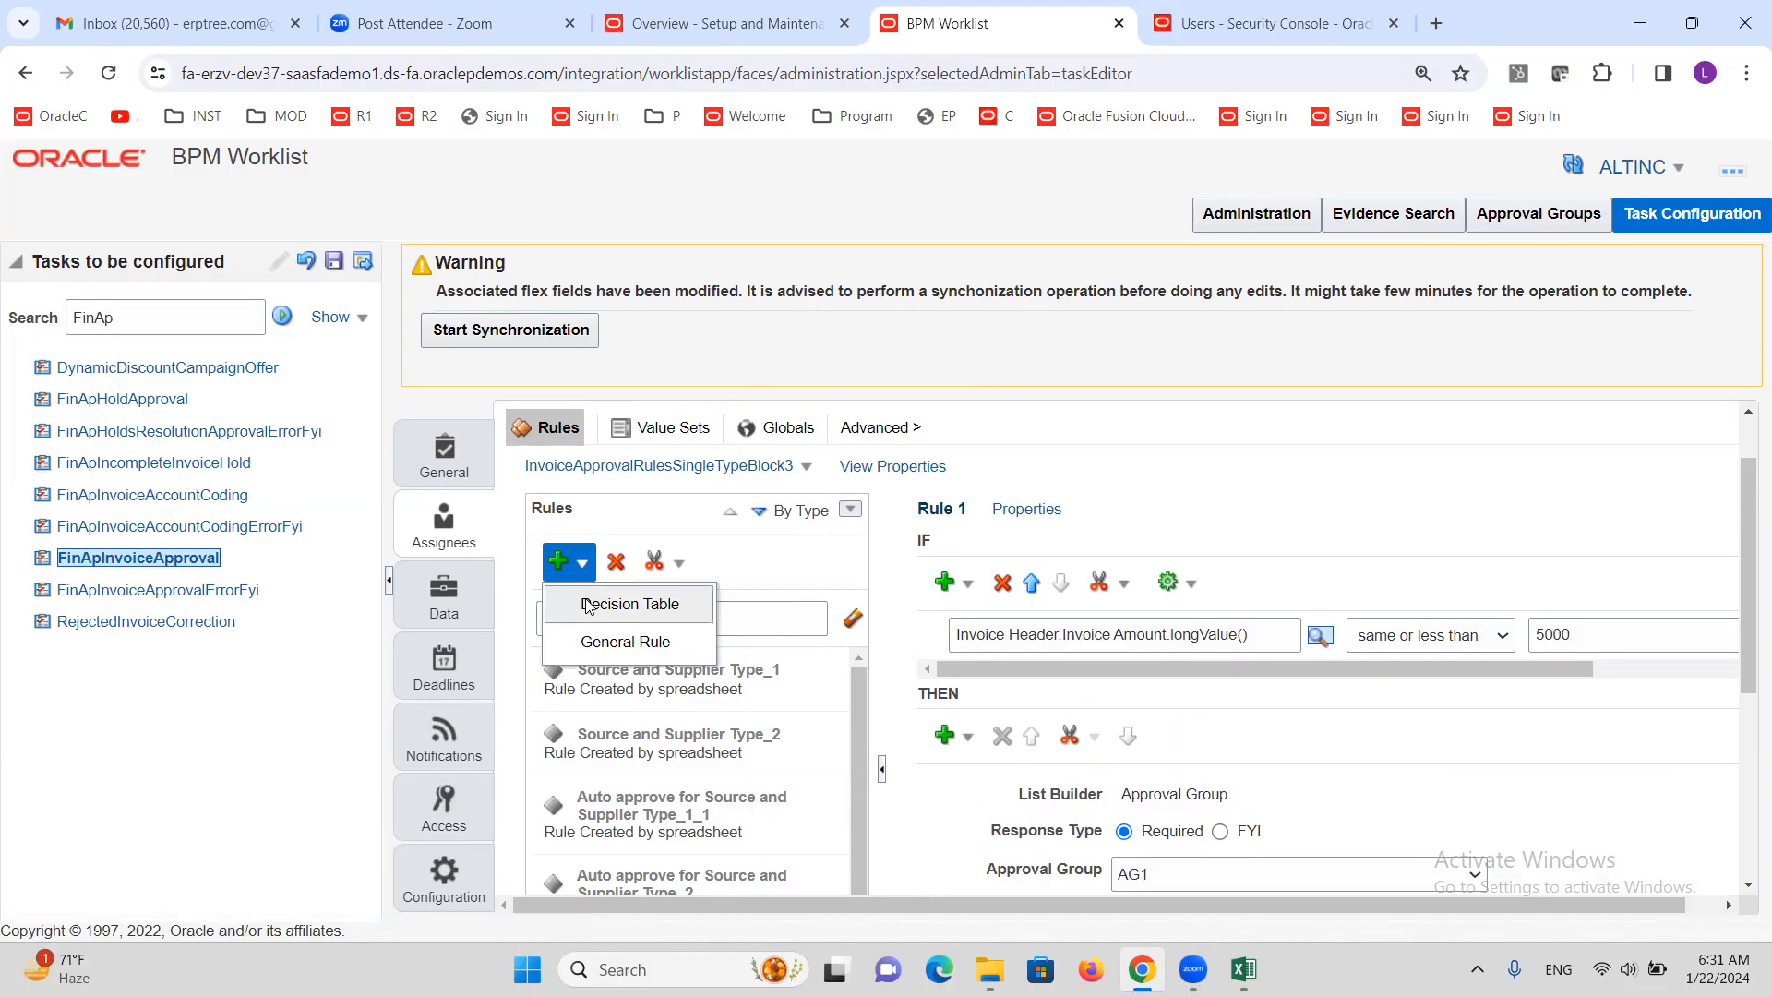
pyautogui.click(614, 643)
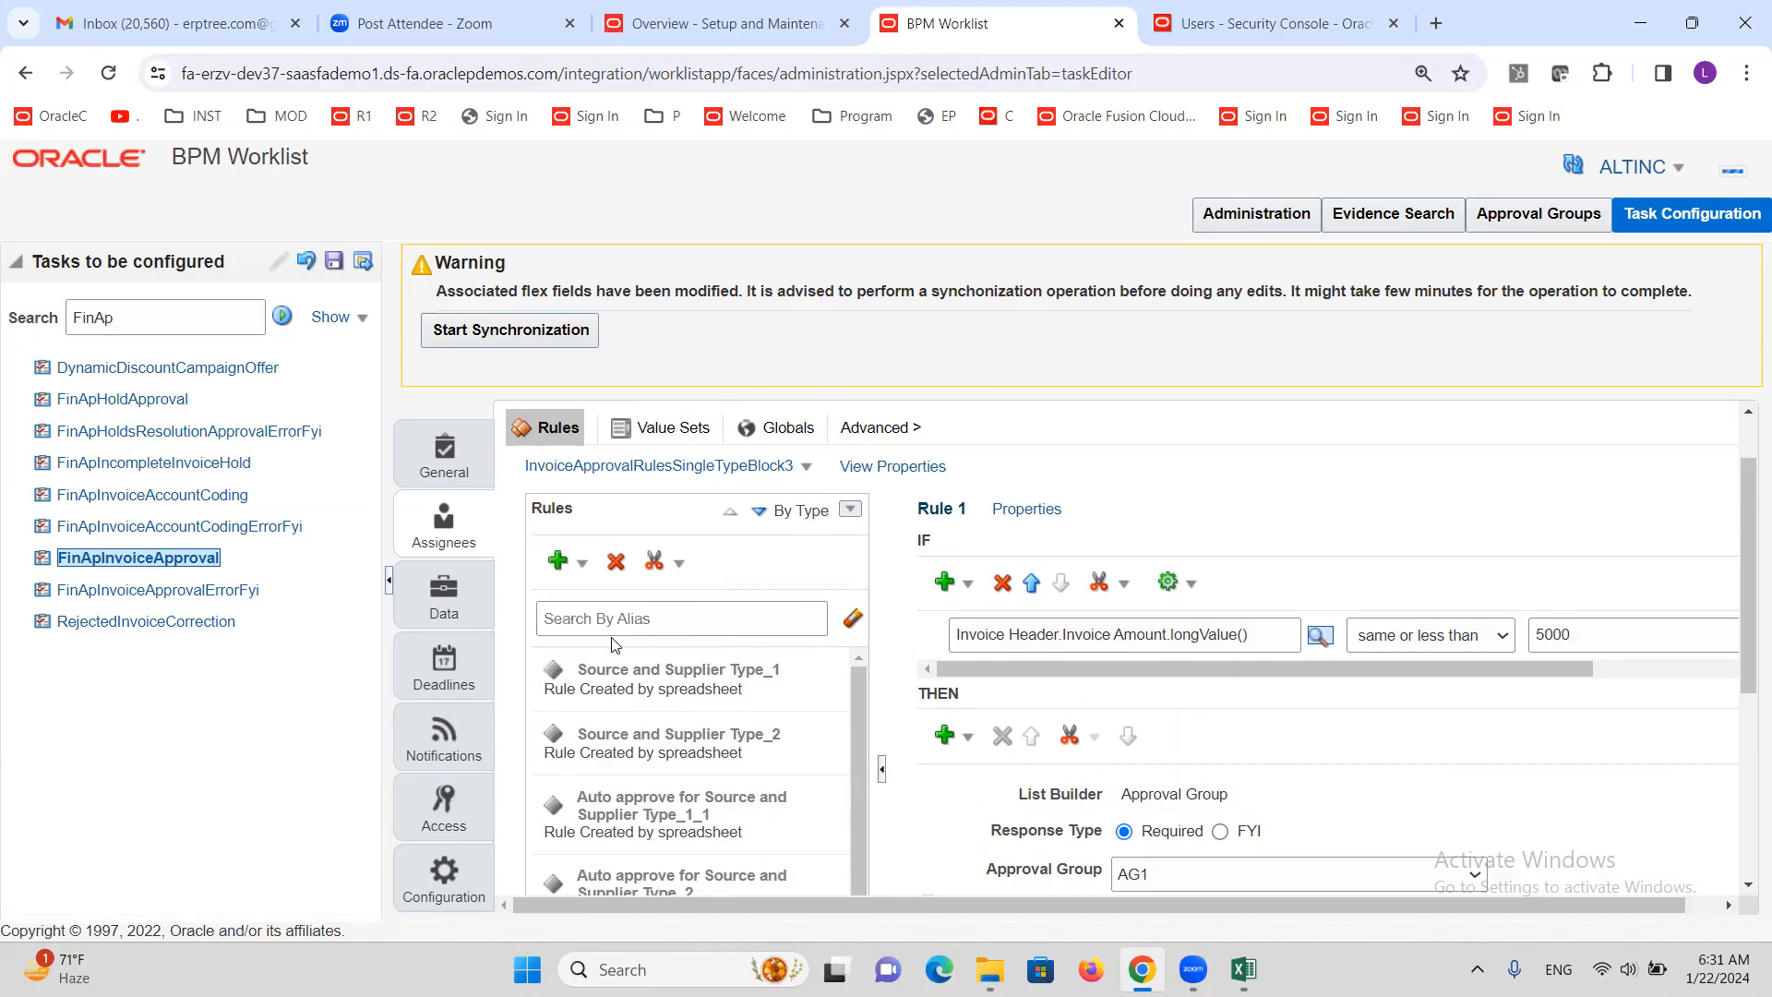
pyautogui.scroll(-1, 724, 669)
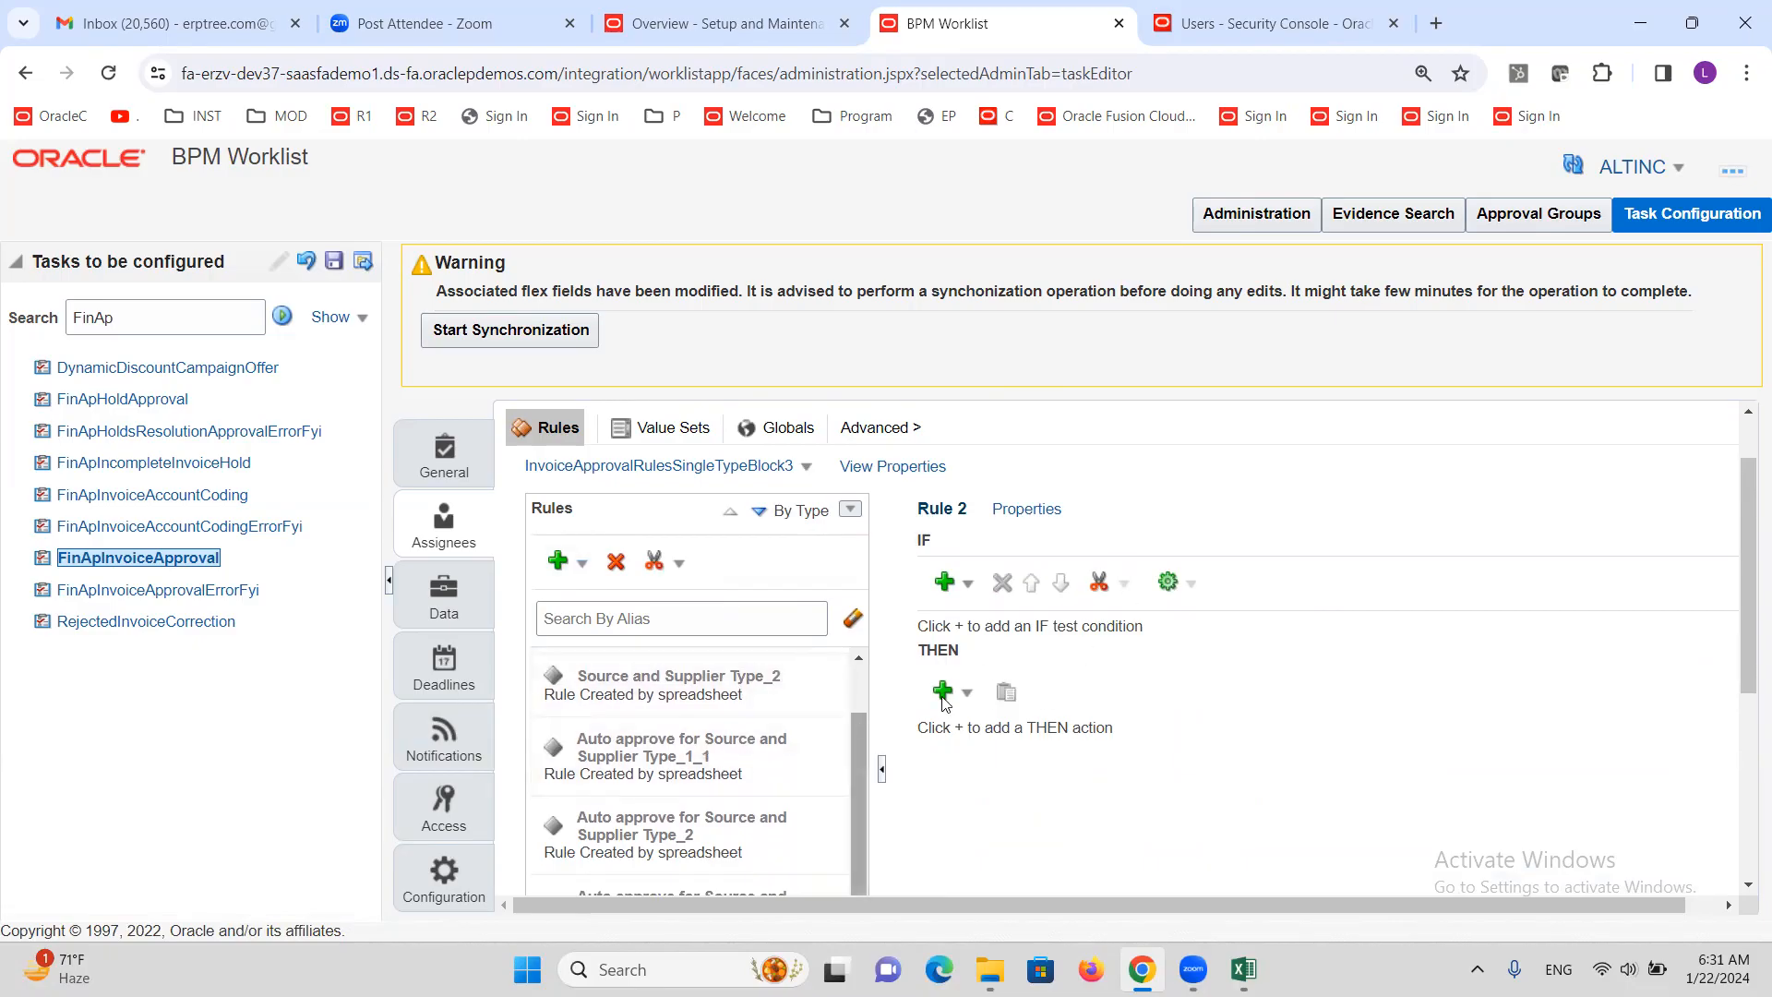
pyautogui.moveTo(1748, 549); pyautogui.dragTo(1747, 711)
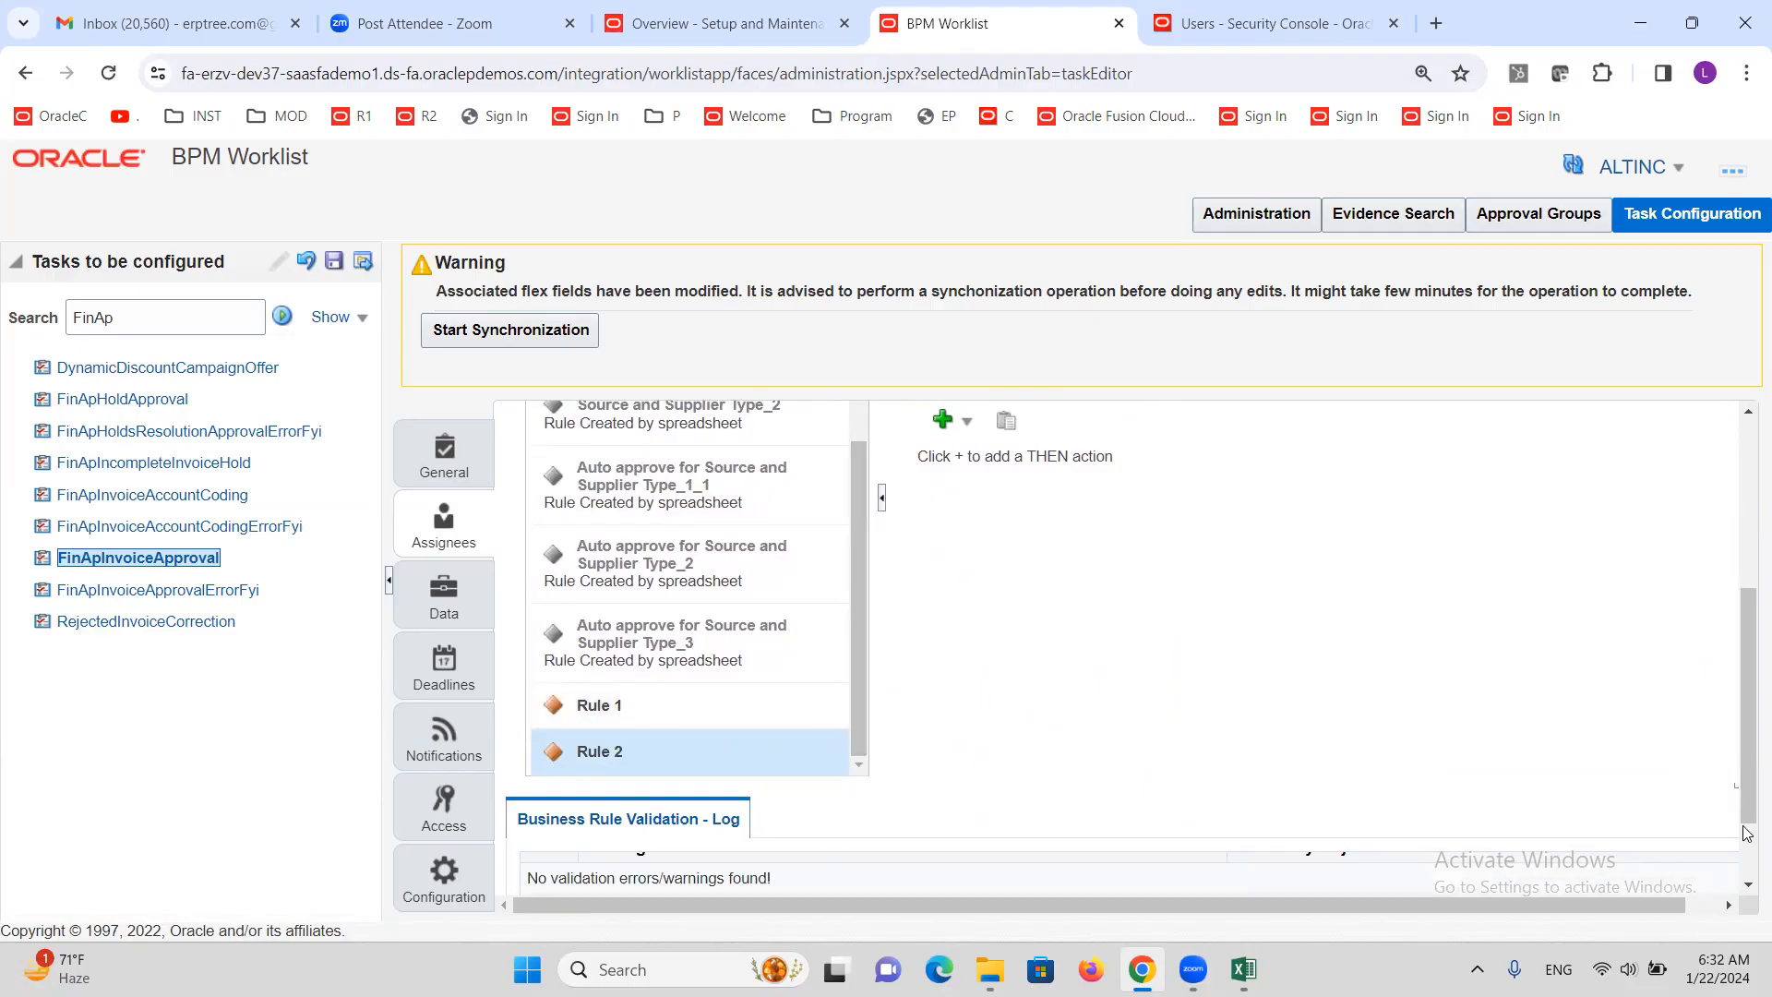
pyautogui.moveTo(1747, 718); pyautogui.dragTo(1749, 591)
pyautogui.click(1011, 510)
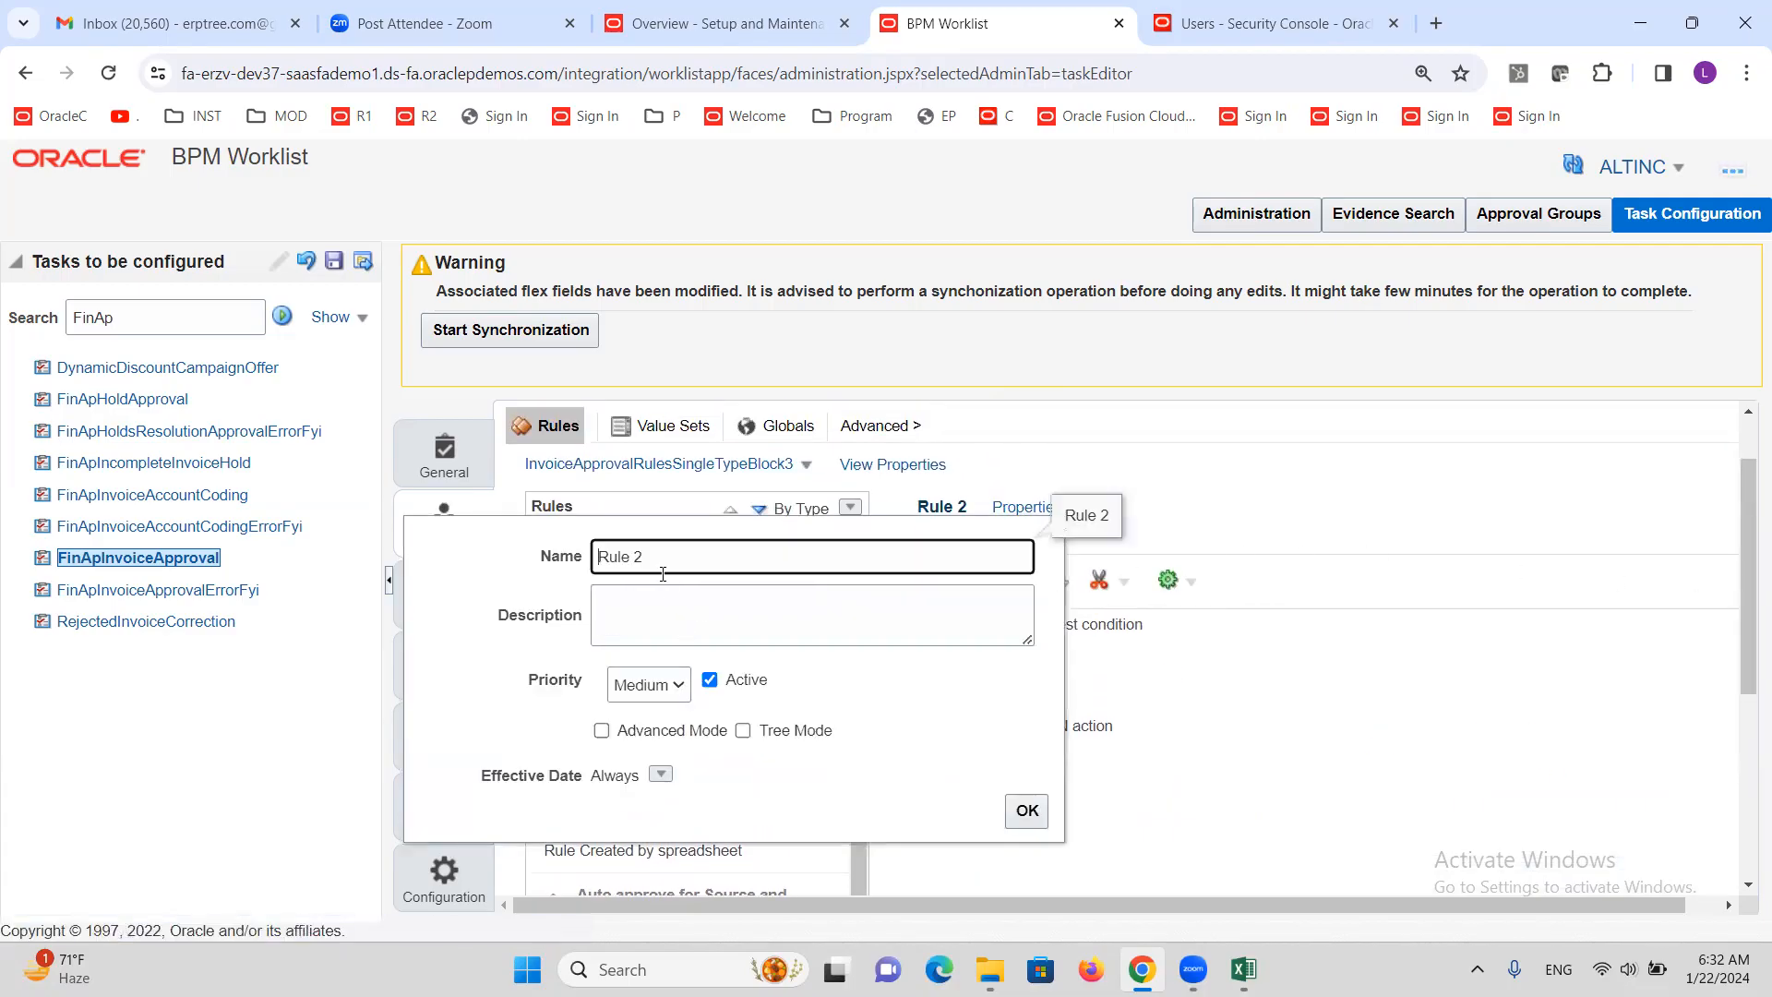
pyautogui.moveTo(661, 570); pyautogui.dragTo(565, 577)
pyautogui.write('More than 5000')
pyautogui.click(1023, 812)
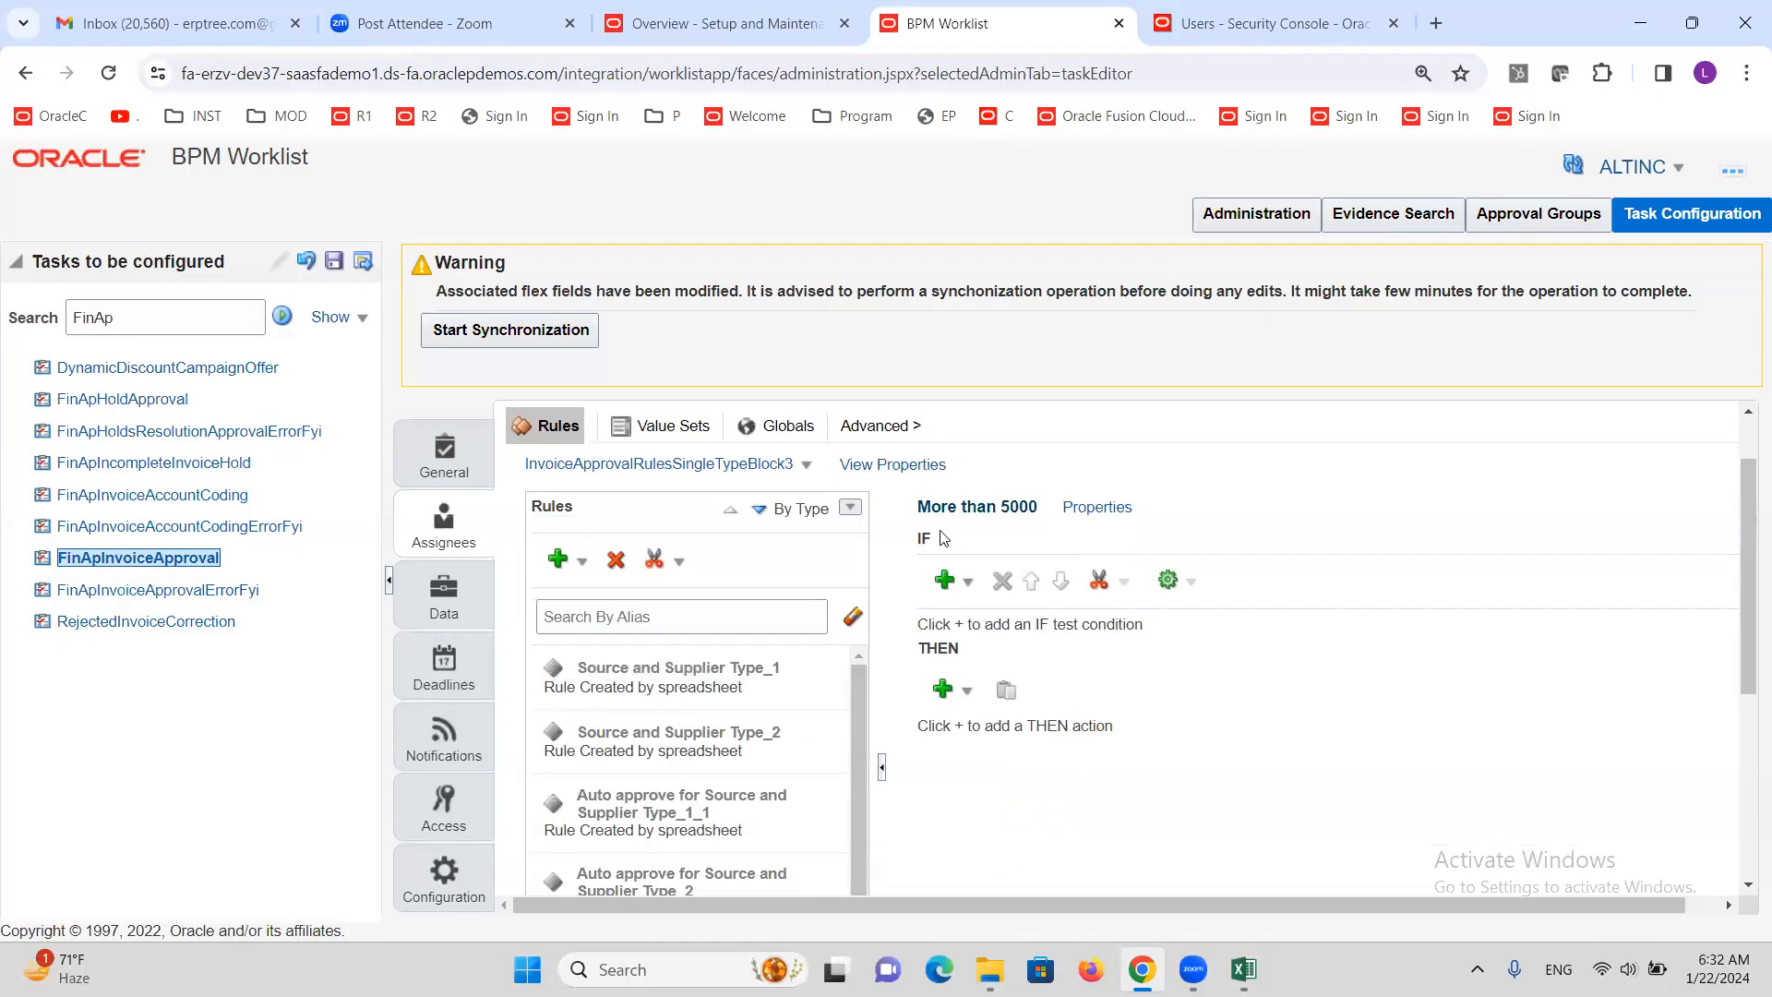
# Give the rule a simple-test IF condition and browse attributes for its left side
pyautogui.click(967, 585)
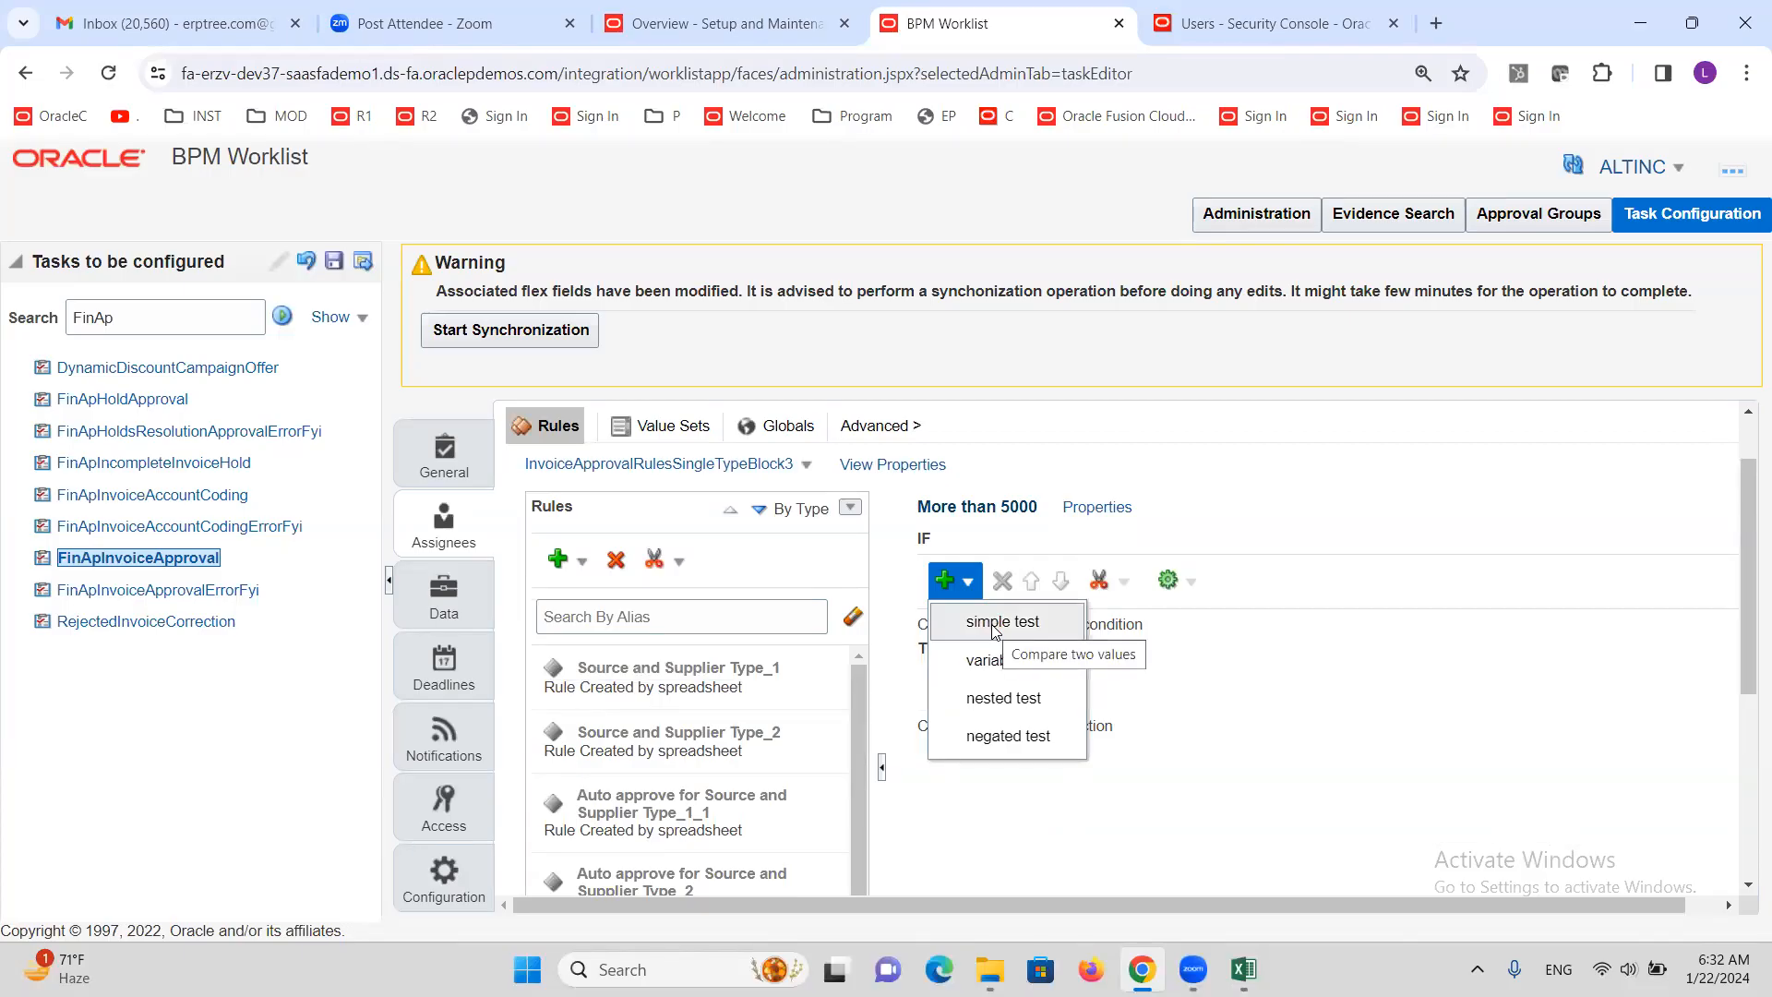
pyautogui.click(994, 630)
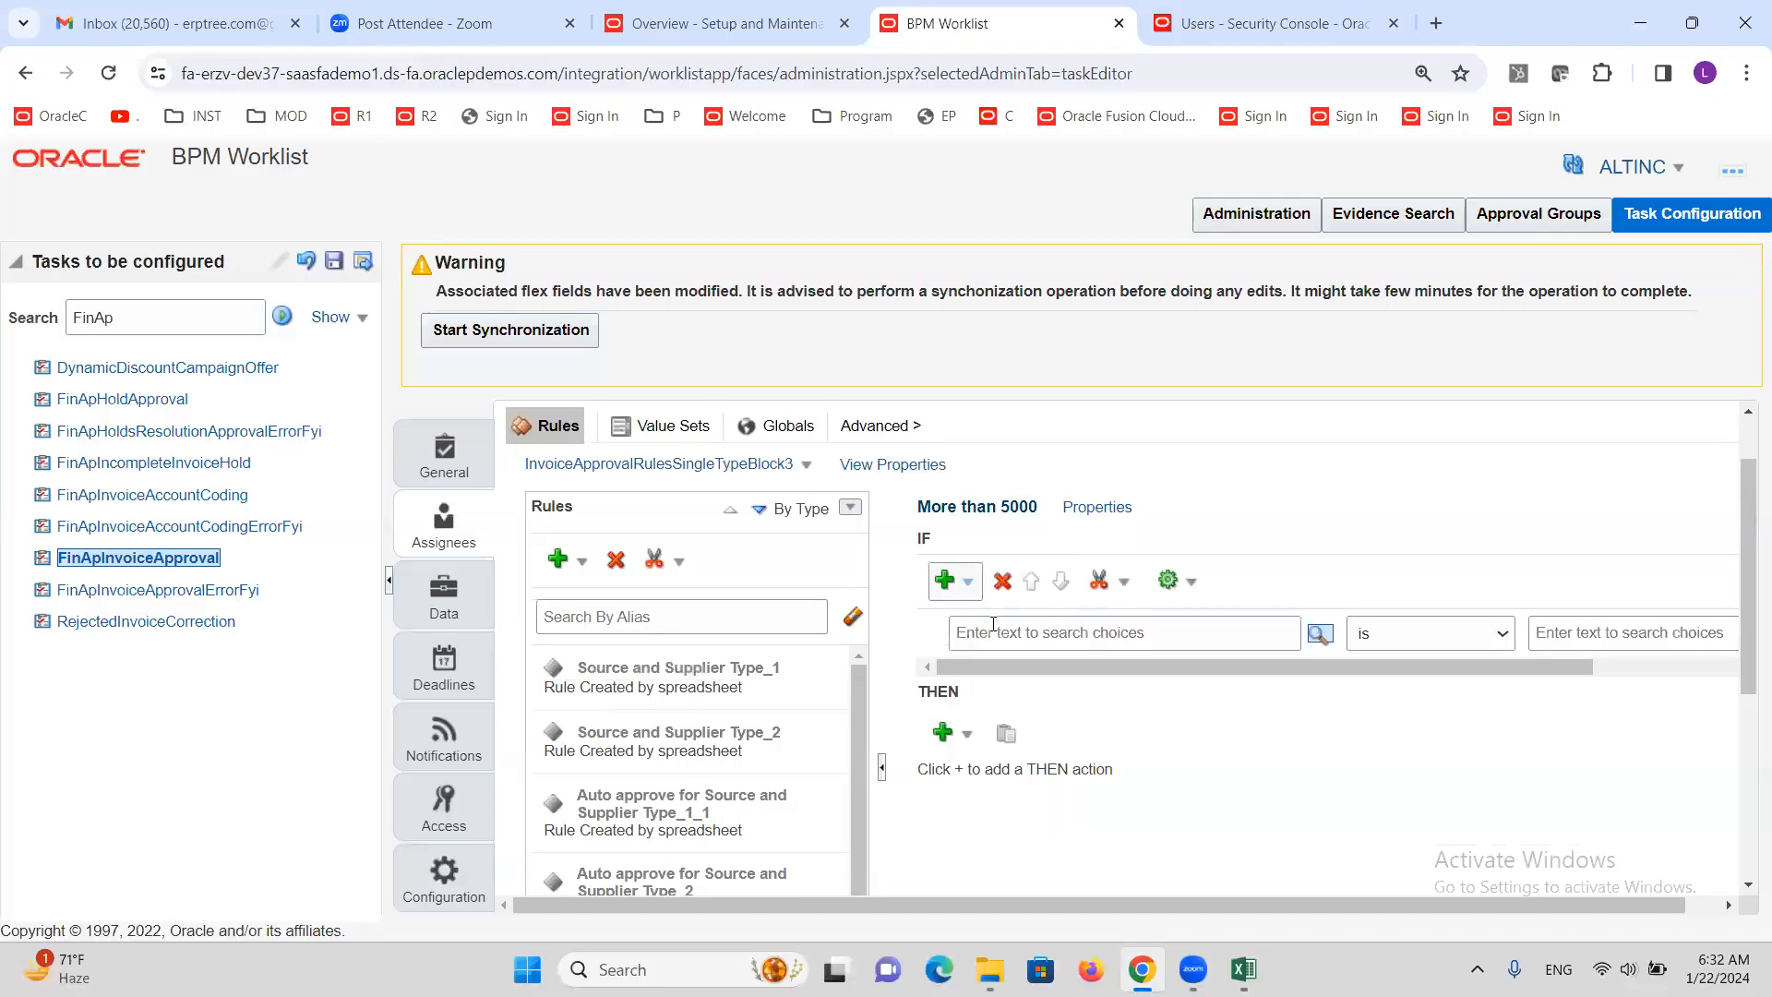
pyautogui.click(1320, 635)
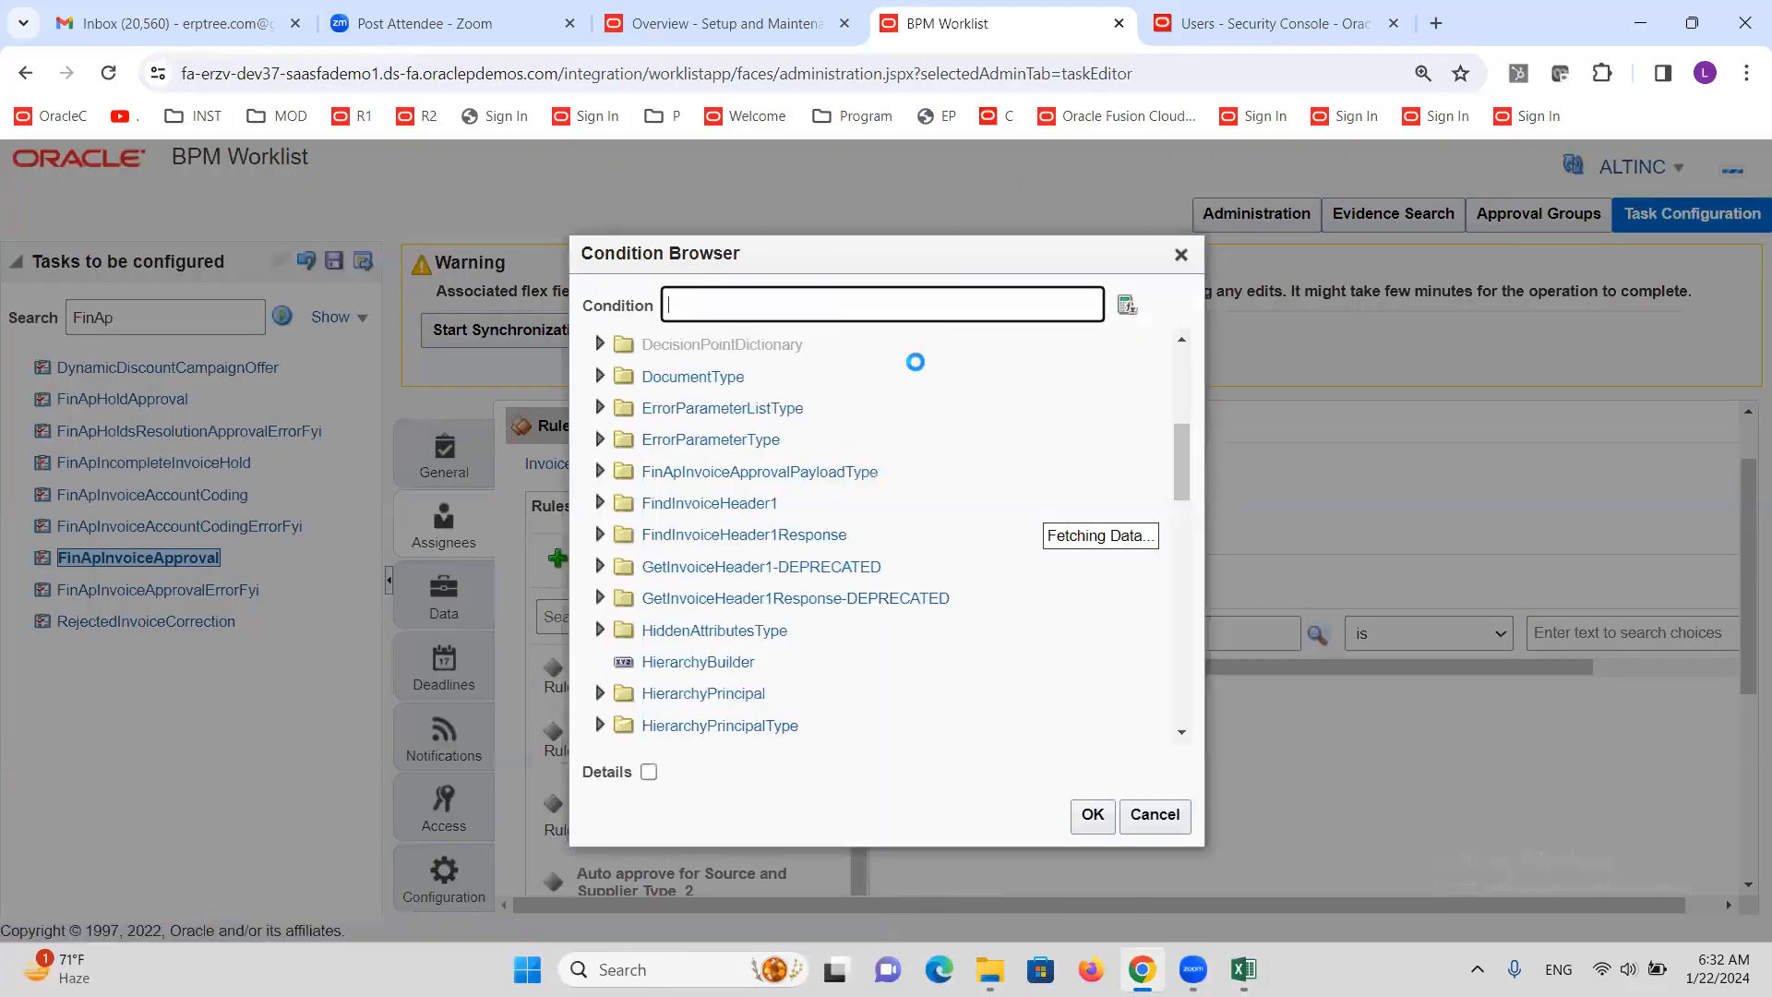
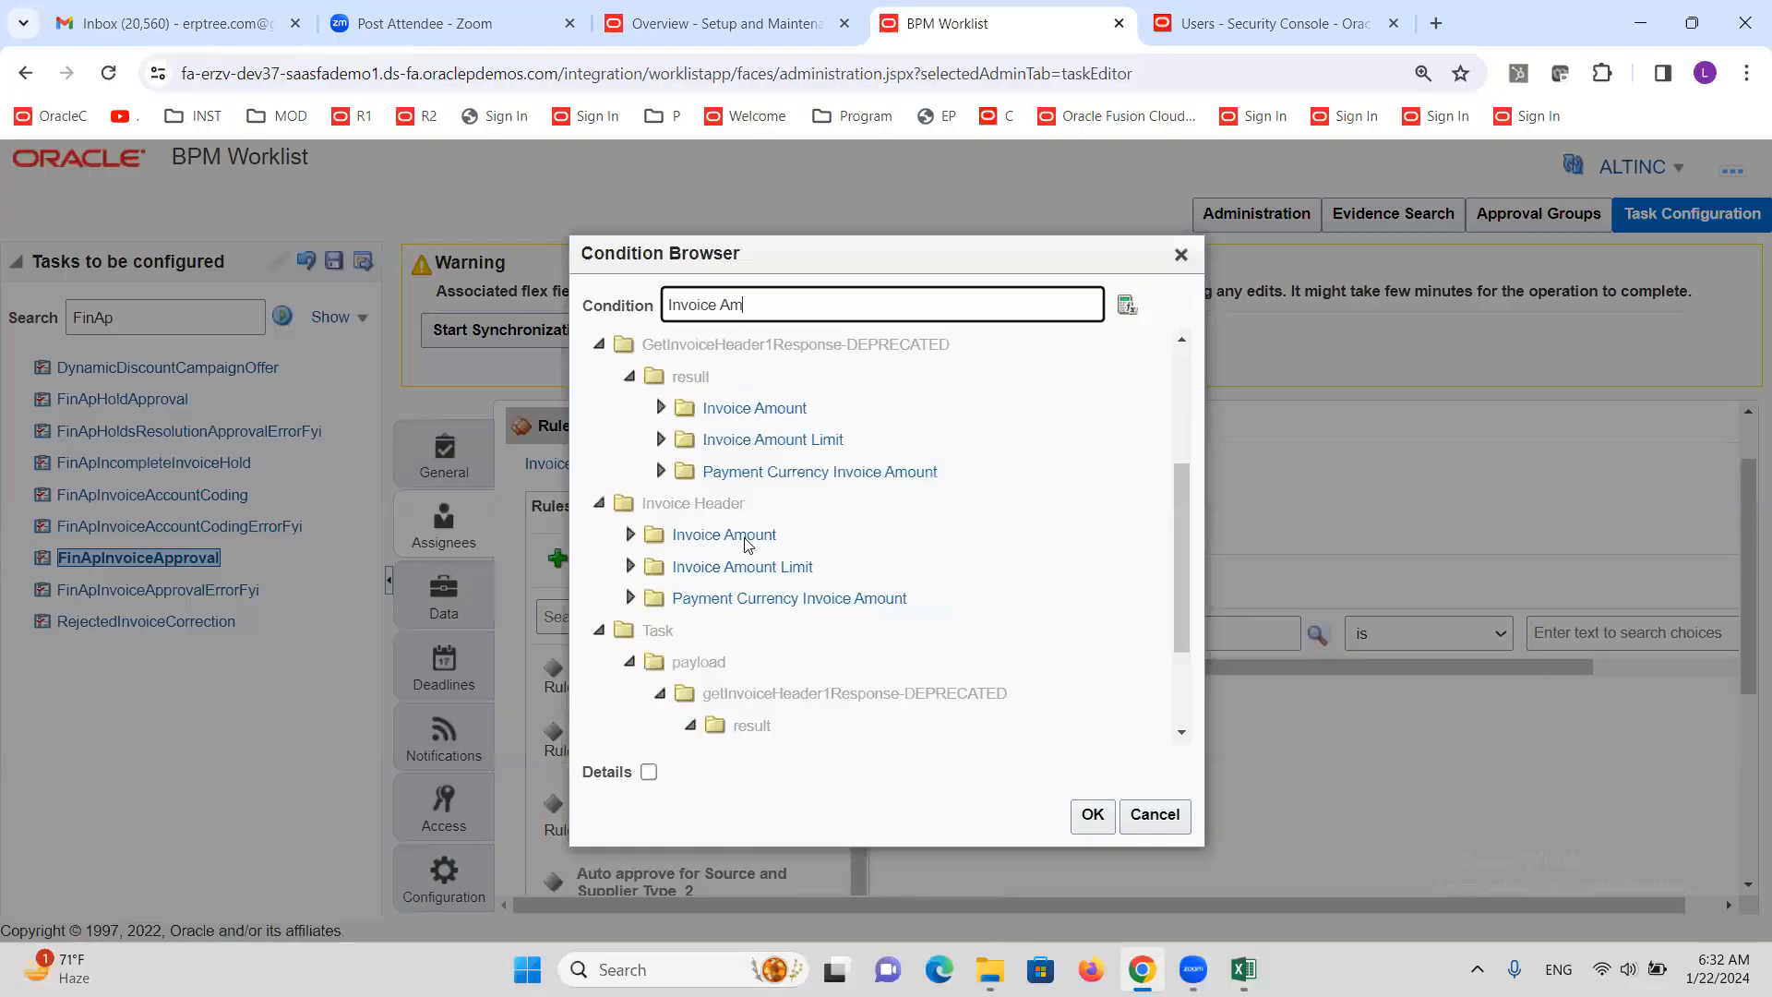
# Use Invoice Header > Invoice Amount > longValue as the condition, with operator 'more than'
pyautogui.click(631, 535)
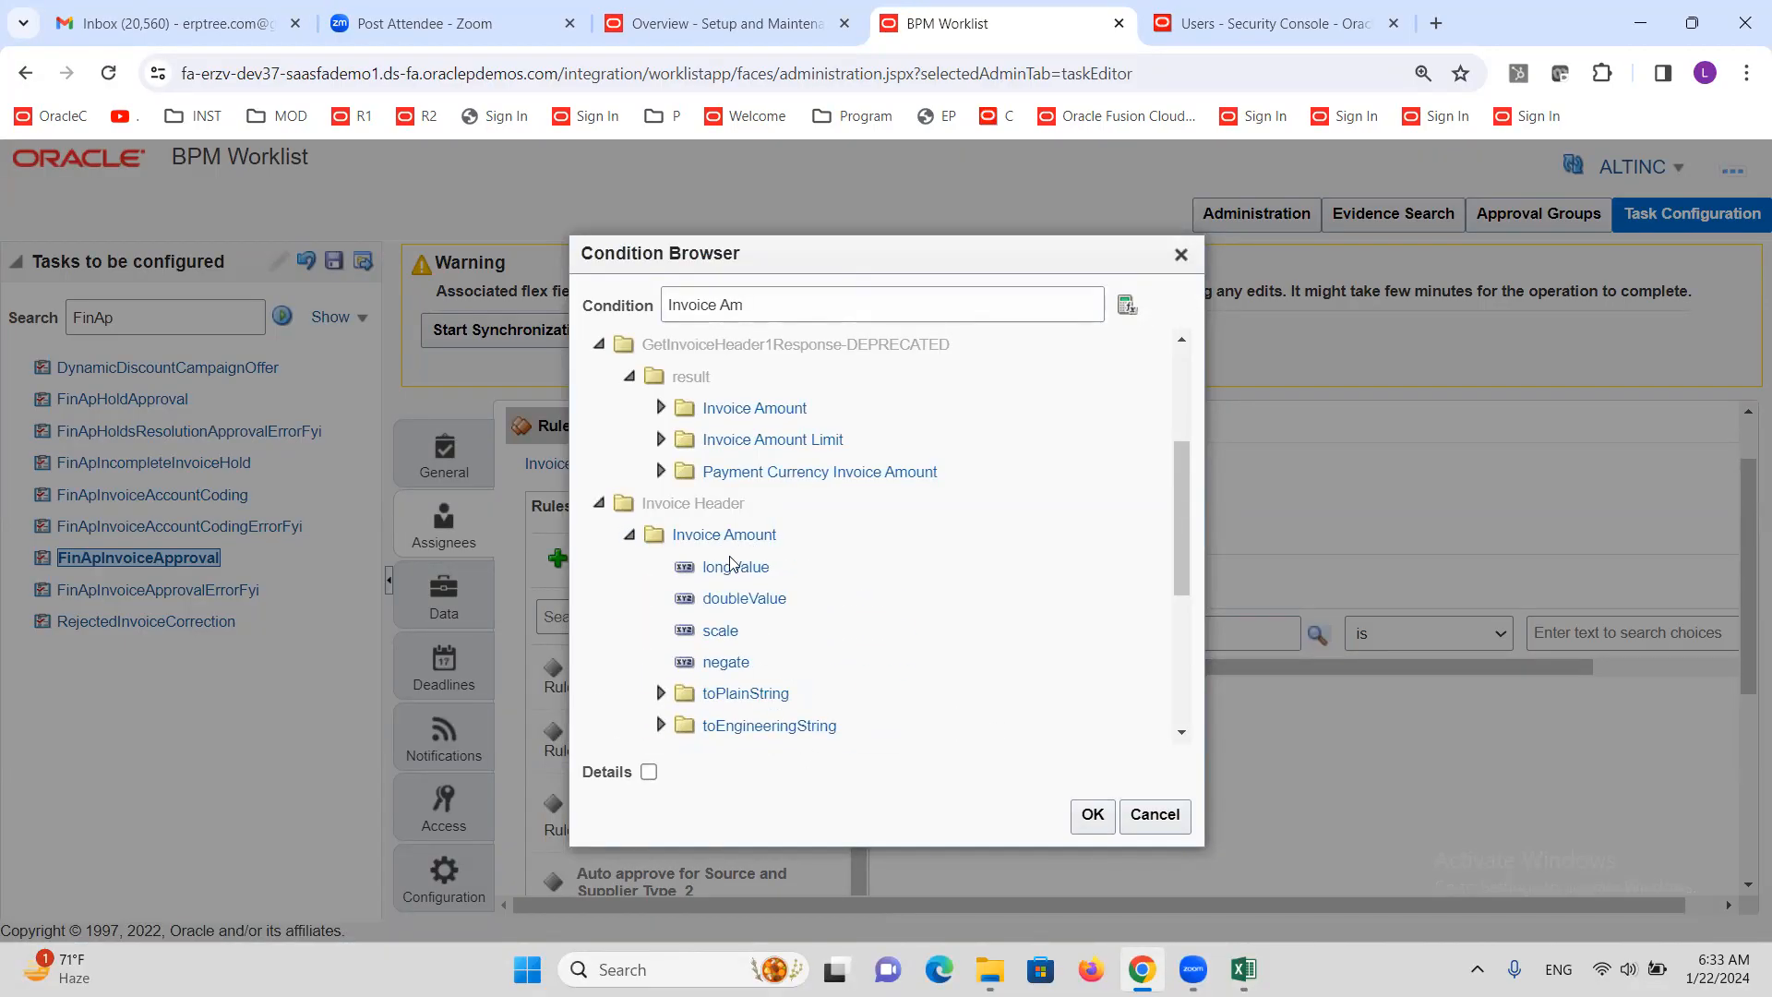
pyautogui.click(733, 565)
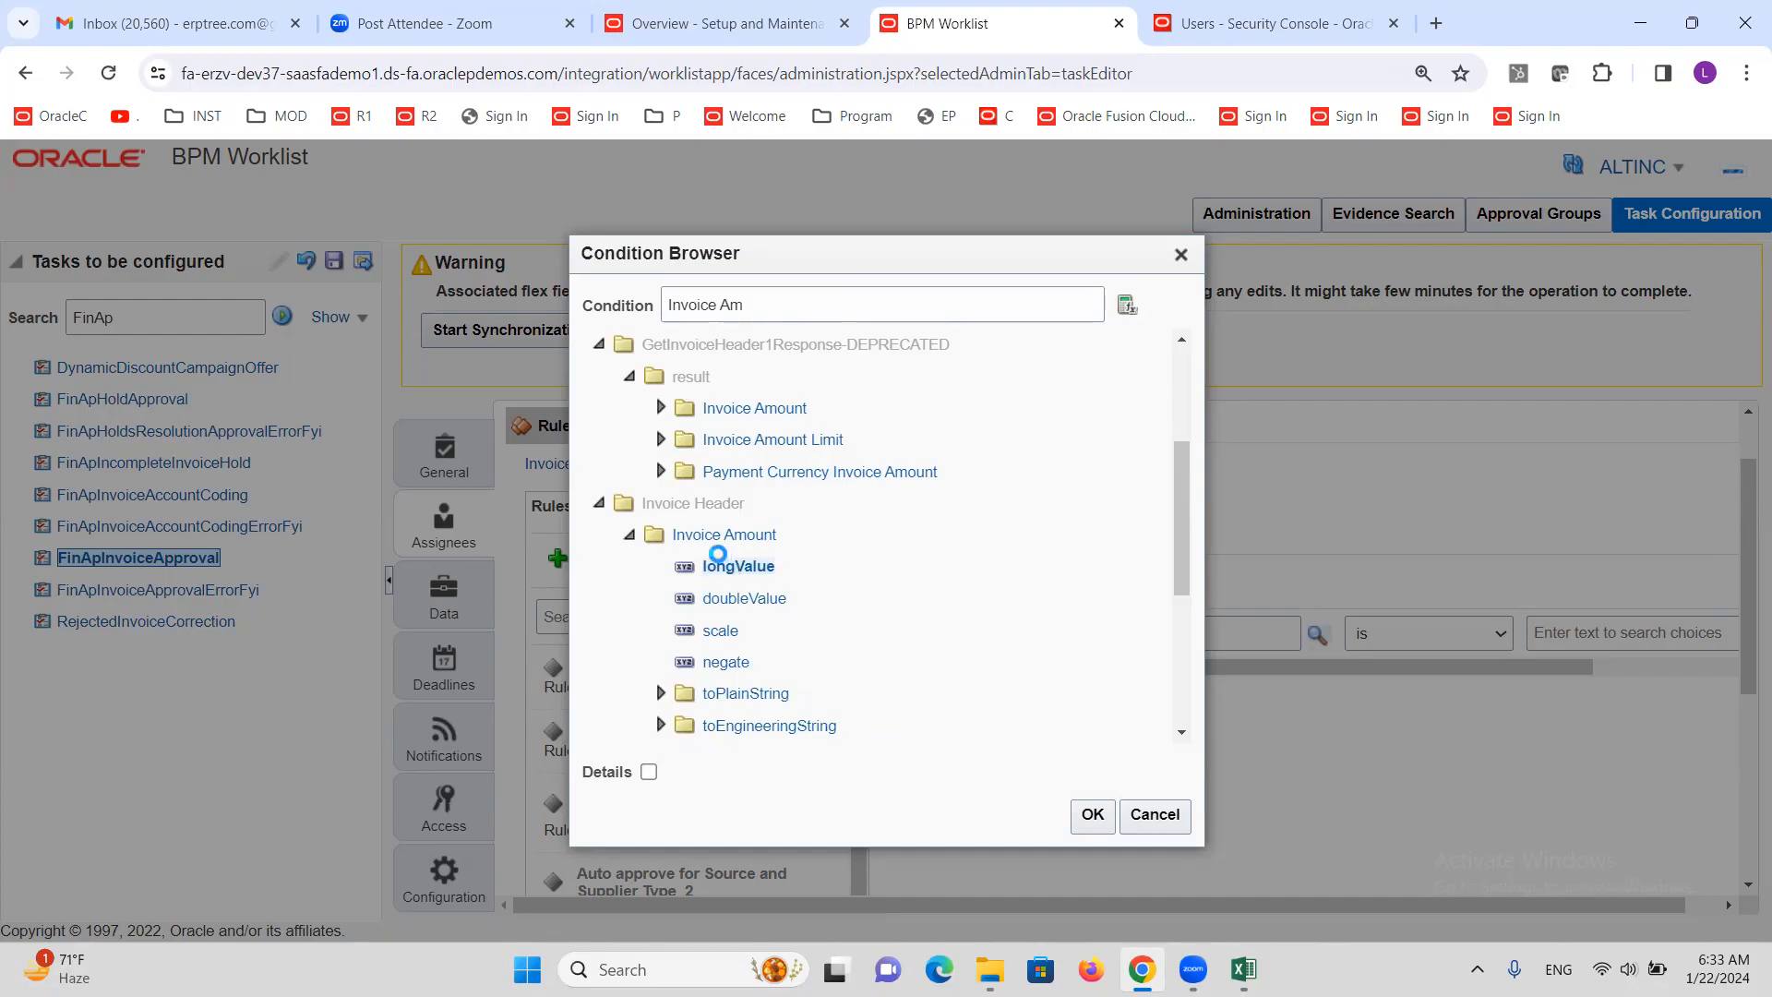
pyautogui.click(1090, 818)
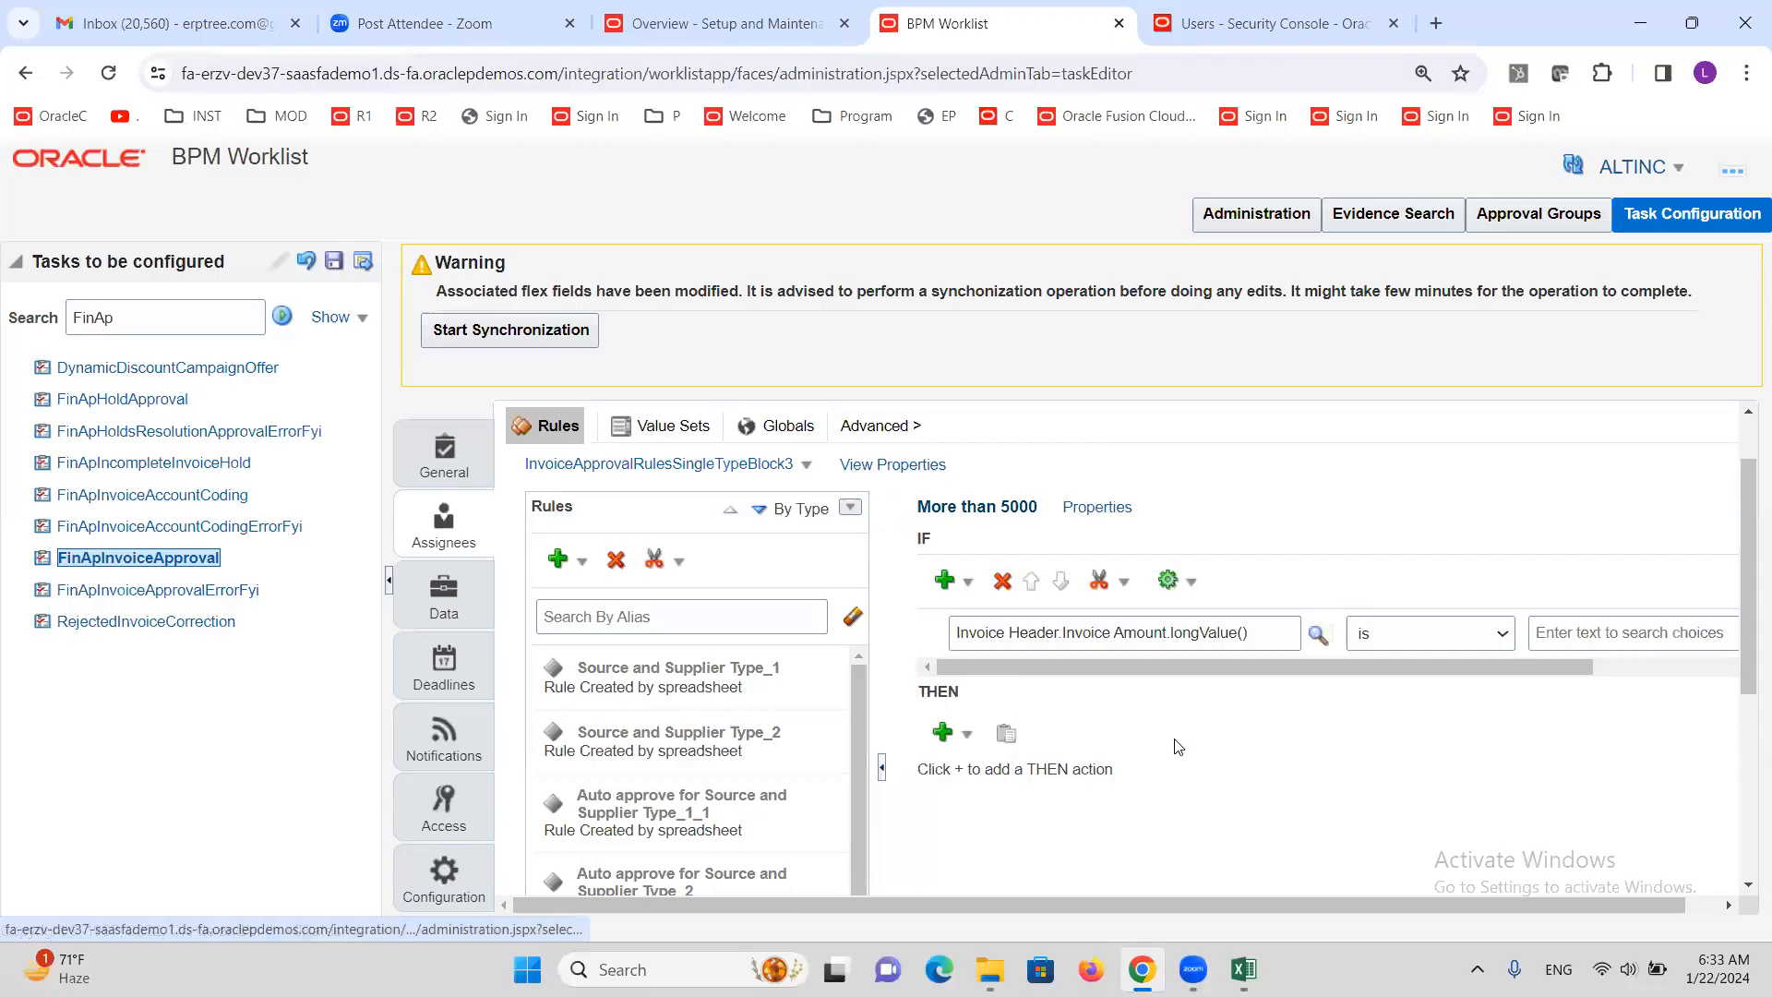
pyautogui.click(1486, 635)
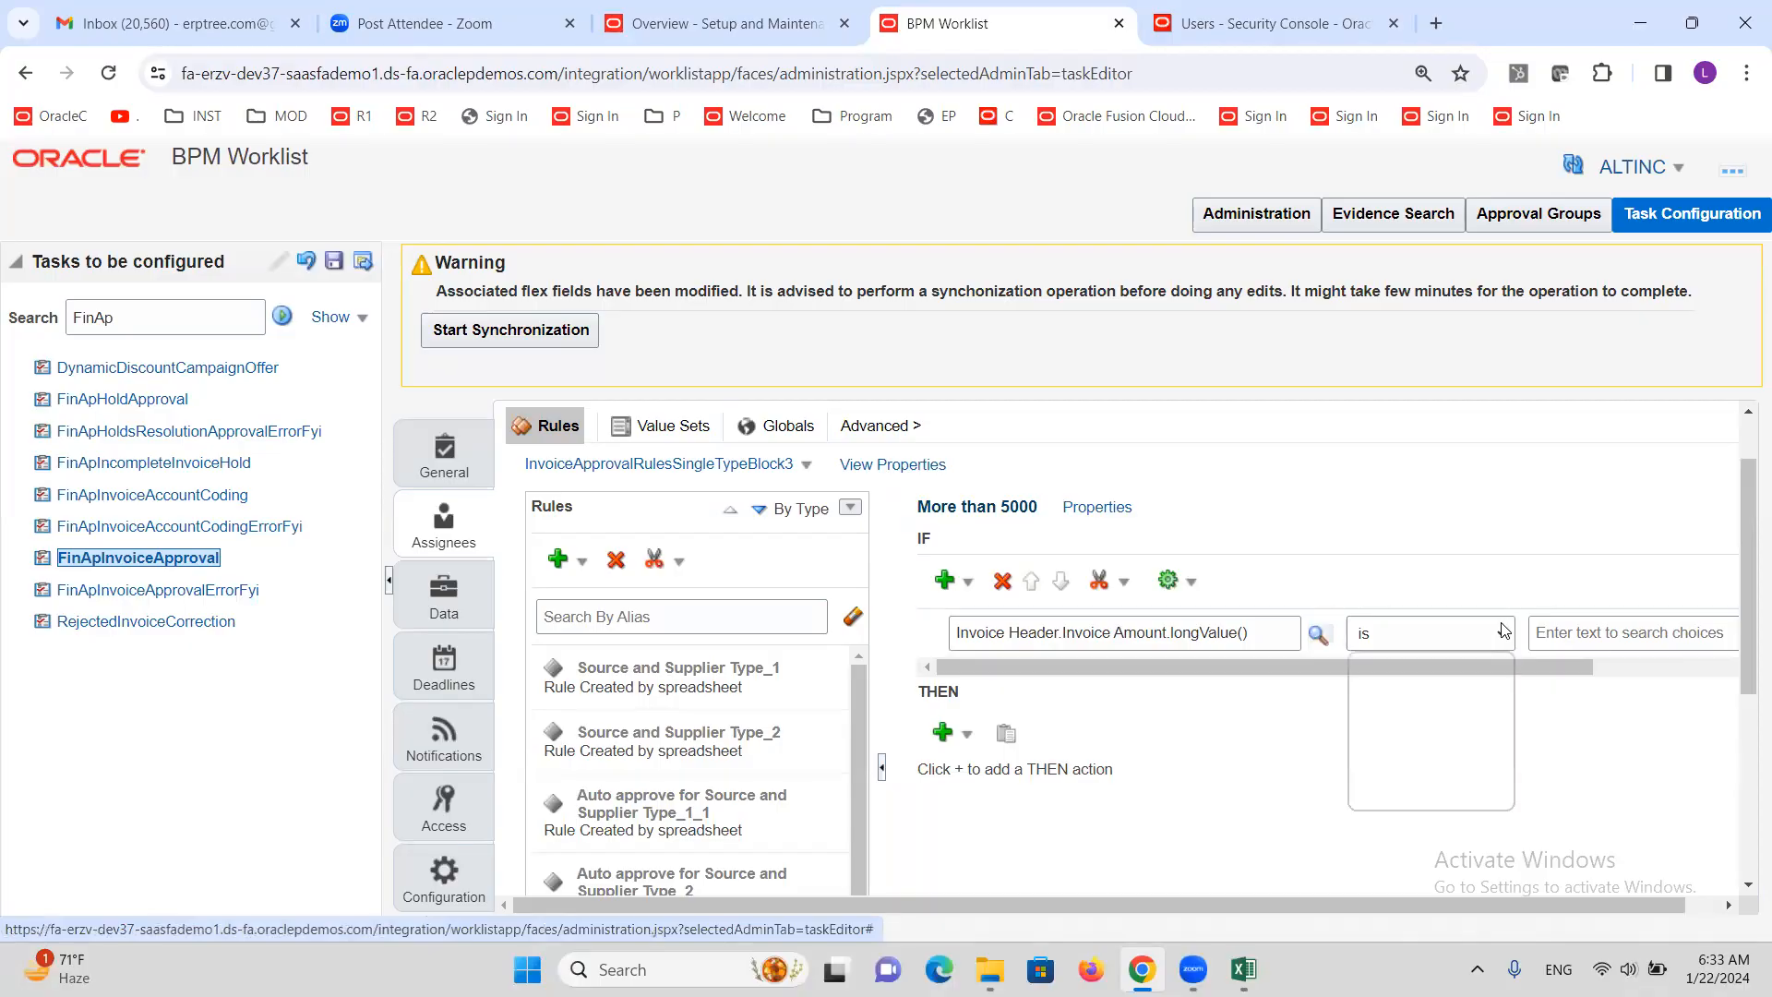
pyautogui.click(1398, 699)
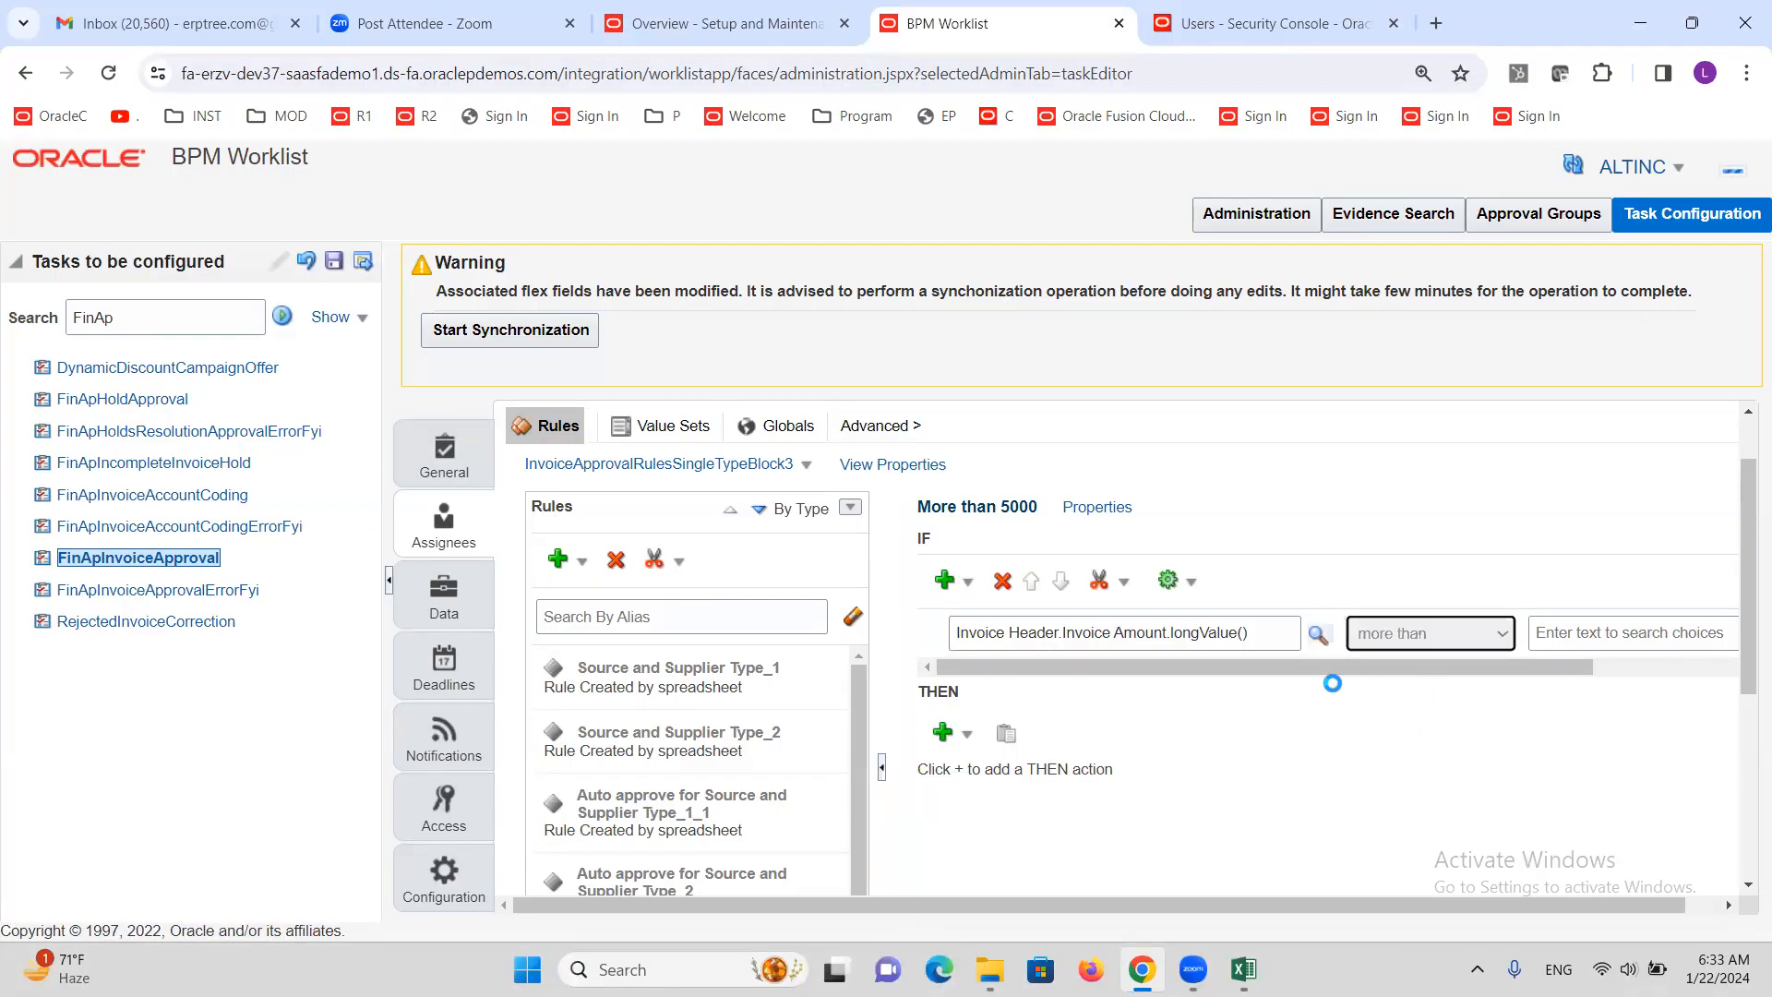
pyautogui.moveTo(1298, 665); pyautogui.dragTo(1527, 672)
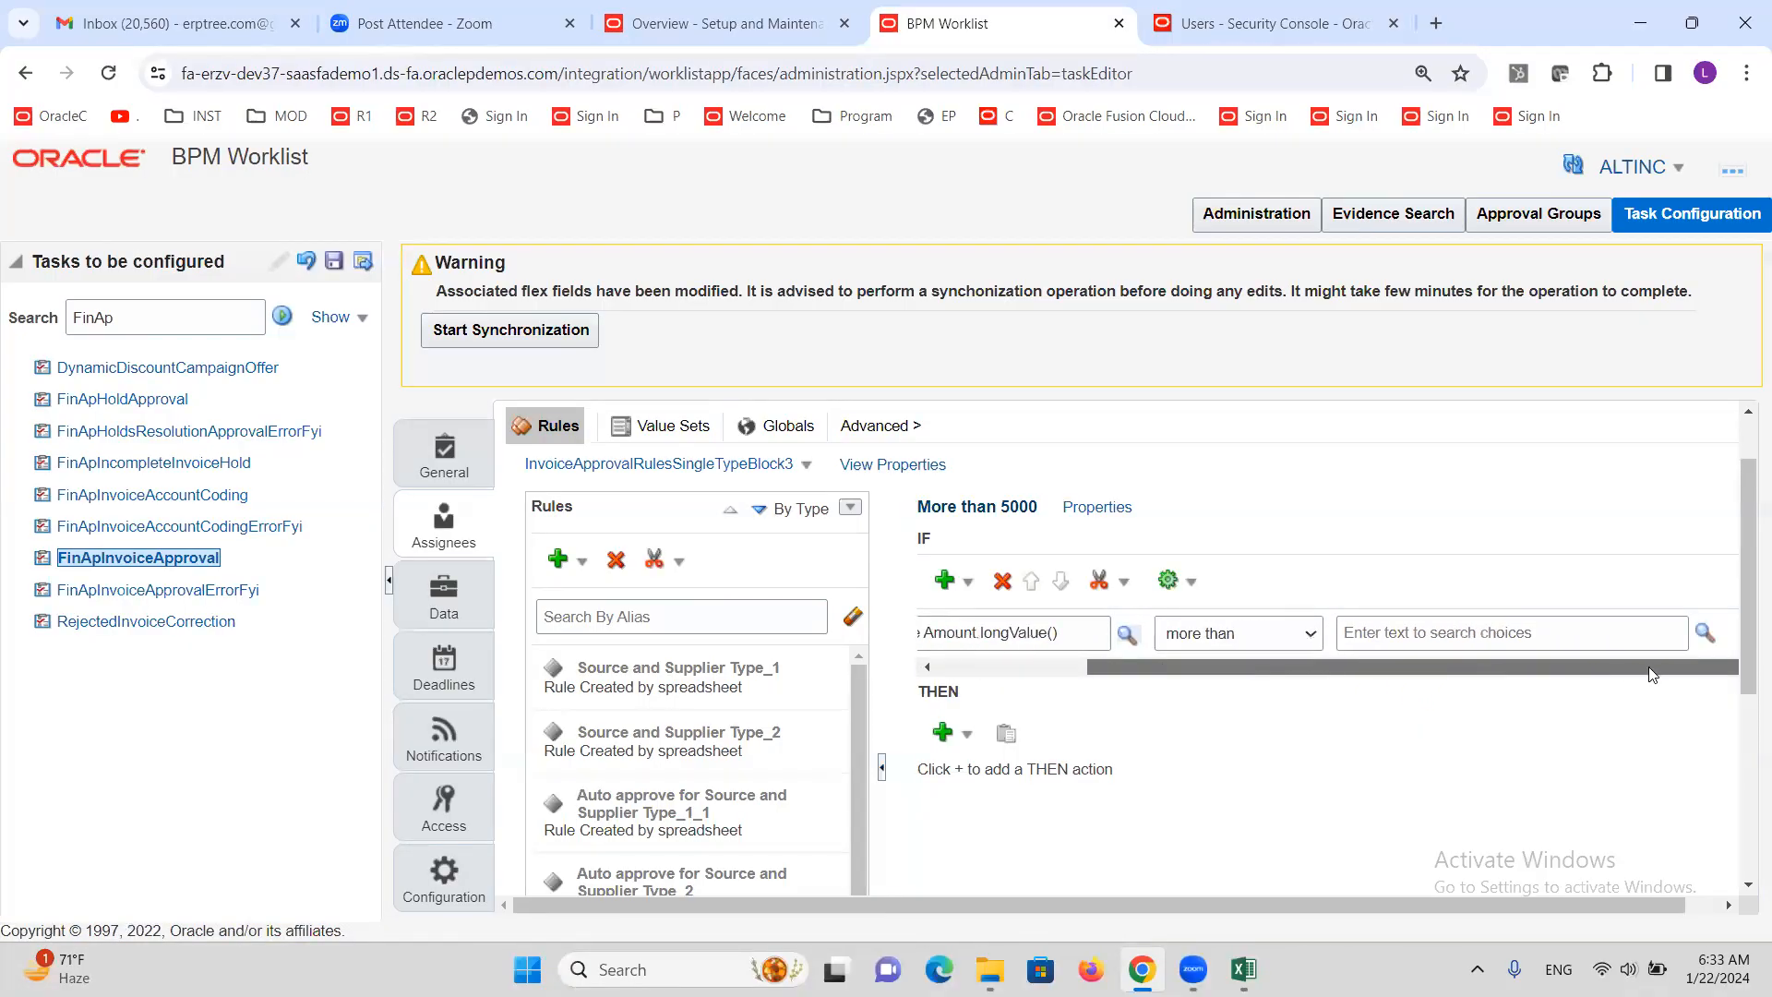
# Set the comparison value to the constant 5000
pyautogui.click(1705, 632)
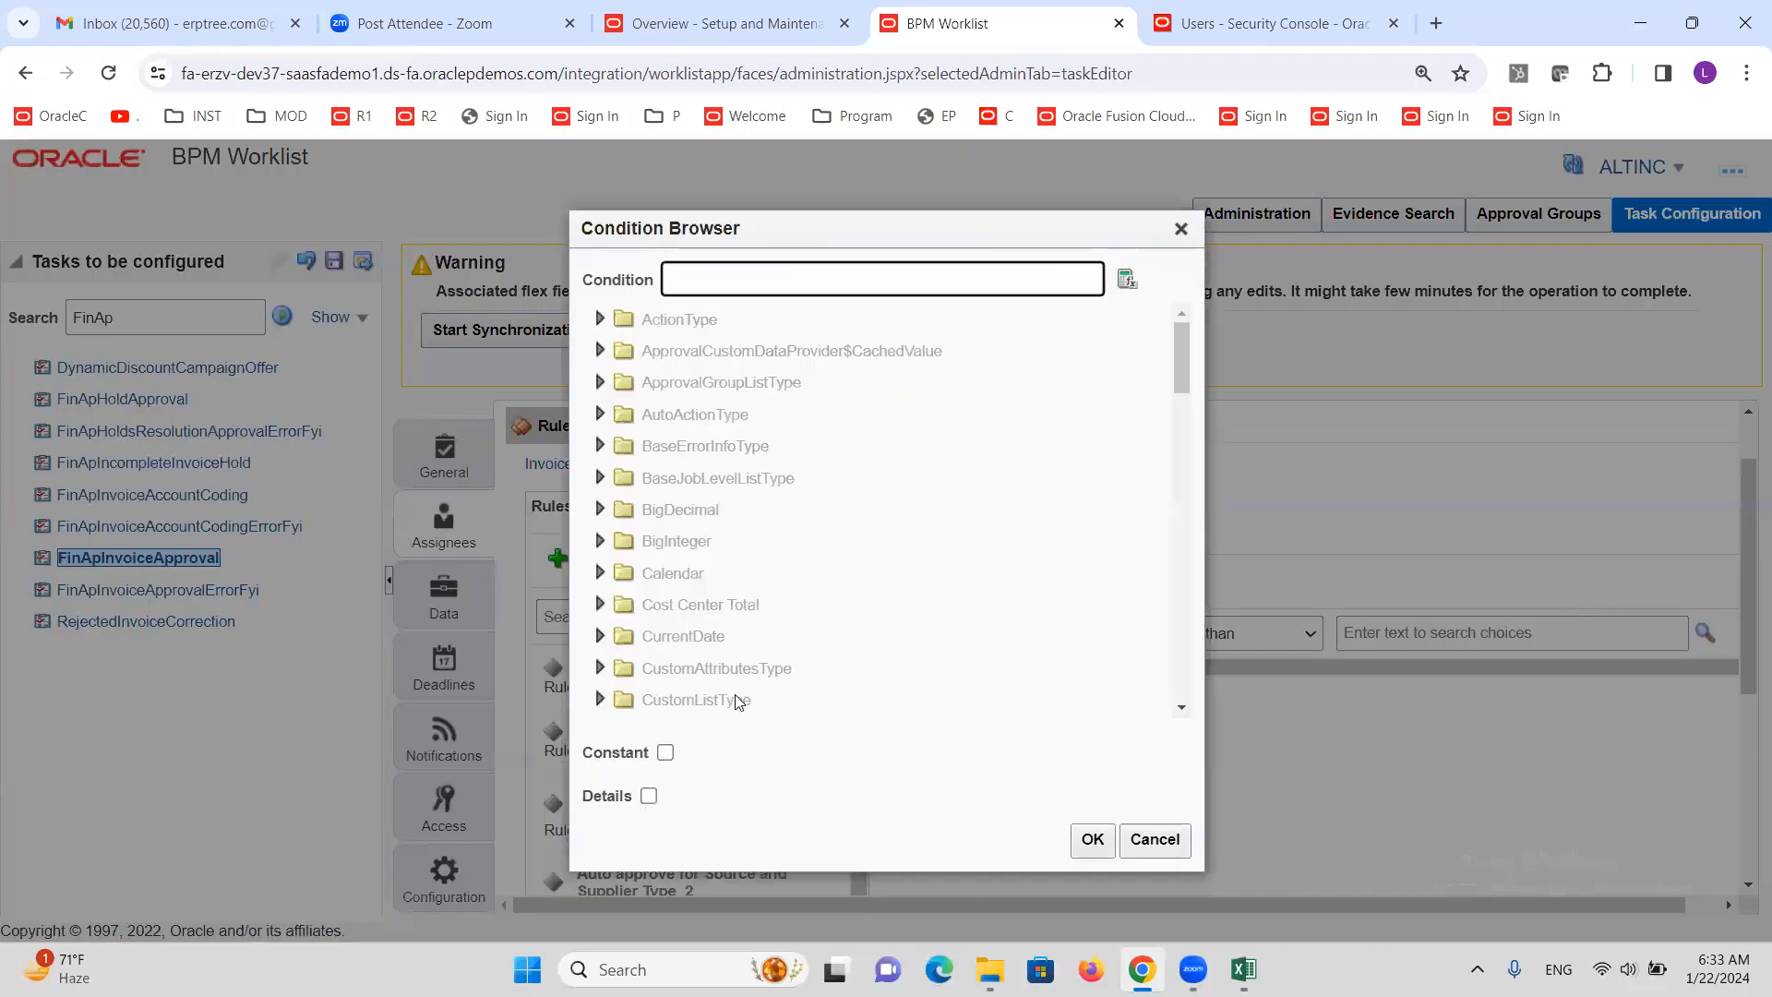
pyautogui.click(666, 752)
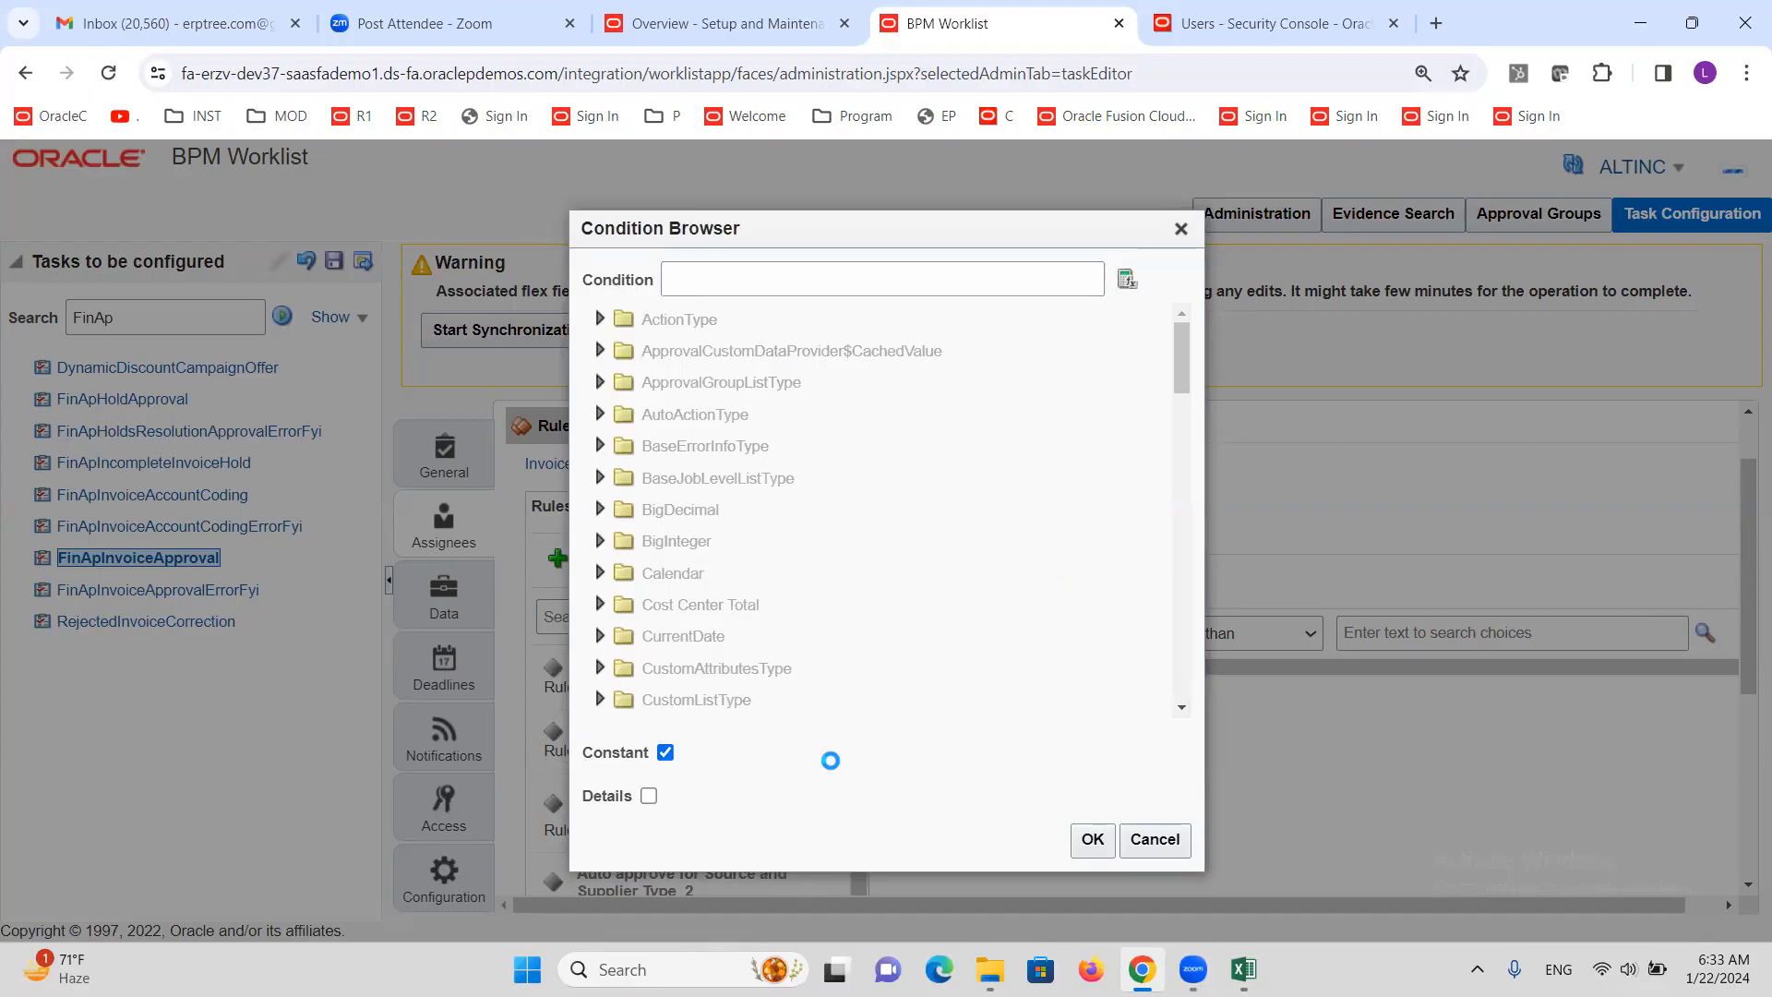
pyautogui.click(854, 277)
pyautogui.write('5000')
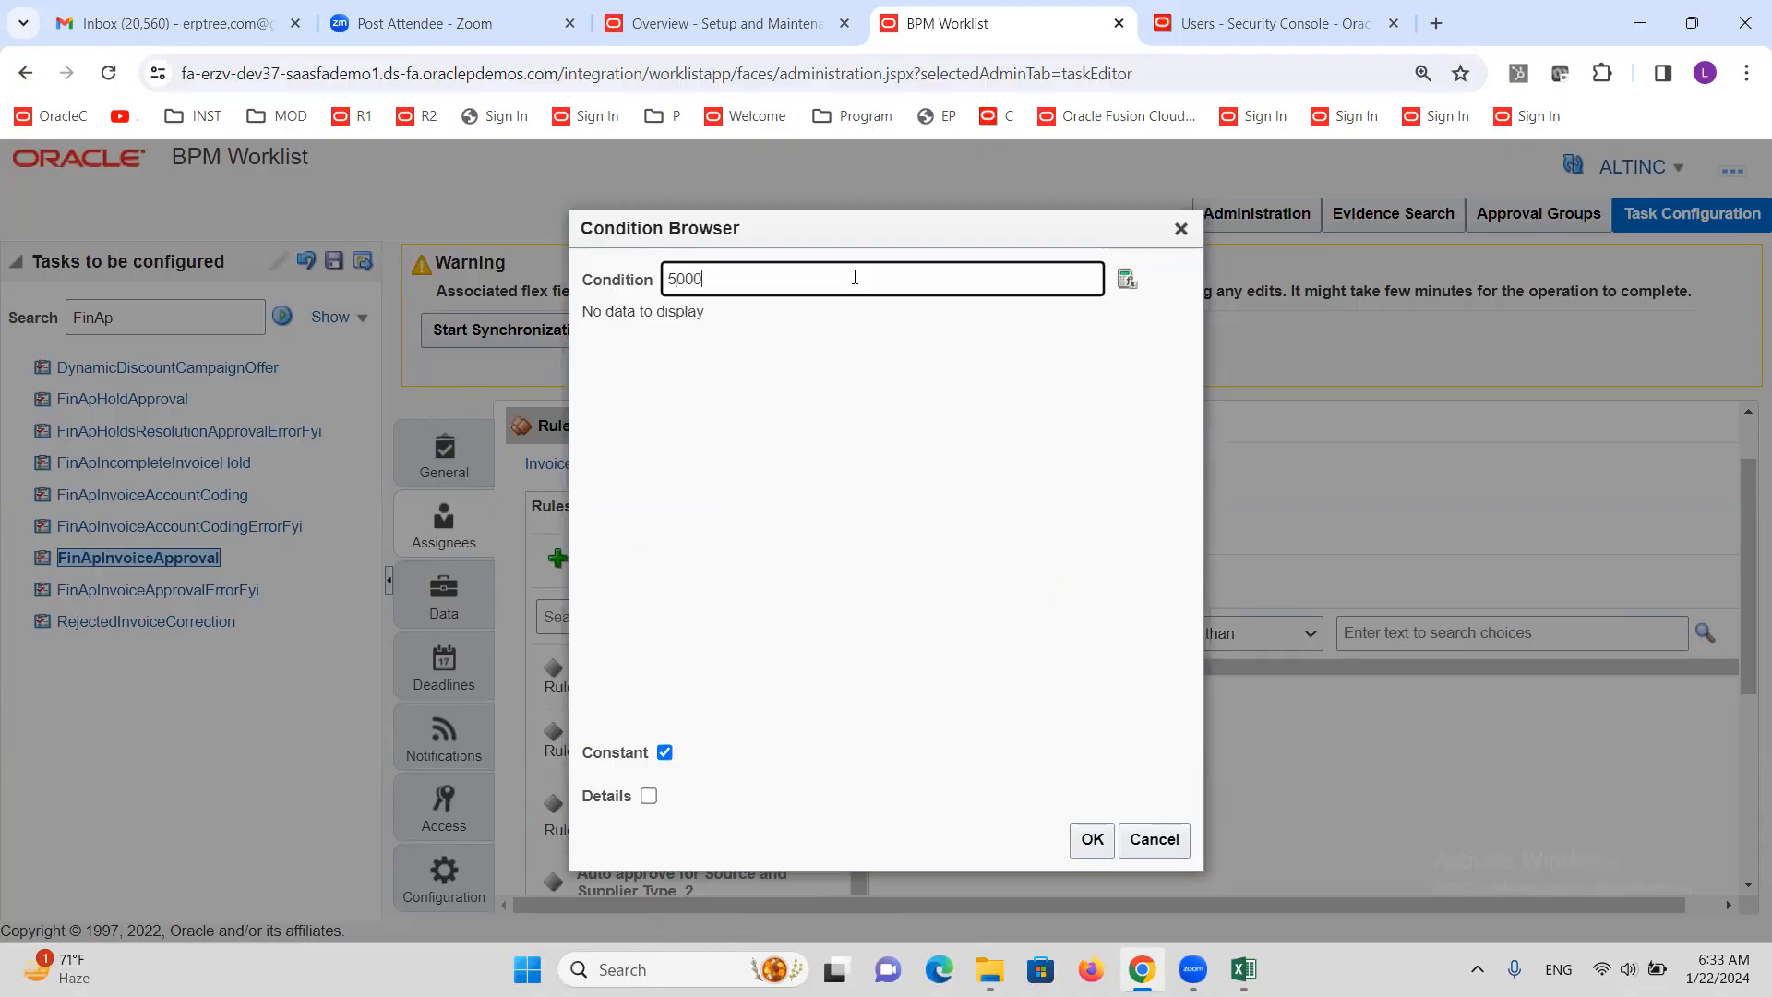
pyautogui.click(1089, 845)
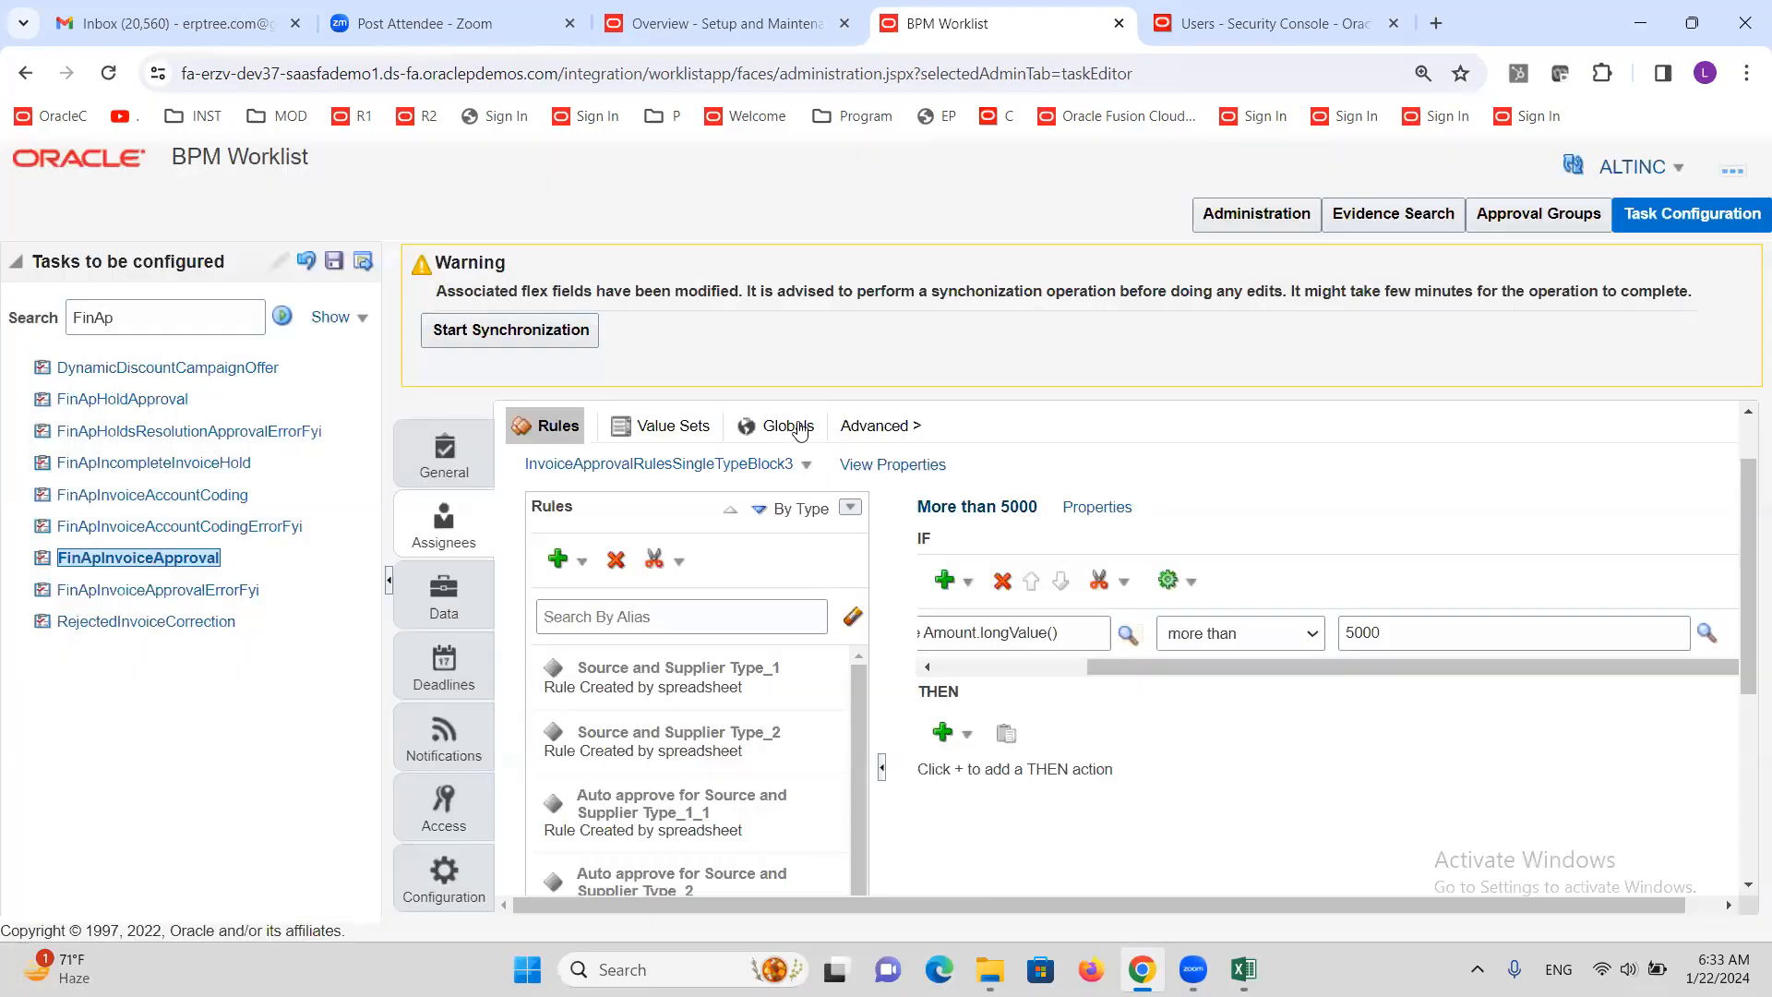
# Add an Add Approver > Approval Group action under THEN and select group AG2
pyautogui.click(969, 734)
pyautogui.scroll(-4, 1192, 858)
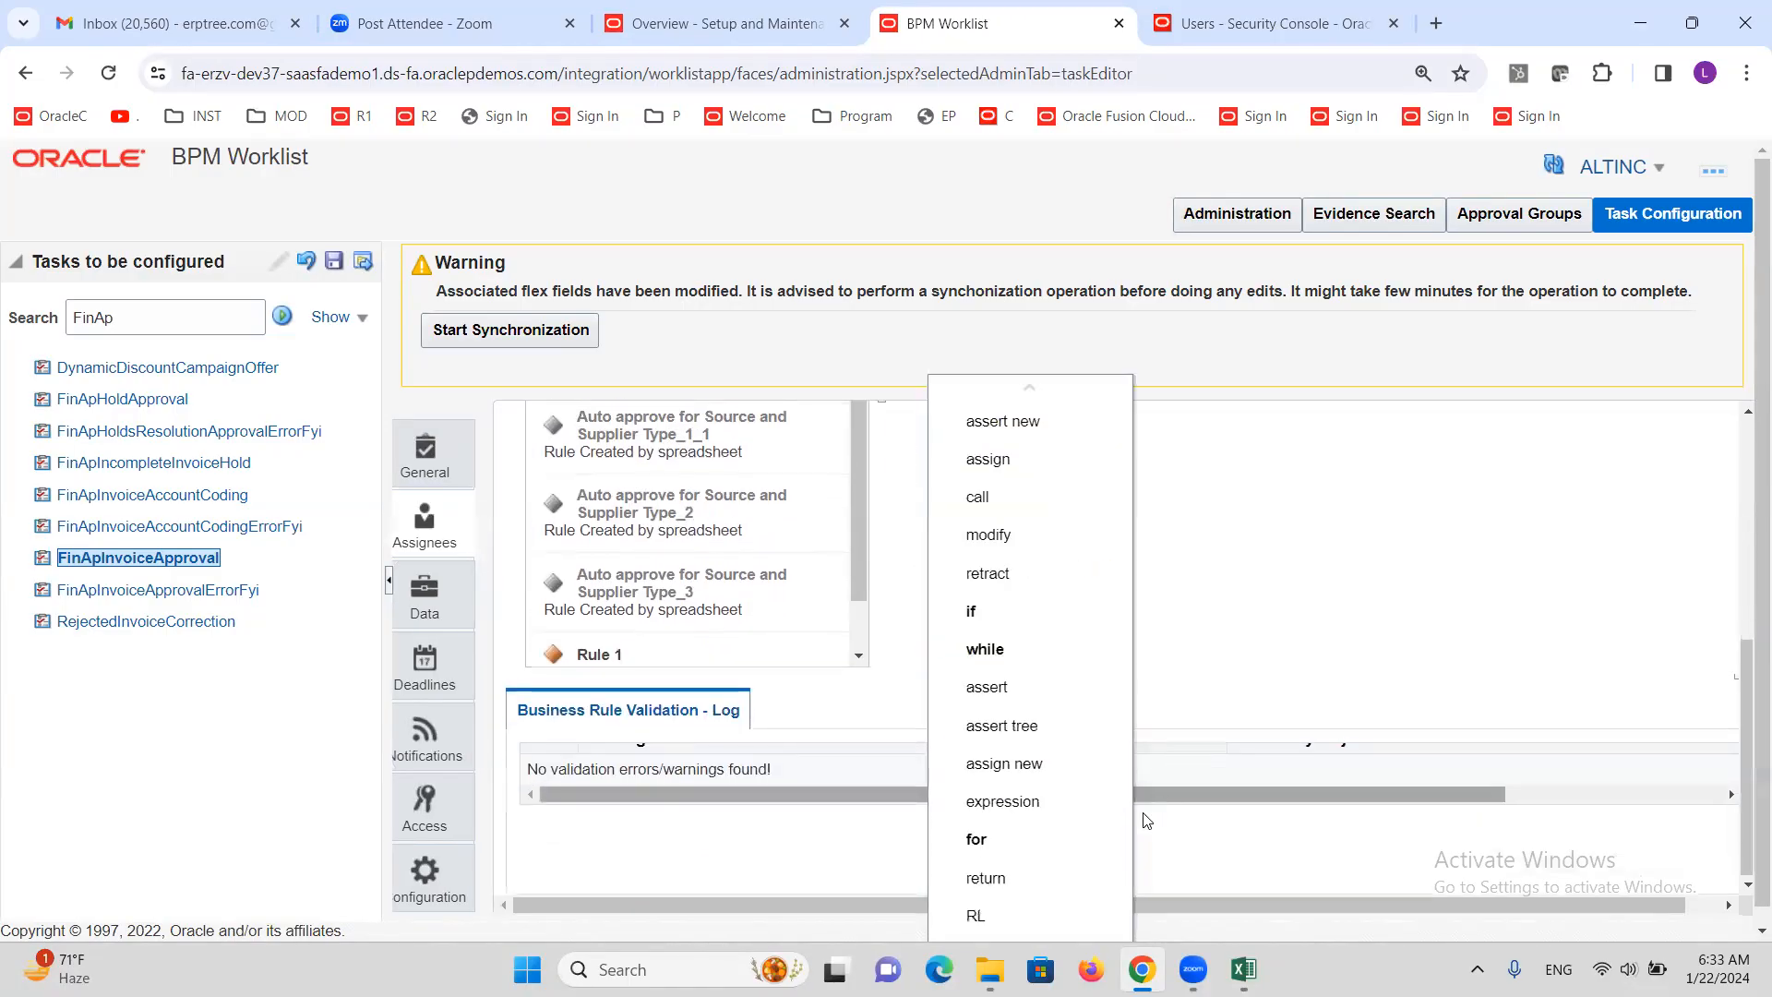
pyautogui.scroll(-3, 1109, 856)
pyautogui.moveTo(1050, 921)
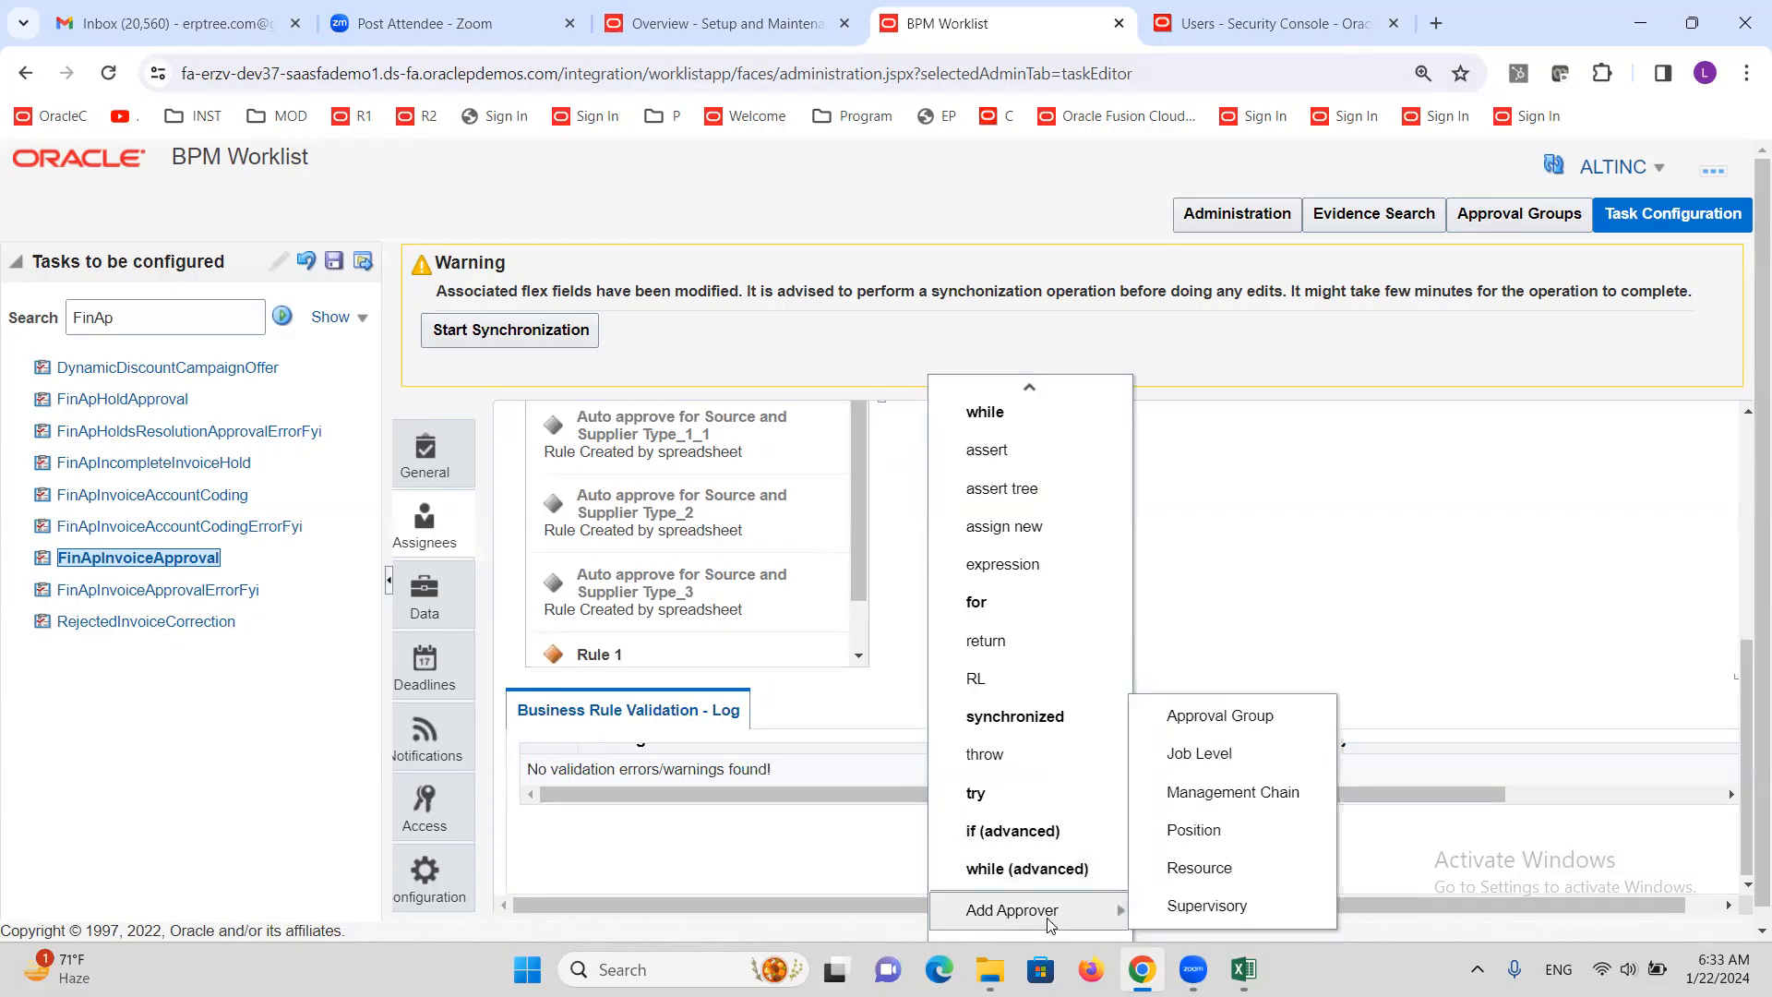
pyautogui.click(1205, 725)
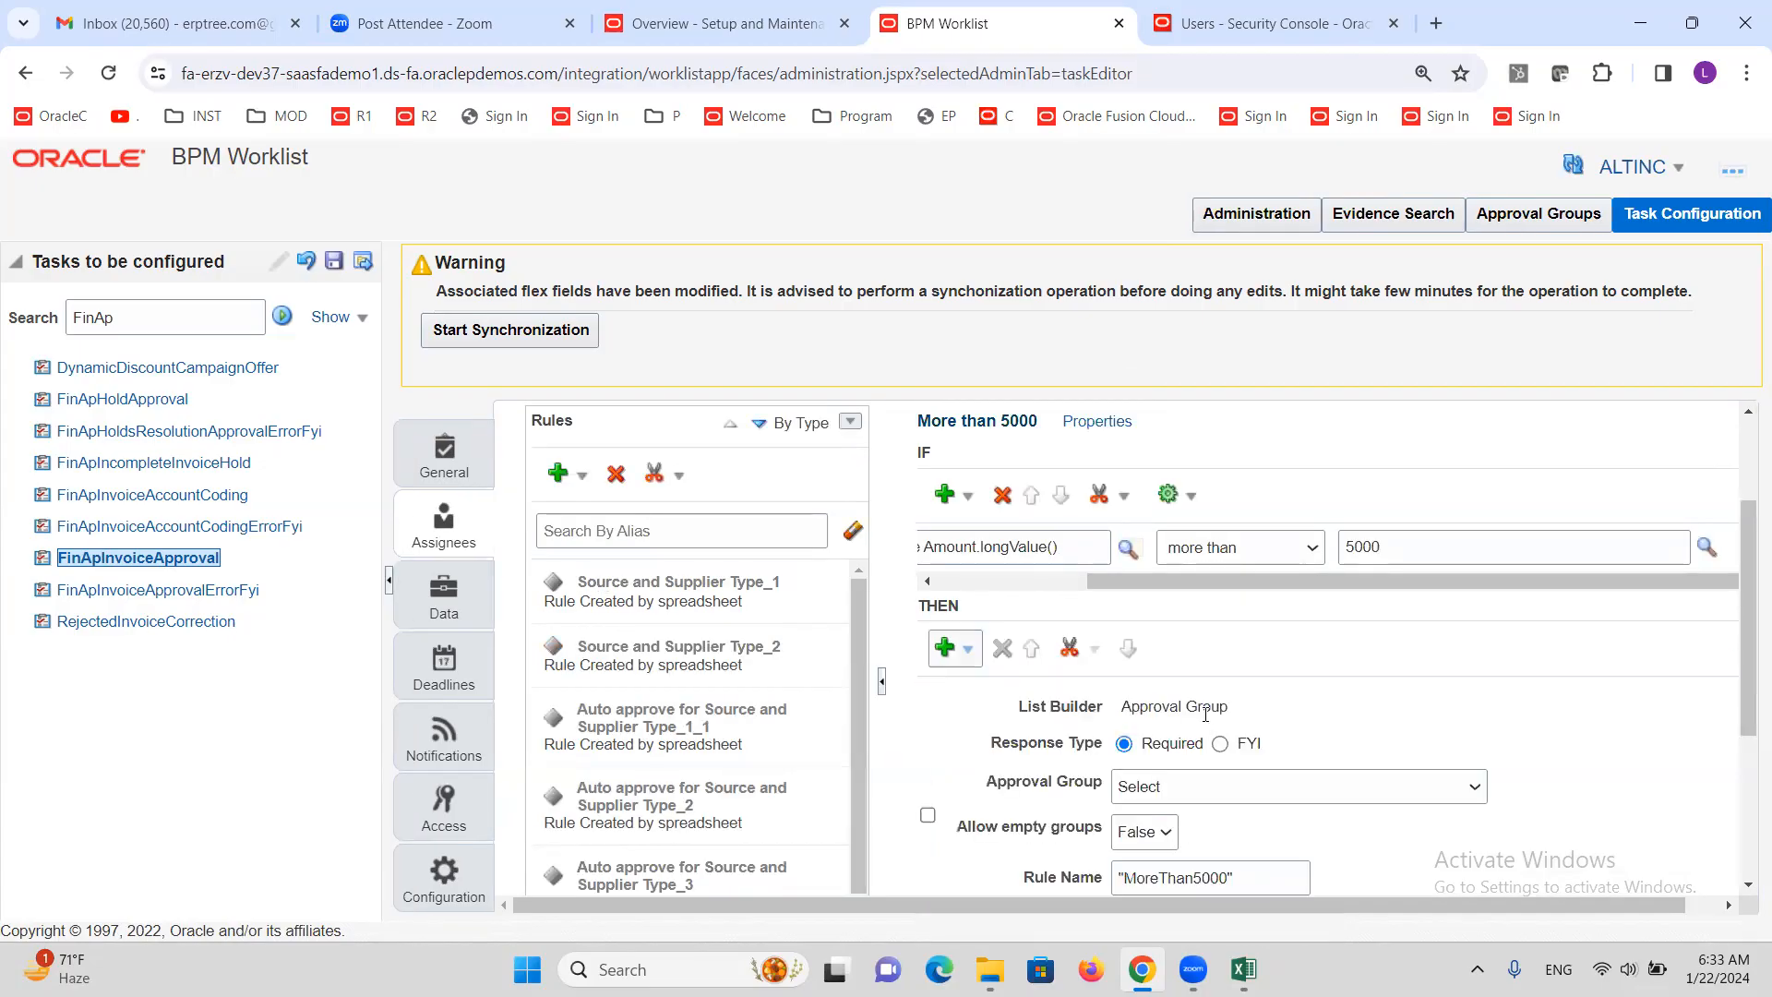
pyautogui.moveTo(1746, 577); pyautogui.dragTo(1747, 624)
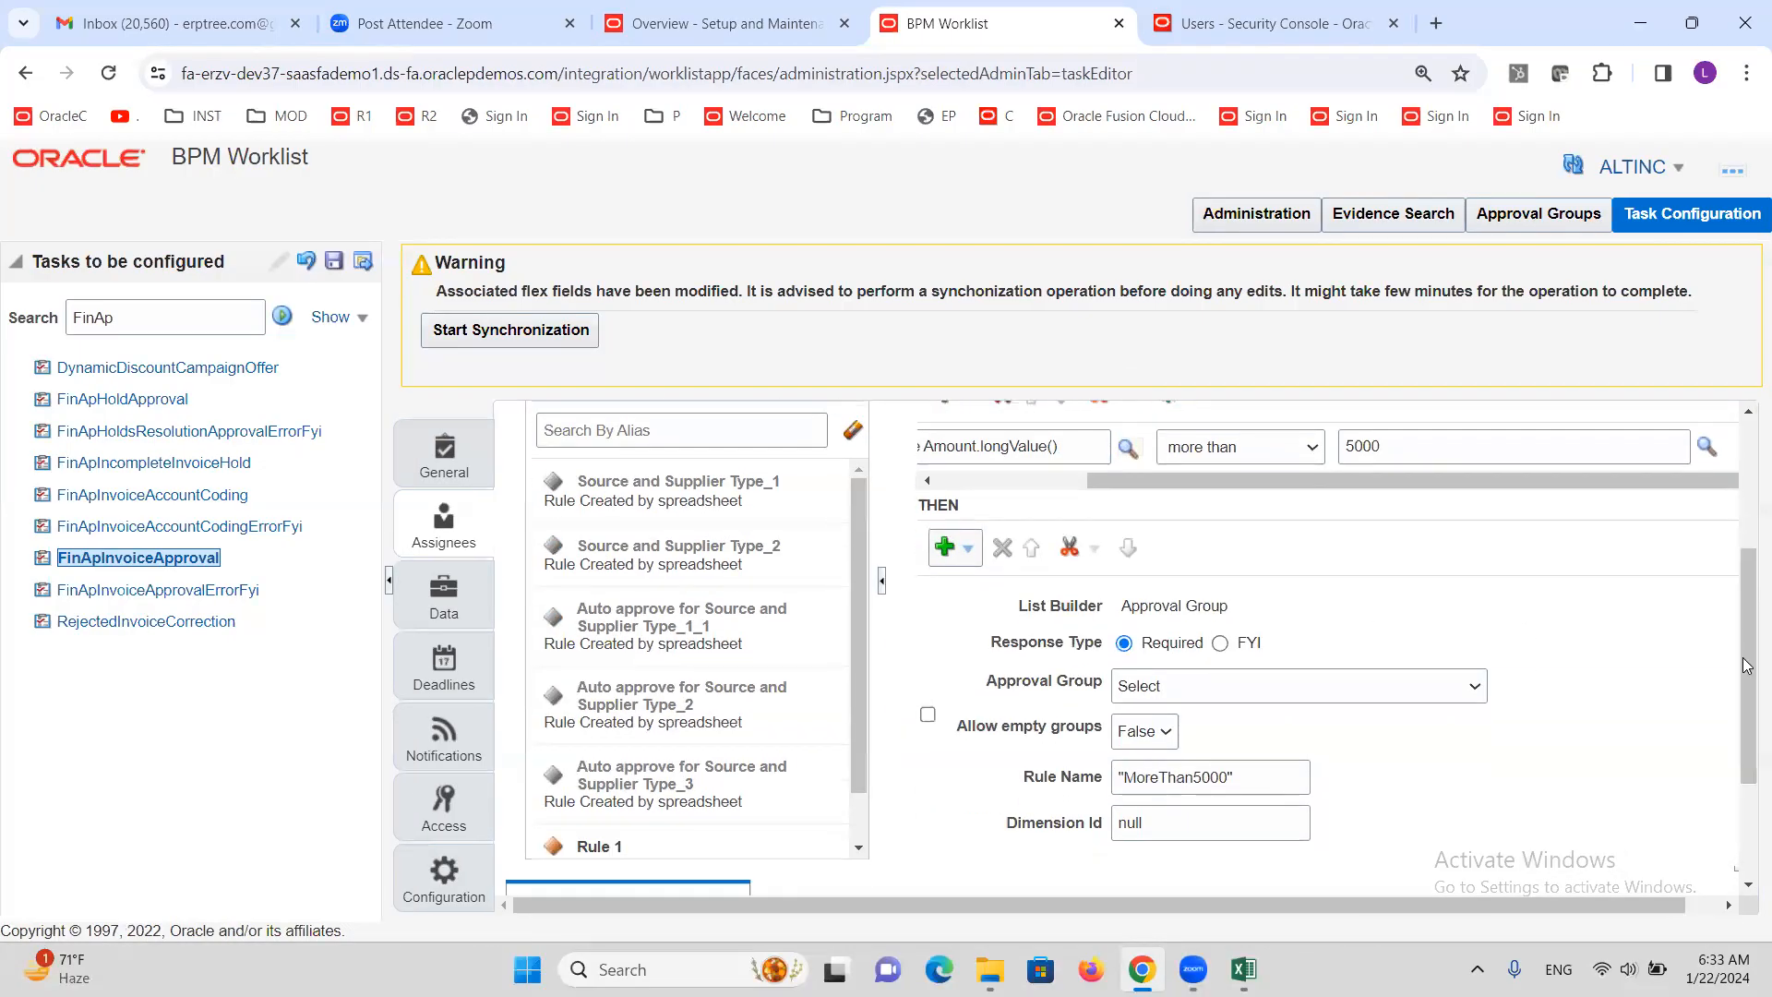
pyautogui.click(1474, 688)
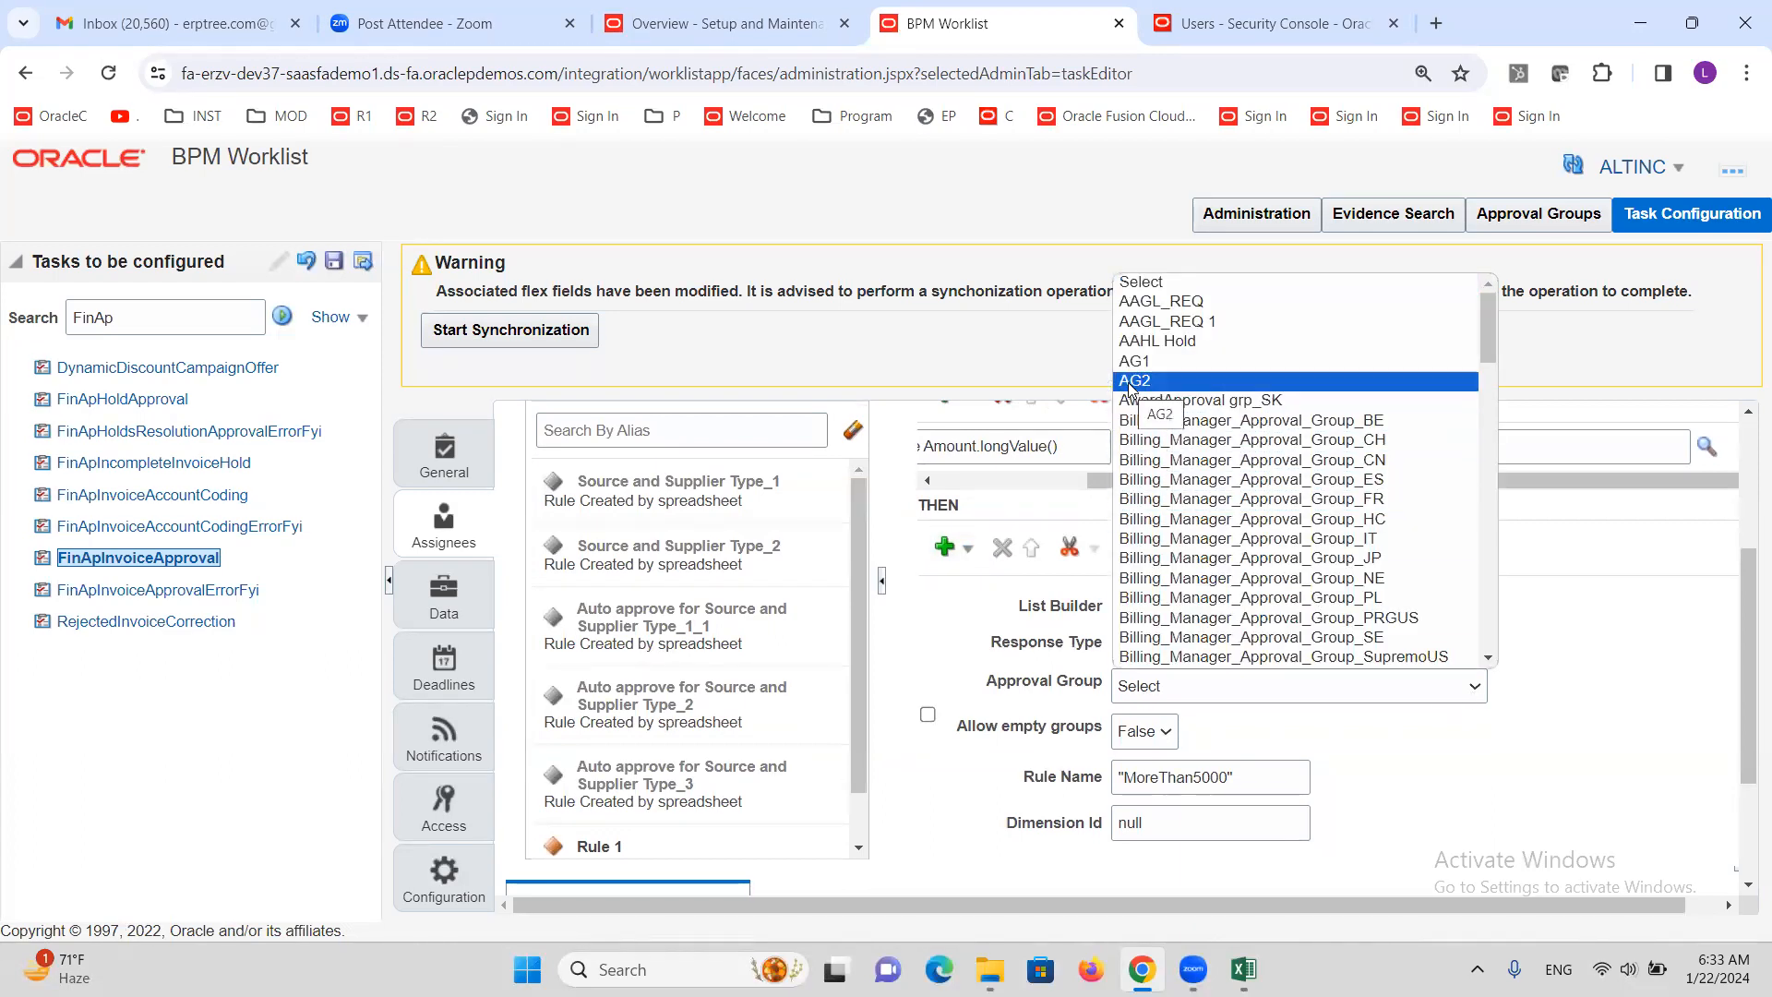
pyautogui.click(1128, 381)
pyautogui.click(1563, 763)
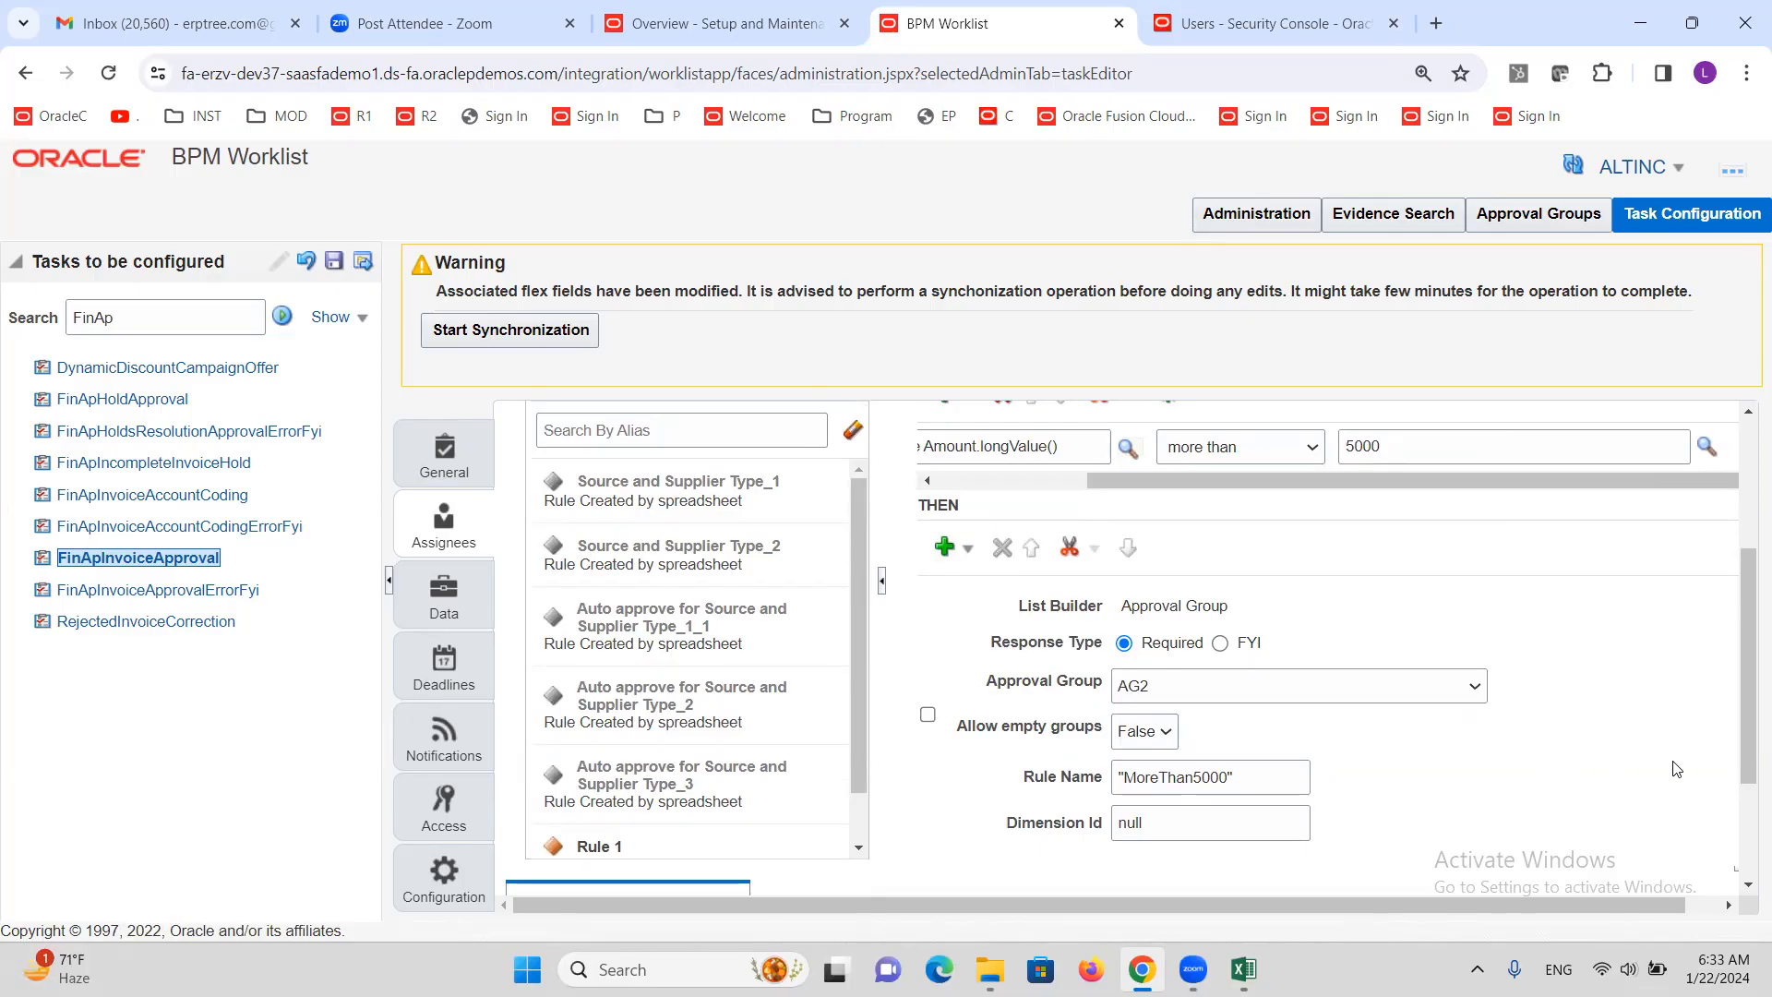
pyautogui.moveTo(1746, 730); pyautogui.dragTo(1746, 575)
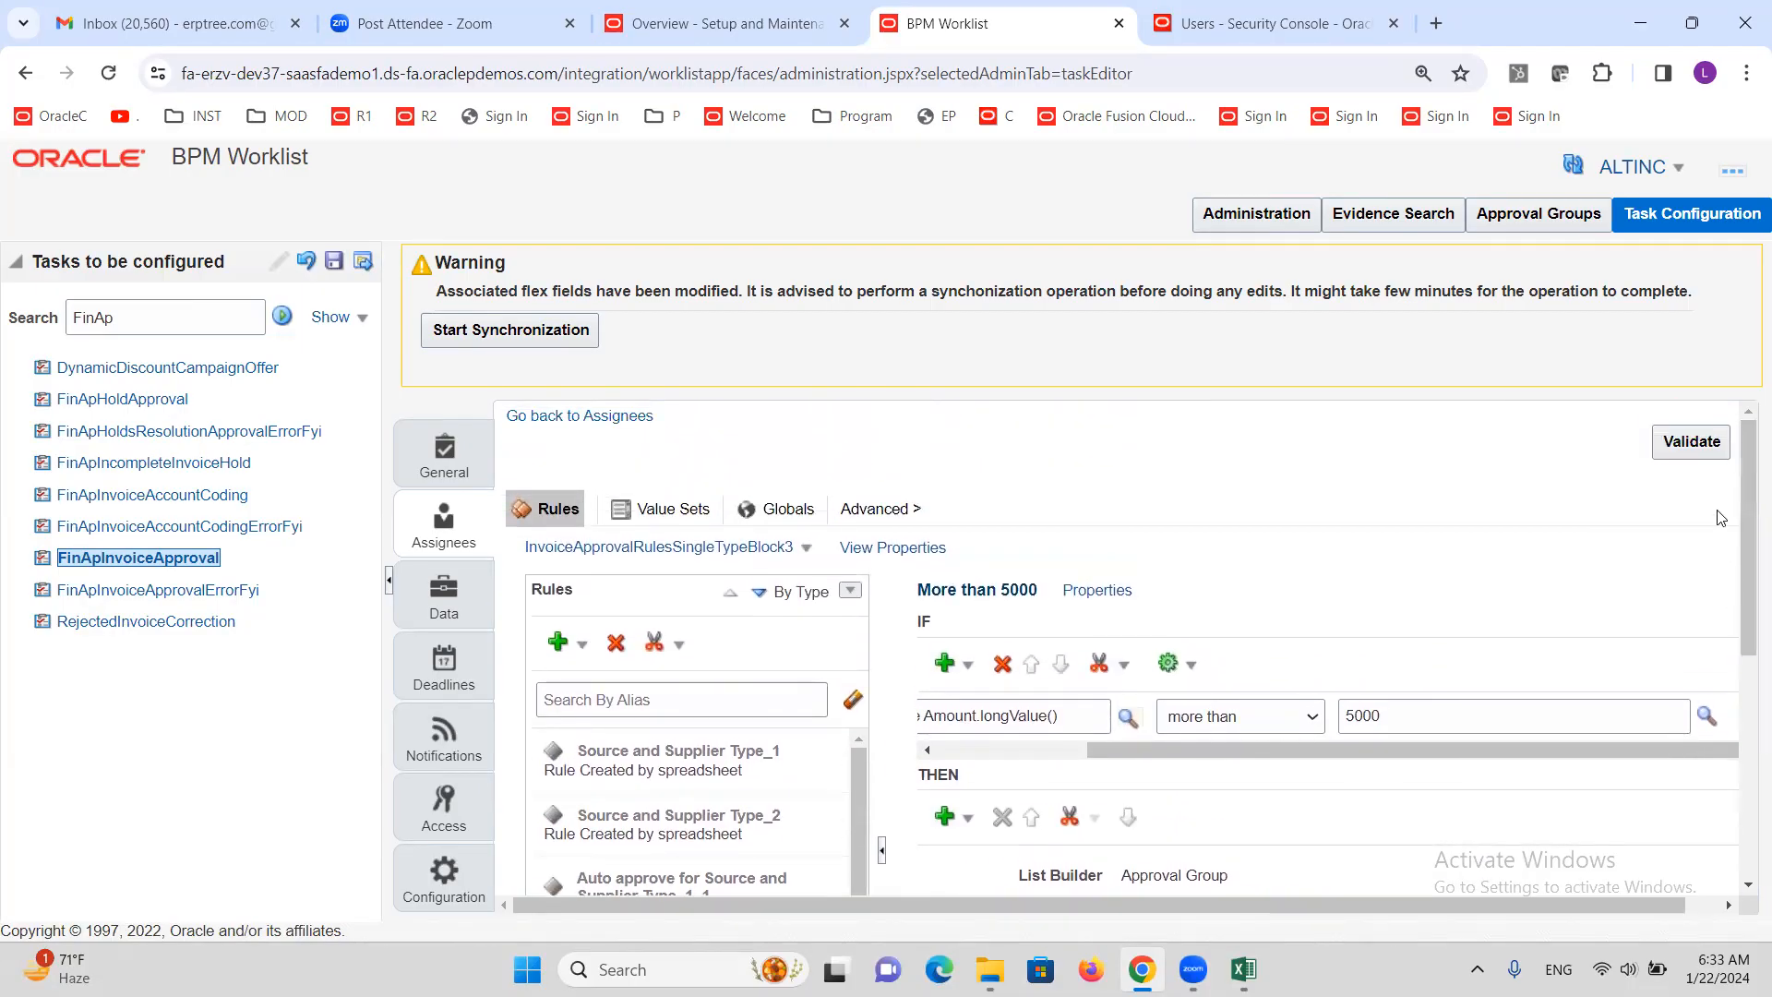
# Run Validate and check the log reads 'No validation errors/warnings found!'
pyautogui.click(1692, 441)
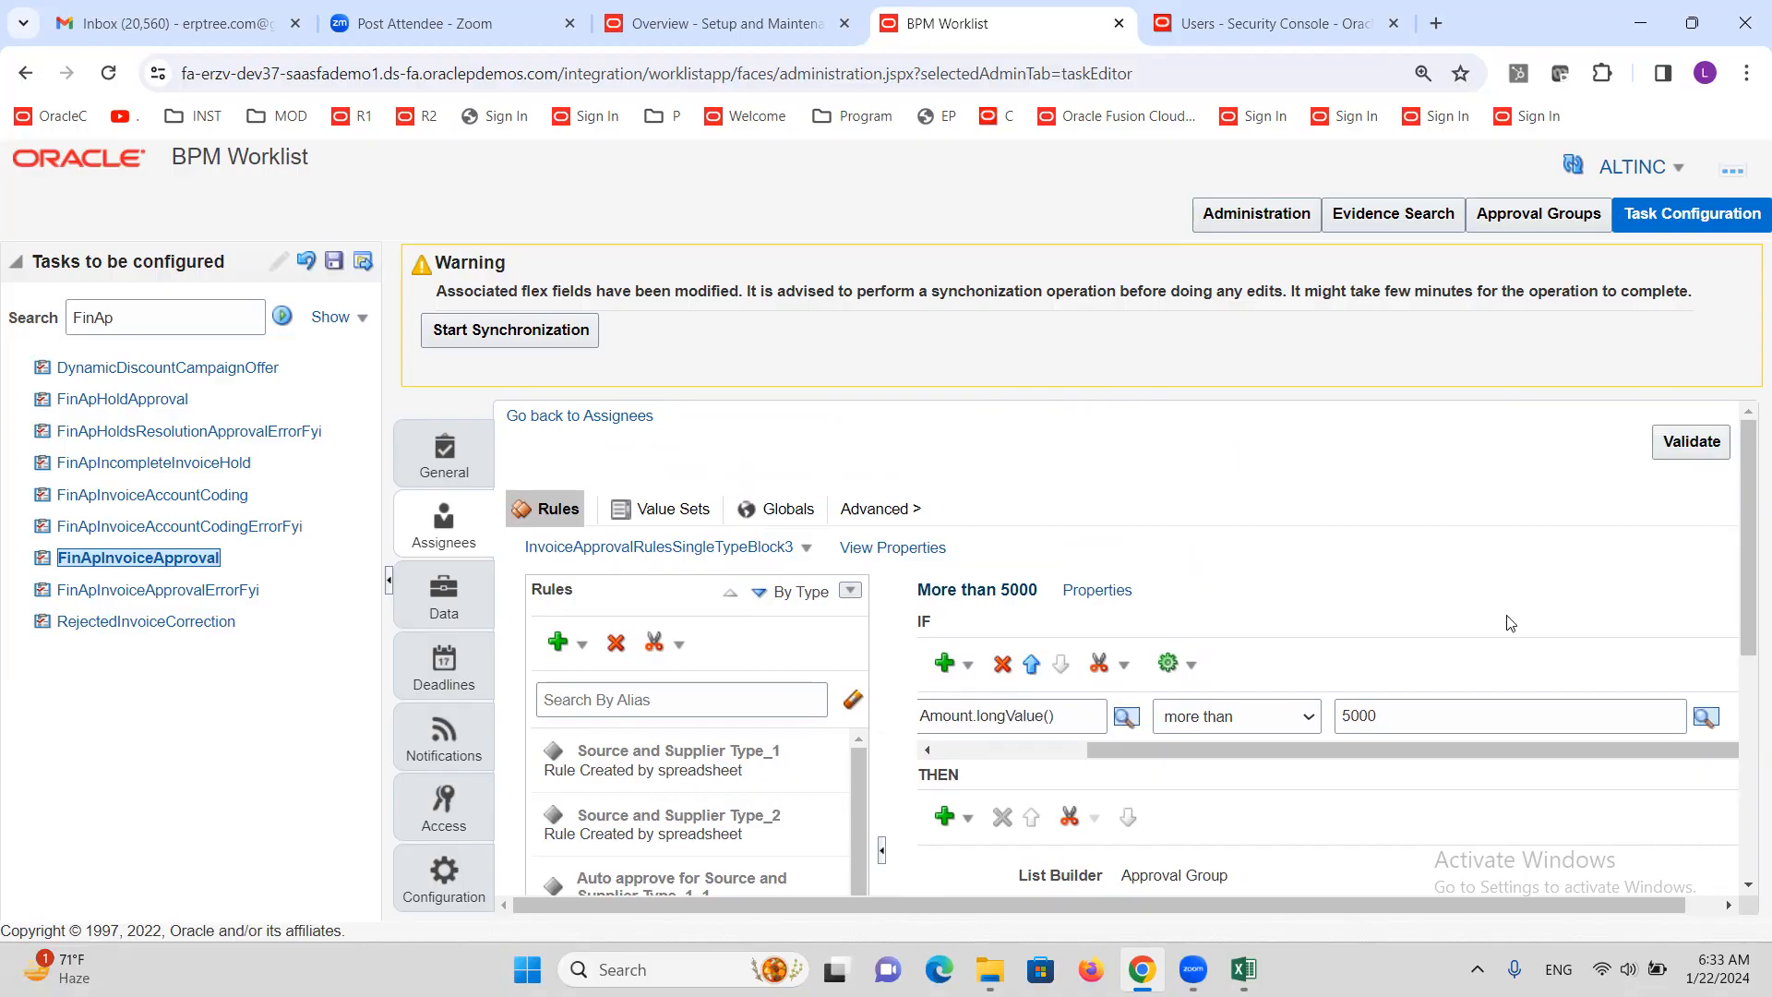
pyautogui.moveTo(1747, 492); pyautogui.dragTo(1730, 788)
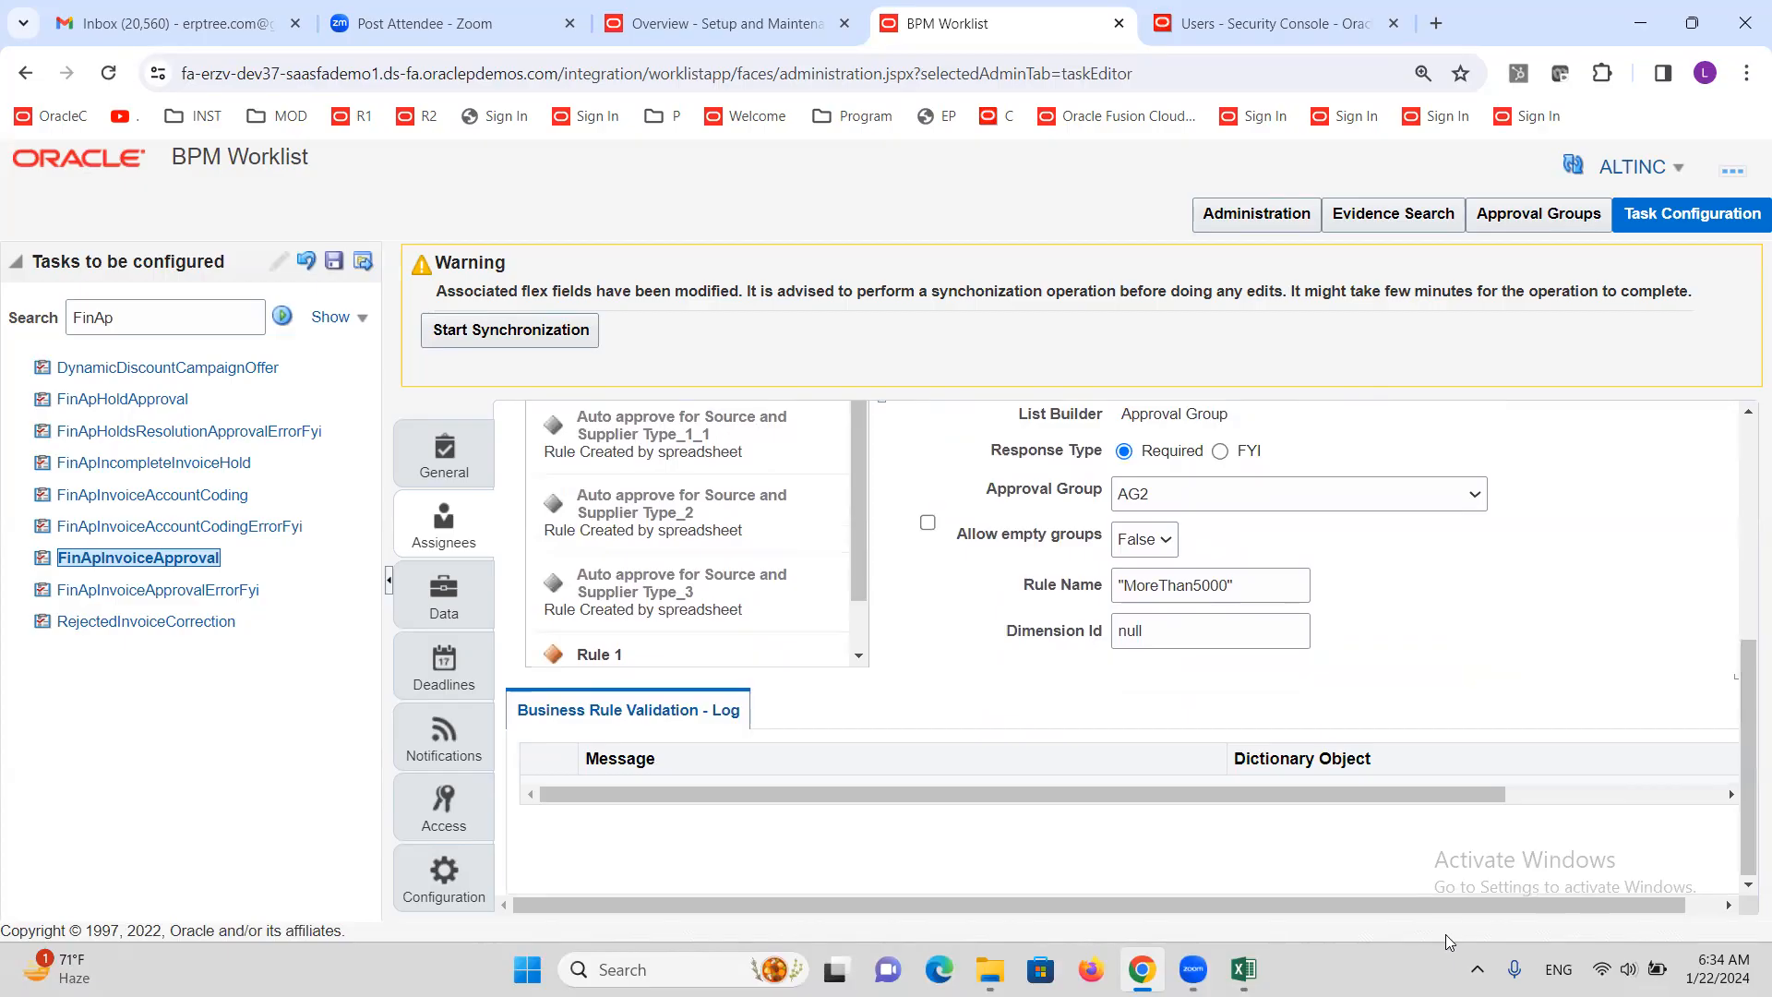
pyautogui.moveTo(1451, 904); pyautogui.dragTo(1587, 891)
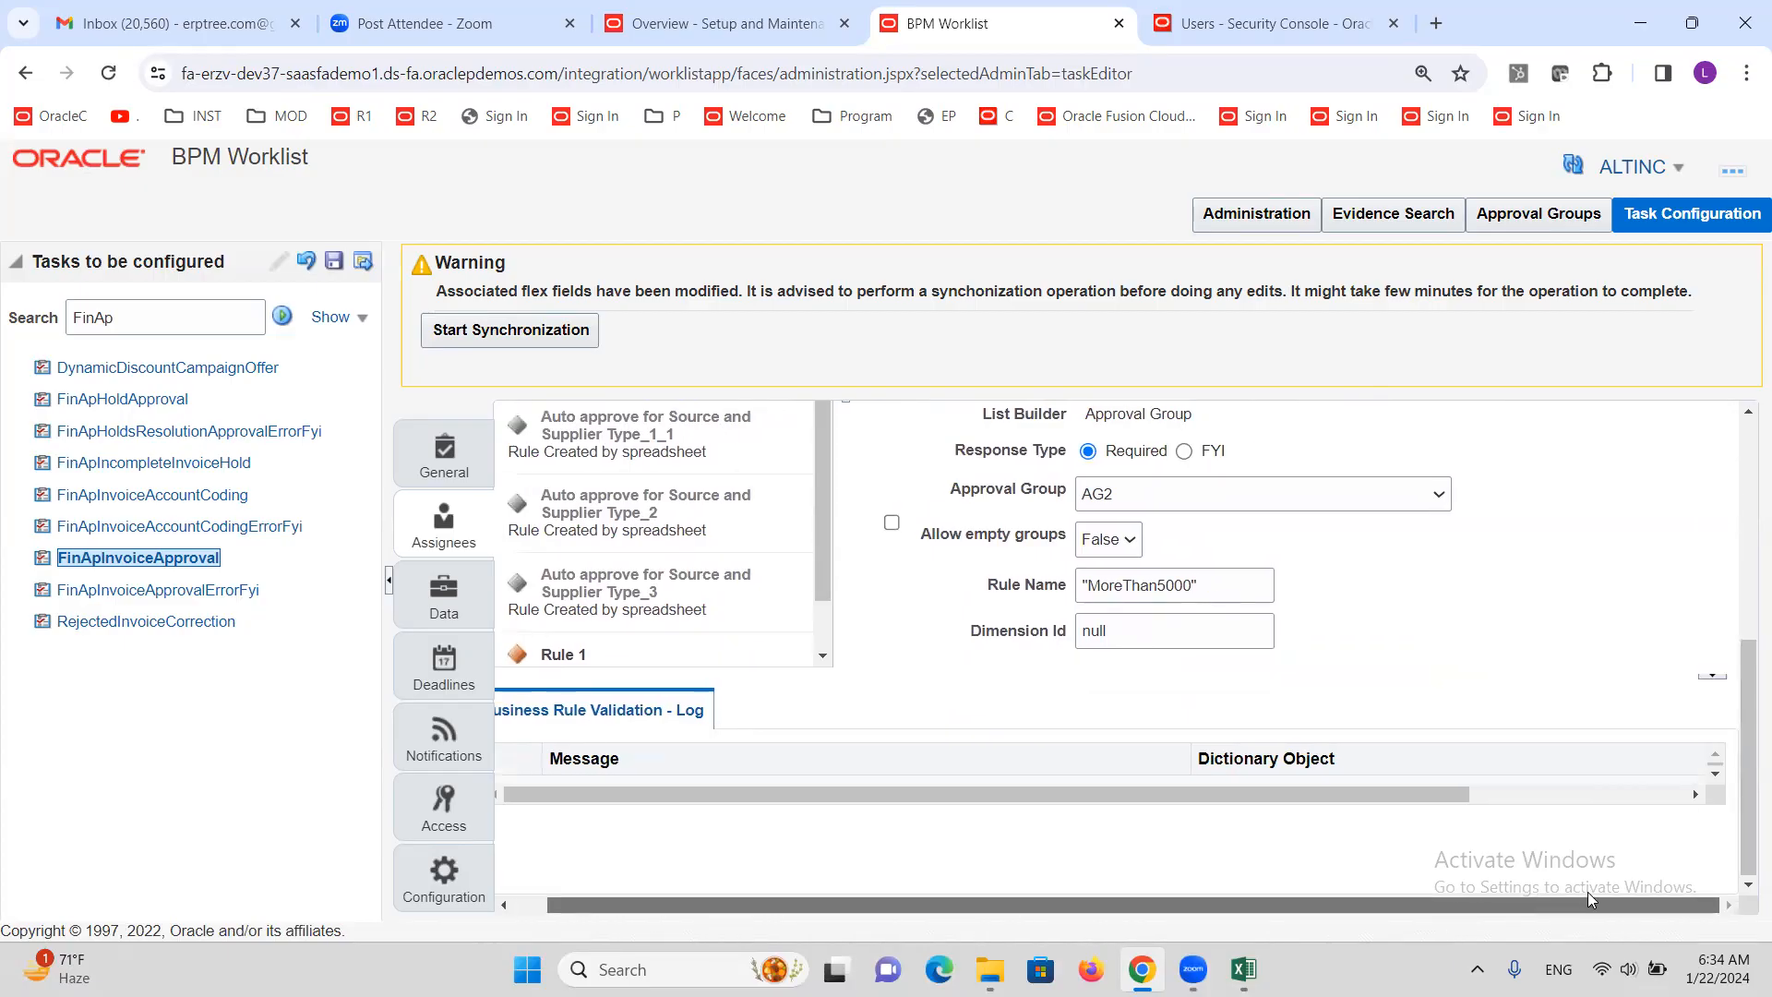
pyautogui.click(1716, 776)
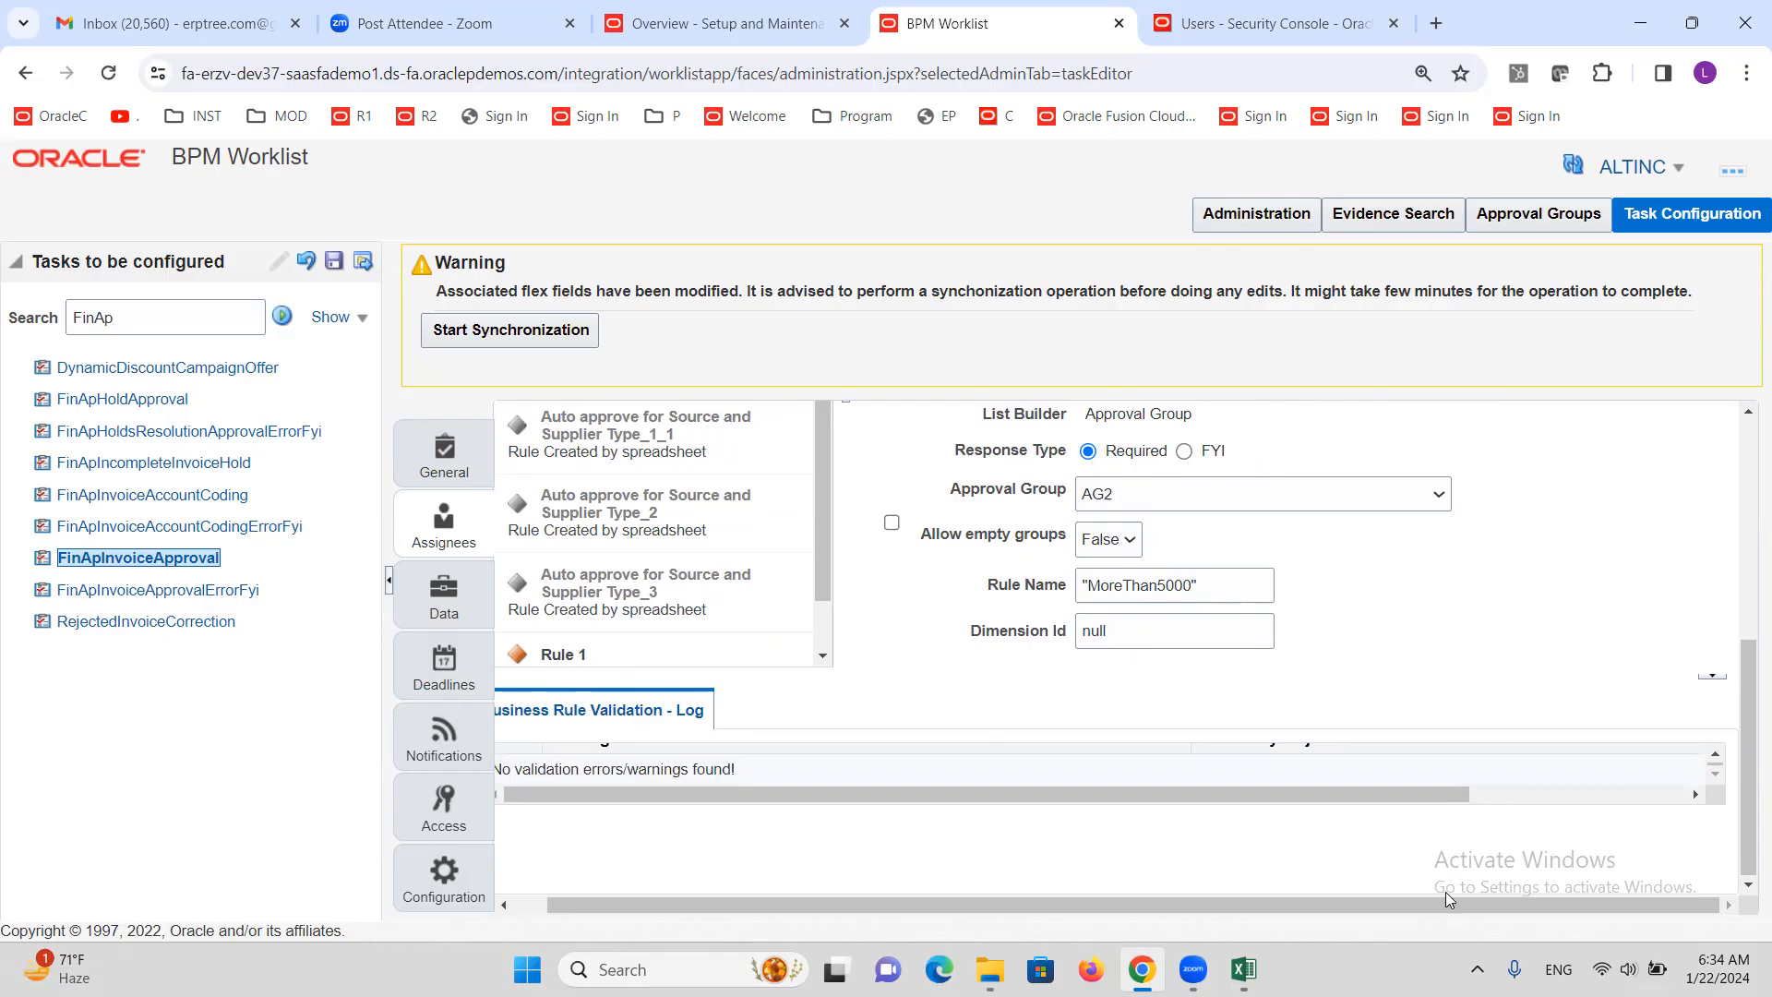
pyautogui.moveTo(1452, 901); pyautogui.dragTo(1417, 901)
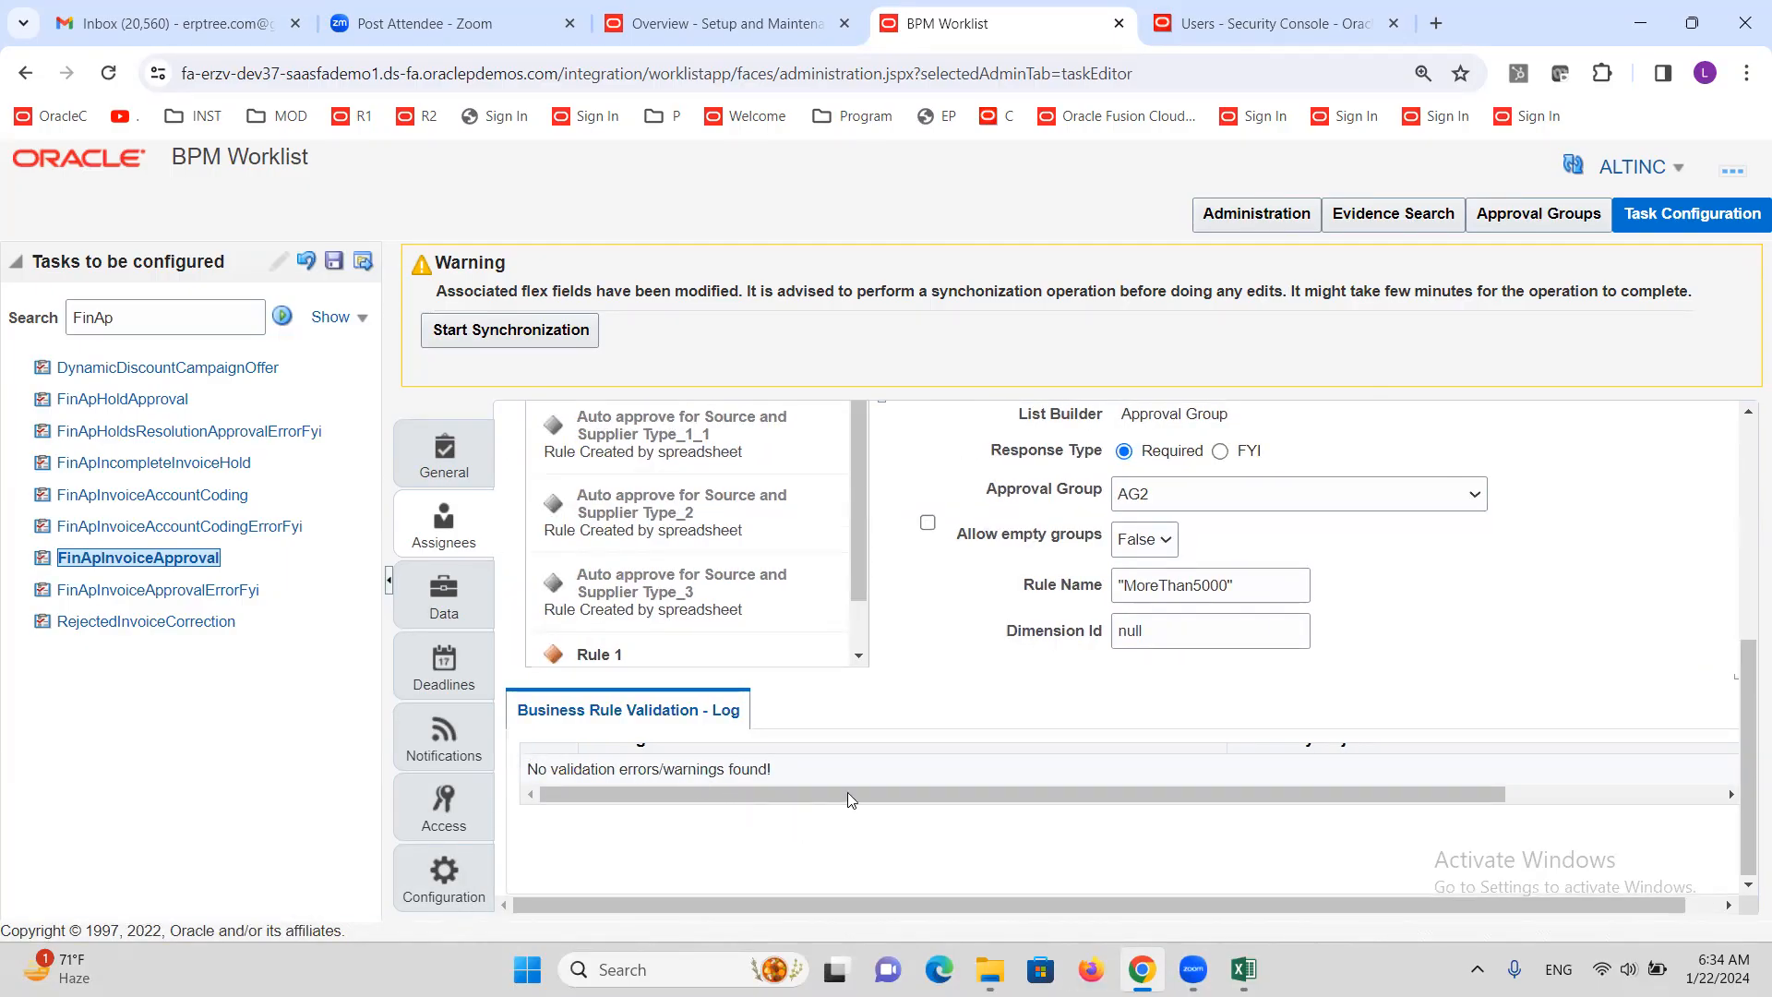
pyautogui.scroll(5, 1062, 729)
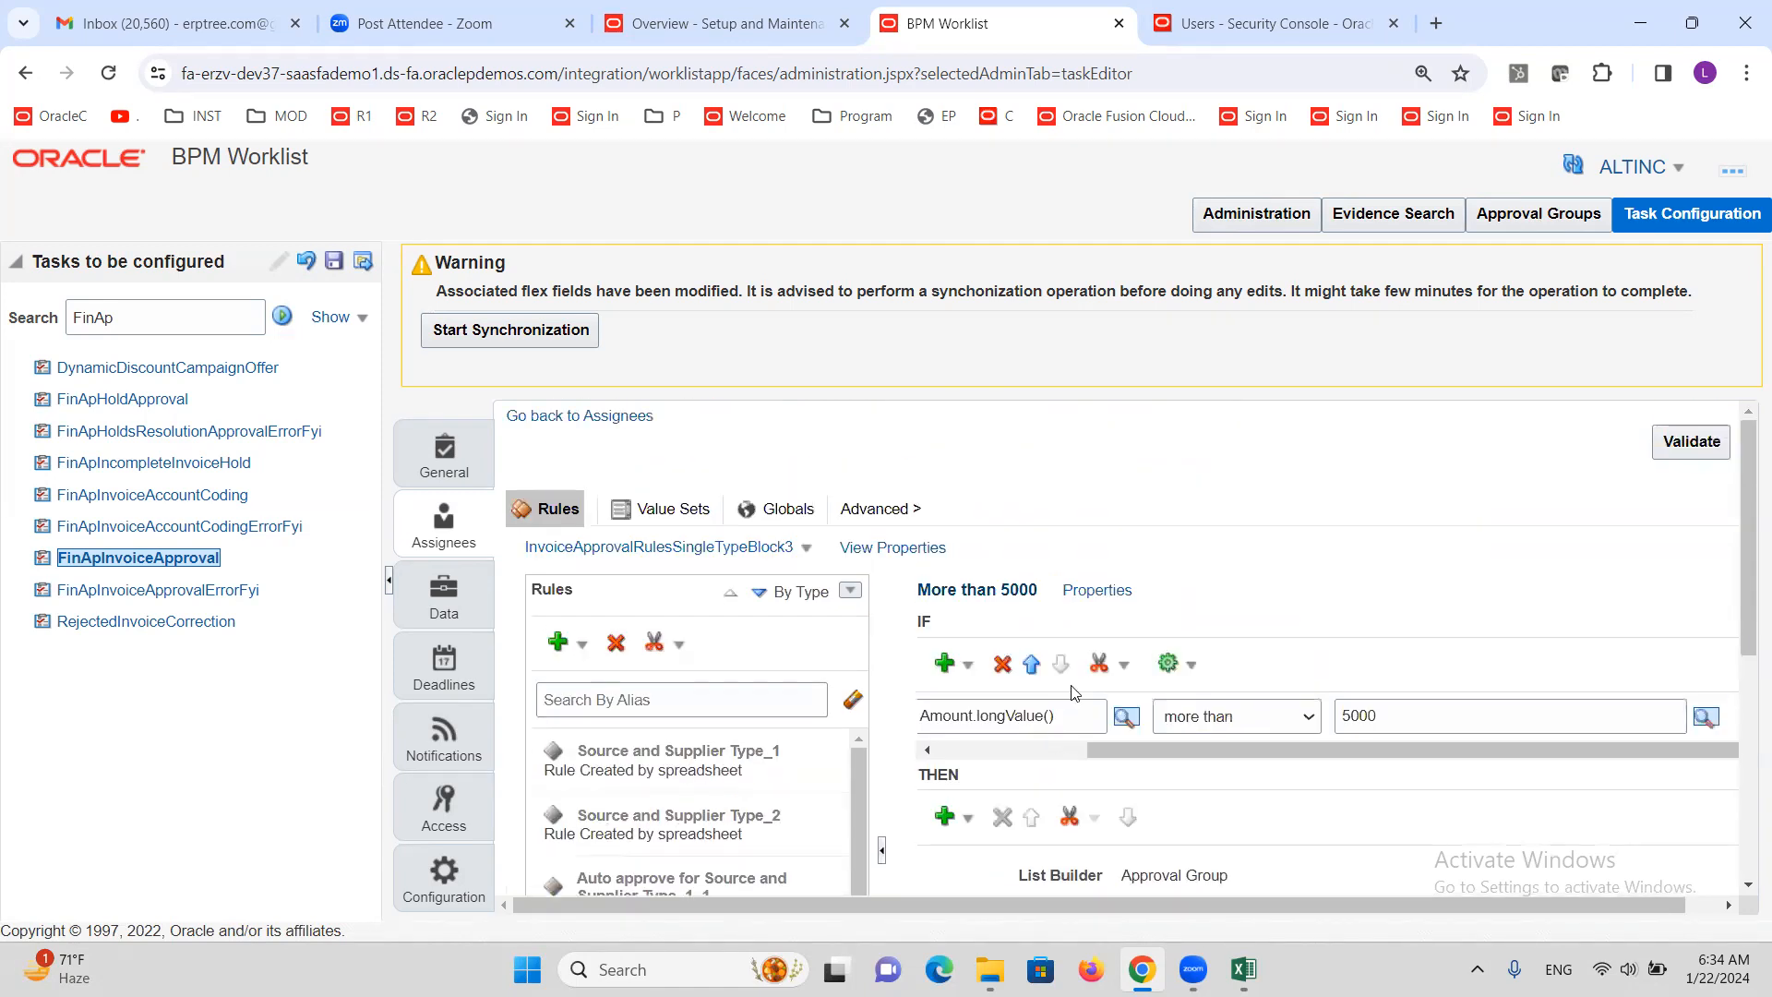
# Save the task's rule changes without comments
pyautogui.click(336, 265)
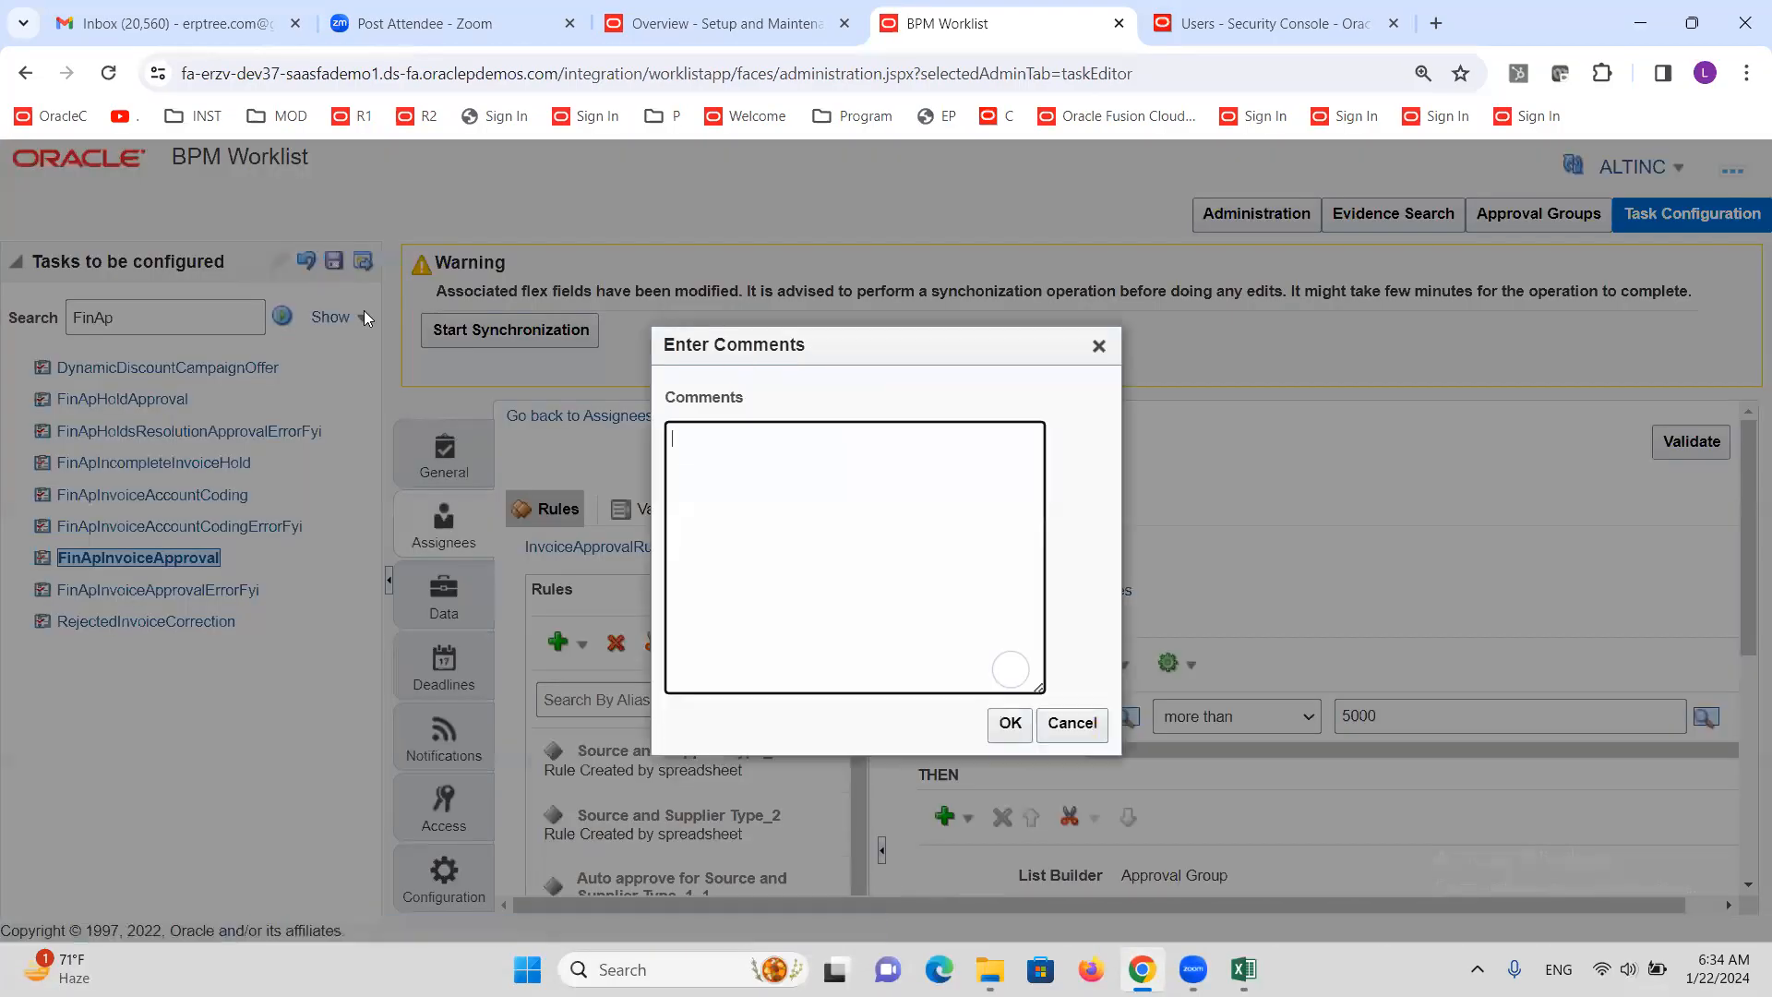
pyautogui.click(1012, 726)
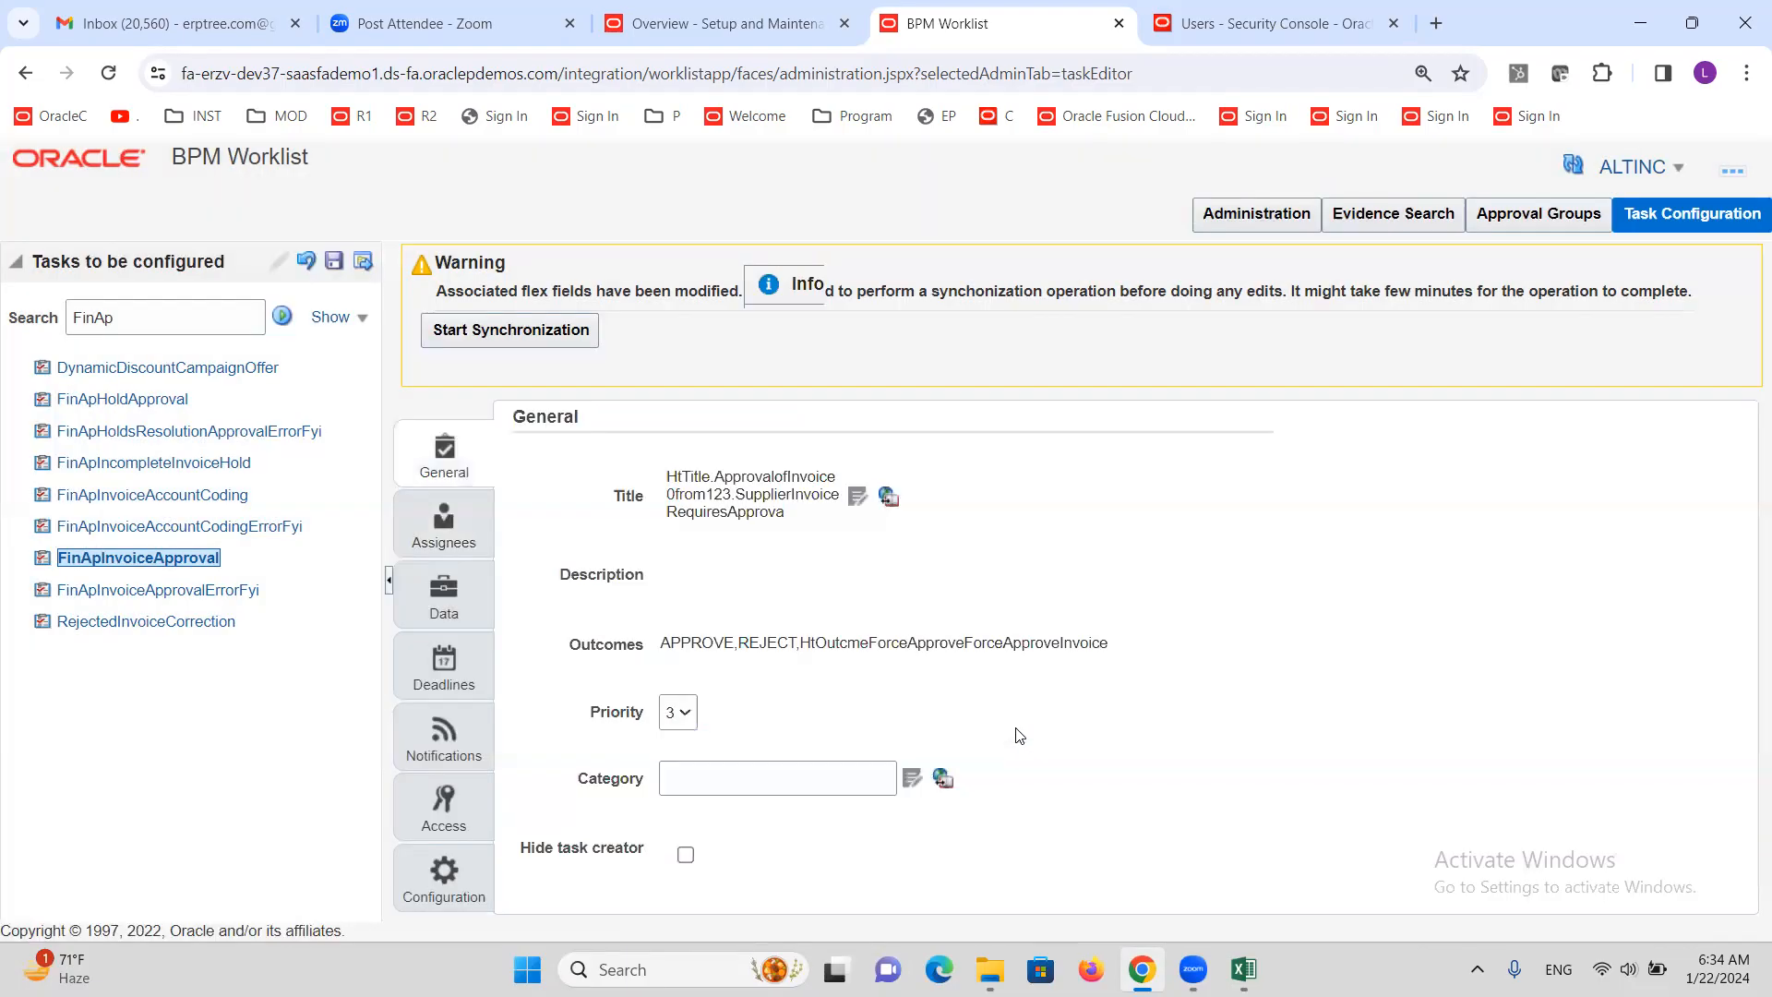
pyautogui.click(981, 388)
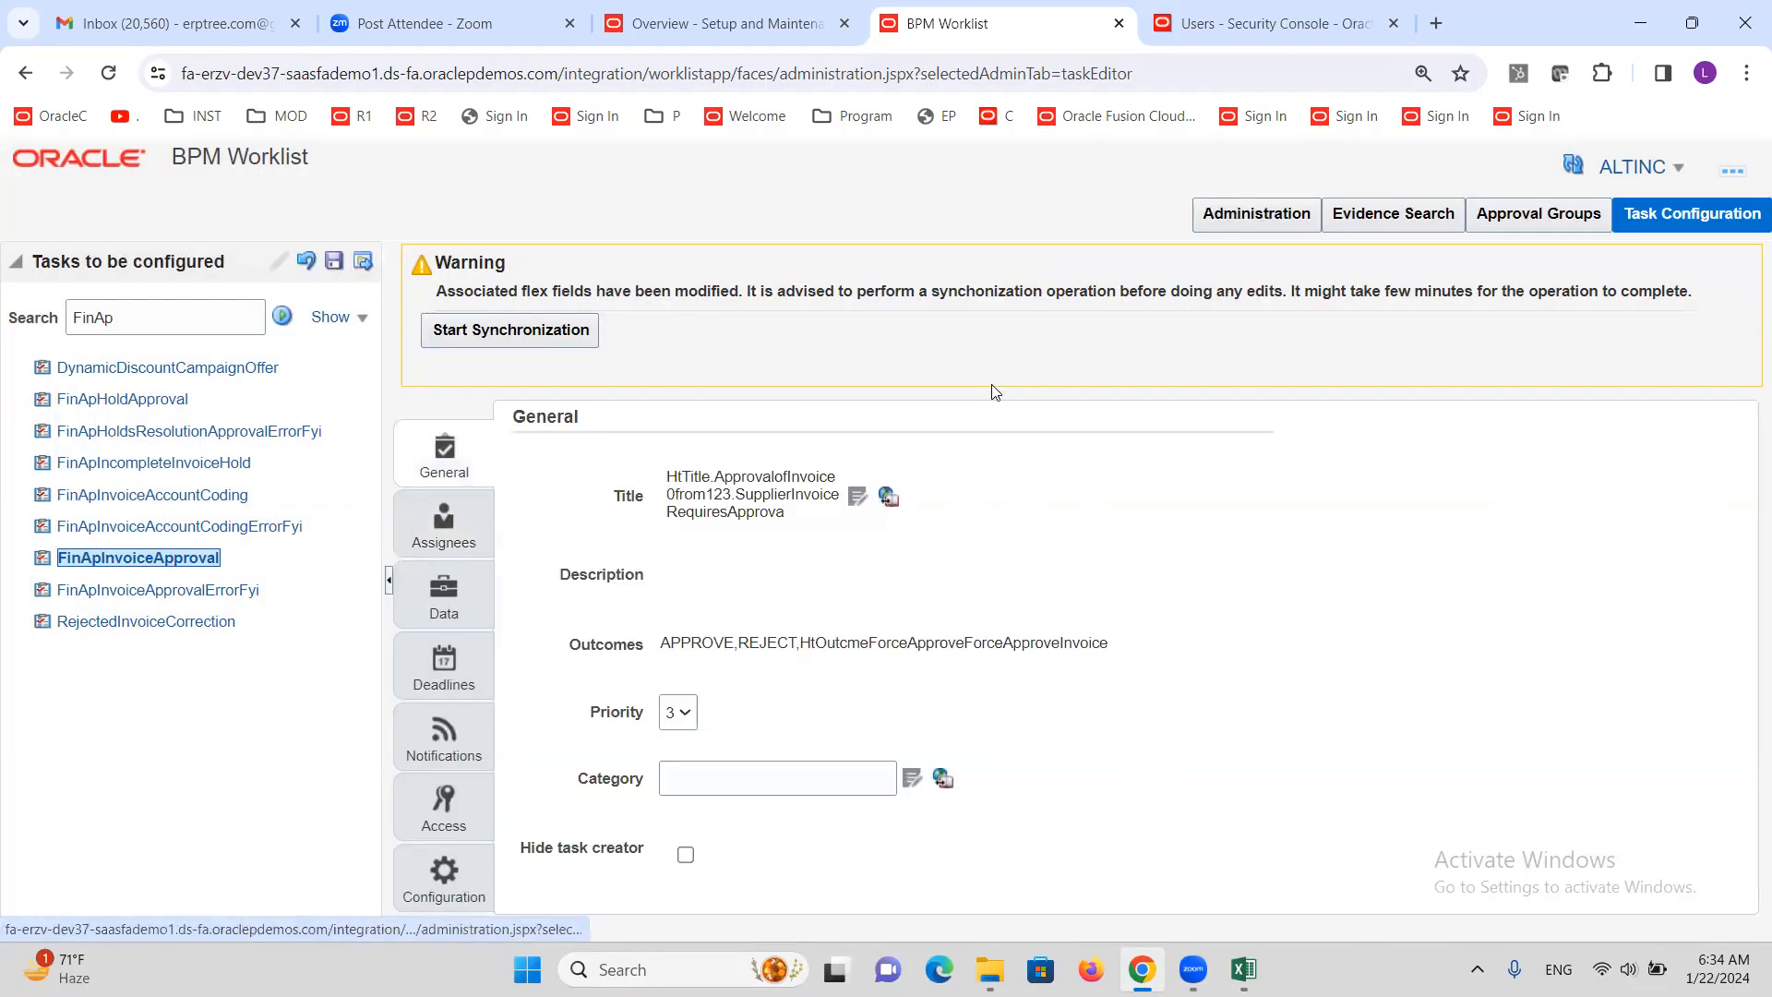
# Commit the task configuration, then edit FinApInvoiceApproval and show its Assignees
pyautogui.click(363, 262)
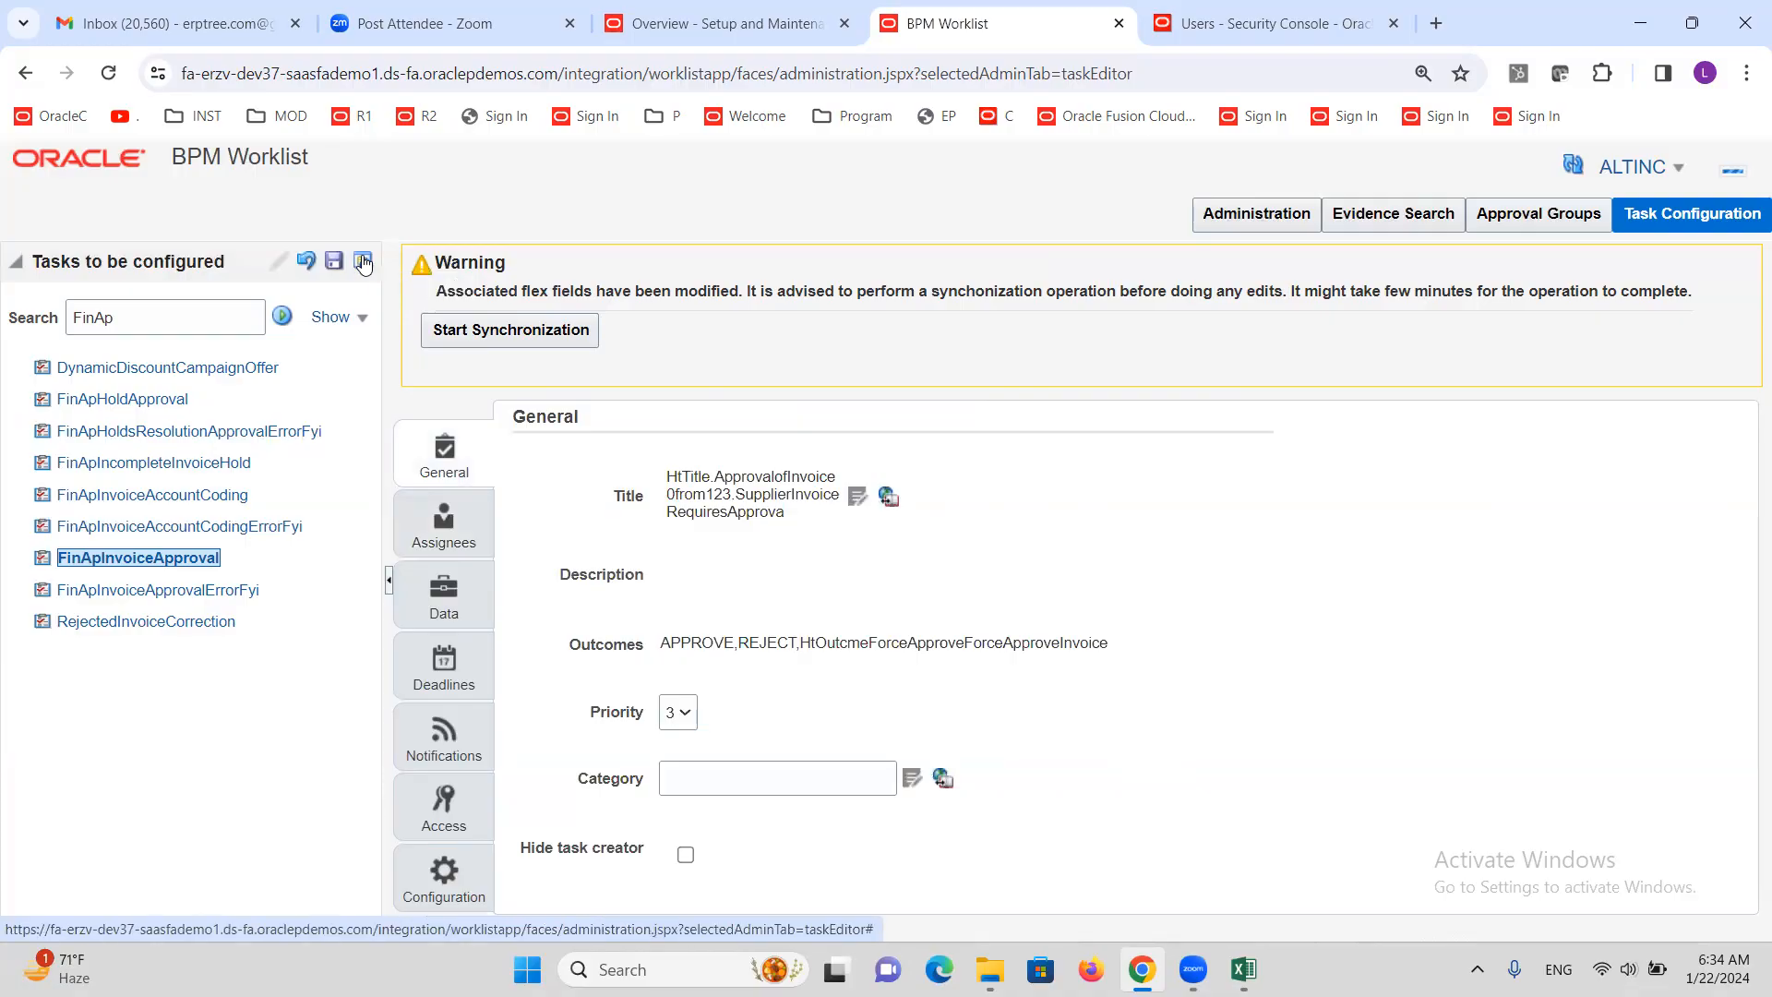
pyautogui.click(1020, 730)
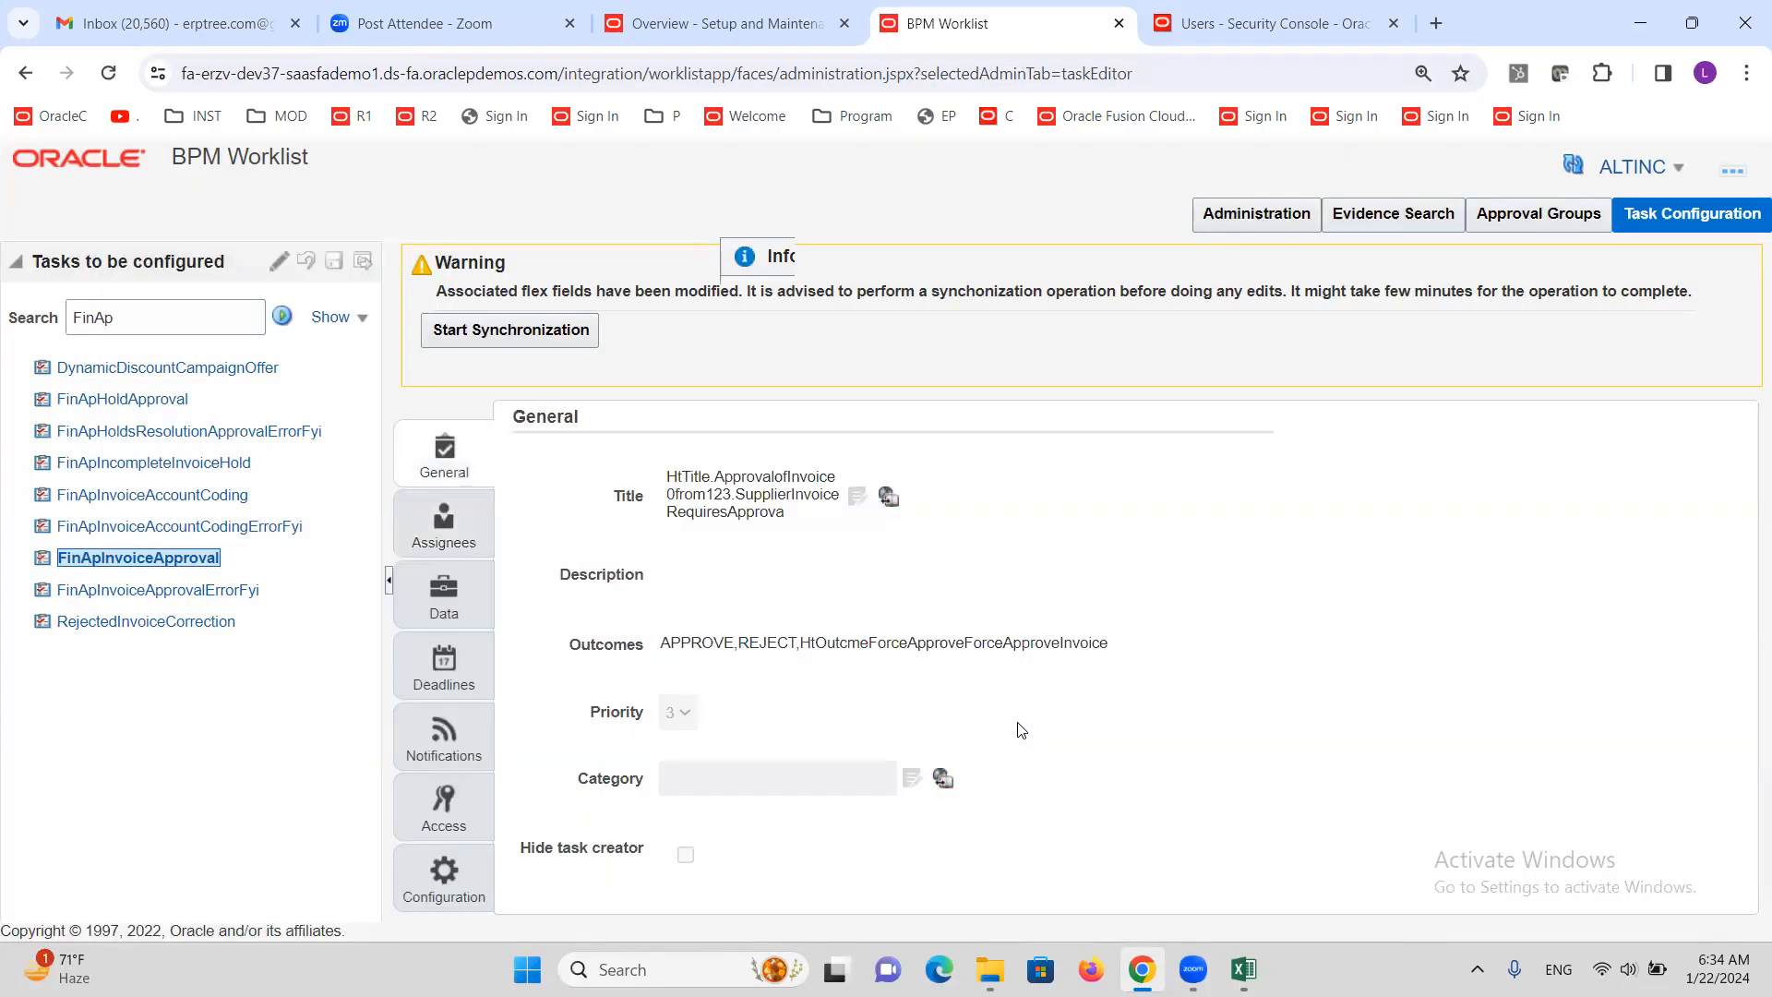
pyautogui.click(1000, 412)
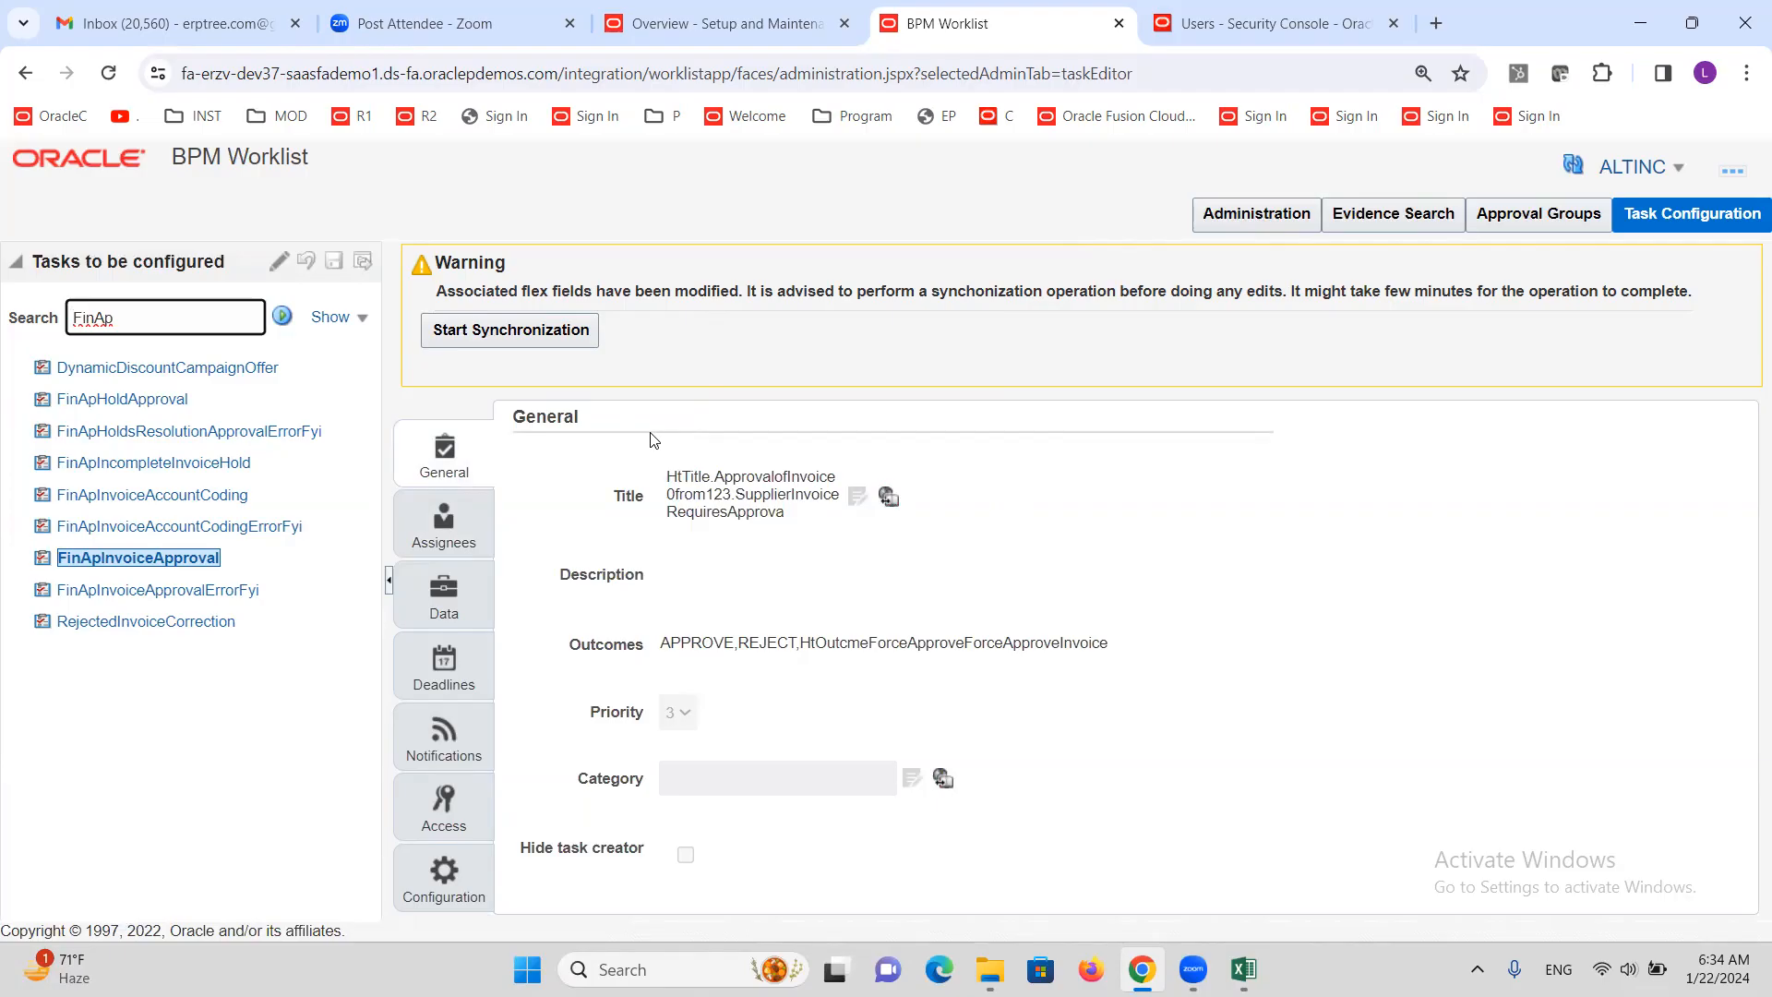
pyautogui.click(276, 260)
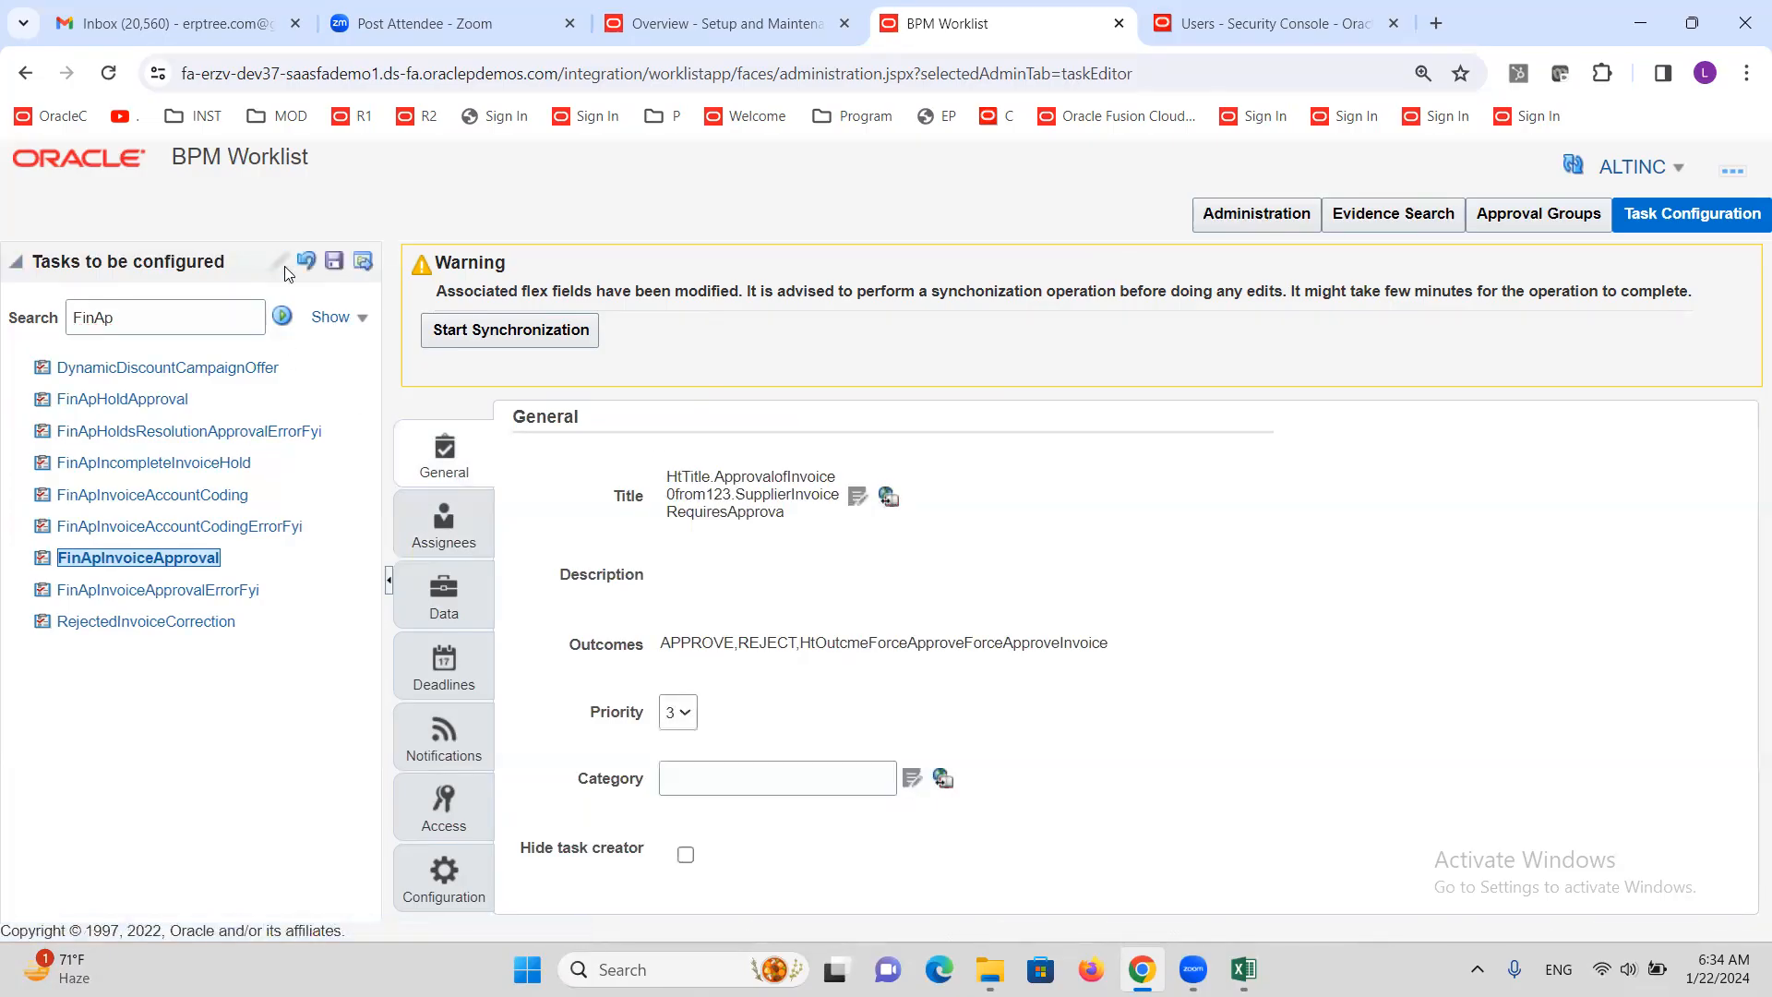
pyautogui.click(452, 522)
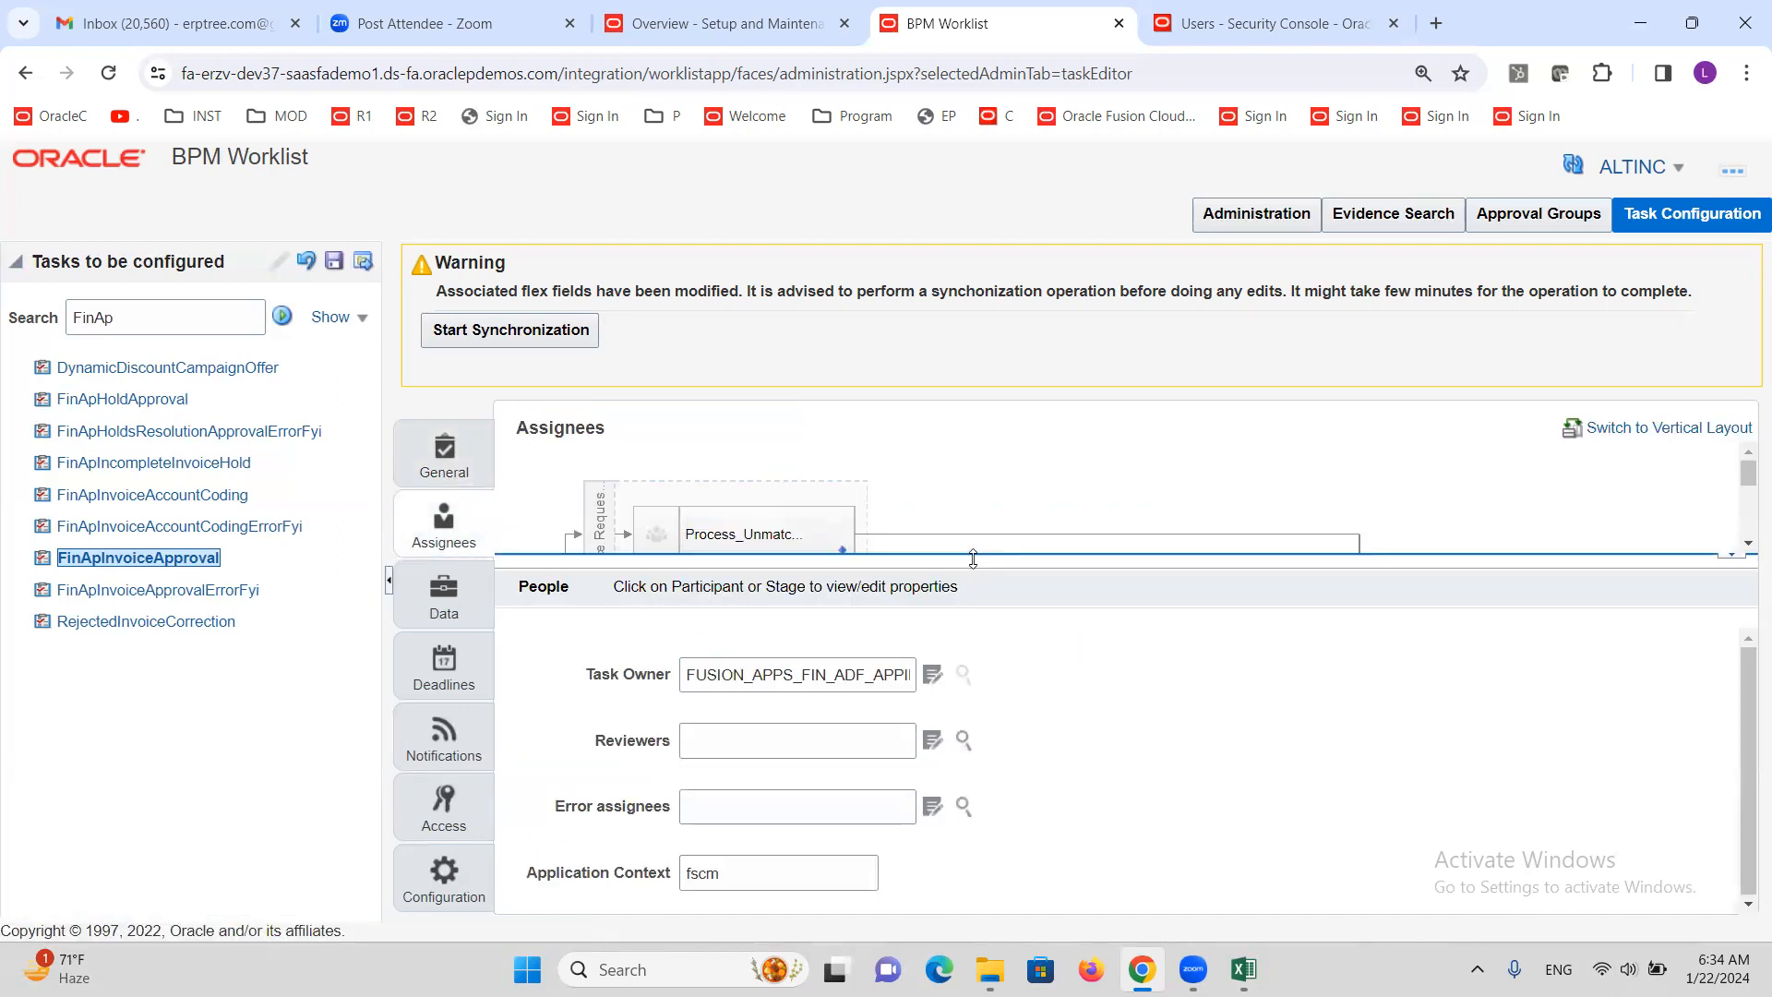
# Go to the rules of the last approval participant and open Rule 1
pyautogui.moveTo(1034, 729); pyautogui.dragTo(1039, 796)
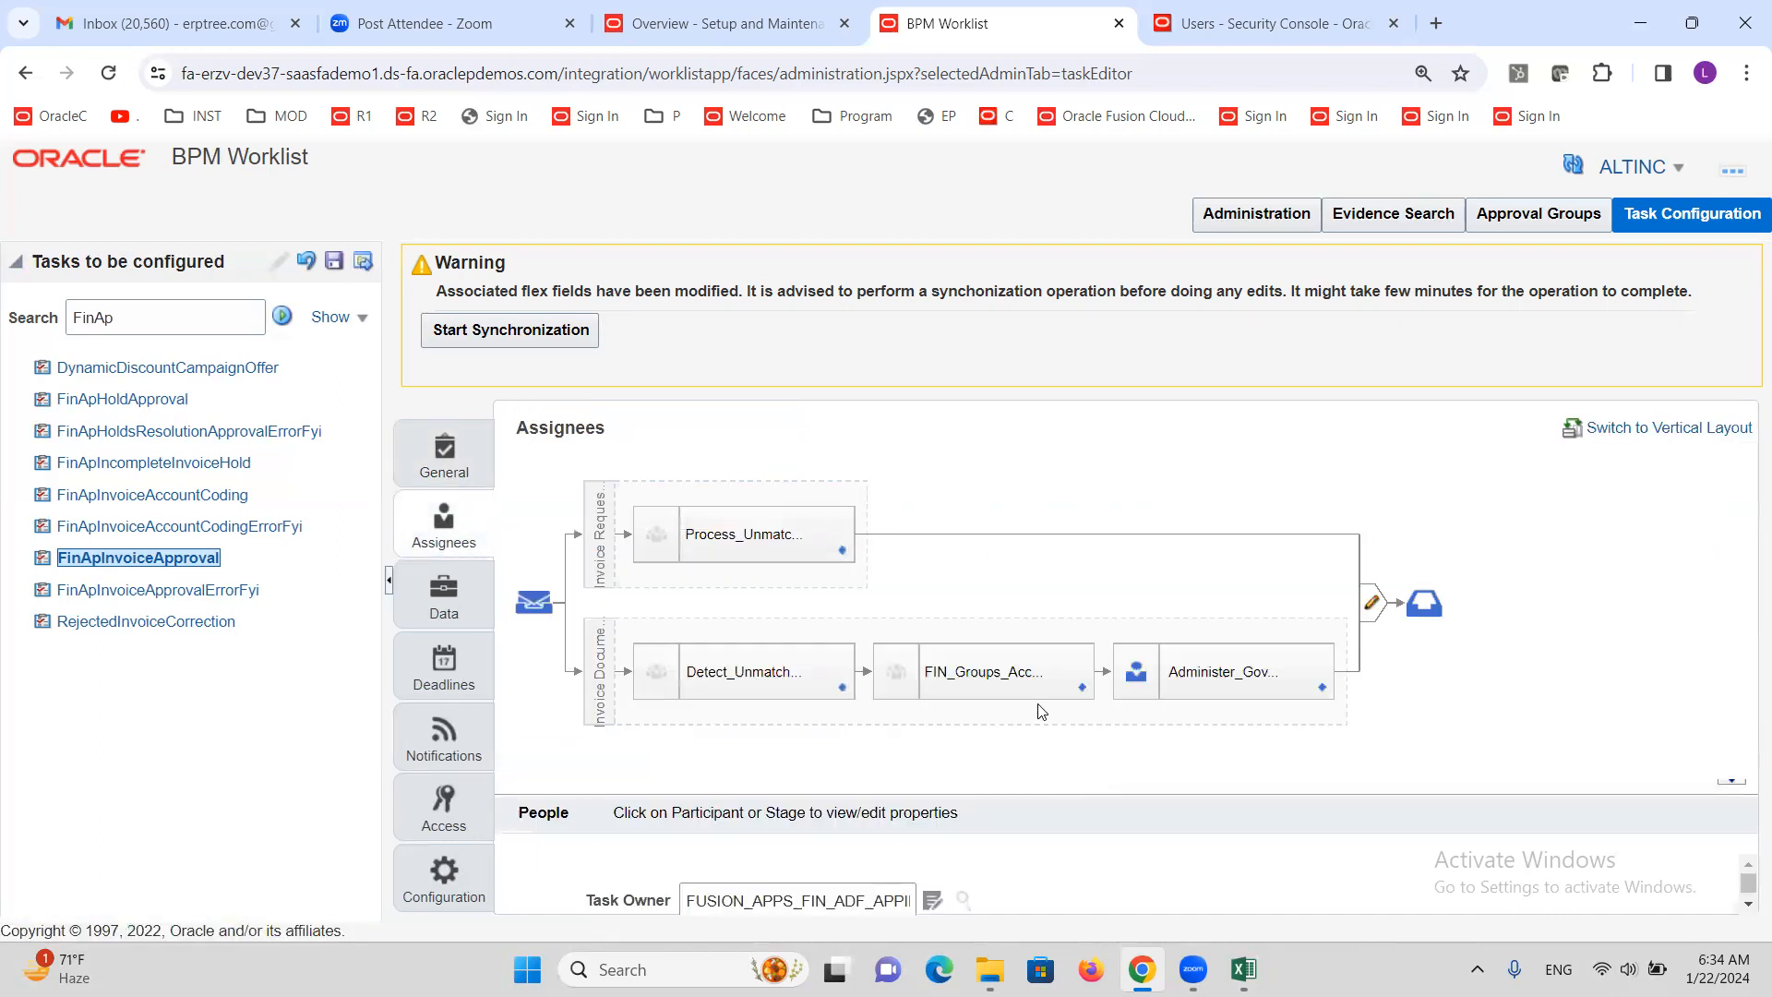
pyautogui.click(1322, 688)
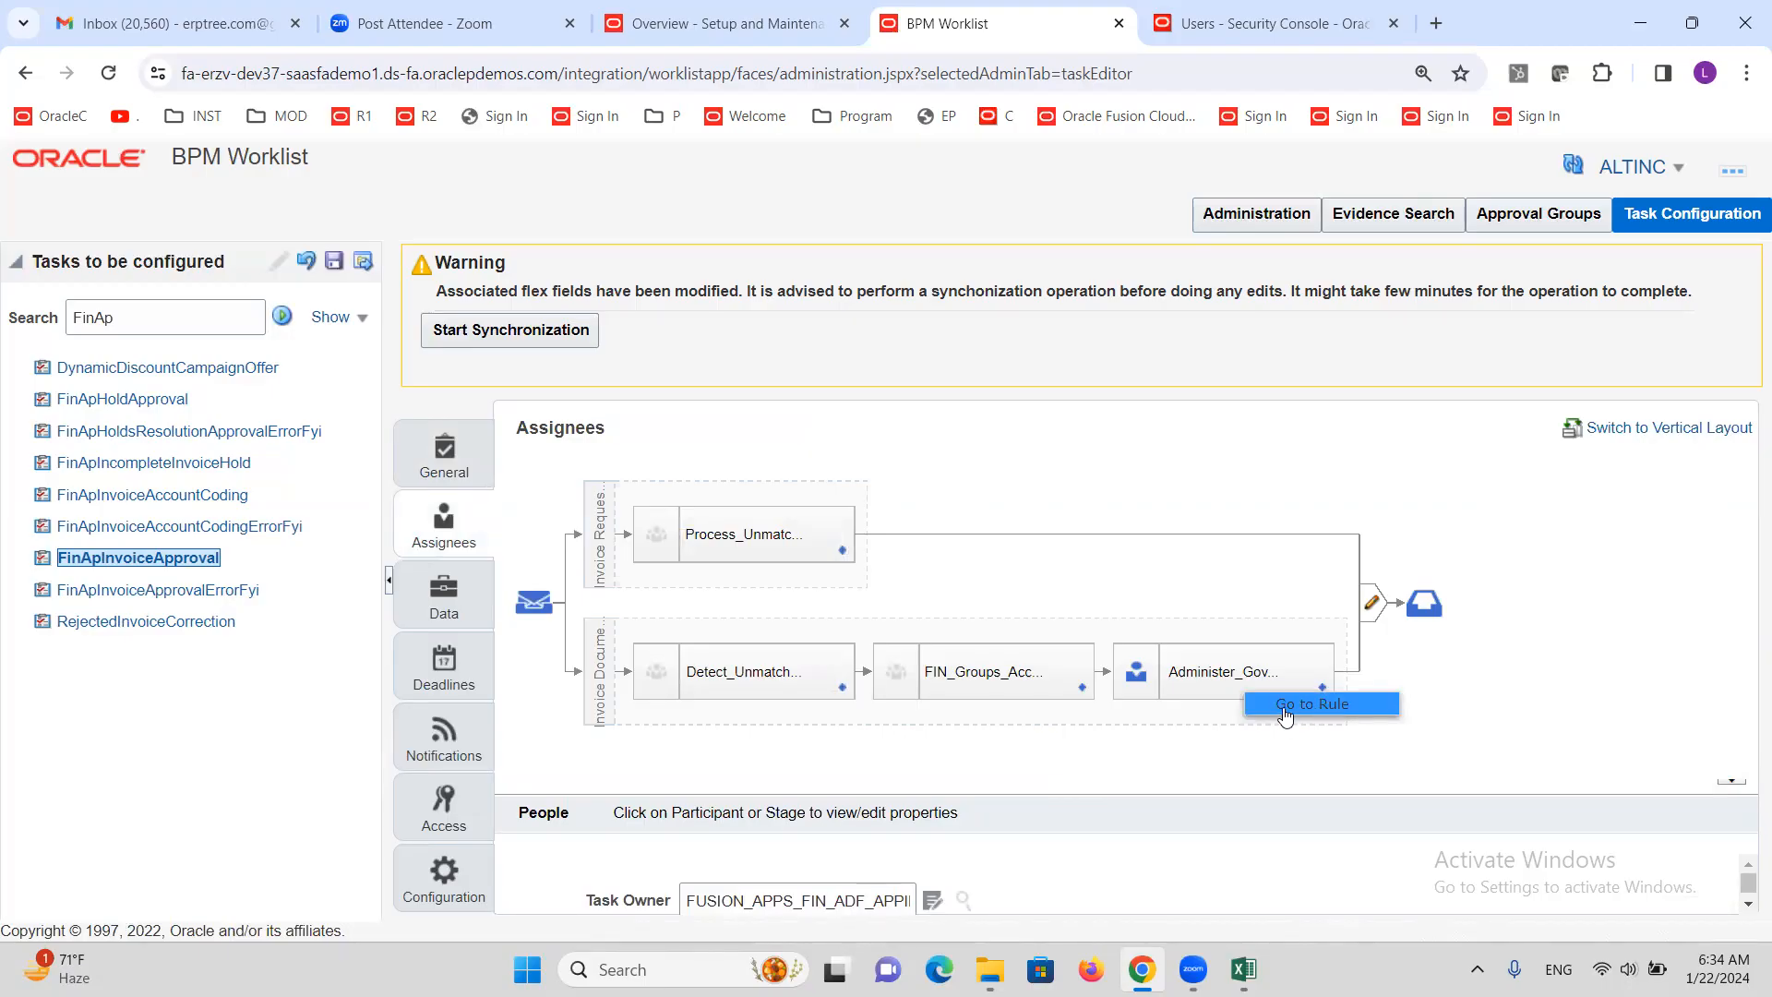
pyautogui.click(1285, 705)
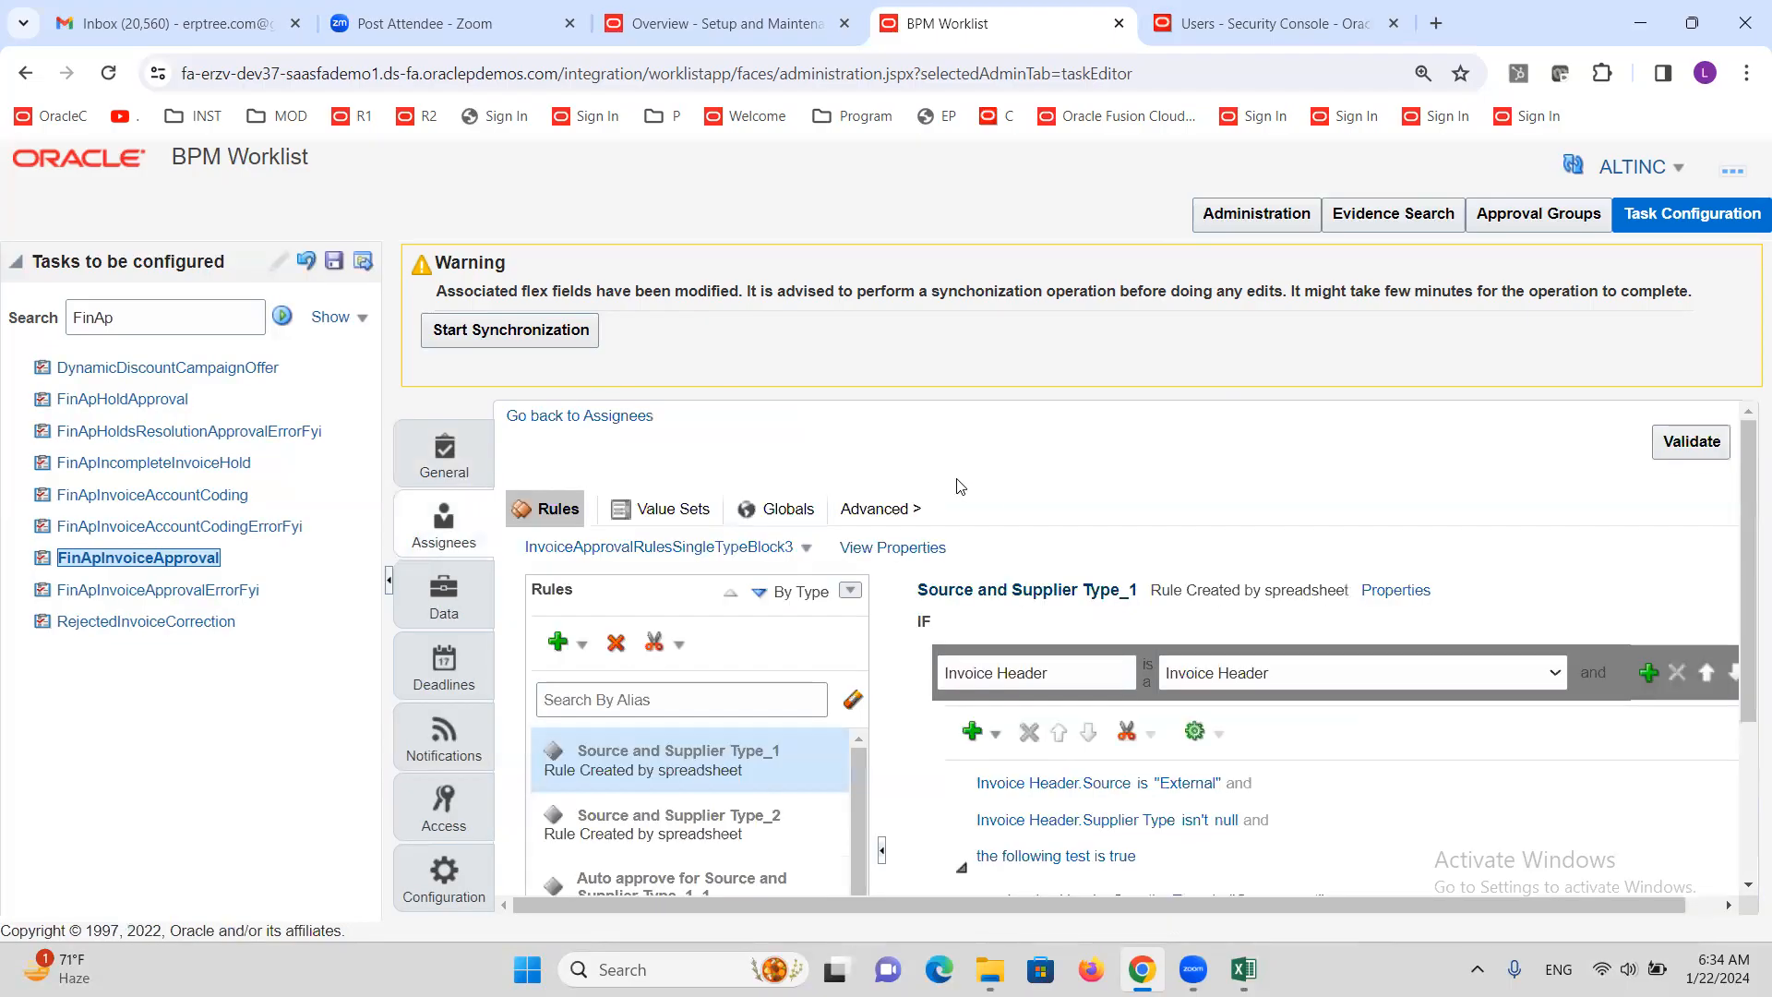
pyautogui.scroll(-3, 930, 530)
pyautogui.scroll(-2, 702, 664)
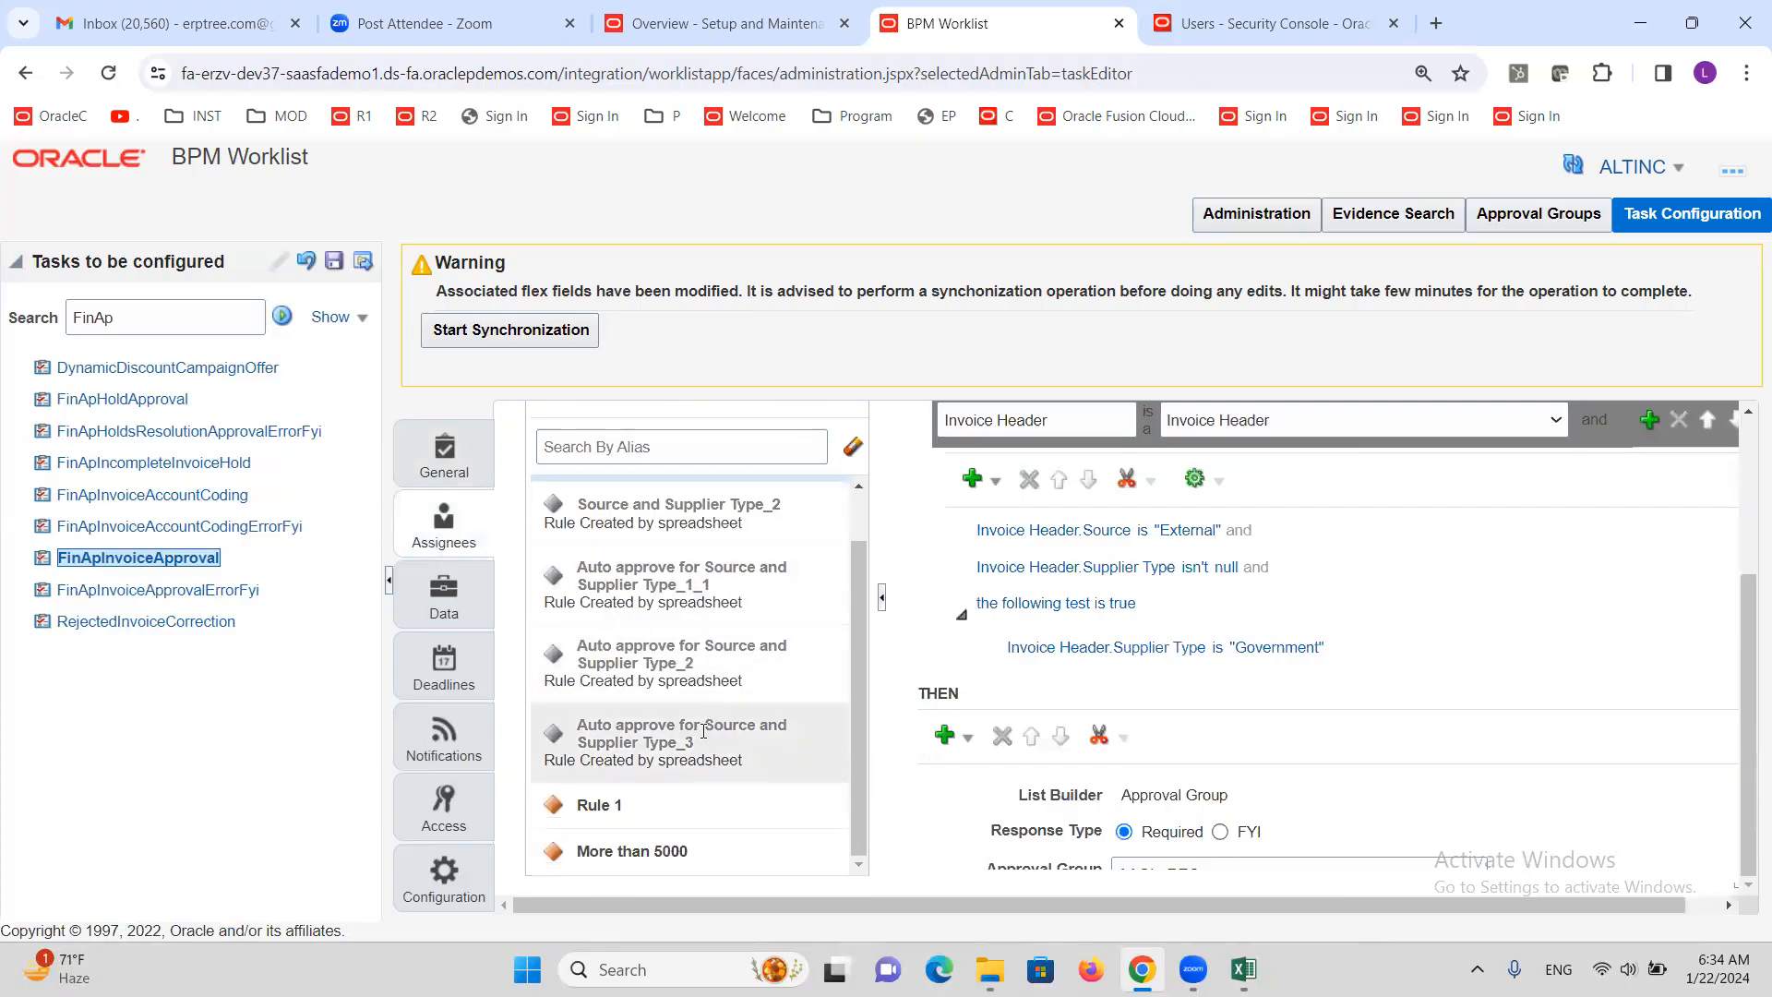
pyautogui.click(657, 802)
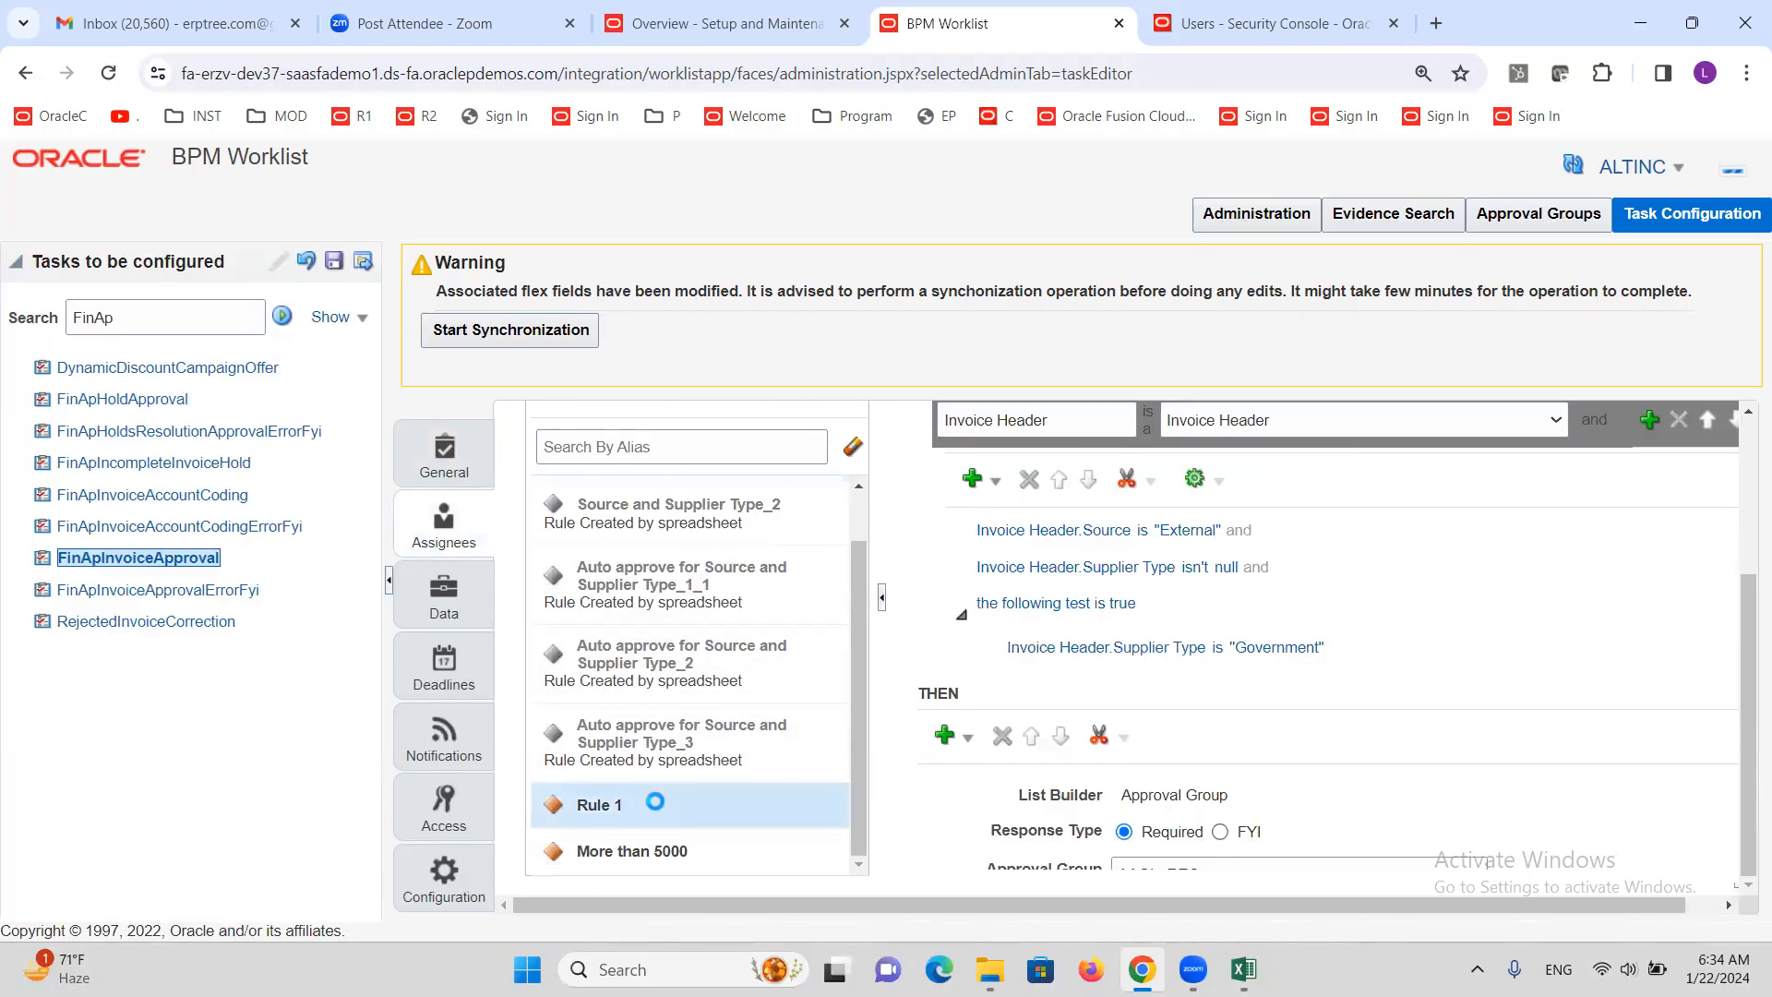
pyautogui.scroll(3, 1218, 685)
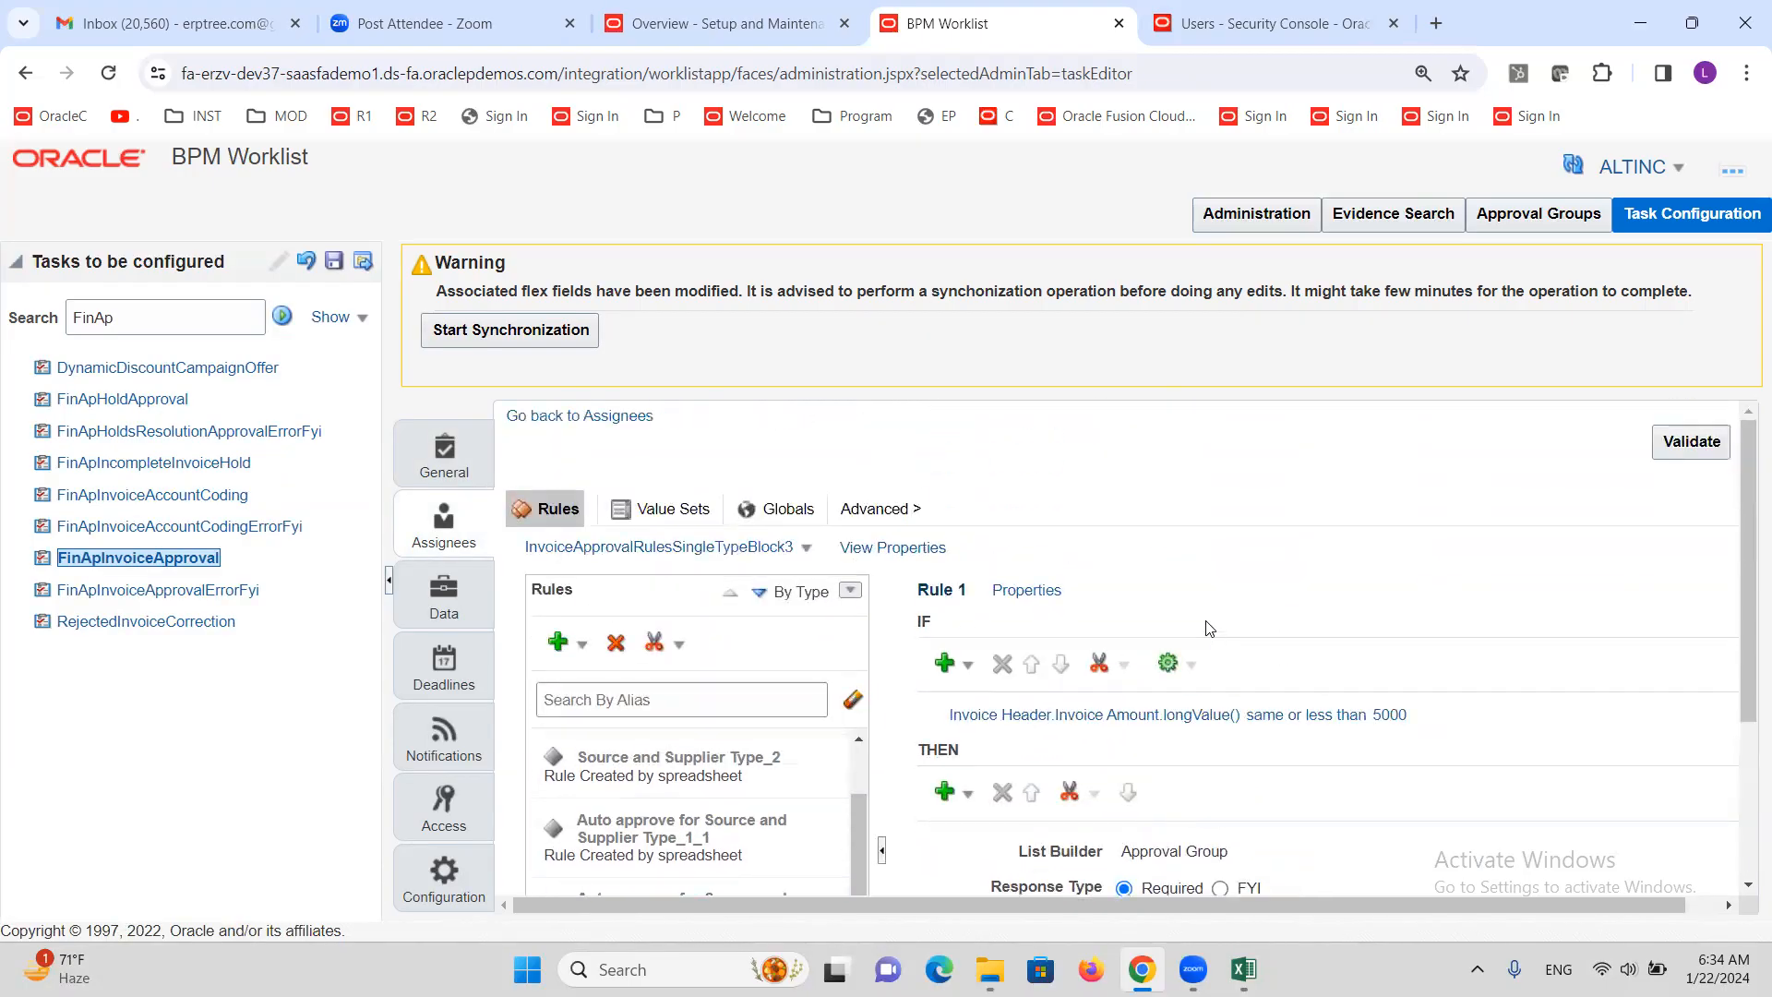
# Rename Rule 1 to 'Same or less than 5000' and validate the rules
pyautogui.click(1022, 591)
pyautogui.moveTo(672, 640); pyautogui.dragTo(500, 686)
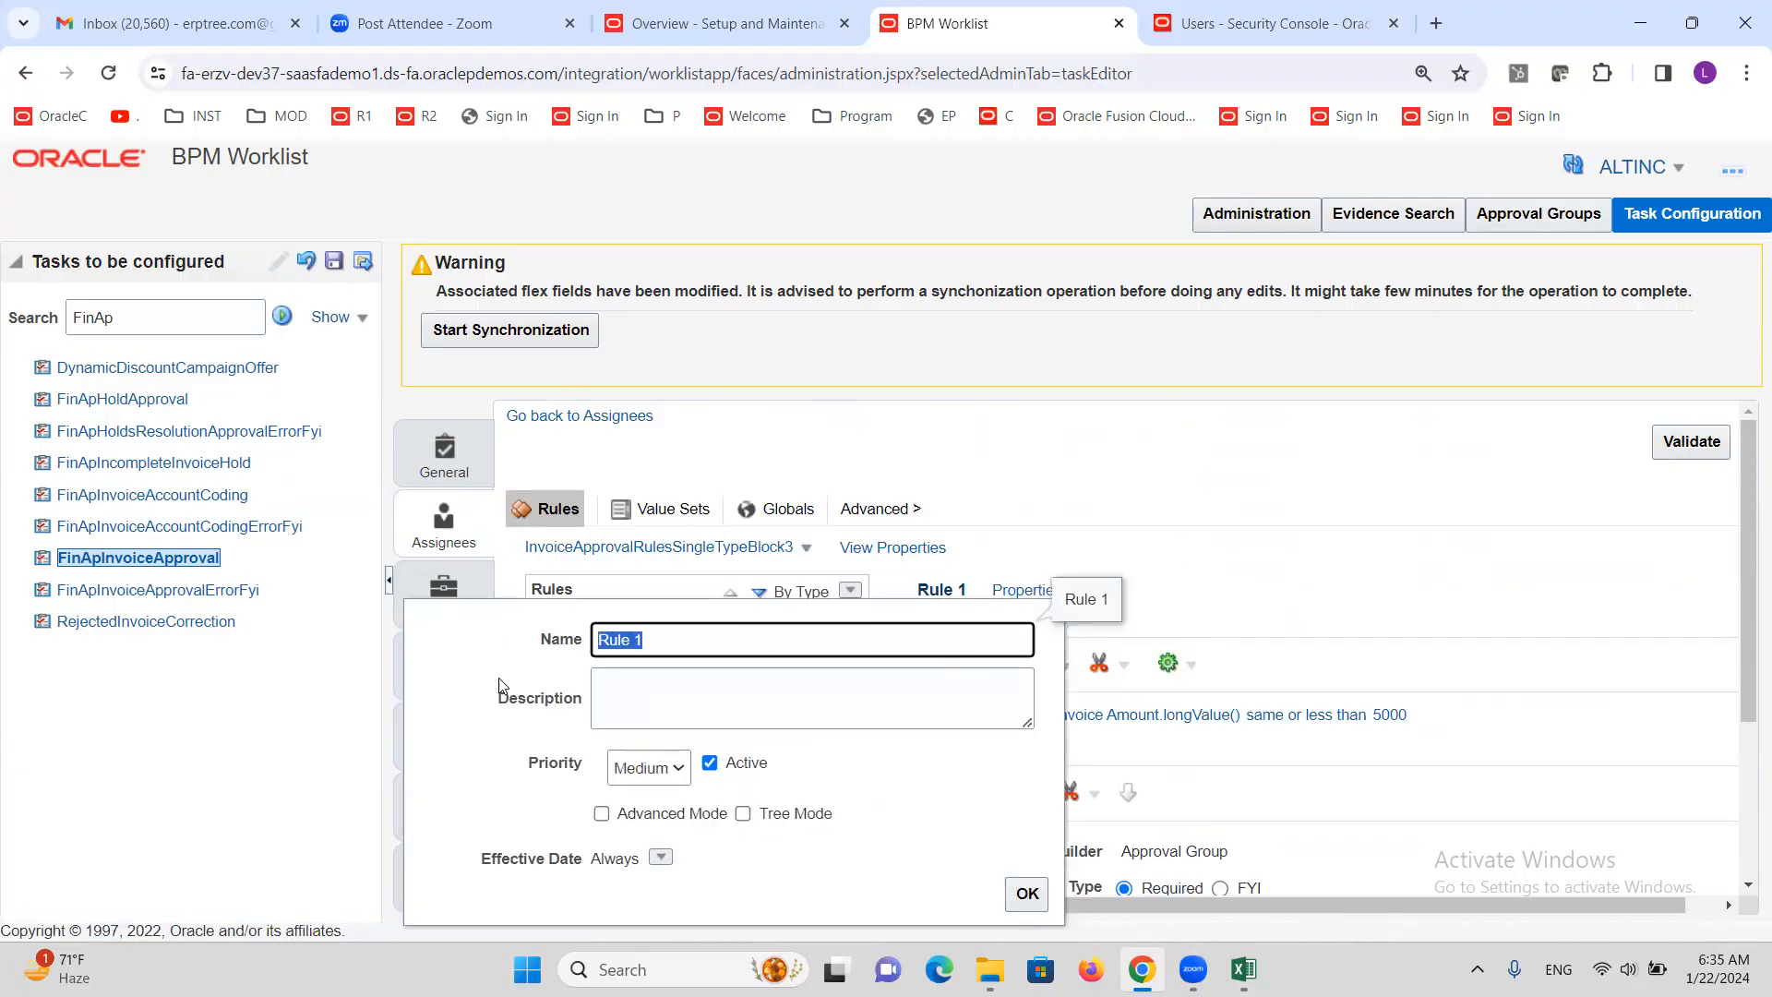
pyautogui.write('Same or less')
pyautogui.click(1027, 893)
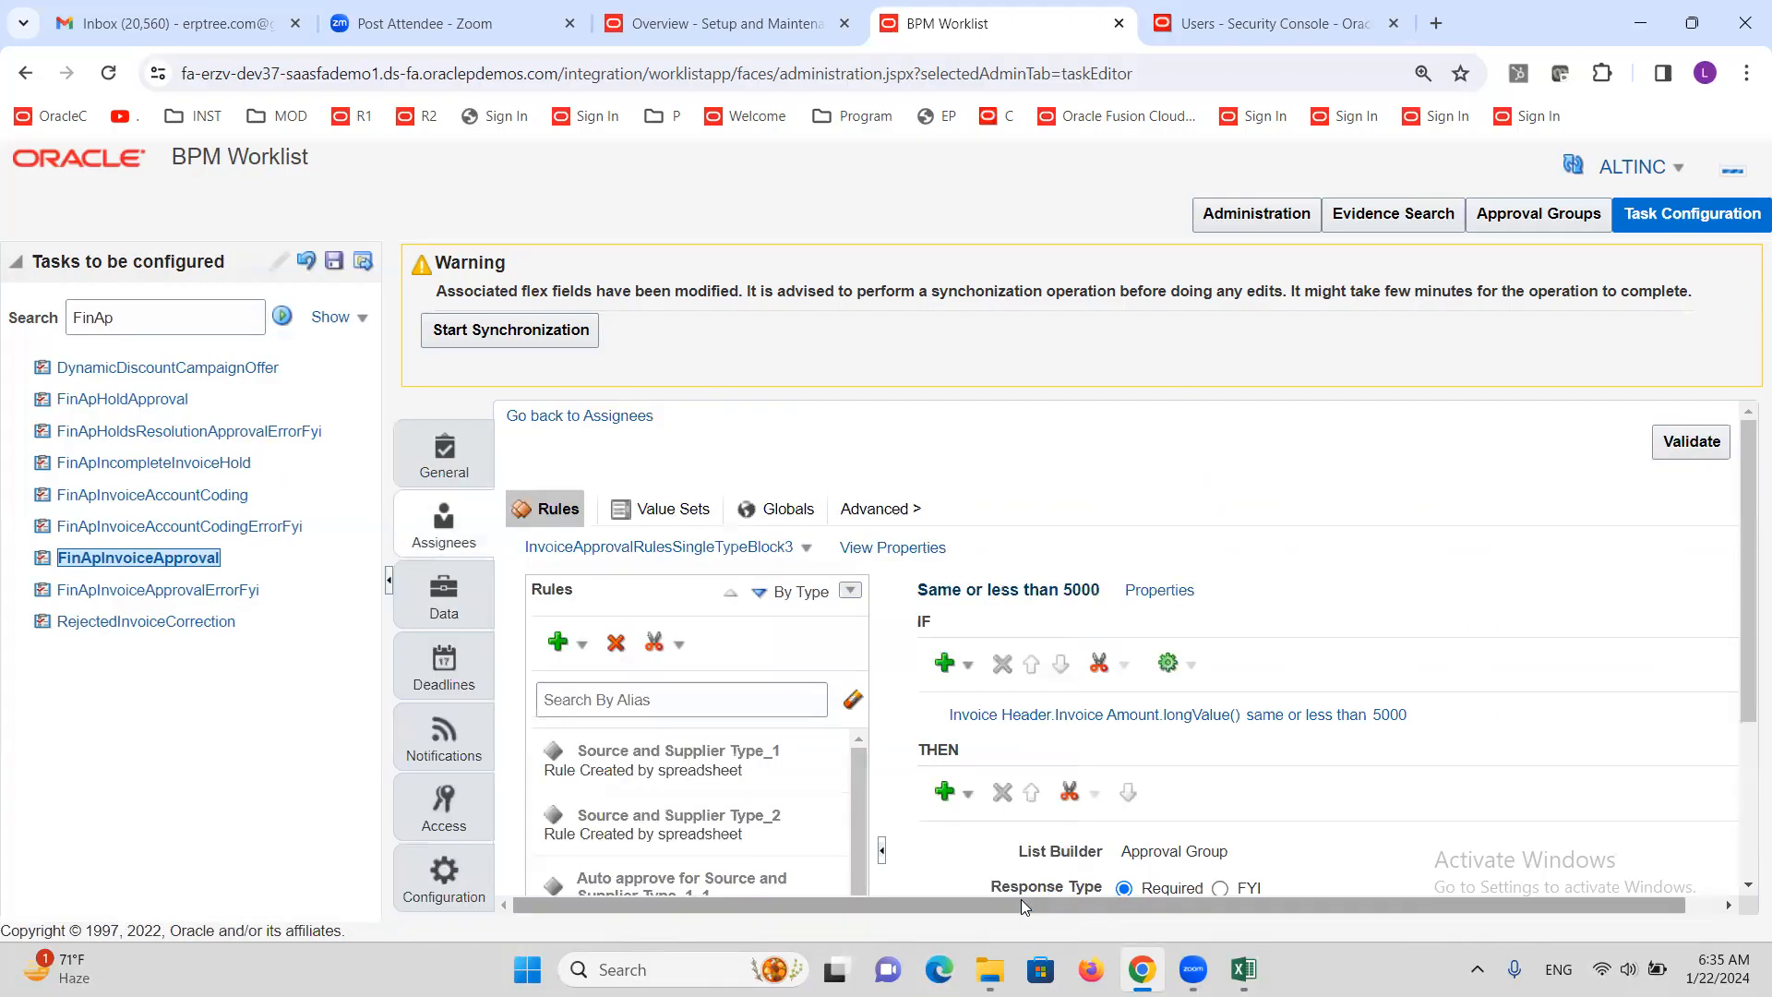
pyautogui.click(1697, 440)
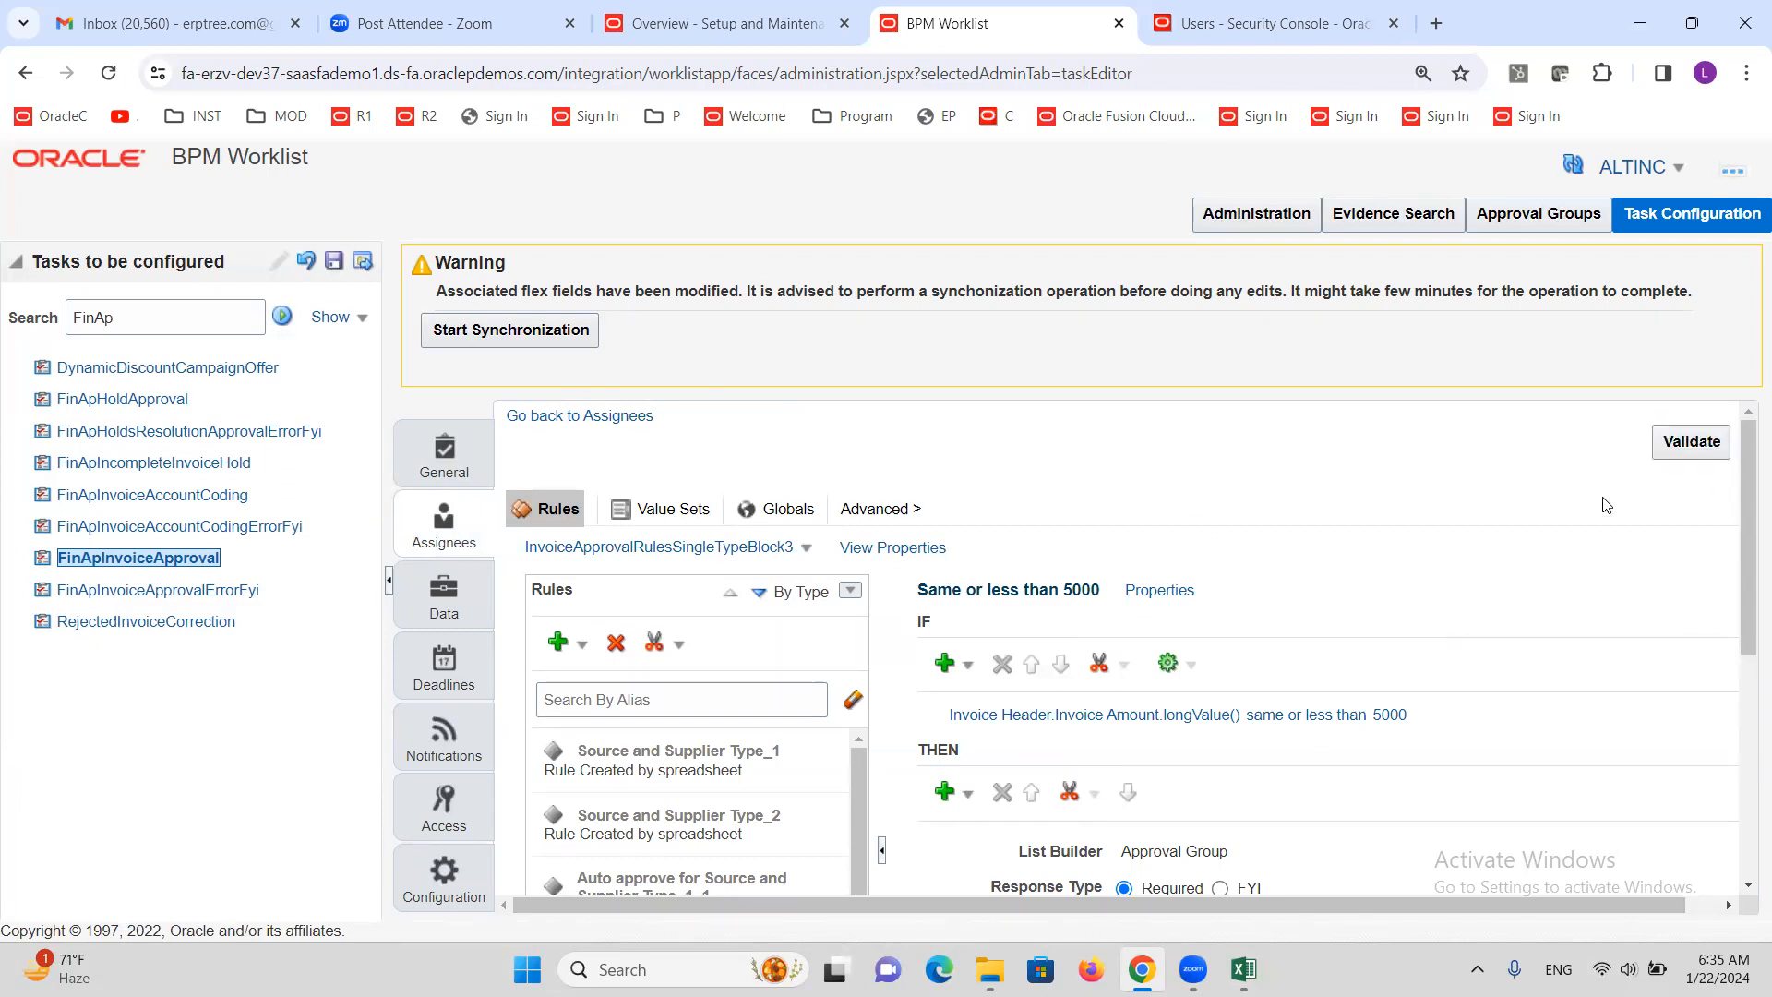
pyautogui.scroll(-5, 1250, 661)
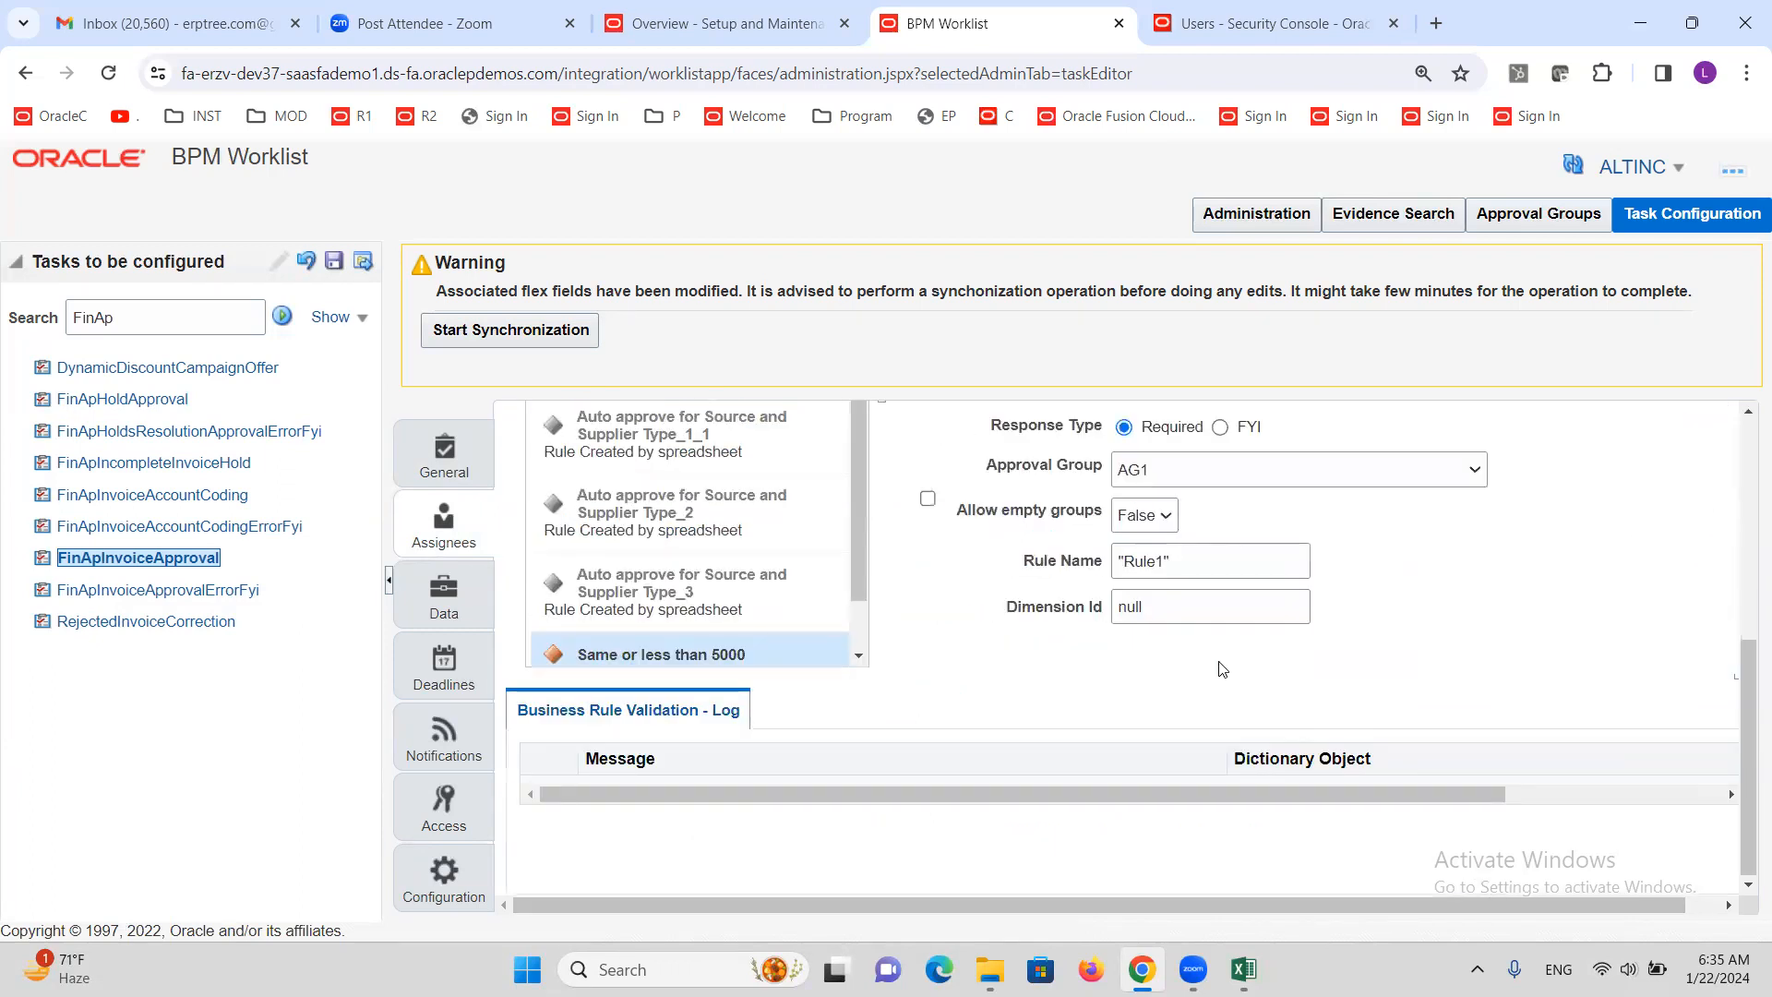
pyautogui.scroll(5, 1223, 668)
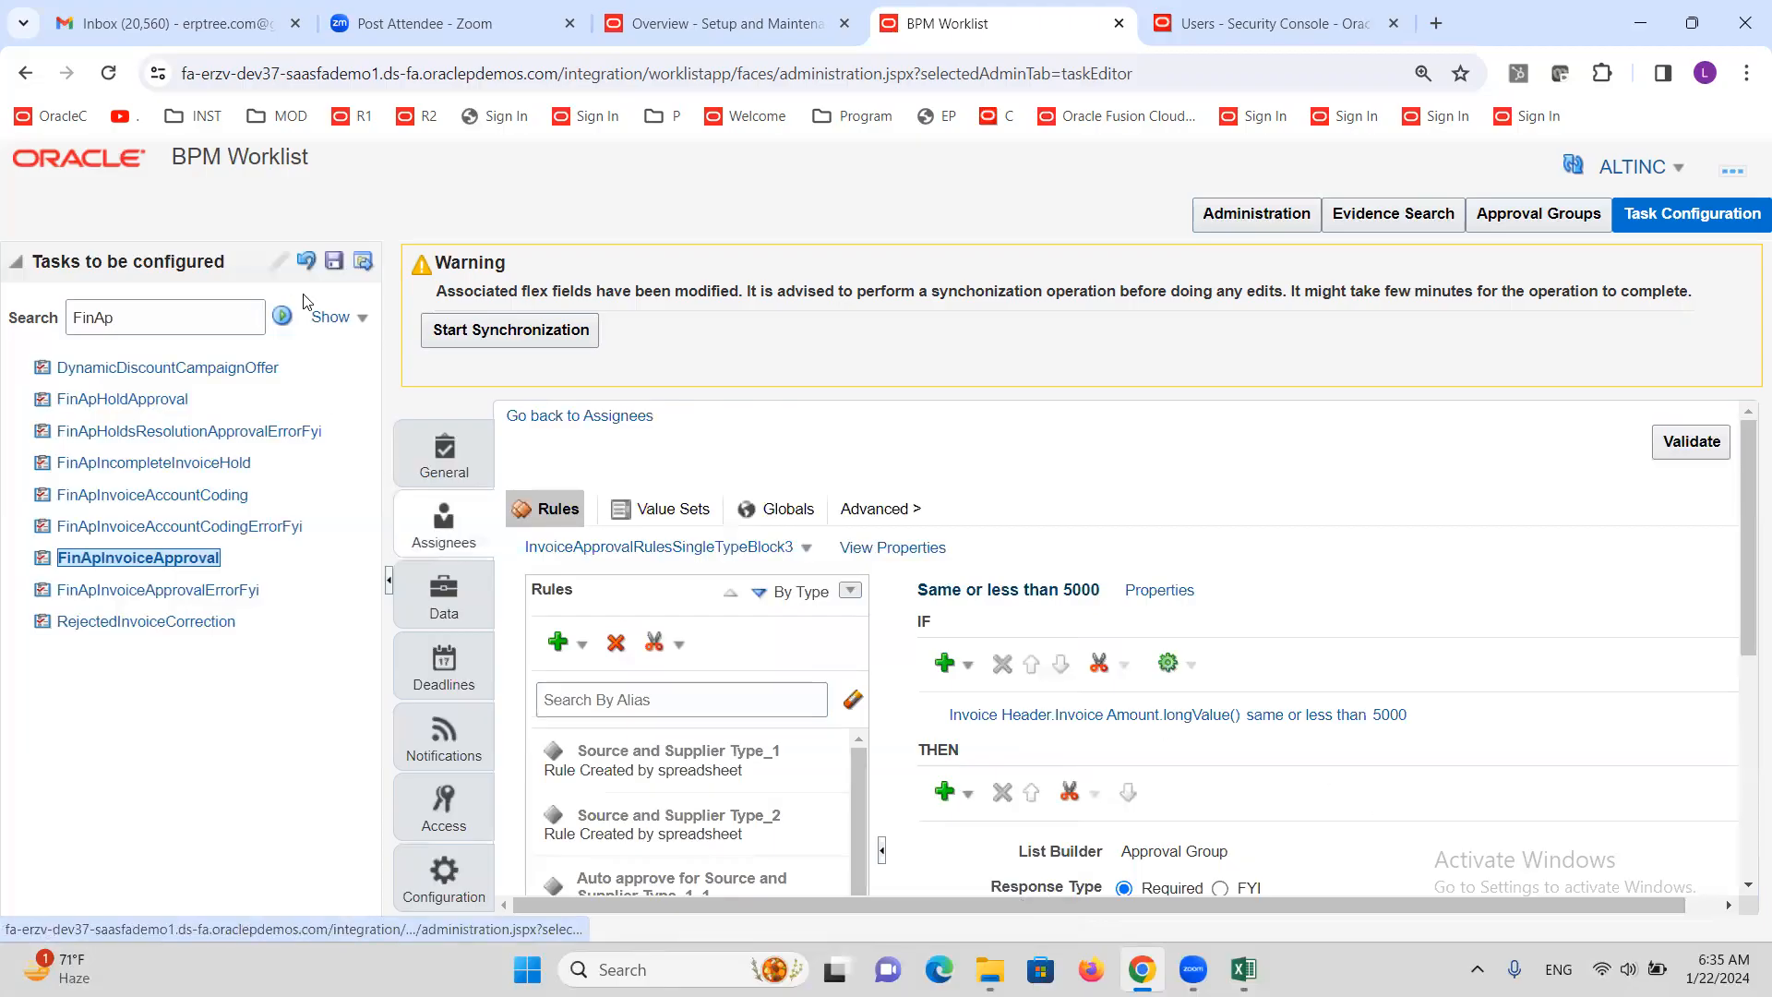
# Save the FinApInvoiceApproval task configuration without a comment
pyautogui.click(332, 268)
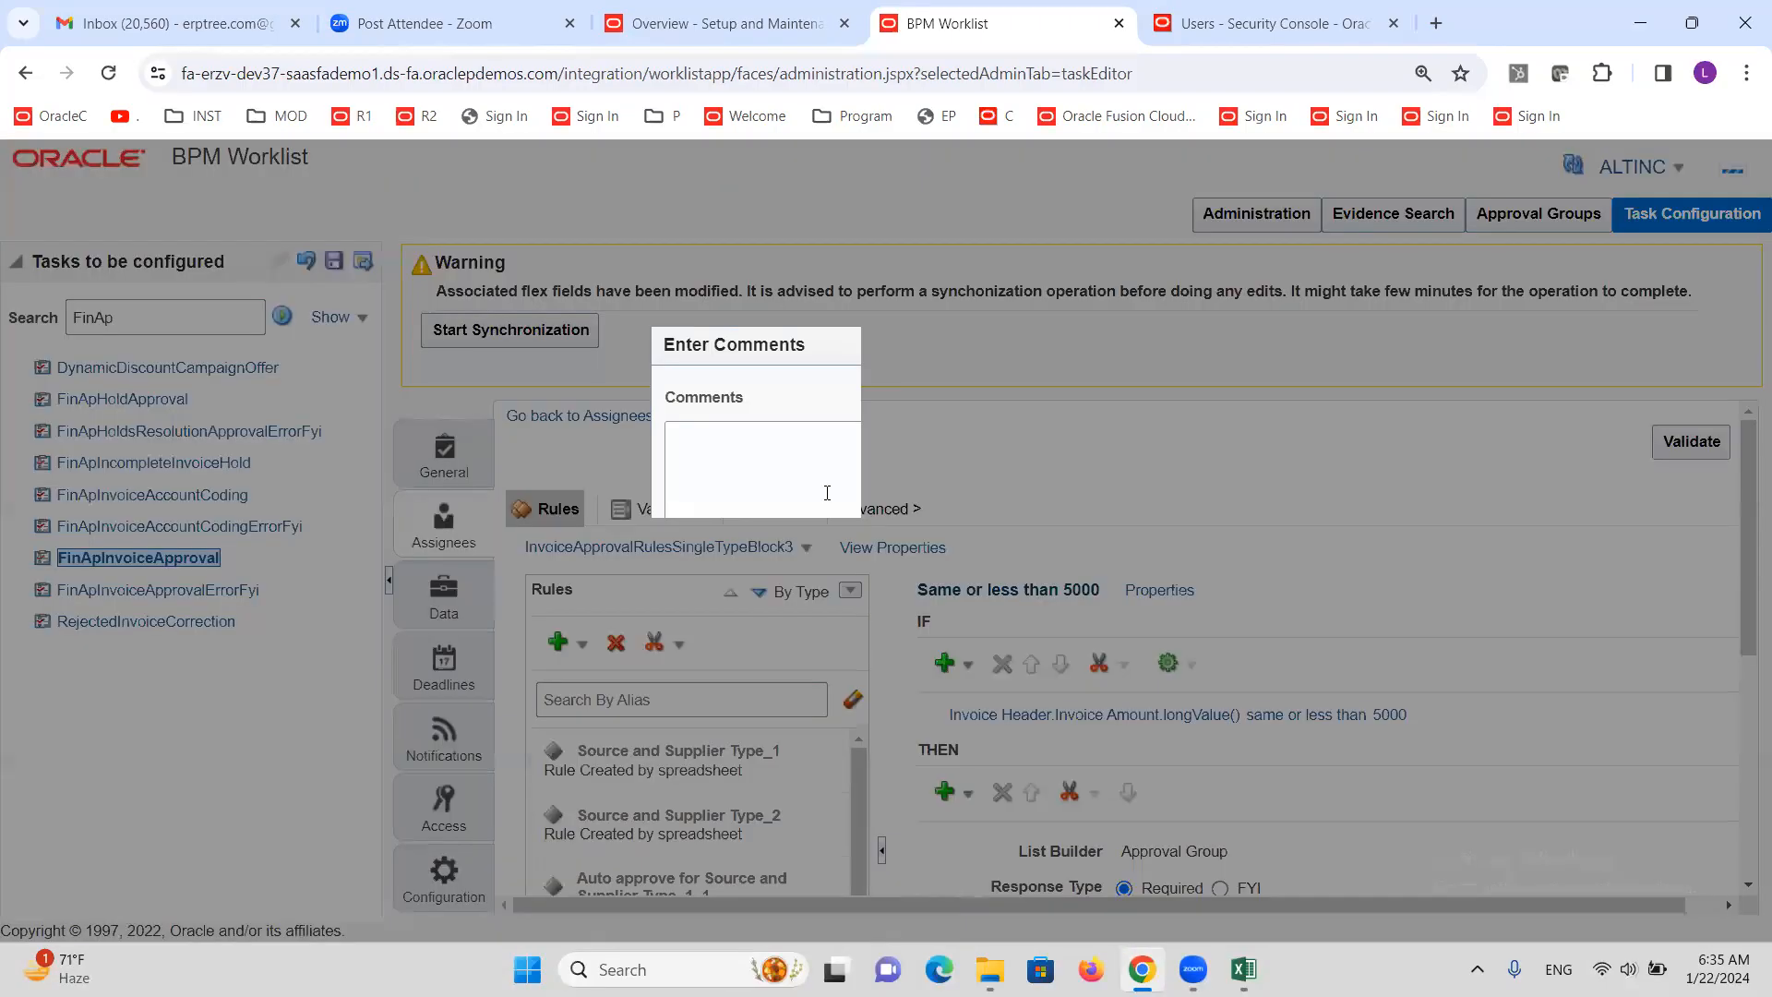
pyautogui.click(1010, 729)
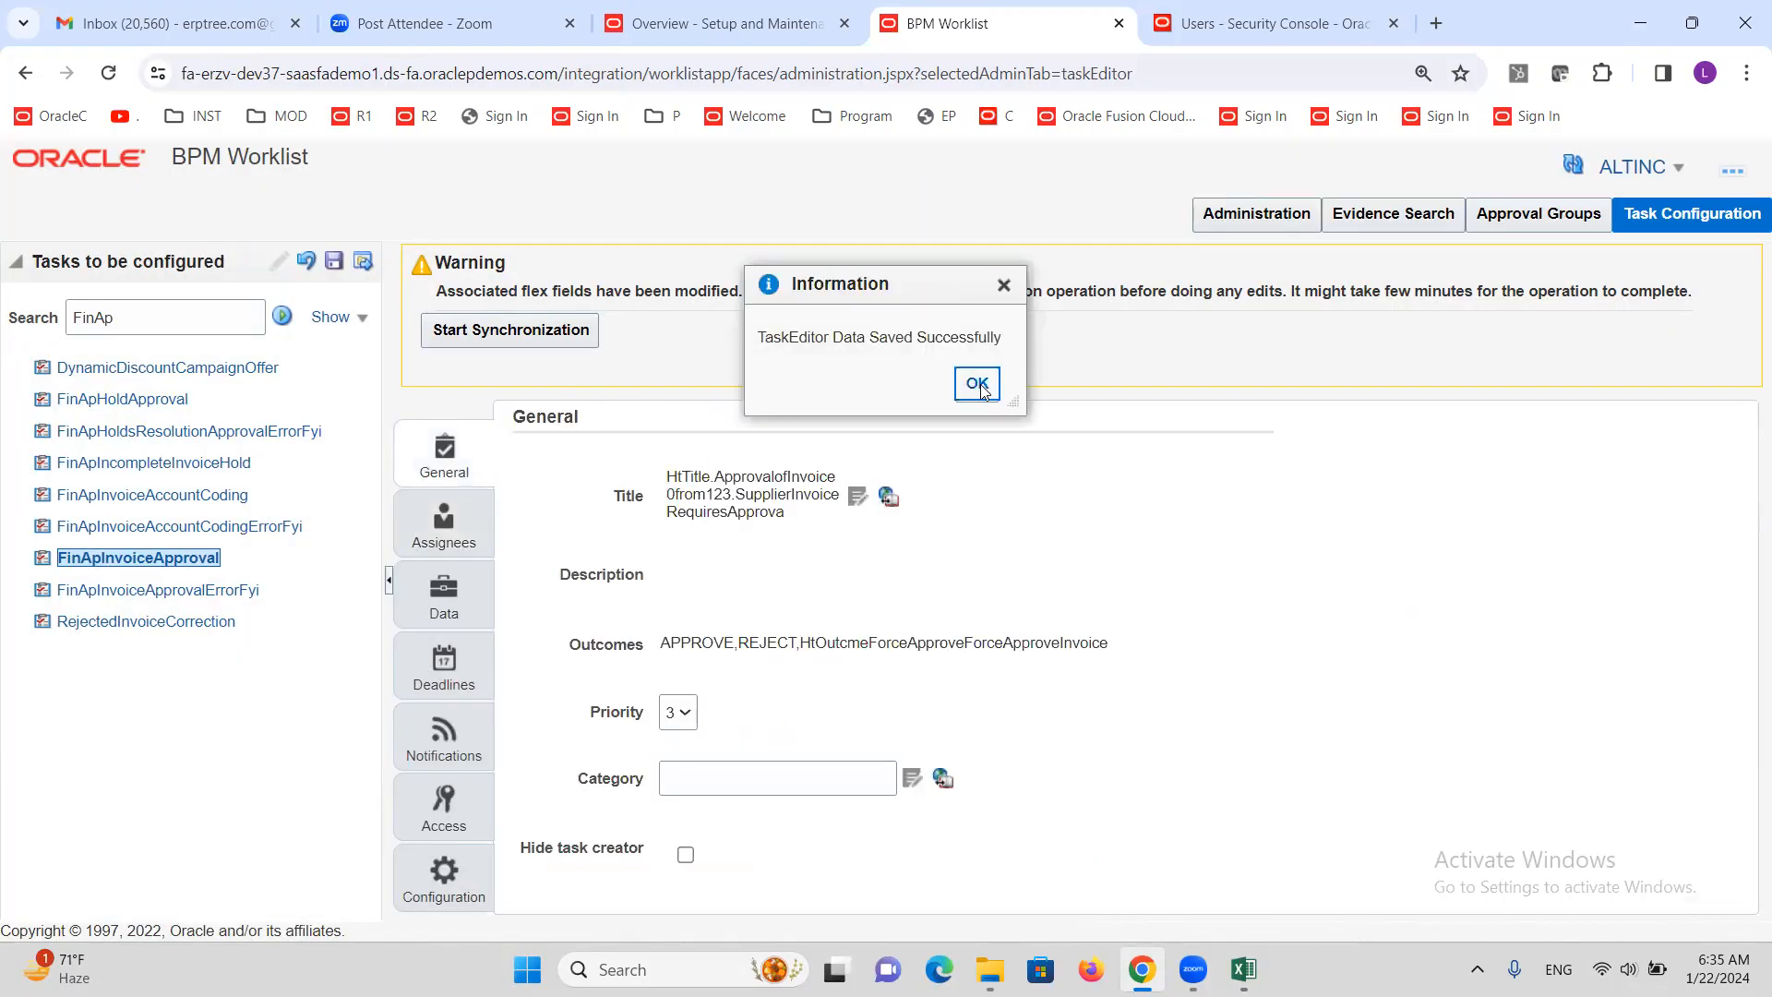
pyautogui.click(976, 384)
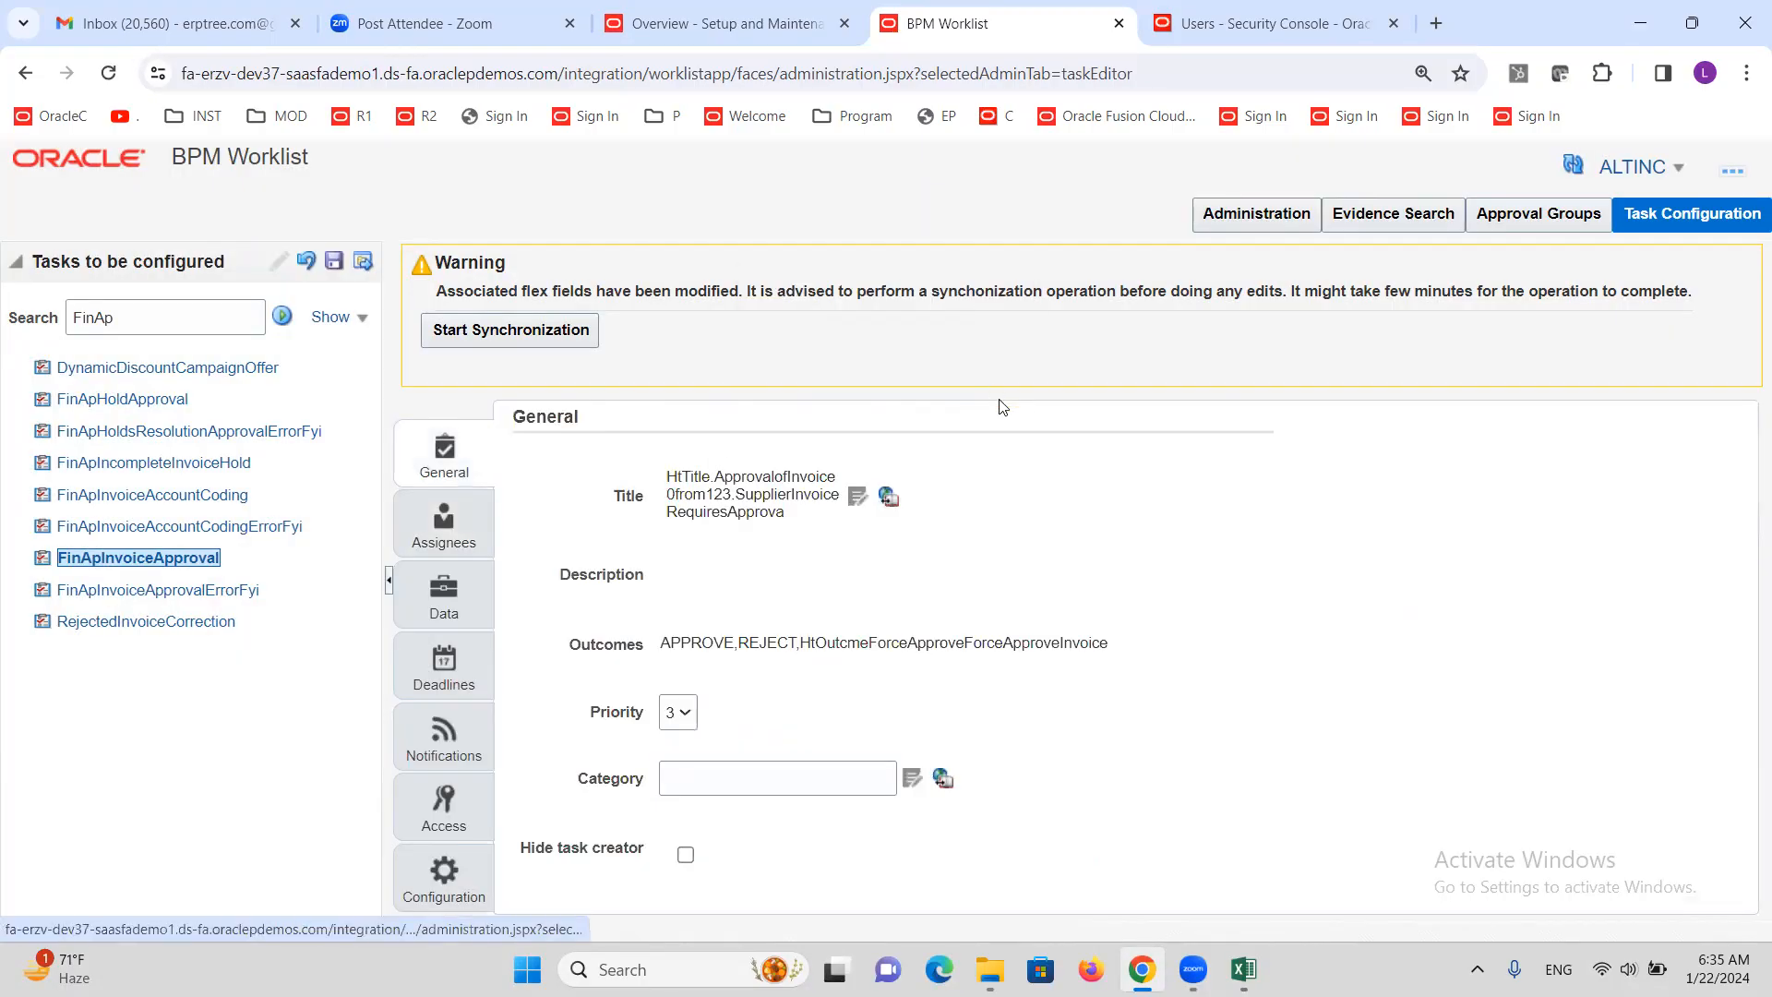
# Commit the task configuration and start synchronizing the modified flexfields
pyautogui.click(363, 262)
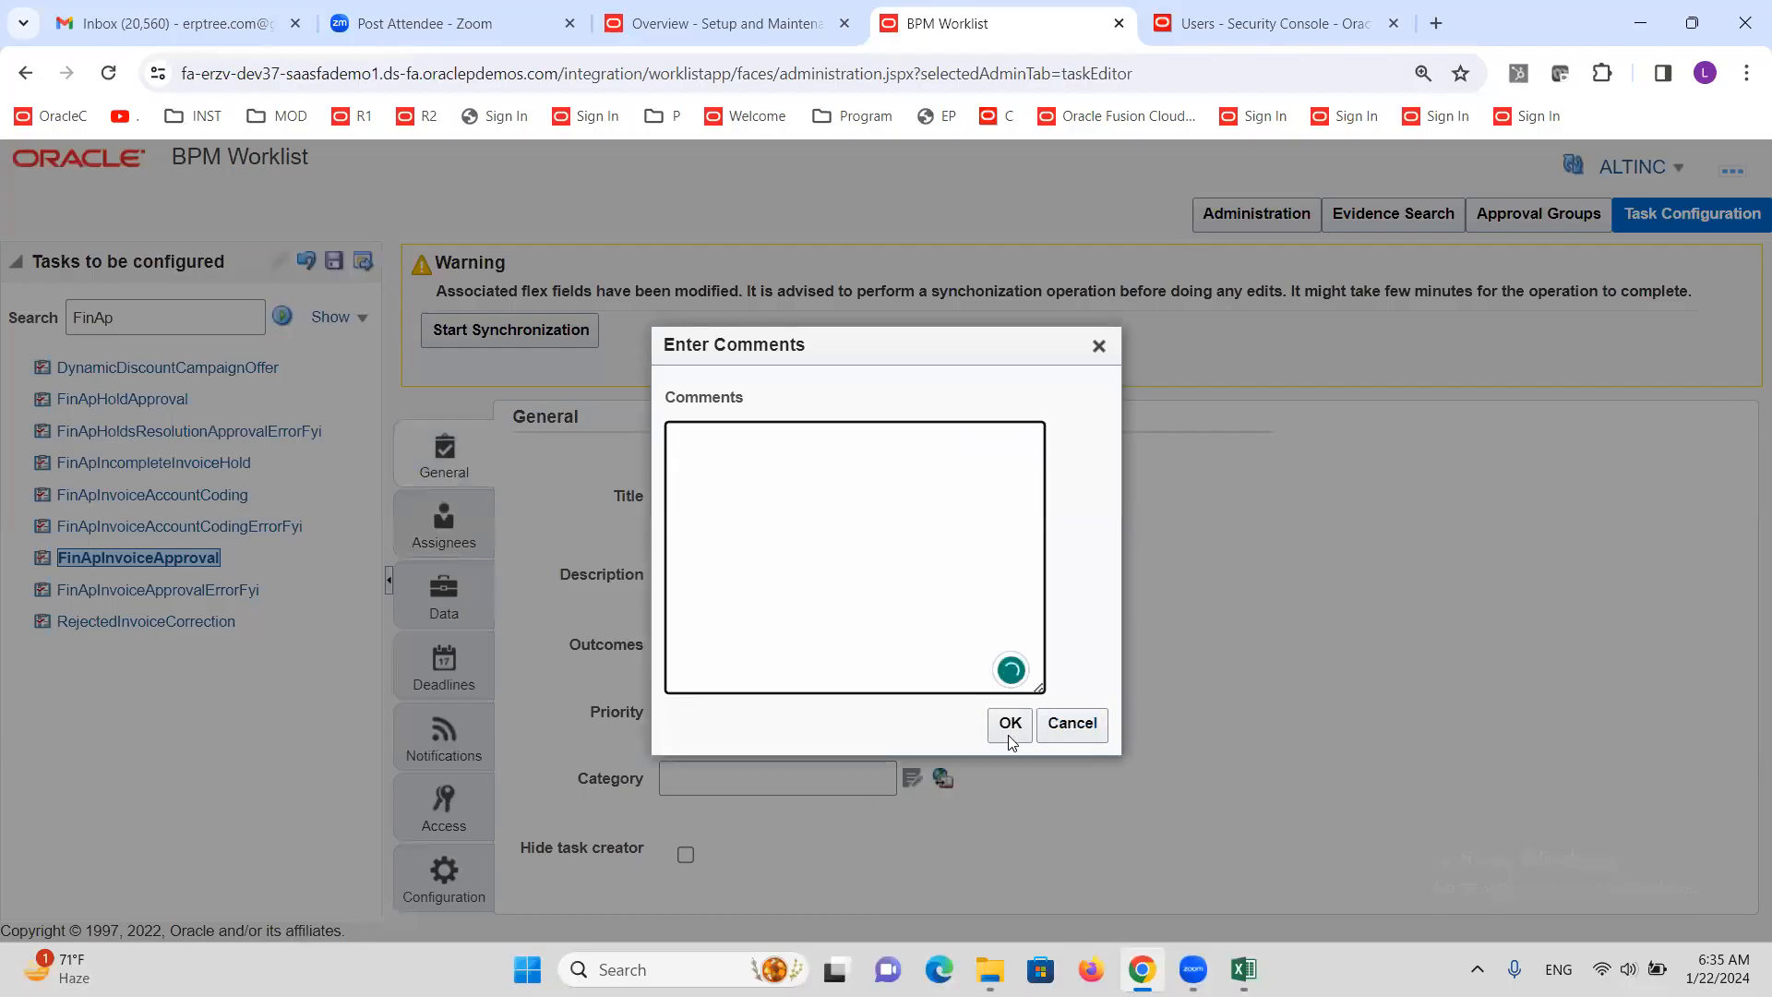
pyautogui.click(1010, 734)
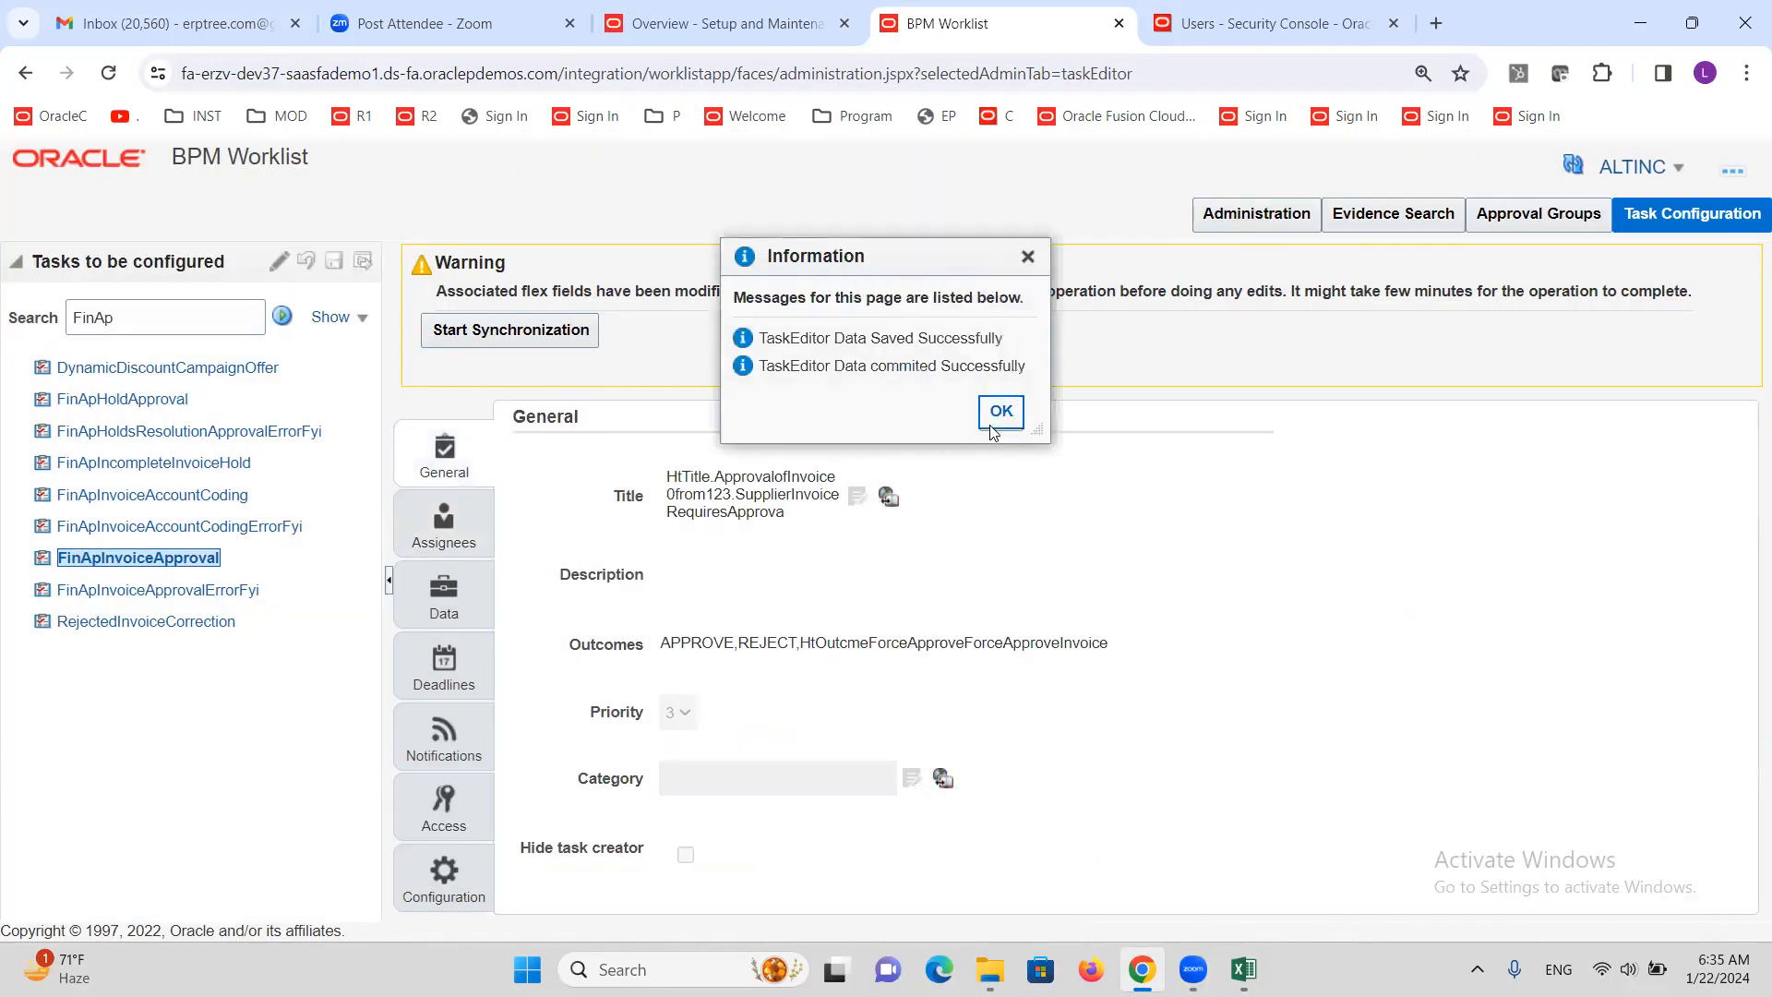
pyautogui.click(997, 409)
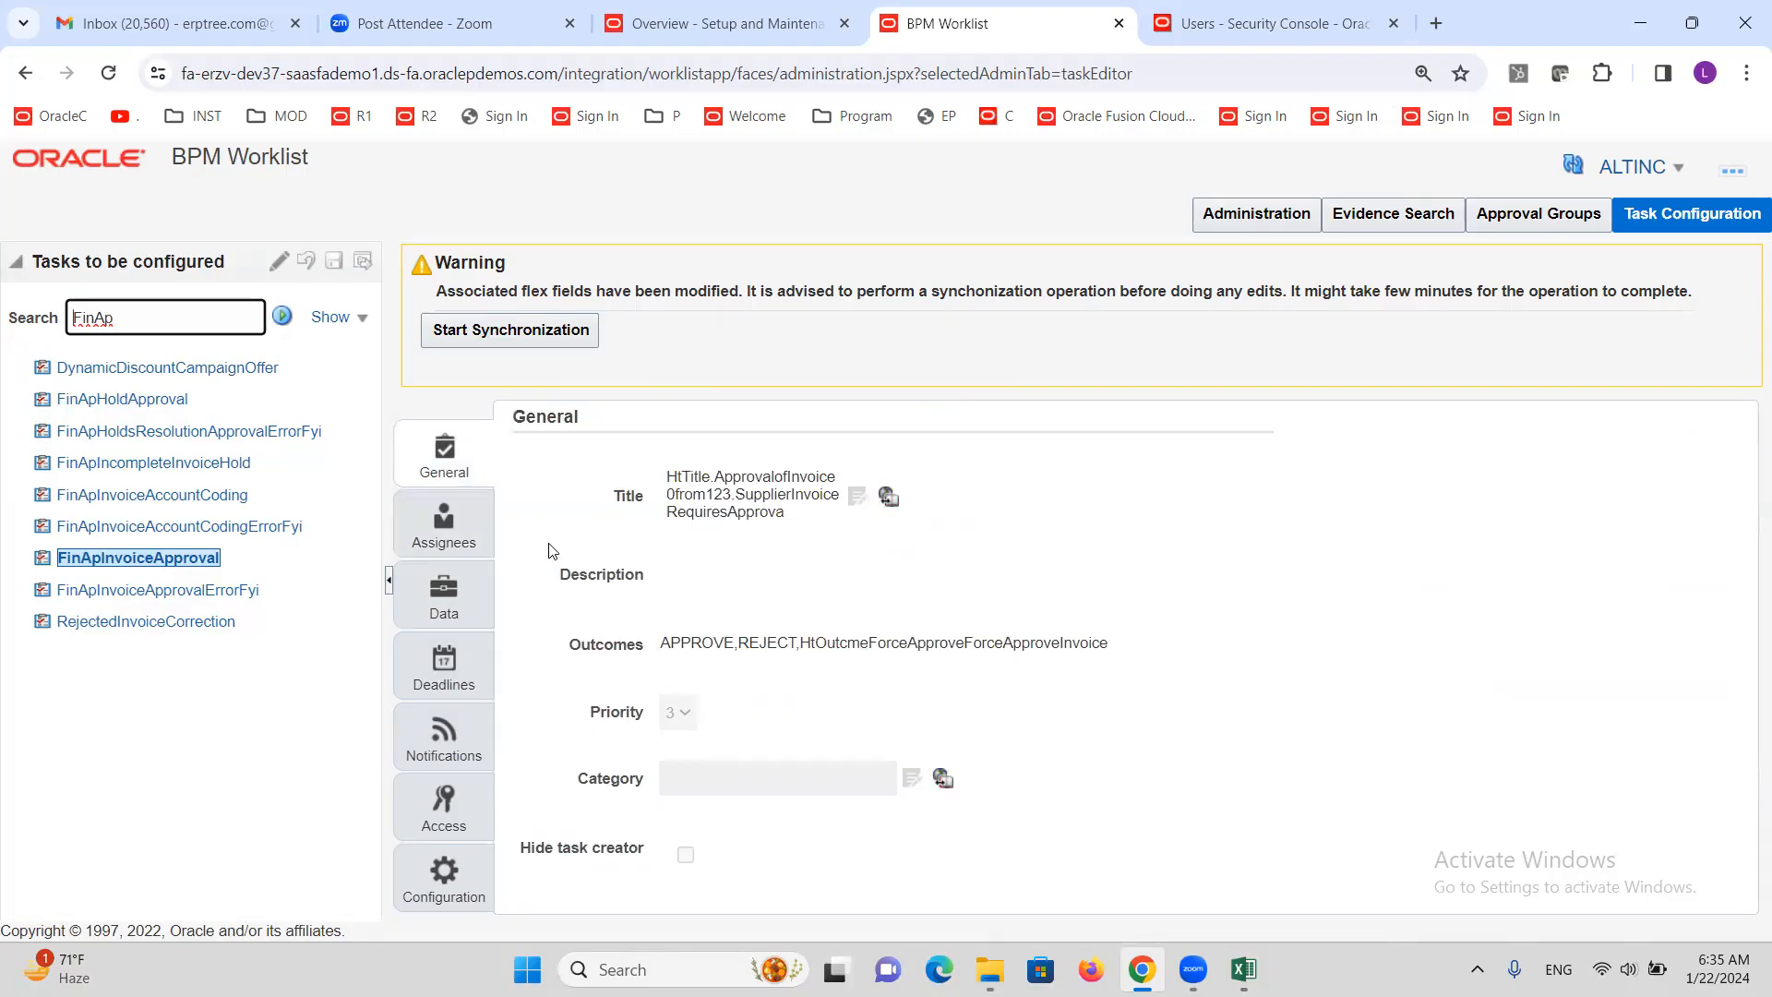
pyautogui.click(521, 336)
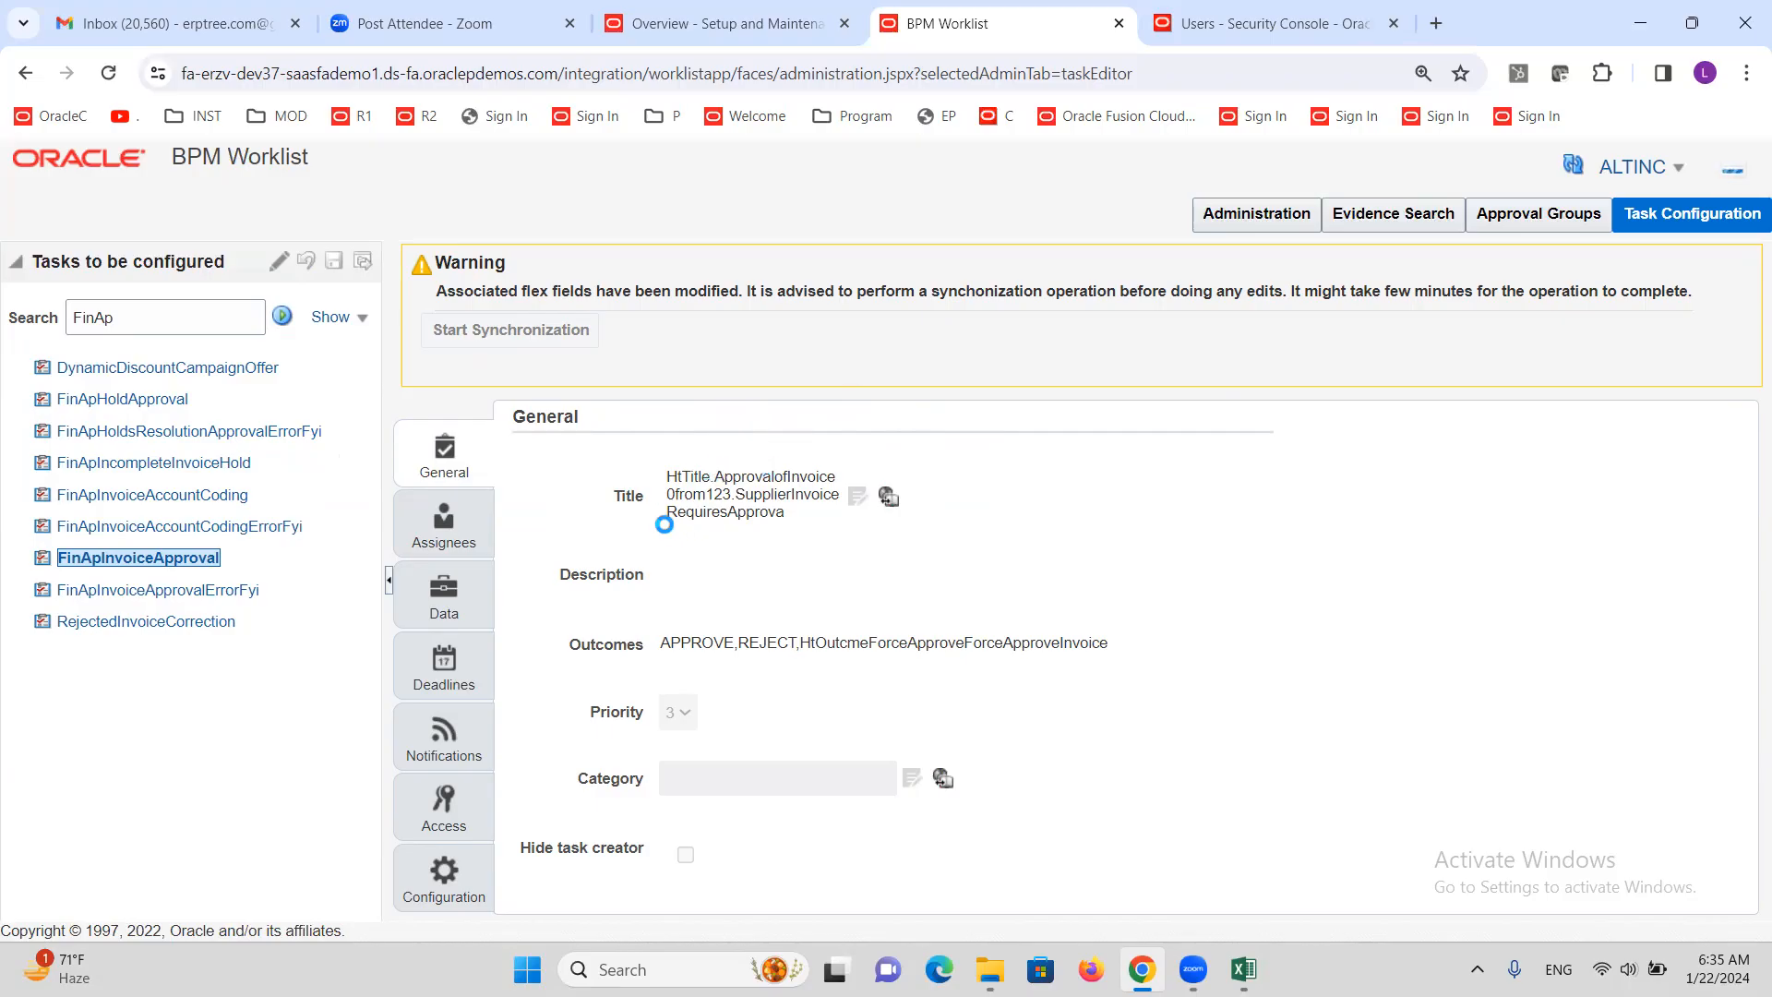
# Open Manage Approval Groups, review members of AG1 and AG2, then return to the worklist
pyautogui.click(735, 24)
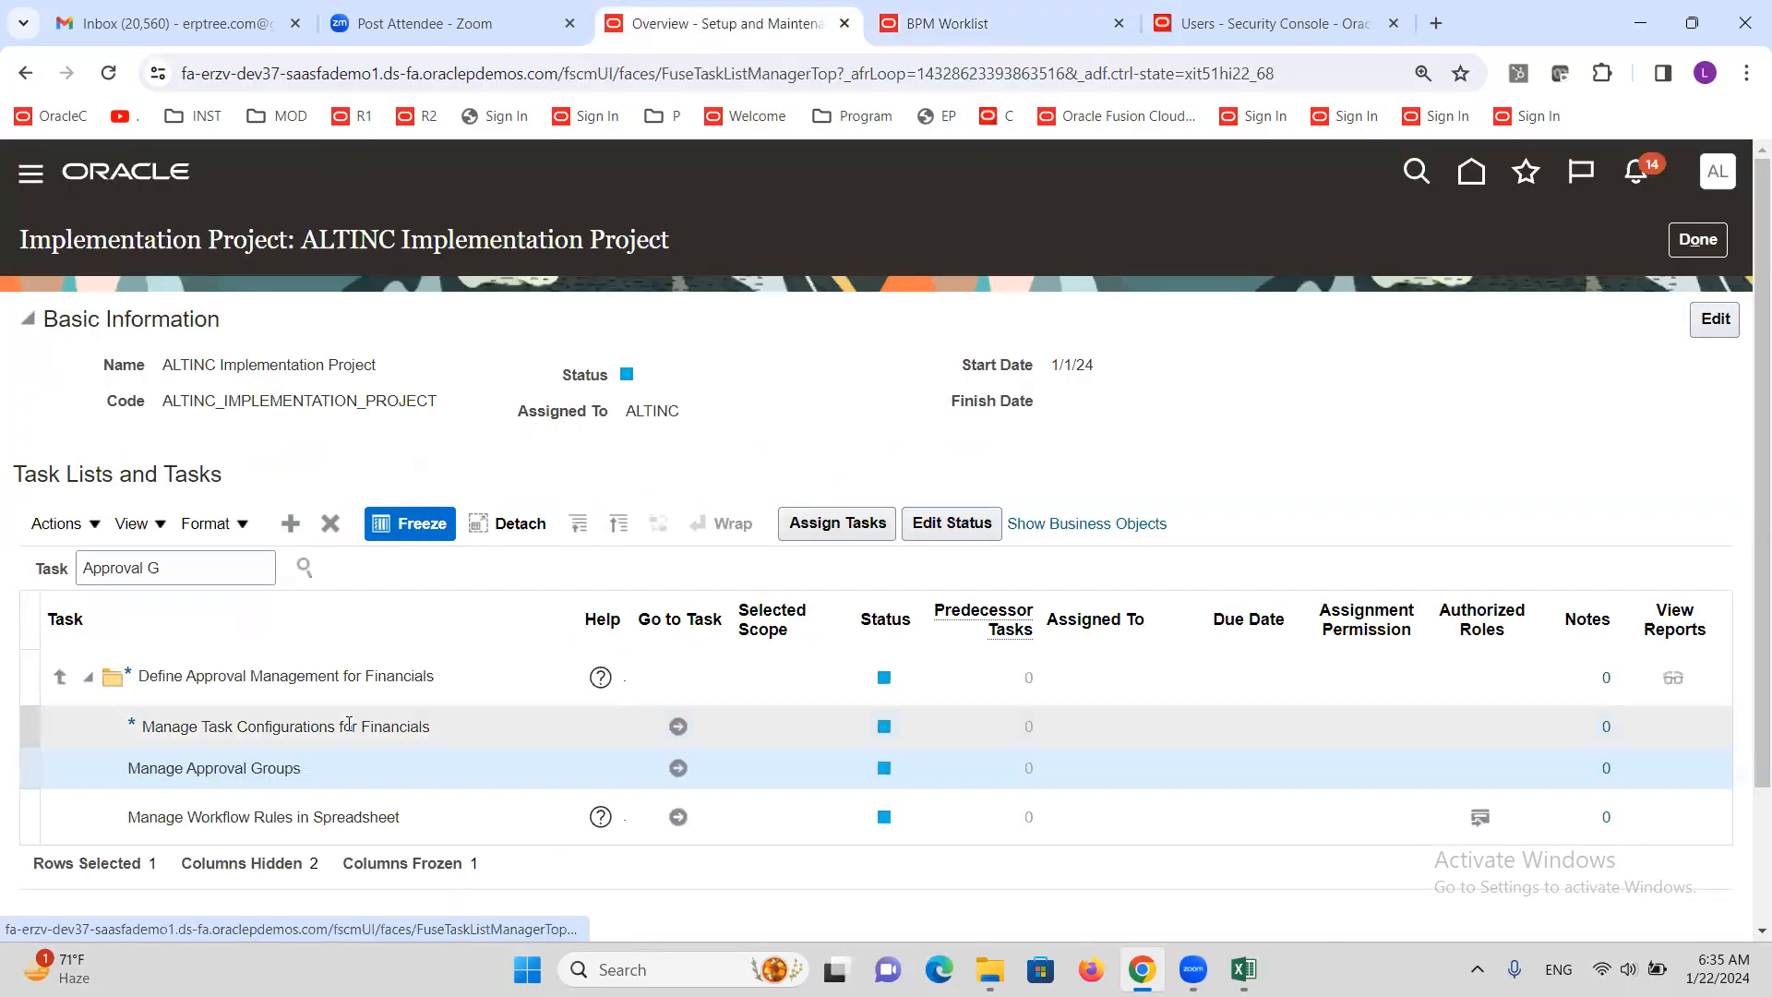
pyautogui.click(679, 768)
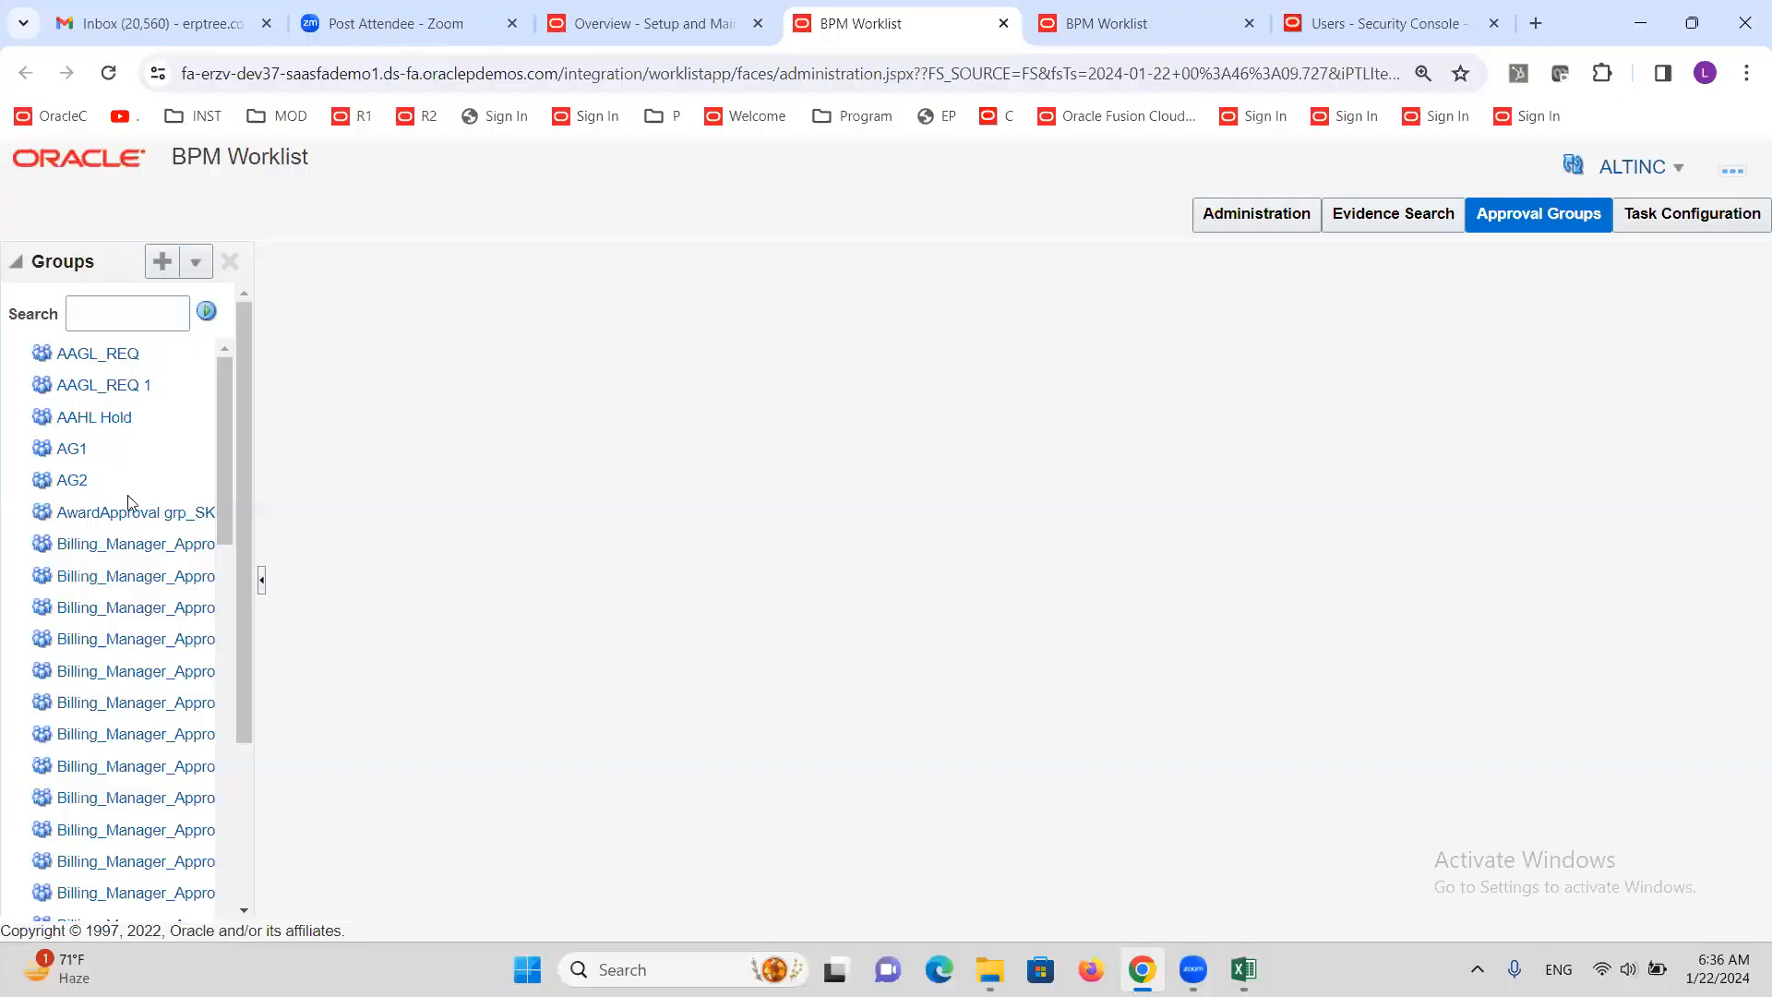
pyautogui.click(74, 451)
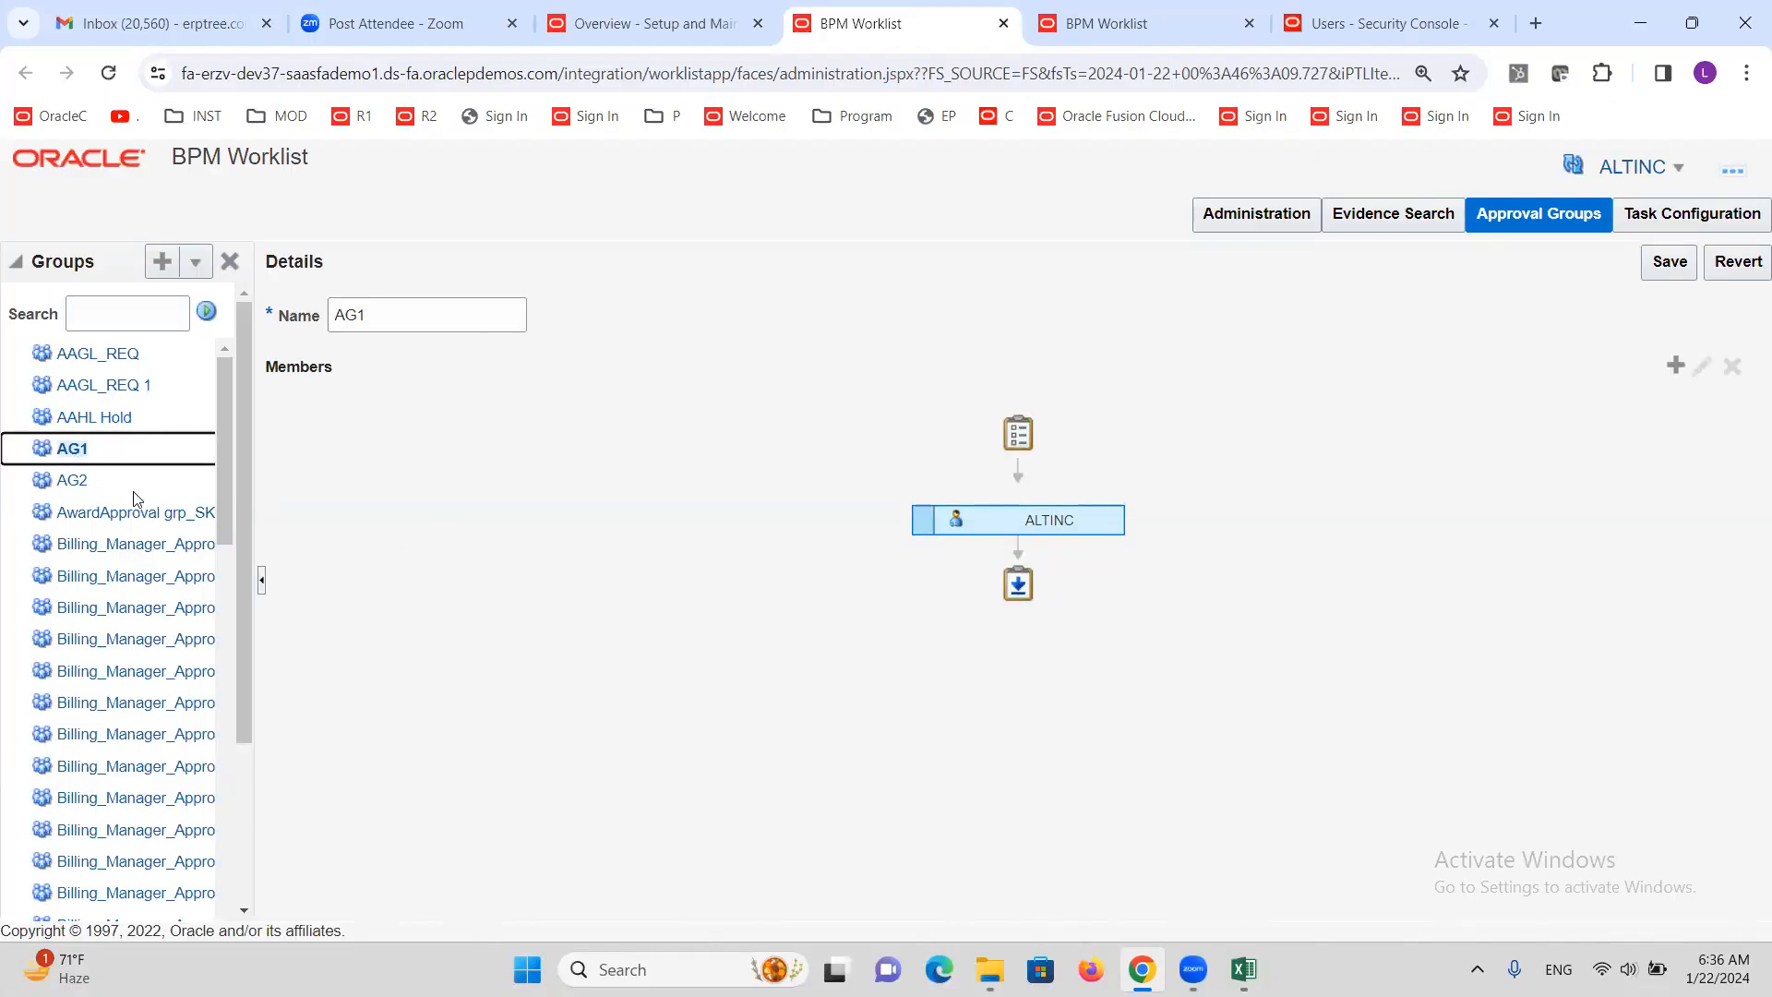
pyautogui.click(72, 482)
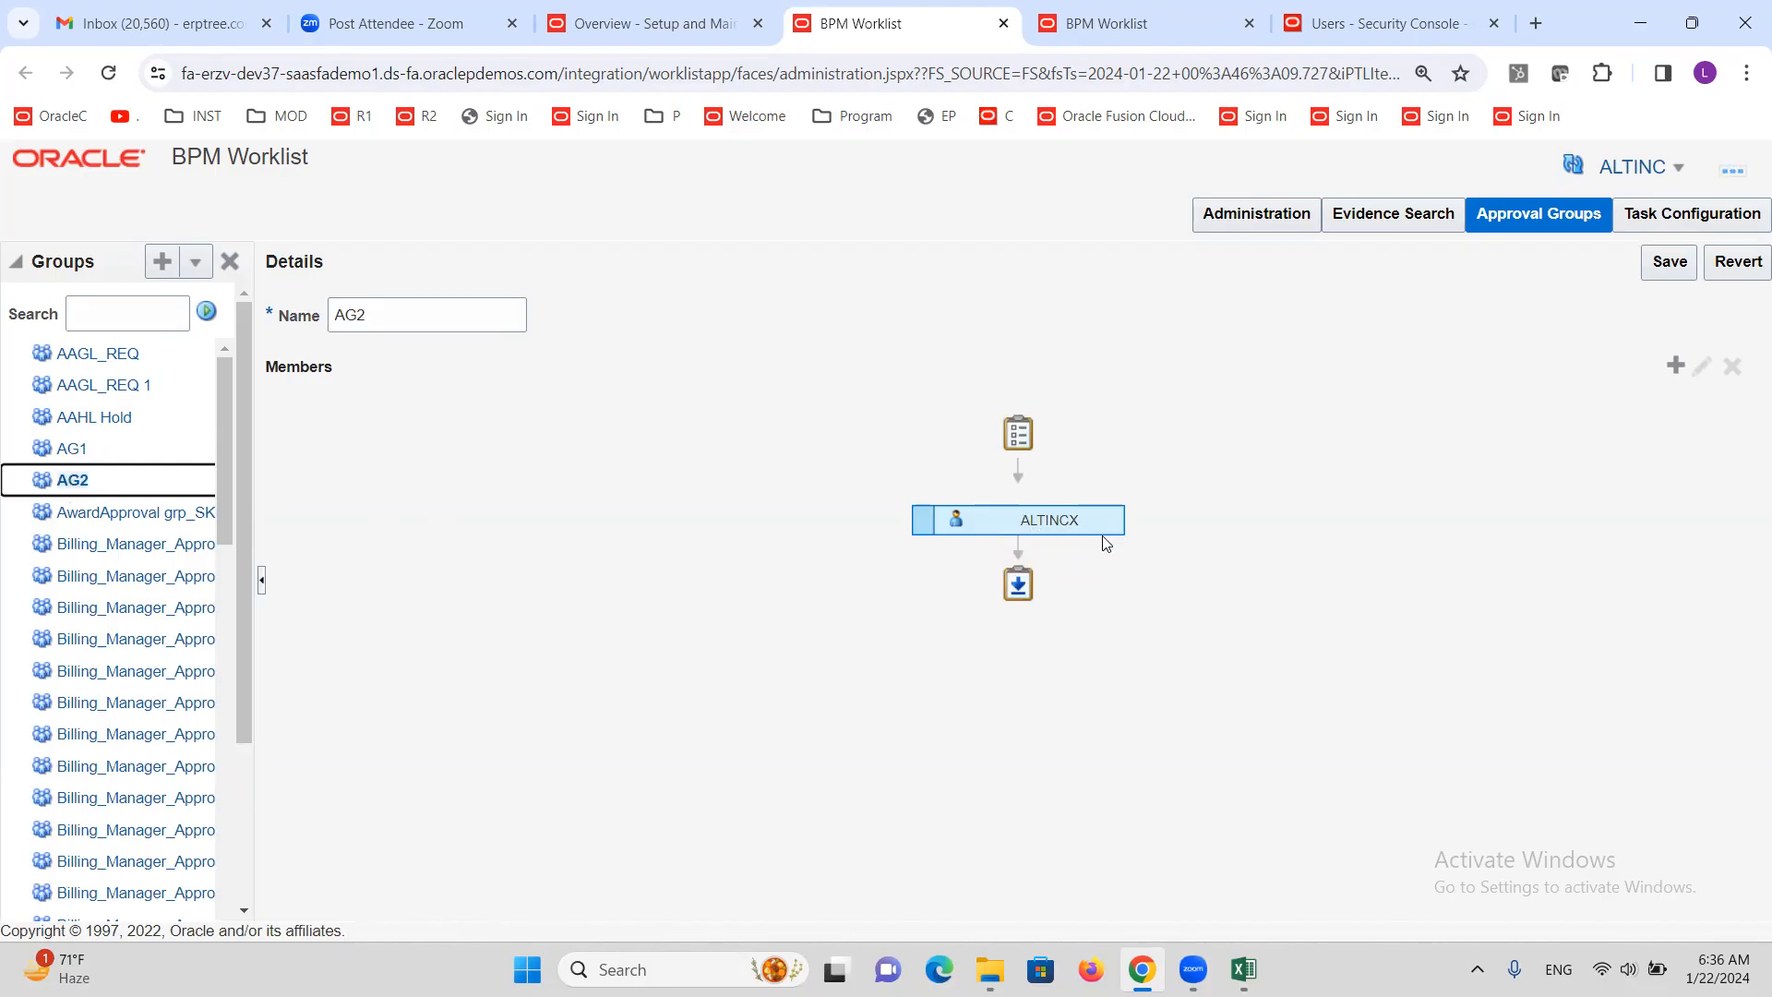
pyautogui.click(1066, 20)
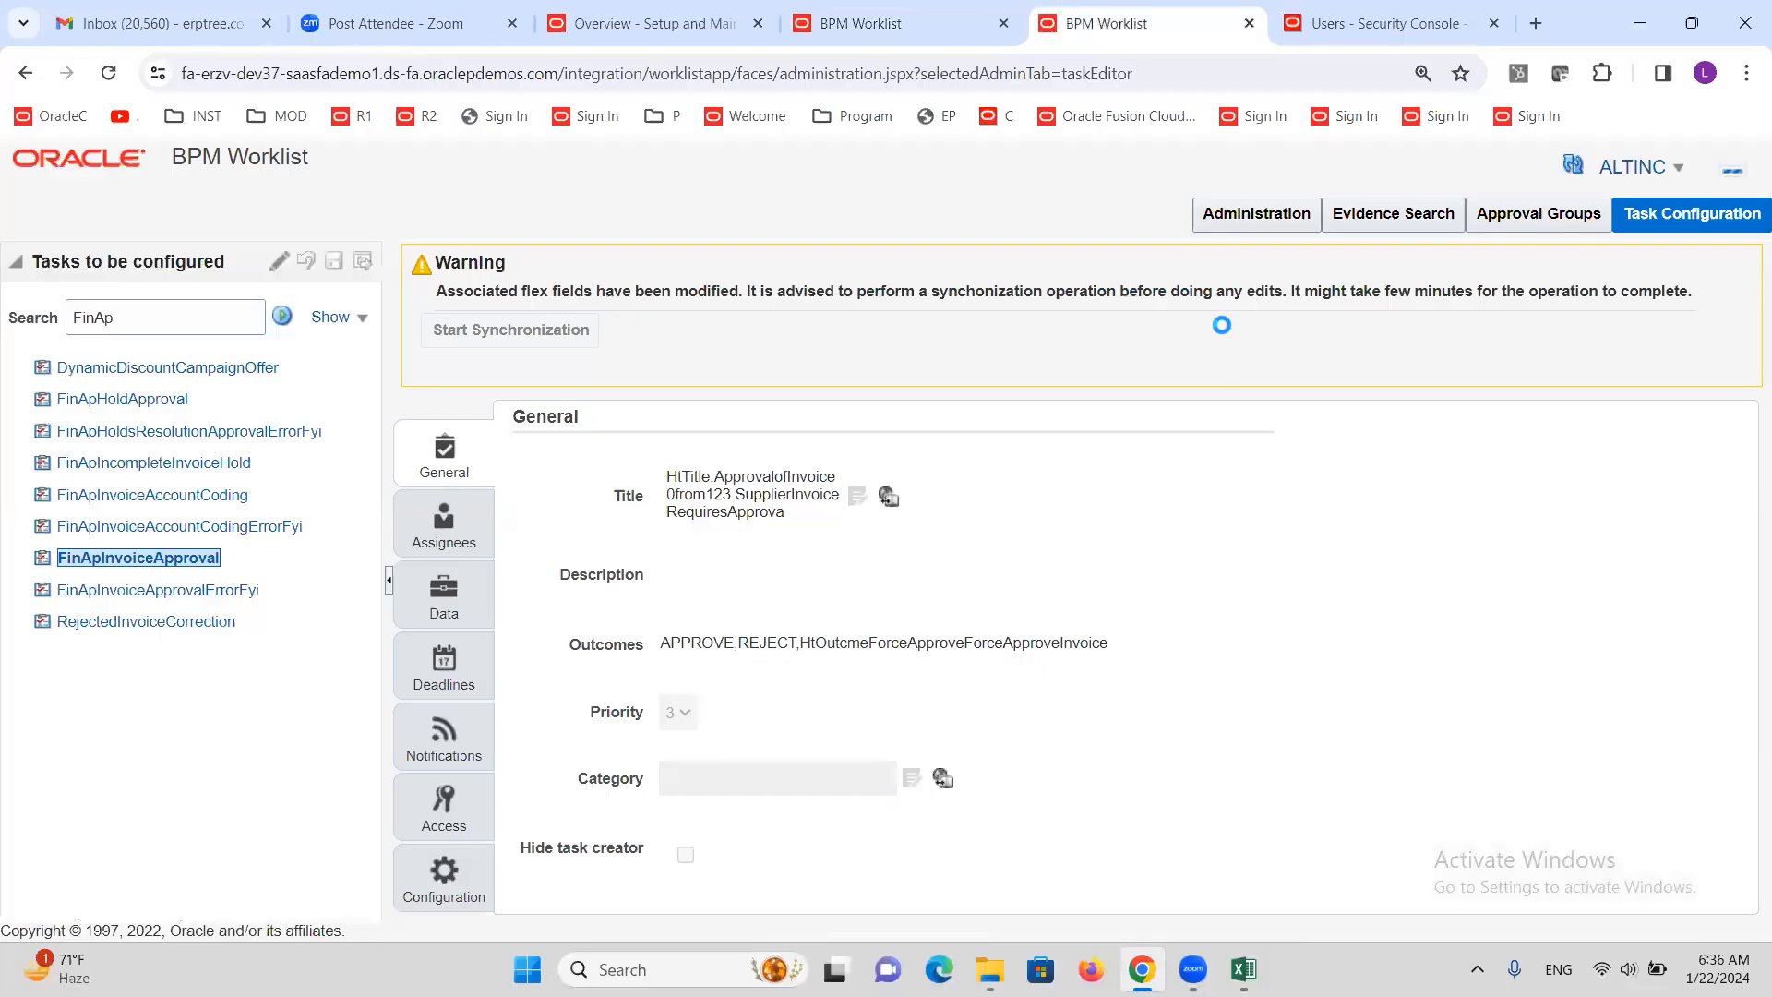
# Review Excel notes on invoice approvals, groups 1 and 2, the 5000 rule, and Create Invoice
pyautogui.click(1246, 969)
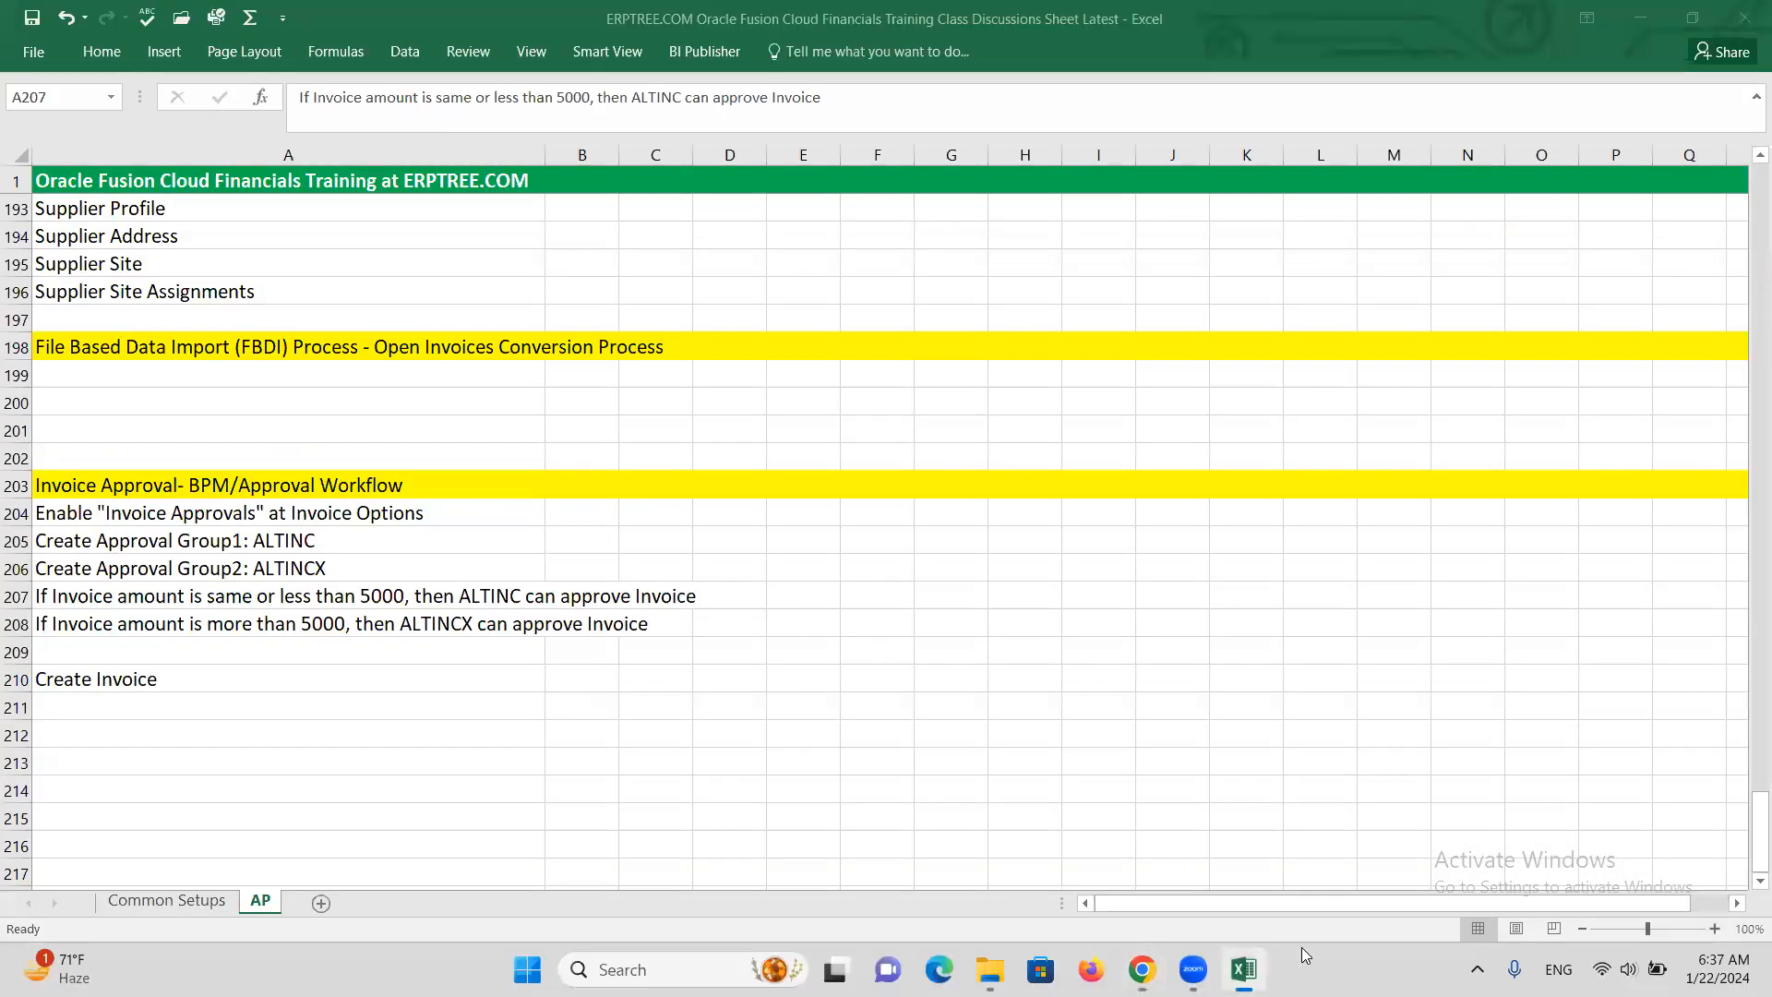
pyautogui.click(254, 513)
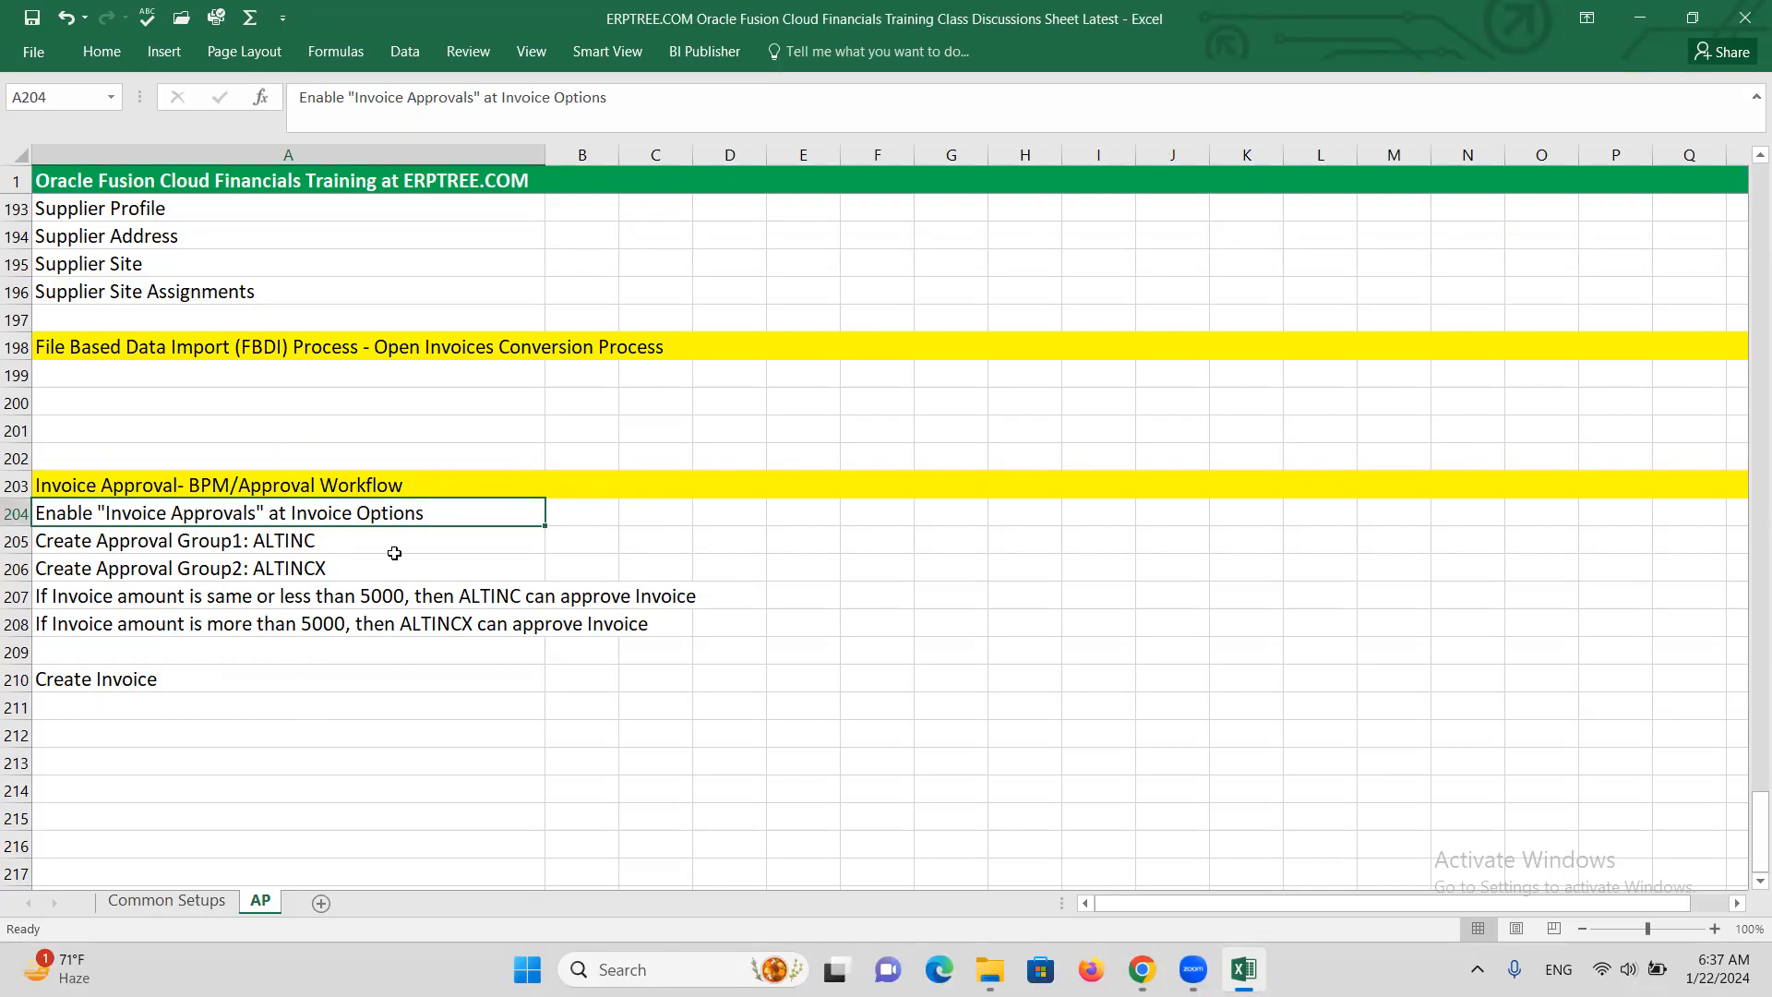
pyautogui.click(67, 532)
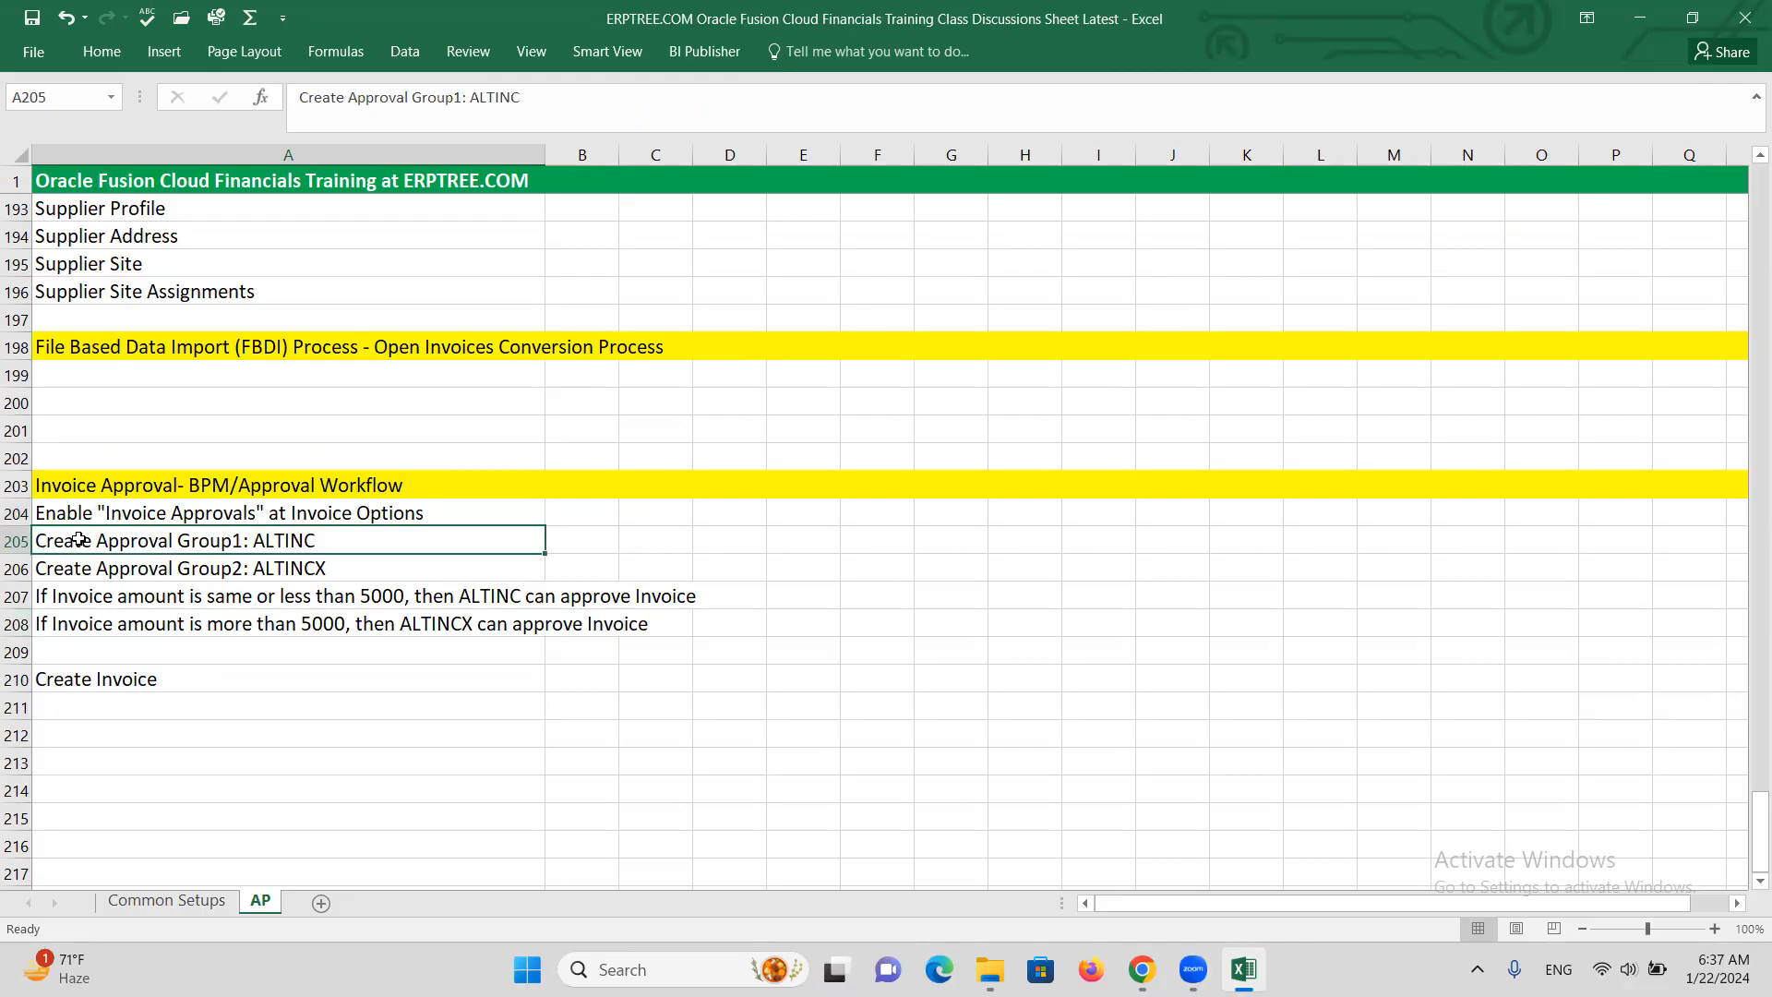
pyautogui.click(147, 570)
pyautogui.click(143, 542)
pyautogui.click(145, 569)
pyautogui.click(99, 599)
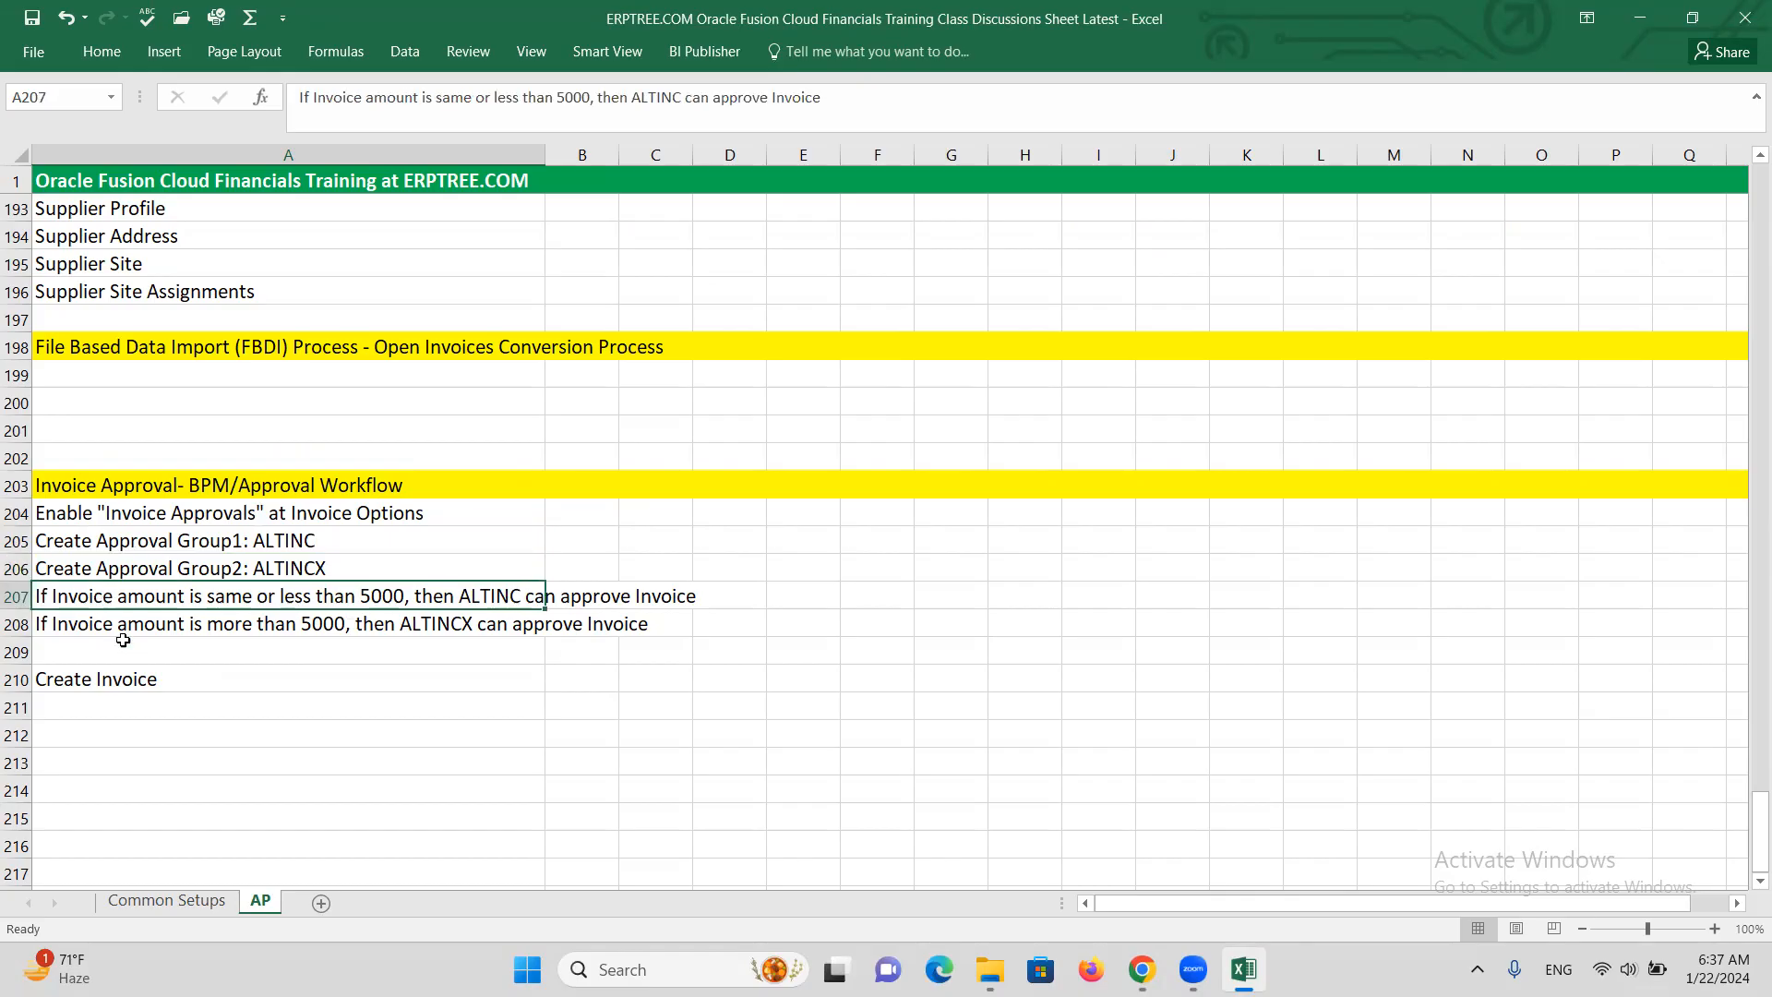
pyautogui.click(143, 679)
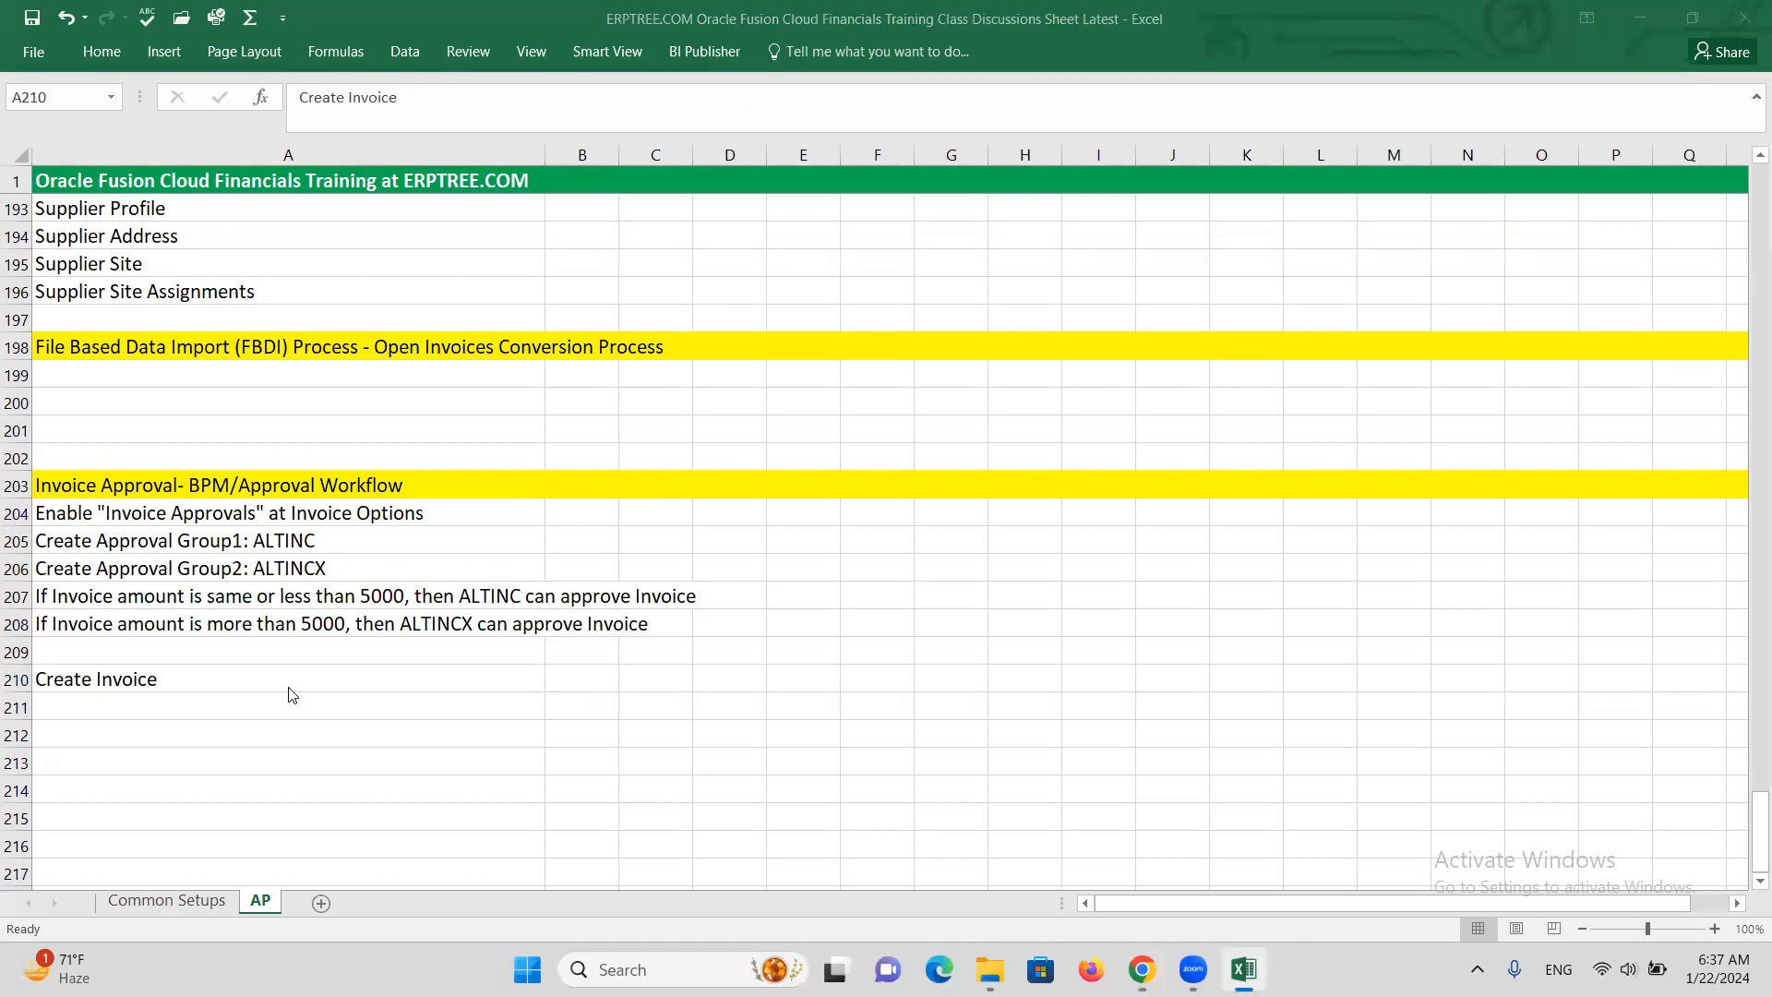
pyautogui.hotkey('alt', 'Tab')
pyautogui.click(641, 9)
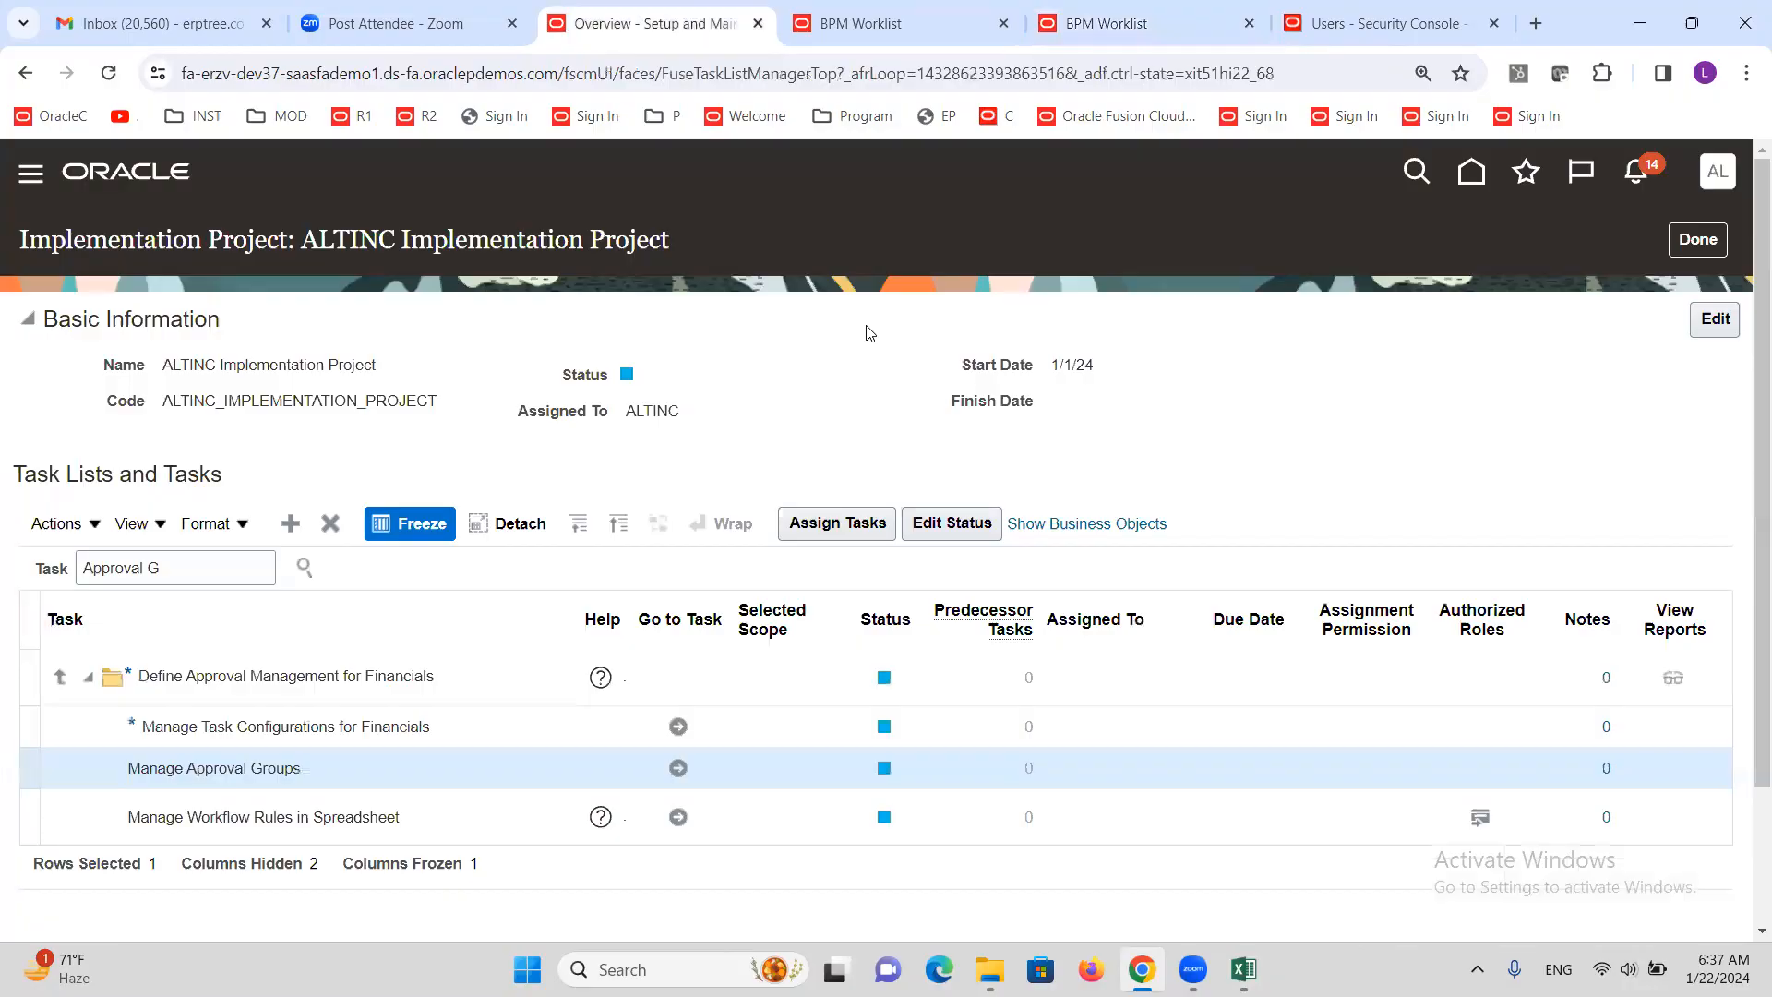
# Duplicate the Setup and Maintenance tab and navigate to Payables > Invoices in it
pyautogui.rightClick(585, 25)
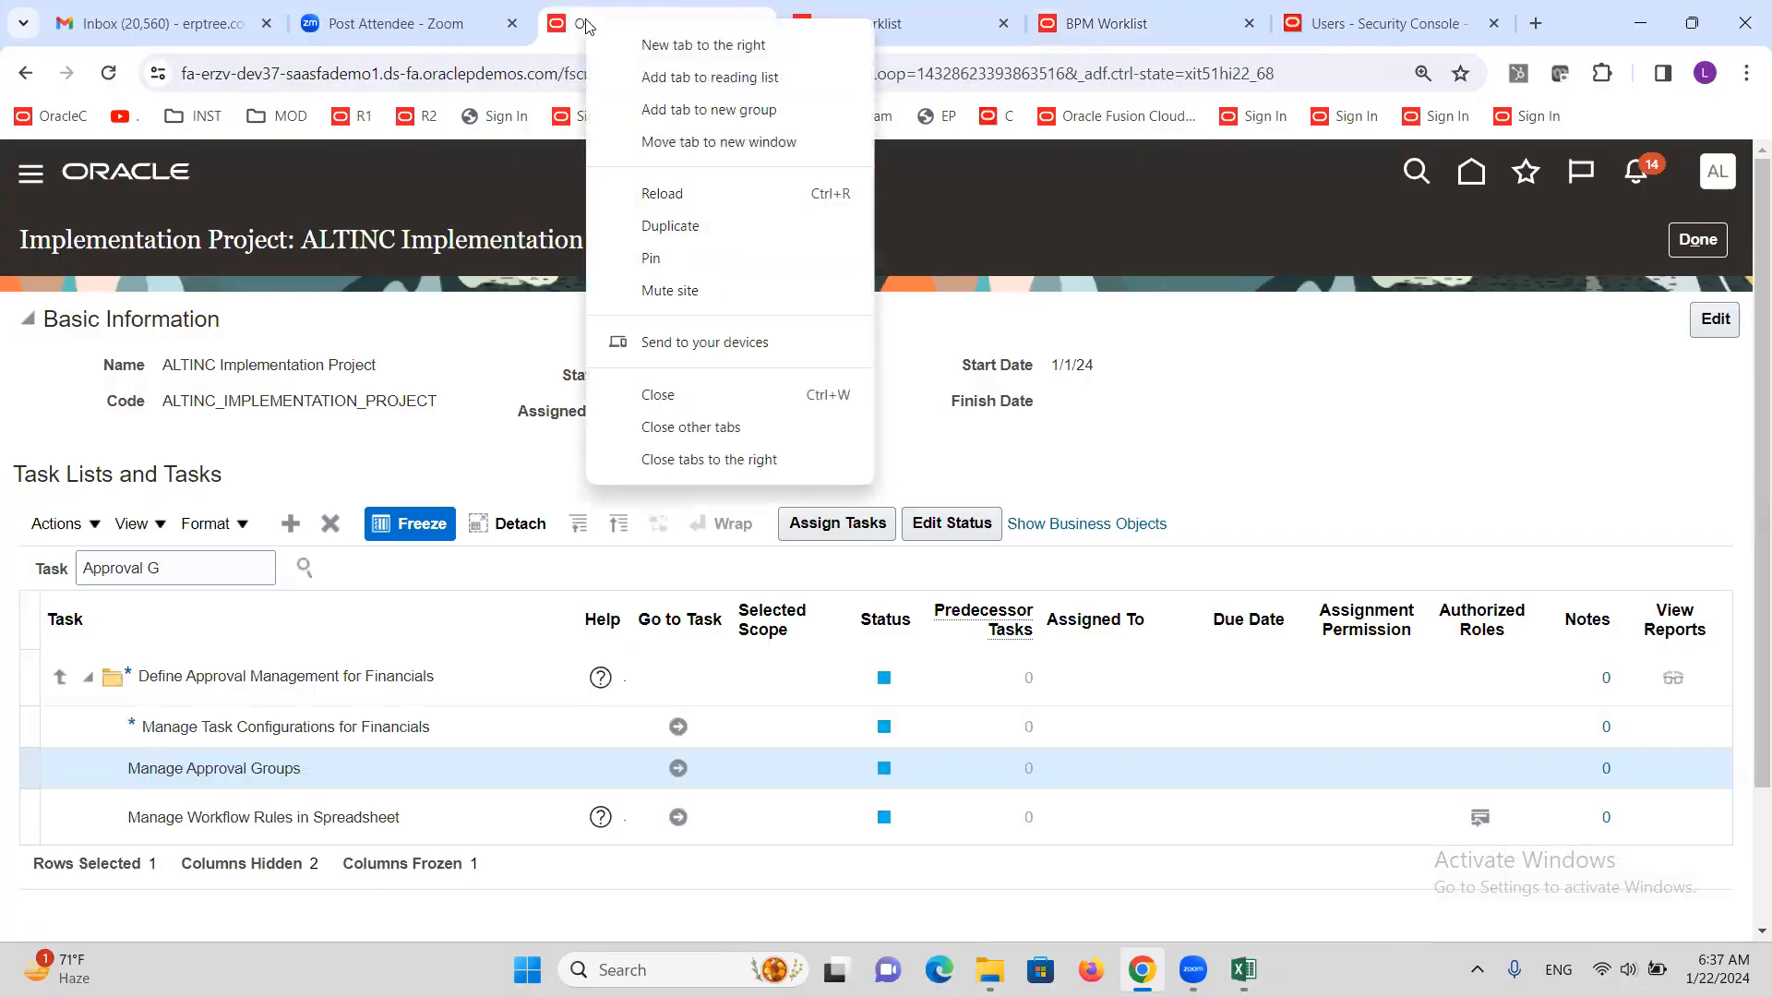
pyautogui.click(663, 227)
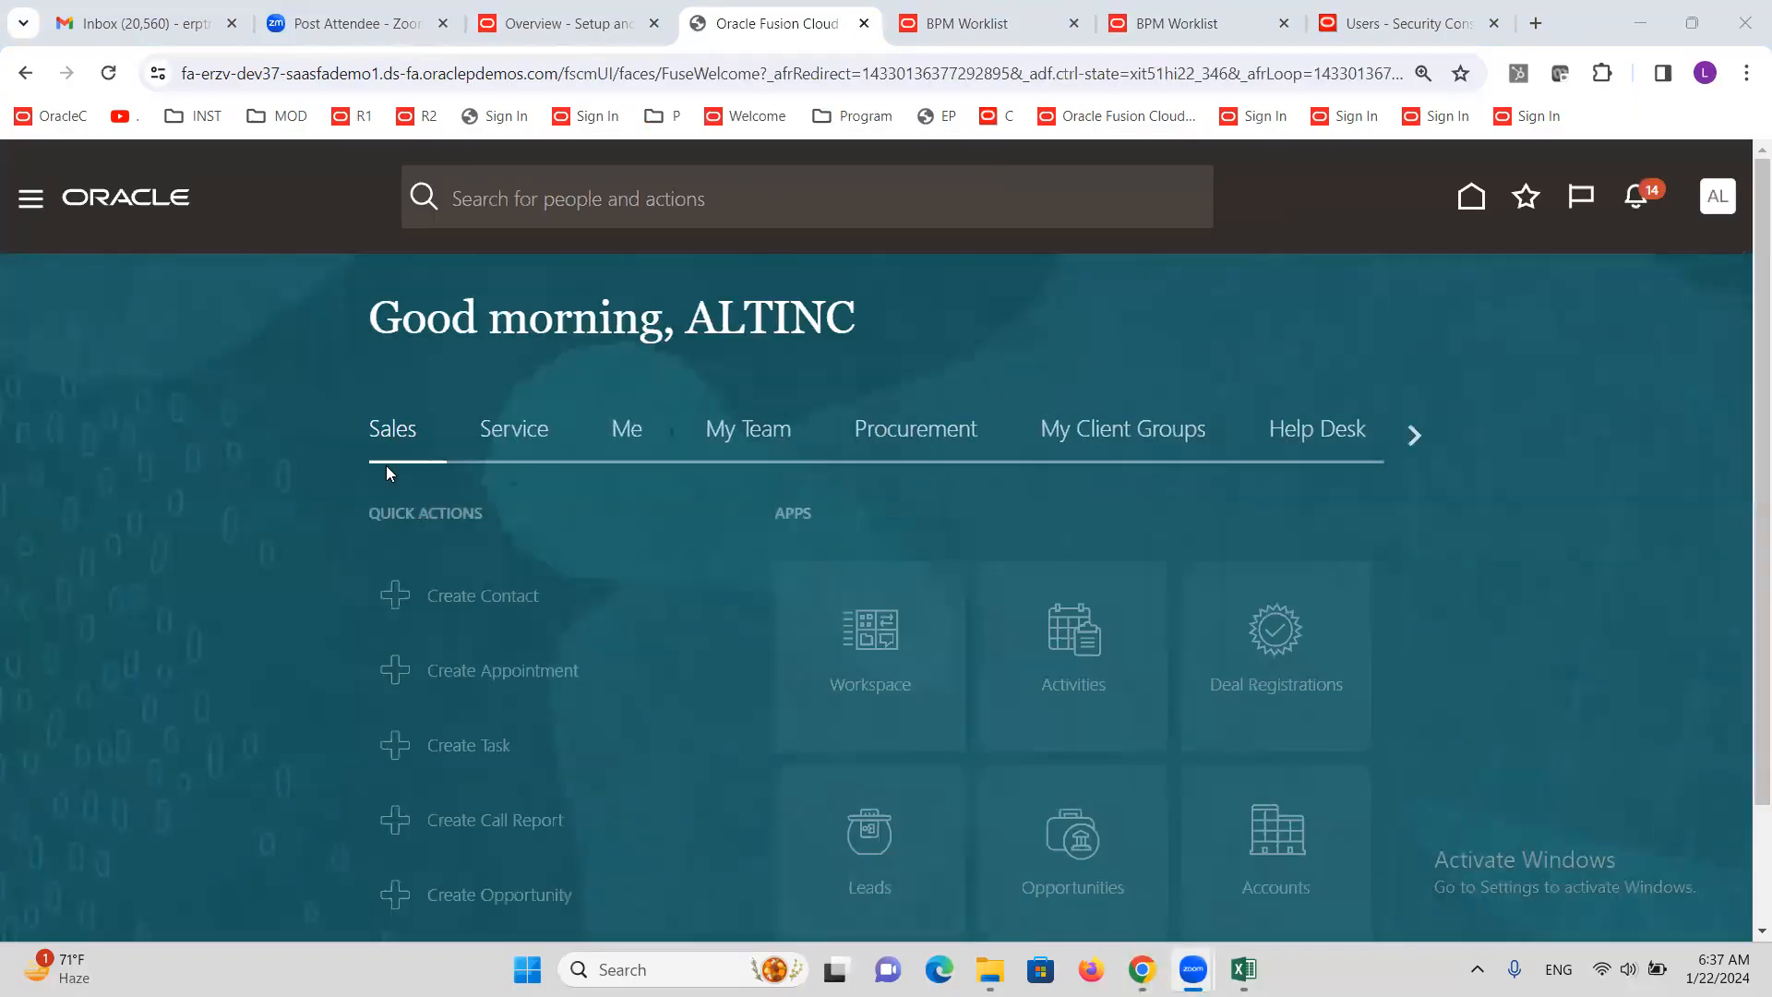
pyautogui.click(31, 197)
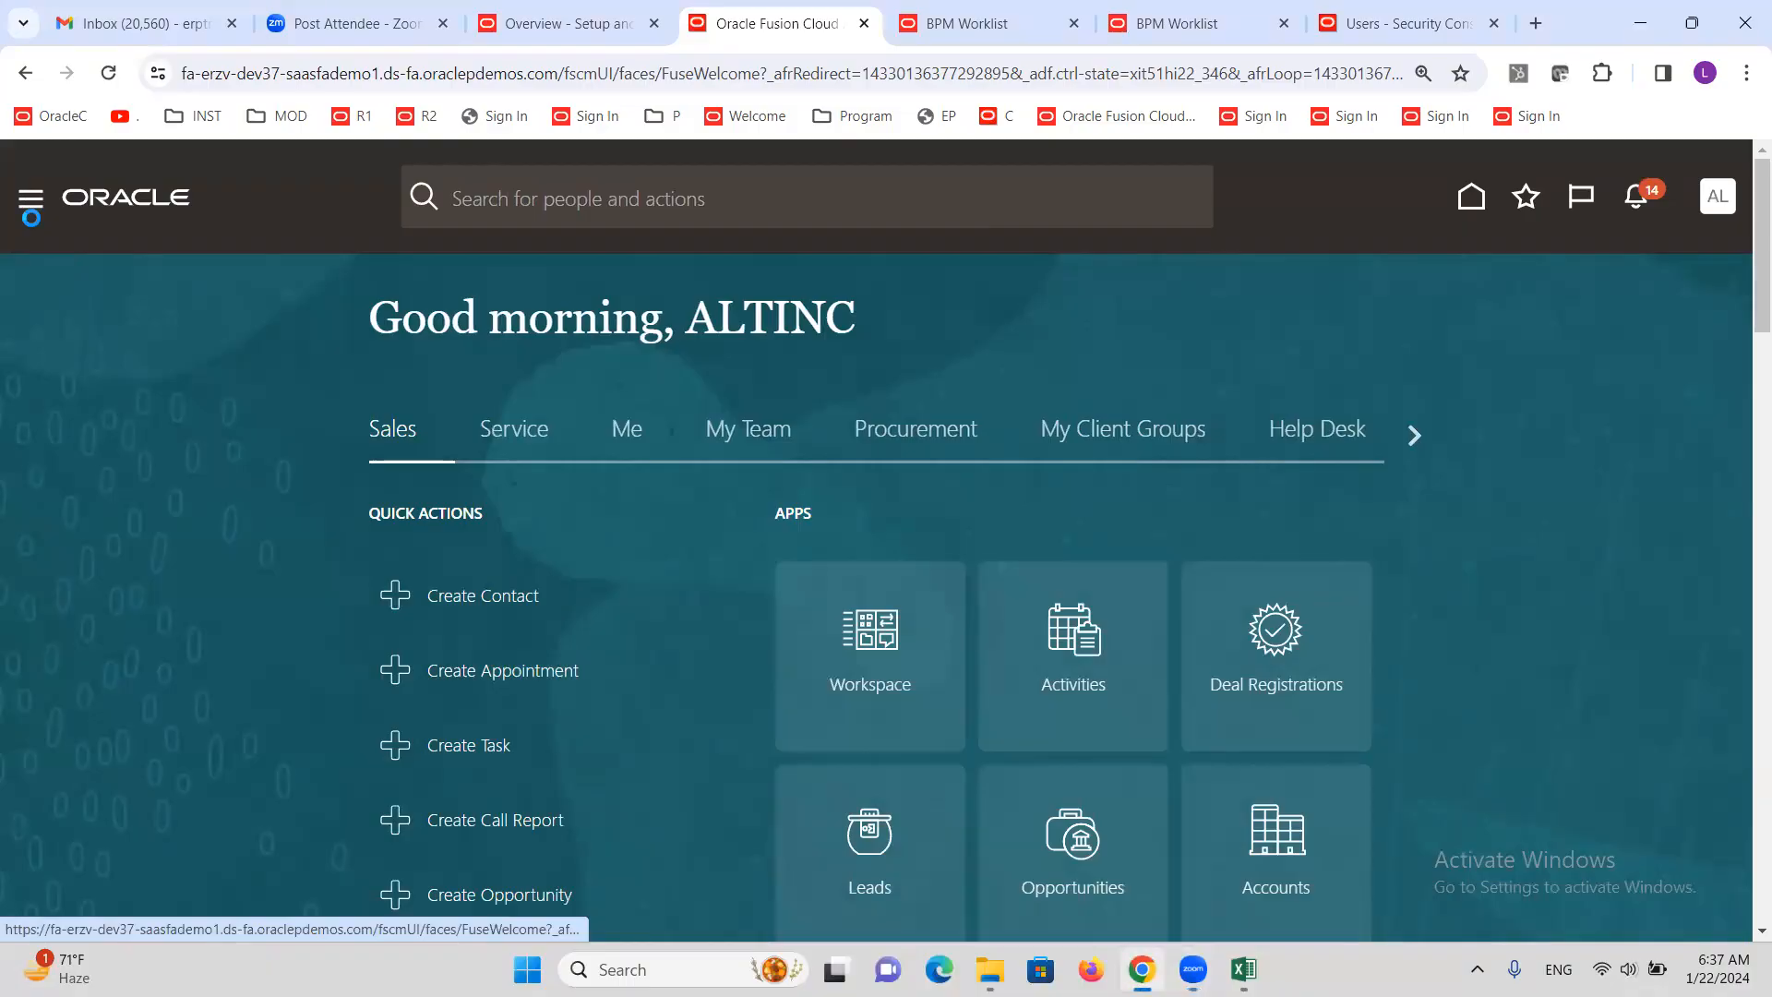
pyautogui.scroll(-7, 190, 514)
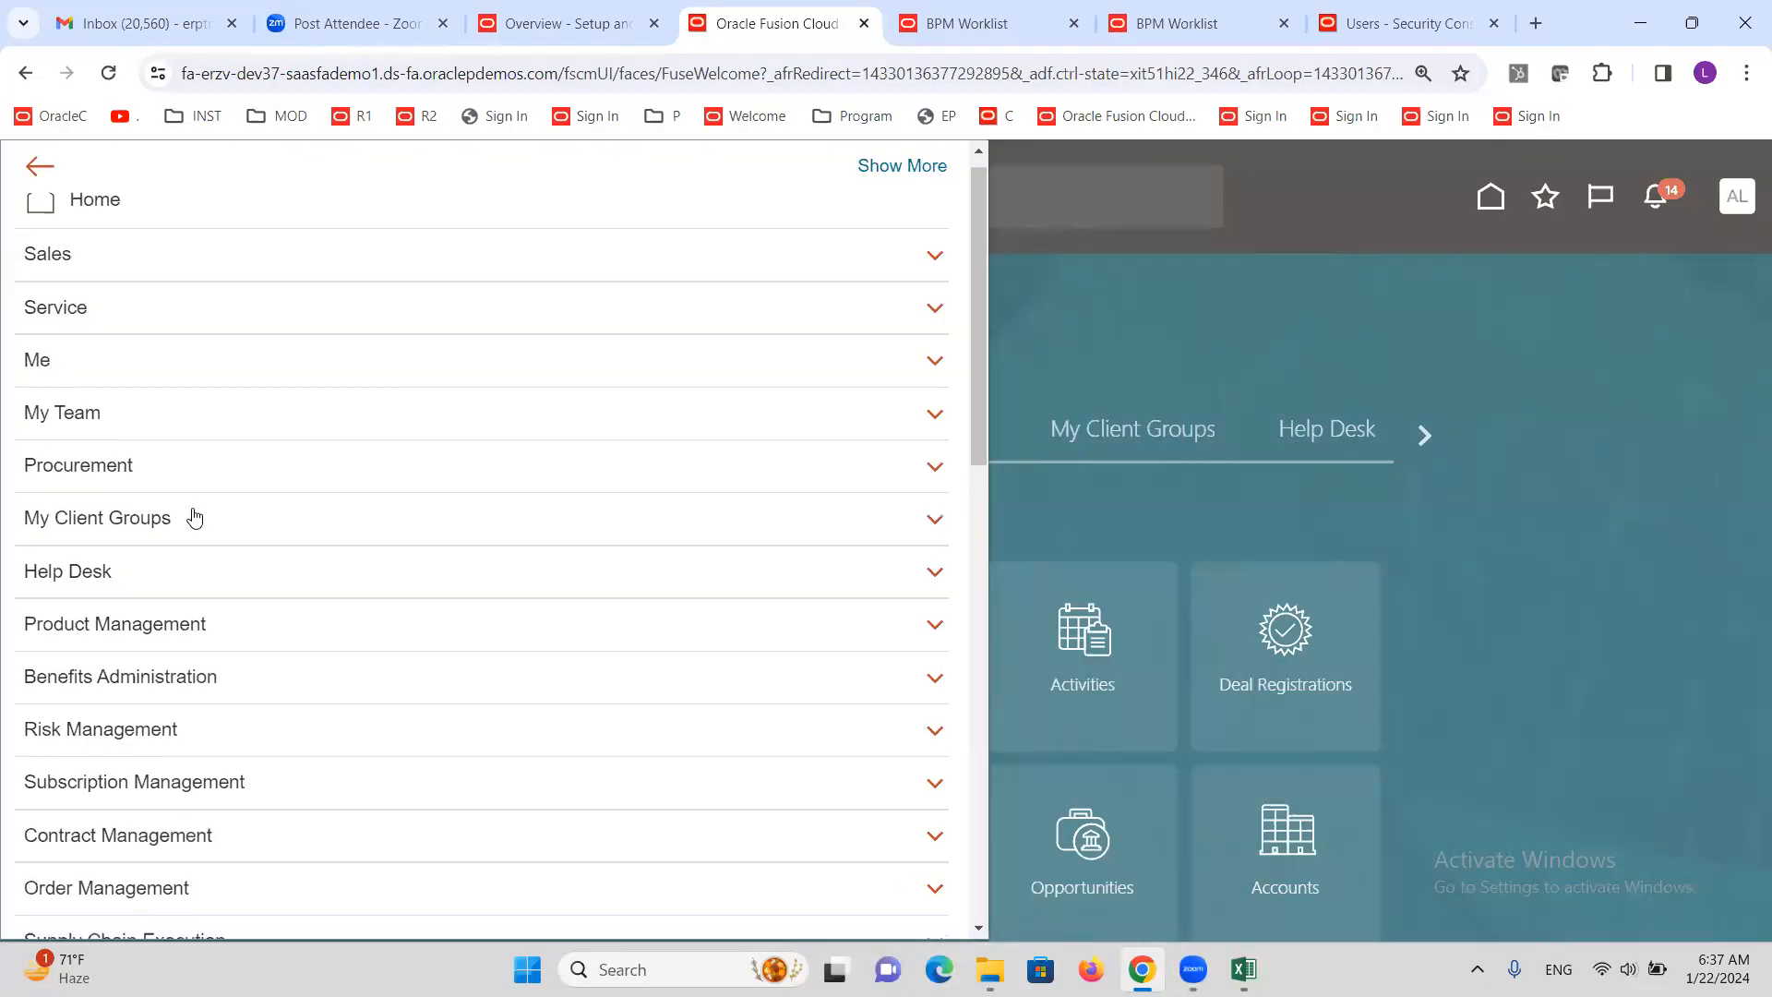
pyautogui.click(109, 423)
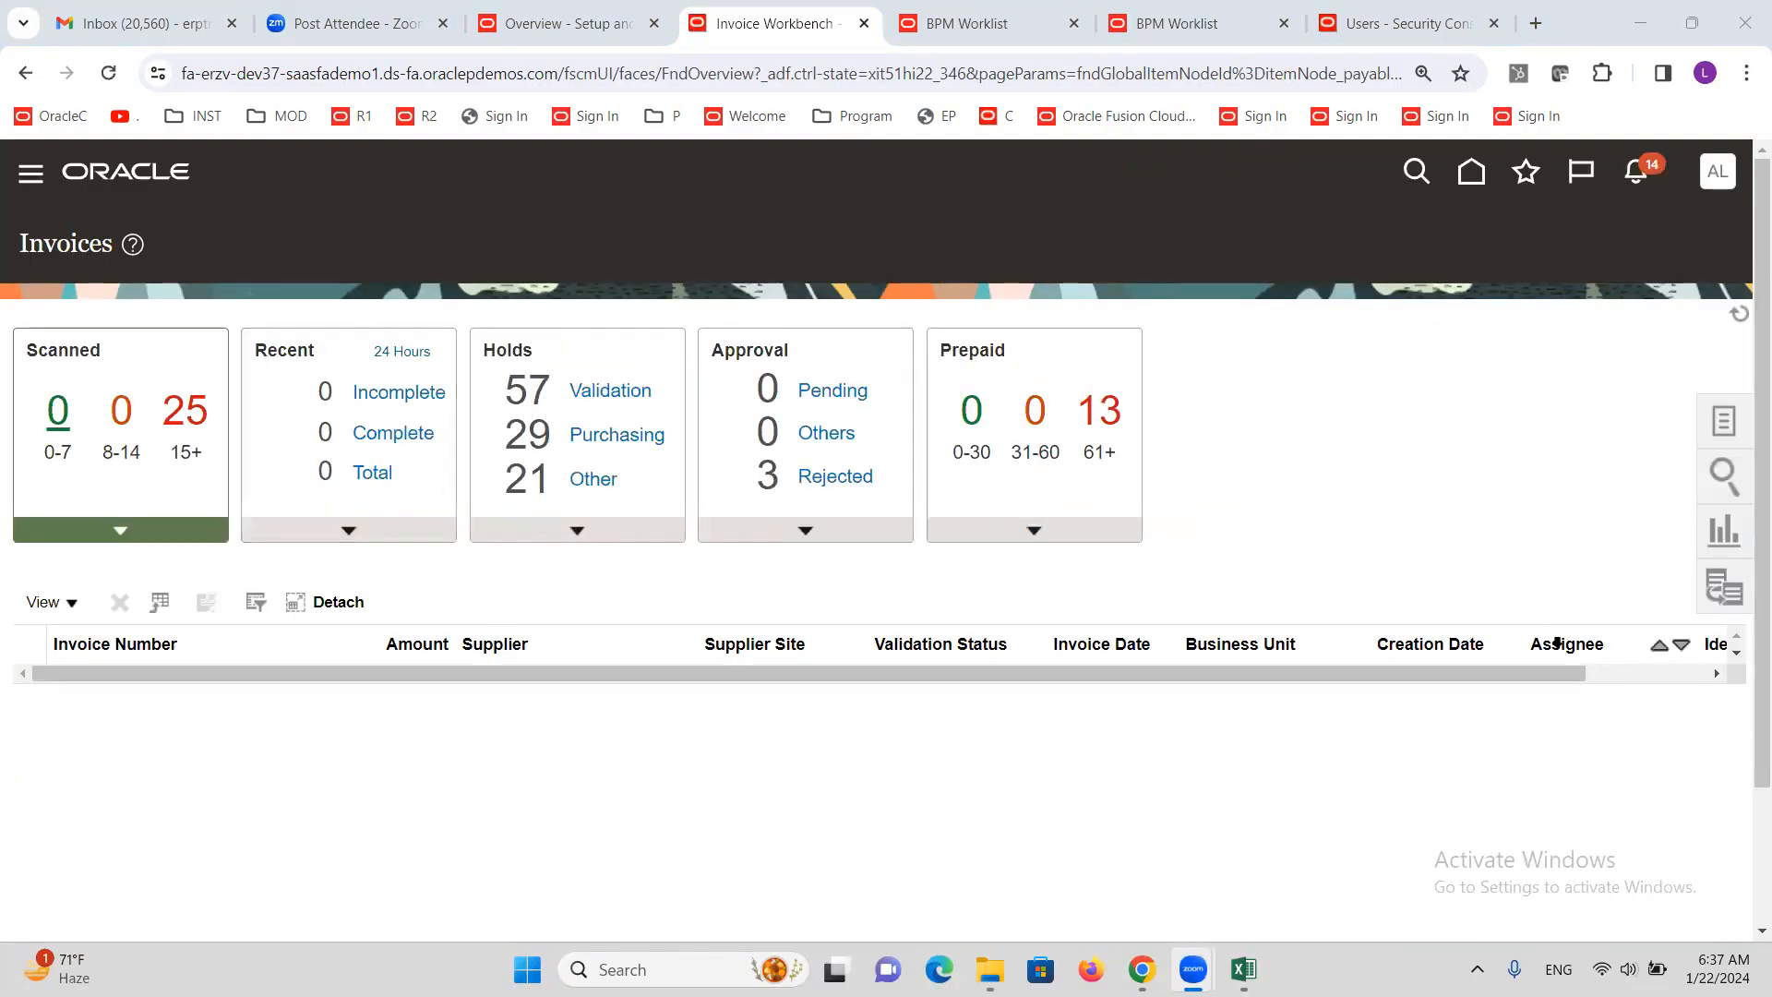
# Start Create Invoice from the Tasks panel, close the AG2 Approval Groups tab, and return
pyautogui.click(1724, 422)
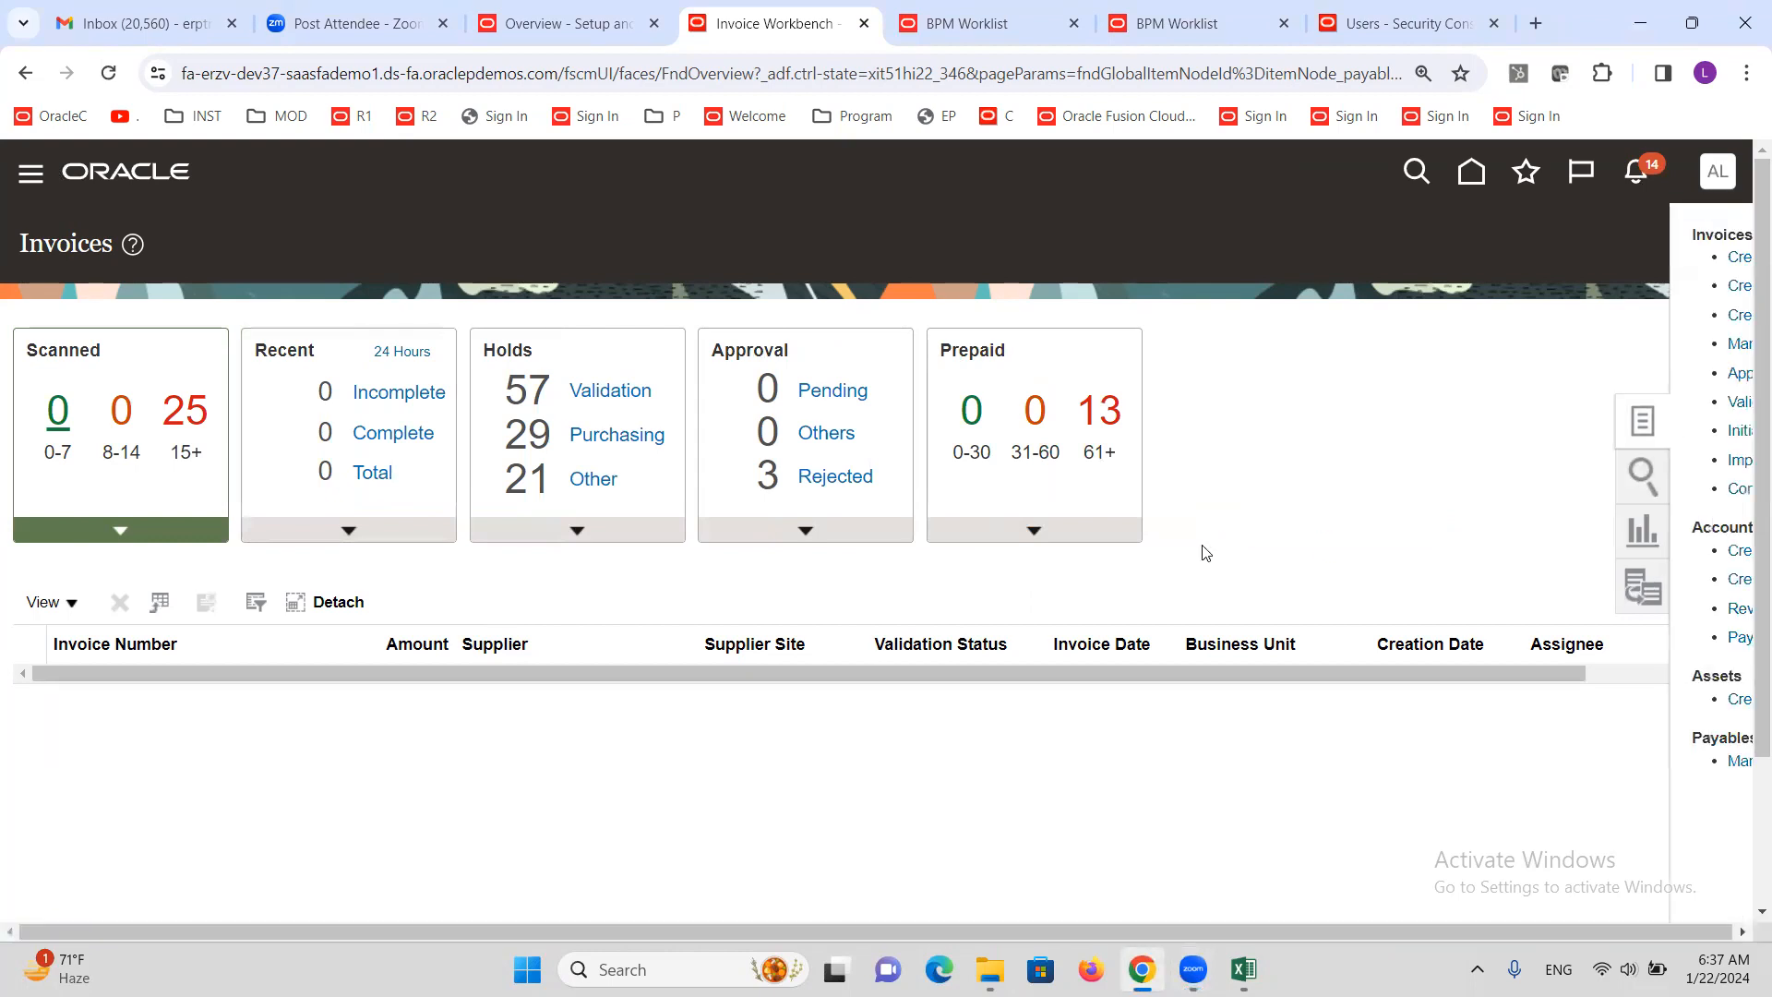
pyautogui.click(1525, 260)
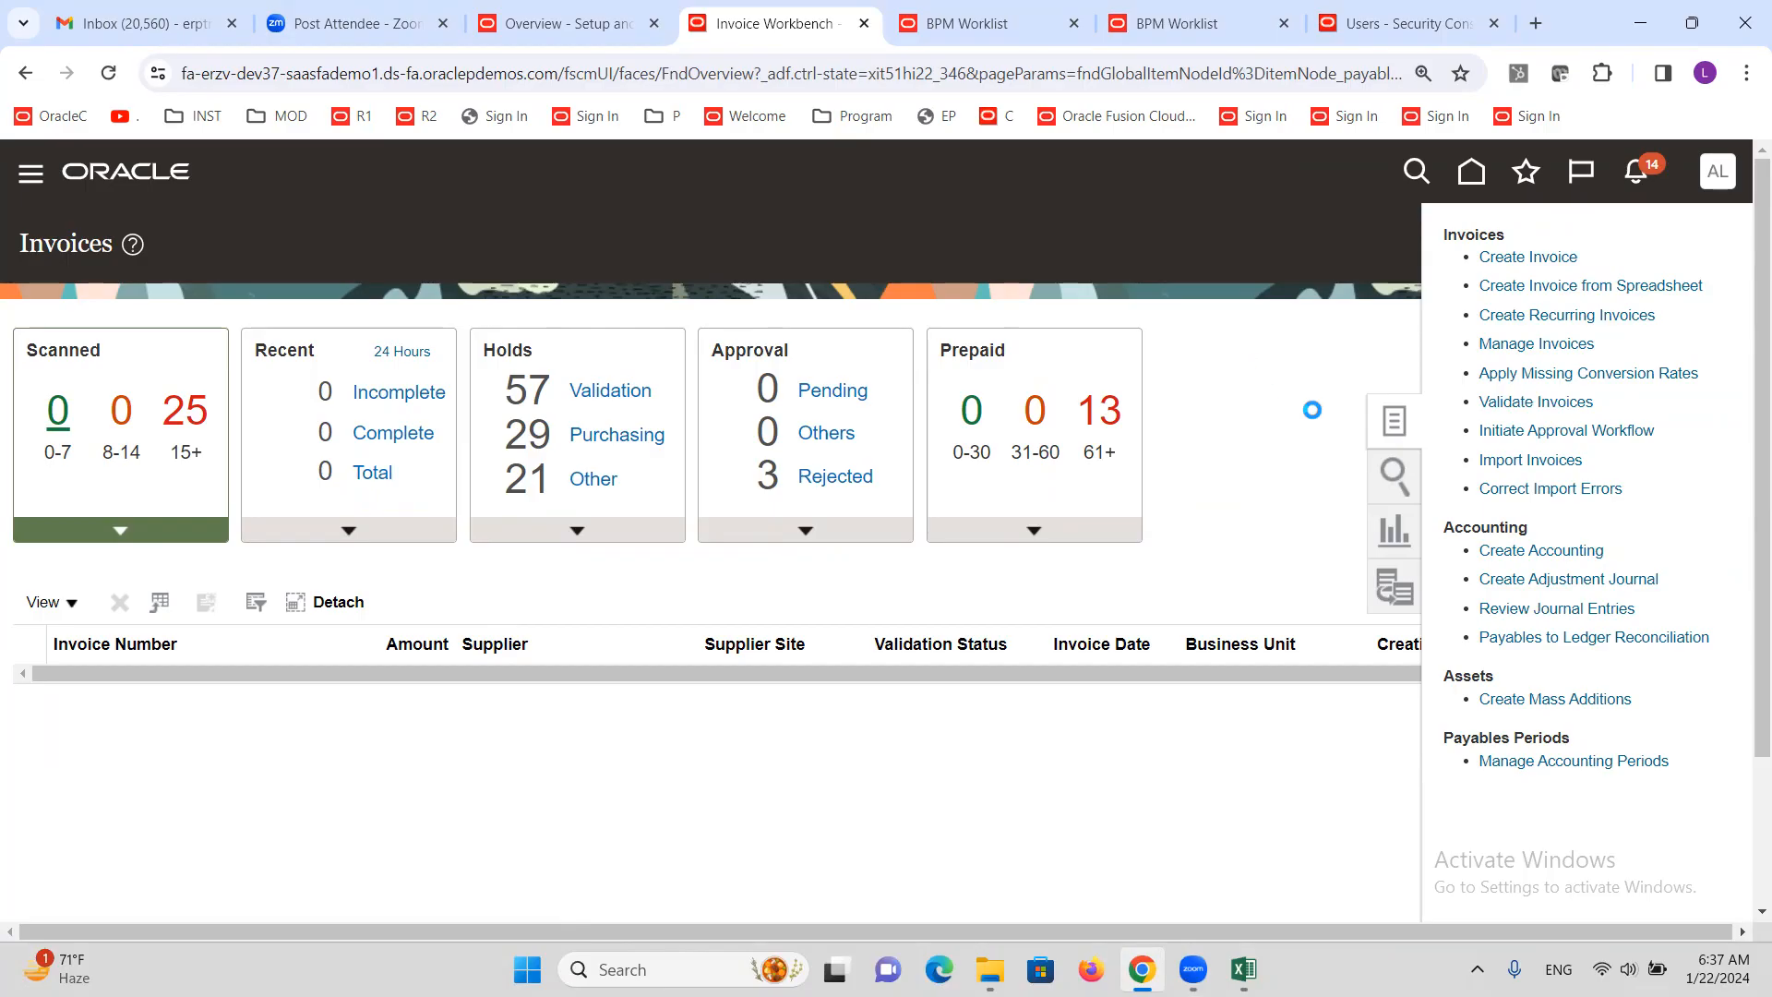
pyautogui.click(969, 20)
pyautogui.click(1202, 9)
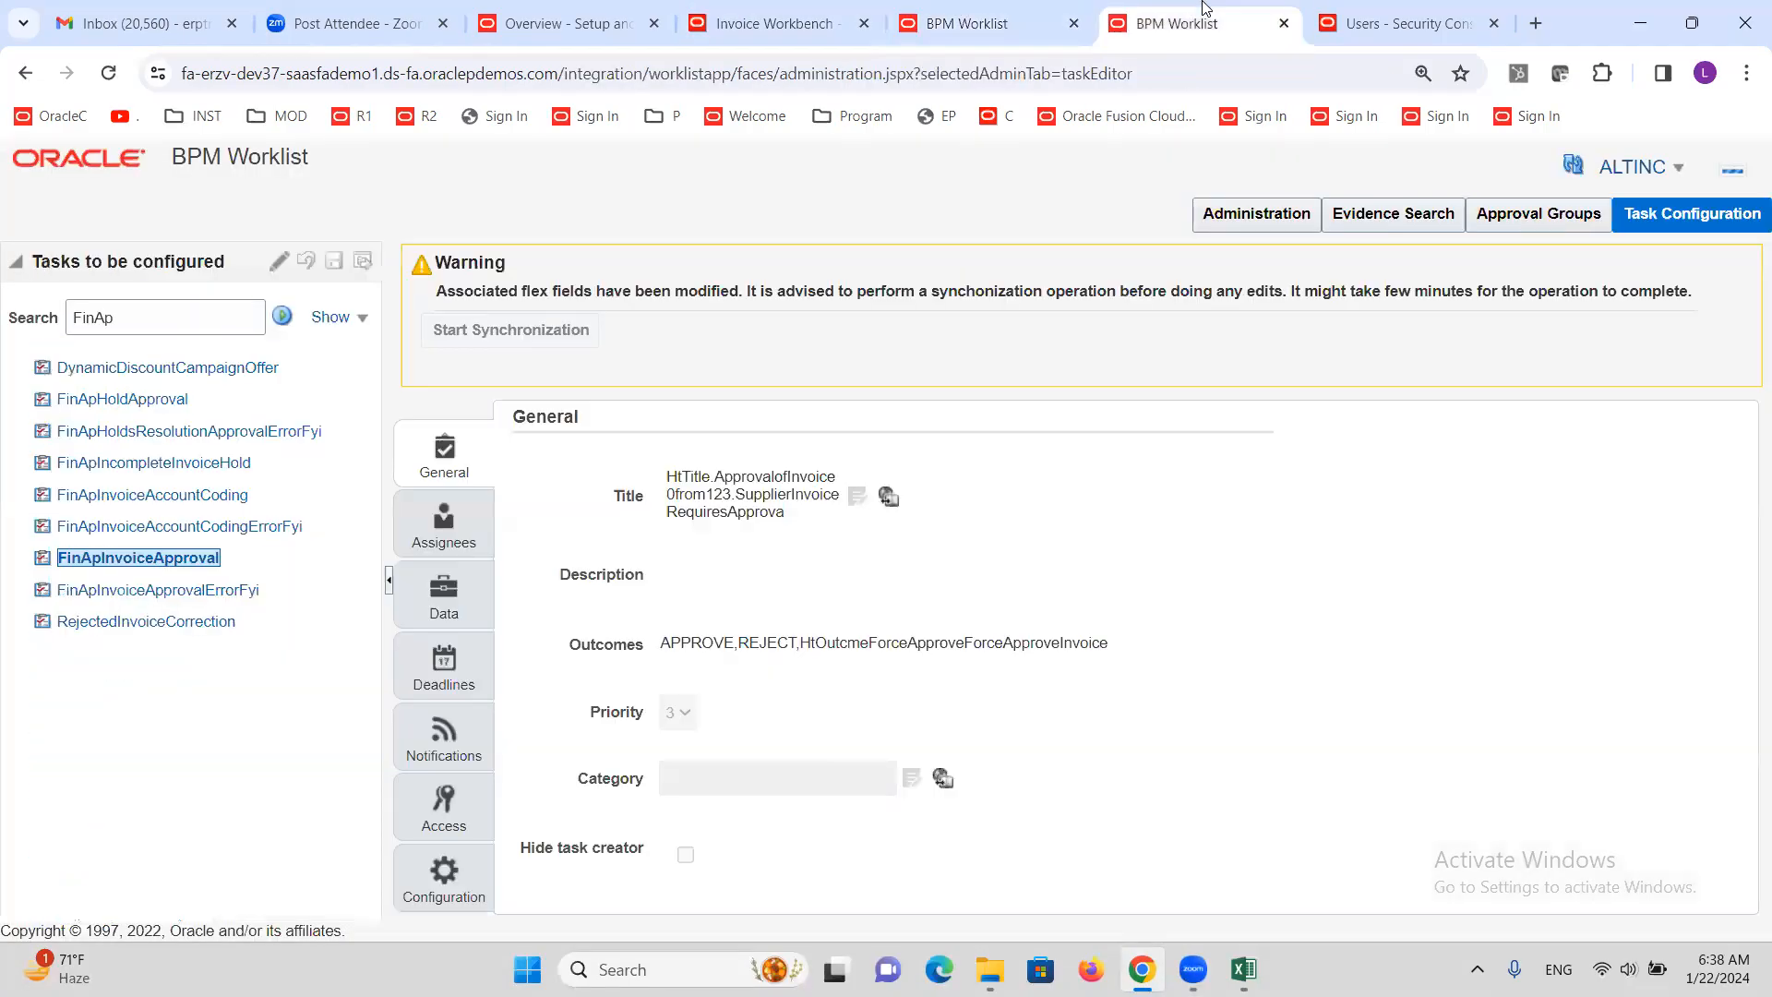
pyautogui.click(1057, 23)
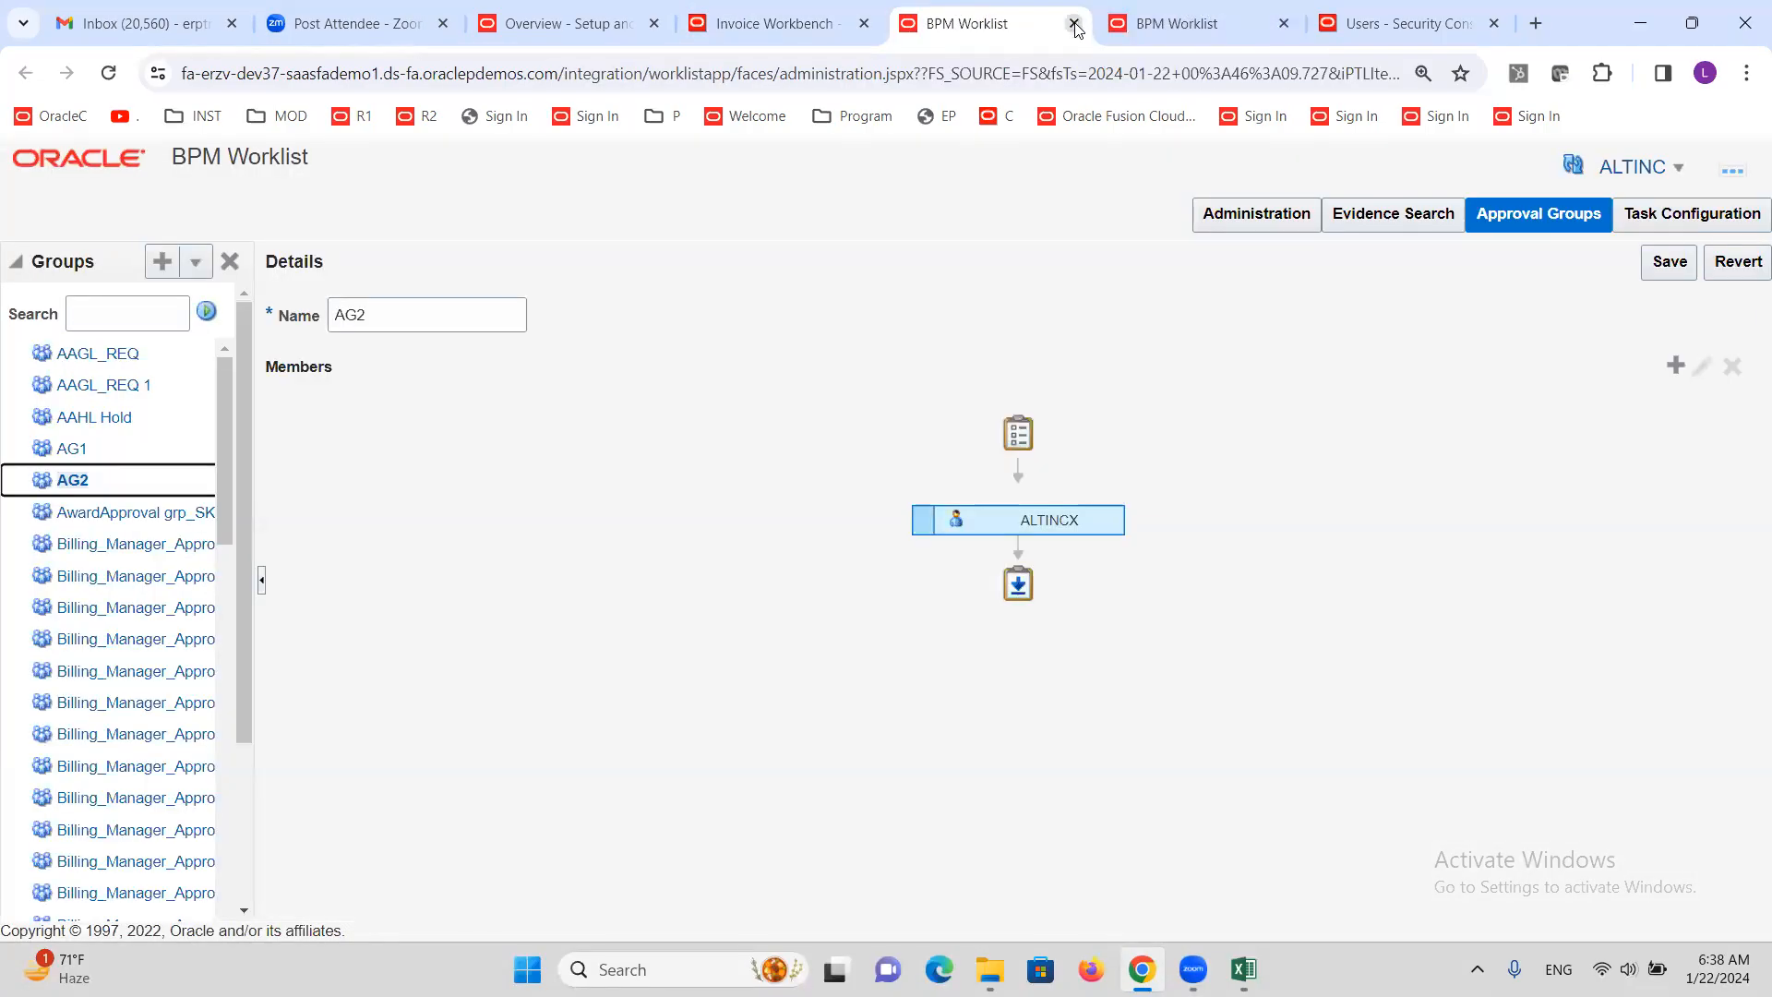
pyautogui.click(1074, 24)
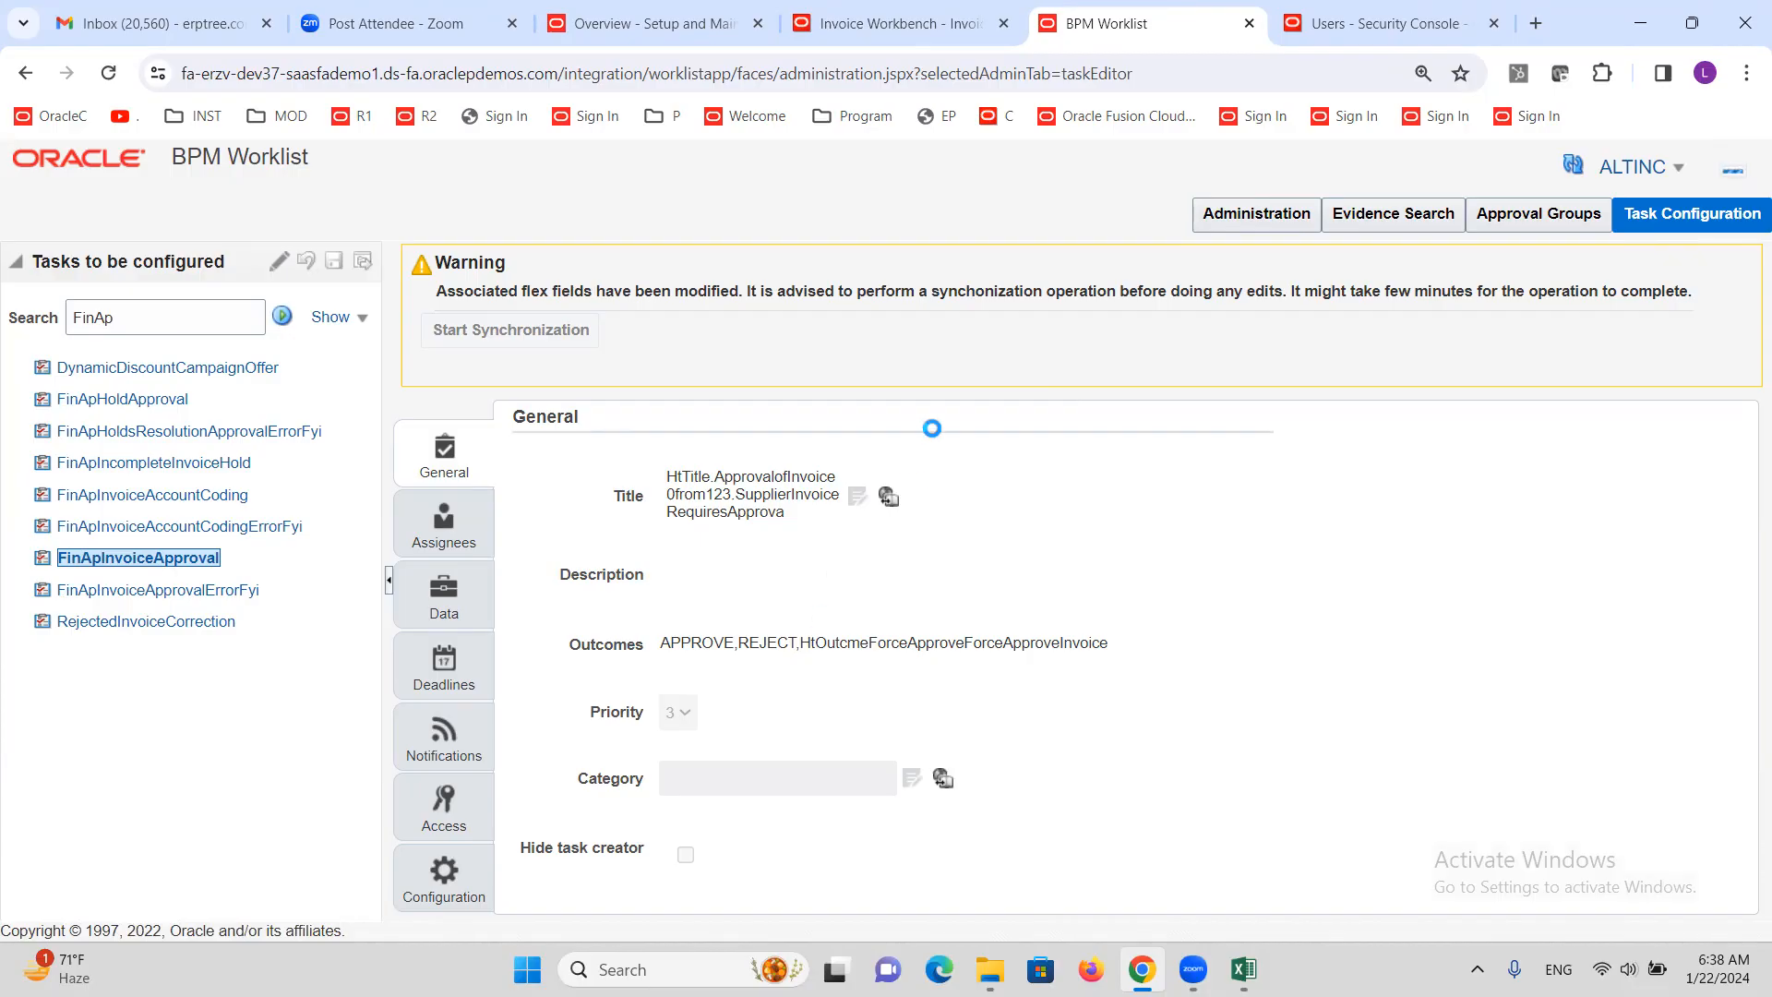
pyautogui.click(843, 9)
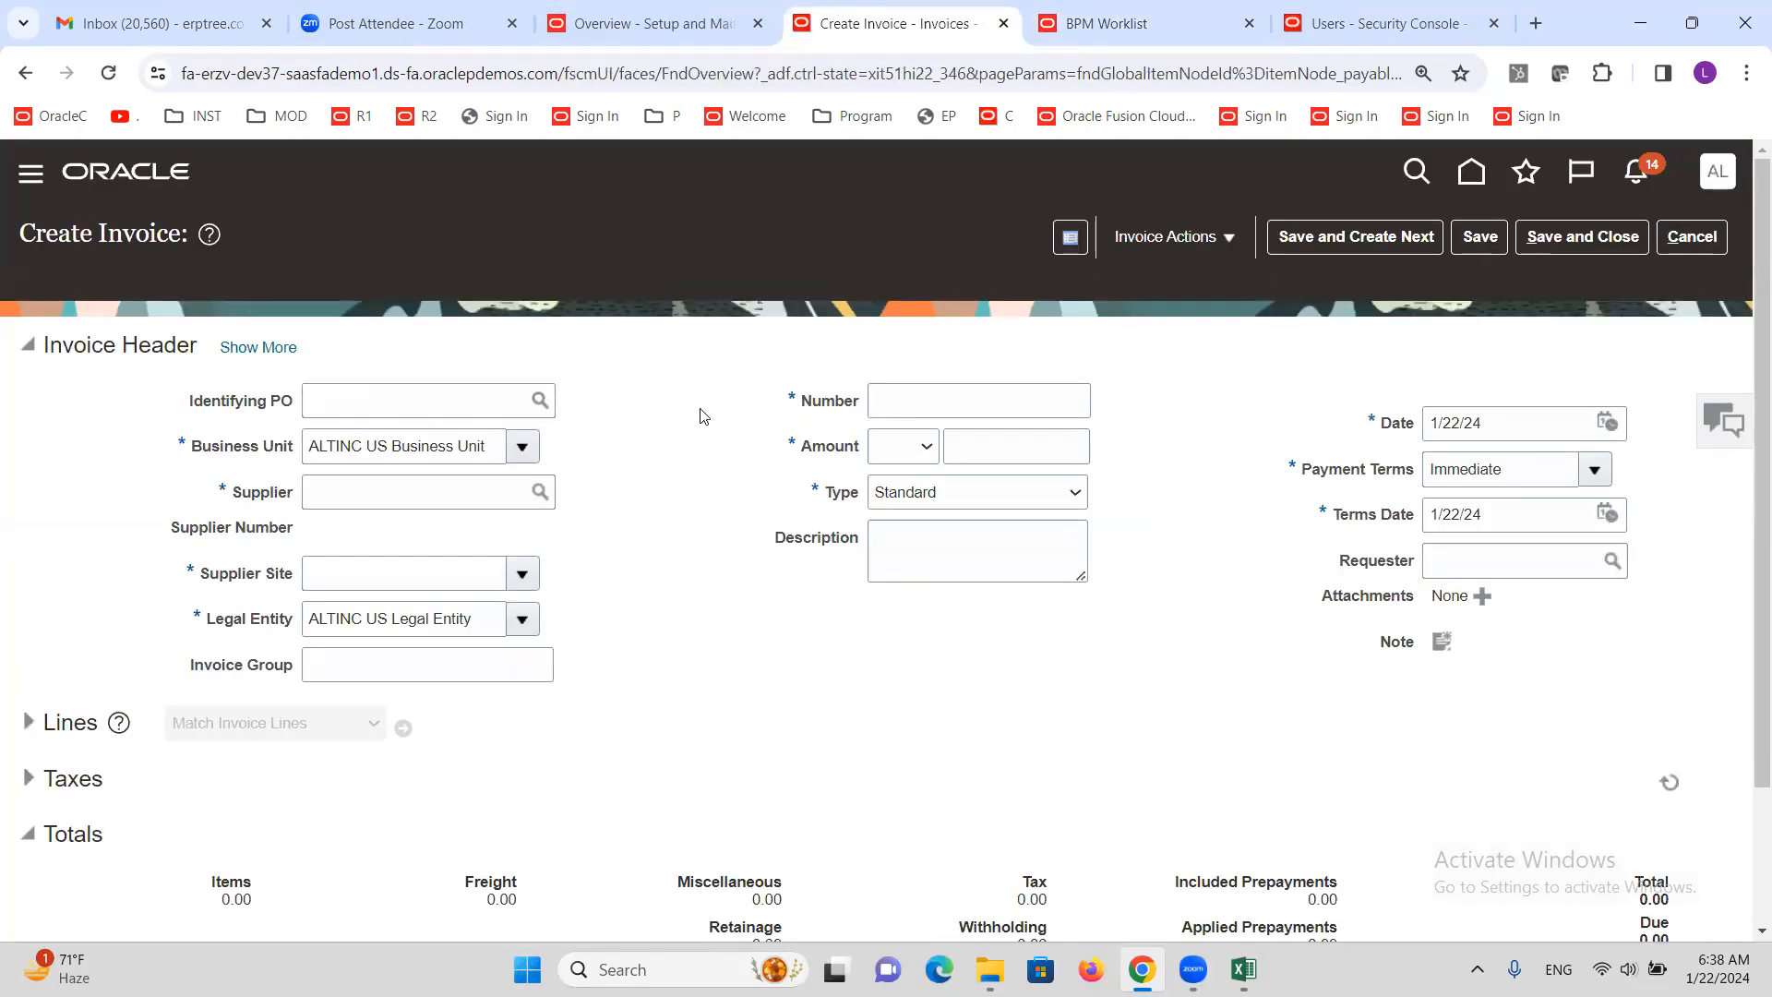
# Cancel the new invoice and go back to the FinApInvoiceApproval task configuration in BPM Worklist
pyautogui.click(1692, 236)
pyautogui.click(1167, 16)
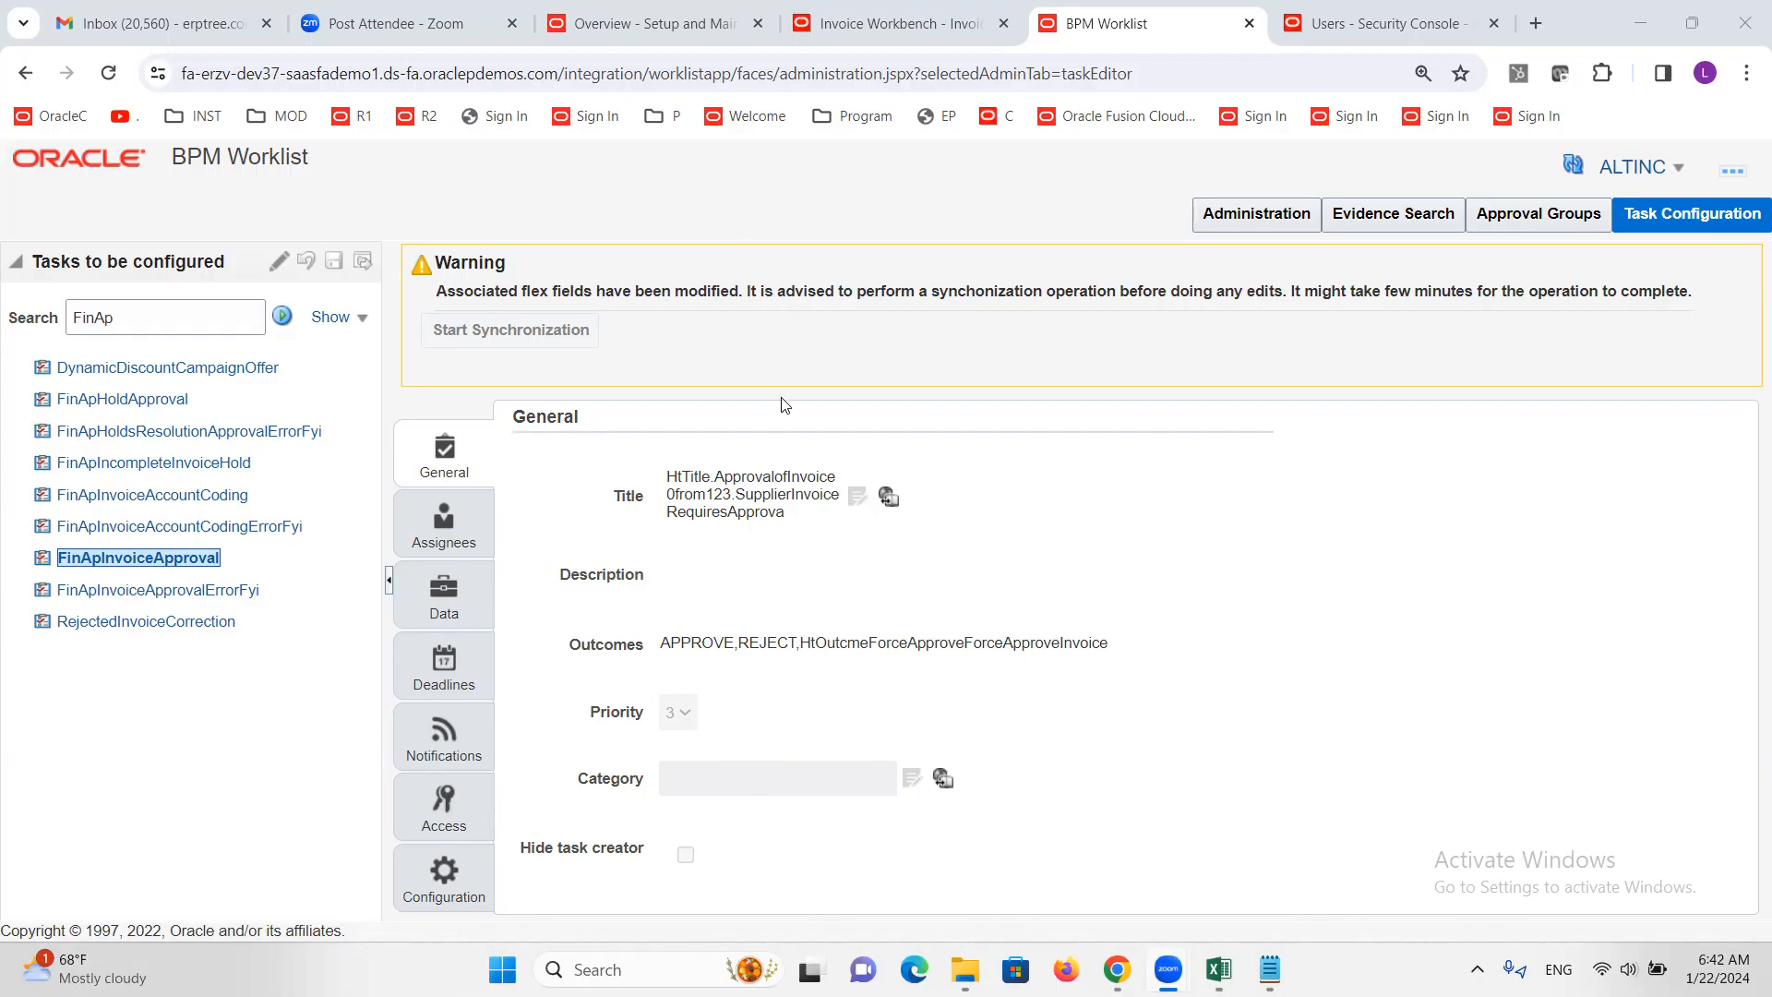
# Close the BPM Worklist and Users - Security Console tabs, then start a new invoice from the Invoices tasks
pyautogui.click(889, 25)
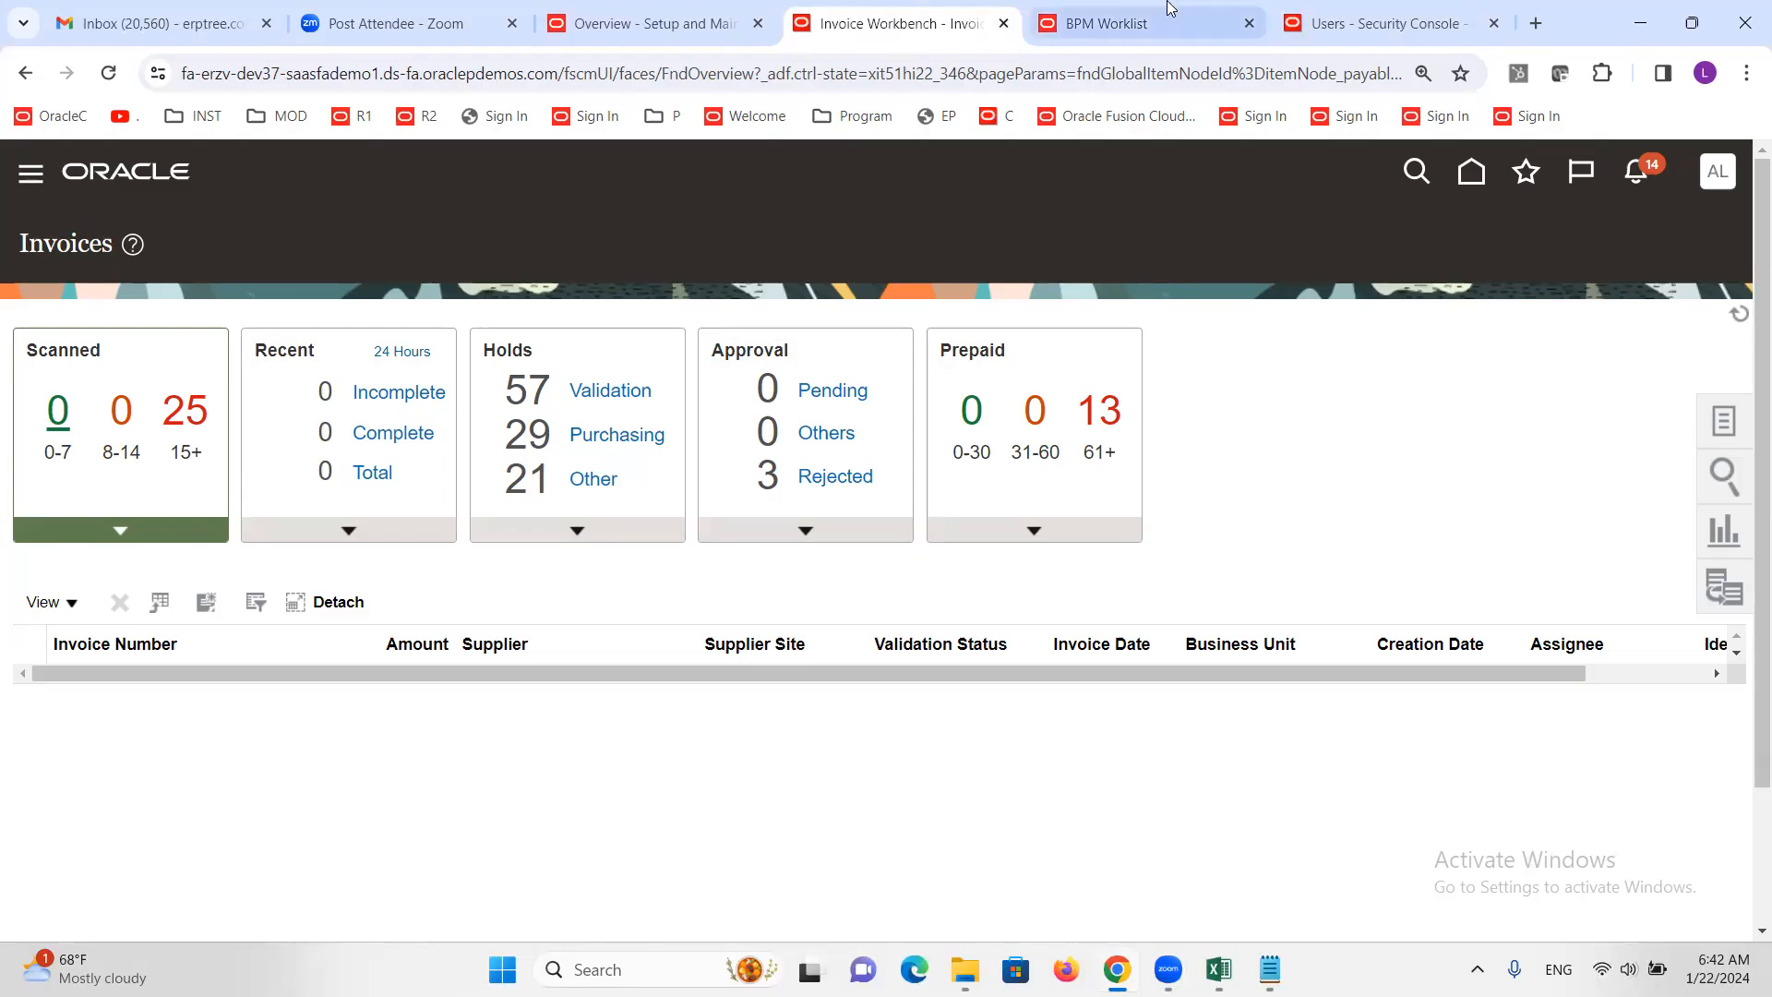
pyautogui.click(1117, 20)
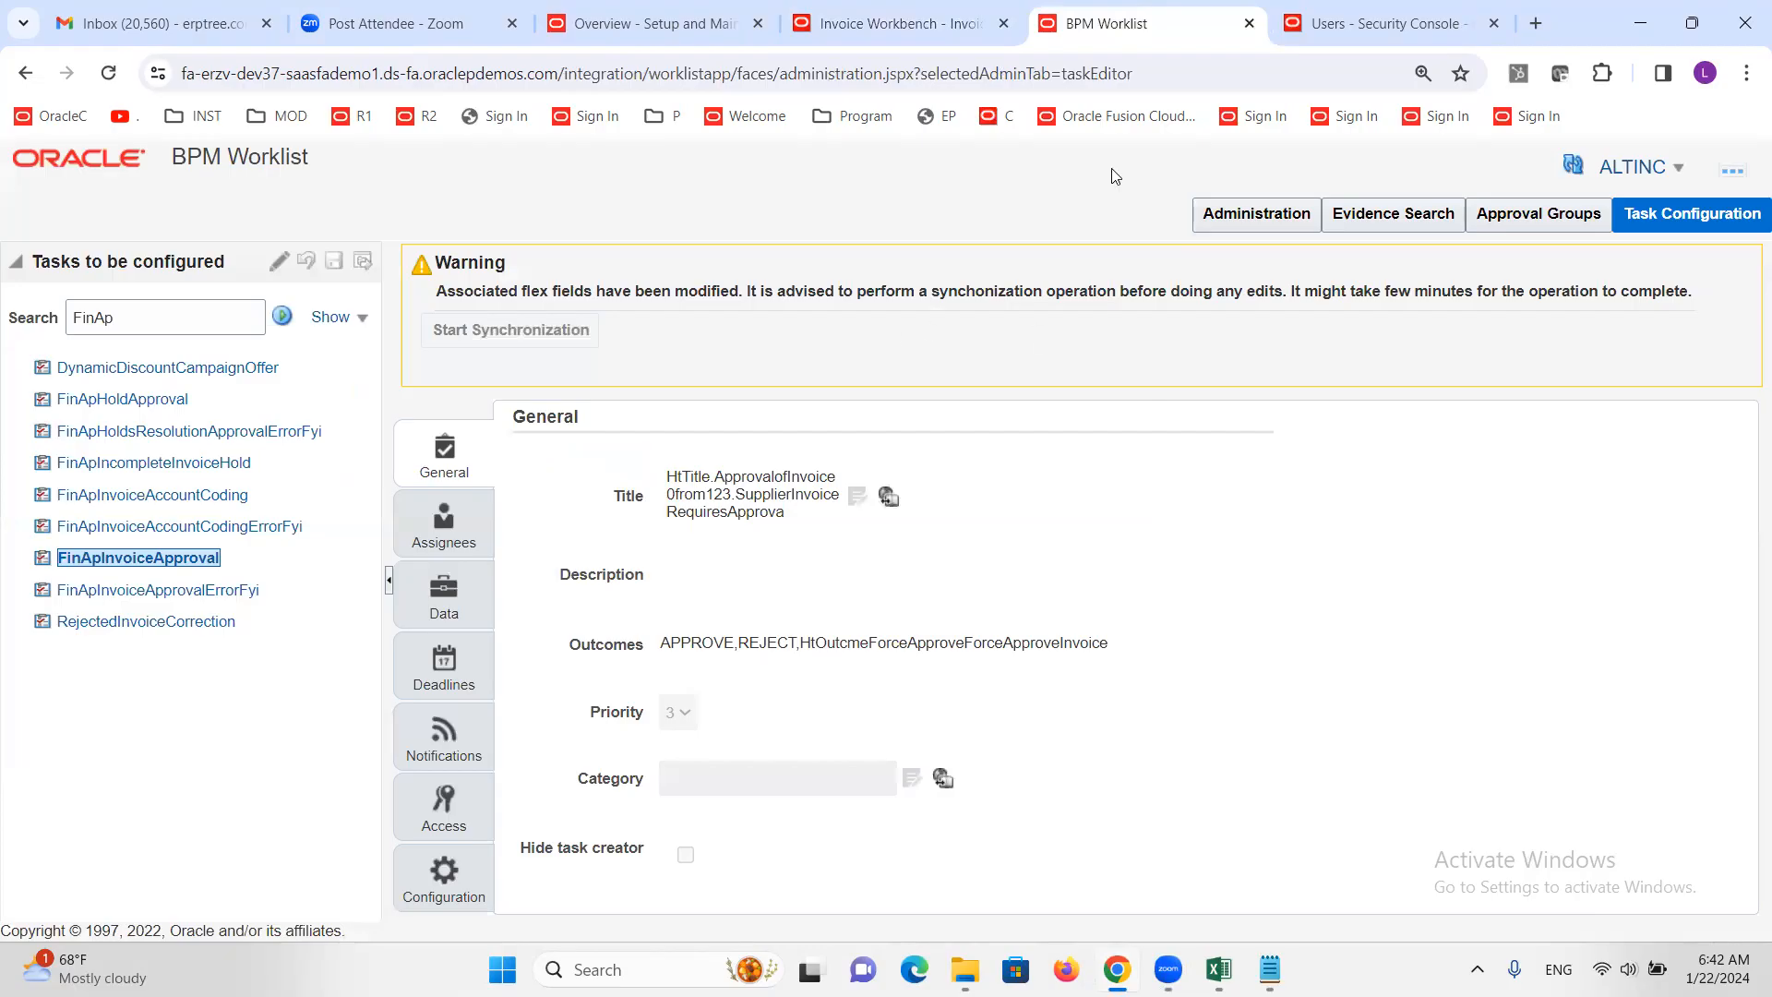
pyautogui.click(1250, 23)
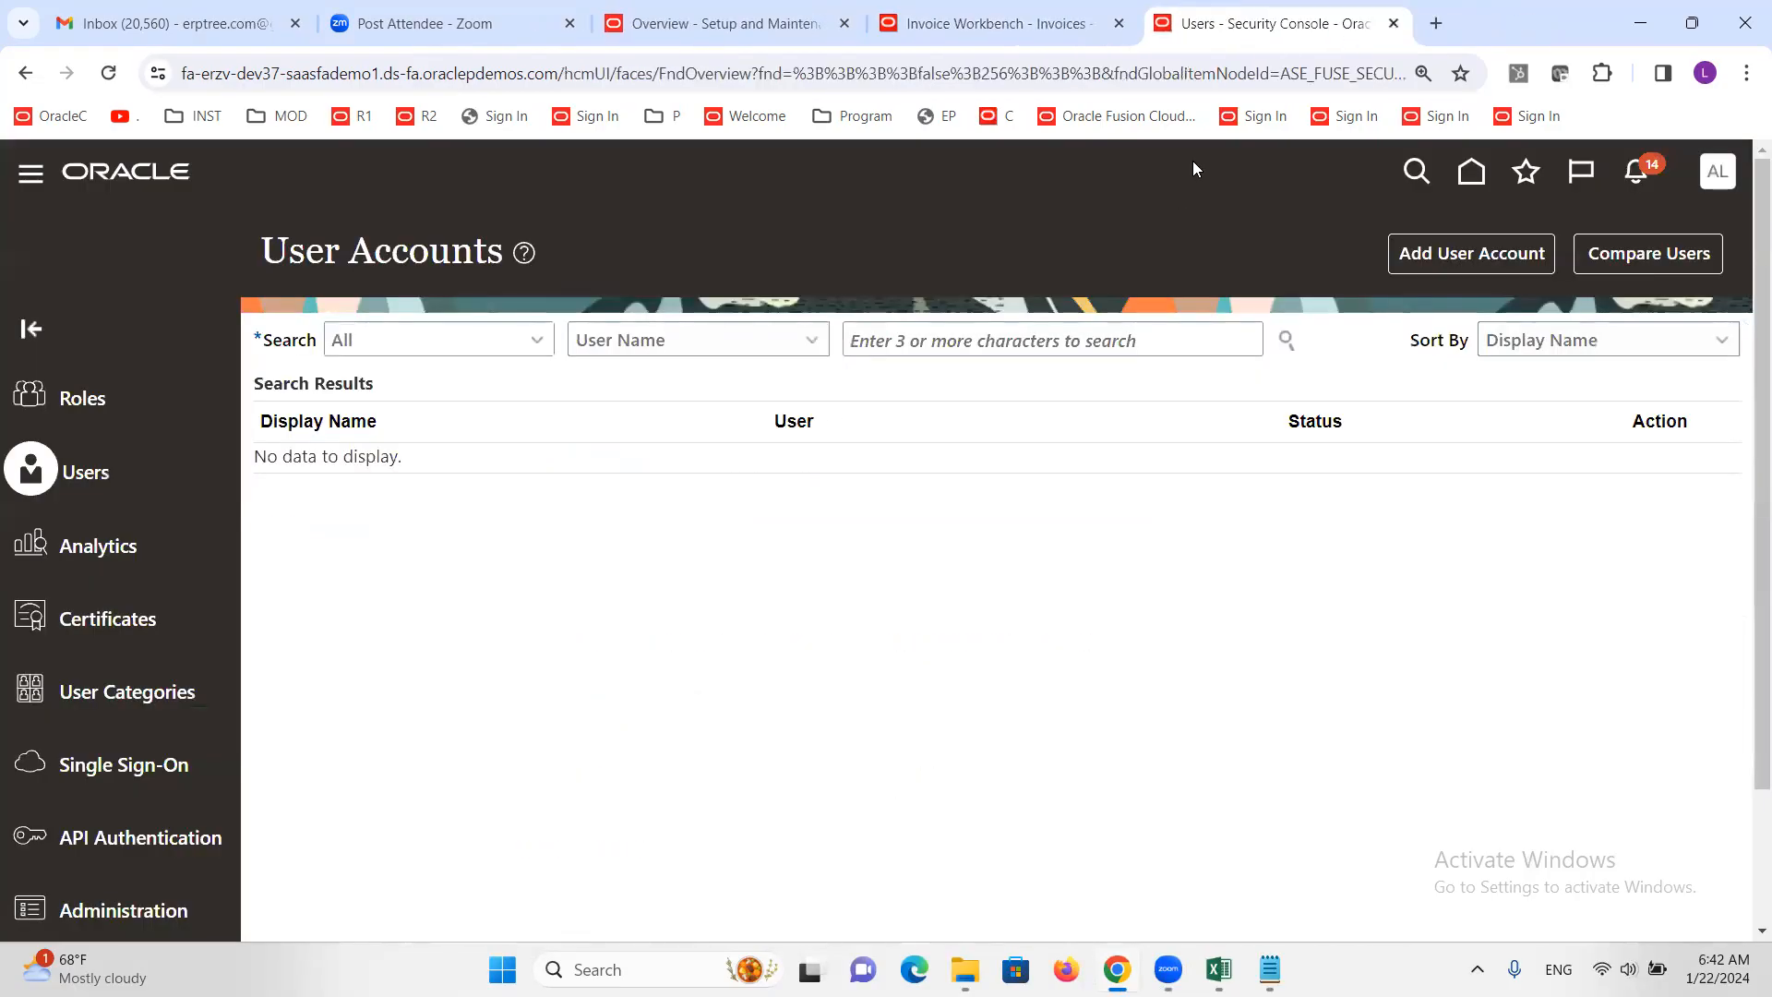
pyautogui.click(1394, 23)
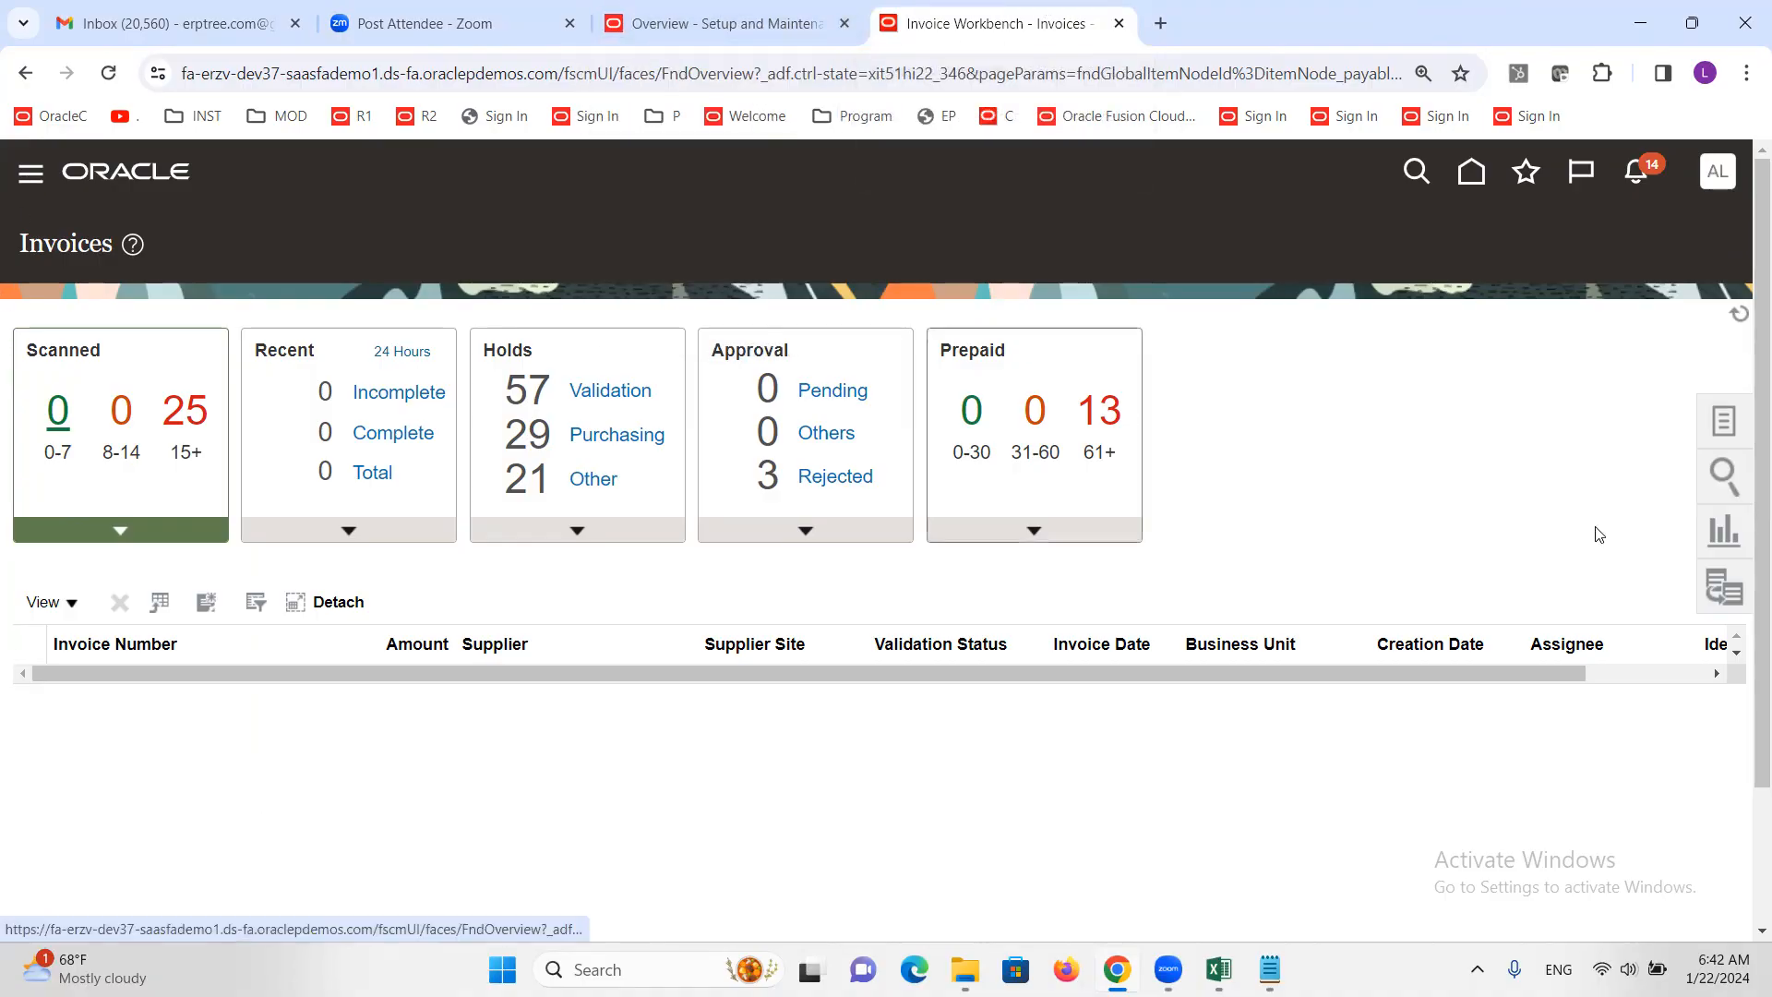
pyautogui.click(1725, 420)
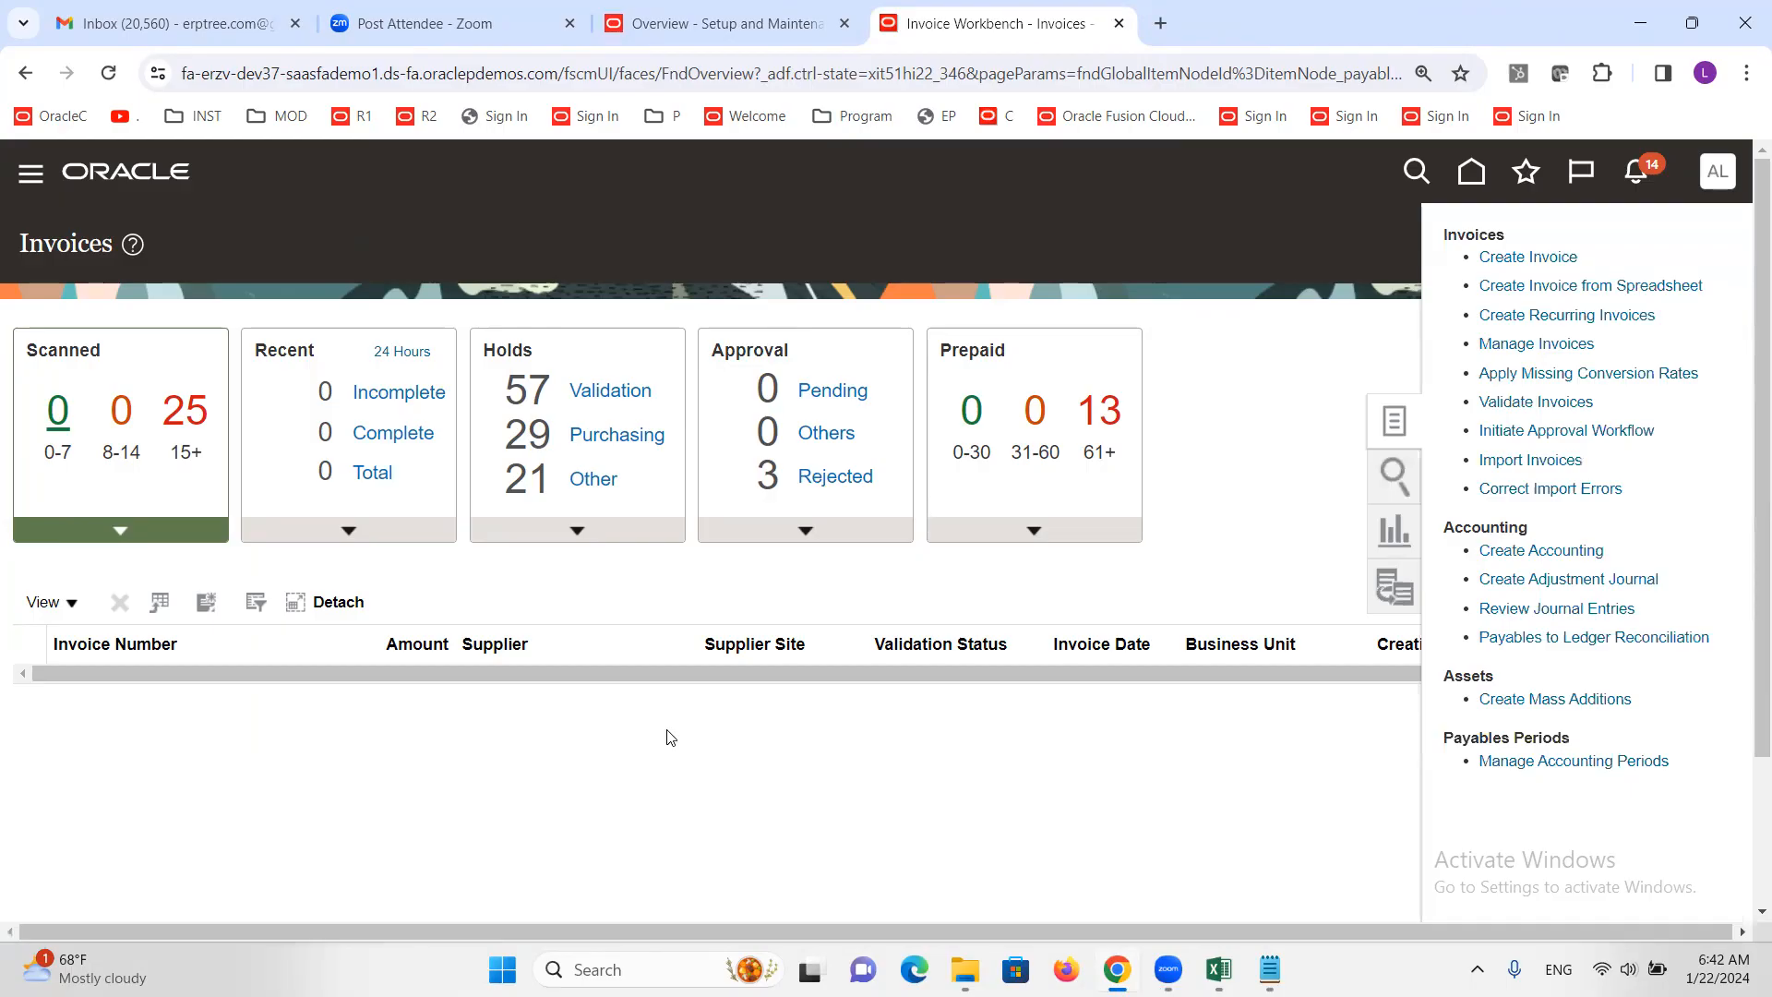
pyautogui.click(1528, 260)
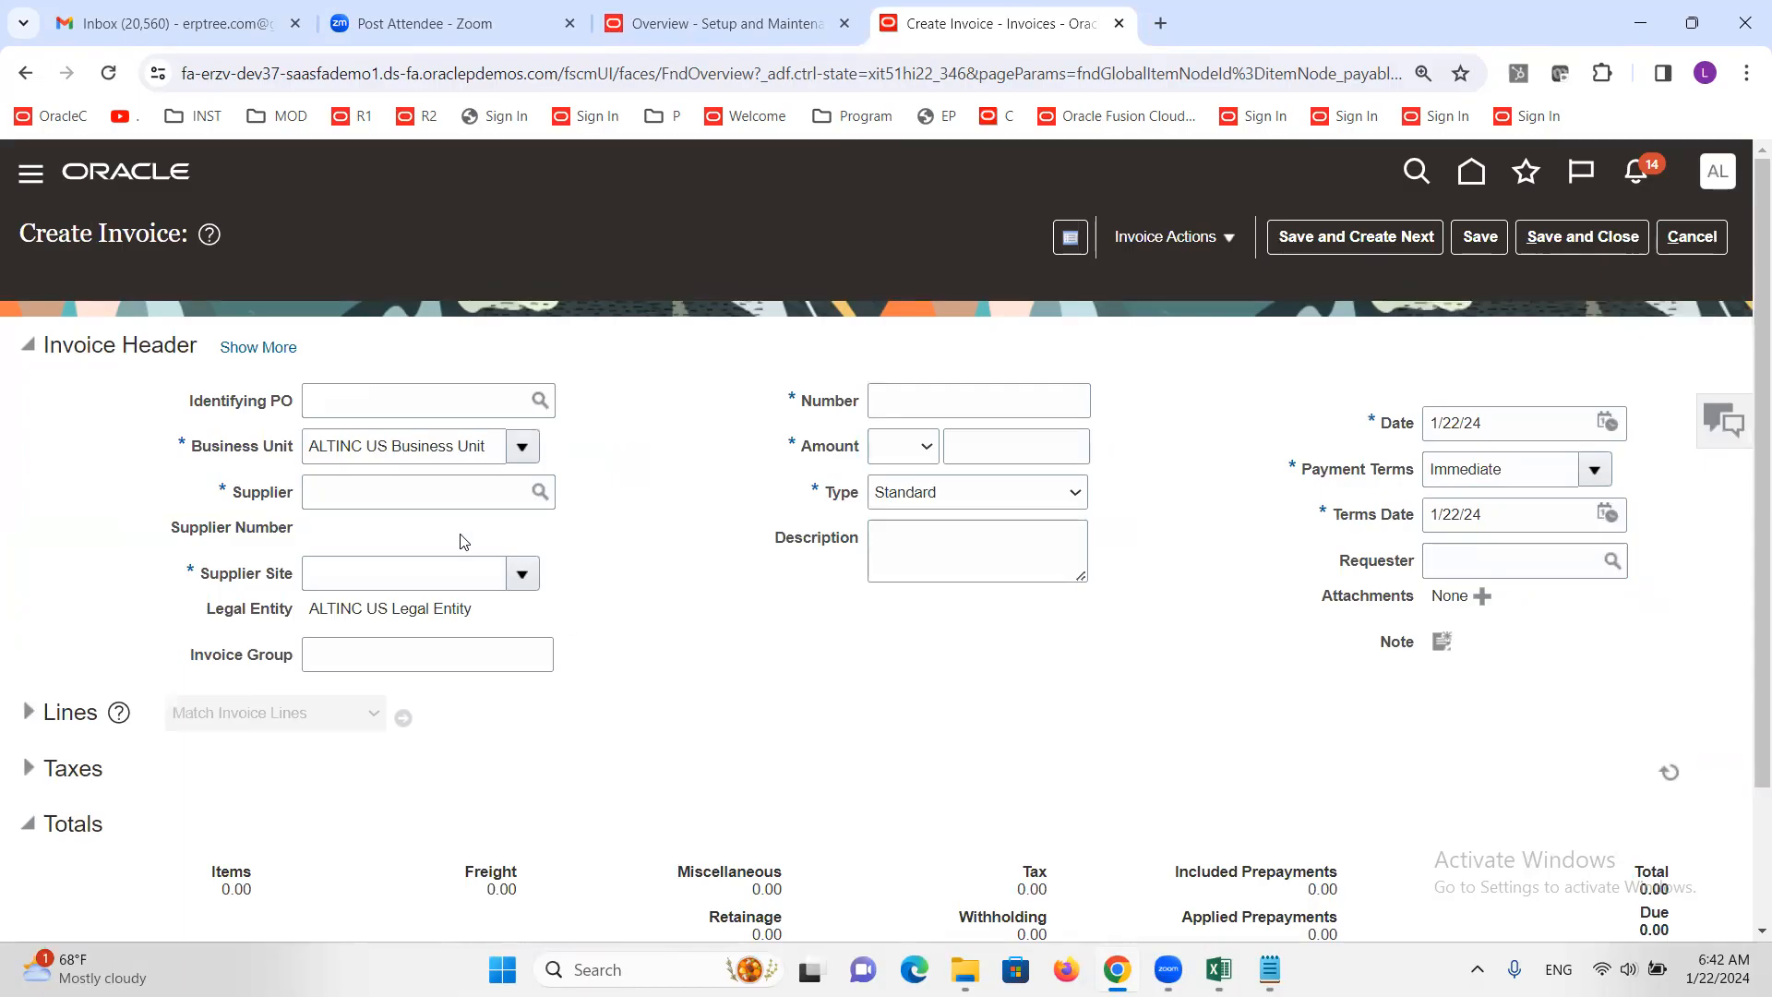
# Fill the invoice header: supplier ALTINC Corporation, invoice number C1111, amount 4,000.00
pyautogui.click(415, 491)
pyautogui.write('altinc')
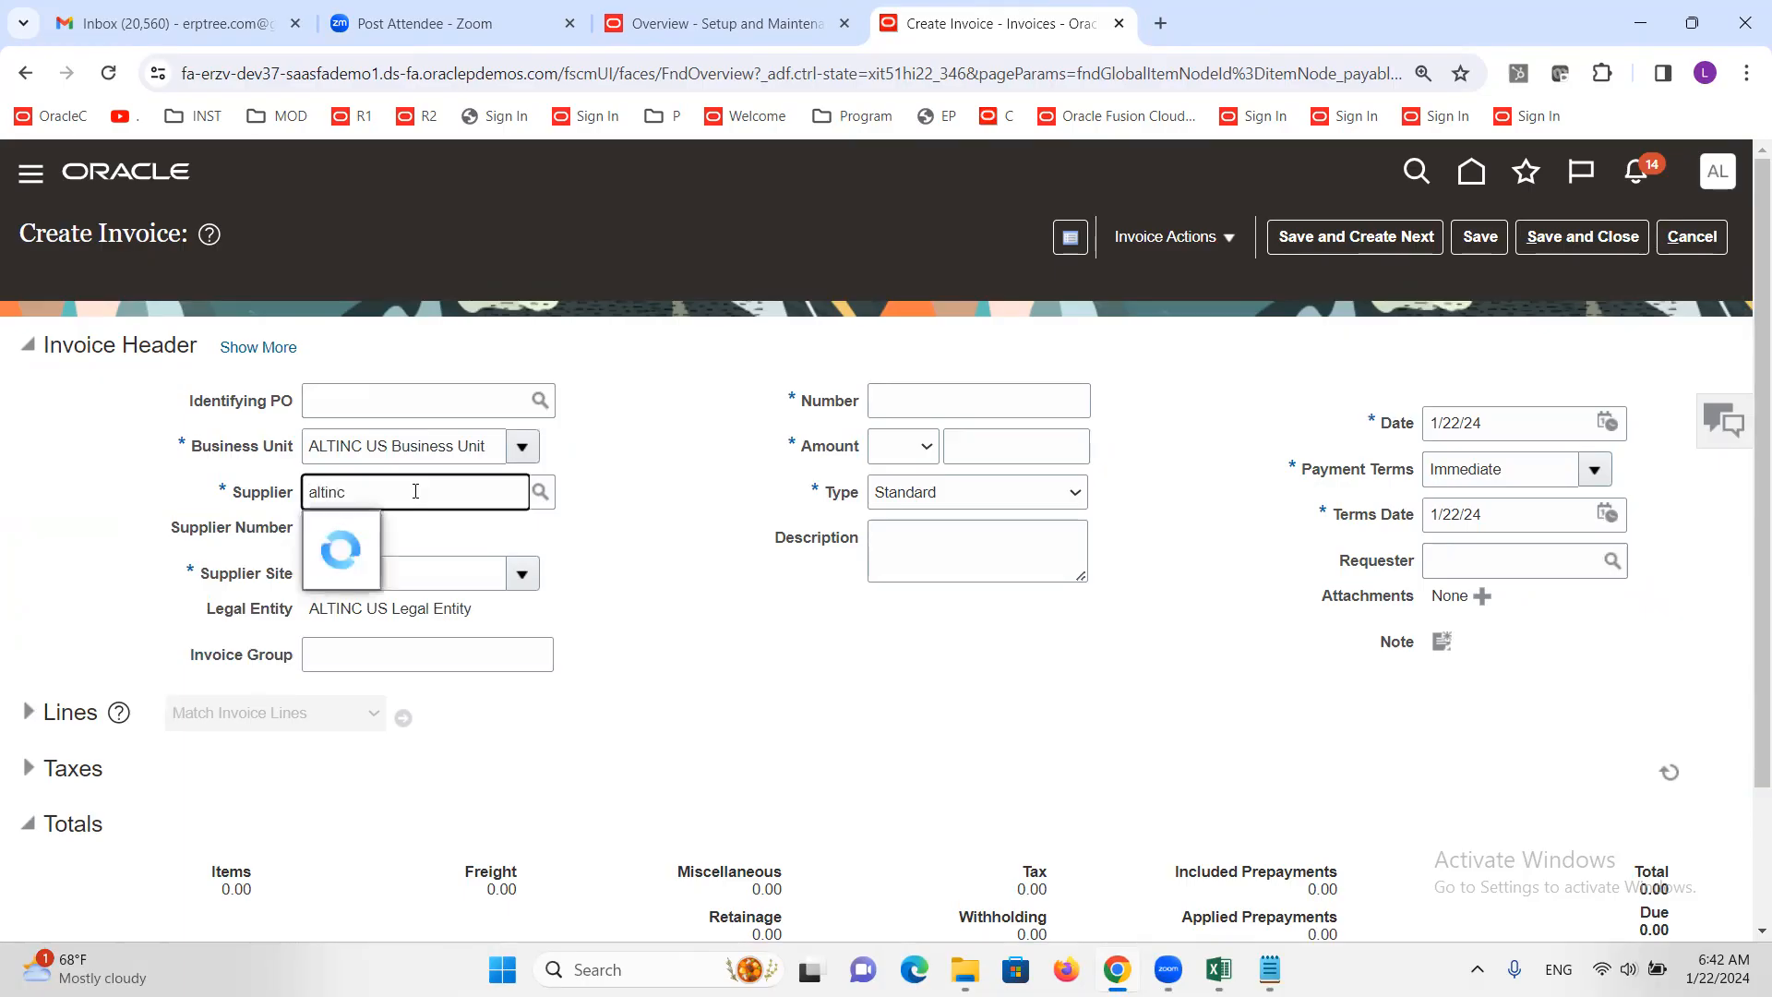
pyautogui.click(422, 541)
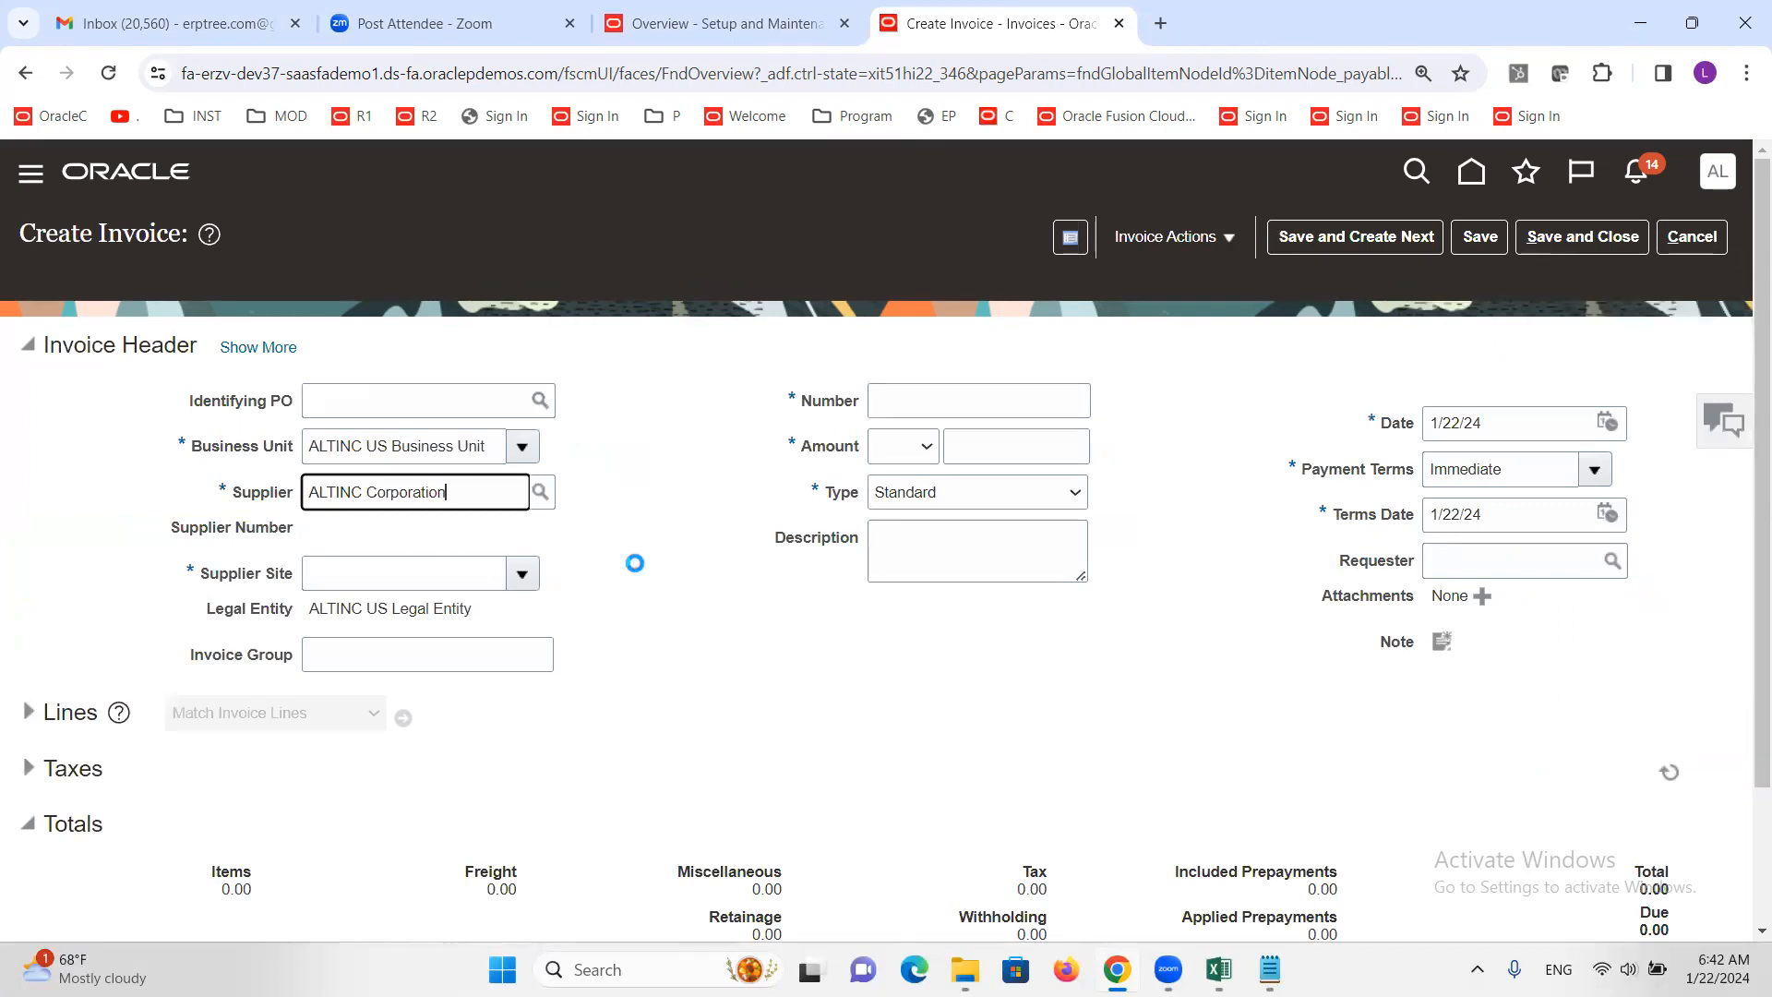
pyautogui.click(942, 393)
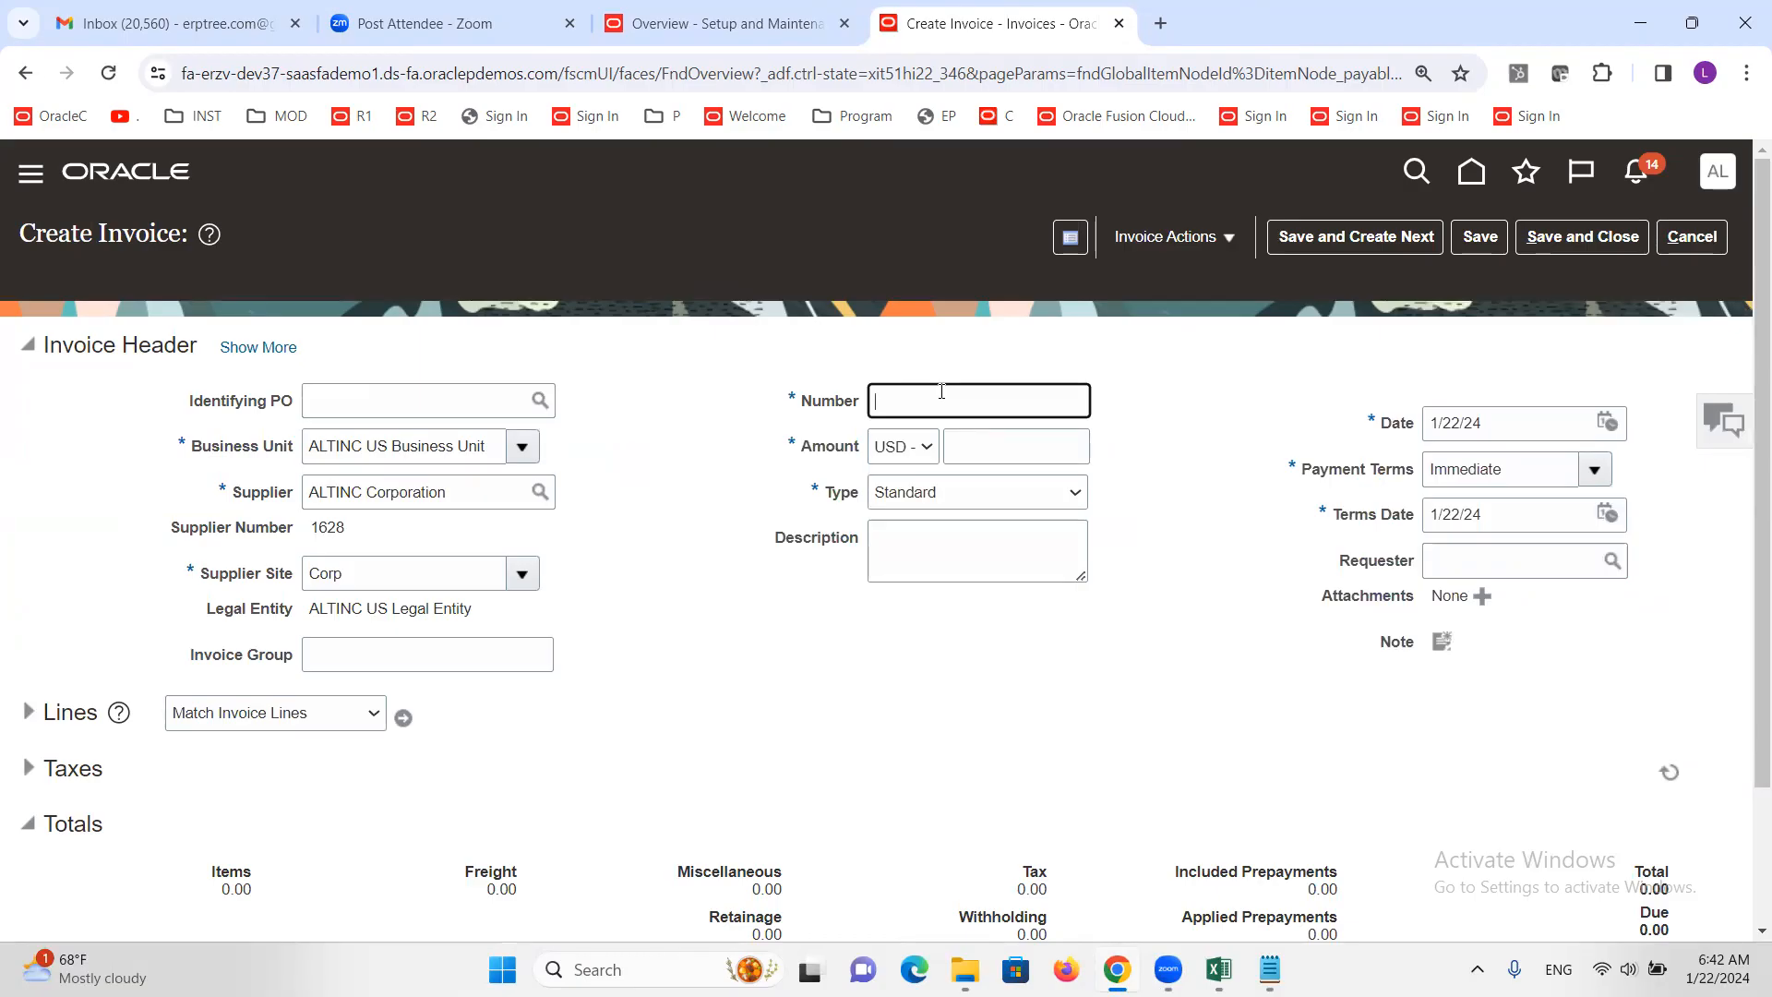
pyautogui.write('C1111')
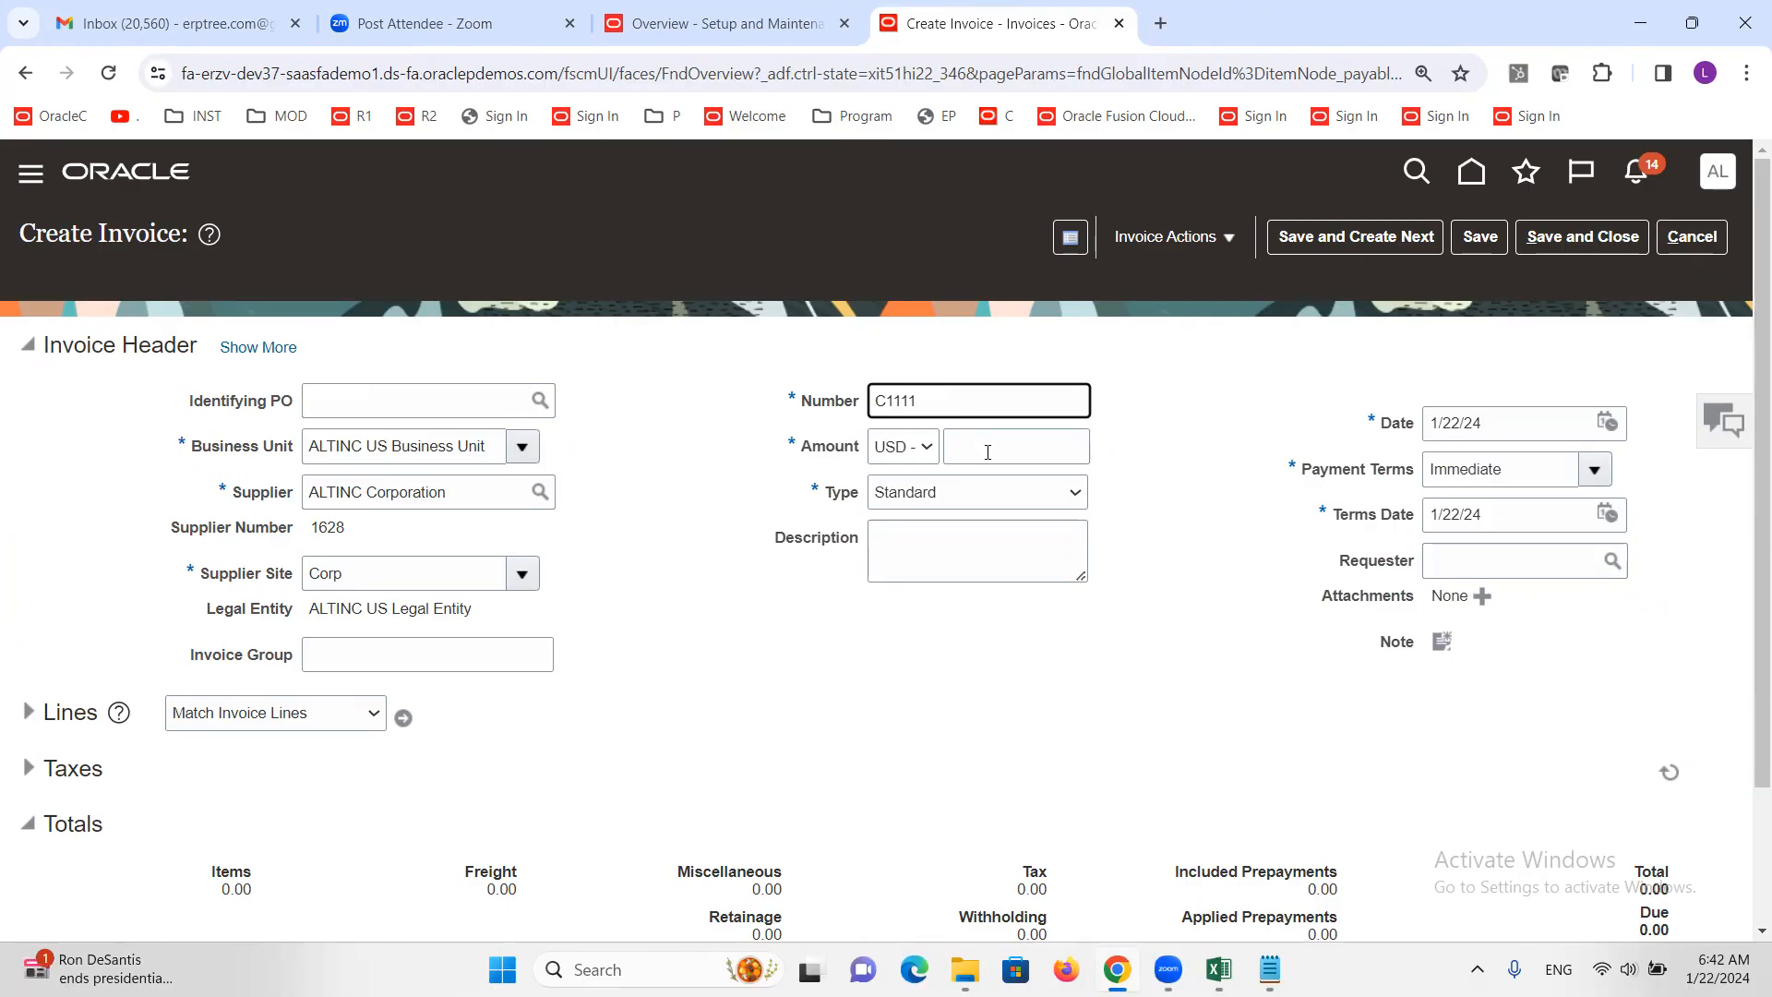
pyautogui.click(988, 452)
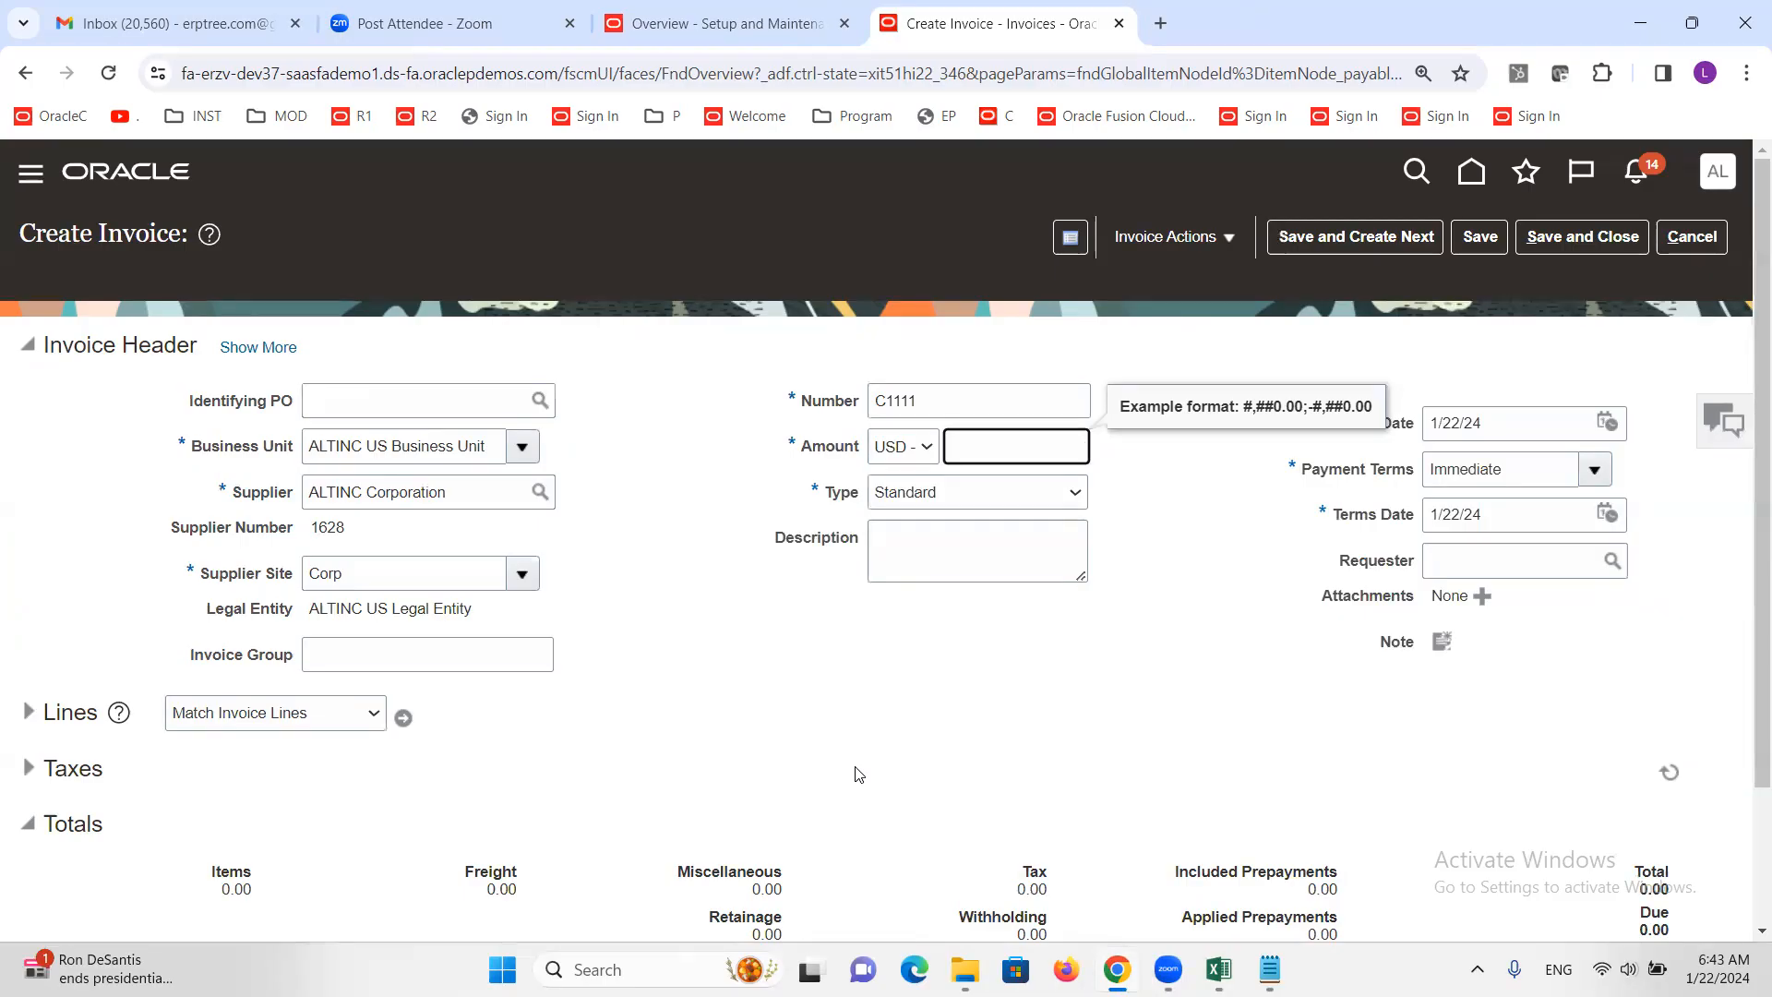
pyautogui.write('4,00')
pyautogui.write('000')
pyautogui.click(919, 696)
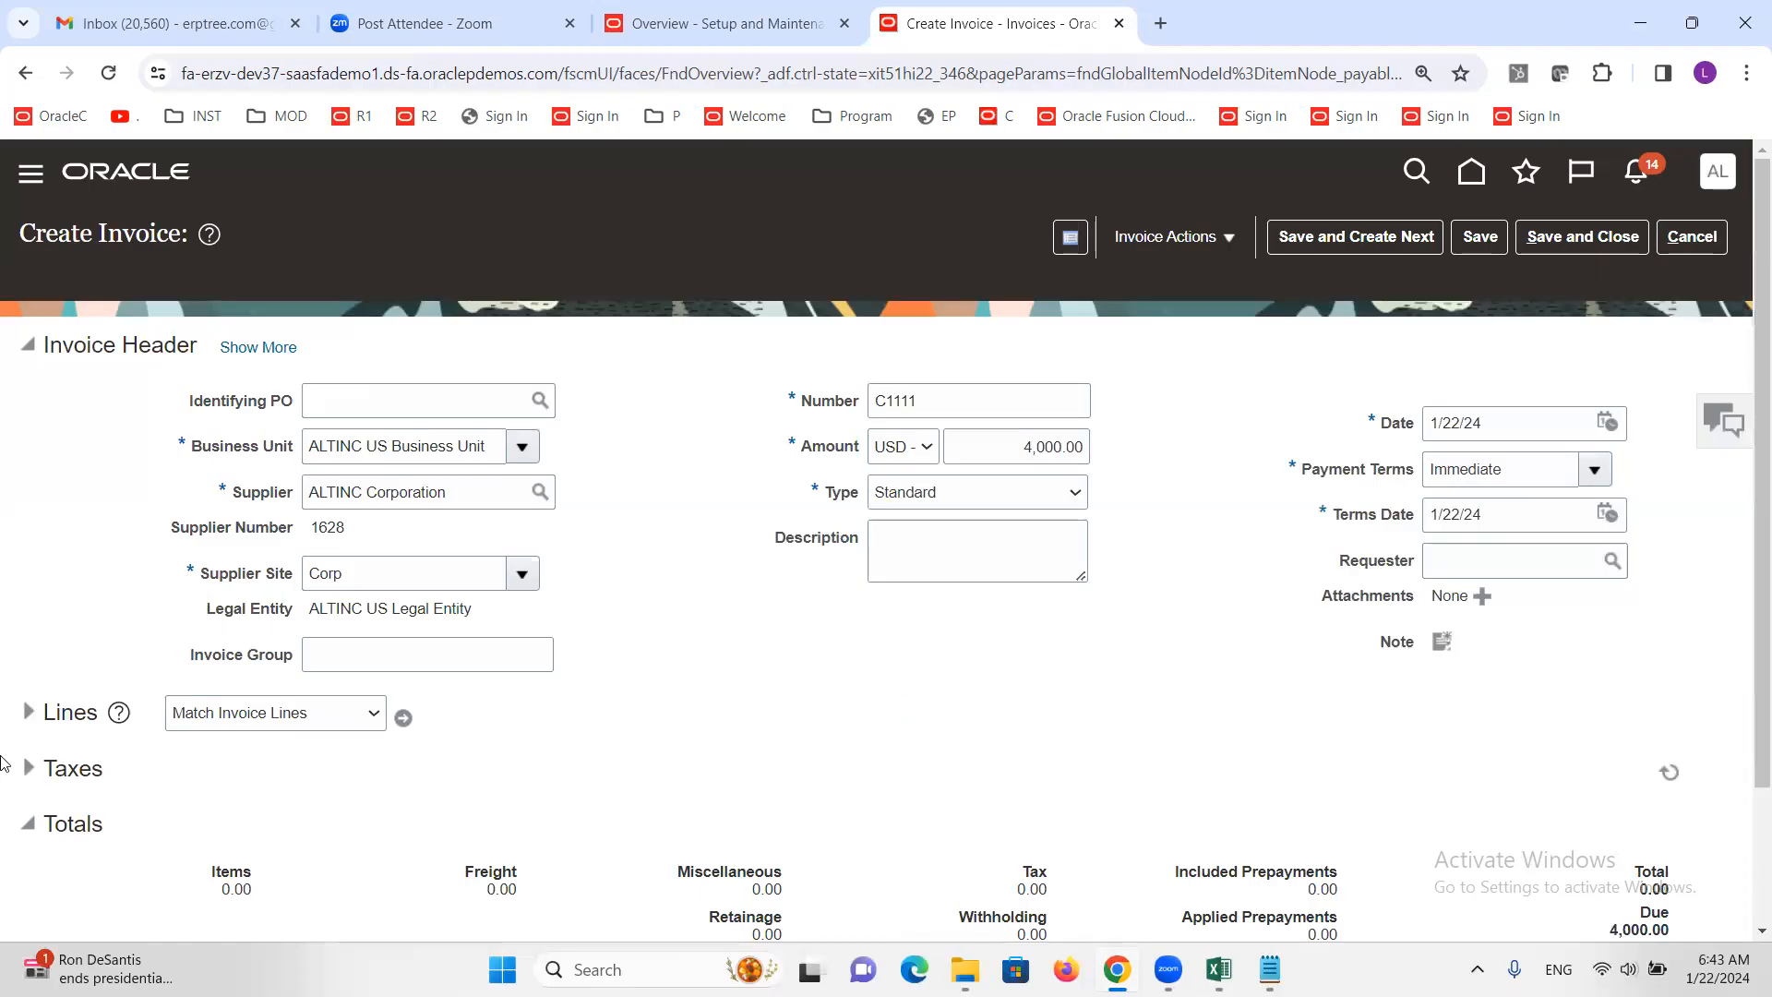
# Add a 4,000.00 first line with the Internet Expense distribution set
pyautogui.click(28, 712)
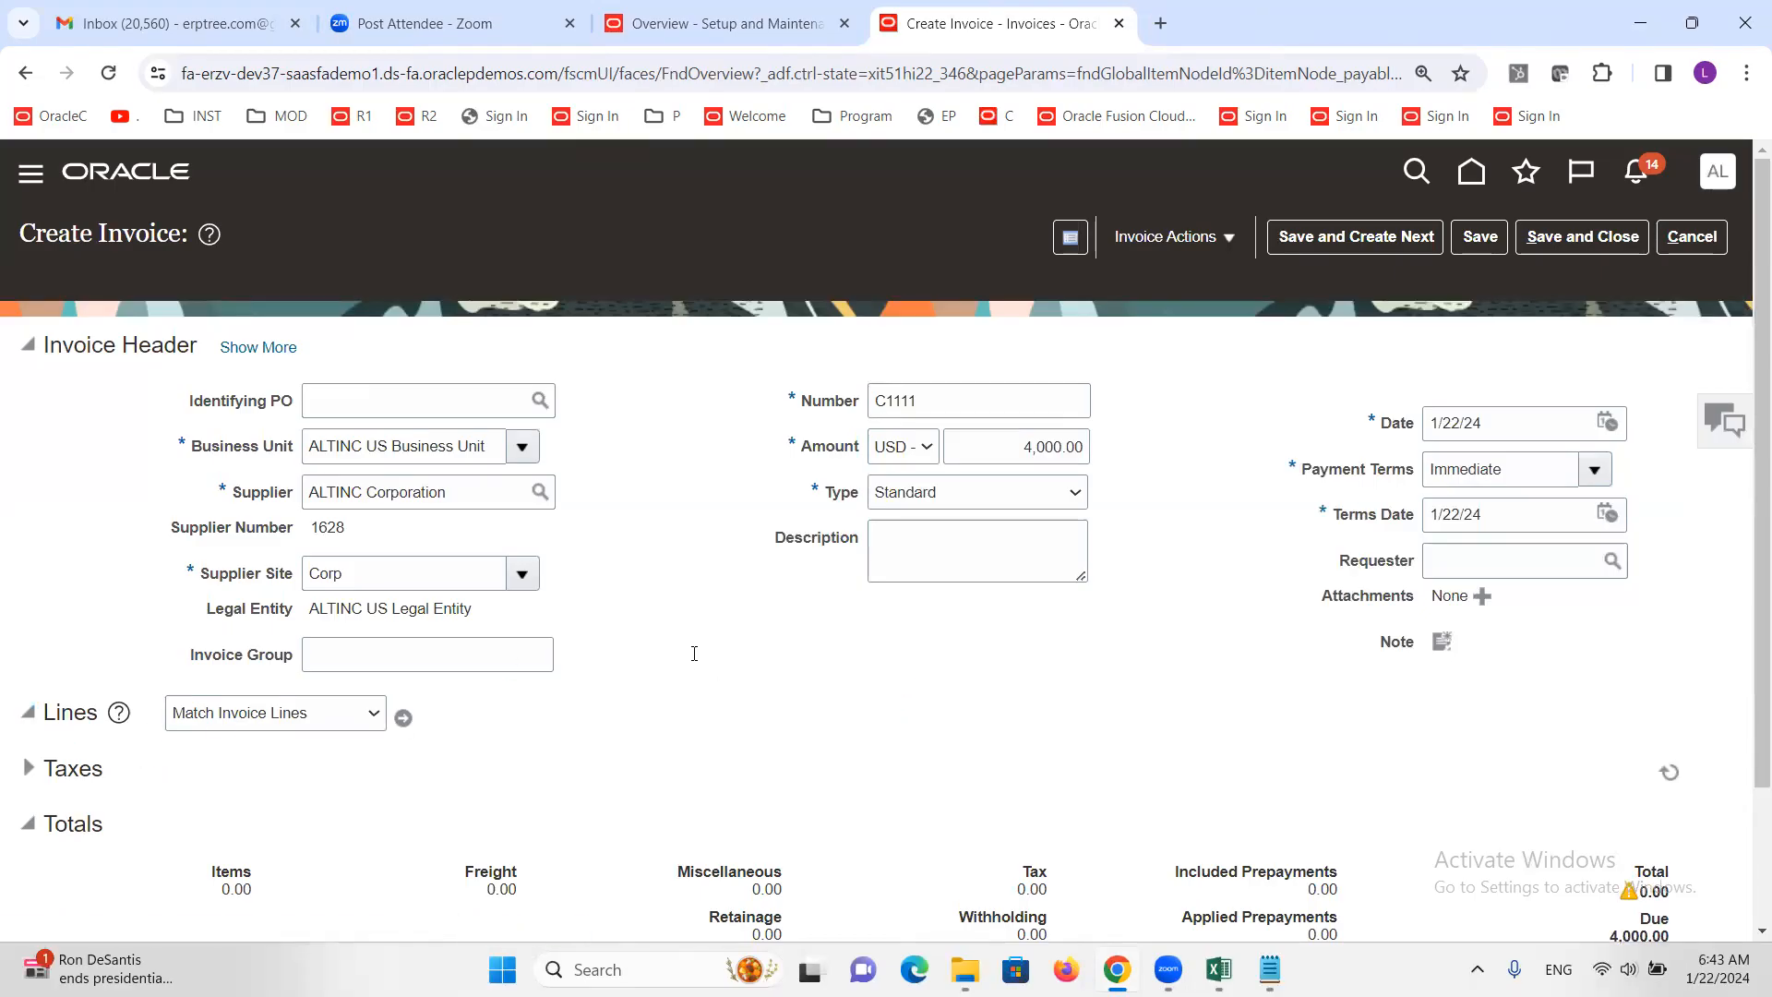
pyautogui.scroll(-1, 431, 875)
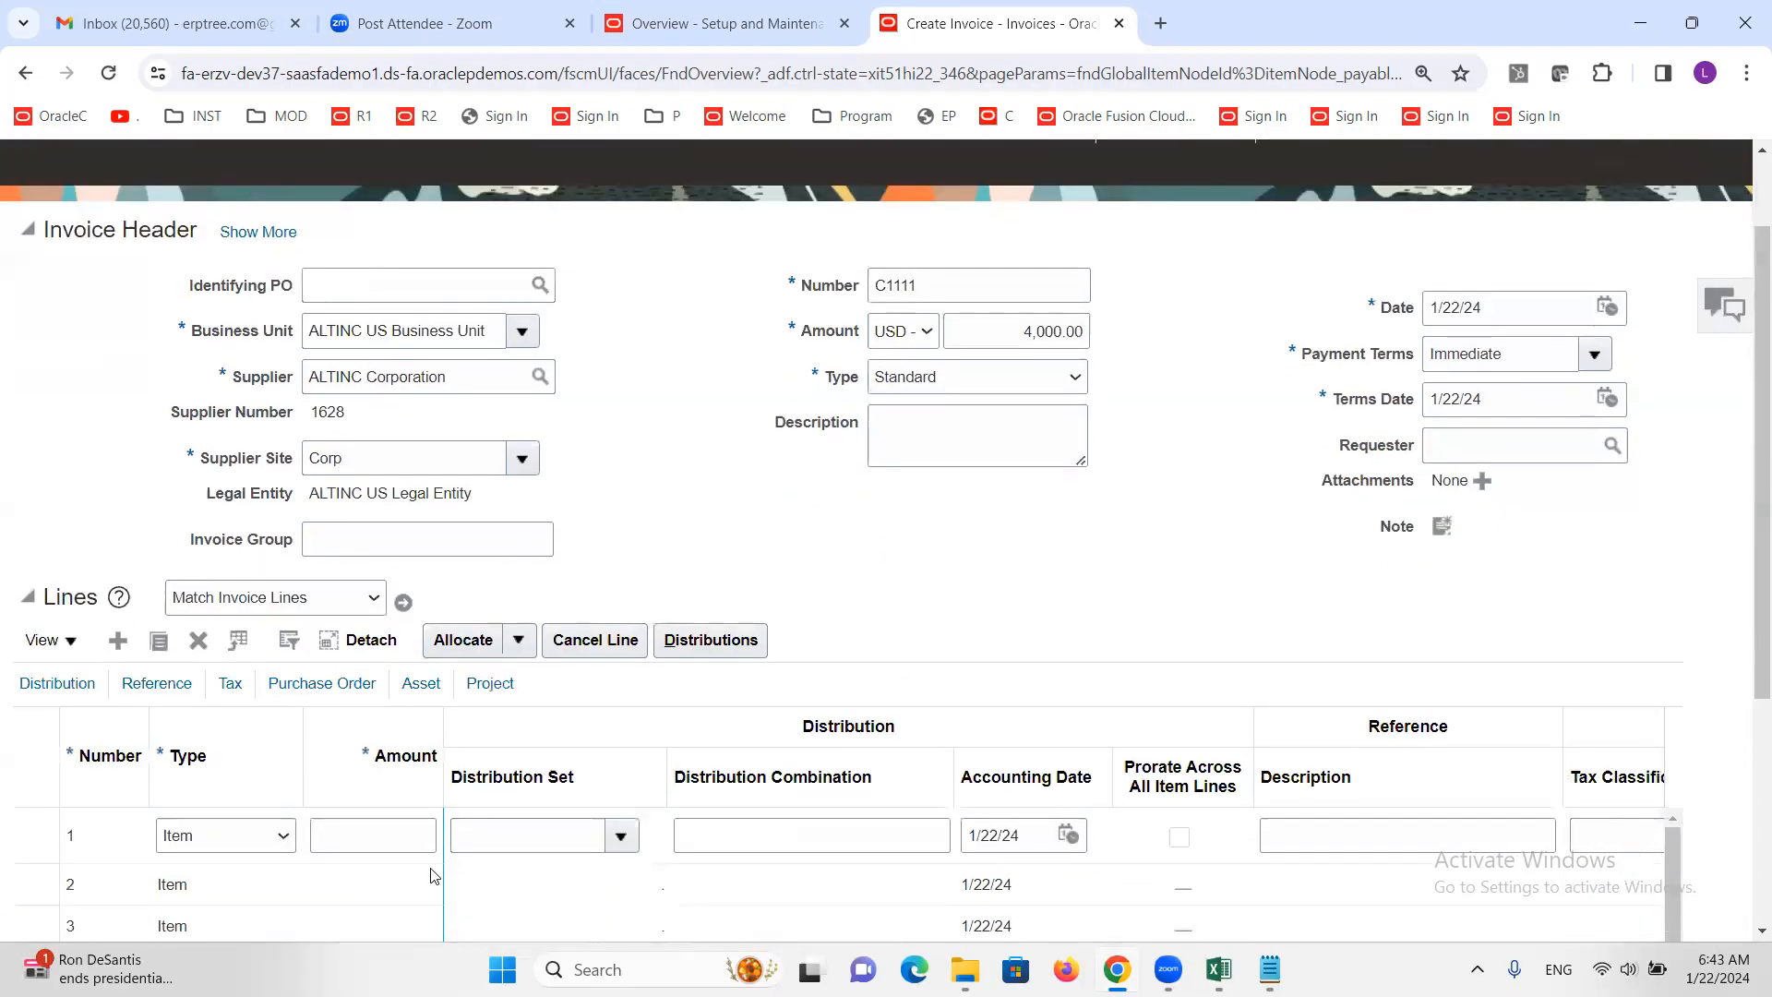
pyautogui.click(367, 838)
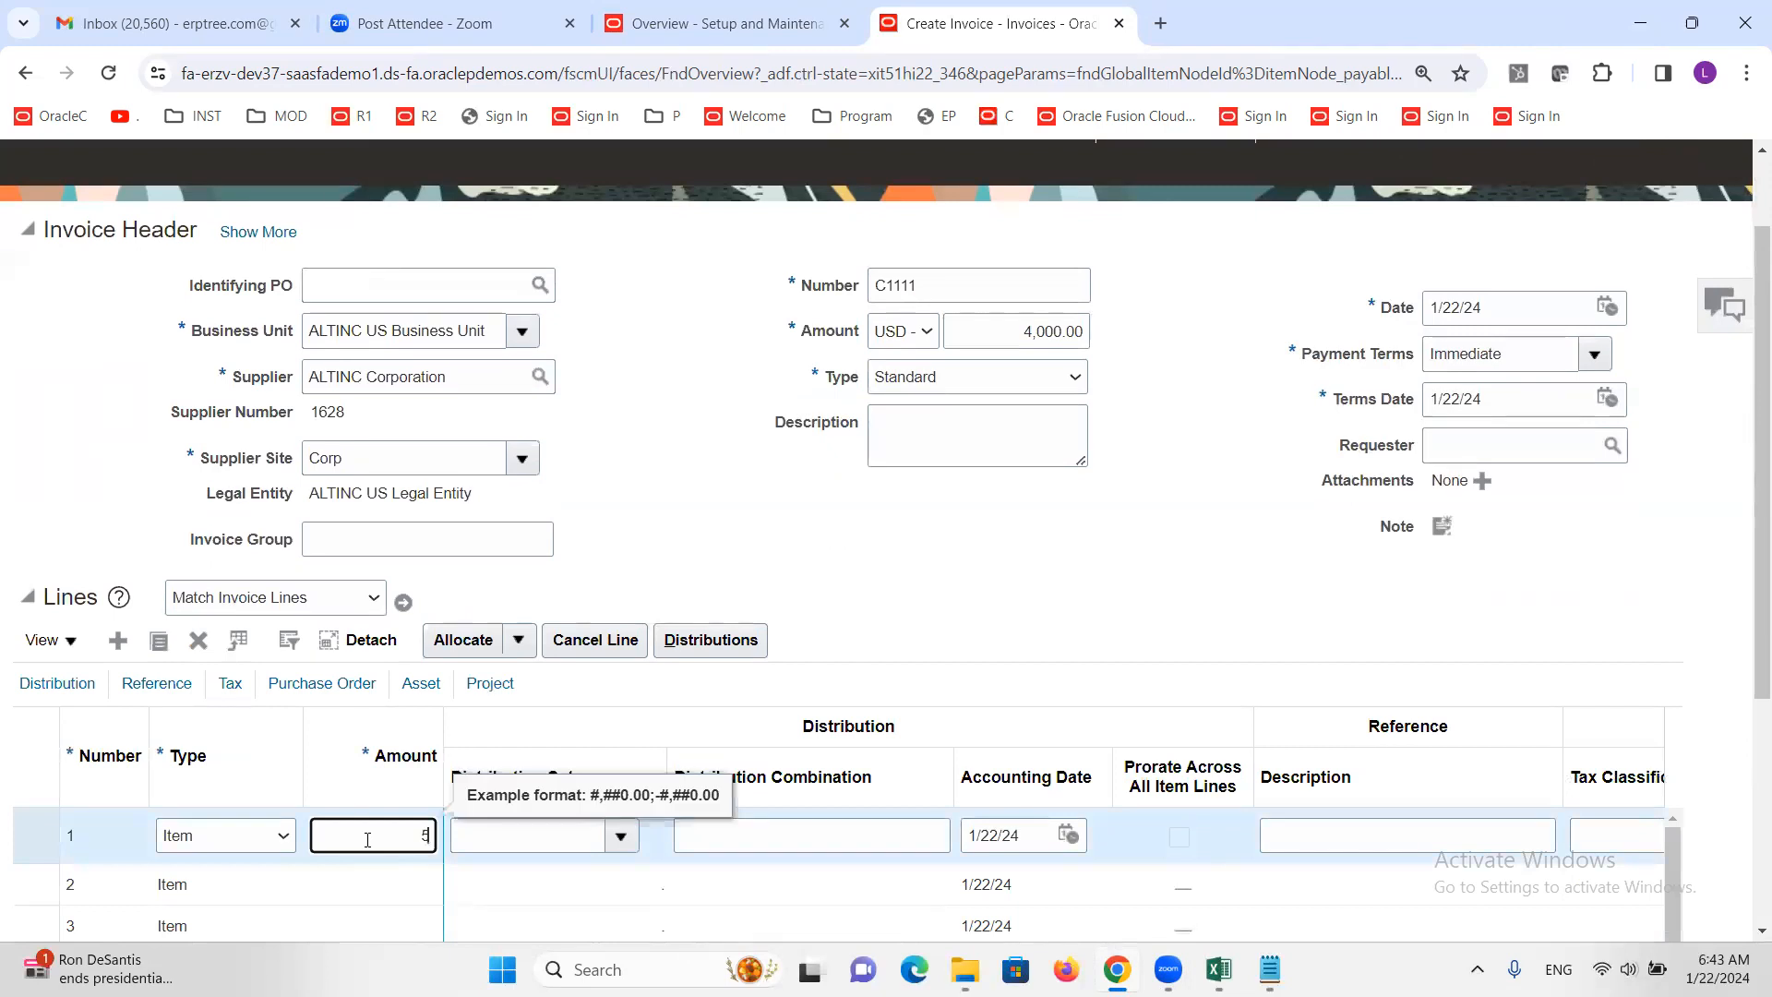
pyautogui.write('4000')
pyautogui.click(878, 605)
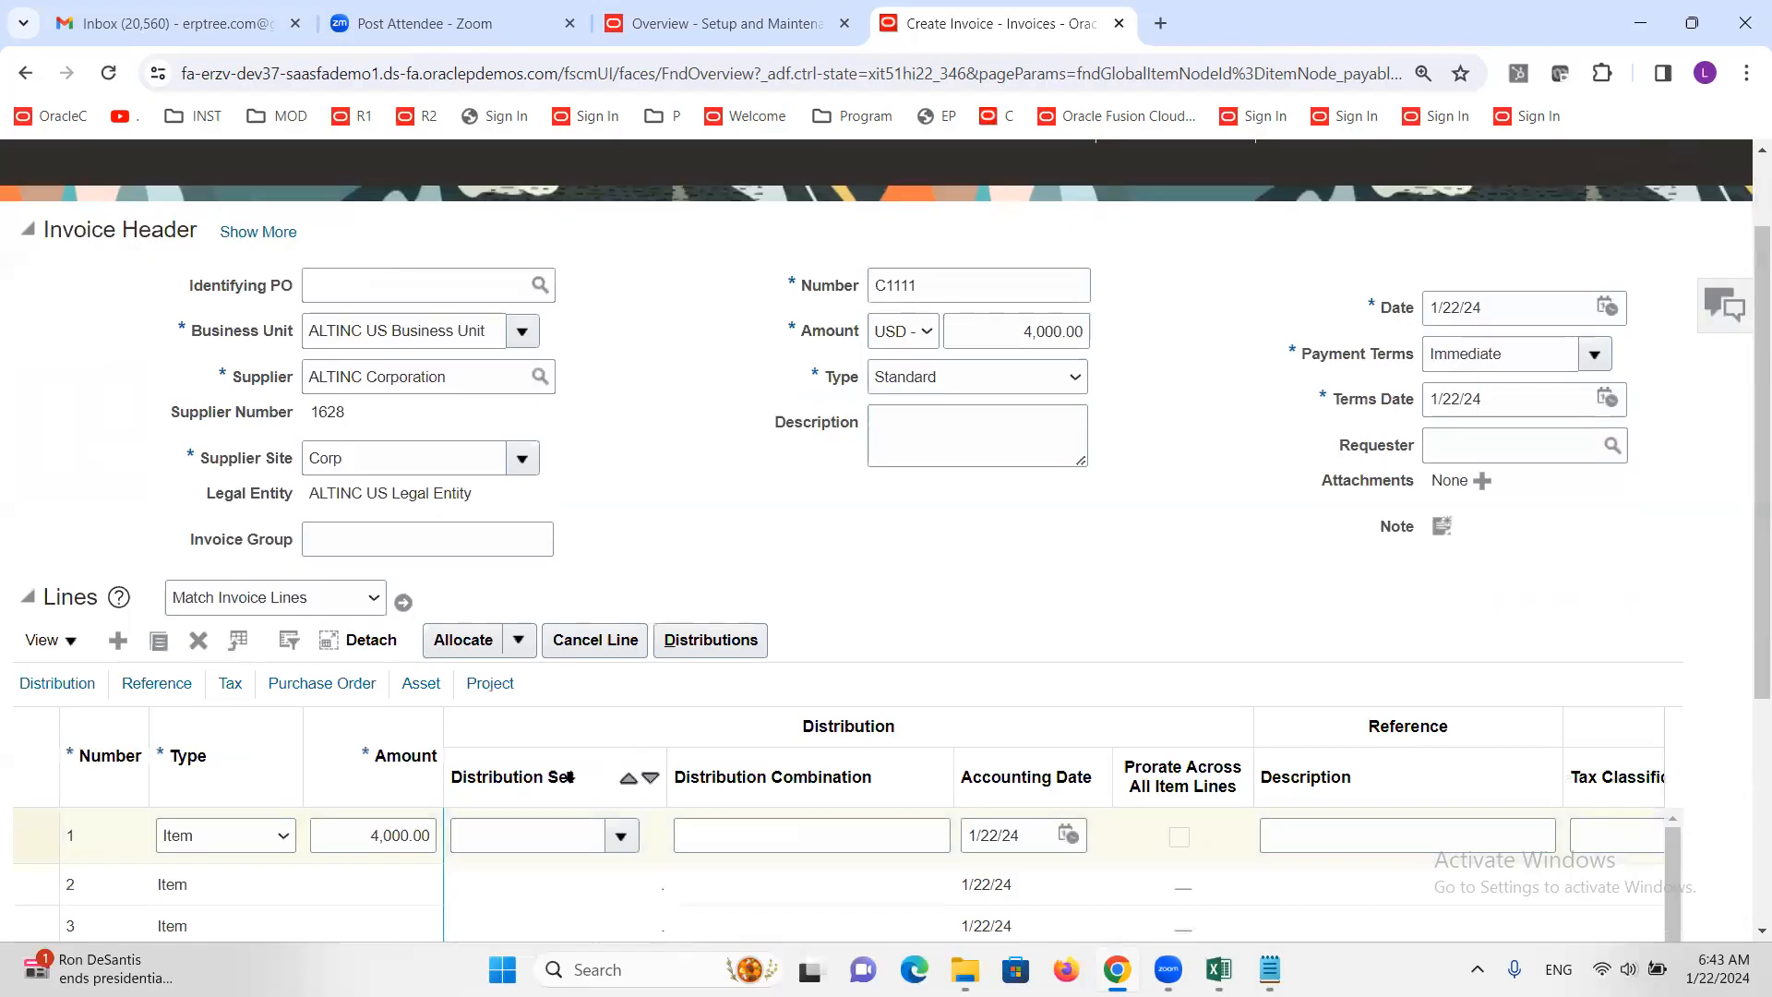
pyautogui.click(556, 842)
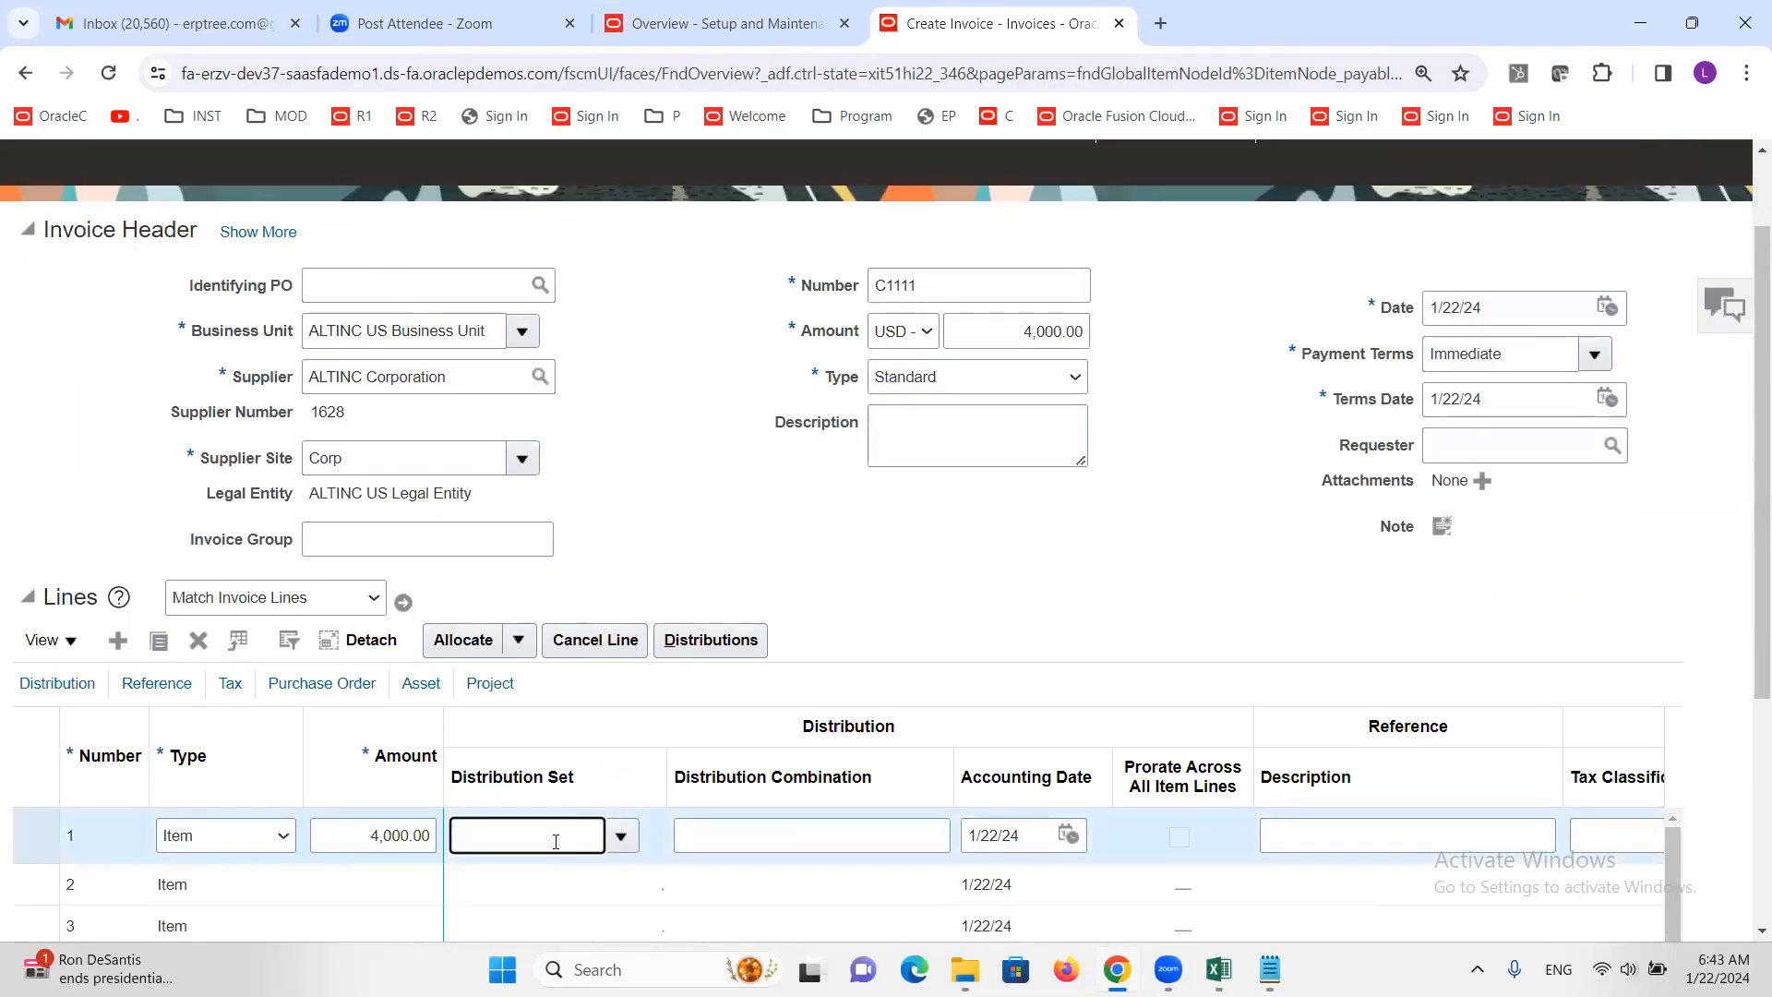
pyautogui.write('In')
pyautogui.press('Tab')
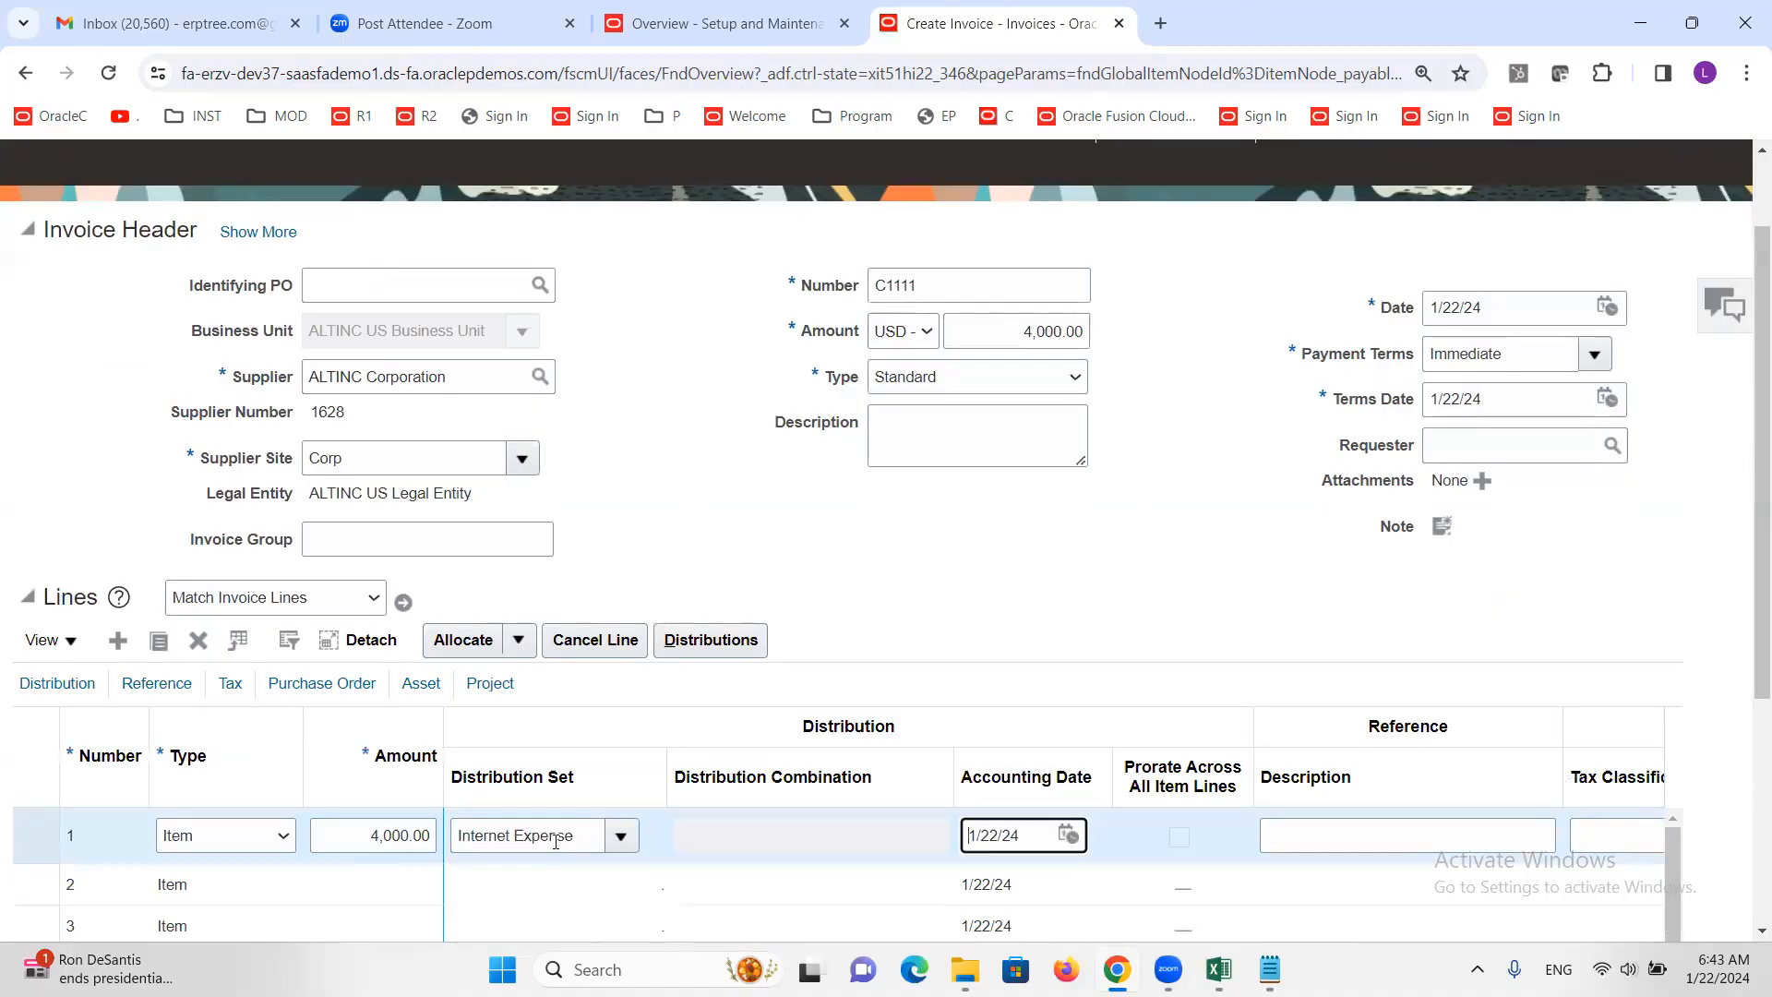
pyautogui.scroll(2, 886, 647)
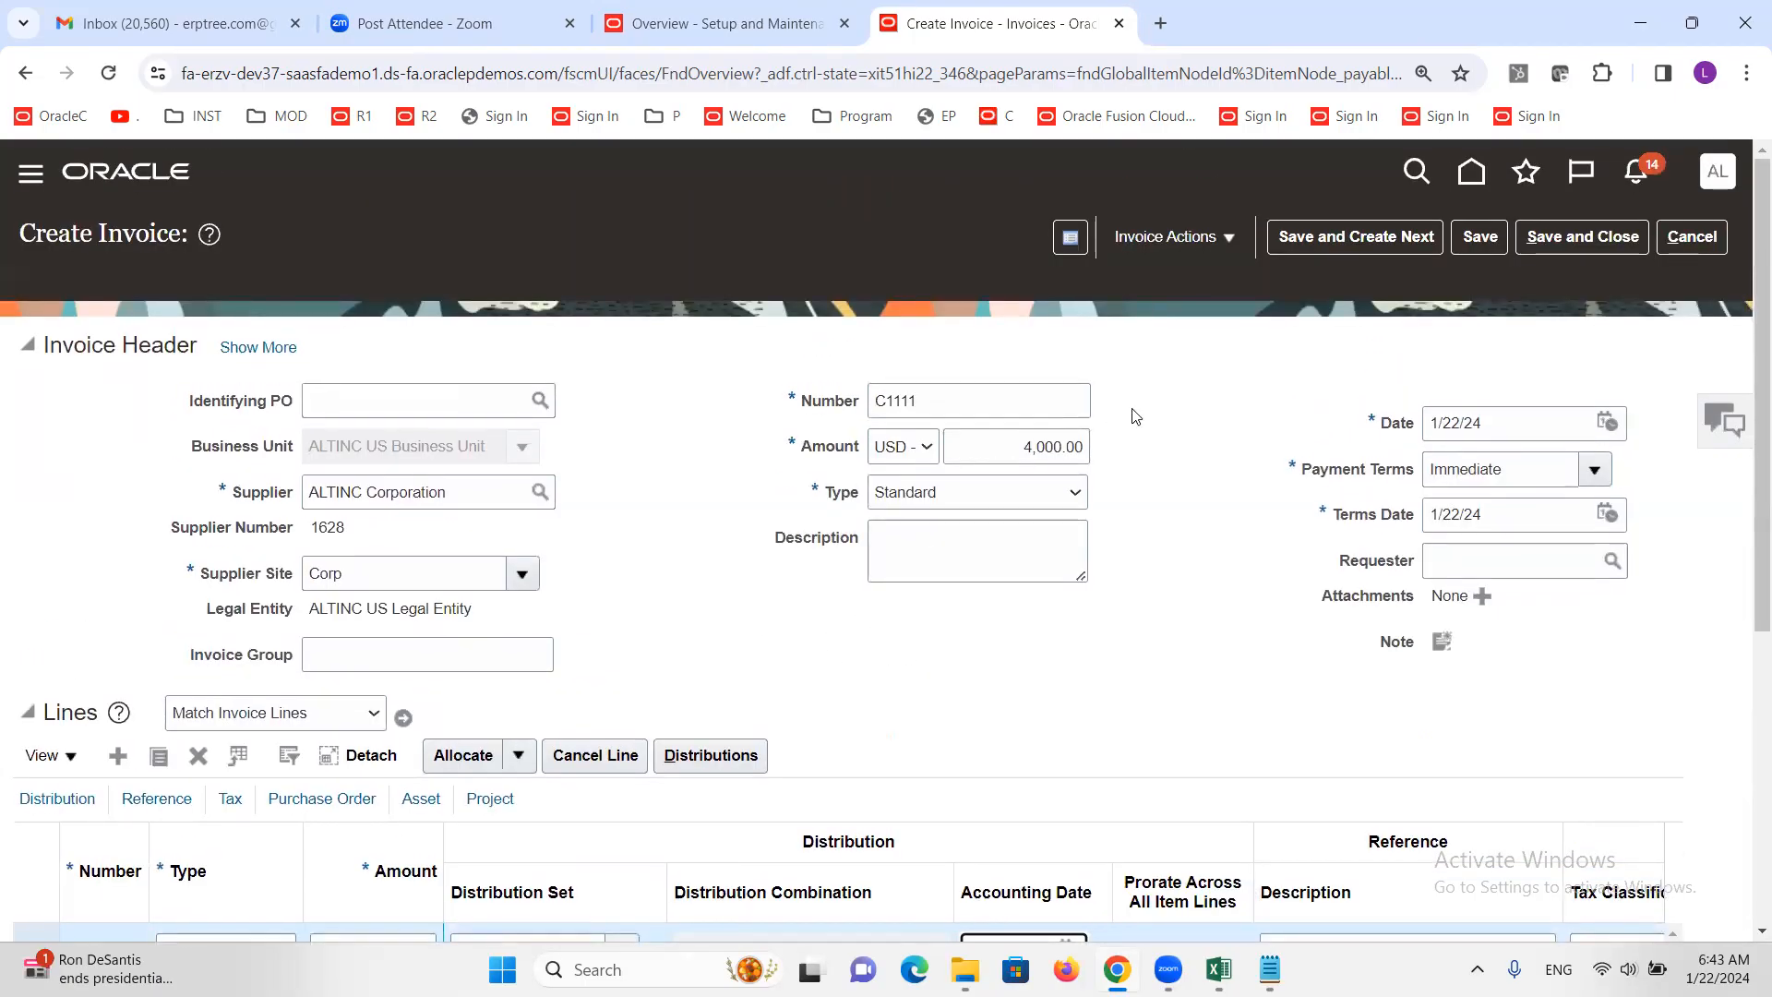
# Validate invoice C1111 and check its summary showing Validated with approval Required
pyautogui.click(1228, 242)
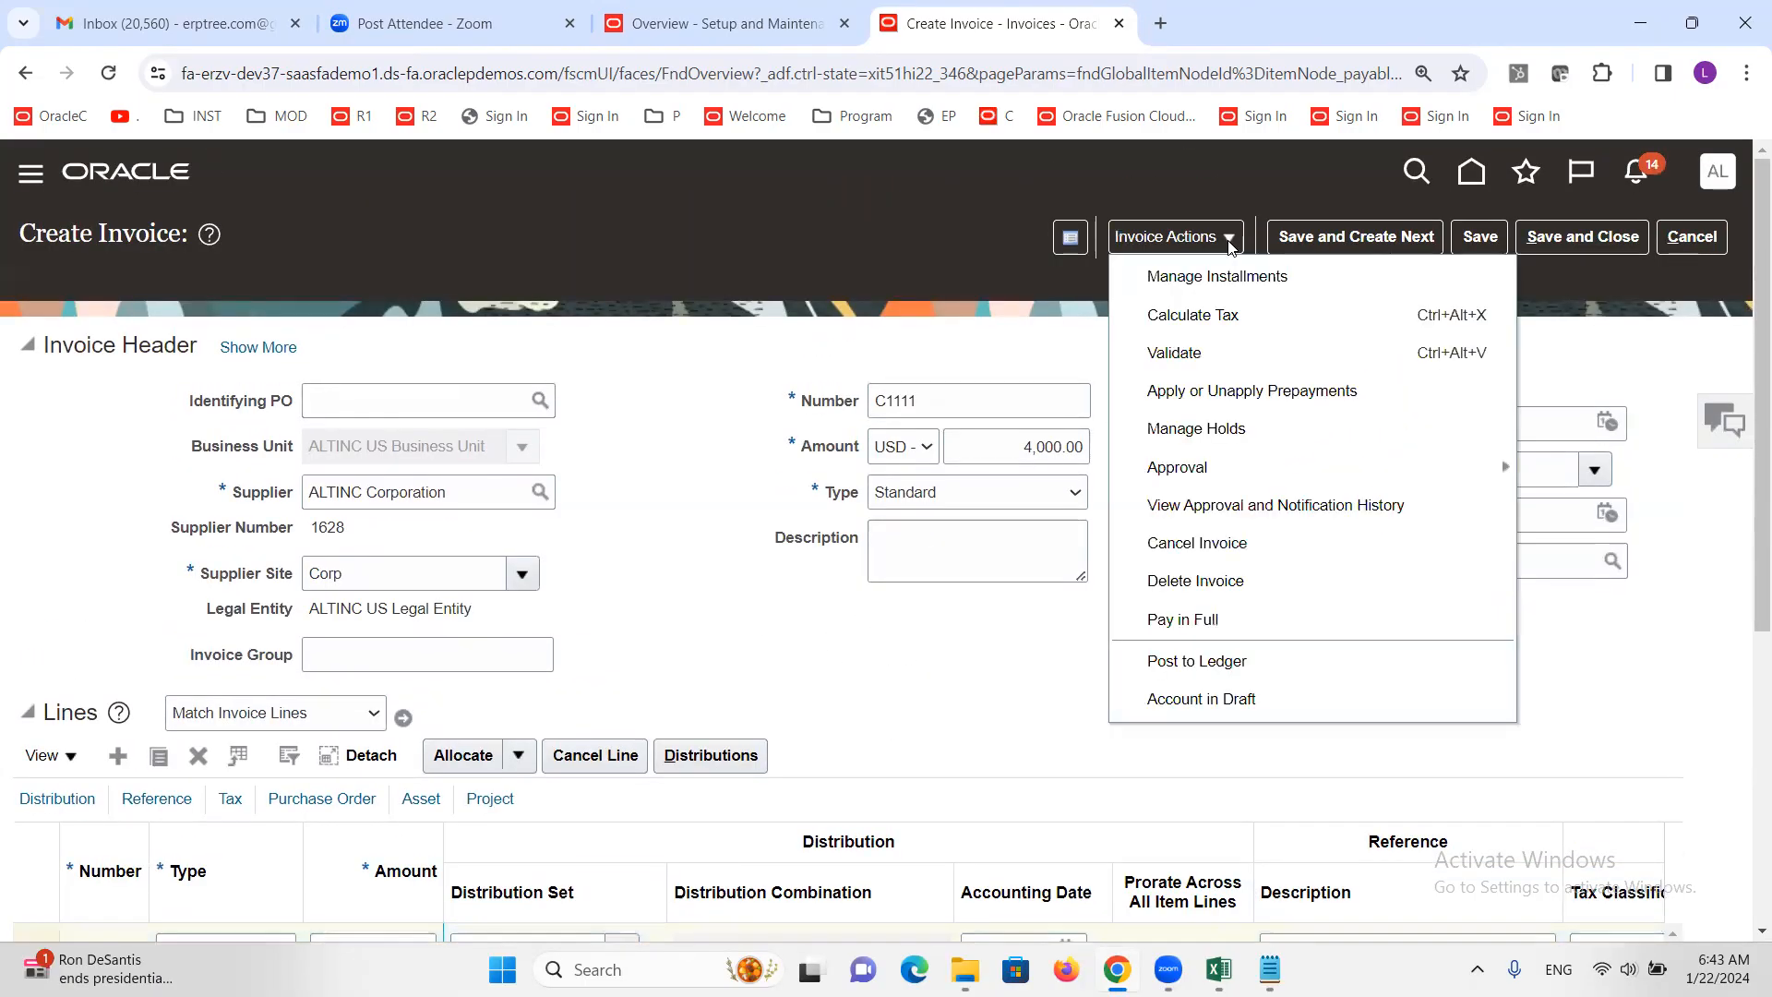
pyautogui.click(1220, 350)
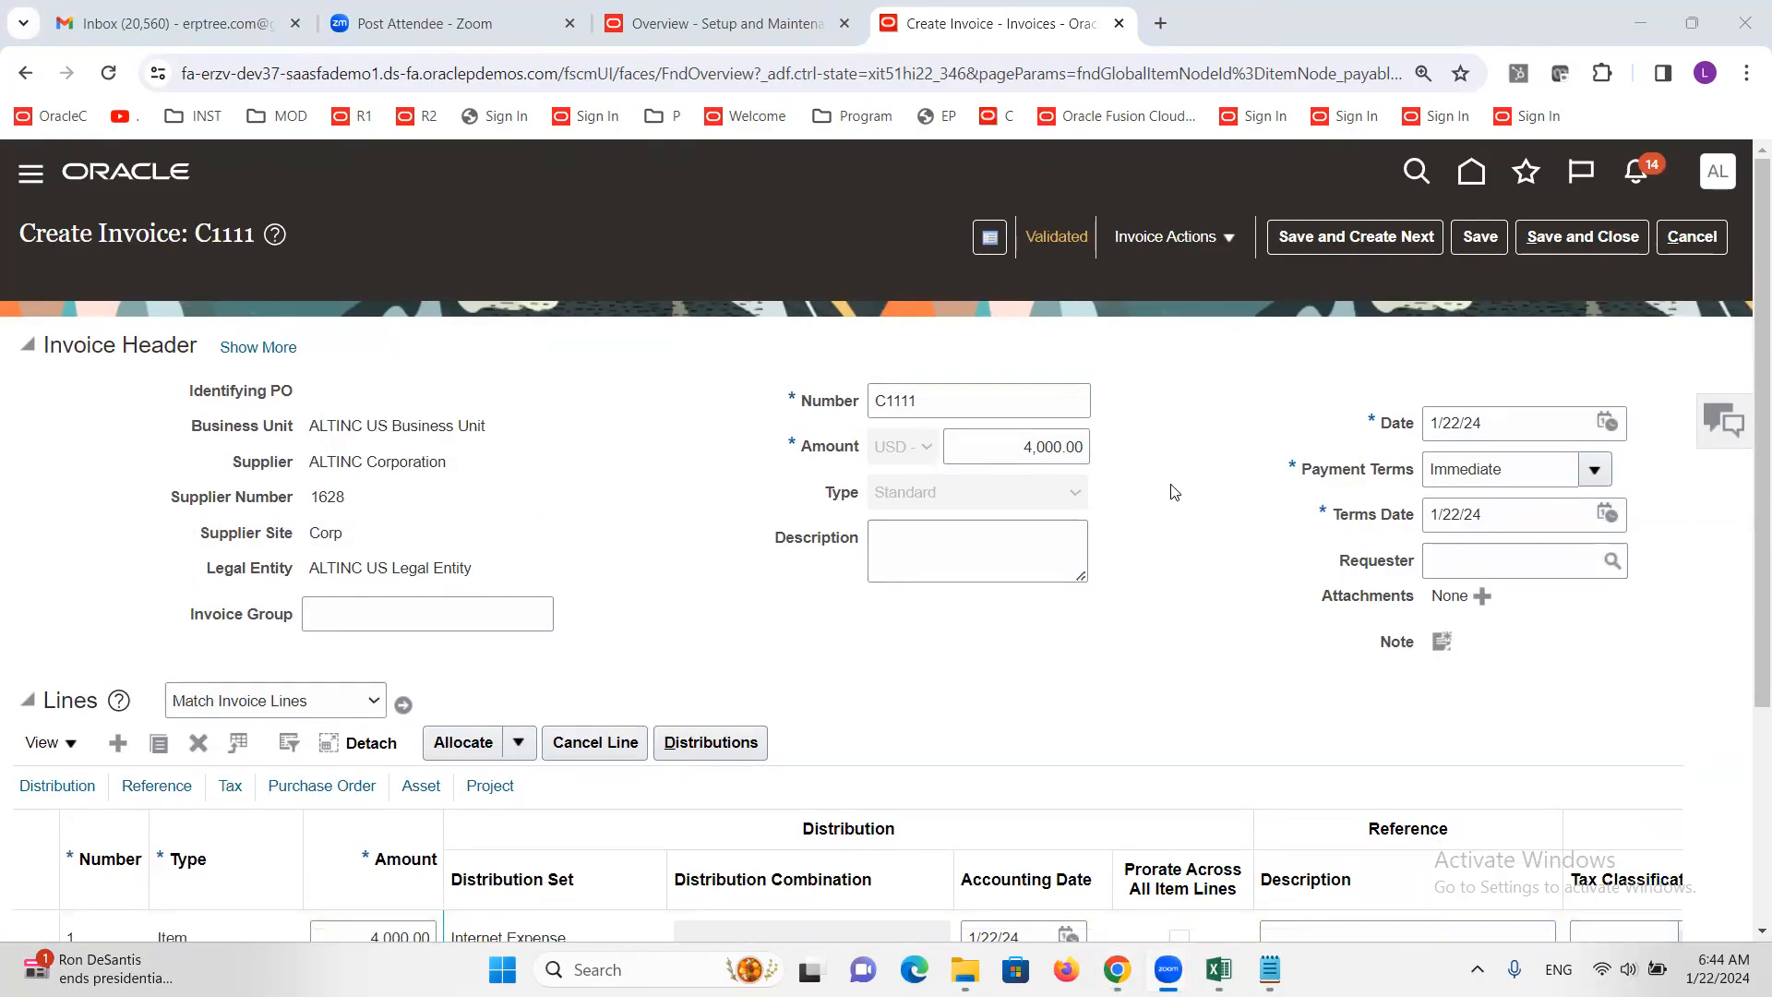
pyautogui.click(1056, 238)
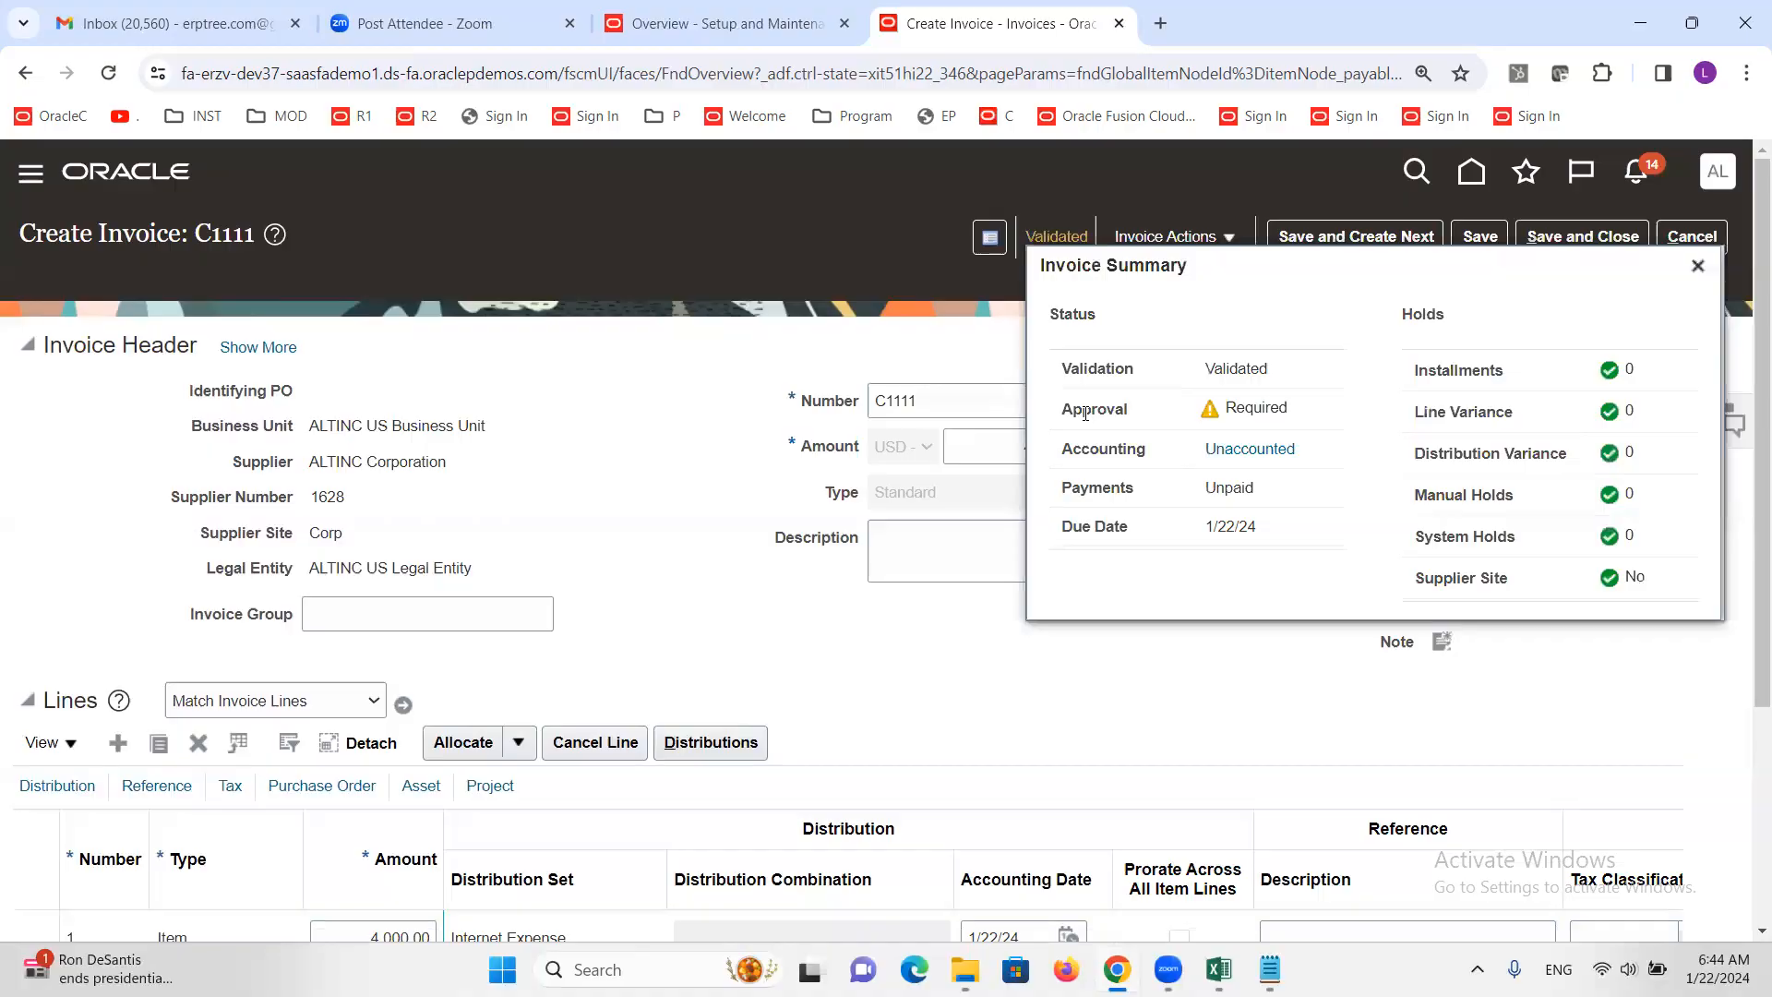
pyautogui.tripleClick(1237, 409)
pyautogui.click(1237, 409)
pyautogui.click(1698, 267)
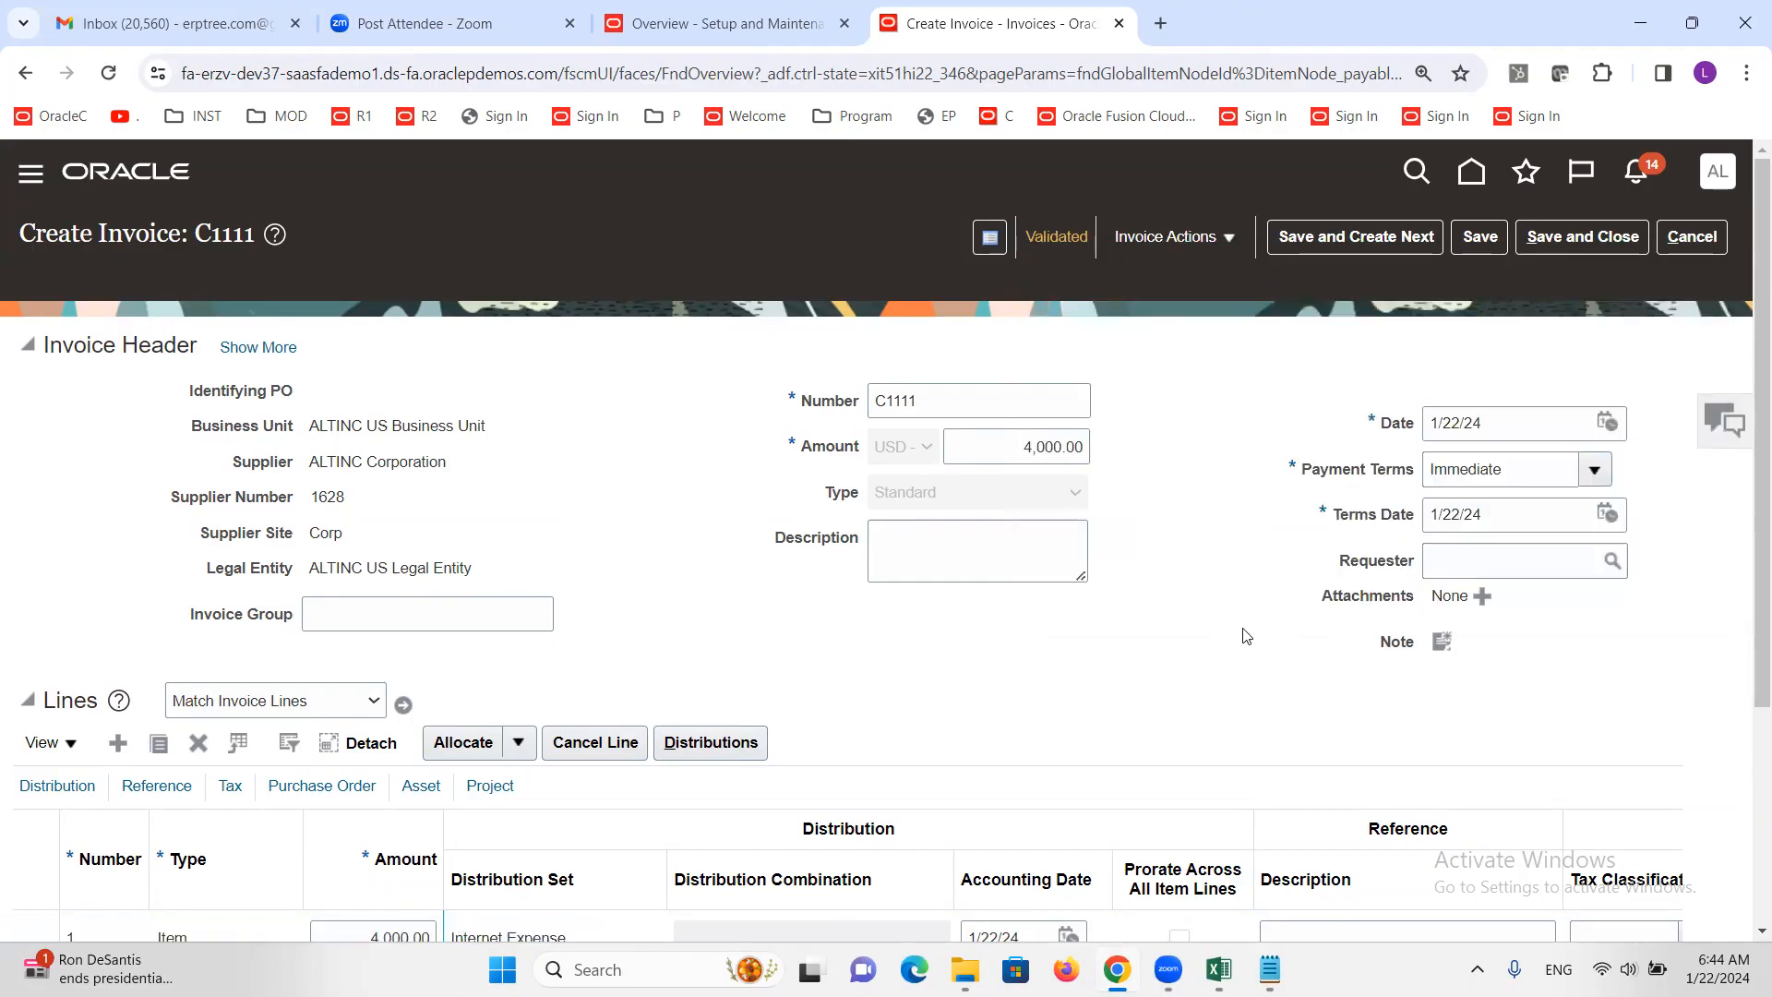
# Try Pay in Full, then initiate approval for invoice C1111 via Invoice Actions > Approval
pyautogui.click(1223, 239)
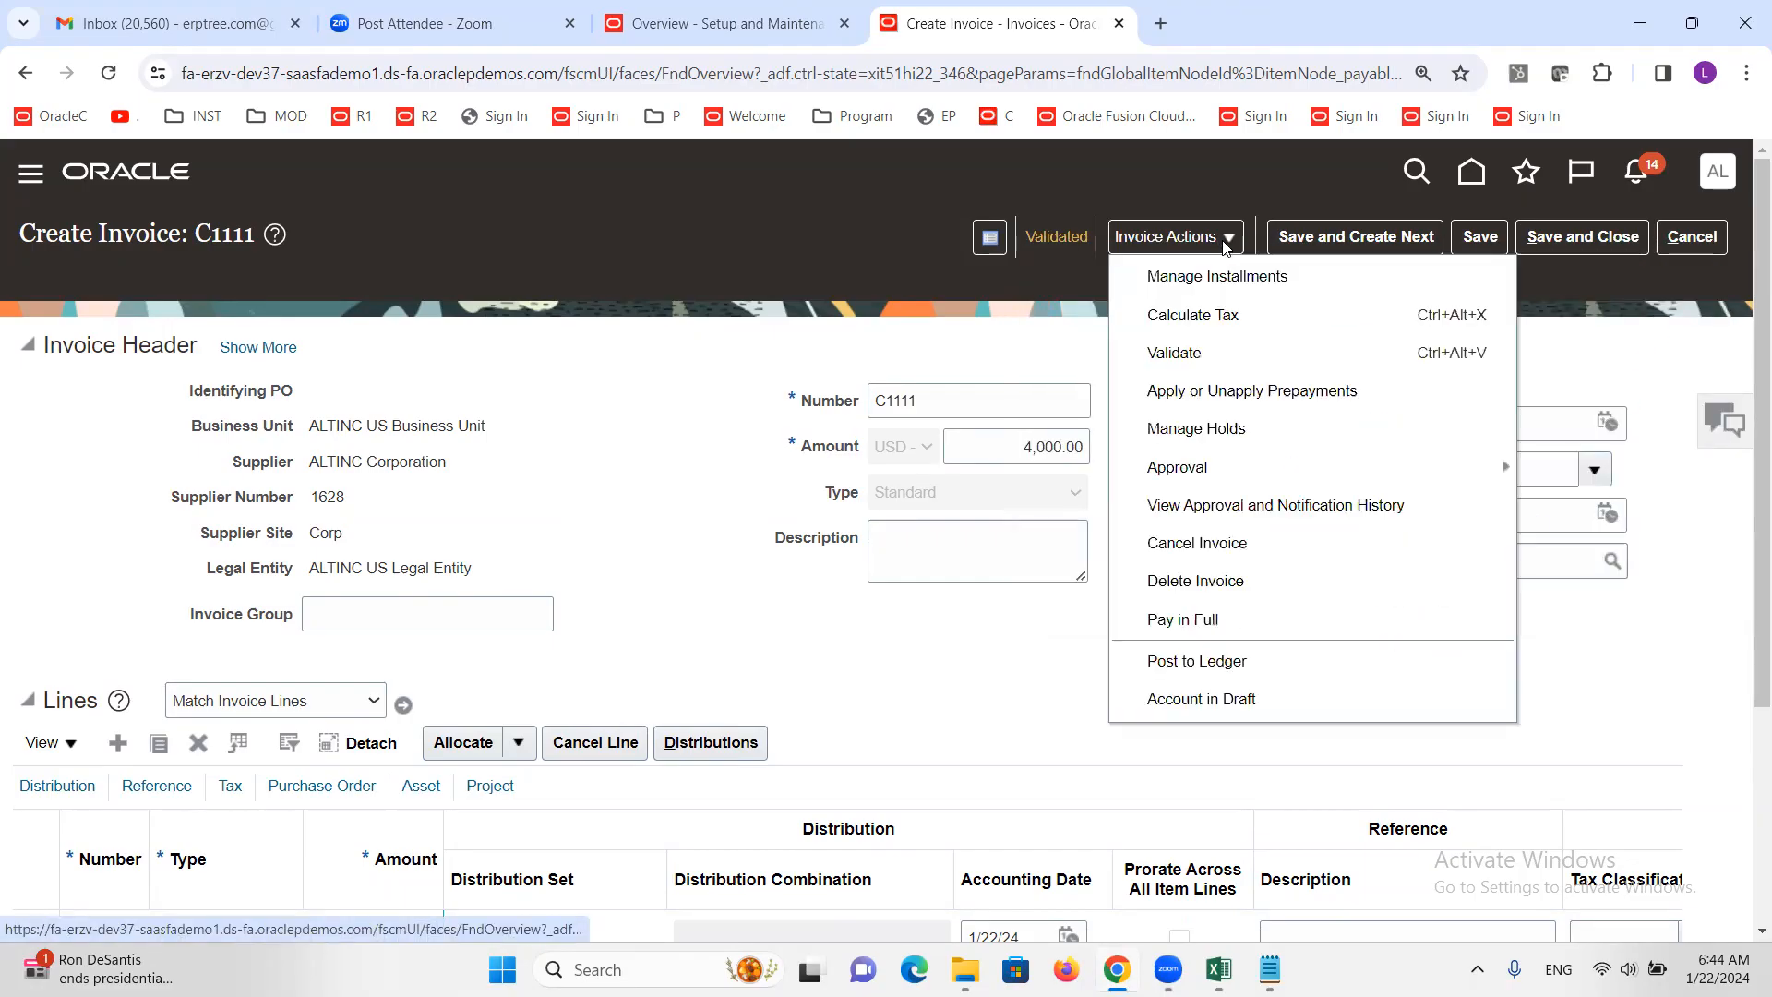
pyautogui.click(1268, 622)
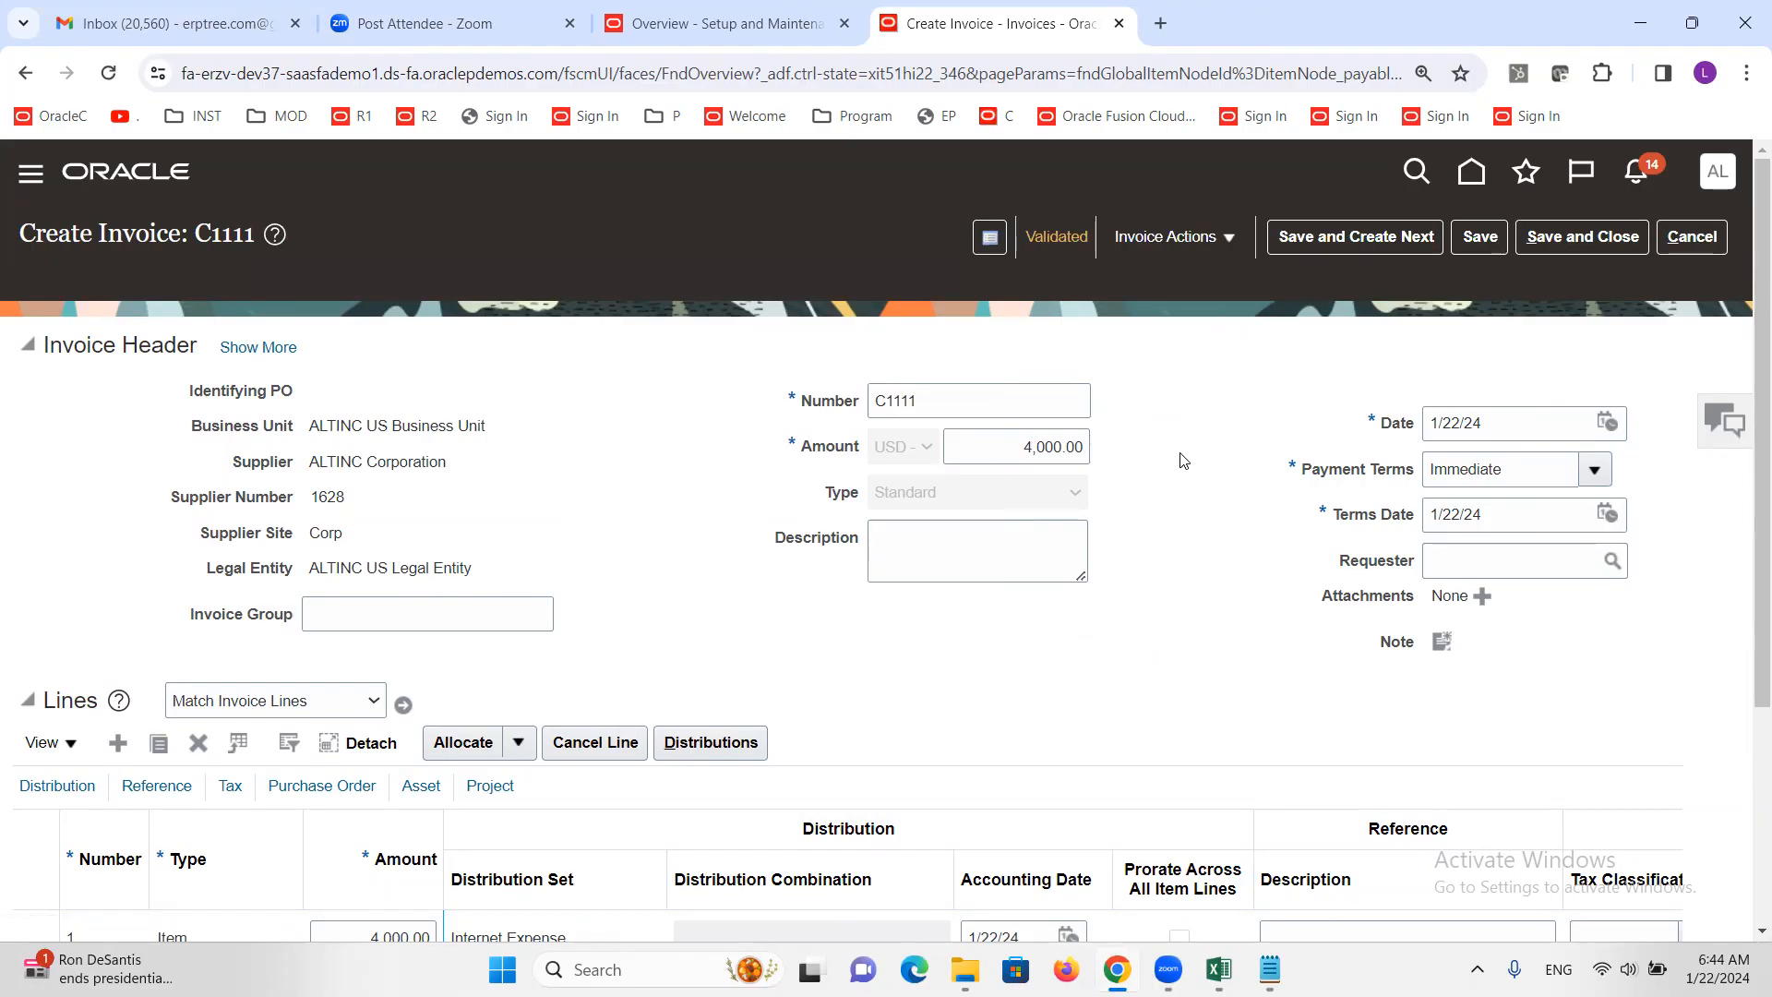
pyautogui.click(1227, 241)
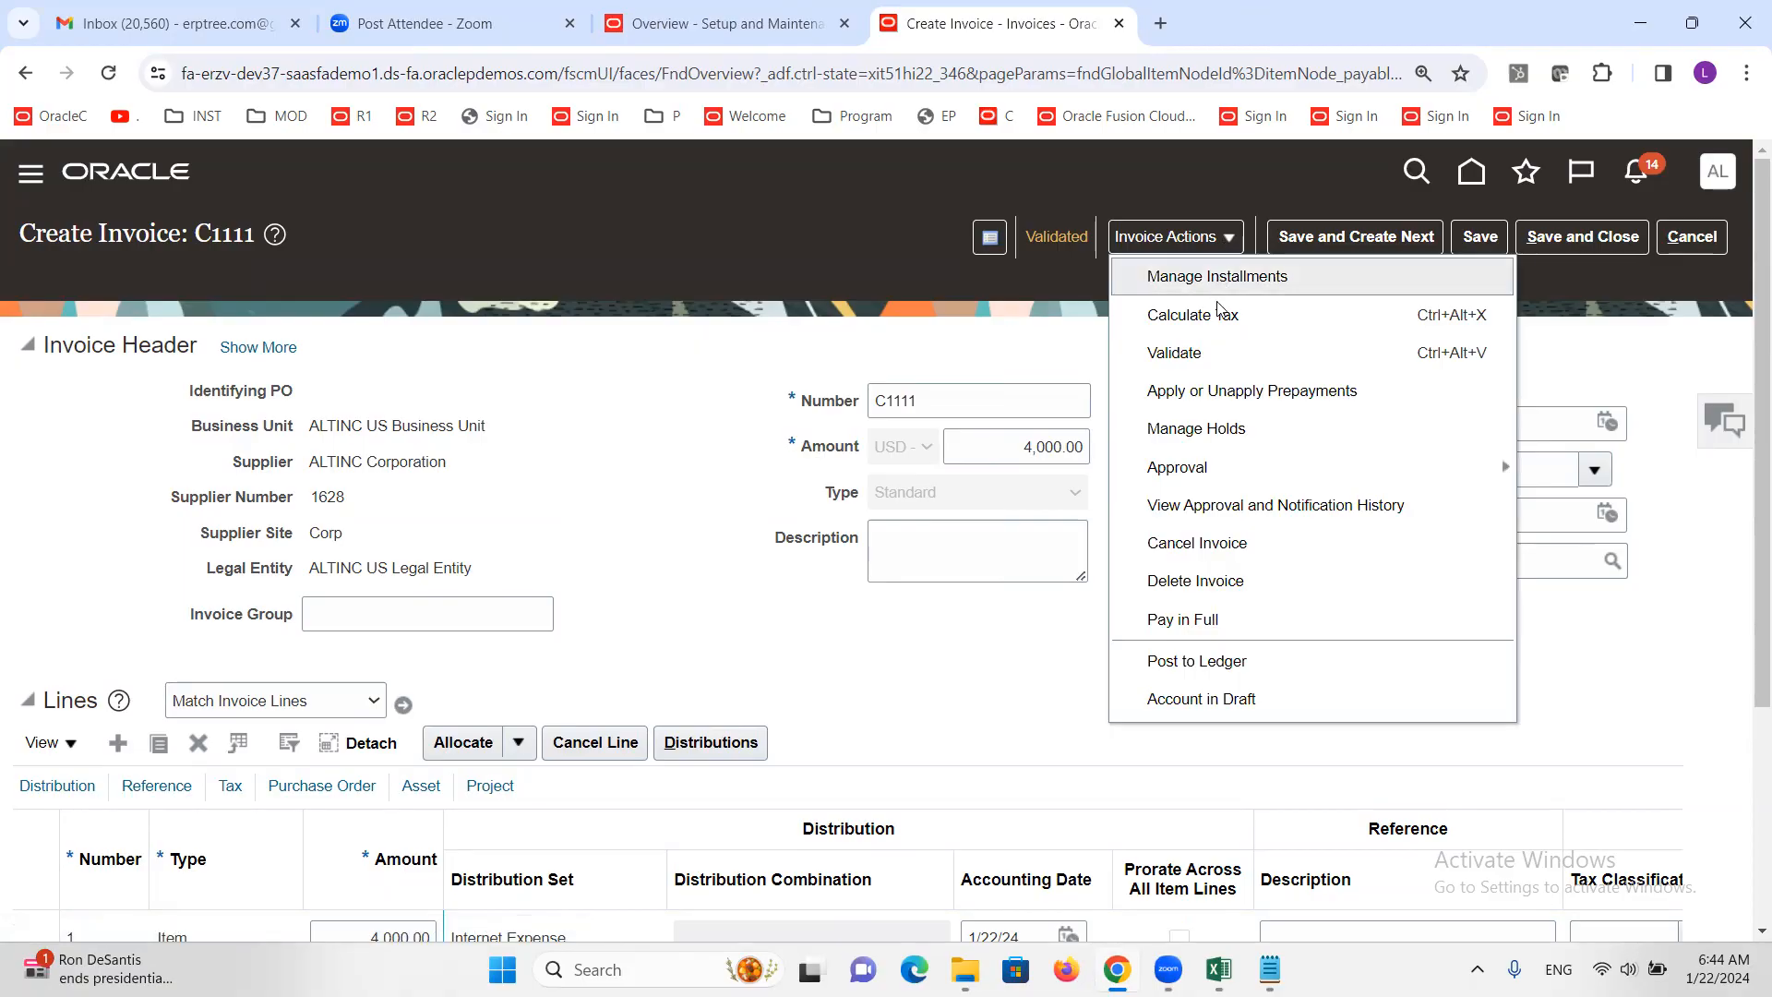
pyautogui.click(1173, 469)
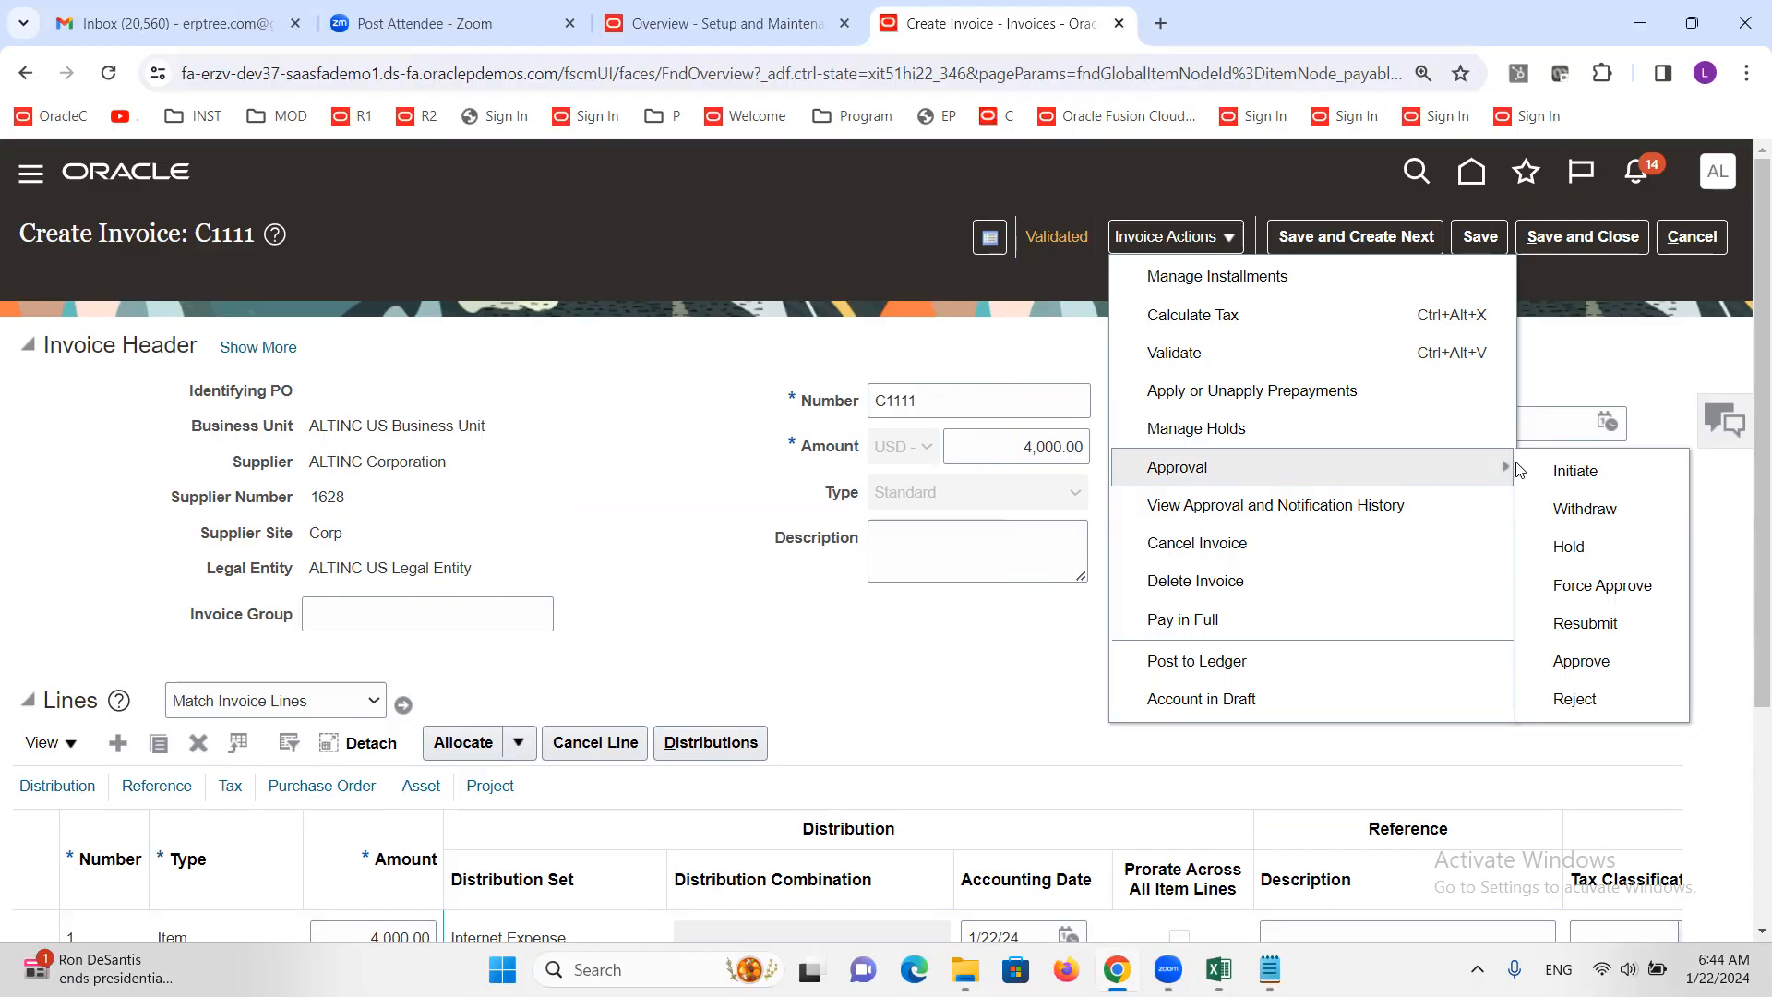
pyautogui.click(1587, 472)
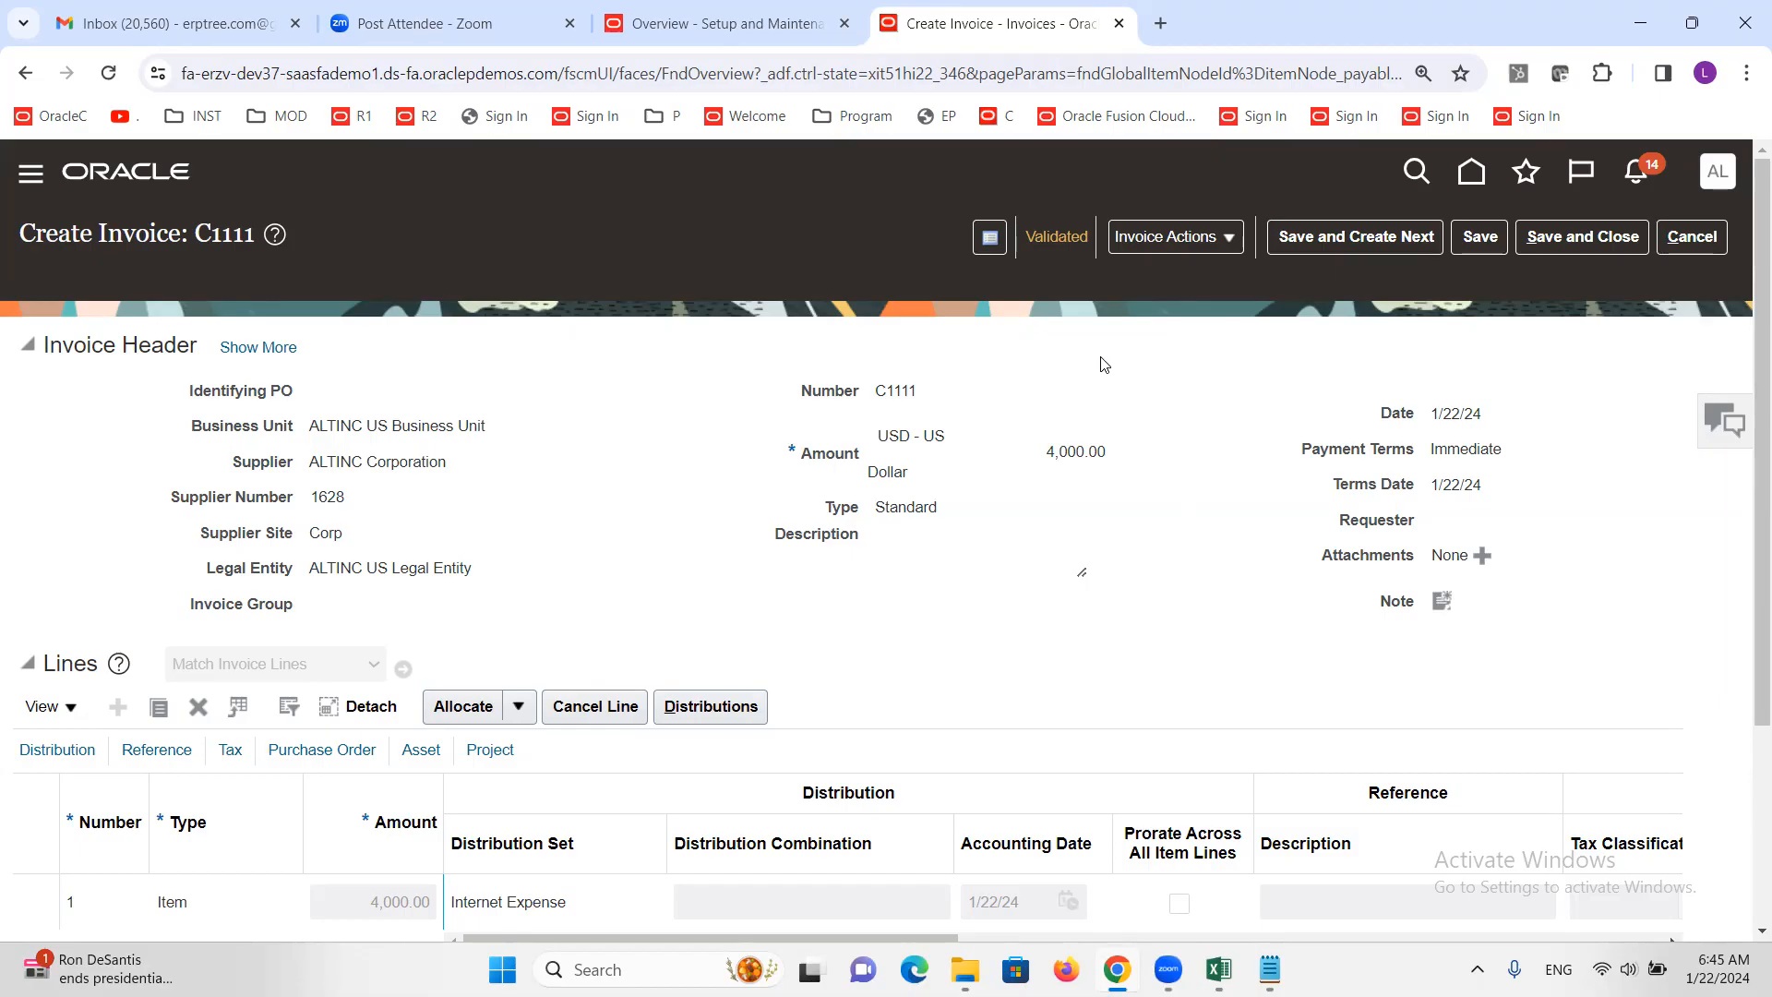
pyautogui.doubleClick(429, 430)
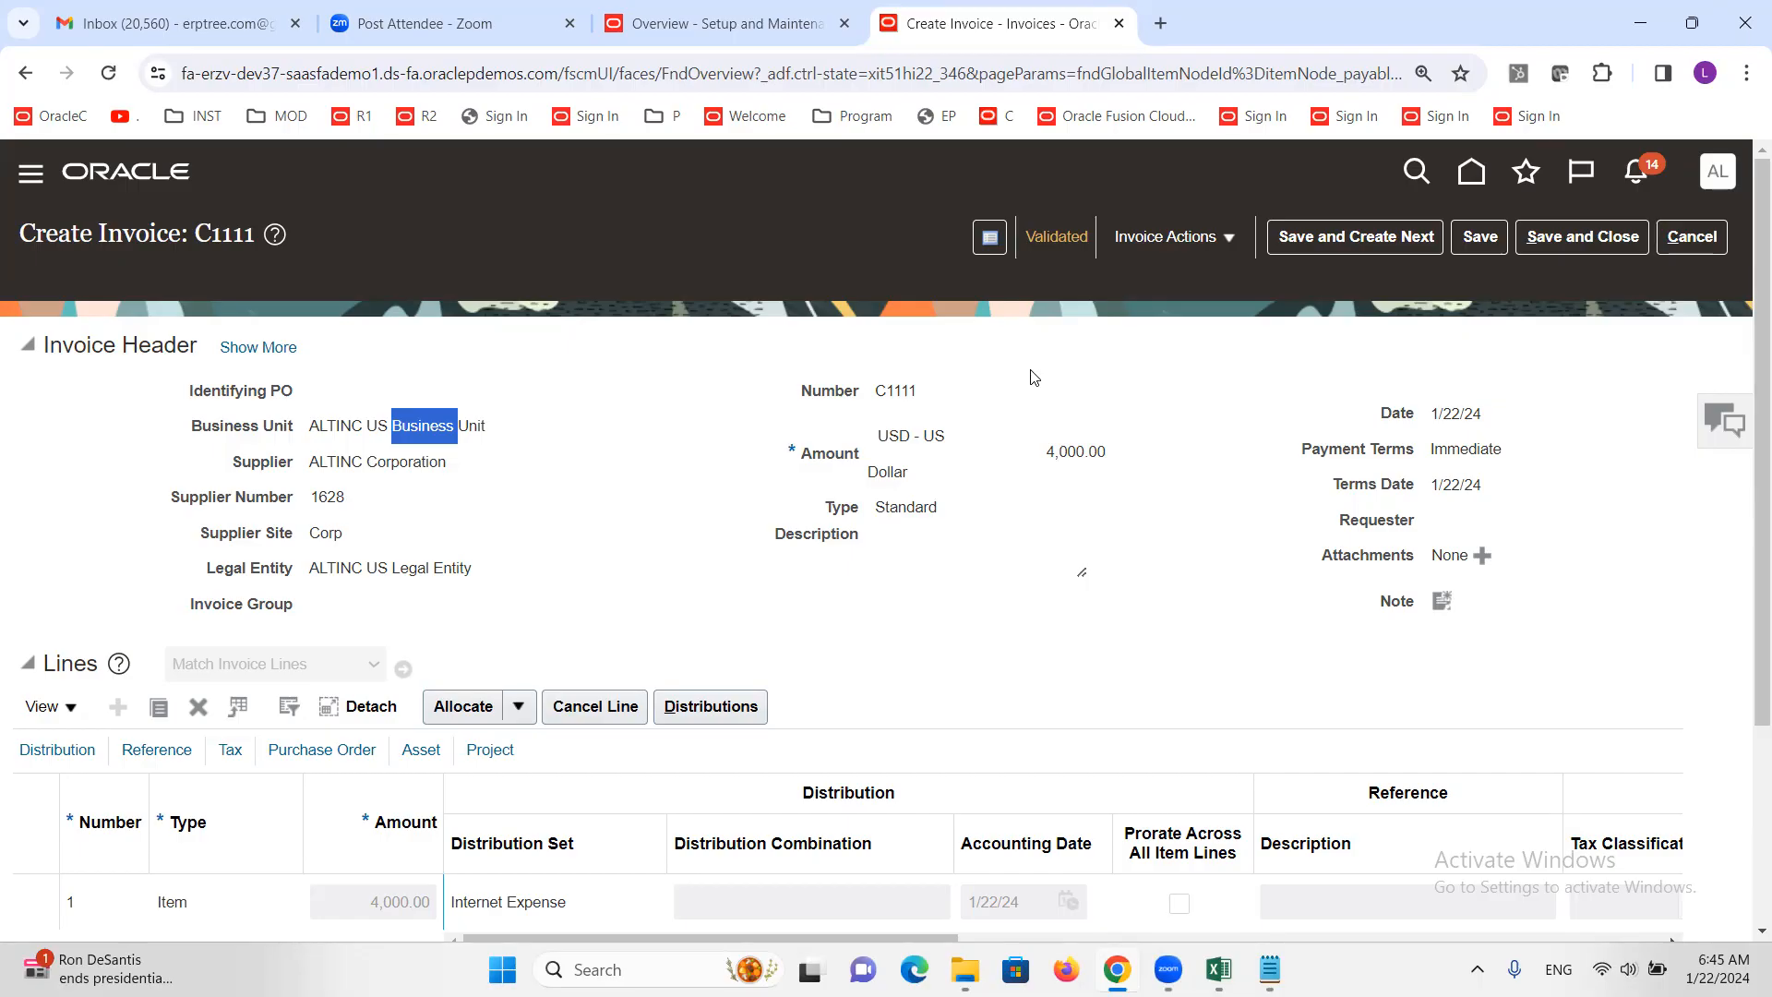
pyautogui.click(1040, 242)
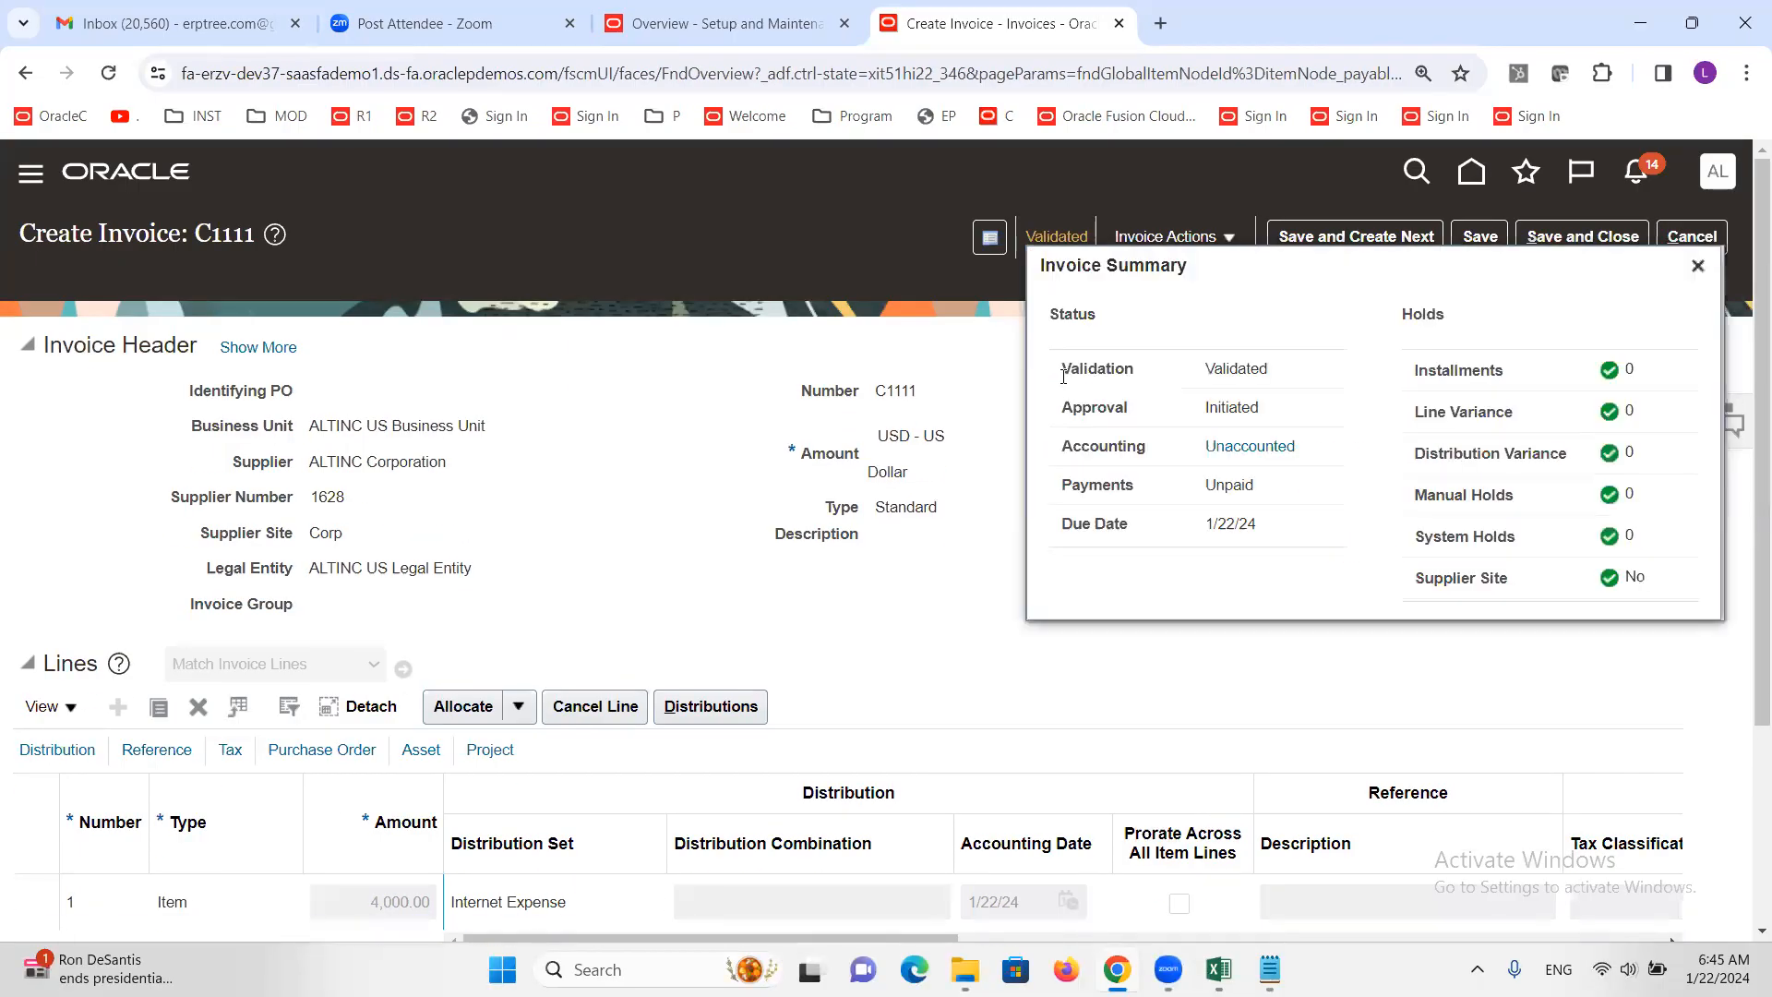
pyautogui.doubleClick(1248, 407)
pyautogui.click(871, 358)
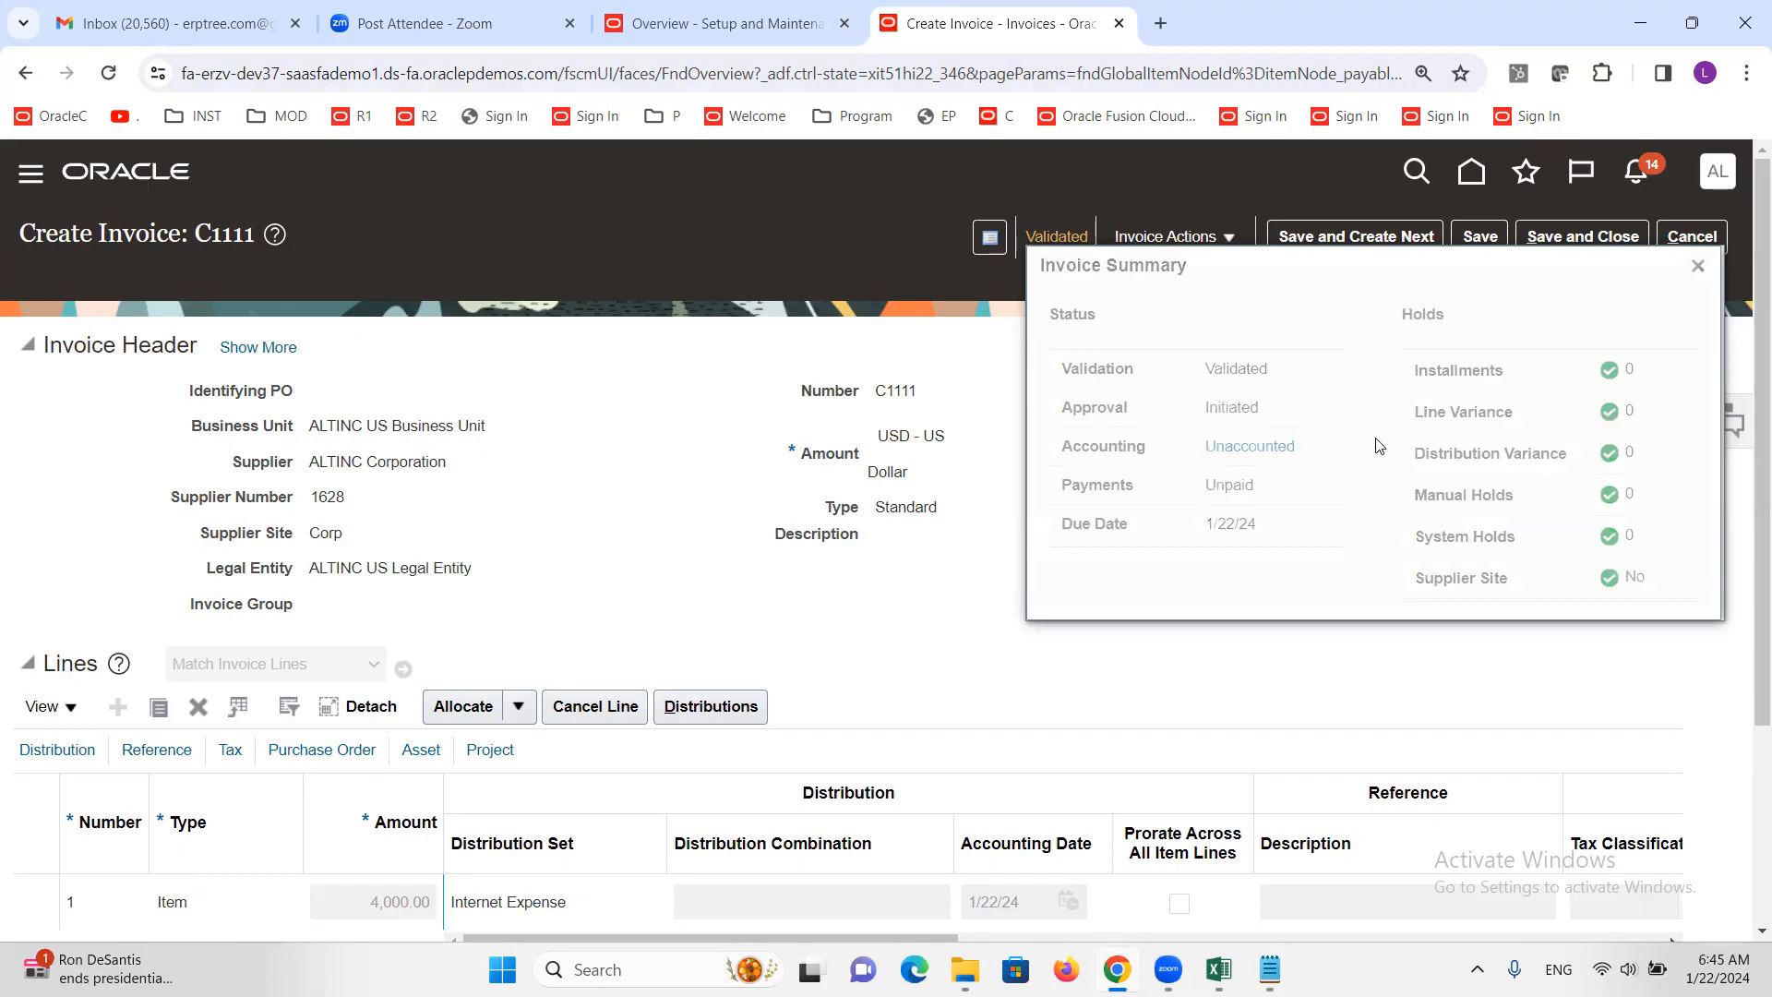
pyautogui.click(1697, 267)
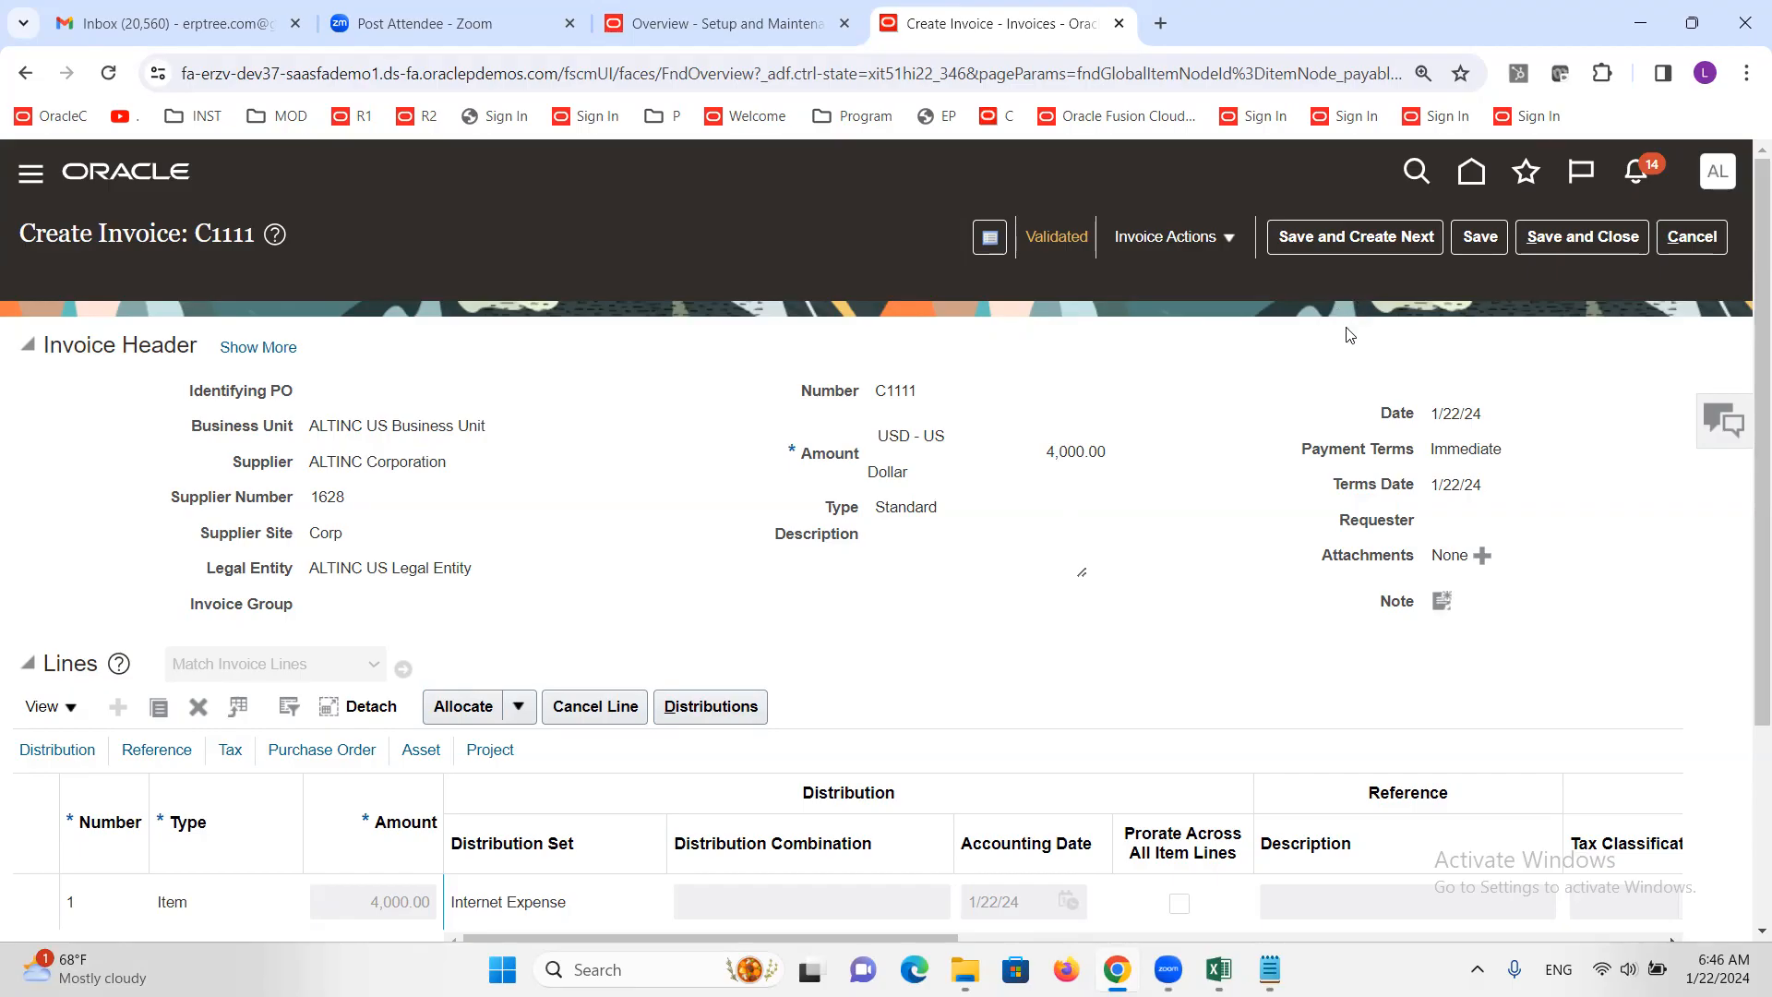
# Check notifications, save and close invoice C1111, and open the Payables Dashboard
pyautogui.click(1635, 176)
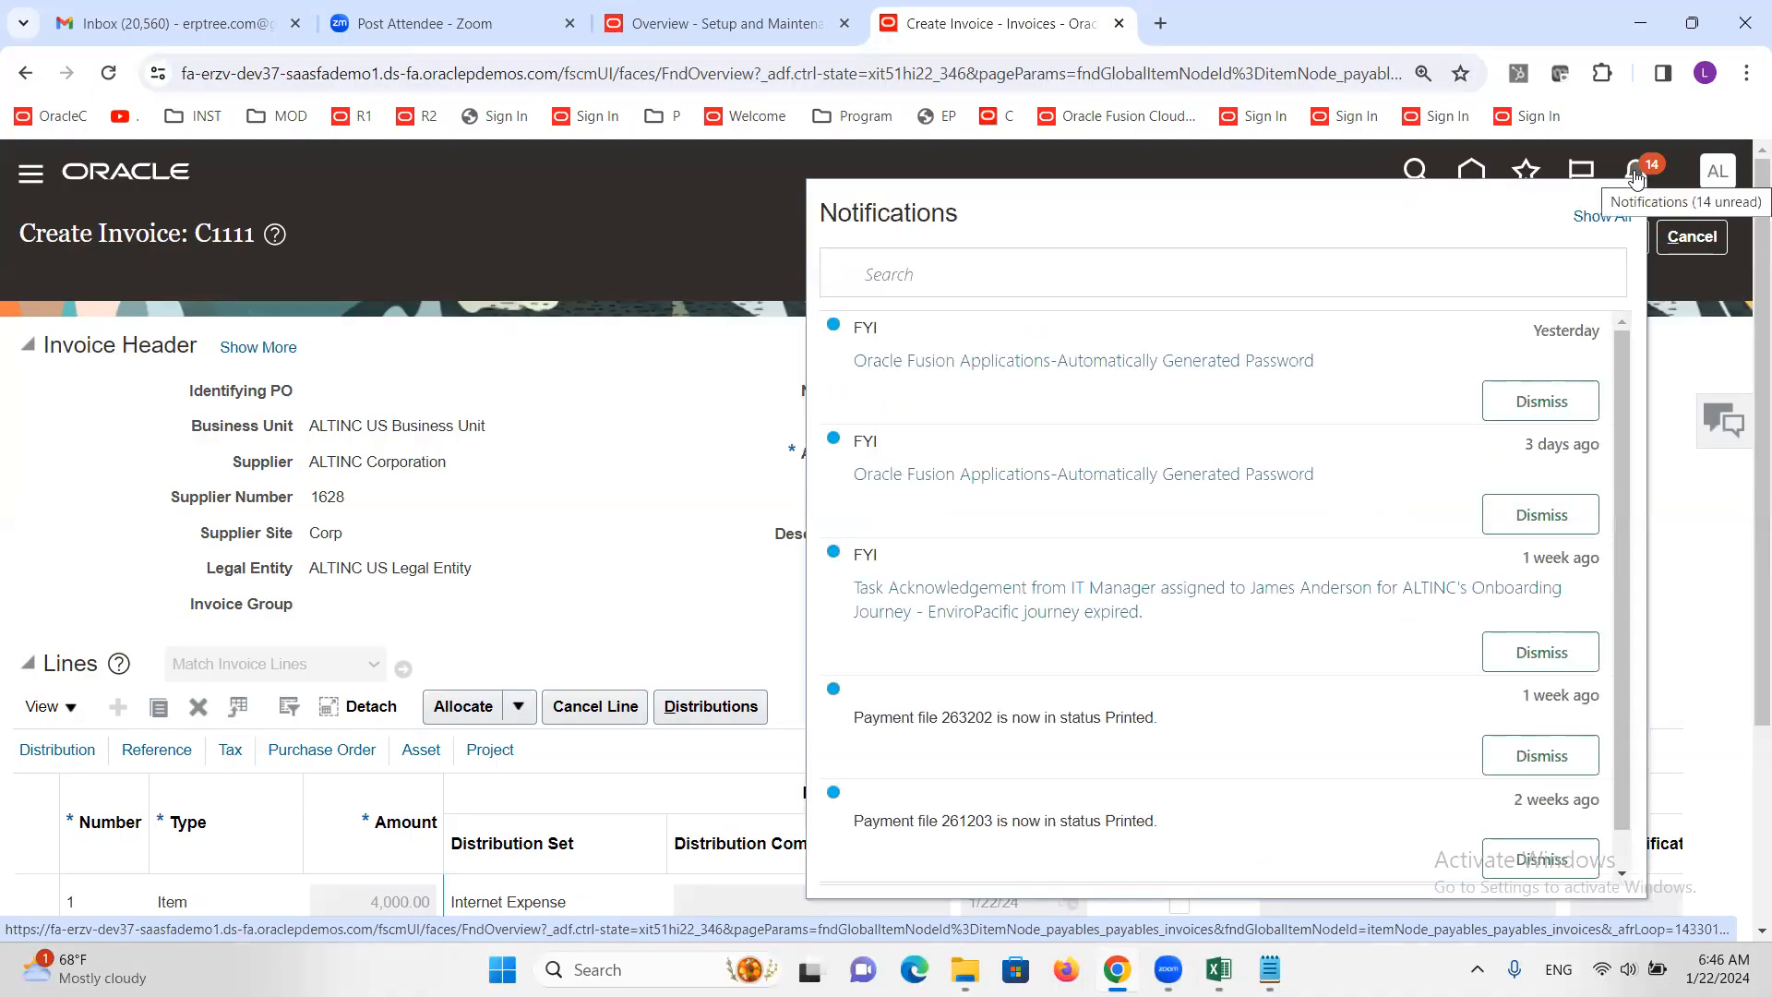
pyautogui.click(1682, 622)
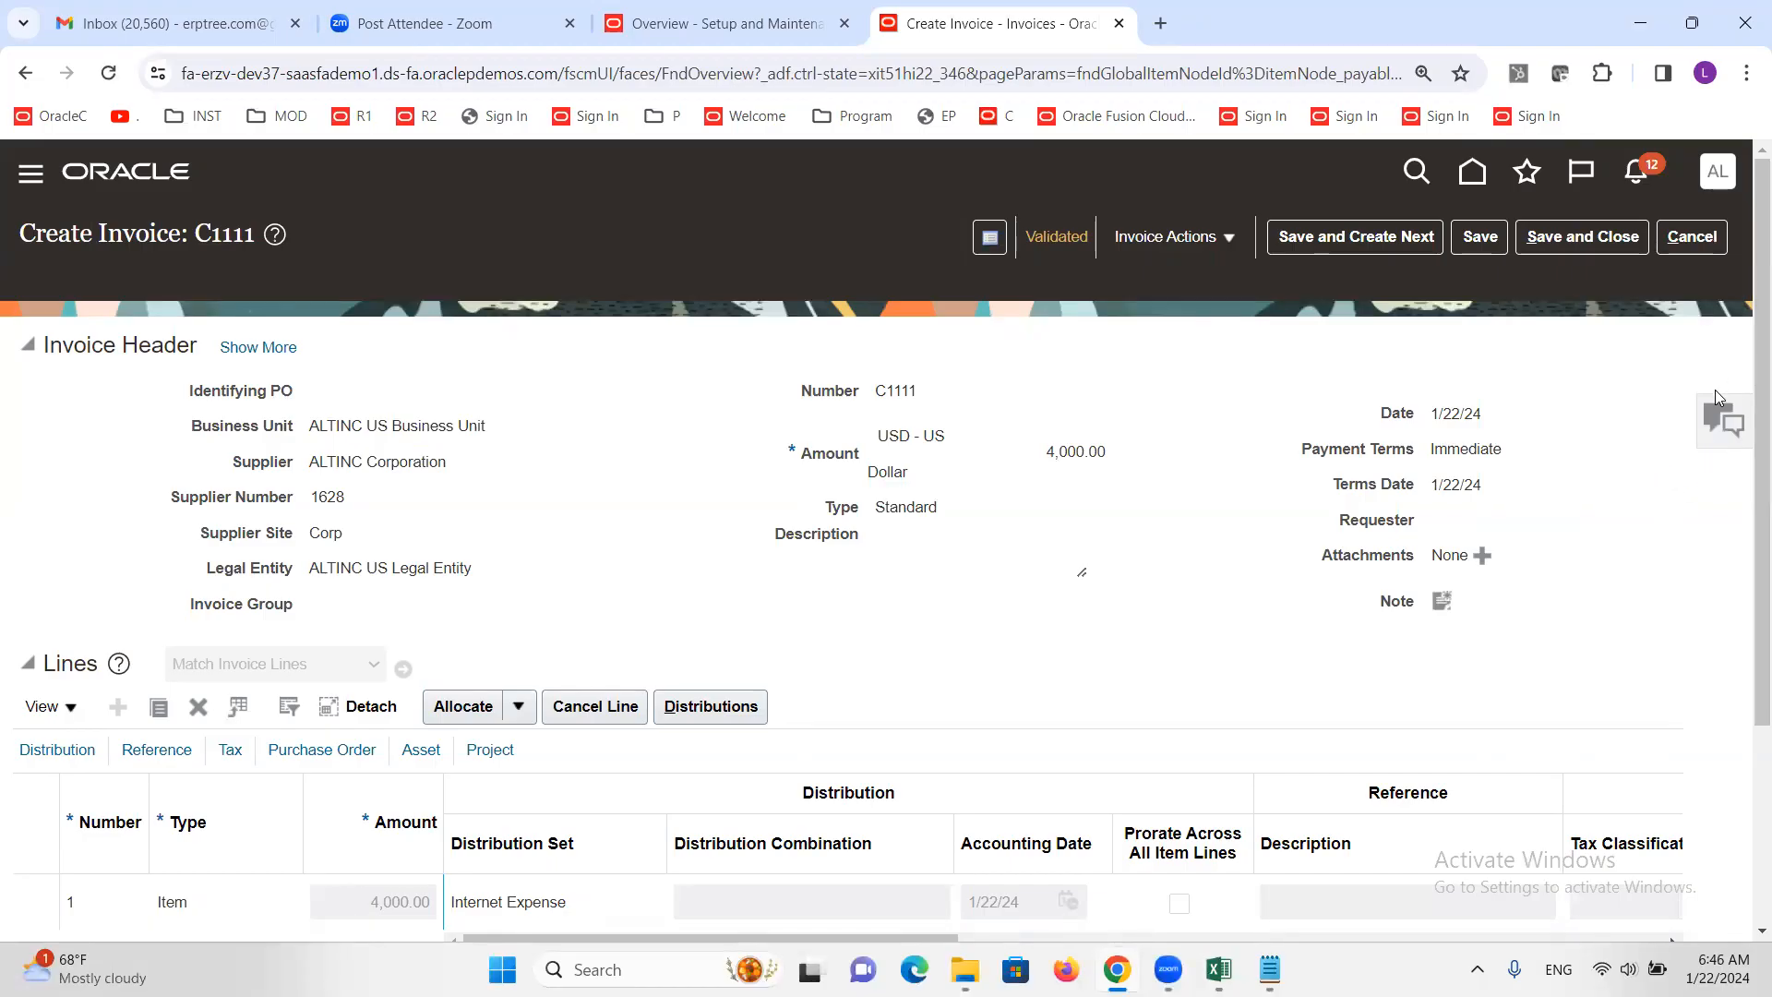
pyautogui.click(1627, 240)
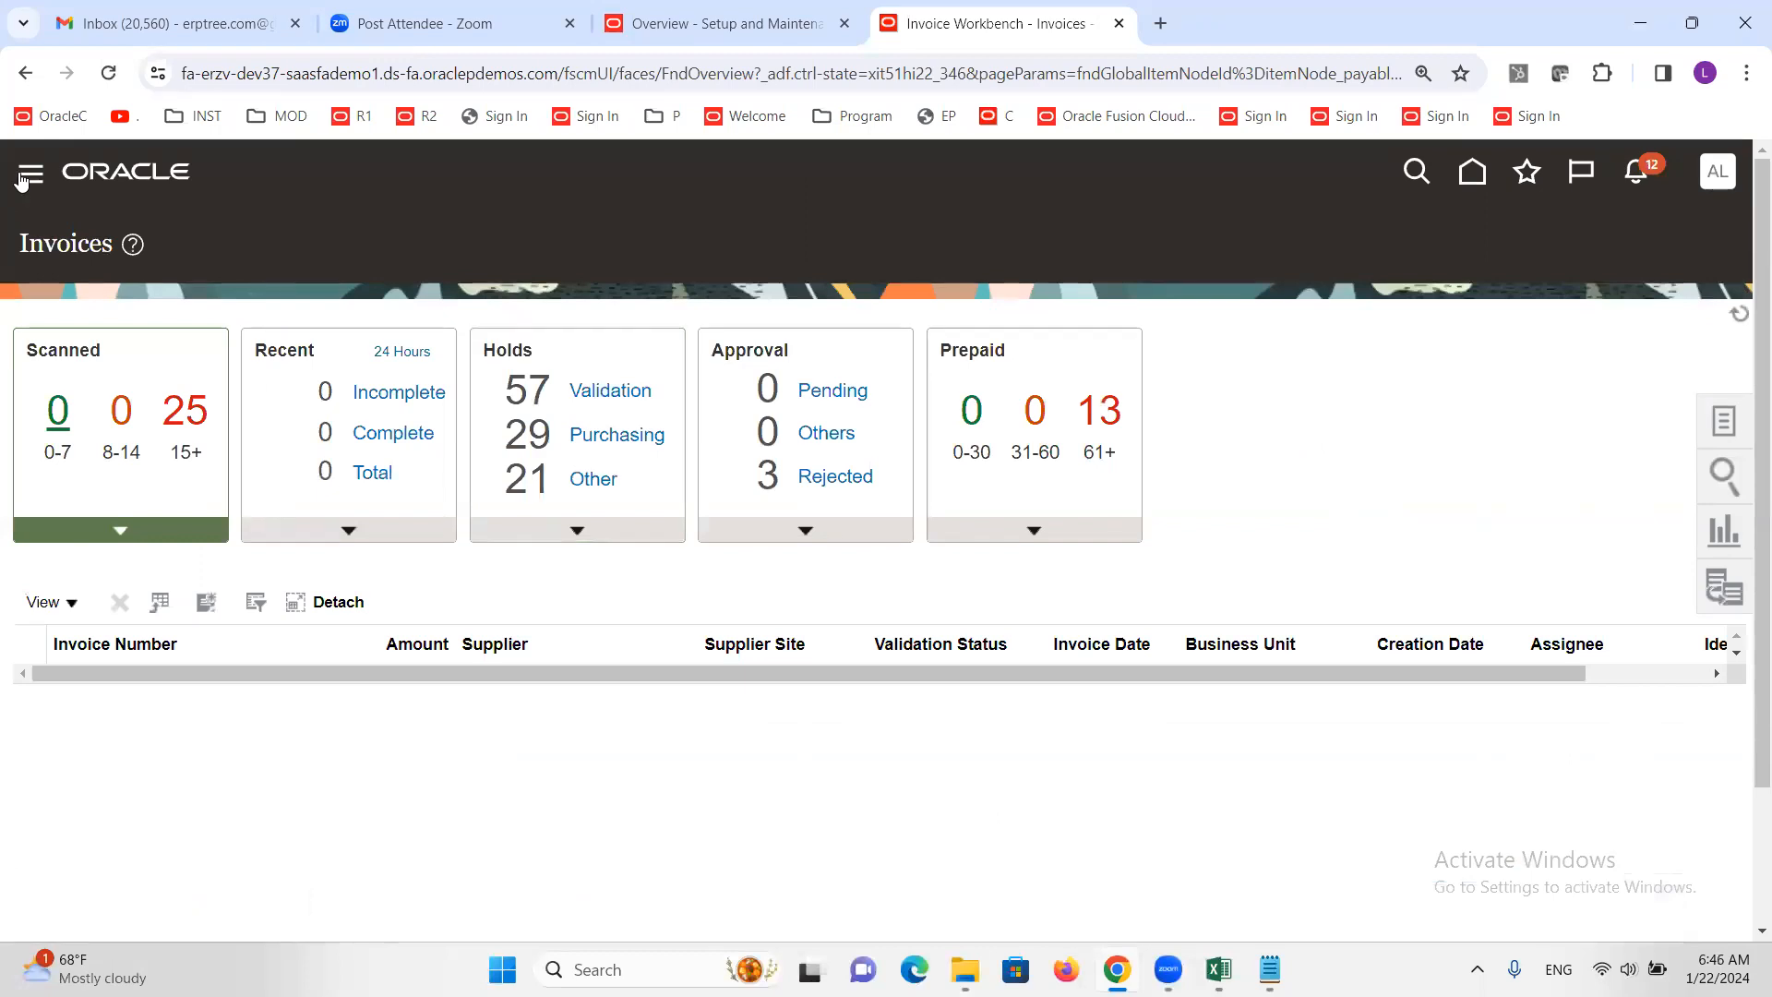
pyautogui.scroll(-6, 159, 571)
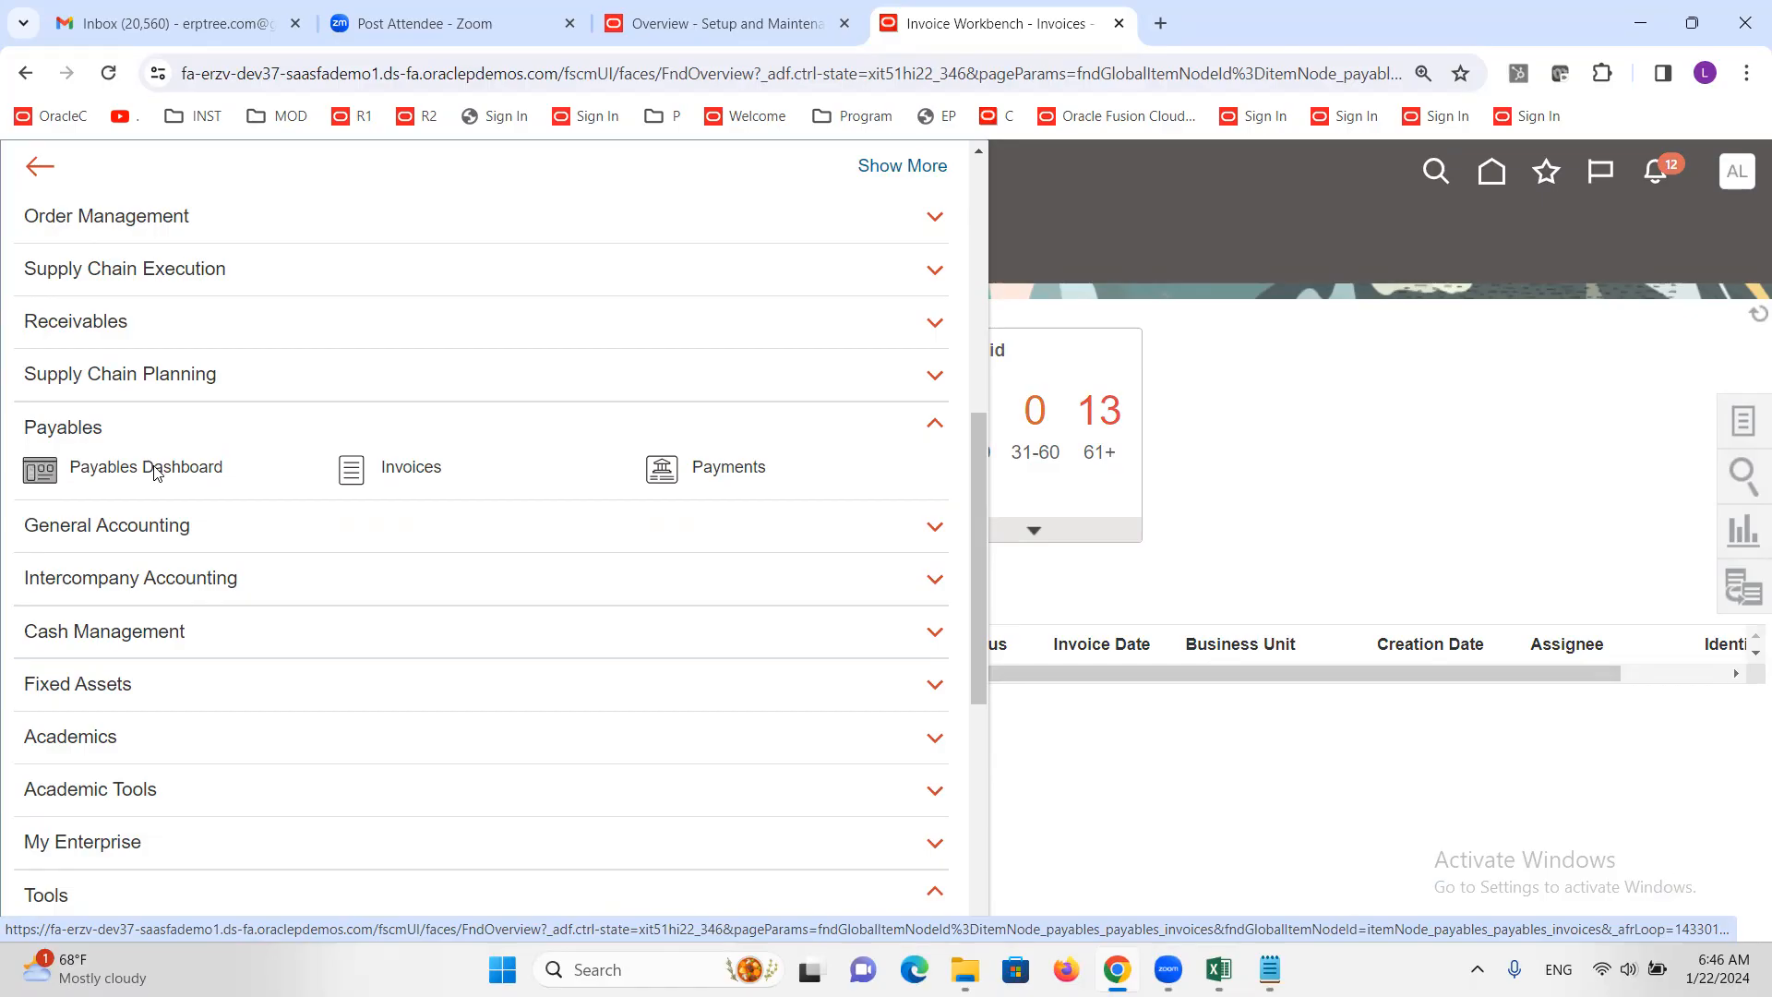
pyautogui.click(197, 471)
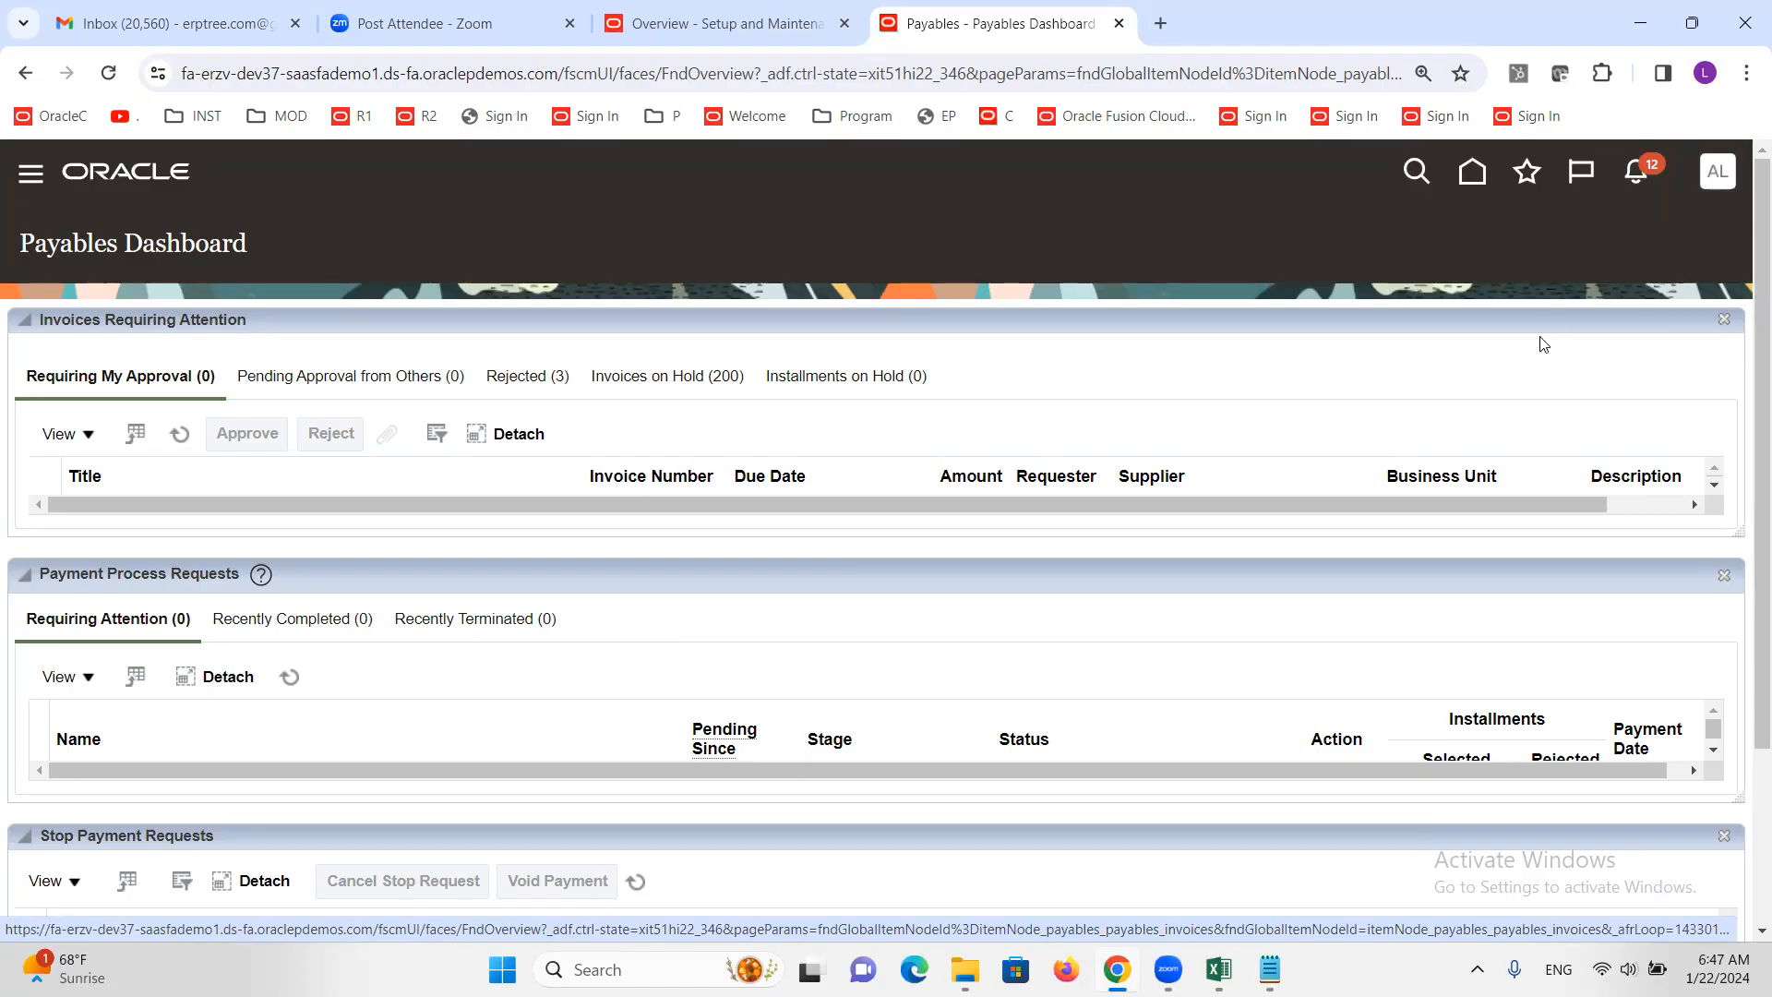
pyautogui.click(181, 441)
pyautogui.click(181, 441)
pyautogui.click(181, 442)
pyautogui.click(181, 441)
pyautogui.click(181, 441)
pyautogui.click(181, 441)
pyautogui.click(181, 441)
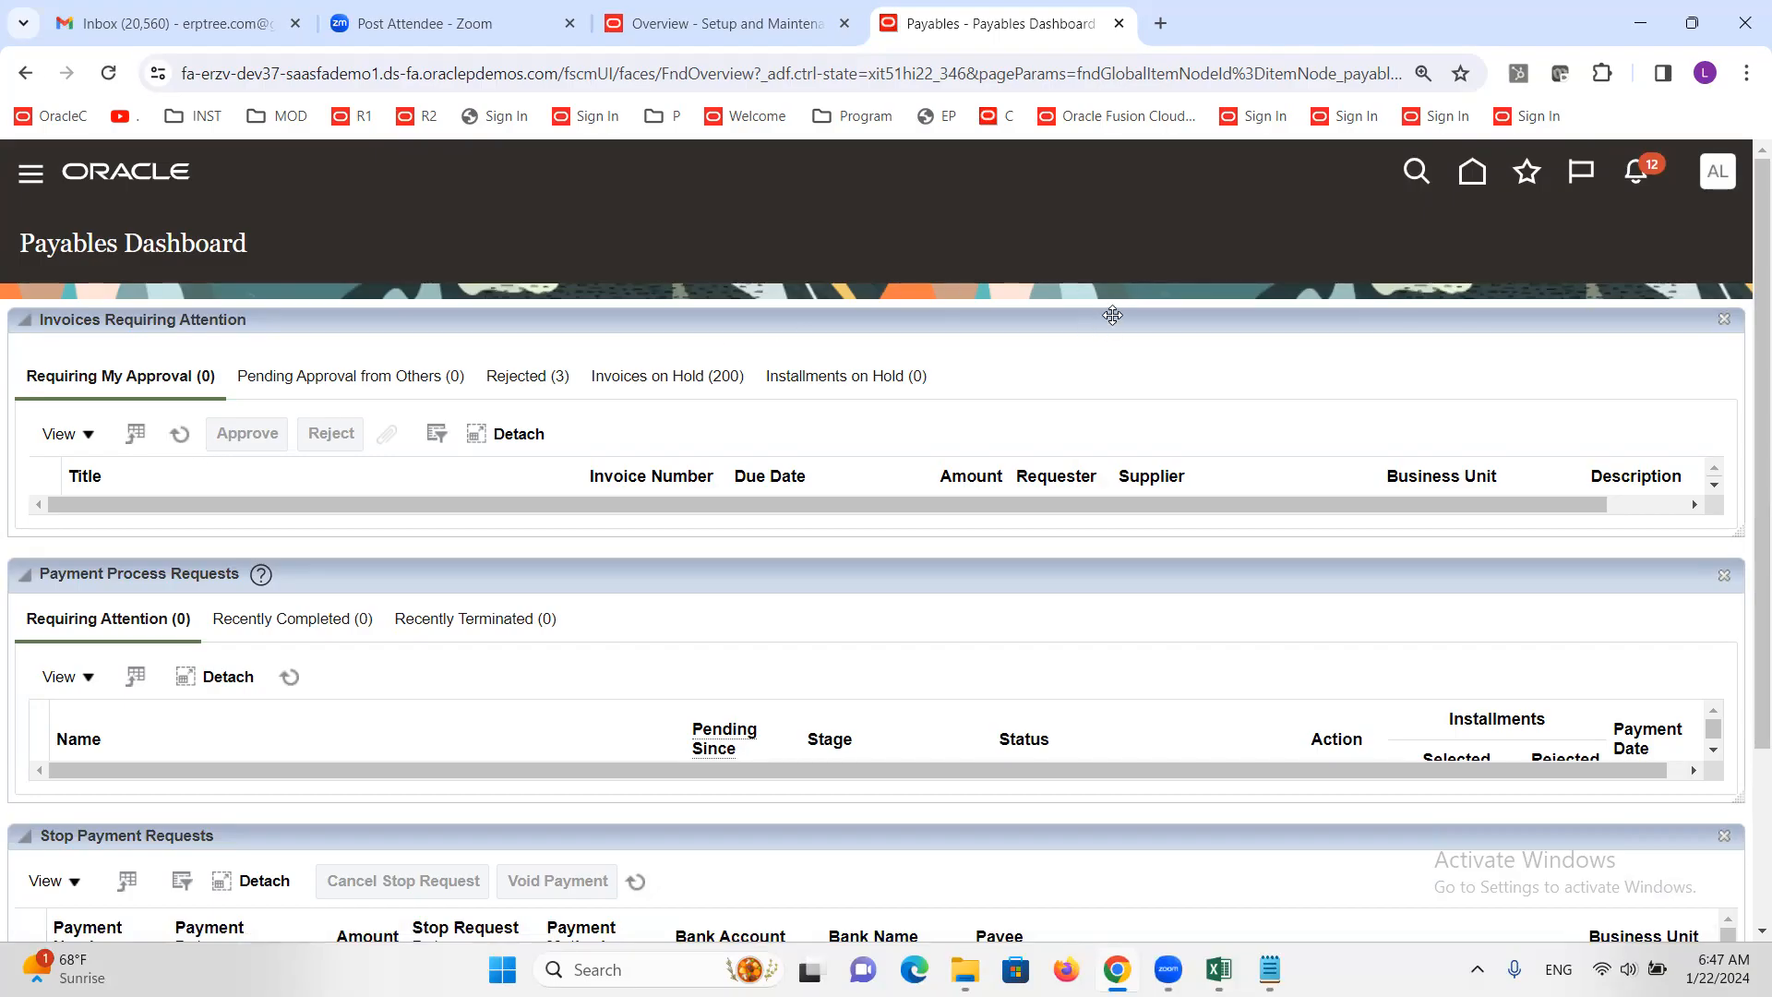
pyautogui.click(181, 433)
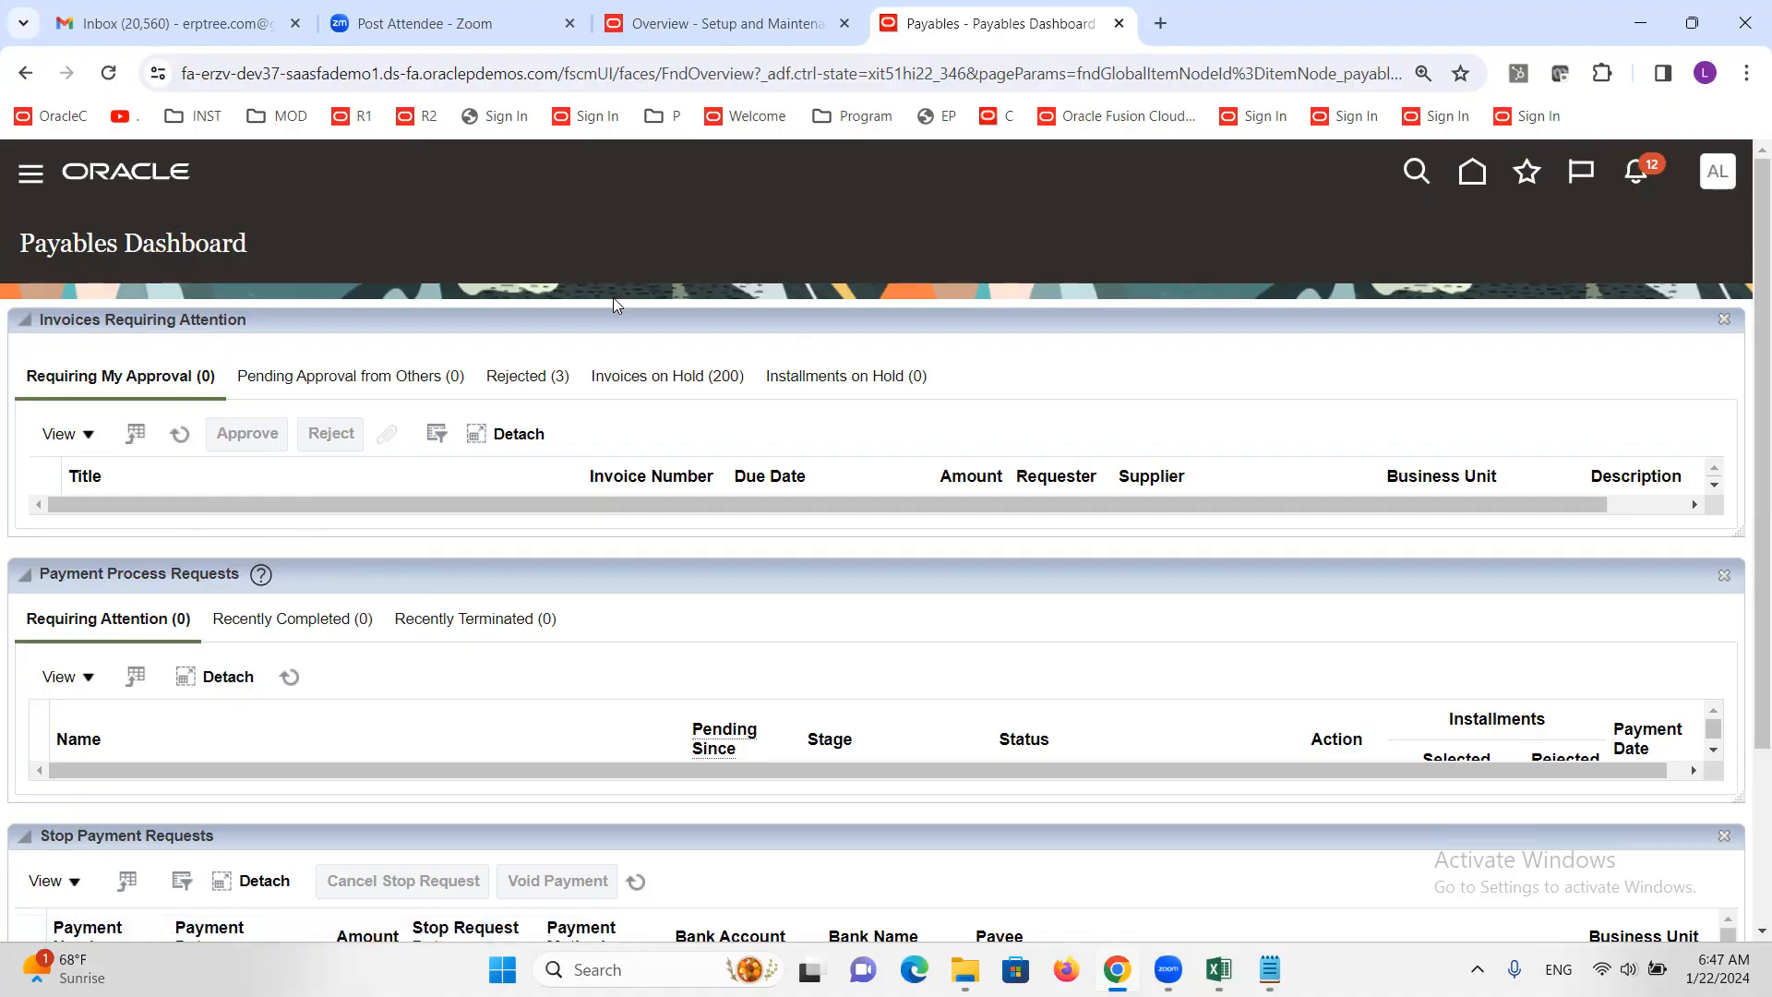
# Open the full Notifications page with the All tab selected
pyautogui.click(1637, 172)
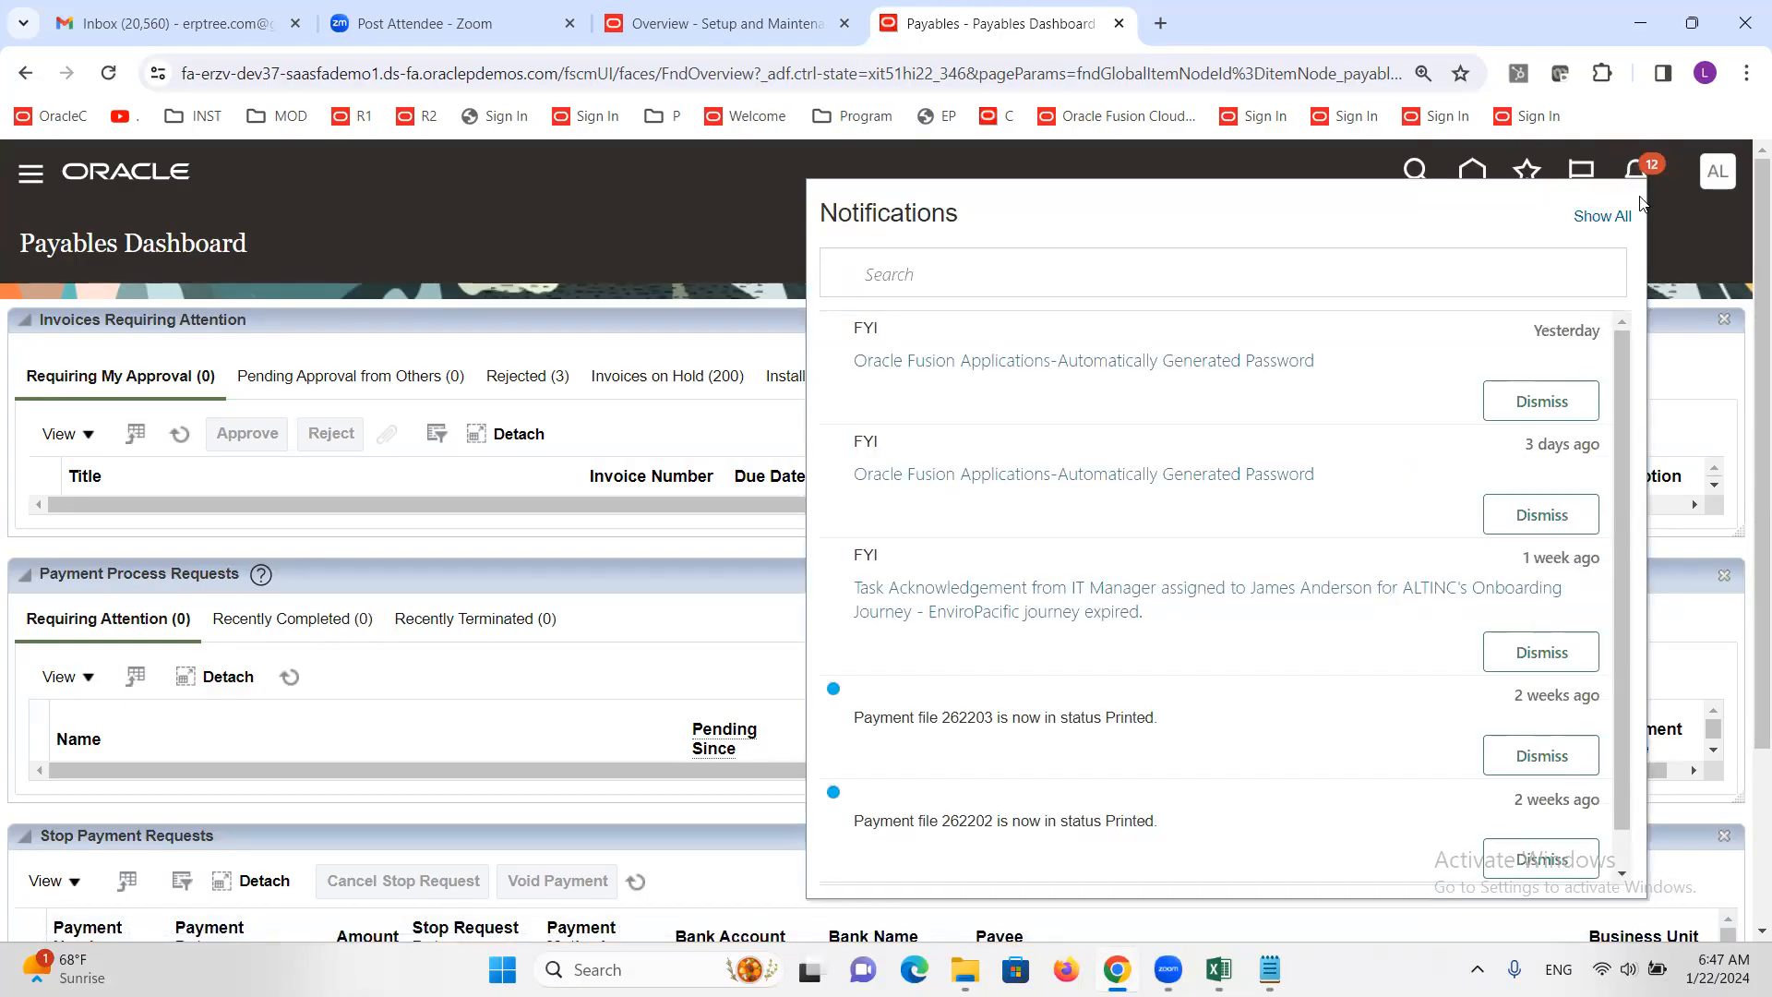
pyautogui.click(1591, 217)
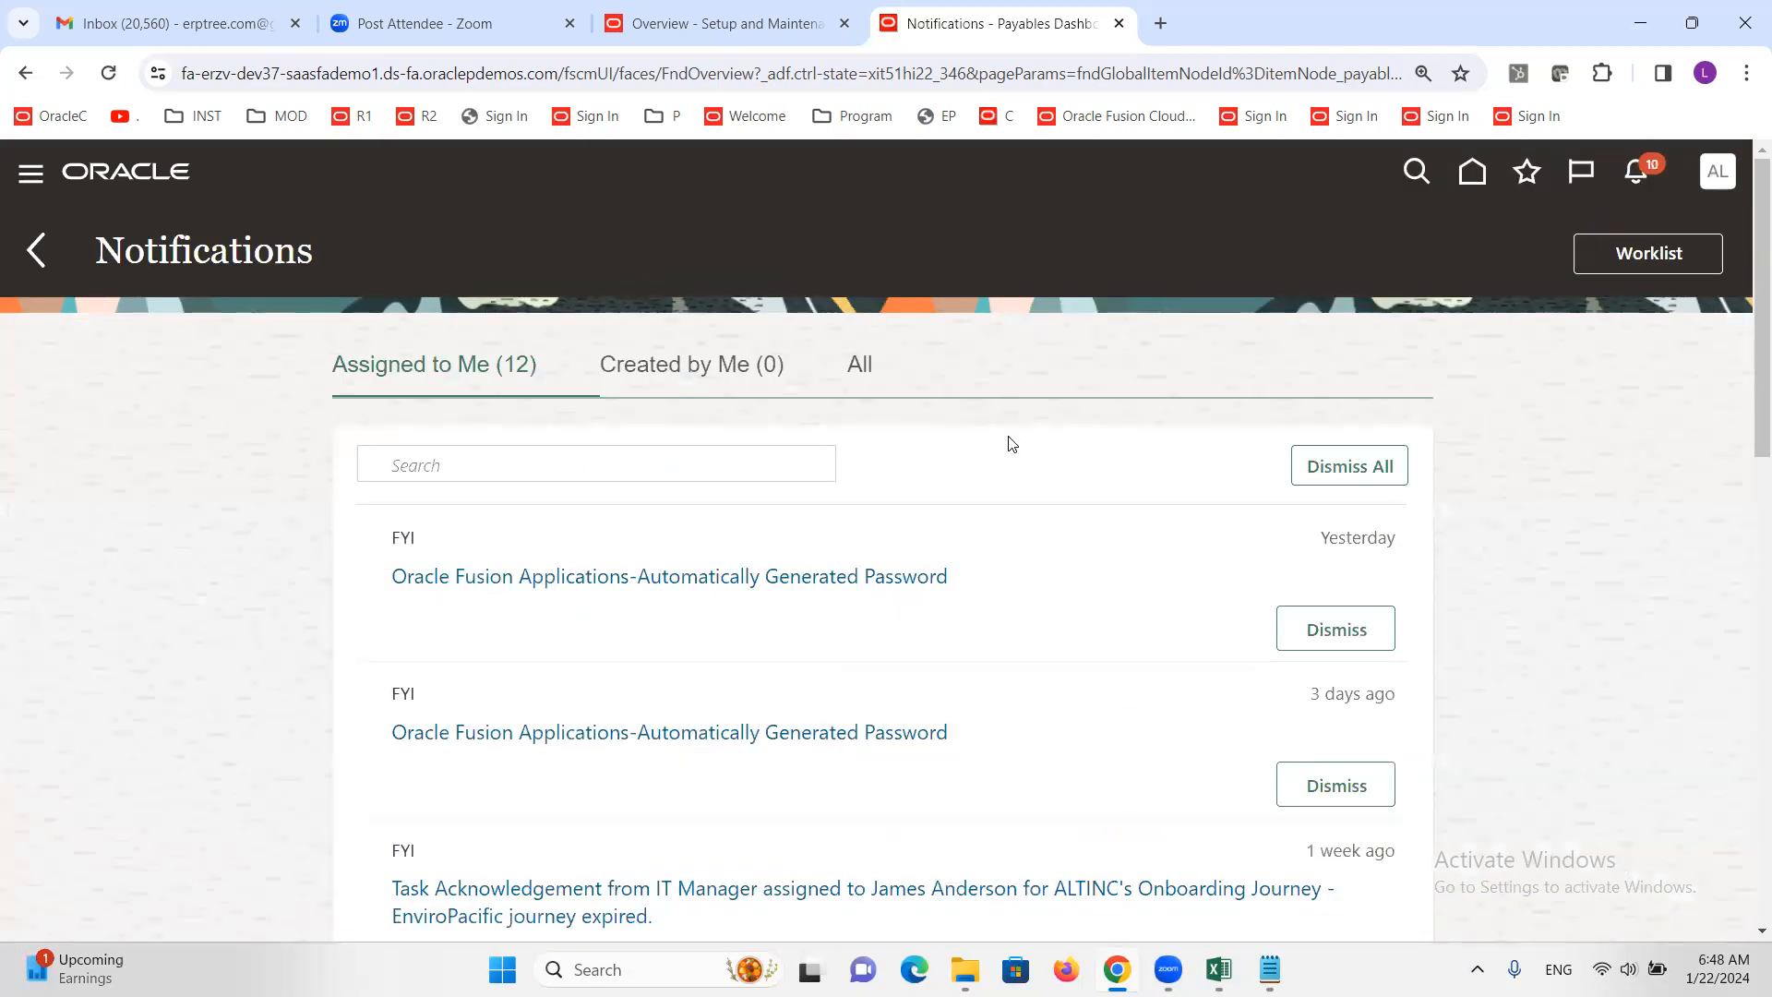
pyautogui.click(860, 366)
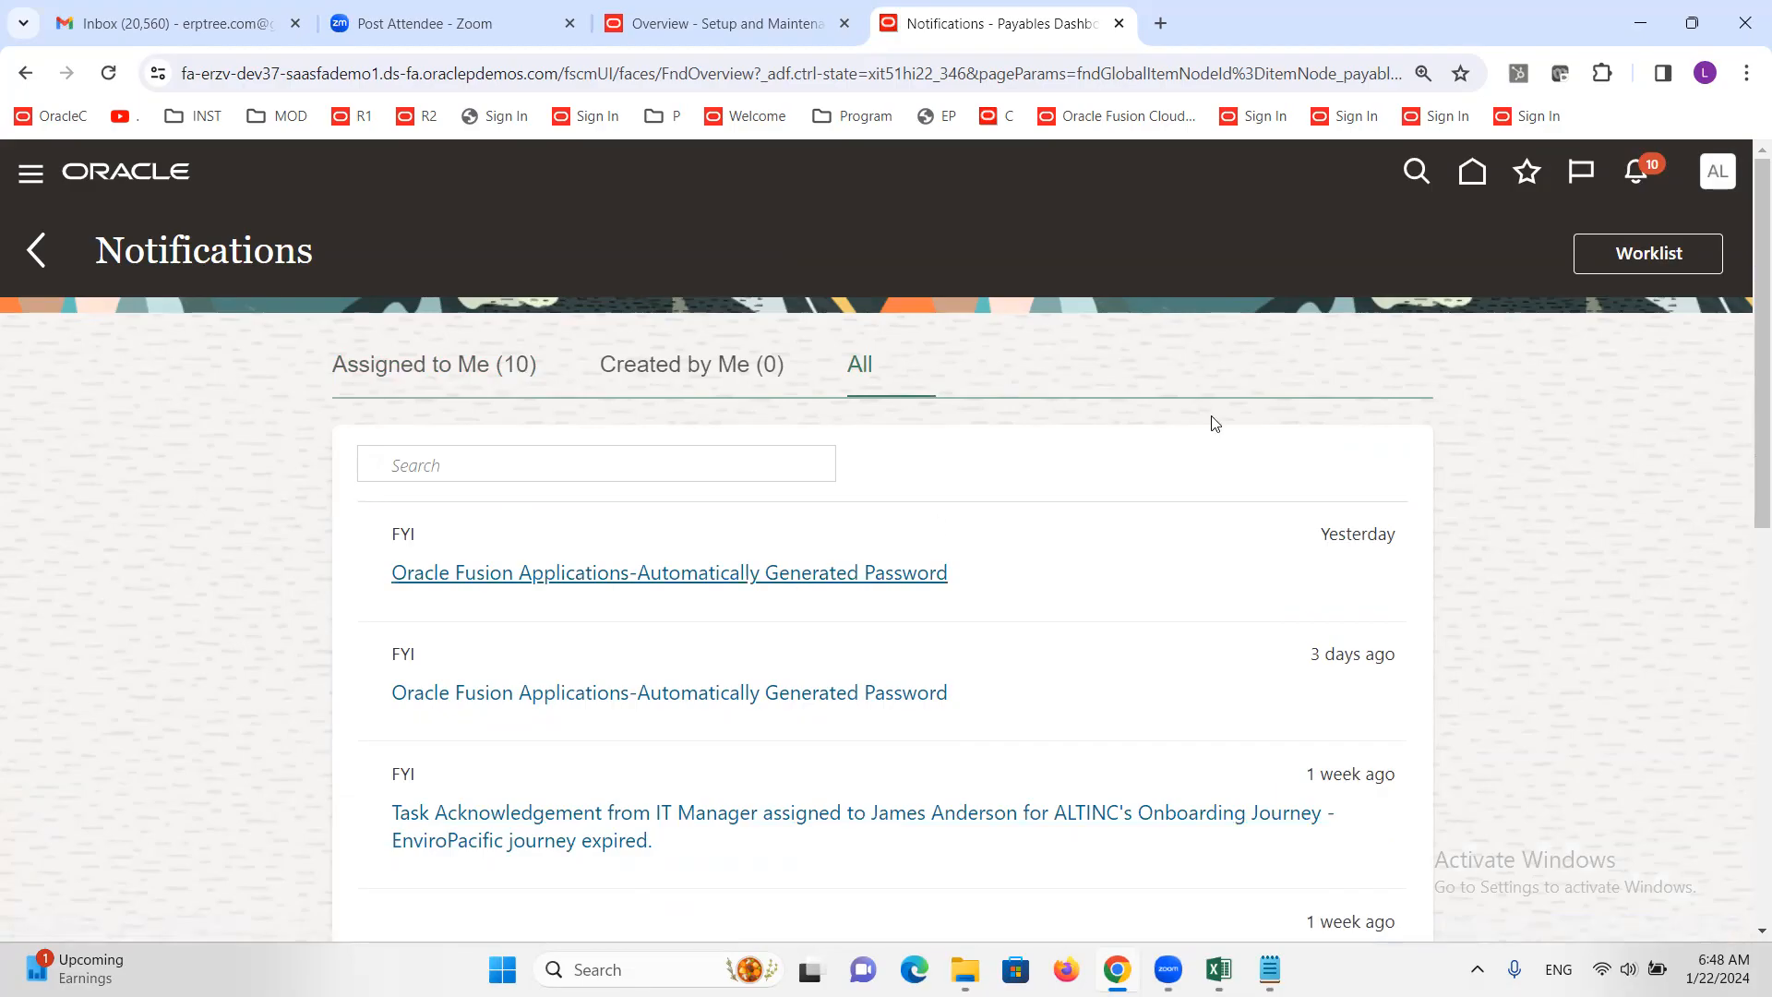
# Browse My Tasks and Administrative Tasks in the BPM Worklist, then close that window
pyautogui.click(1661, 255)
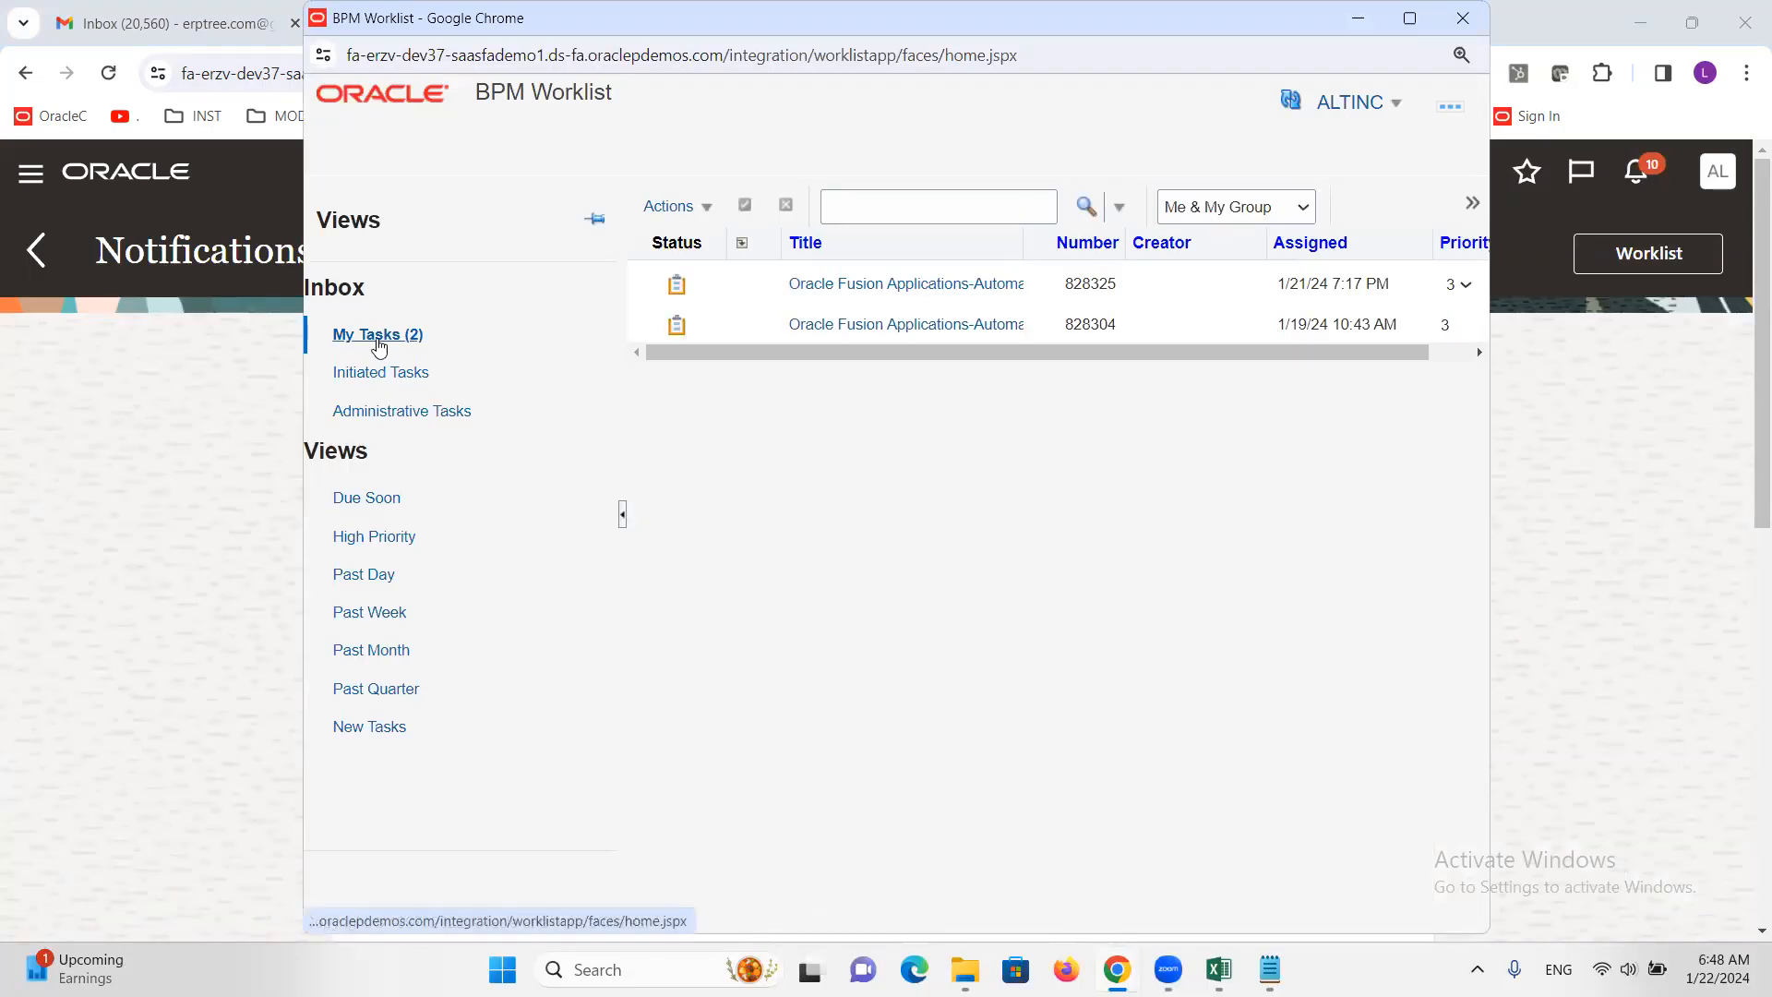
pyautogui.click(389, 339)
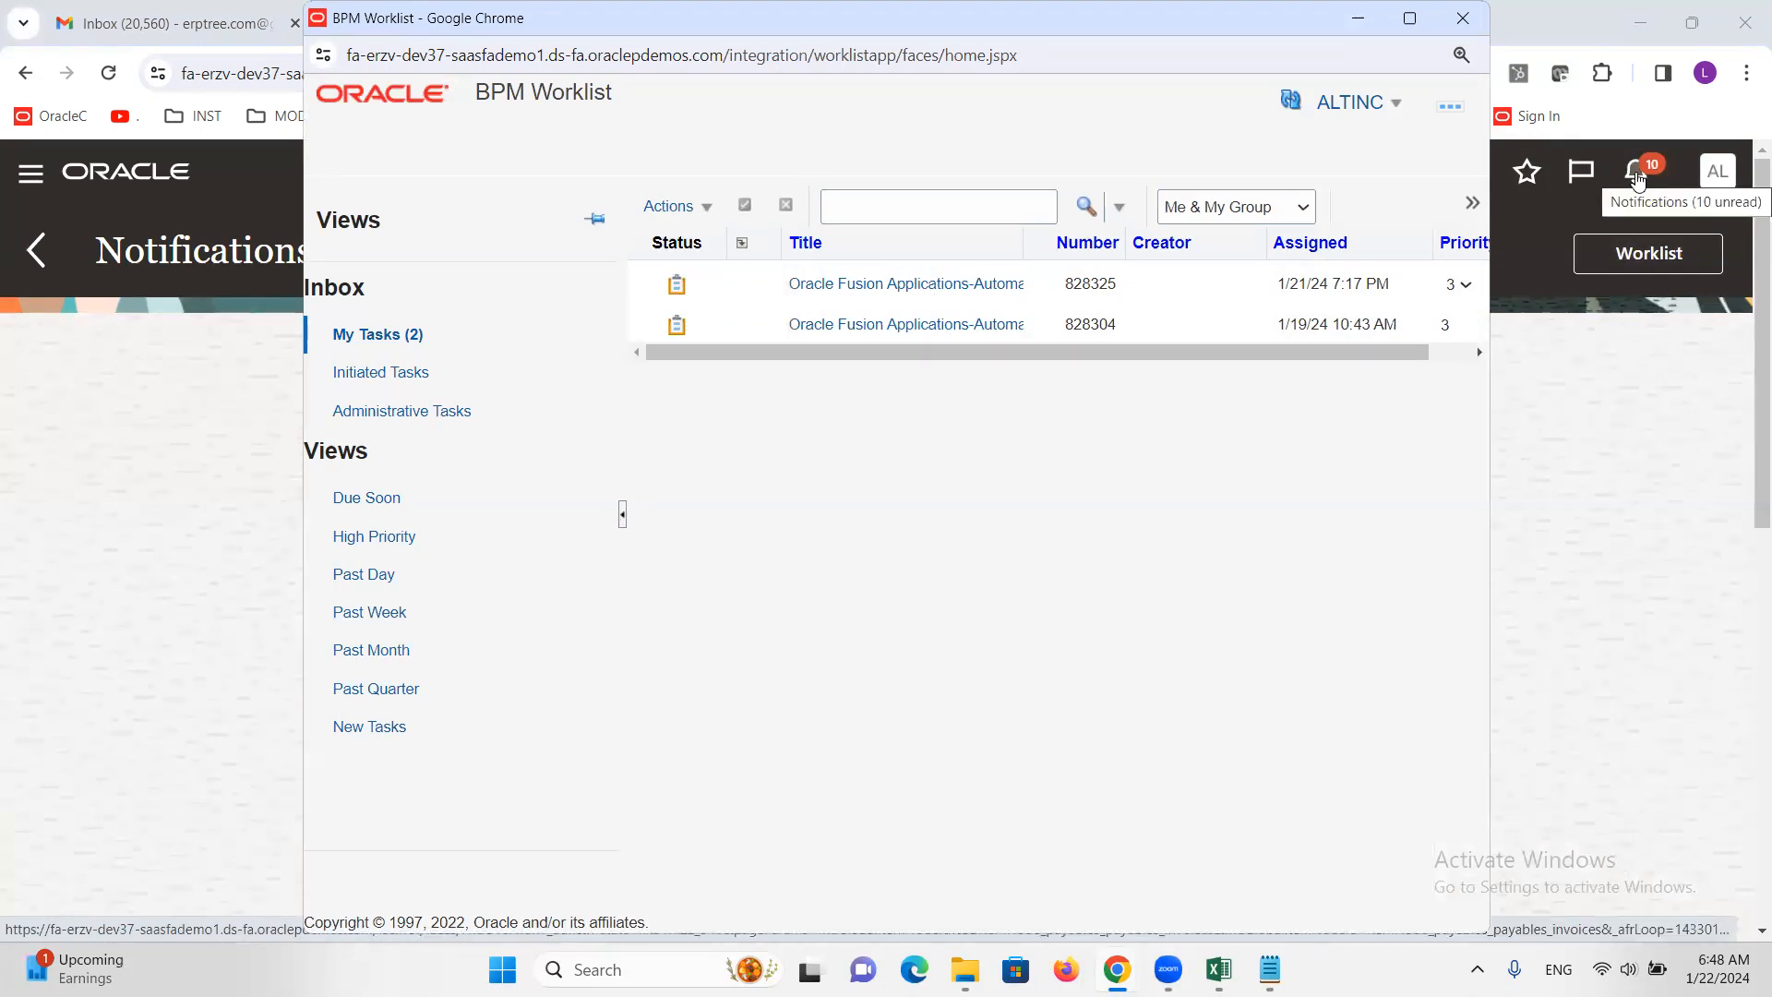
pyautogui.click(379, 414)
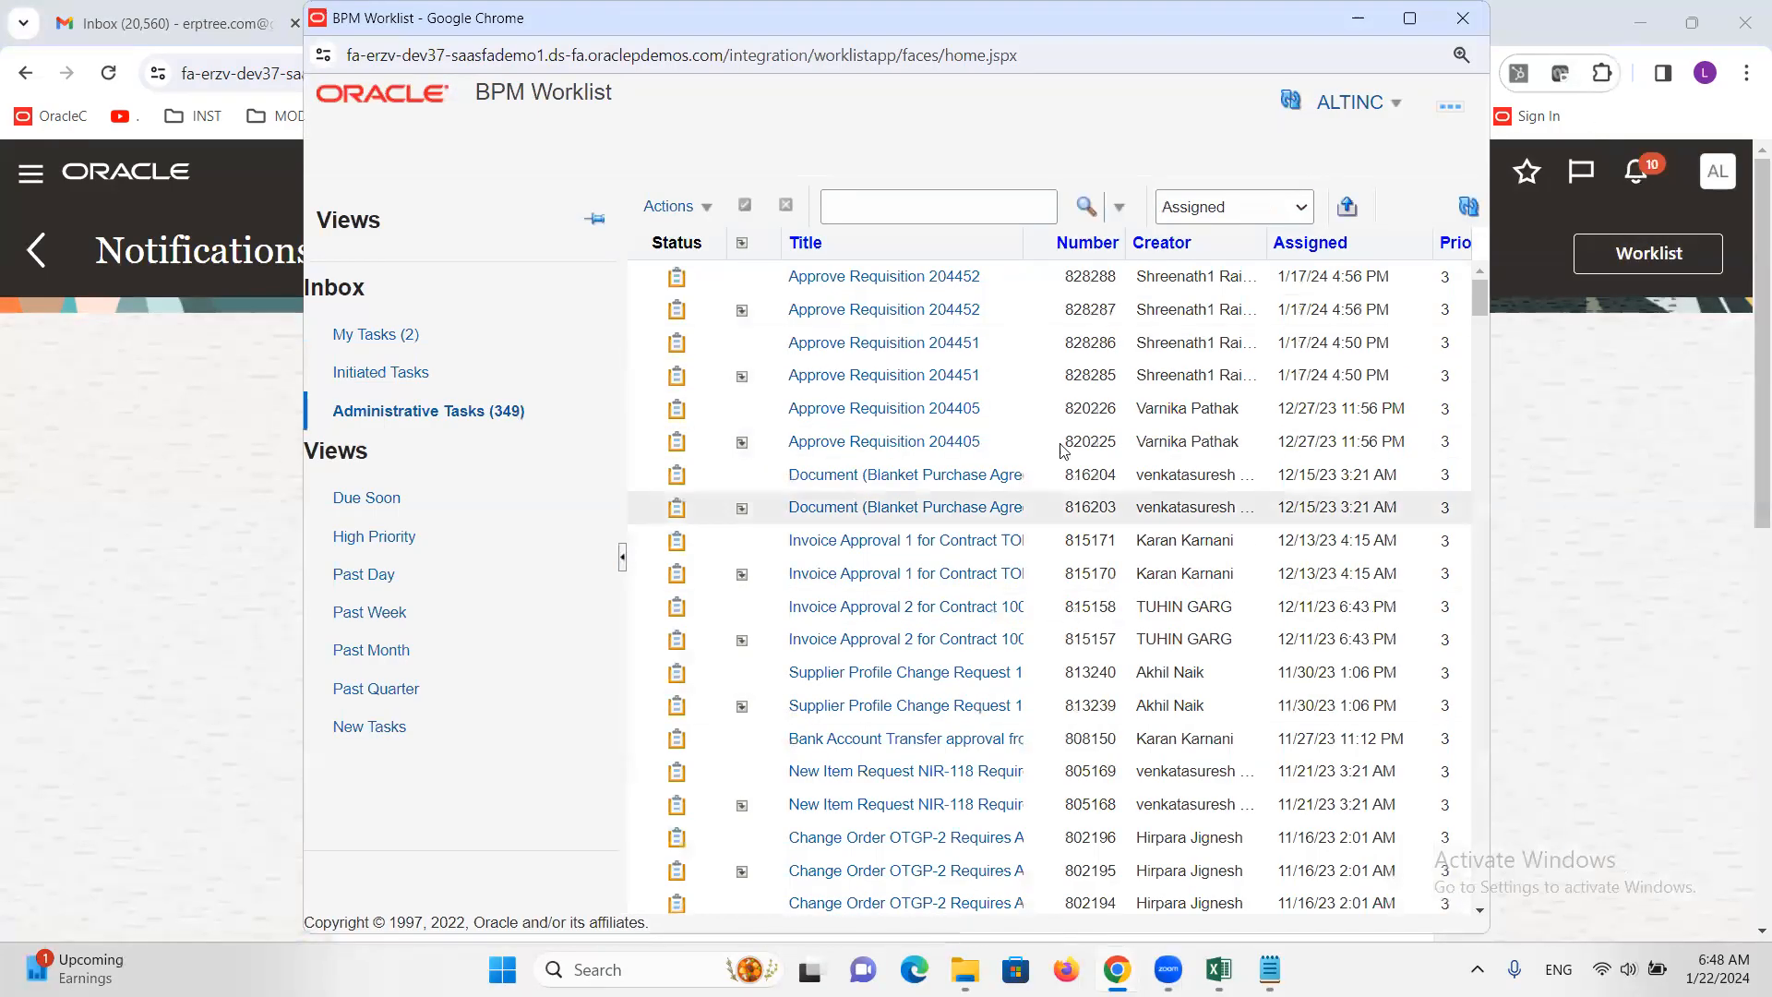
pyautogui.click(377, 338)
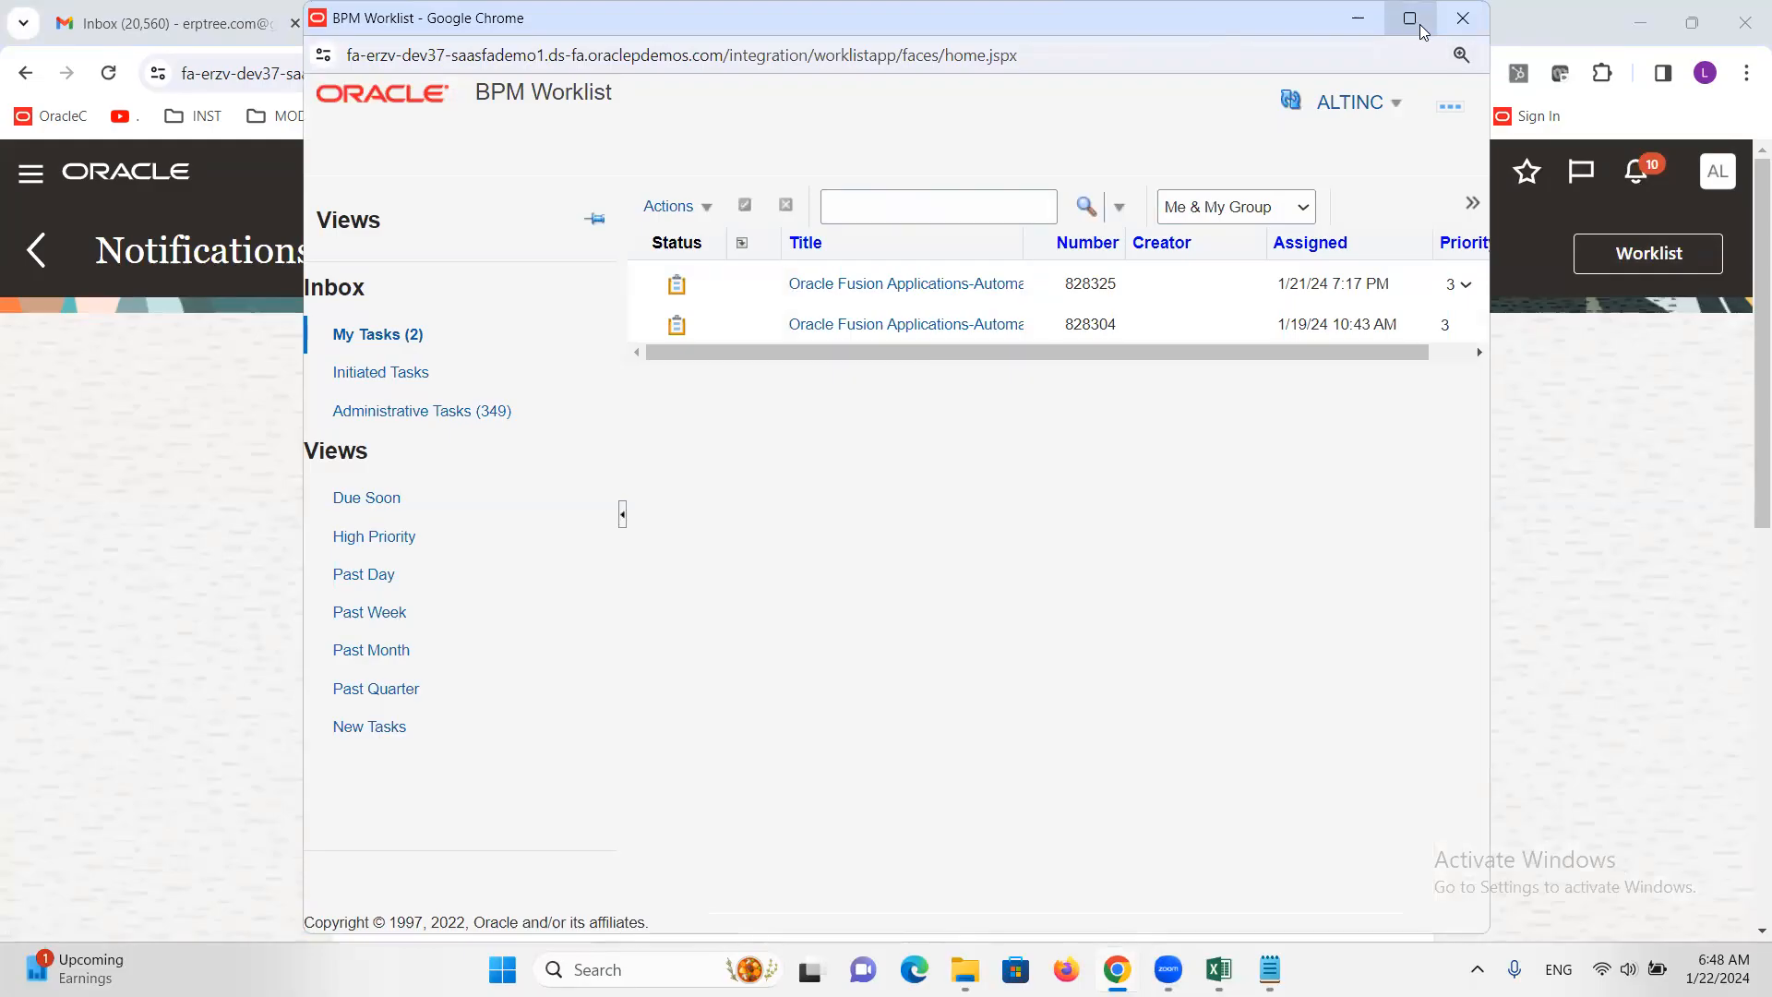
pyautogui.click(1467, 19)
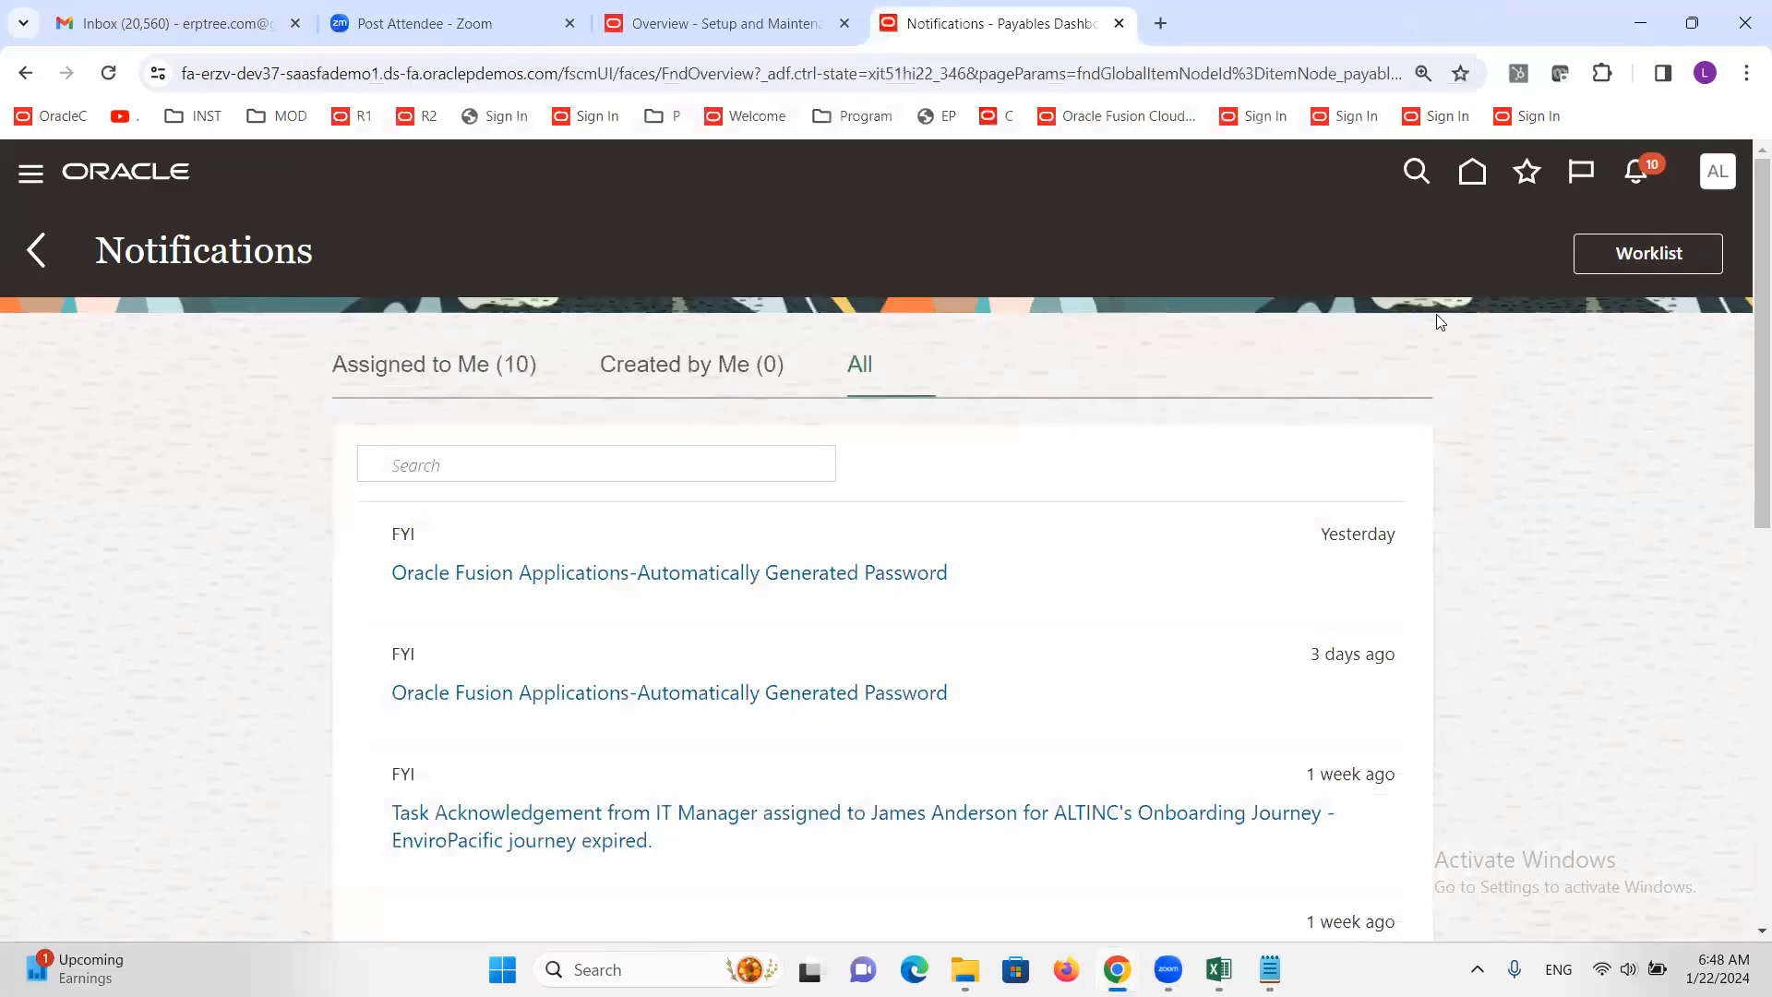
# Check notifications, return to the Payables Dashboard, and check notifications again
pyautogui.click(1635, 176)
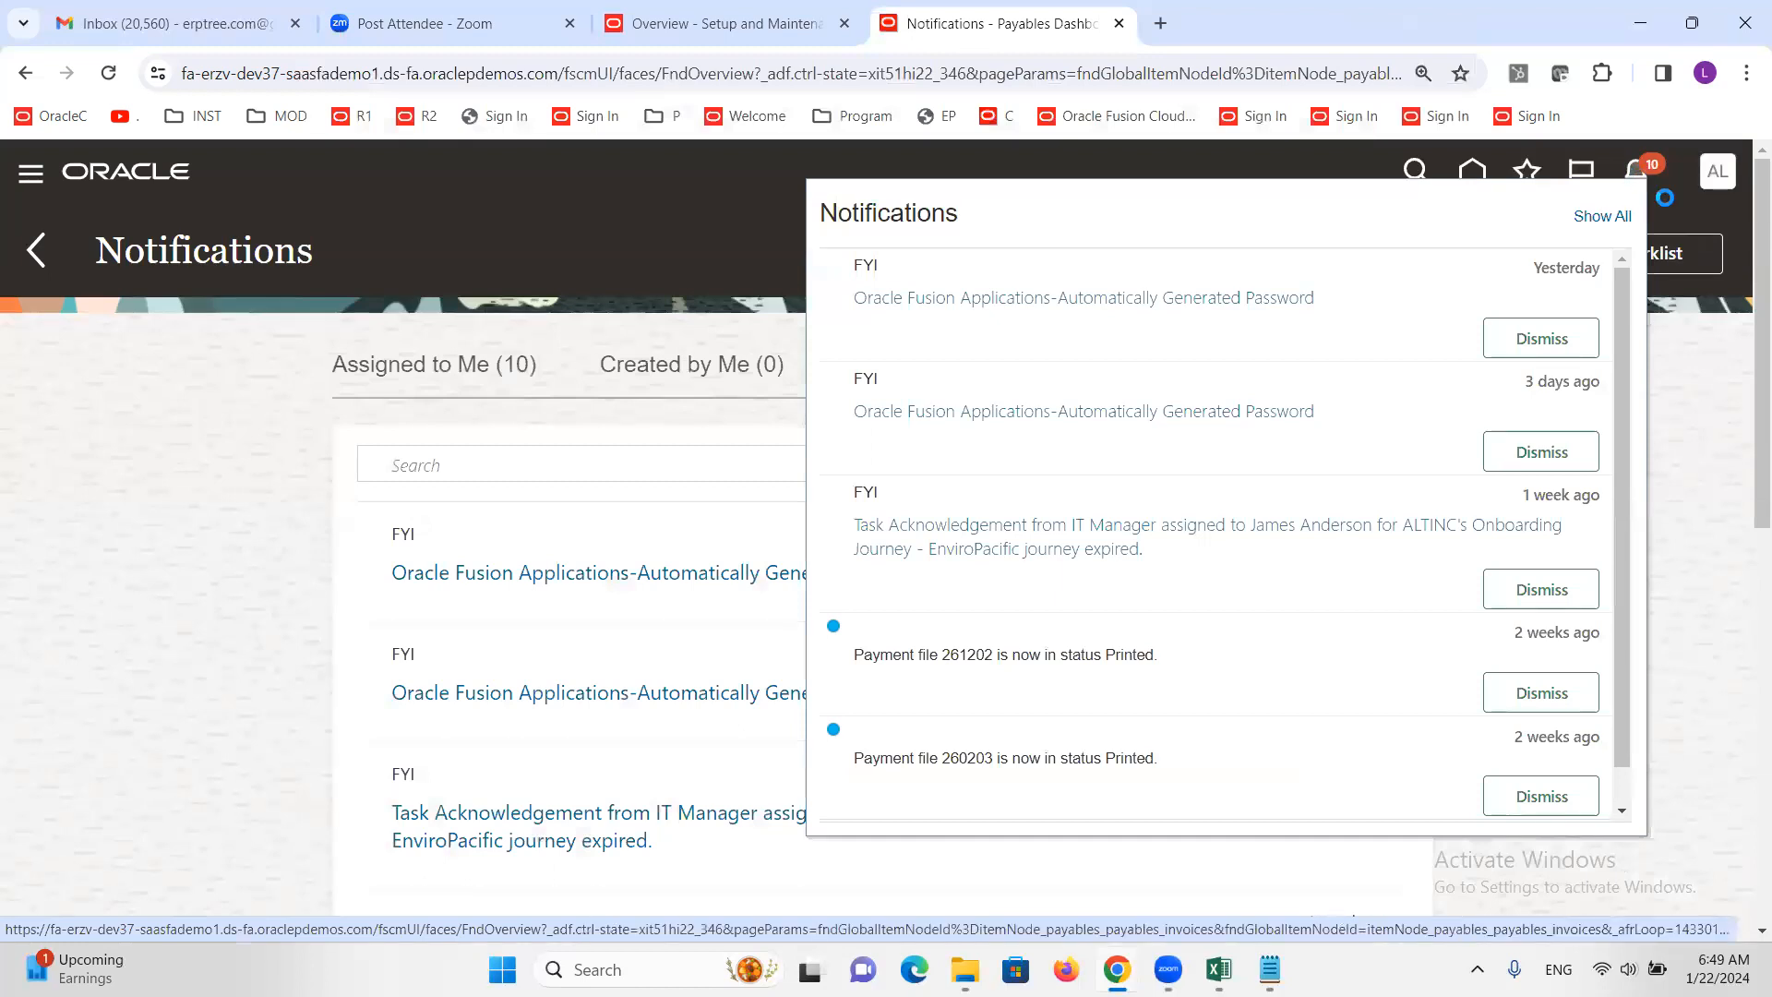
pyautogui.click(180, 549)
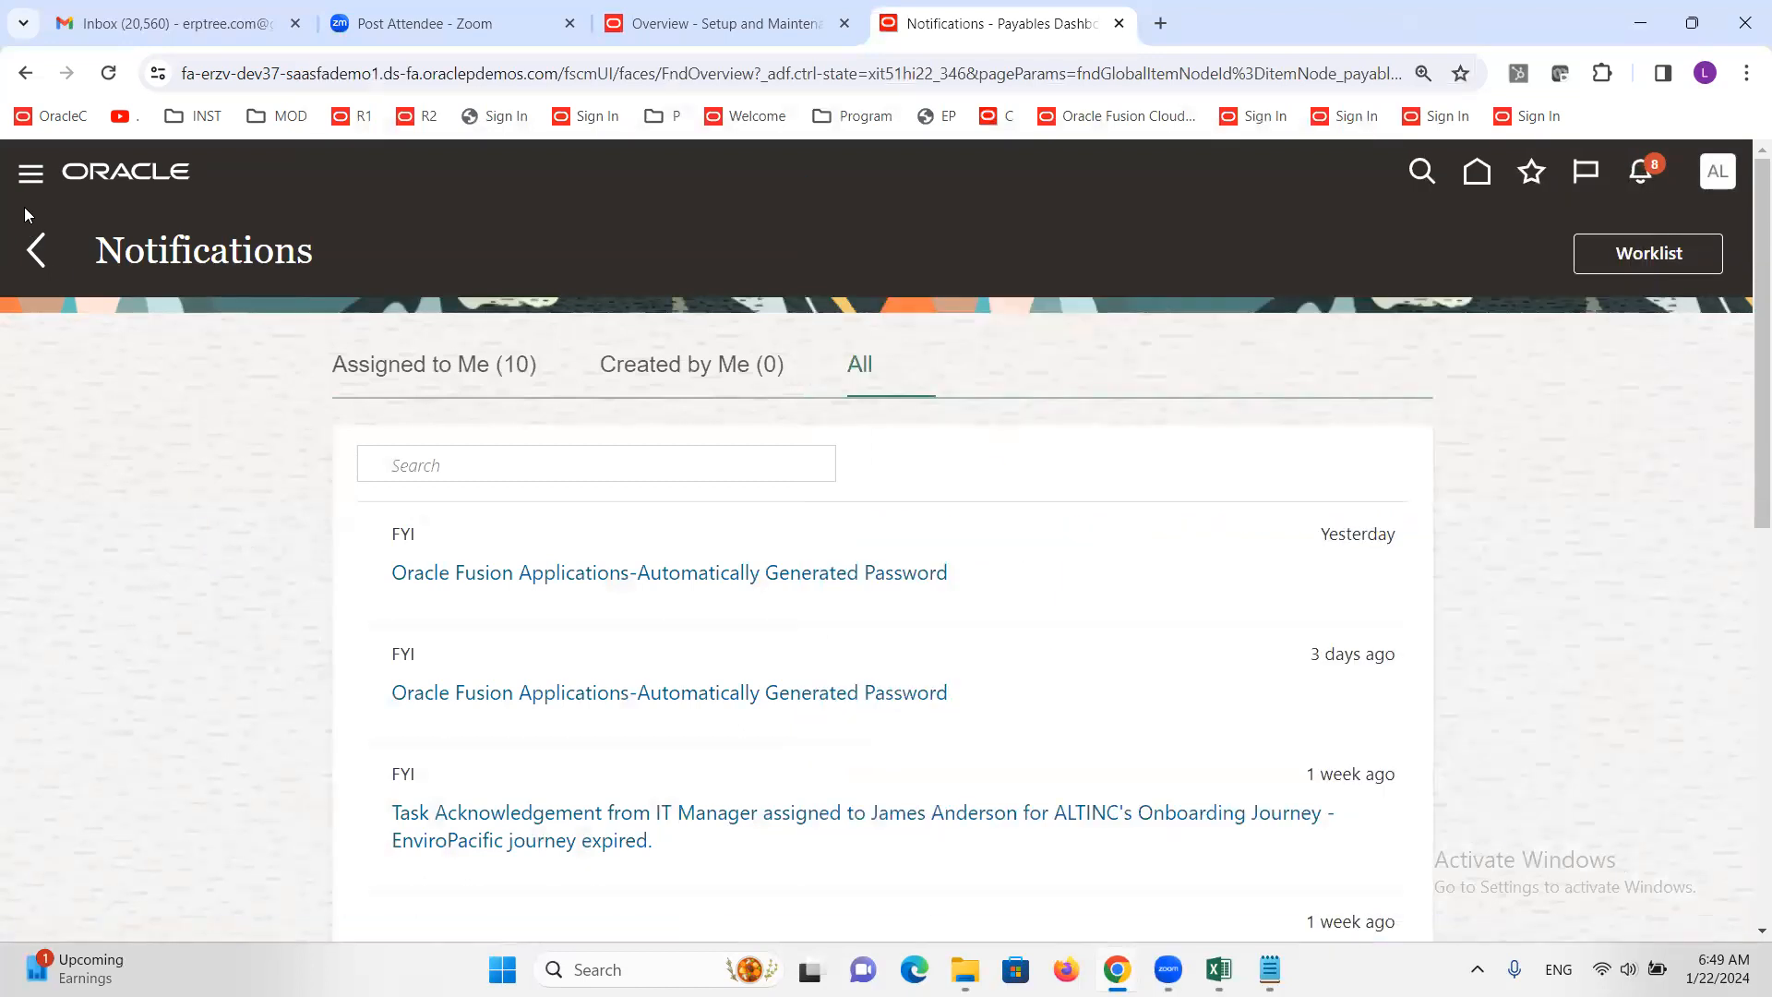
pyautogui.click(33, 250)
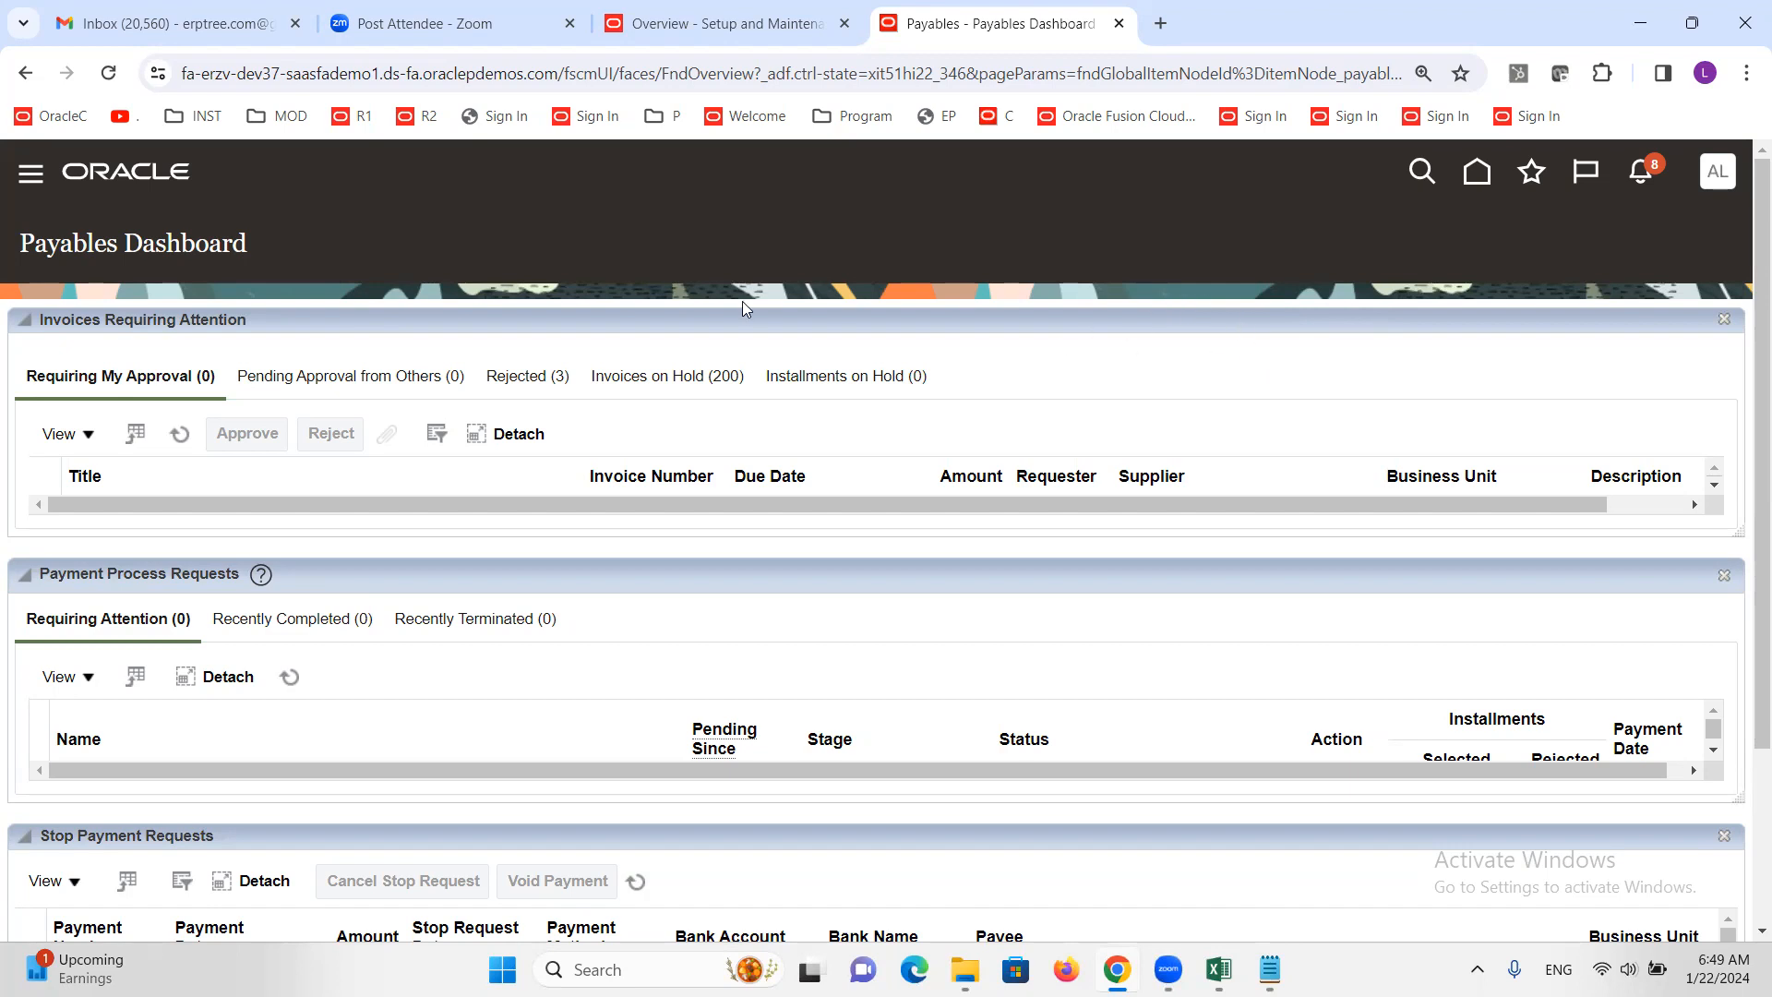
pyautogui.click(1640, 180)
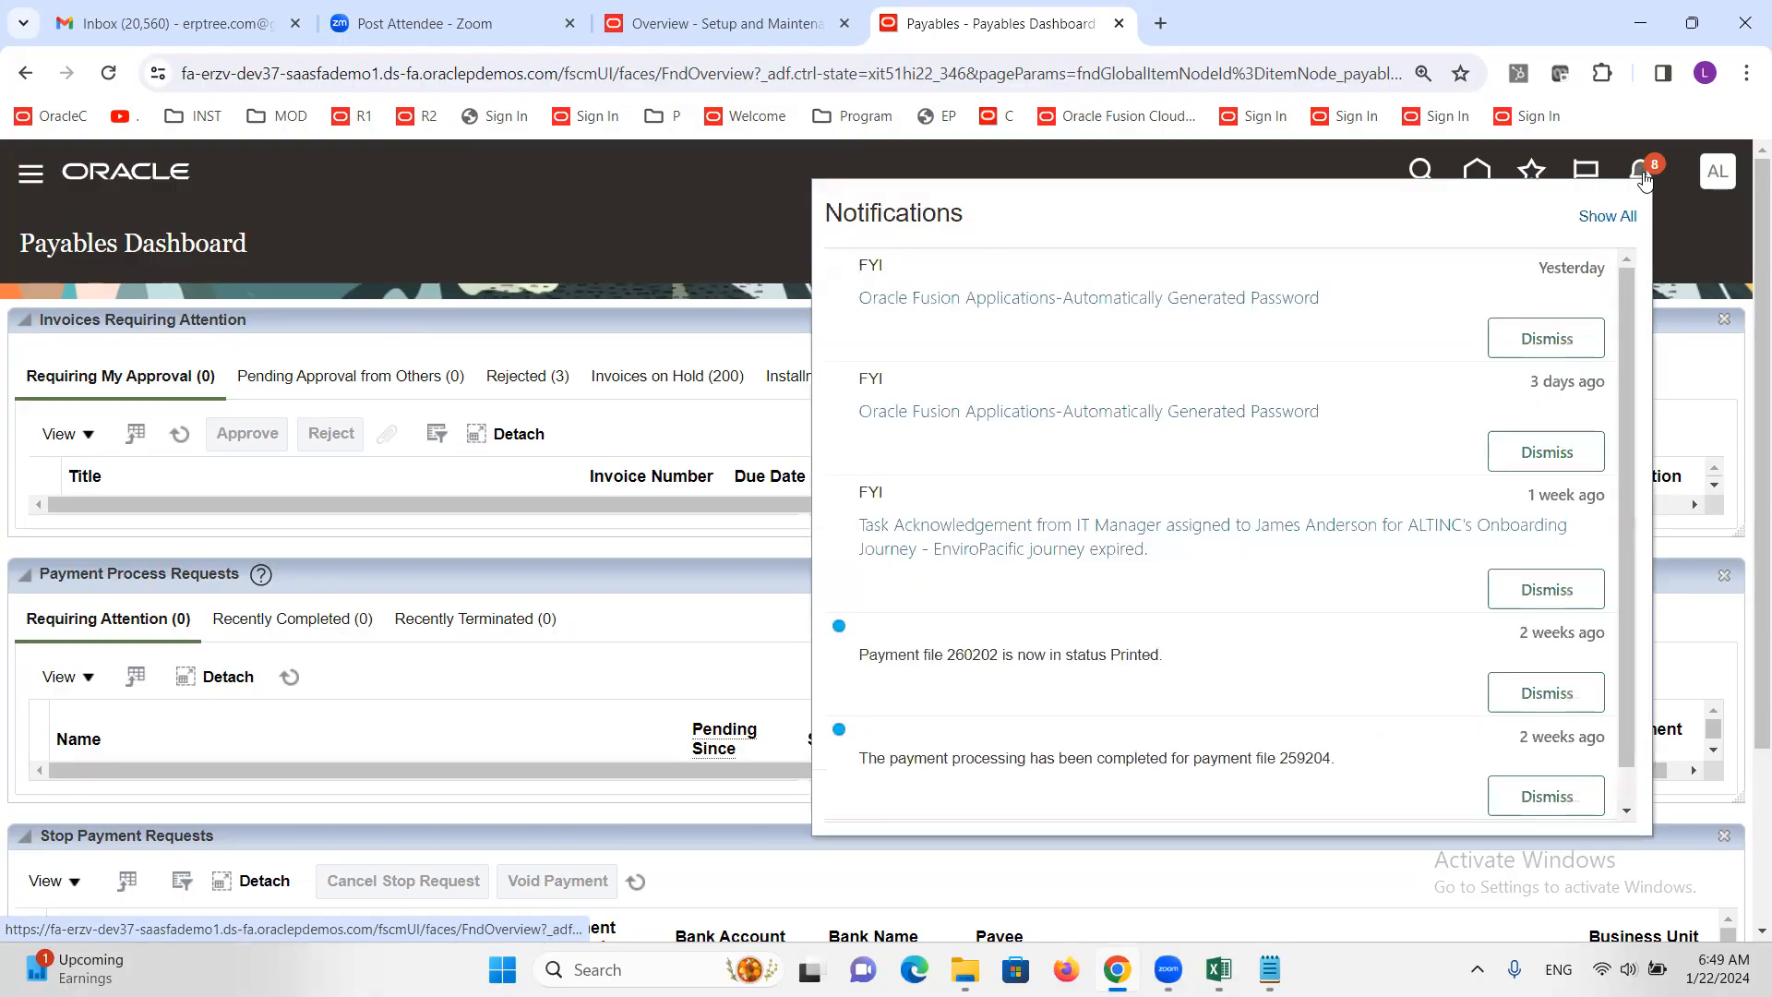
pyautogui.click(536, 279)
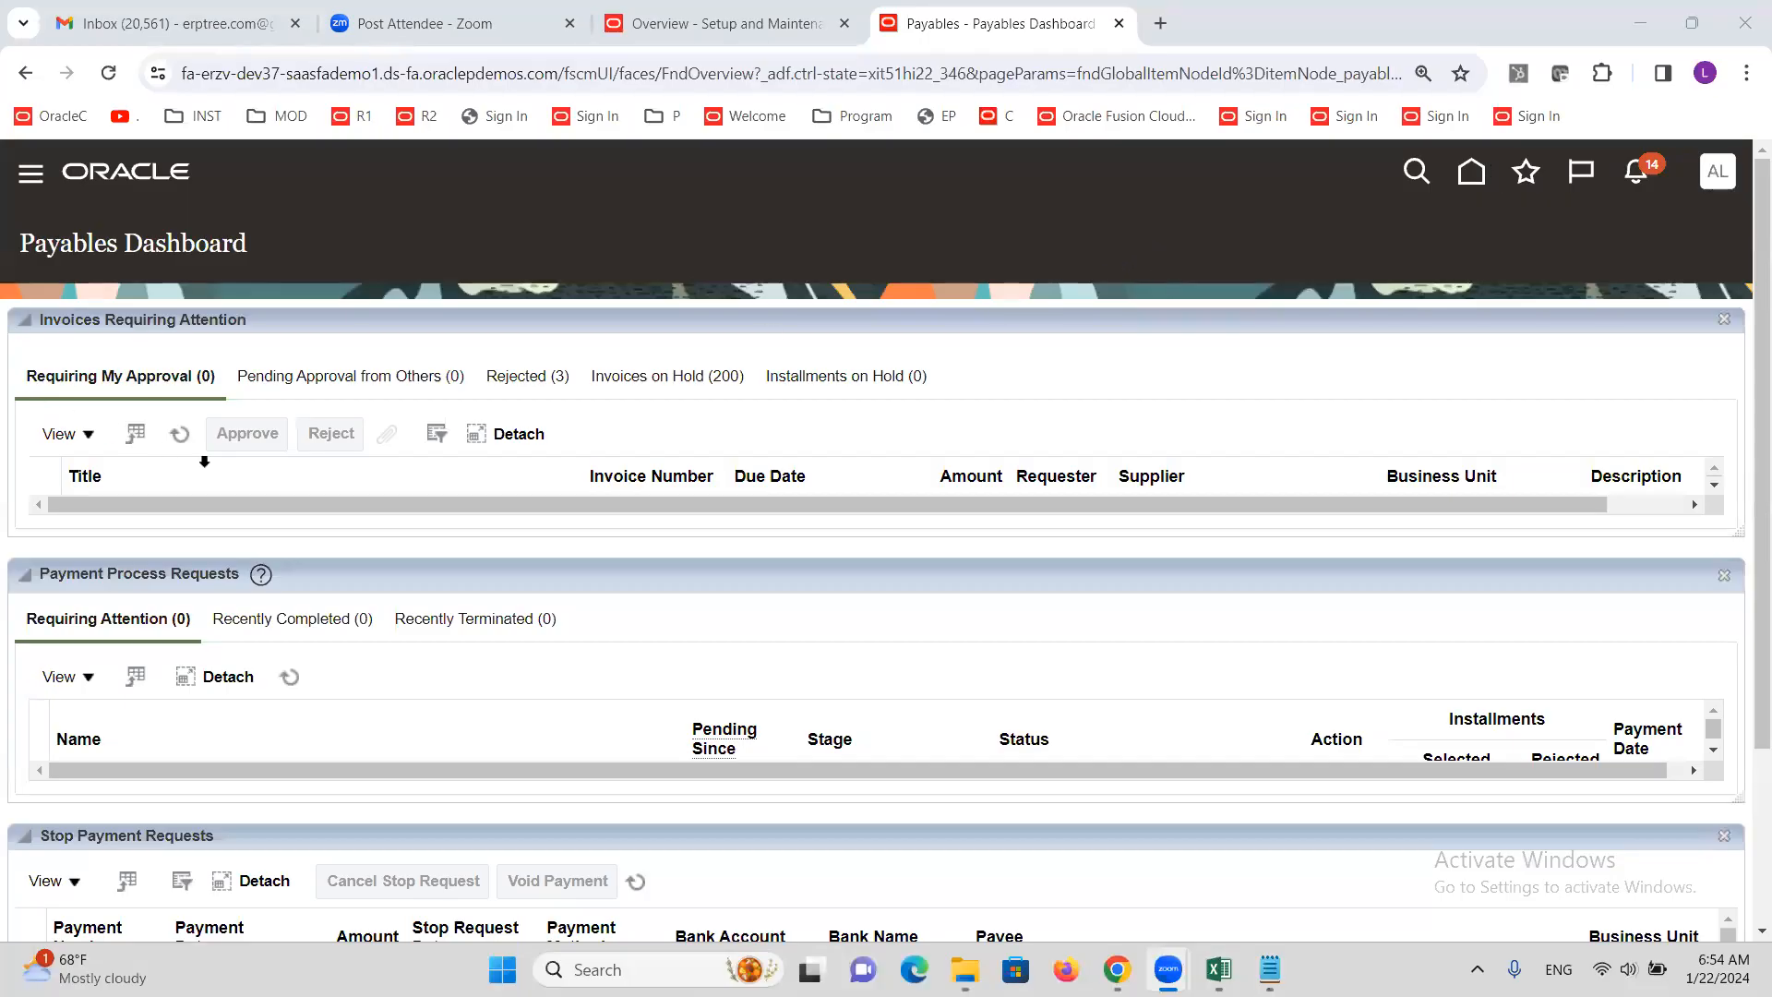
# Refresh Requiring My Approval so invoice C1111 for 4,000.00 USD appears, then select it
pyautogui.click(178, 436)
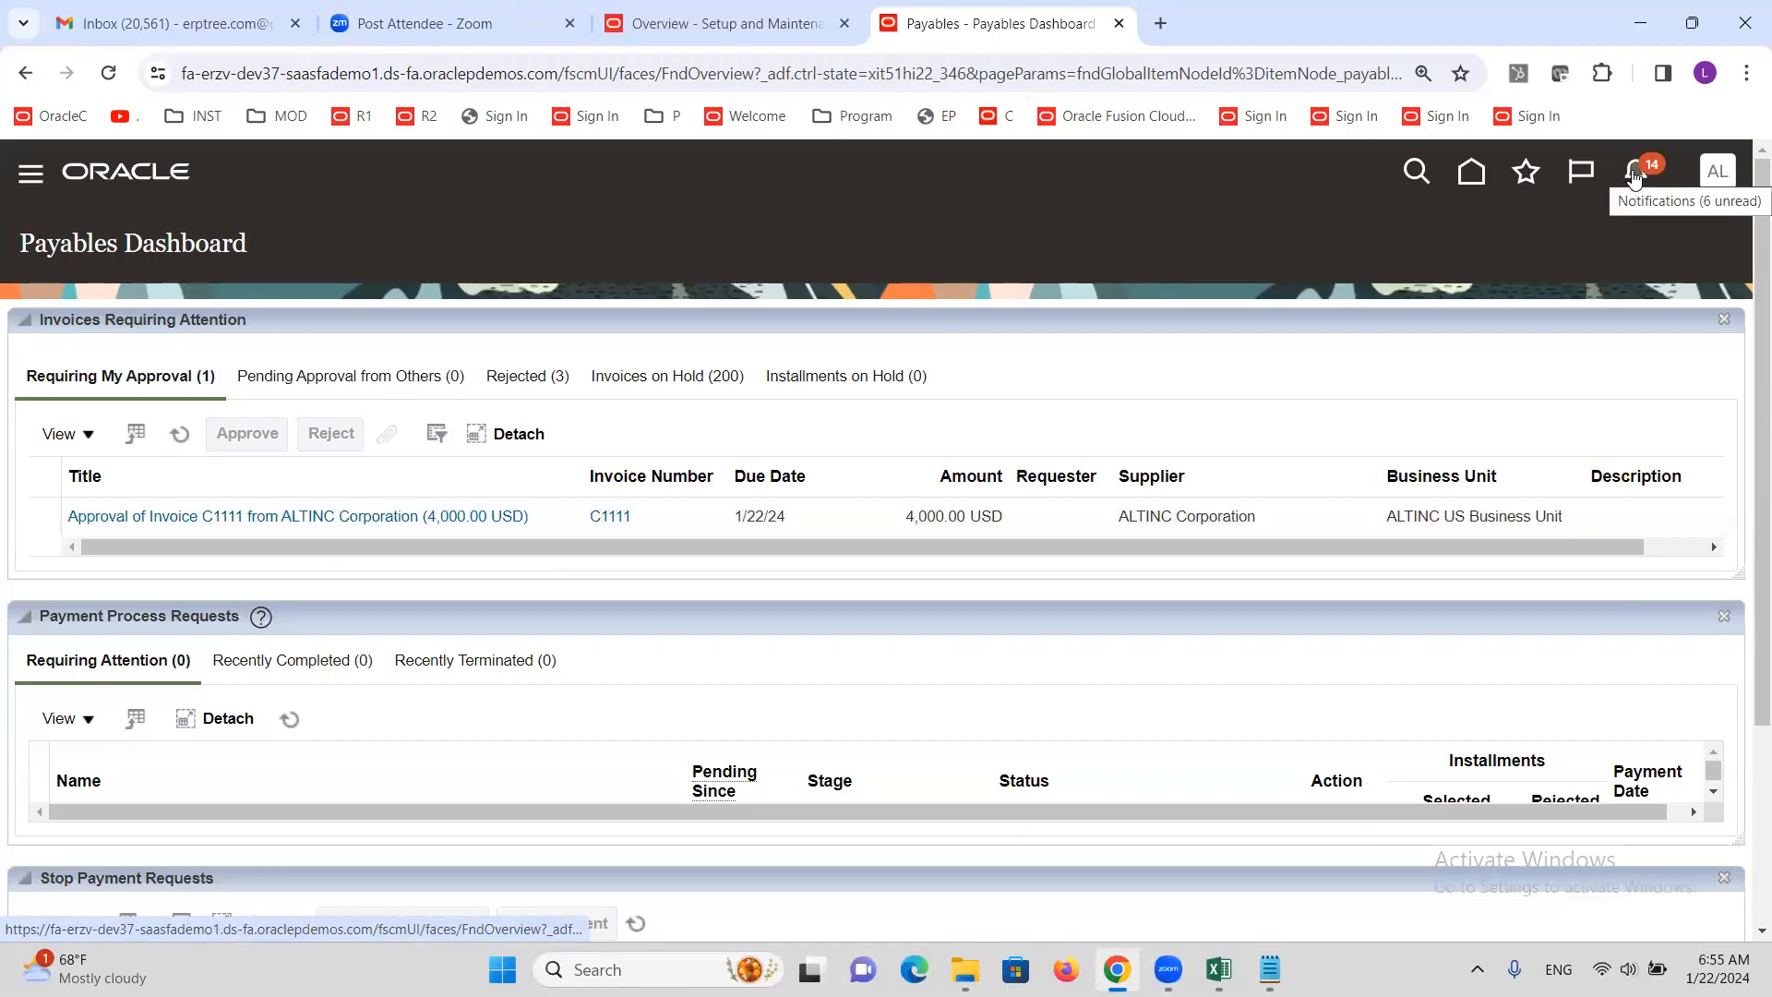
pyautogui.click(1634, 175)
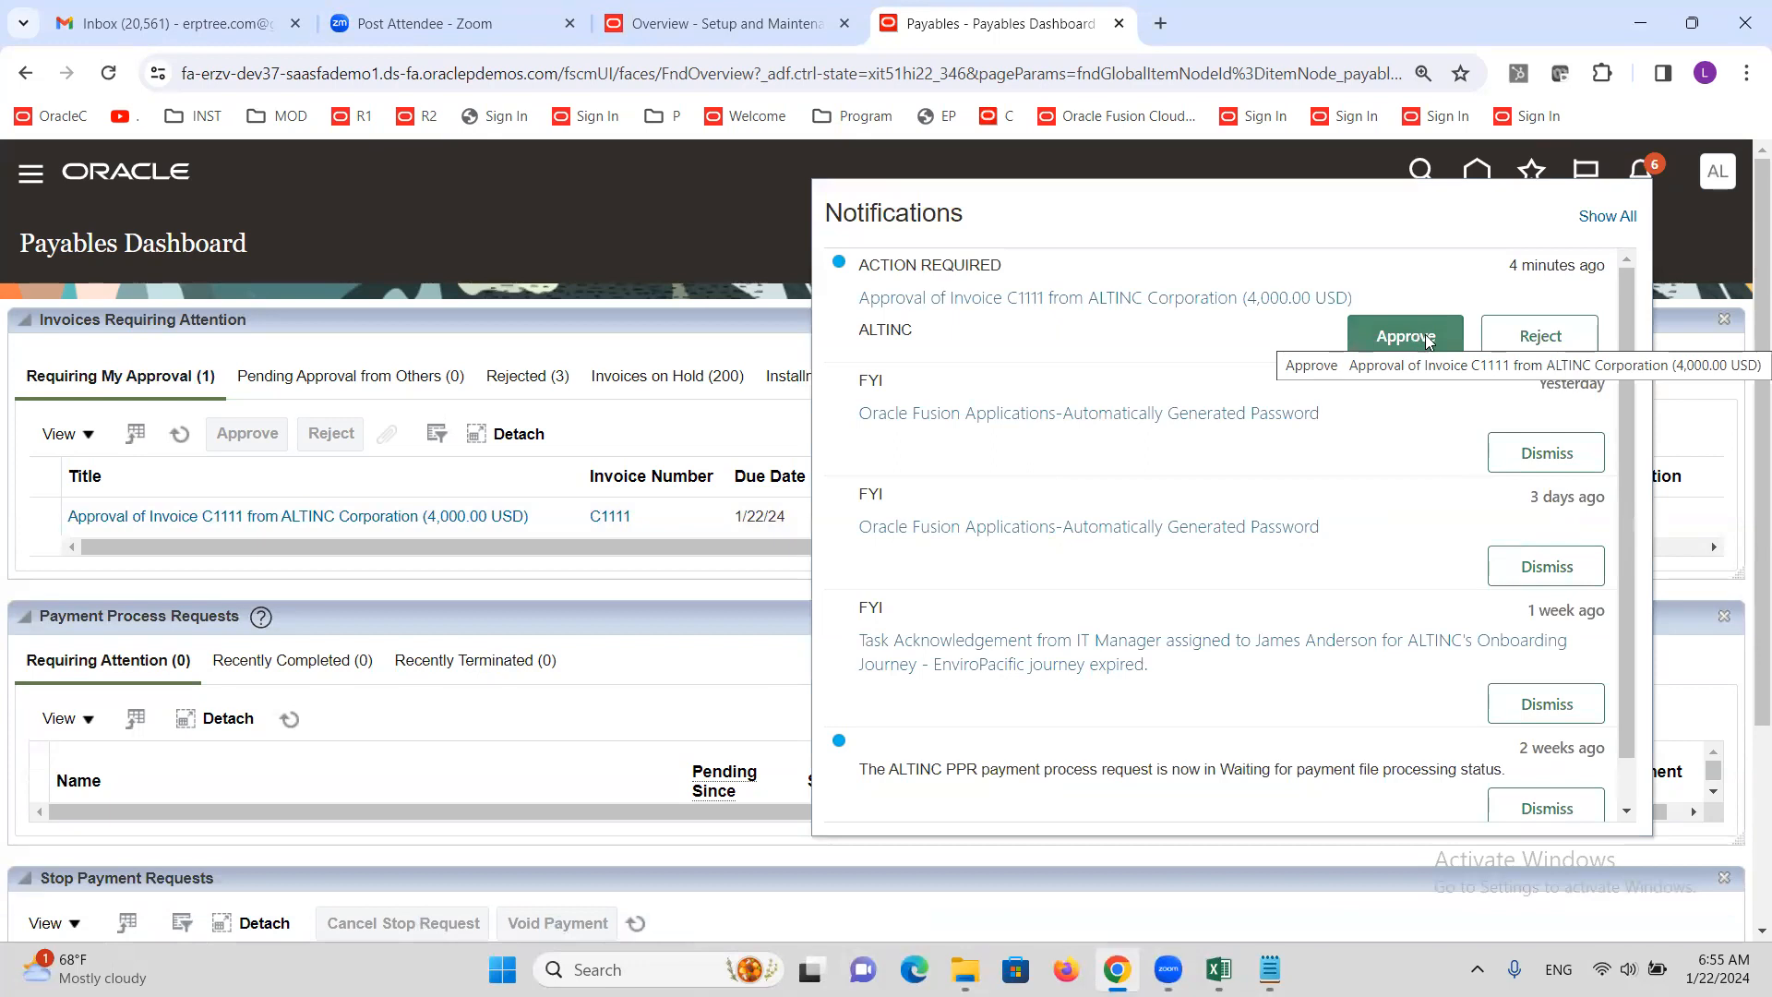
pyautogui.click(626, 249)
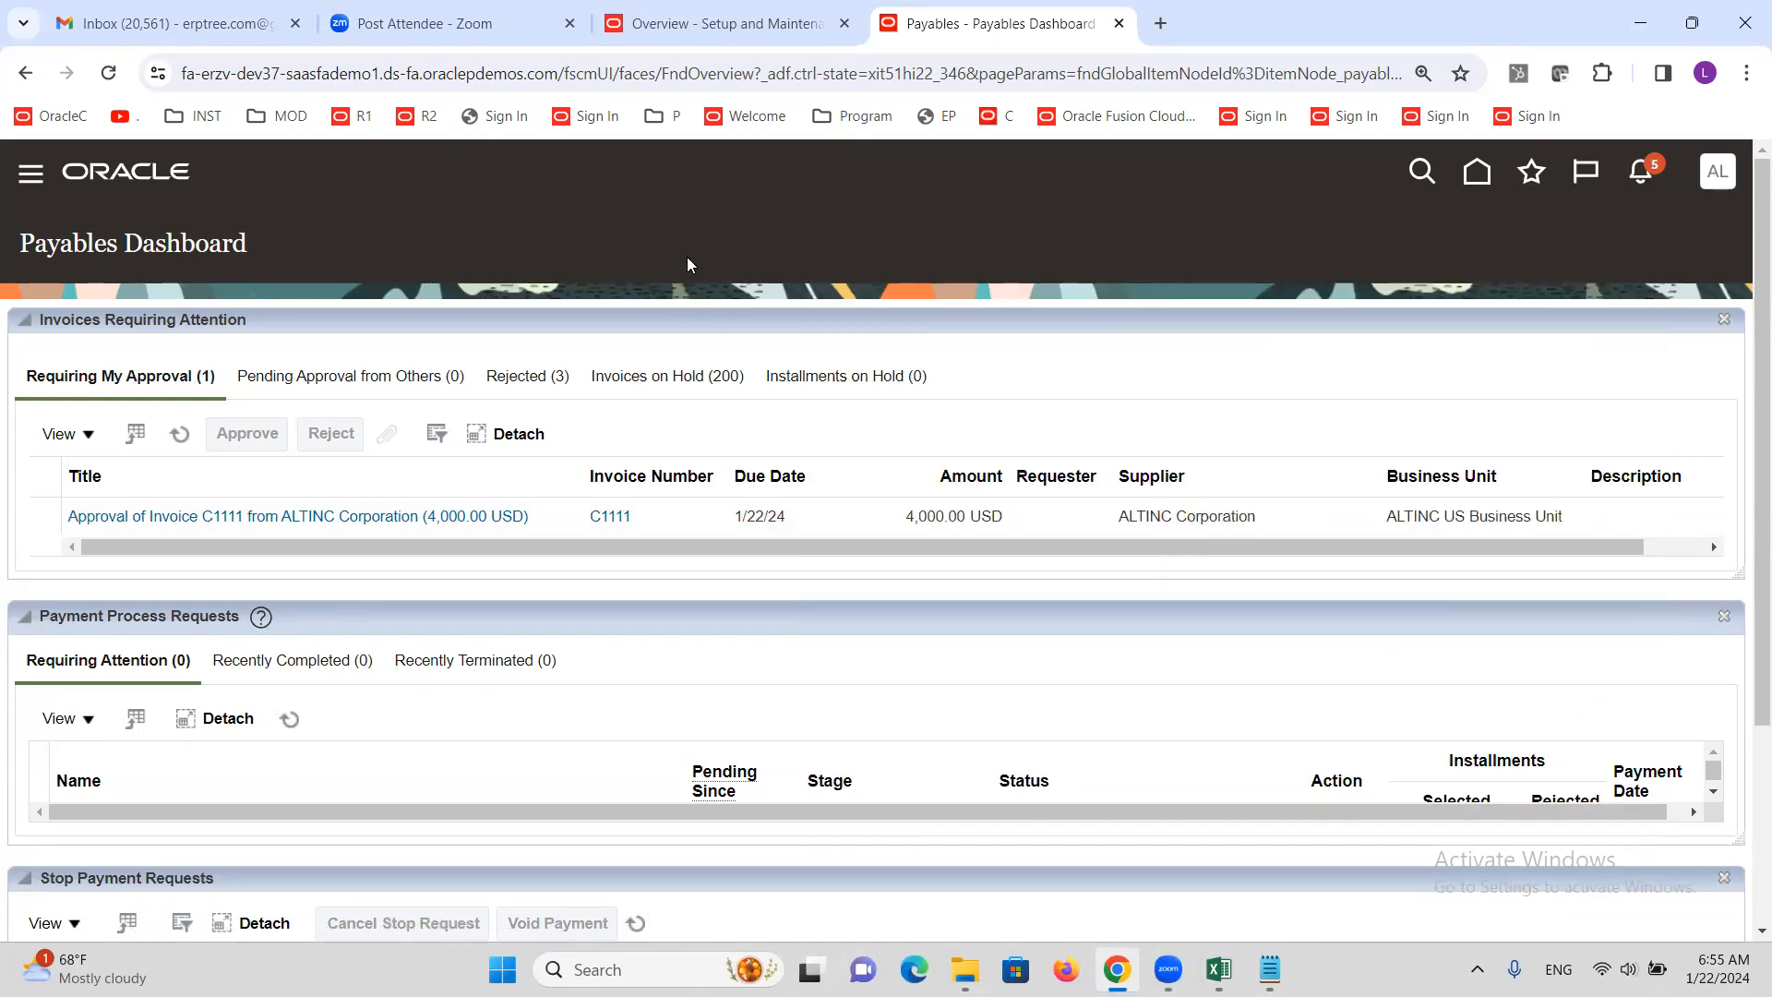
pyautogui.click(37, 516)
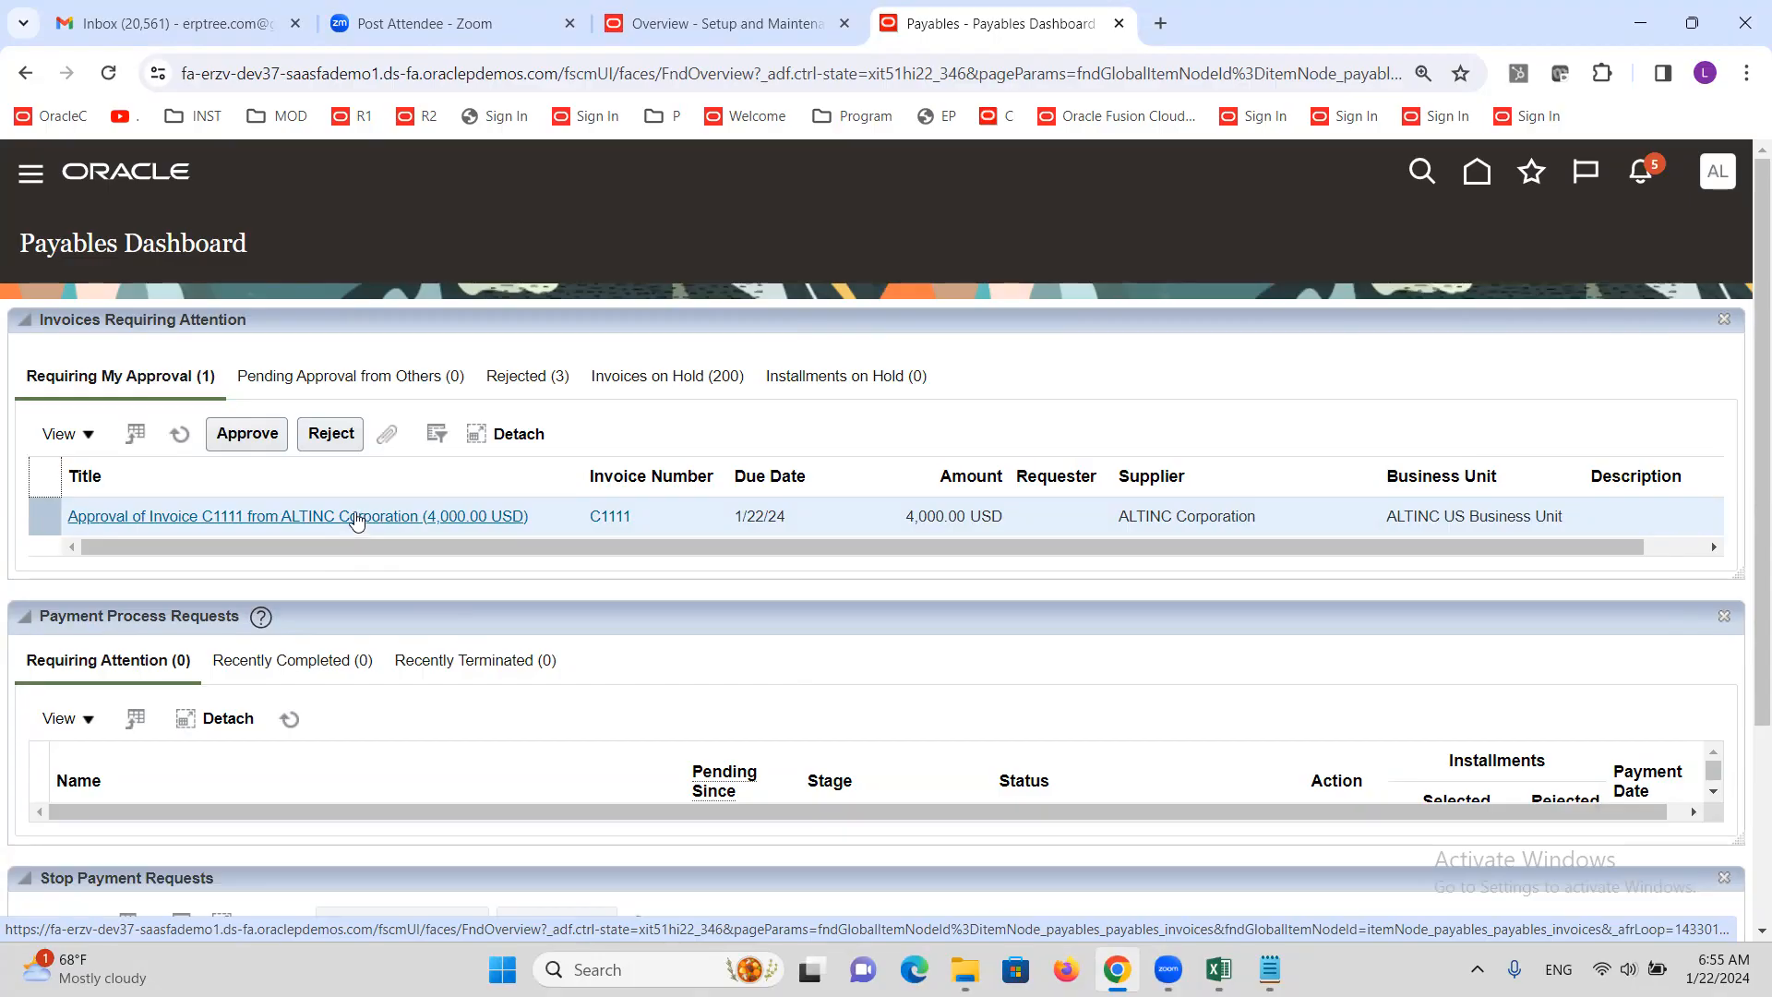
# Open invoice C1111's approval details and review supplier, site, business unit and distribution account
pyautogui.click(356, 518)
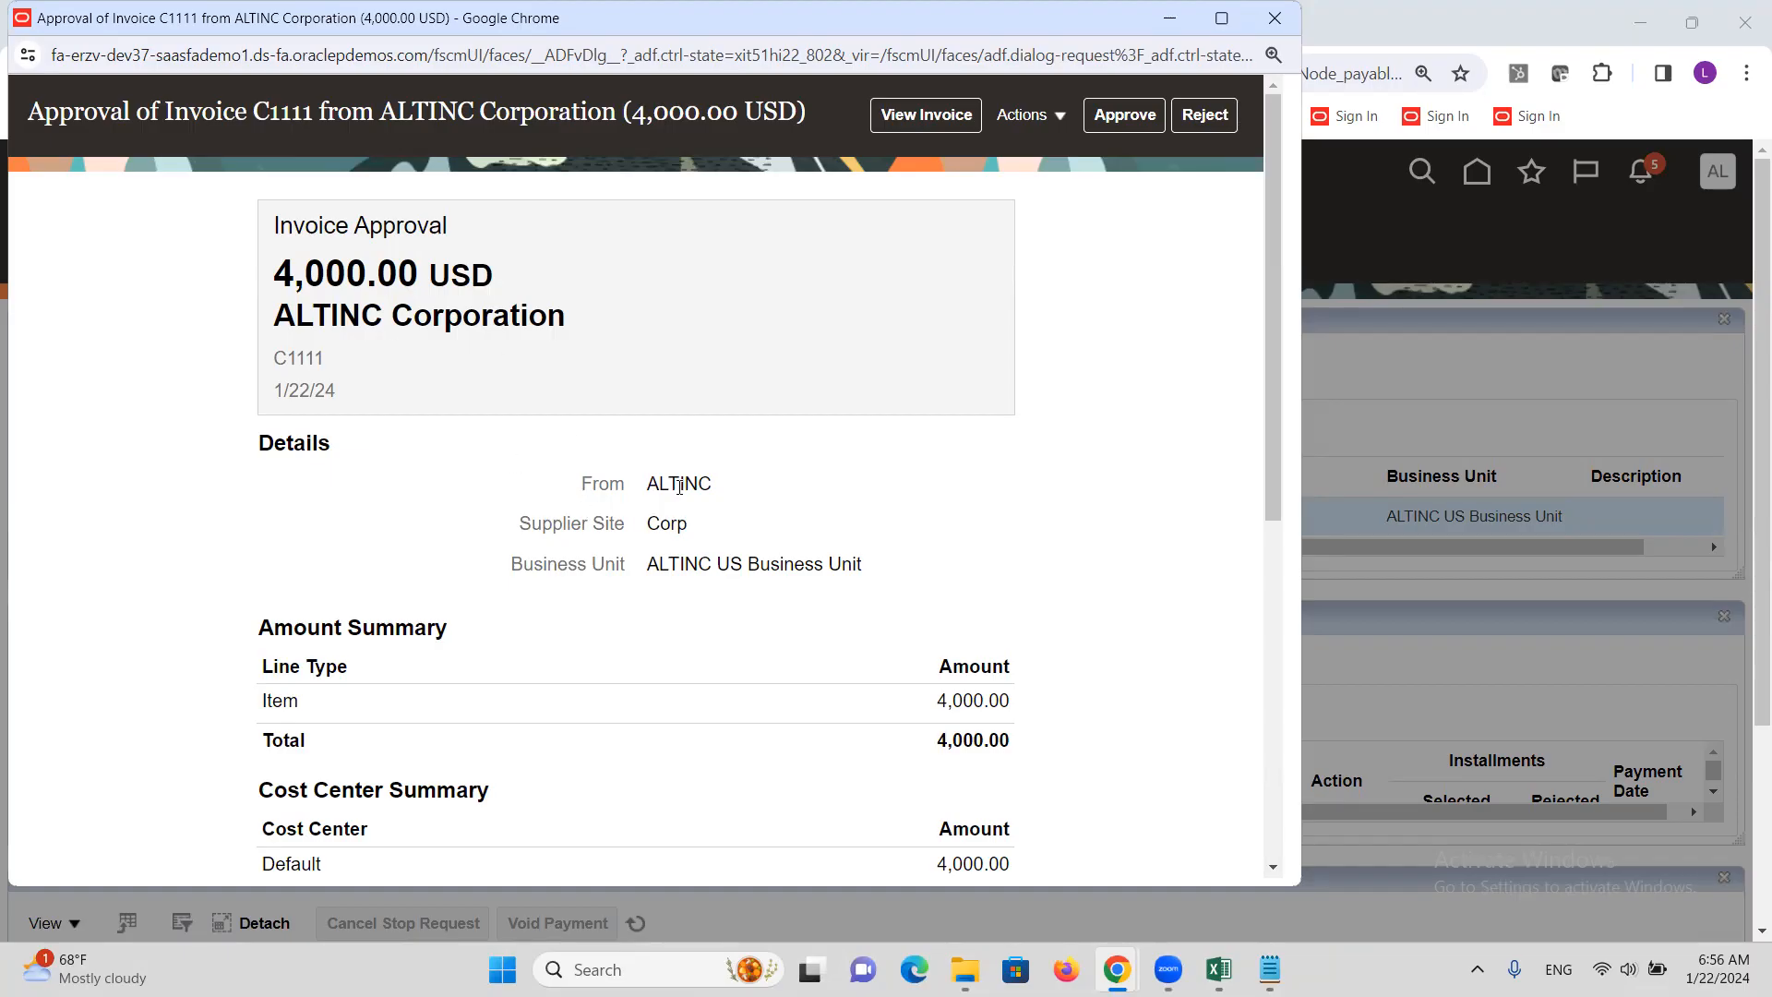
pyautogui.doubleClick(680, 487)
pyautogui.doubleClick(675, 528)
pyautogui.doubleClick(481, 315)
pyautogui.doubleClick(678, 523)
pyautogui.doubleClick(729, 564)
pyautogui.scroll(-6, 451, 528)
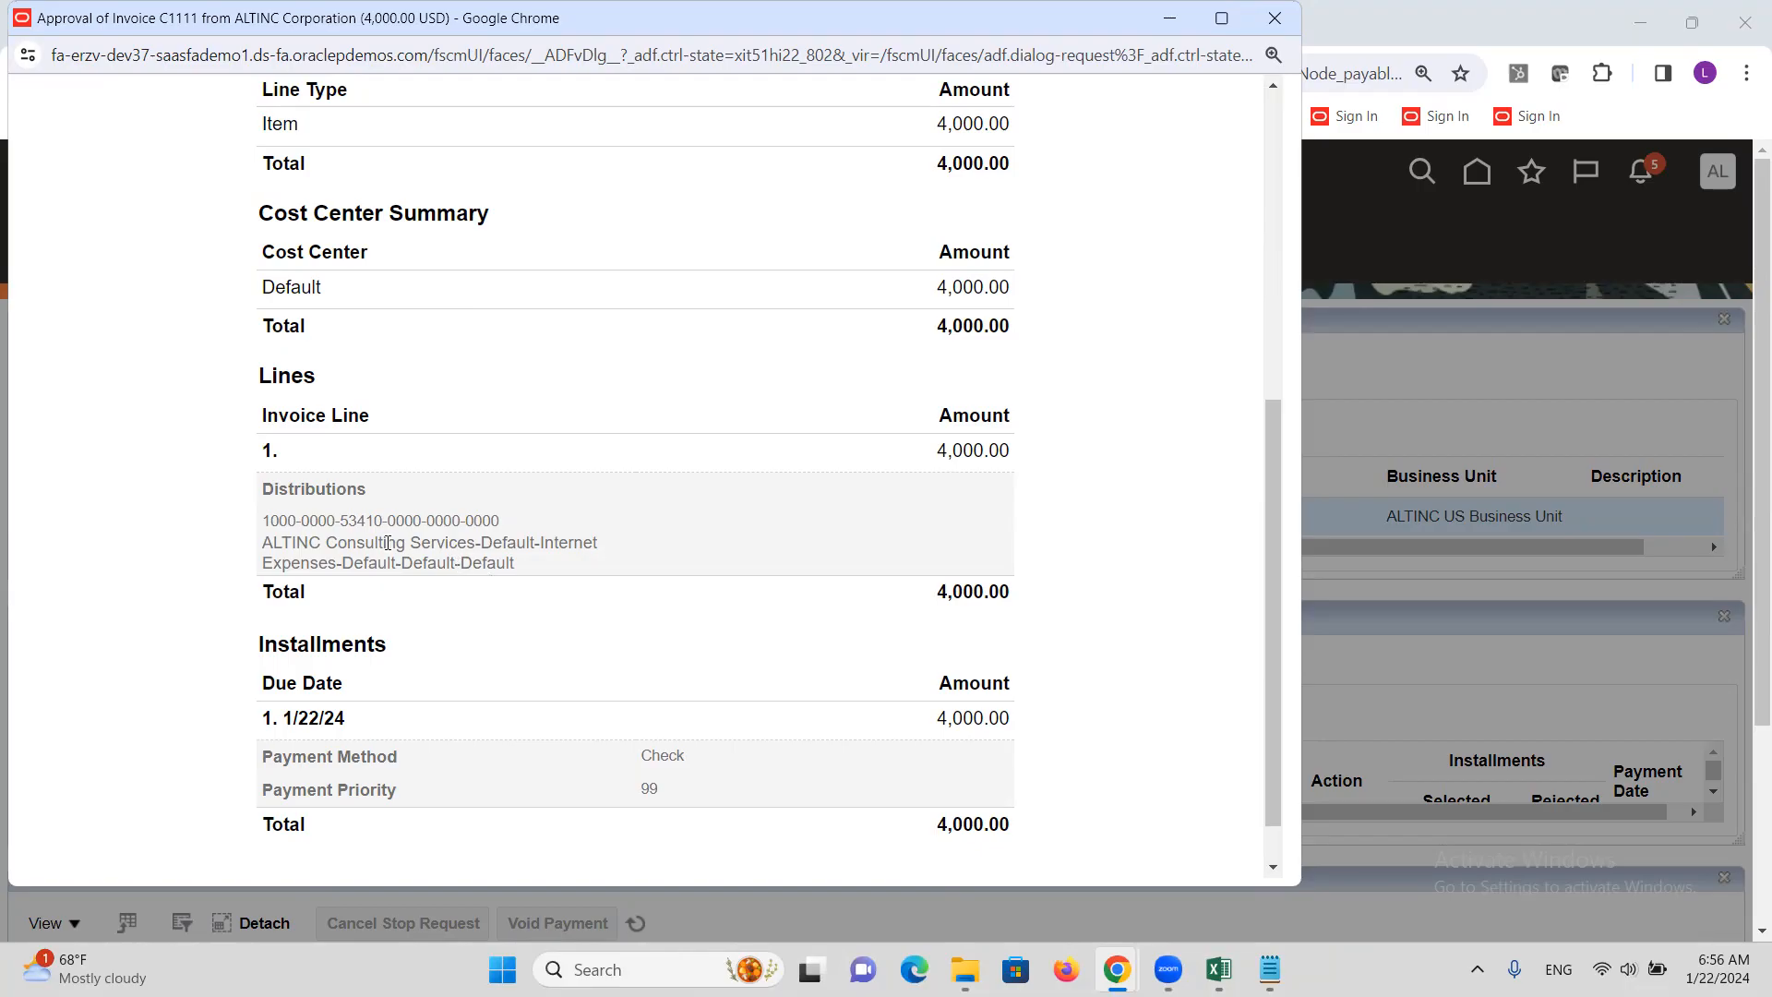
pyautogui.tripleClick(364, 526)
pyautogui.scroll(-1, 406, 613)
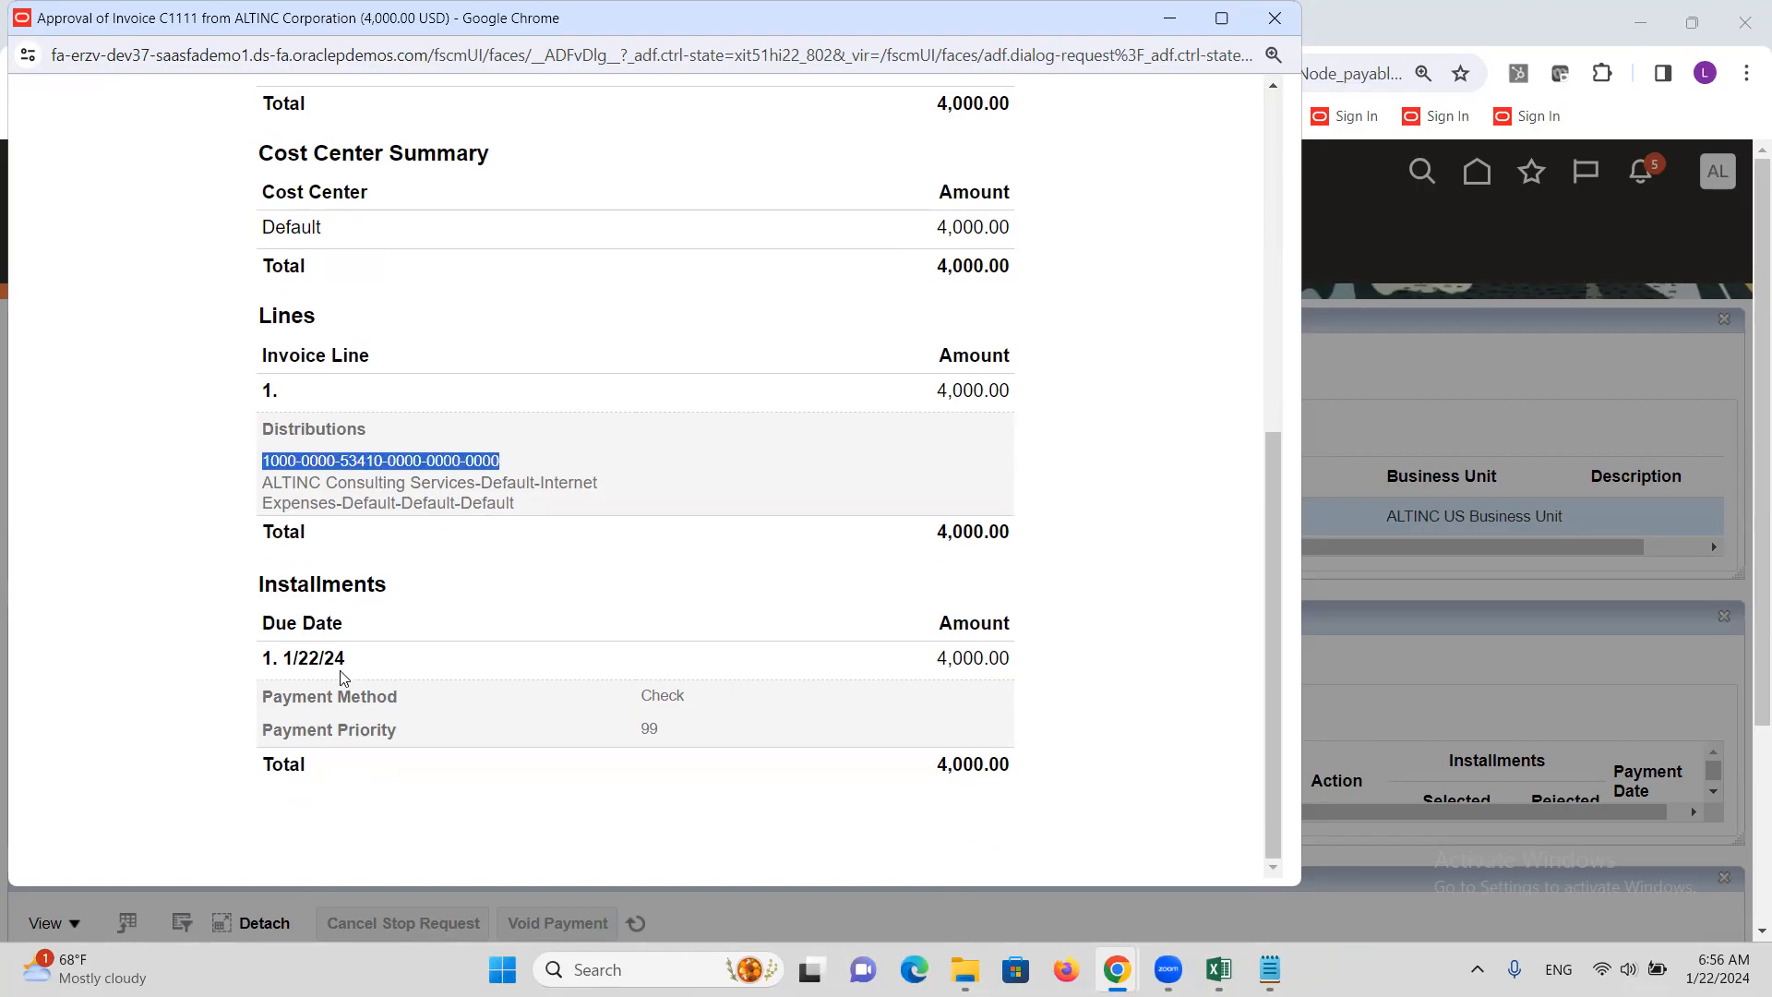
pyautogui.scroll(6, 443, 692)
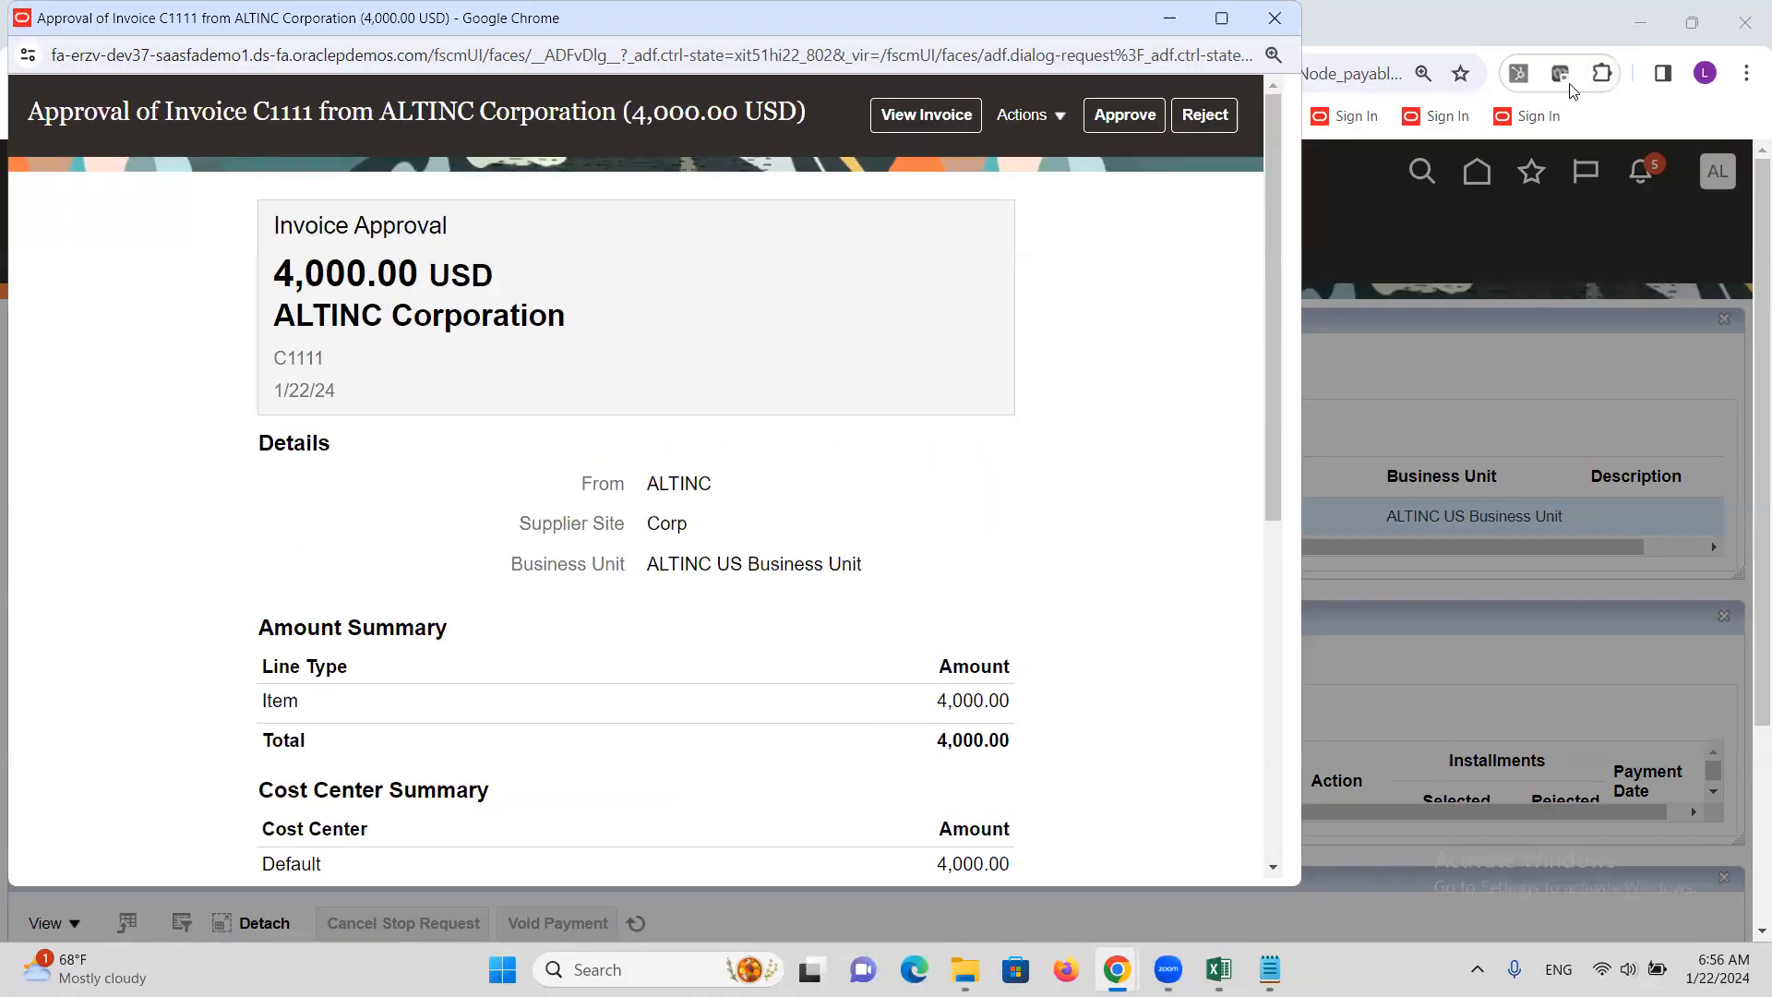
# Approve invoice C1111 and submit without a comment
pyautogui.click(1124, 122)
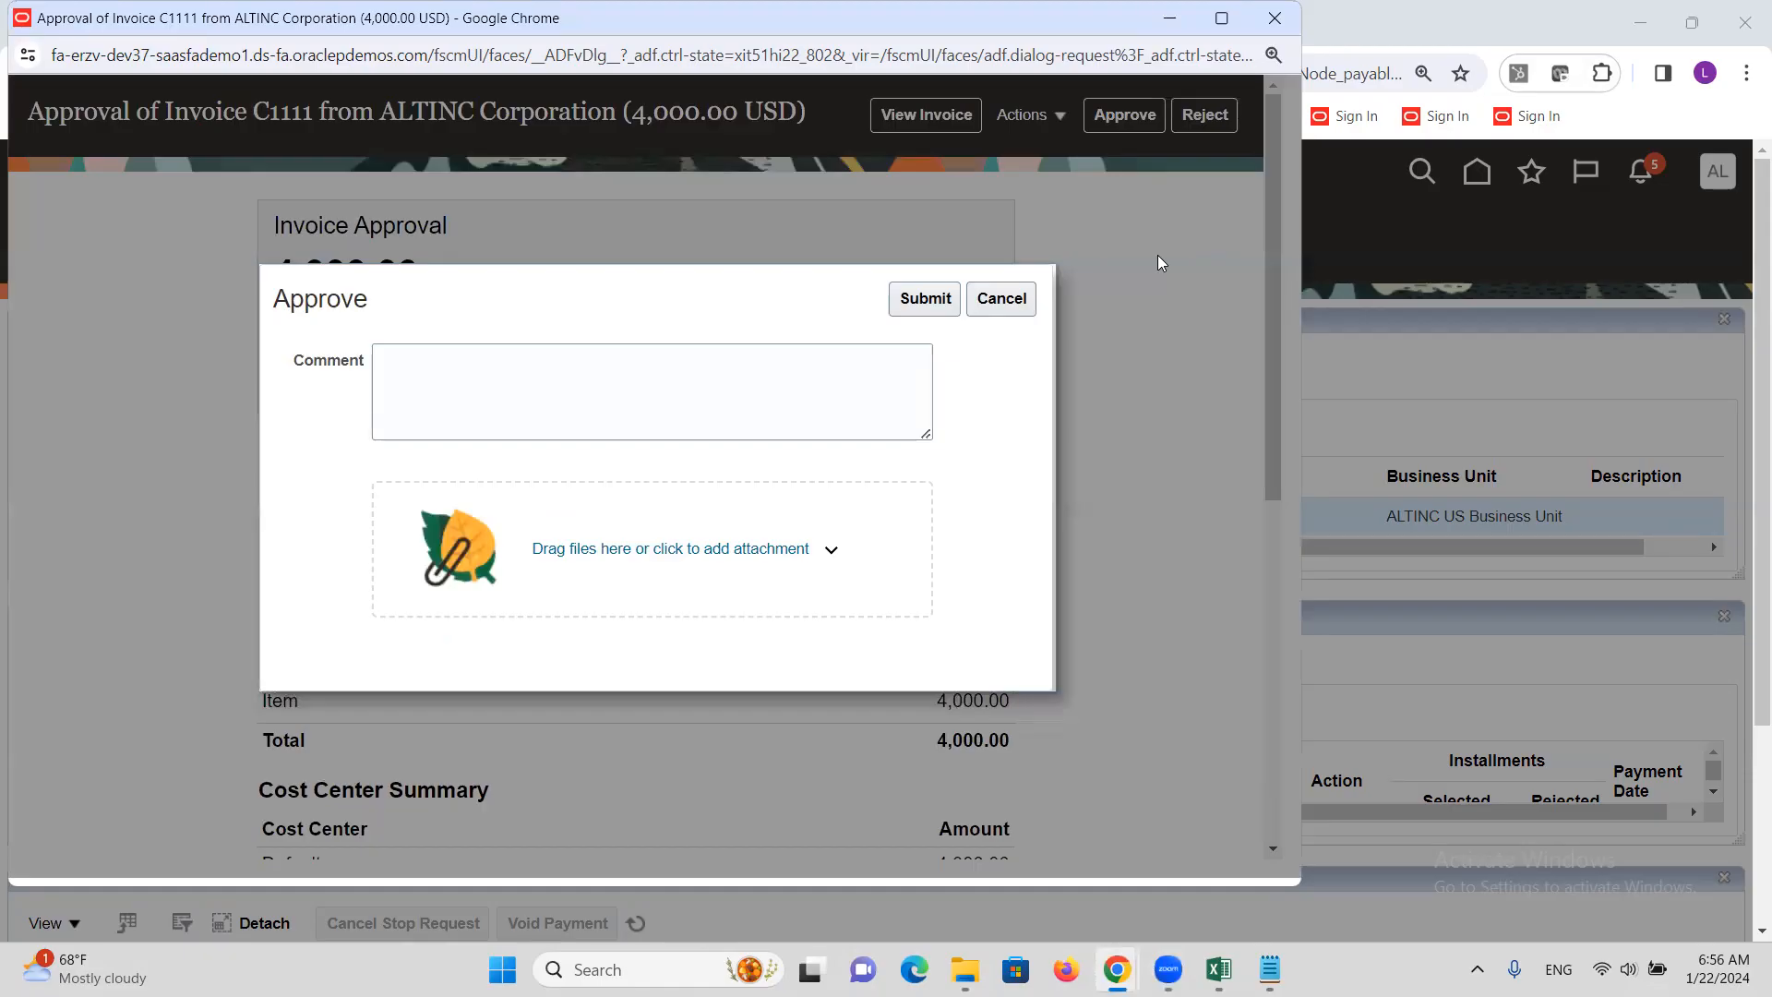
pyautogui.click(1161, 263)
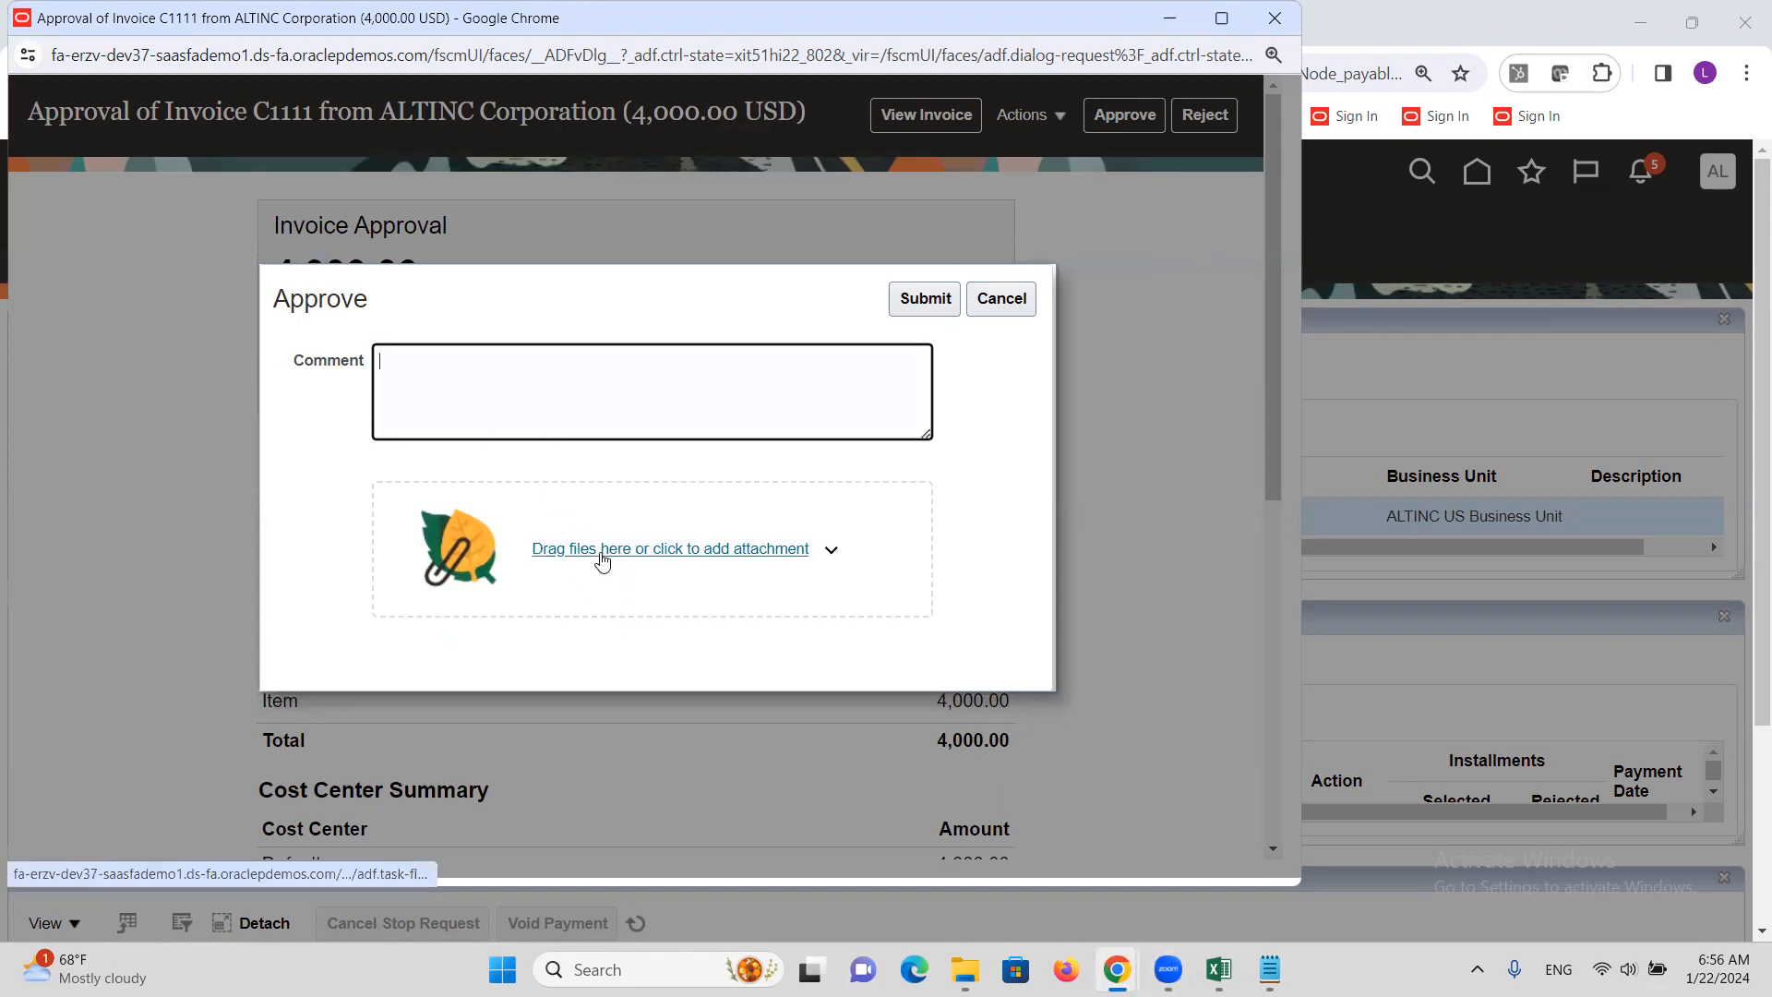
pyautogui.click(930, 301)
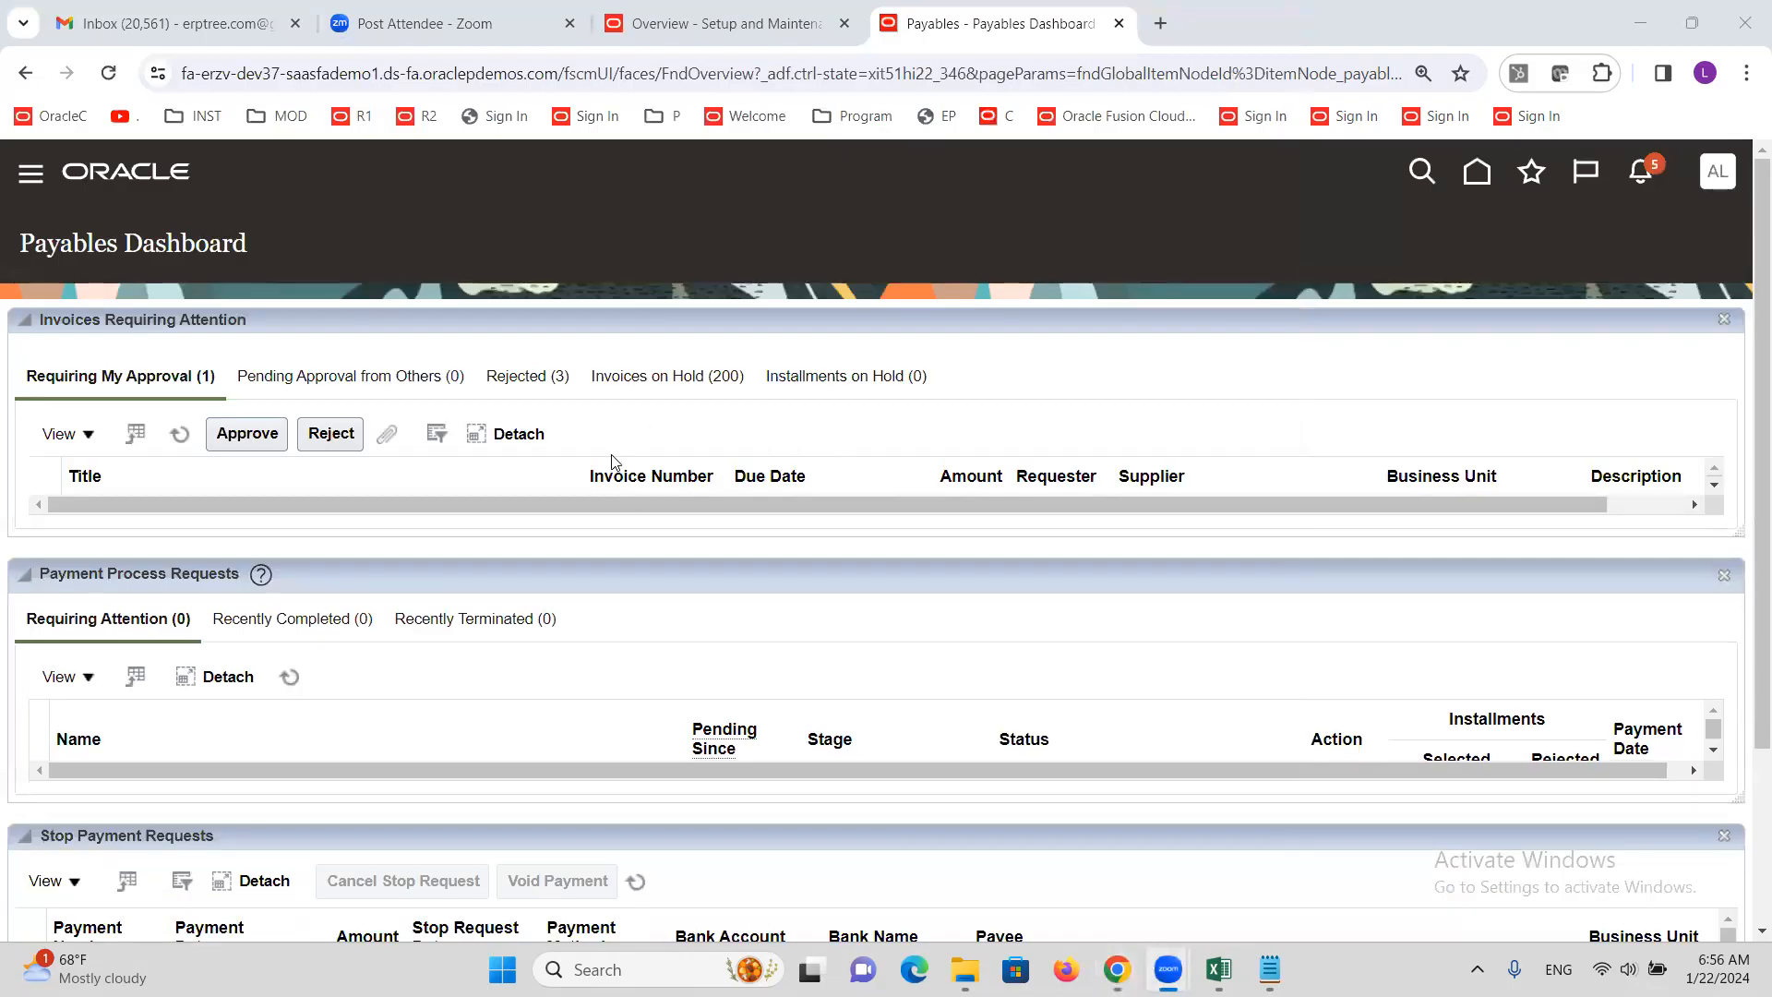
# Refresh the approval list and go to the Payables Invoices work area
pyautogui.click(176, 438)
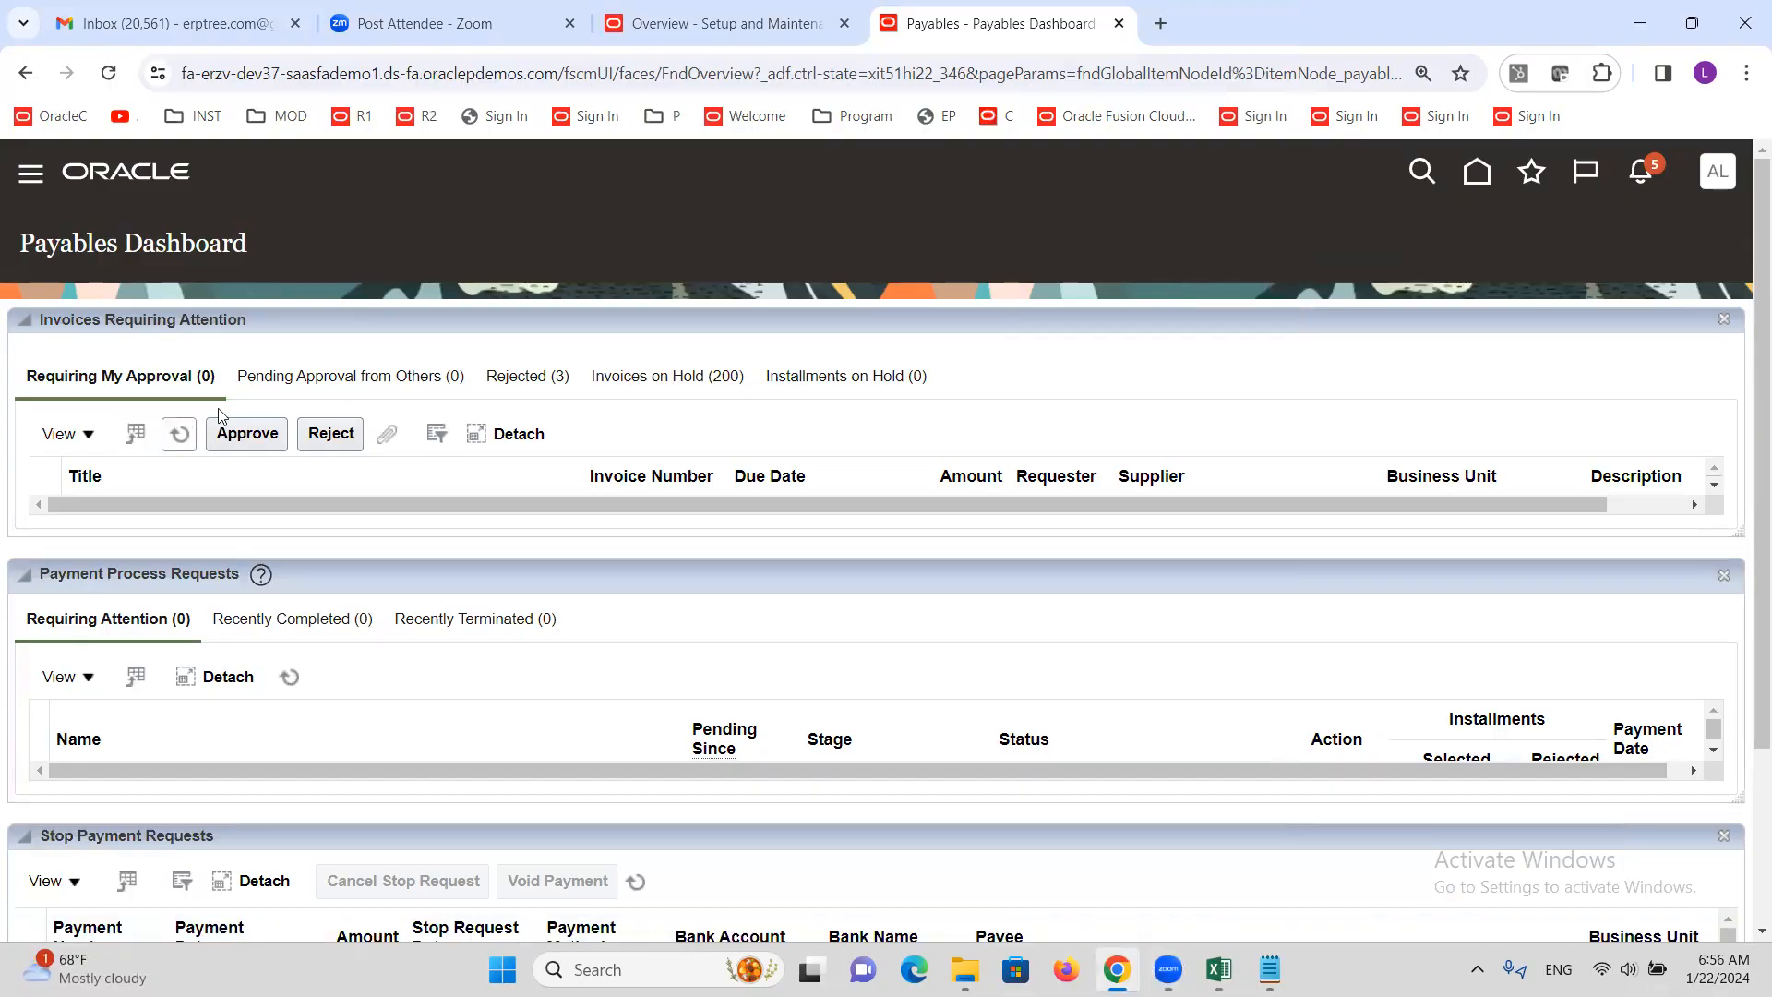
pyautogui.click(31, 178)
pyautogui.scroll(-6, 191, 543)
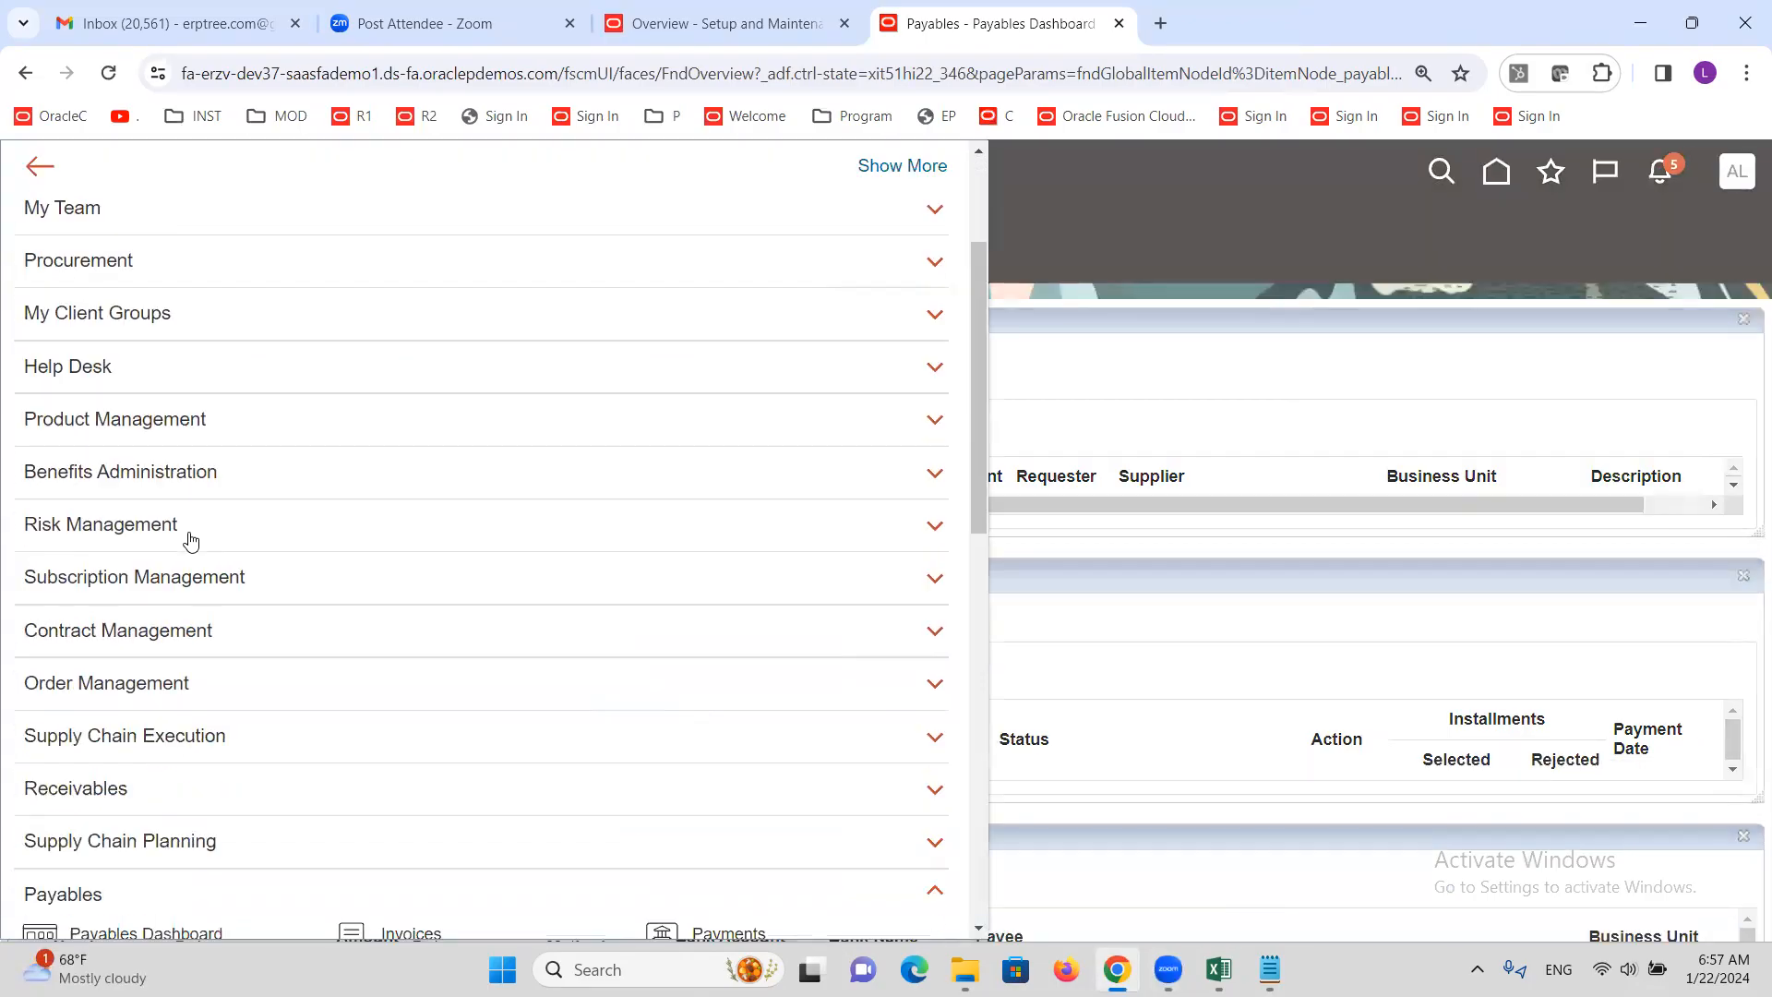
pyautogui.click(415, 591)
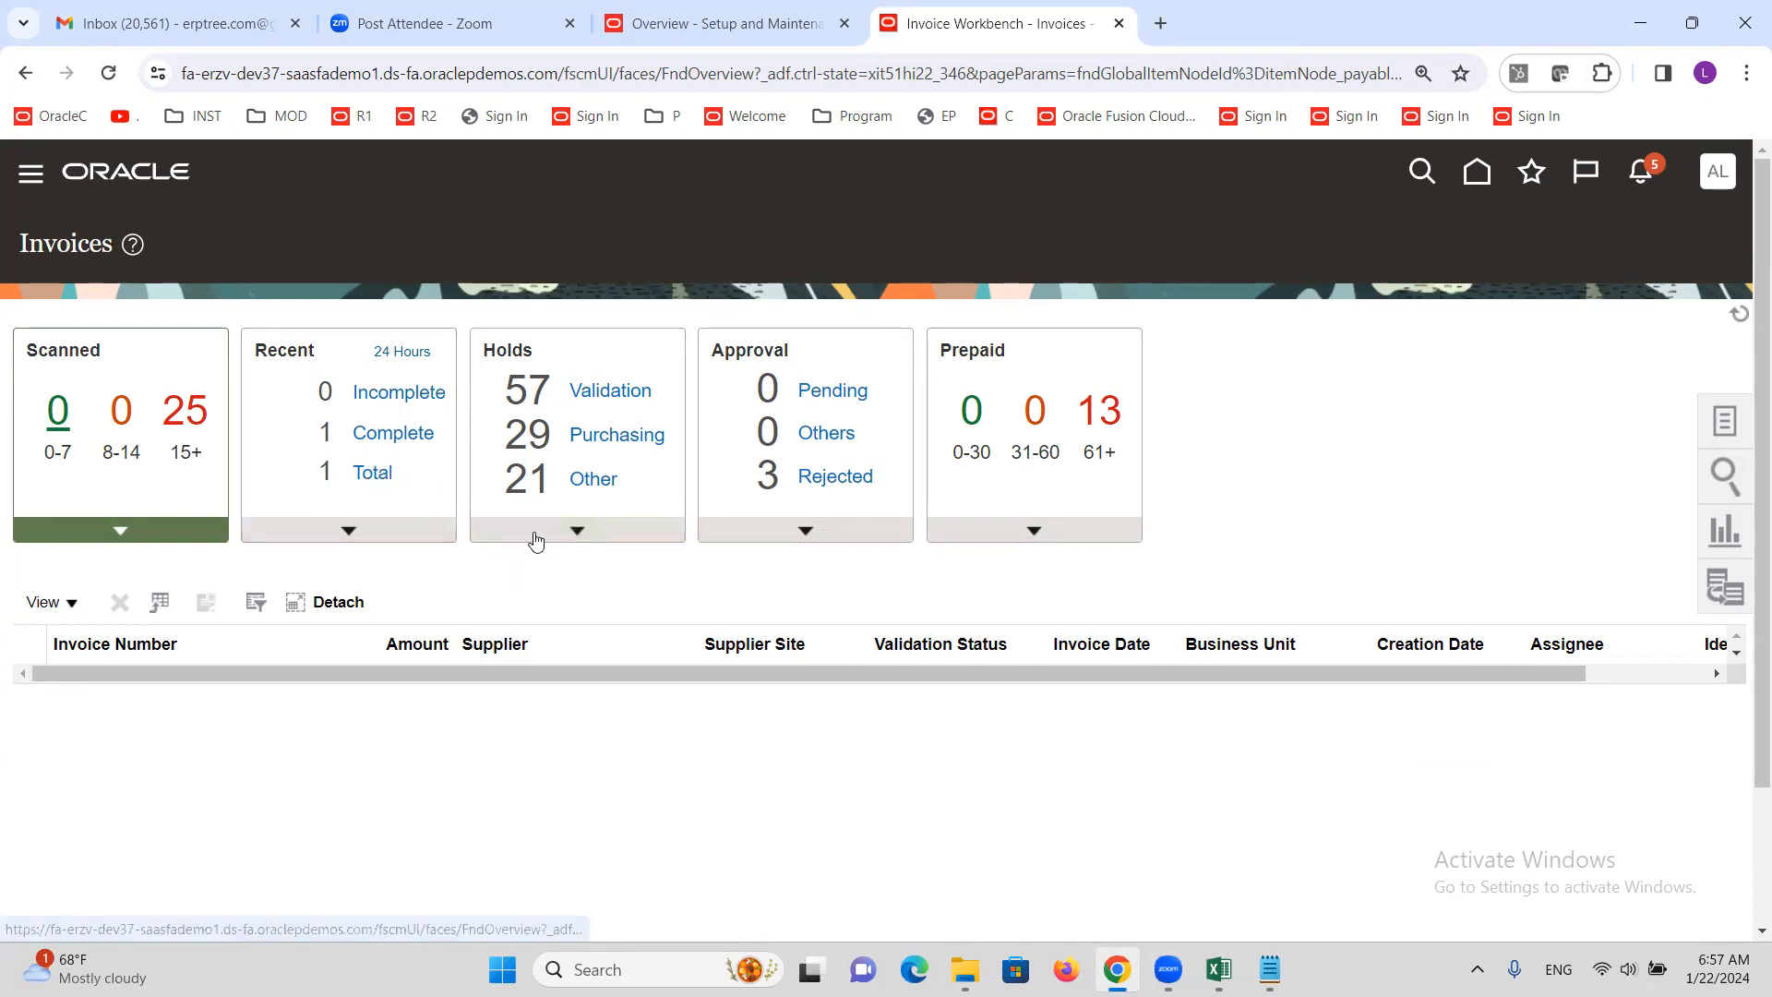
# Open invoice C1111's summary and confirm the approval status reads Workflow approved
pyautogui.click(76, 690)
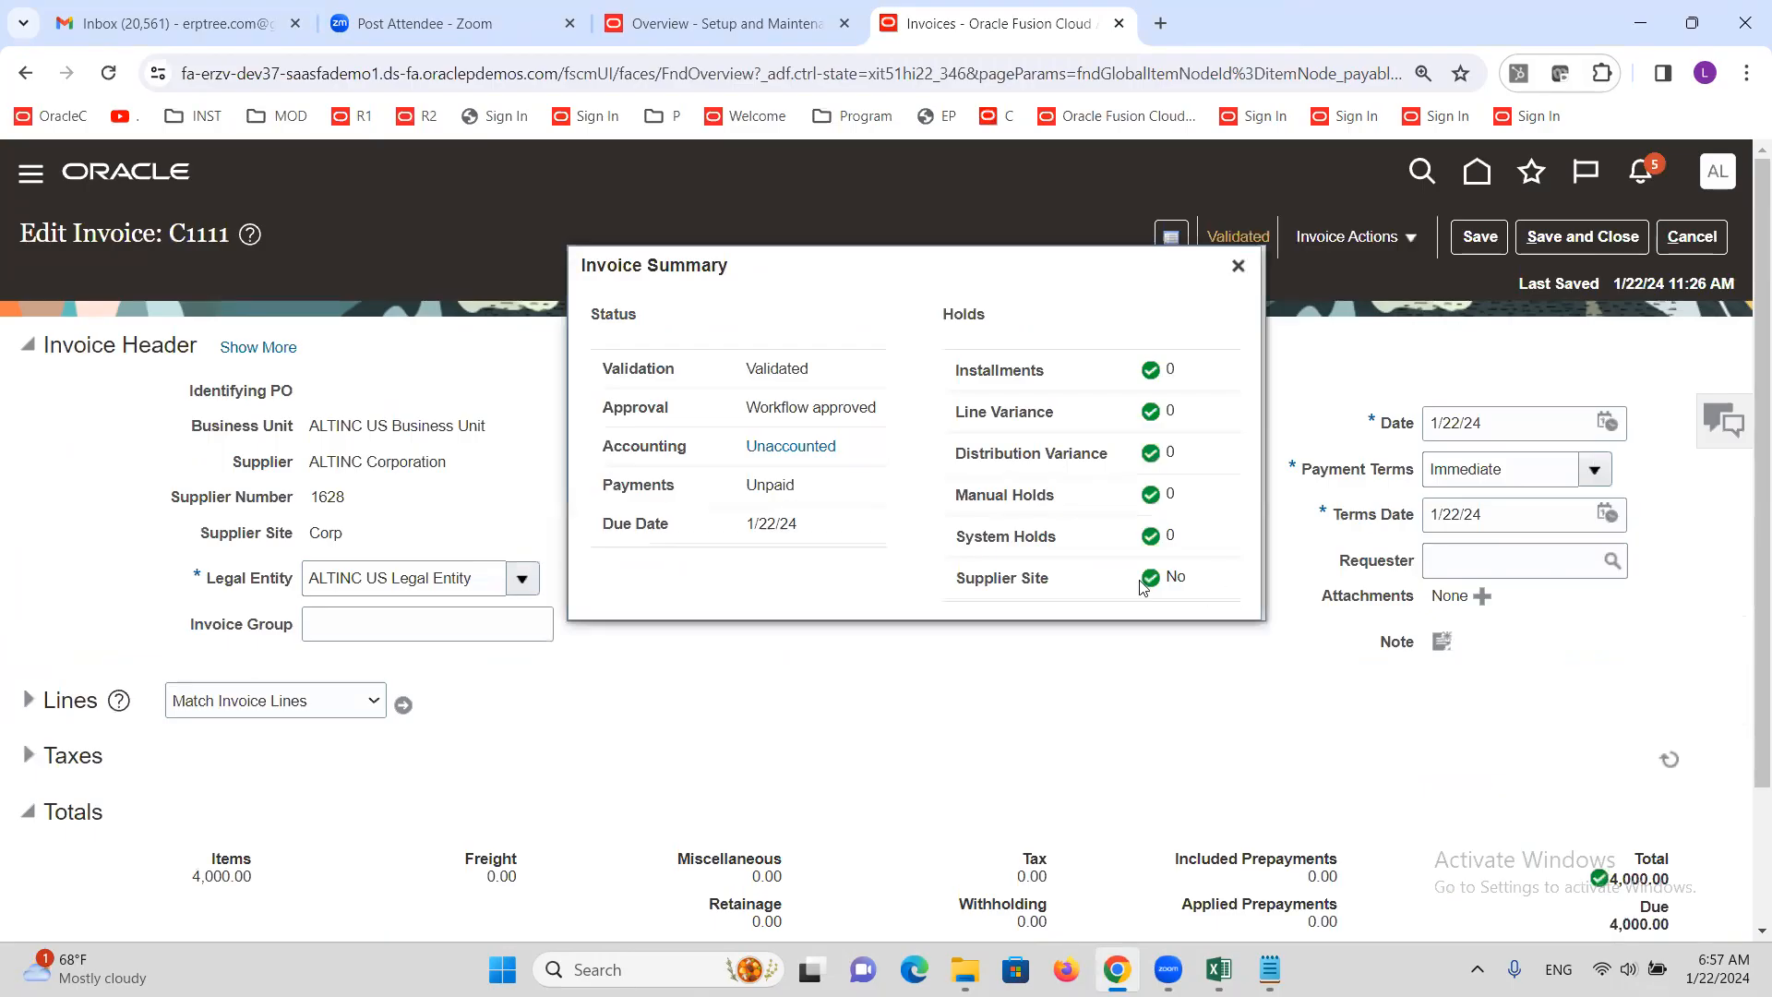
pyautogui.doubleClick(623, 410)
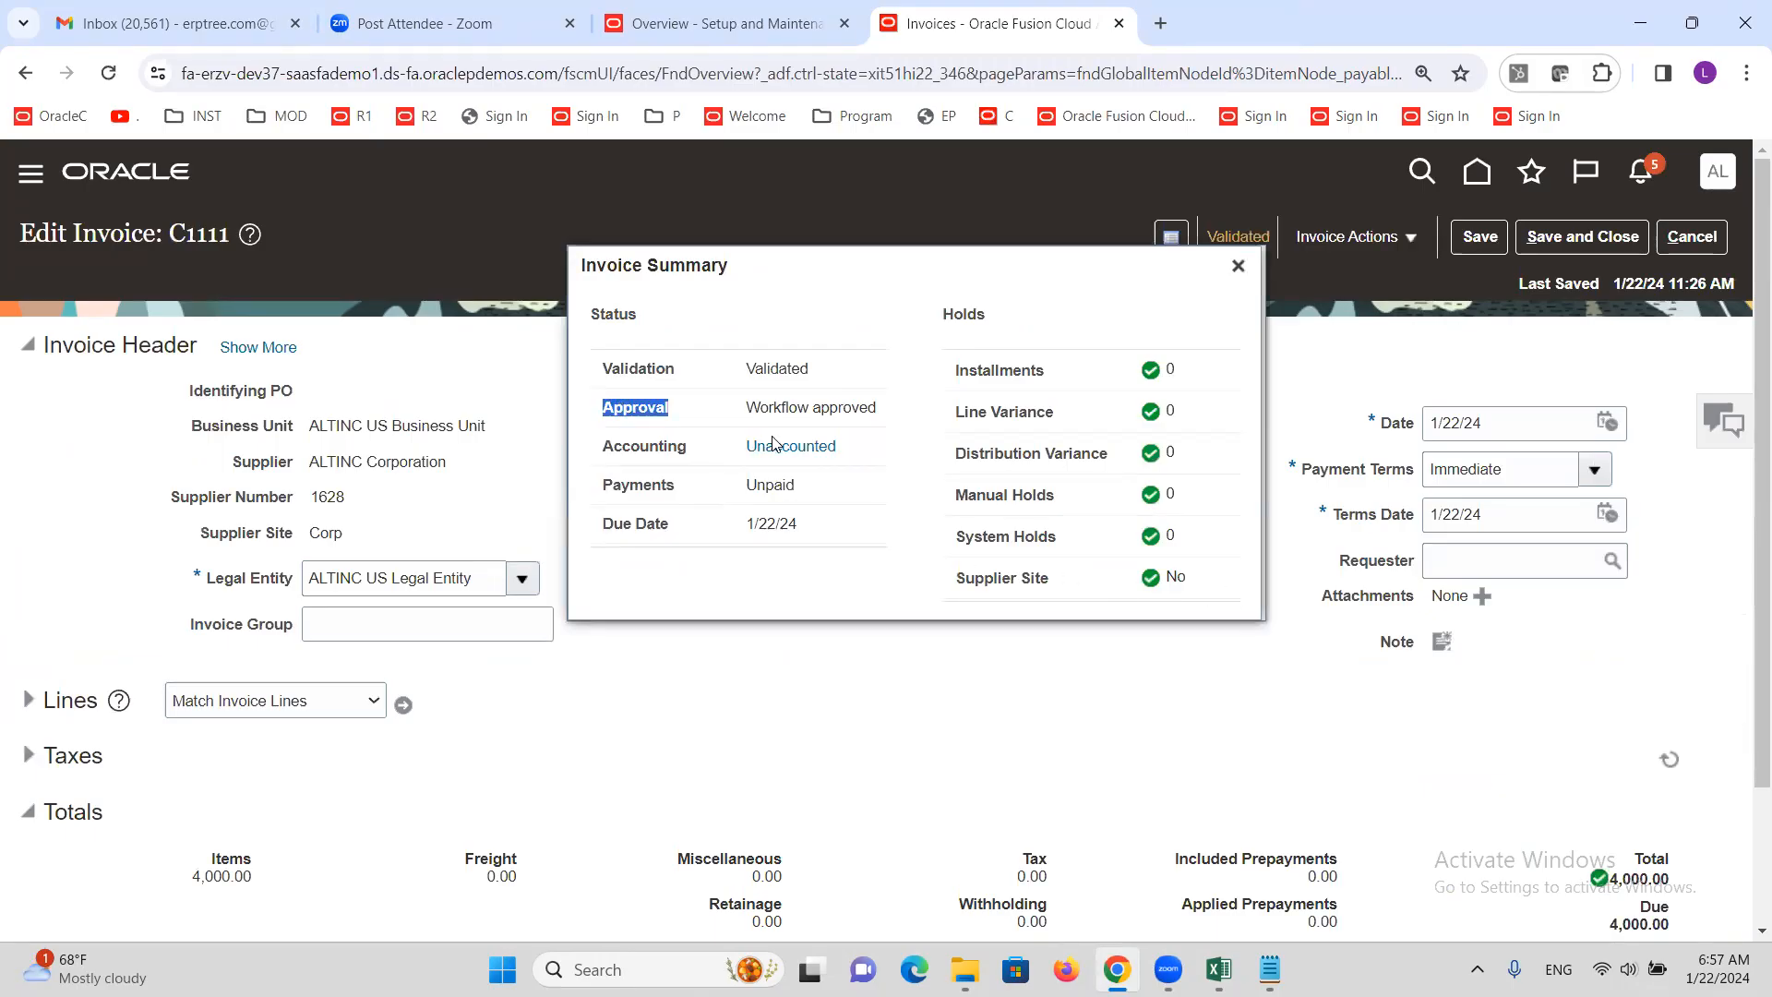
pyautogui.doubleClick(780, 409)
pyautogui.tripleClick(781, 408)
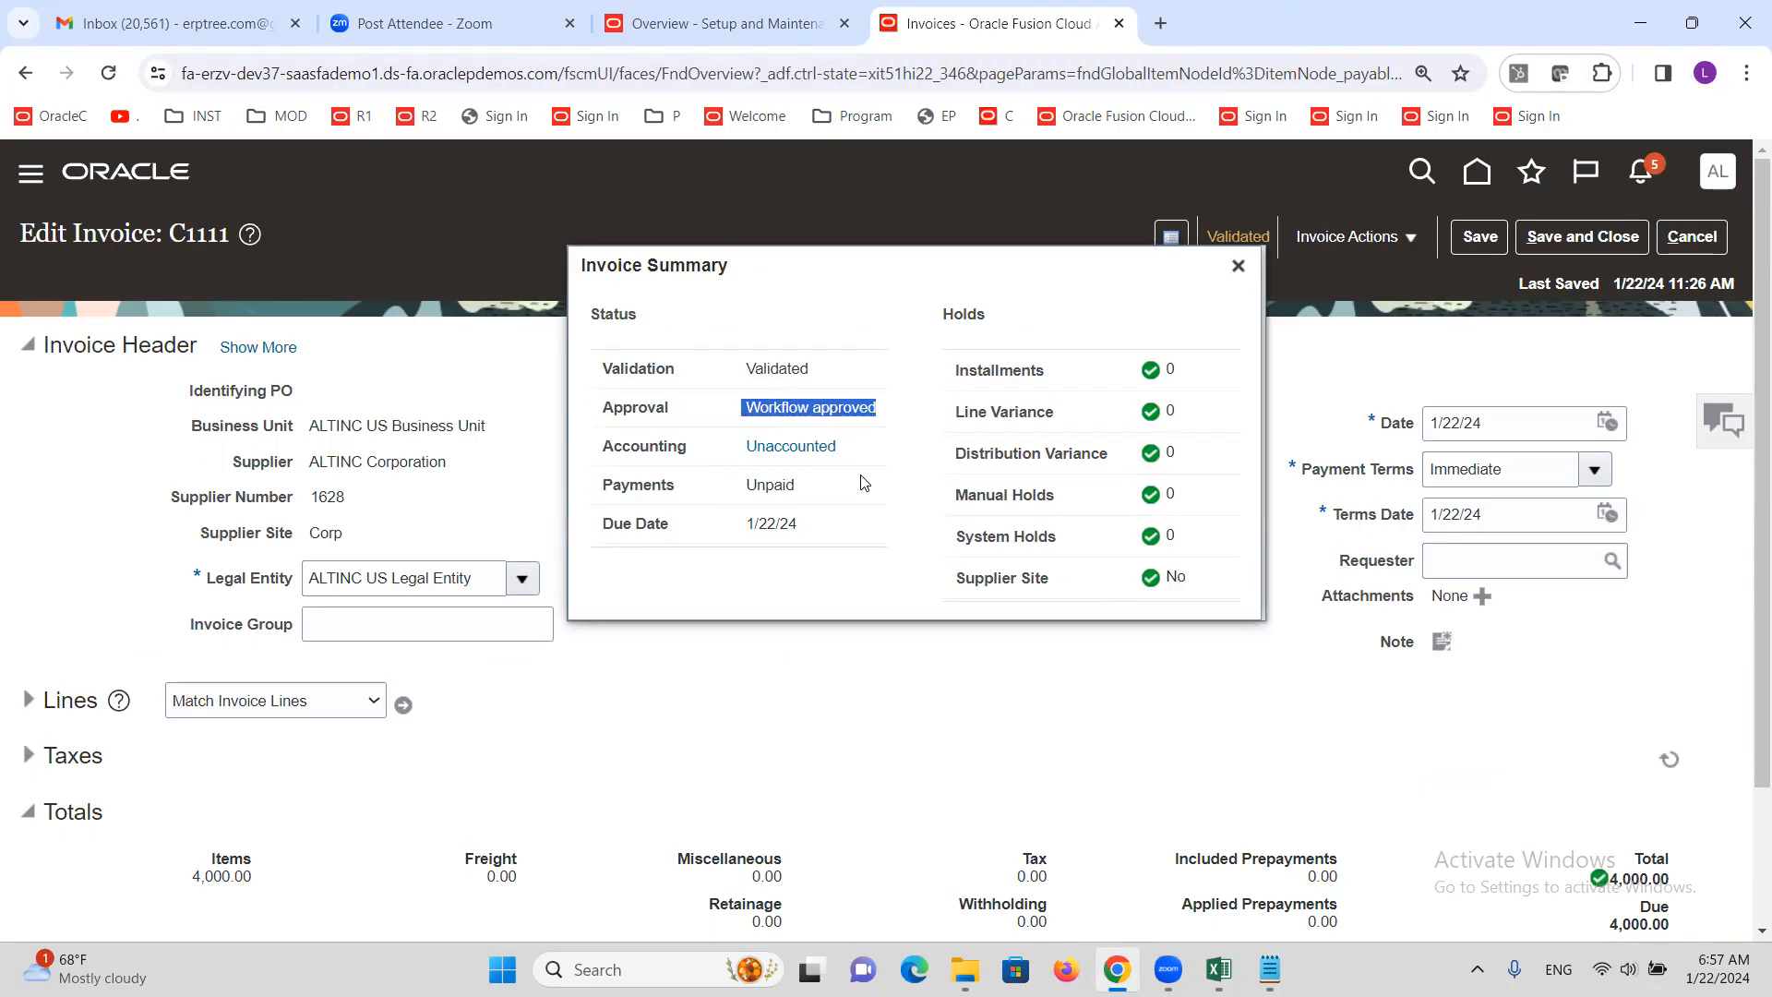
pyautogui.click(1238, 265)
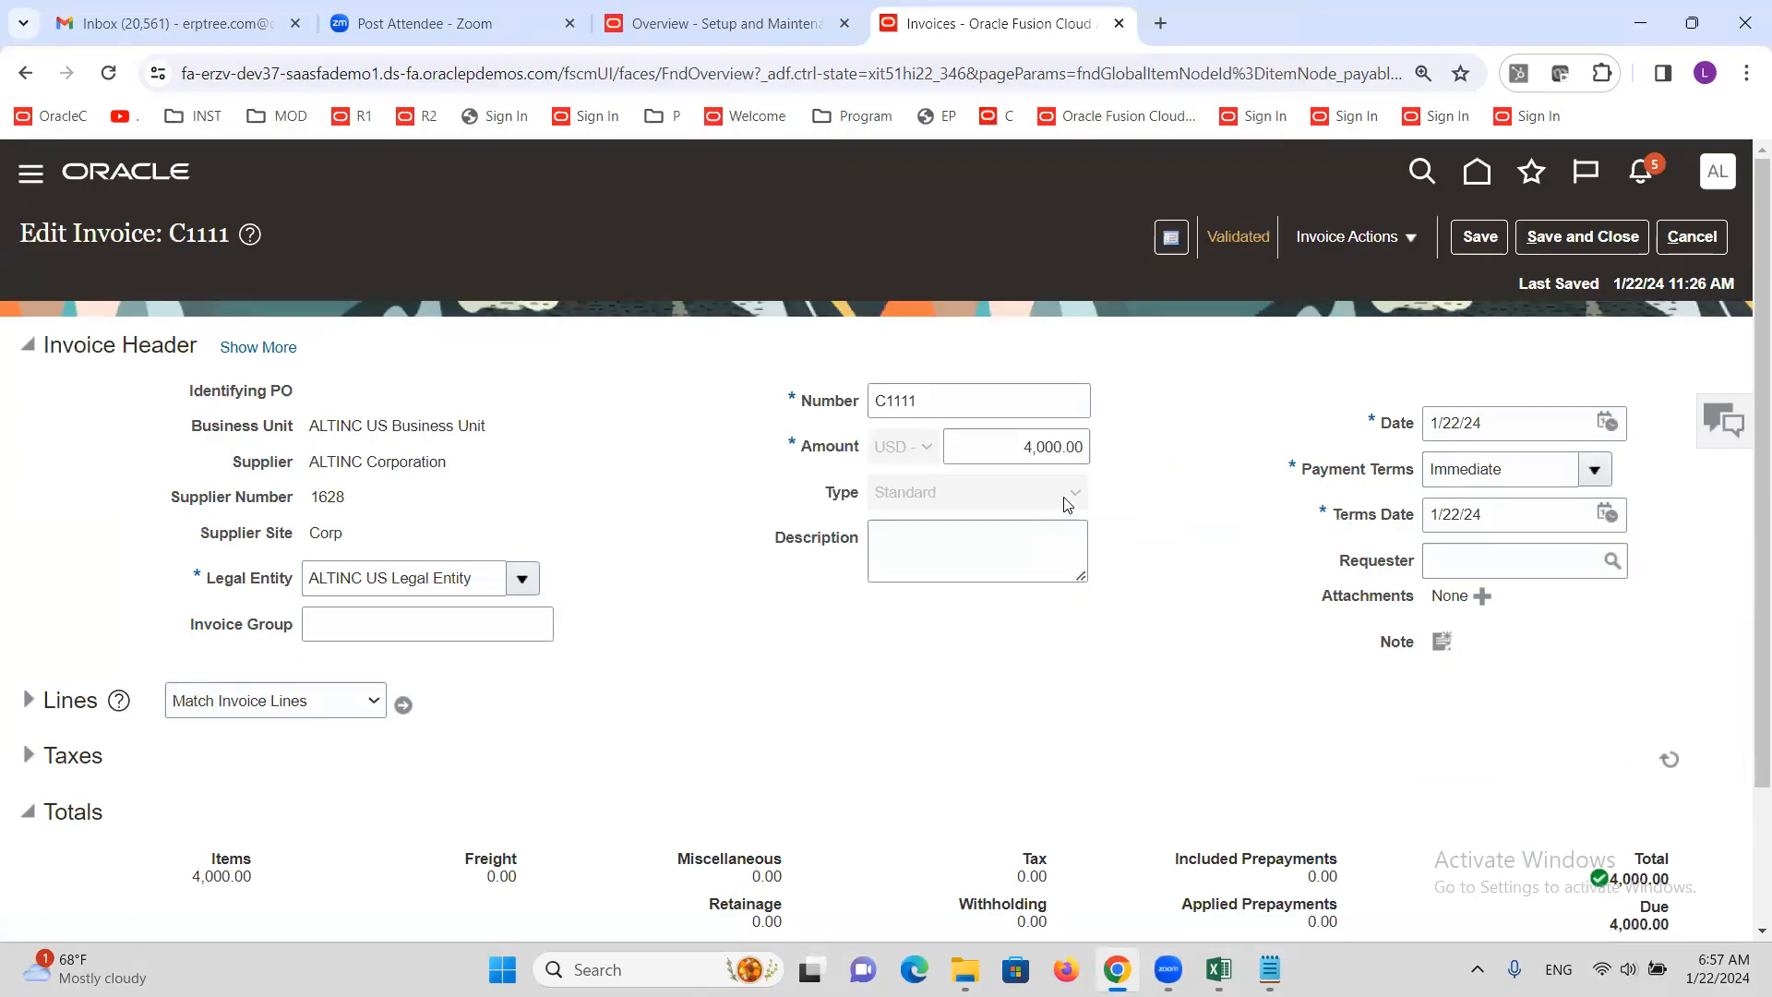
# Save invoice C1111, then enter invoice C2222 for supplier ALTINC at 10,000.00
pyautogui.click(1591, 244)
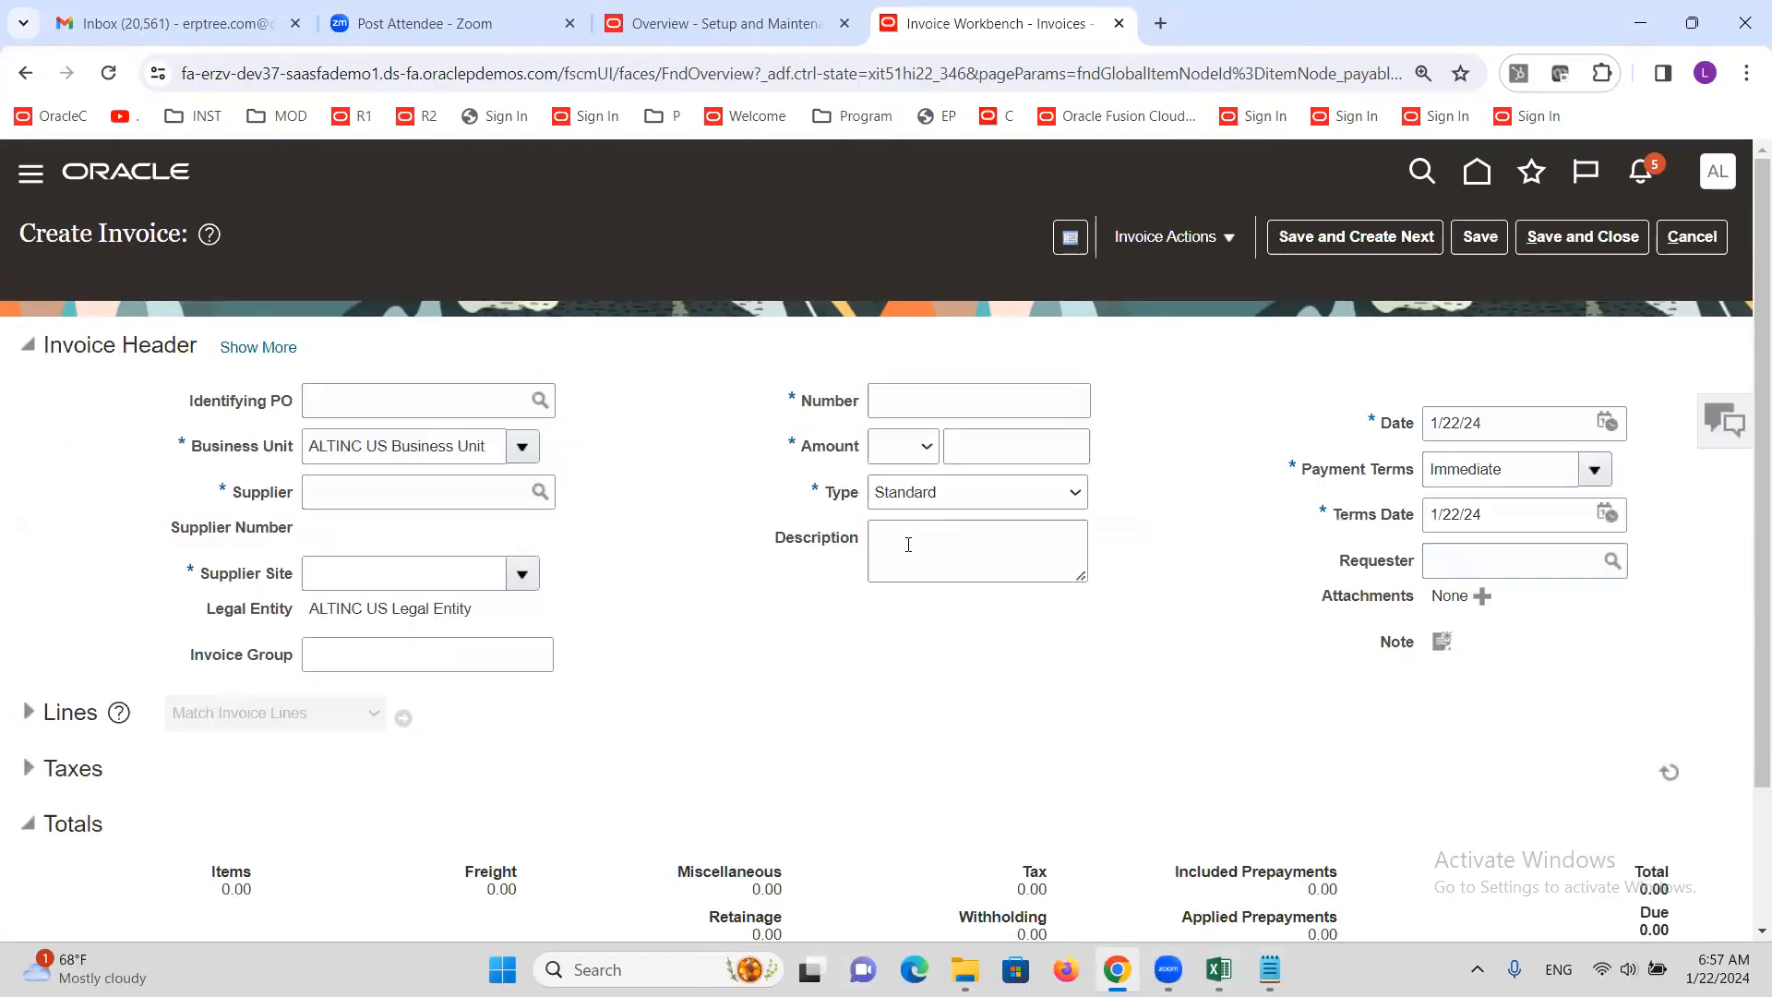
pyautogui.click(424, 503)
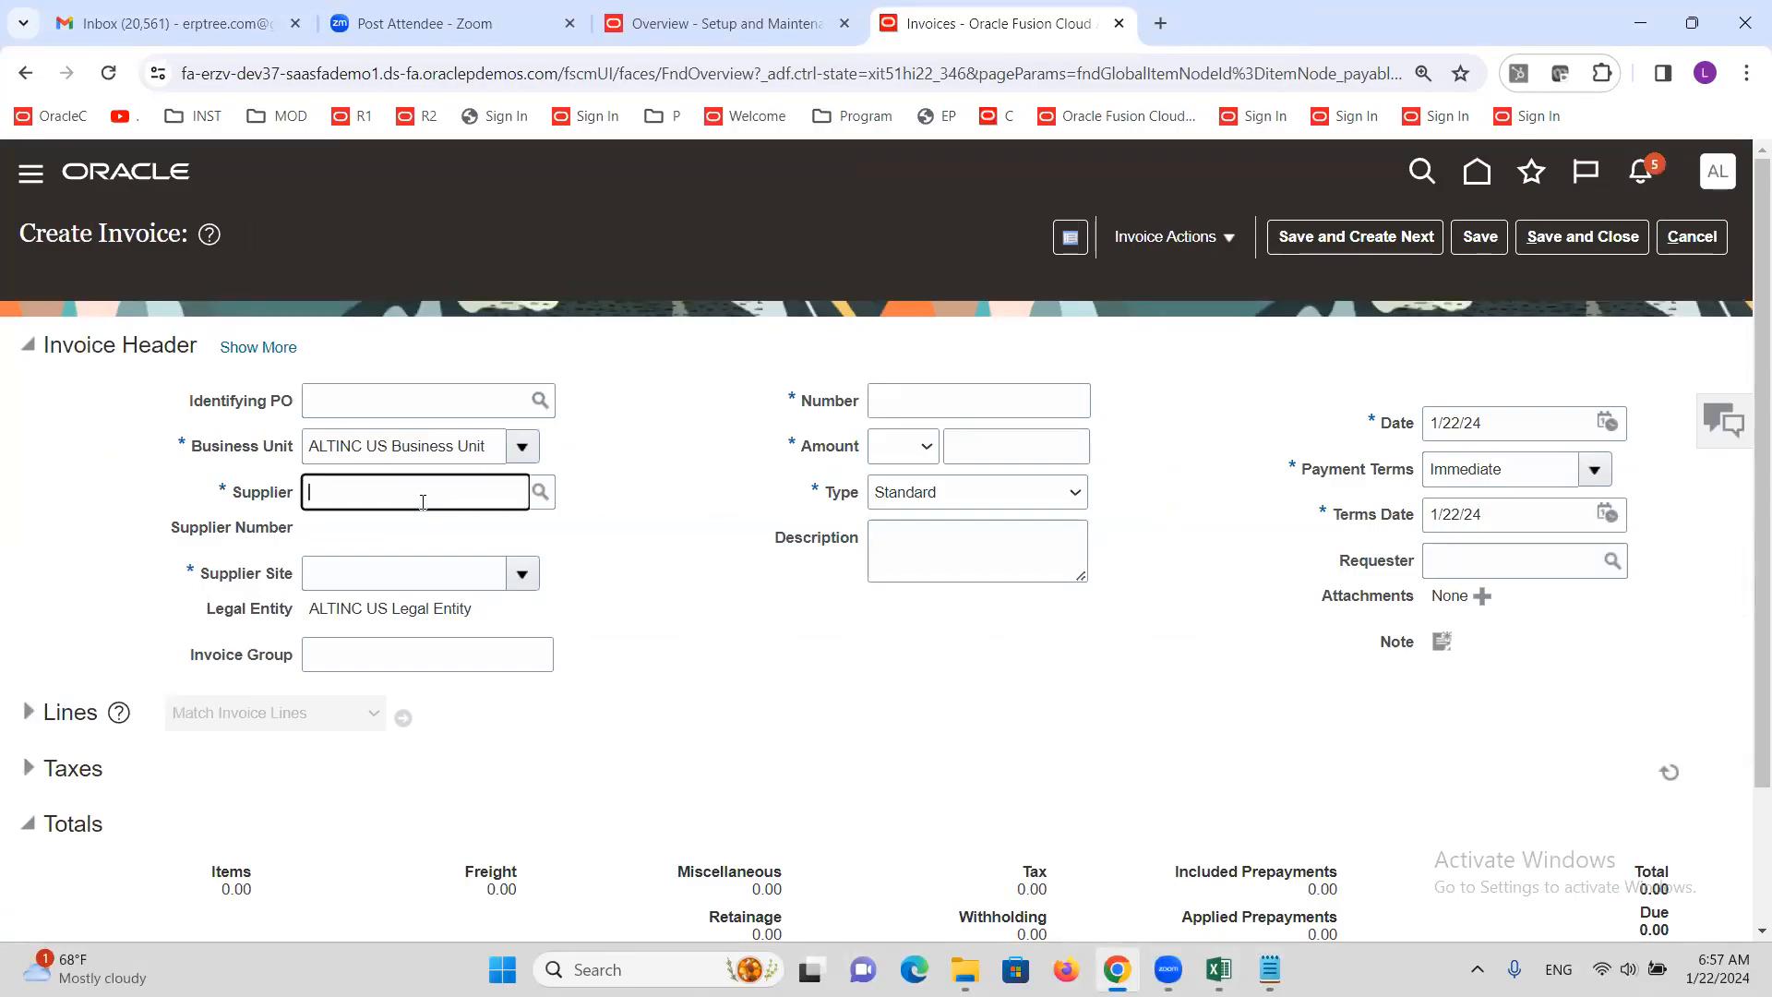
pyautogui.write('ALTINC')
pyautogui.press('Tab')
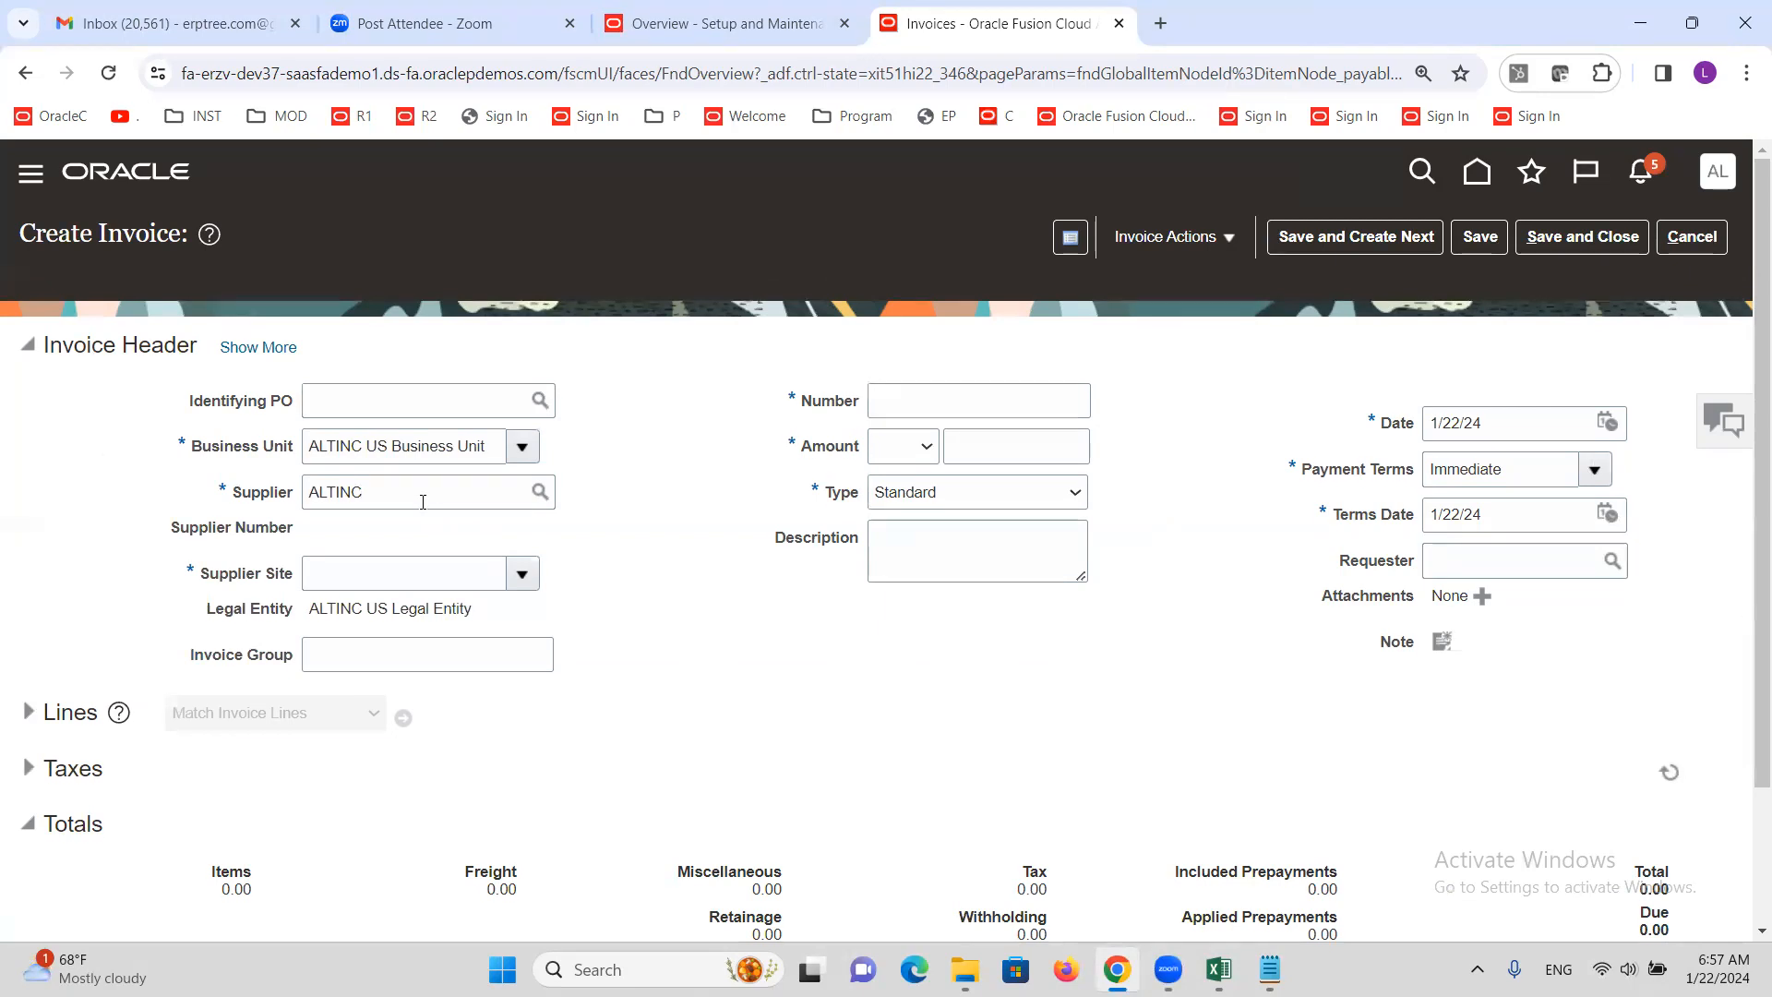
pyautogui.click(914, 408)
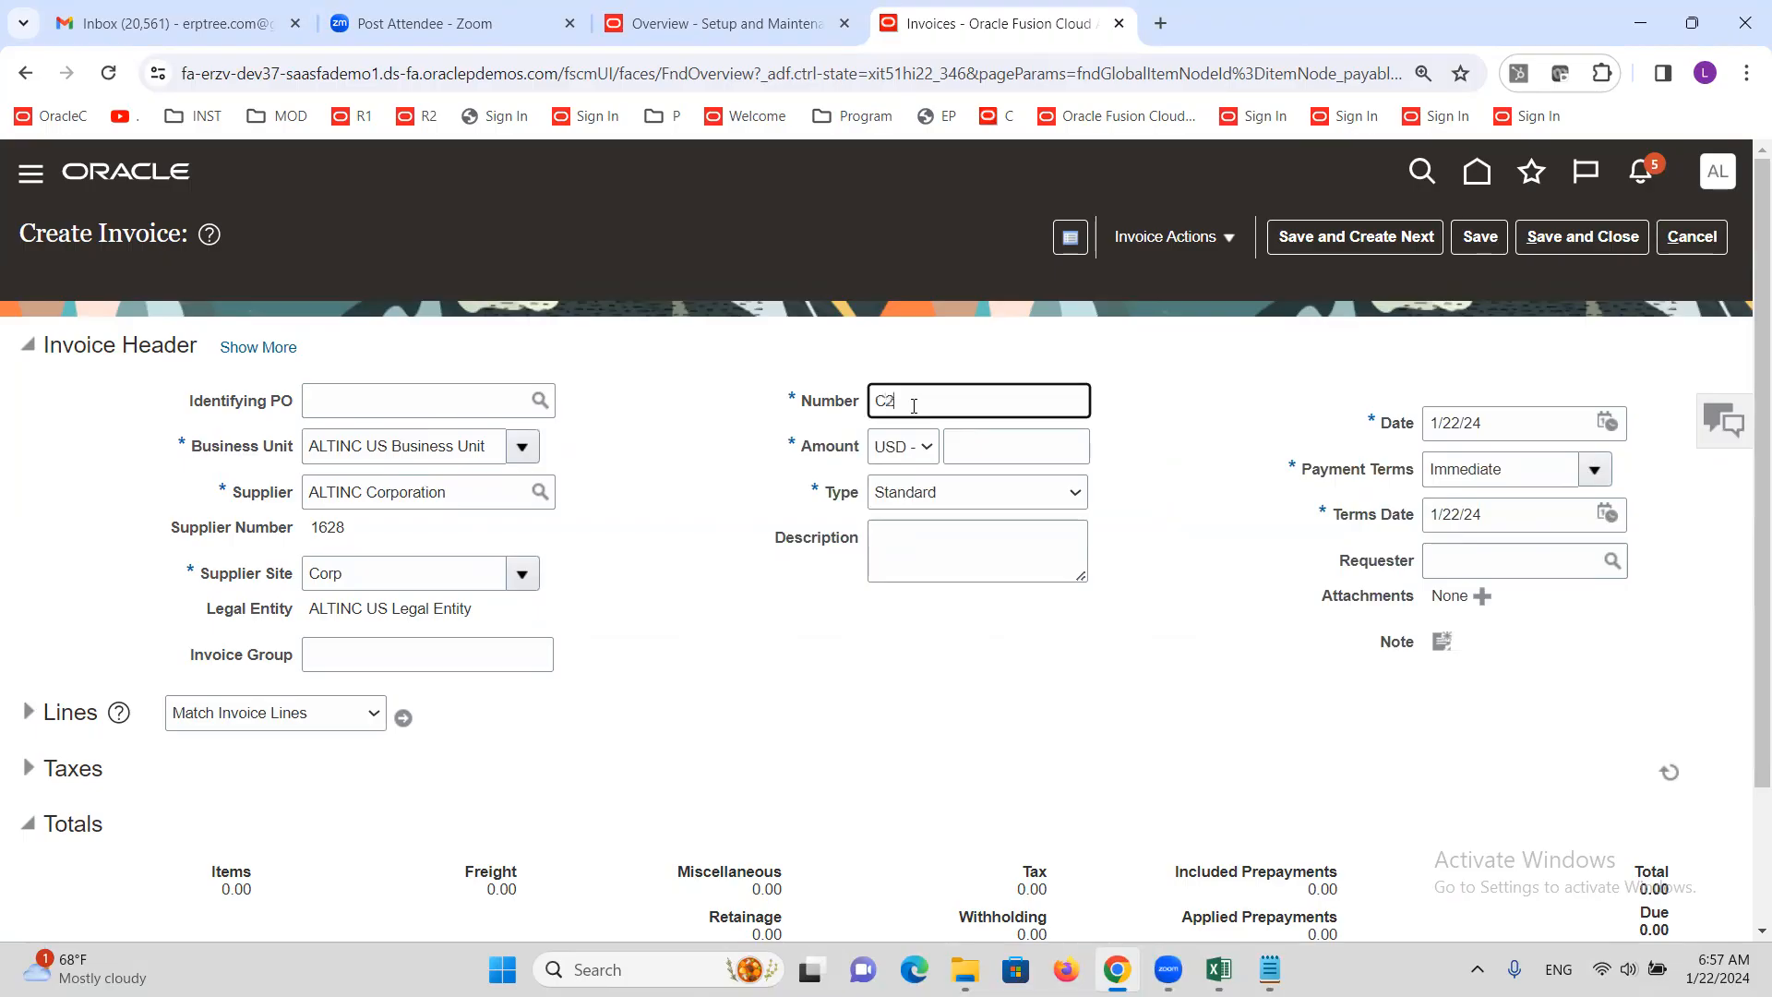
pyautogui.write('C2222')
pyautogui.press('Tab')
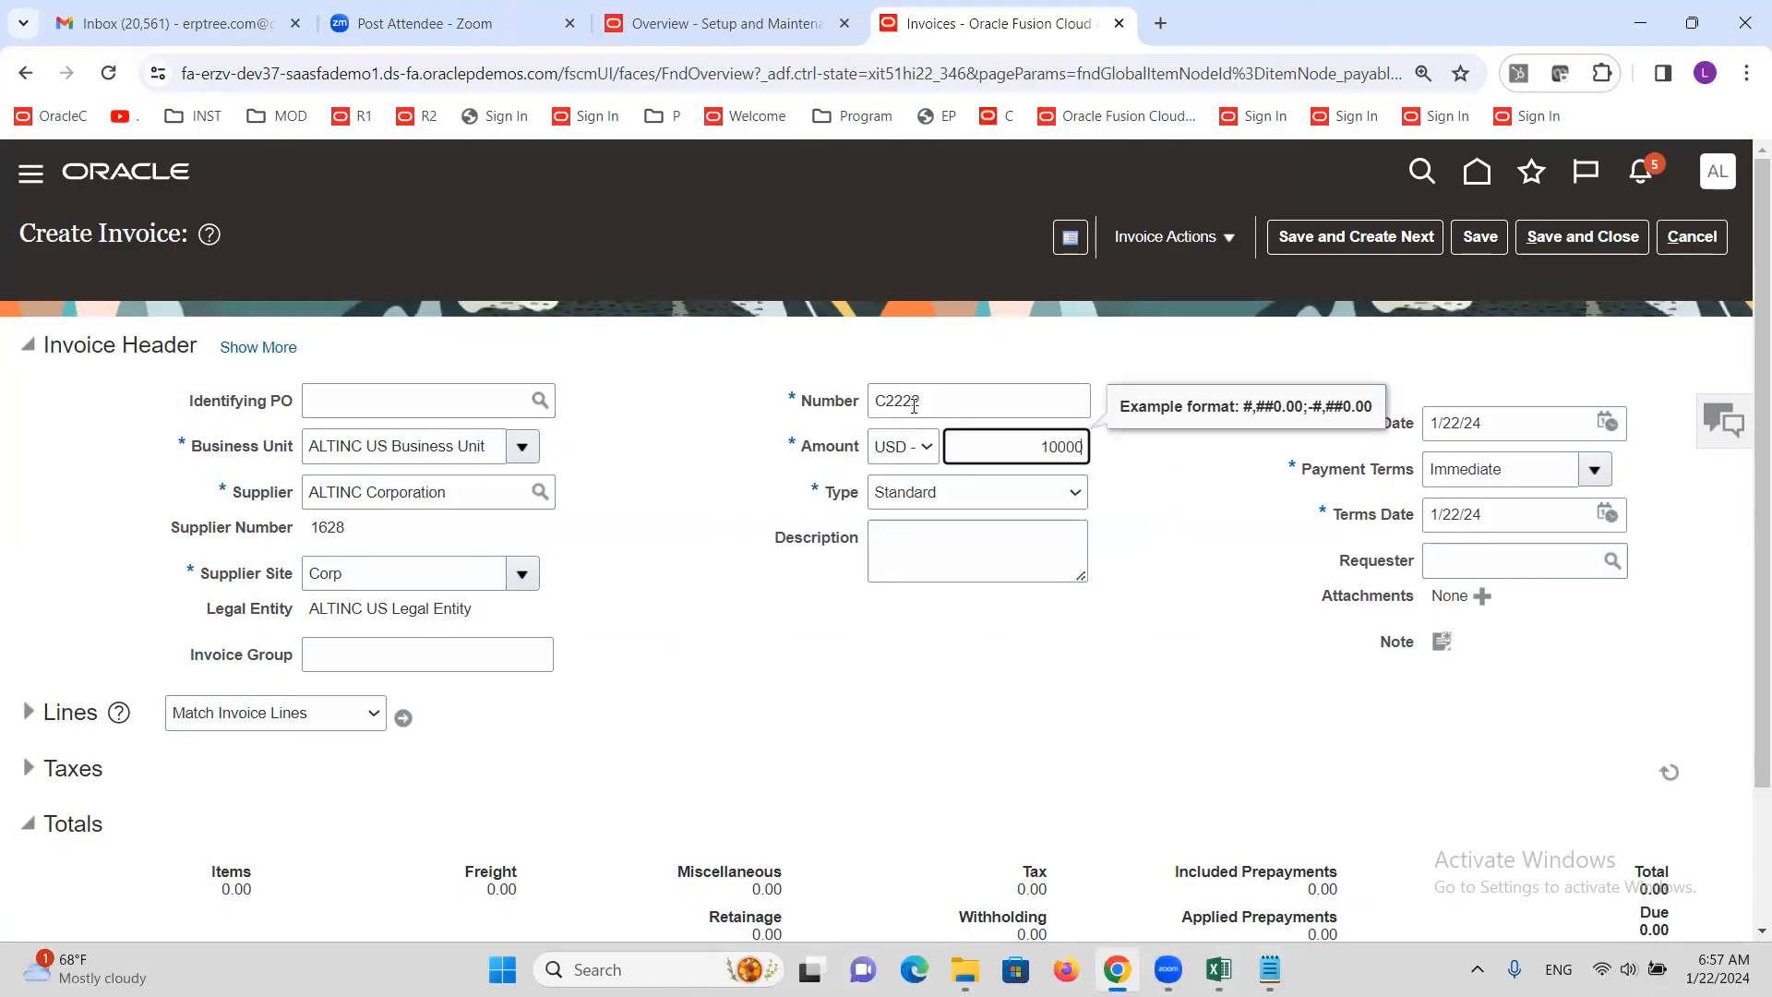
pyautogui.click(704, 472)
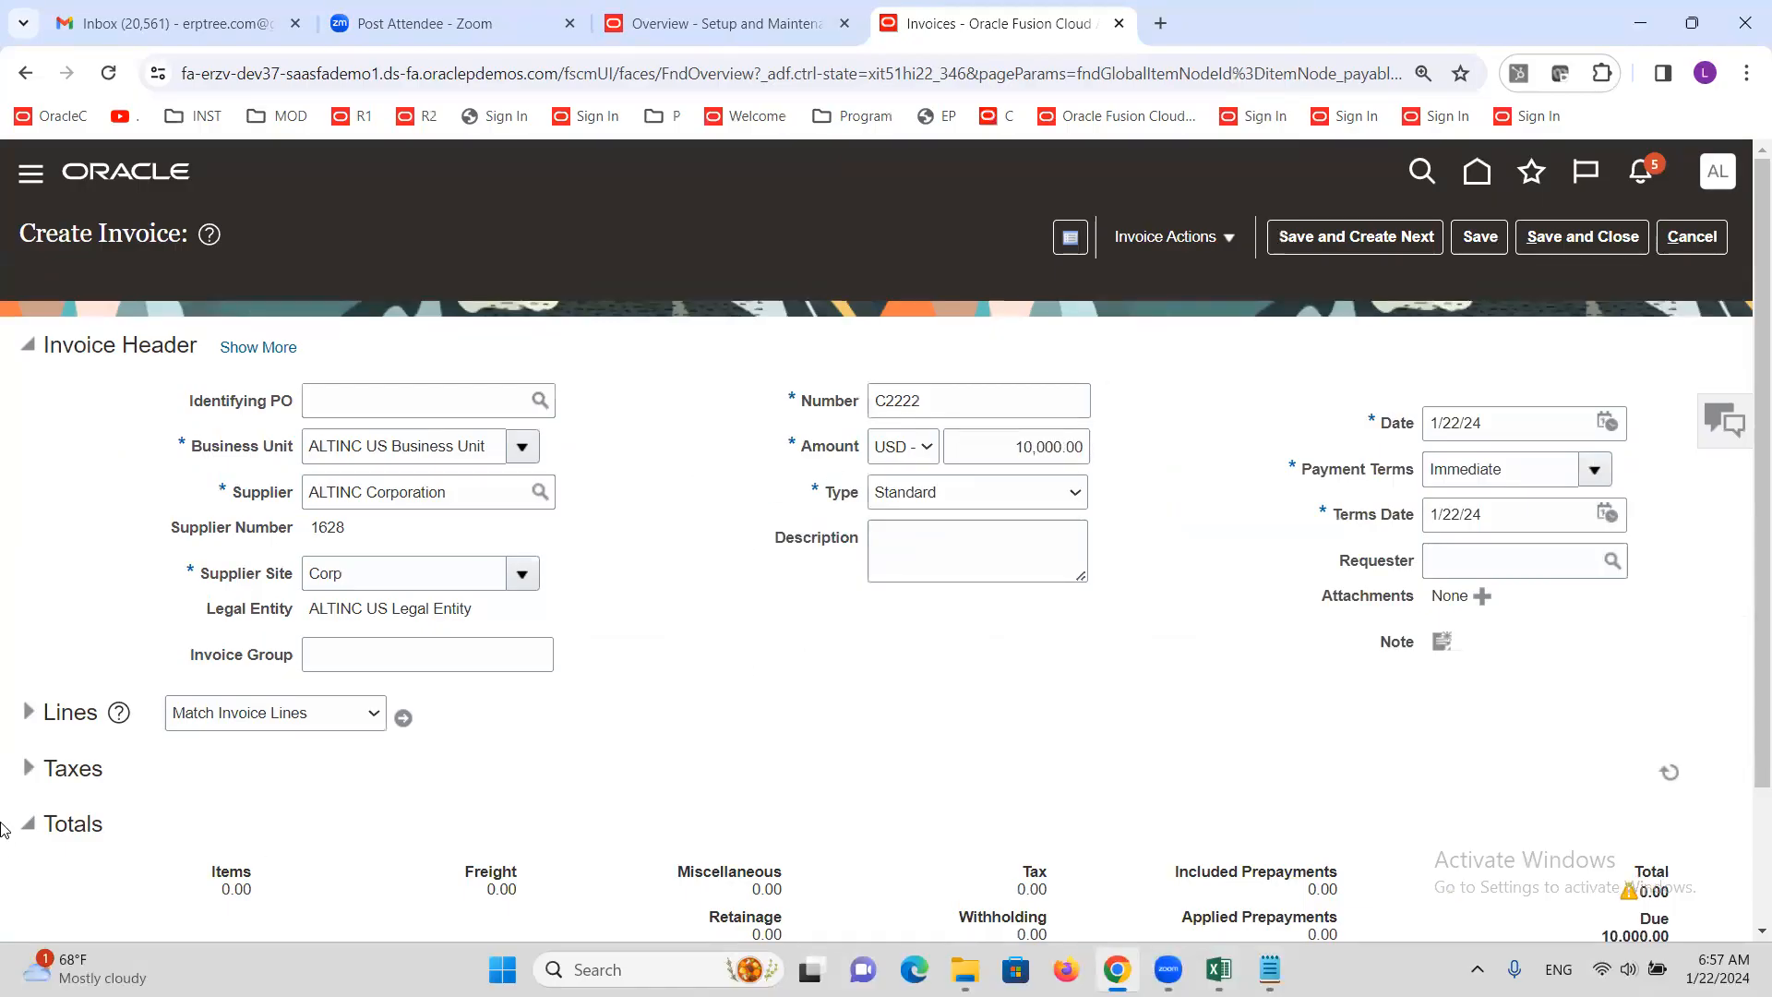
# Add Item line 1 for 10,000.00 with the Internet Expense distribution set
pyautogui.click(28, 713)
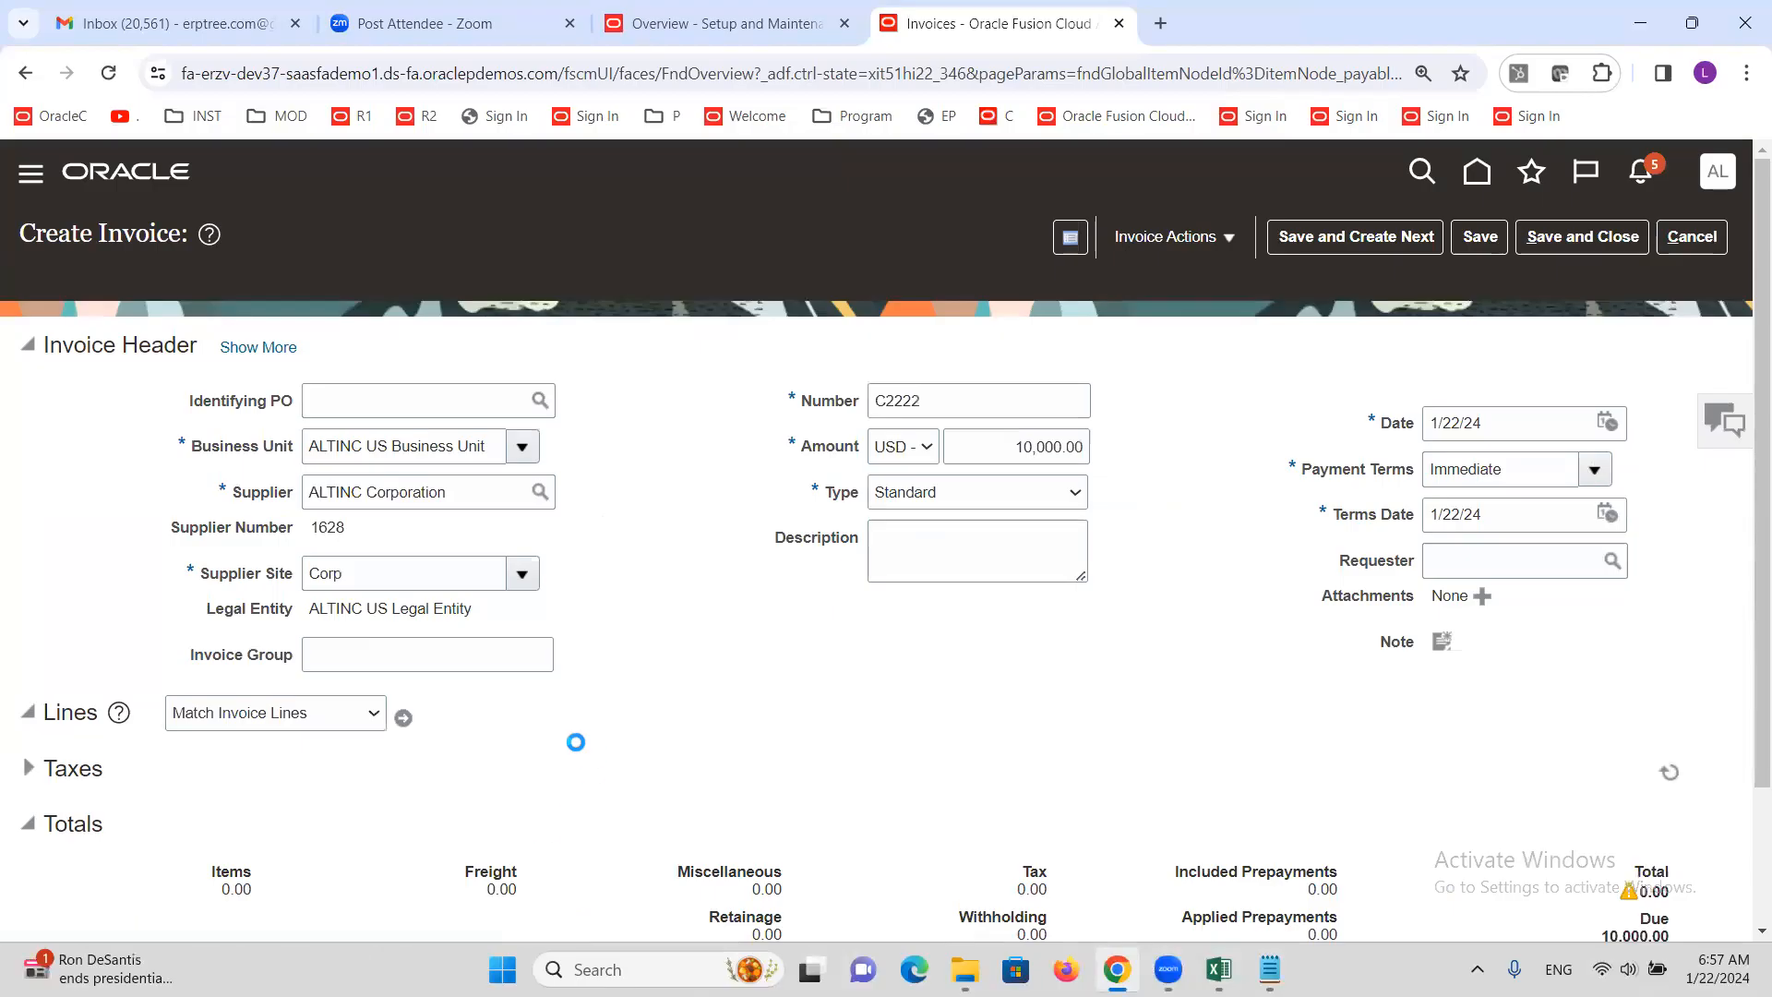
pyautogui.scroll(-3, 526, 680)
pyautogui.click(356, 731)
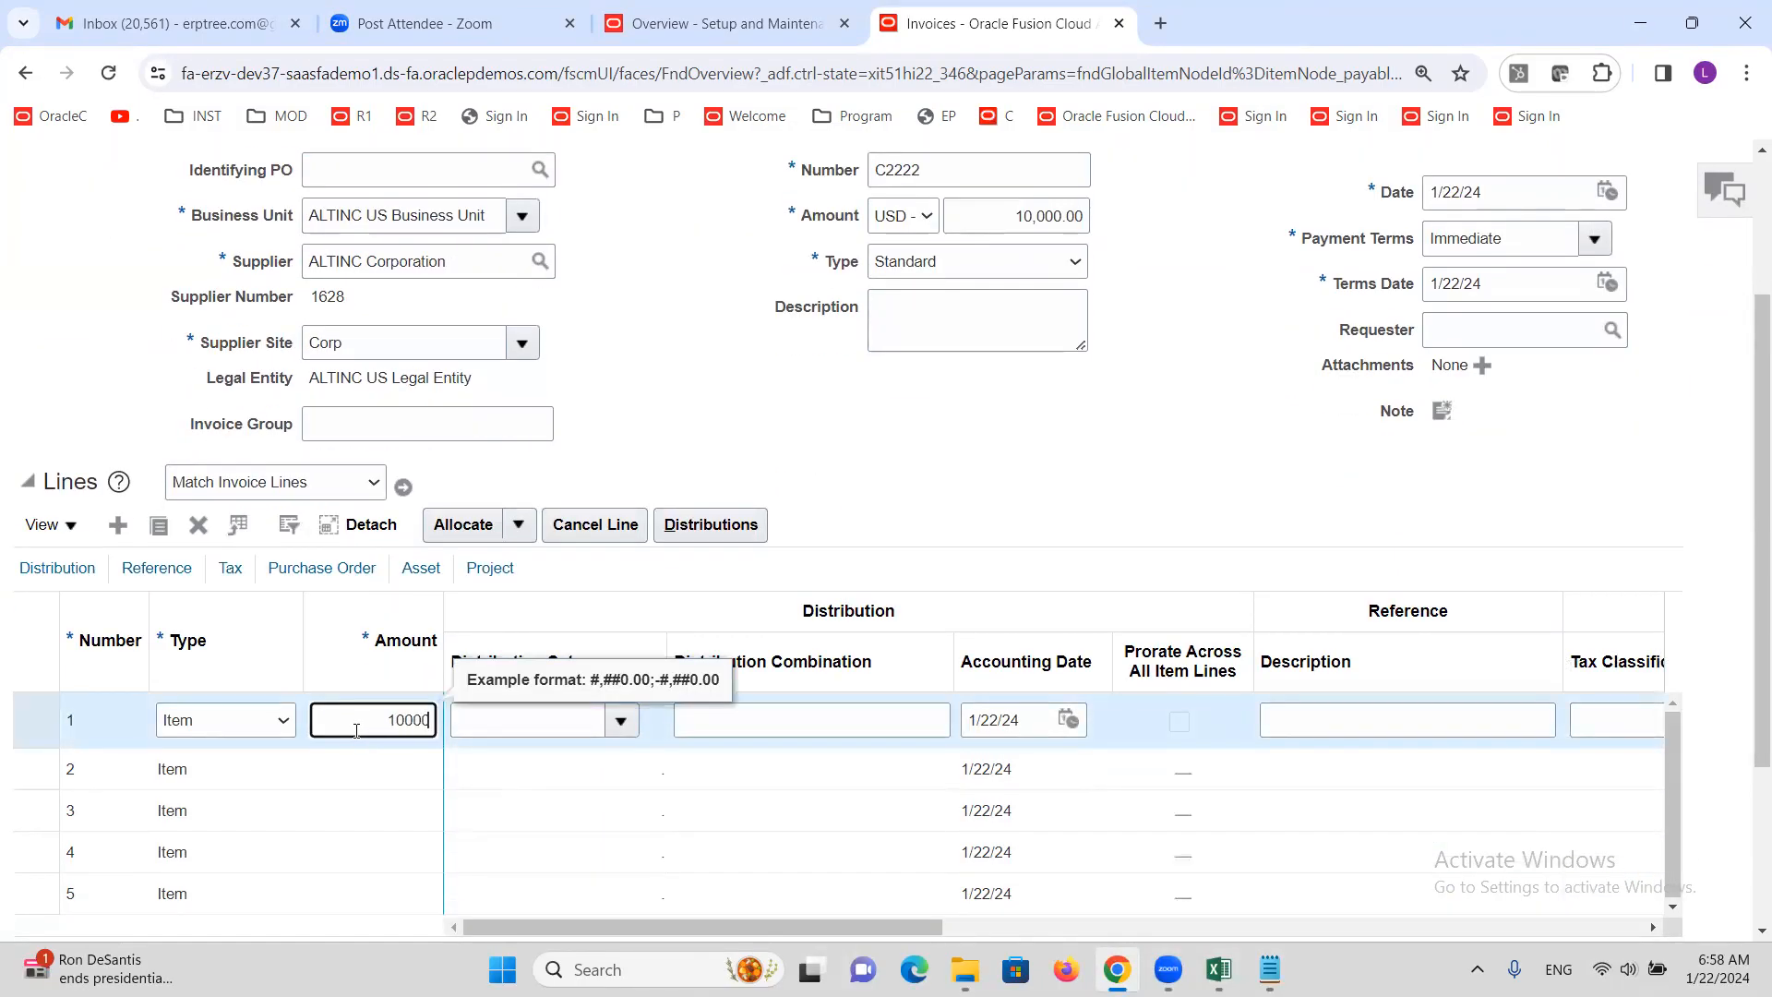
pyautogui.press('Tab')
pyautogui.write('INT')
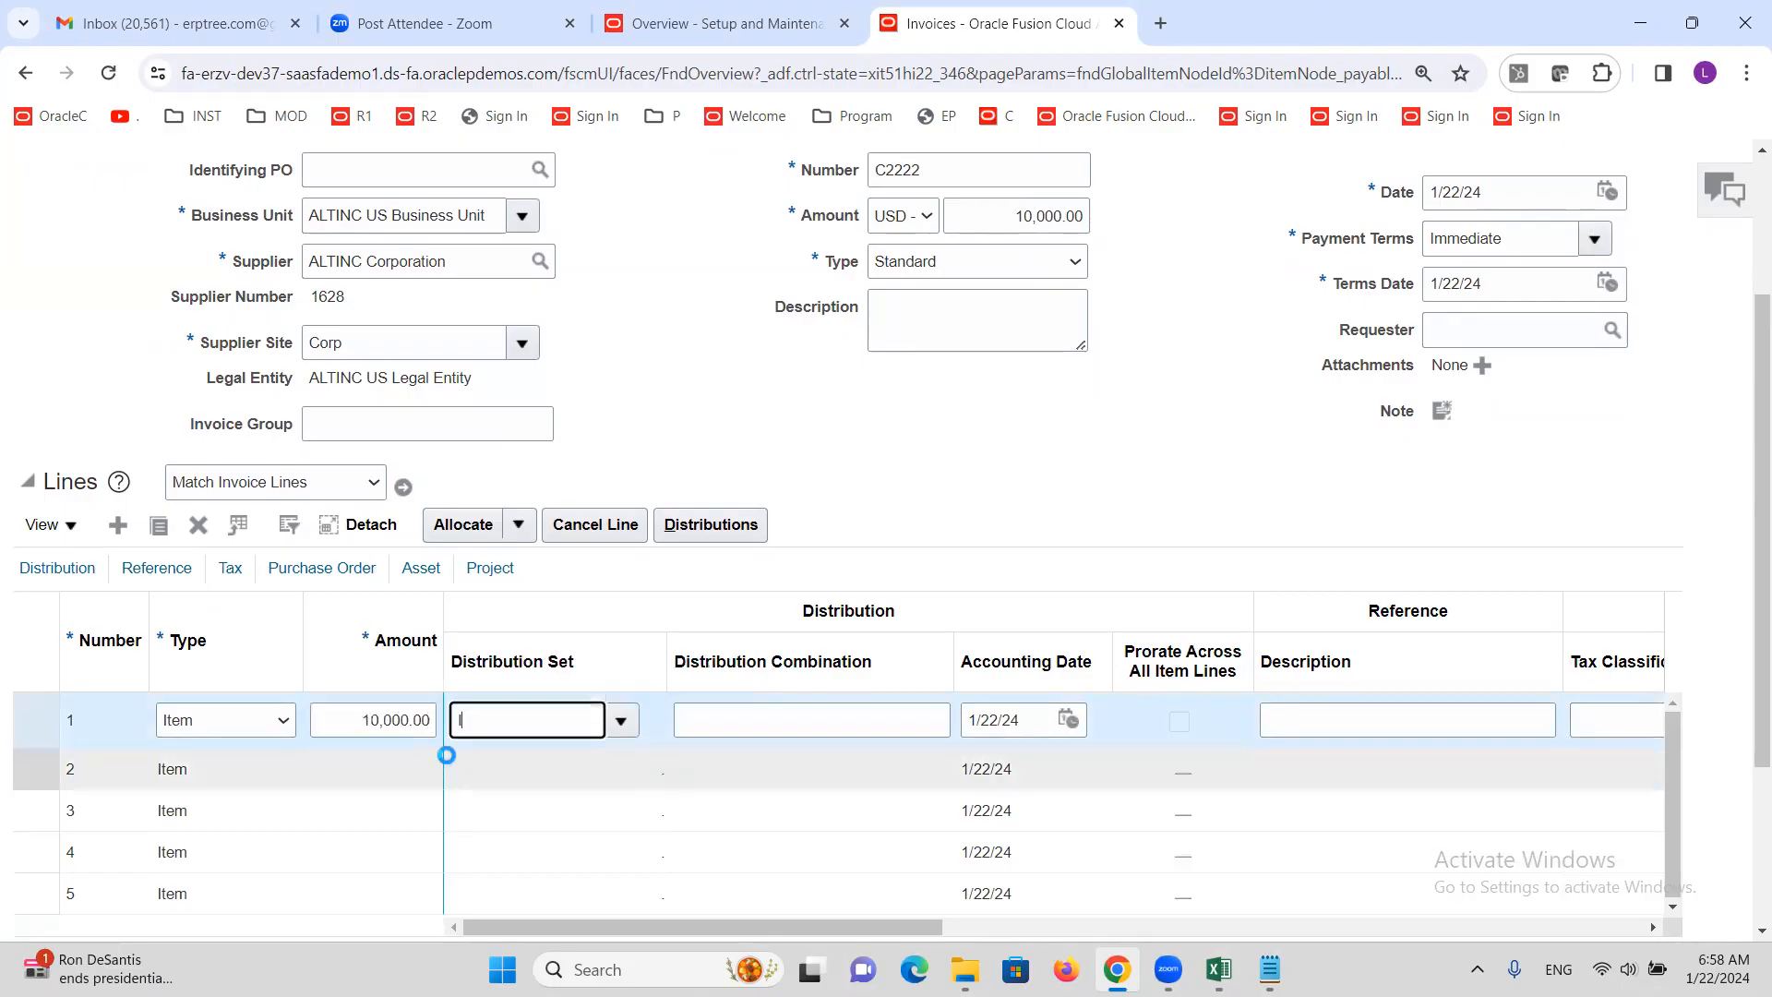
pyautogui.press('Tab')
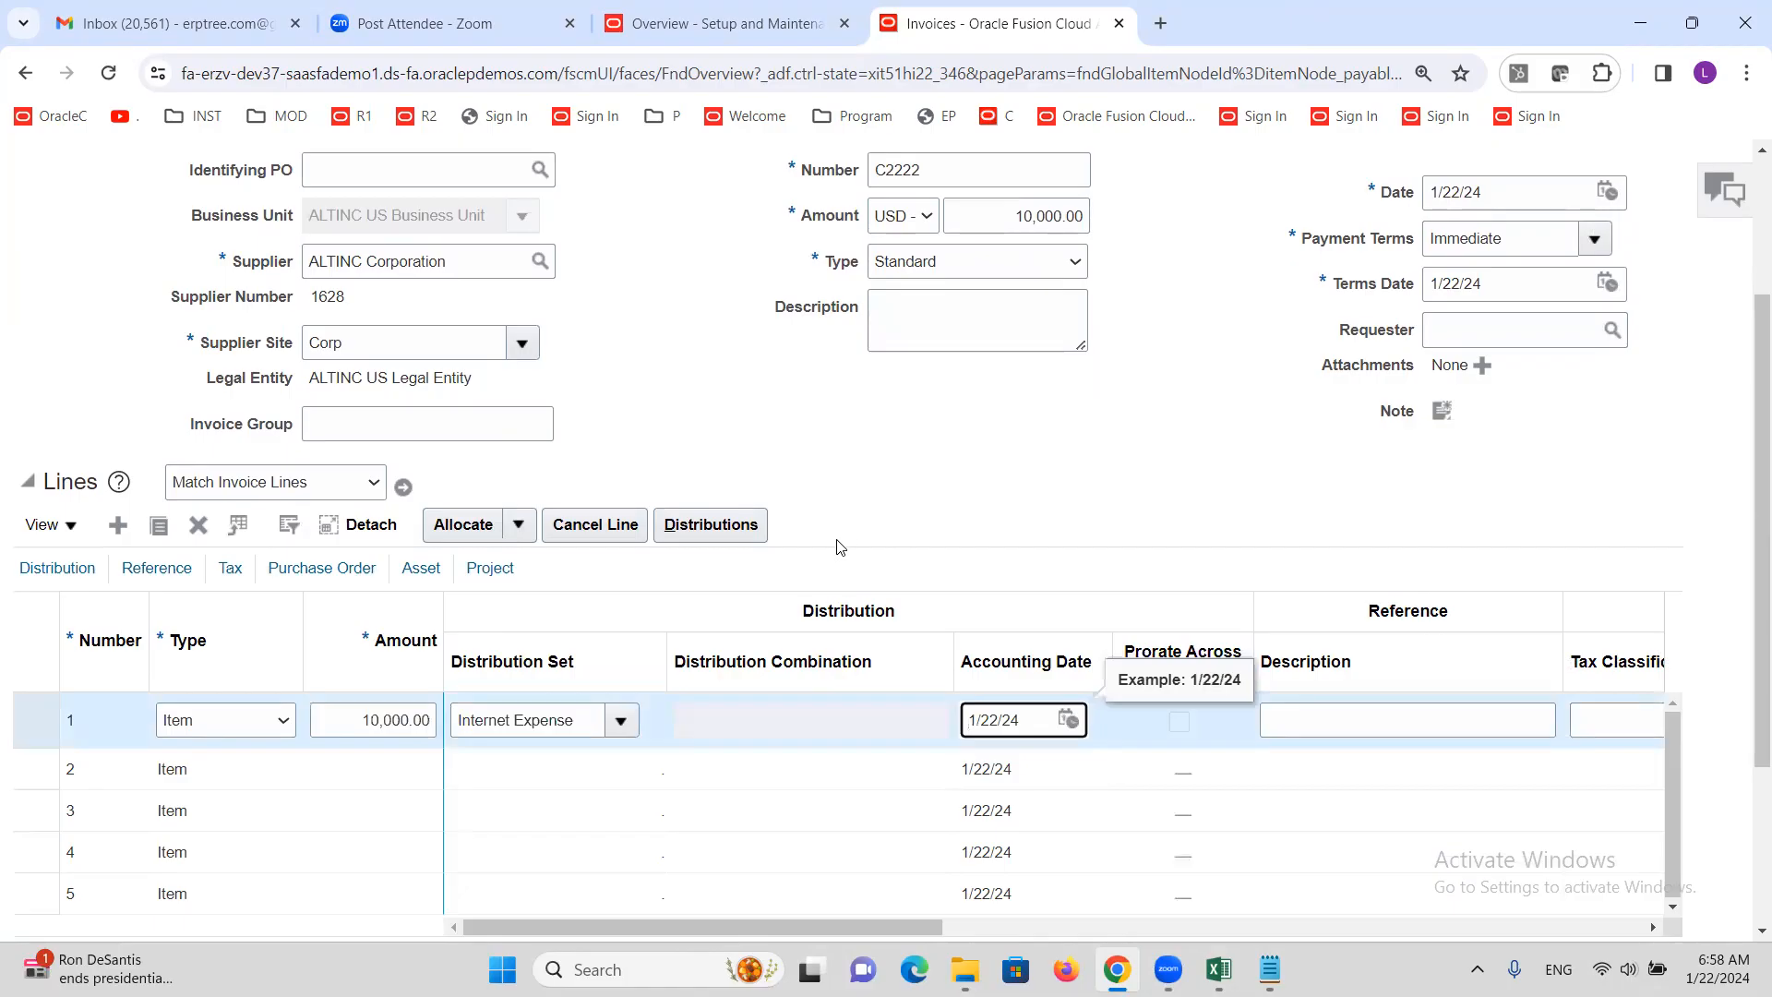
# Validate invoice C2222
pyautogui.scroll(3, 835, 546)
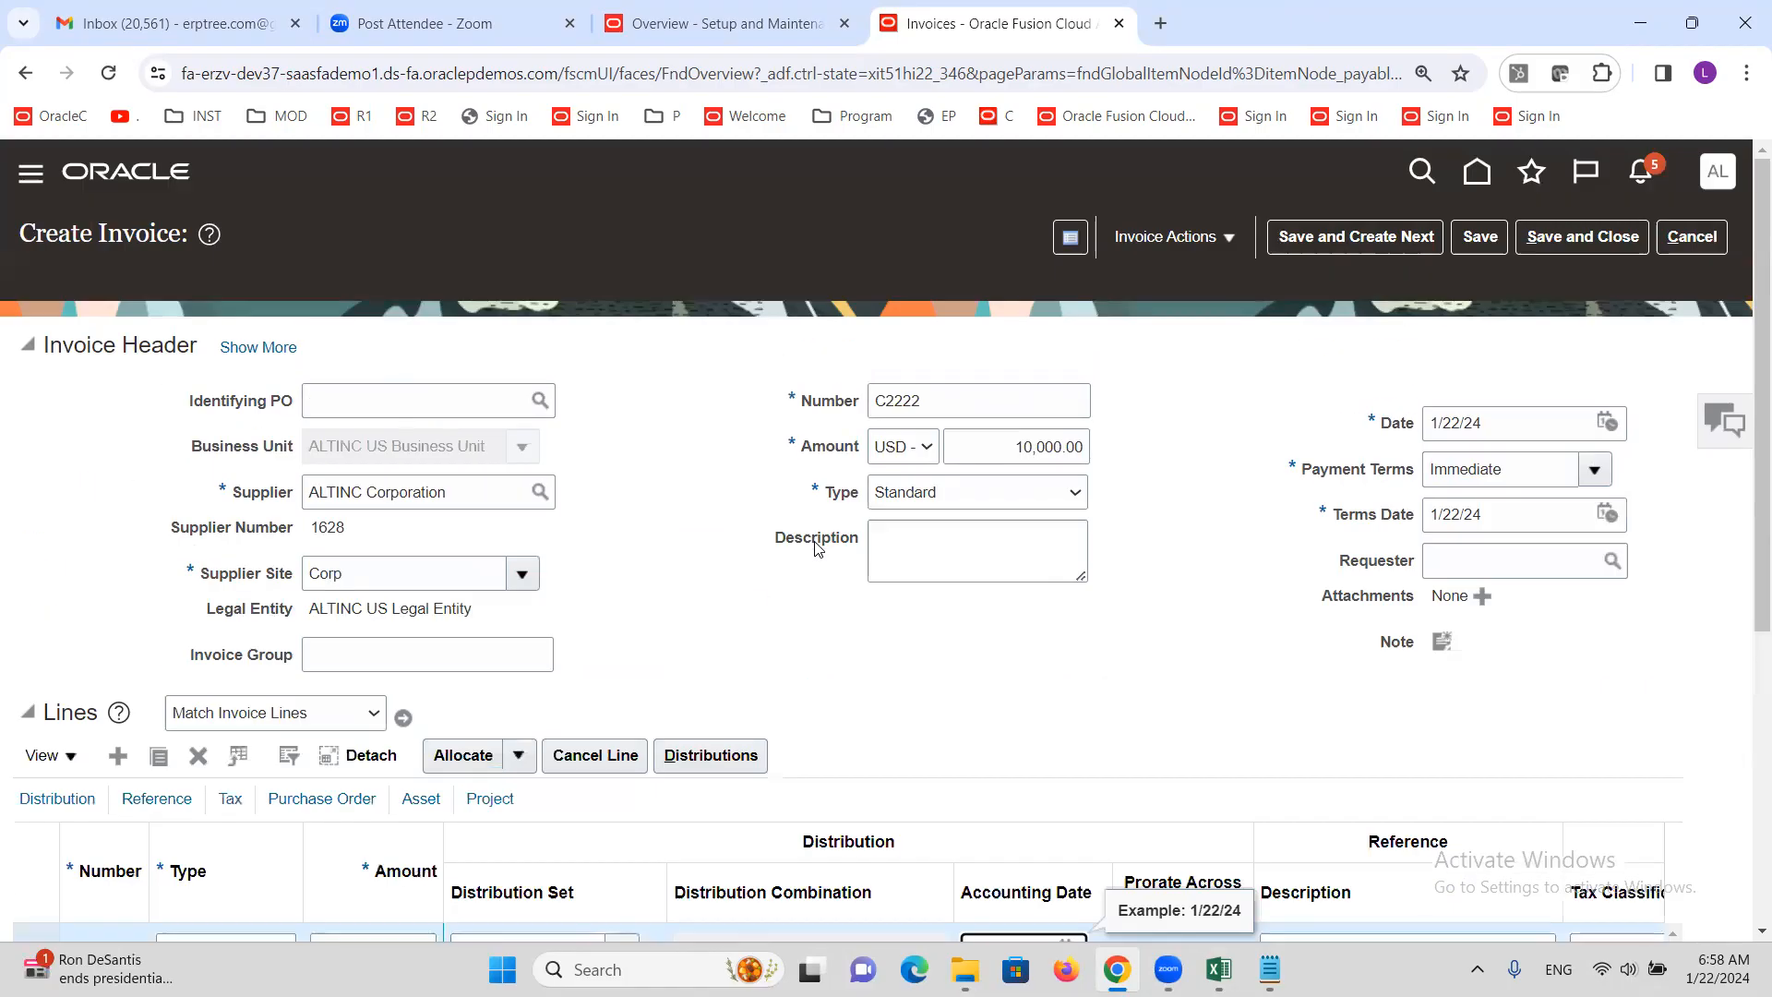
pyautogui.click(1230, 249)
pyautogui.click(1218, 350)
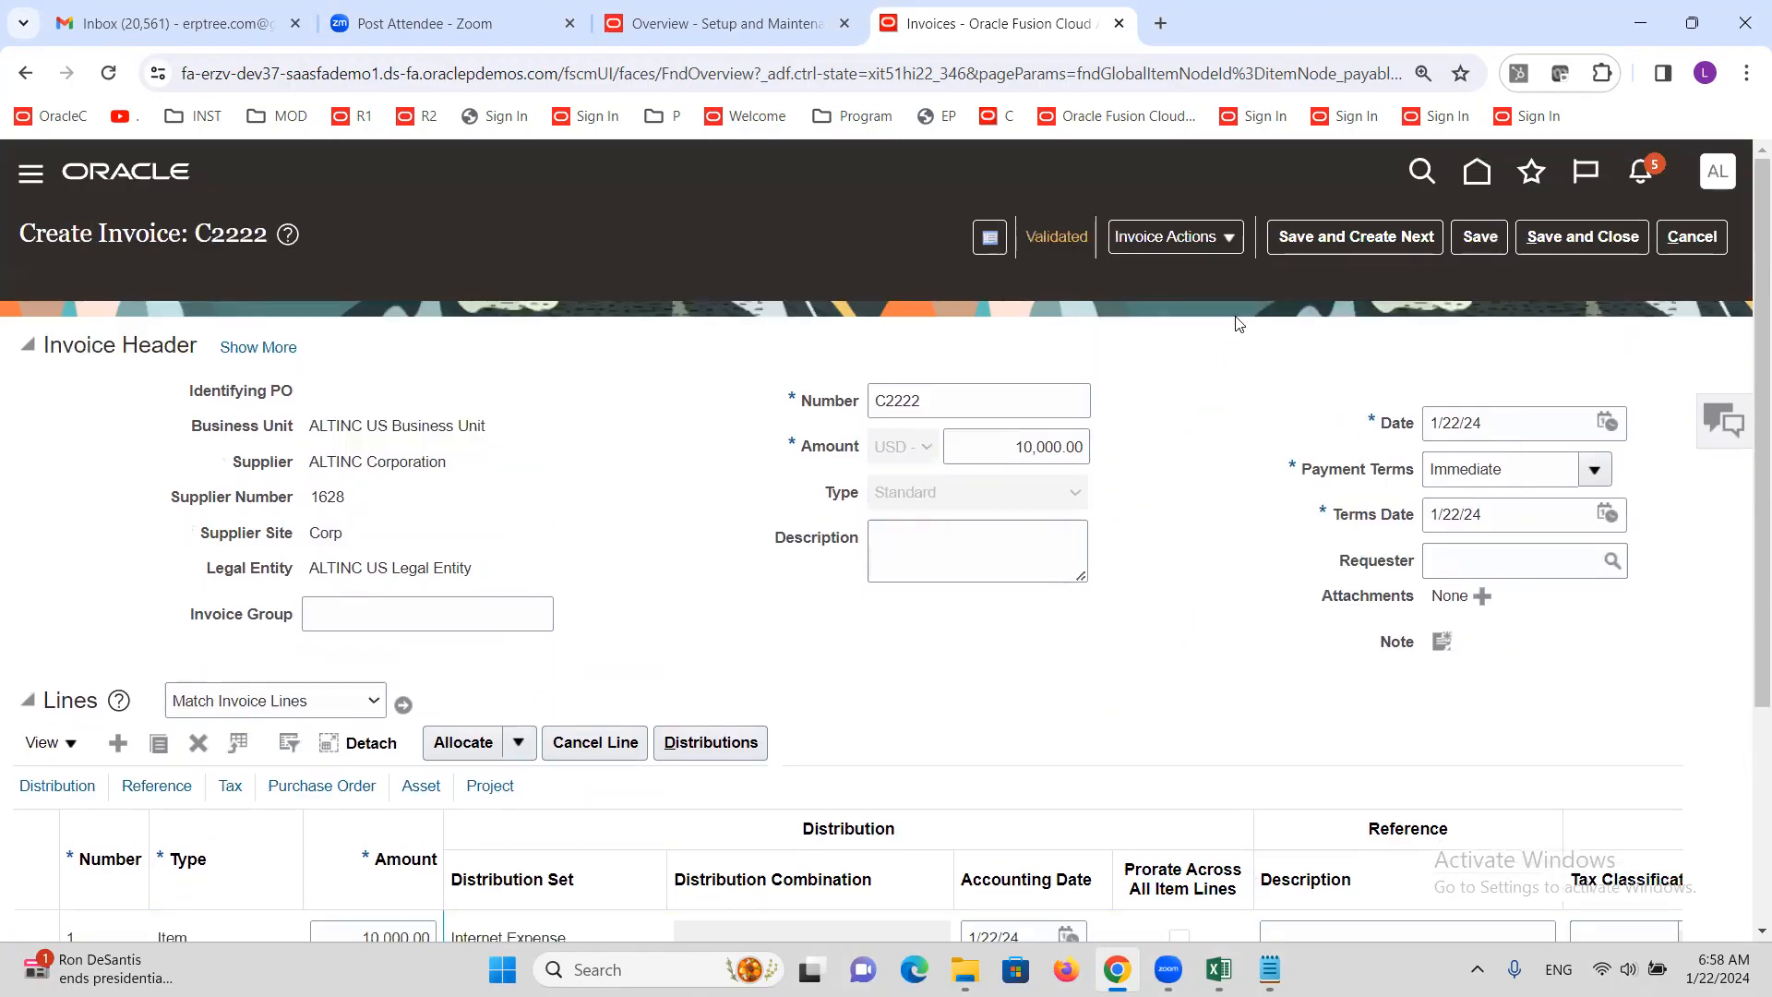
pyautogui.click(1222, 244)
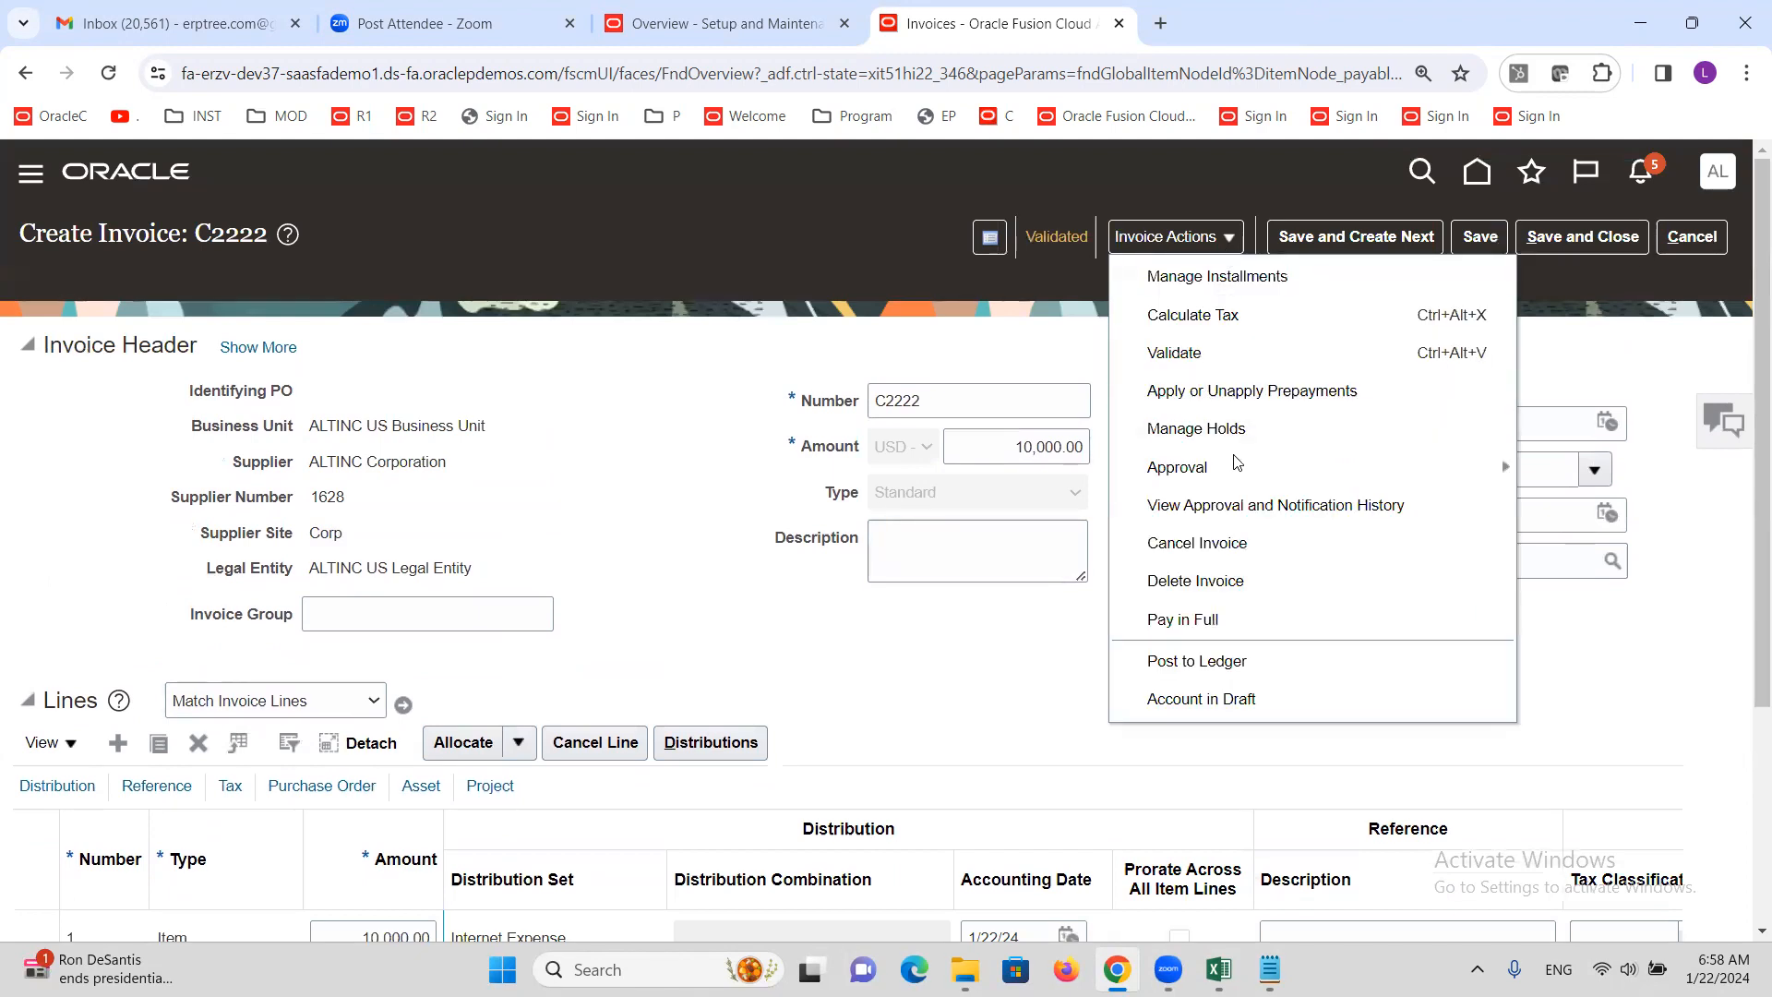
# Initiate the approval workflow for invoice C2222
pyautogui.moveTo(1237, 467)
pyautogui.click(1564, 481)
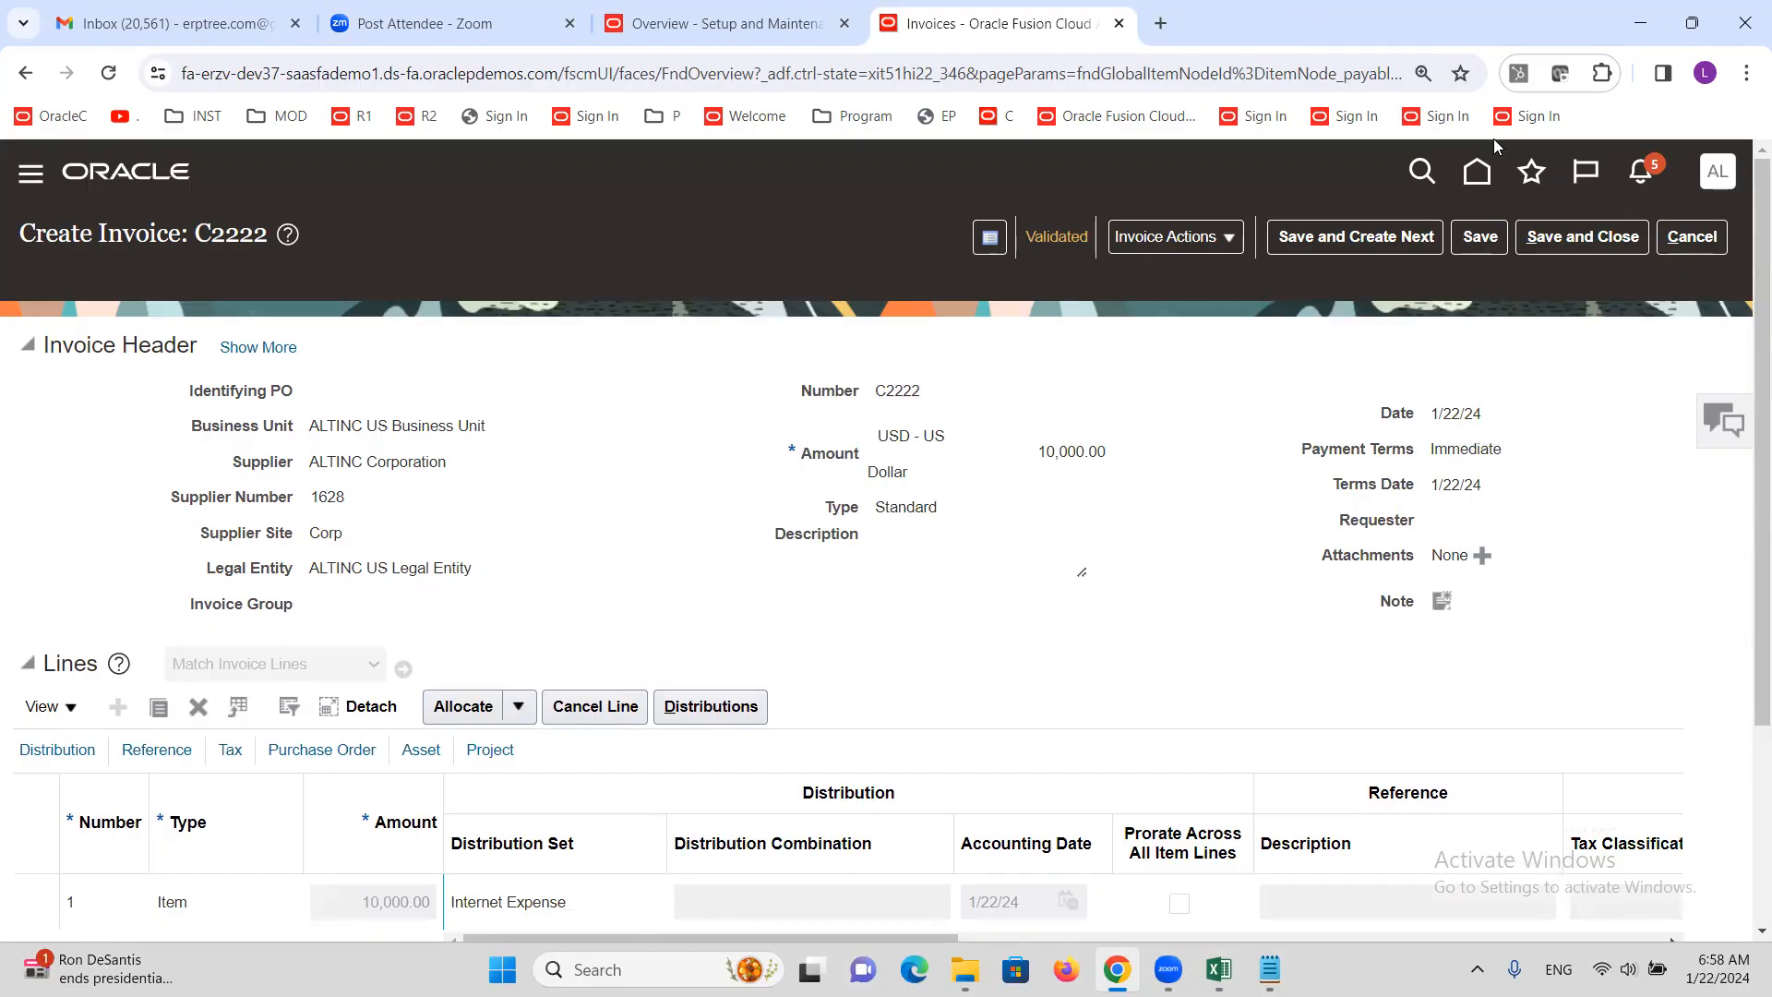
pyautogui.hotkey('ctrl', 'a')
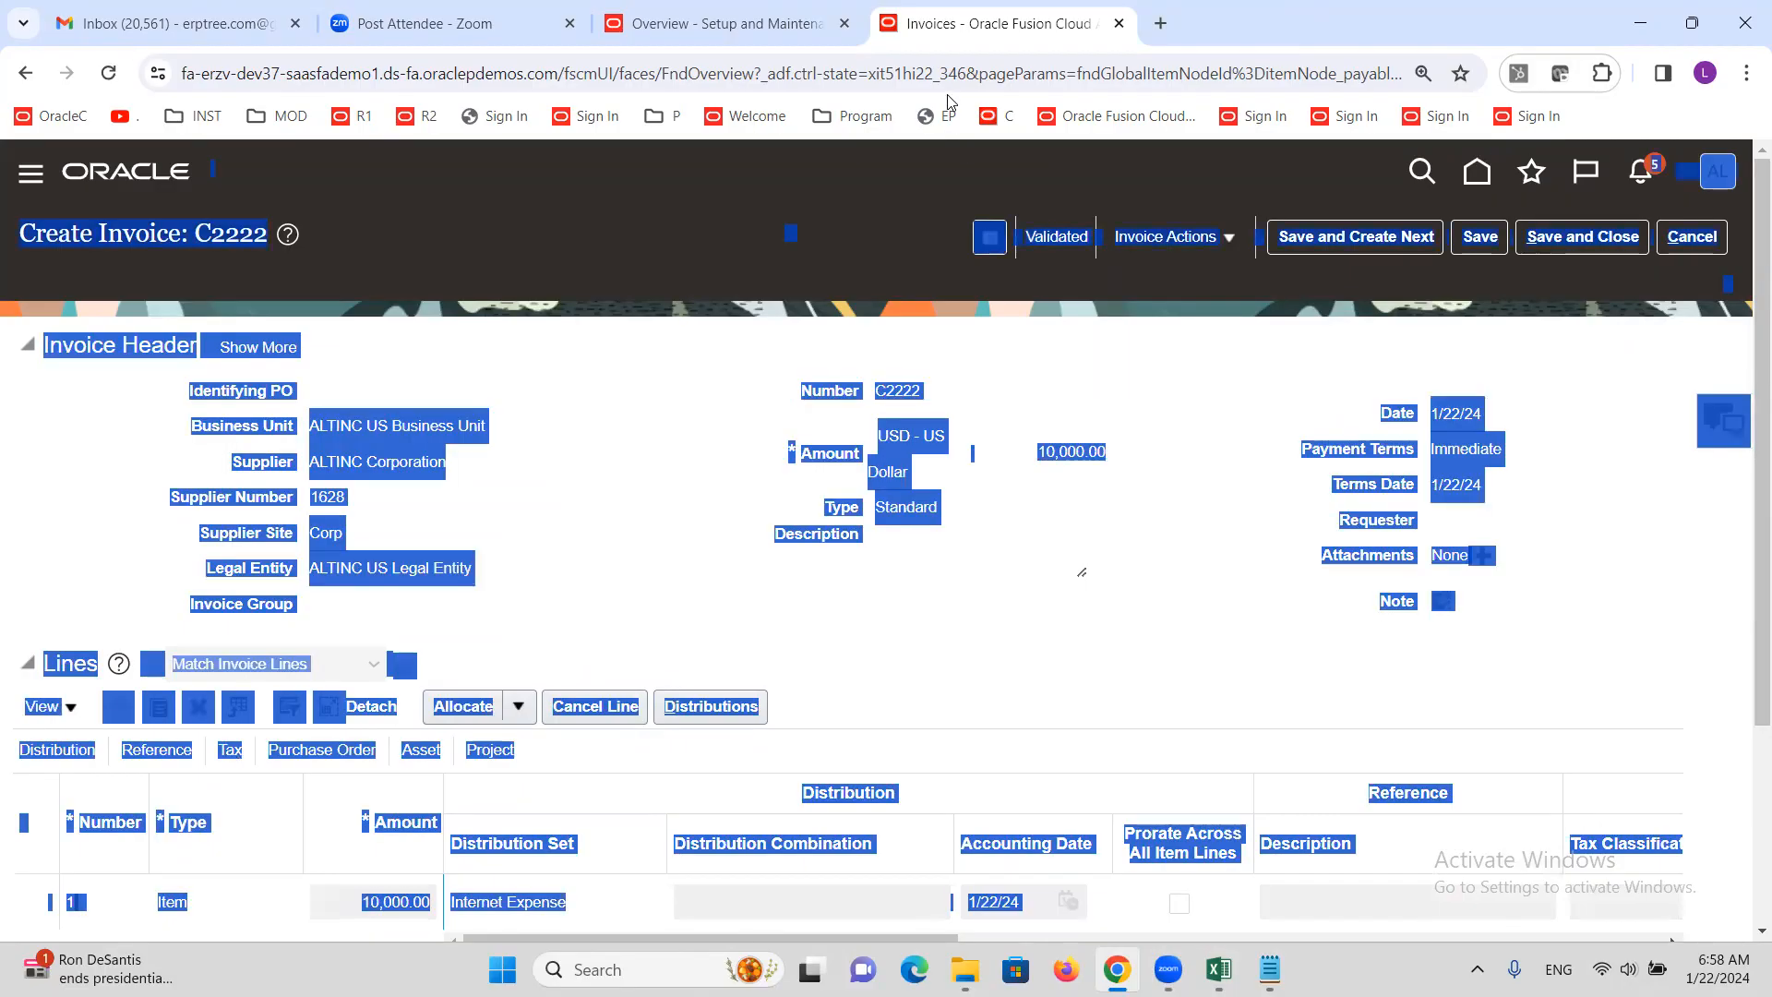
pyautogui.click(1120, 395)
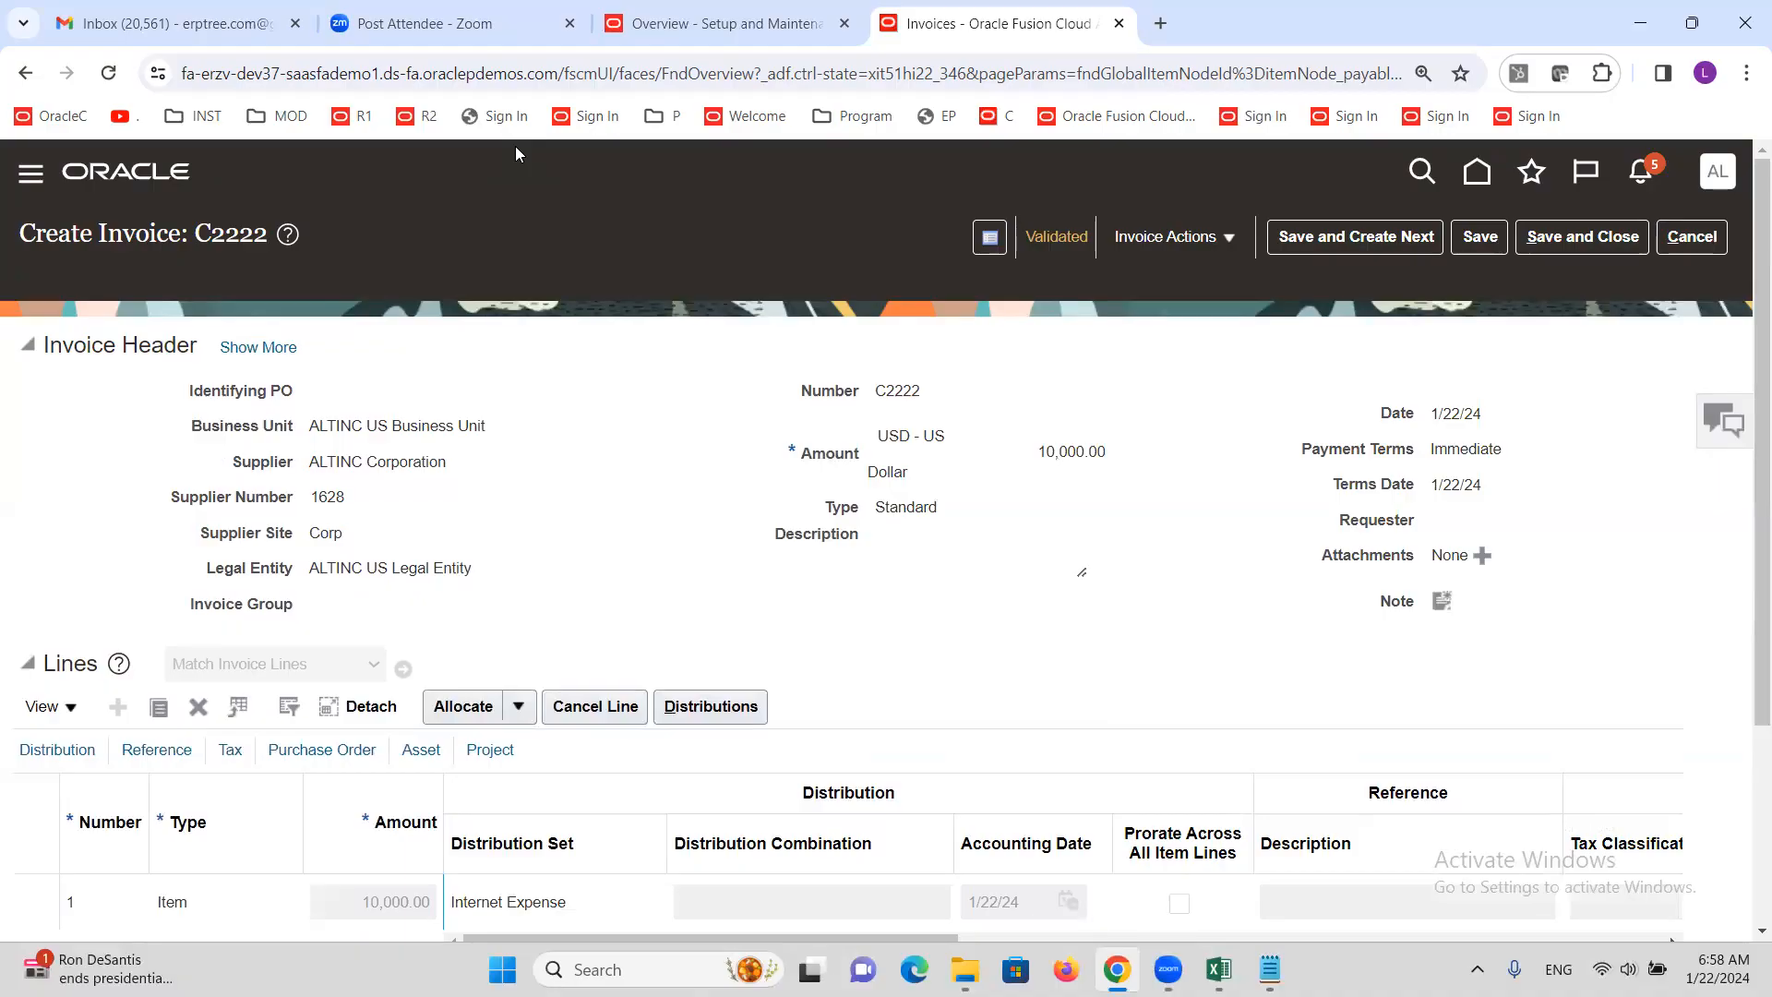
# Select the Oracle site address in the browser's address bar
pyautogui.hotkey('ctrl', 'a')
pyautogui.click(601, 365)
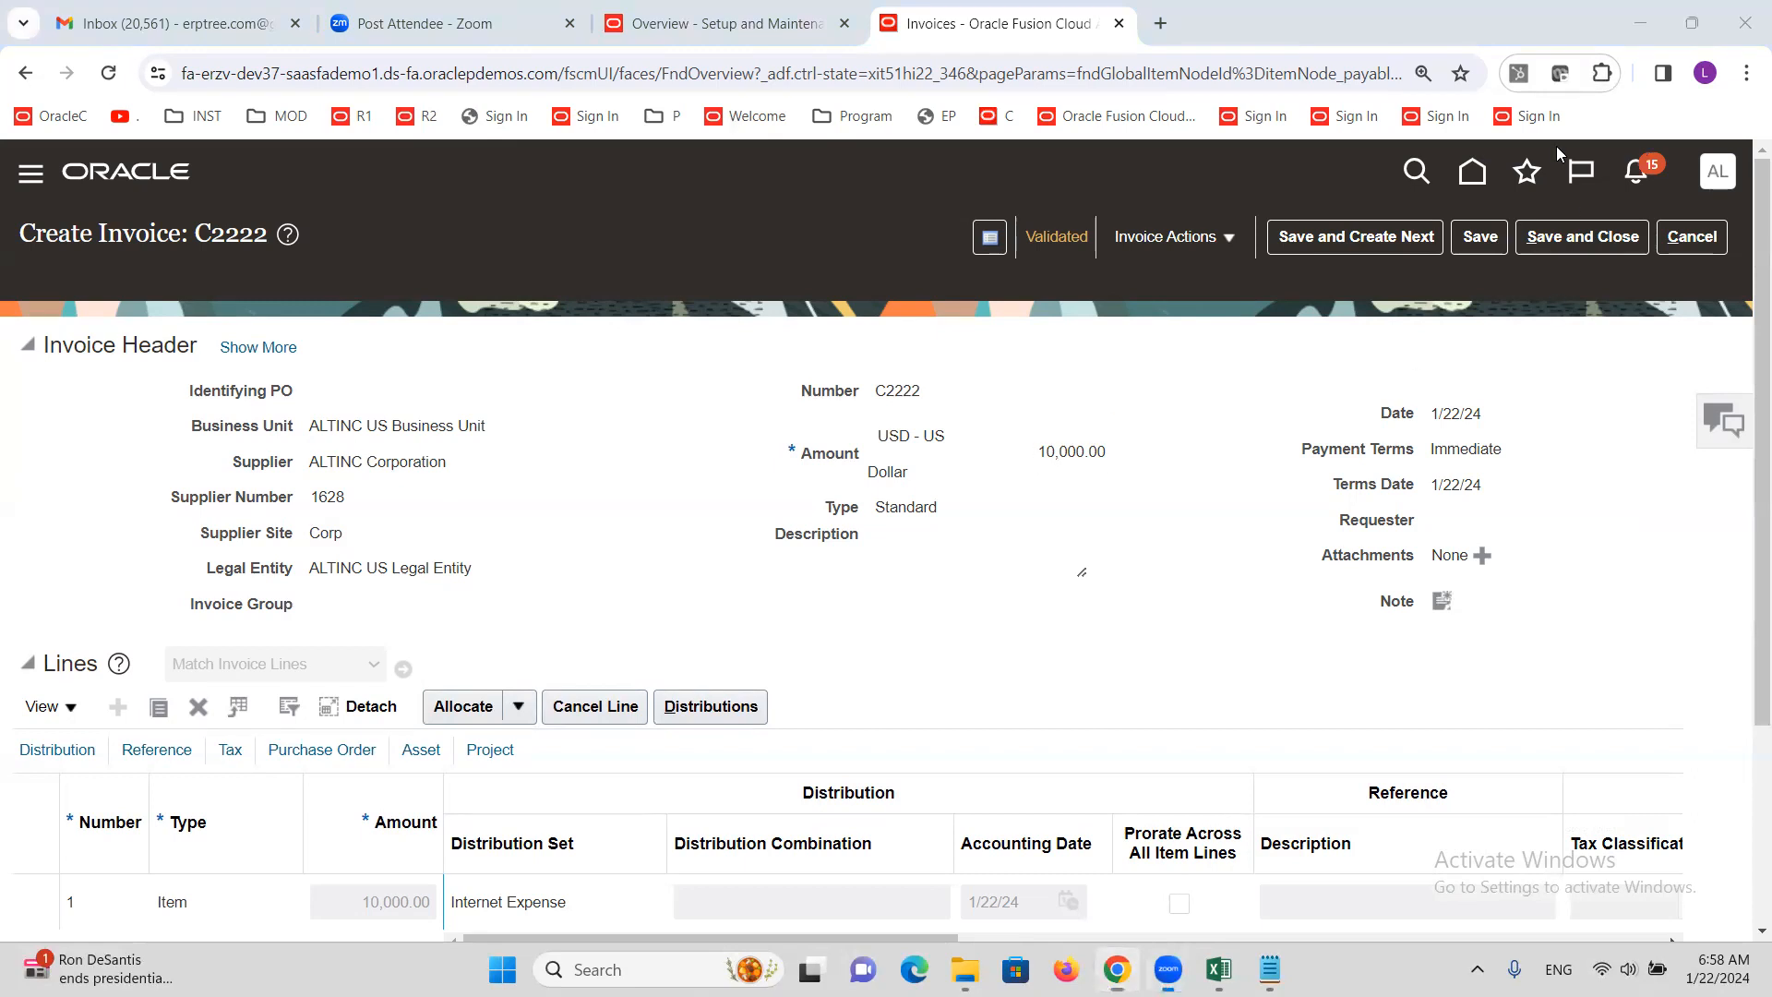
pyautogui.moveTo(554, 73); pyautogui.dragTo(148, 73)
pyautogui.hotkey('ctrl', 'c')
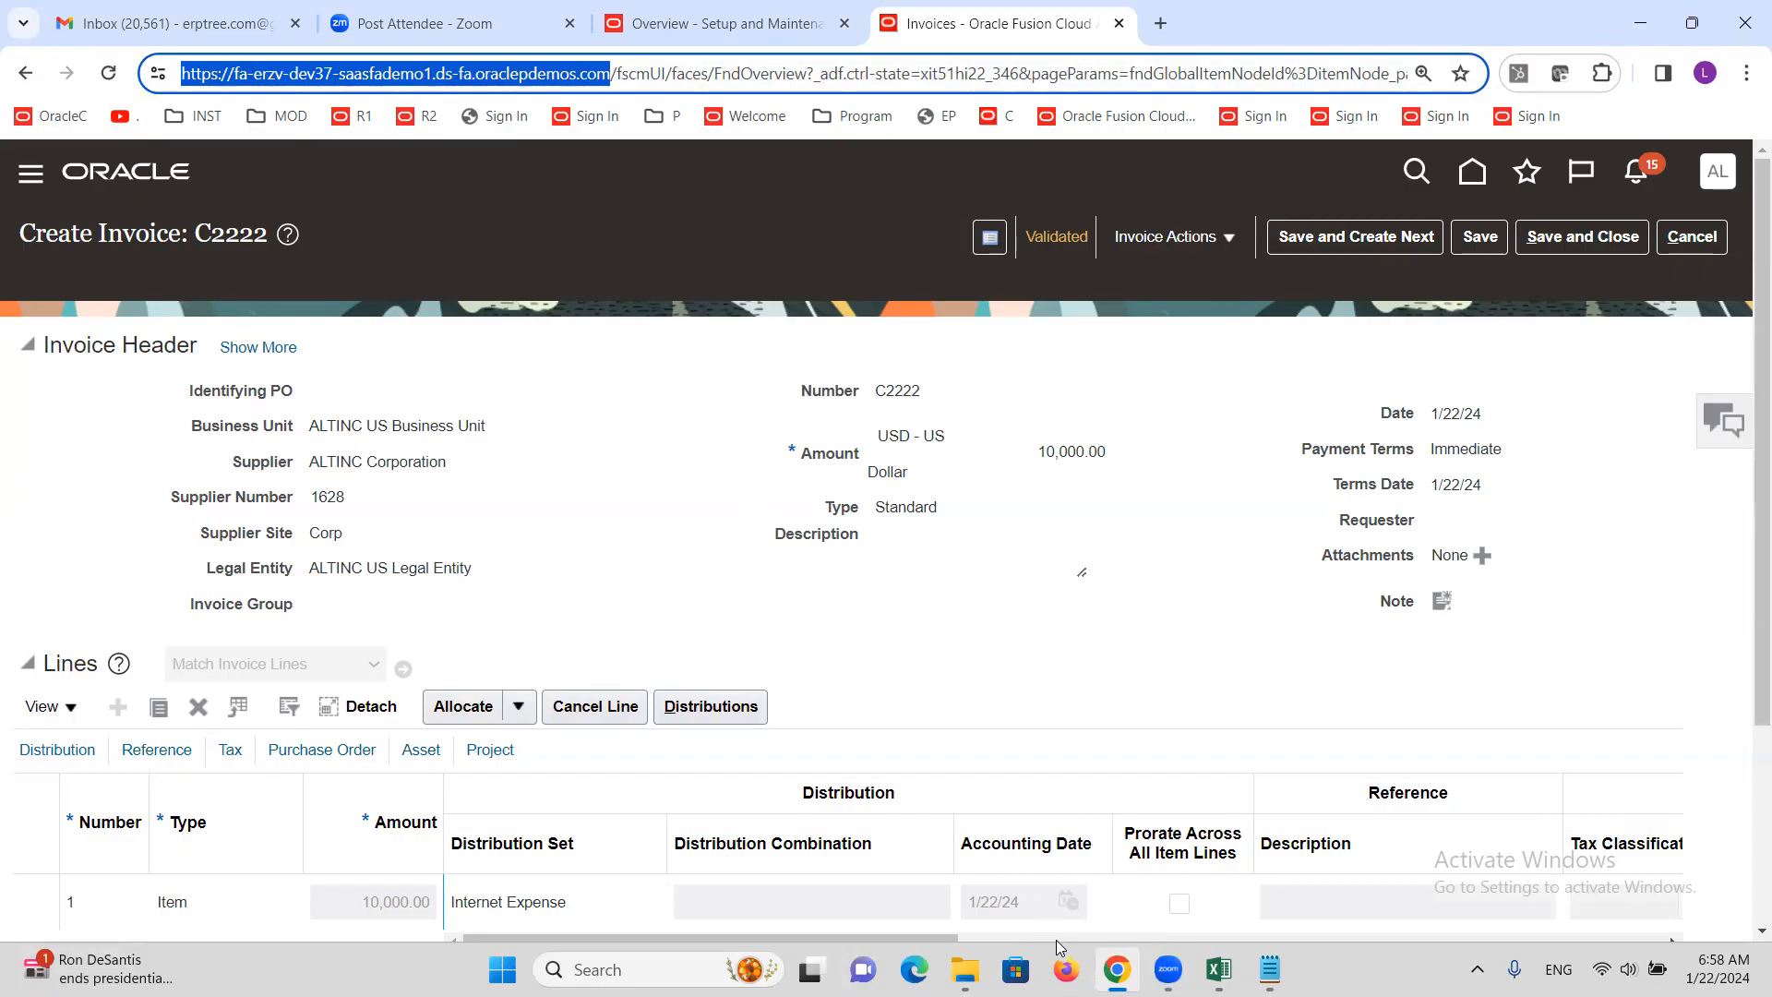
# Load the pasted Oracle sign-in address in Firefox
pyautogui.click(1066, 969)
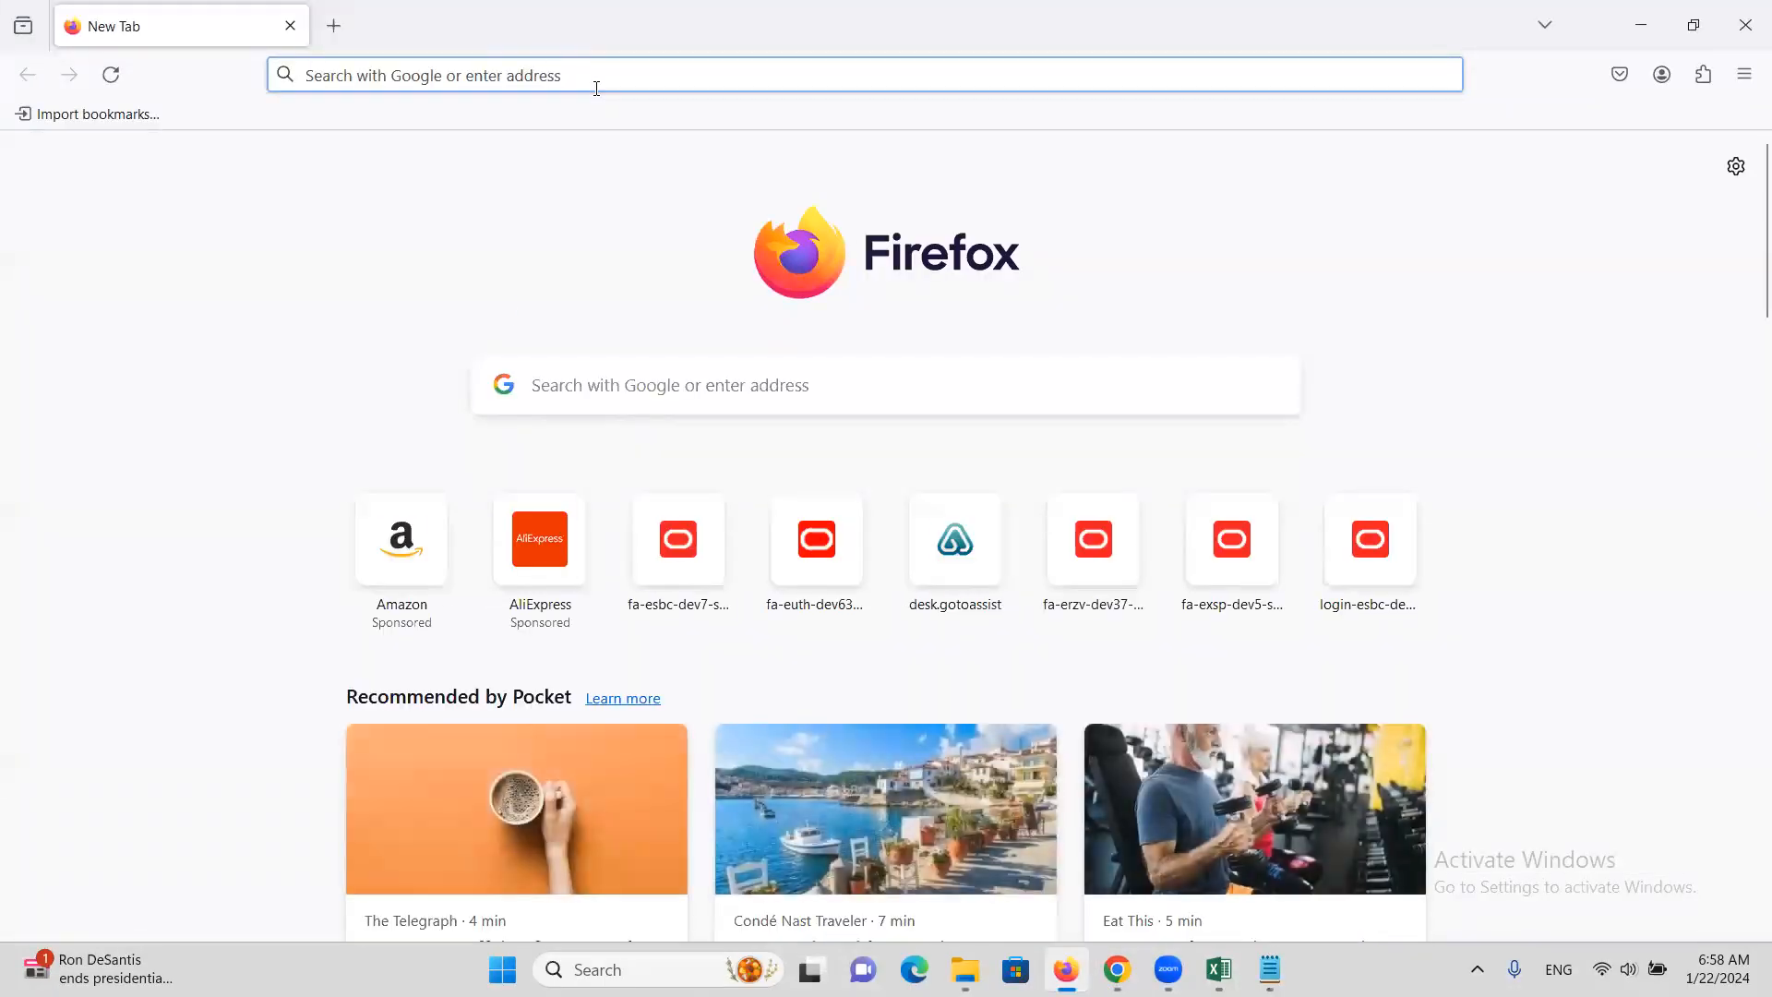
pyautogui.hotkey('ctrl', 'v')
pyautogui.press('Return')
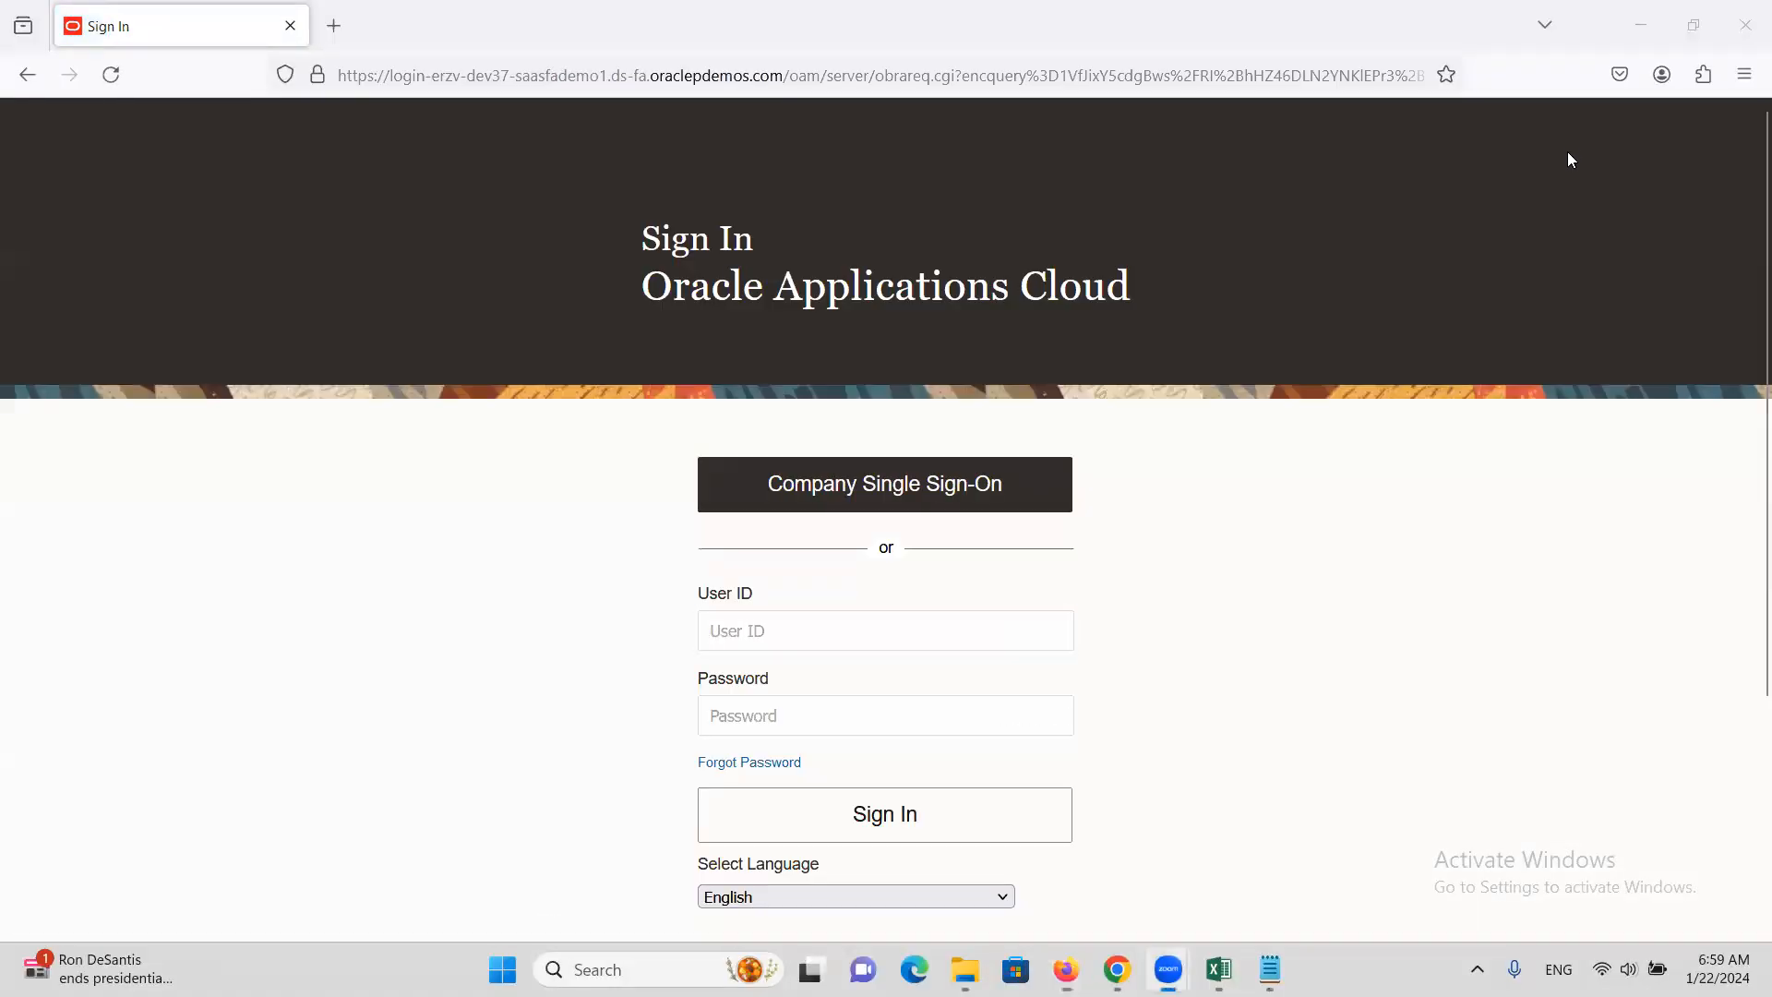
# Sign in with the approver's user ID and password, declining to save the login
pyautogui.click(848, 635)
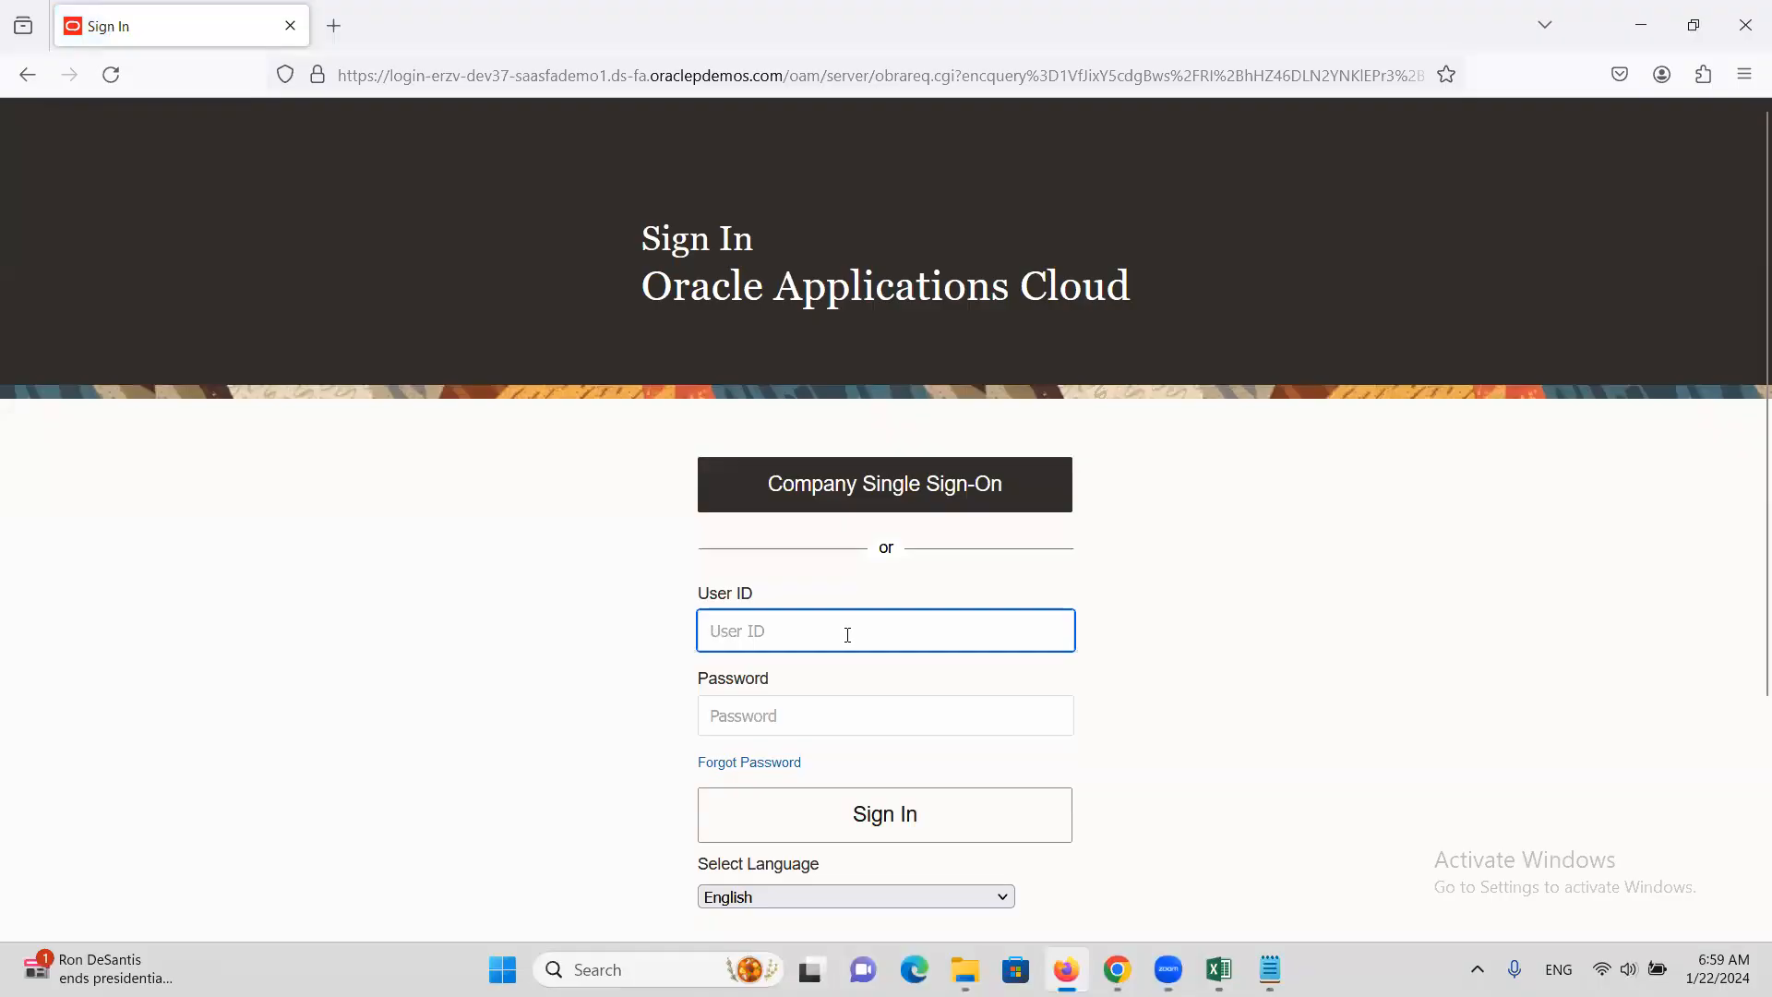
pyautogui.write('ALTINCX')
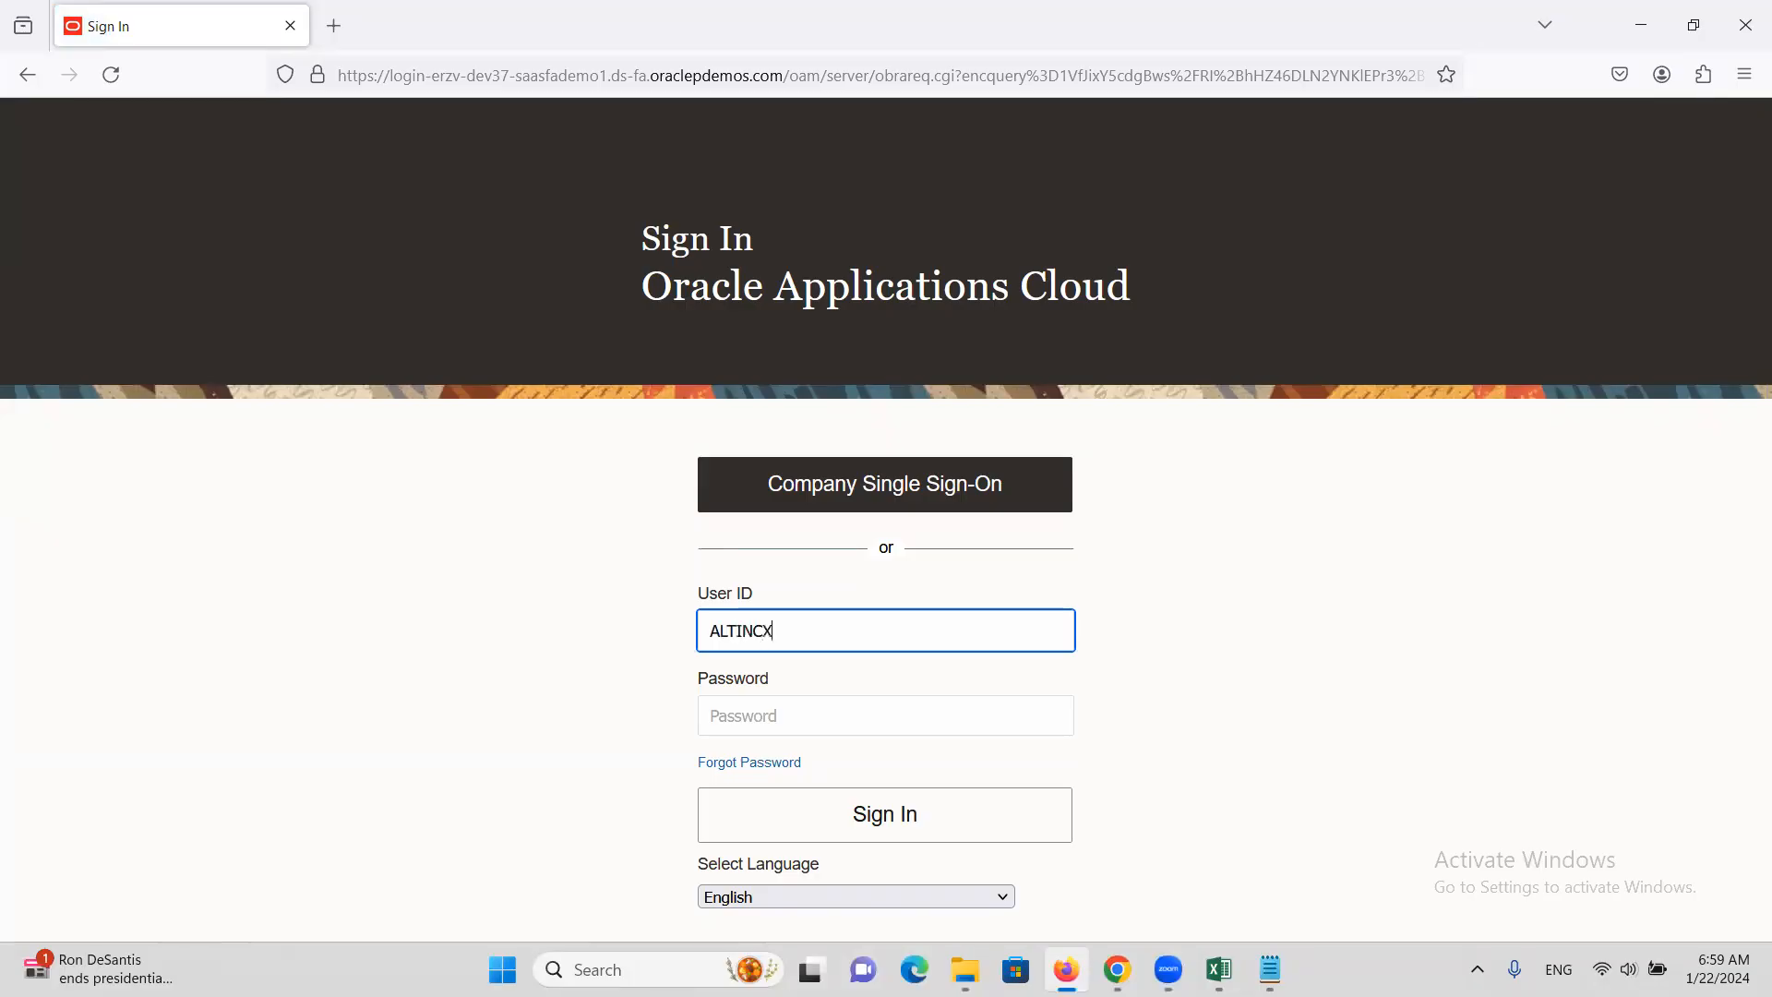
pyautogui.press('Tab')
pyautogui.write('Welco')
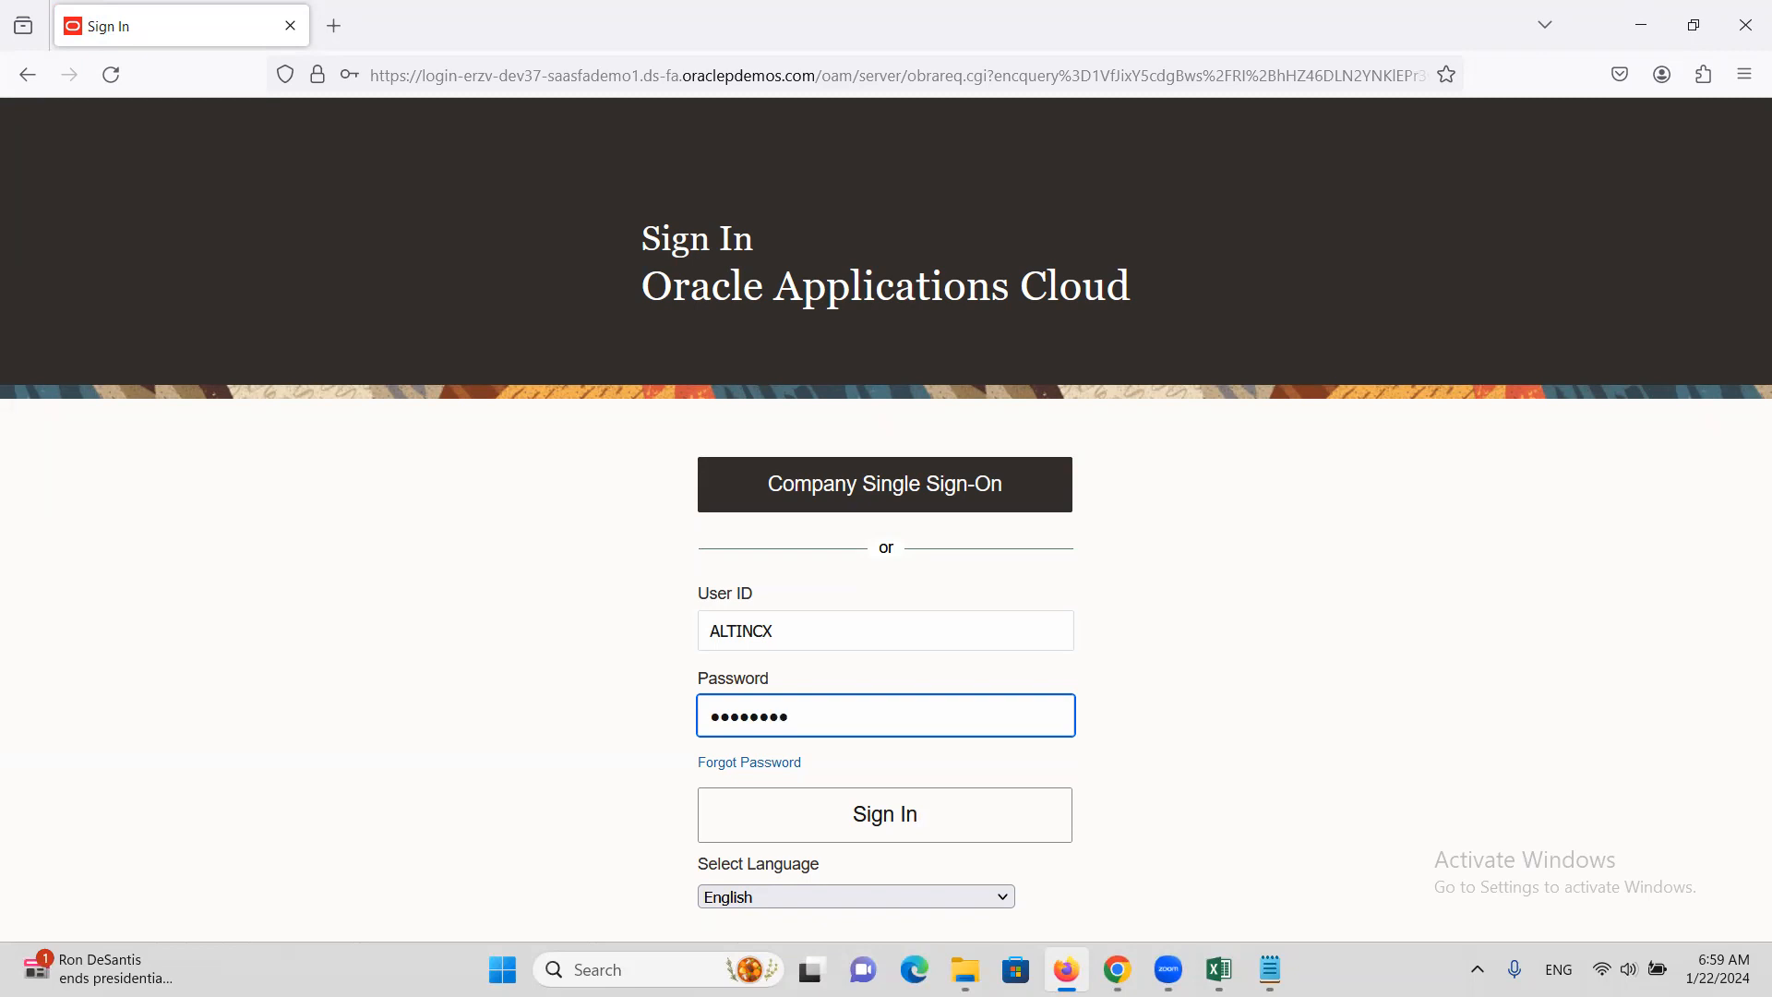
pyautogui.click(926, 811)
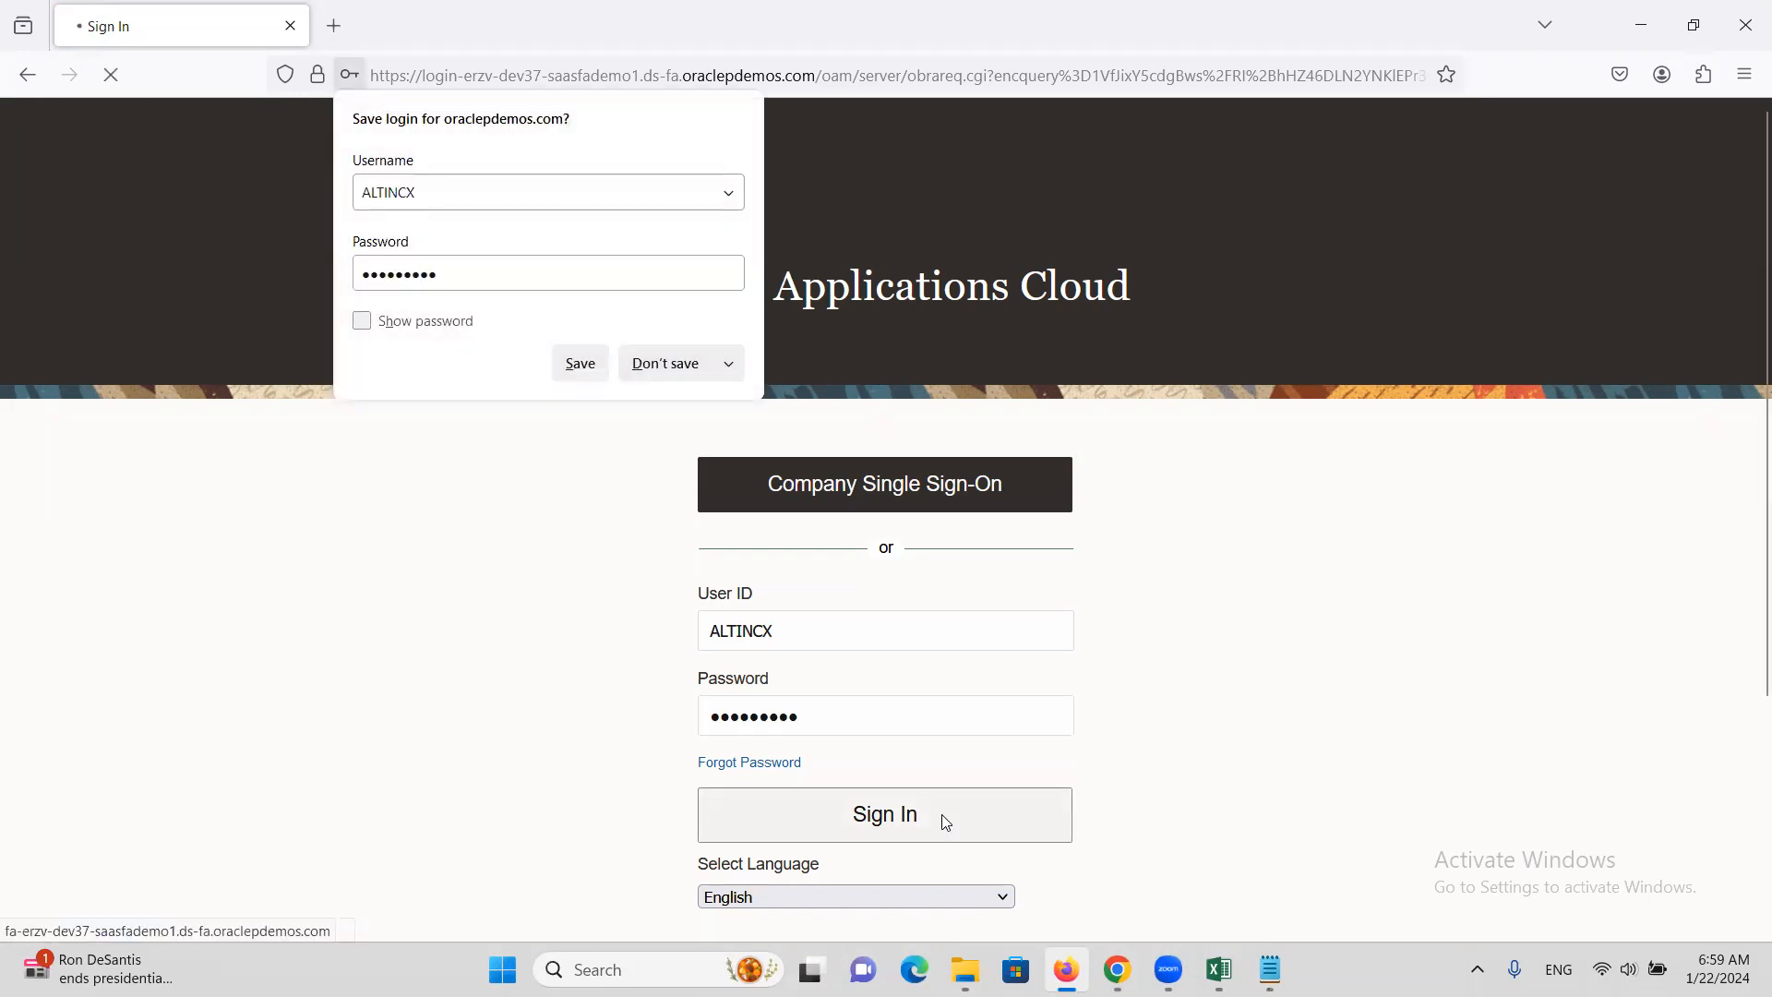
pyautogui.click(681, 362)
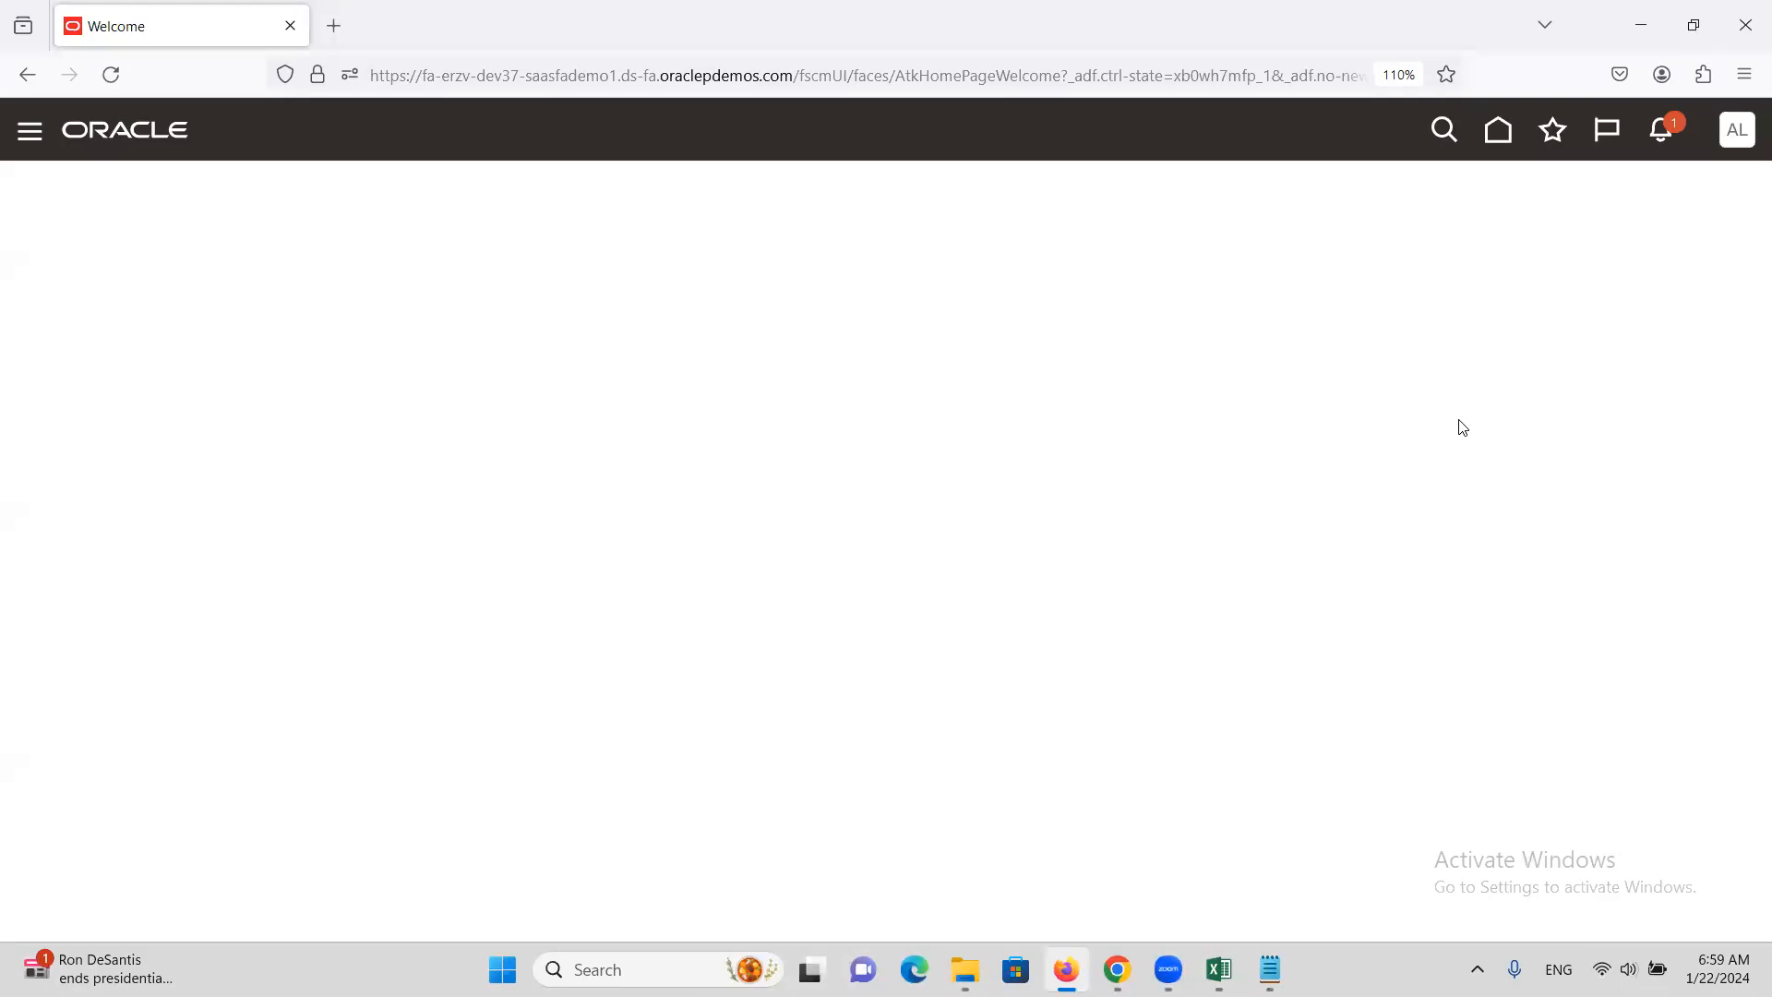
# Approve invoice C2222's request from the notifications bell, then return to the invoice window
pyautogui.click(1663, 138)
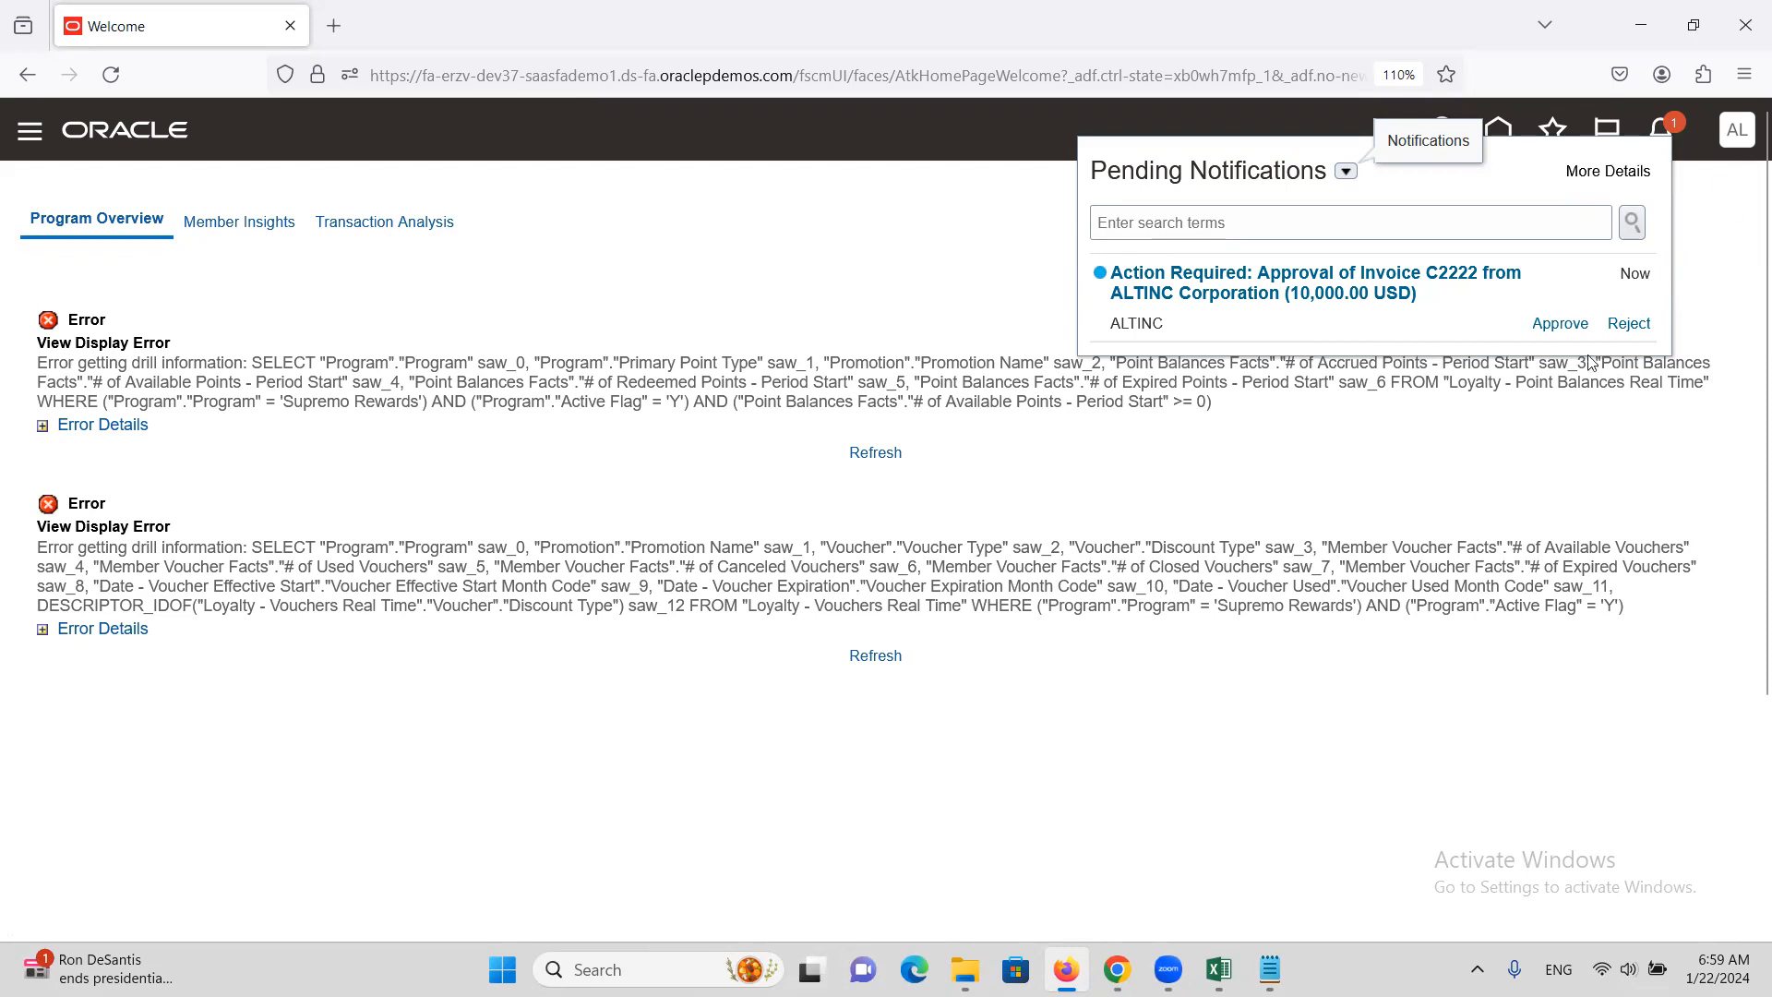
pyautogui.click(1564, 323)
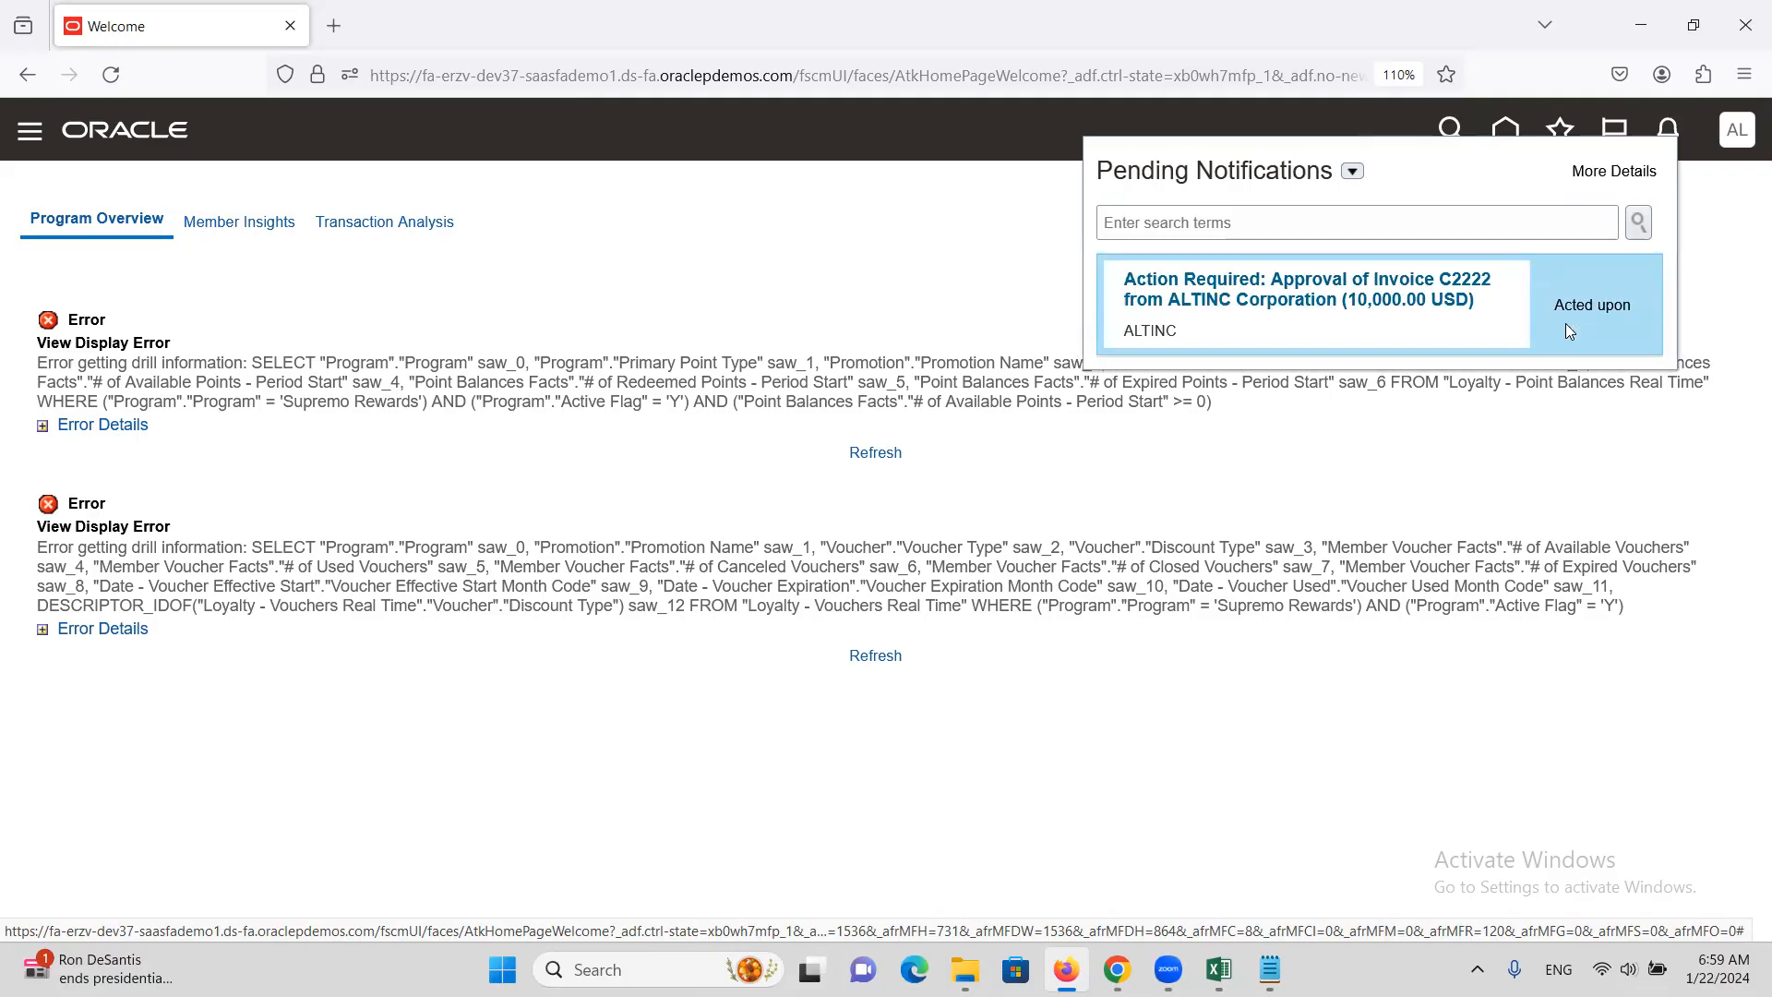
pyautogui.click(606, 312)
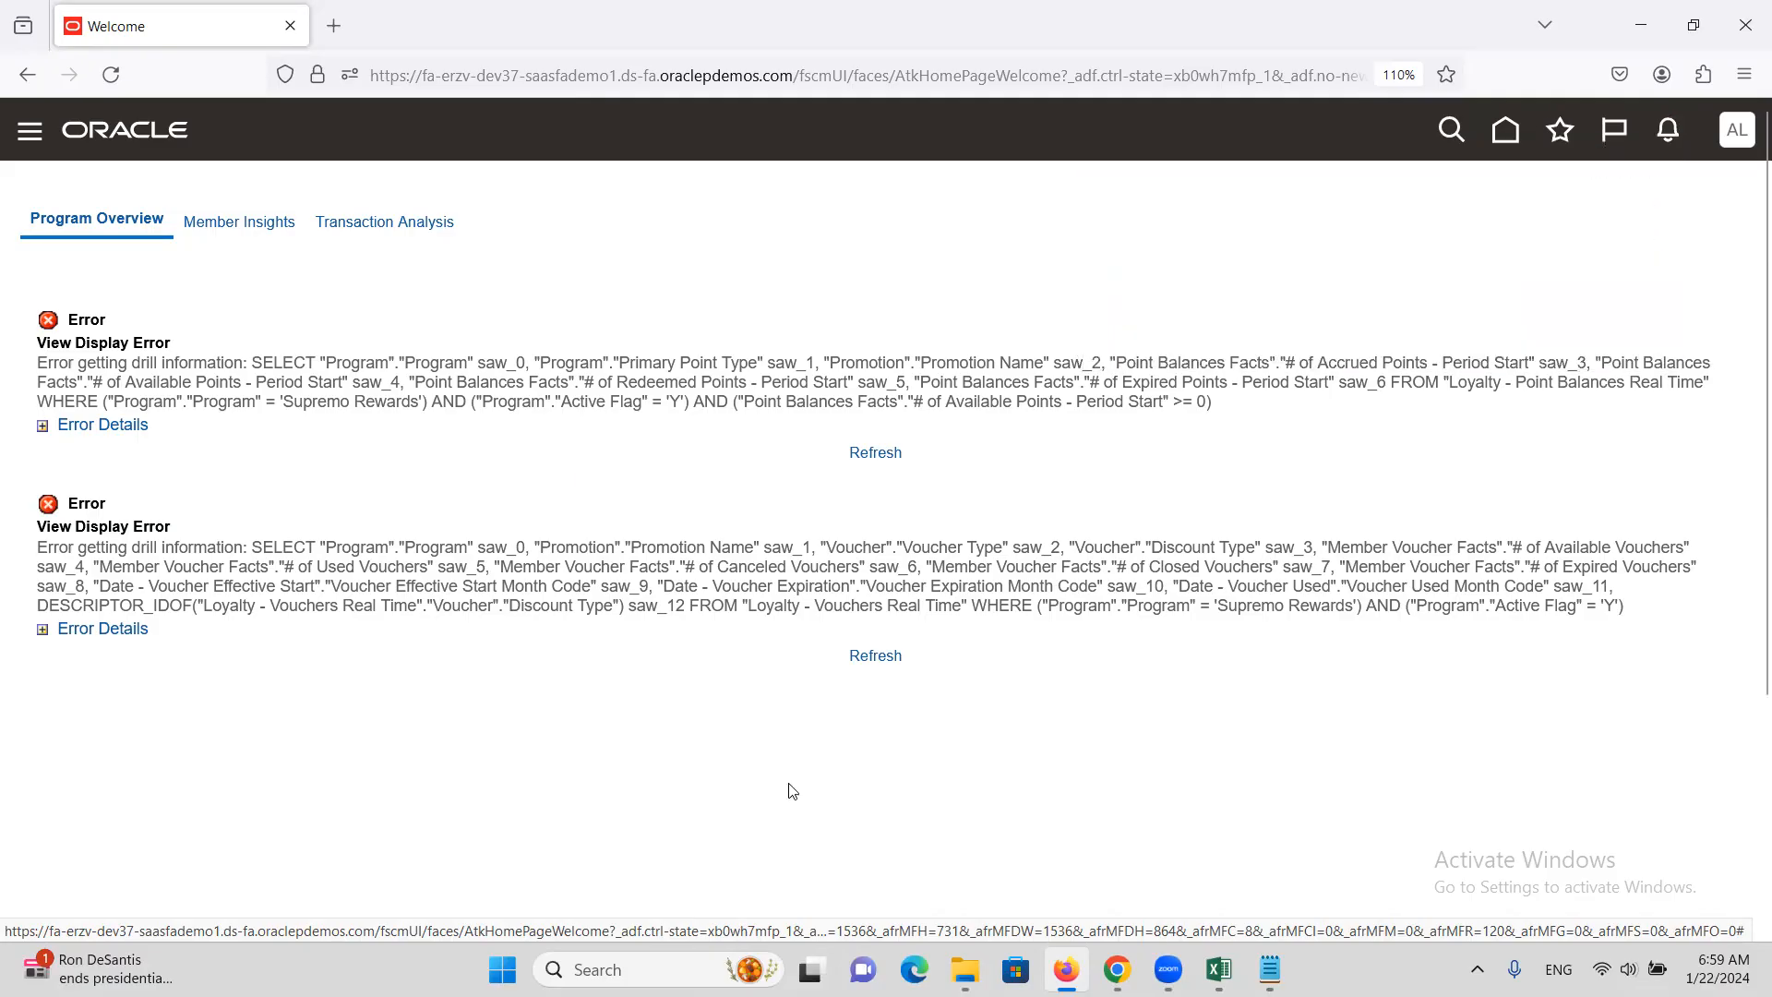
pyautogui.click(1117, 970)
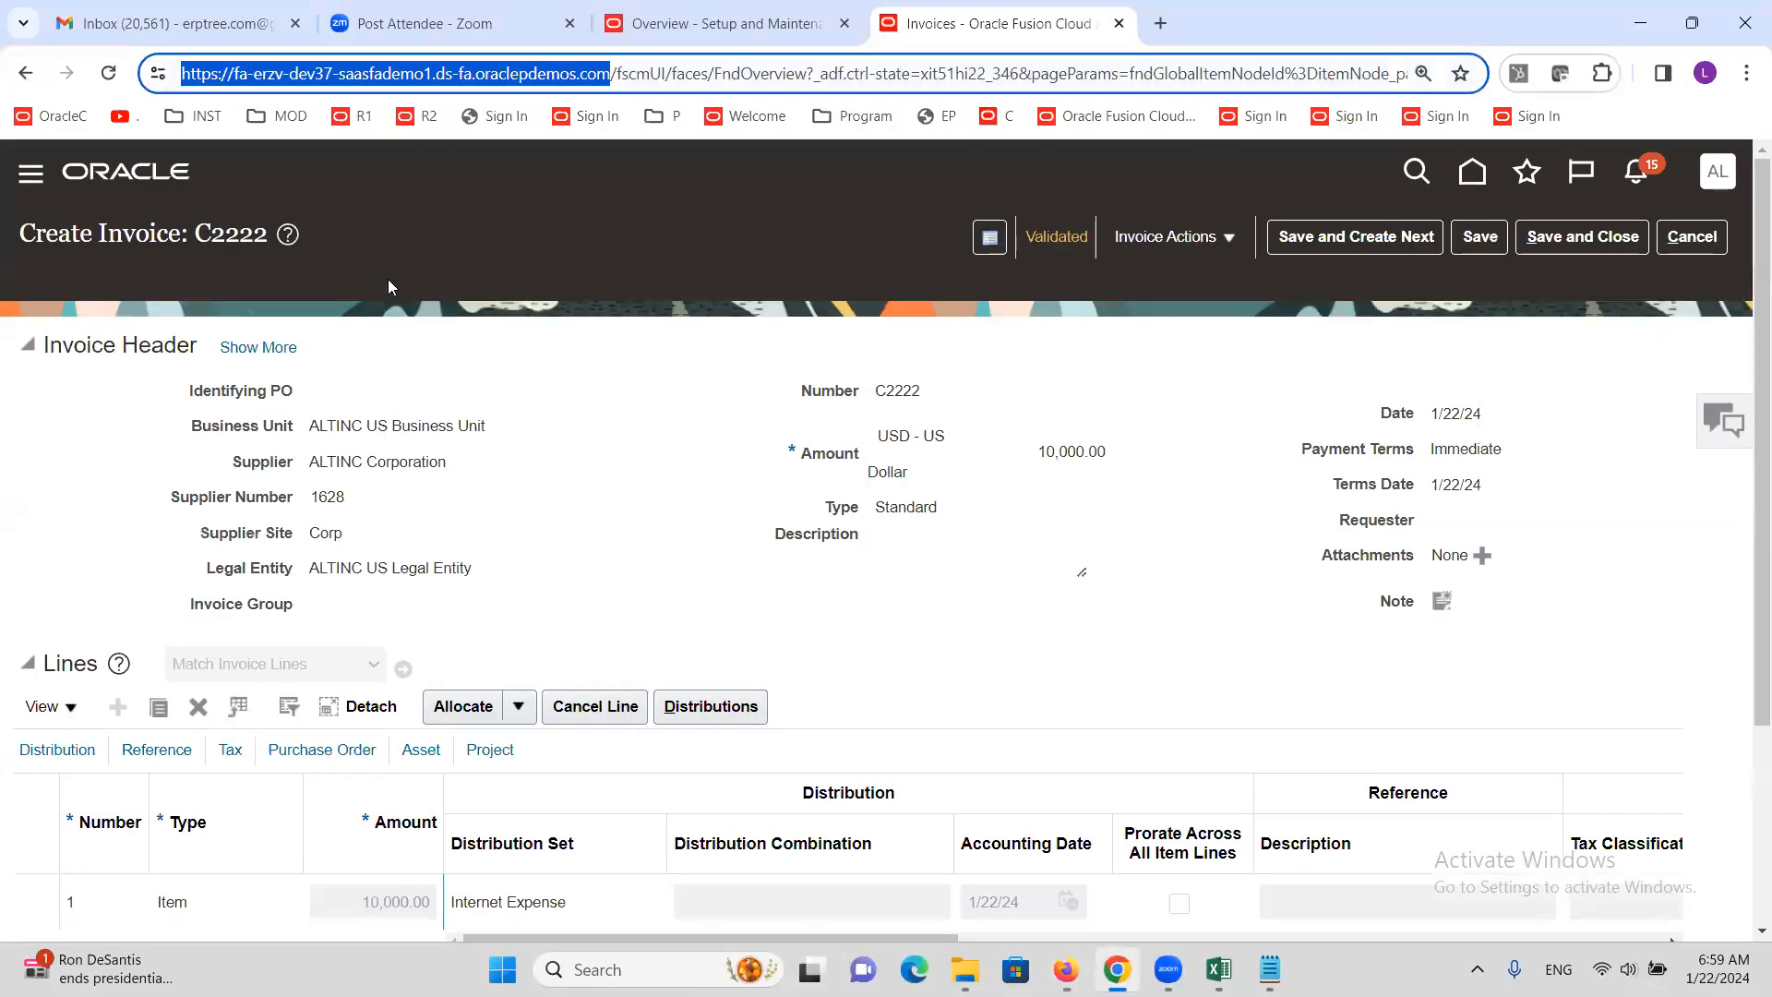
# Save invoice C2222 and check its Validated summary shows Workflow approved
pyautogui.click(1480, 236)
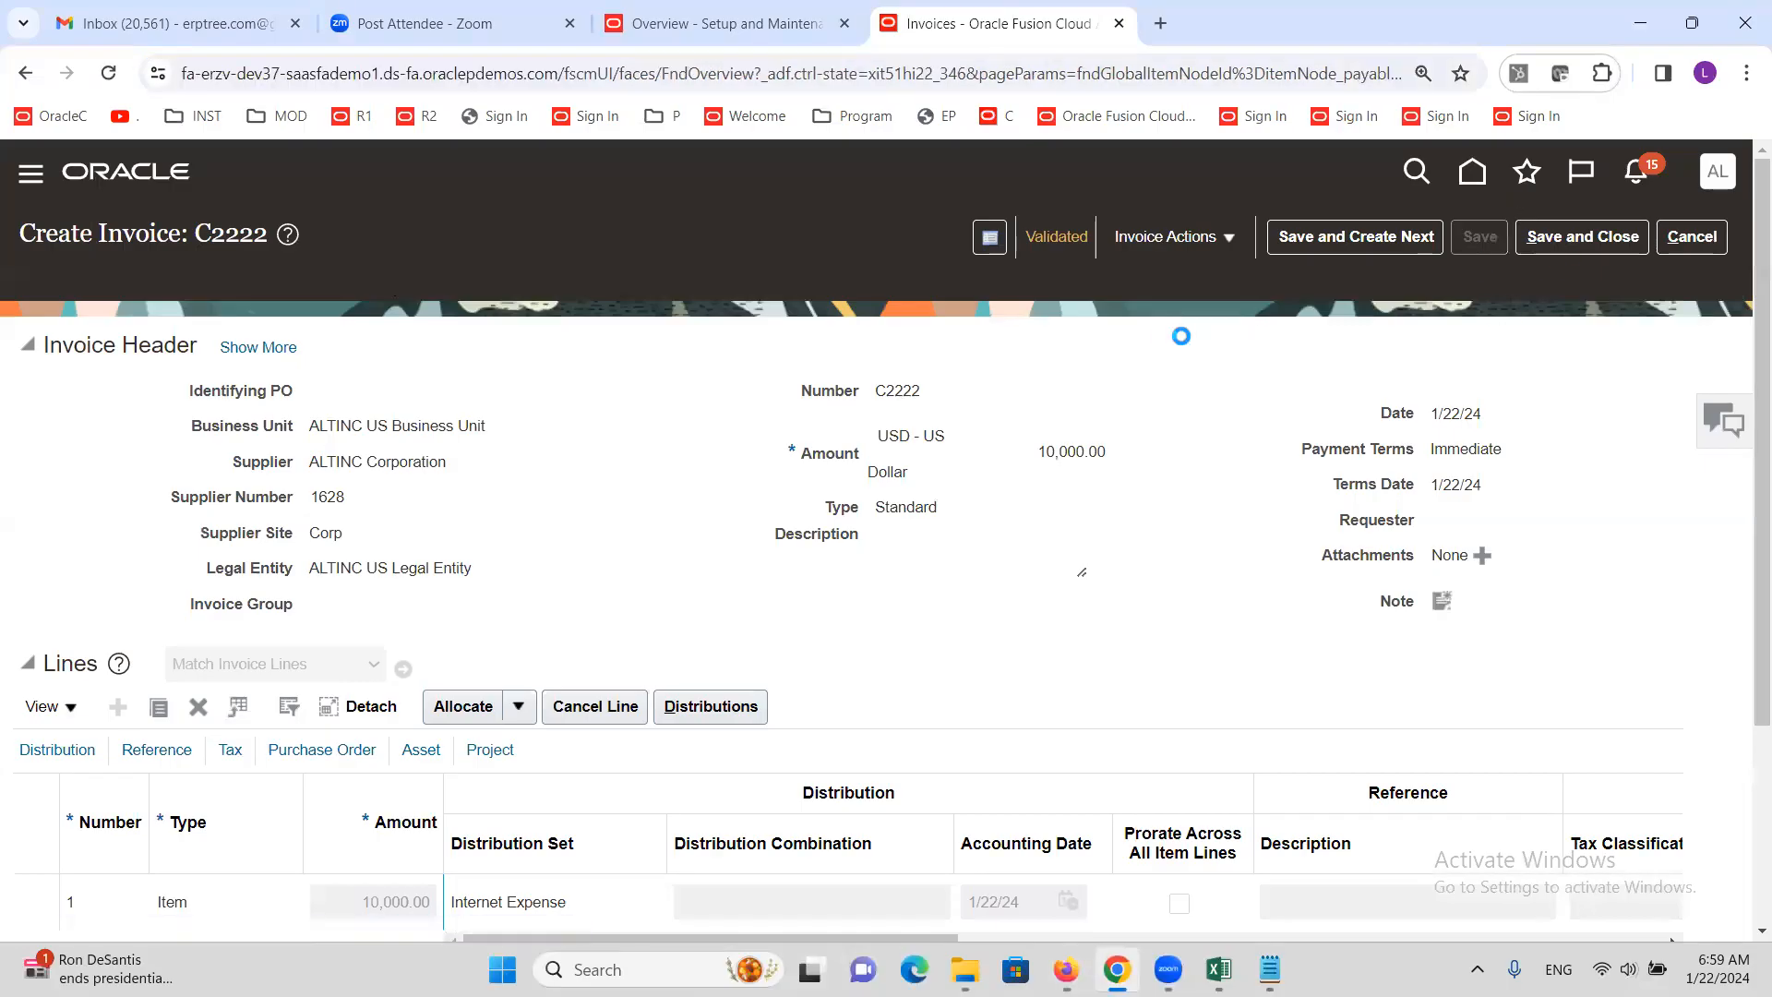
pyautogui.click(1057, 237)
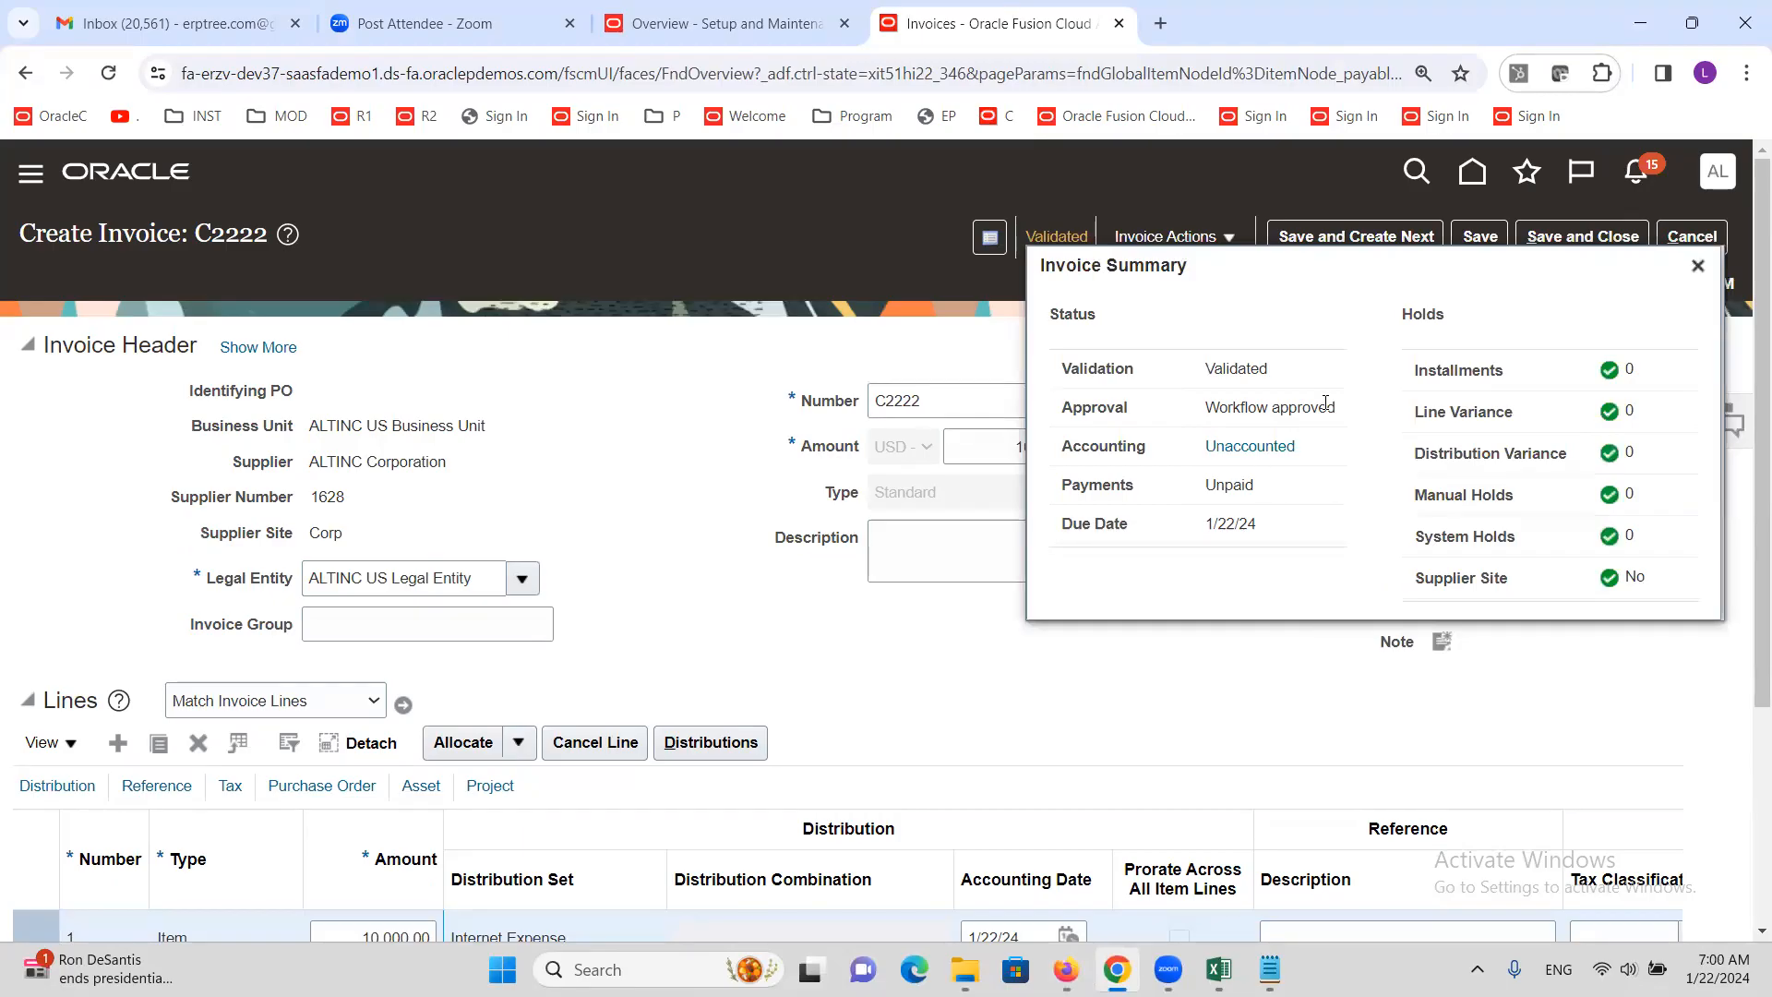
pyautogui.click(1698, 266)
pyautogui.click(1229, 240)
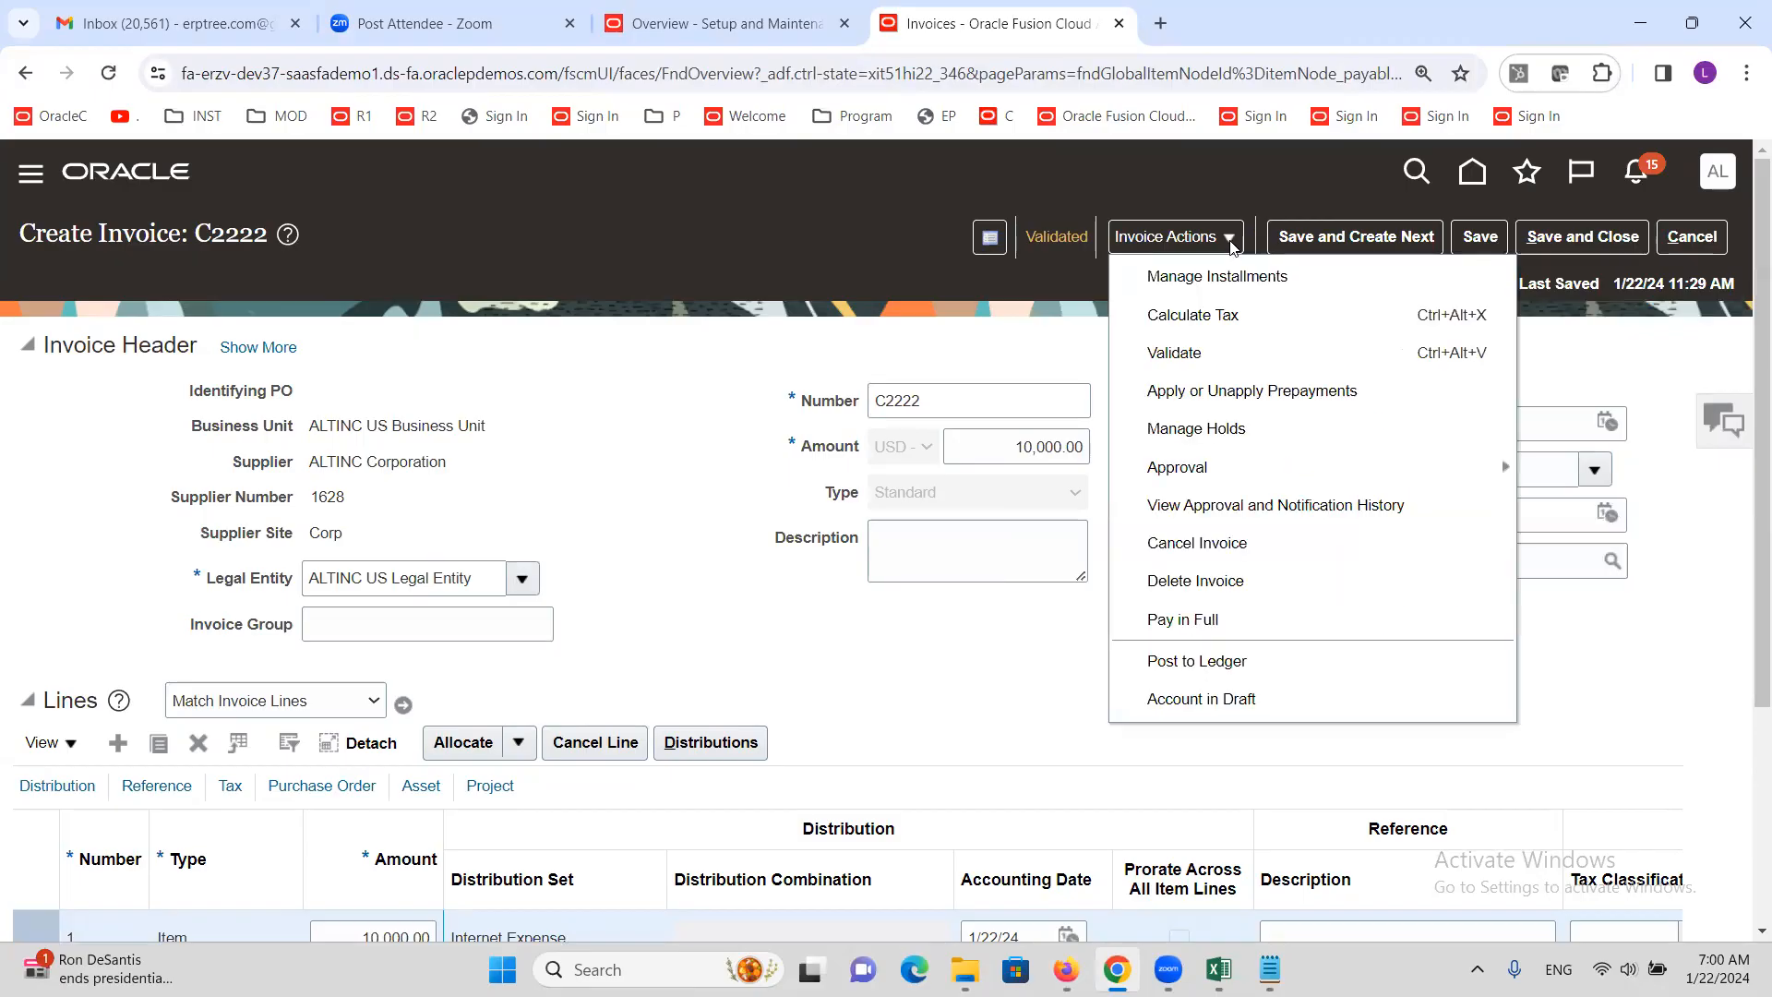
# Review invoice C2222's approval history entries (initiated, assigned, approved) and close it
pyautogui.click(1283, 507)
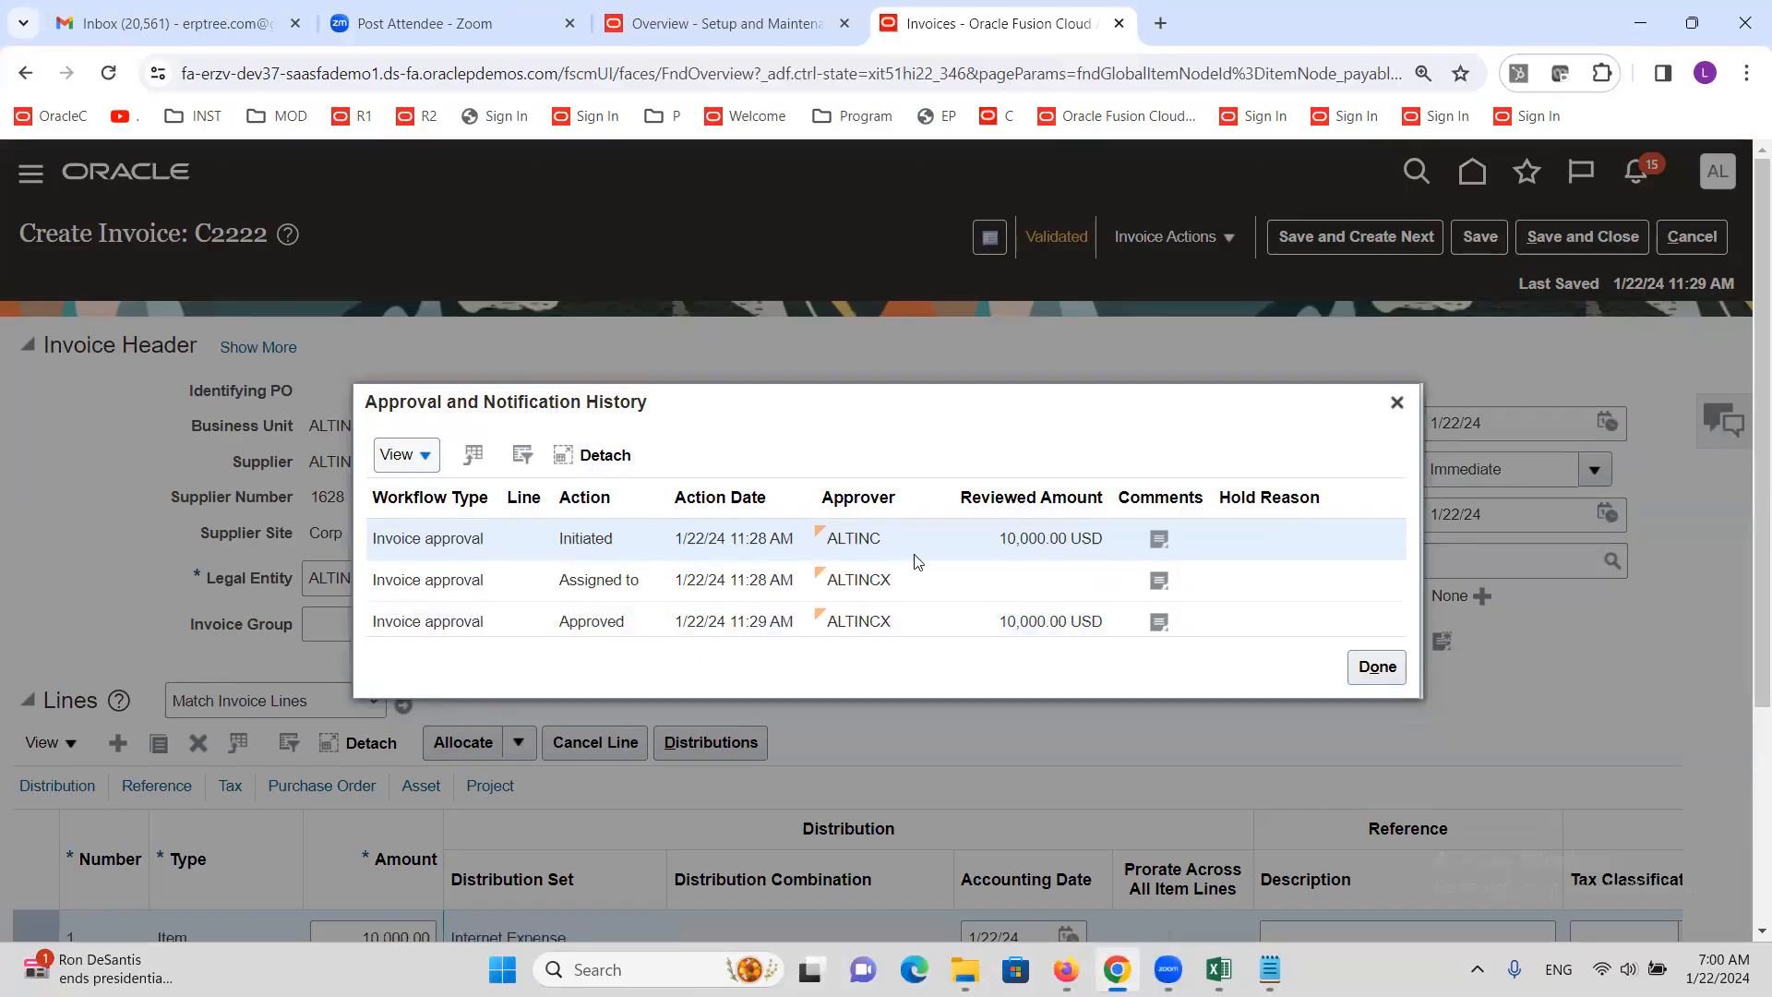
pyautogui.click(1377, 666)
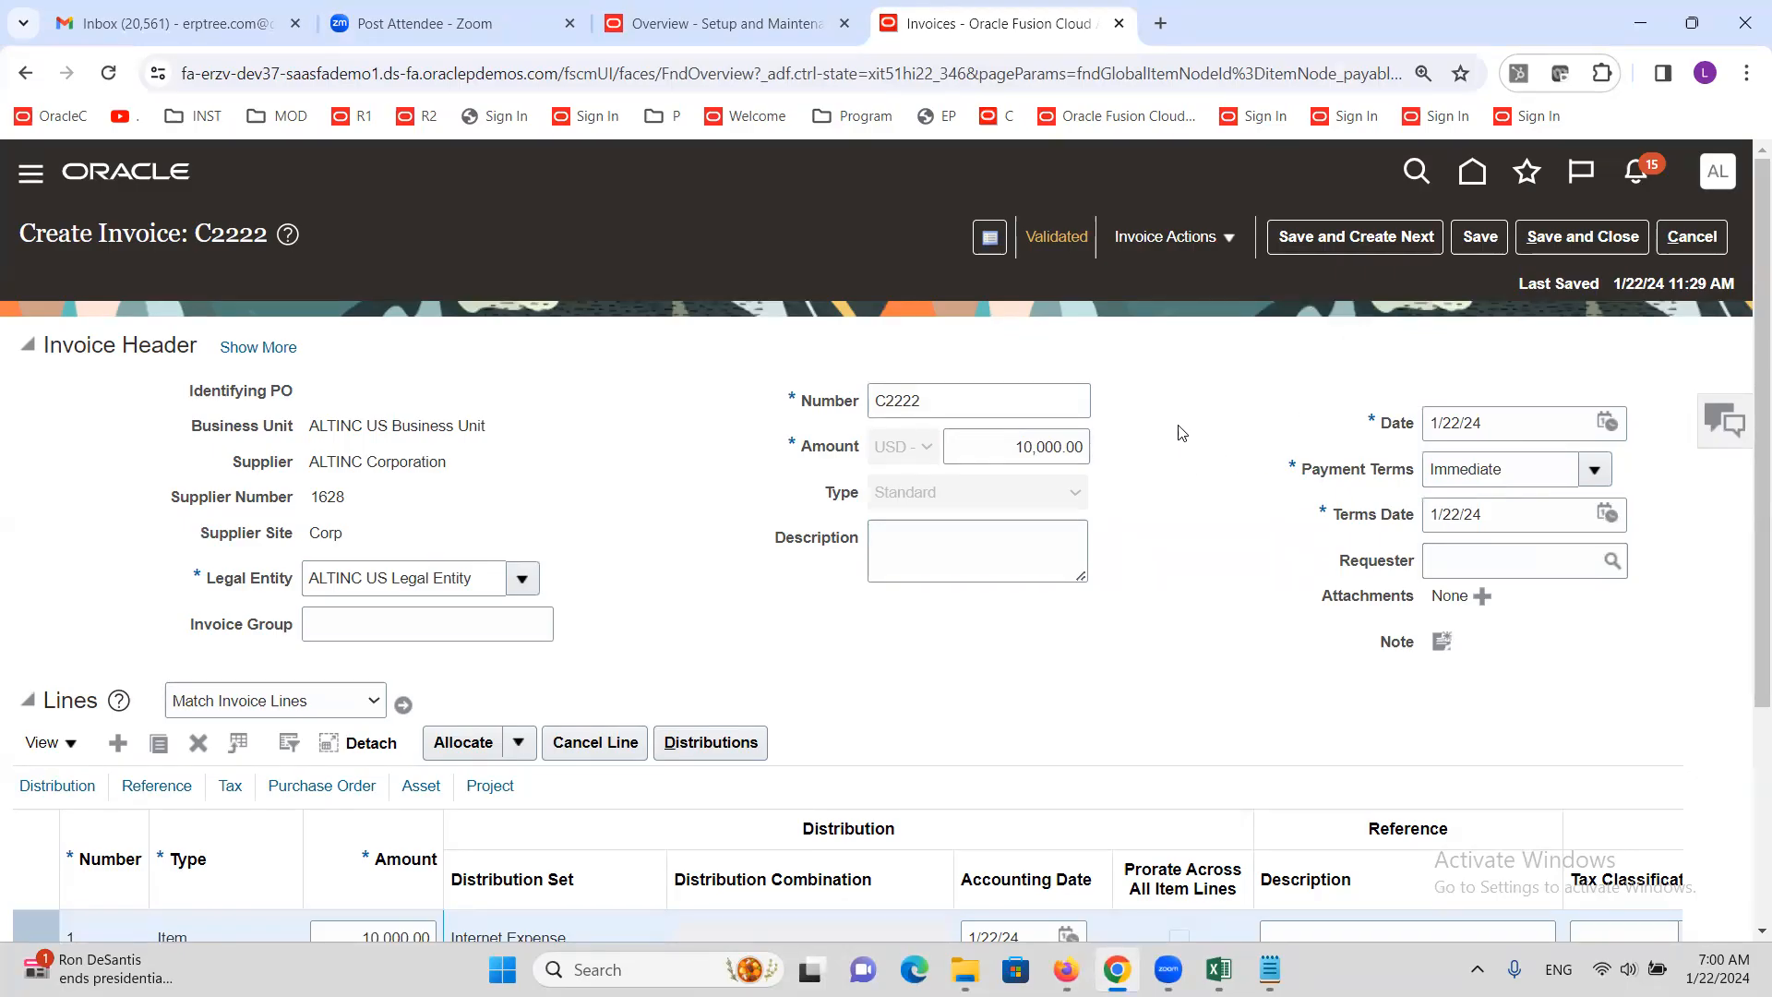
pyautogui.moveTo(1218, 970)
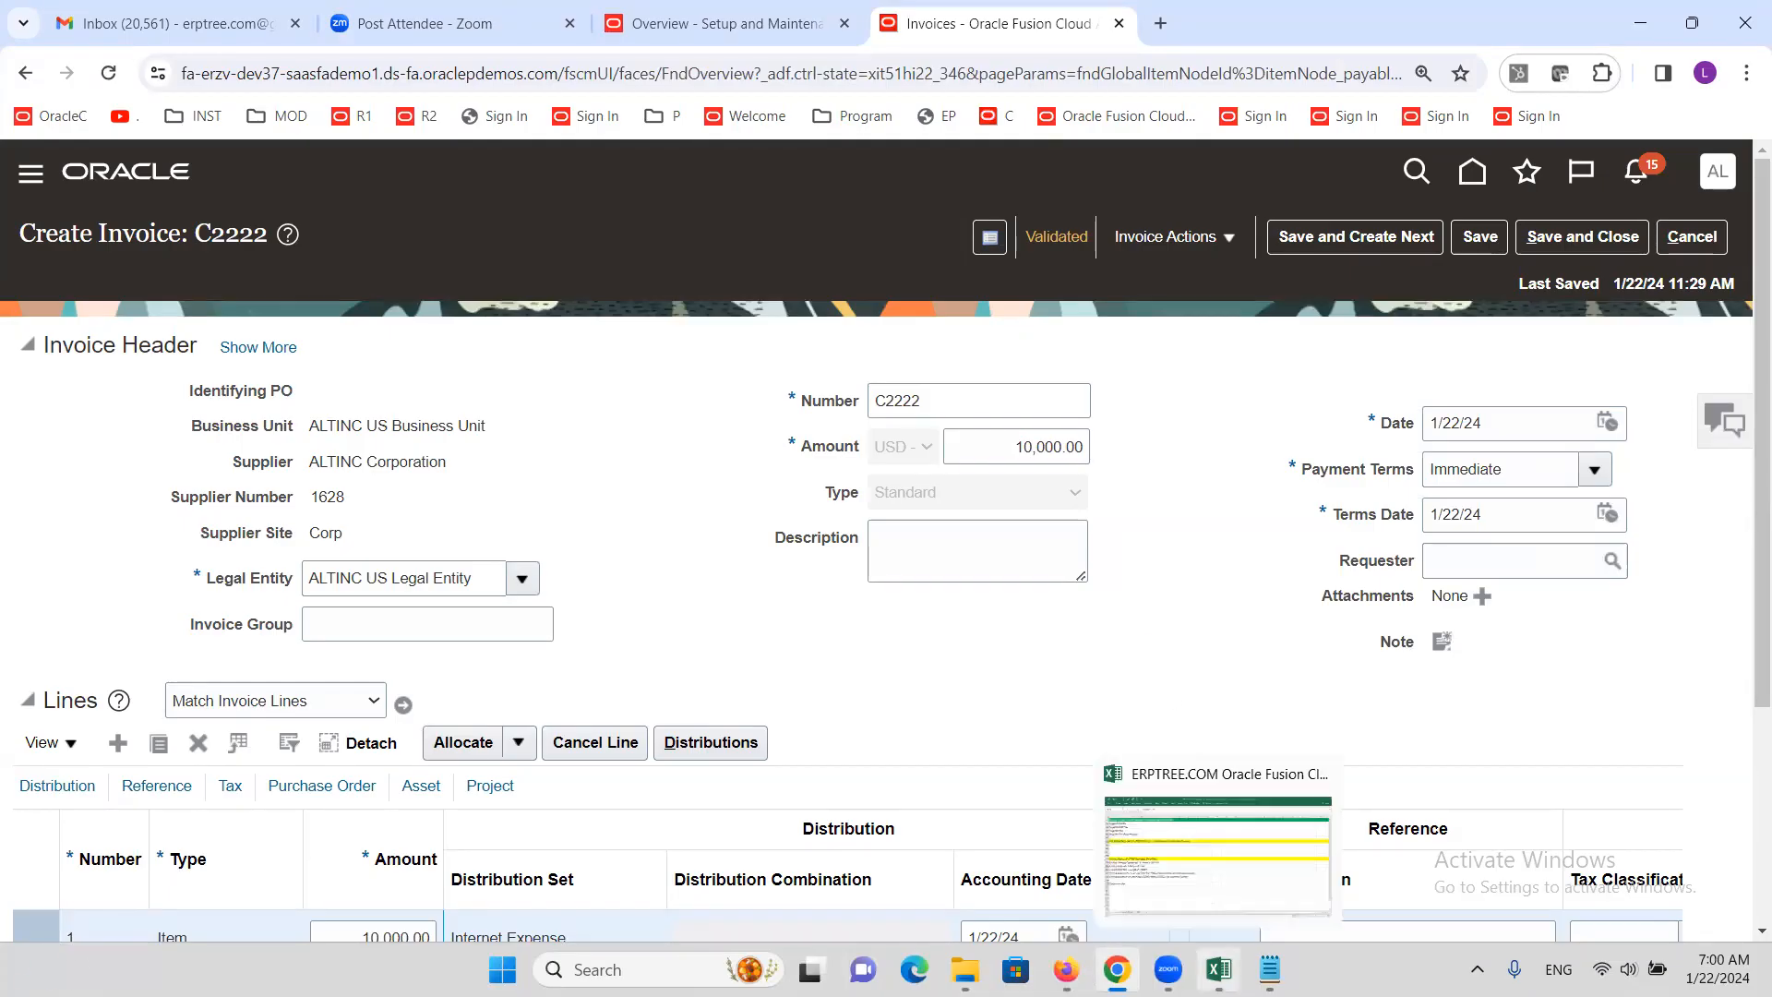
# Enter the bold heading 'Employee/Supervisor' in cell A212 of the Excel notes
pyautogui.click(1224, 863)
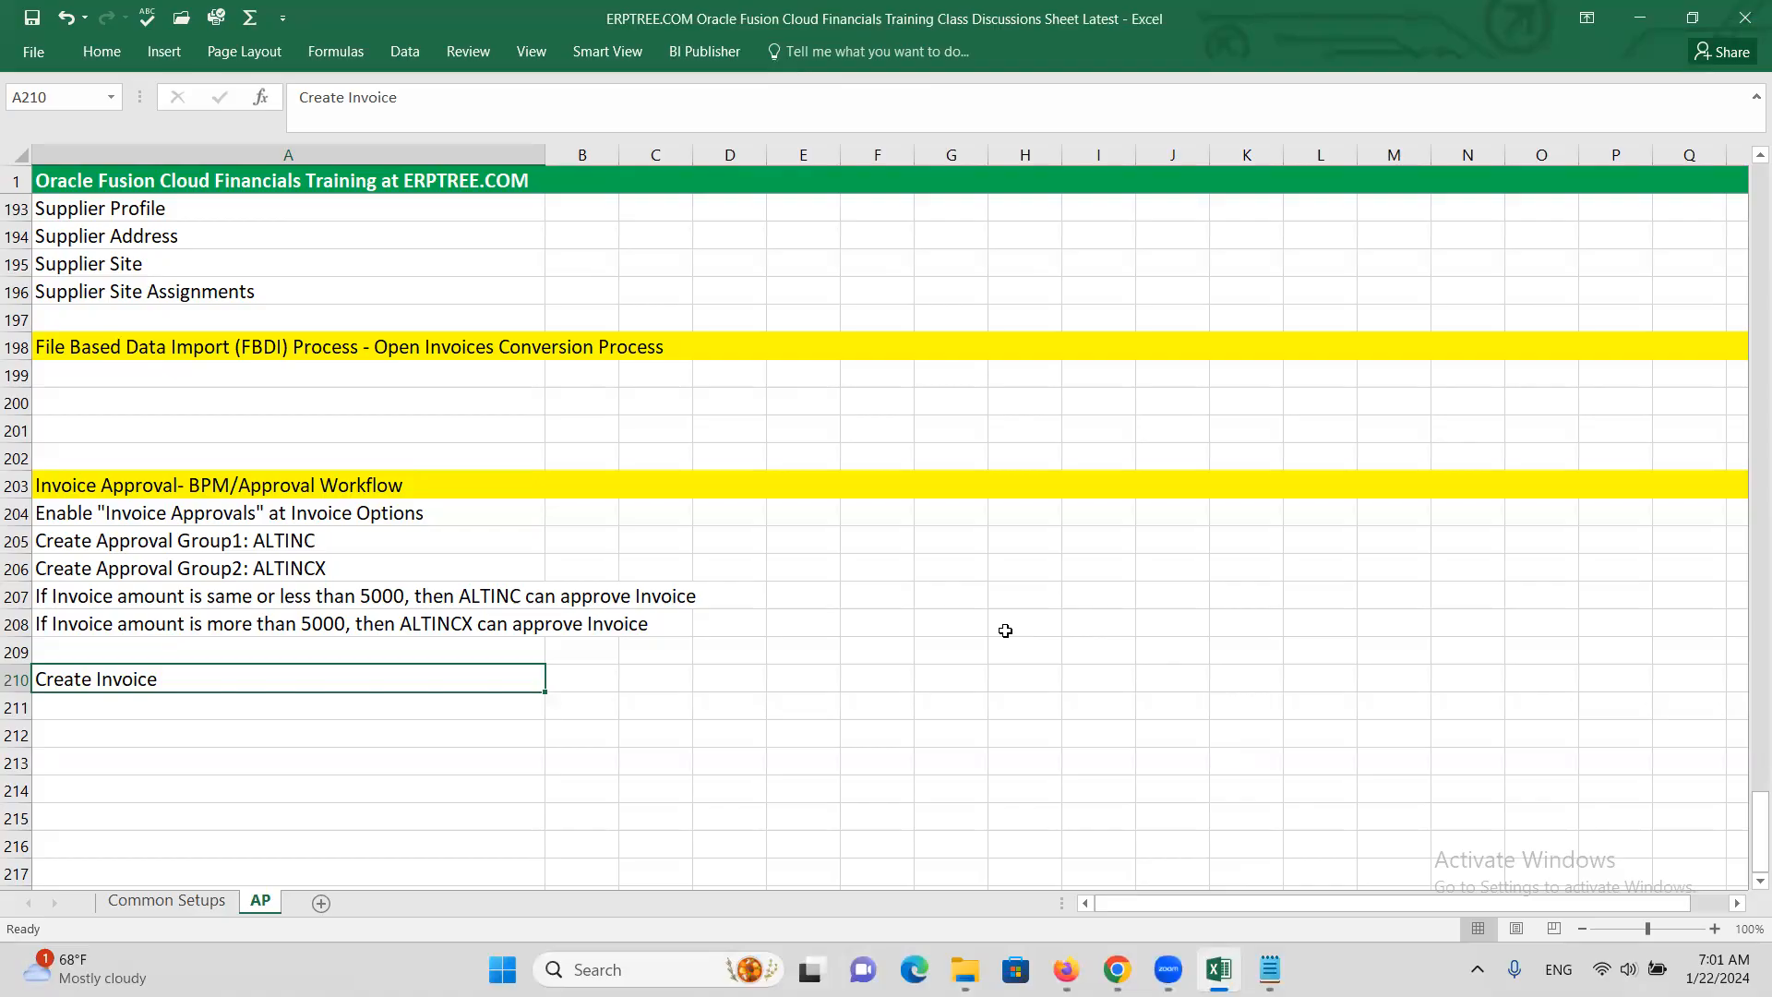
pyautogui.scroll(-2, 86, 684)
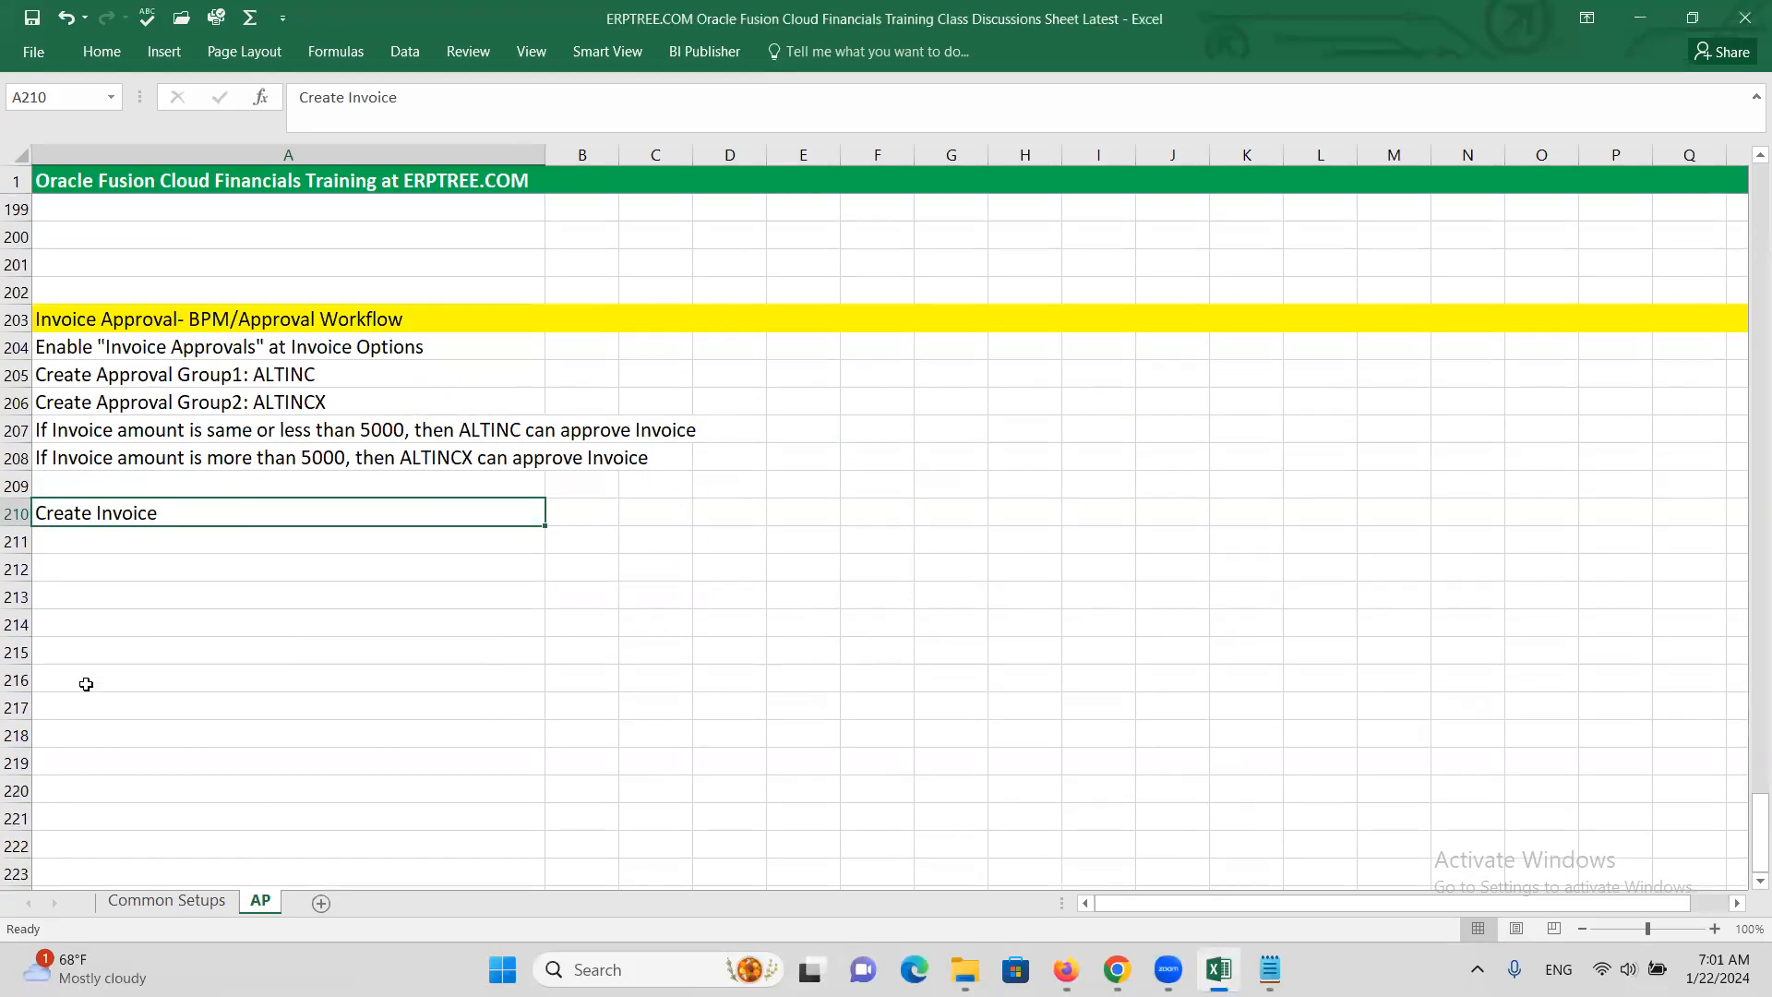
pyautogui.click(143, 568)
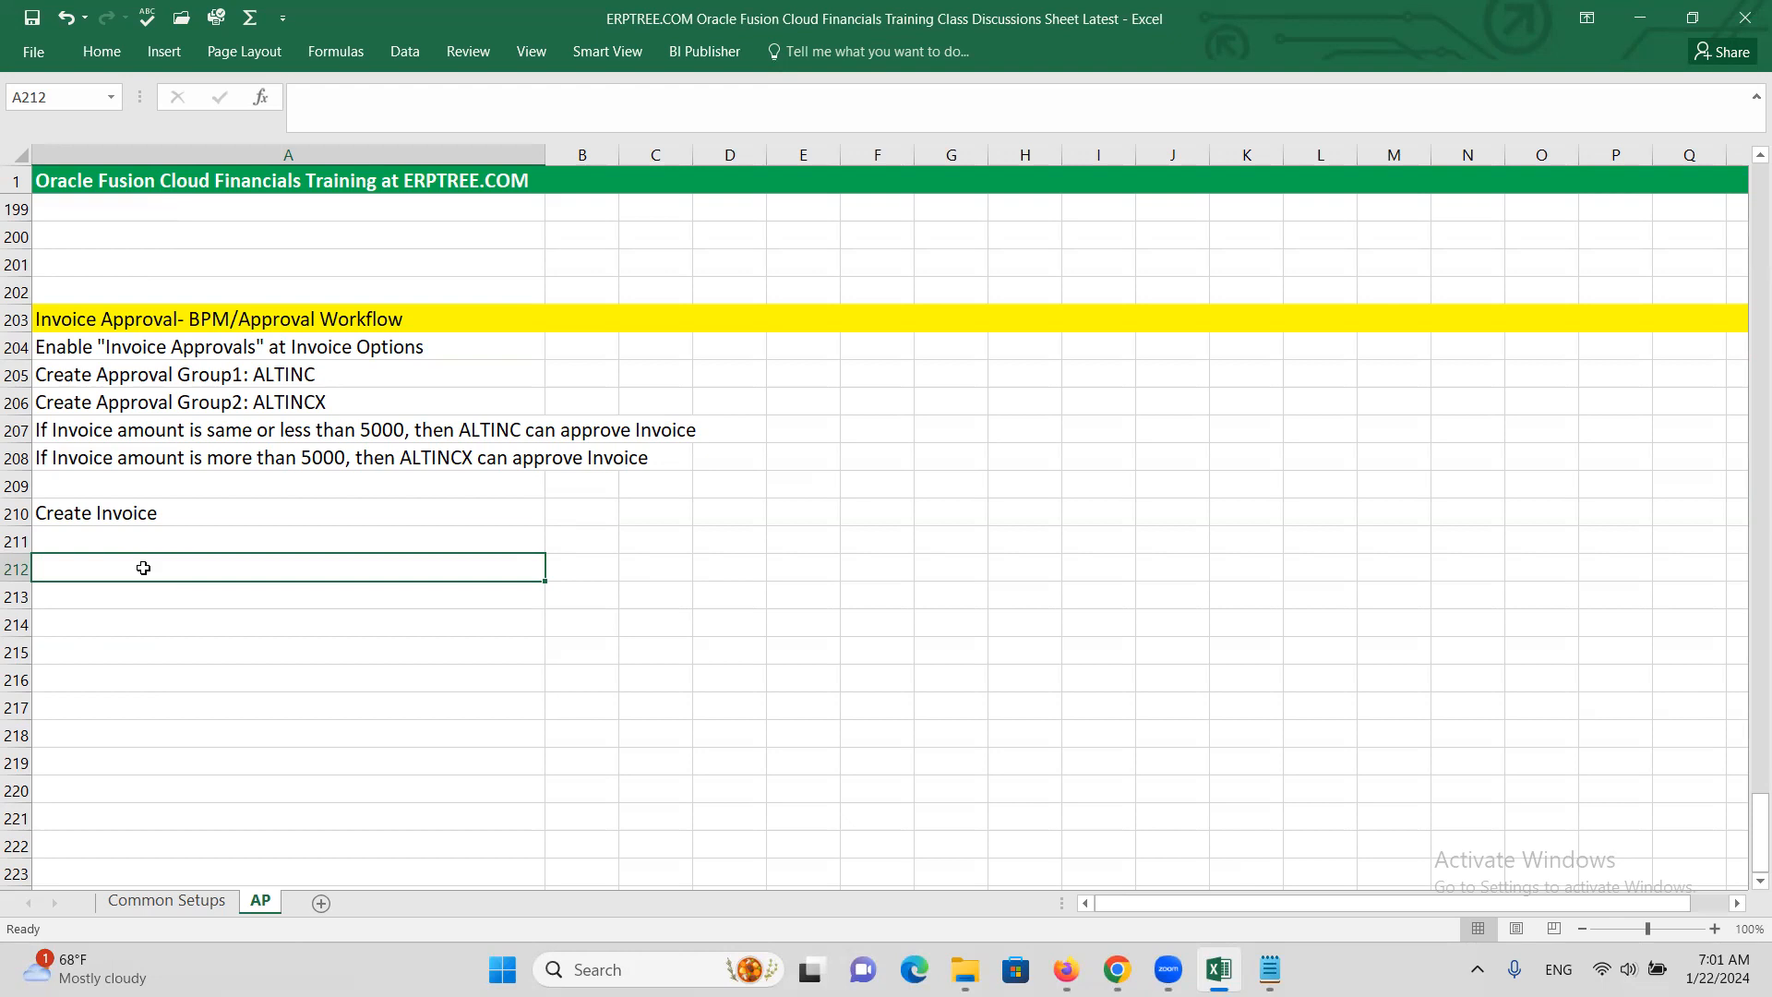
pyautogui.write('e')
pyautogui.press('BackSpace')
pyautogui.write('Employee')
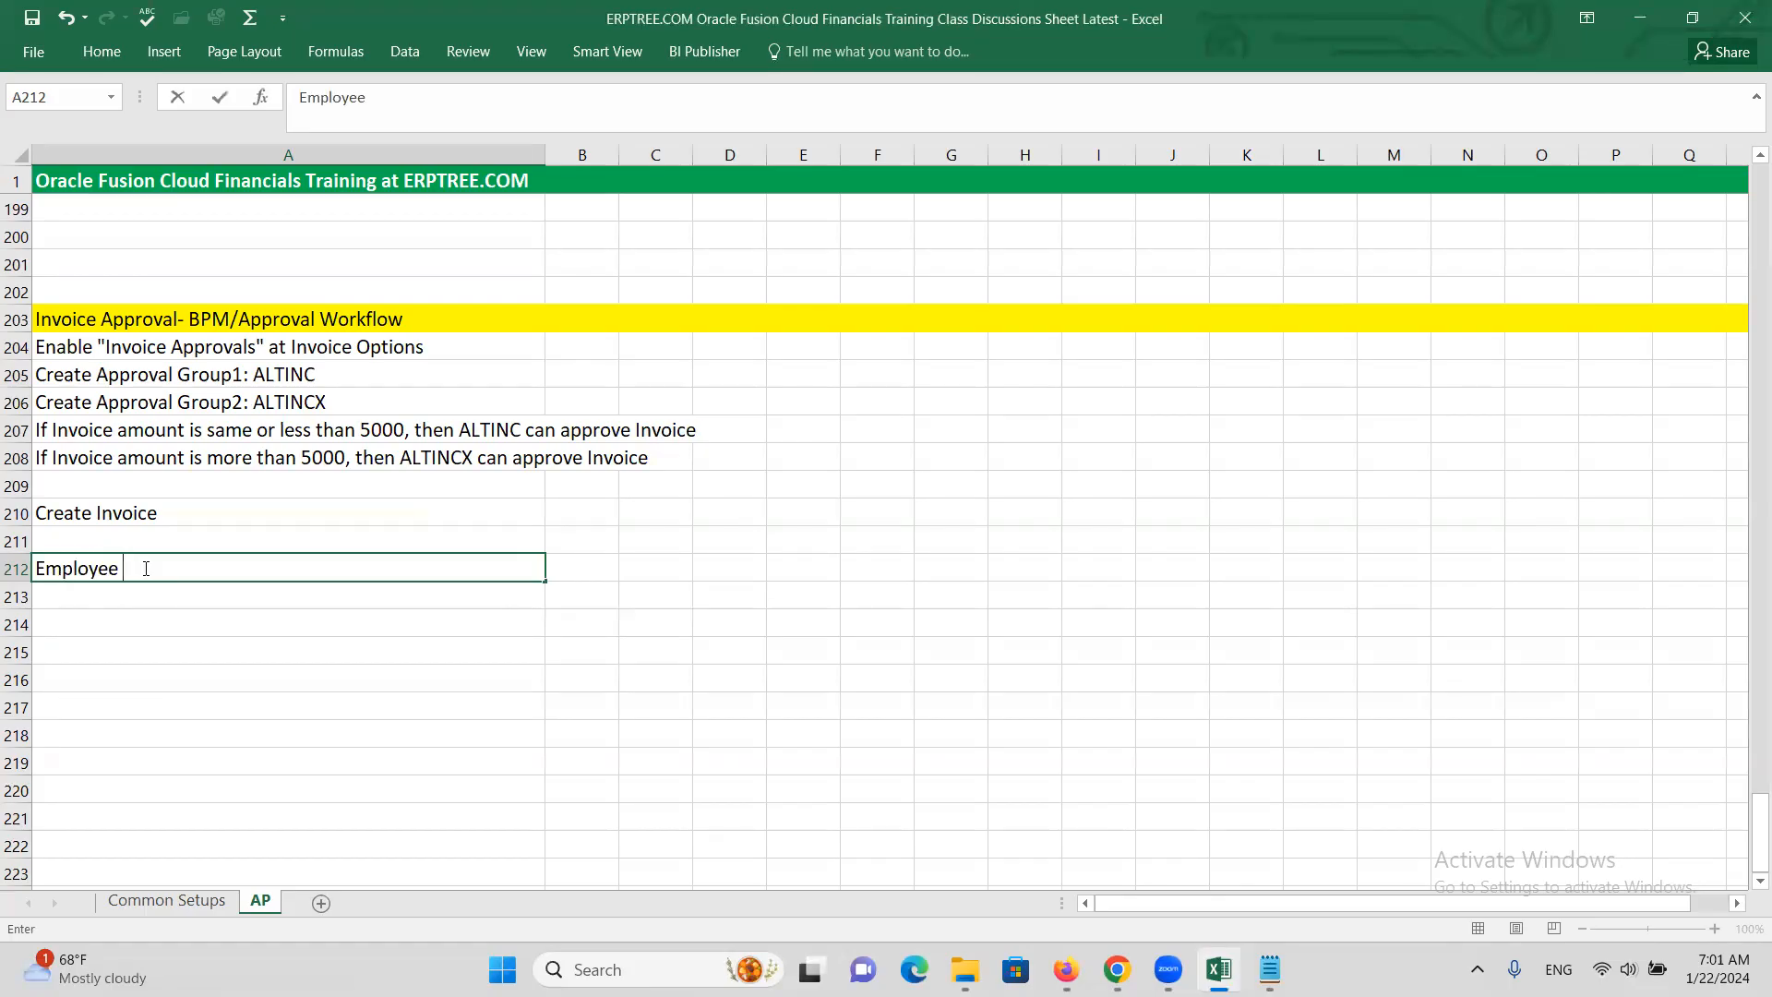
pyautogui.write('/Supervisor')
pyautogui.hotkey('ctrl', 'Return')
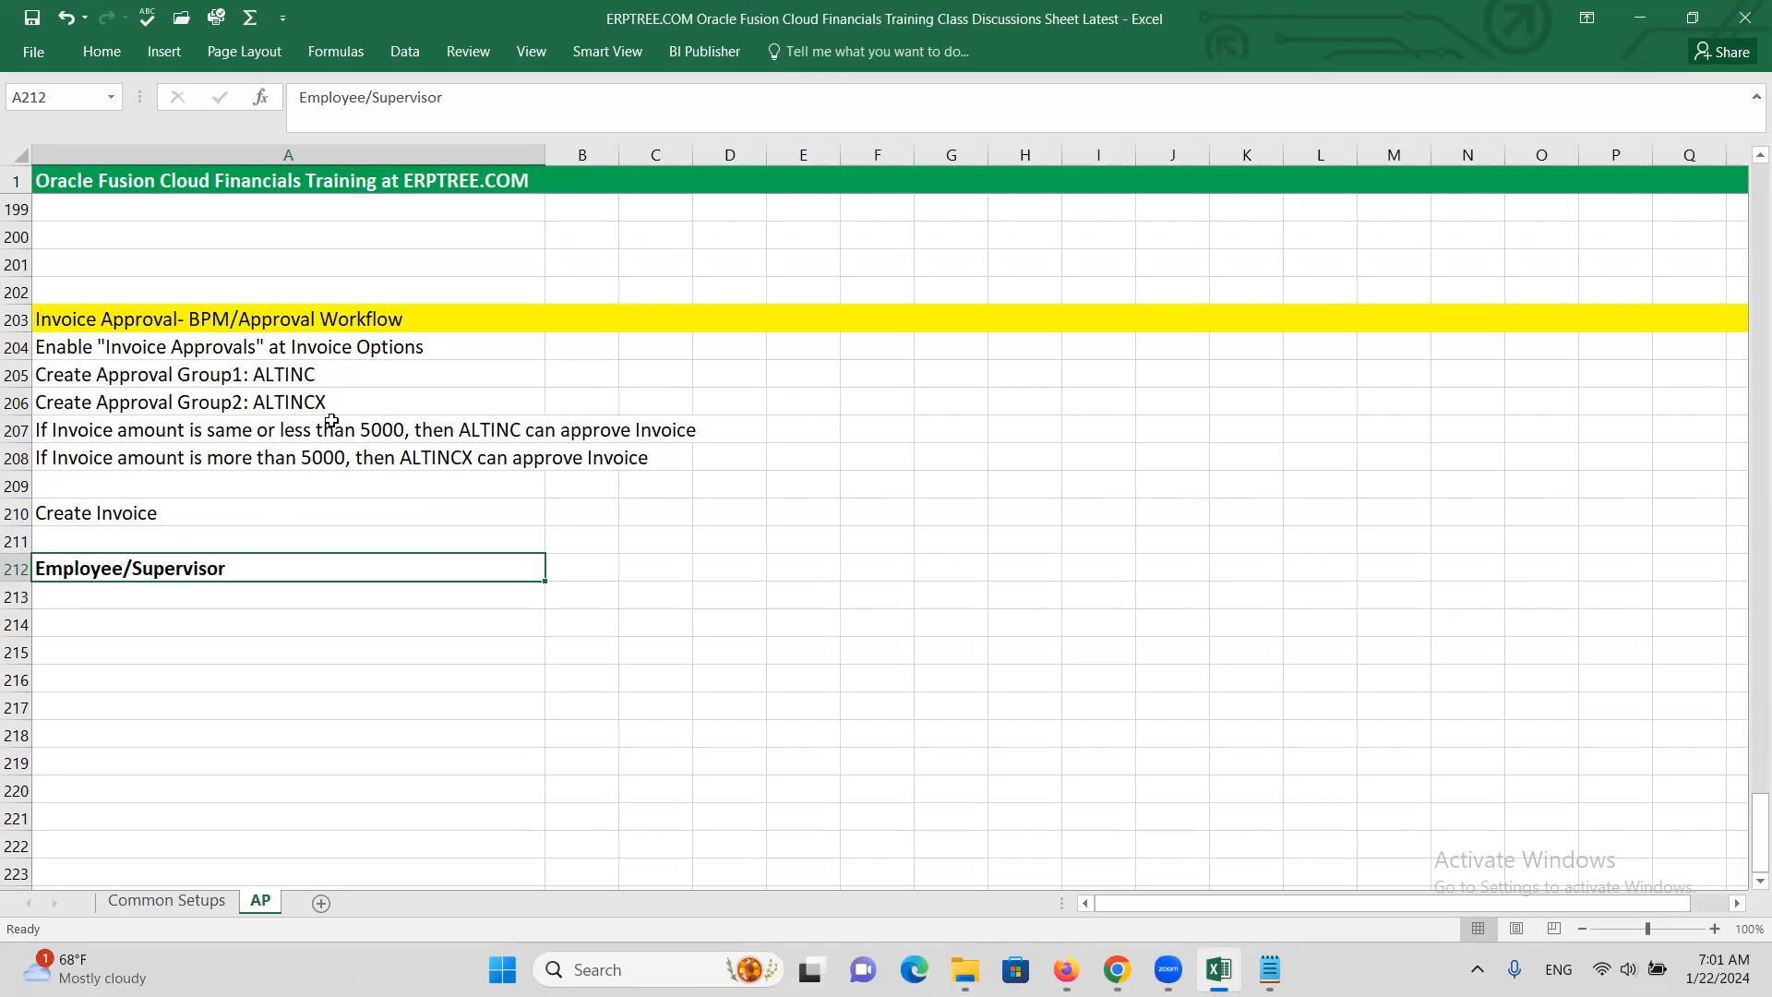
pyautogui.click(195, 594)
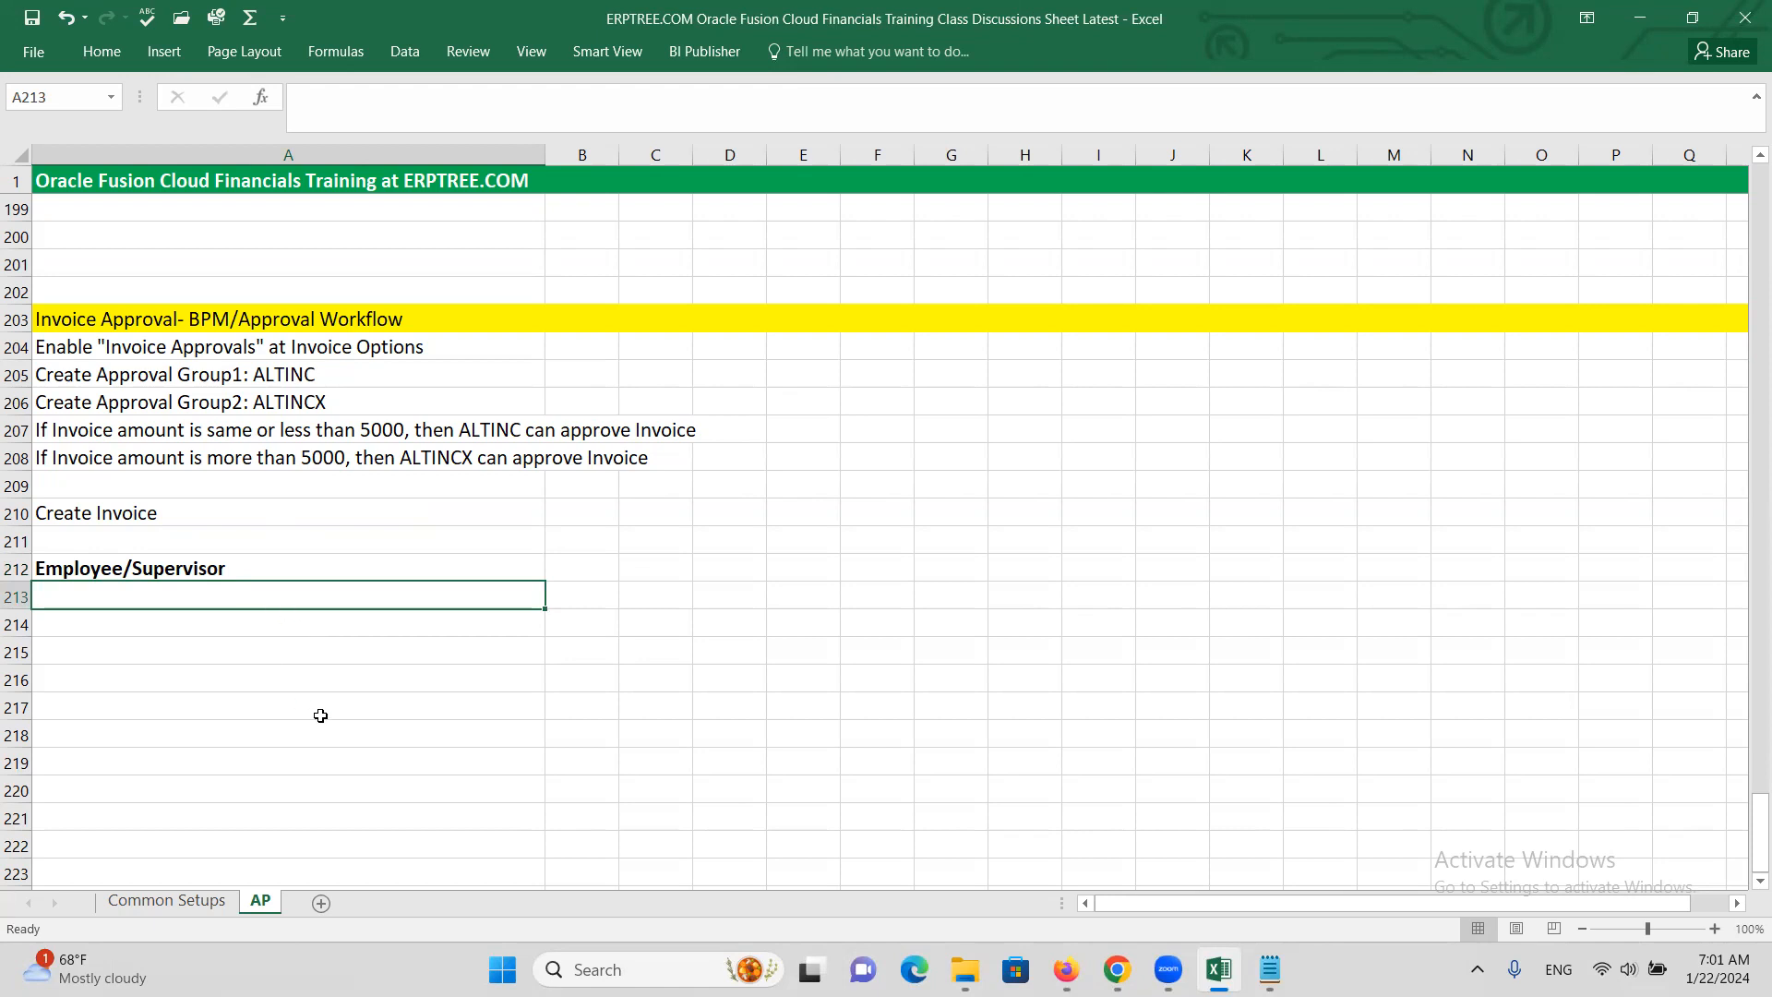
# Enter ALTINC in A213 and ALTINCM in A214
pyautogui.write('ALTINC')
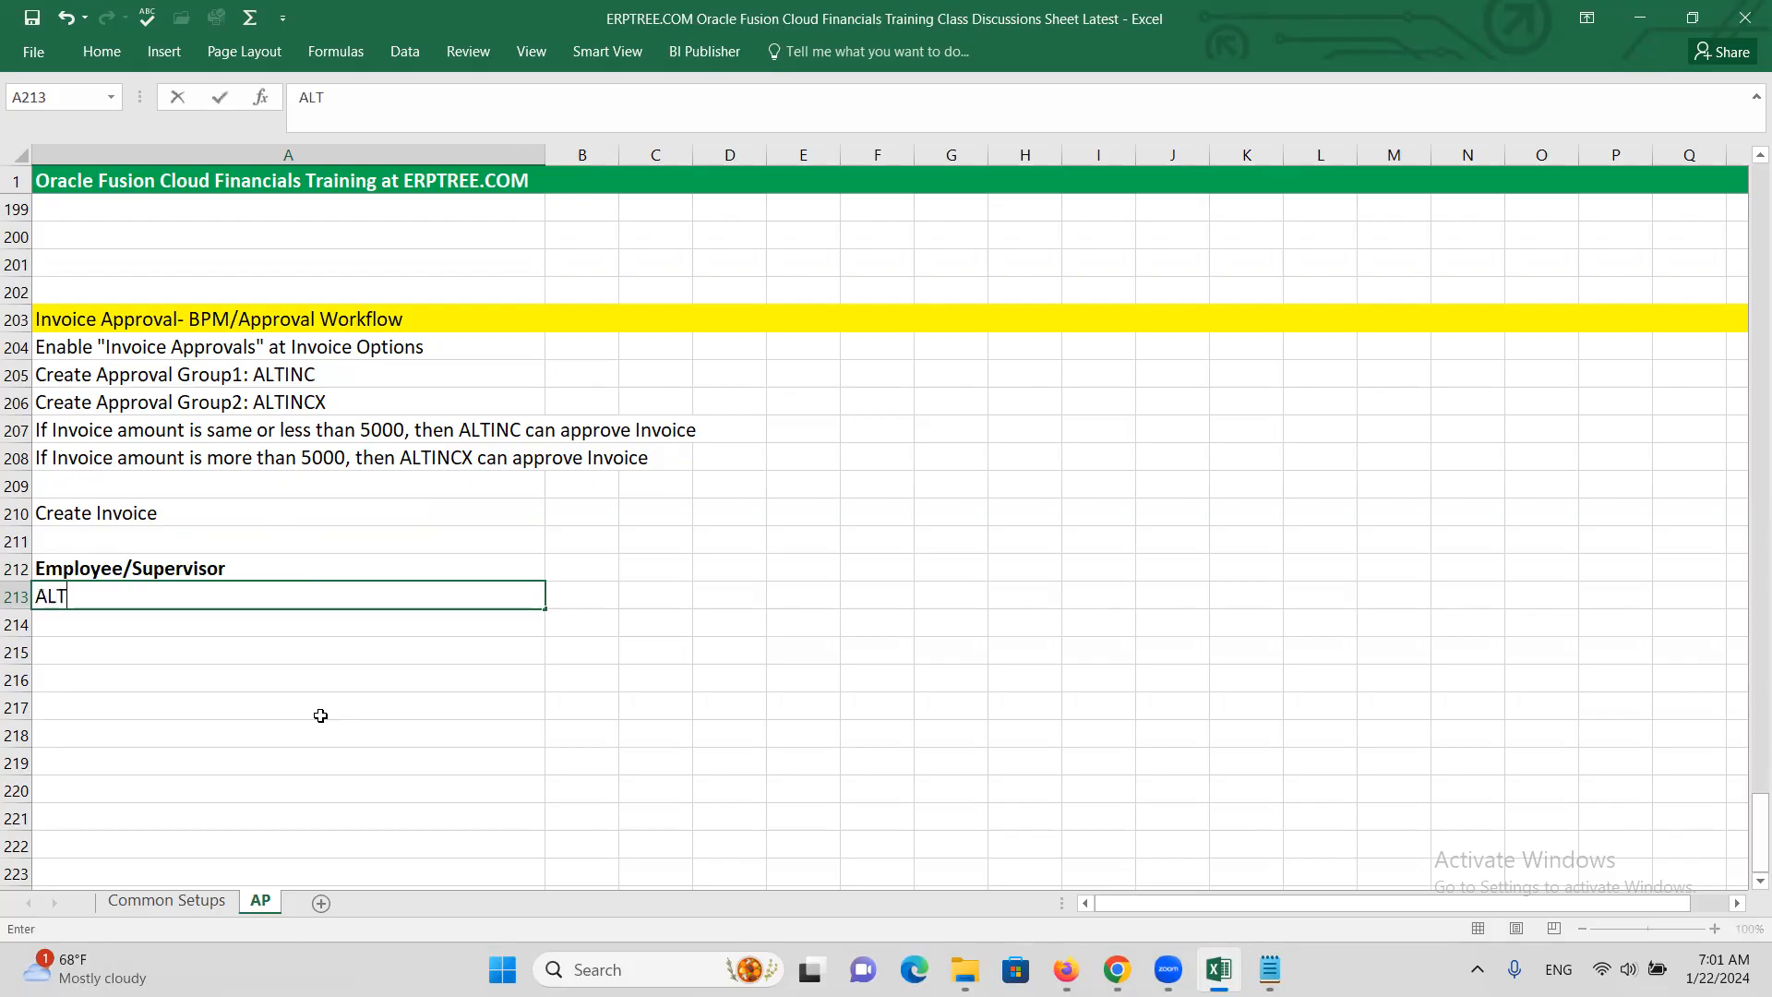
pyautogui.click(119, 619)
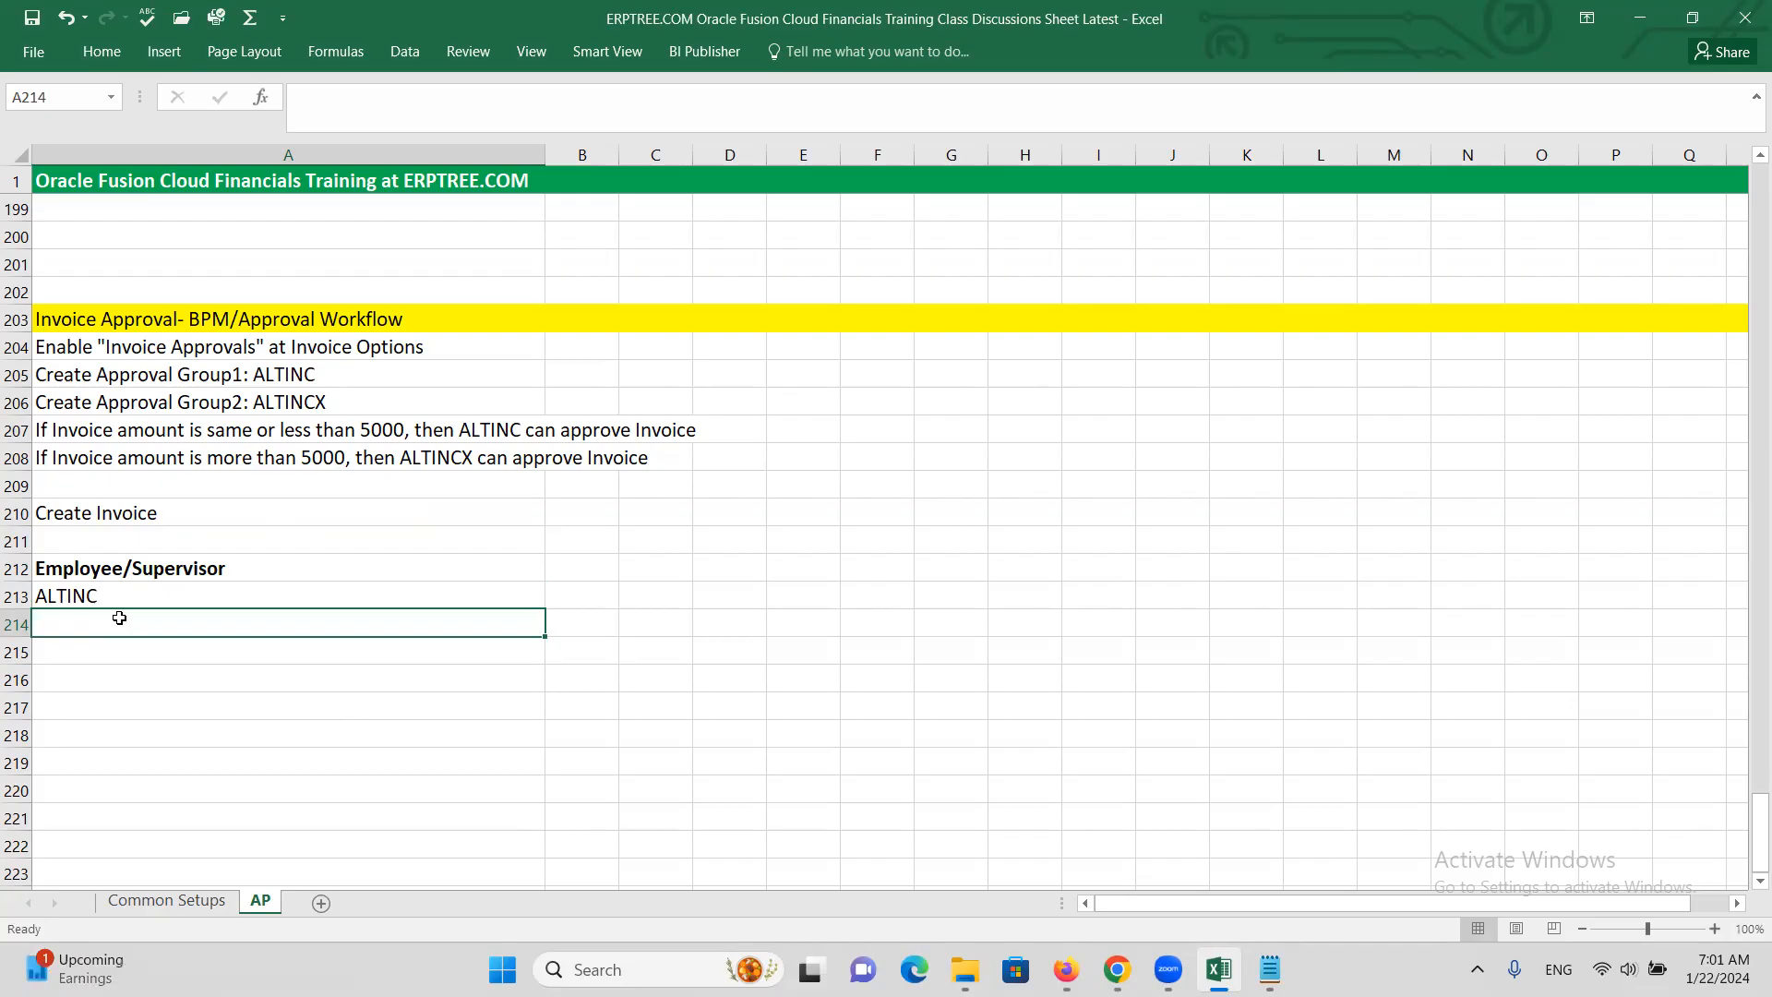
pyautogui.write('ALTINCM')
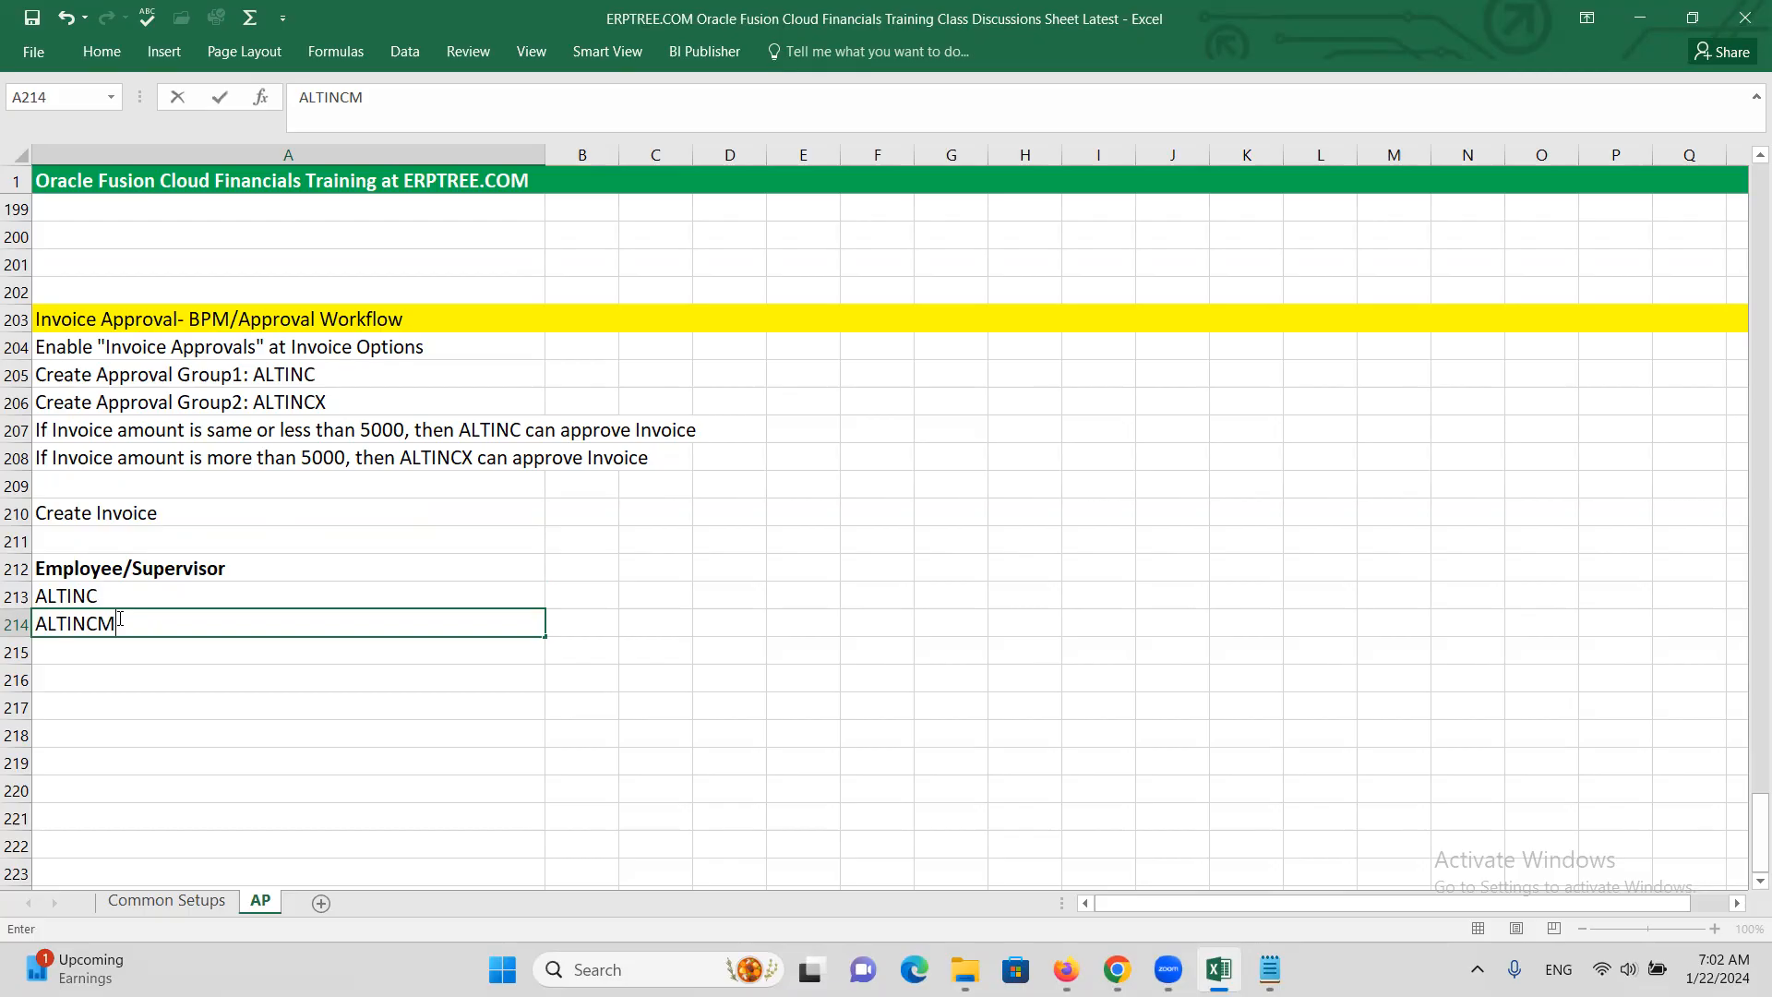
pyautogui.press('Up')
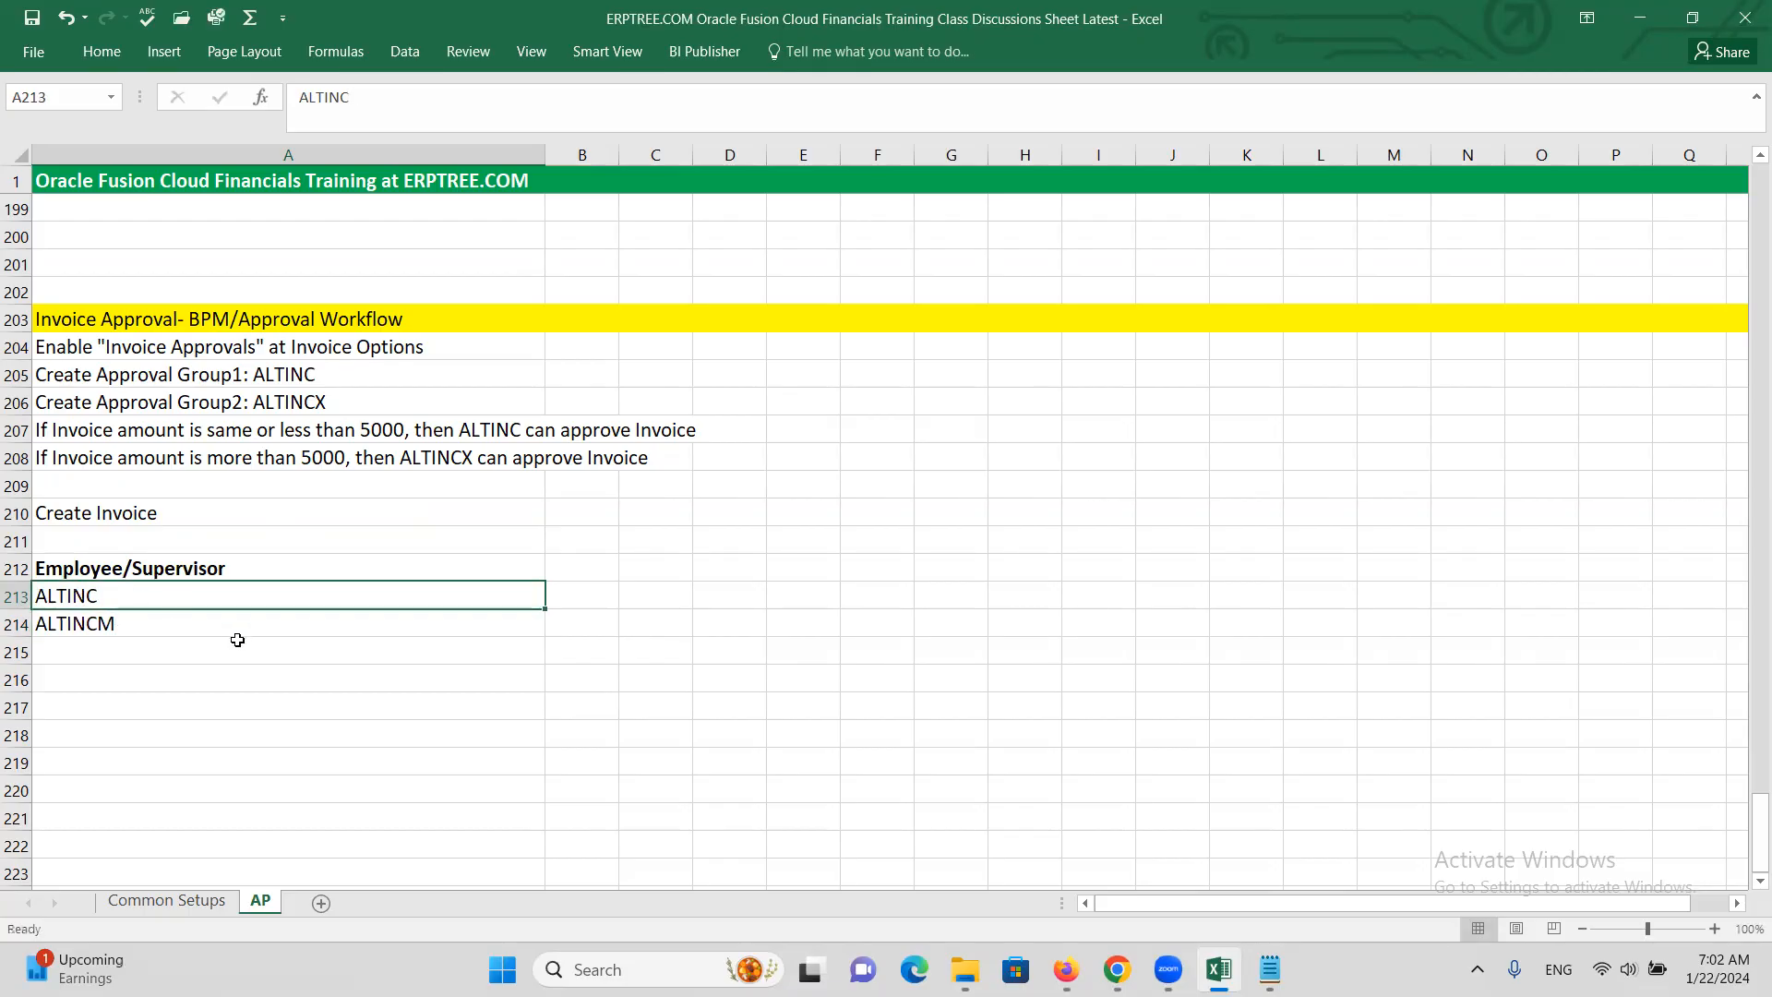
pyautogui.click(109, 626)
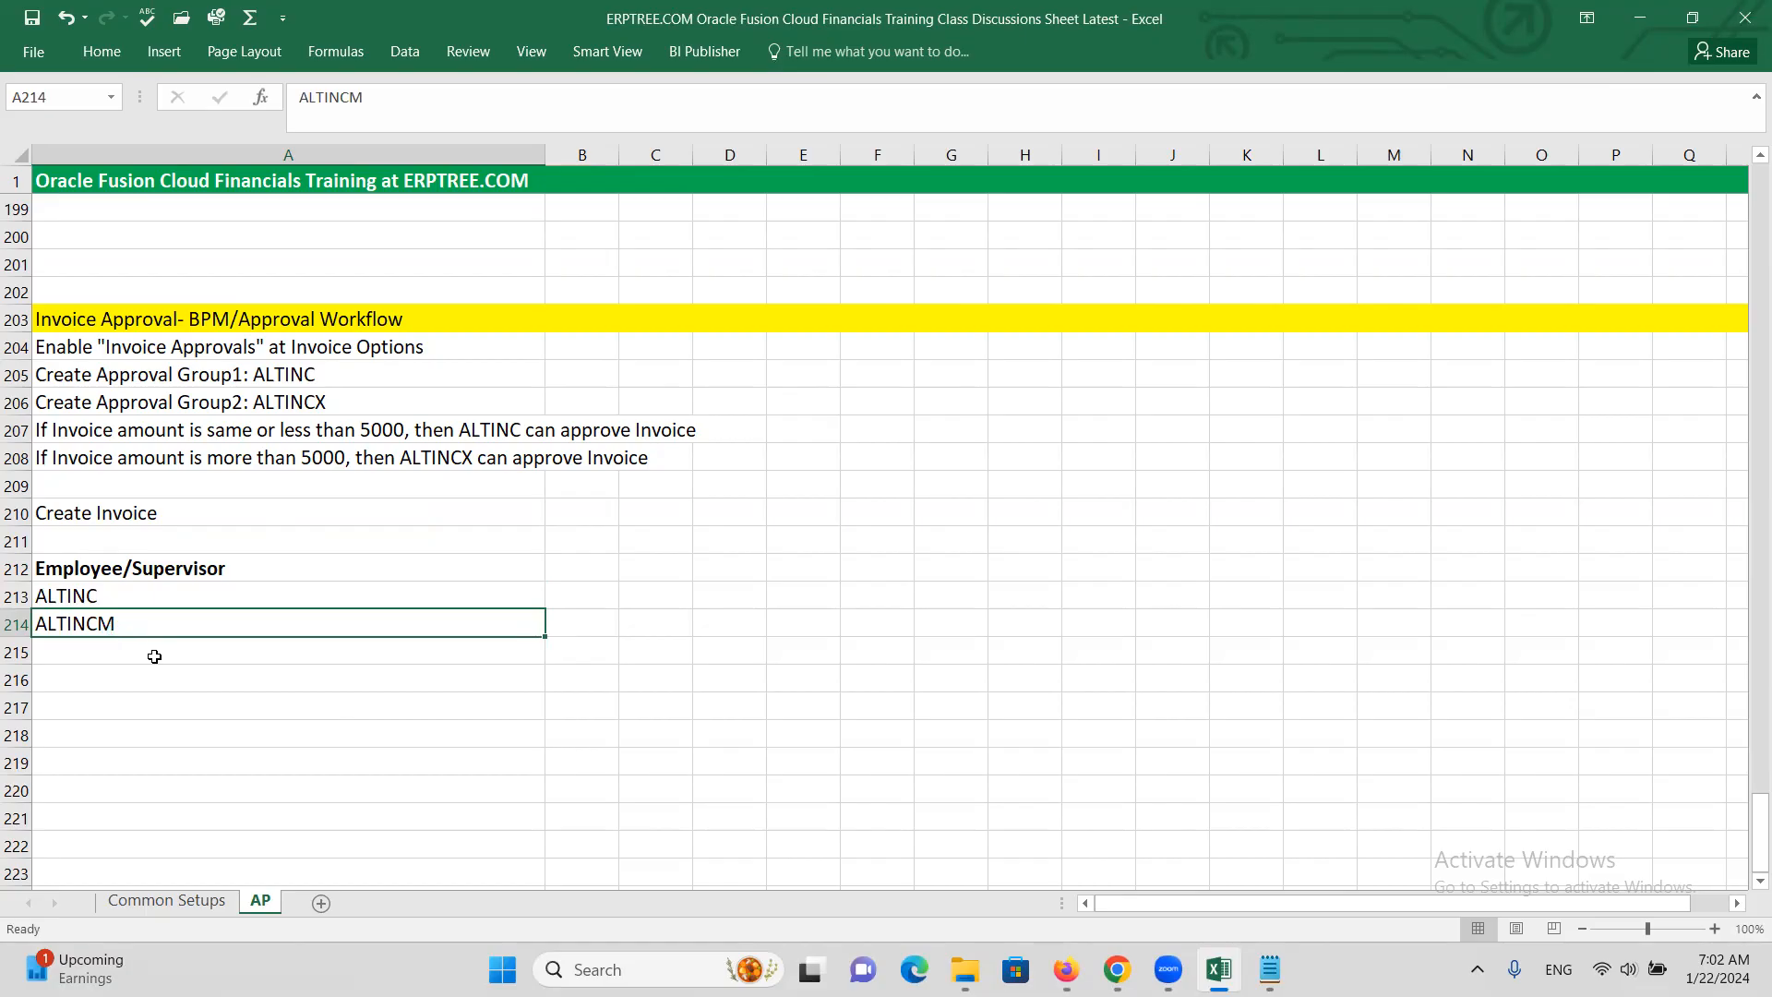
# Review the ALTINC and ALTINCM entries, then add 'Create Employee/Supervisor Relationship' in A215
pyautogui.click(82, 606)
pyautogui.click(94, 633)
pyautogui.click(108, 659)
pyautogui.click(107, 675)
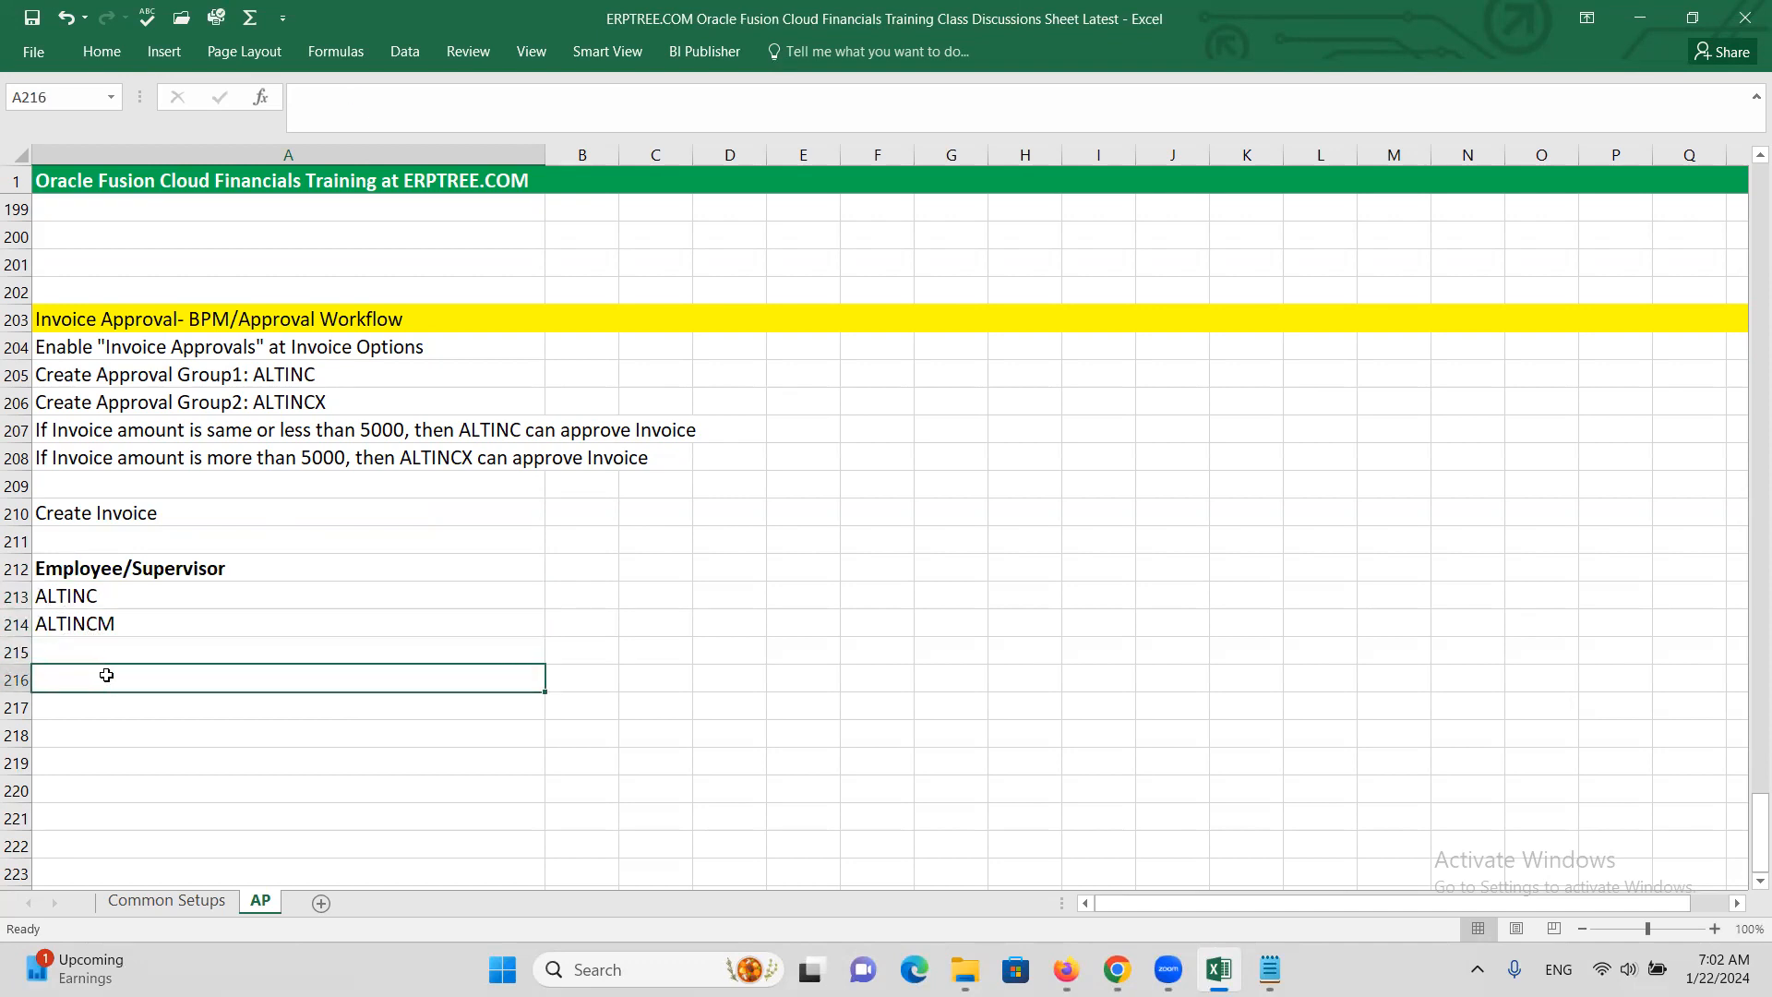
pyautogui.click(98, 600)
pyautogui.click(111, 625)
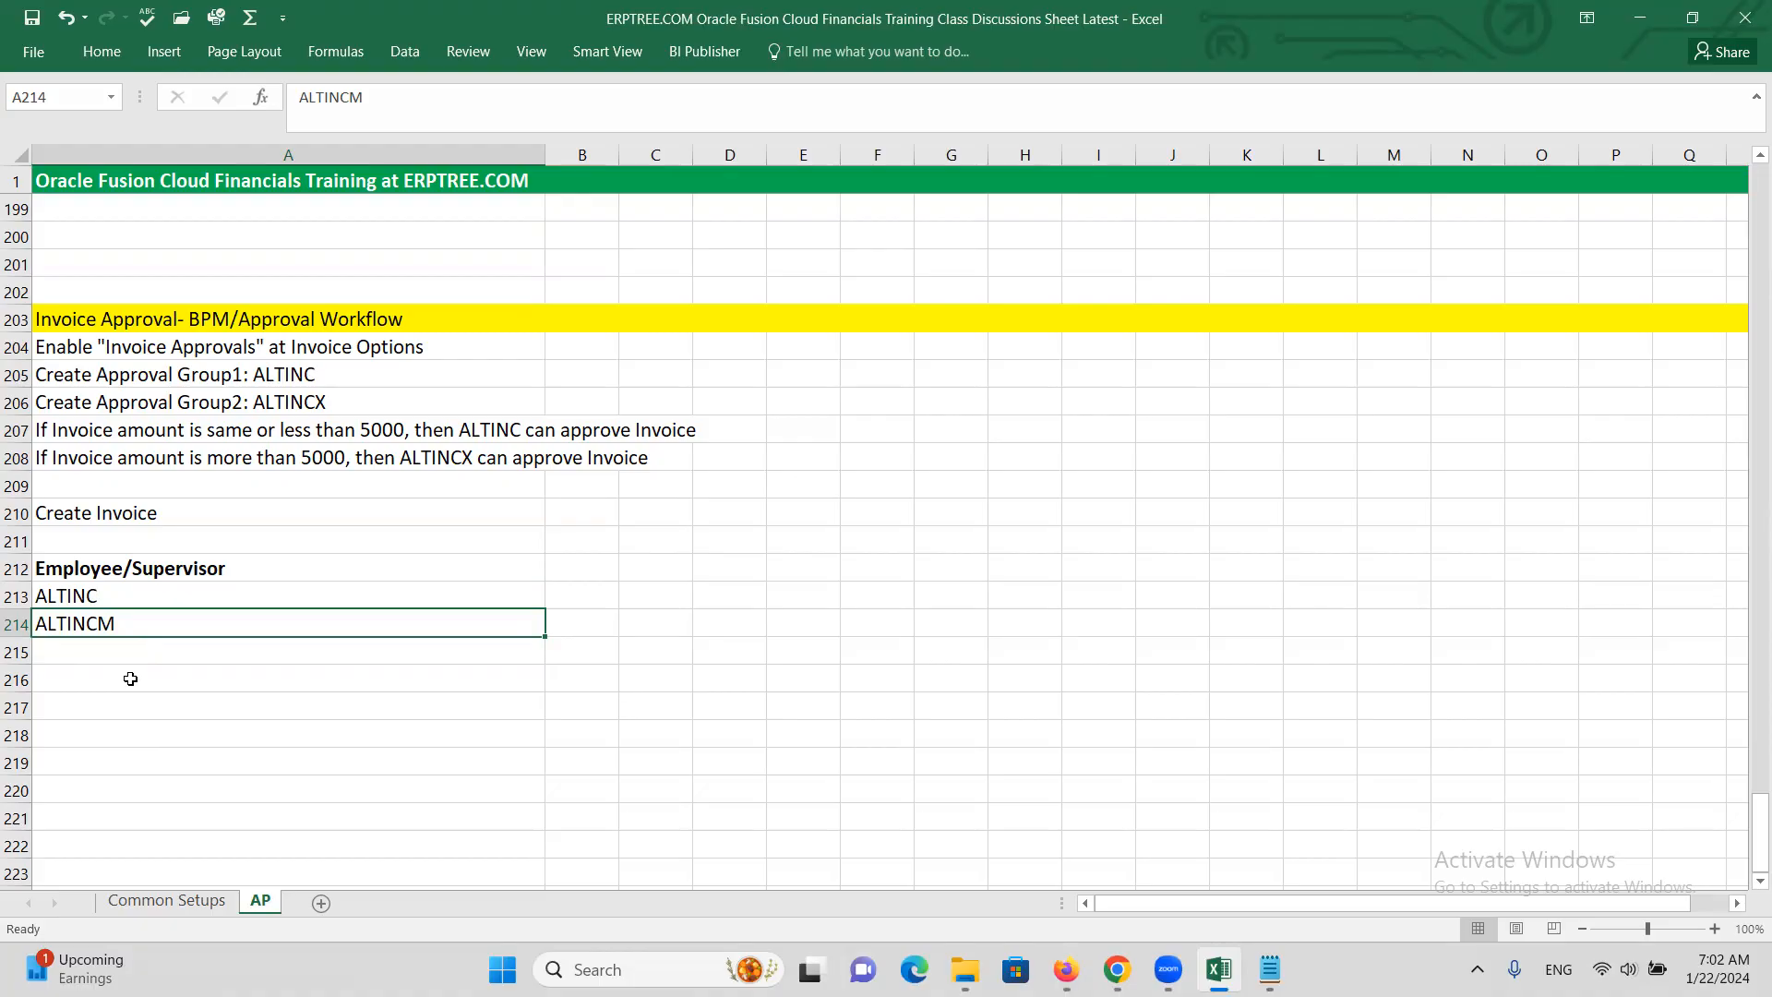
pyautogui.click(83, 598)
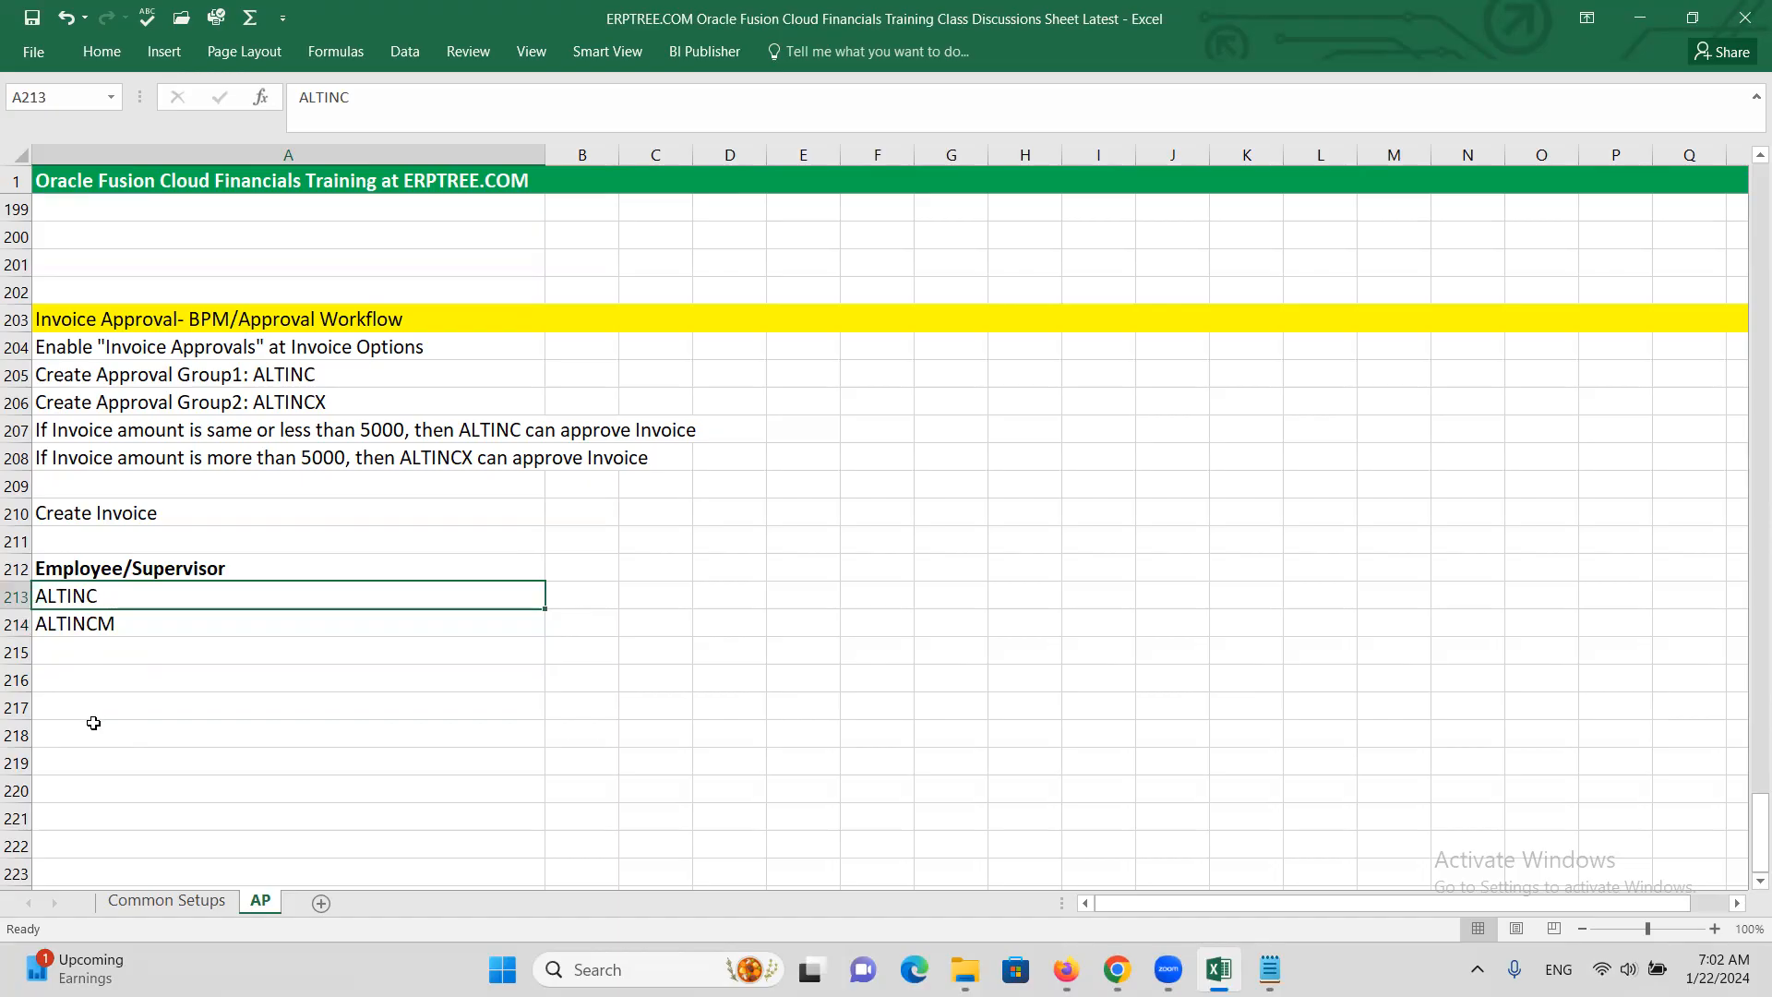
pyautogui.click(89, 633)
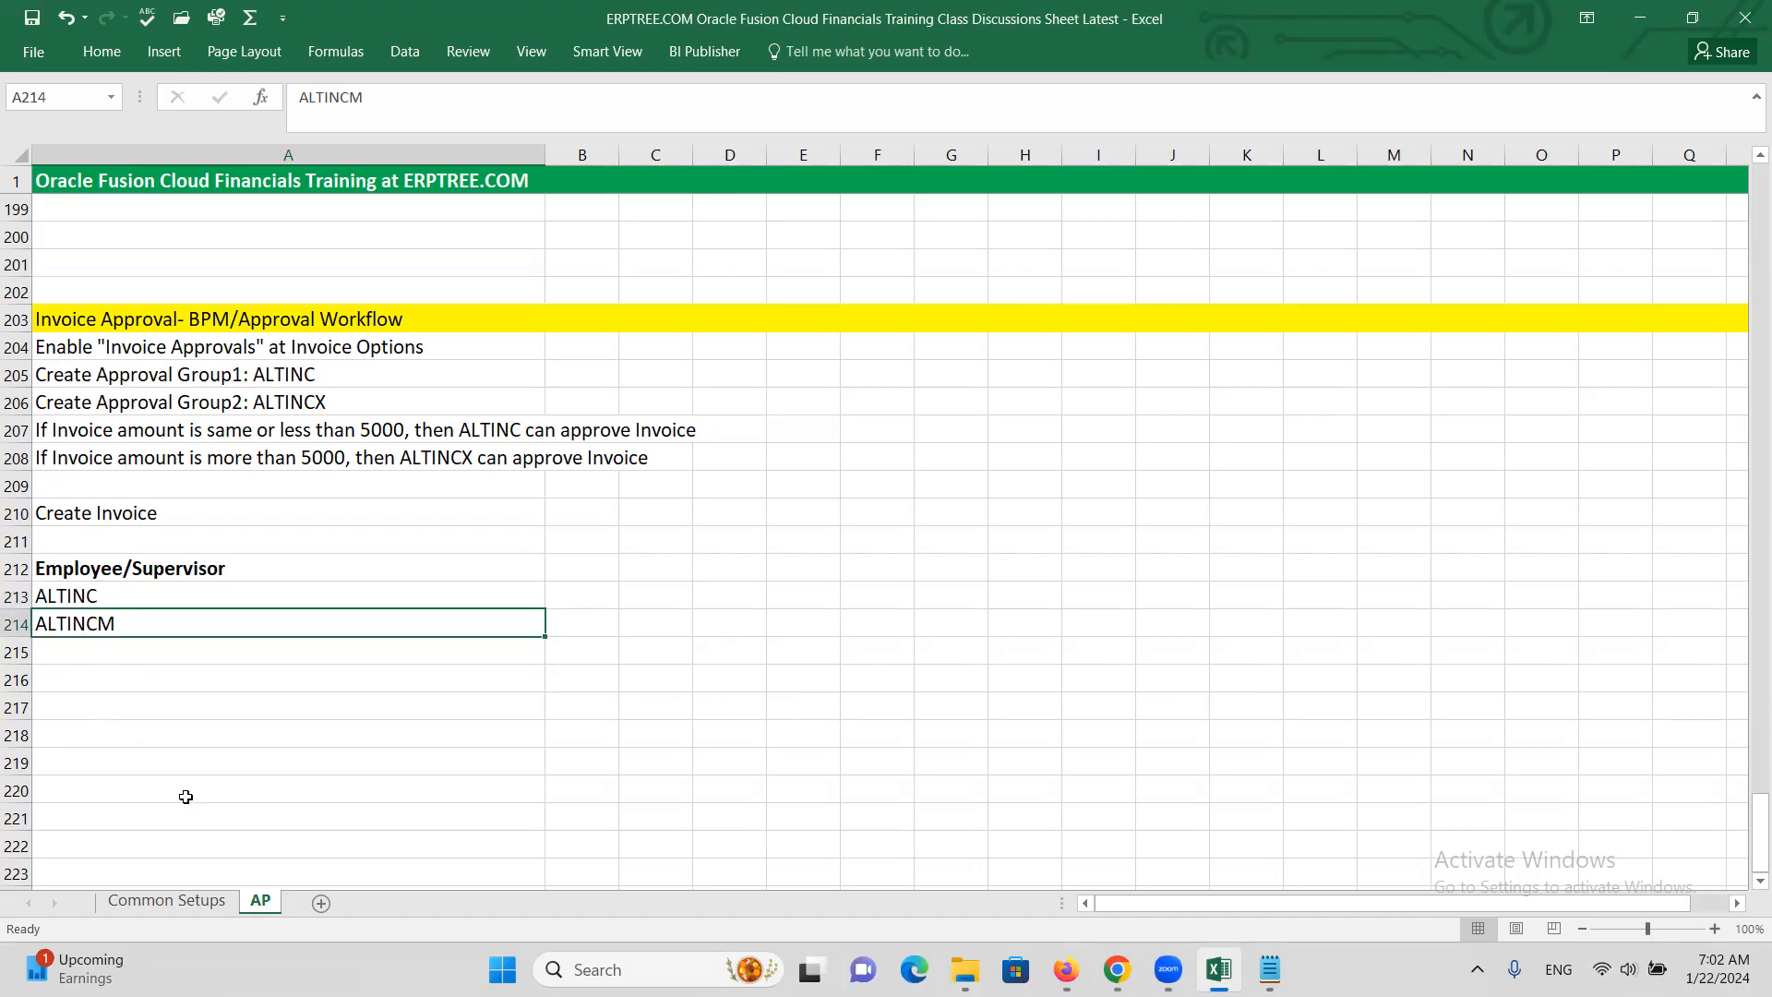
pyautogui.click(121, 671)
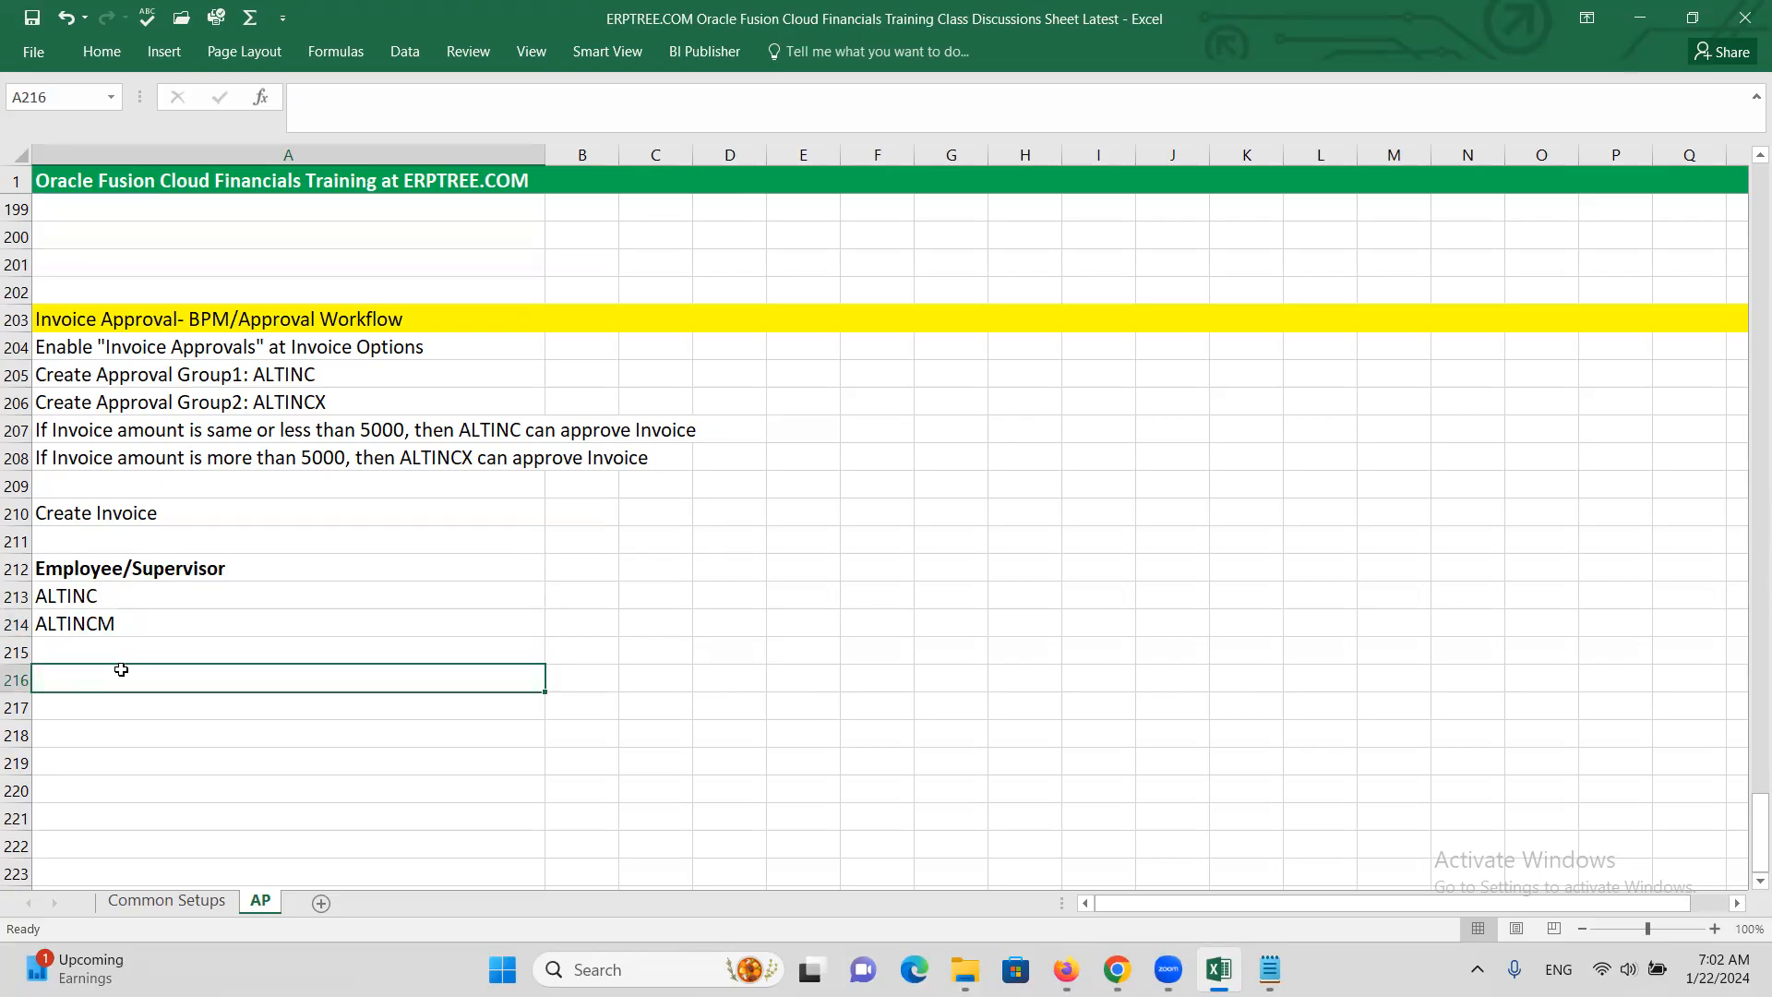
pyautogui.press('Up')
pyautogui.write('c')
pyautogui.write('Create Empl')
pyautogui.write('oyee')
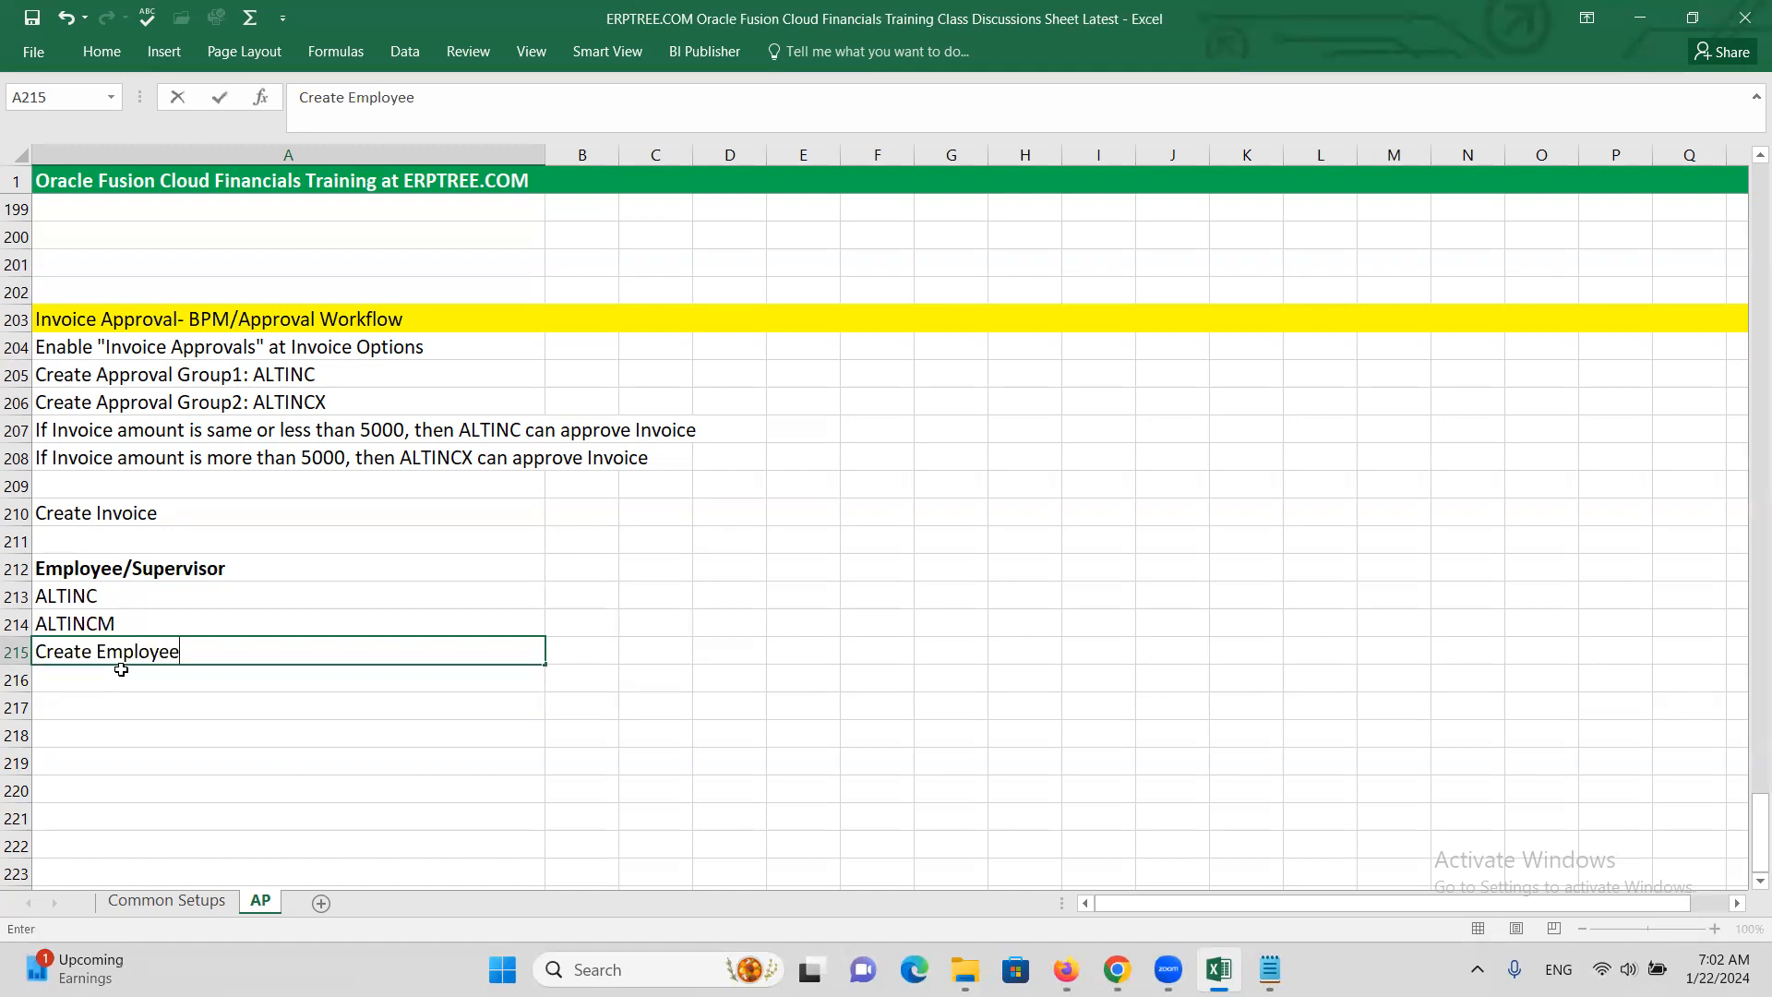
pyautogui.write('/Supervisor Relationship')
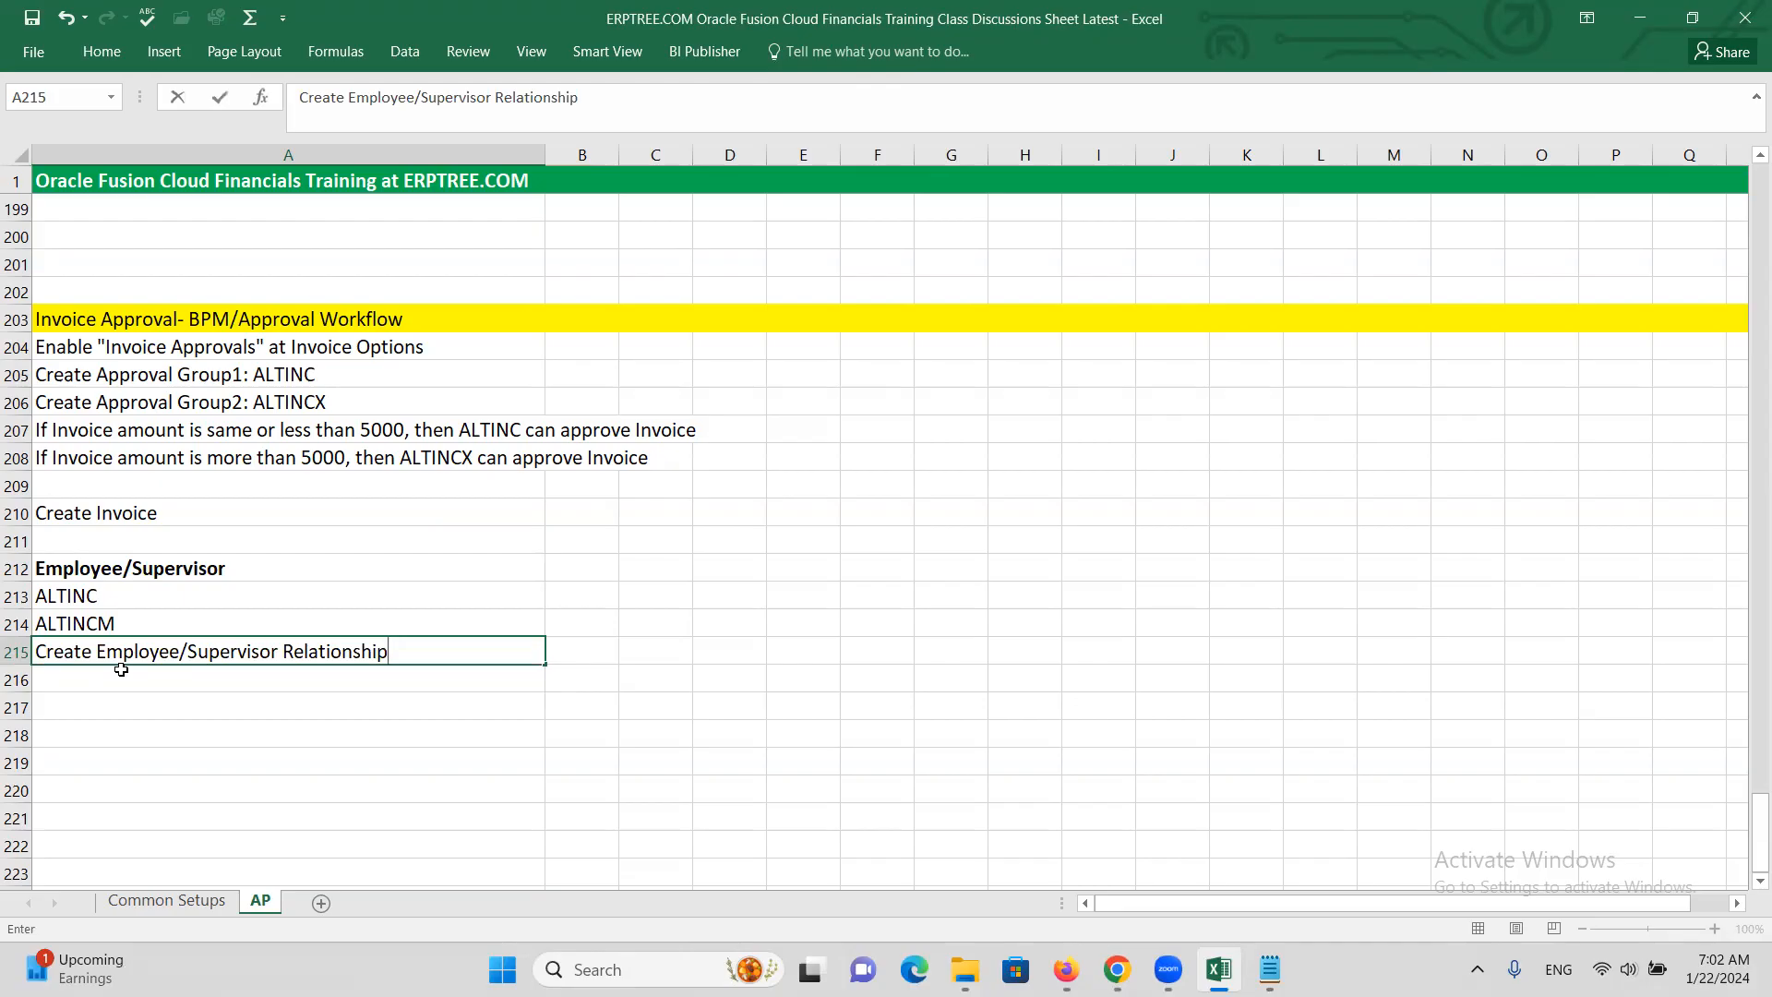
pyautogui.press('Return')
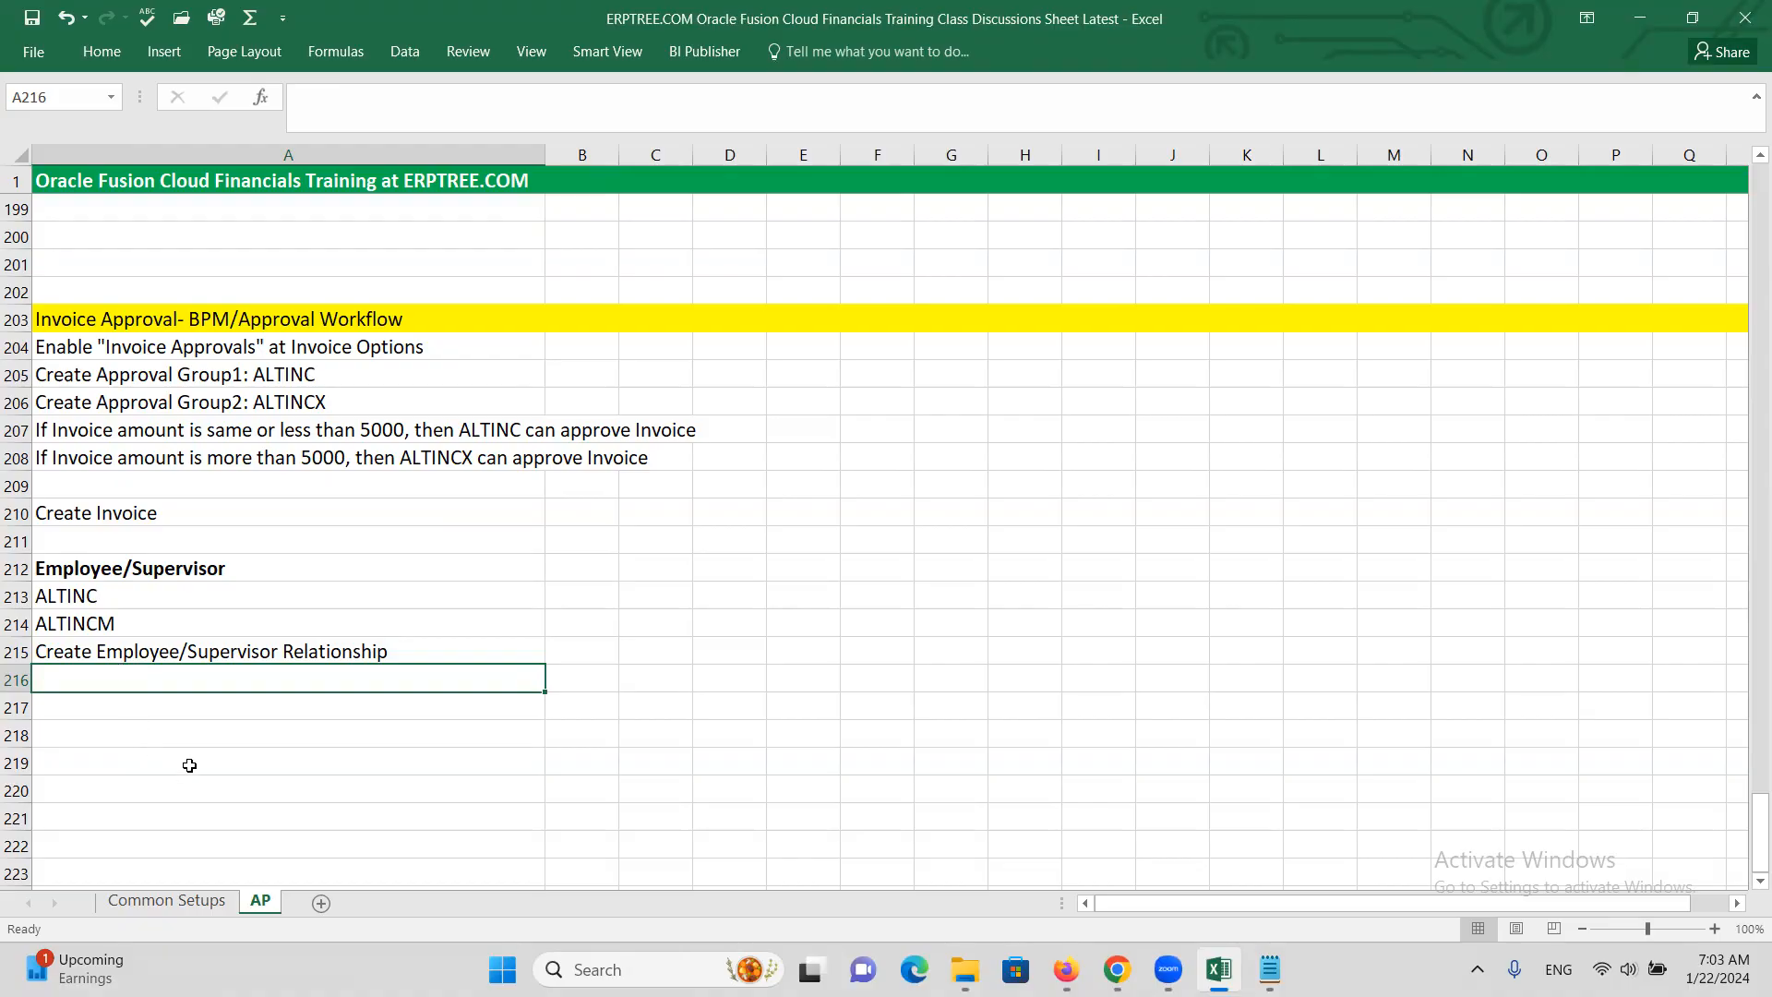
# Add the note 'Create Approval Rule' in A216
pyautogui.write('C')
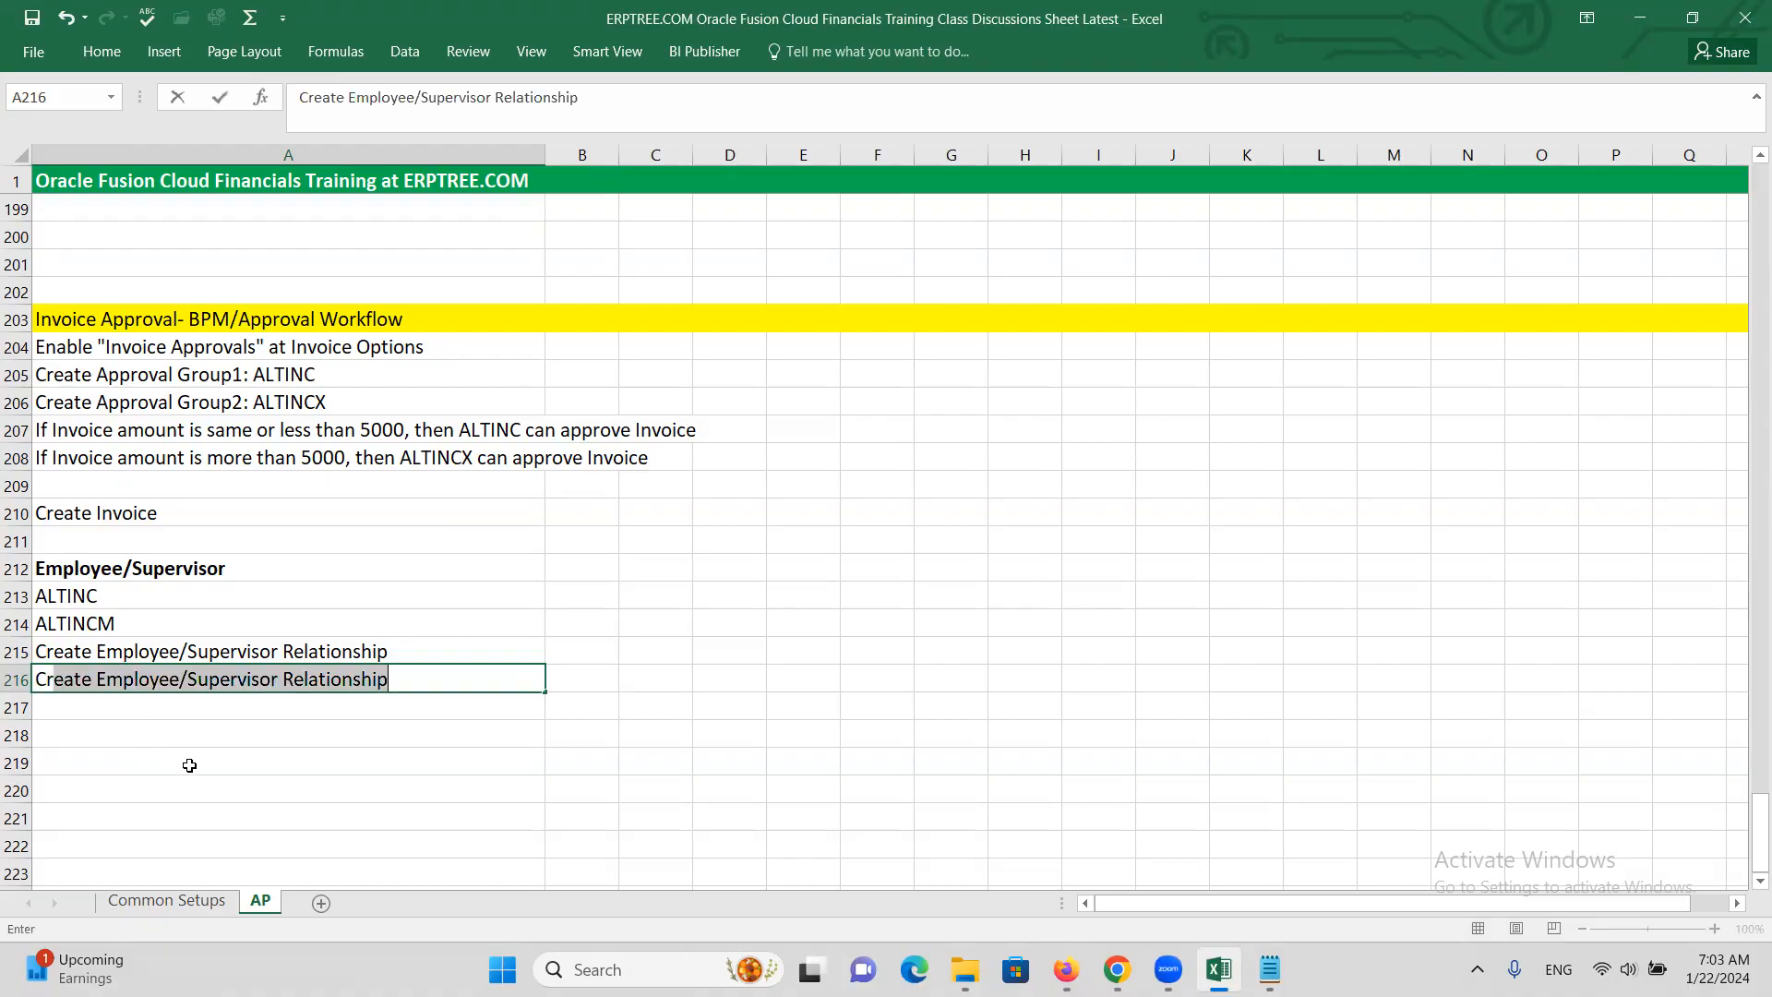
pyautogui.write('reate Approval Rule')
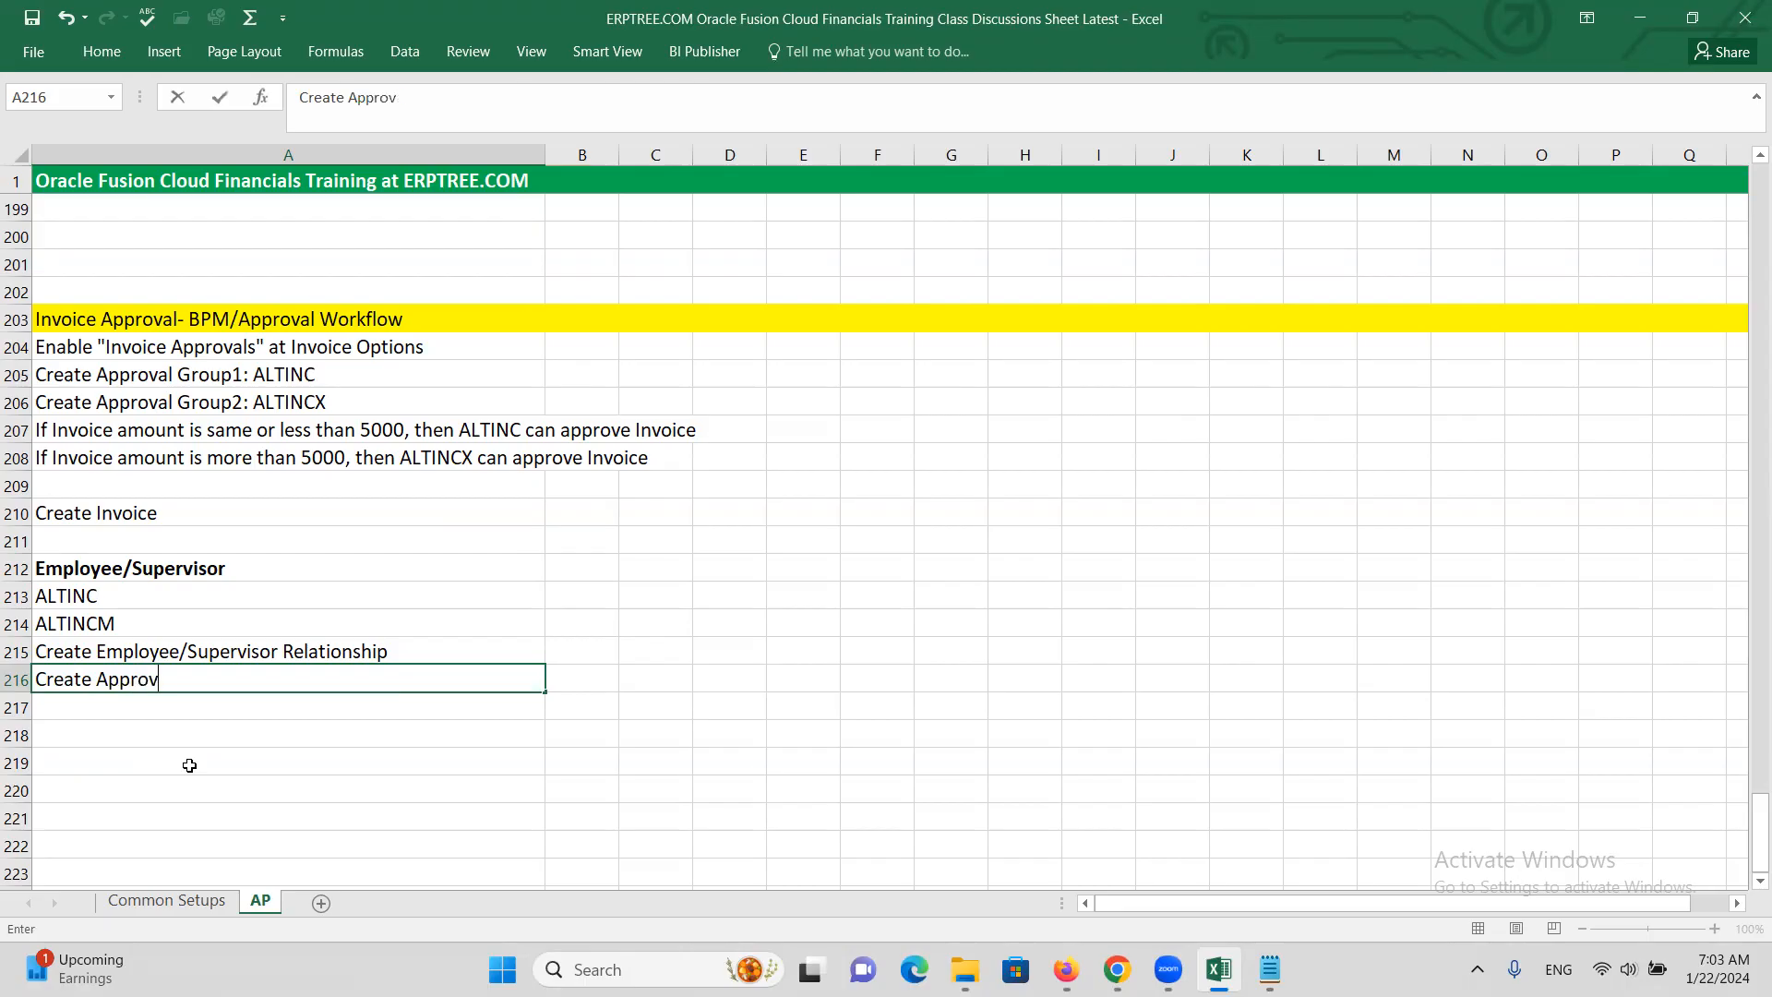
pyautogui.hotkey('ctrl', 'Return')
pyautogui.click(96, 597)
pyautogui.click(118, 625)
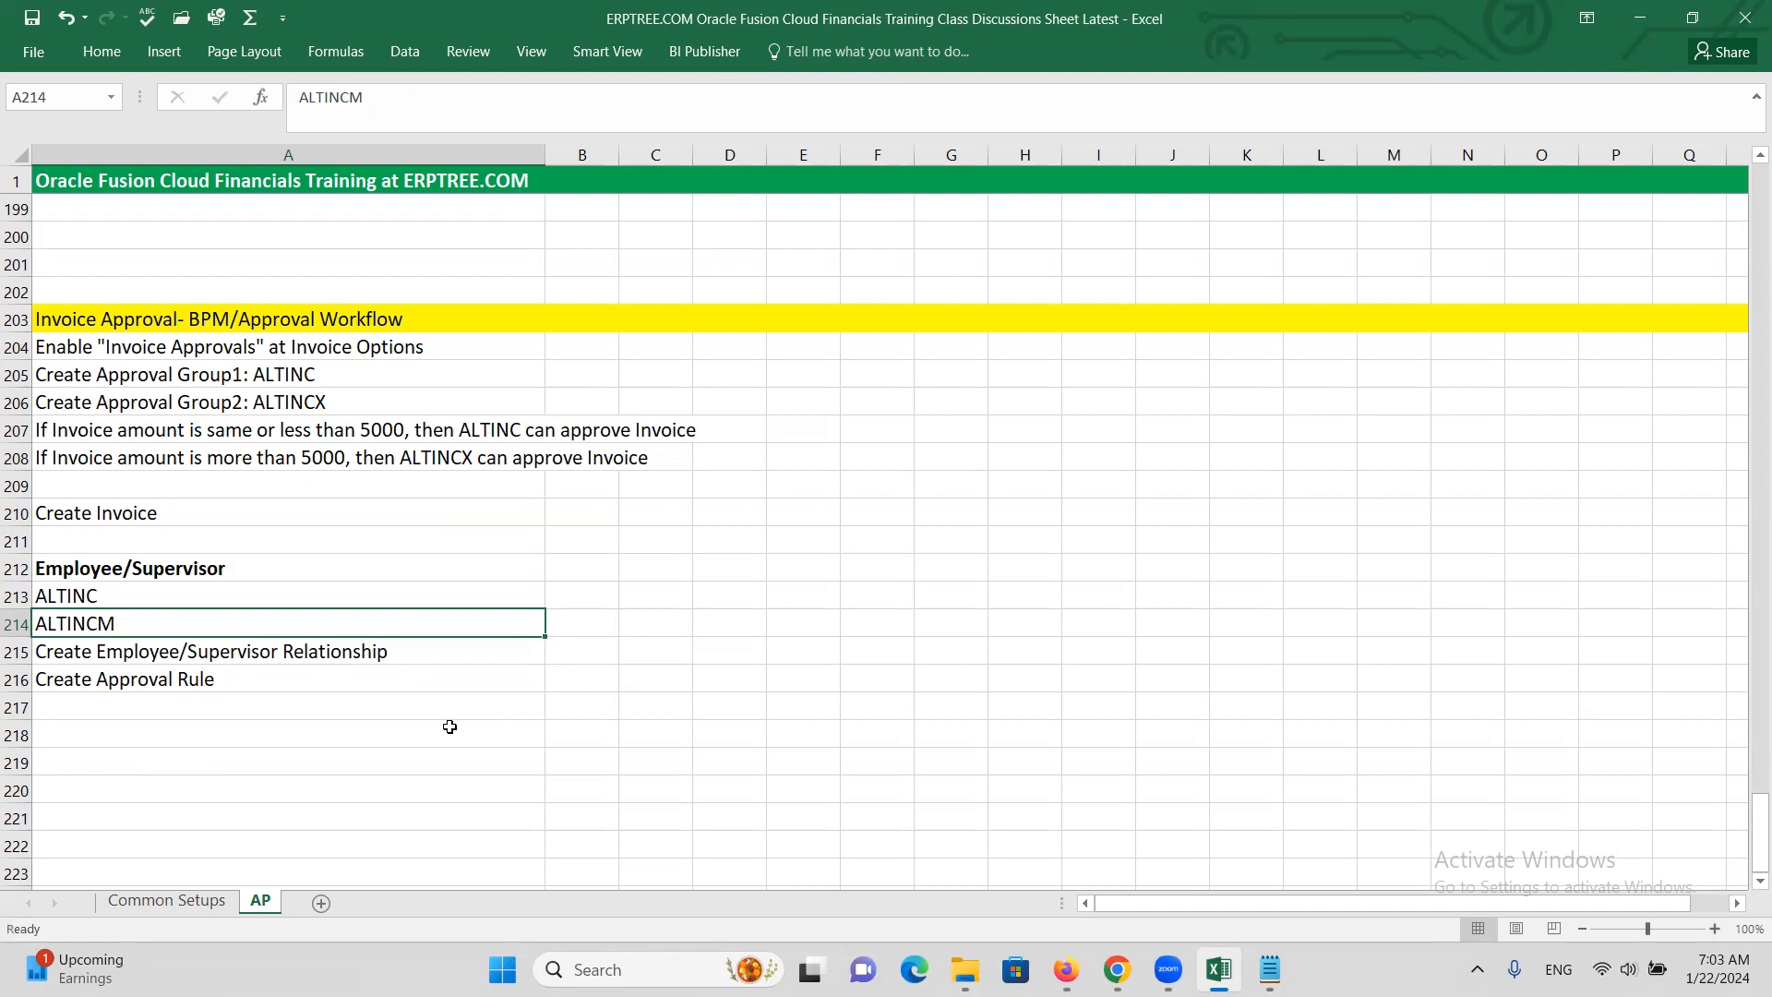
pyautogui.click(1111, 946)
# In Setup and Maintenance, search the ALTINC project's tasks for Manage Users
pyautogui.click(1692, 236)
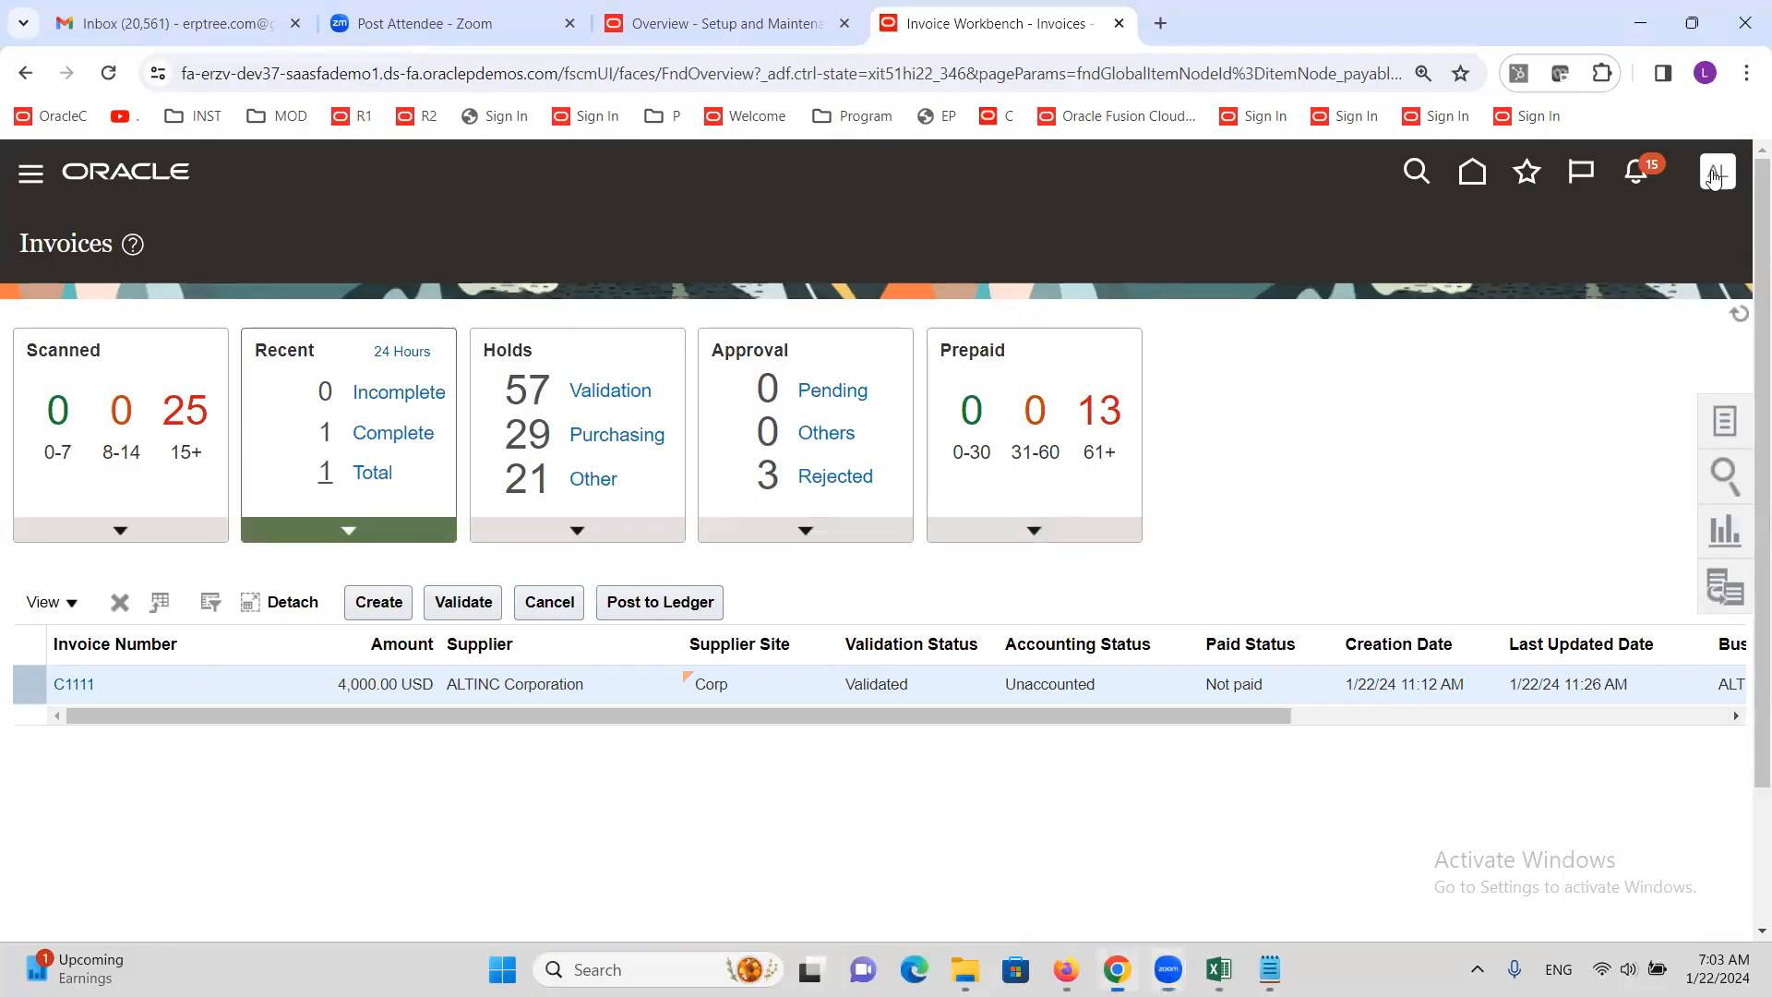
pyautogui.click(1715, 175)
pyautogui.click(681, 20)
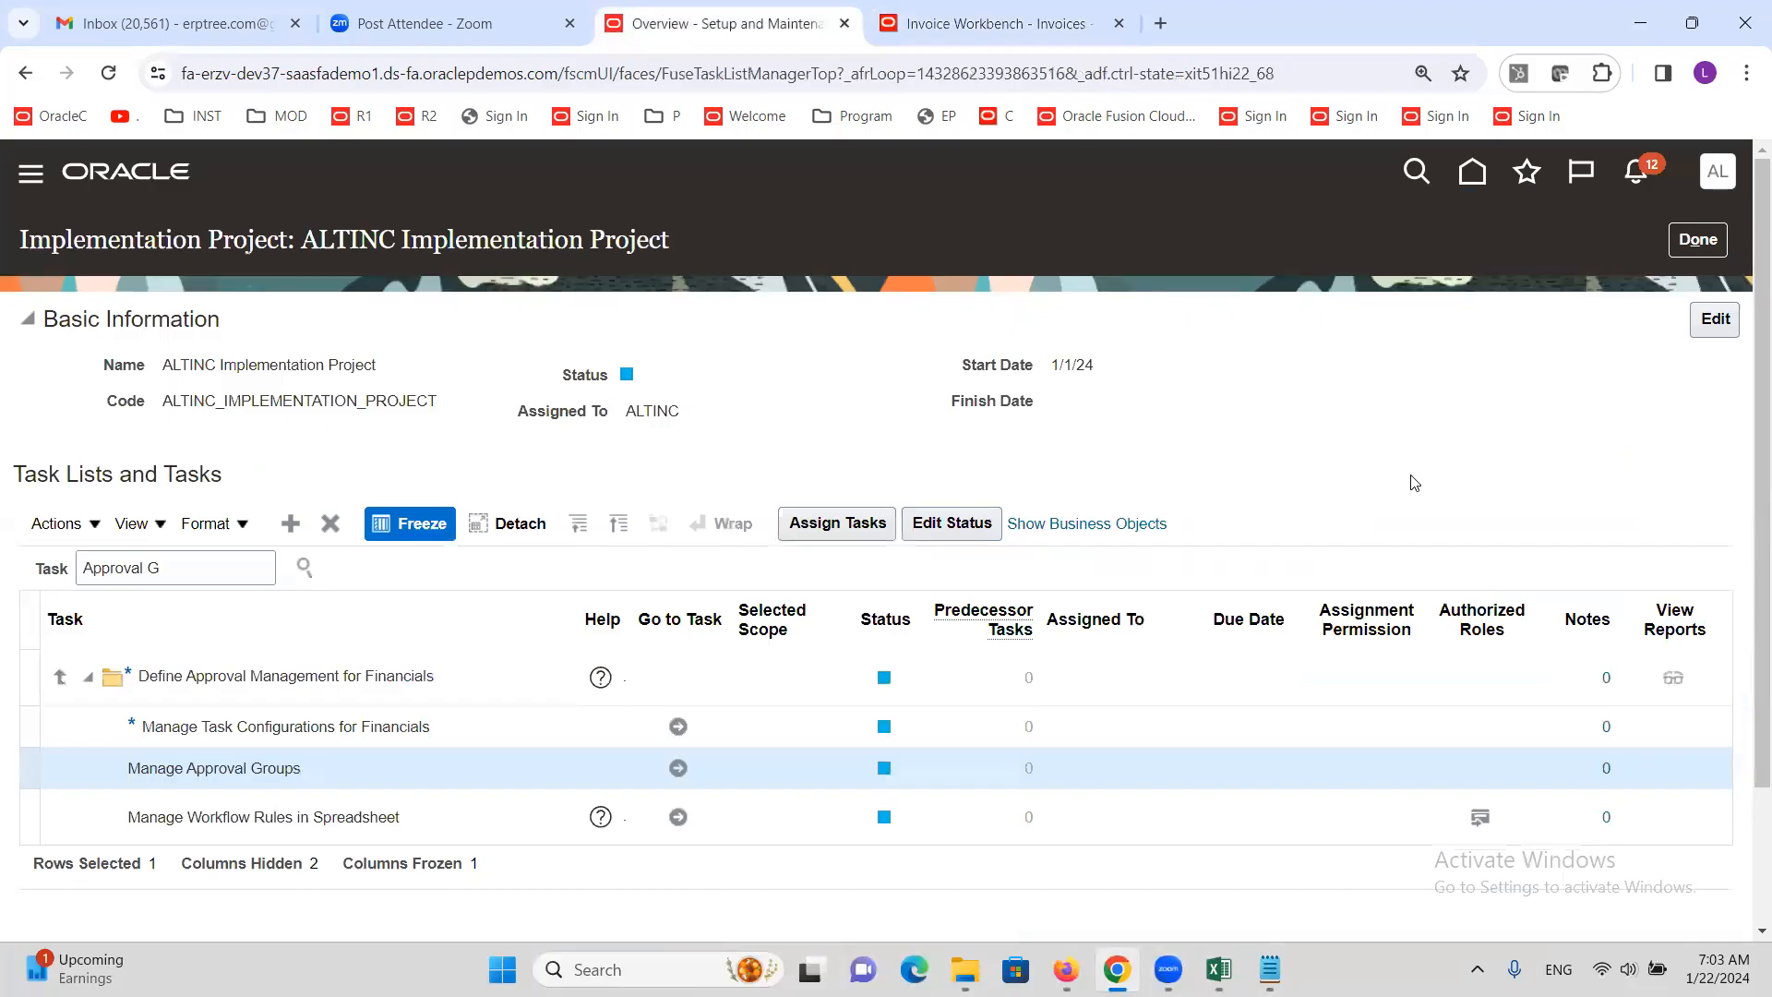
pyautogui.tripleClick(209, 566)
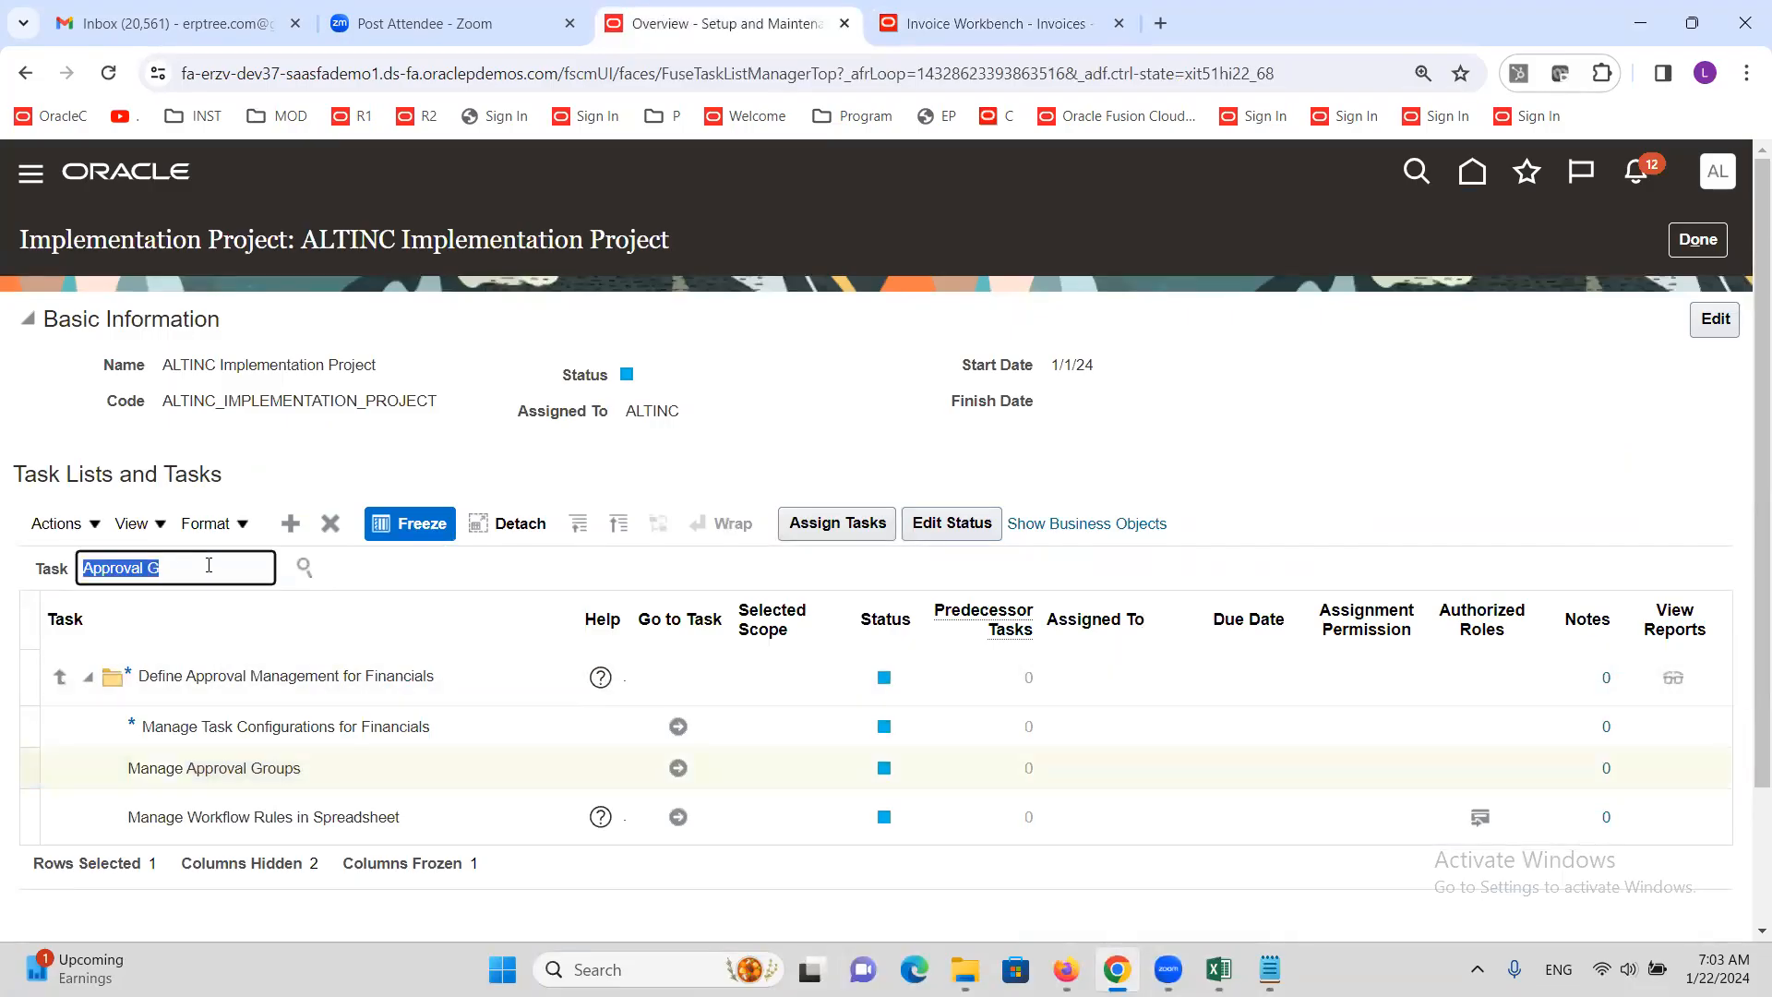
pyautogui.write('Manage U')
pyautogui.press('Return')
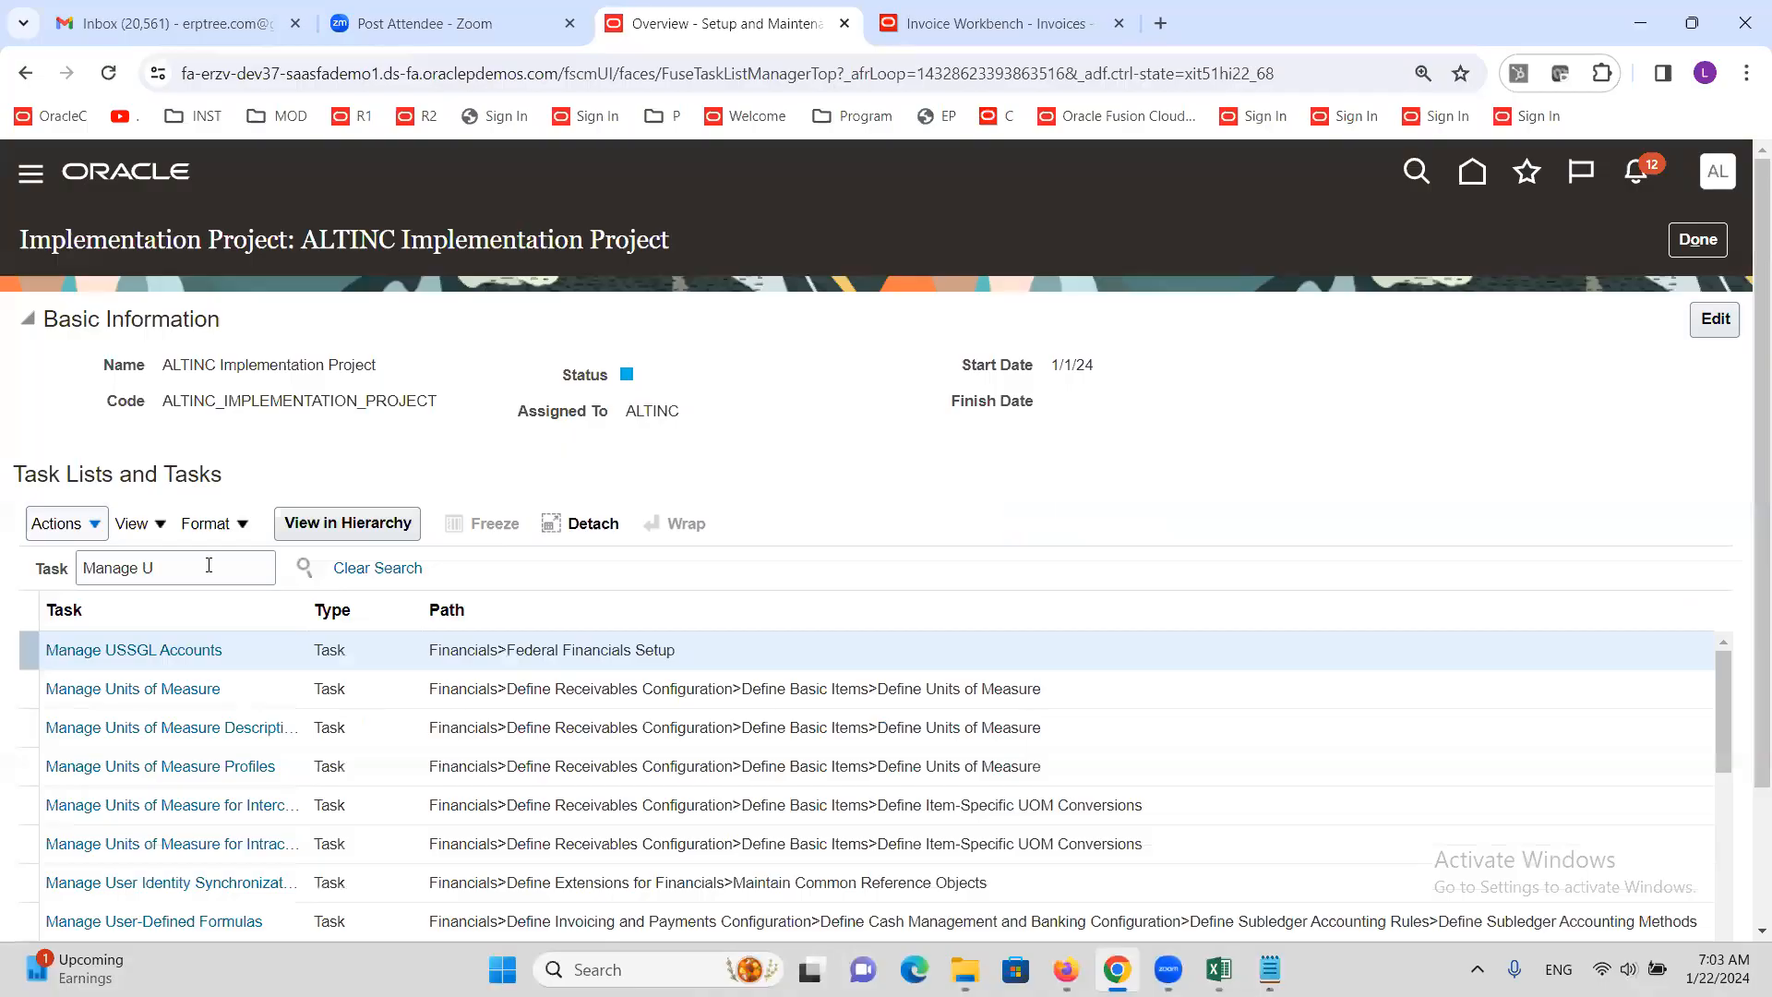
pyautogui.click(209, 565)
pyautogui.write('SERS')
pyautogui.press('Return')
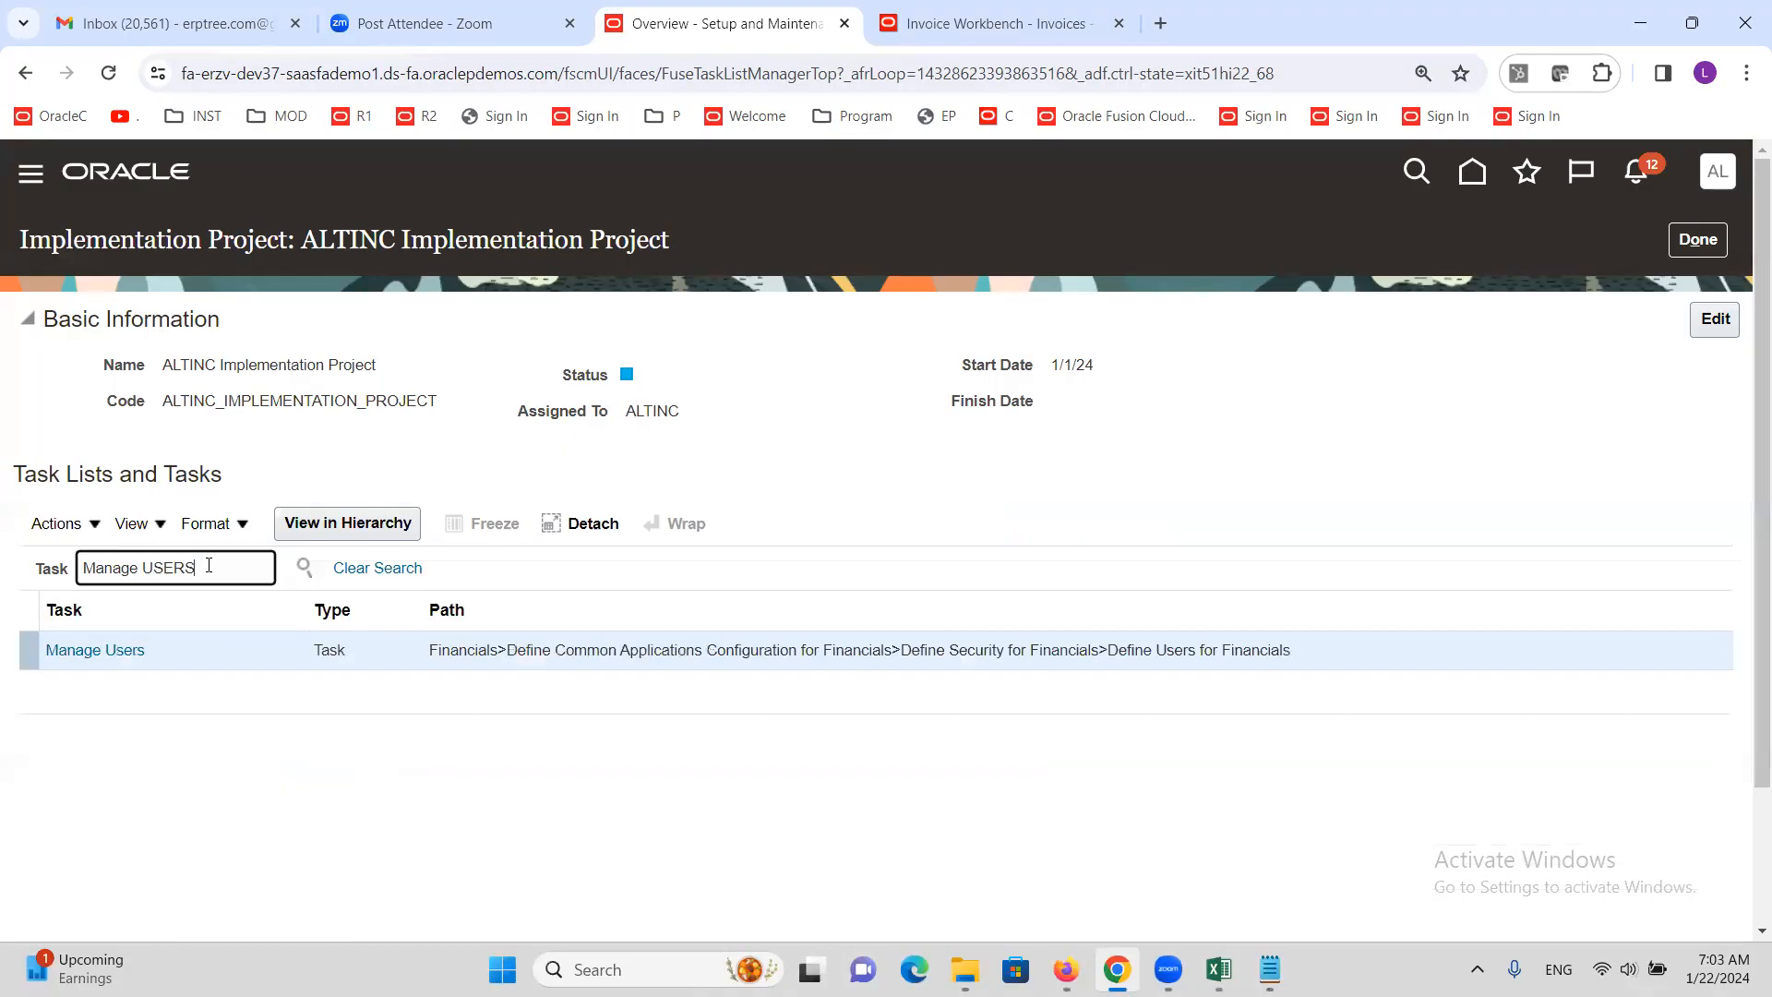
# Launch the Manage Users task and start a new user's Create User form
pyautogui.click(118, 649)
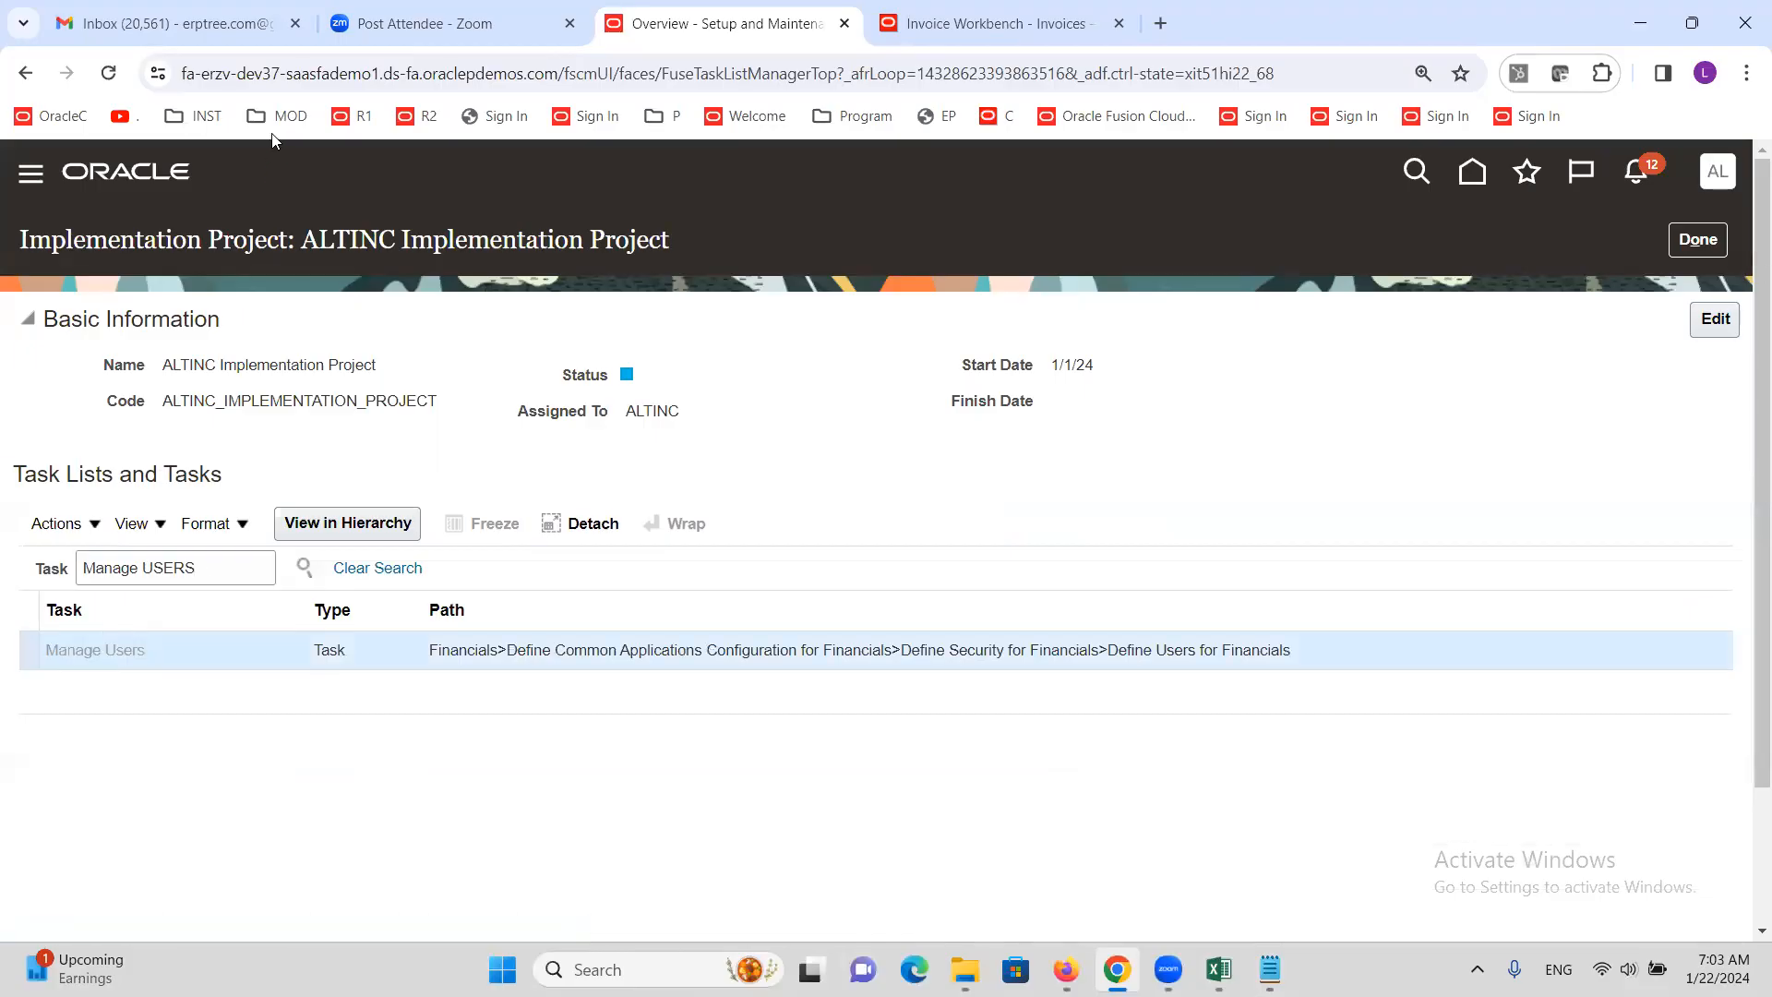
pyautogui.click(678, 842)
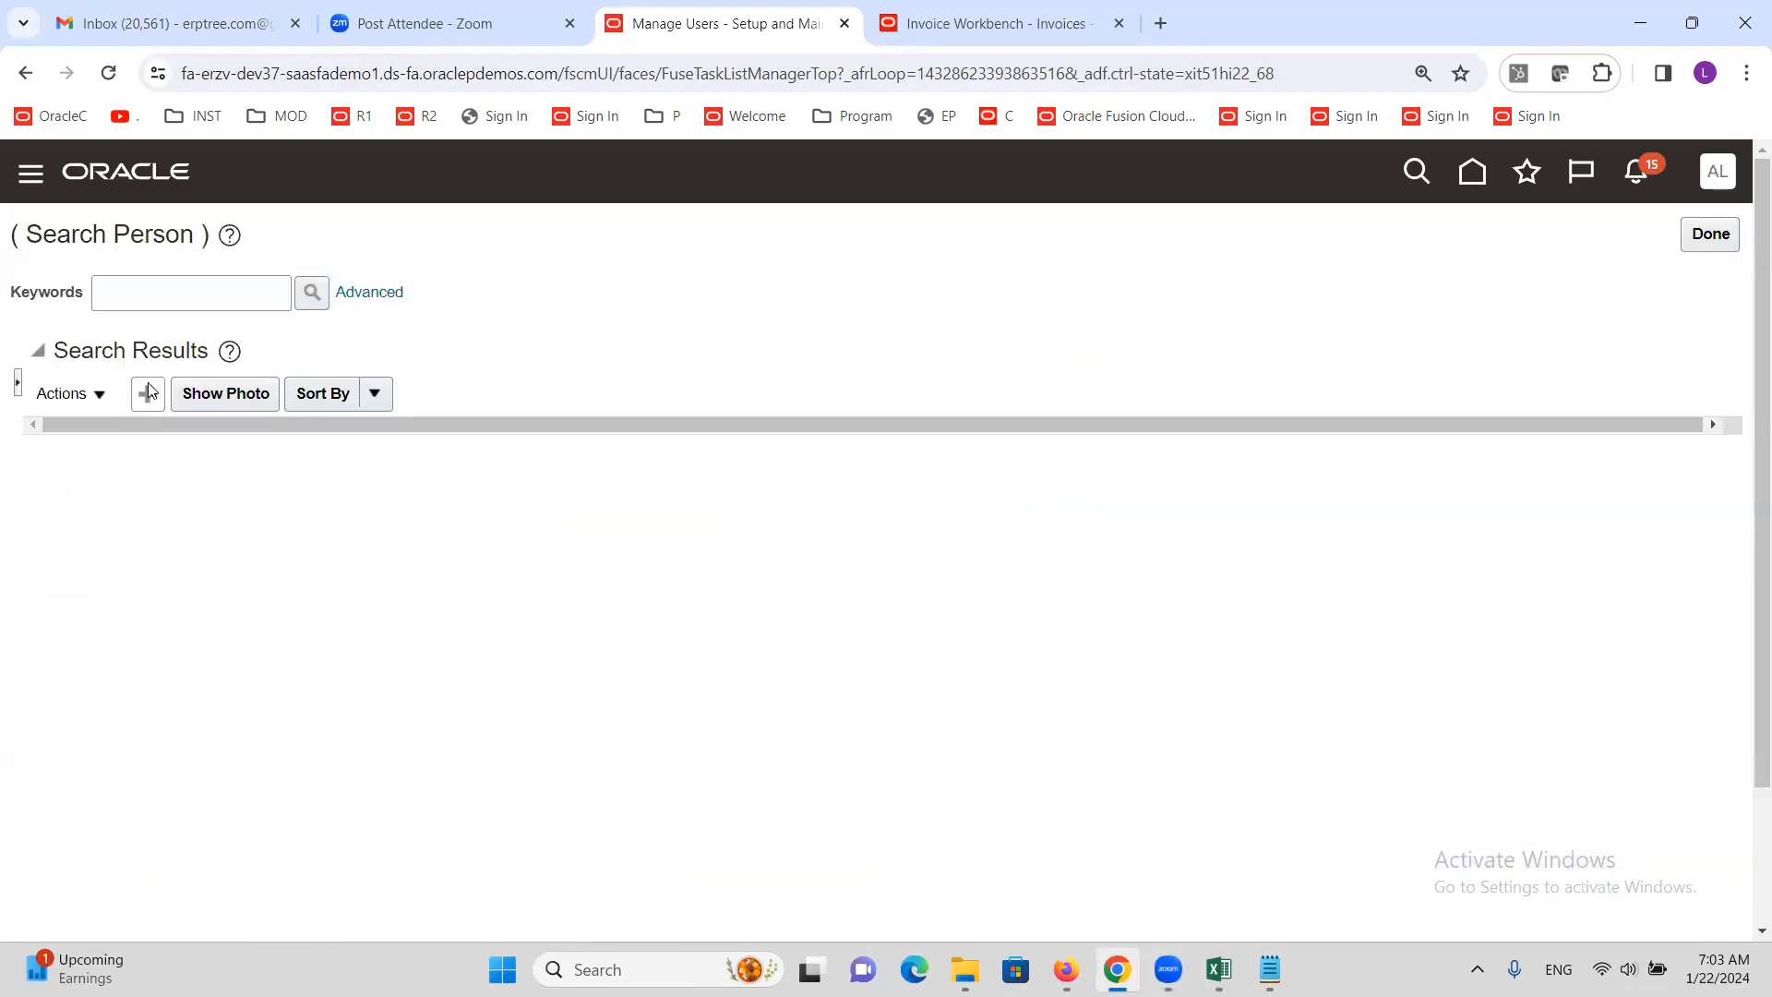
pyautogui.click(148, 392)
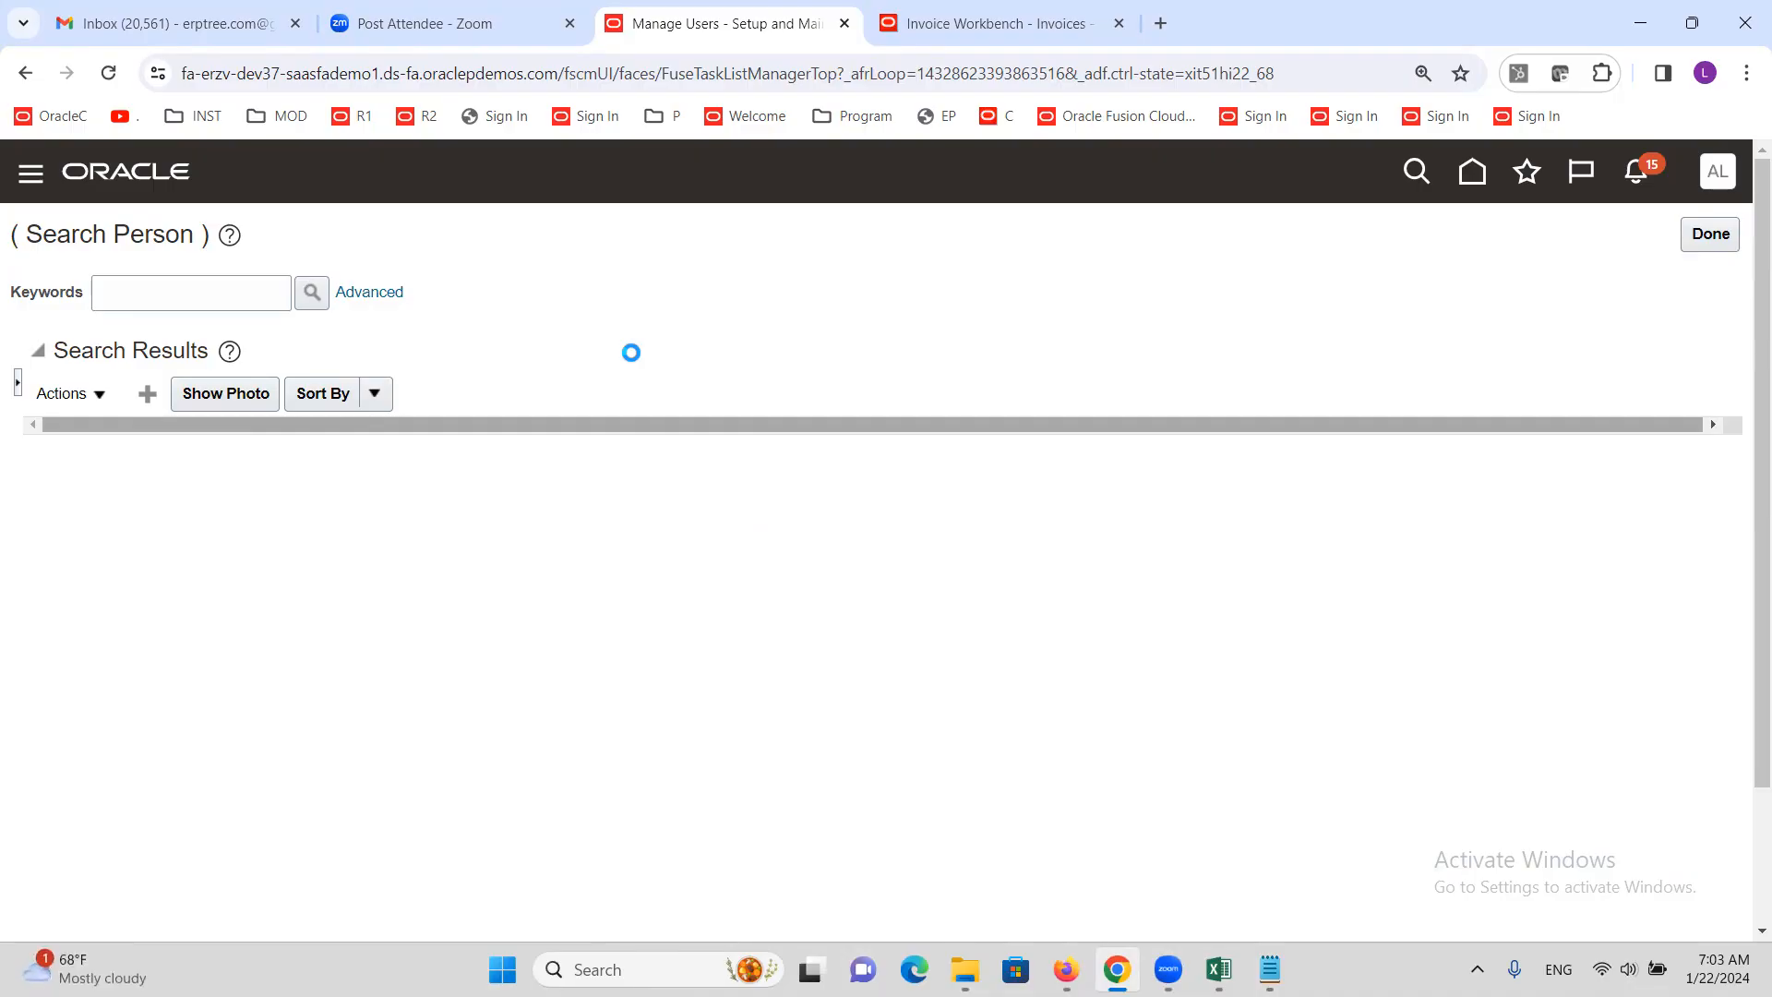
pyautogui.click(393, 384)
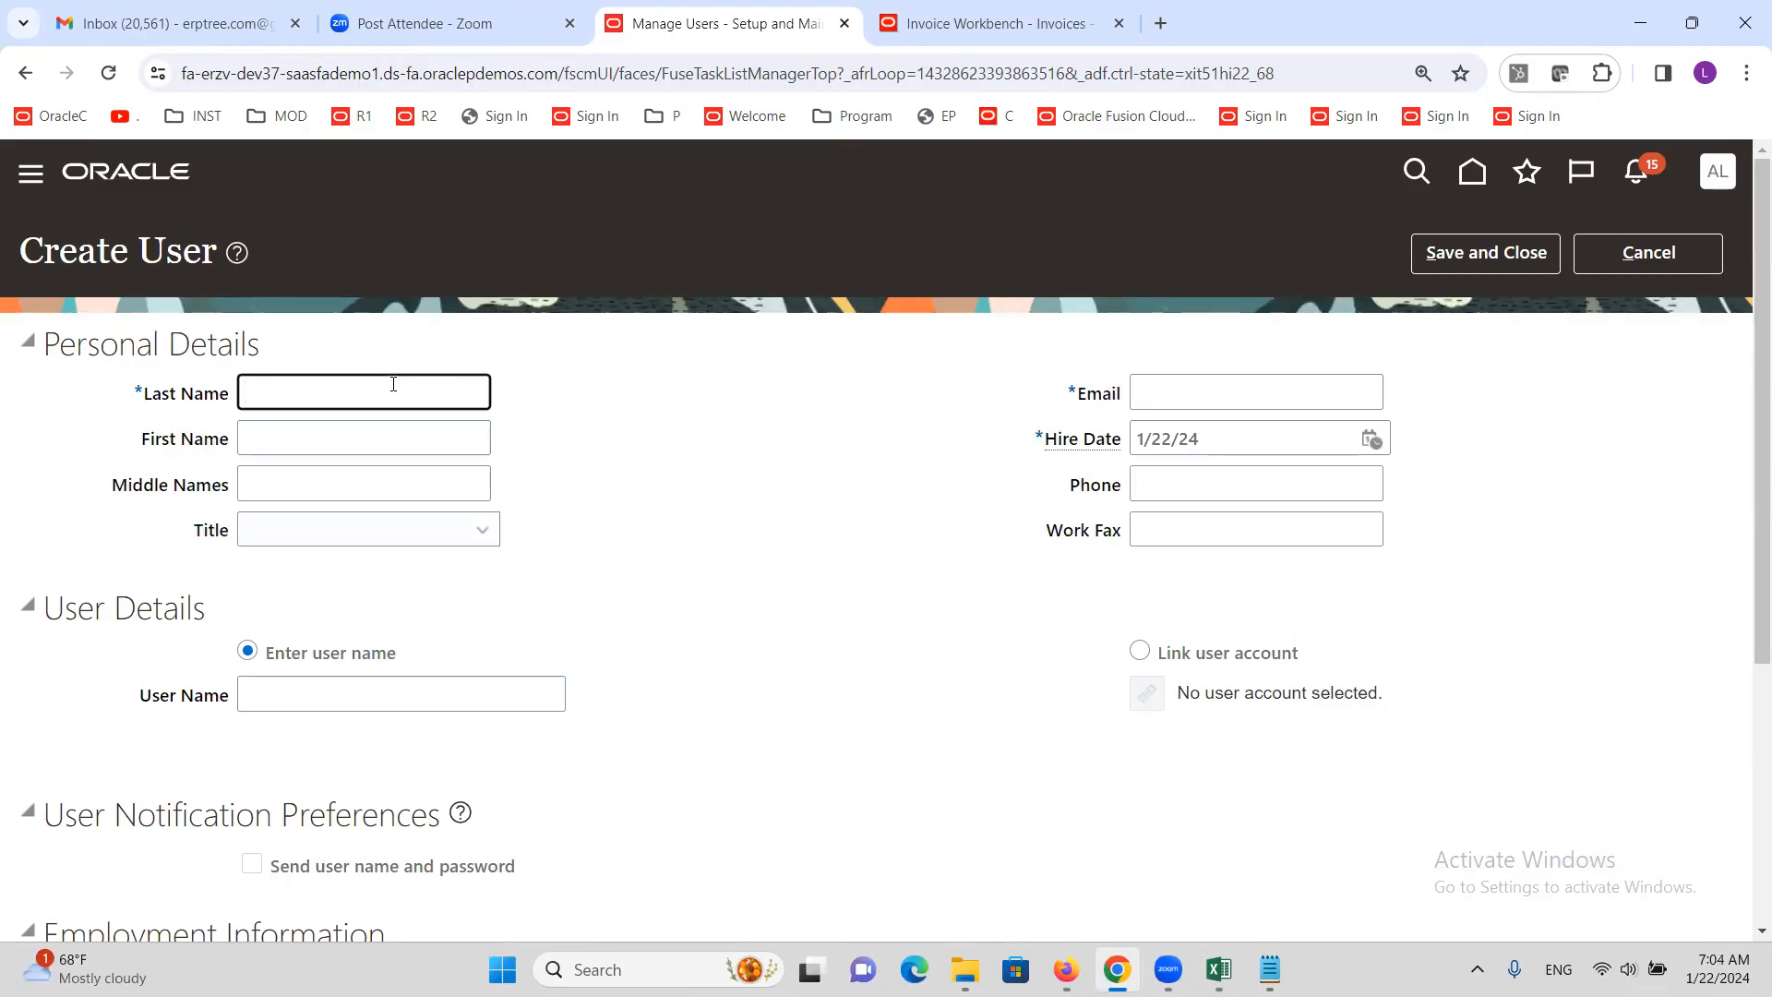
pyautogui.write('ALTINCM')
pyautogui.press('Tab')
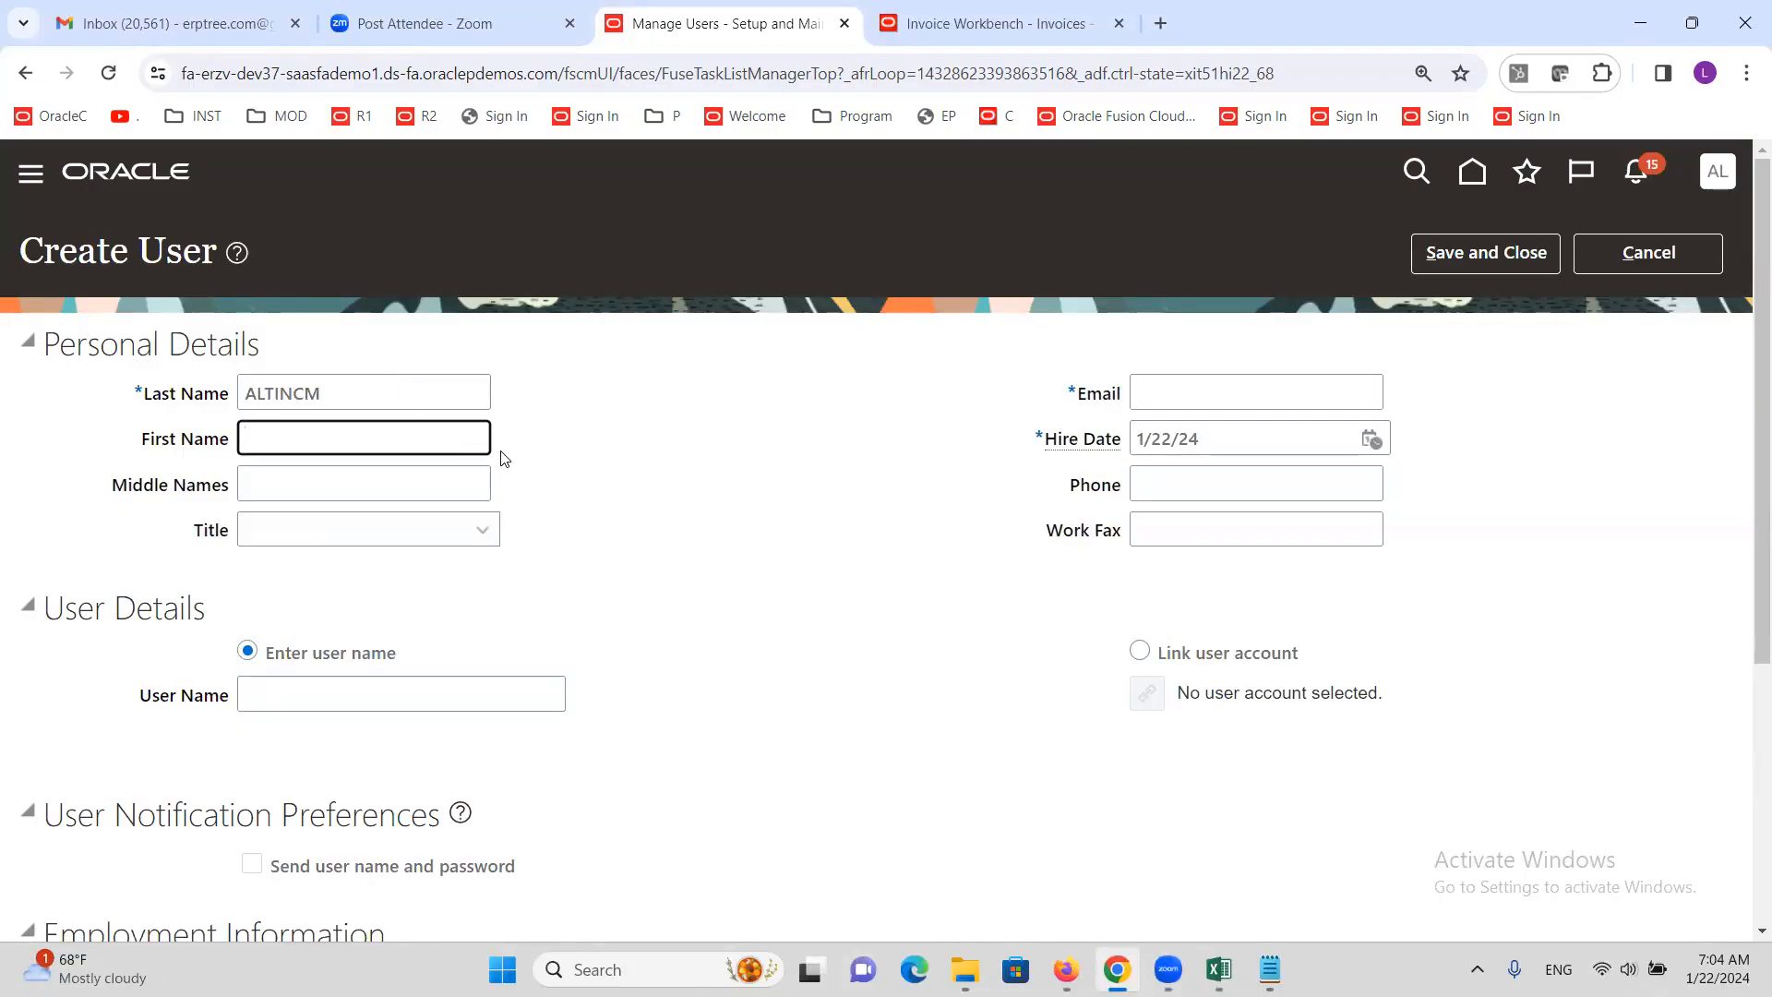
pyautogui.click(1181, 404)
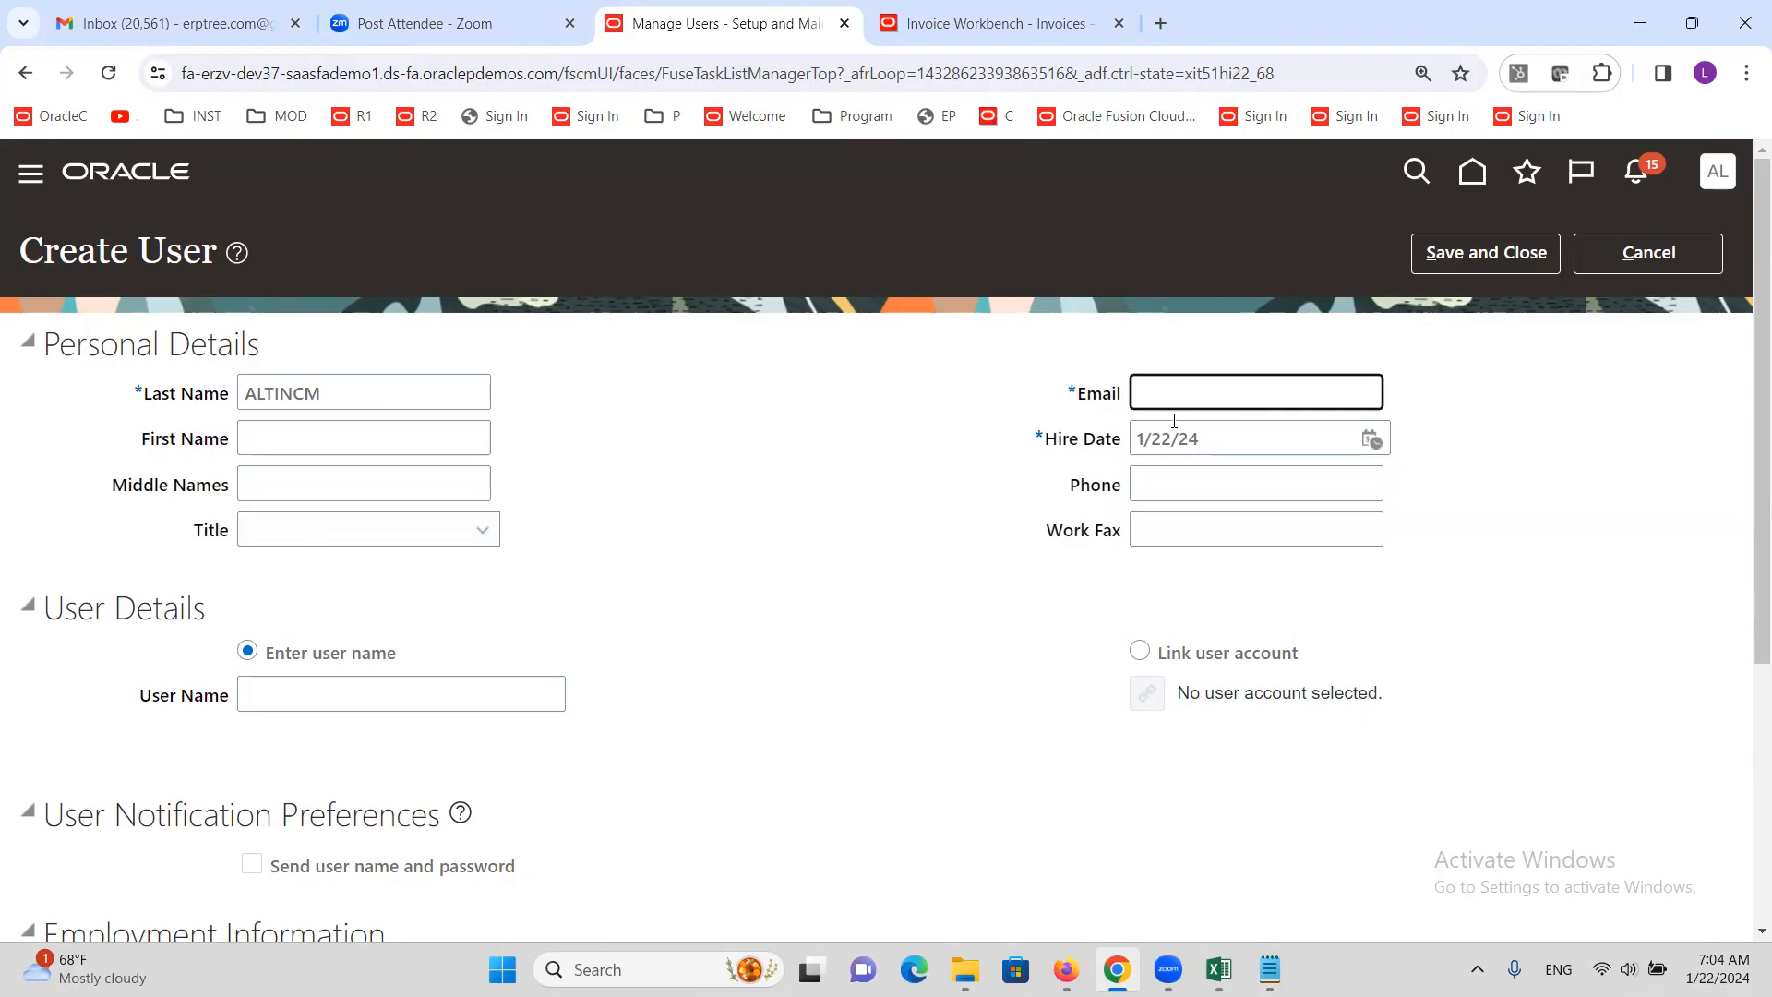
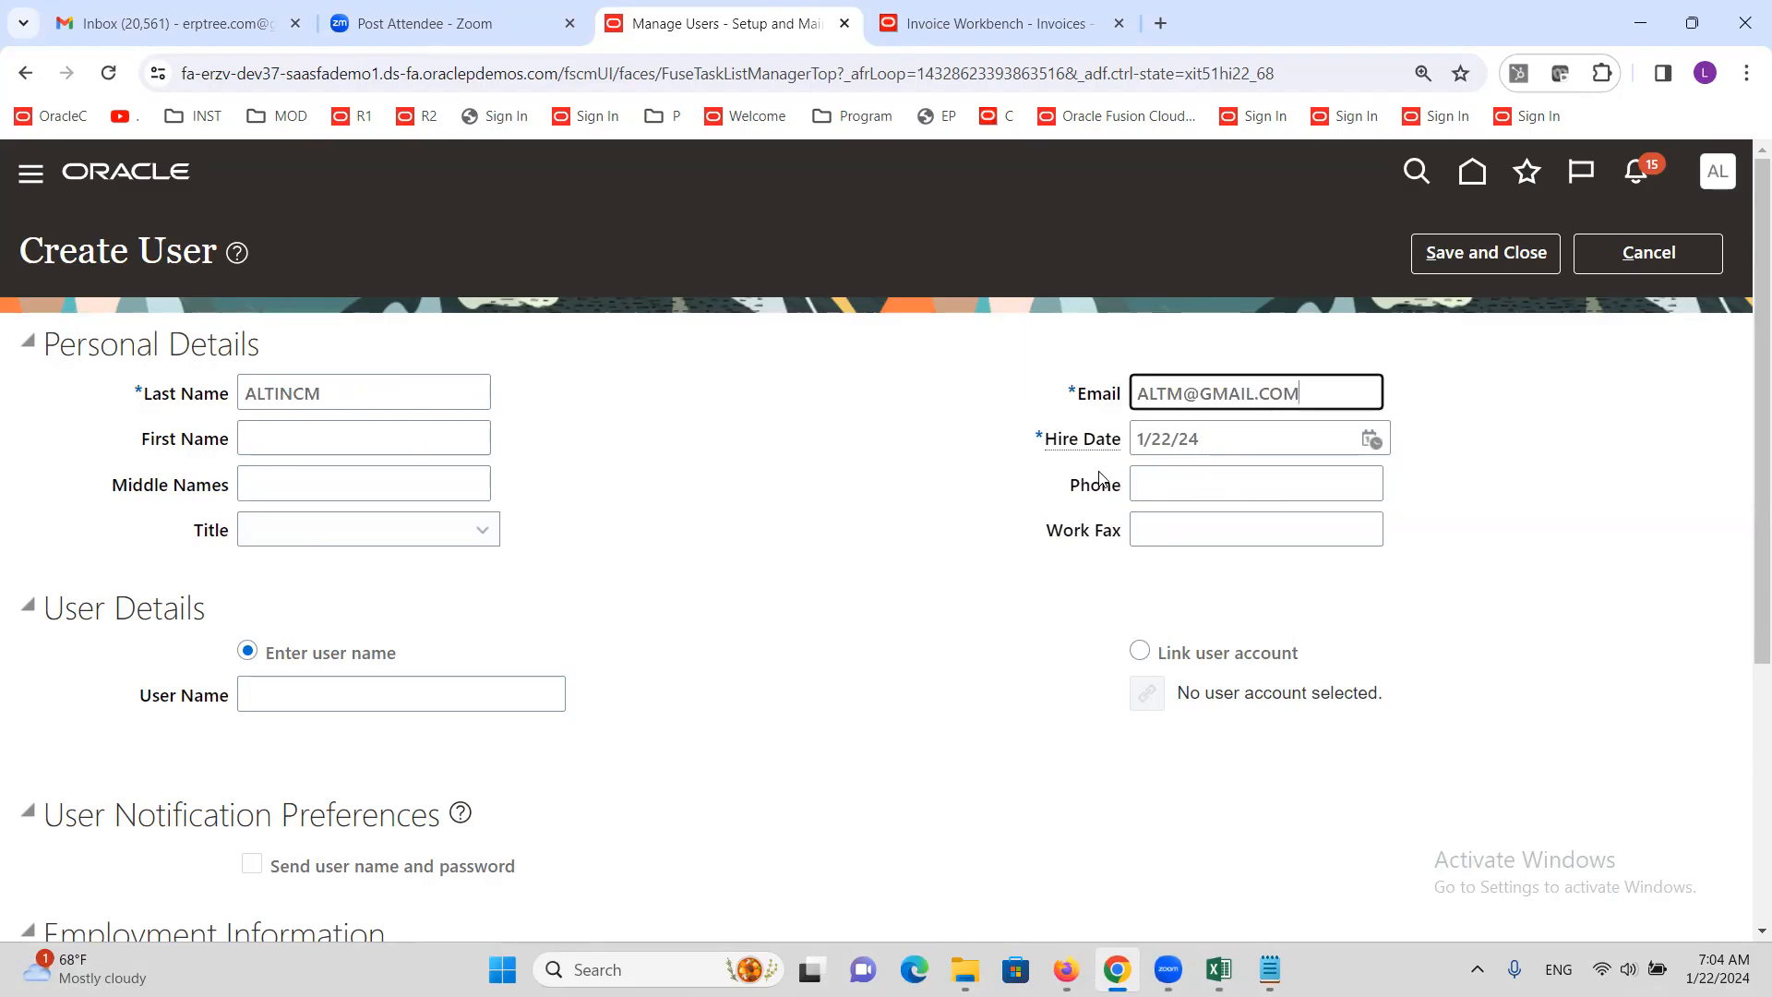
# Check the ALTINC name in the Excel training notes, then return to Create User
pyautogui.moveTo(1220, 970)
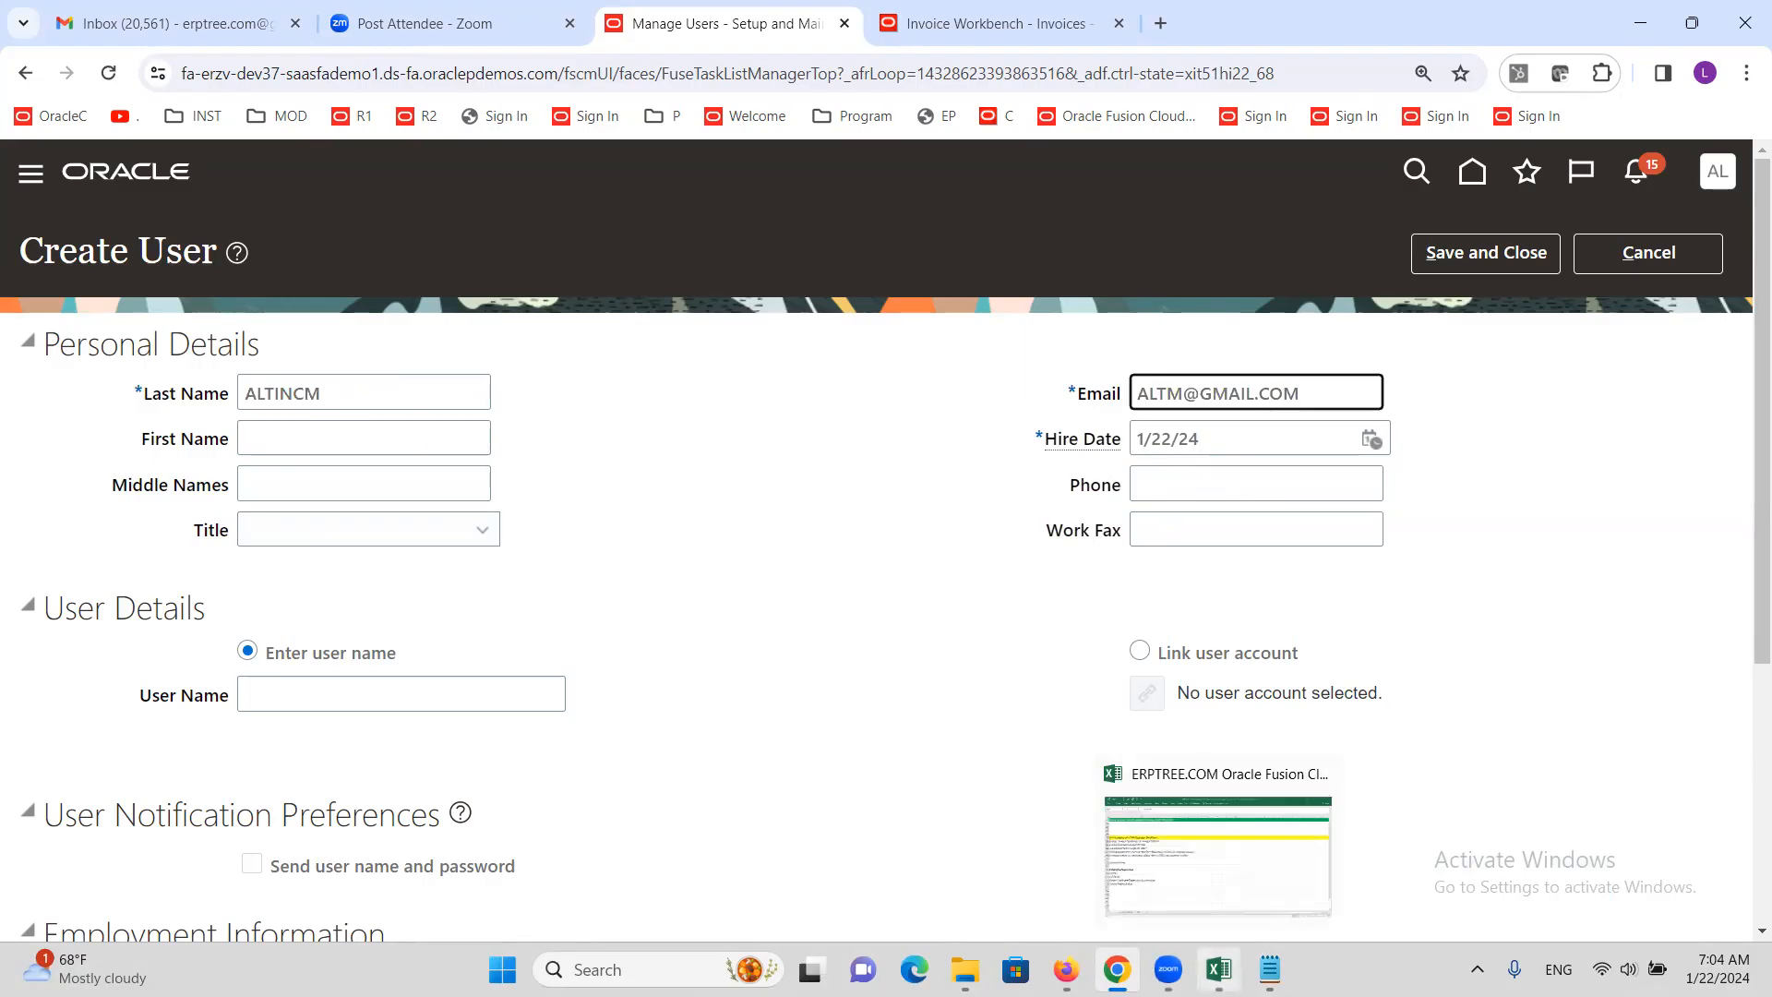
pyautogui.click(1187, 924)
pyautogui.click(90, 601)
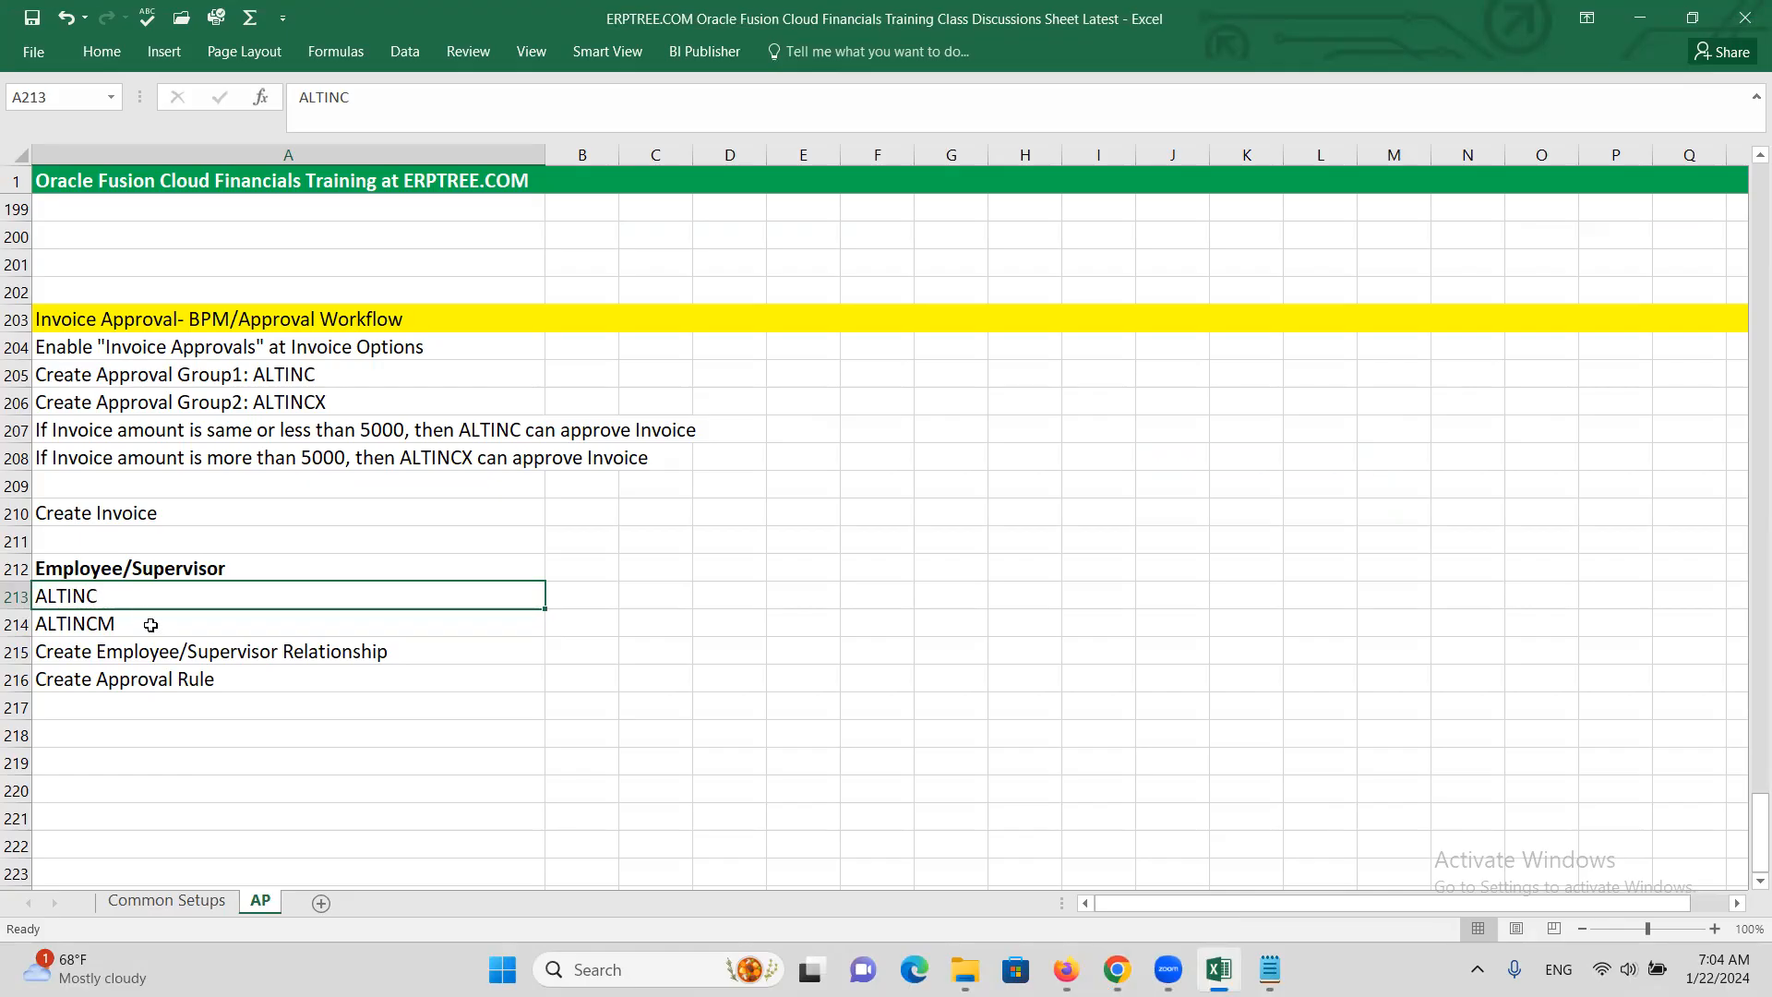
pyautogui.hotkey('alt', 'Tab')
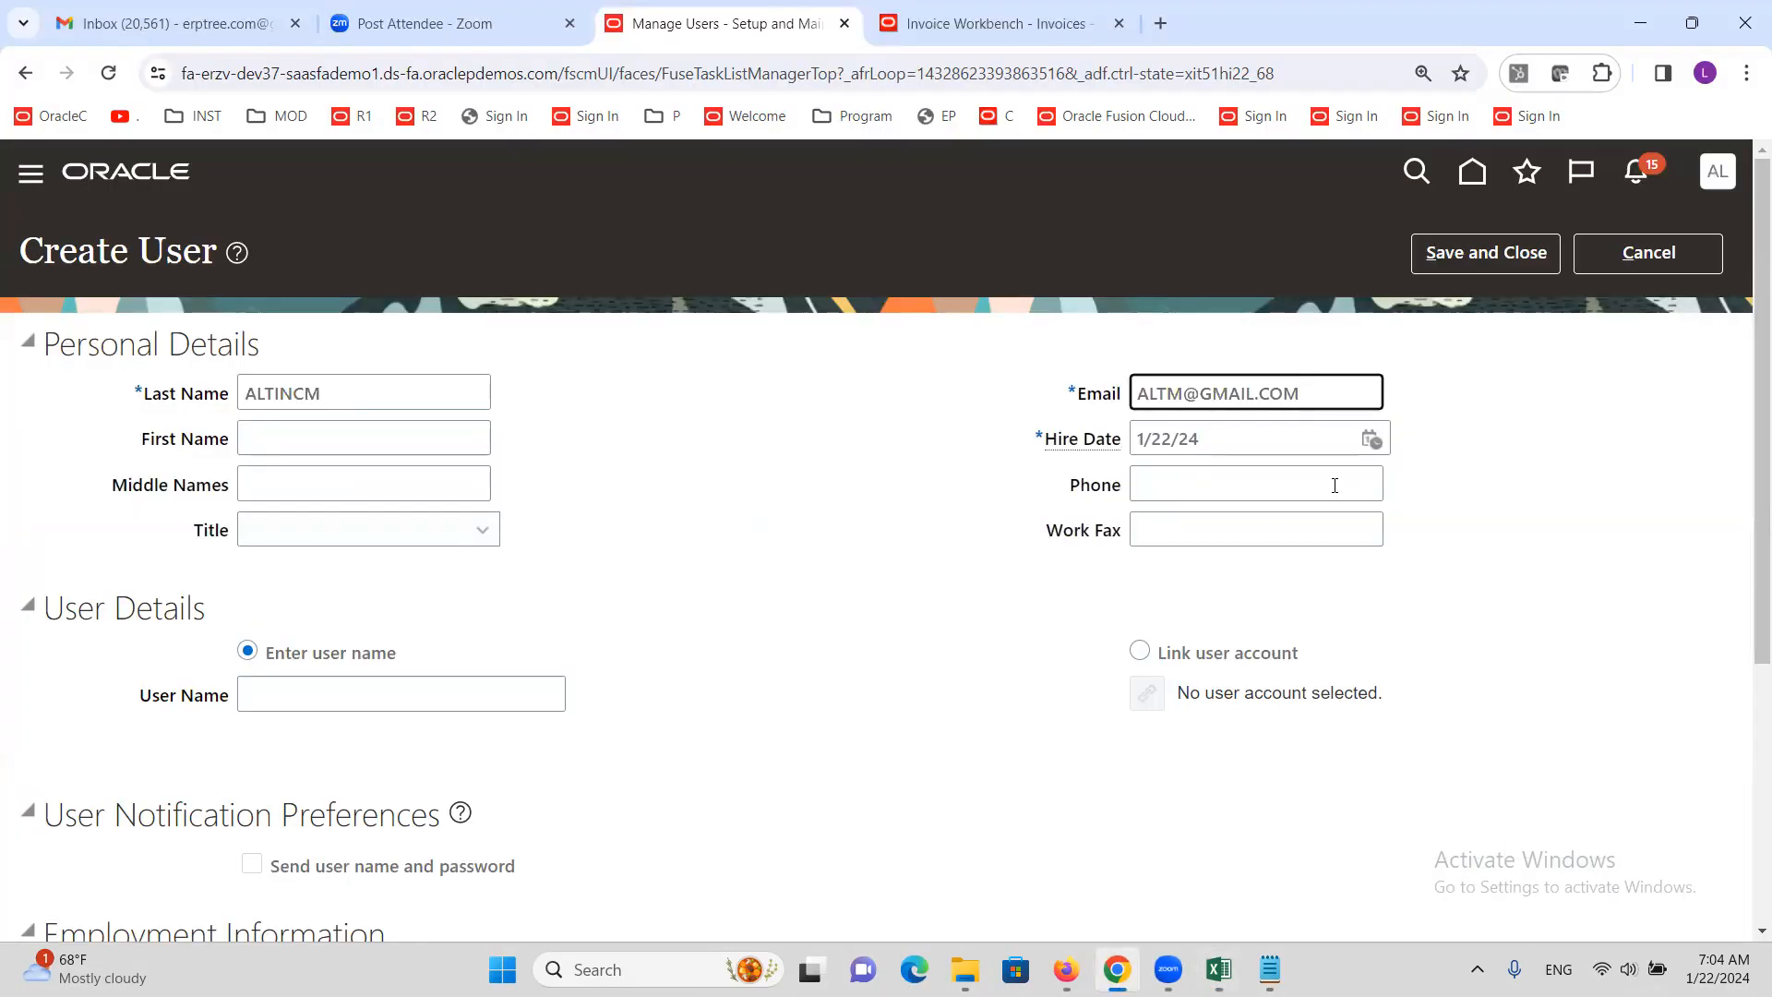
# Set the Hire Date to 1/1/23, then check the ALTINCM name in Excel cell A214
pyautogui.click(1371, 440)
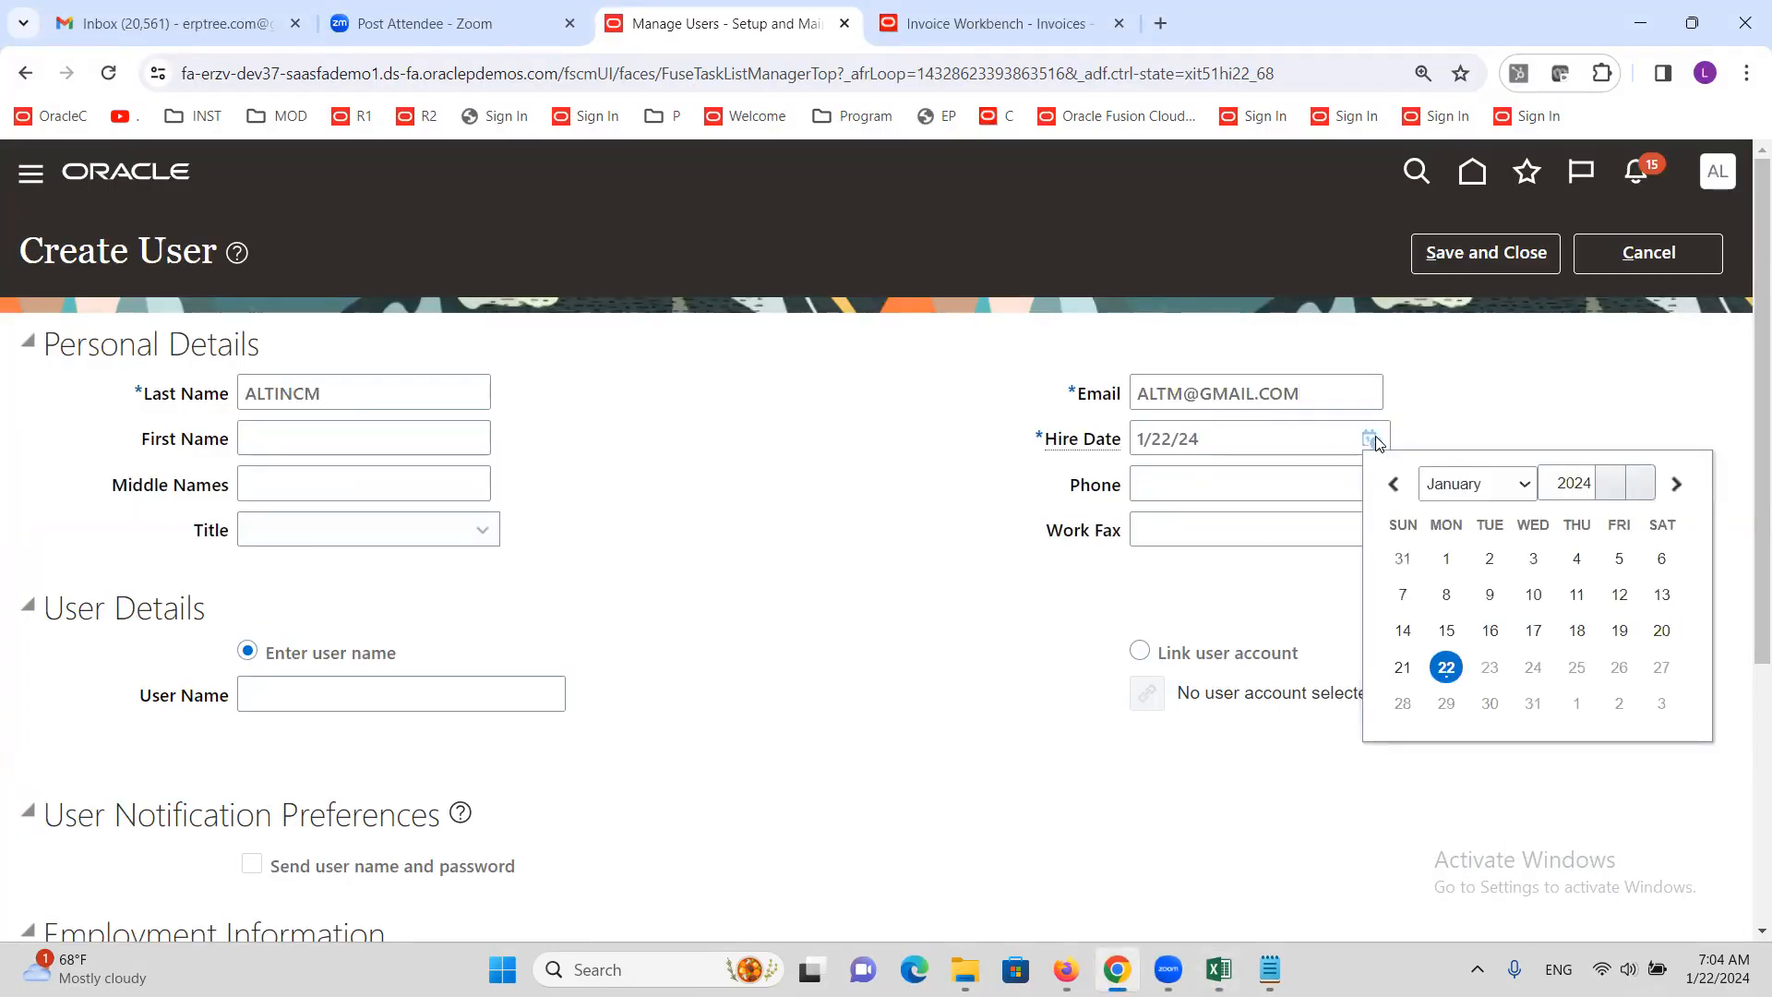
pyautogui.click(1640, 485)
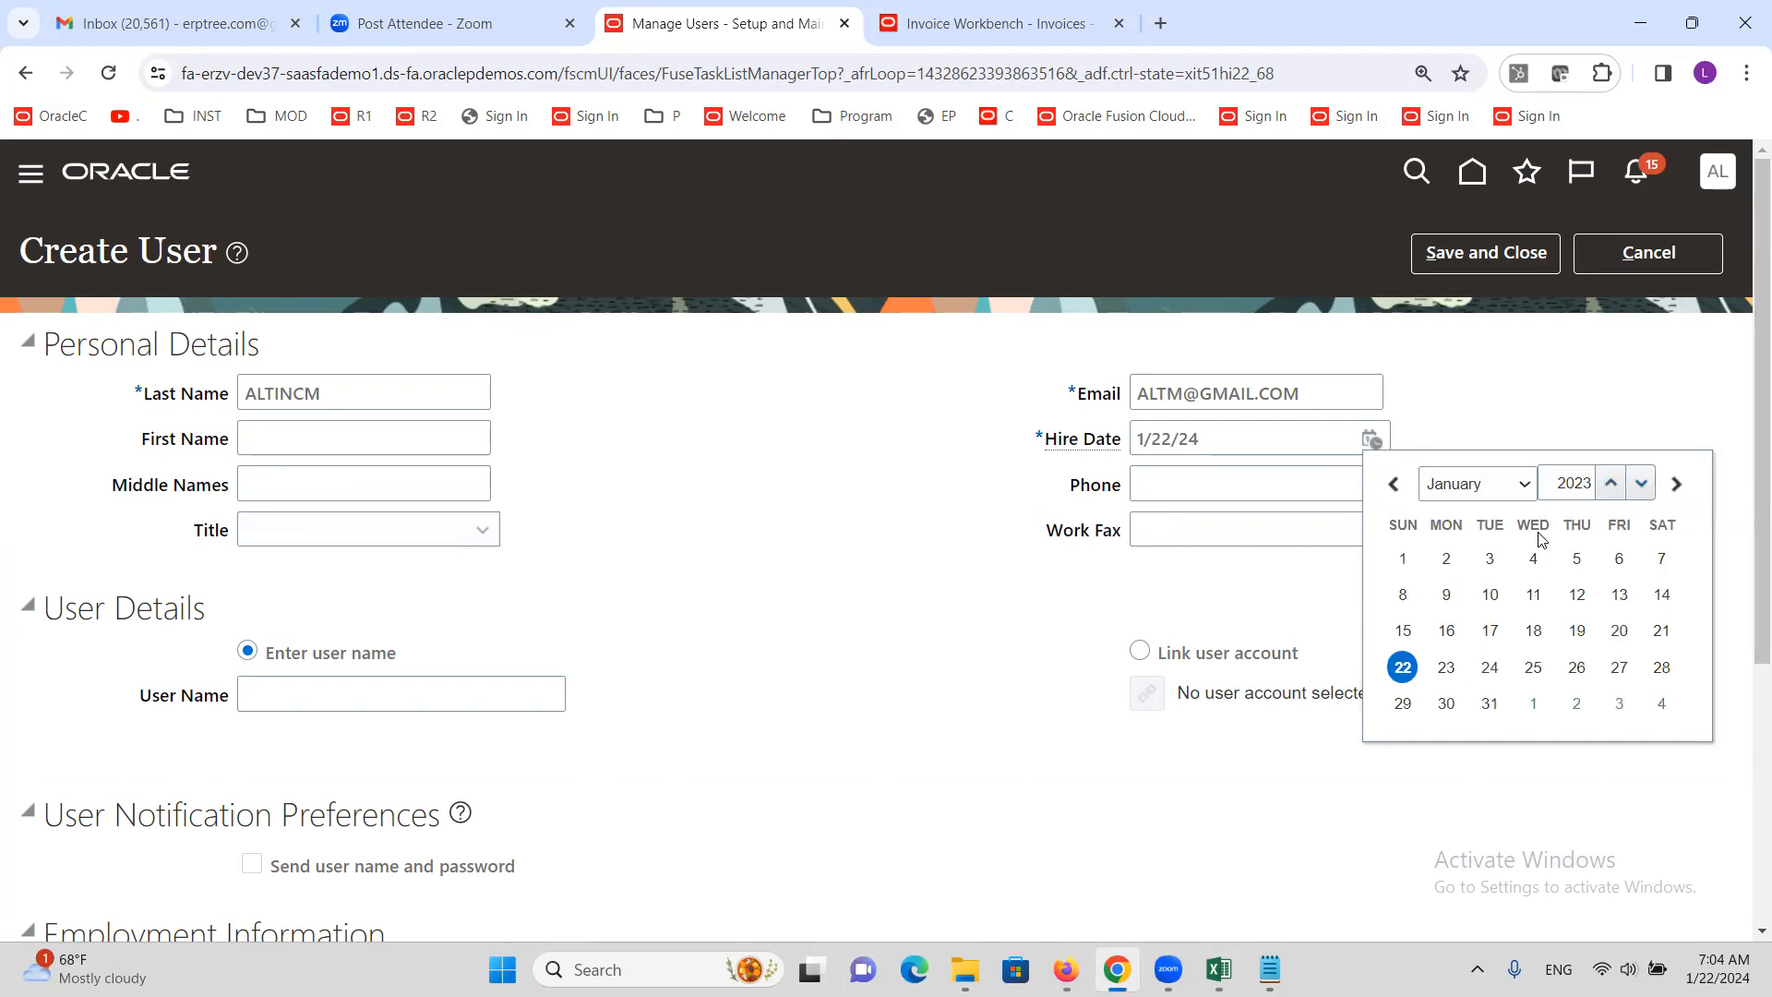
pyautogui.click(1402, 558)
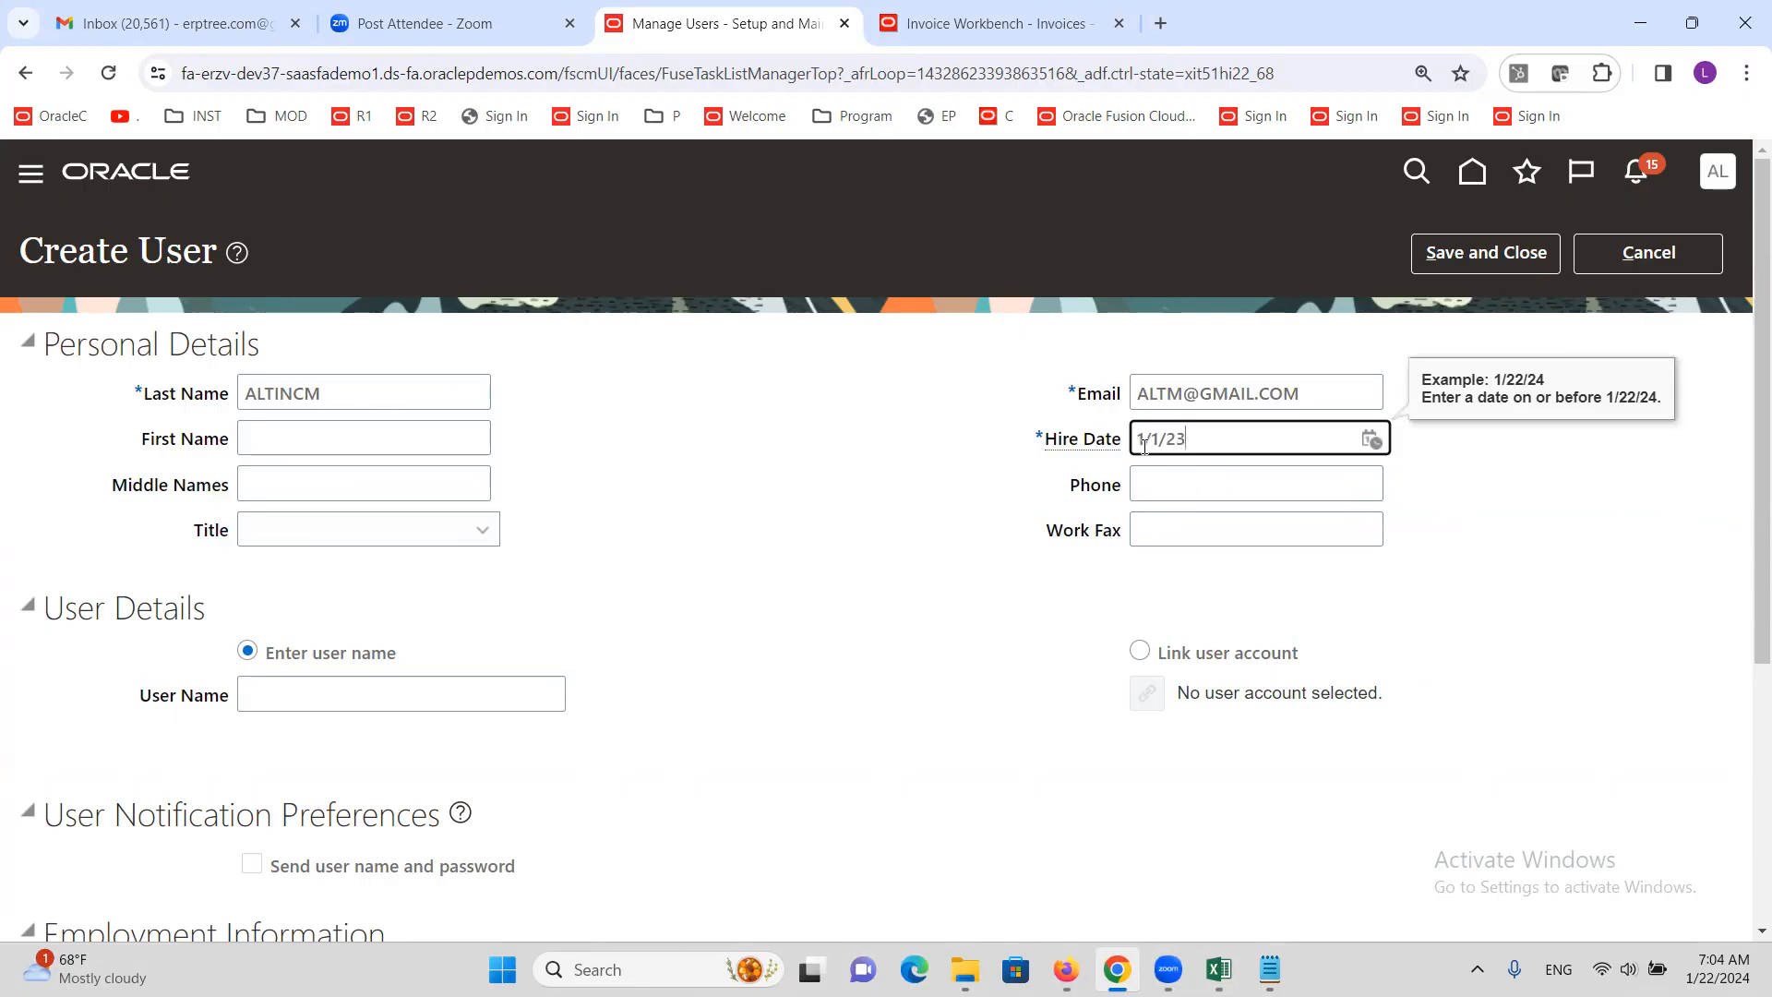
pyautogui.click(637, 511)
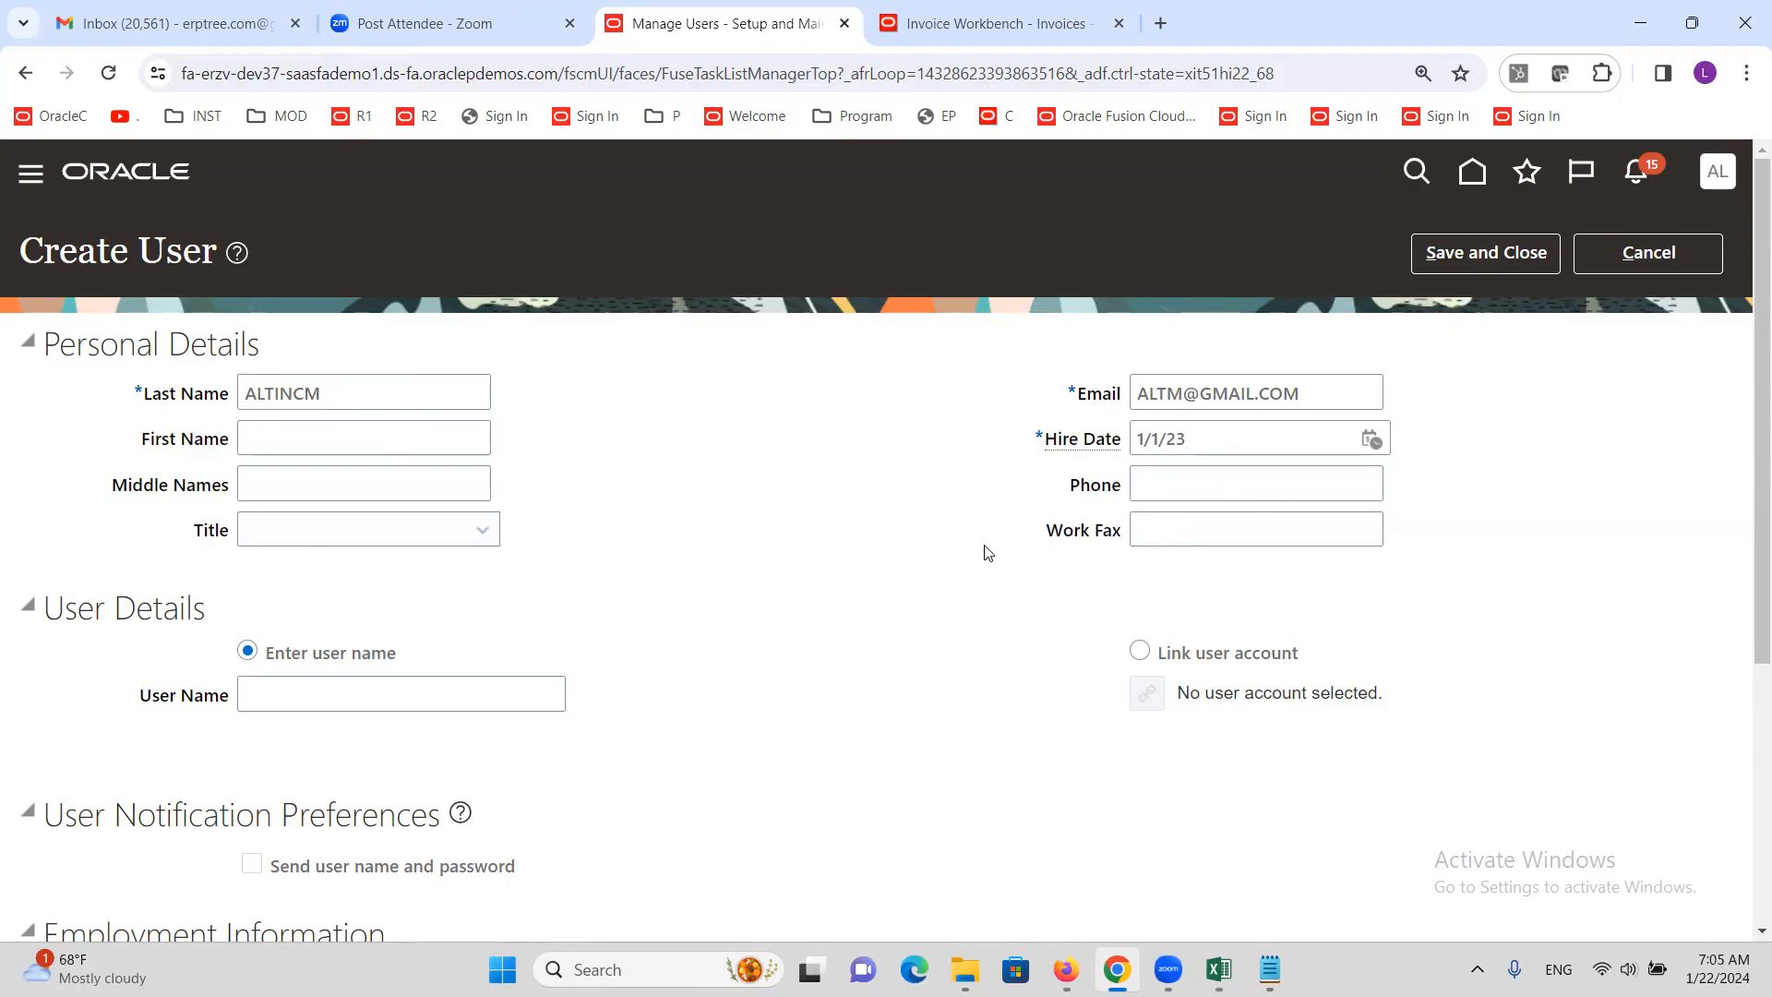
pyautogui.hotkey('alt', 'Tab')
pyautogui.click(121, 631)
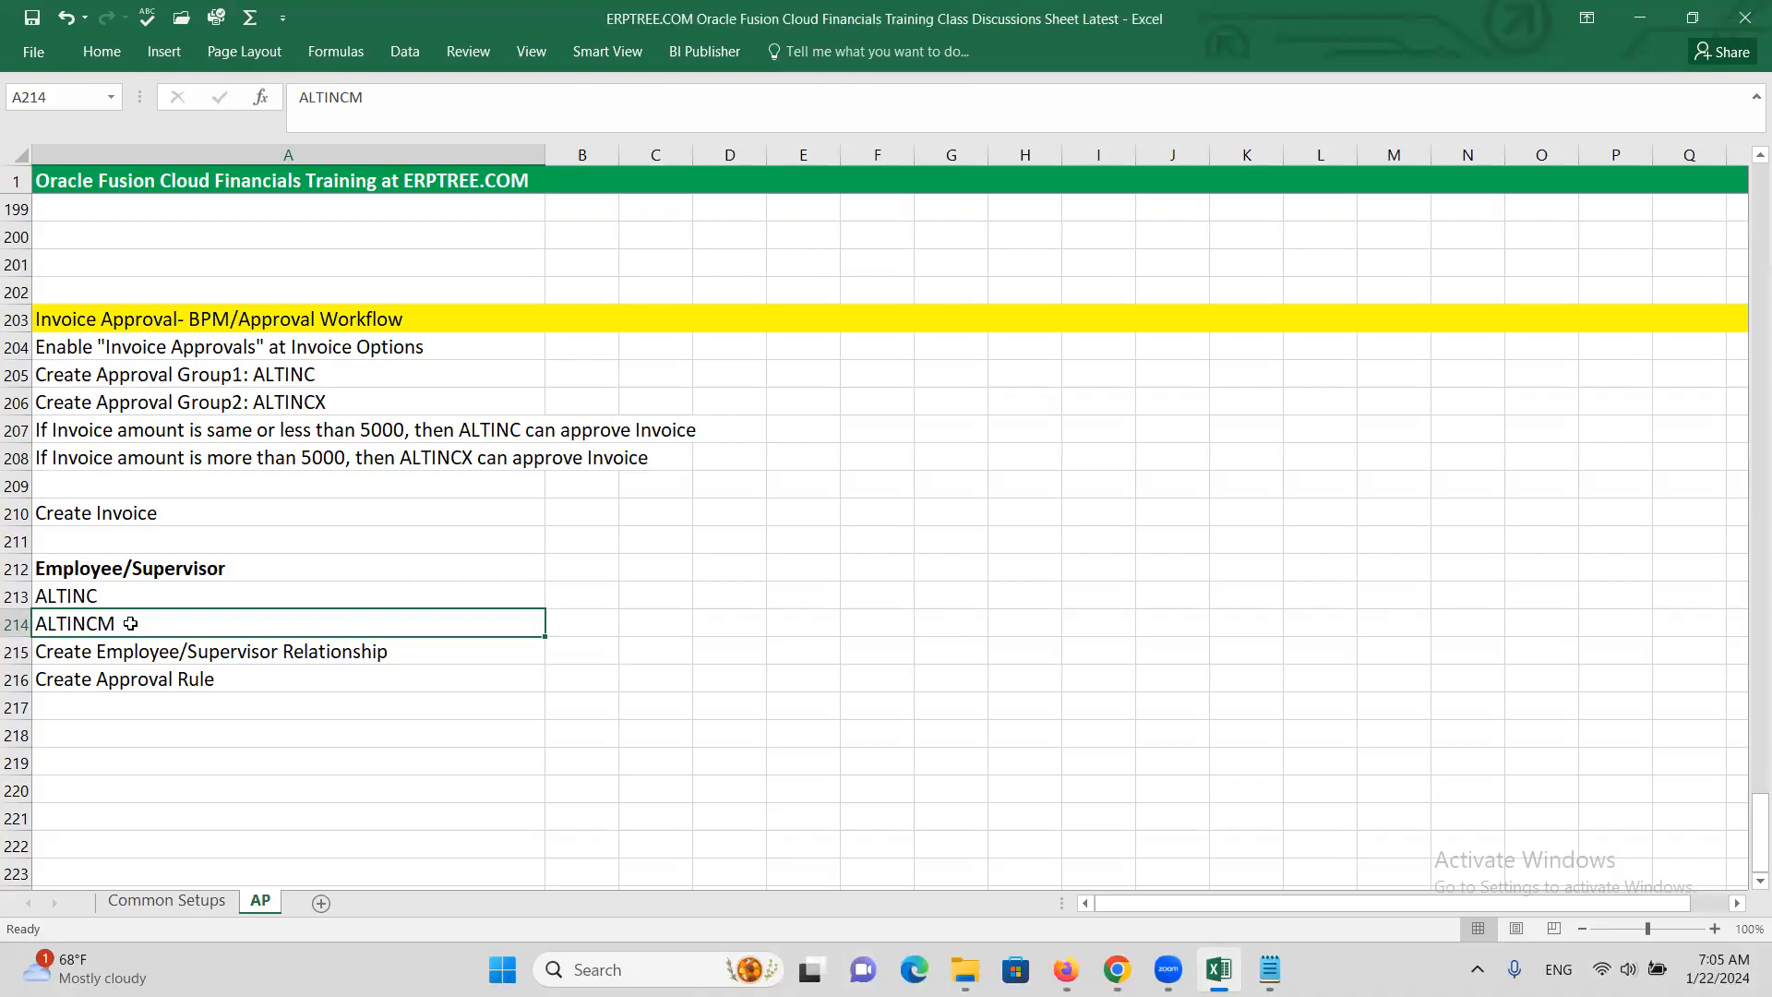
# Review the ALTINC entry in cell A213, then go back to the Create User page
pyautogui.click(102, 597)
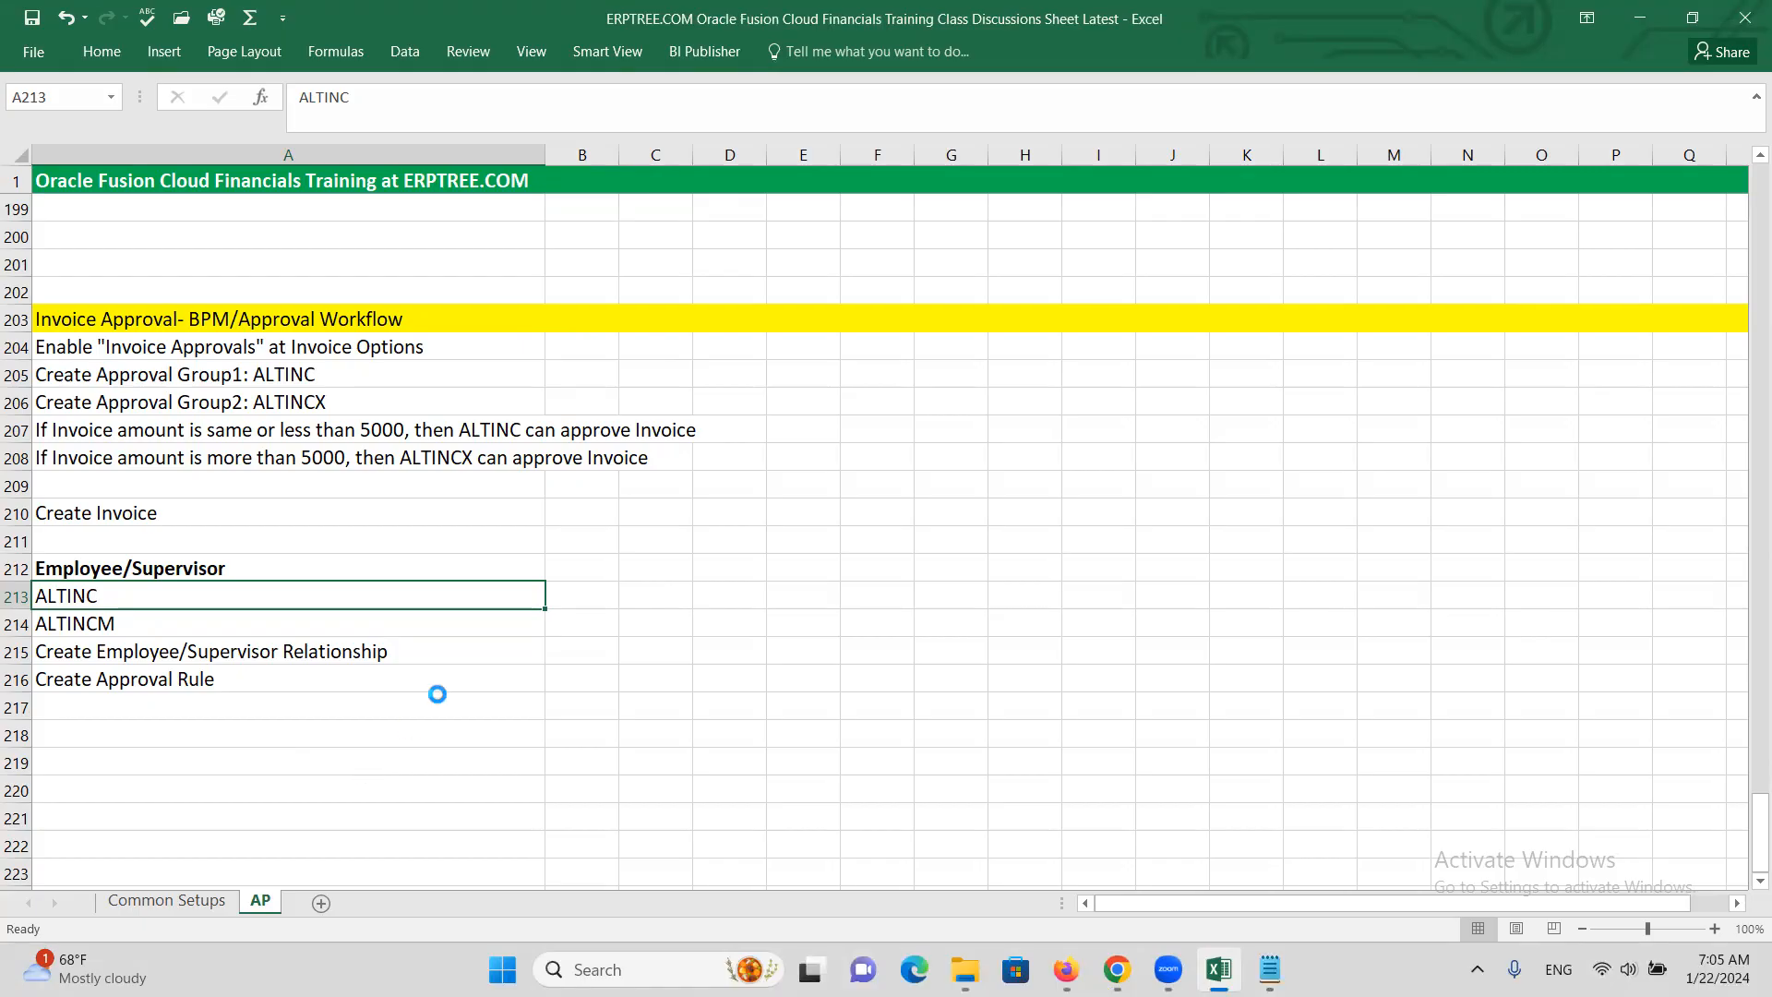
pyautogui.hotkey('alt', 'Tab')
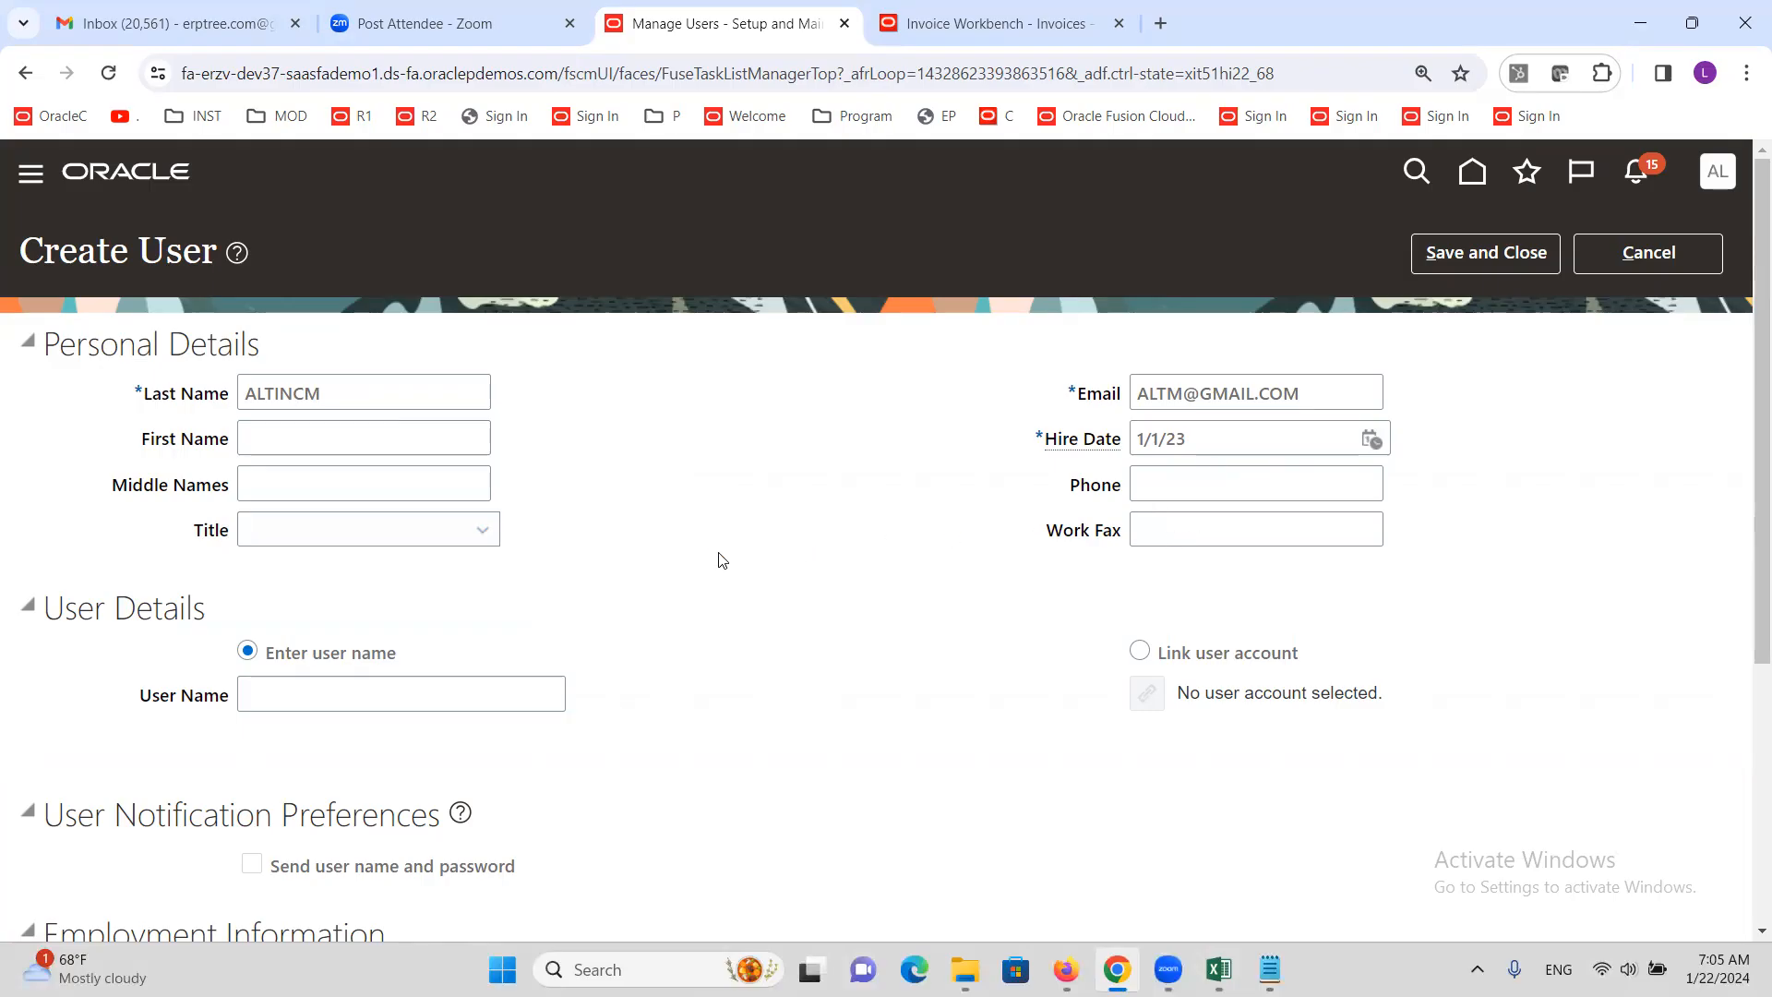
# Copy the last name ALTINCM into User Name and set Person Type to Employee
pyautogui.scroll(-1, 720, 564)
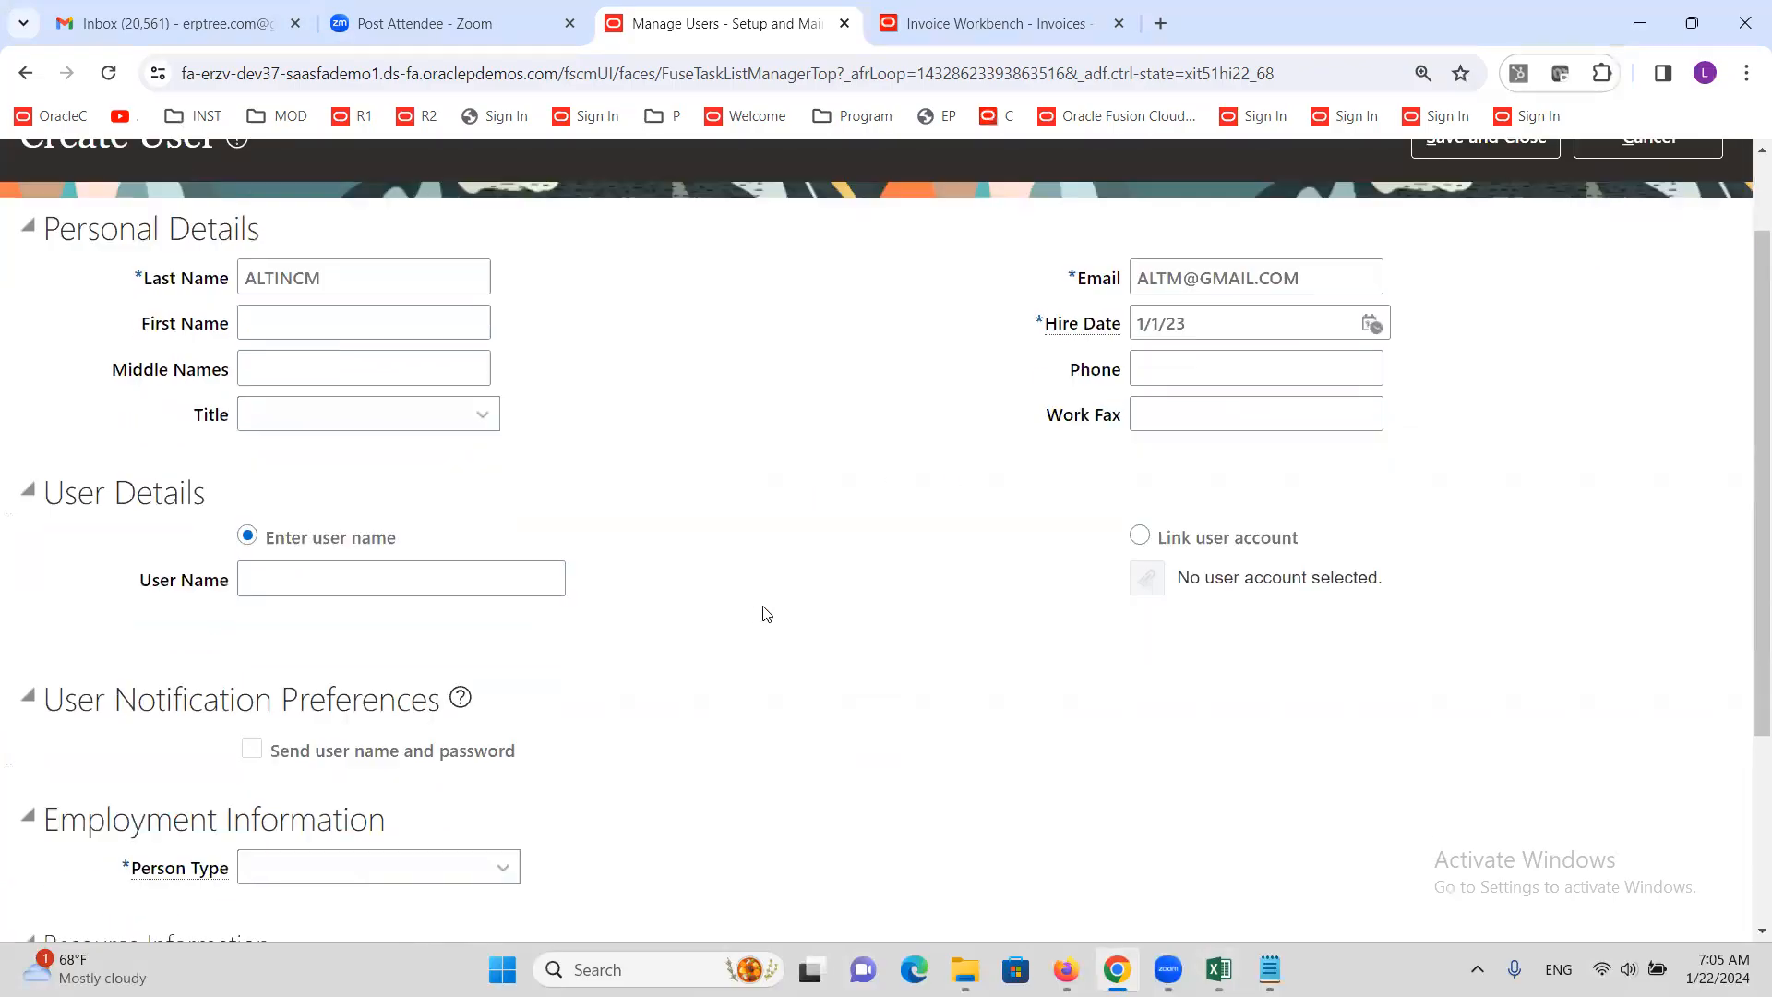
pyautogui.doubleClick(365, 275)
pyautogui.hotkey('ctrl', 'c')
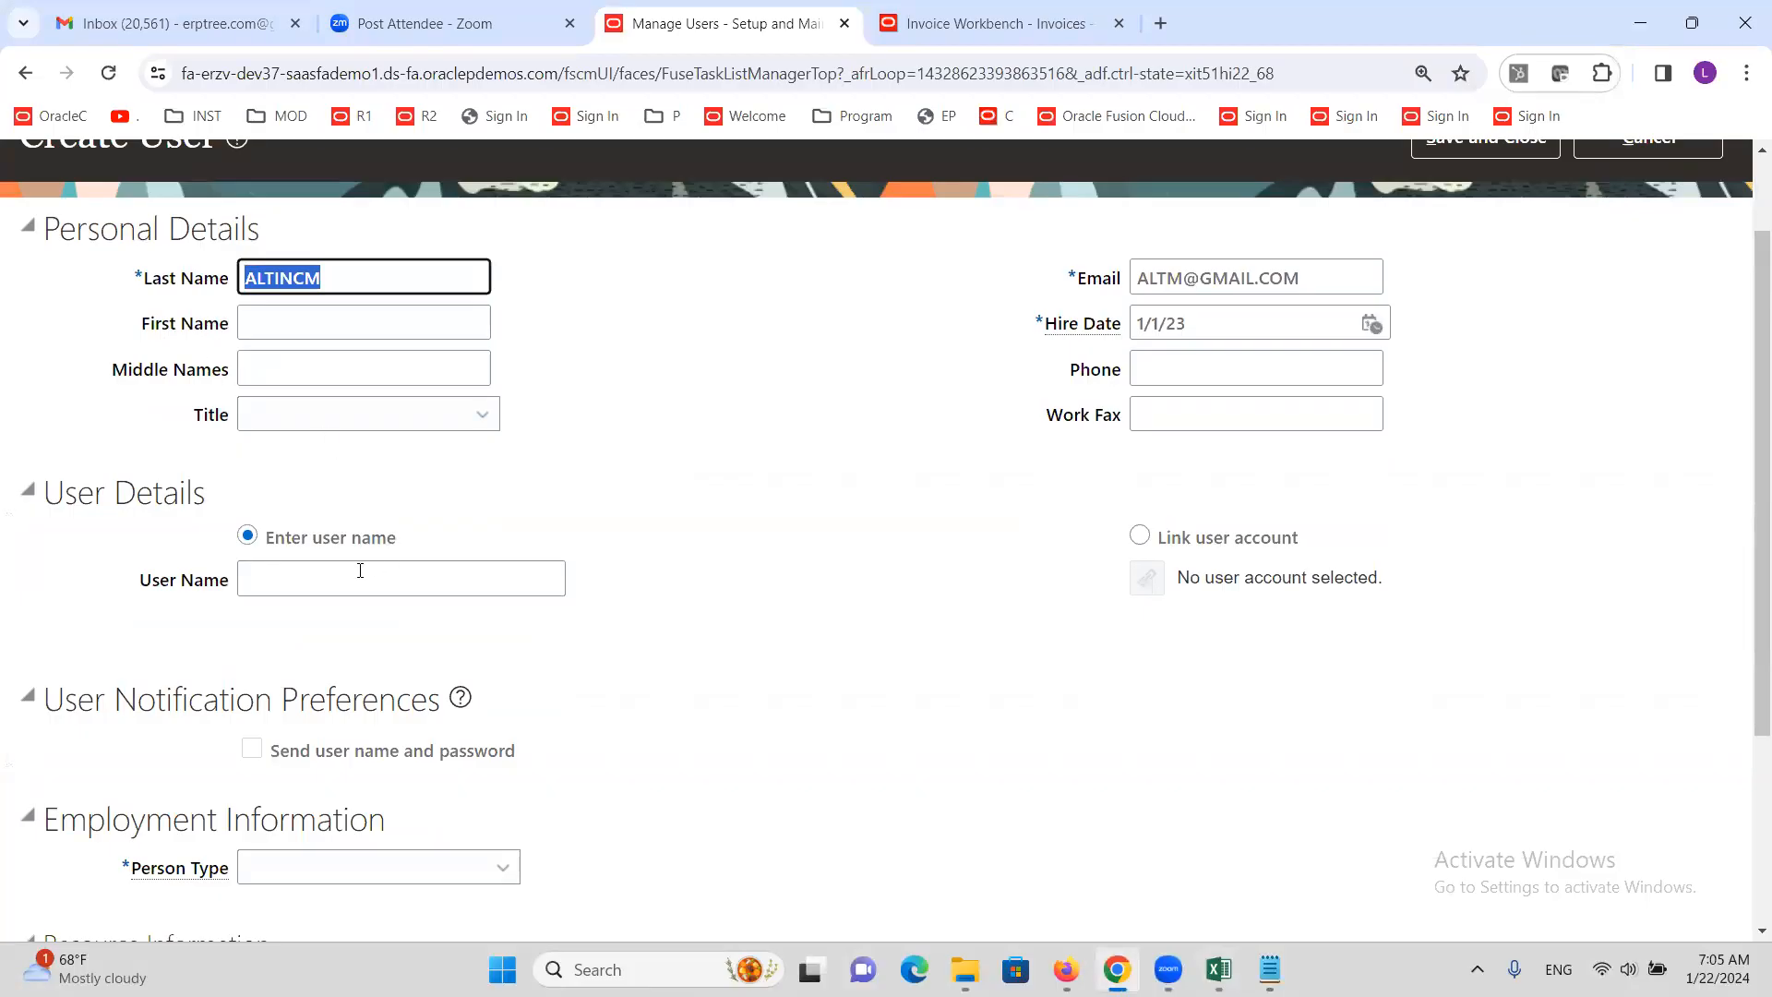
pyautogui.click(358, 571)
pyautogui.hotkey('ctrl', 'v')
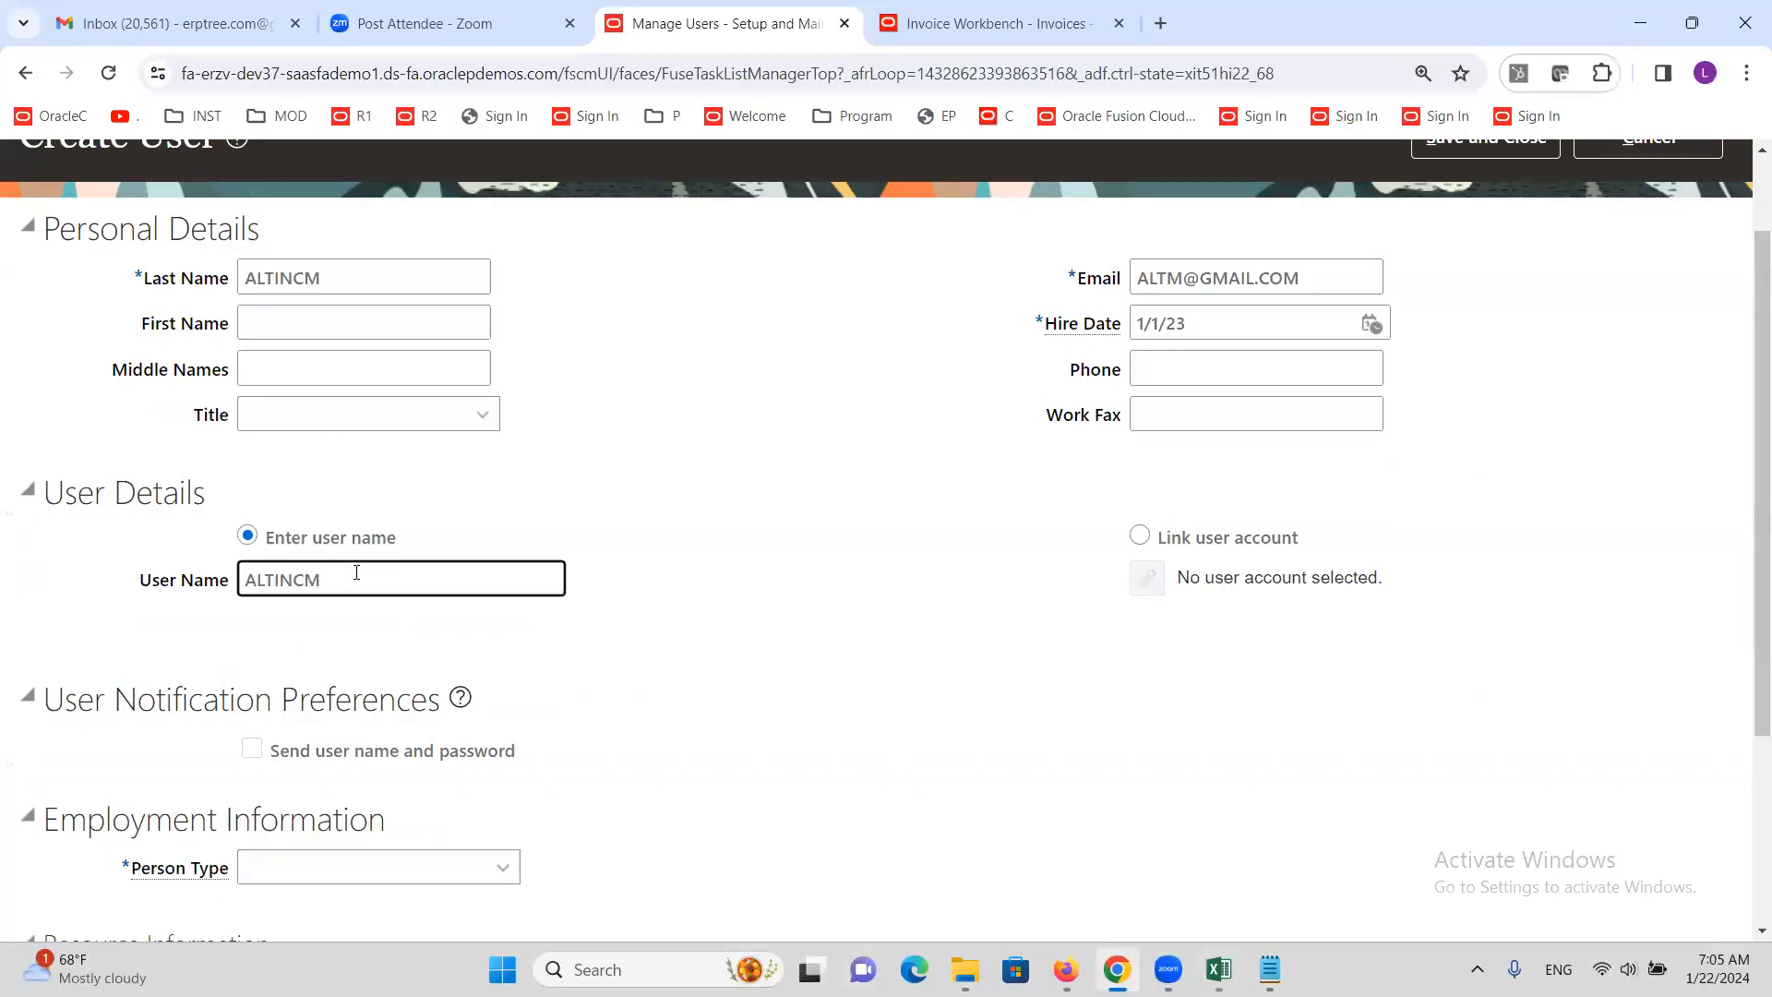
pyautogui.scroll(-3, 803, 581)
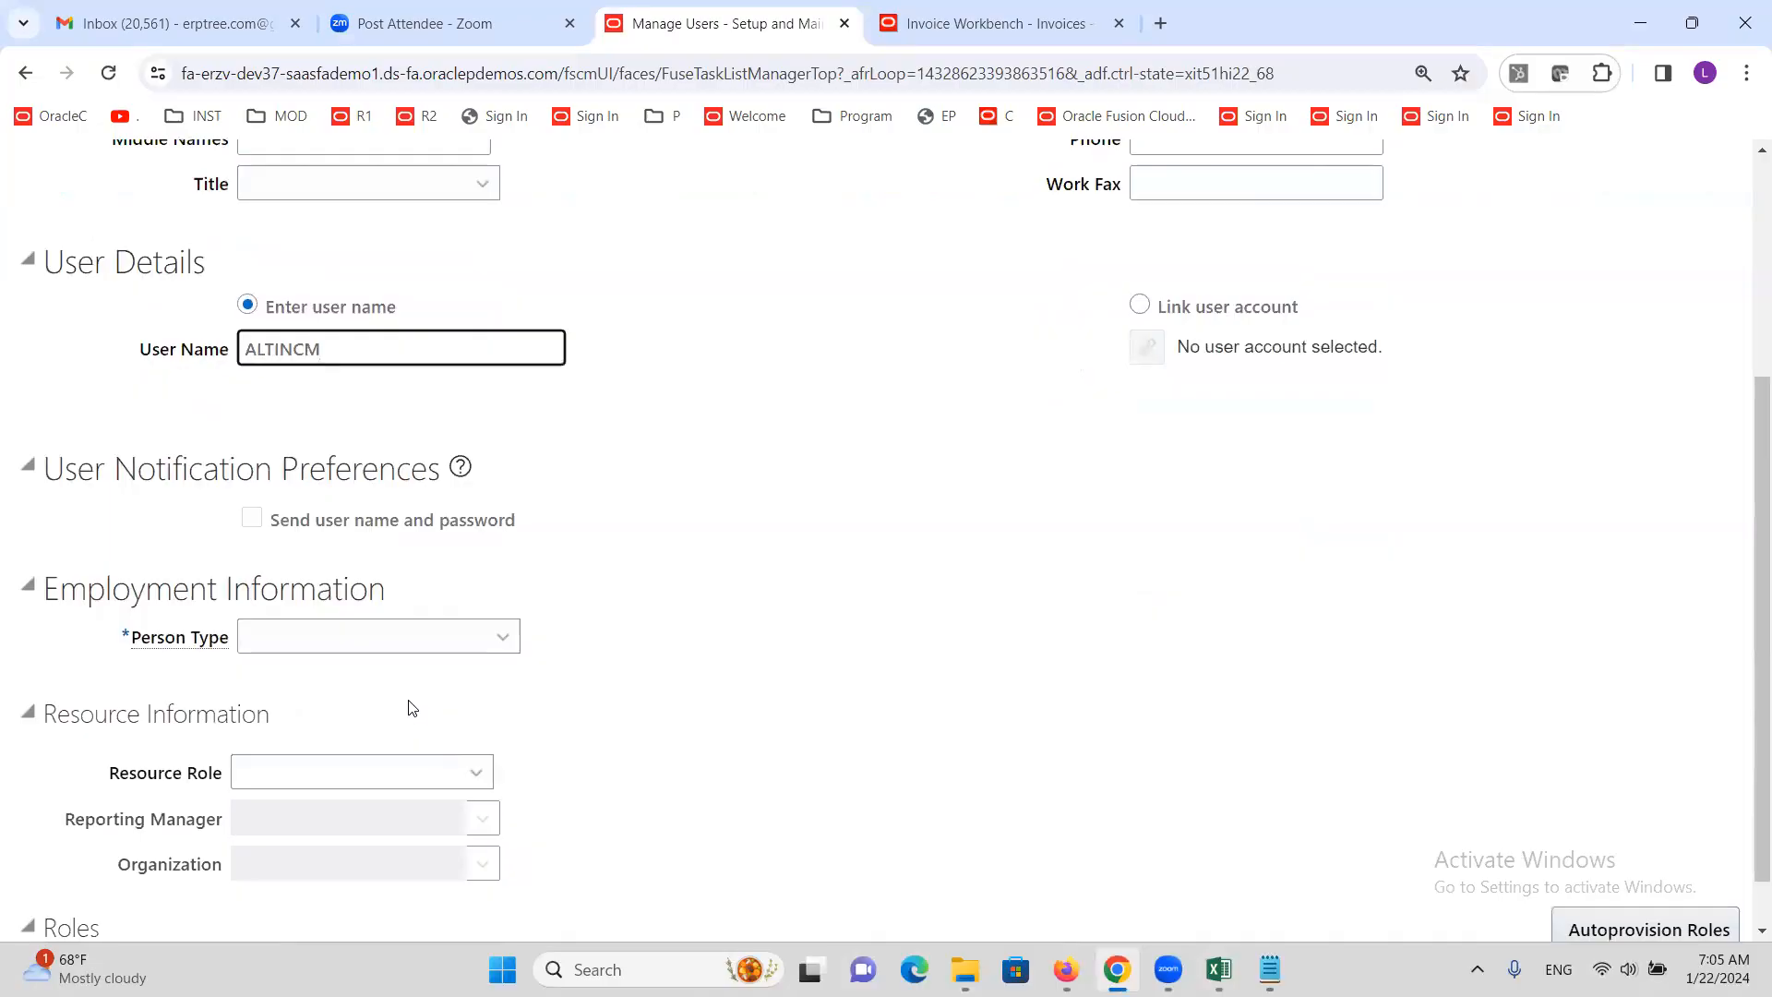
pyautogui.click(397, 639)
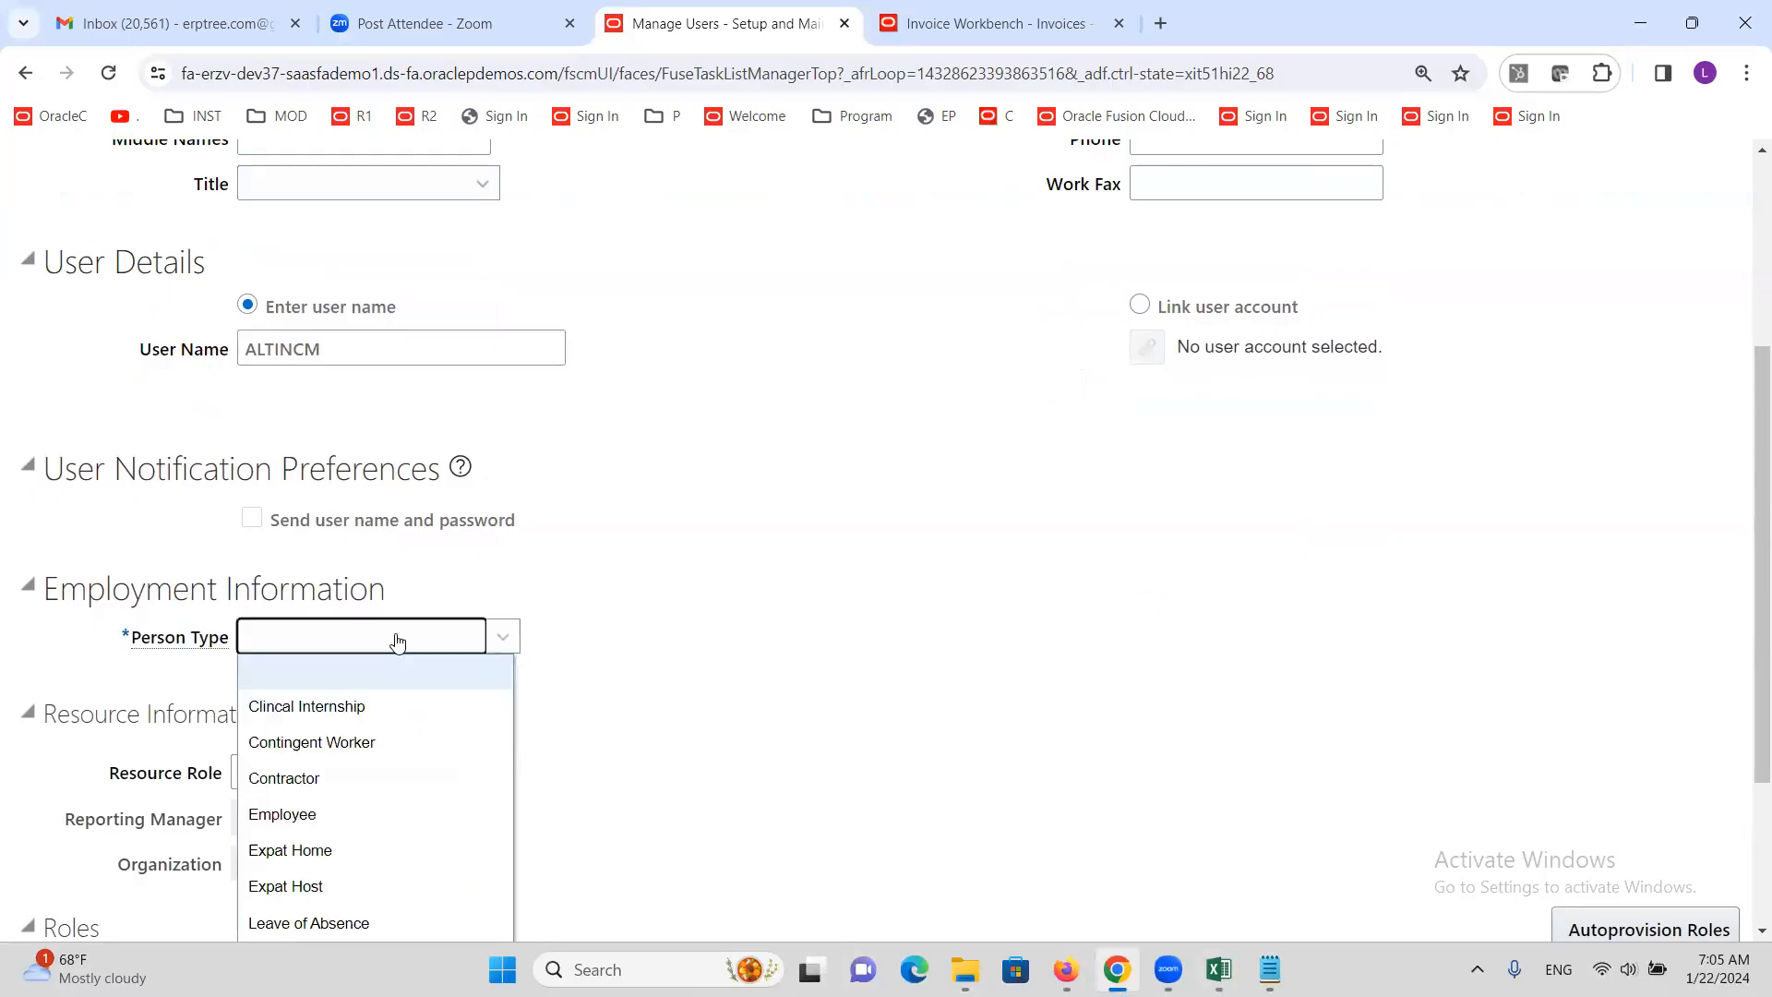
pyautogui.click(341, 813)
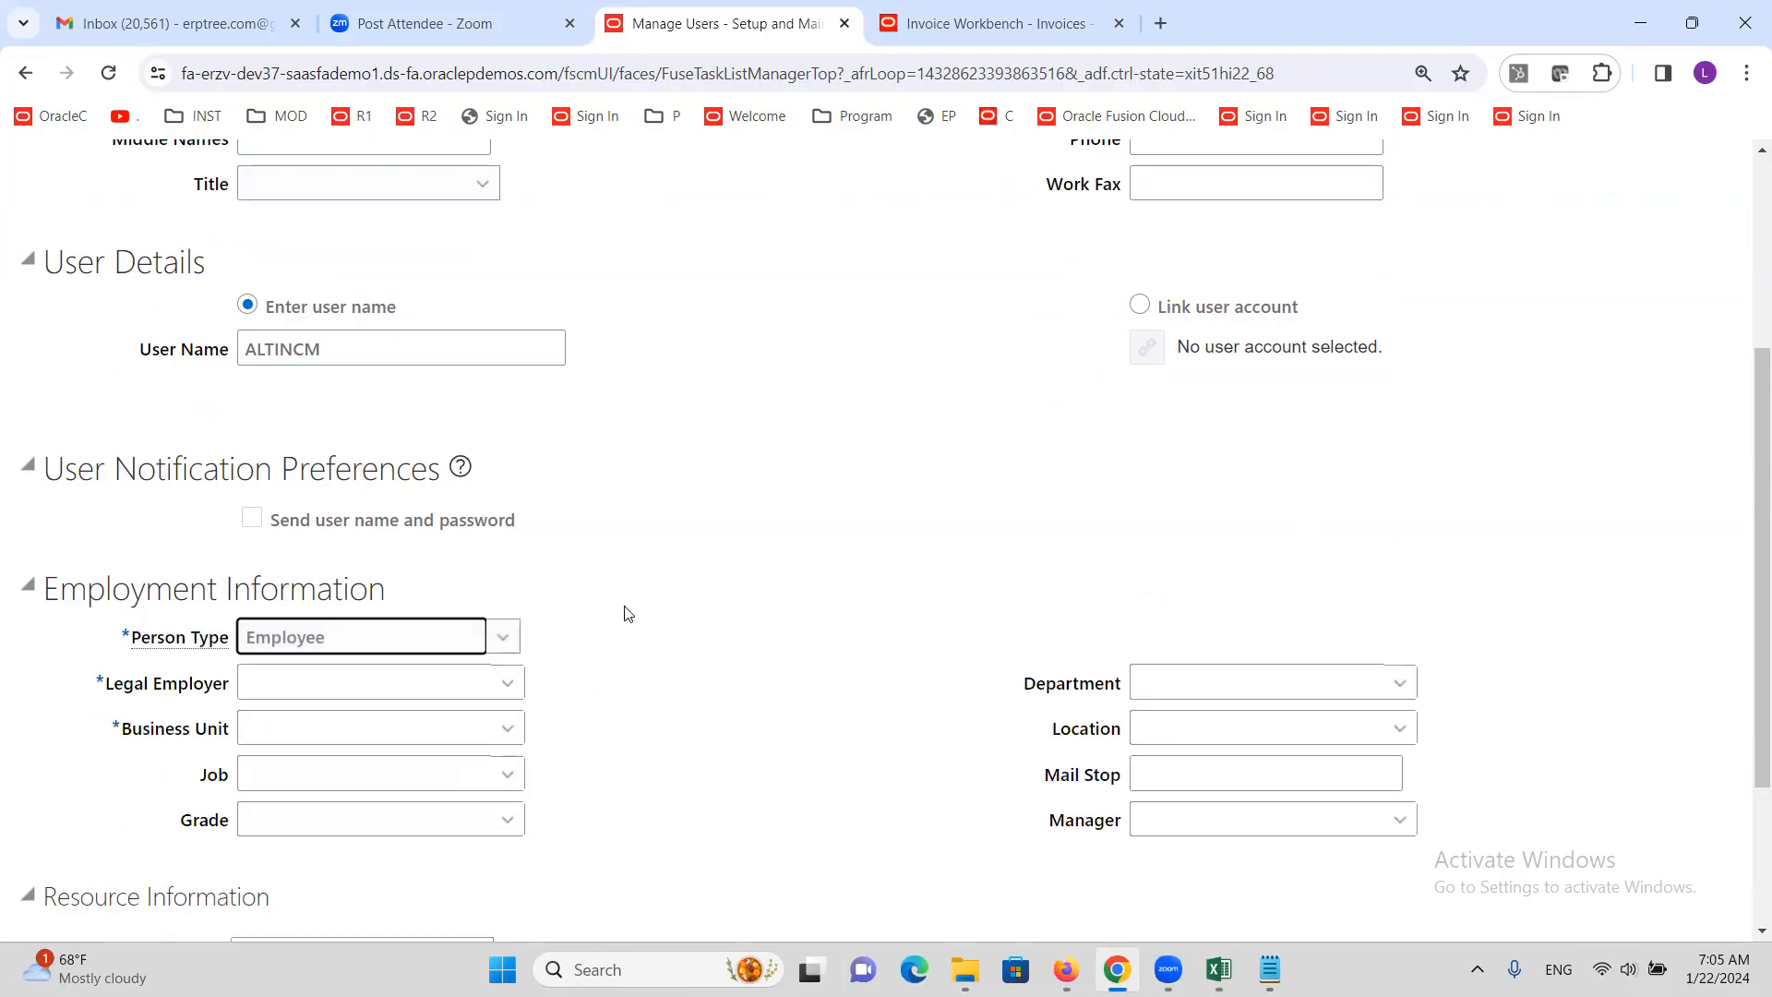
# Set Legal Employer ALTINC US Legal Entity and Business Unit ALTINC US Business Unit, then save
pyautogui.click(307, 694)
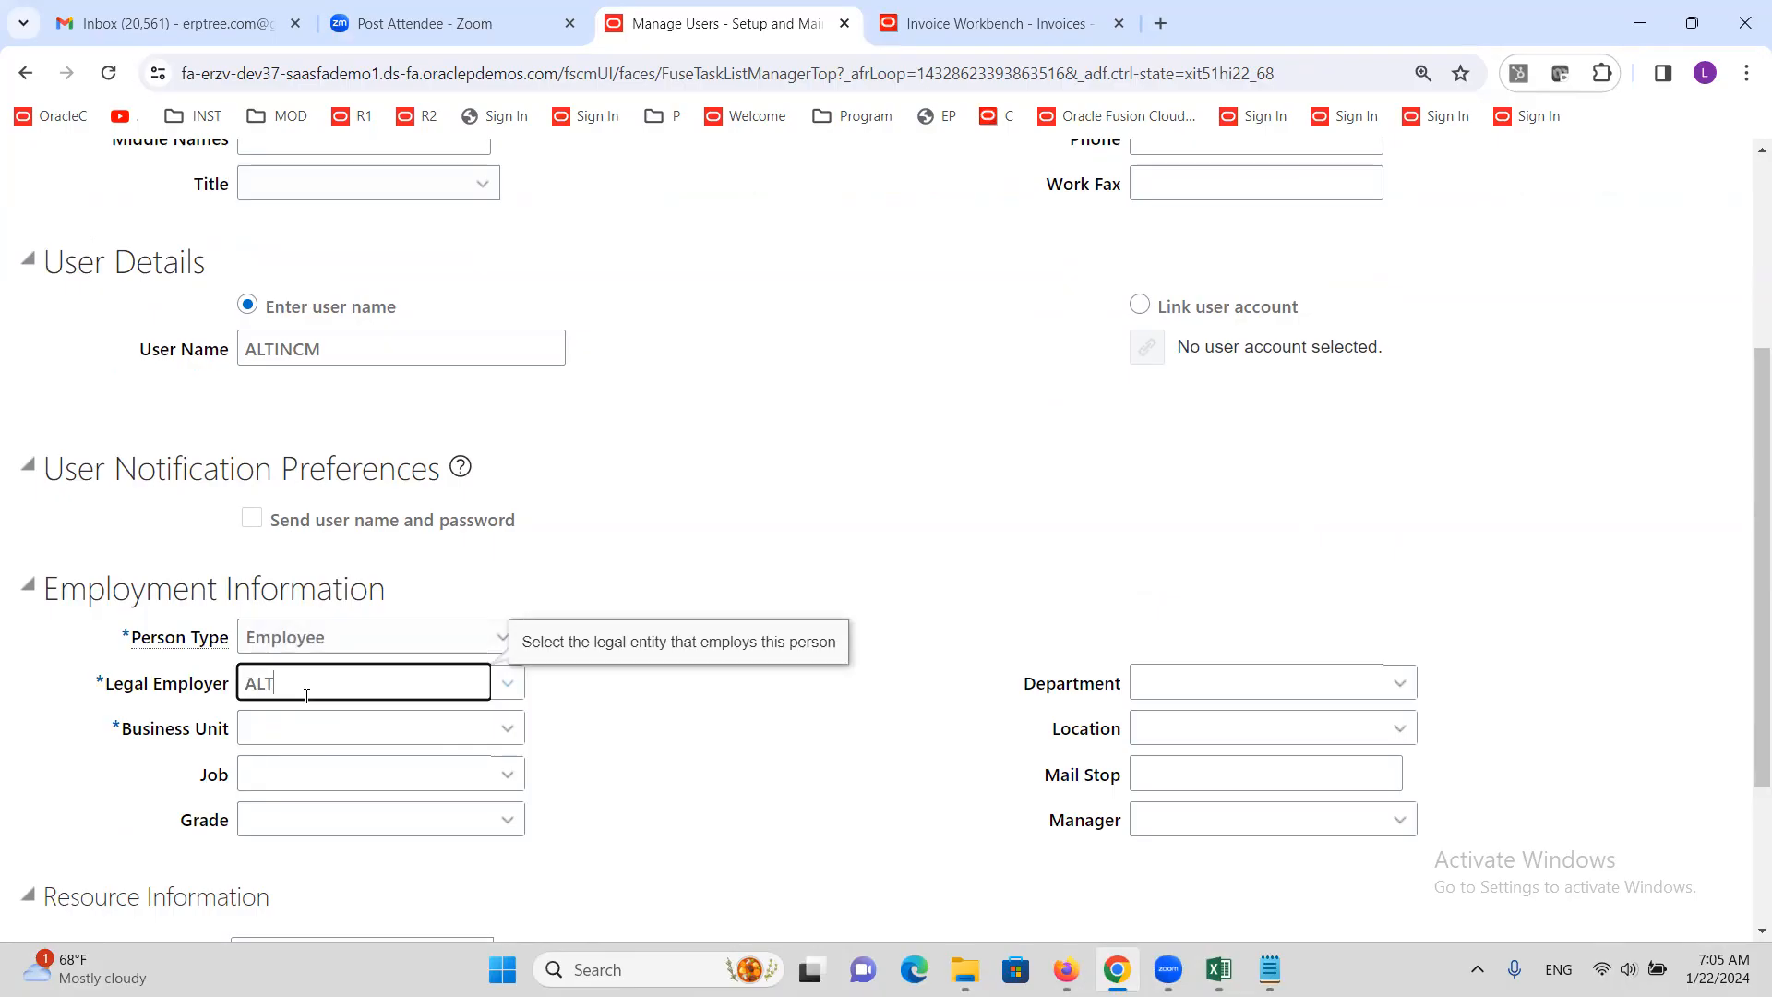
pyautogui.click(320, 717)
pyautogui.click(321, 727)
pyautogui.write('ALT')
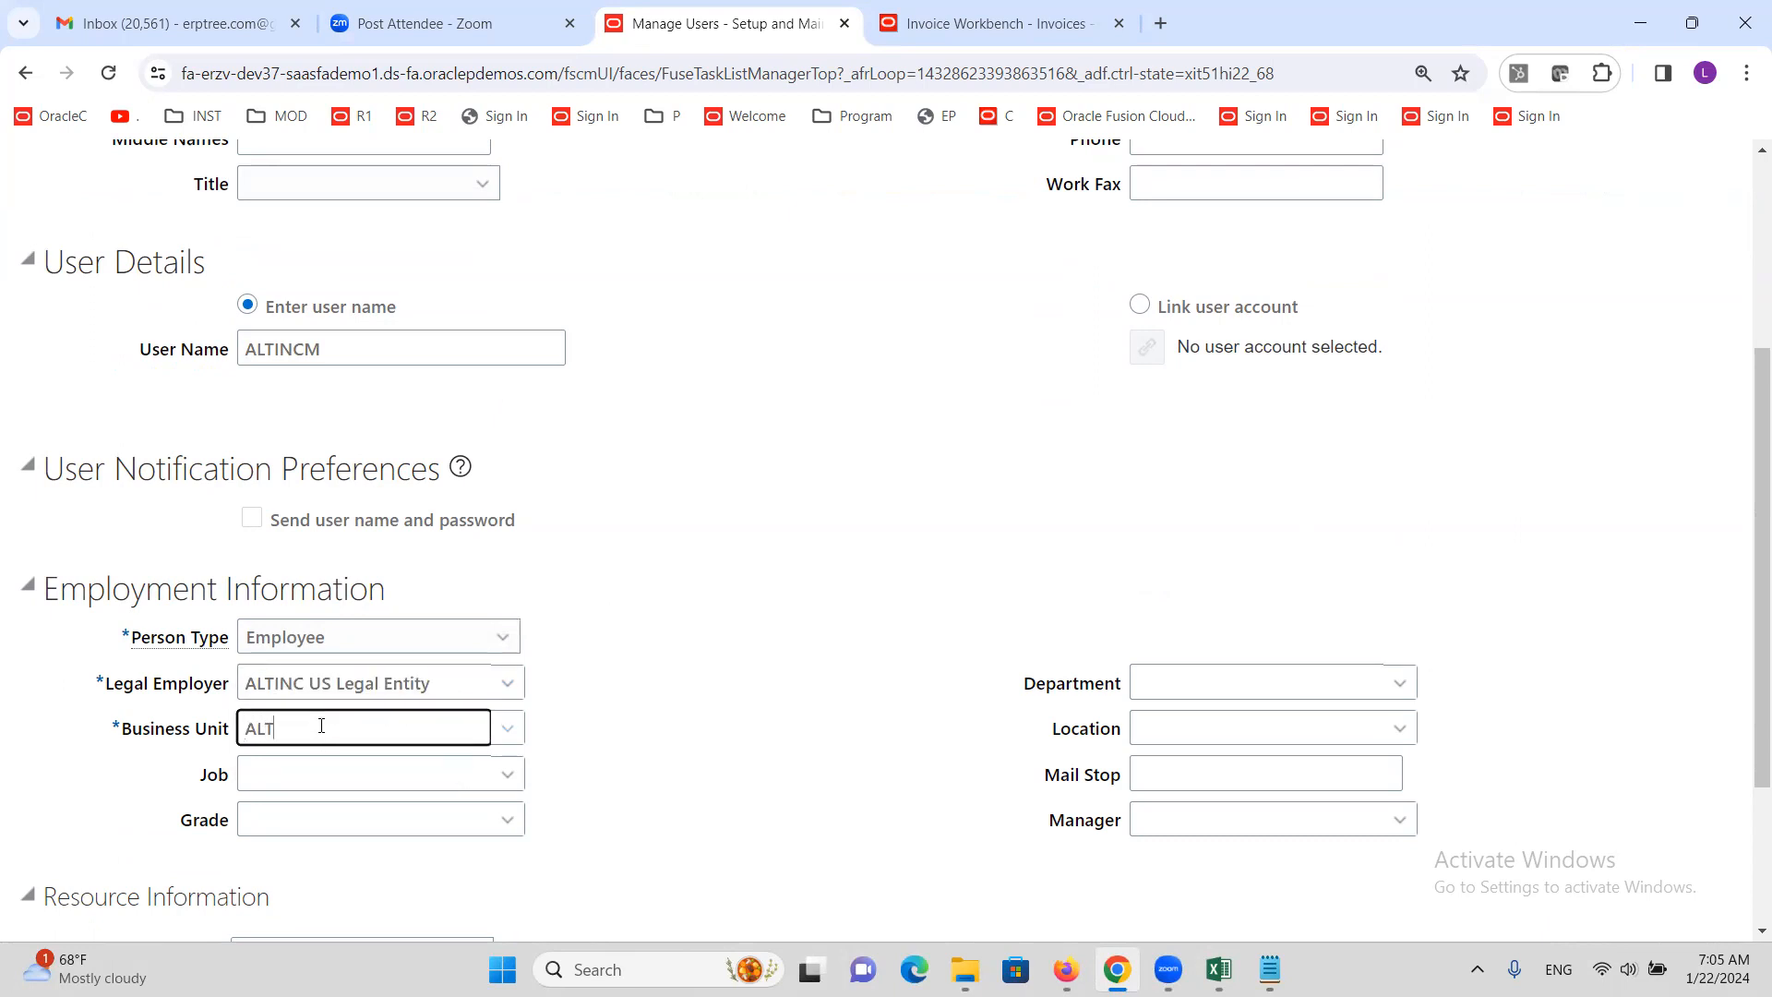
pyautogui.click(374, 776)
pyautogui.click(735, 661)
pyautogui.scroll(4, 729, 664)
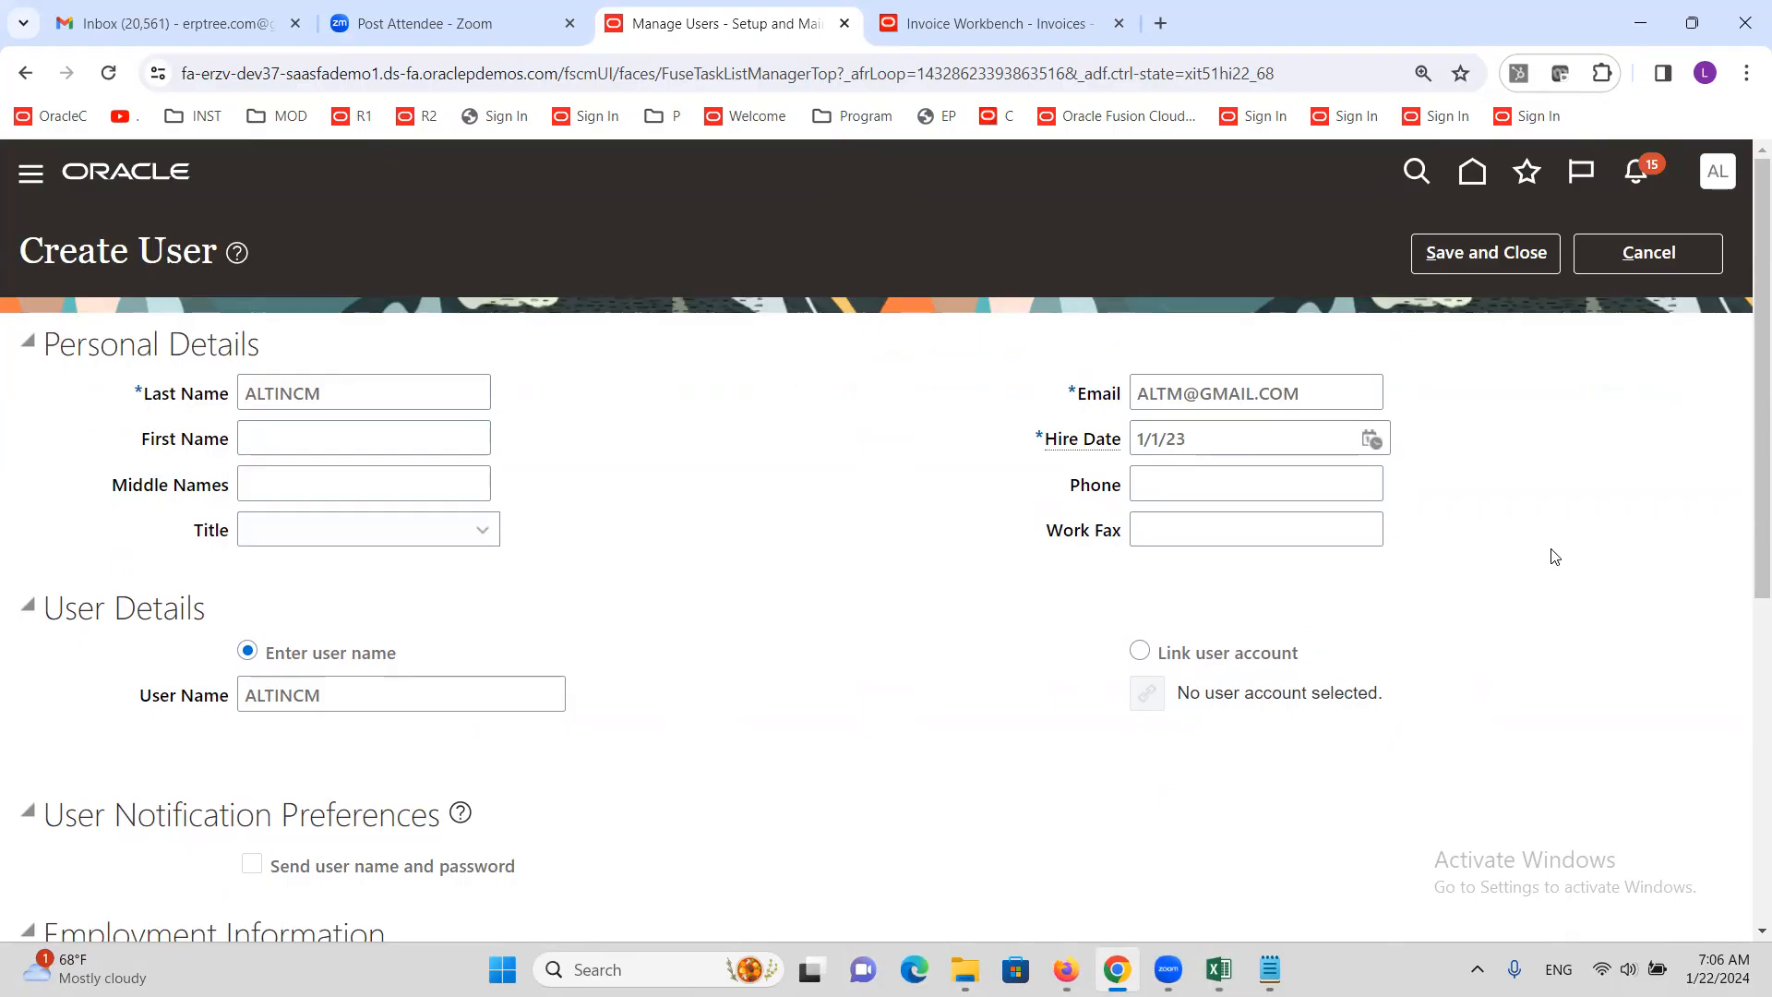
pyautogui.click(1479, 256)
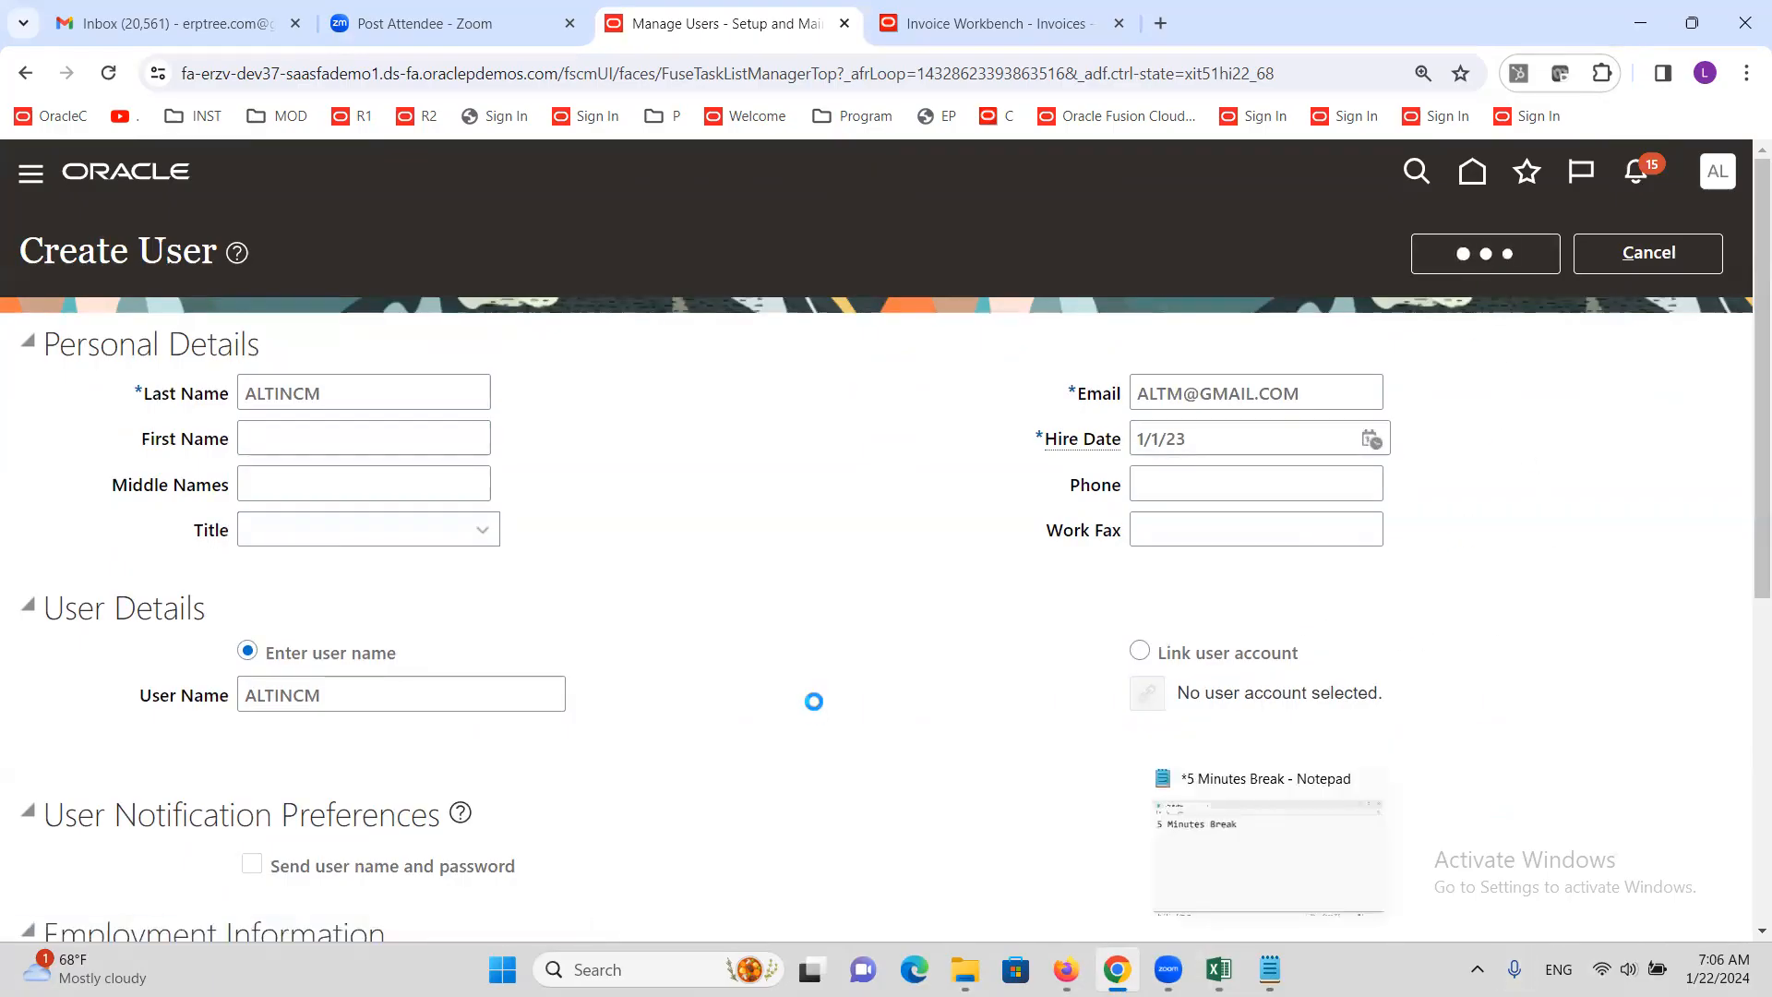
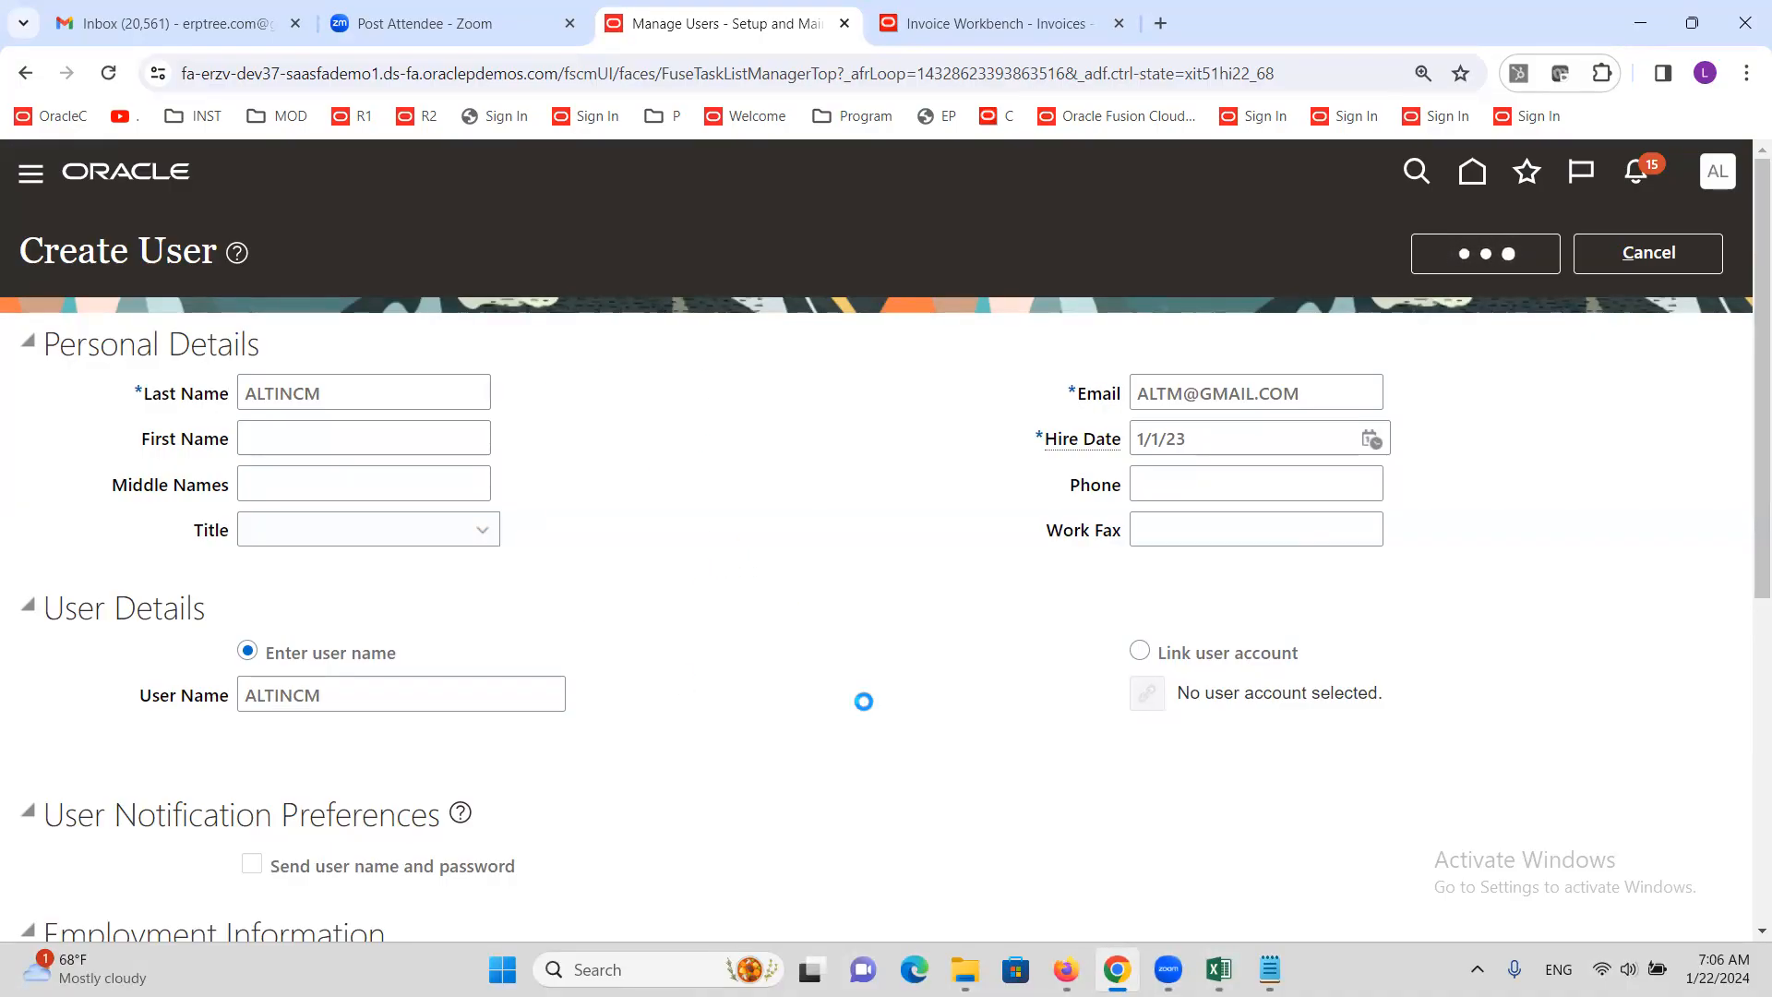
# Switch from Chrome to the Excel training notes workbook
pyautogui.click(1218, 970)
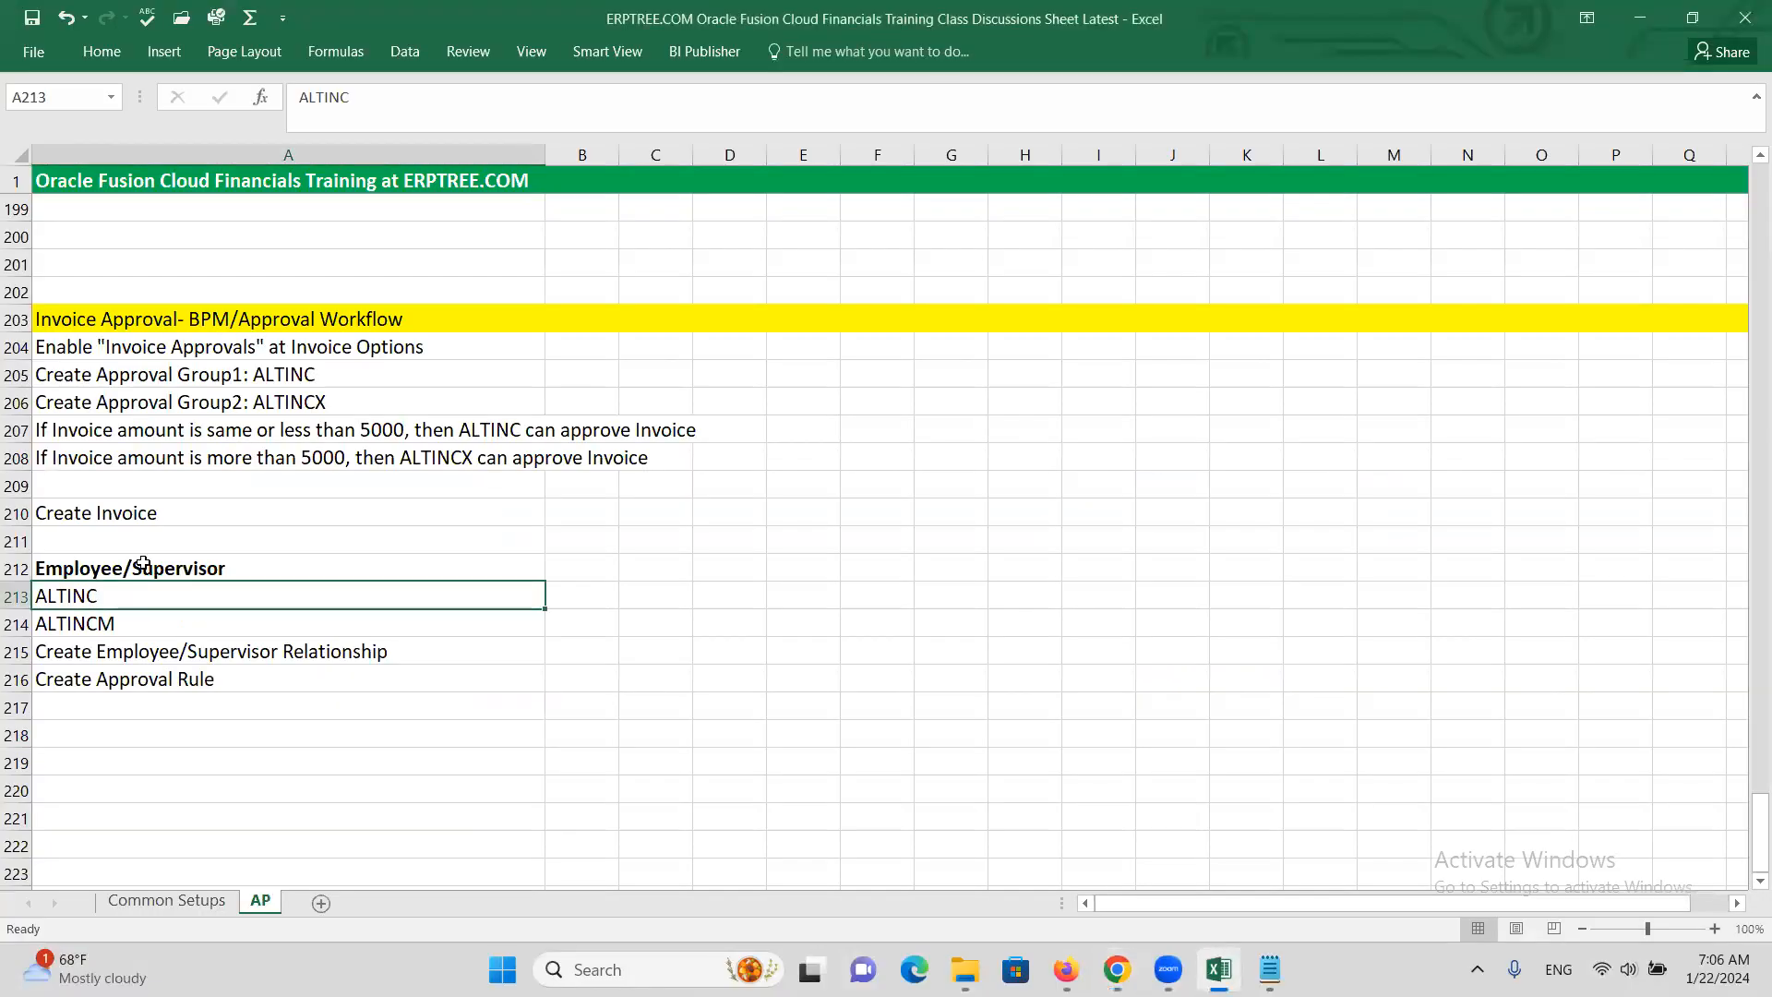
# Review the ALTINC employee and ALTINCM supervisor notes, then return to Oracle's Search Person page
pyautogui.click(127, 621)
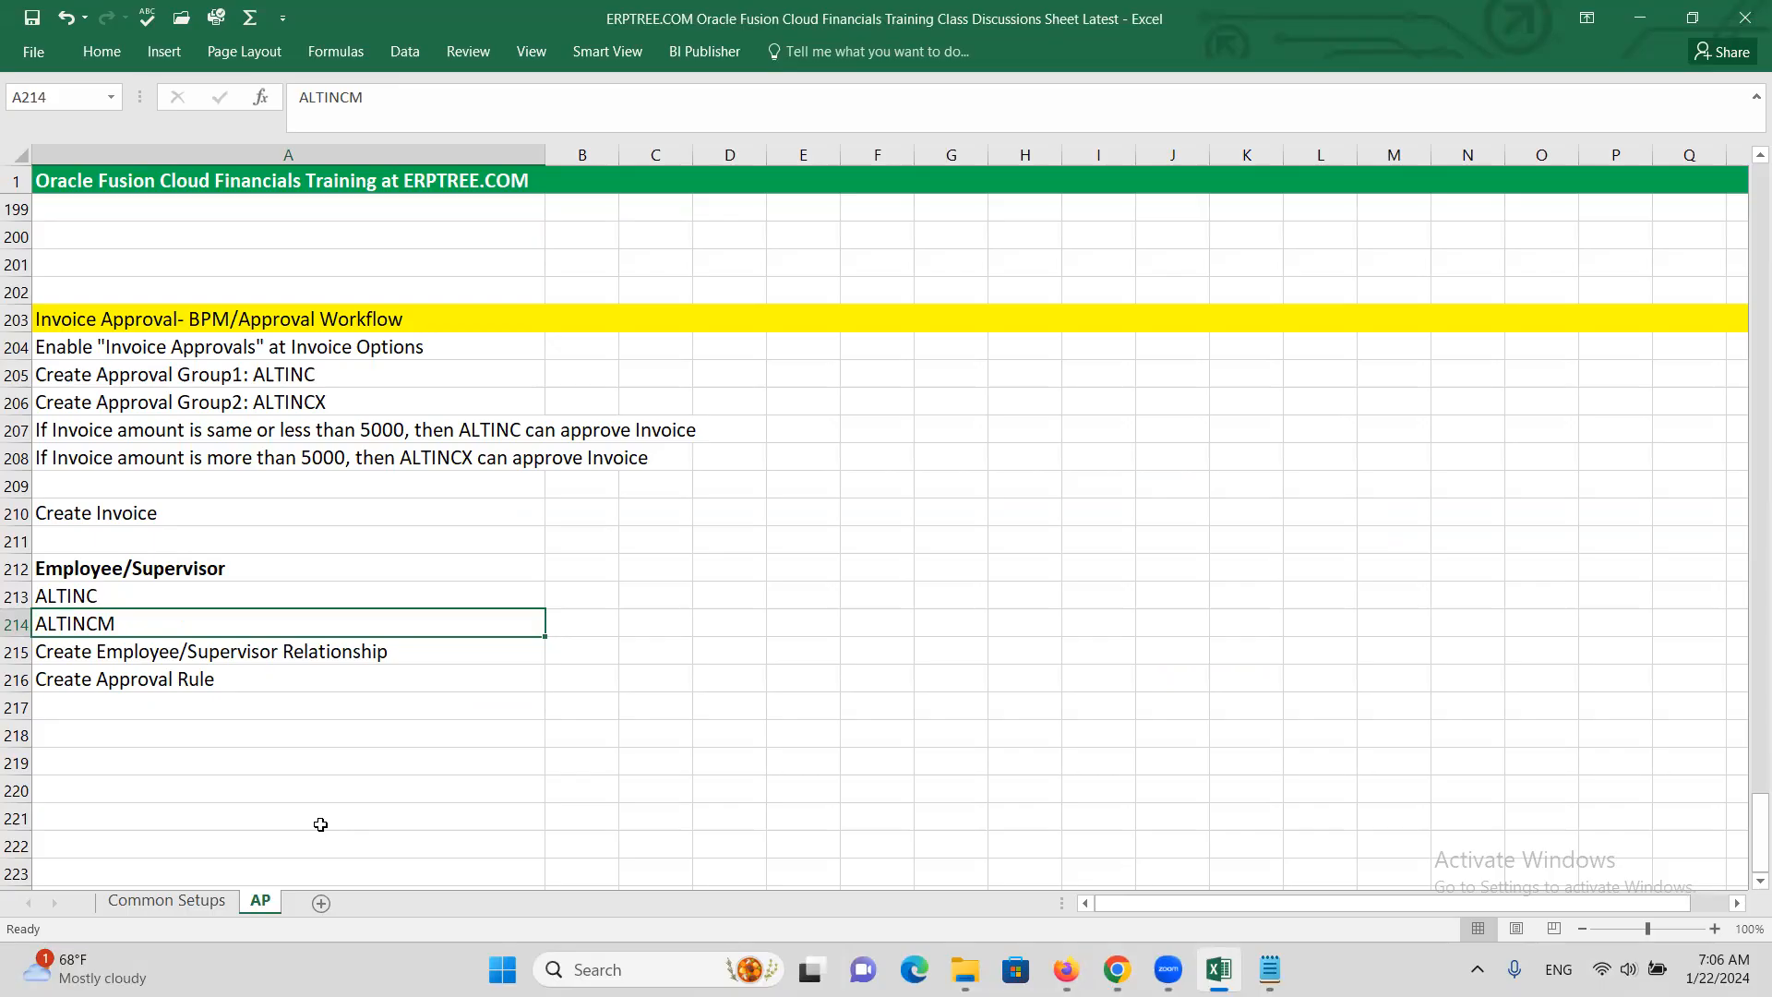
pyautogui.click(165, 647)
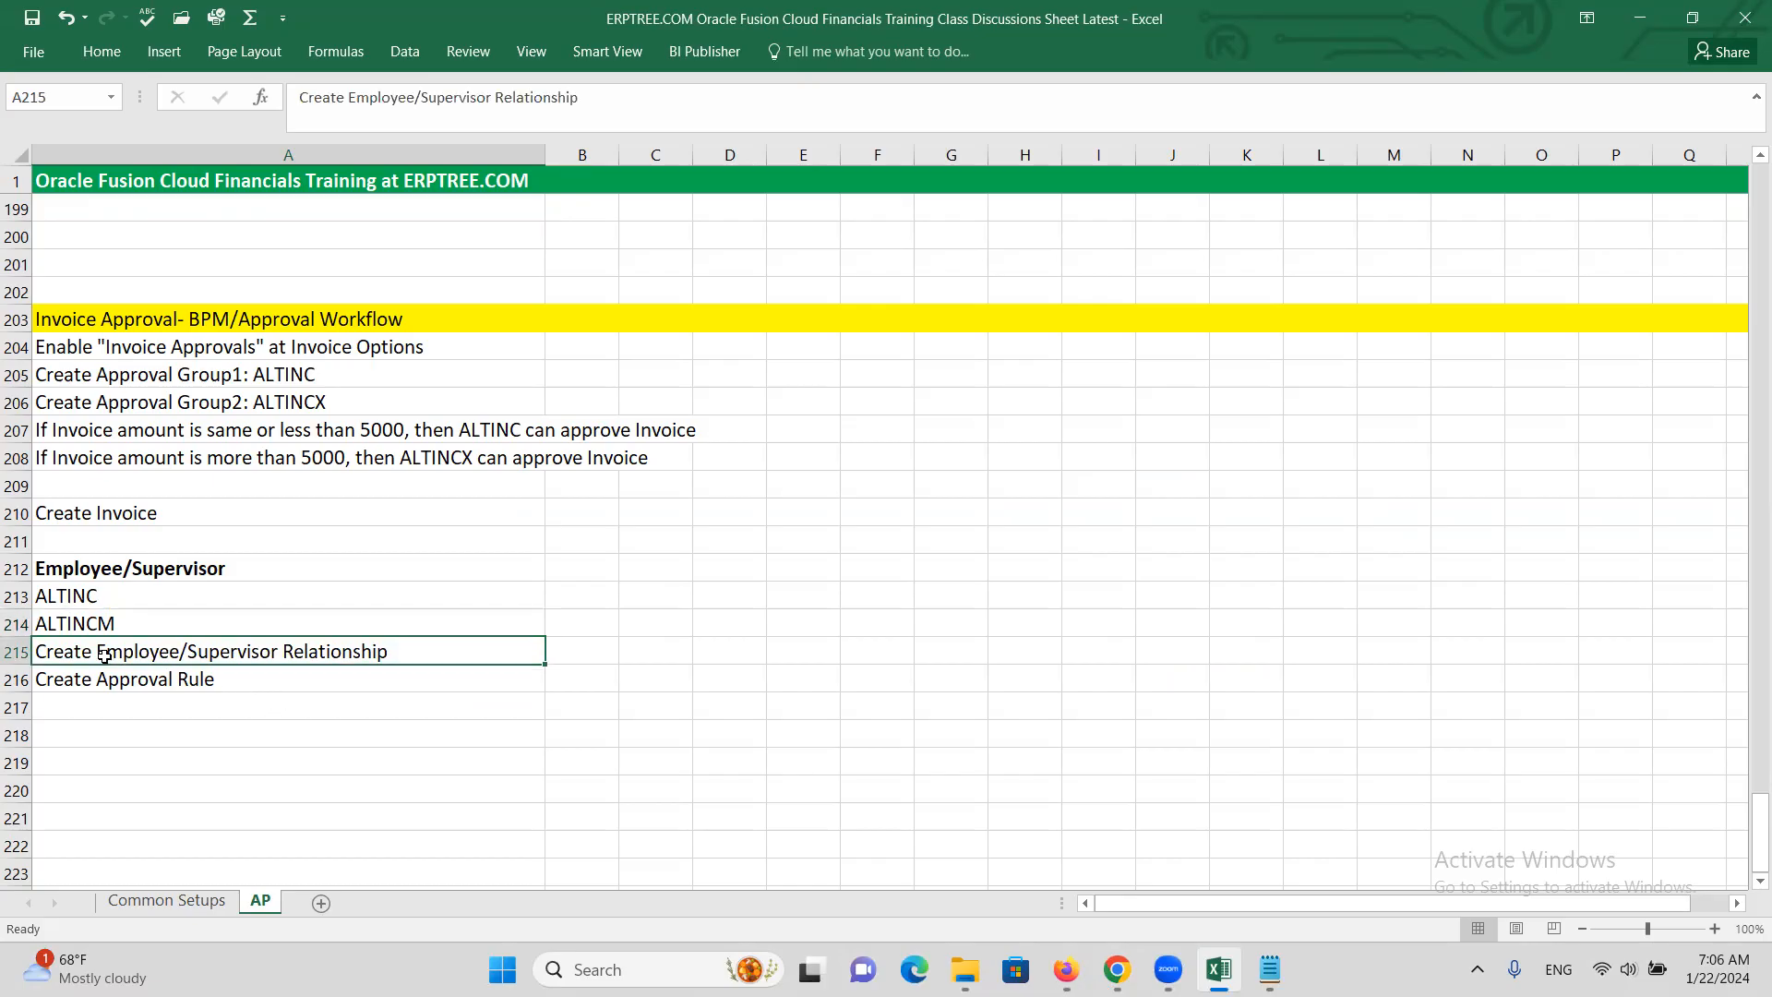
pyautogui.click(90, 594)
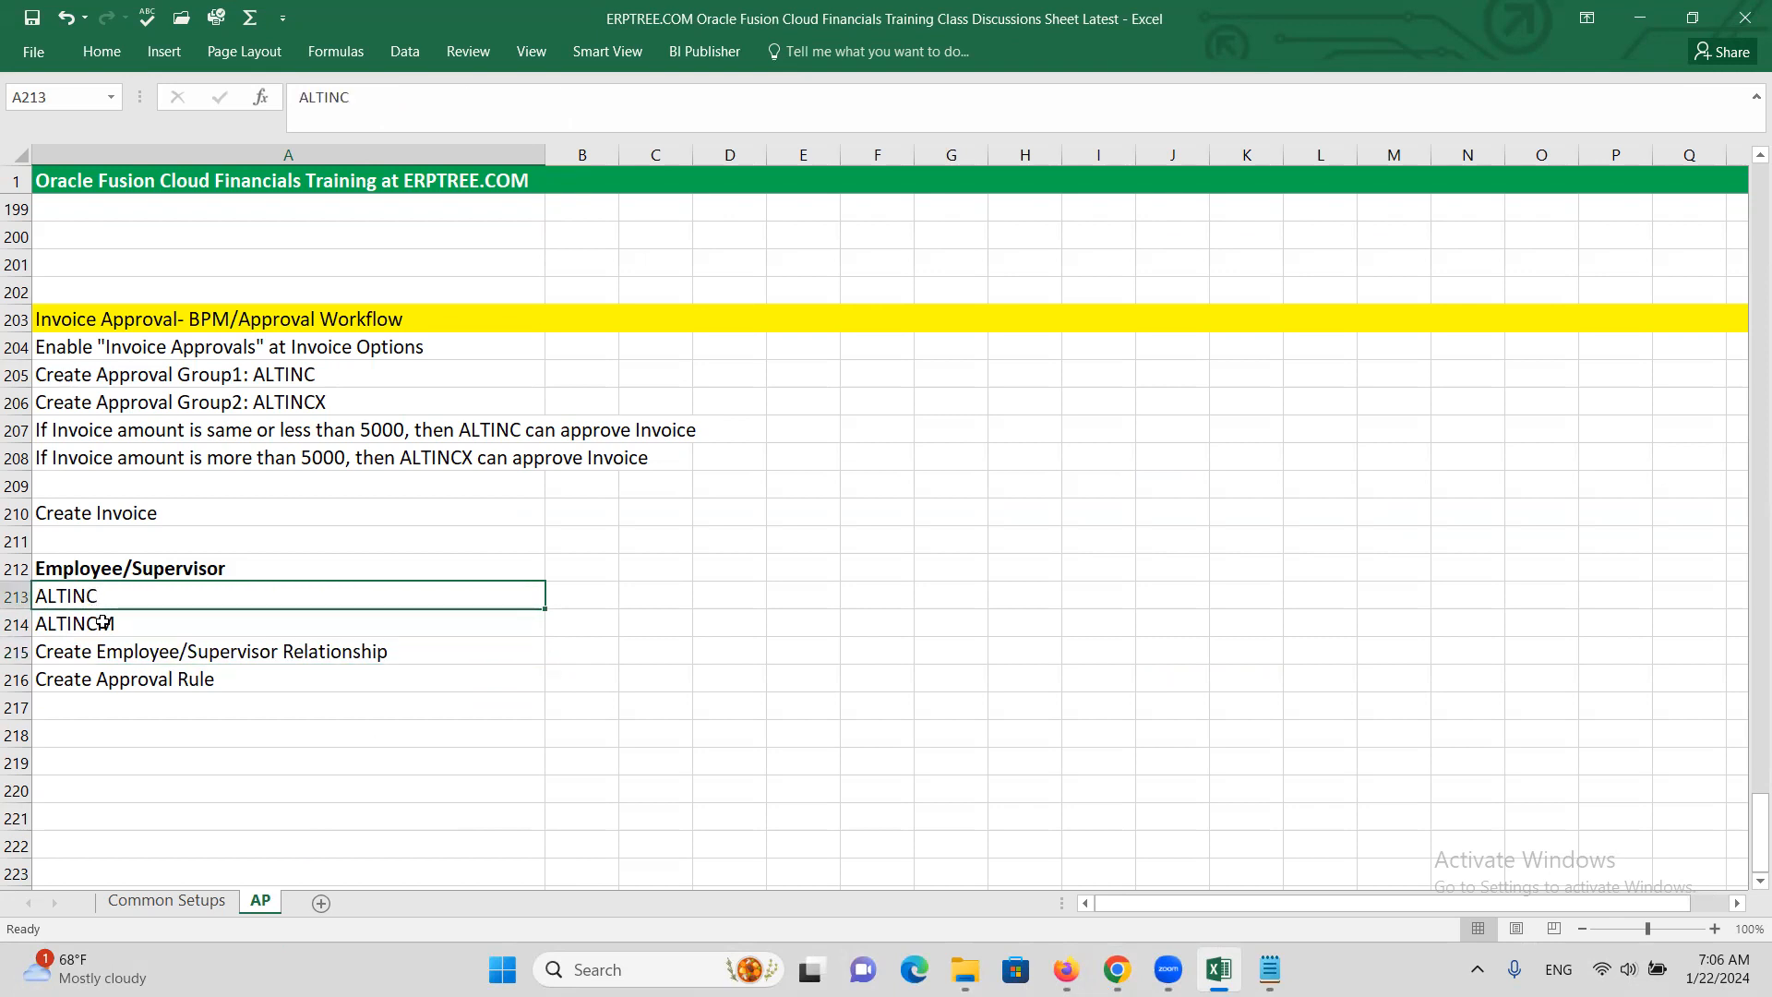
pyautogui.click(104, 622)
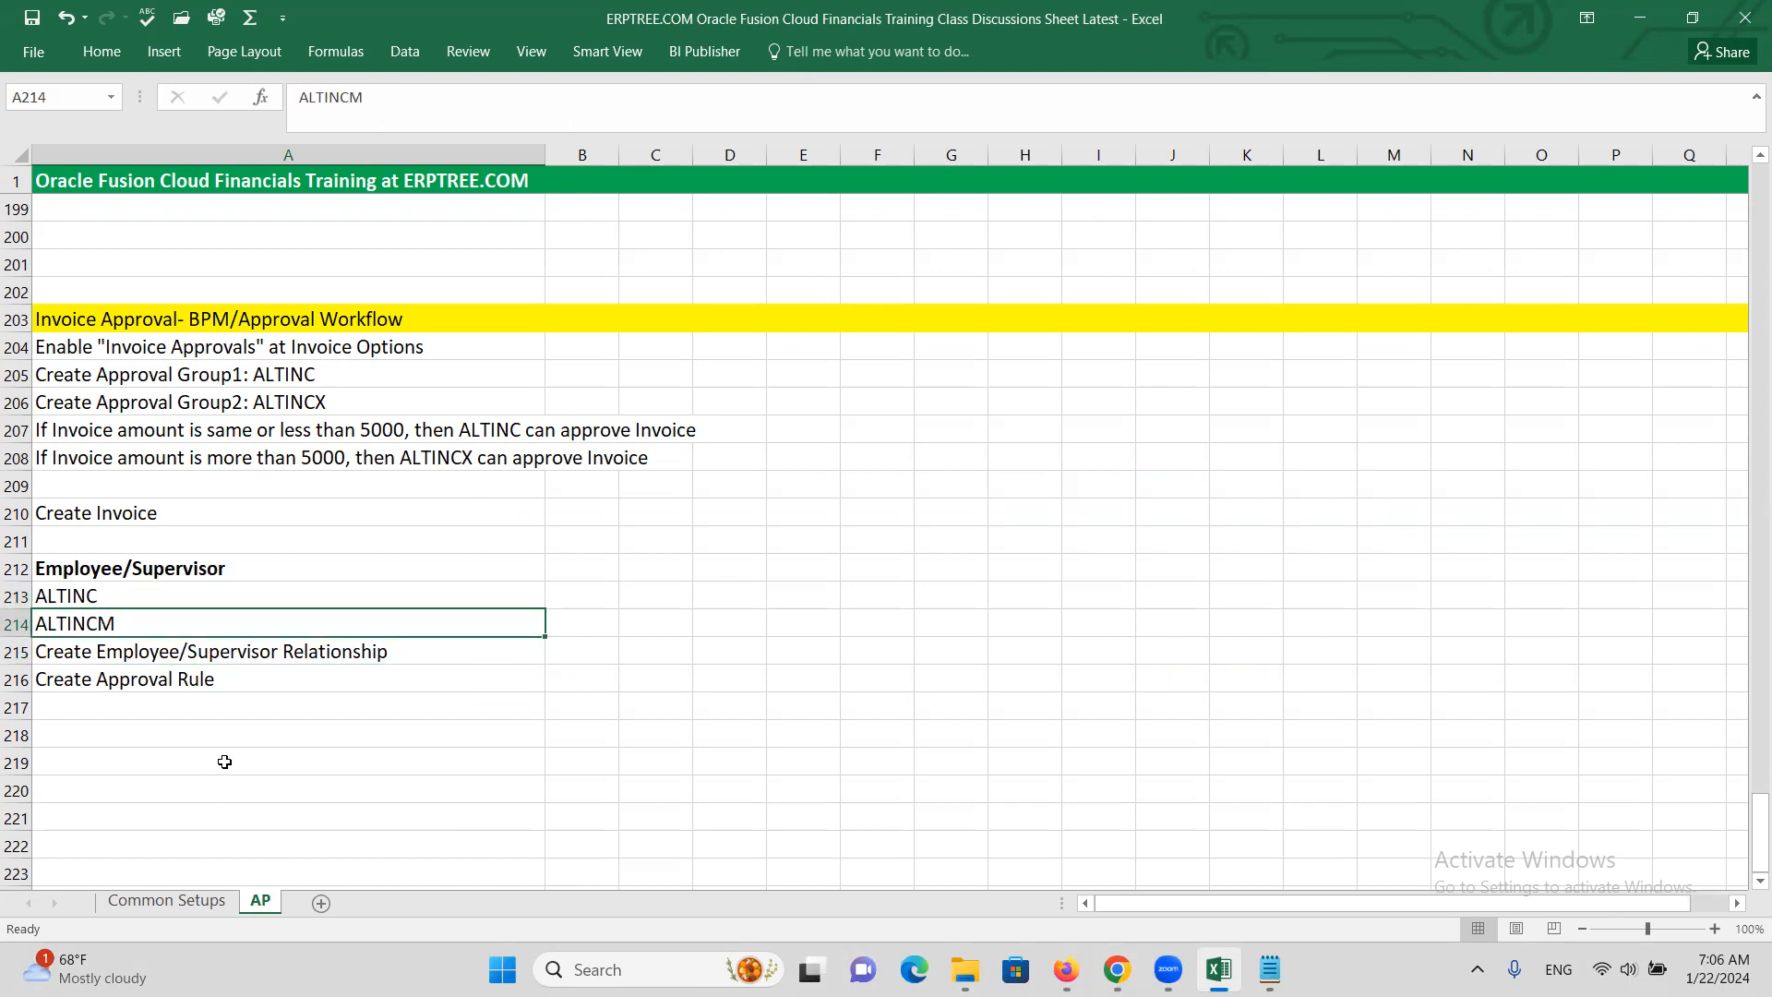
pyautogui.click(100, 595)
pyautogui.click(116, 620)
pyautogui.click(87, 596)
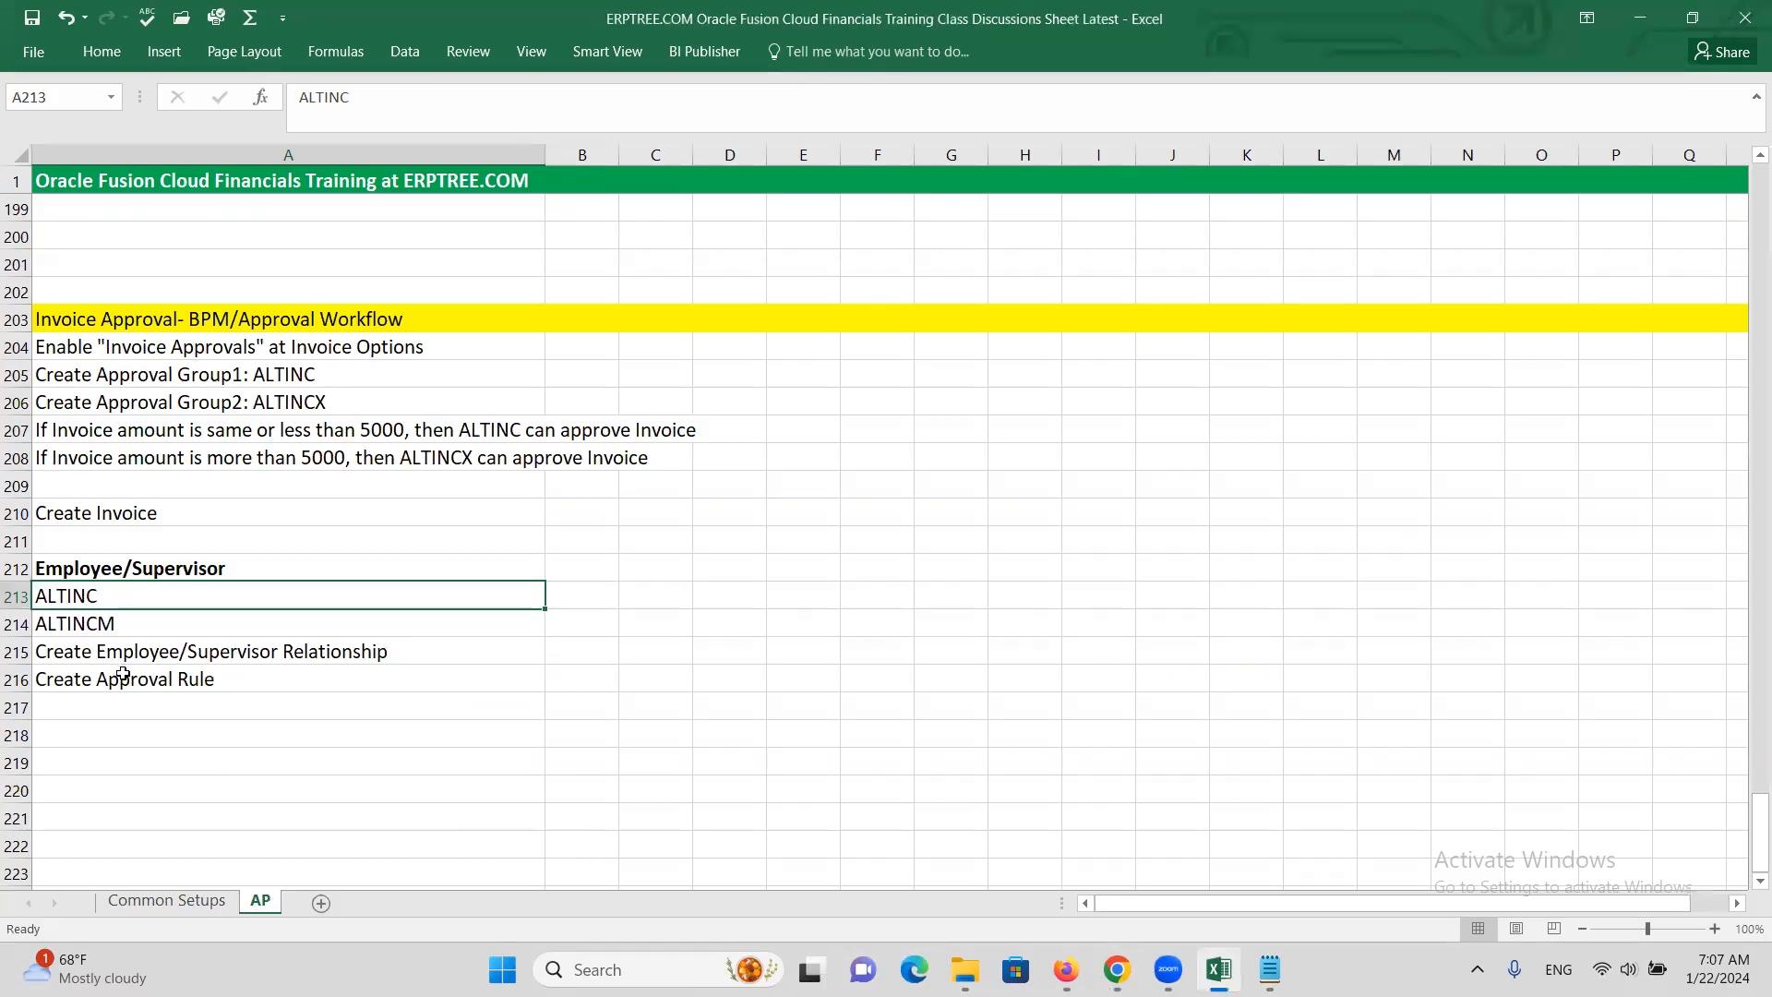
pyautogui.click(101, 625)
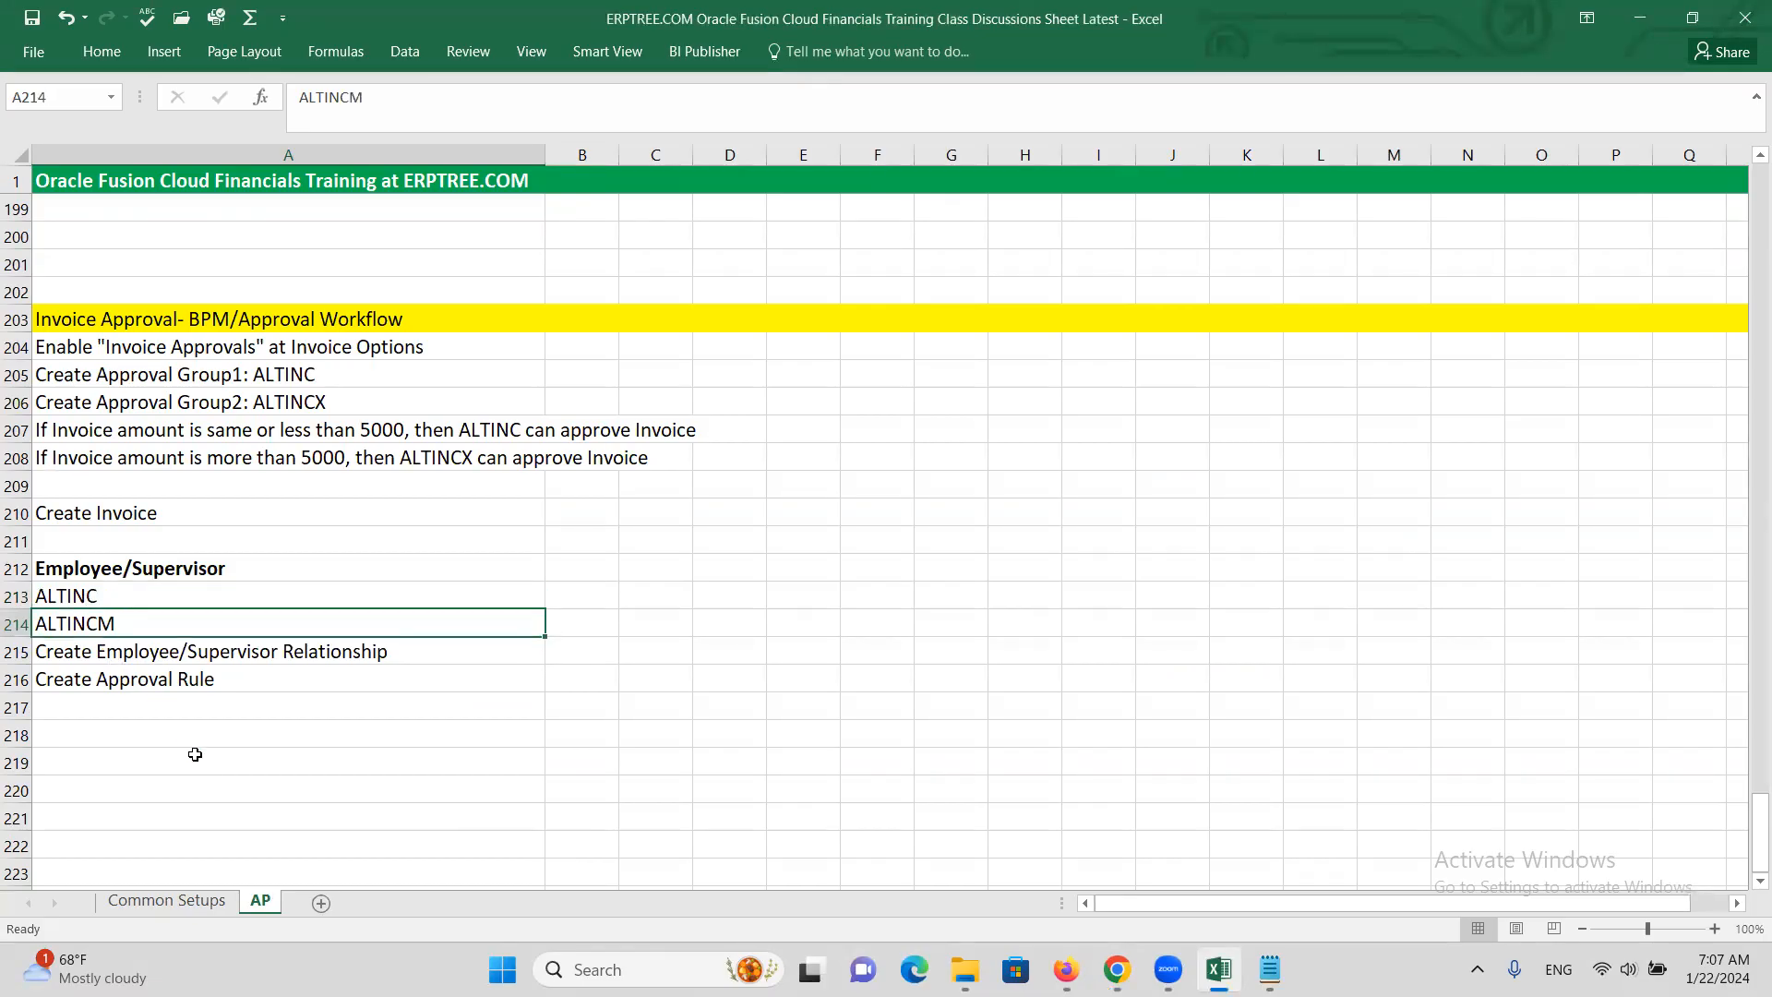
pyautogui.click(82, 596)
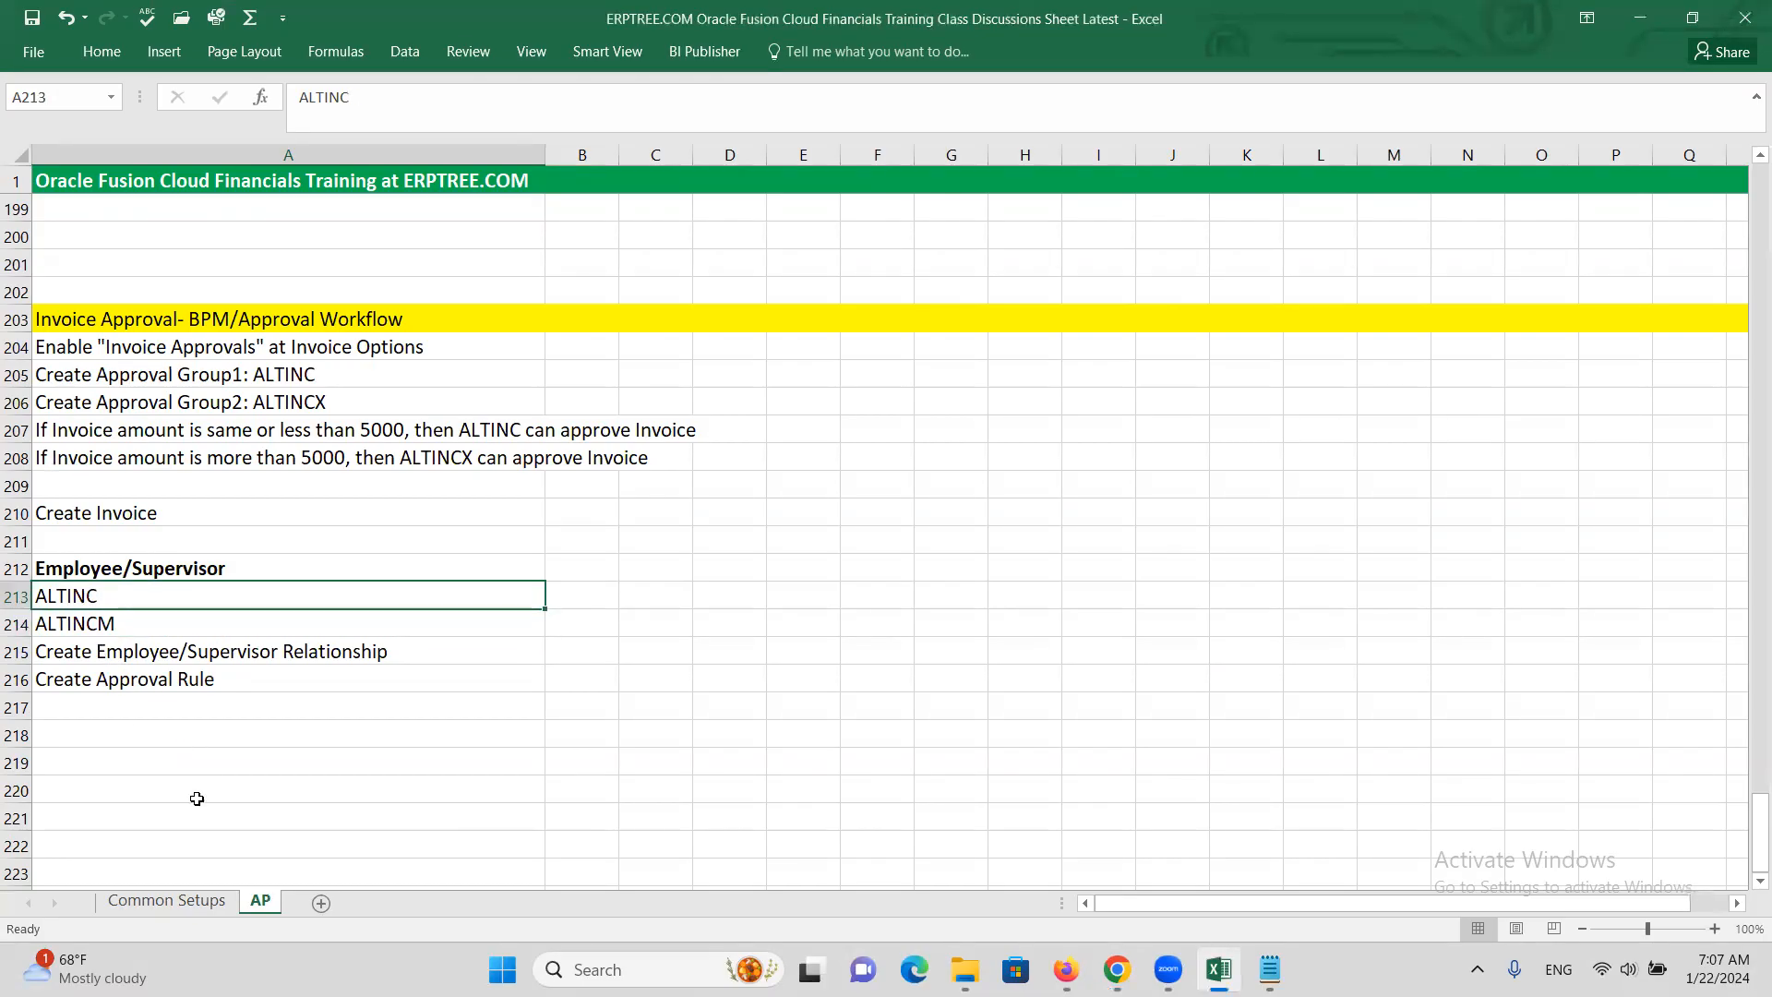
pyautogui.hotkey('alt', 'Tab')
pyautogui.click(179, 286)
# Search persons for ALTIN, select ALTINC, and choose Actions > Manage Users
pyautogui.write('ALTINC')
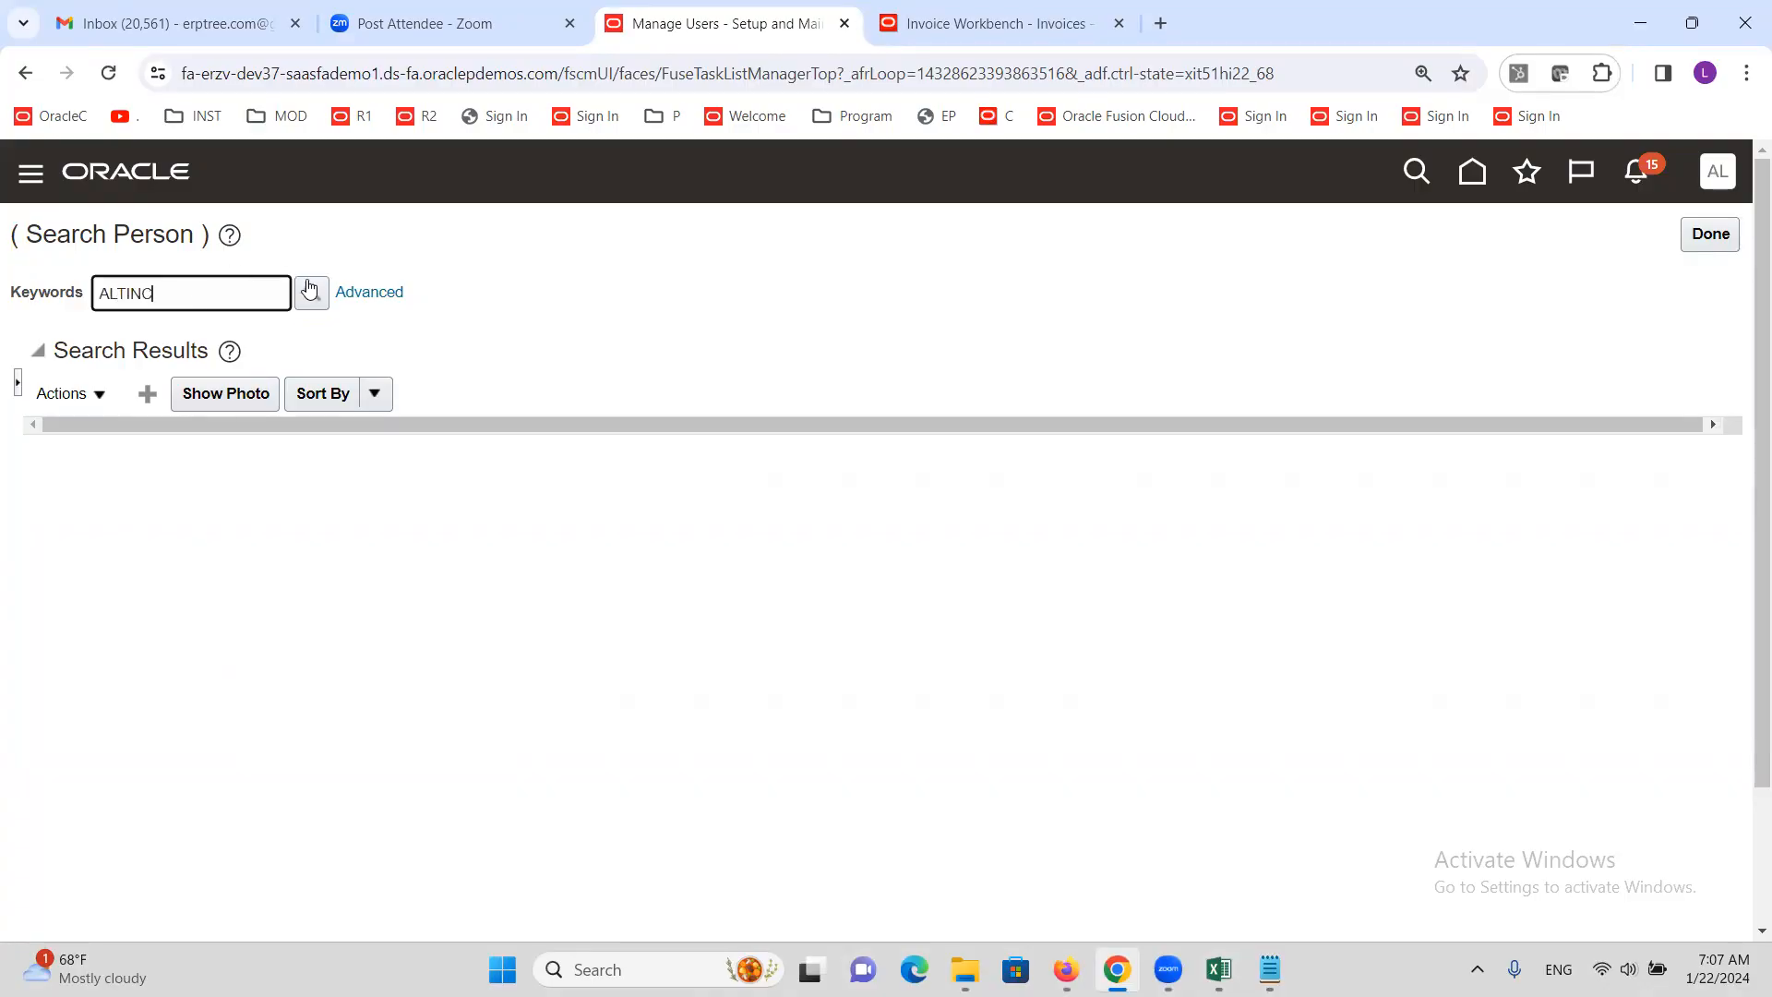
pyautogui.click(309, 290)
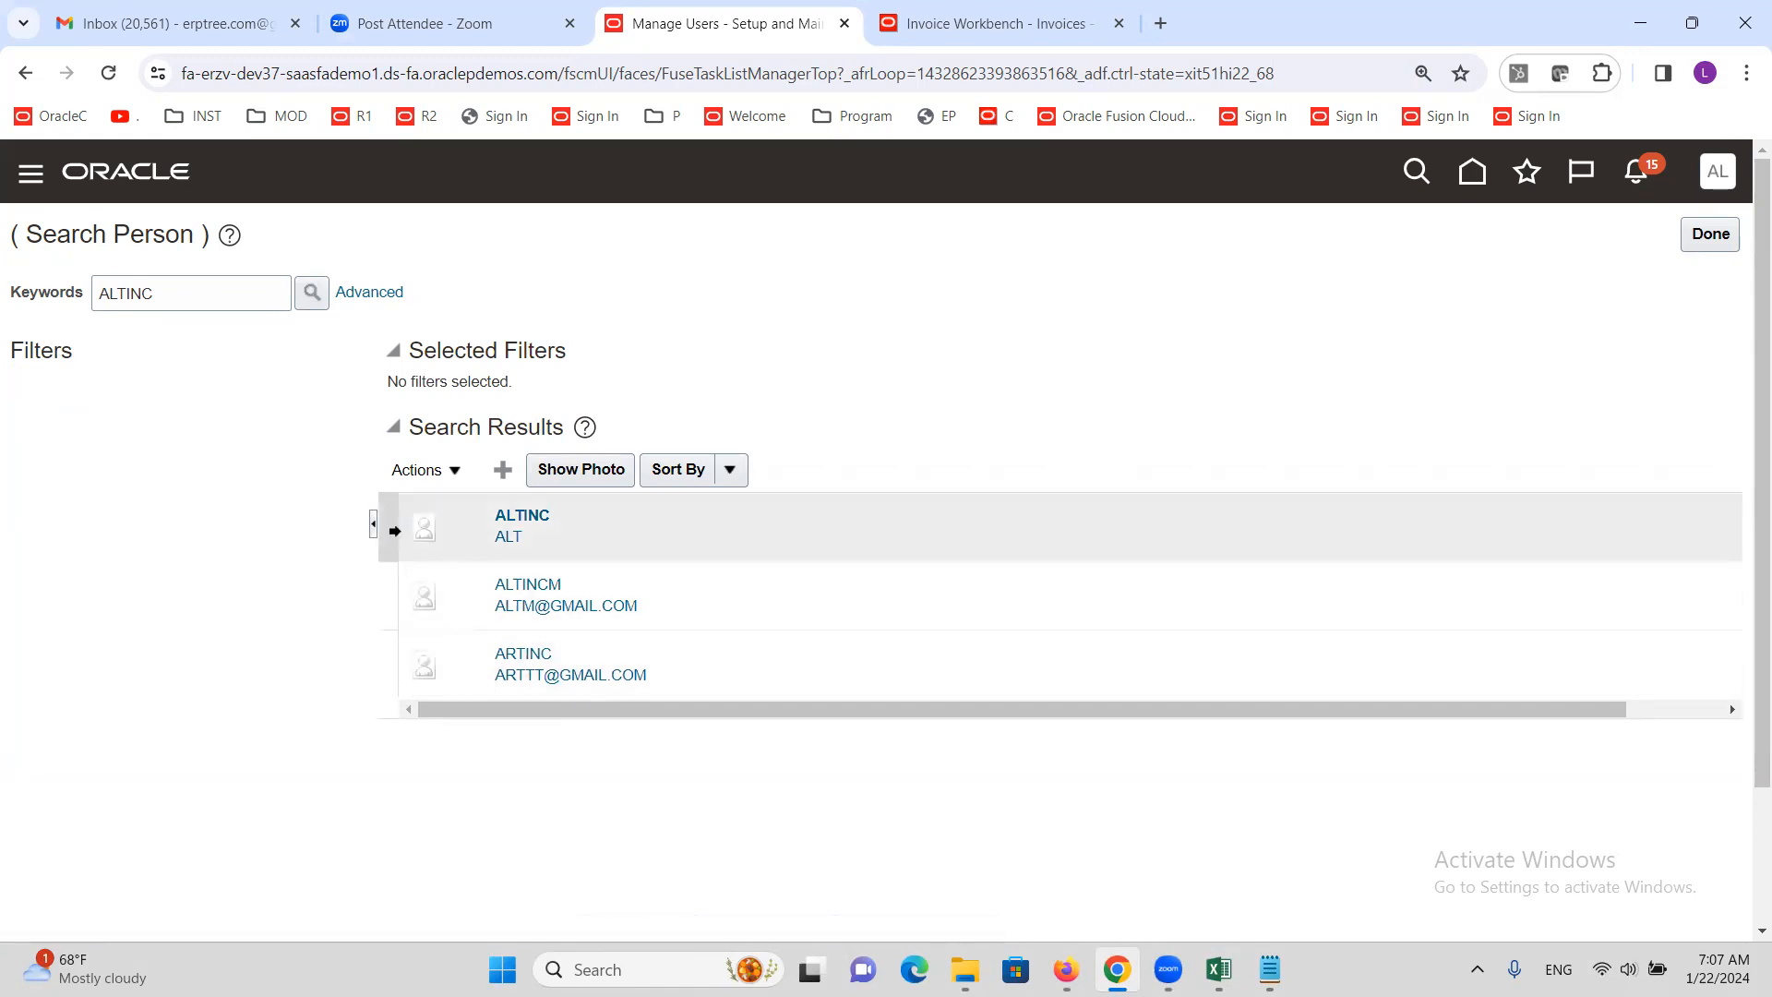
pyautogui.click(388, 519)
pyautogui.click(457, 473)
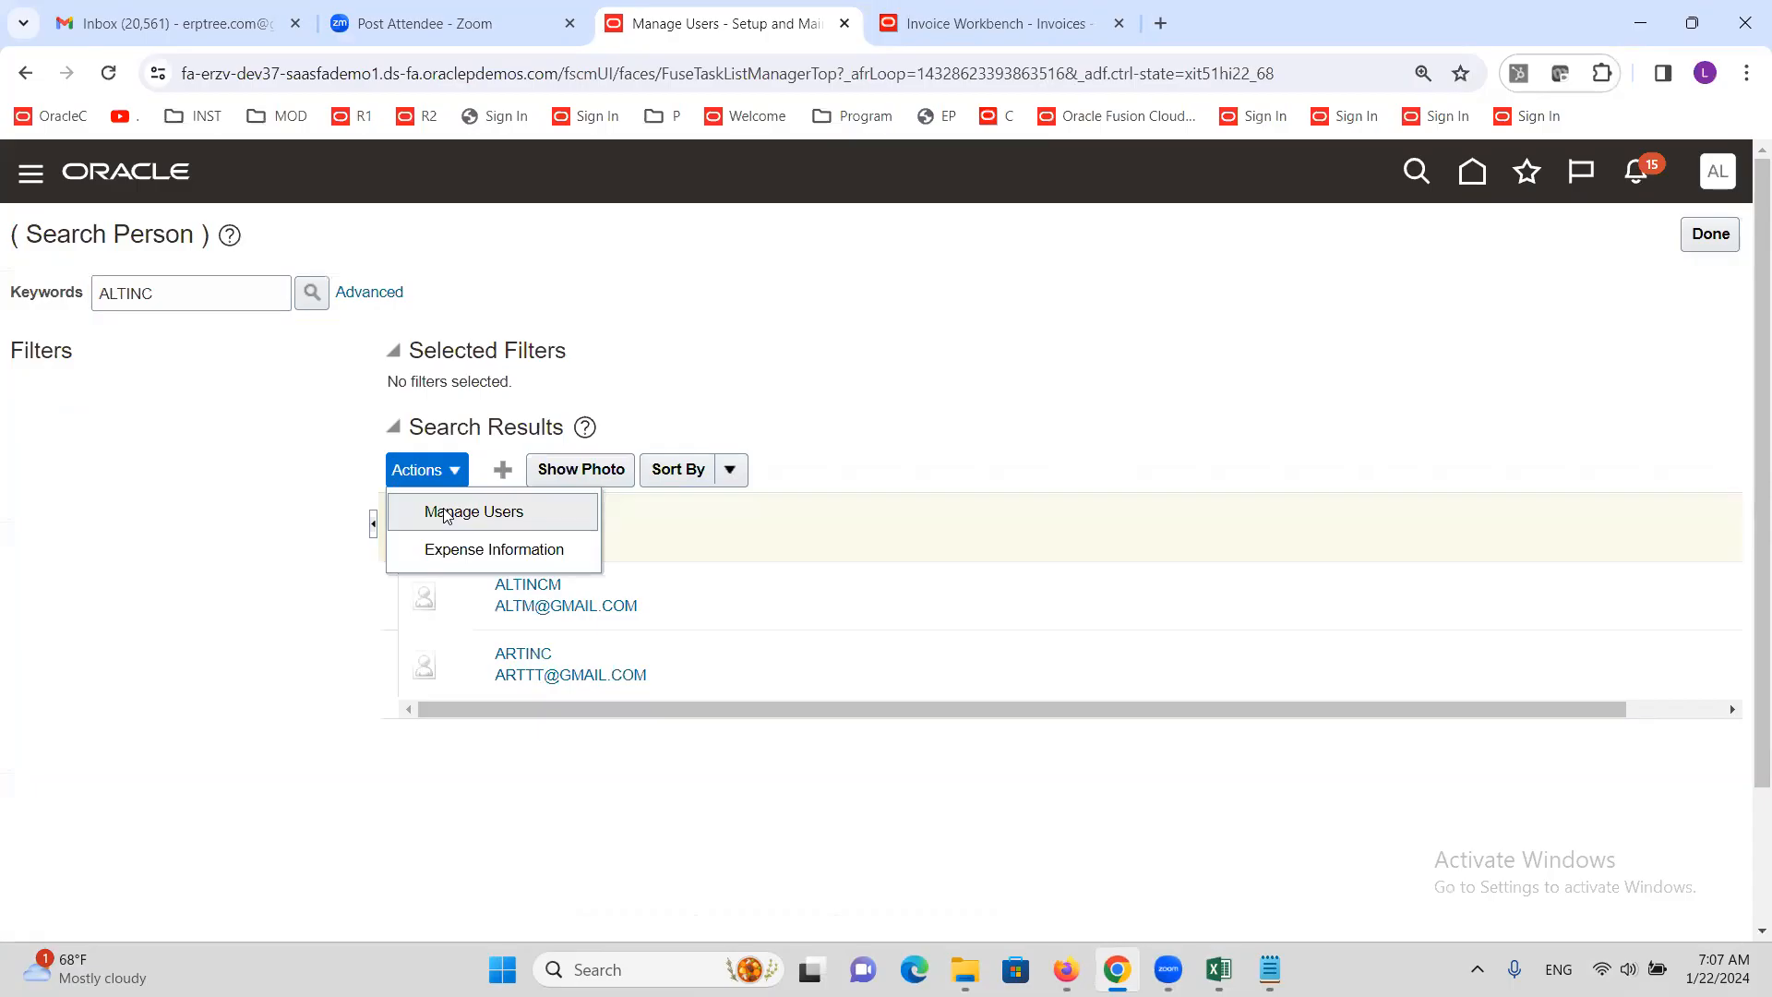
pyautogui.click(445, 514)
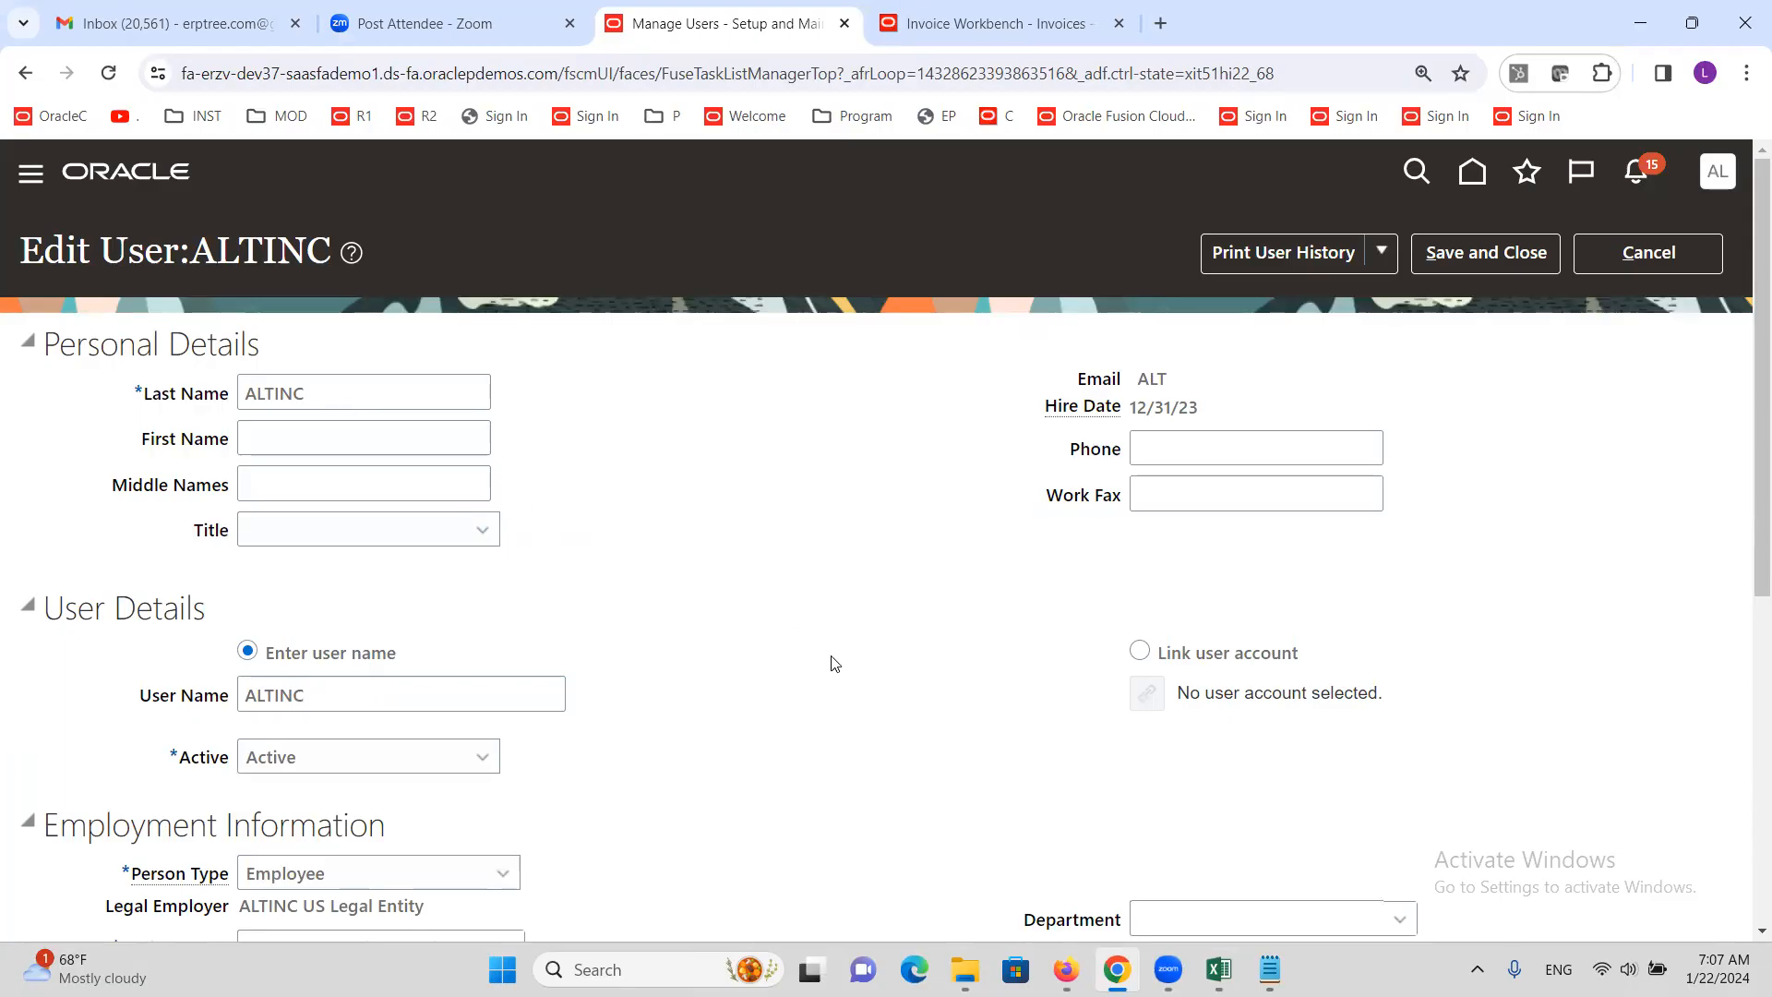
pyautogui.scroll(-3, 804, 641)
pyautogui.click(1191, 708)
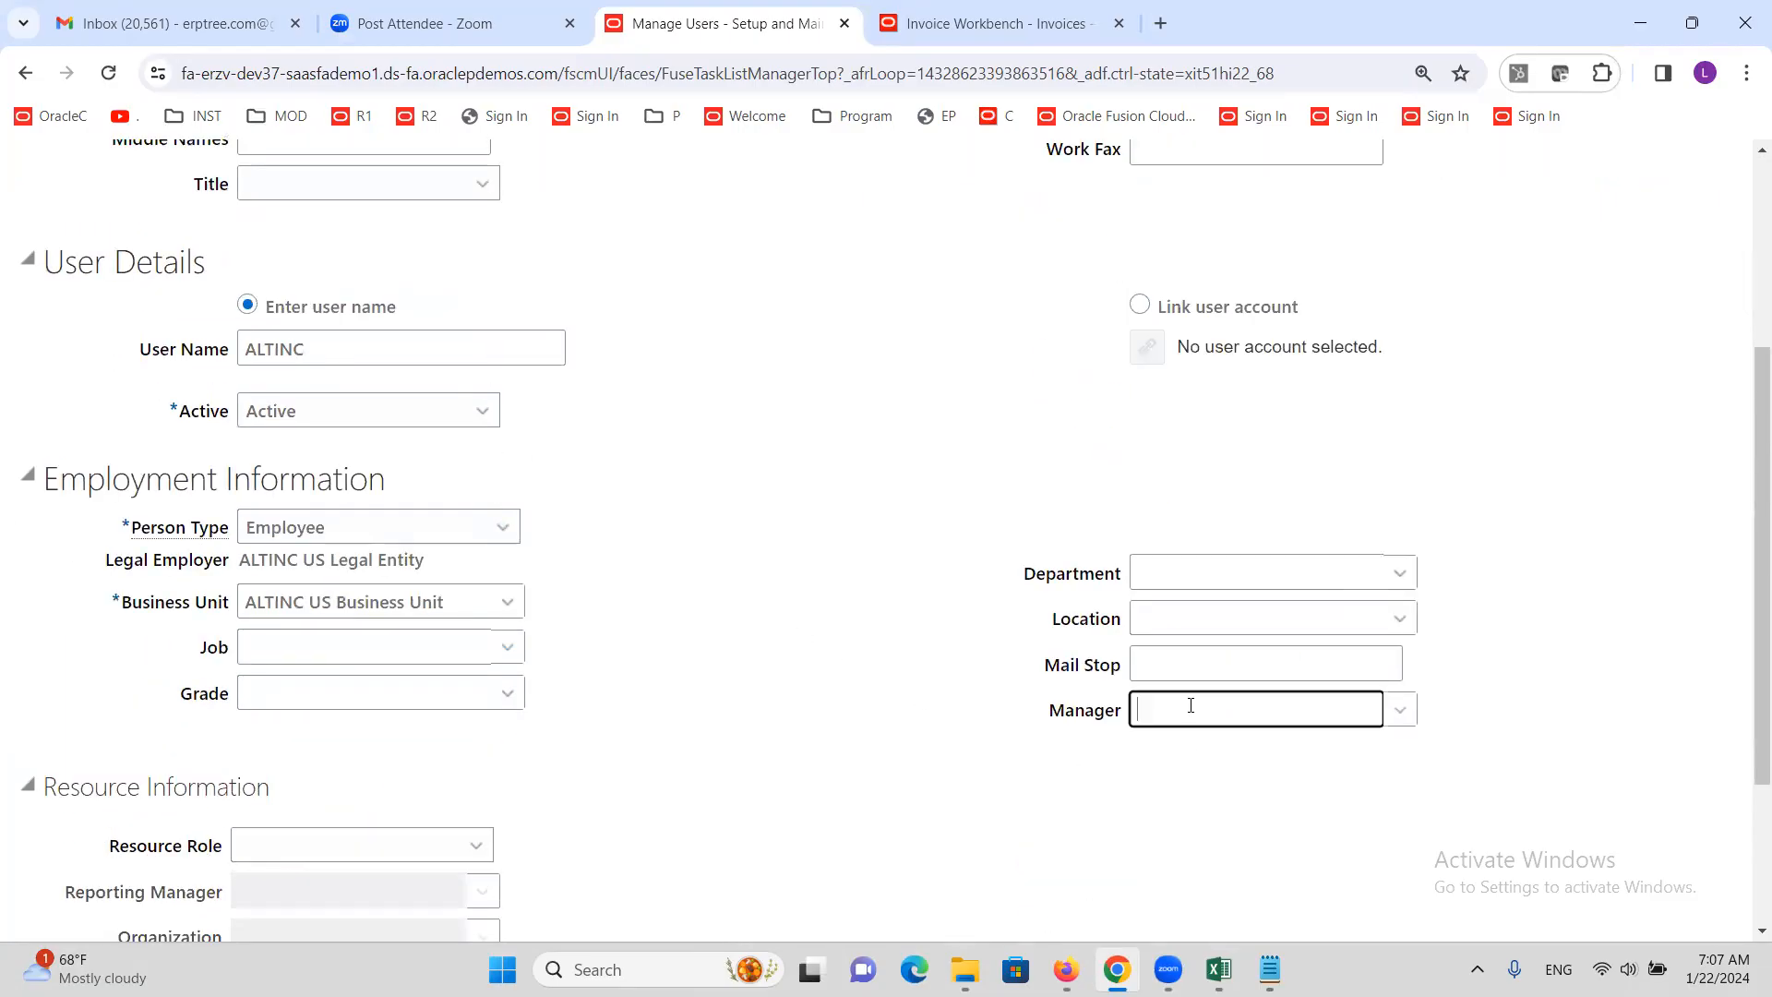
pyautogui.click(1401, 710)
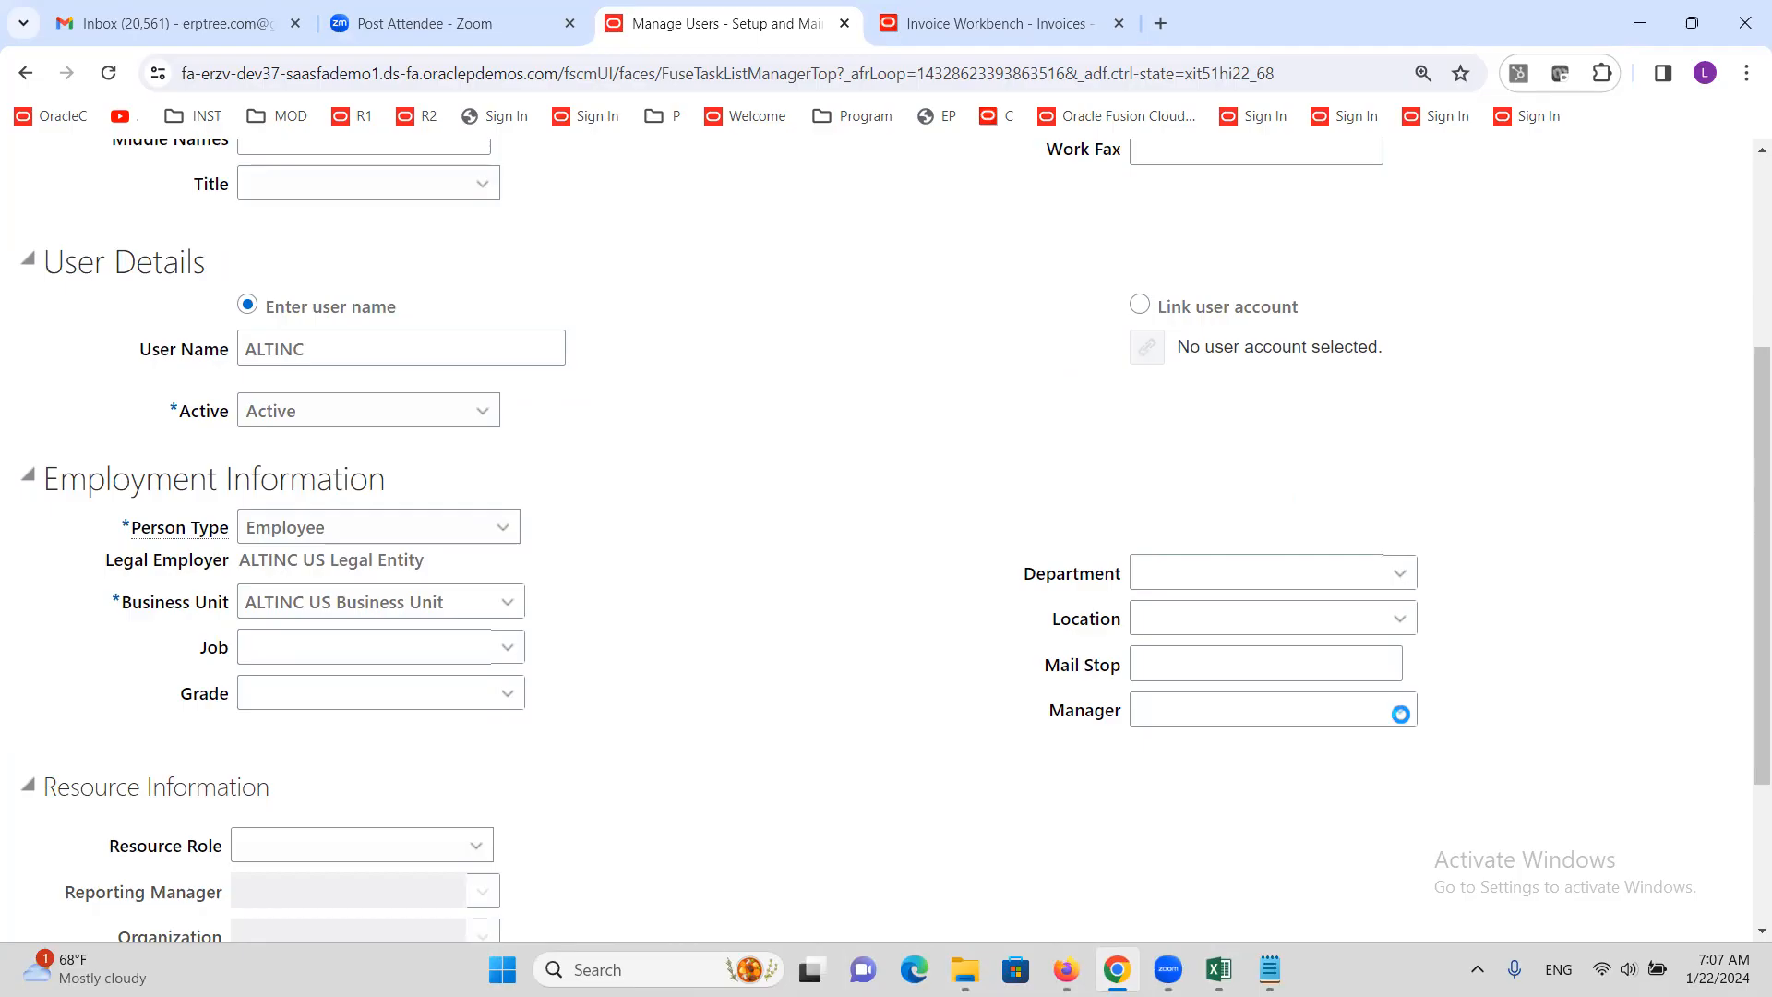
pyautogui.click(415, 746)
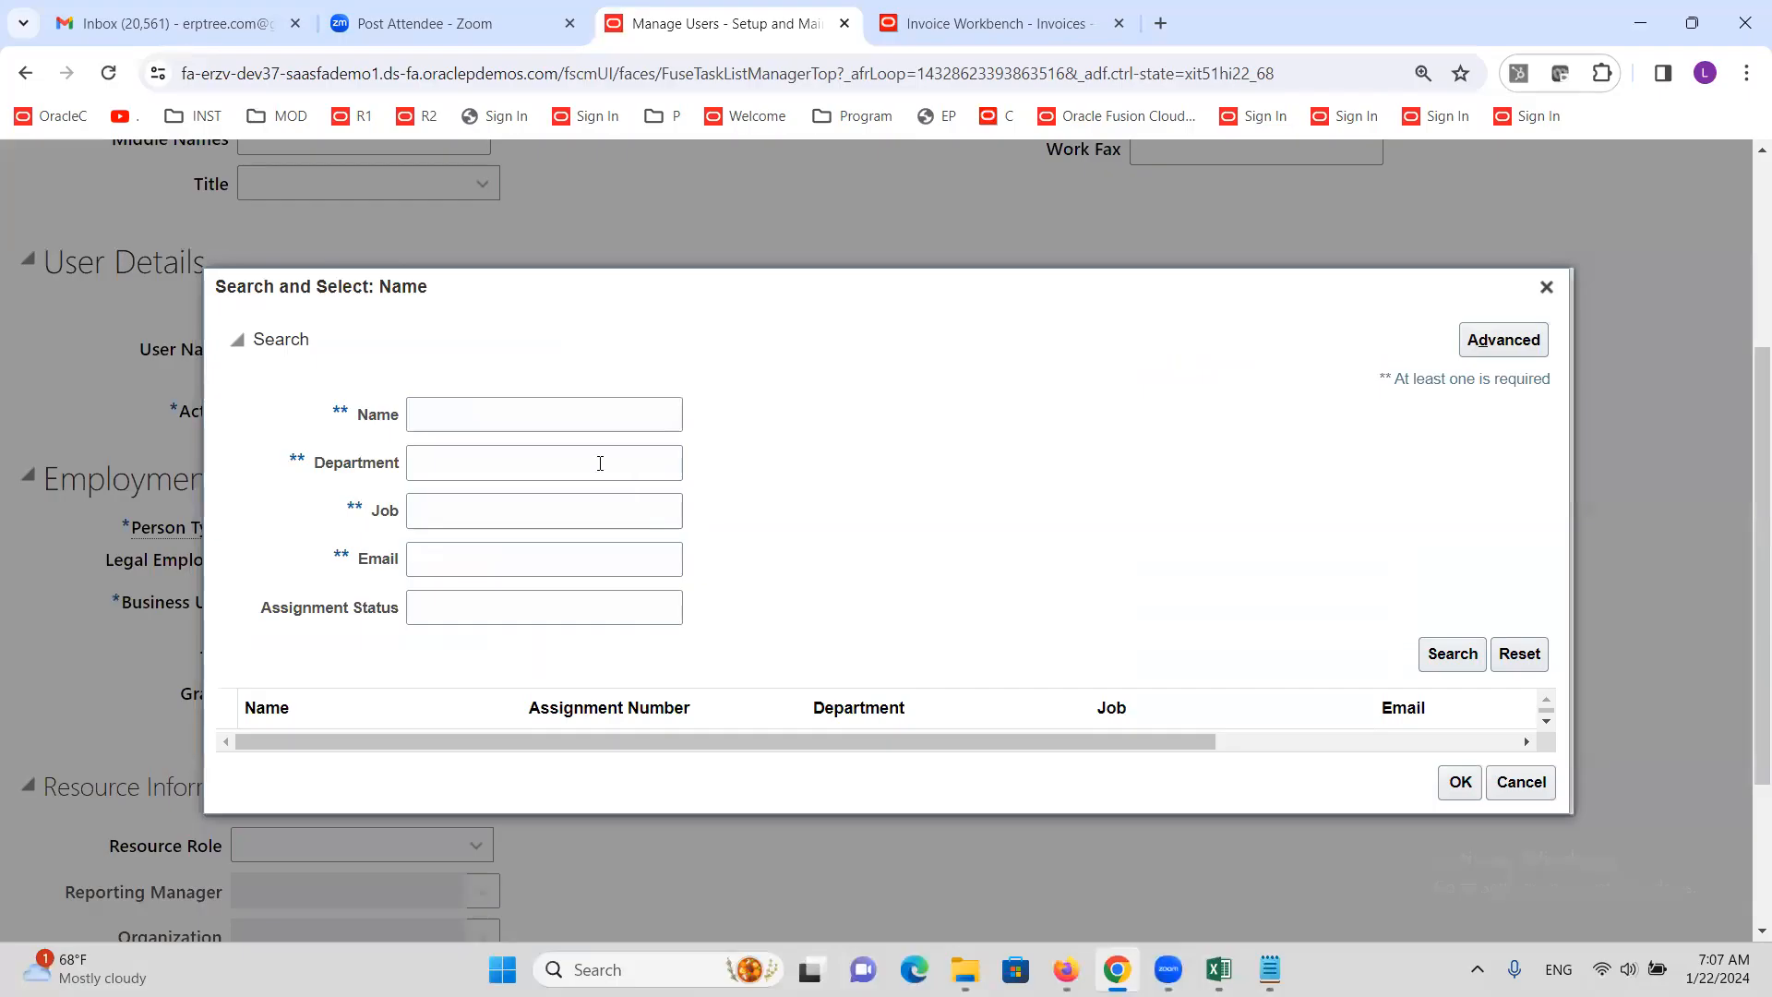
pyautogui.click(578, 423)
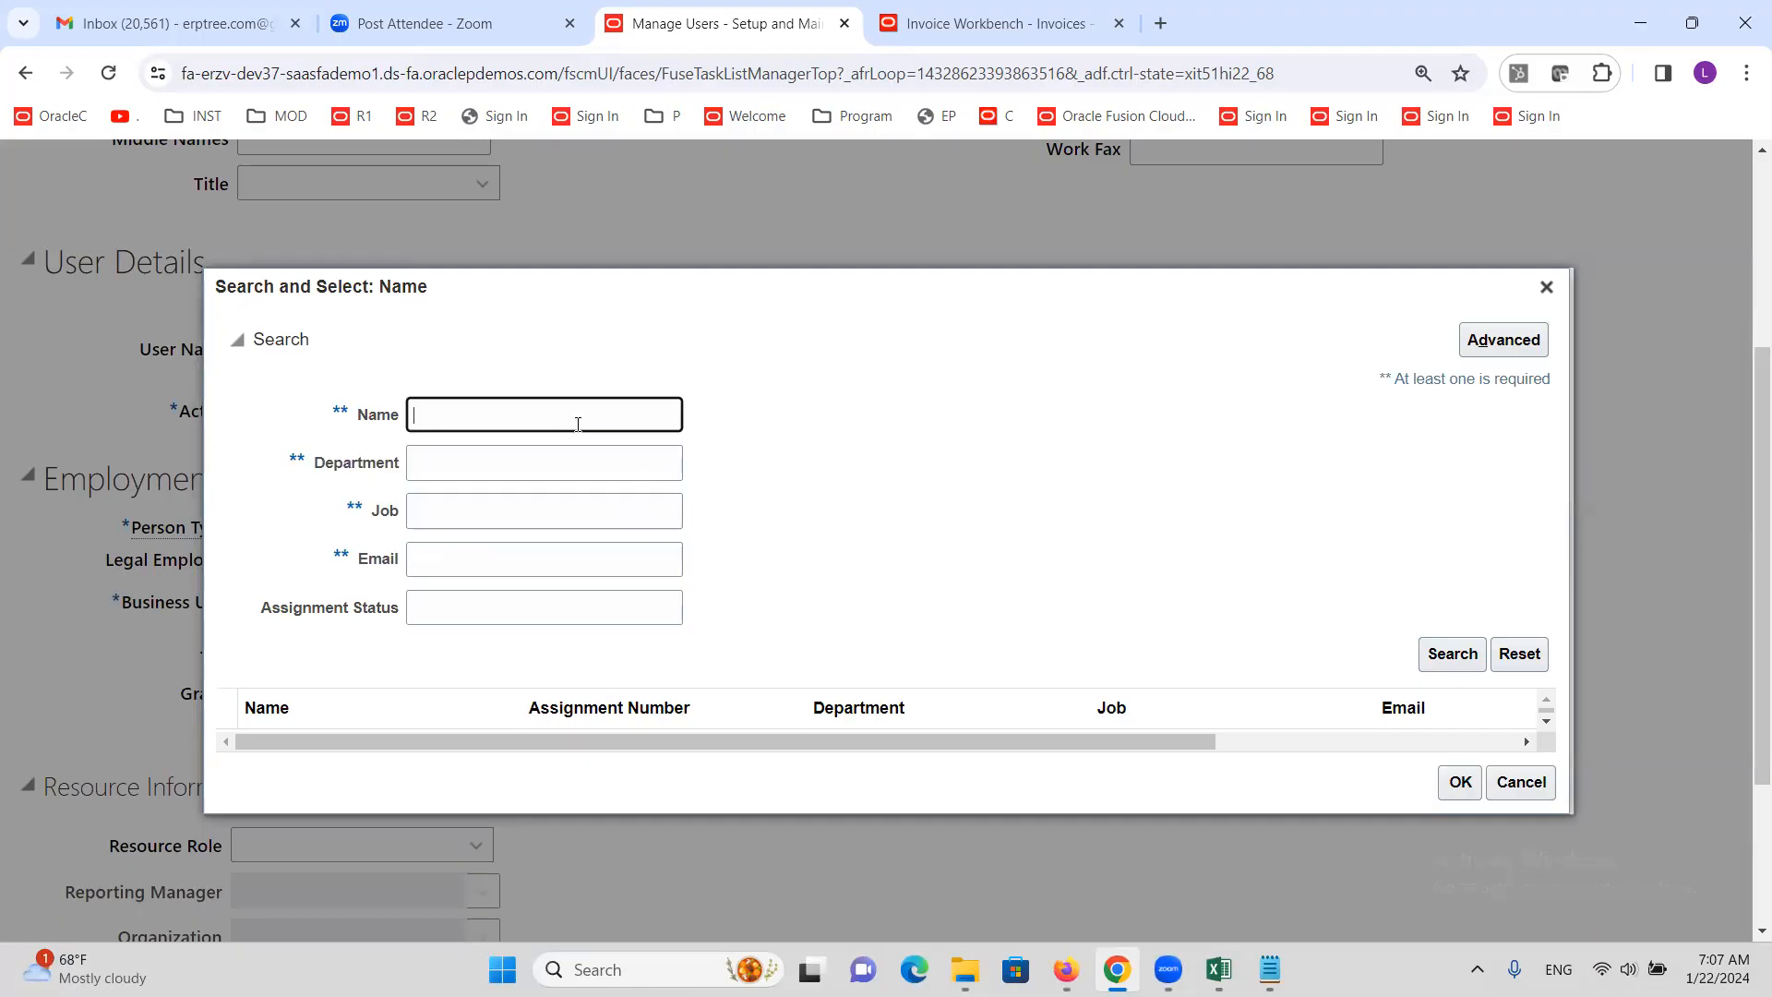
pyautogui.write('ALTINCM')
pyautogui.click(1442, 653)
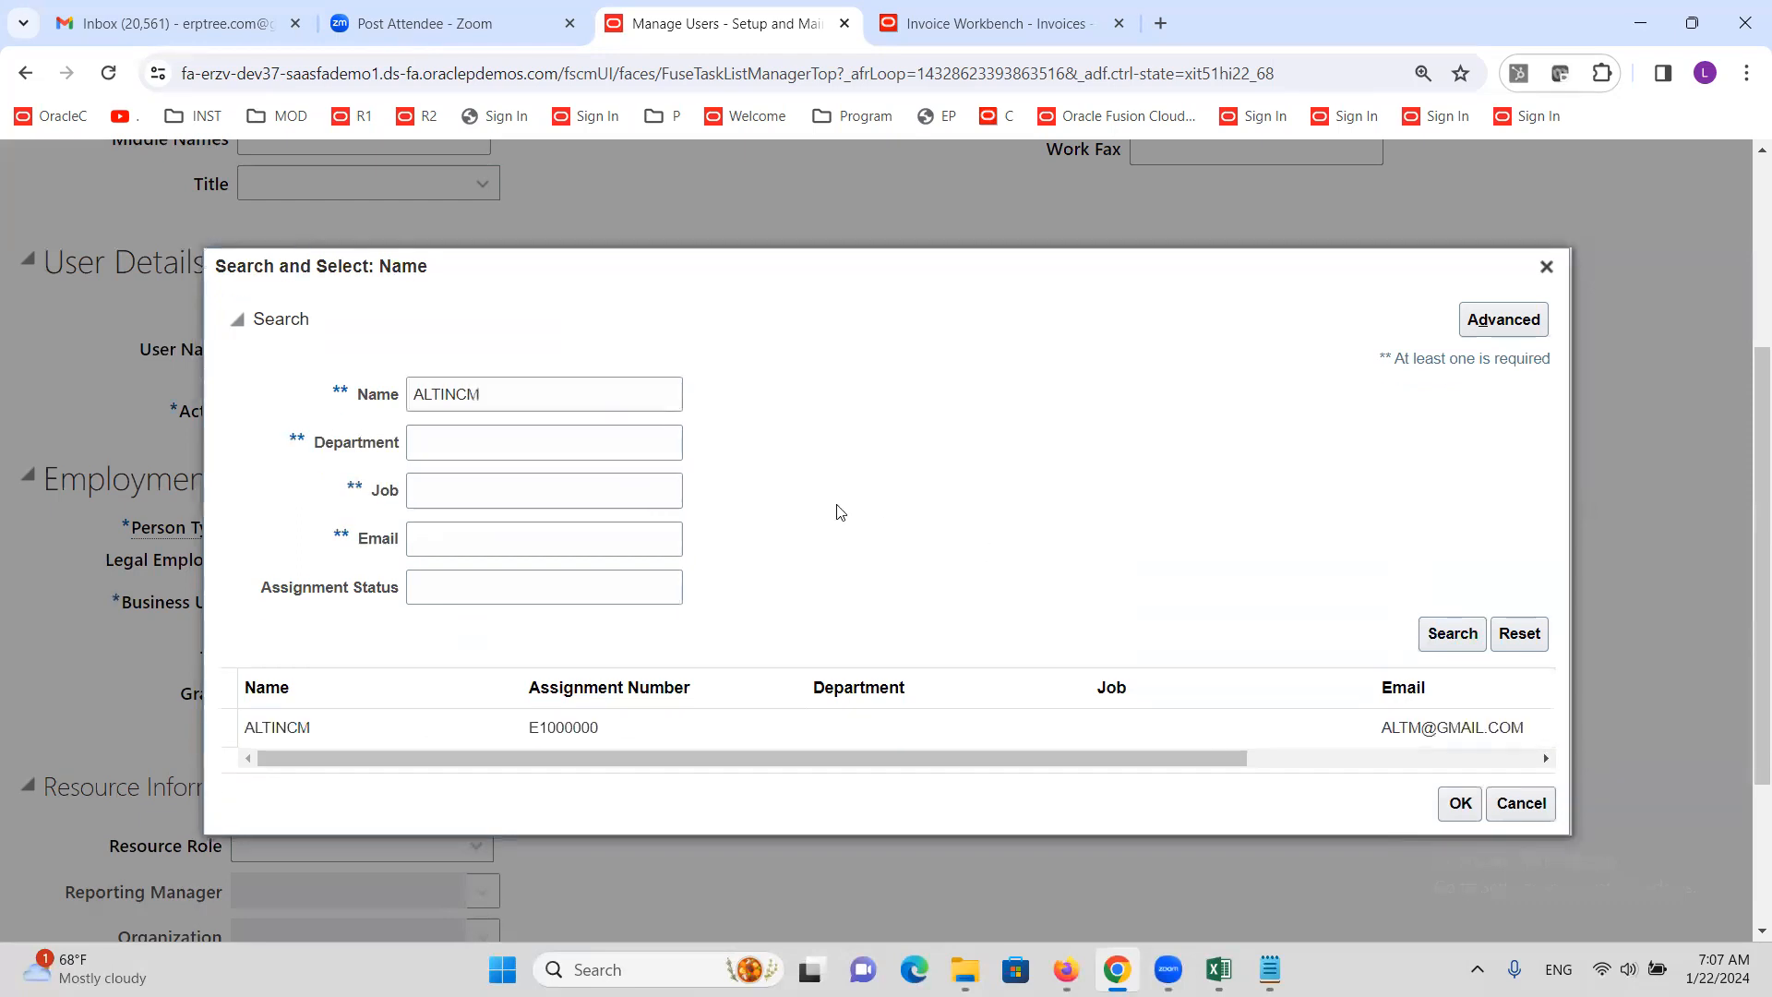
pyautogui.click(302, 731)
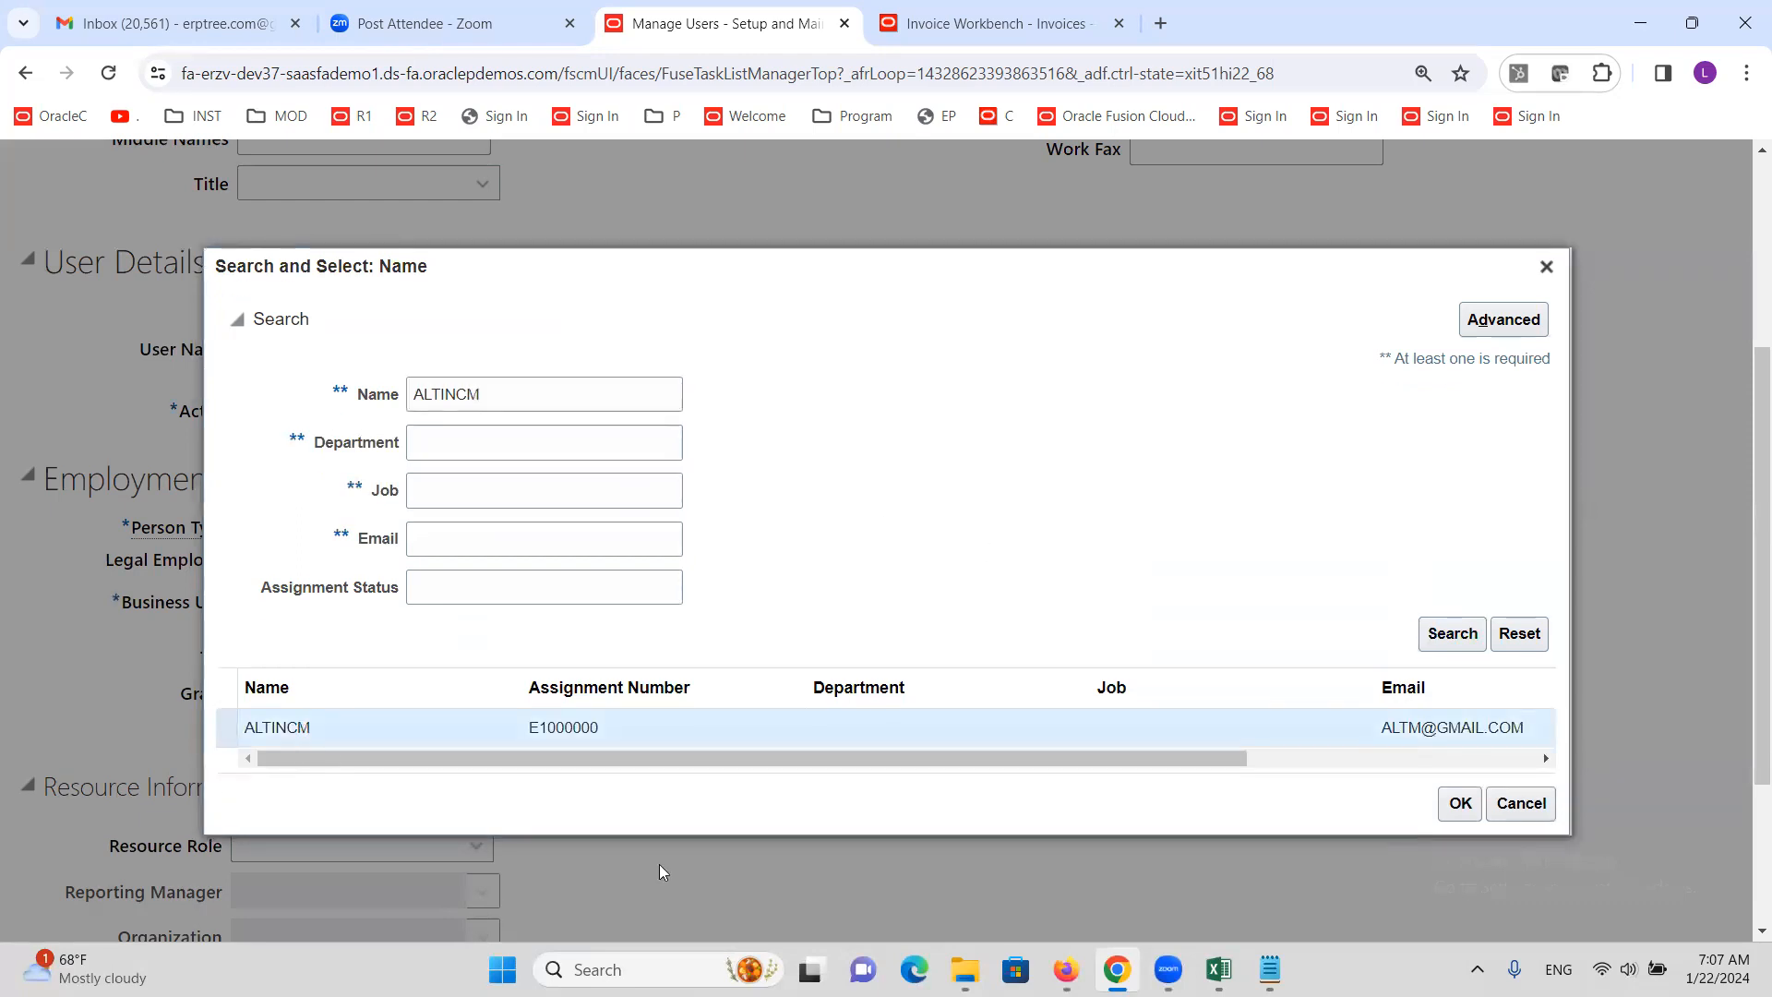
pyautogui.click(1458, 804)
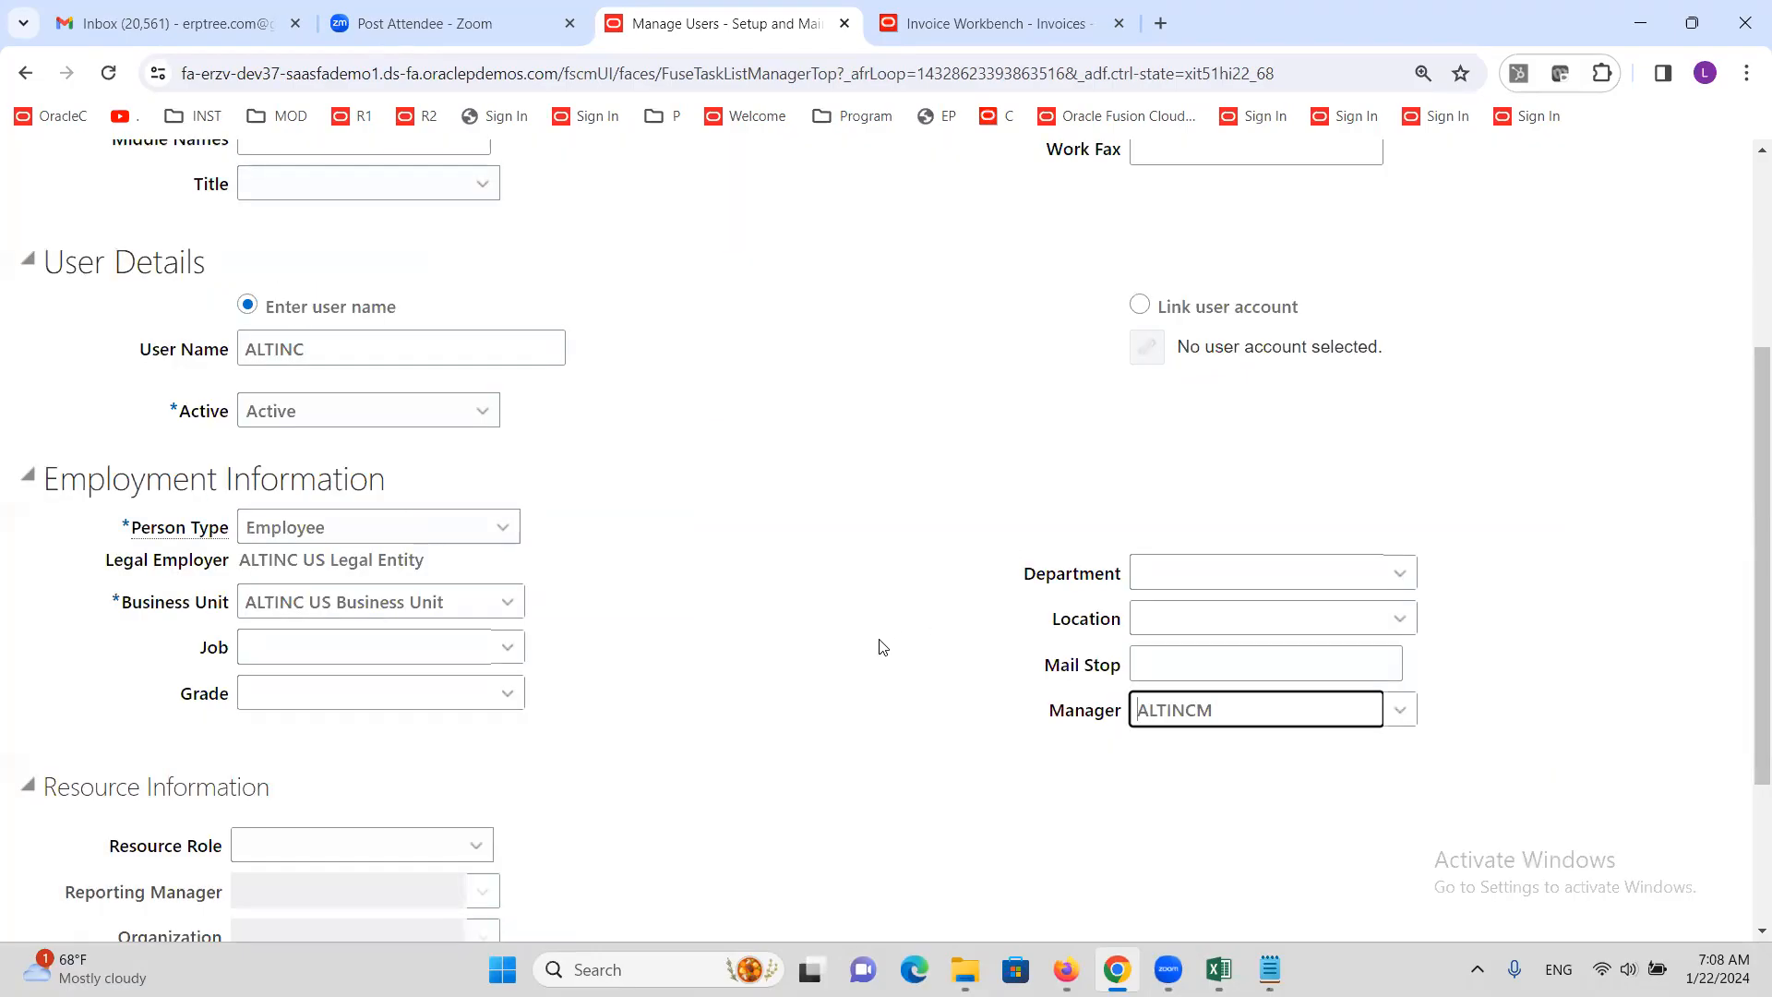
pyautogui.scroll(4, 878, 647)
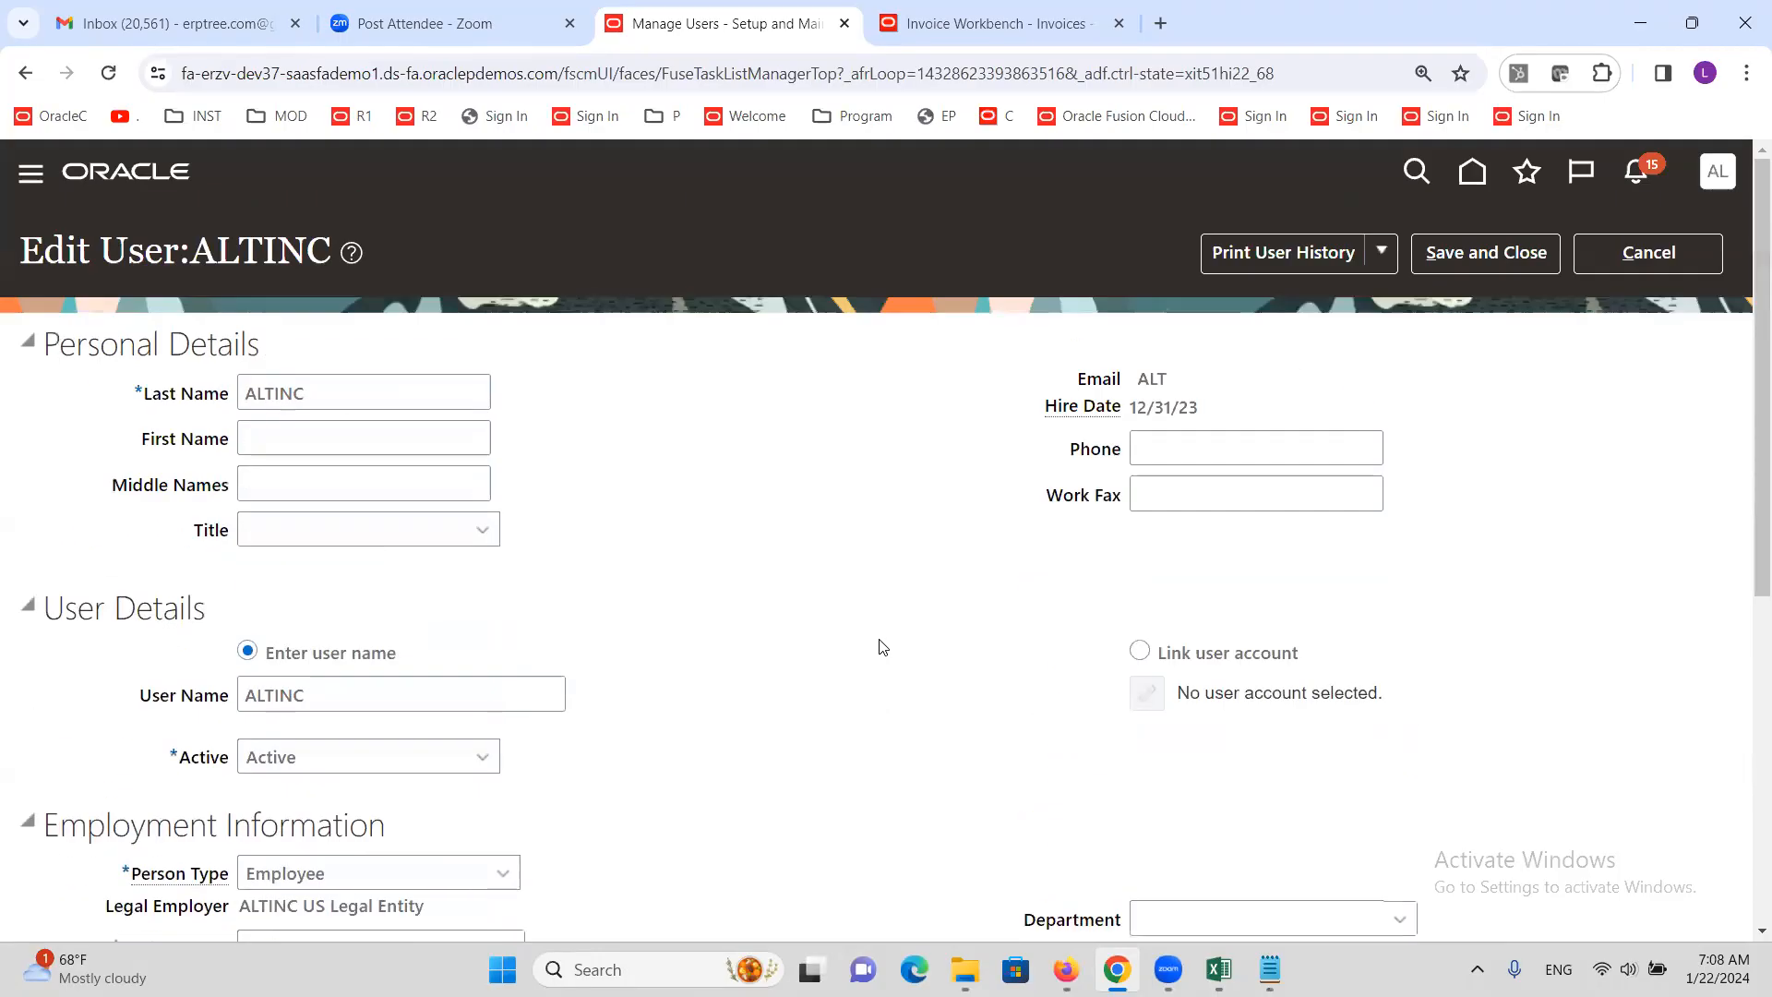
pyautogui.click(1470, 259)
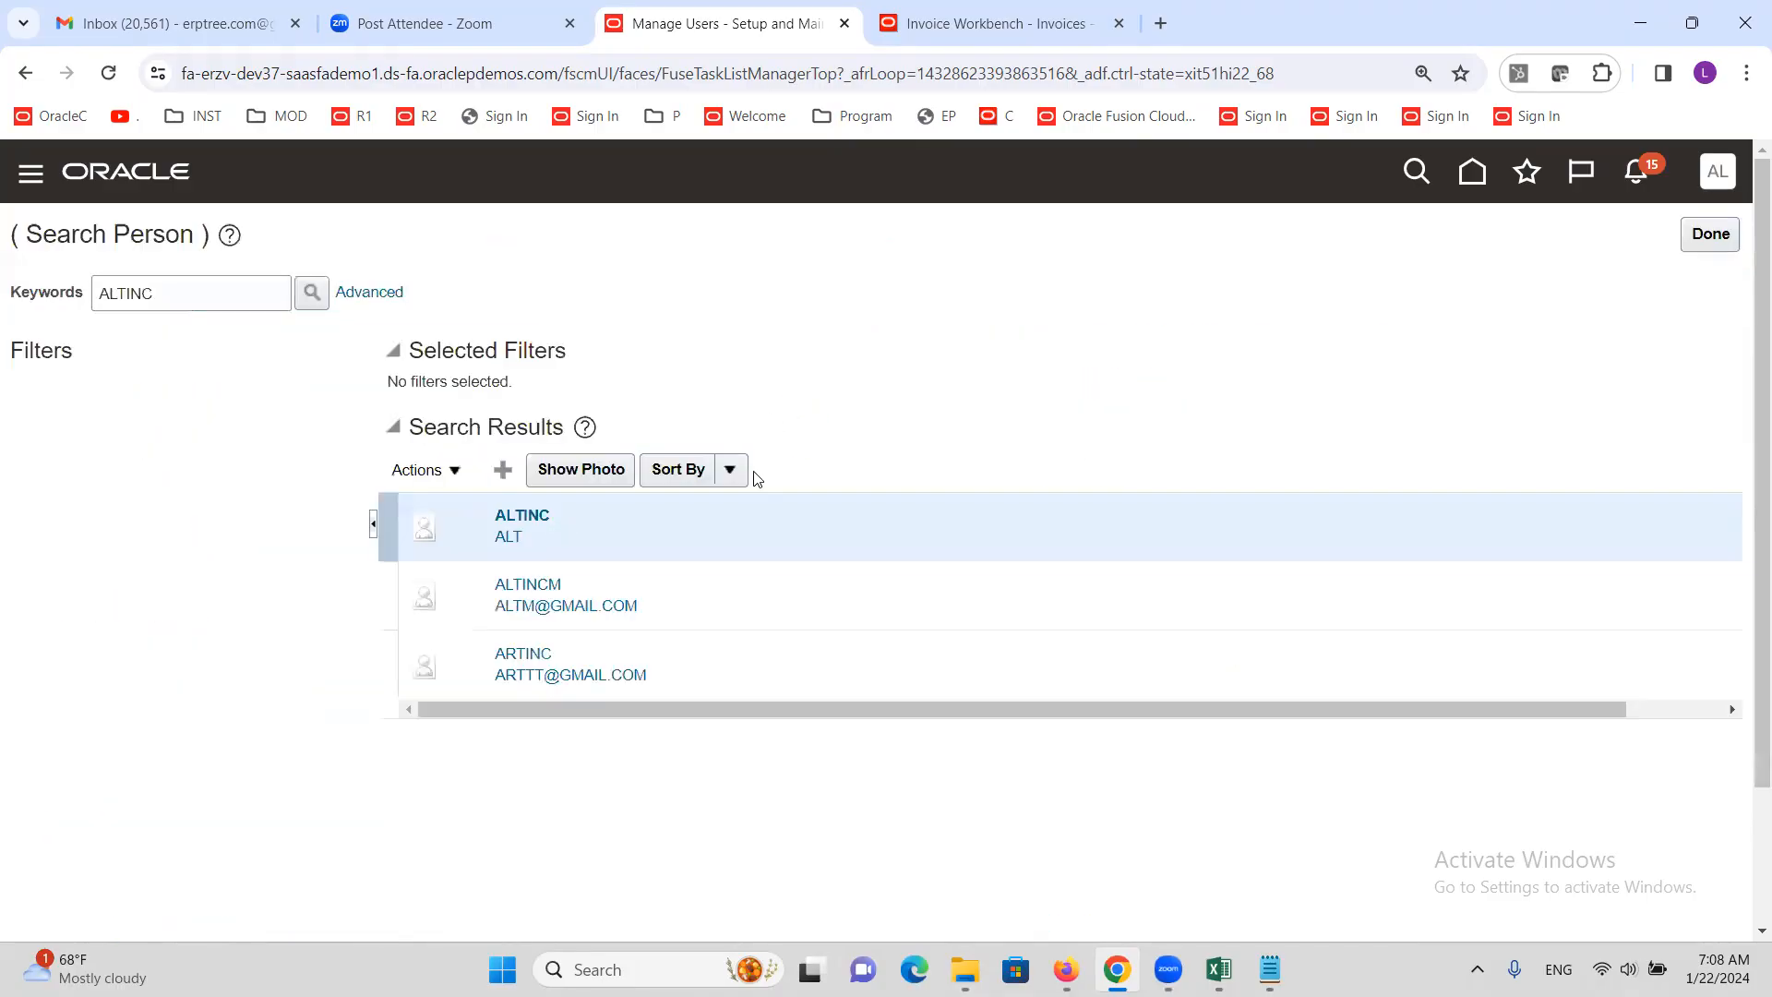
# Close the person search and review the Excel notes up to Create Approval Rule before returning to Oracle
pyautogui.click(1710, 234)
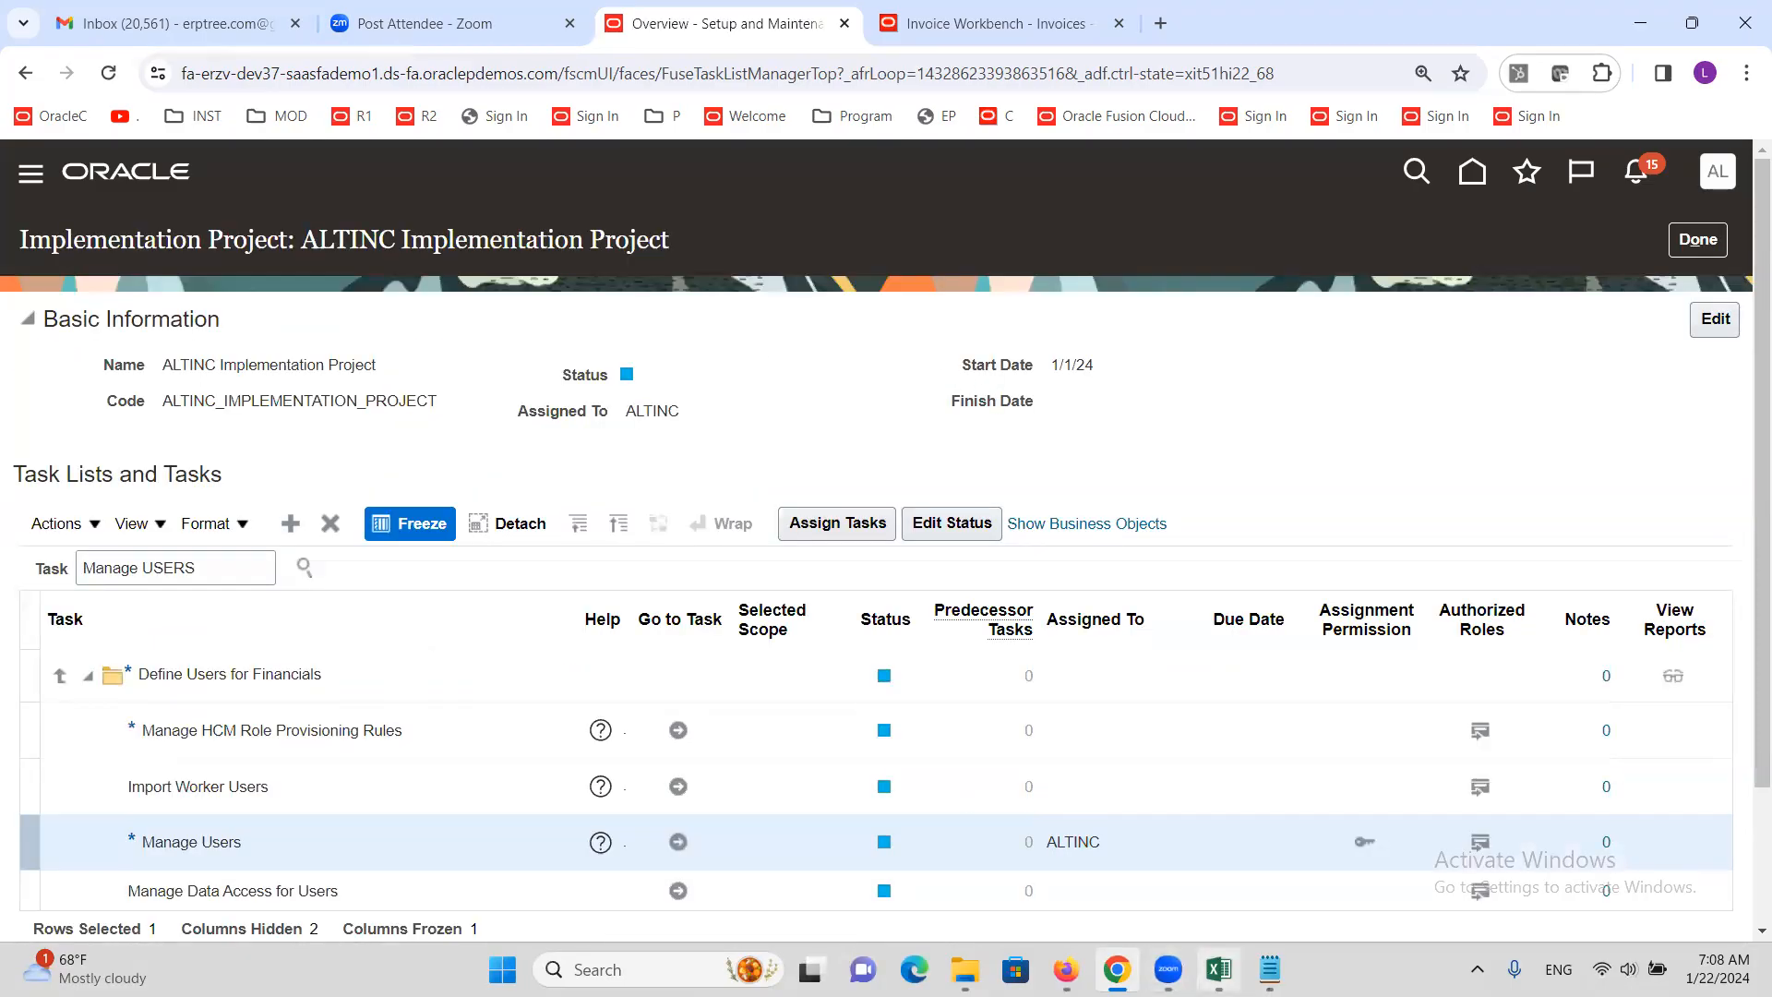
pyautogui.moveTo(1217, 969)
pyautogui.click(1209, 859)
pyautogui.click(191, 598)
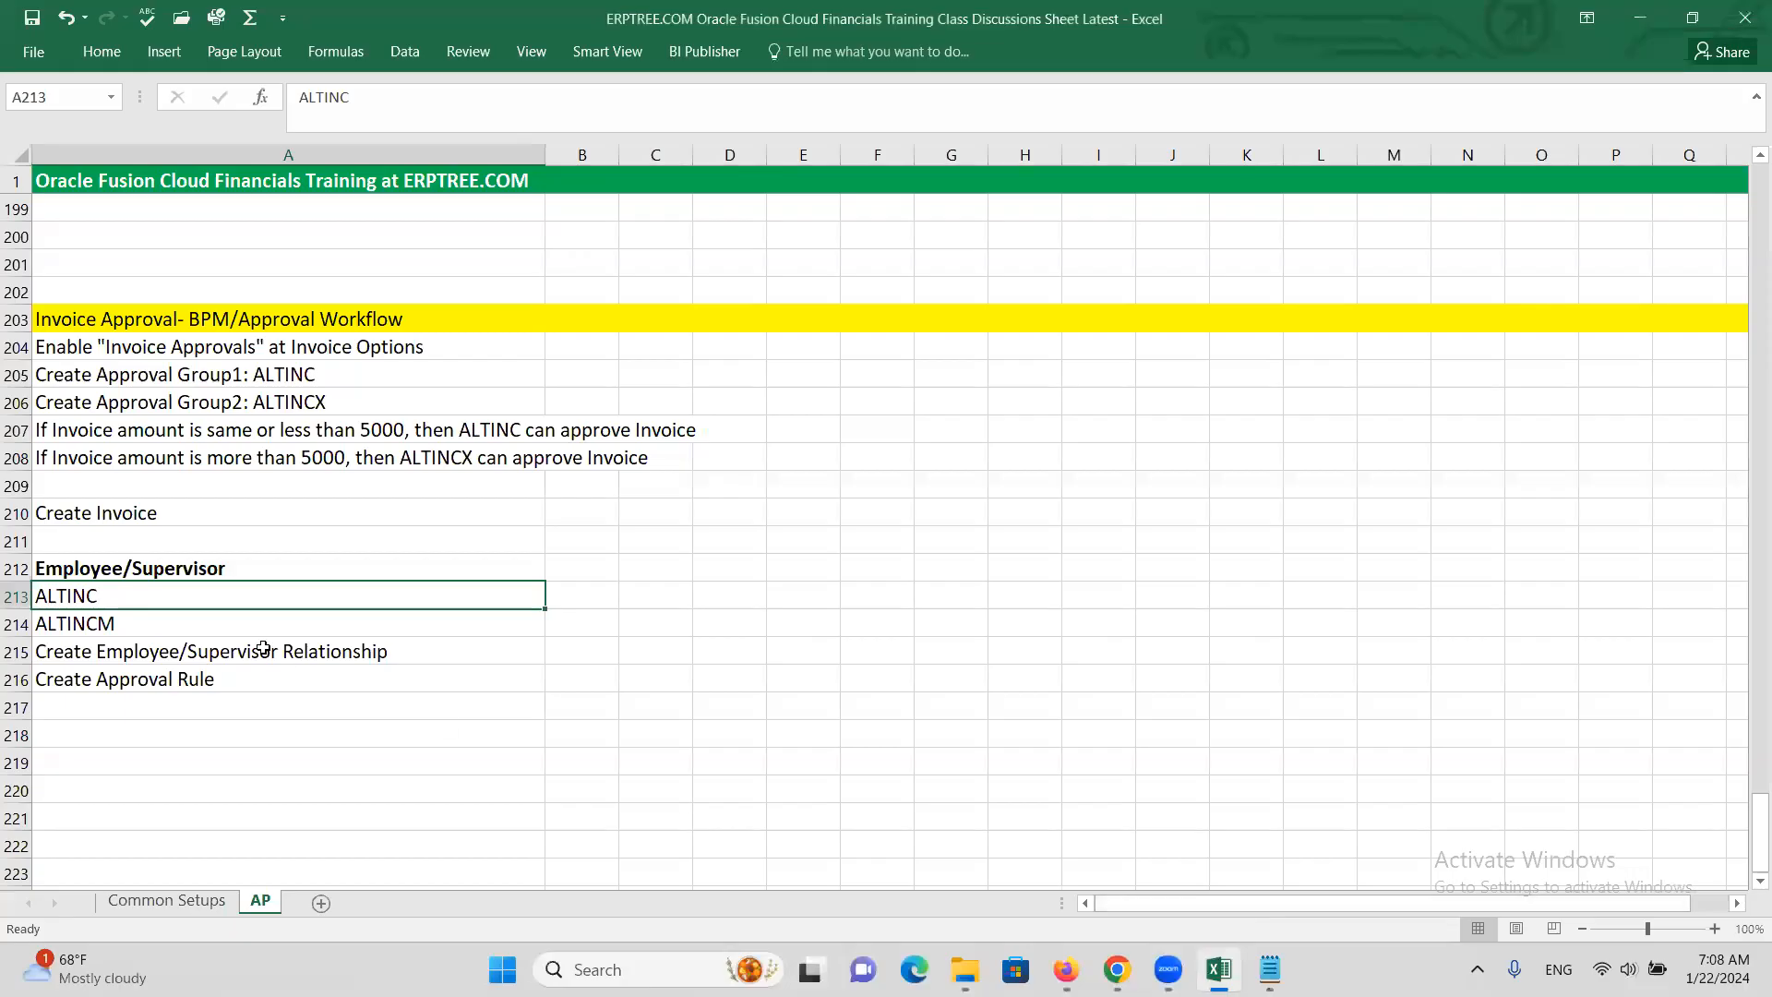
pyautogui.click(164, 648)
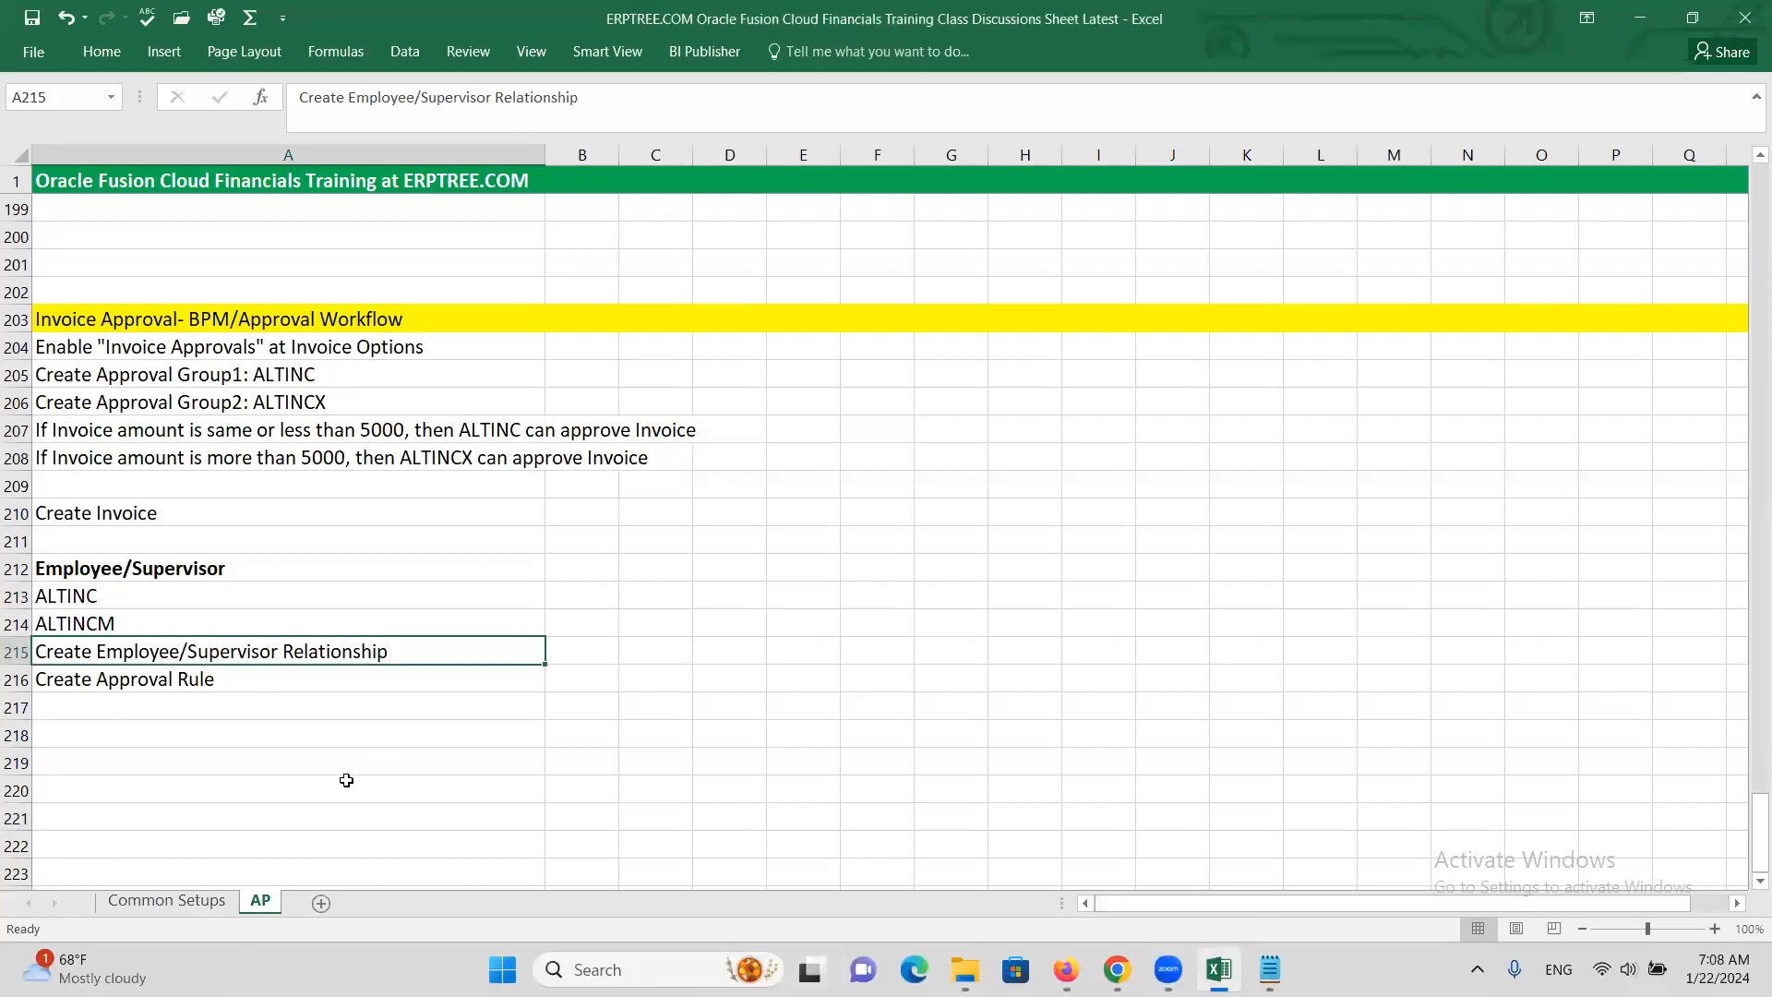
pyautogui.click(189, 679)
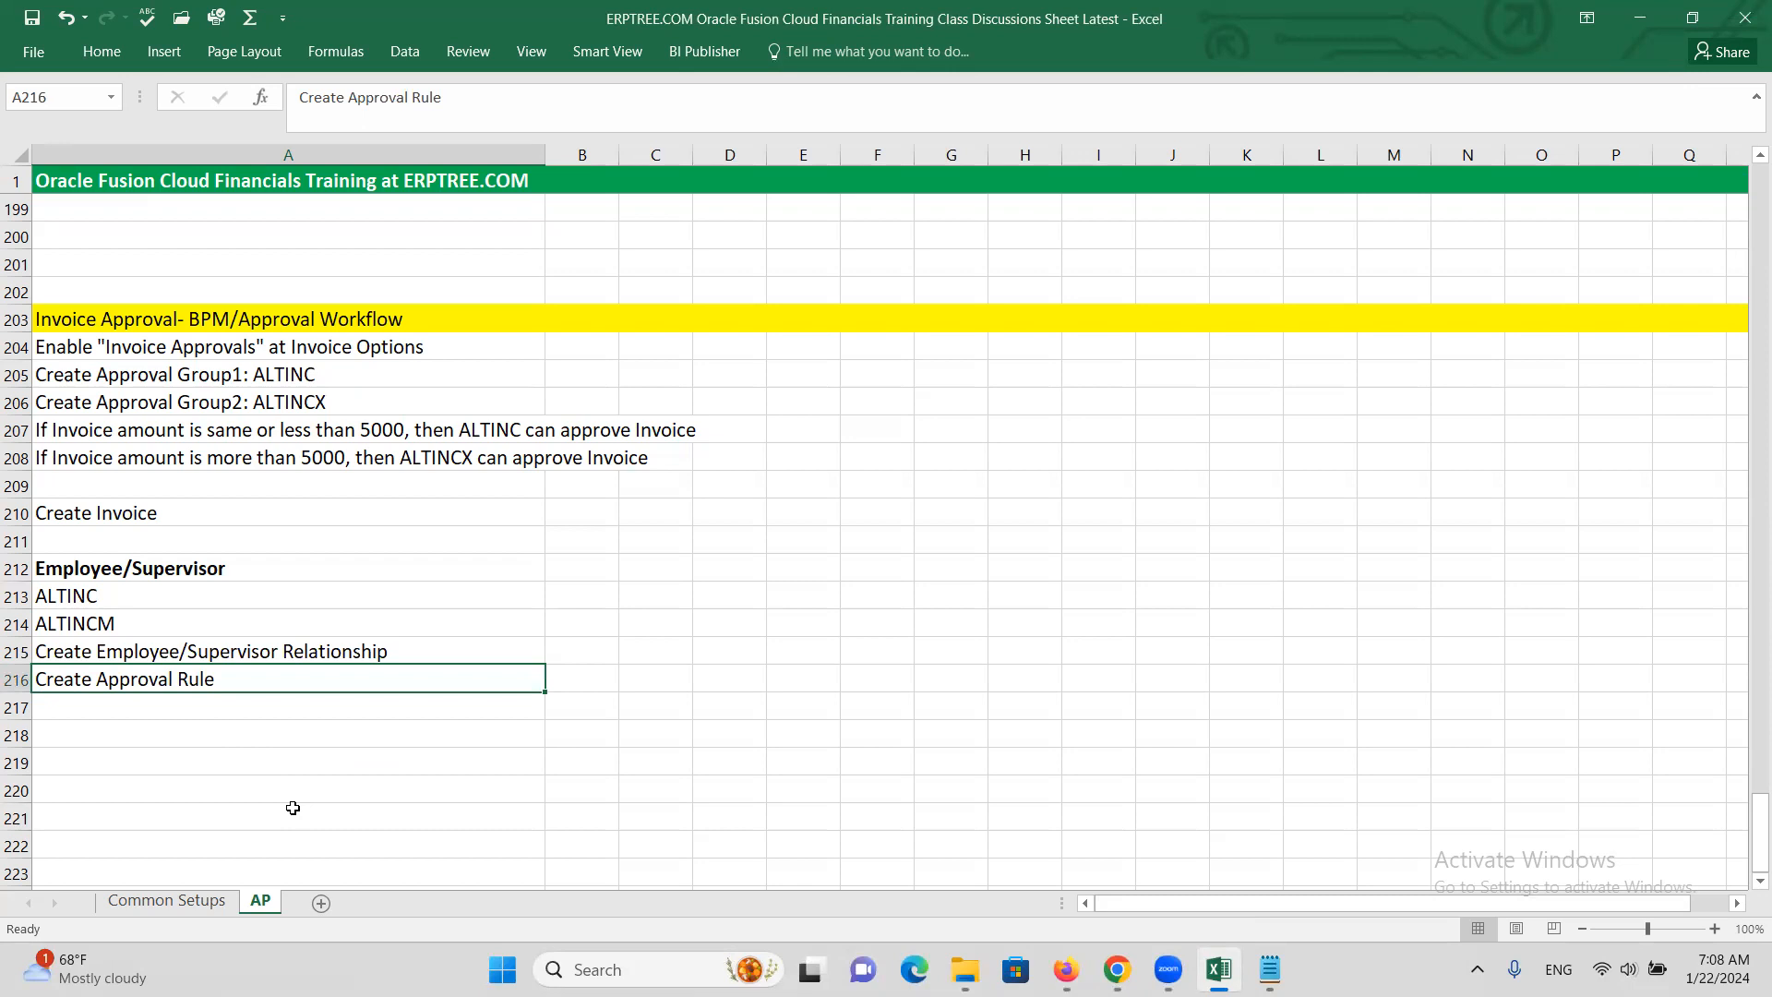
pyautogui.hotkey('alt', 'Tab')
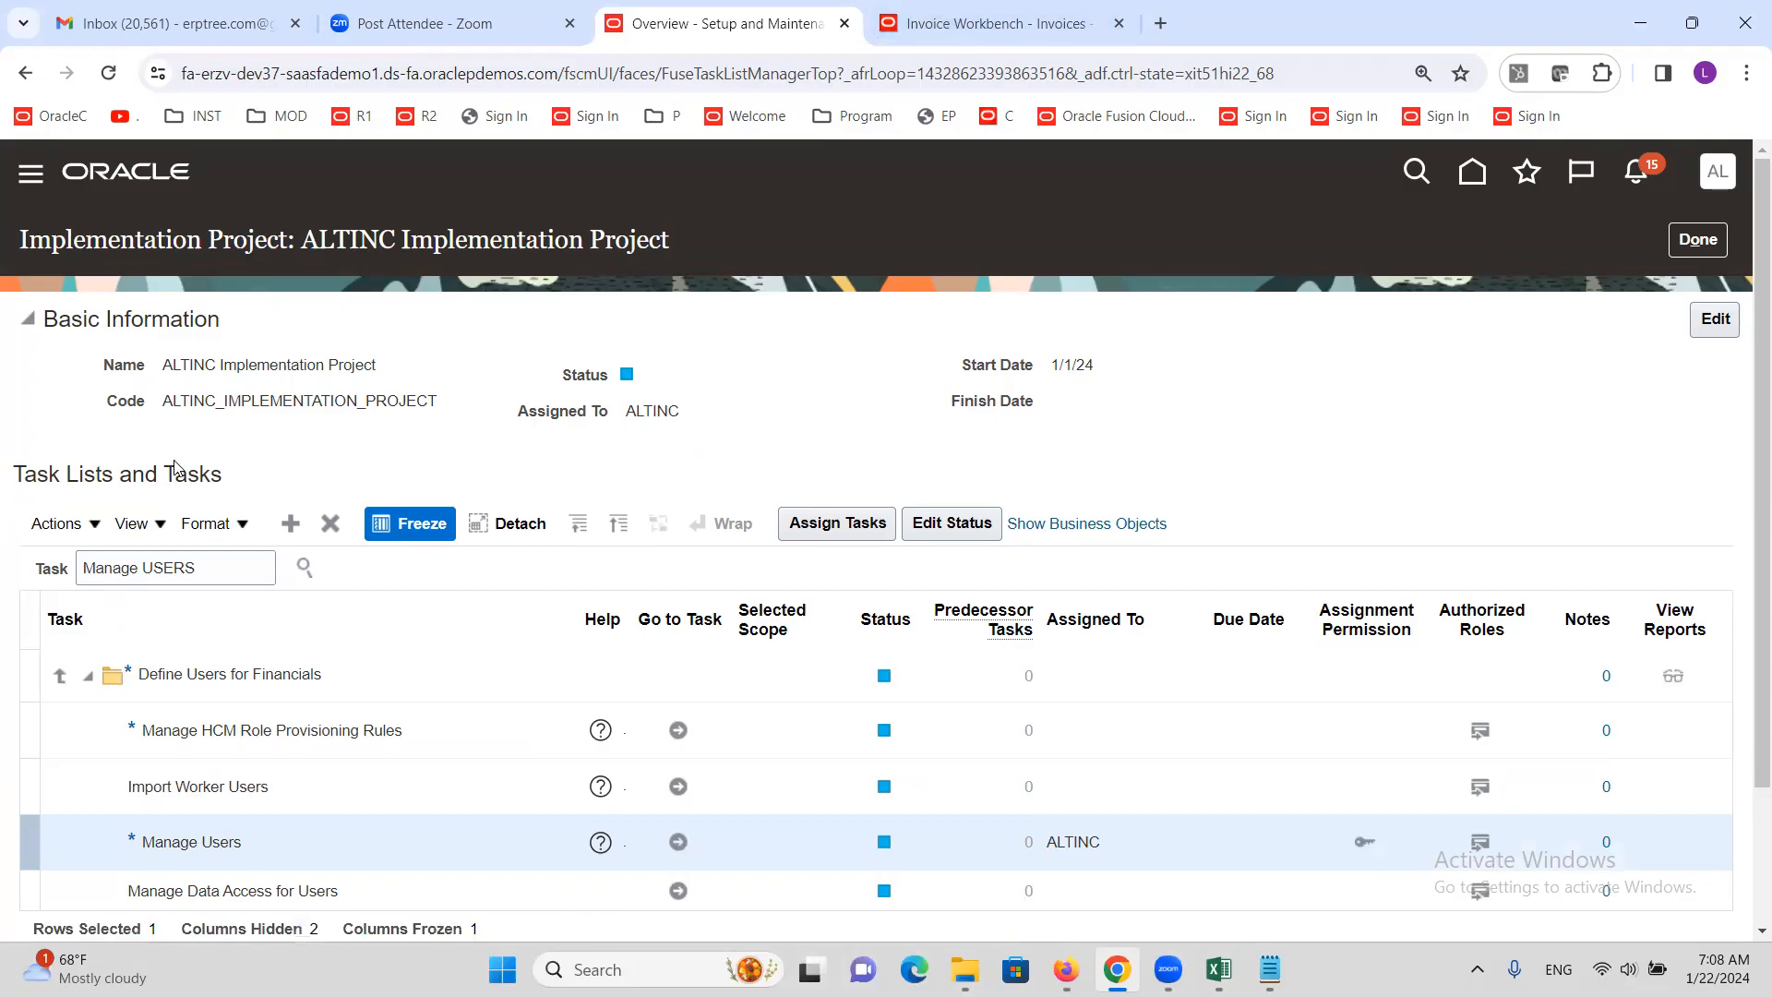
# Duplicate the Oracle tab and open Tools > Security Console from the Navigator
pyautogui.rightClick(736, 23)
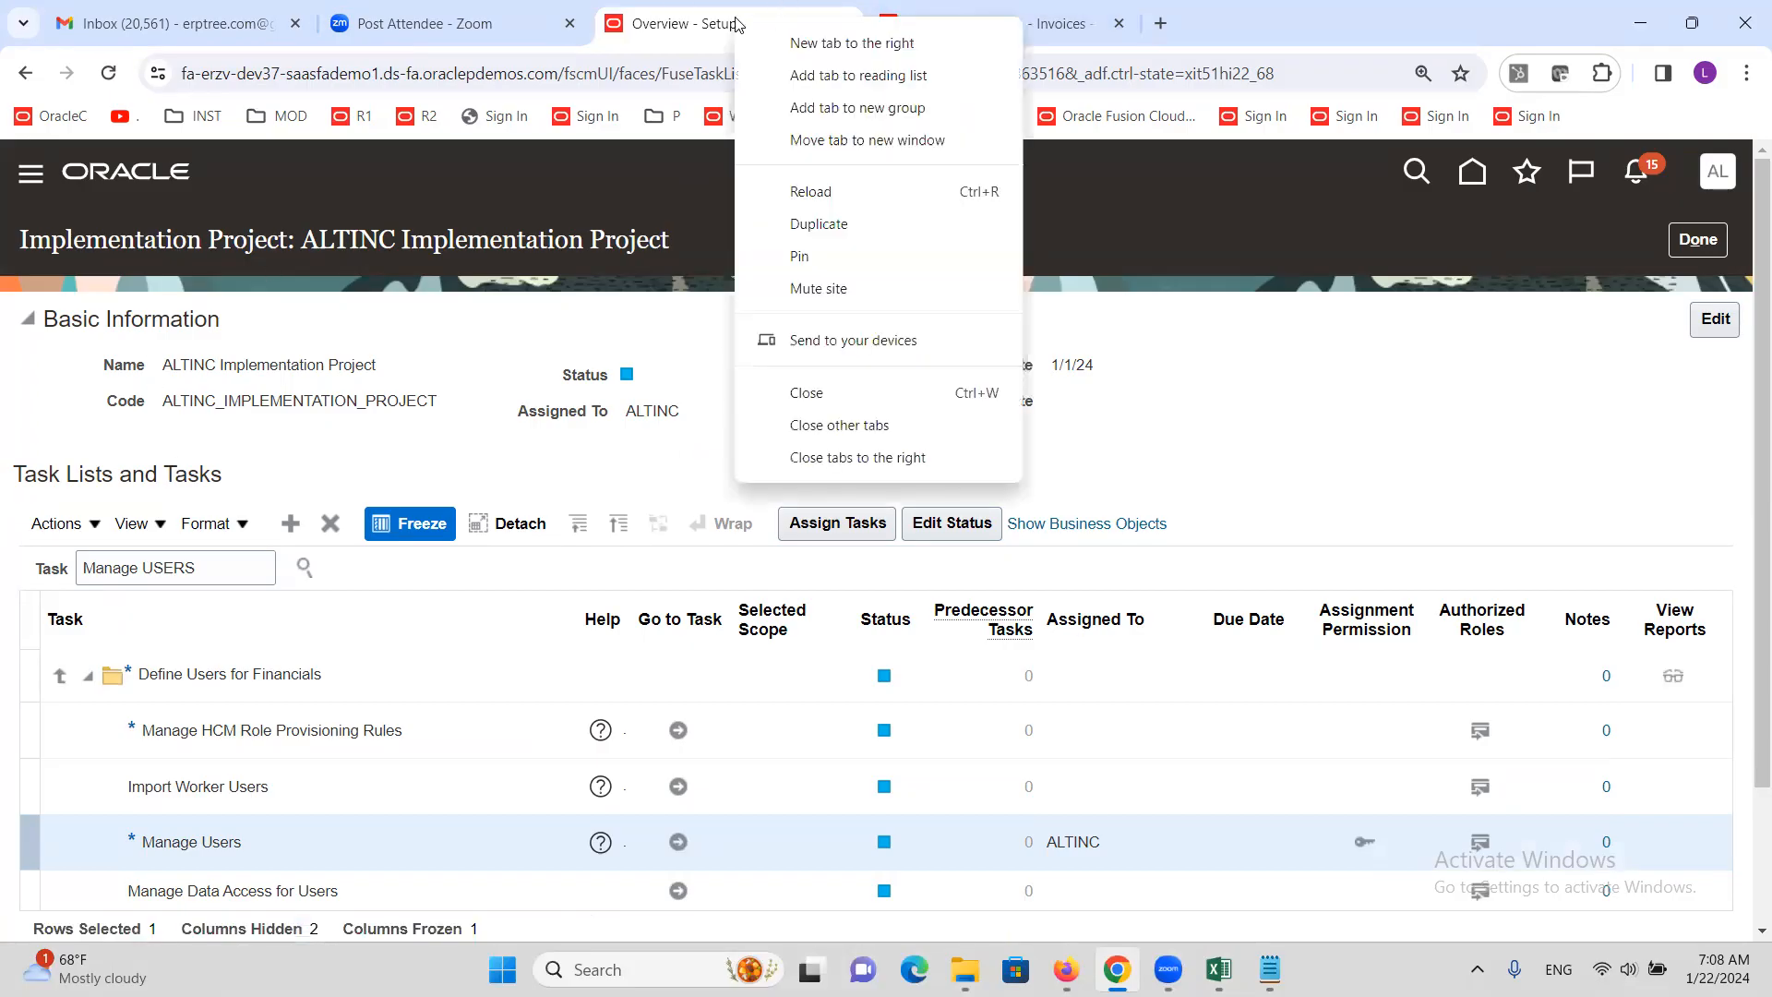
pyautogui.click(818, 223)
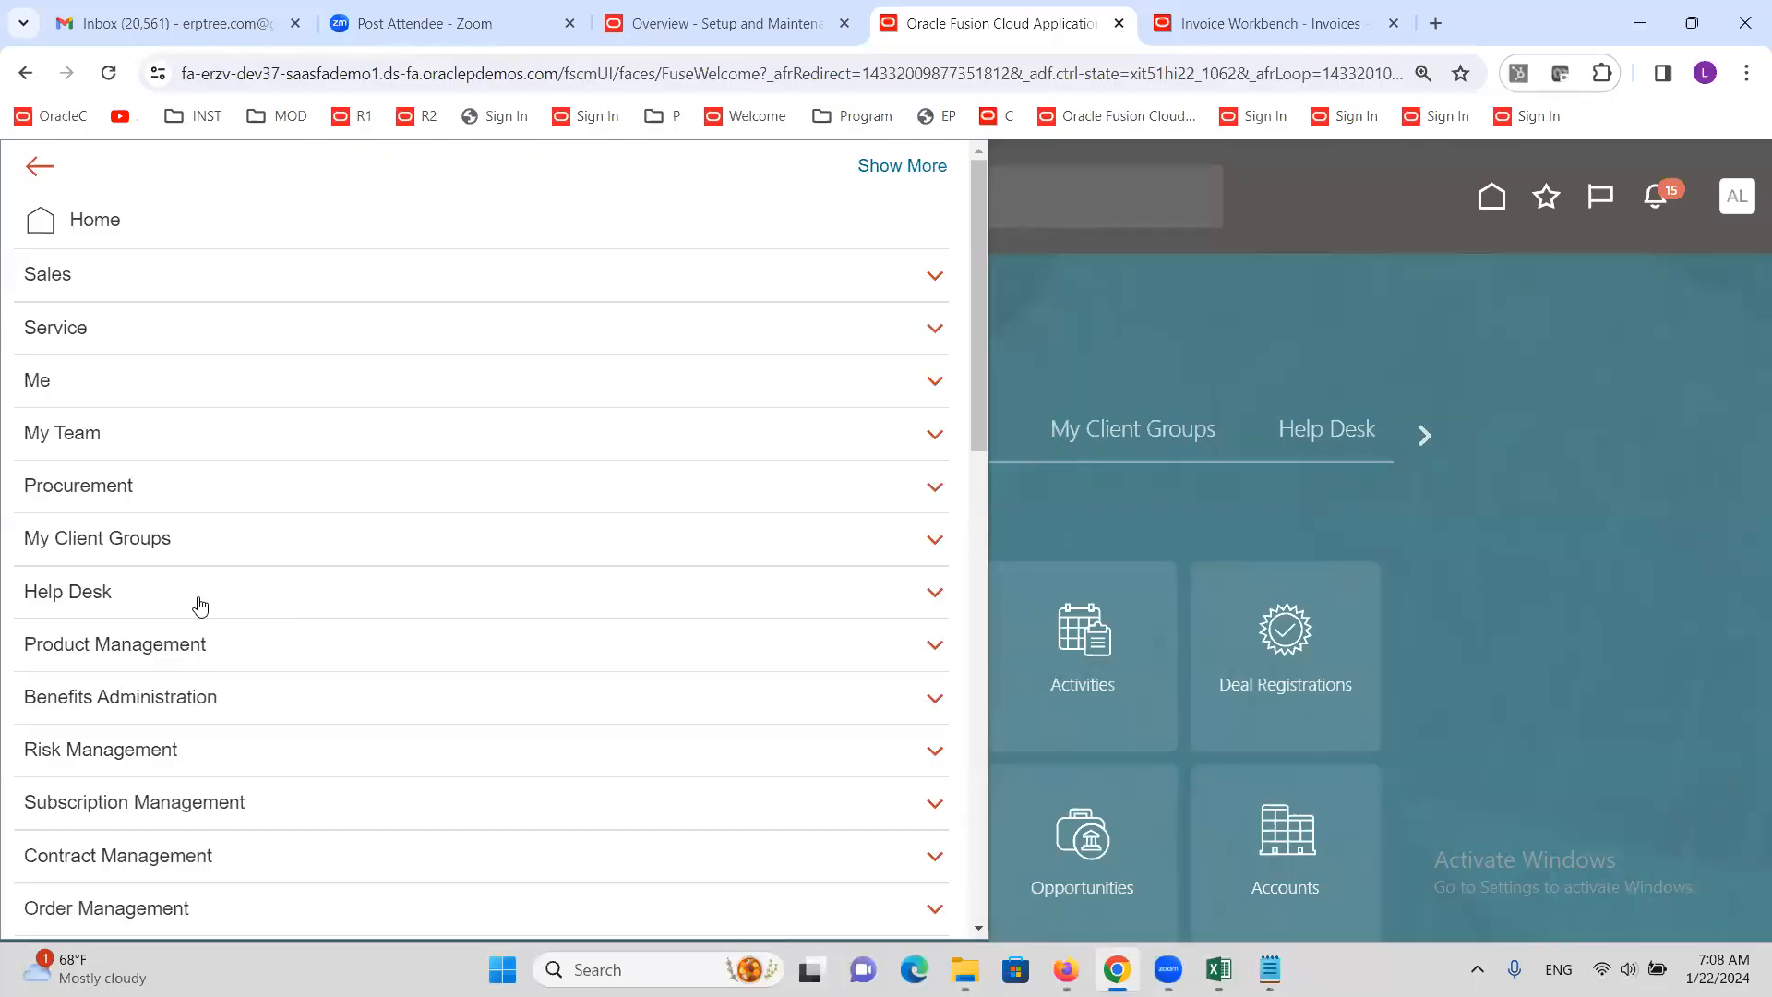
pyautogui.scroll(-5, 194, 605)
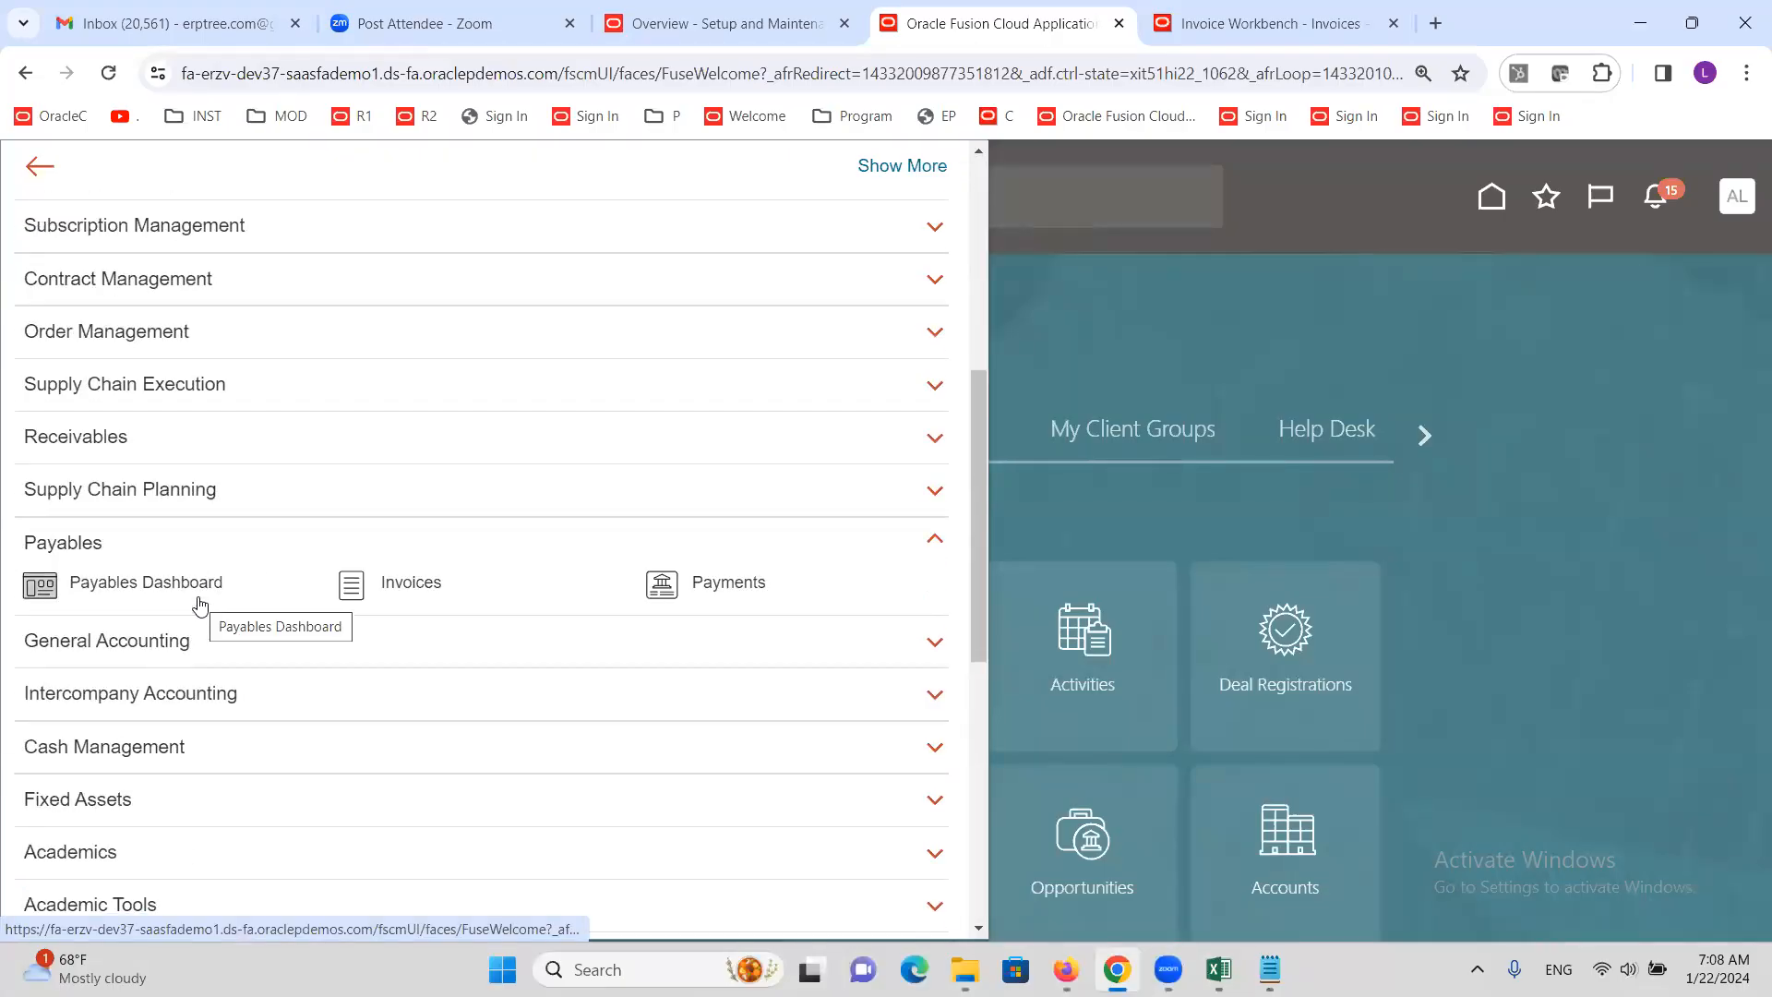
pyautogui.scroll(-6, 166, 621)
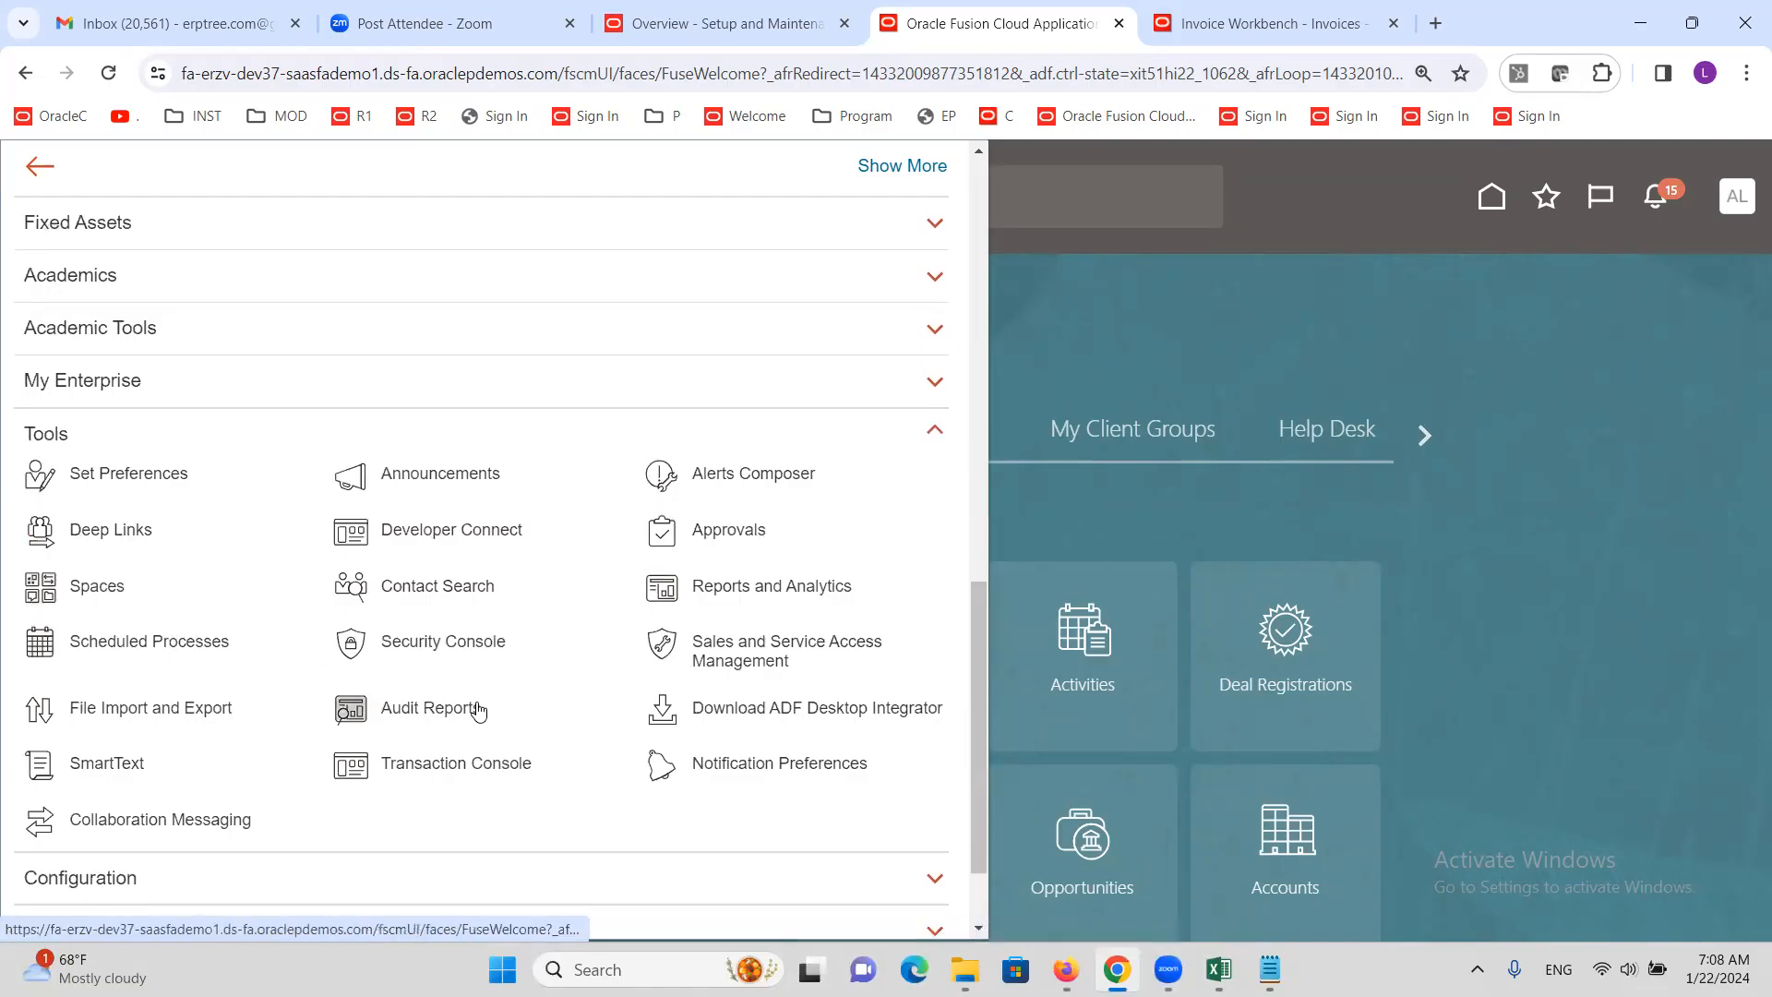
pyautogui.click(448, 642)
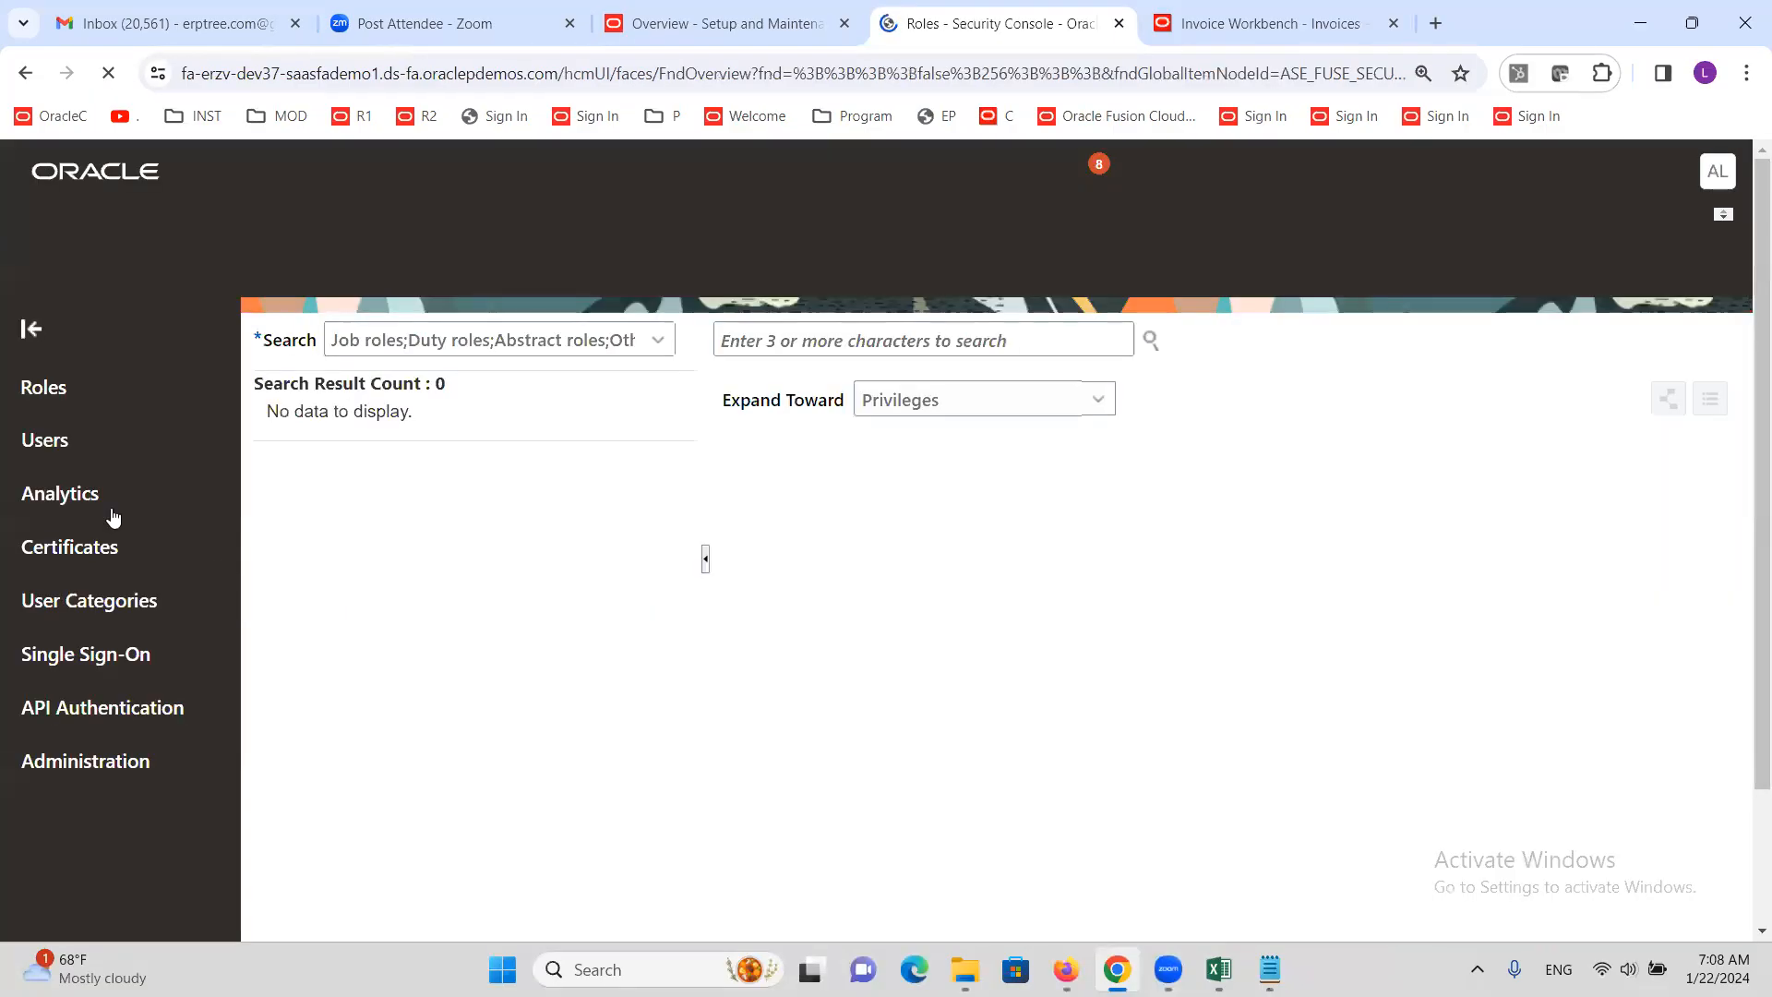
pyautogui.click(122, 495)
pyautogui.click(883, 339)
pyautogui.write('ALTNCM')
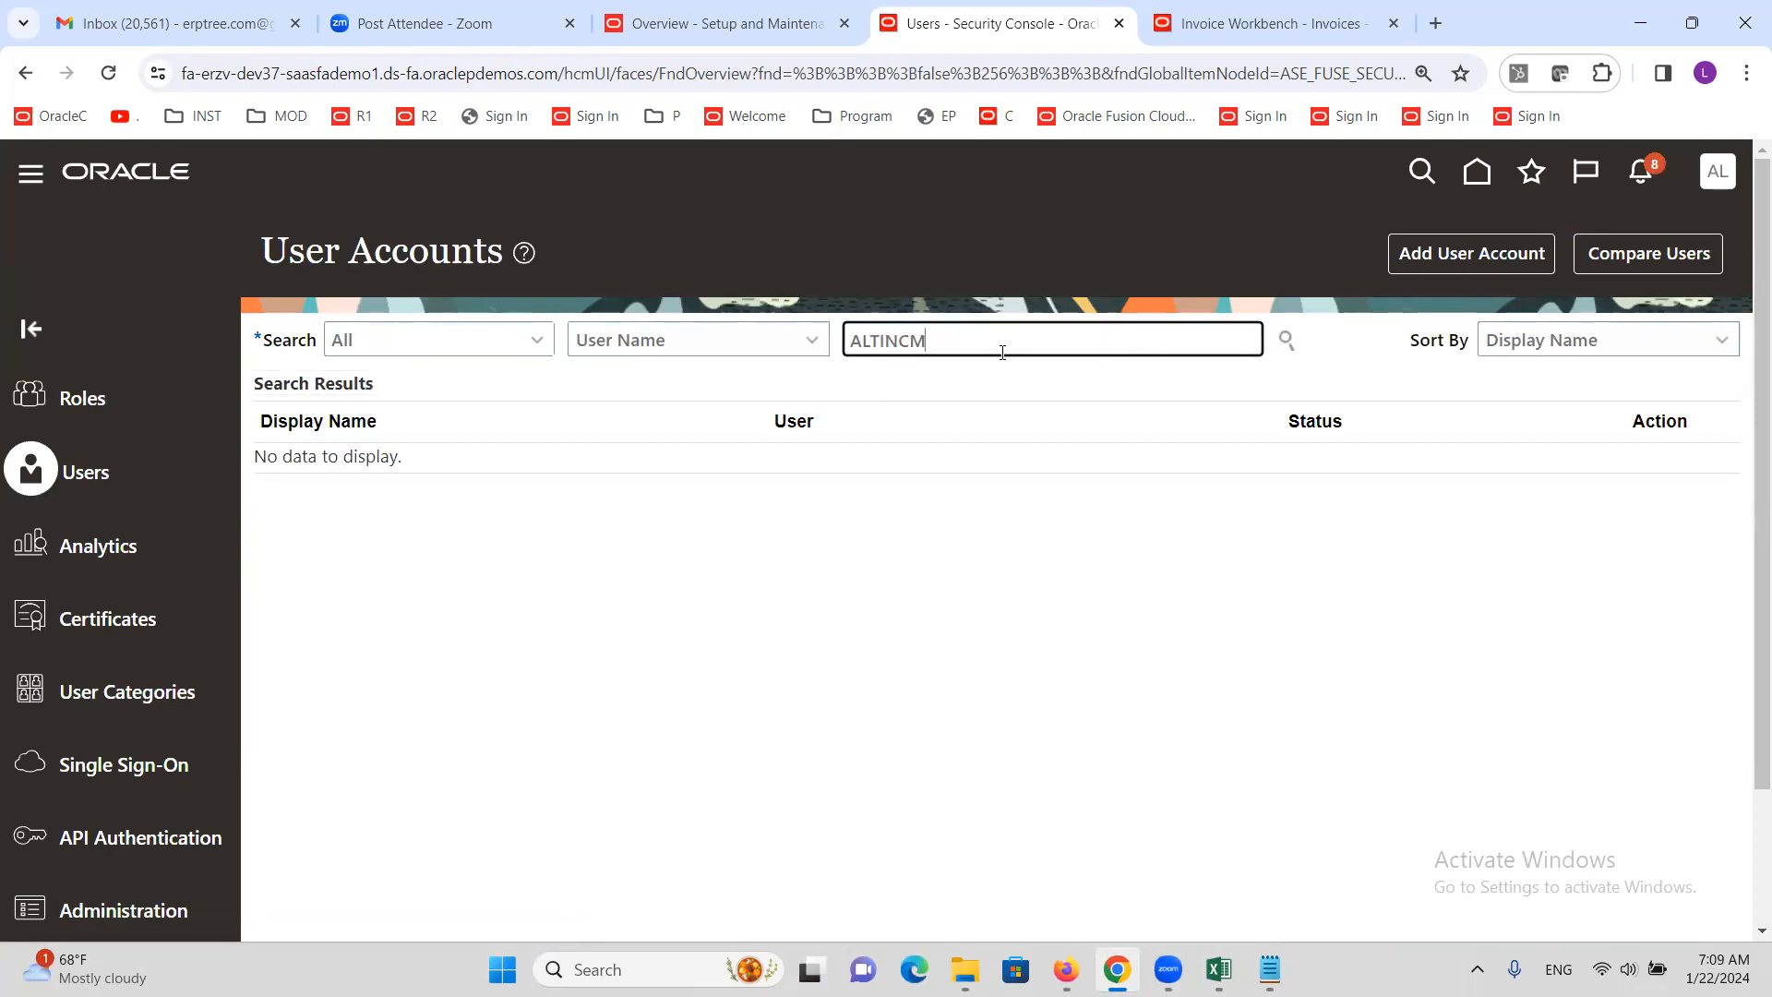
pyautogui.click(1286, 342)
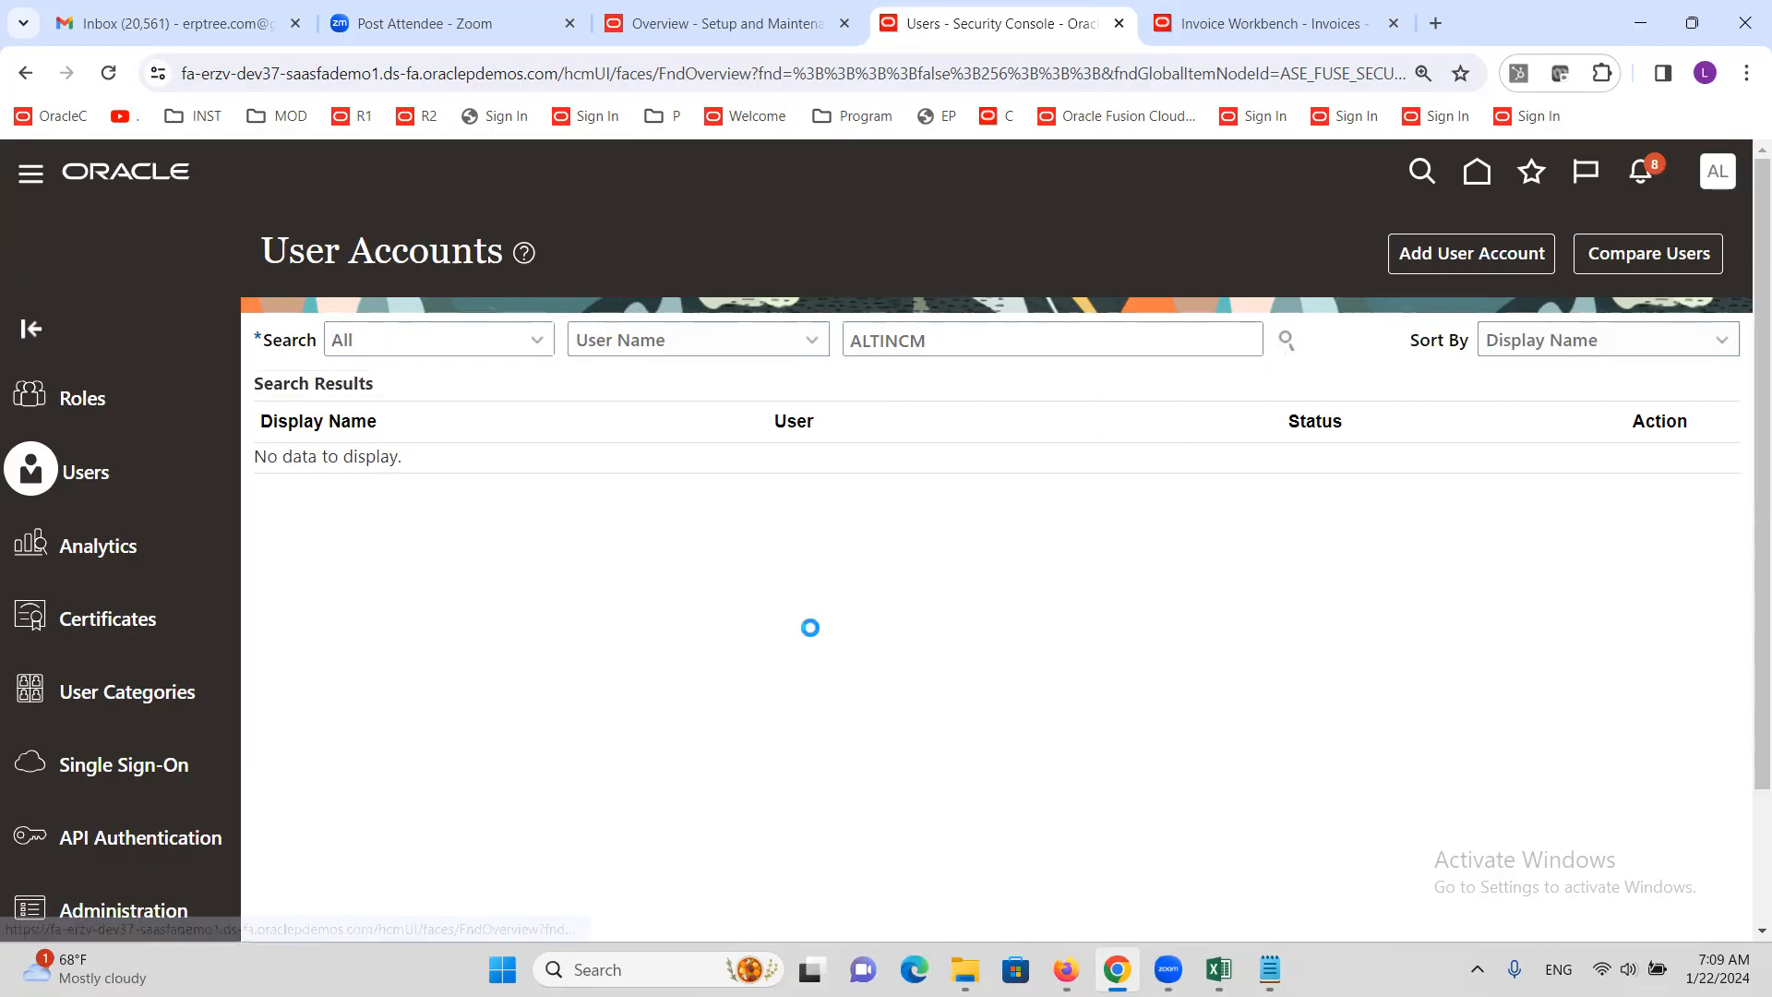
pyautogui.click(312, 495)
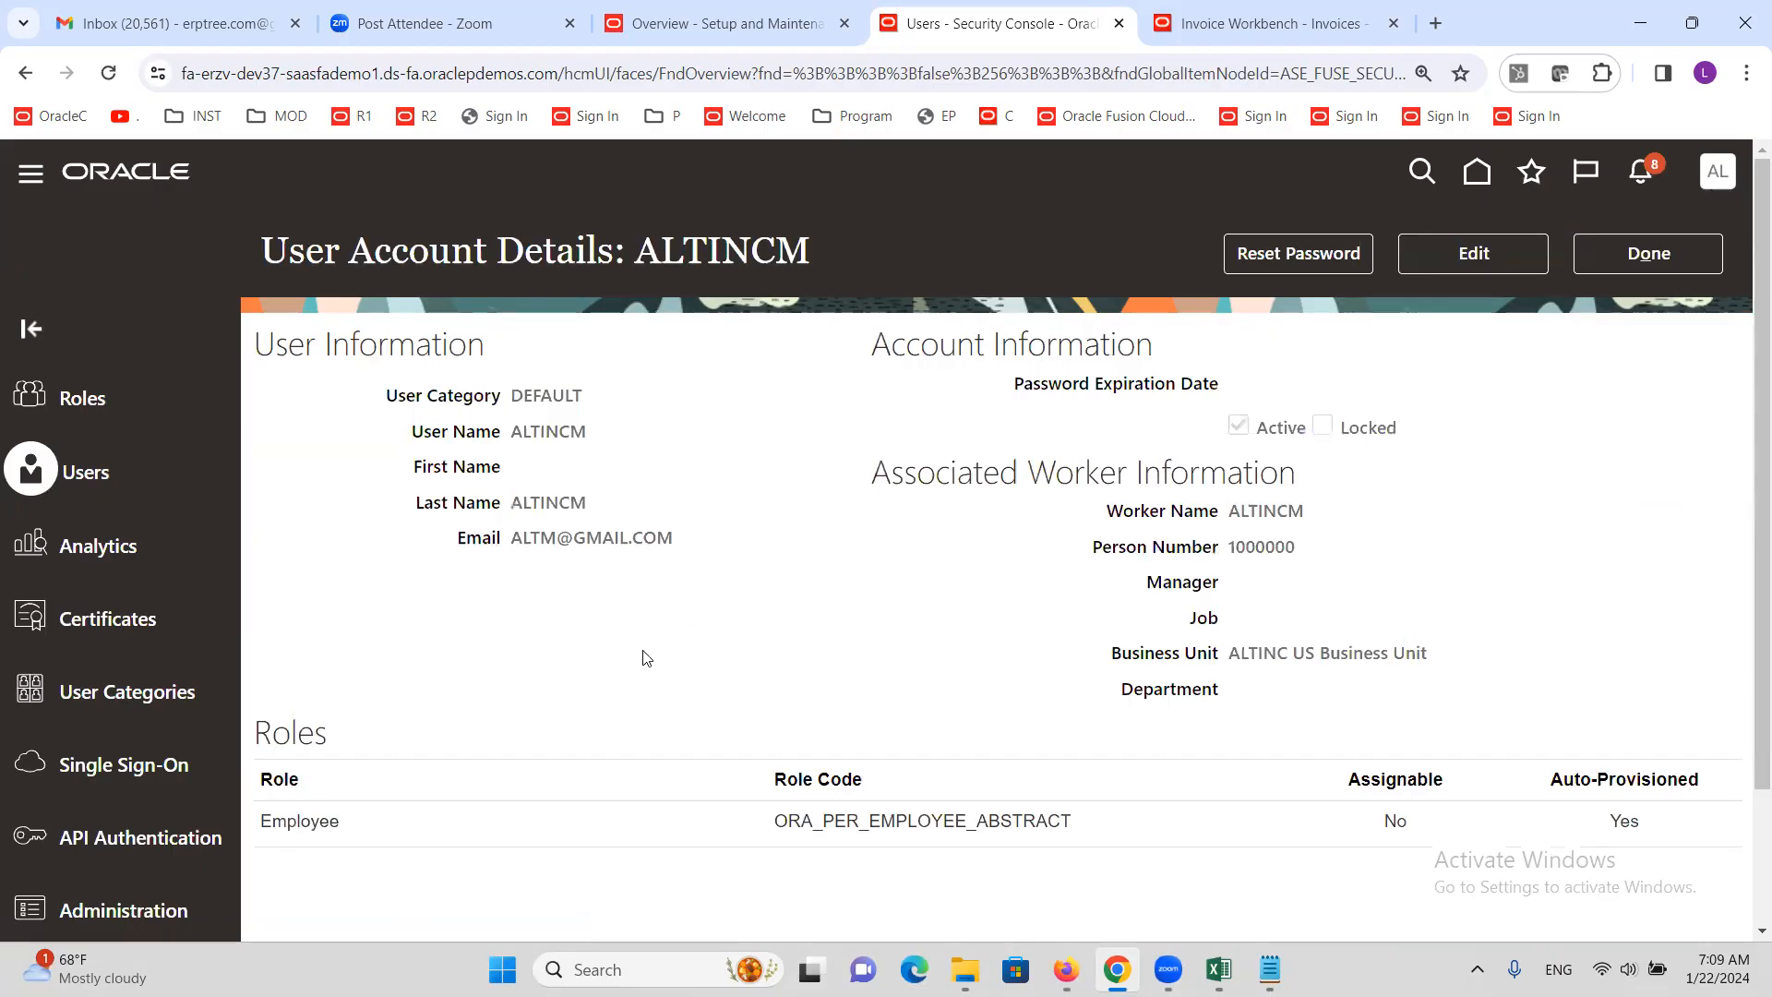
pyautogui.click(1291, 257)
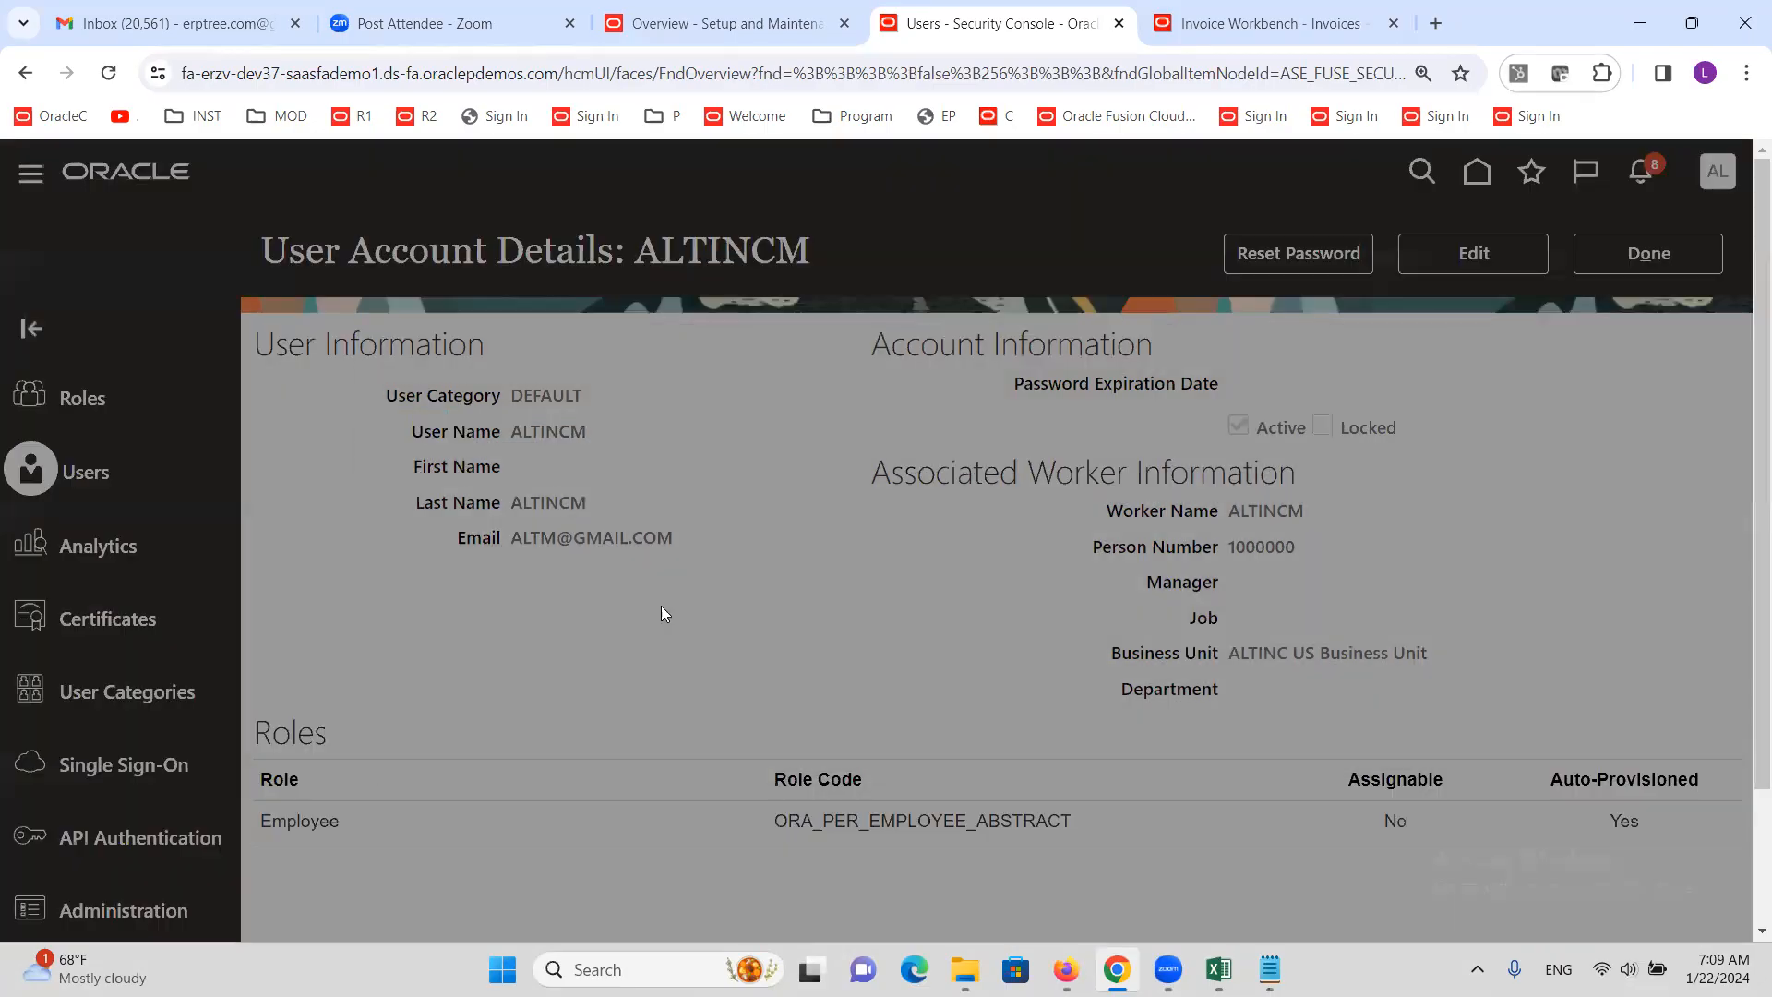
pyautogui.moveTo(474, 484); pyautogui.dragTo(480, 483)
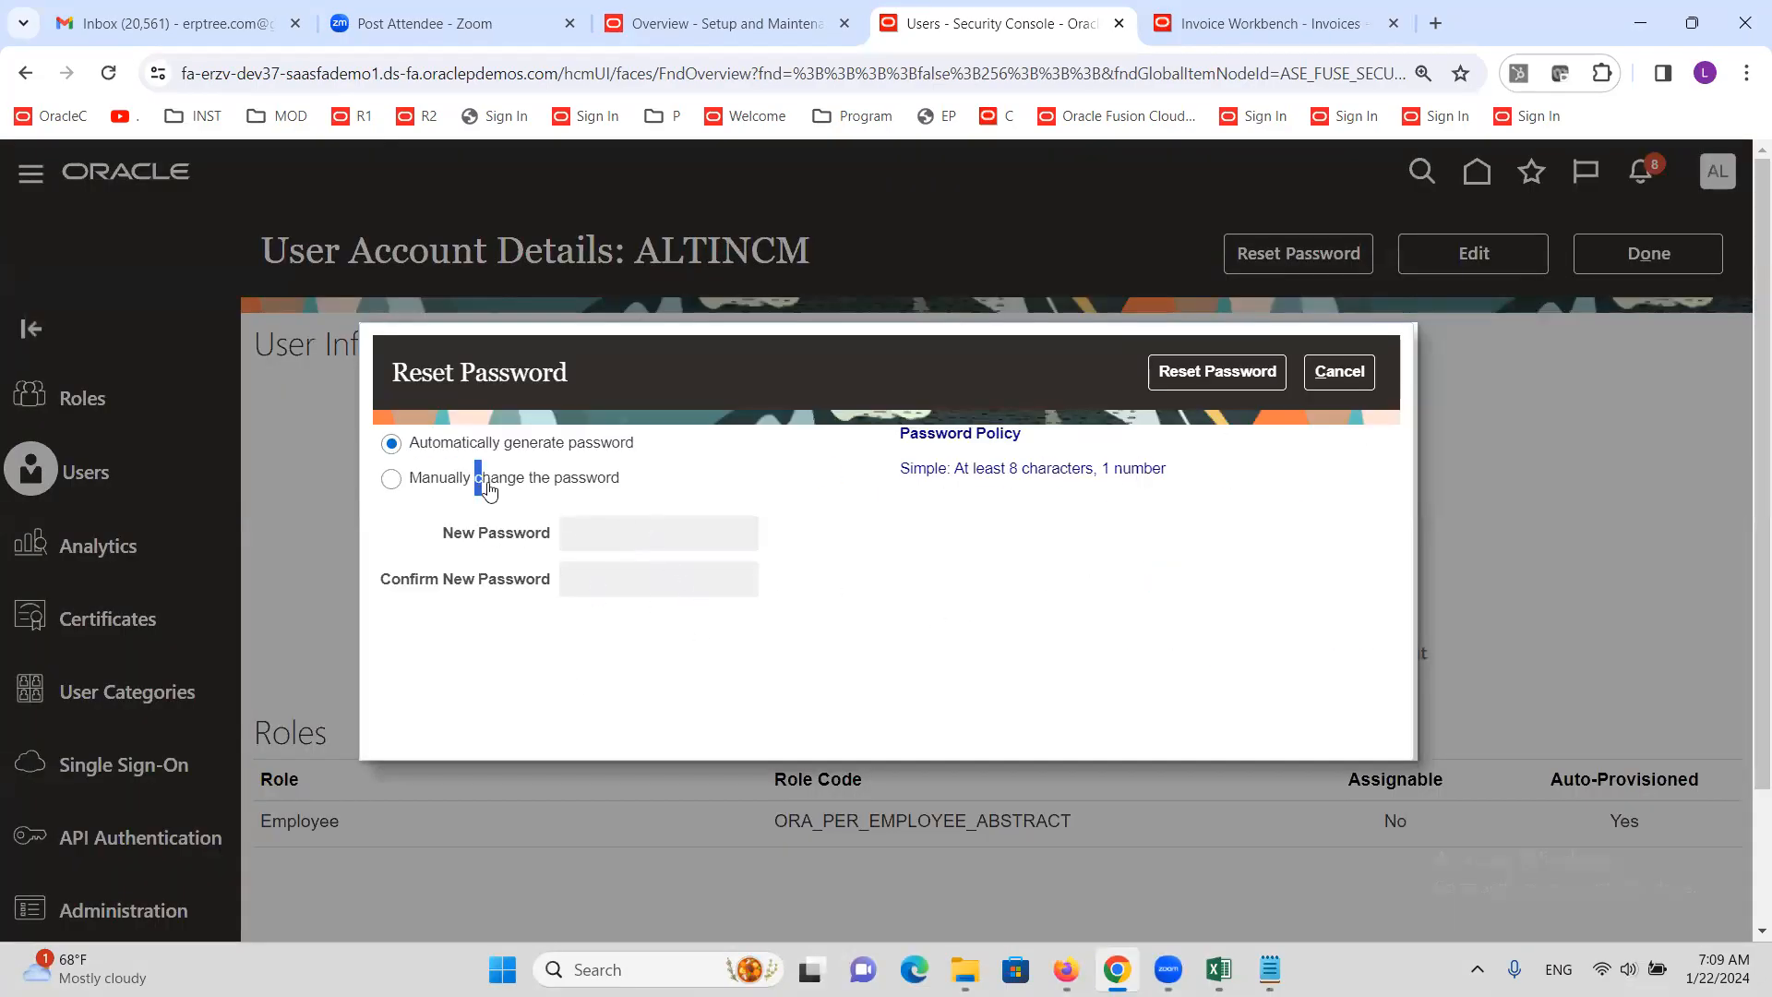
pyautogui.click(387, 481)
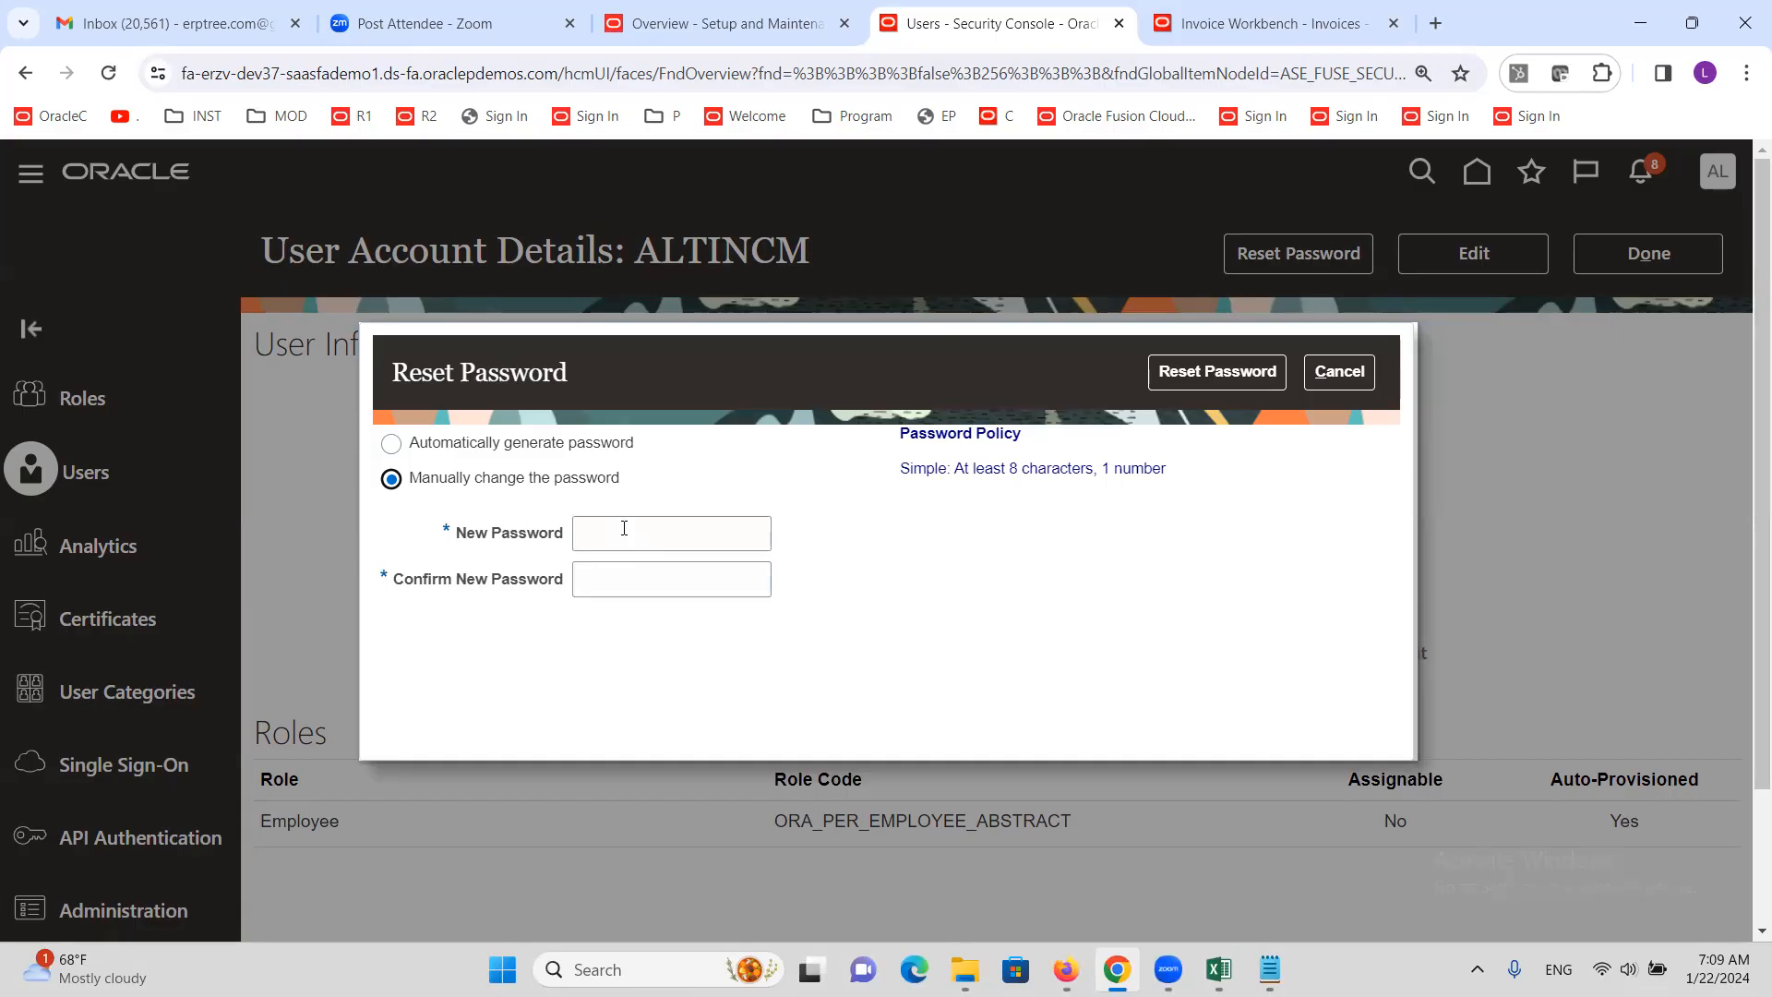
pyautogui.click(624, 528)
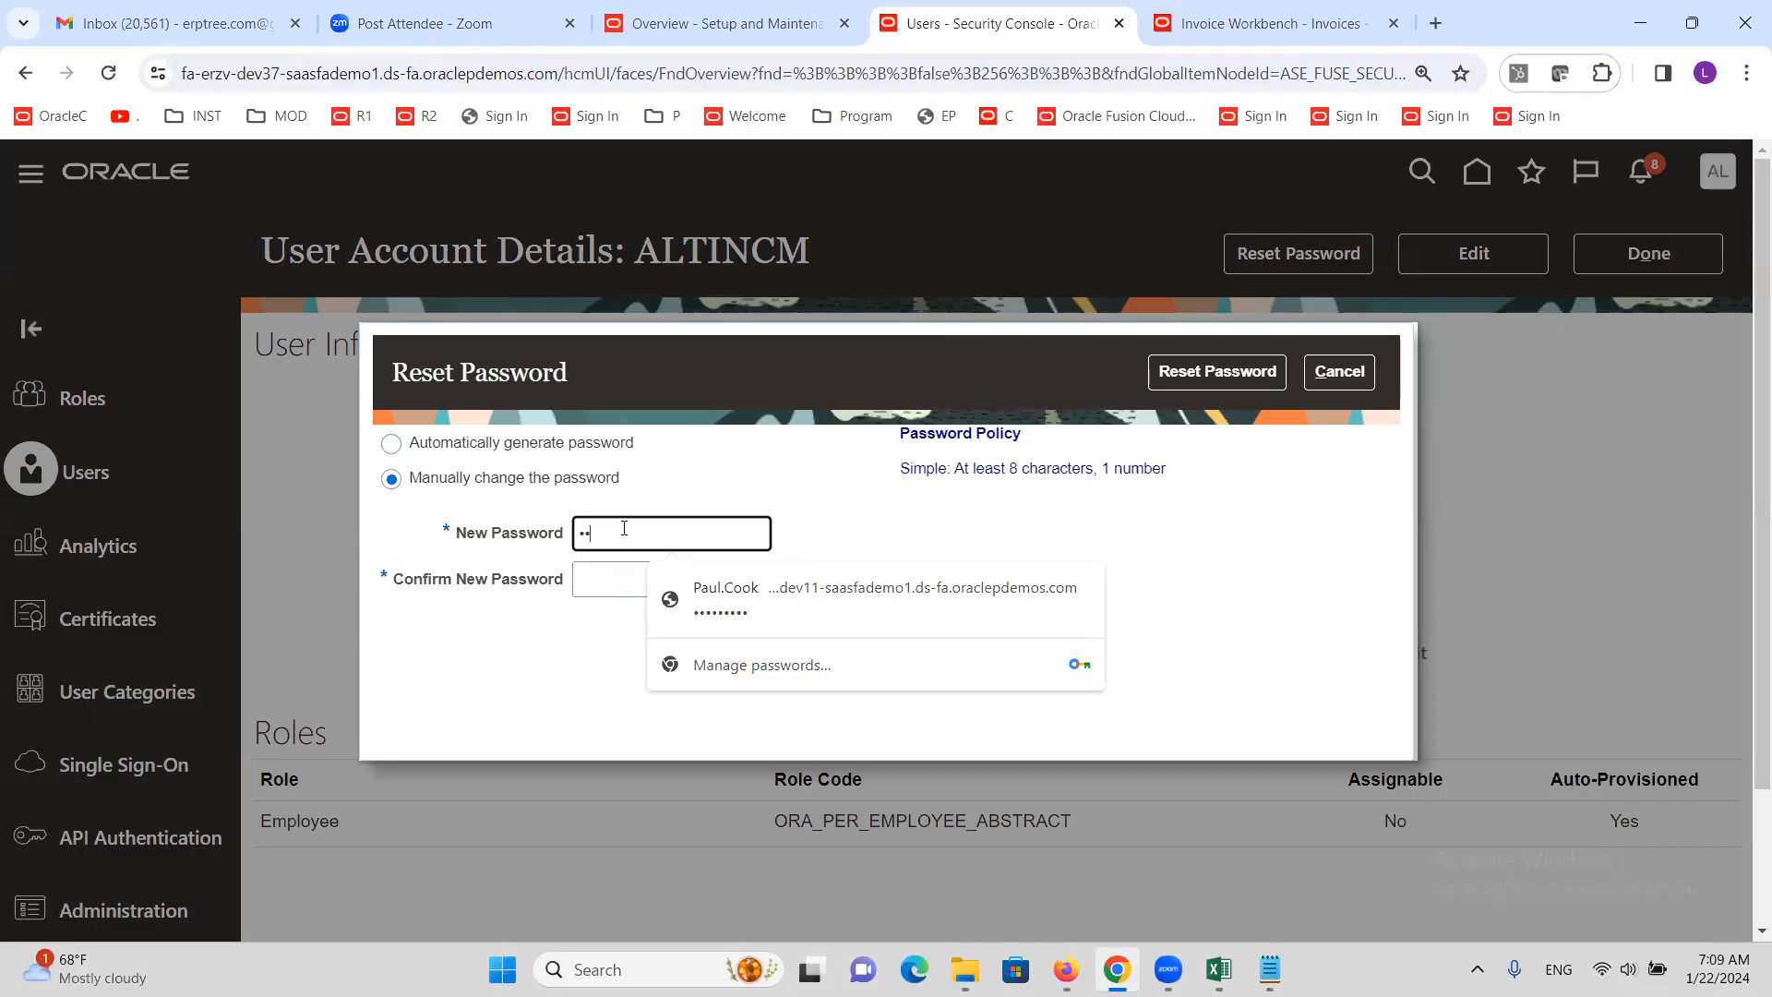
pyautogui.press('Tab')
pyautogui.write('W')
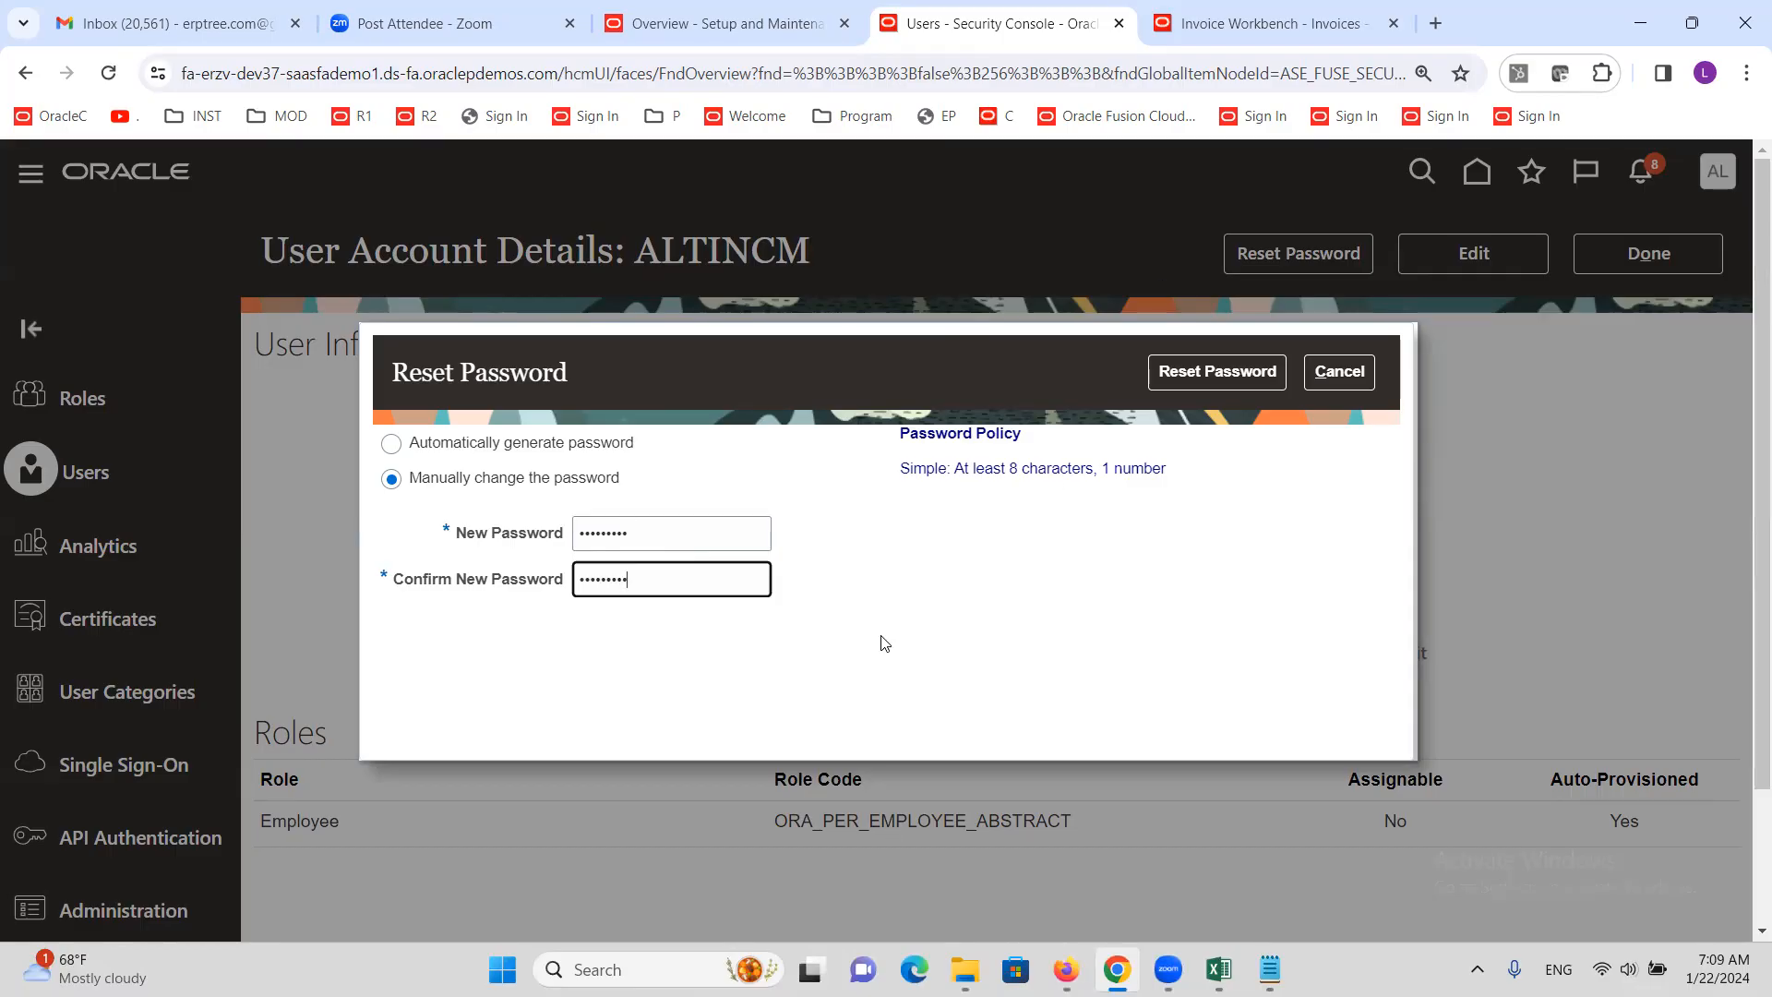
pyautogui.click(1217, 372)
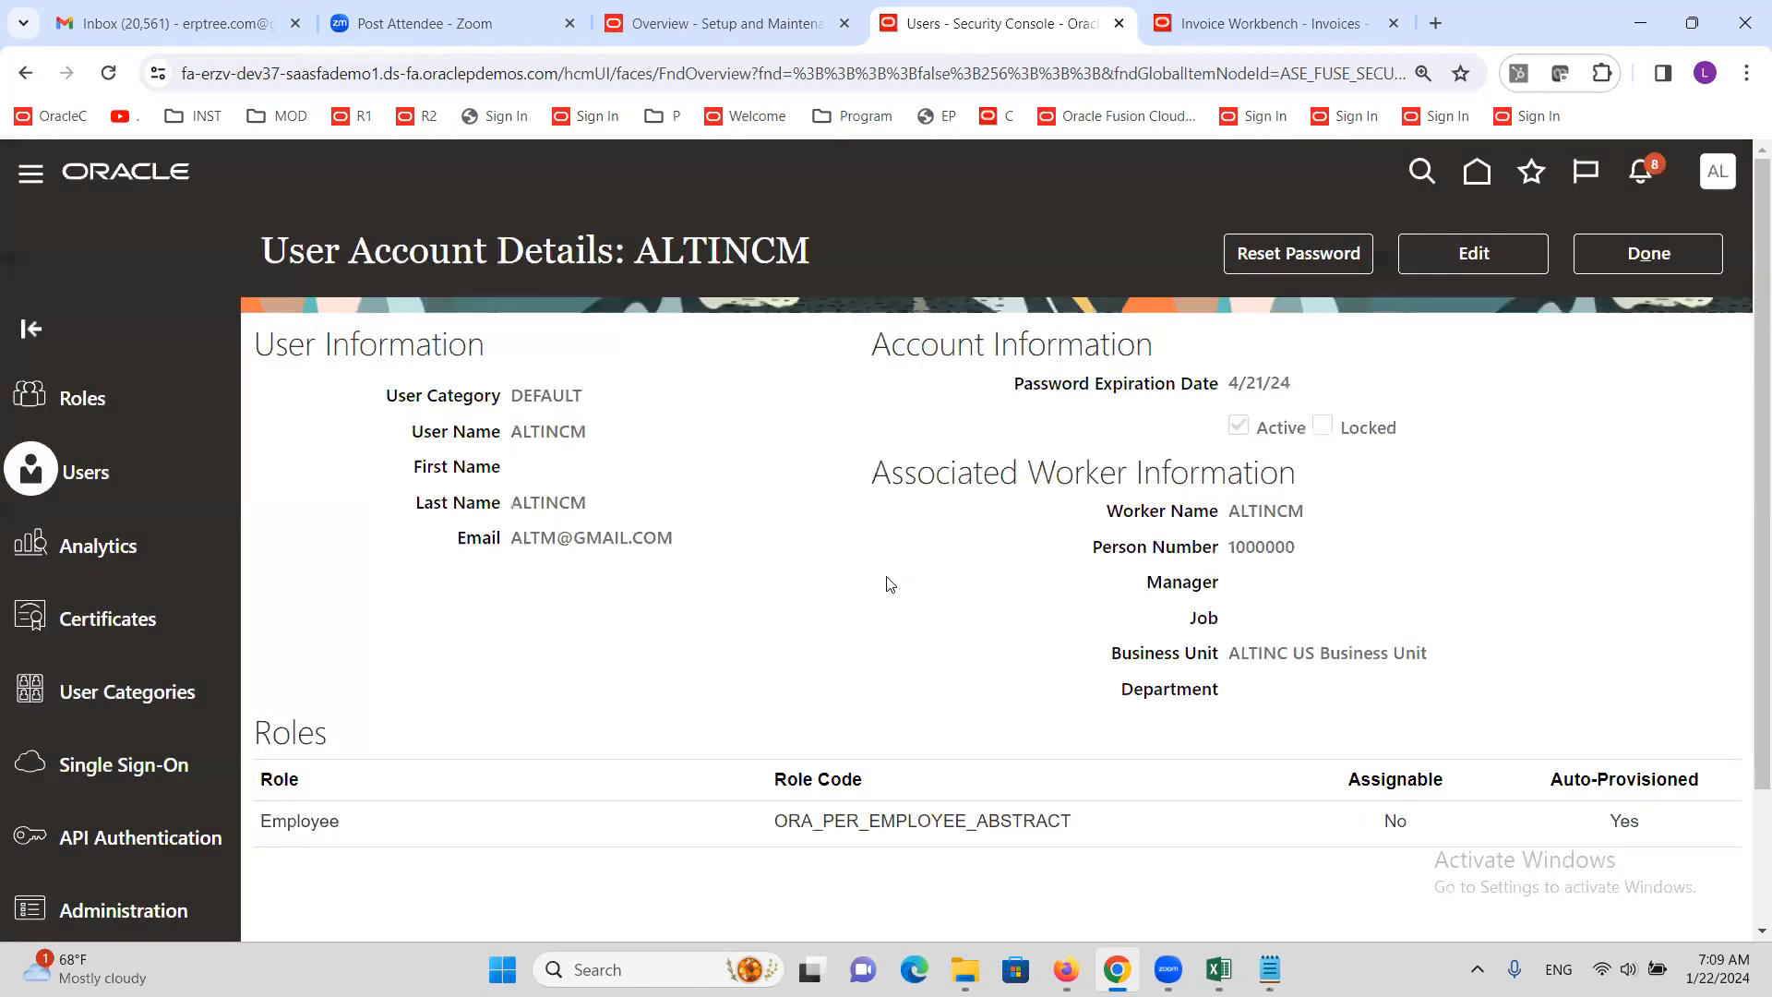
pyautogui.click(1657, 255)
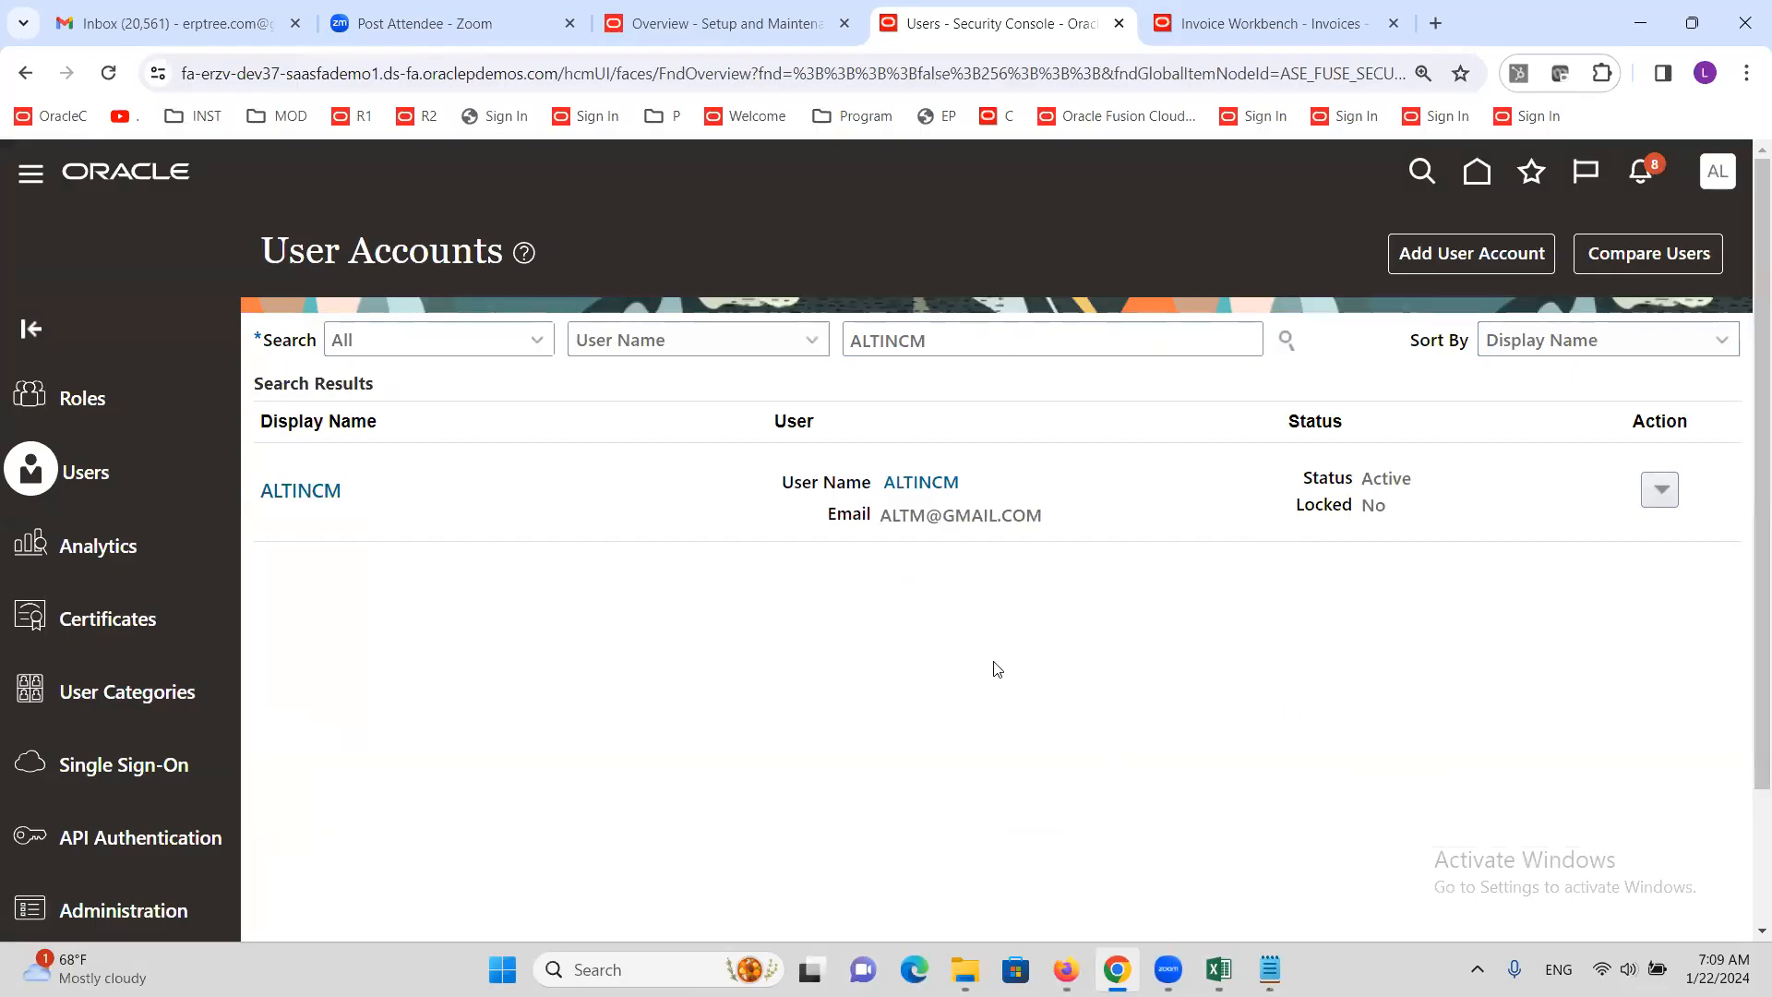
pyautogui.moveTo(1223, 960)
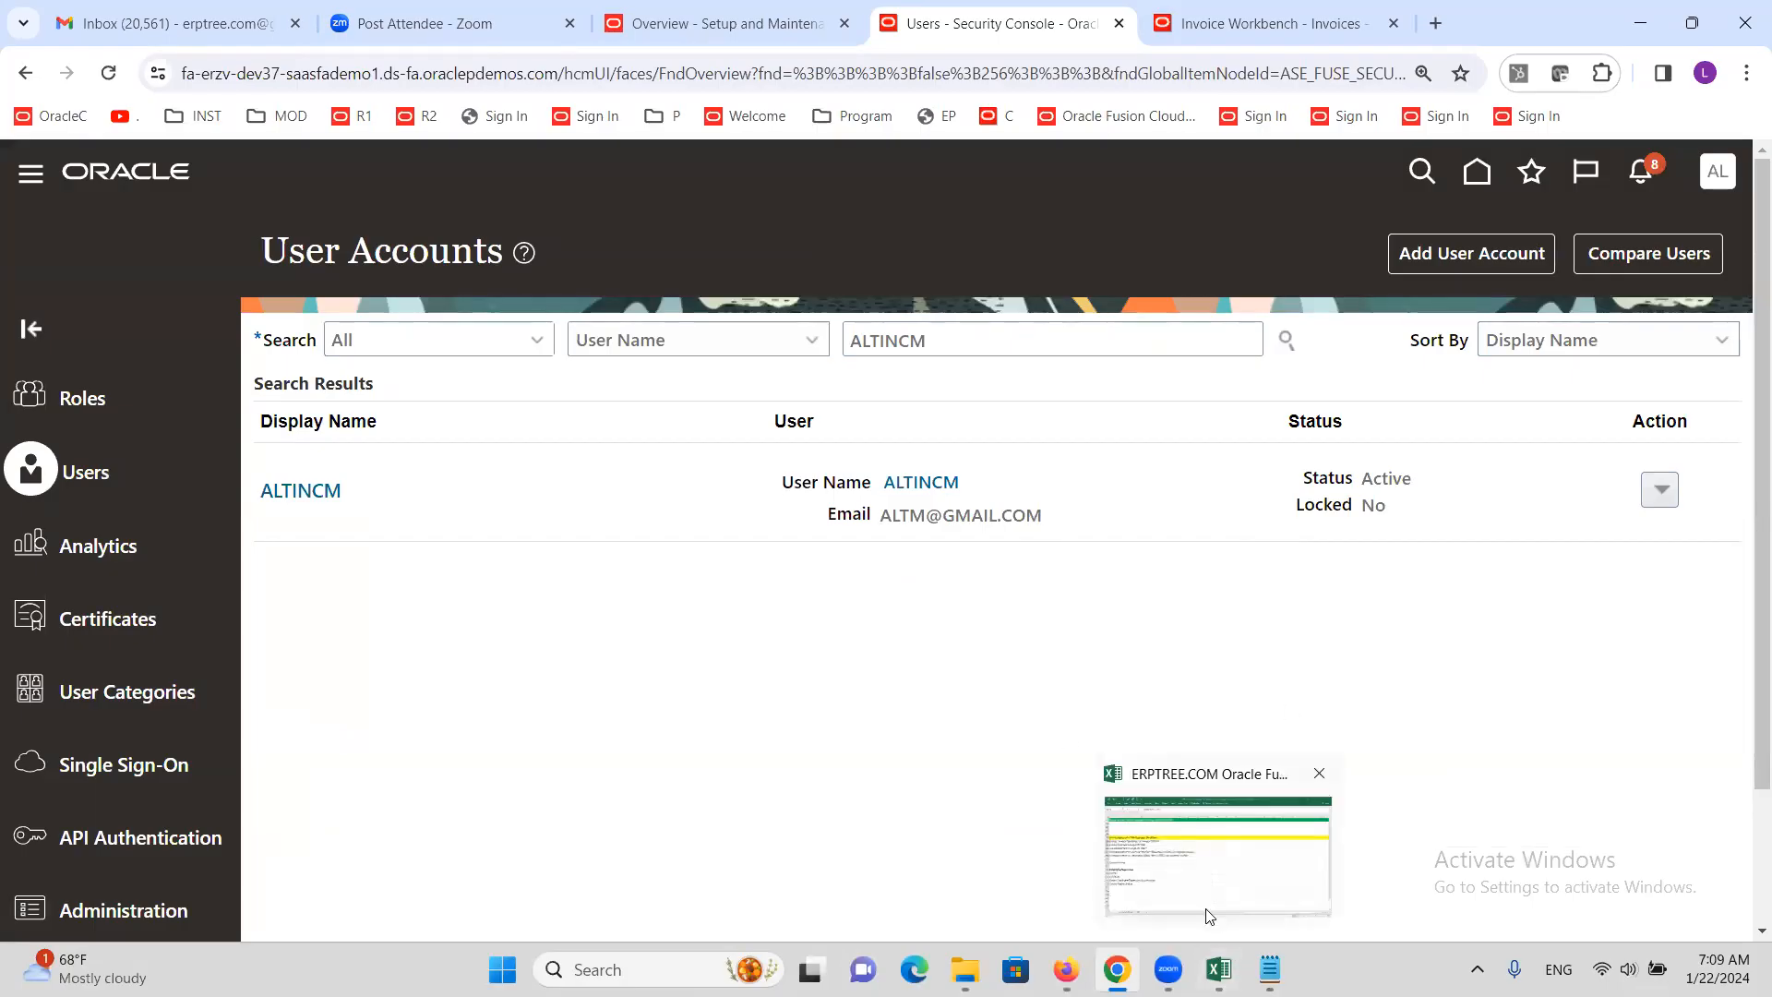
# Back in the implementation project, replace the task search text with 'Approval G'
pyautogui.click(1210, 872)
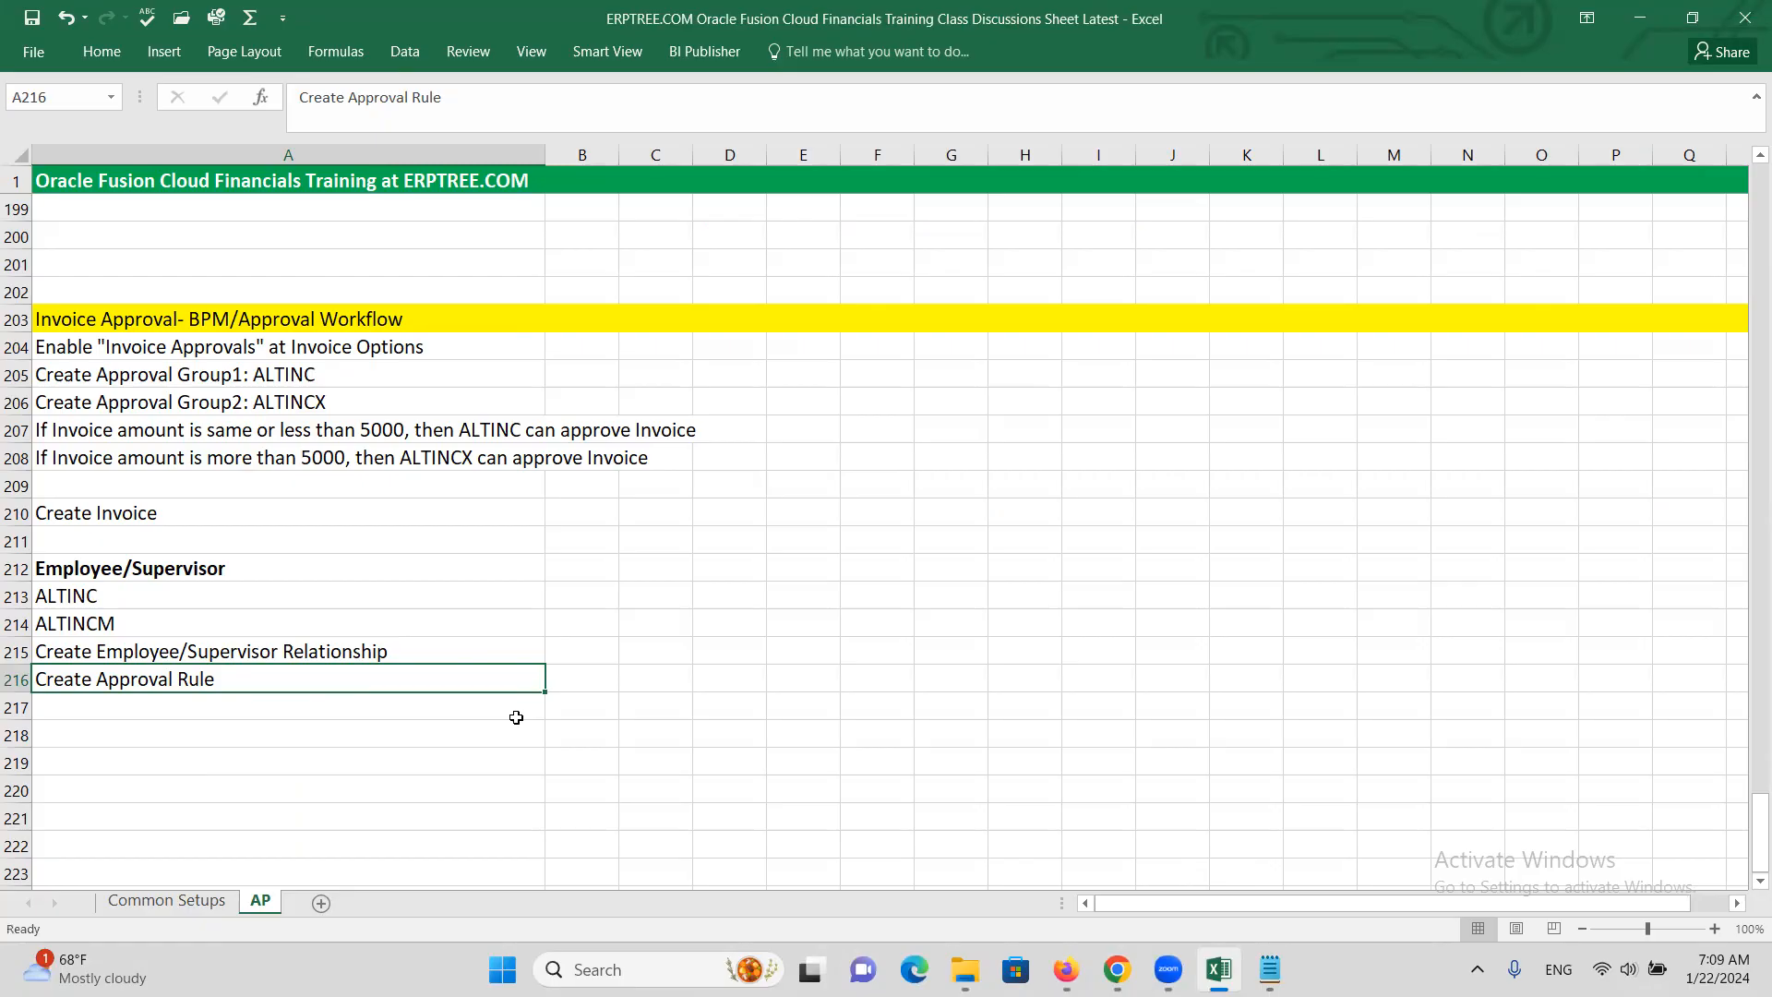
pyautogui.hotkey('alt', 'Tab')
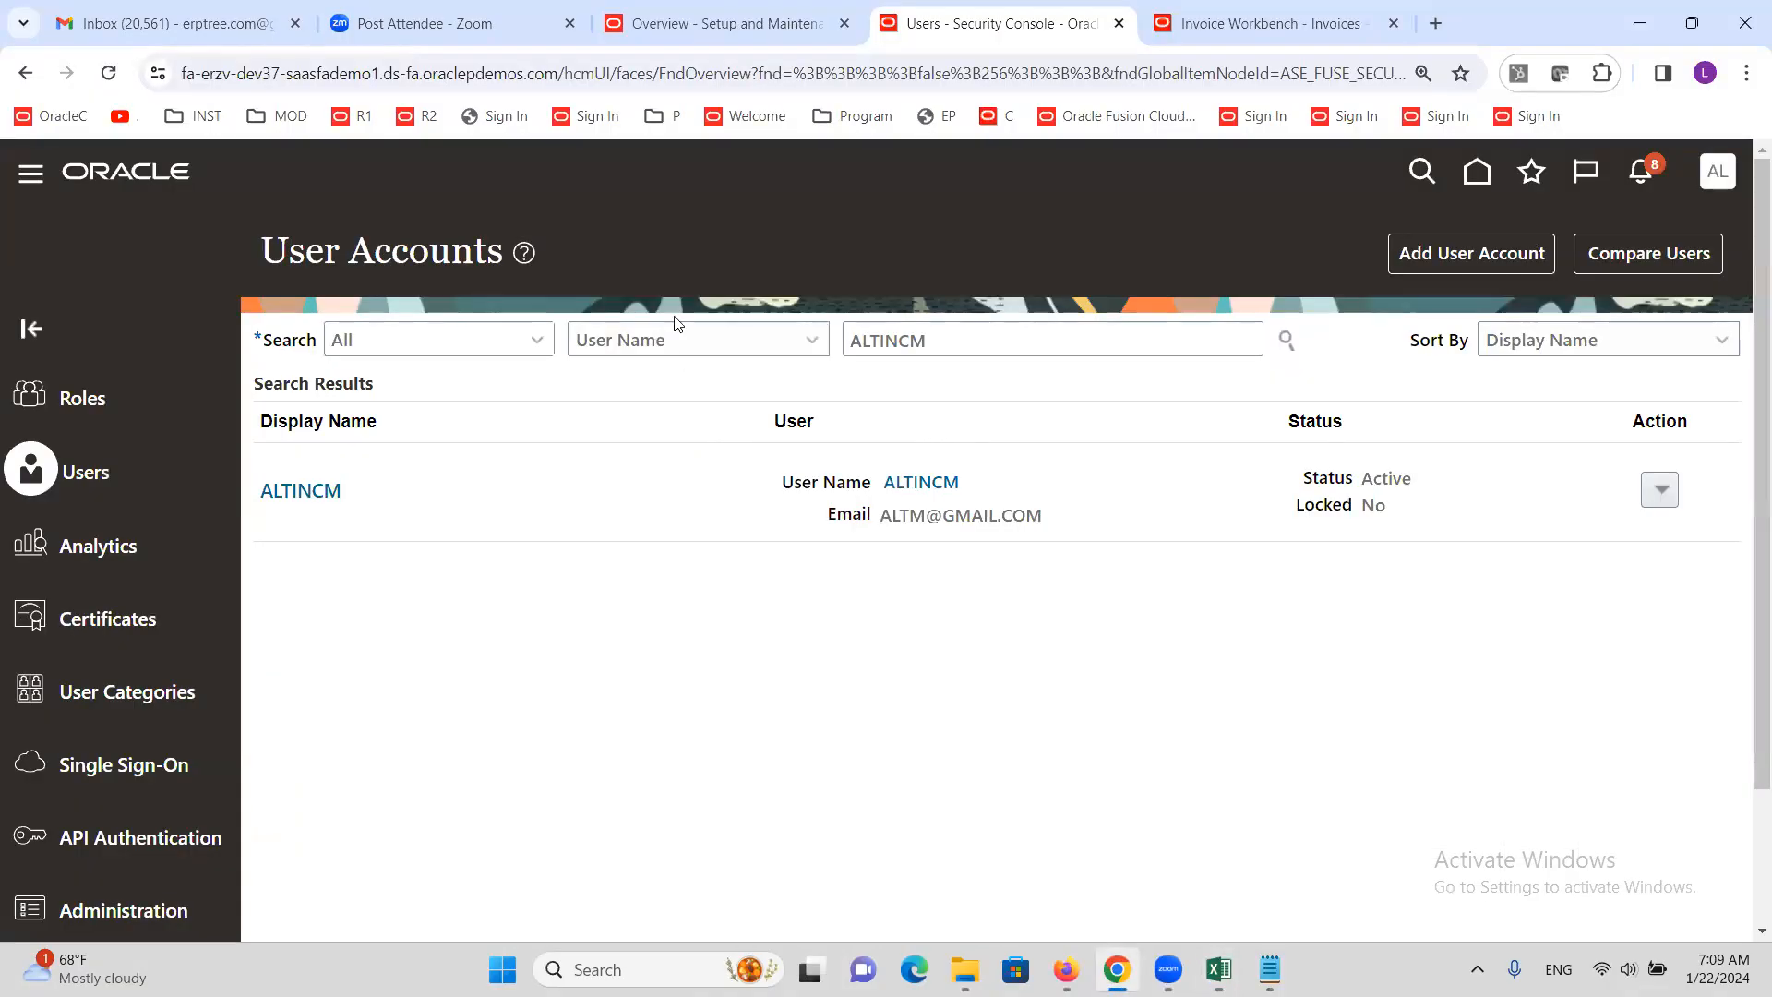
pyautogui.click(725, 18)
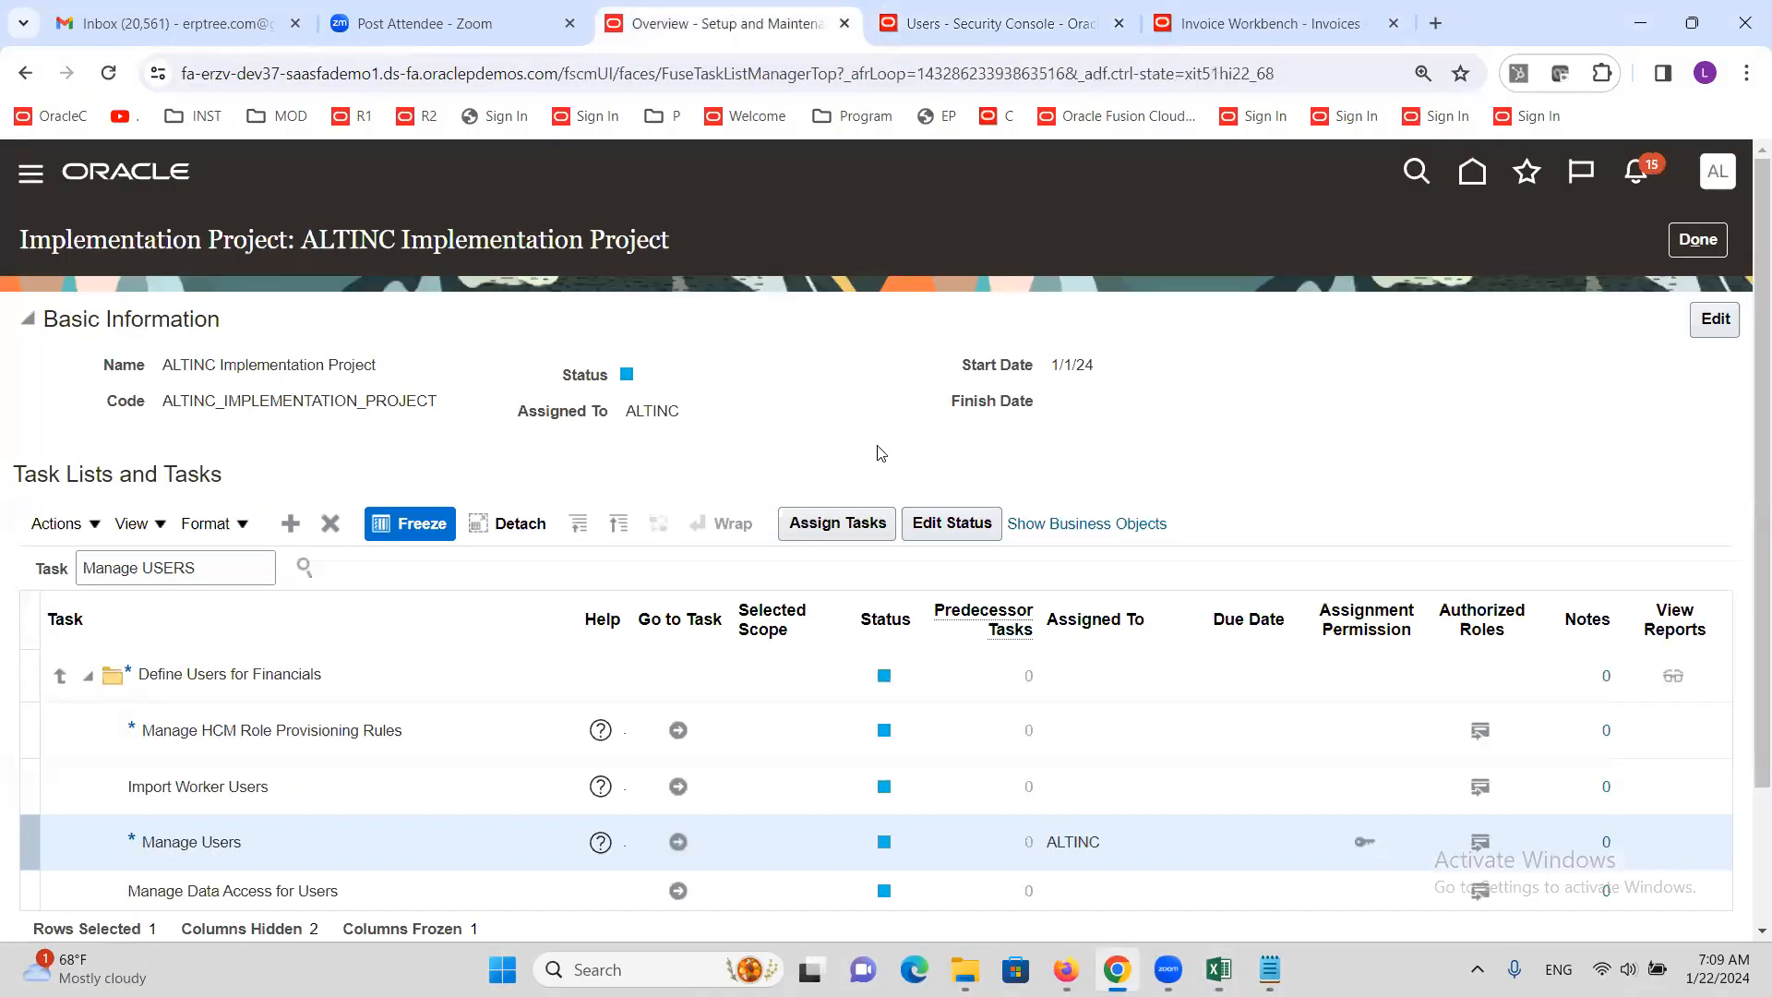
pyautogui.click(233, 562)
pyautogui.tripleClick(233, 562)
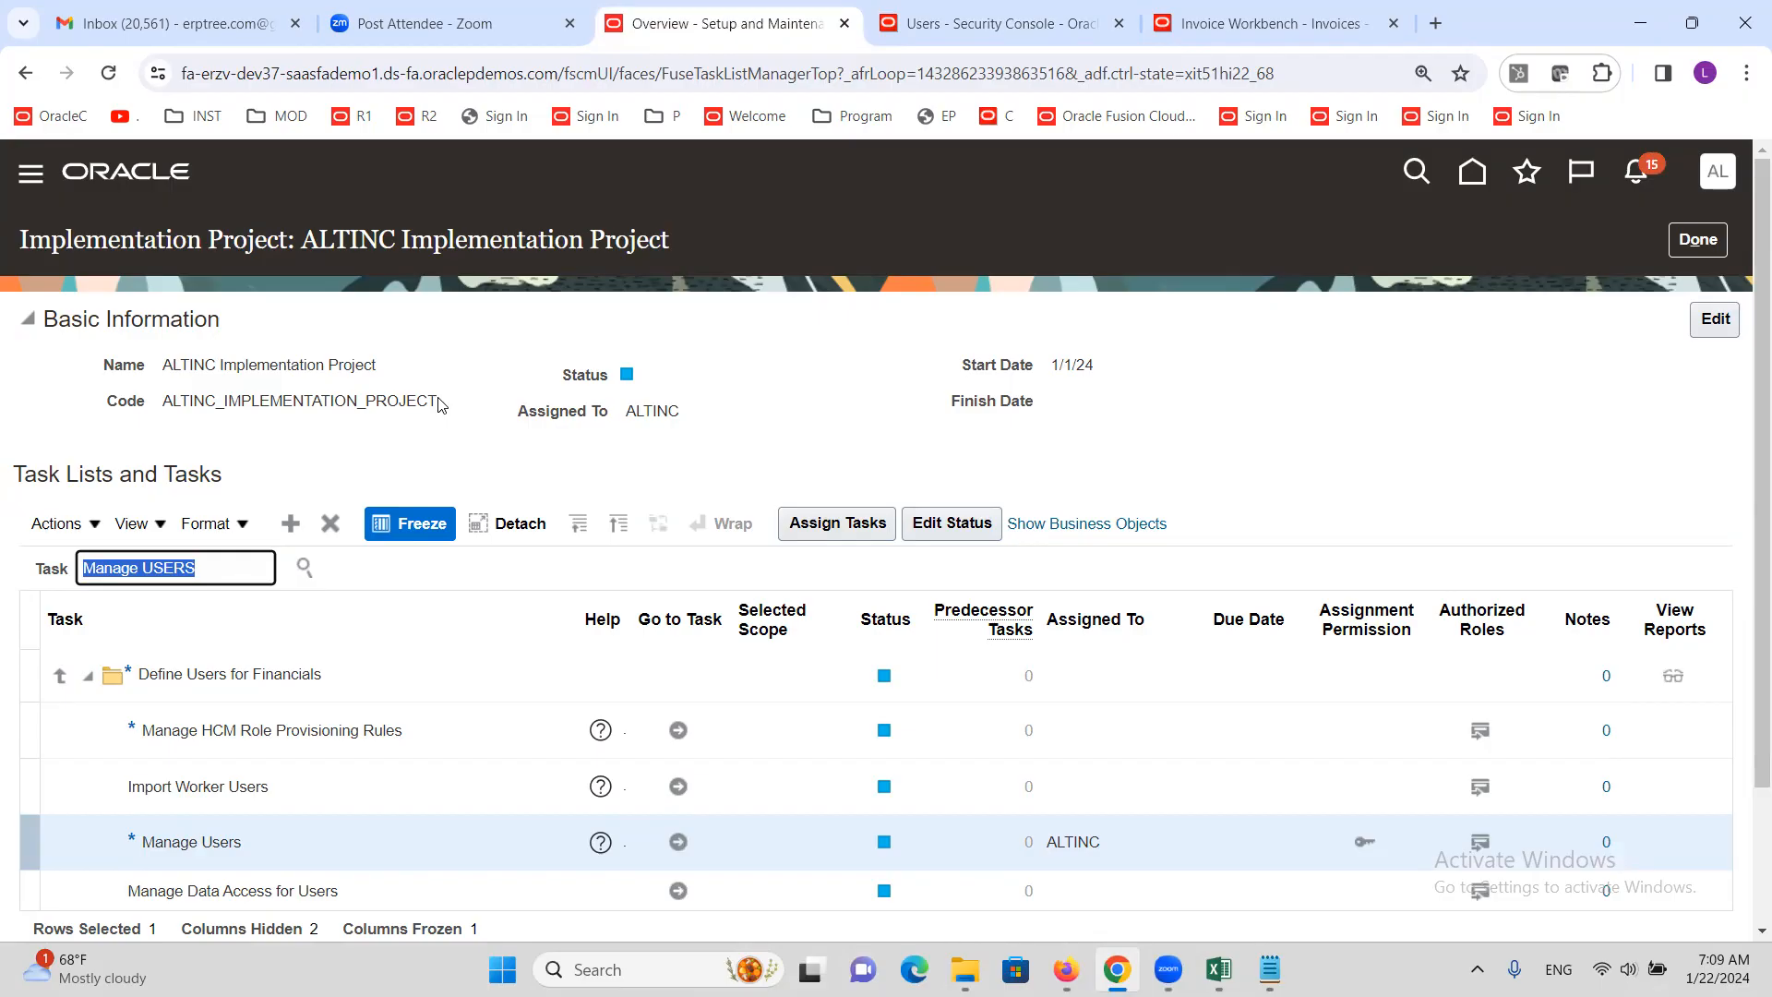
pyautogui.write('Appro')
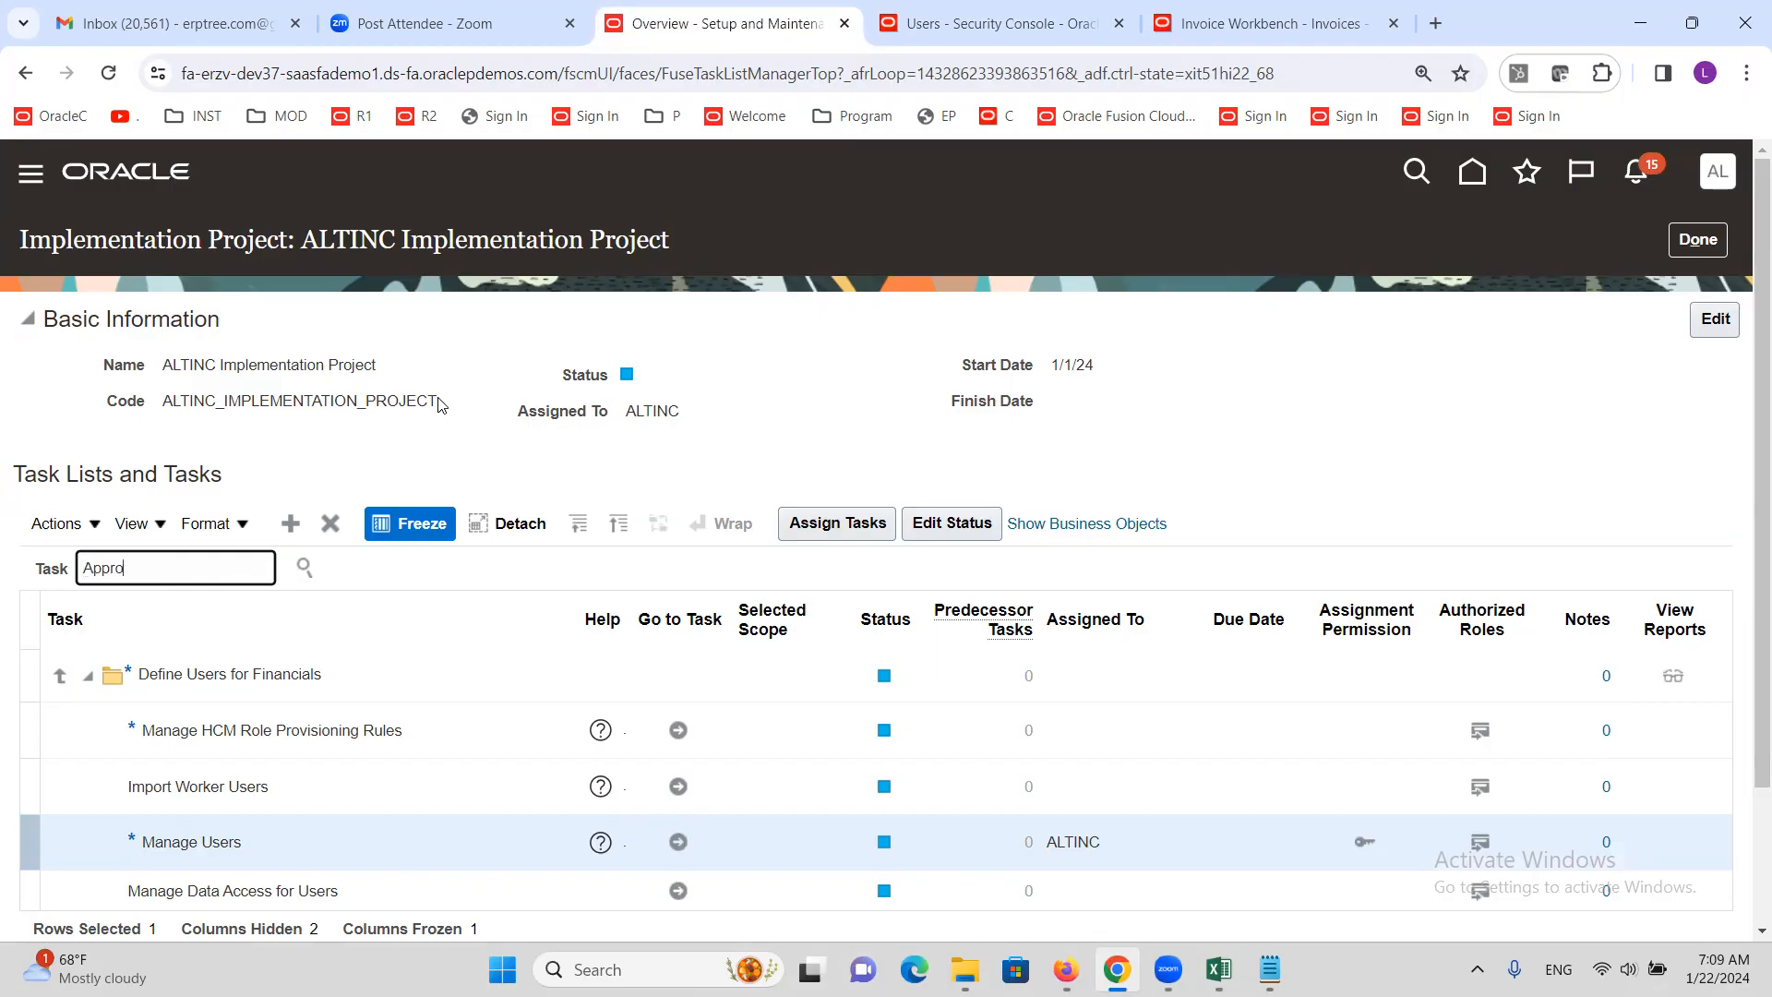
pyautogui.write('val G')
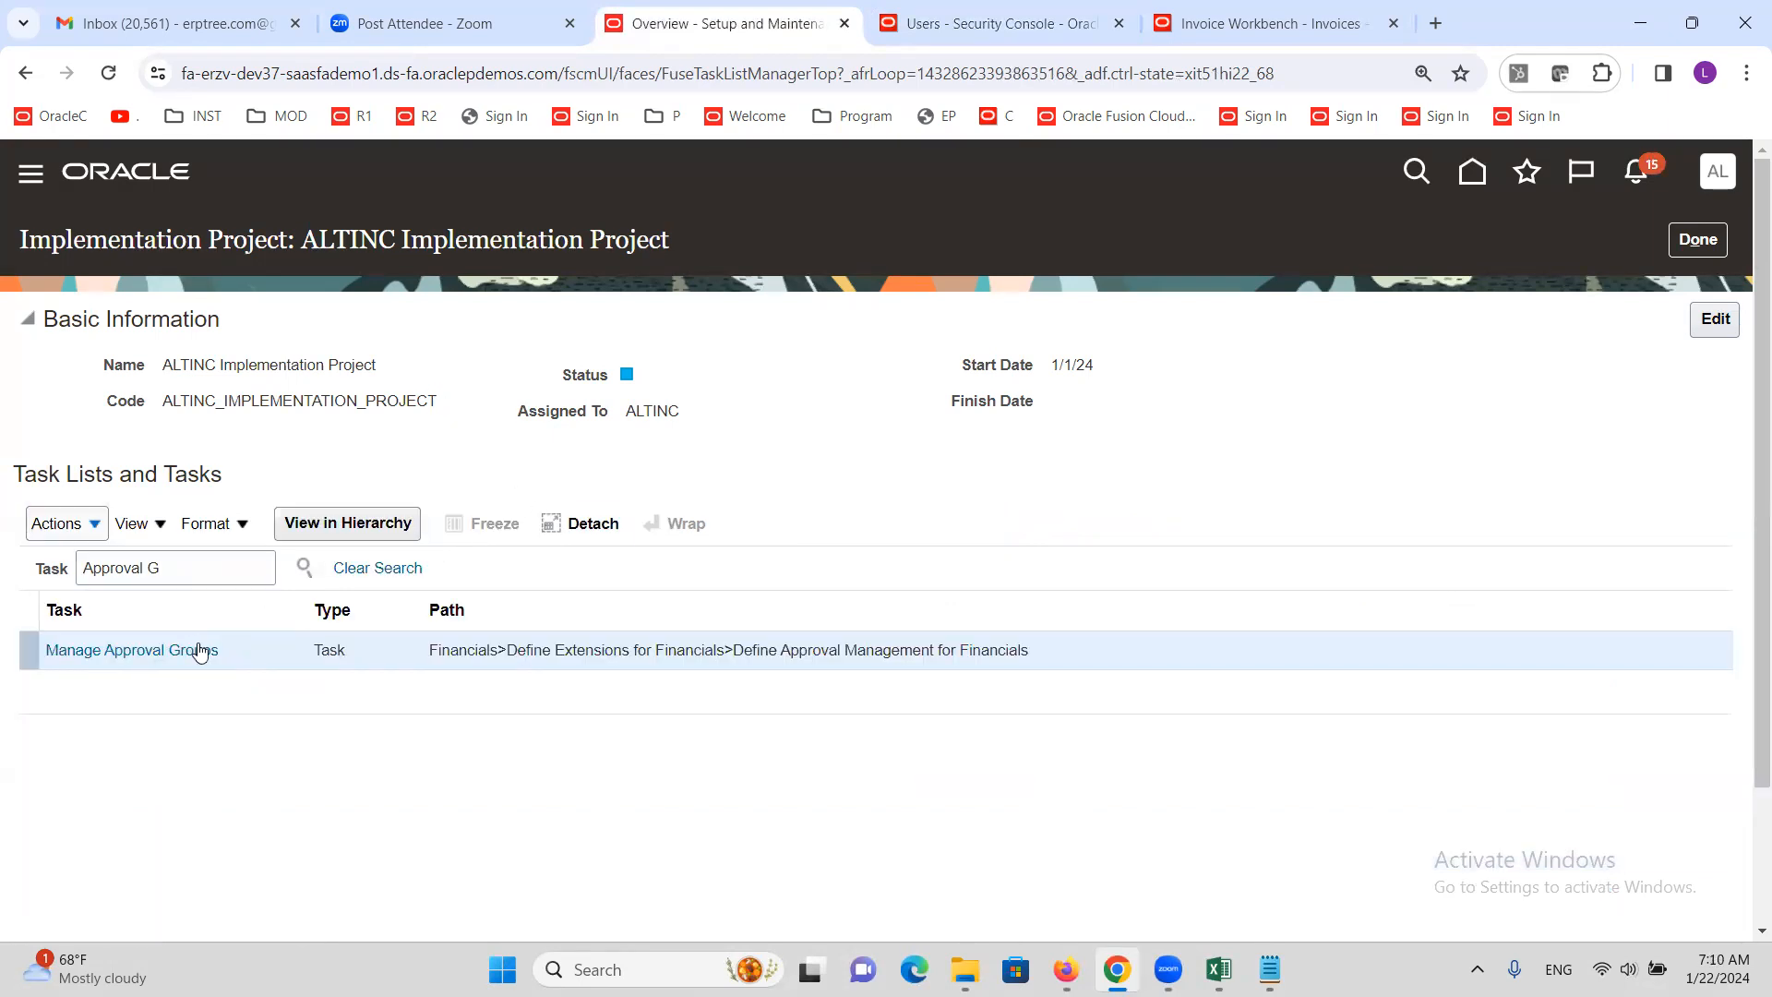
# Select the Manage Approval Groups task and launch it via Go to Task
pyautogui.click(194, 650)
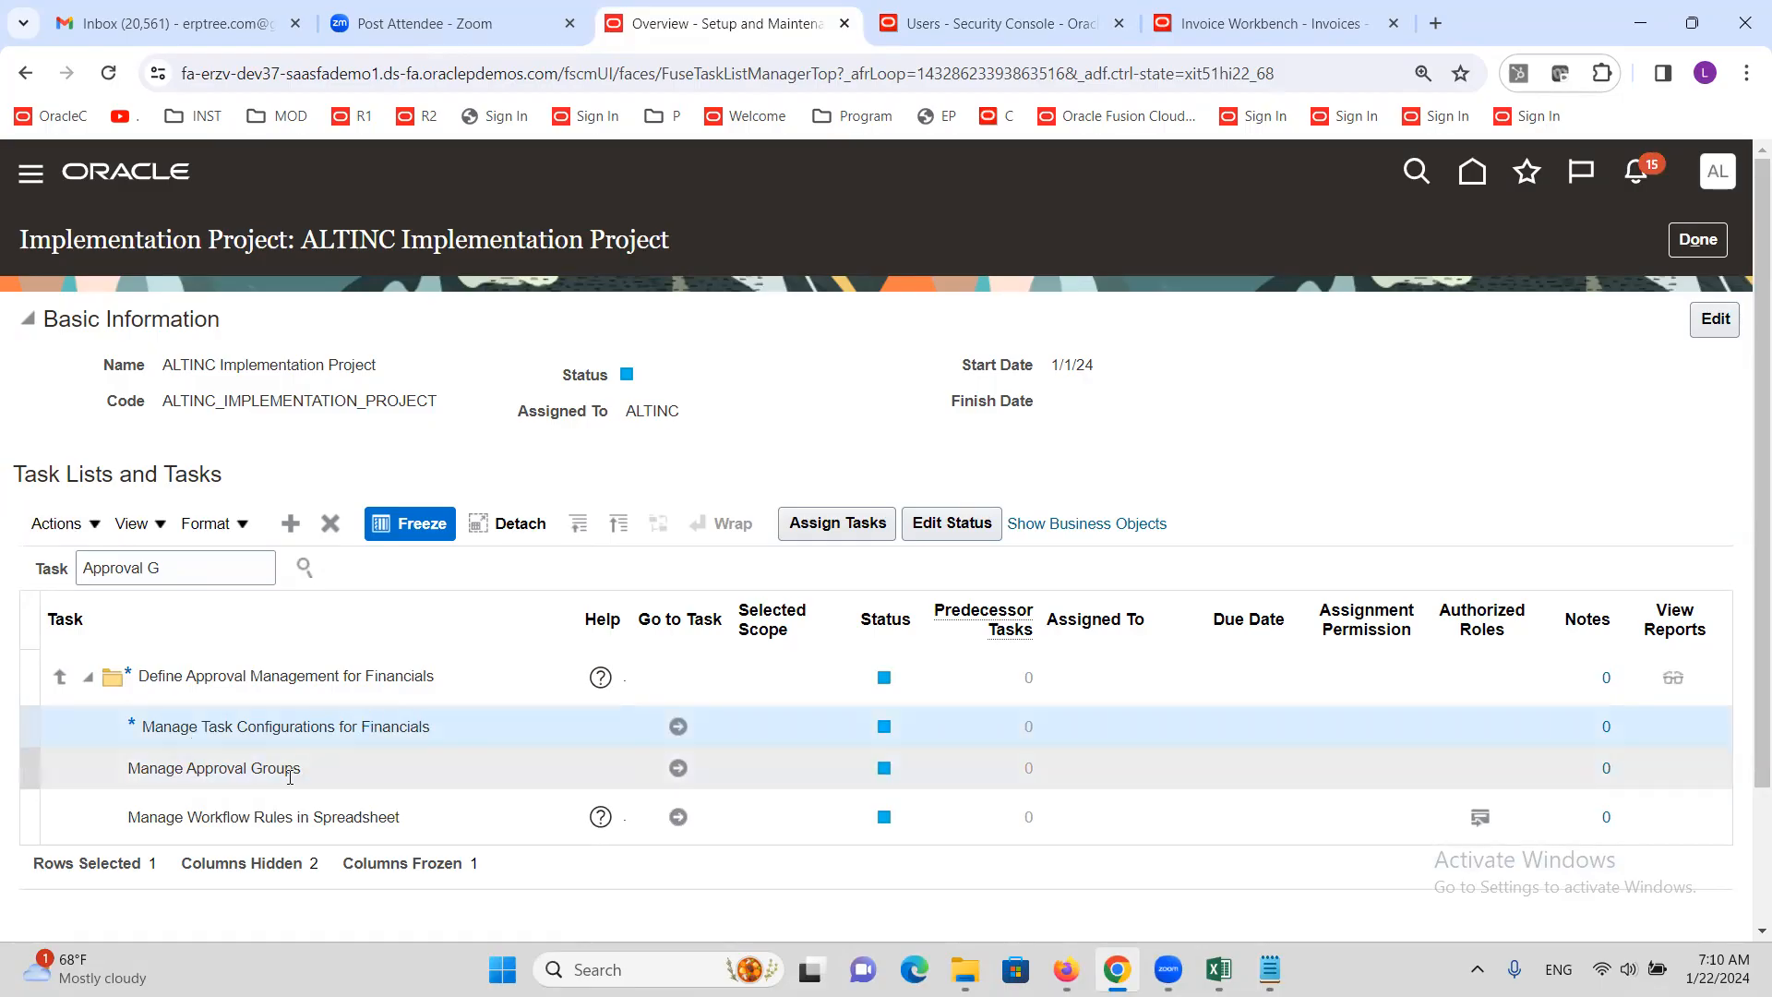
pyautogui.click(281, 733)
pyautogui.click(281, 766)
pyautogui.click(275, 724)
pyautogui.click(270, 760)
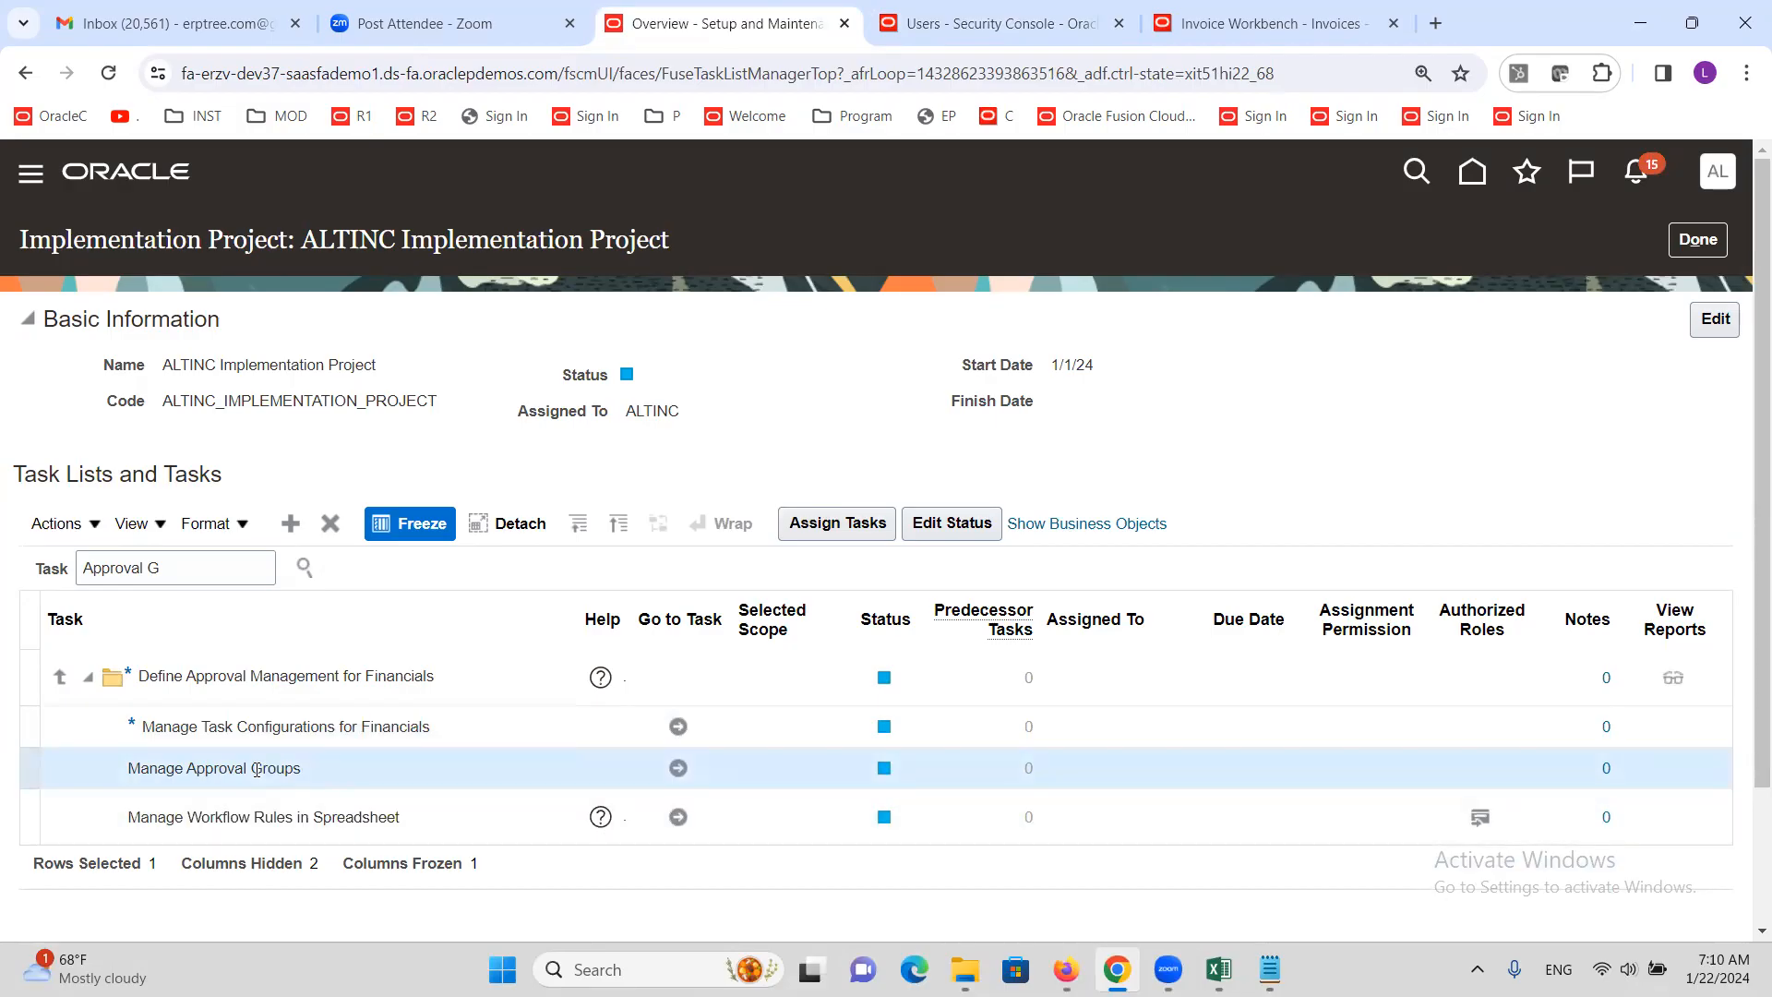
pyautogui.click(293, 720)
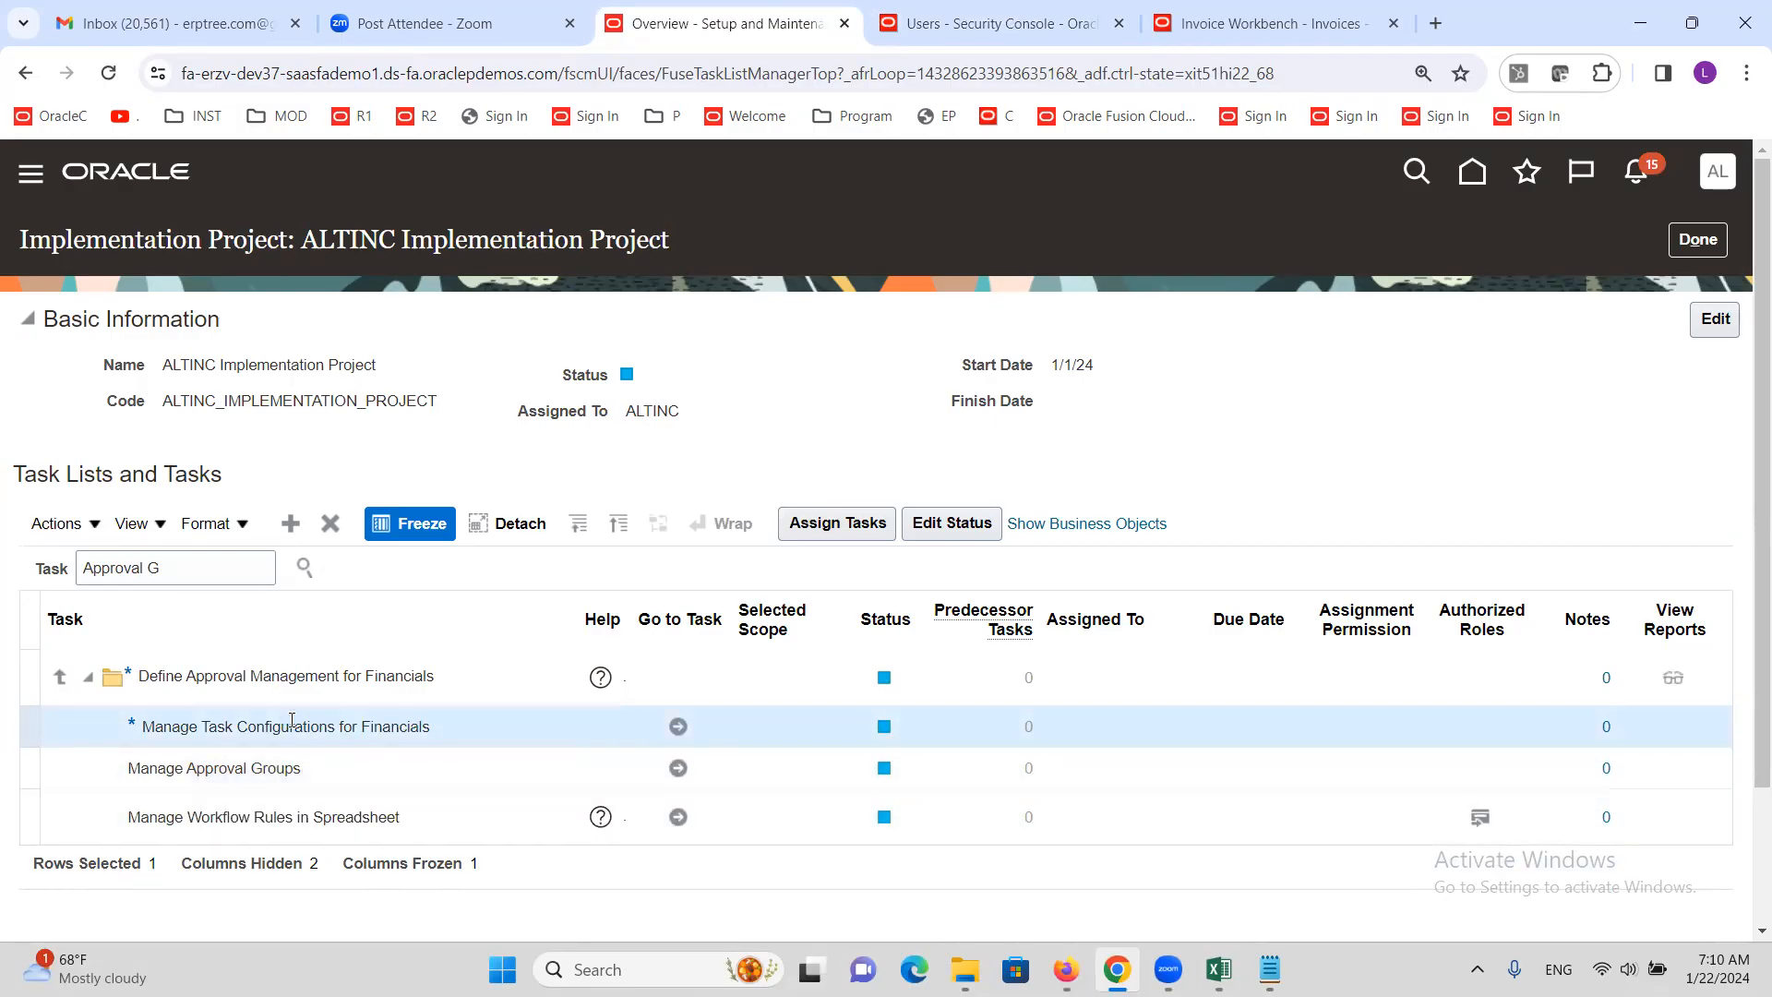
pyautogui.click(678, 769)
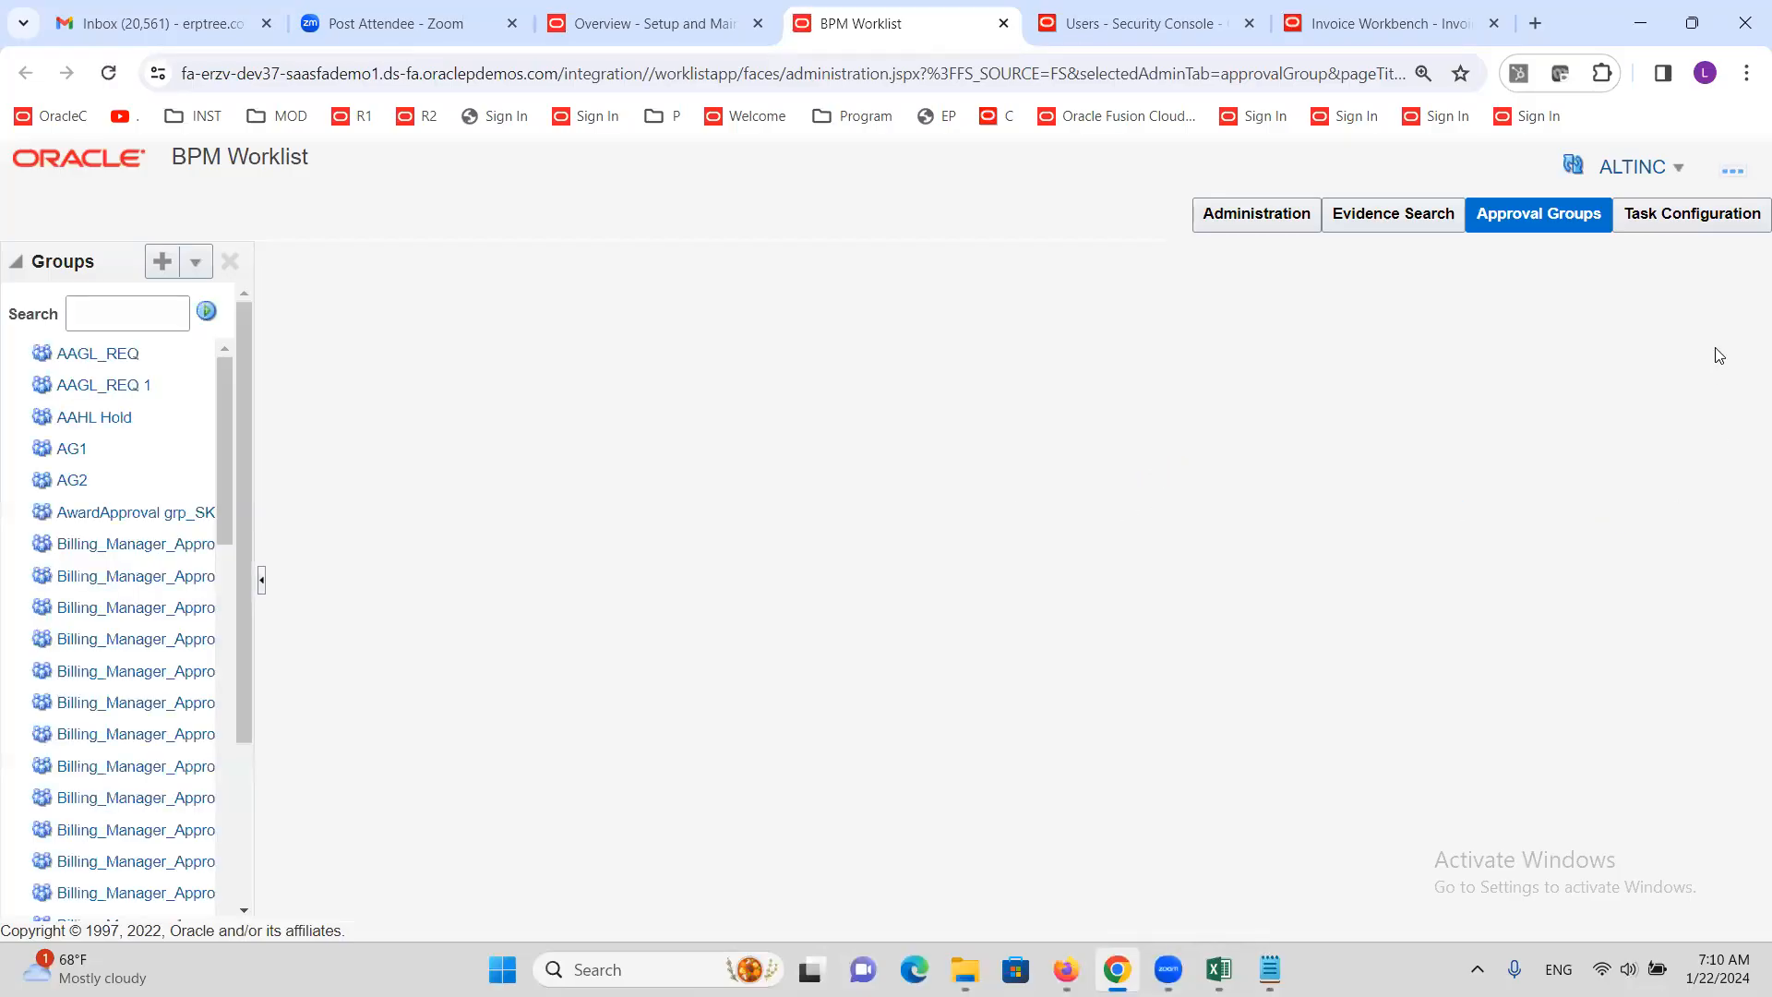
# In Task Configuration, search FinA and start editing the FinApInvoiceApproval task
pyautogui.click(1688, 217)
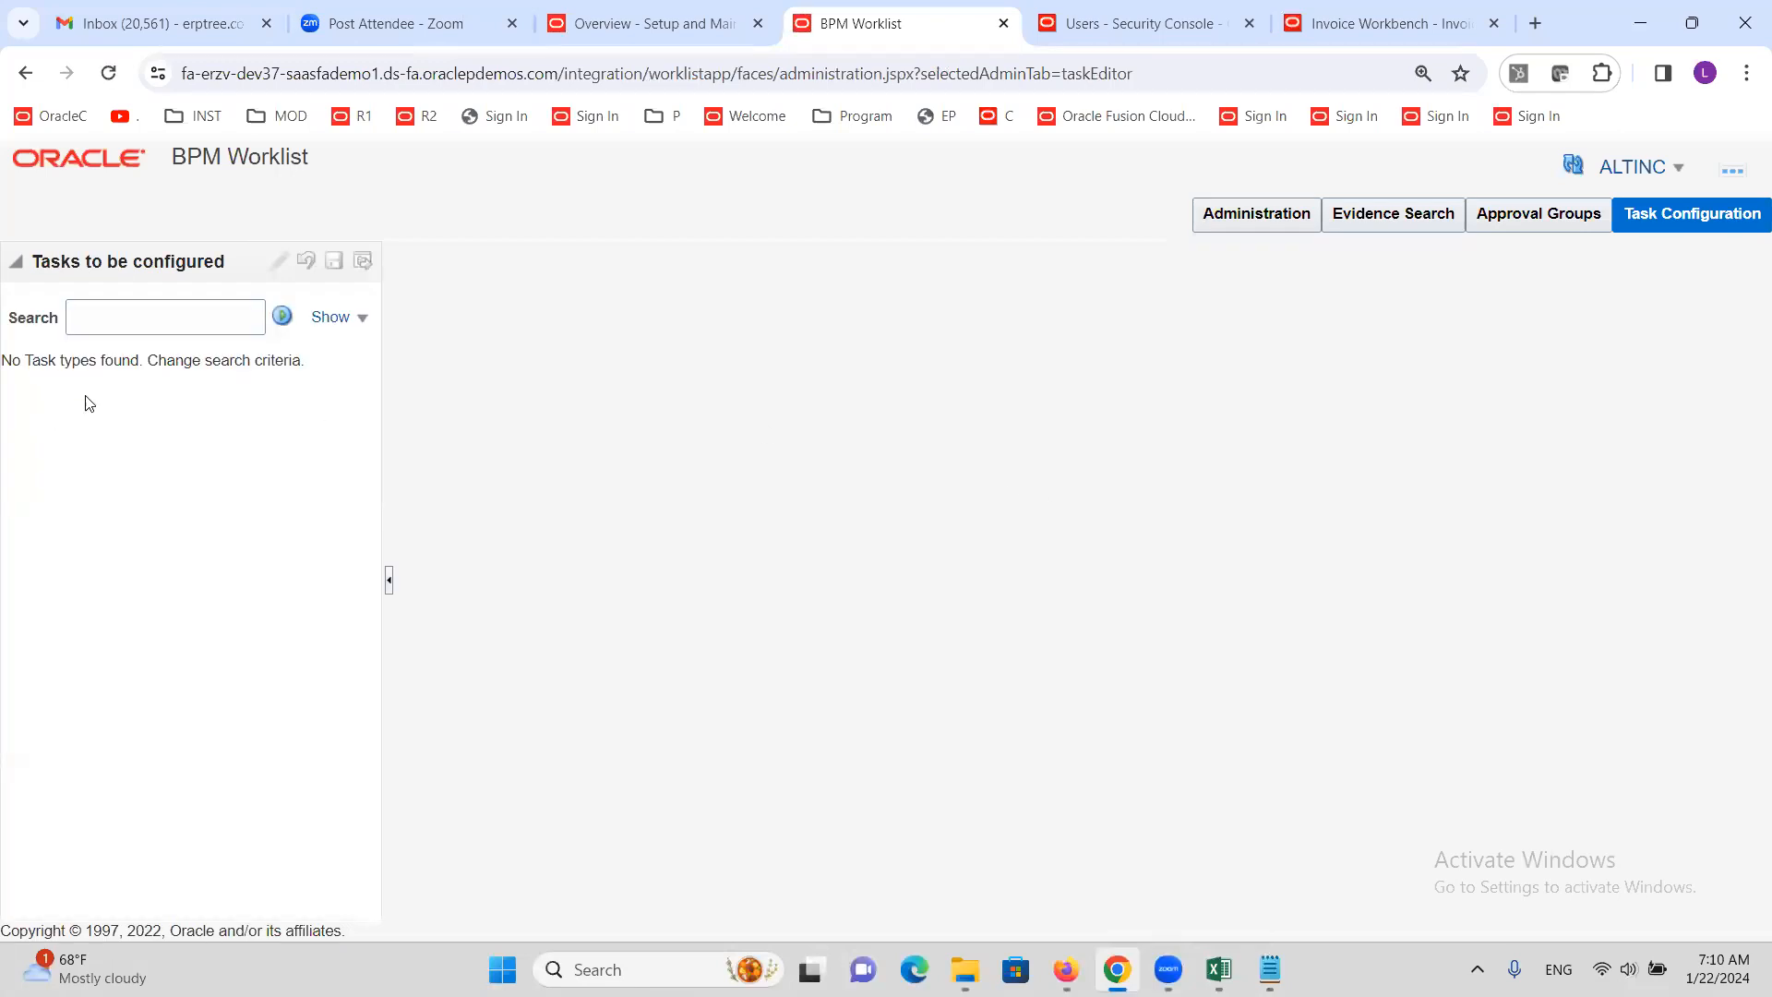
pyautogui.click(133, 320)
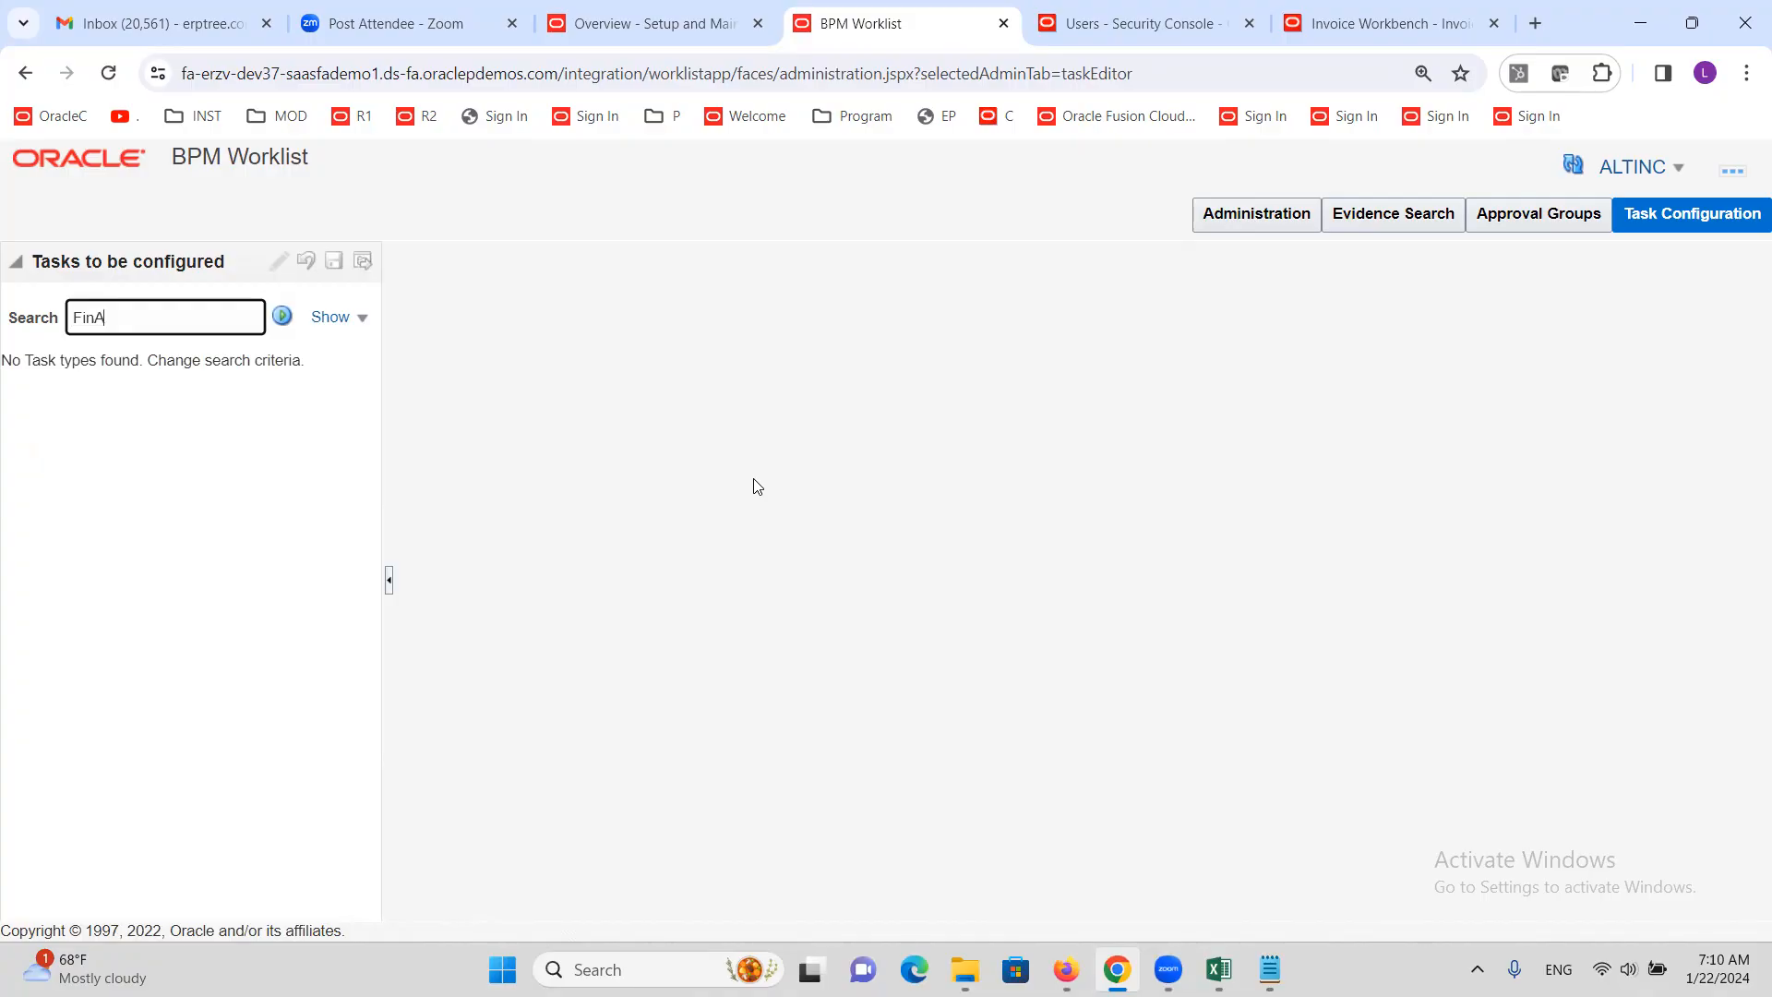
pyautogui.click(282, 317)
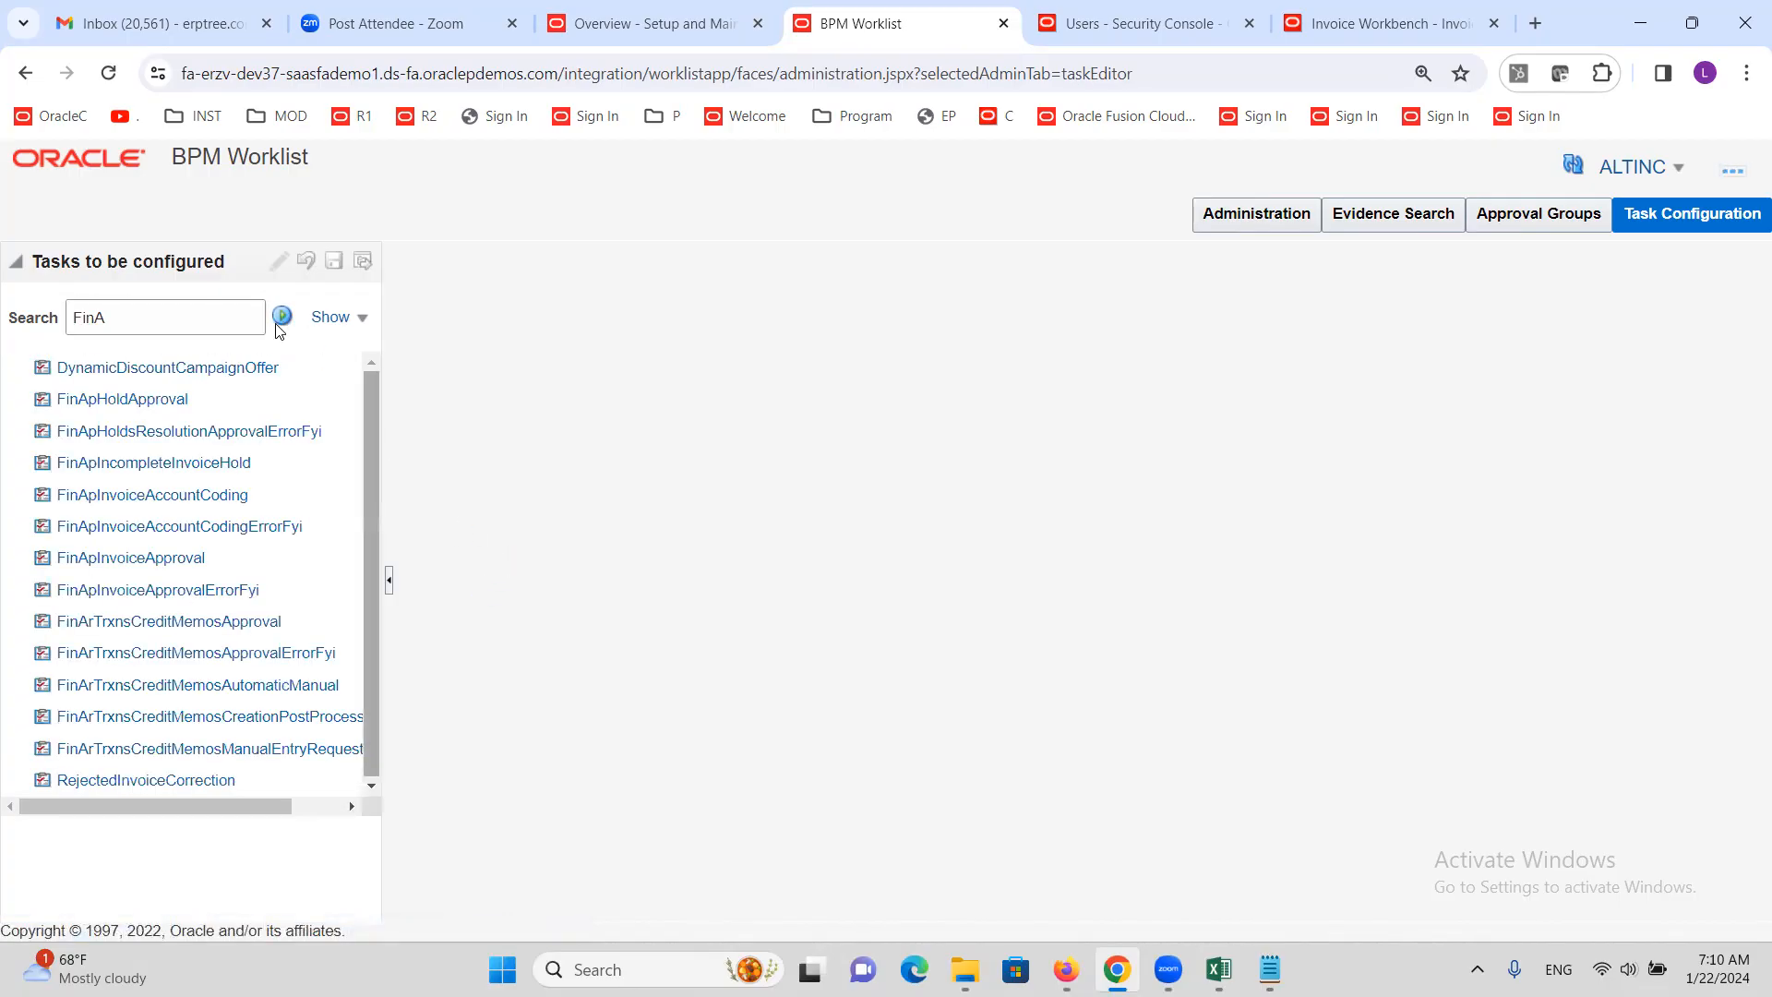
pyautogui.click(158, 559)
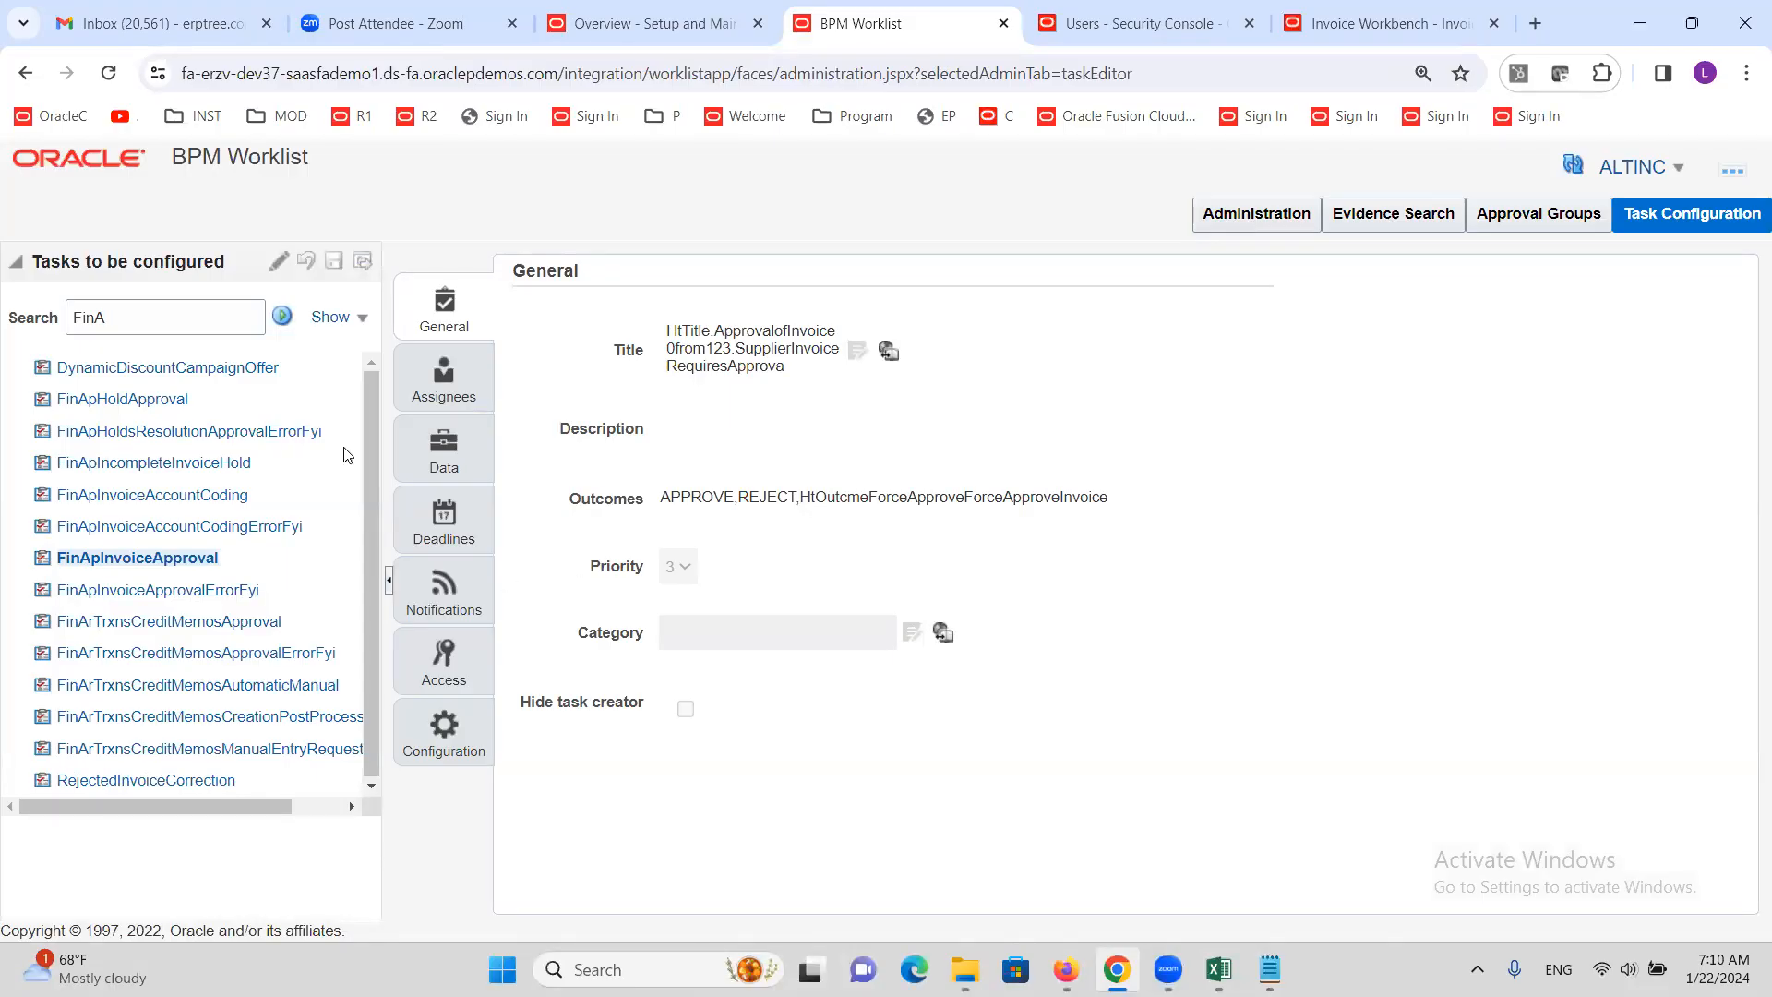
pyautogui.click(277, 262)
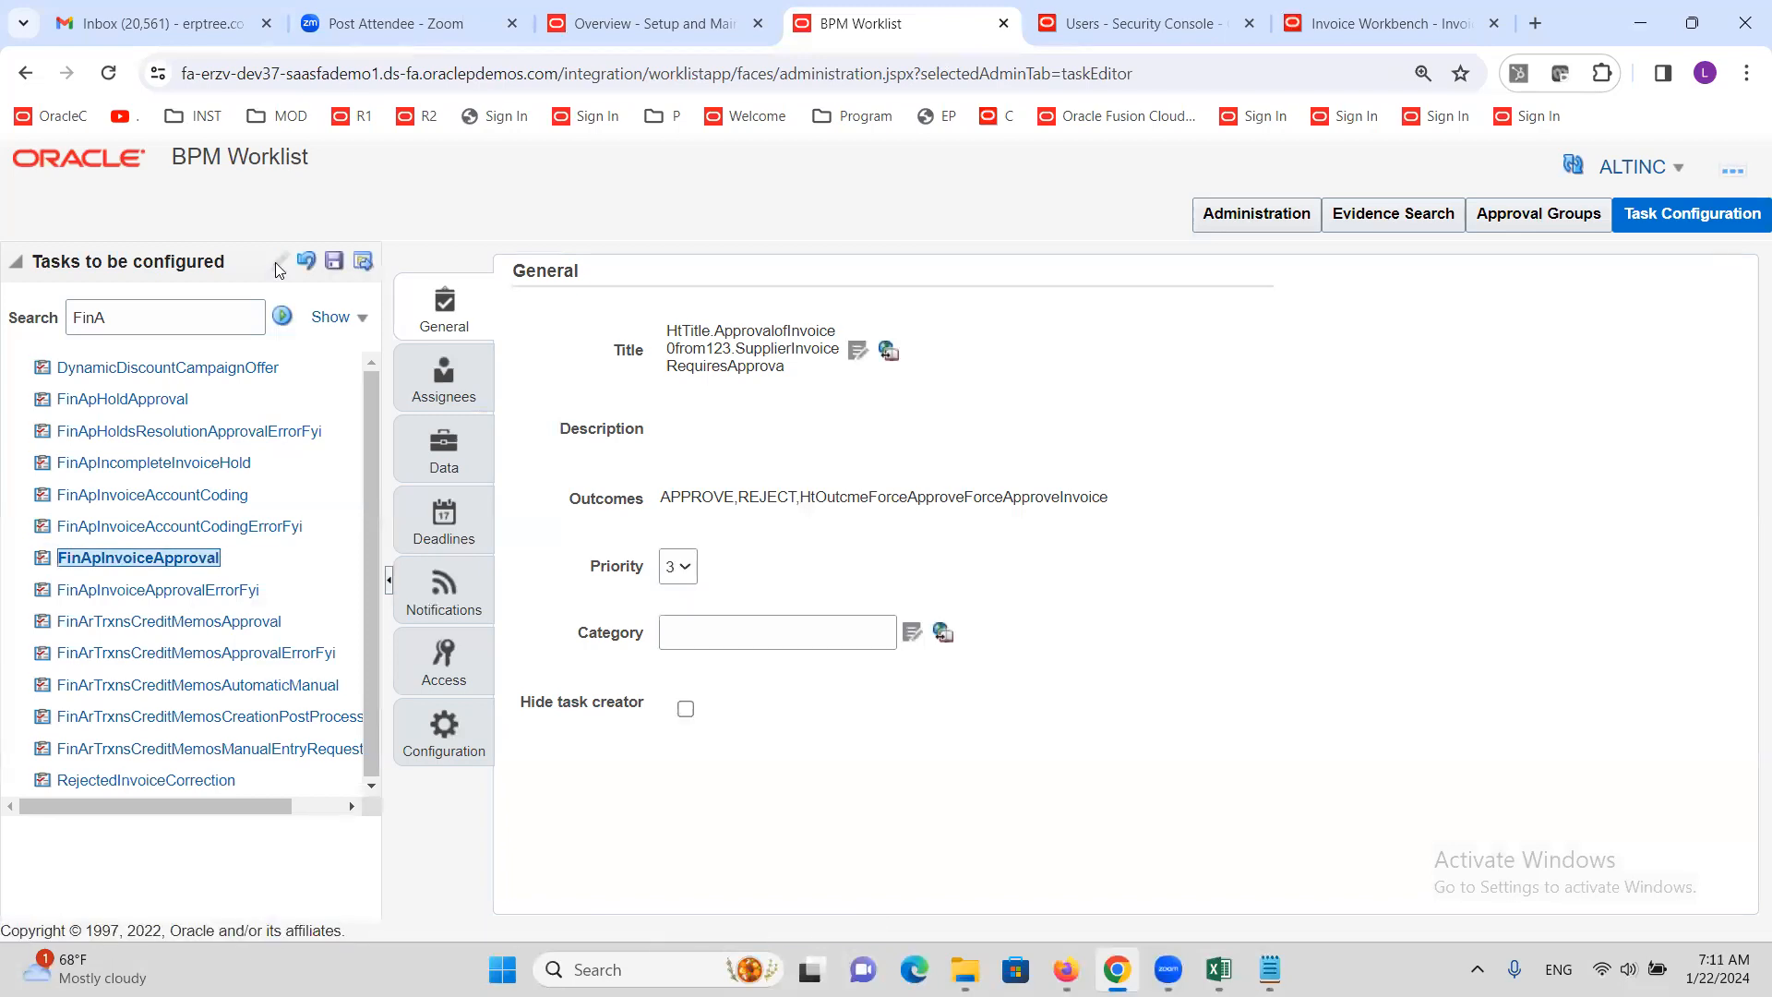
# Open the Assignees flow and choose Go to Rule on the final participant
pyautogui.click(442, 377)
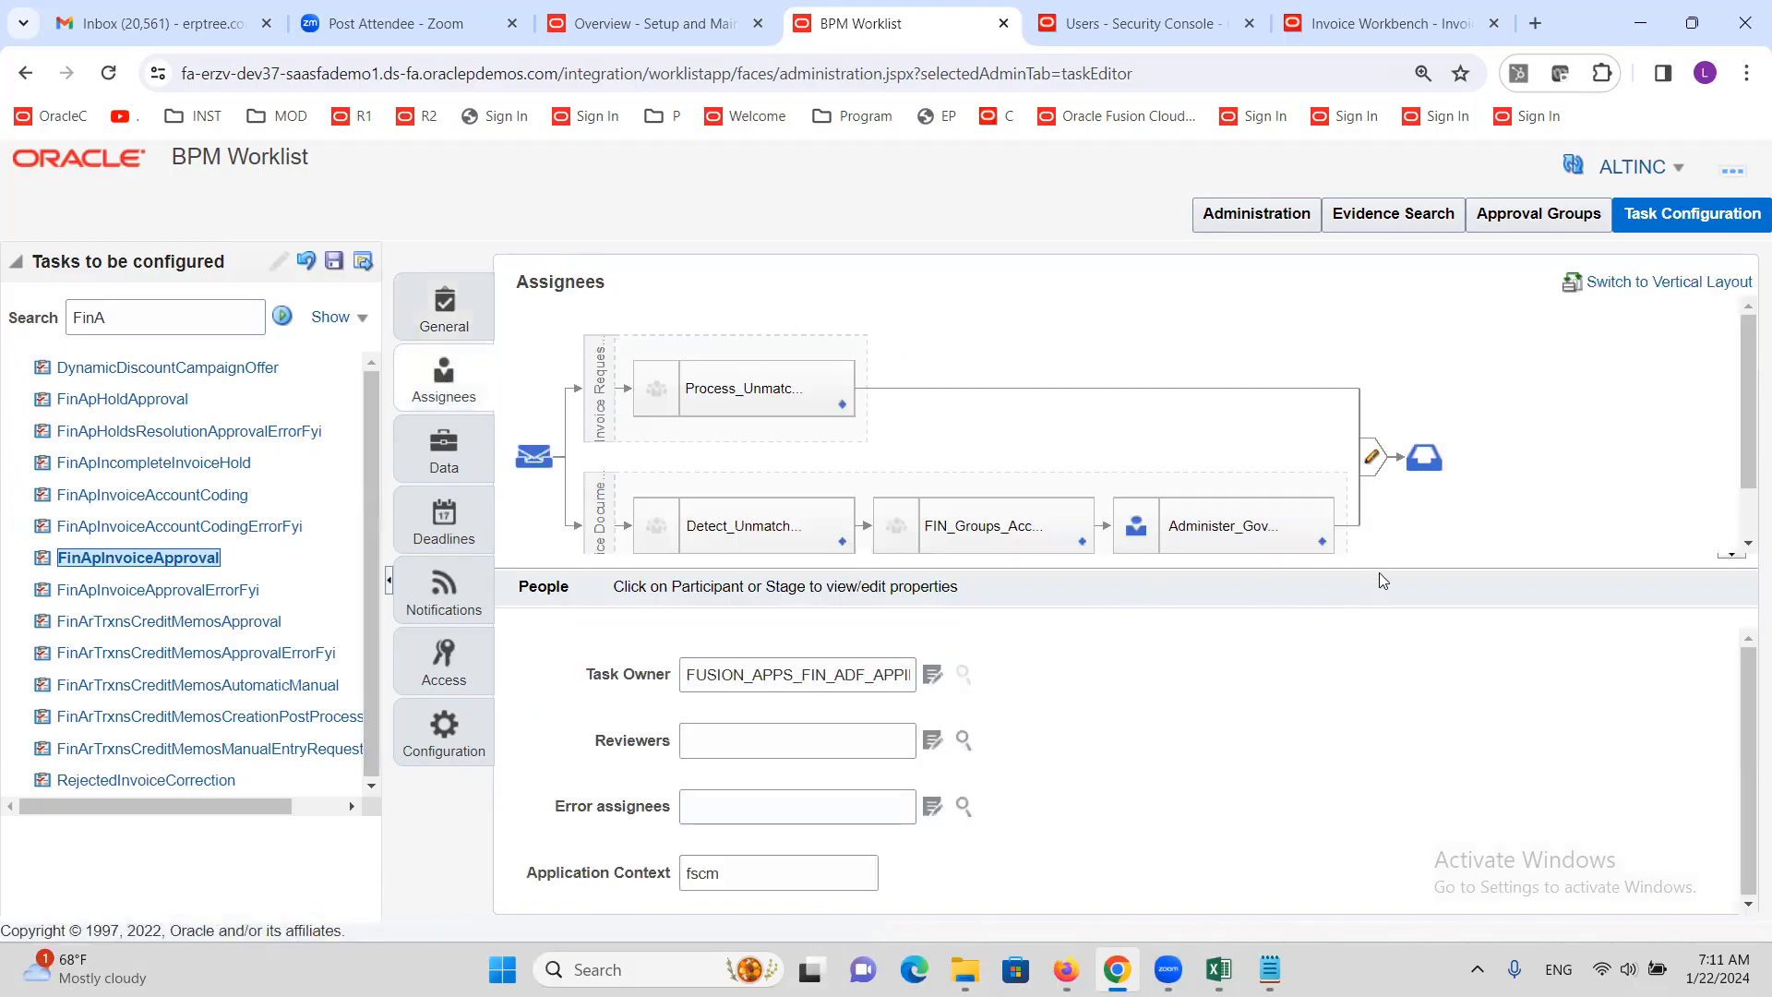
pyautogui.scroll(-1, 1306, 471)
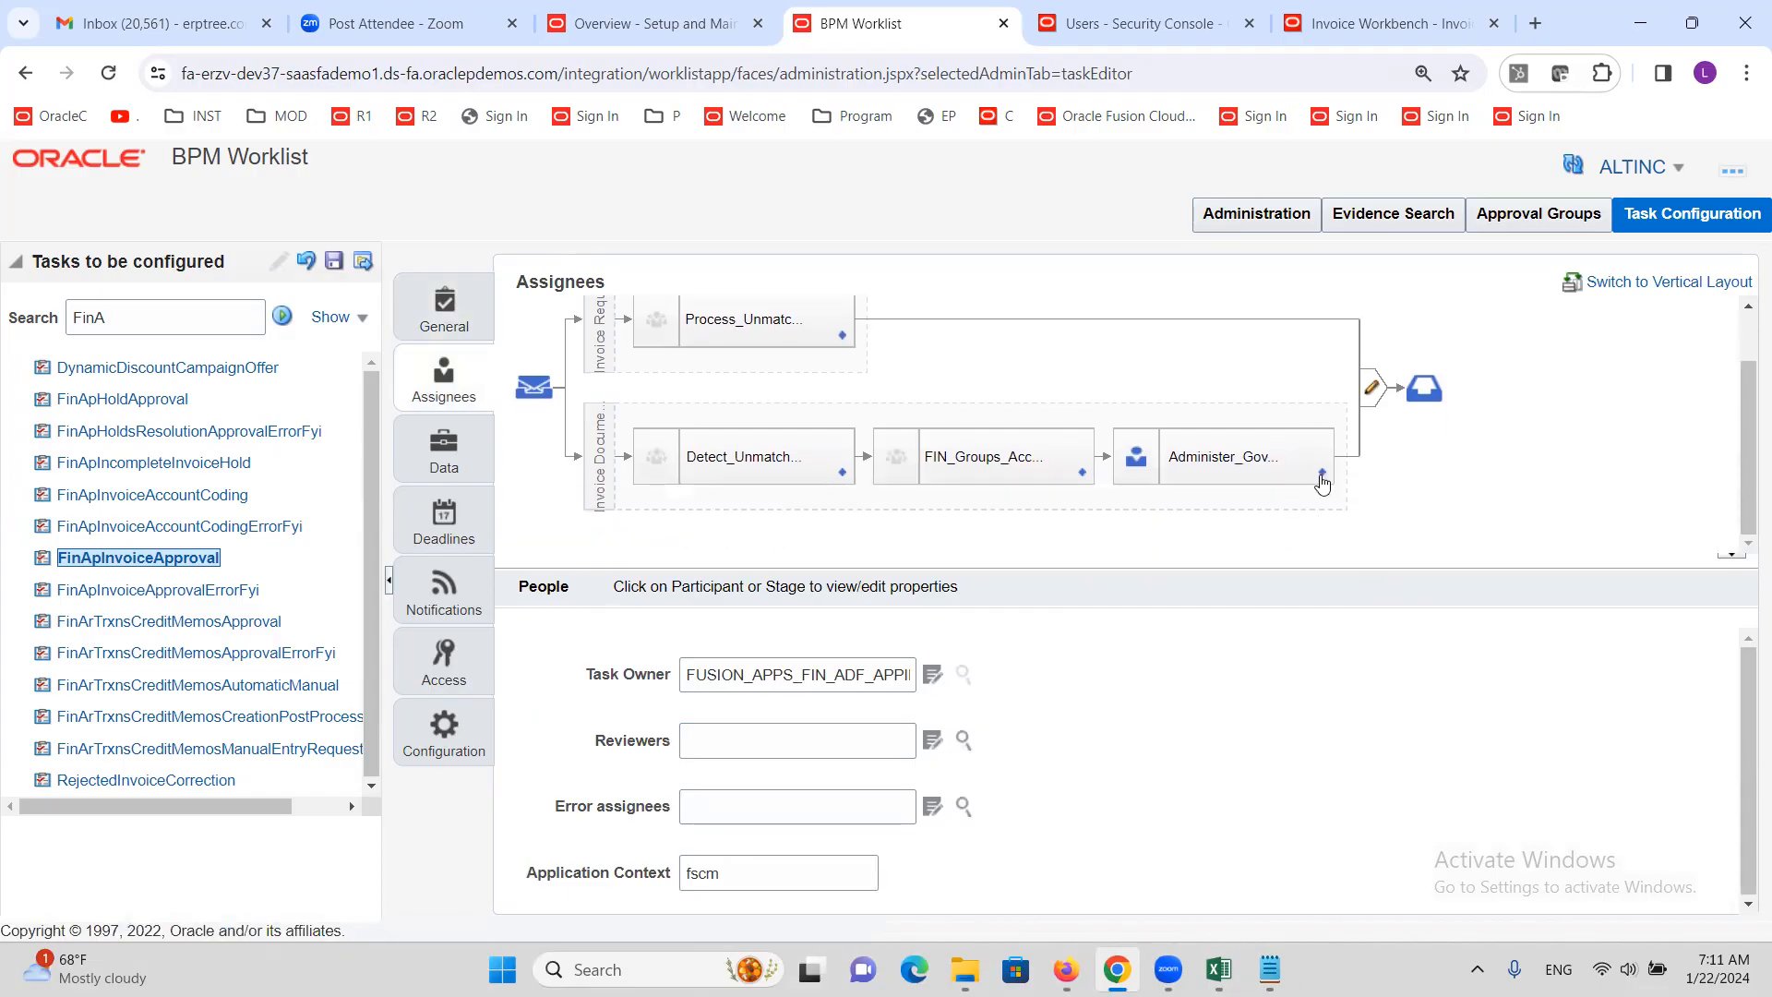
pyautogui.click(1322, 479)
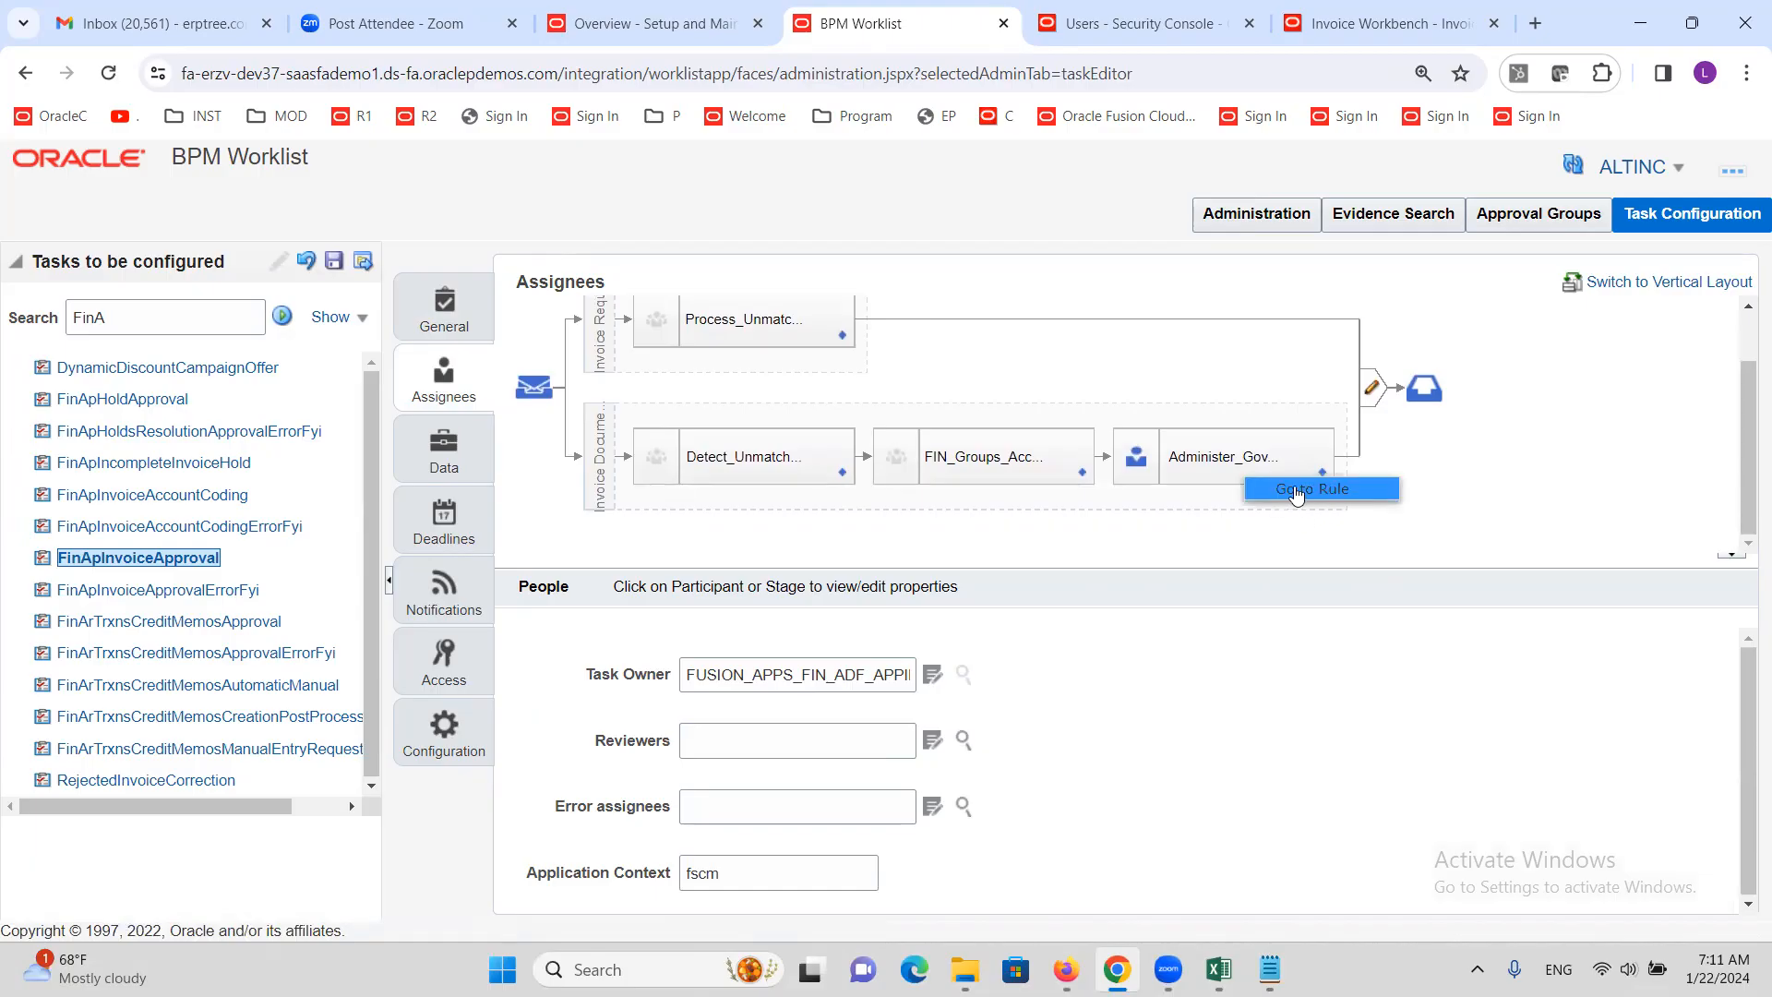
pyautogui.click(1291, 497)
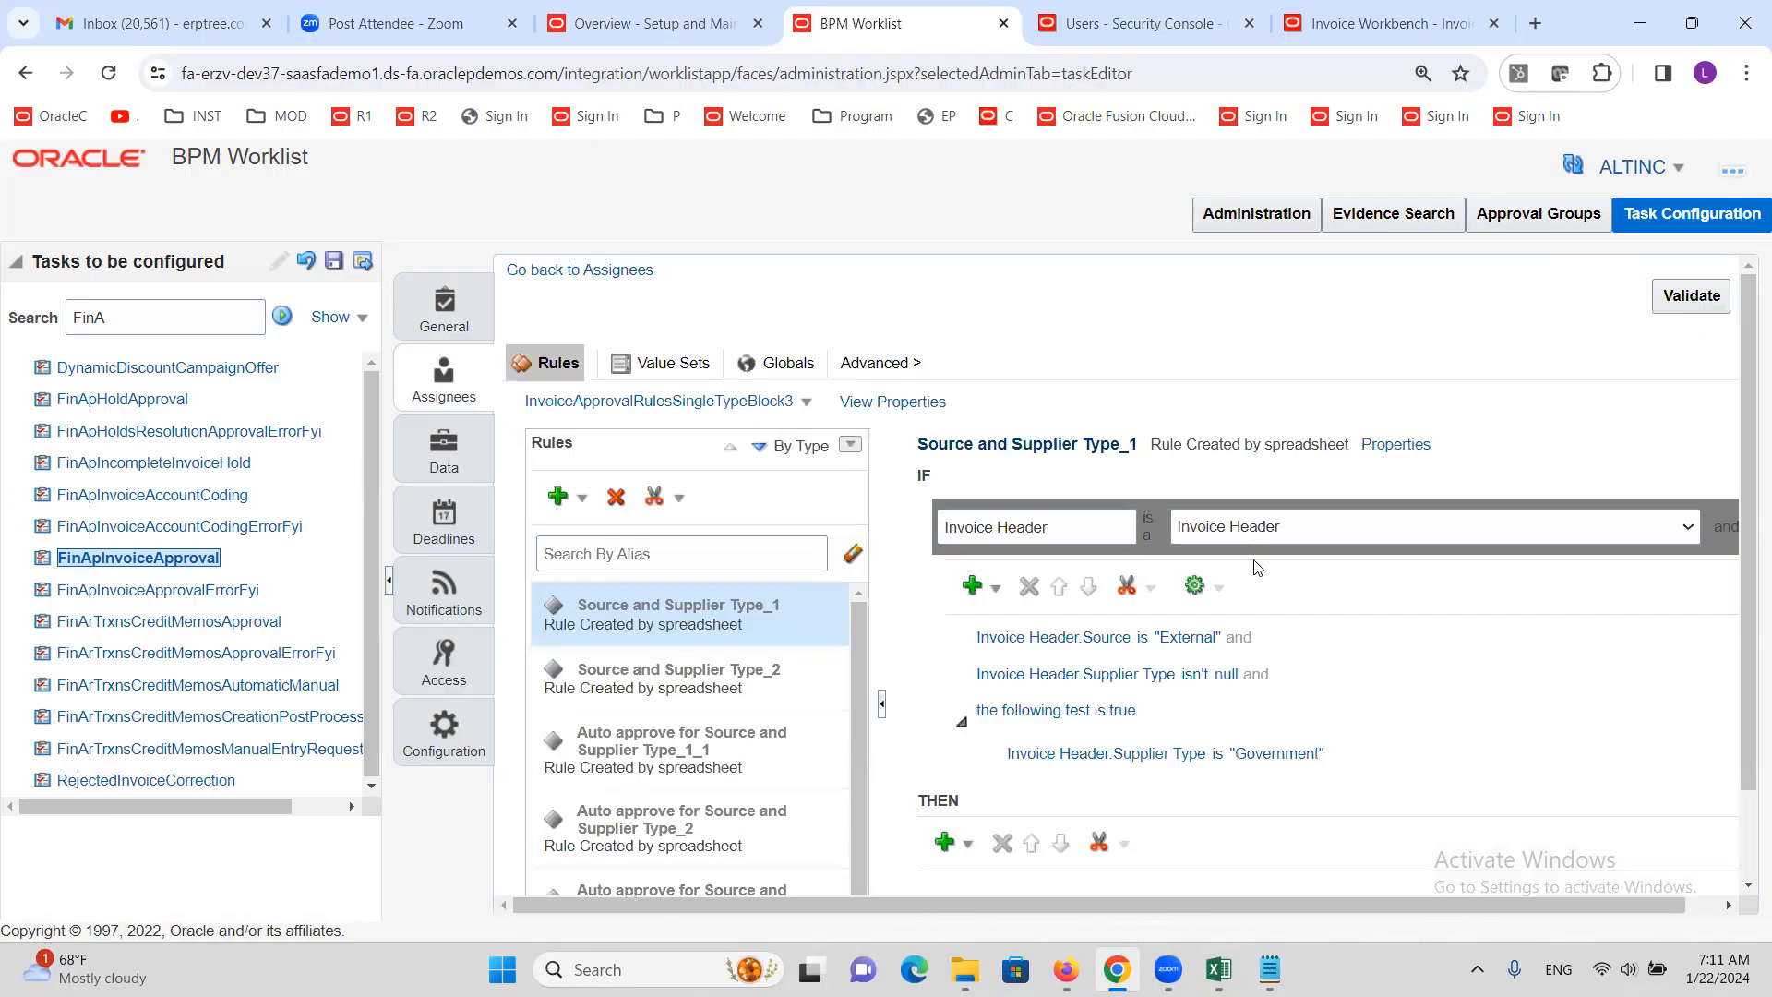
# Deactivate the 'Same or less than 5000' and 'More than 5000' rules in their Properties
pyautogui.scroll(-1, 774, 605)
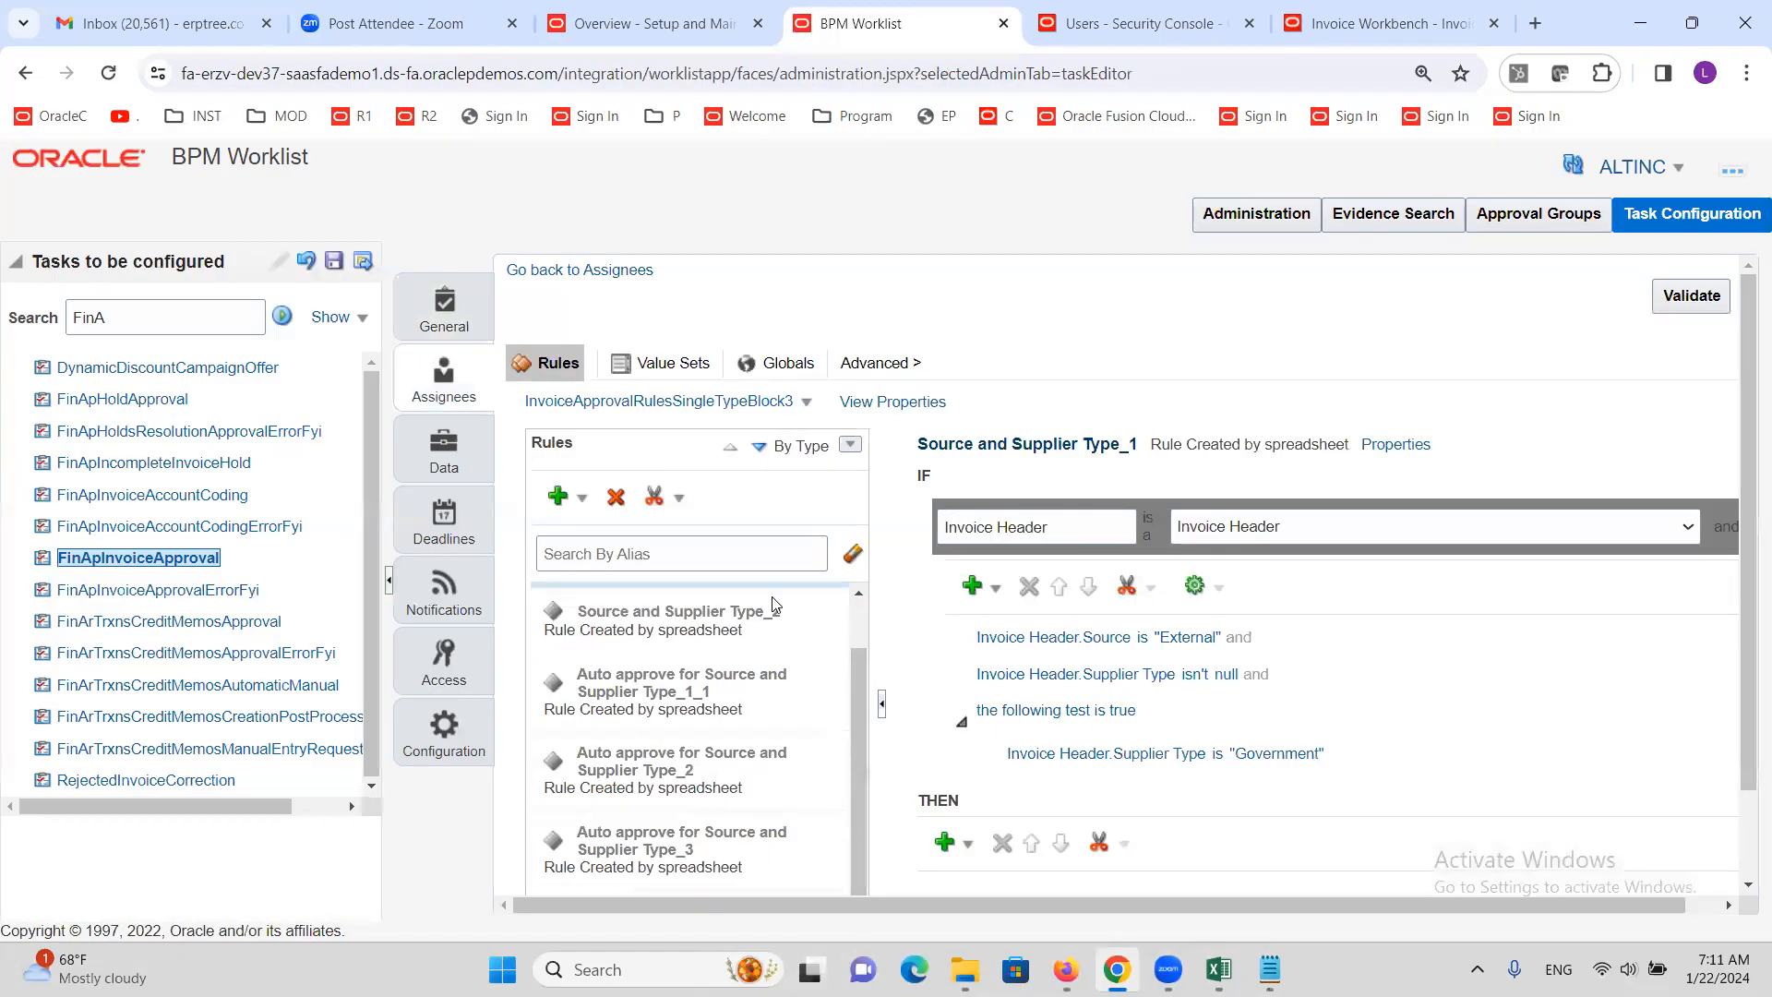
pyautogui.scroll(-2, 790, 708)
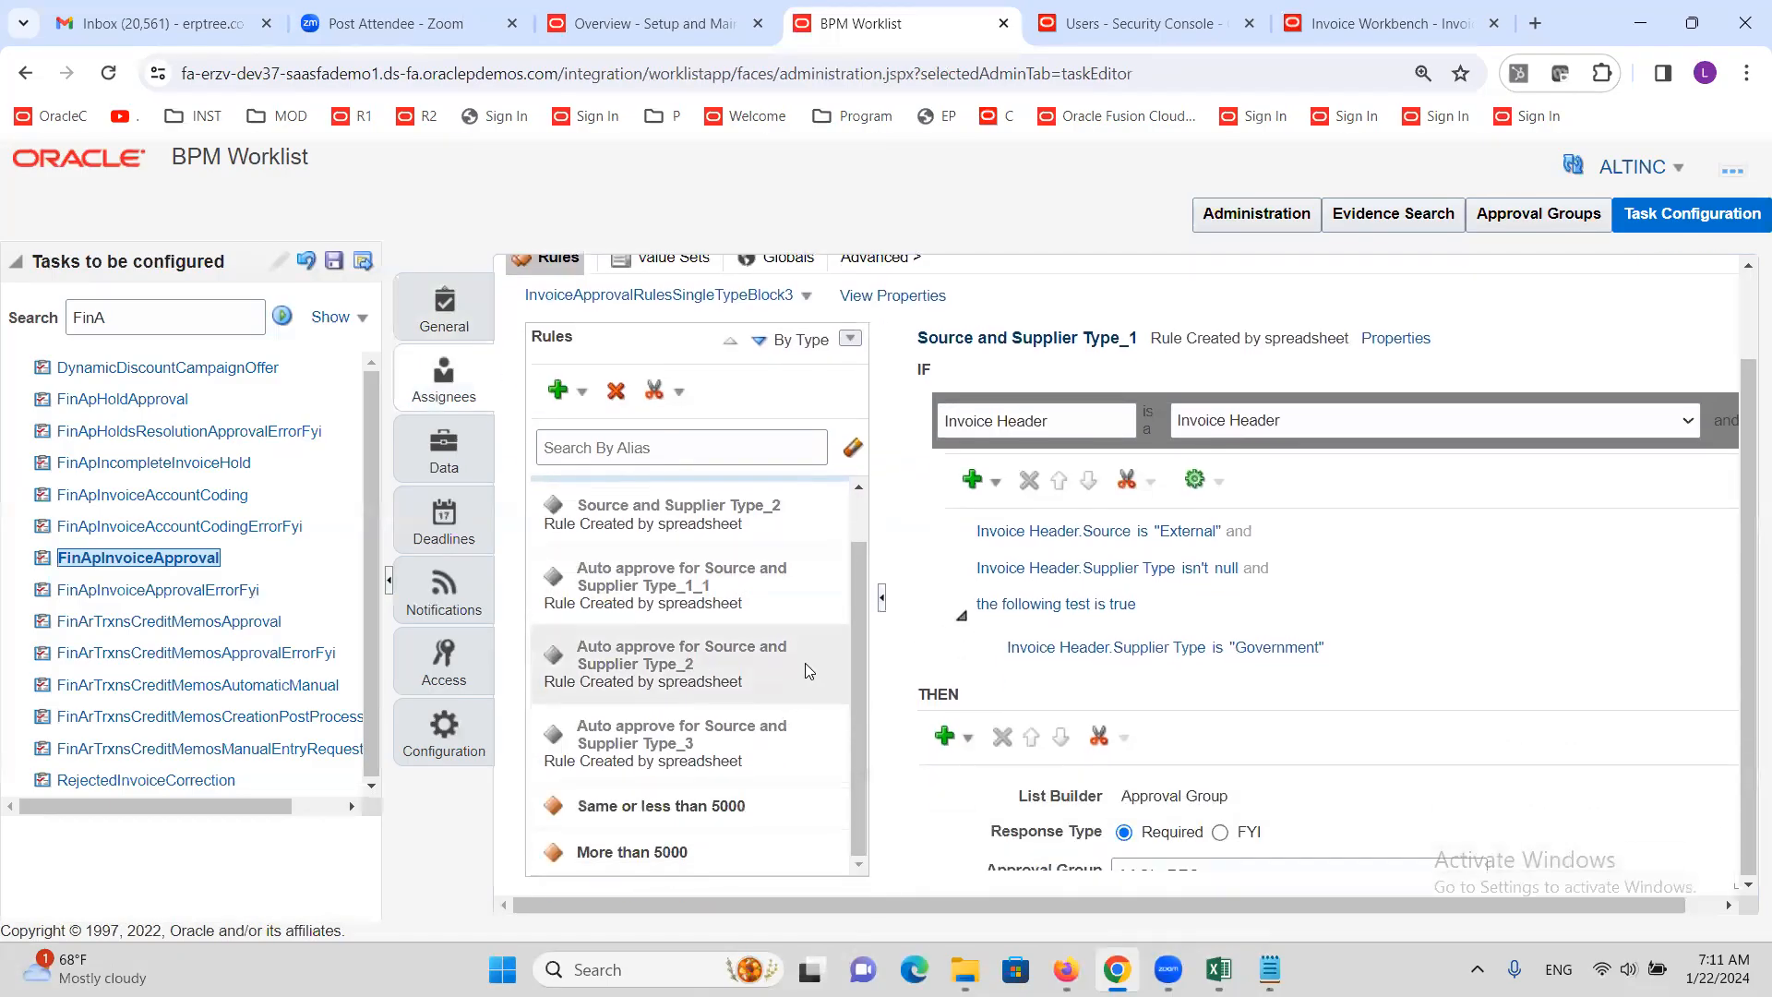
pyautogui.click(753, 804)
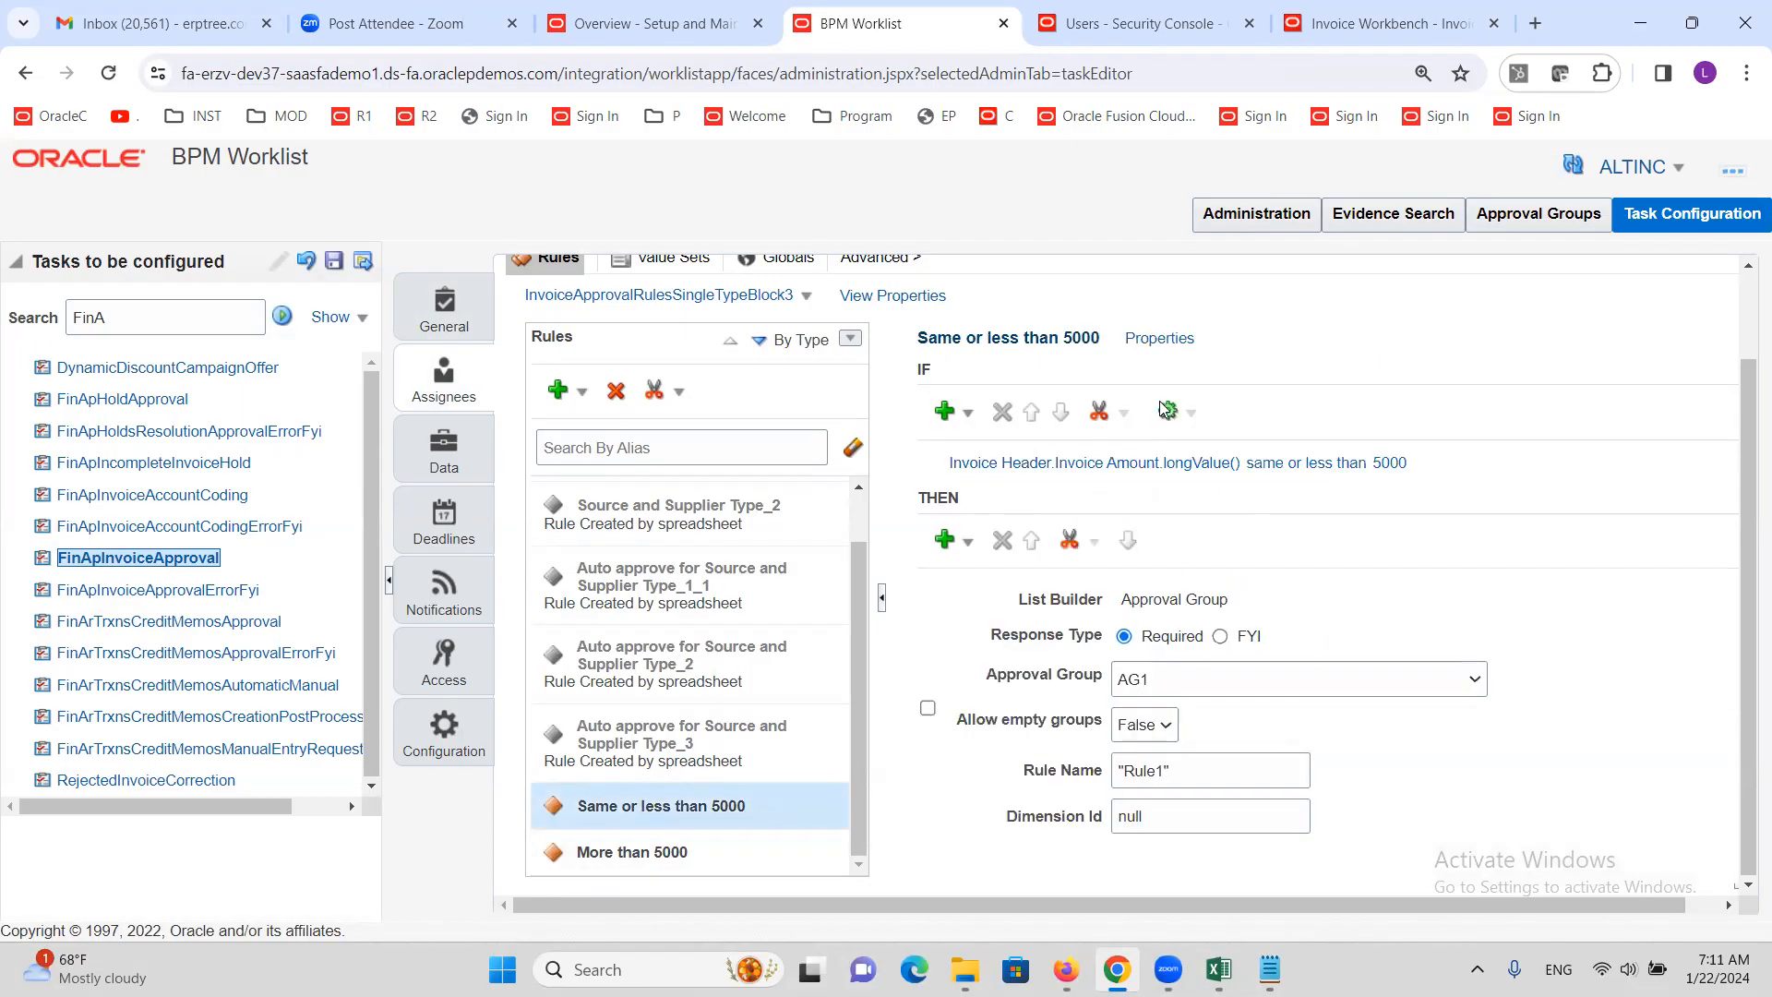
pyautogui.click(1174, 342)
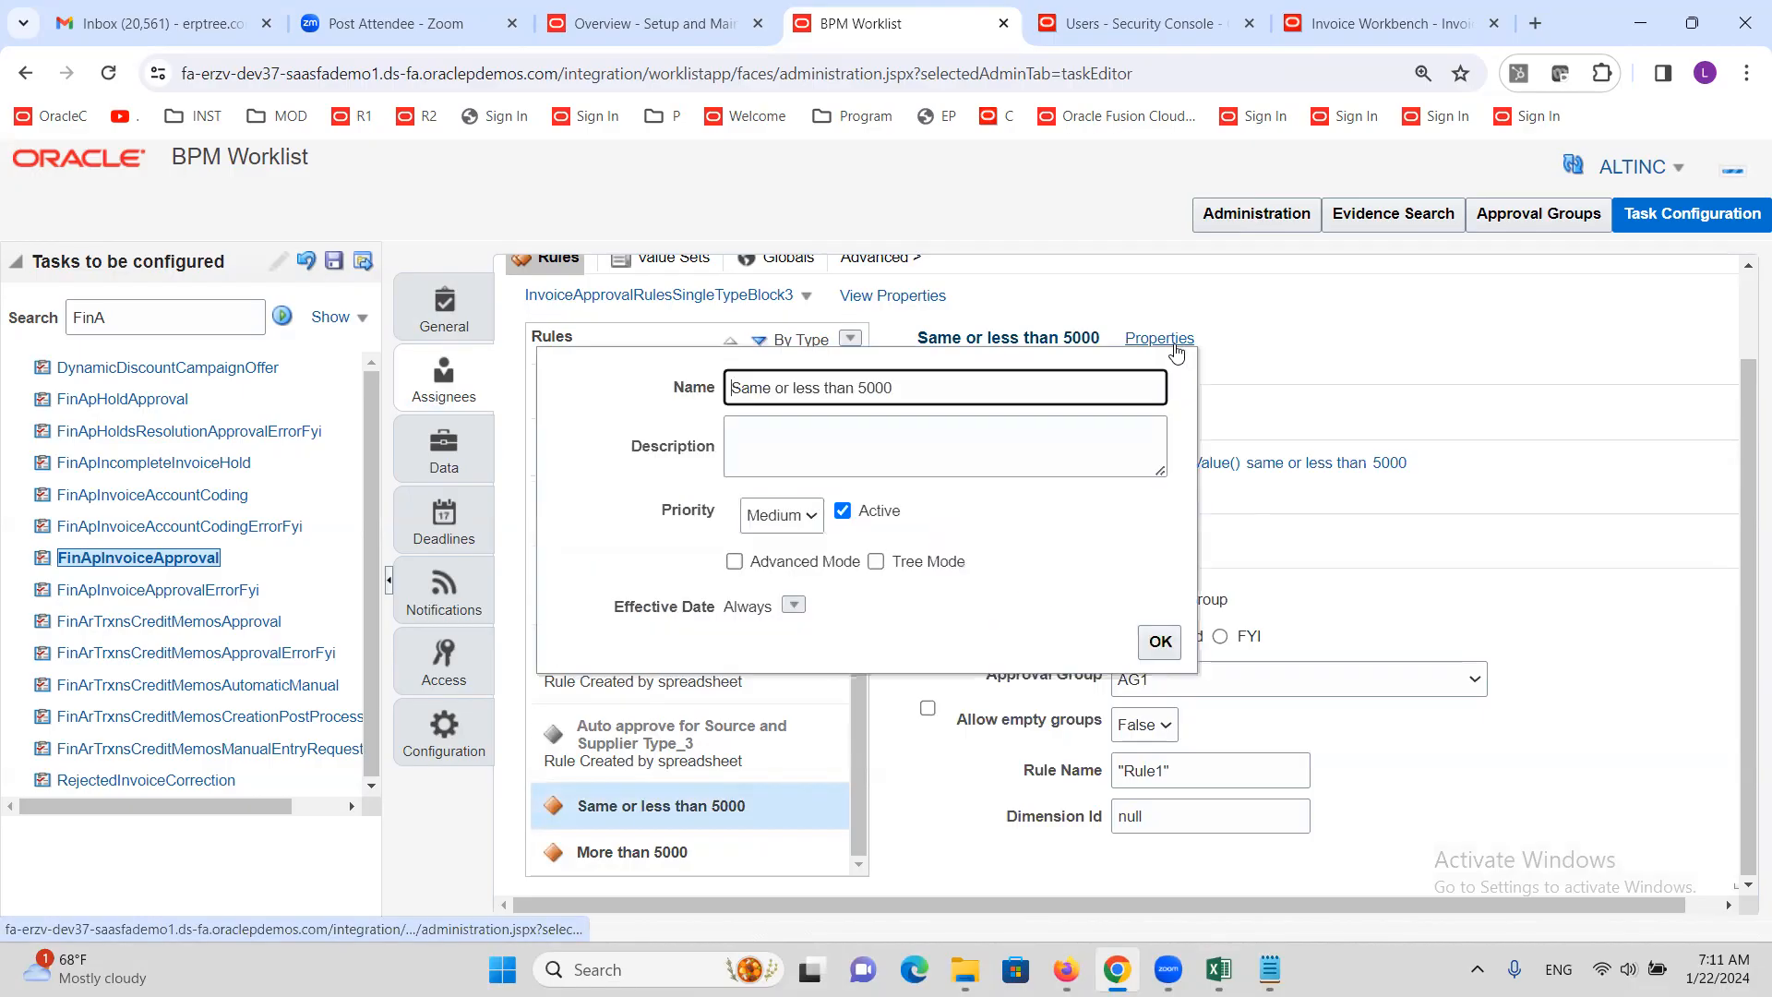
pyautogui.click(842, 511)
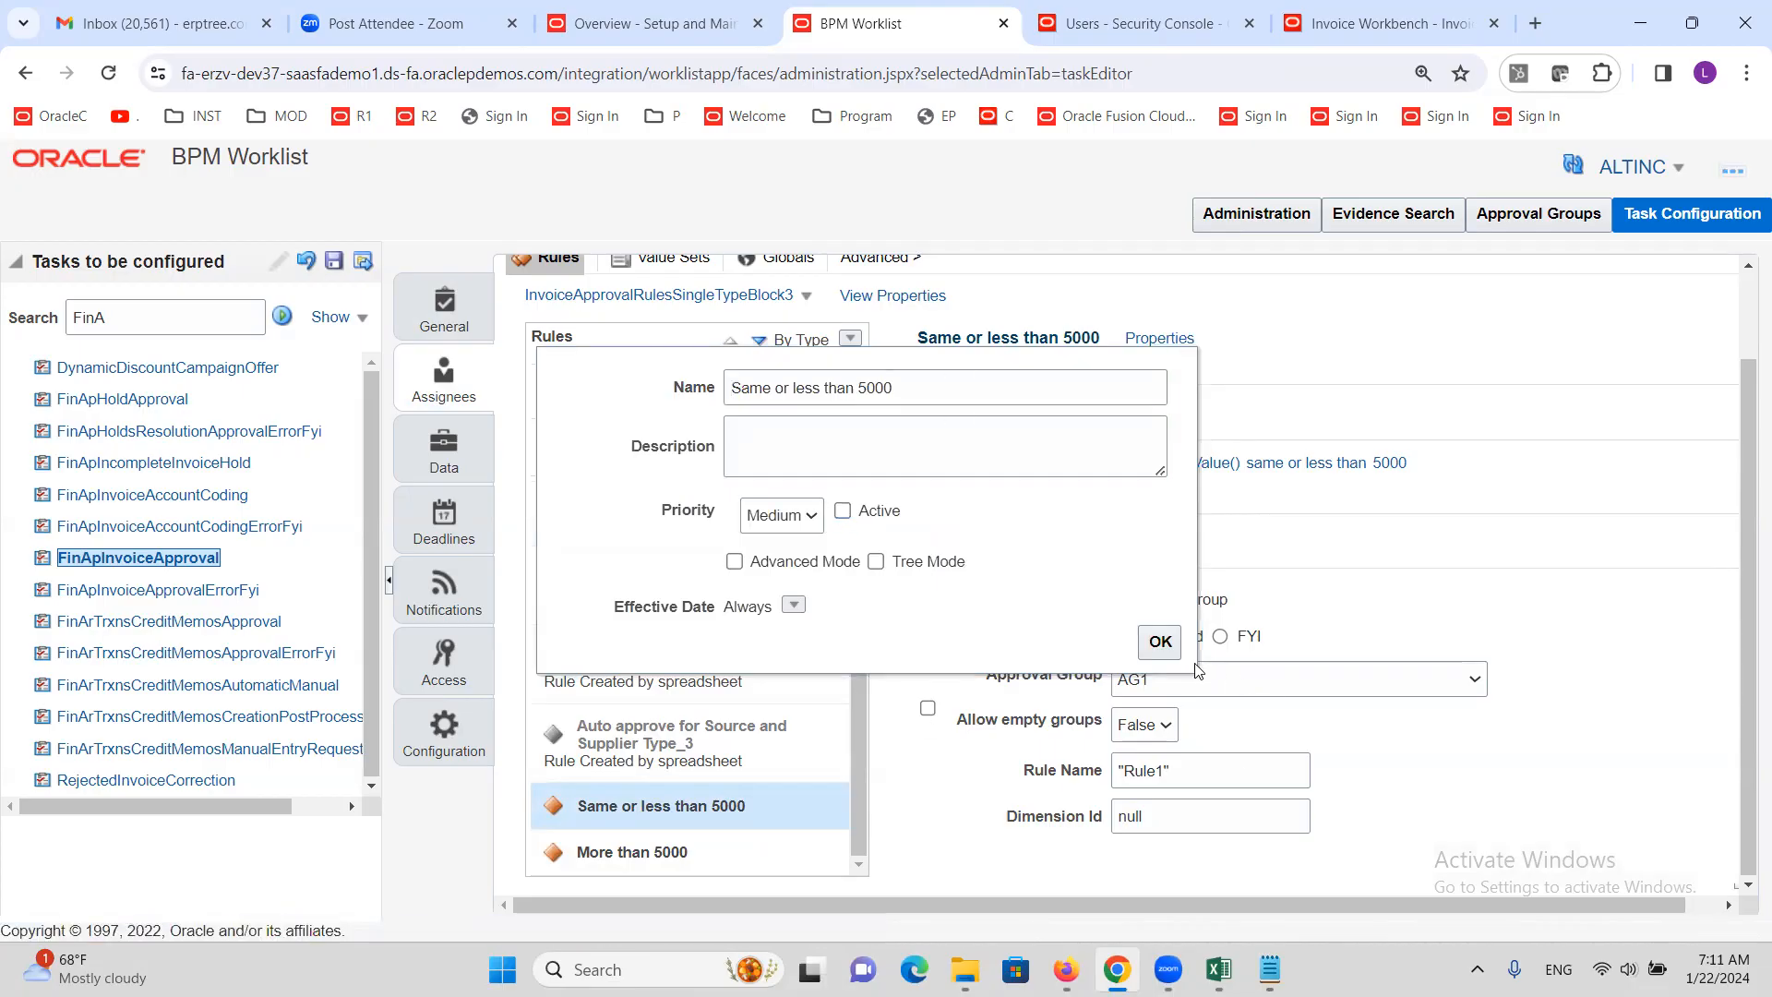
pyautogui.click(1161, 642)
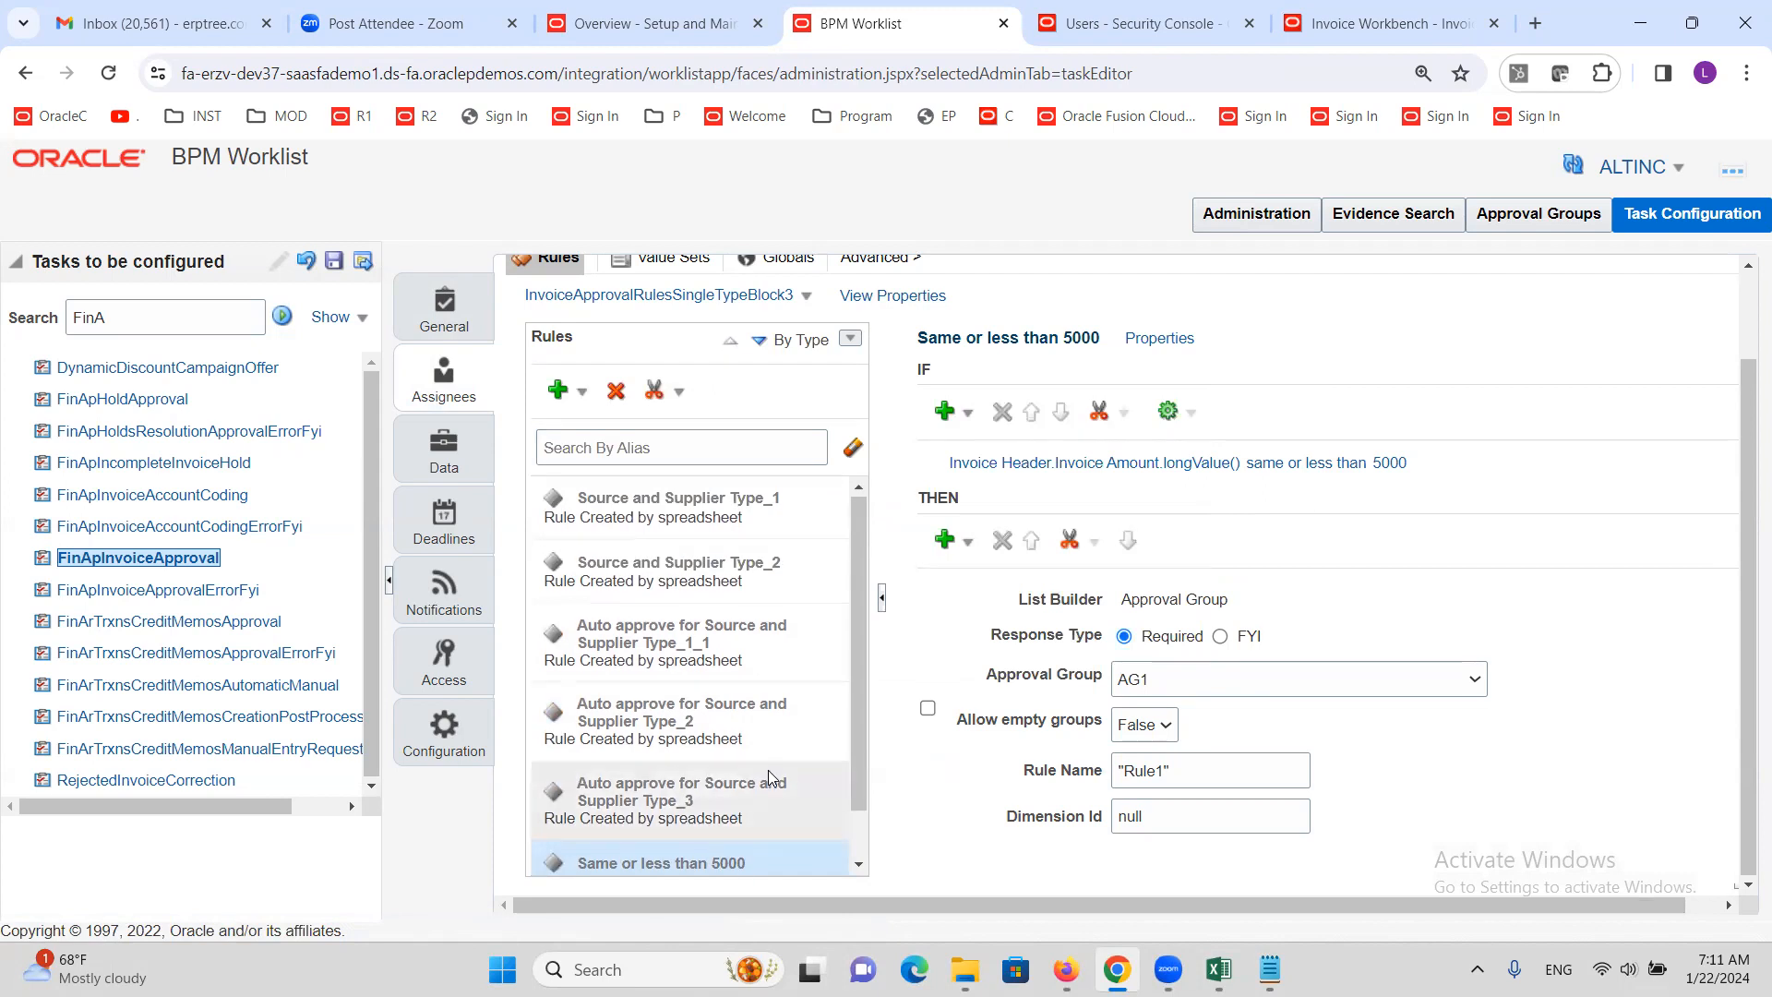
pyautogui.scroll(-1, 768, 770)
pyautogui.click(731, 855)
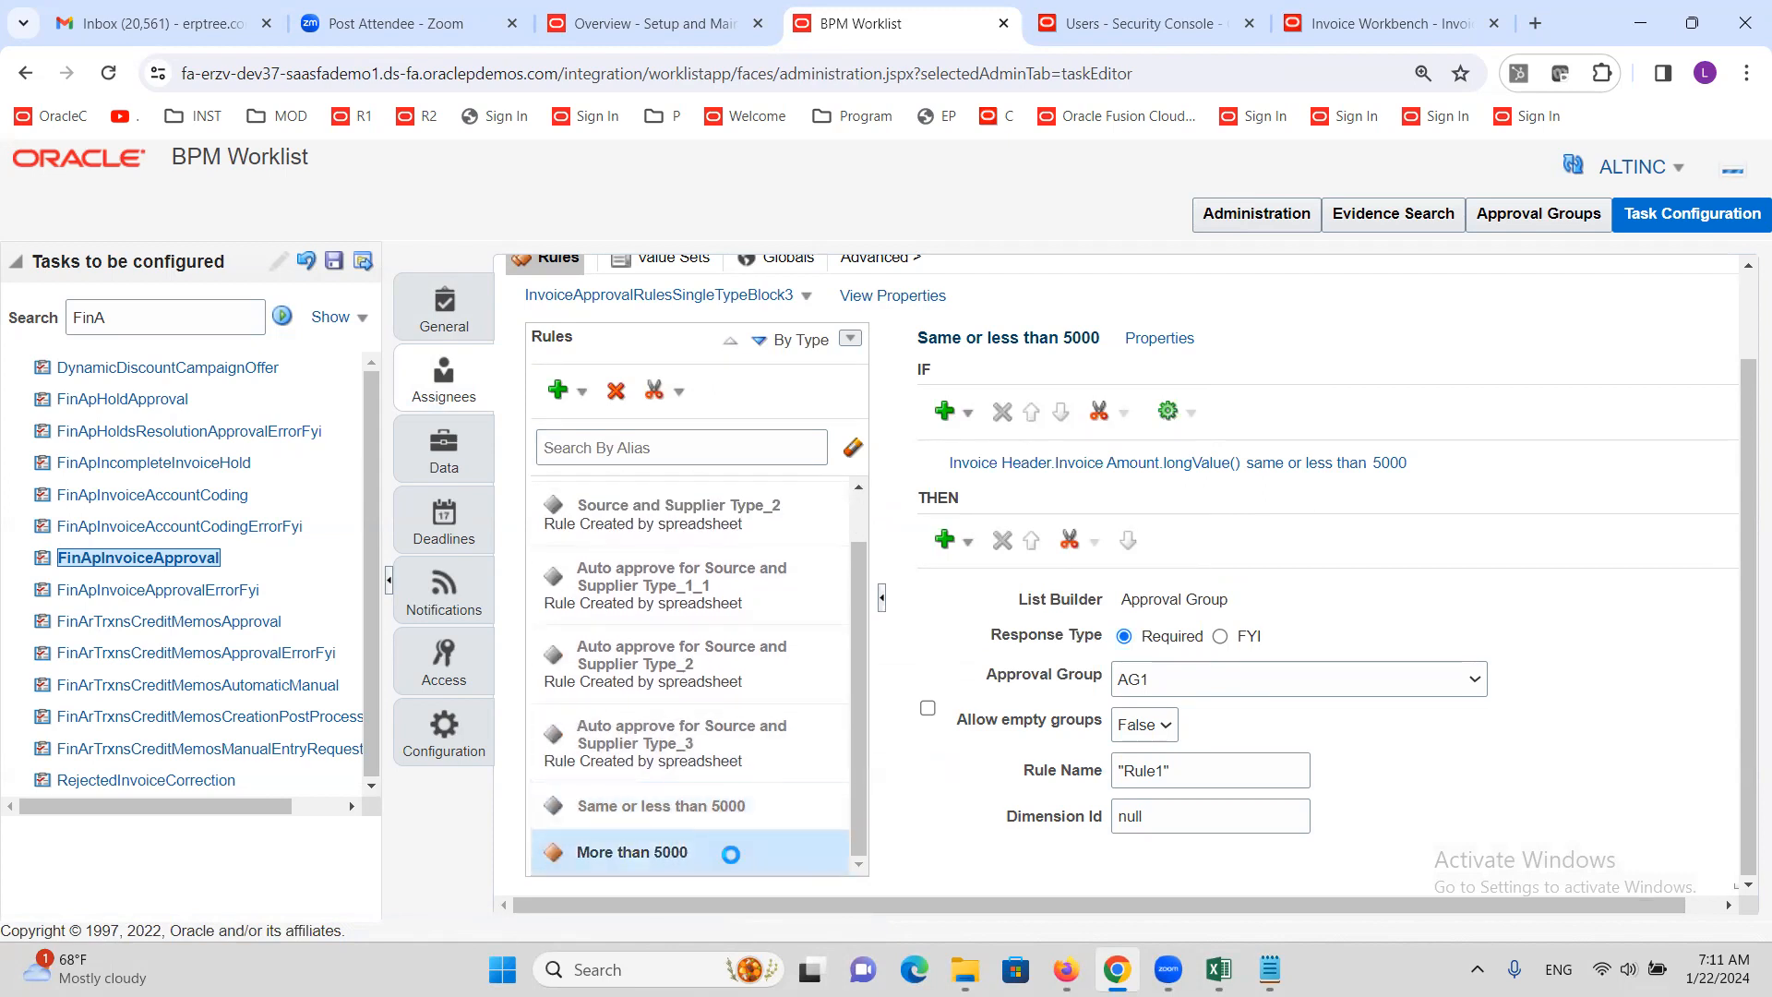
pyautogui.click(1111, 339)
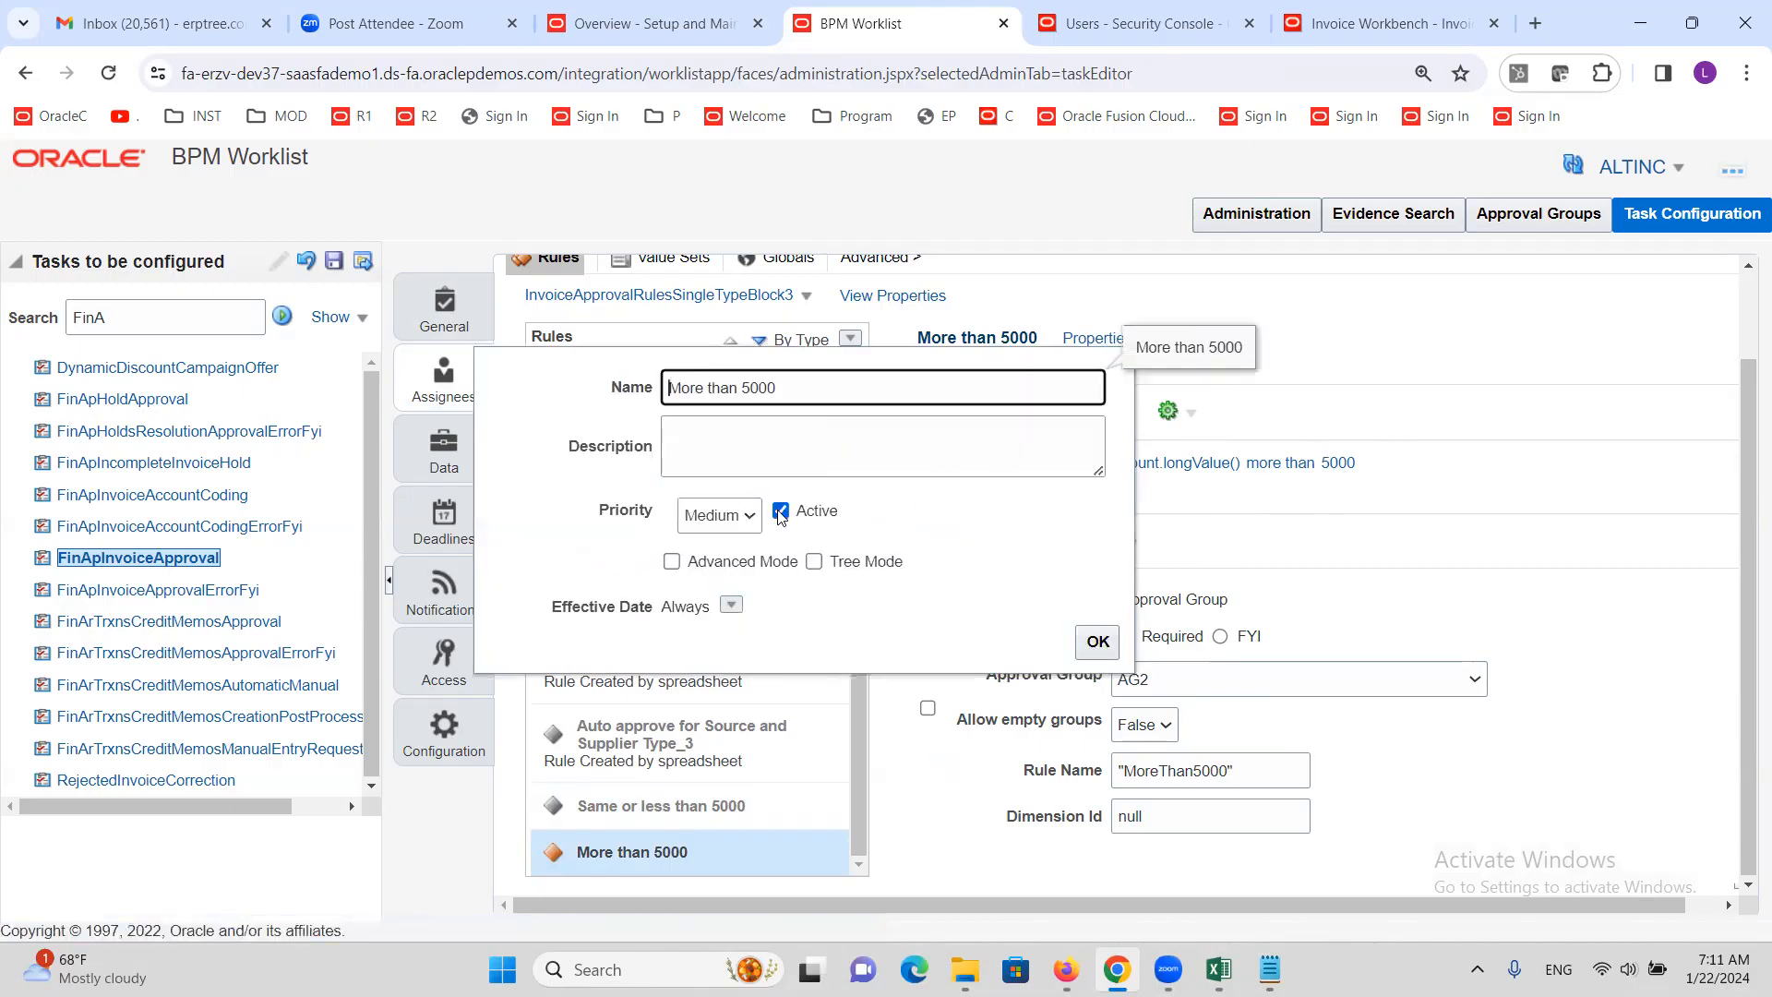
pyautogui.click(1096, 641)
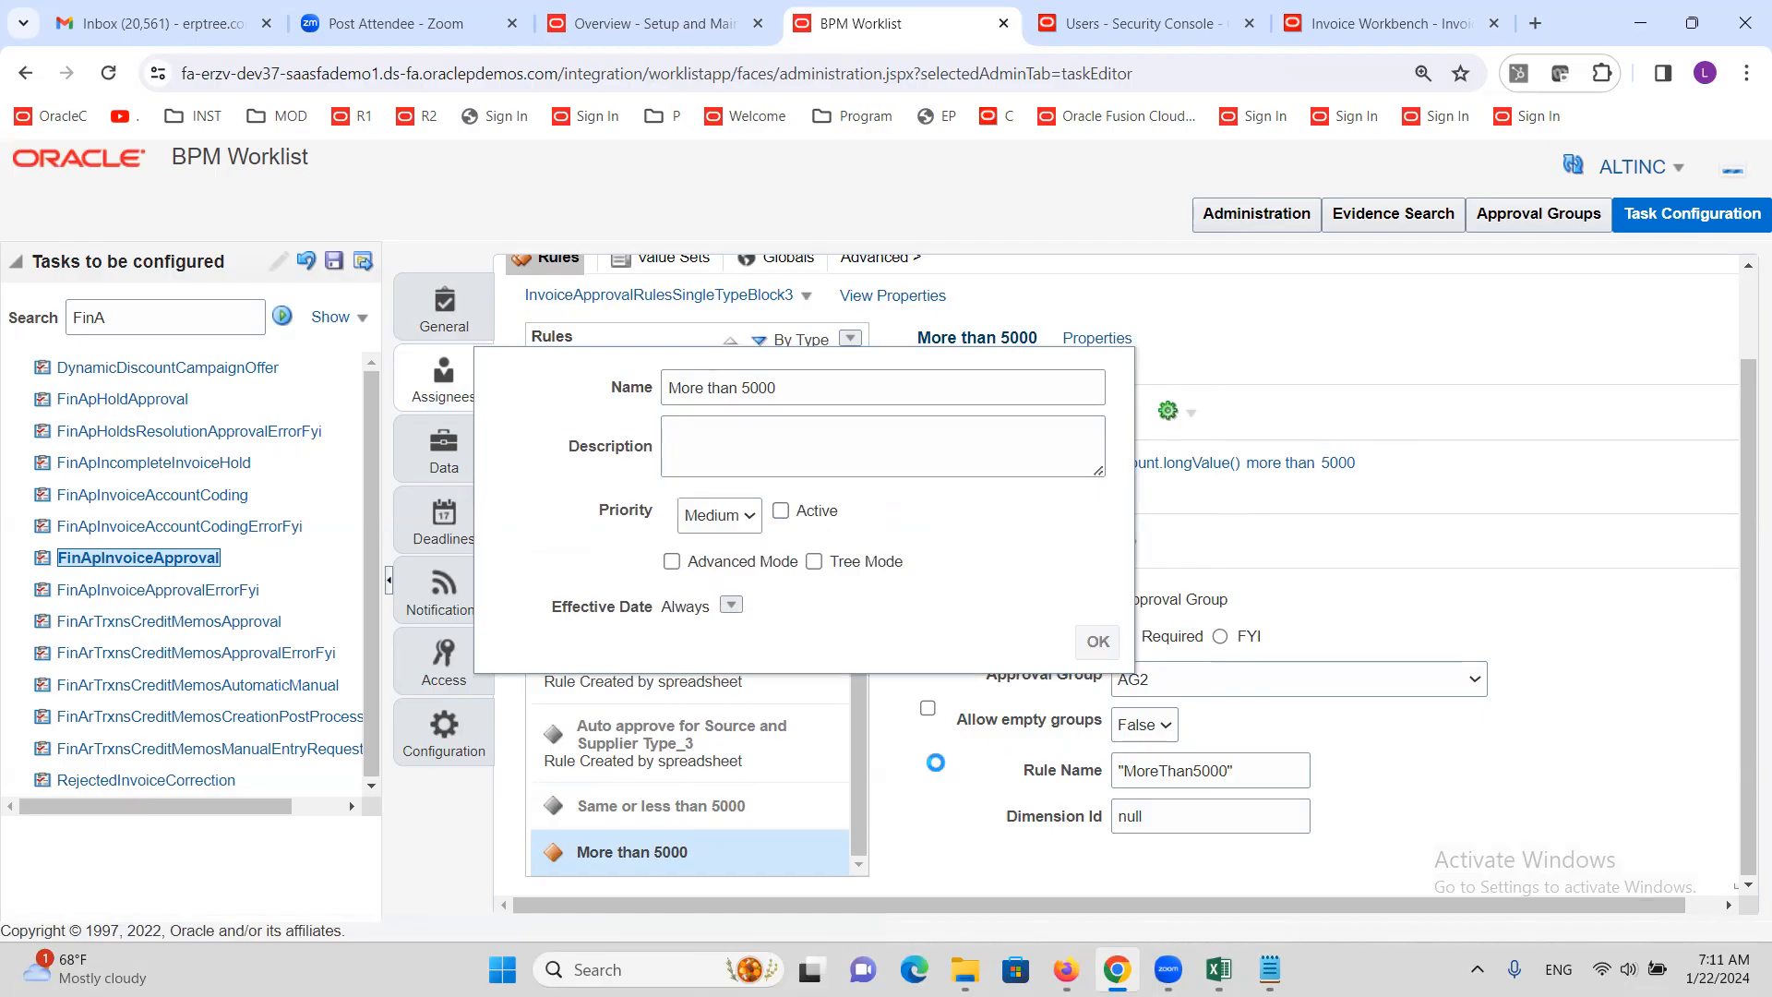
# Add a new General Rule from the Rules add dropdown
pyautogui.scroll(-2, 857, 682)
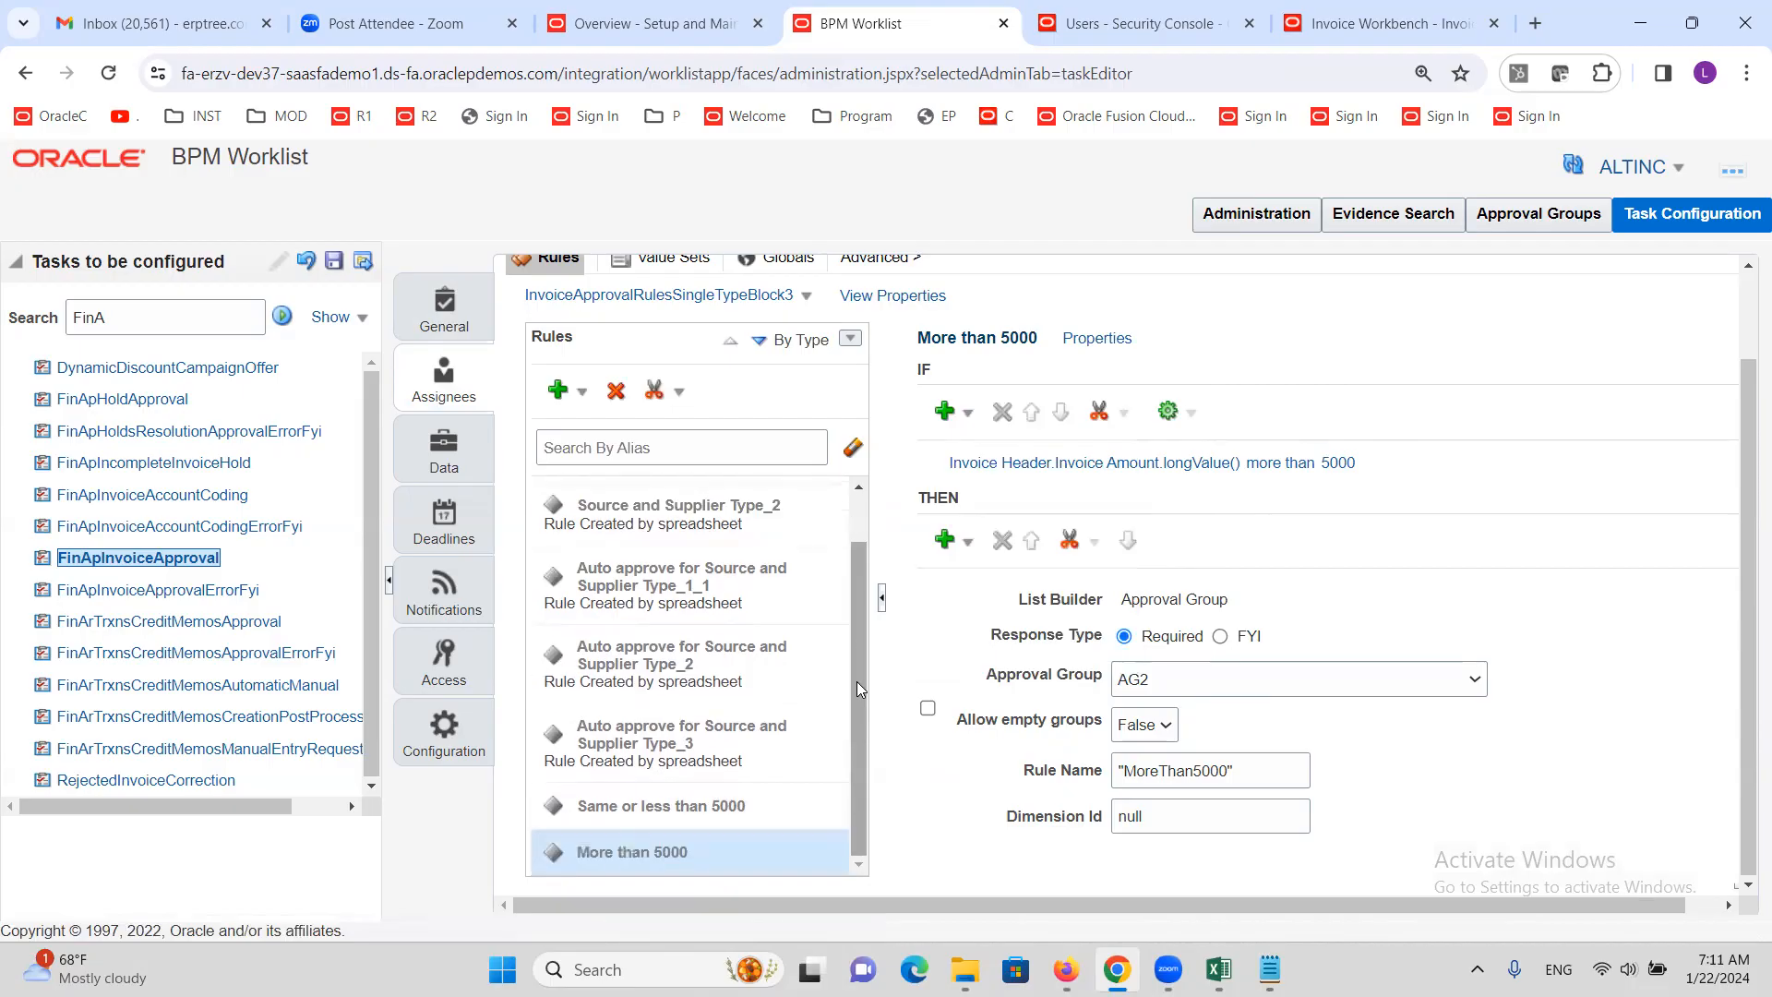
pyautogui.click(583, 395)
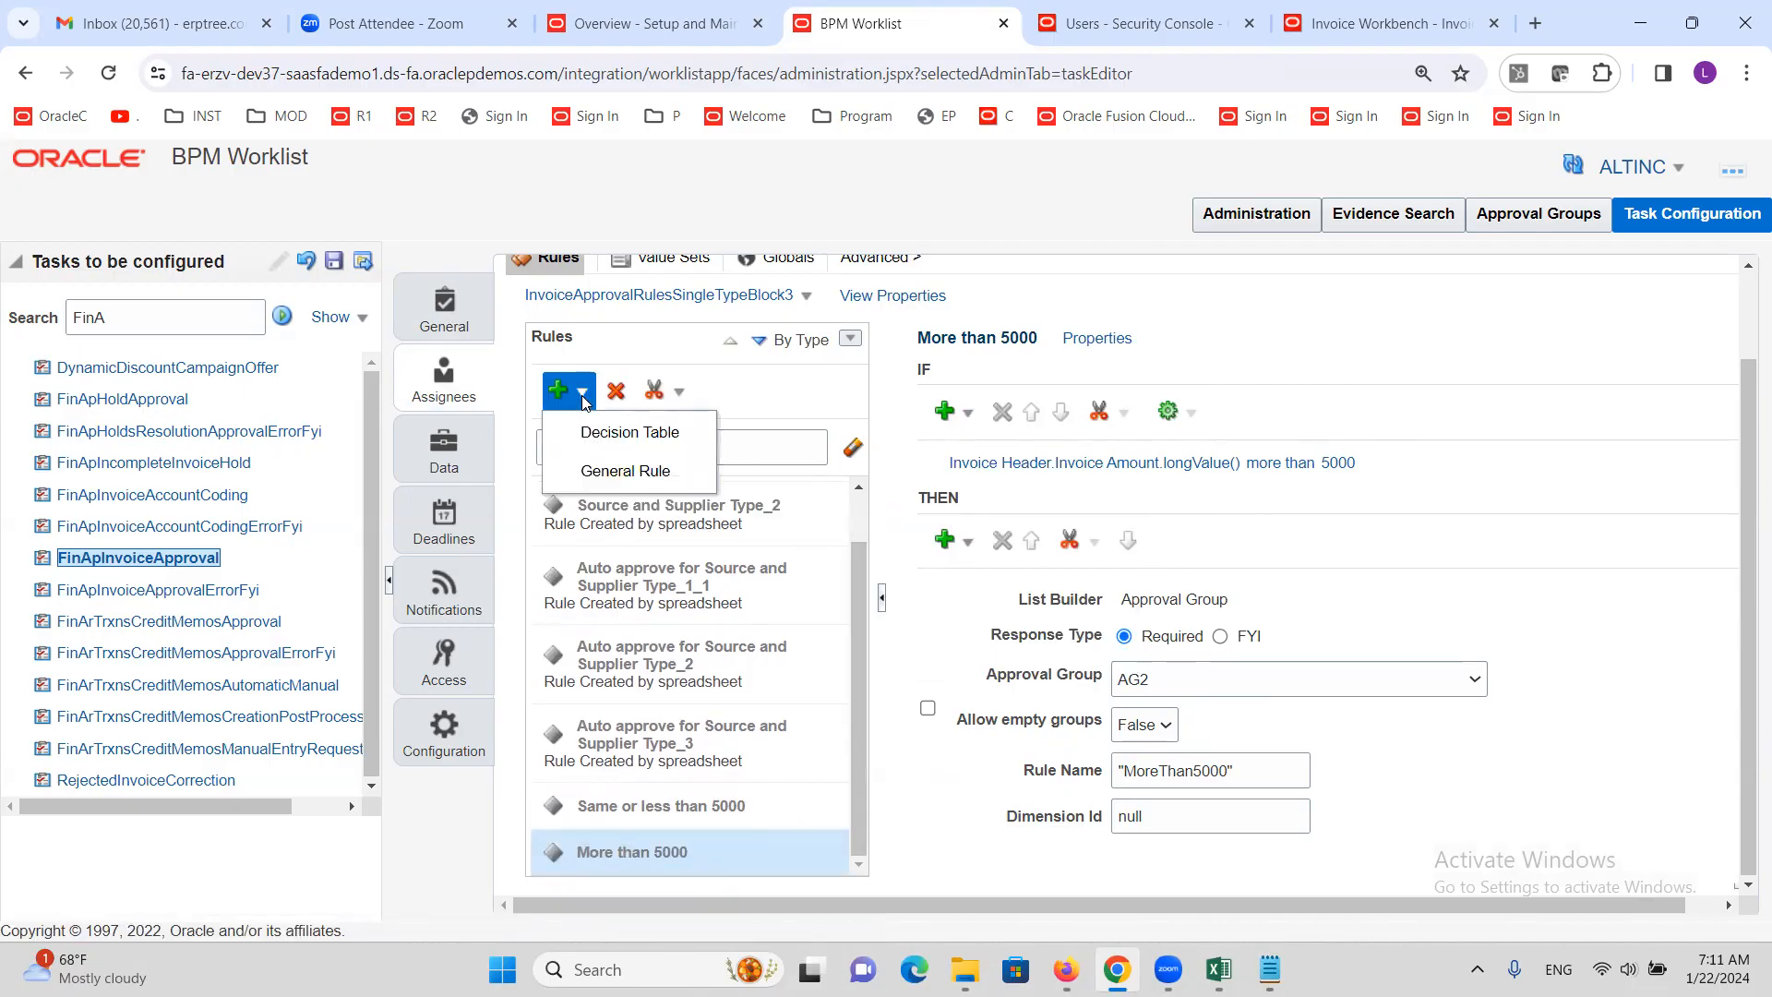
pyautogui.click(601, 471)
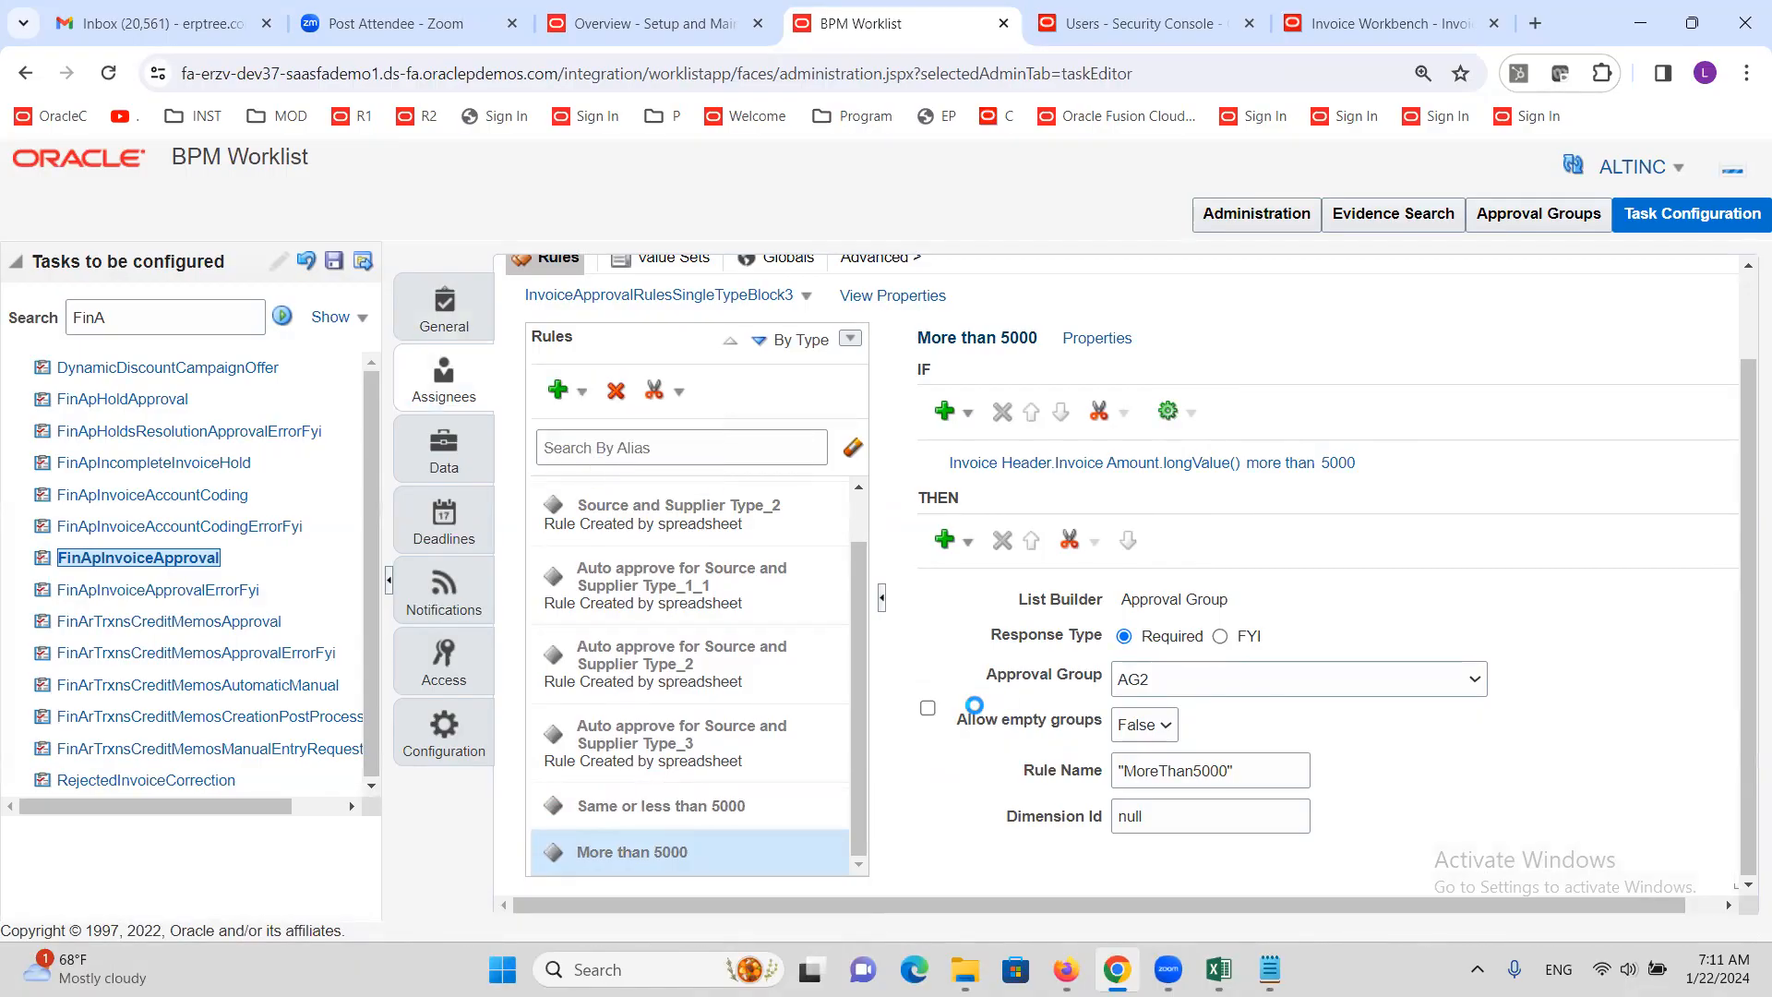
# Rename the new rule to EMPSUP in its properties
pyautogui.scroll(-2, 767, 723)
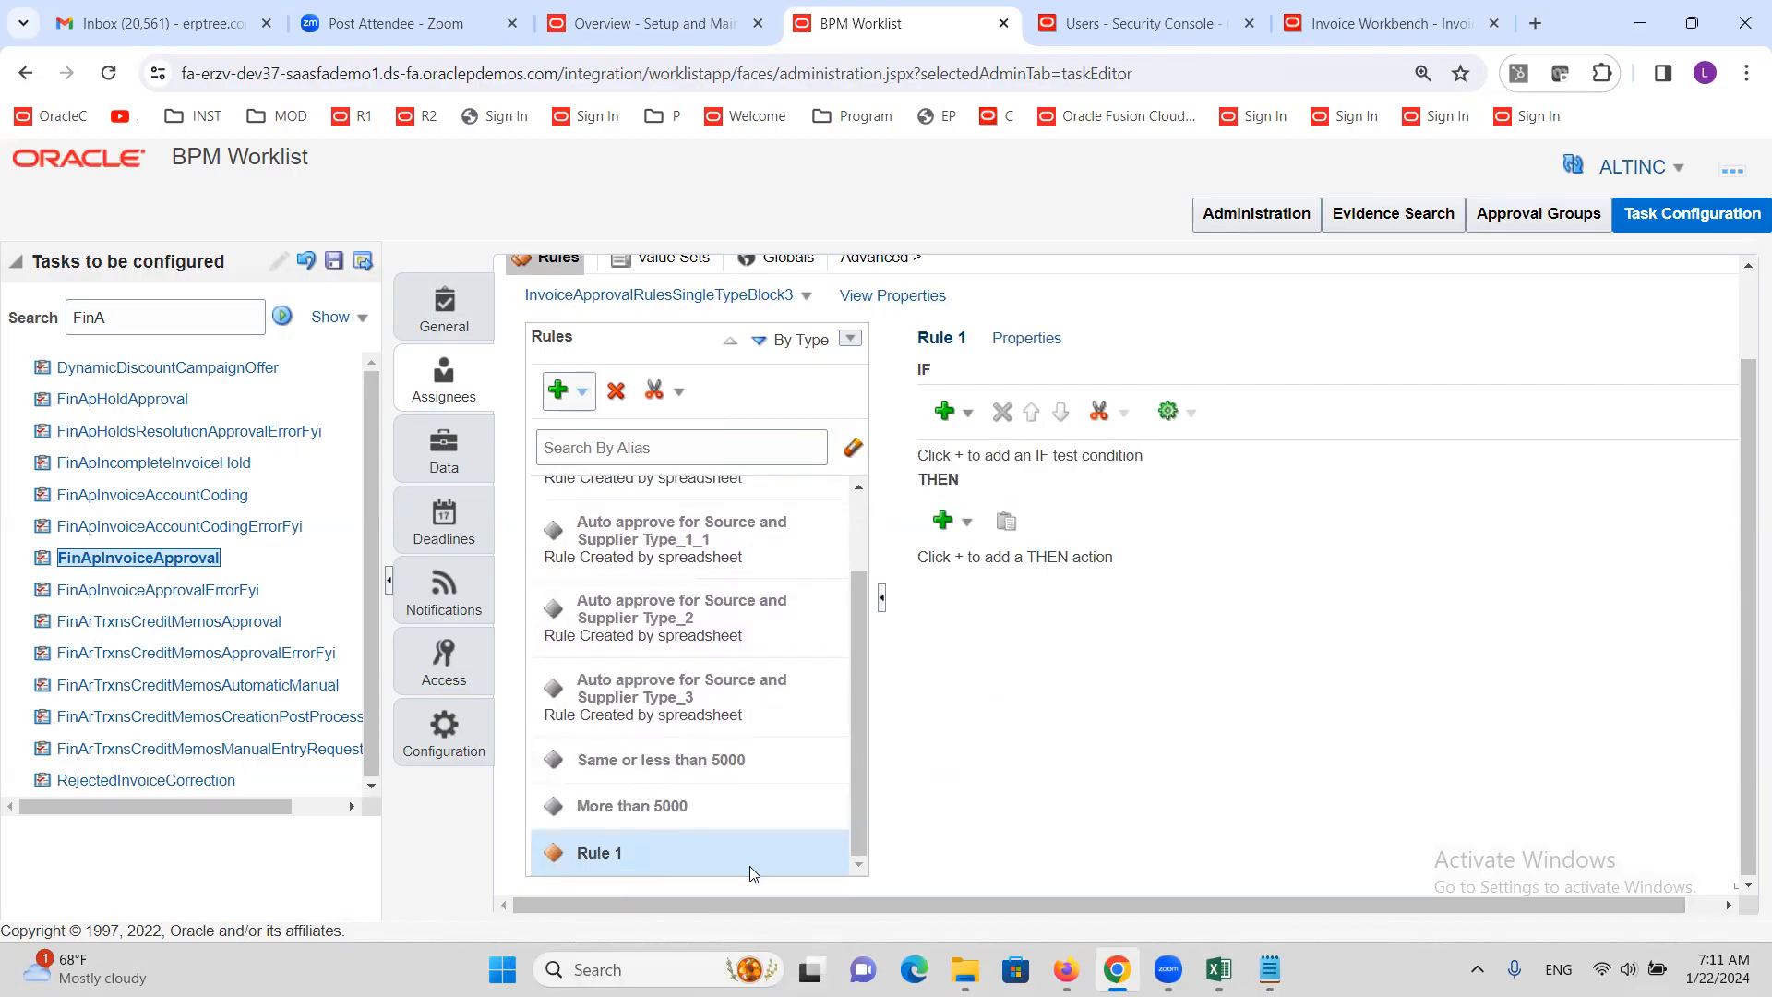
pyautogui.click(1026, 340)
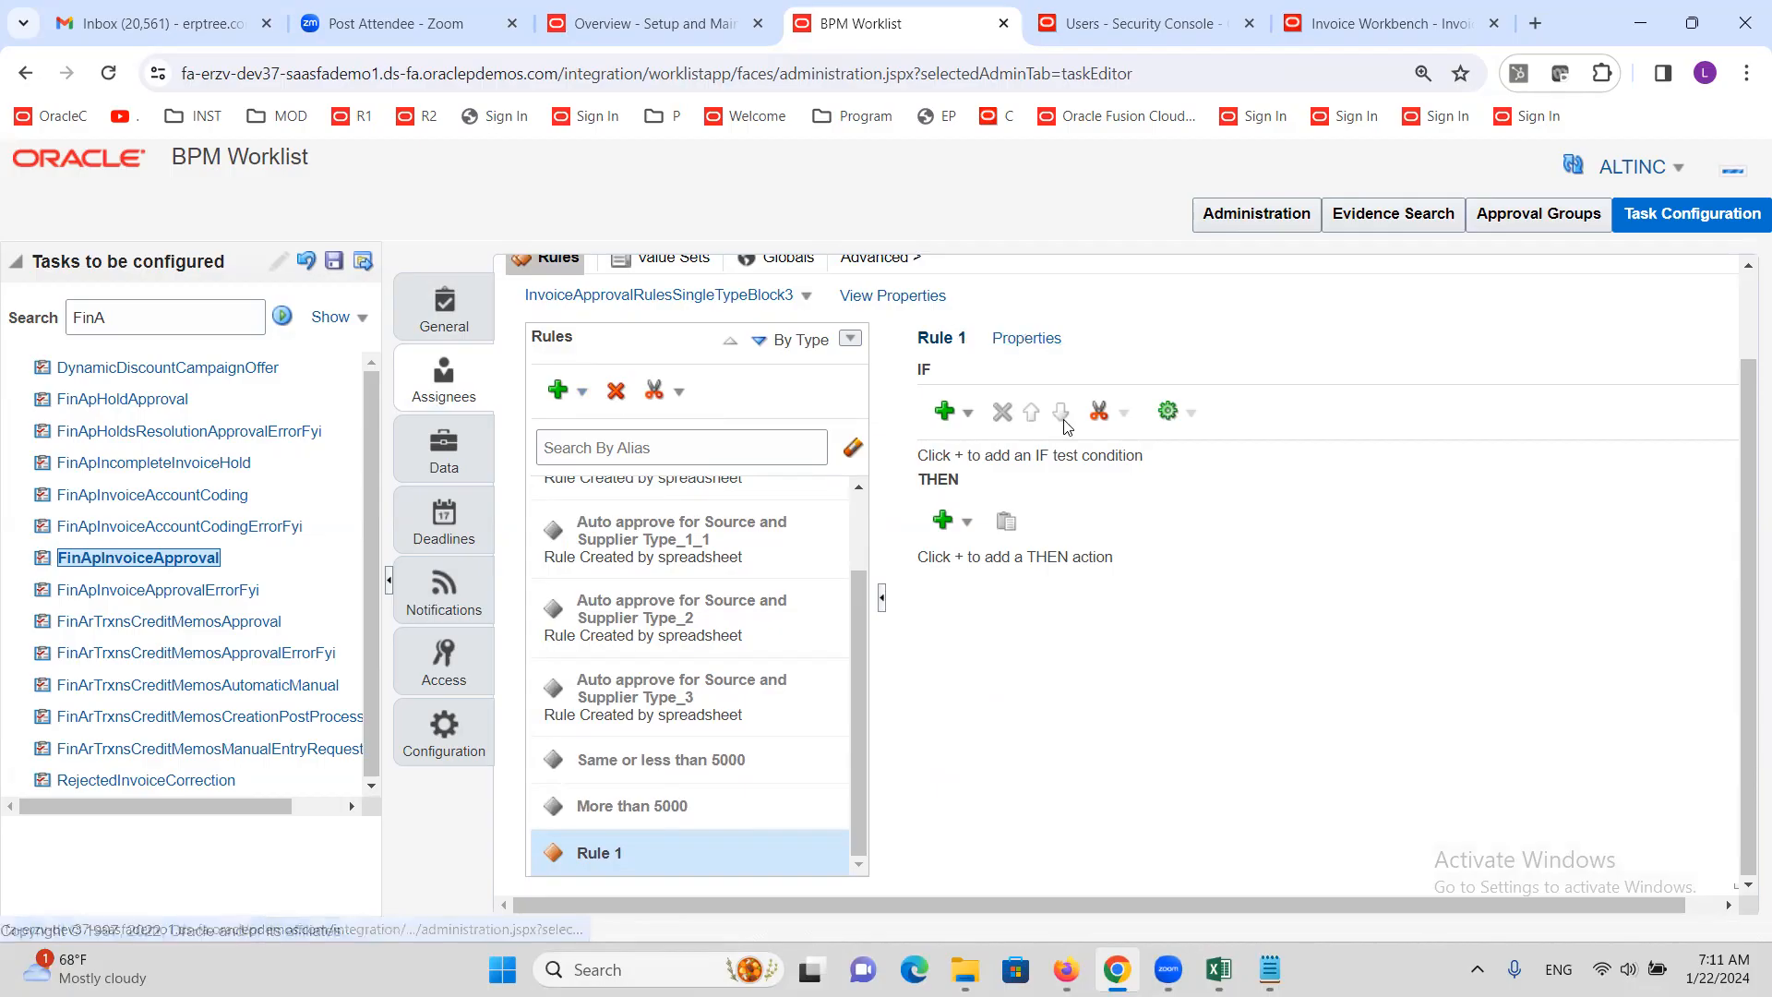
pyautogui.moveTo(661, 388); pyautogui.dragTo(507, 441)
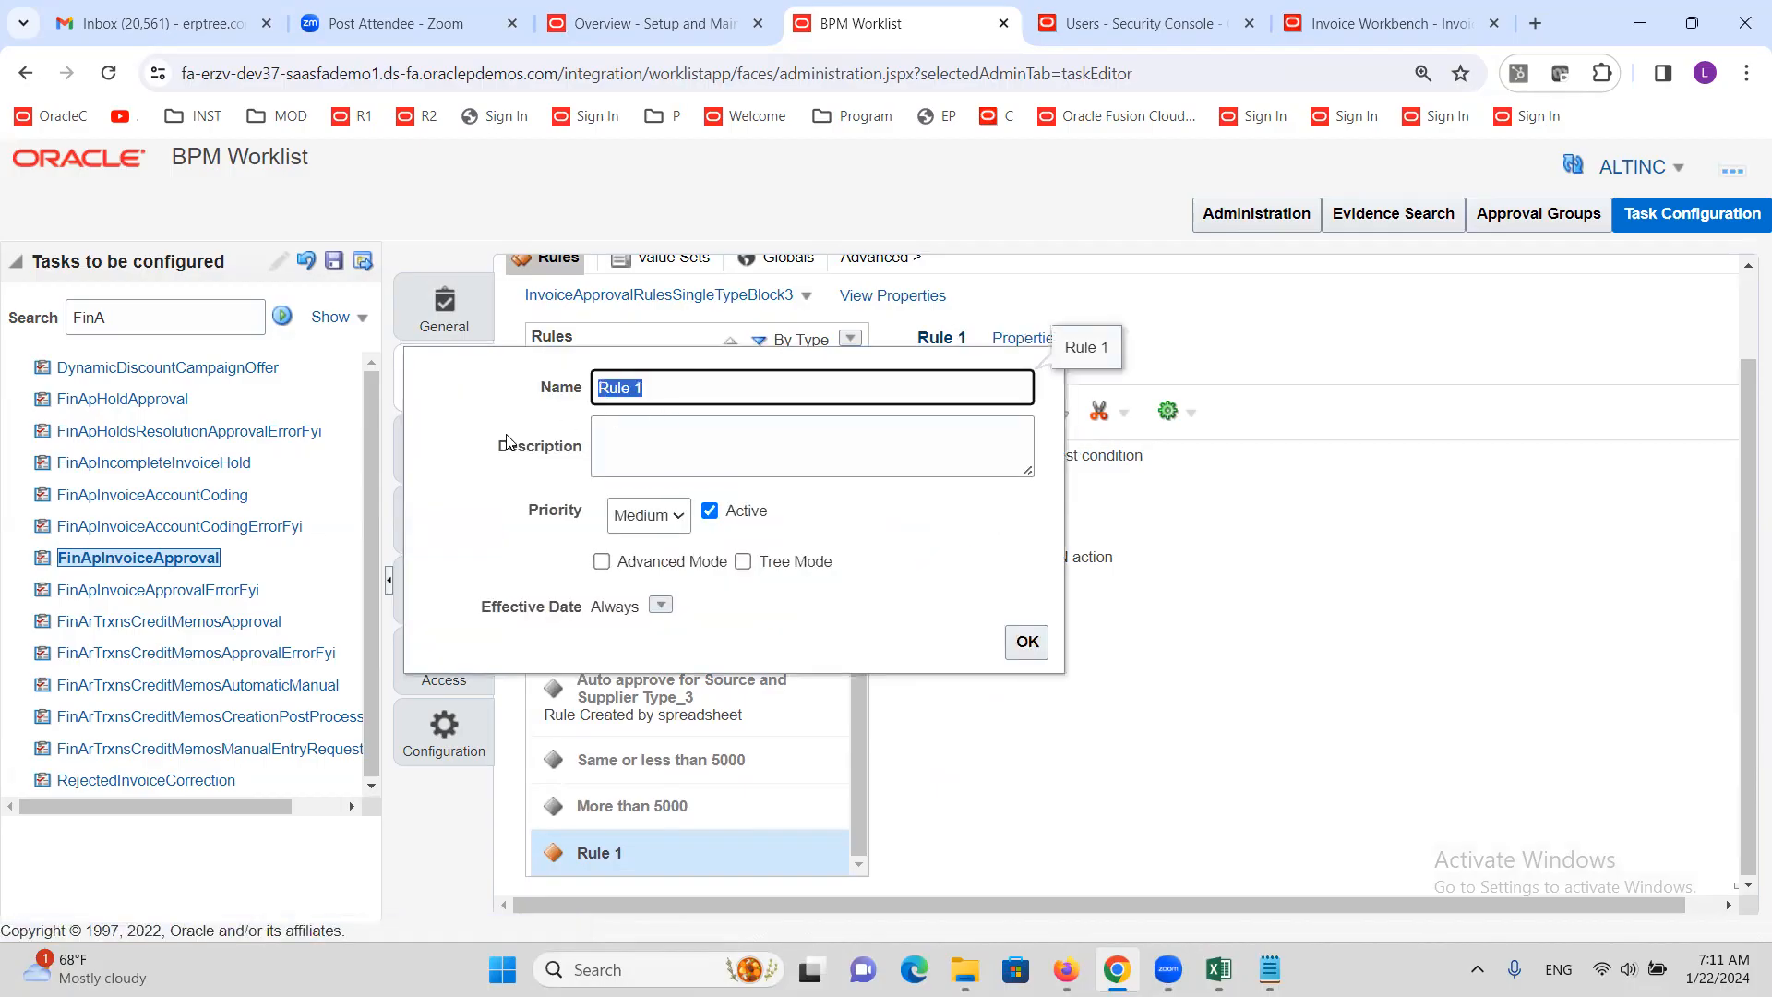
pyautogui.write('EMPSUP')
pyautogui.click(1028, 643)
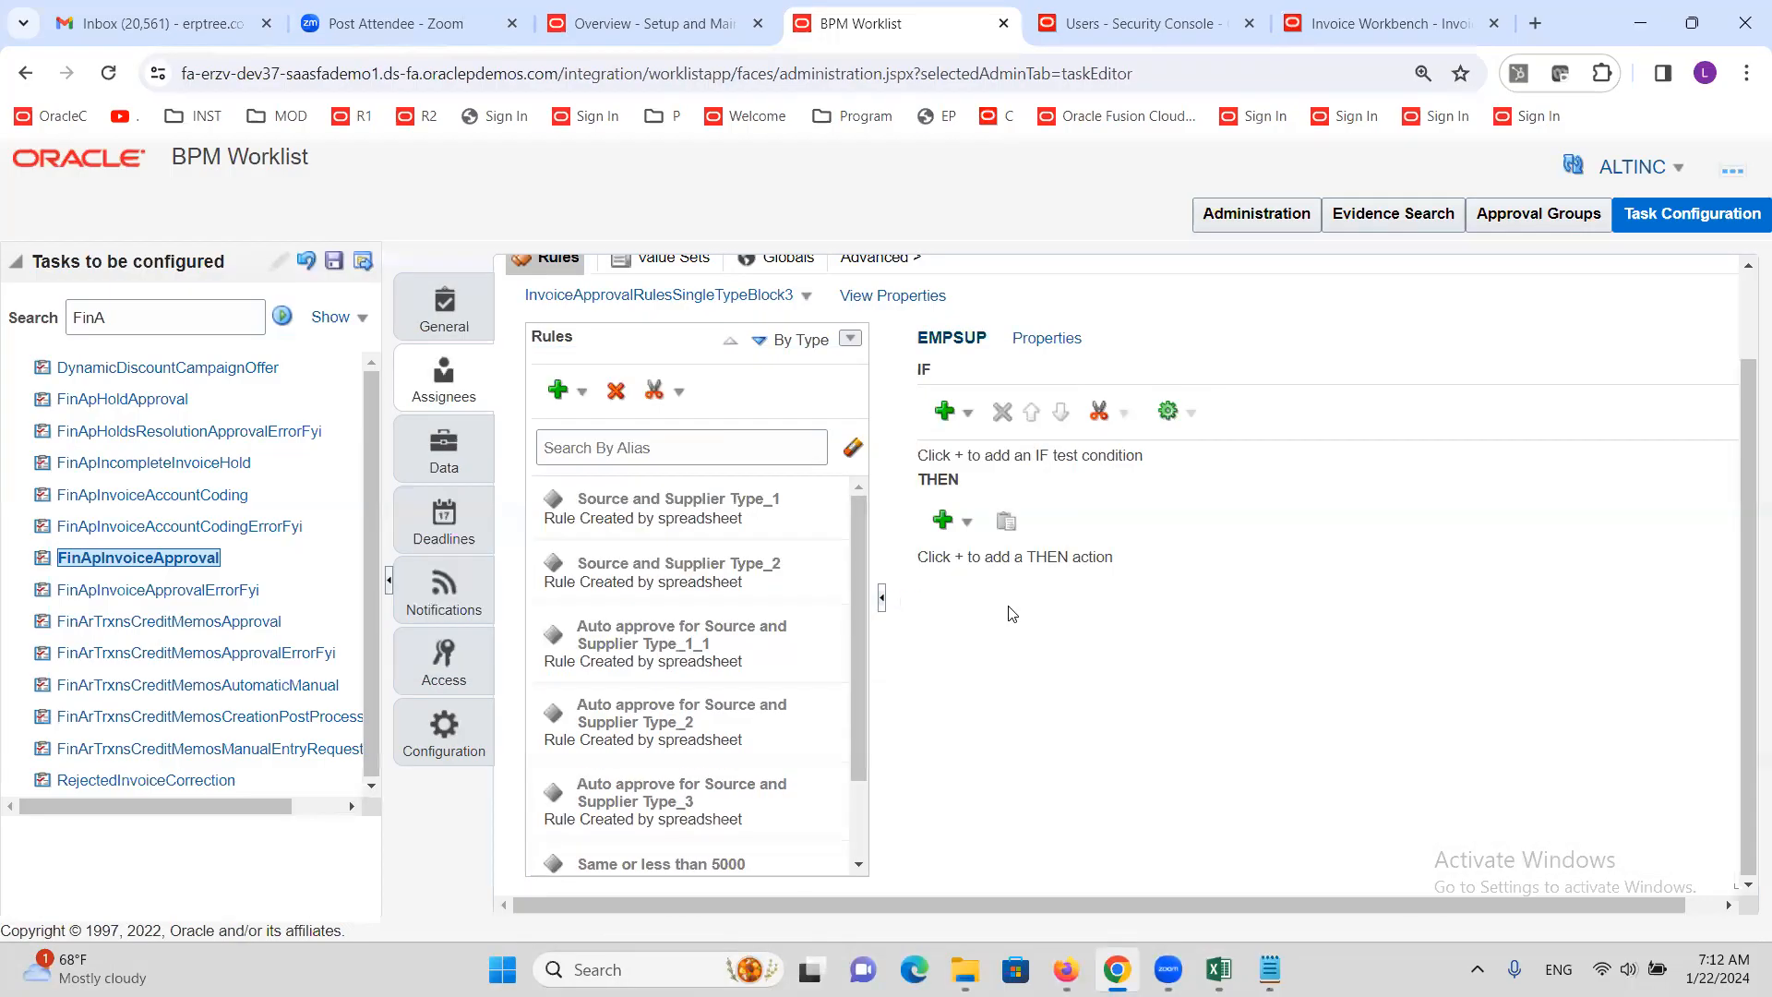
# Add a simple IF test with 1 as the left operand and the 'is' operator
pyautogui.click(969, 420)
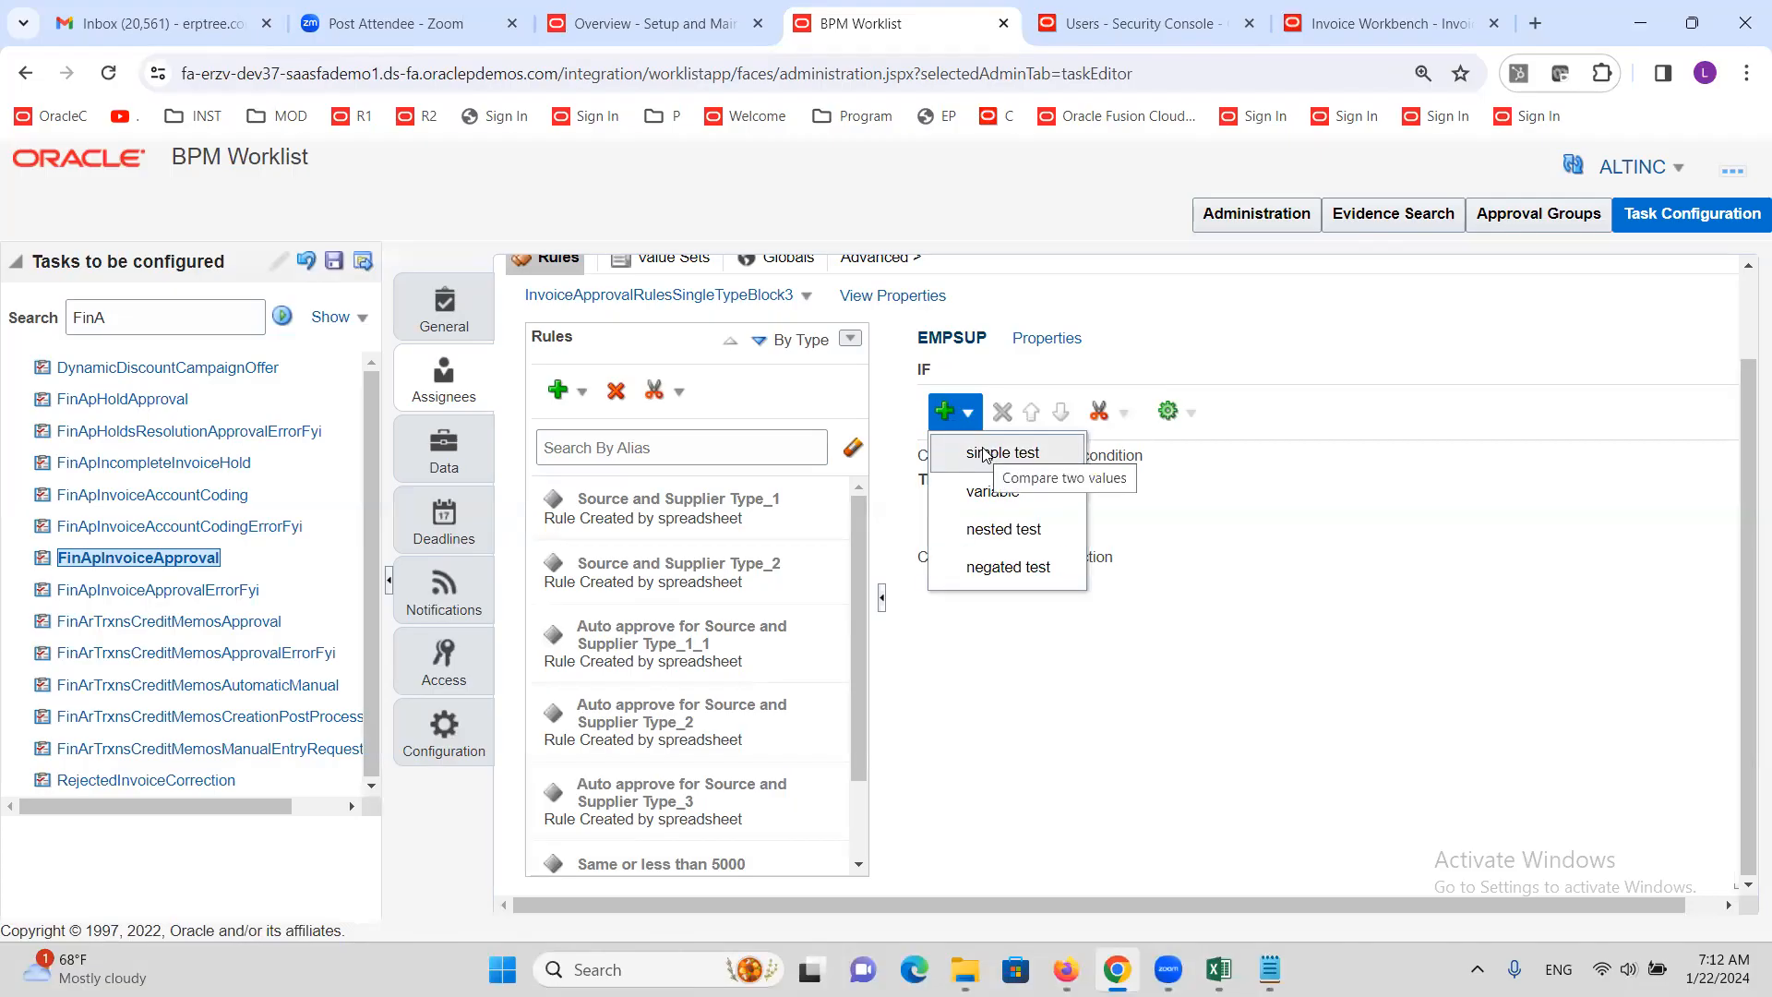
pyautogui.click(984, 455)
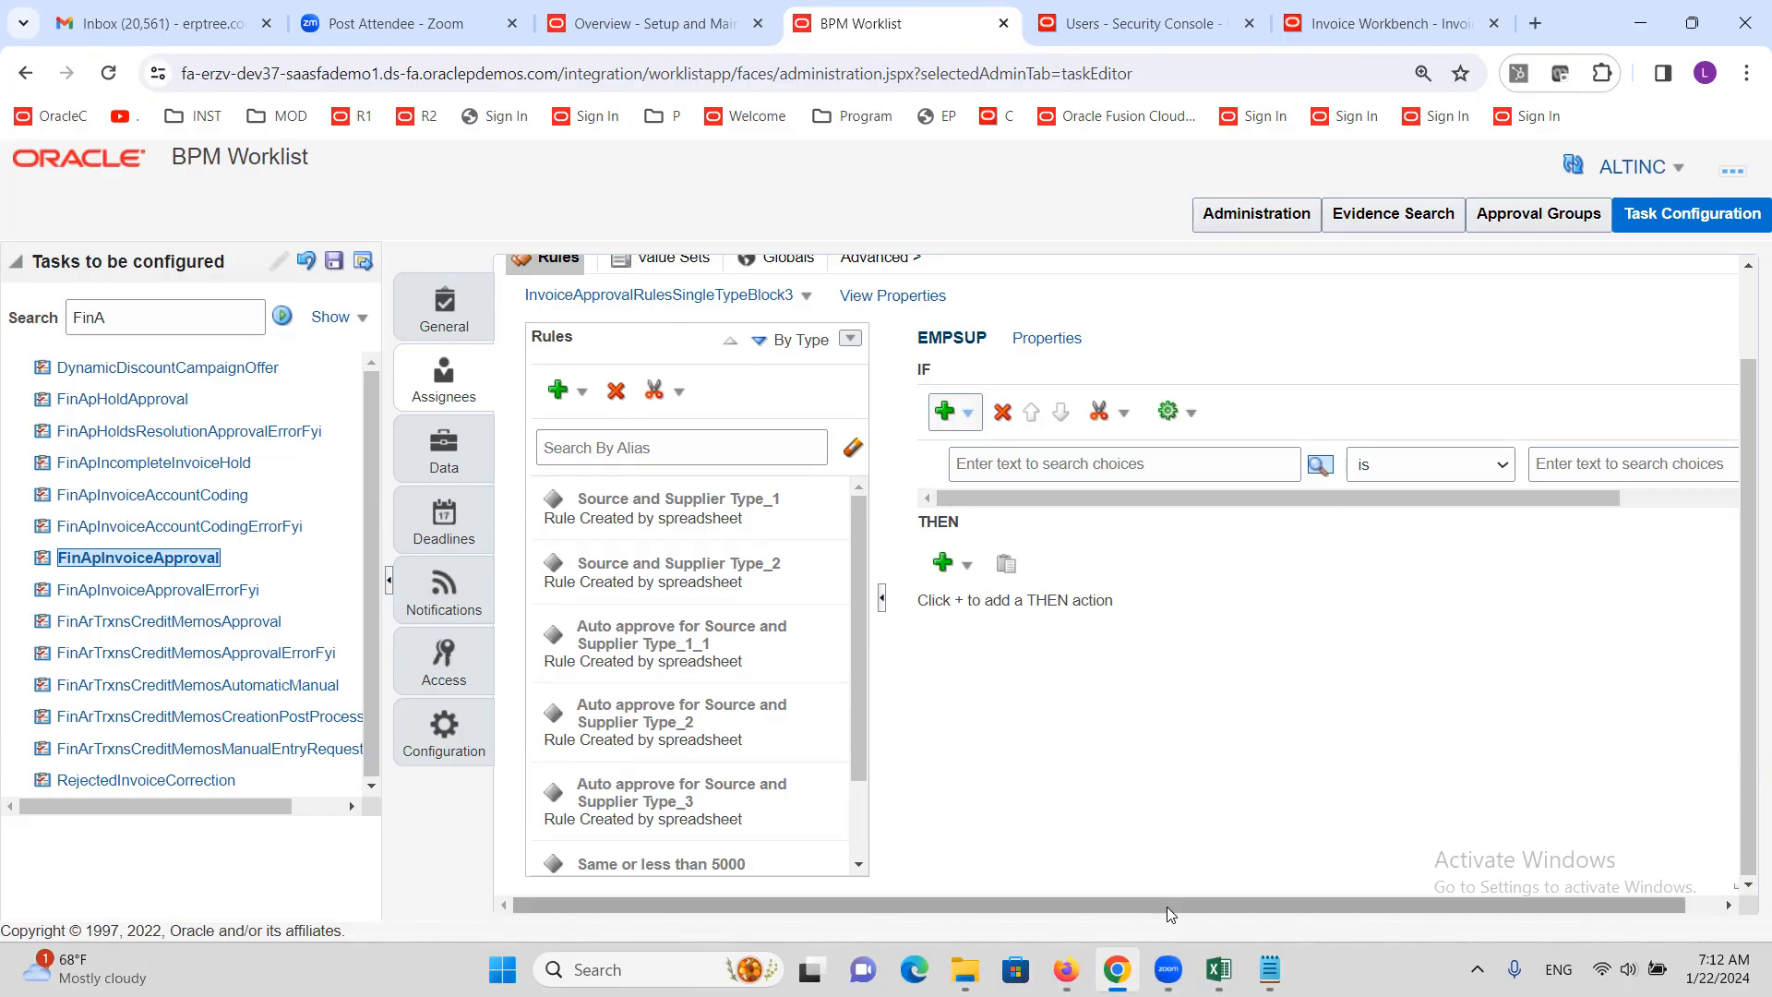
pyautogui.moveTo(1167, 906); pyautogui.dragTo(1311, 895)
pyautogui.click(1026, 465)
pyautogui.write('1')
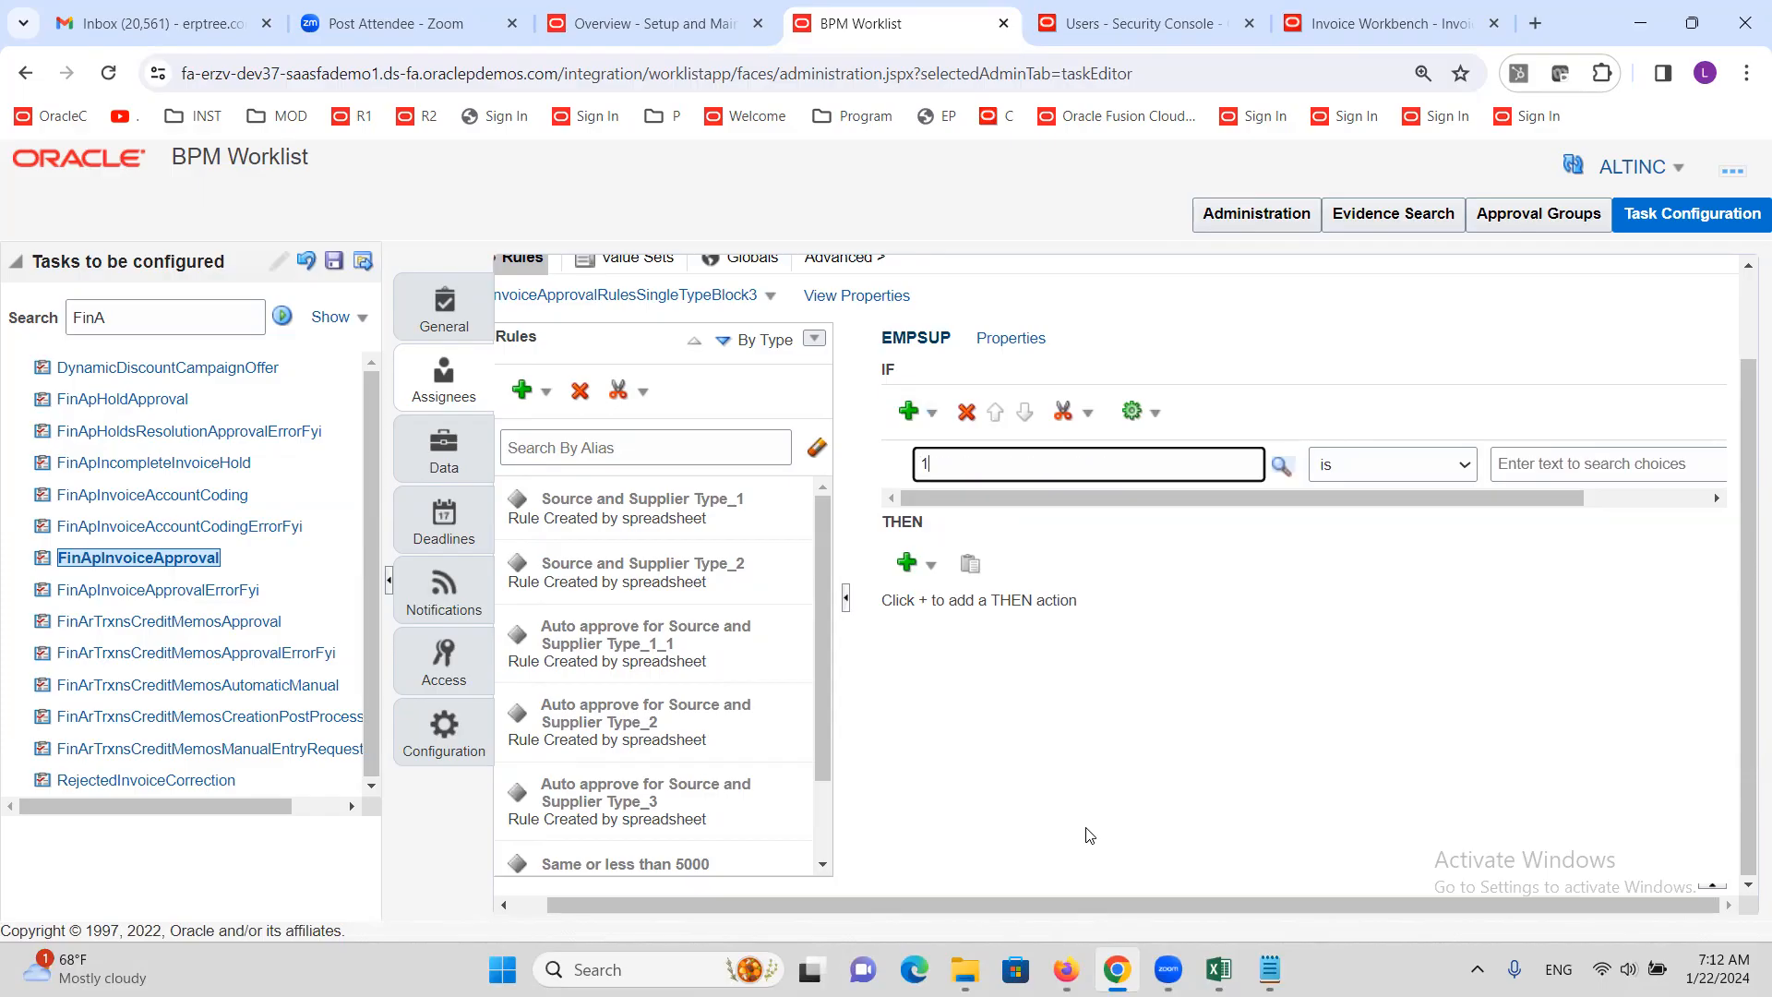
pyautogui.press('Tab')
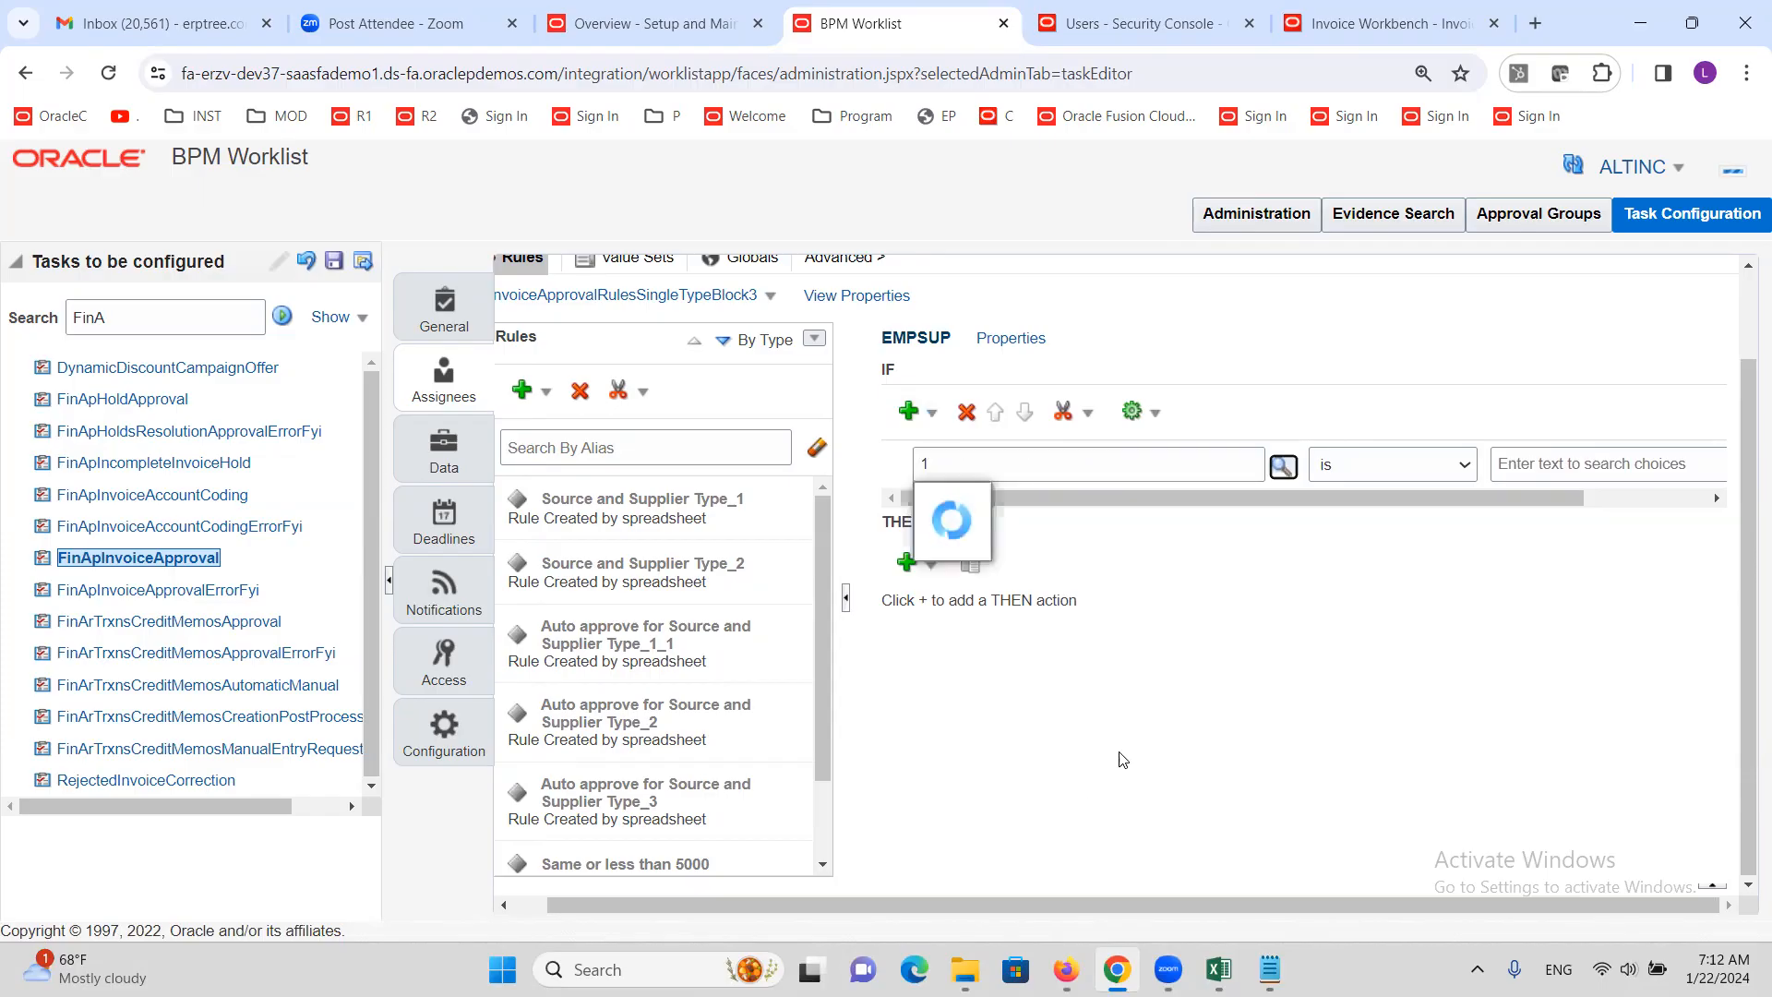
pyautogui.click(1130, 493)
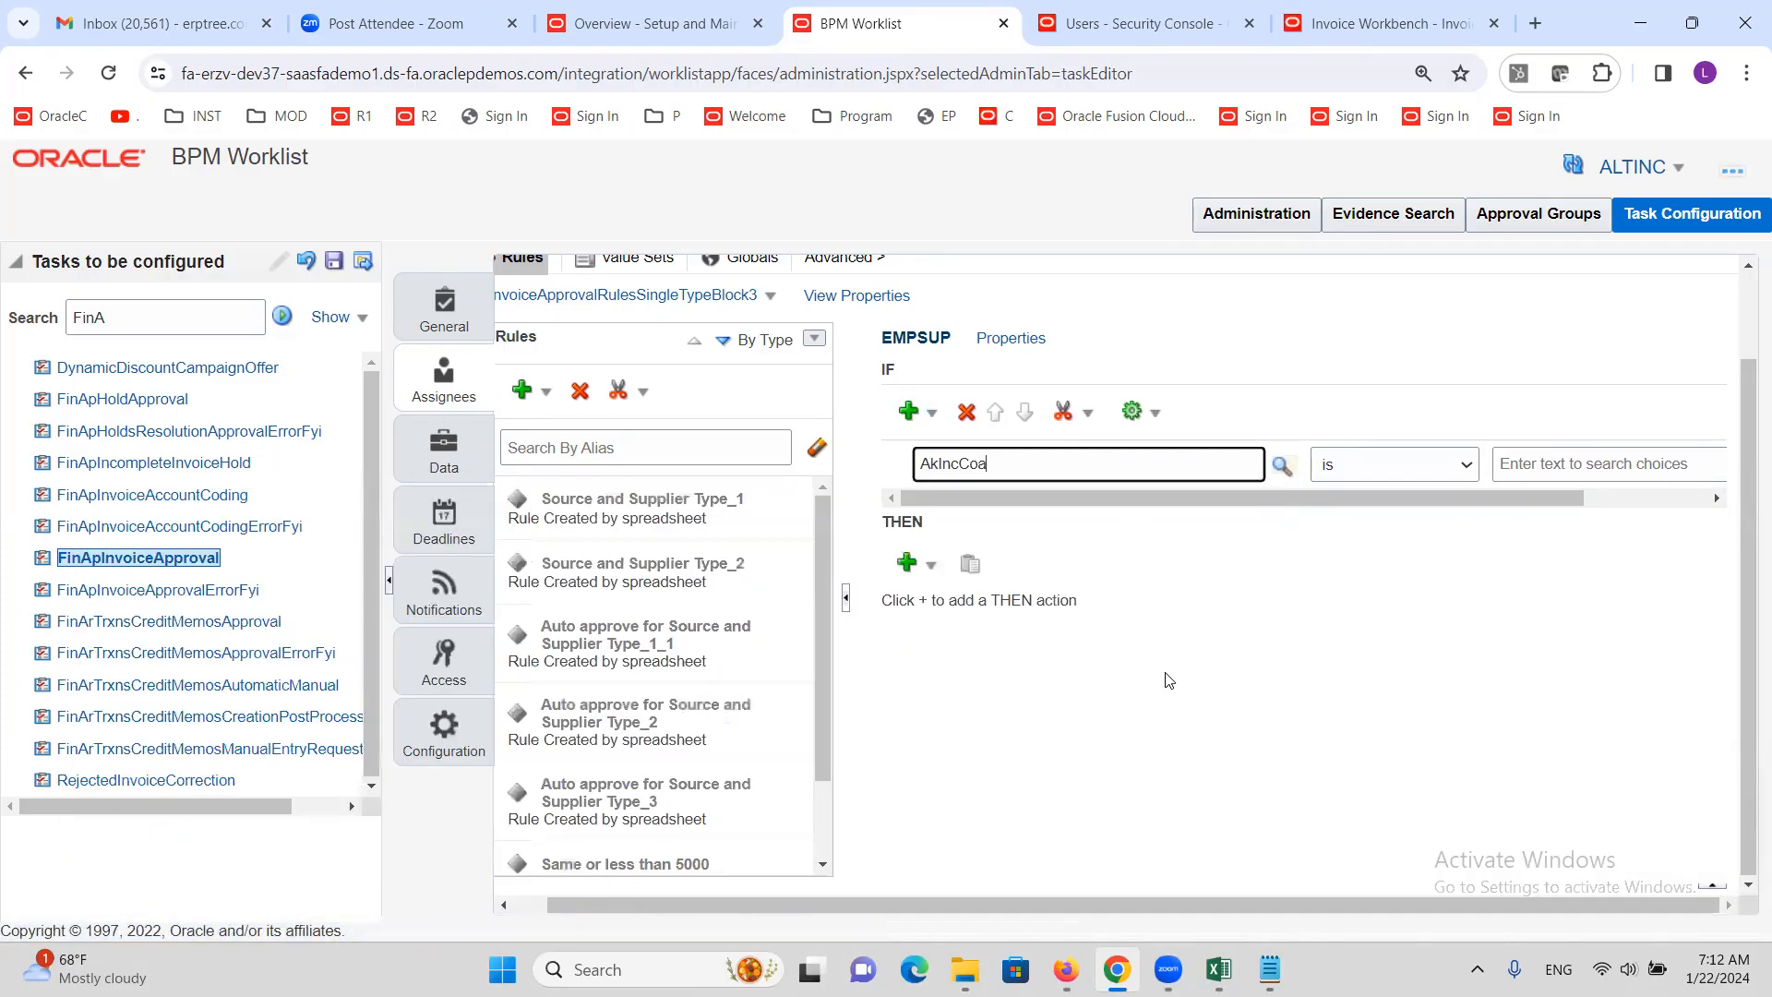
pyautogui.doubleClick(1058, 466)
pyautogui.write('1')
pyautogui.press('Tab')
pyautogui.click(1186, 588)
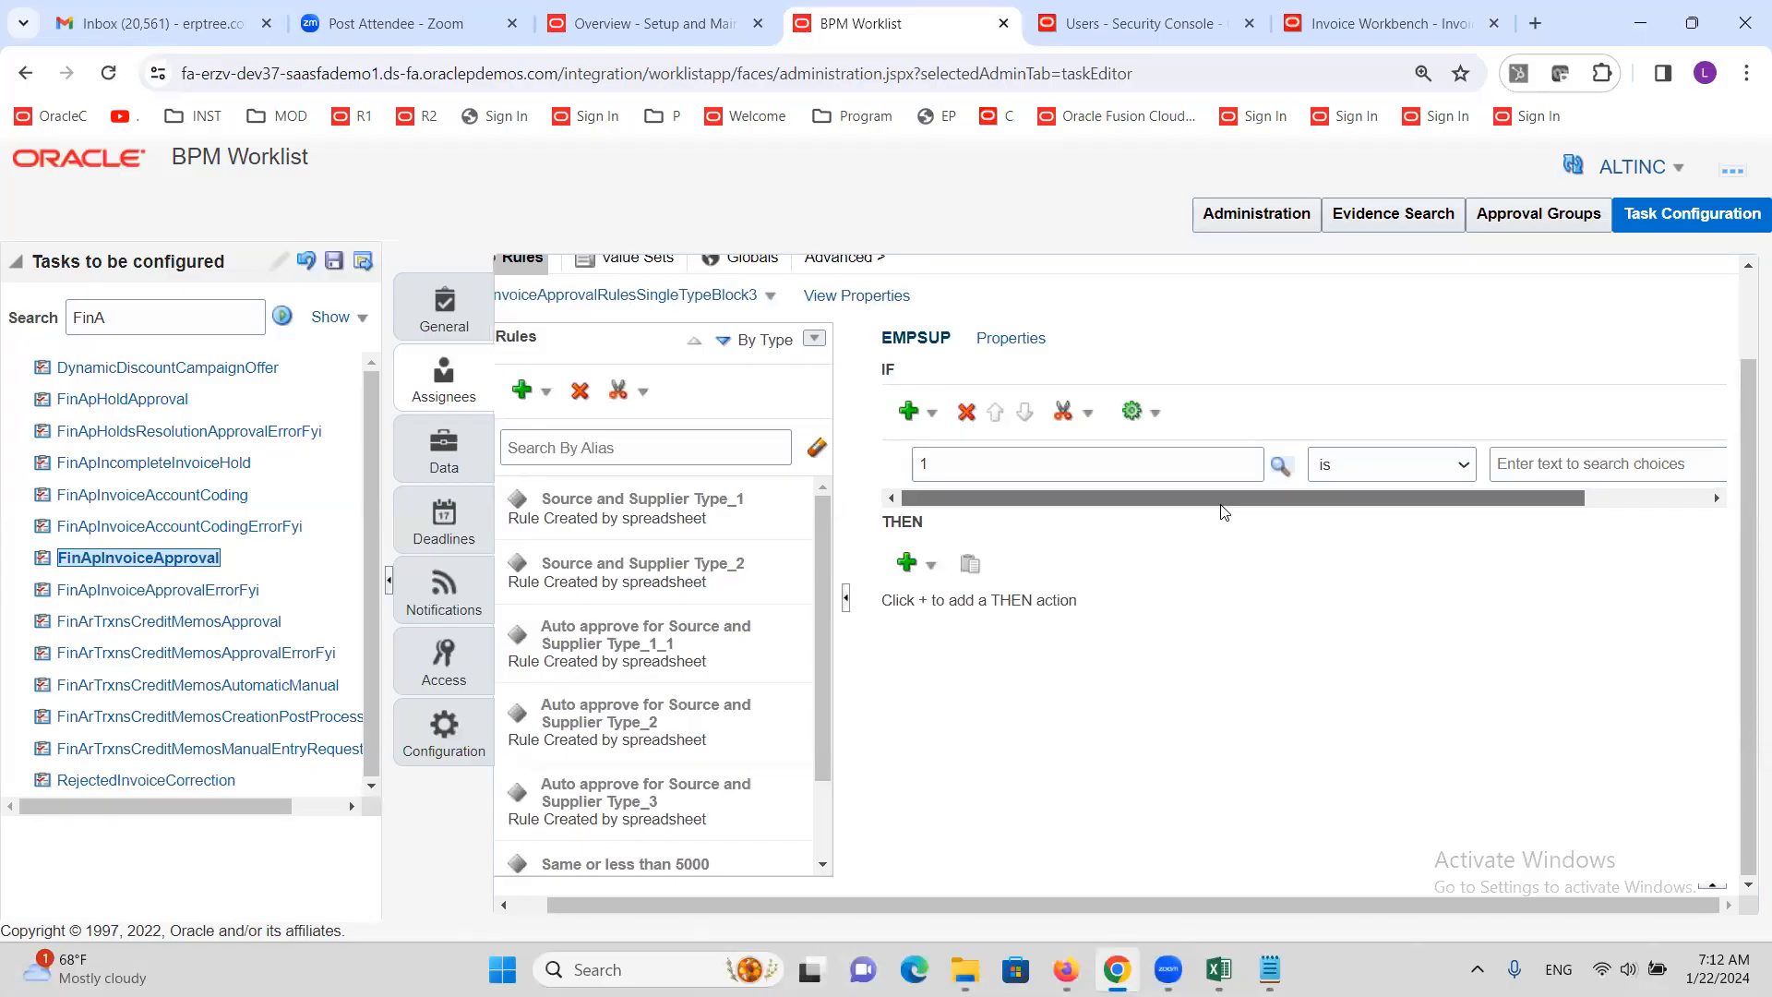
# Set the right operand to the constant 1 through the Condition Browser
pyautogui.click(1531, 466)
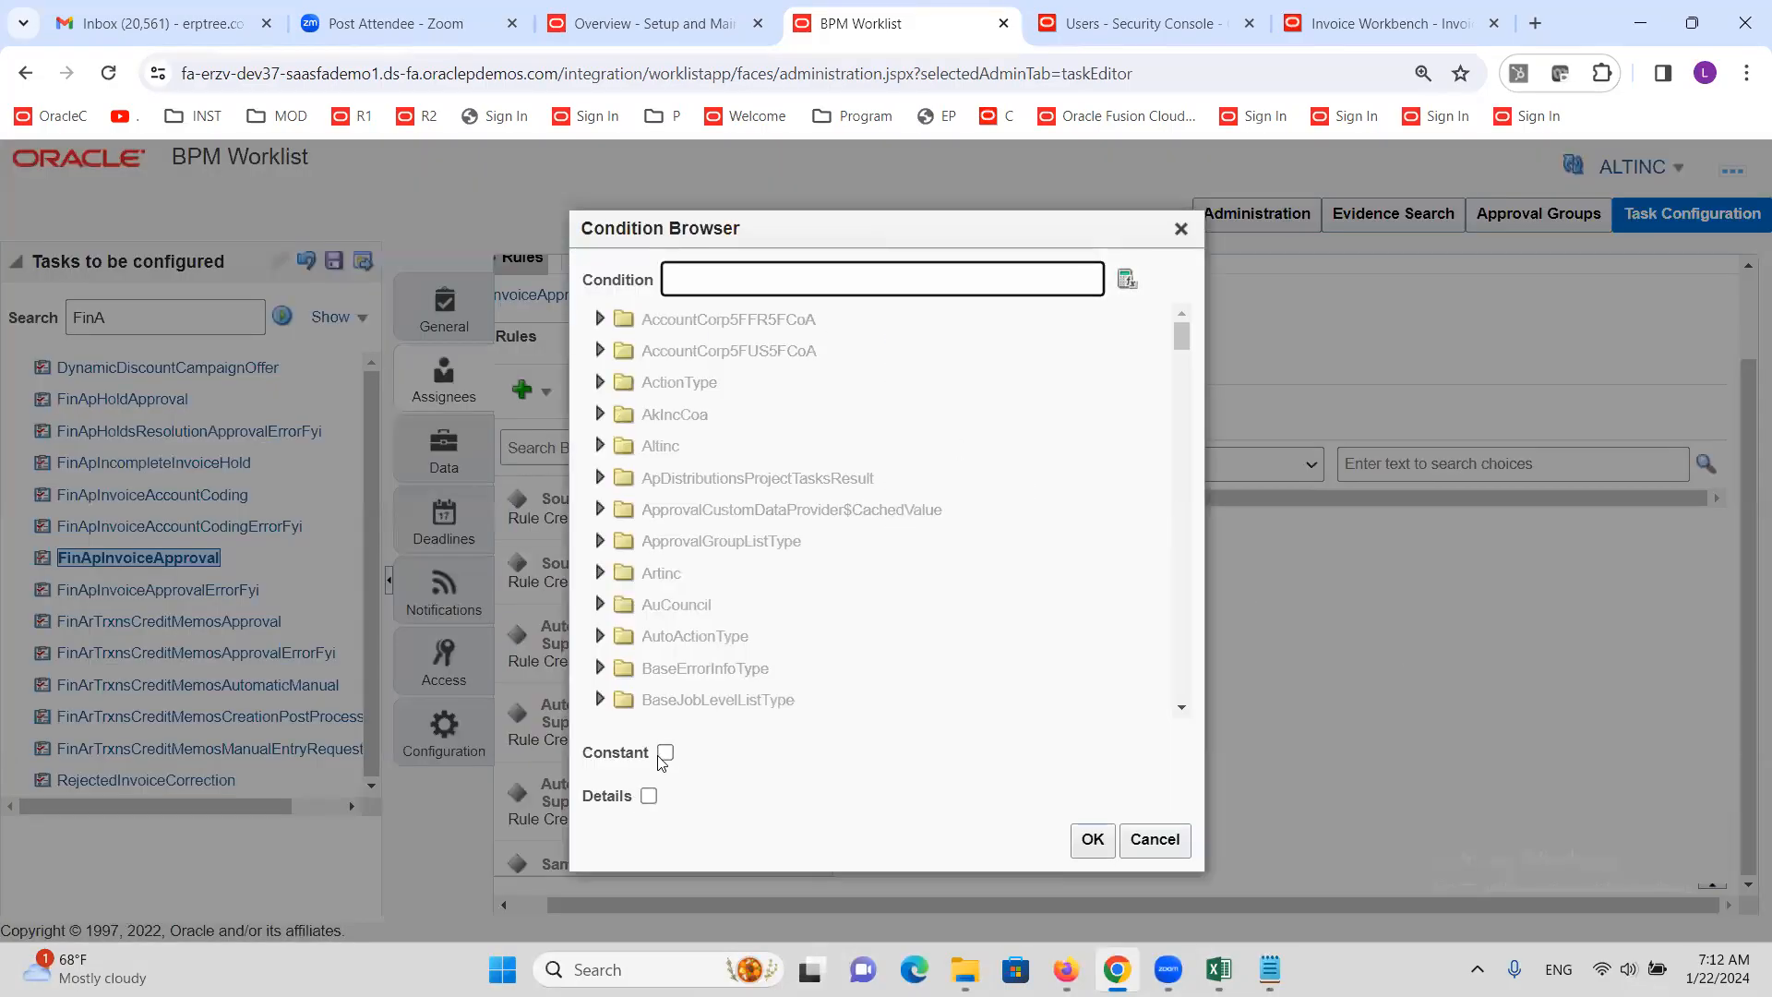
pyautogui.click(666, 751)
pyautogui.click(702, 284)
pyautogui.write('1')
pyautogui.click(1092, 839)
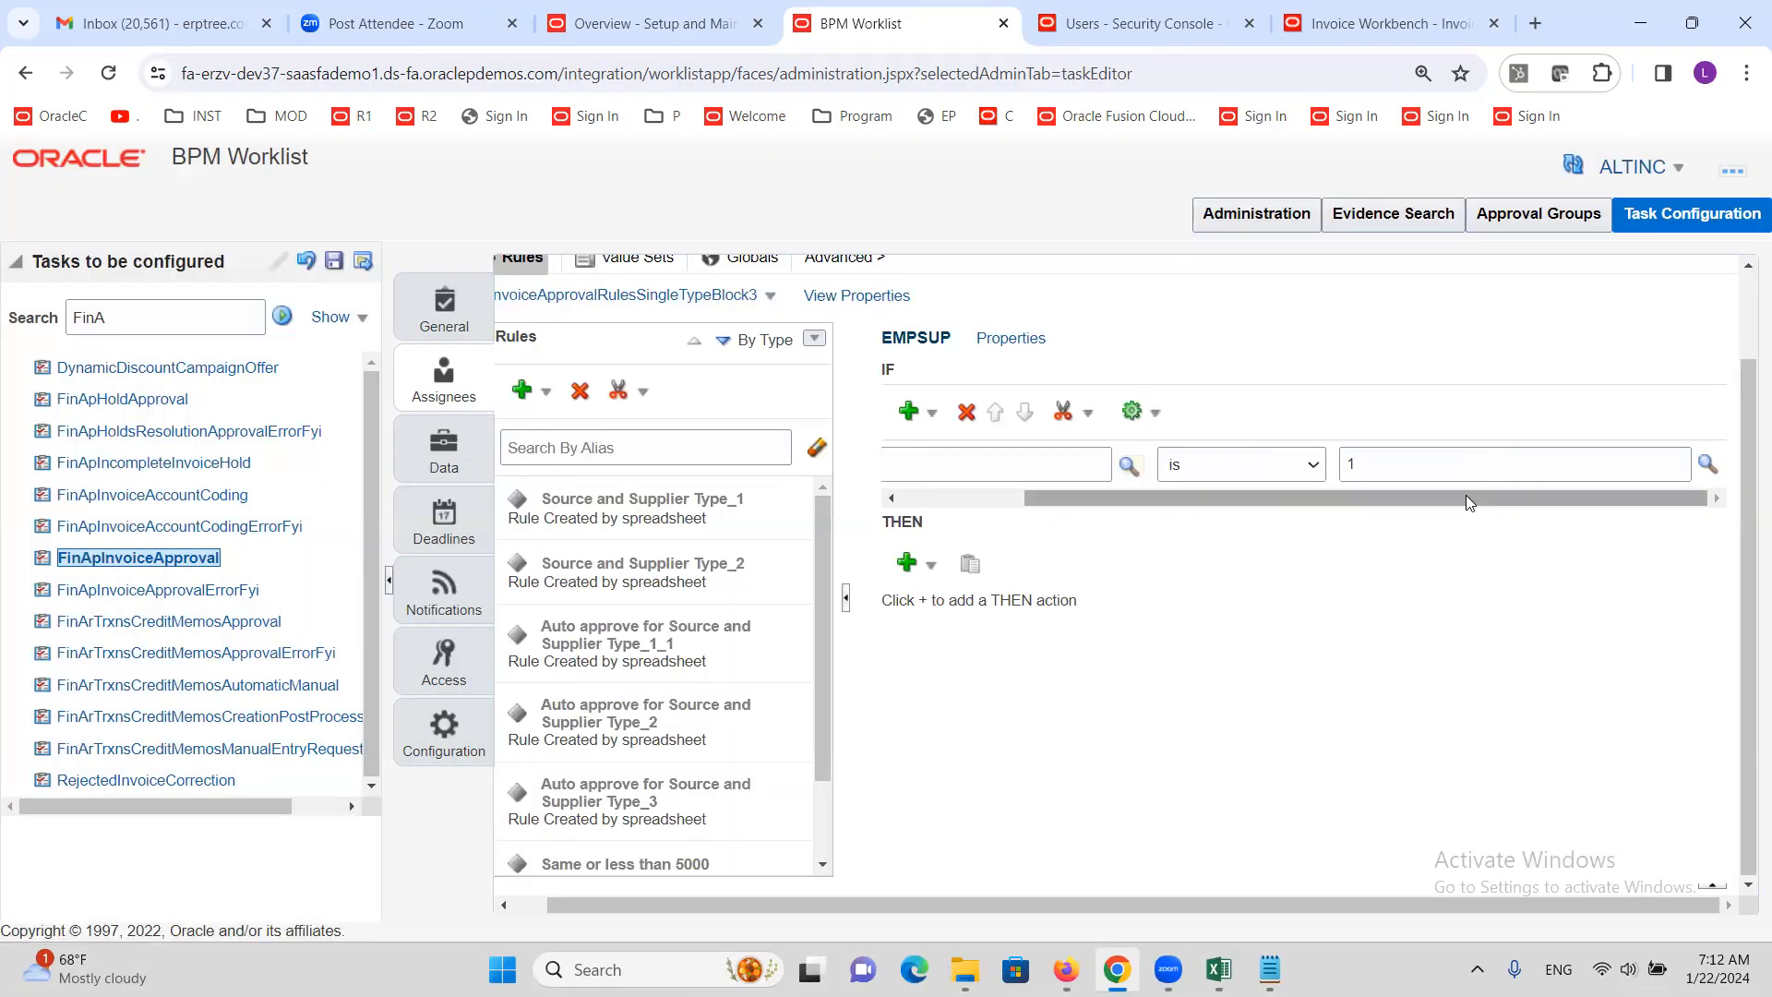
pyautogui.moveTo(1466, 498); pyautogui.dragTo(1335, 518)
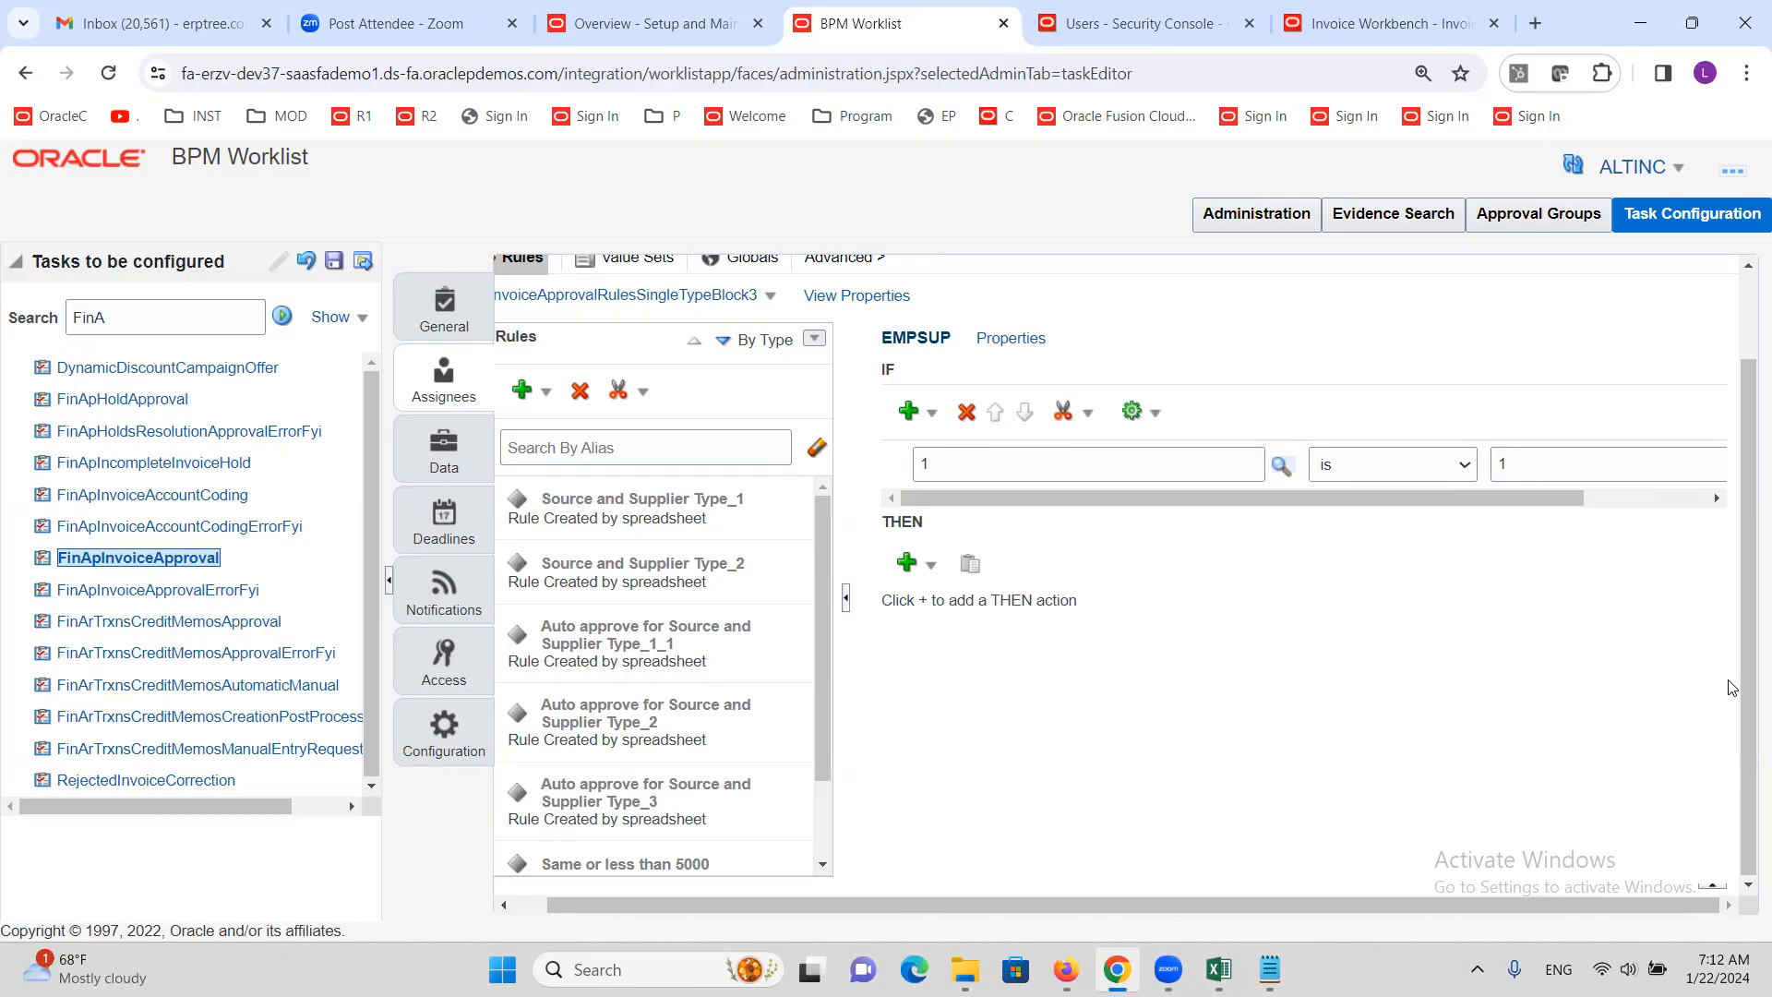
# Add a Supervisory add-approver action to EMPSUP's THEN clause, then bring up the Excel notes
pyautogui.click(936, 572)
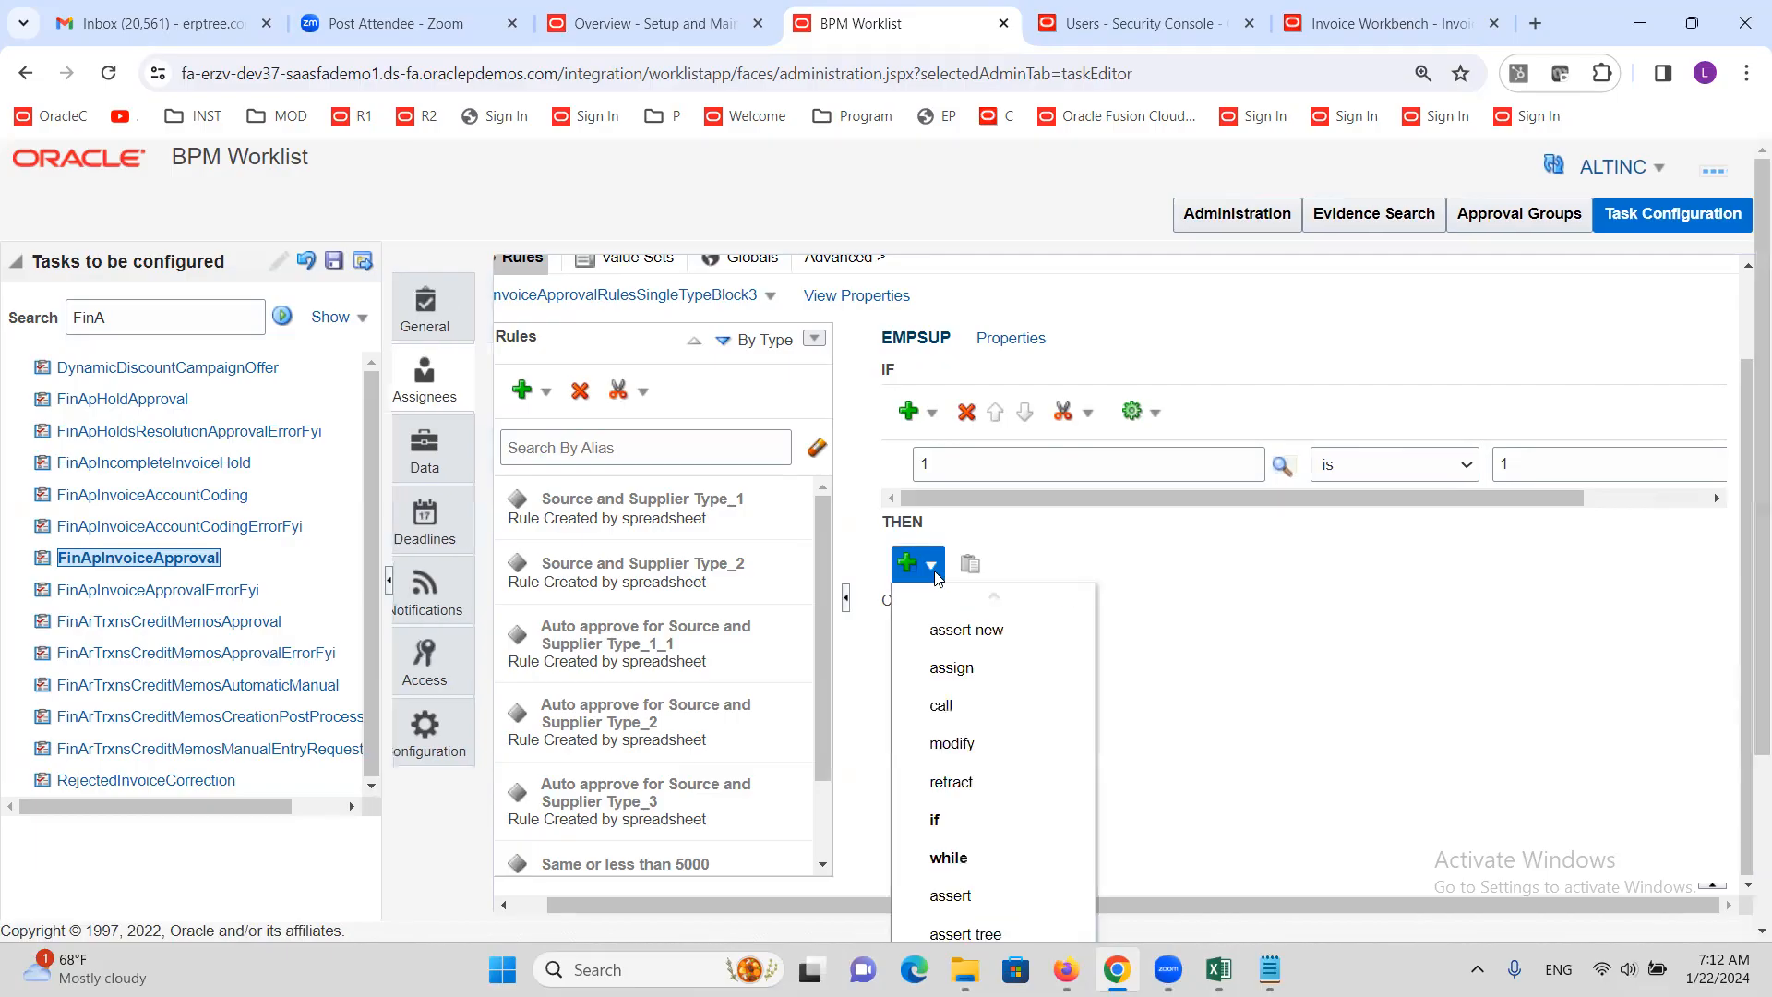
pyautogui.scroll(-3, 1011, 734)
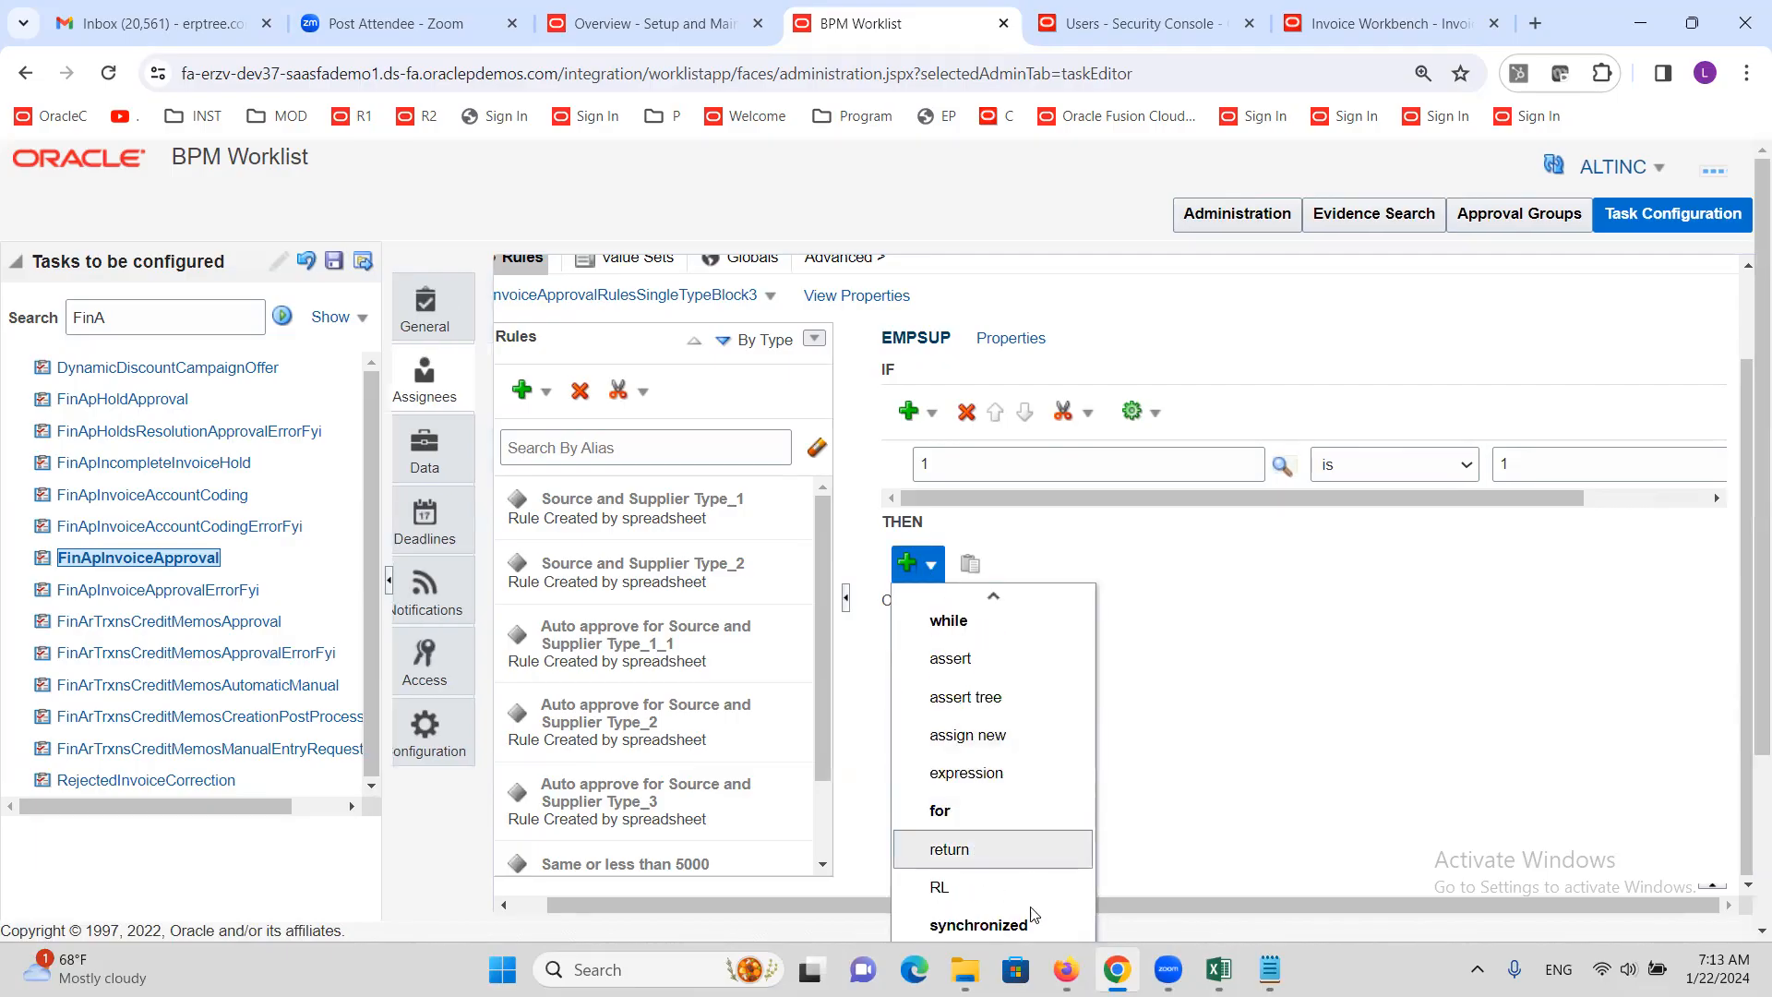
pyautogui.scroll(-3, 1016, 822)
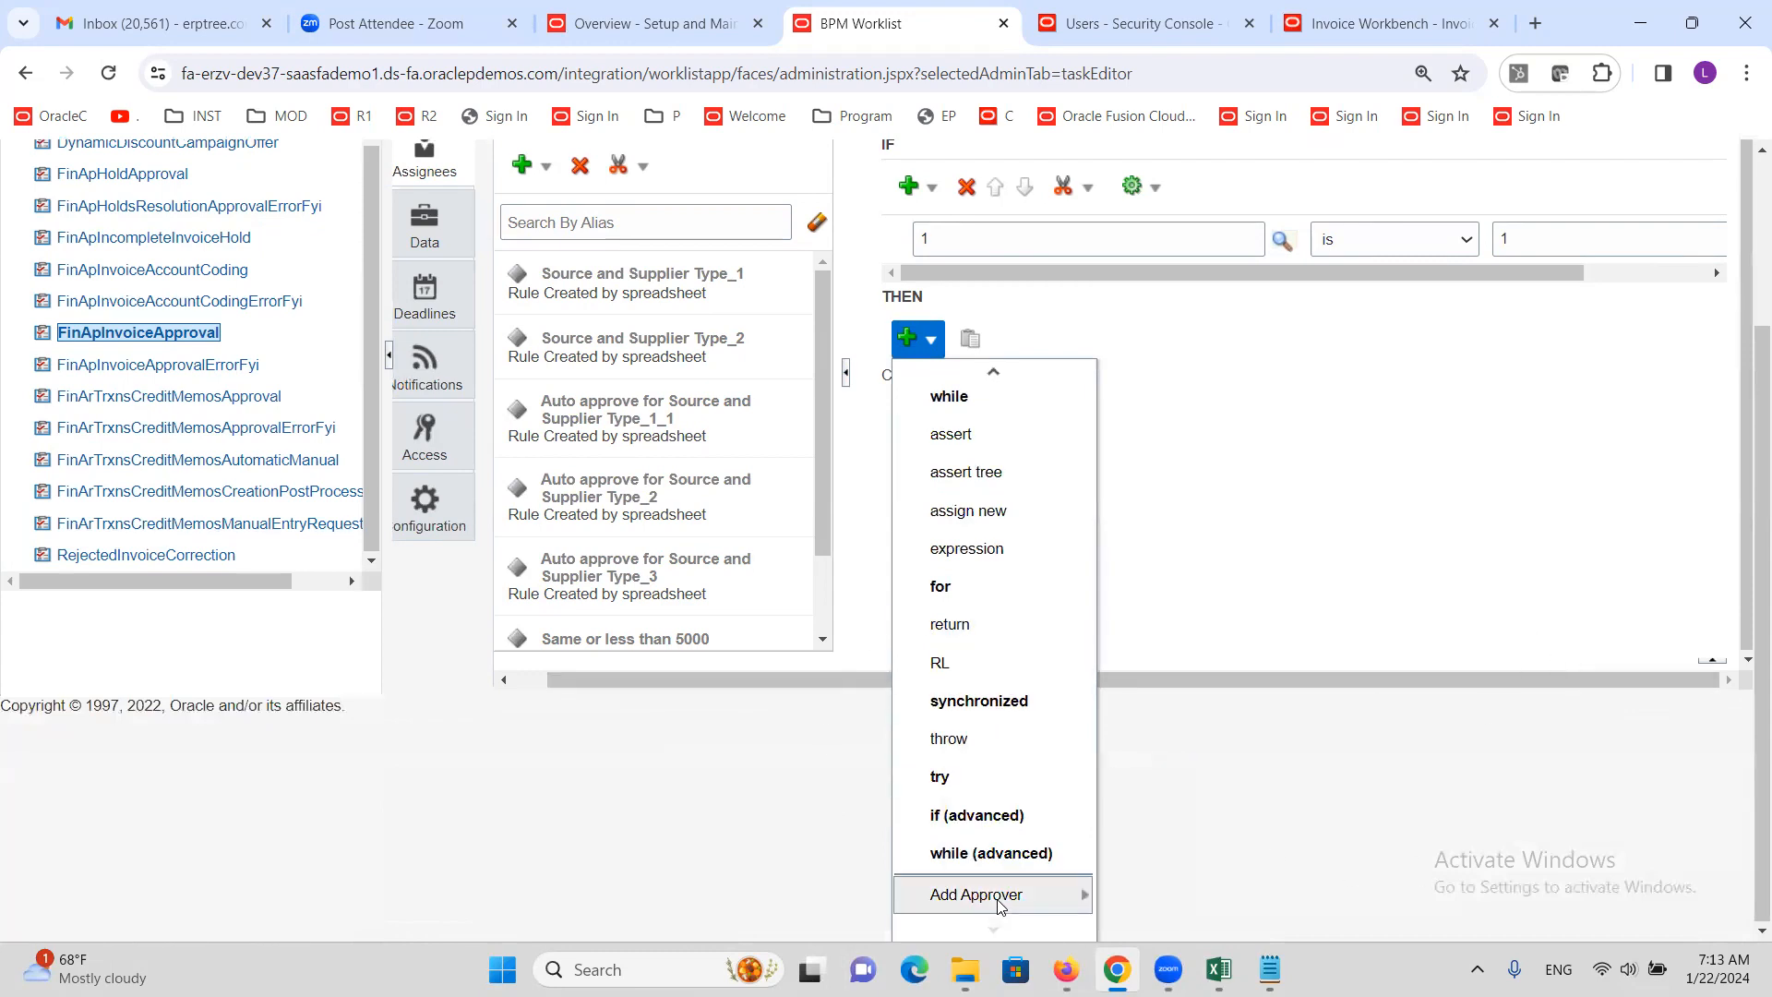
pyautogui.moveTo(982, 910)
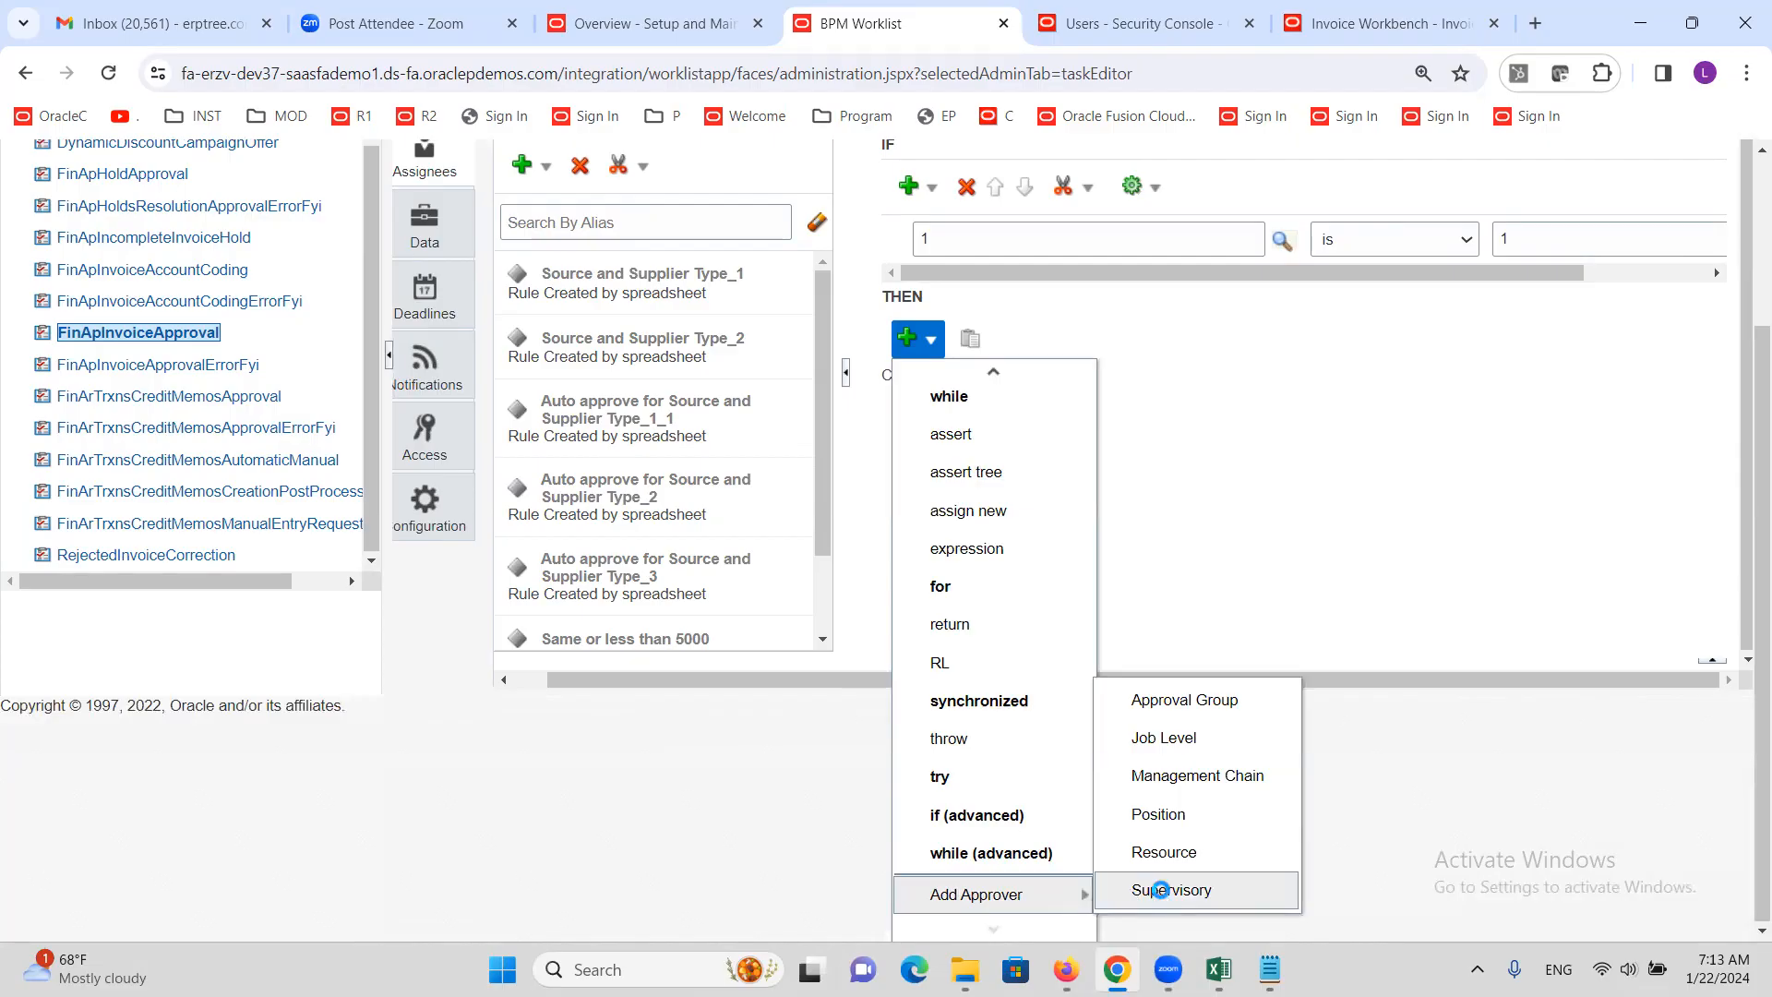
pyautogui.click(1163, 892)
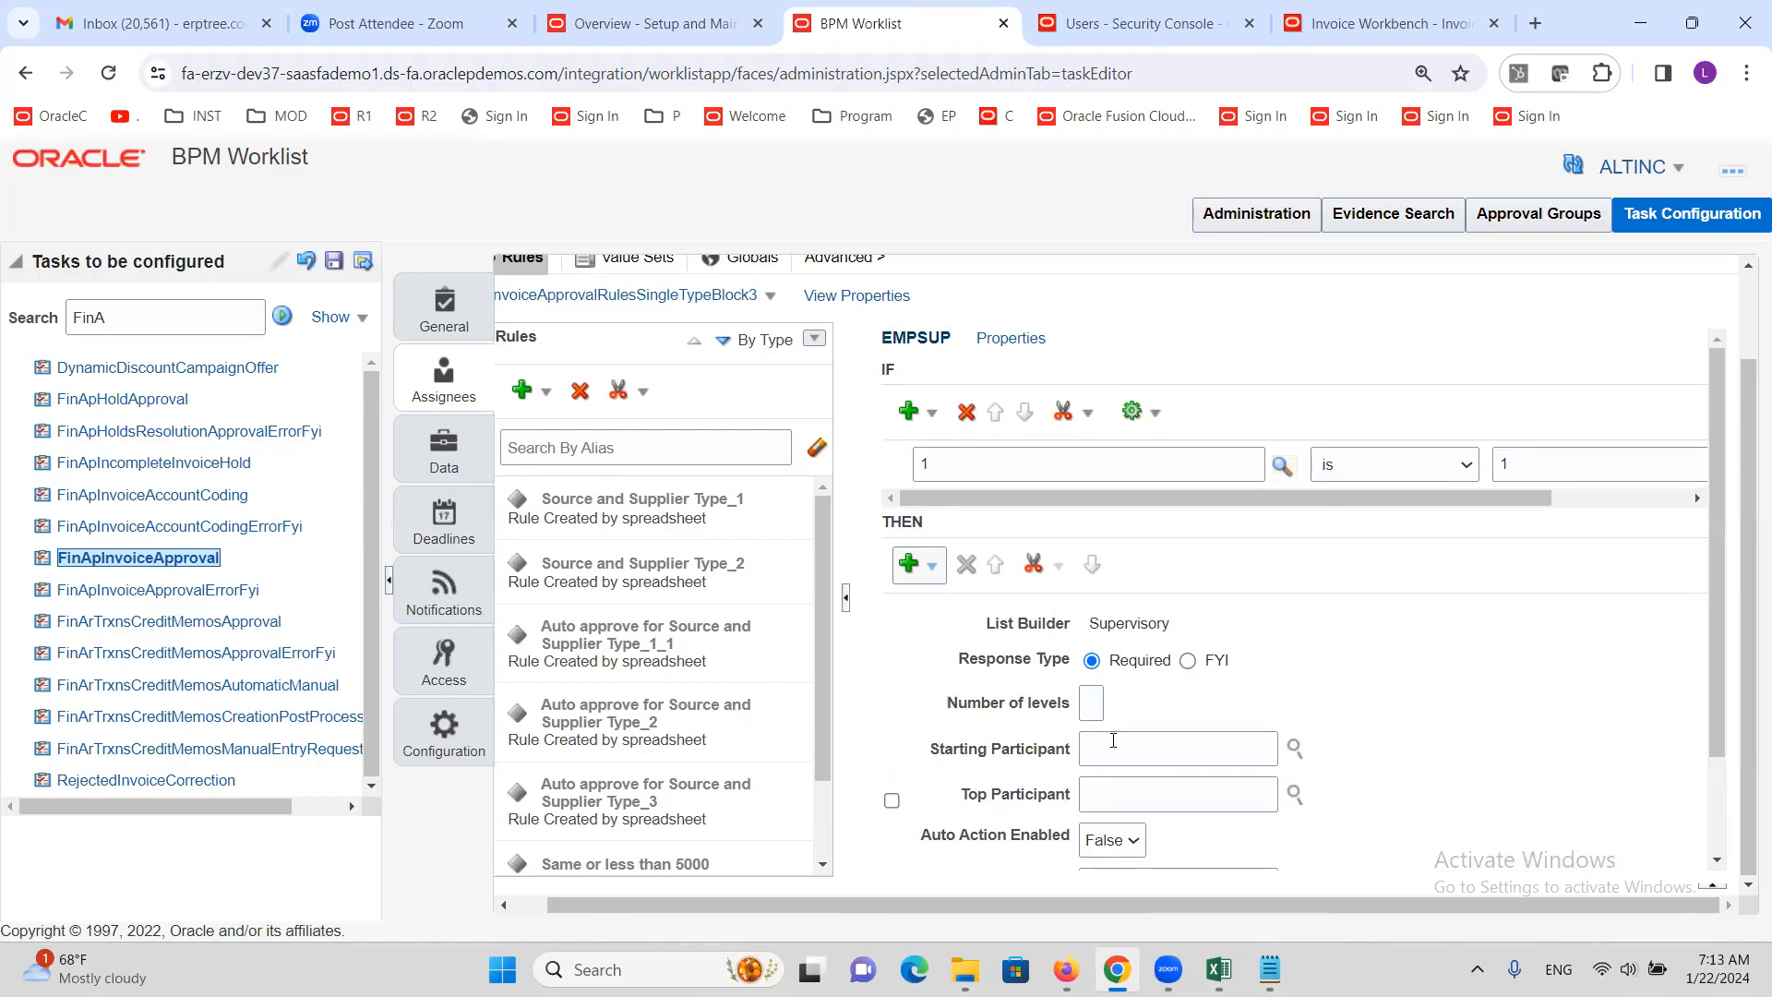
pyautogui.click(1089, 692)
pyautogui.click(1215, 967)
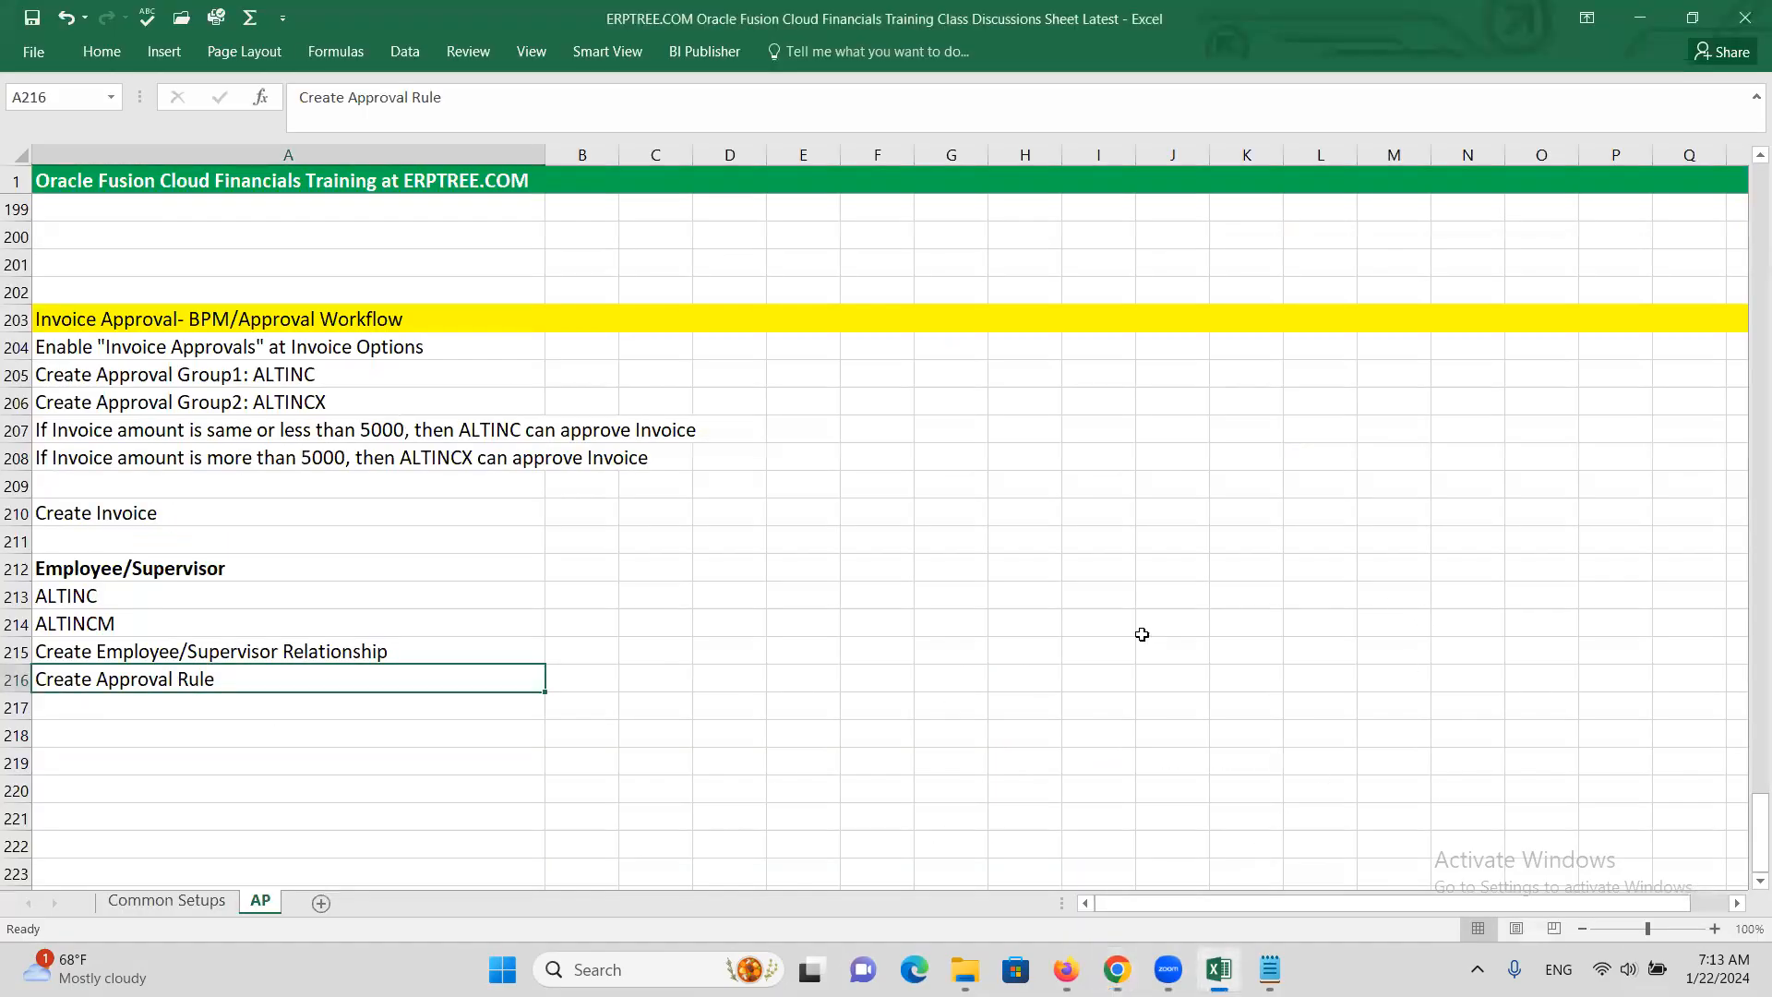
# Label J216 as A, J214 as B and J212 as C in the notes sheet
pyautogui.click(1165, 685)
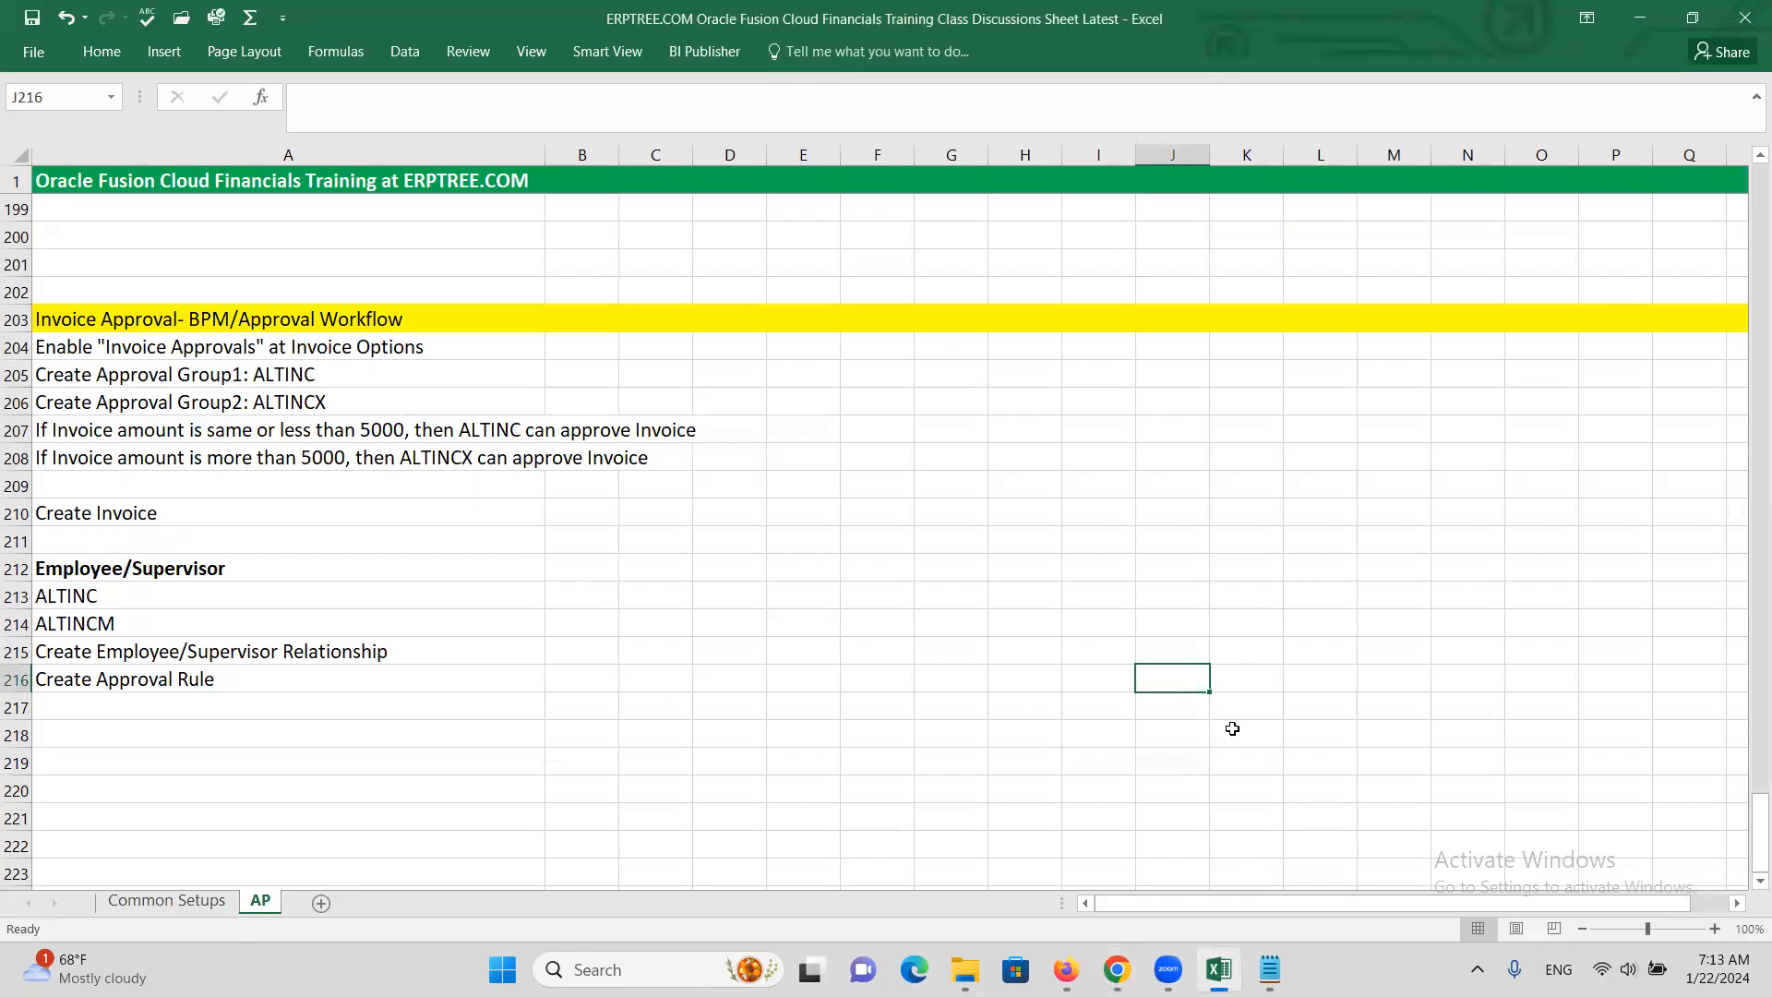
pyautogui.write('x')
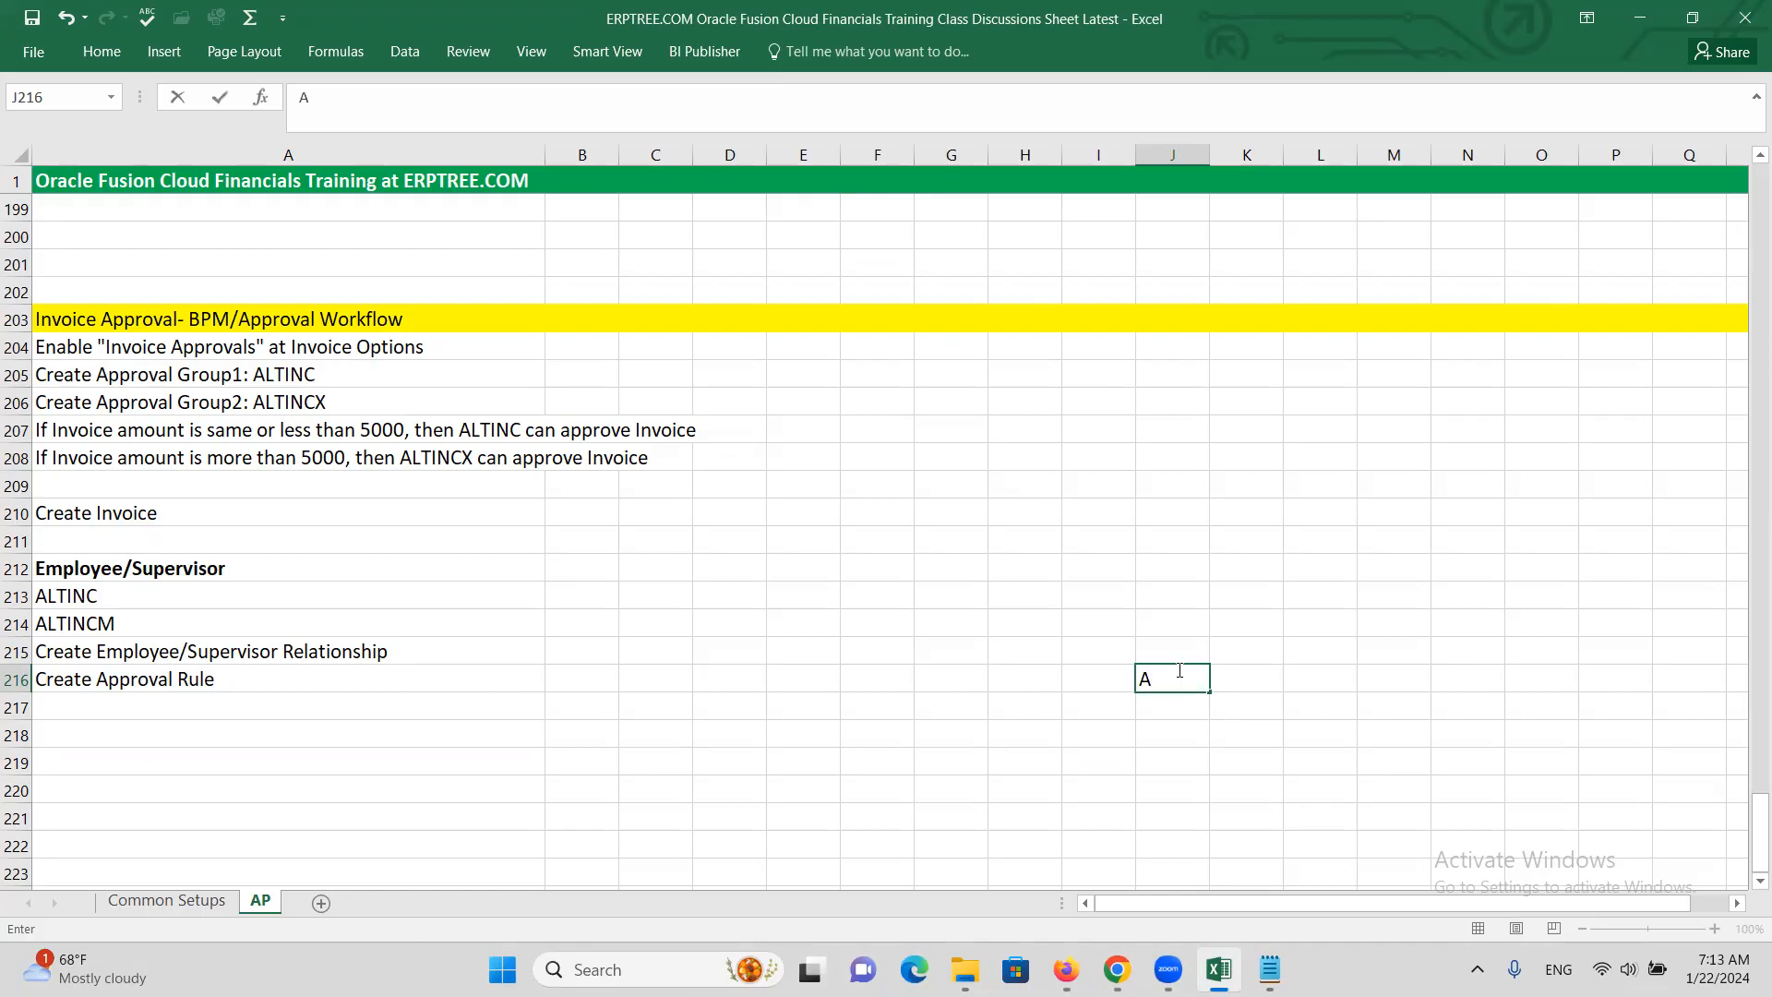
pyautogui.click(1145, 635)
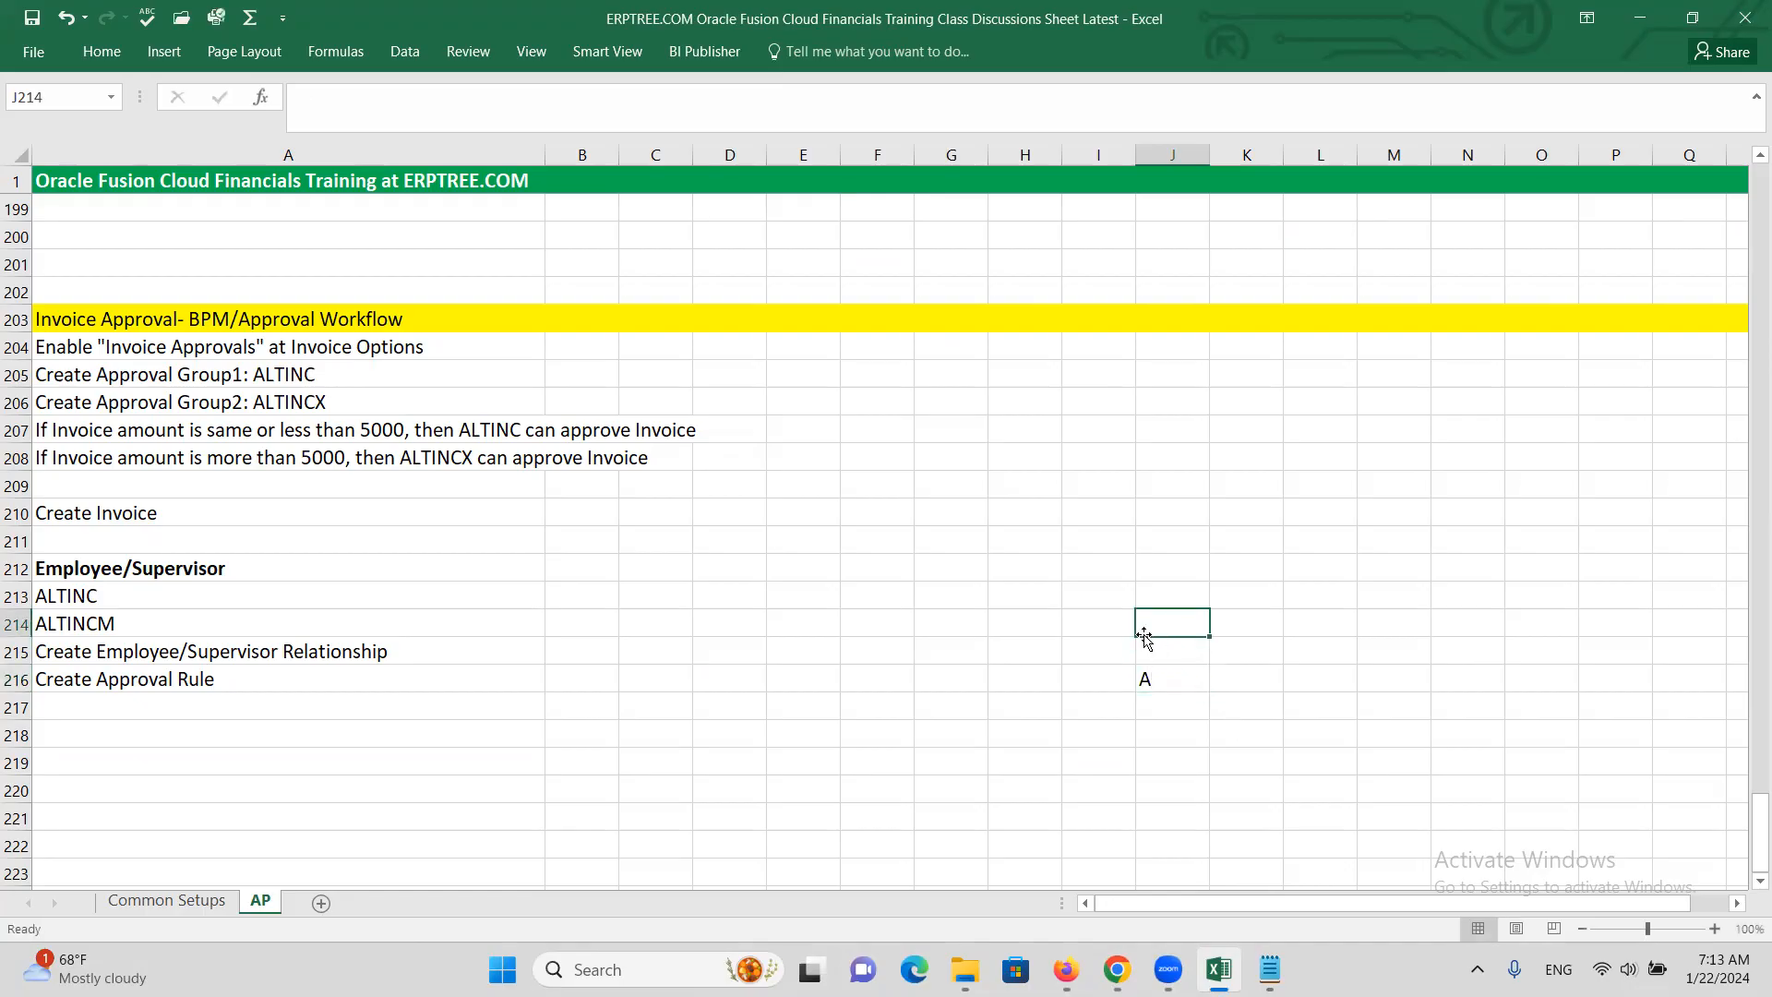
pyautogui.write('B')
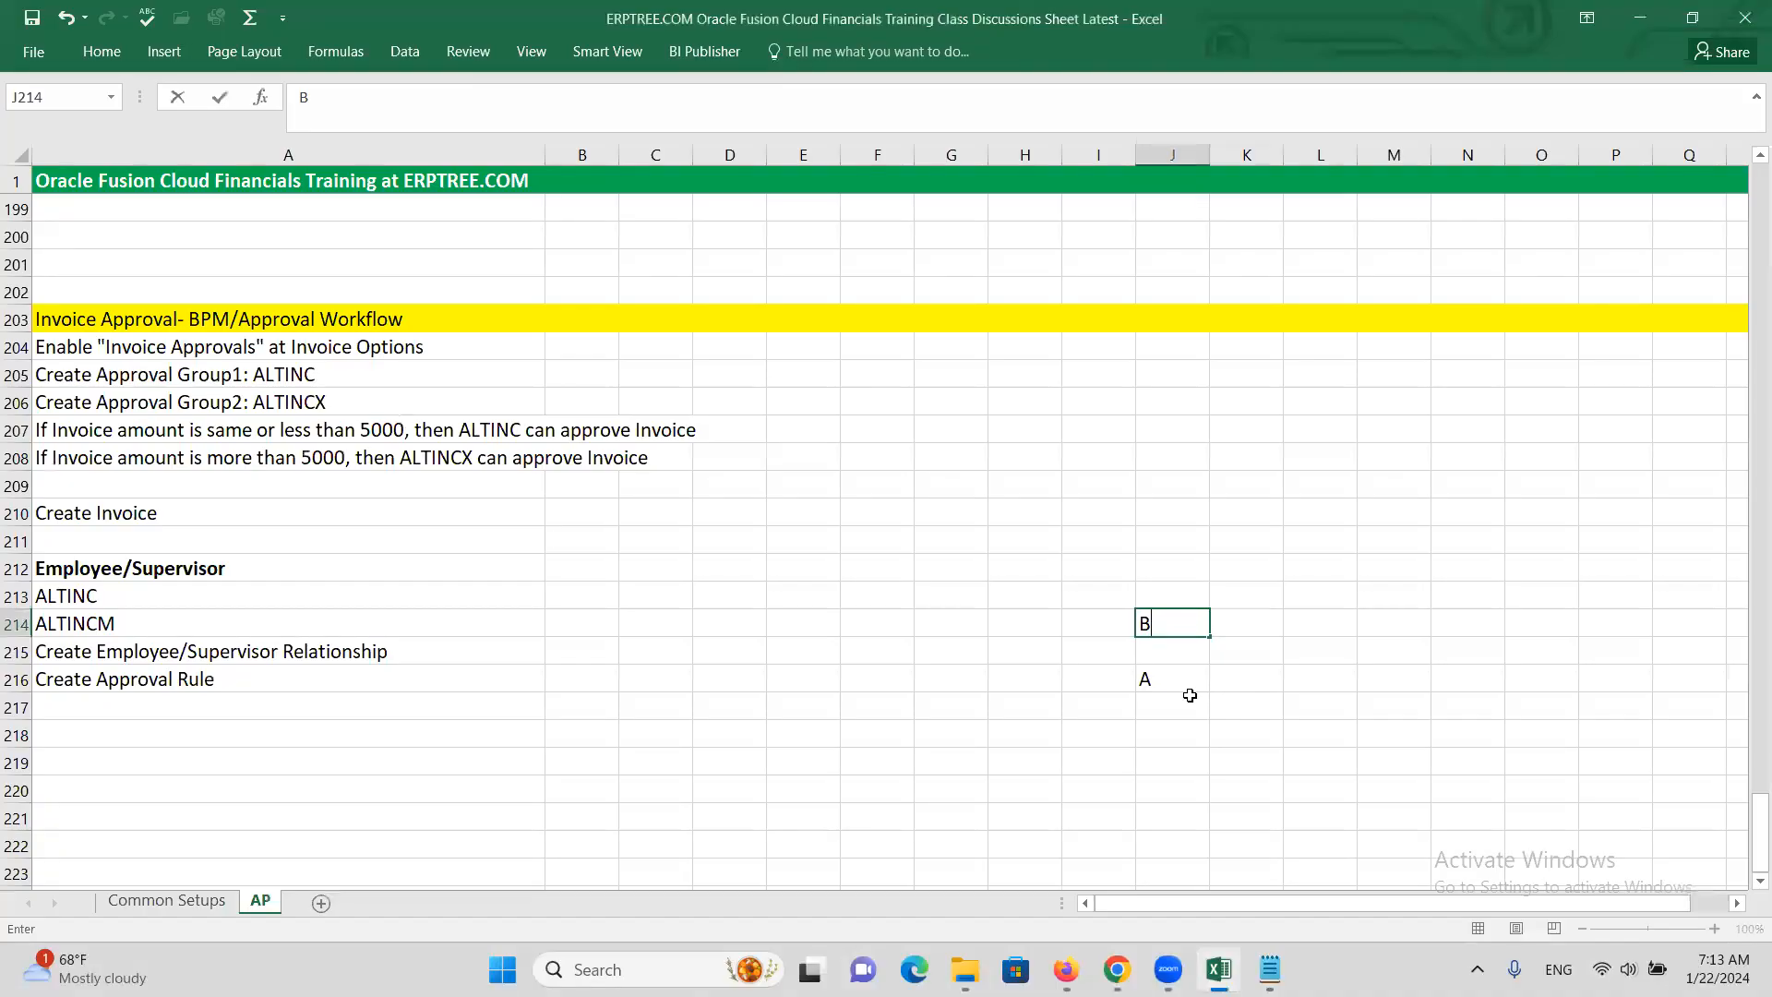
pyautogui.click(1159, 591)
pyautogui.click(1156, 566)
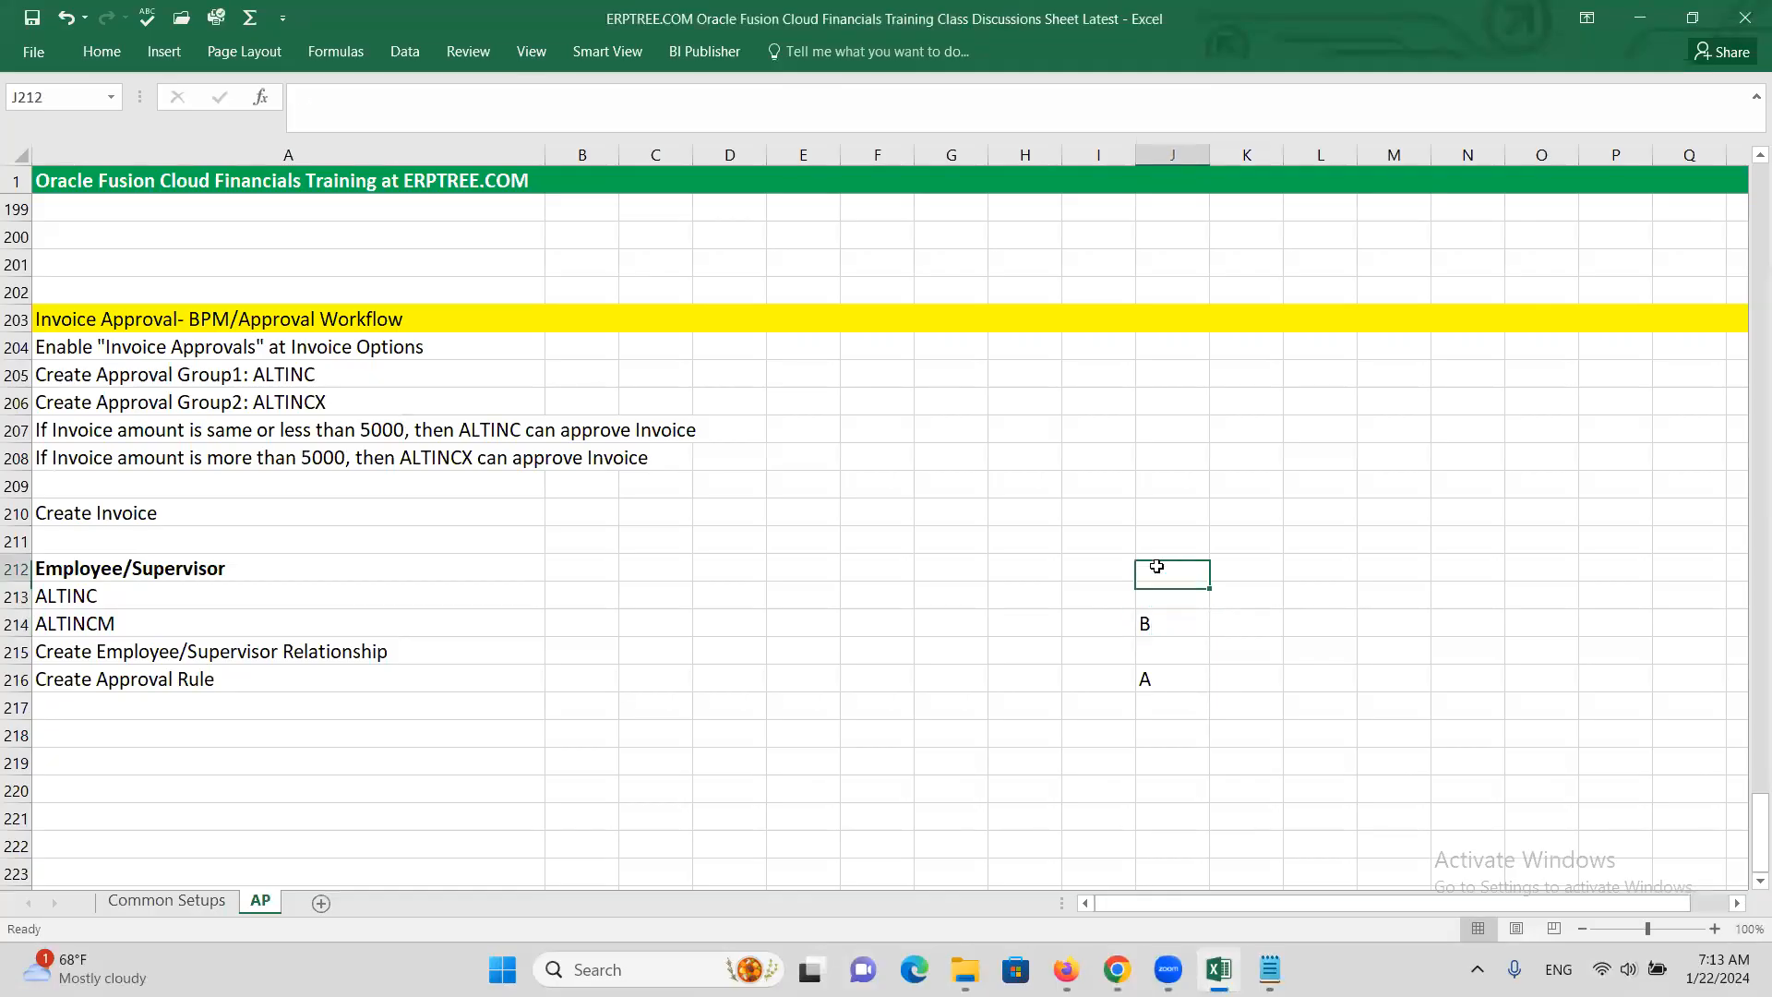
pyautogui.write('C')
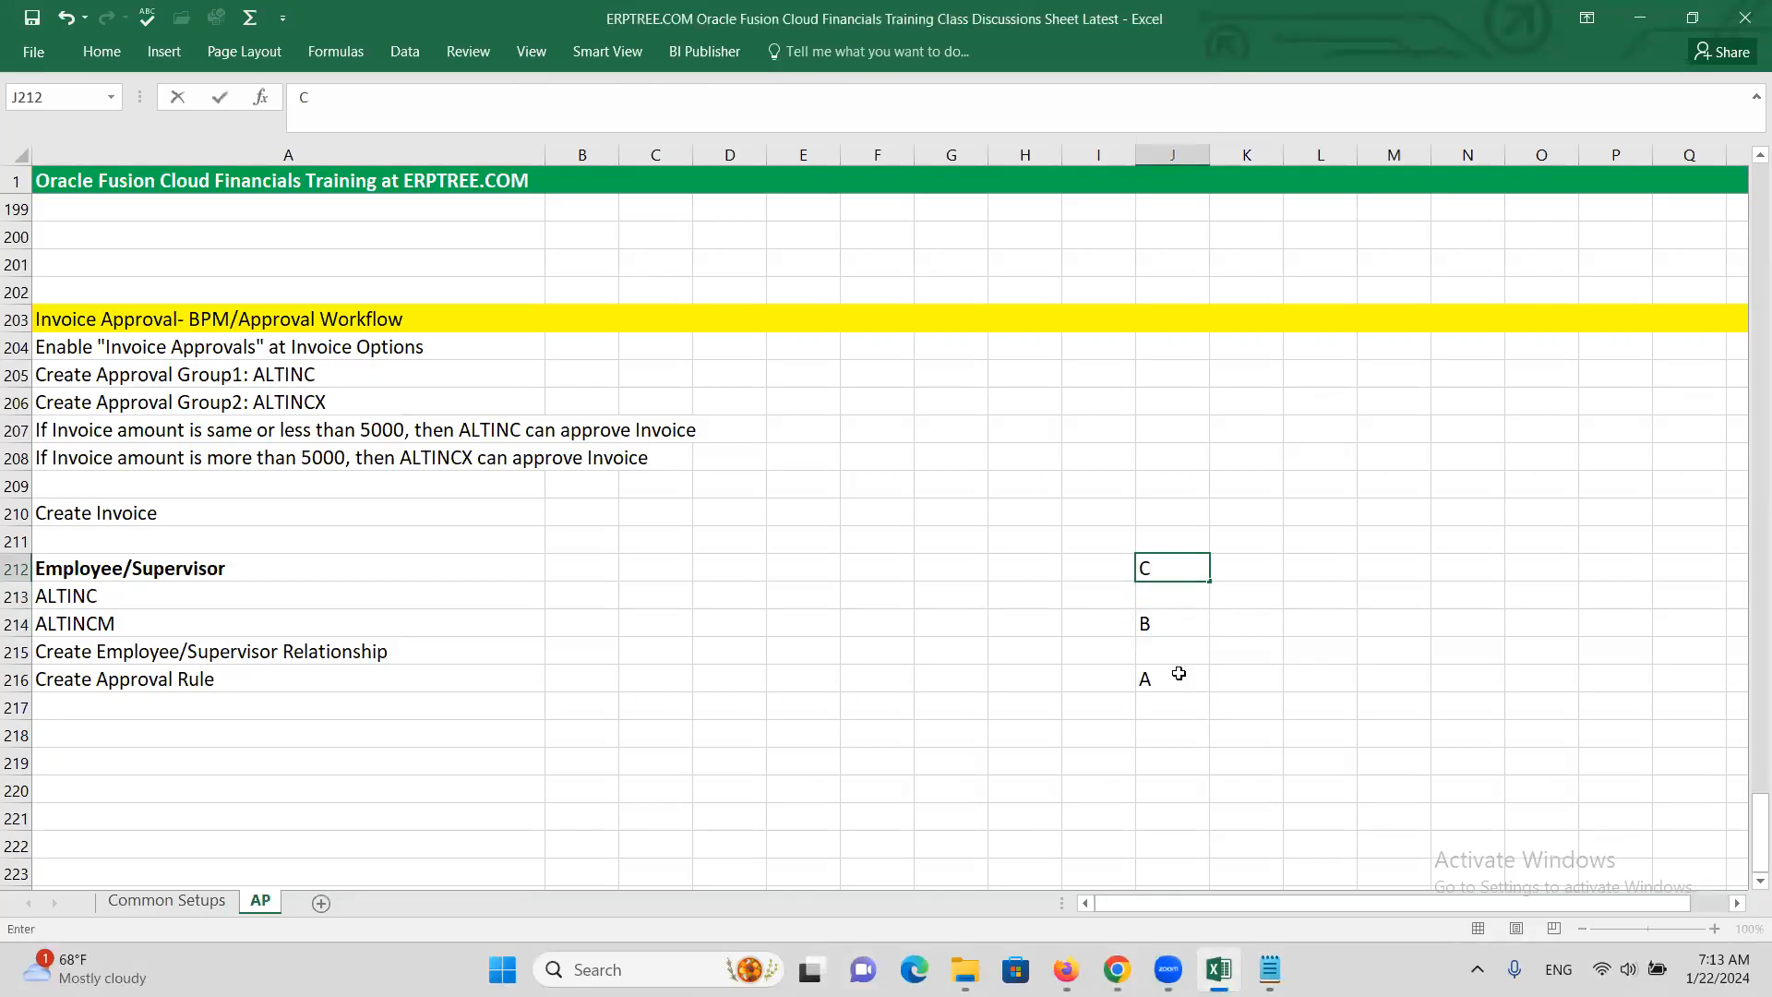
pyautogui.click(1160, 682)
# Review the A, B and C labels, then return to the BPM Worklist
pyautogui.click(1149, 628)
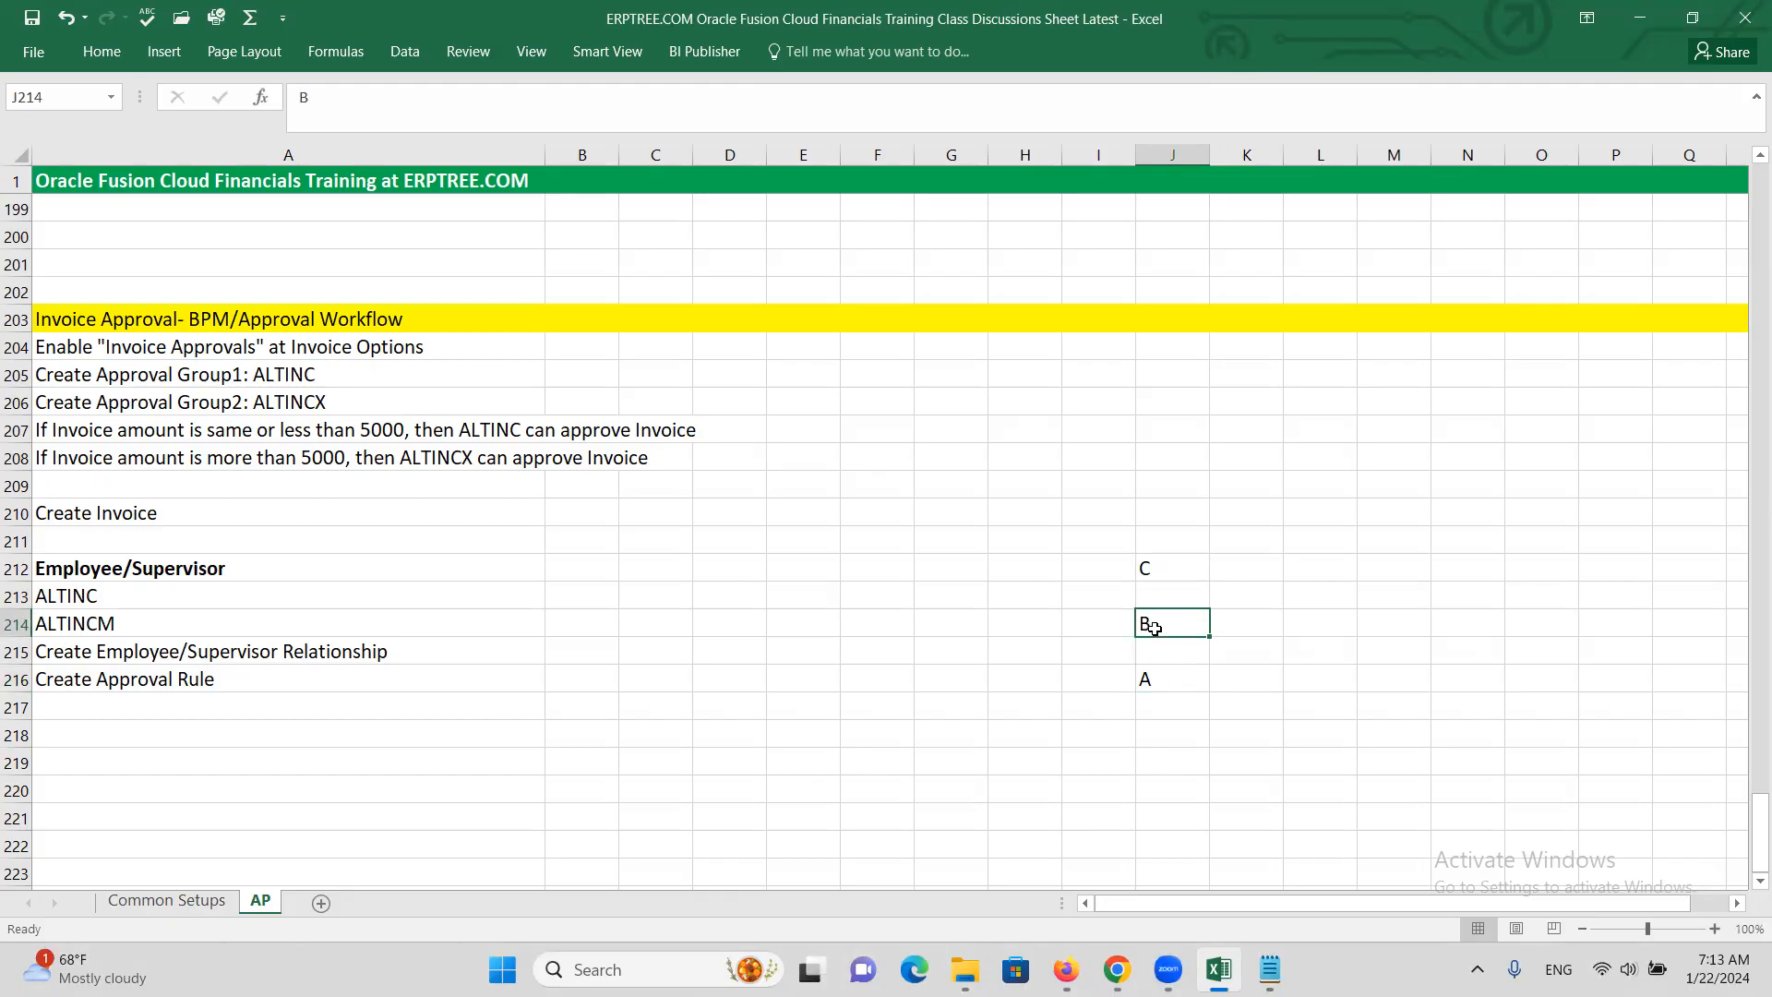
pyautogui.click(1150, 549)
pyautogui.click(1148, 567)
pyautogui.click(1148, 680)
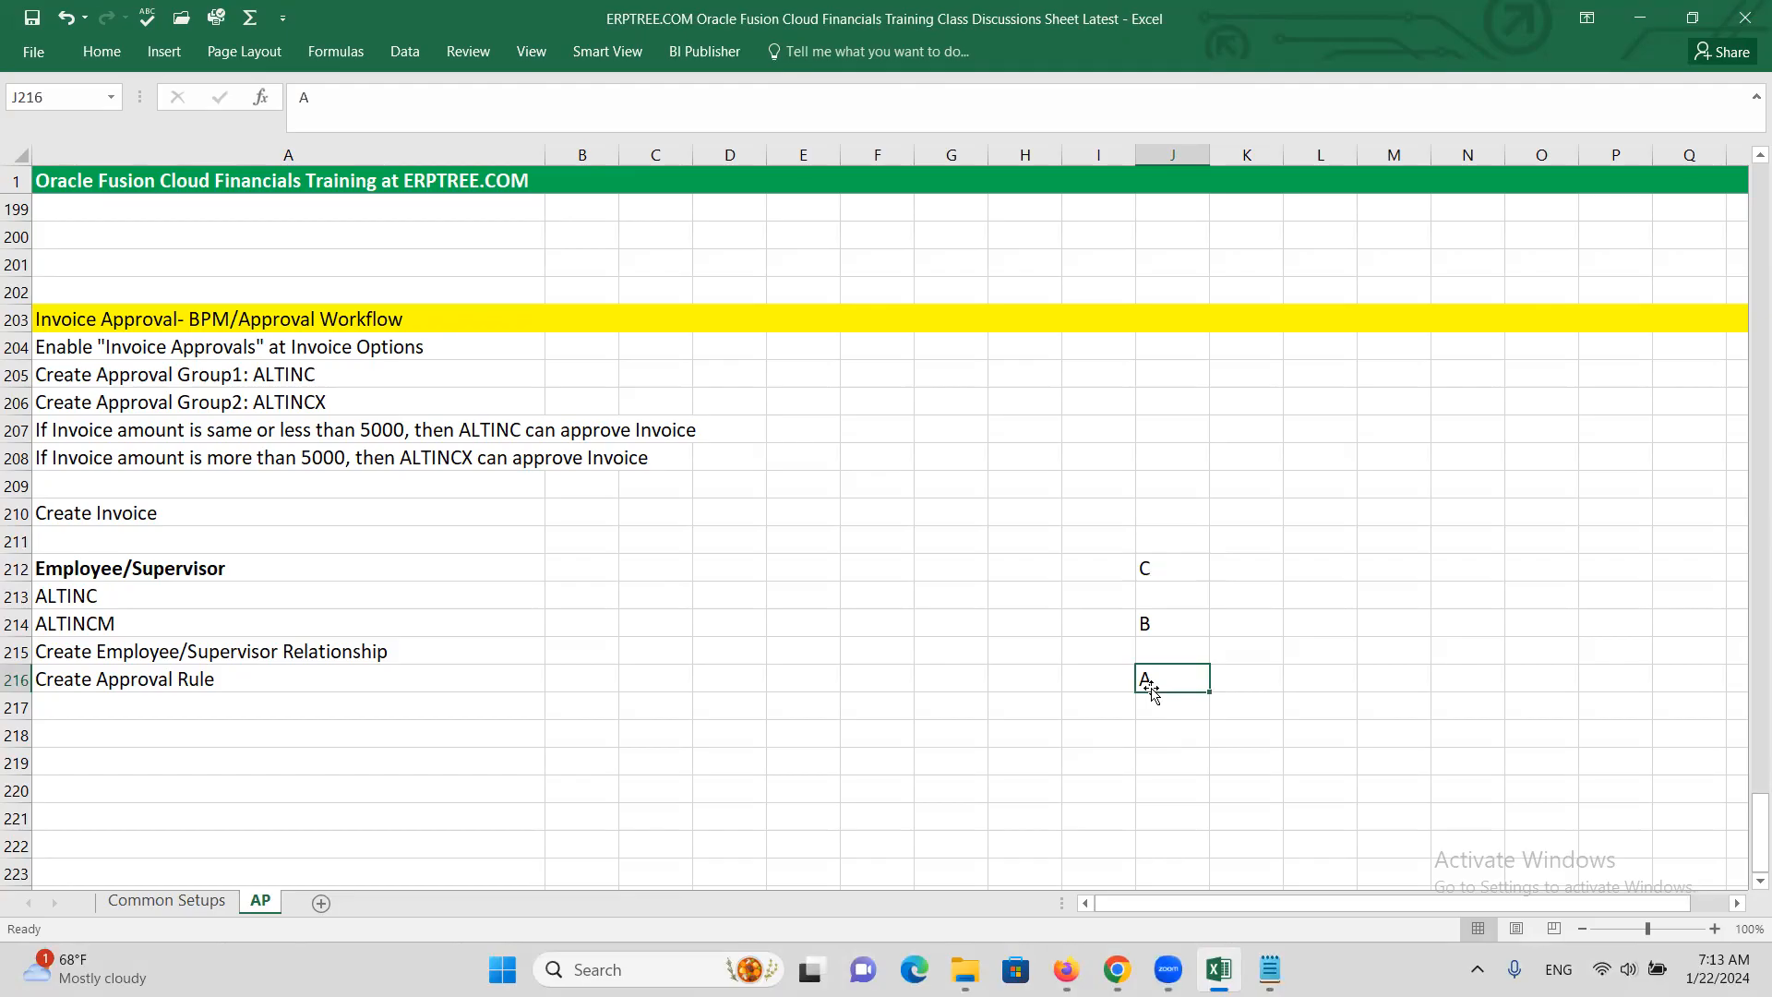
pyautogui.click(1148, 625)
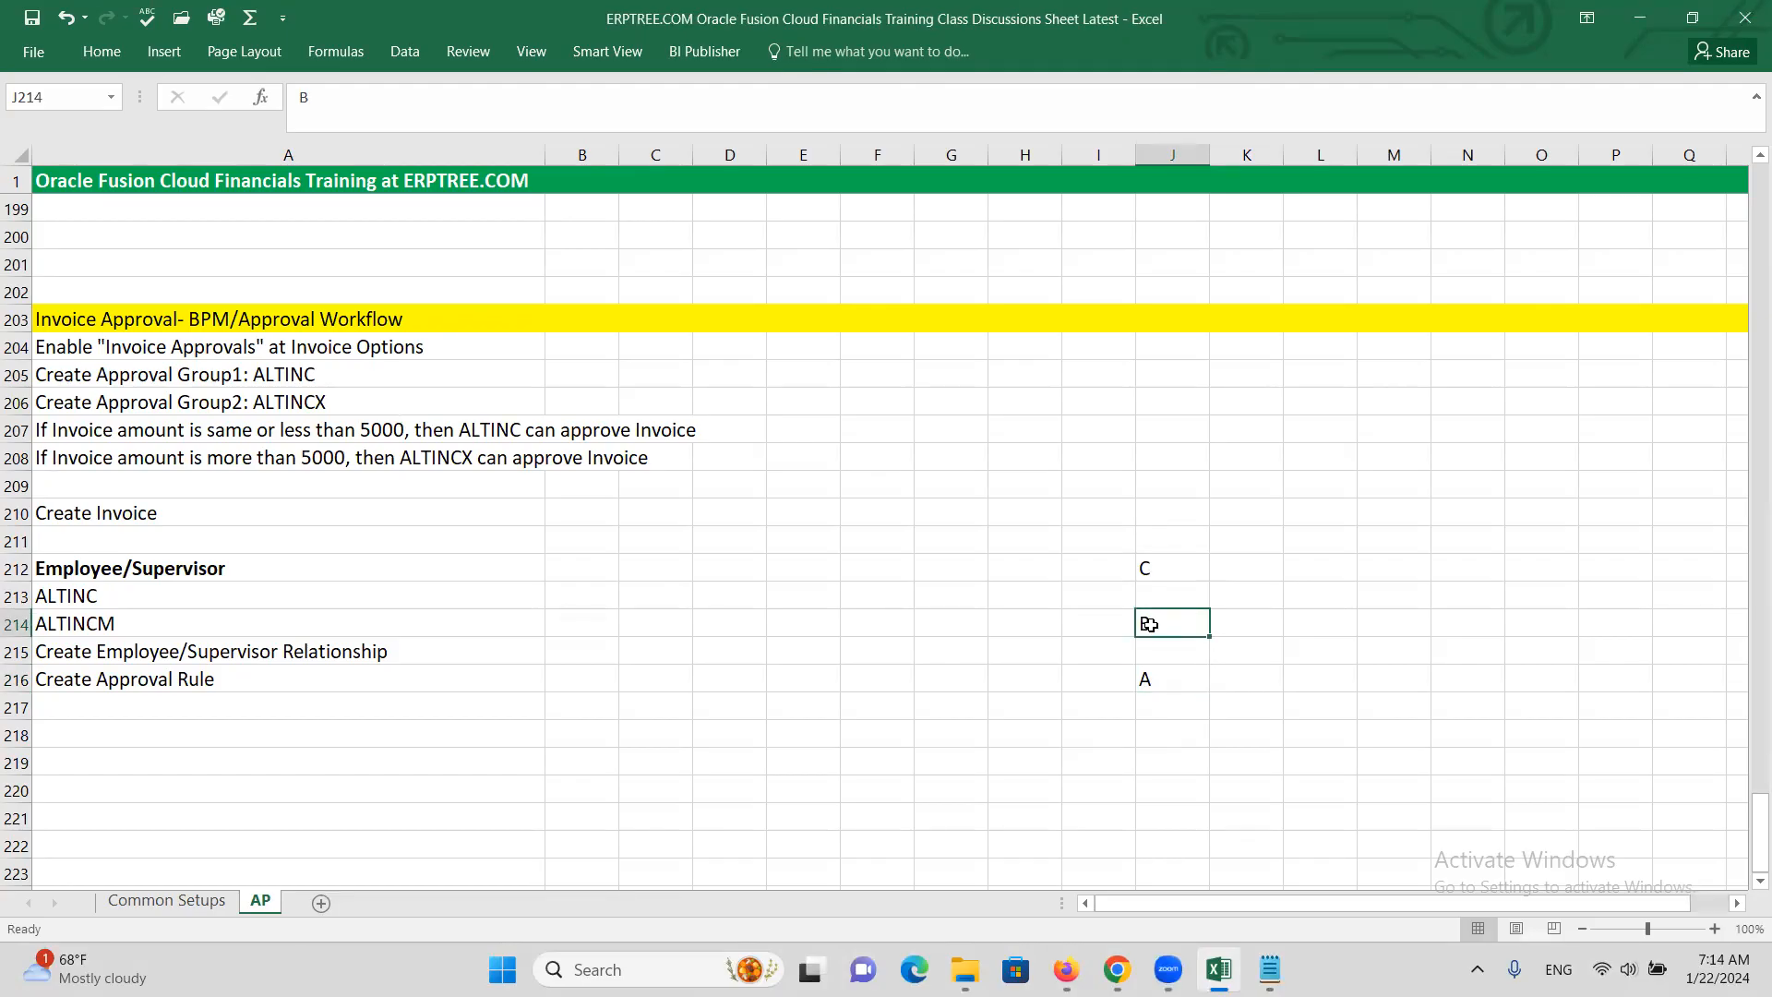
pyautogui.click(1148, 568)
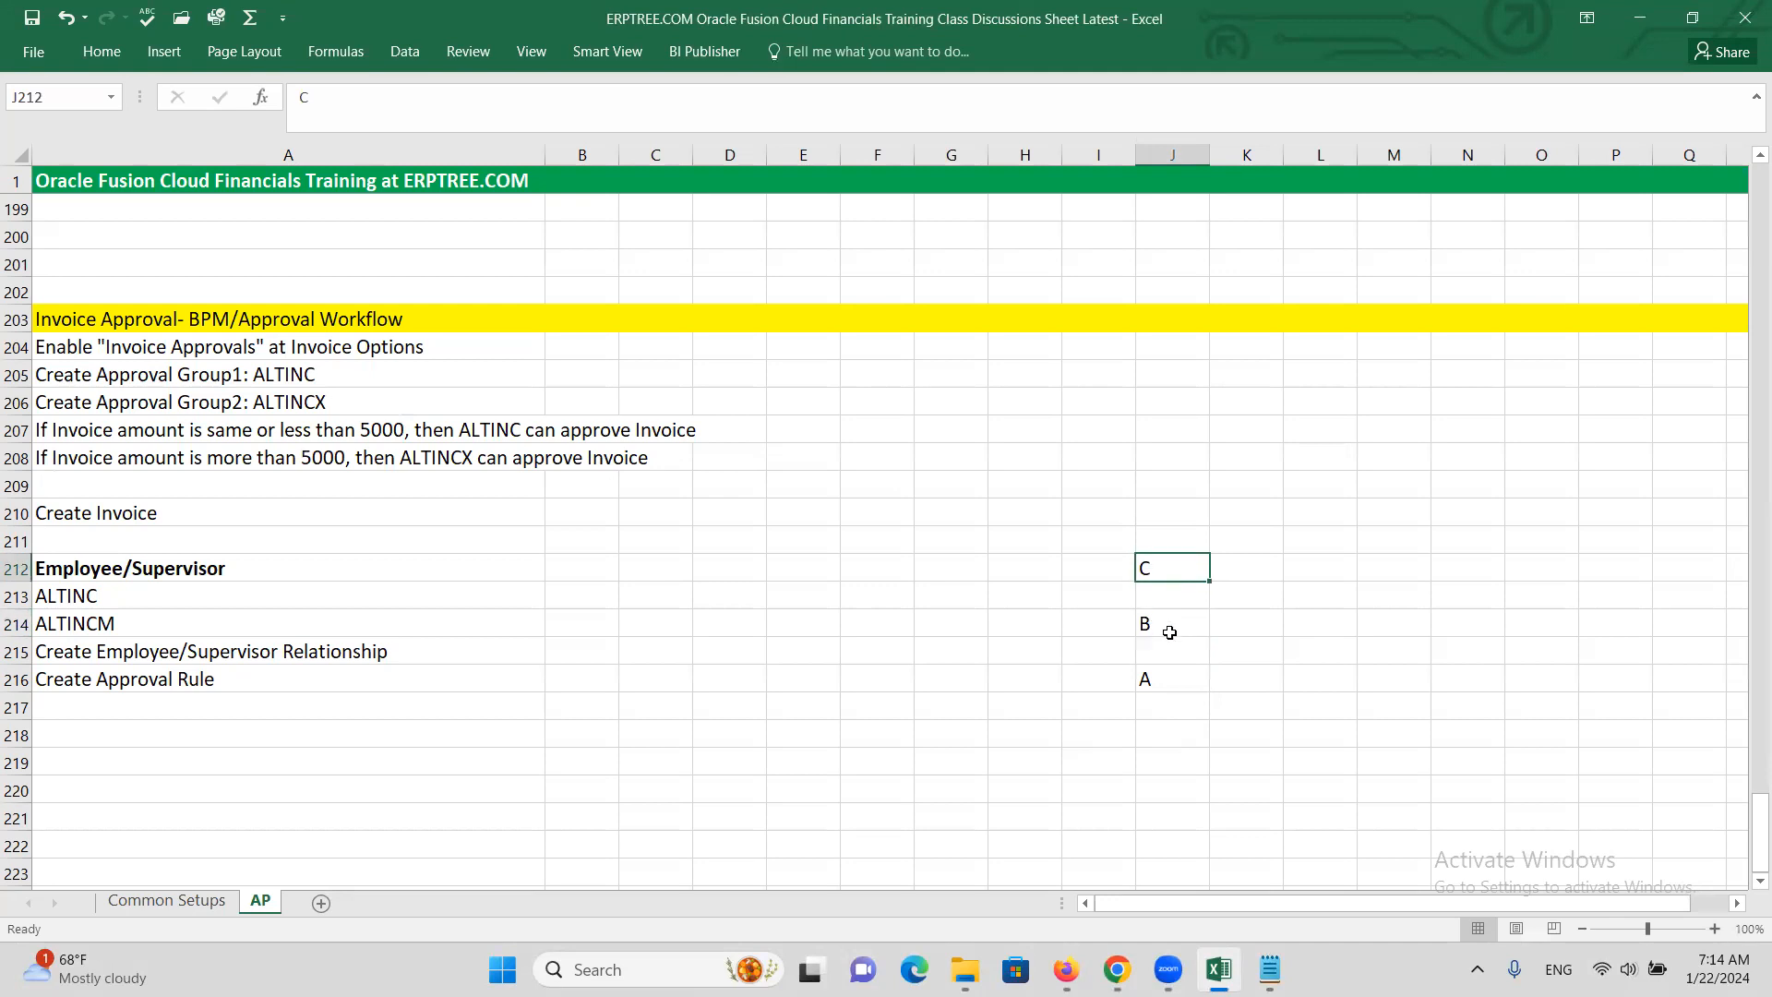
pyautogui.click(1110, 624)
pyautogui.click(1090, 567)
pyautogui.click(1096, 628)
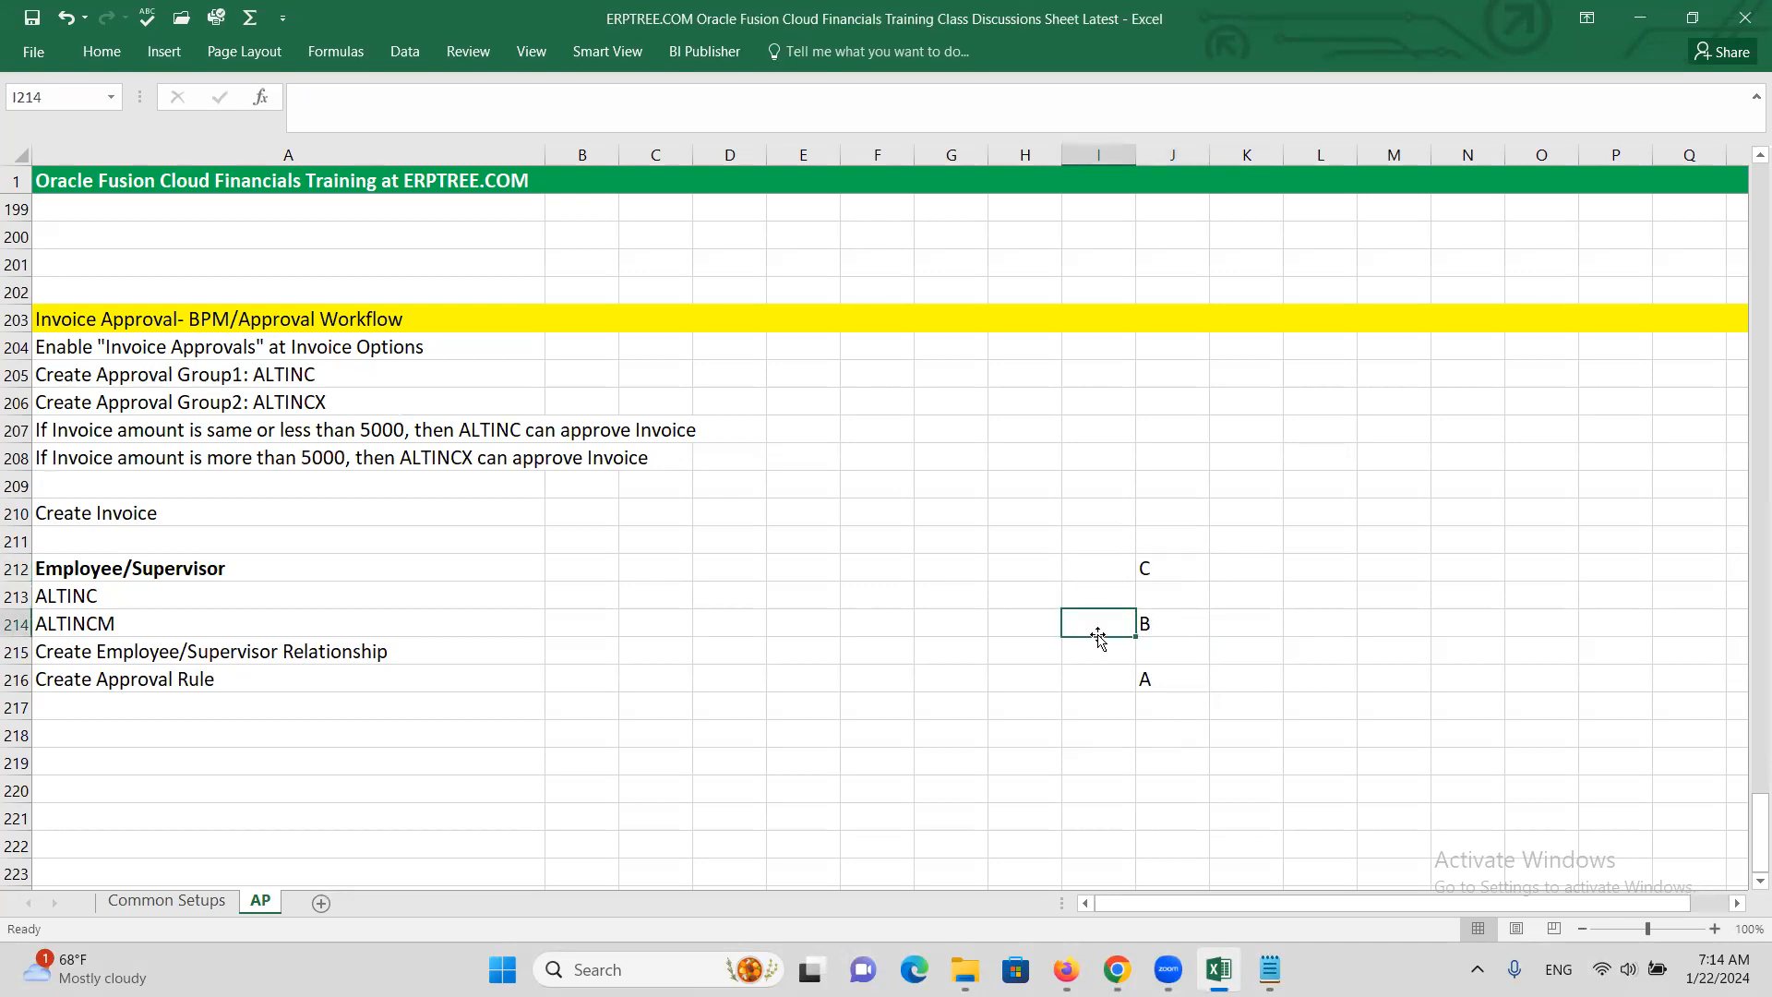
pyautogui.hotkey('alt', 'Tab')
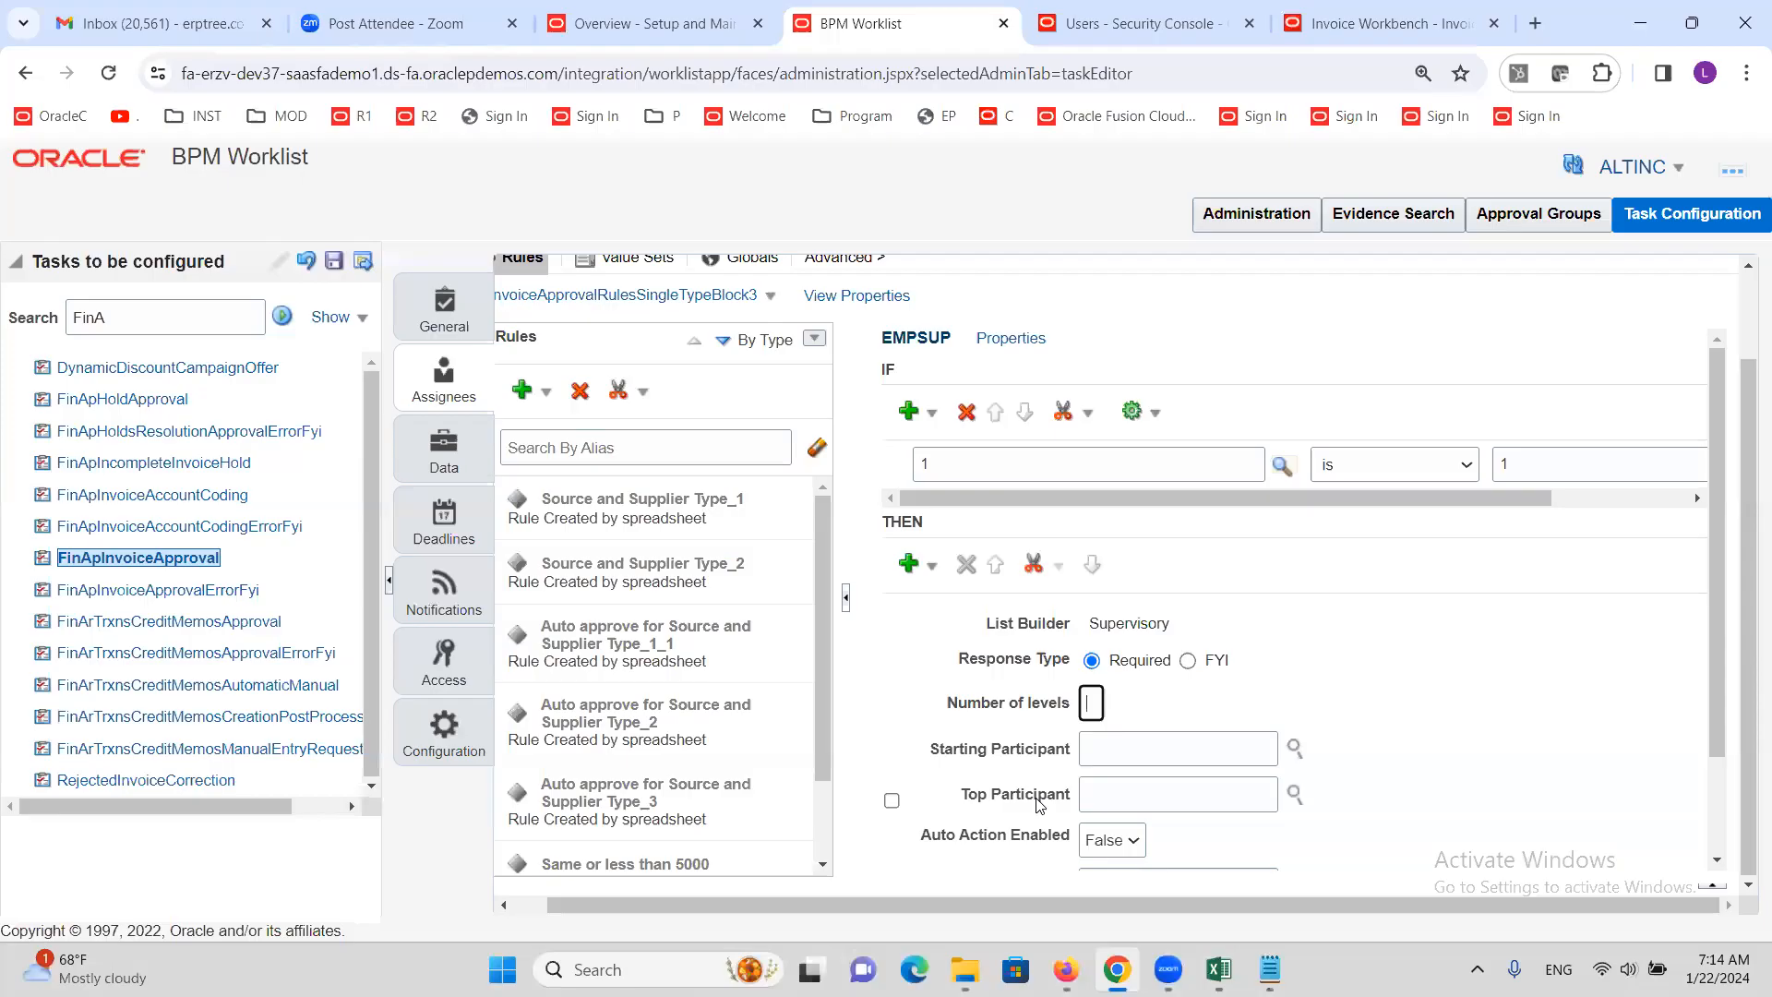
# Set the number of approval levels to 1
pyautogui.write('1')
pyautogui.press('Tab')
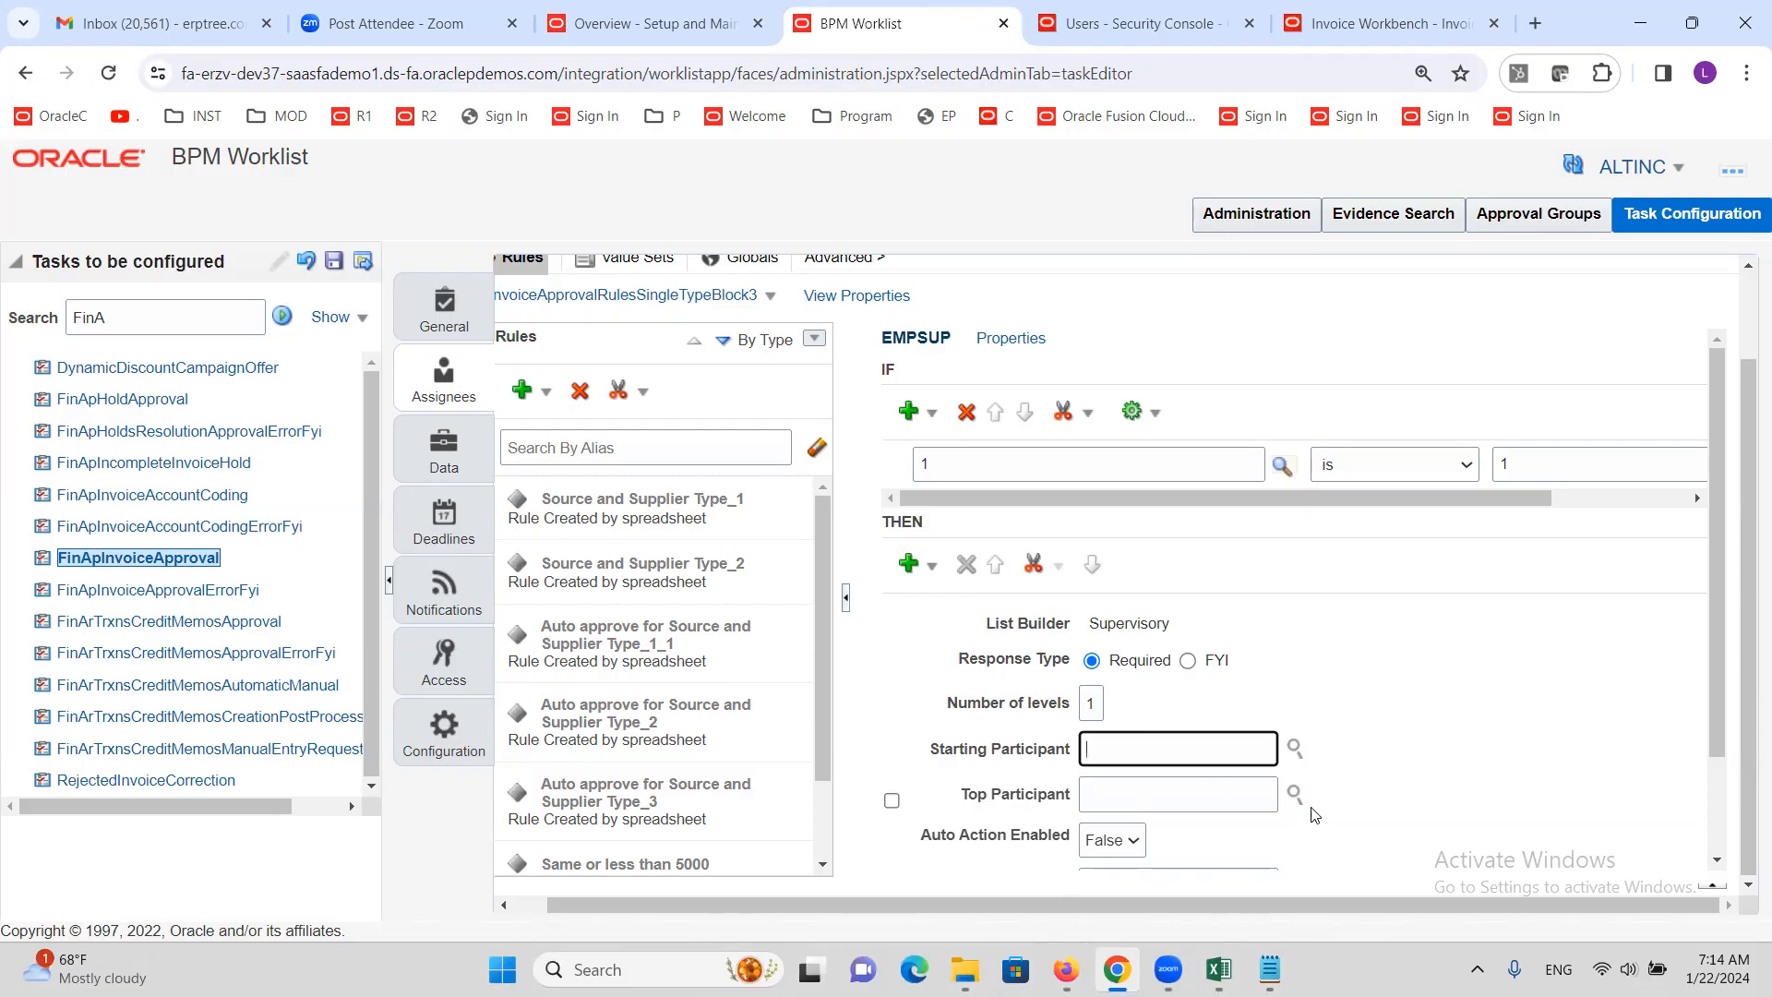
pyautogui.click(1293, 748)
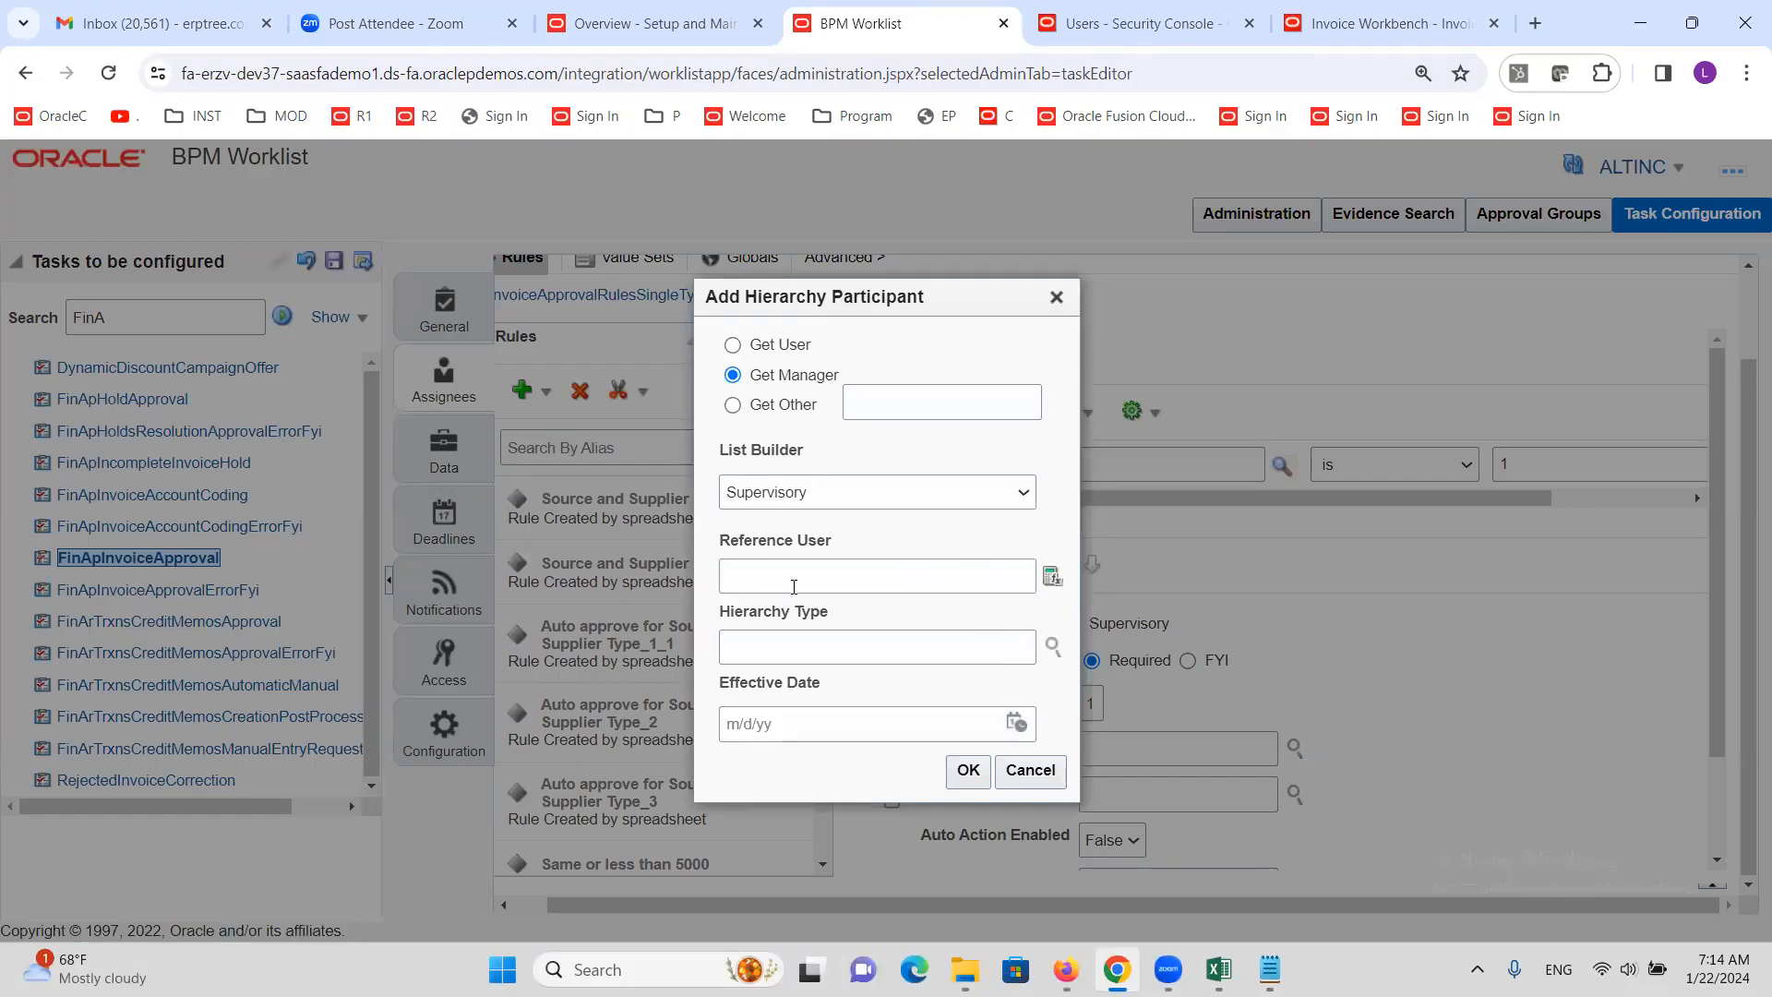
pyautogui.click(799, 574)
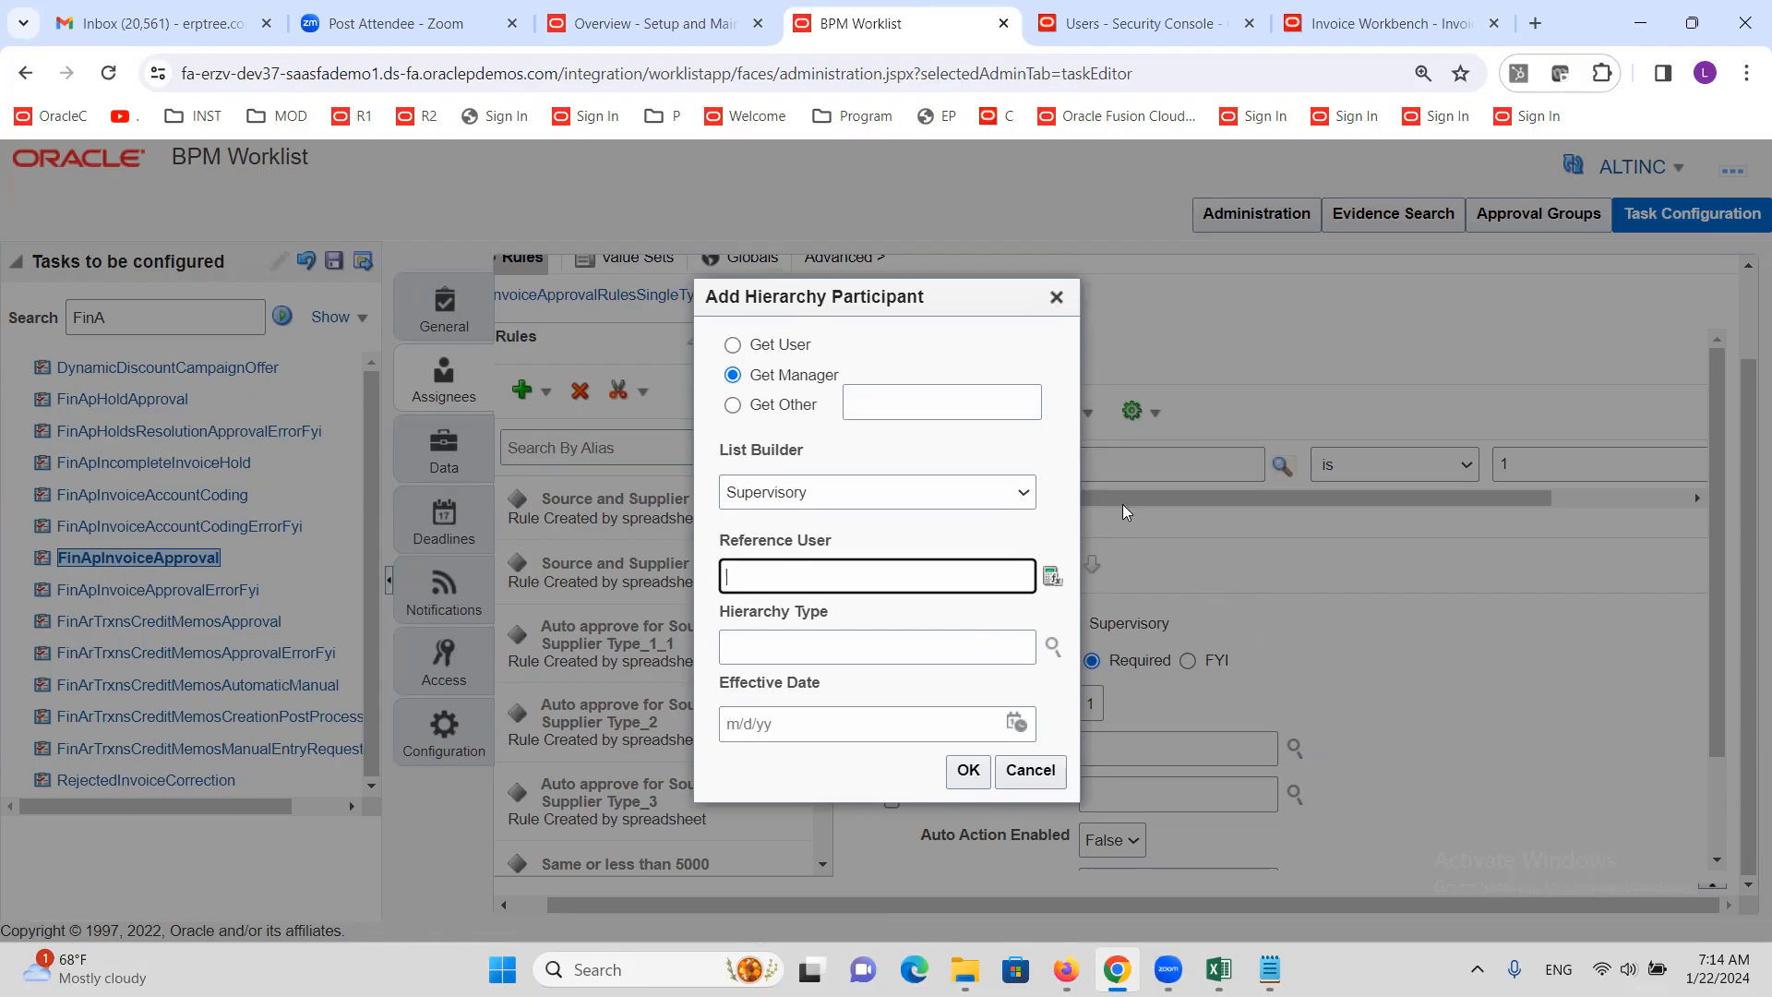
pyautogui.click(1056, 296)
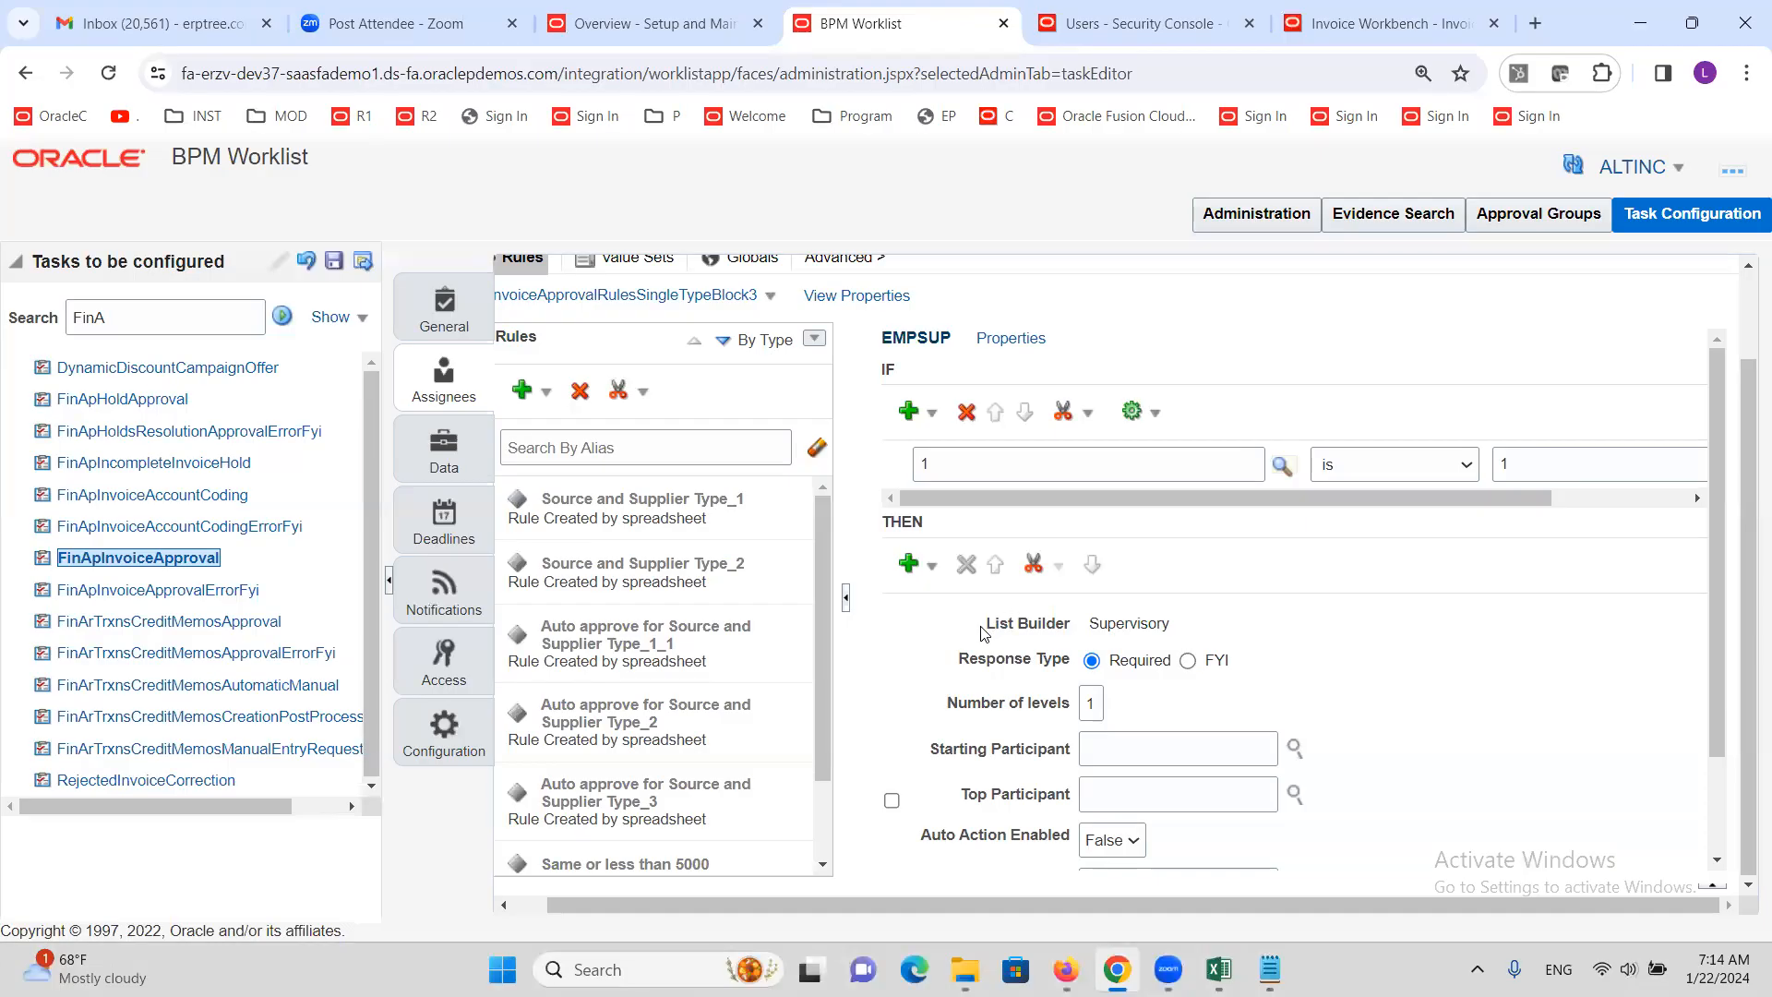
pyautogui.moveTo(988, 633); pyautogui.dragTo(1174, 639)
pyautogui.click(1217, 602)
# Set the Starting Participant to the manager of the Task Workflow Submitter
pyautogui.click(1296, 748)
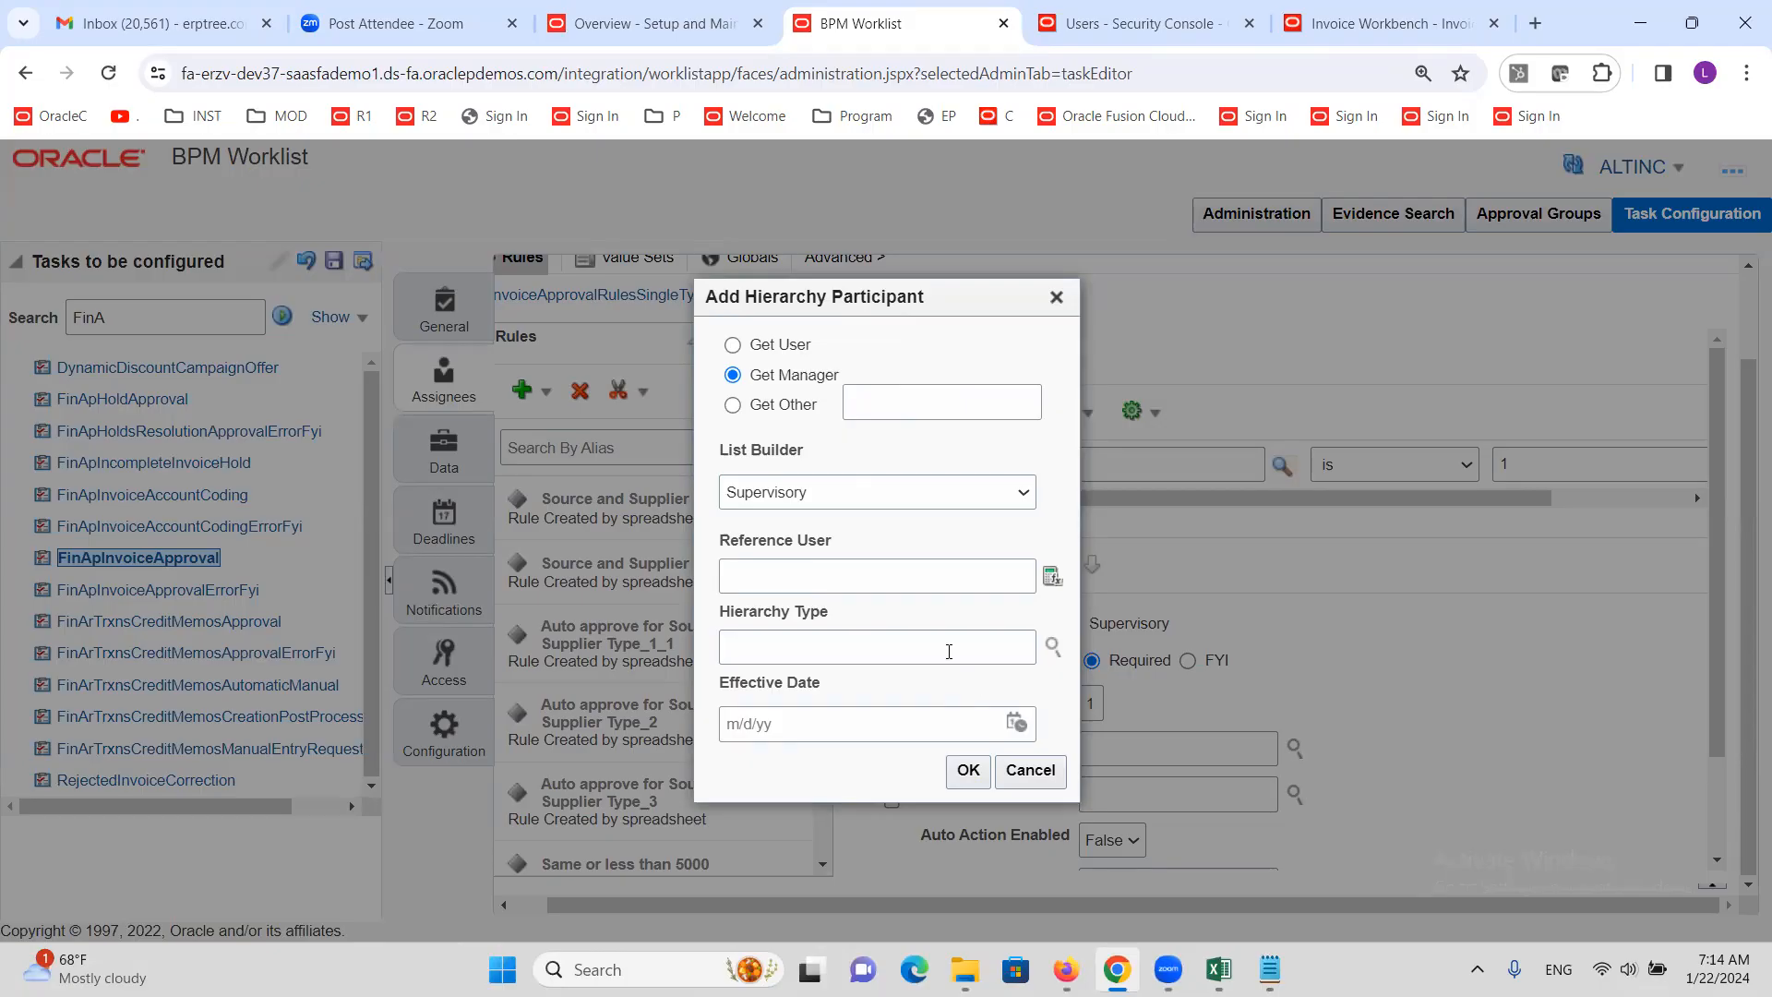
pyautogui.click(845, 578)
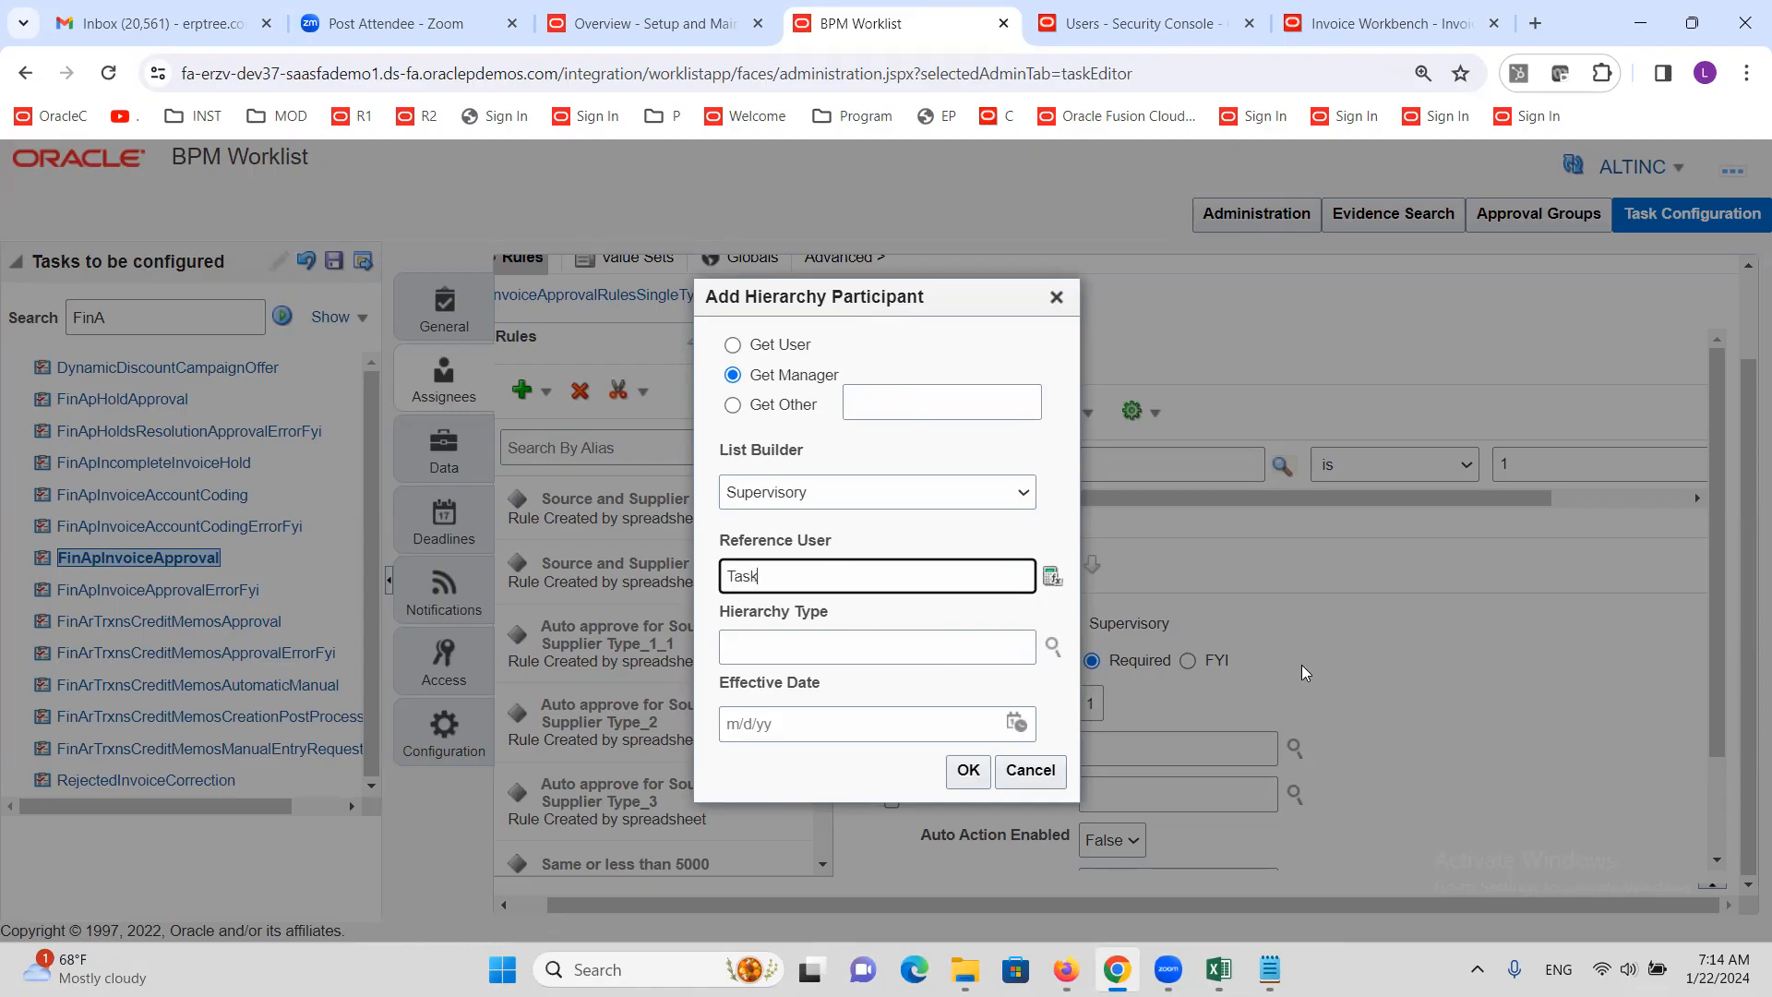
pyautogui.write('rkflow Submitter')
pyautogui.click(853, 628)
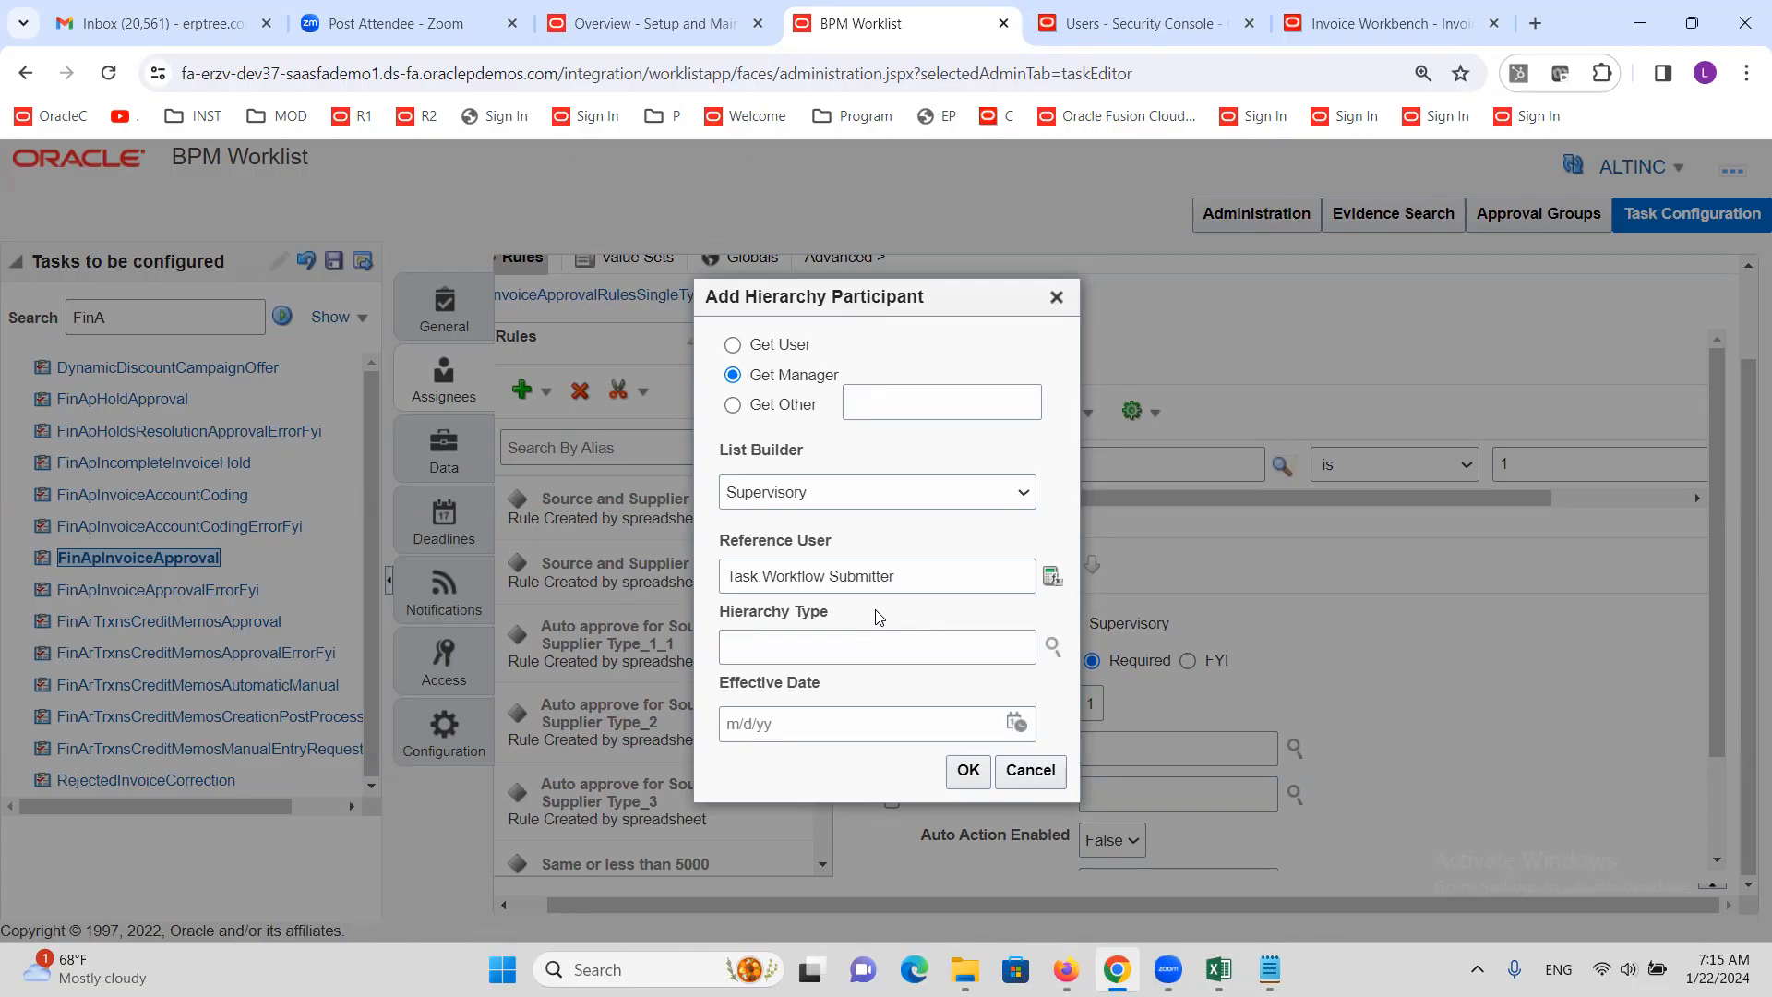
pyautogui.click(969, 773)
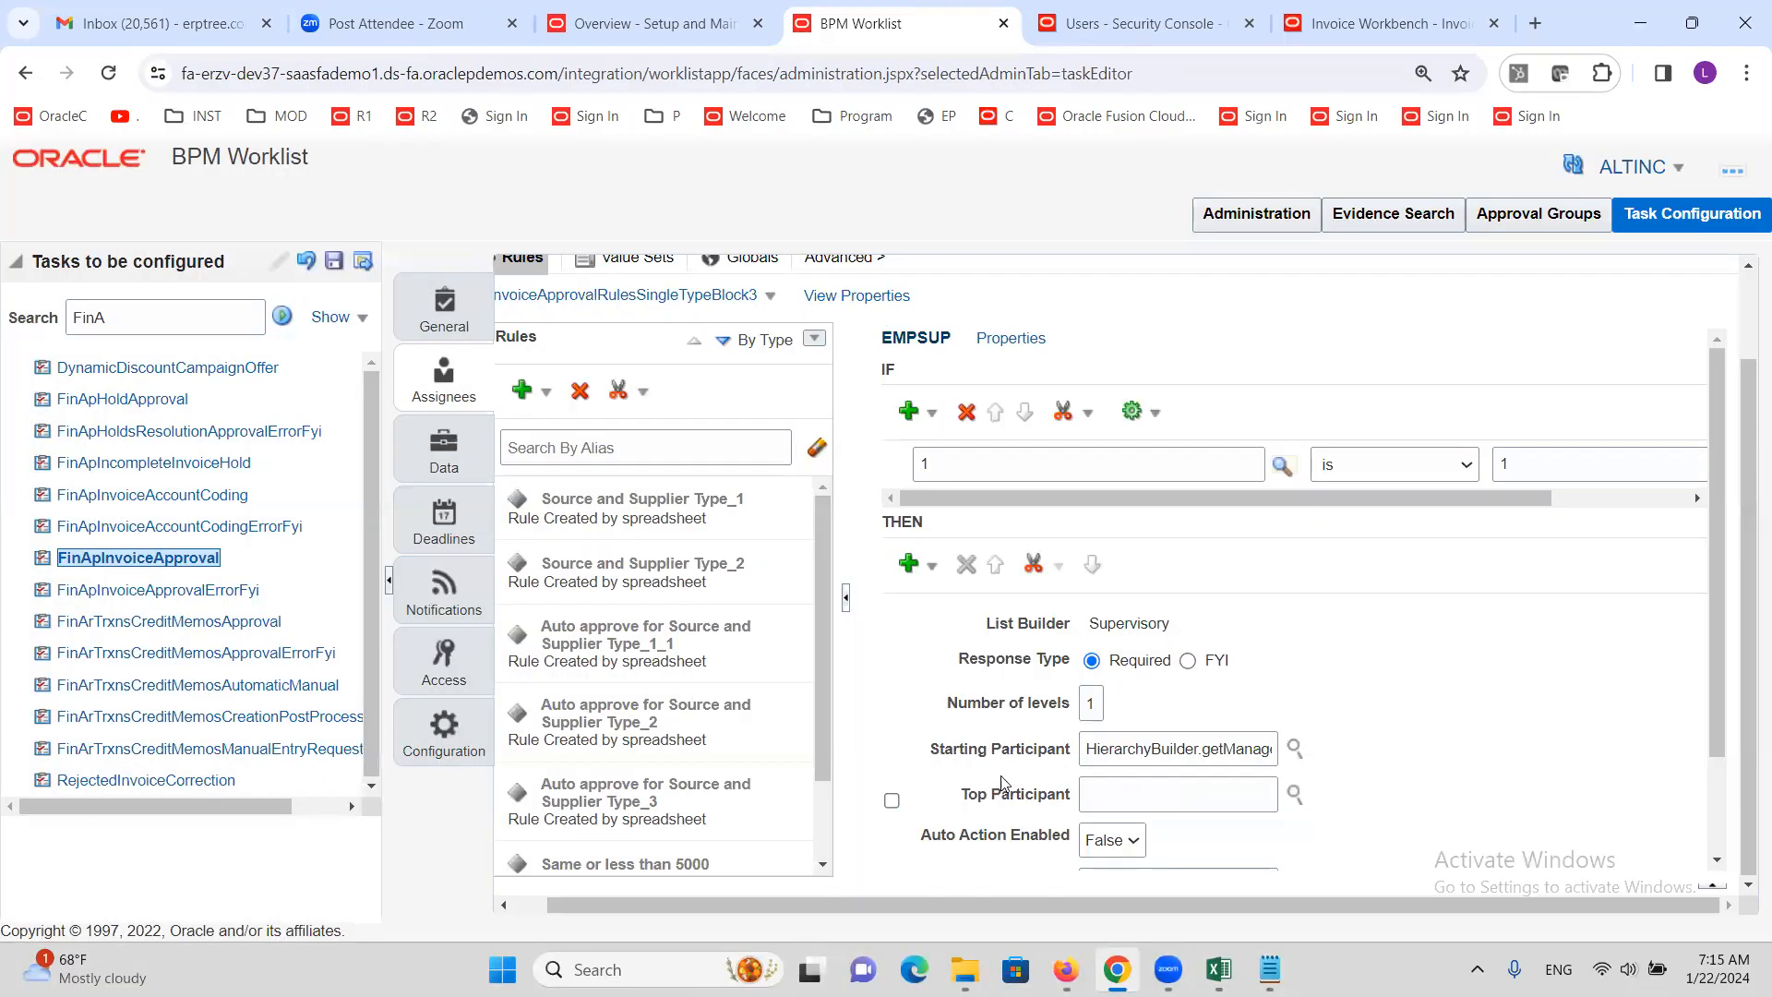
pyautogui.click(1293, 795)
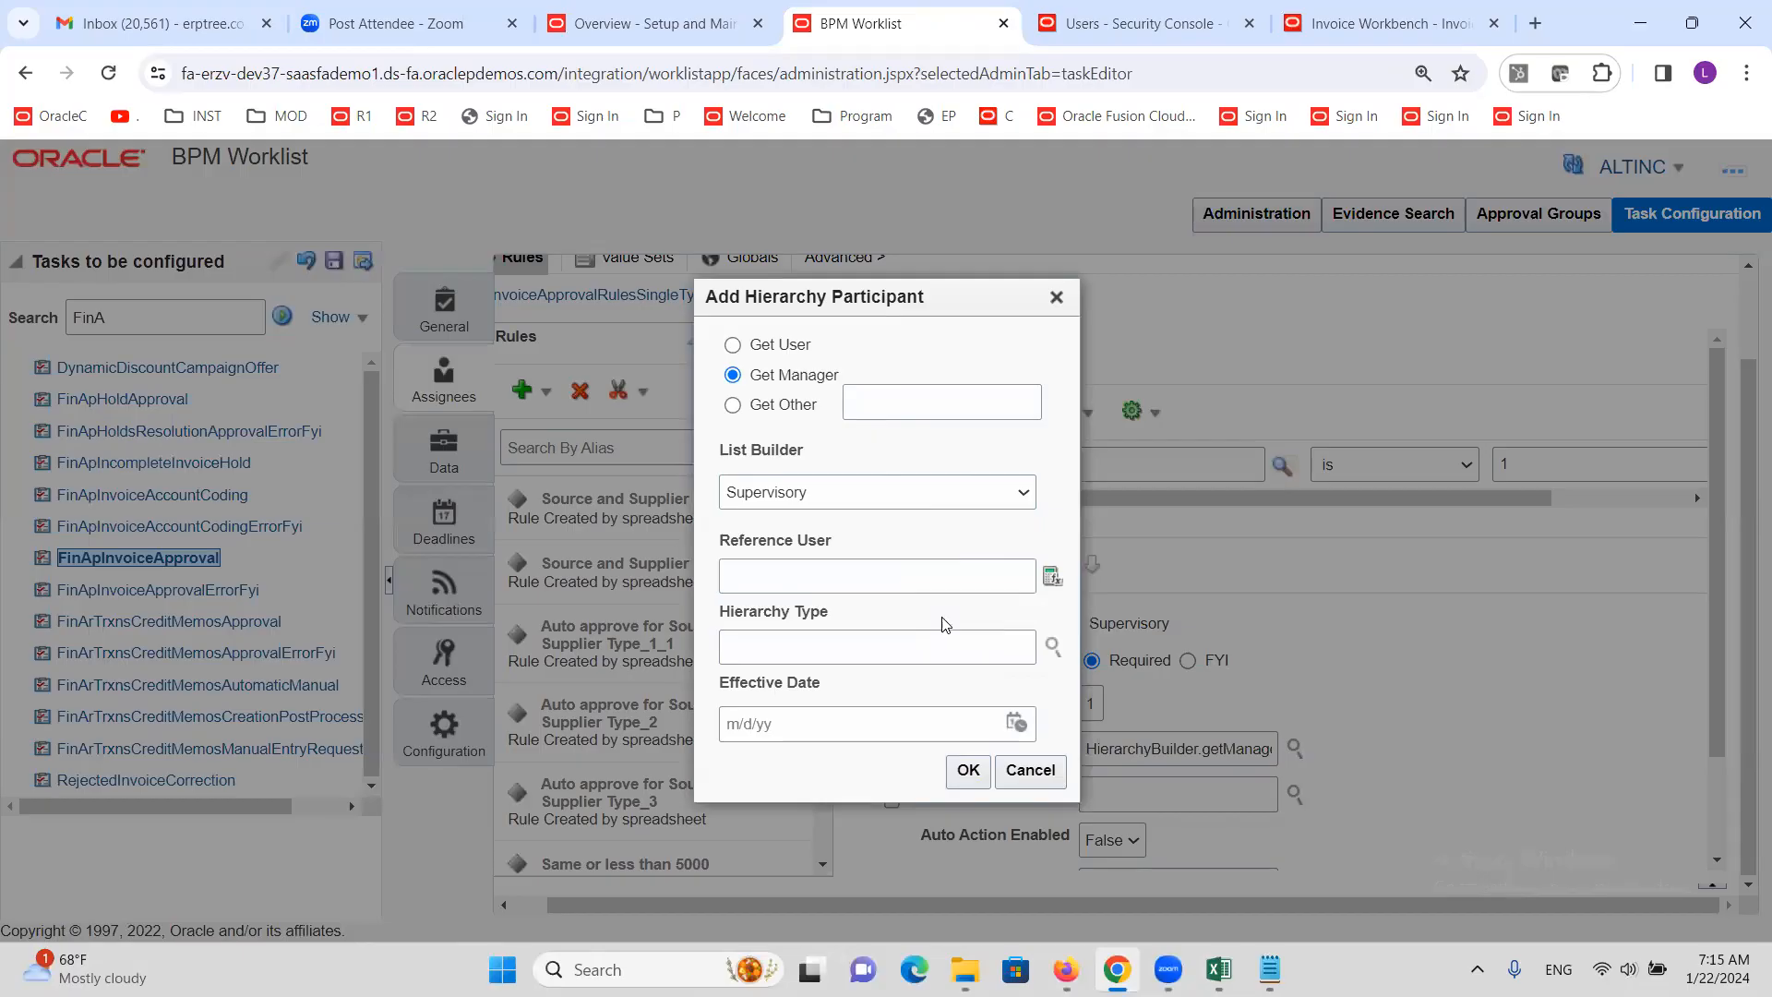
# Set the Top Participant to Get User with the supervisor's user id as Reference User
pyautogui.click(733, 345)
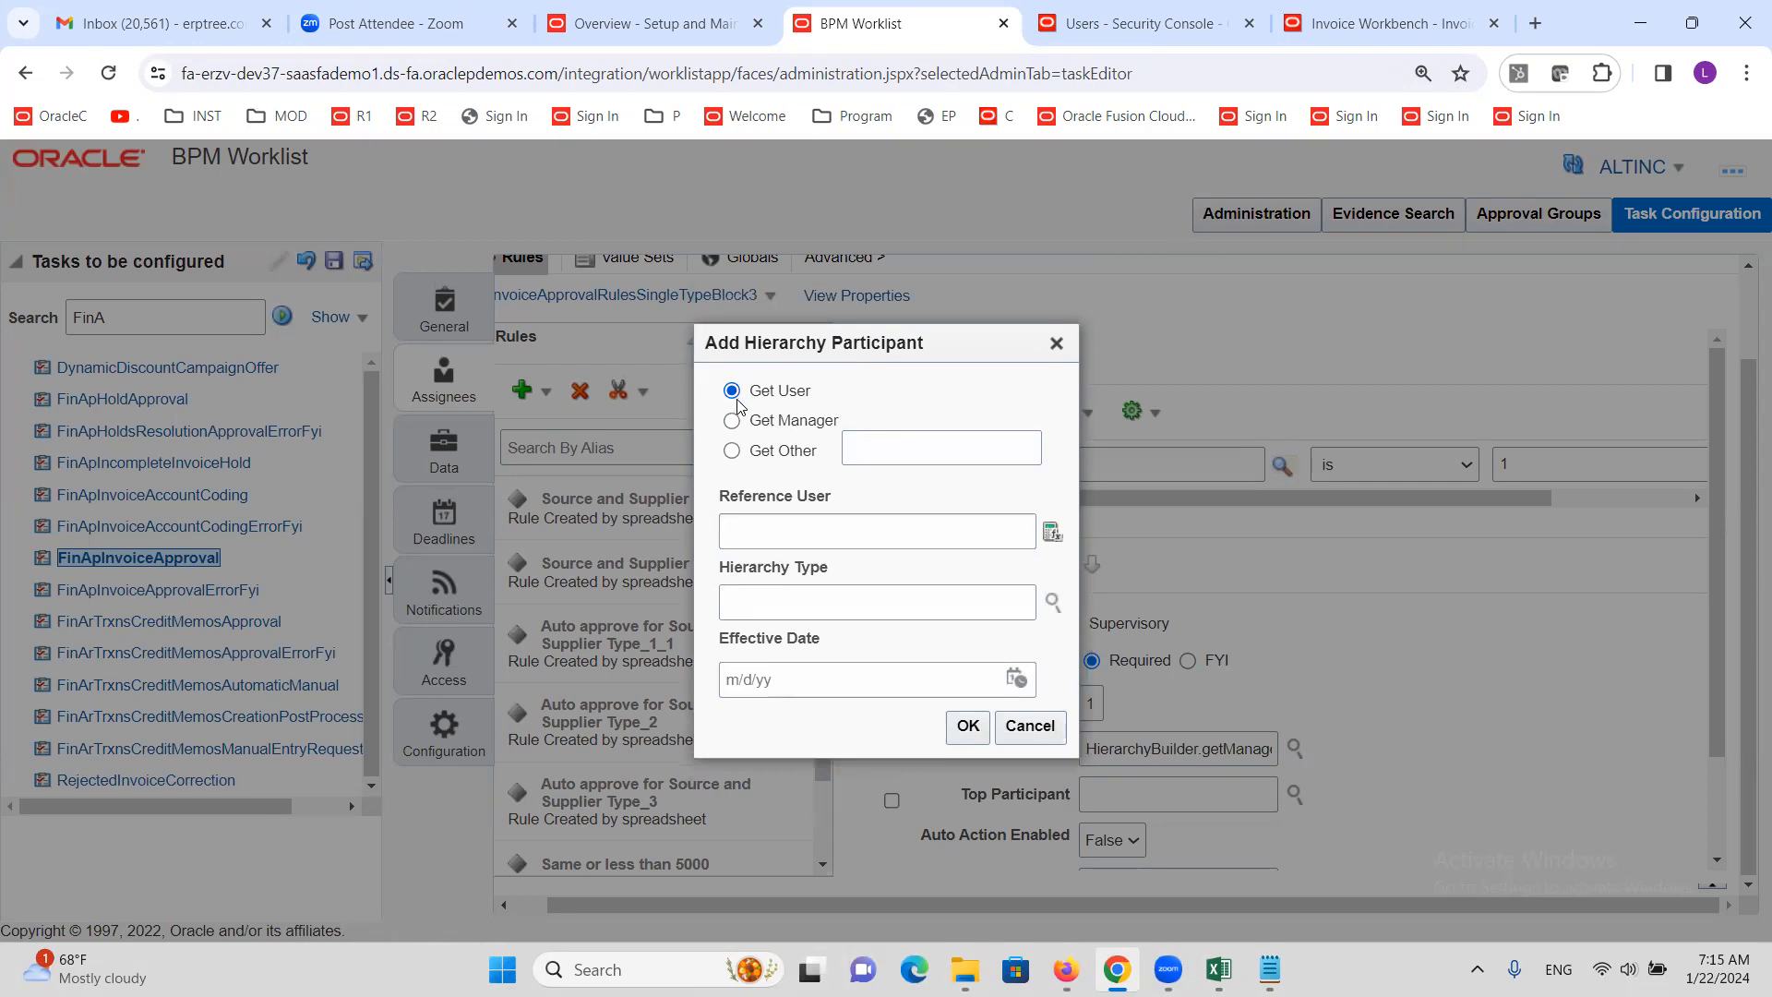
pyautogui.click(781, 534)
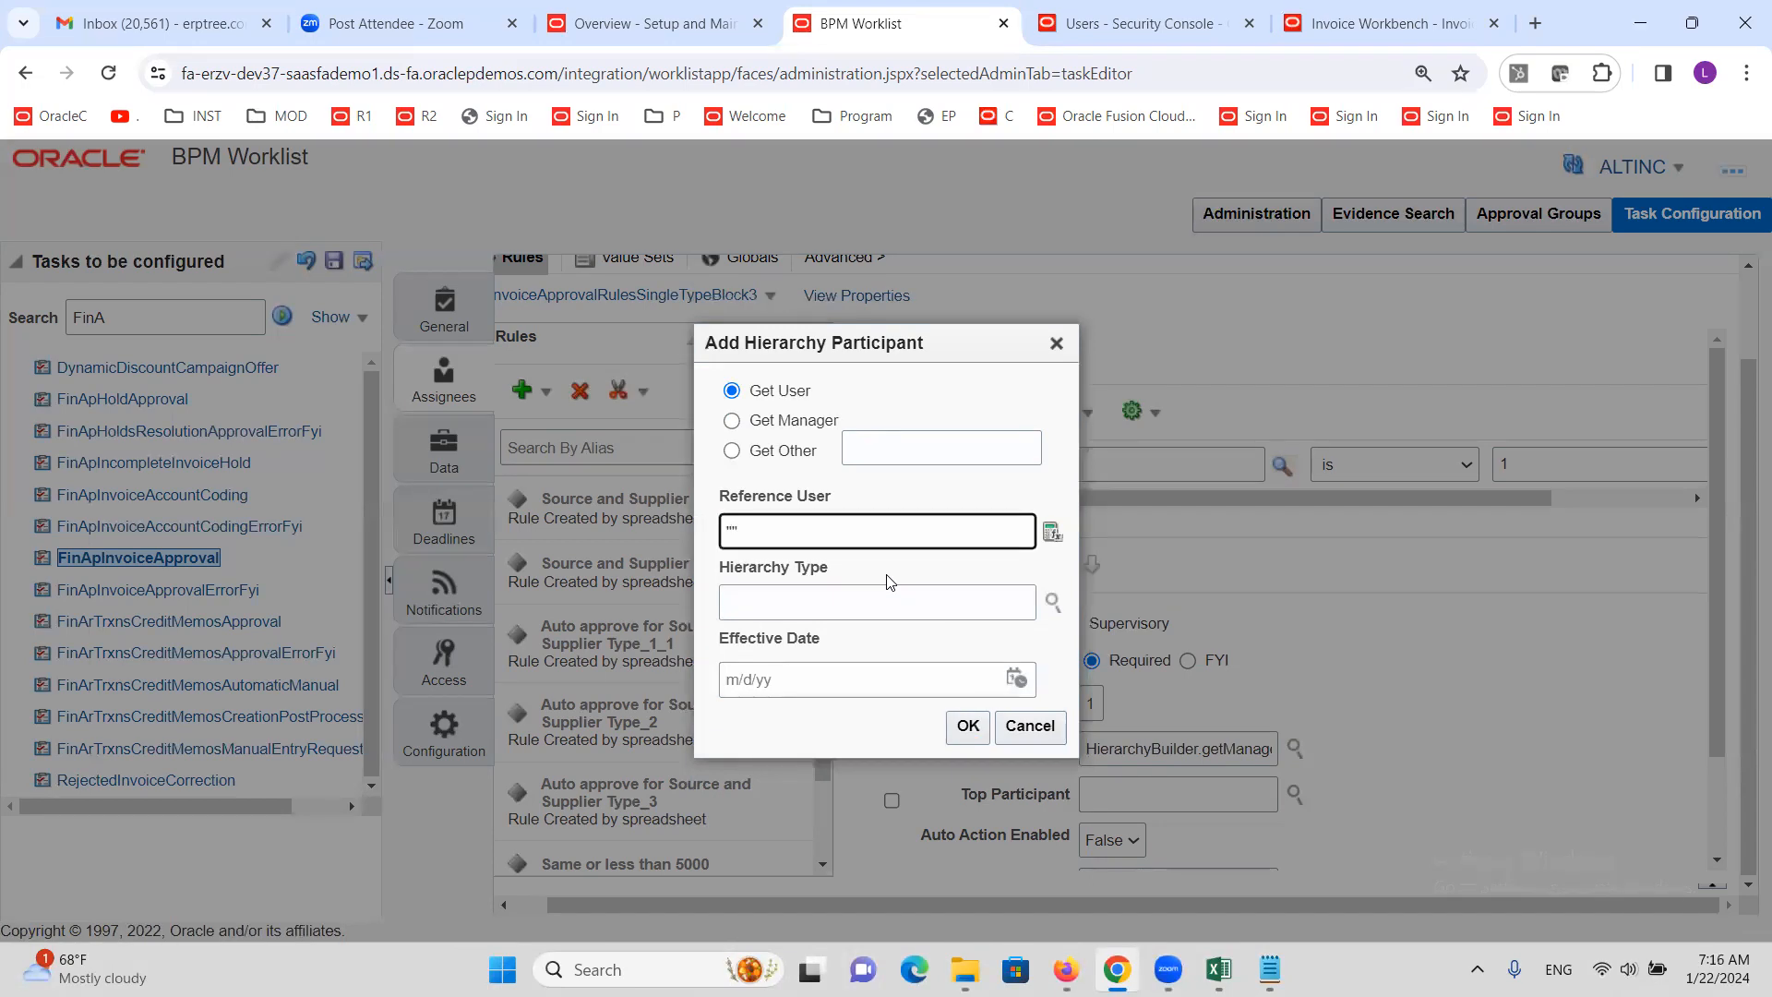
pyautogui.write('ALTINCM')
pyautogui.click(890, 570)
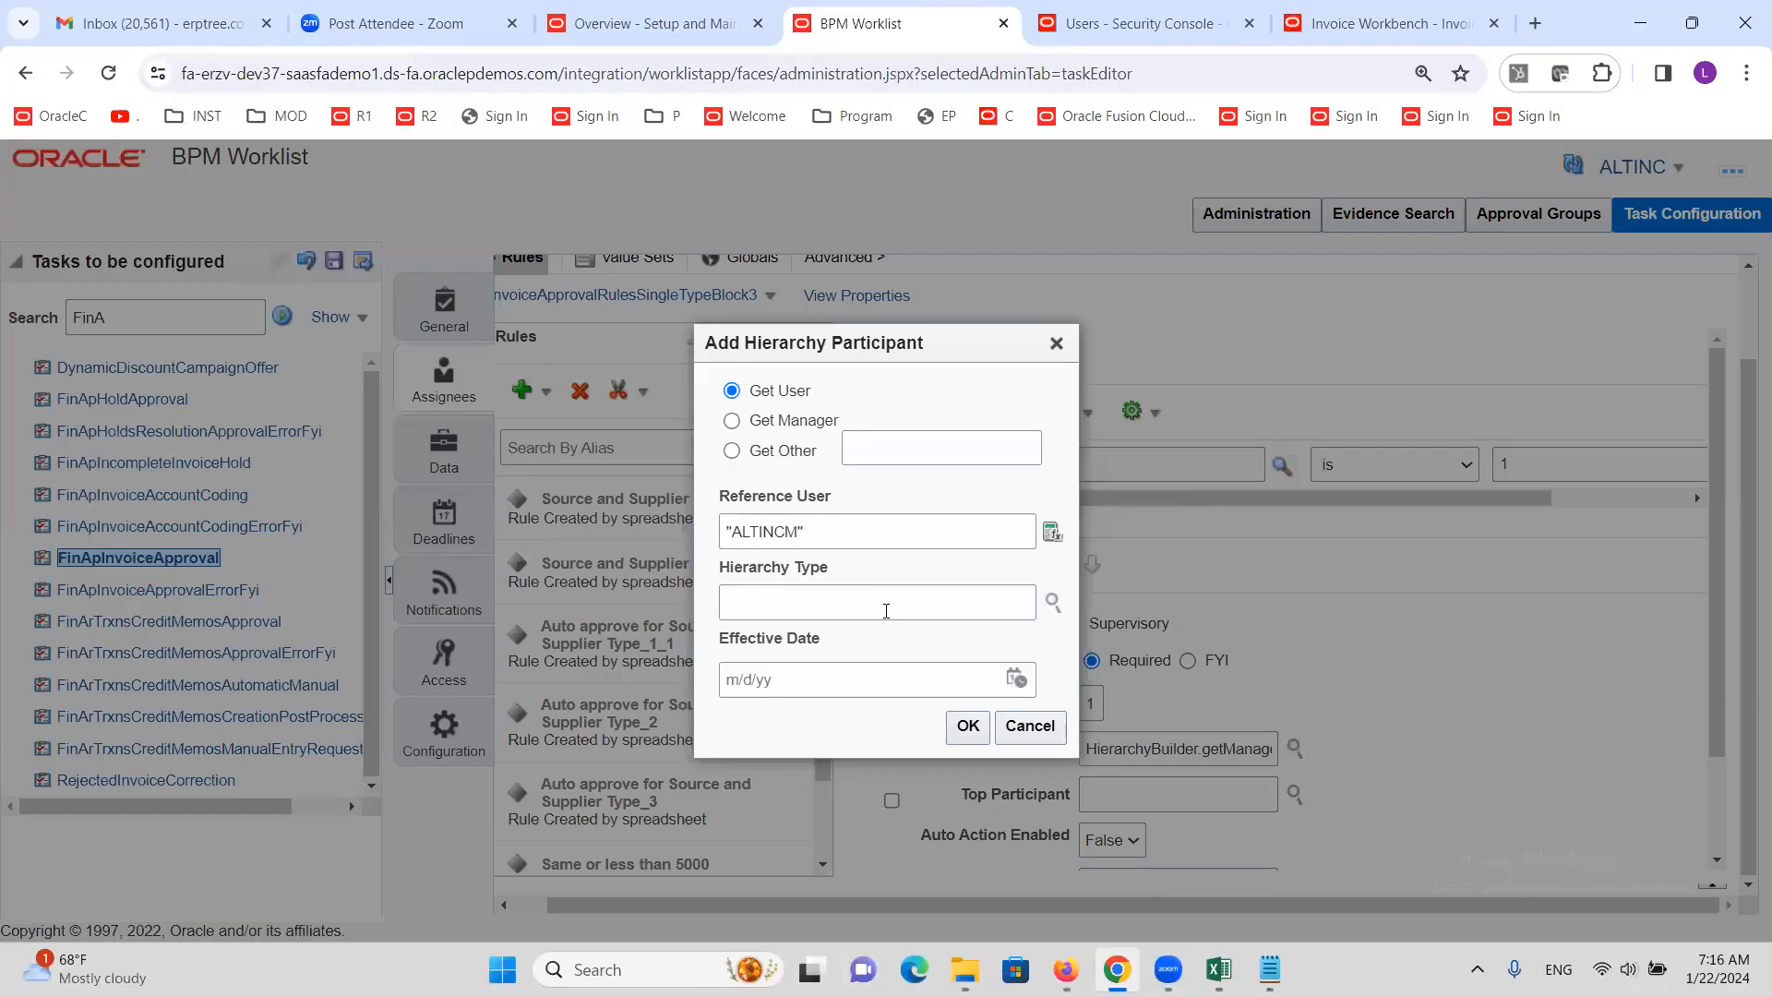
pyautogui.click(969, 727)
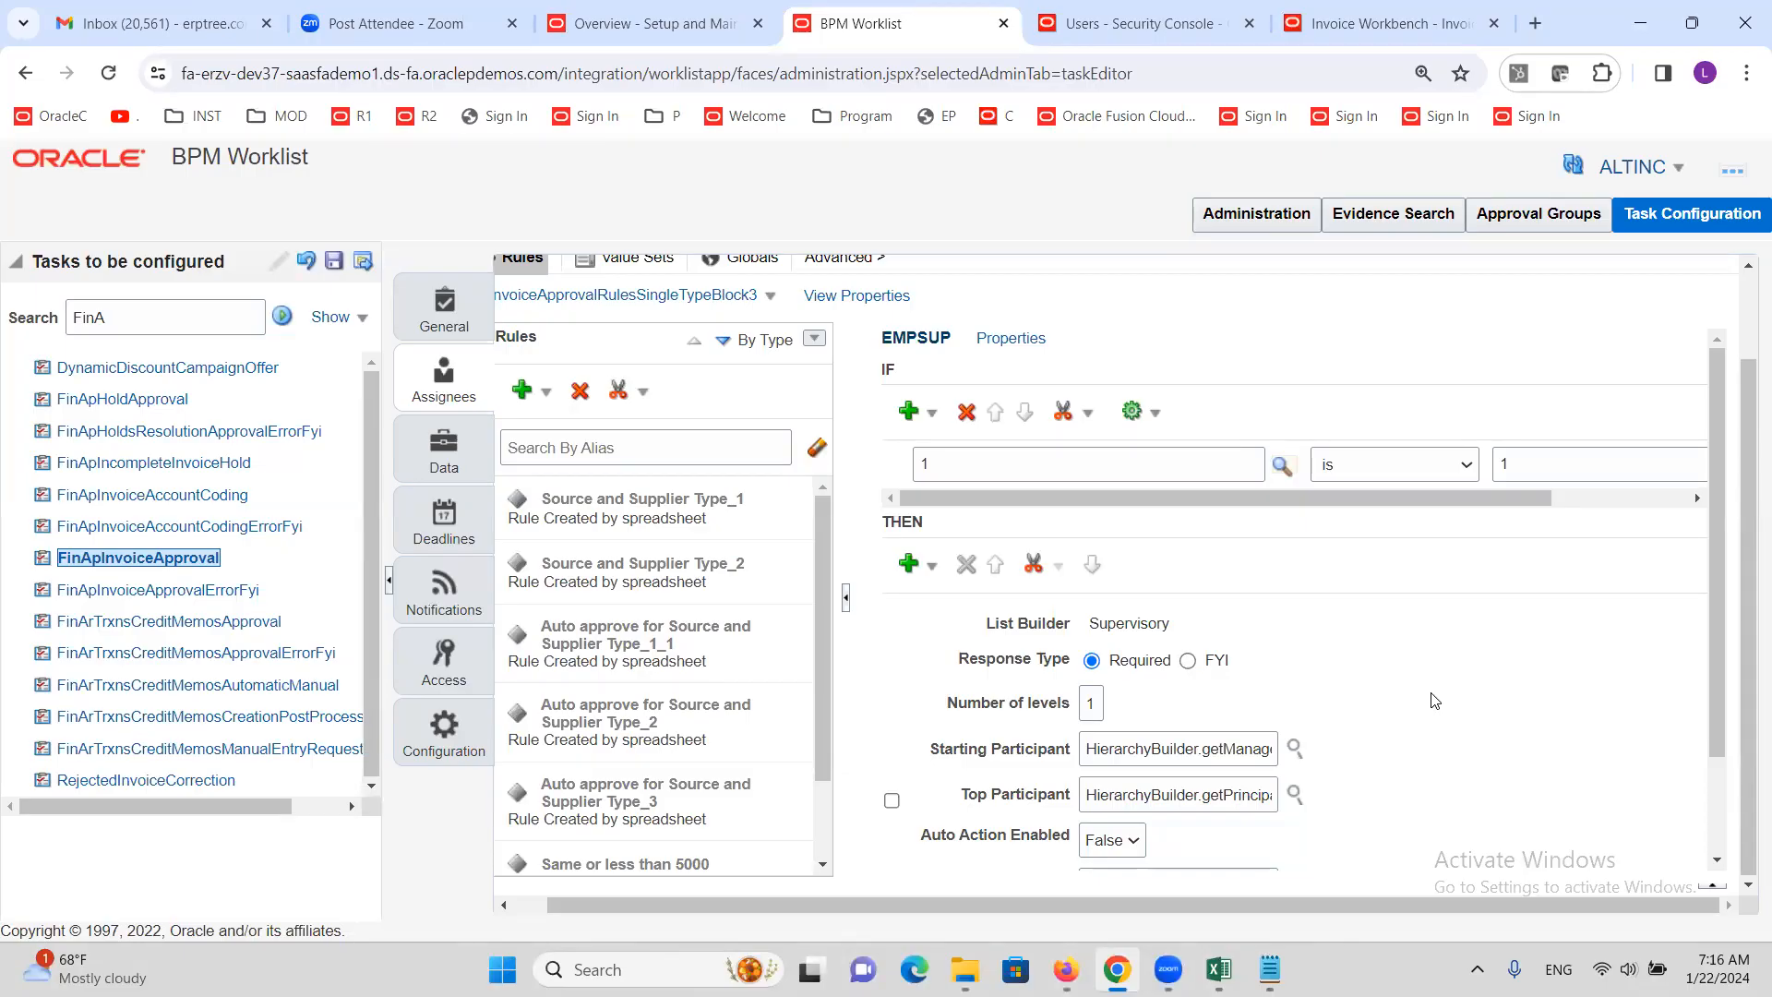
# Run Validate on the invoice approval rules
pyautogui.scroll(-2, 1433, 700)
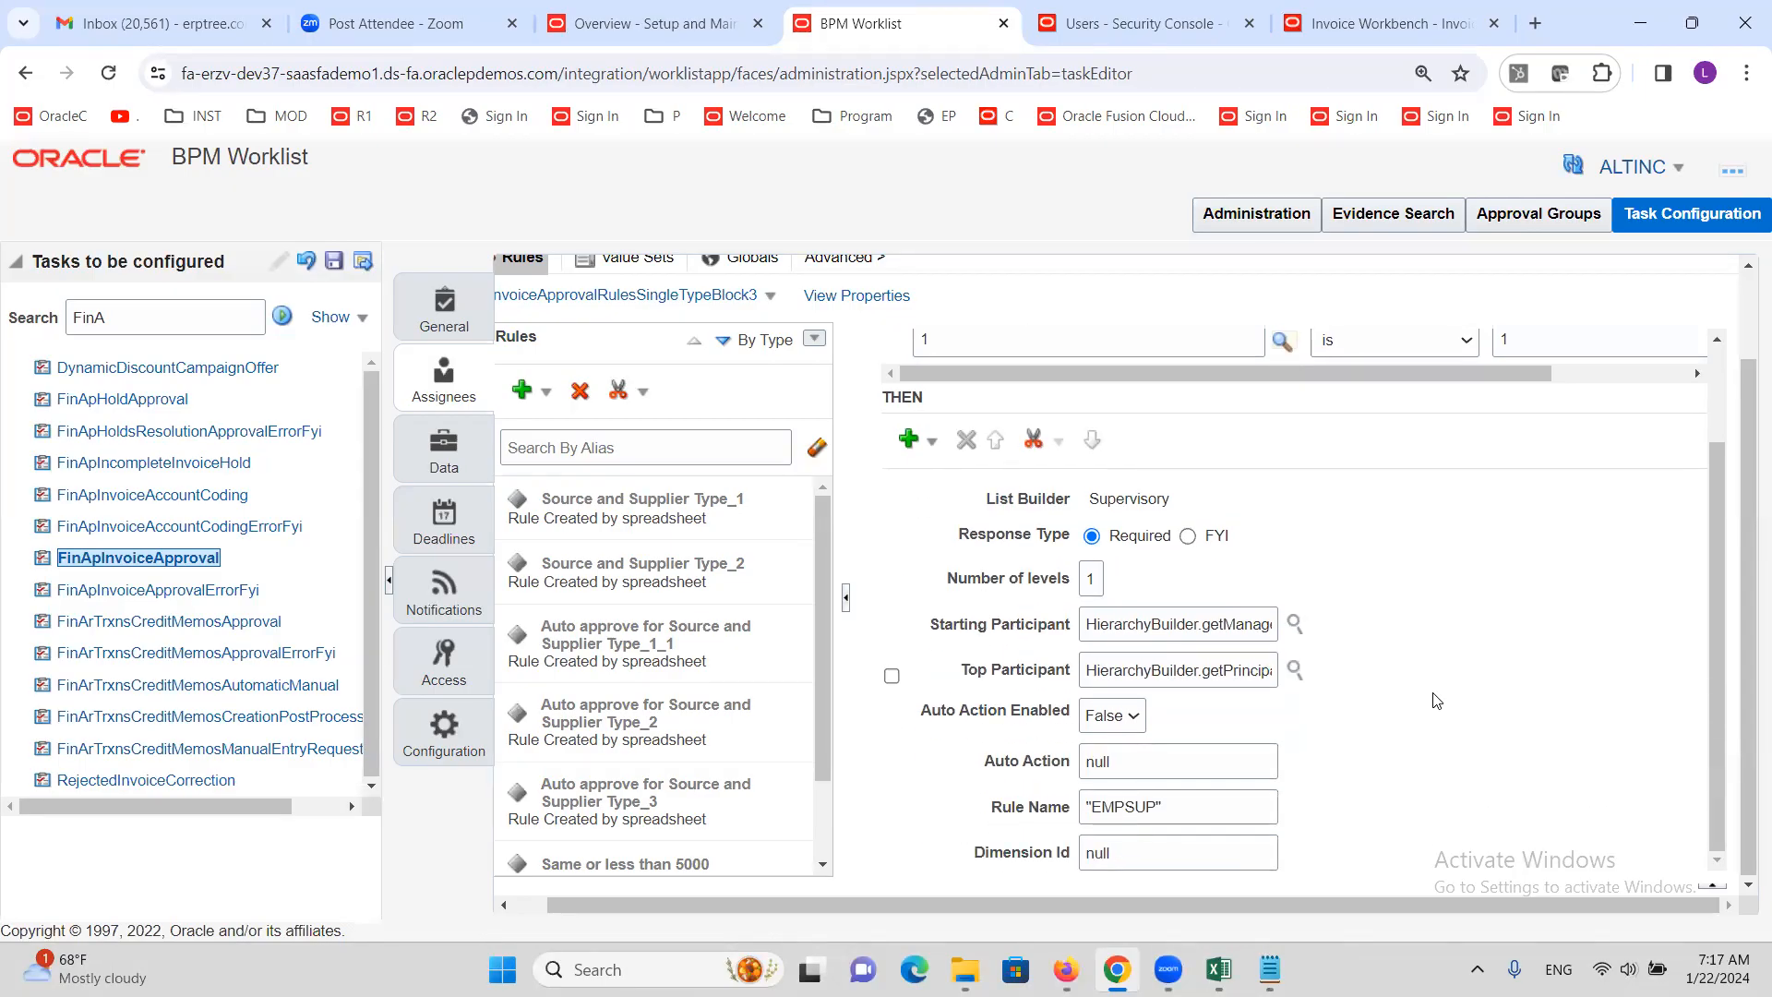
pyautogui.scroll(2, 1437, 700)
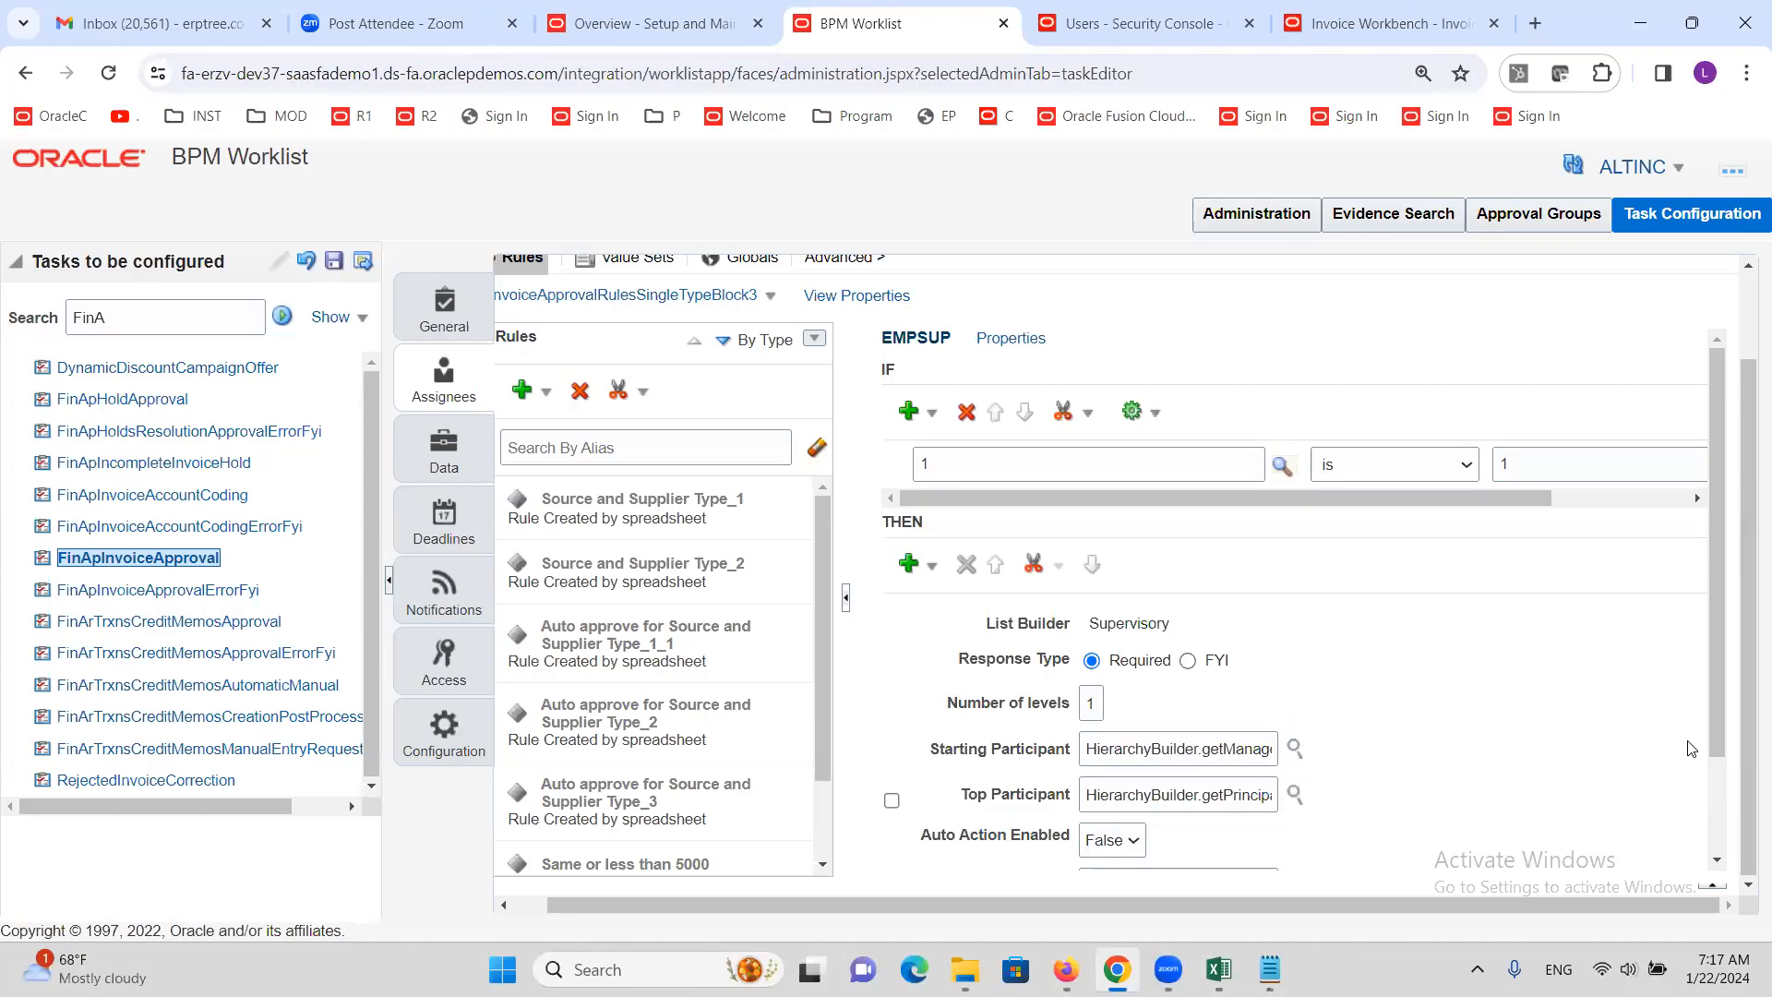
pyautogui.scroll(2, 1702, 670)
pyautogui.click(1661, 294)
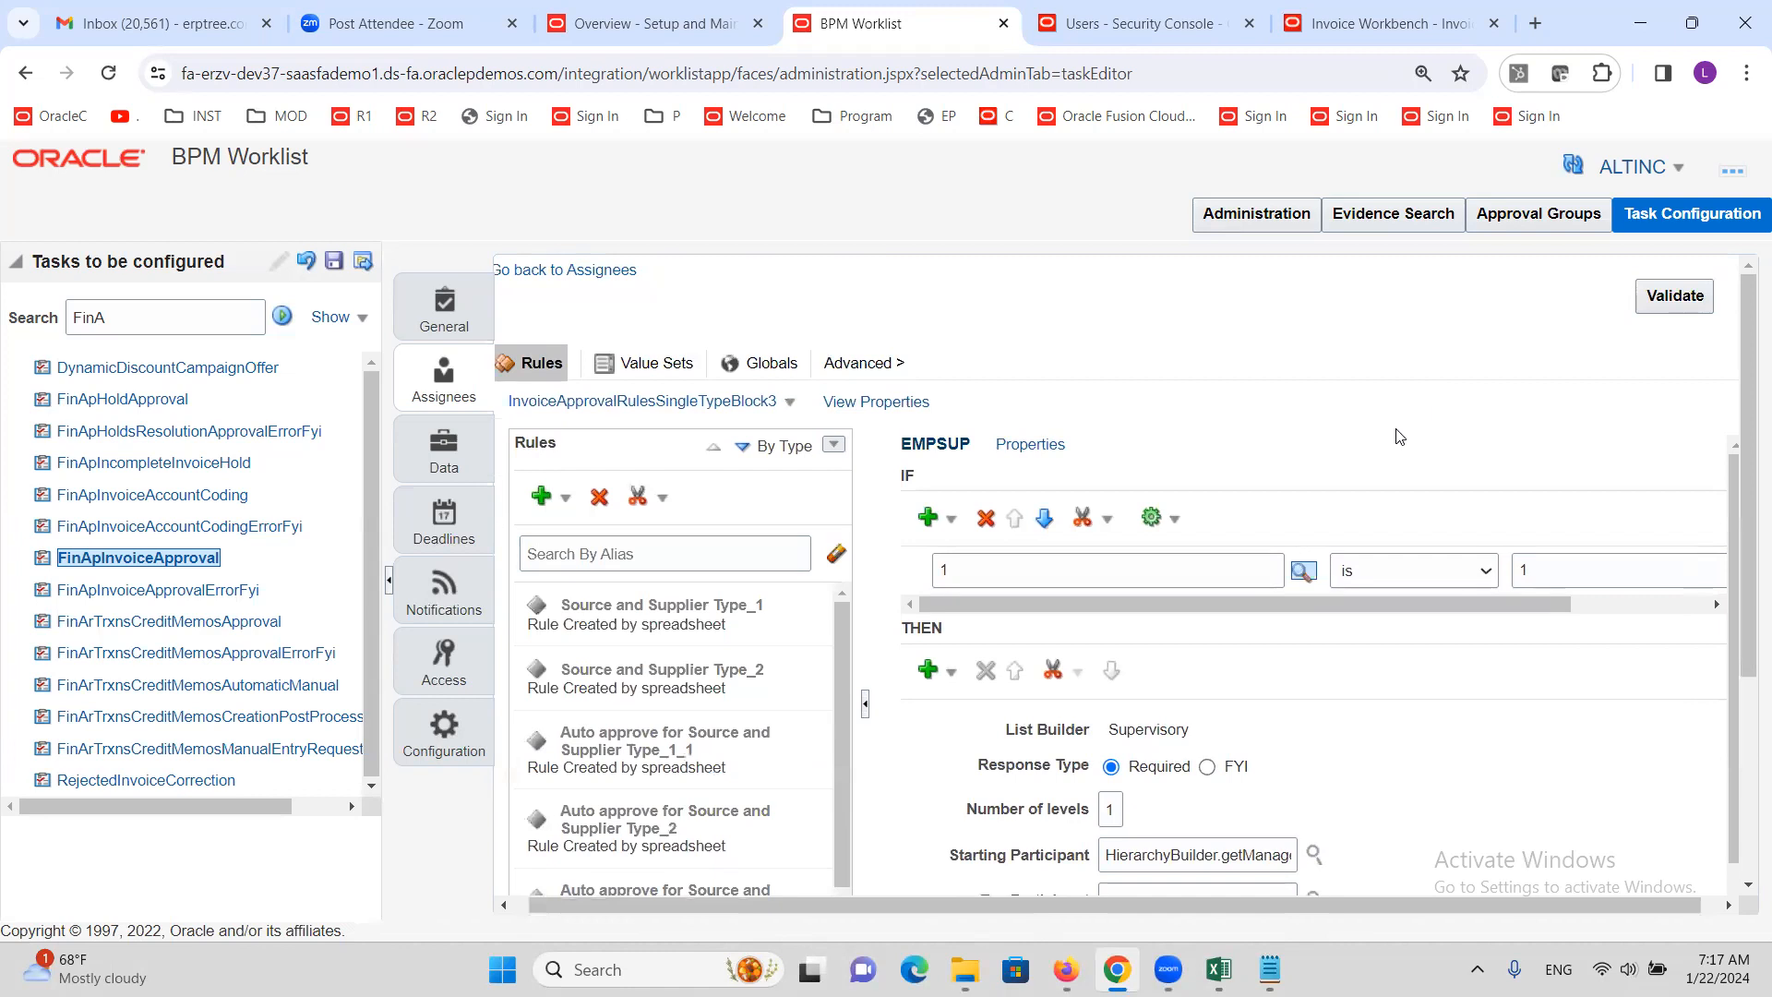
pyautogui.scroll(-3, 1352, 818)
pyautogui.scroll(3, 1380, 746)
pyautogui.click(1675, 297)
pyautogui.scroll(-2, 1415, 688)
pyautogui.scroll(-2, 1416, 687)
pyautogui.scroll(5, 1415, 688)
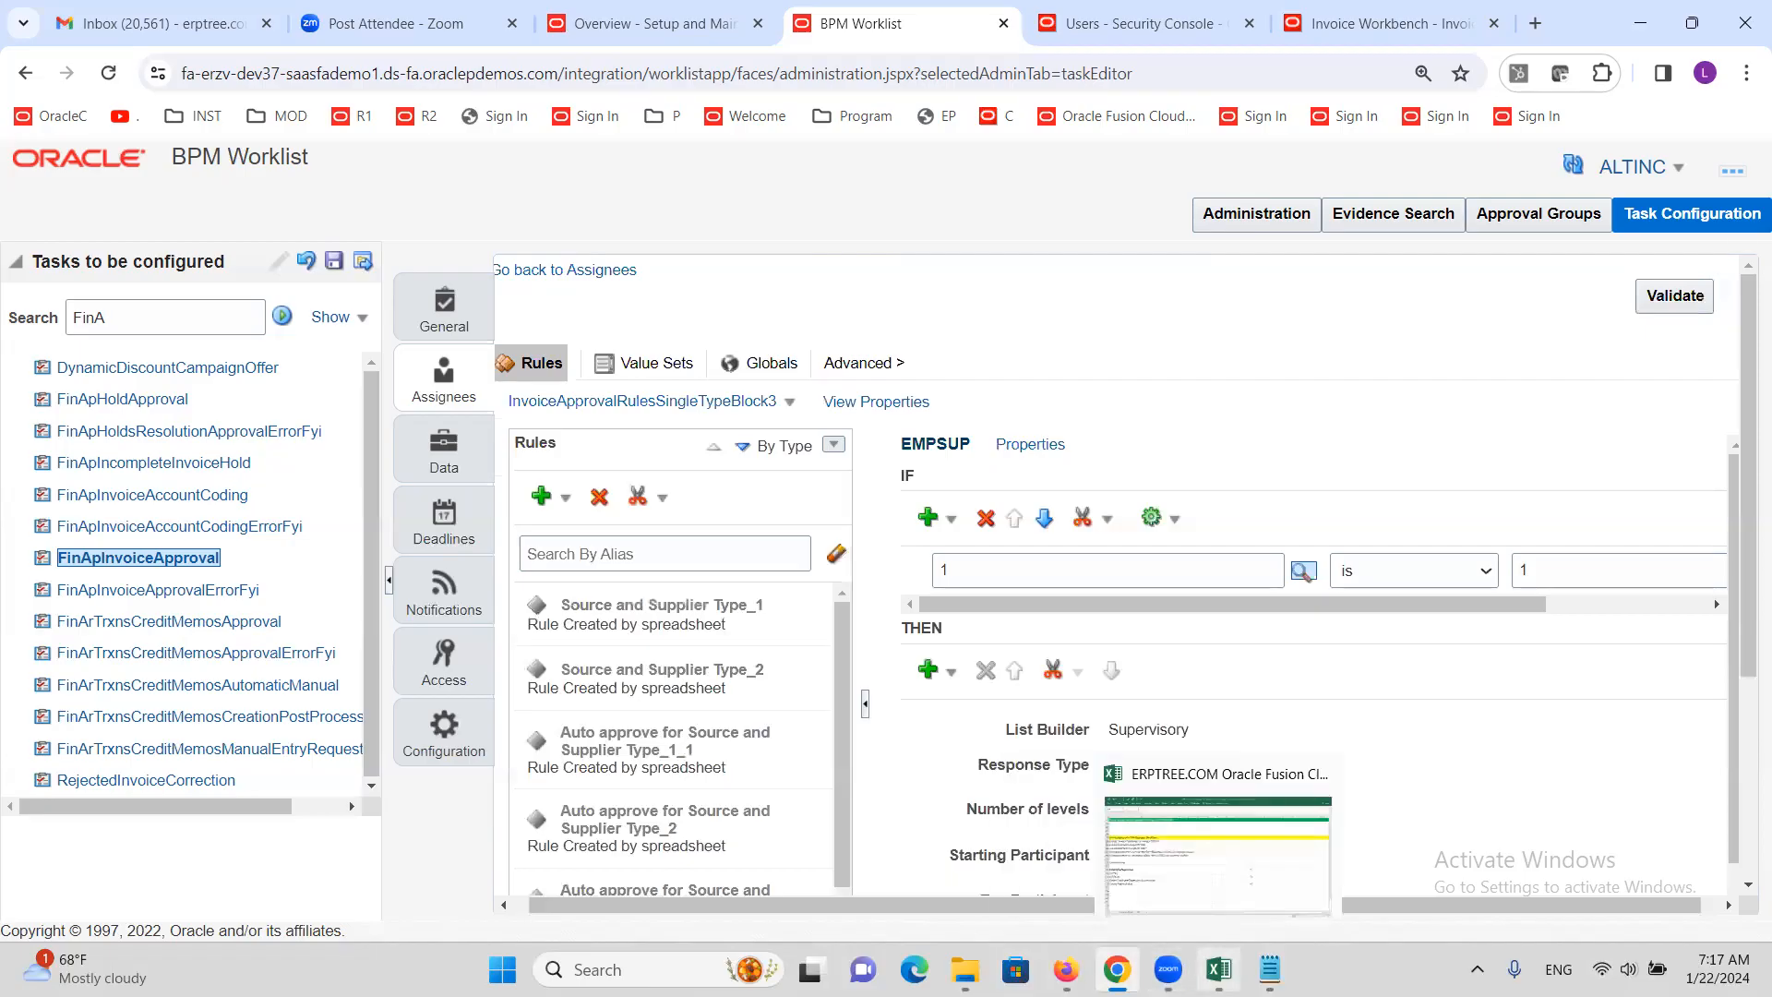
# Check that the validation log reads 'No validation errors/warnings found!'
pyautogui.click(1229, 813)
pyautogui.click(1294, 616)
pyautogui.hotkey('alt', 'Tab')
pyautogui.scroll(-4, 1747, 781)
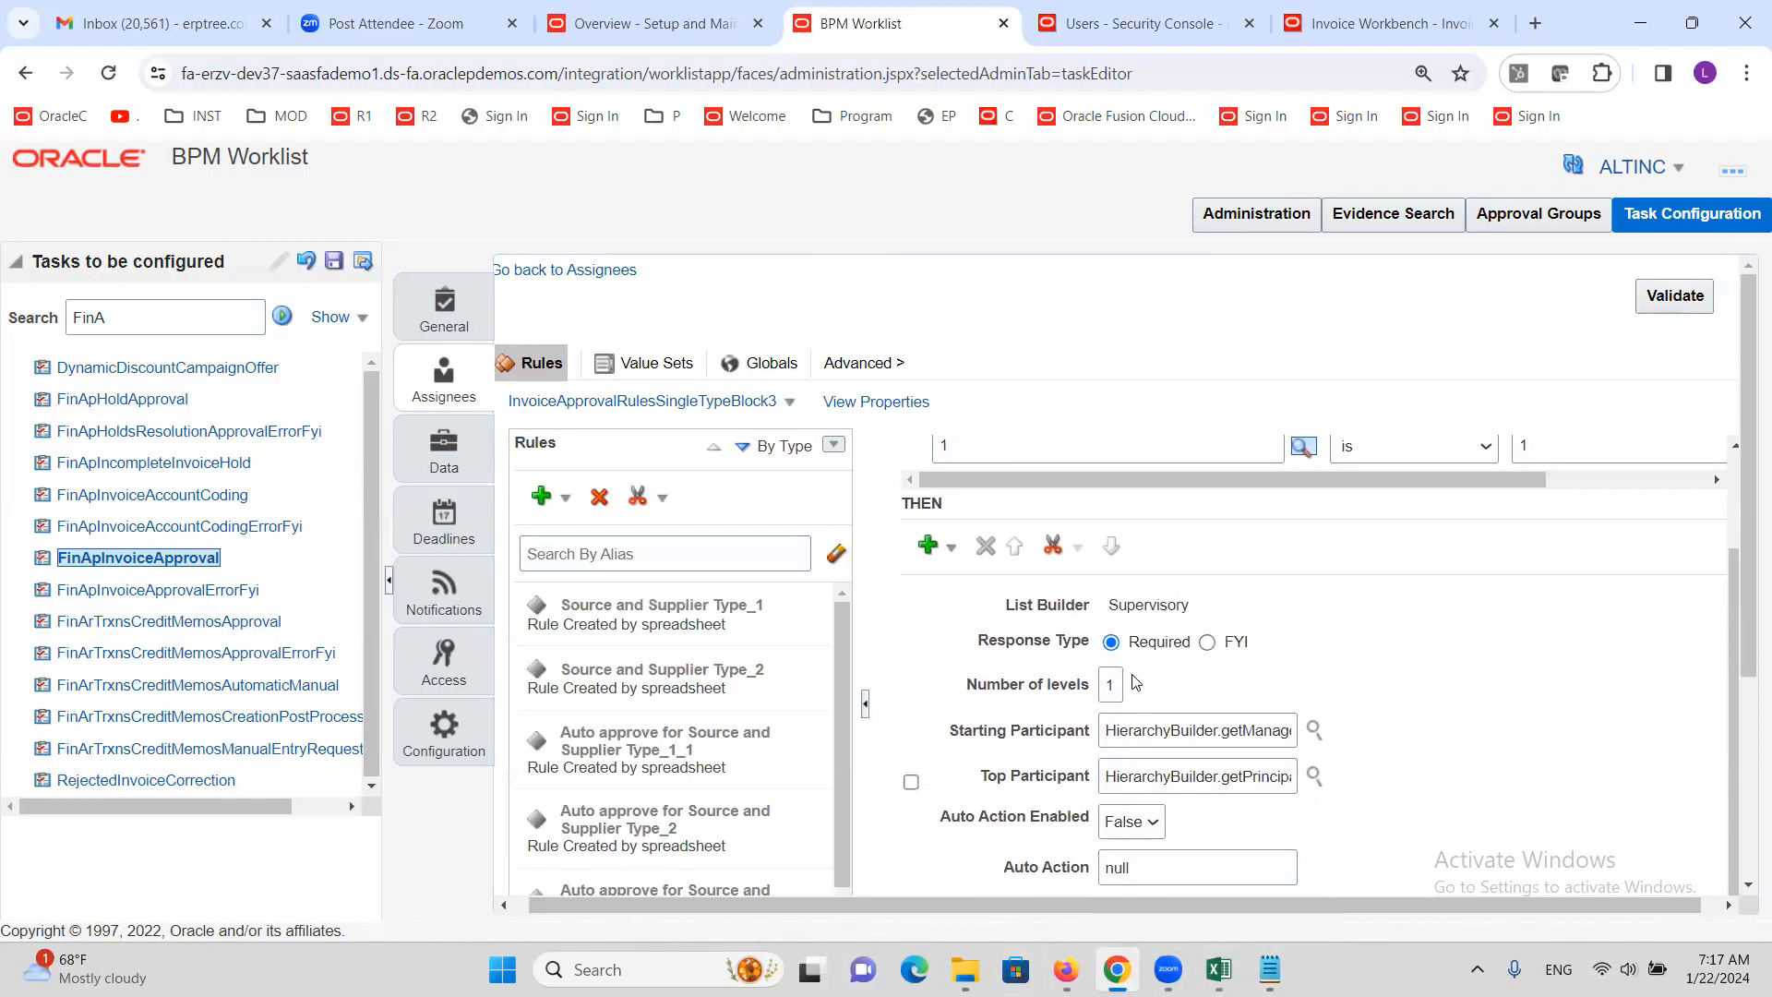
pyautogui.moveTo(1394, 795); pyautogui.dragTo(1736, 792)
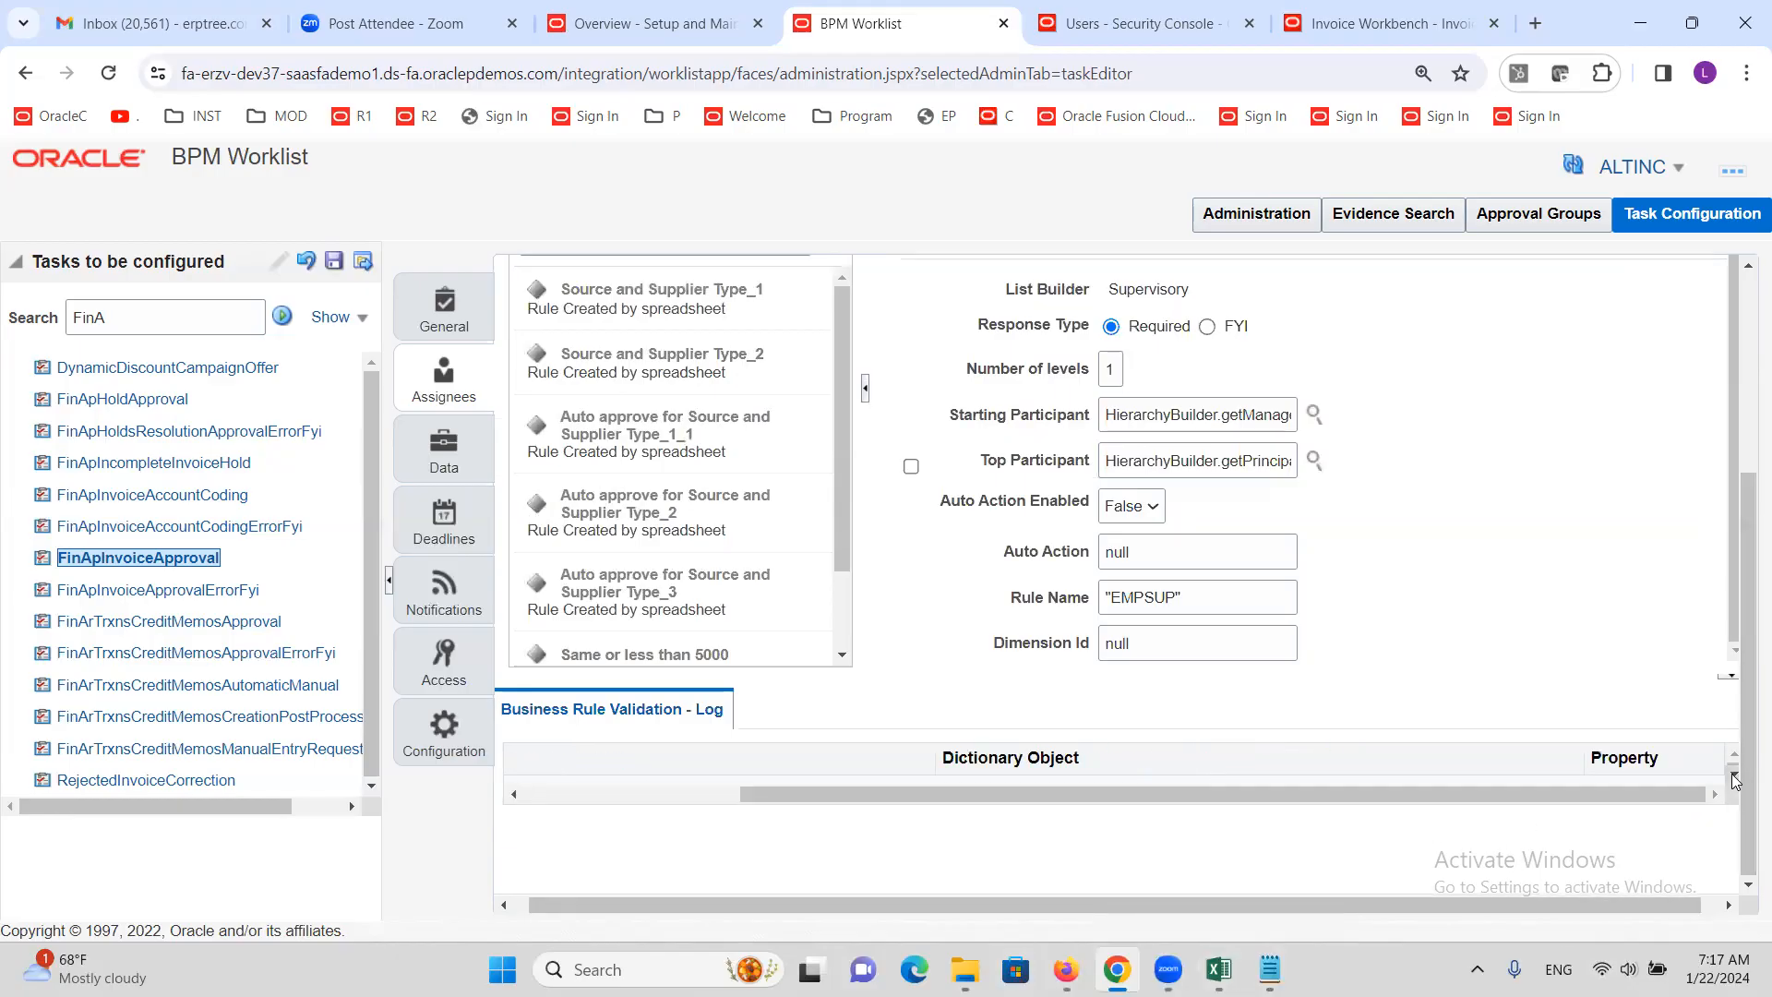
pyautogui.click(1736, 781)
pyautogui.moveTo(1631, 799); pyautogui.dragTo(1145, 865)
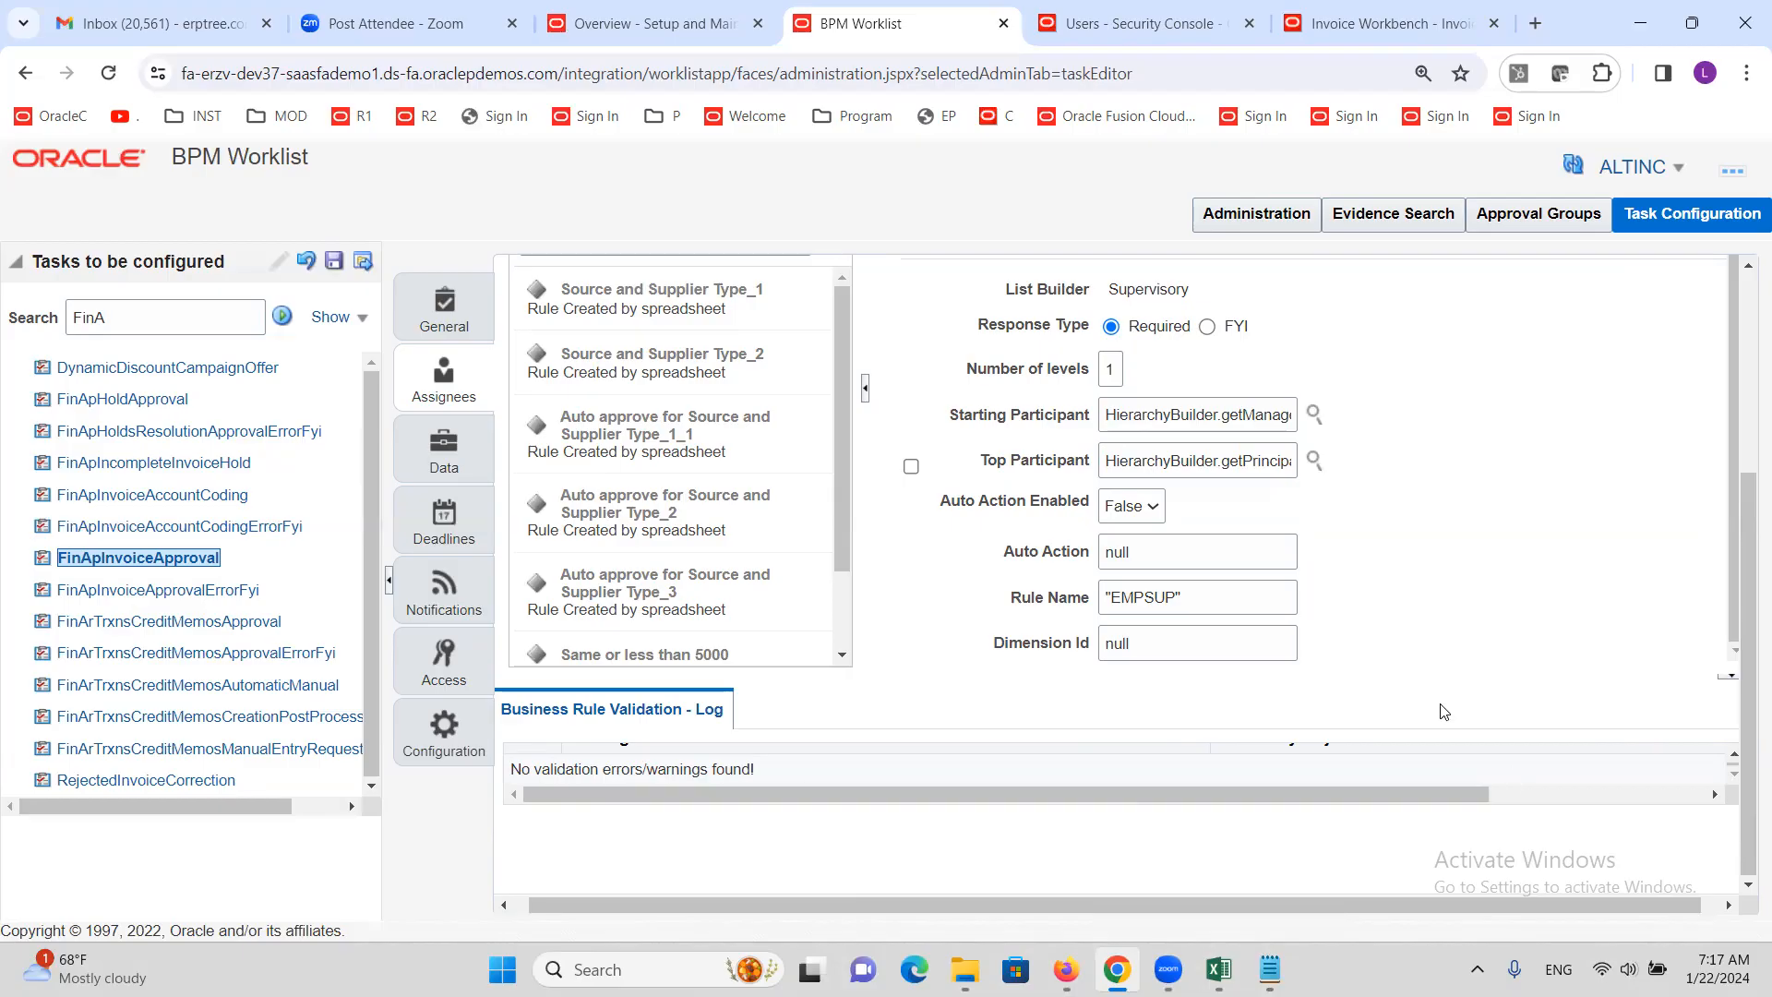
pyautogui.scroll(5, 1444, 712)
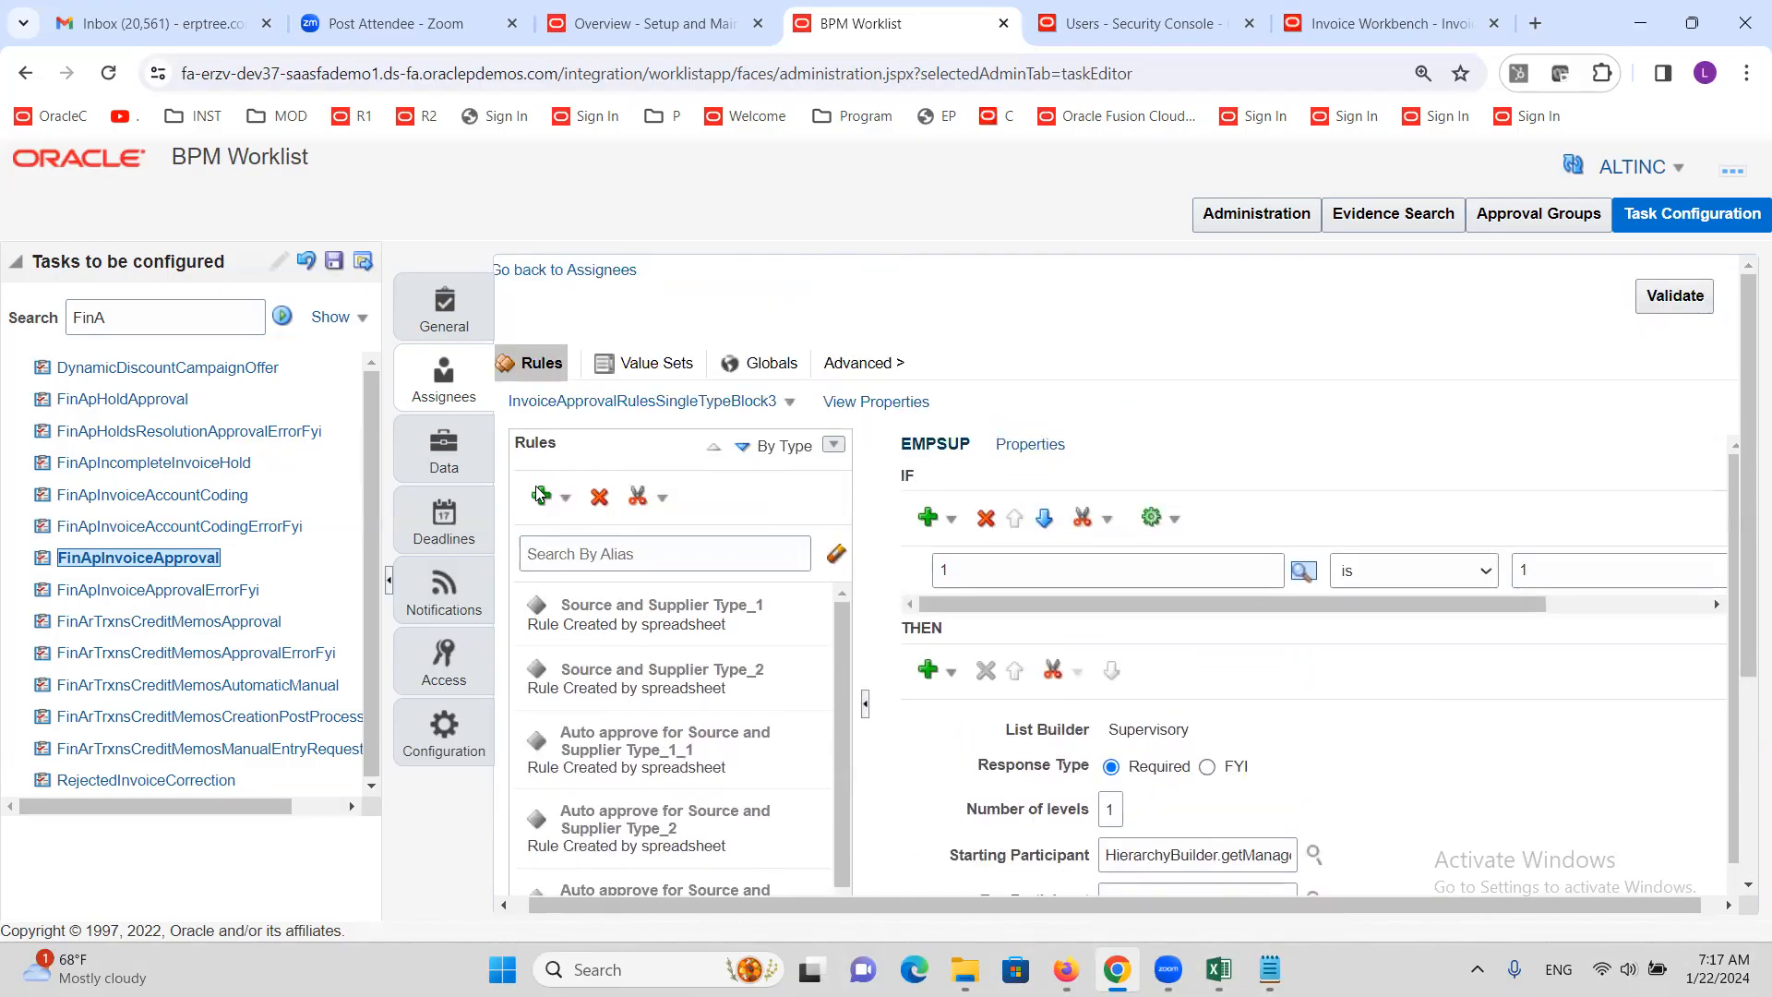
# Save the FinApInvoiceApproval task configuration and dismiss the Data Saved message
pyautogui.click(333, 261)
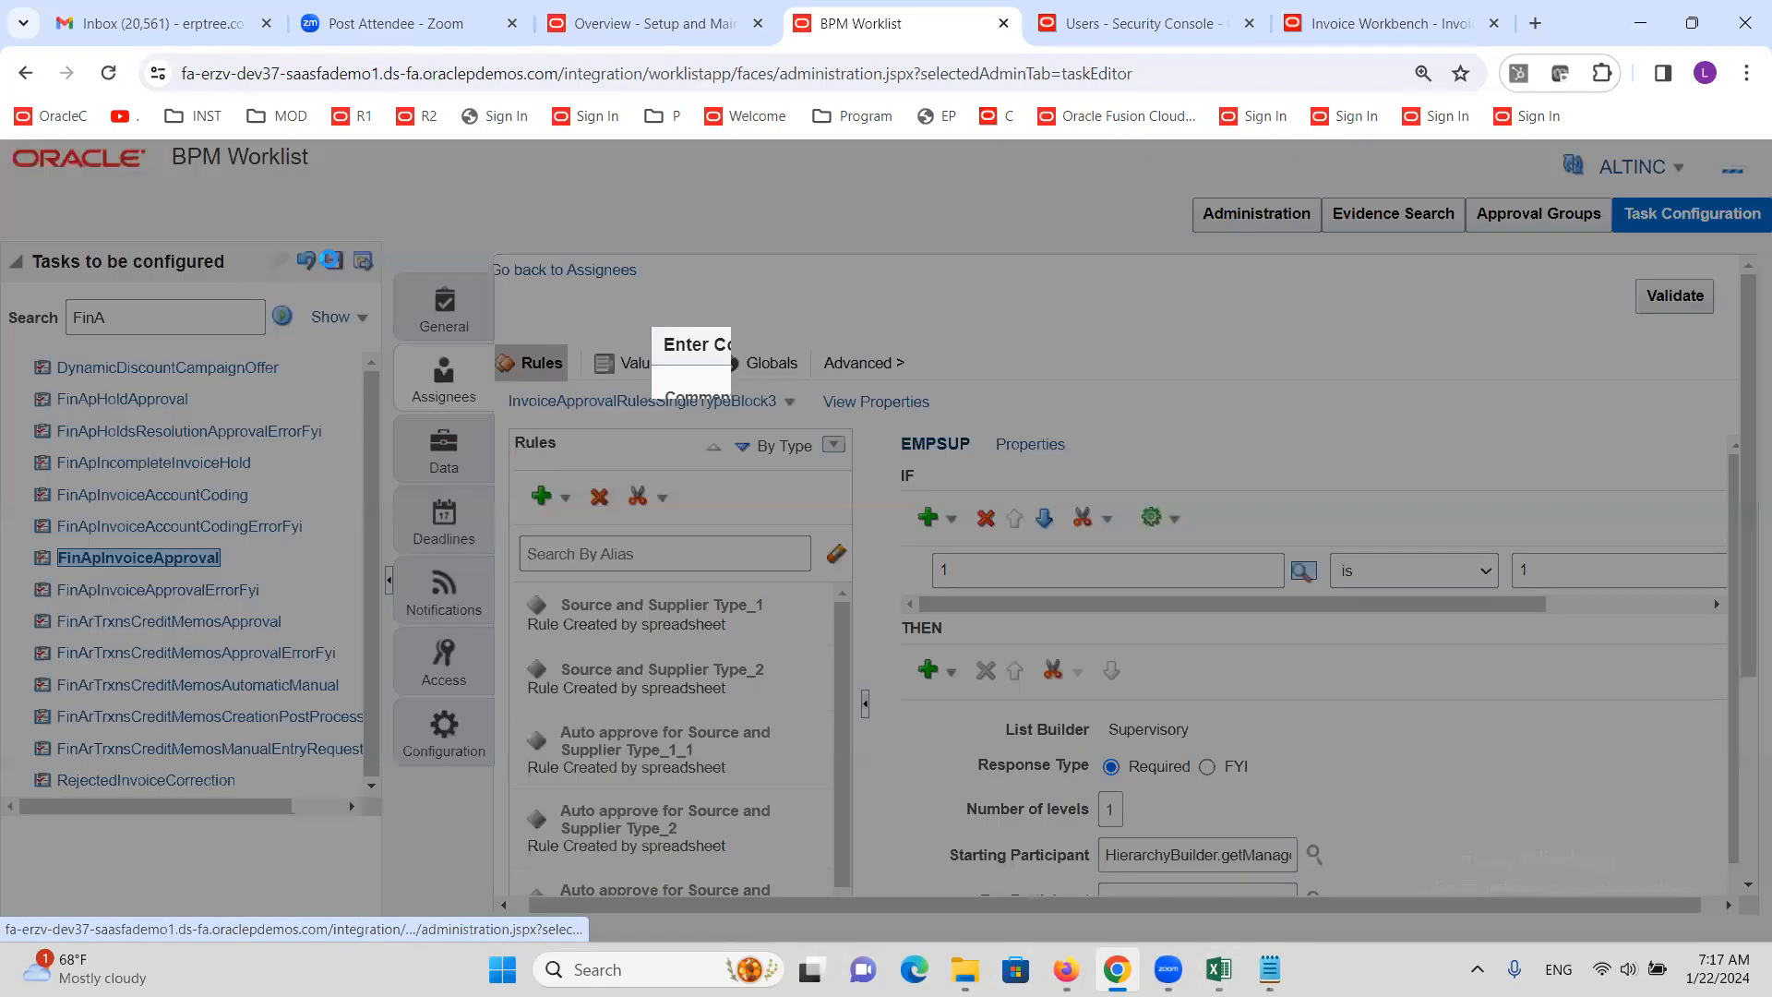
pyautogui.click(1010, 725)
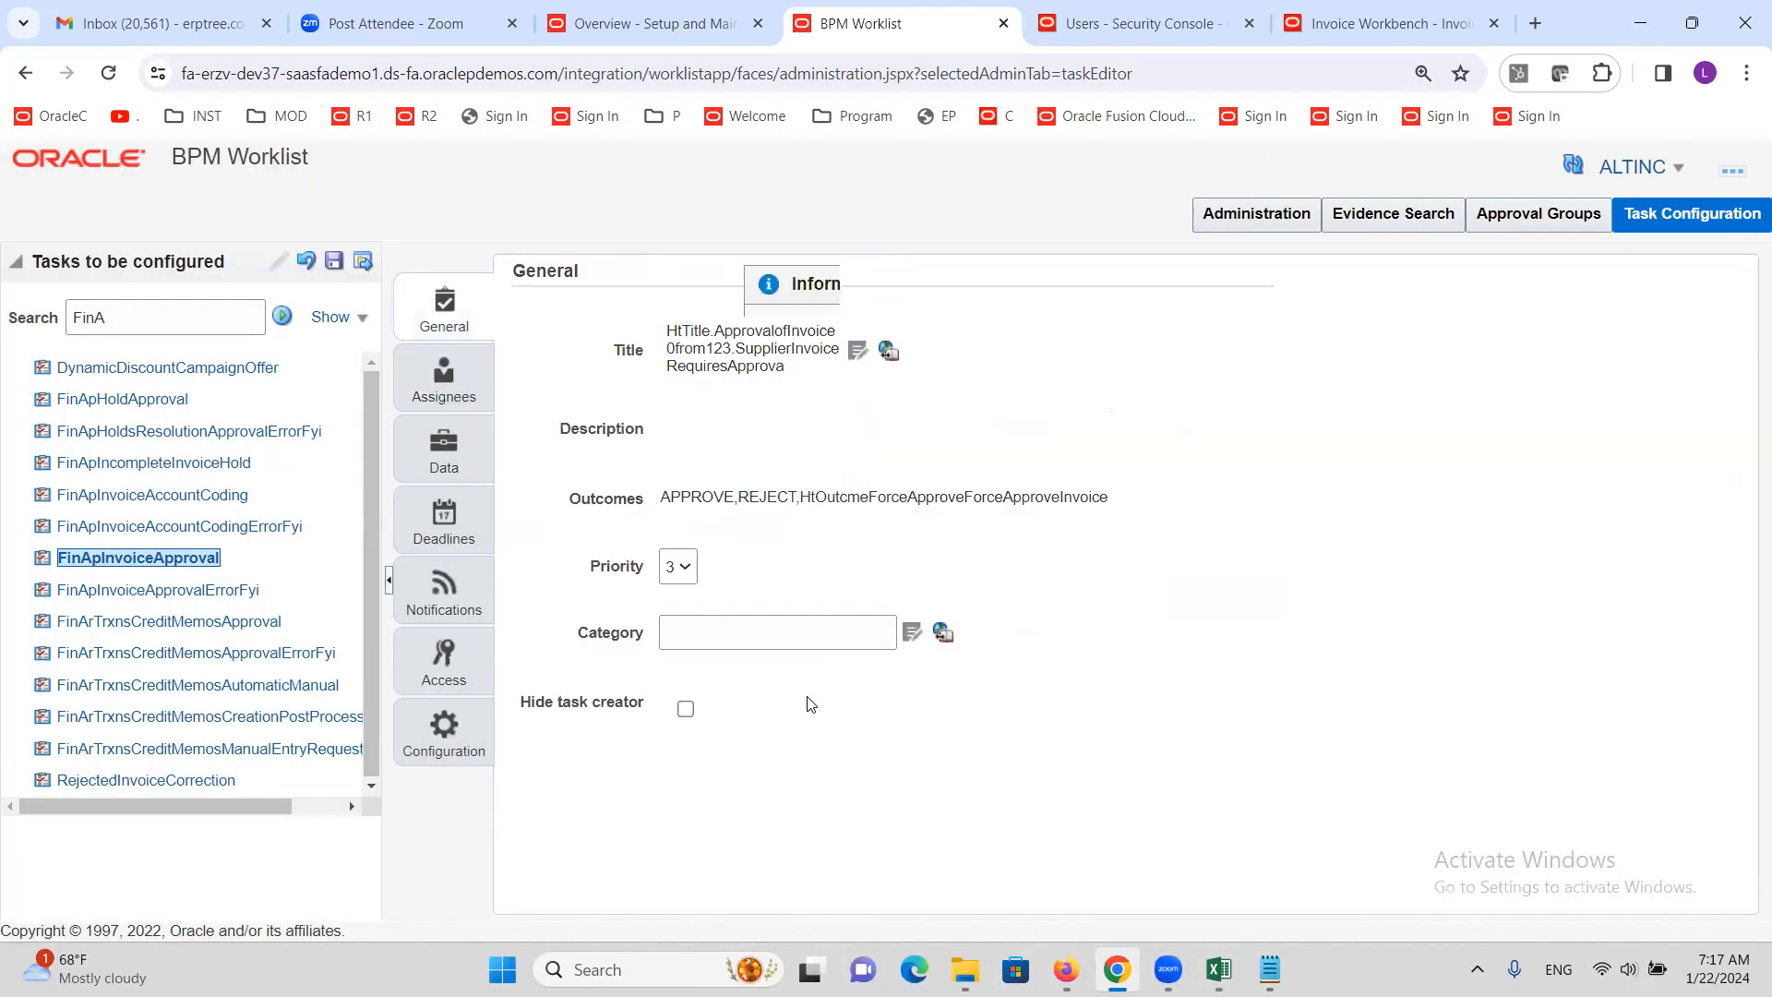
pyautogui.click(973, 490)
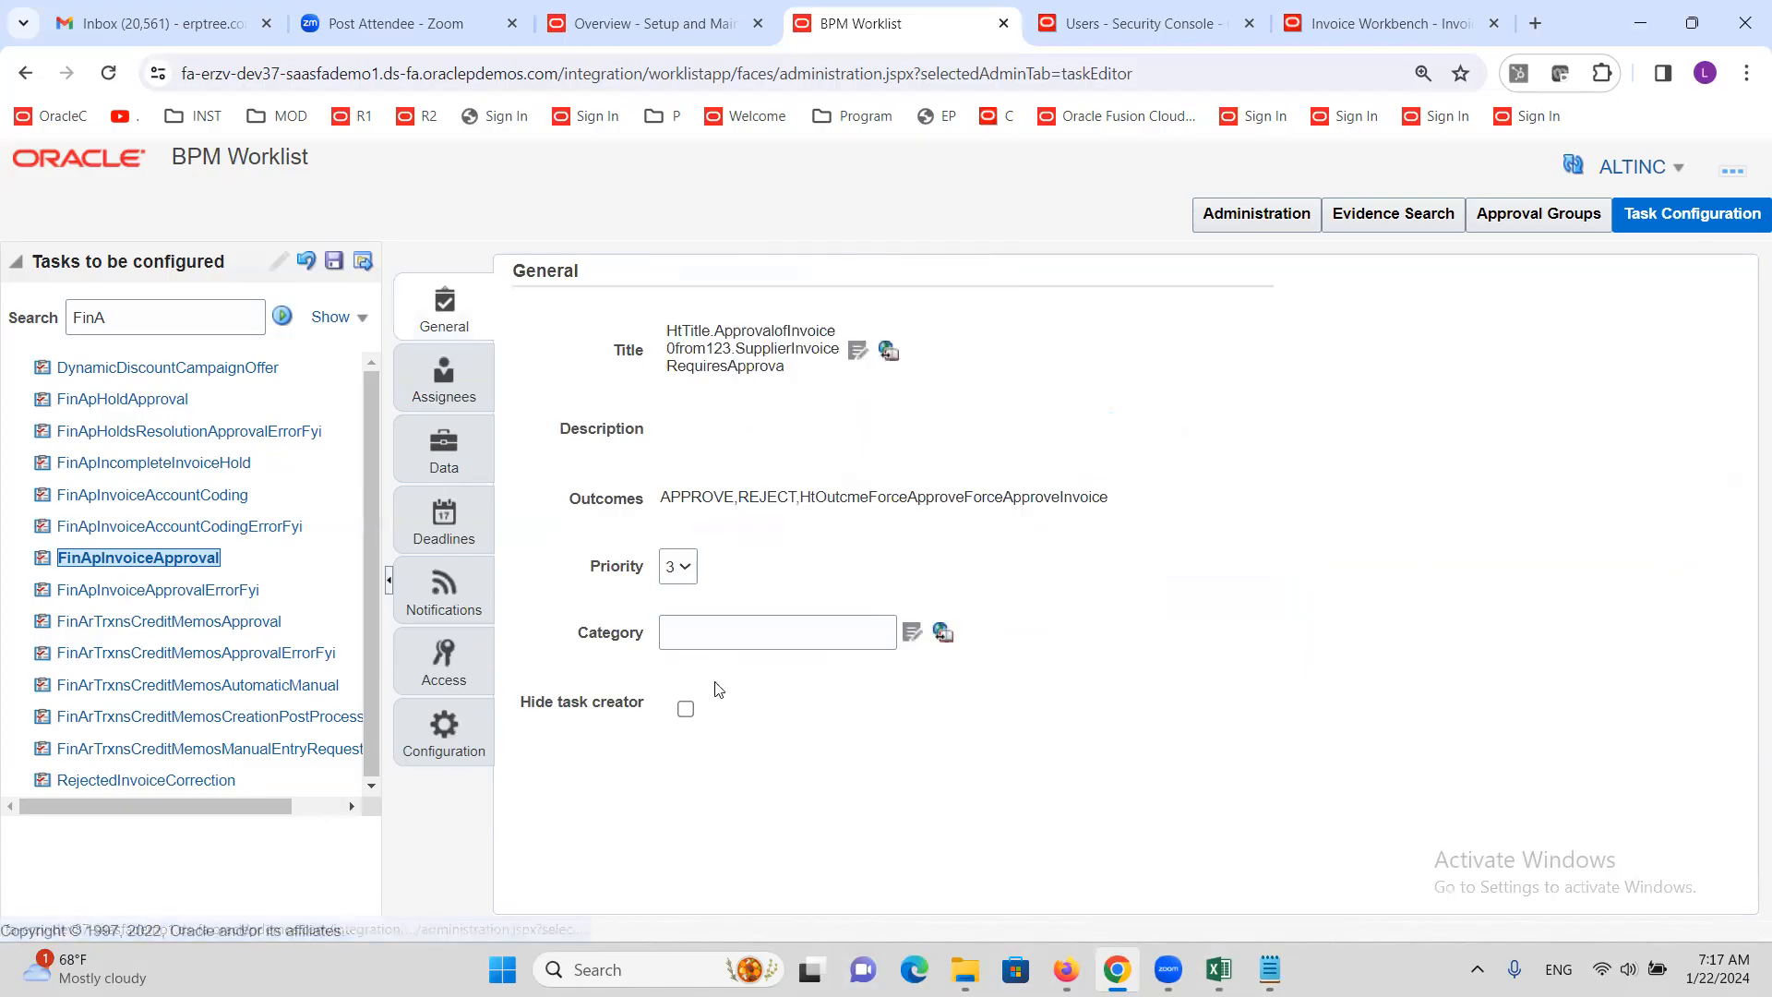
# Commit the task configuration without a comment, then go to the Invoice Workbench
pyautogui.click(363, 260)
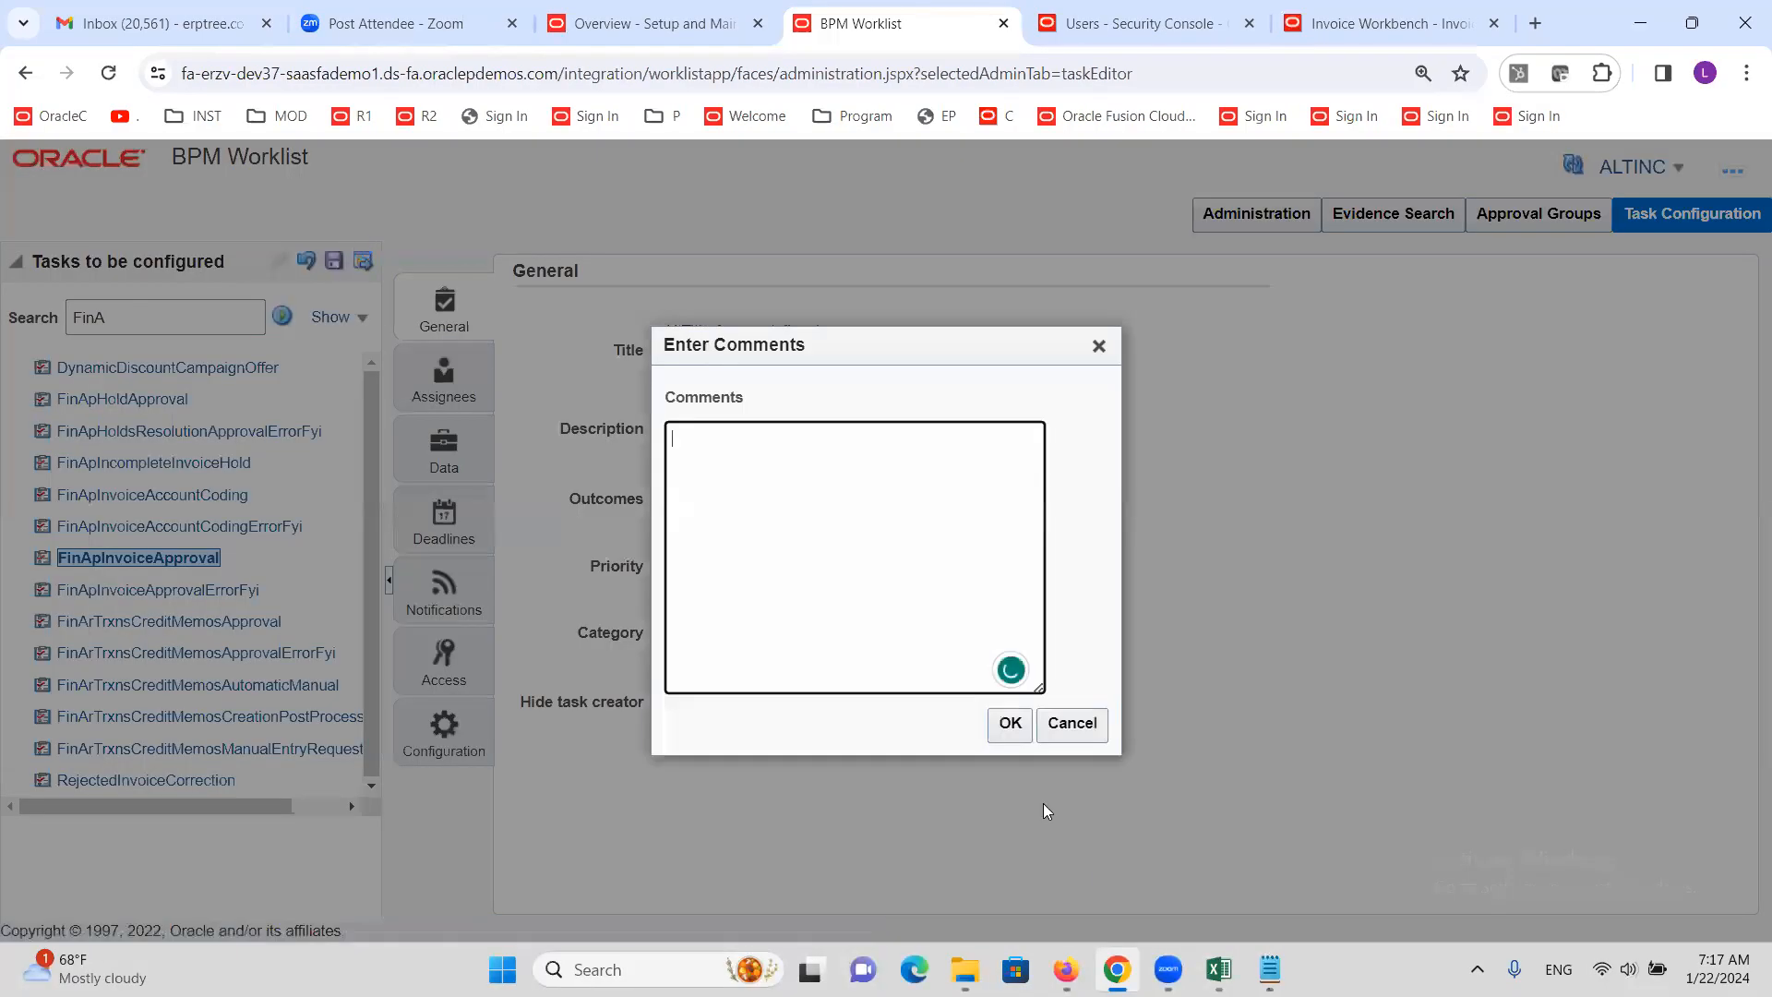
pyautogui.click(1006, 724)
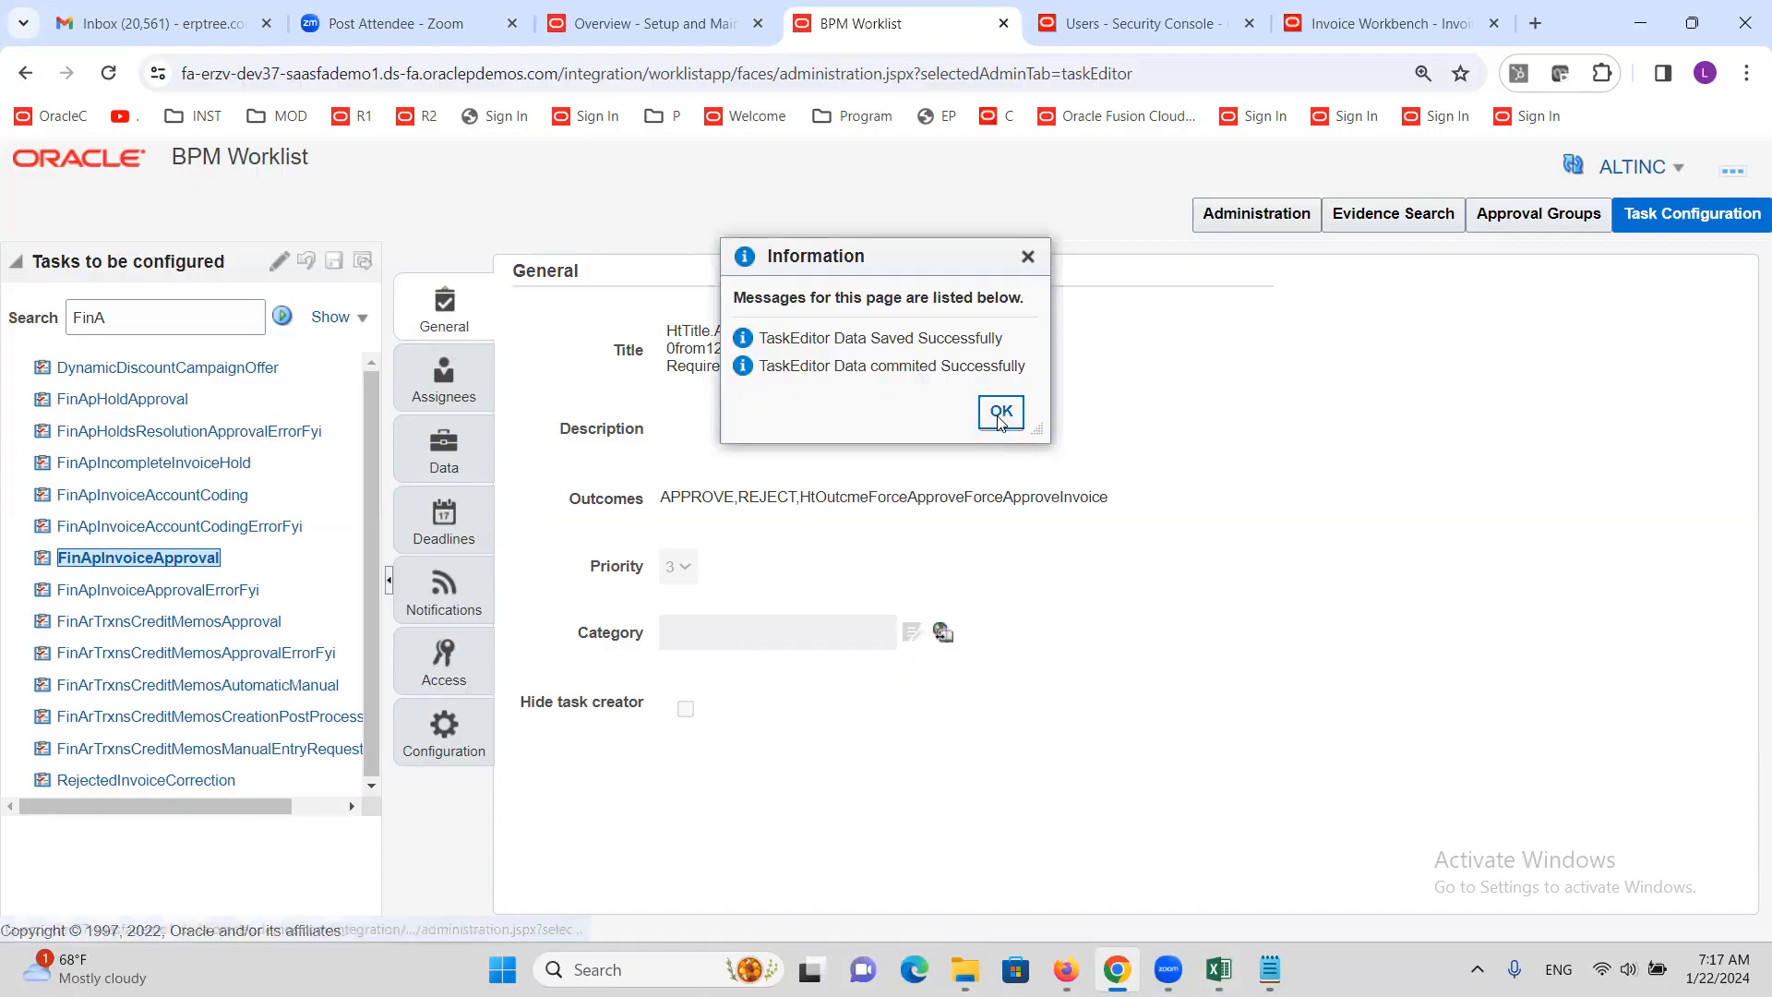
pyautogui.click(998, 412)
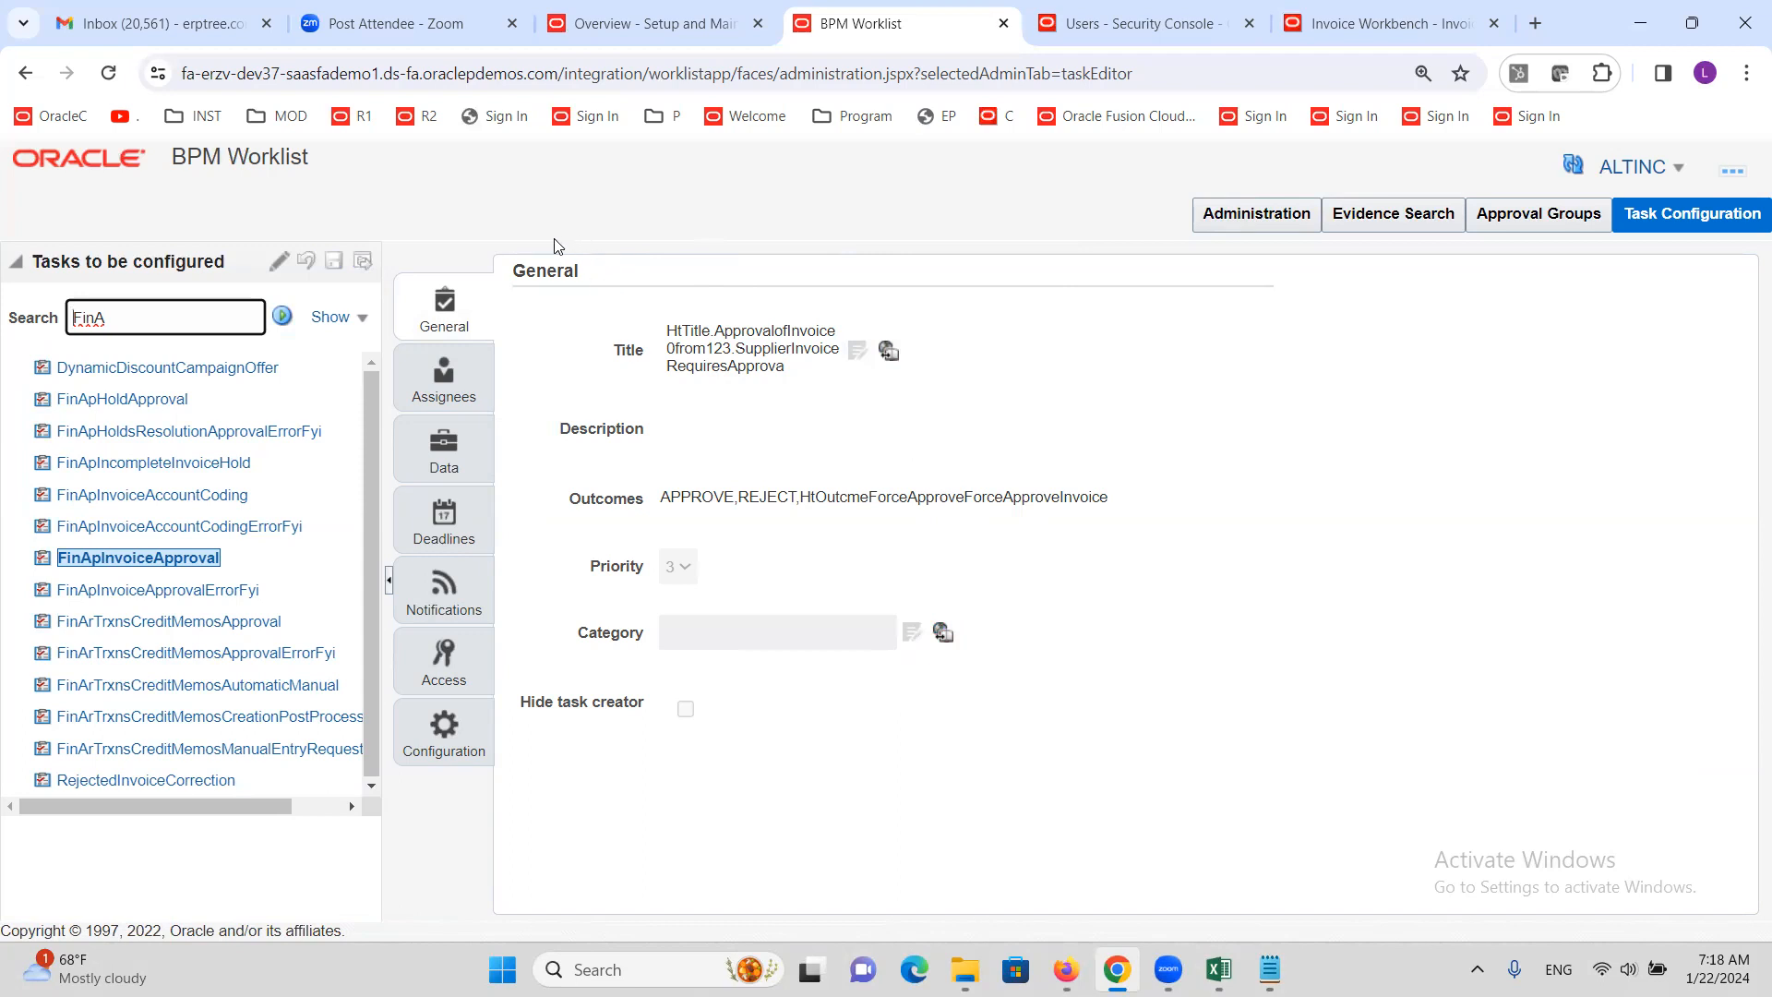
pyautogui.click(1320, 26)
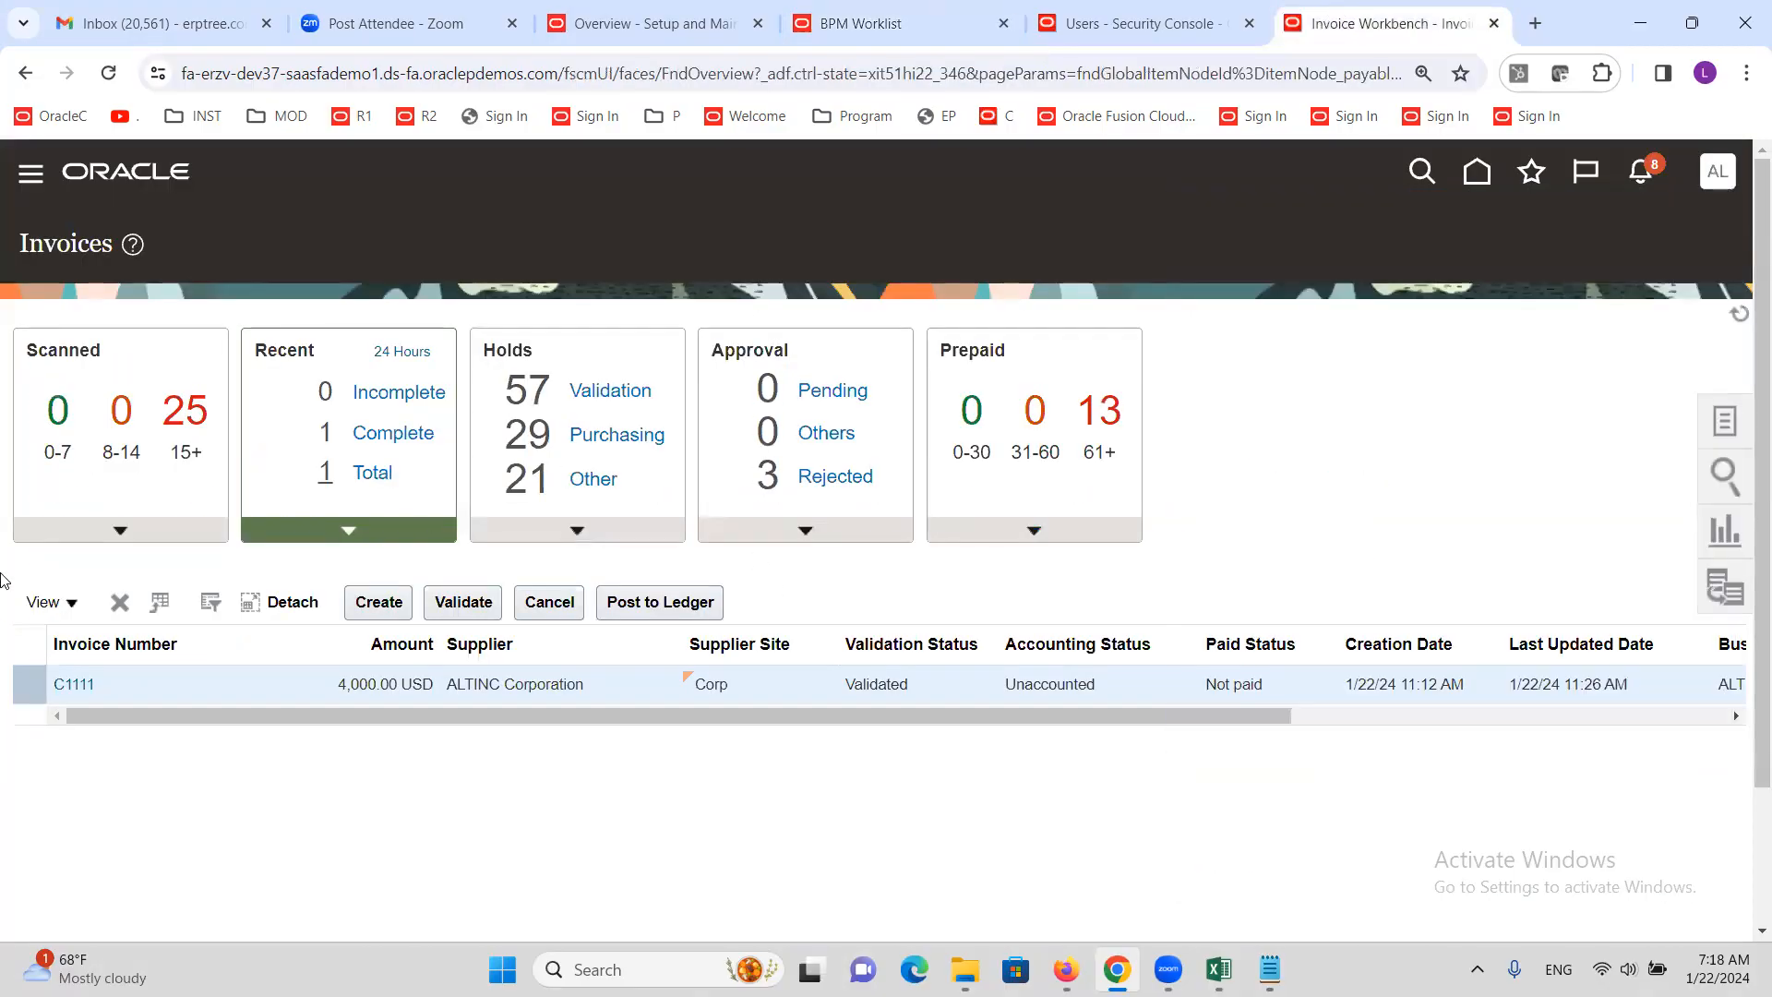
# Create invoice C3333 for supplier ALTINC with amount 1,000.00 and expand its lines
pyautogui.click(381, 604)
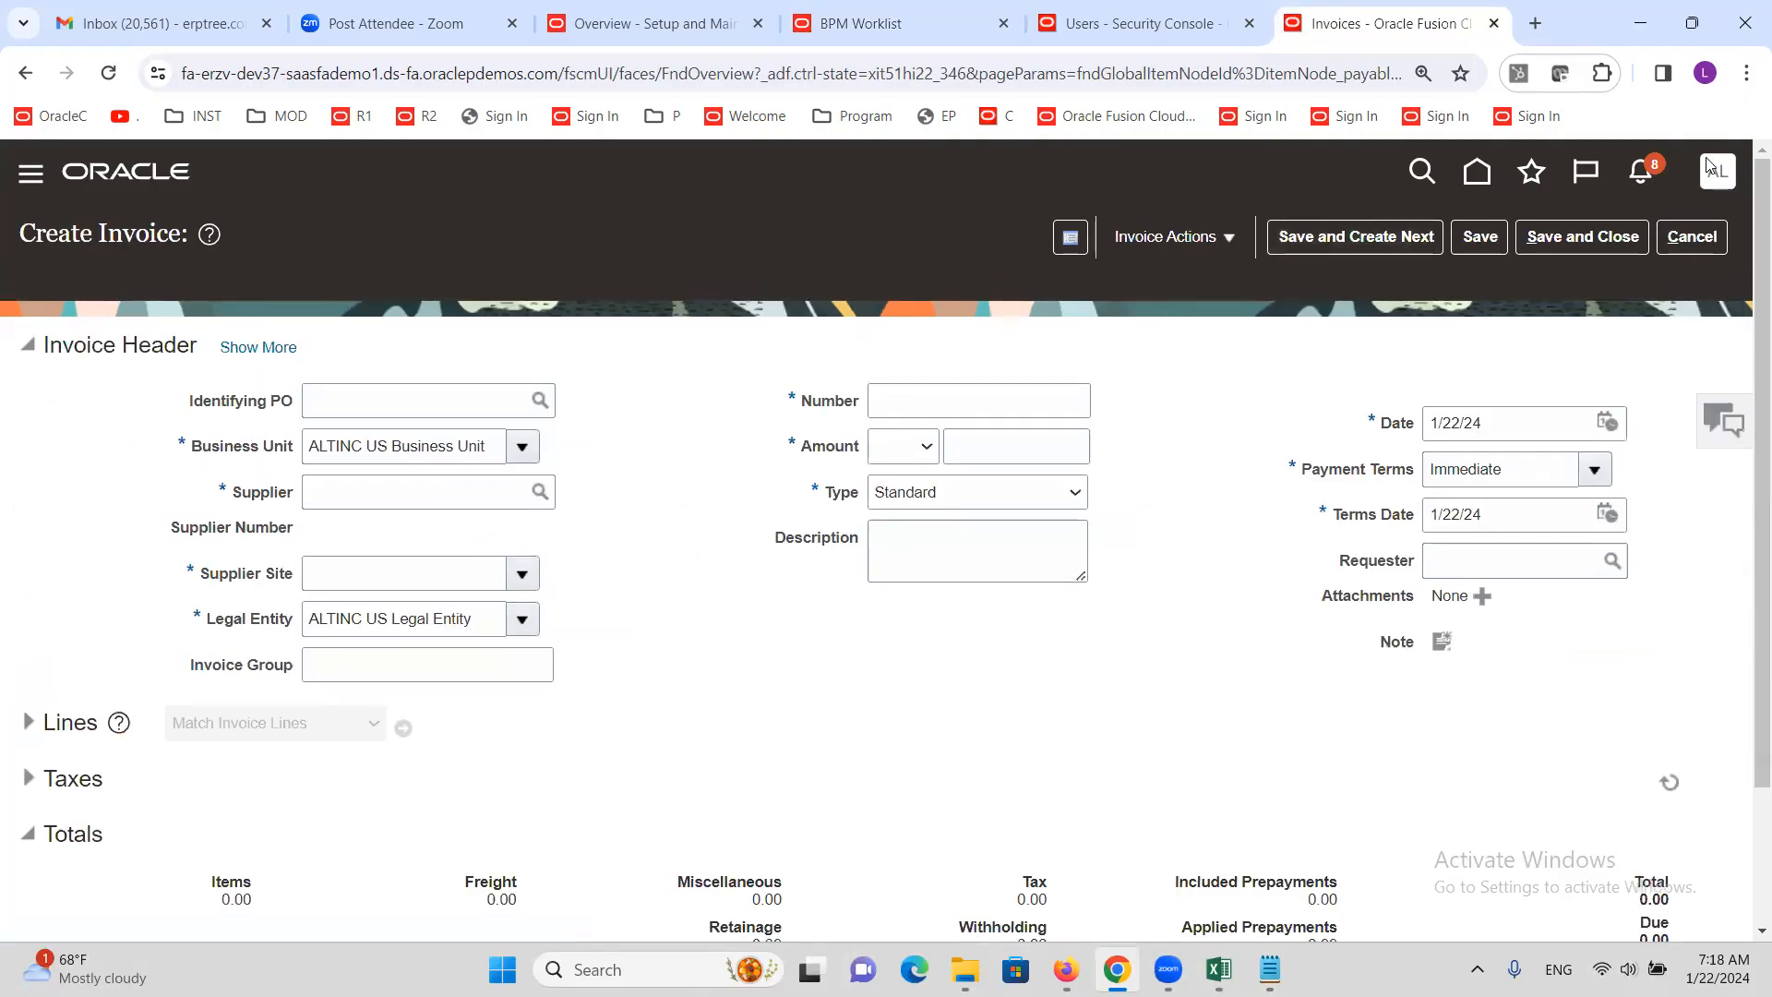
pyautogui.click(381, 499)
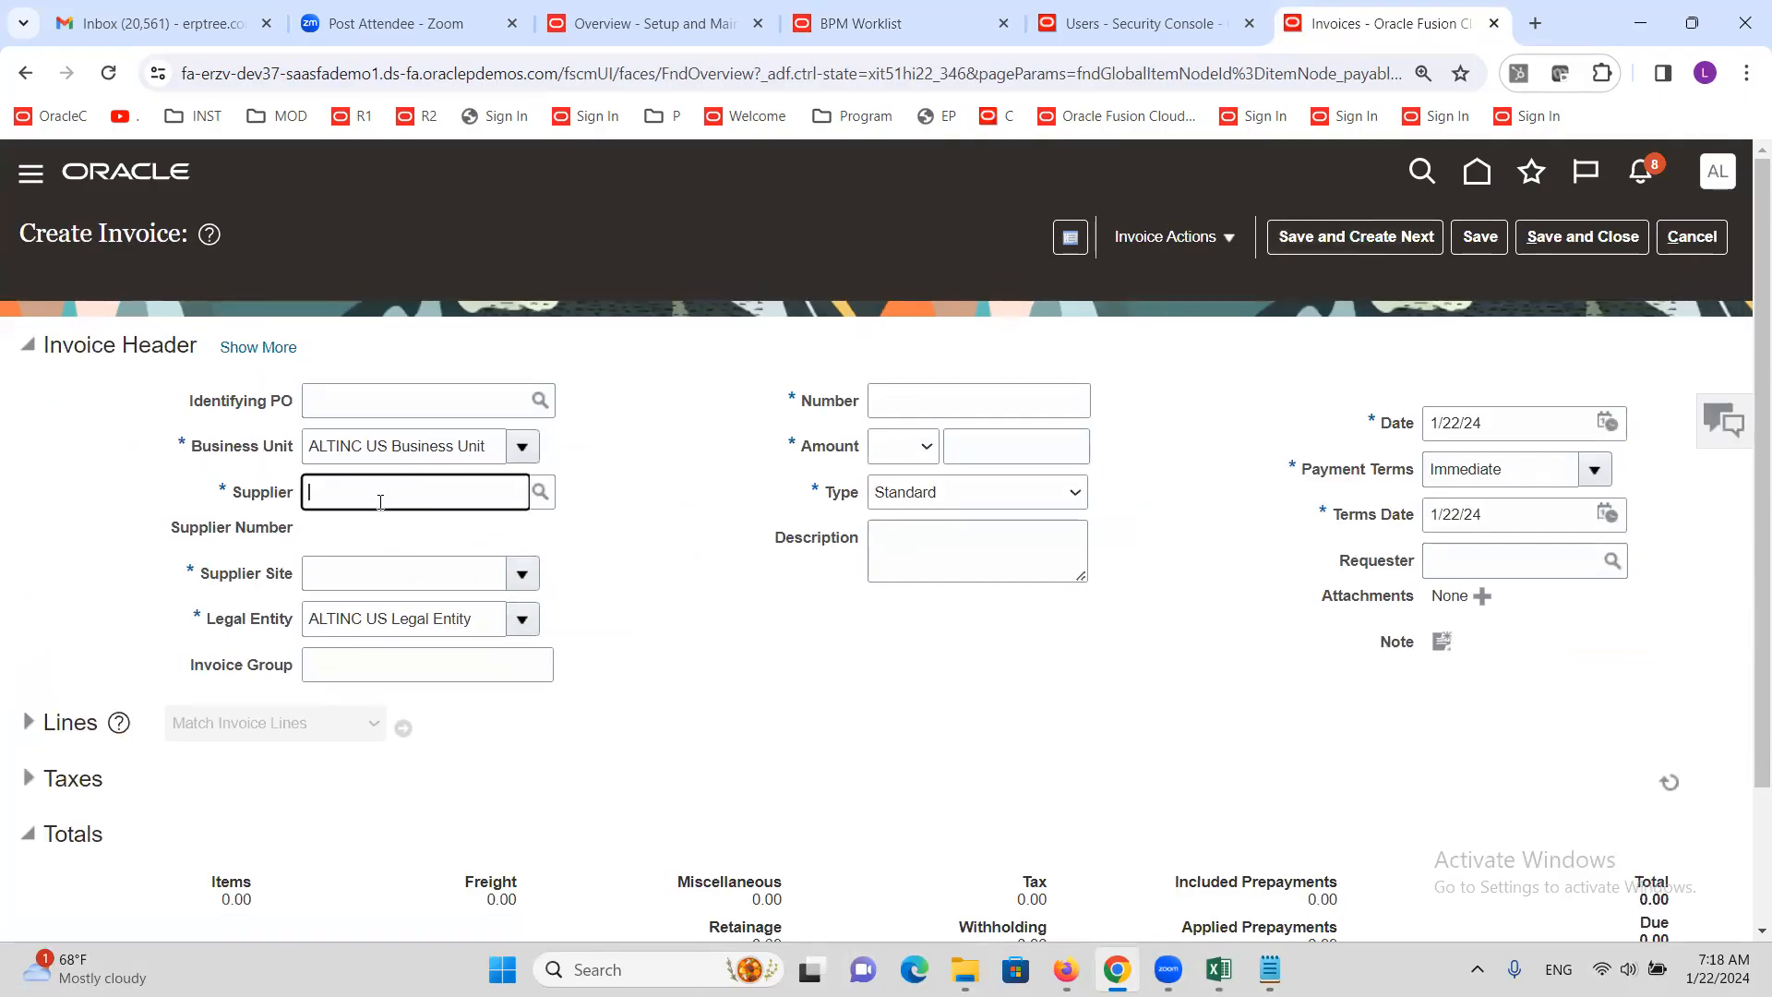
pyautogui.write('ALTINC Corporation')
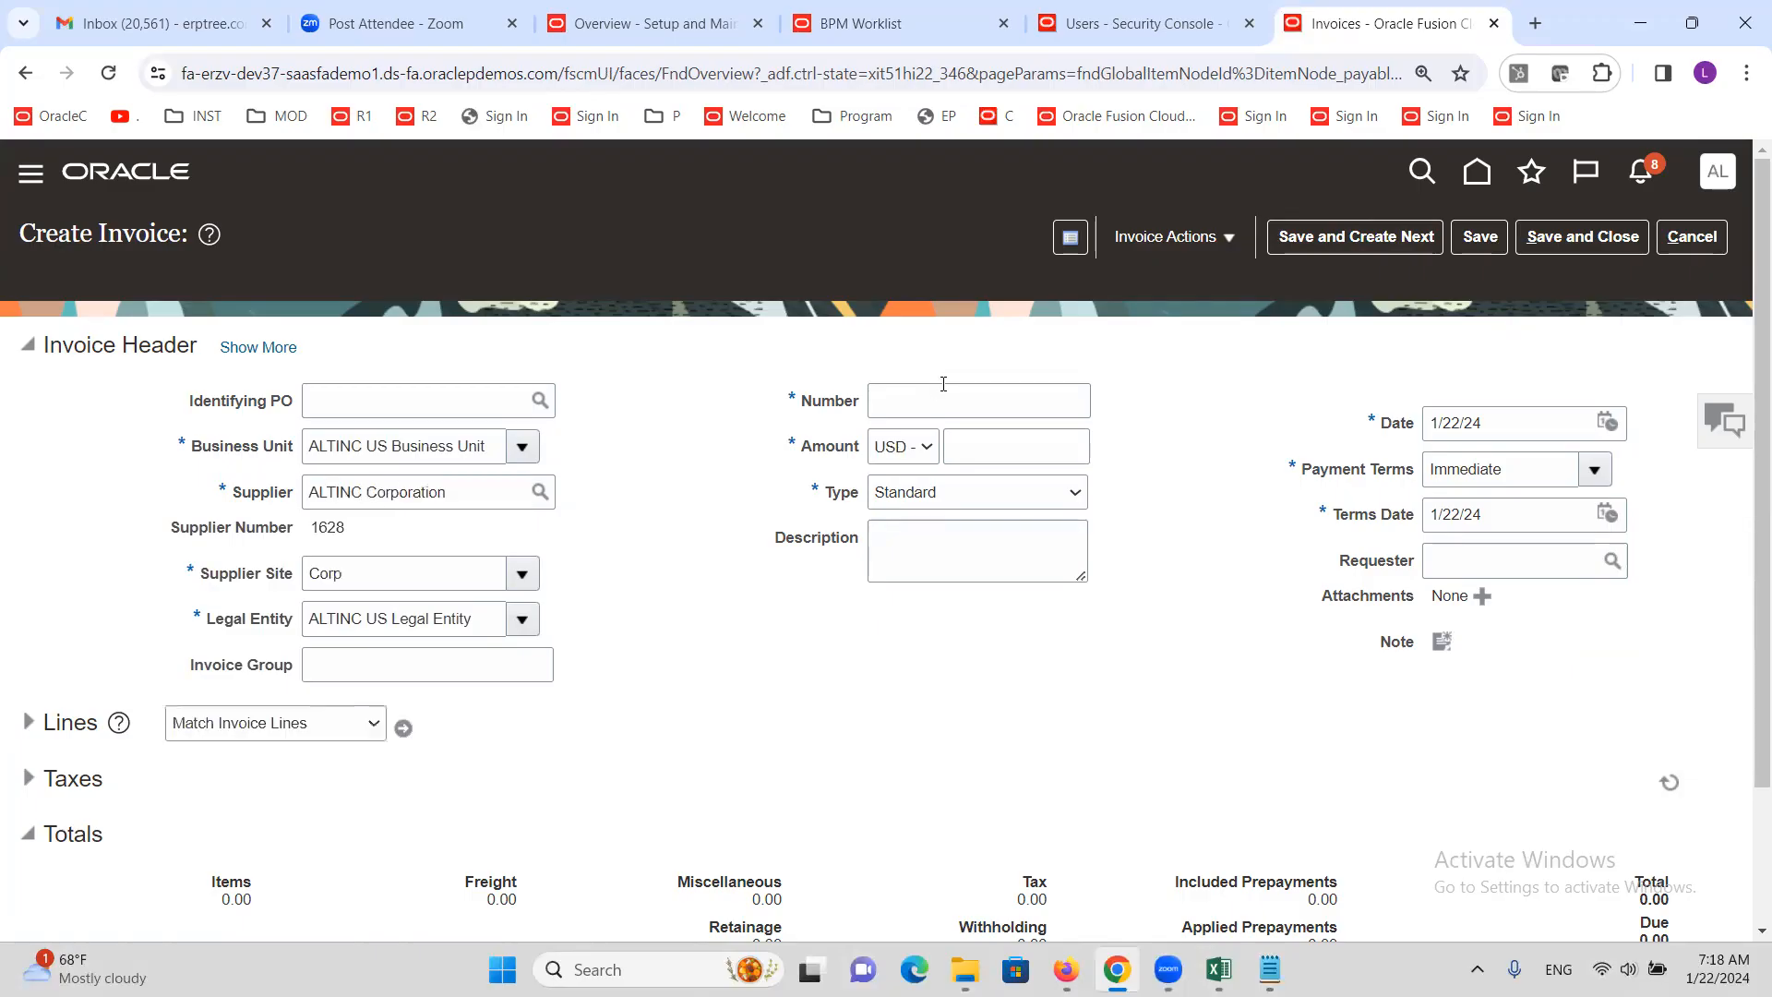
pyautogui.click(934, 402)
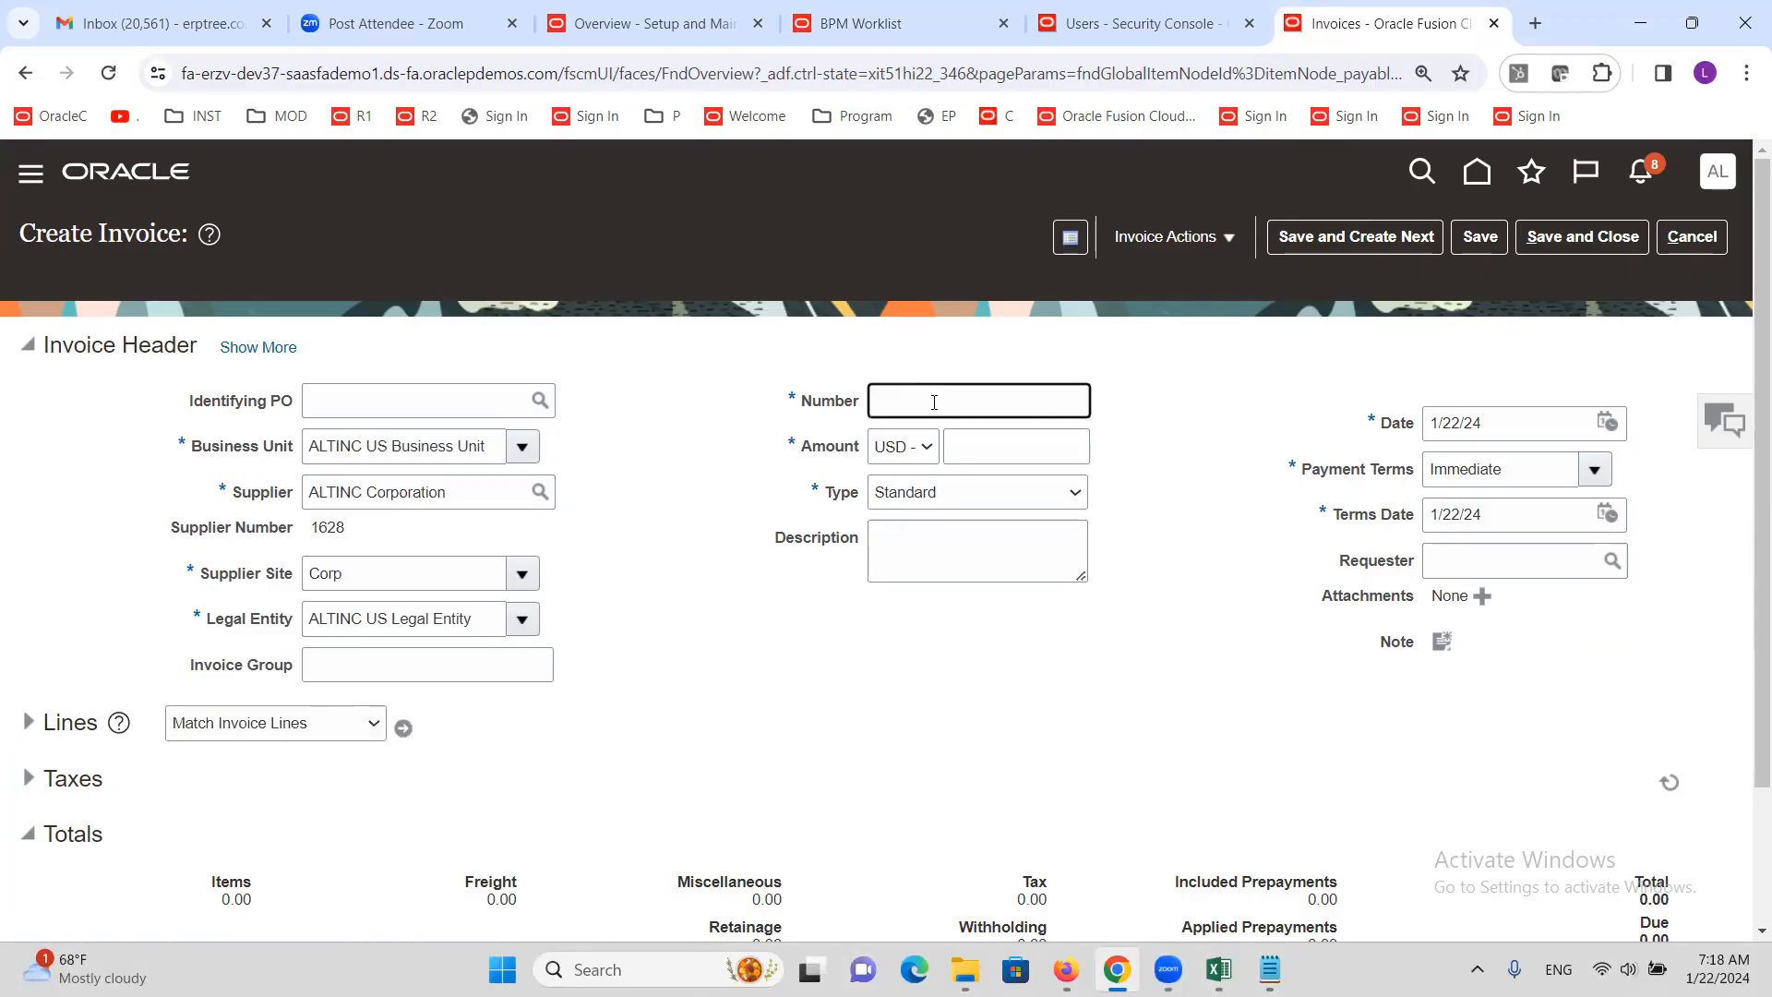
pyautogui.write('C3333')
pyautogui.press('Tab')
pyautogui.press('Tab')
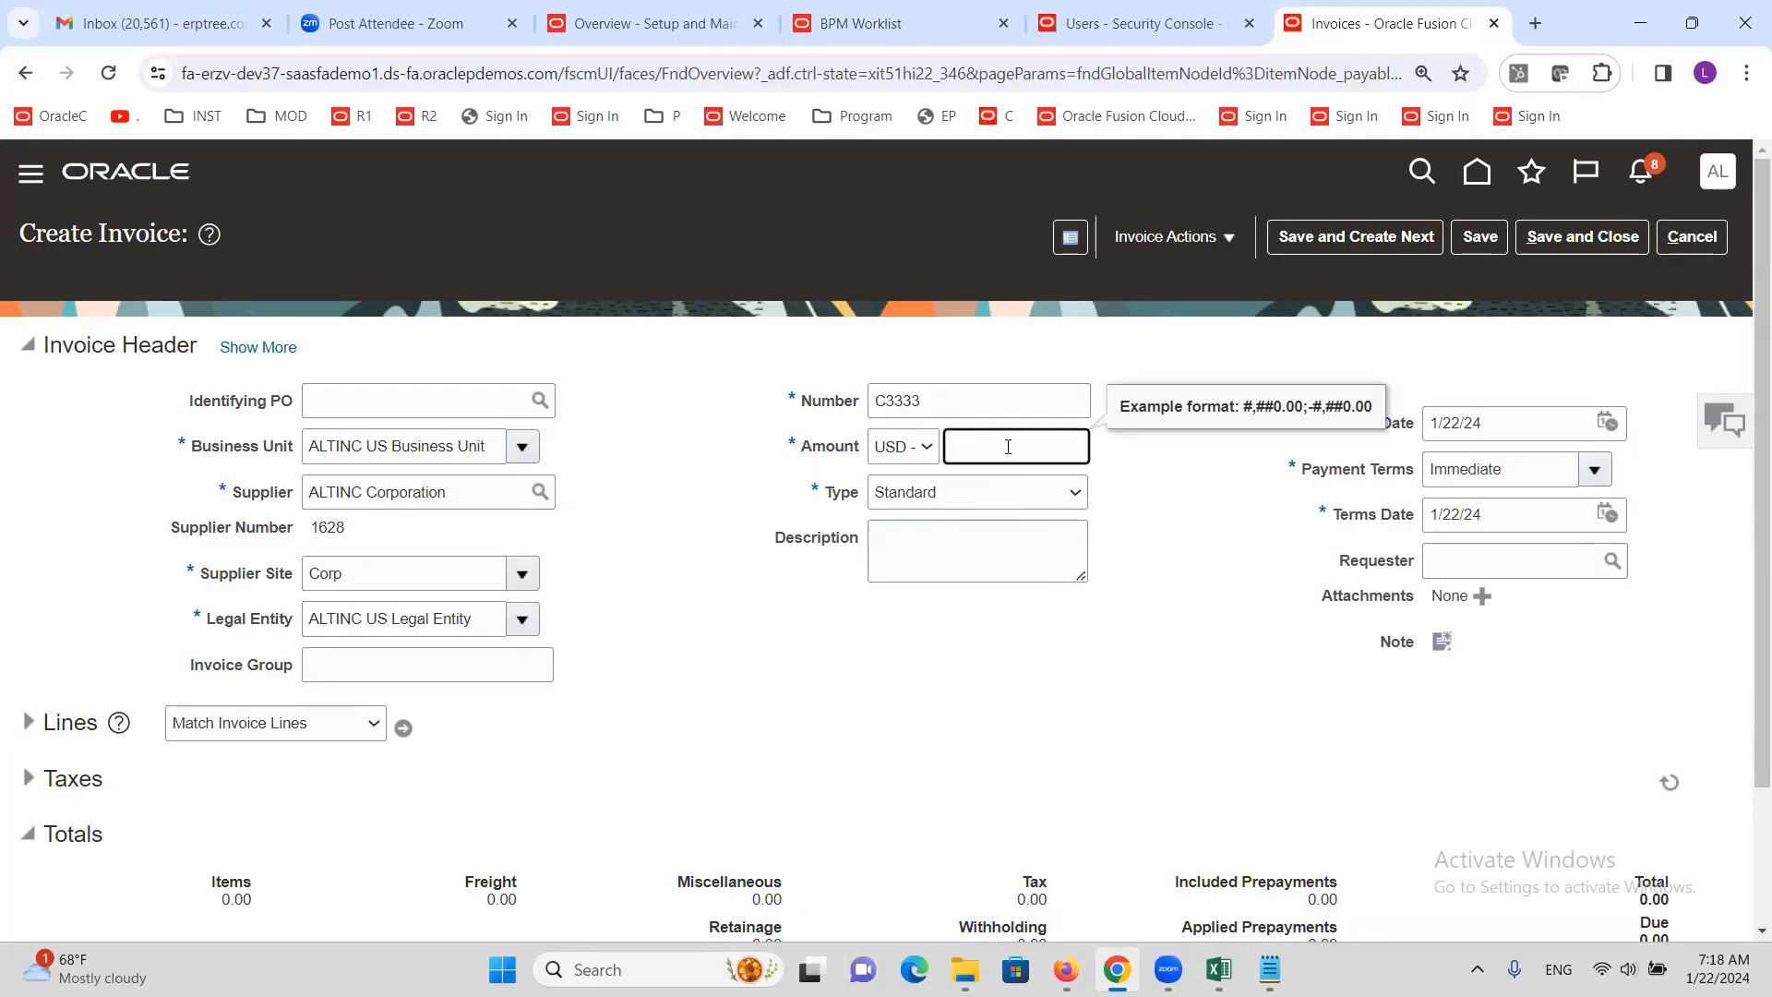
pyautogui.write('1000')
pyautogui.click(748, 673)
pyautogui.click(28, 722)
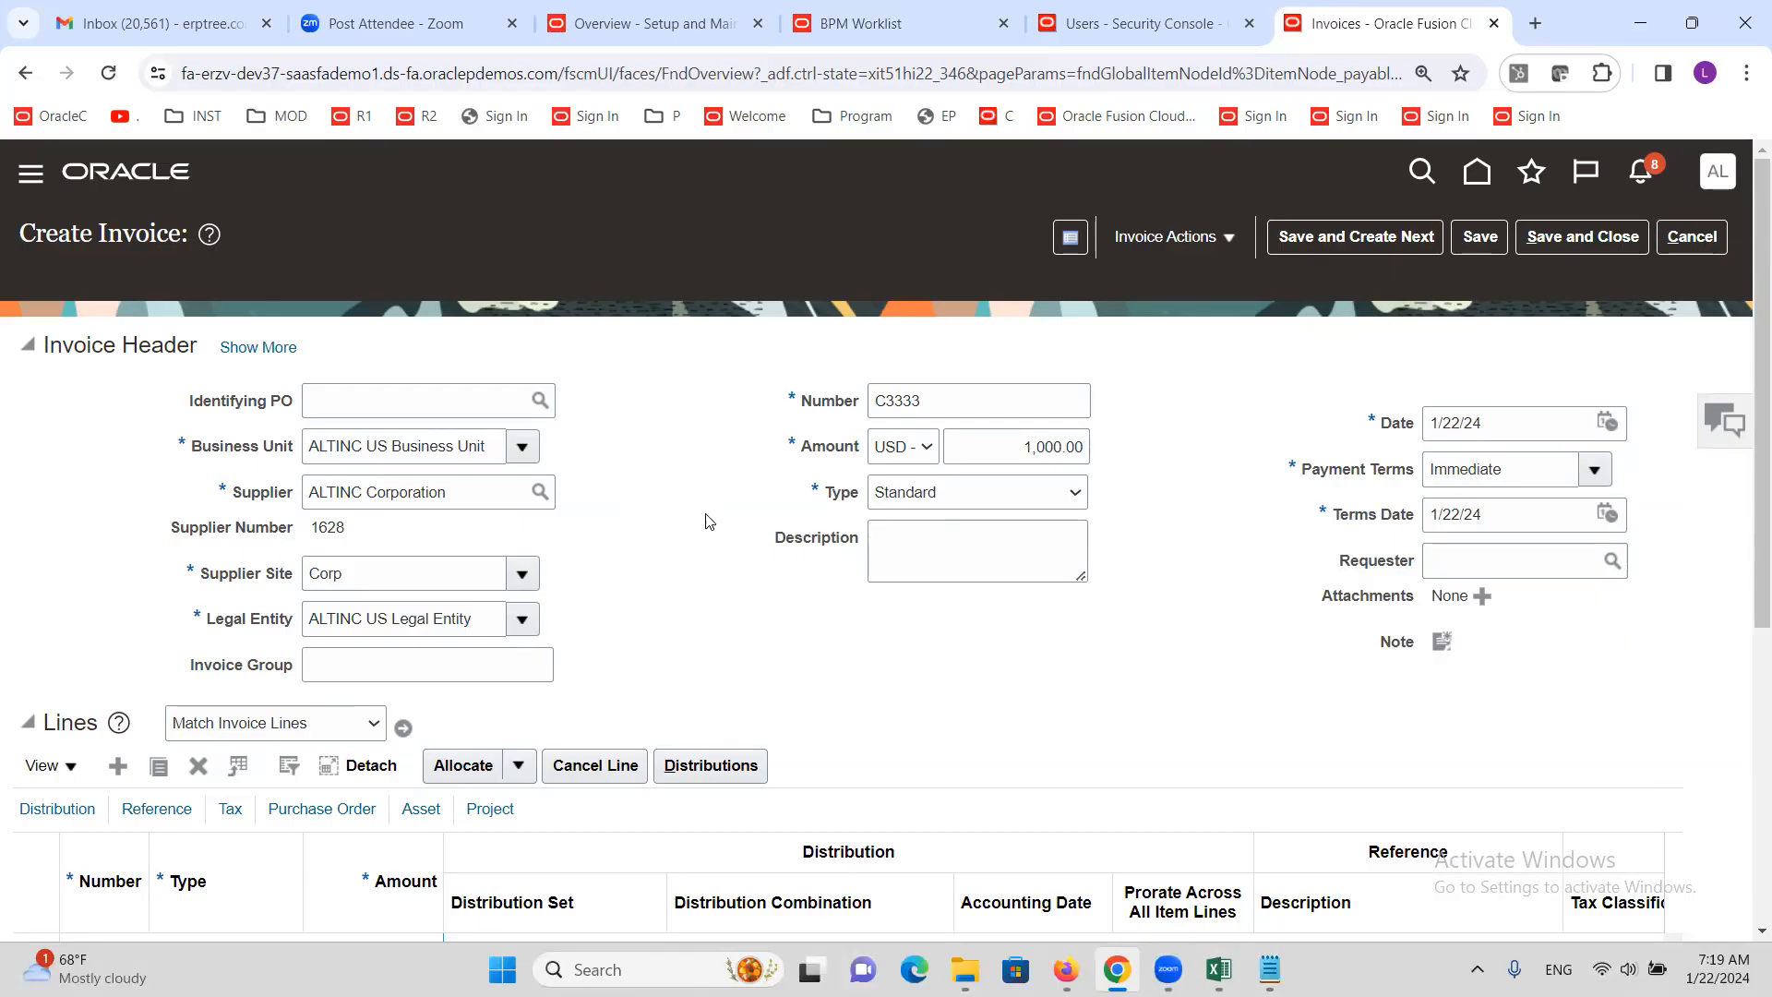
# Add line 1 for 1000 with distribution set Internet Expense
pyautogui.scroll(-2, 654, 472)
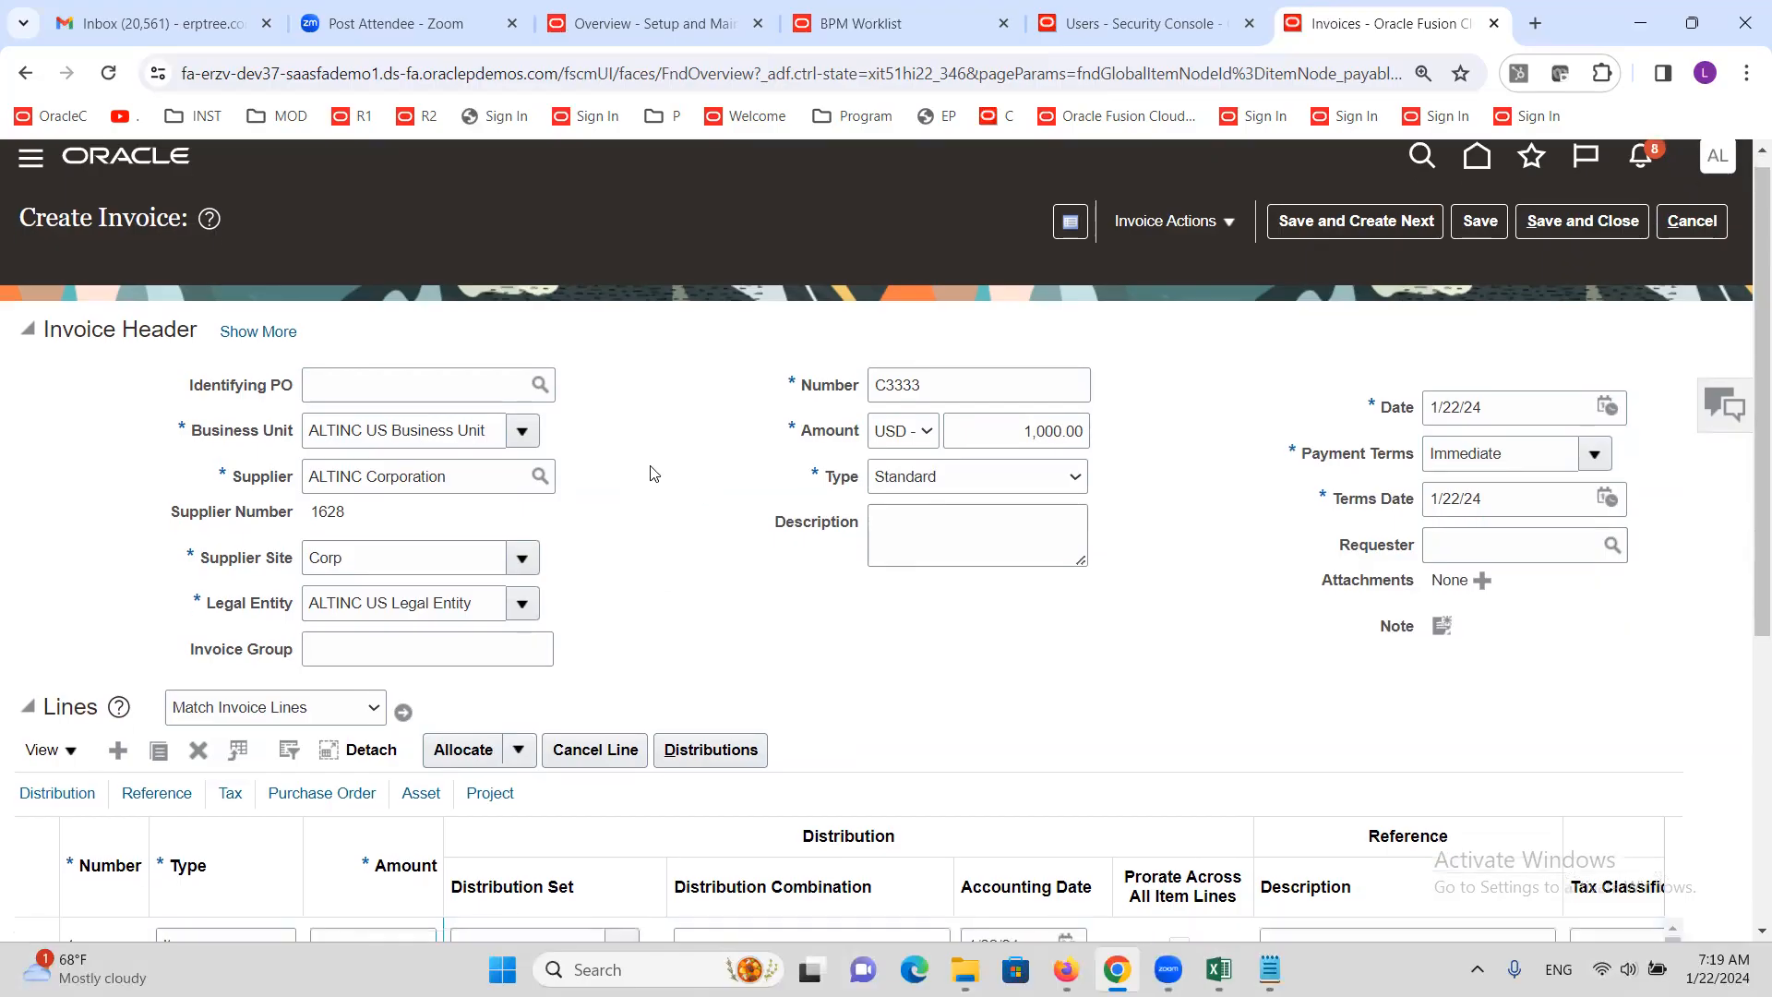
pyautogui.click(367, 736)
pyautogui.write('1000')
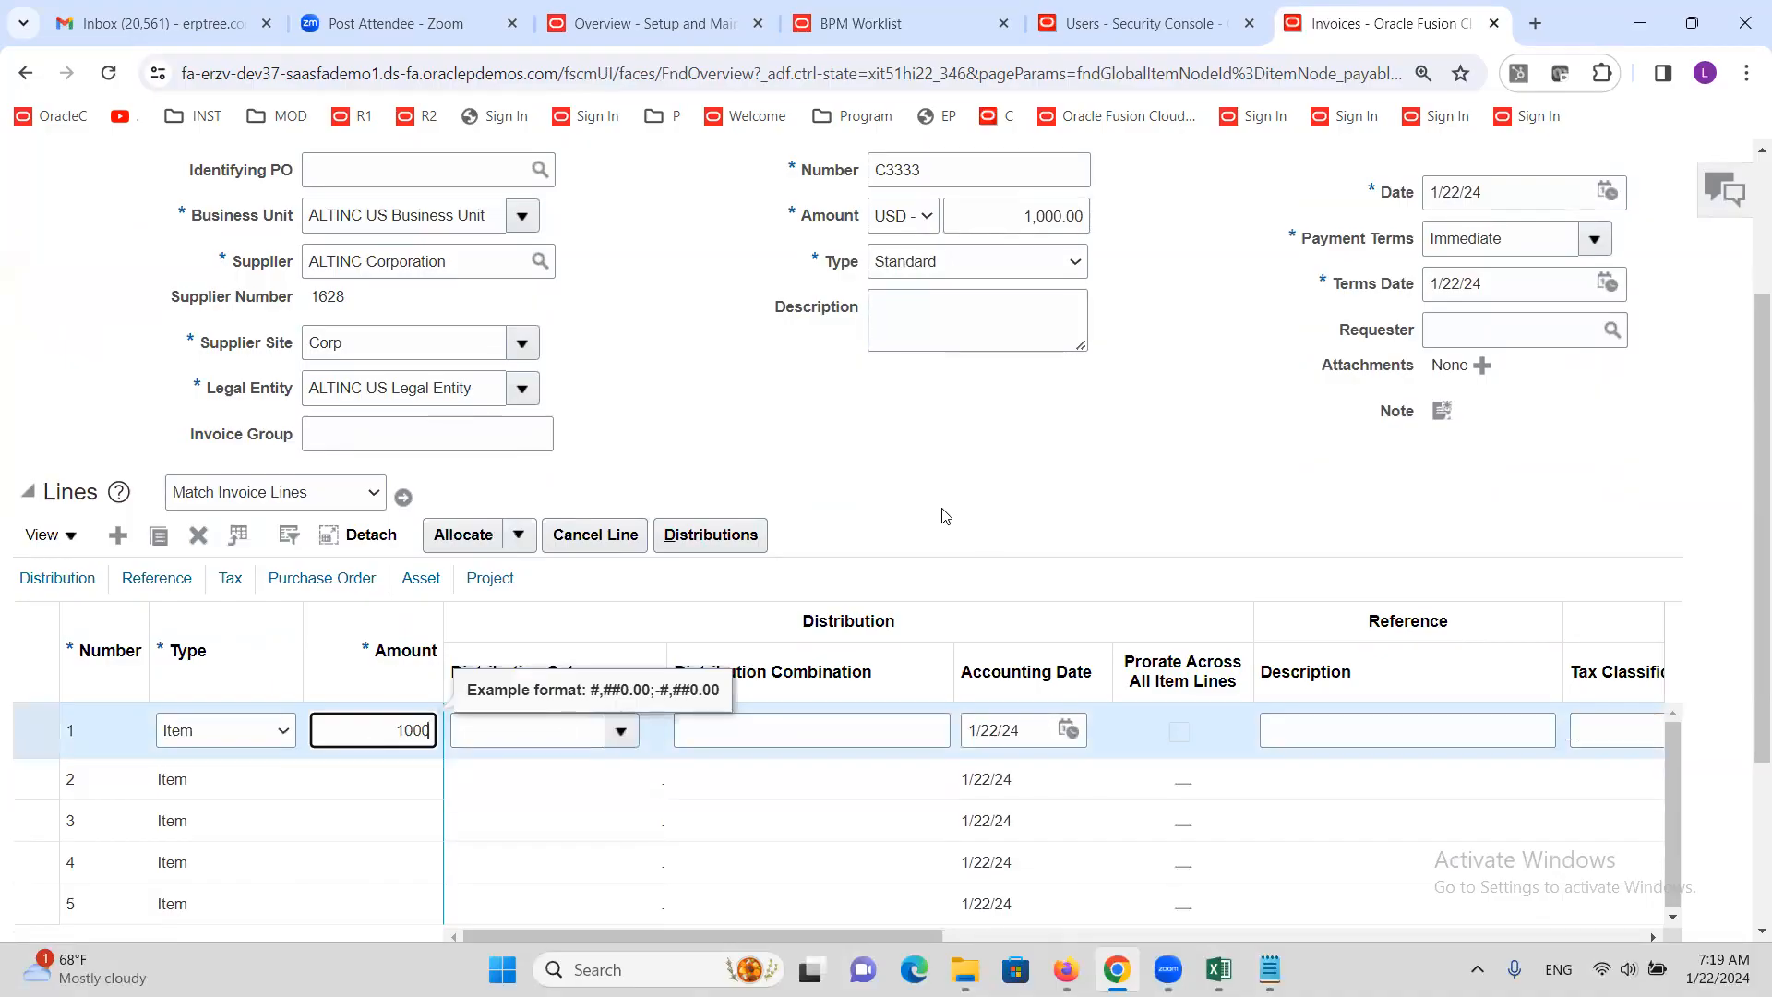
pyautogui.press('Tab')
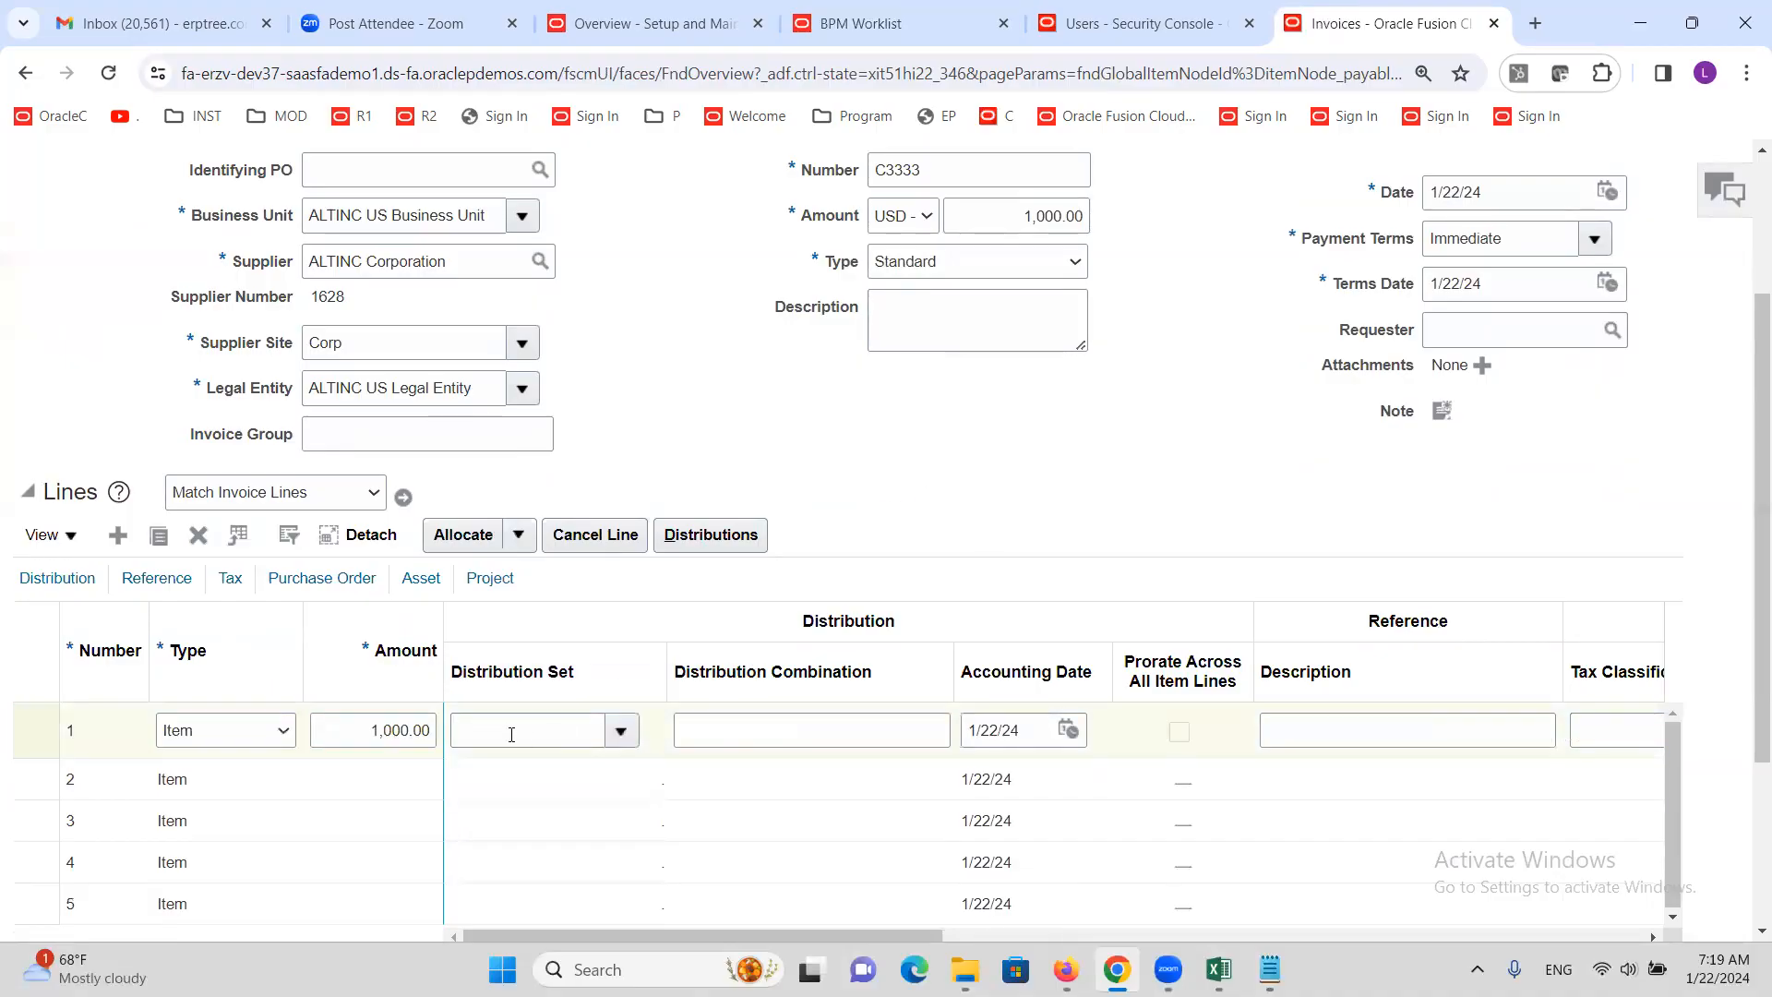
pyautogui.write('Intern')
pyautogui.press('Tab')
pyautogui.click(968, 482)
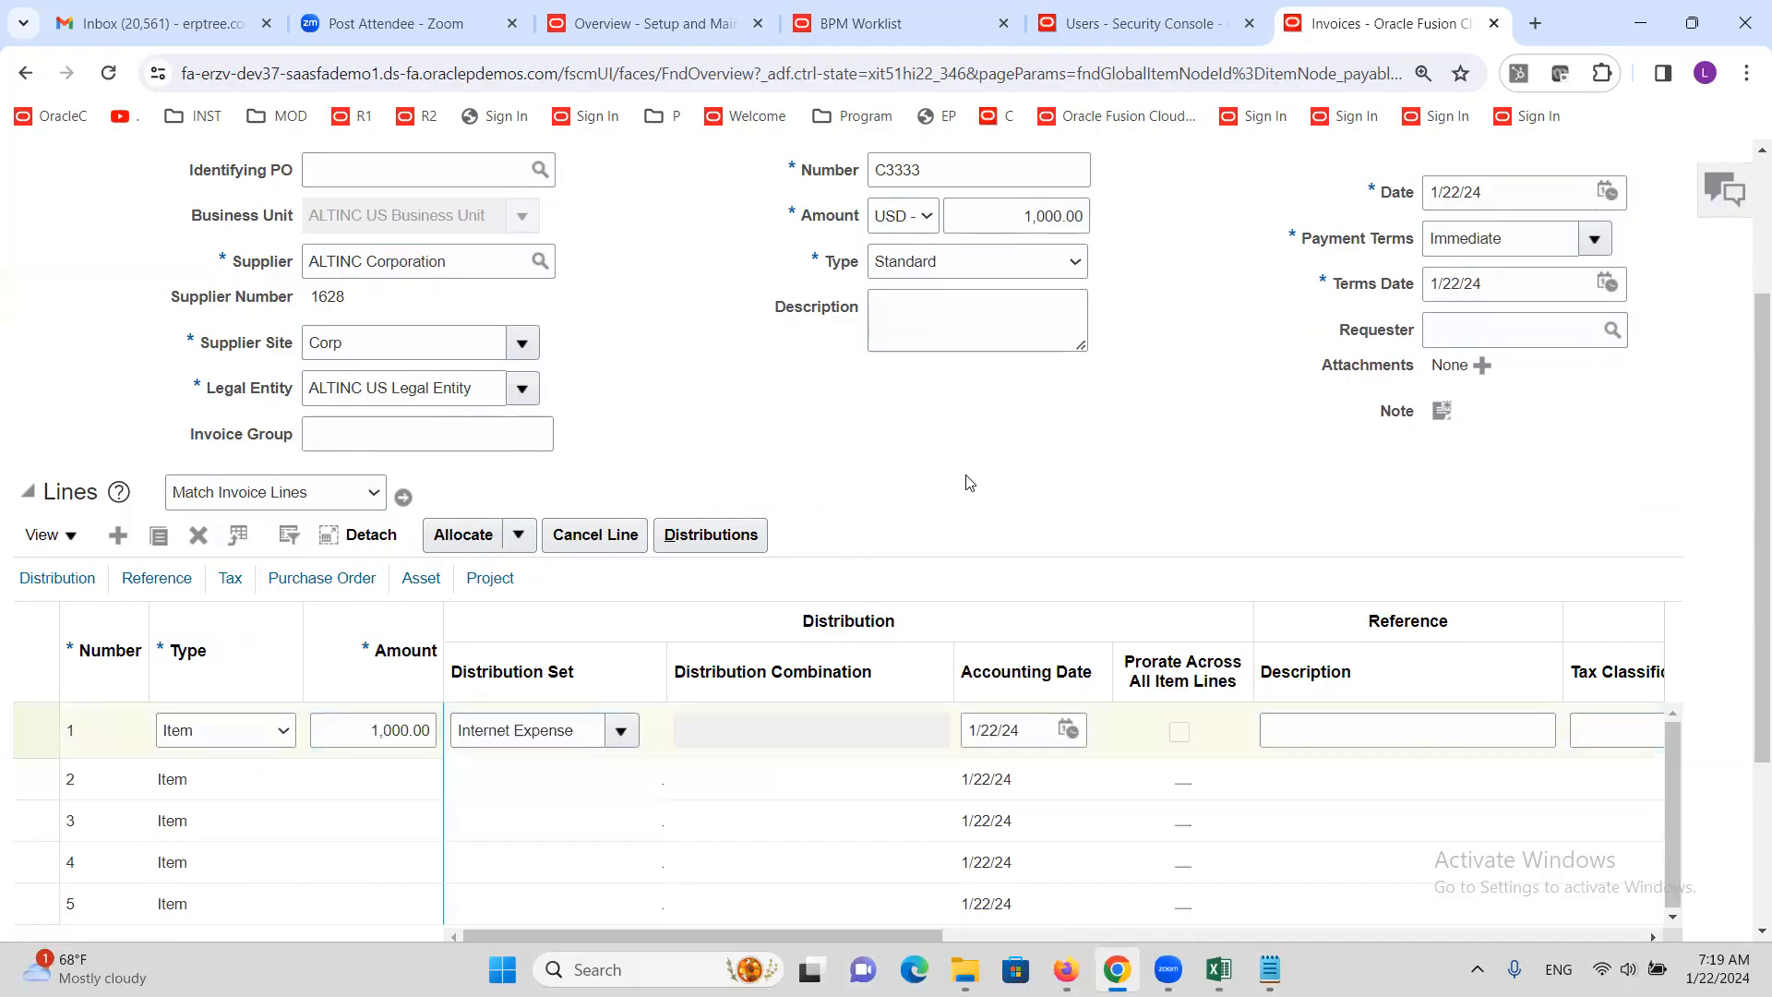
# Validate the invoice, then initiate its approval workflow
pyautogui.scroll(3, 951, 487)
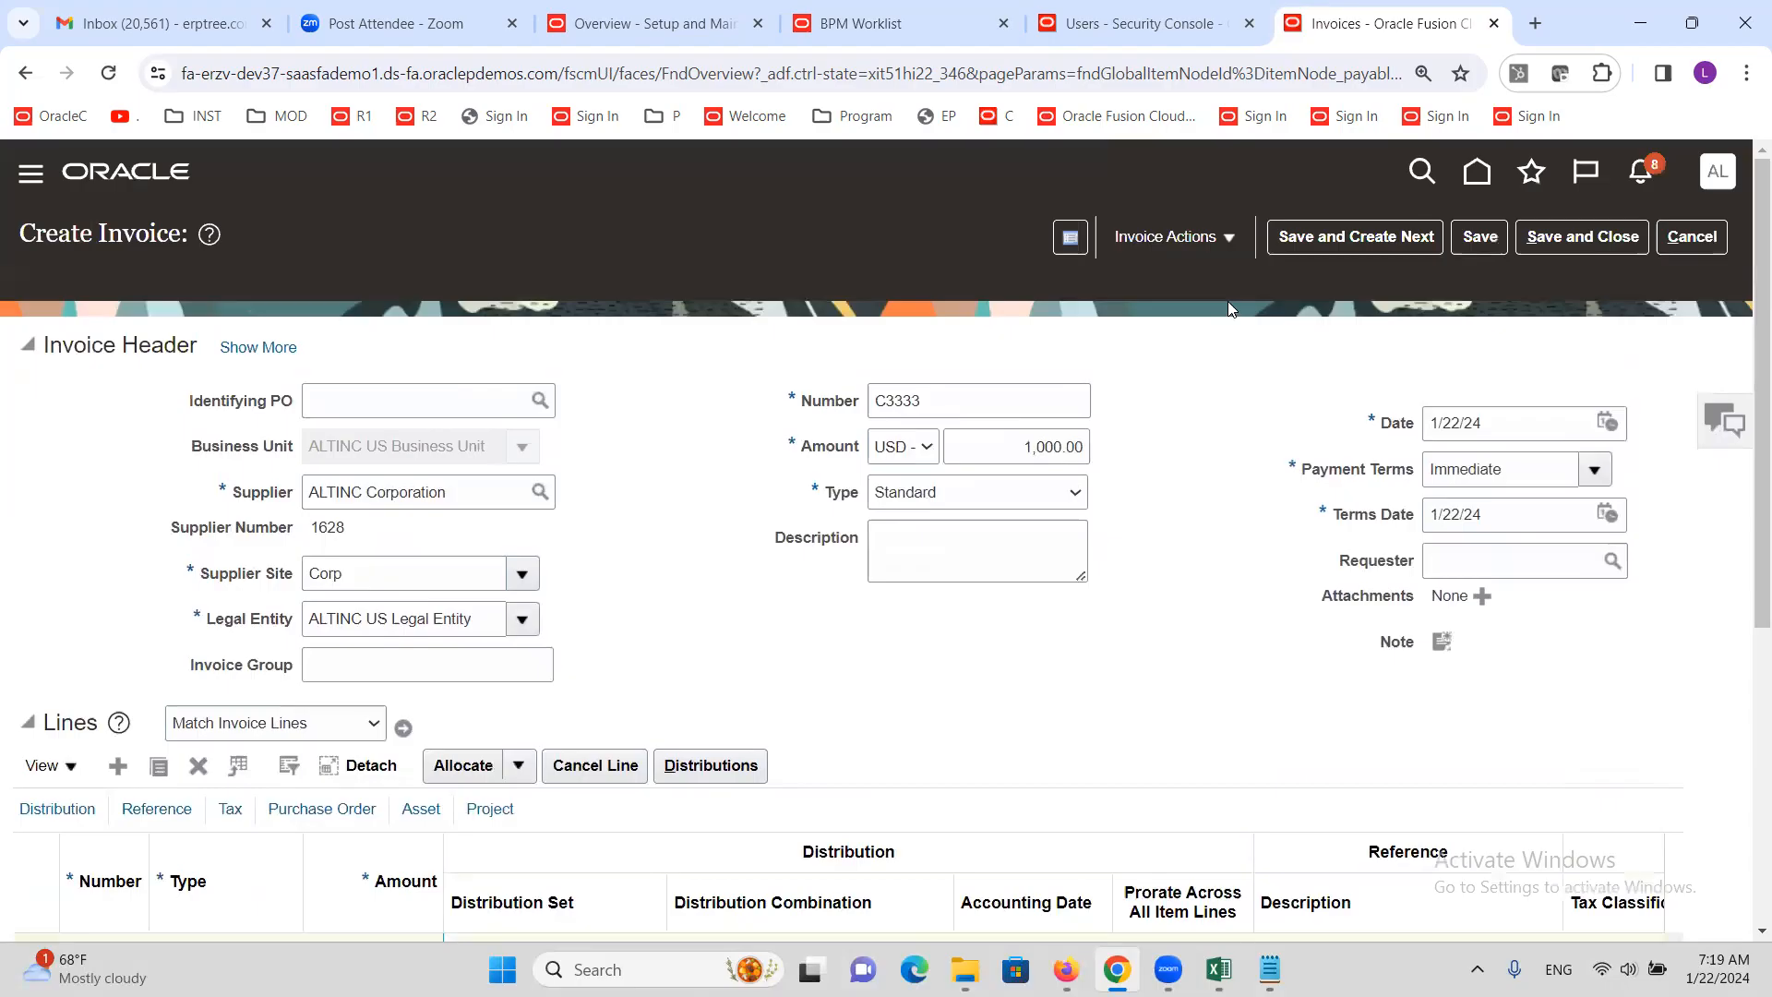
pyautogui.click(1237, 236)
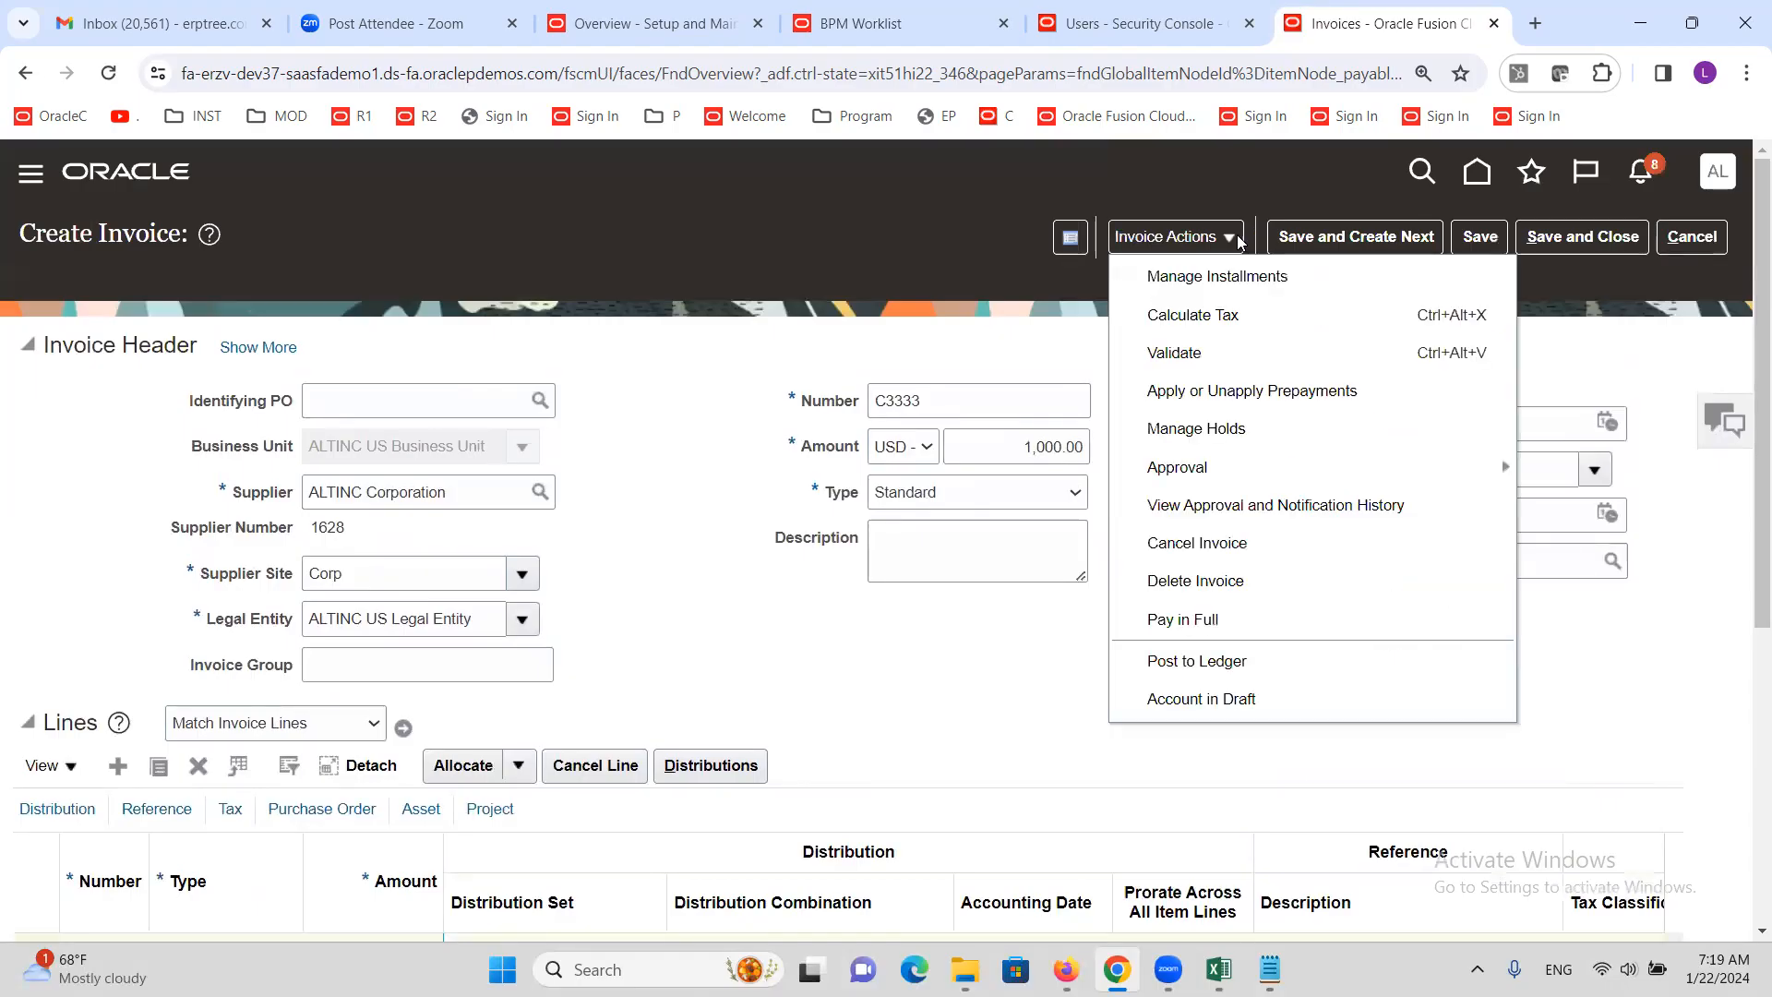
pyautogui.click(1182, 351)
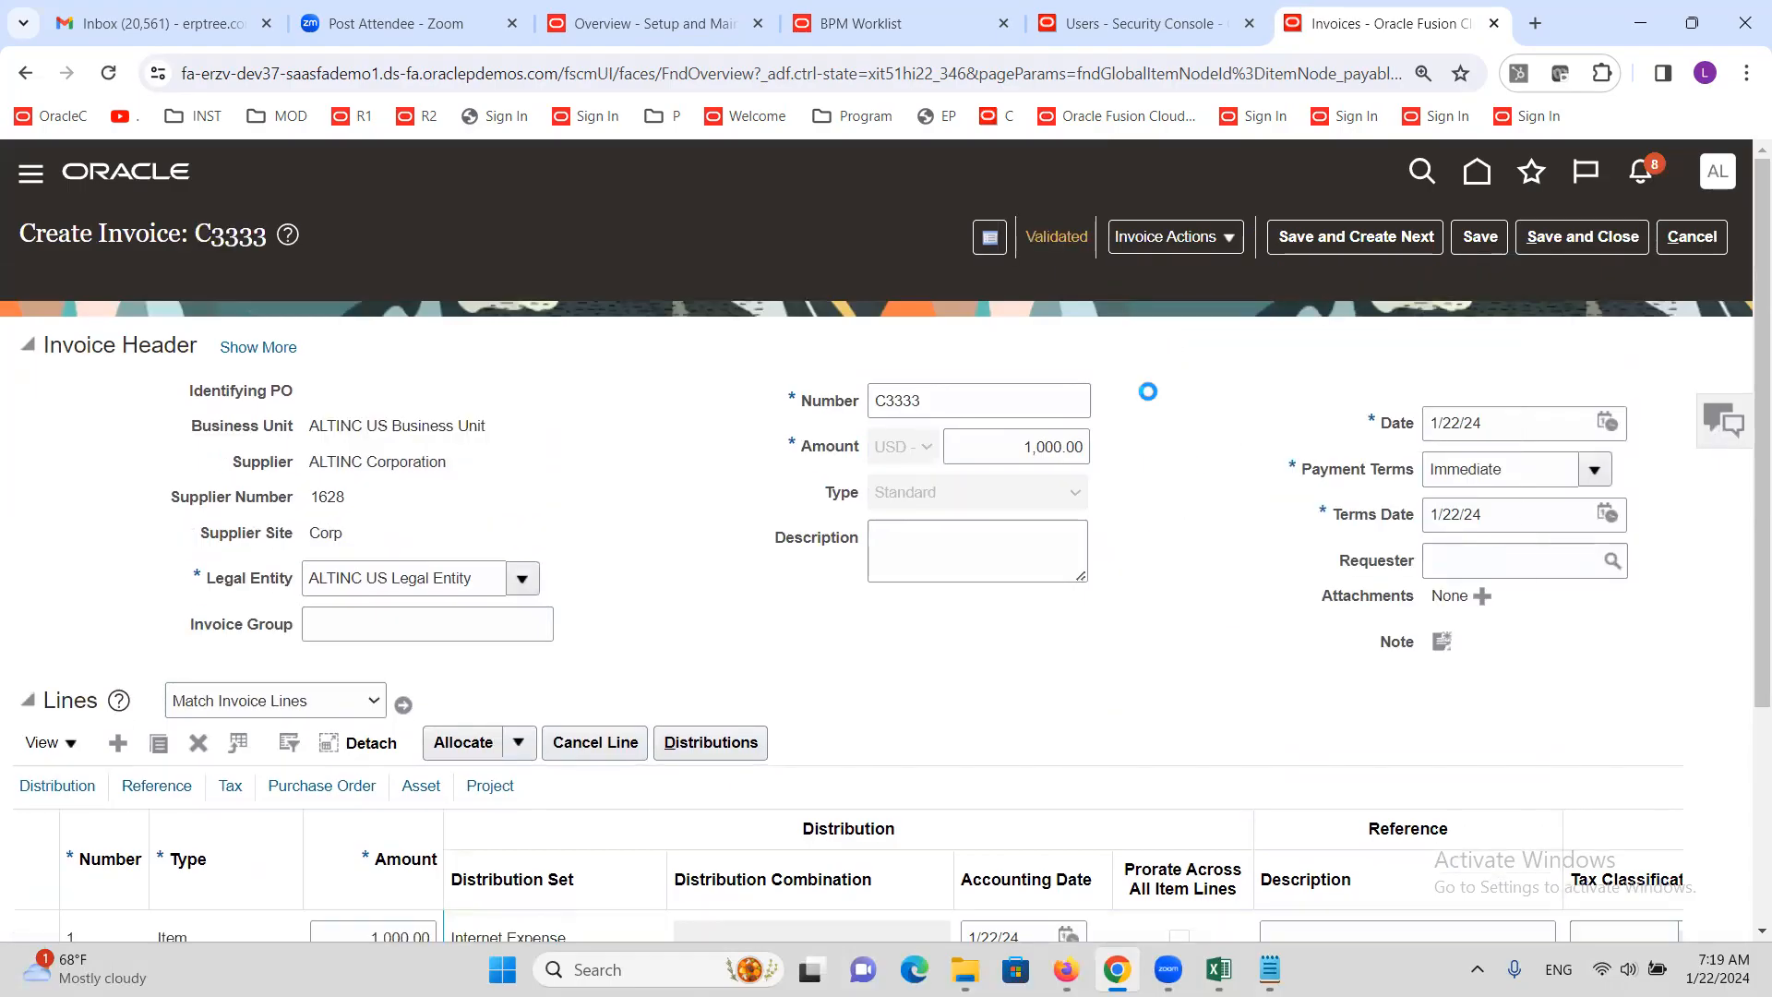
pyautogui.click(1227, 240)
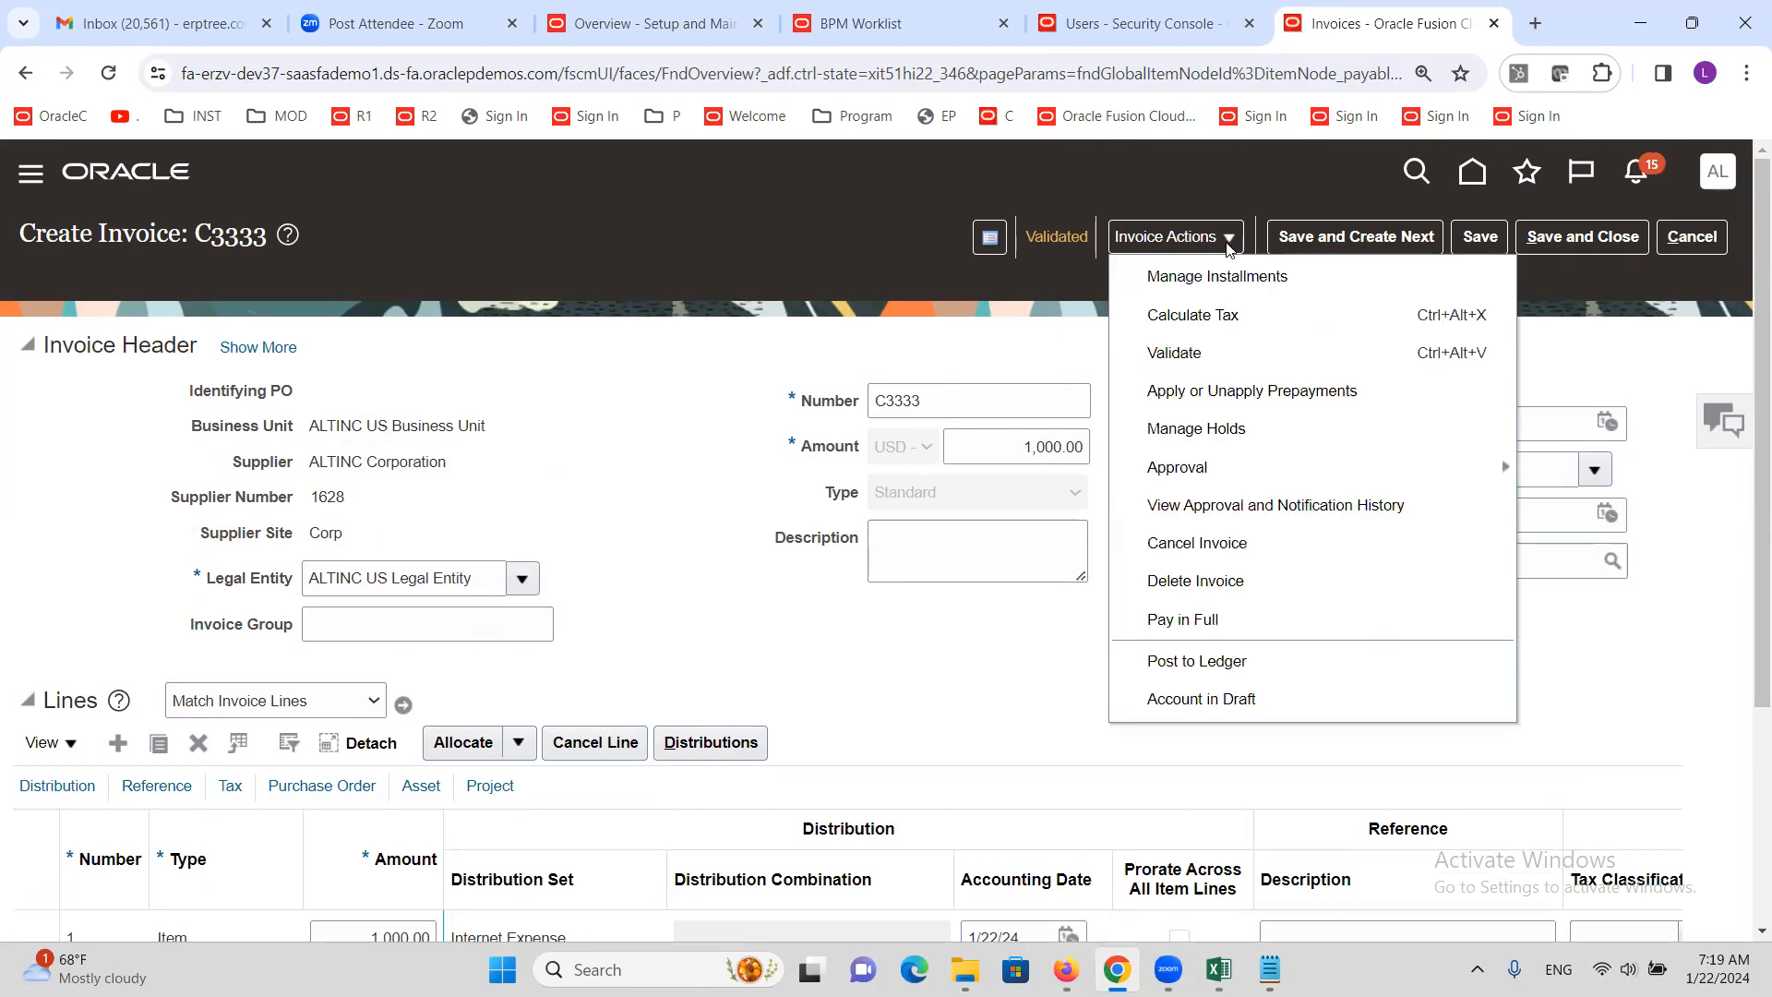
pyautogui.moveTo(1227, 468)
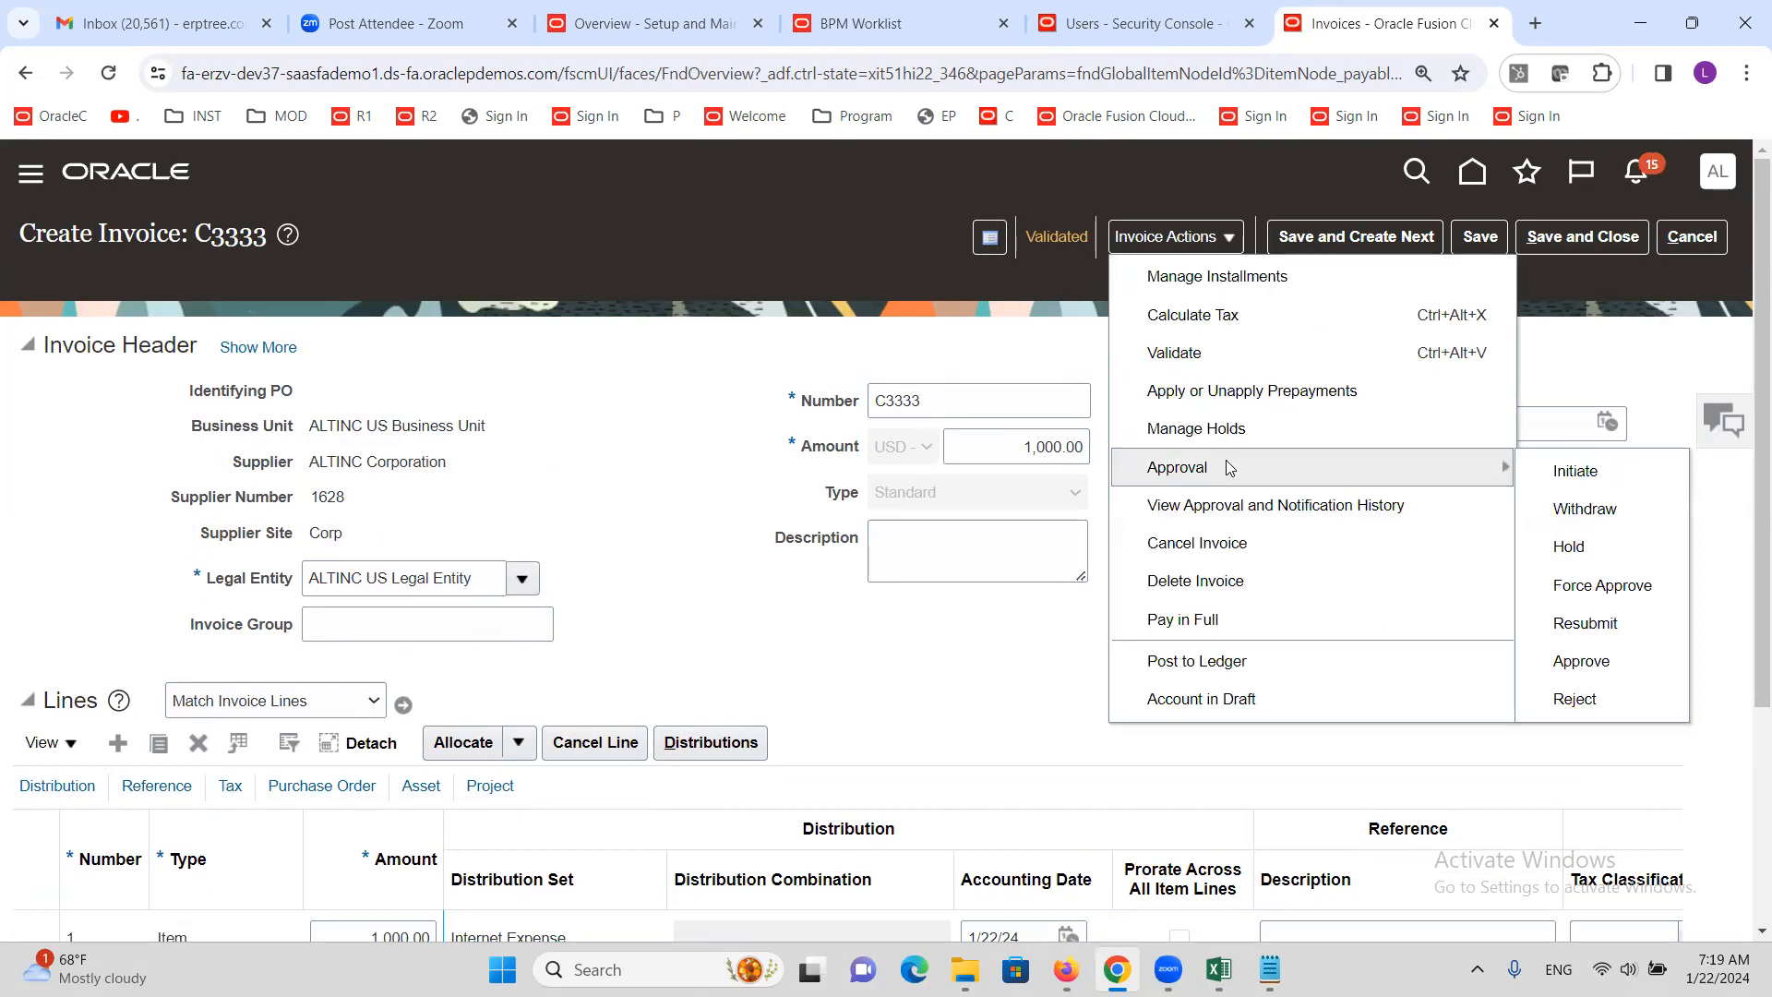
pyautogui.click(1575, 472)
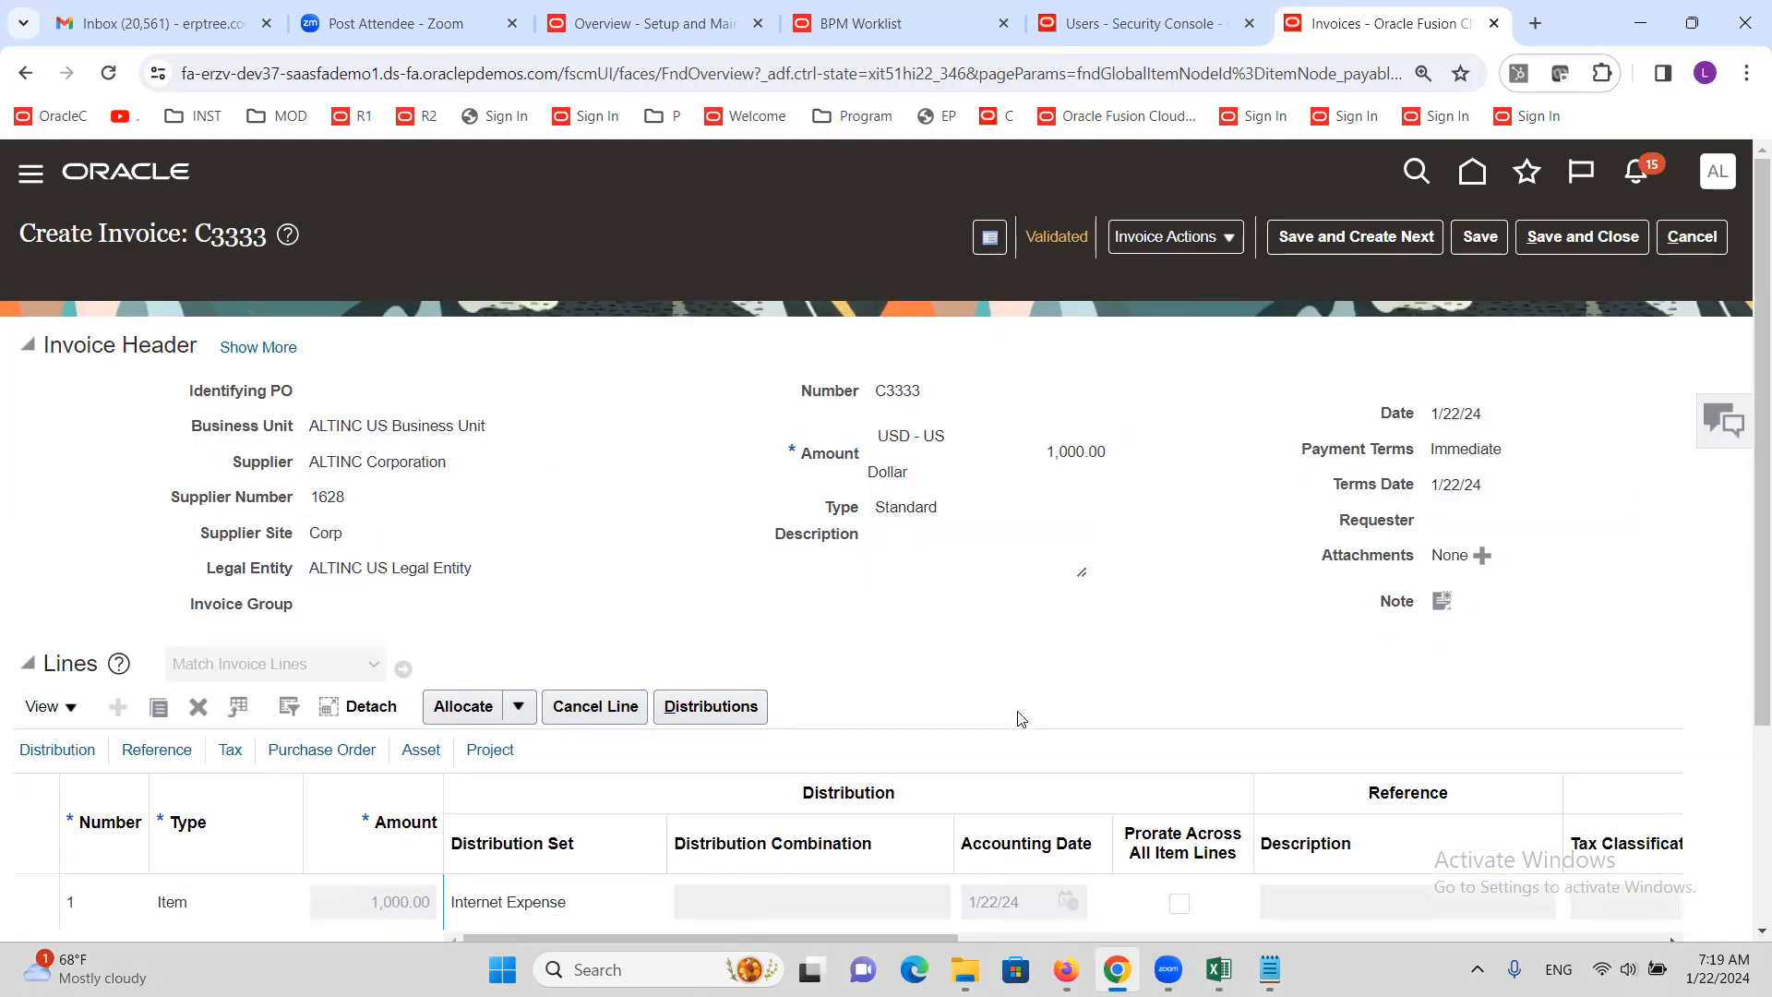
pyautogui.scroll(-3, 1034, 614)
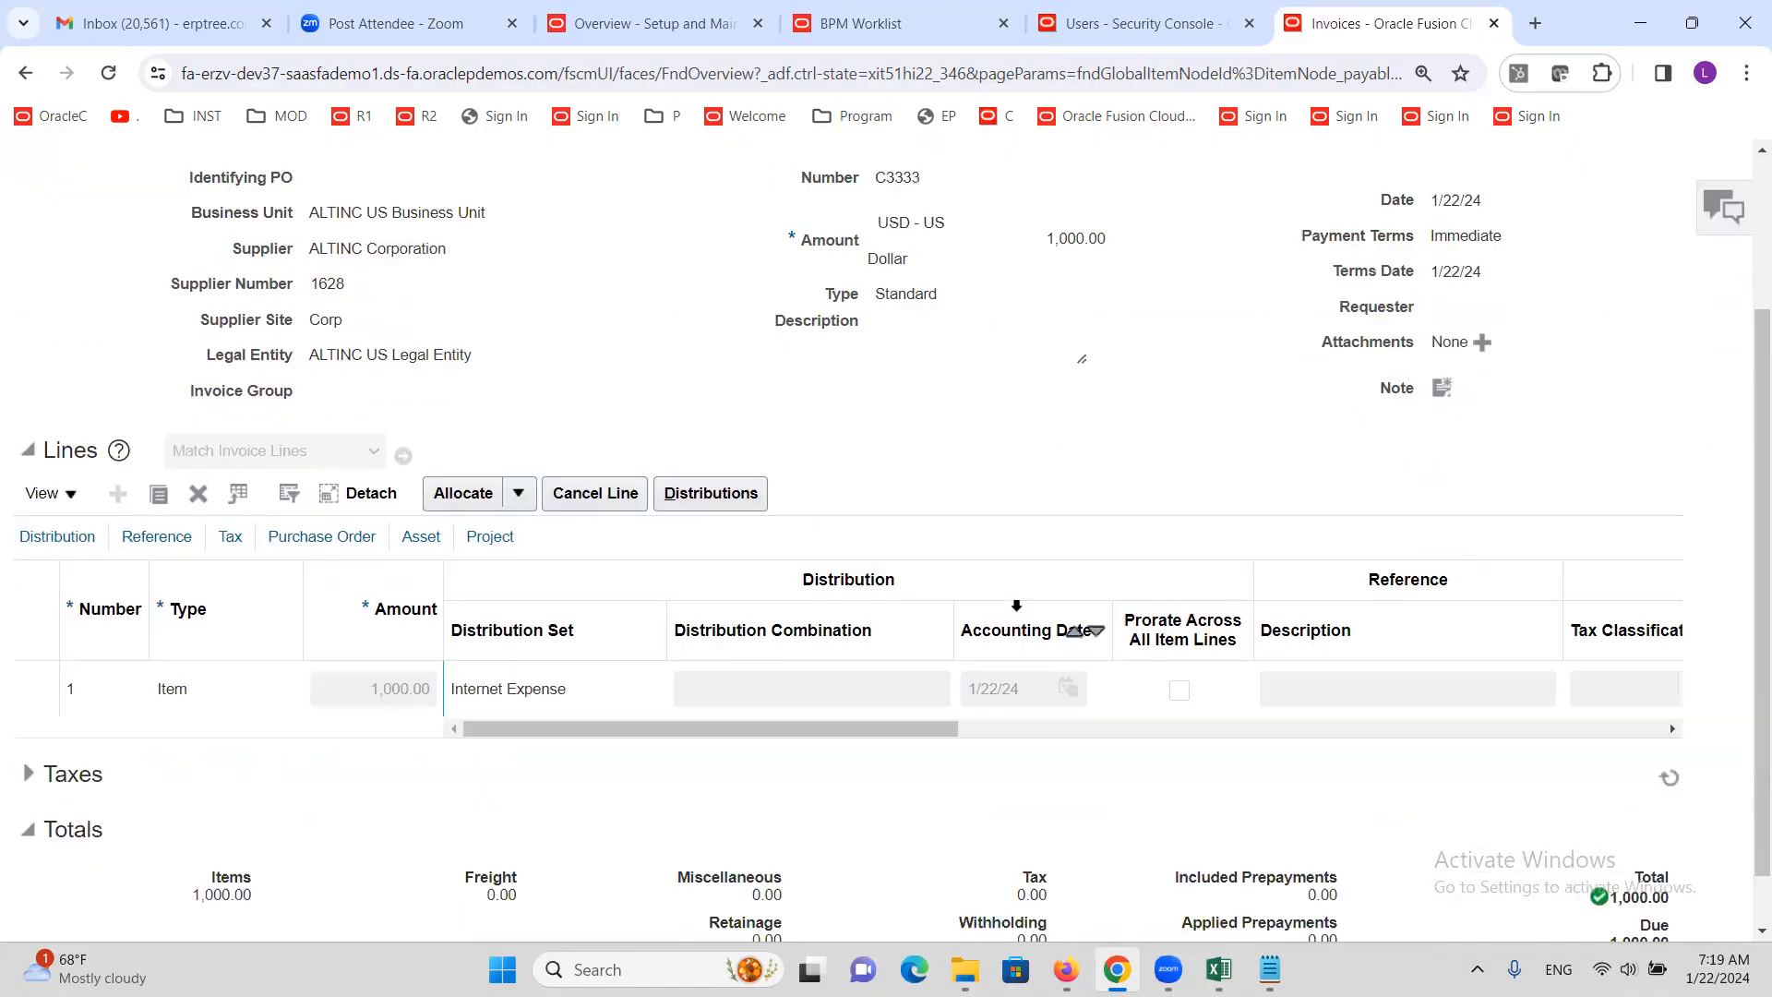
pyautogui.scroll(3, 1016, 606)
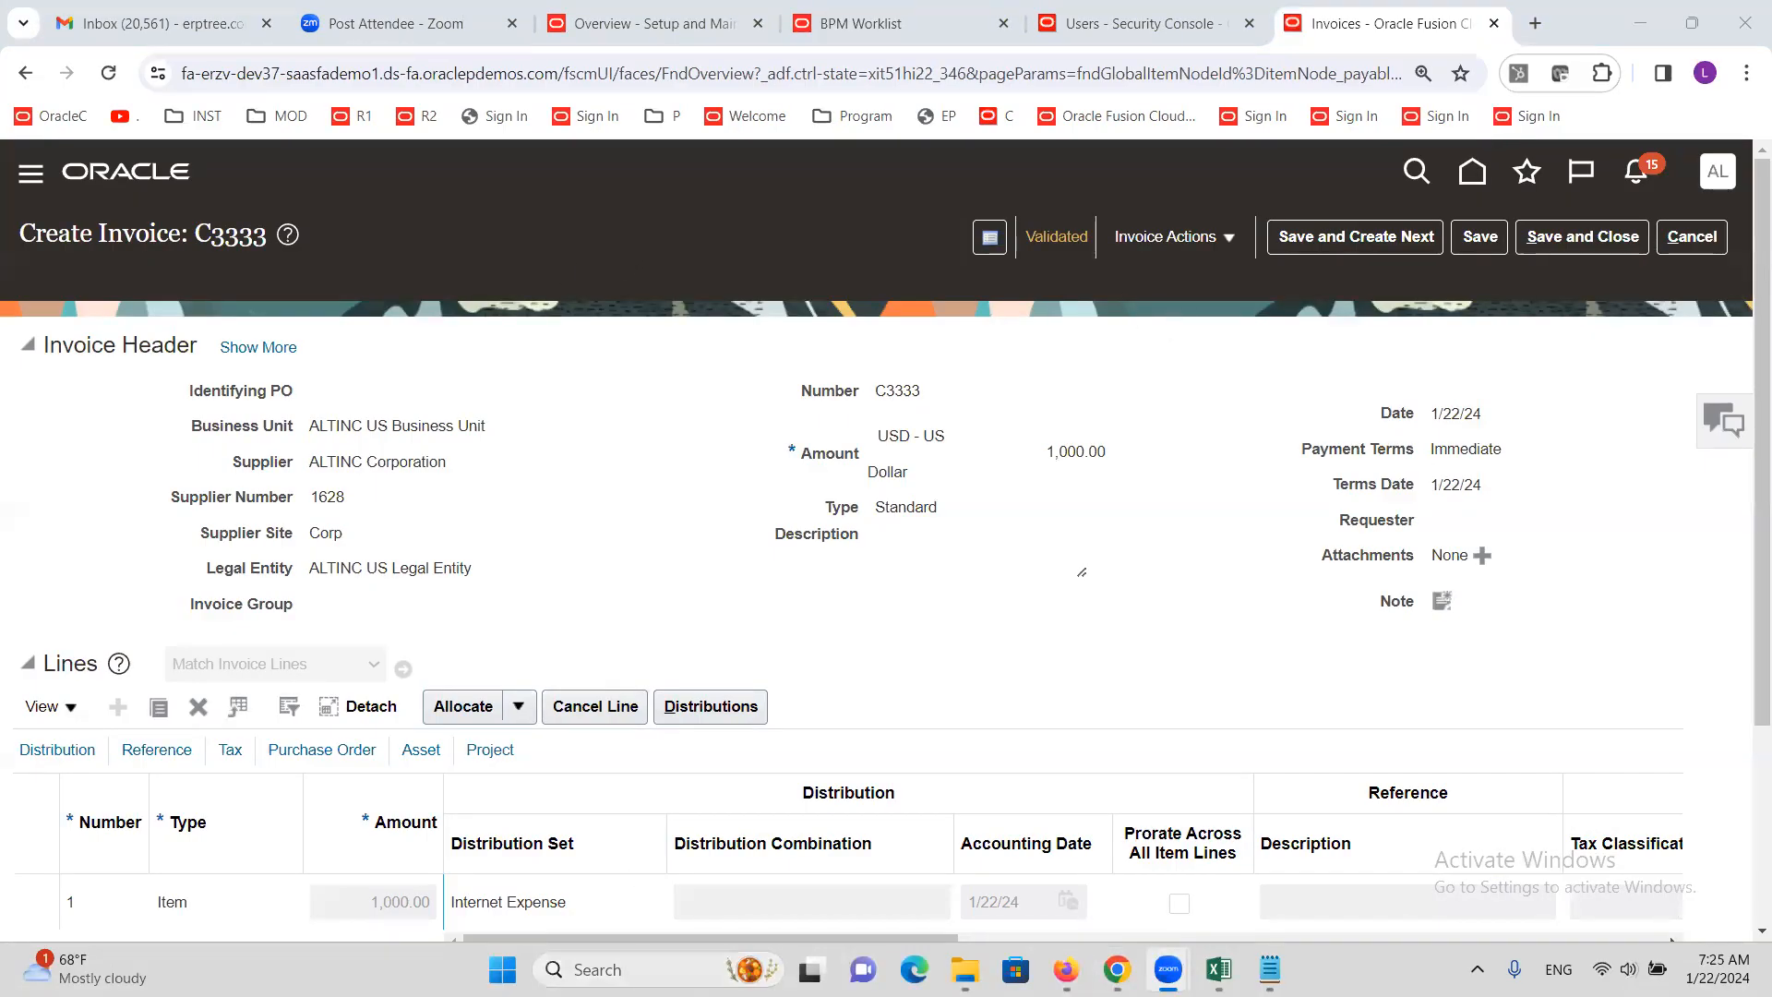
# Sign out of the current Oracle Fusion Cloud session
pyautogui.moveTo(1066, 969)
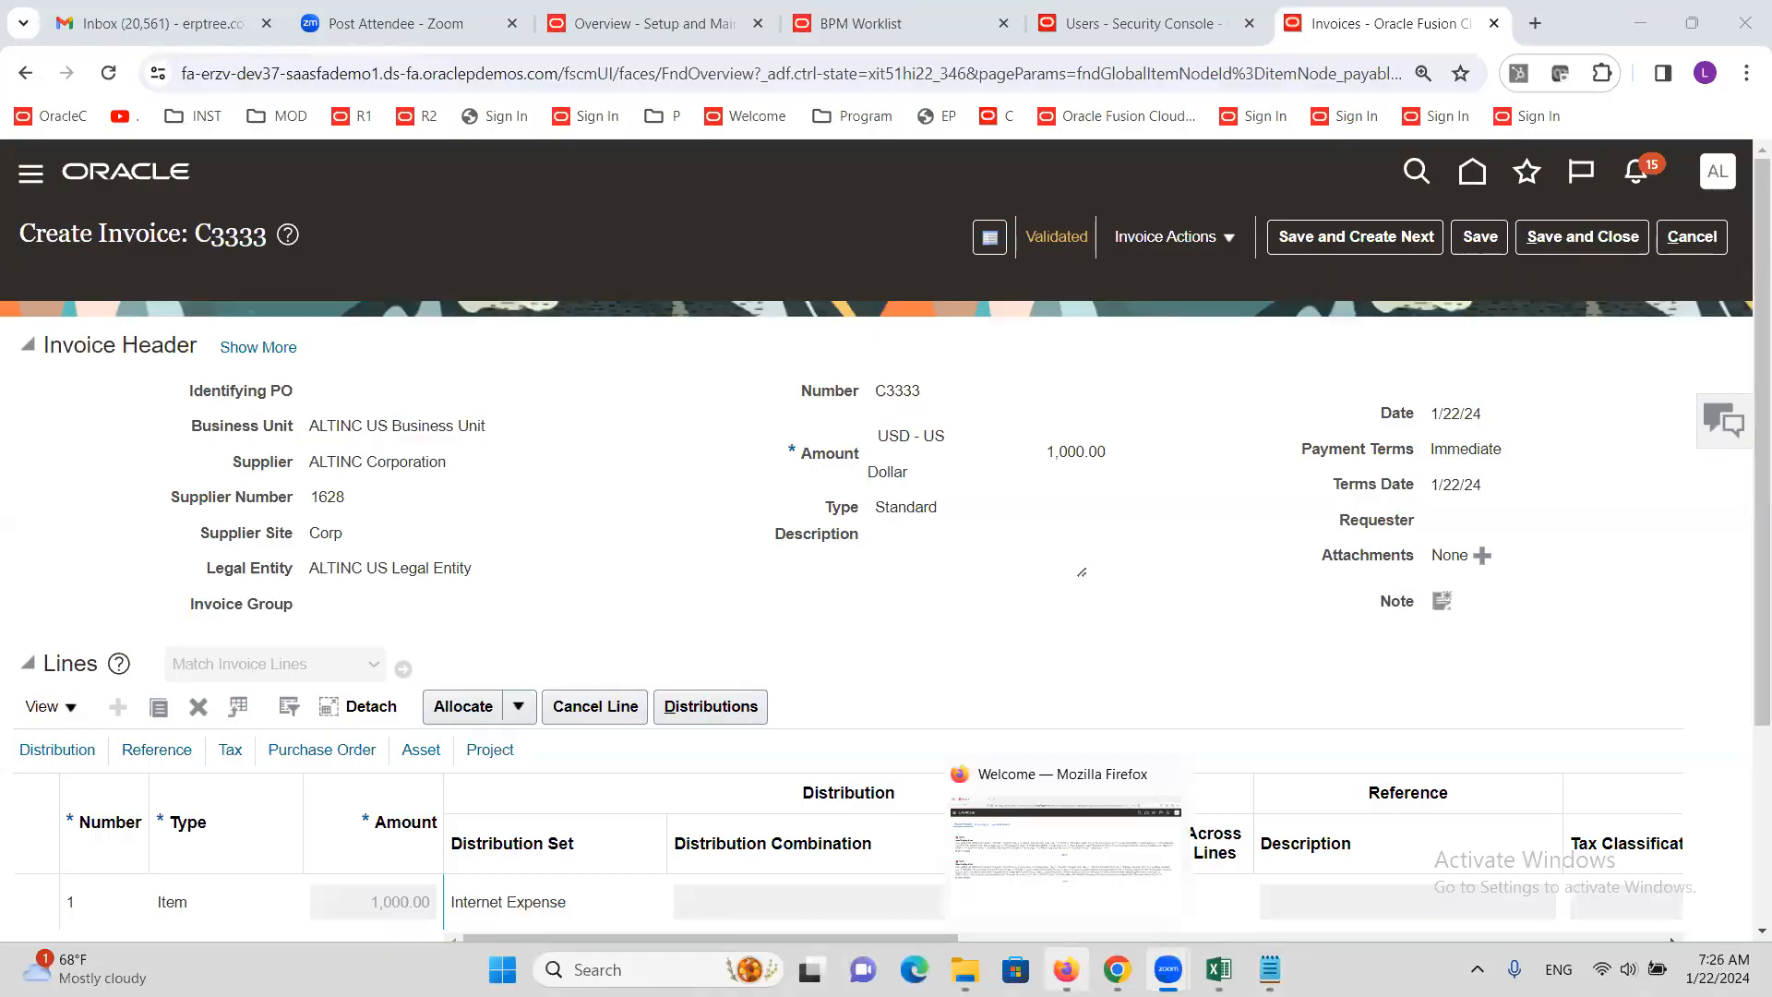
pyautogui.click(949, 826)
pyautogui.click(1737, 129)
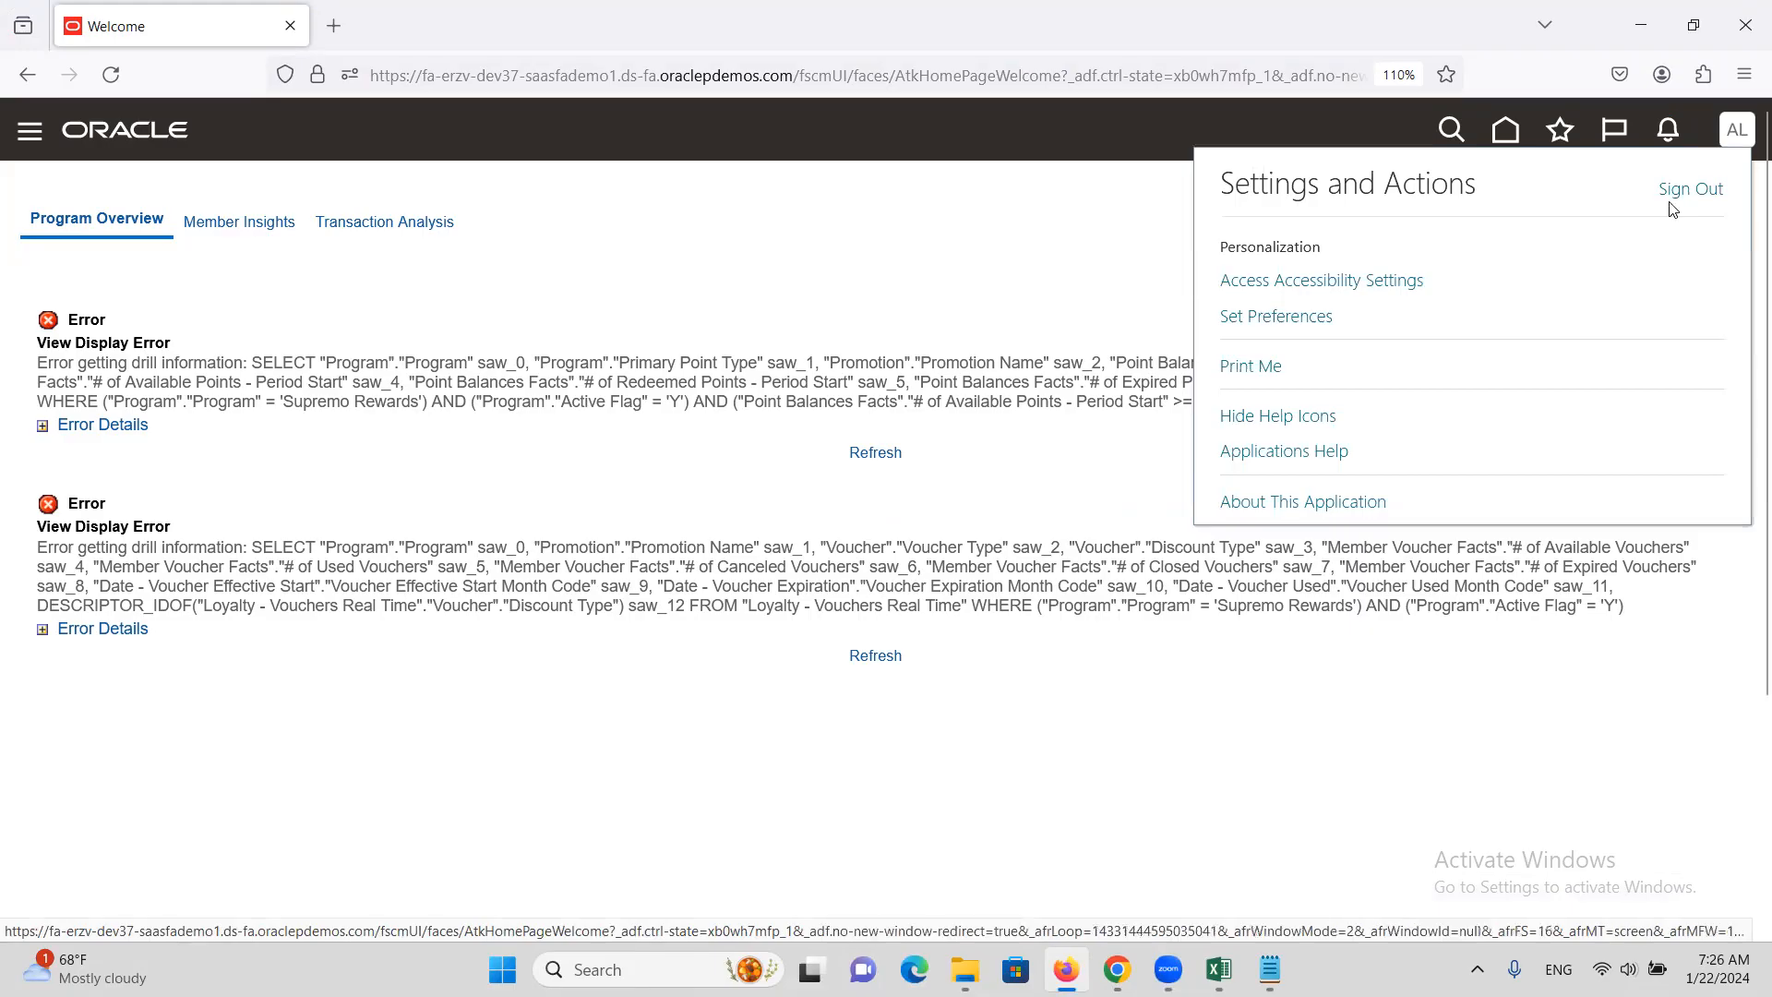
pyautogui.click(1690, 188)
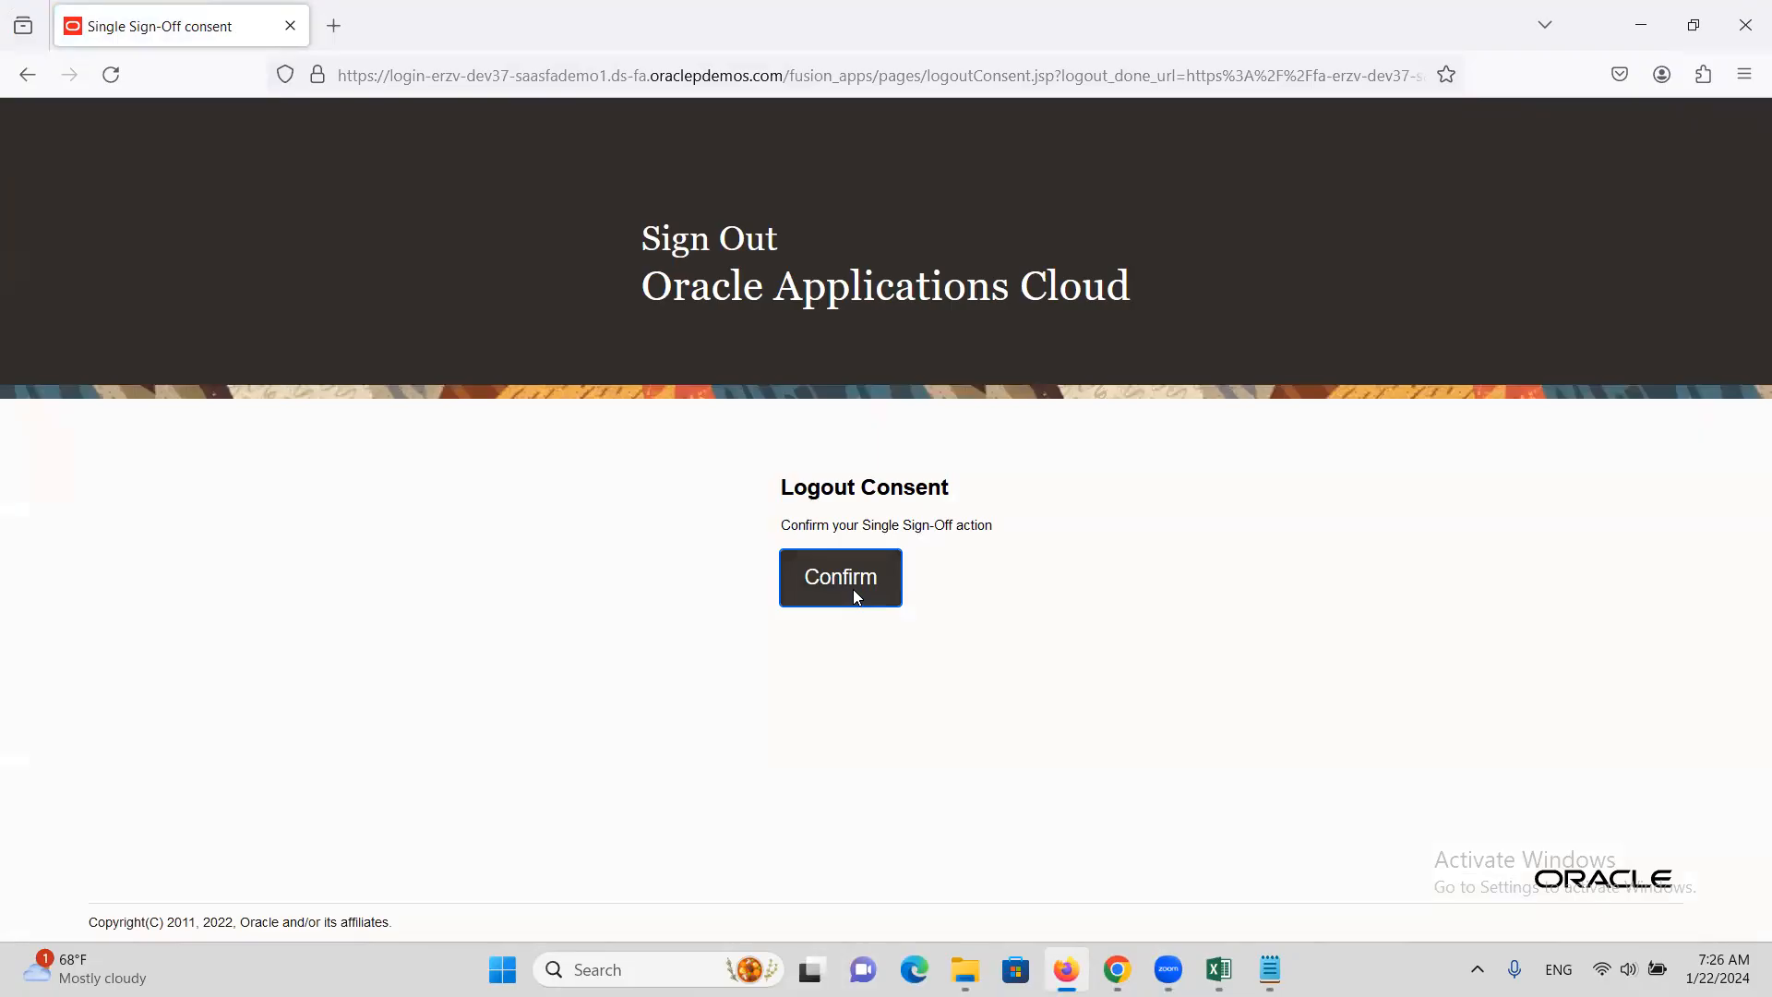
pyautogui.click(855, 595)
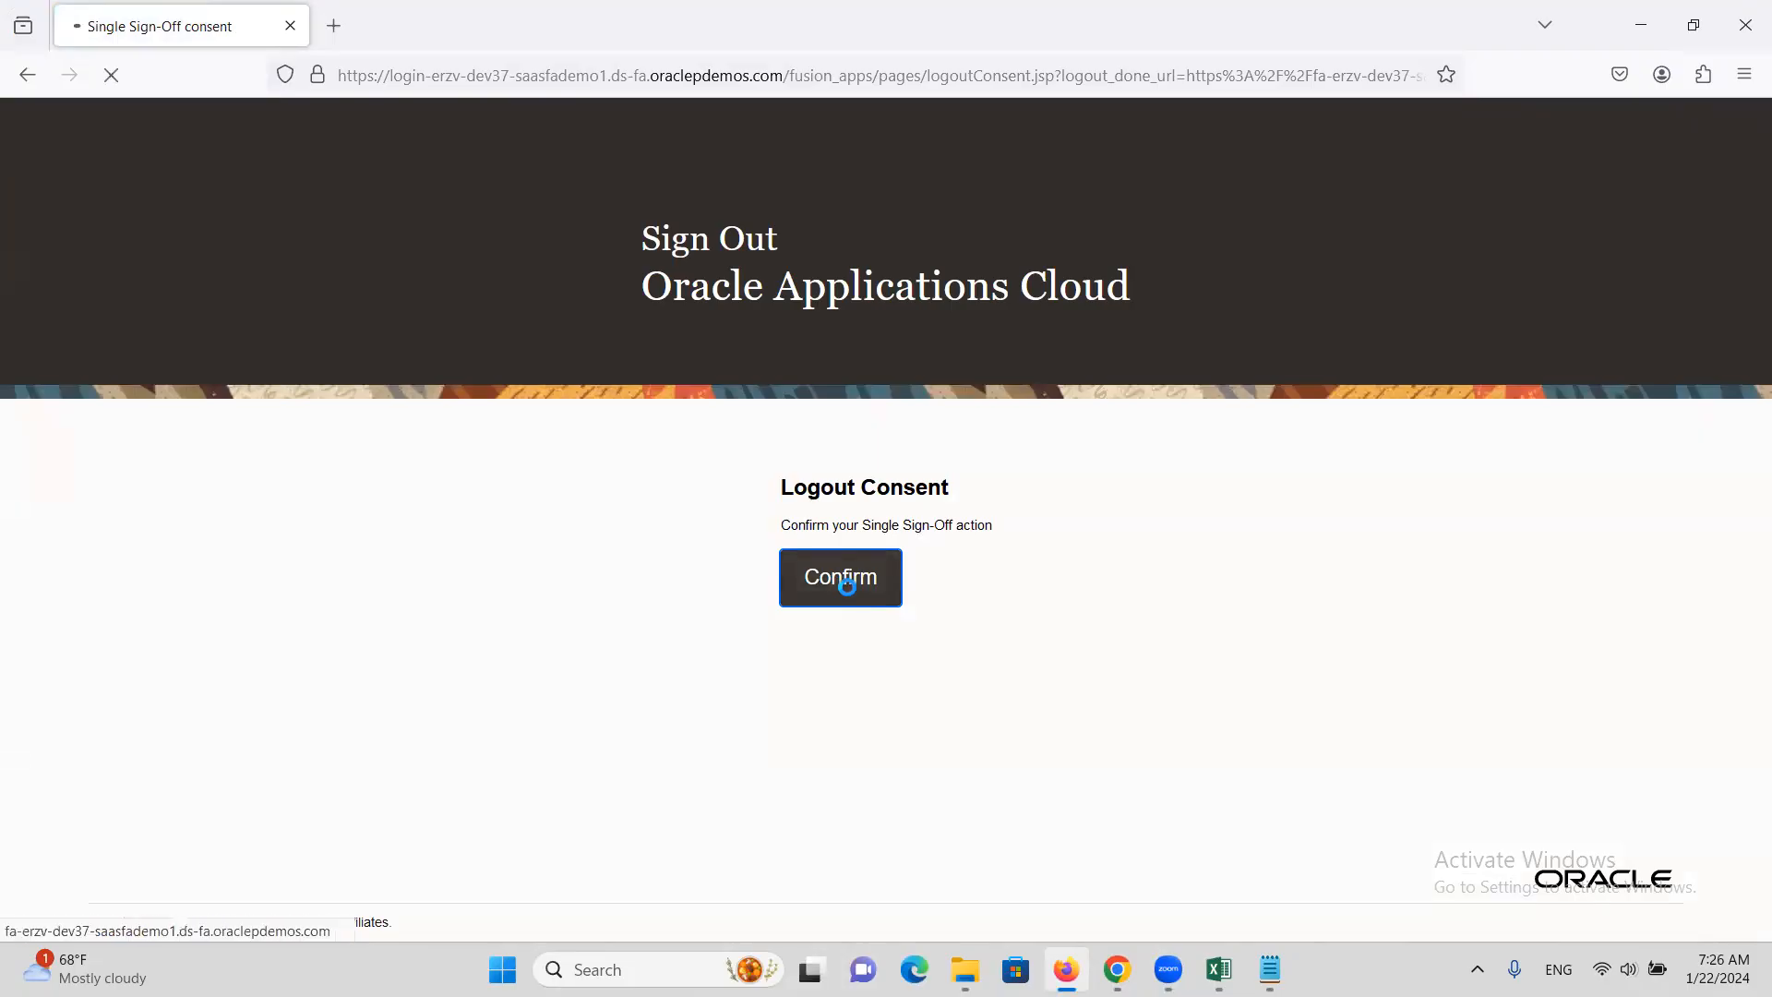
# Sign in as the approving supervisor and approve invoice C3333 from Notifications
pyautogui.write('ALTINCM')
pyautogui.press('Tab')
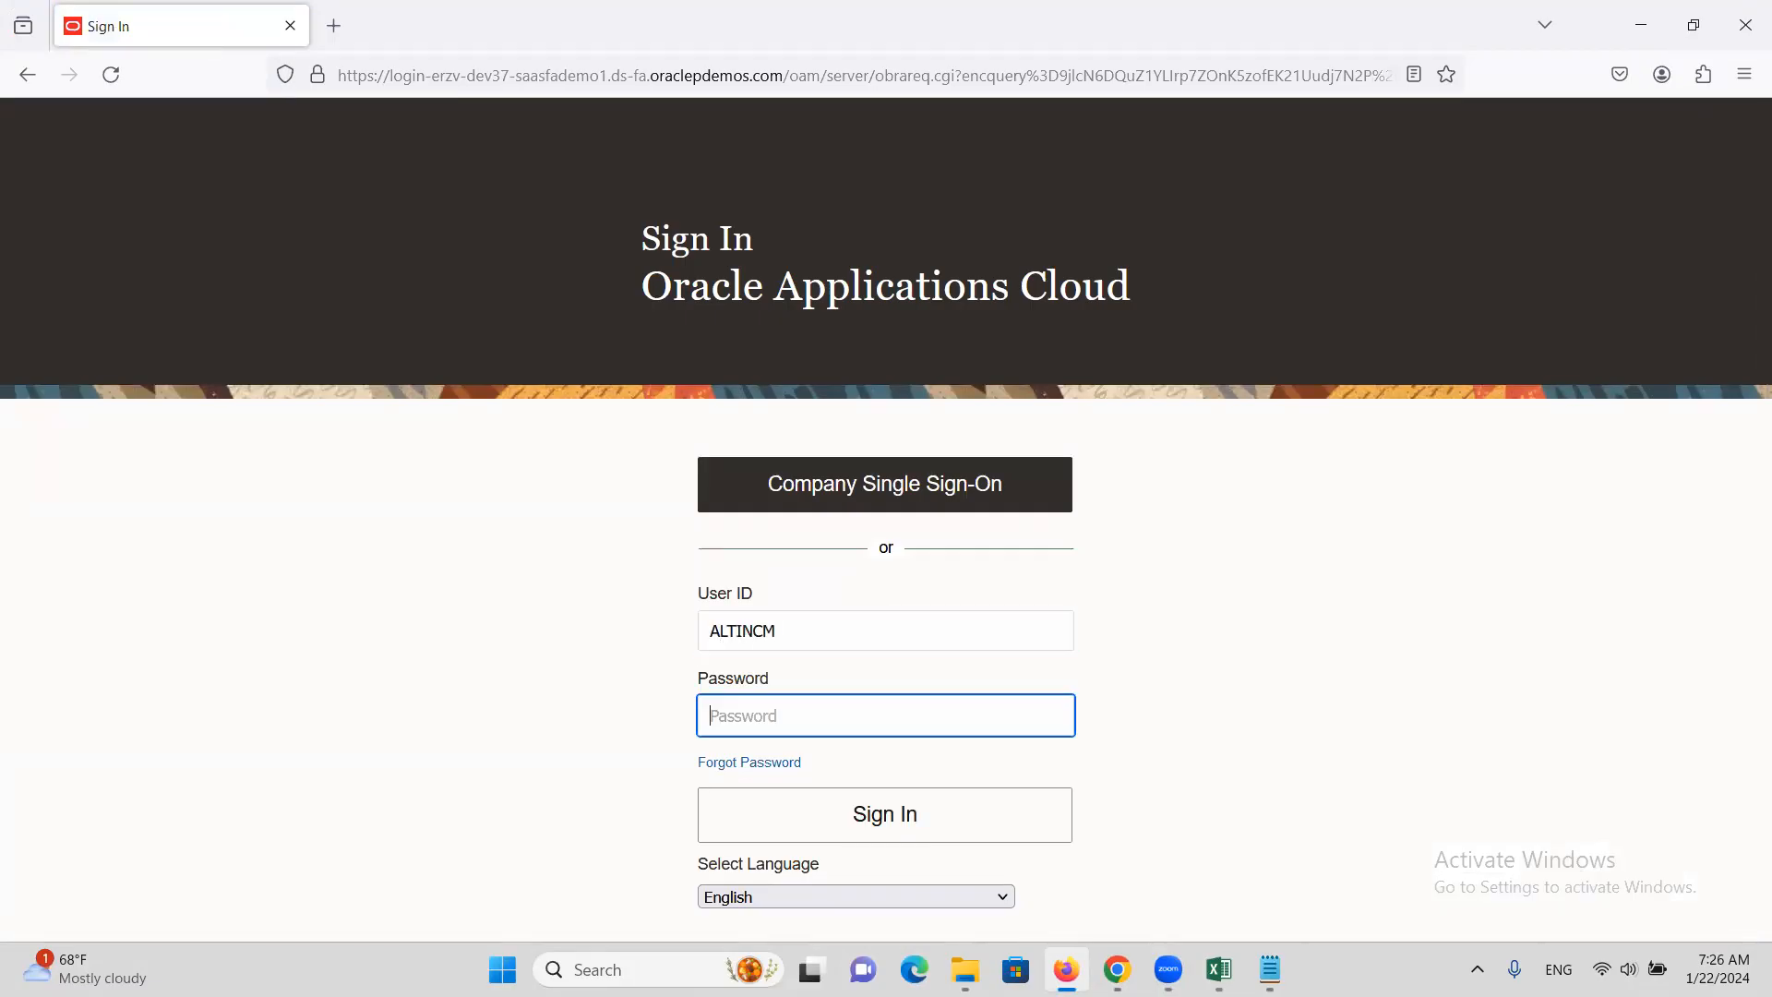
pyautogui.write('********')
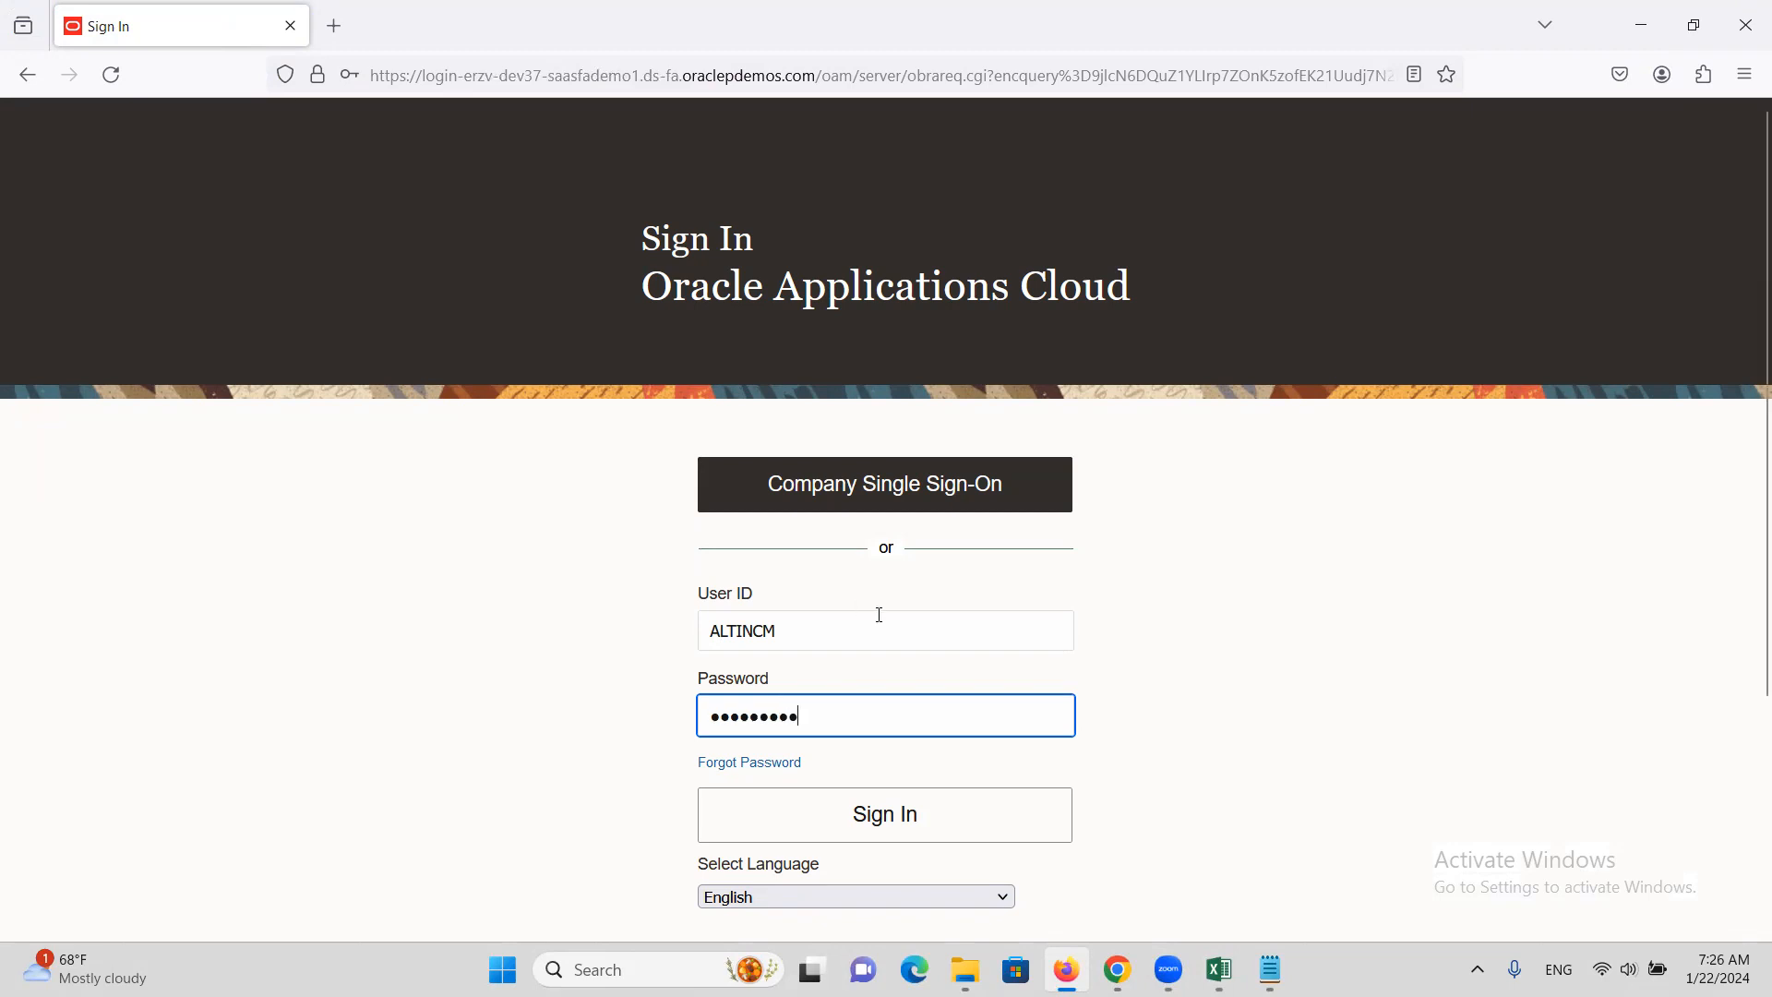
pyautogui.click(1004, 828)
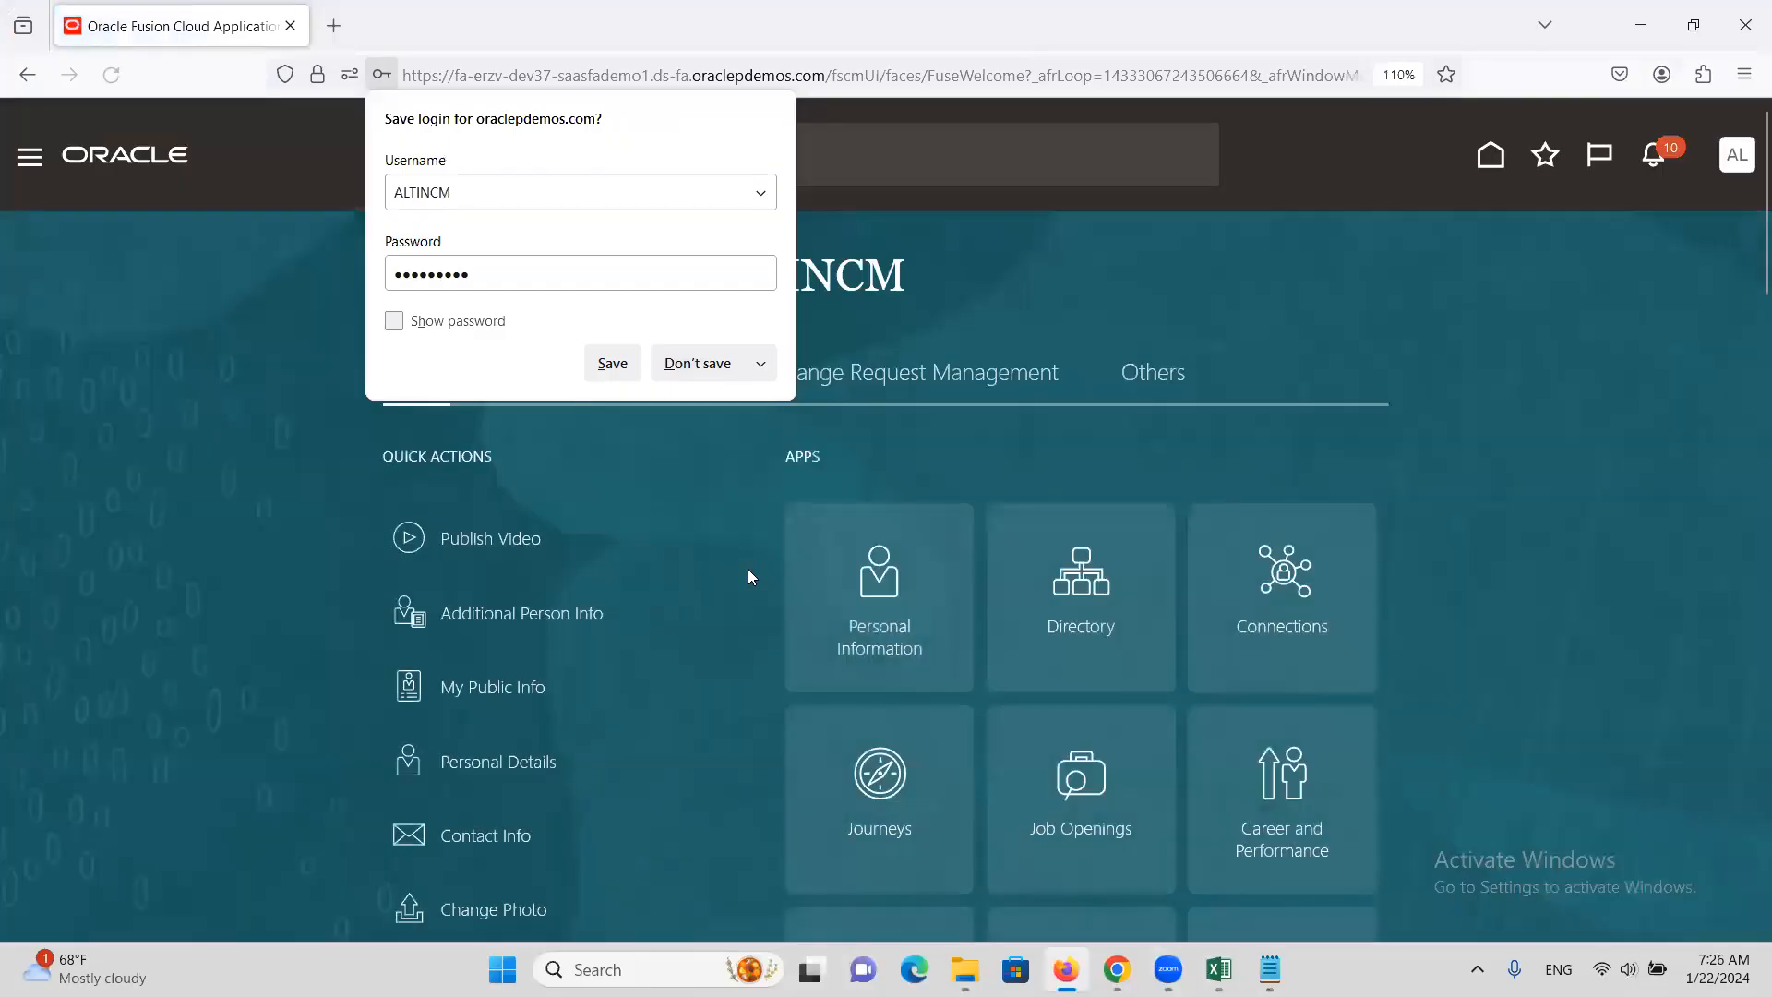
pyautogui.click(1099, 270)
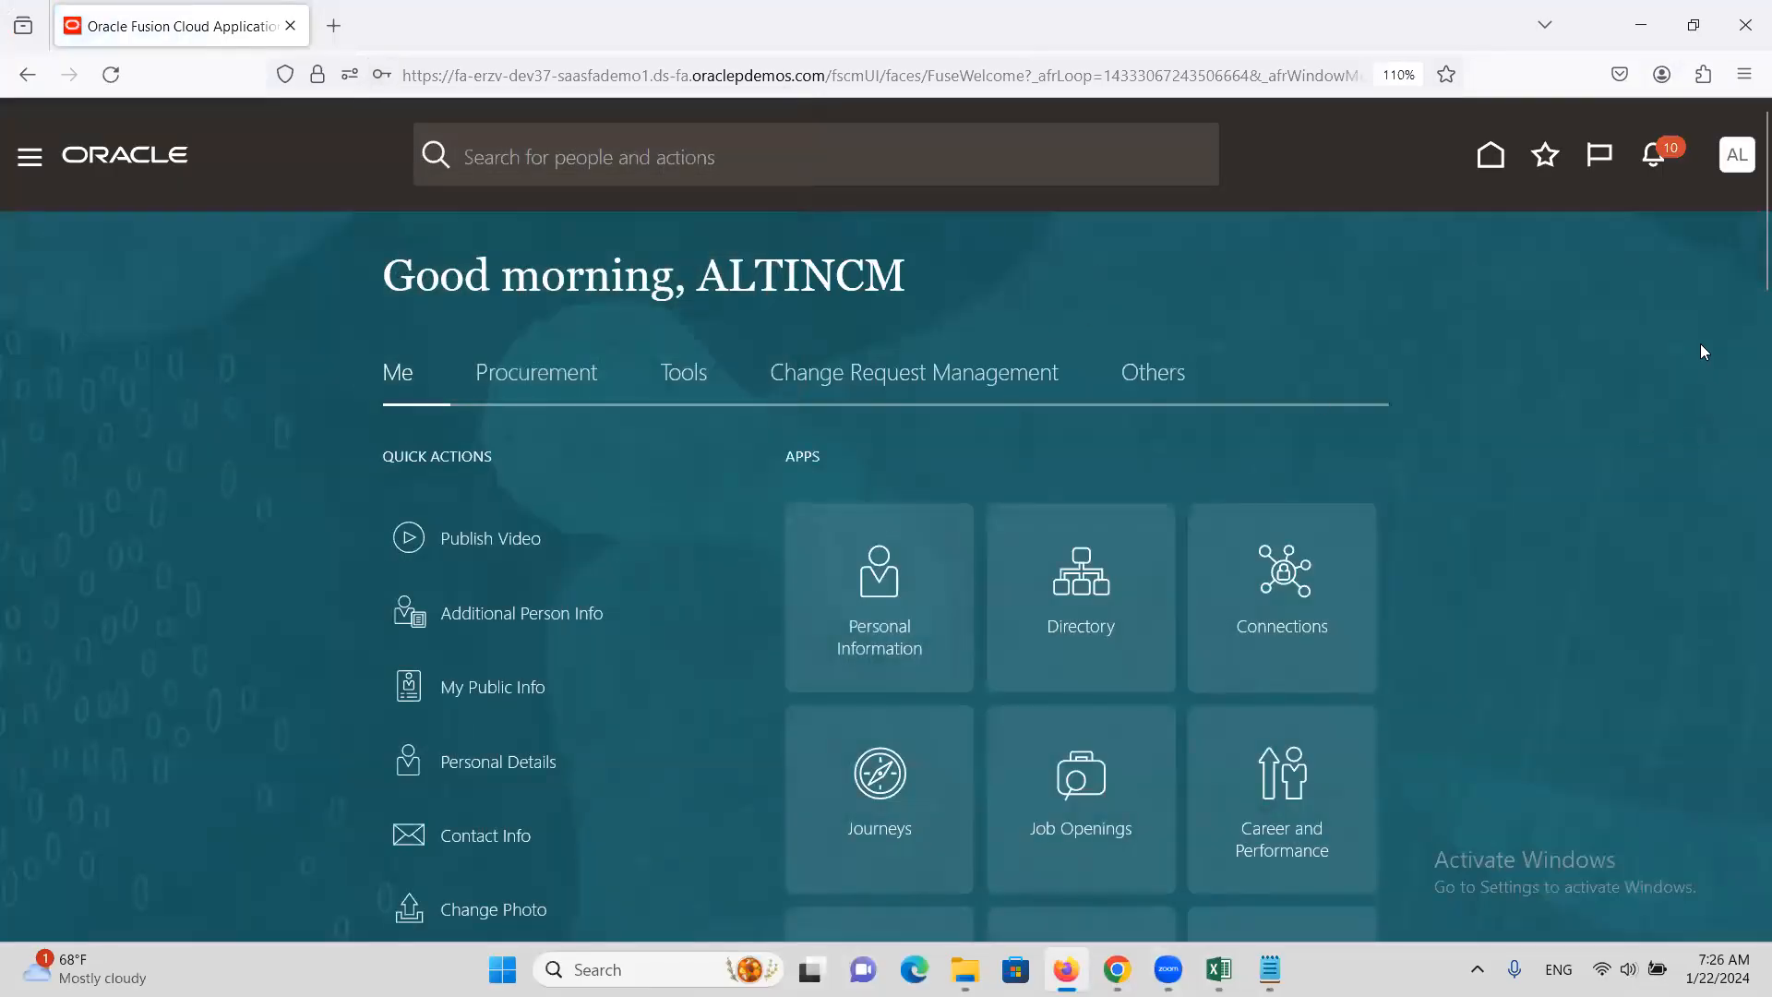
pyautogui.click(1654, 166)
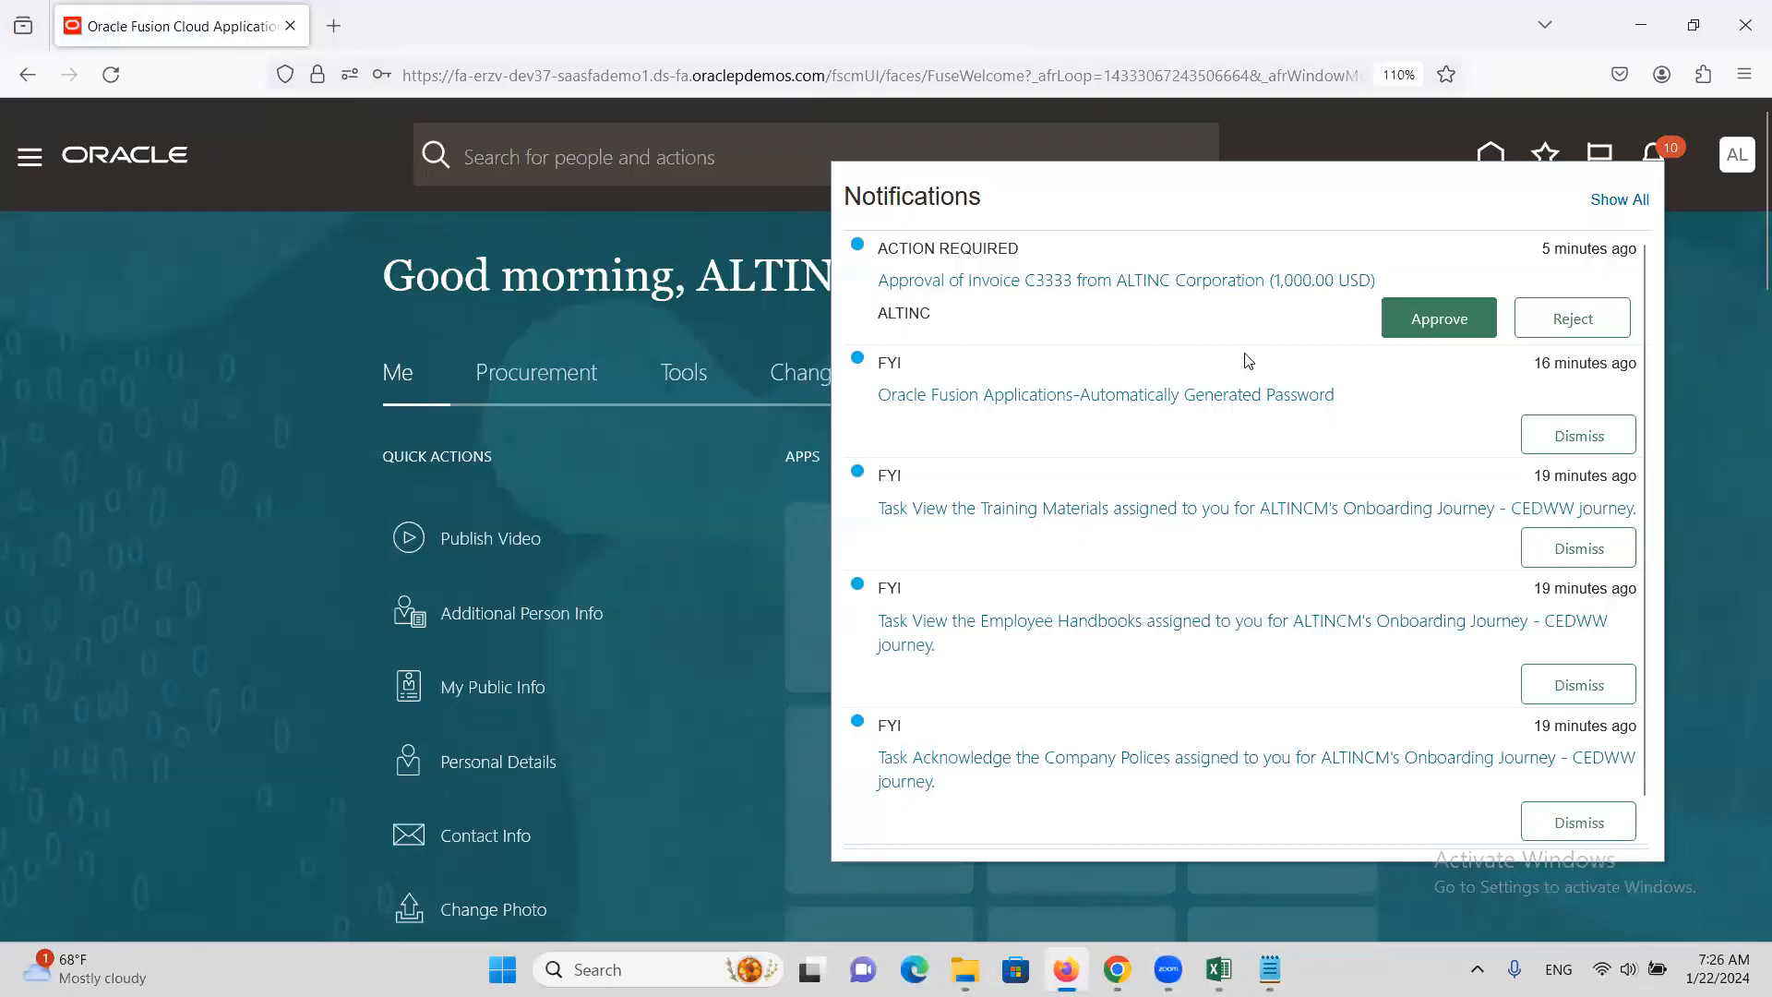
pyautogui.click(1441, 325)
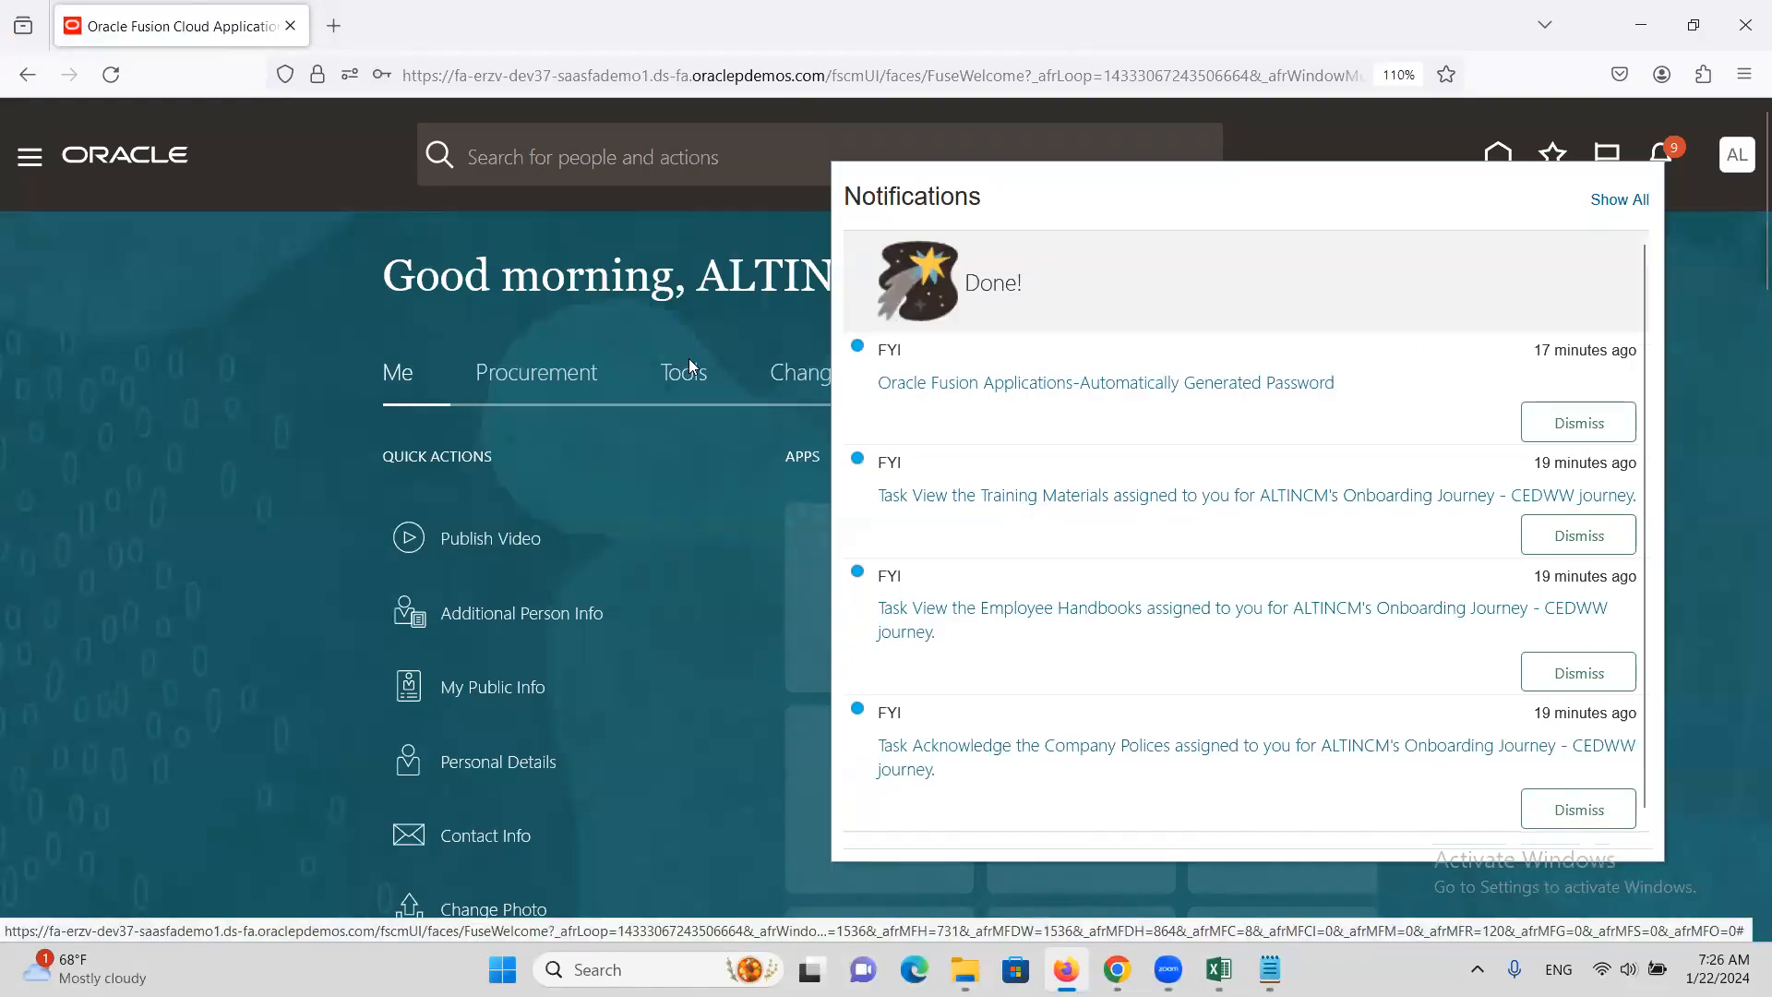
# Check invoice C3333's summary to confirm its status is Workflow approved
pyautogui.click(1117, 969)
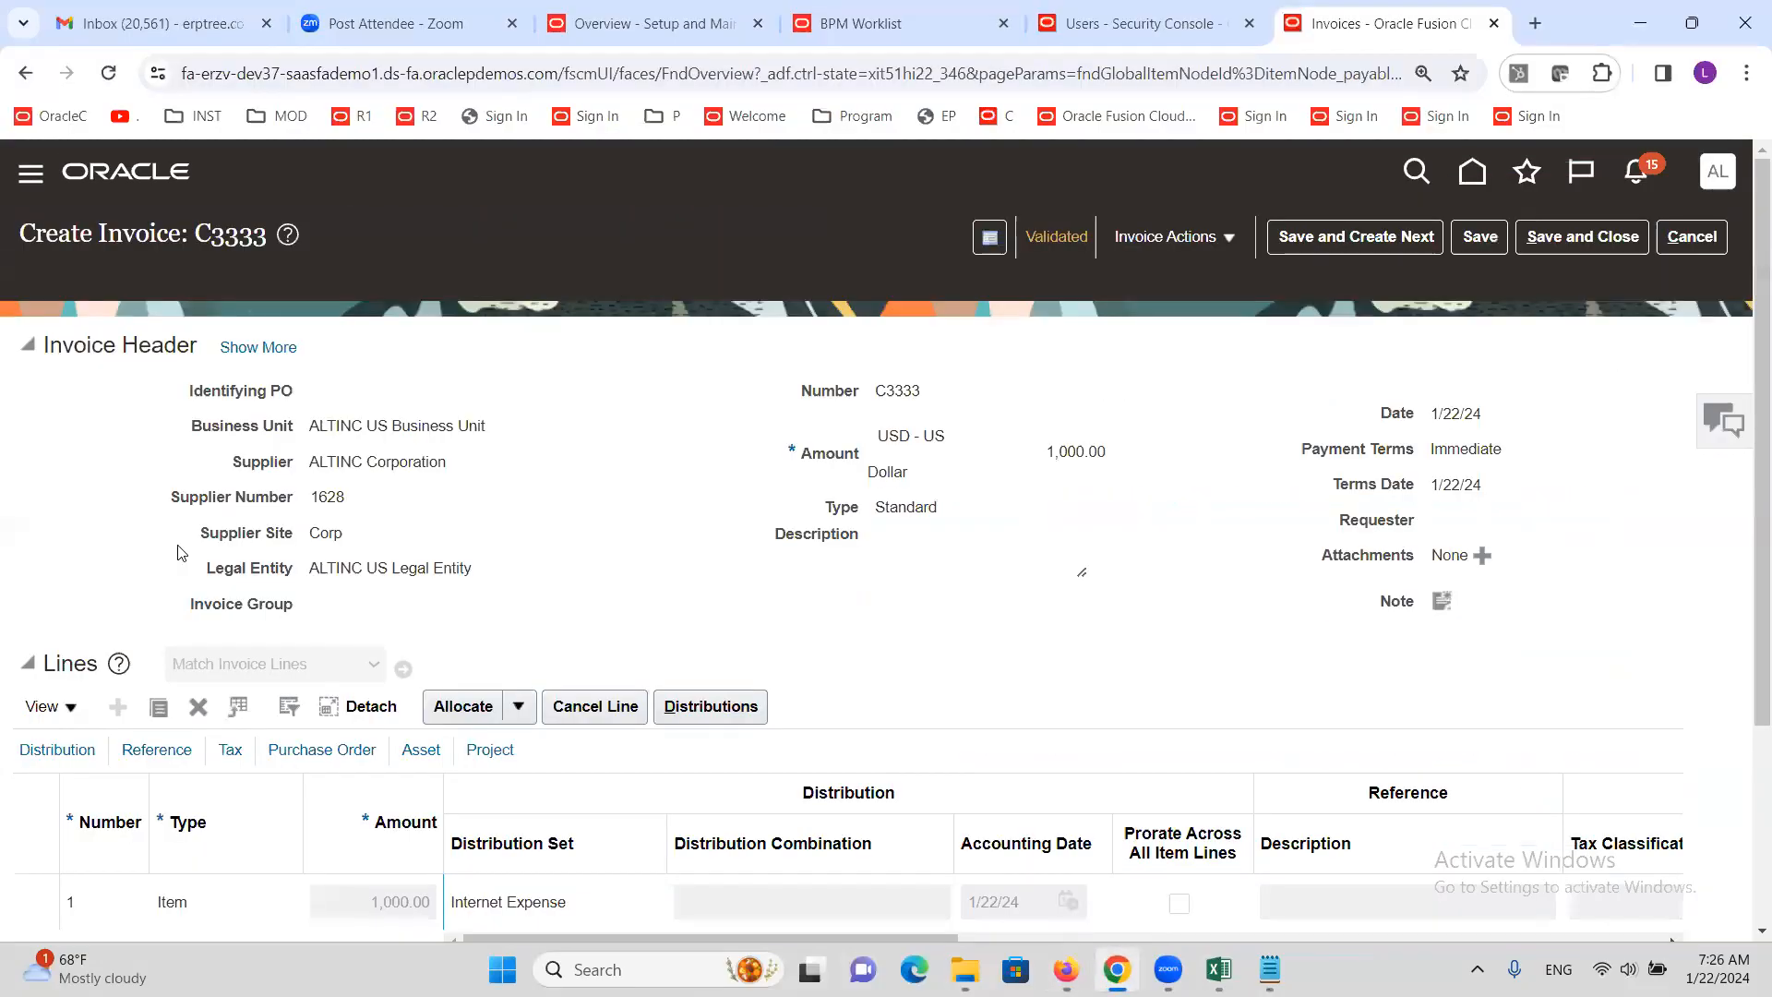
pyautogui.click(1485, 242)
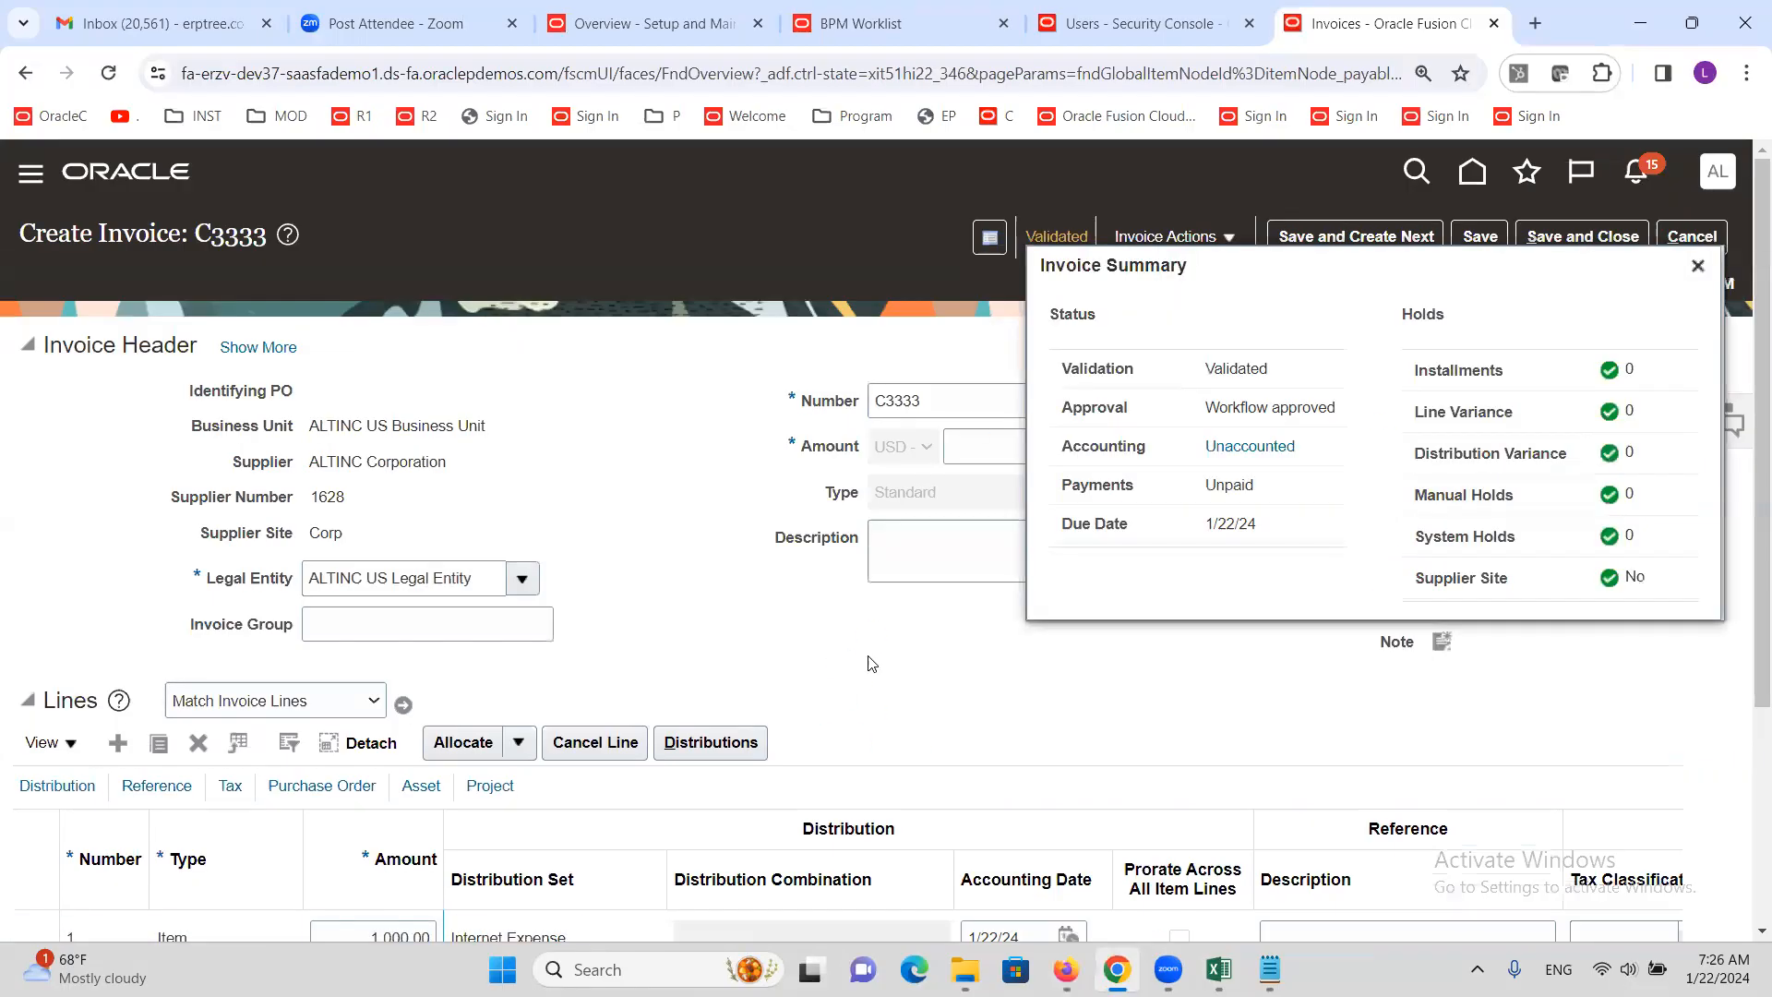
pyautogui.tripleClick(1244, 408)
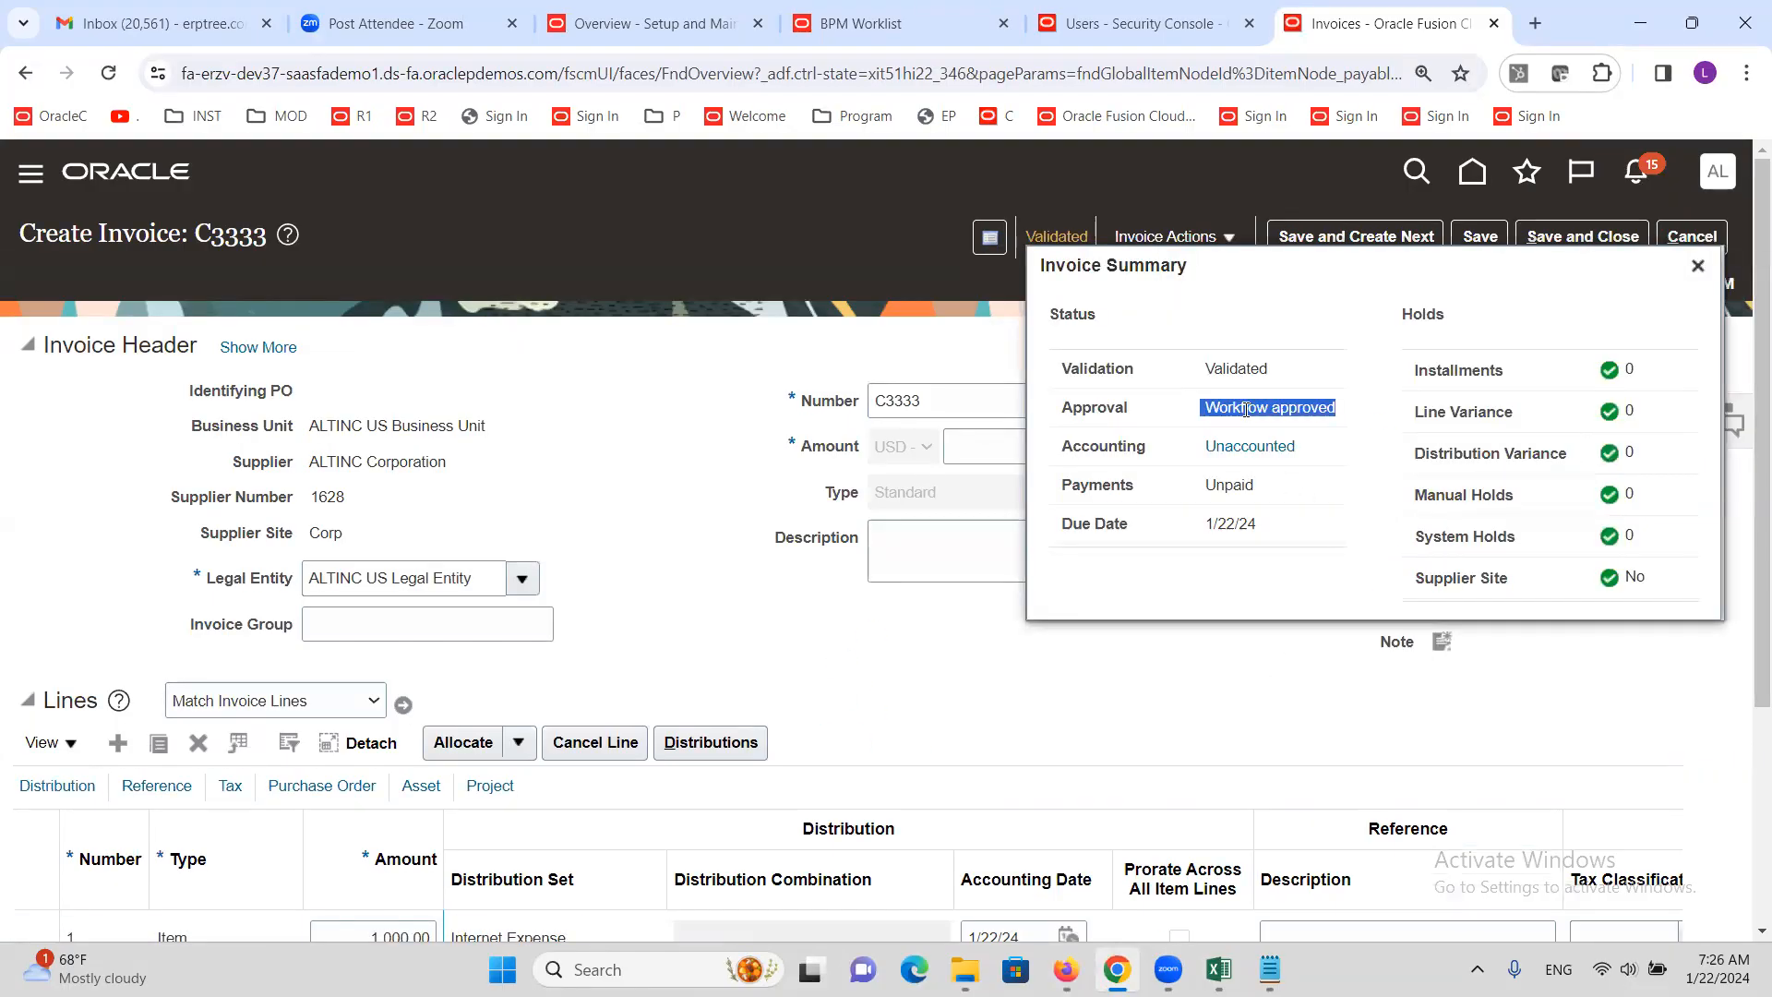
pyautogui.click(1698, 266)
# Review C3333's approval and notification history (Initiated, Assigned), then cancel out of the invoice
pyautogui.click(1200, 242)
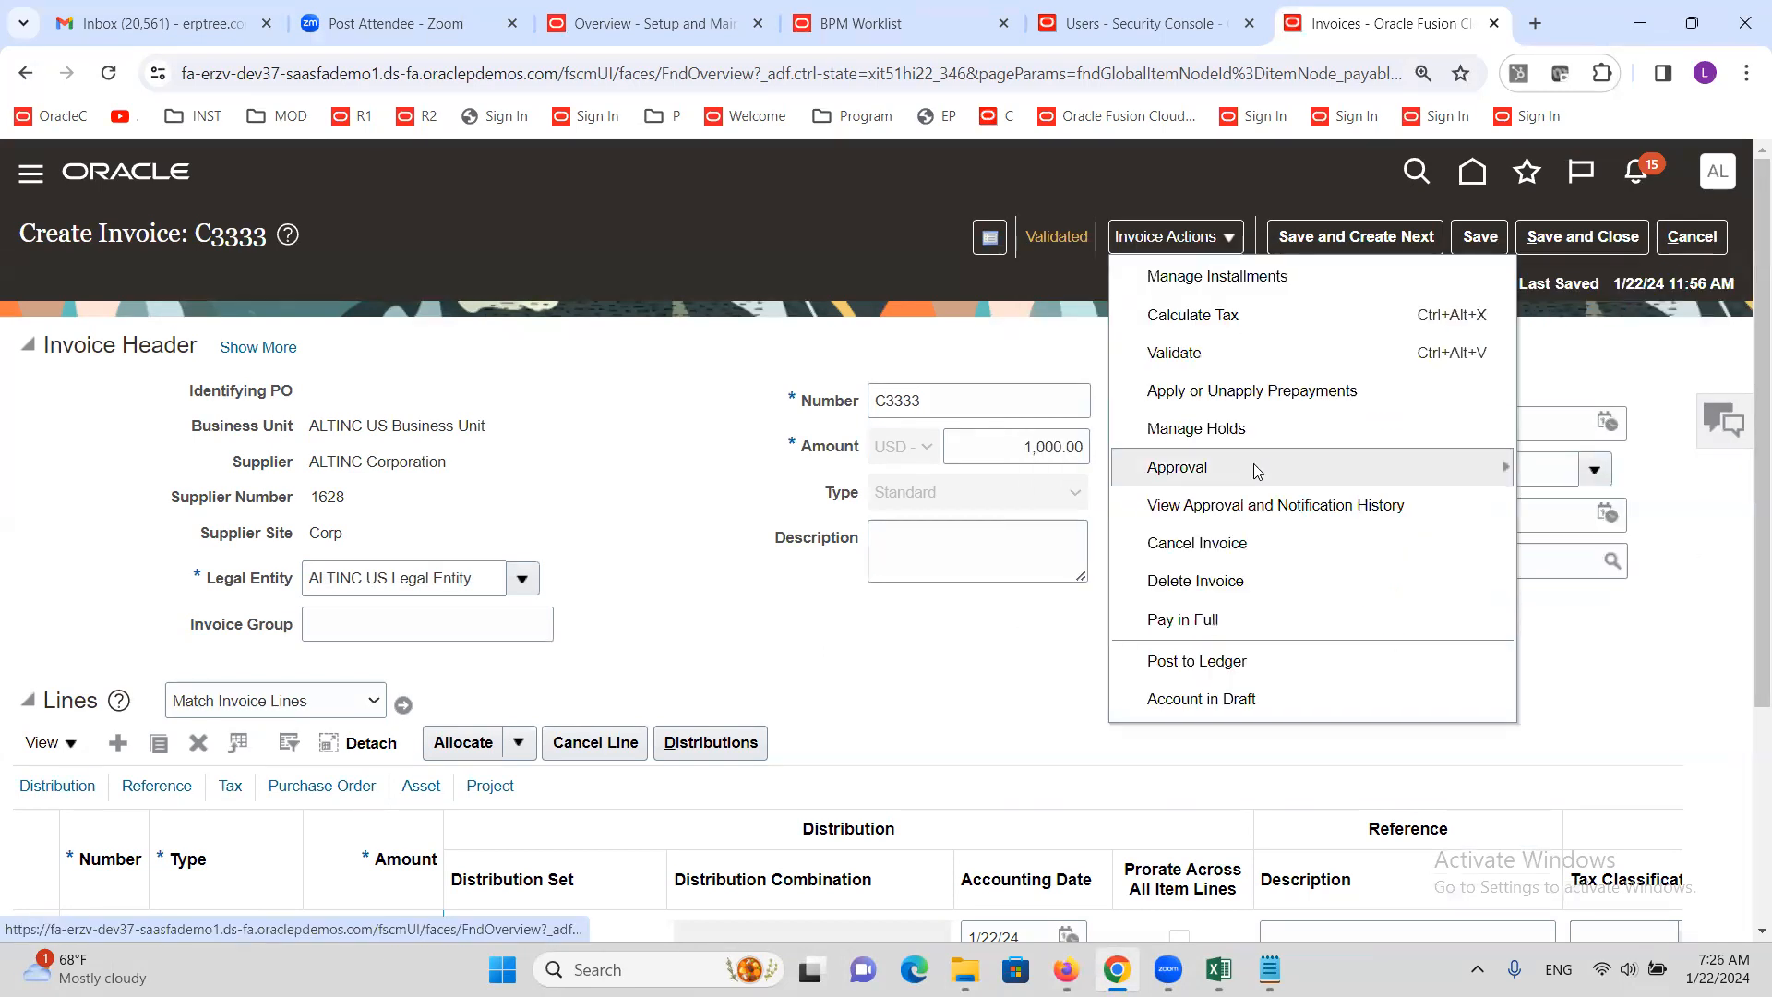
pyautogui.click(1274, 506)
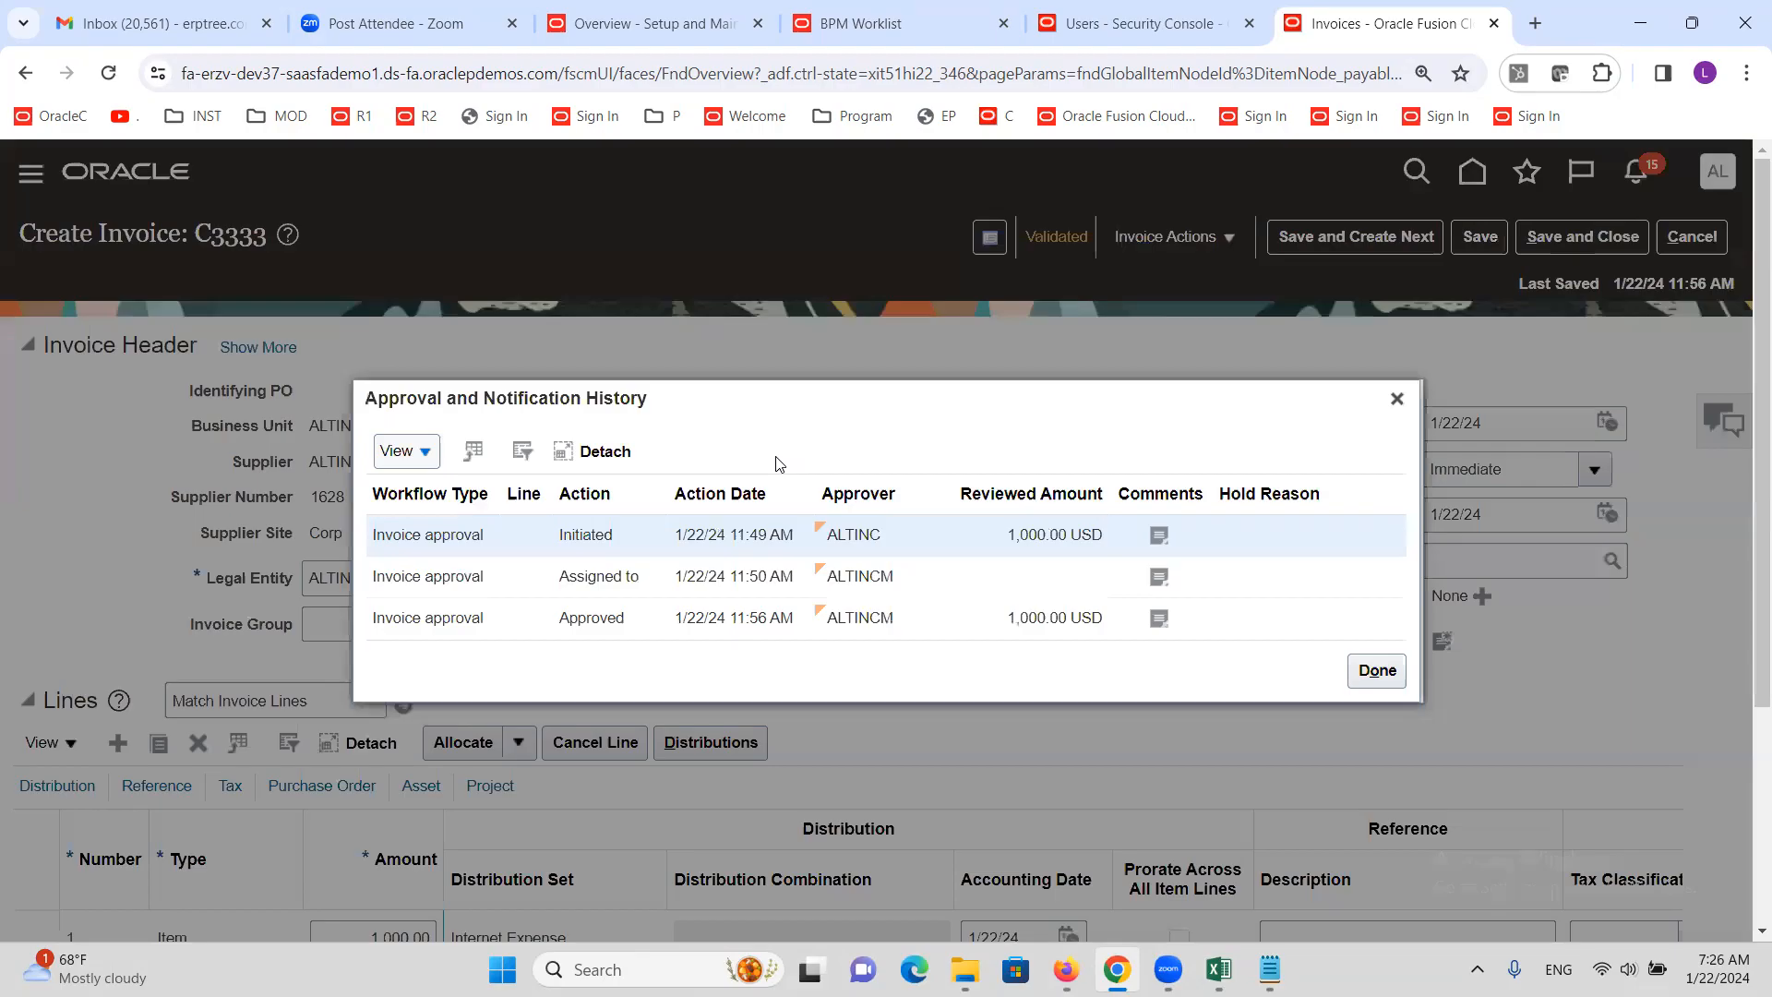
pyautogui.doubleClick(586, 535)
pyautogui.click(609, 577)
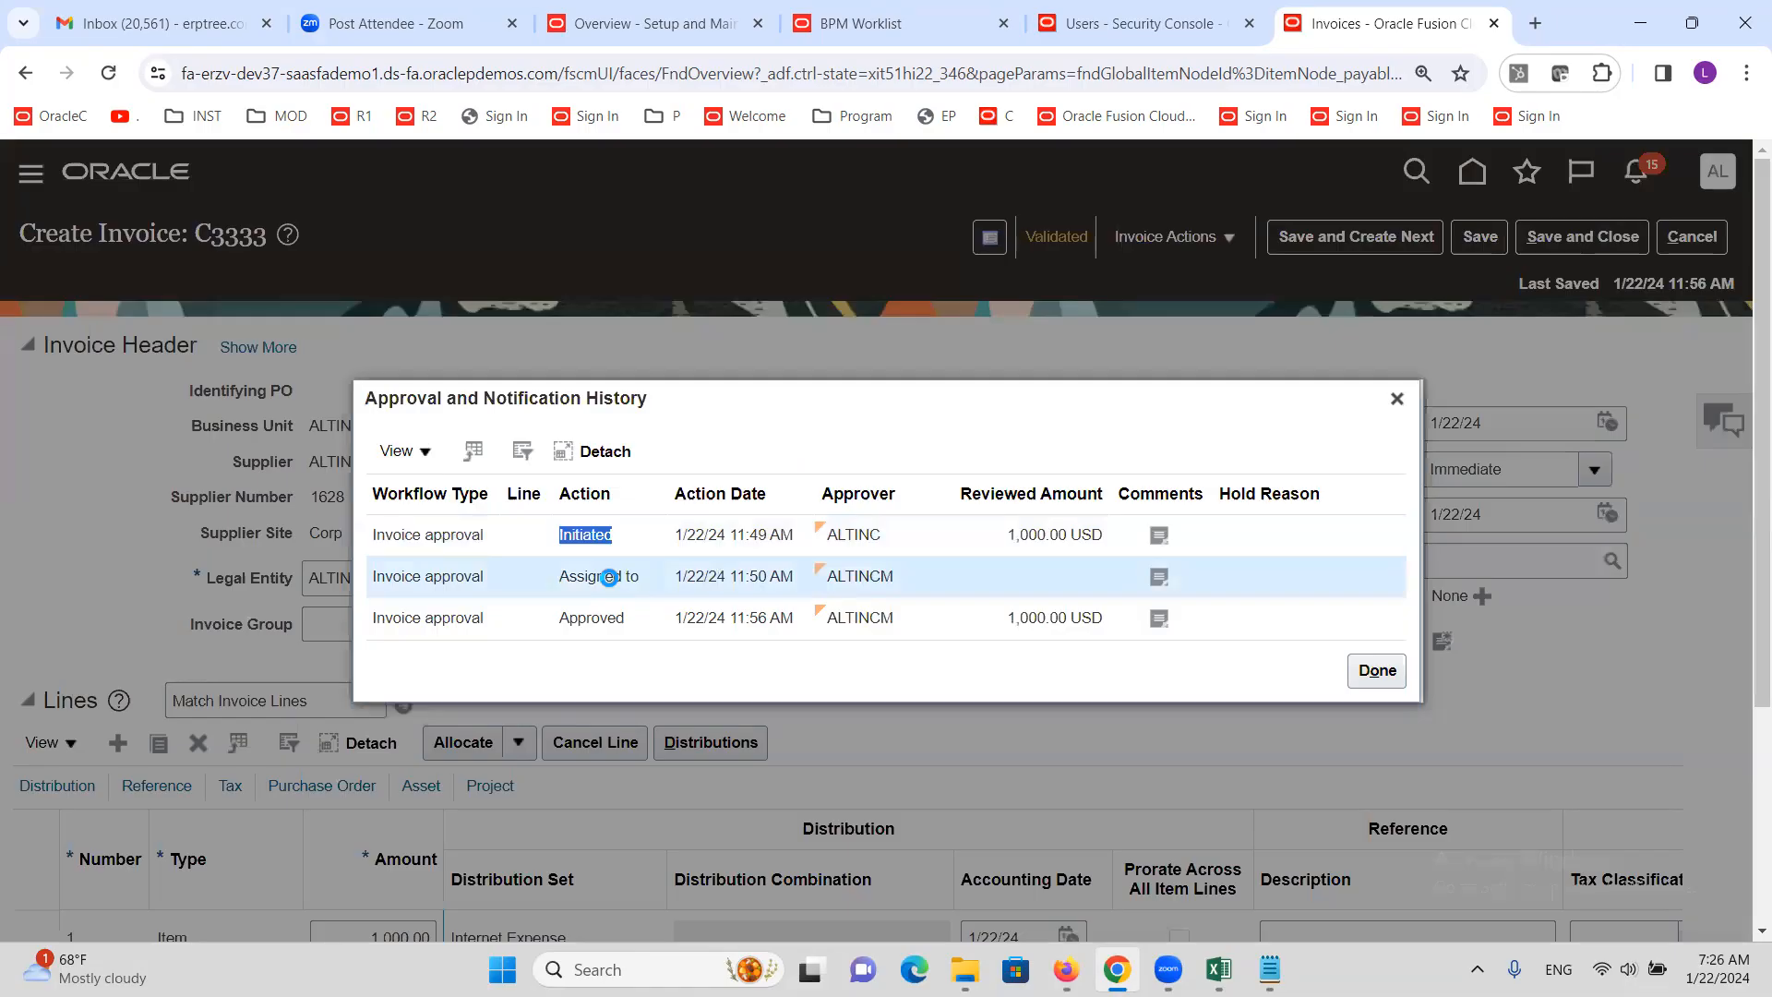
pyautogui.click(891, 579)
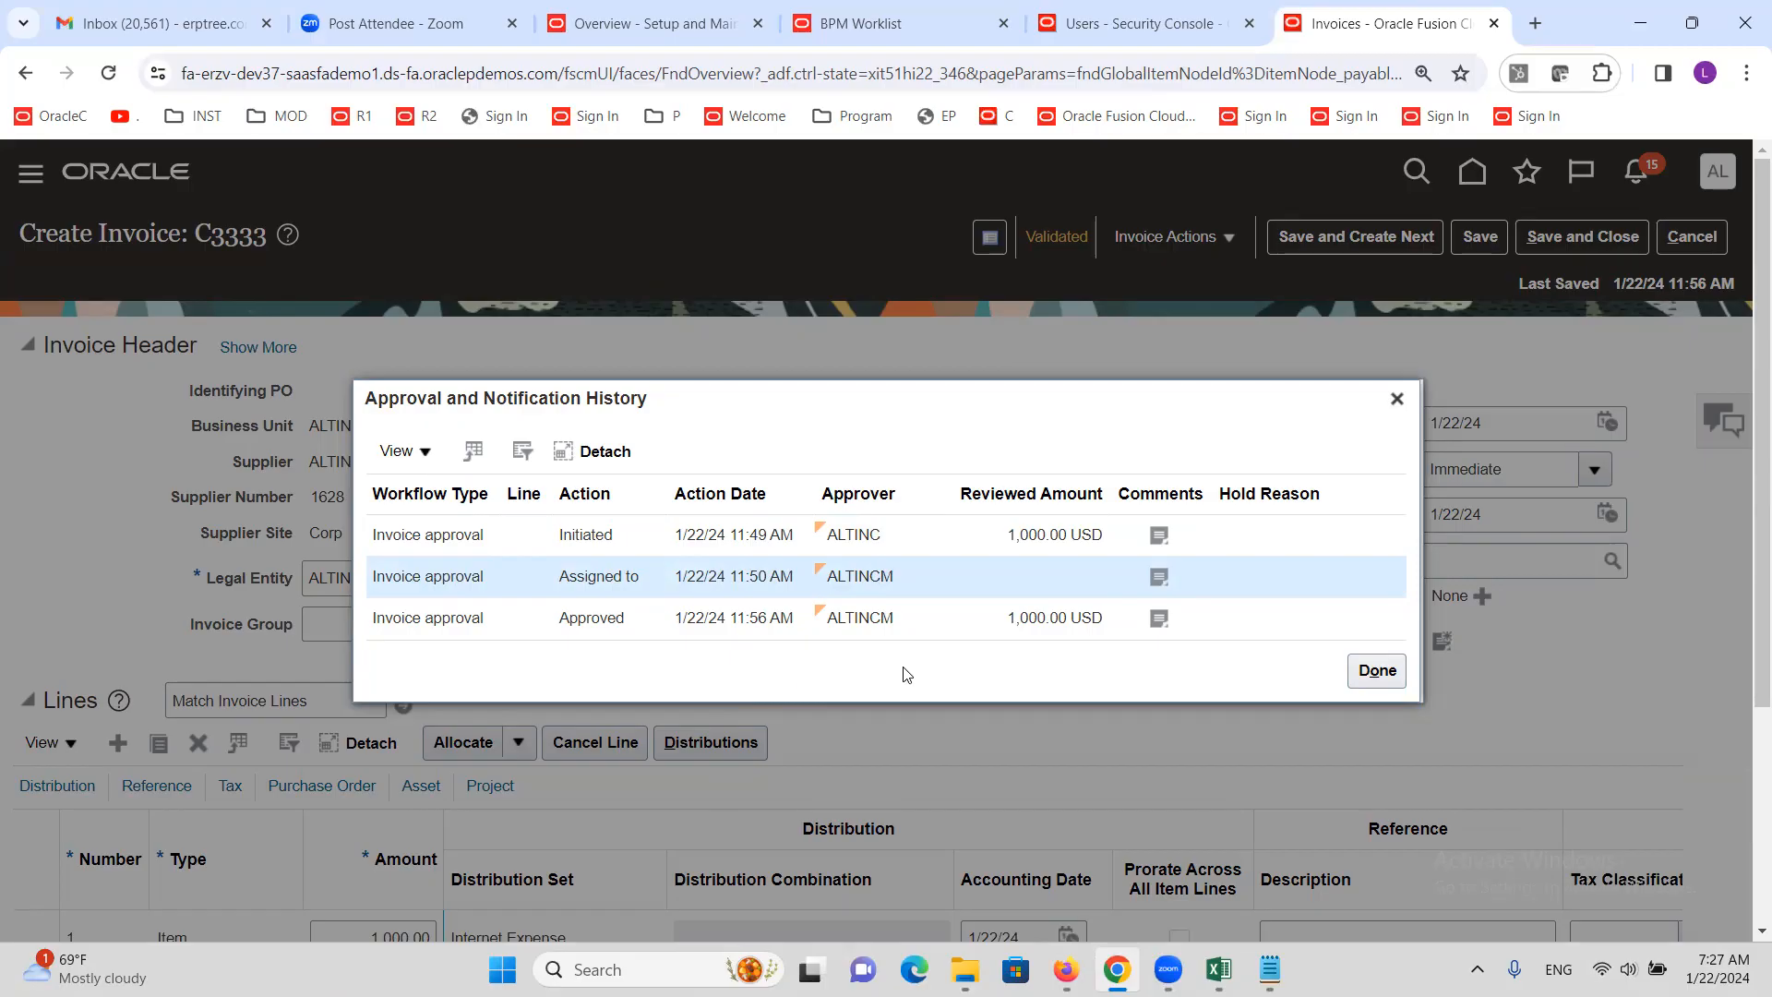
pyautogui.click(1398, 400)
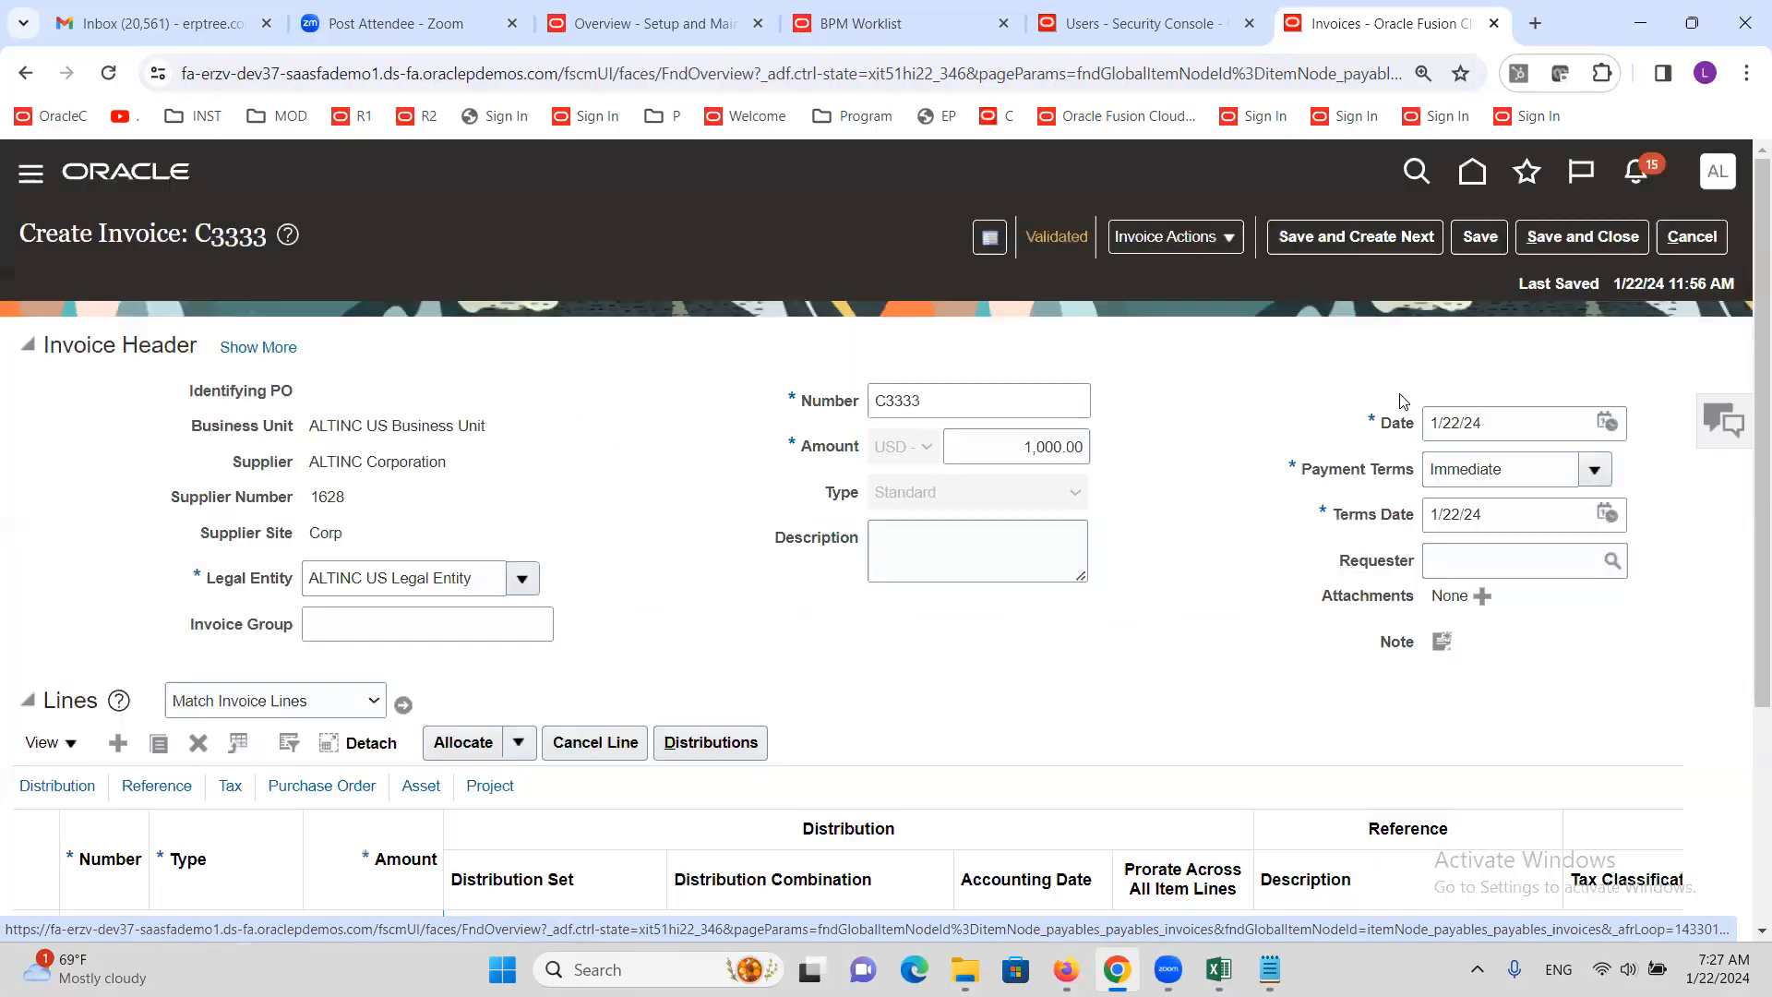
pyautogui.click(1691, 247)
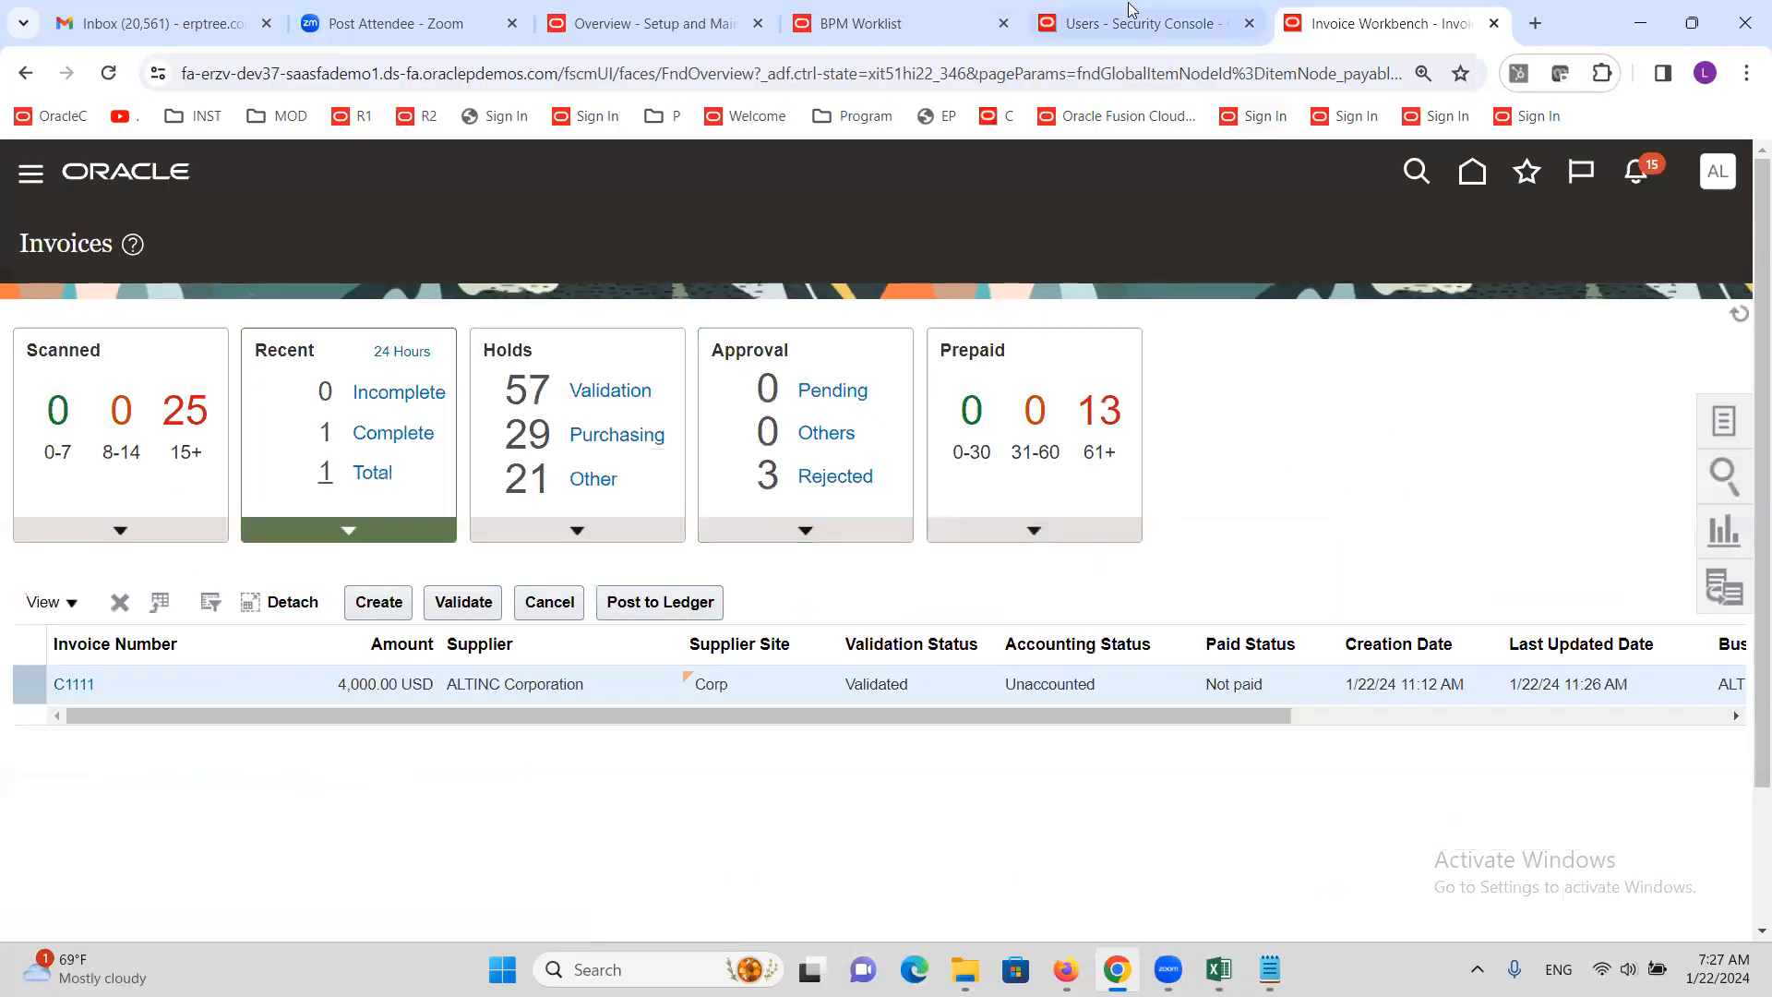
# In FinApInvoiceApproval's assignee rules, select the 'Same or less than 5000' rule
pyautogui.click(856, 26)
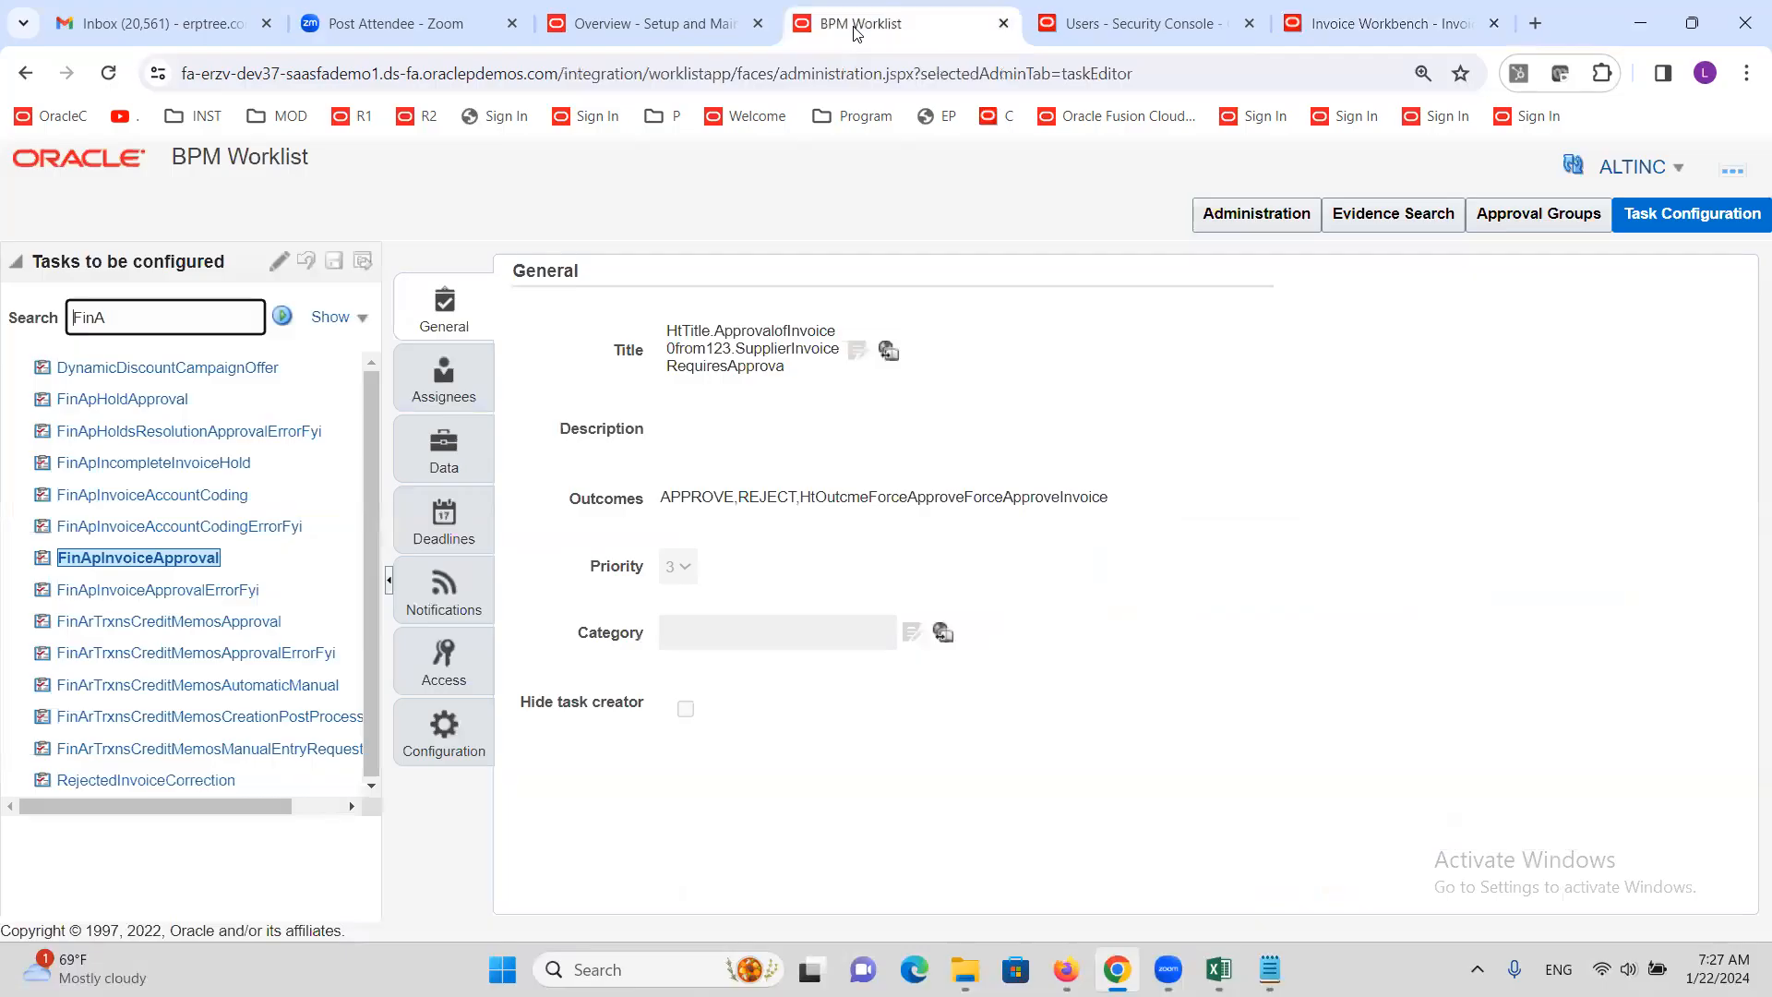
pyautogui.click(274, 268)
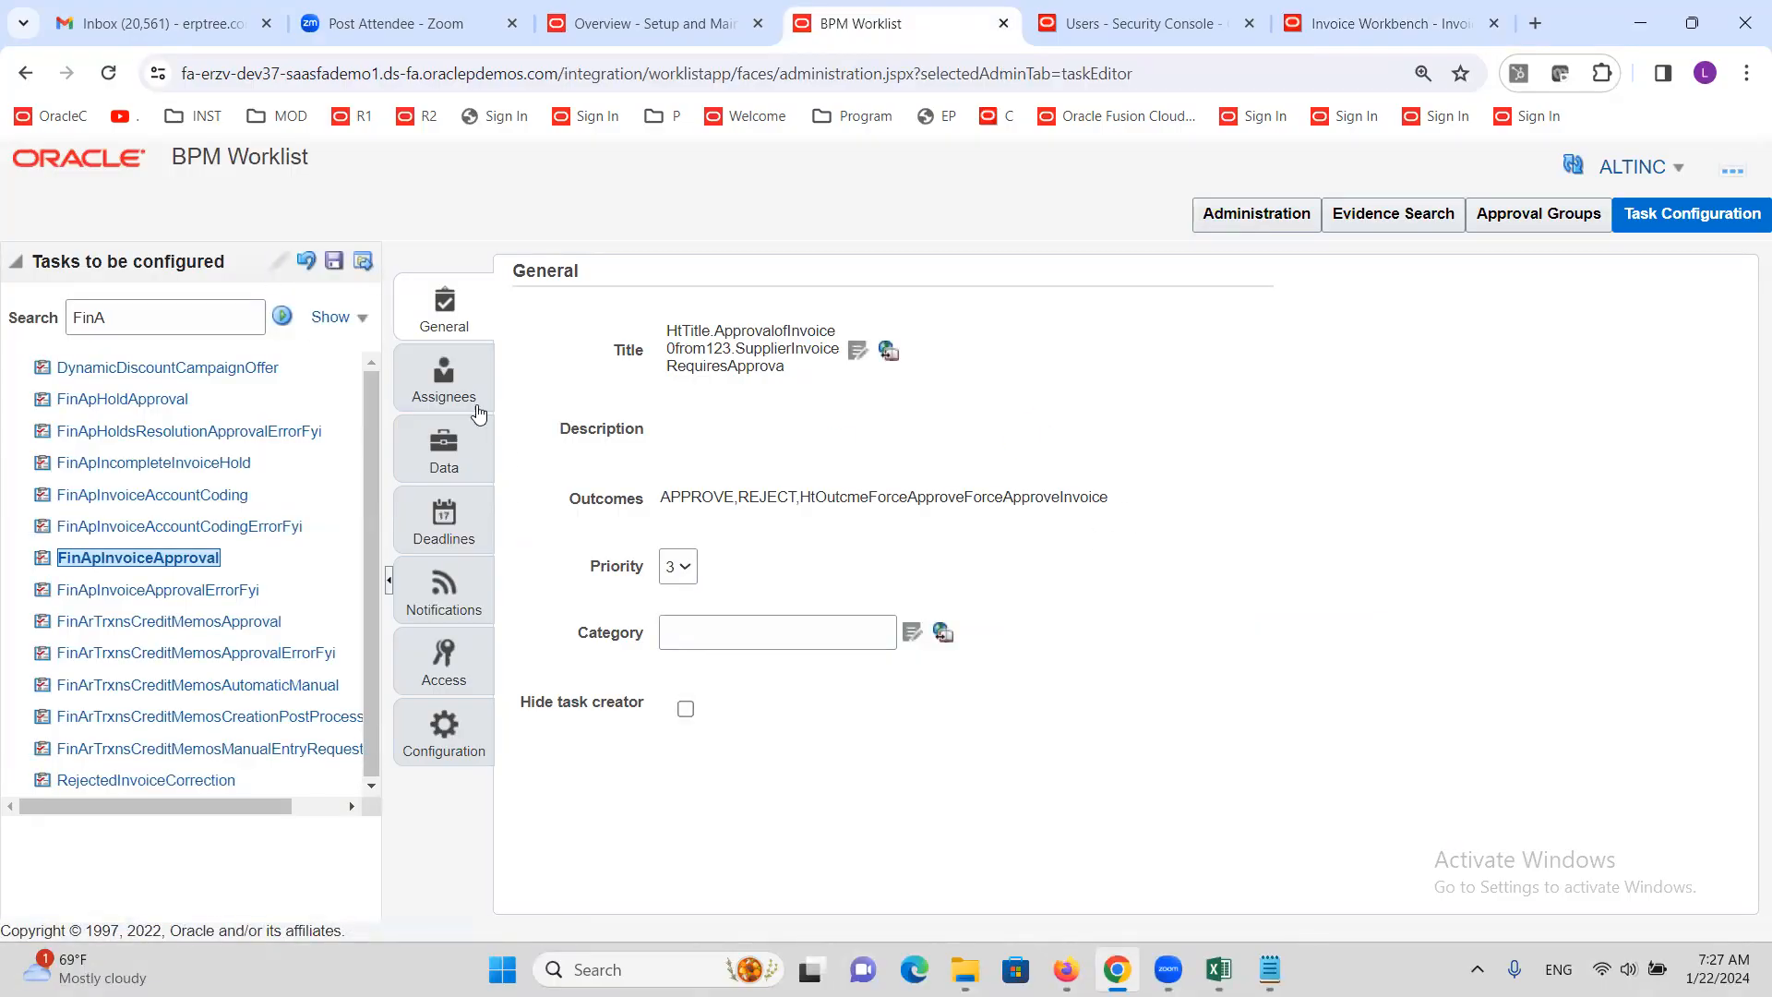
pyautogui.click(446, 386)
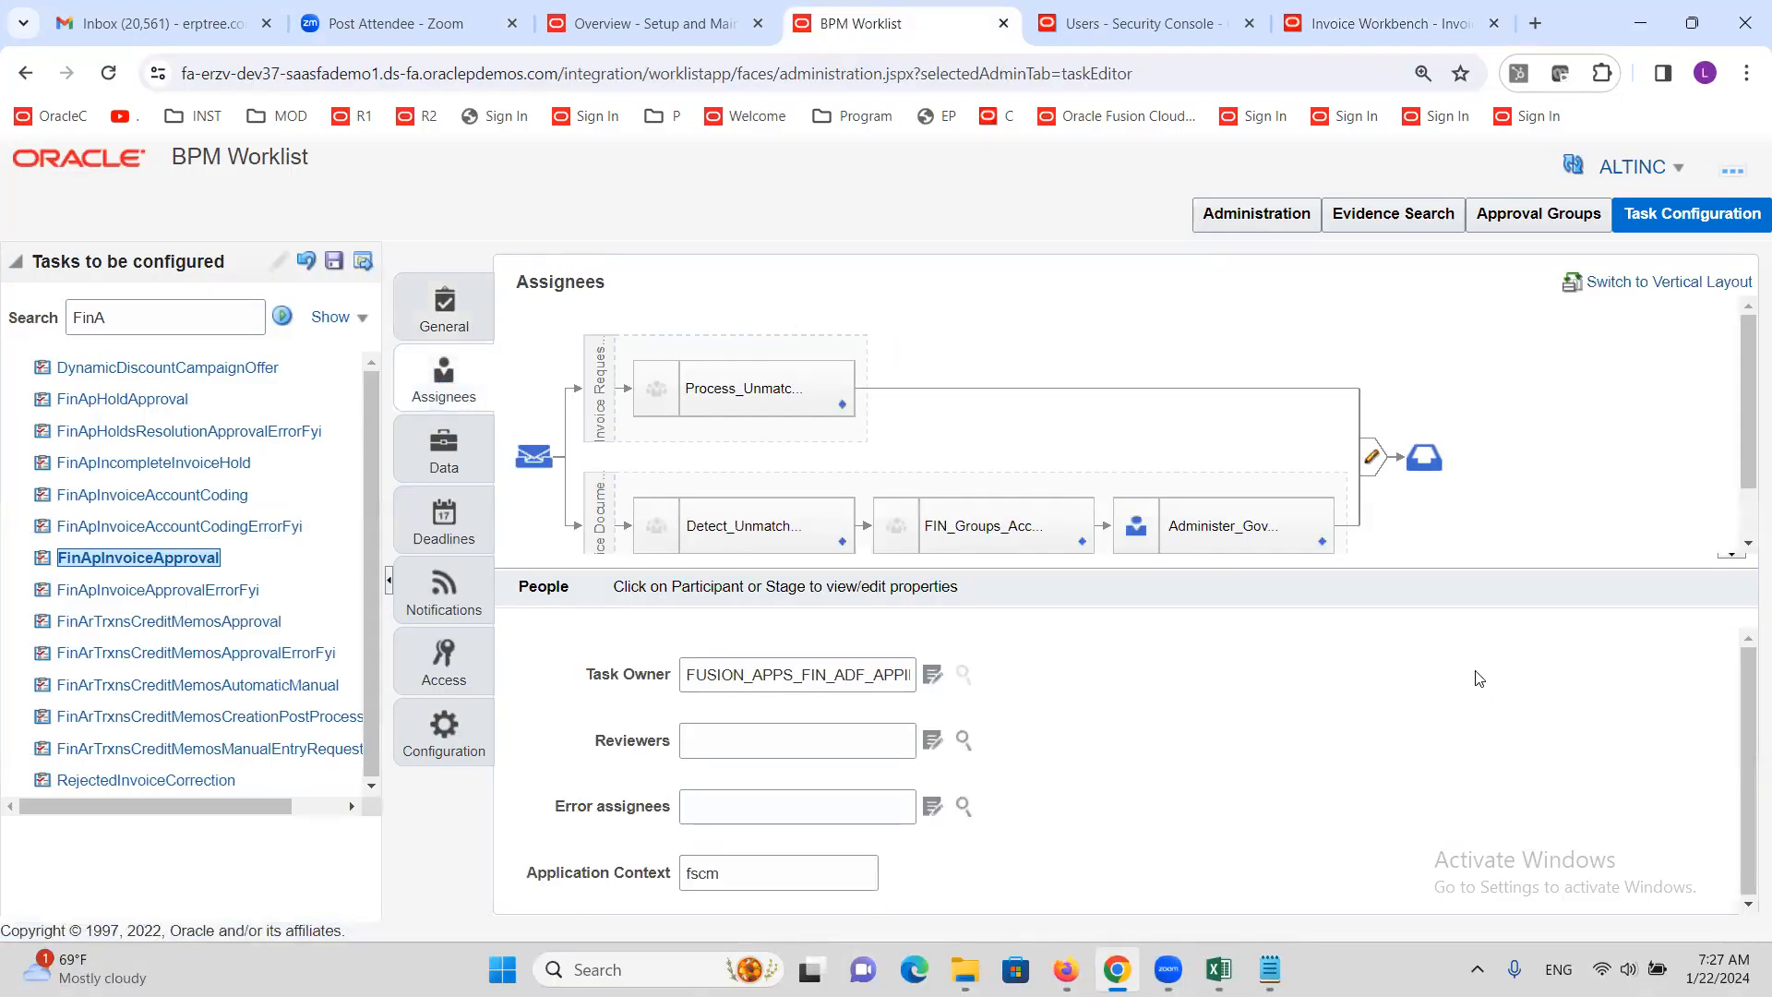
pyautogui.click(1323, 544)
pyautogui.click(1330, 559)
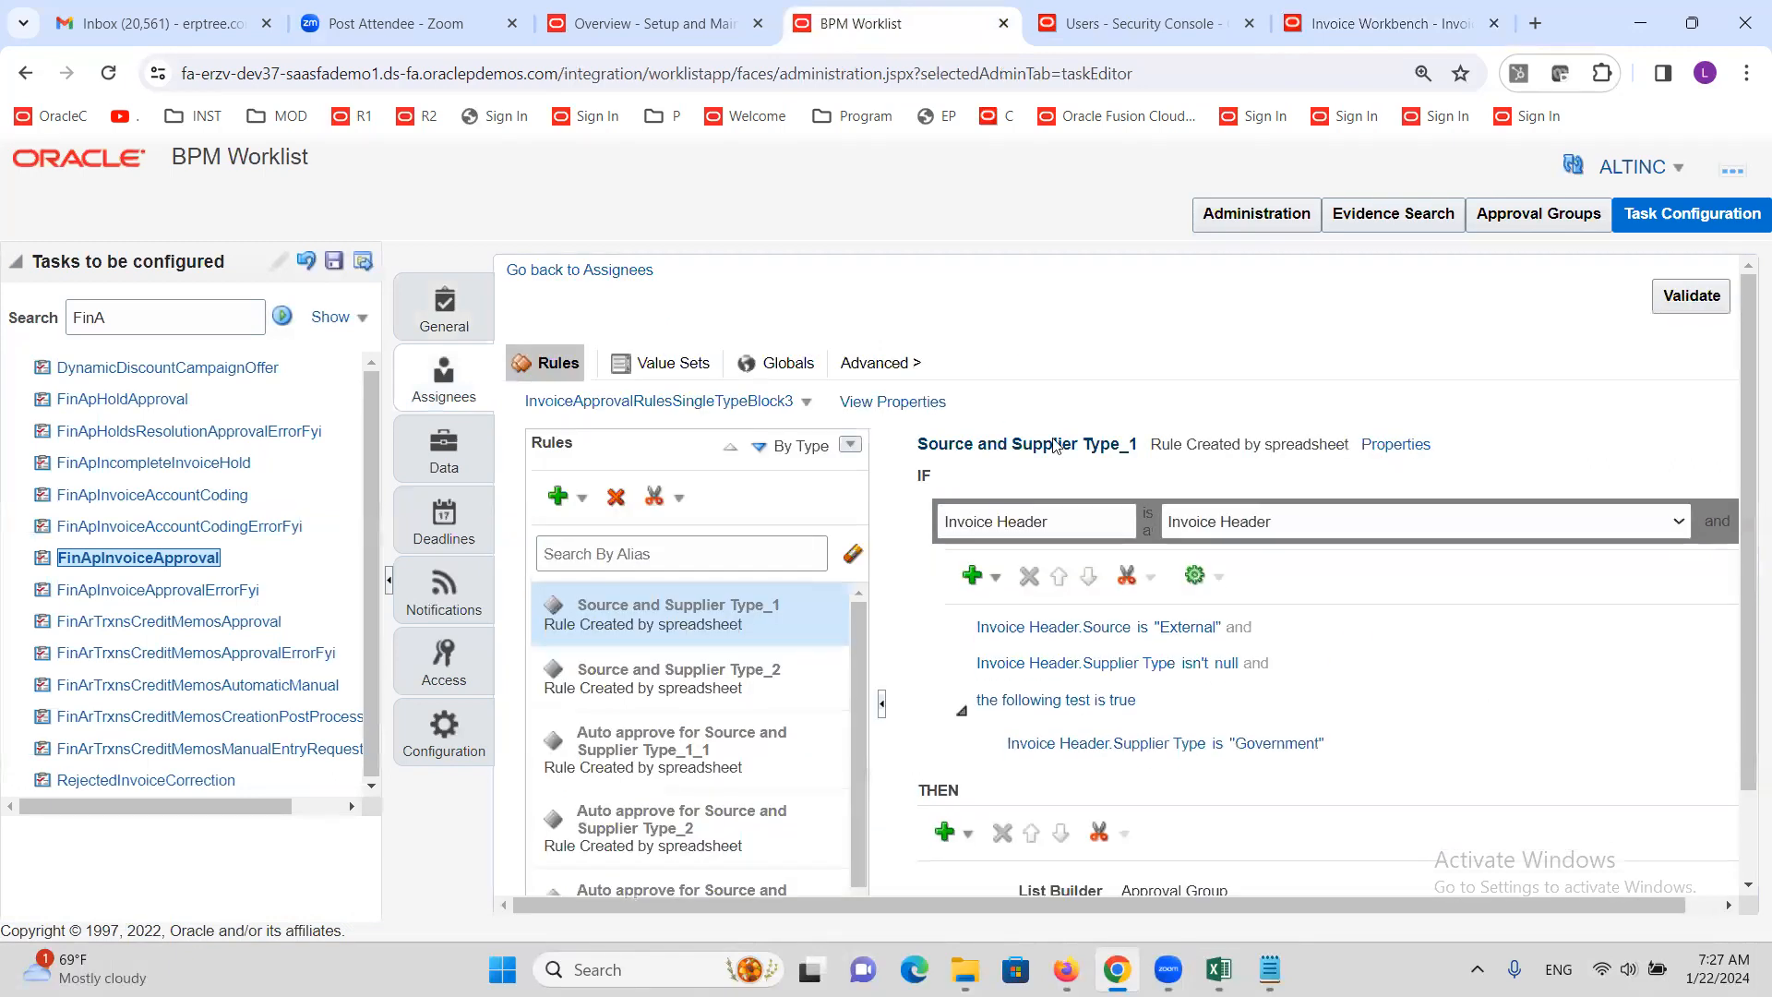
pyautogui.scroll(-2, 759, 725)
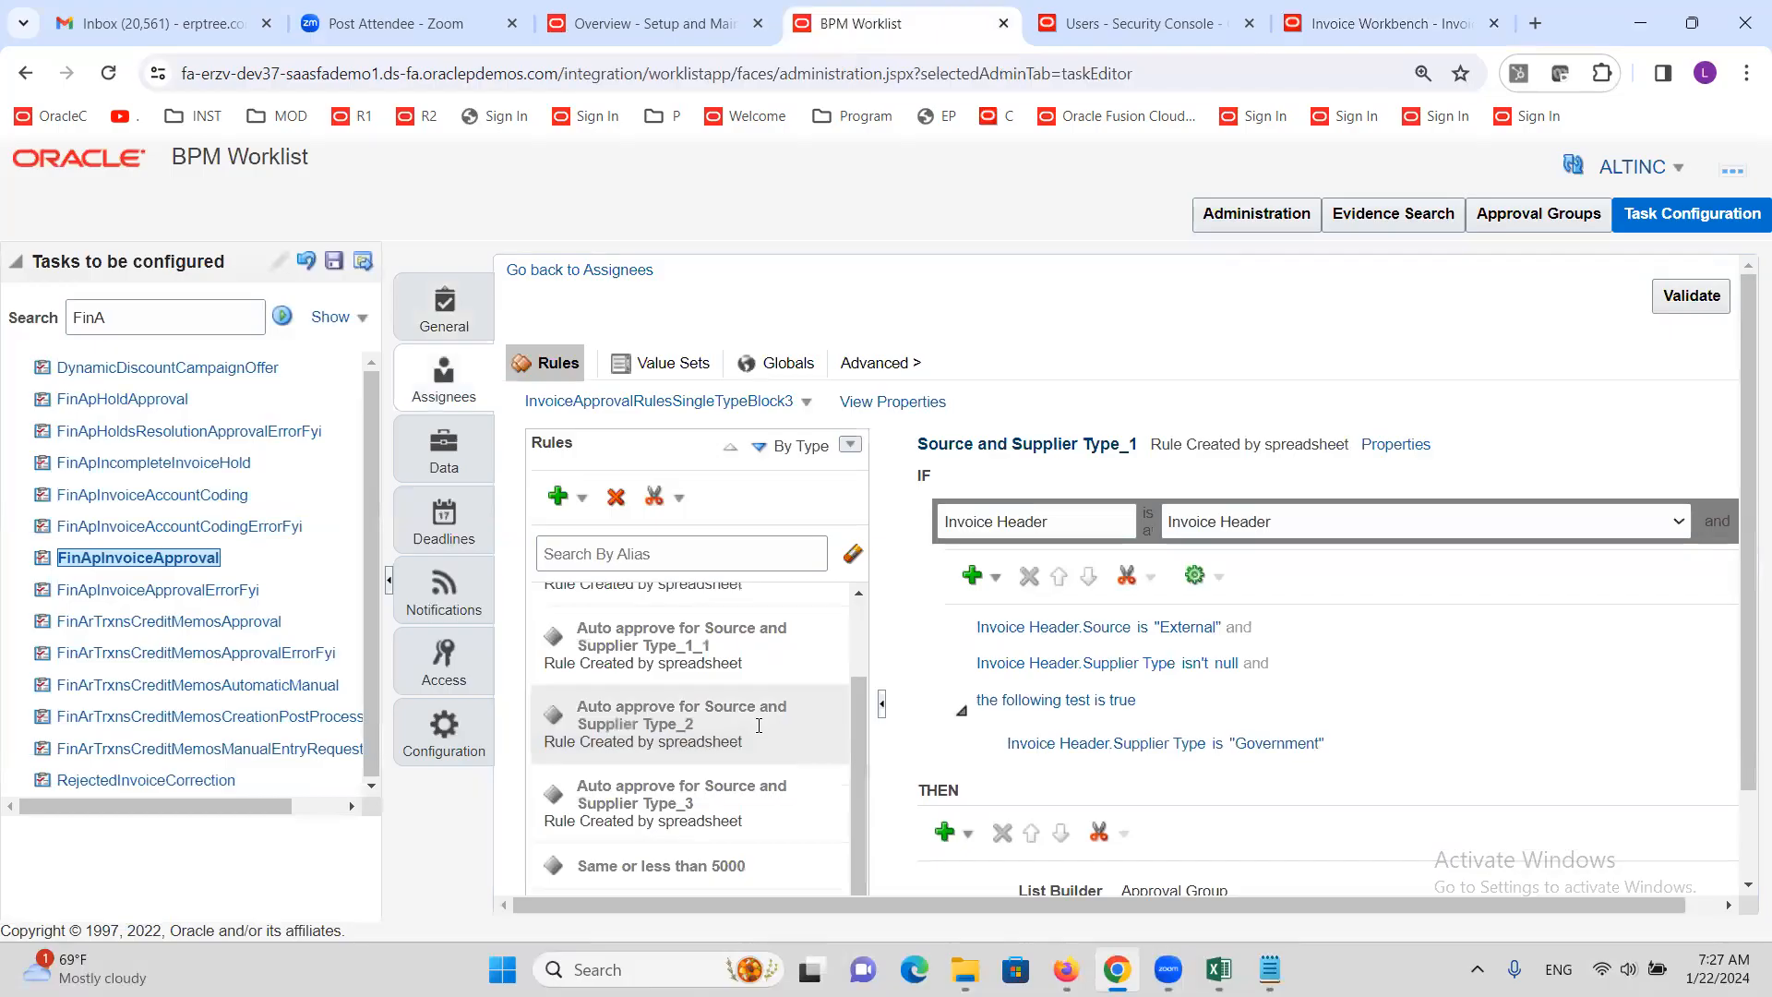
pyautogui.scroll(-2, 759, 726)
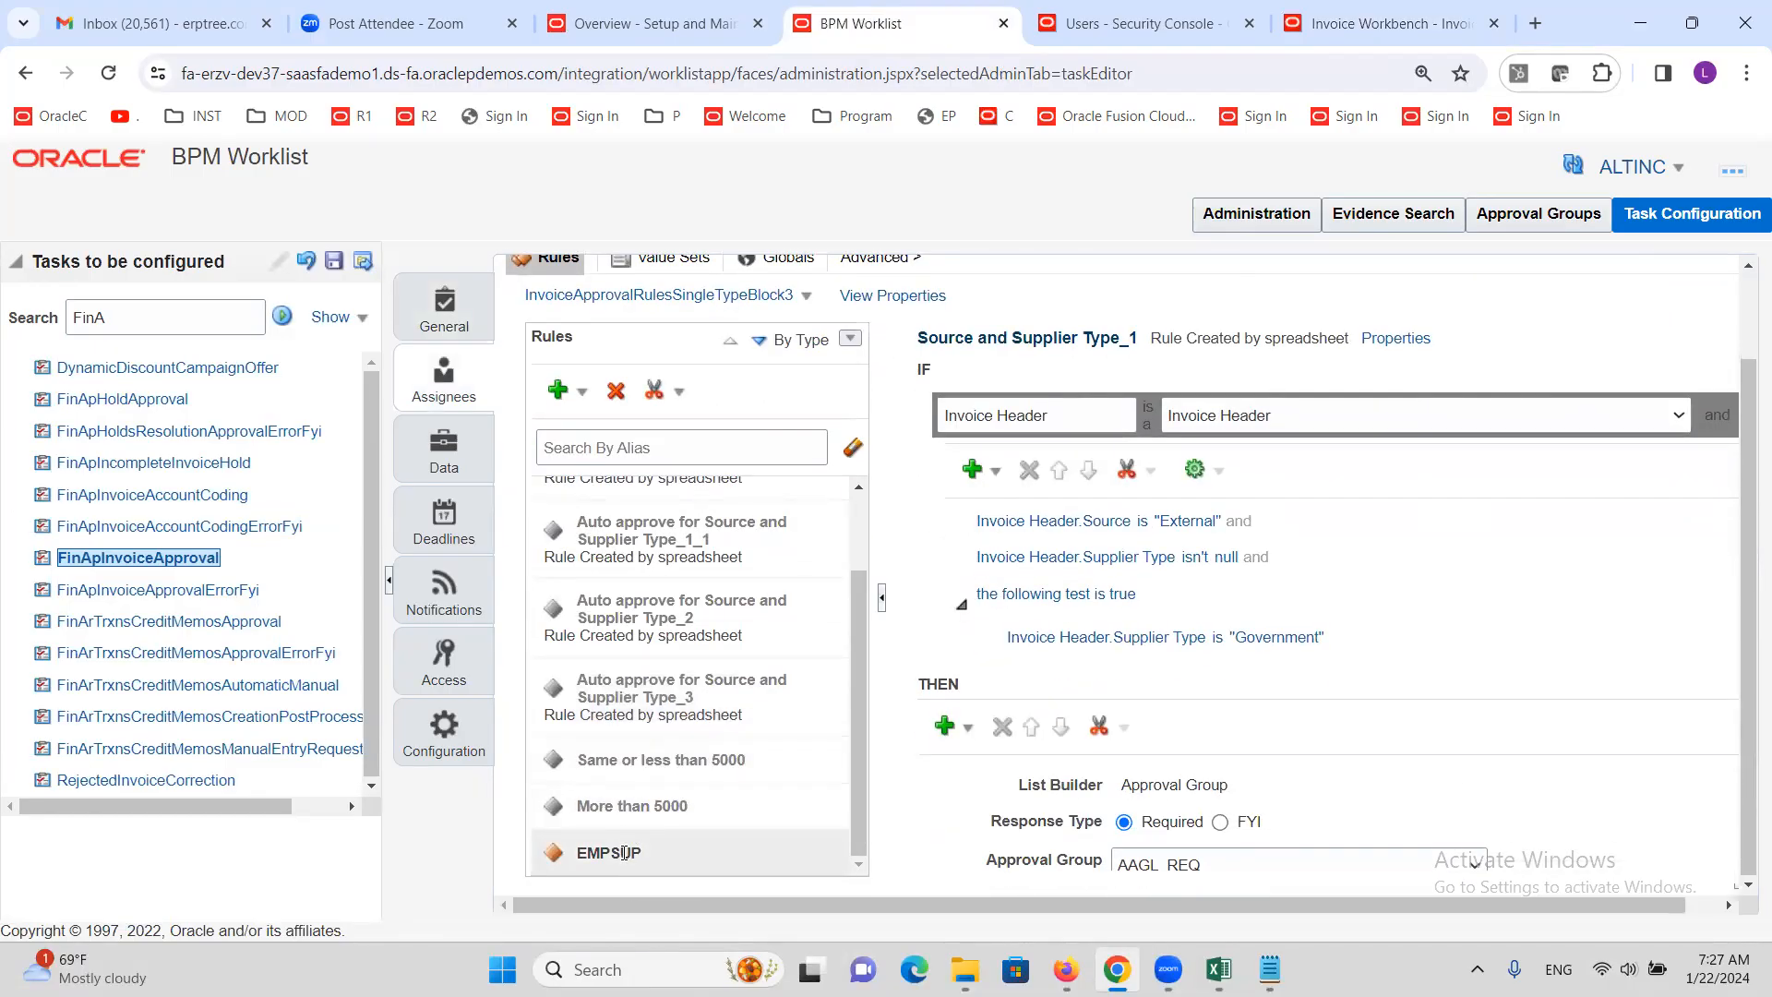
pyautogui.click(642, 764)
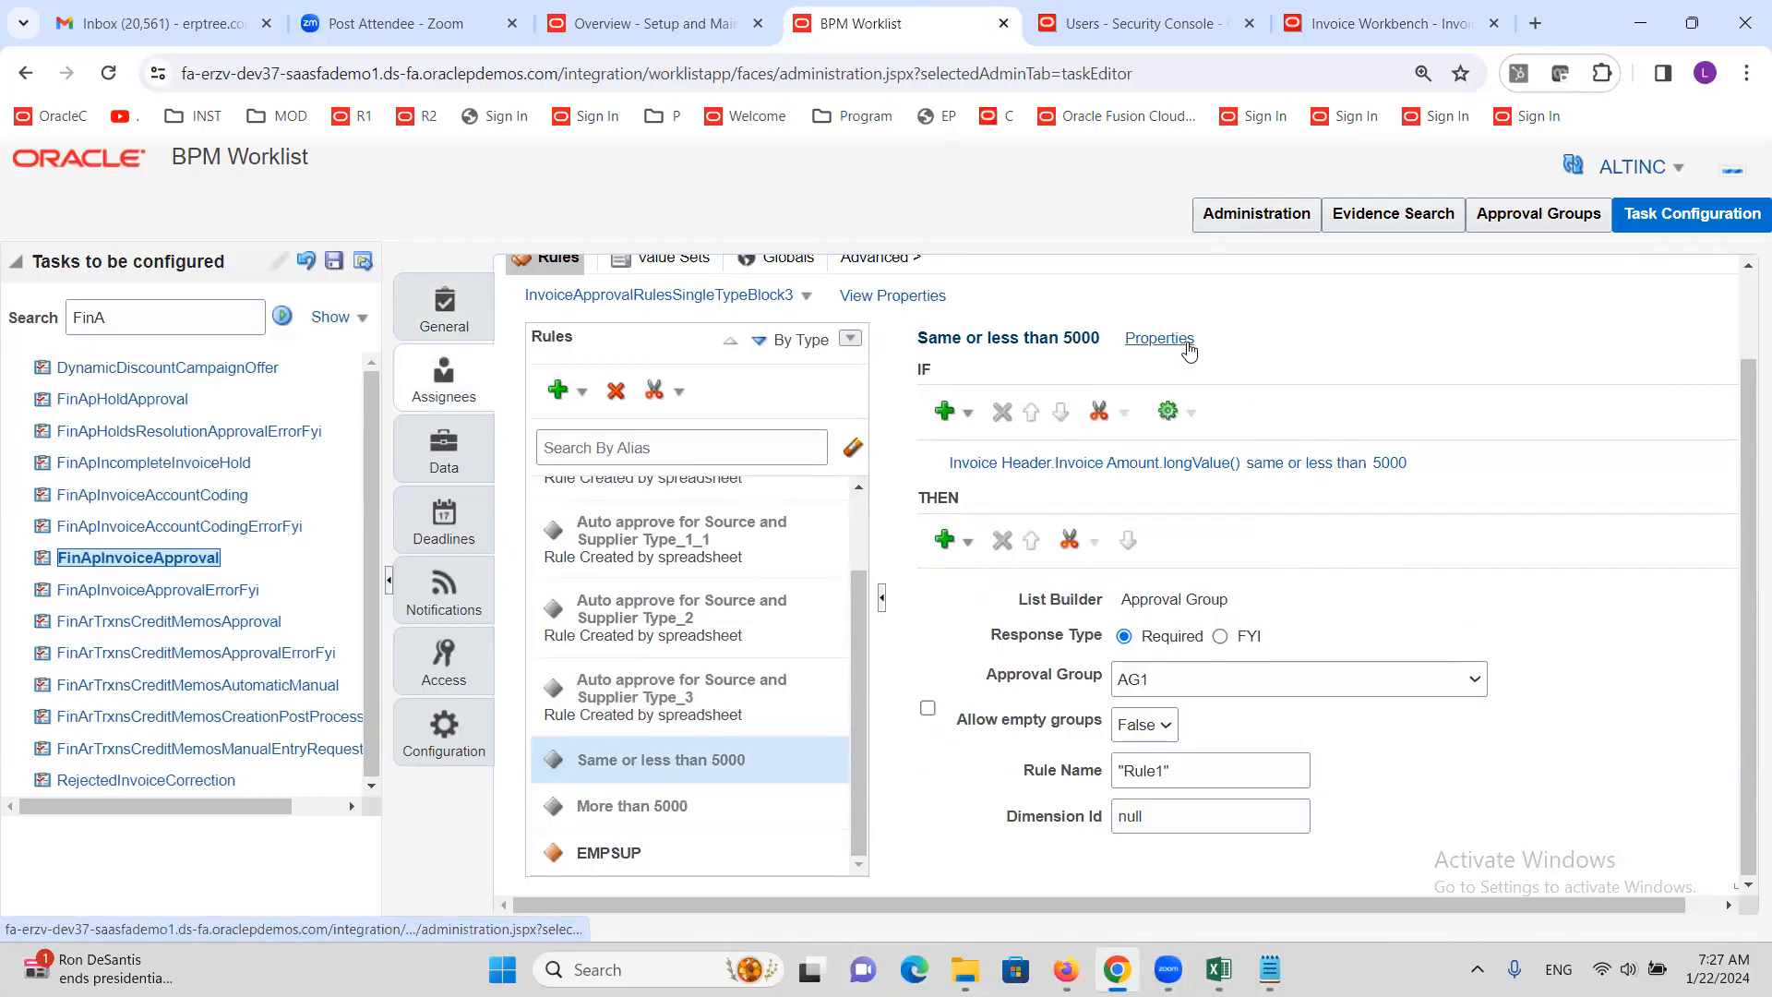
# Confirm the rule's properties and put its invoice amount condition into edit mode
pyautogui.click(1187, 345)
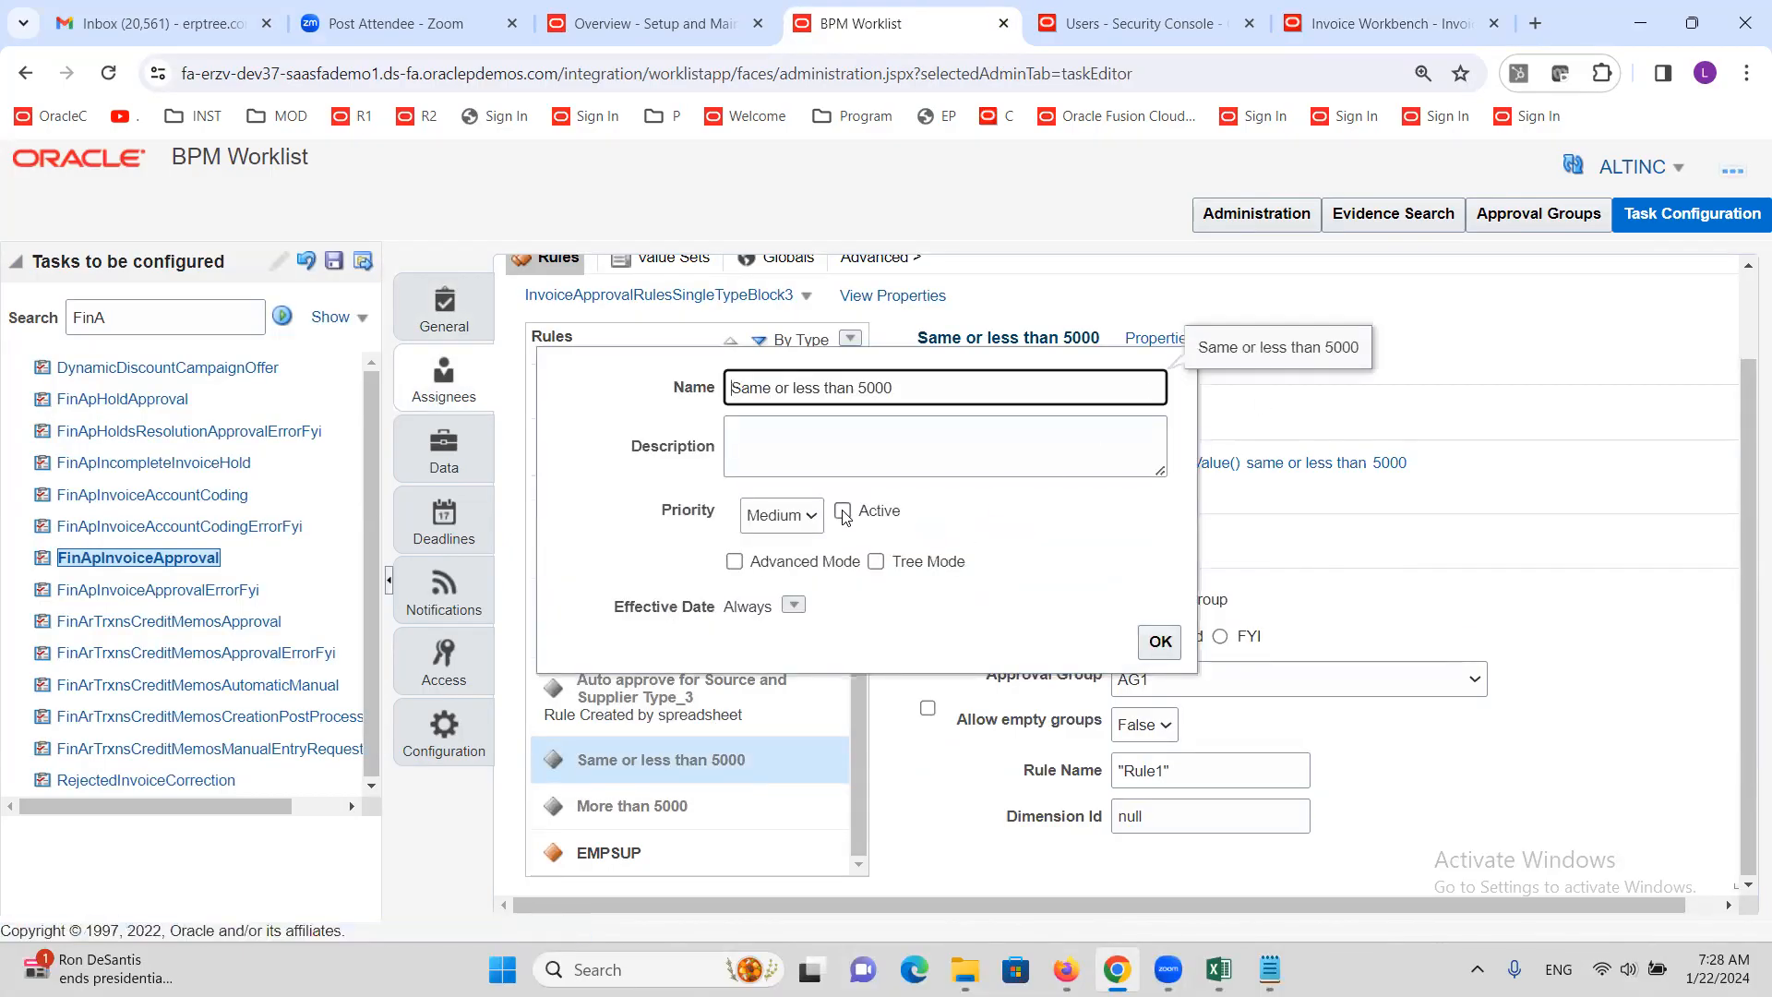
pyautogui.click(1160, 641)
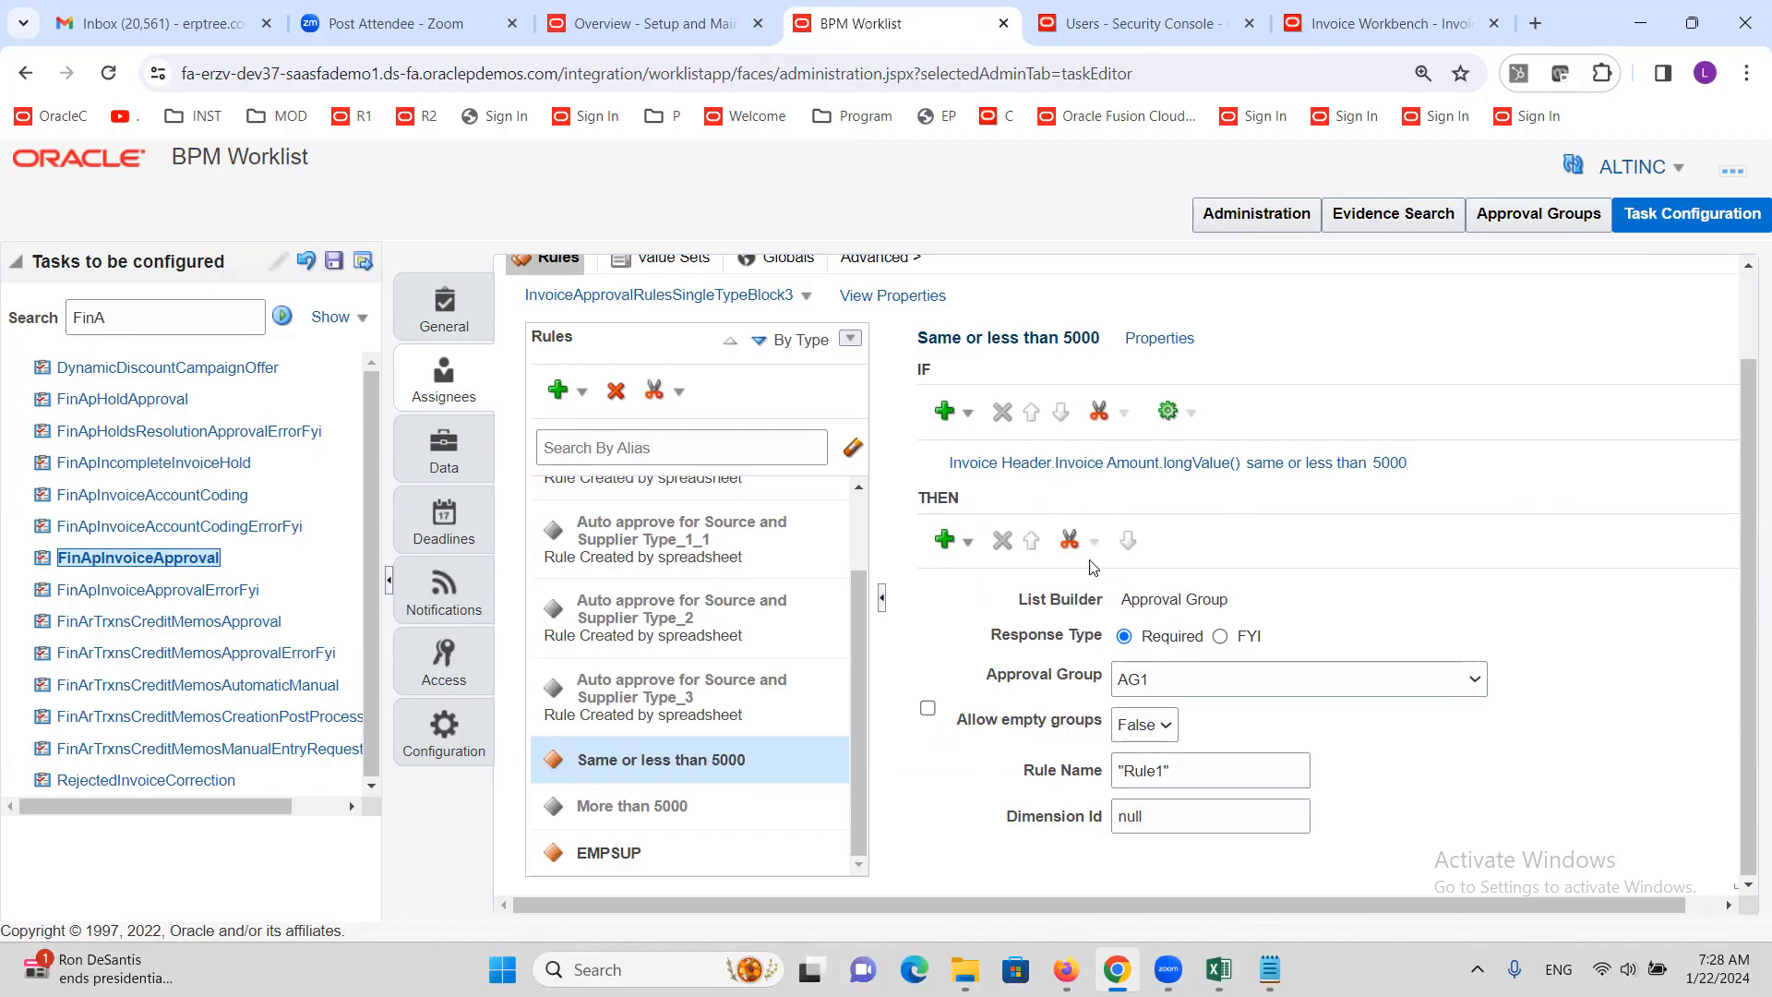
pyautogui.click(1412, 468)
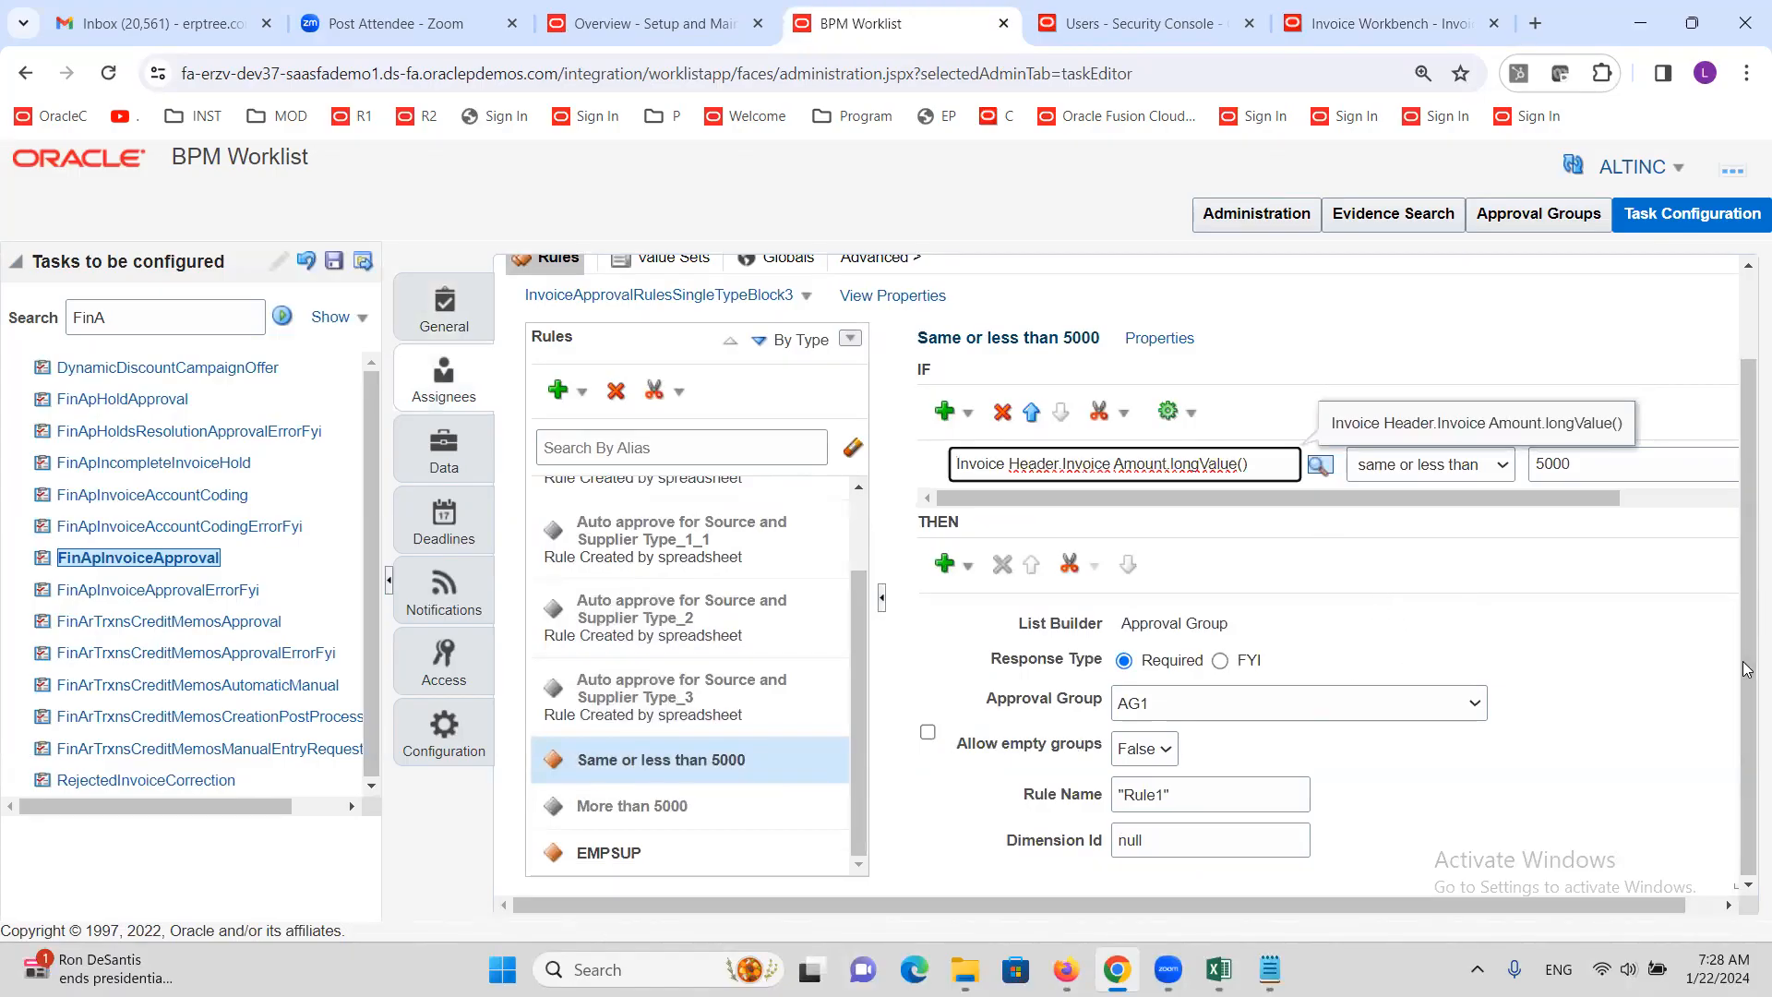
pyautogui.scroll(2, 1748, 640)
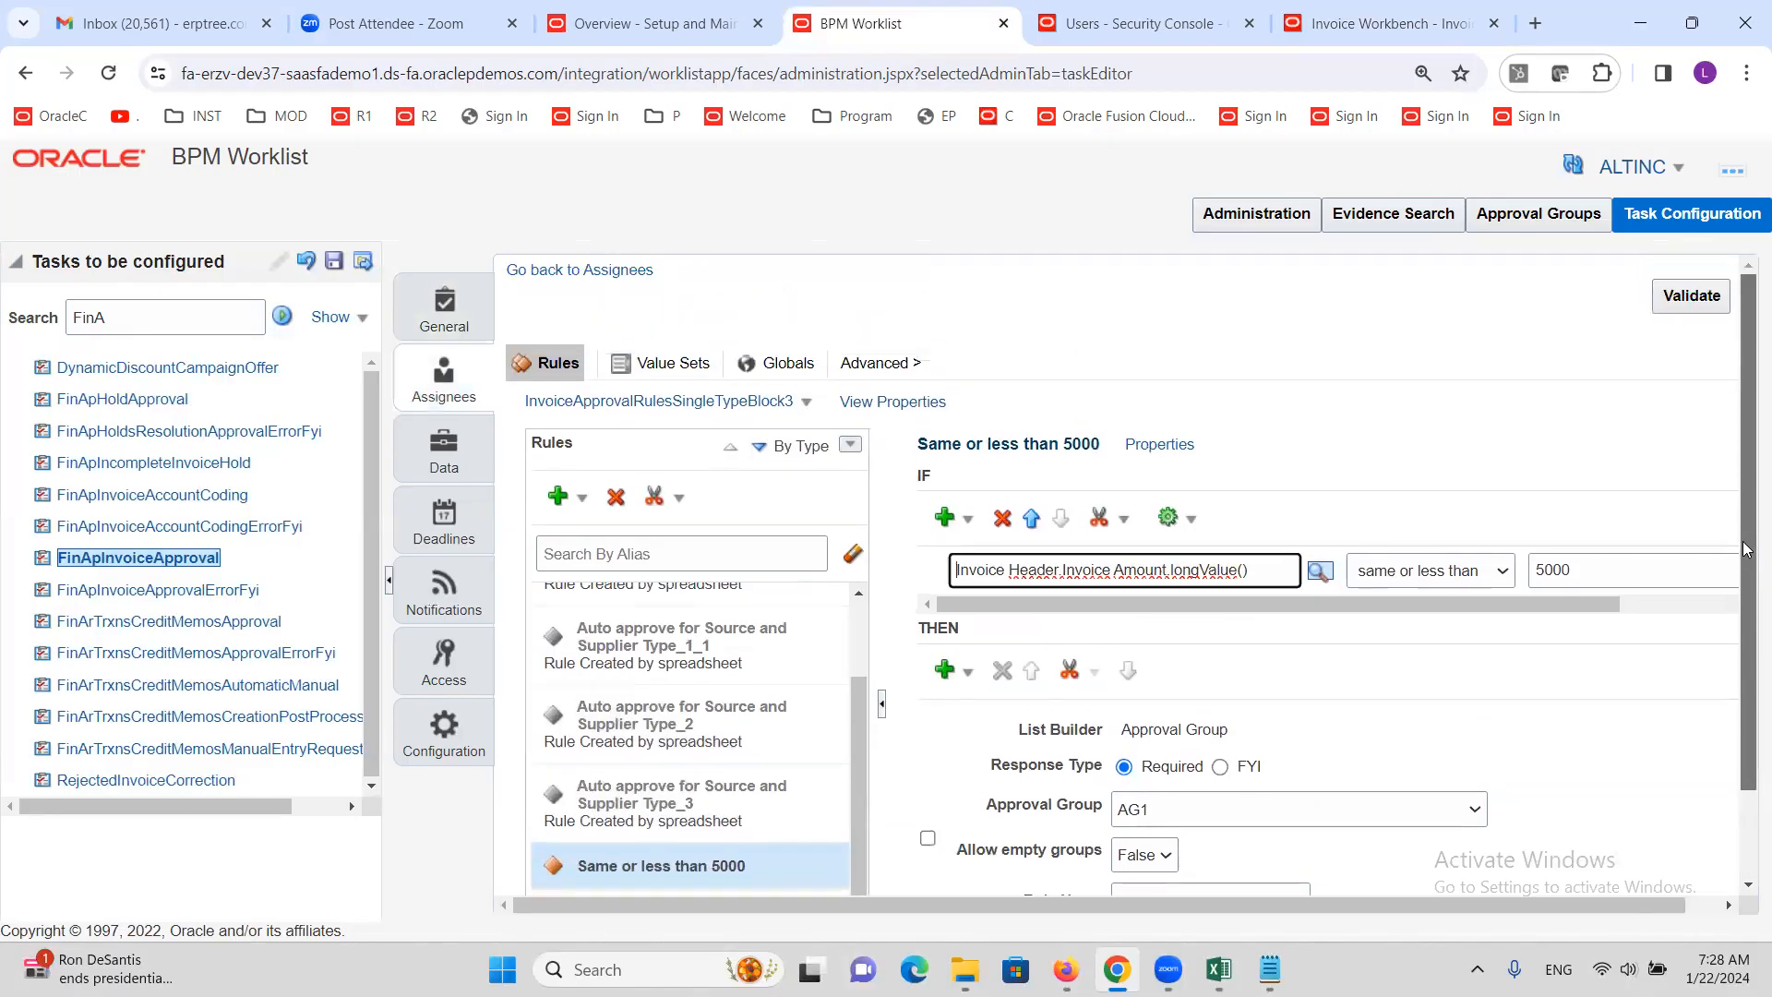
pyautogui.moveTo(1232, 908); pyautogui.dragTo(1503, 893)
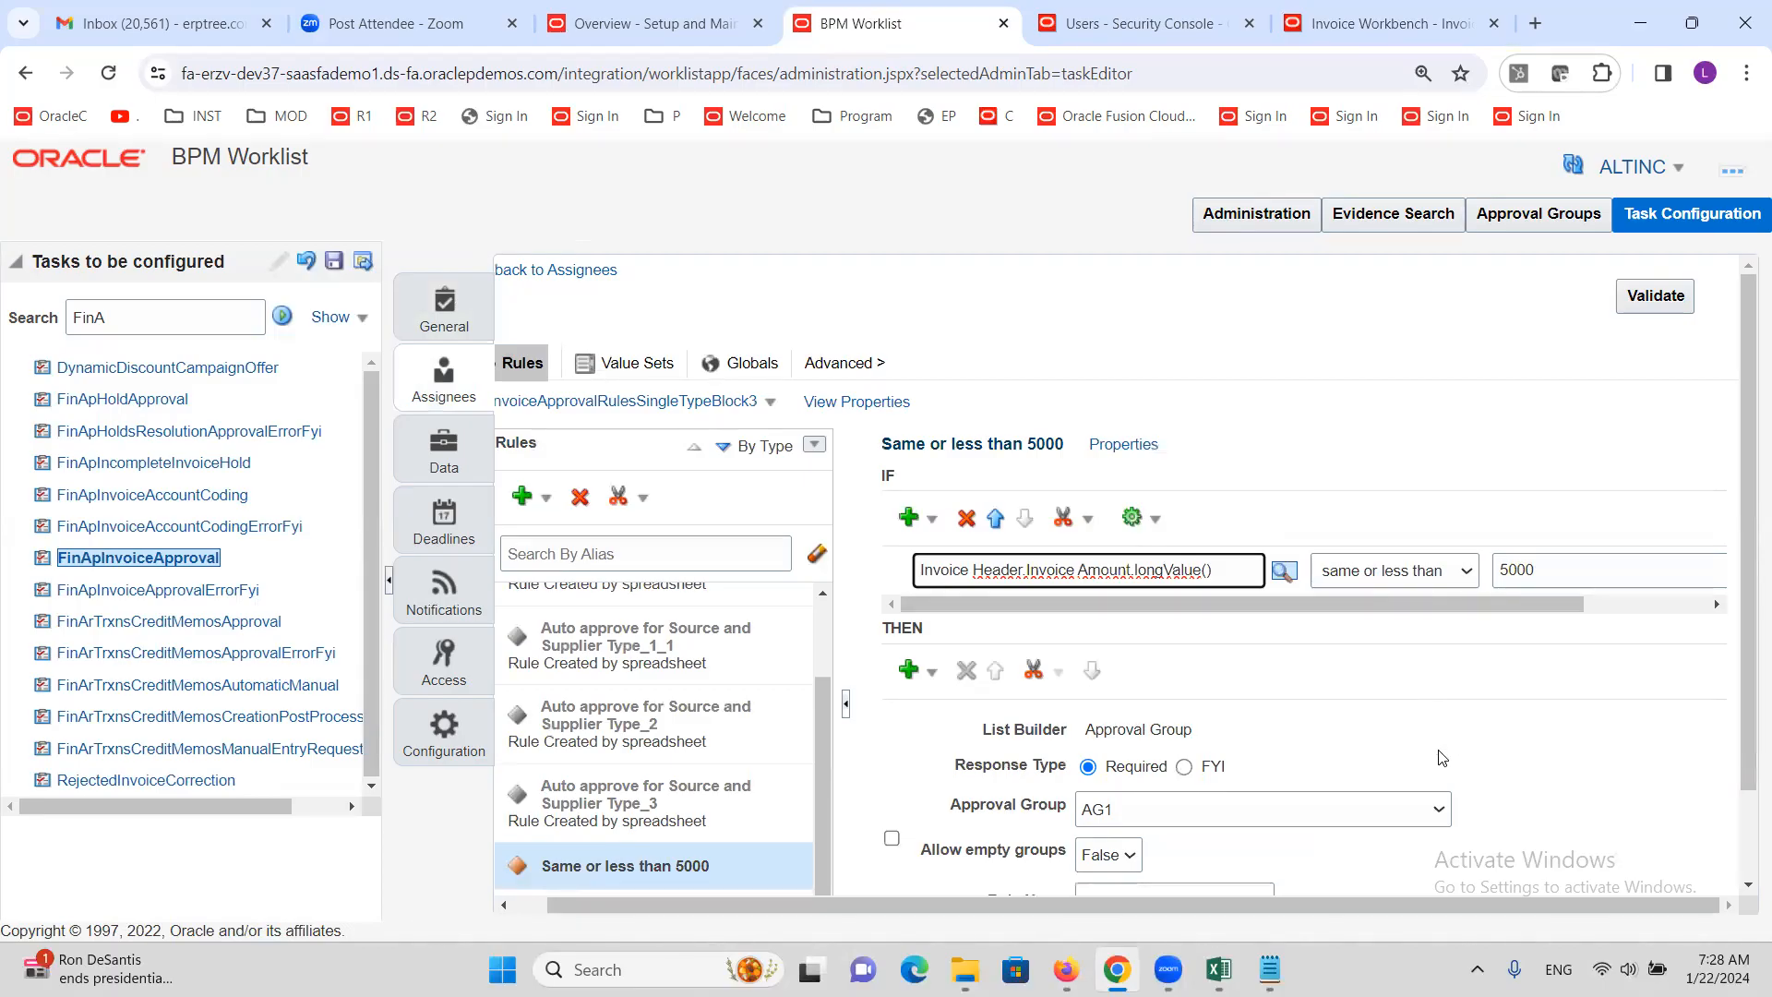
# Add an AND-joined simple test on the Business Unit Name attribute
pyautogui.click(932, 525)
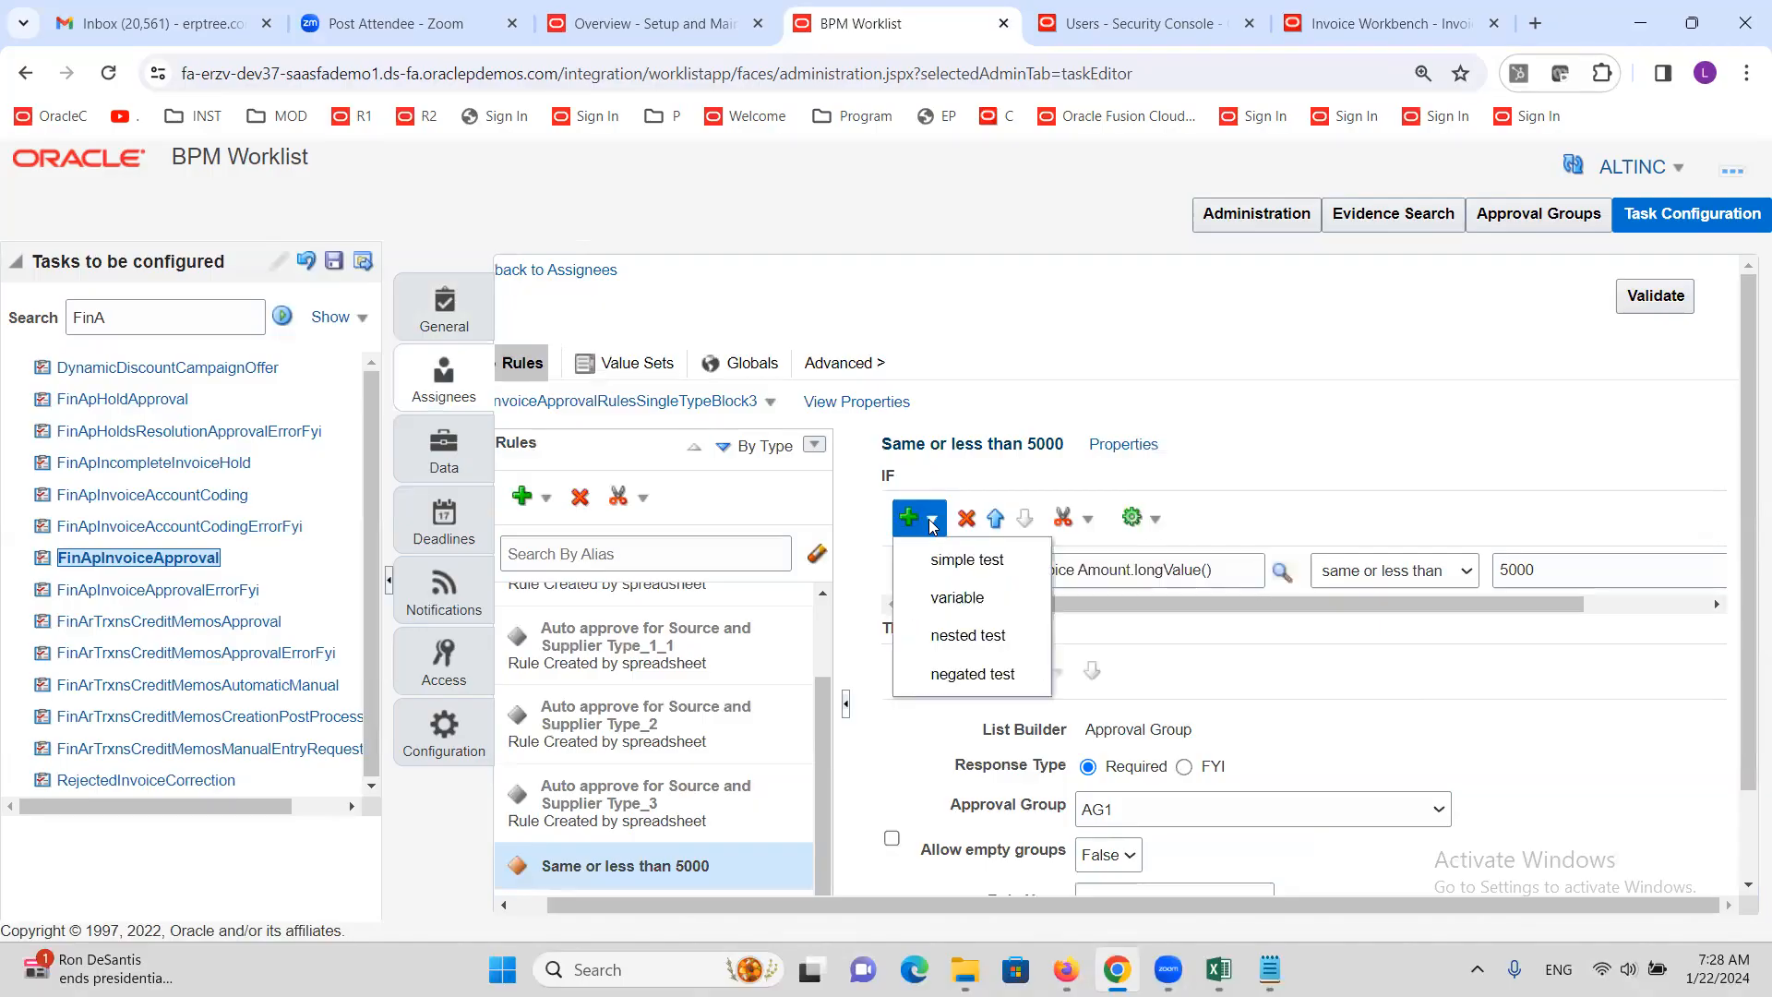
pyautogui.click(943, 561)
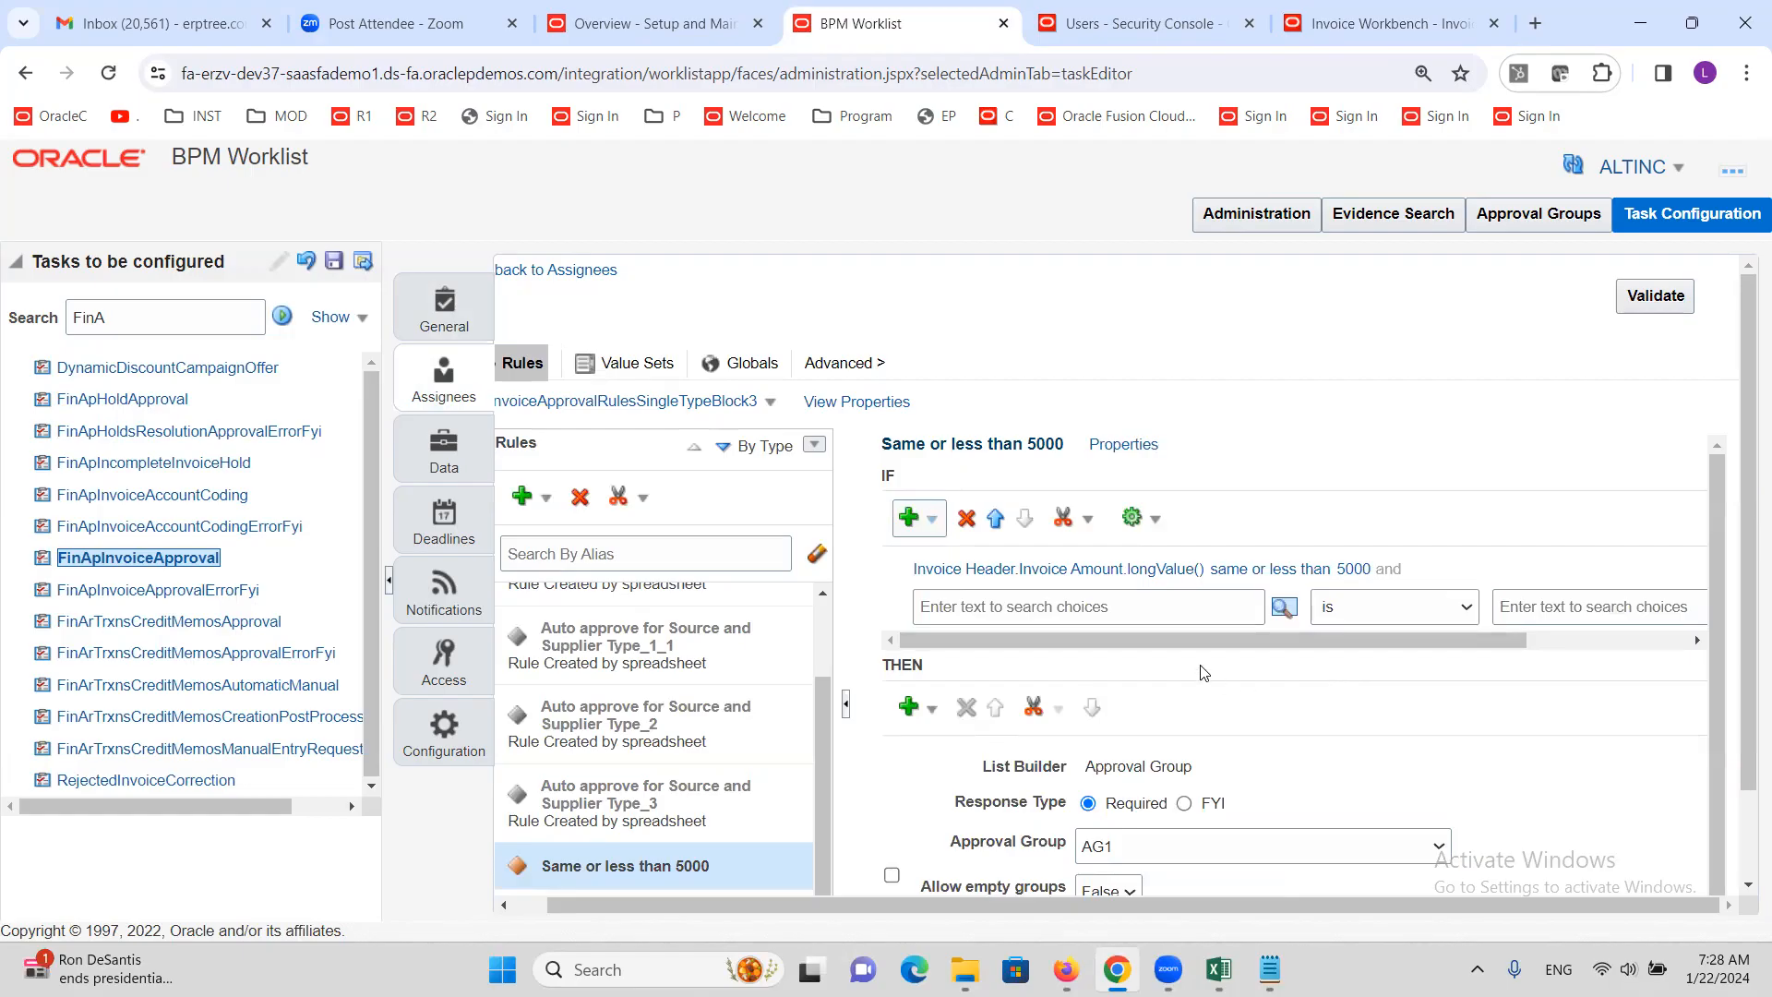
pyautogui.click(1076, 607)
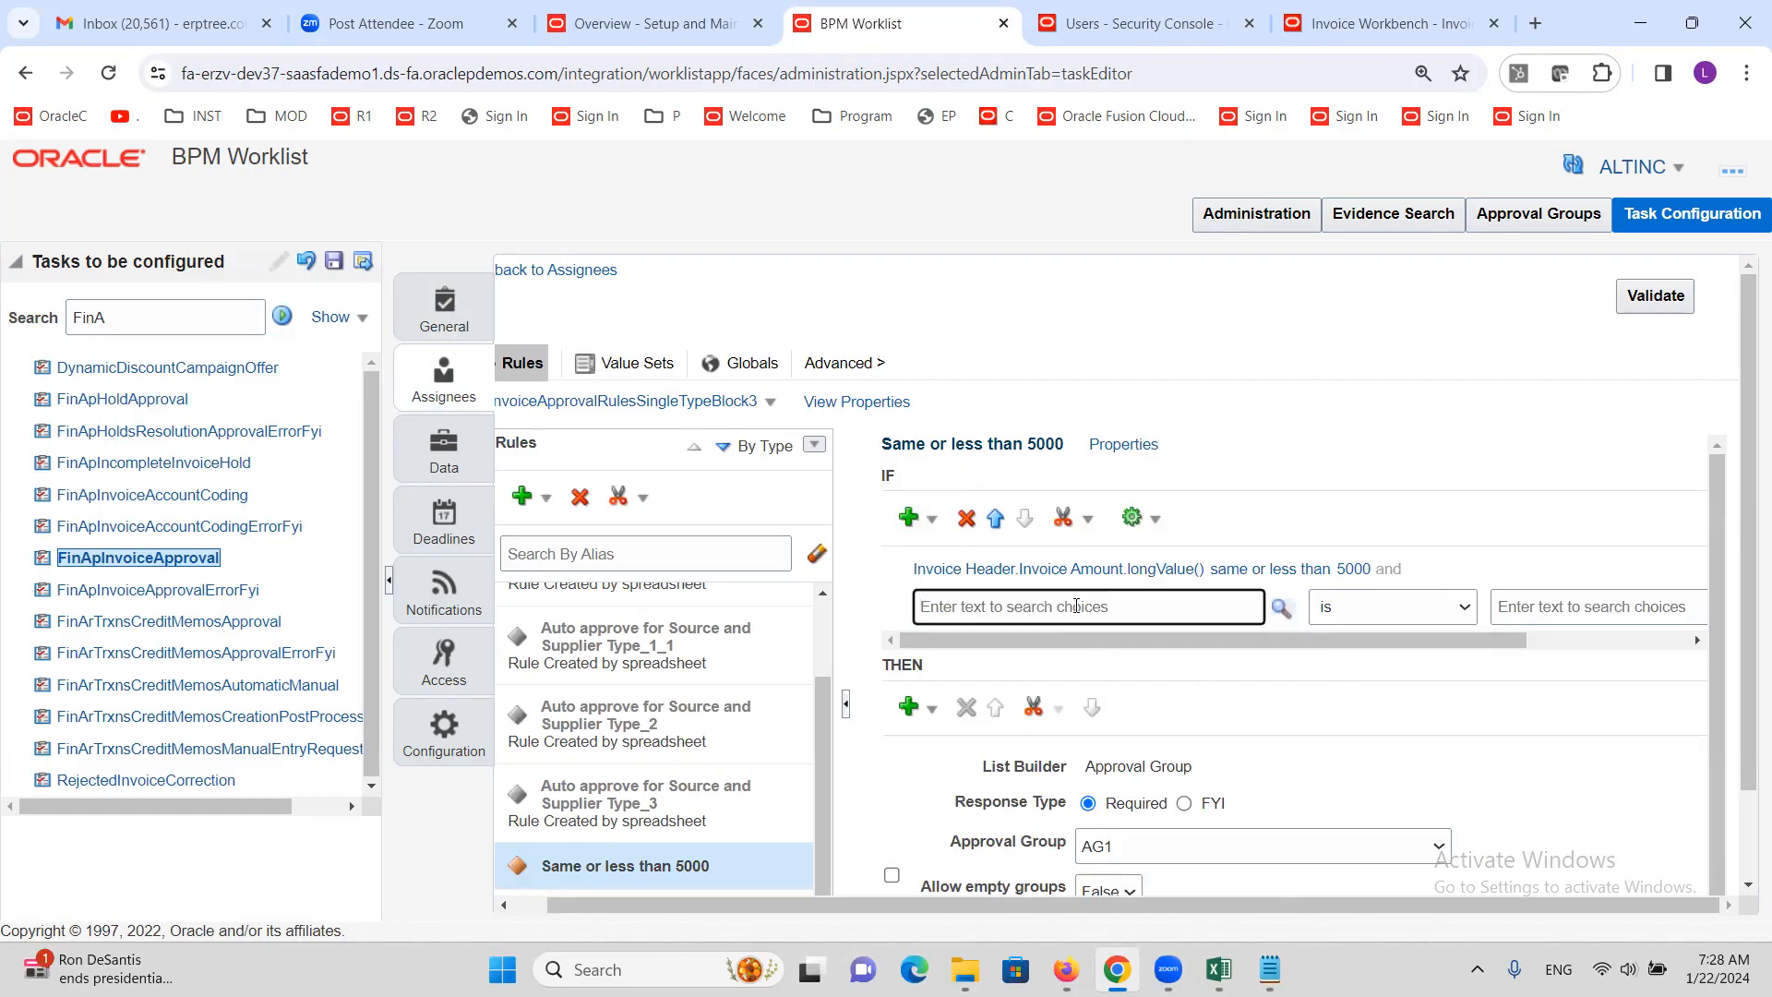
pyautogui.write('b')
pyautogui.press('BackSpace')
pyautogui.write('Business')
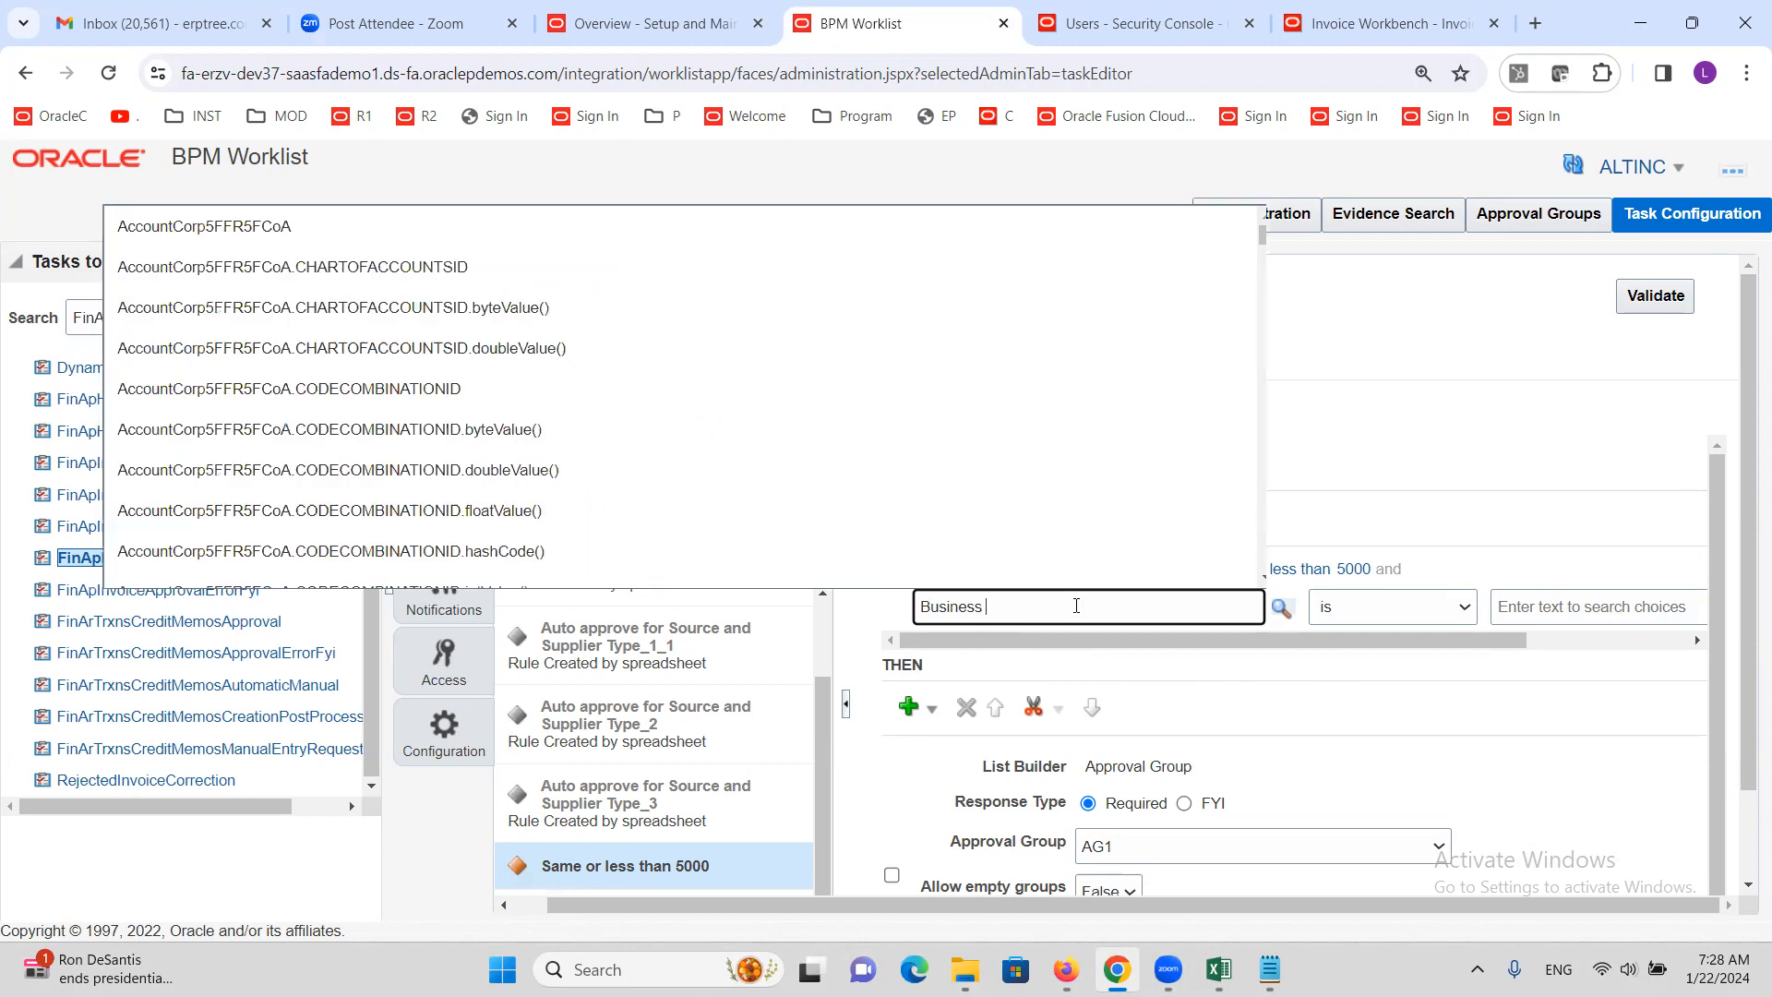
pyautogui.write(' Uniit')
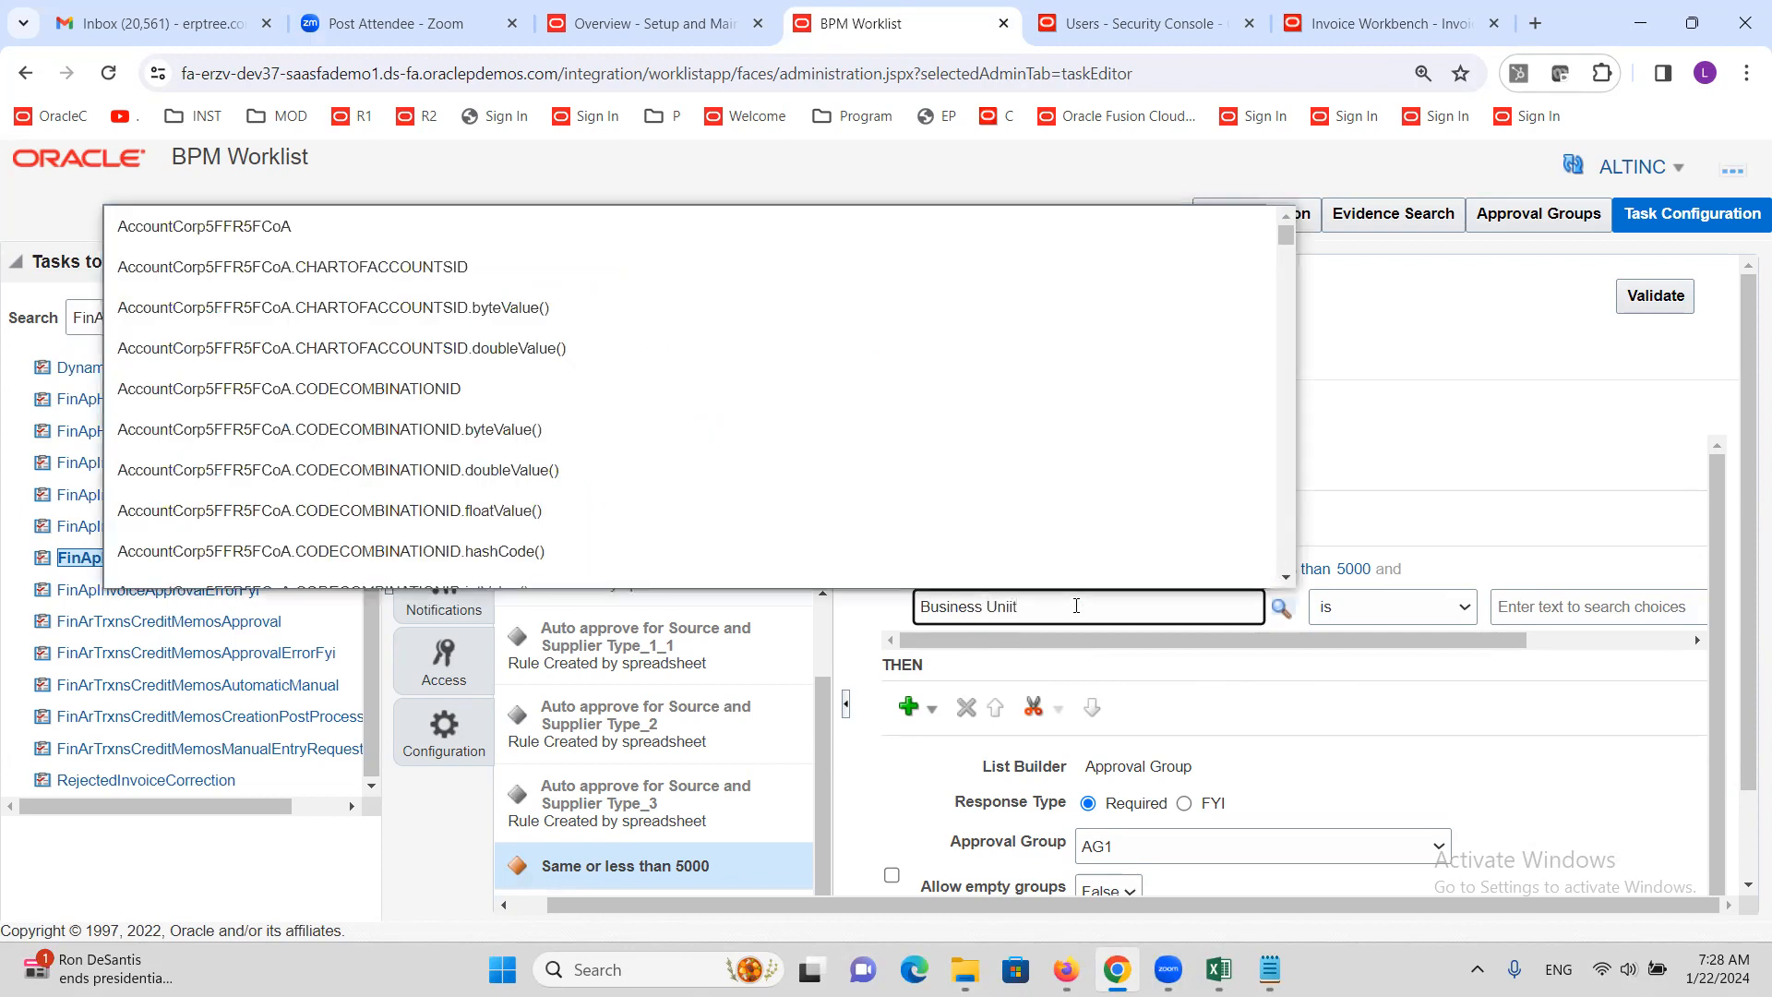
pyautogui.press('BackSpace')
pyautogui.press('BackSpace')
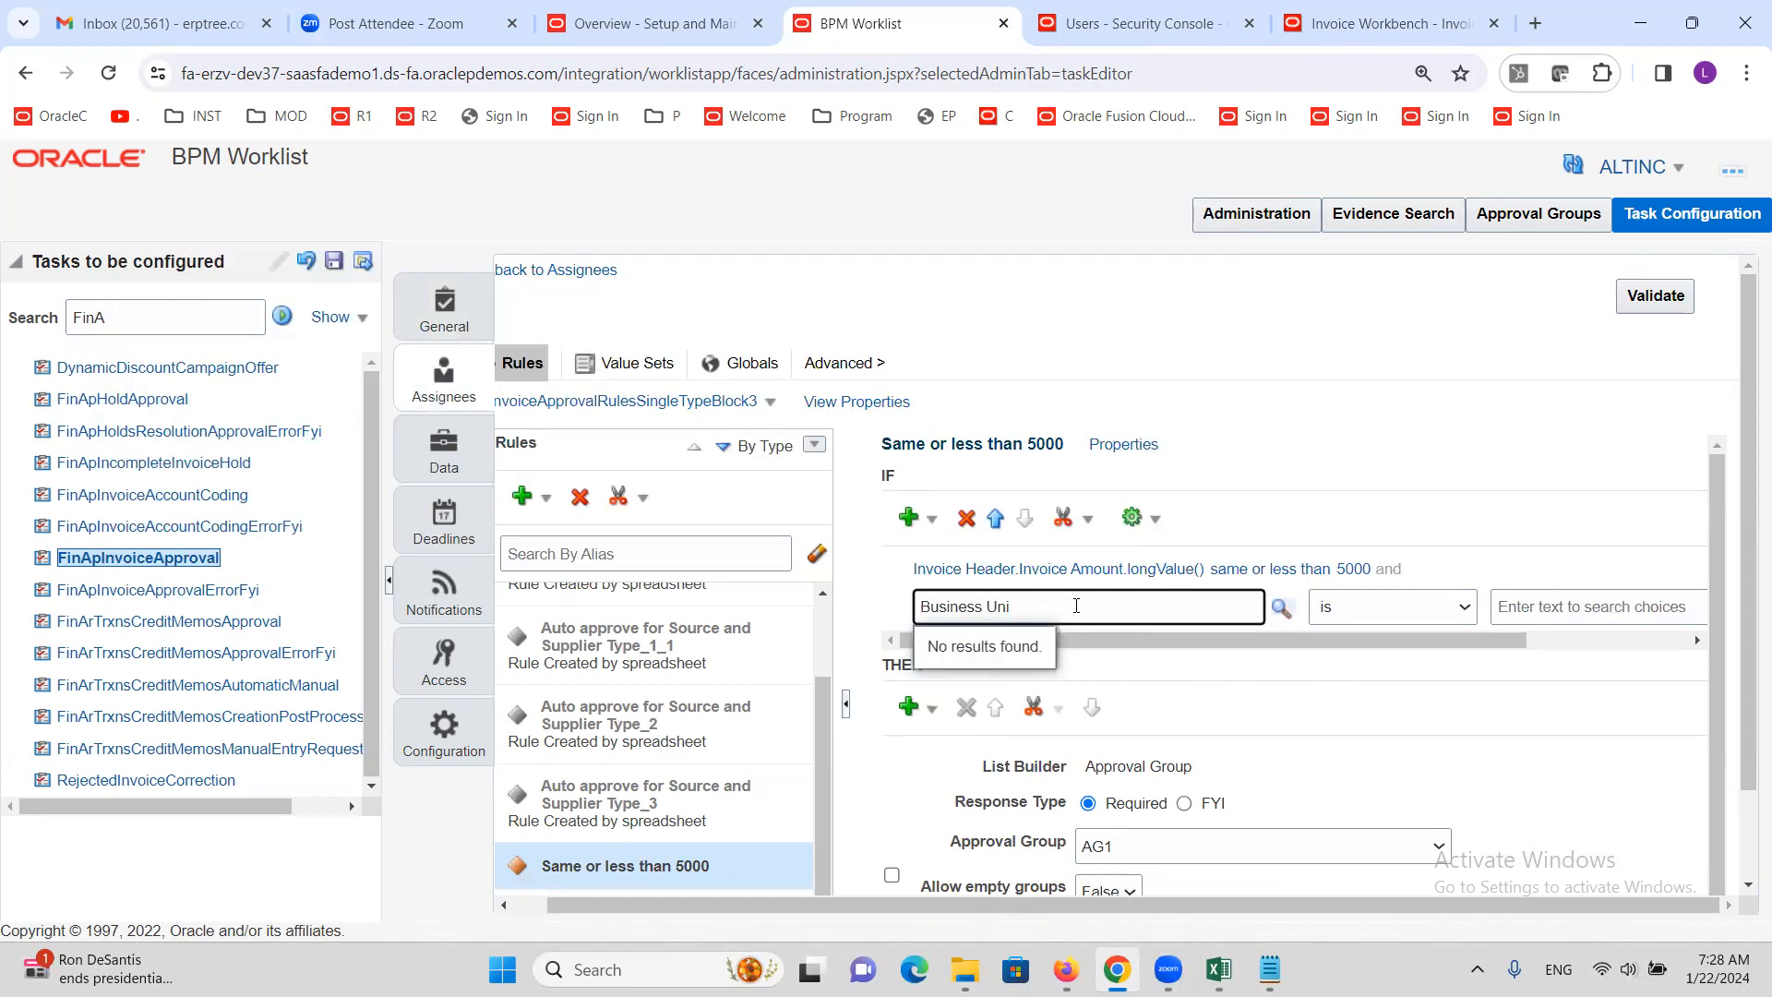
pyautogui.write('t Name')
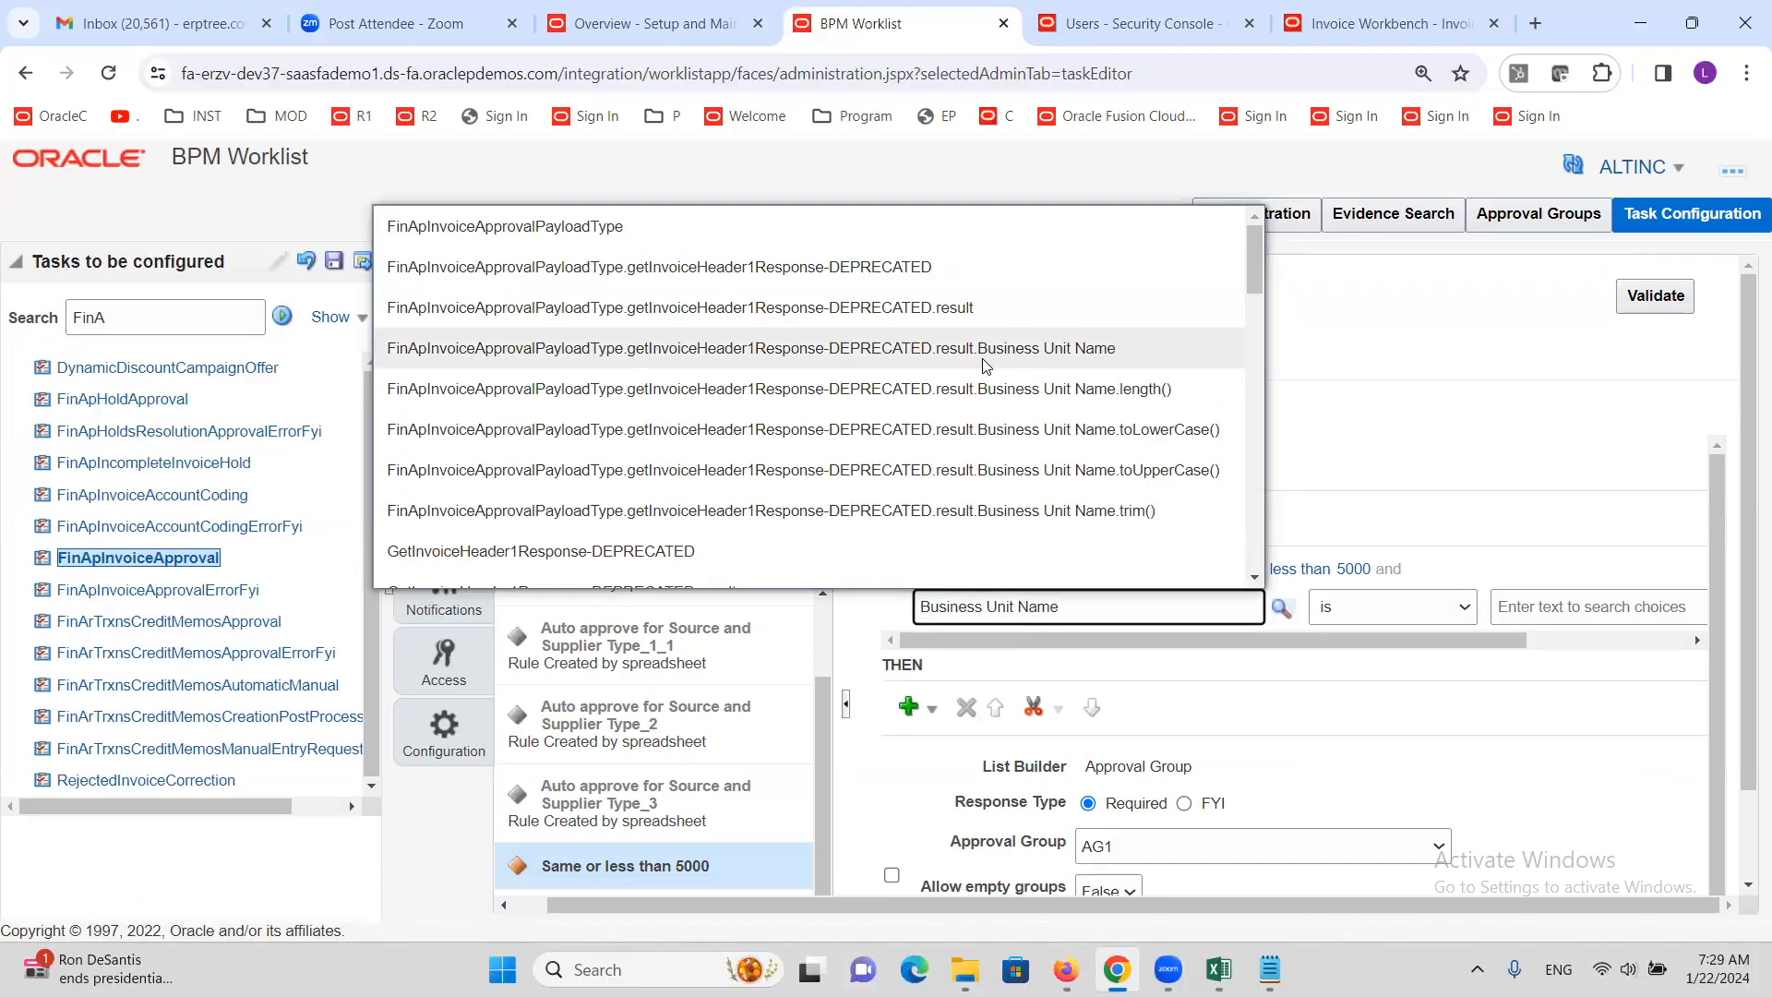
pyautogui.click(1086, 351)
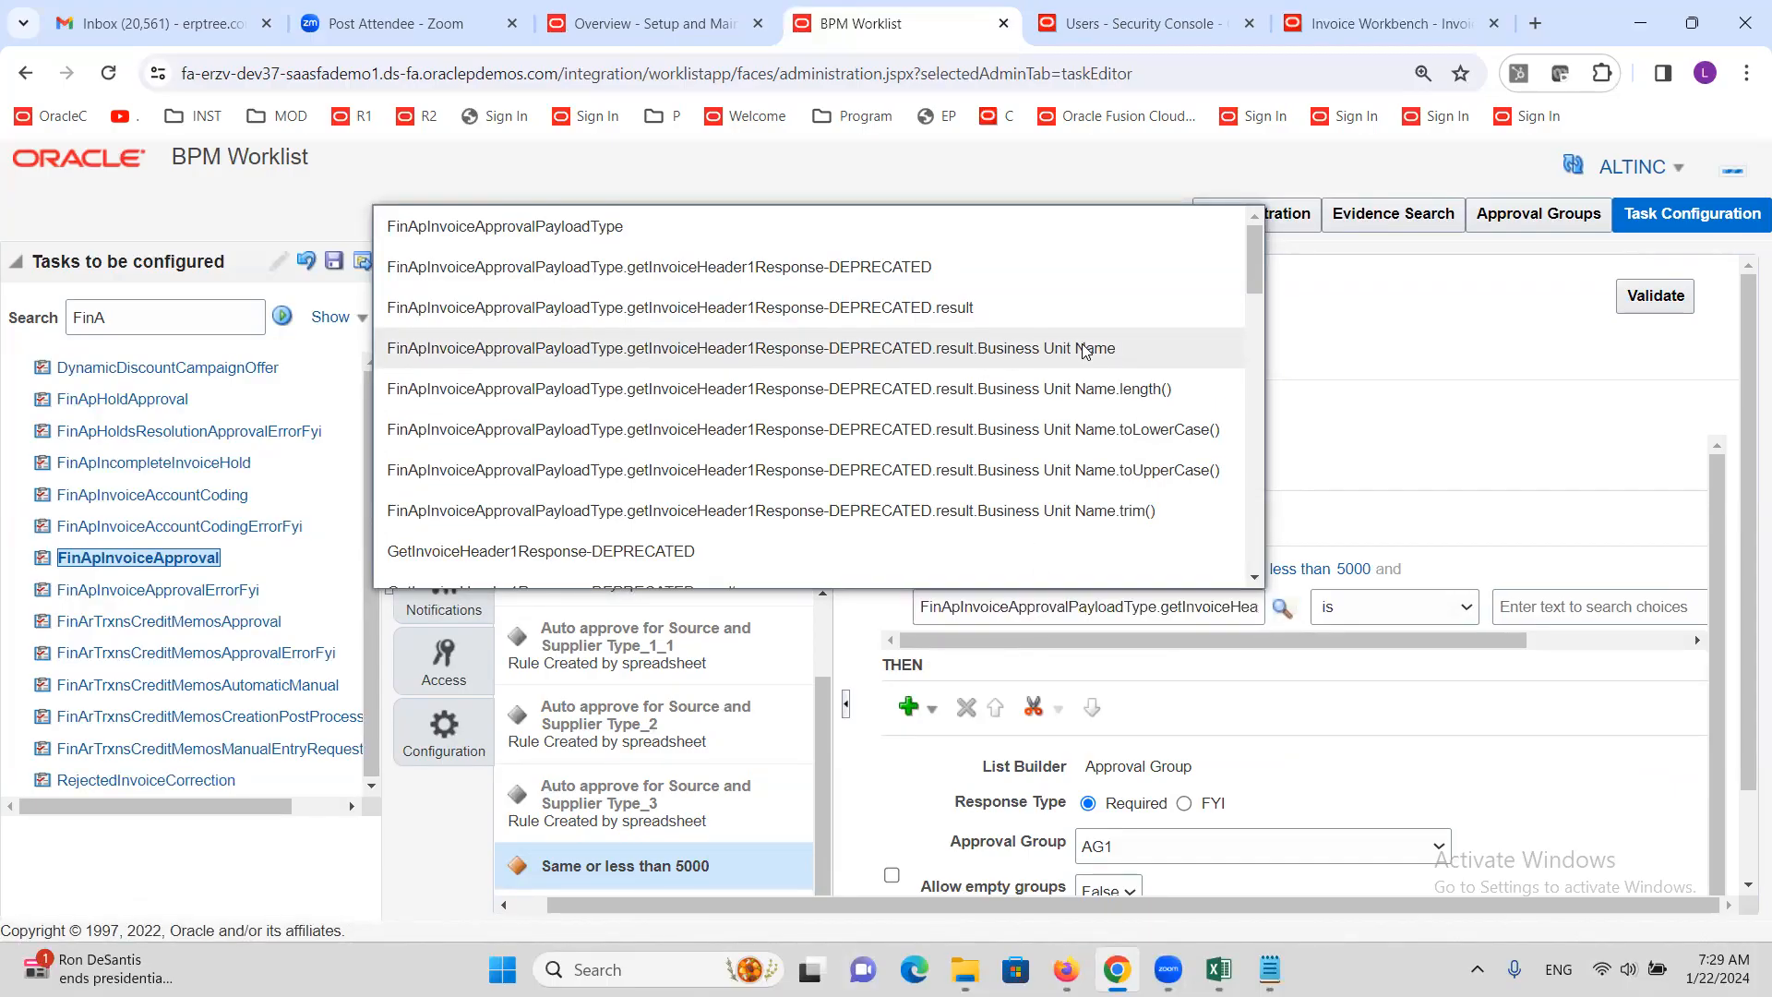
# Set the business unit test's value to the constant 'ALTINC US Business Unit'
pyautogui.moveTo(1218, 640); pyautogui.dragTo(1447, 674)
pyautogui.click(1648, 608)
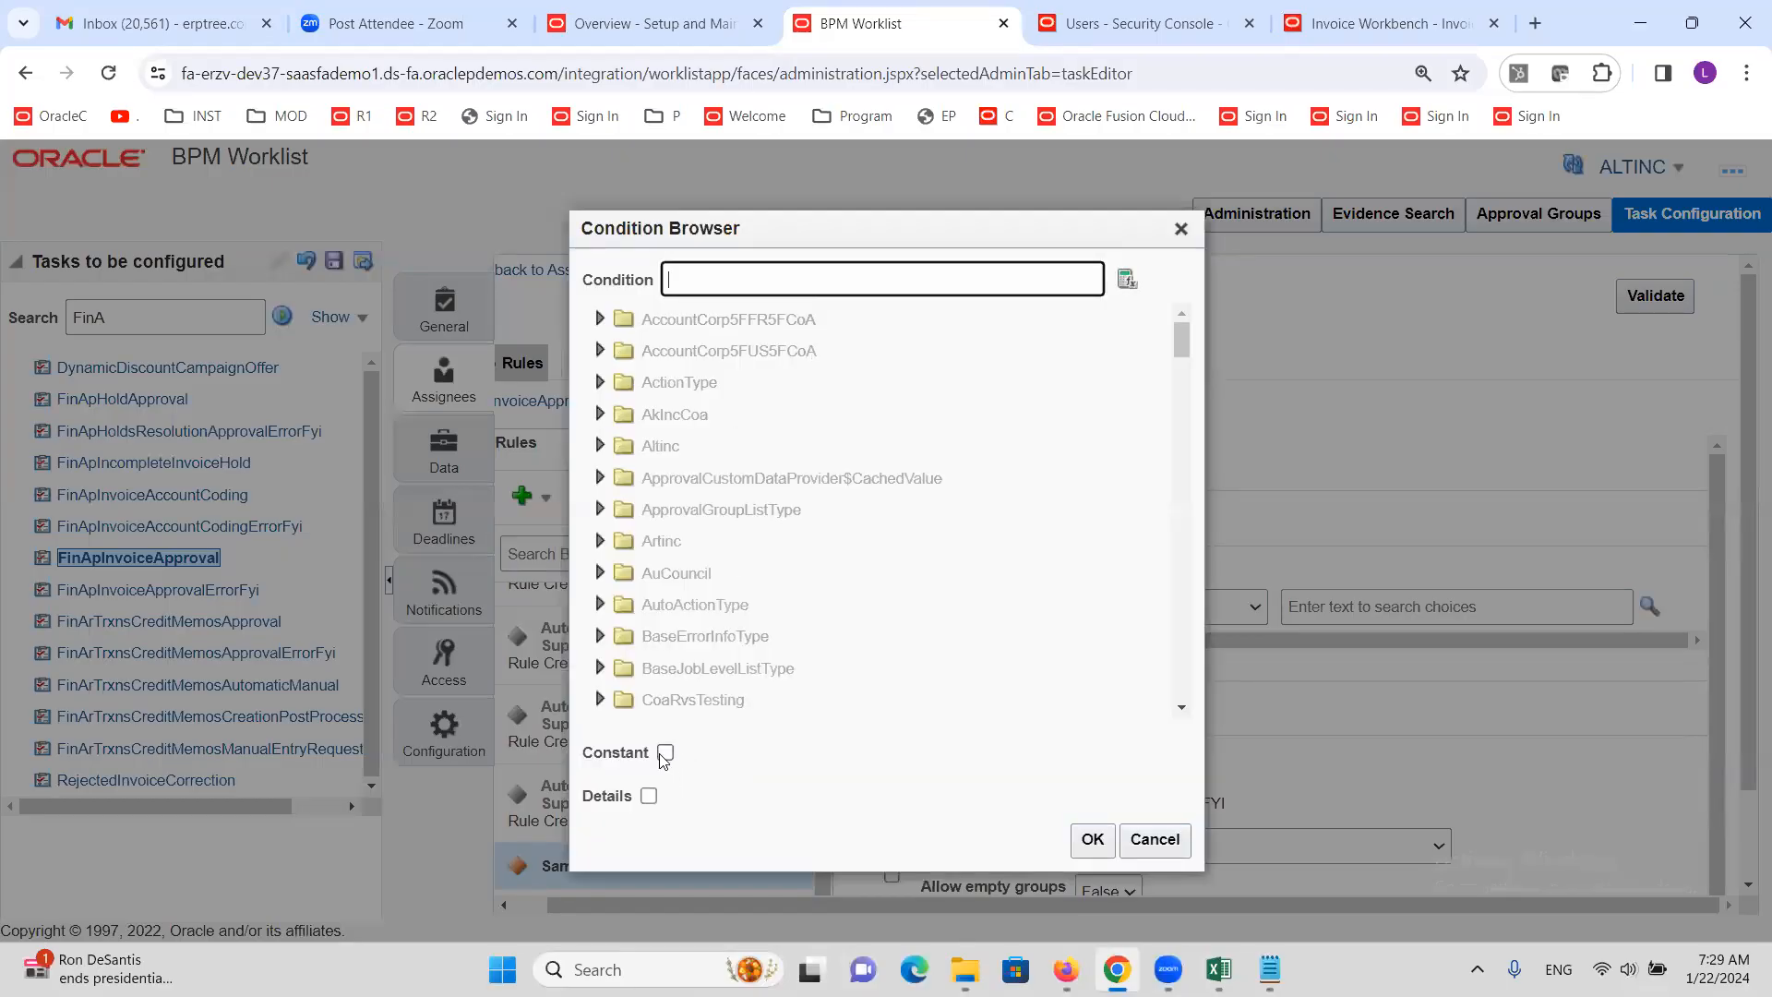
pyautogui.click(665, 752)
pyautogui.click(794, 289)
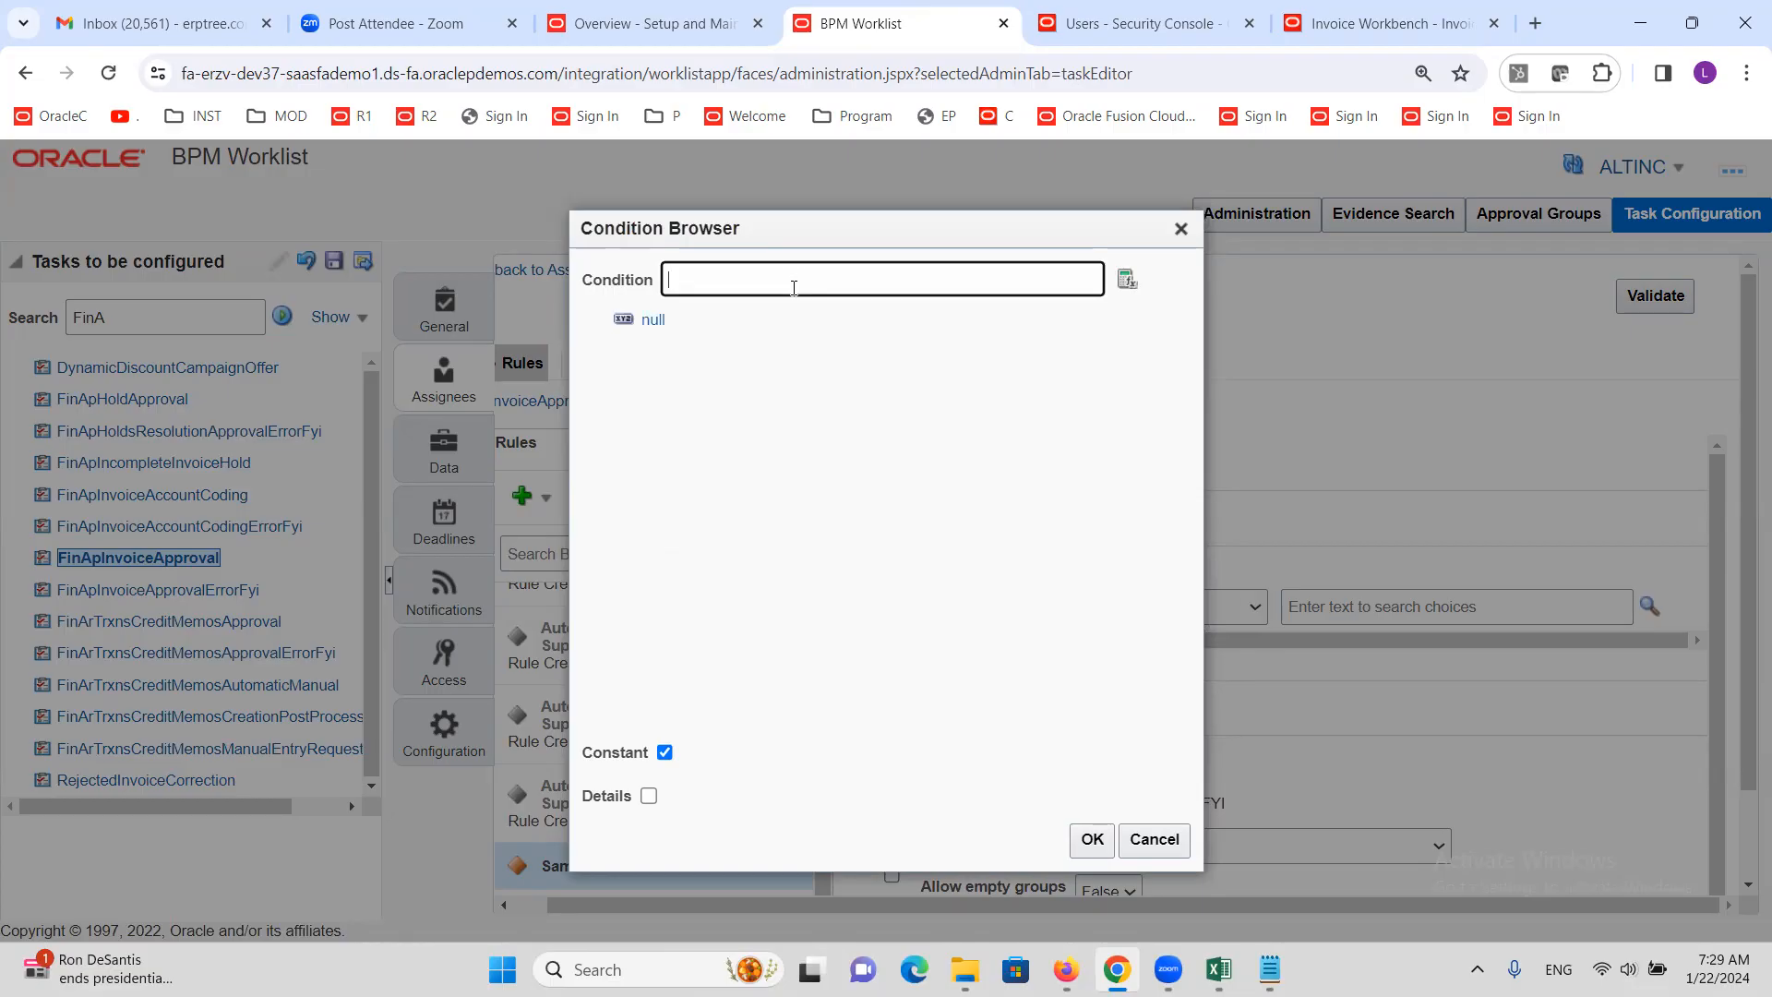
pyautogui.write('ALTINC US Business Unit')
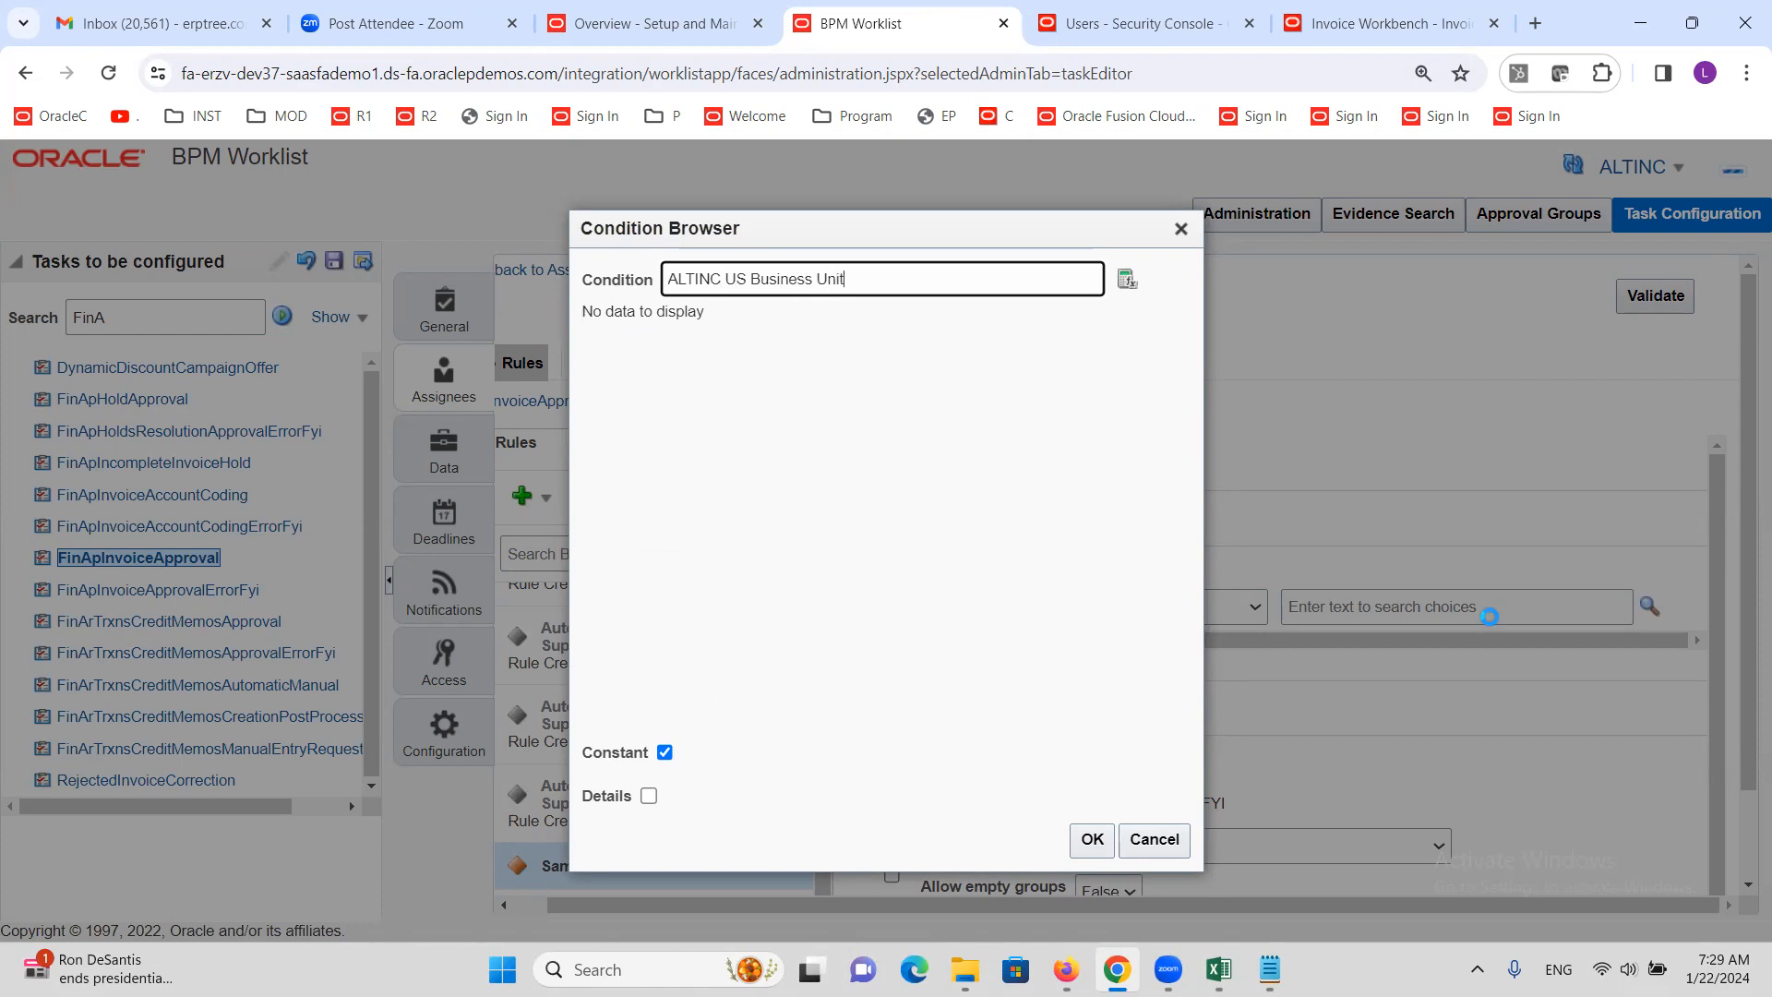
pyautogui.click(1091, 841)
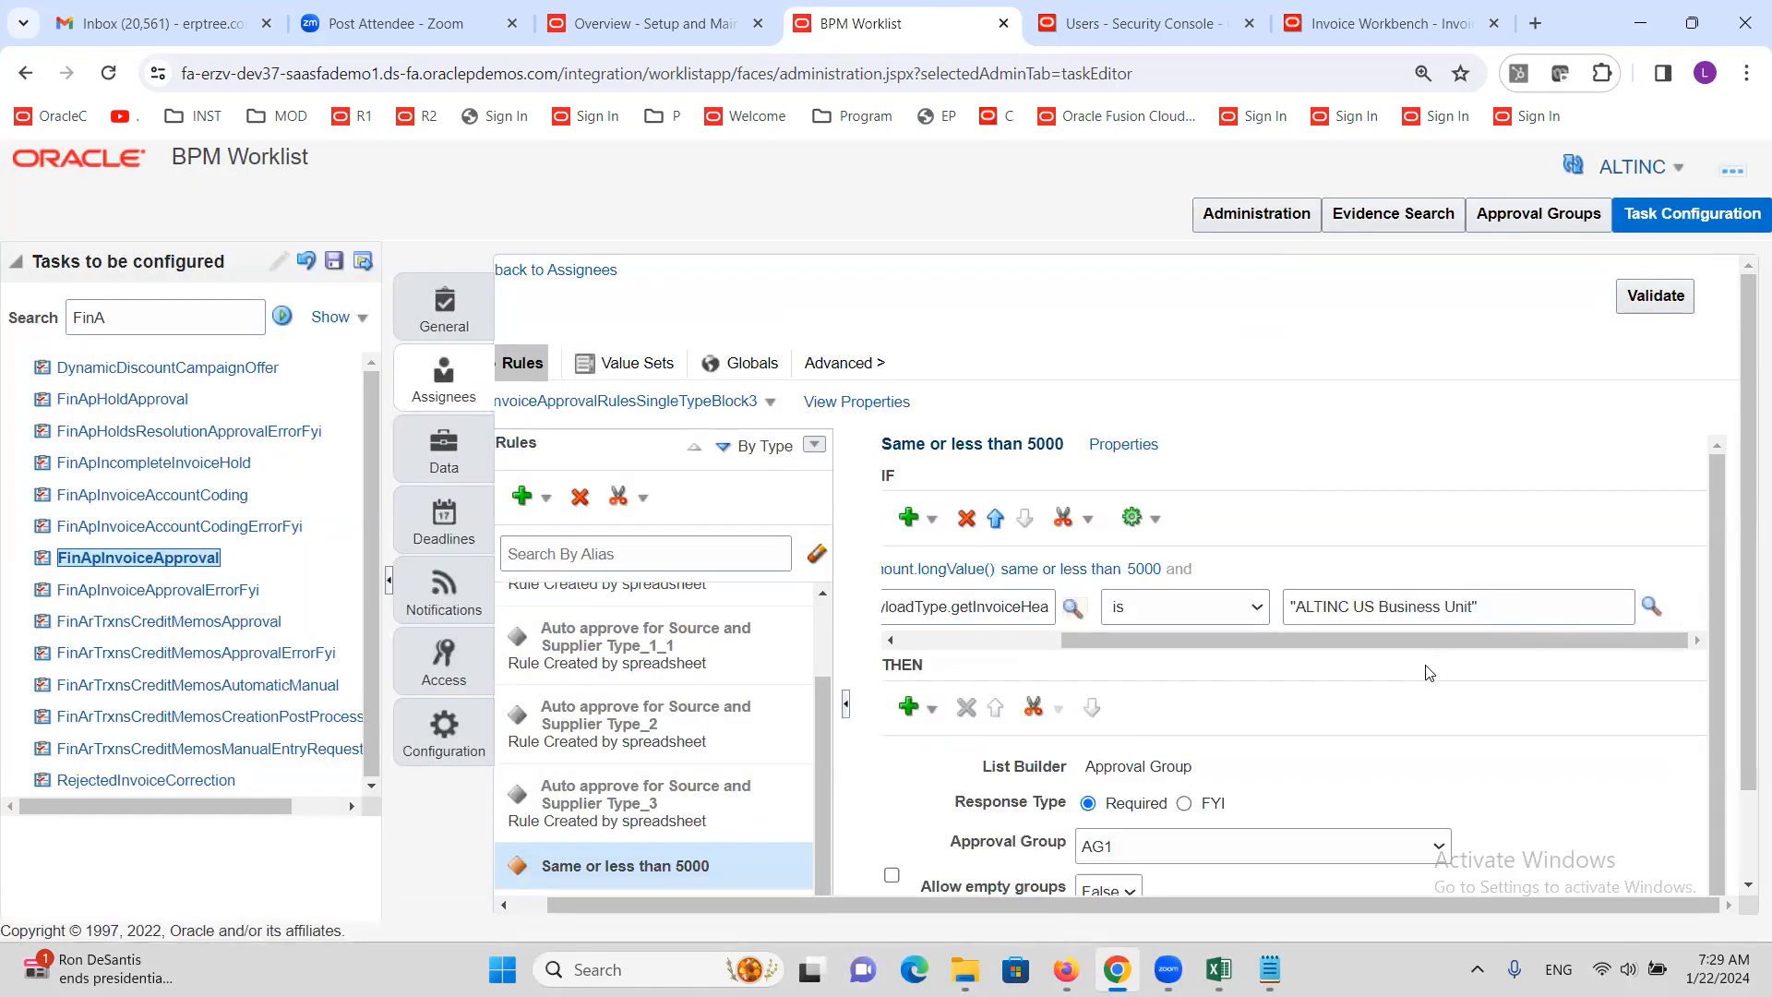
pyautogui.moveTo(1407, 639); pyautogui.dragTo(1346, 628)
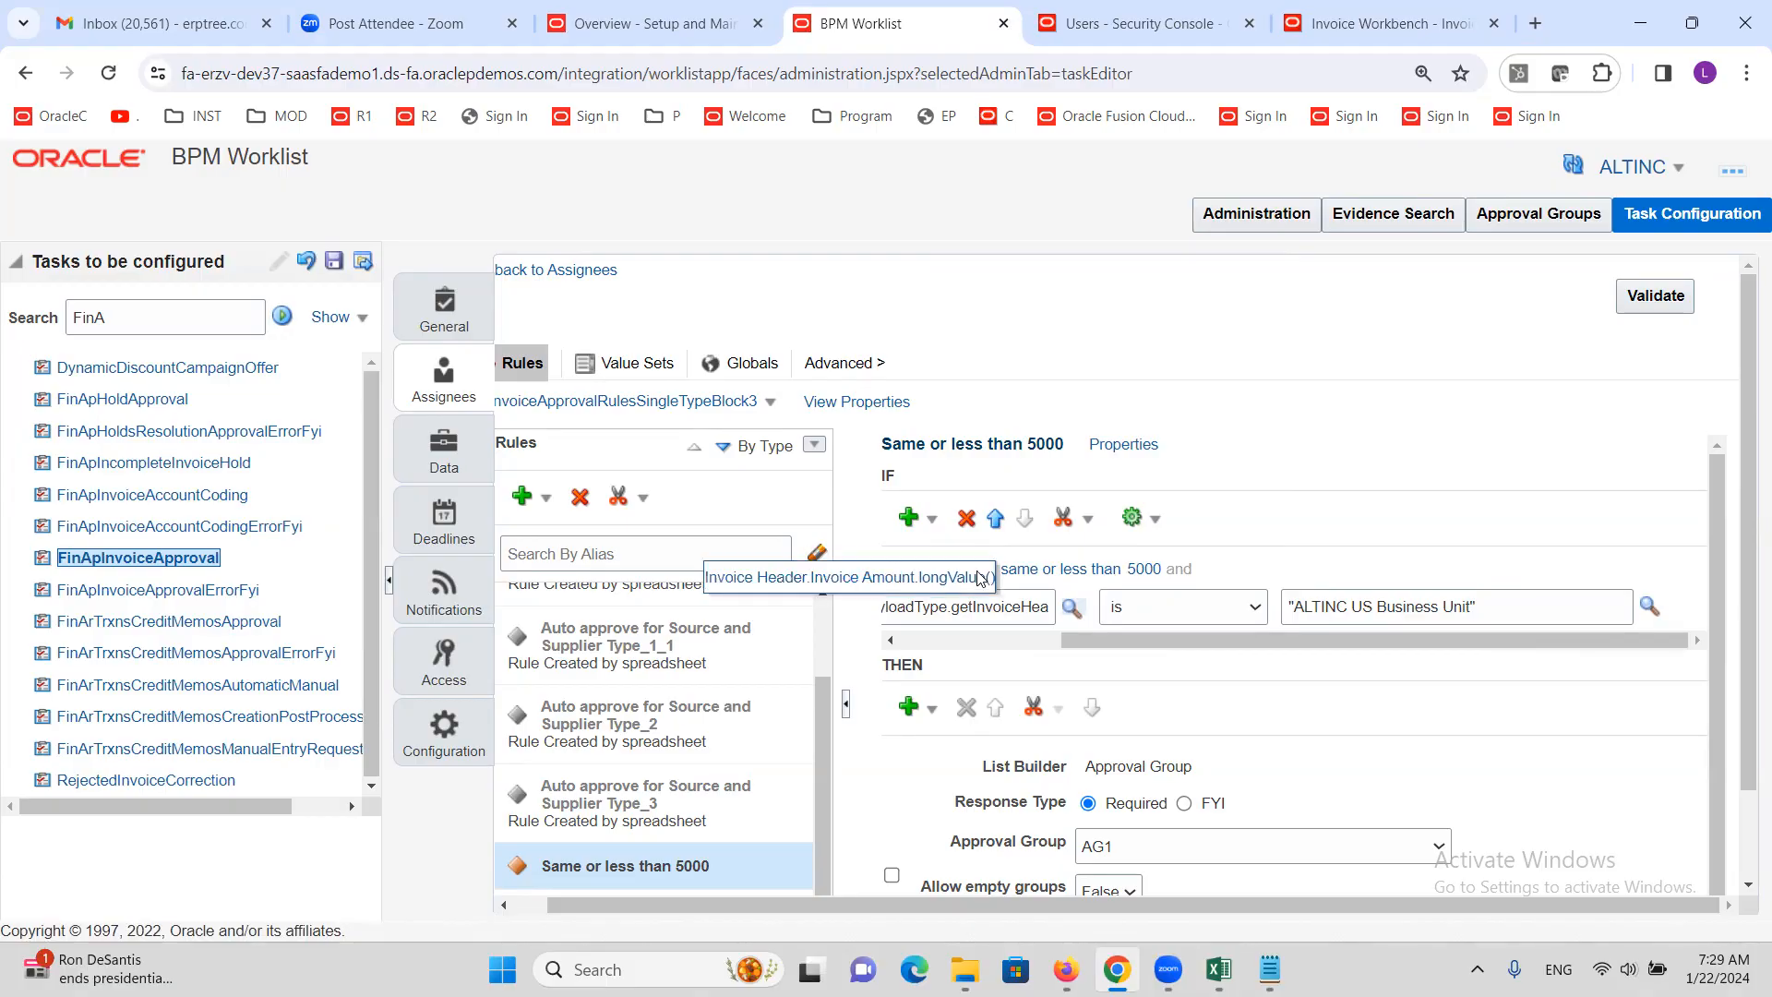
pyautogui.moveTo(1151, 637); pyautogui.dragTo(907, 683)
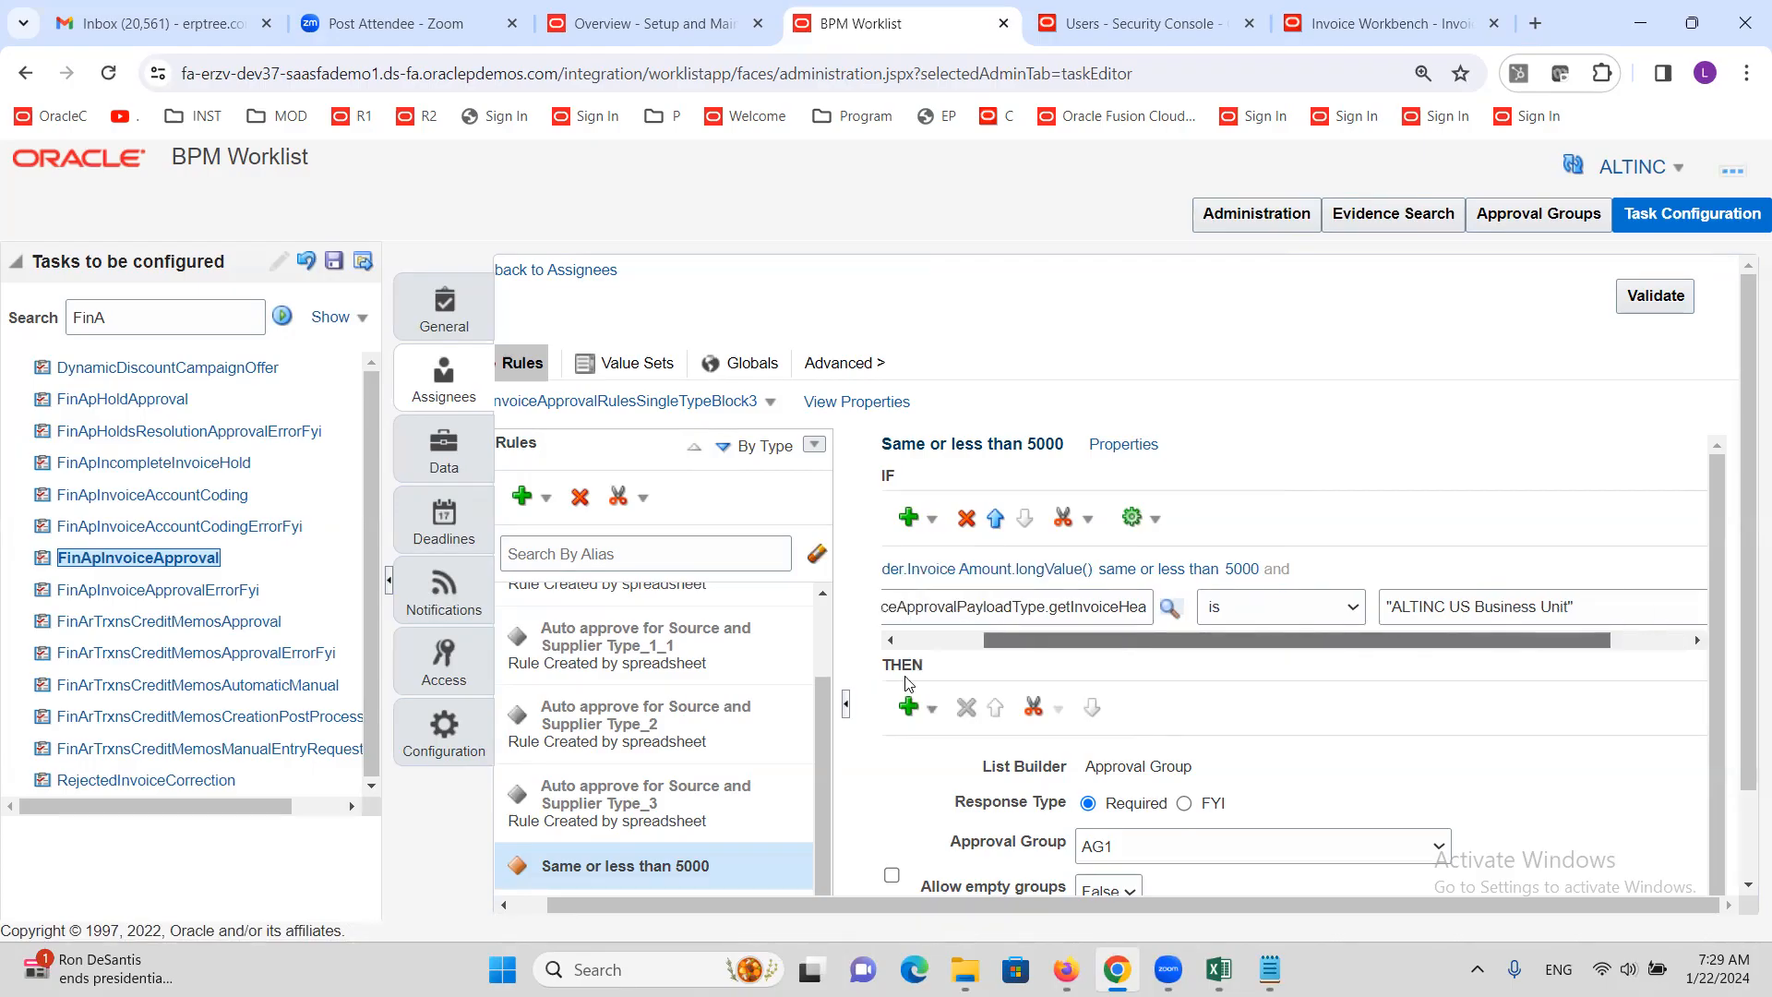
# Add a simple test on the Remit-to Supplier Name attribute
pyautogui.click(933, 519)
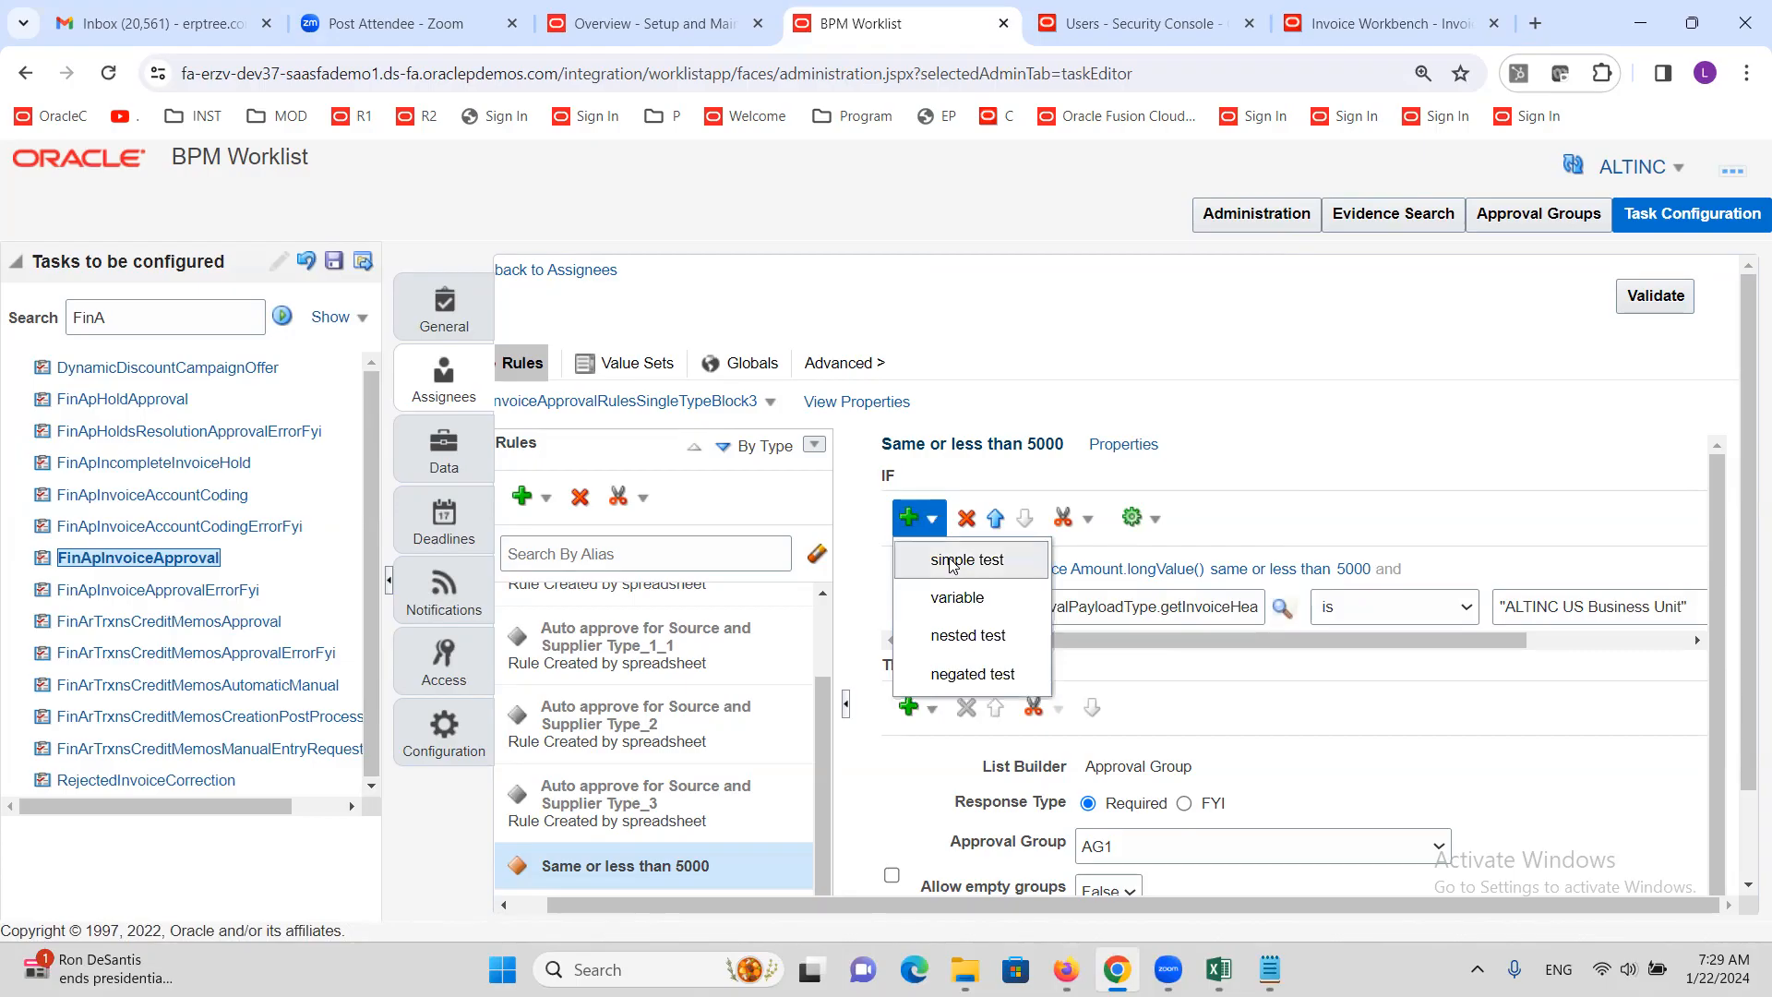
pyautogui.click(951, 561)
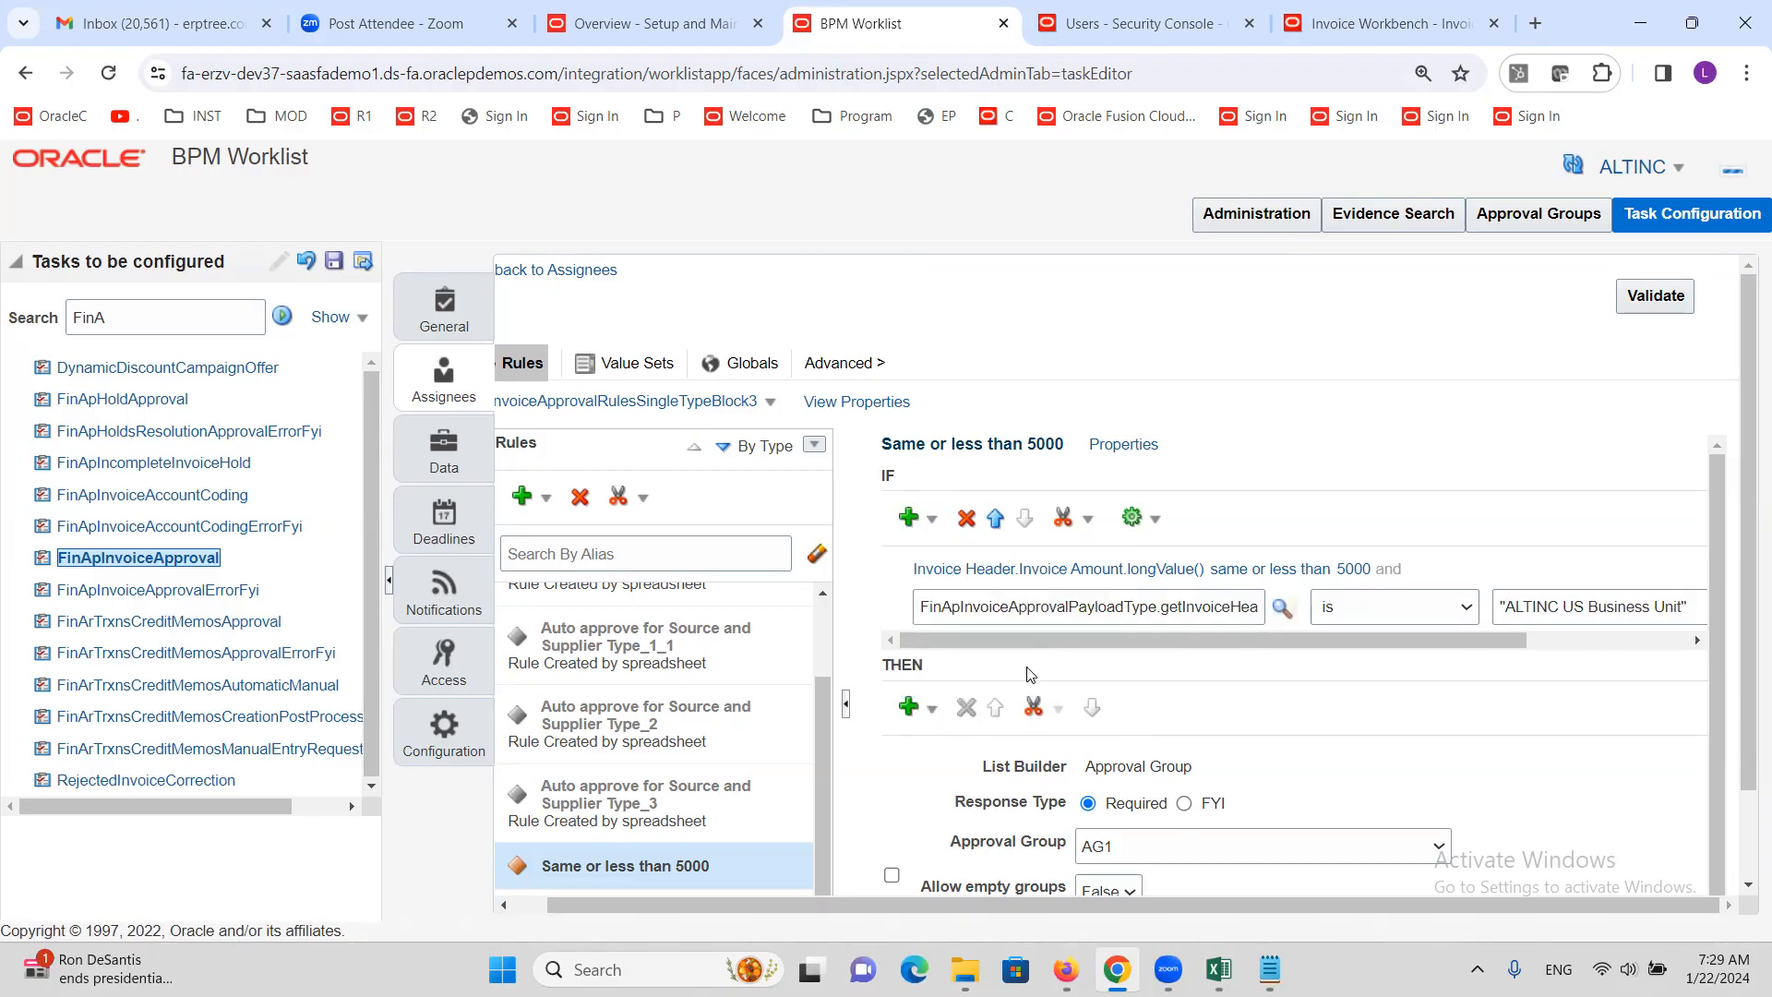
pyautogui.click(1159, 644)
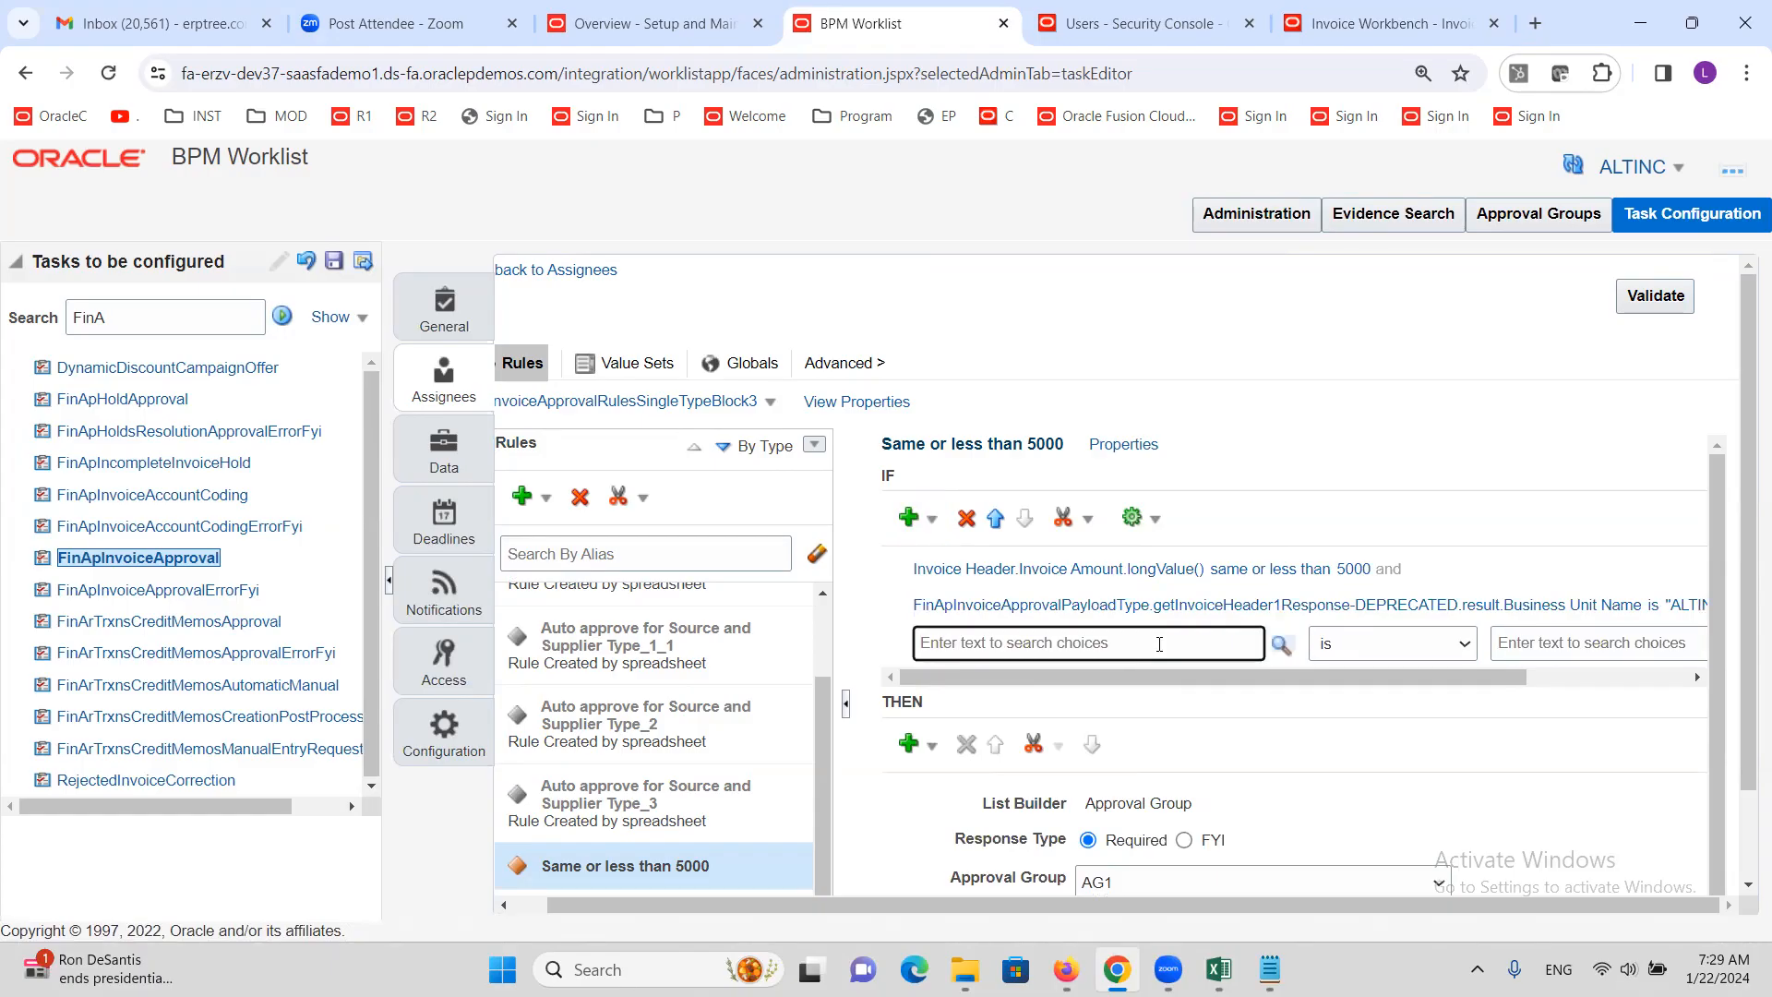
pyautogui.write('Supplier Name')
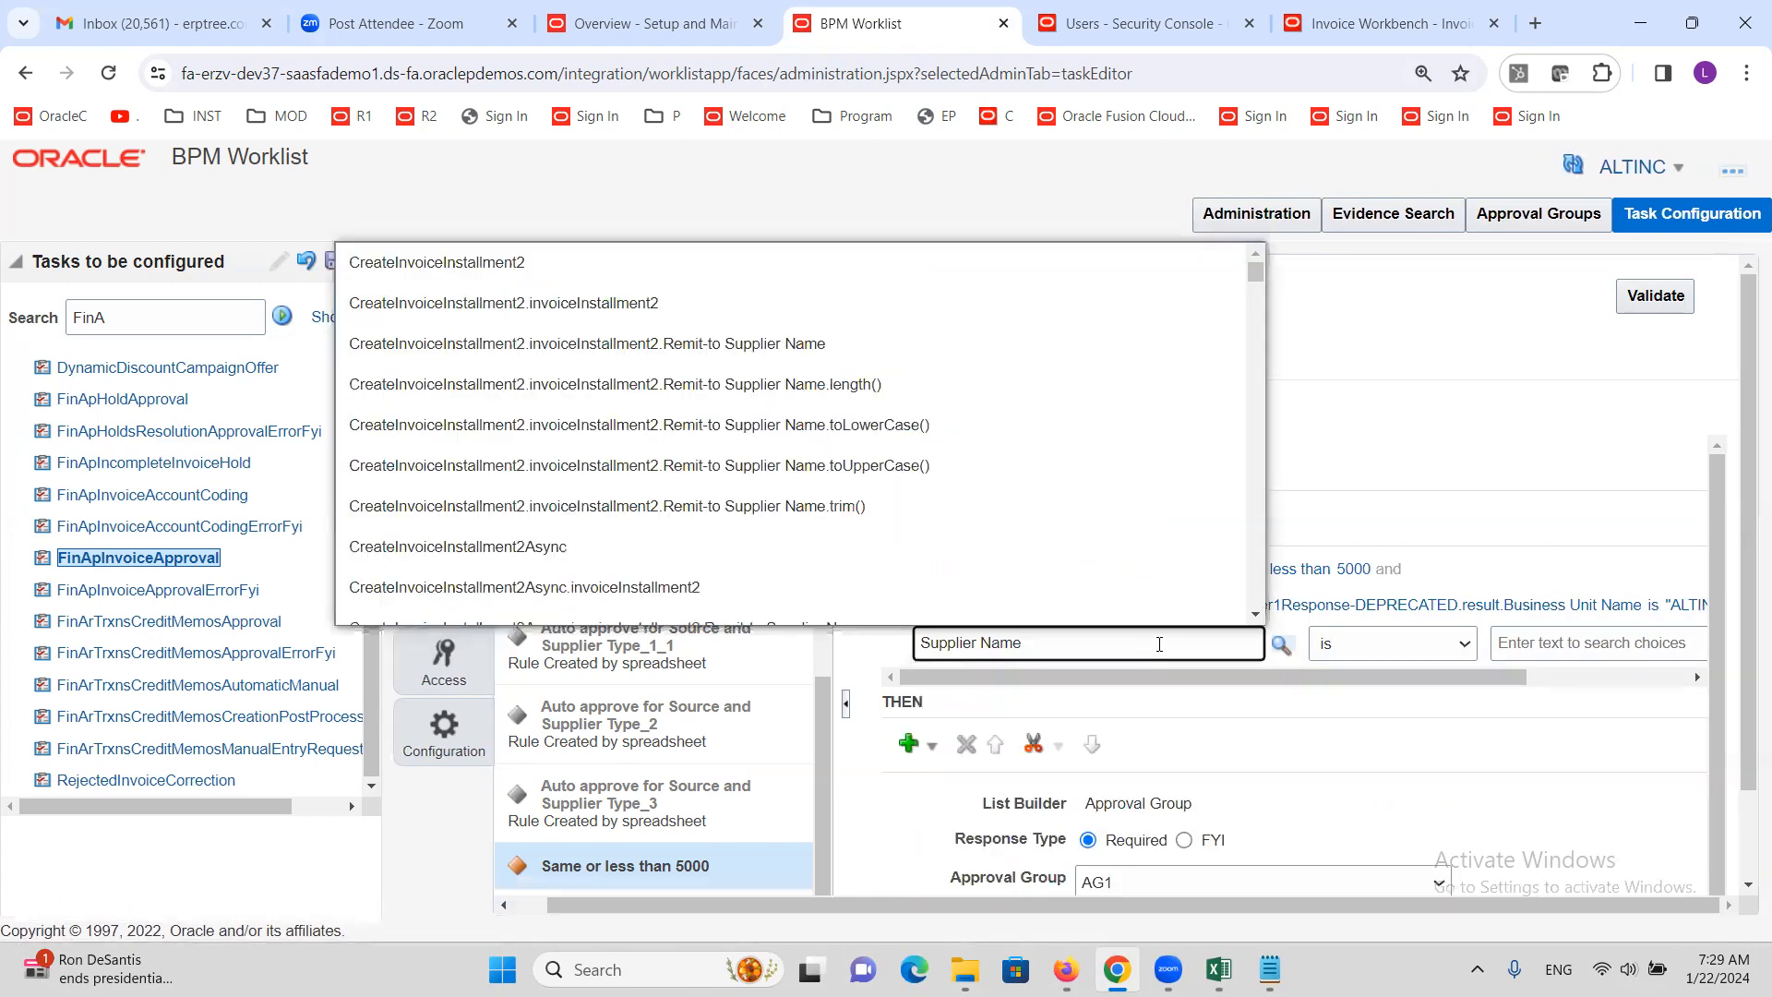
pyautogui.click(843, 343)
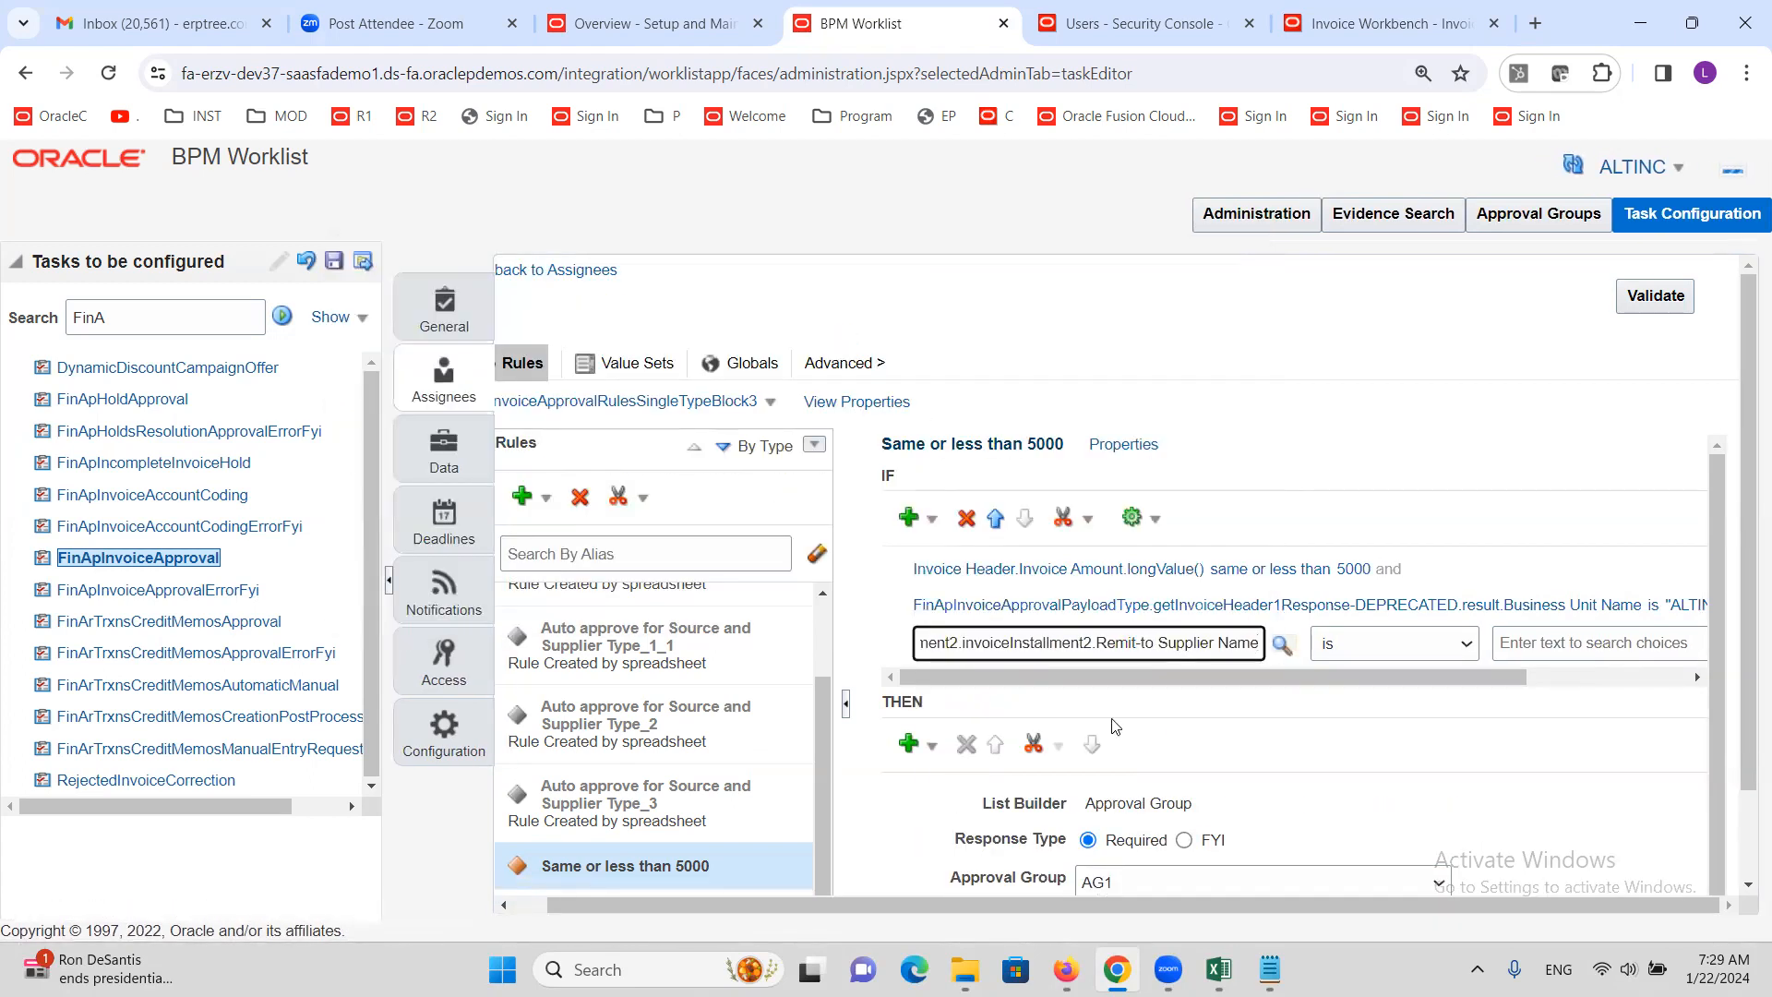
pyautogui.moveTo(1119, 681); pyautogui.dragTo(1428, 720)
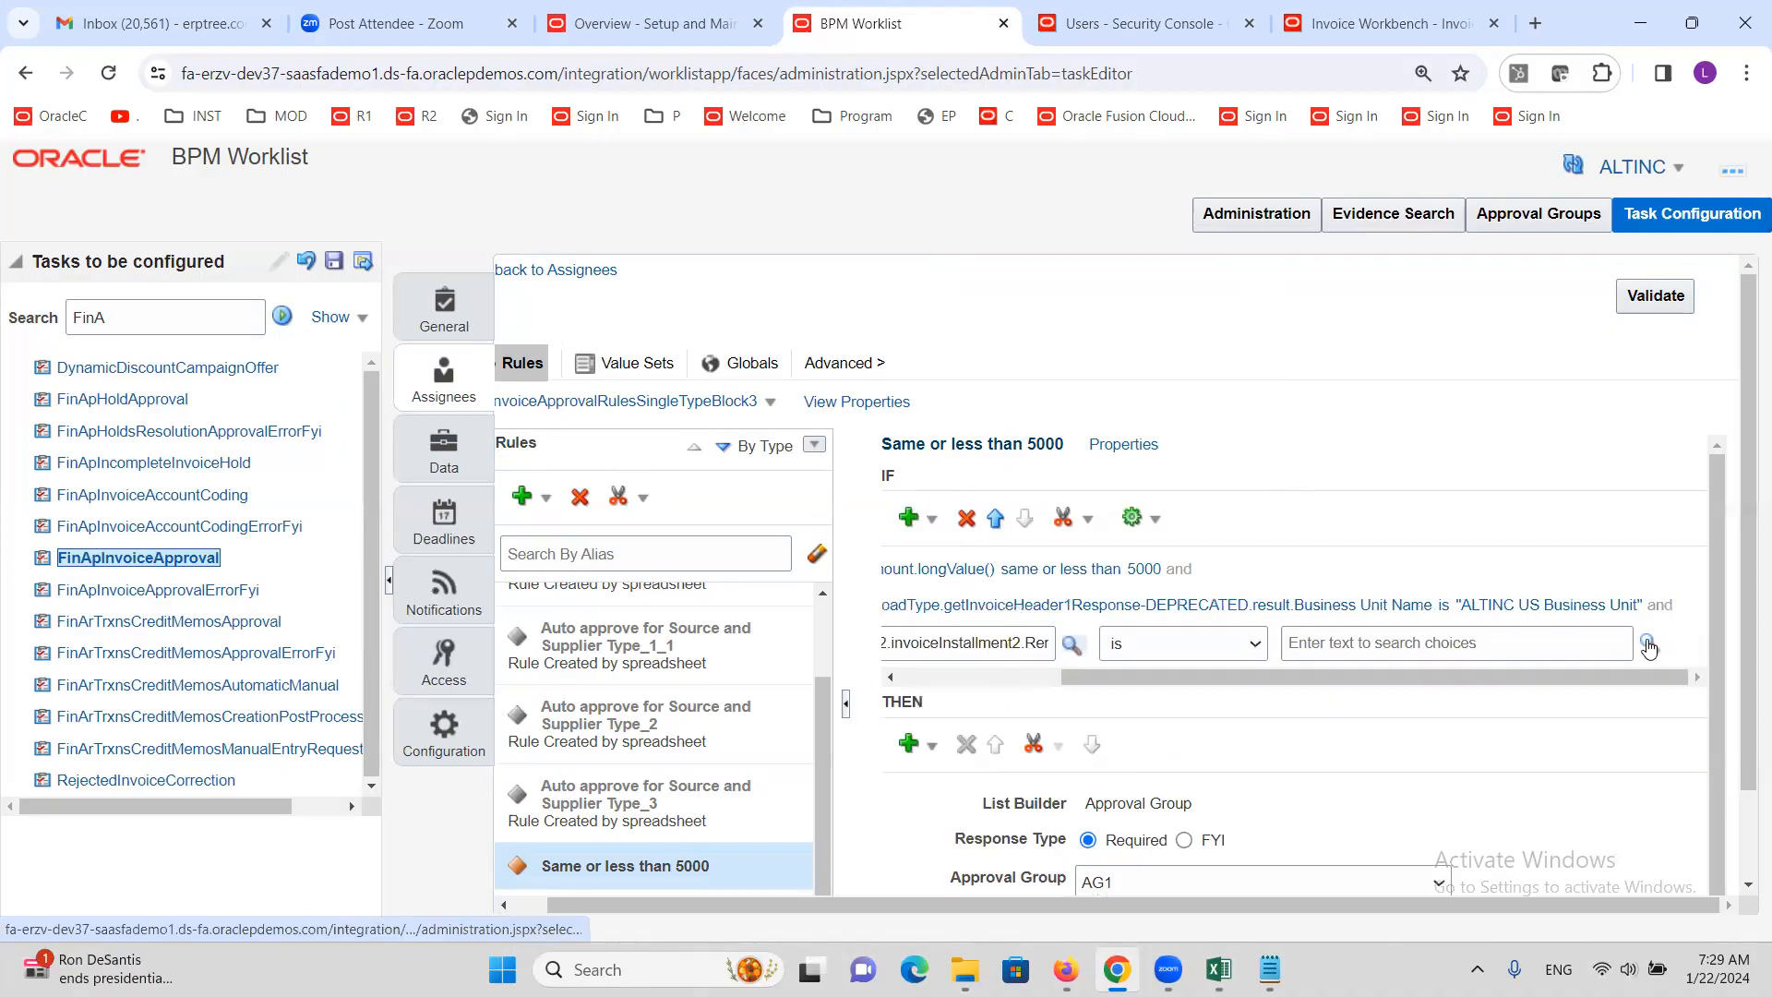
# Set the supplier test's value to the constant 'ALTINC Corporation' and review the conditions
pyautogui.click(1649, 644)
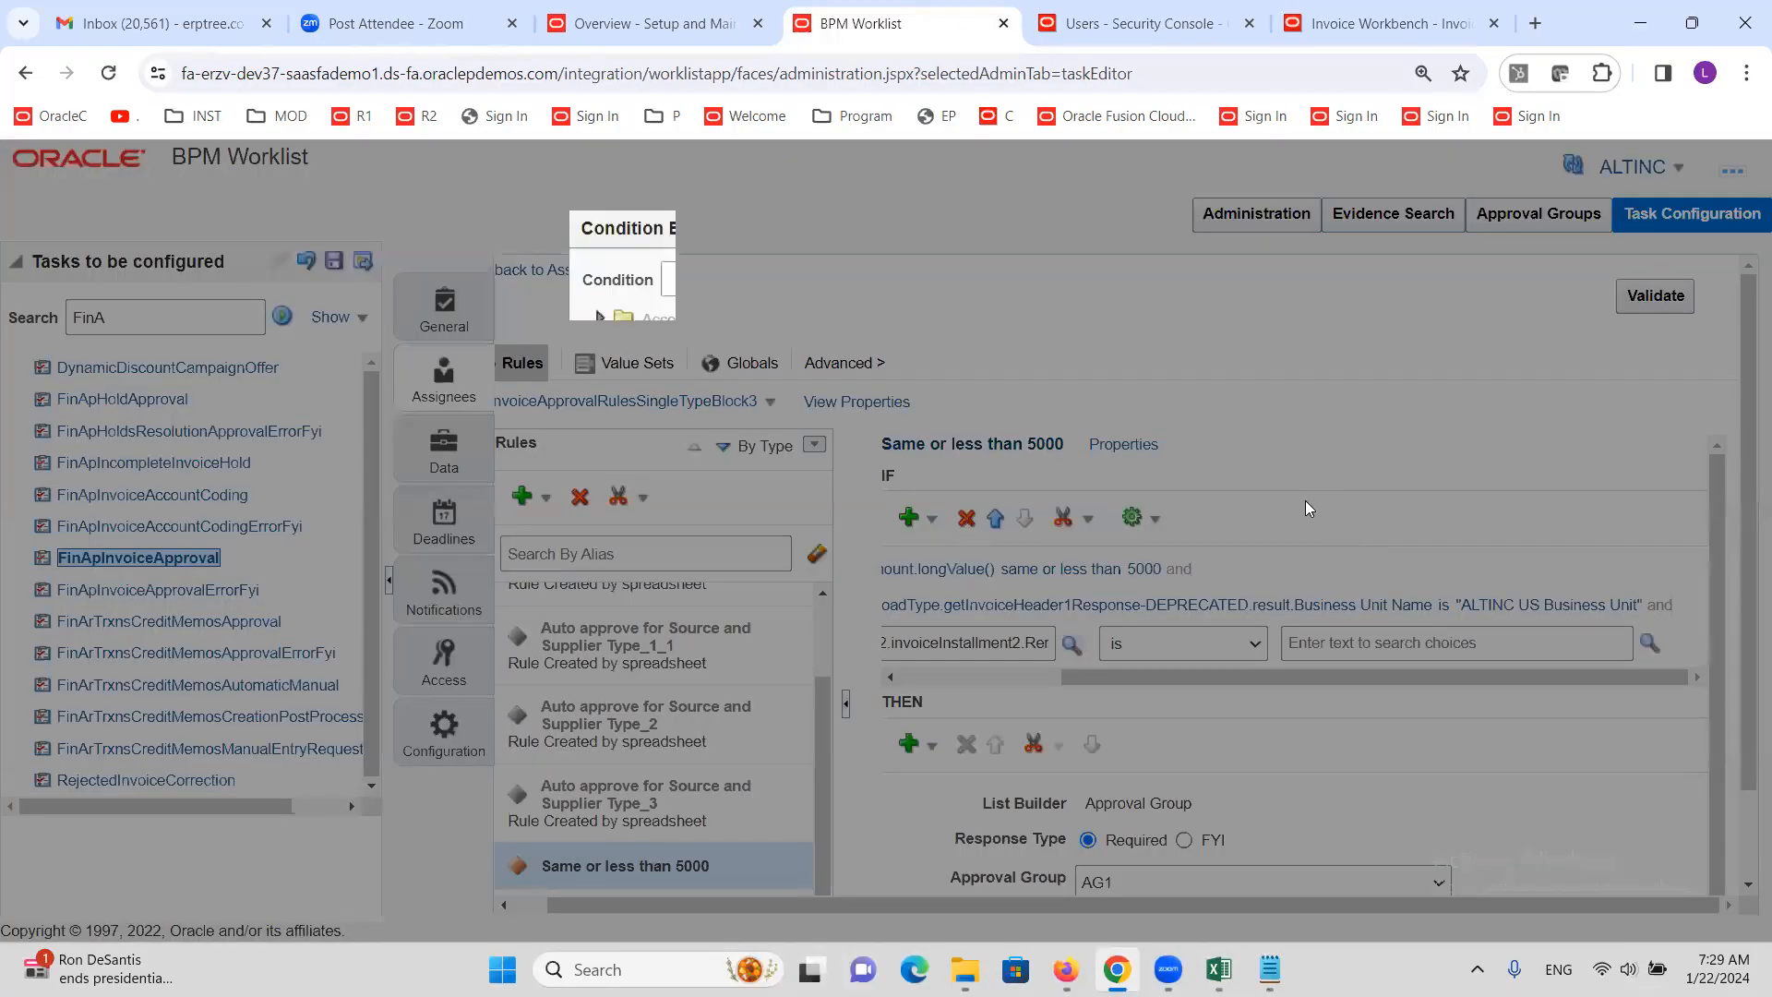
pyautogui.click(665, 753)
pyautogui.click(842, 282)
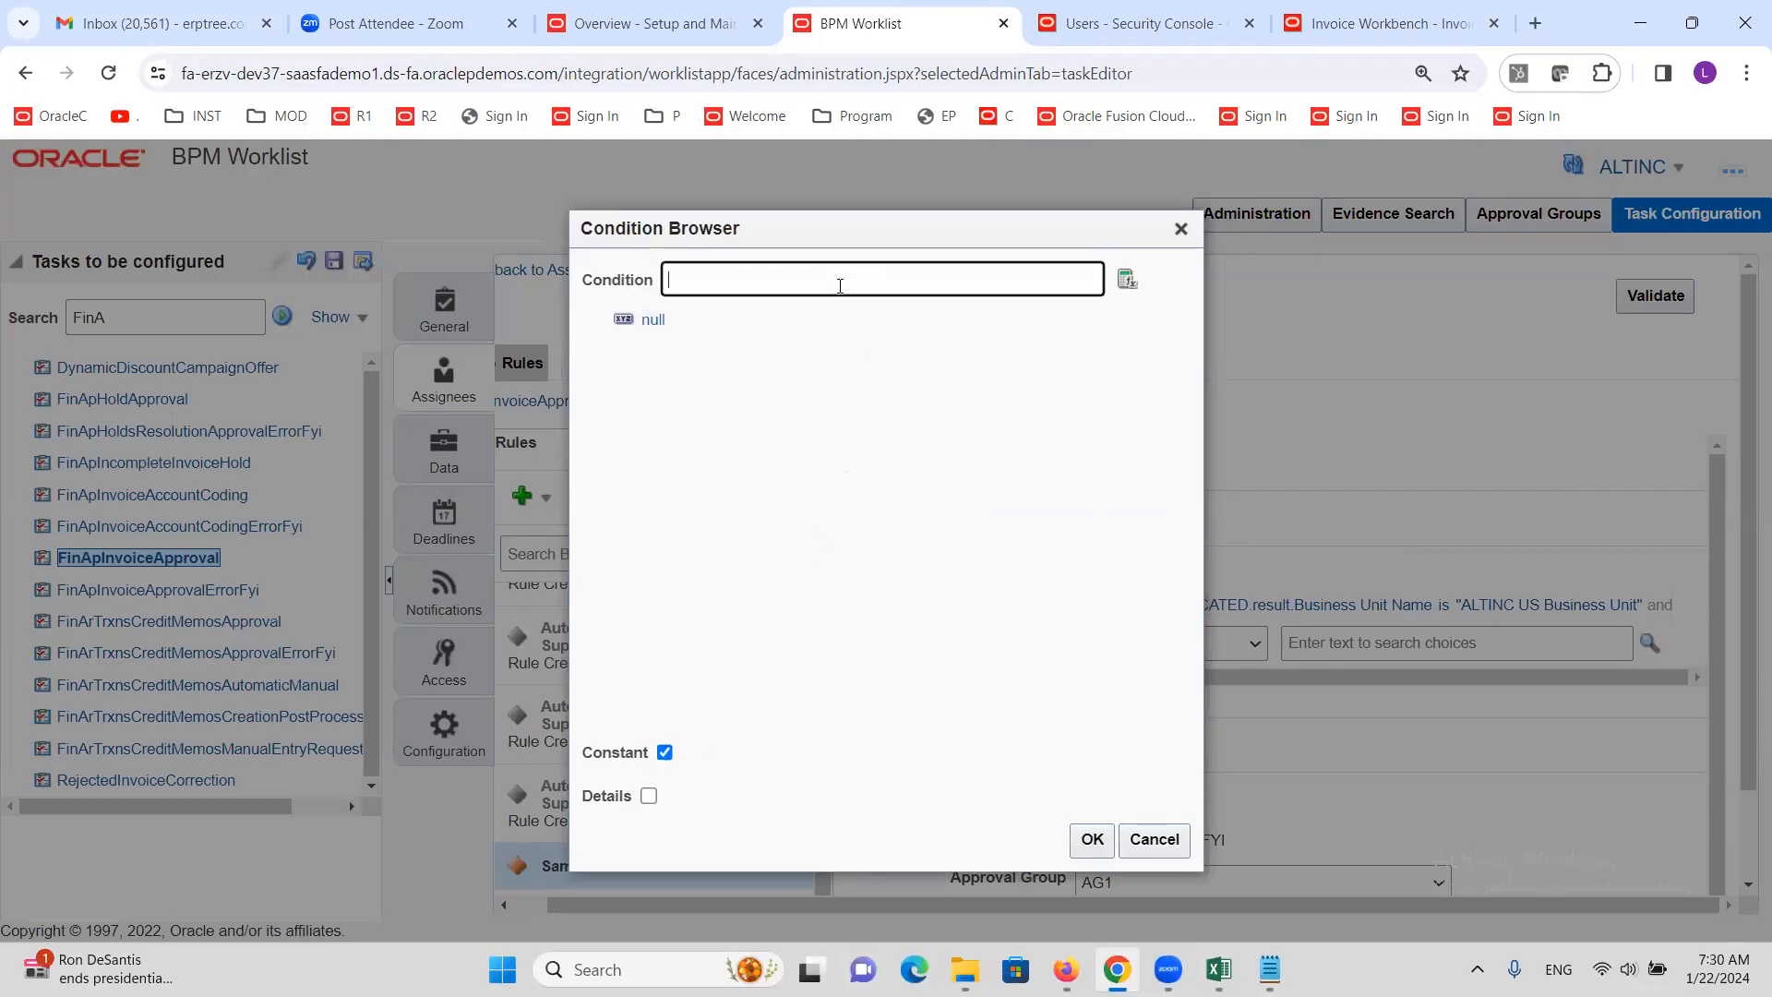
pyautogui.write('ALTINC Corporation')
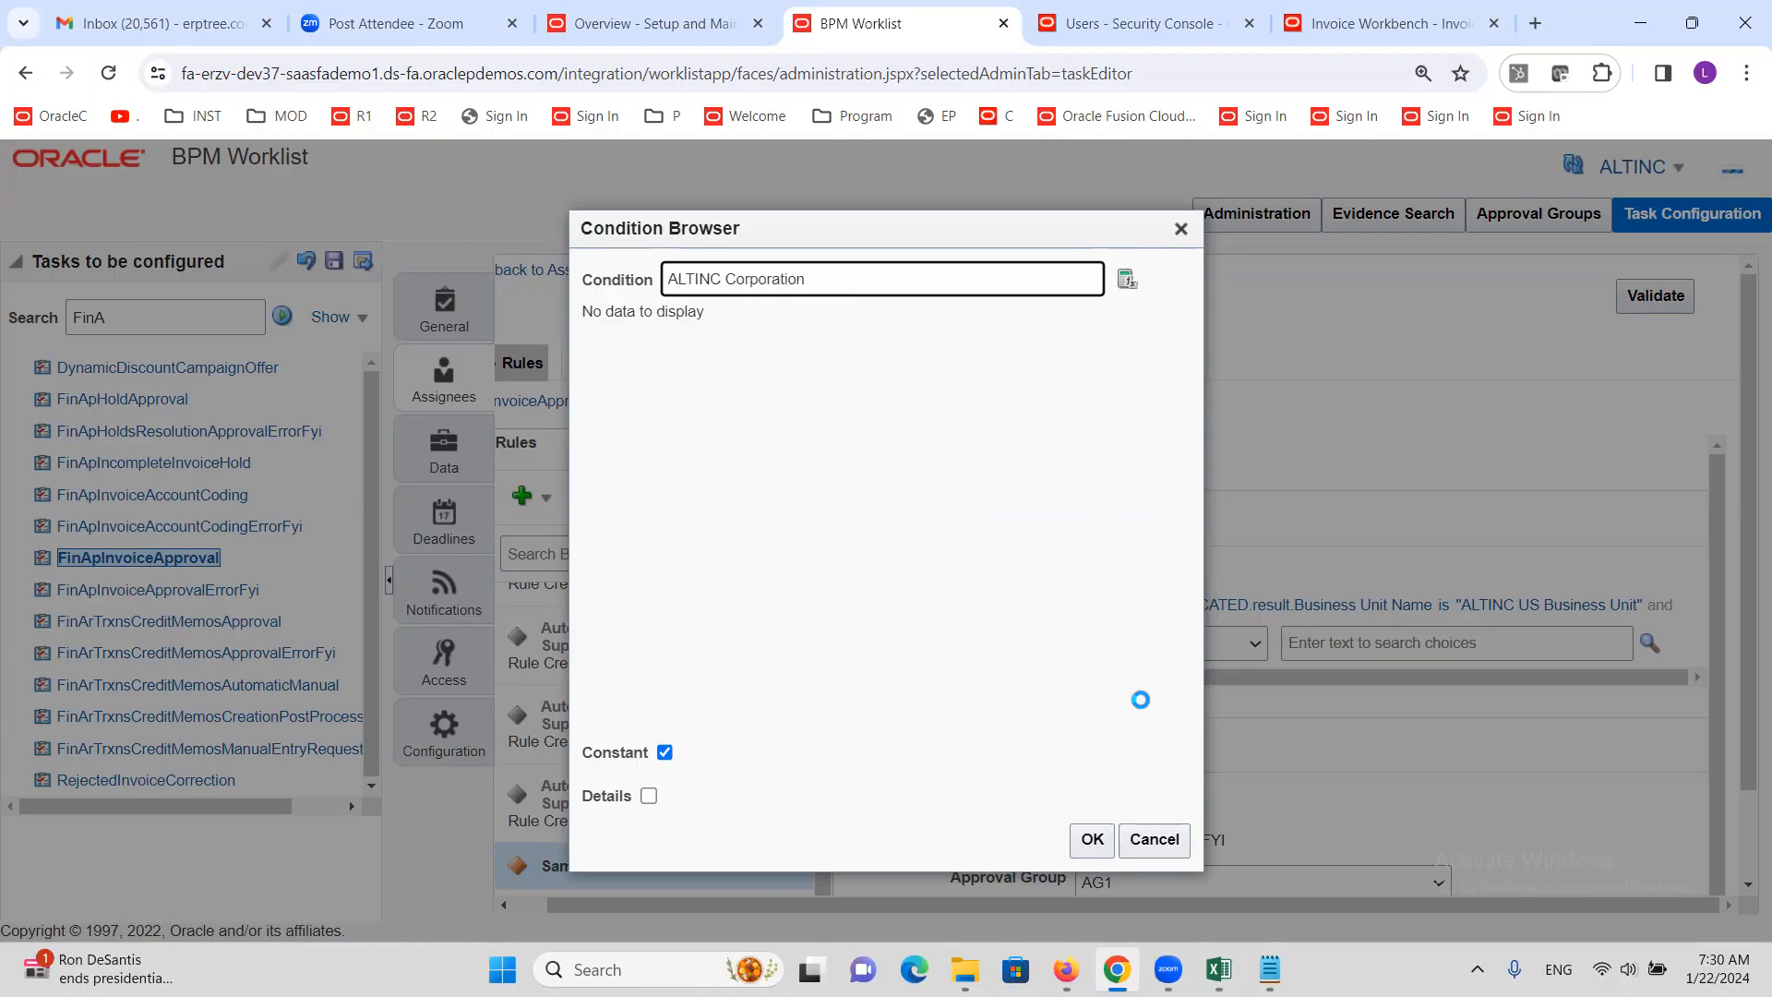
pyautogui.click(1098, 838)
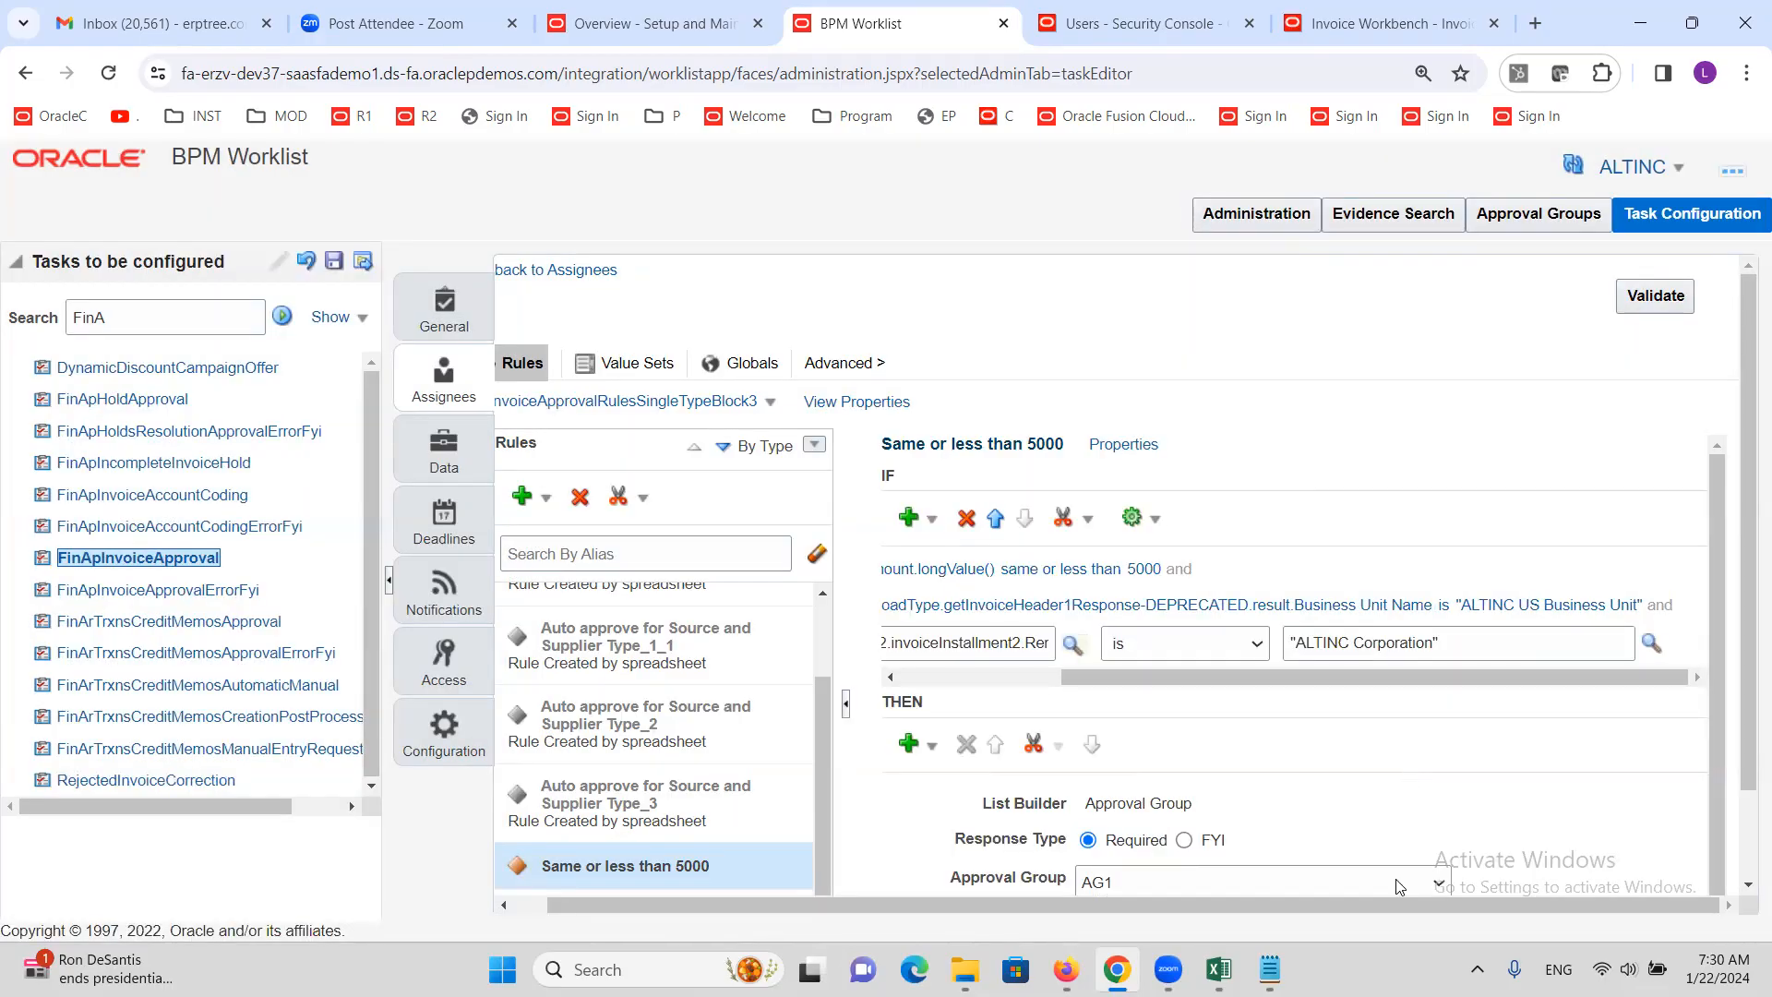
pyautogui.moveTo(1379, 904); pyautogui.dragTo(1138, 925)
pyautogui.moveTo(1240, 678); pyautogui.dragTo(1078, 678)
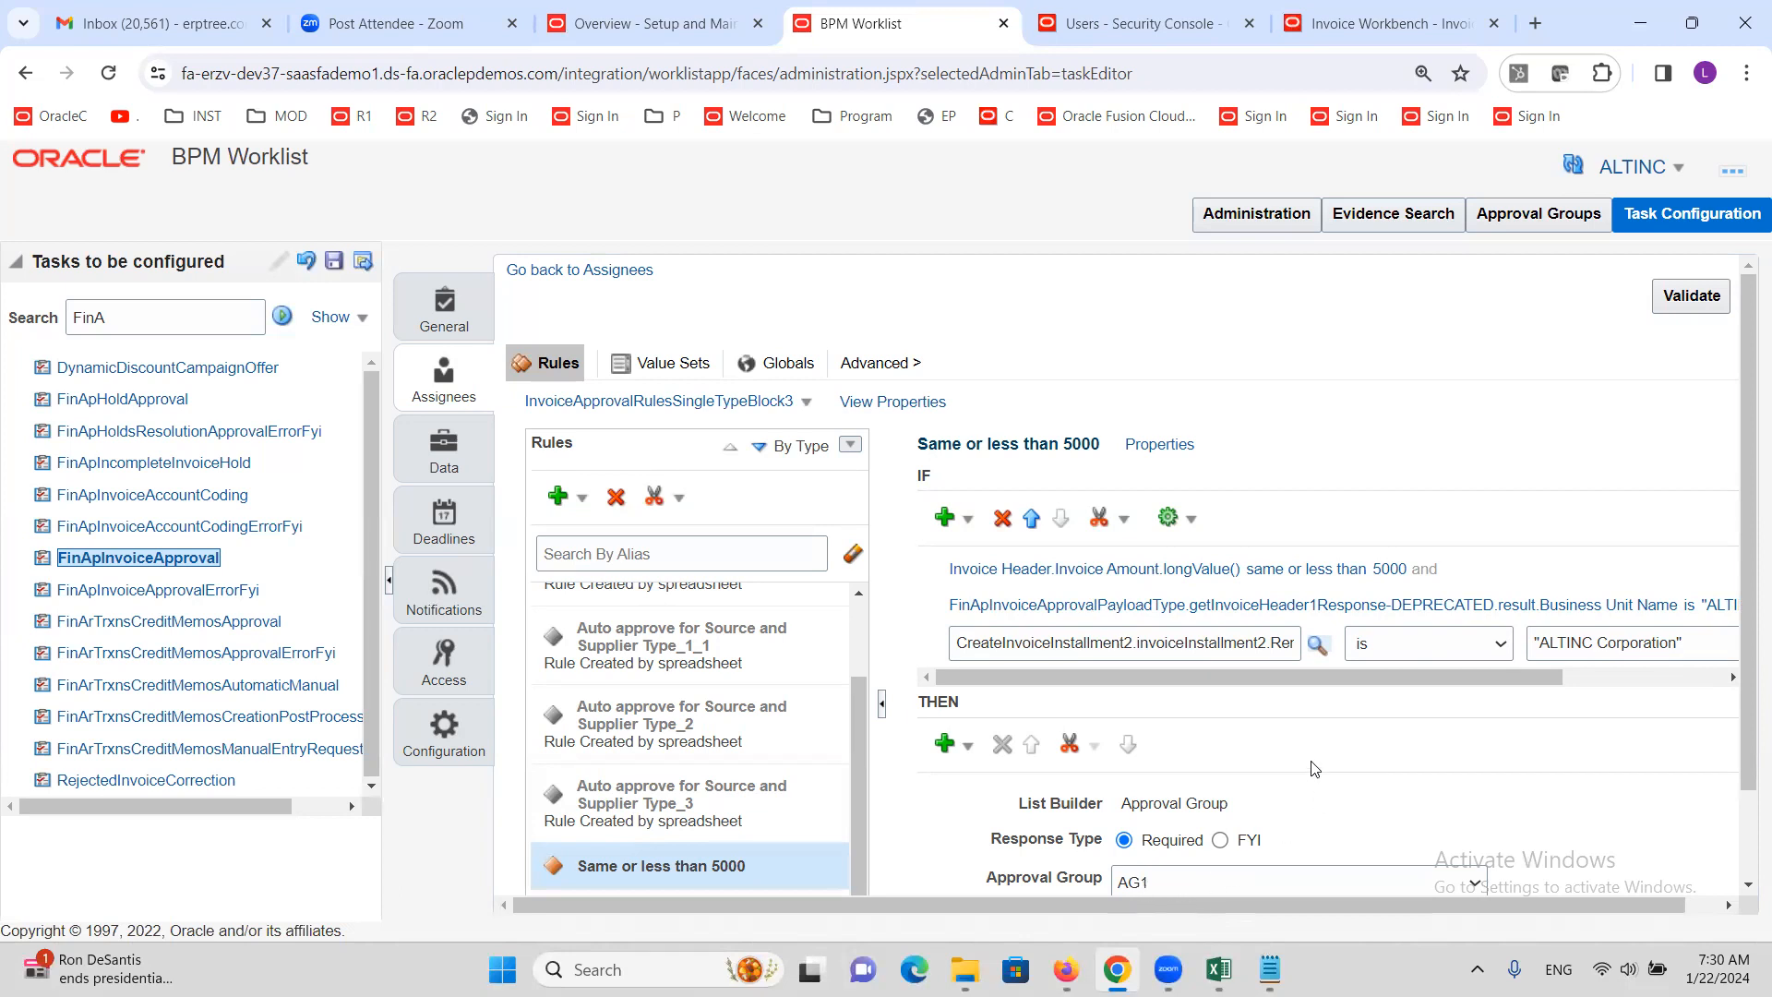
pyautogui.moveTo(1324, 680); pyautogui.dragTo(1492, 683)
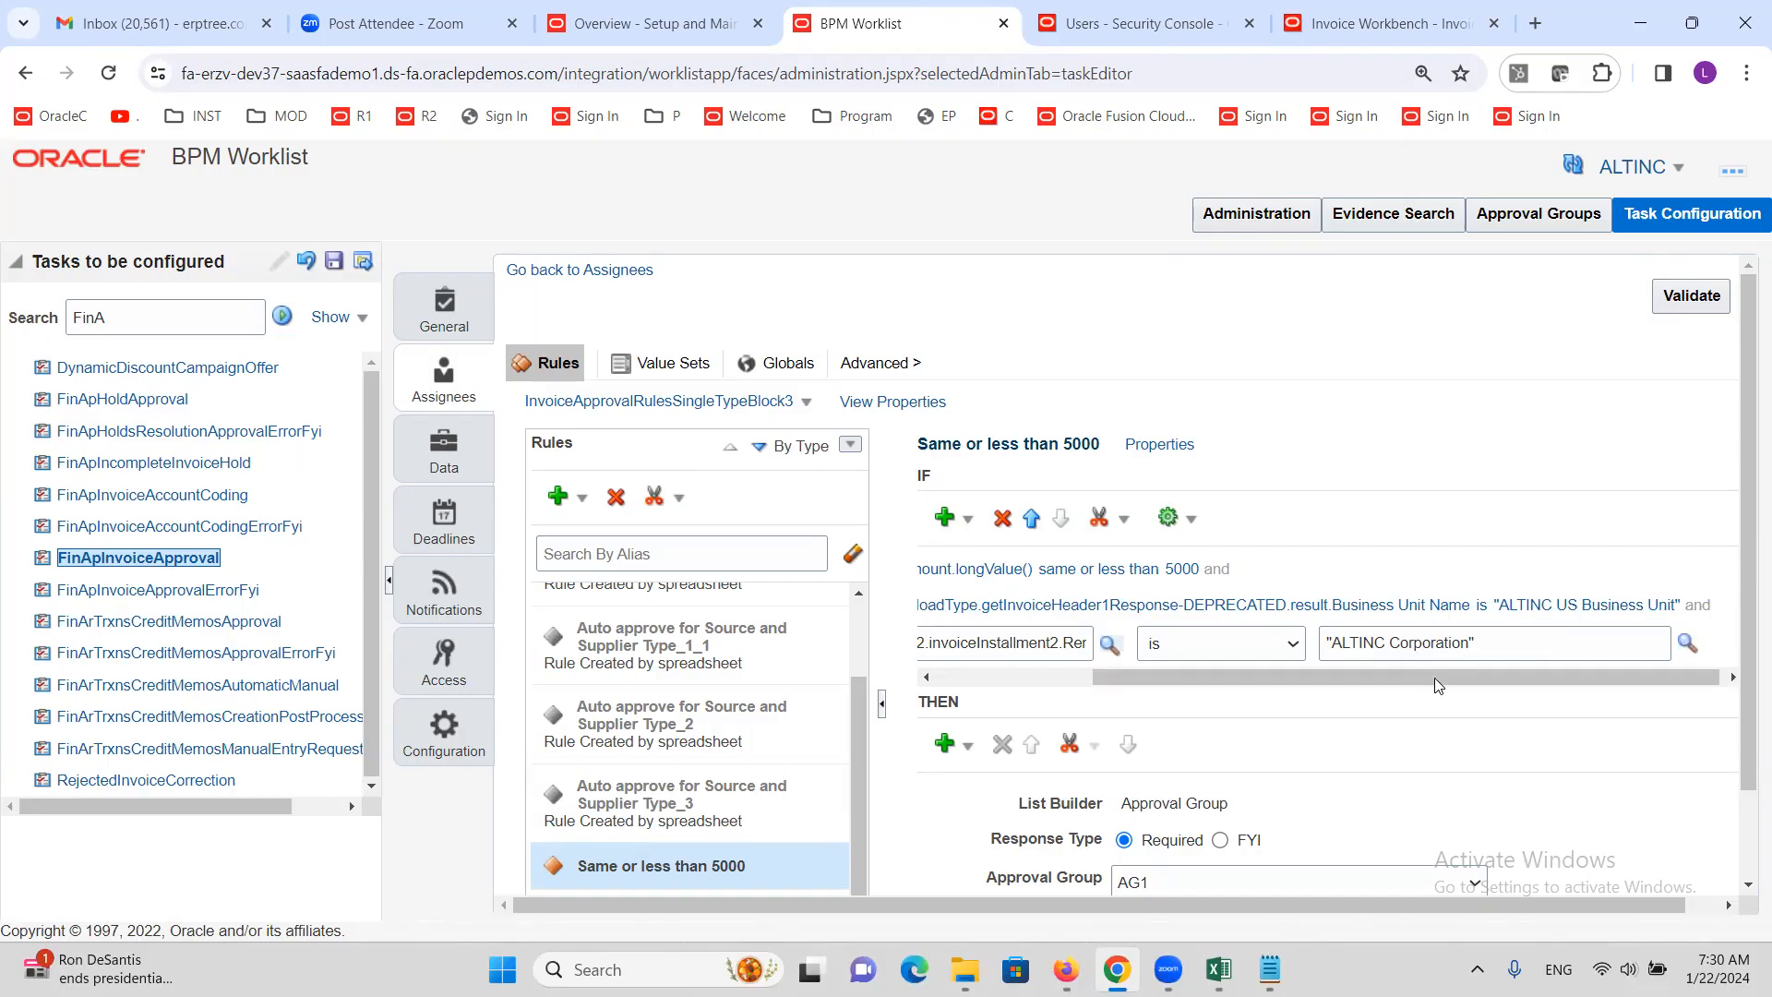
pyautogui.moveTo(1325, 676); pyautogui.dragTo(1460, 678)
pyautogui.click(1252, 570)
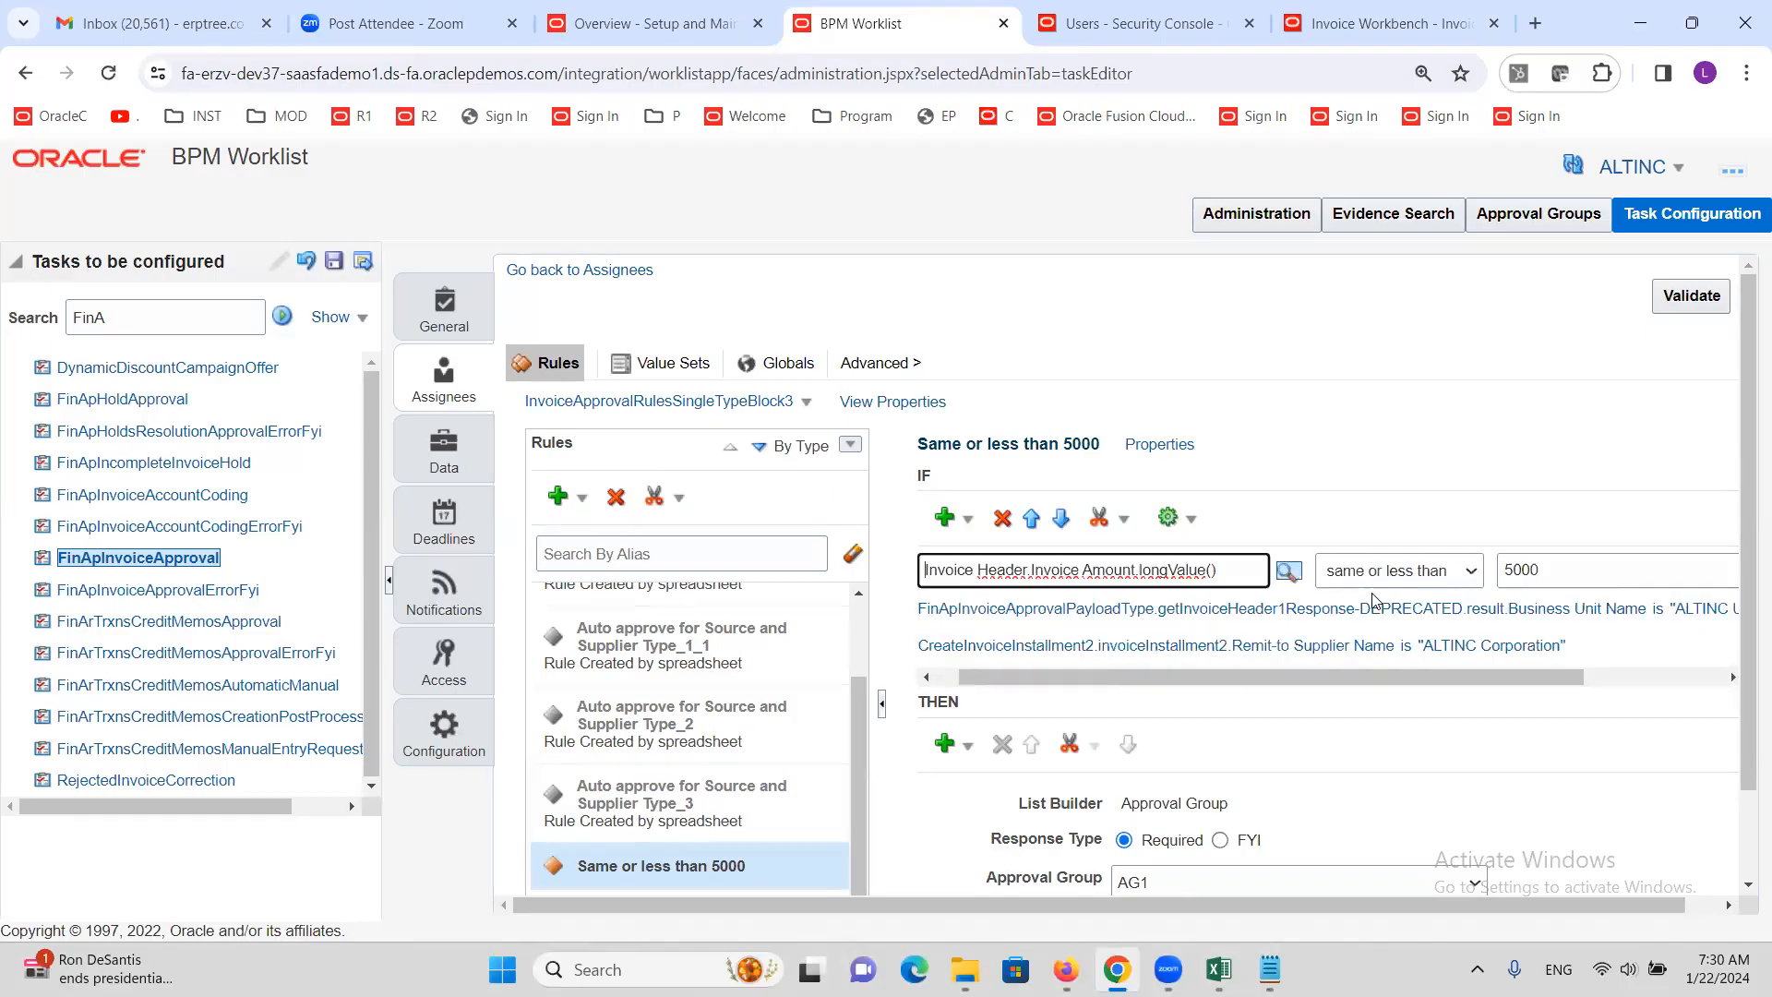
pyautogui.moveTo(1390, 675); pyautogui.dragTo(1531, 675)
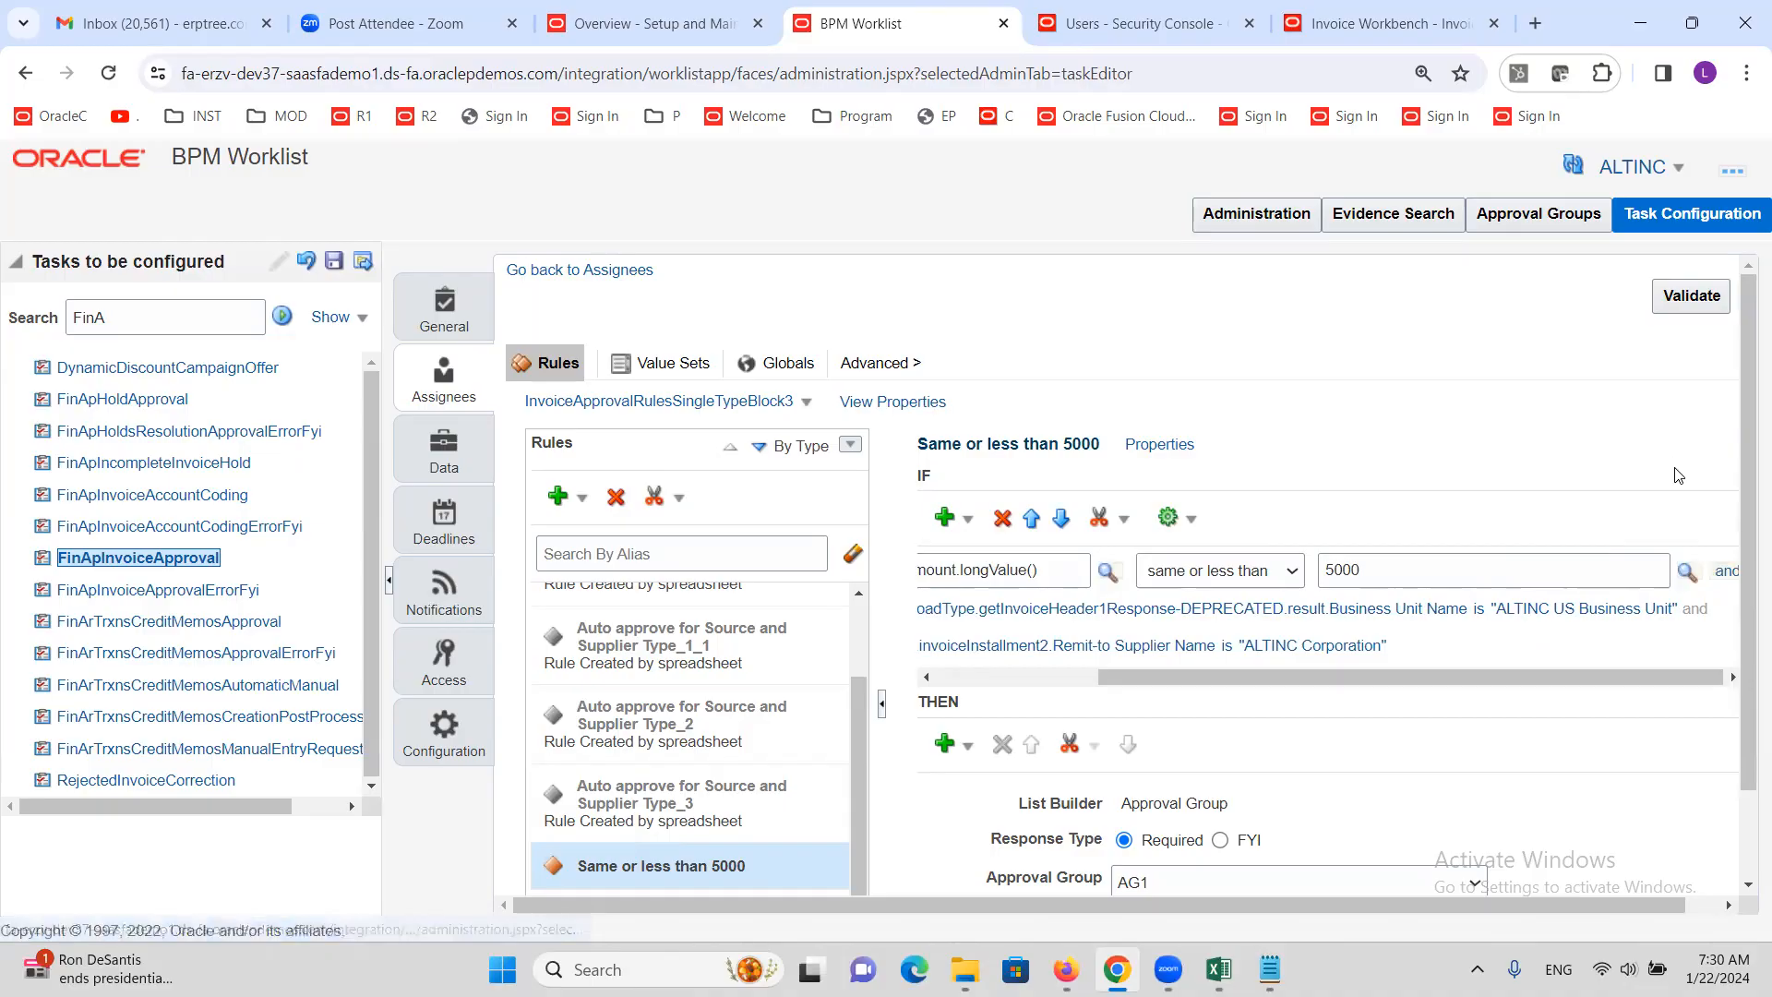
# Switch the Business Unit row's connector to 'or' while leaving the Amount row joined by 'and'
pyautogui.click(1728, 579)
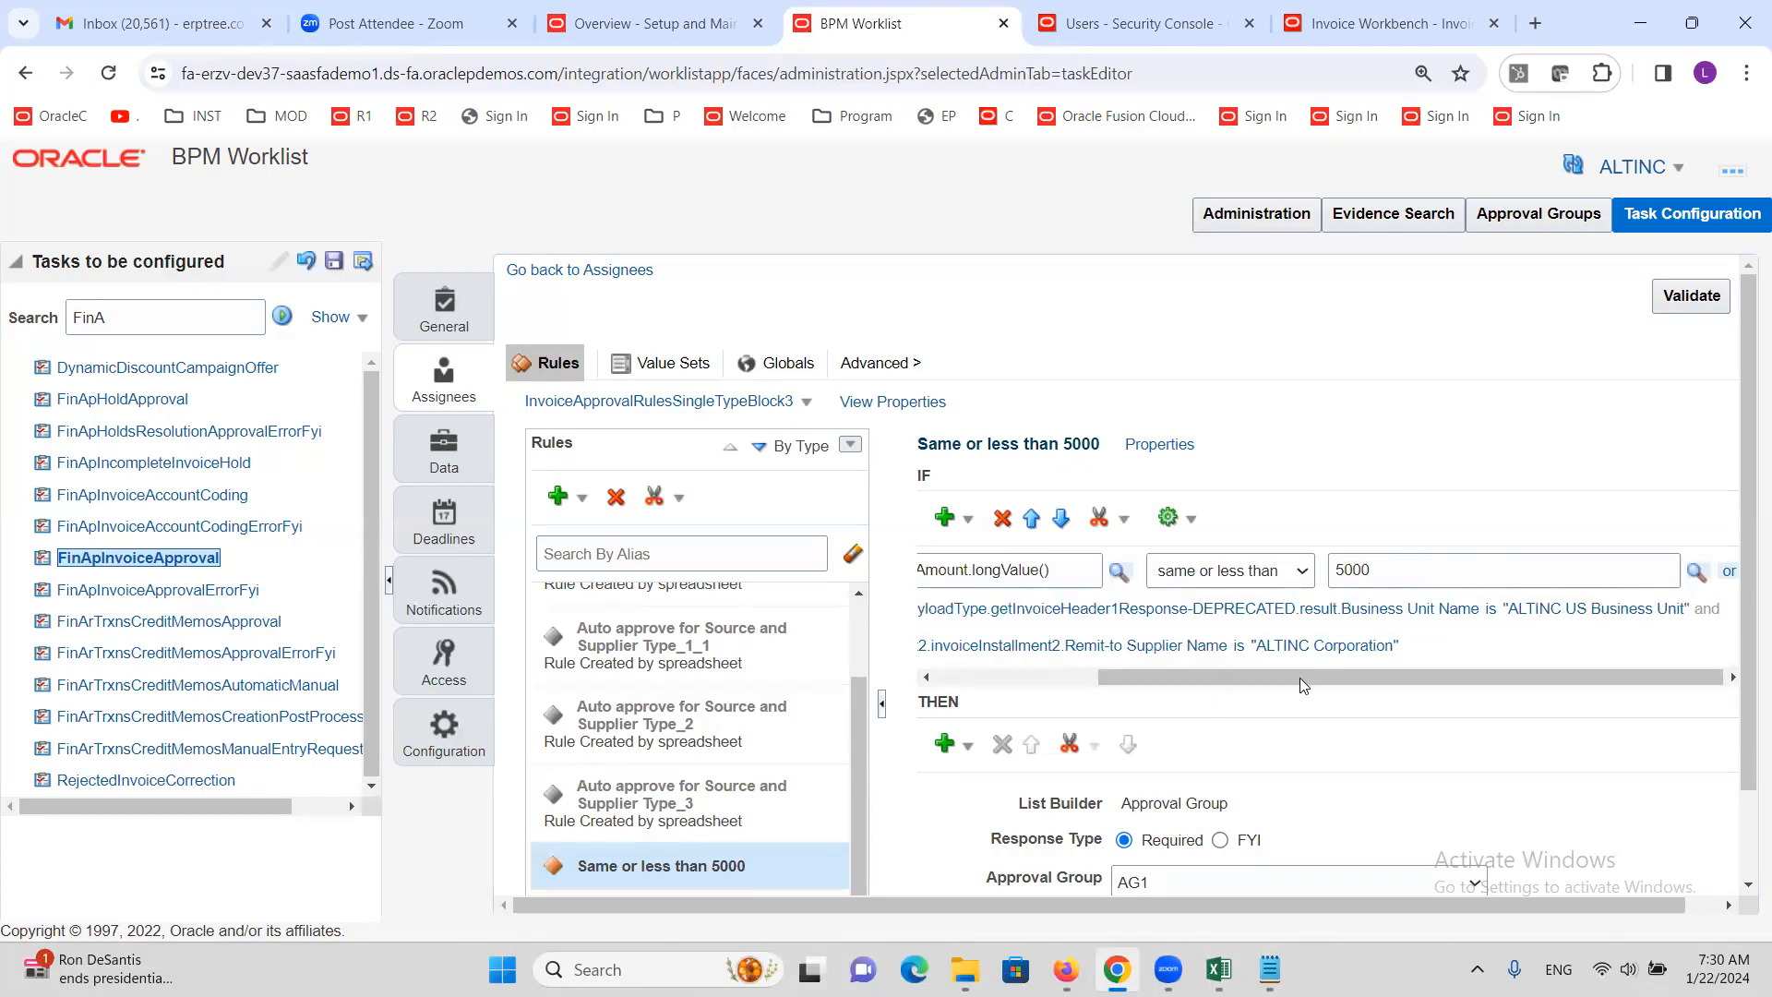
pyautogui.click(1669, 612)
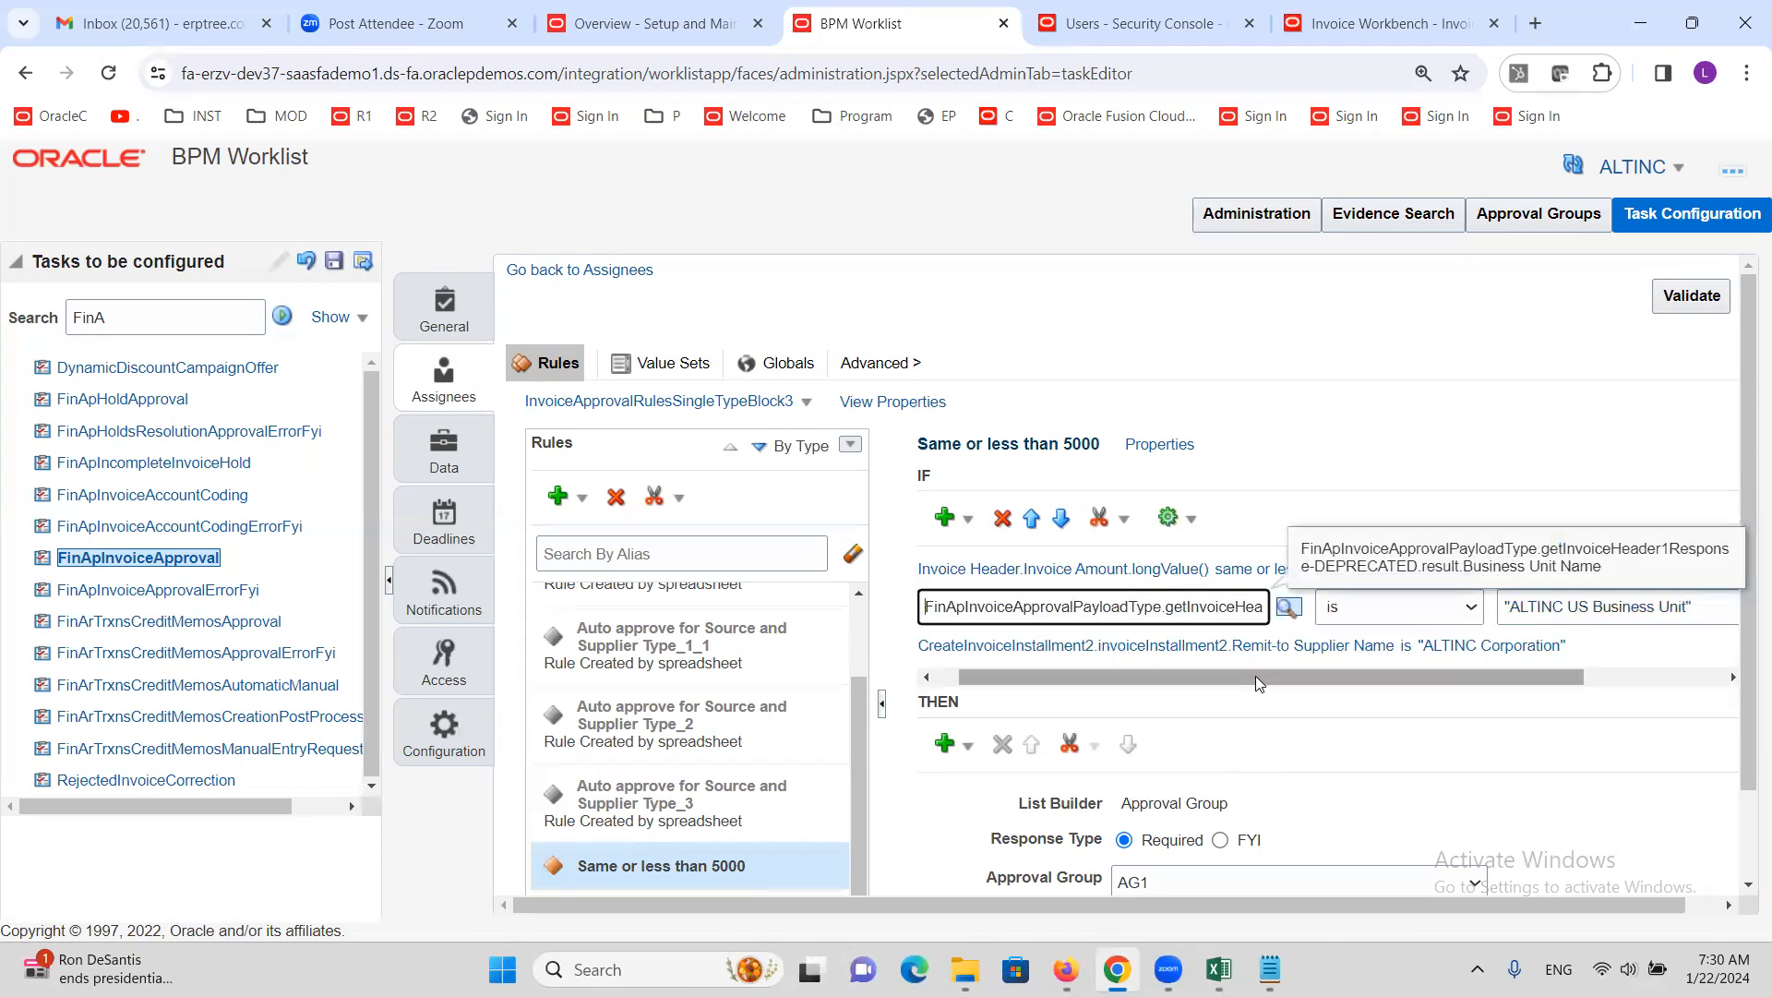
pyautogui.moveTo(1255, 676); pyautogui.dragTo(1403, 678)
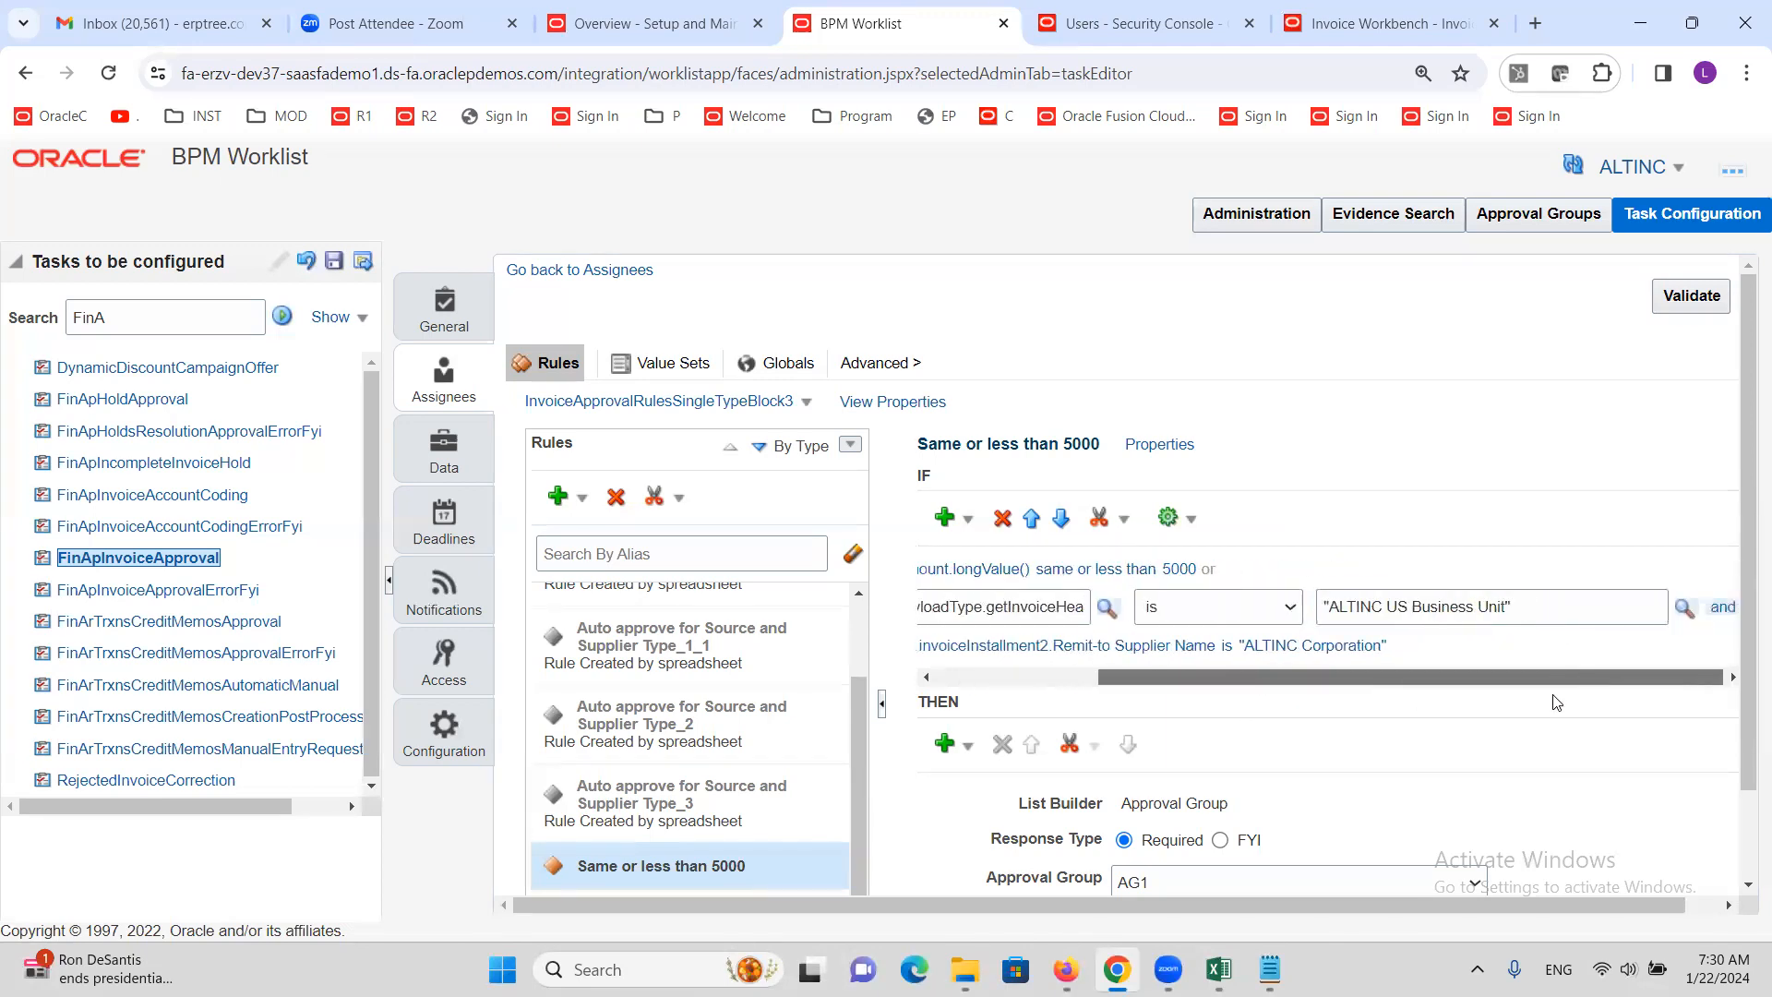
pyautogui.click(1724, 615)
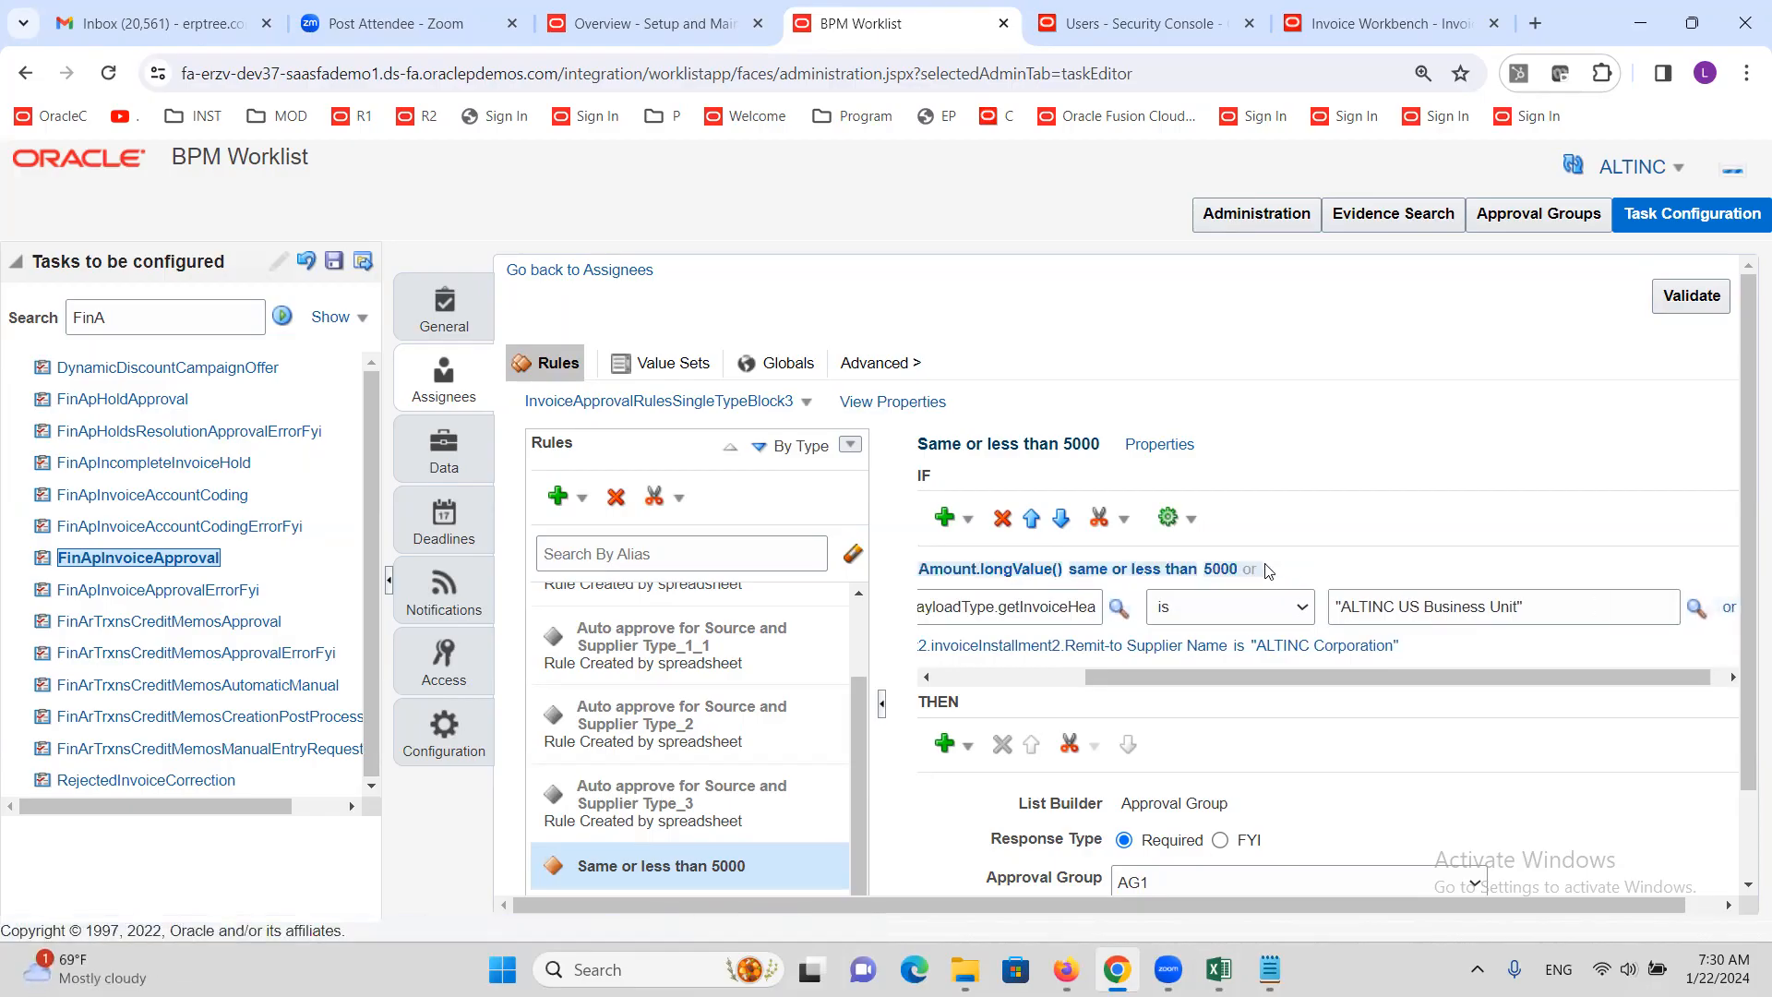
pyautogui.click(1261, 570)
pyautogui.moveTo(1449, 679); pyautogui.dragTo(1664, 692)
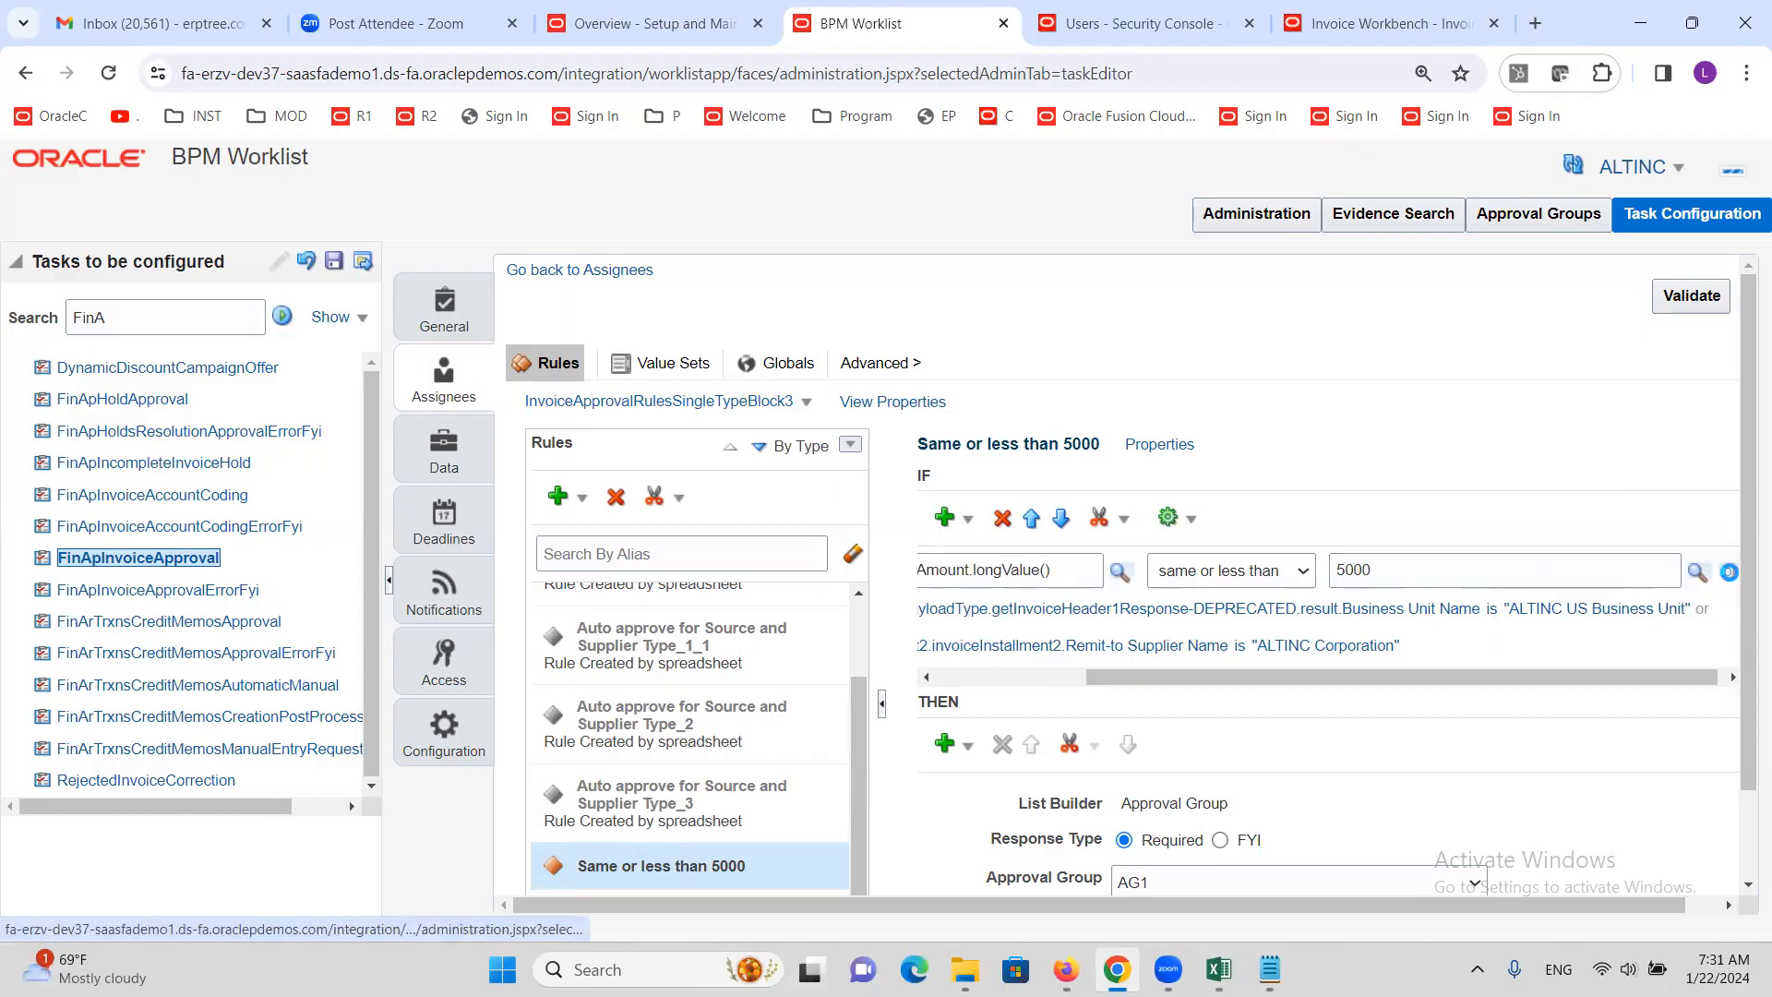
pyautogui.click(1732, 579)
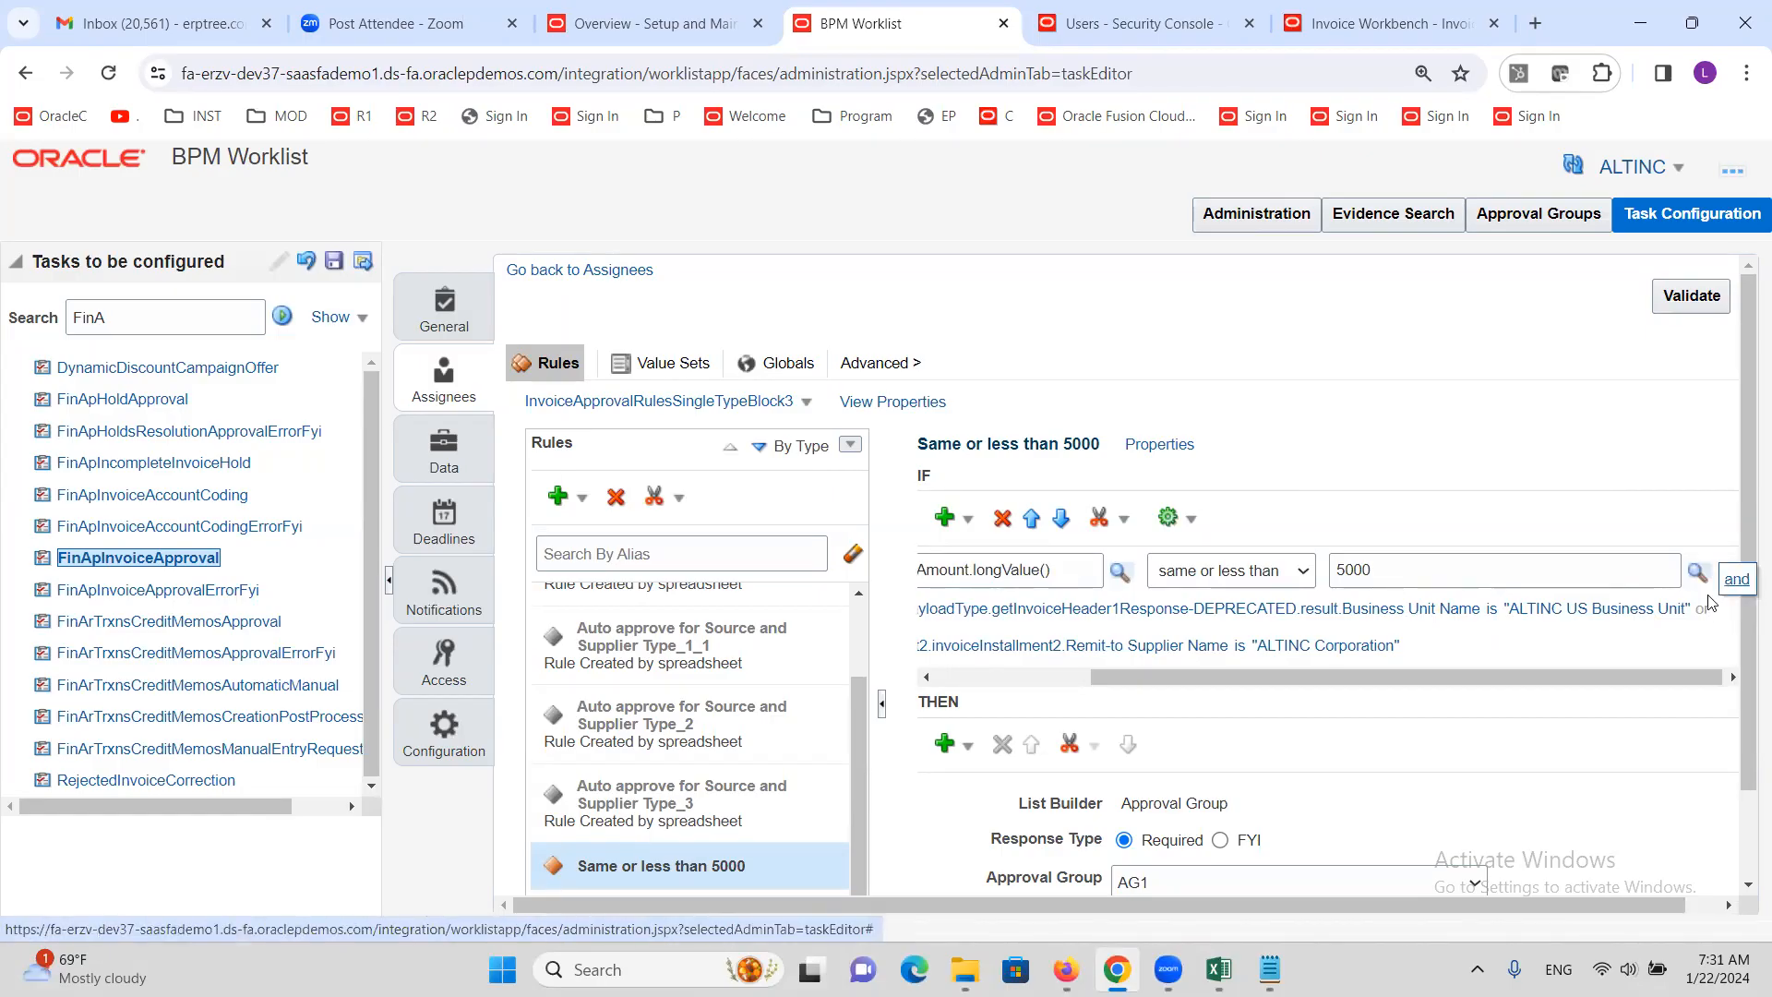
pyautogui.moveTo(1649, 676); pyautogui.dragTo(1678, 677)
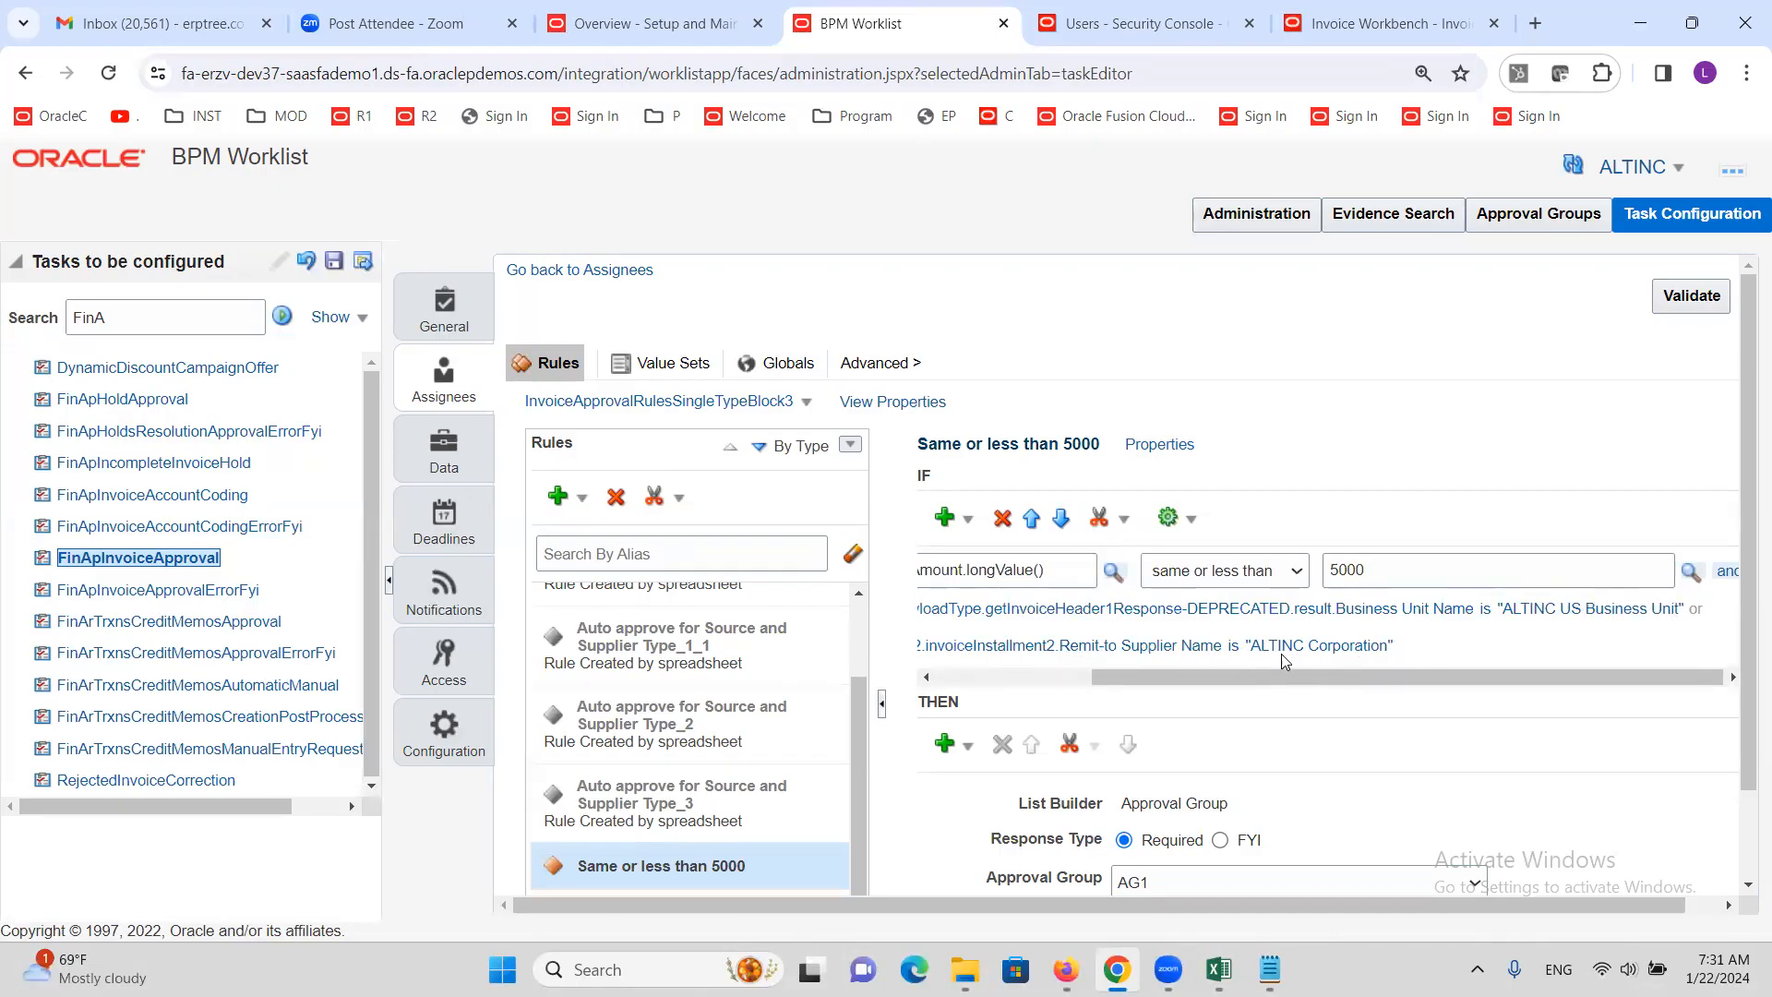
pyautogui.moveTo(1311, 675); pyautogui.dragTo(987, 720)
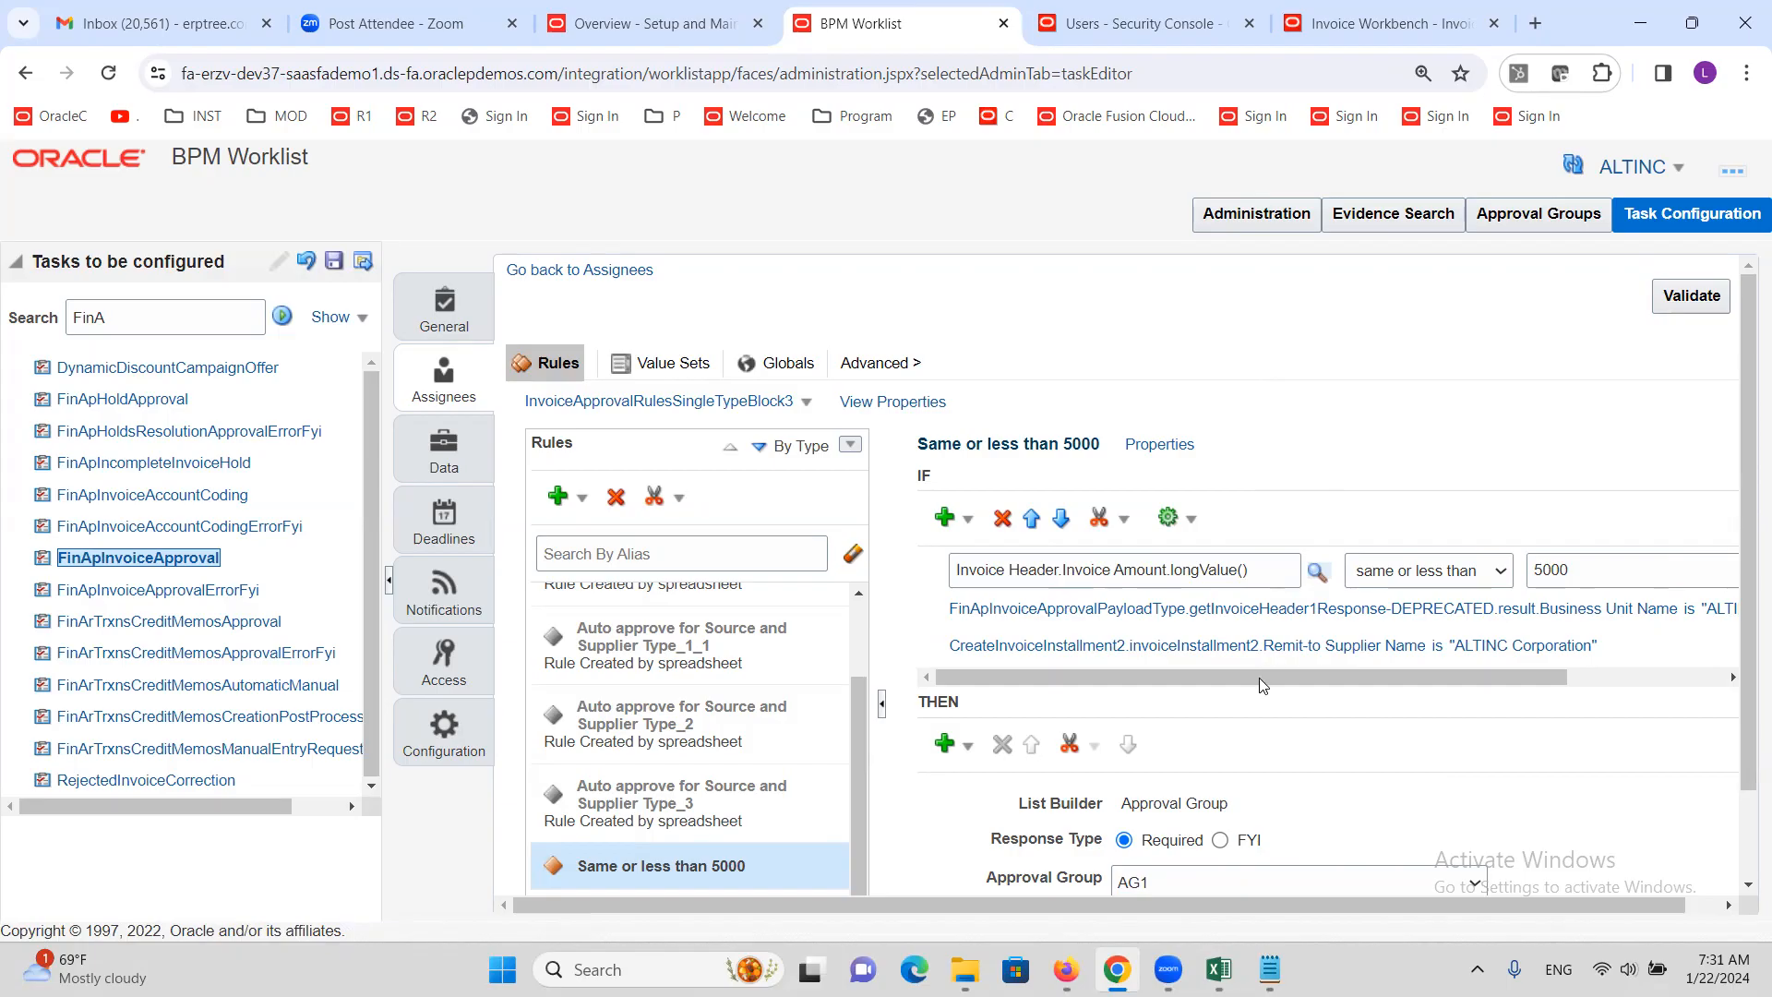
pyautogui.moveTo(1259, 677); pyautogui.dragTo(1612, 664)
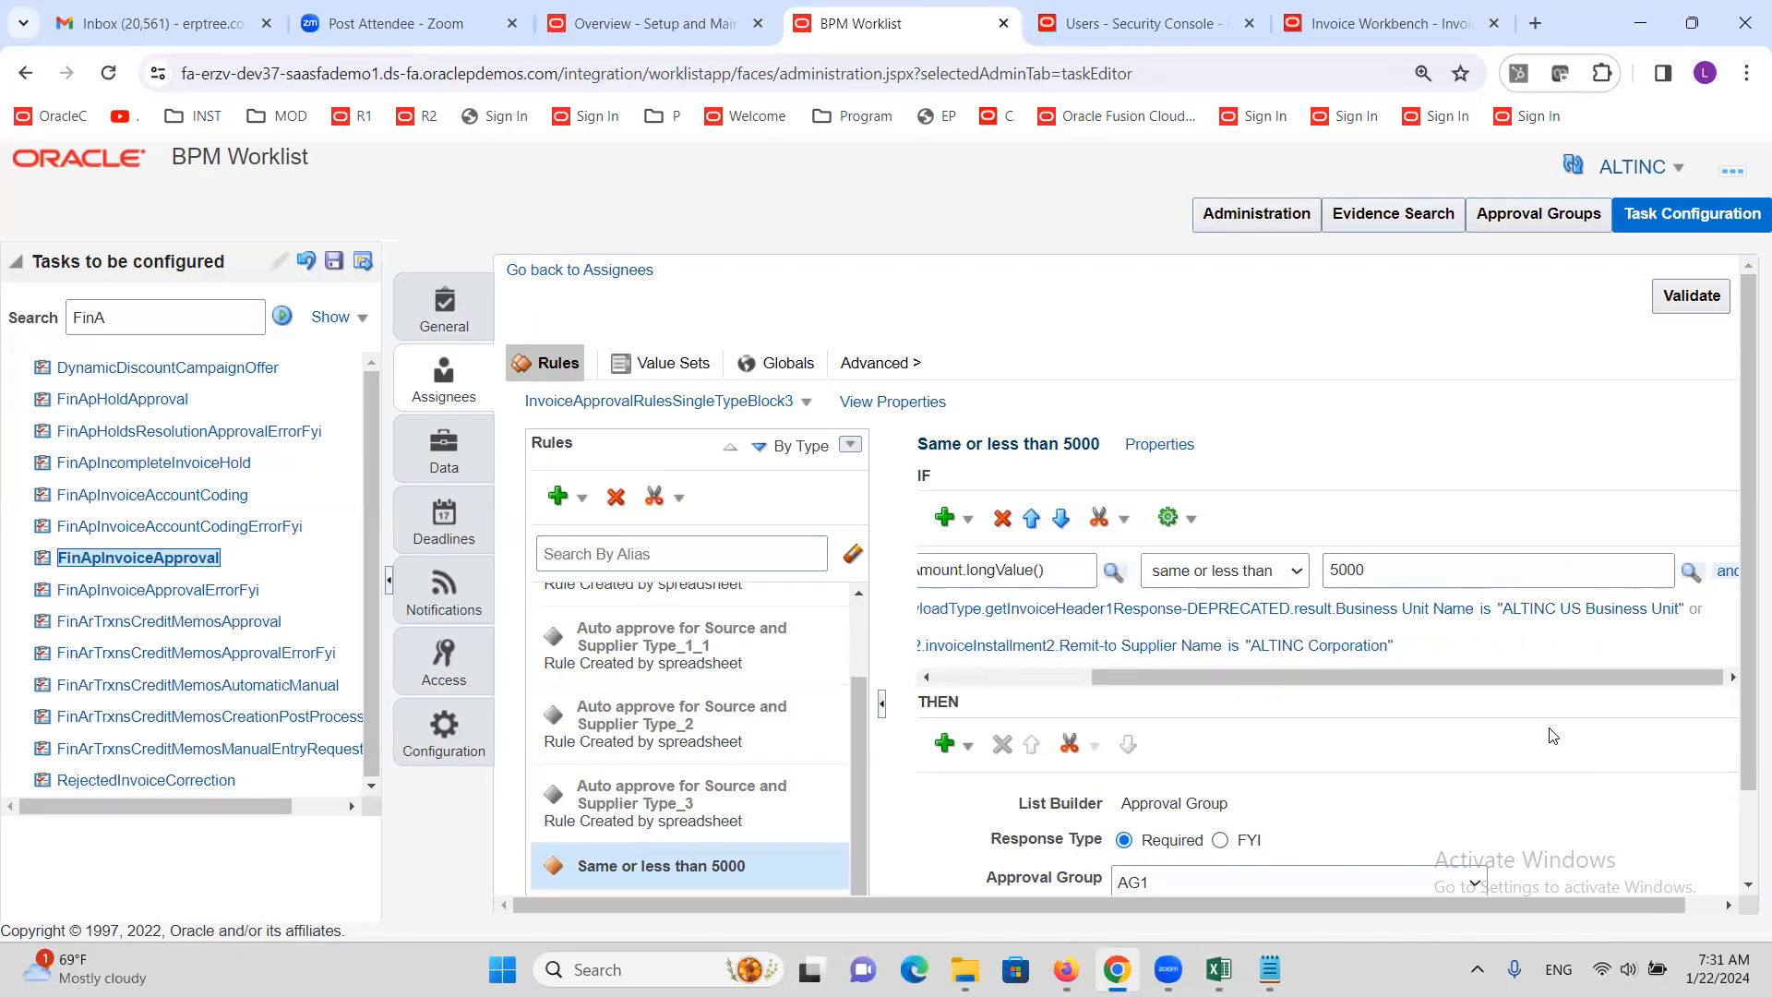
# Look over the finished business unit condition before moving to Excel
pyautogui.click(1642, 619)
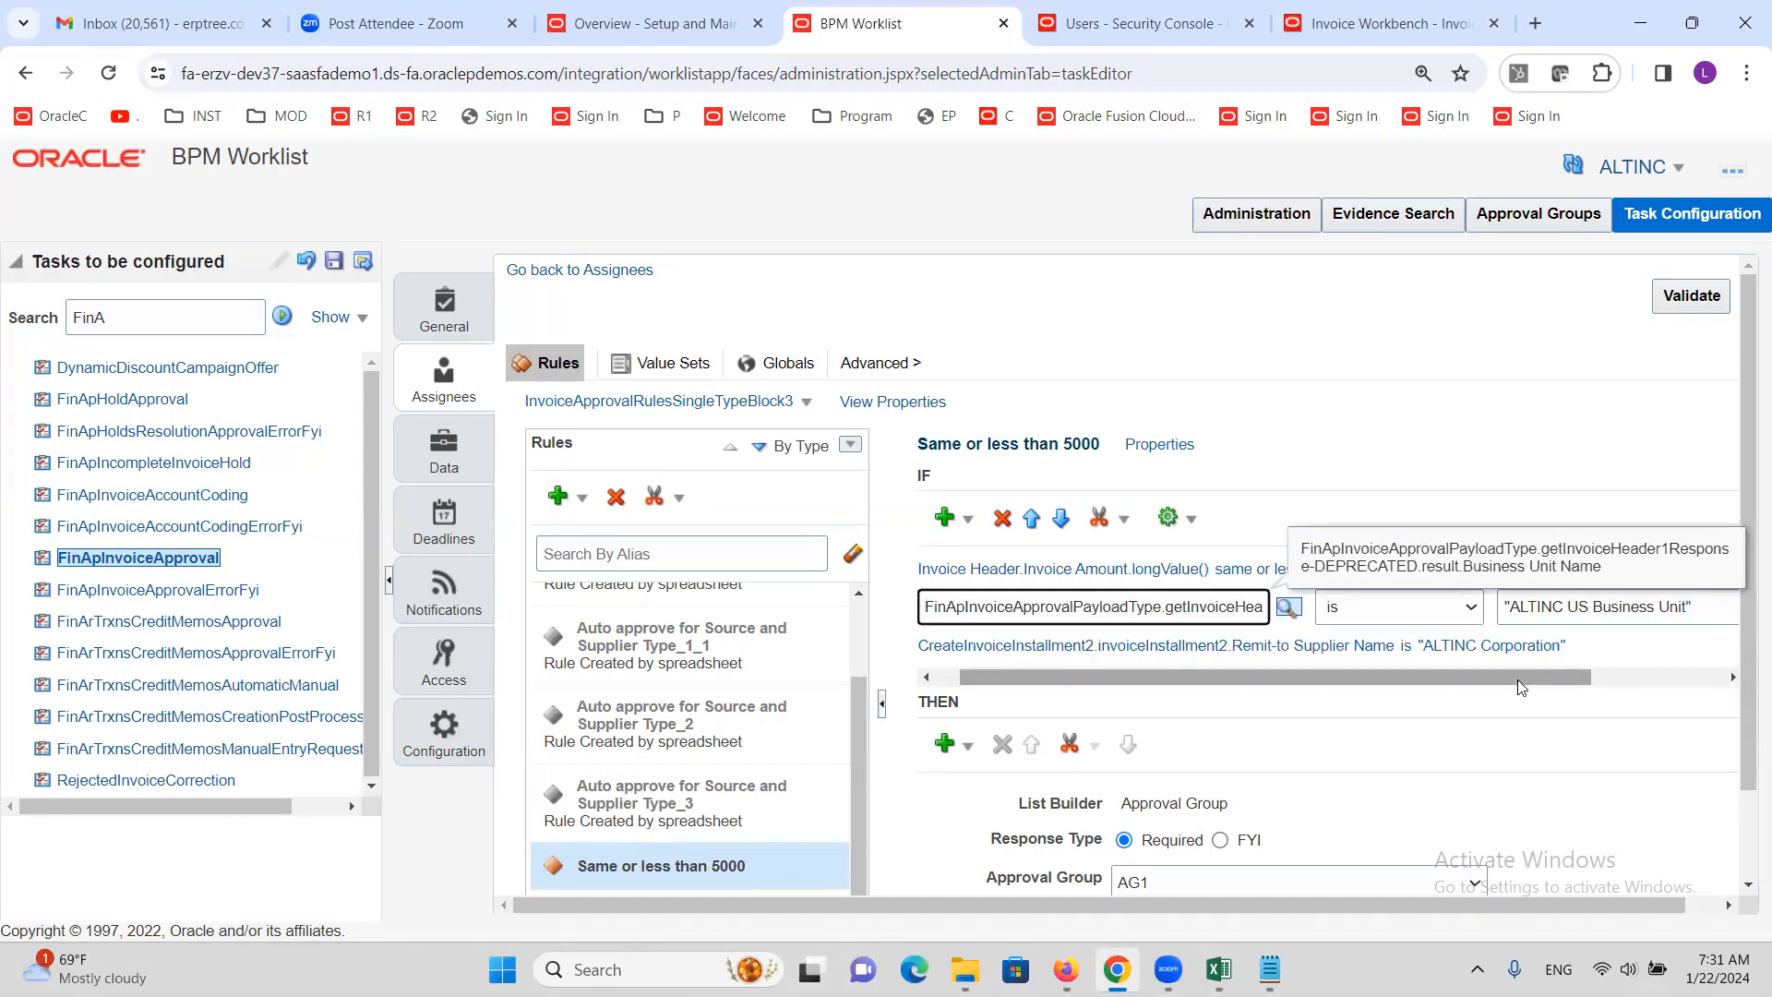
pyautogui.moveTo(1530, 687); pyautogui.dragTo(1662, 688)
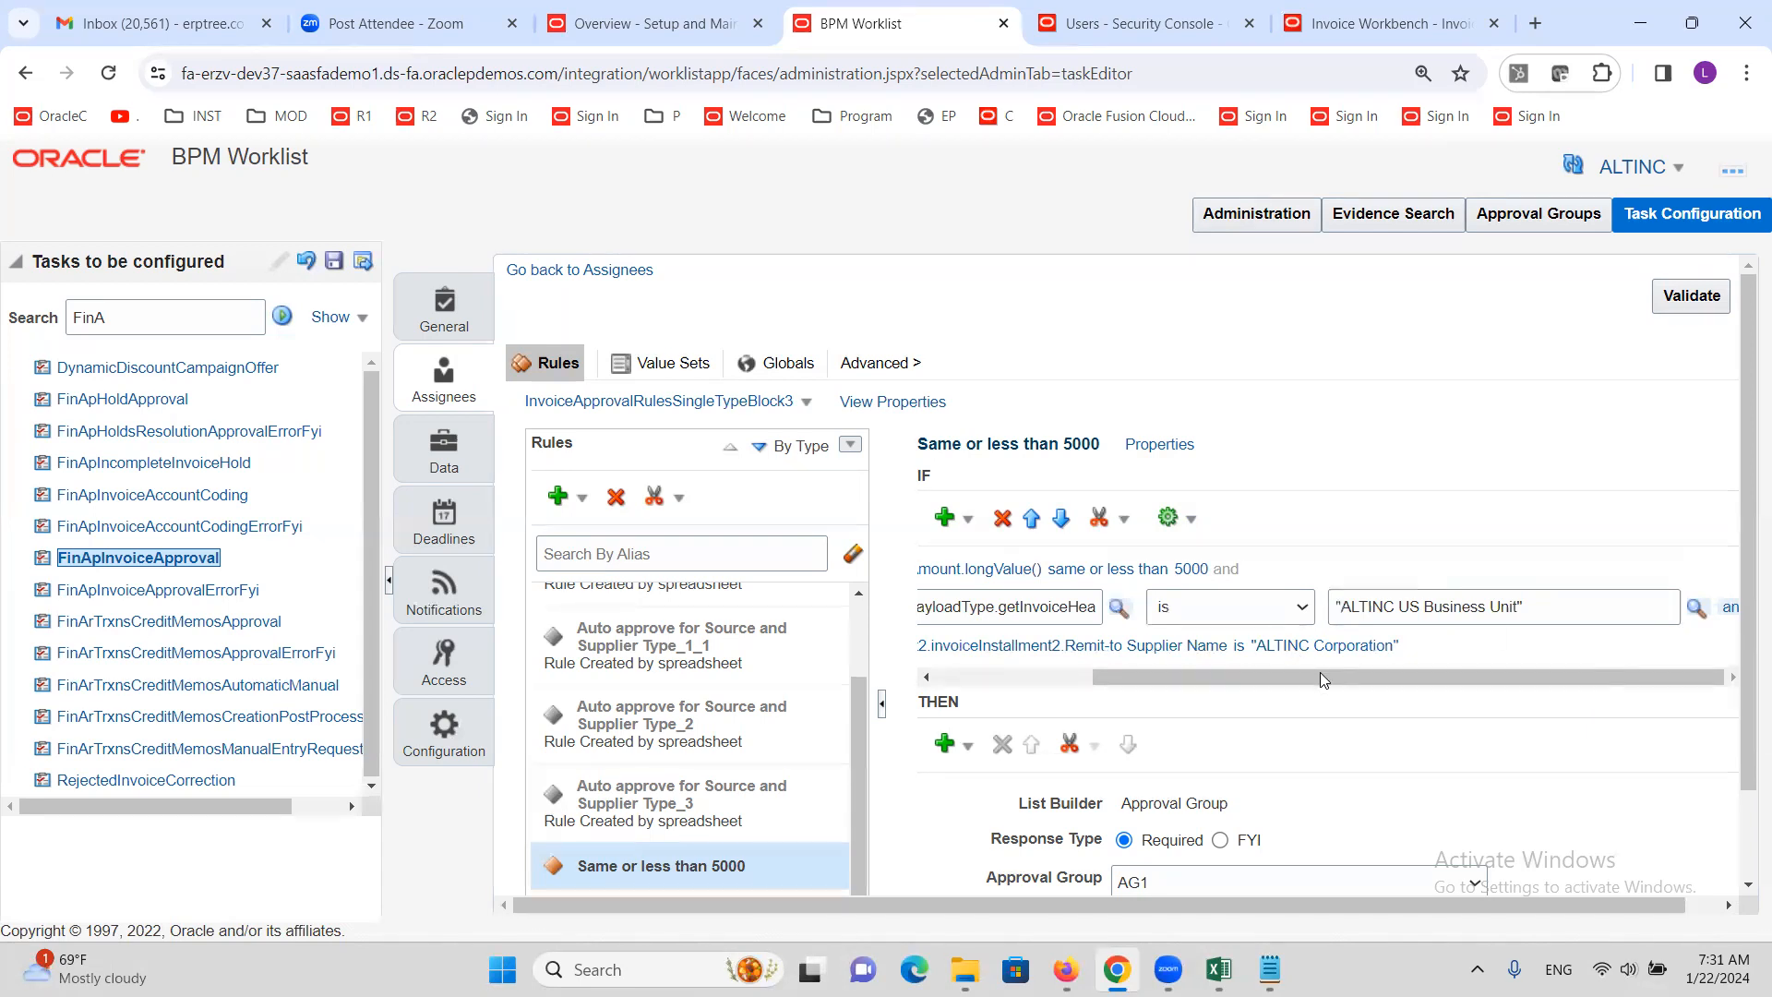
pyautogui.moveTo(1324, 676); pyautogui.dragTo(919, 734)
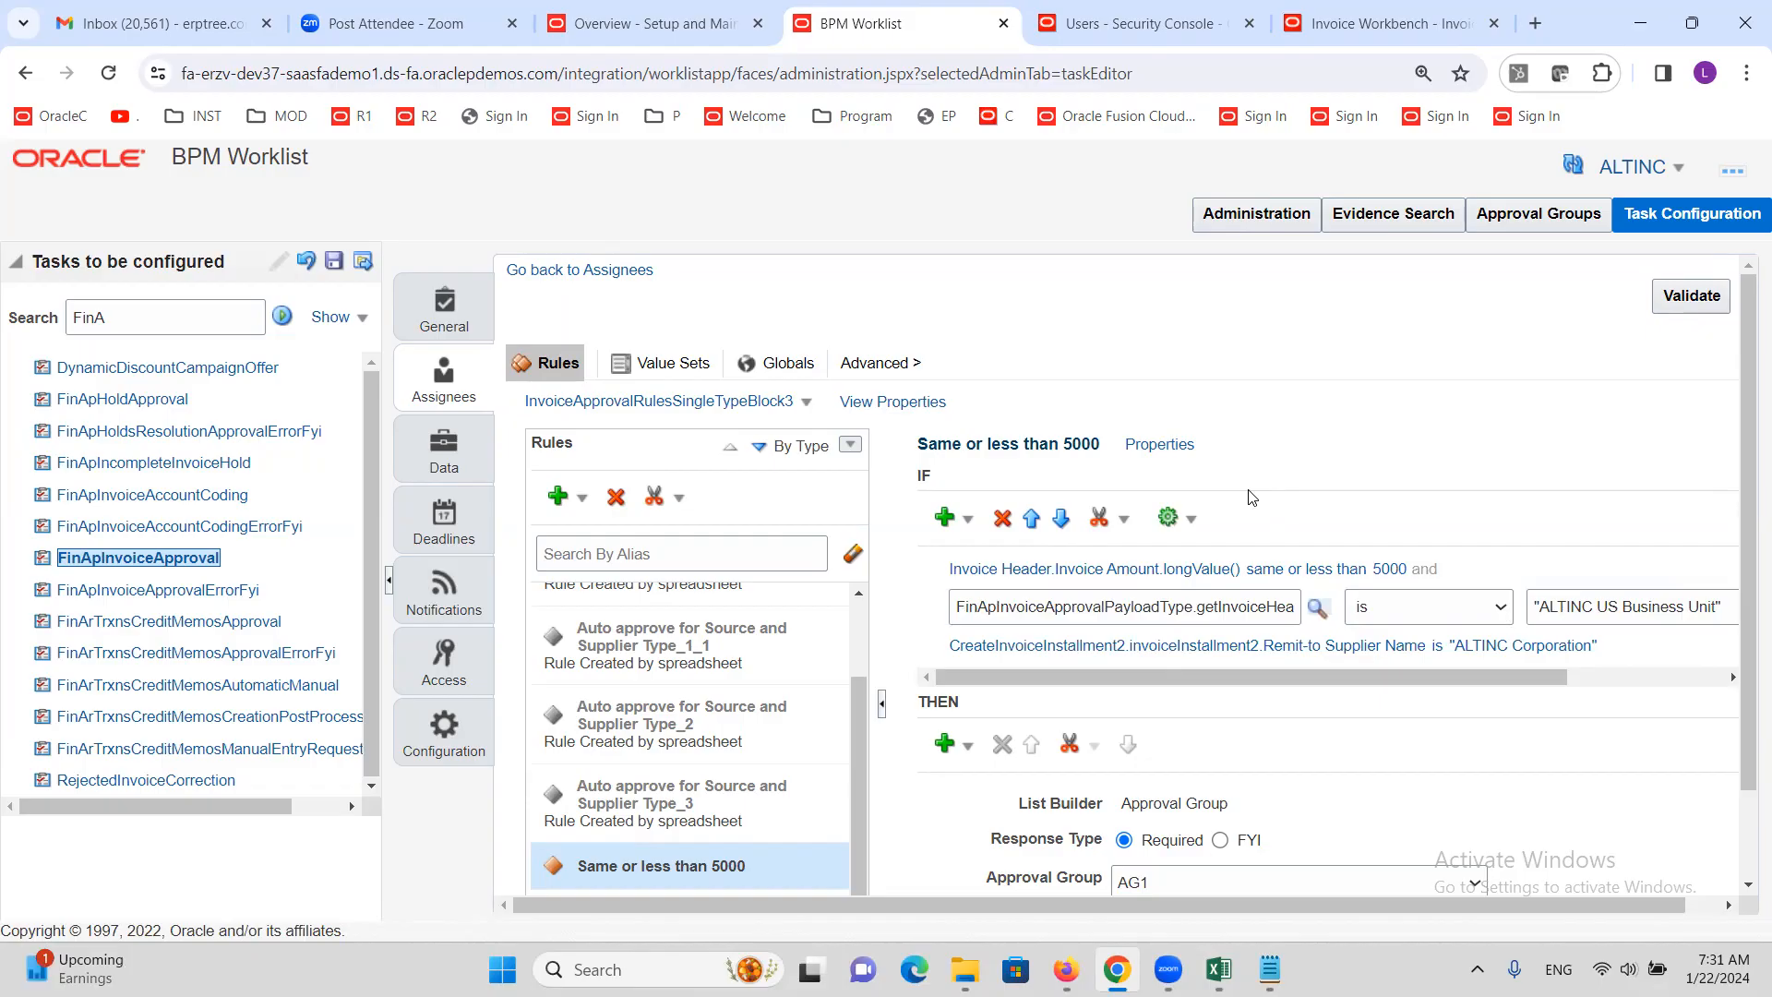
pyautogui.scroll(-1, 1731, 672)
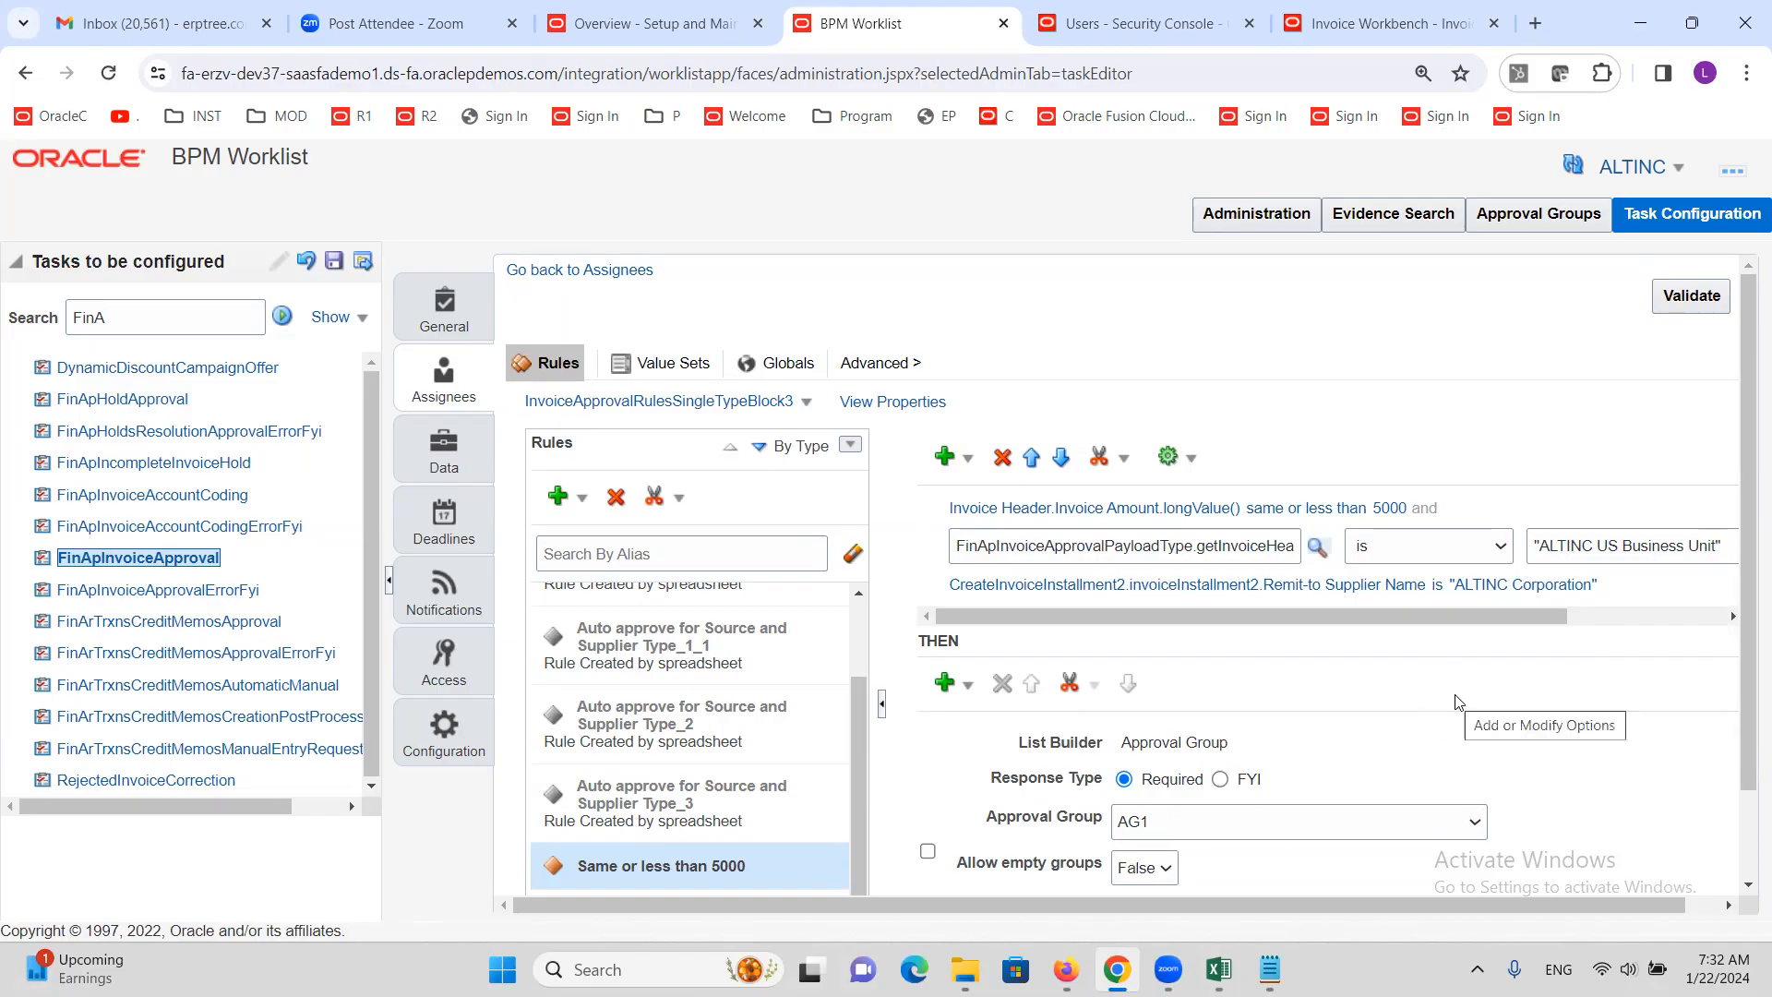
pyautogui.scroll(1, 1390, 710)
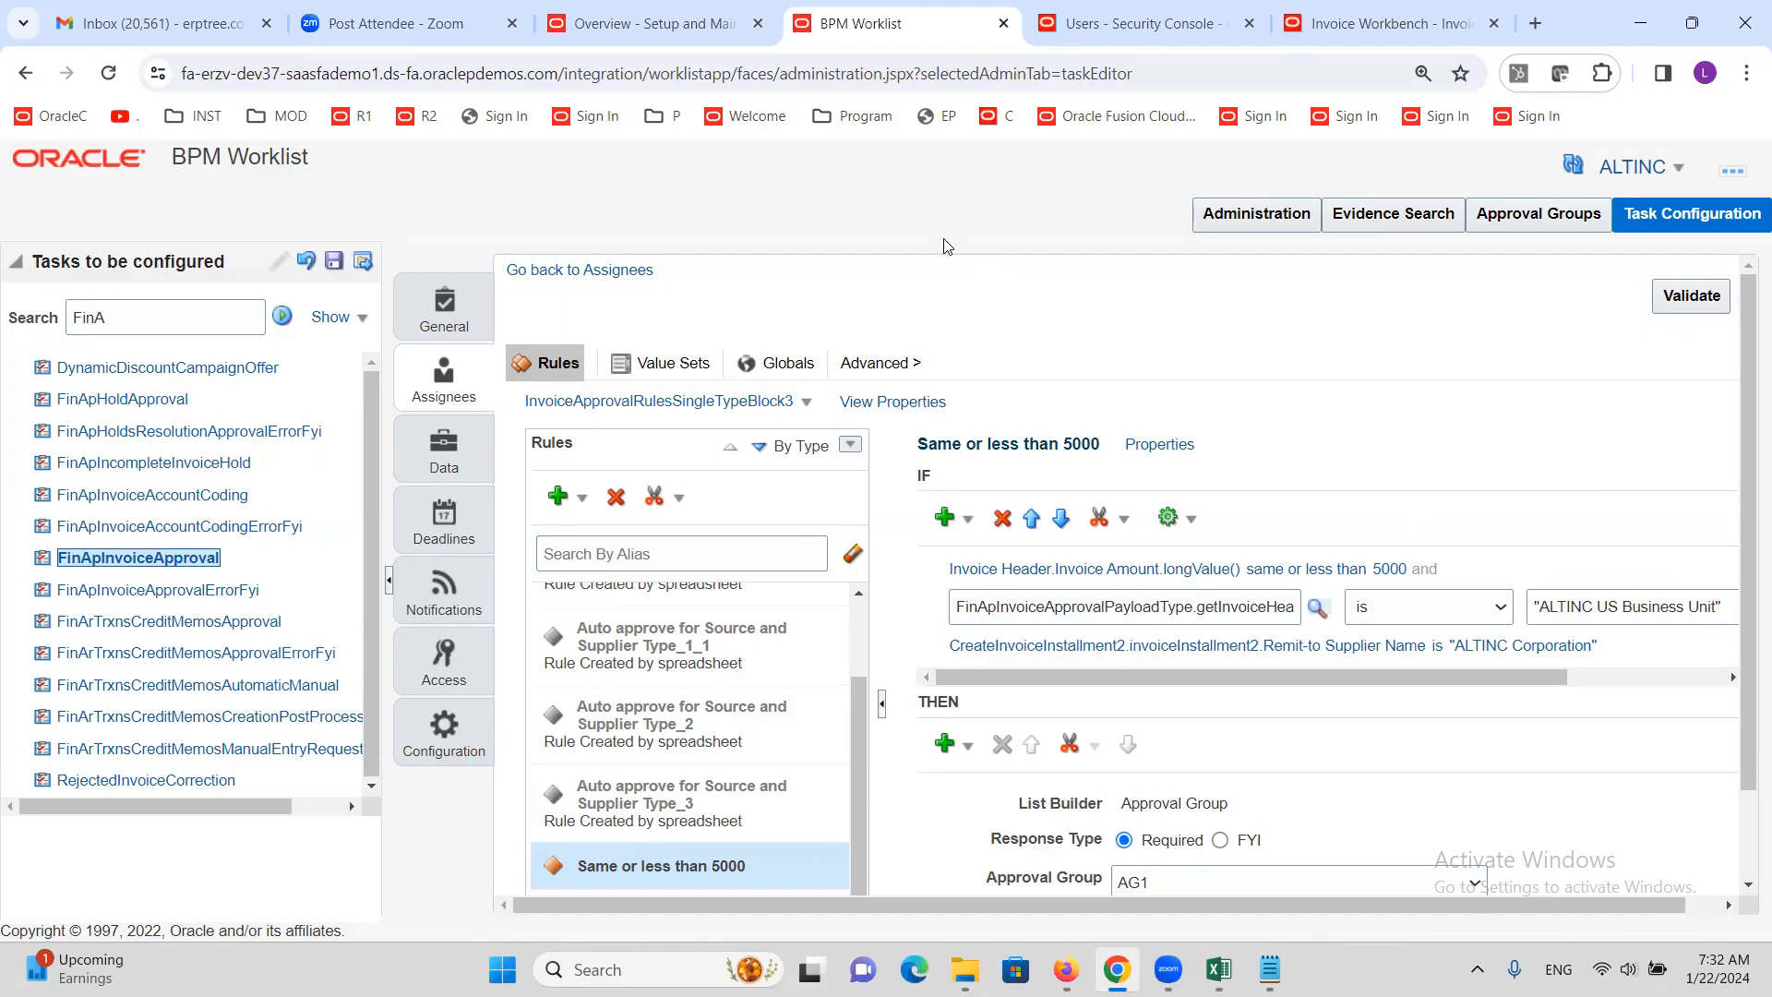
pyautogui.moveTo(1218, 970)
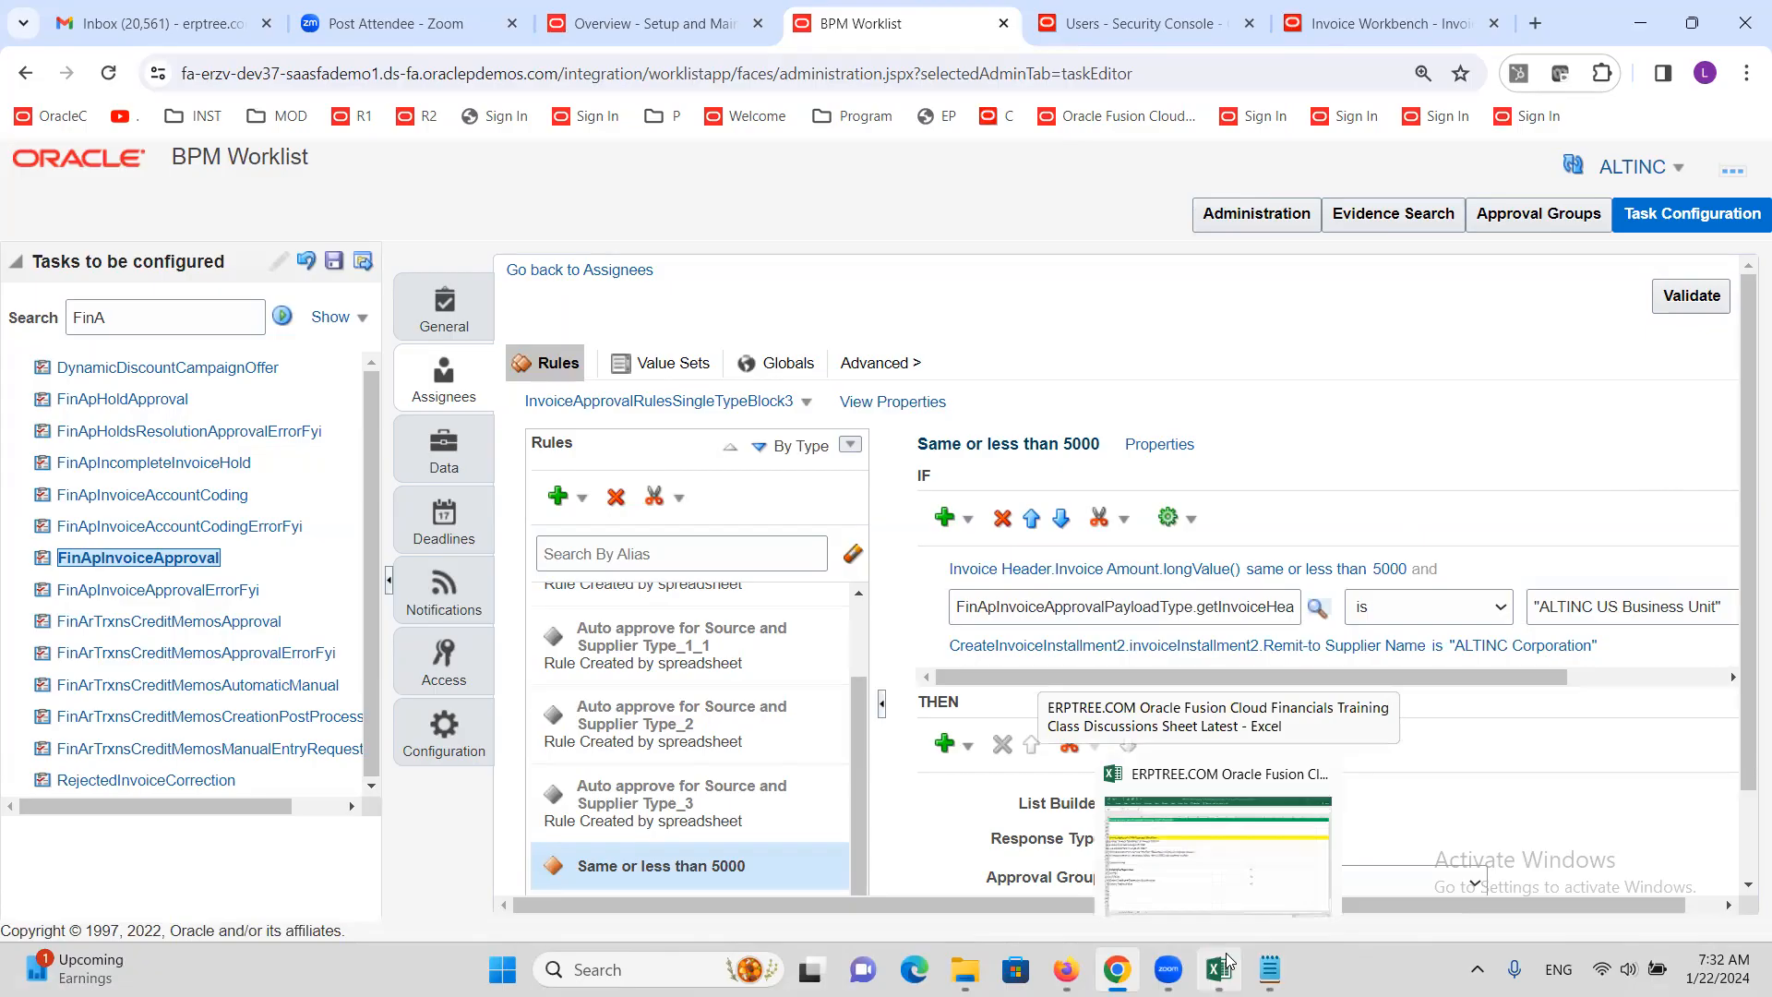
# Read through the invoice approval notes on the Excel AP sheet
pyautogui.click(1163, 879)
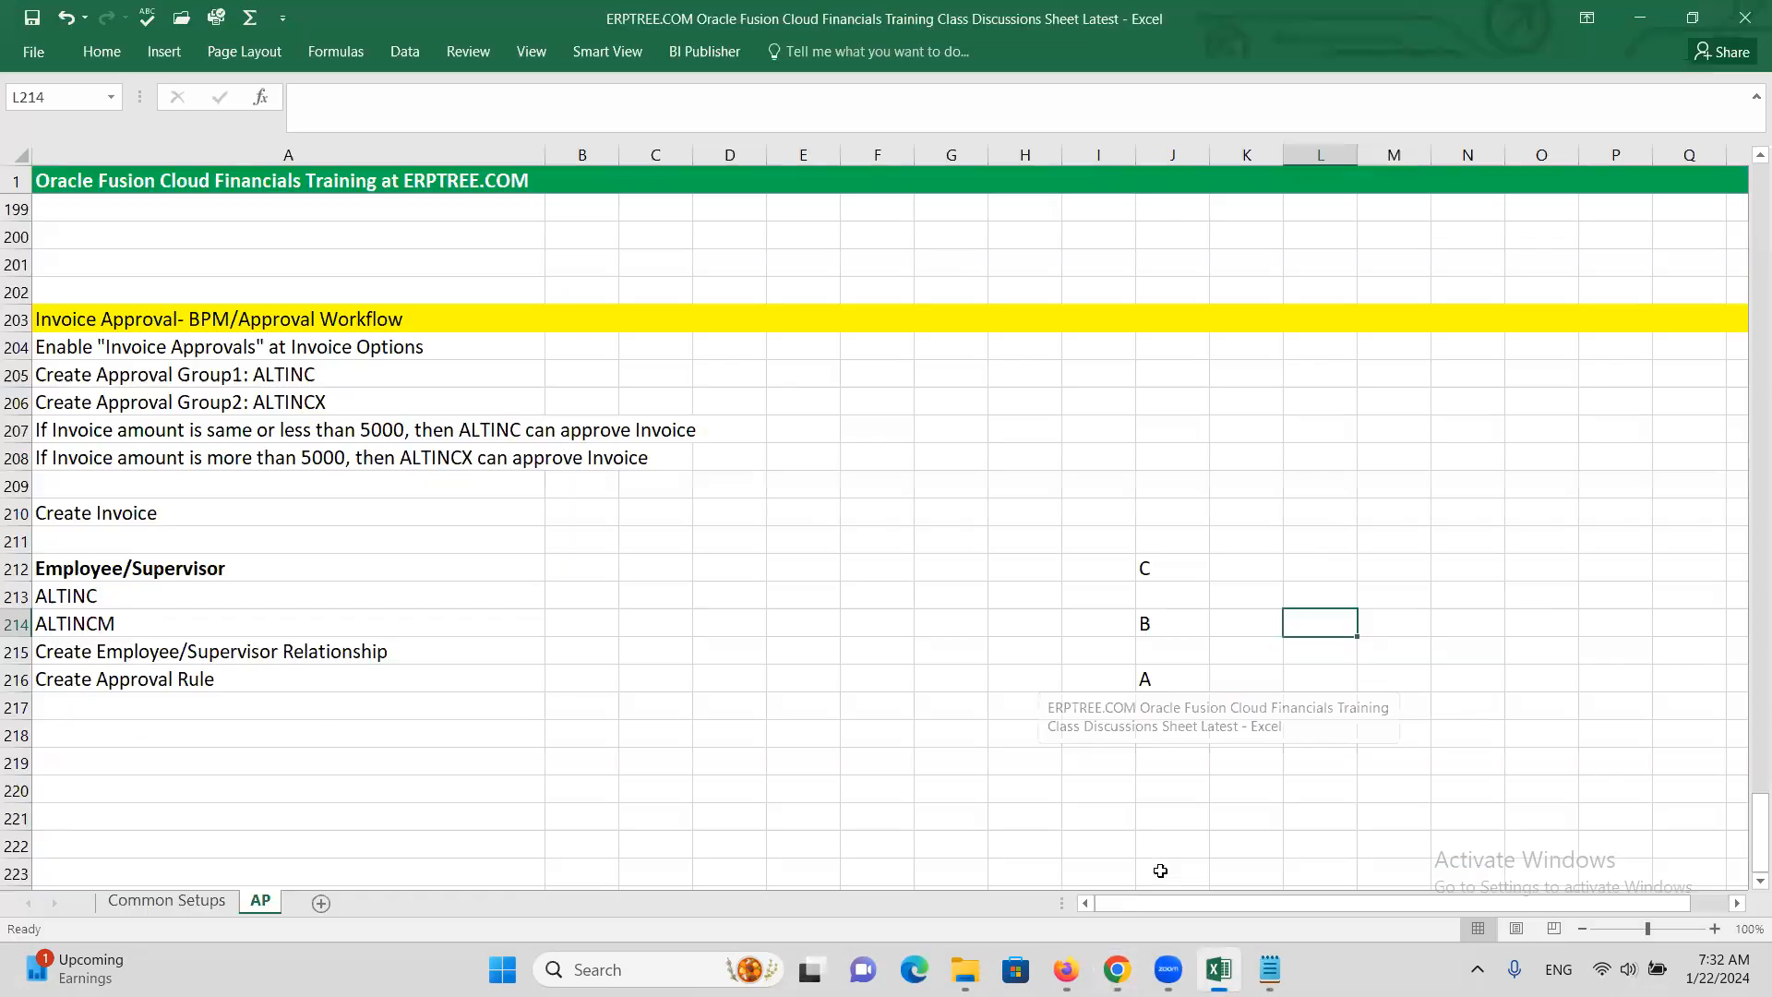
pyautogui.click(578, 593)
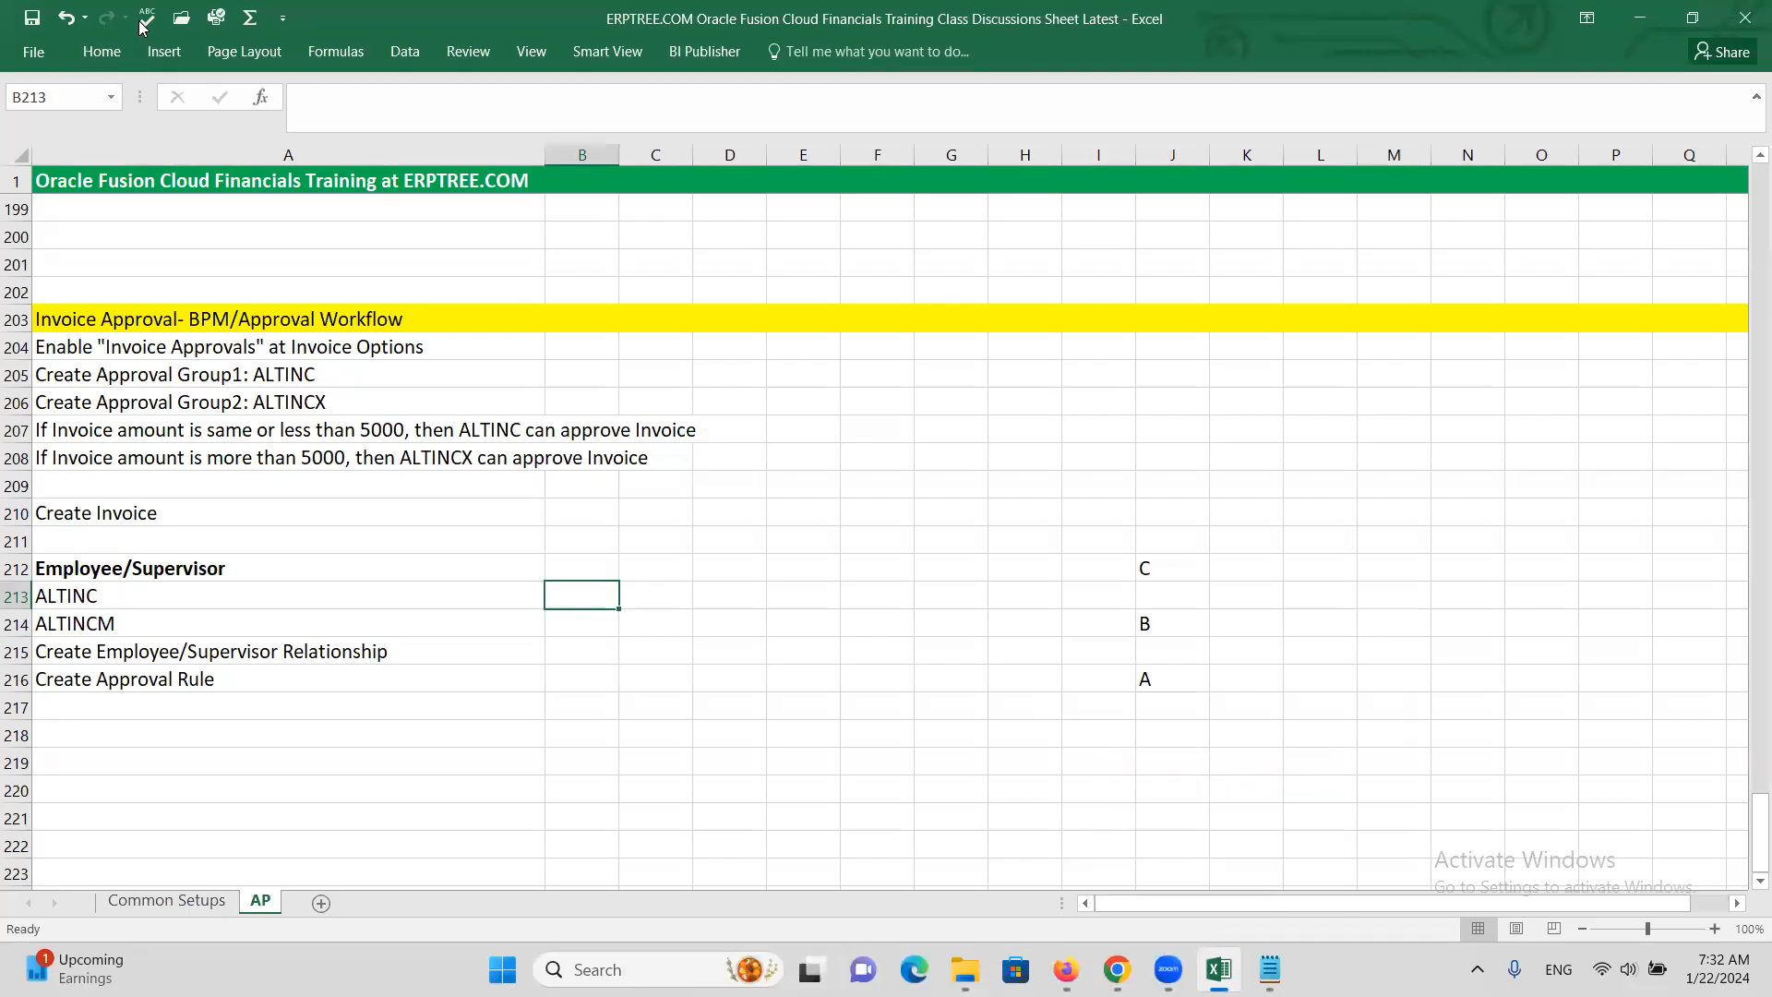
pyautogui.click(926, 529)
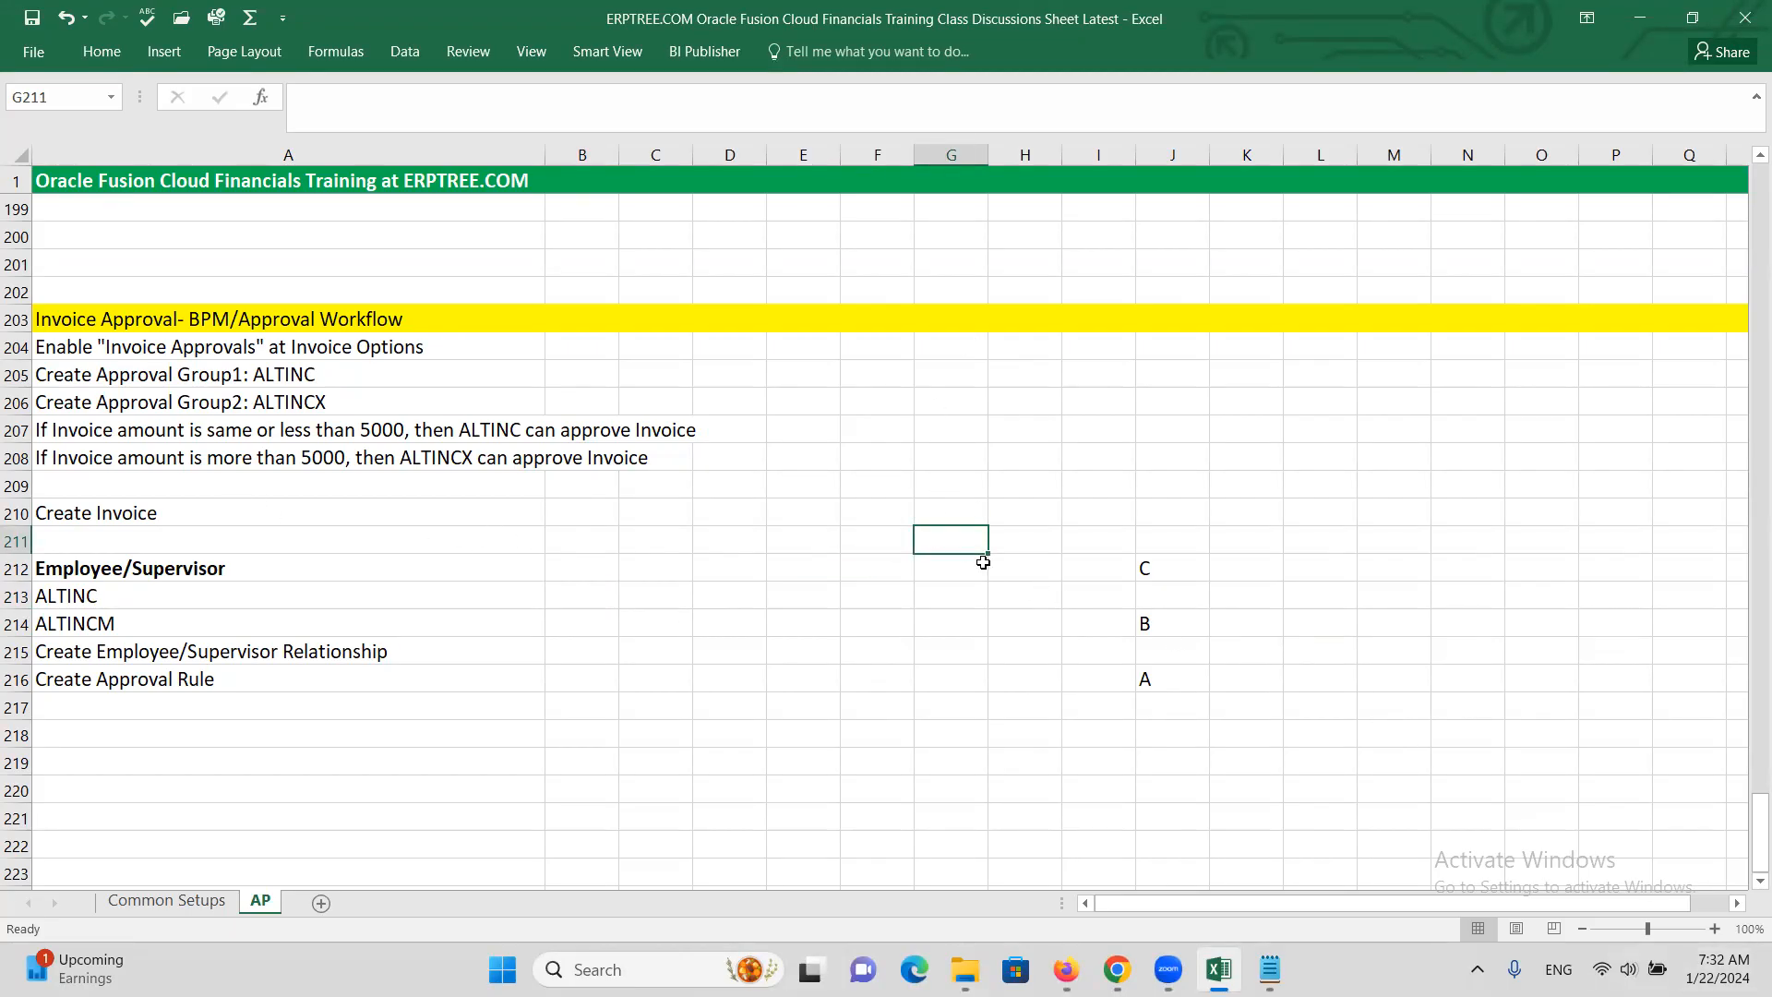
pyautogui.click(132, 87)
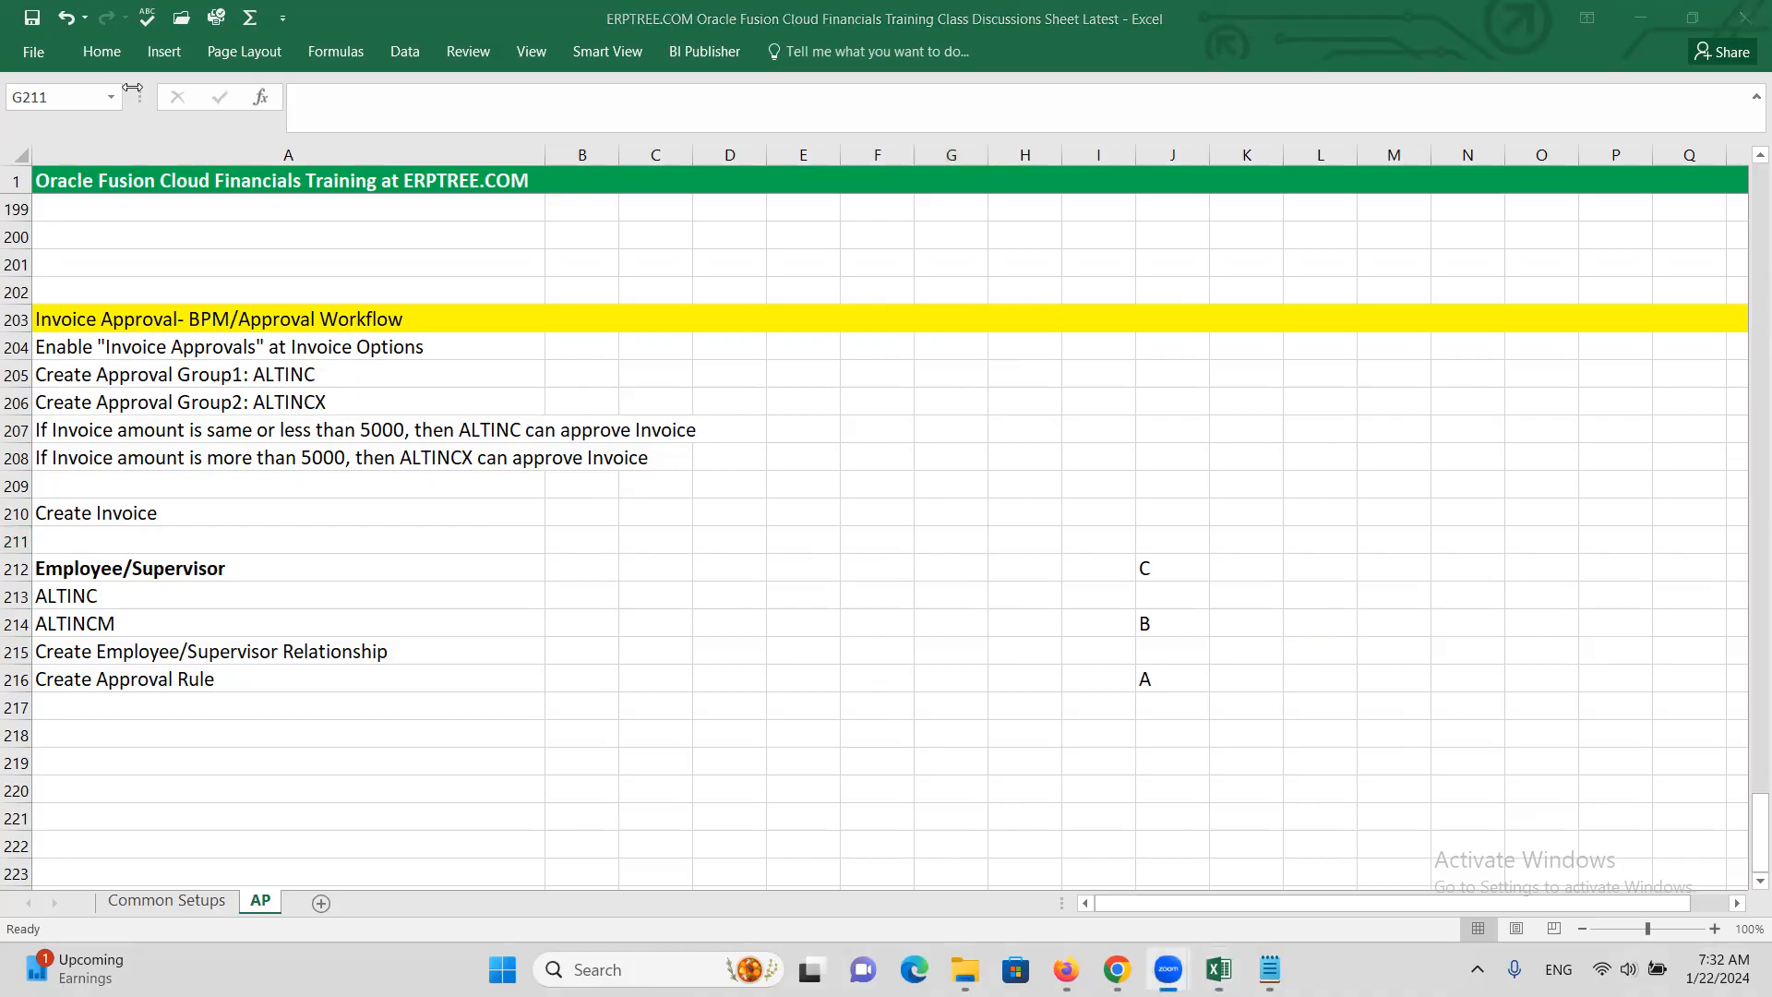
pyautogui.click(432, 598)
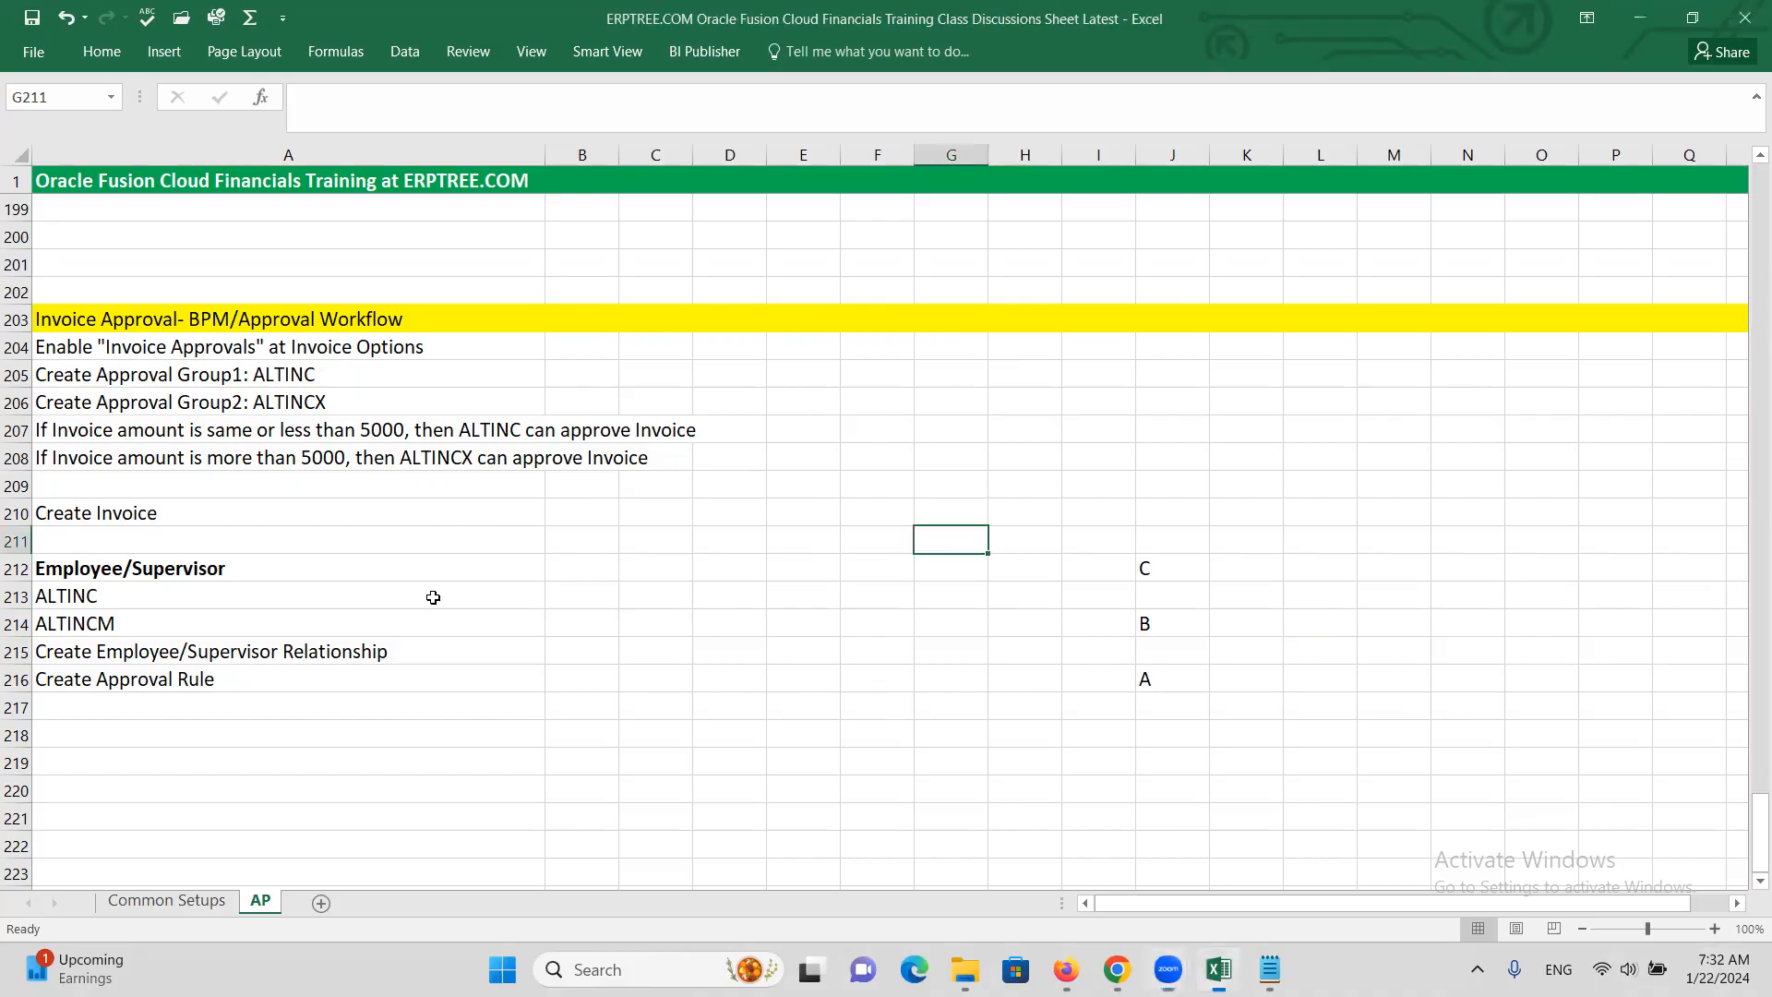
pyautogui.click(320, 708)
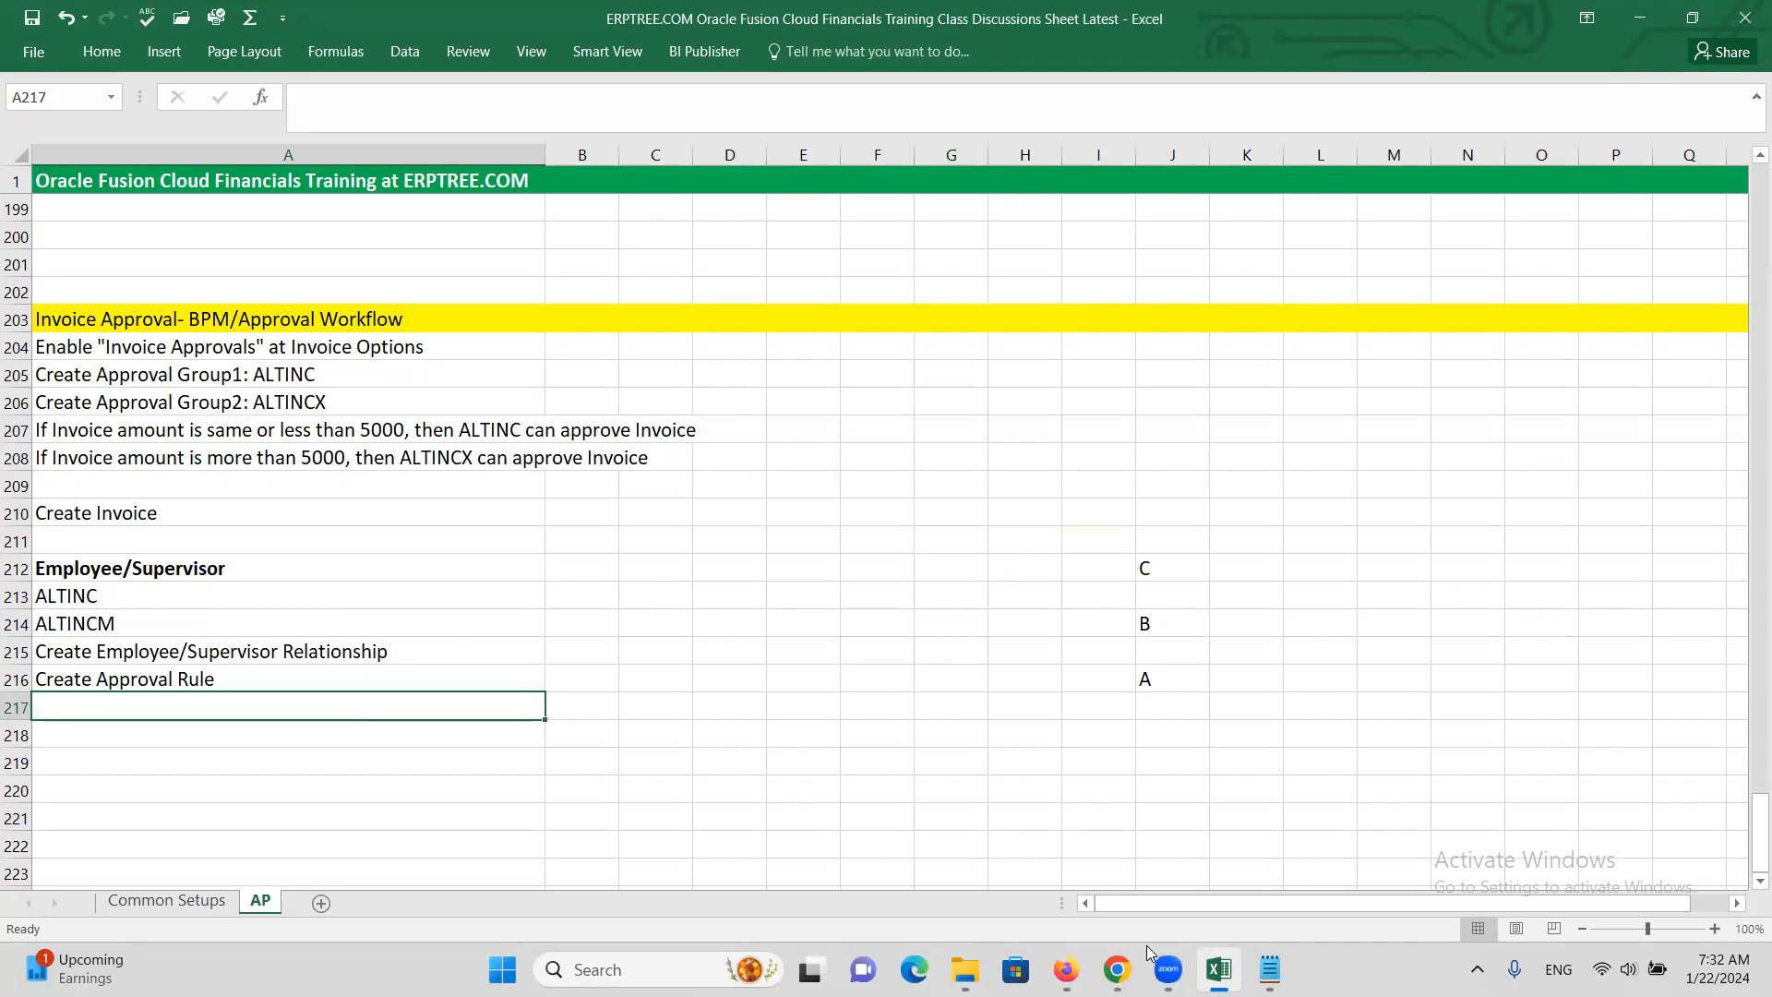
# Return to the browser and go to the Invoices workbench
pyautogui.moveTo(1119, 967)
pyautogui.click(1058, 889)
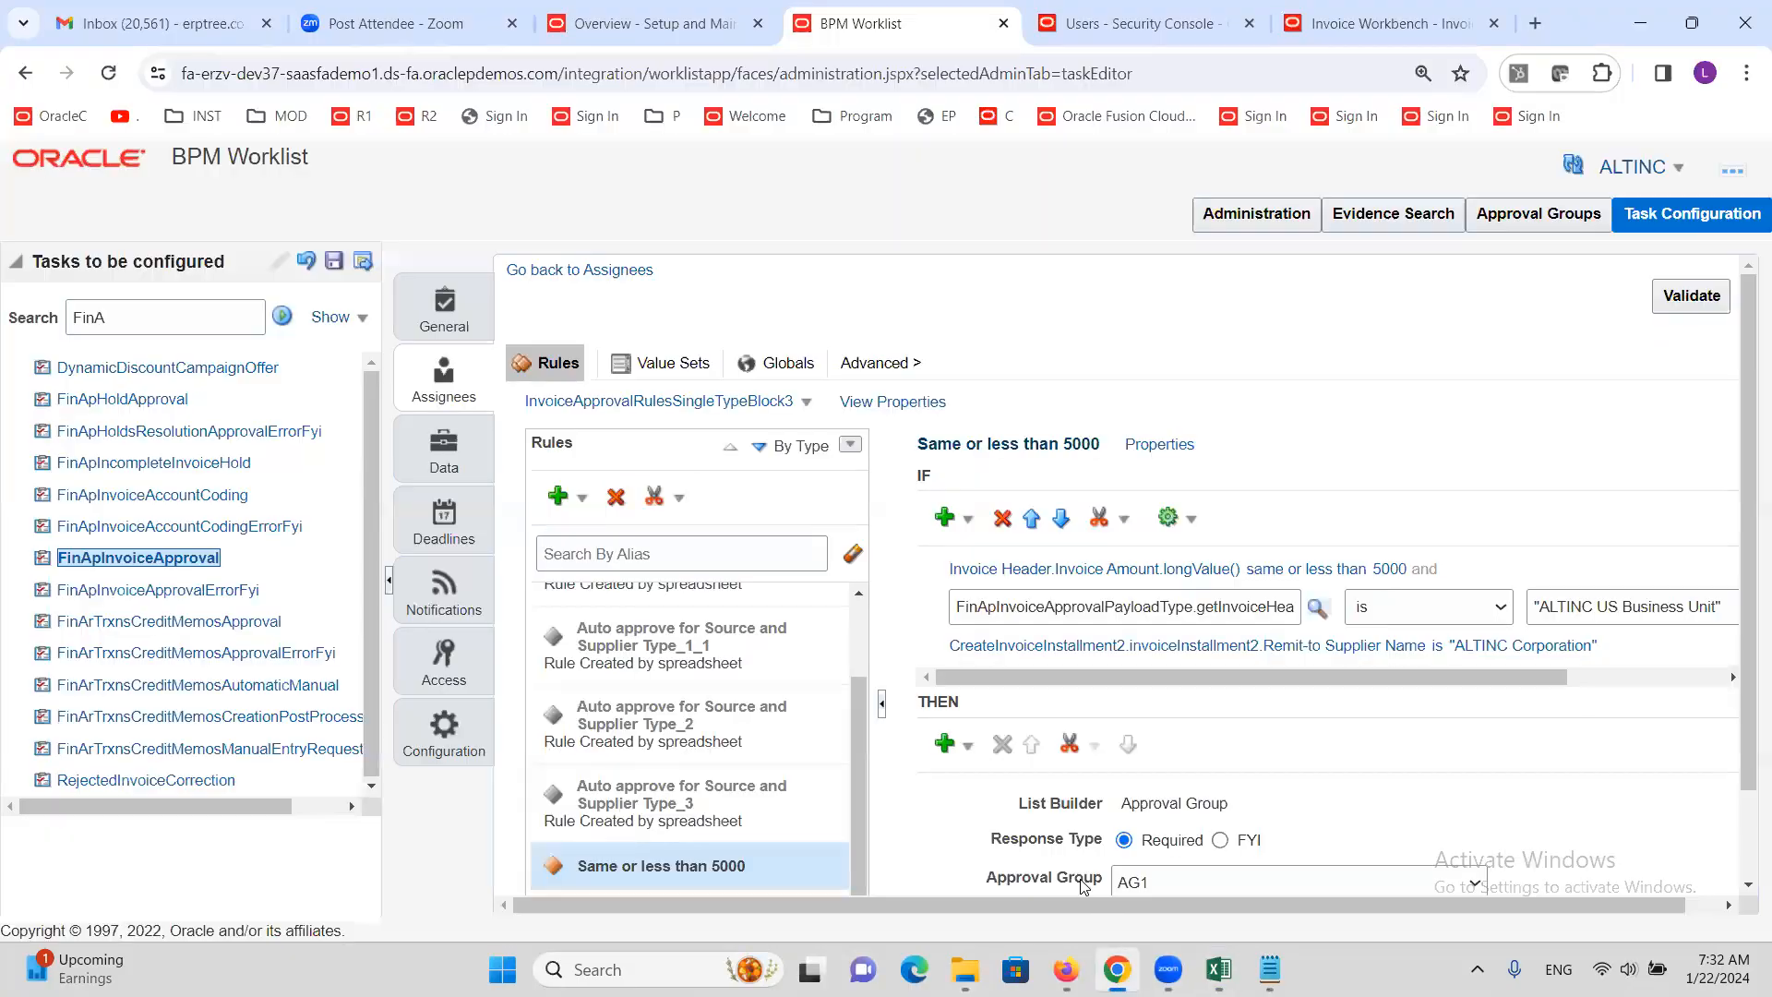
pyautogui.click(684, 29)
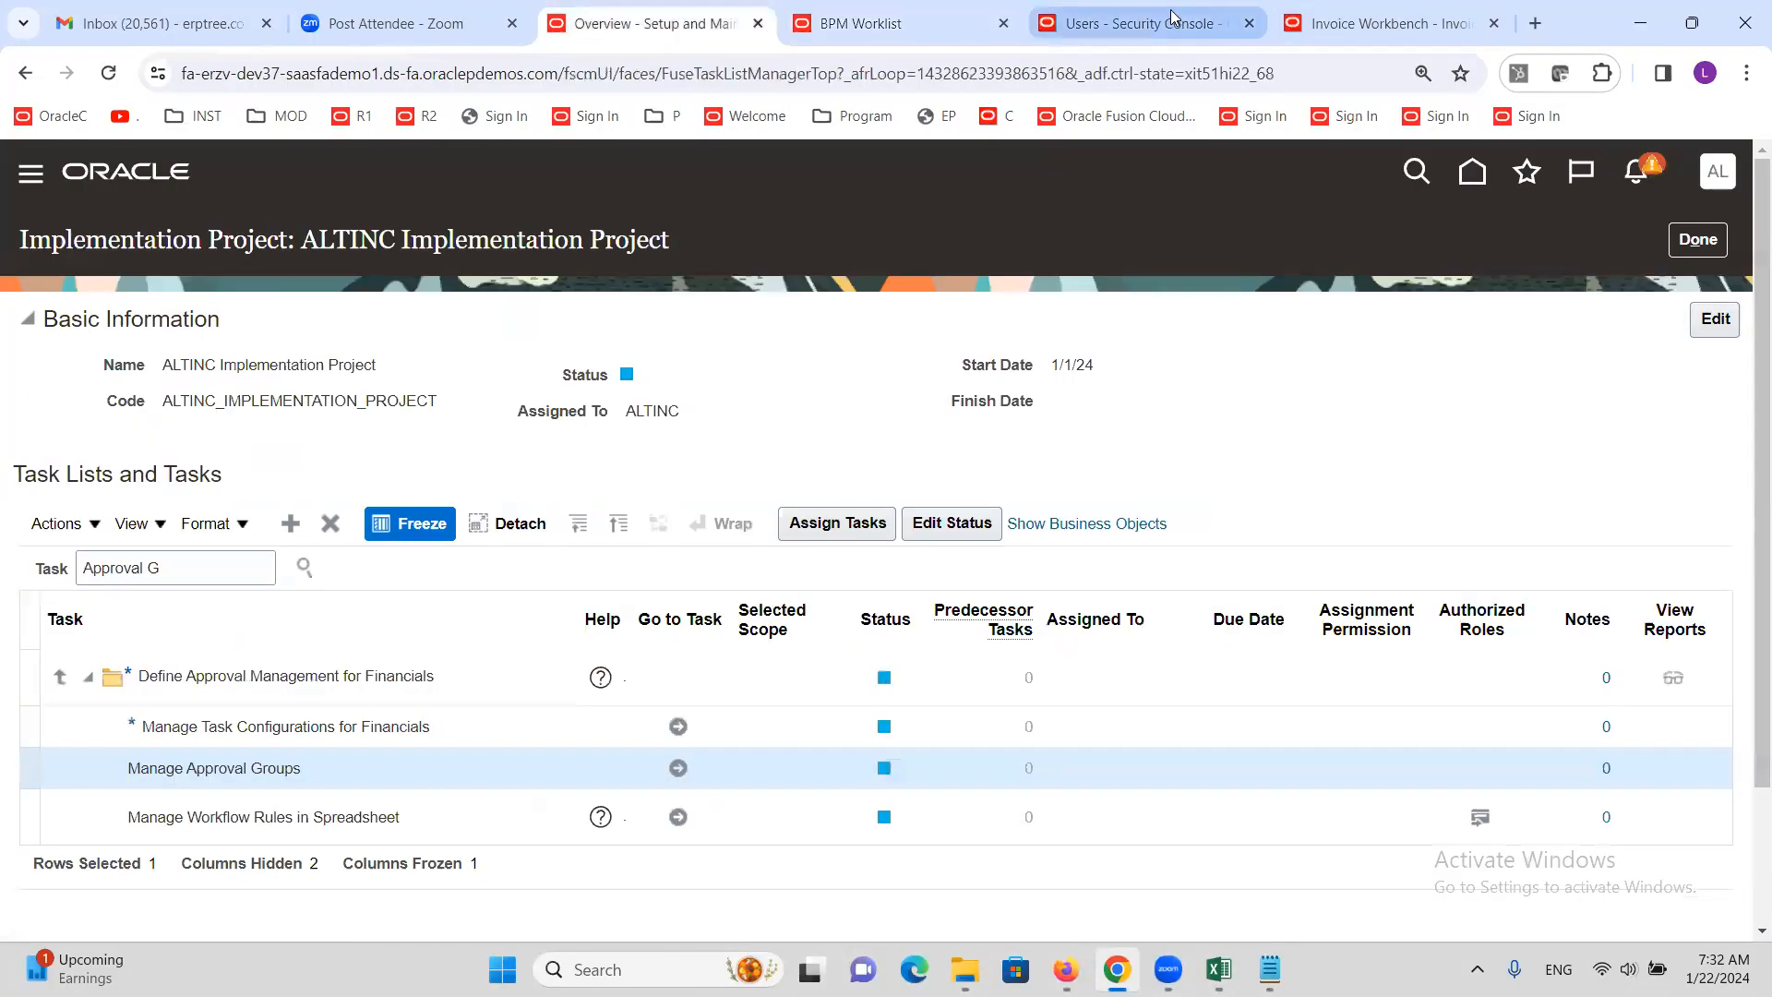
pyautogui.click(1332, 22)
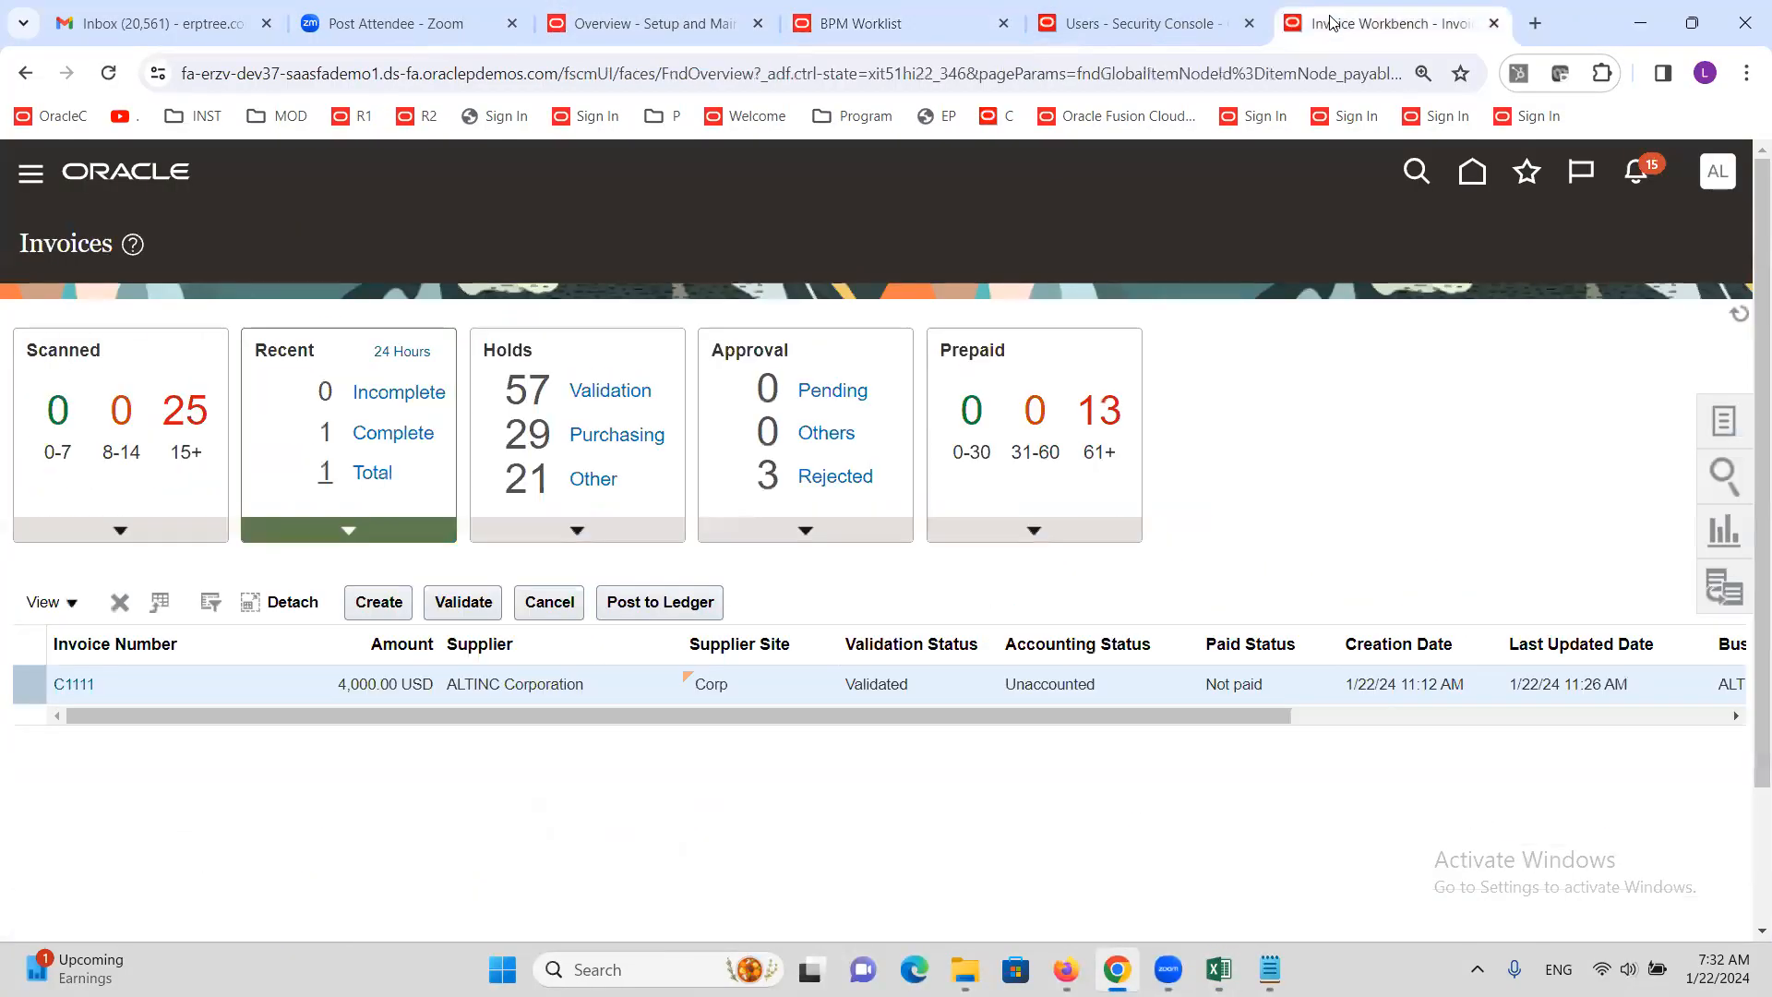
# Start an Initiate Approval Workflow request with business unit ALTINC US Business Unit
pyautogui.click(1724, 421)
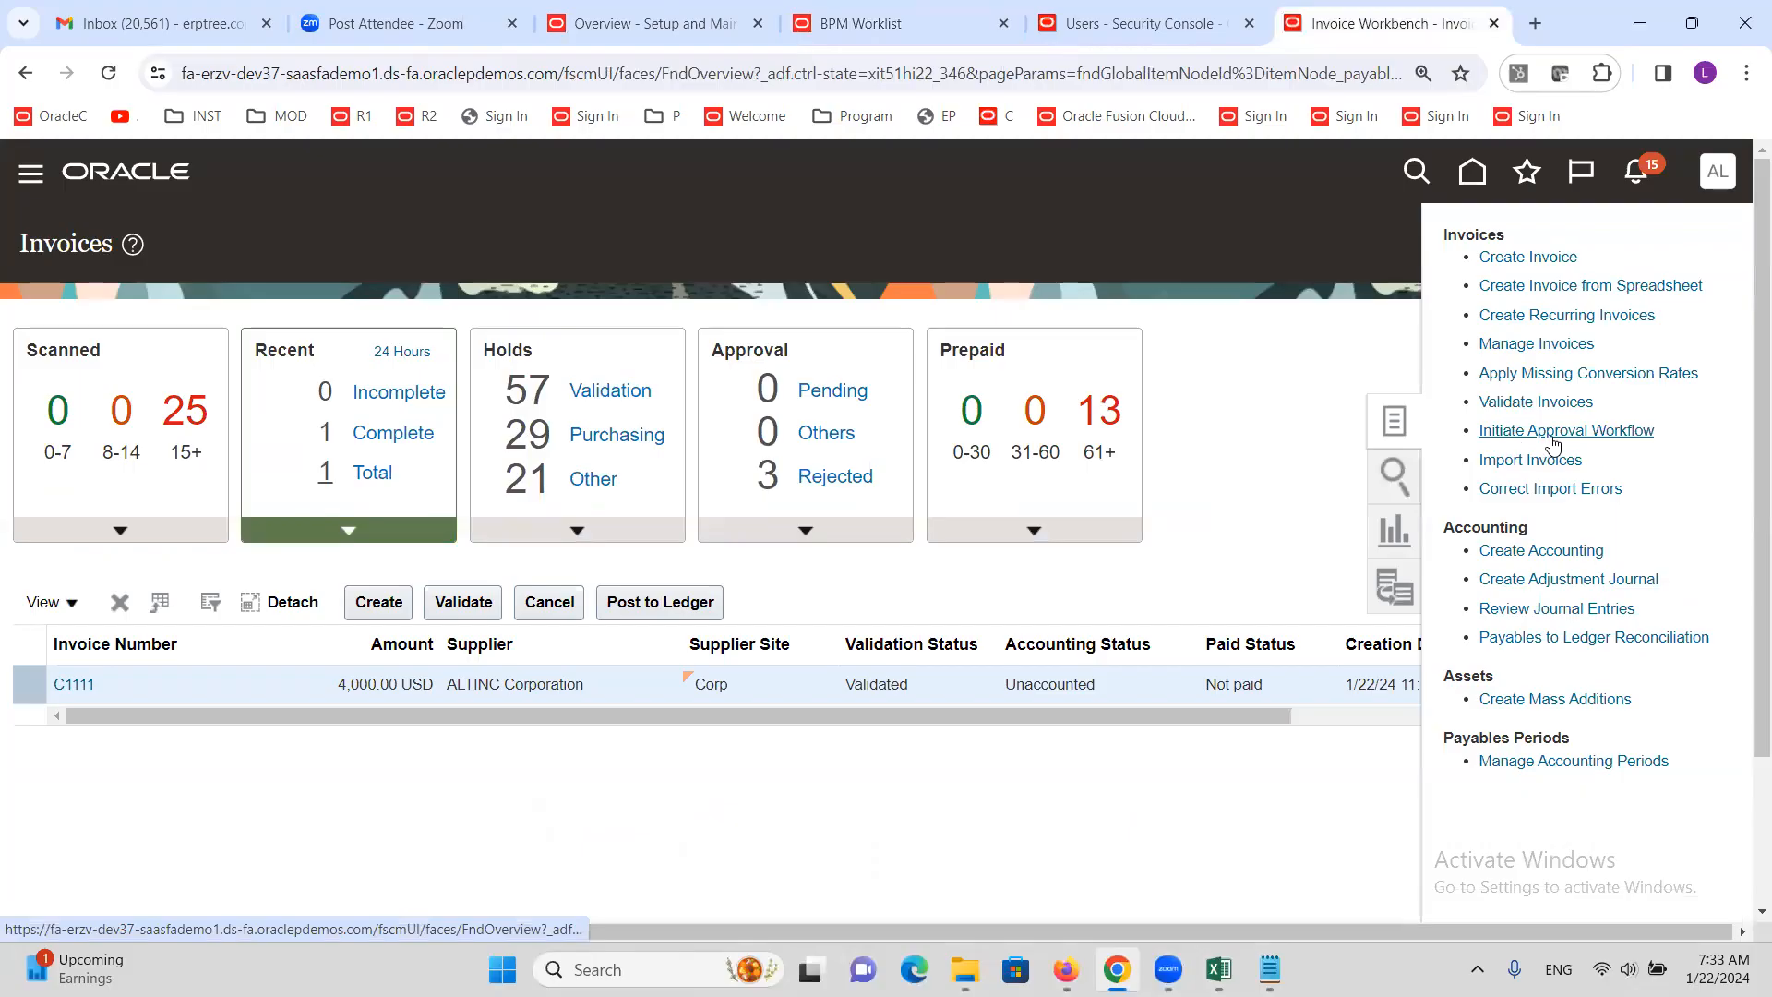
pyautogui.click(1604, 433)
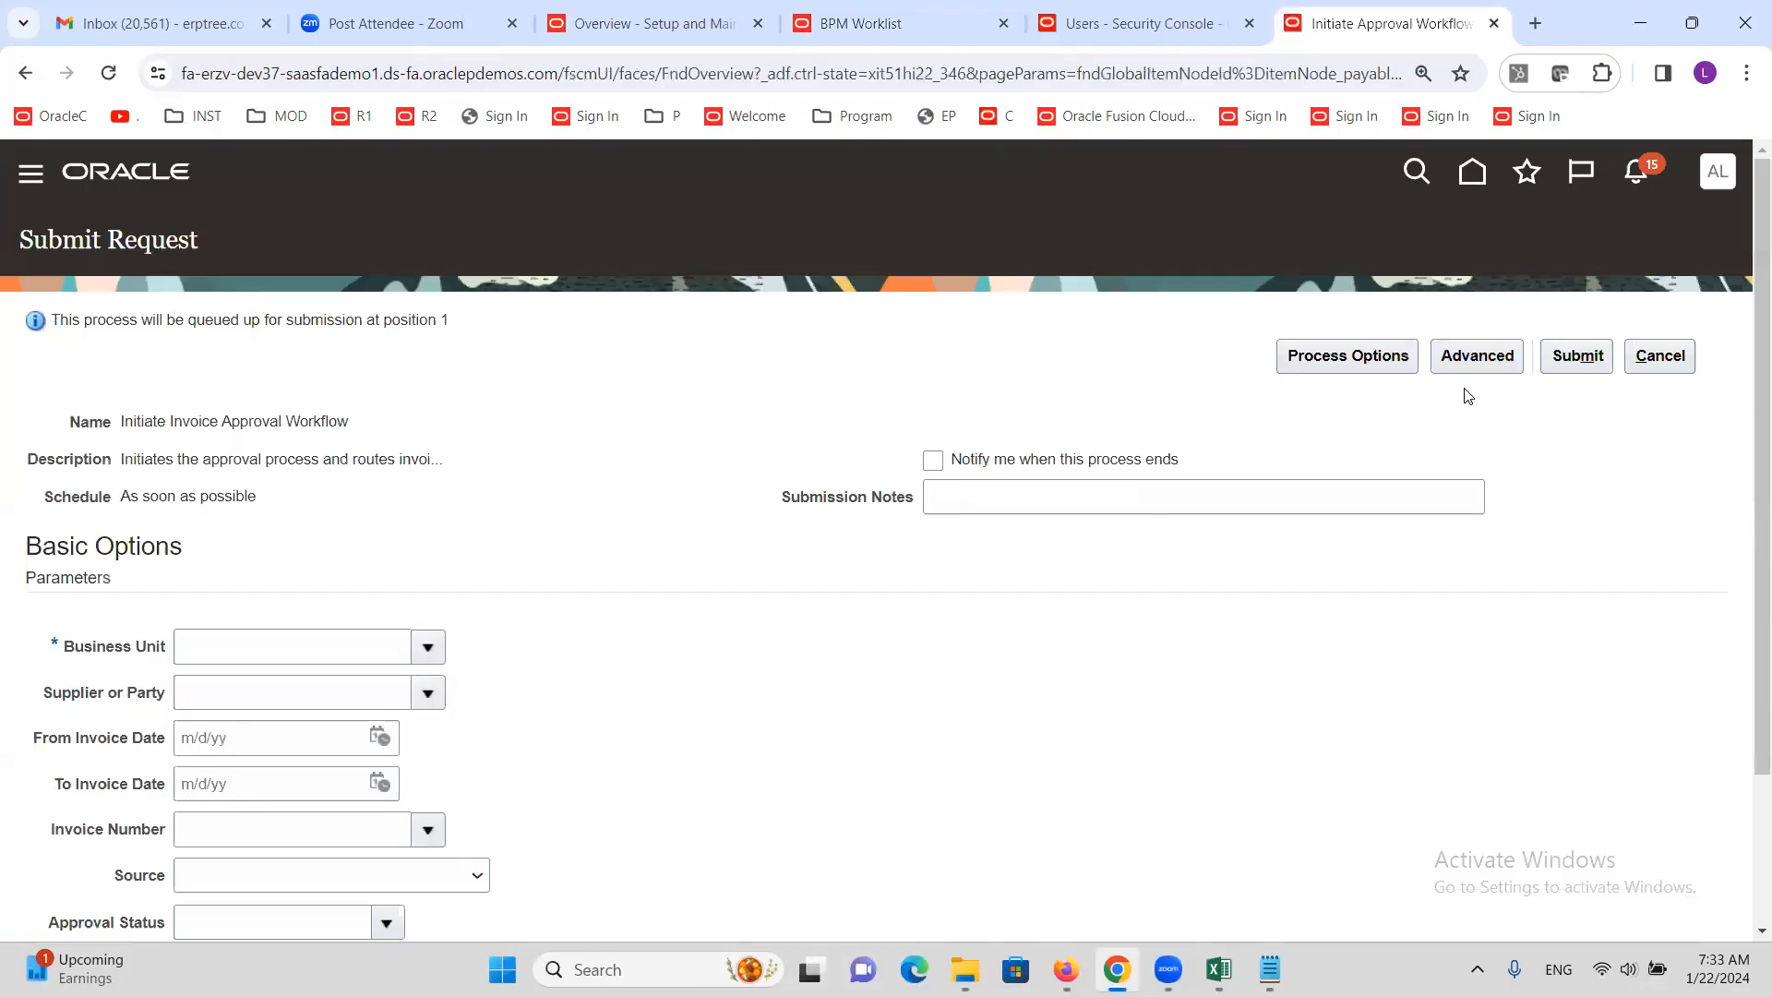
pyautogui.click(325, 661)
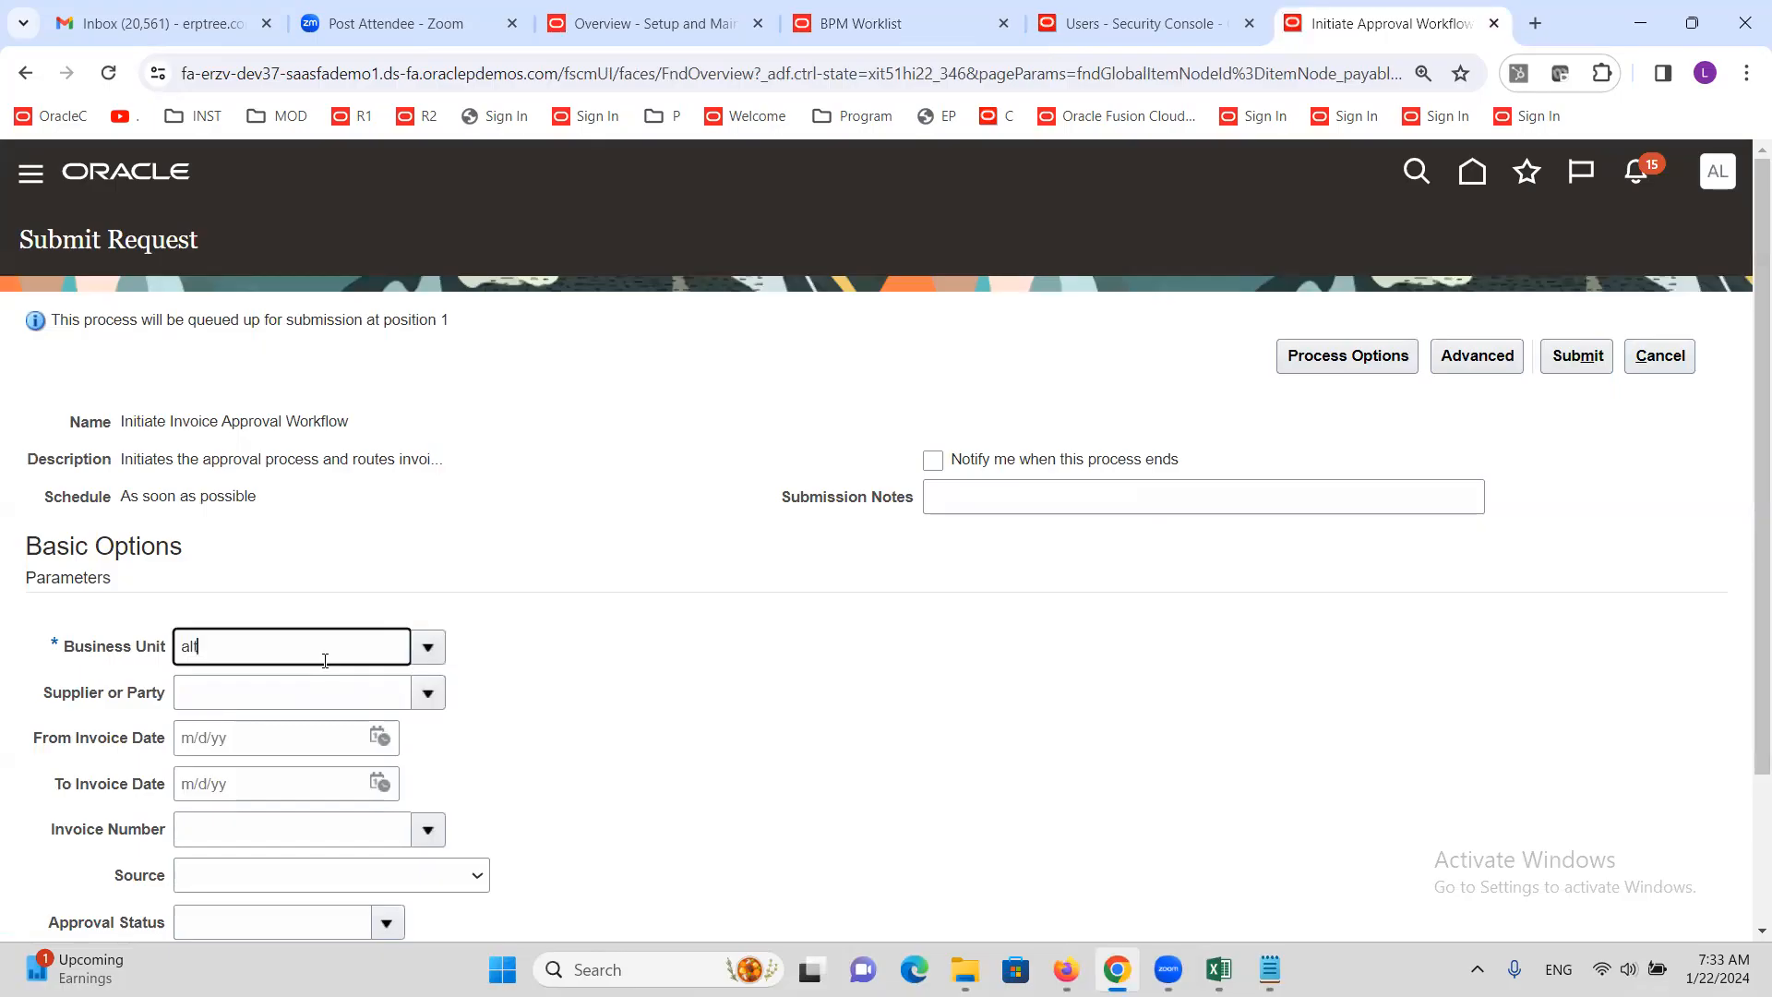
pyautogui.press('Tab')
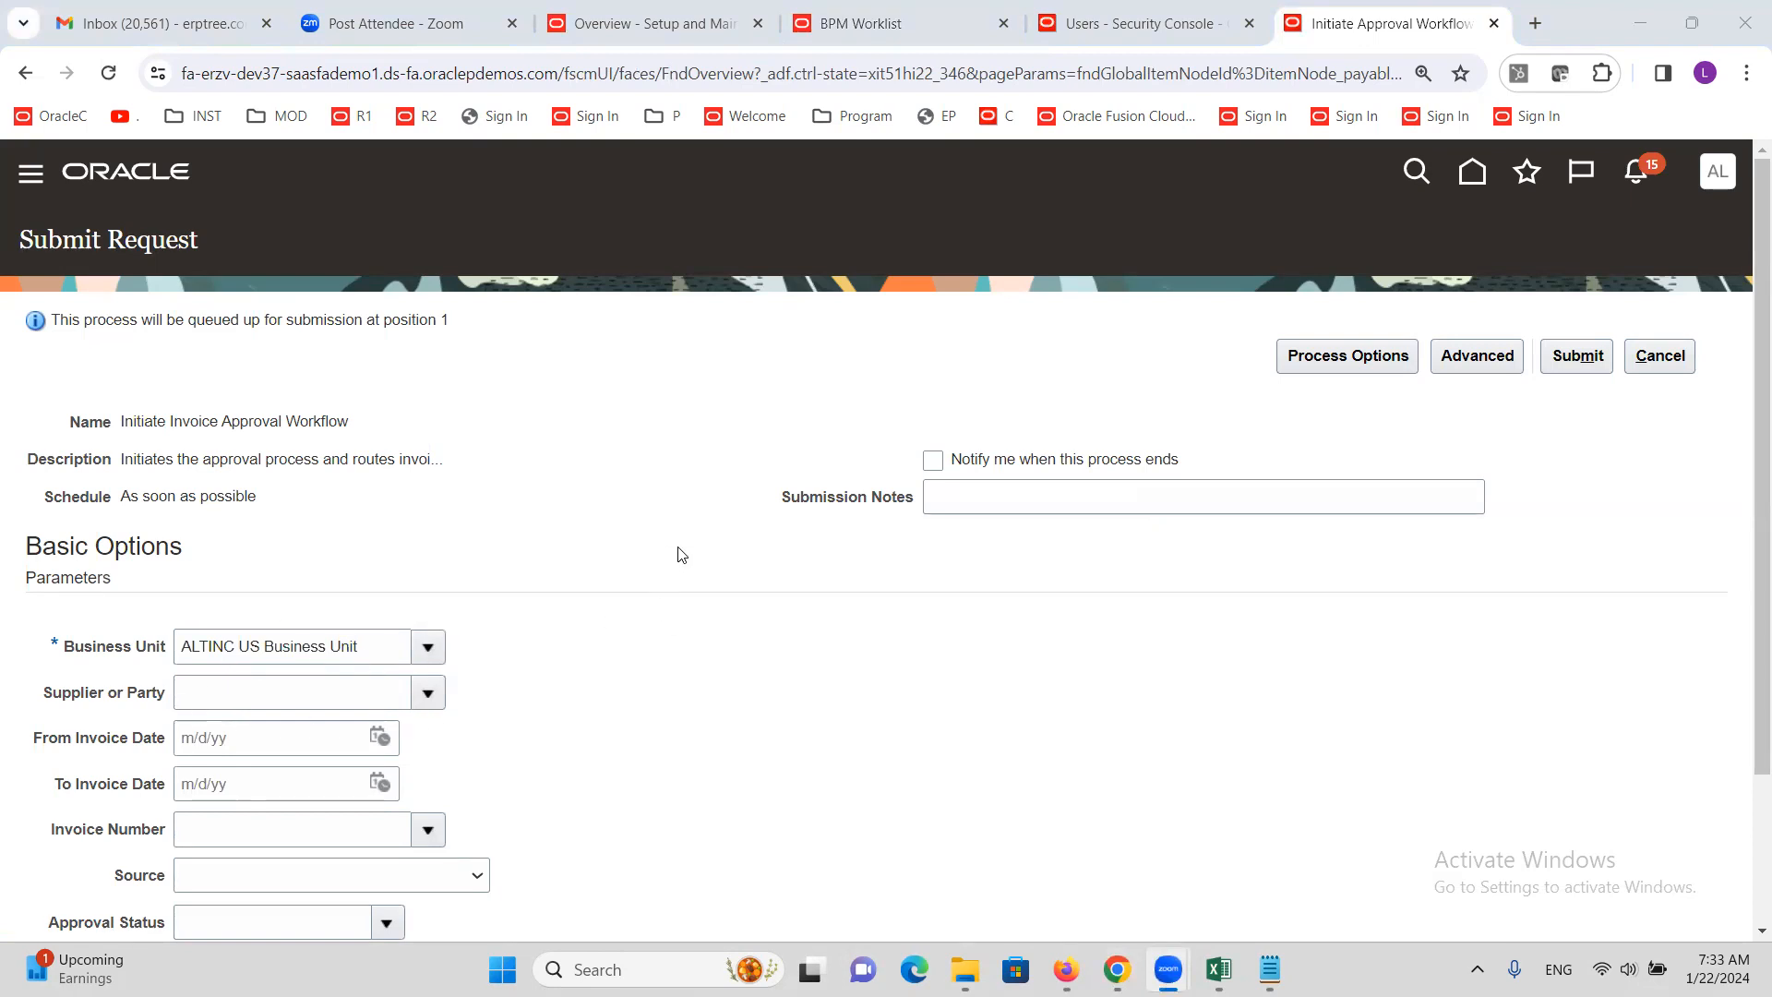
pyautogui.scroll(-3, 532, 636)
pyautogui.scroll(3, 535, 628)
# Schedule the request to run Hourly/Minute, every 2 hours
pyautogui.click(1445, 365)
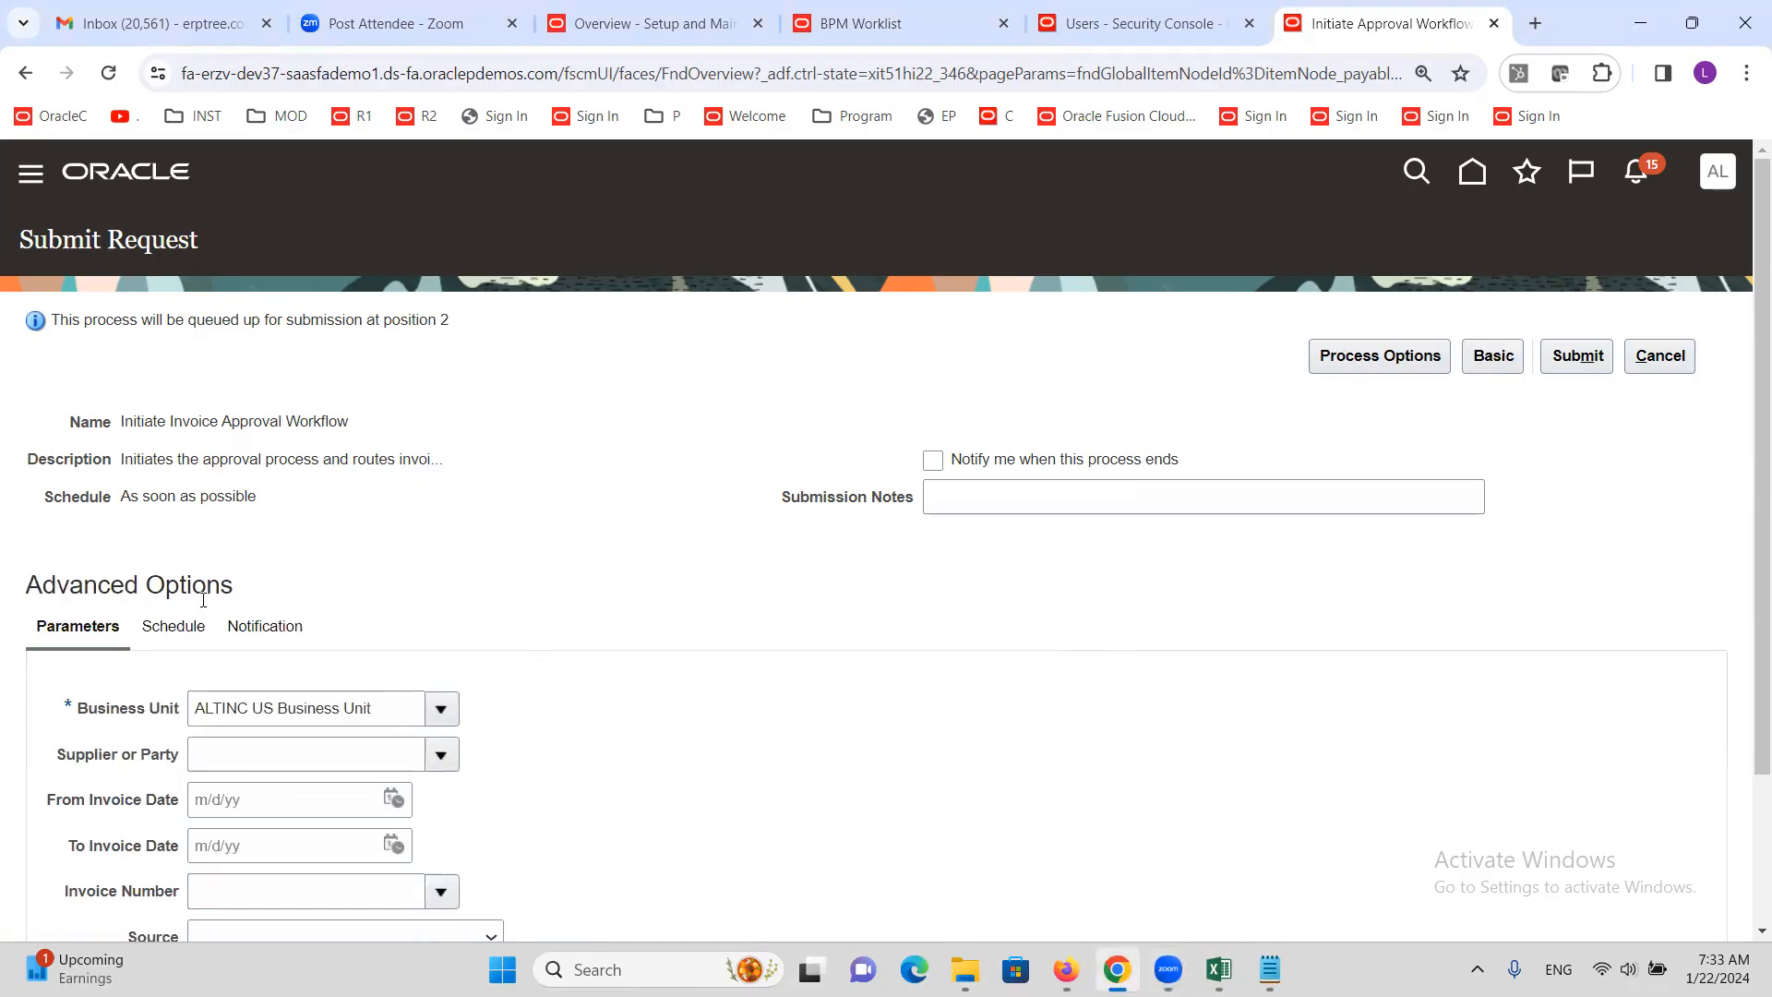
pyautogui.click(174, 626)
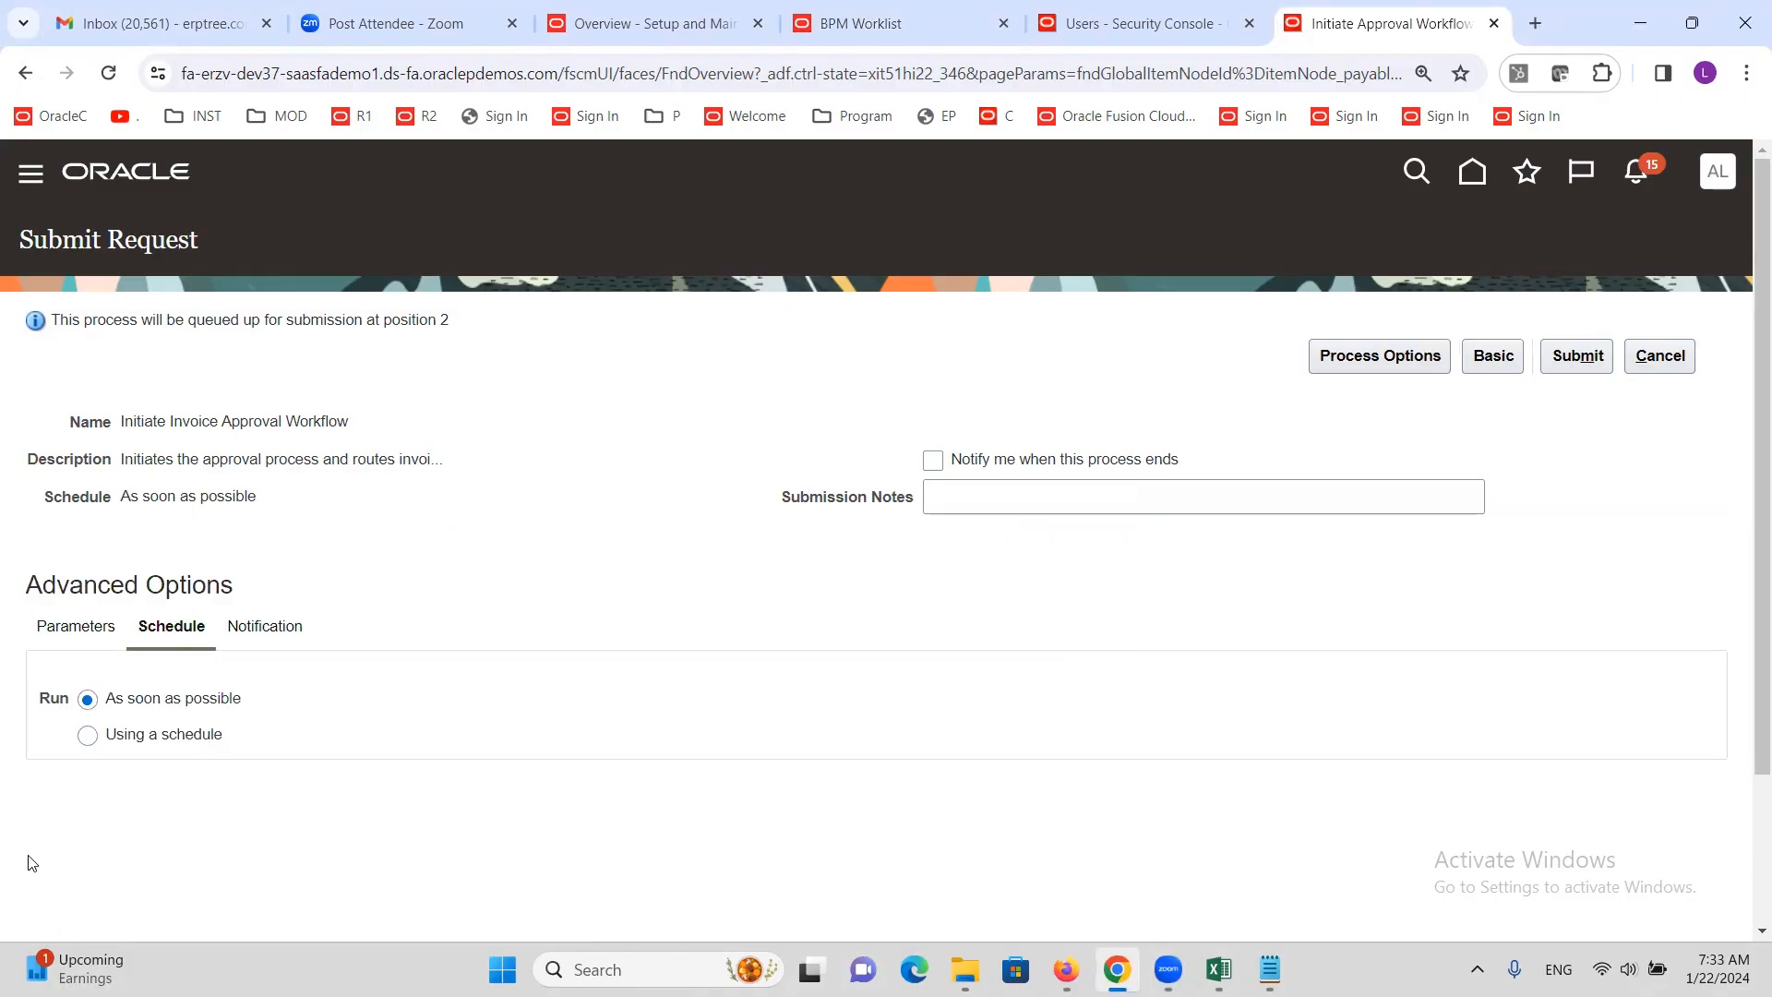
pyautogui.click(88, 736)
pyautogui.moveTo(122, 422); pyautogui.dragTo(367, 413)
pyautogui.scroll(-2, 565, 623)
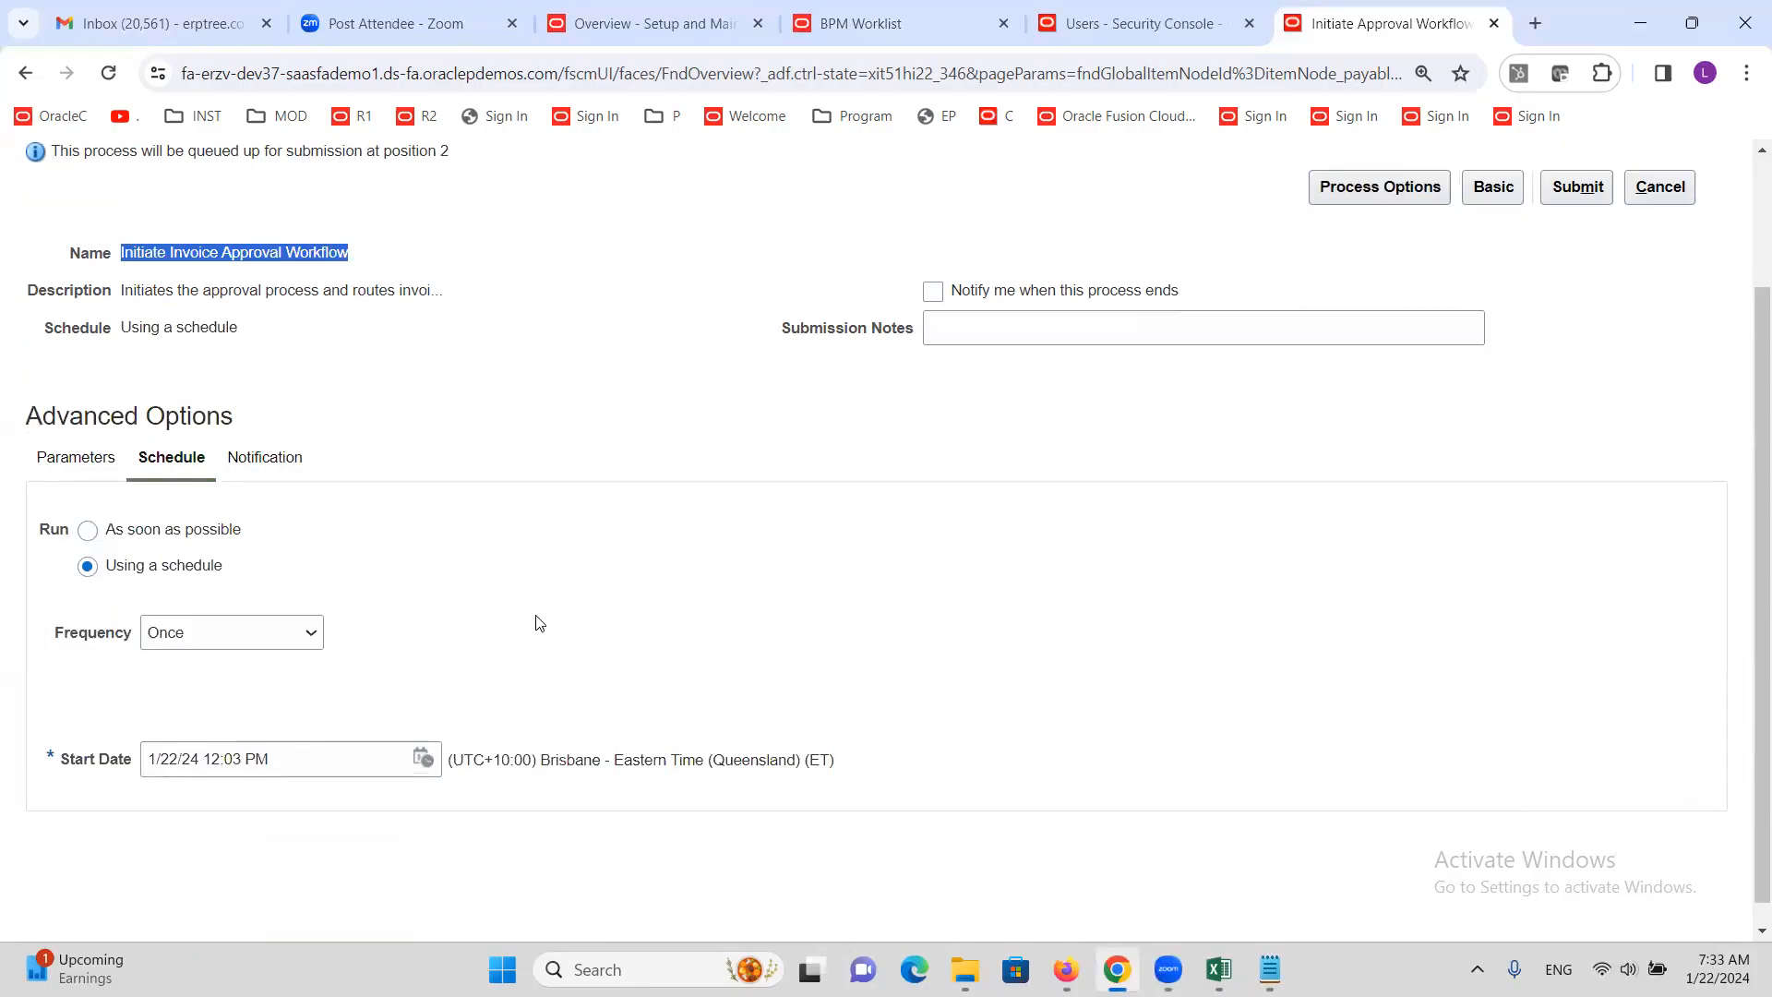
pyautogui.click(260, 607)
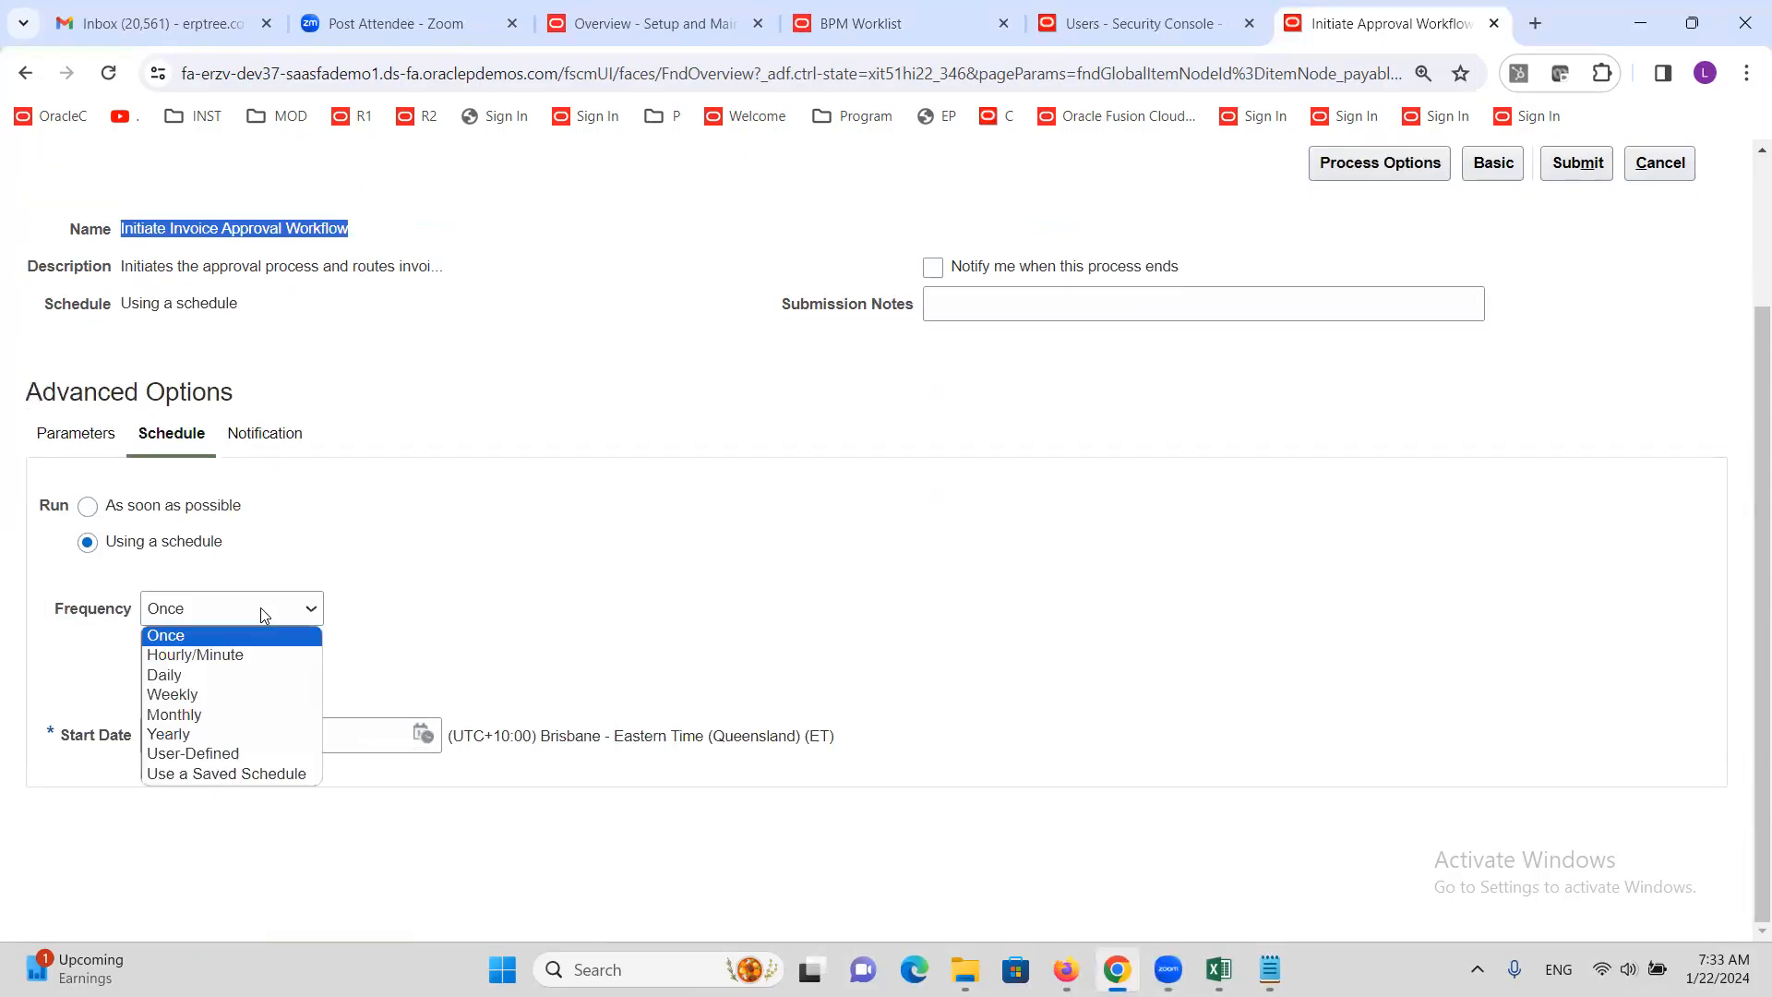
pyautogui.click(242, 656)
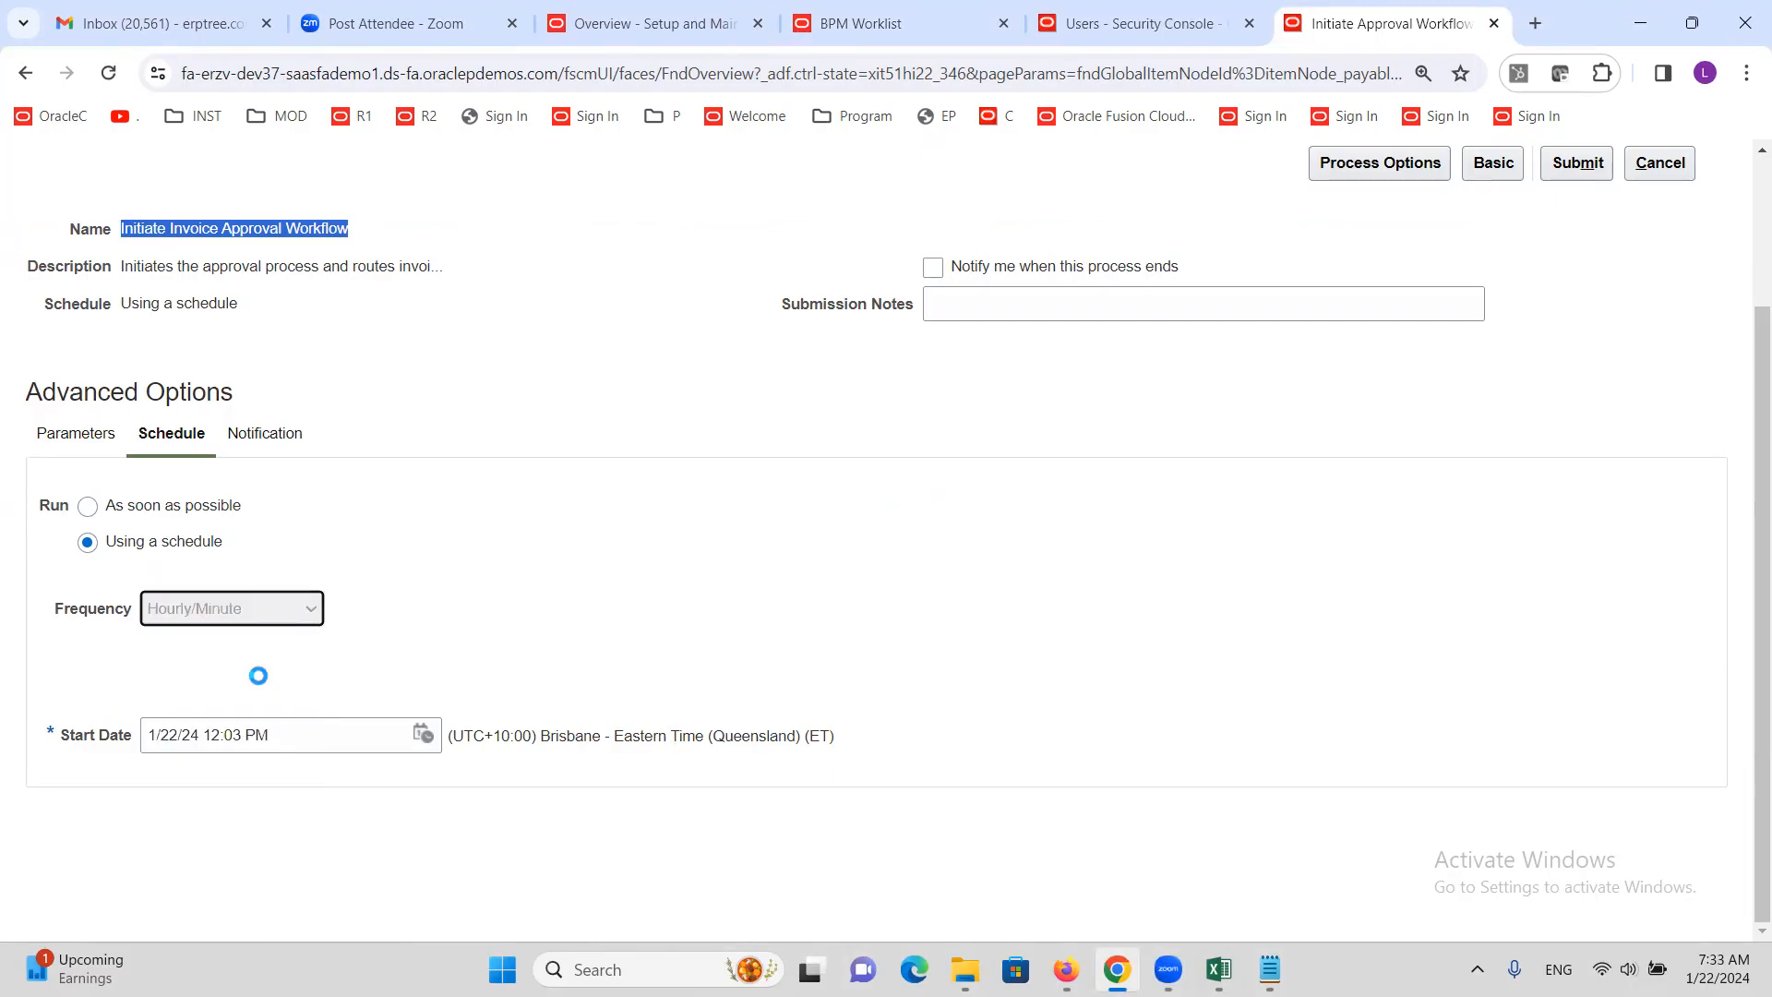
pyautogui.click(268, 732)
pyautogui.click(269, 730)
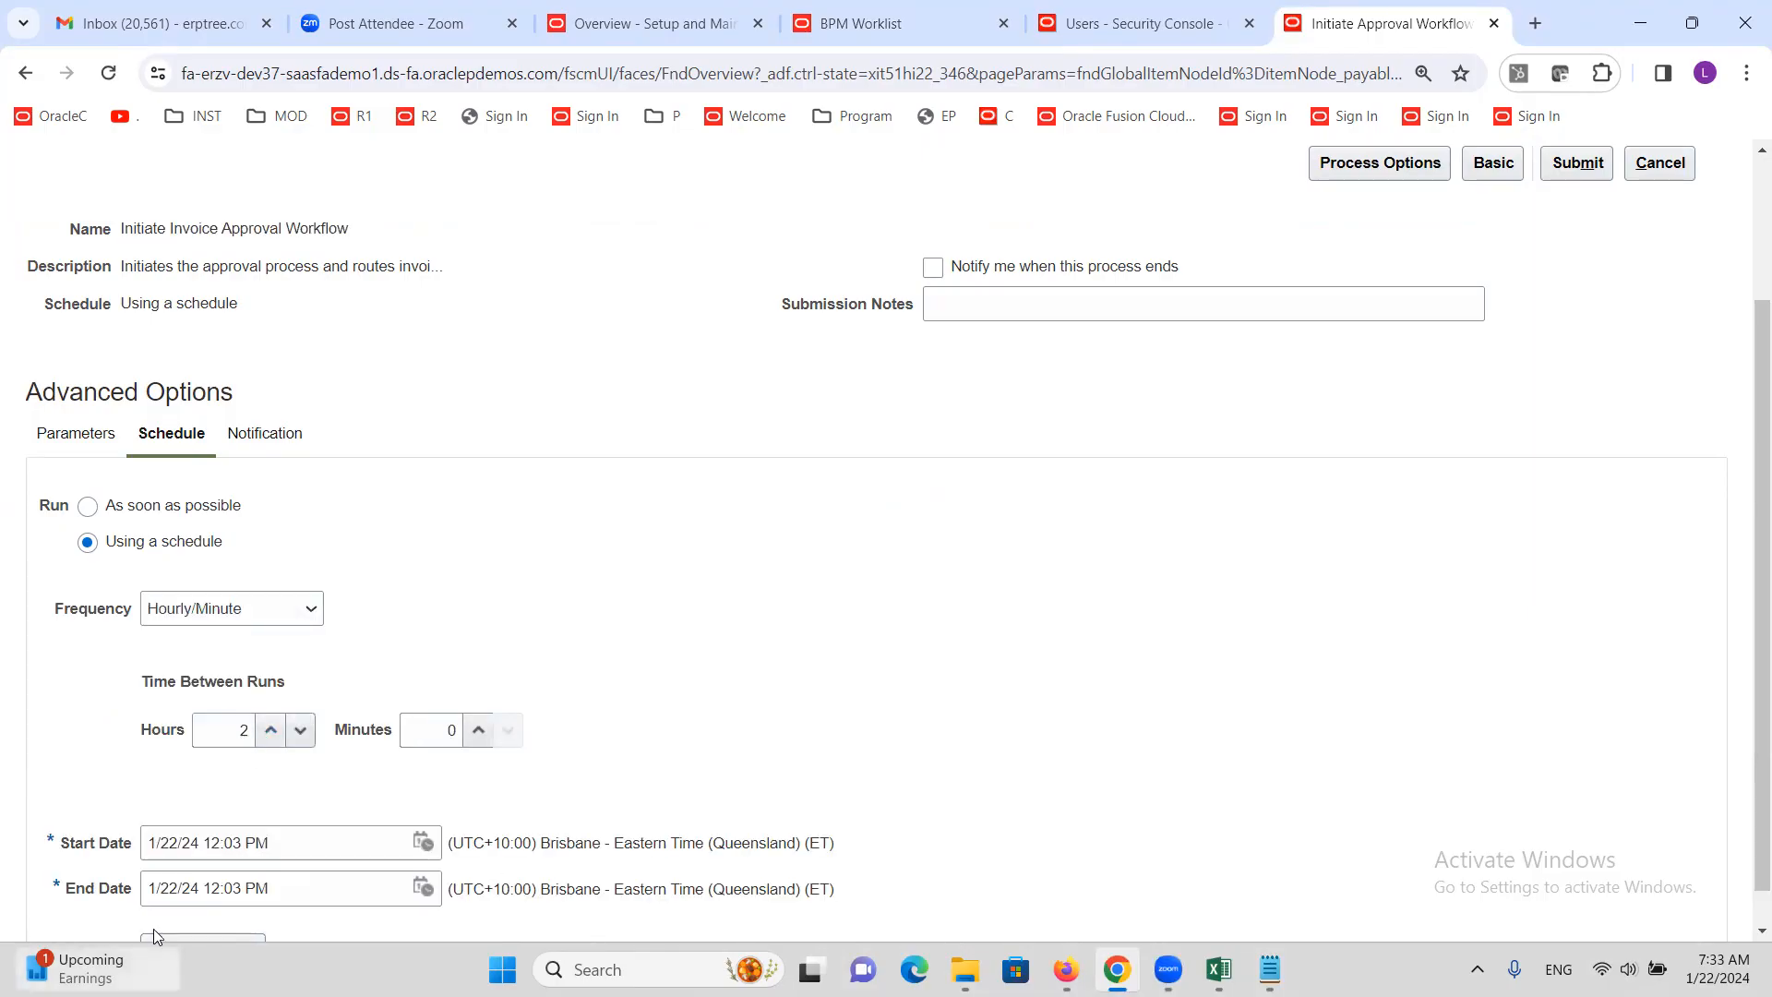
# Review the Initiate Invoice Approval Workflow request, then cancel it
pyautogui.scroll(-1, 225, 867)
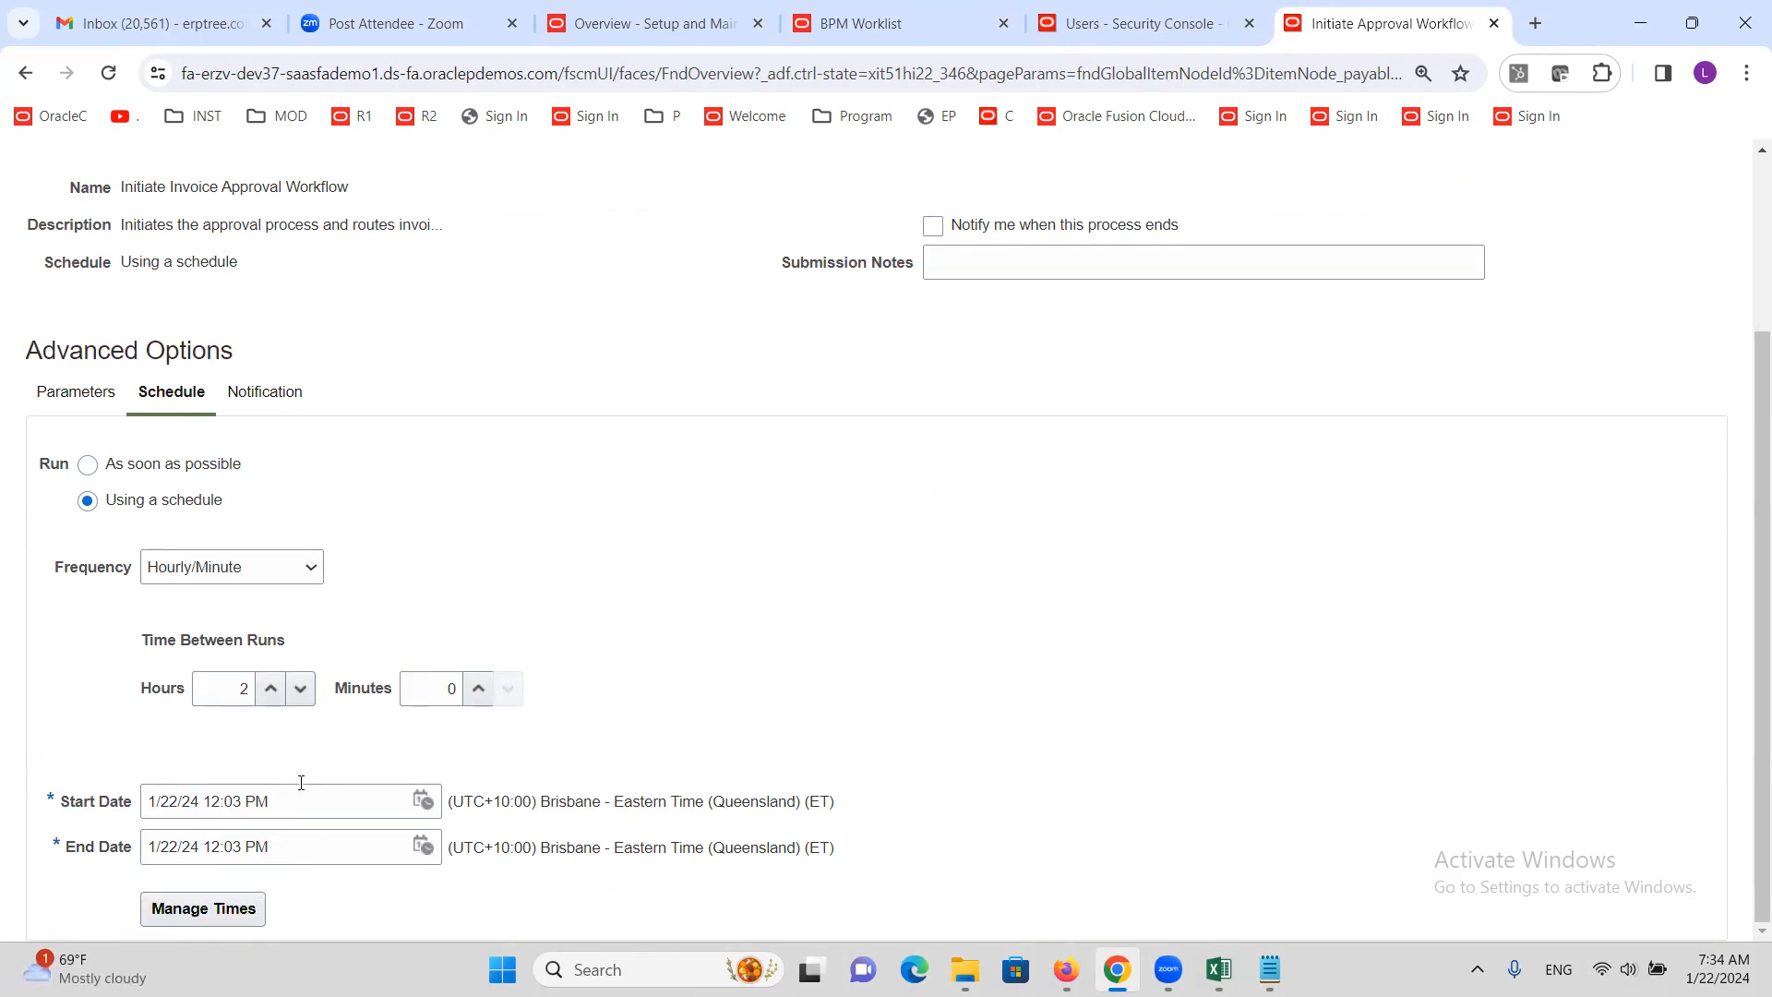
pyautogui.scroll(3, 683, 678)
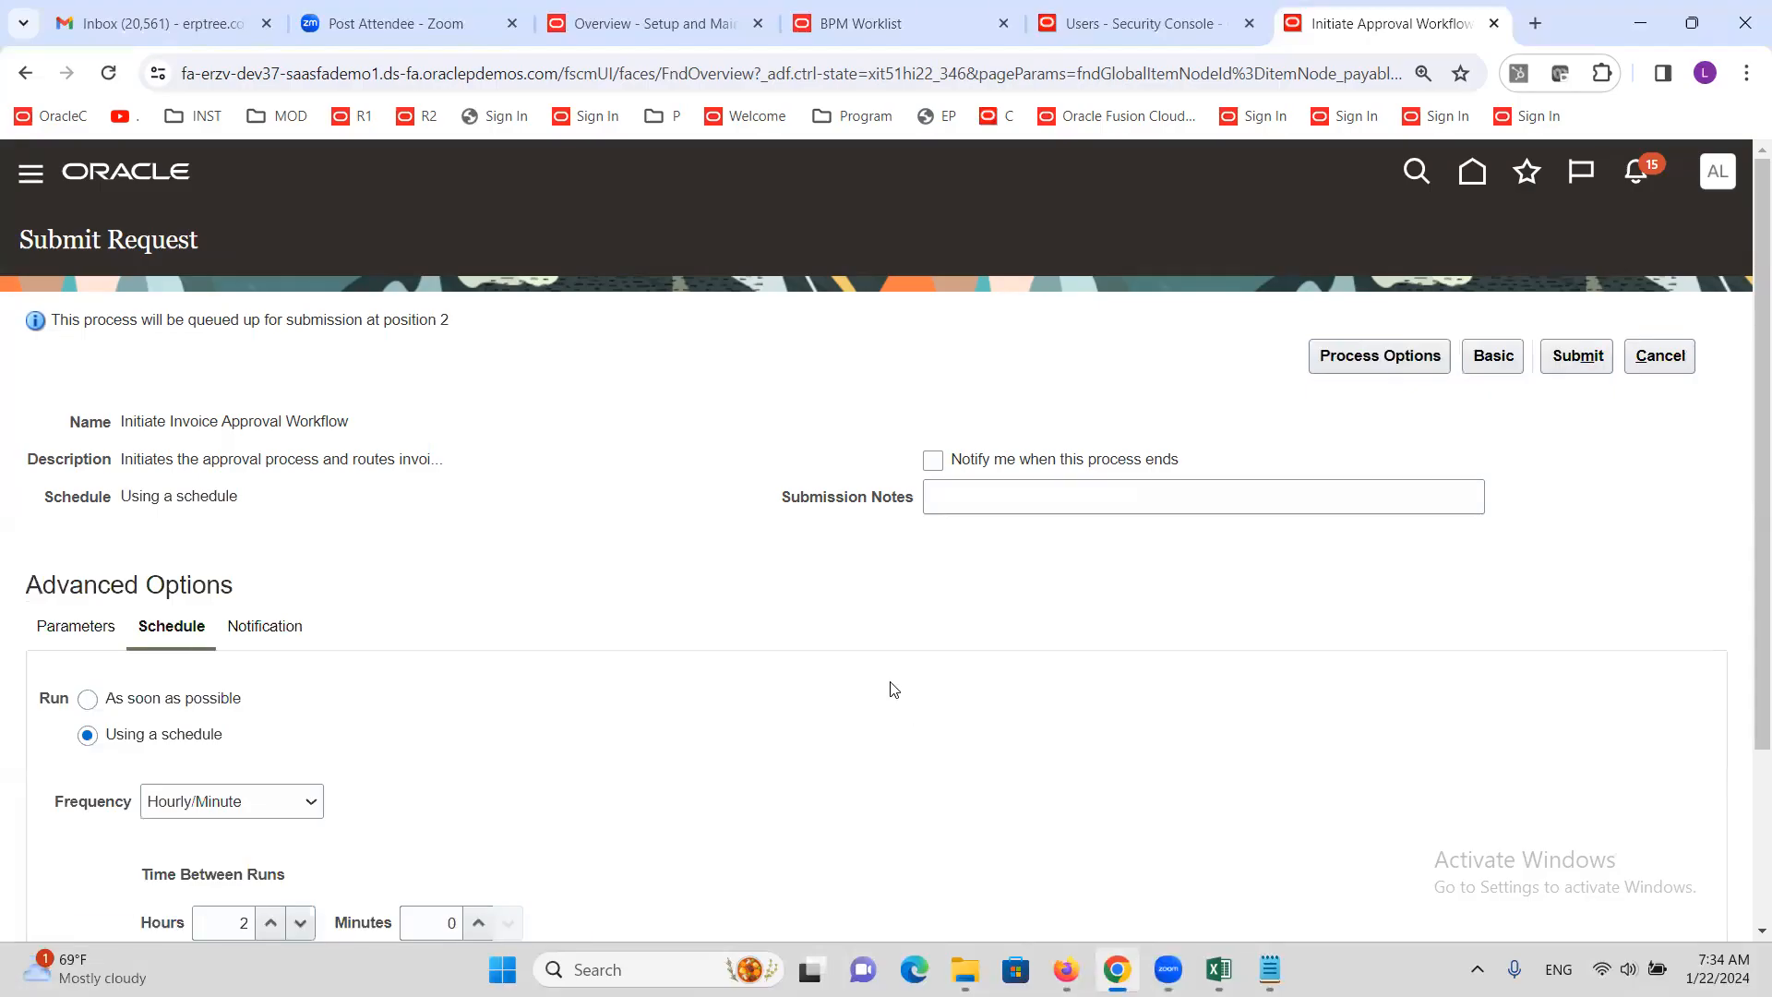
pyautogui.scroll(-3, 886, 694)
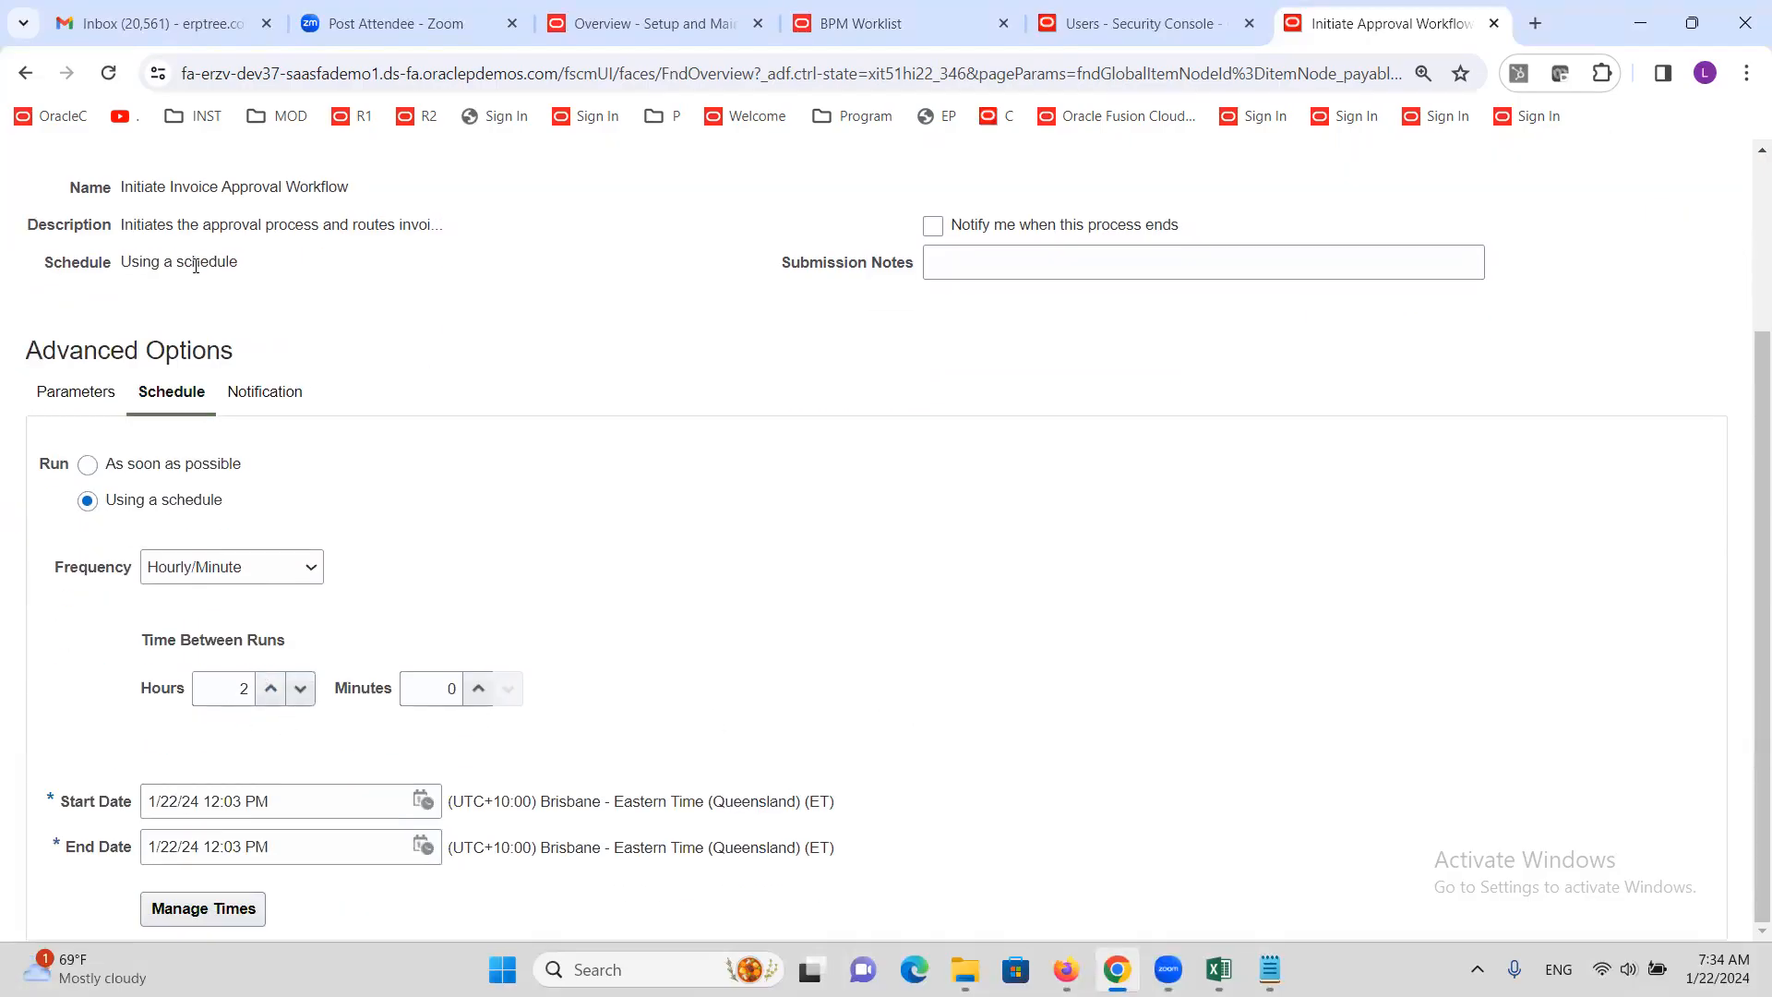
pyautogui.scroll(3, 196, 265)
pyautogui.tripleClick(226, 418)
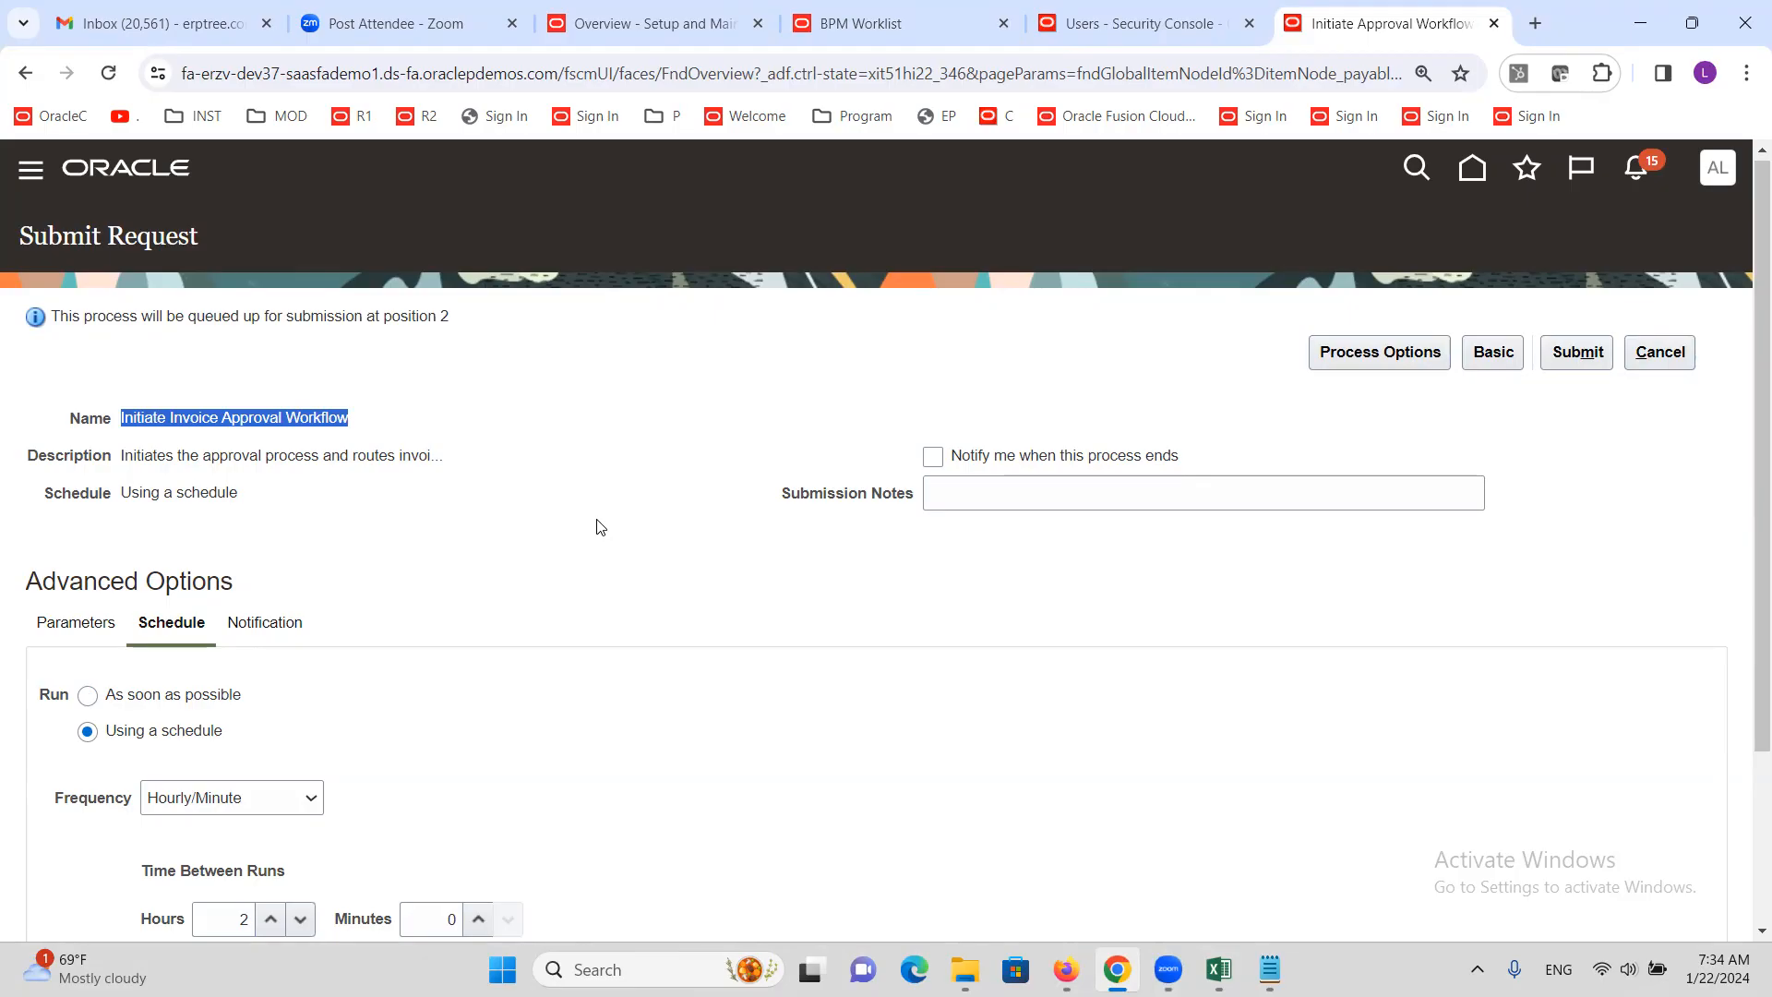
pyautogui.scroll(-3, 600, 528)
pyautogui.scroll(3, 631, 574)
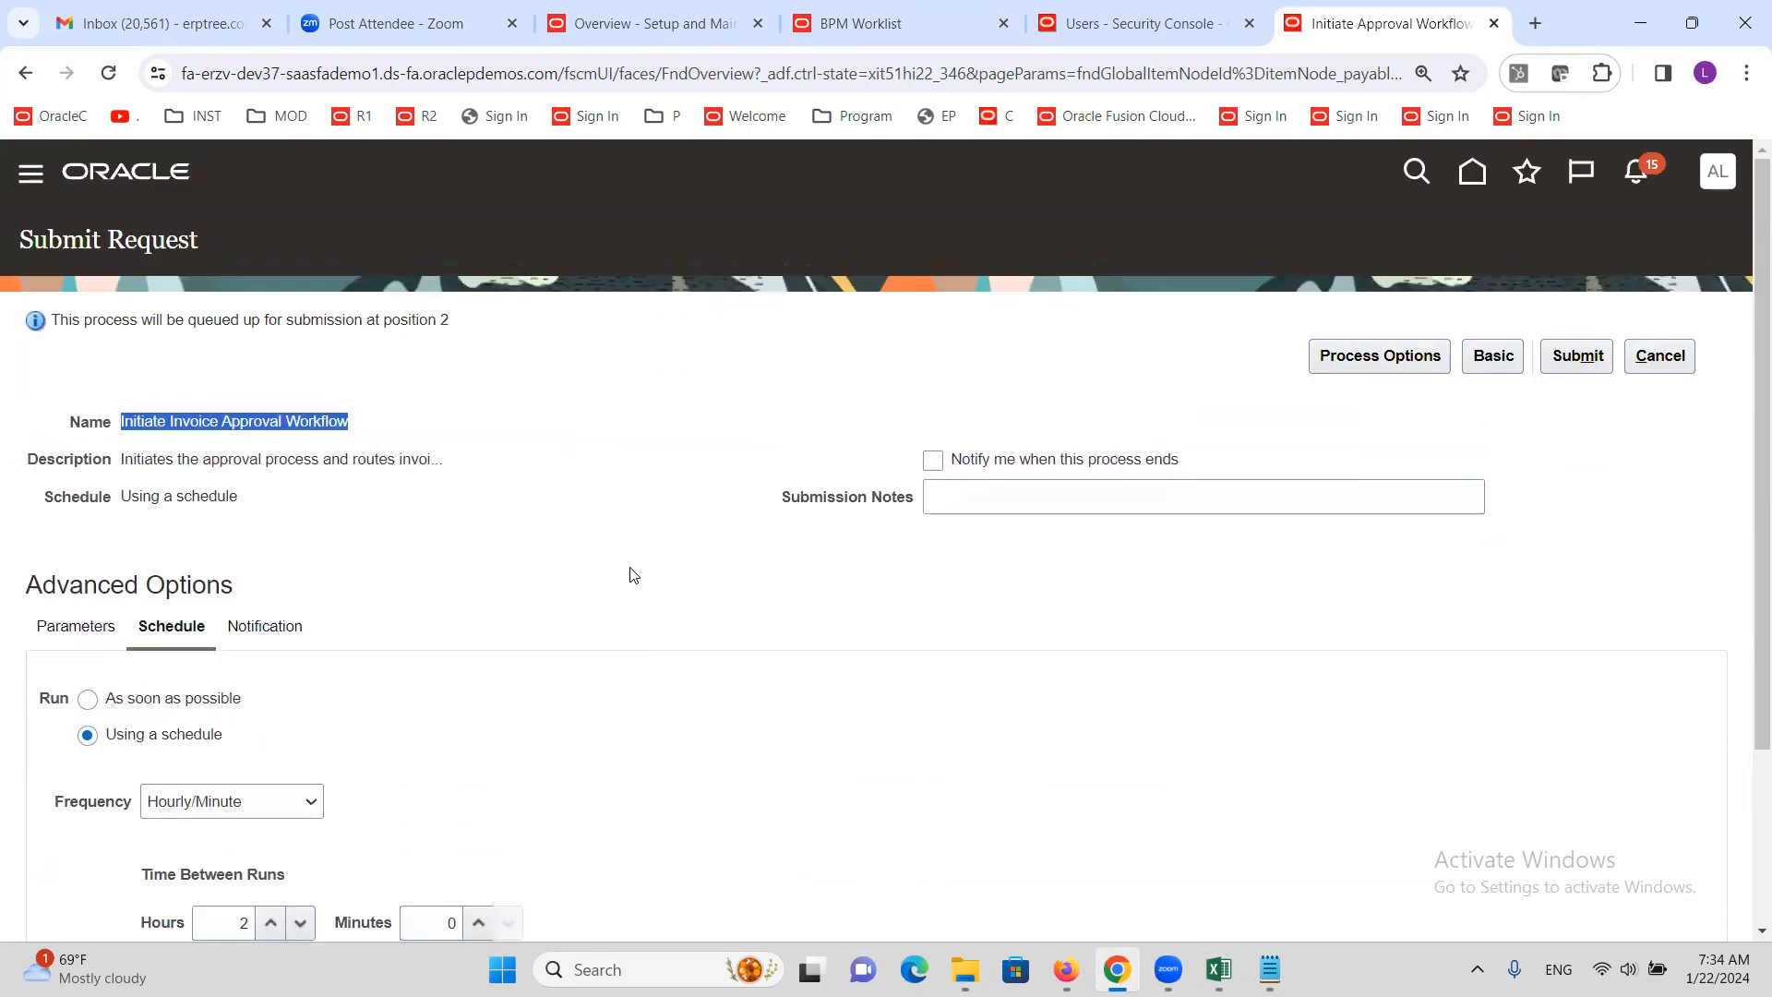
pyautogui.click(1681, 358)
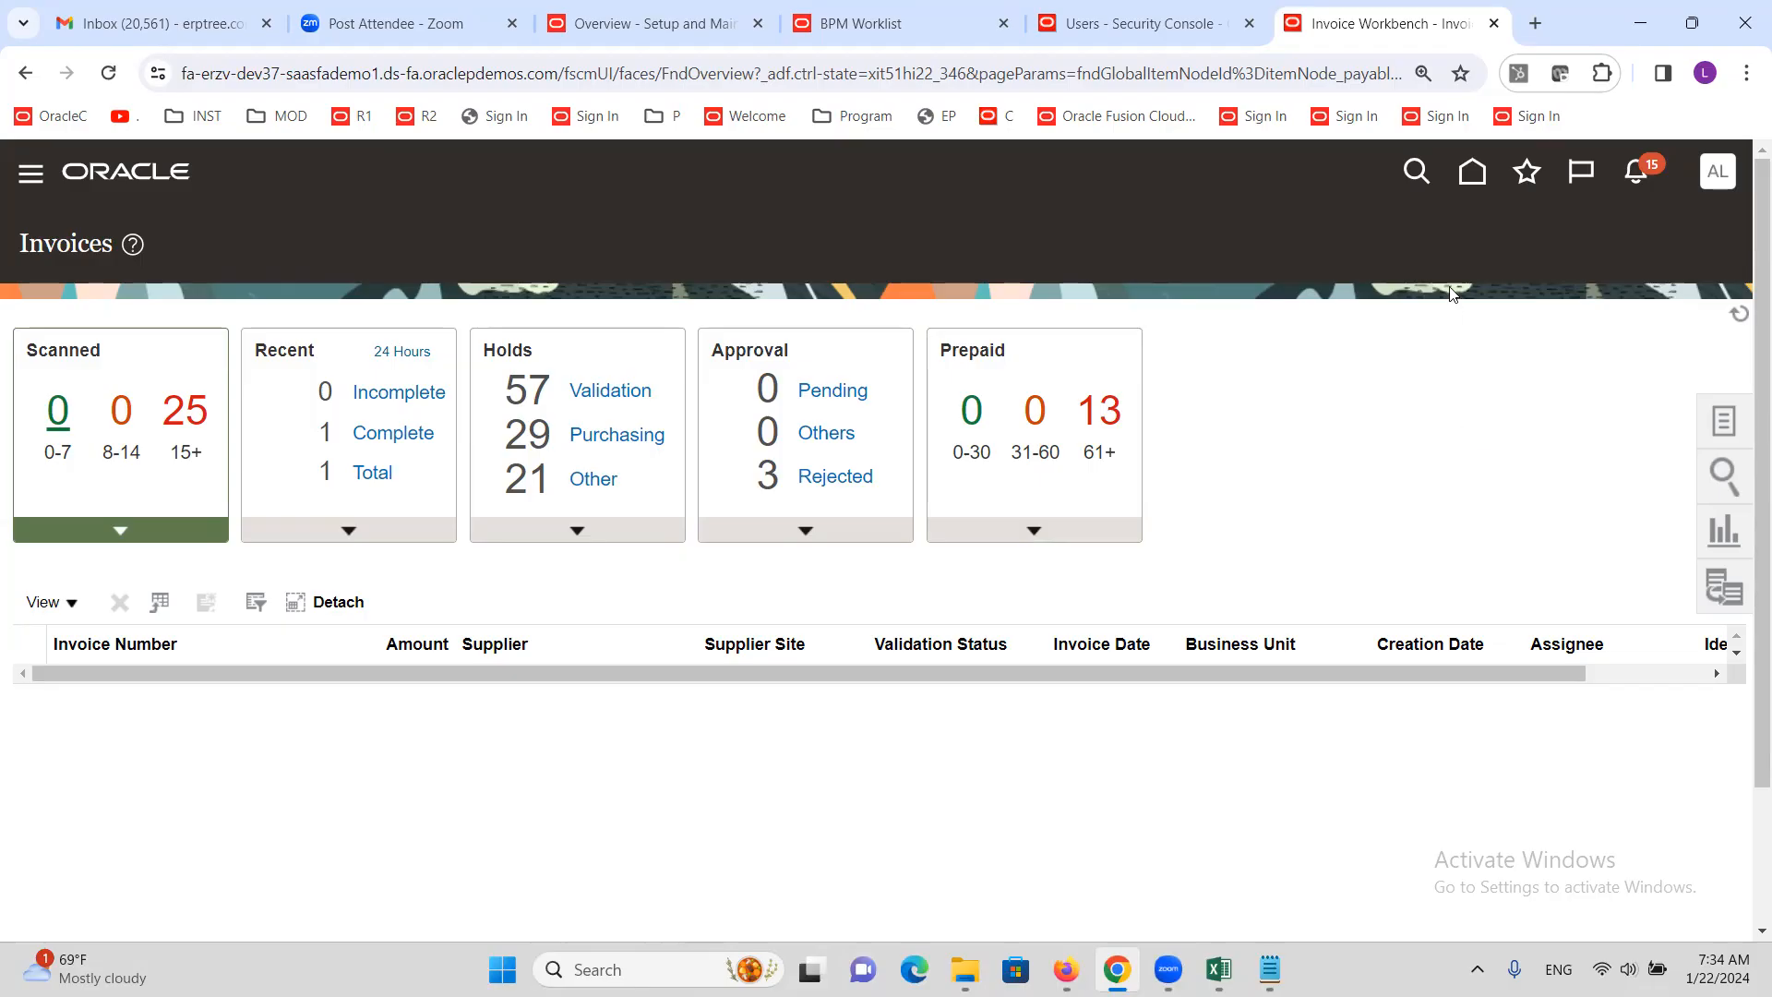
pyautogui.click(1464, 140)
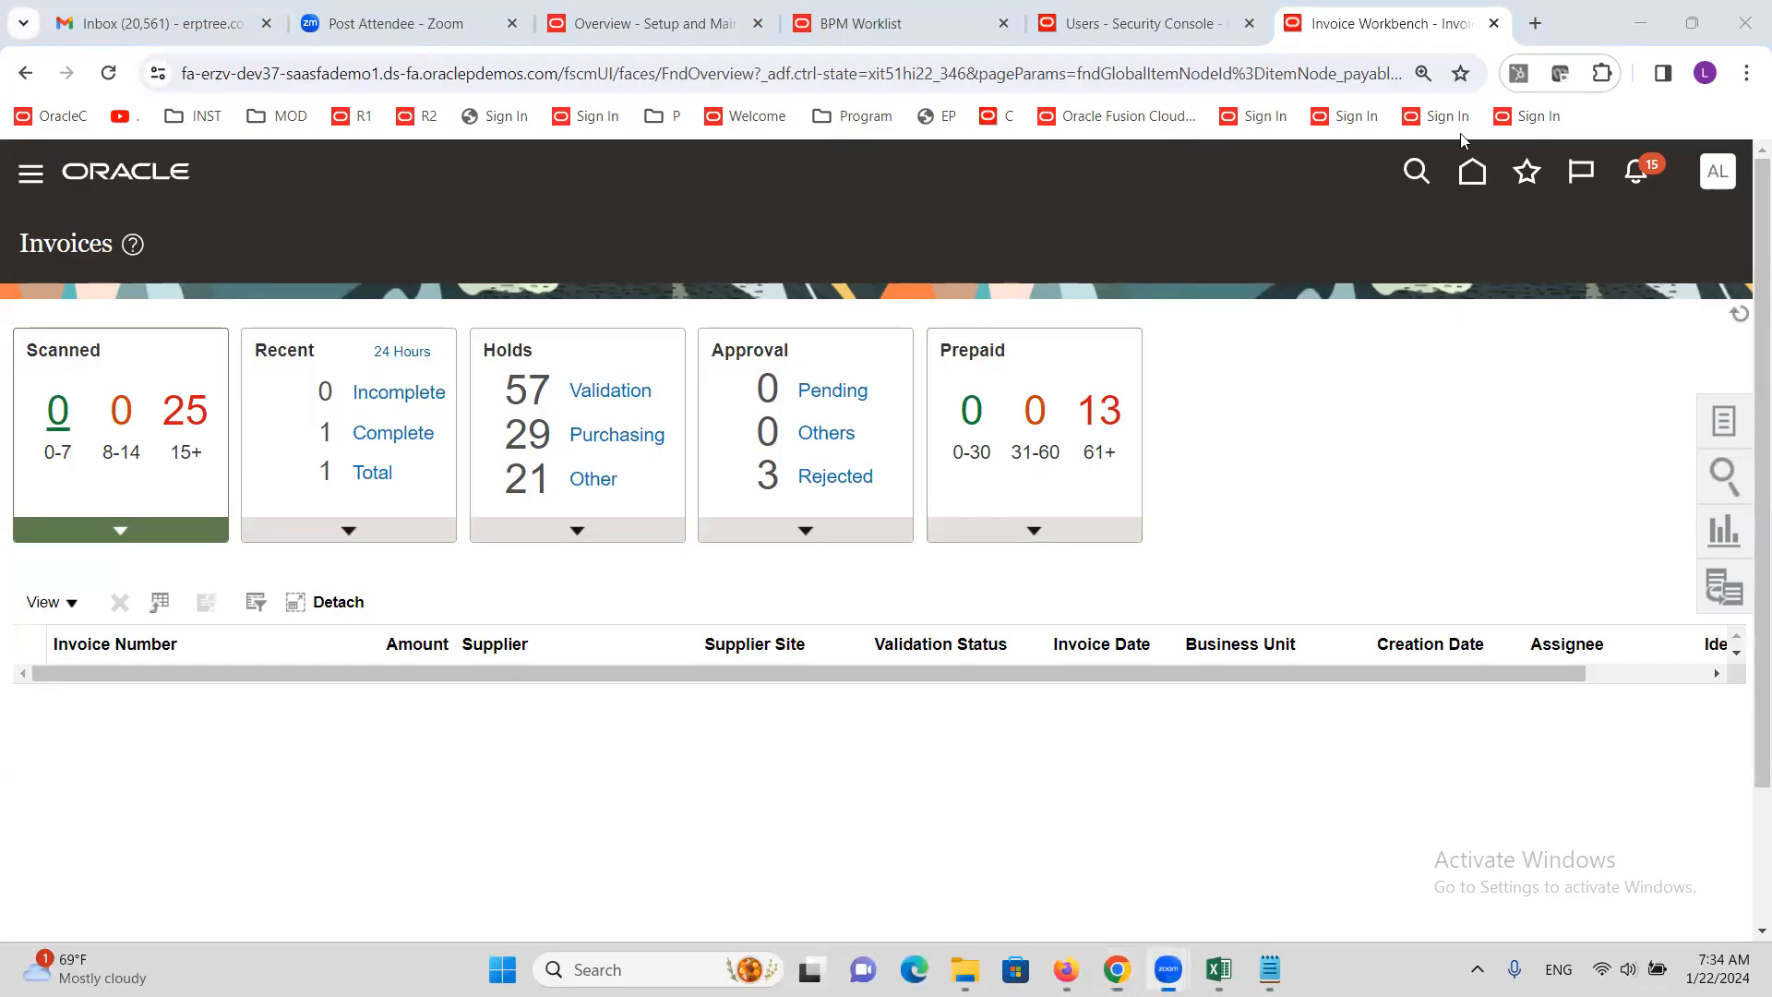